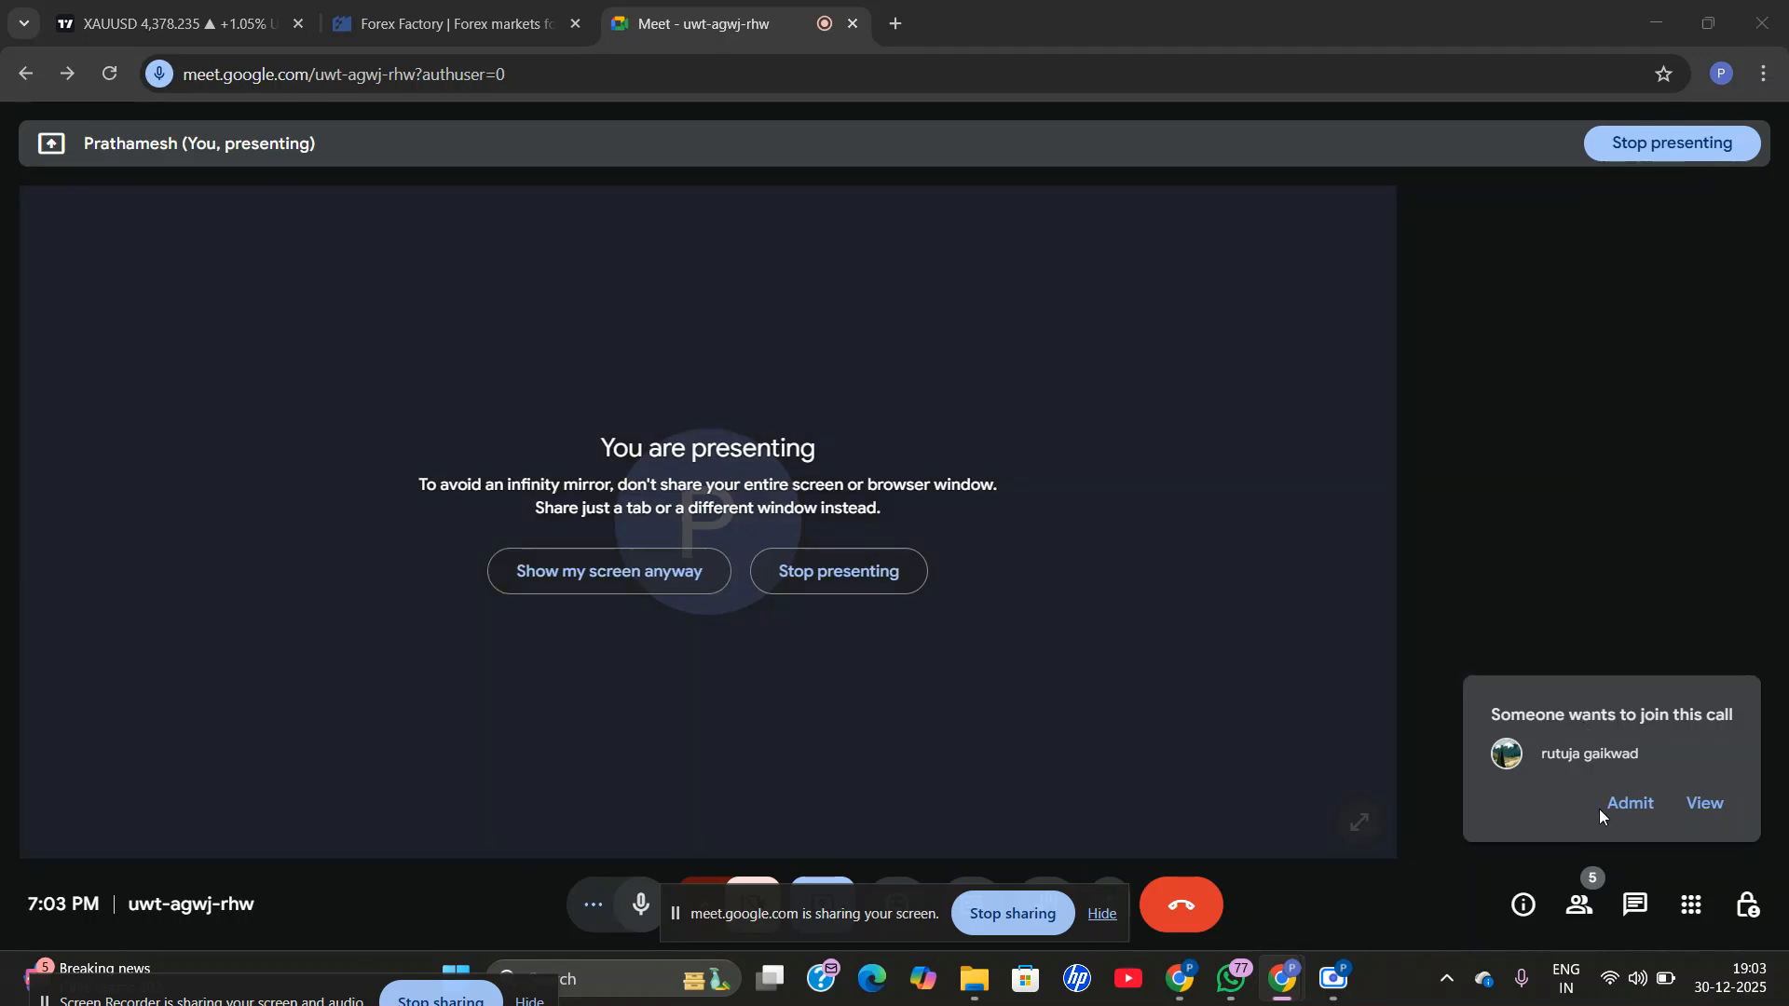
# Admit the participant waiting to join the Meet call and move the screen-sharing bar clear of the call controls.
pyautogui.click(1624, 808)
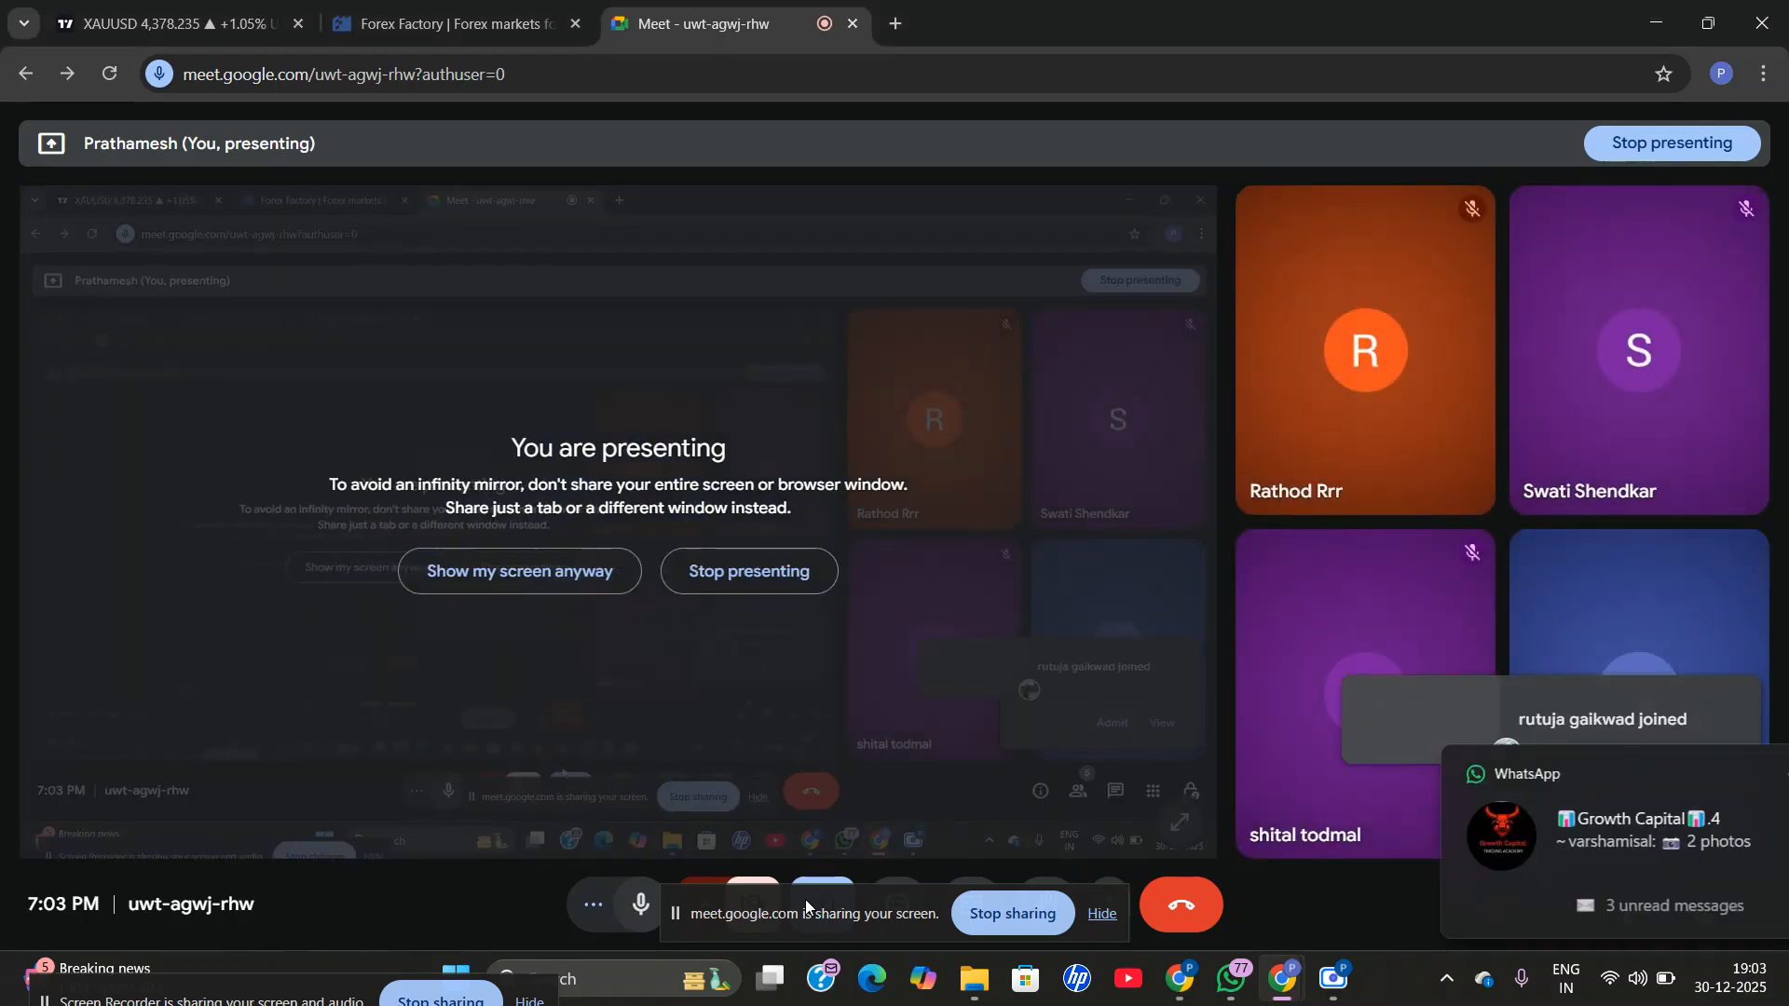
pyautogui.moveTo(817, 912); pyautogui.dragTo(148, 957)
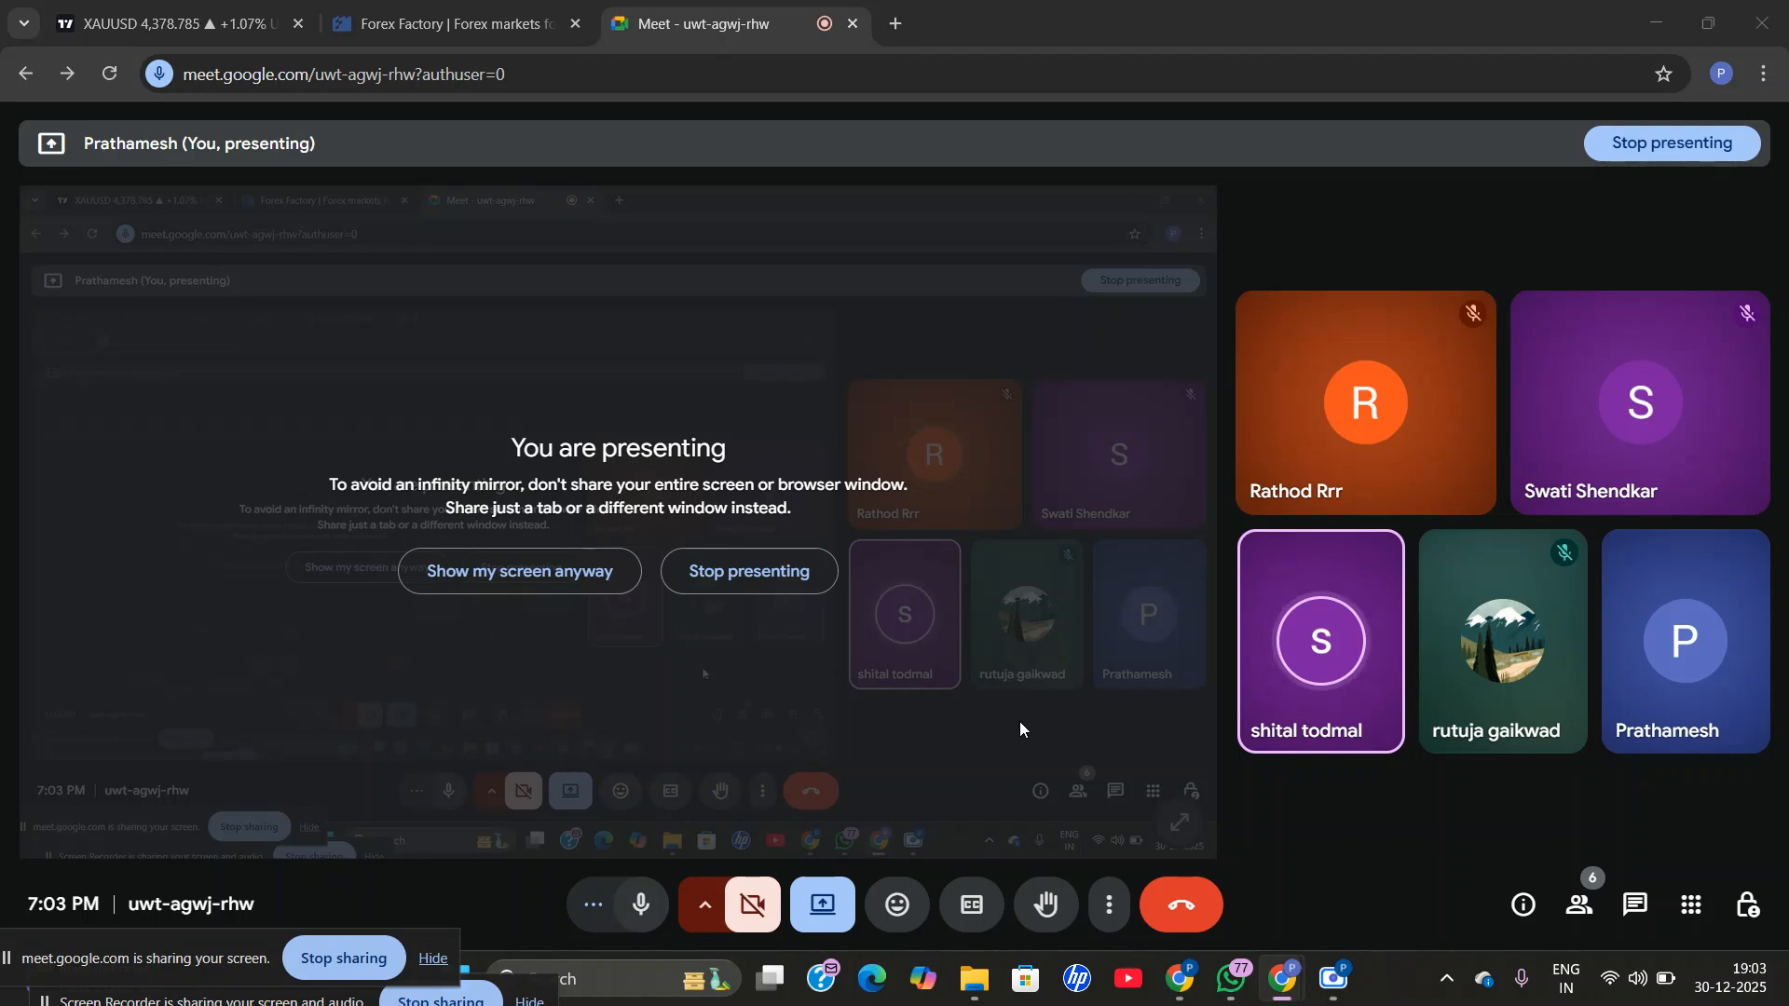
# Launch Snipping Tool from its recent searches and switch to the Google Ads browser window.
pyautogui.click(465, 971)
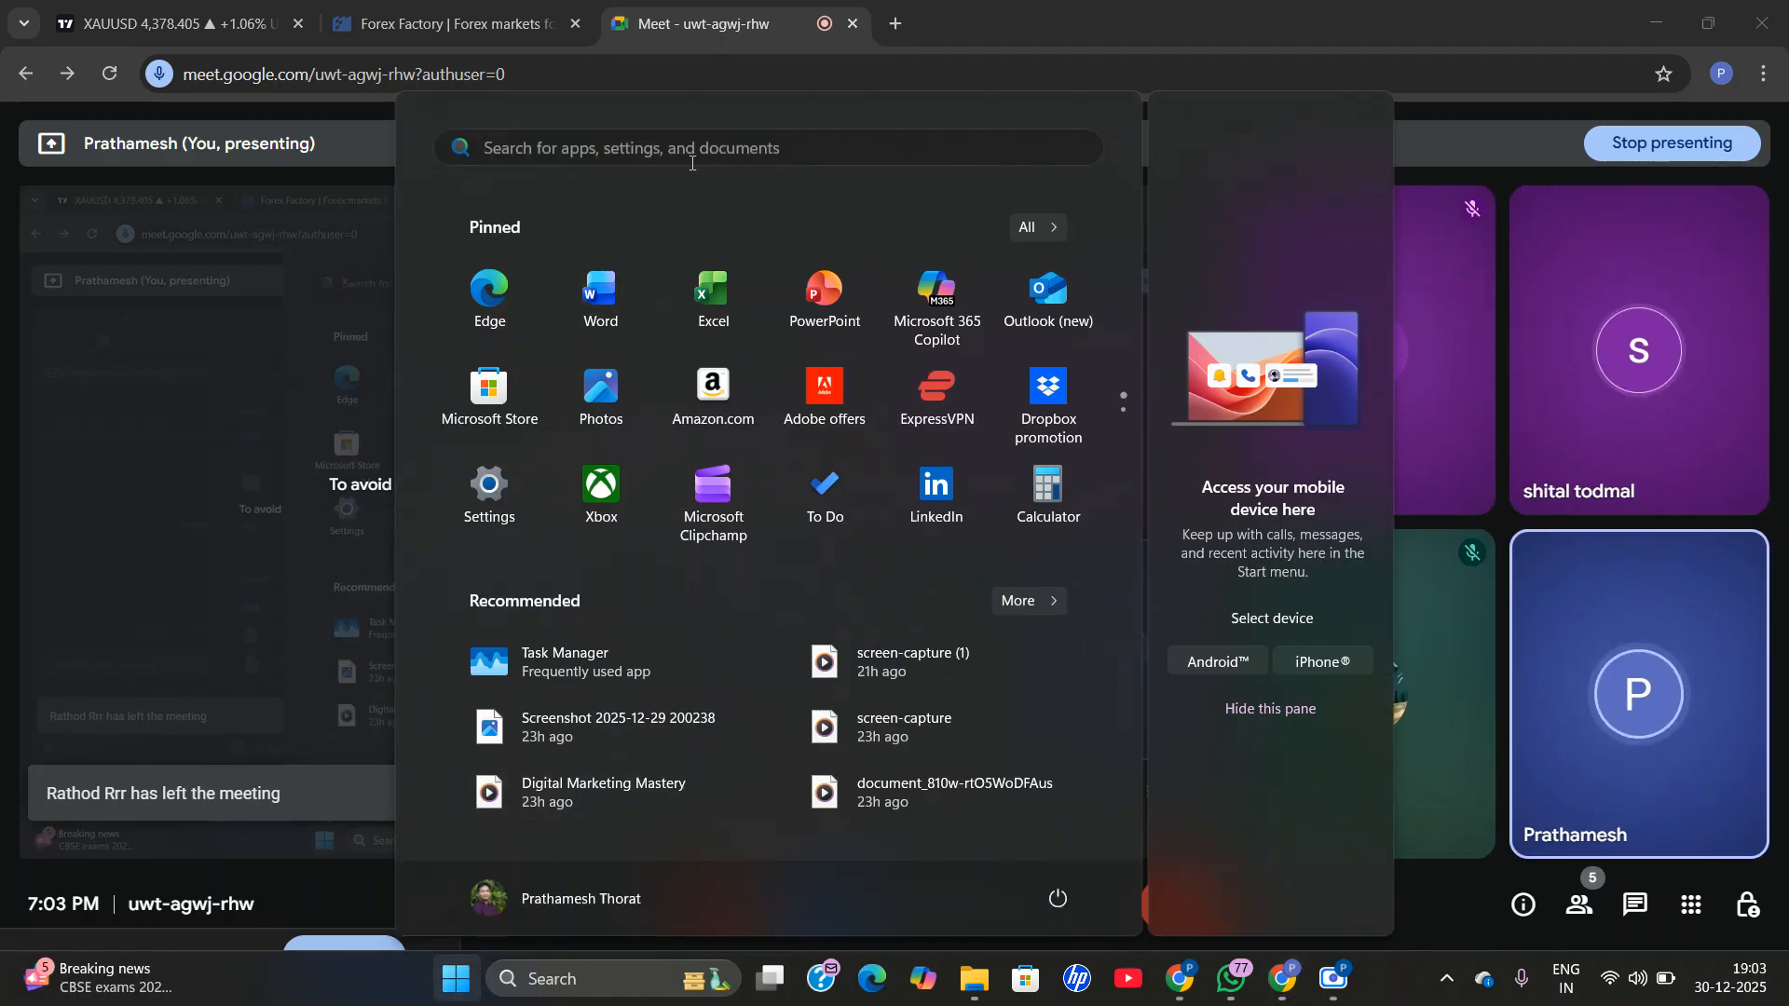
pyautogui.click(677, 147)
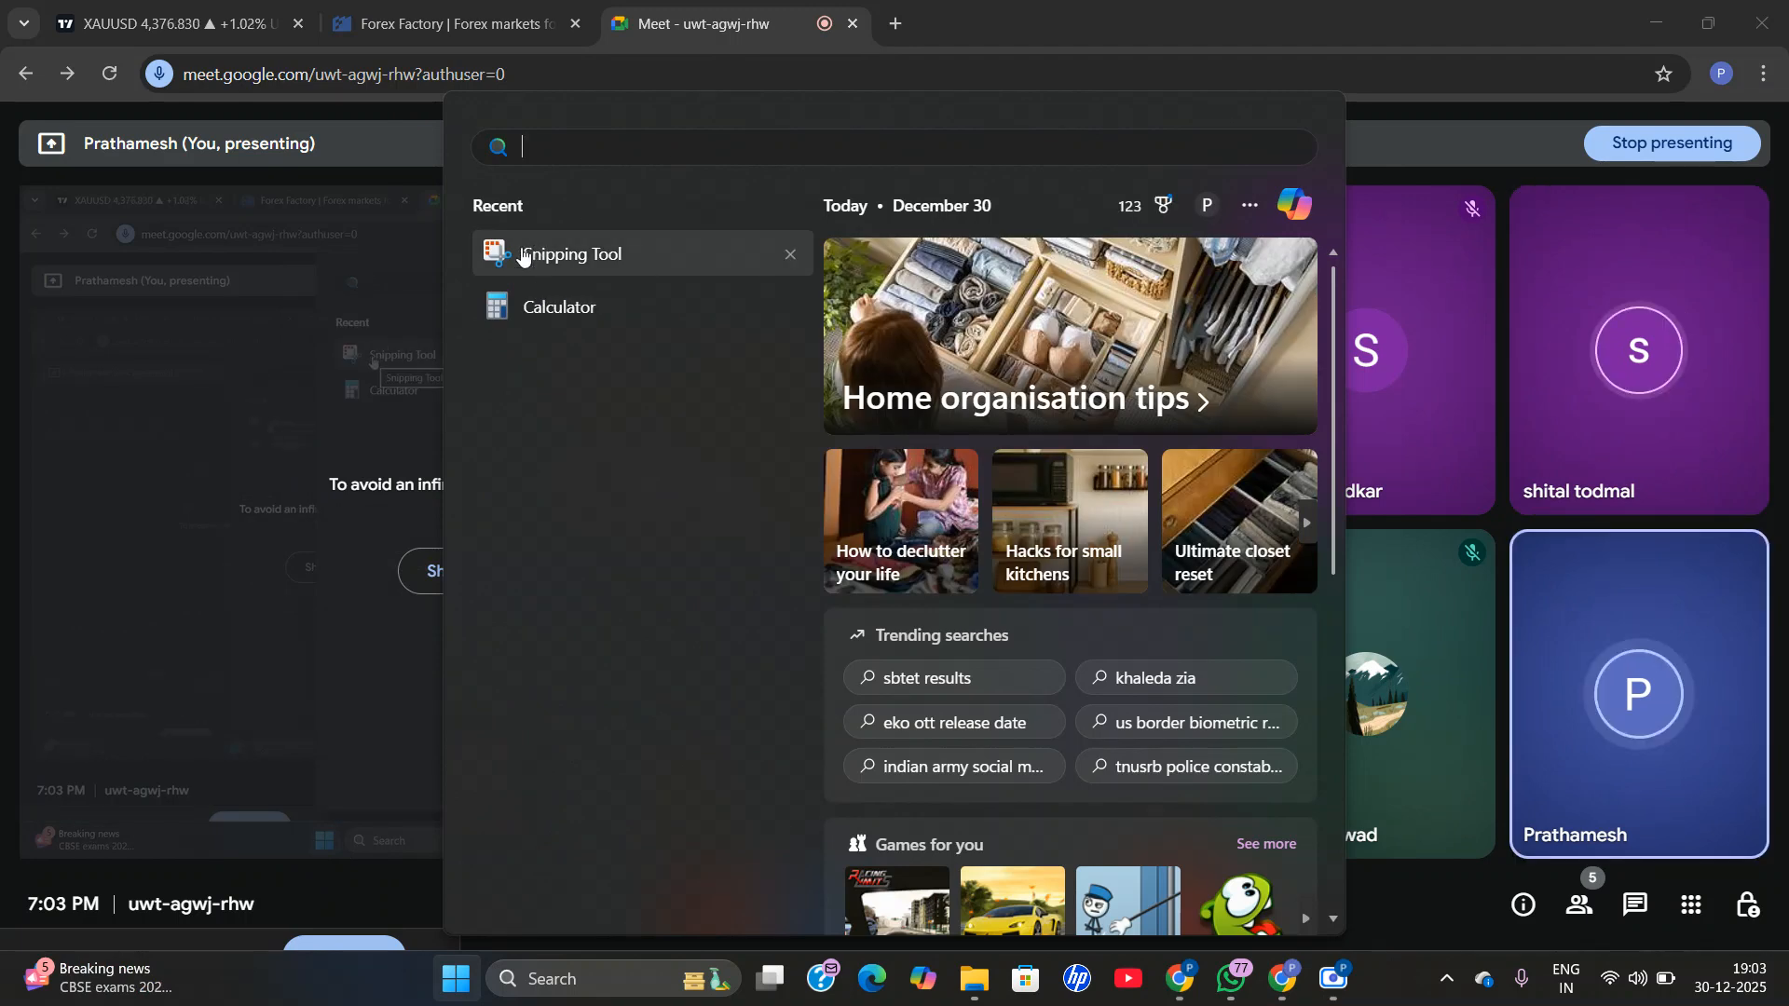
pyautogui.click(524, 257)
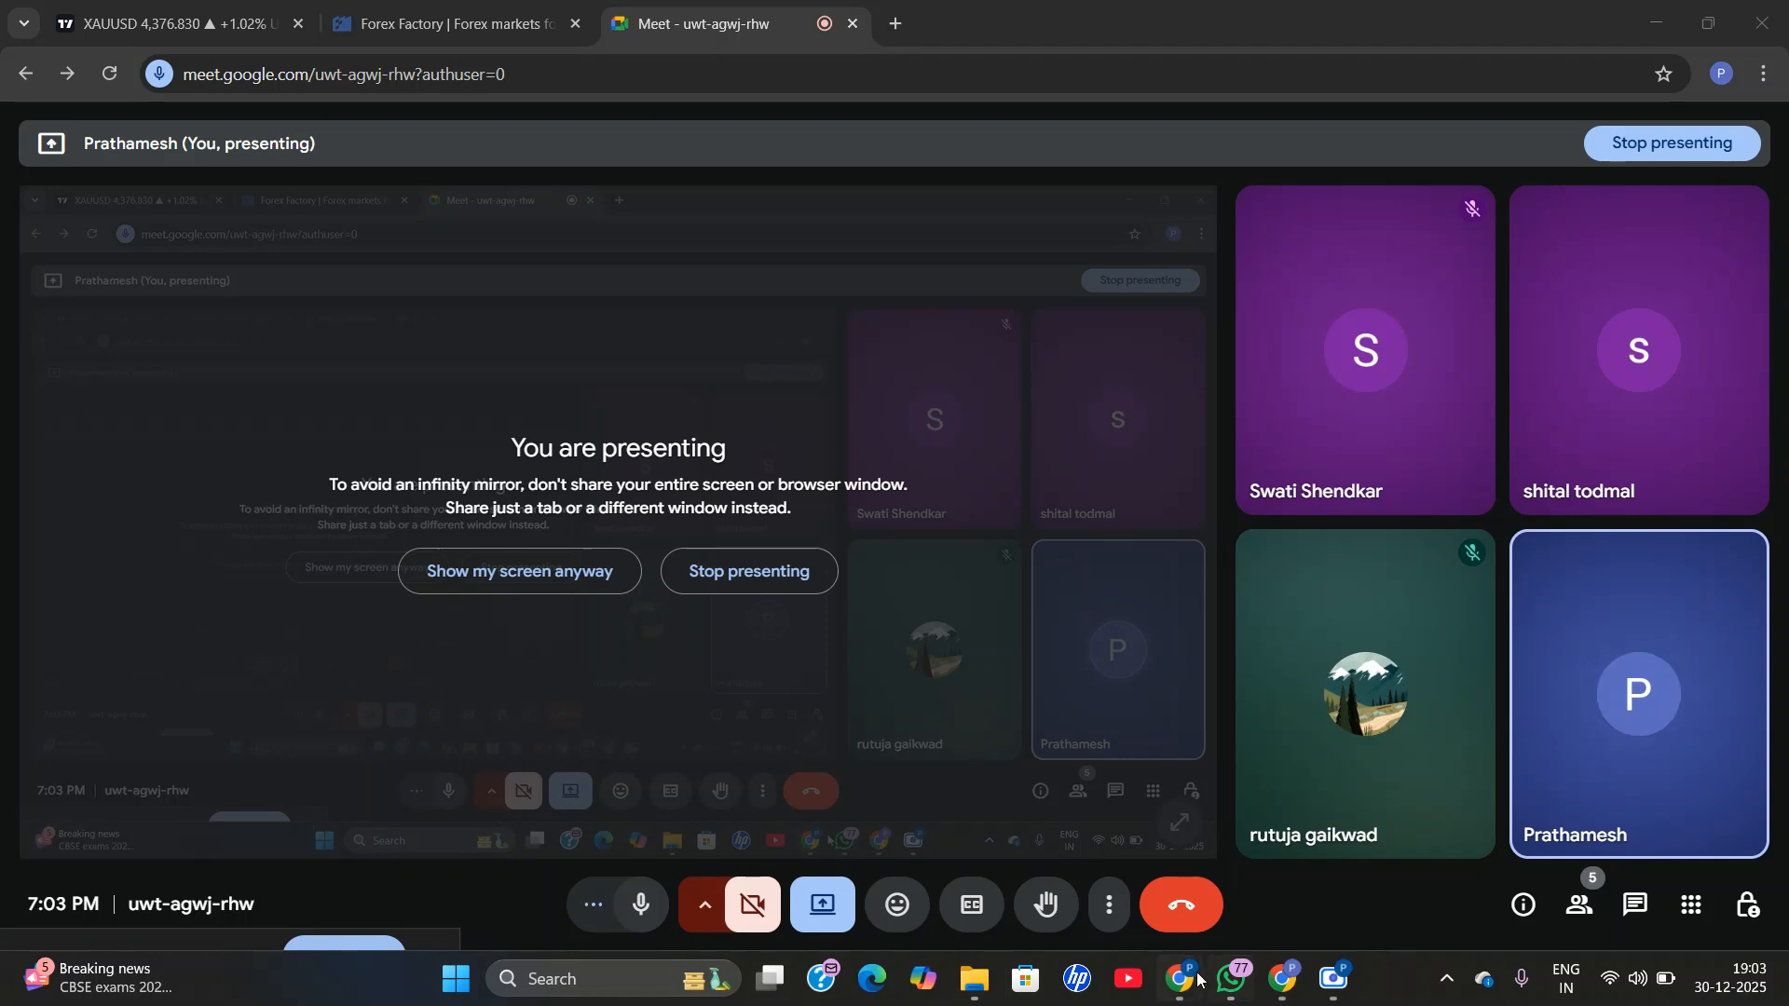
pyautogui.moveTo(1178, 979)
pyautogui.click(1025, 799)
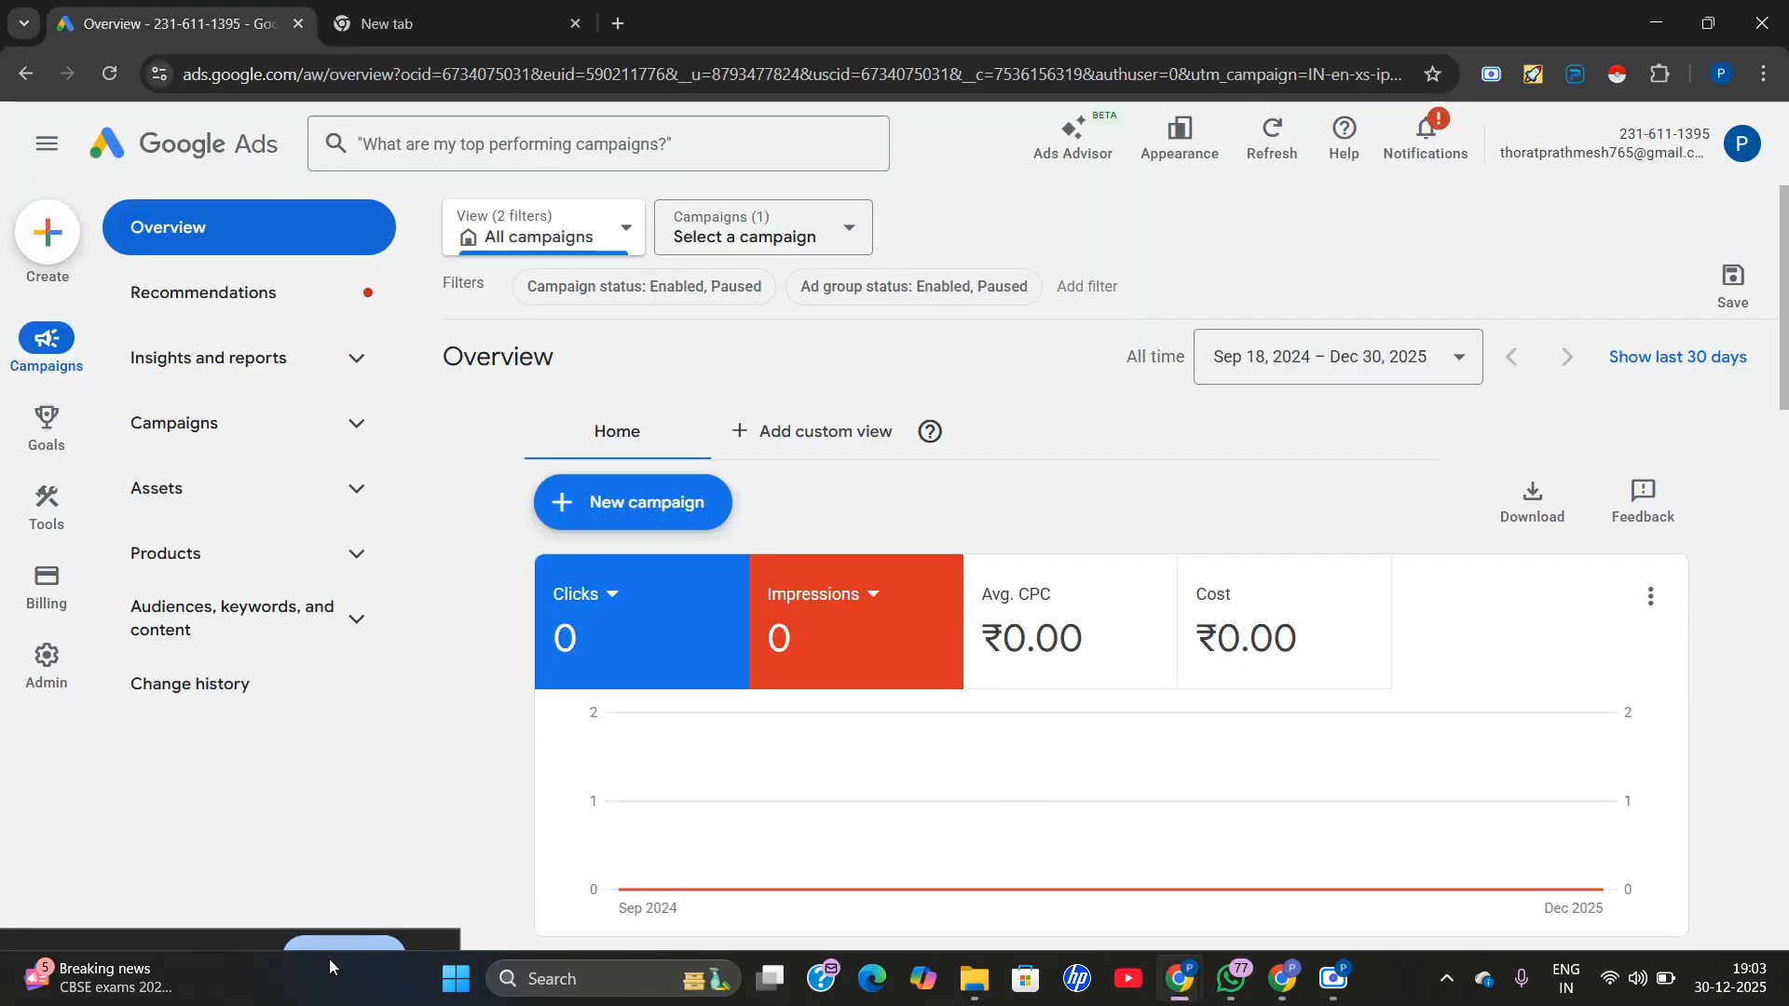
# Switch back to the Meet call and admit the next participant who asks to join.
pyautogui.moveTo(1242, 985)
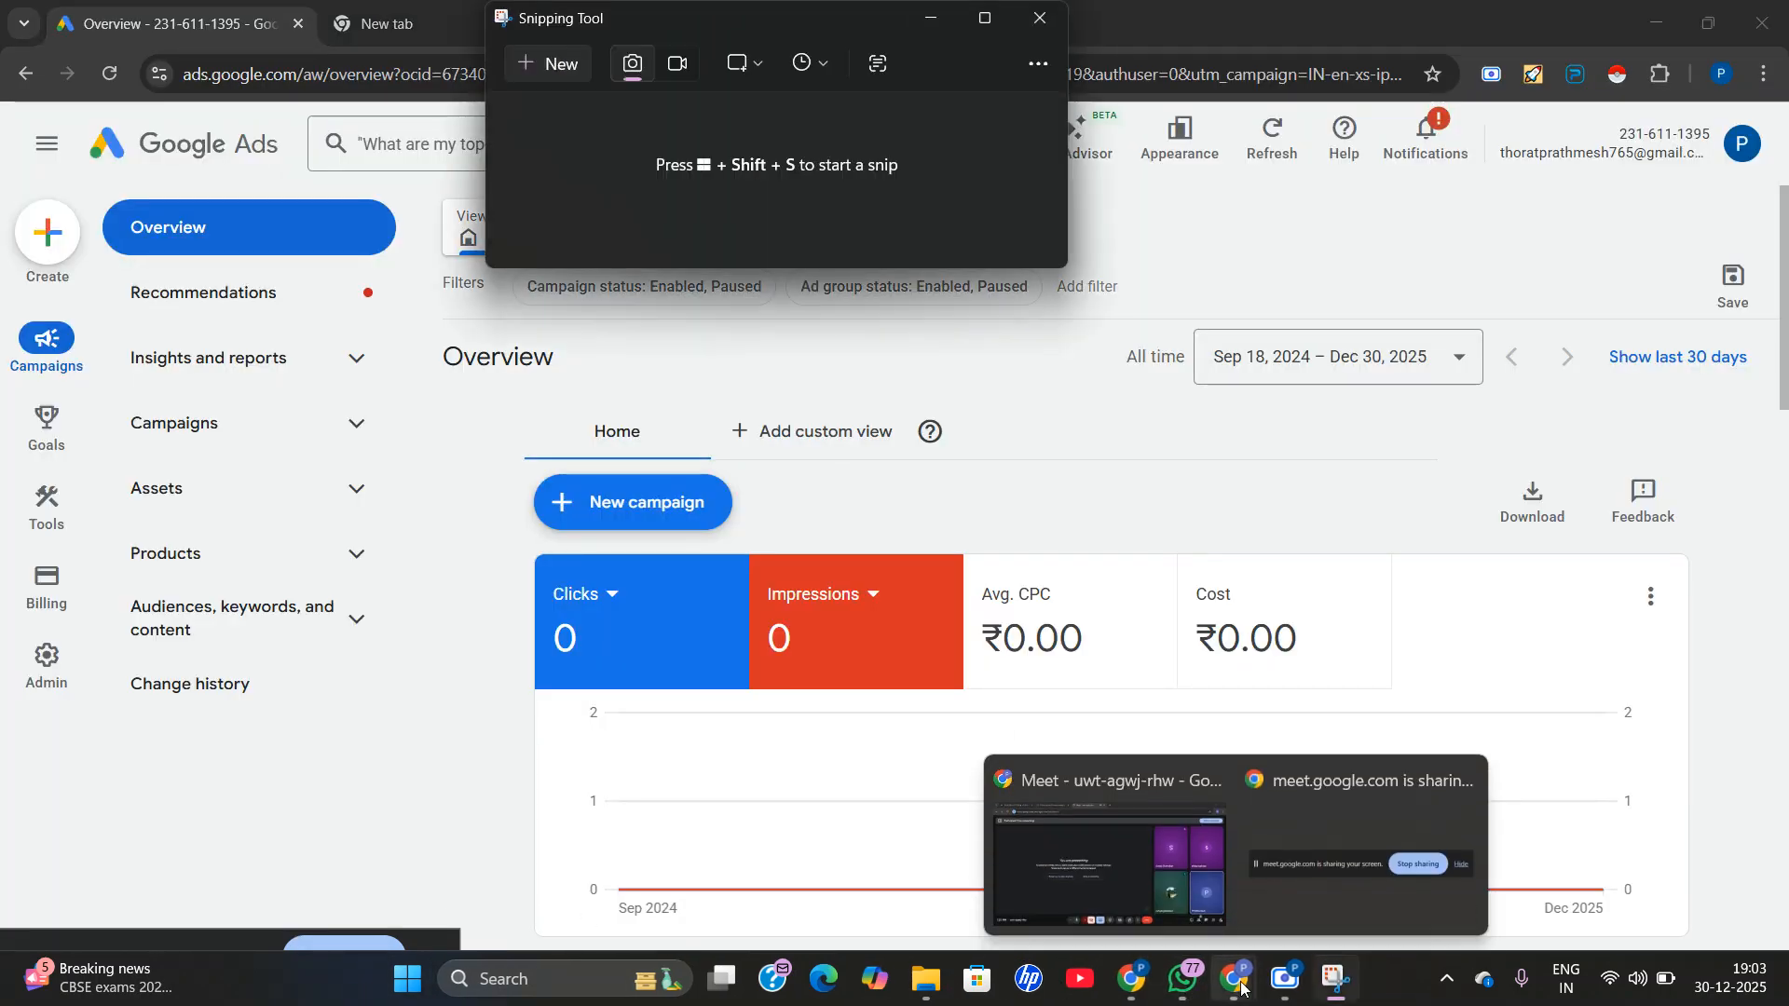
pyautogui.click(1177, 870)
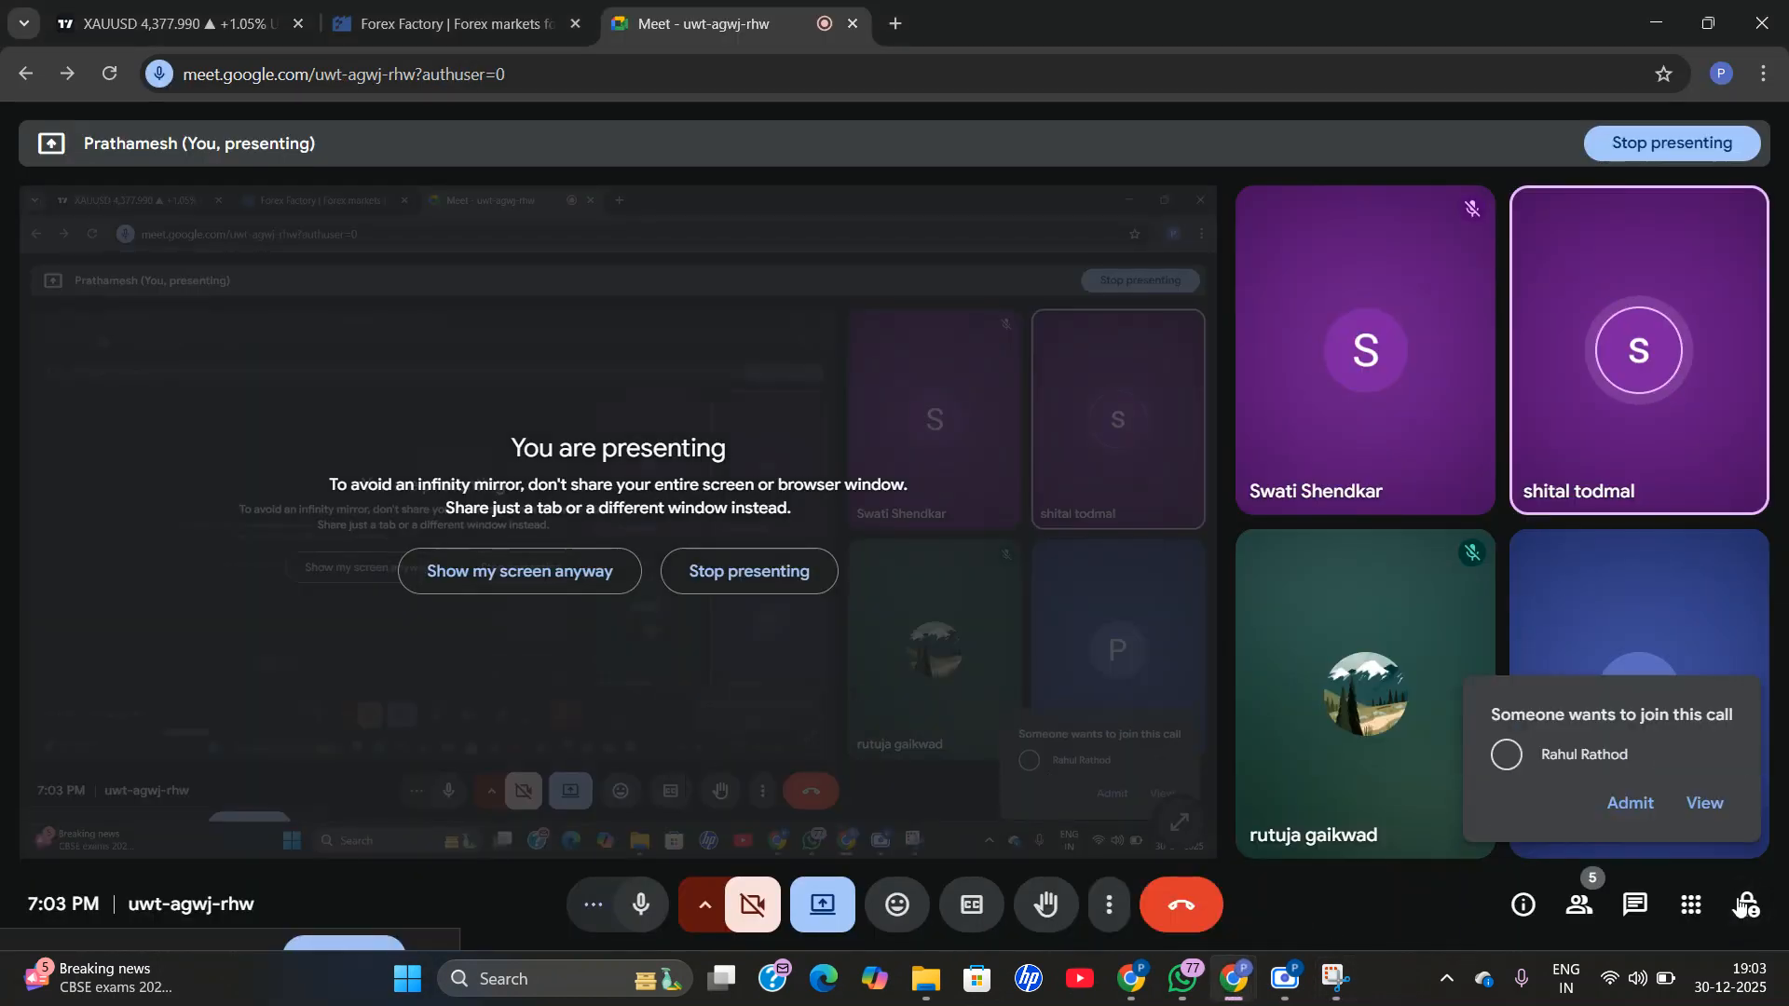
pyautogui.click(1632, 807)
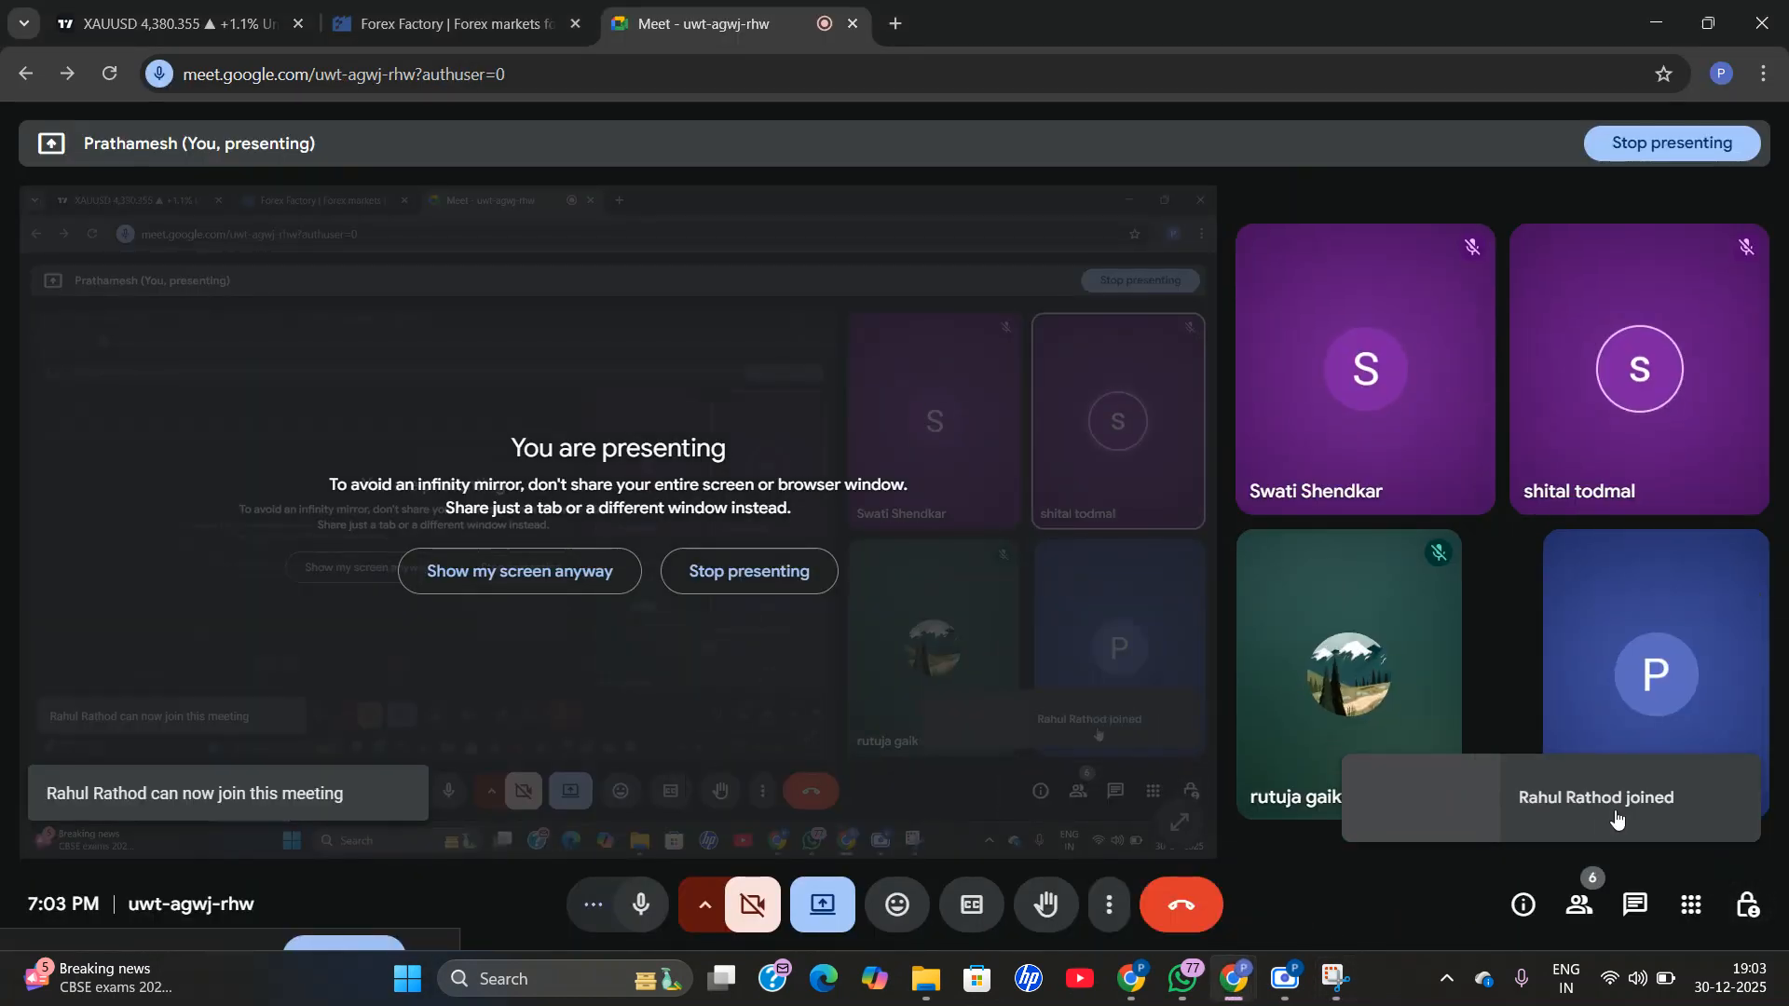
pyautogui.click(407, 978)
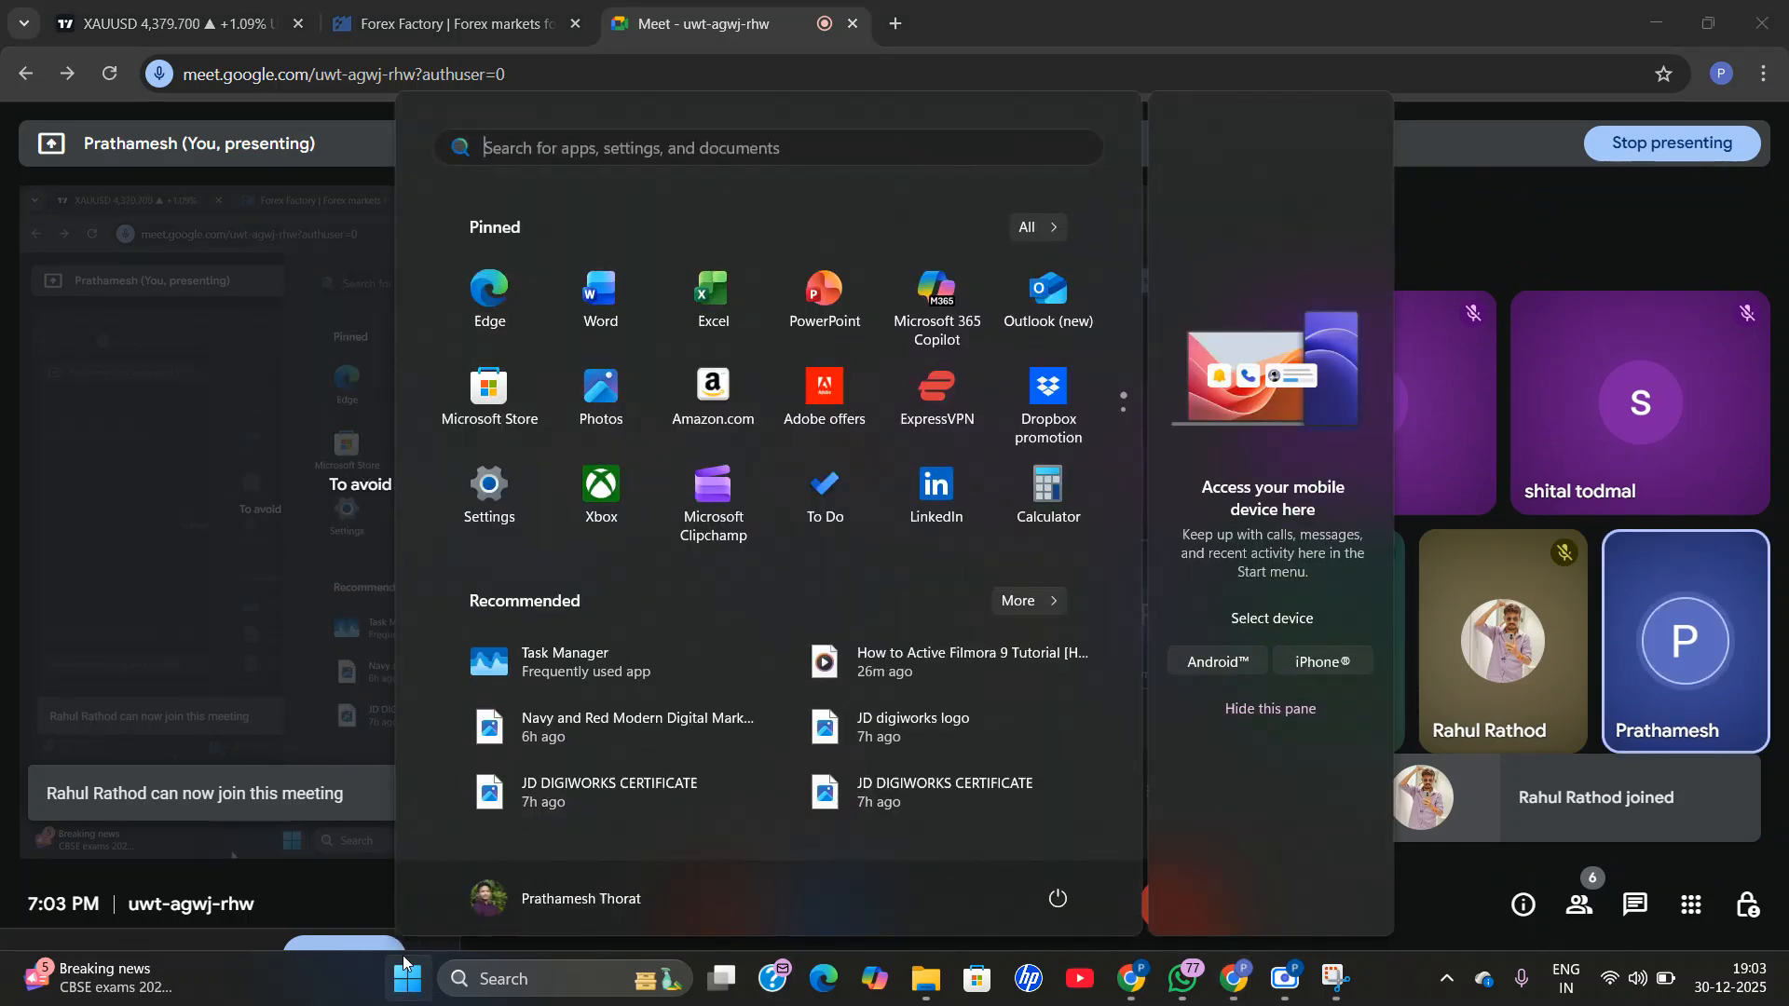
pyautogui.click(673, 148)
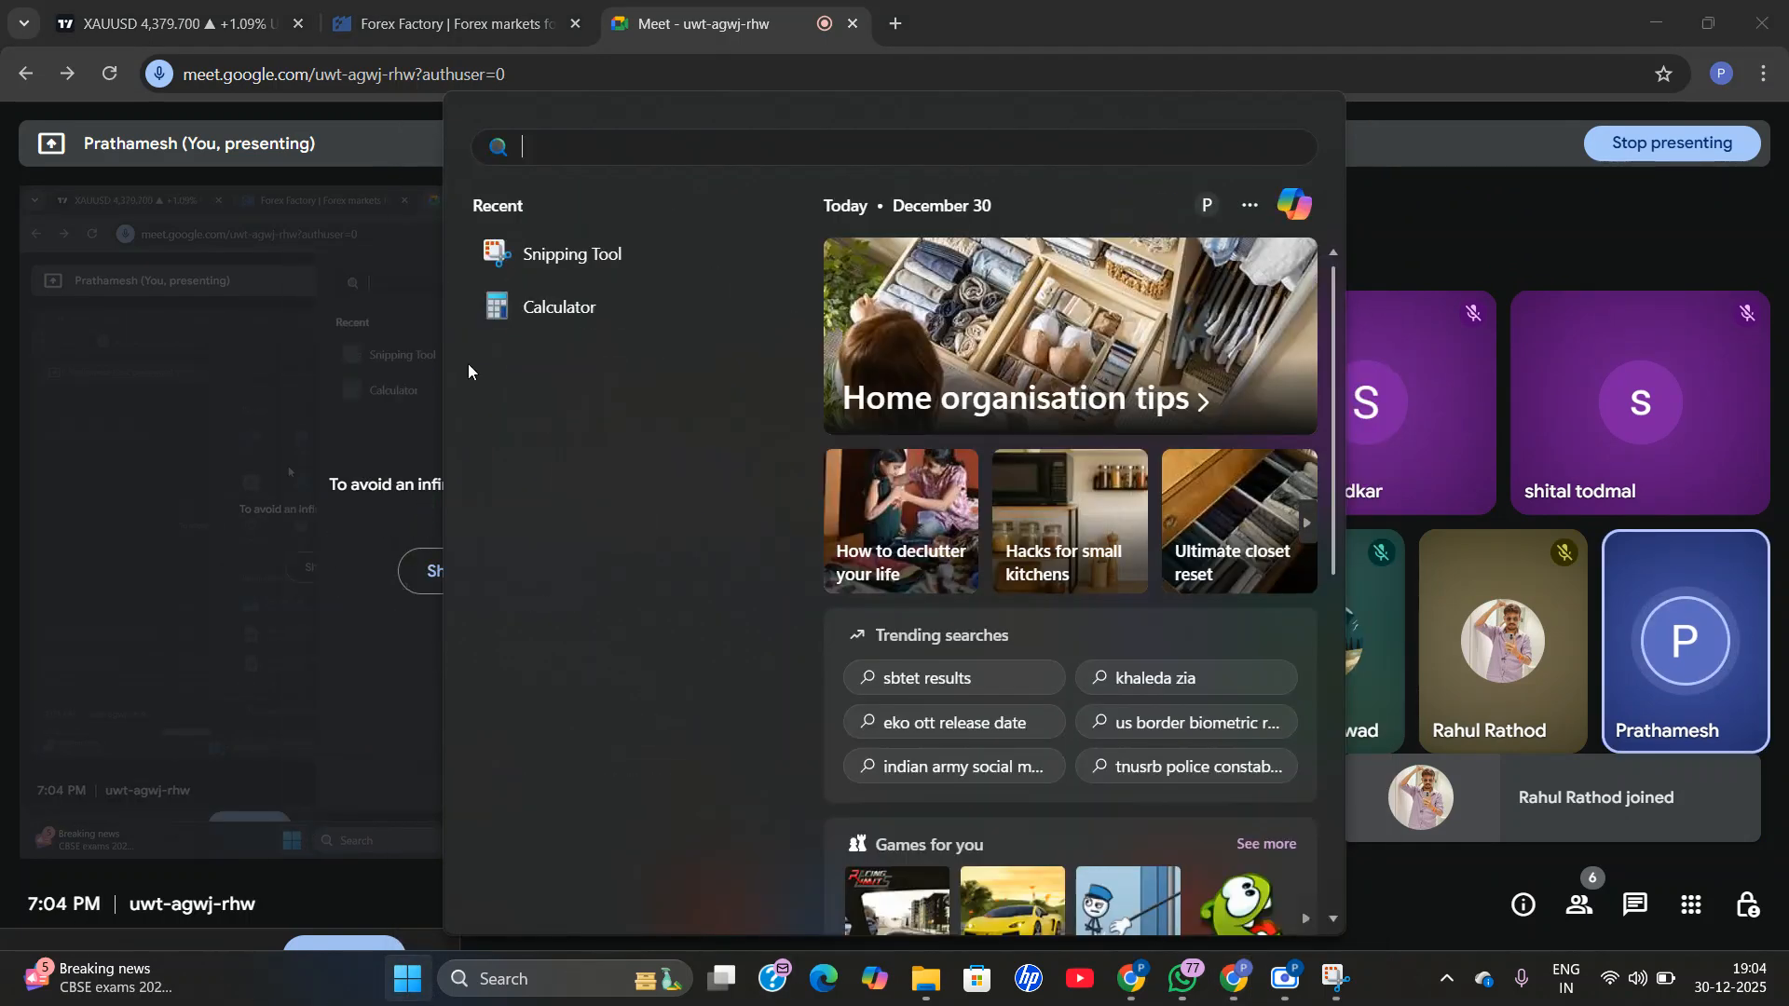
pyautogui.click(282, 961)
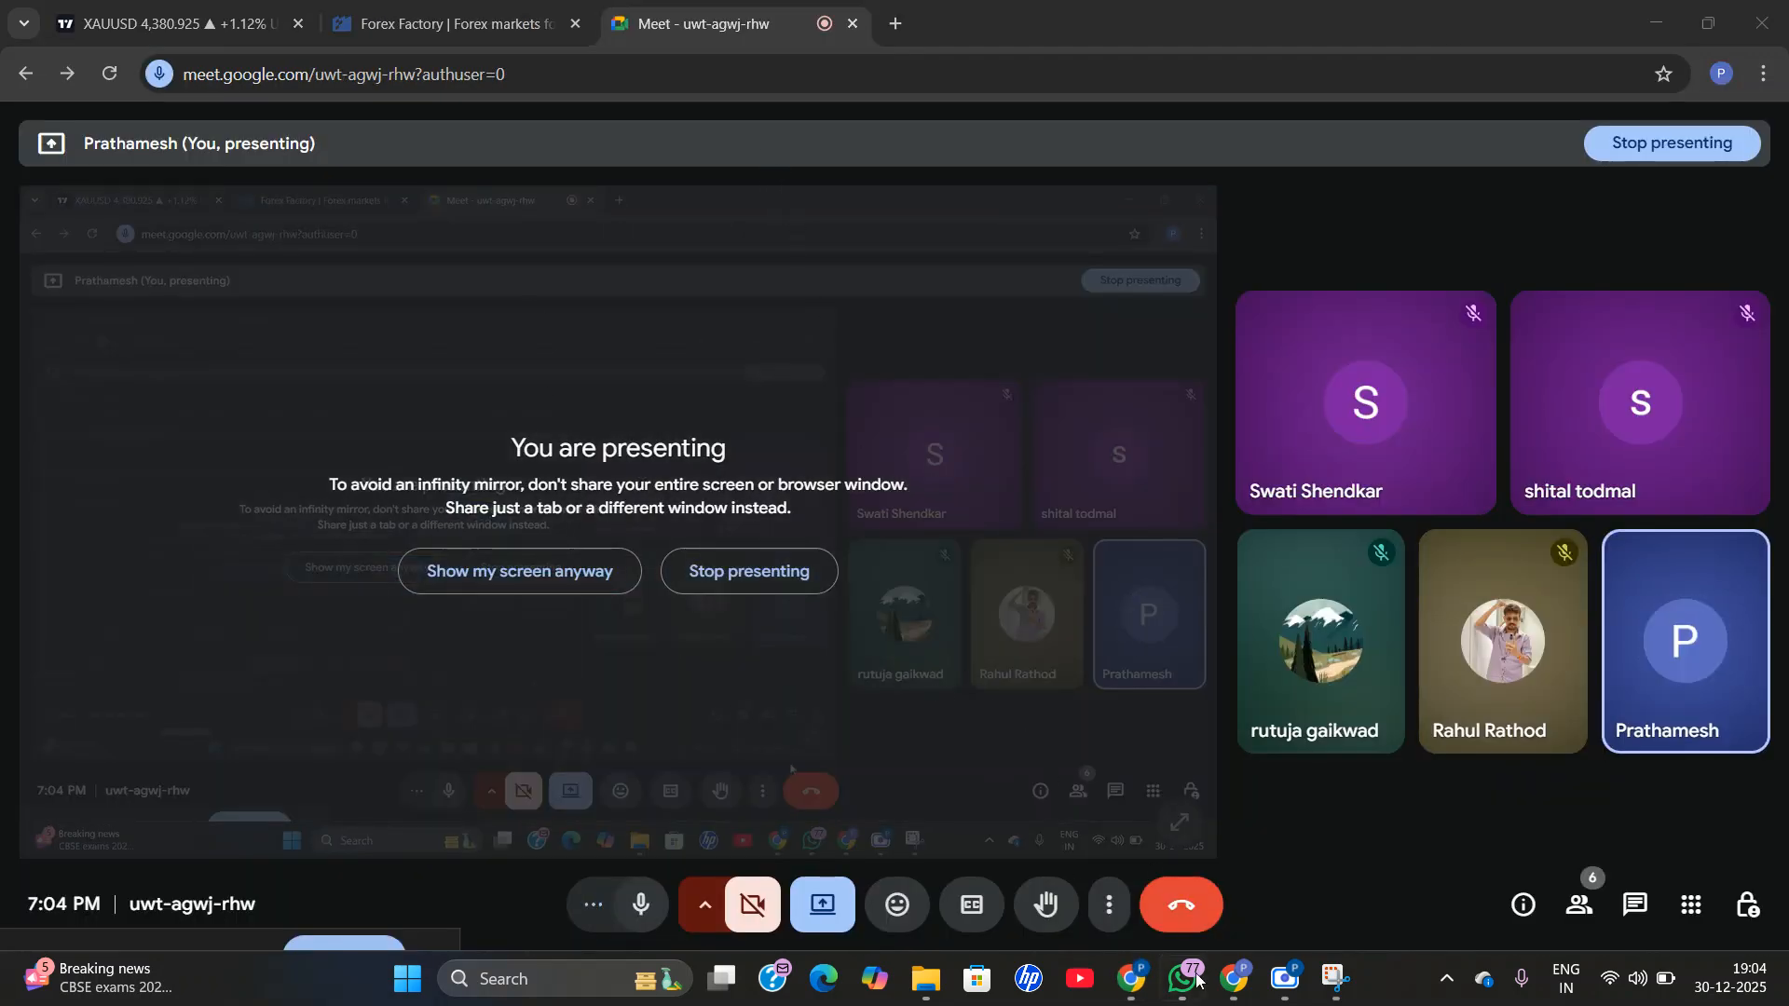
# Switch to Google Ads, capture a rectangular snip of its Overview page with Snipping Tool, and close the tool without sharing.
pyautogui.moveTo(1121, 964)
pyautogui.click(1094, 917)
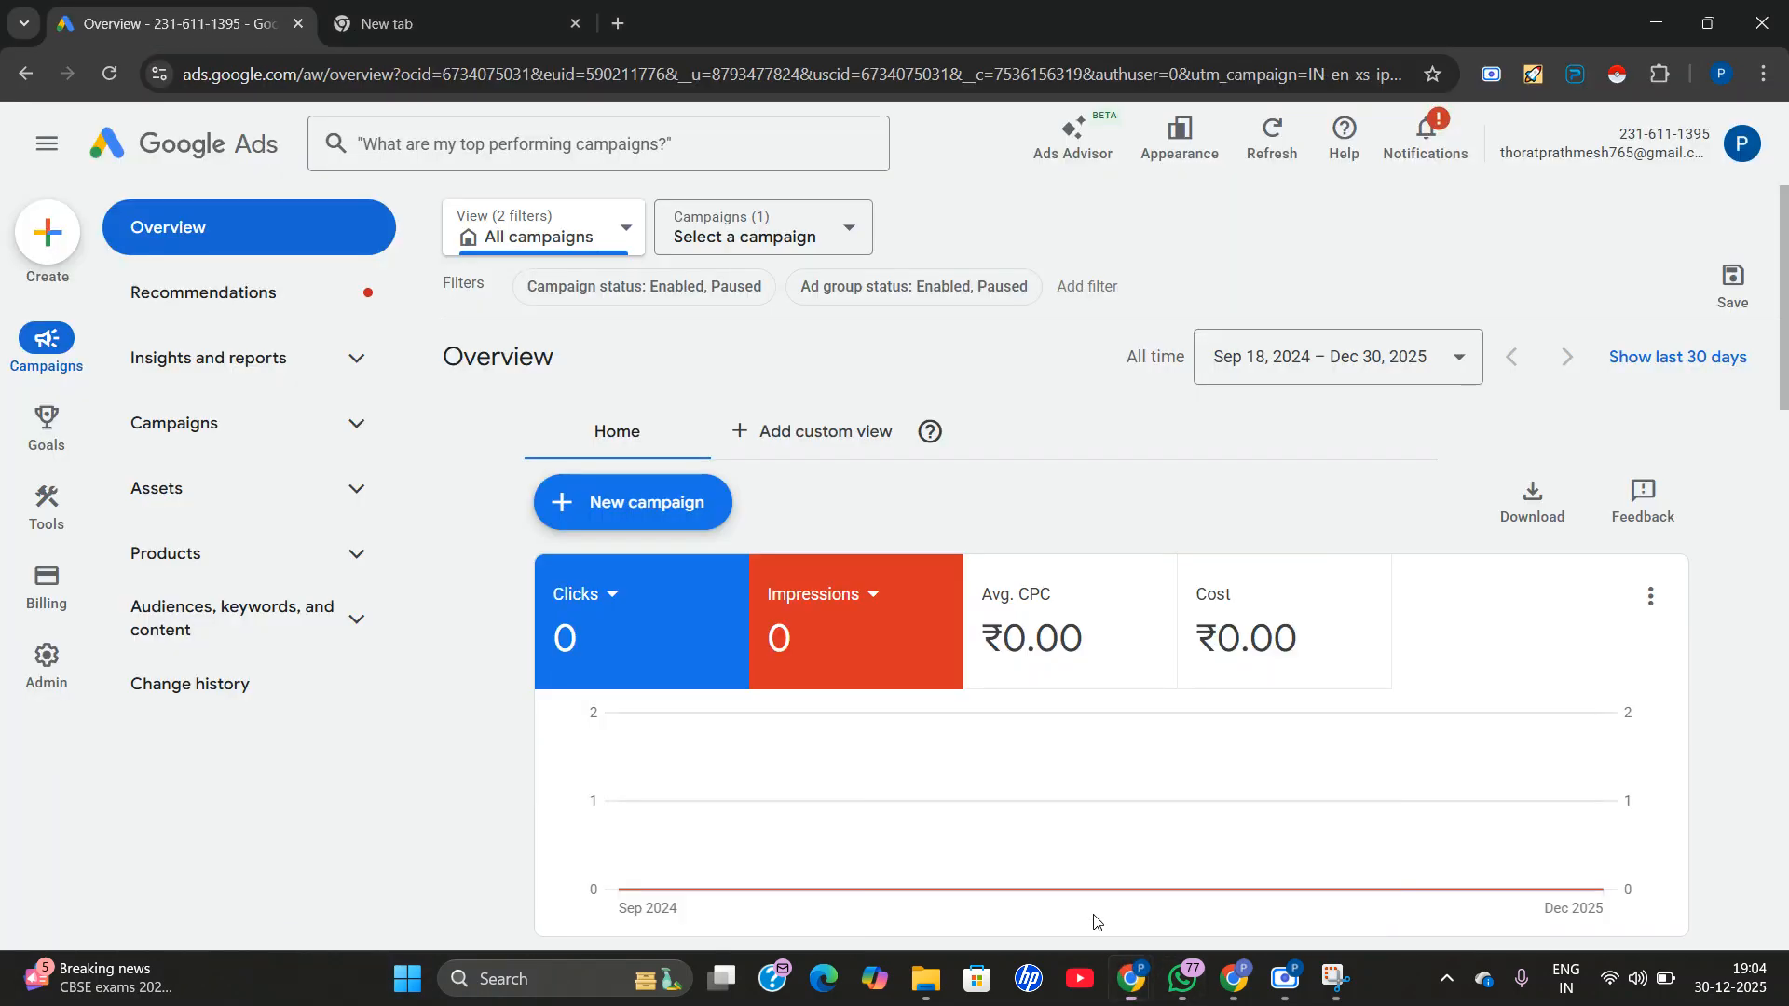
pyautogui.click(1321, 976)
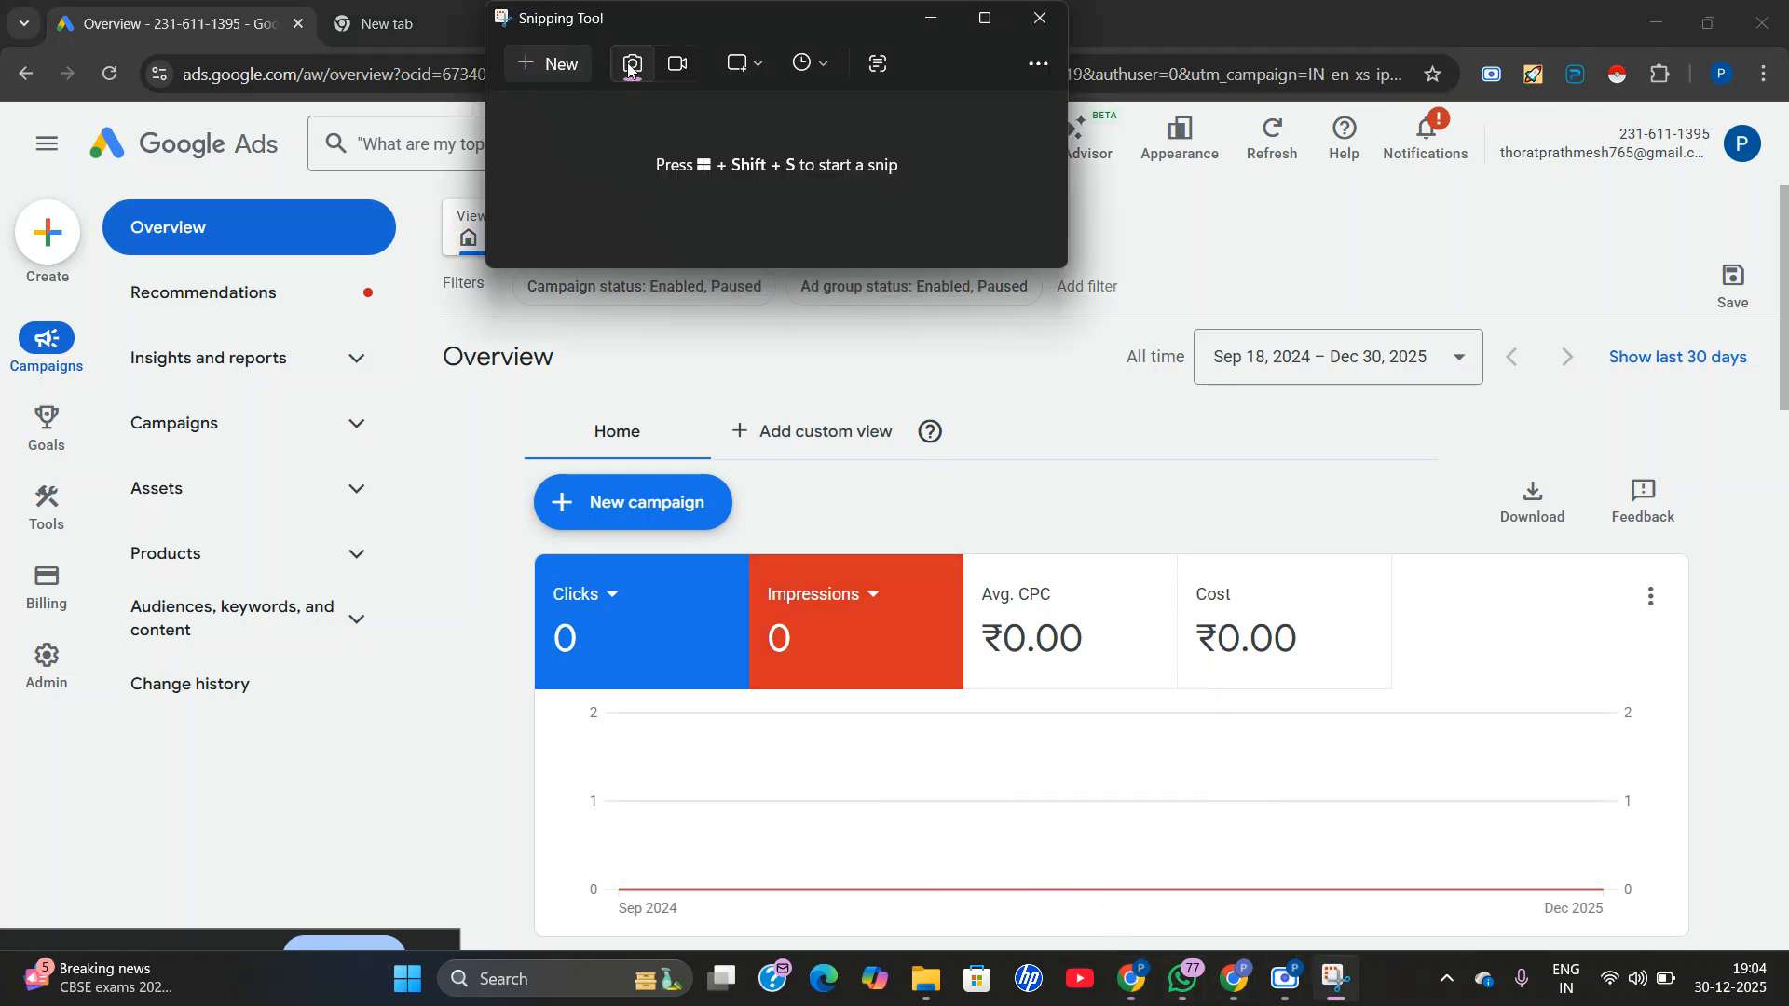
pyautogui.click(545, 63)
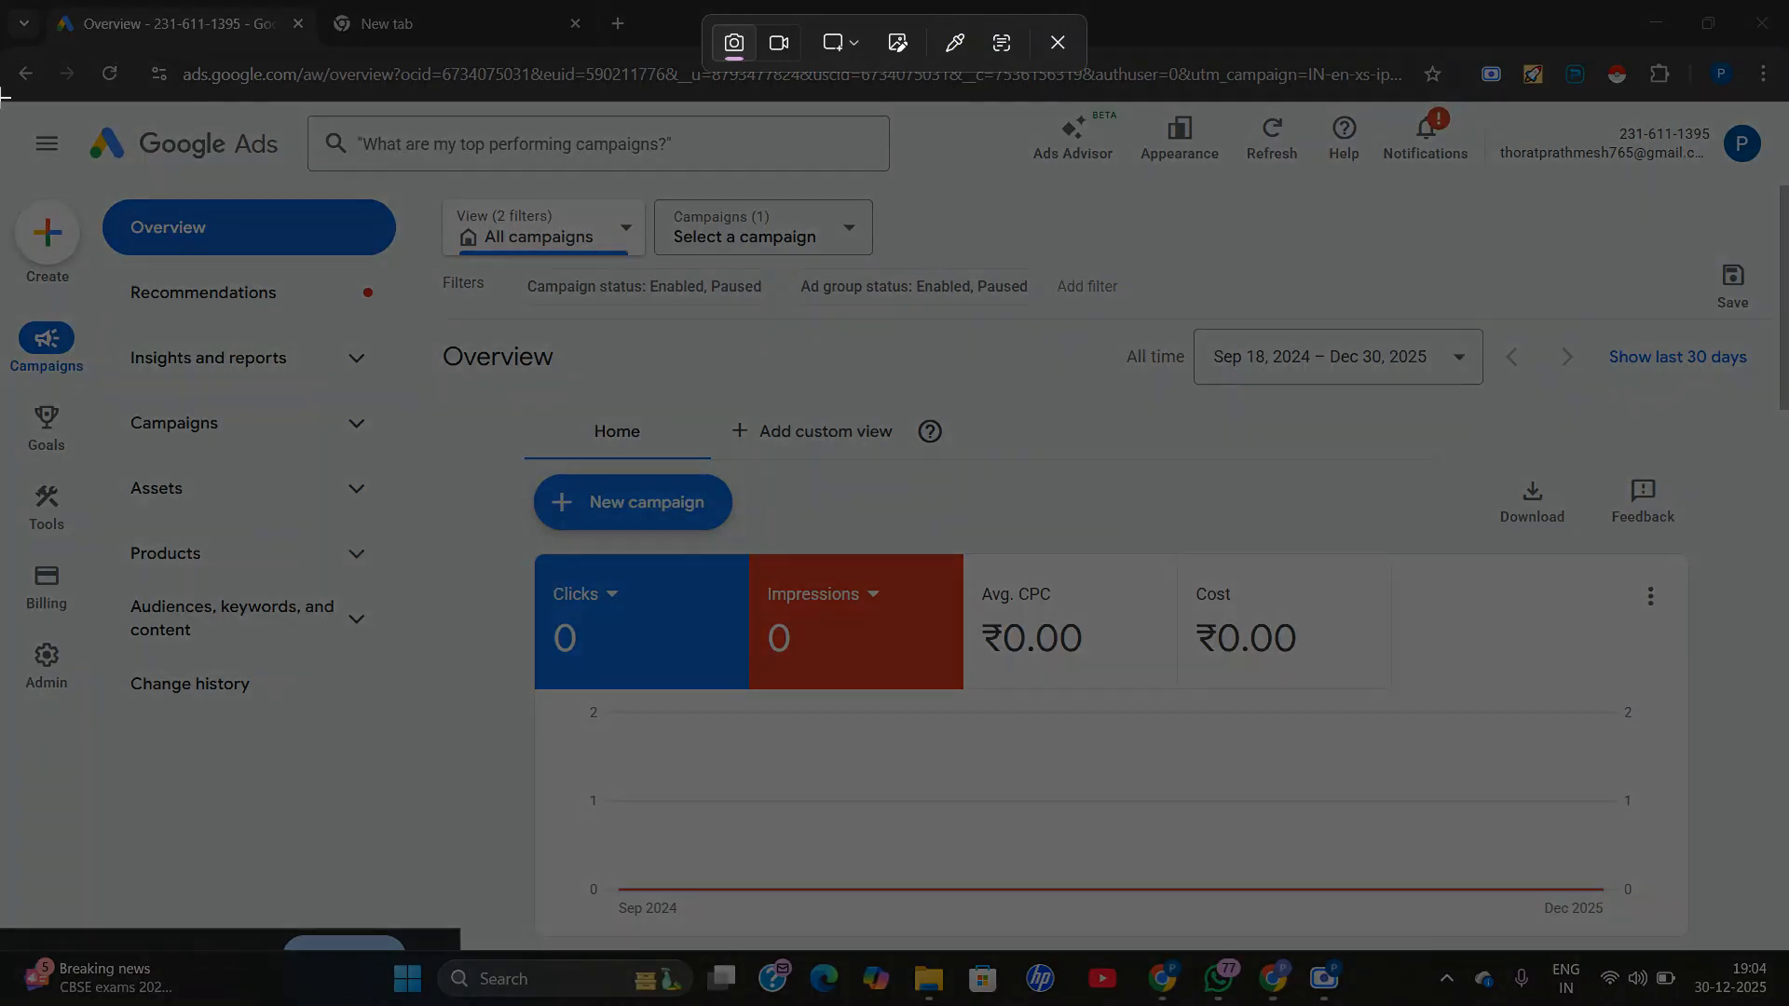
pyautogui.moveTo(4, 95); pyautogui.dragTo(1652, 872)
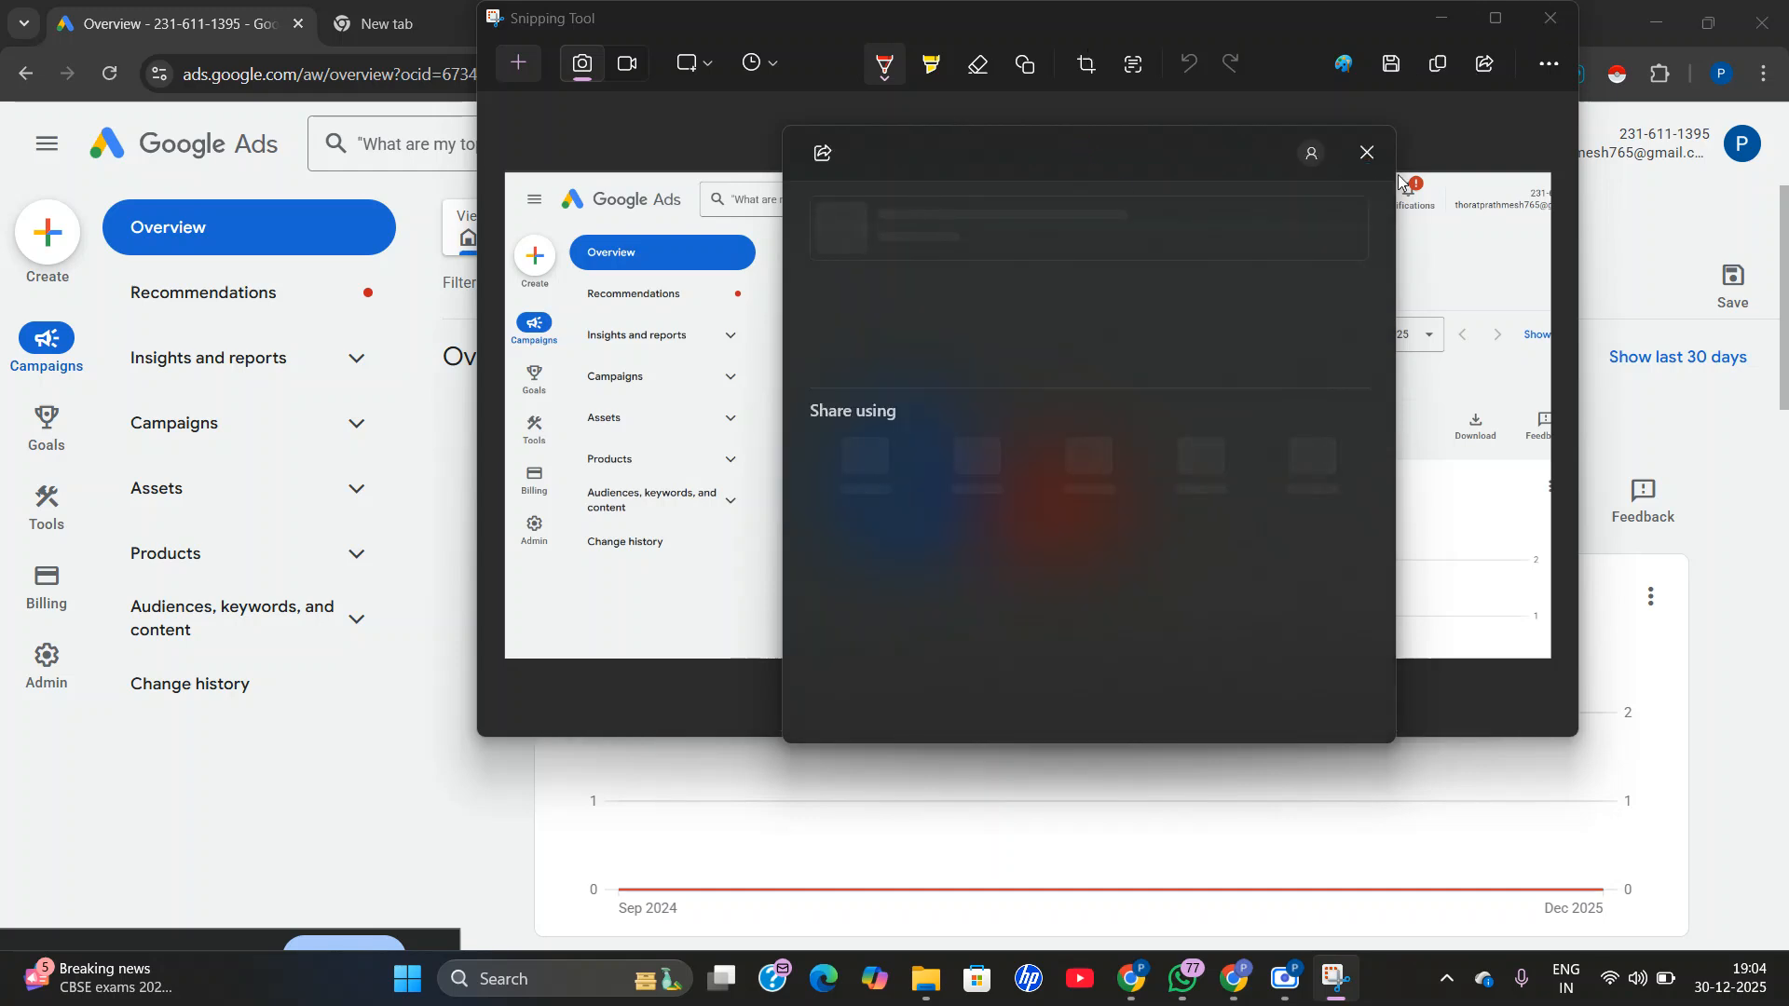
pyautogui.click(1366, 150)
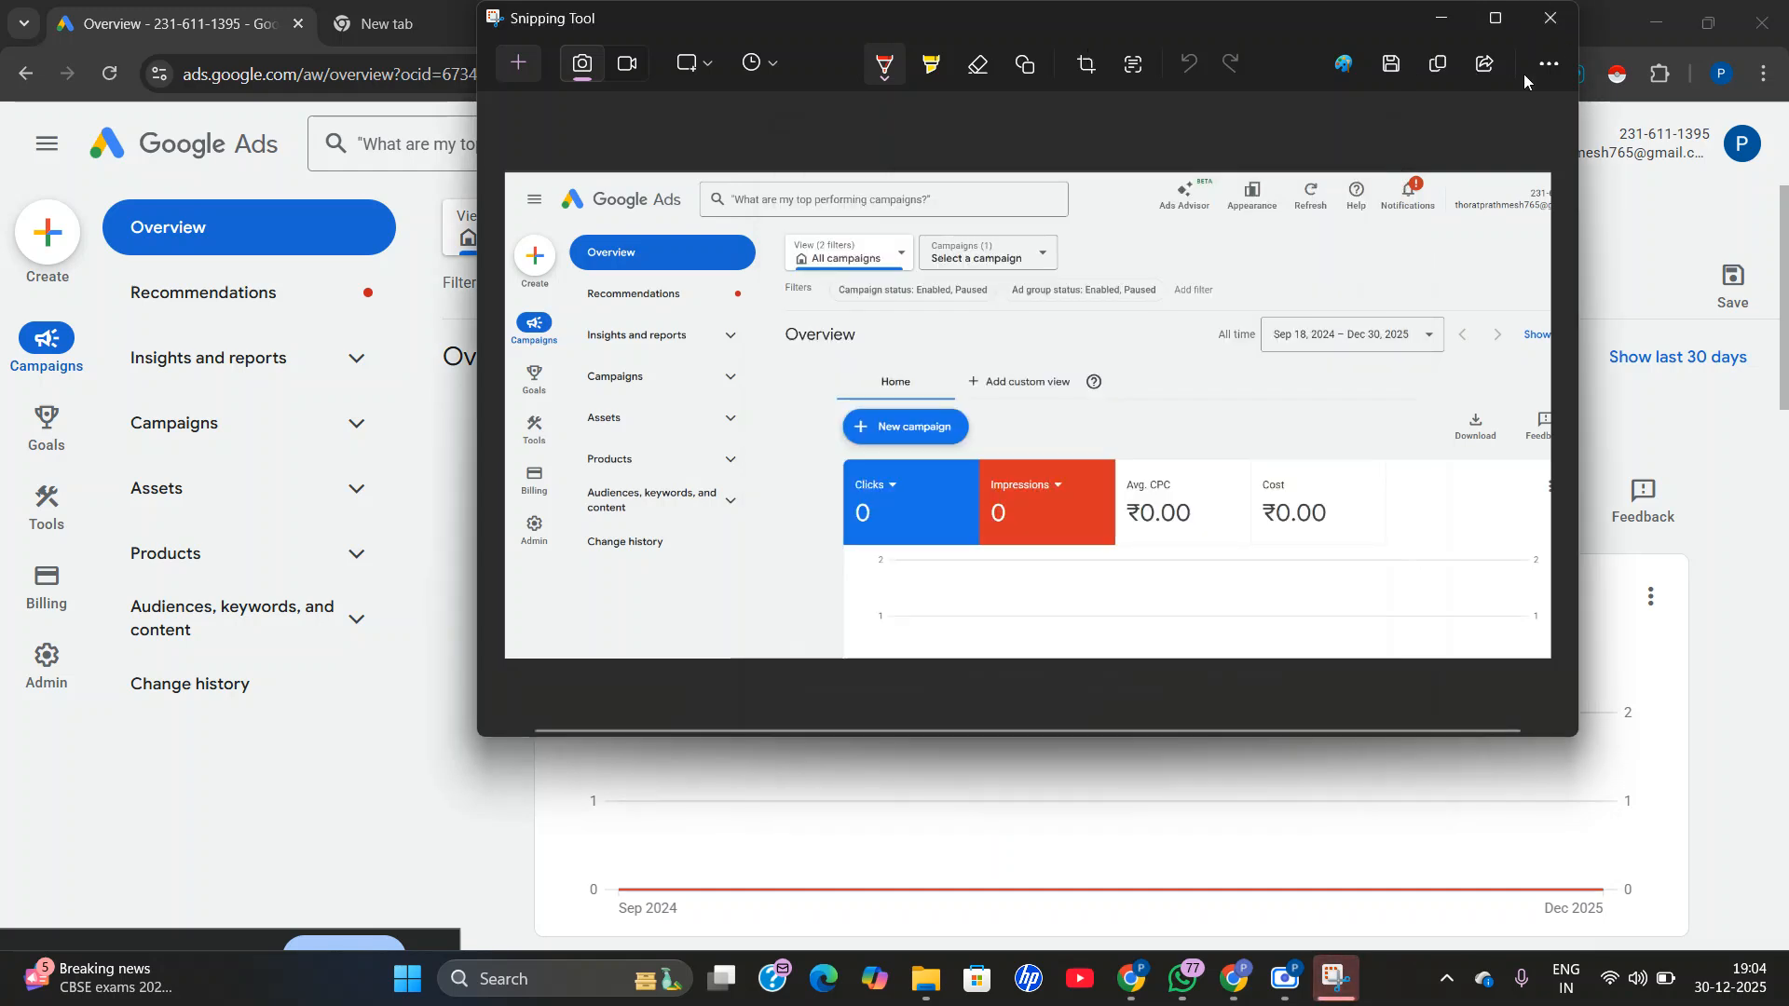
pyautogui.click(1551, 18)
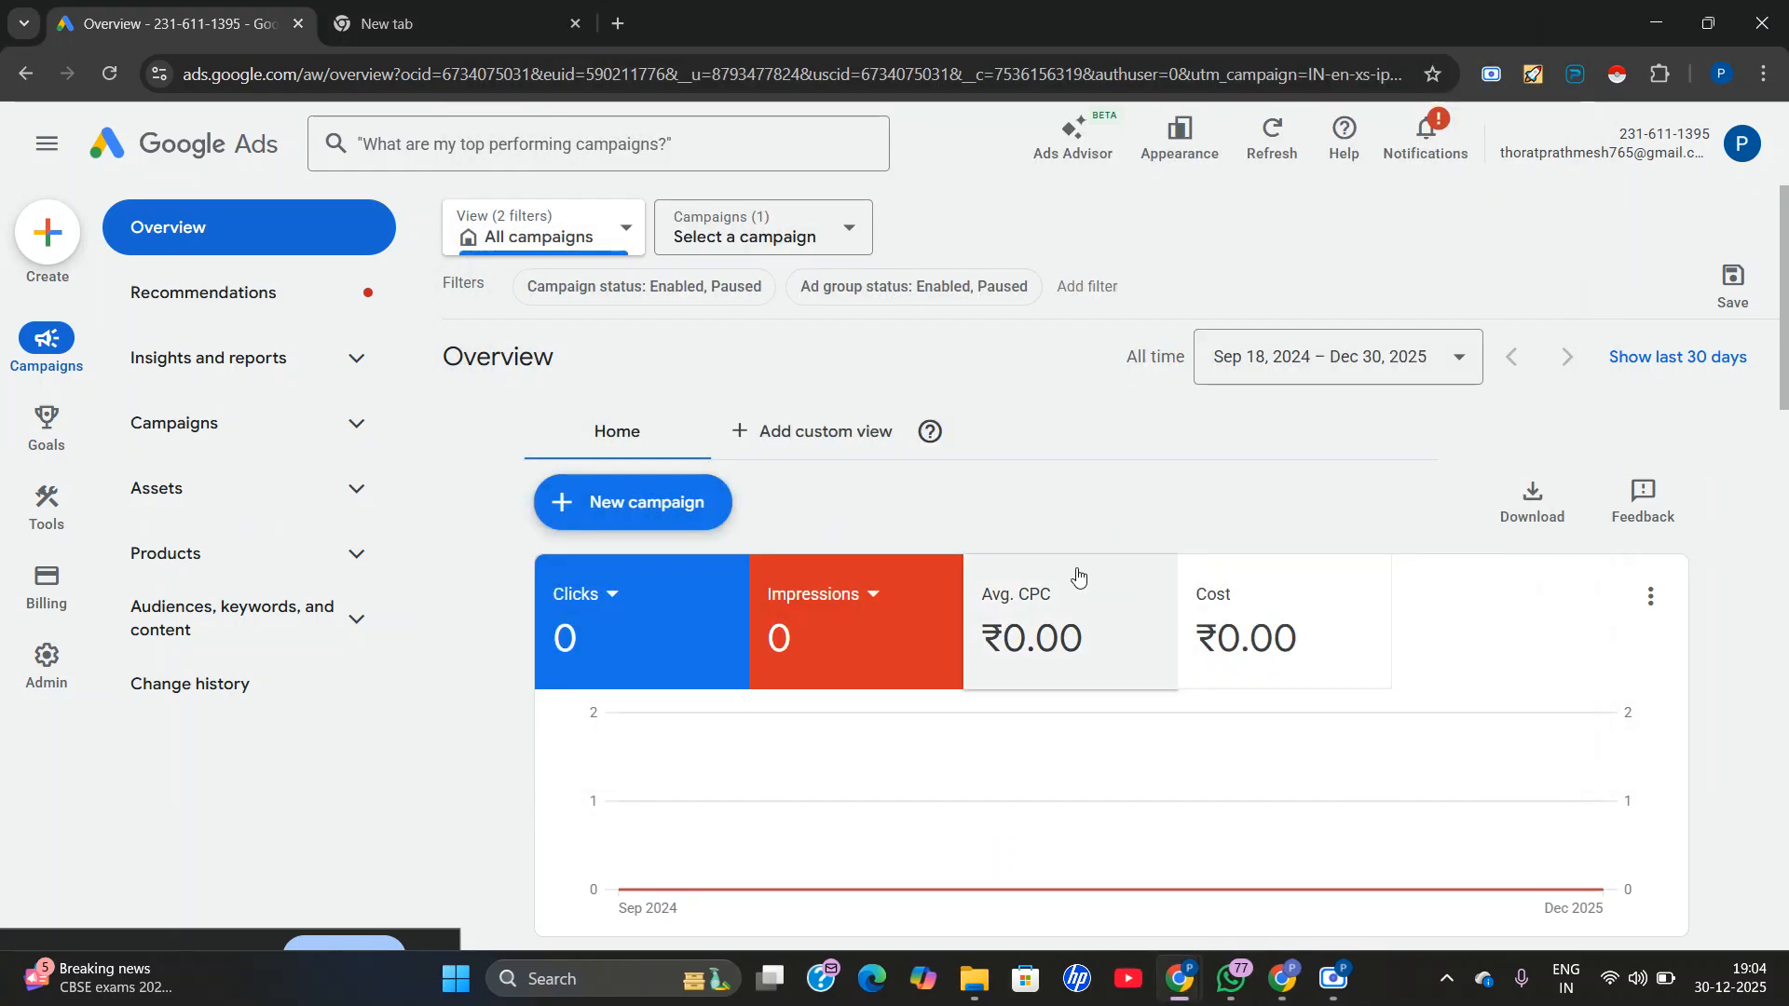
# Start a new Google Ads campaign and choose to create it without guidance.
pyautogui.click(617, 494)
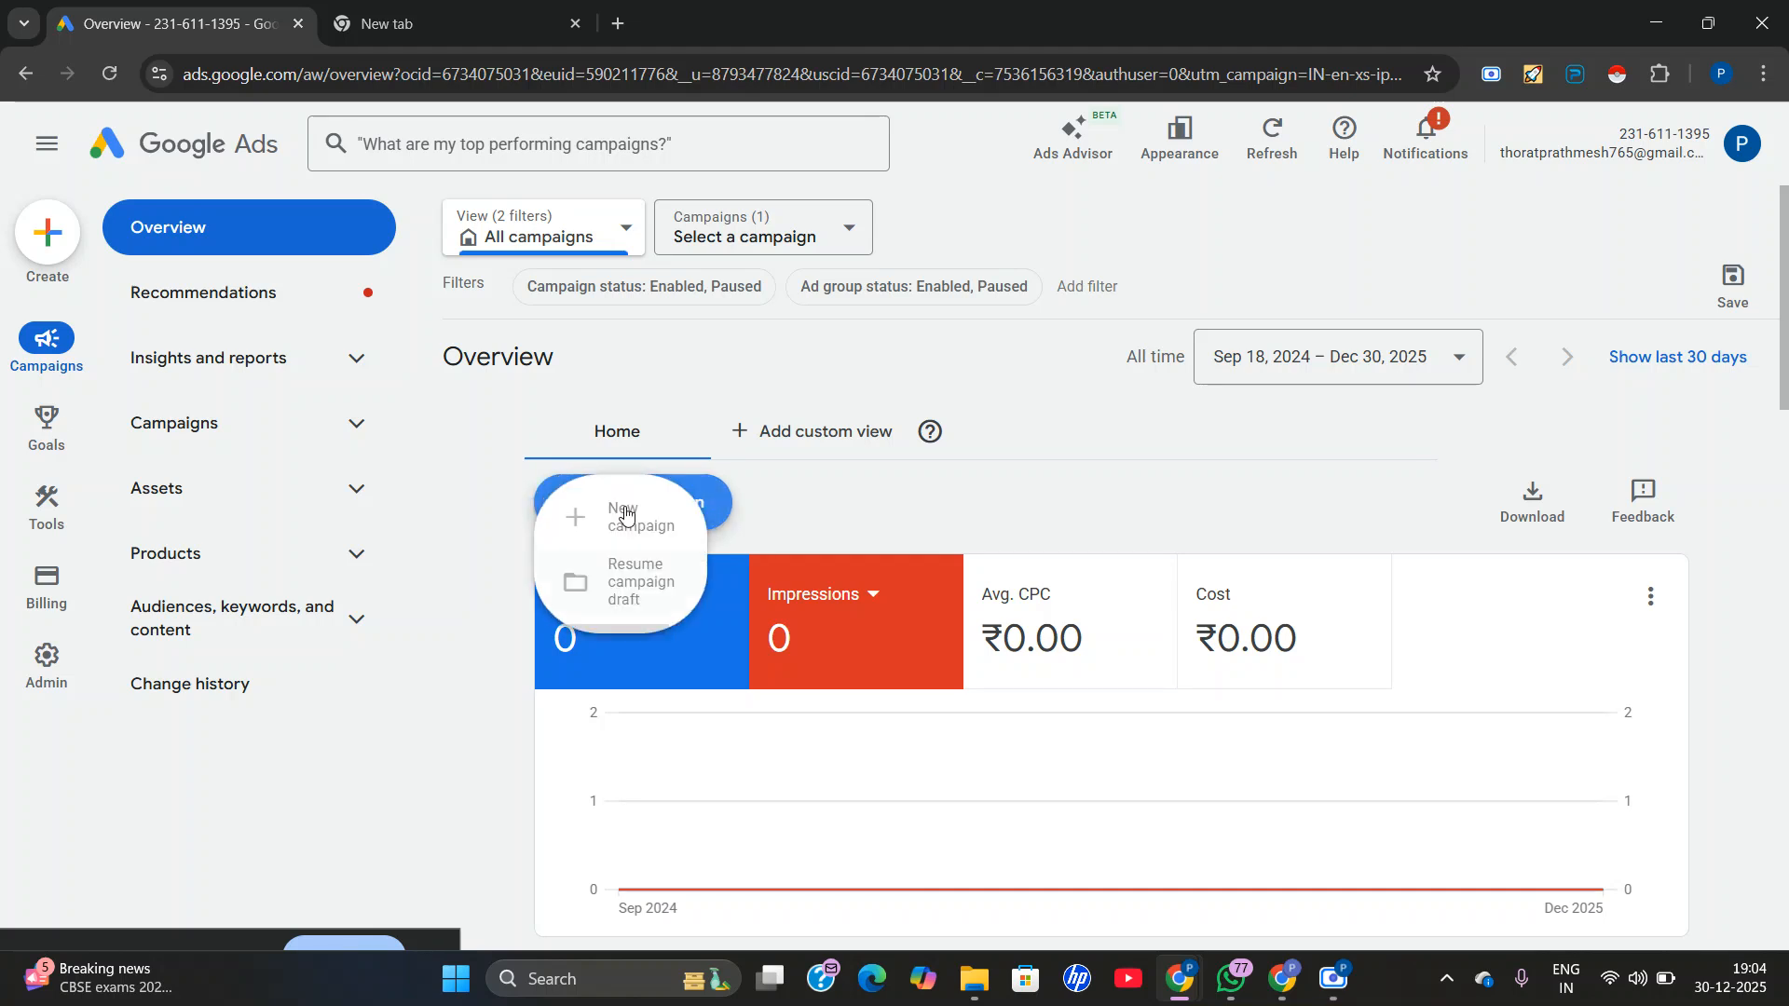
pyautogui.click(623, 523)
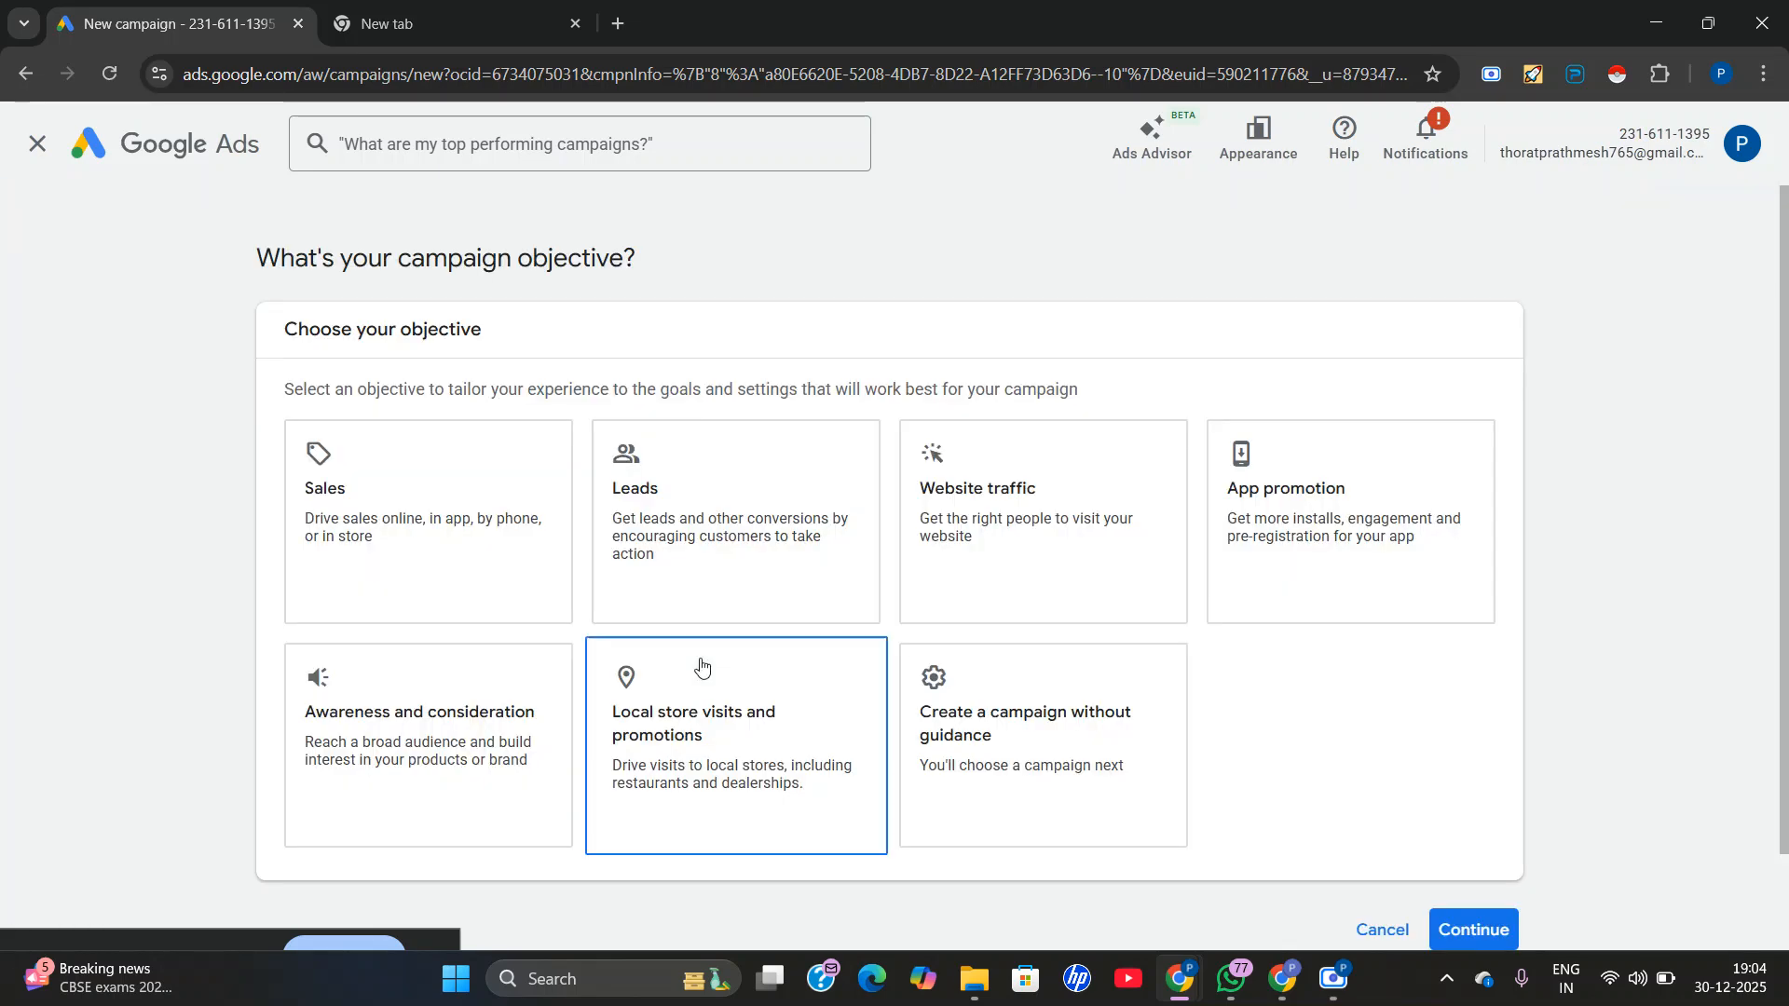
pyautogui.click(949, 796)
# Select Demand Gen as the campaign type and continue to the campaign settings with the default Contacts conversion goal.
pyautogui.click(406, 443)
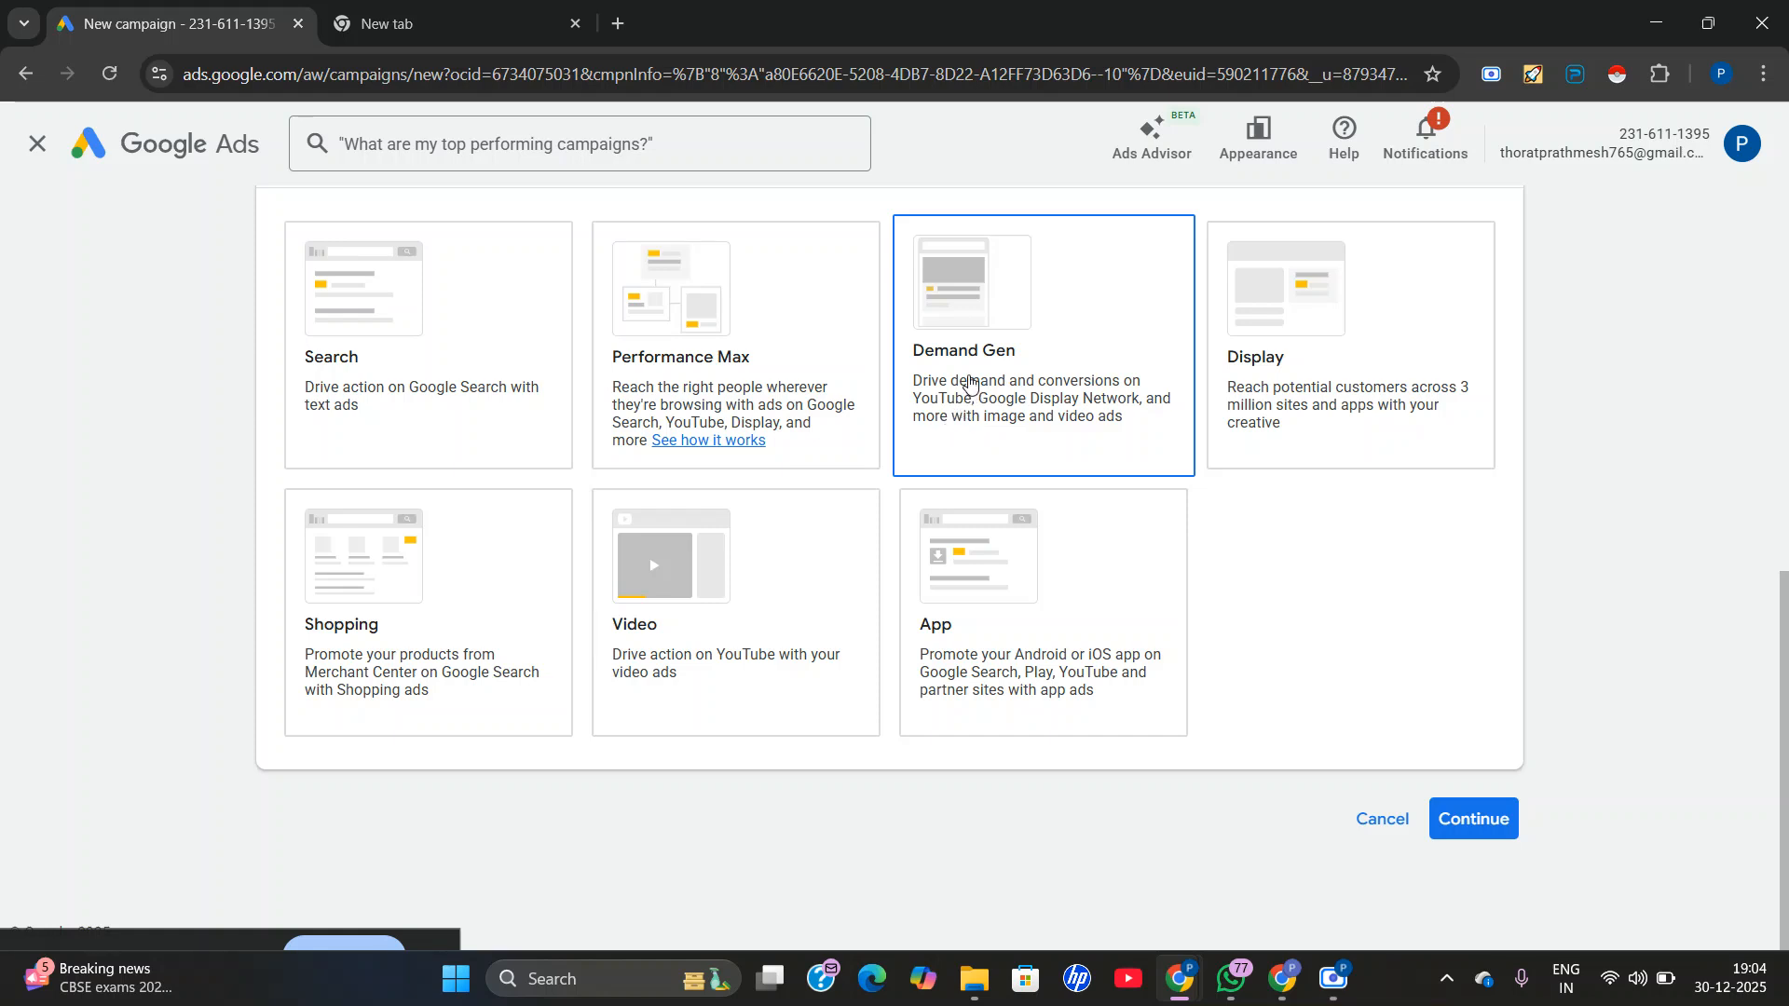
pyautogui.click(962, 346)
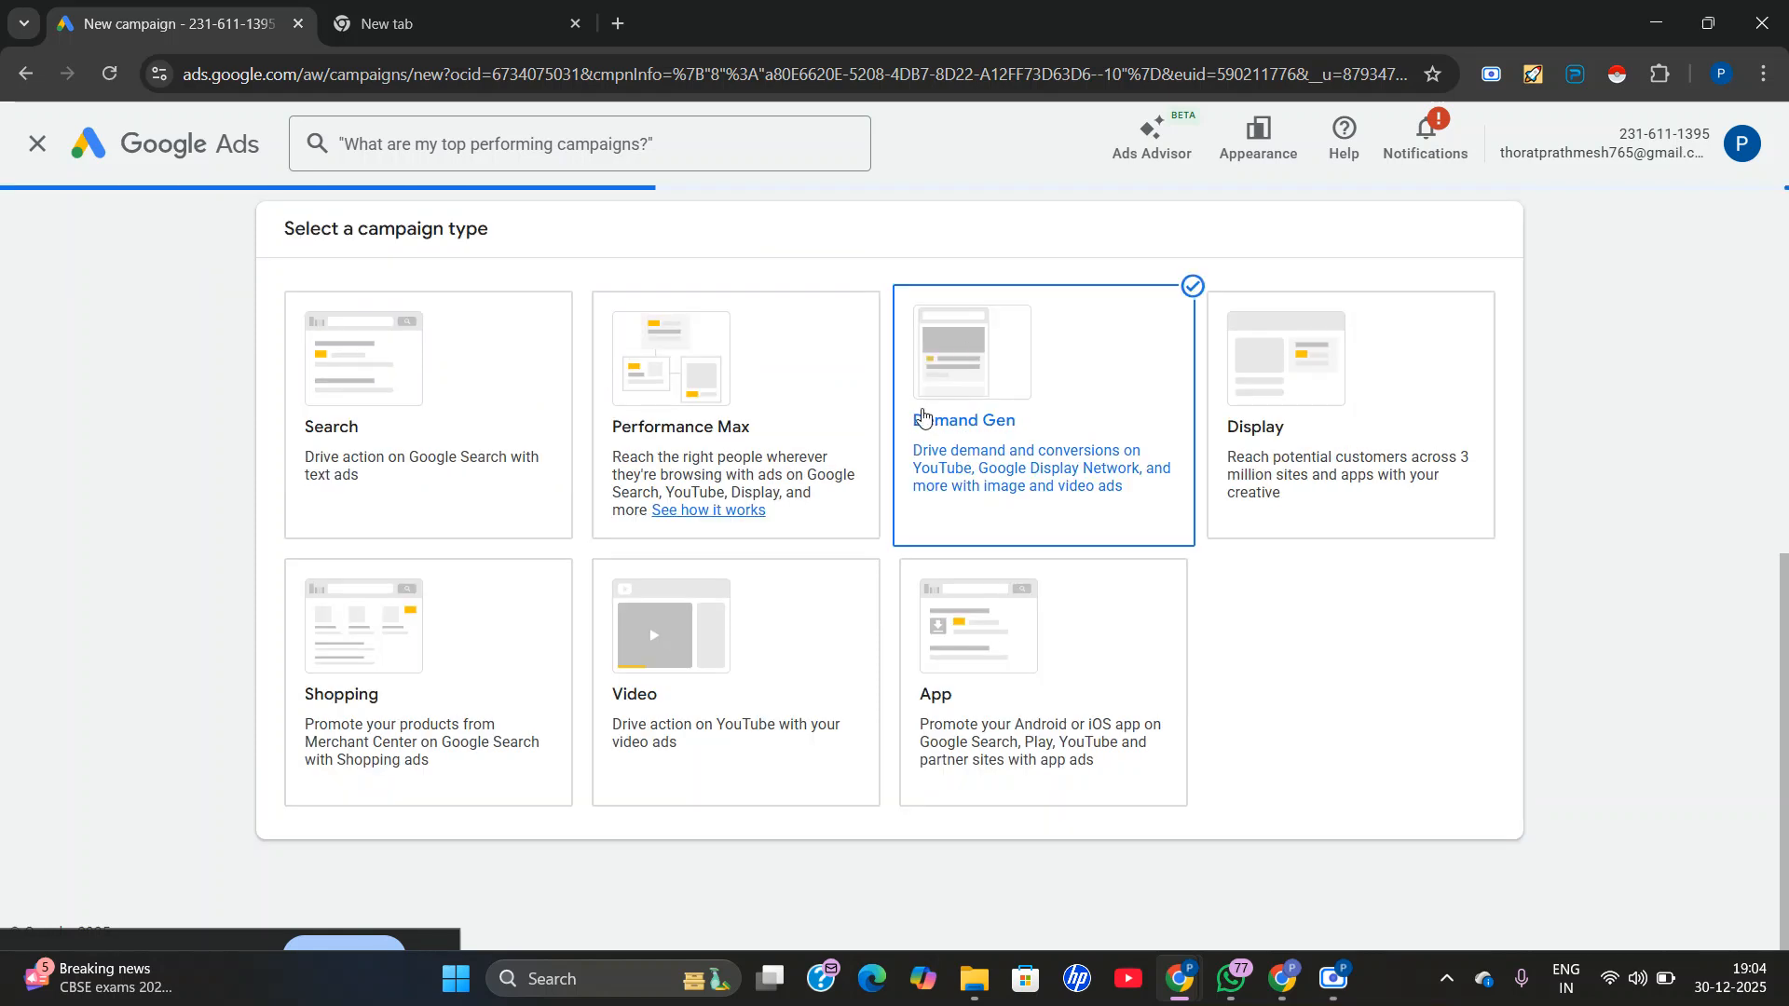
pyautogui.scroll(2, 1009, 337)
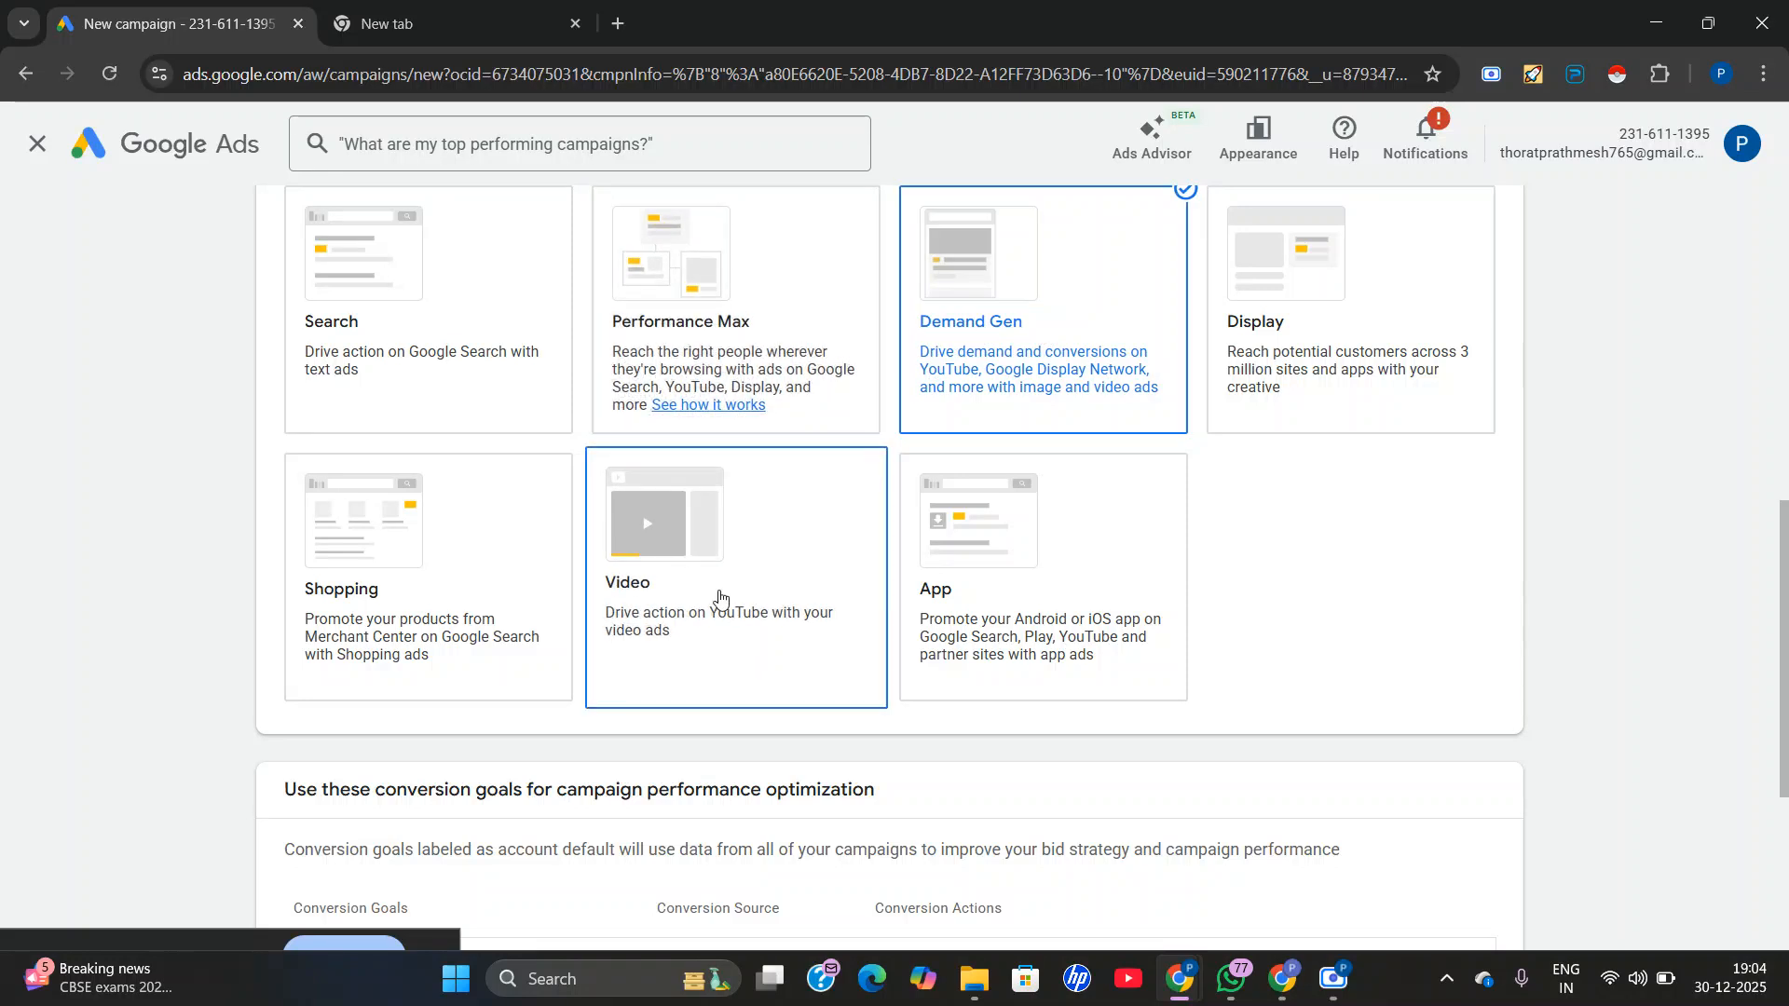
pyautogui.scroll(-2, 935, 480)
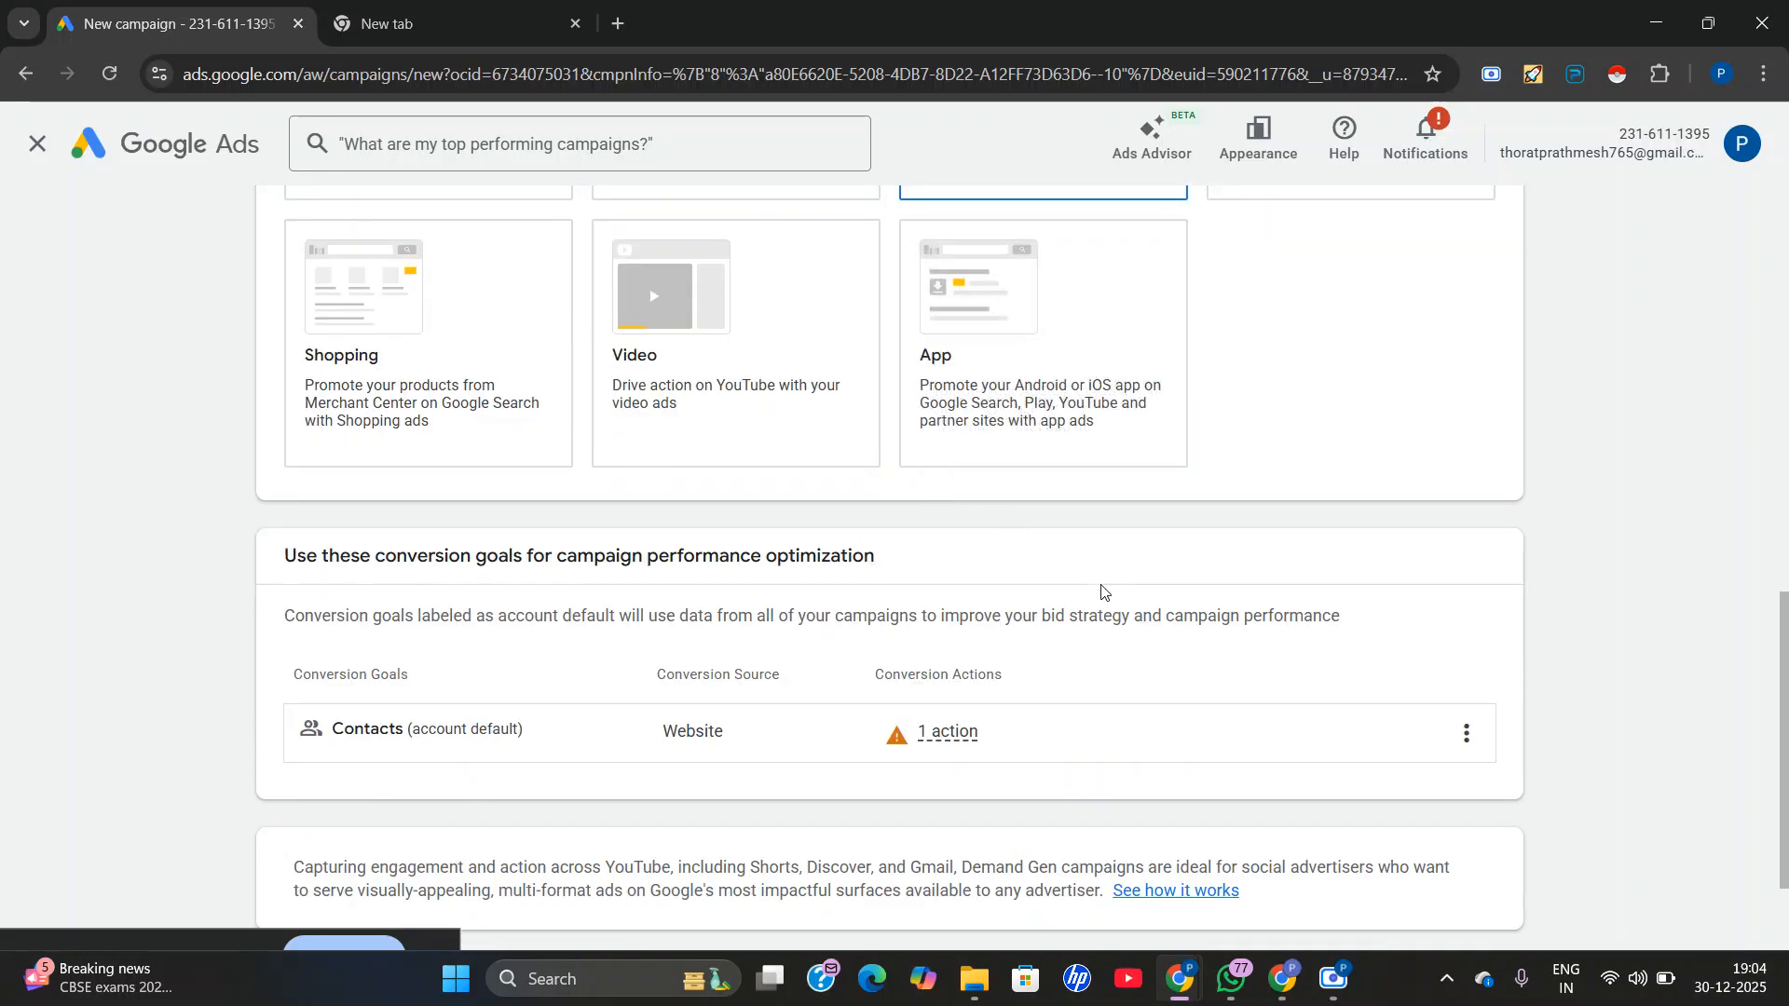
pyautogui.scroll(-2, 1341, 932)
pyautogui.click(1454, 818)
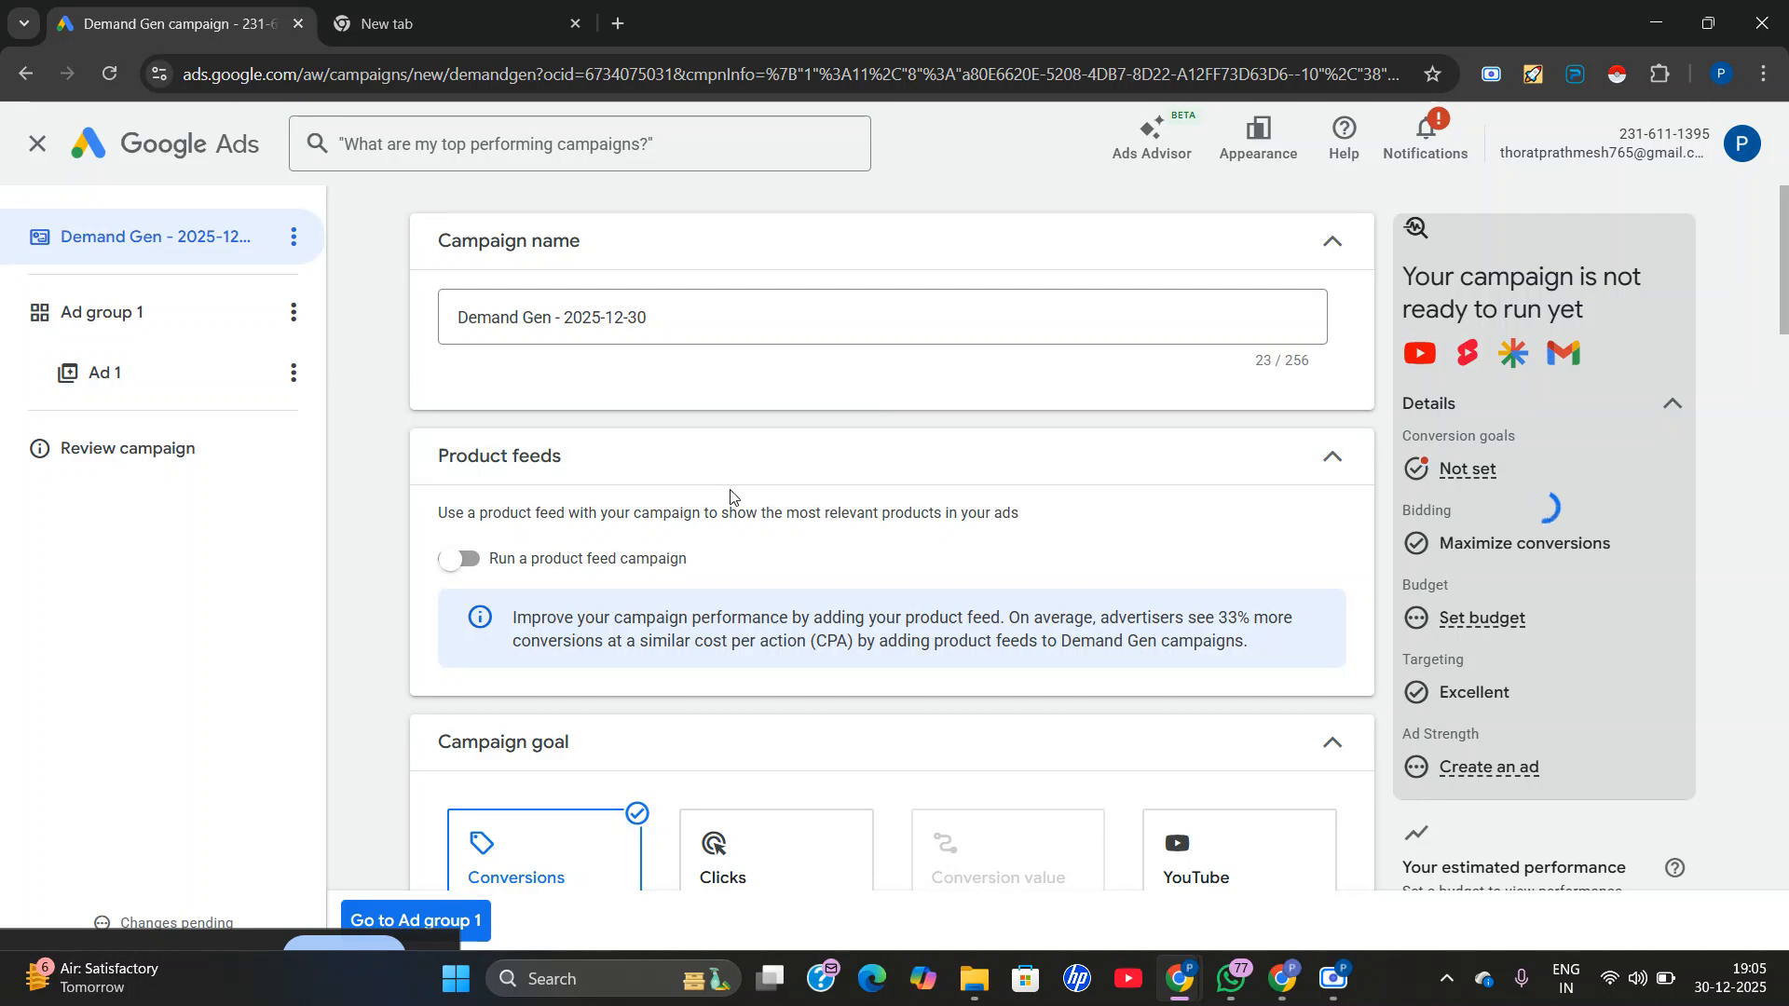
# Append "camp" to the end of the campaign name.
pyautogui.scroll(-1, 729, 496)
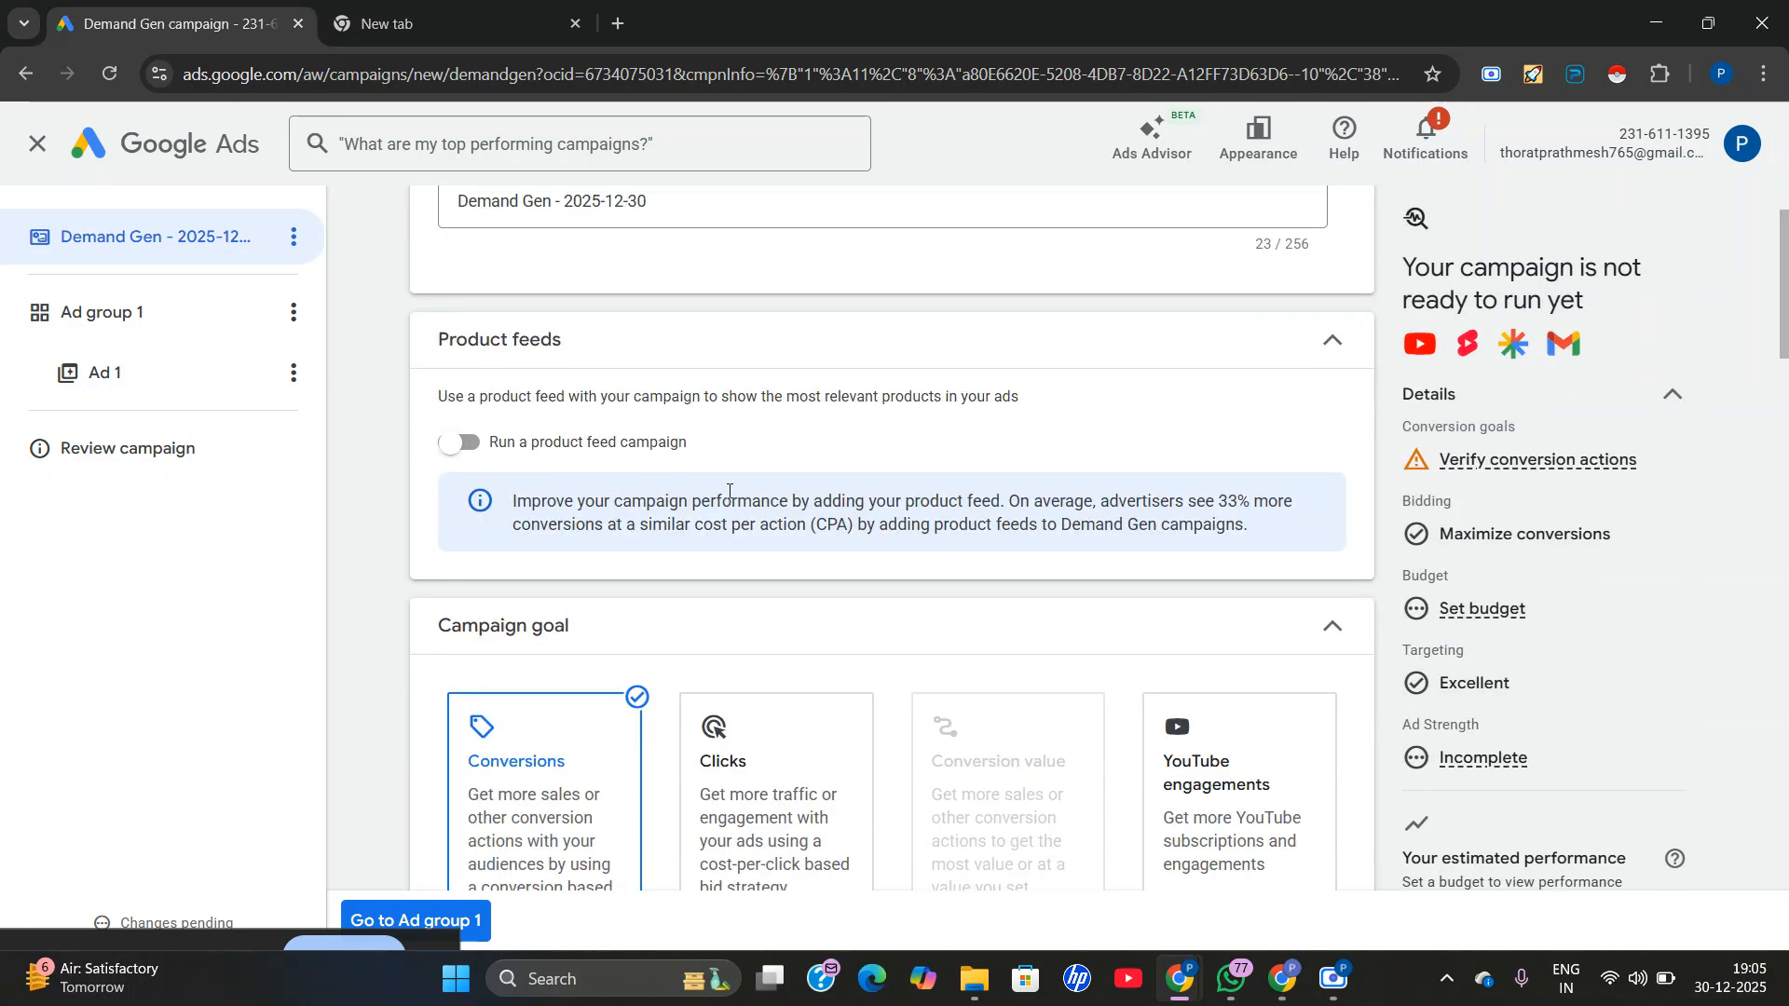
pyautogui.scroll(1, 695, 478)
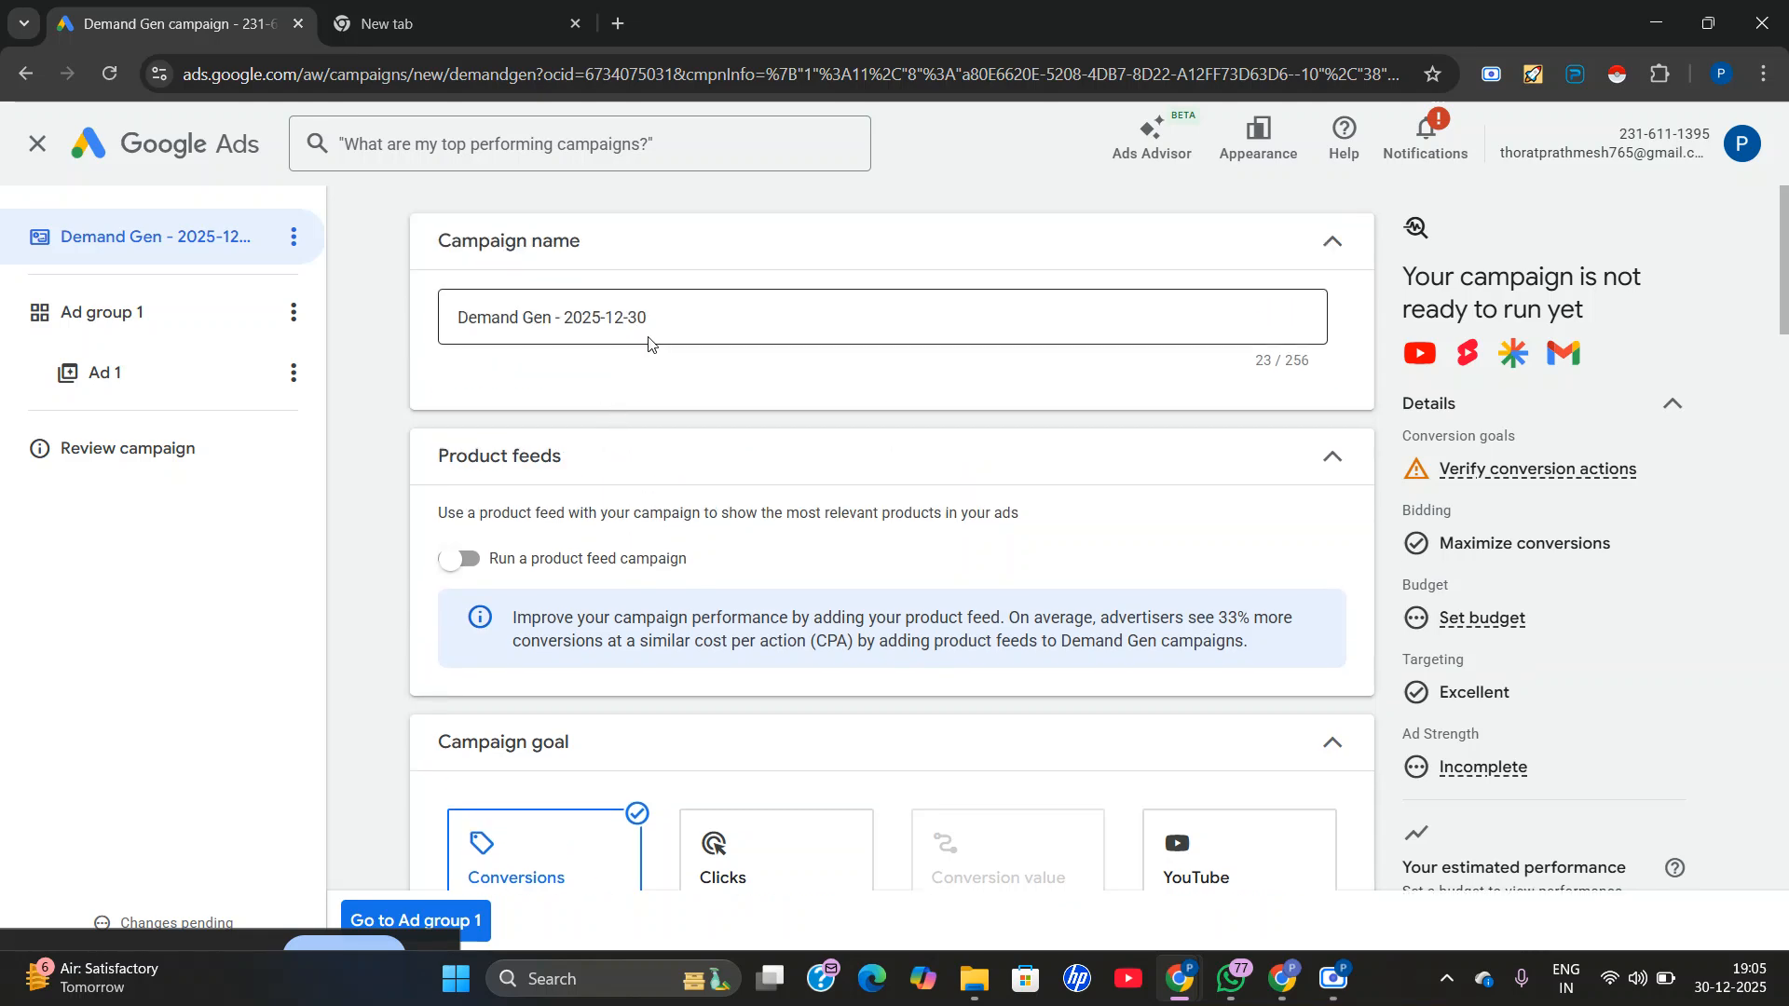
pyautogui.click(694, 324)
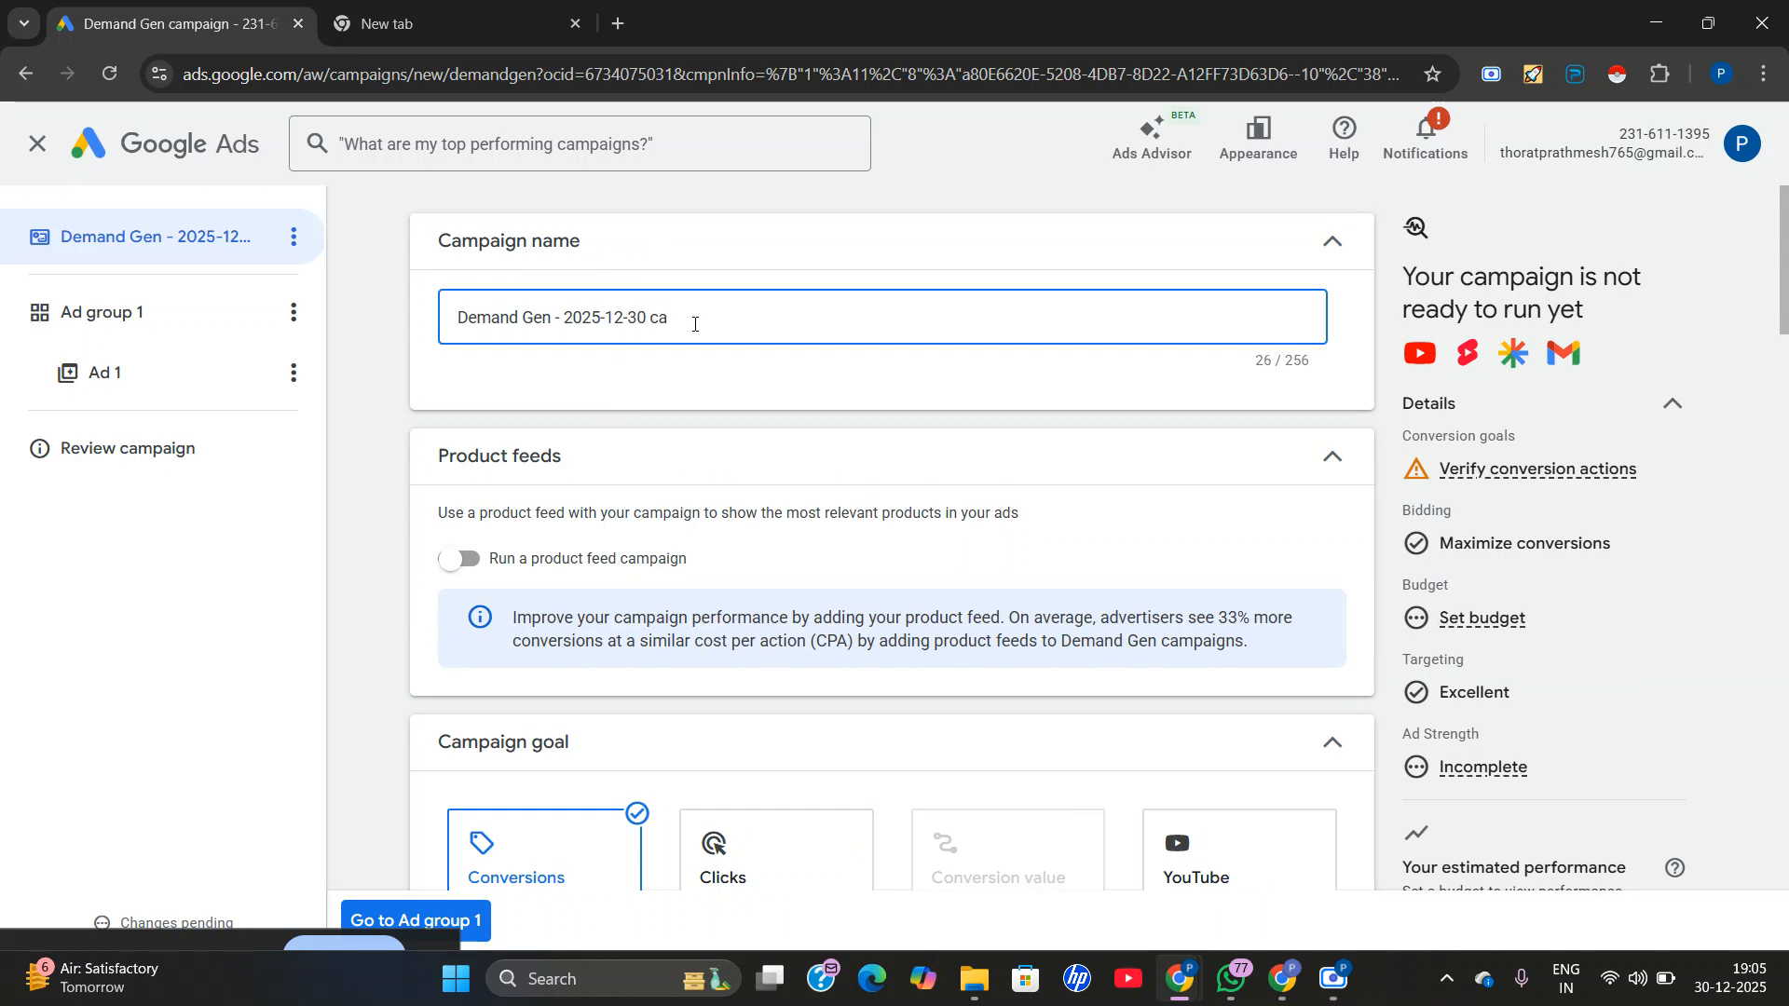
# Keep Conversions as the campaign goal and enable the optional target cost per action.
pyautogui.scroll(-1, 694, 323)
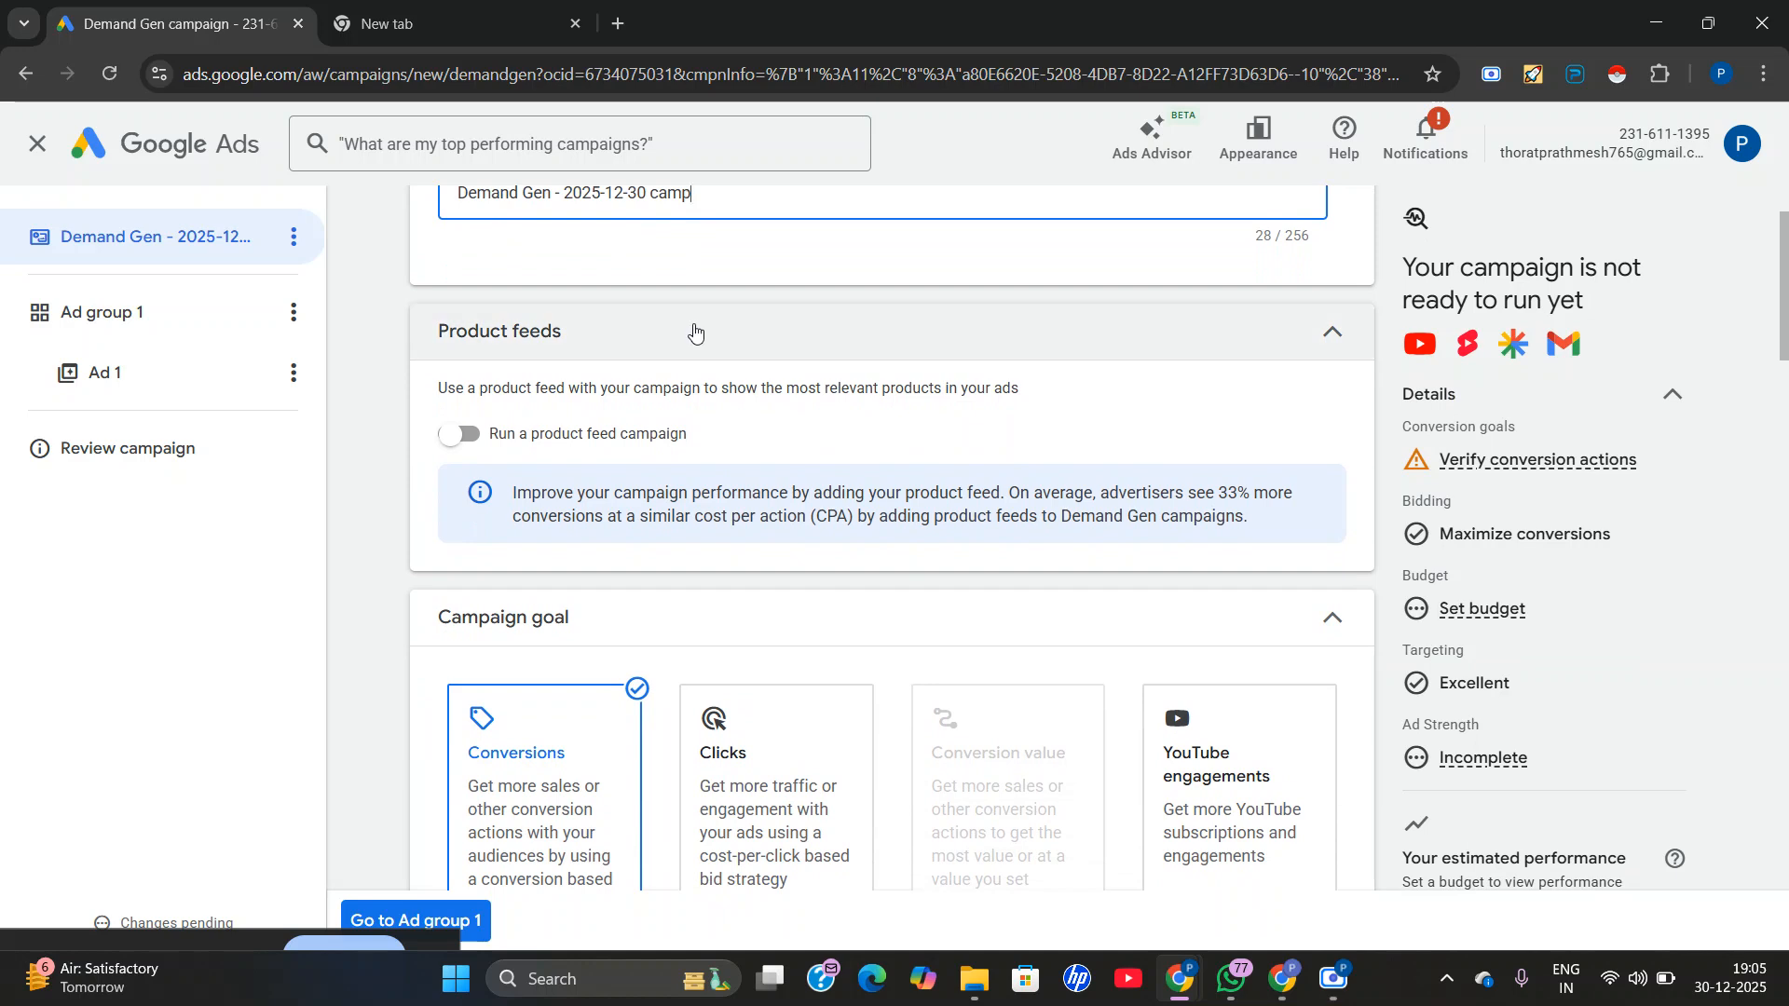
pyautogui.scroll(-2, 694, 326)
pyautogui.scroll(-1, 694, 324)
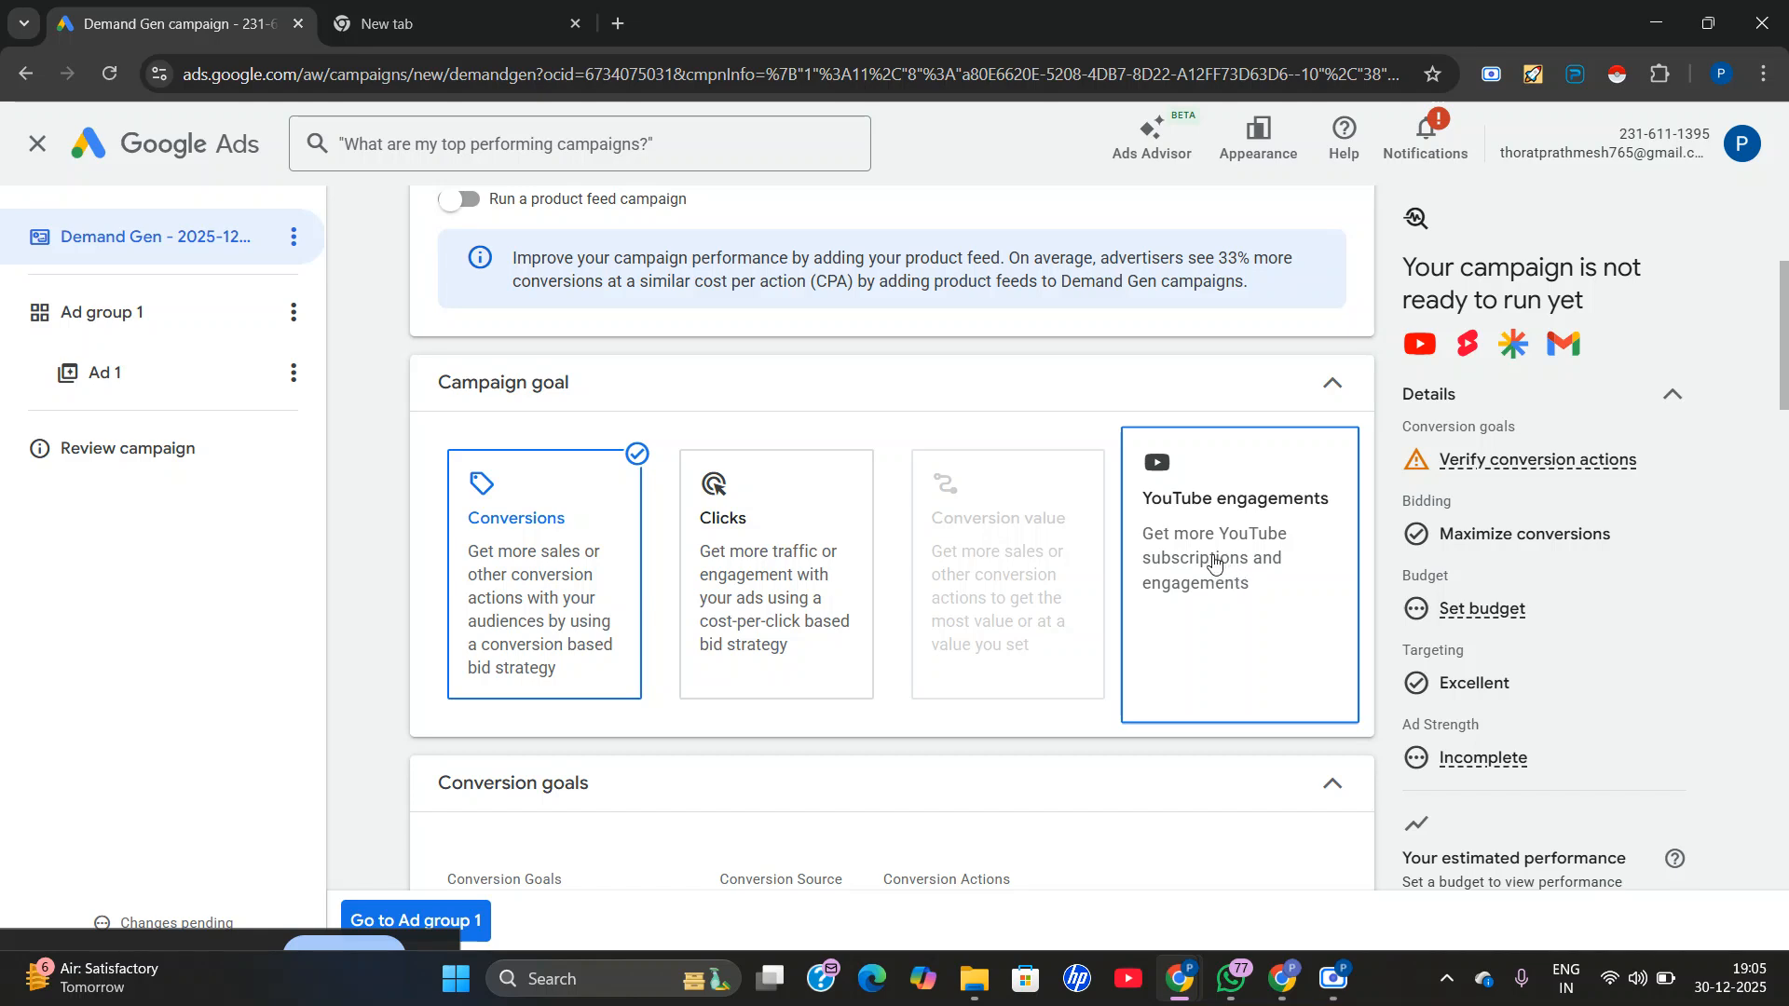
pyautogui.scroll(-1, 1213, 564)
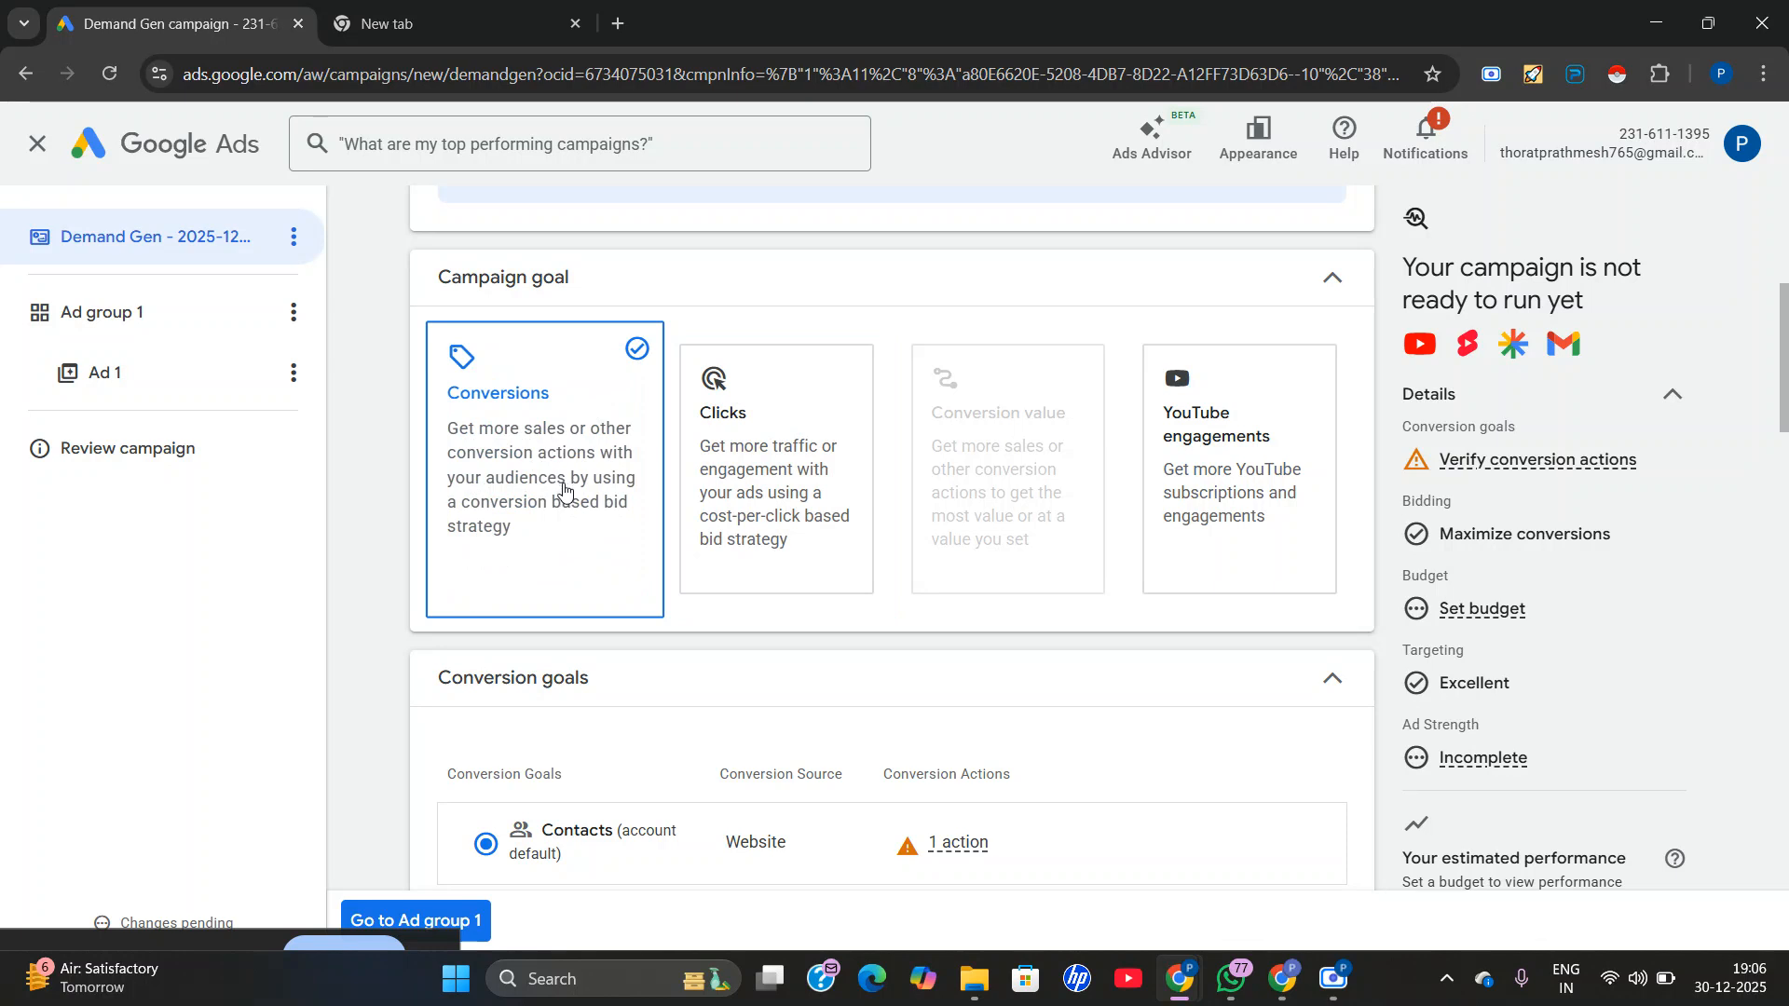
pyautogui.scroll(-2, 563, 489)
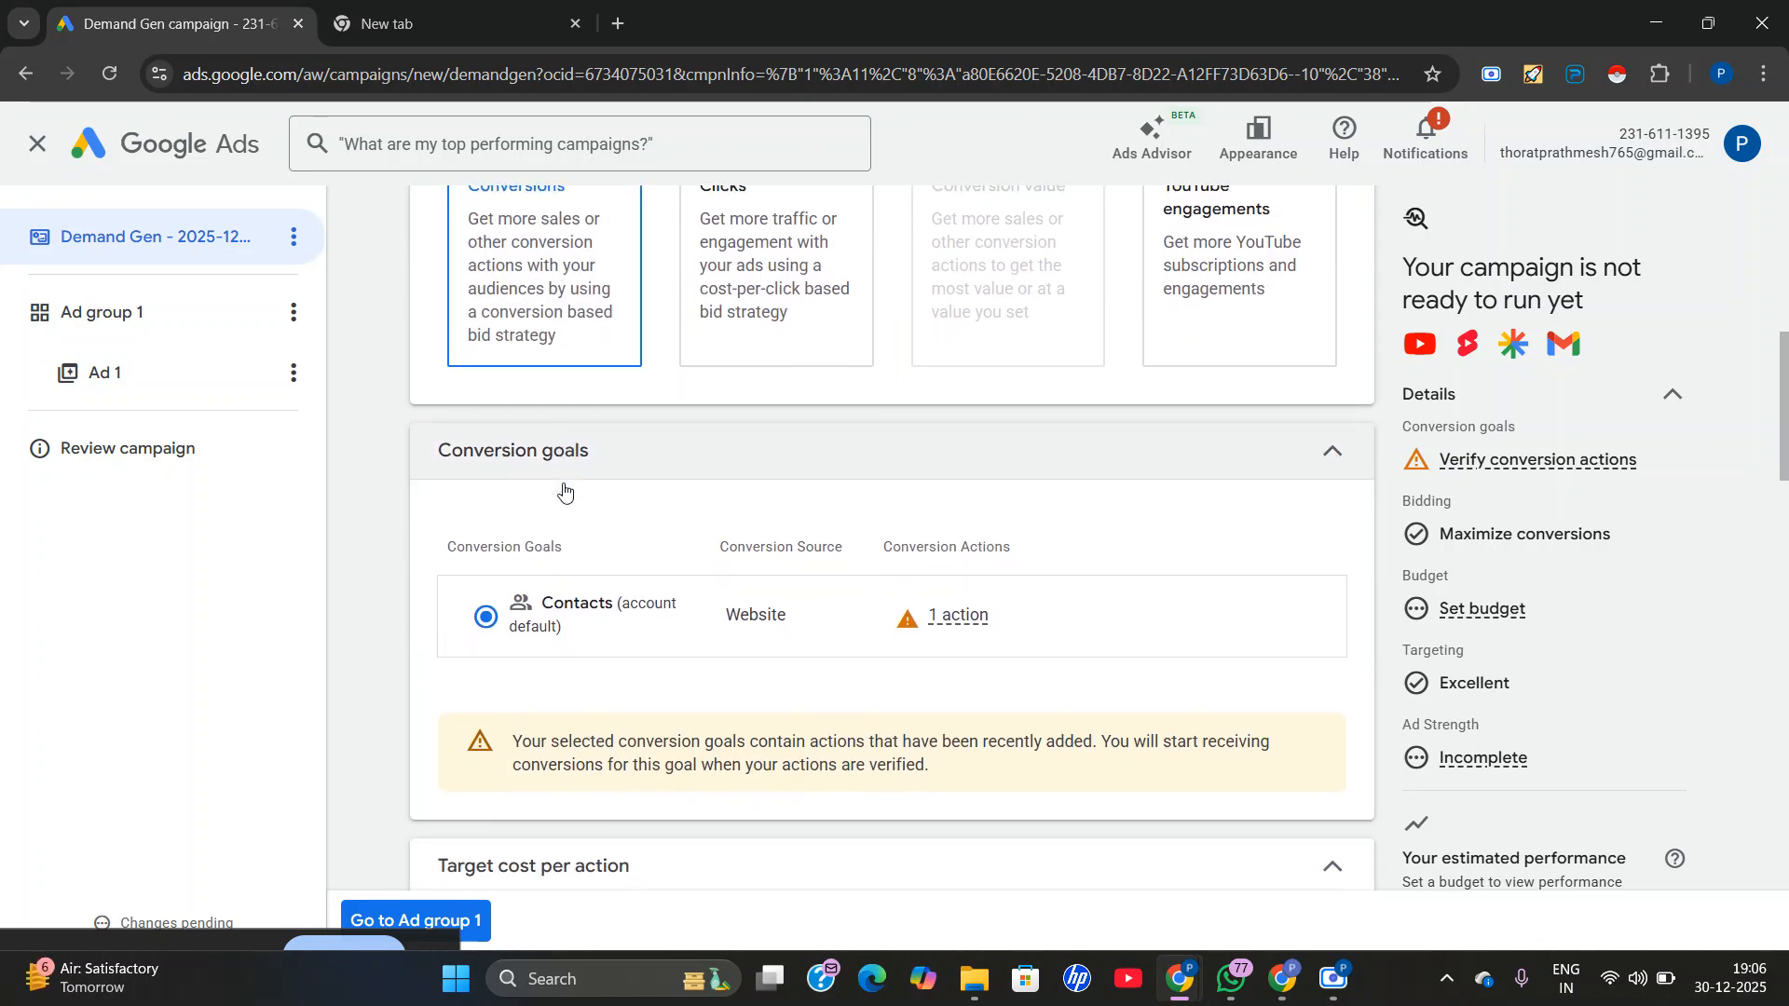
pyautogui.scroll(-1, 680, 634)
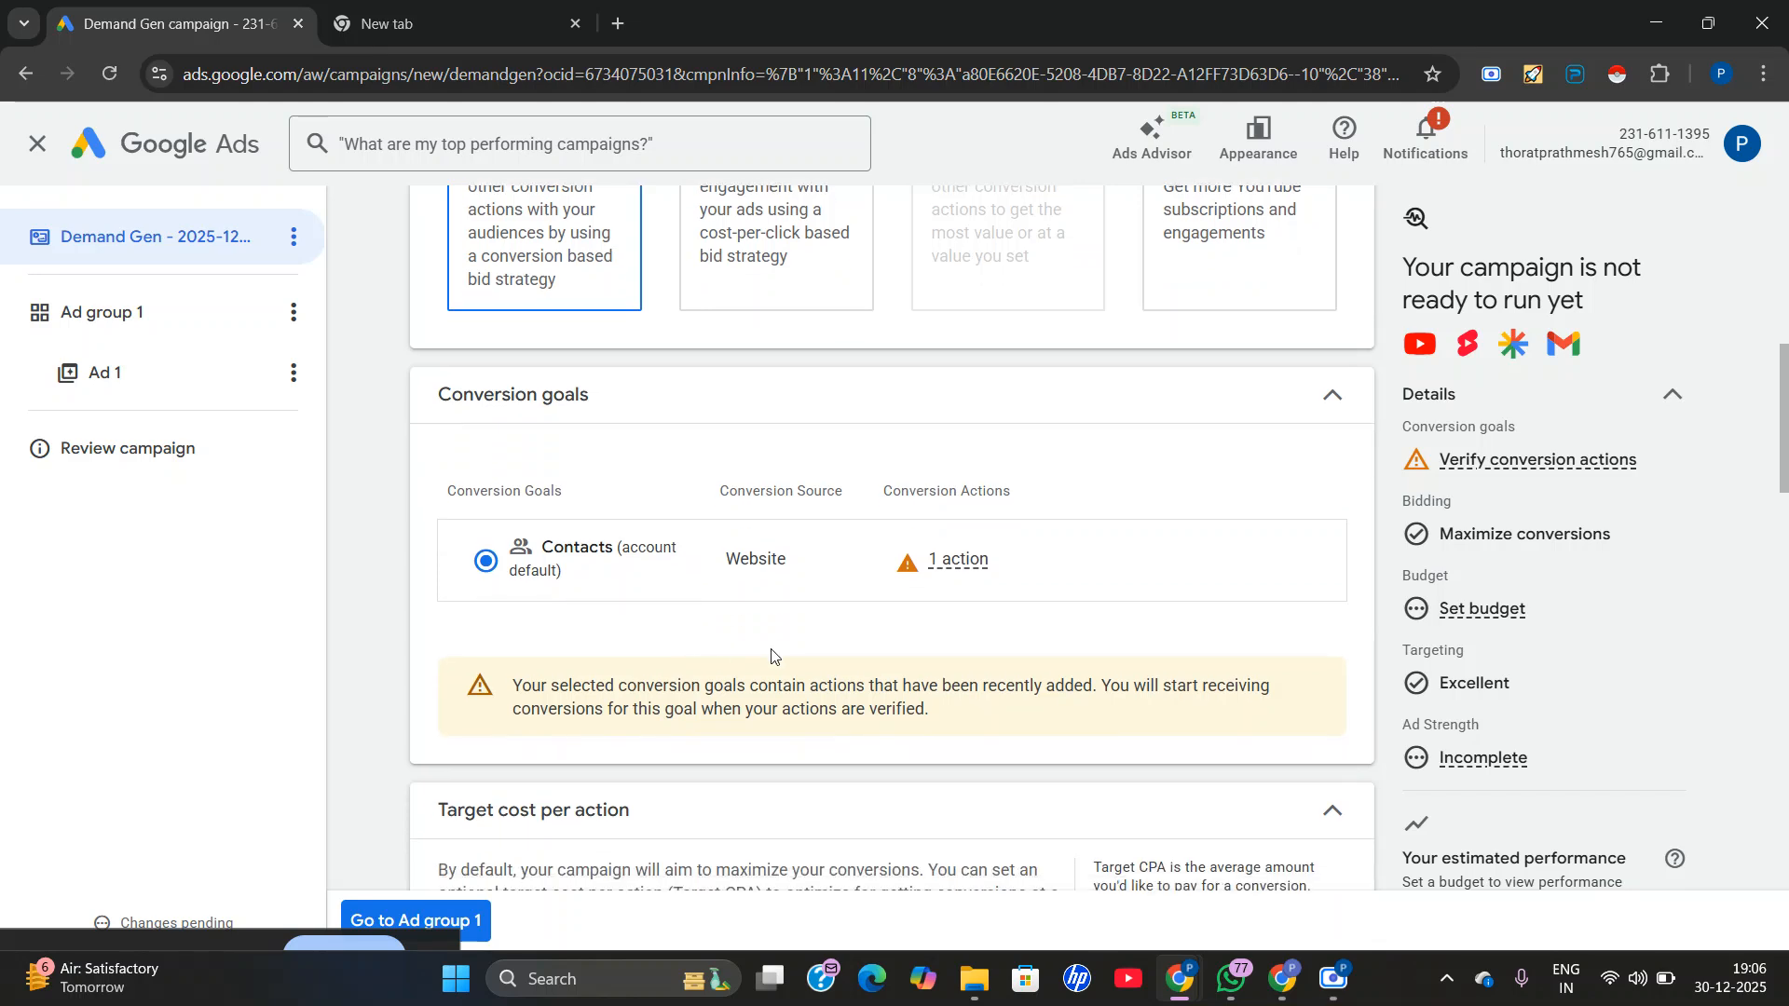
pyautogui.scroll(-3, 759, 585)
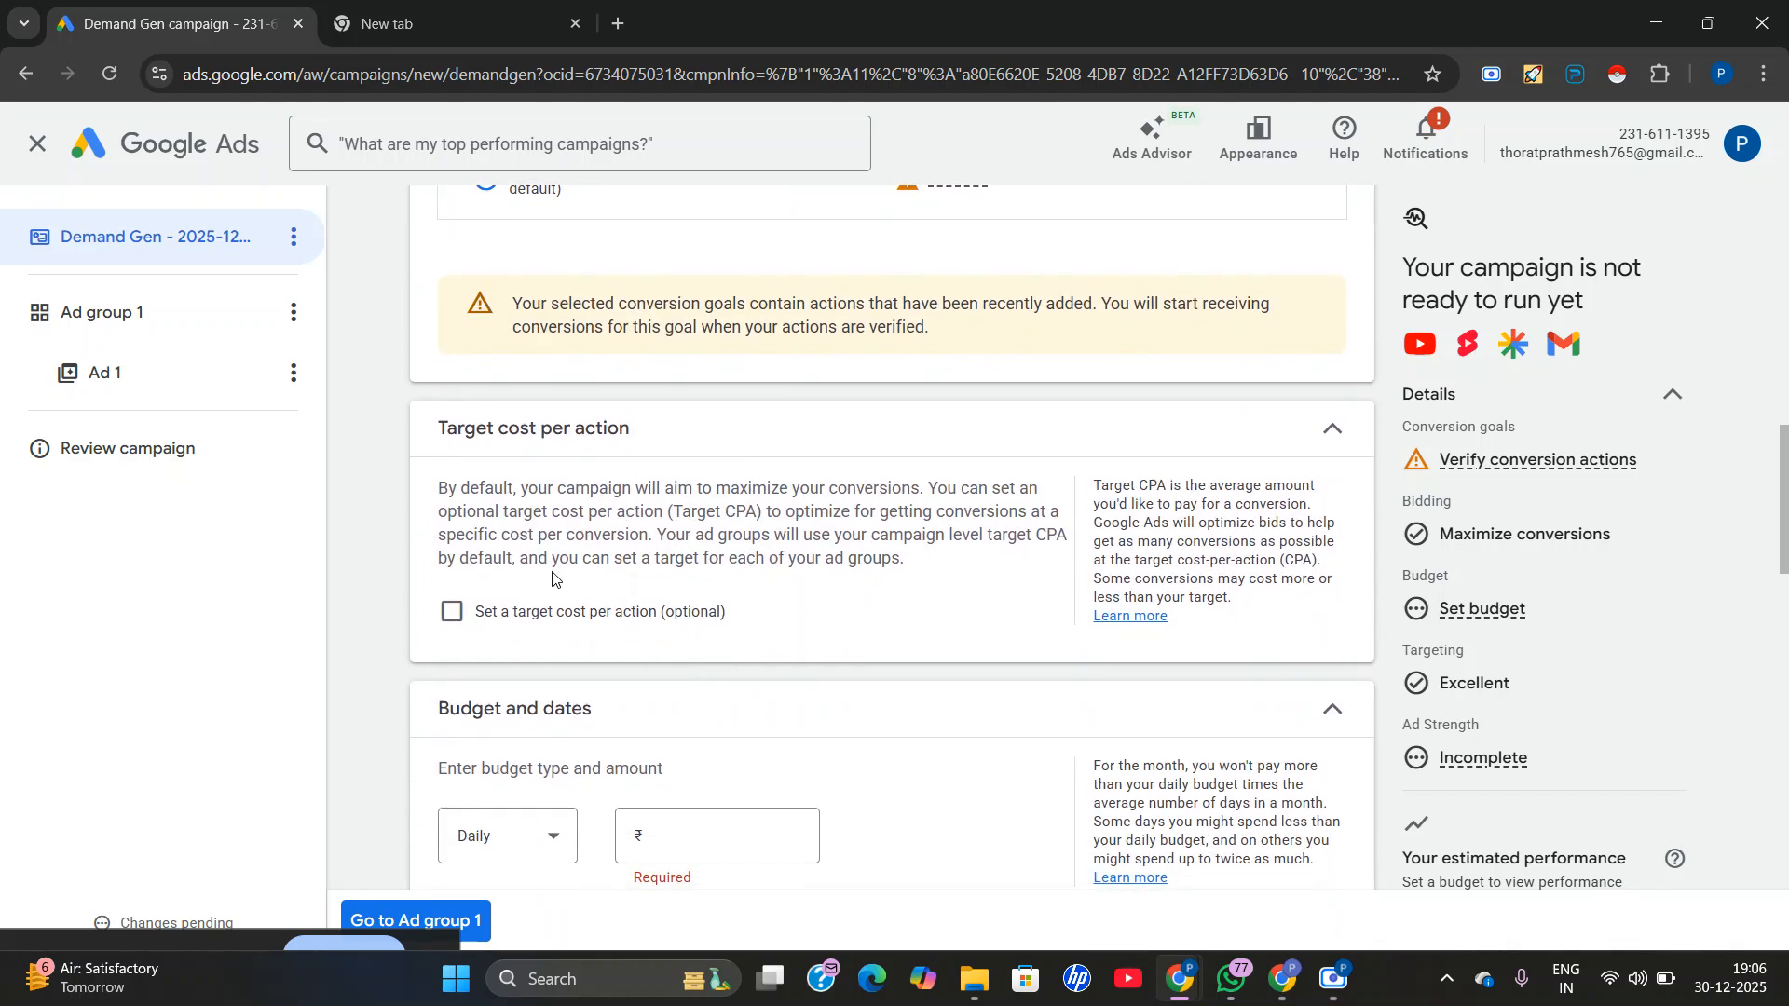
pyautogui.click(451, 615)
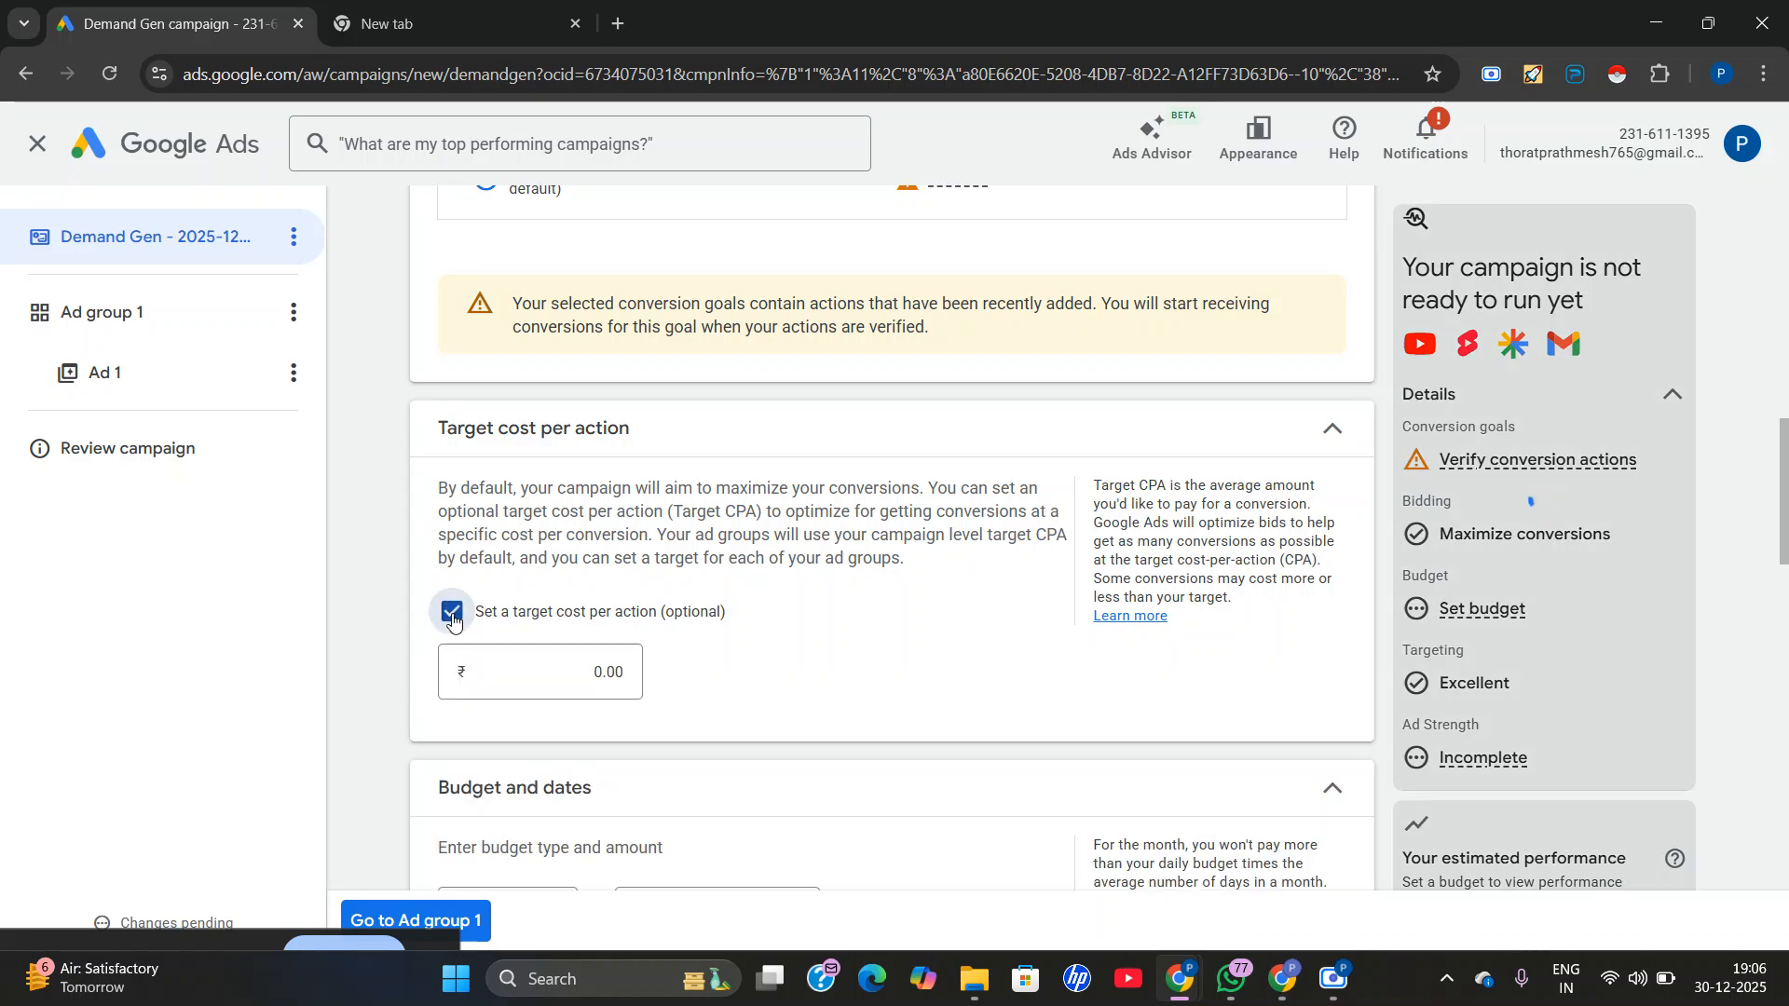
# Turn off the optional target cost per action and set a daily budget of ₹2,000.
pyautogui.click(453, 619)
pyautogui.scroll(-3, 570, 657)
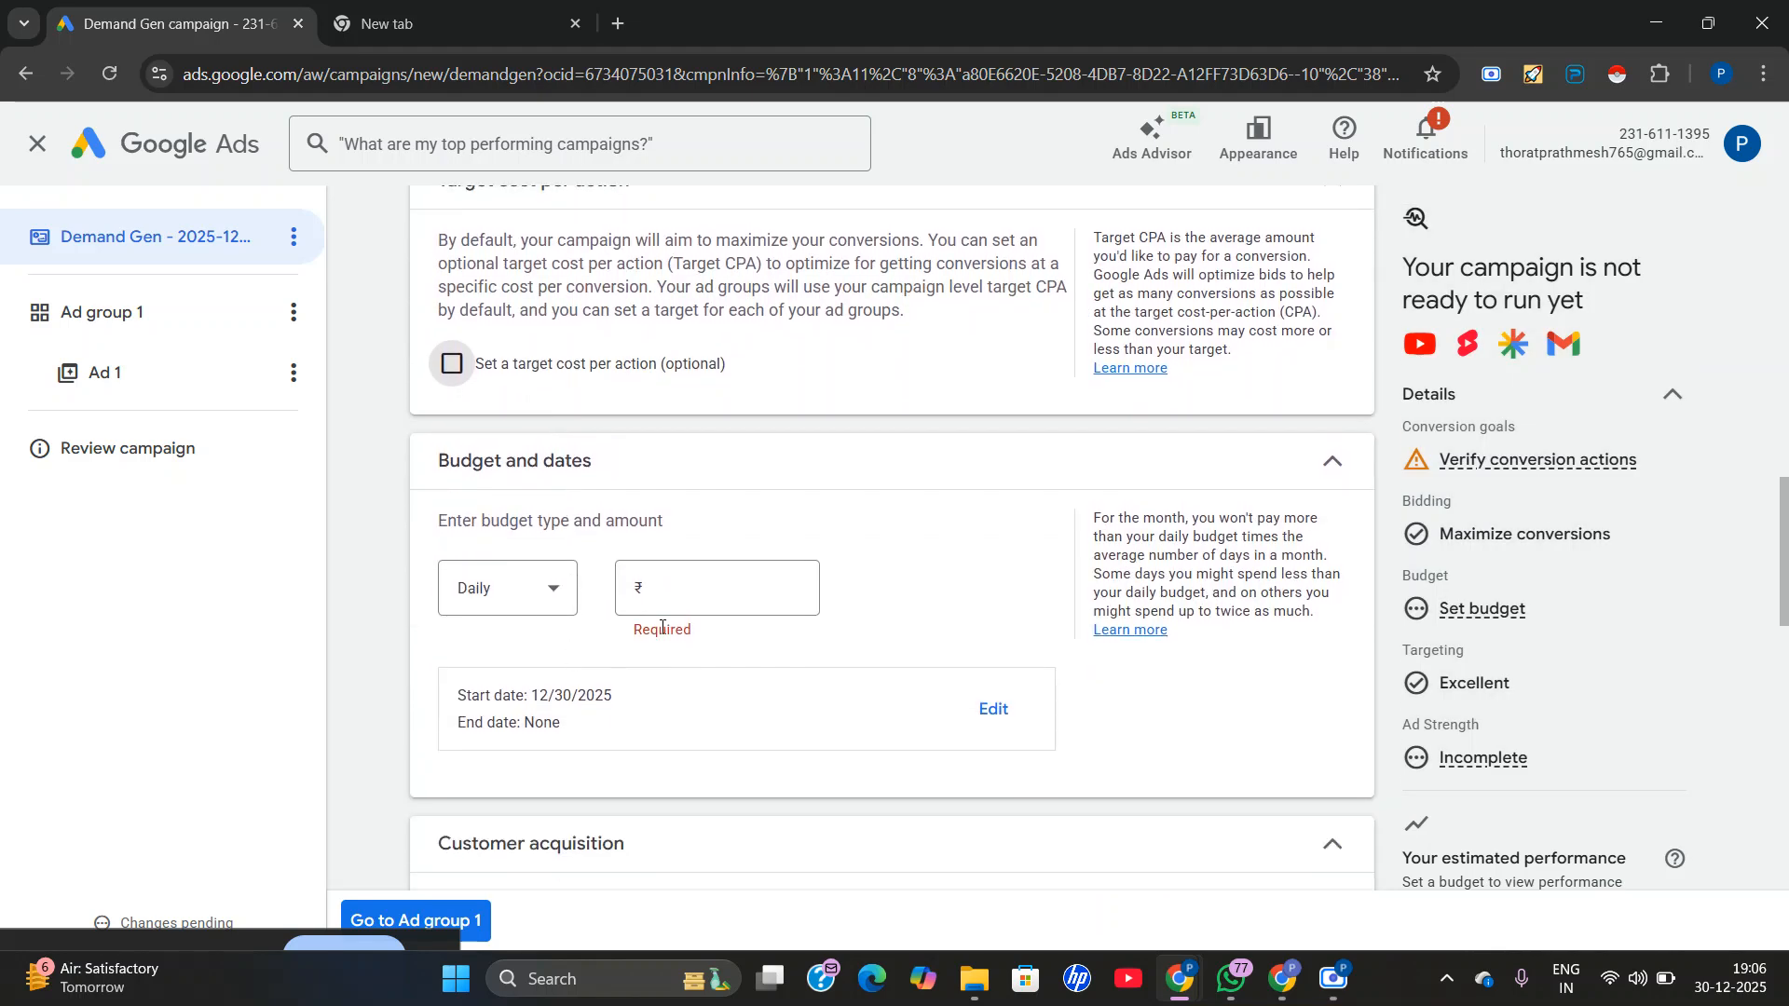
pyautogui.click(530, 585)
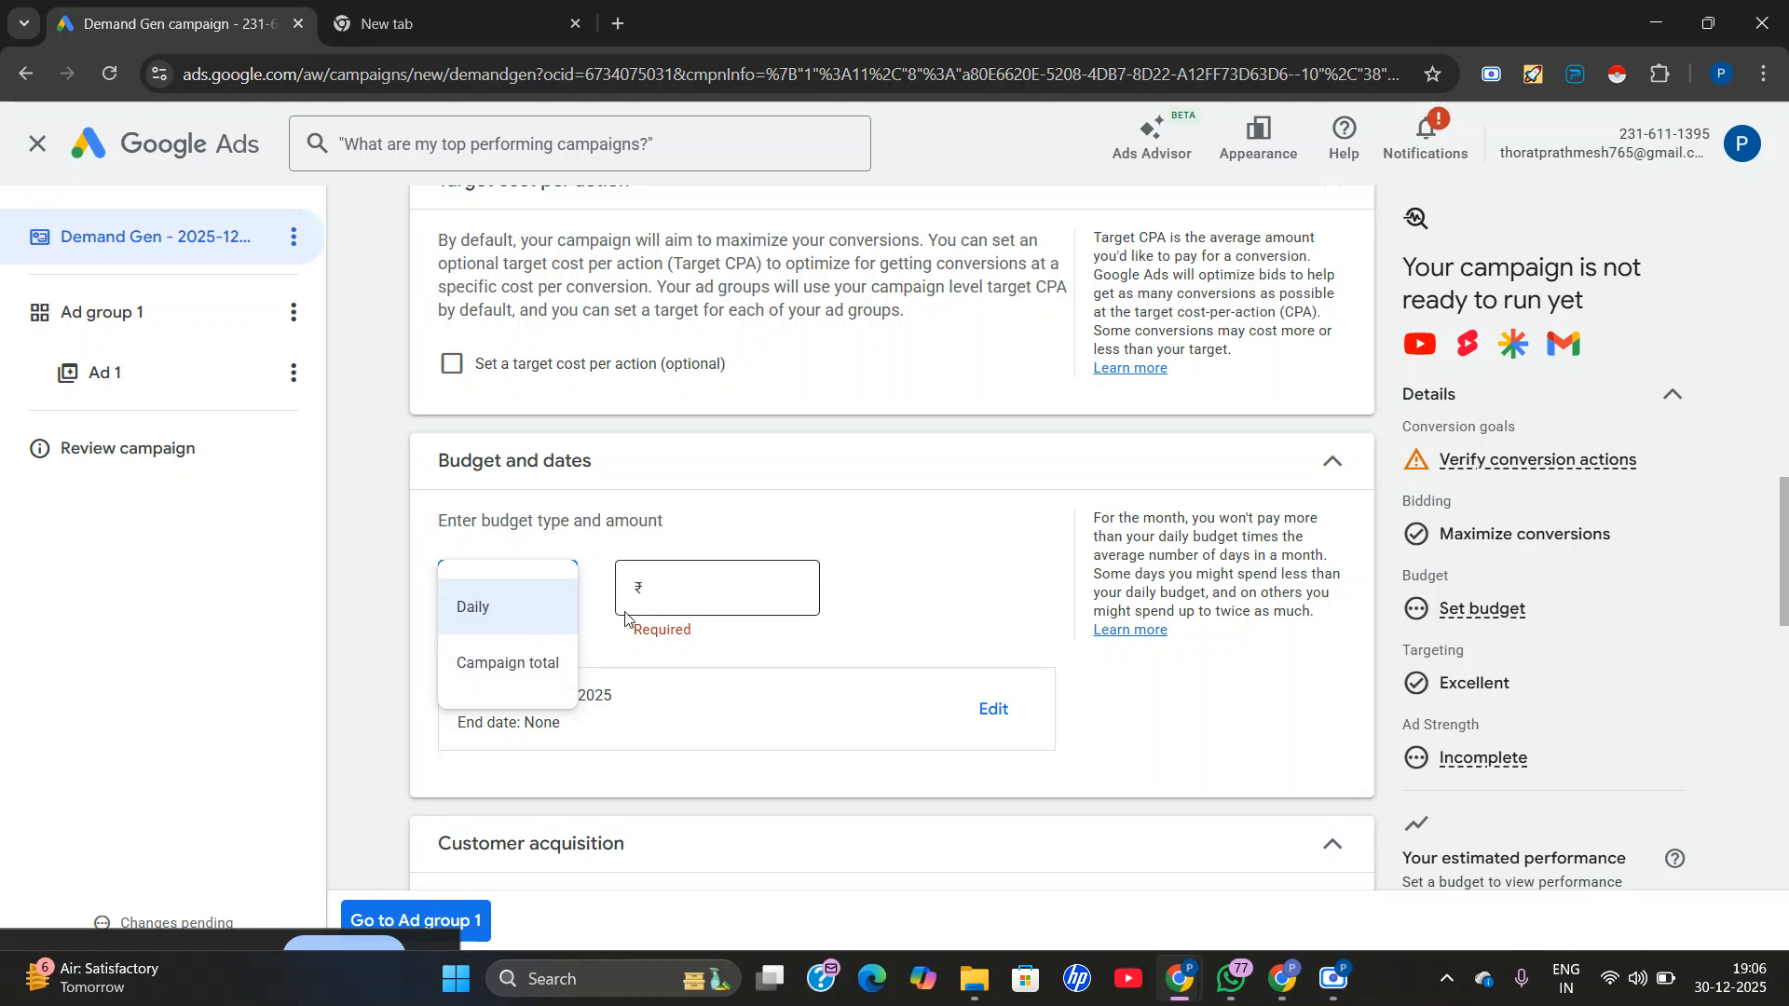
pyautogui.click(677, 605)
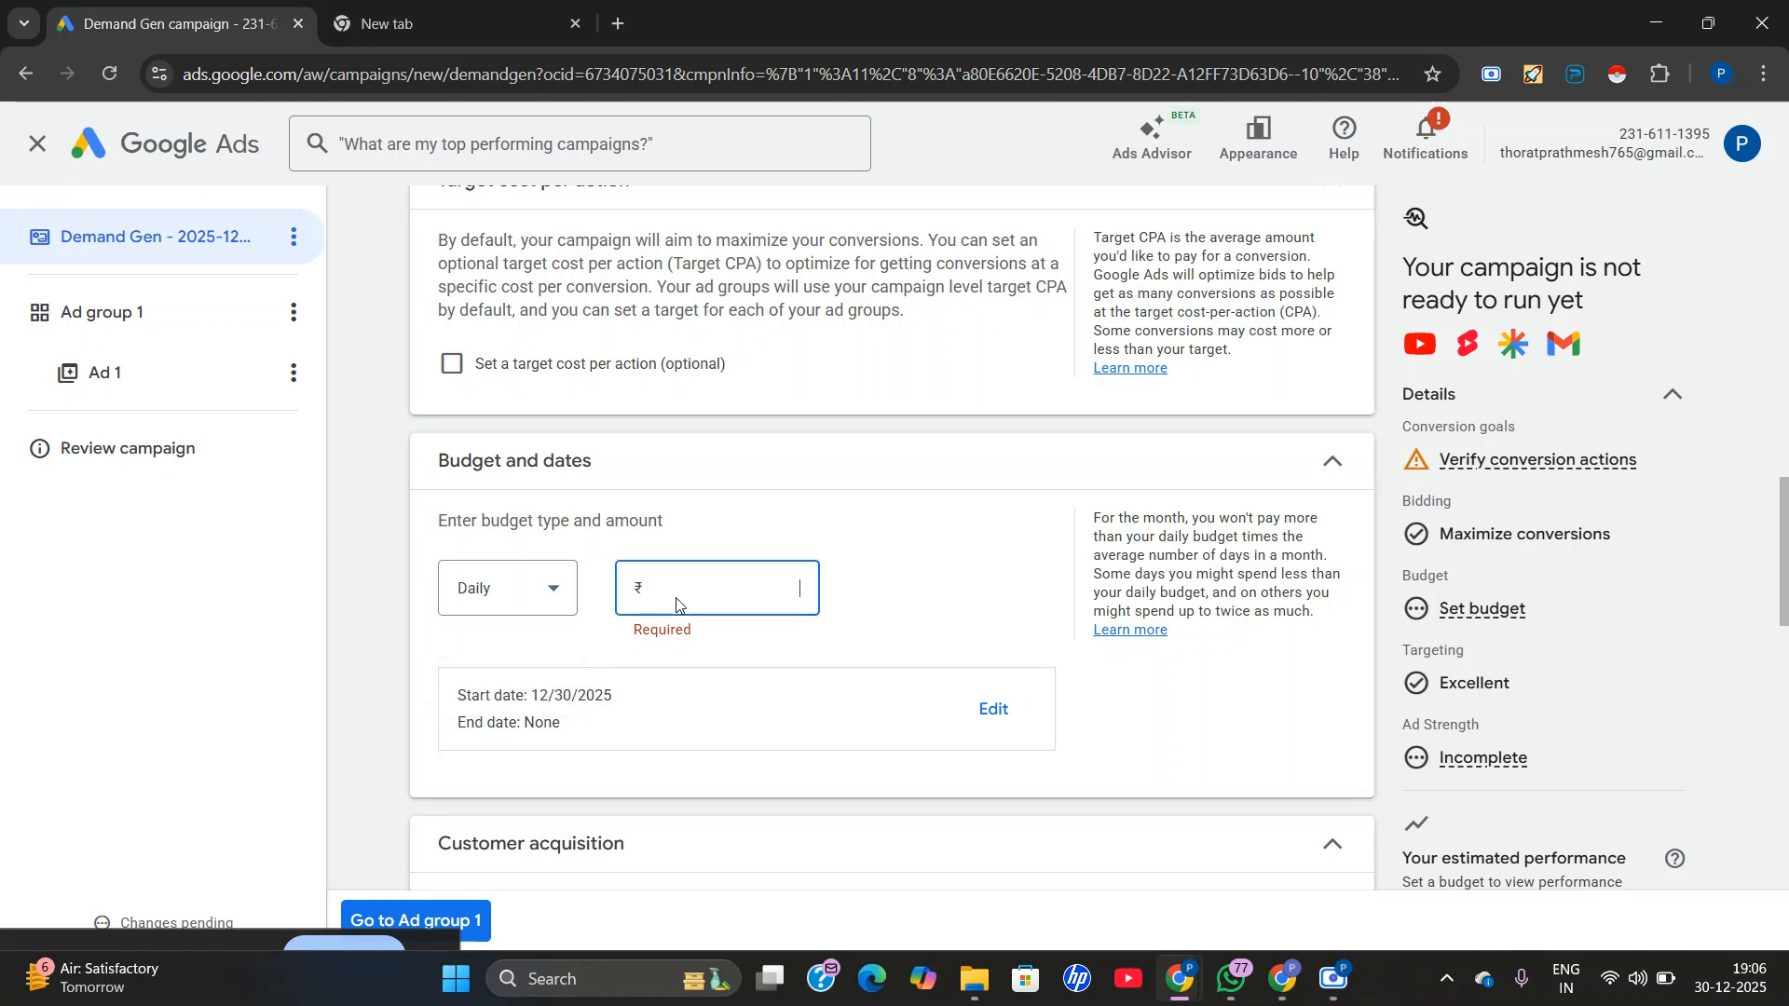
pyautogui.write('2,000')
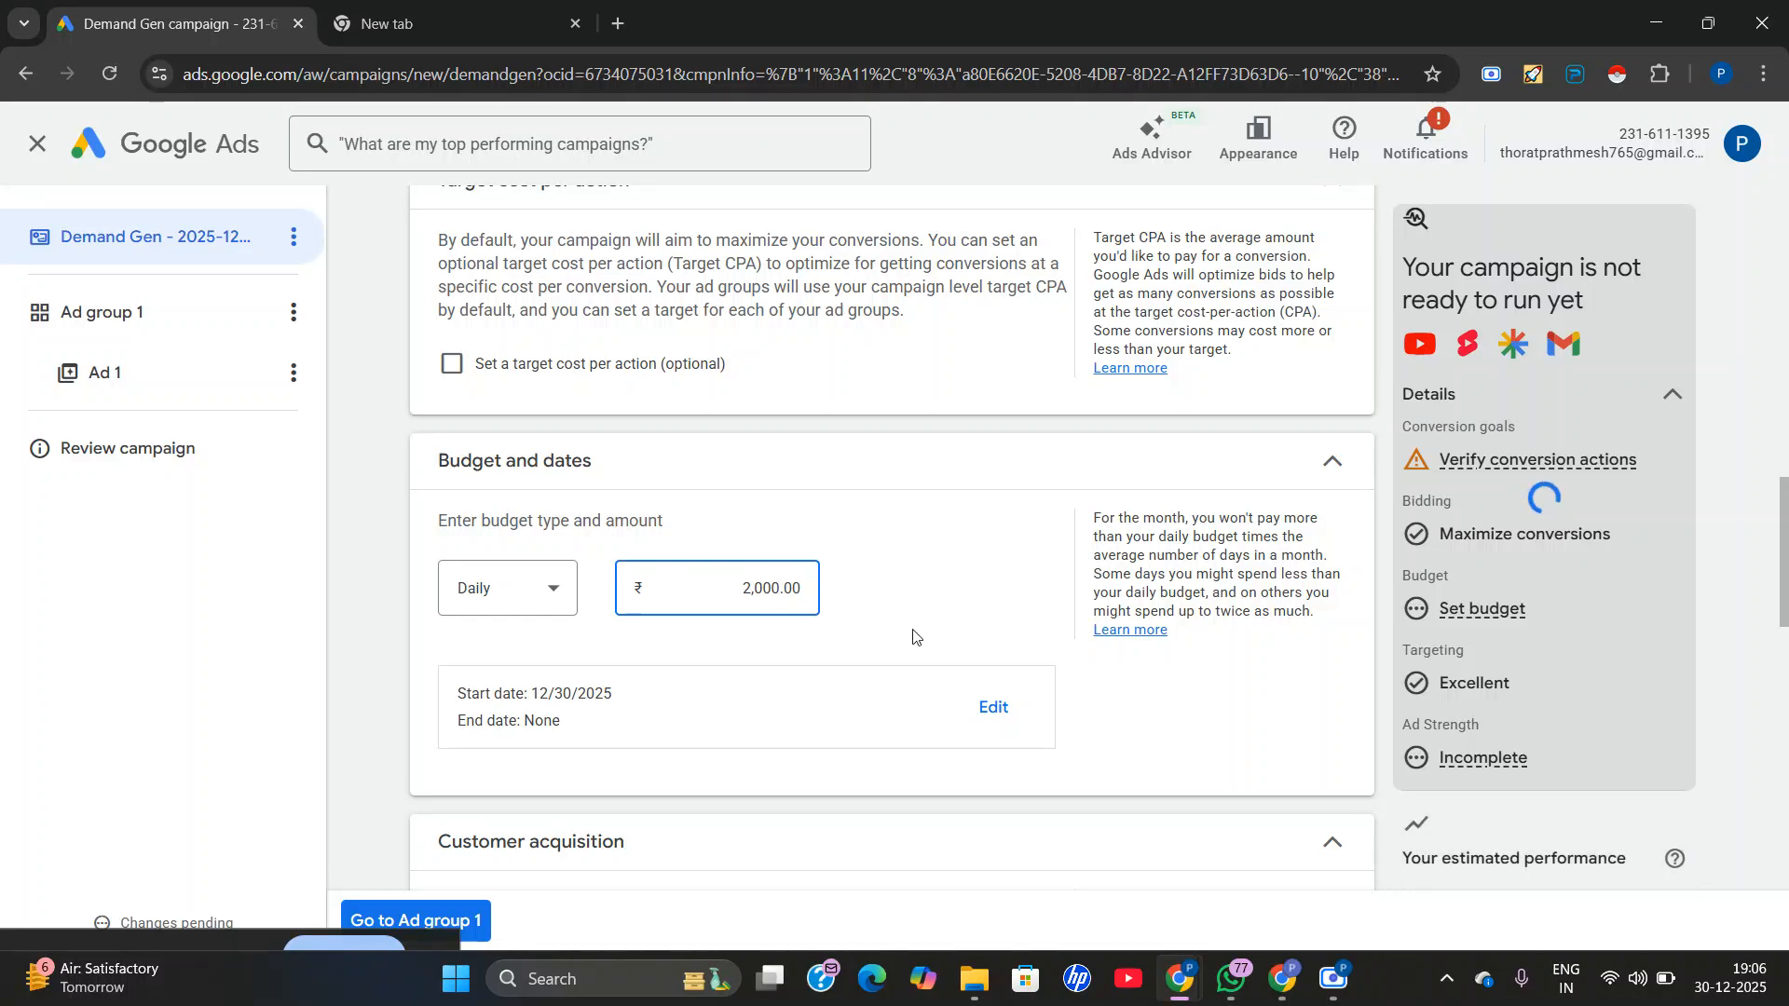
# Open the campaign's start and end dates and review the available date choices, keeping the end date at None.
pyautogui.scroll(-1, 914, 636)
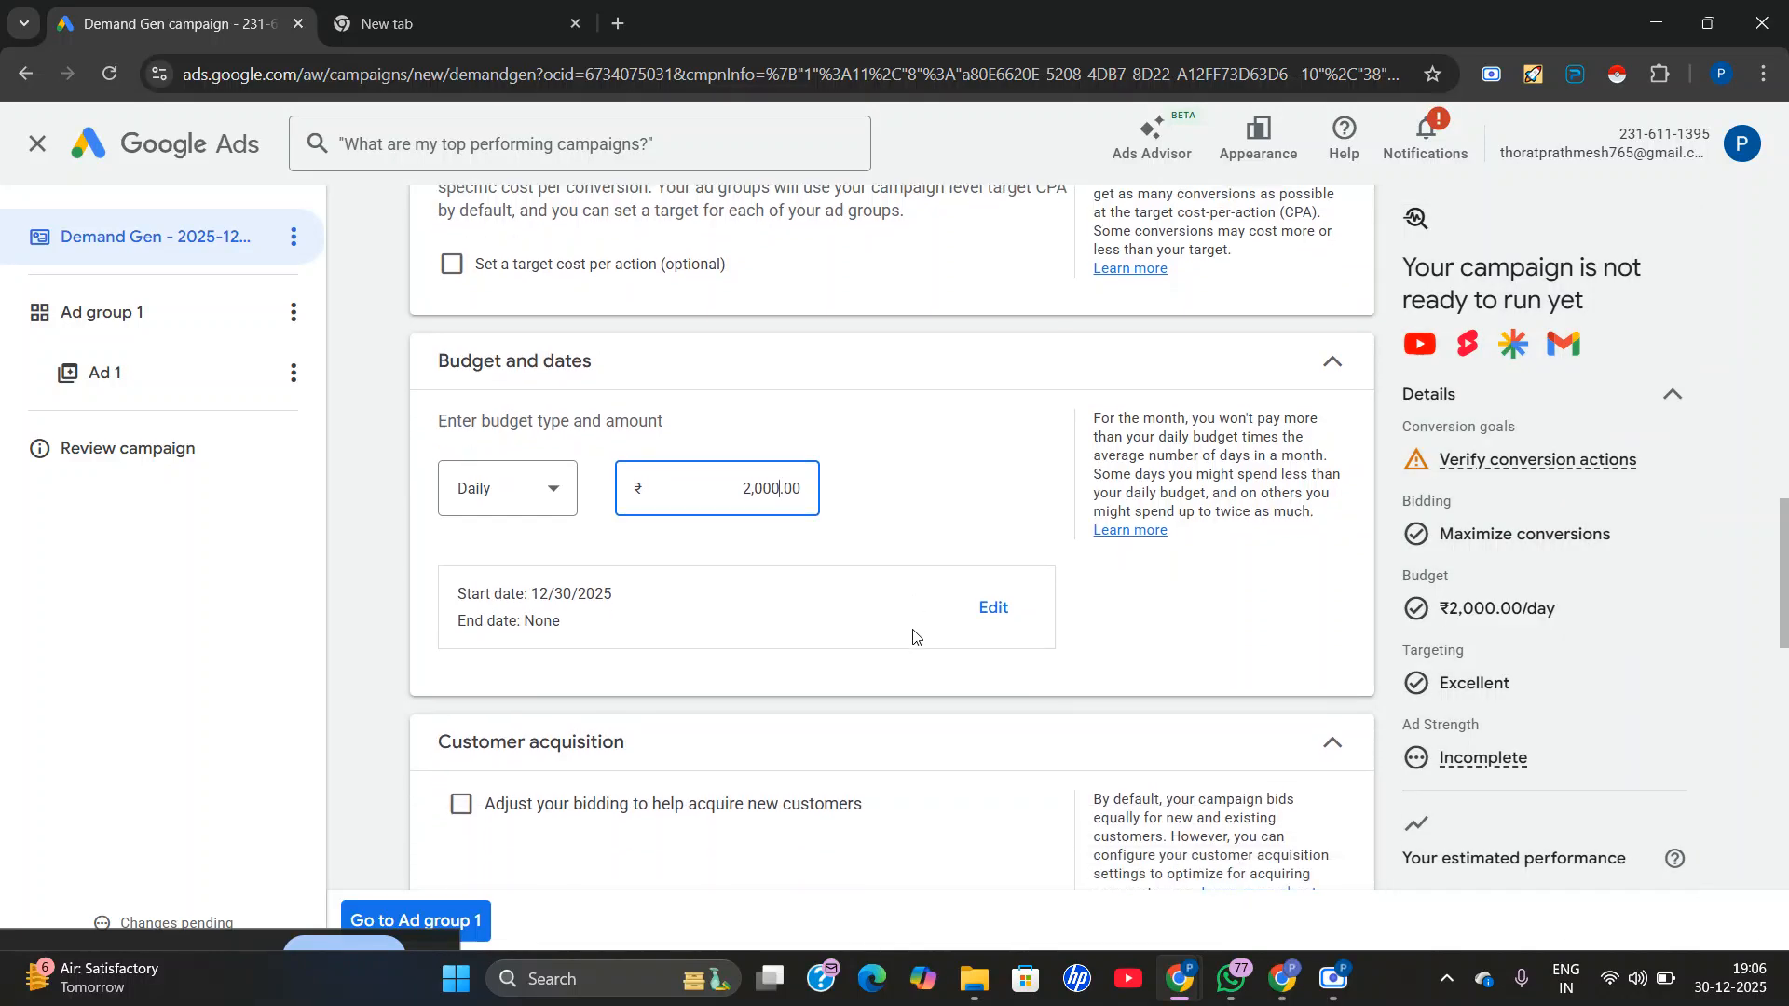
pyautogui.click(994, 606)
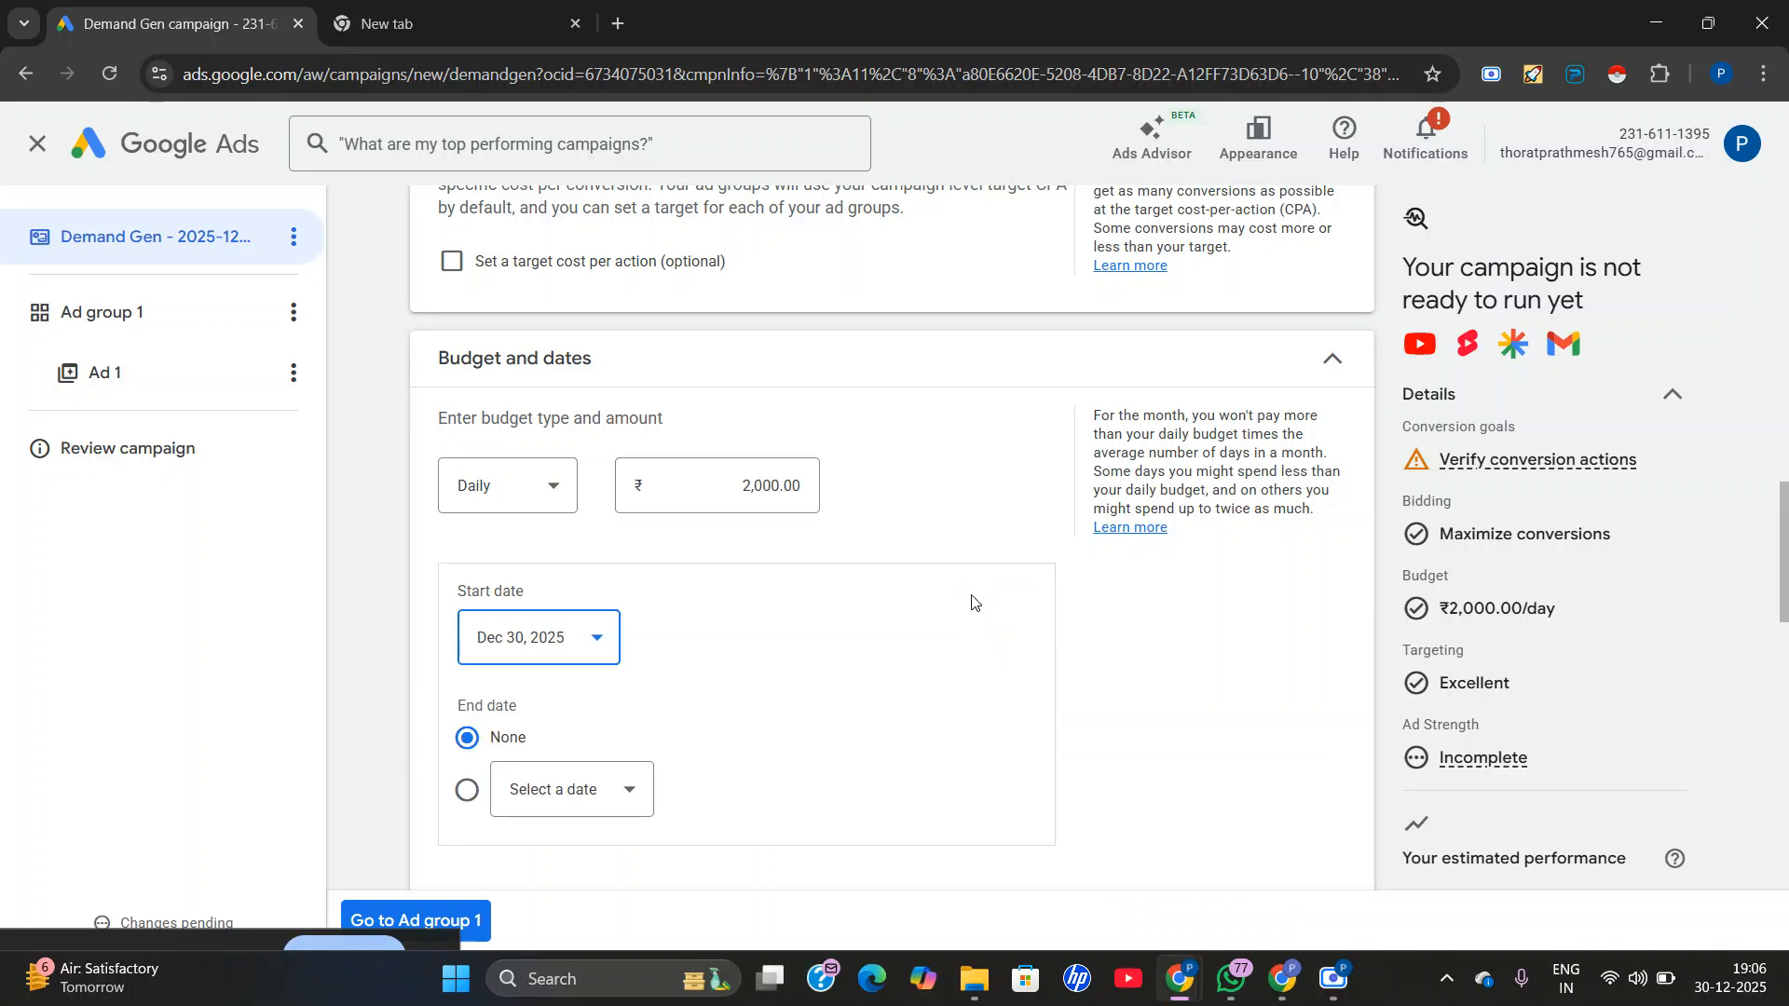
pyautogui.click(559, 793)
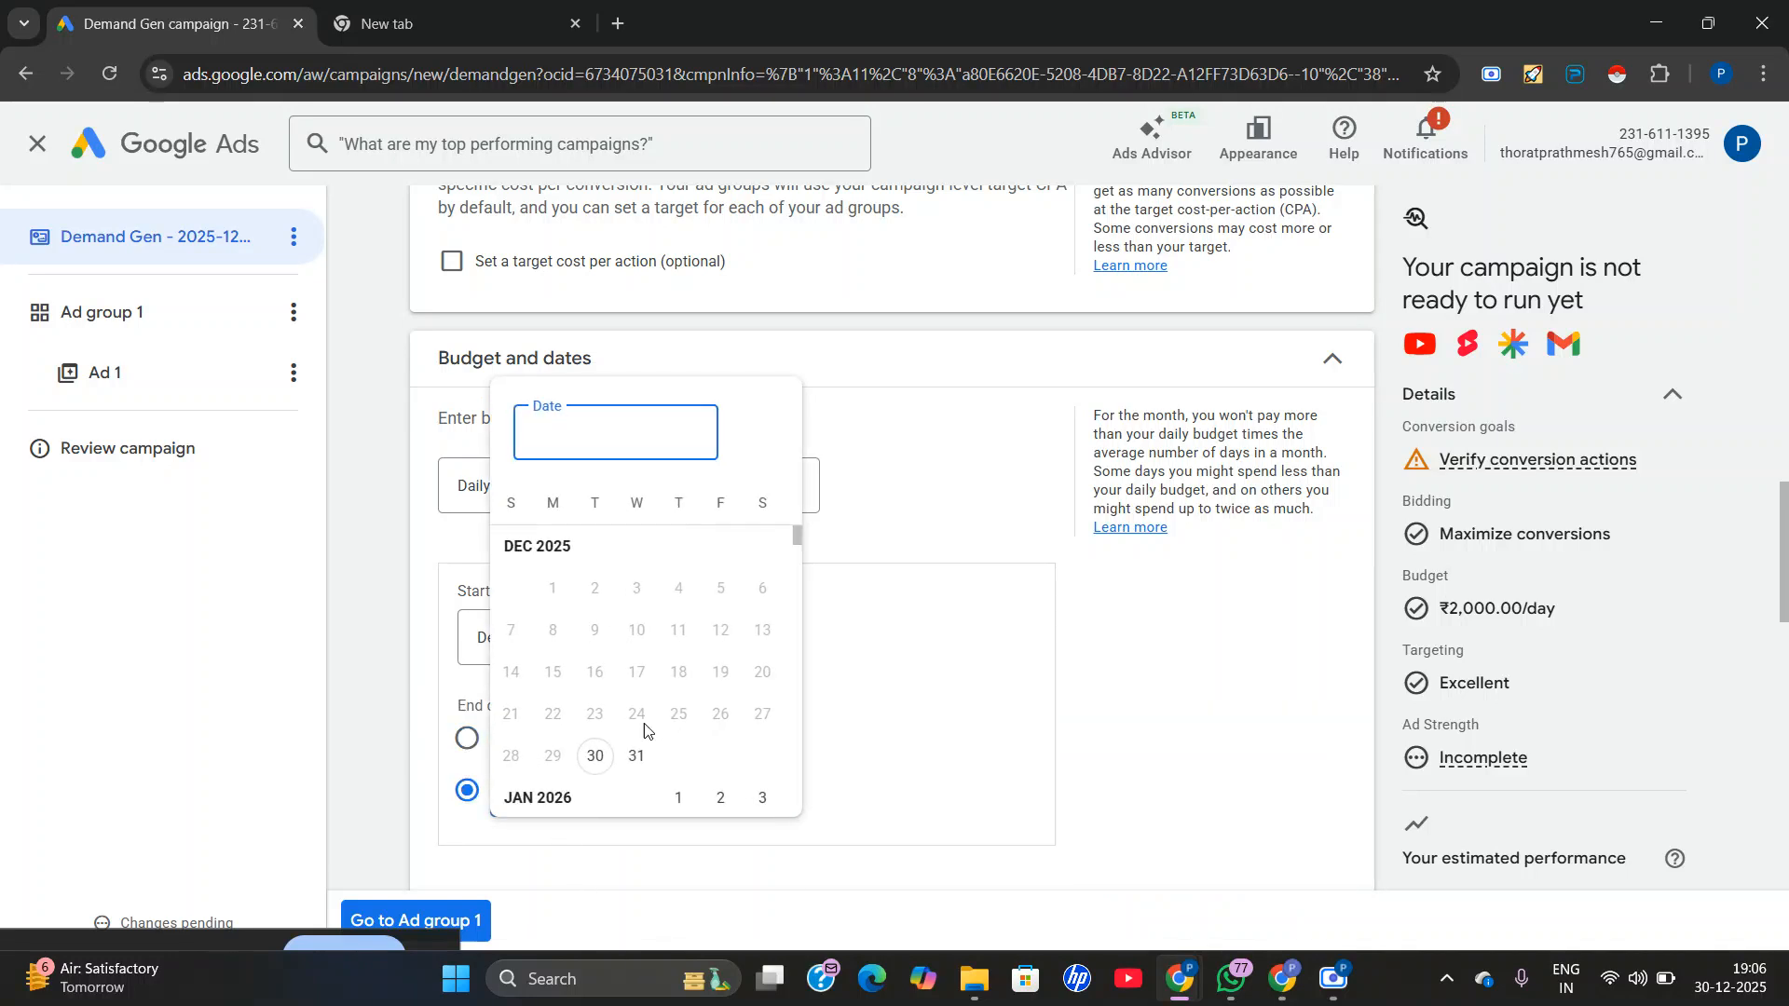
pyautogui.click(835, 679)
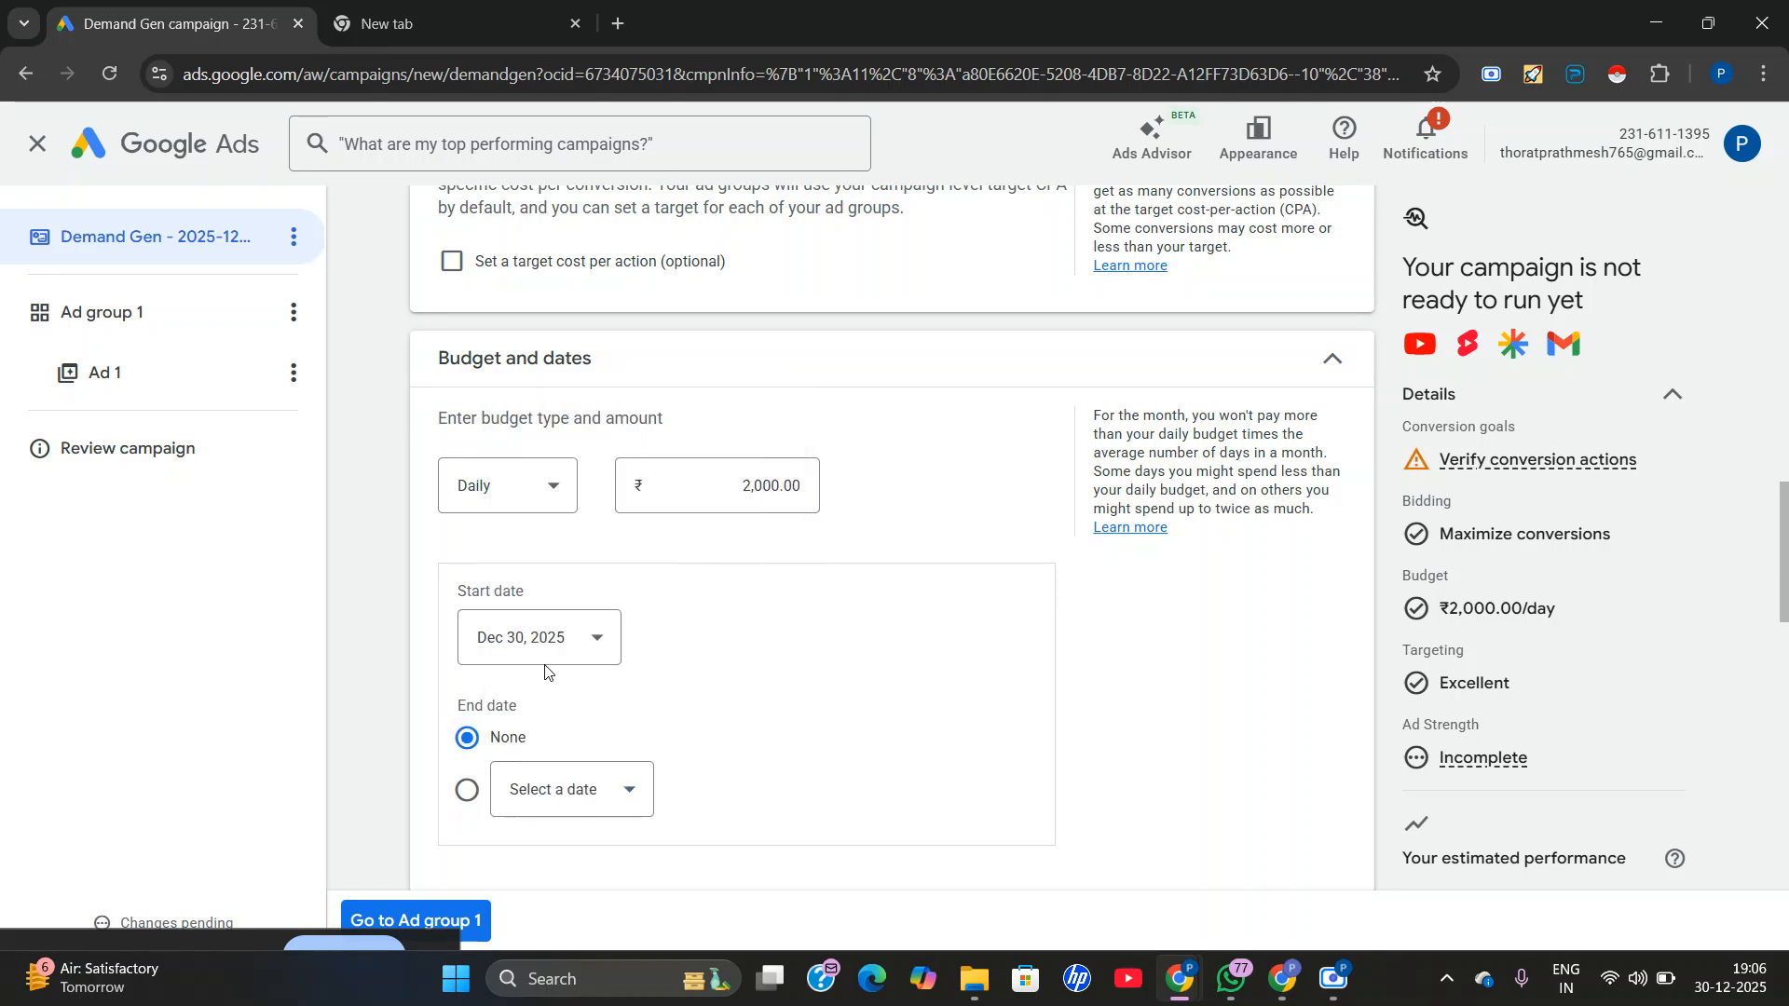
pyautogui.click(576, 639)
pyautogui.click(620, 705)
pyautogui.scroll(-3, 745, 652)
pyautogui.scroll(-1, 819, 587)
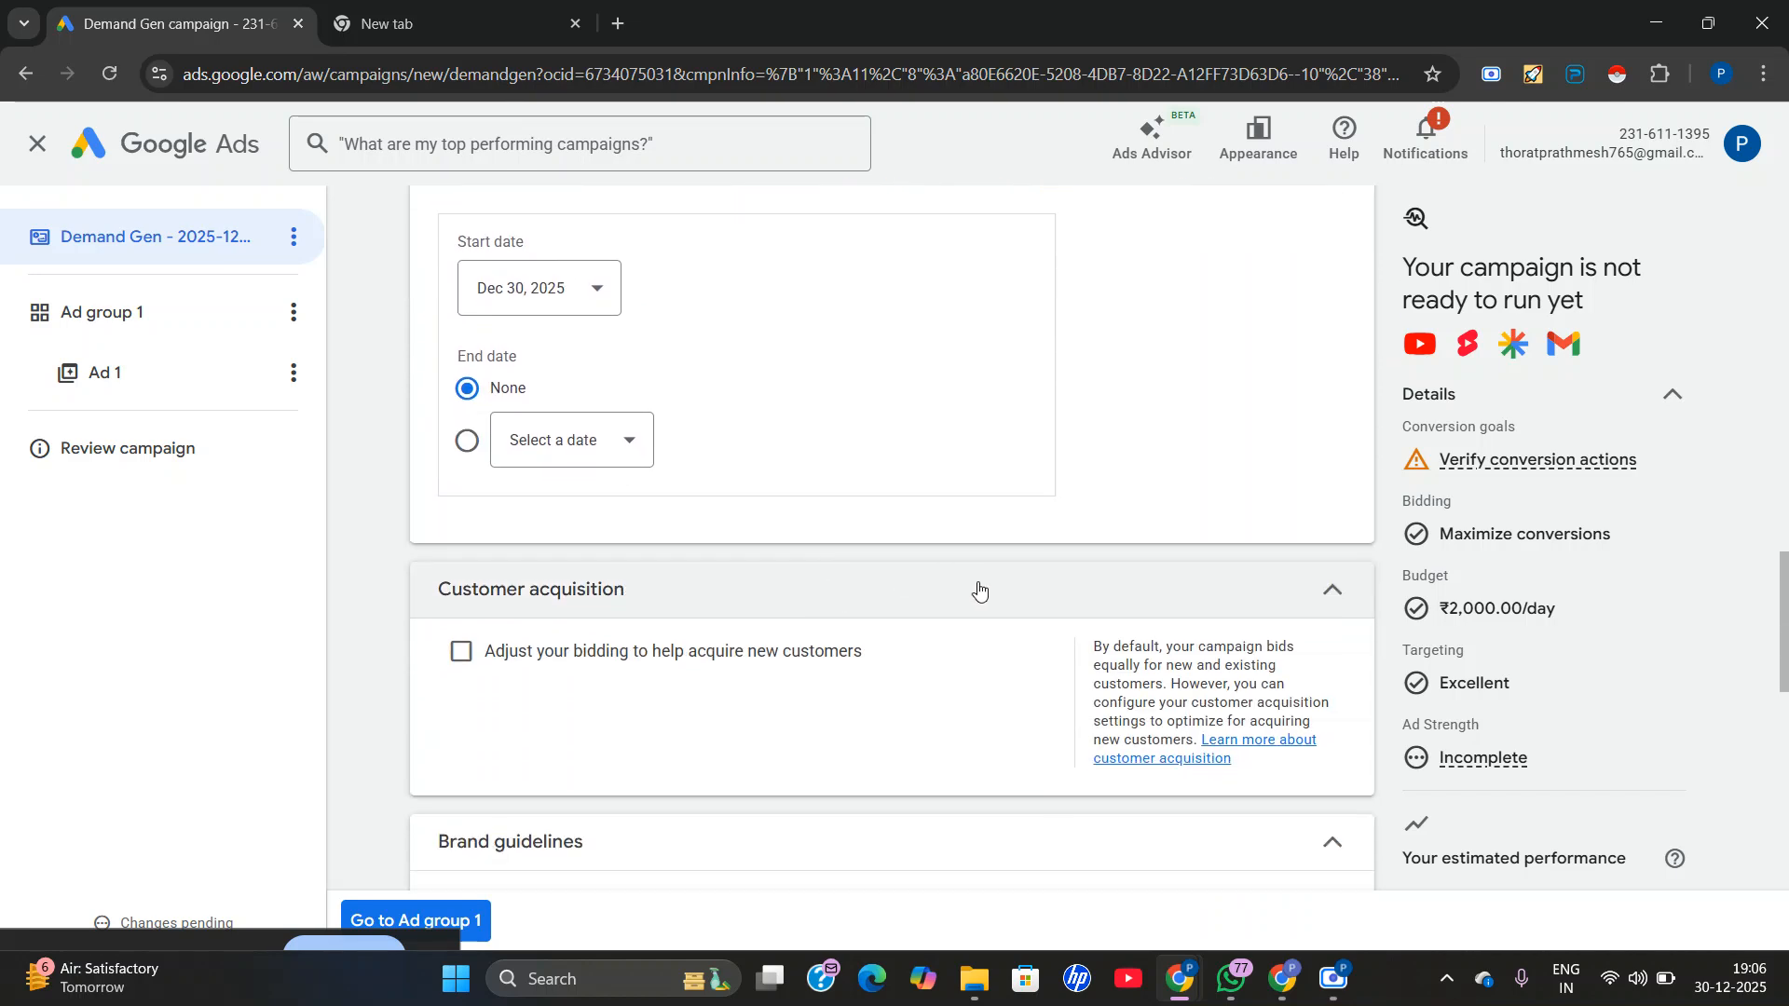
pyautogui.scroll(-4, 916, 613)
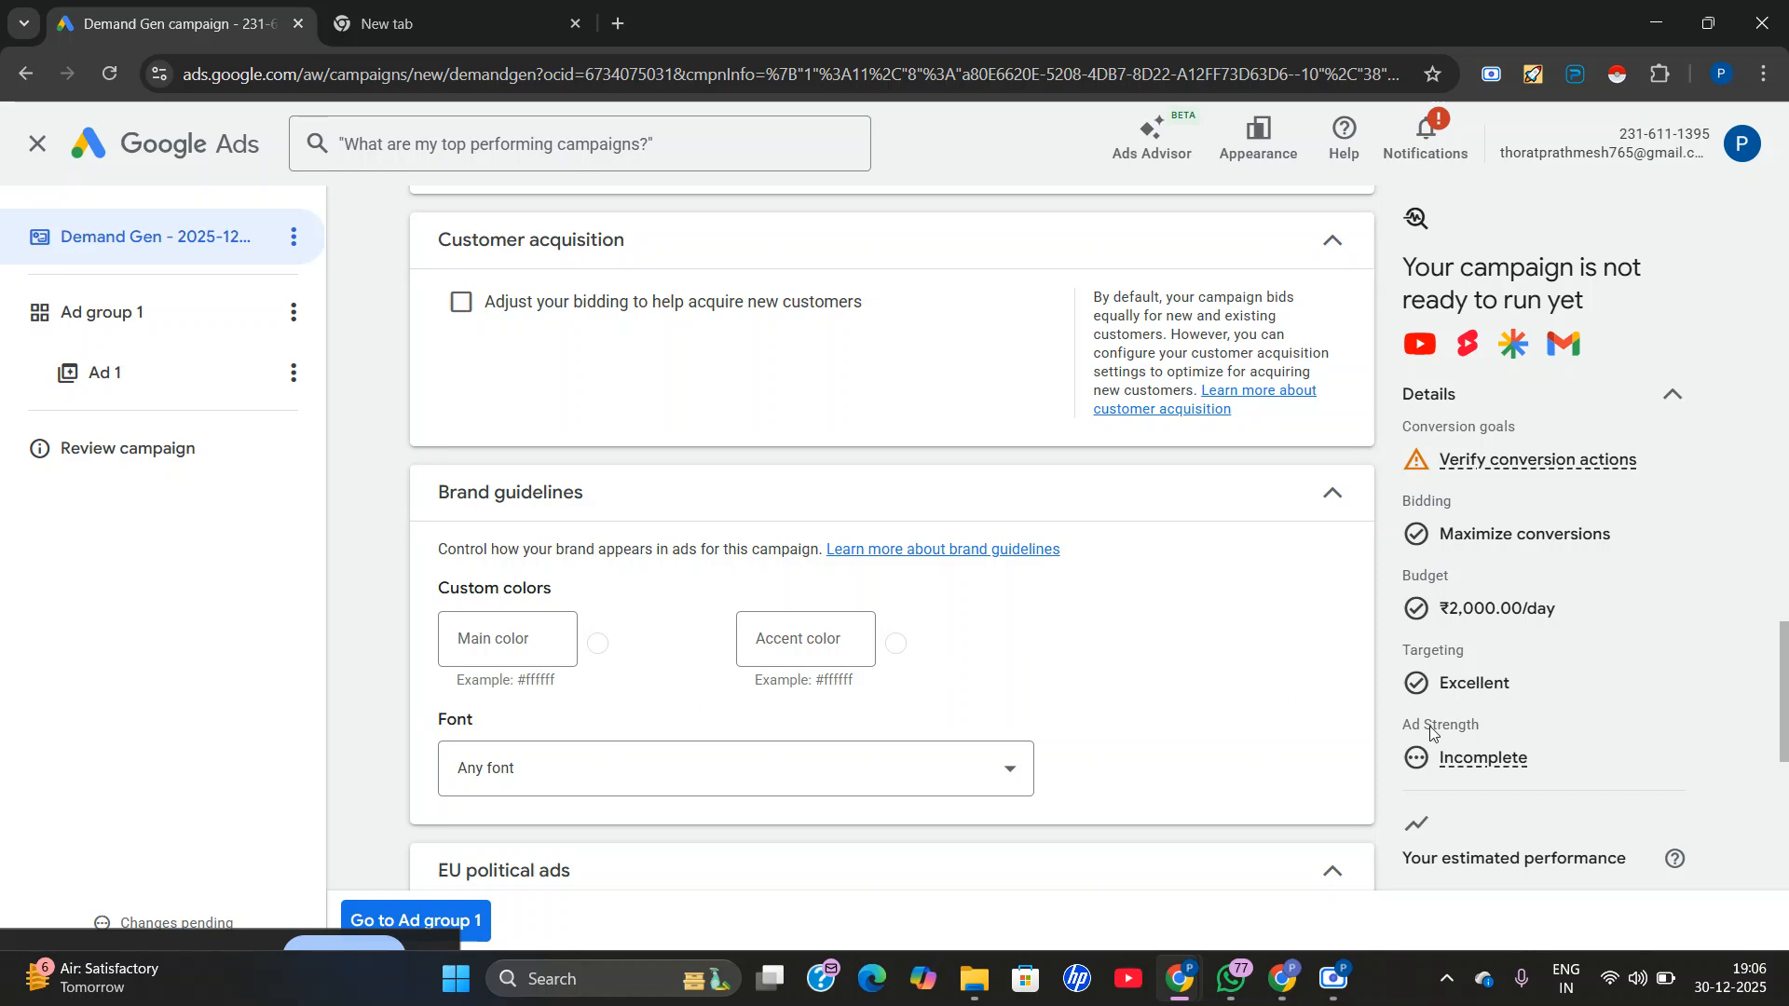
# Switch to the Google Meet call, admit the waiting participant, and return to the Google Ads campaign.
pyautogui.moveTo(1282, 978)
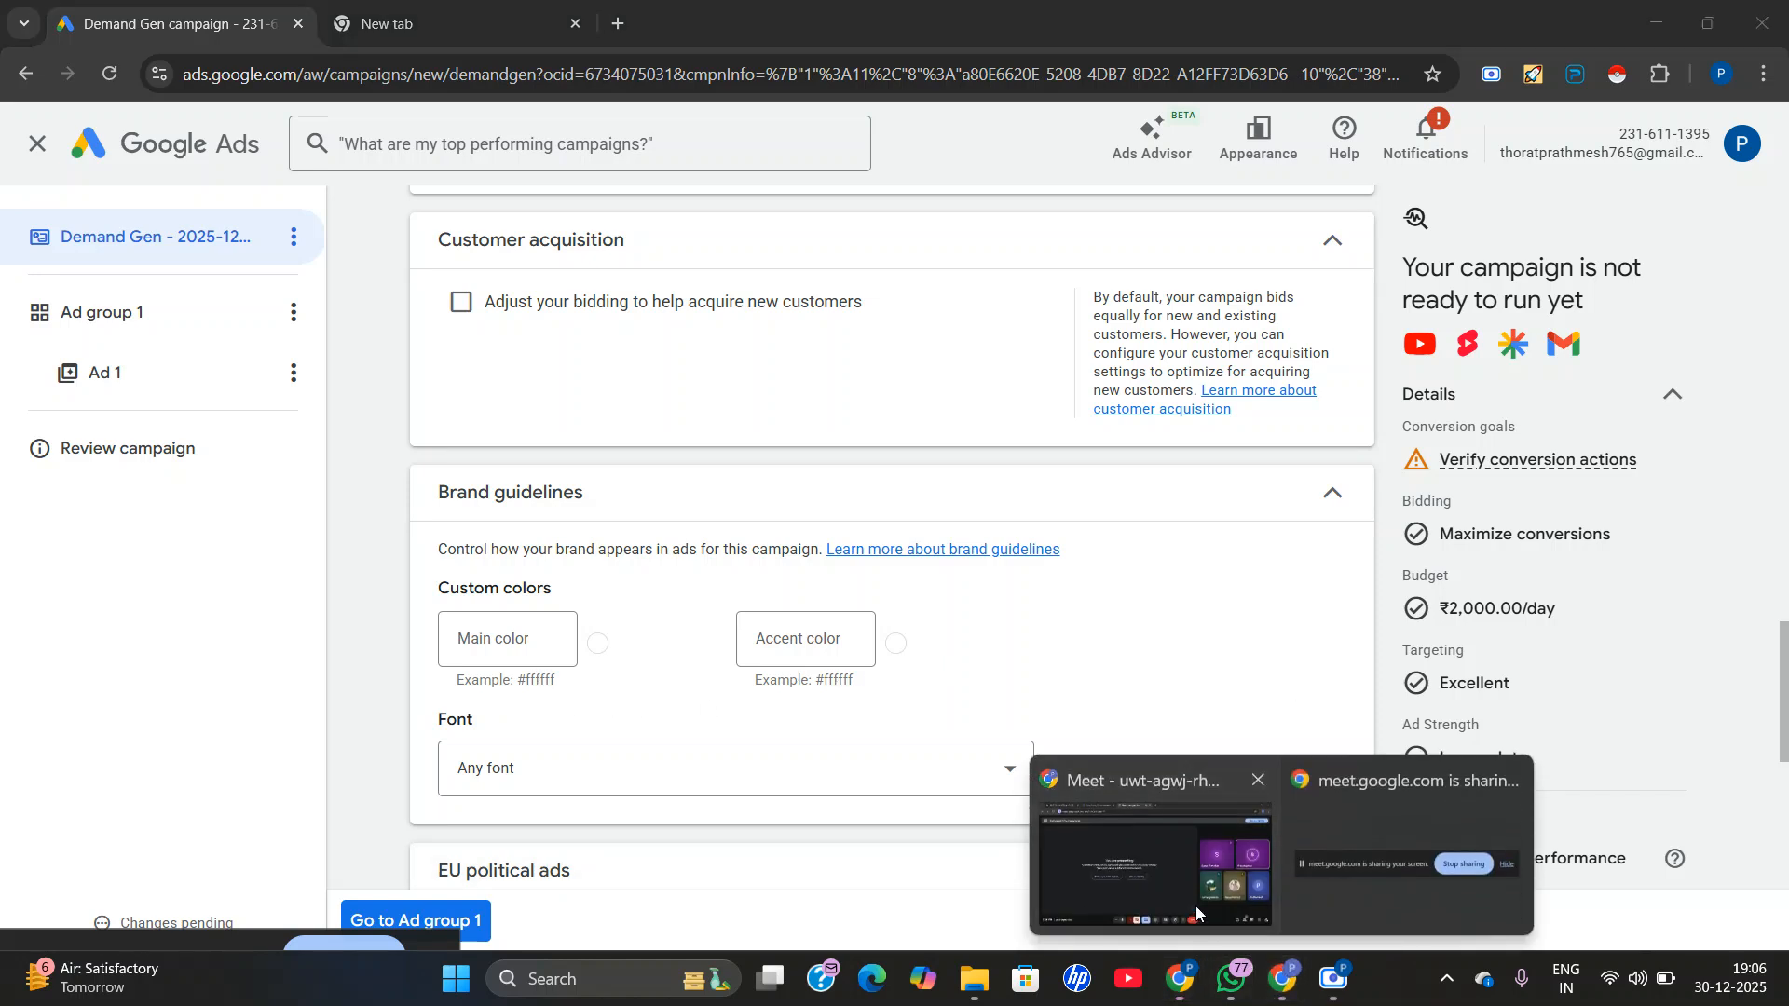
pyautogui.click(1195, 912)
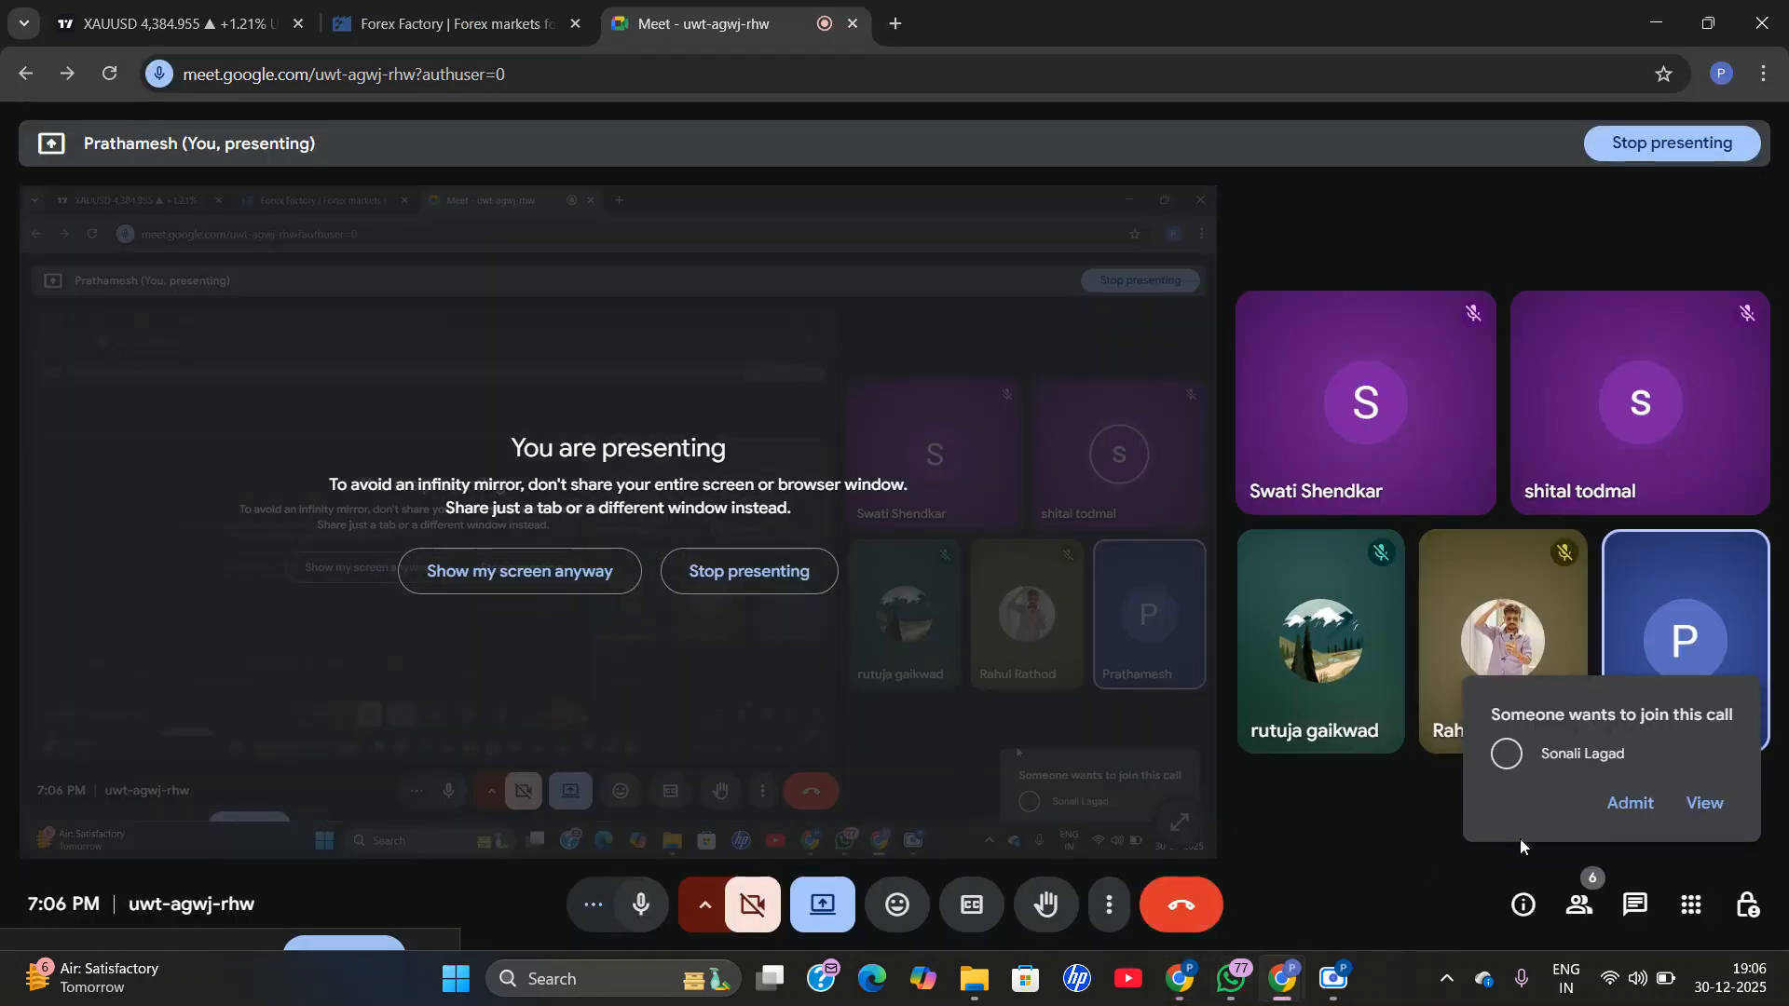
pyautogui.click(1621, 807)
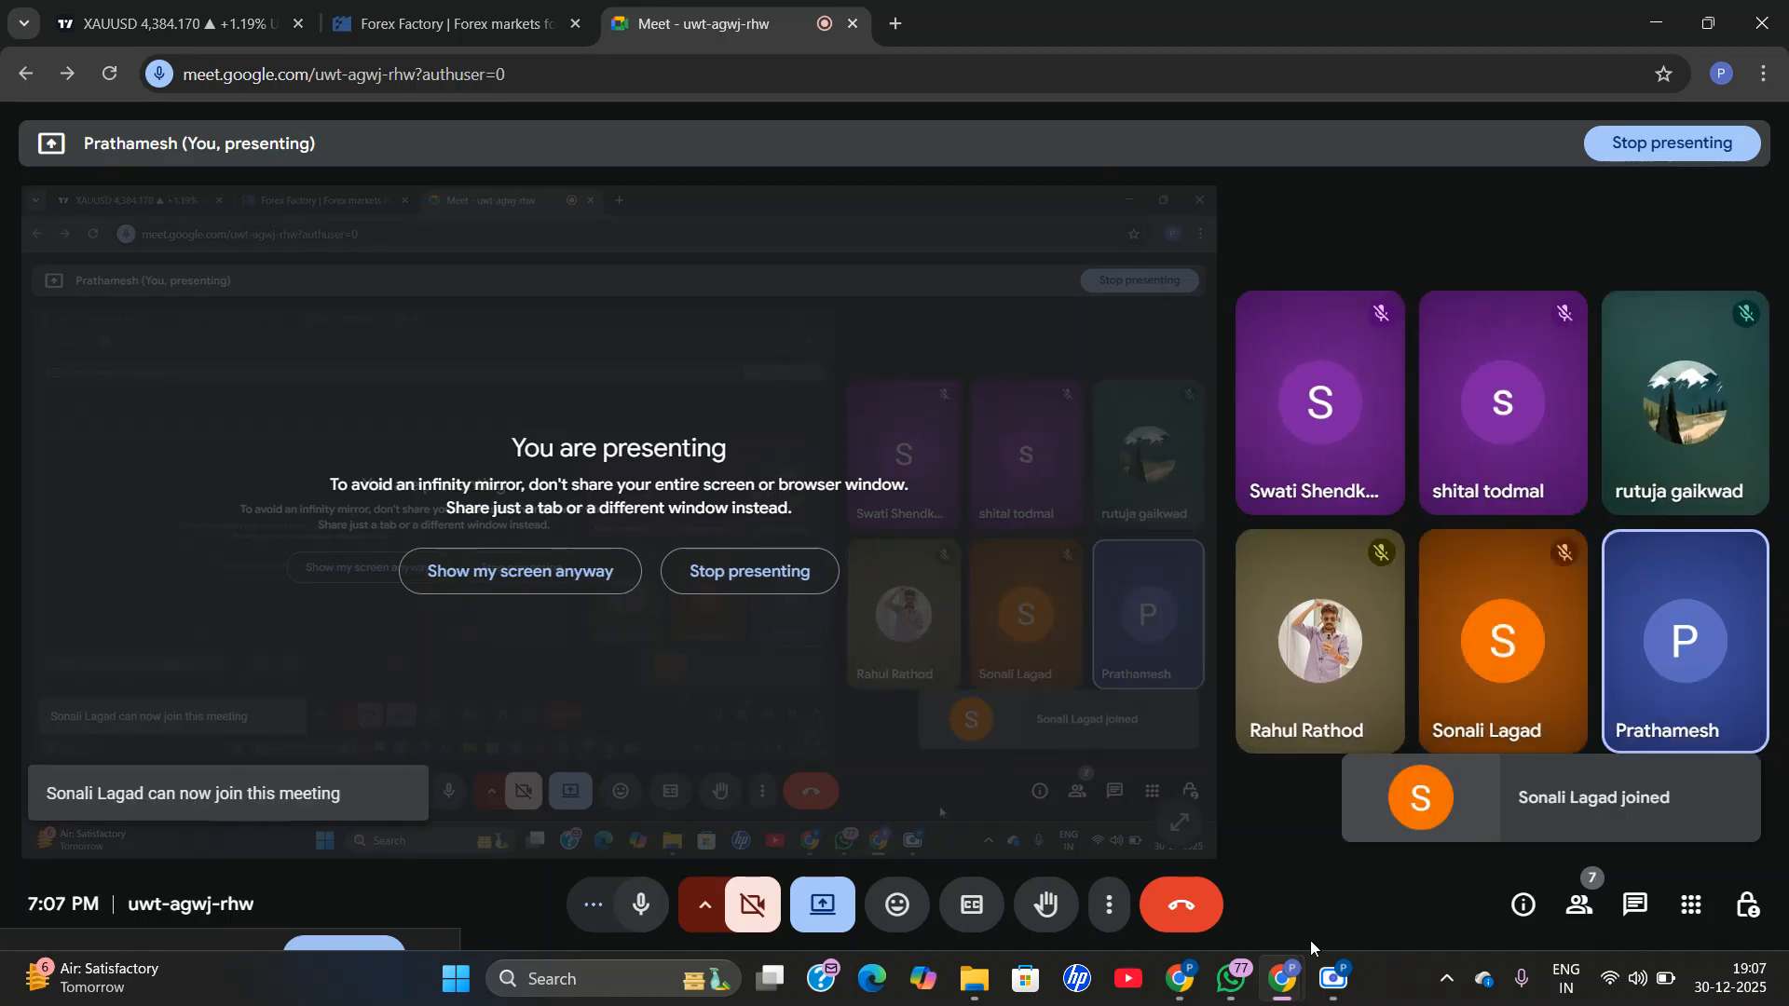
pyautogui.click(1085, 834)
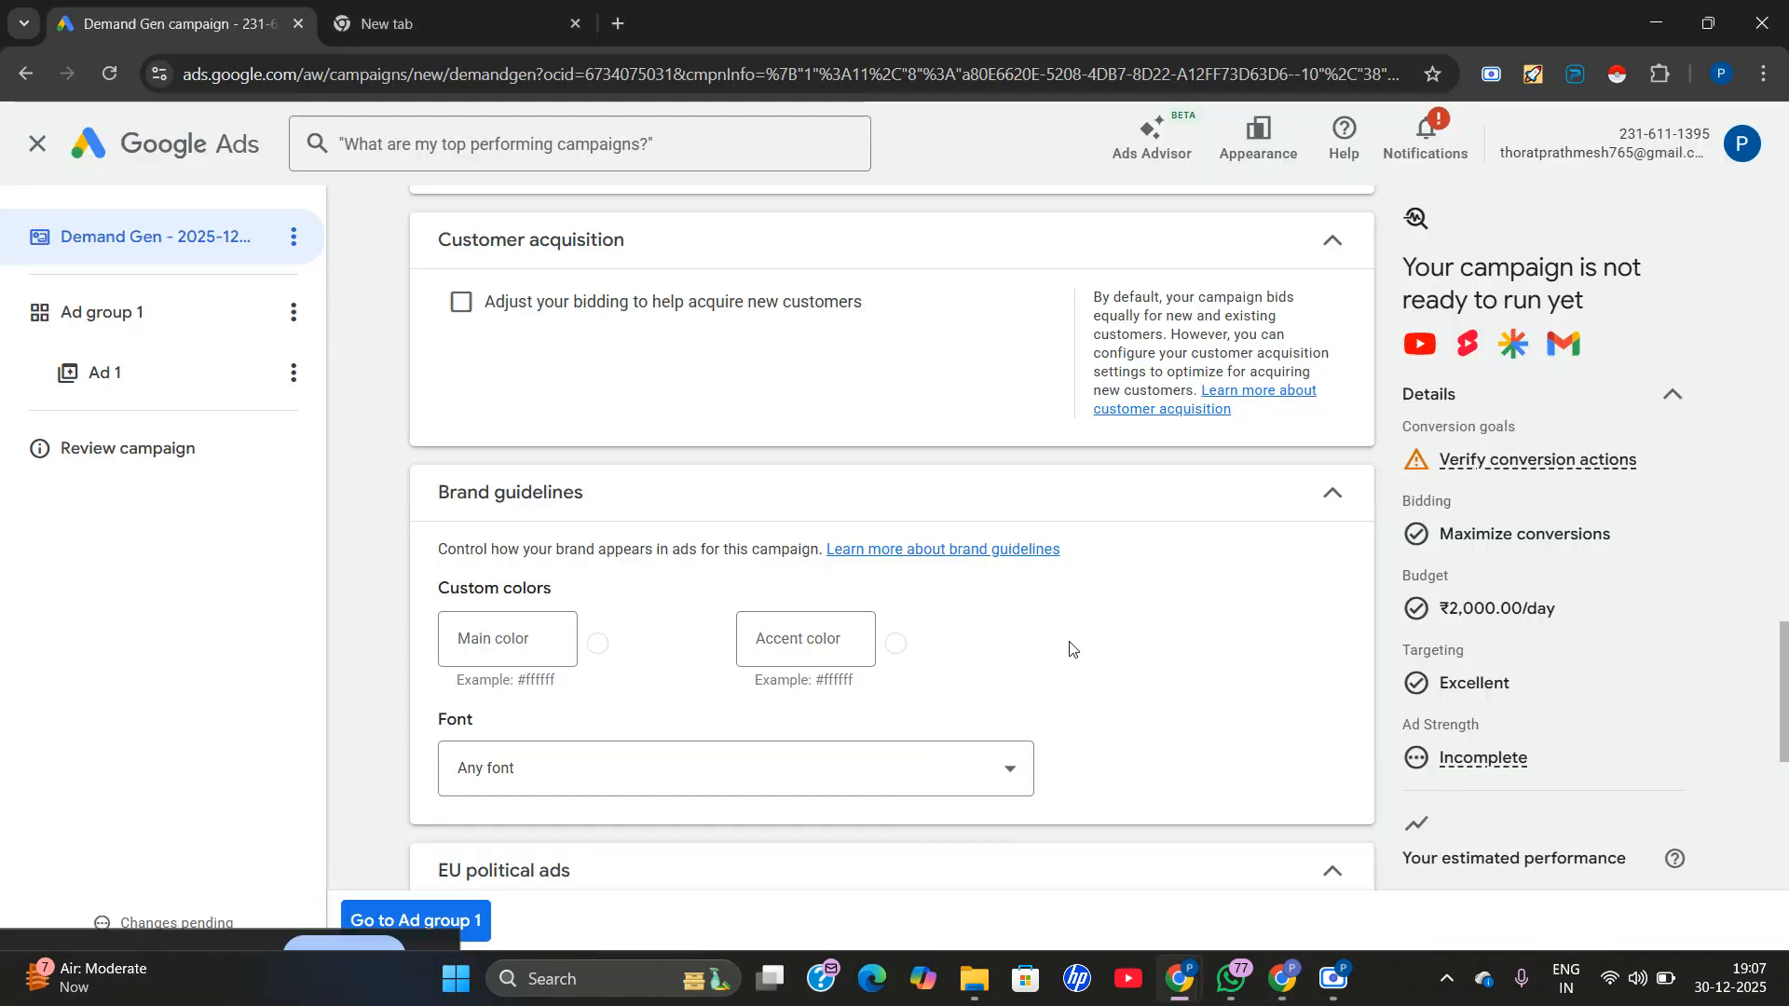
# Keep the brand guidelines' custom colors empty and the font at Any font, and declare that the campaign doesn't have EU political ads.
pyautogui.scroll(-1, 475, 690)
pyautogui.click(504, 536)
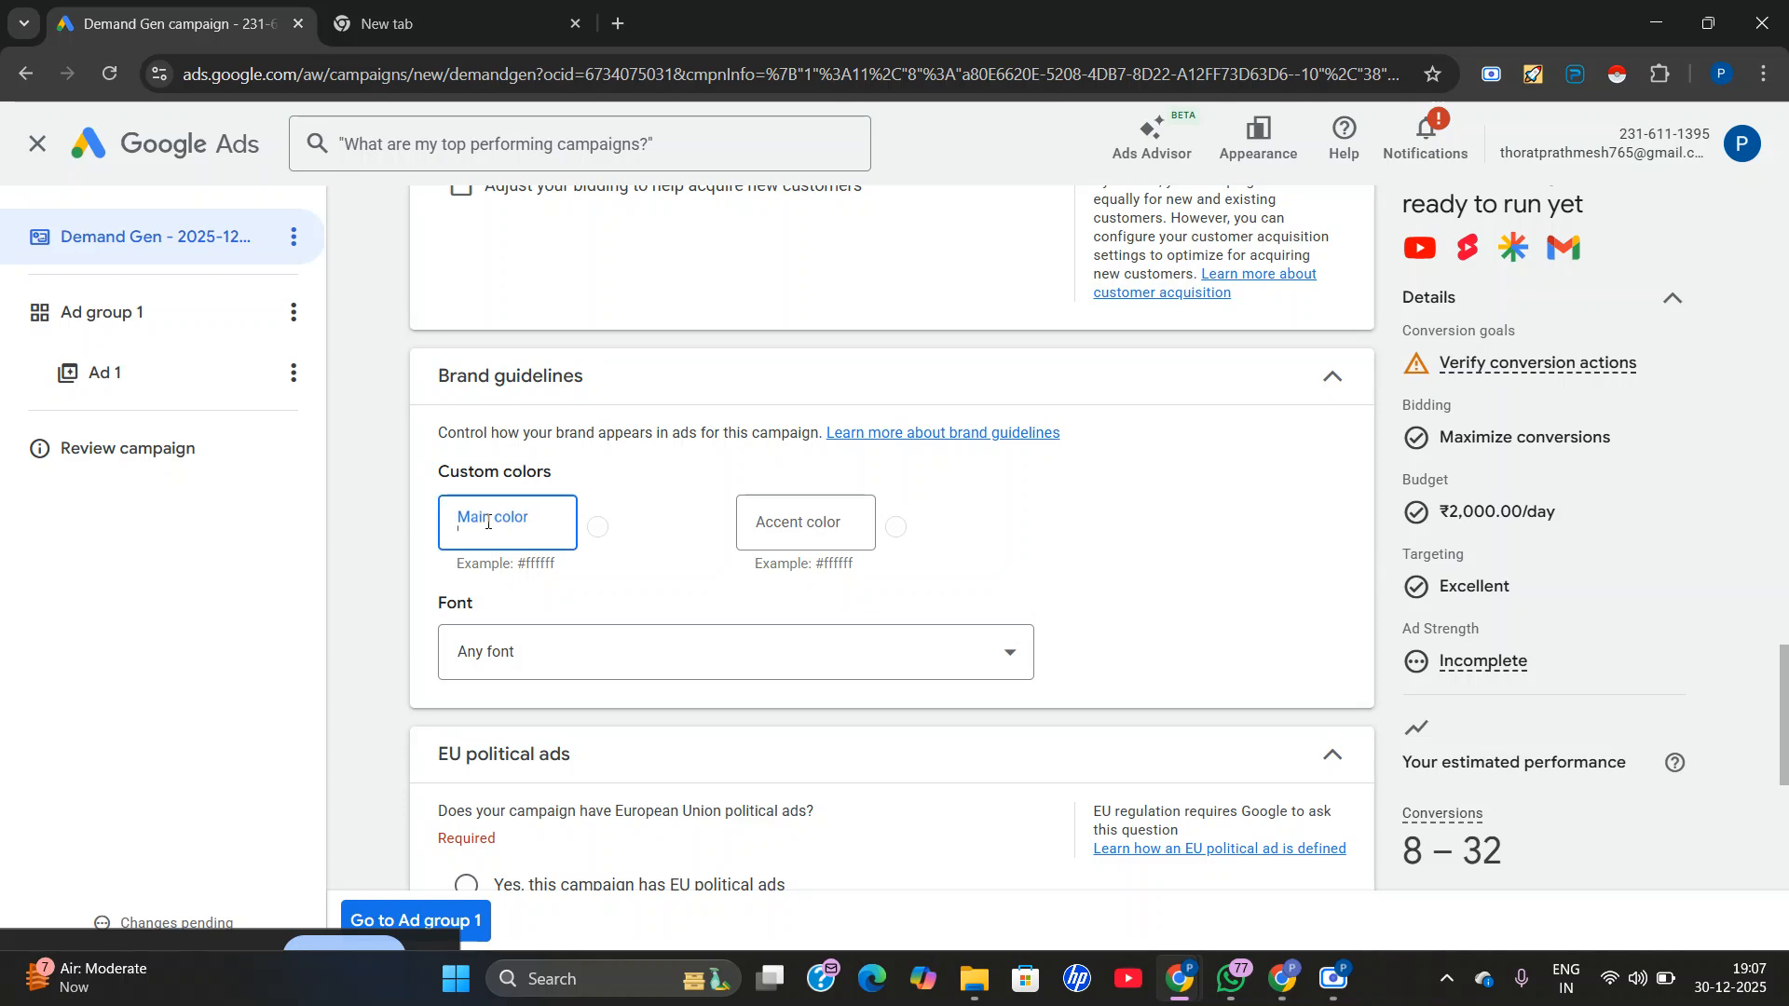
pyautogui.scroll(-2, 687, 571)
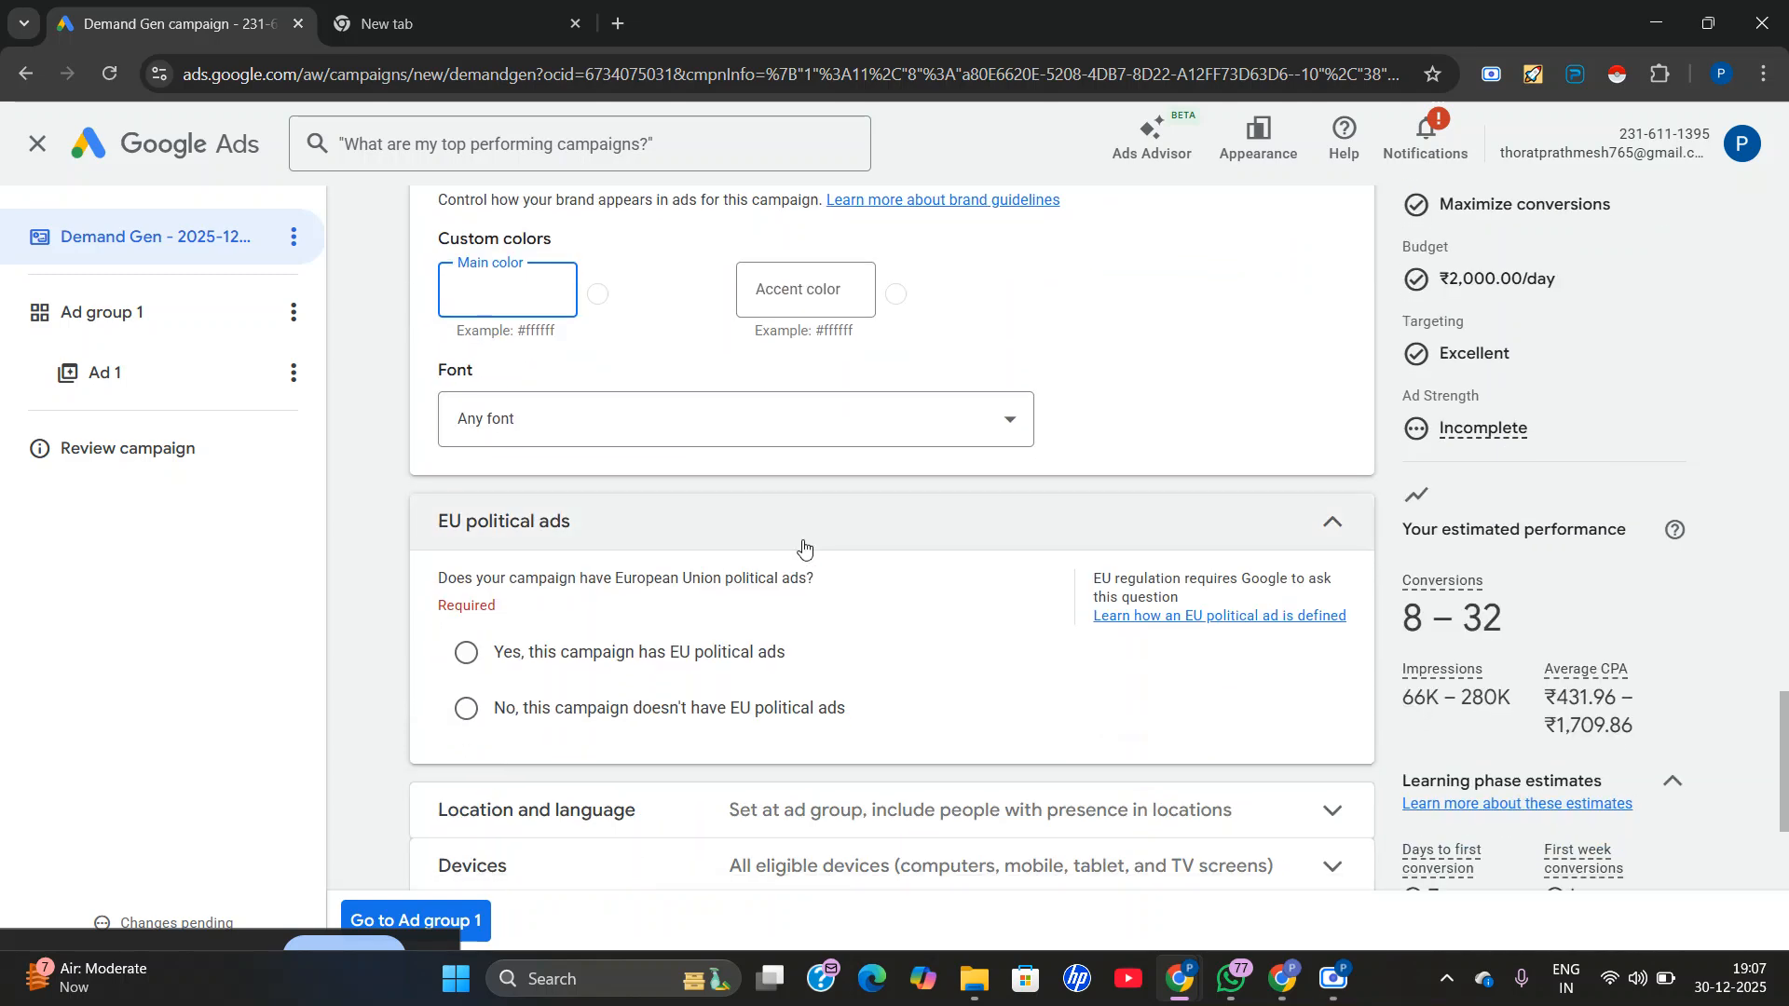
pyautogui.scroll(1, 805, 550)
pyautogui.scroll(-1, 803, 552)
pyautogui.click(467, 710)
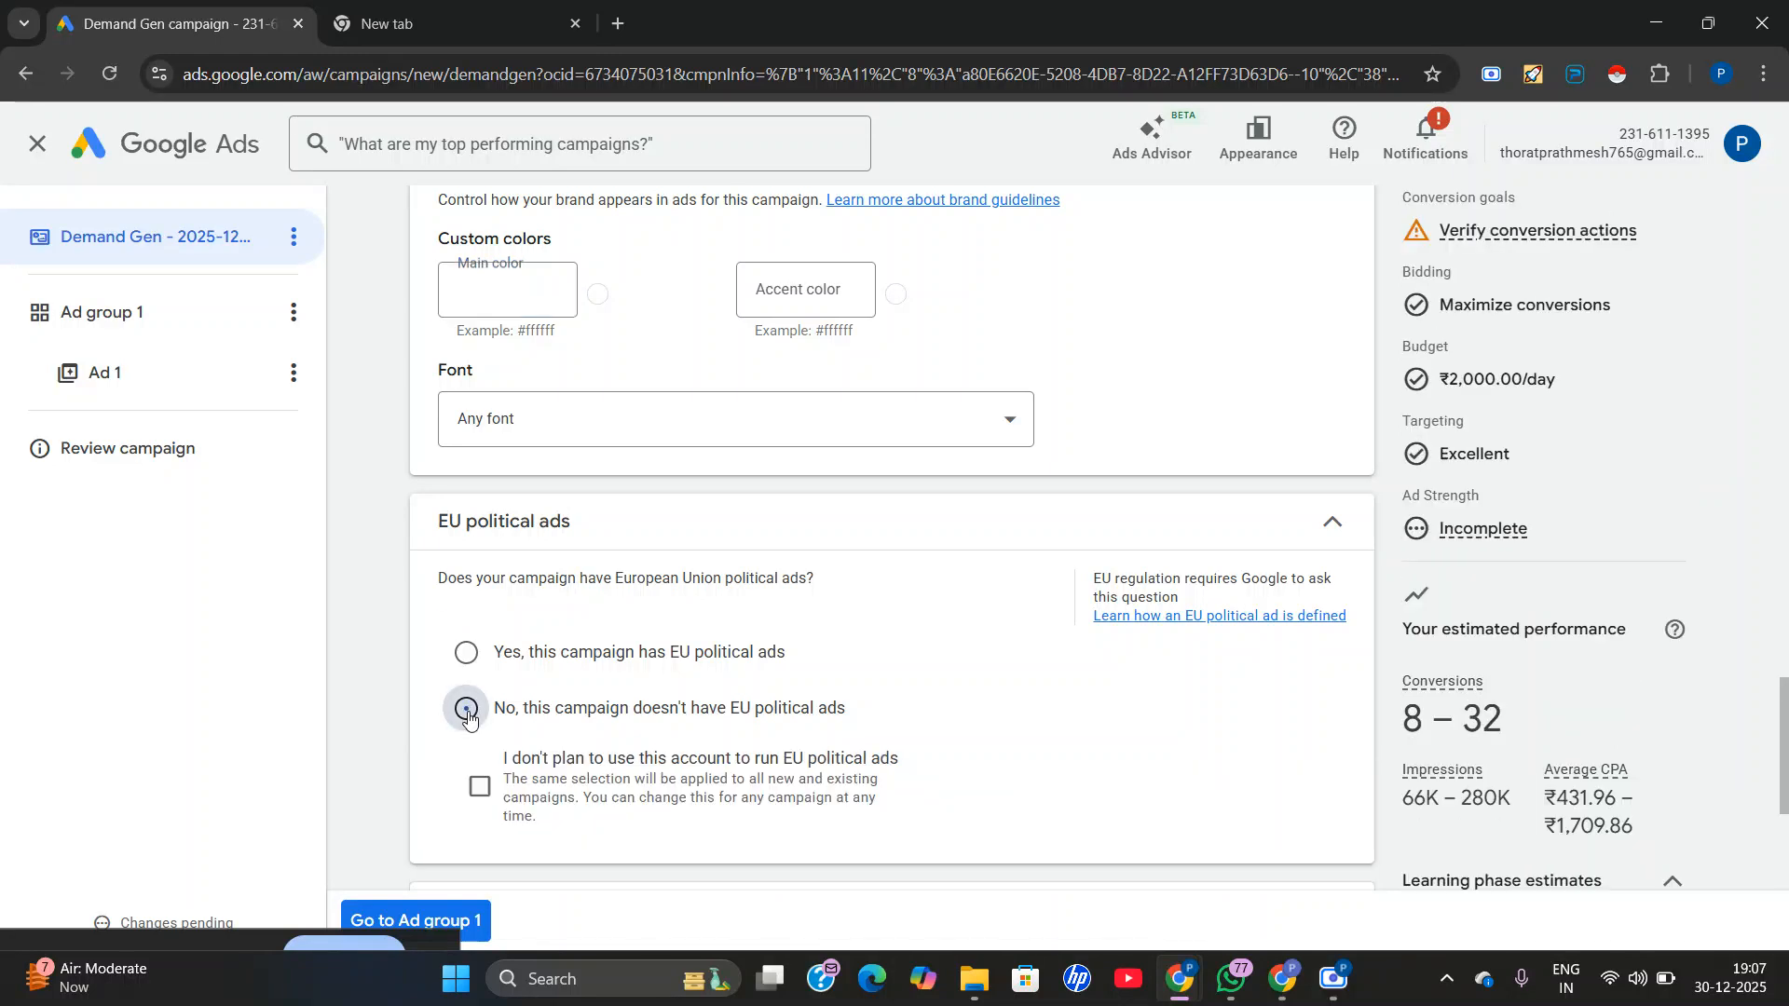
pyautogui.click(637, 431)
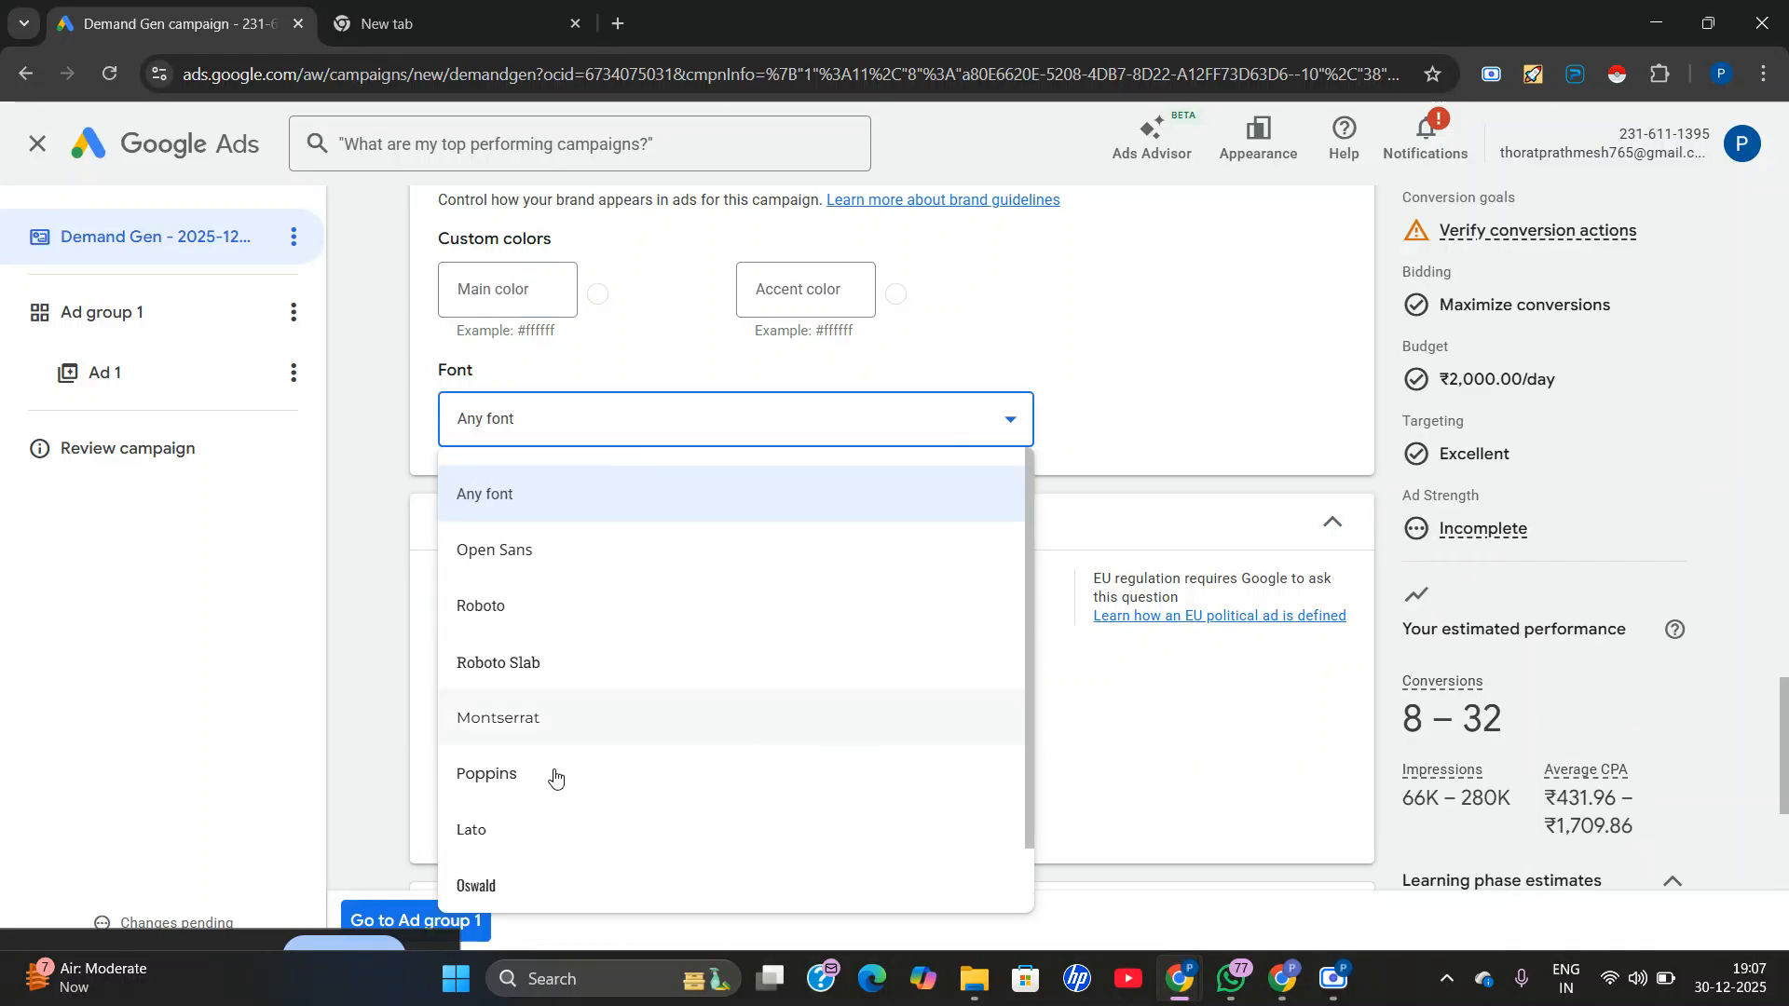
pyautogui.scroll(-5, 466, 684)
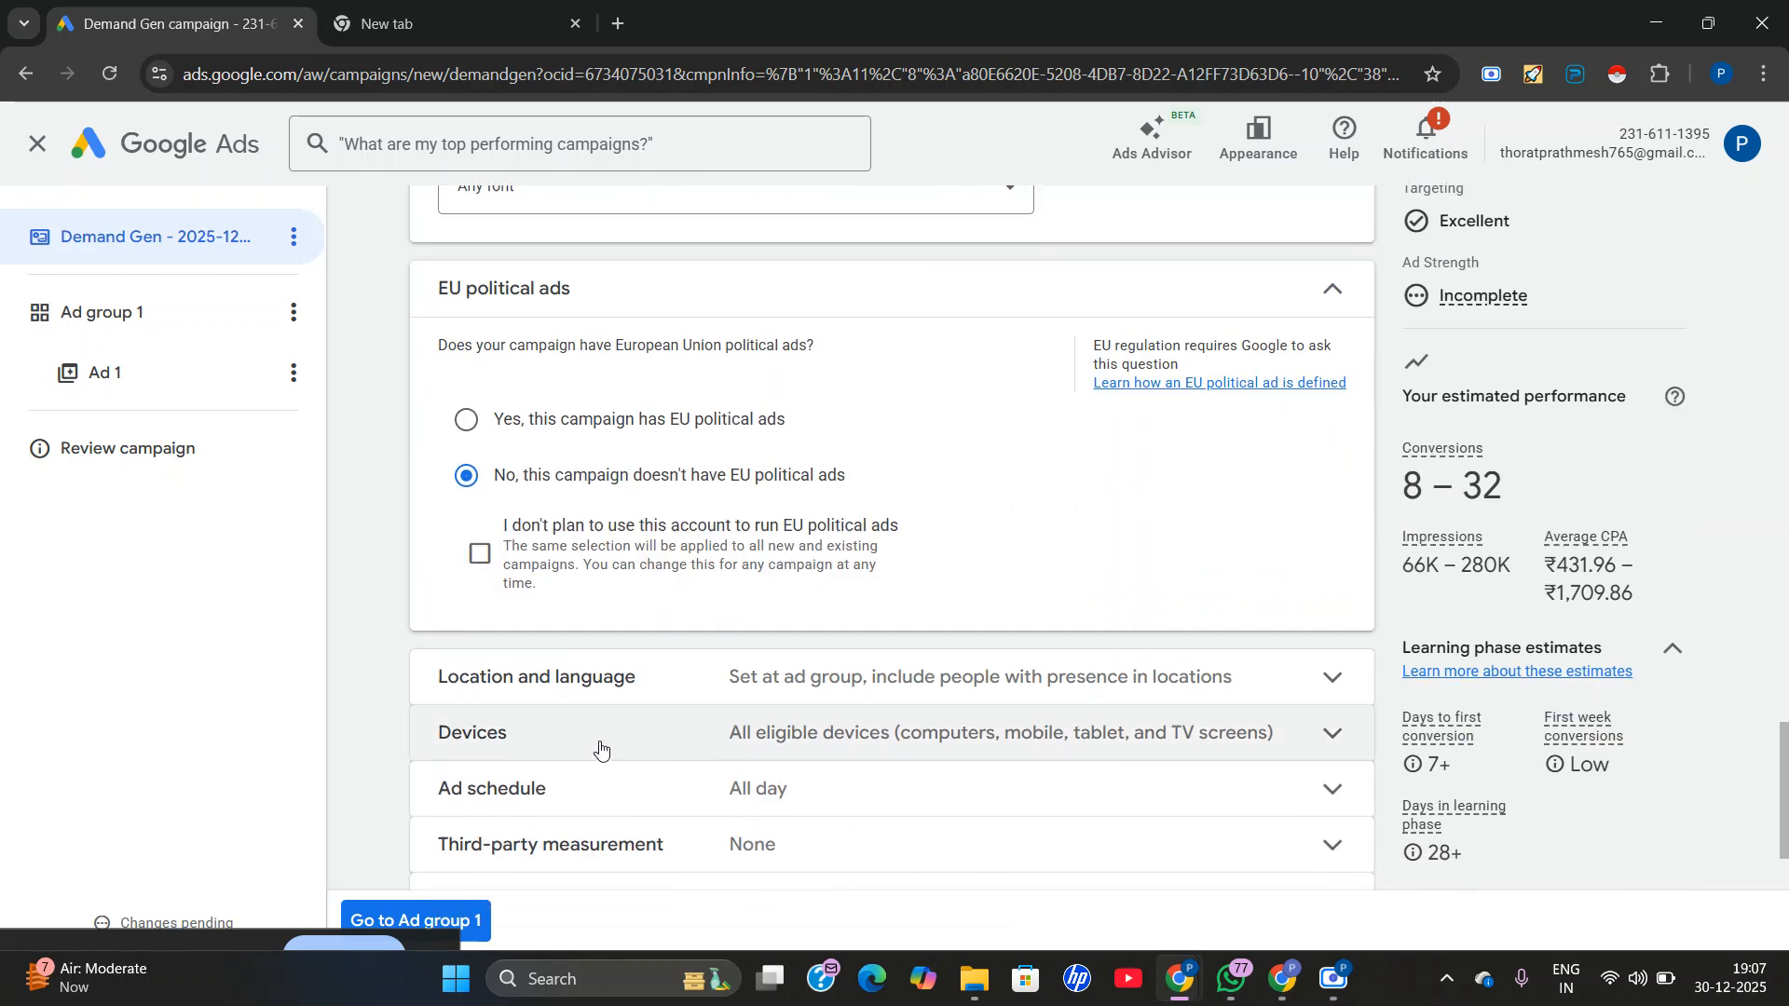
# Enable campaign-level location and language settings and target people by Presence or interest in the included locations.
pyautogui.scroll(-2, 600, 750)
pyautogui.click(753, 525)
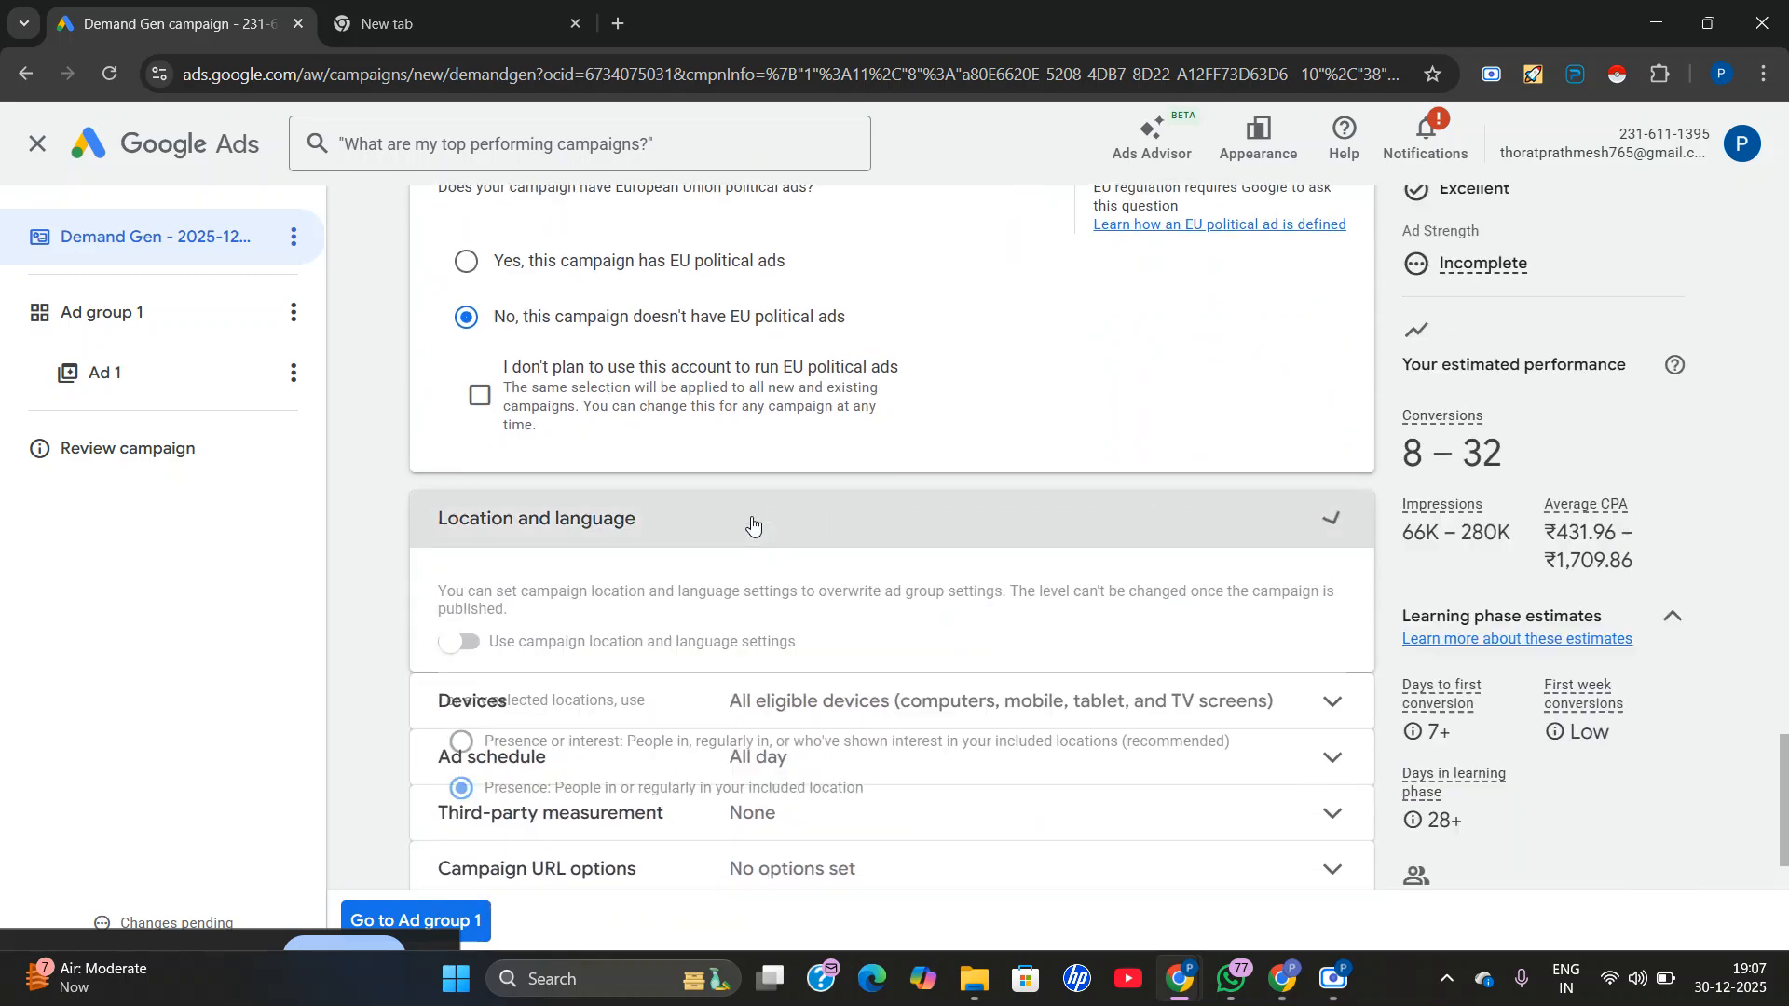
pyautogui.click(457, 641)
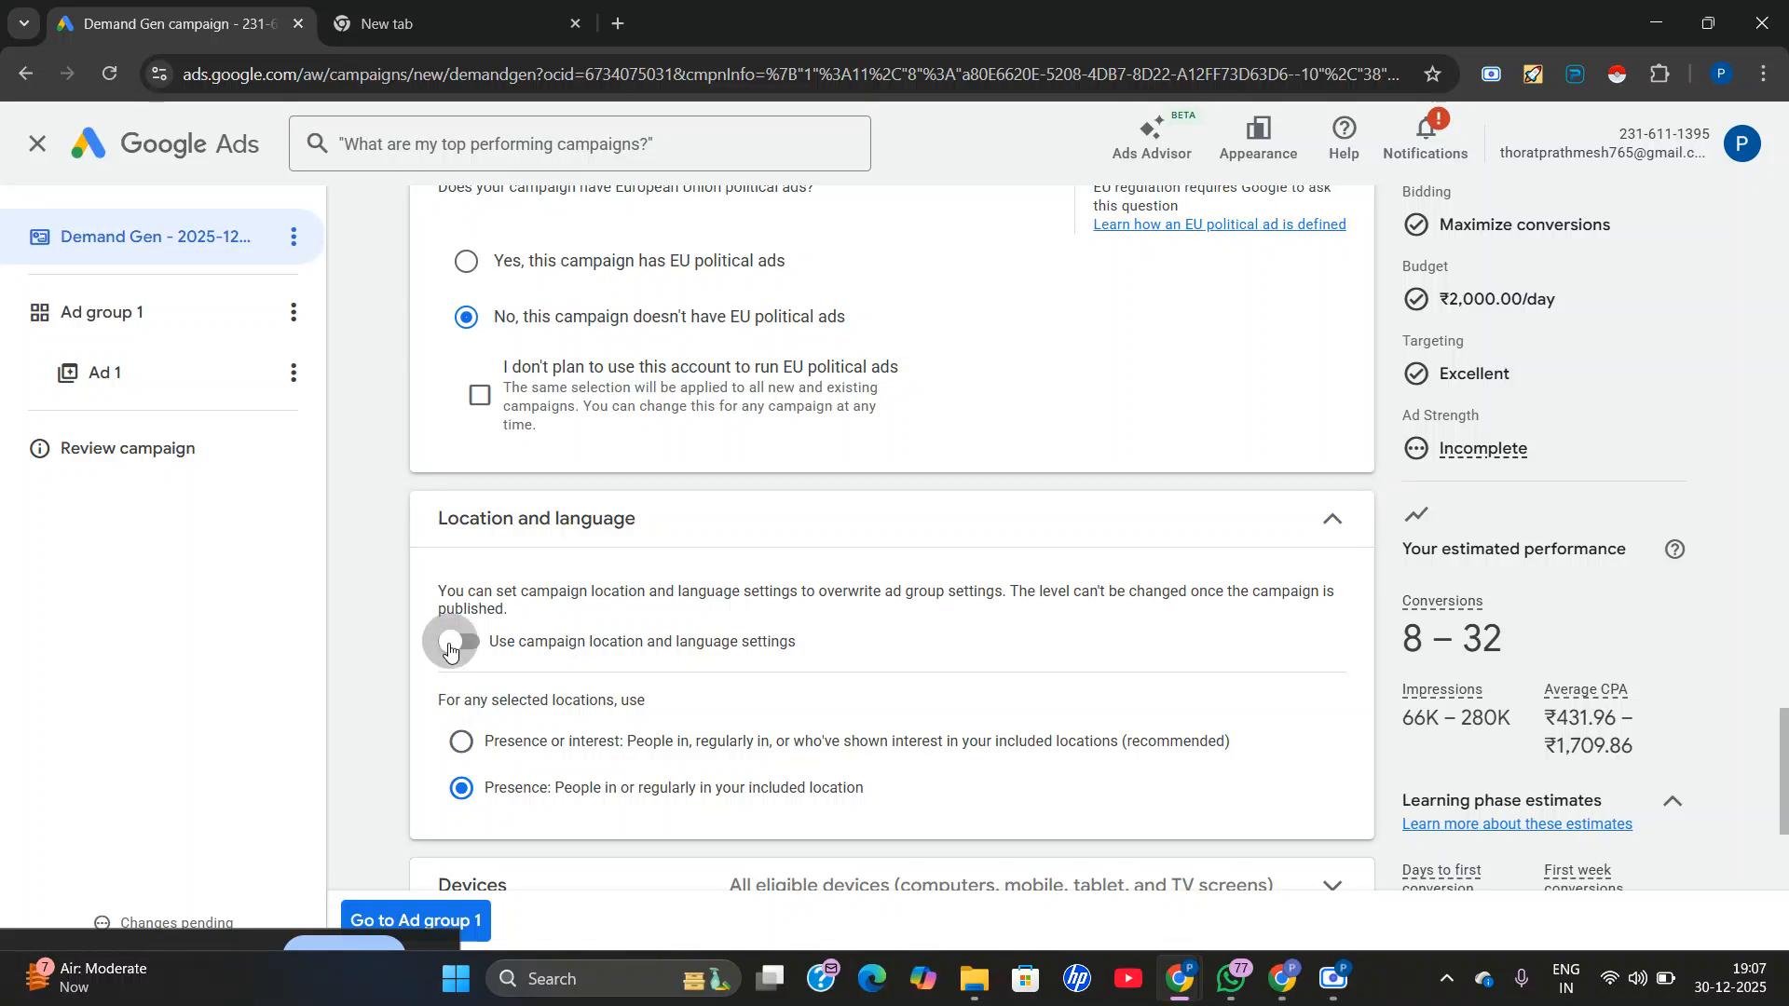
pyautogui.scroll(-1, 531, 699)
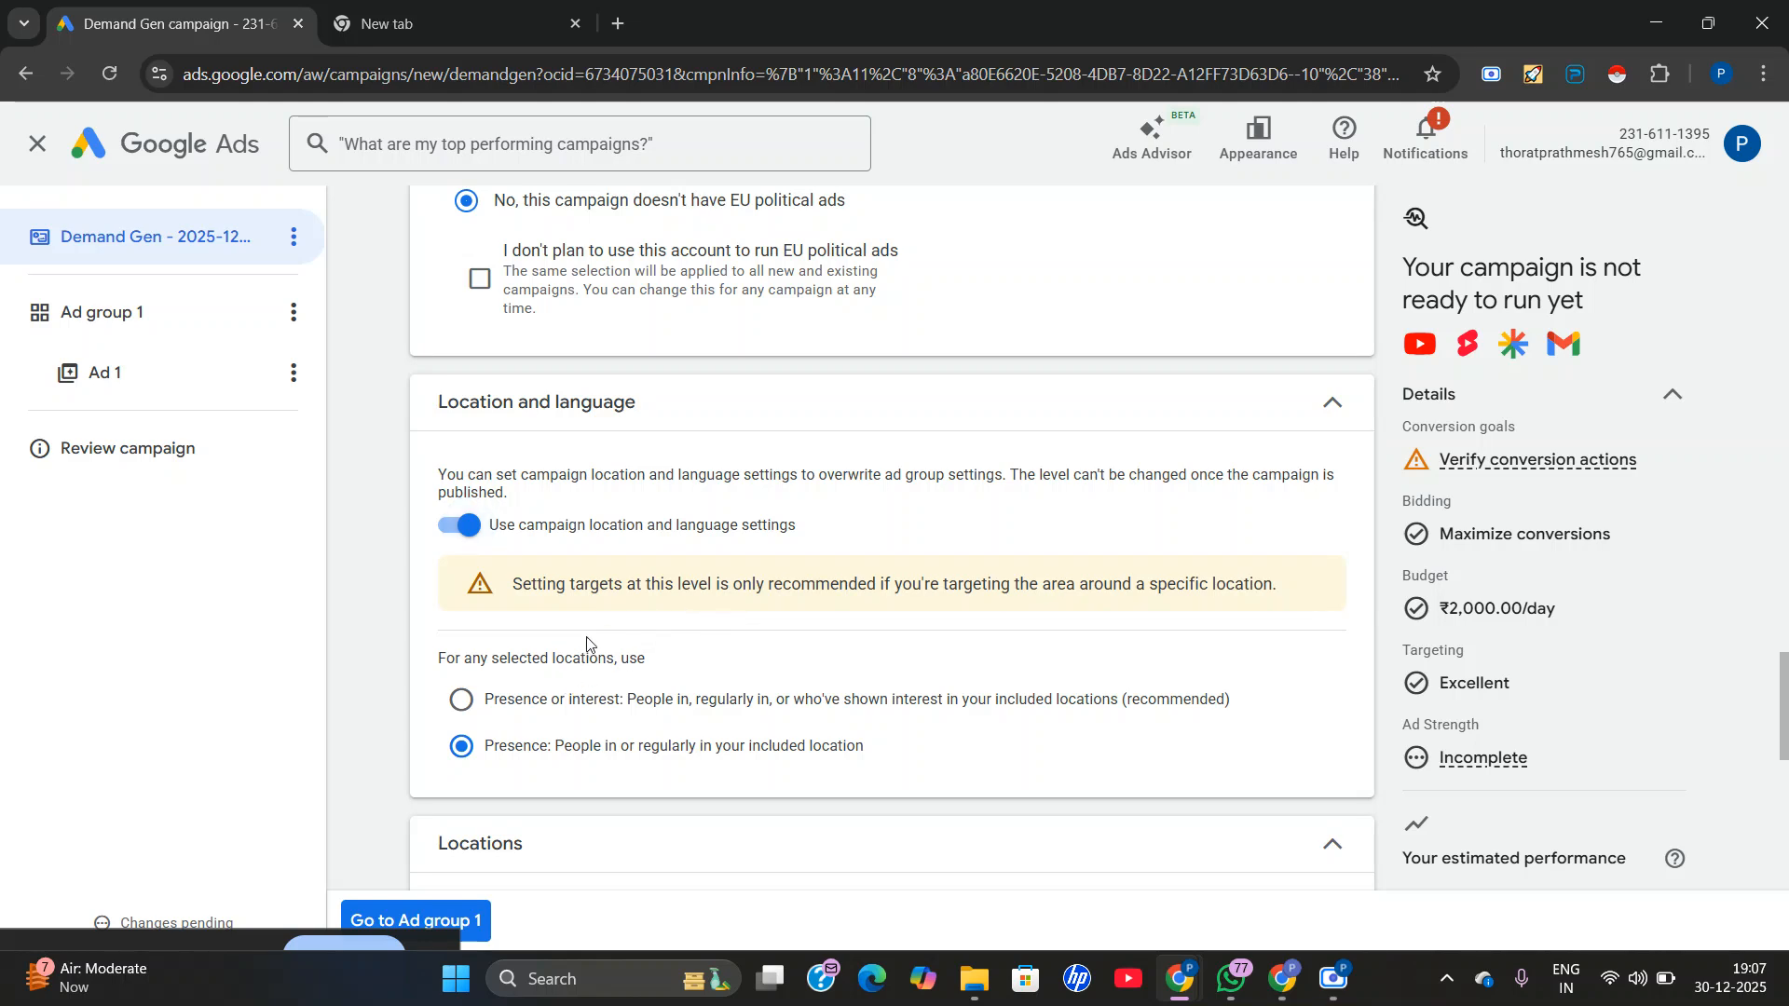
pyautogui.scroll(-3, 522, 717)
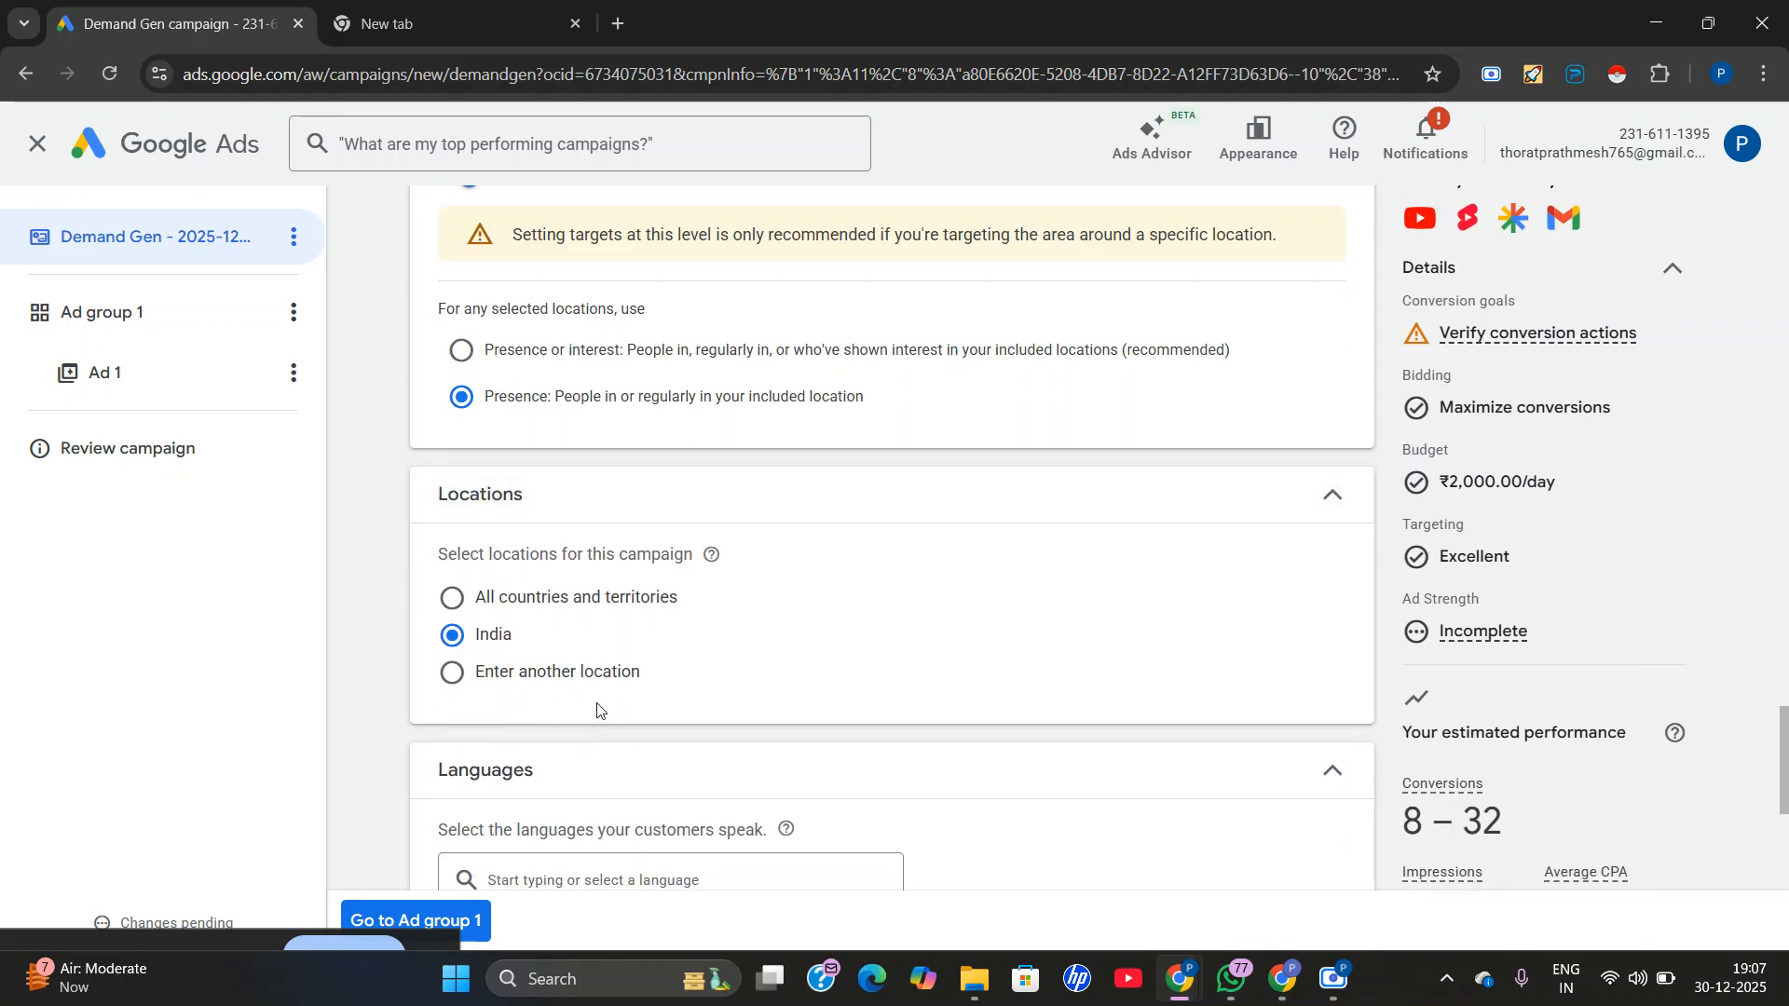
pyautogui.click(460, 350)
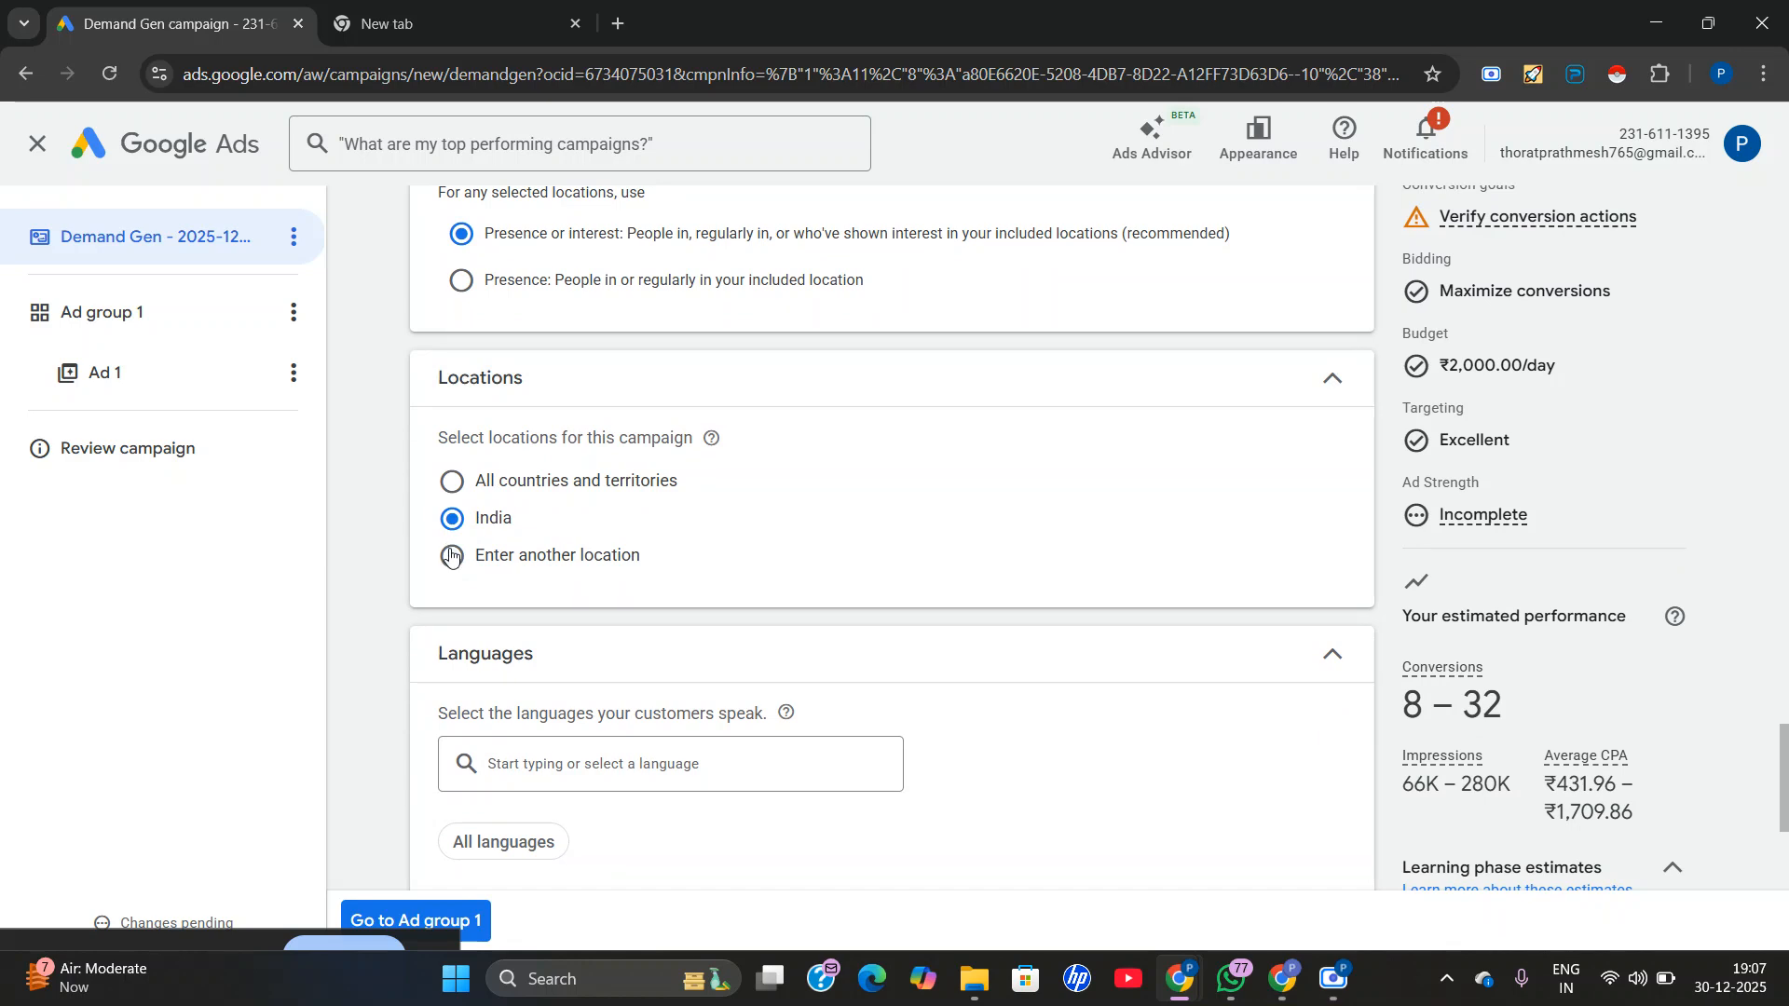
# Target another location for the campaign instead of India, including the city of Pune, Maharashtra, India.
pyautogui.click(451, 556)
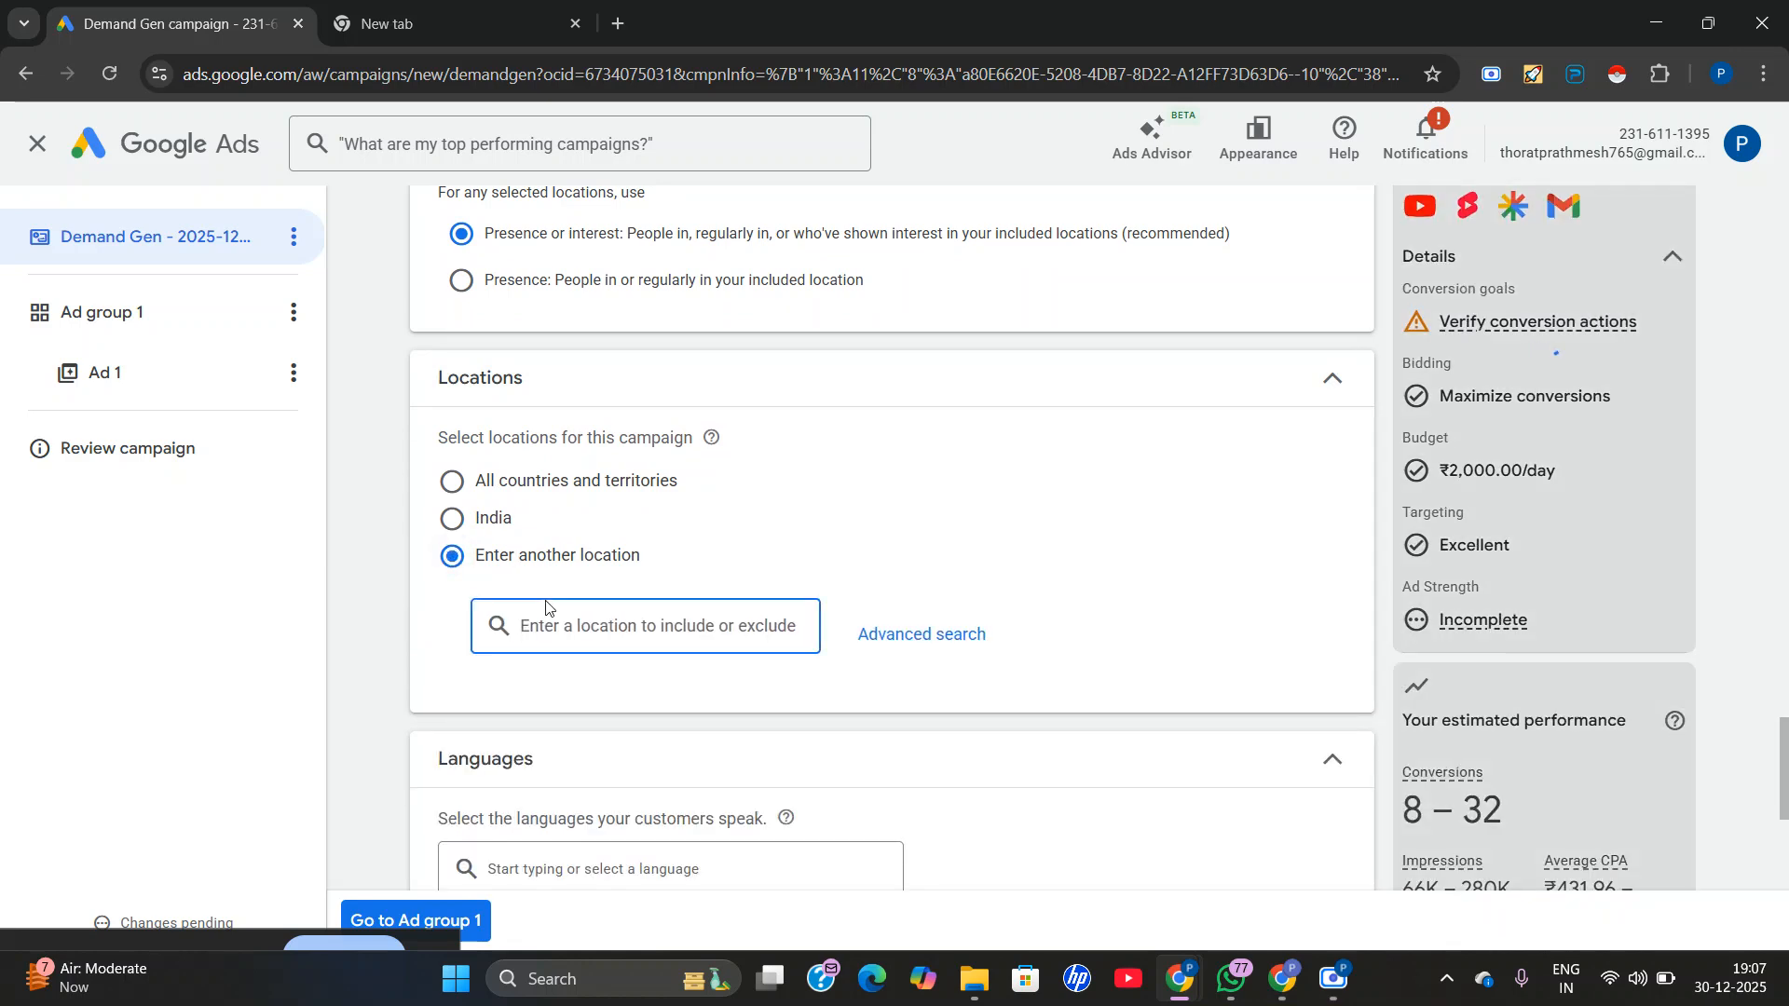
pyautogui.write('pune')
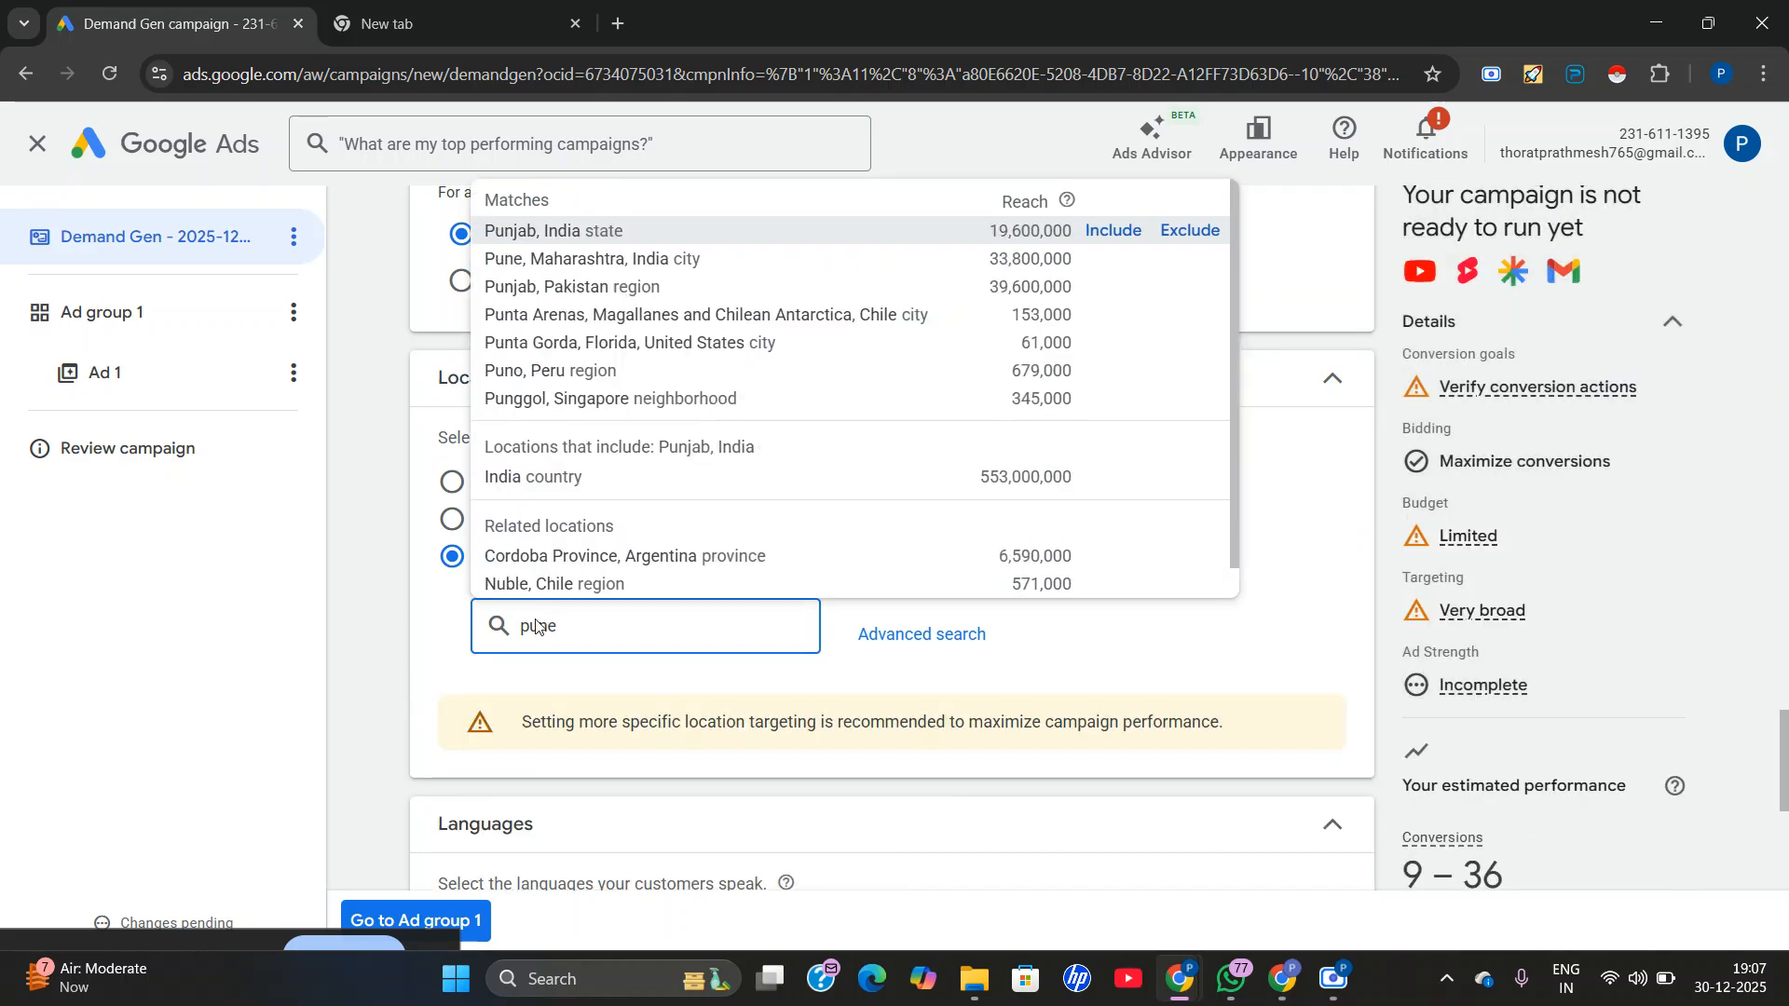
pyautogui.click(611, 229)
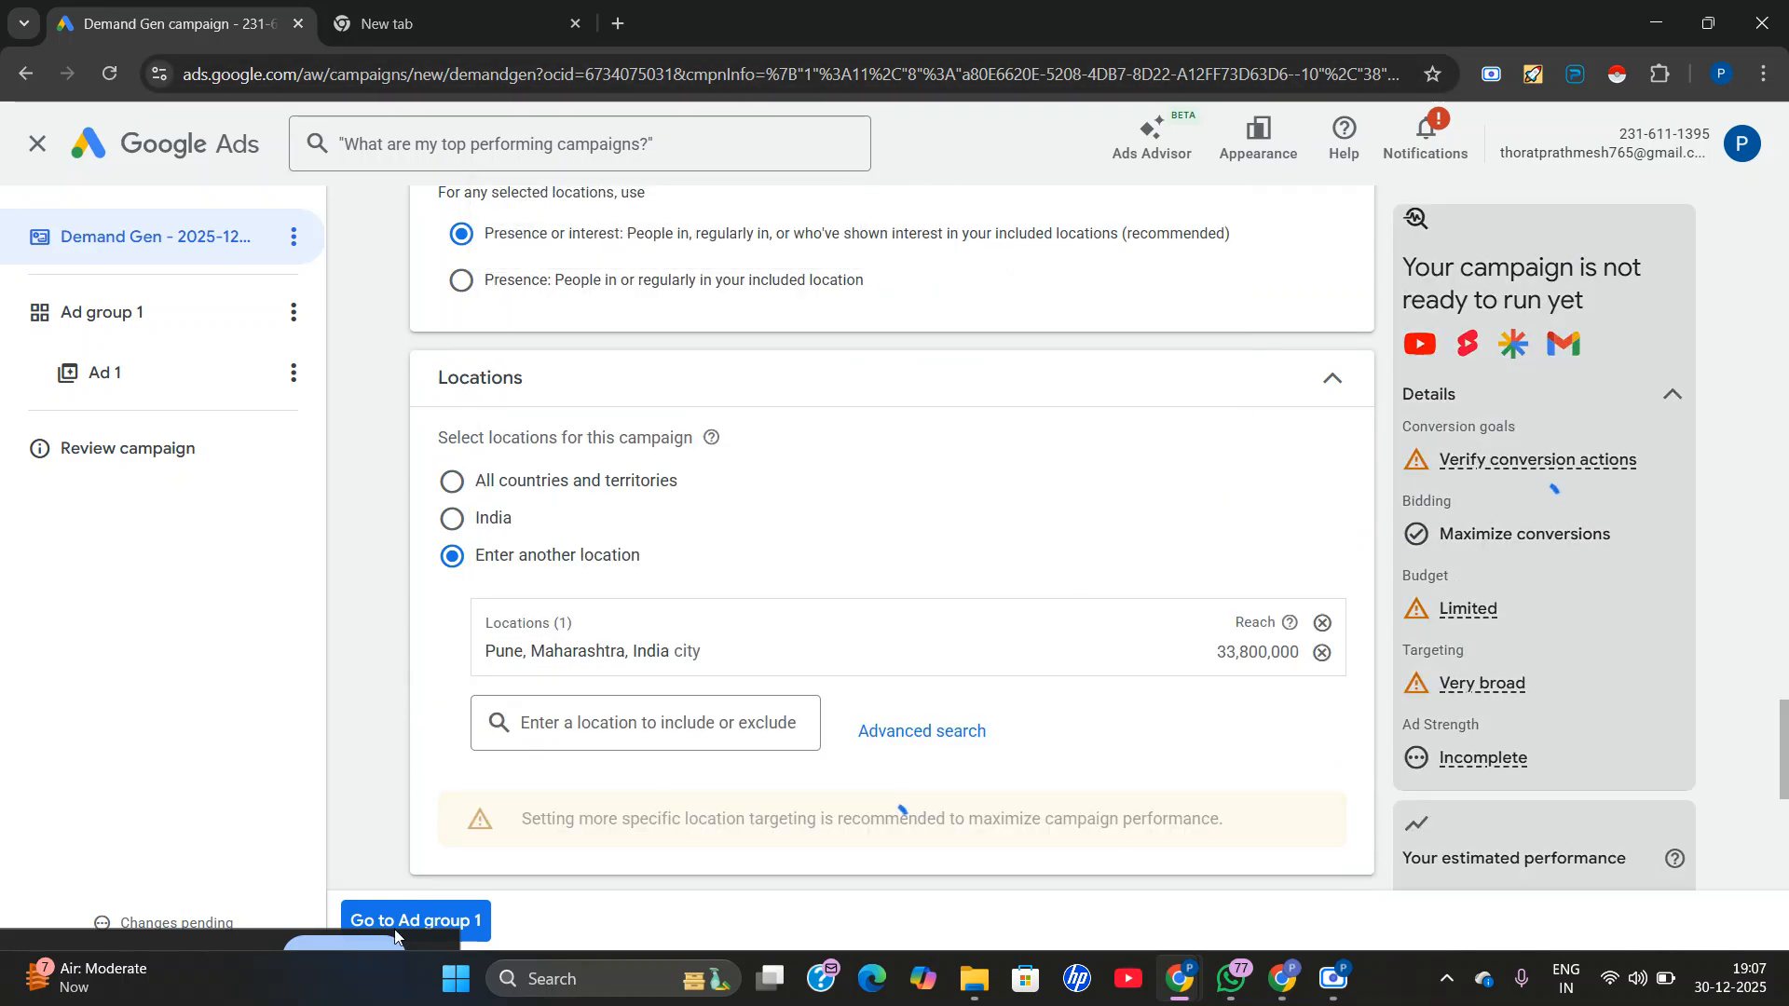
# Add Marathi as a language that the campaign's customers speak.
pyautogui.scroll(-1, 895, 680)
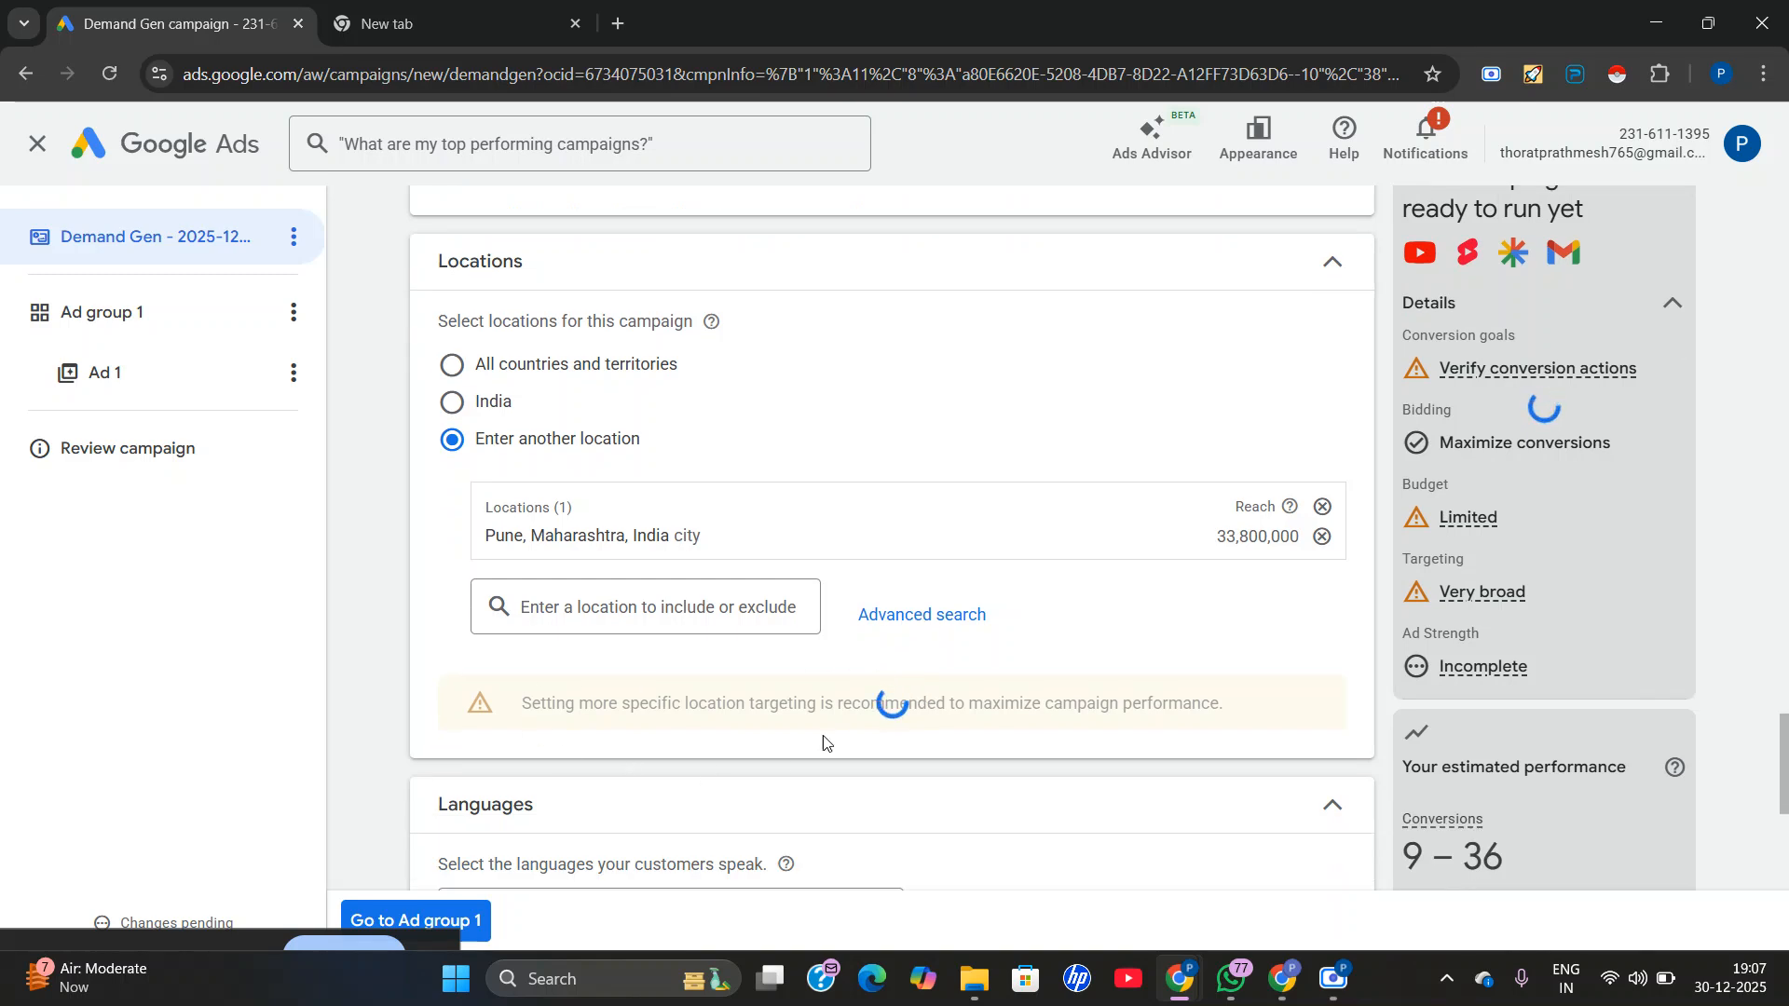
pyautogui.scroll(-1, 792, 681)
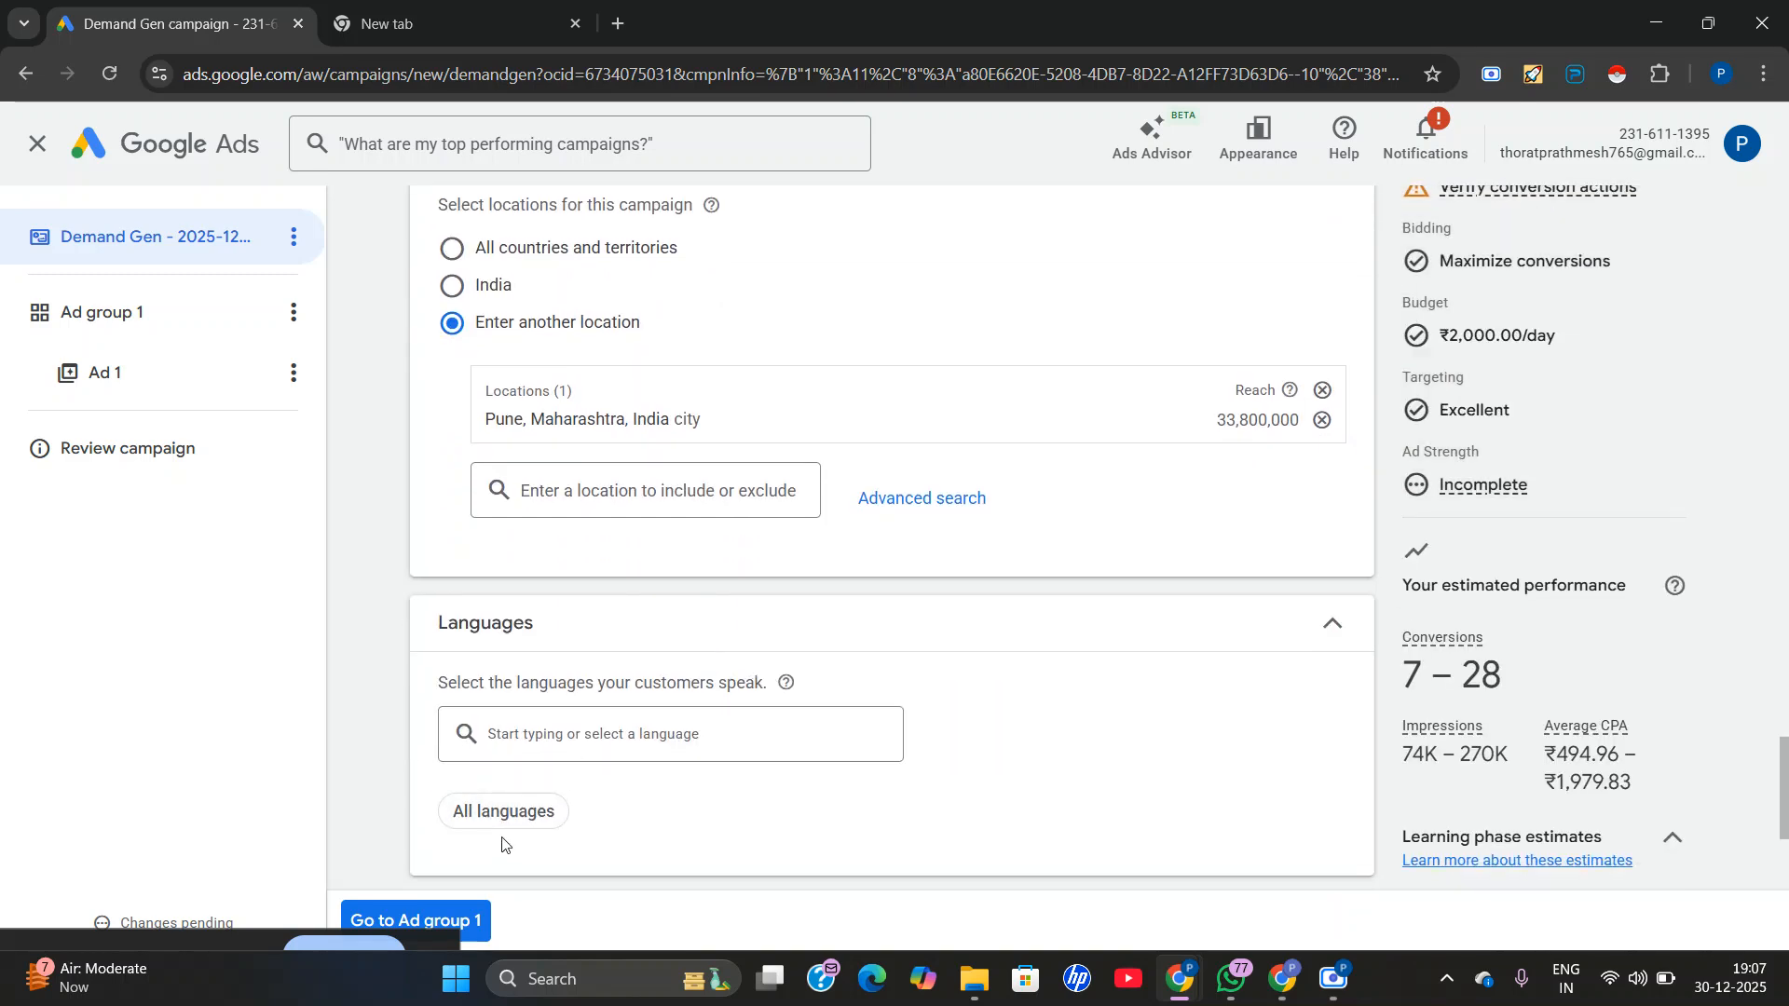
pyautogui.click(508, 753)
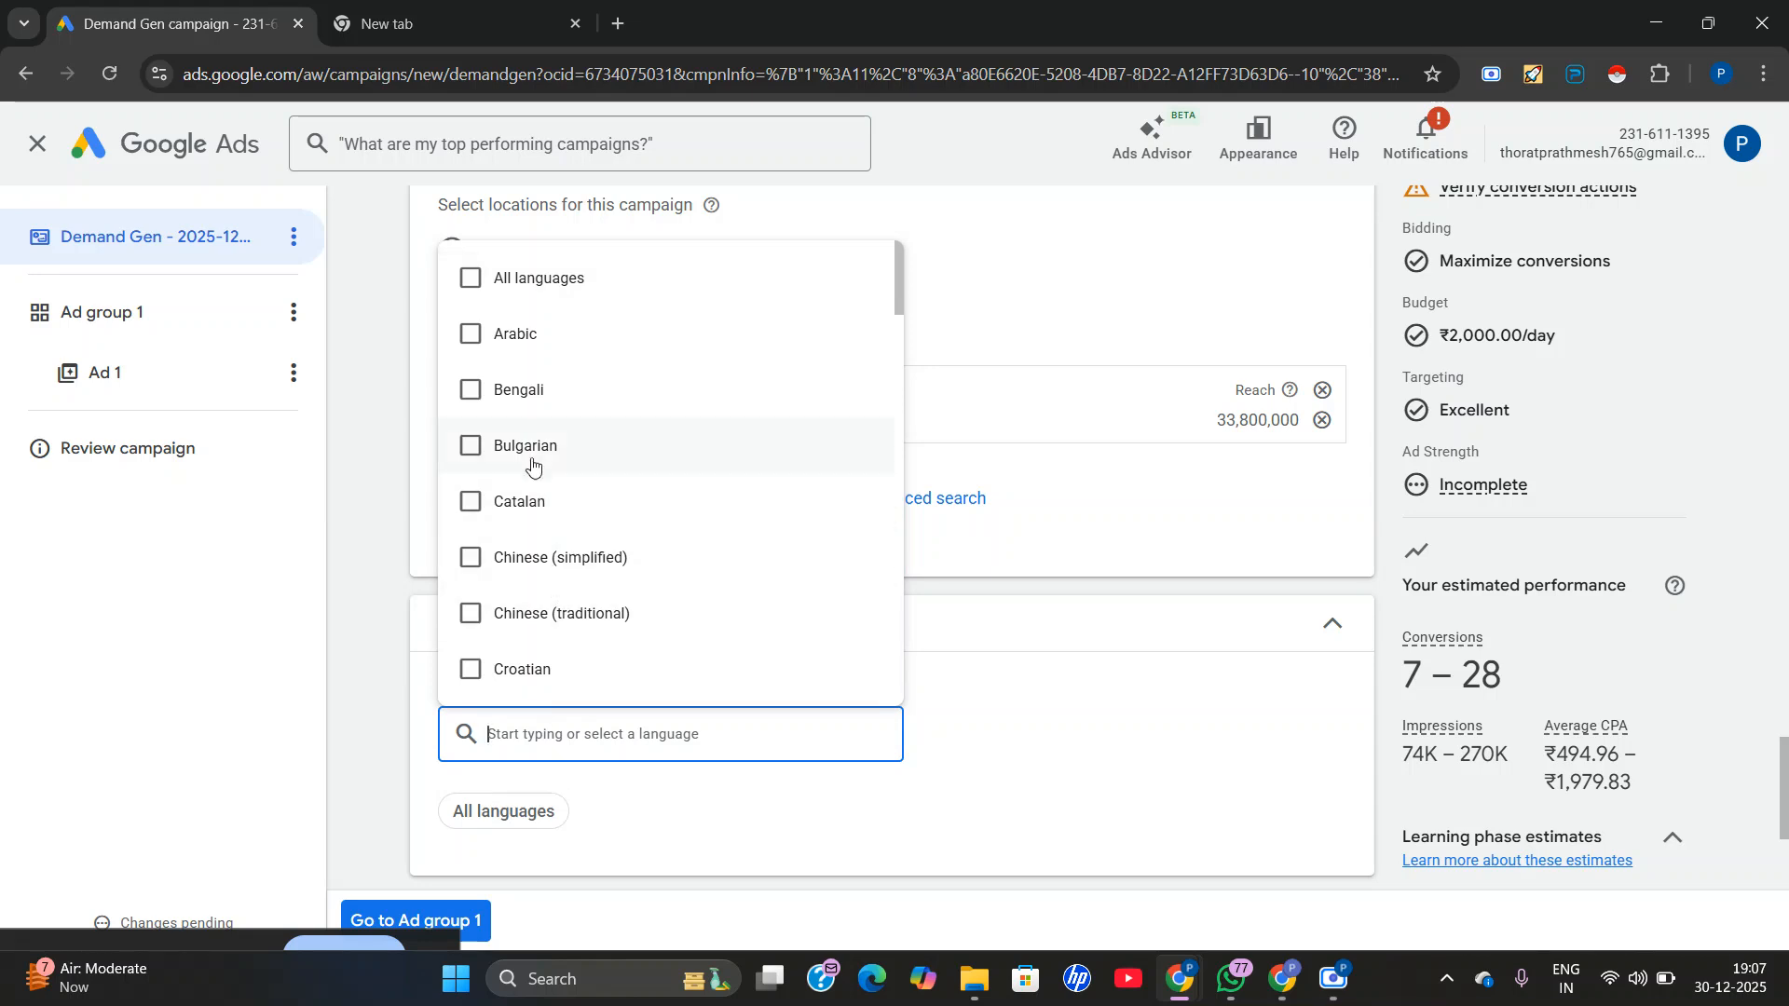
pyautogui.scroll(-2, 531, 463)
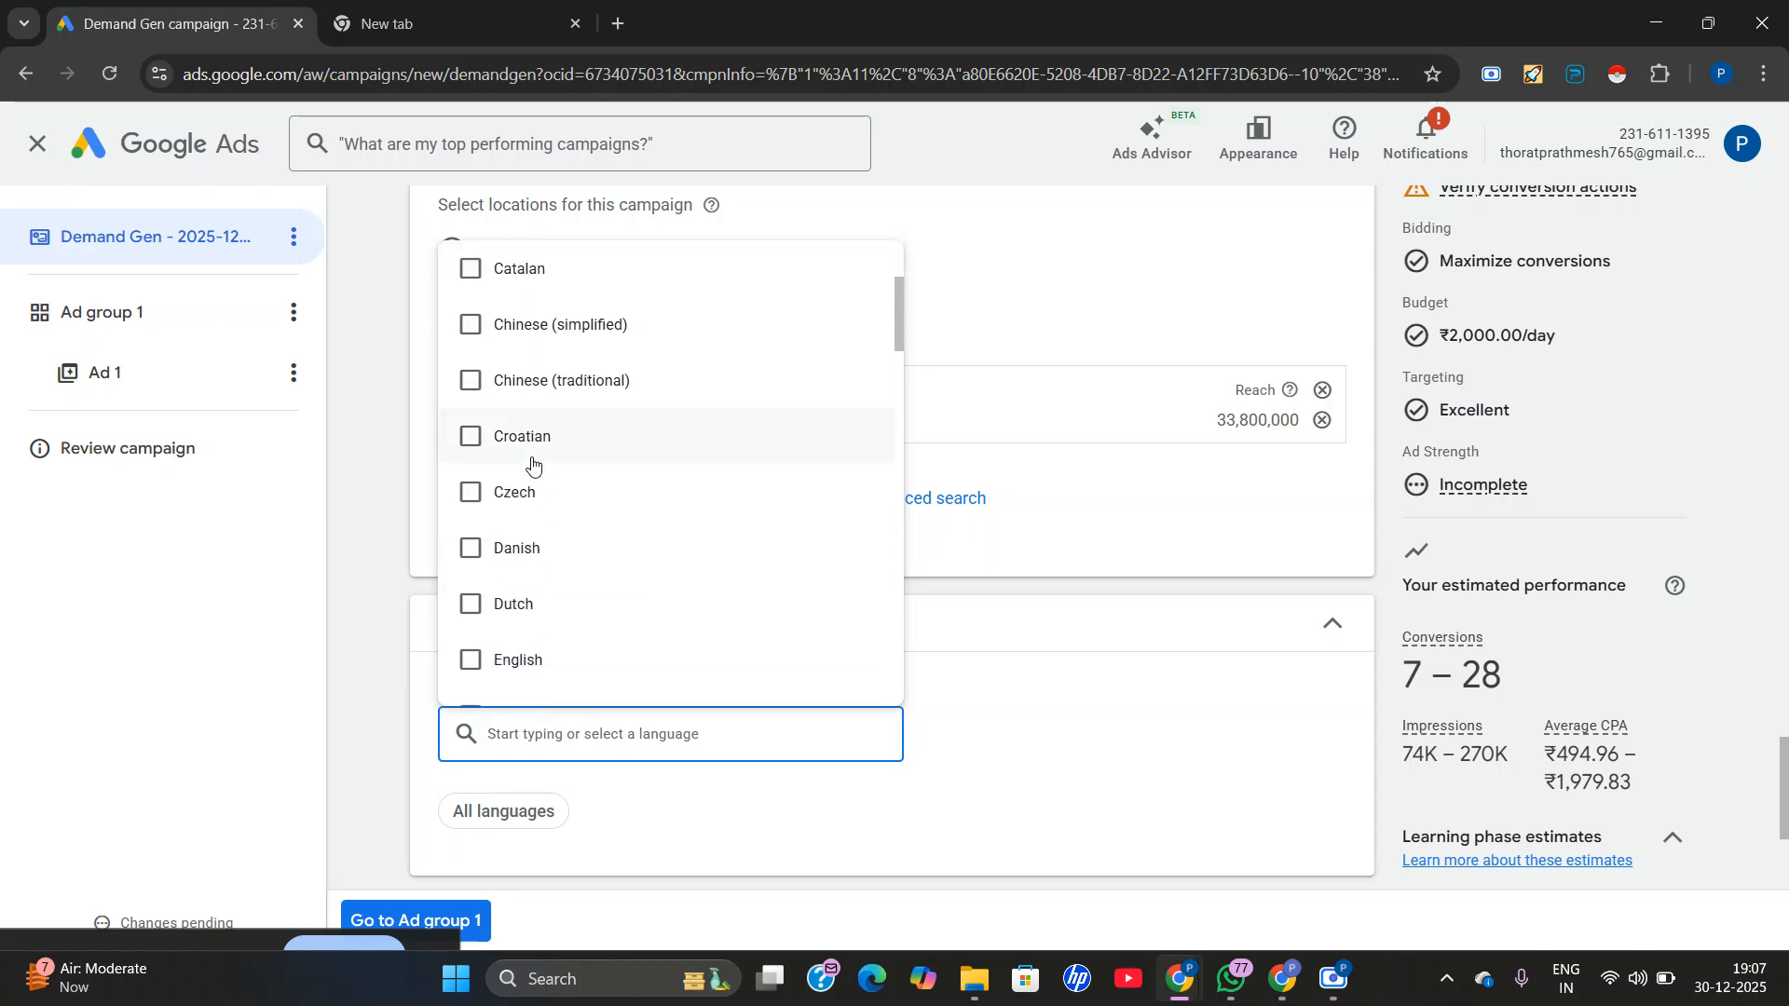
pyautogui.scroll(-1, 534, 466)
pyautogui.scroll(-2, 512, 515)
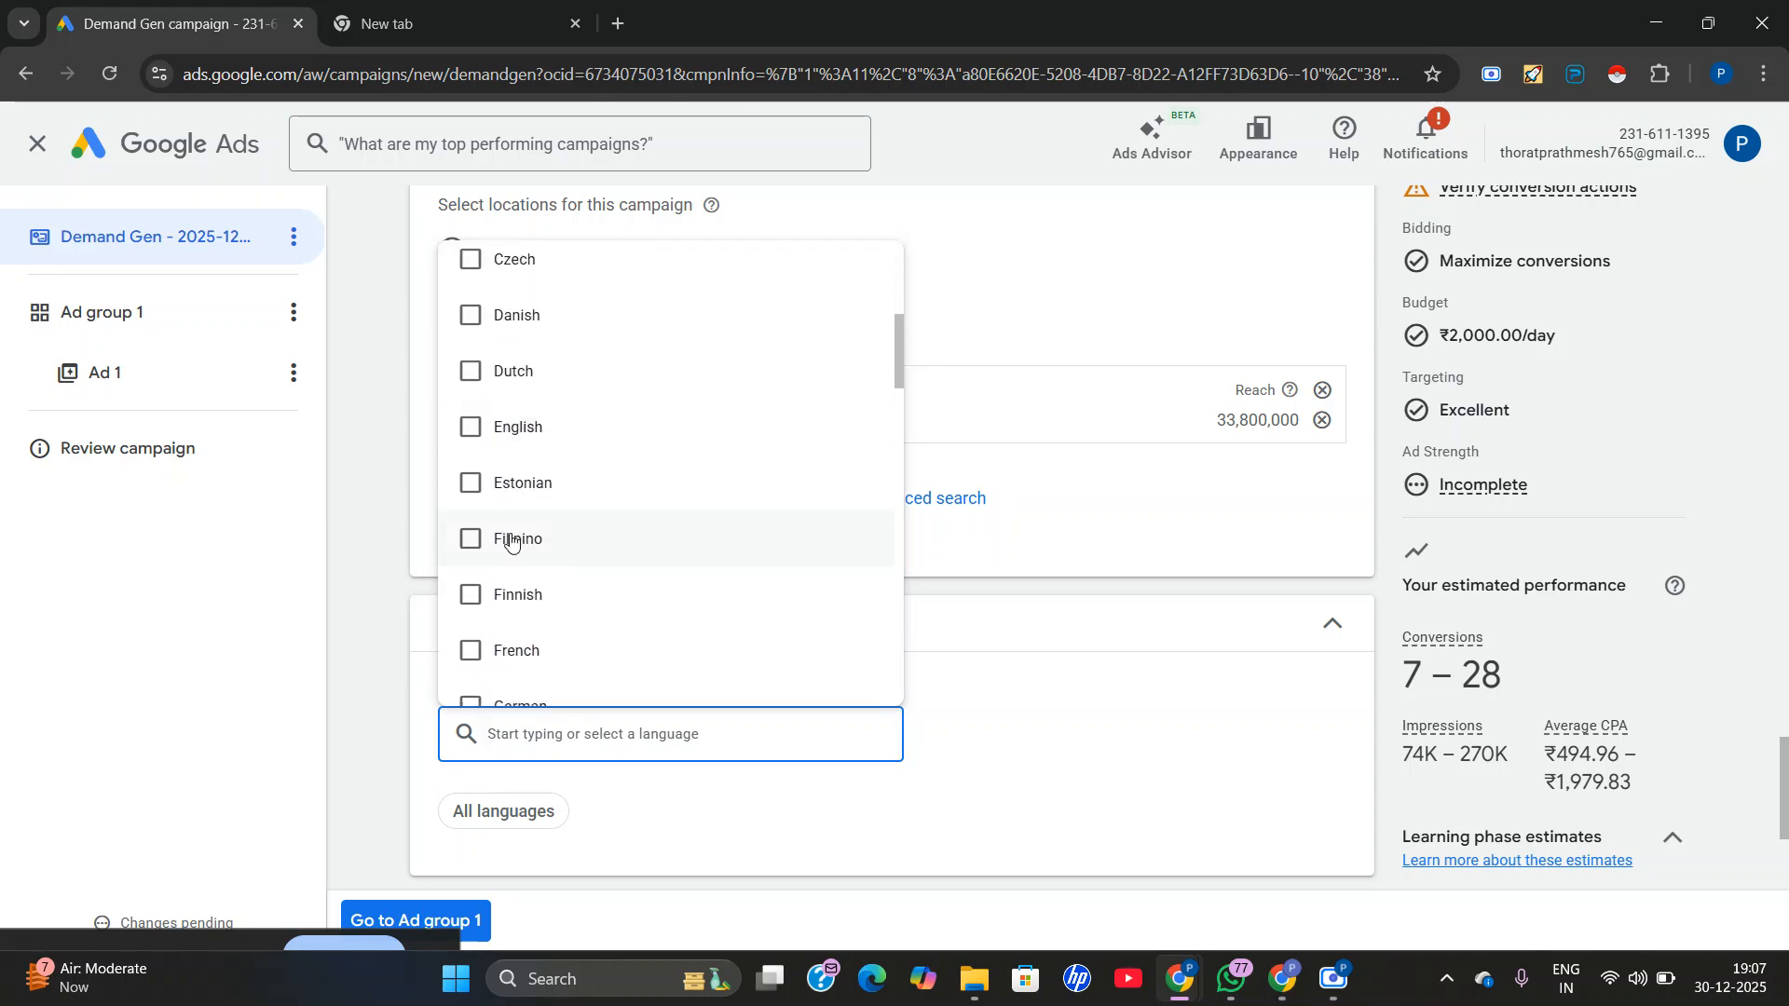
pyautogui.scroll(-5, 563, 536)
pyautogui.scroll(11, 571, 555)
pyautogui.scroll(-12, 541, 606)
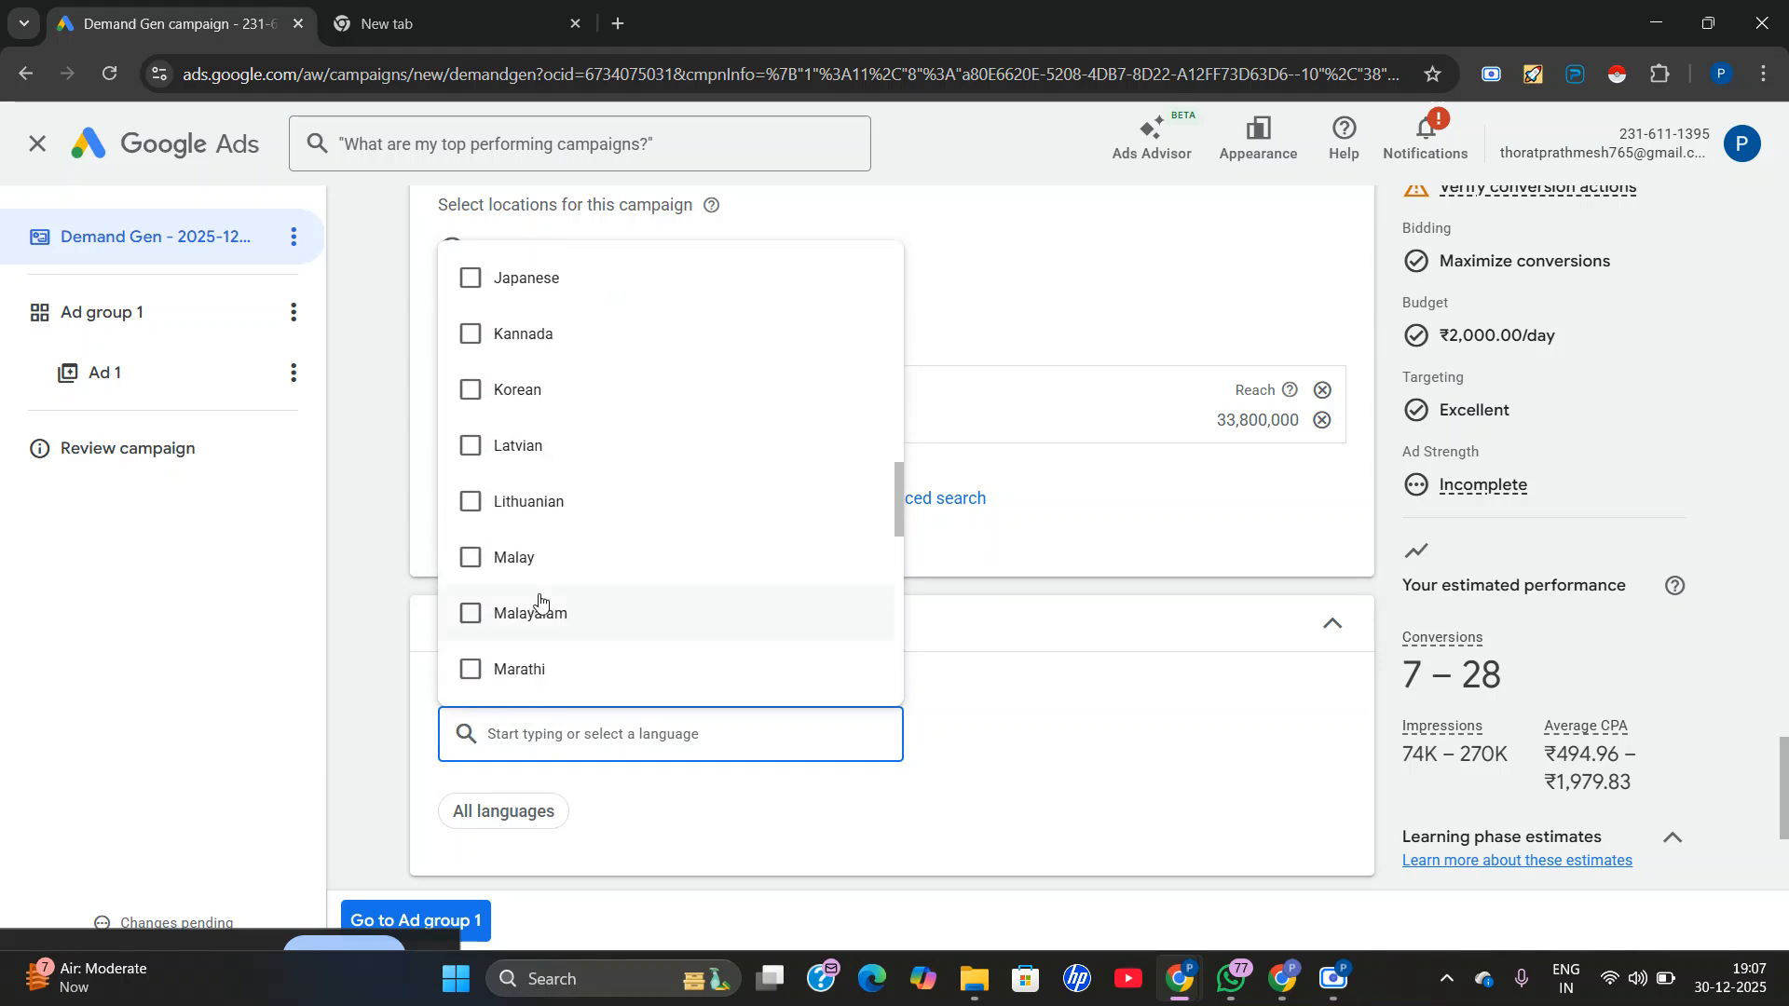
pyautogui.write('m')
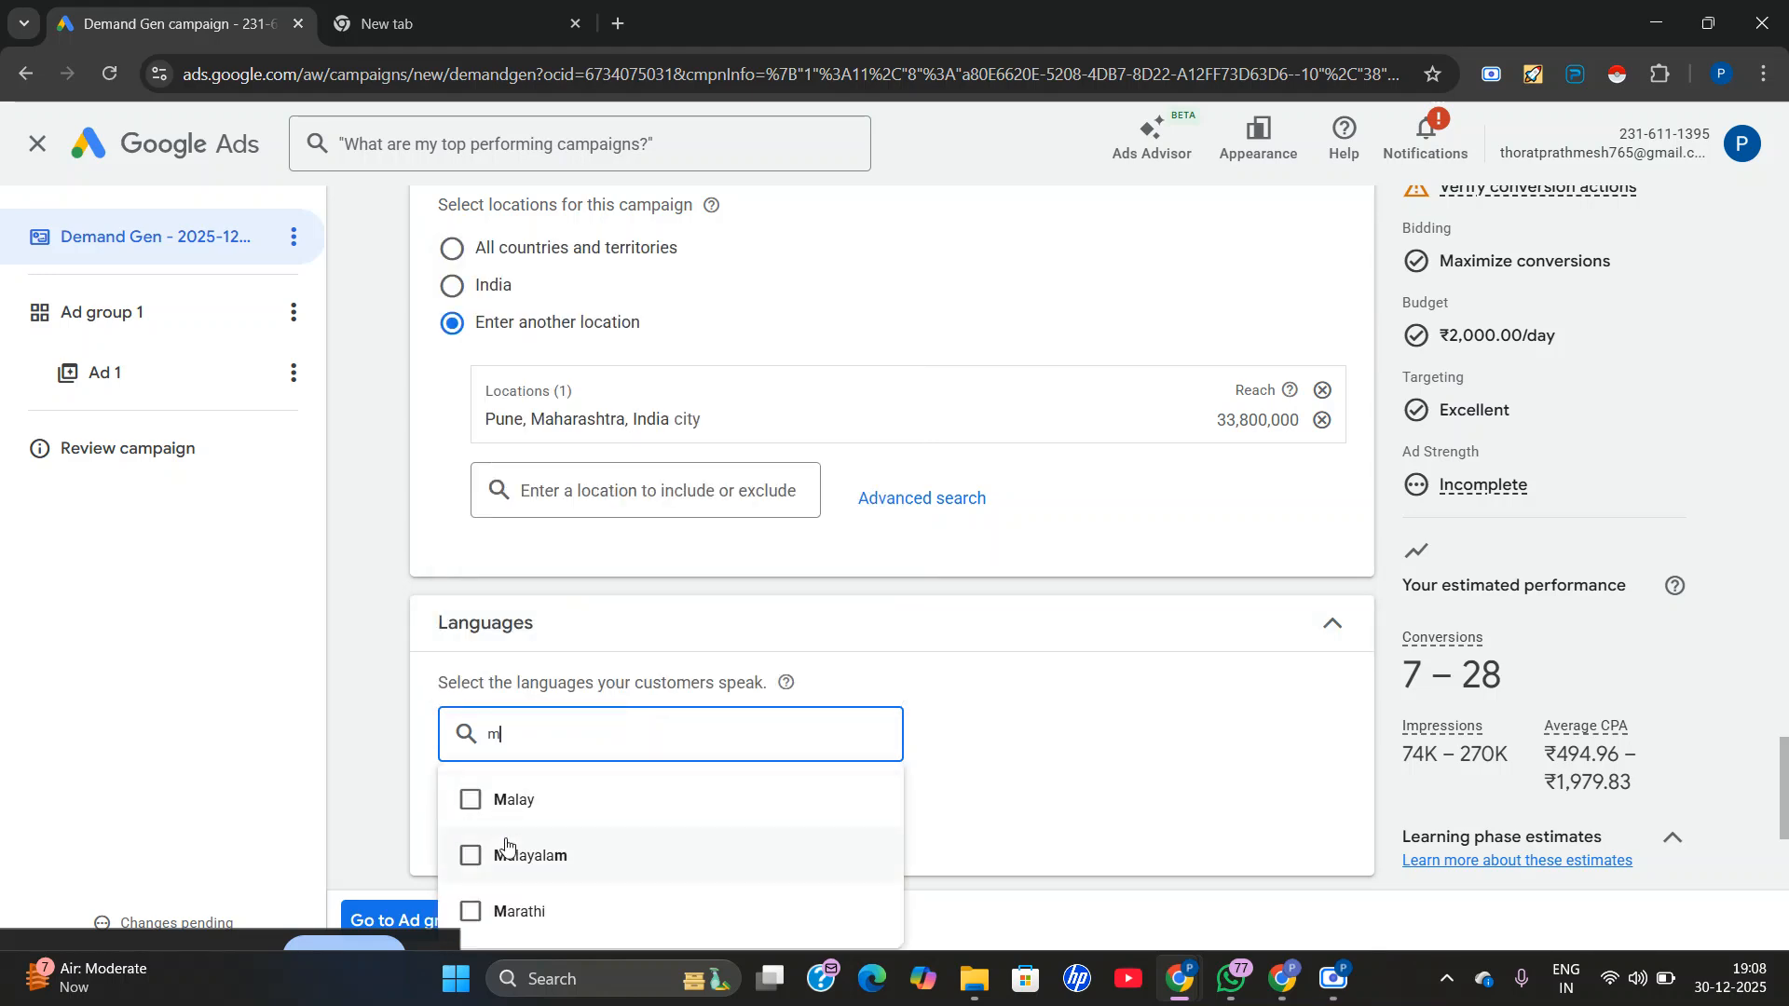
pyautogui.click(477, 917)
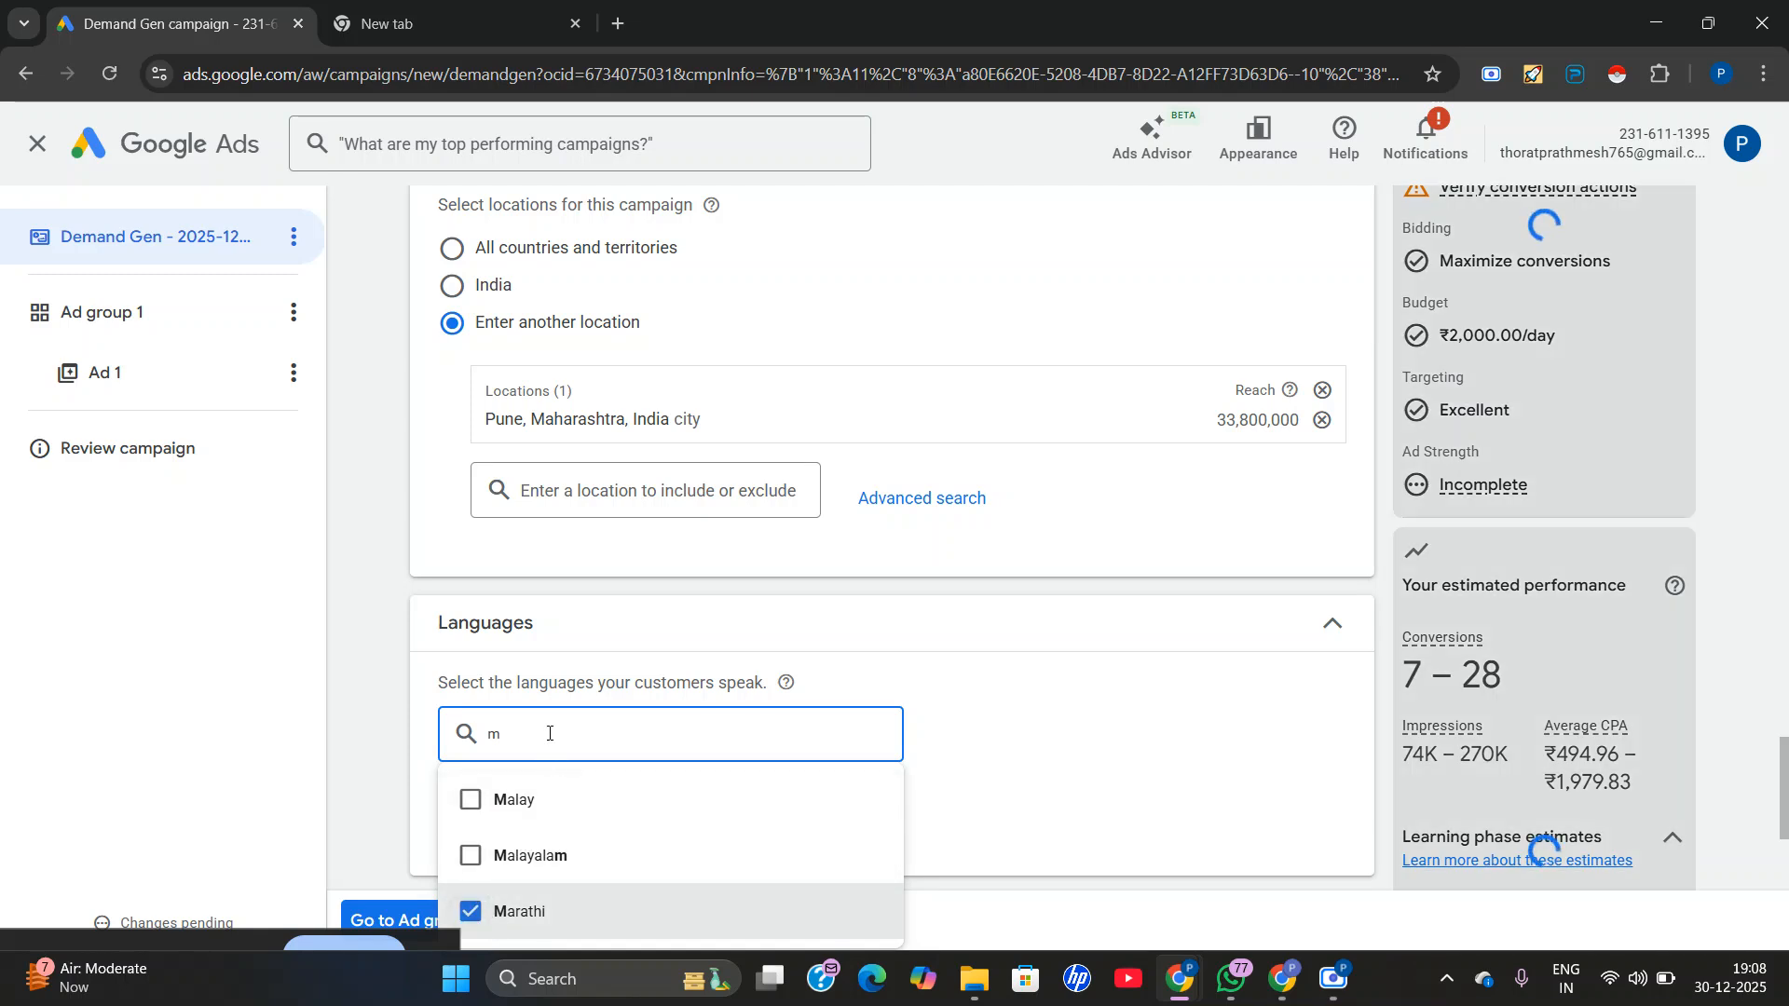
# Add Hindi as a language that the campaign's customers speak.
pyautogui.press('BackSpace')
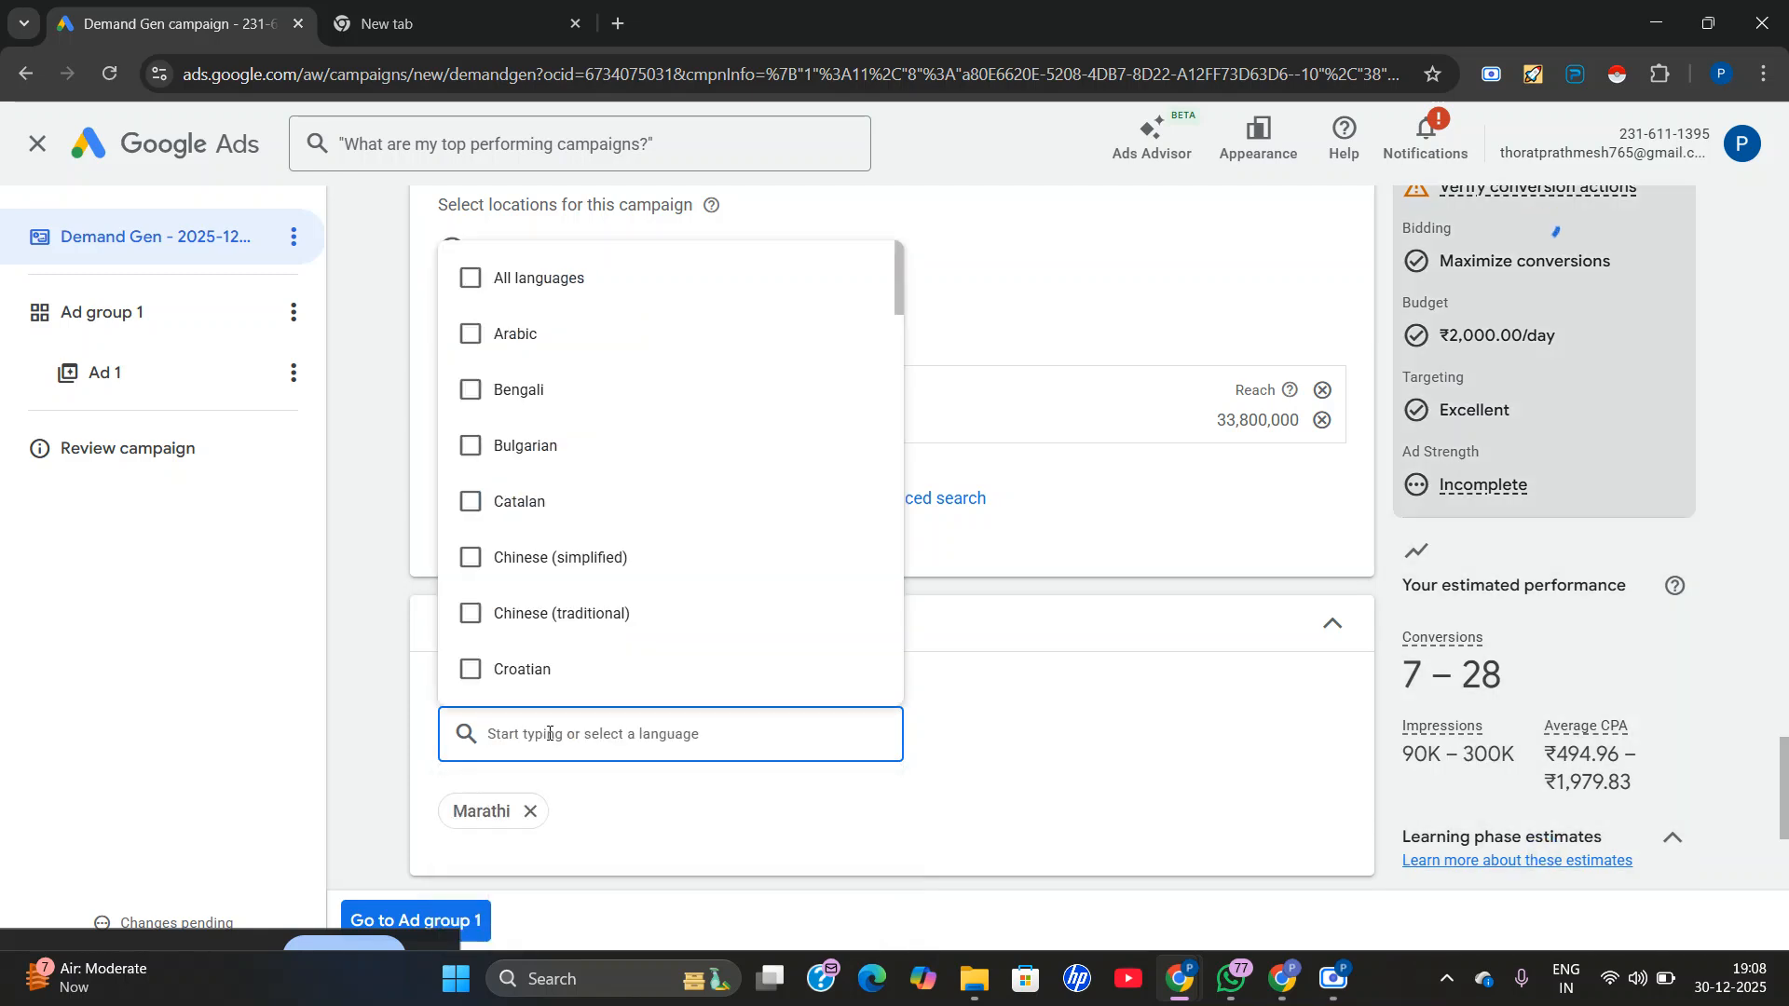
pyautogui.write('hin')
pyautogui.click(503, 800)
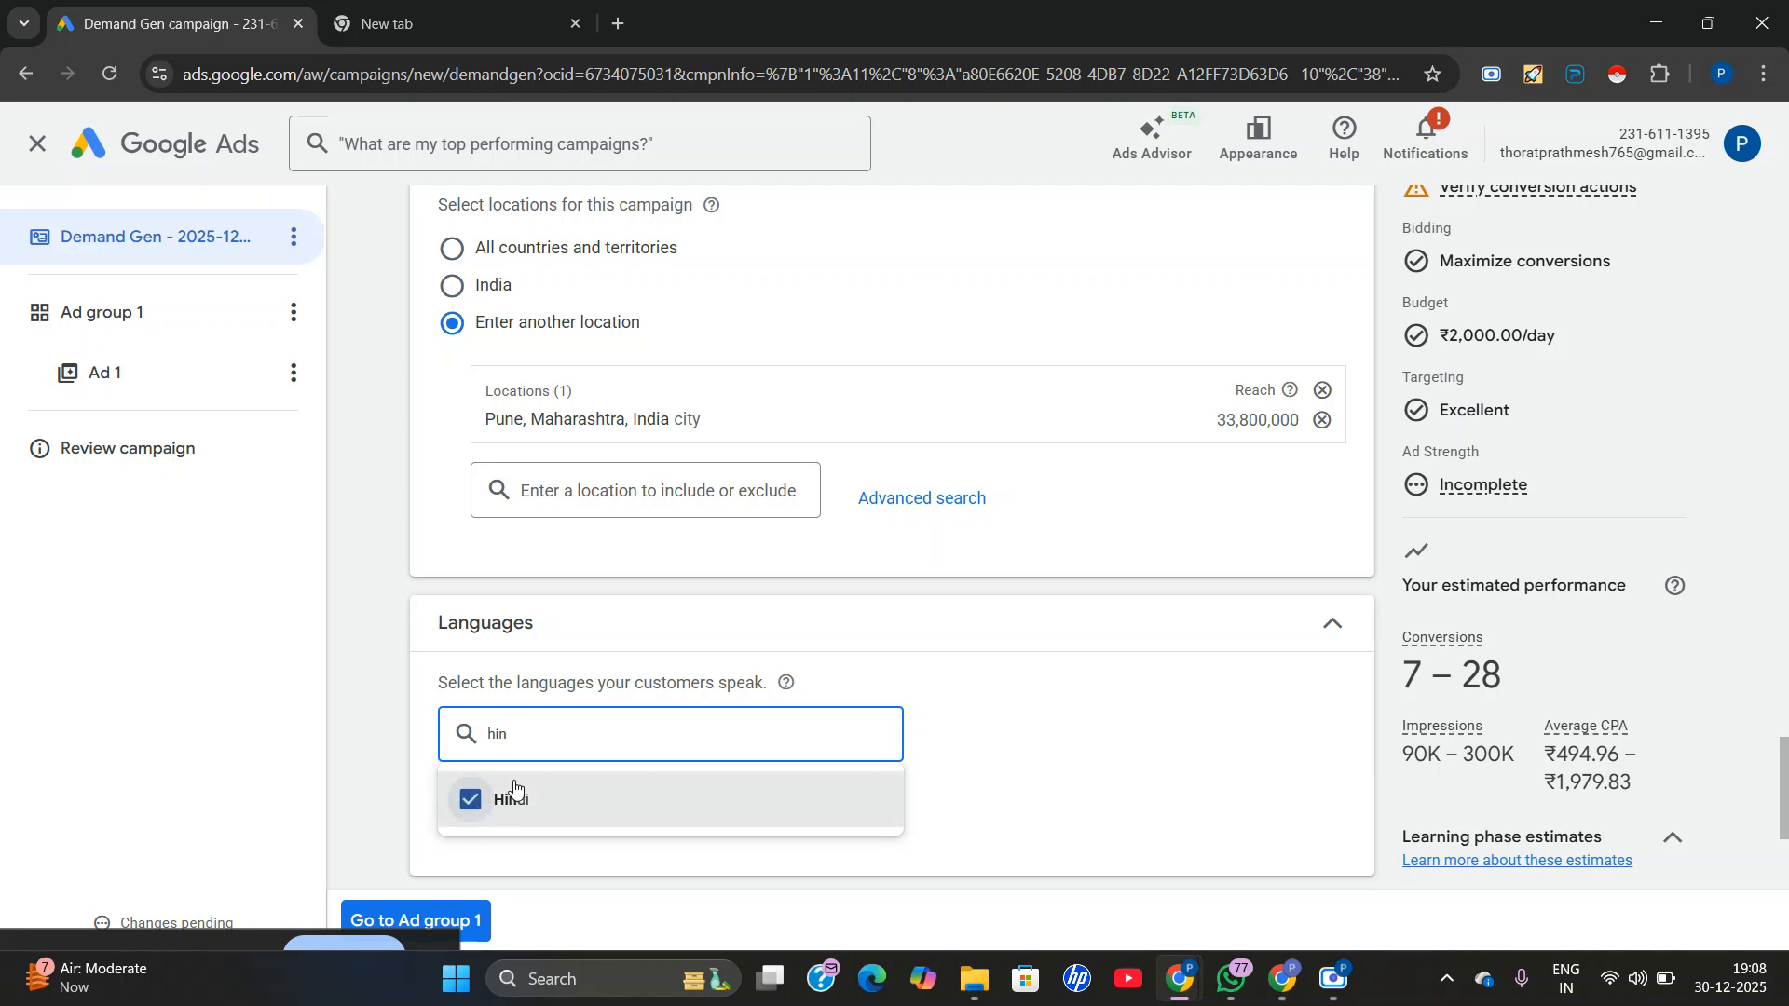
pyautogui.click(560, 643)
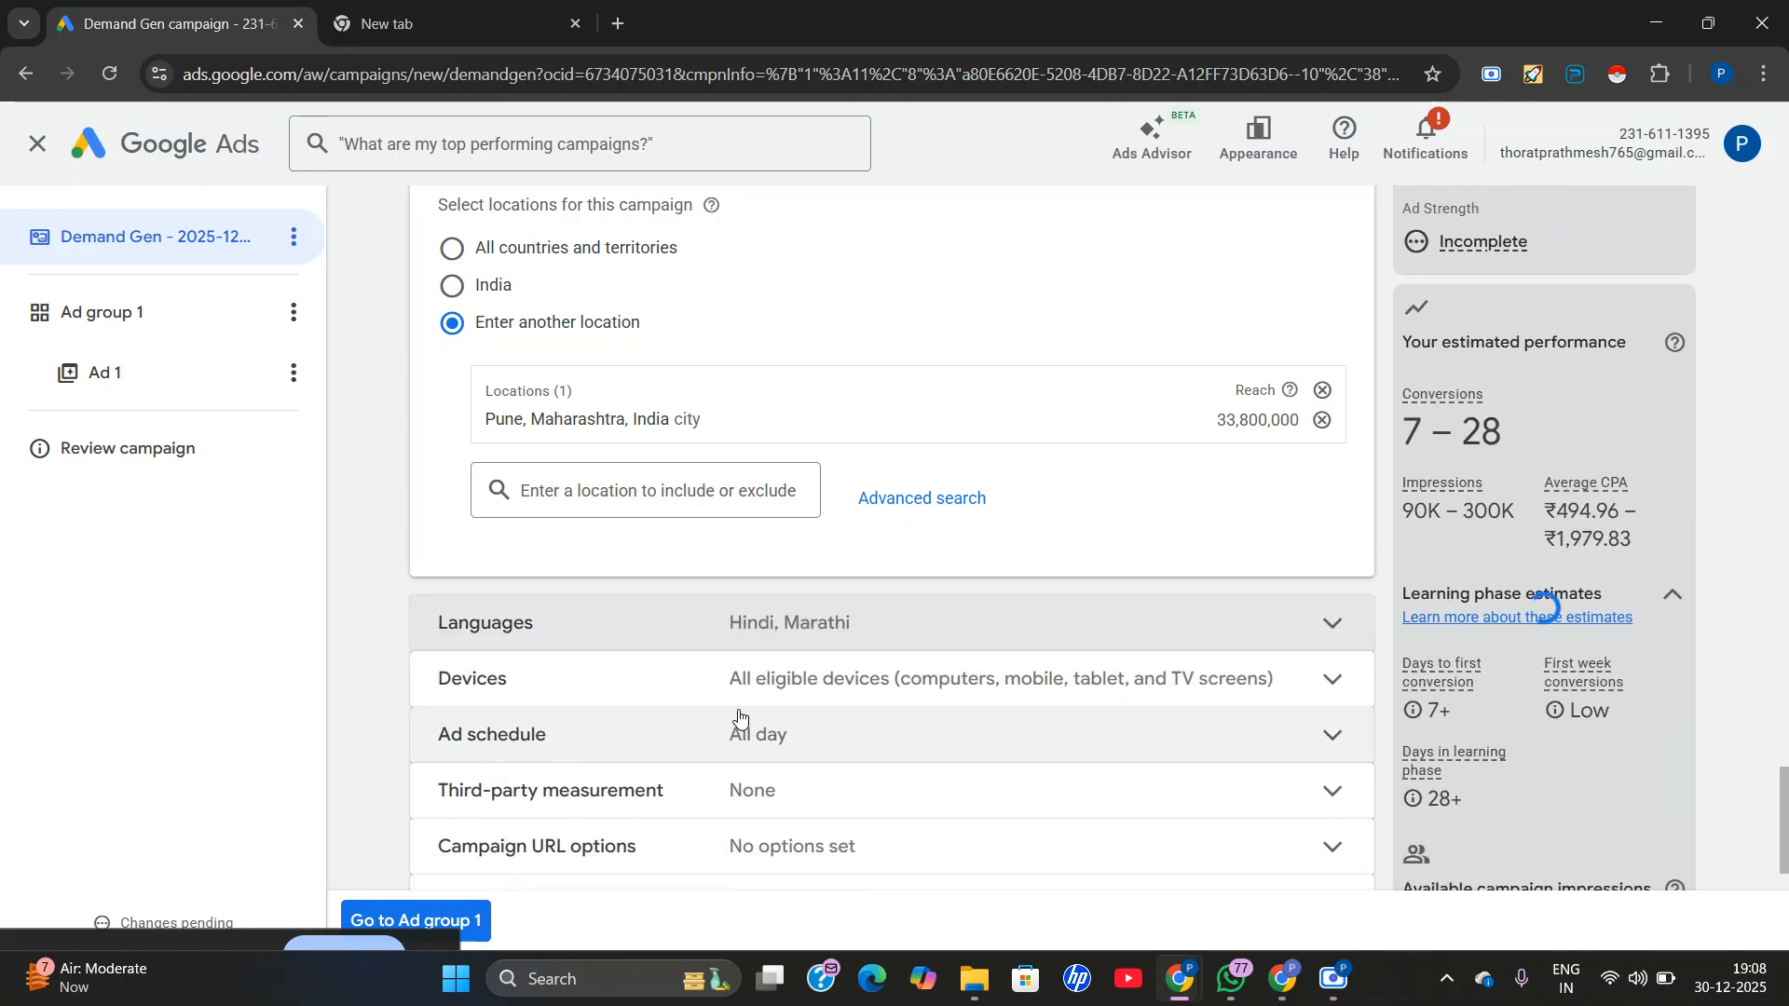
# Add English to the campaign's customer languages.
pyautogui.click(720, 639)
pyautogui.click(533, 737)
pyautogui.write('e')
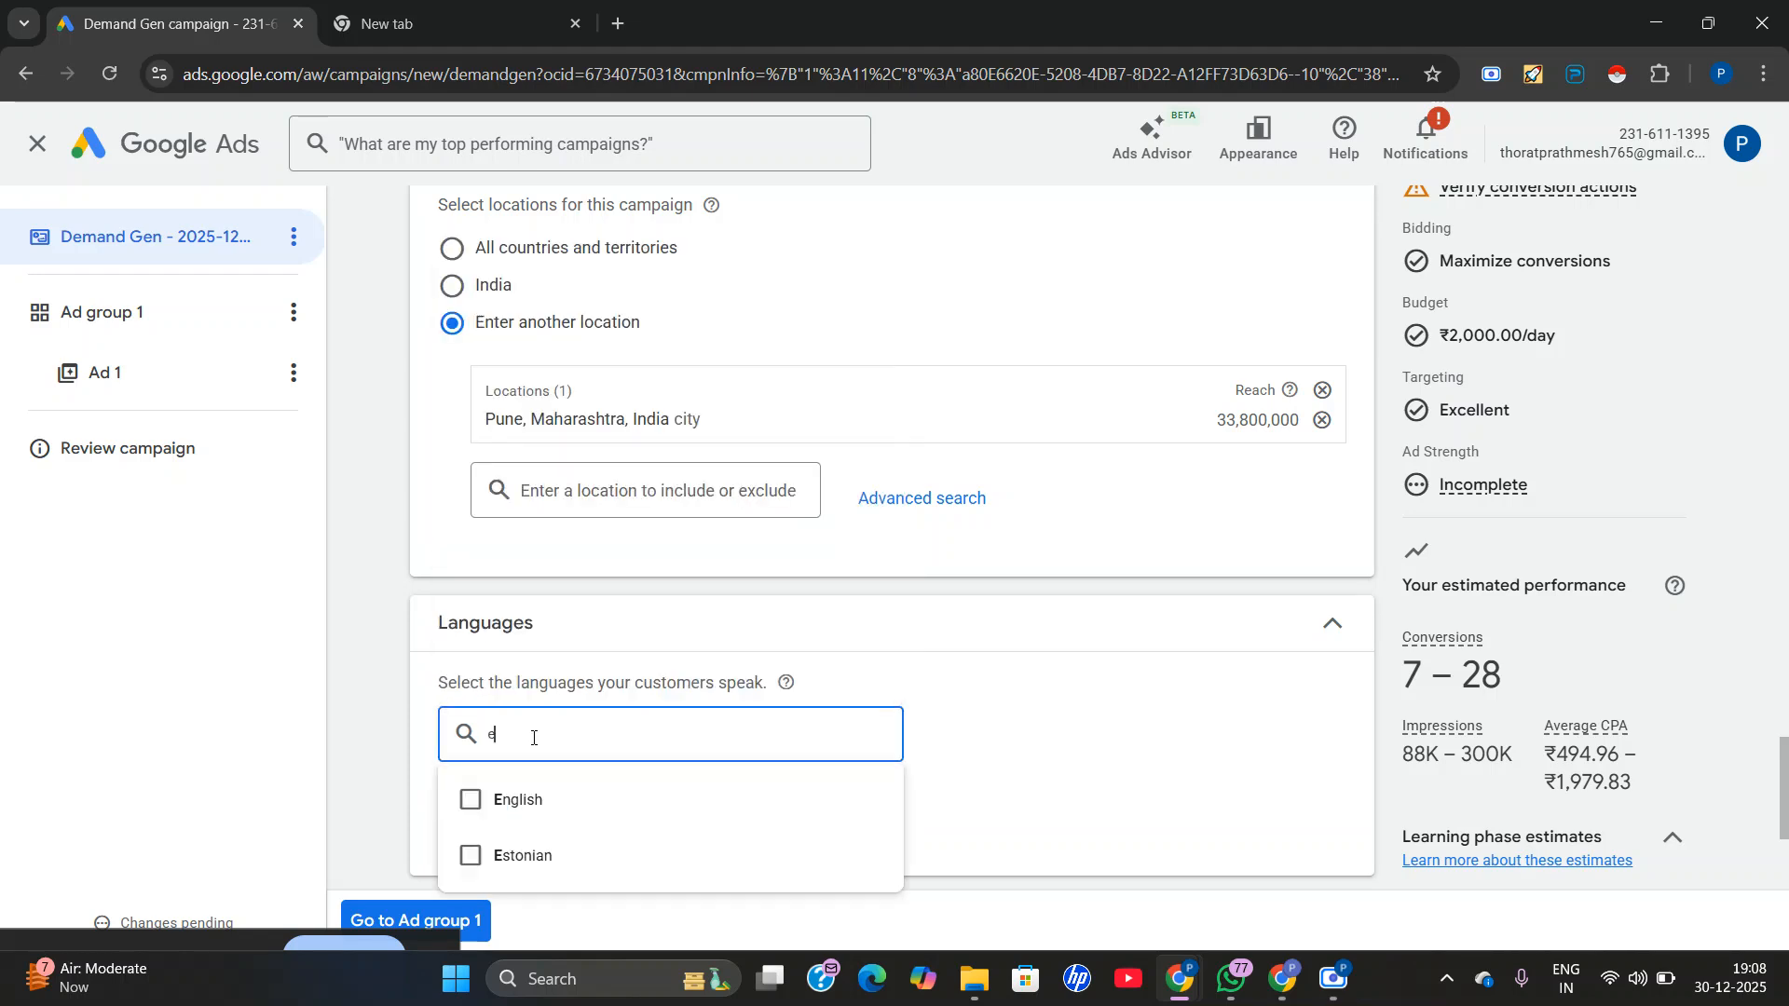
pyautogui.write('ng')
pyautogui.click(523, 798)
pyautogui.click(950, 685)
# Set specific device targeting for the campaign, keeping computers, mobile phones and tablets but excluding TV screens.
pyautogui.scroll(-3, 908, 643)
pyautogui.scroll(-1, 899, 631)
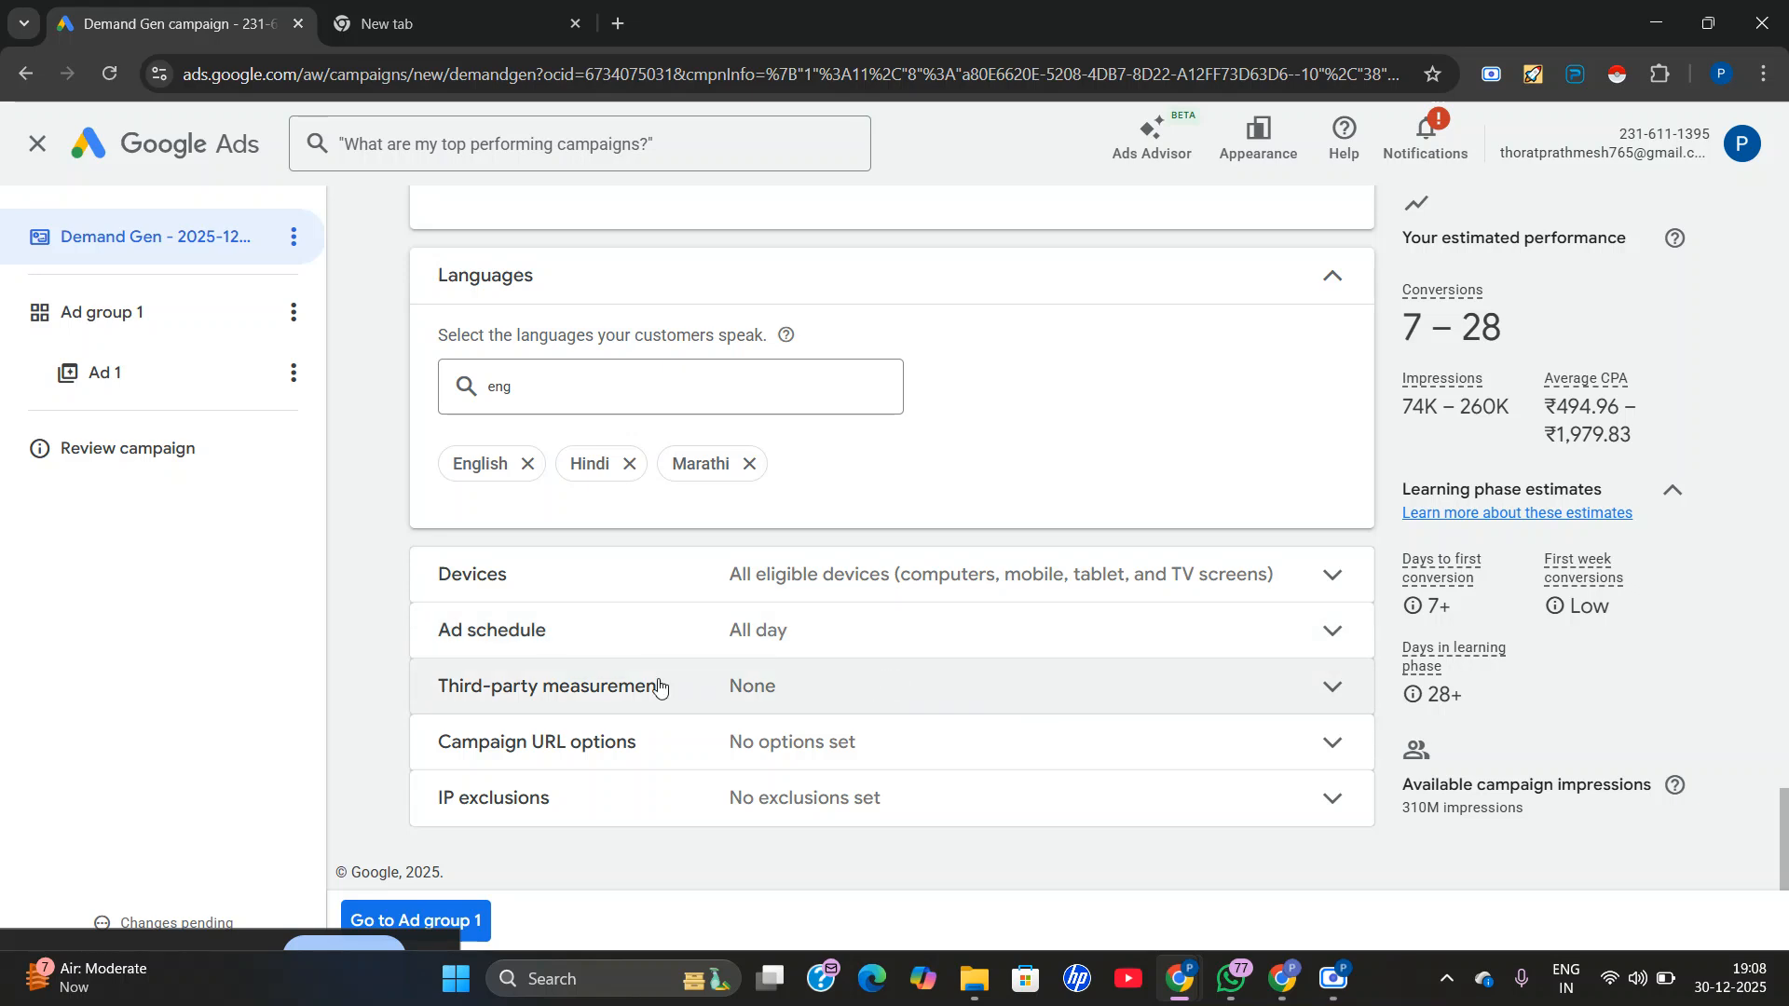
pyautogui.click(761, 575)
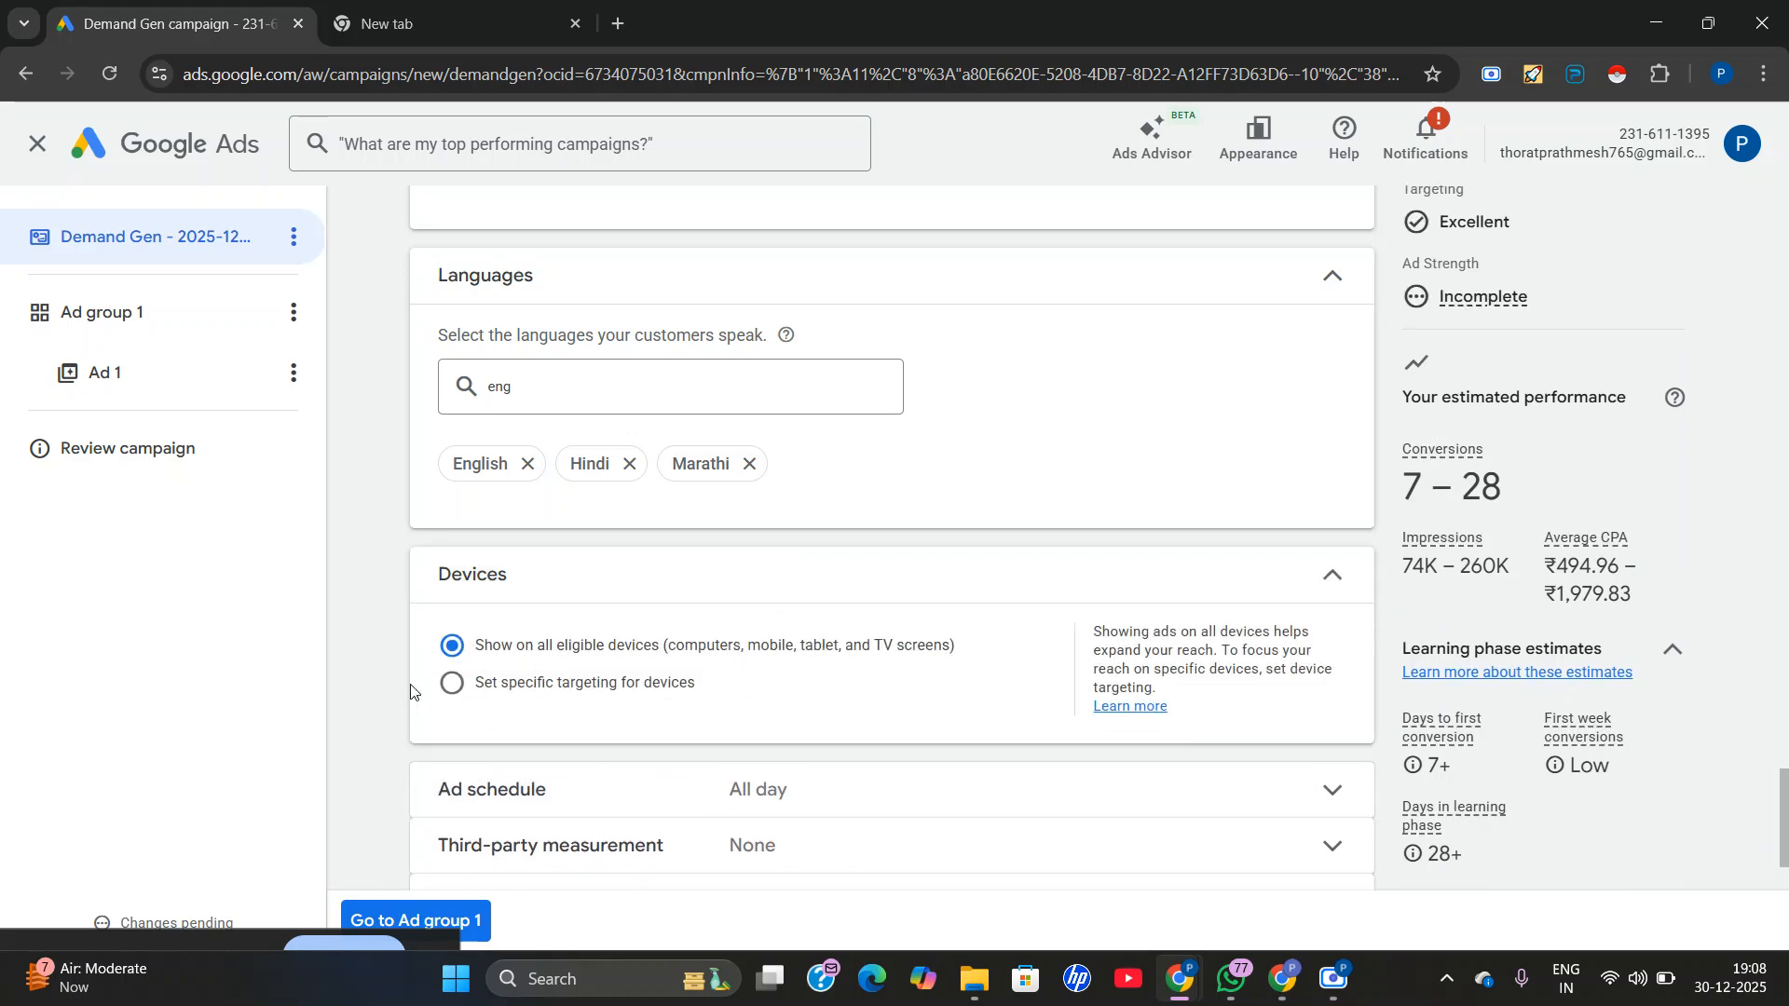
pyautogui.click(476, 692)
pyautogui.scroll(-1, 741, 732)
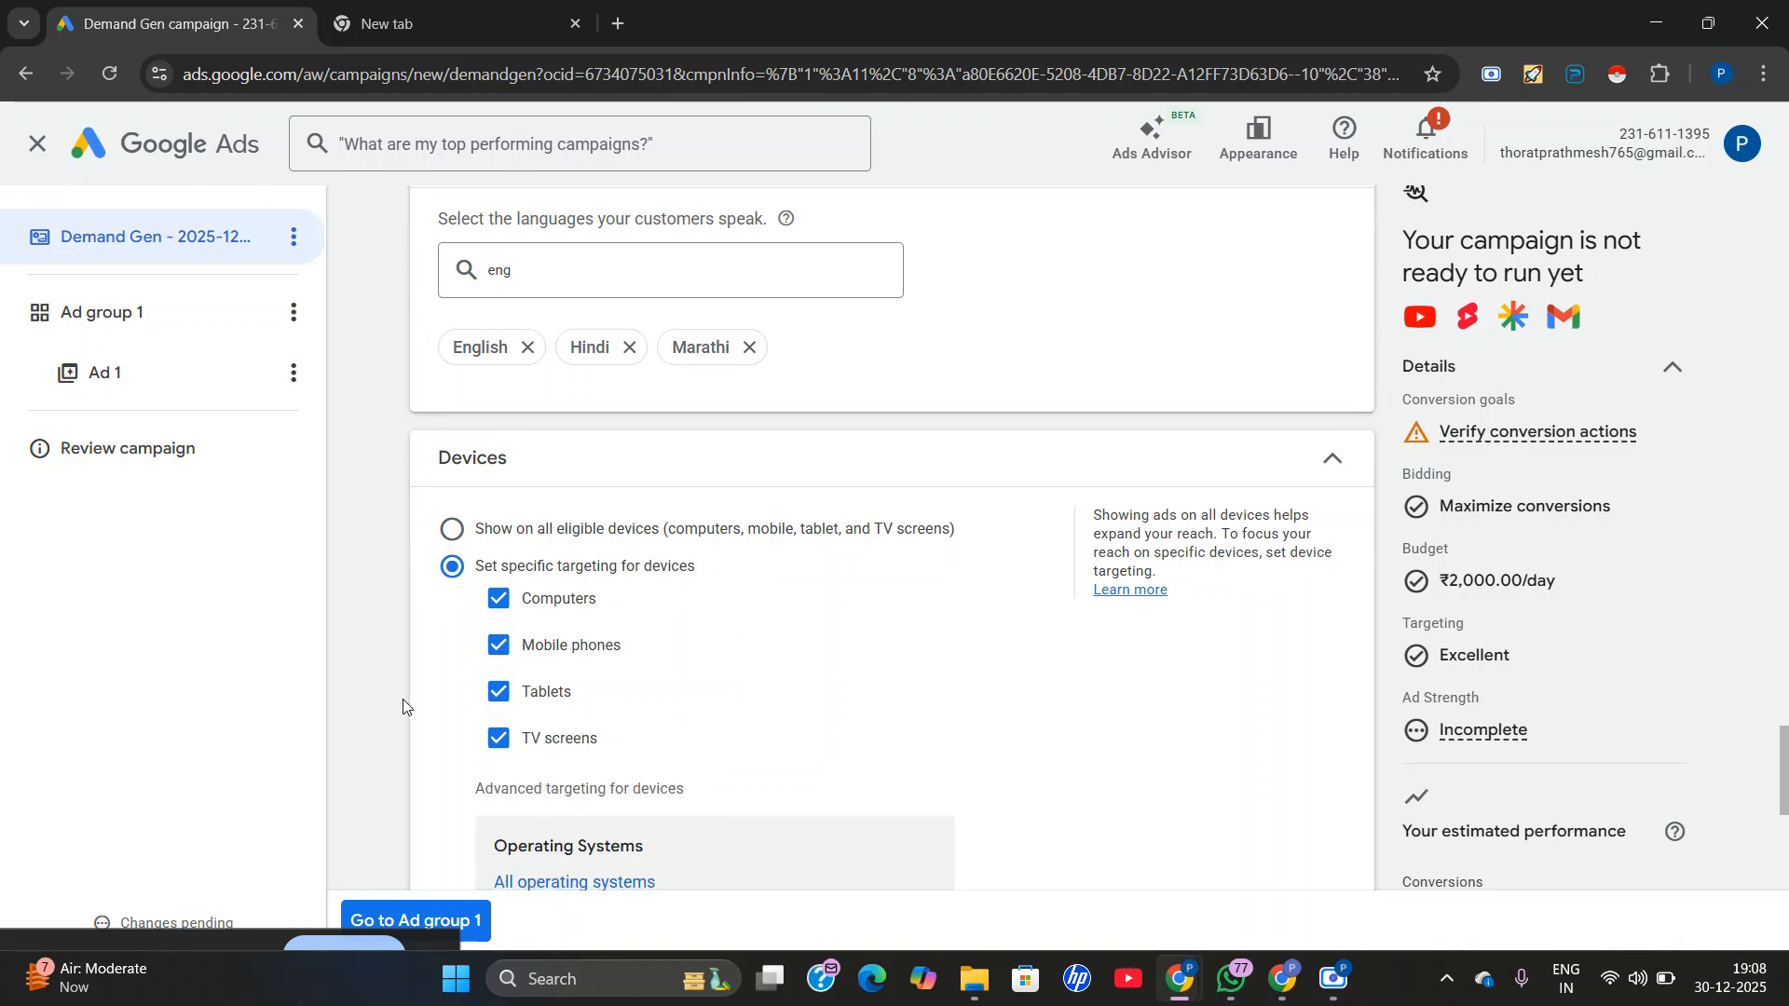
pyautogui.click(498, 738)
pyautogui.scroll(-1, 817, 705)
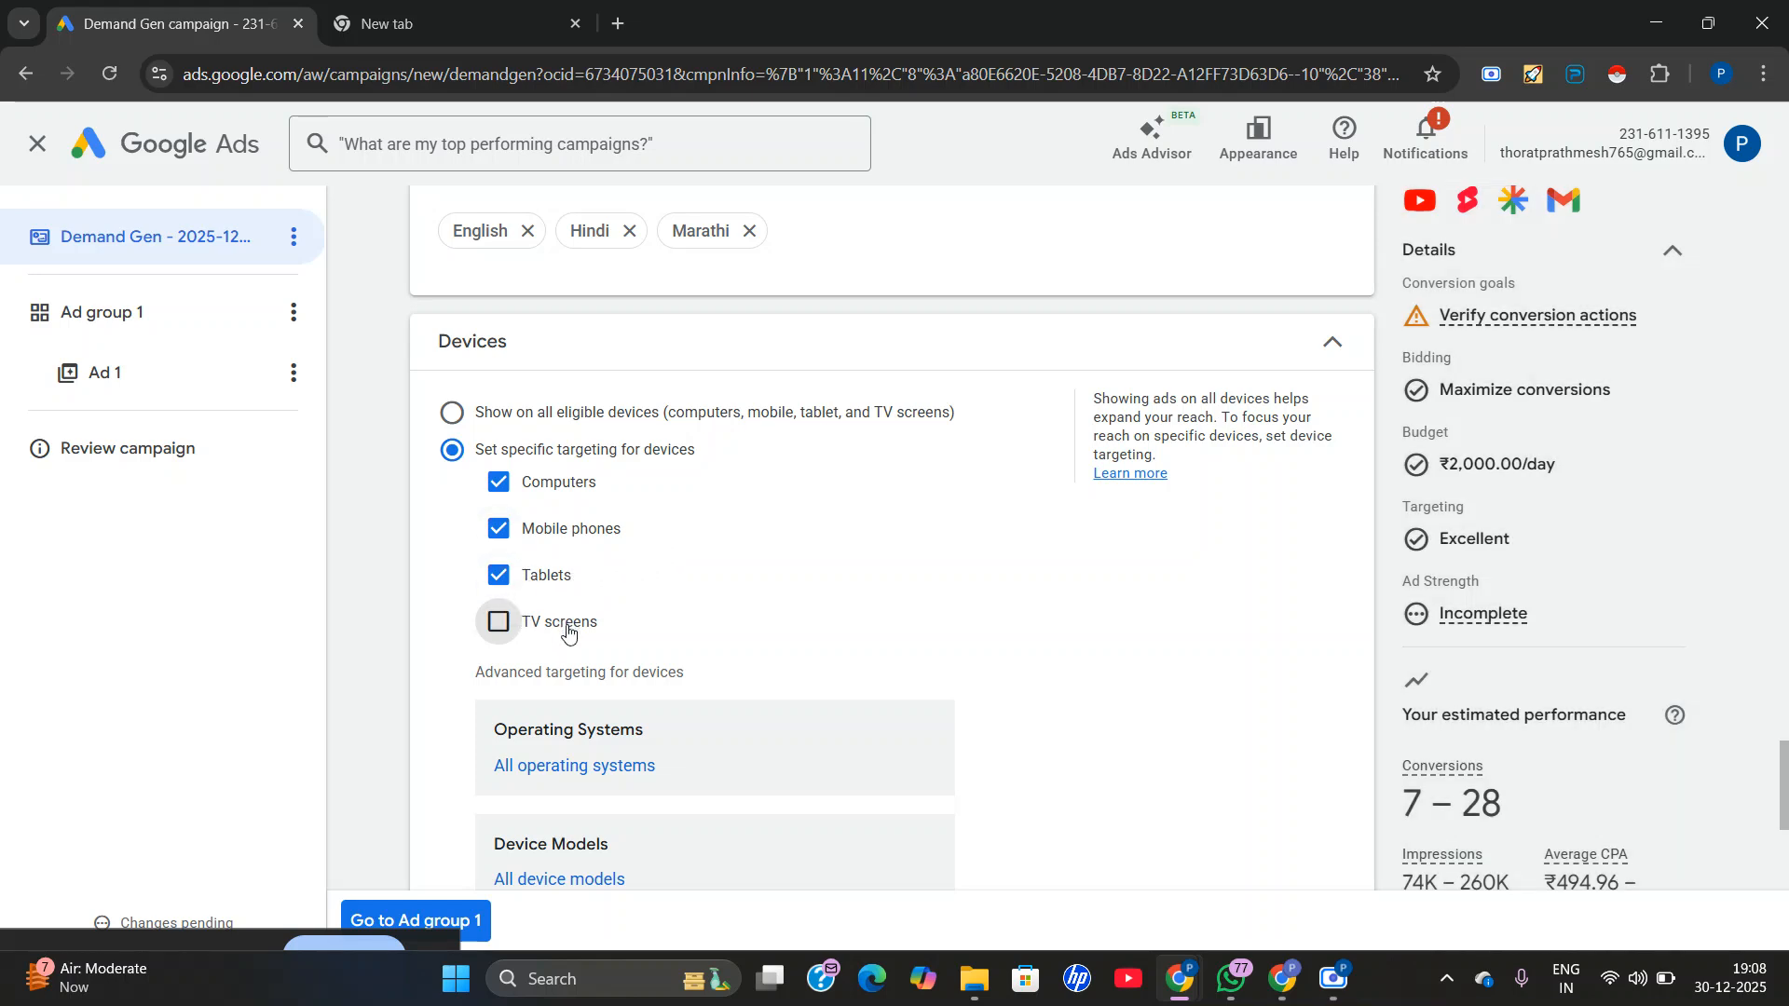
# Examine the campaign's ad schedule, third-party measurement, URL options and IP exclusions, and recheck the device targeting.
pyautogui.scroll(-1, 568, 631)
pyautogui.scroll(-3, 883, 495)
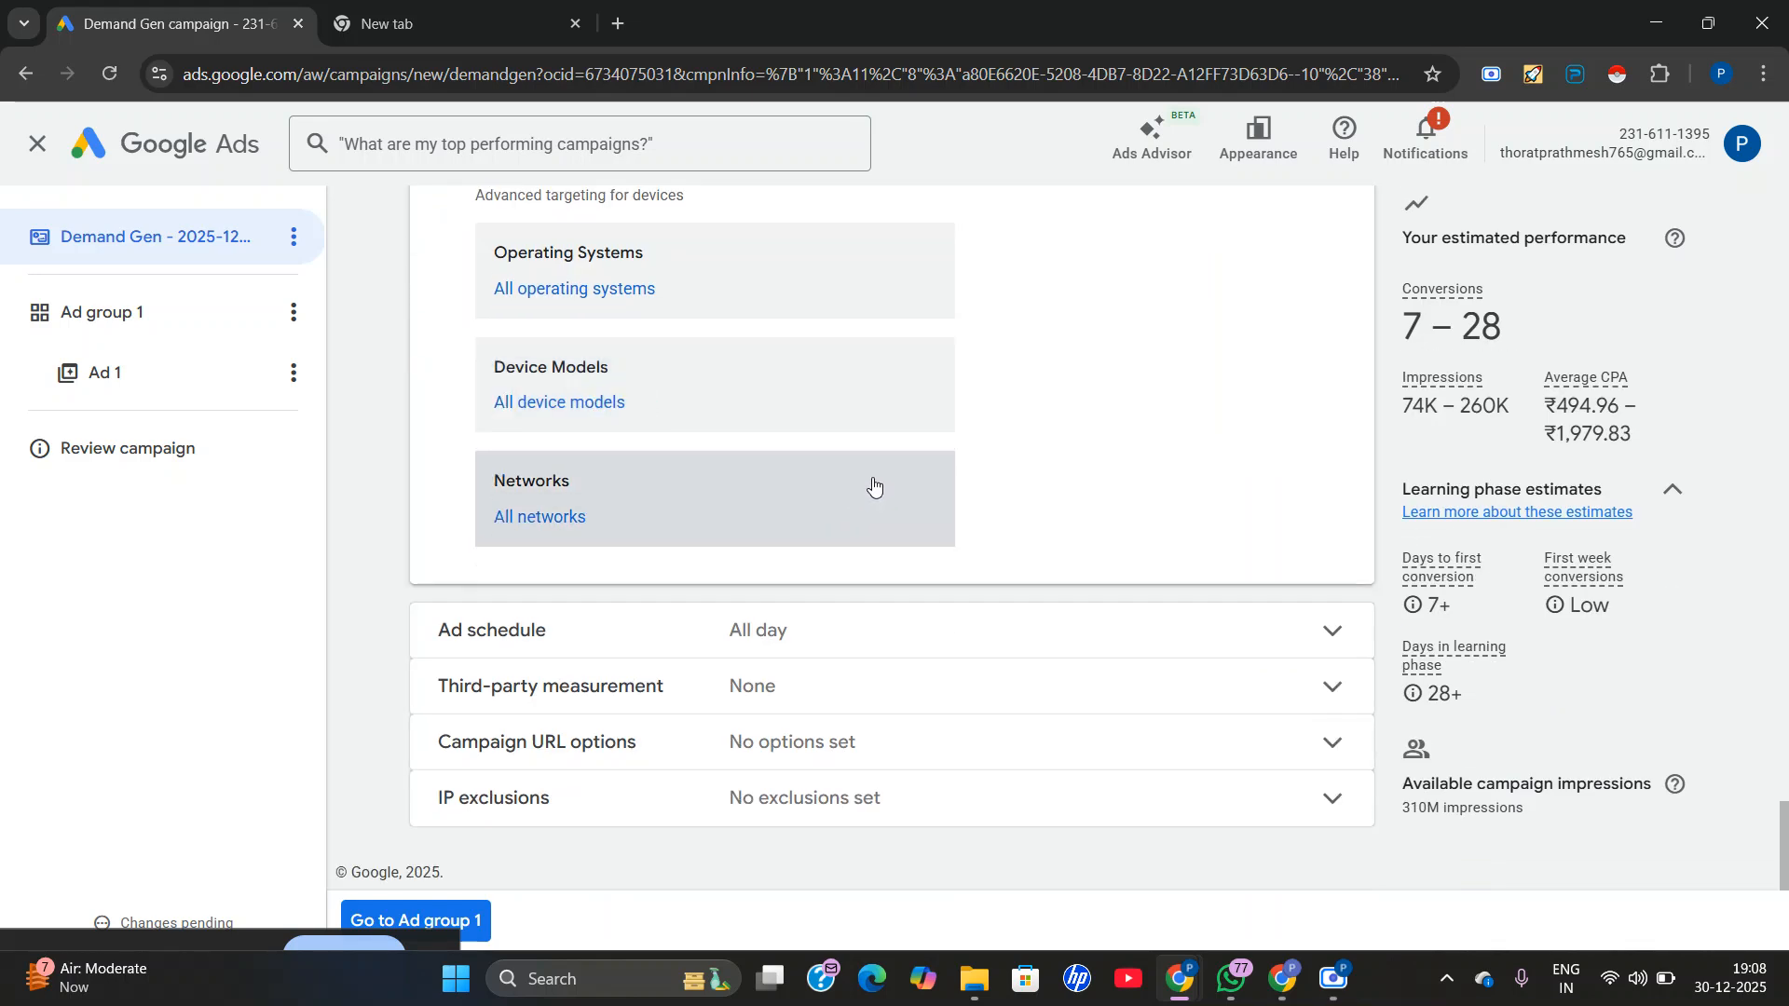
pyautogui.click(778, 631)
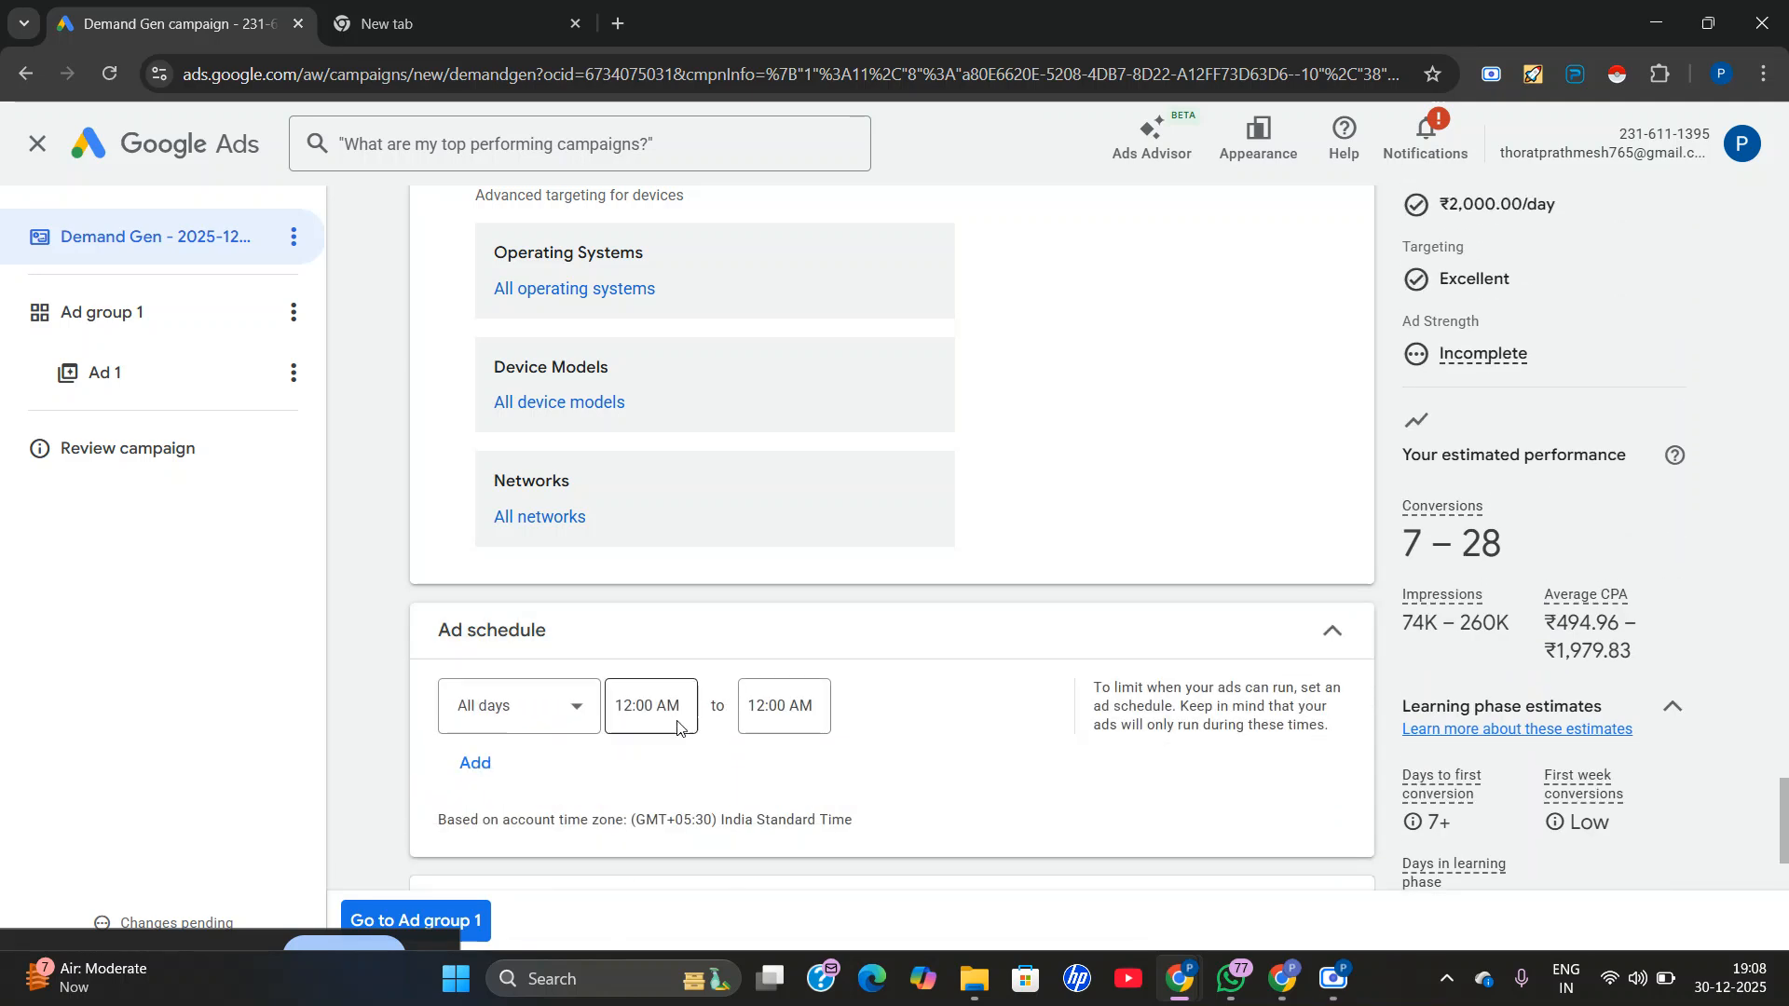
pyautogui.scroll(-1, 678, 728)
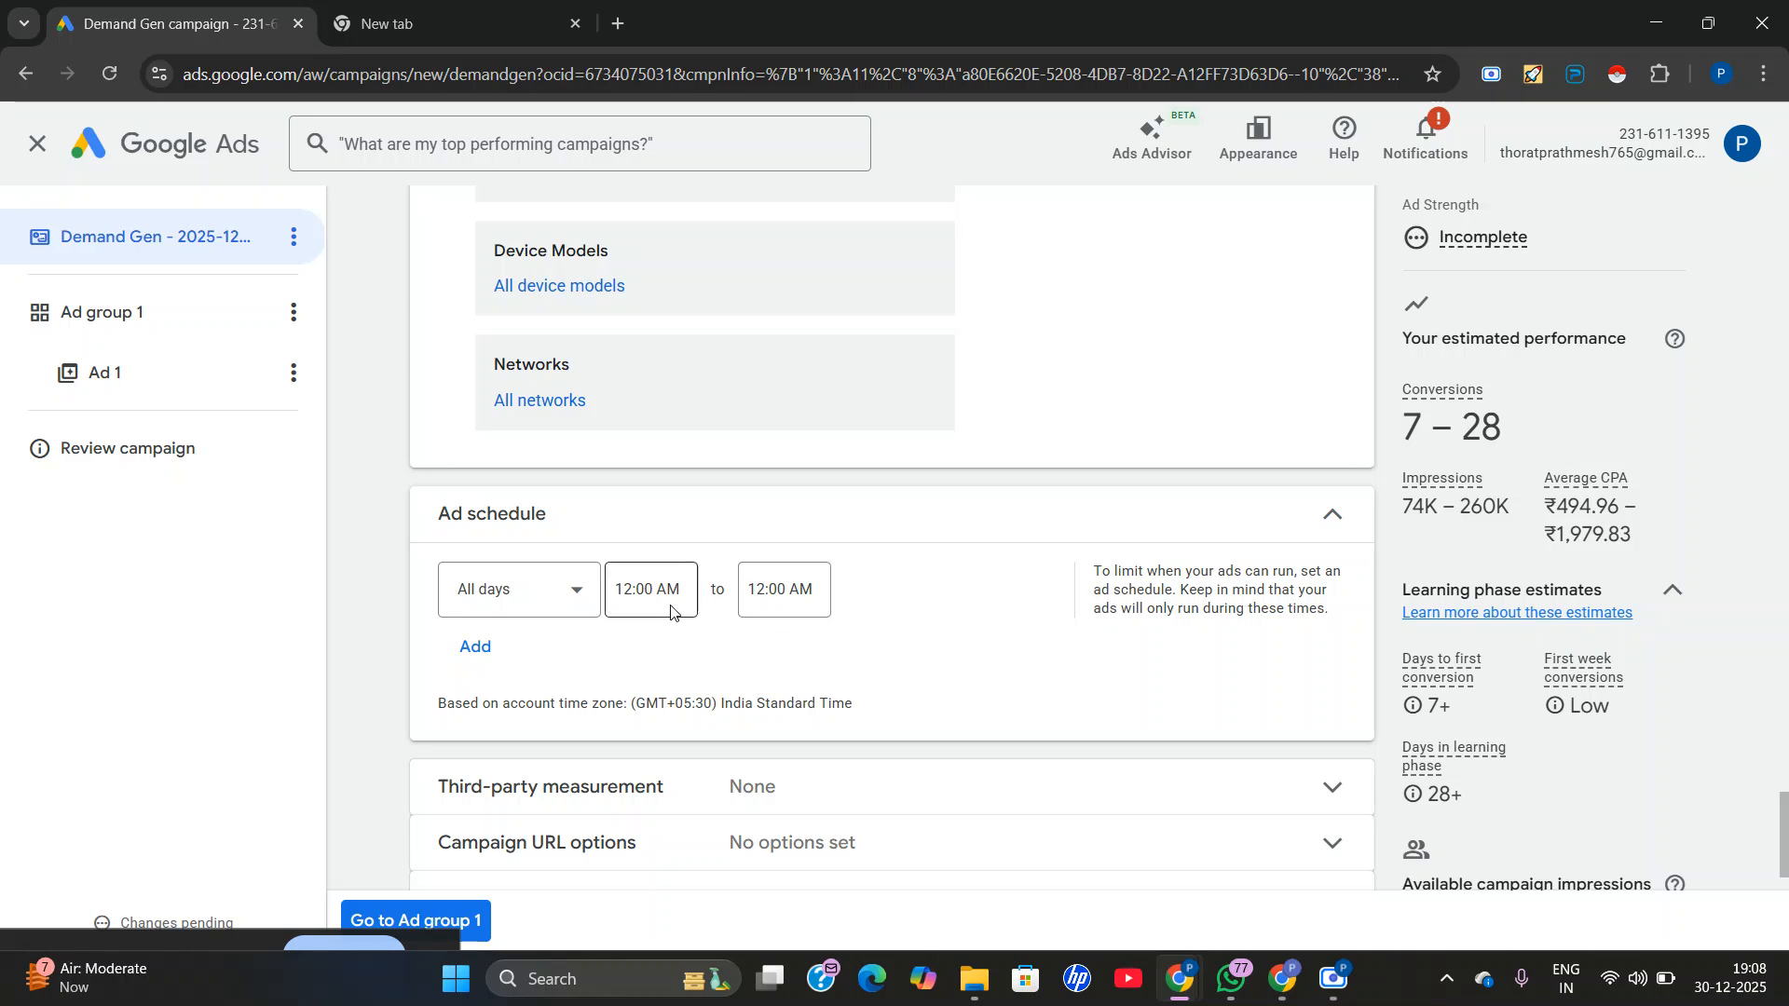
pyautogui.scroll(-1, 804, 537)
pyautogui.click(895, 687)
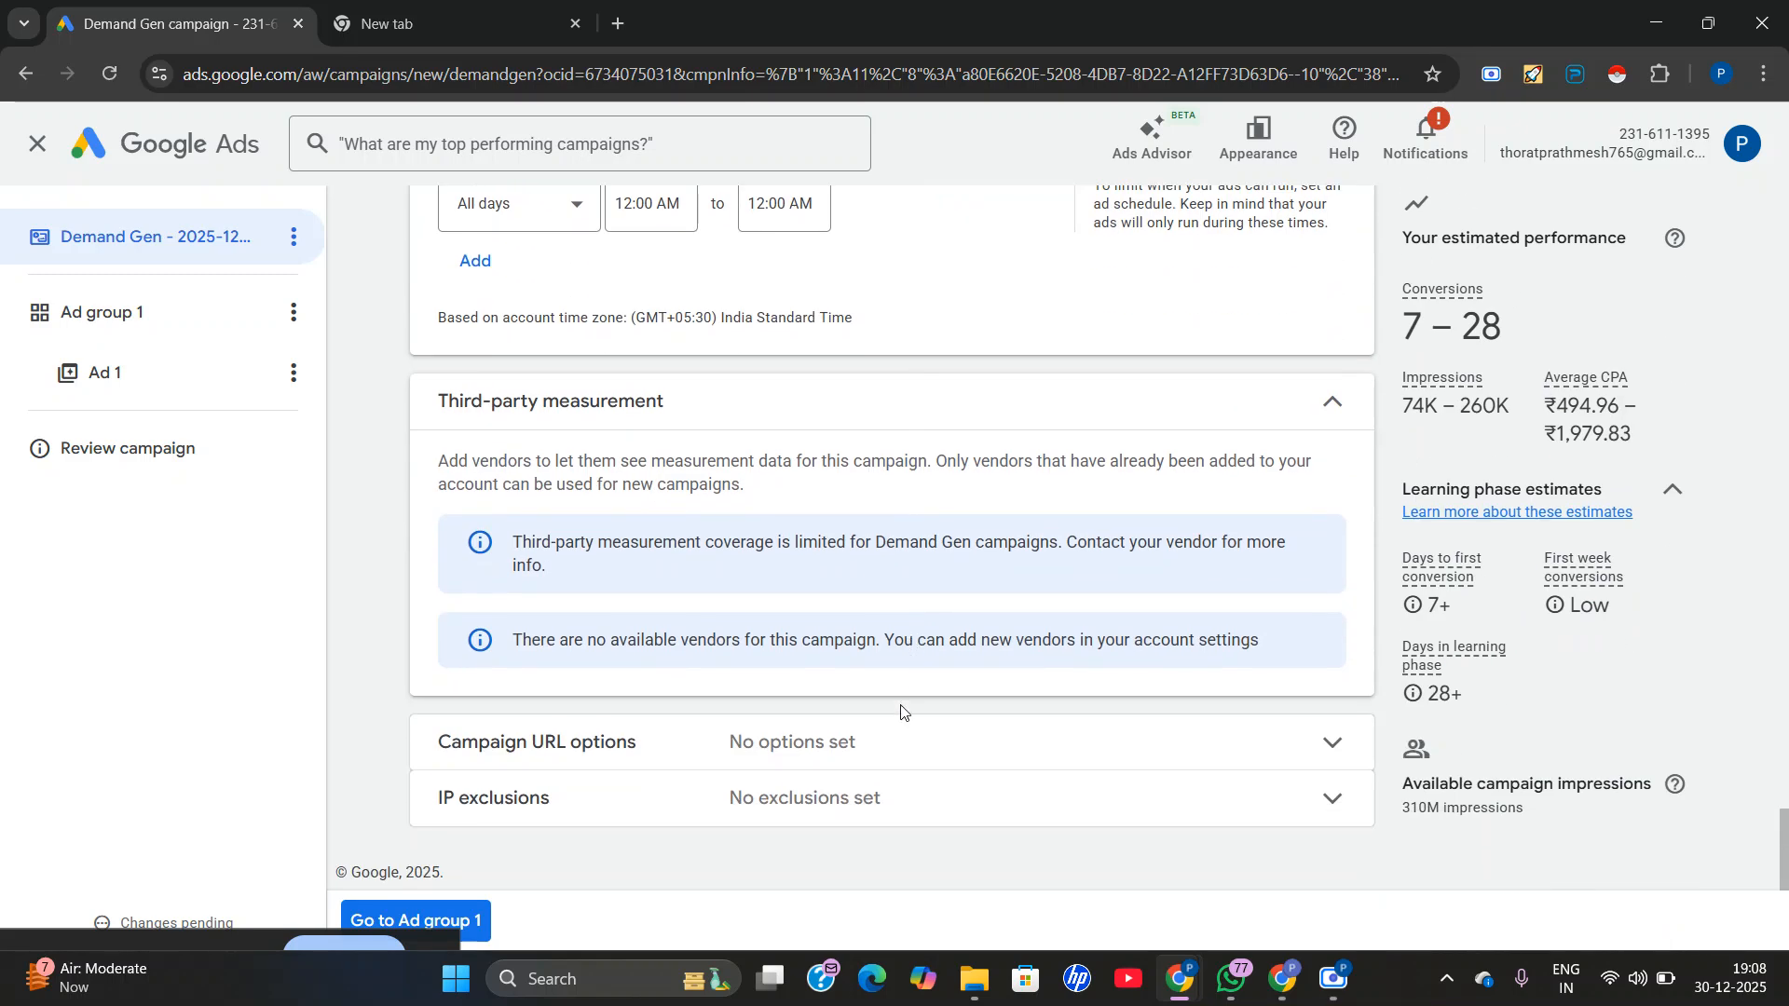
pyautogui.click(867, 798)
pyautogui.click(848, 736)
pyautogui.scroll(-7, 846, 729)
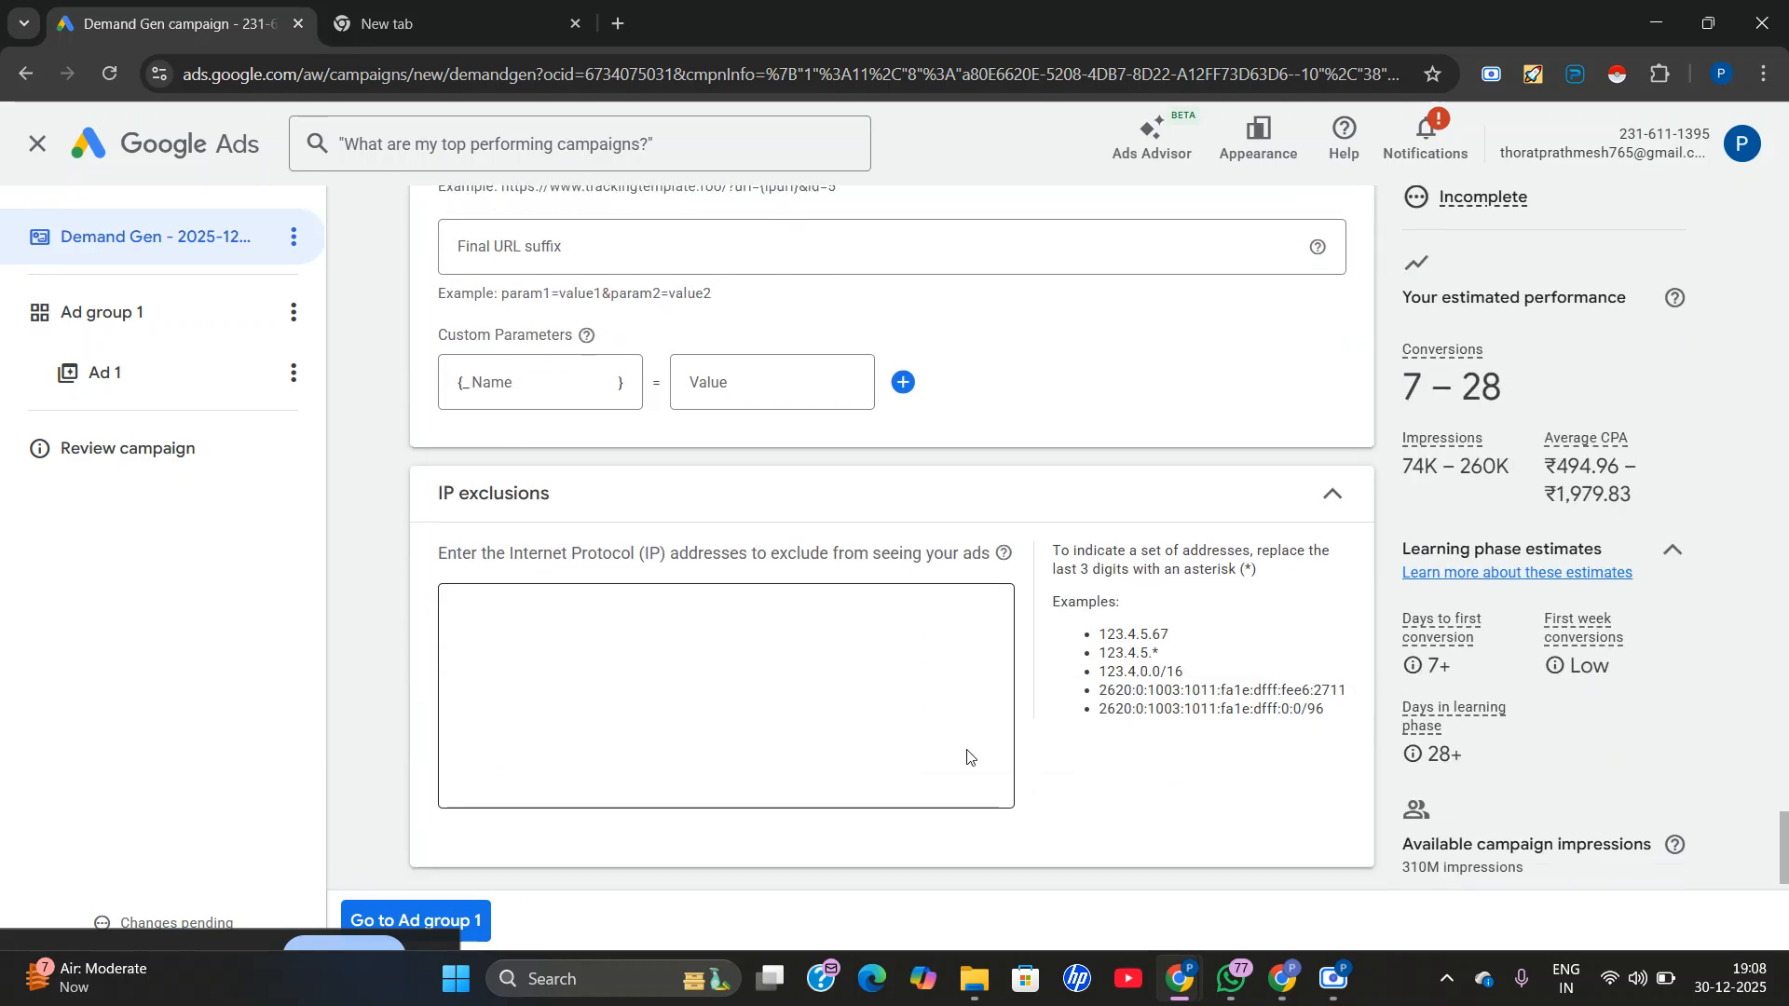
pyautogui.click(1327, 428)
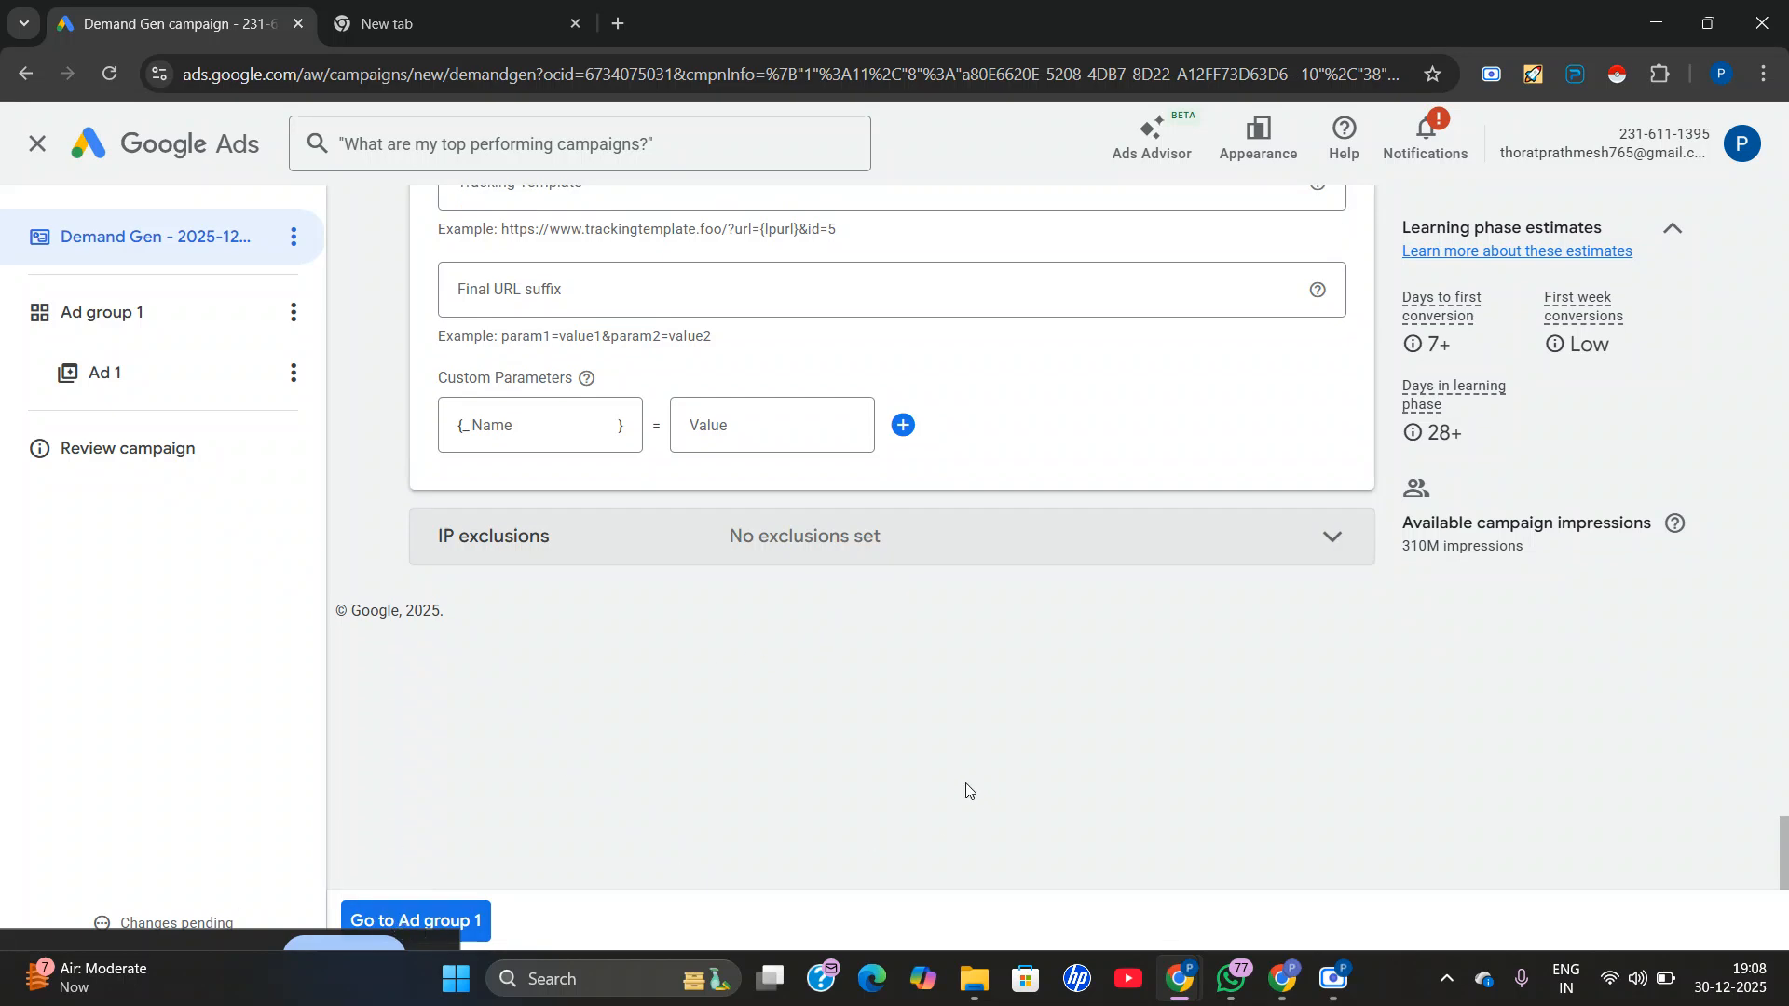
pyautogui.scroll(12, 700, 269)
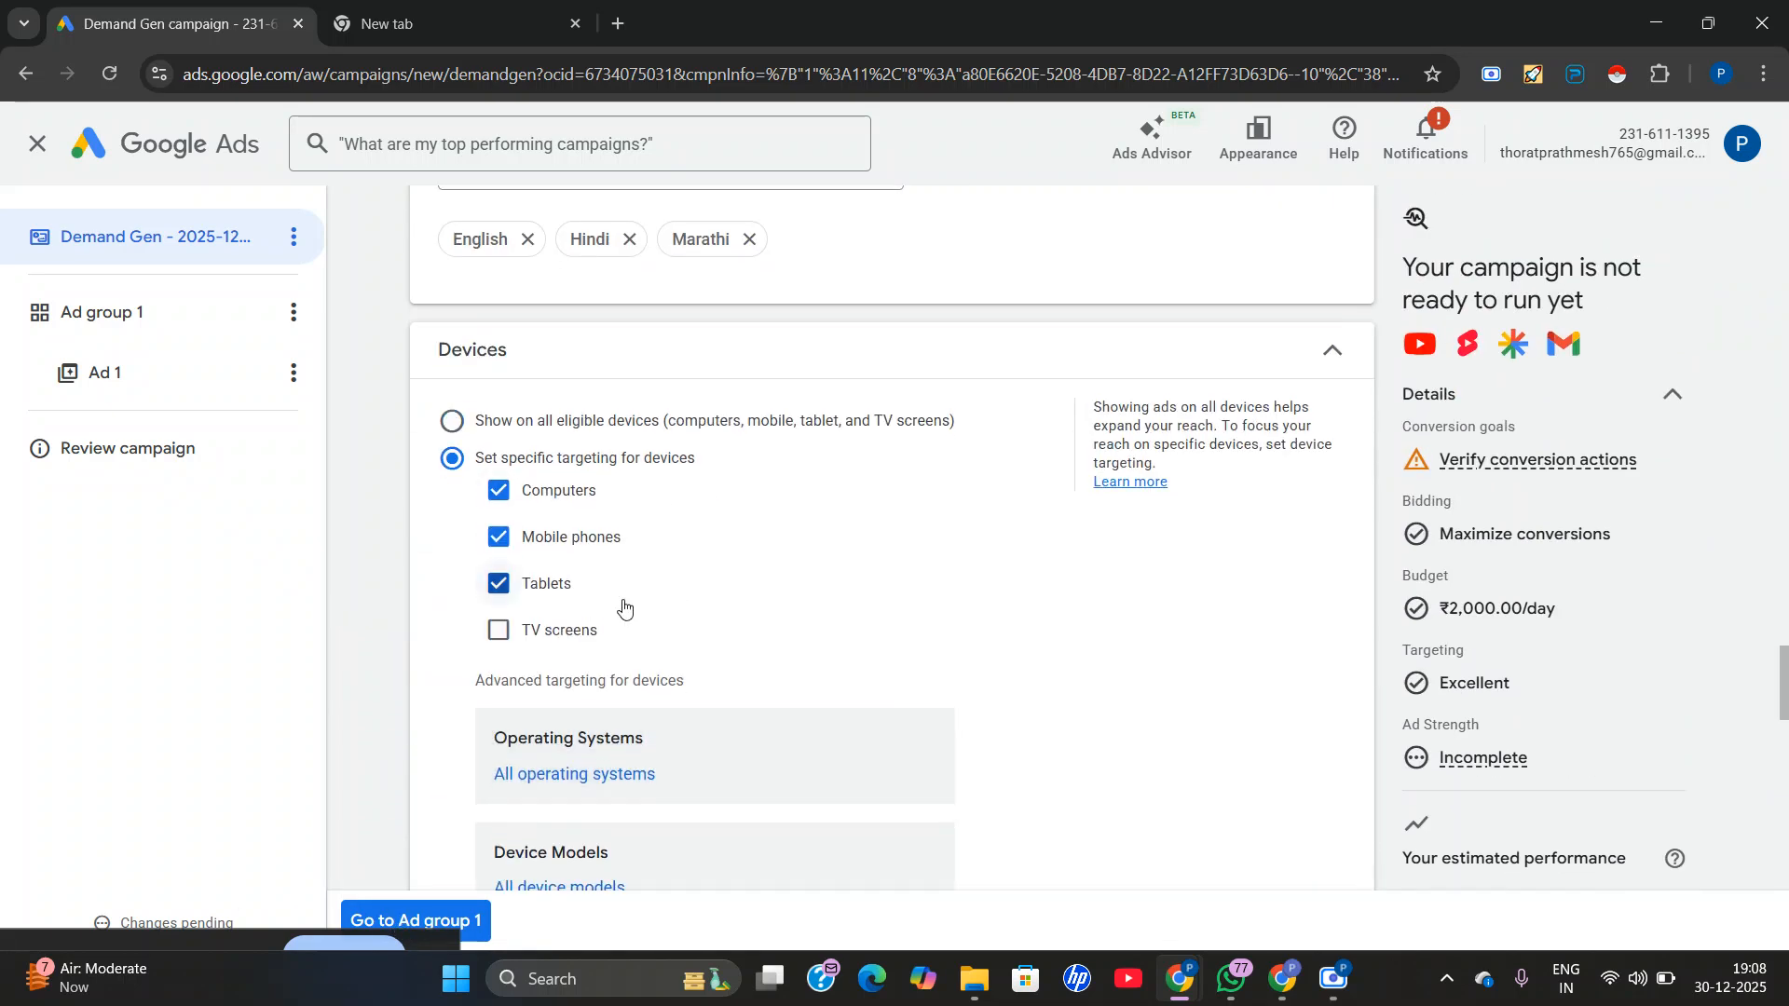
pyautogui.scroll(-10, 624, 606)
pyautogui.scroll(-1, 481, 760)
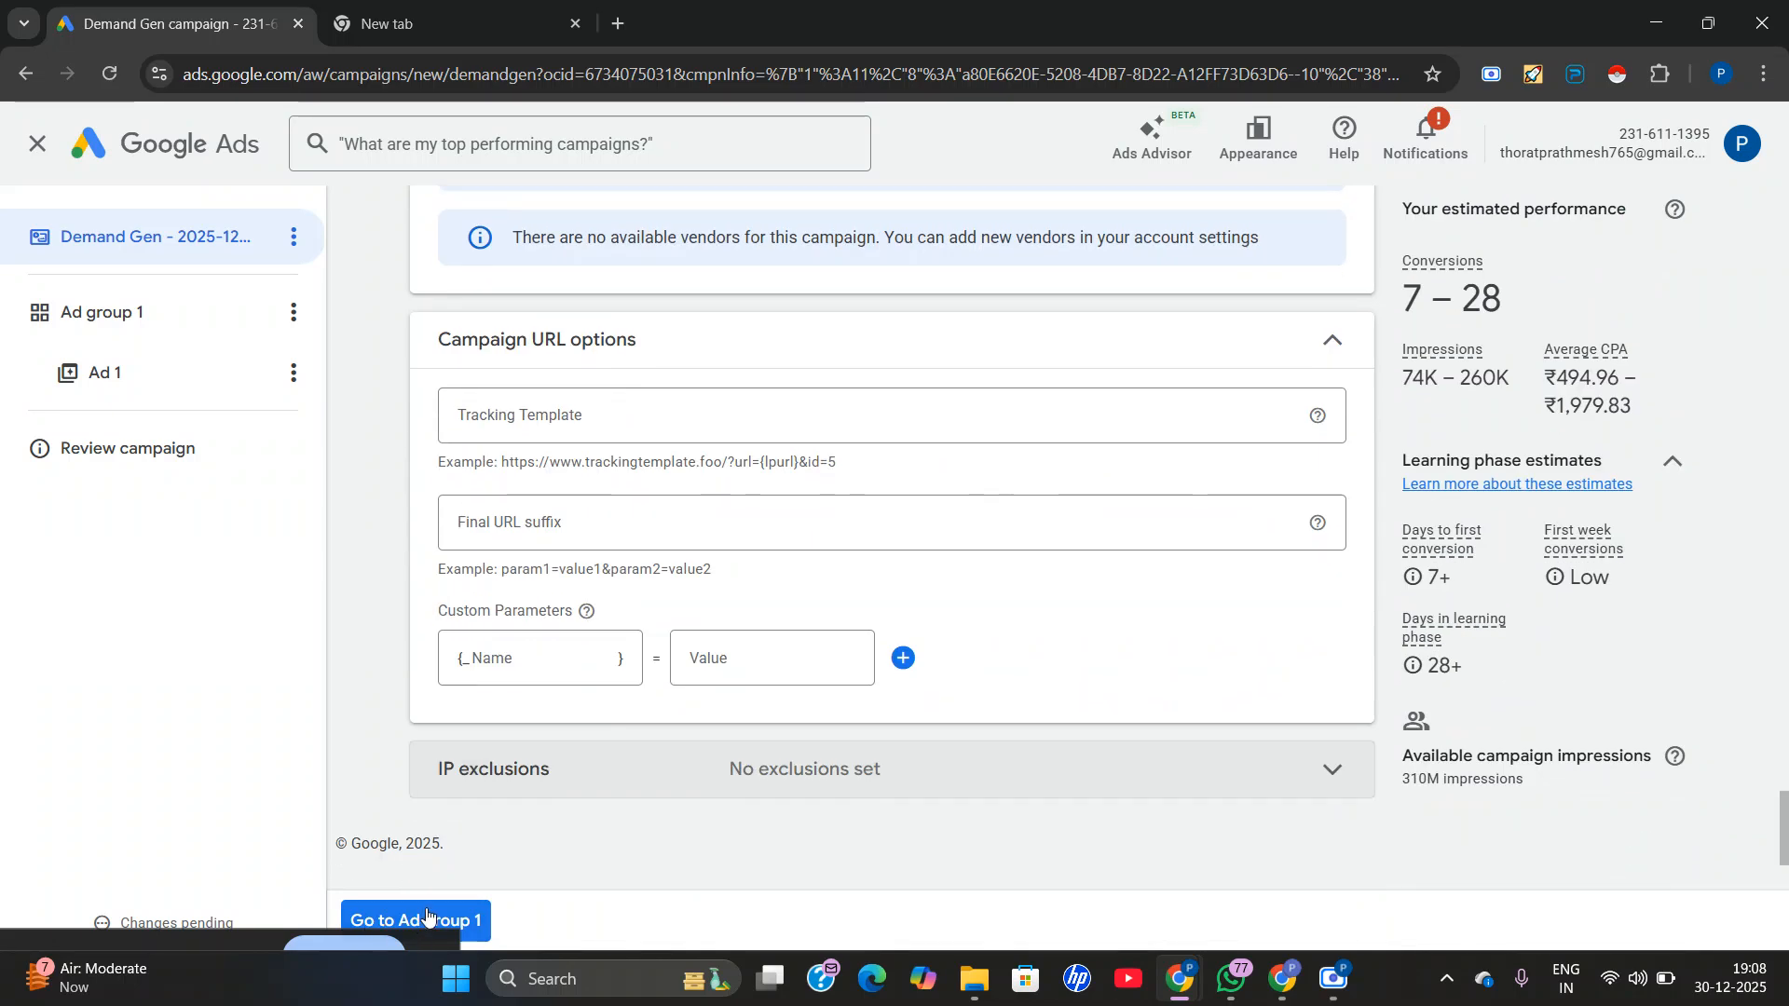
# Continue to the campaign's first ad group and rename it "Ad group 1 camp".
pyautogui.click(427, 918)
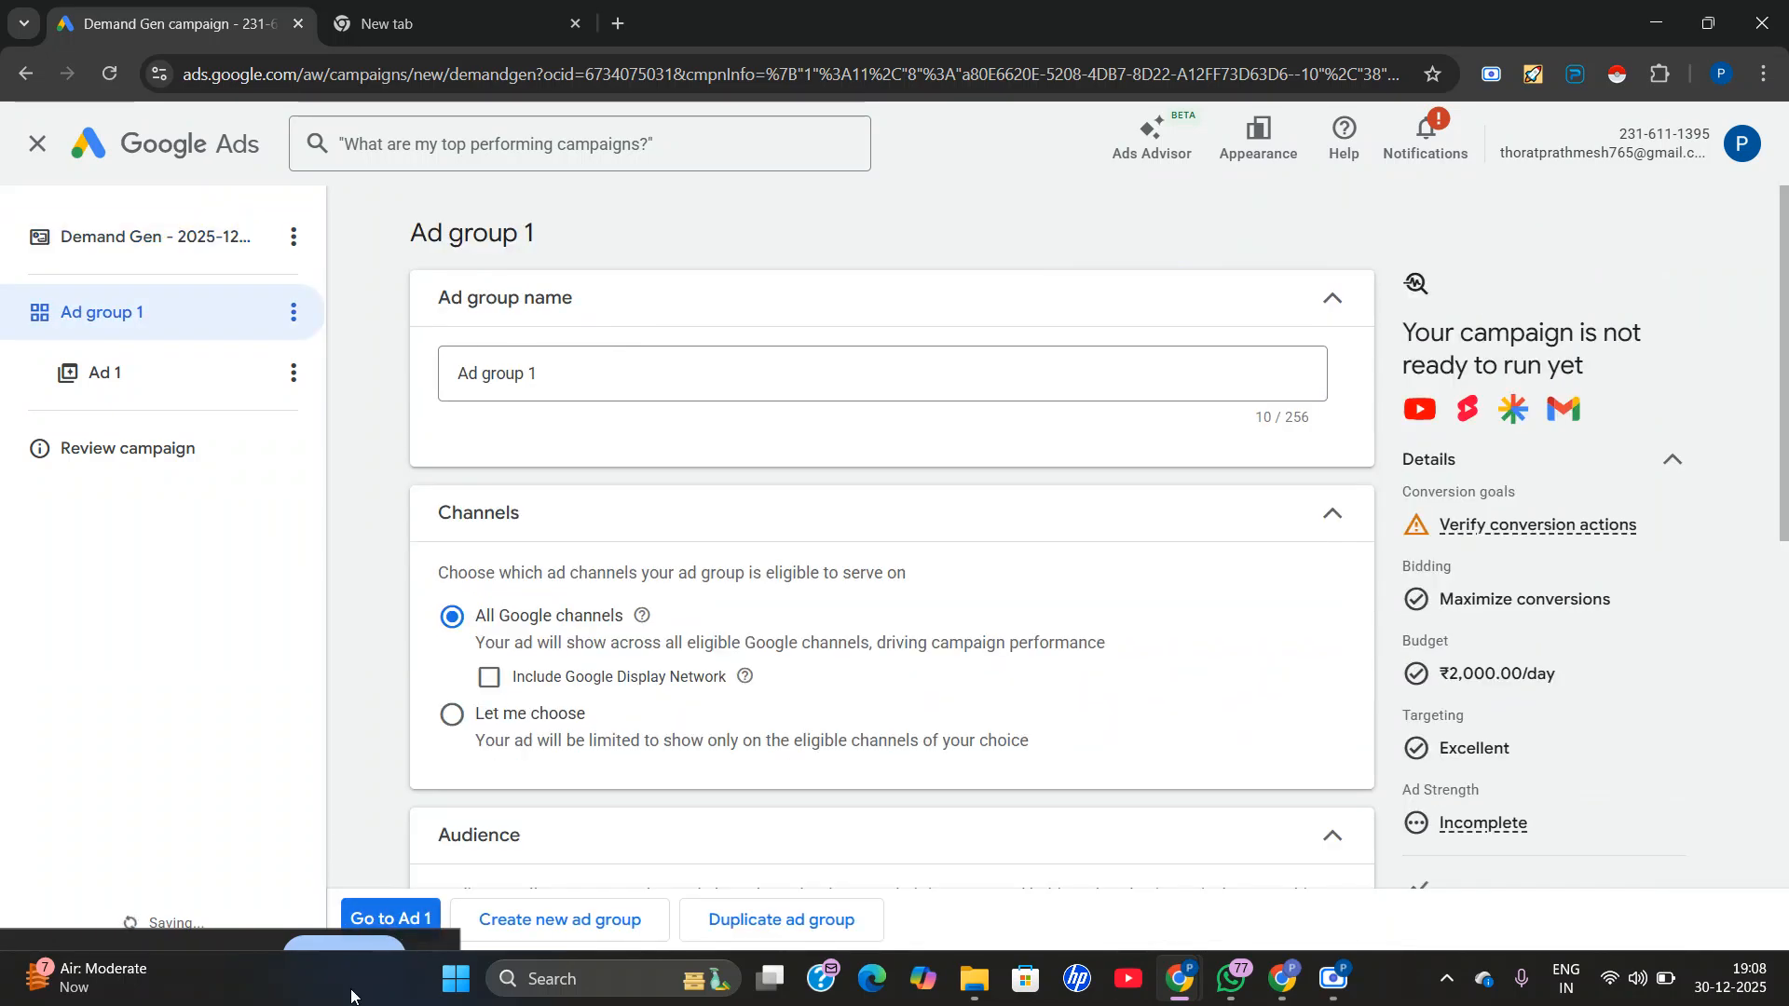
pyautogui.click(707, 380)
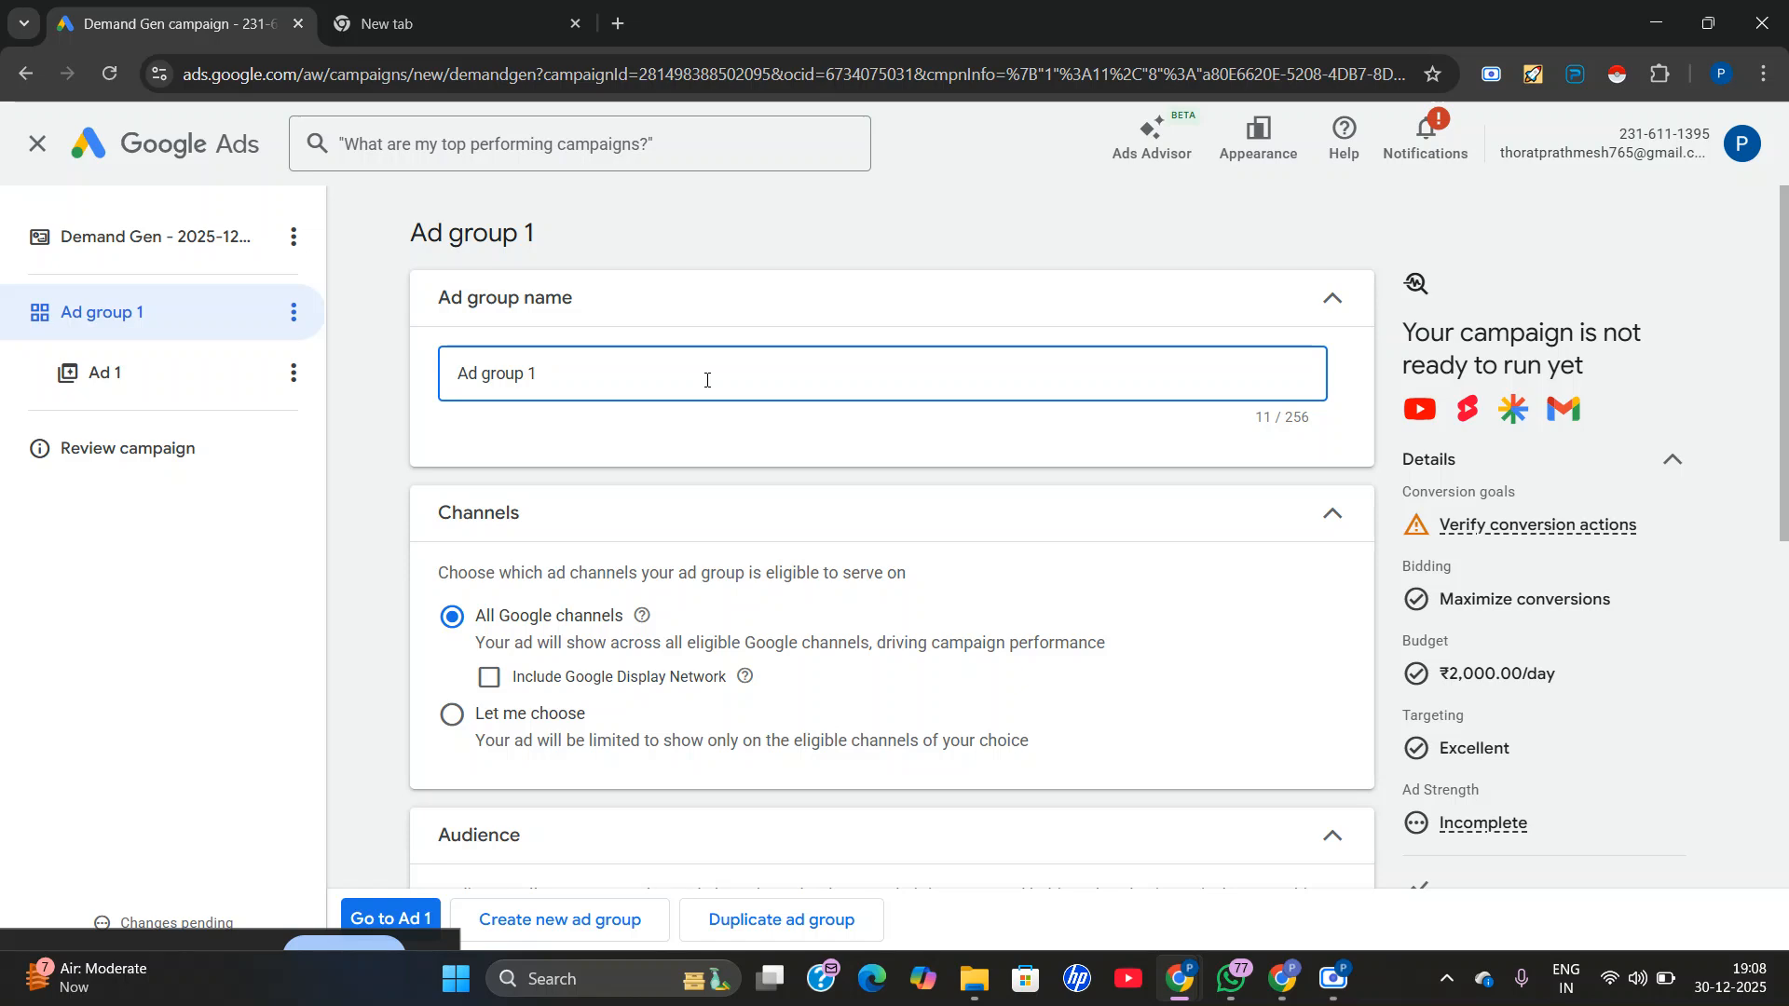
pyautogui.write('camp')
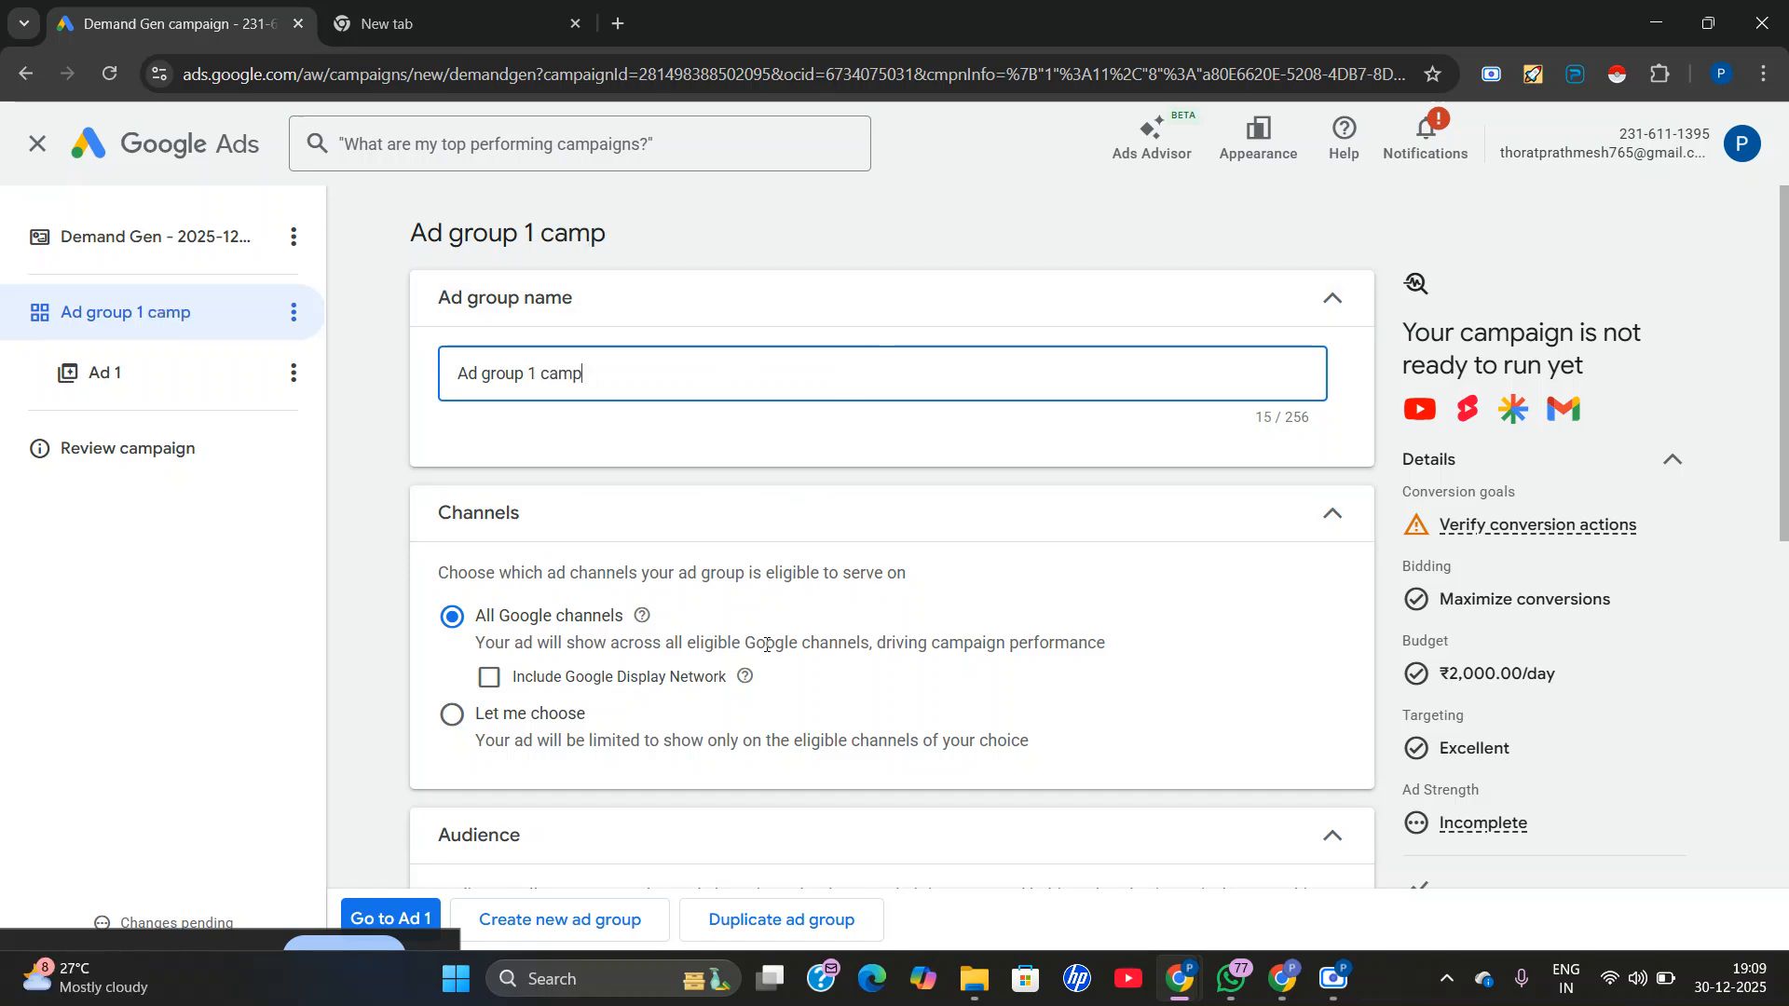
# Keep the ad group on all Google channels and start a new audience named "Digital marketing".
pyautogui.scroll(-1, 694, 634)
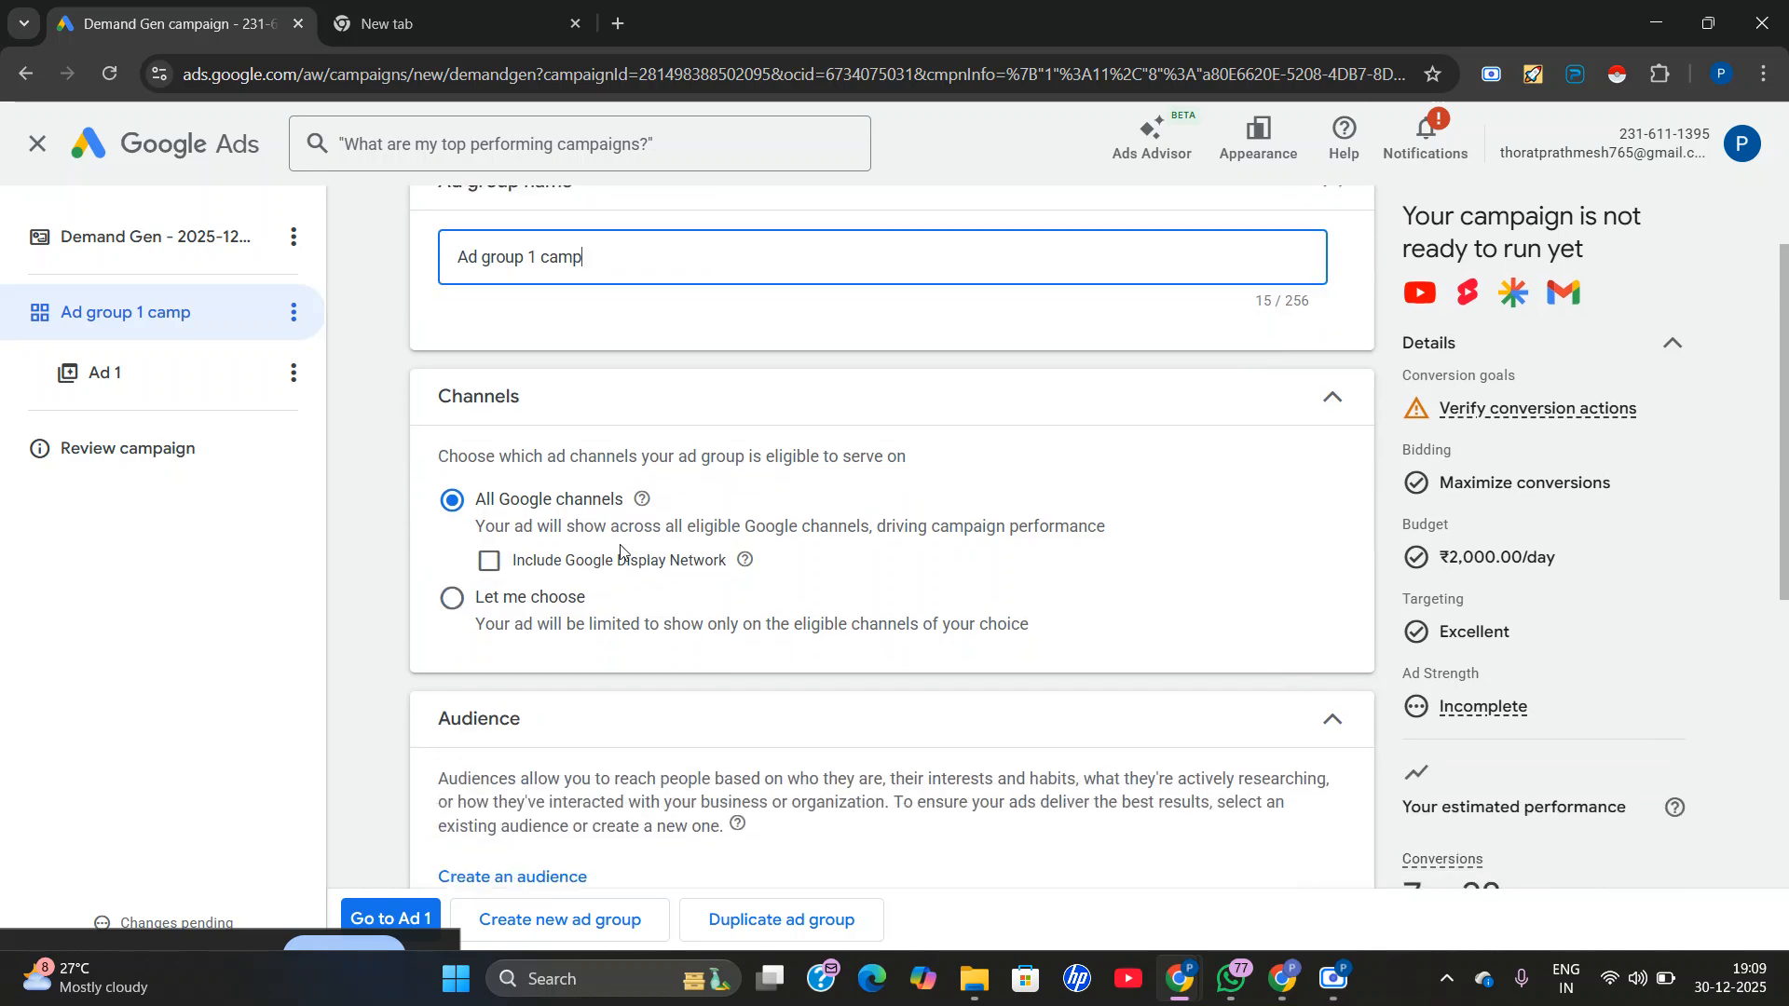
pyautogui.scroll(-4, 652, 559)
pyautogui.scroll(1, 686, 563)
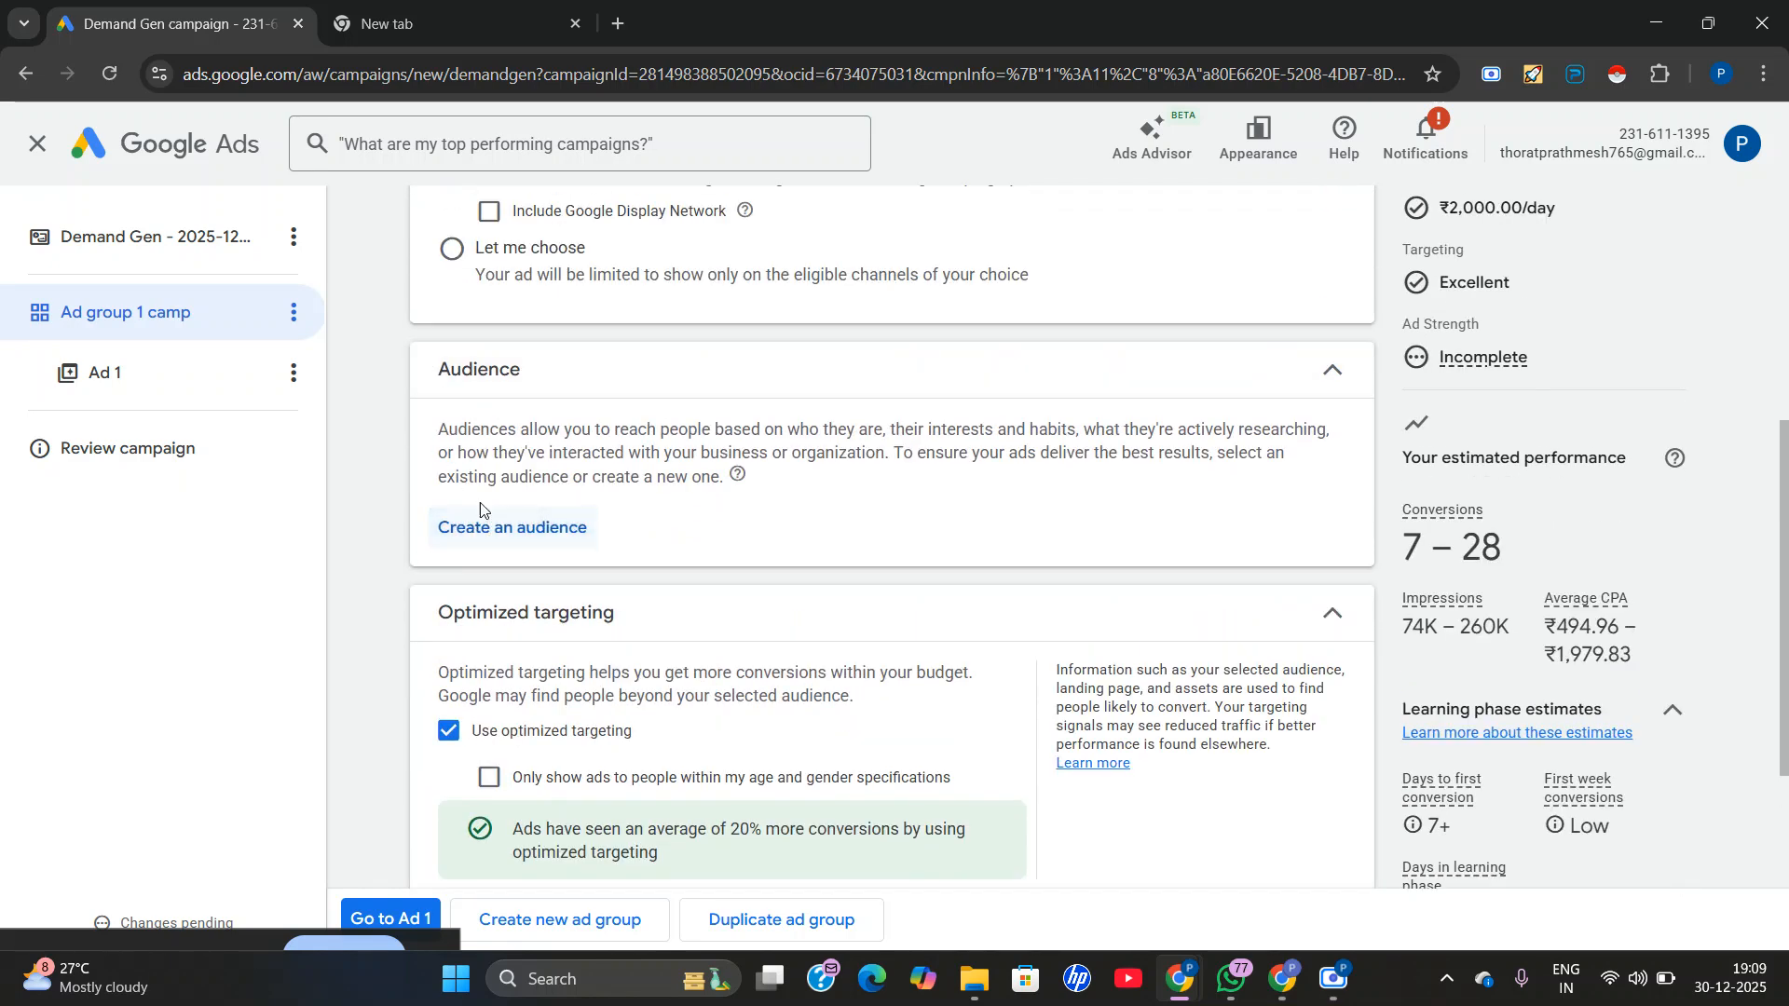
pyautogui.click(485, 524)
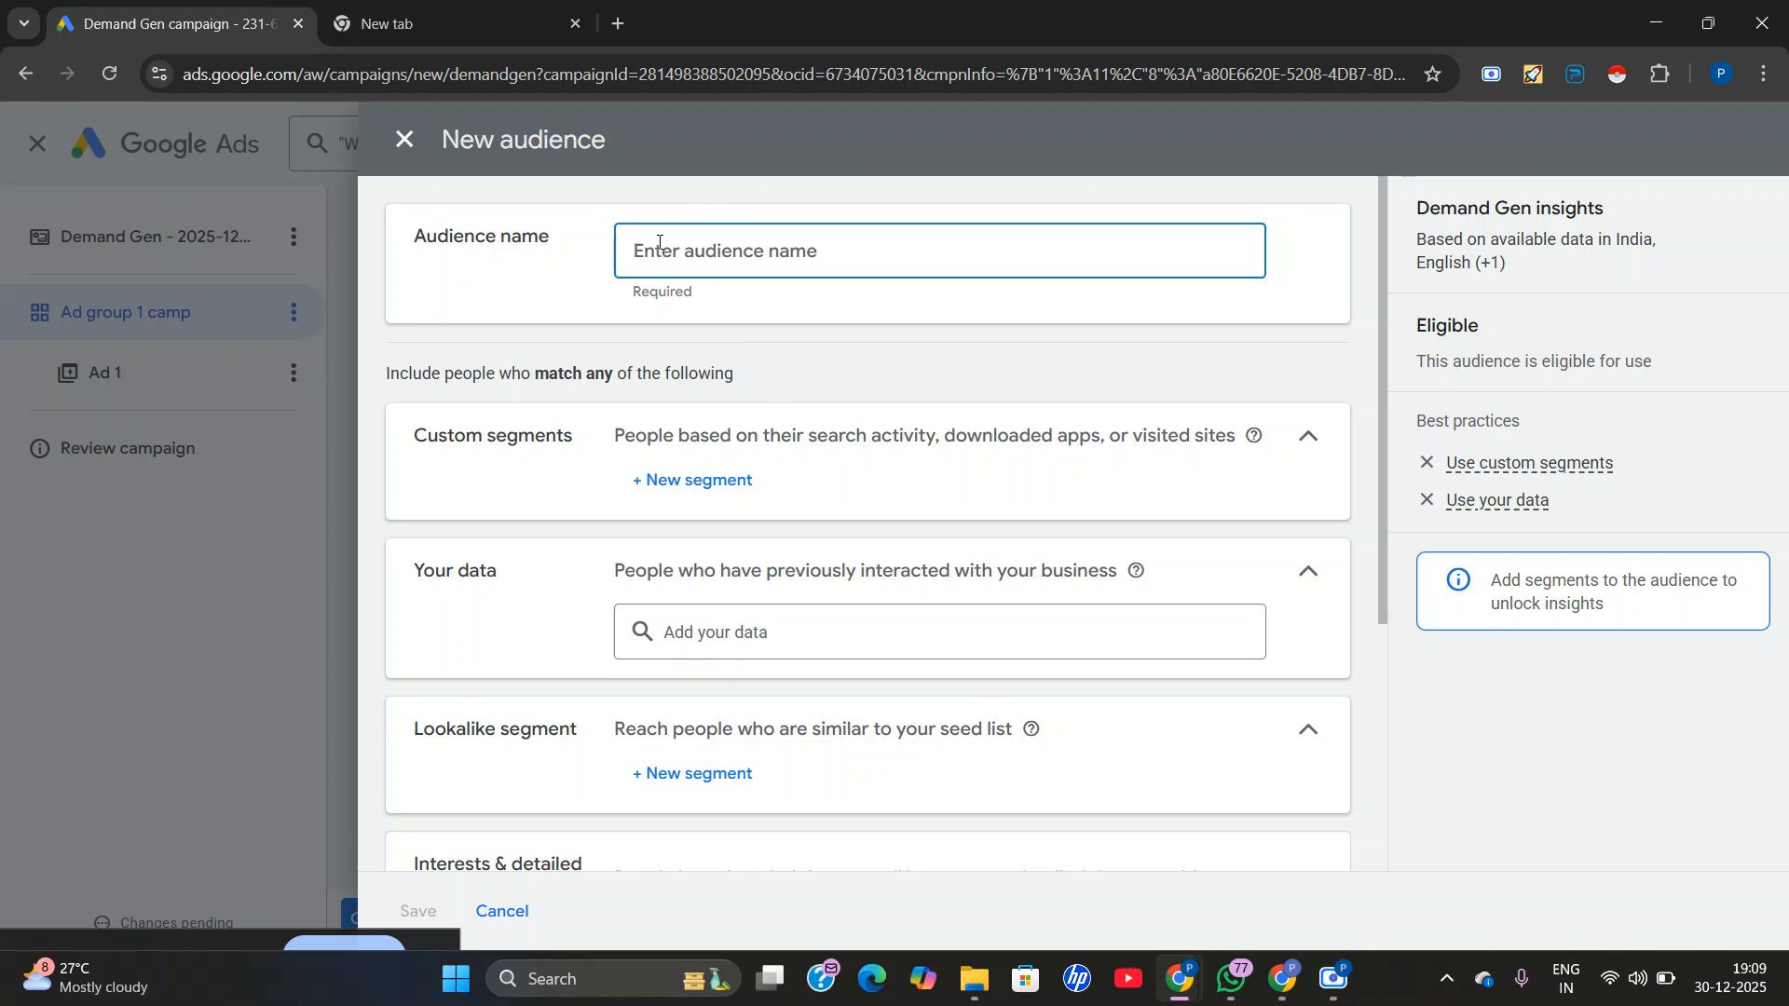
pyautogui.write('Digital marketing')
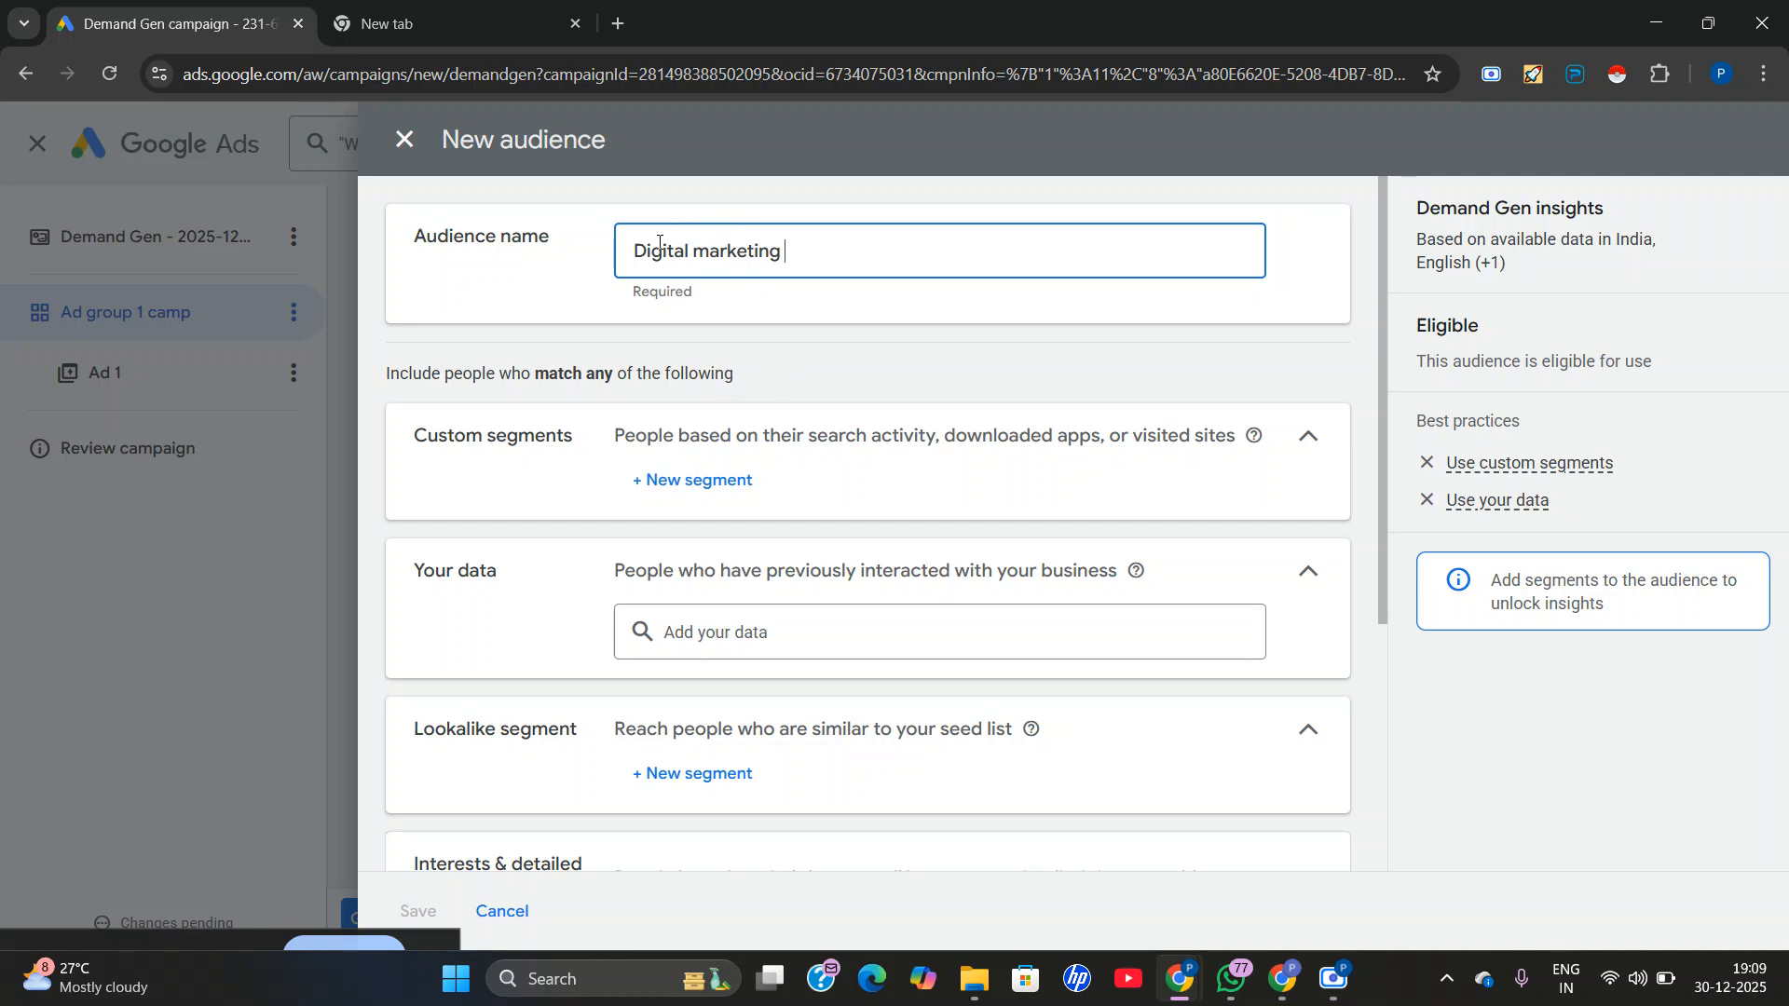
# Search the audience's interests and detailed demographics for "digital ma" and add Media Plan and Marketing Services and Digital SLRs.
pyautogui.scroll(-1, 676, 484)
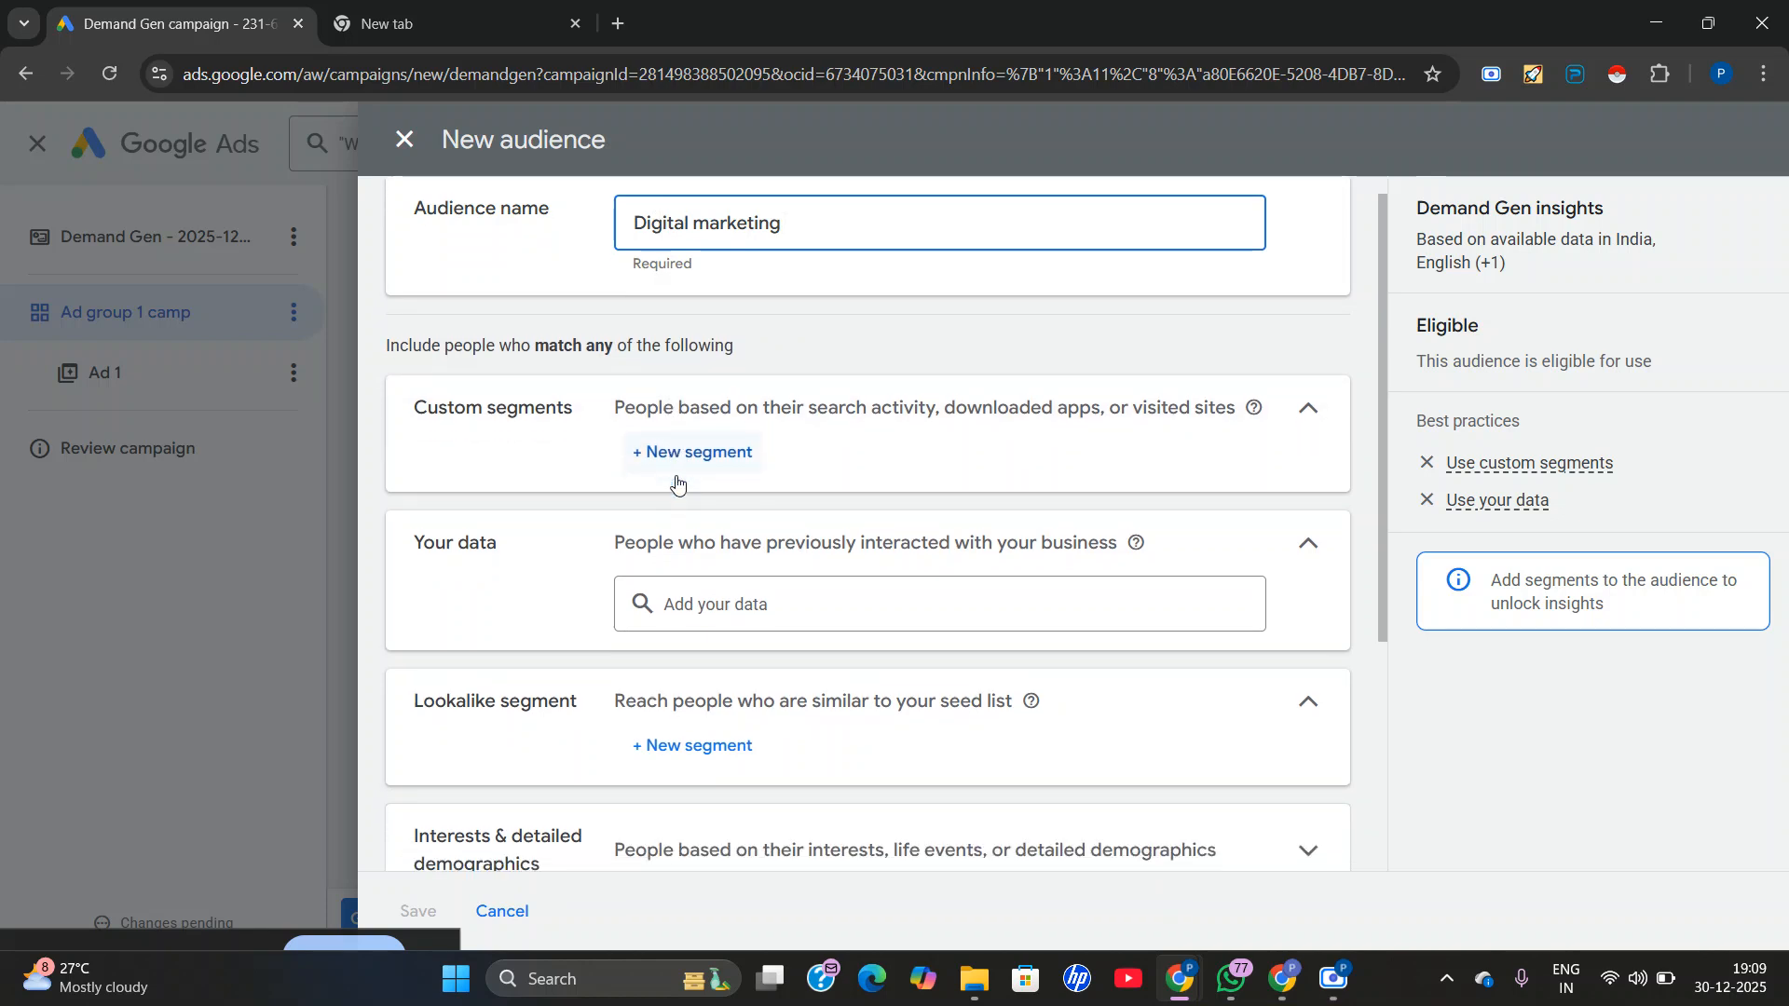
pyautogui.scroll(-3, 704, 546)
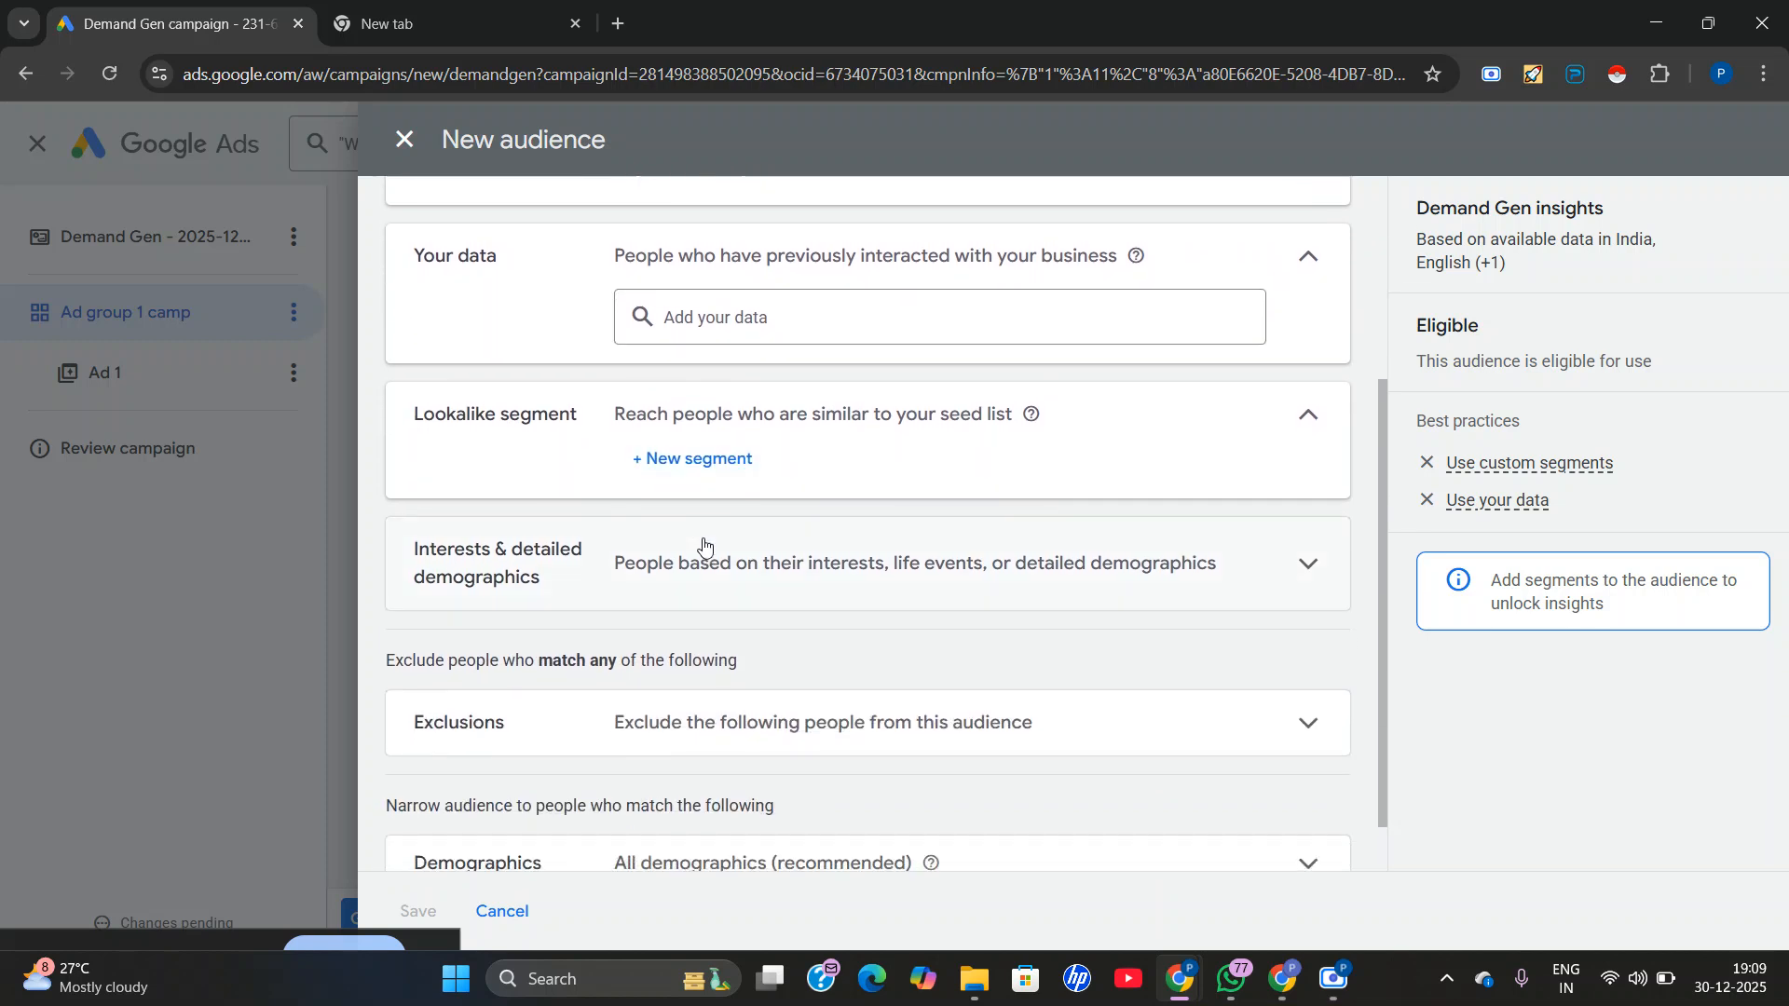
pyautogui.click(773, 581)
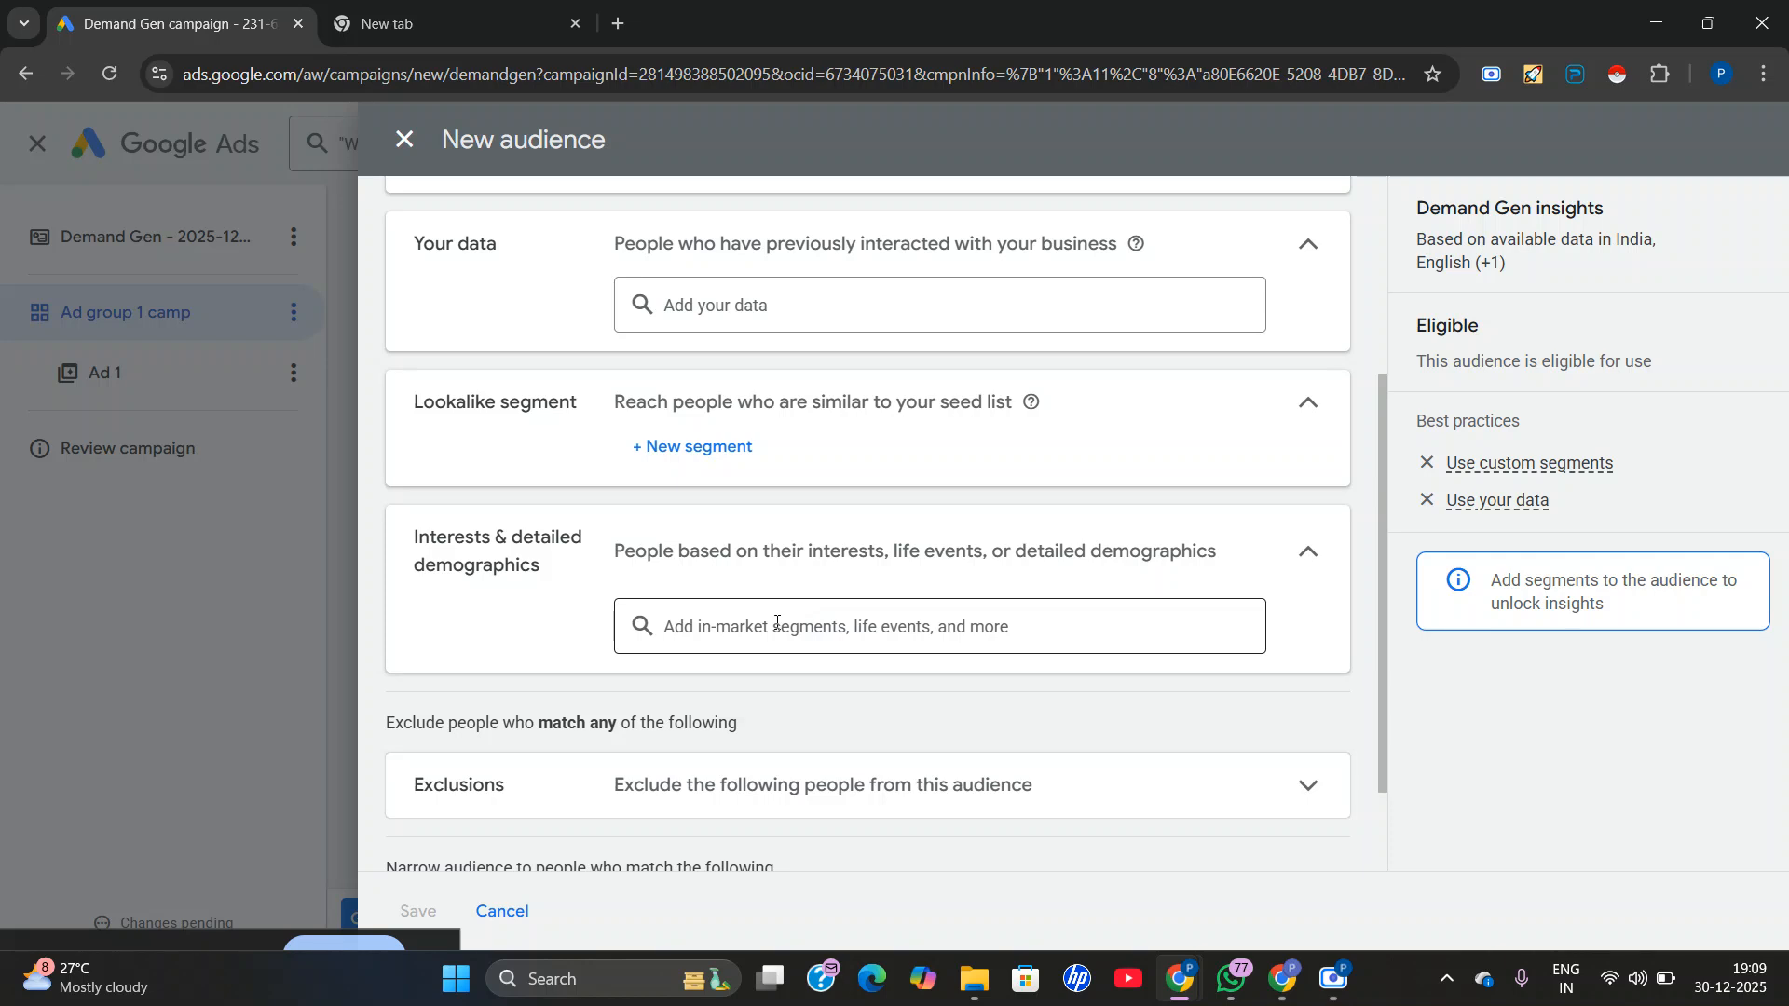
pyautogui.click(721, 635)
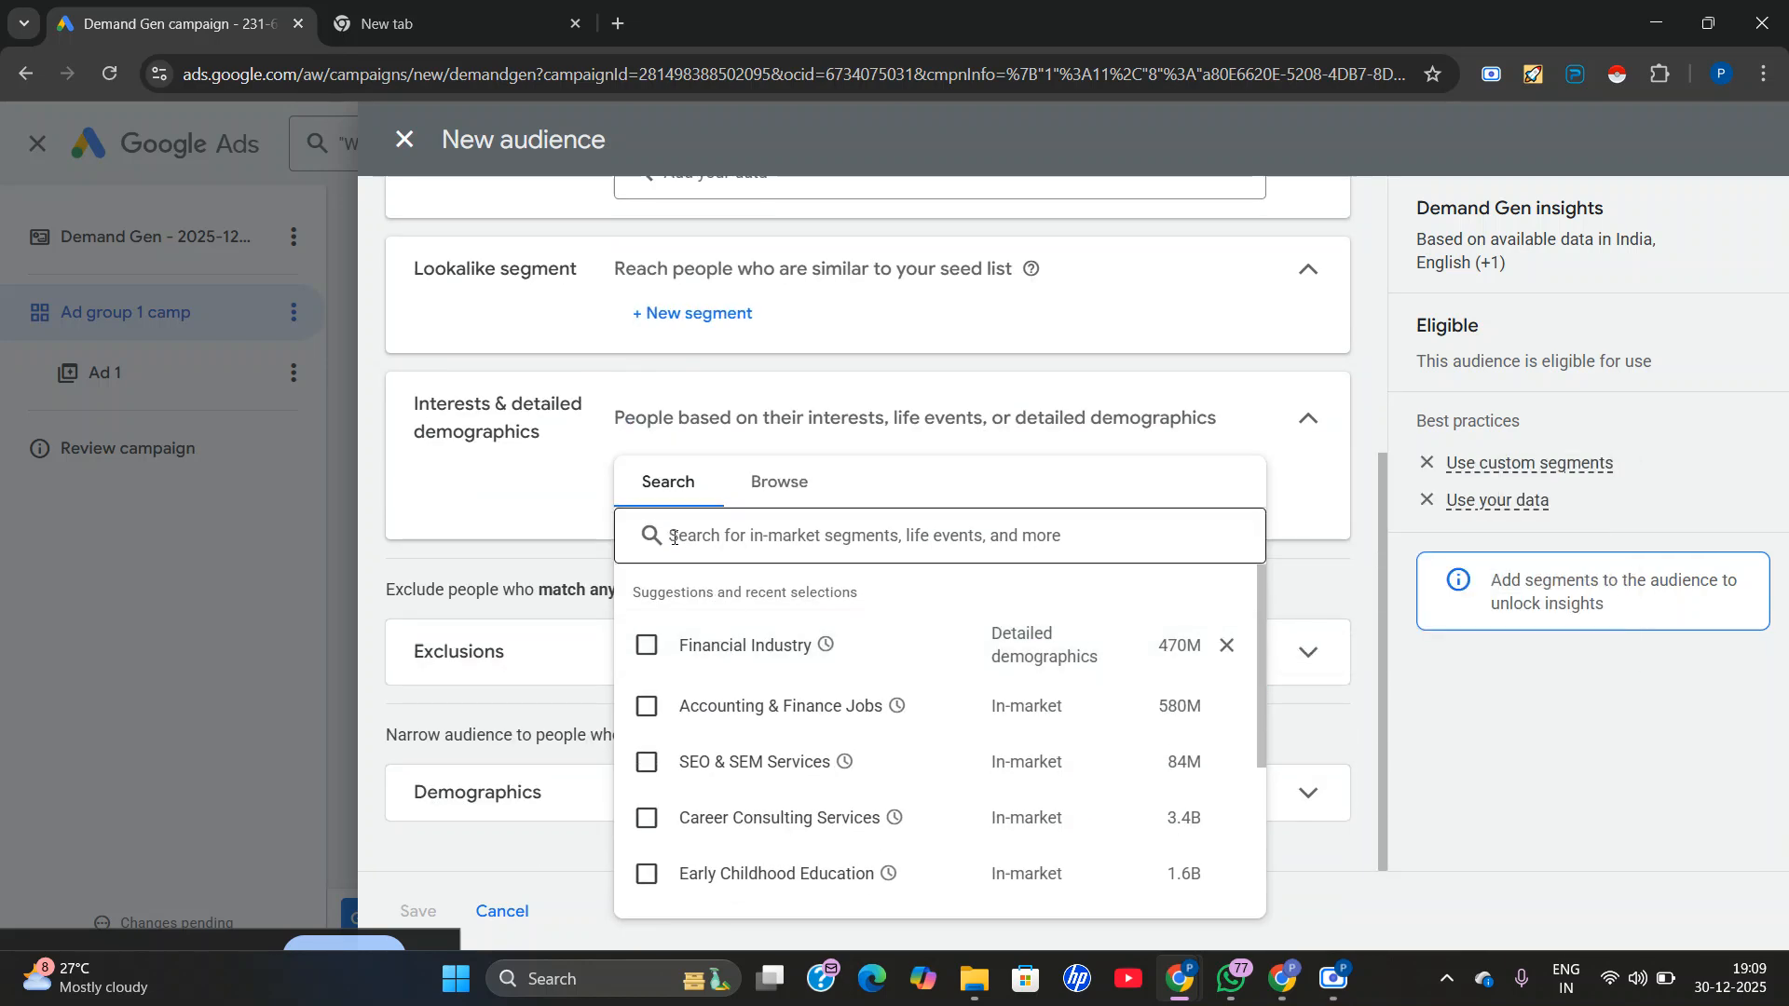
pyautogui.write('digital ma')
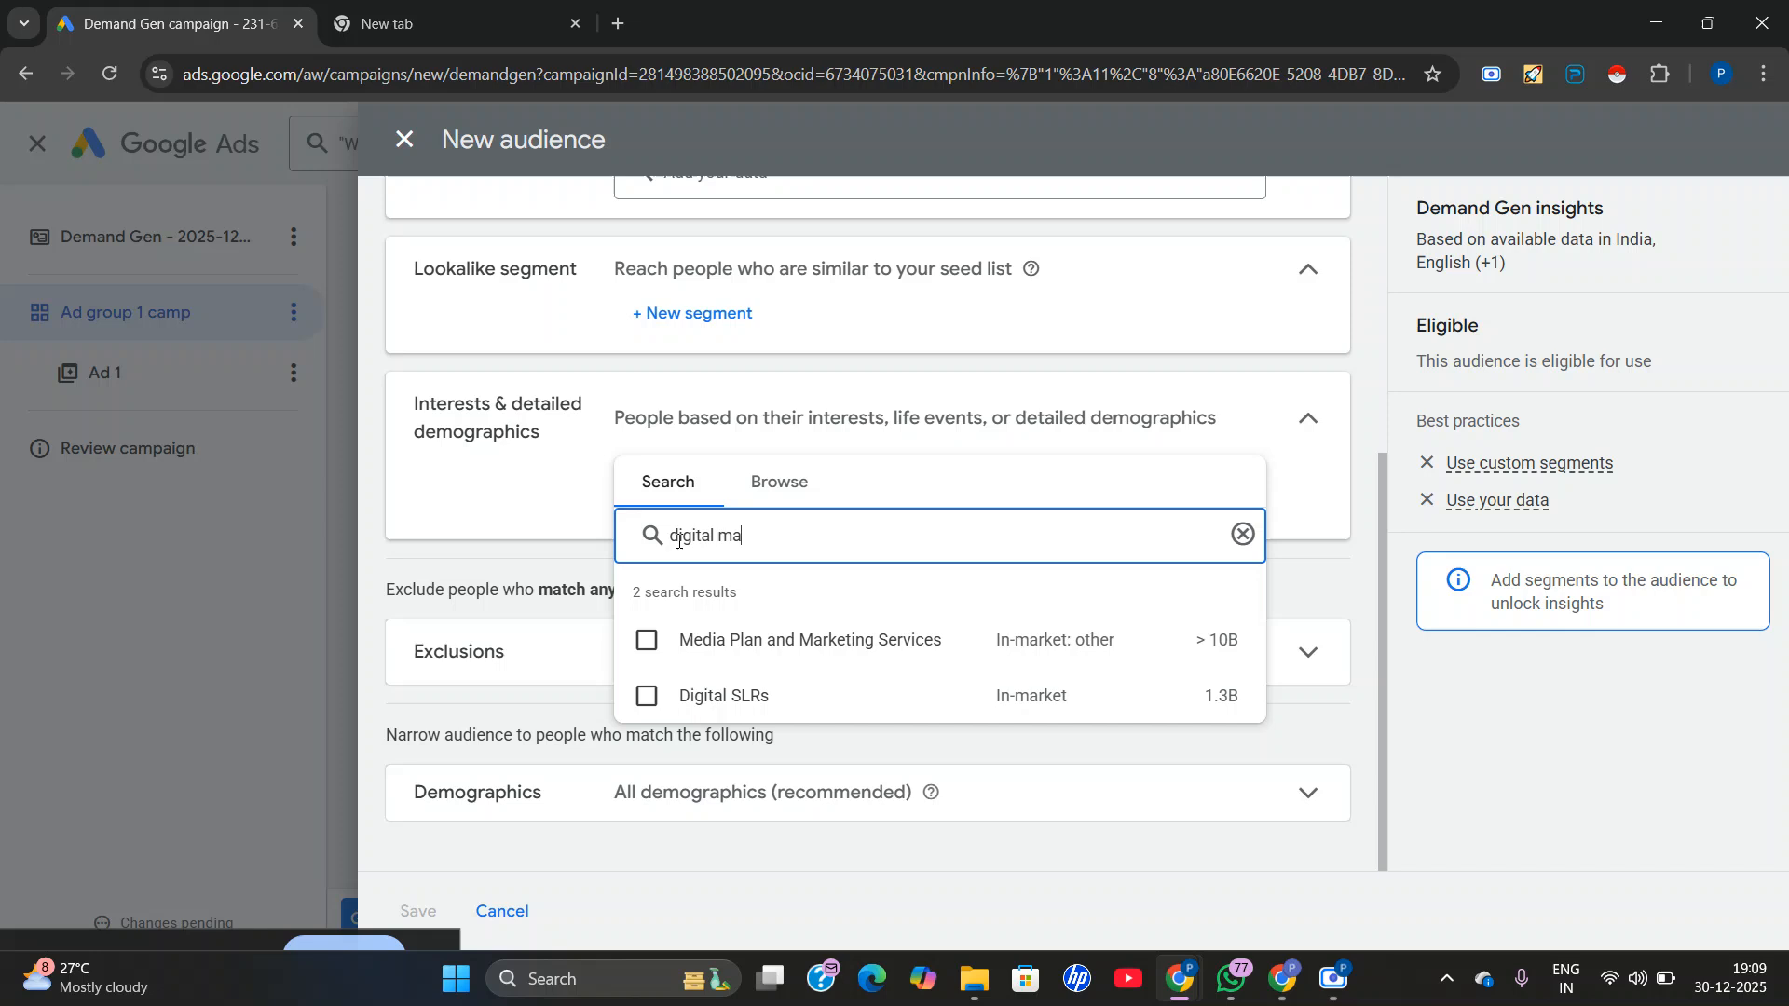
pyautogui.click(646, 640)
pyautogui.click(672, 648)
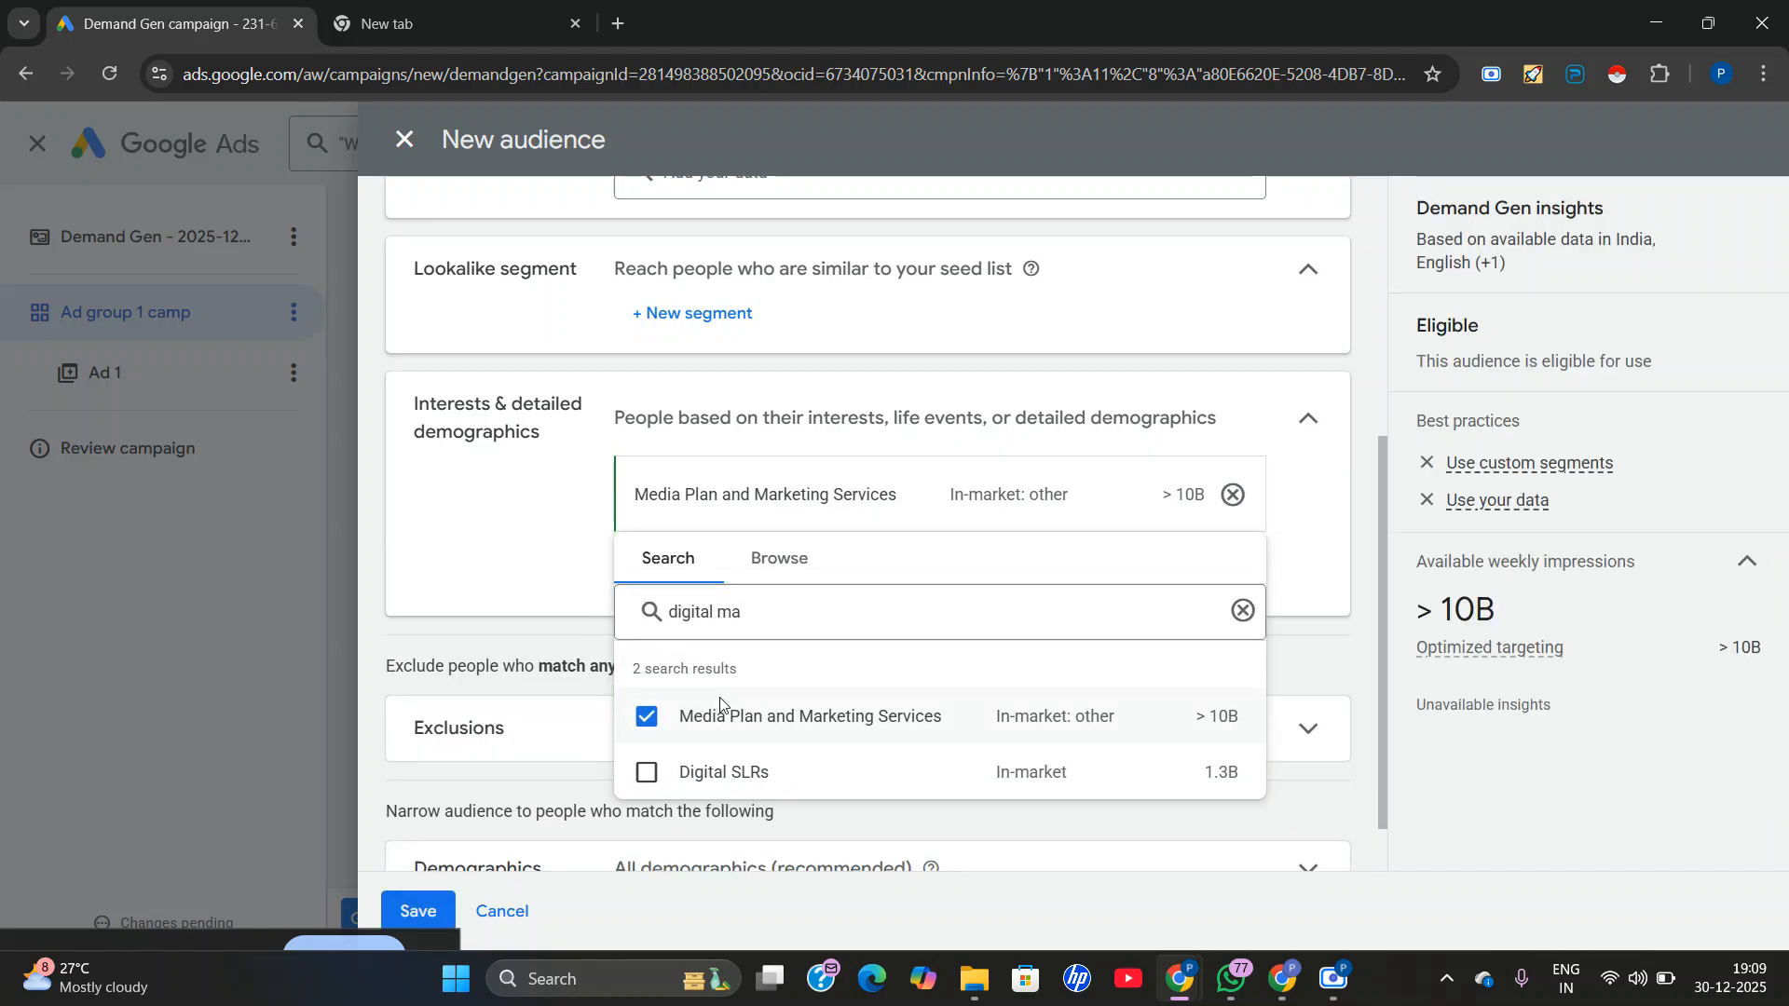
pyautogui.click(646, 772)
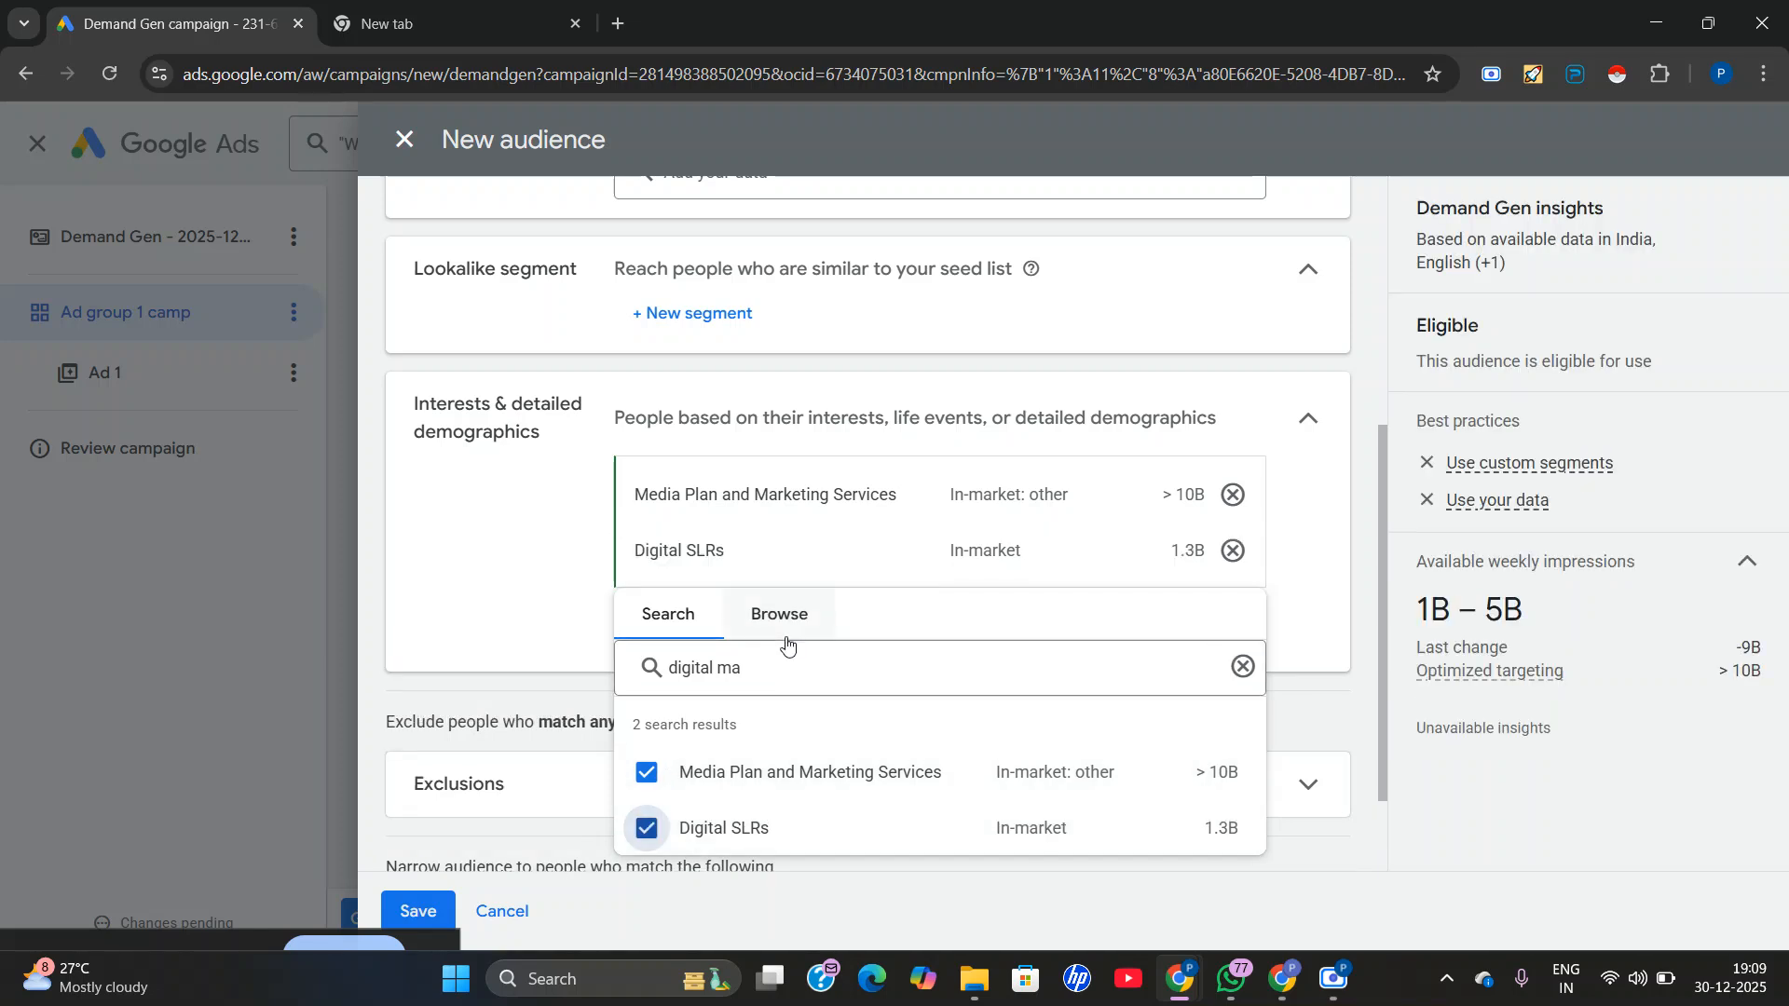
# Search the interest segments for "marketing" and add Digital Marketing Services and Online Marketing to the audience.
pyautogui.doubleClick(779, 662)
pyautogui.hotkey('ctrl', 'a')
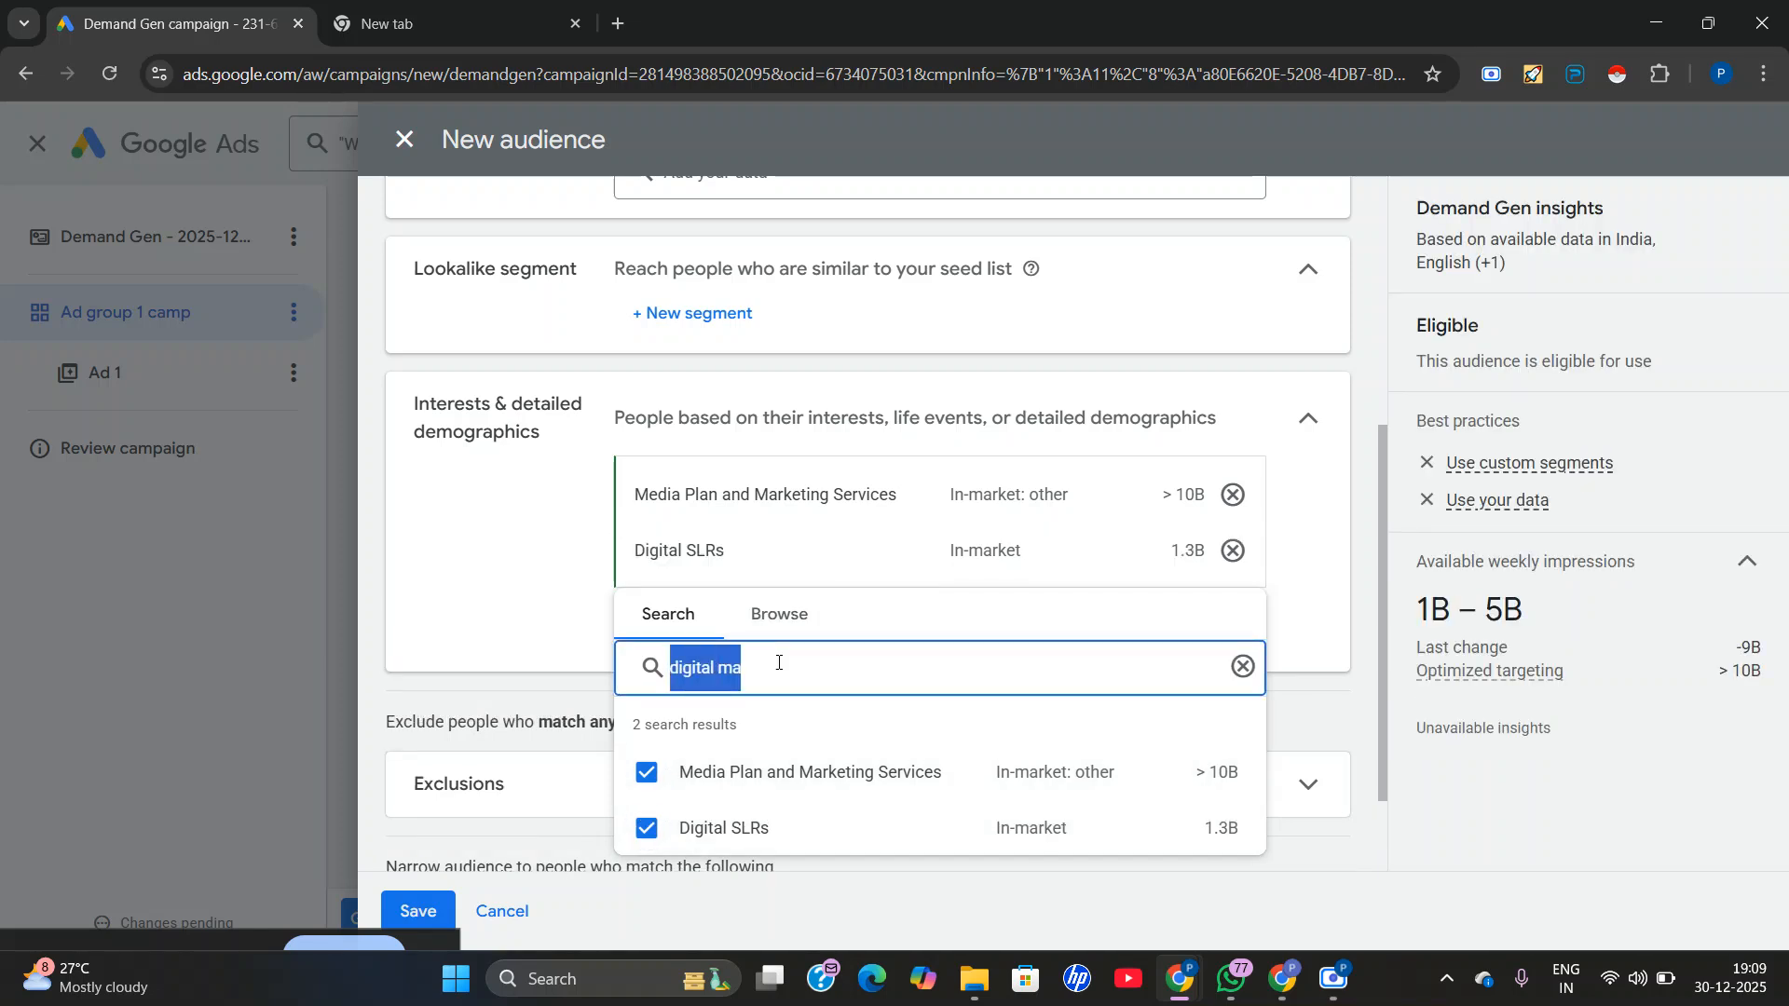
pyautogui.press('BackSpace')
pyautogui.write('mark')
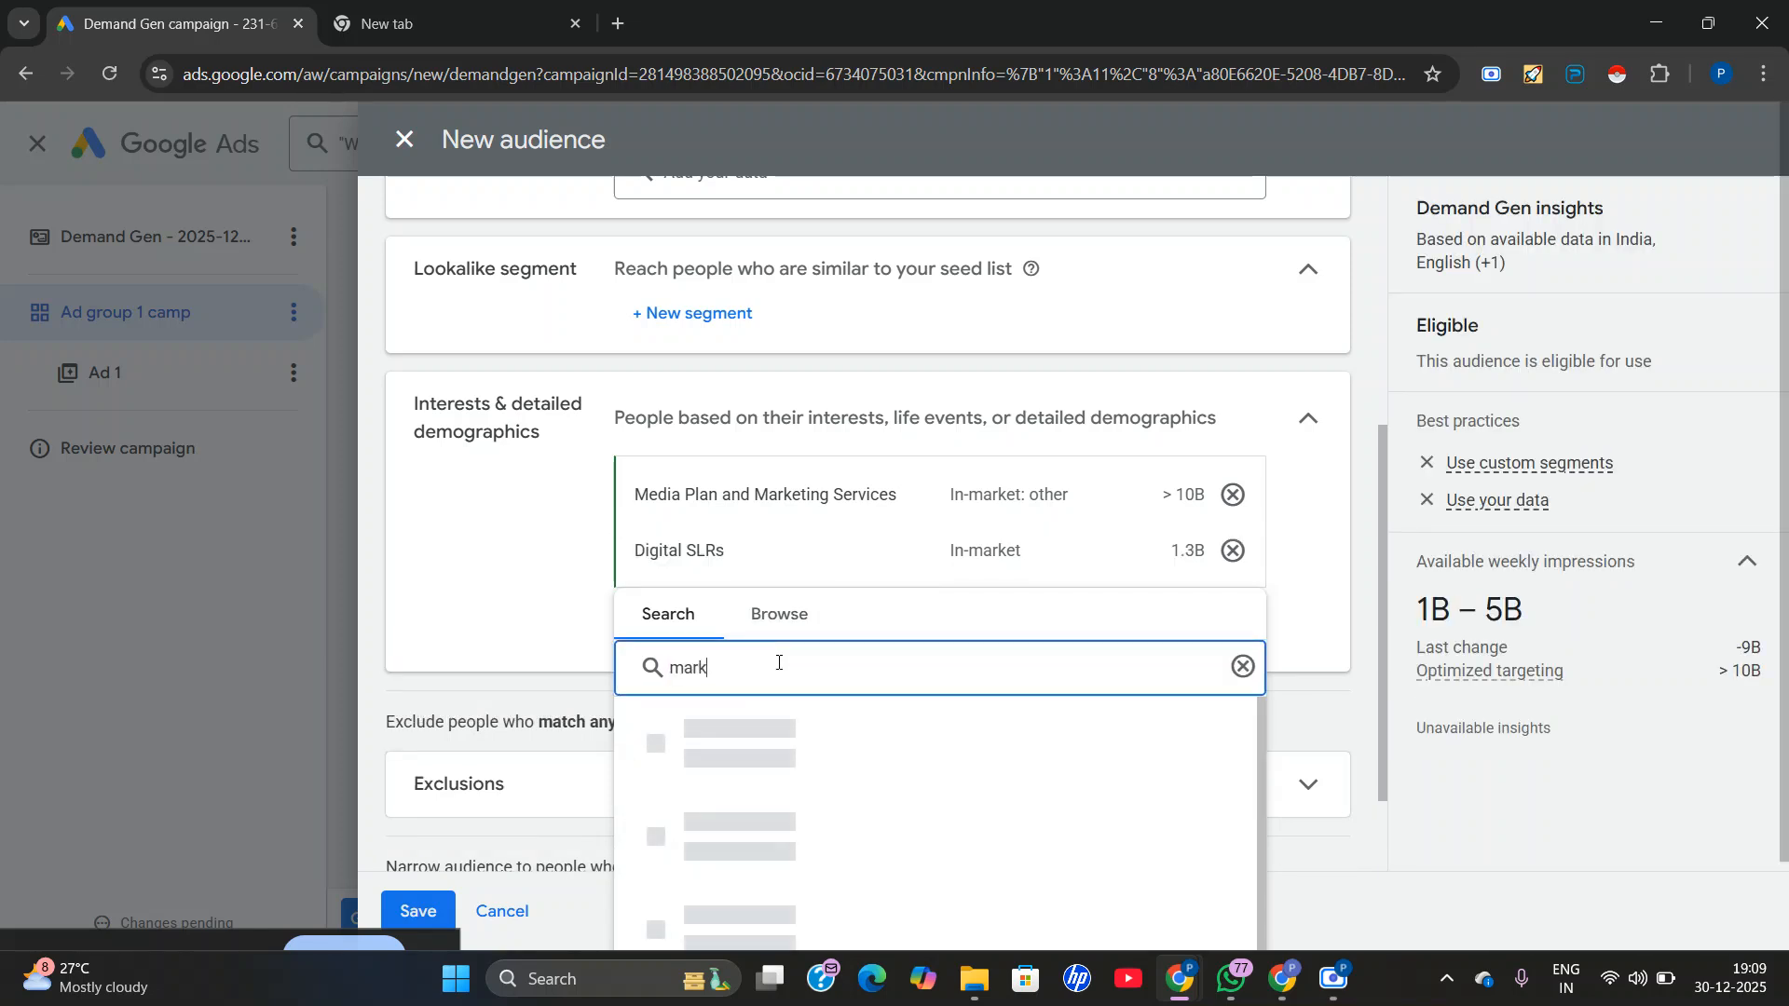
pyautogui.write('eting')
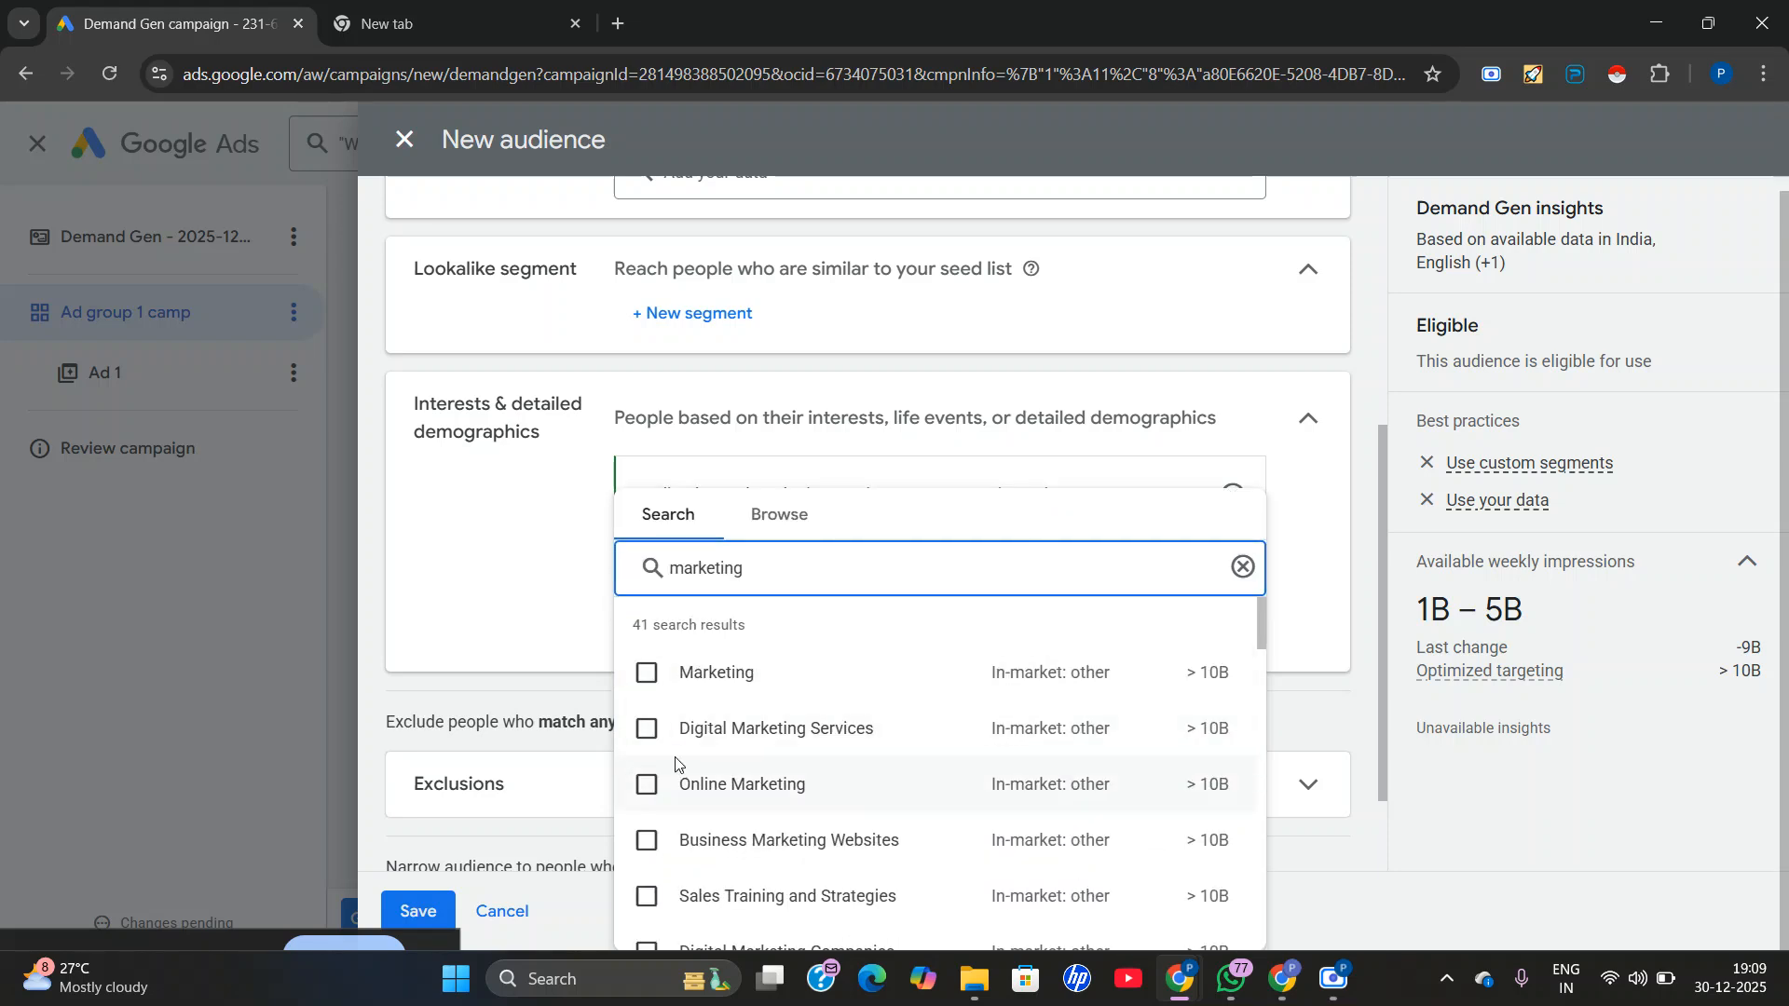
pyautogui.click(654, 736)
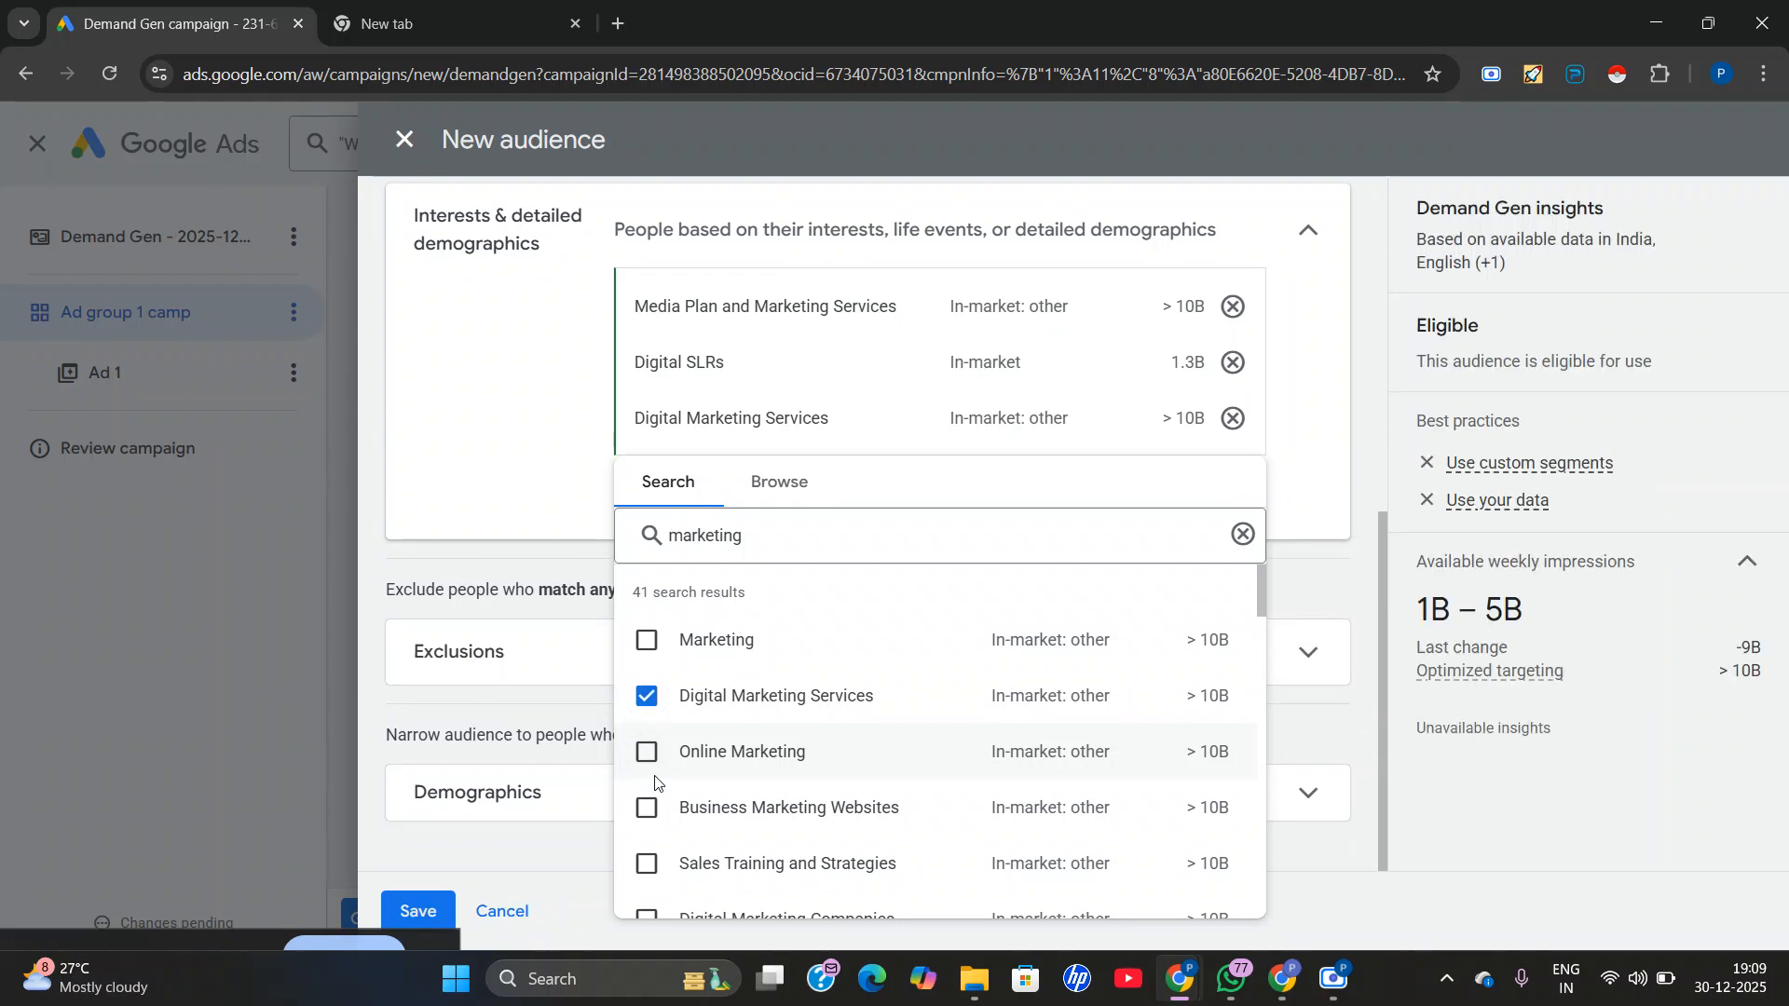
pyautogui.click(650, 755)
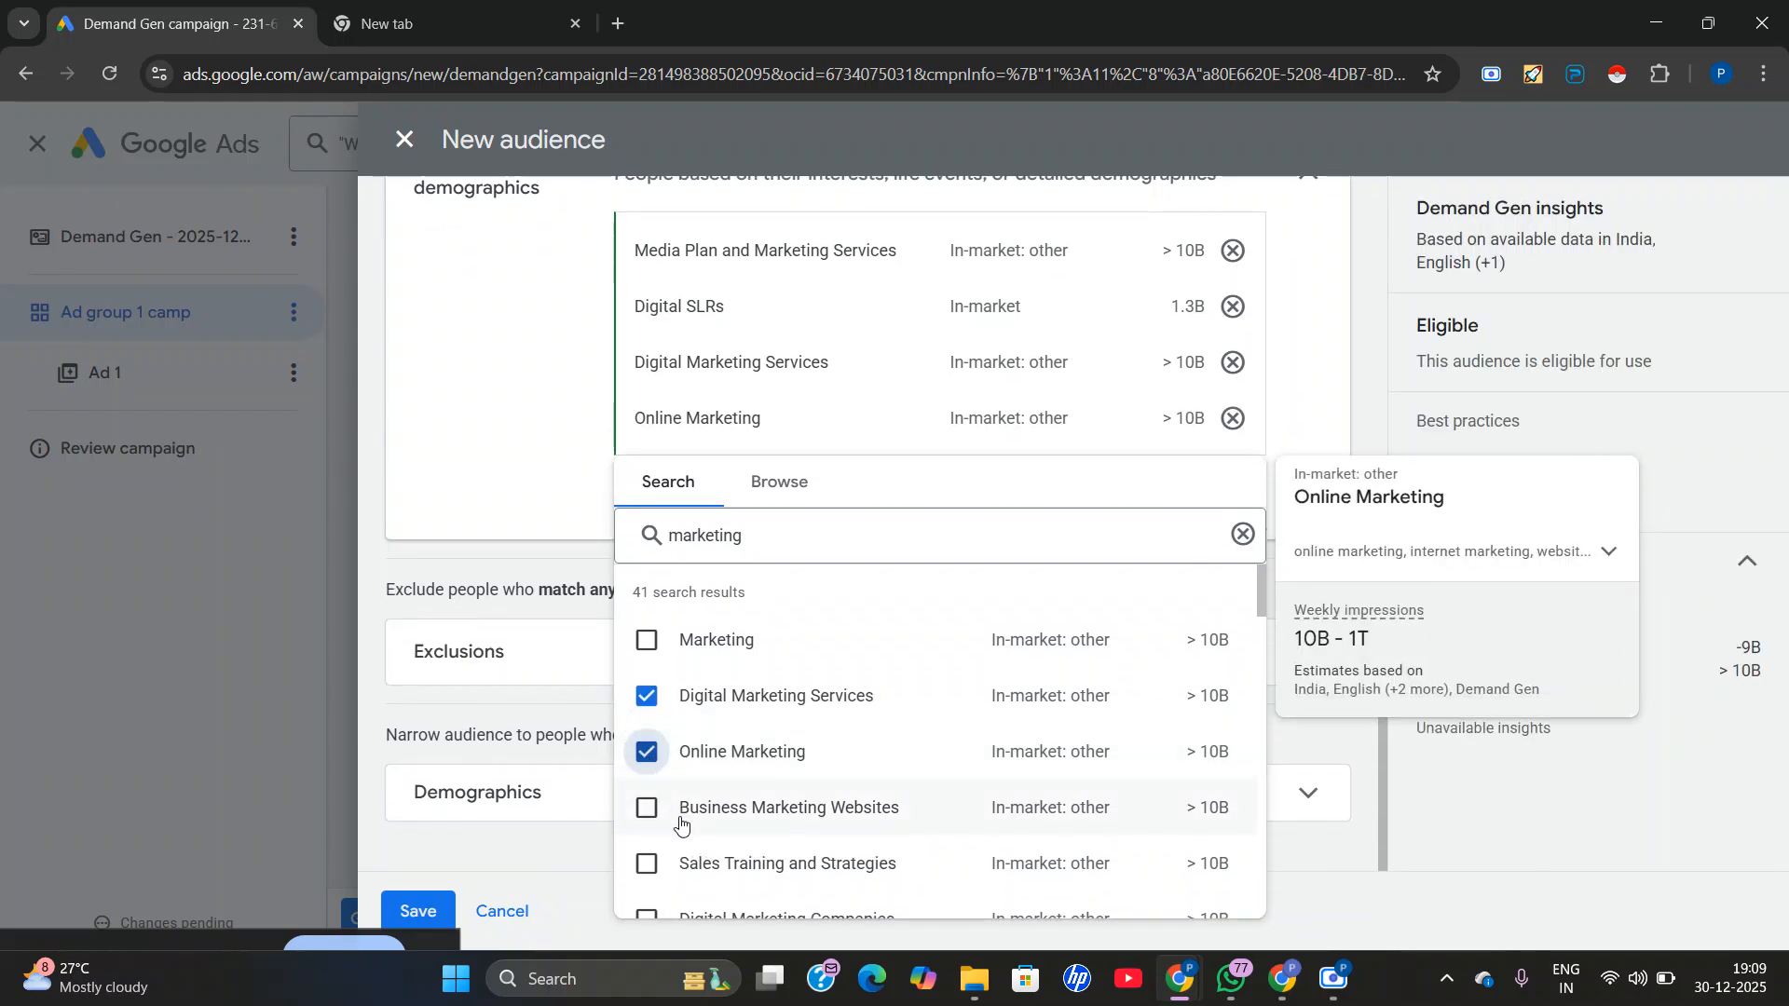
# Add Business Marketing Websites, Sales Training and Strategies, Digital Marketing Companies, Marketing Solutions, Direct Marketing Services and Digital Marketing Agency to the audience.
pyautogui.click(654, 811)
pyautogui.click(647, 863)
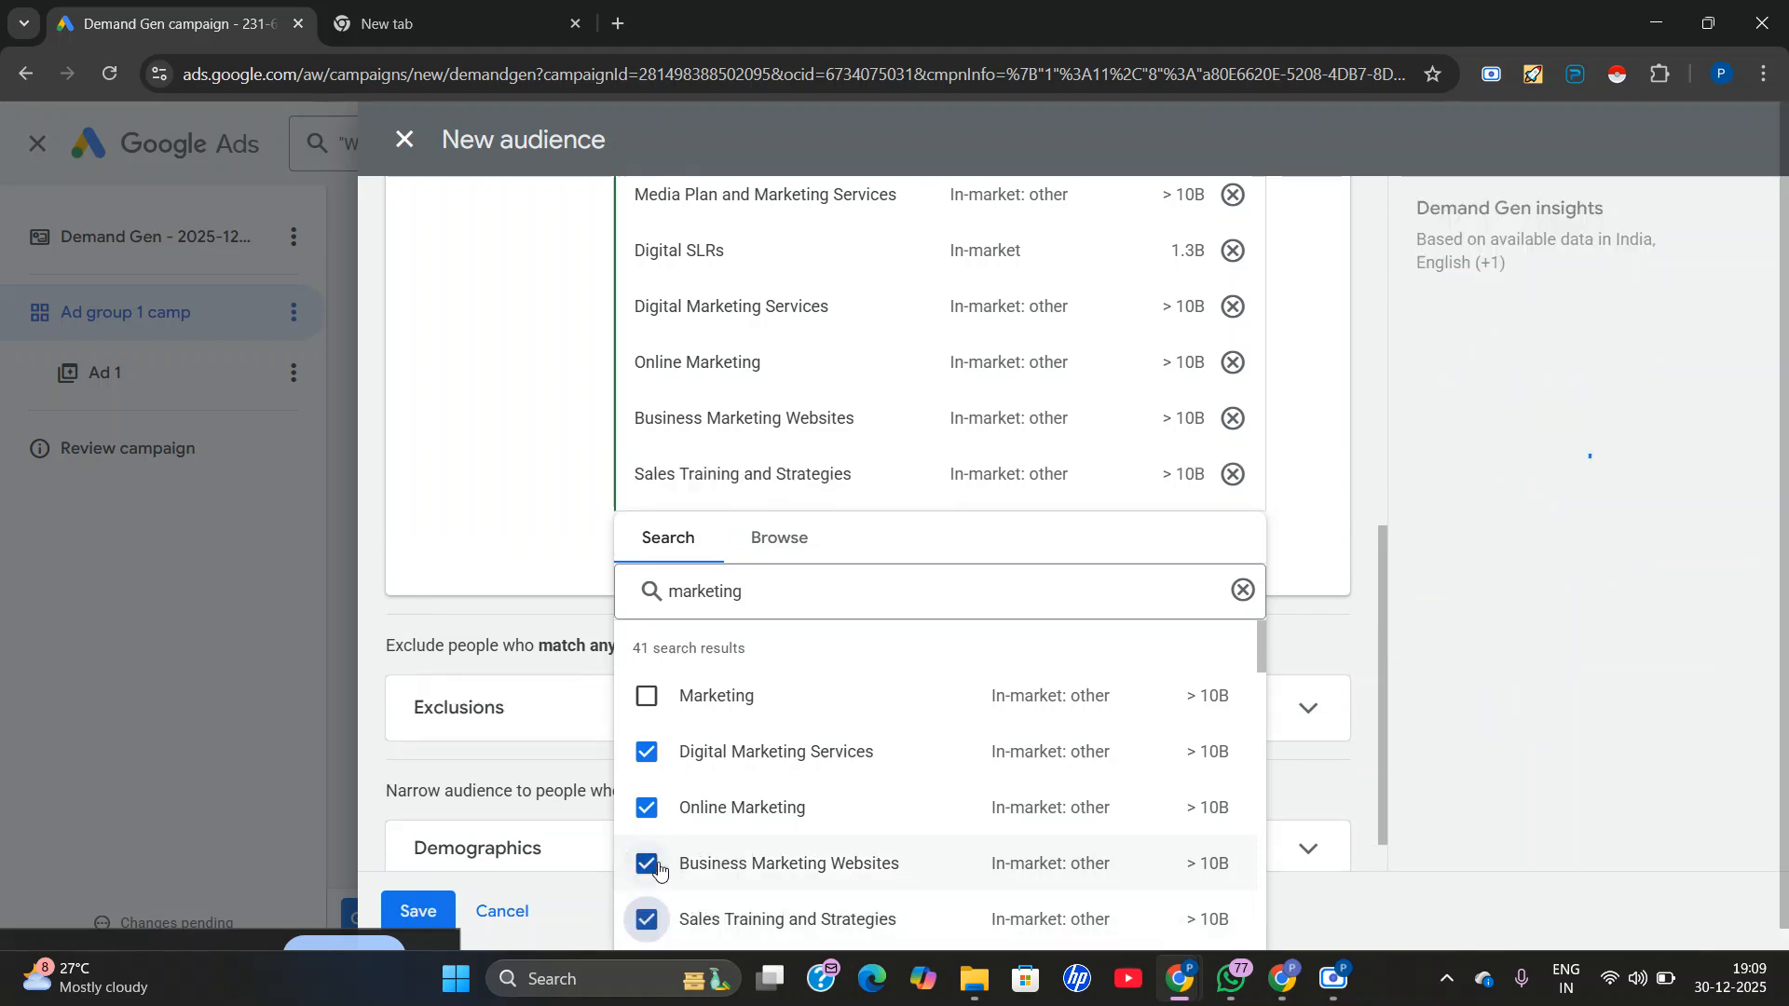
pyautogui.click(647, 687)
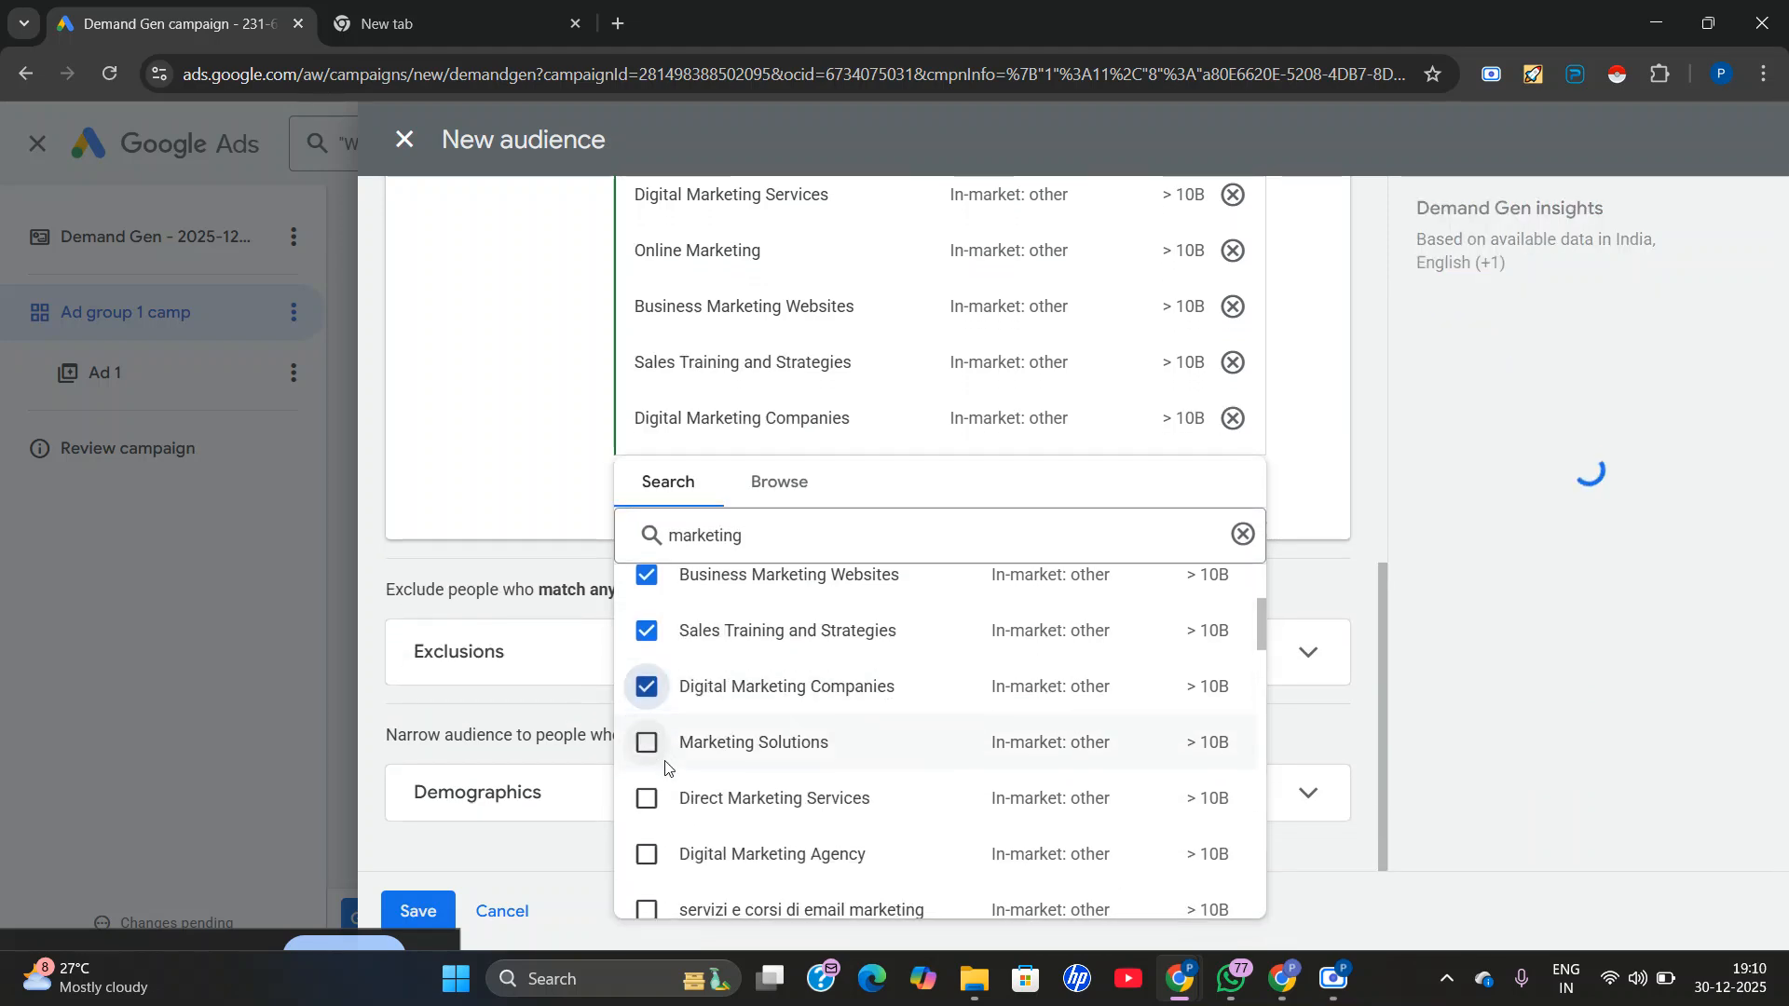
pyautogui.click(650, 755)
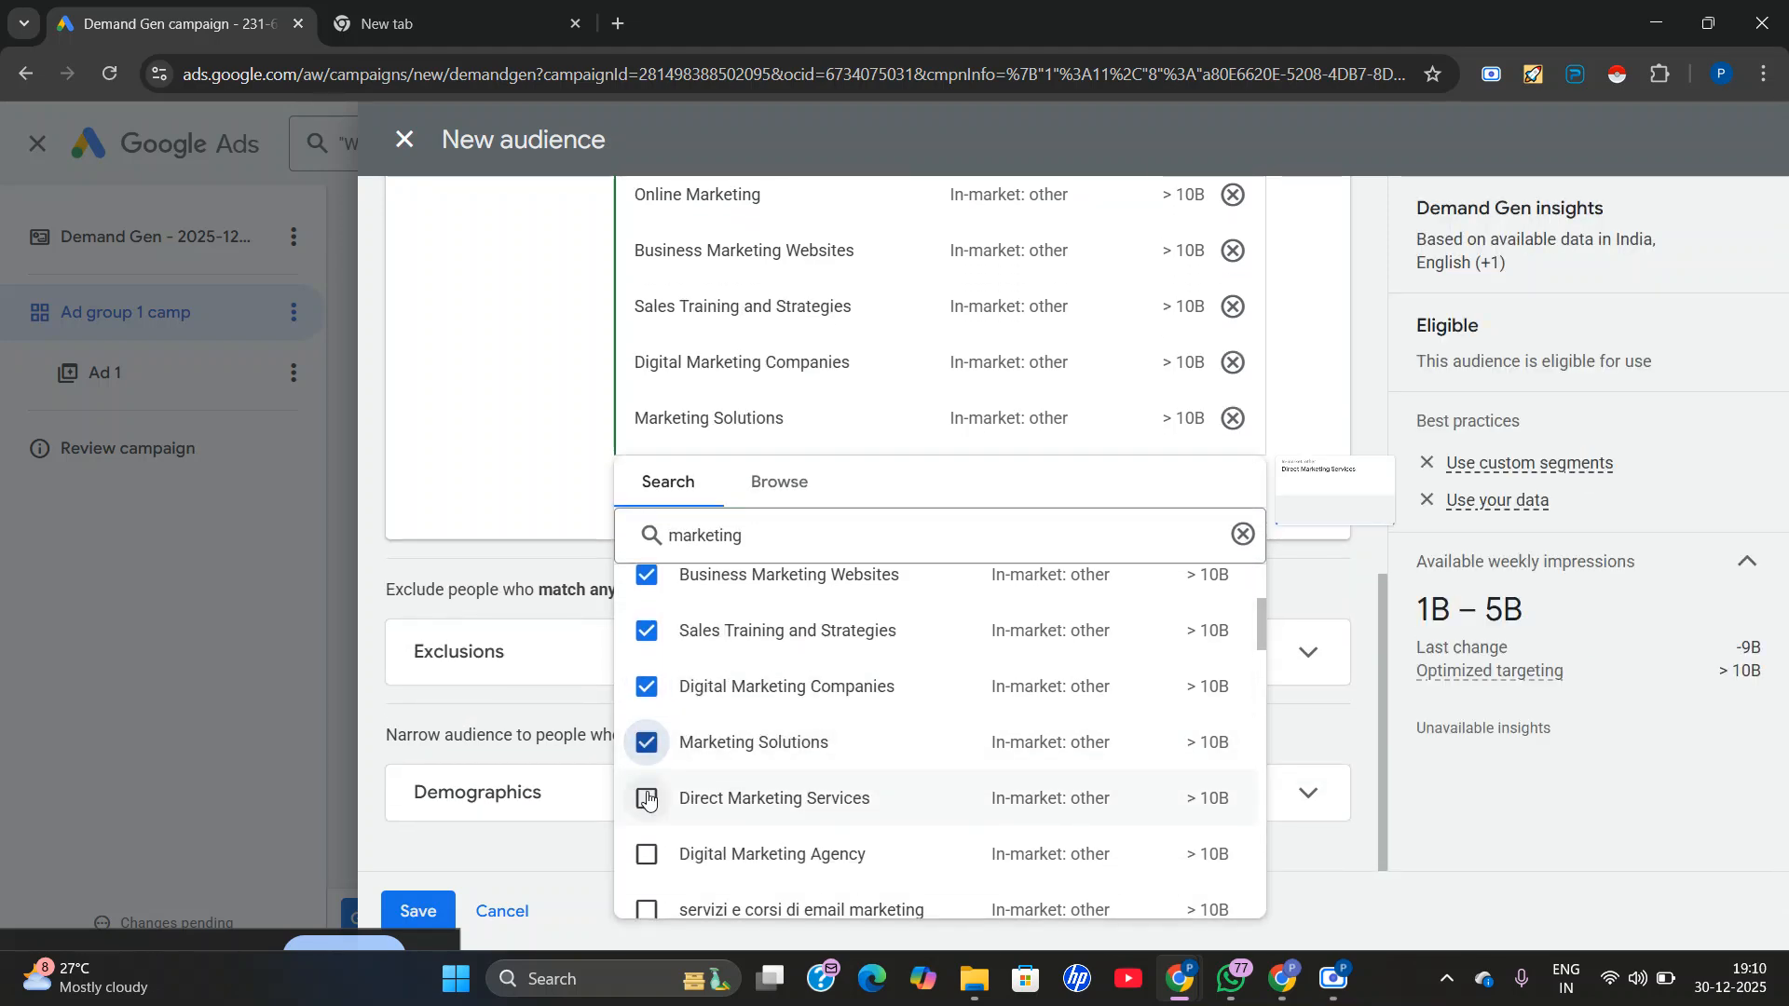
pyautogui.click(650, 801)
pyautogui.click(647, 853)
# Add Business & Industrial Products, Sales & Marketing Jobs, CRM Solutions, SEO & SEM Services, Web Design & Development and Business & Productivity Software to the audience.
pyautogui.scroll(-5, 655, 810)
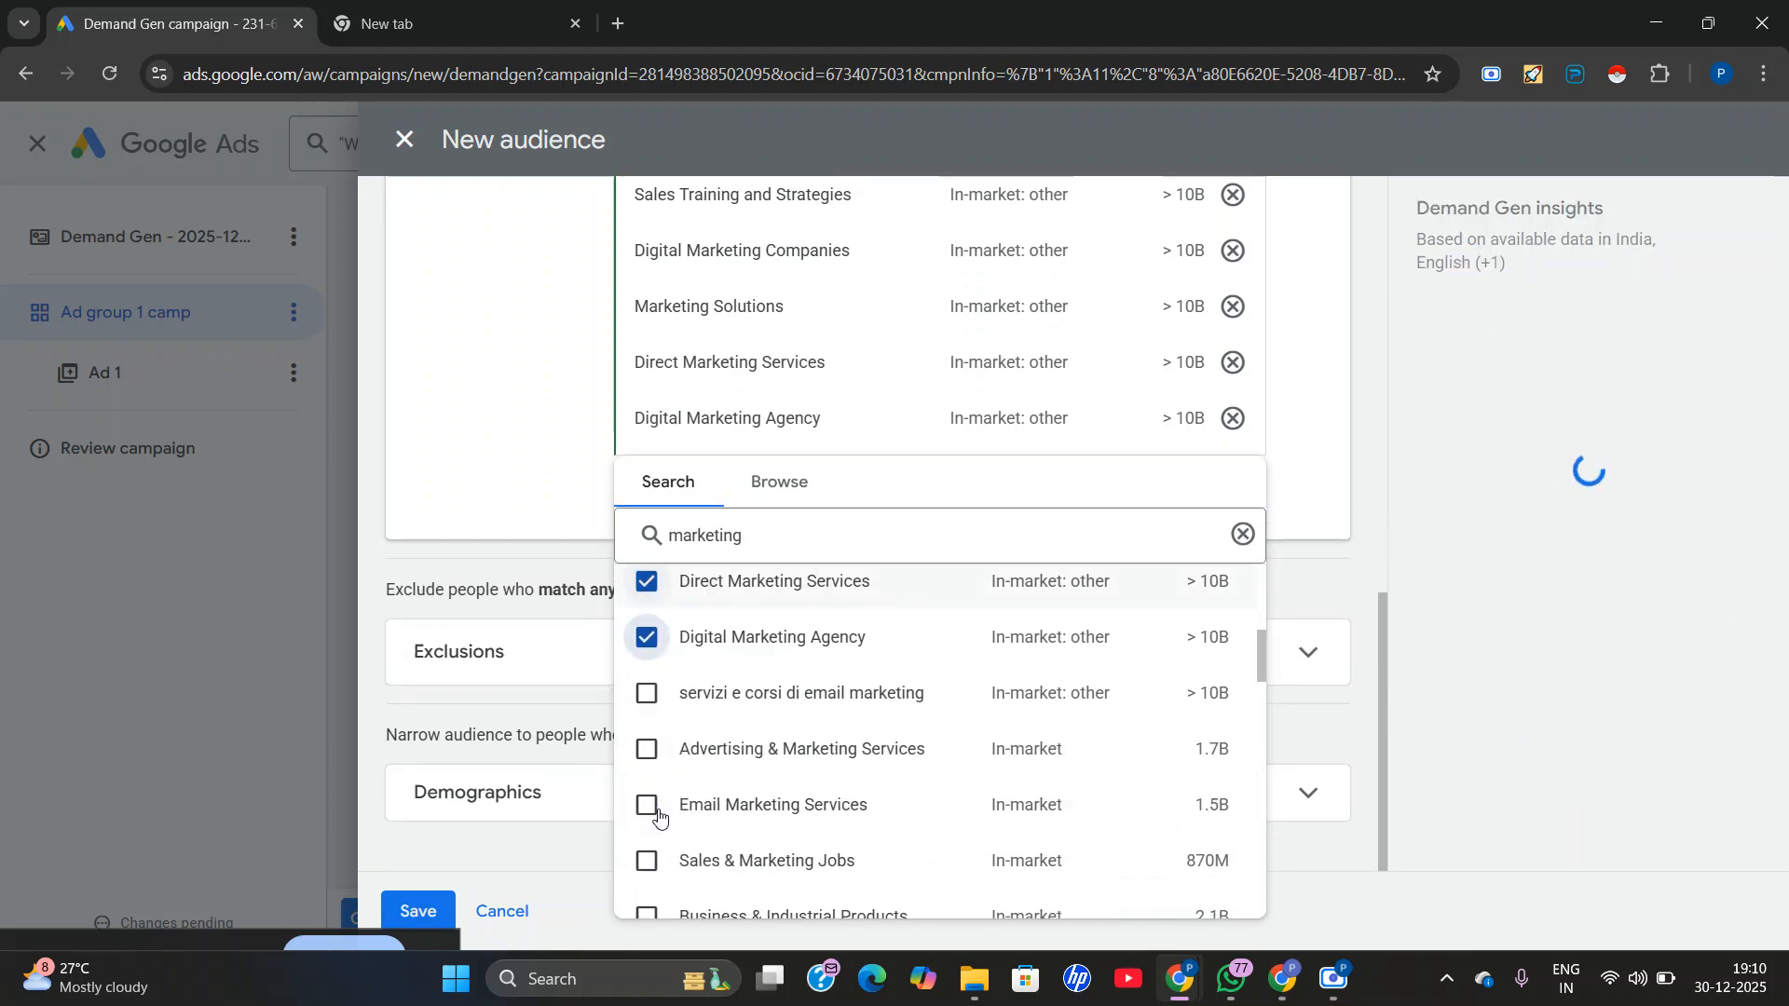
pyautogui.click(646, 675)
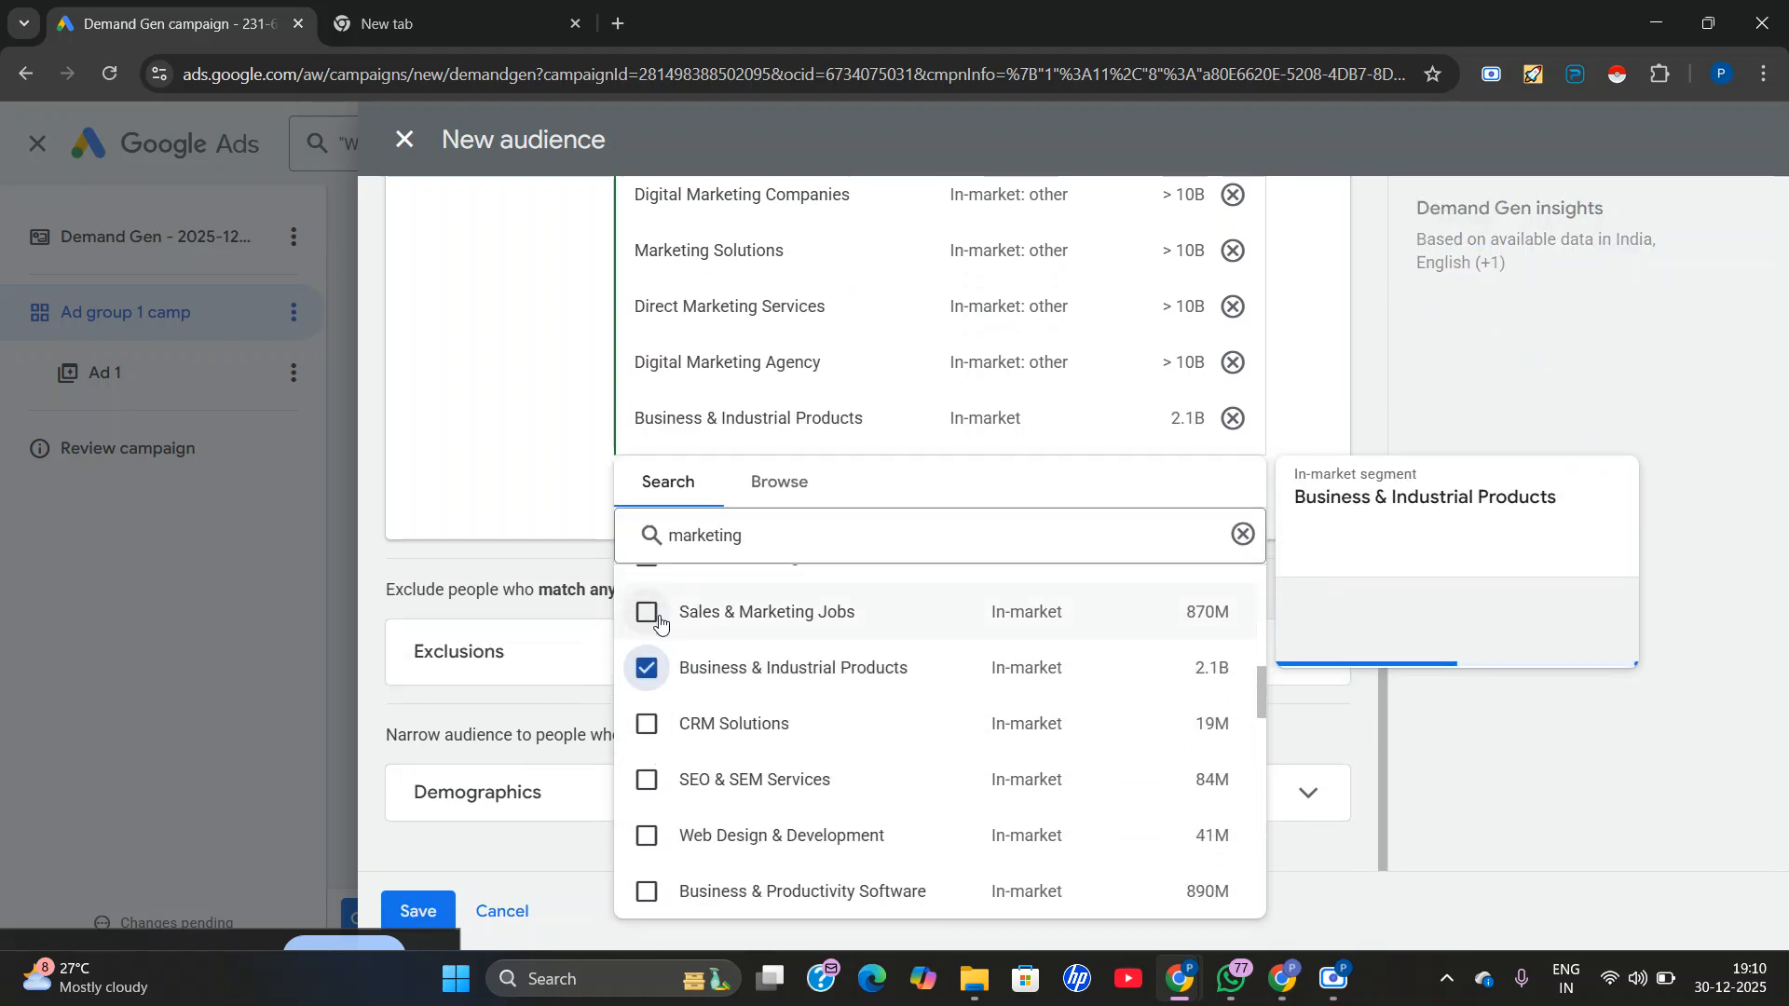
pyautogui.click(647, 613)
pyautogui.click(647, 724)
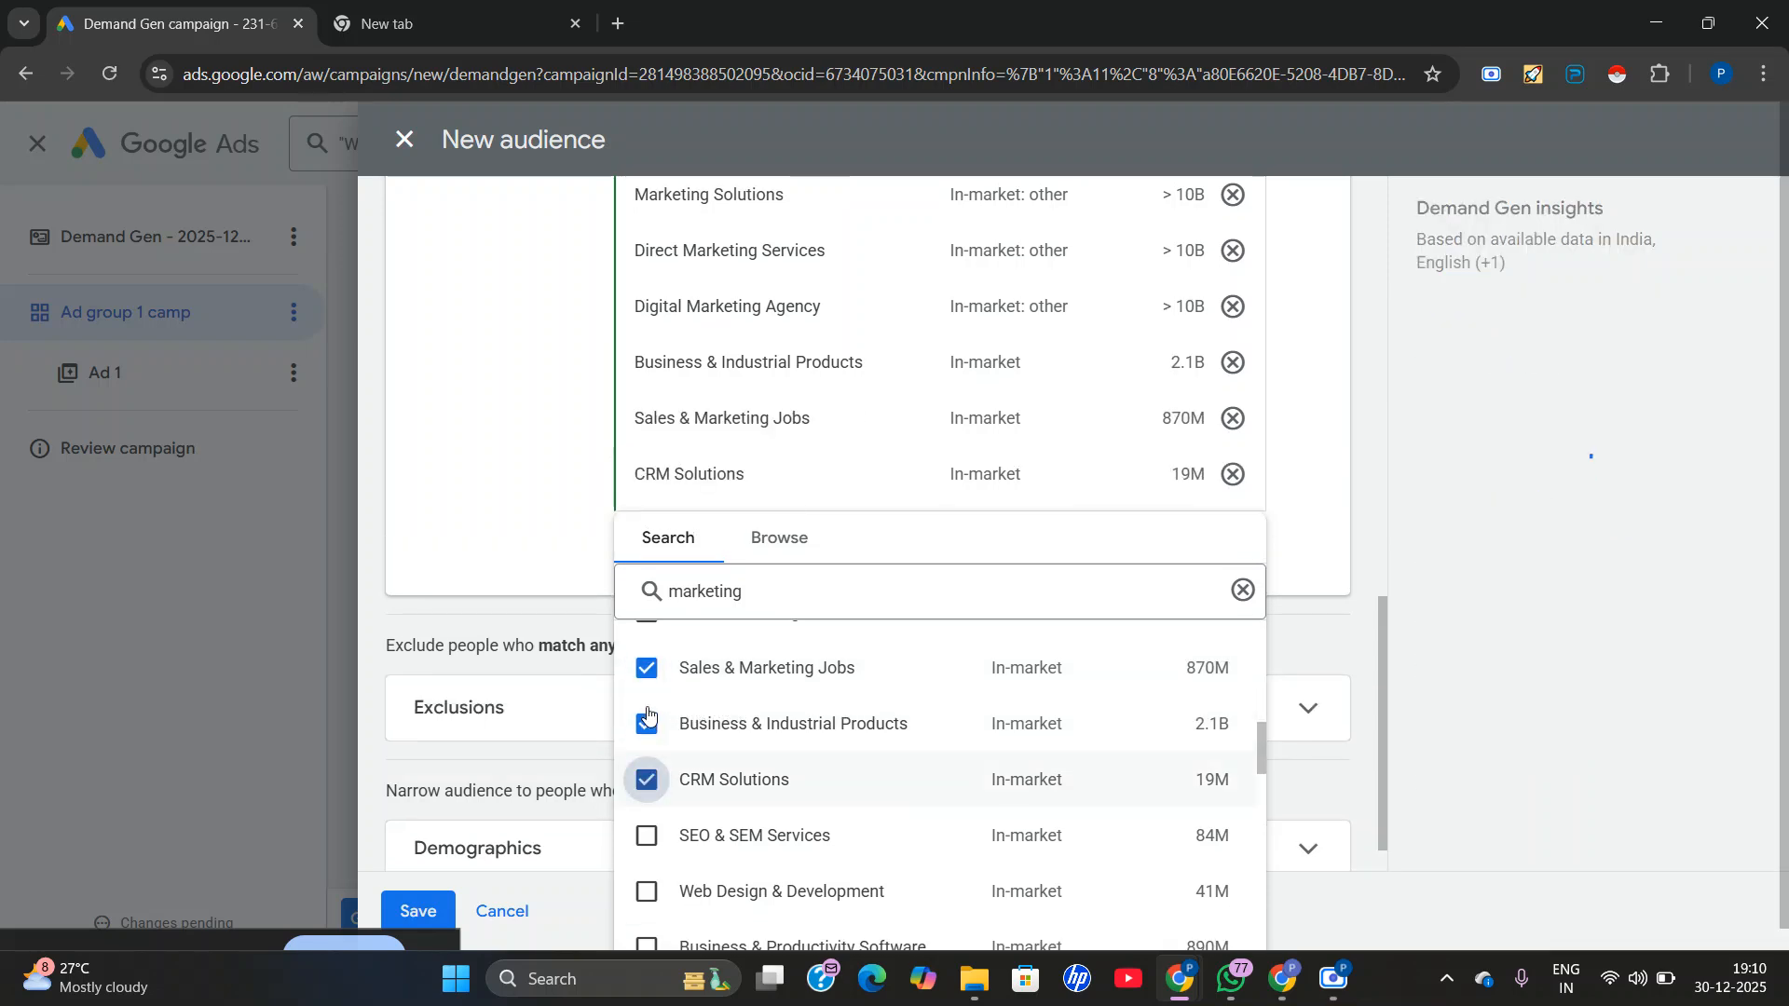
pyautogui.click(647, 779)
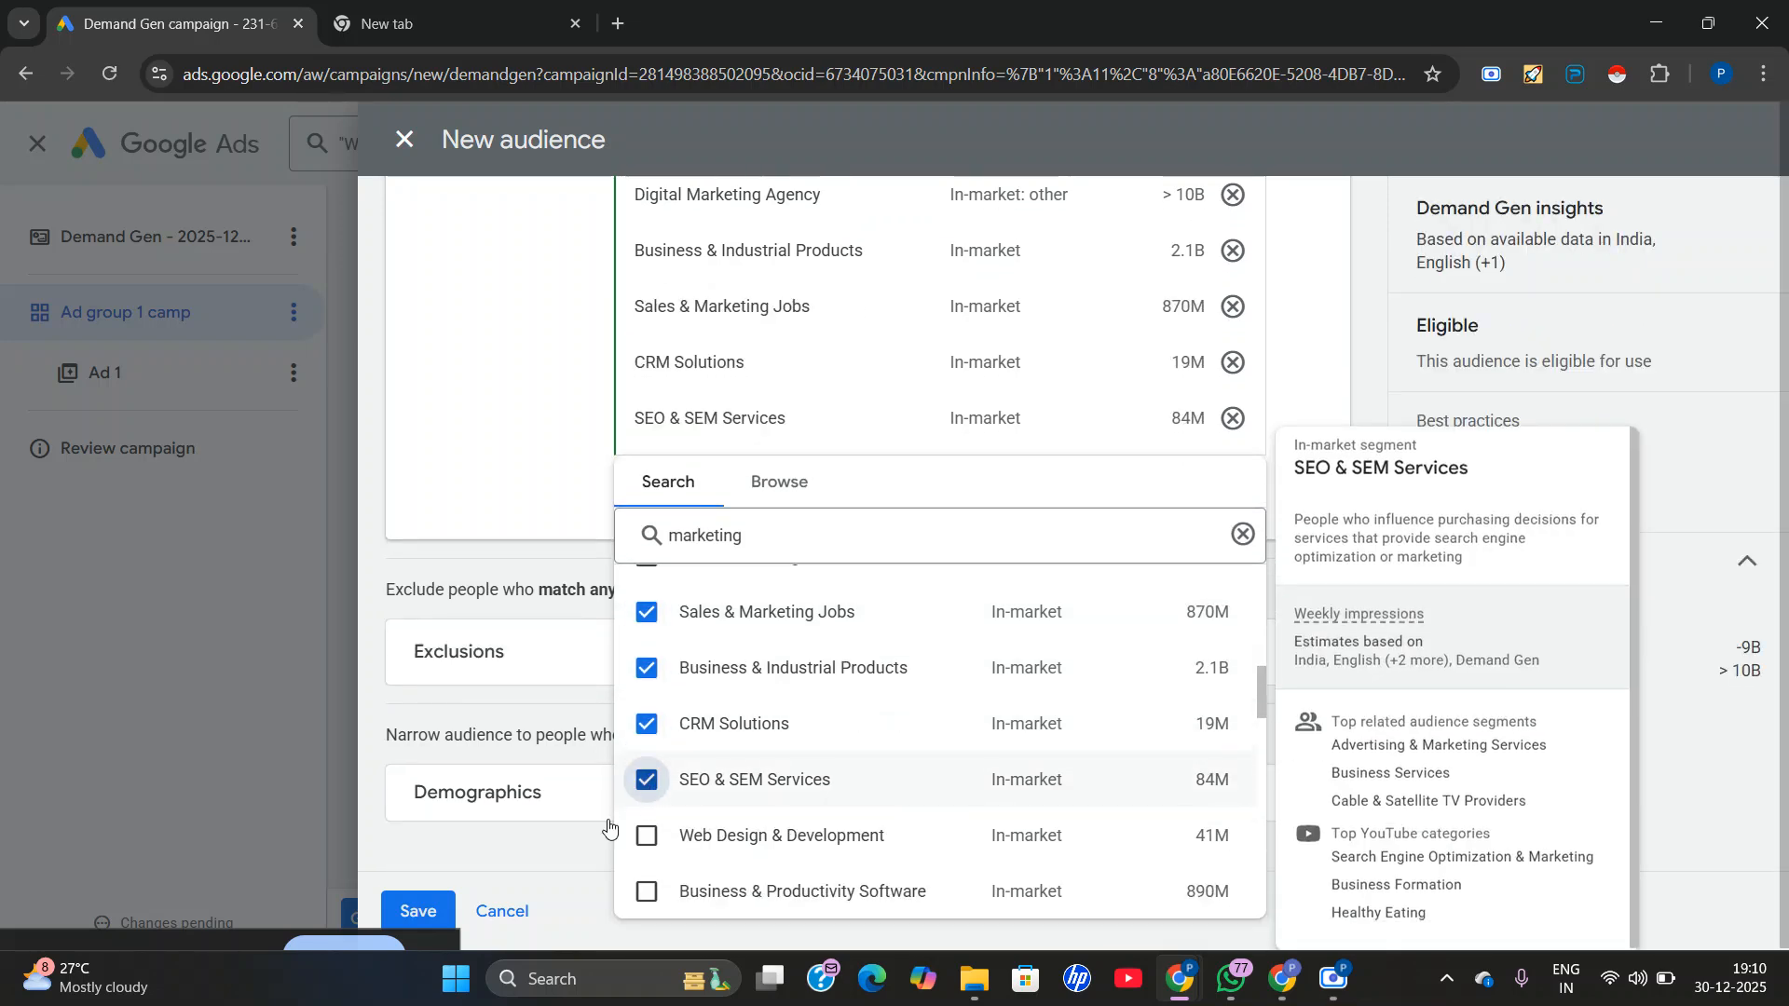
pyautogui.click(646, 836)
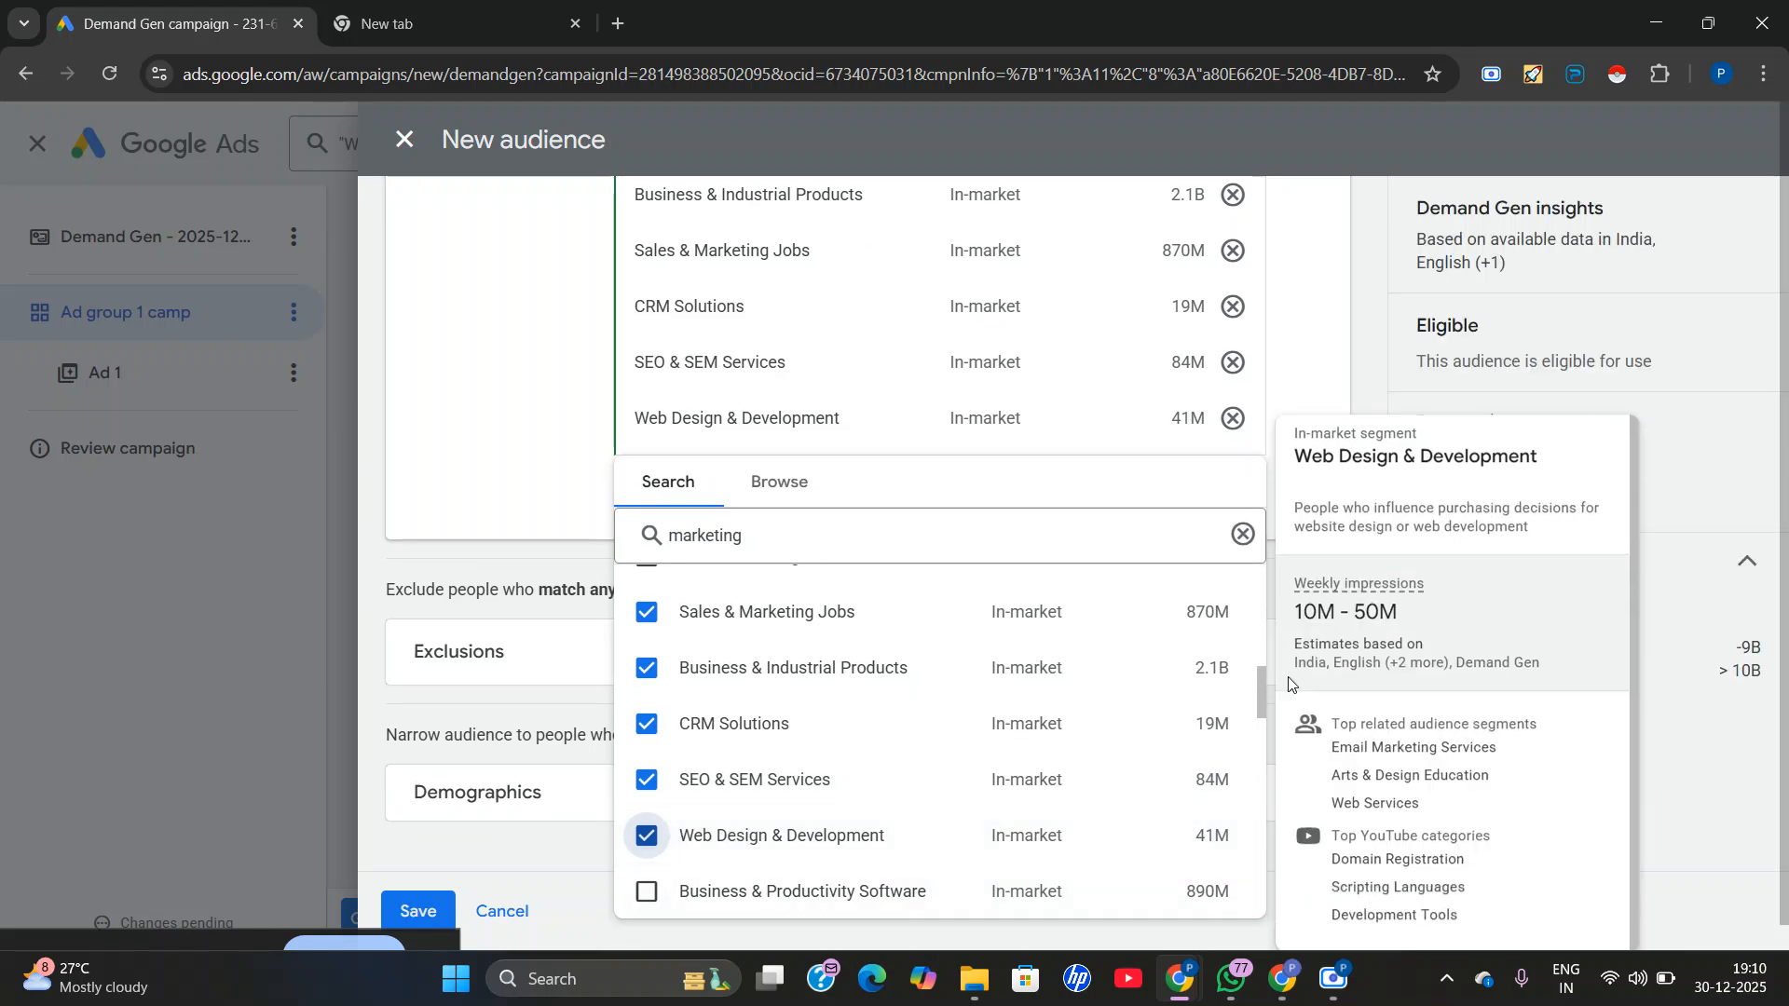
pyautogui.scroll(2, 1155, 802)
pyautogui.scroll(-1, 1164, 820)
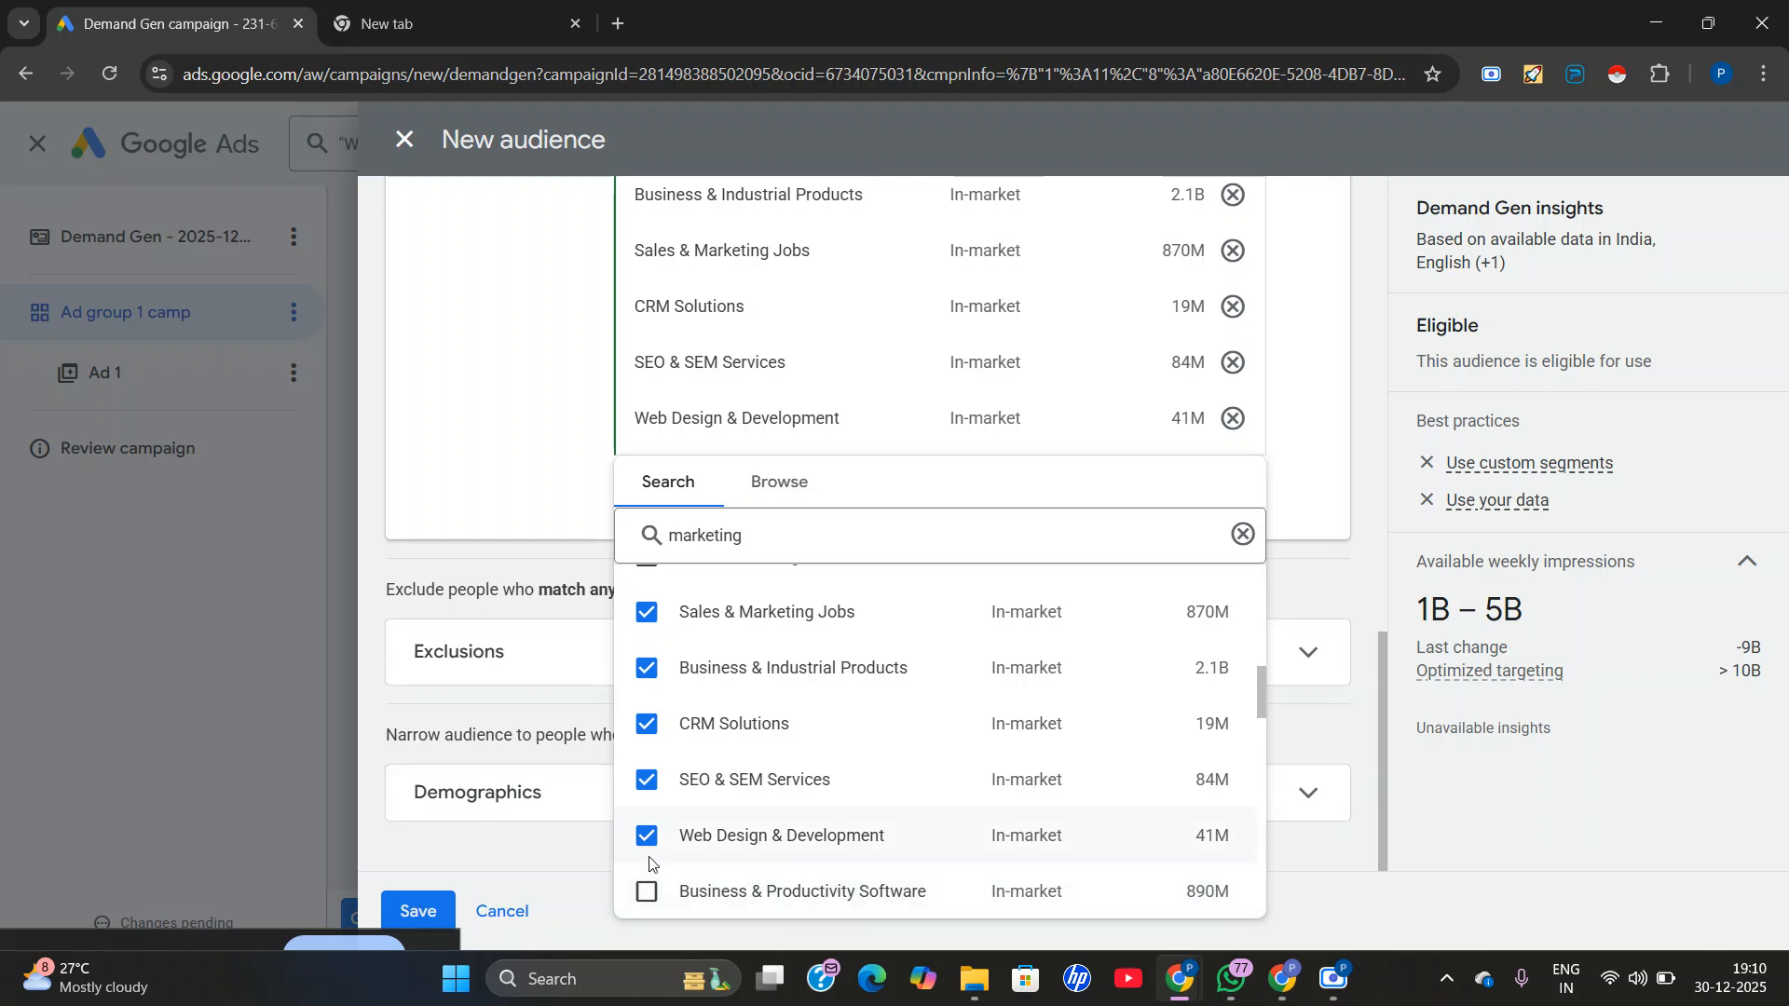
pyautogui.click(646, 892)
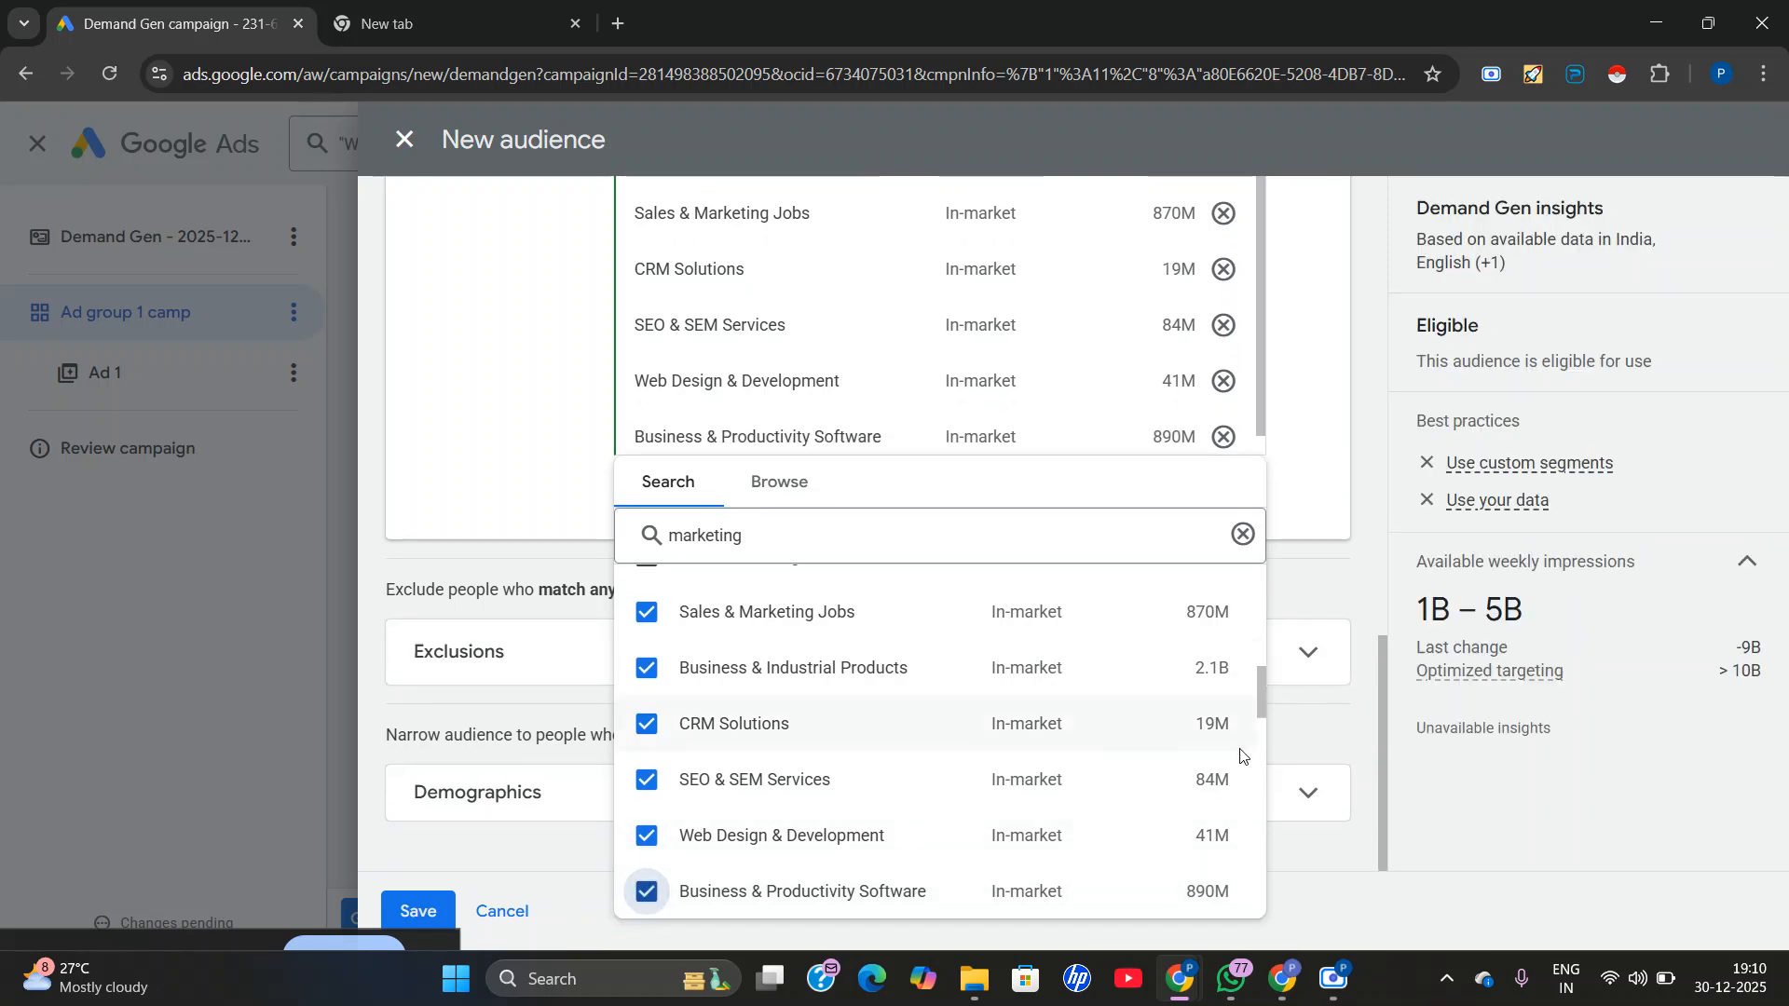
# Close the segment search results and review the interest segments selected for the audience.
pyautogui.scroll(3, 1067, 734)
pyautogui.scroll(1, 1114, 699)
pyautogui.scroll(3, 670, 882)
pyautogui.scroll(2, 670, 883)
pyautogui.scroll(-2, 653, 853)
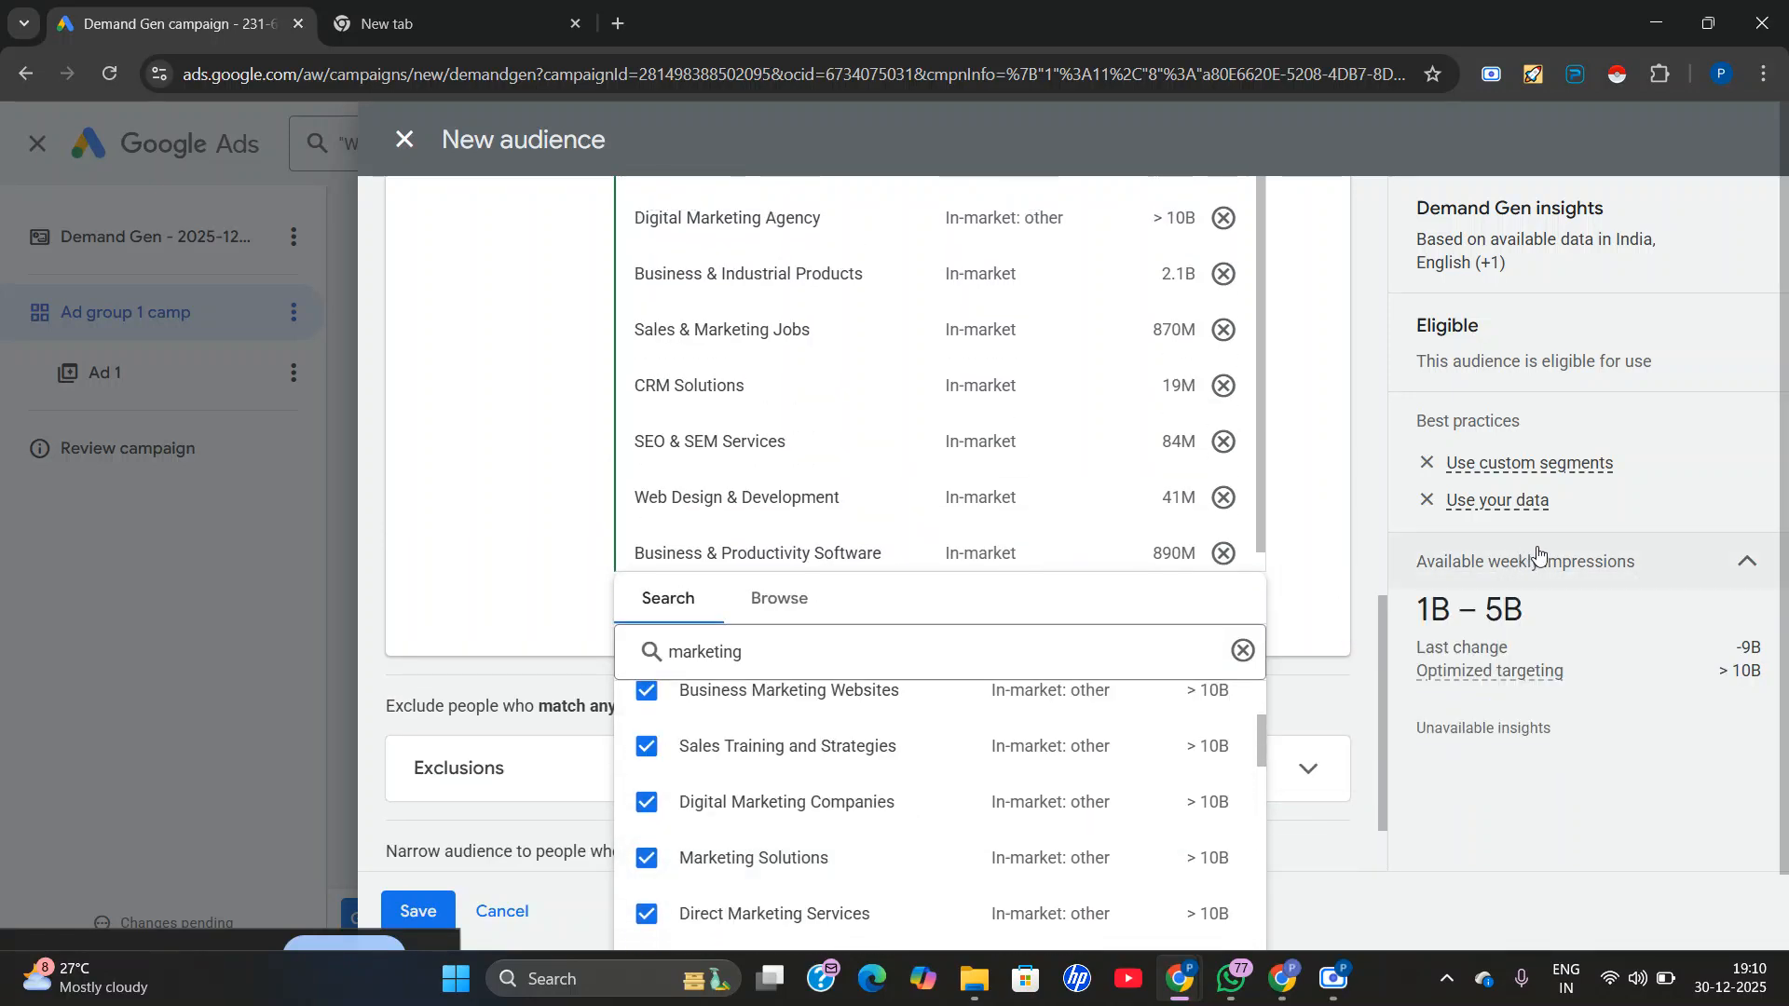
pyautogui.click(1352, 698)
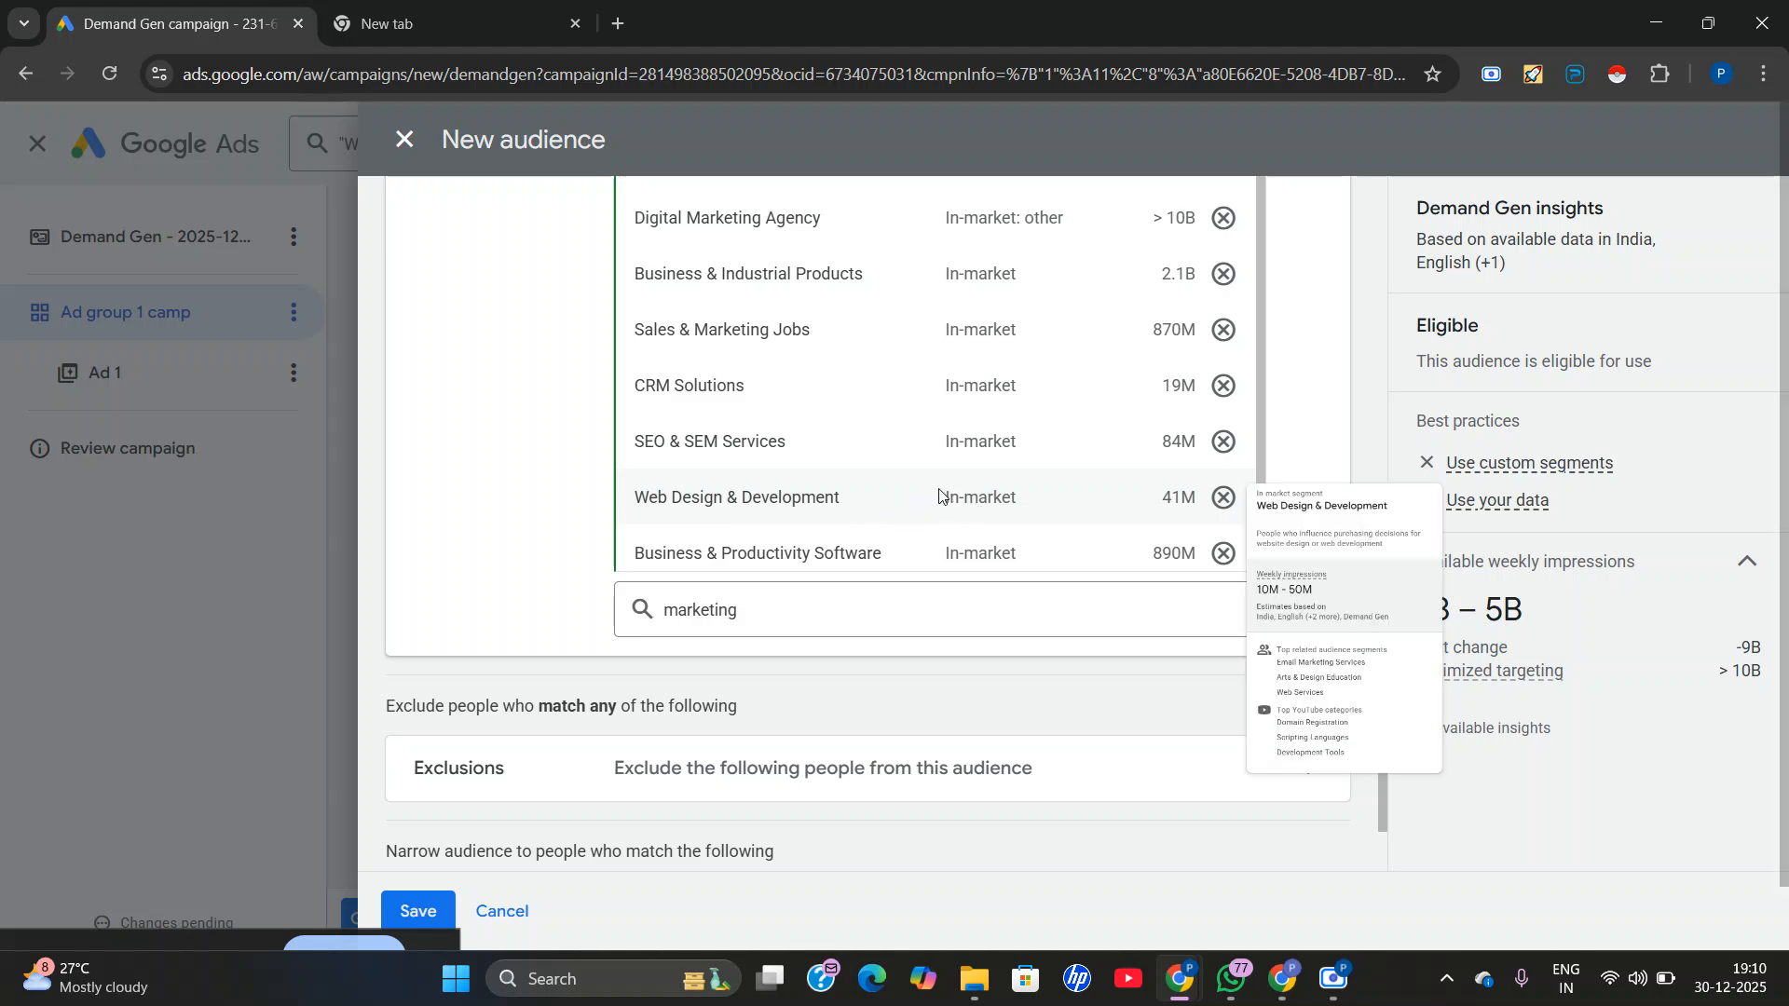
pyautogui.scroll(5, 735, 585)
pyautogui.scroll(6, 735, 586)
pyautogui.scroll(-6, 746, 591)
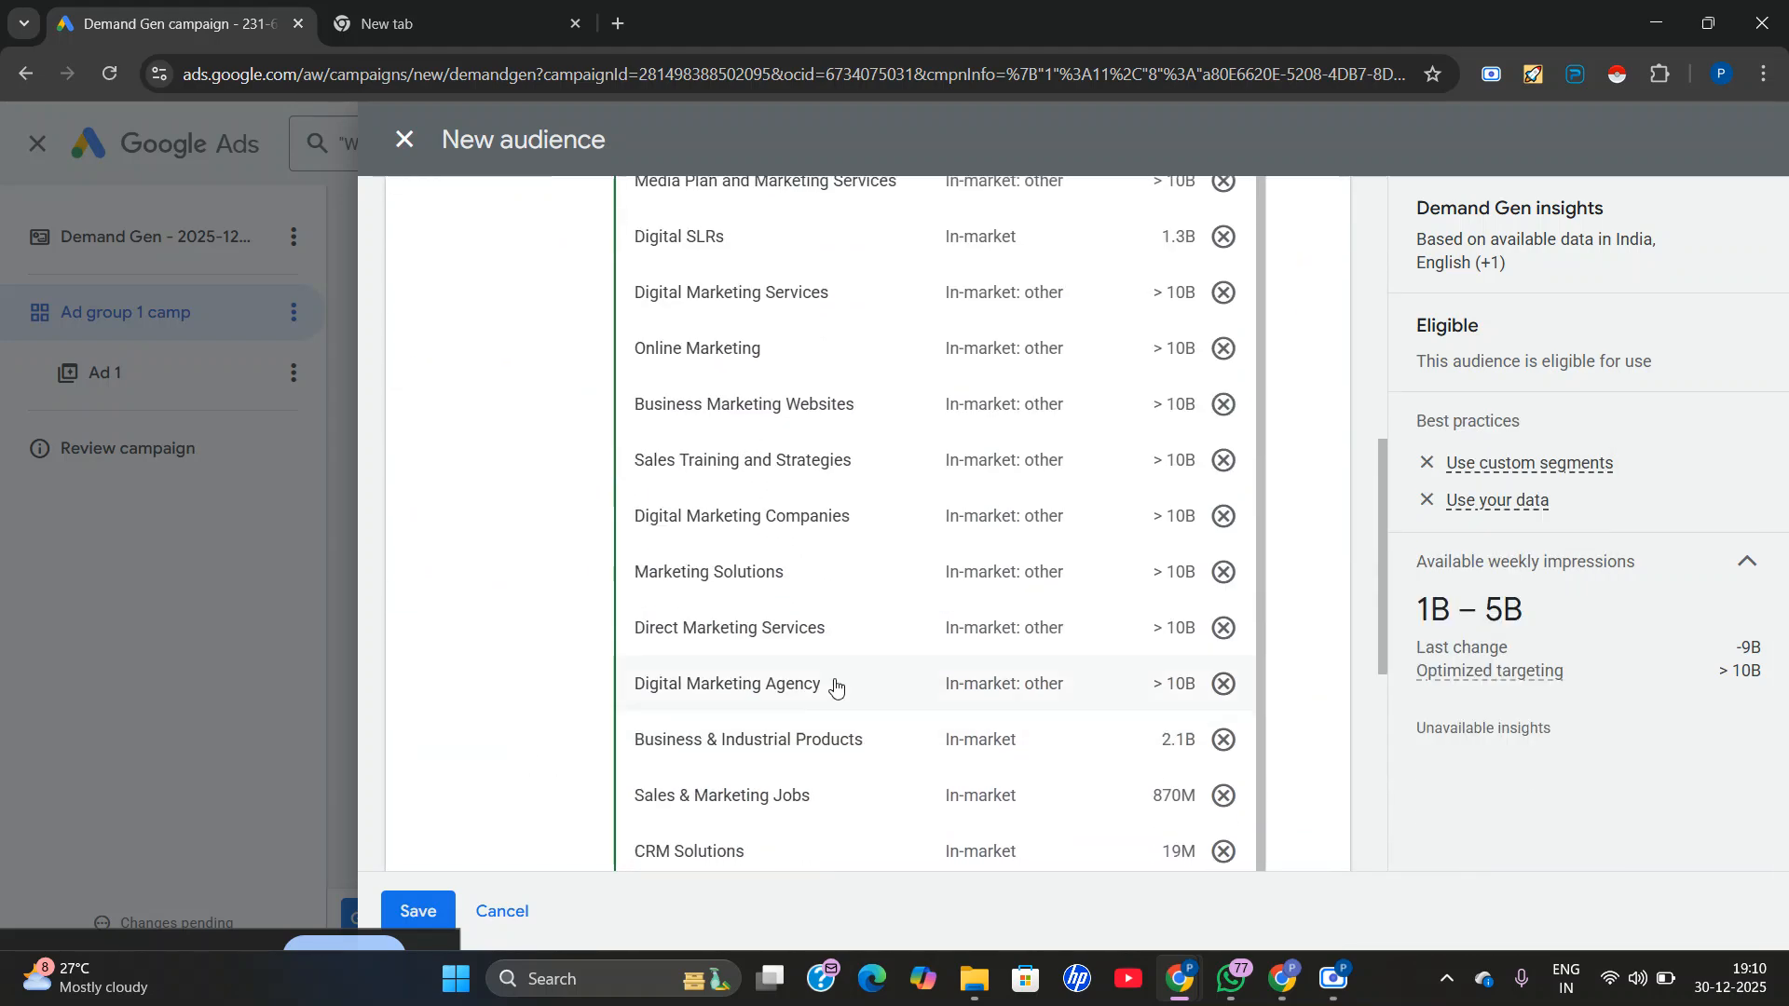
pyautogui.scroll(-5, 876, 664)
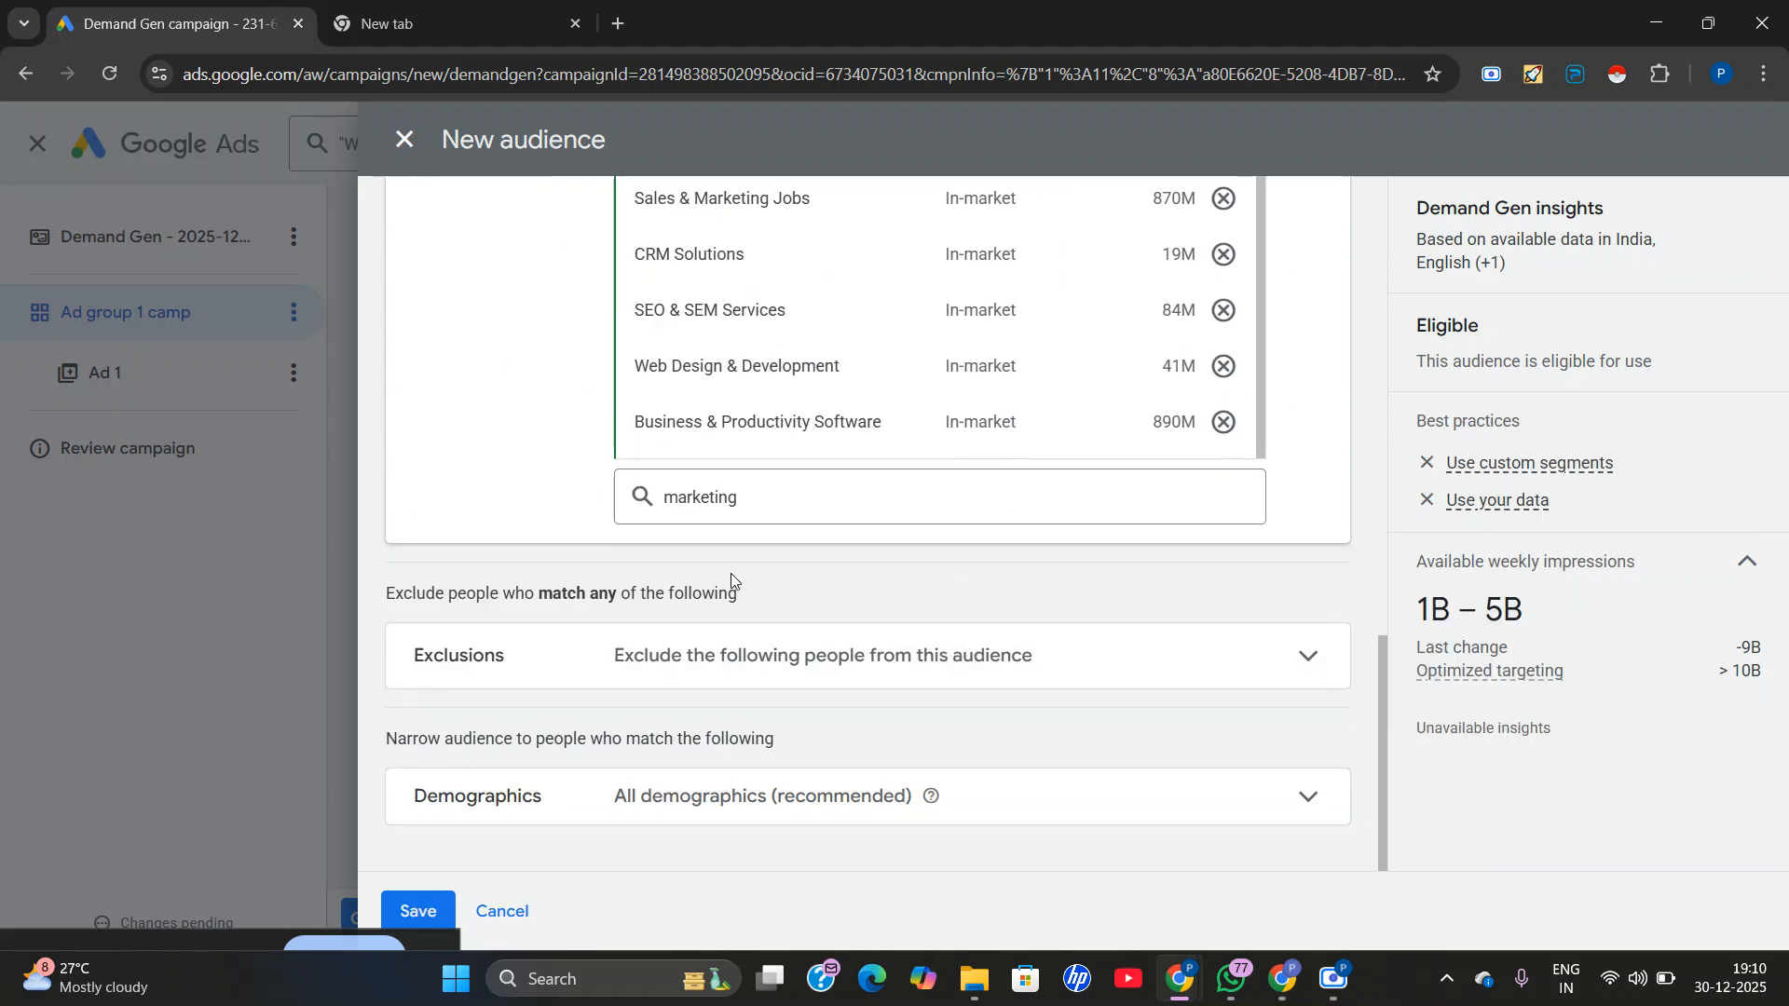
pyautogui.scroll(1, 577, 587)
pyautogui.scroll(5, 1025, 619)
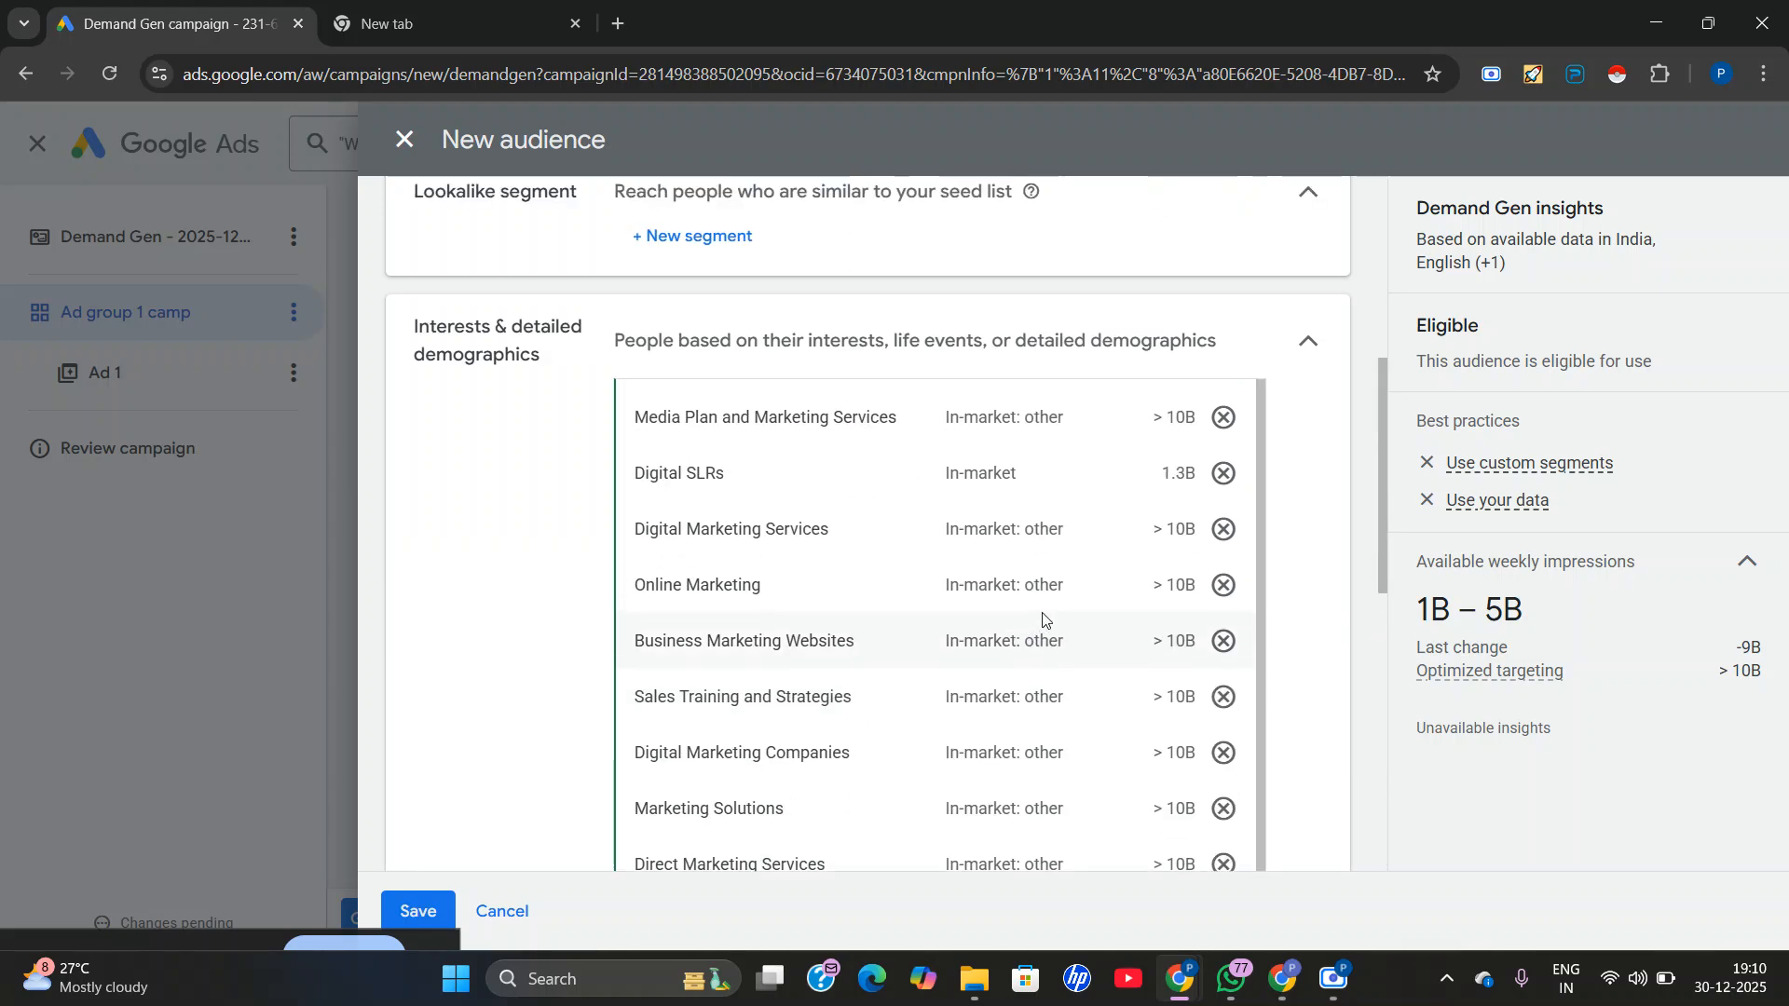
# Examine the data segments available for people who previously interacted with the business, without adding any.
pyautogui.scroll(5, 1108, 559)
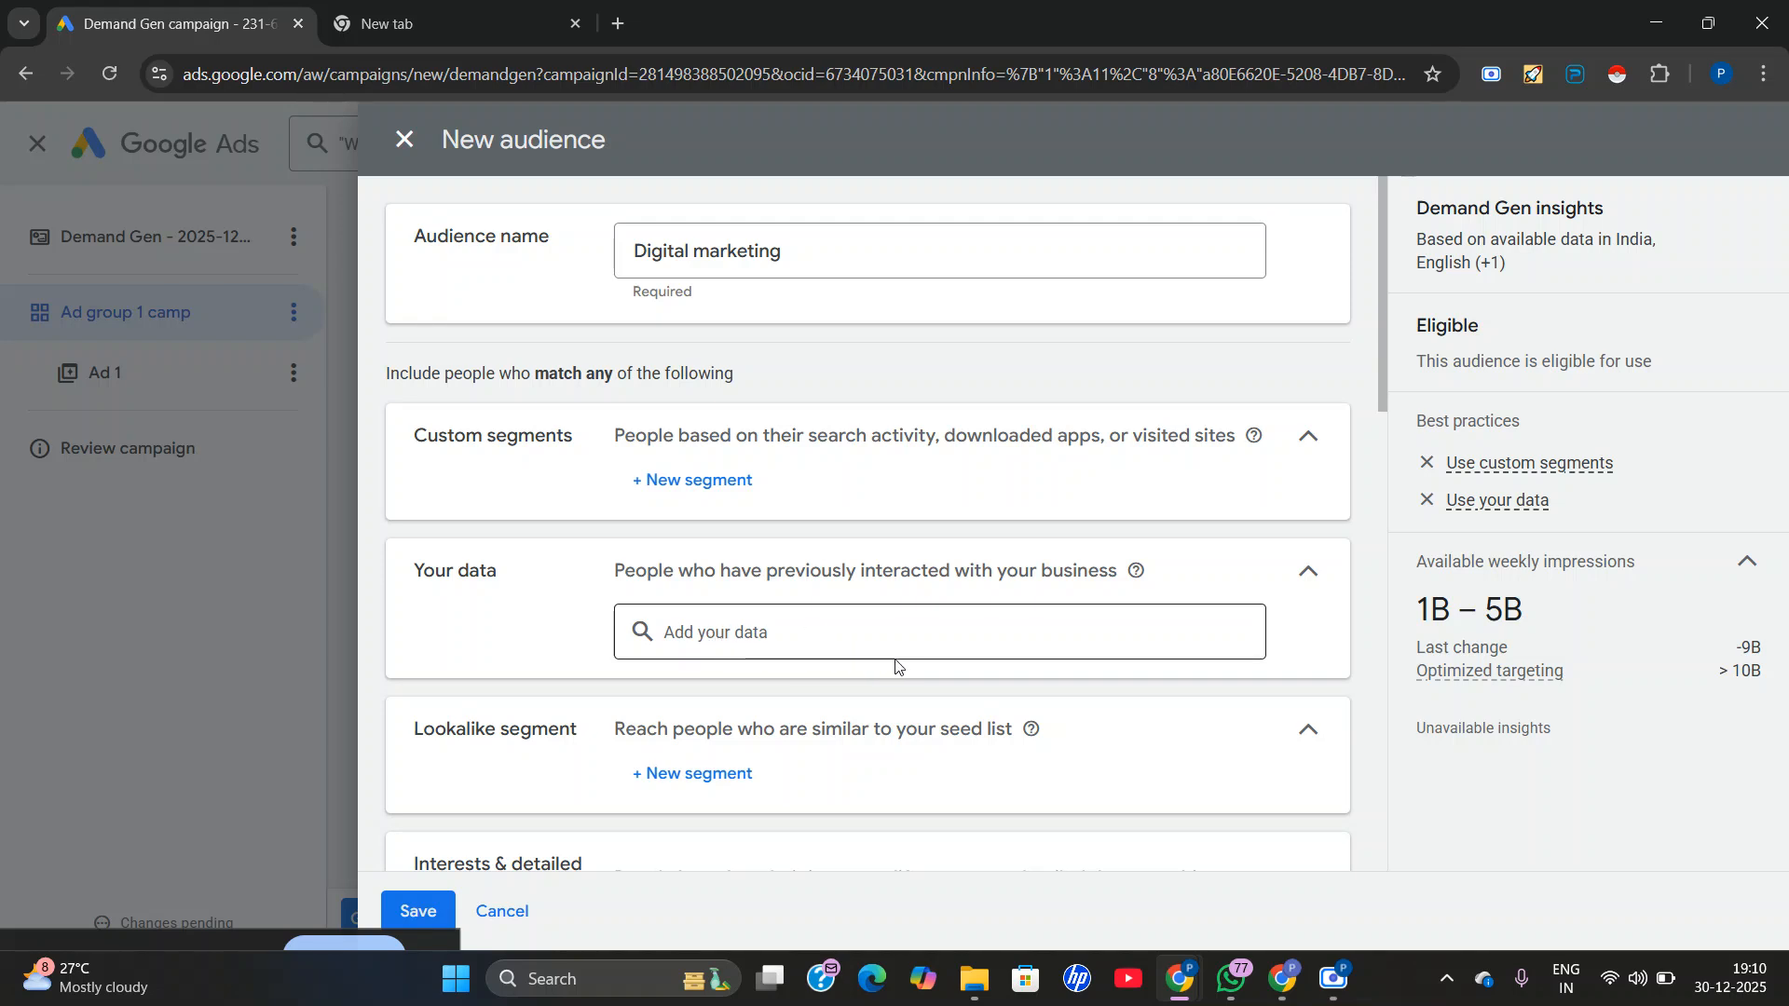
pyautogui.click(852, 647)
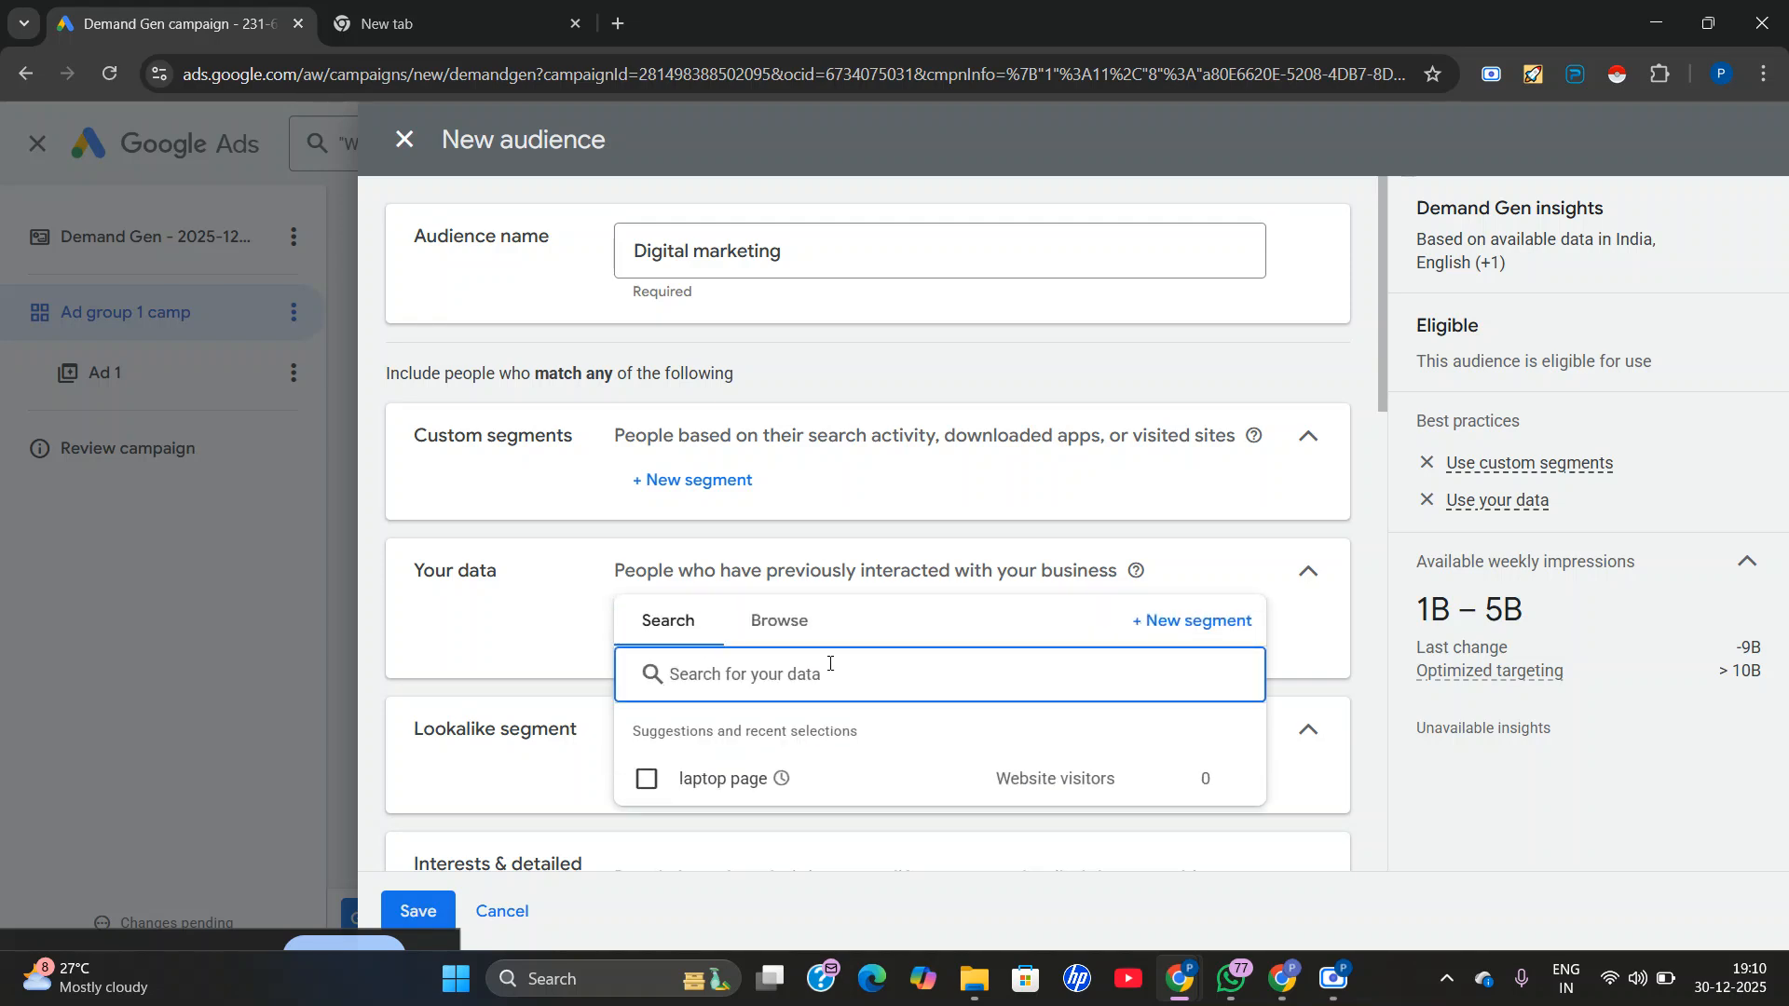
pyautogui.click(503, 645)
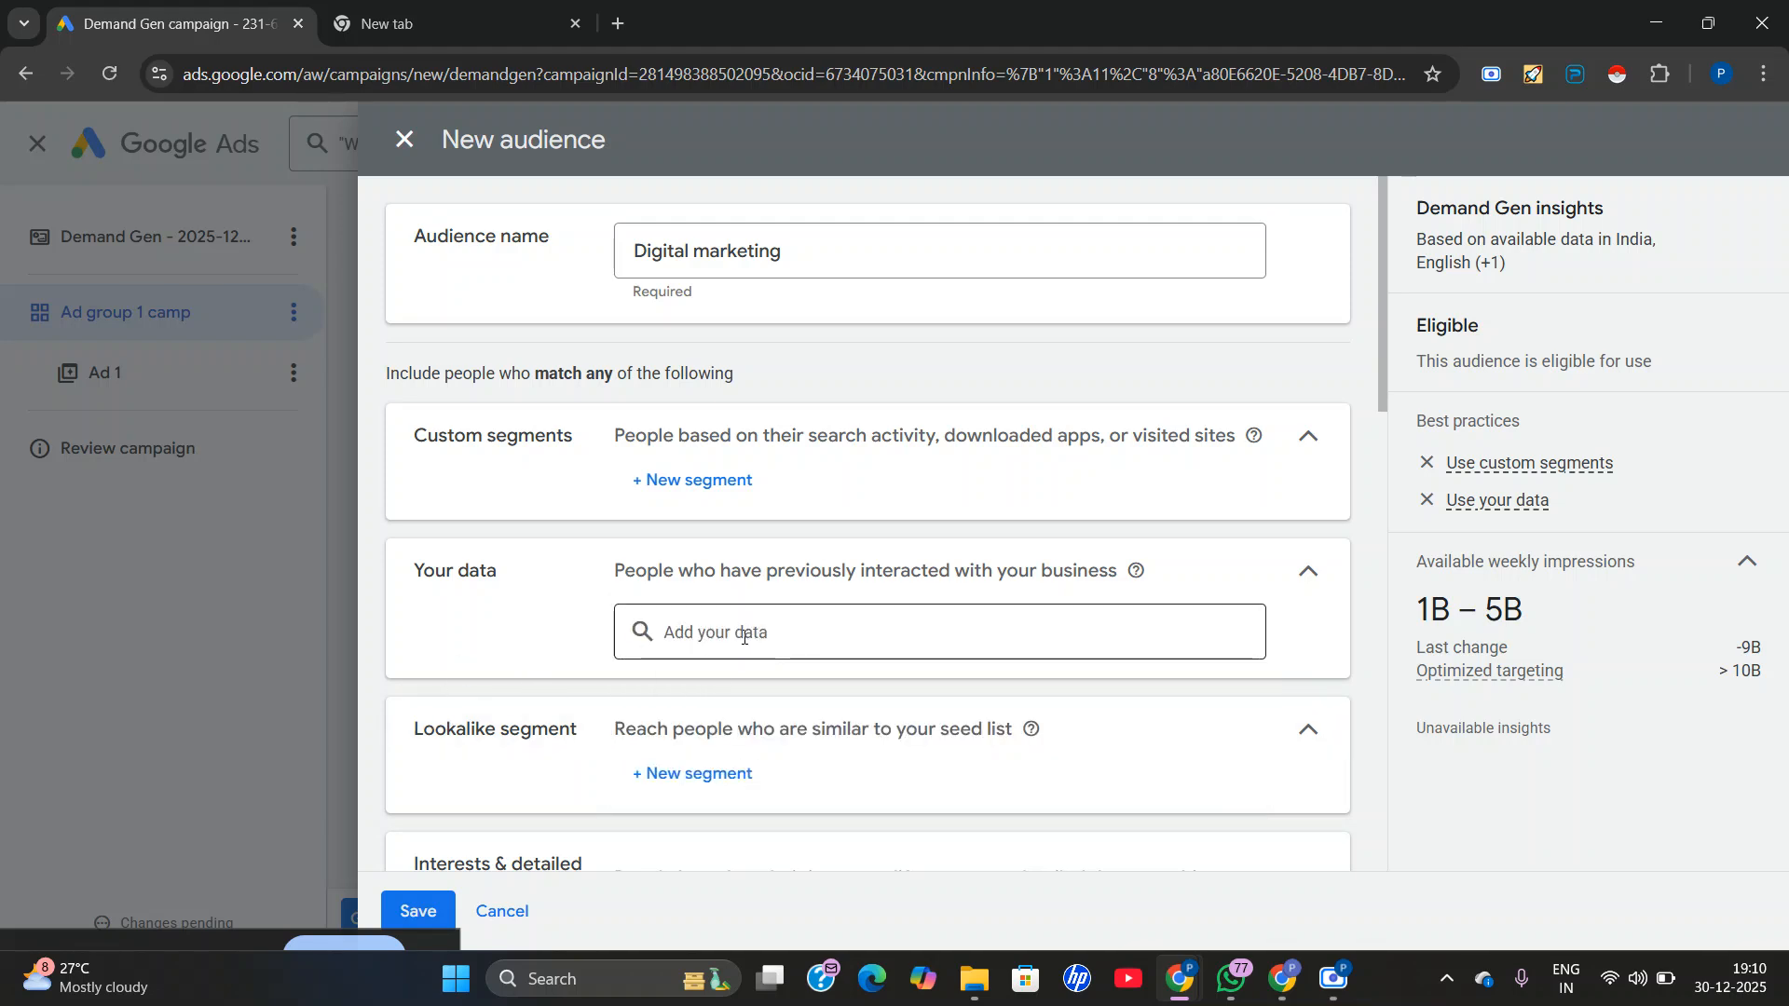
pyautogui.click(743, 637)
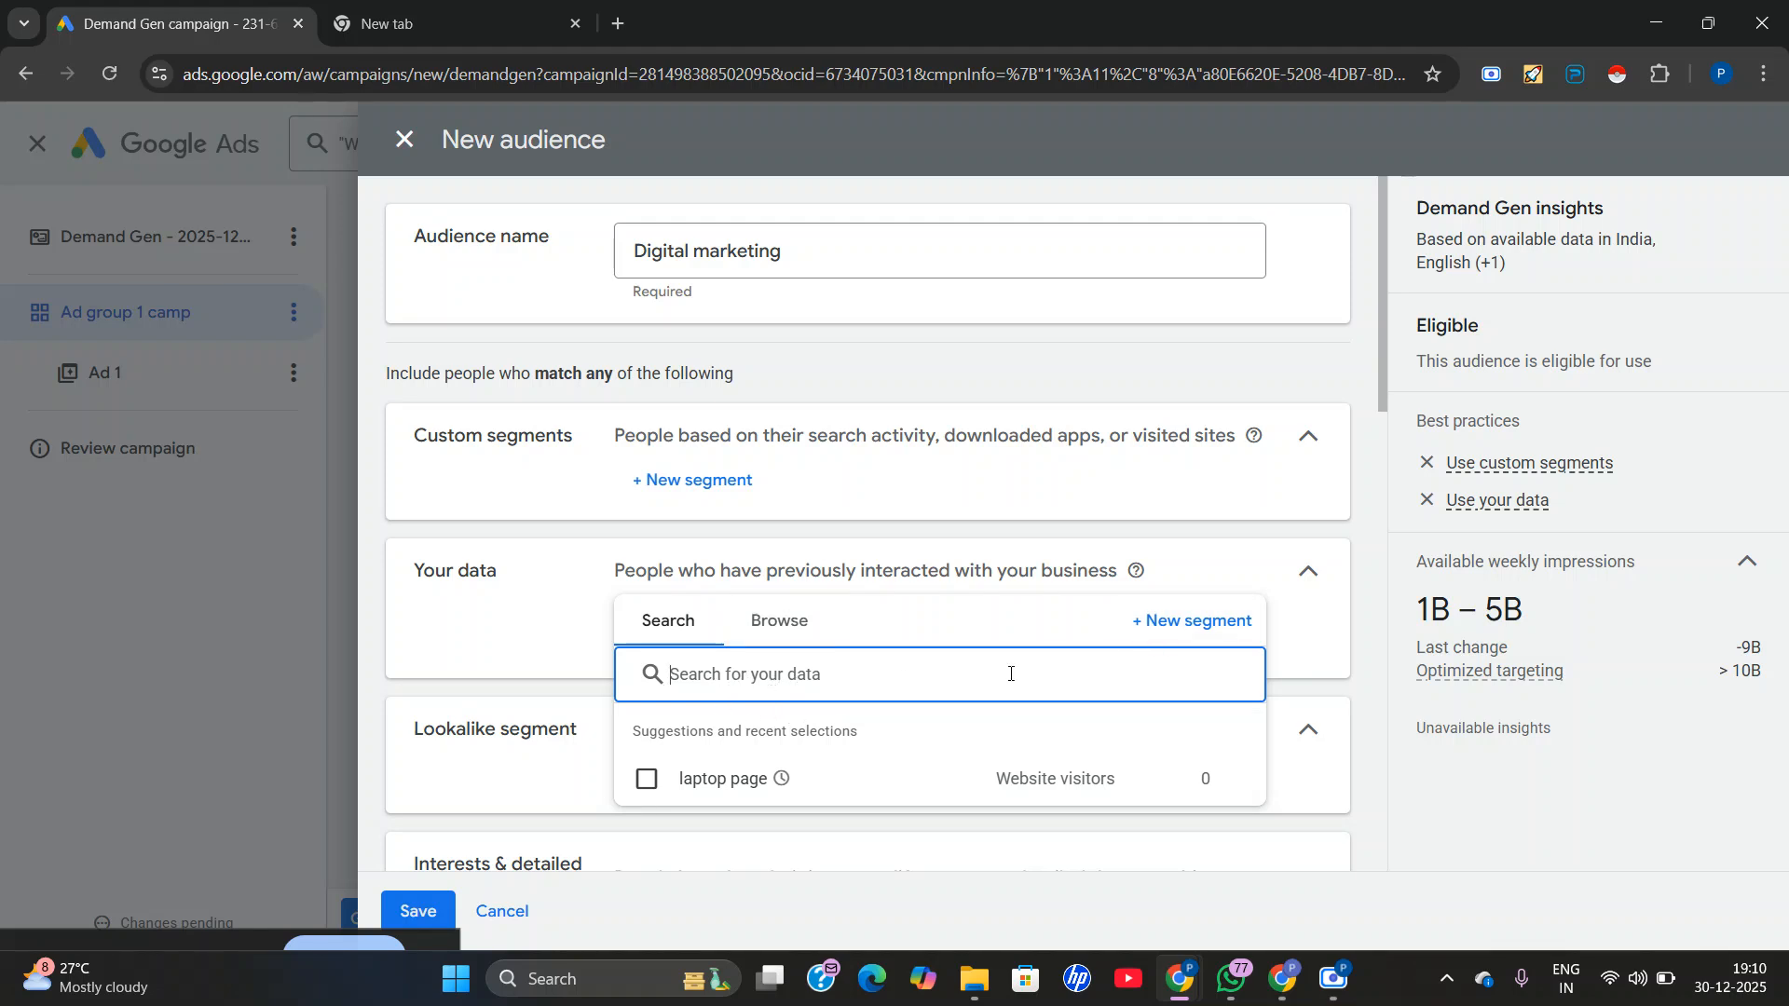
pyautogui.click(504, 661)
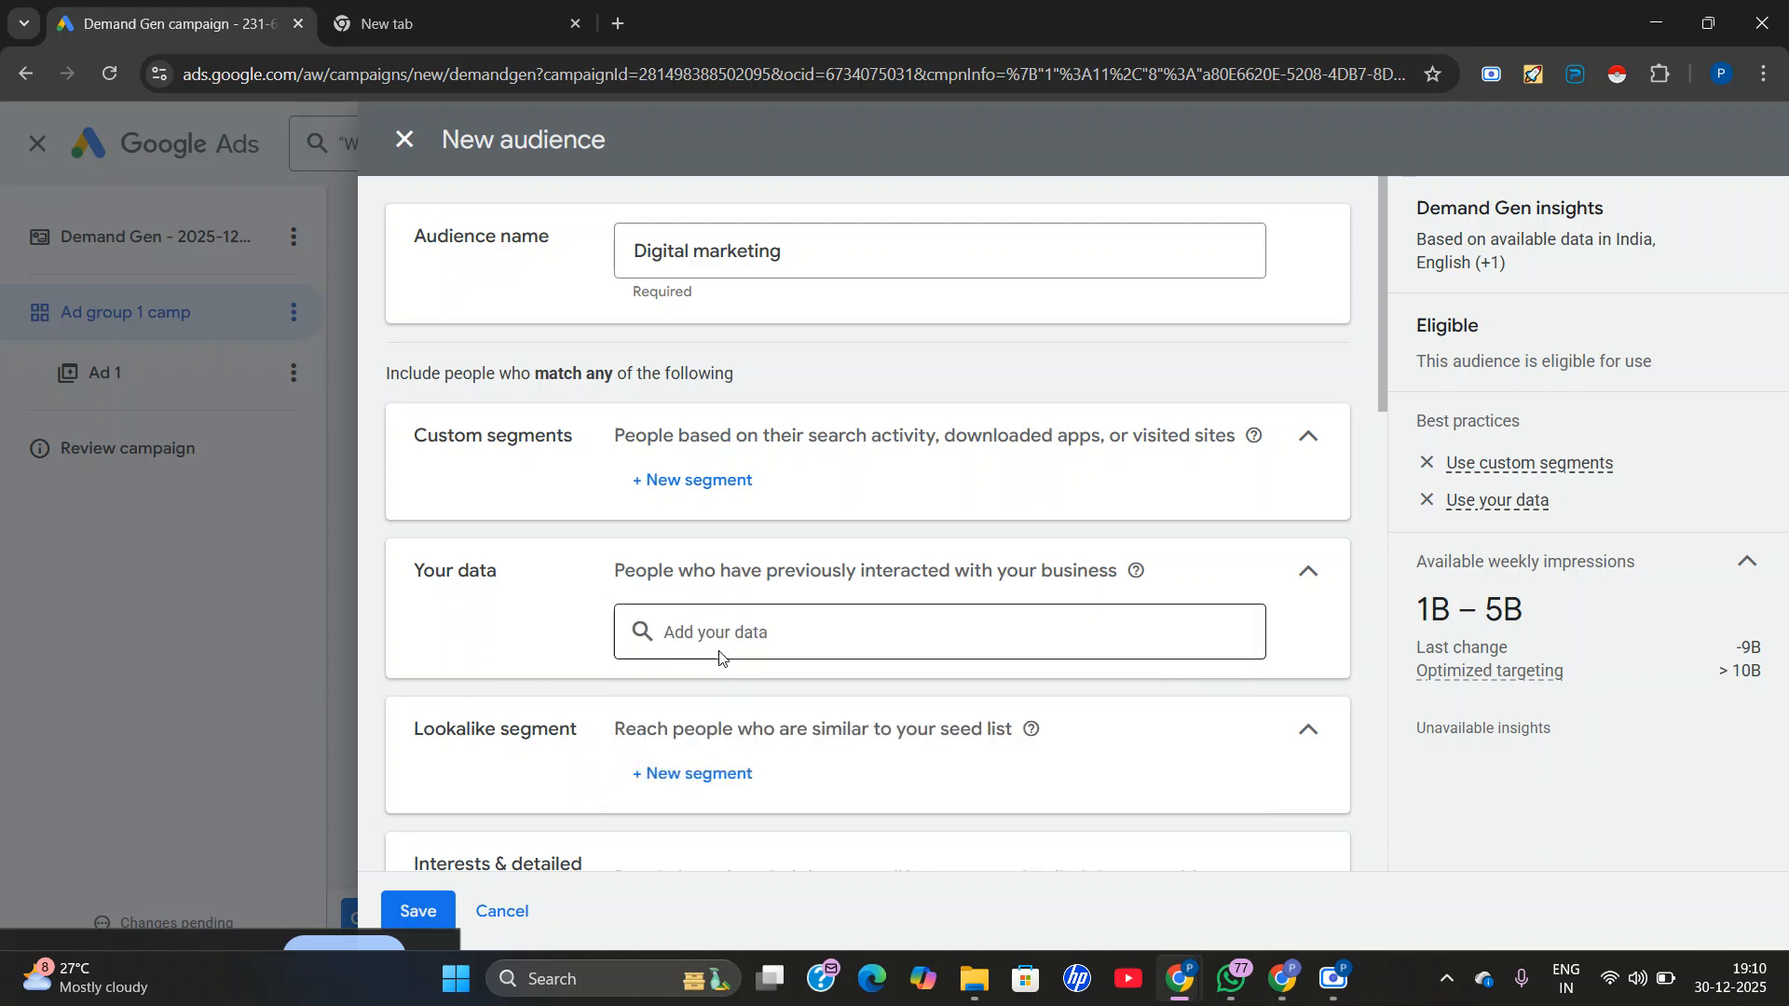
# Open a new lookalike segment, examine its seed list, location and reach settings, and close it without creating one.
pyautogui.scroll(-3, 722, 642)
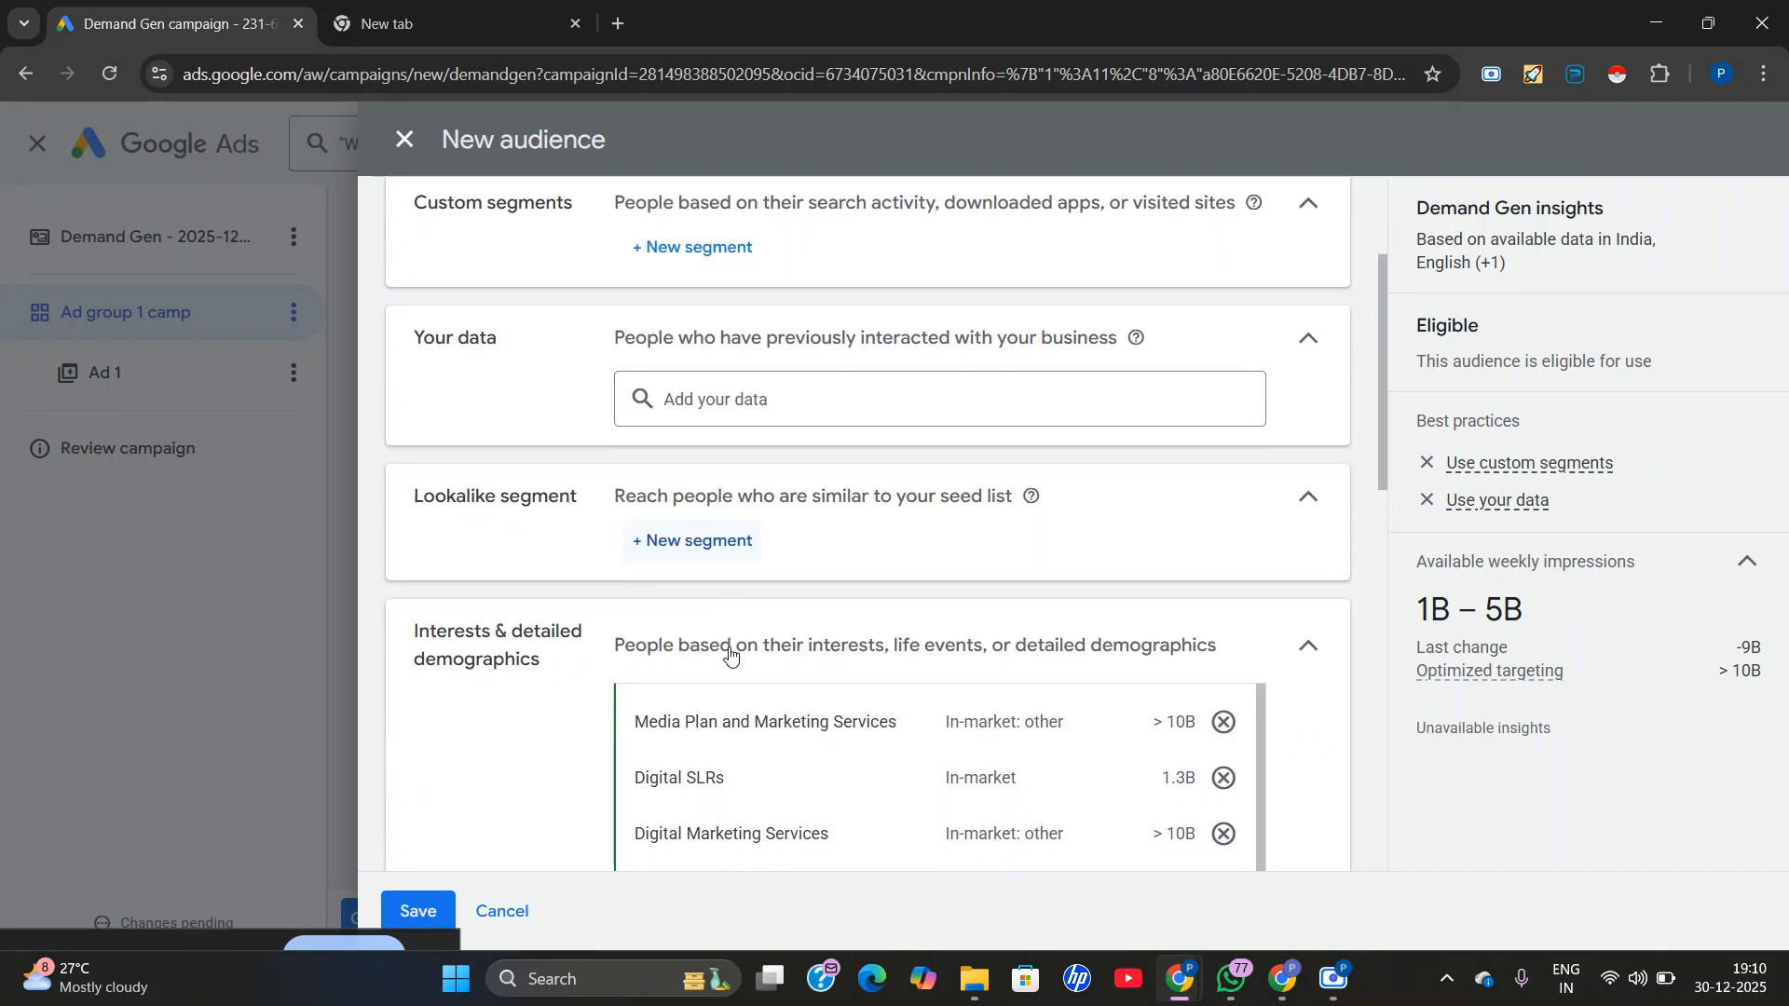
pyautogui.click(691, 549)
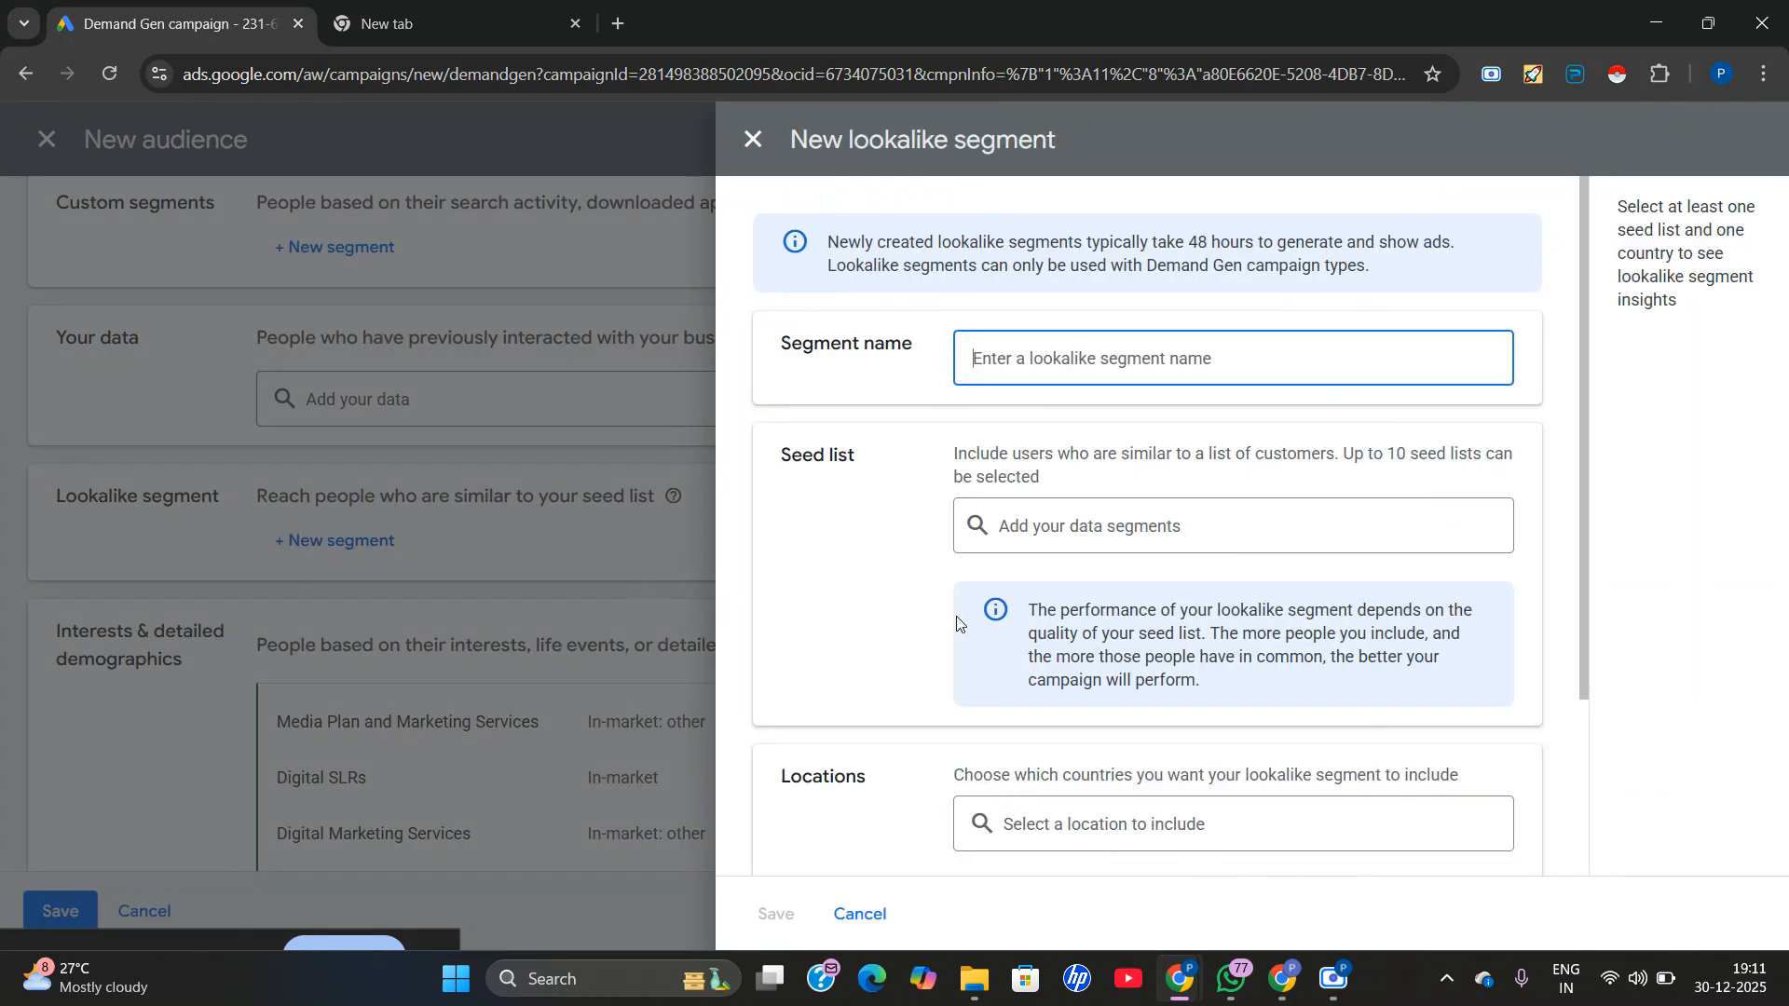
pyautogui.scroll(-1, 866, 596)
pyautogui.scroll(-1, 903, 675)
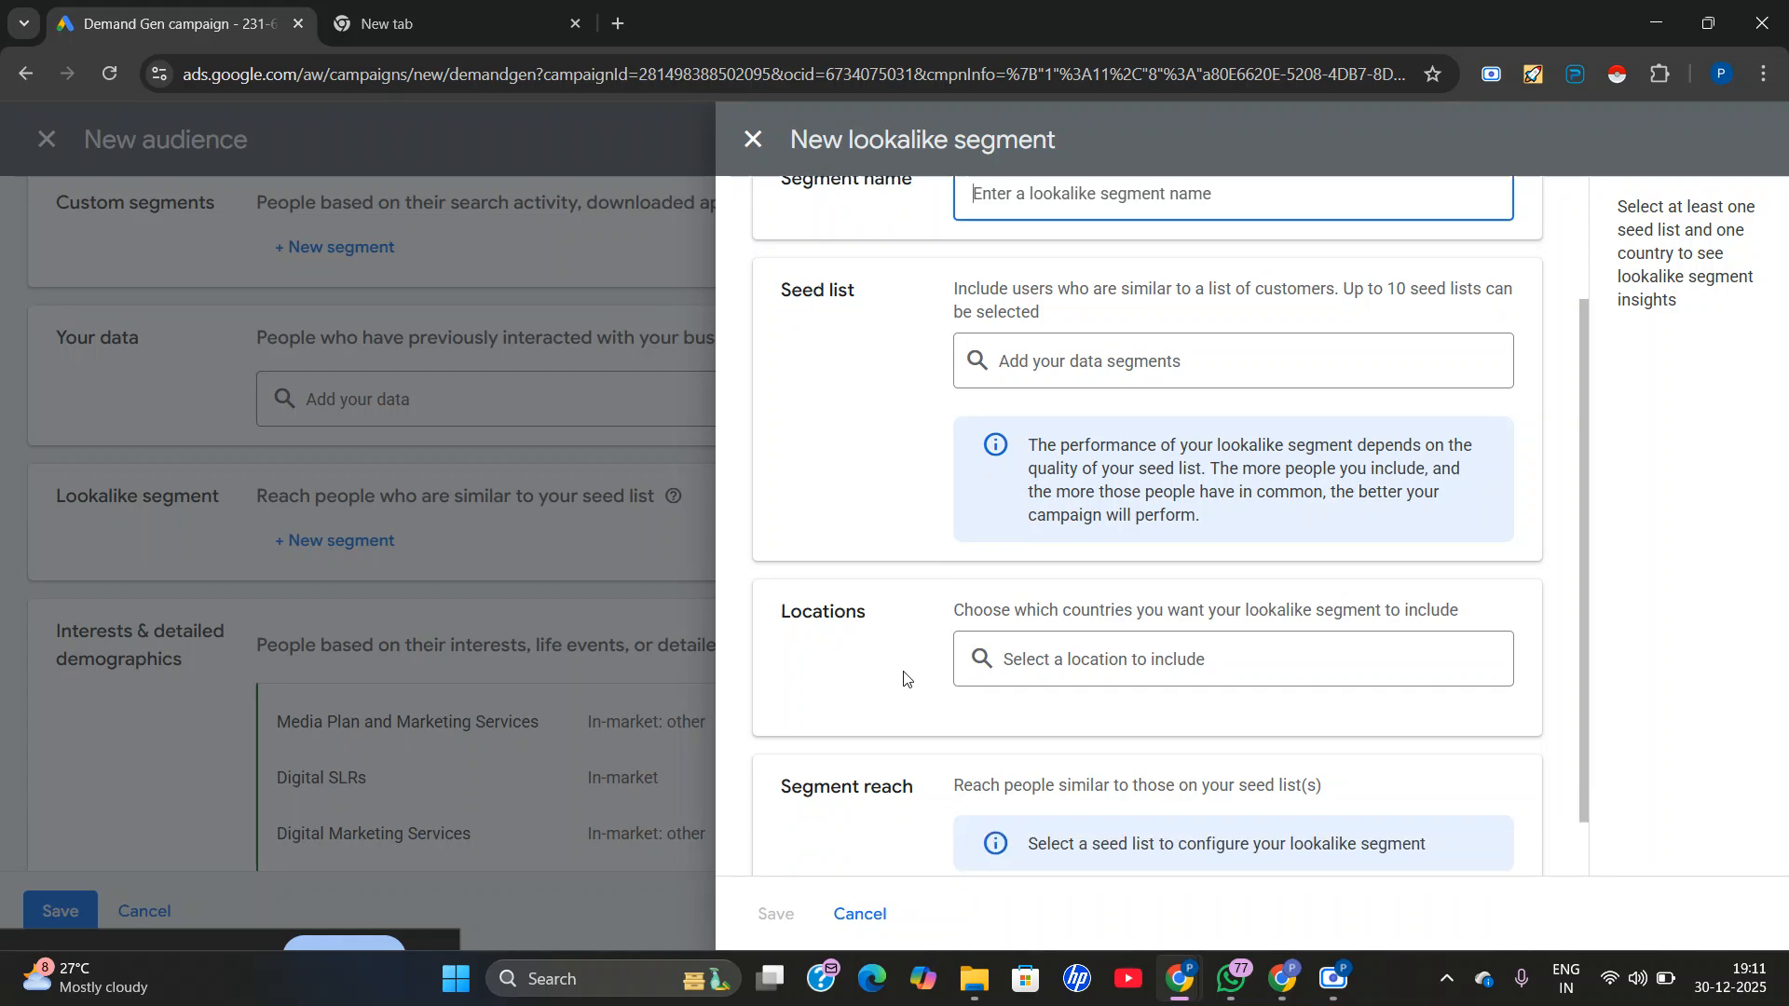
pyautogui.scroll(2, 899, 652)
pyautogui.click(750, 137)
# Expand the audience's exclusions to examine the option for excluding remarketing lists or lookalike segments.
pyautogui.scroll(-8, 587, 697)
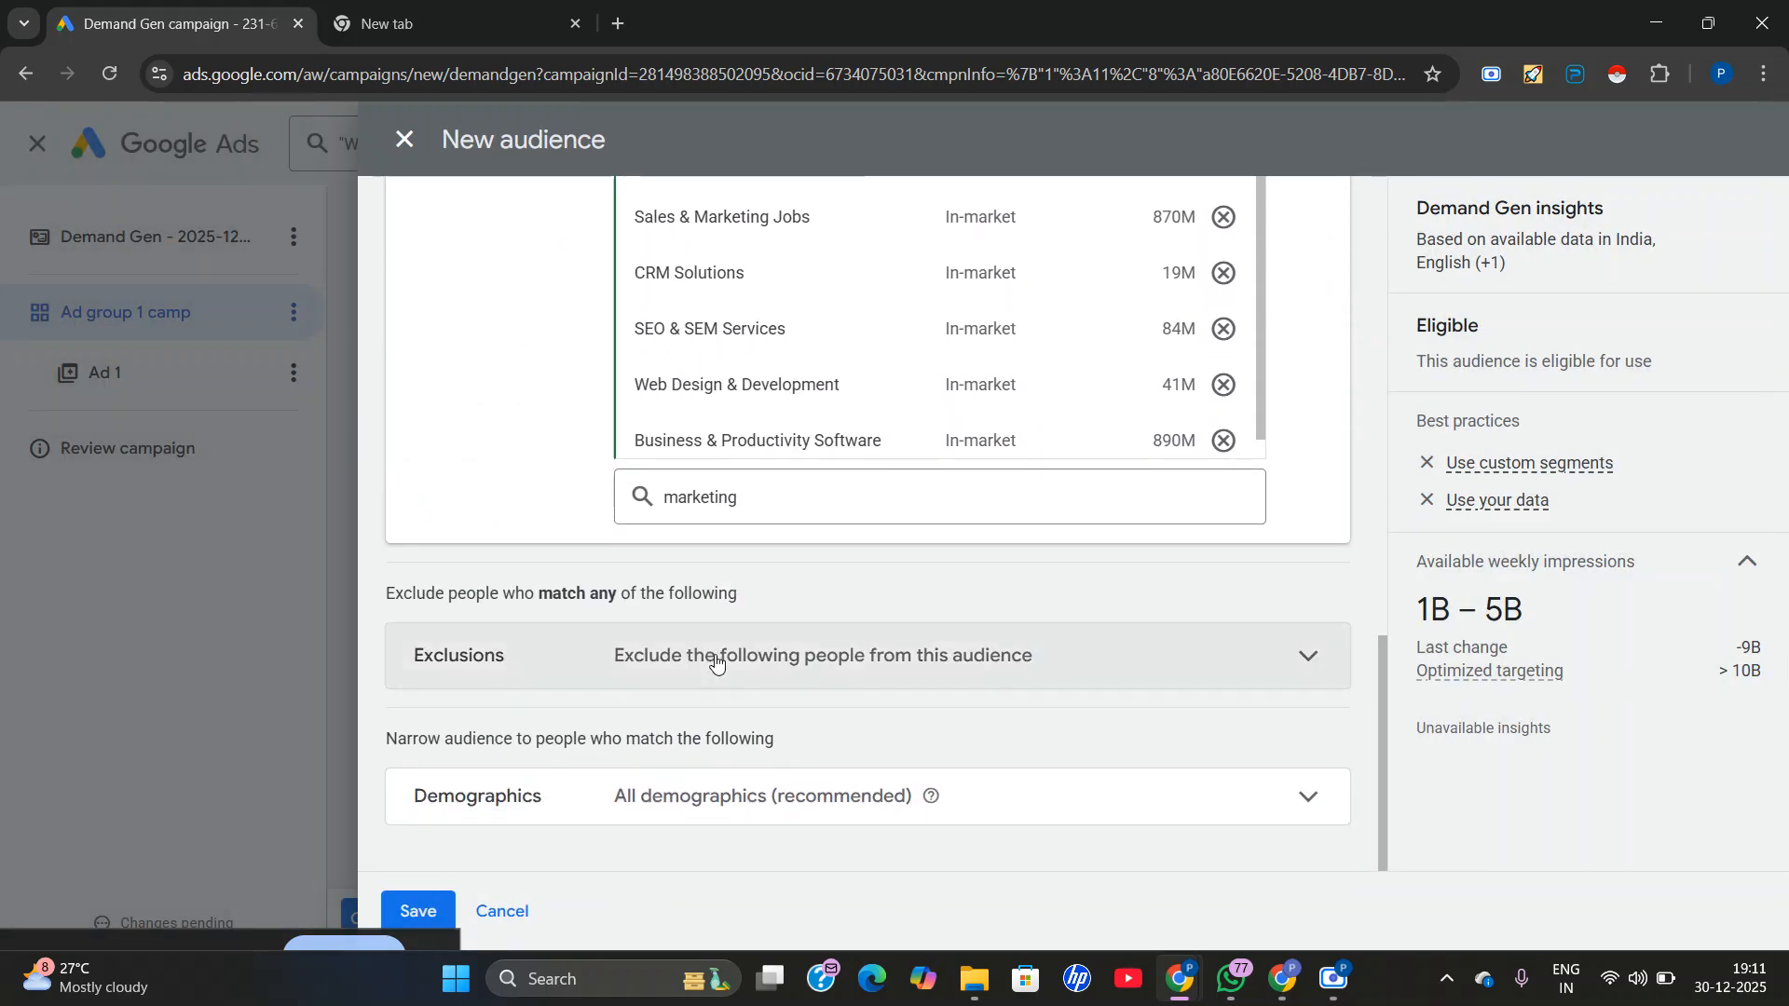
pyautogui.click(663, 664)
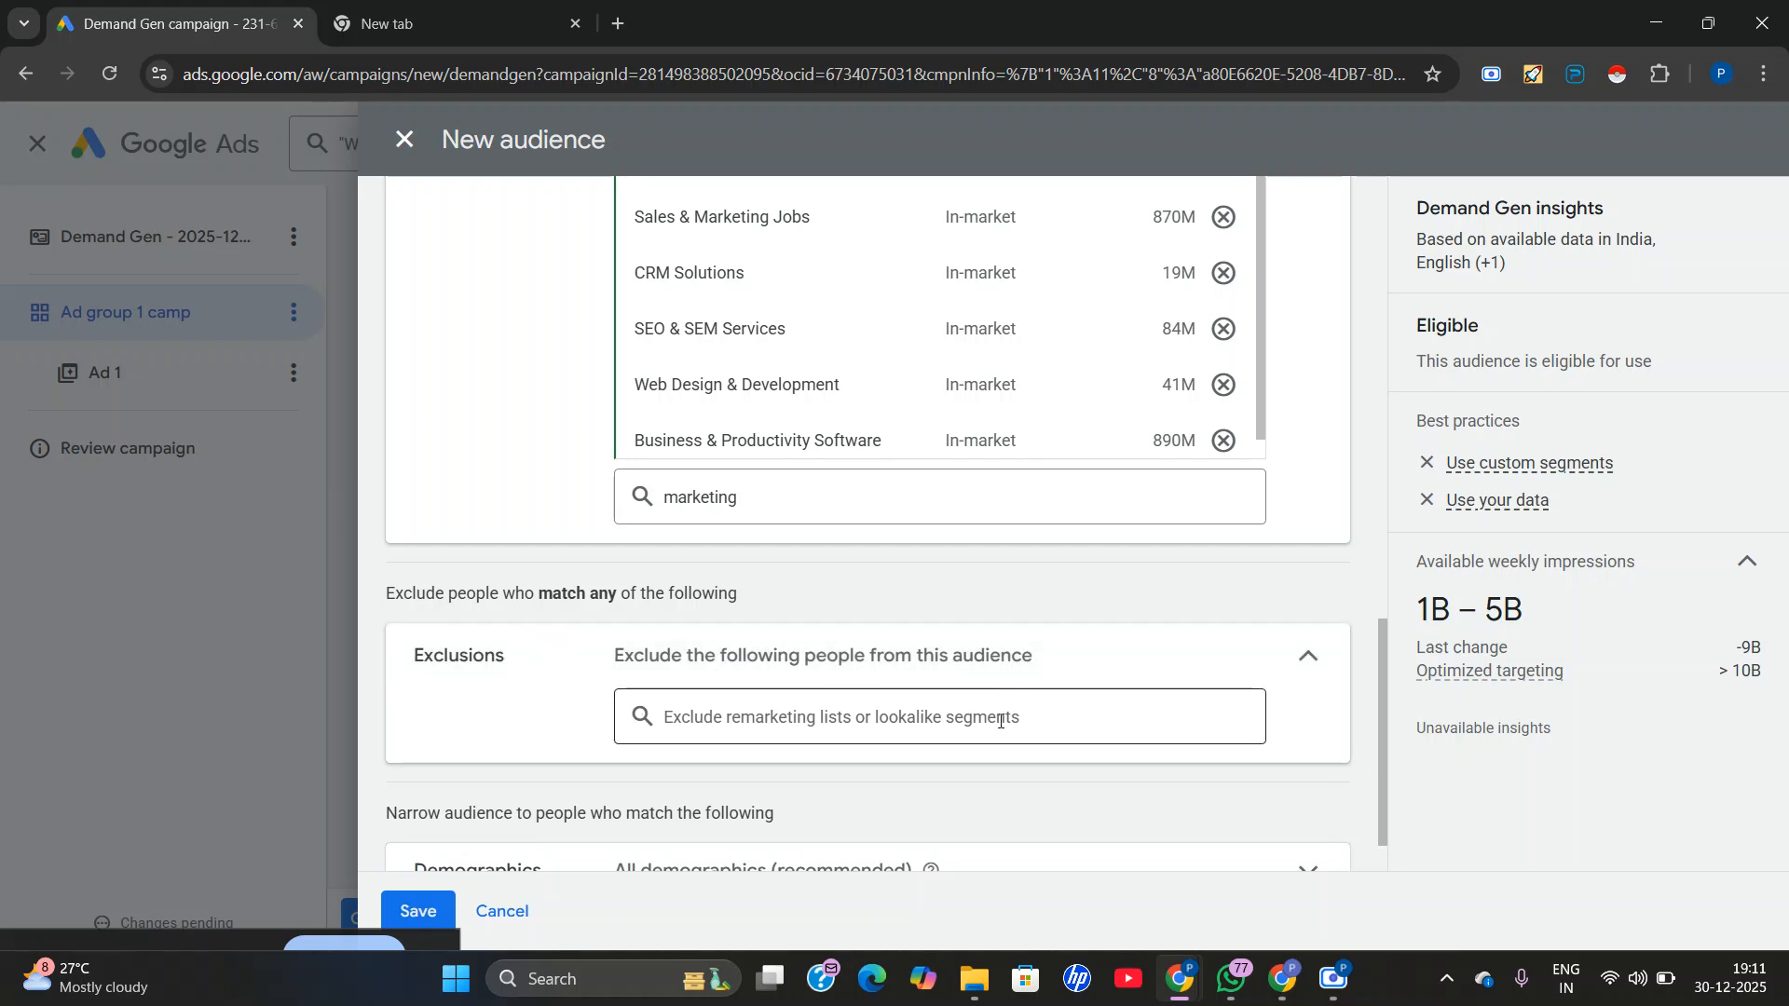
pyautogui.scroll(-1, 792, 762)
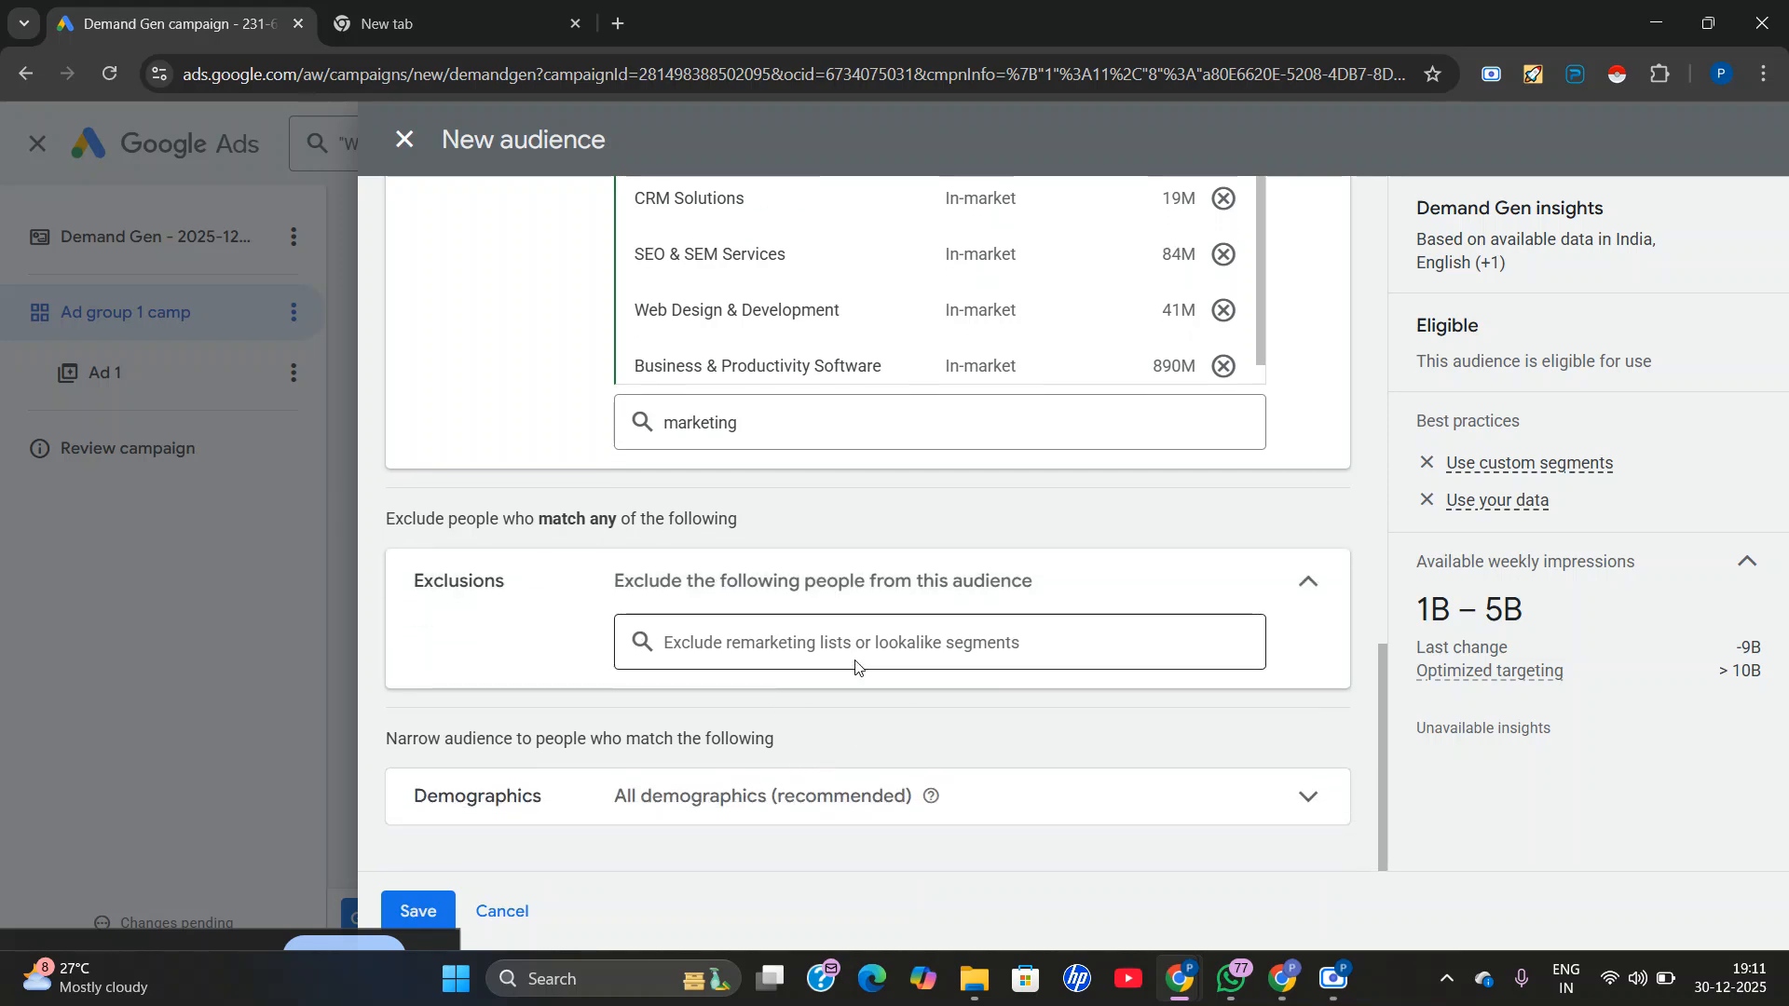
# Narrow the audience's demographics by excluding unknown gender and unknown age, and set the upper age limit to 54.
pyautogui.click(824, 787)
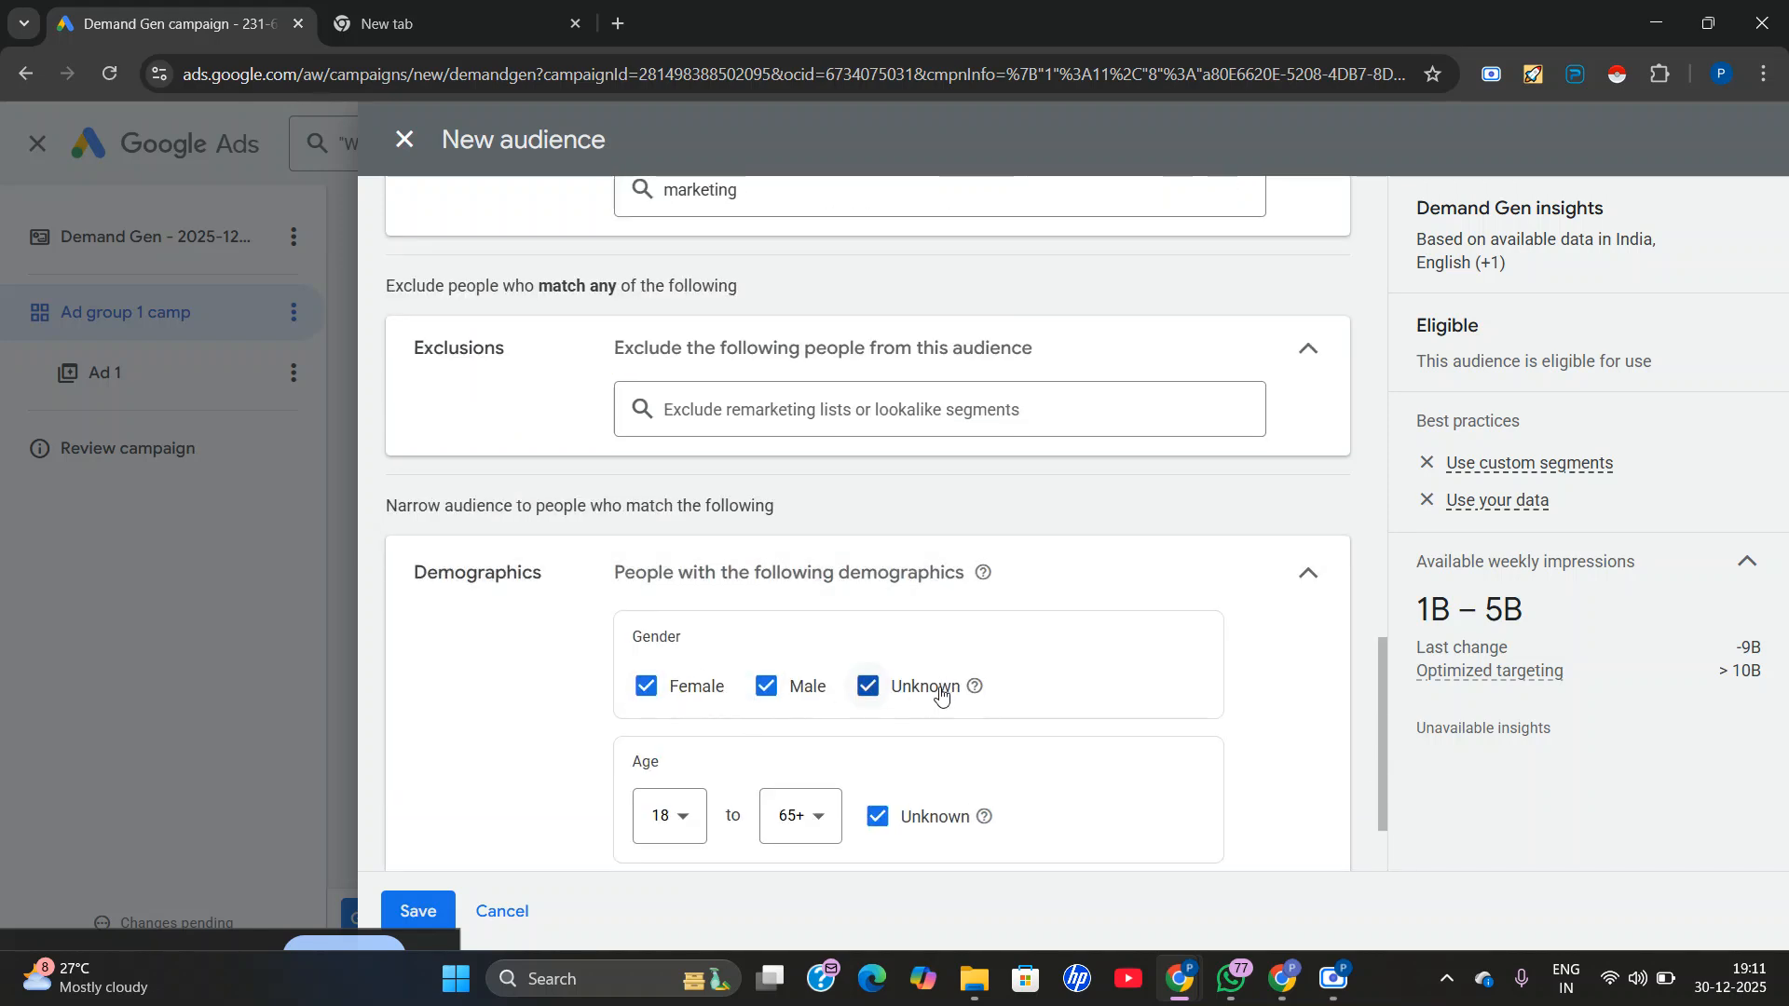
pyautogui.click(866, 686)
pyautogui.scroll(-2, 886, 699)
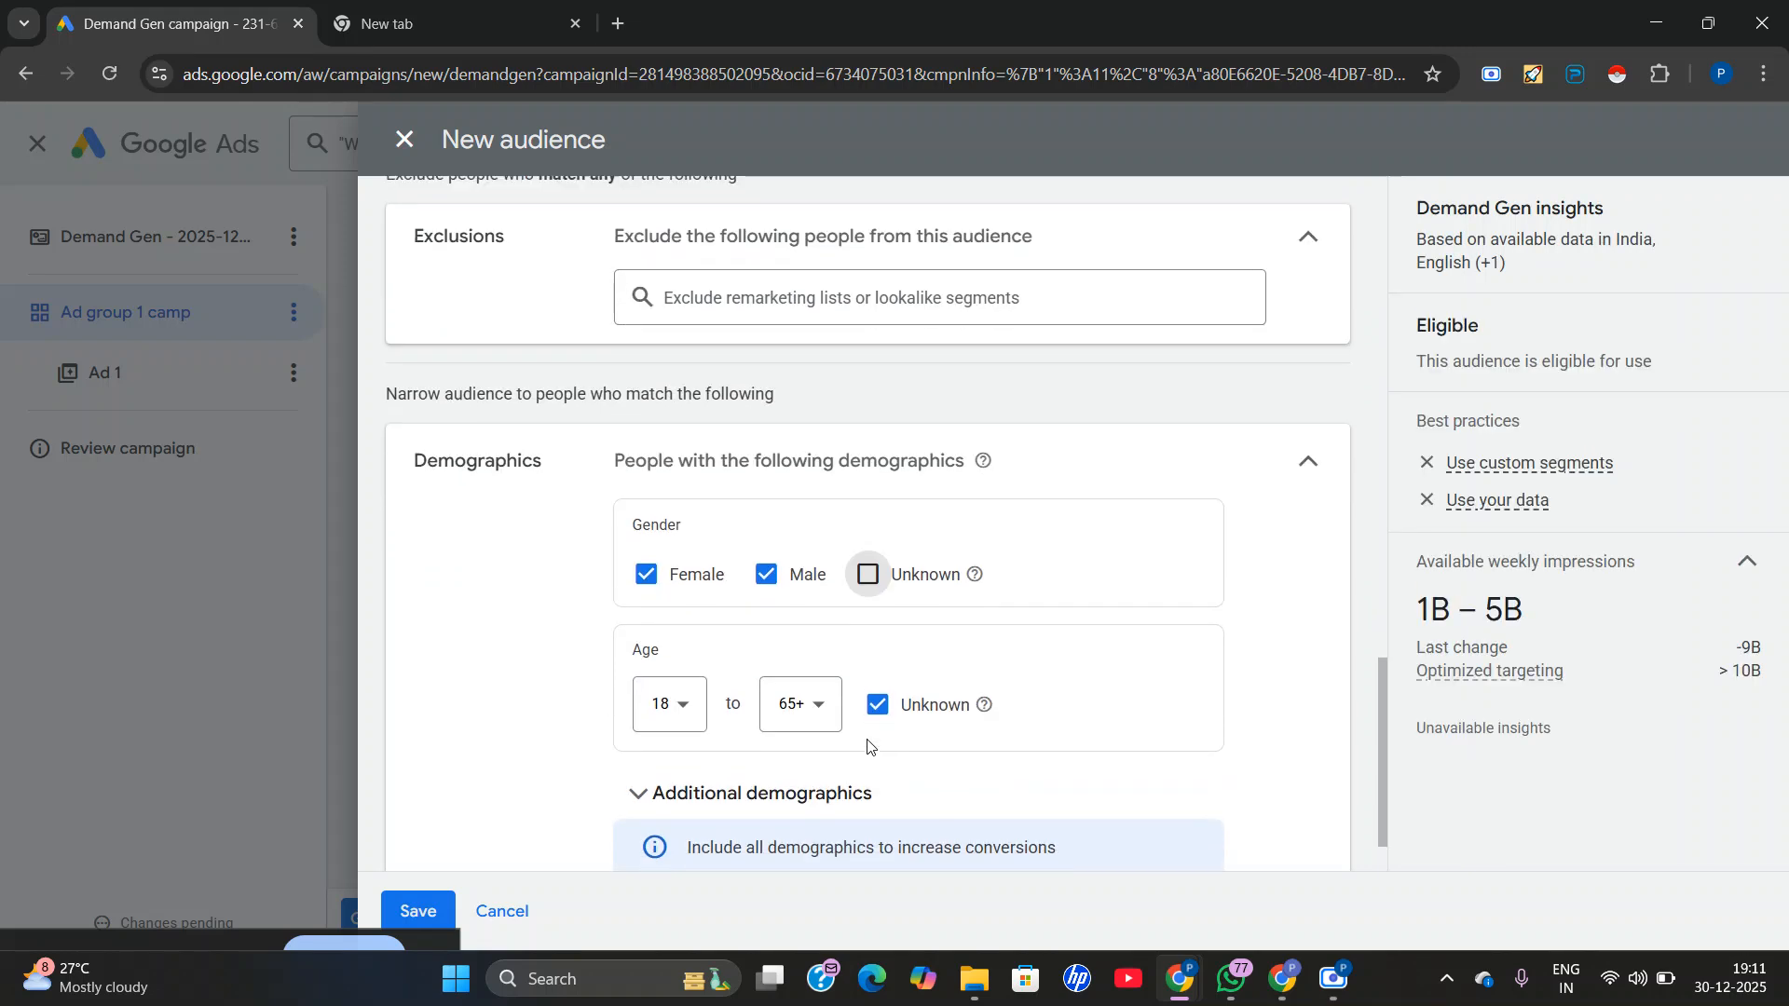
pyautogui.click(877, 616)
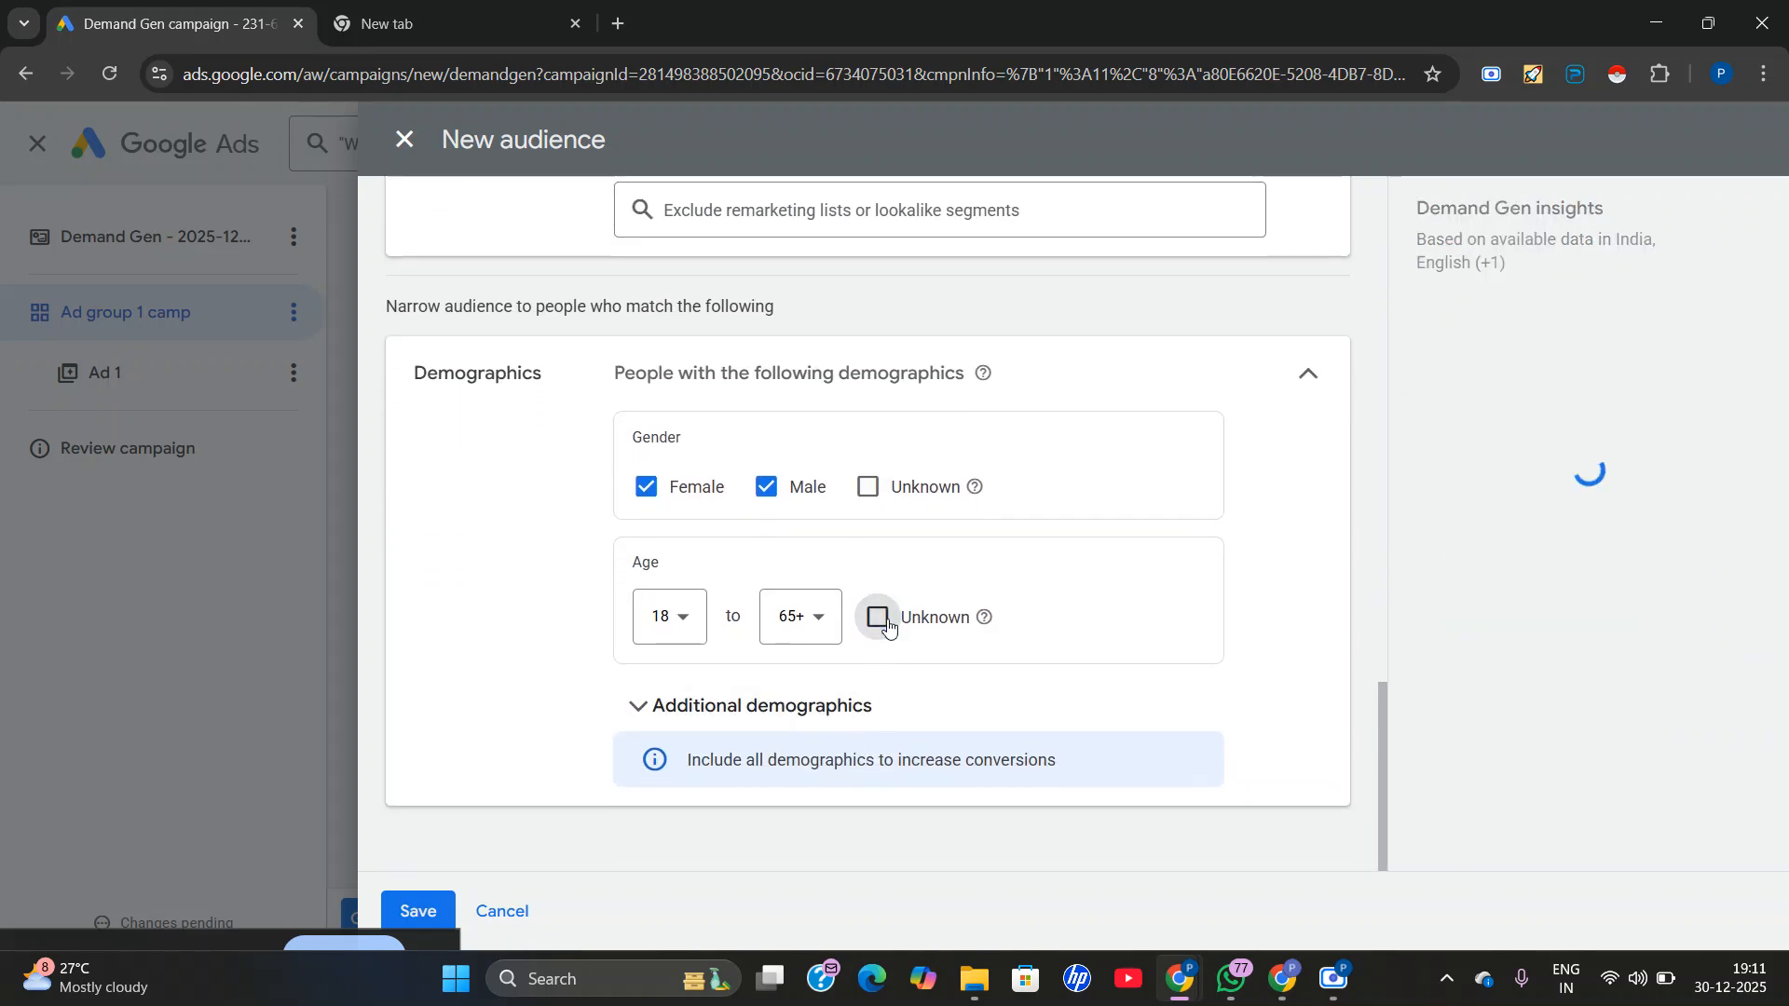
pyautogui.click(816, 619)
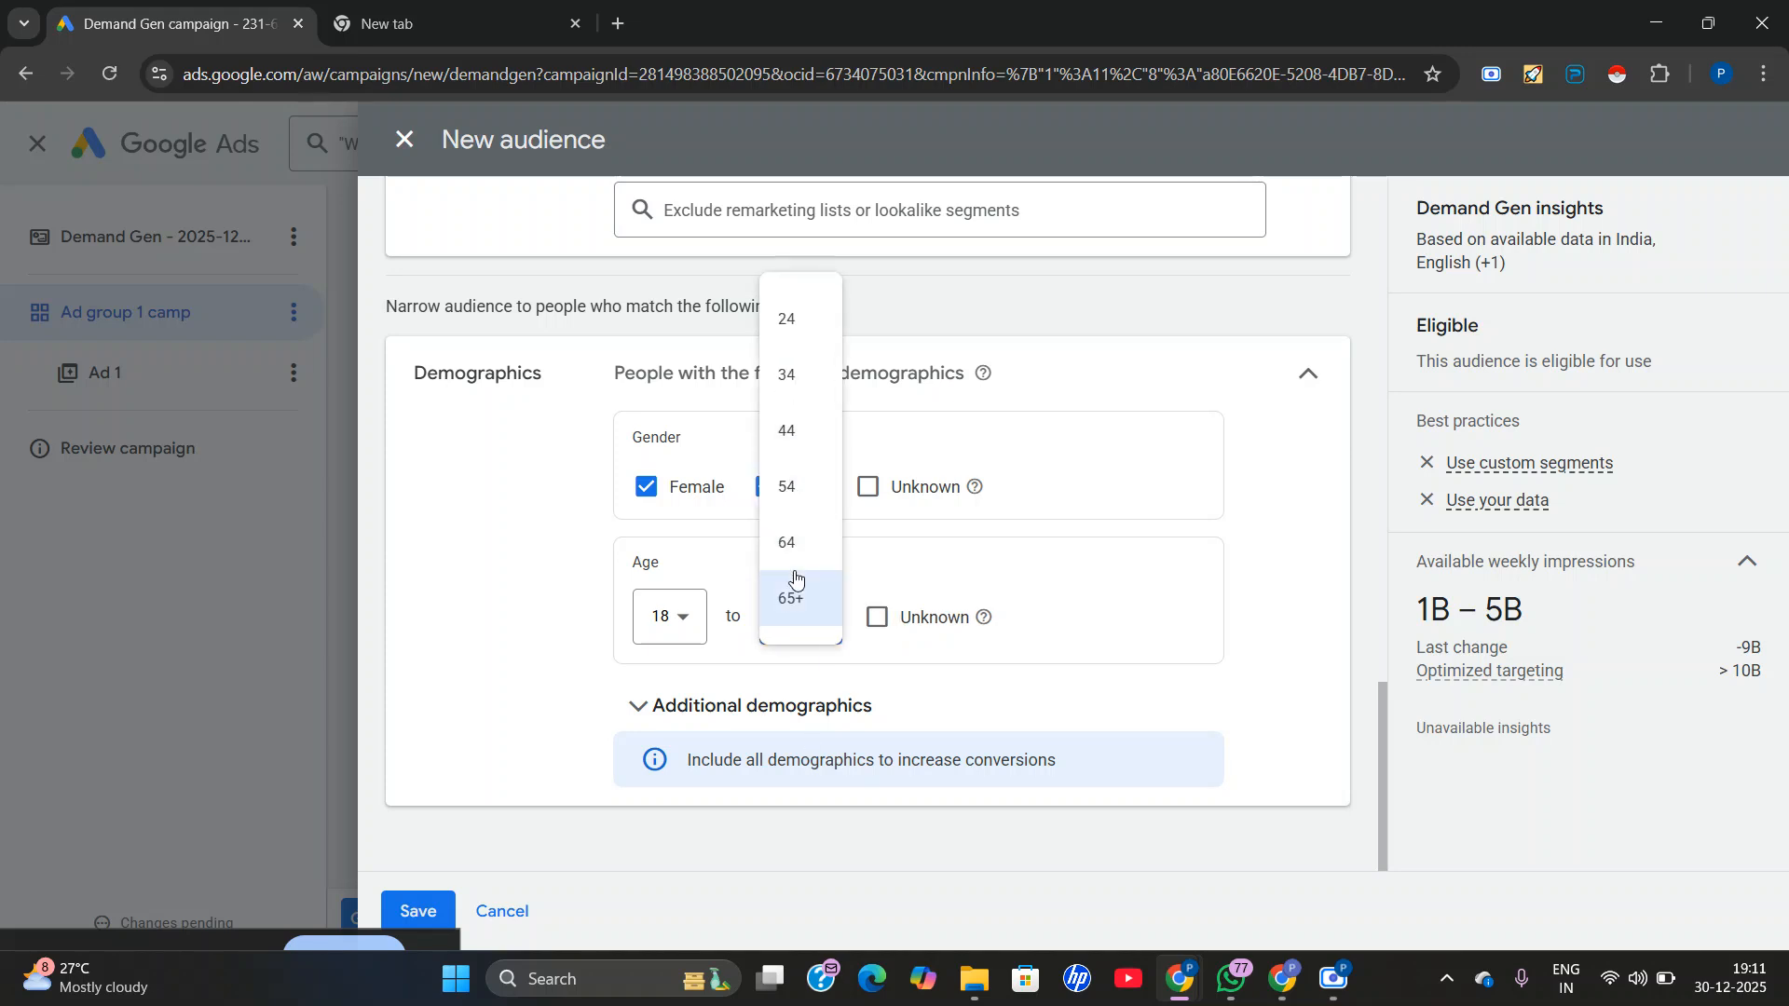
pyautogui.click(787, 486)
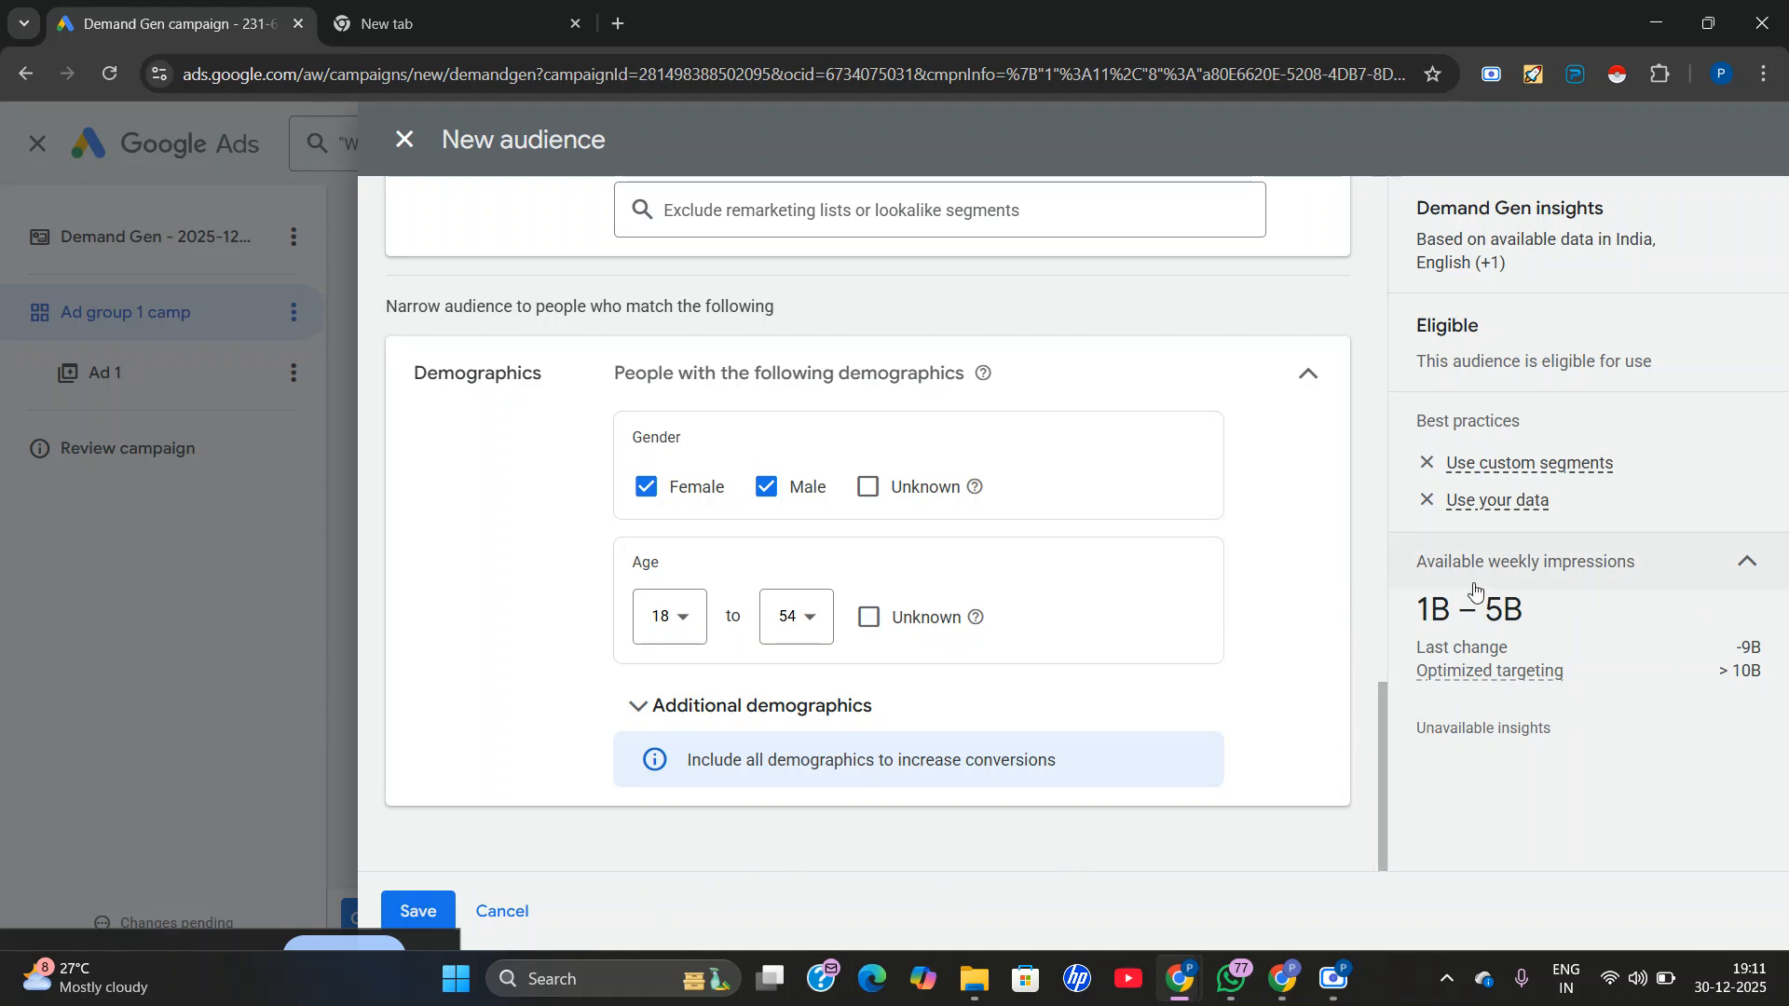
# Check the audience's available weekly impressions estimate and save the new audience to the ad group.
pyautogui.moveTo(1435, 562); pyautogui.dragTo(1618, 570)
pyautogui.click(1529, 563)
pyautogui.click(410, 918)
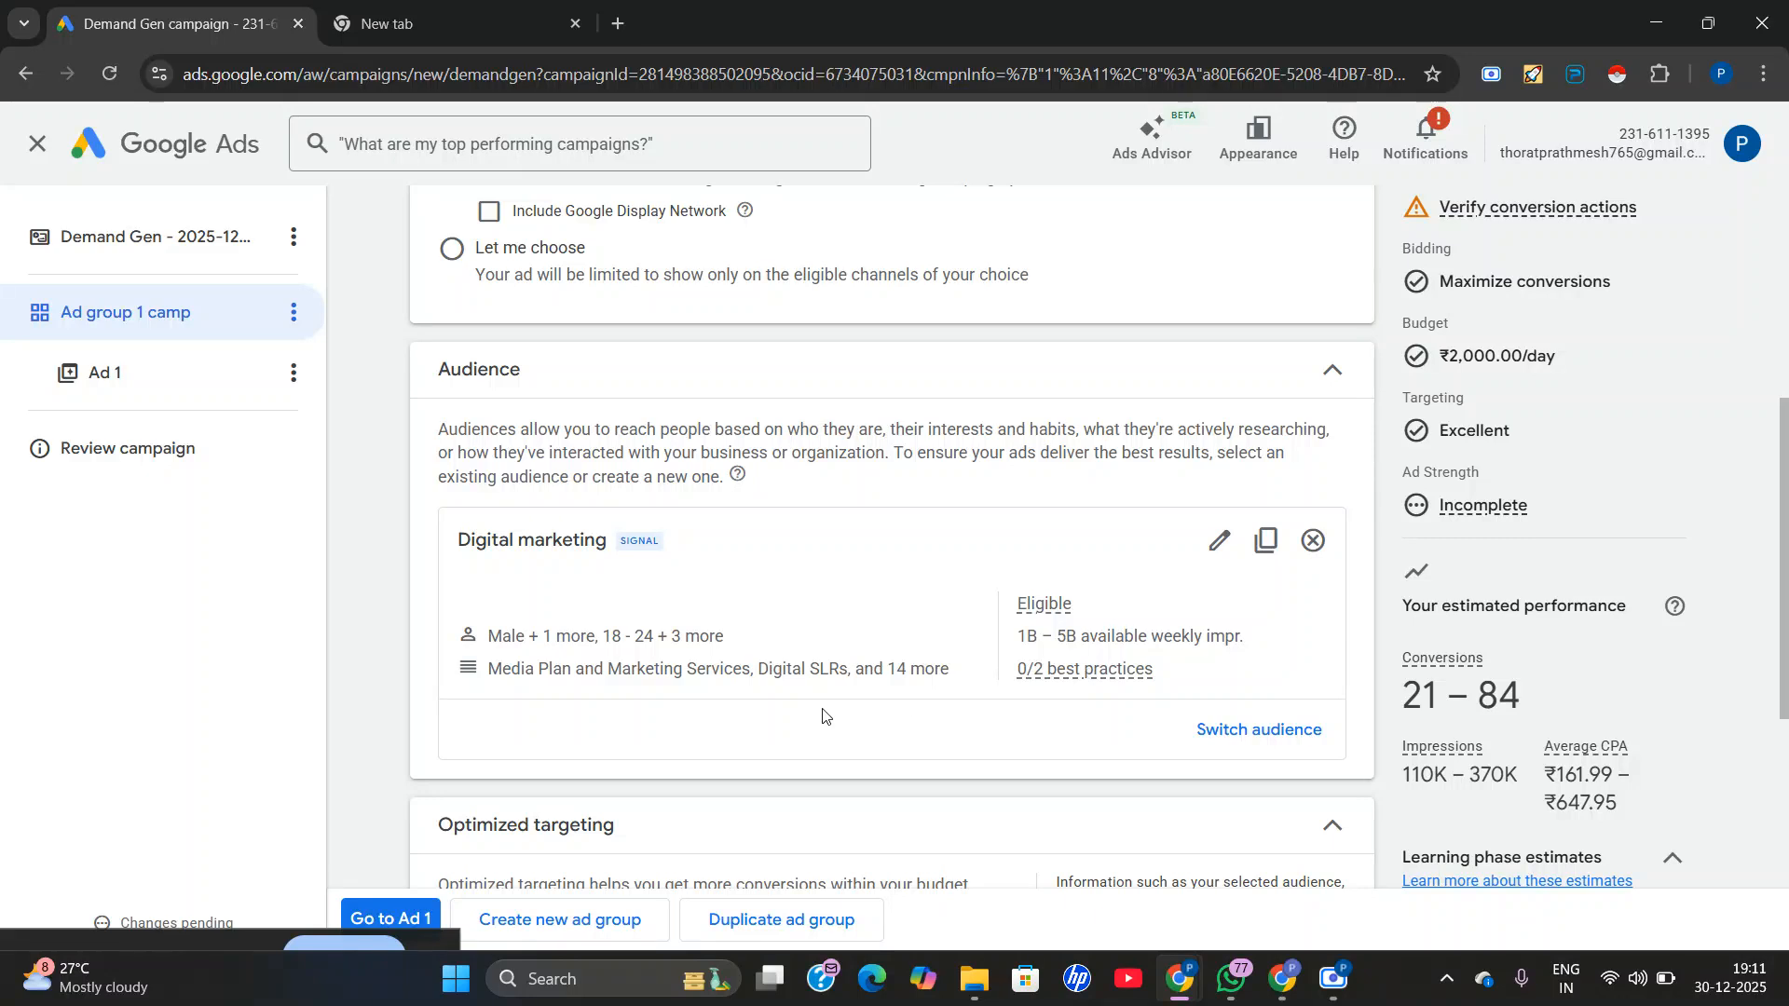
# Review the ad group's optimized targeting settings and expand the ad group URL options.
pyautogui.scroll(-2, 639, 730)
pyautogui.scroll(-3, 639, 729)
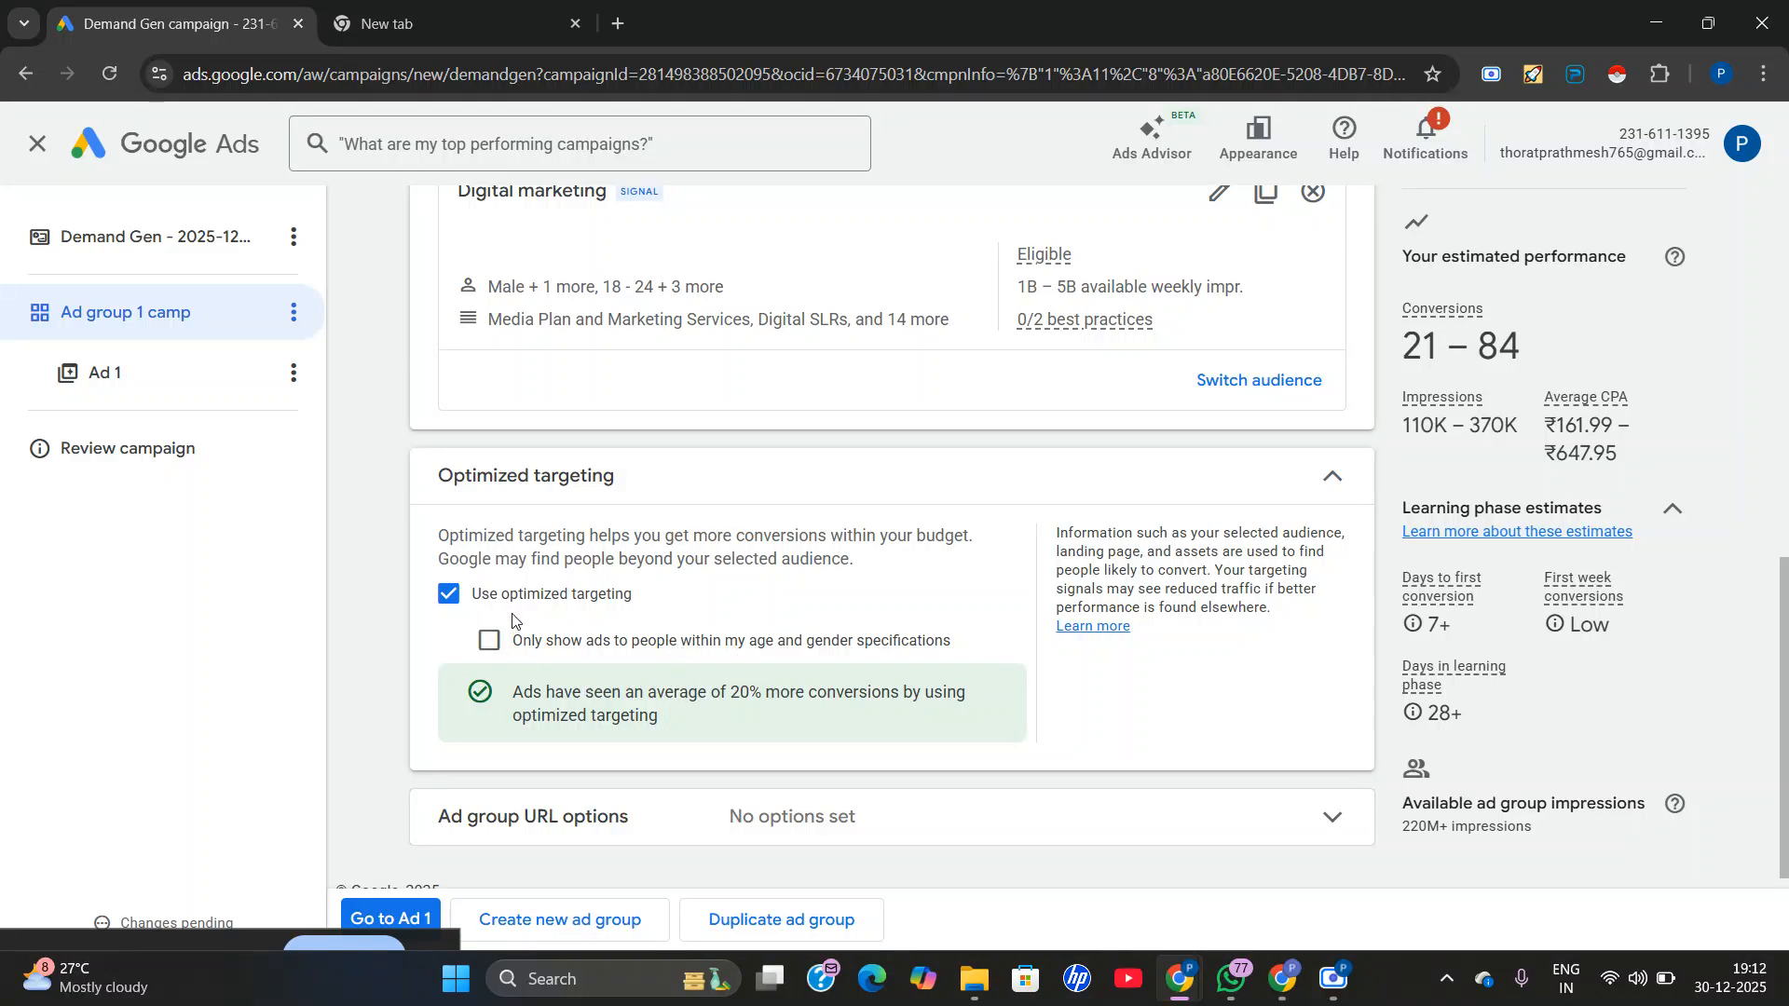
pyautogui.scroll(-1, 622, 633)
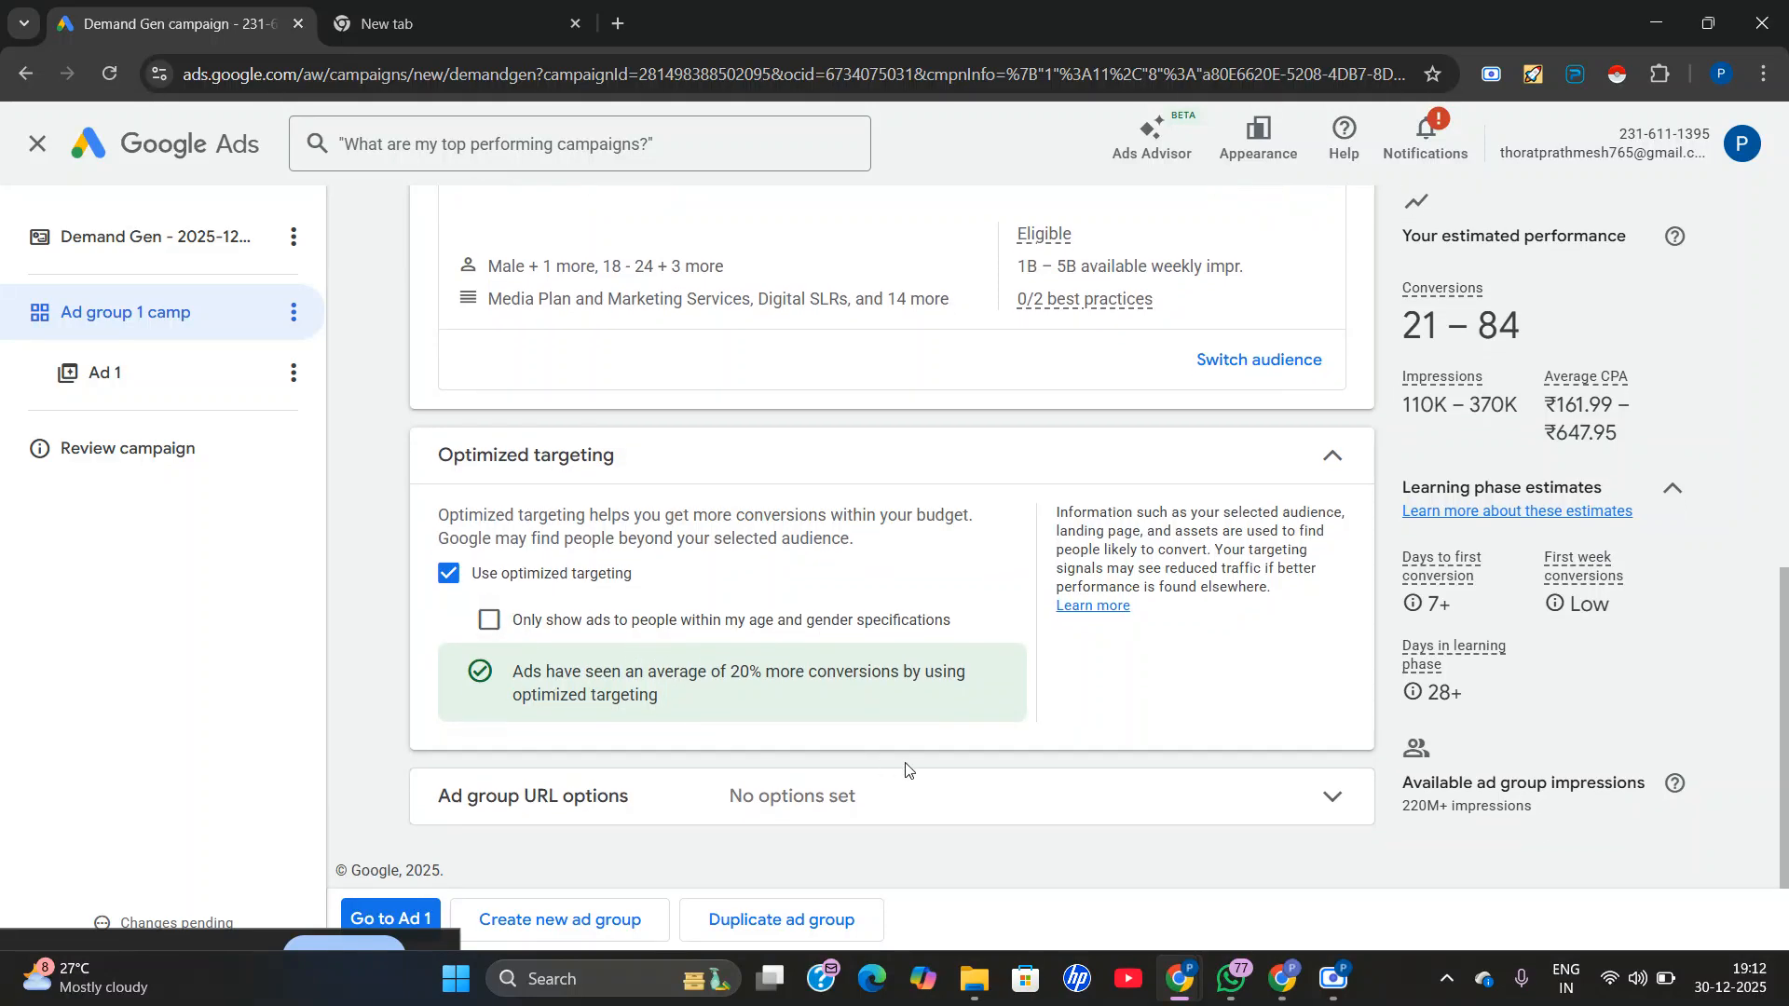
pyautogui.click(894, 794)
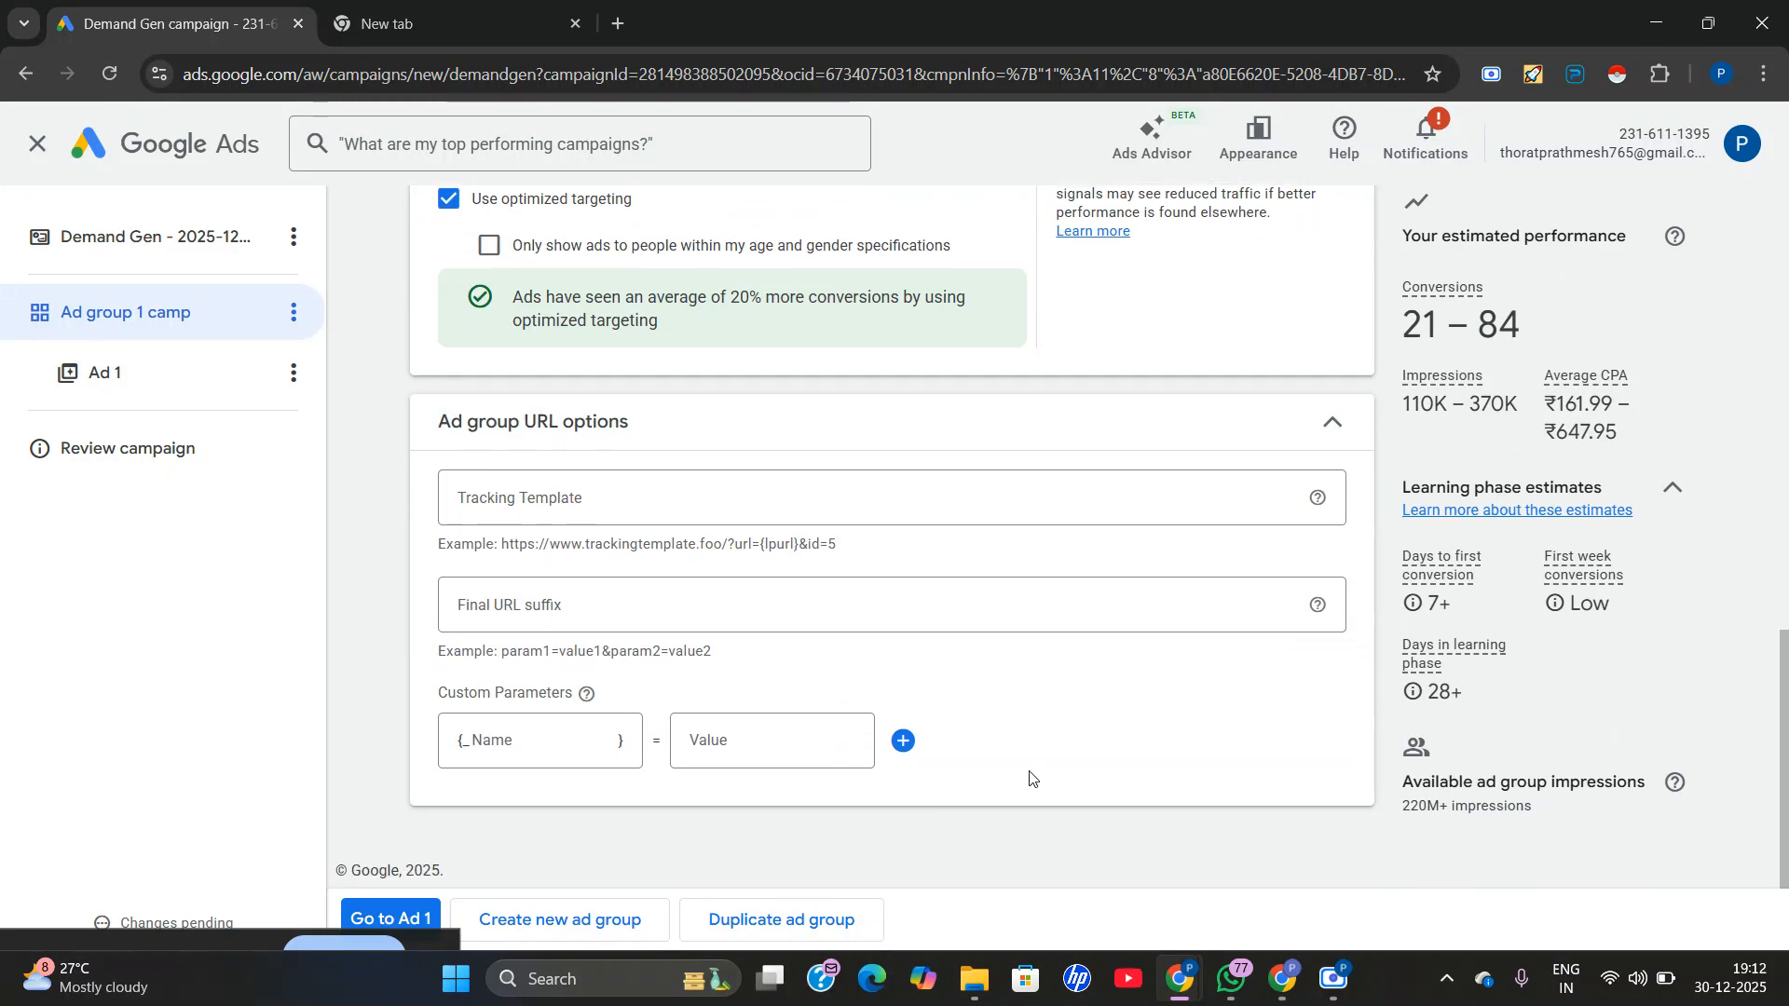
# Collapse the ad group URL options and open the setup of Ad 1.
pyautogui.scroll(3, 1025, 746)
pyautogui.click(991, 667)
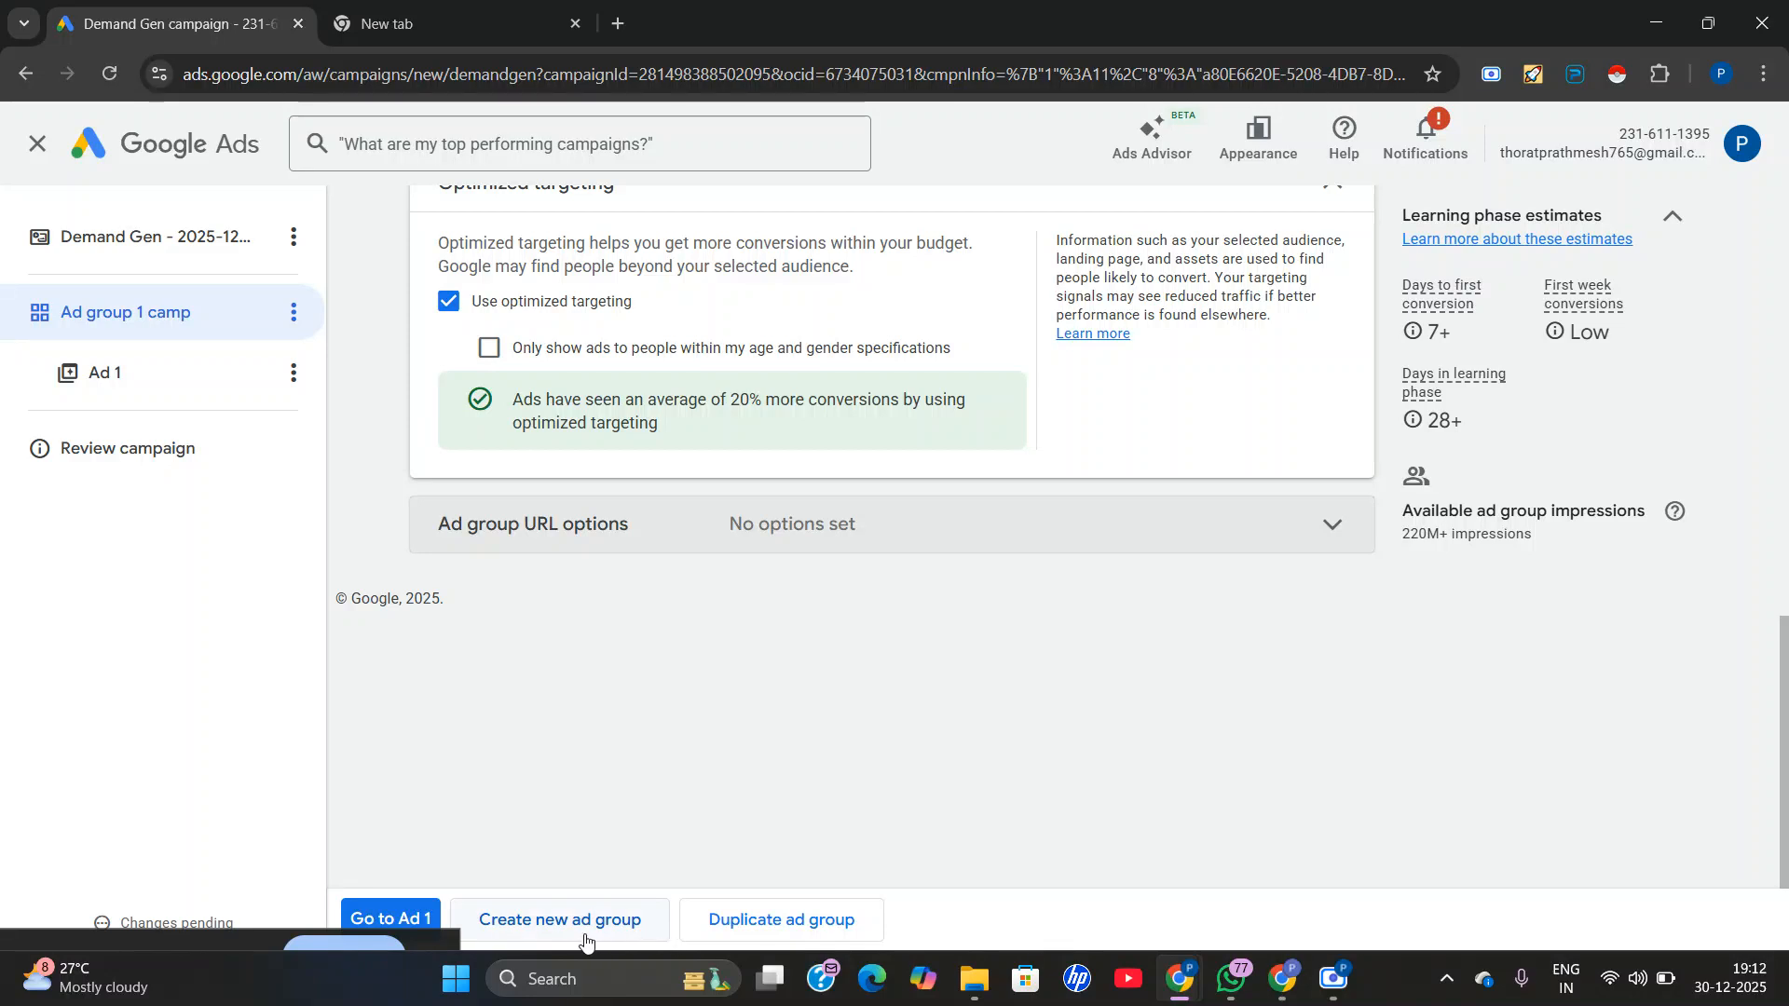
pyautogui.click(383, 915)
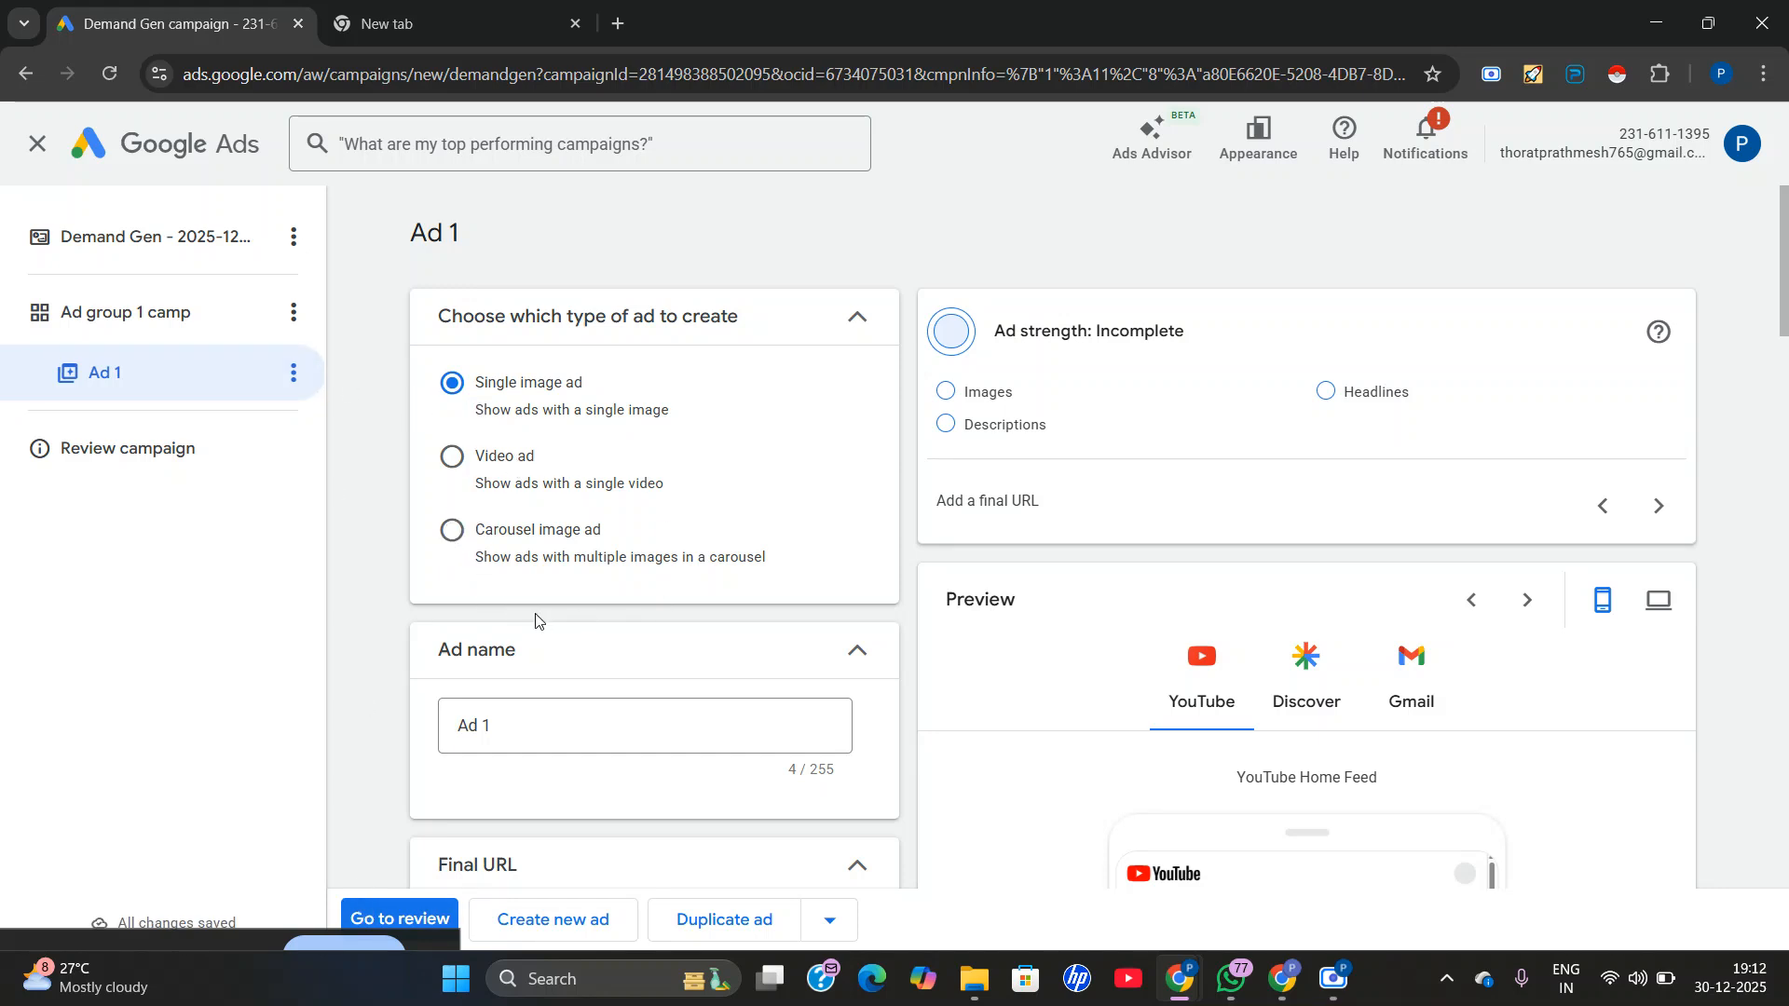
# Examine the ad's setup sections, ad strength checklist, and the Discover, Gmail and YouTube previews.
pyautogui.scroll(-1, 536, 619)
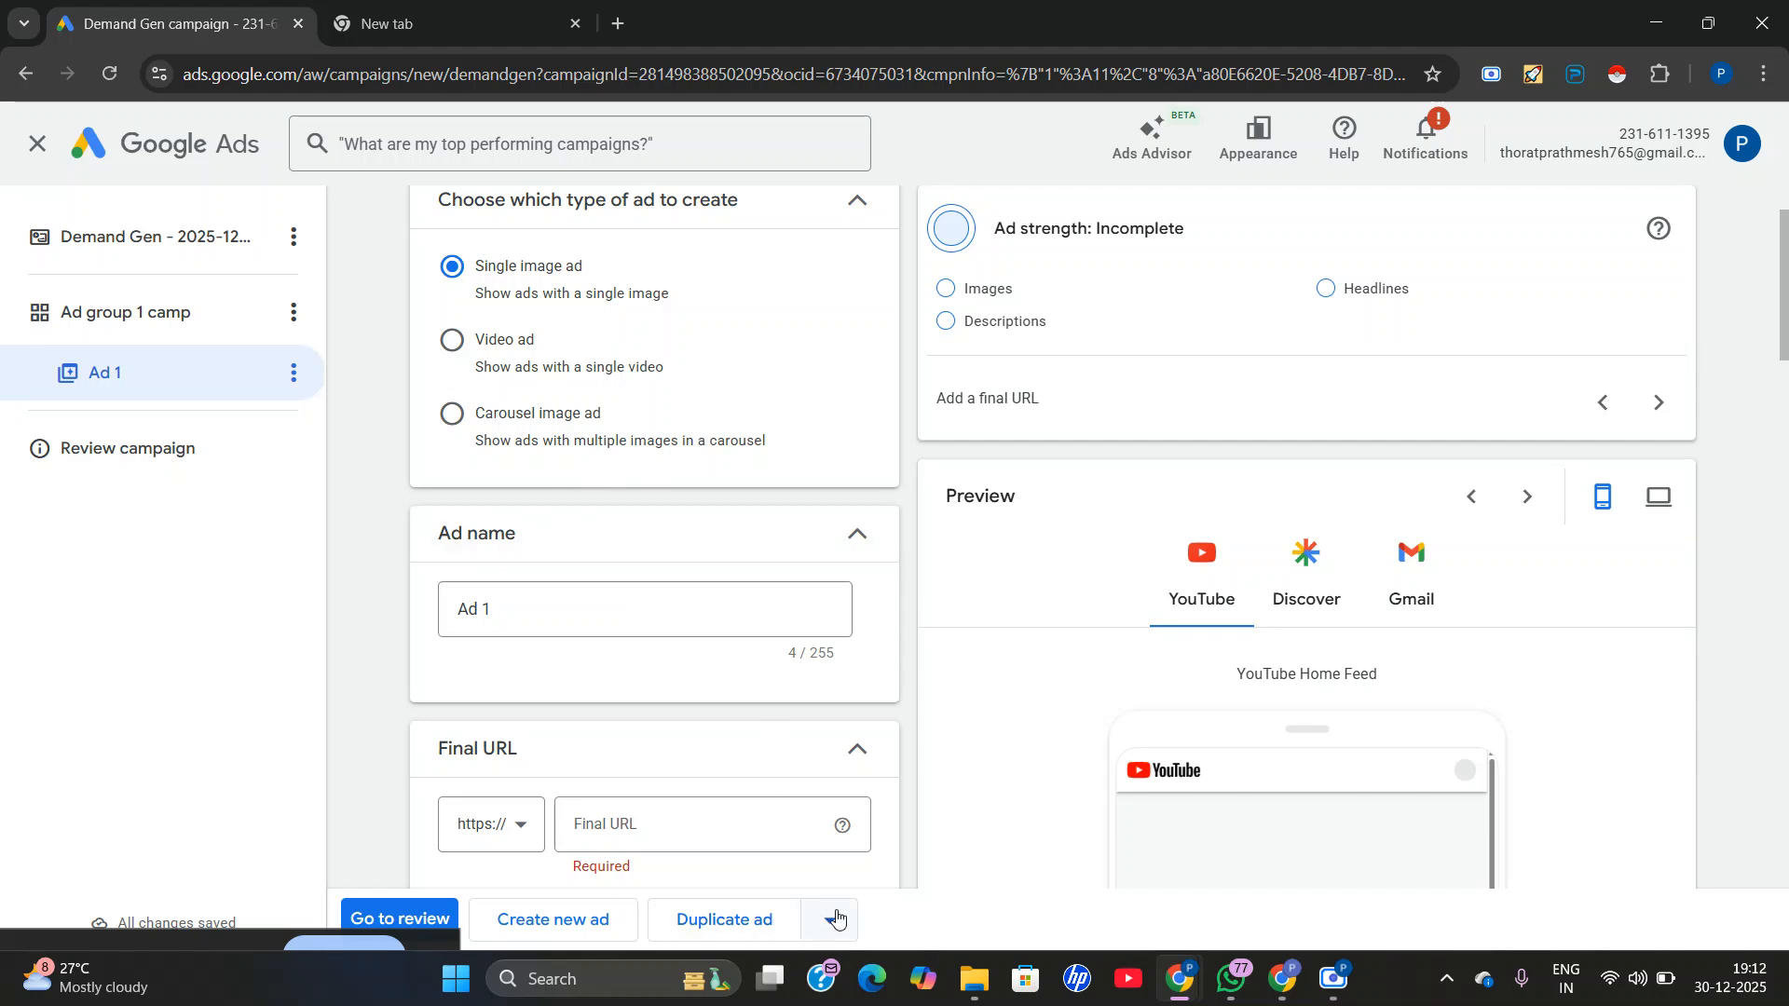
pyautogui.scroll(-1, 1330, 625)
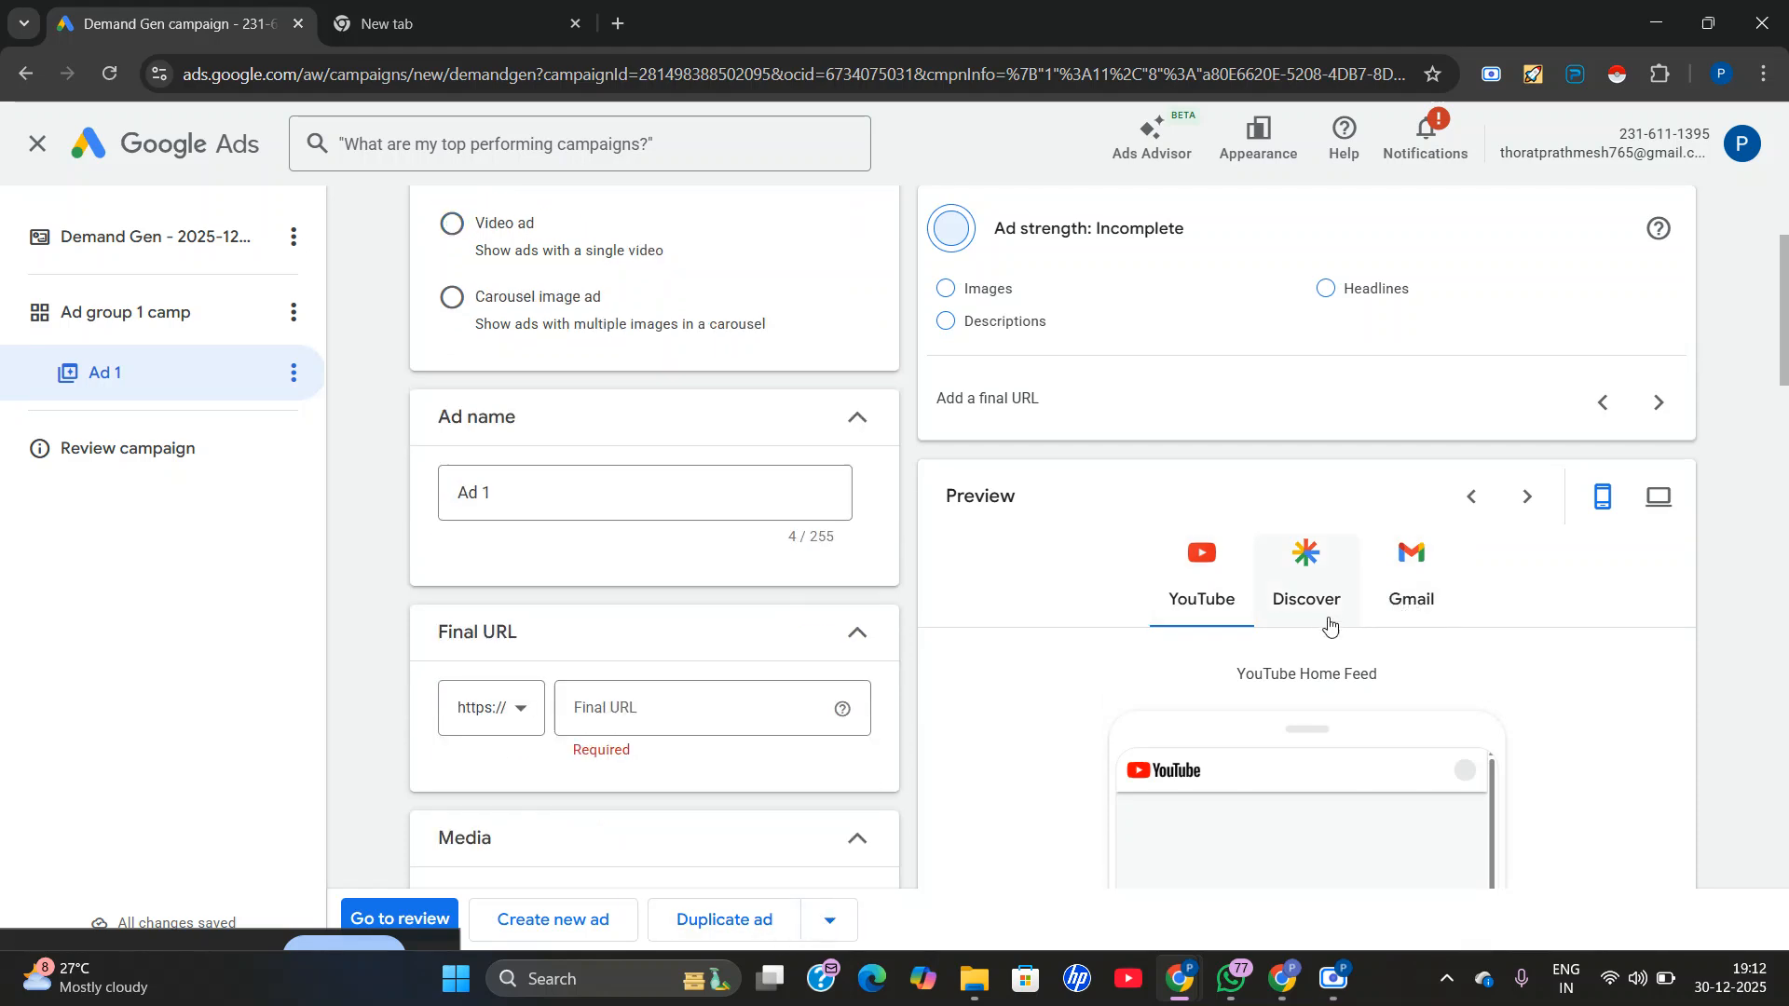
pyautogui.scroll(-4, 1209, 649)
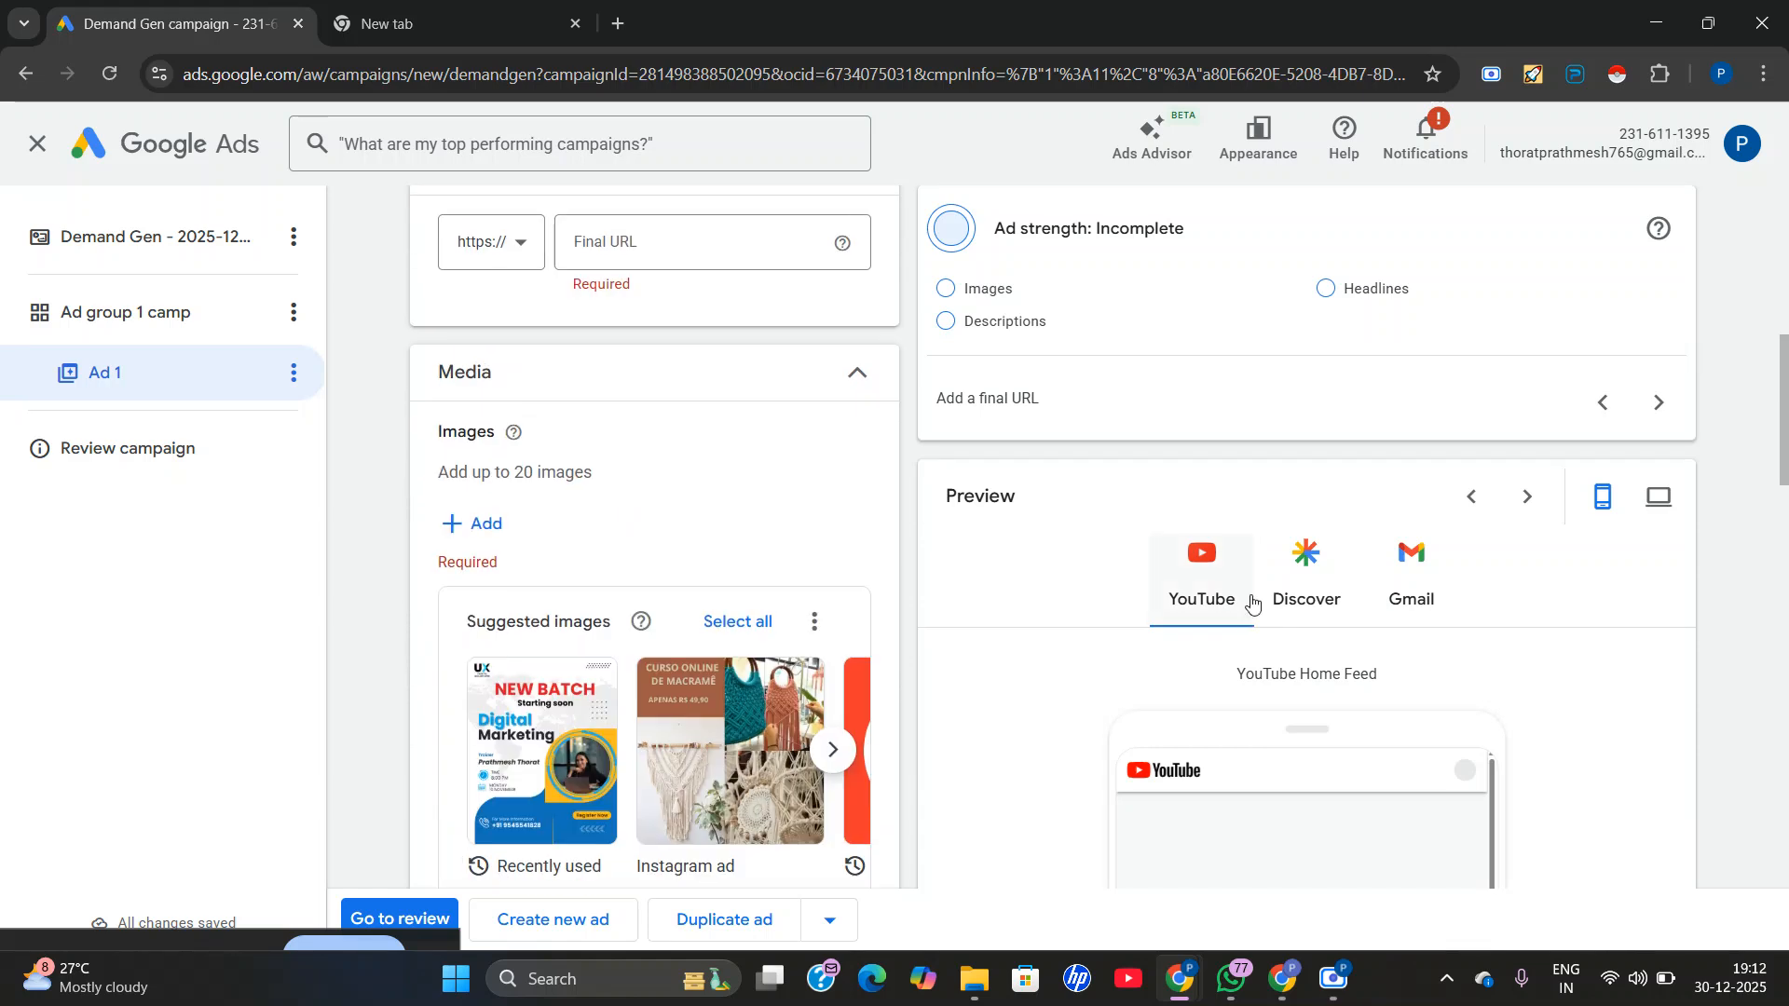
pyautogui.click(1325, 566)
pyautogui.click(1411, 573)
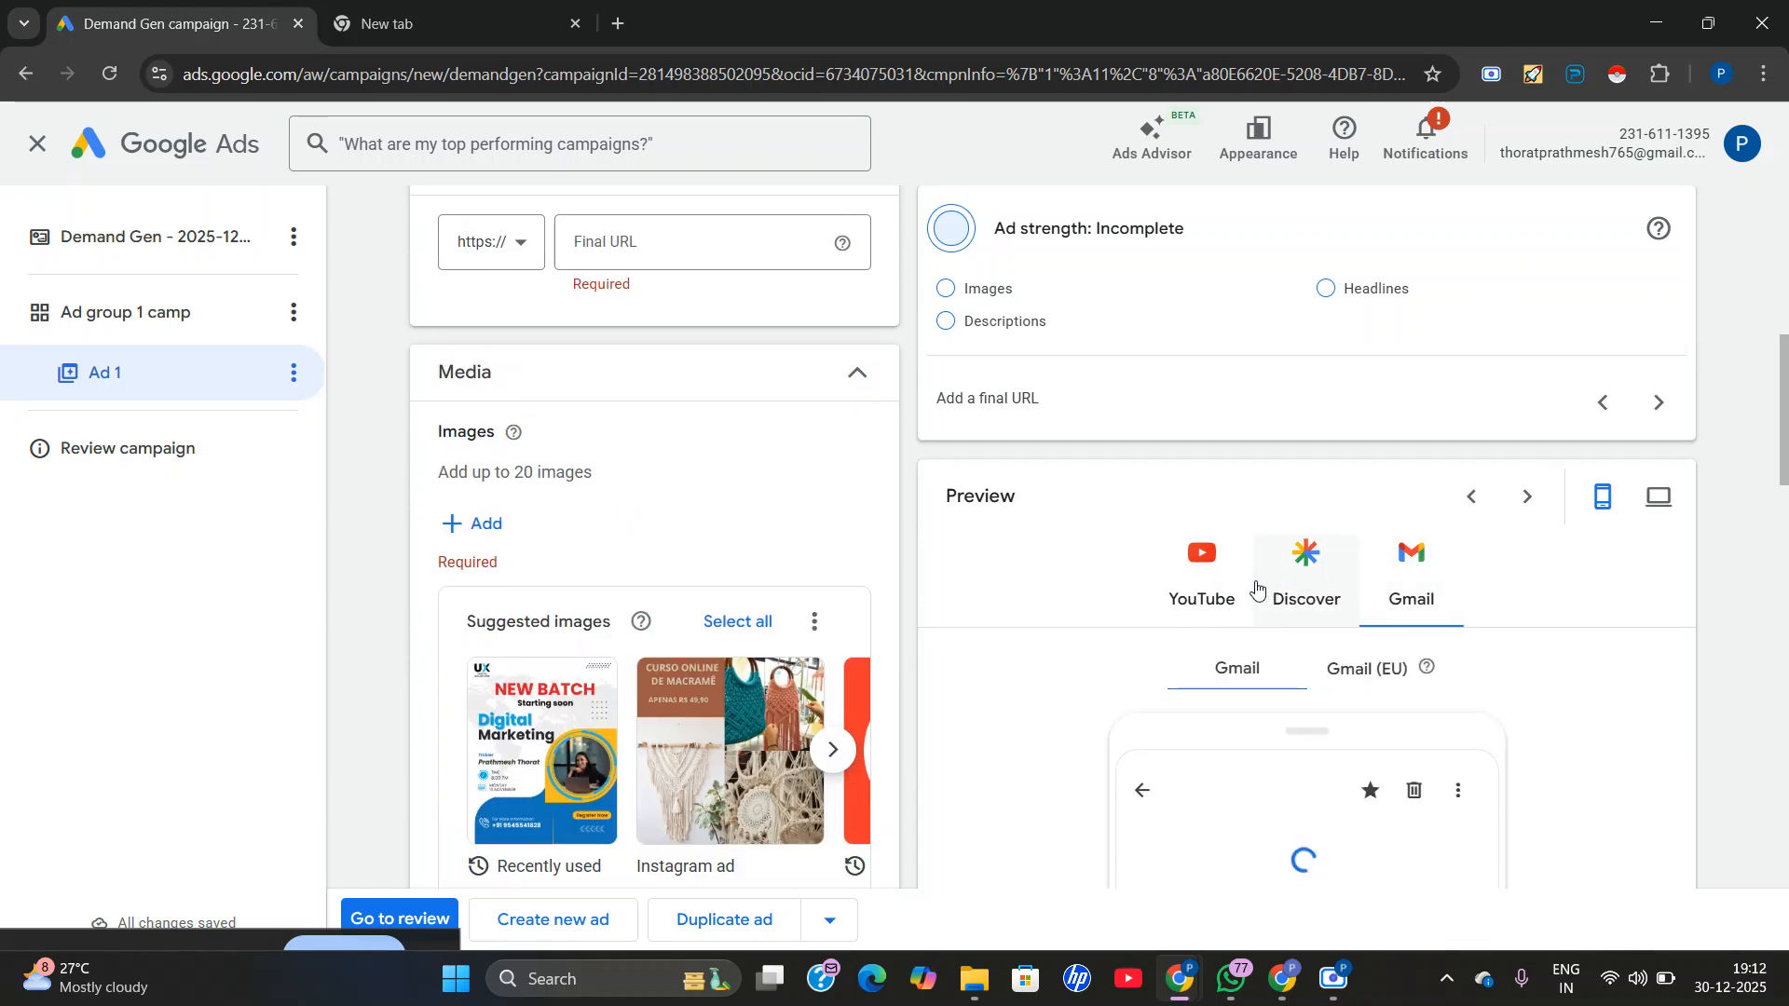
pyautogui.click(1217, 585)
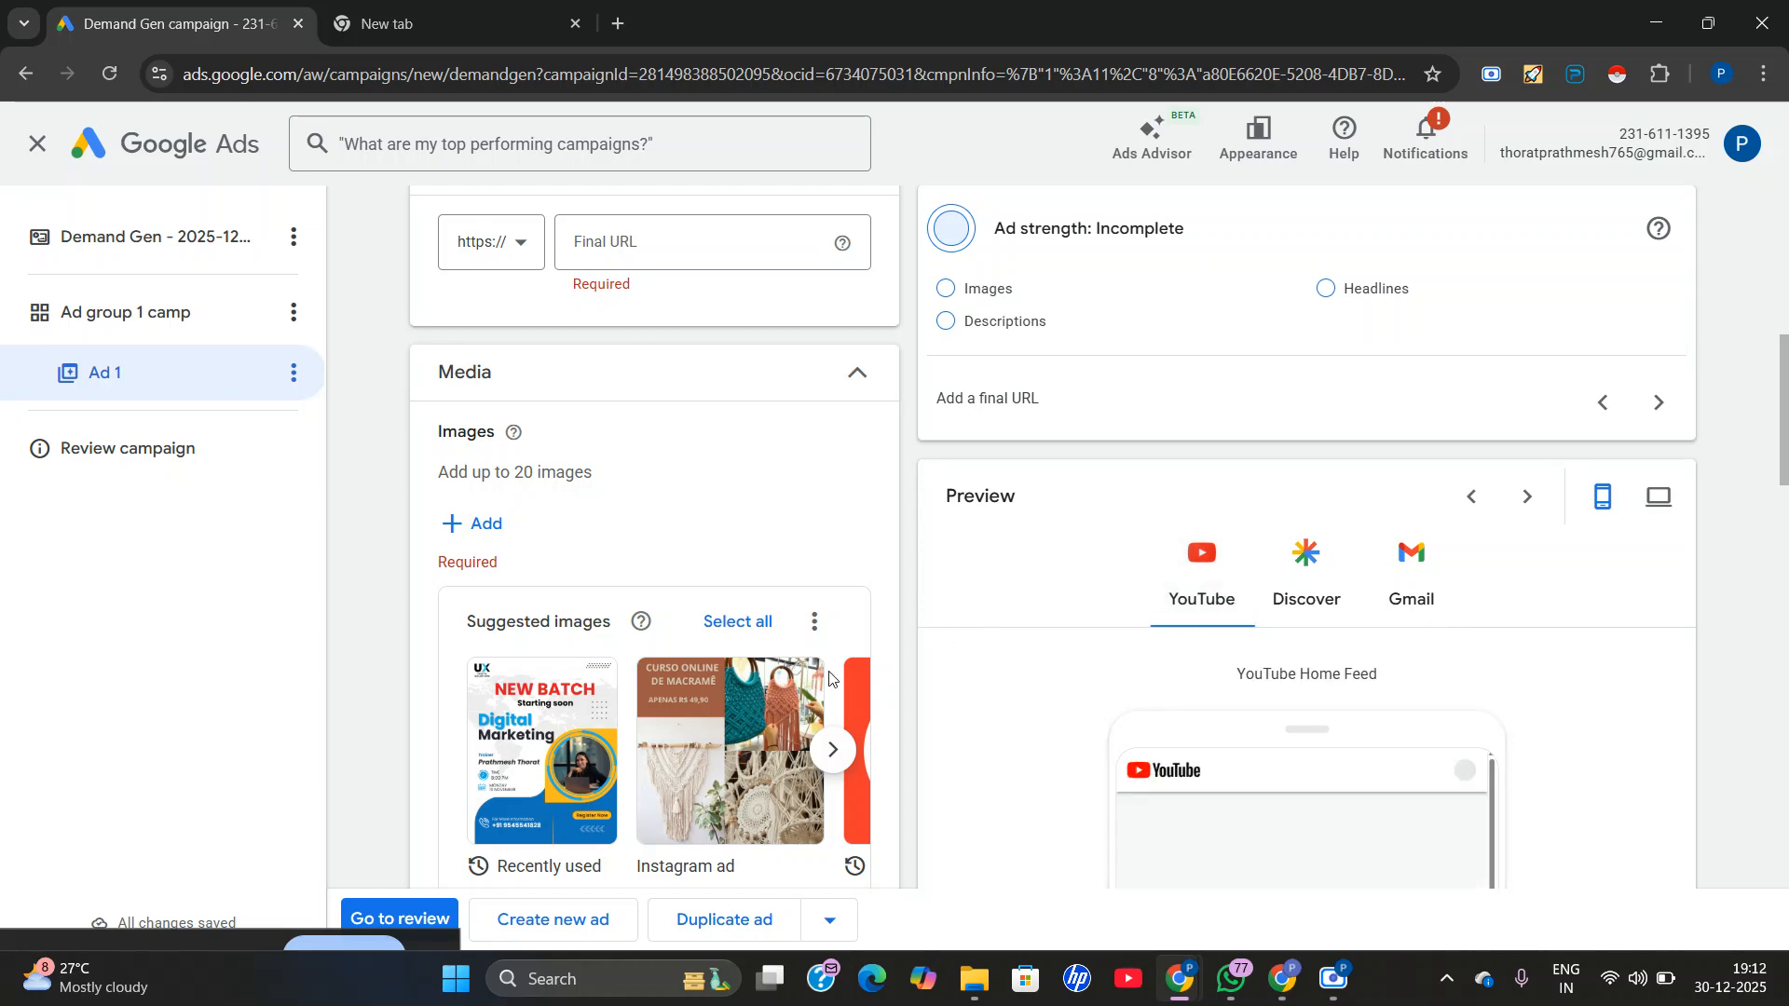
pyautogui.scroll(4, 1300, 694)
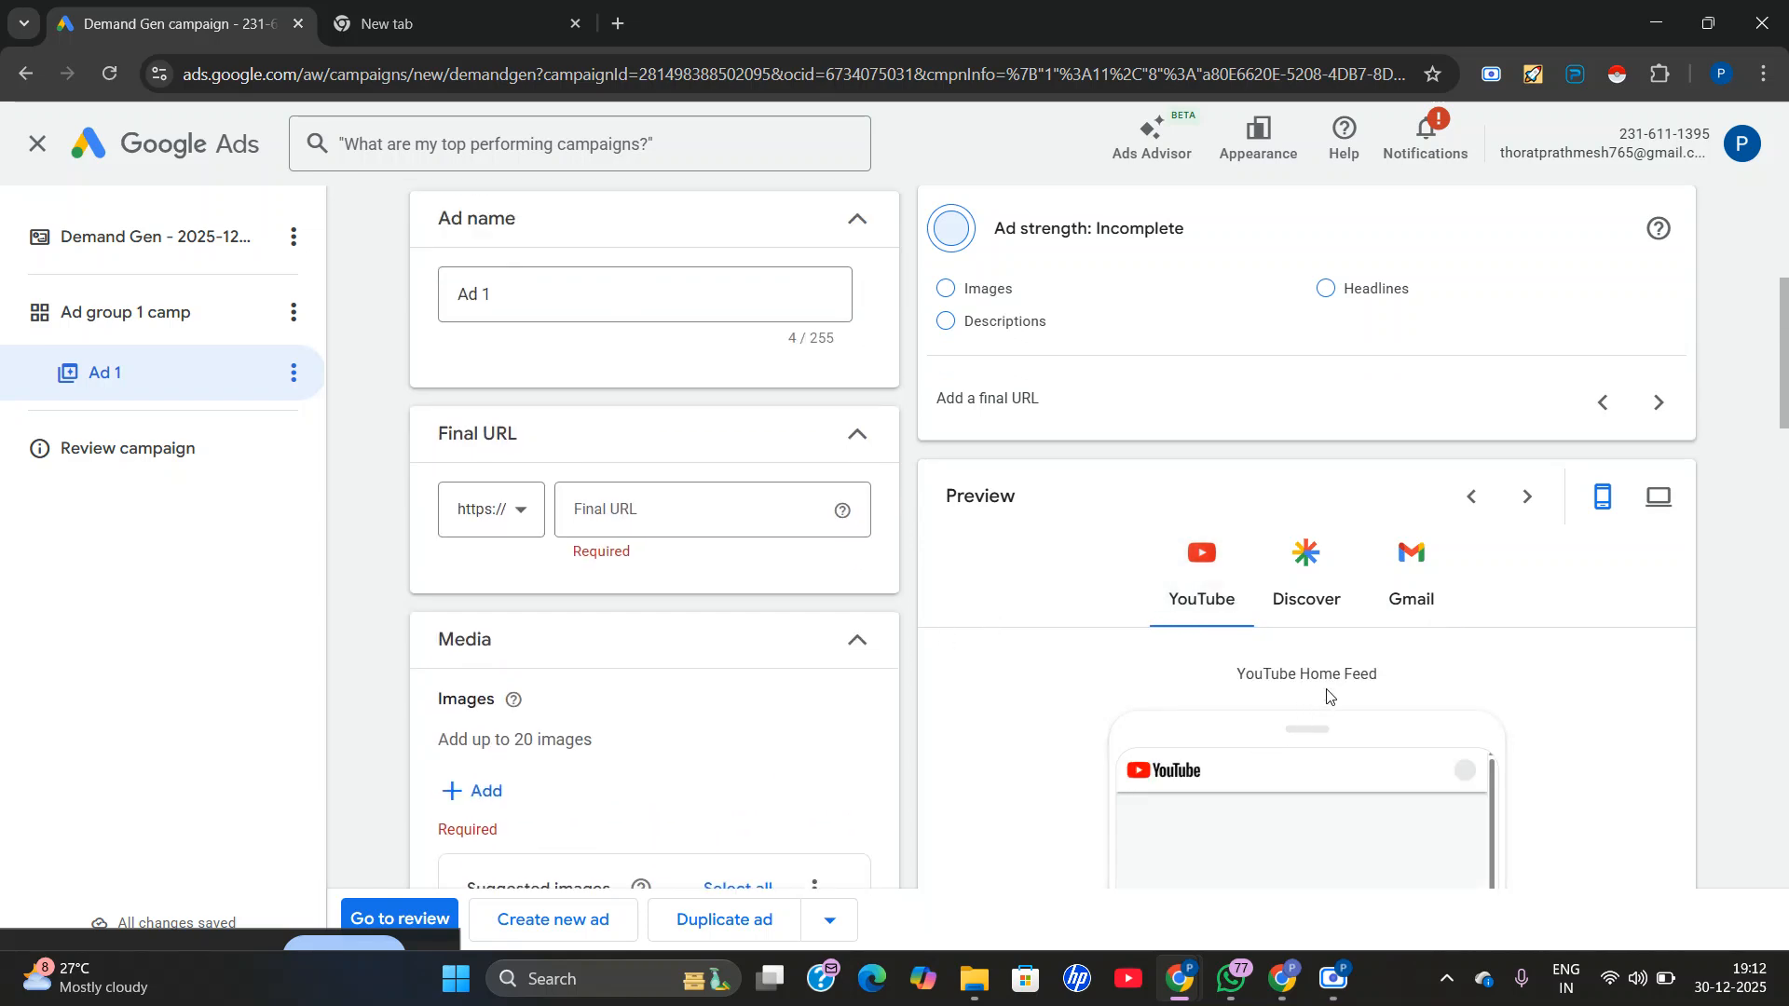
pyautogui.scroll(-10, 1348, 763)
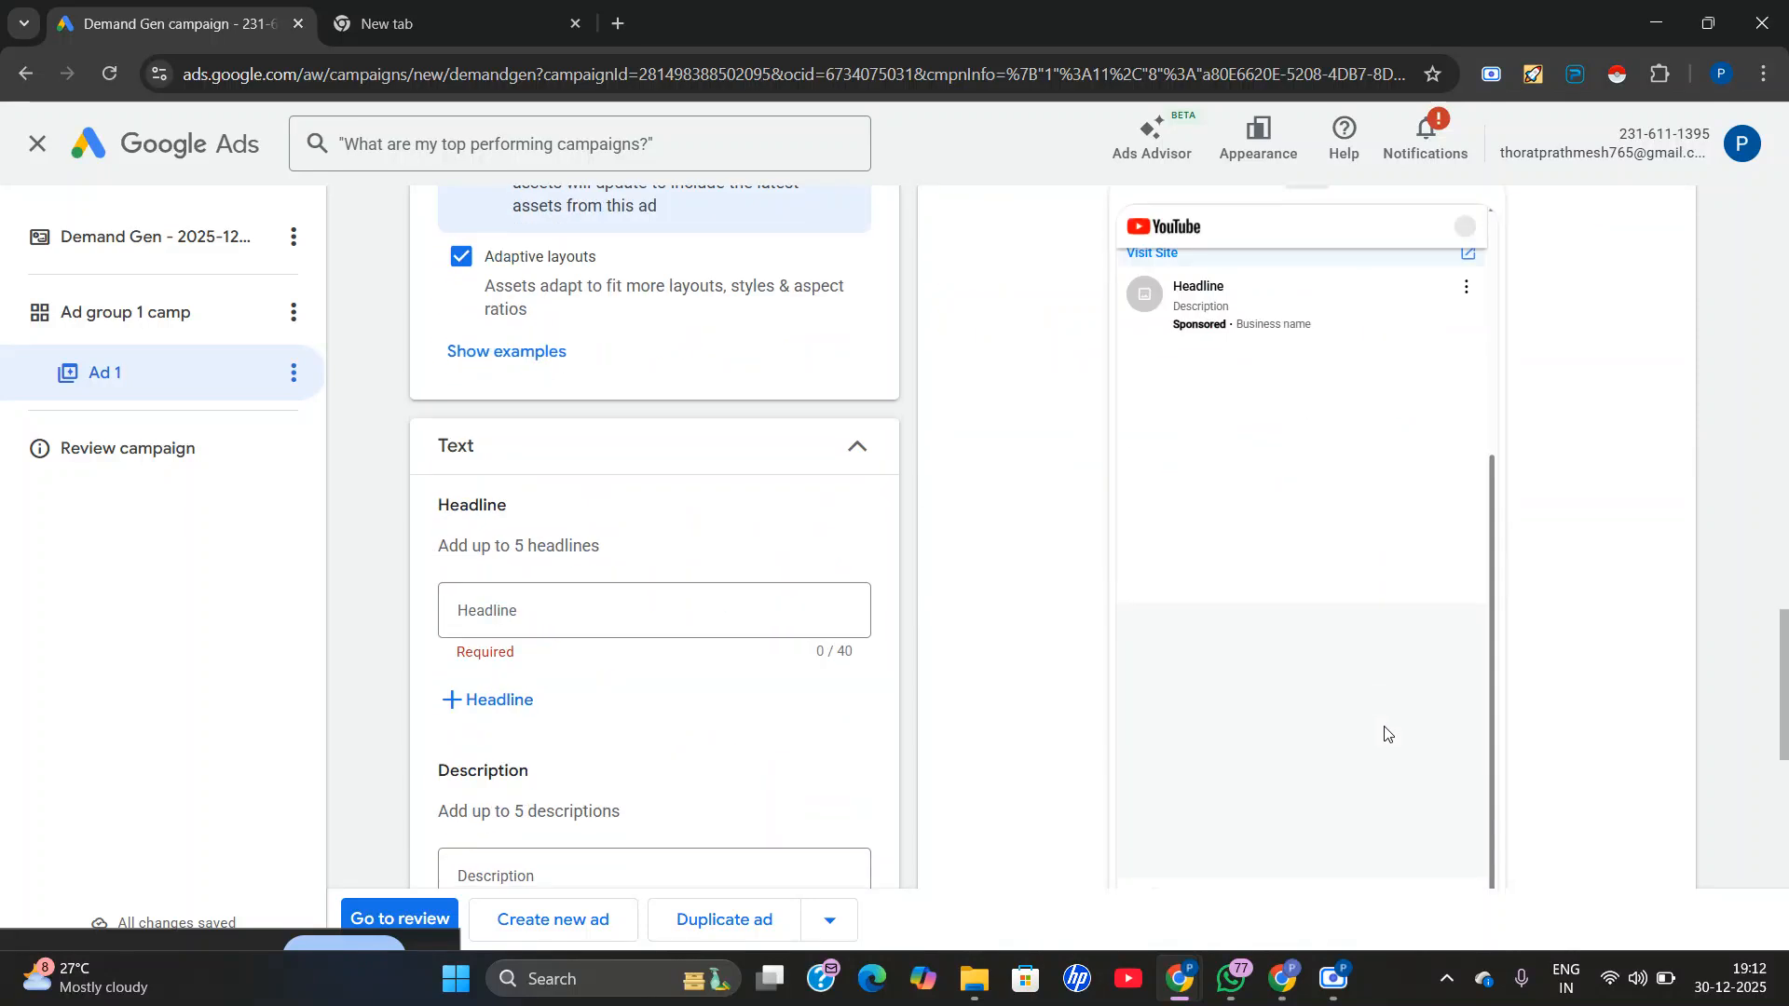
pyautogui.scroll(1, 1264, 748)
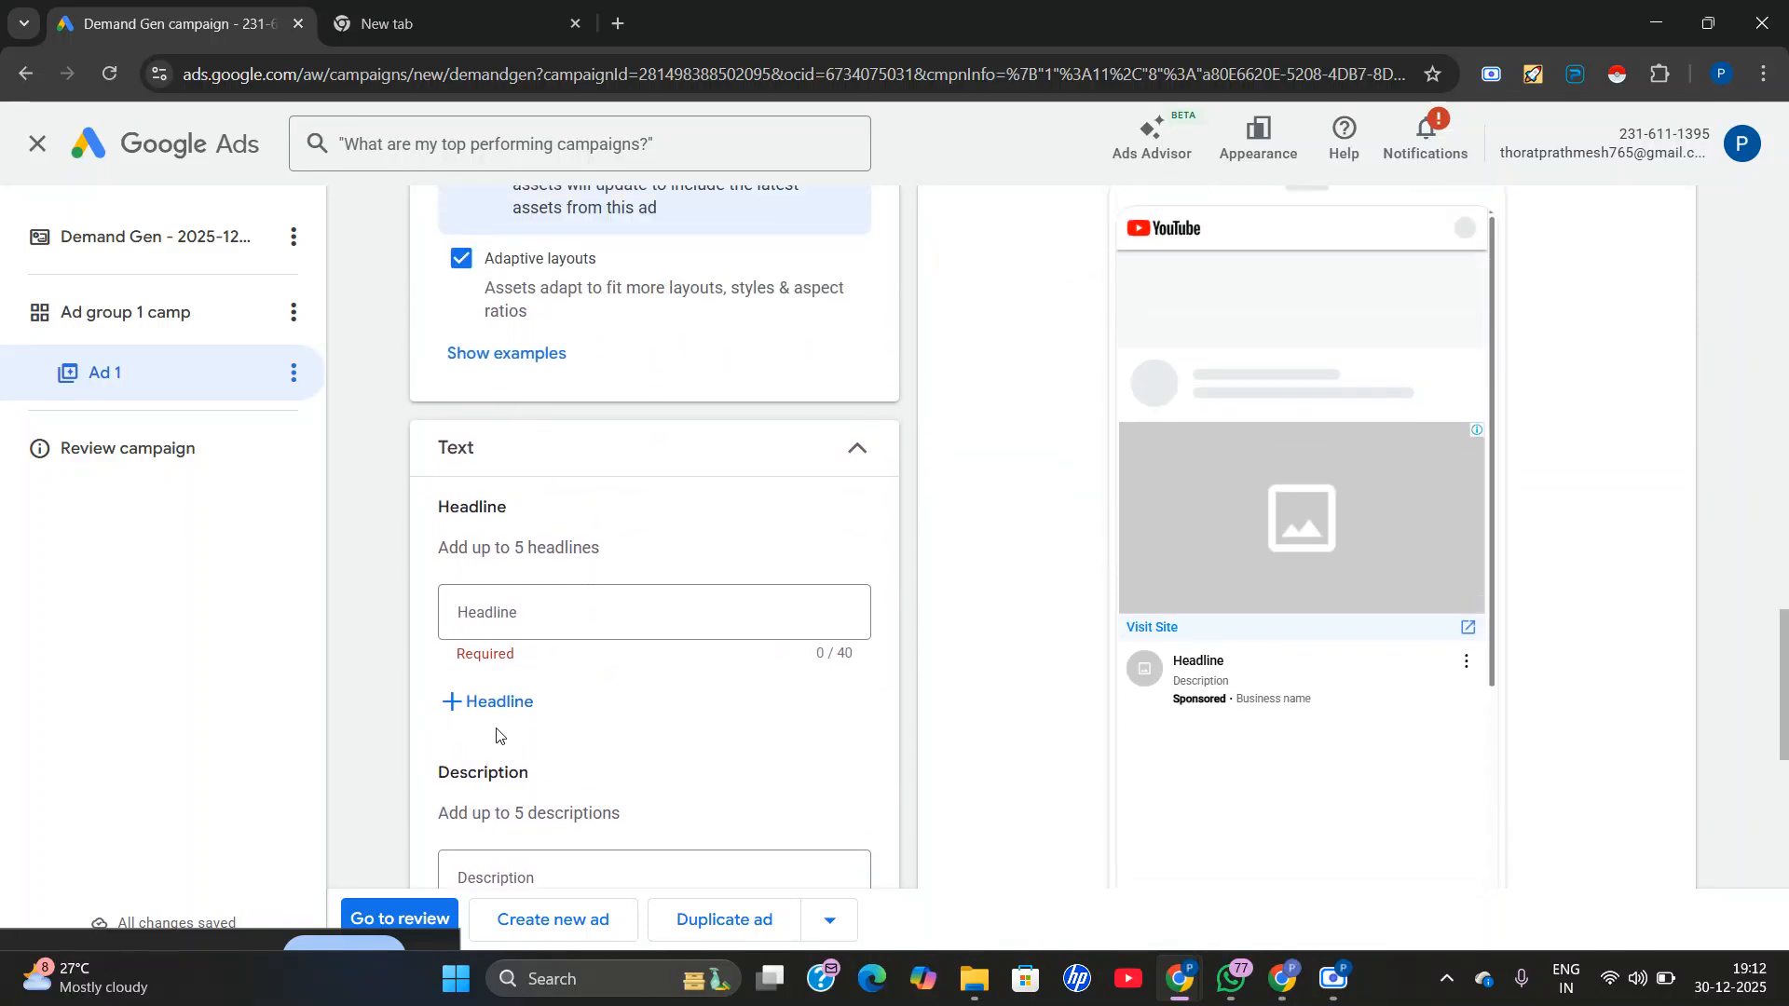
pyautogui.scroll(10, 495, 735)
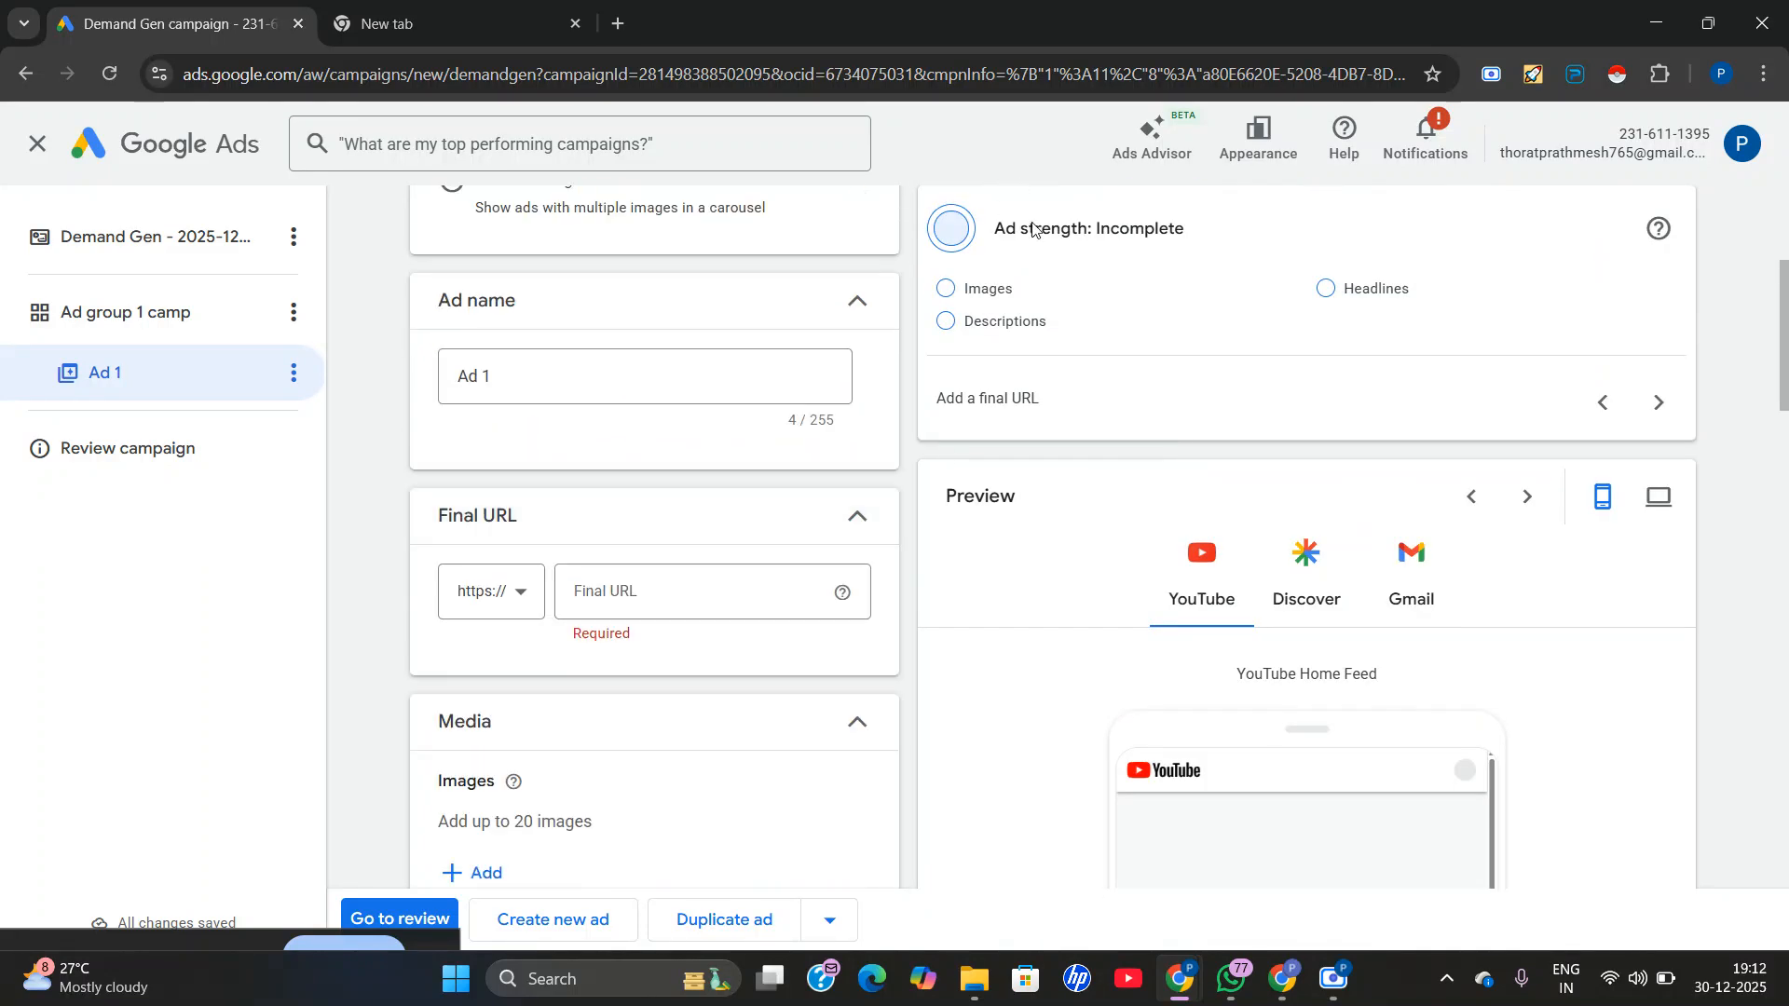
pyautogui.scroll(3, 931, 382)
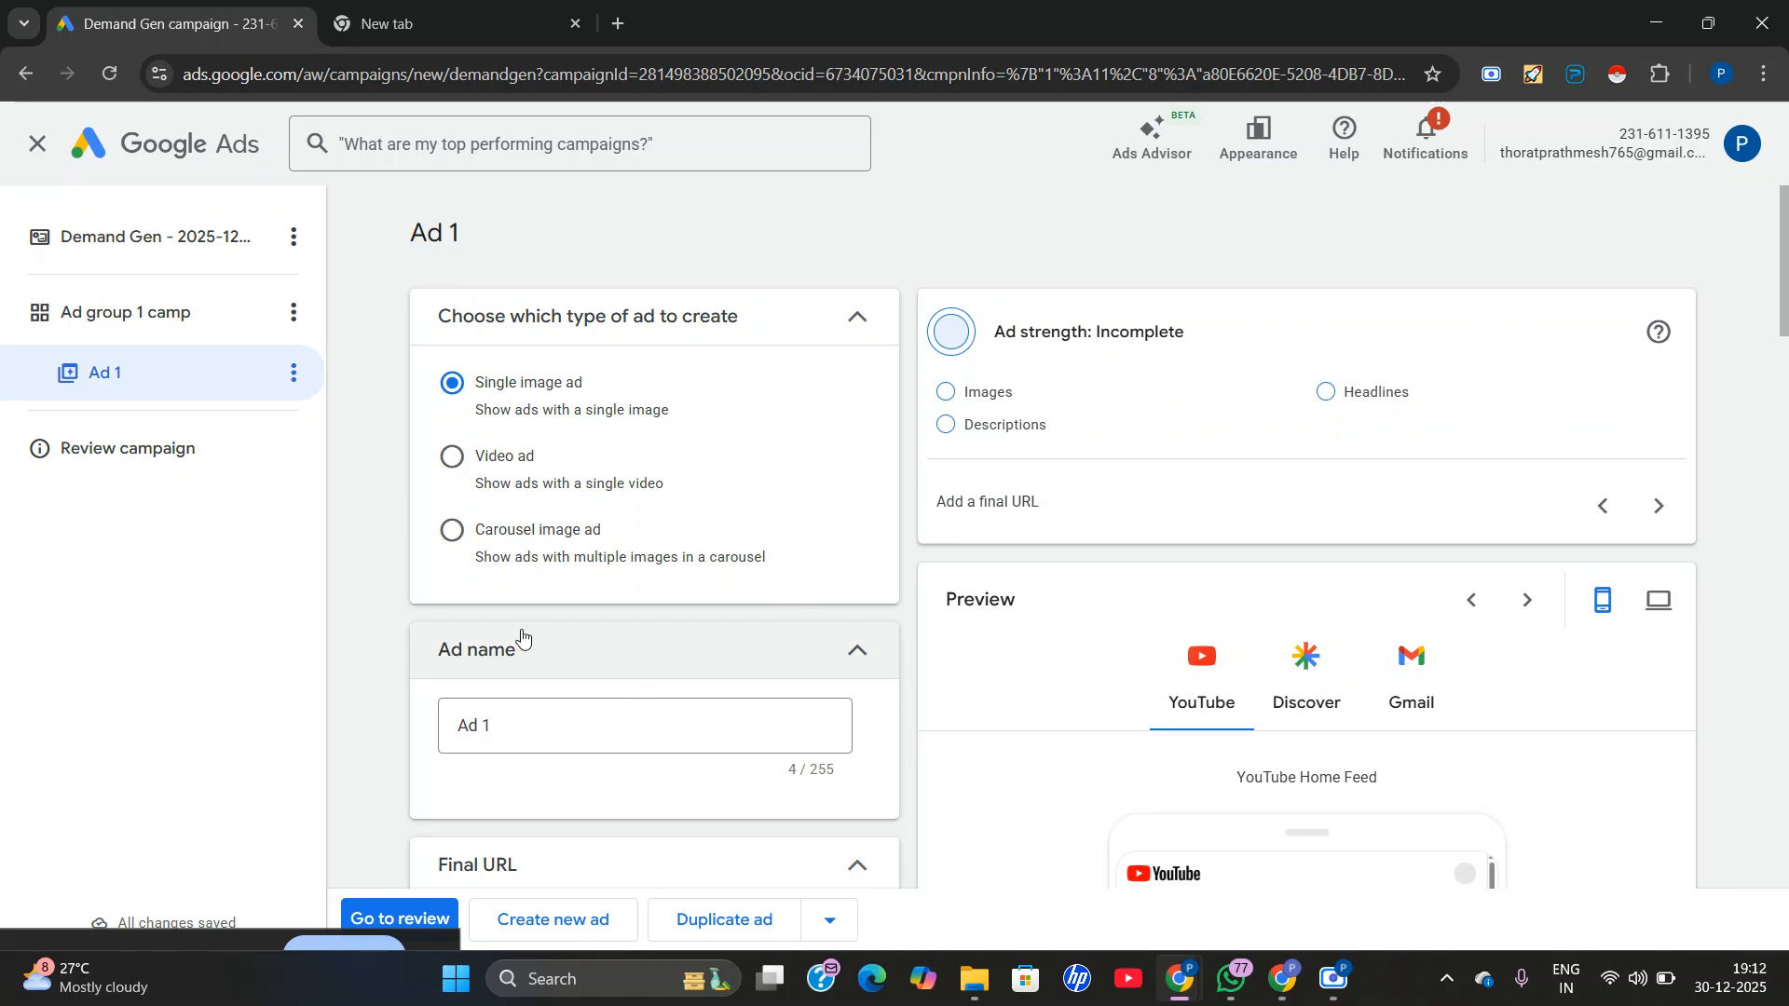
# Rename the ad as "Ad 1 camp".
pyautogui.scroll(-1, 566, 655)
pyautogui.click(582, 615)
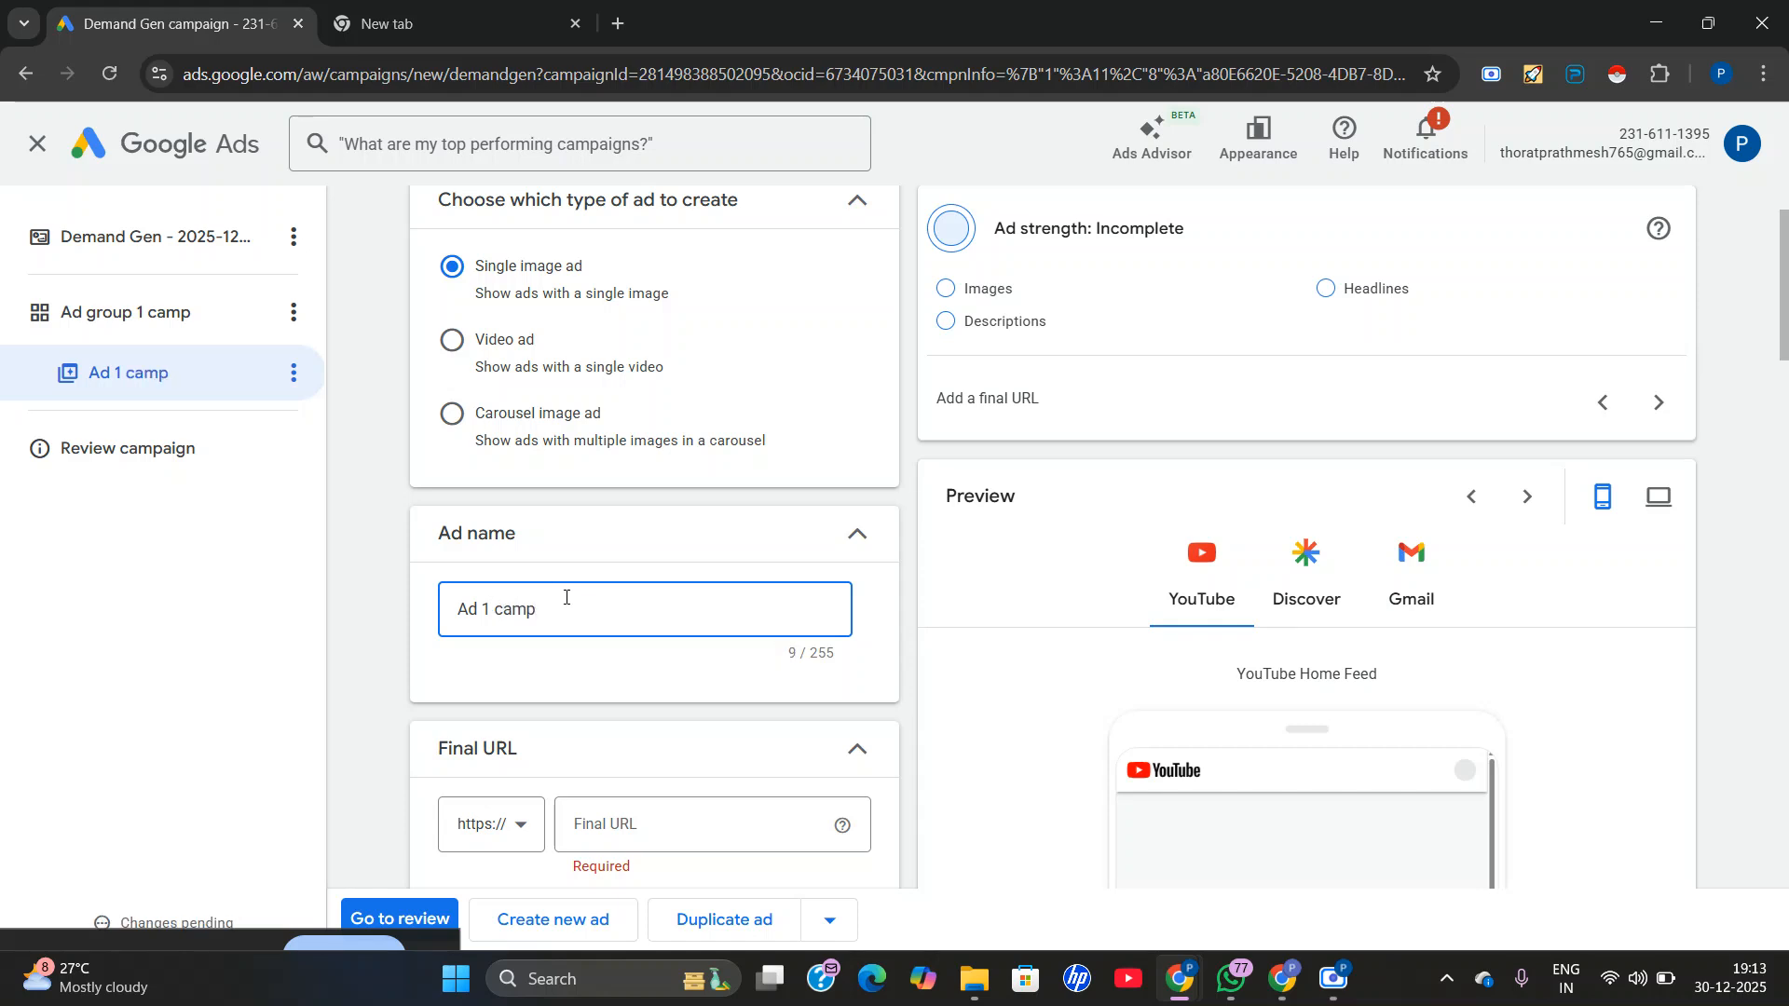
# Set the ad's final URL to uxdigitalsolutions.com by copying the site address from the other browser tab.
pyautogui.scroll(-3, 566, 597)
pyautogui.click(640, 474)
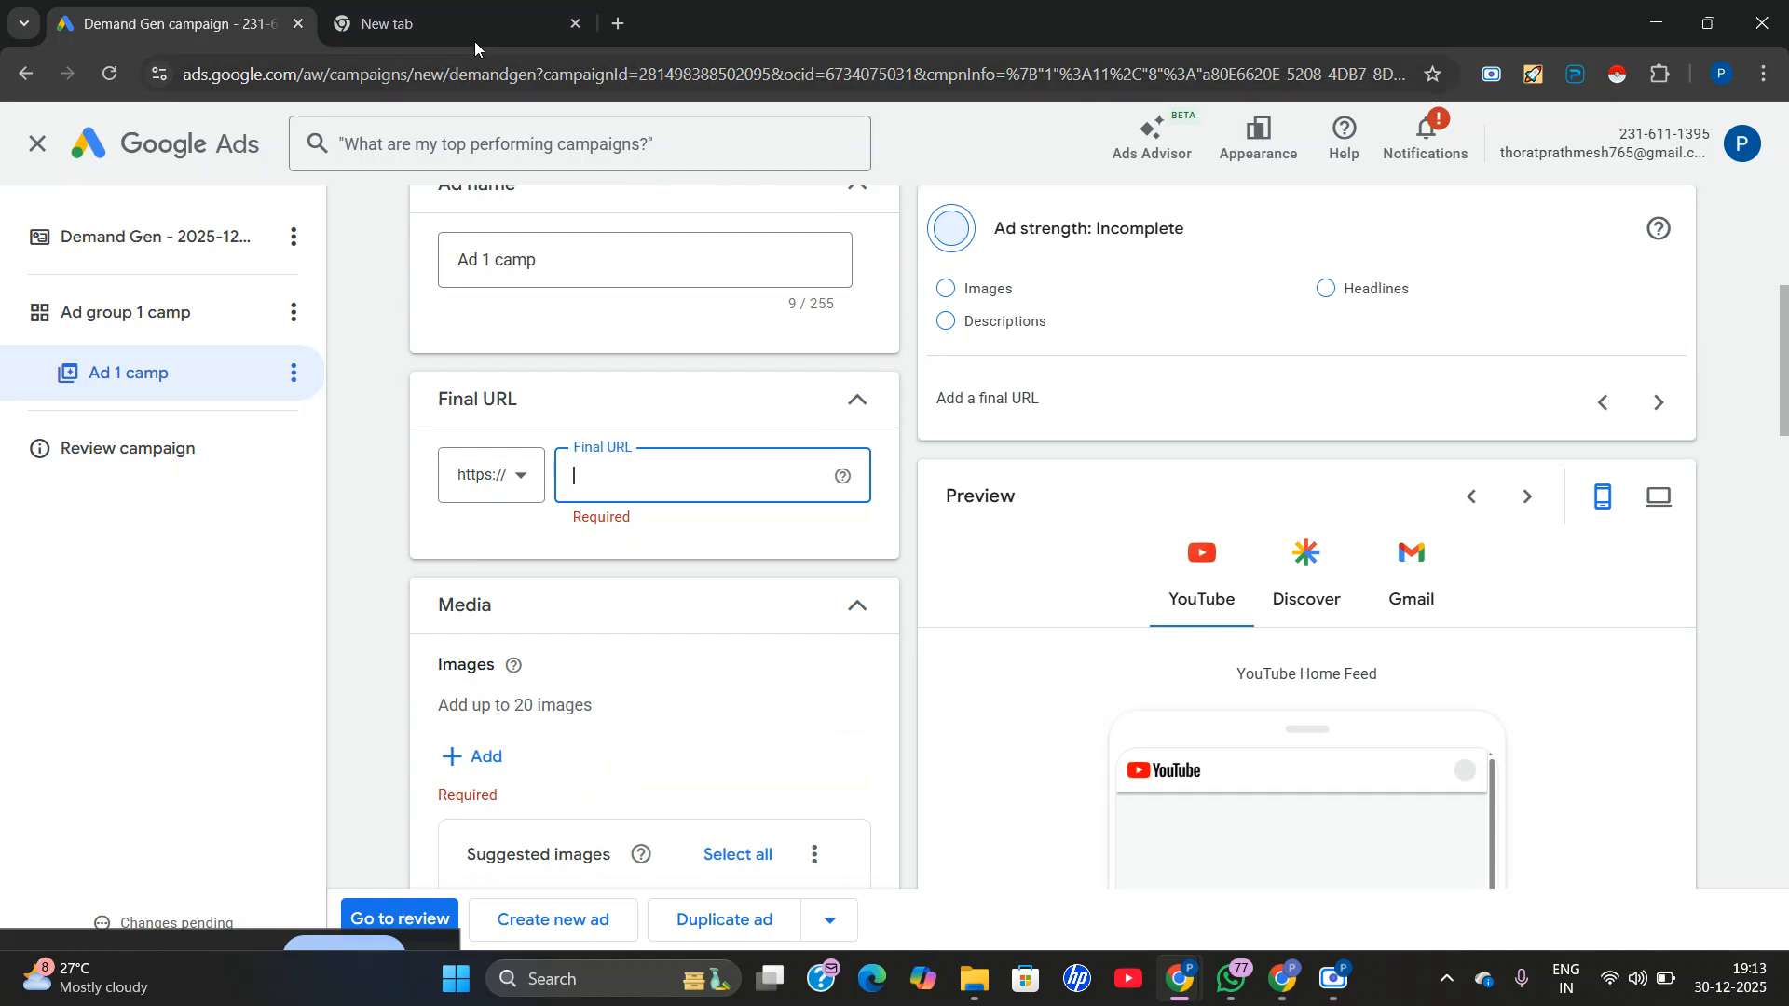
pyautogui.click(416, 17)
pyautogui.click(410, 78)
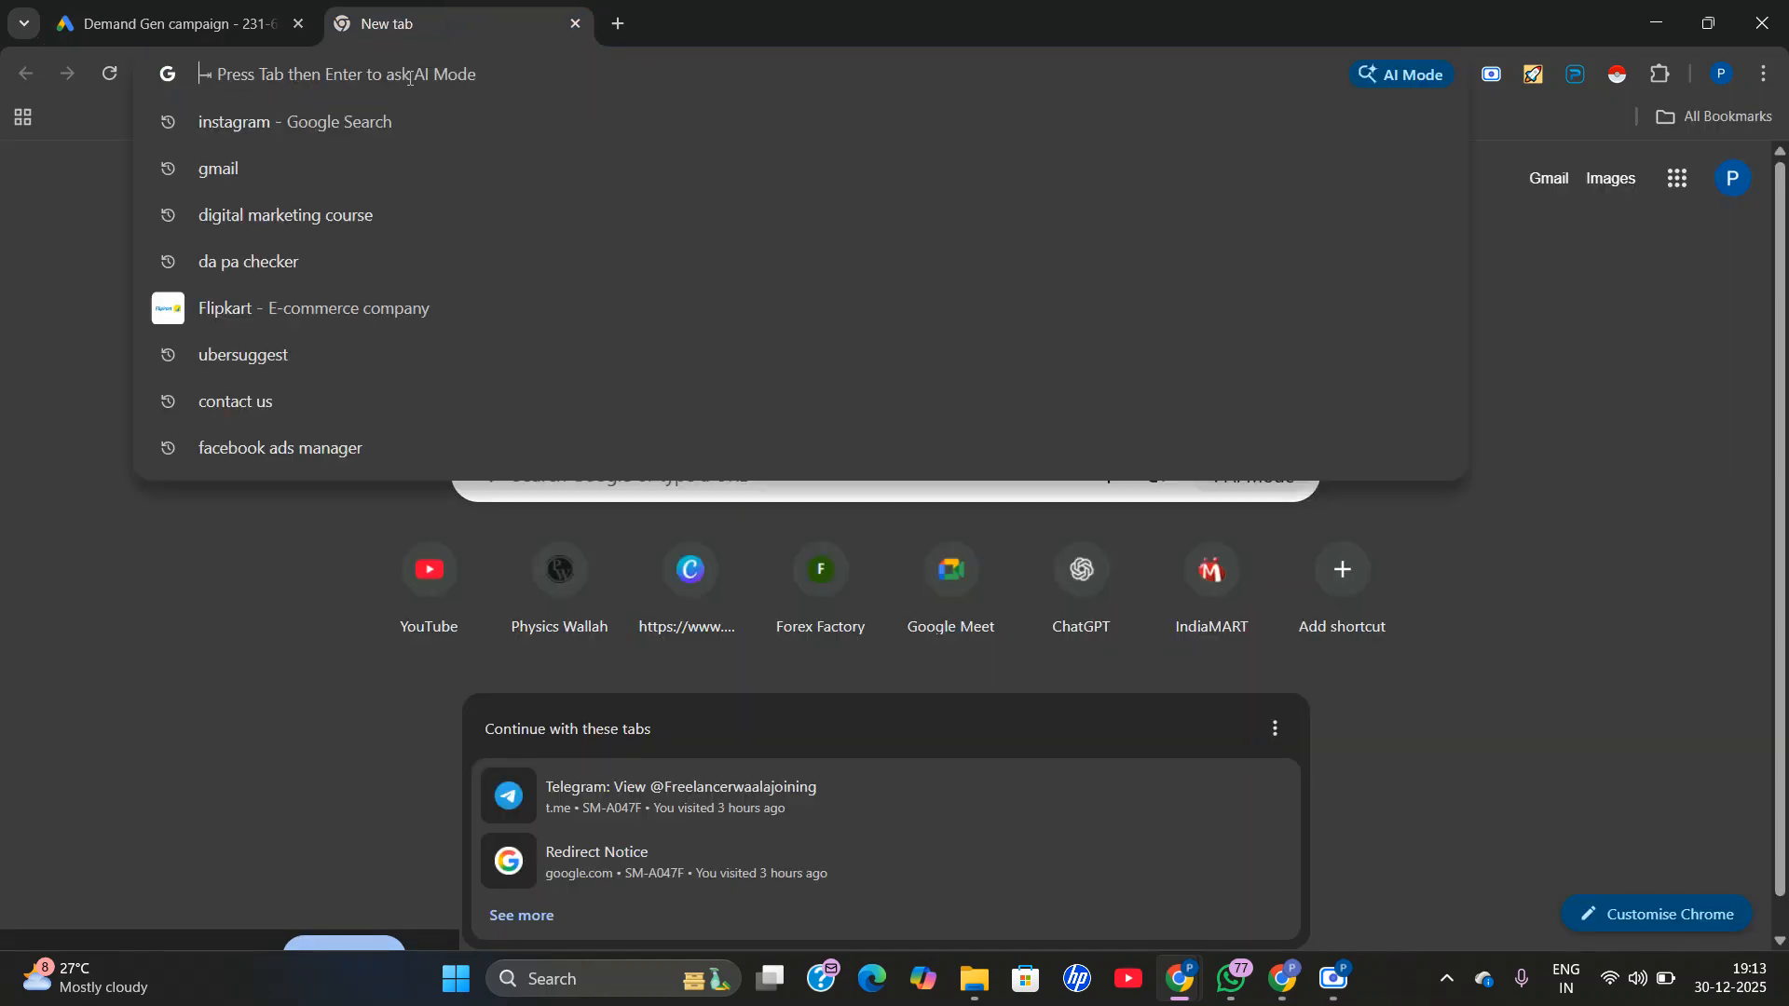
pyautogui.write('ux')
pyautogui.tripleClick(410, 78)
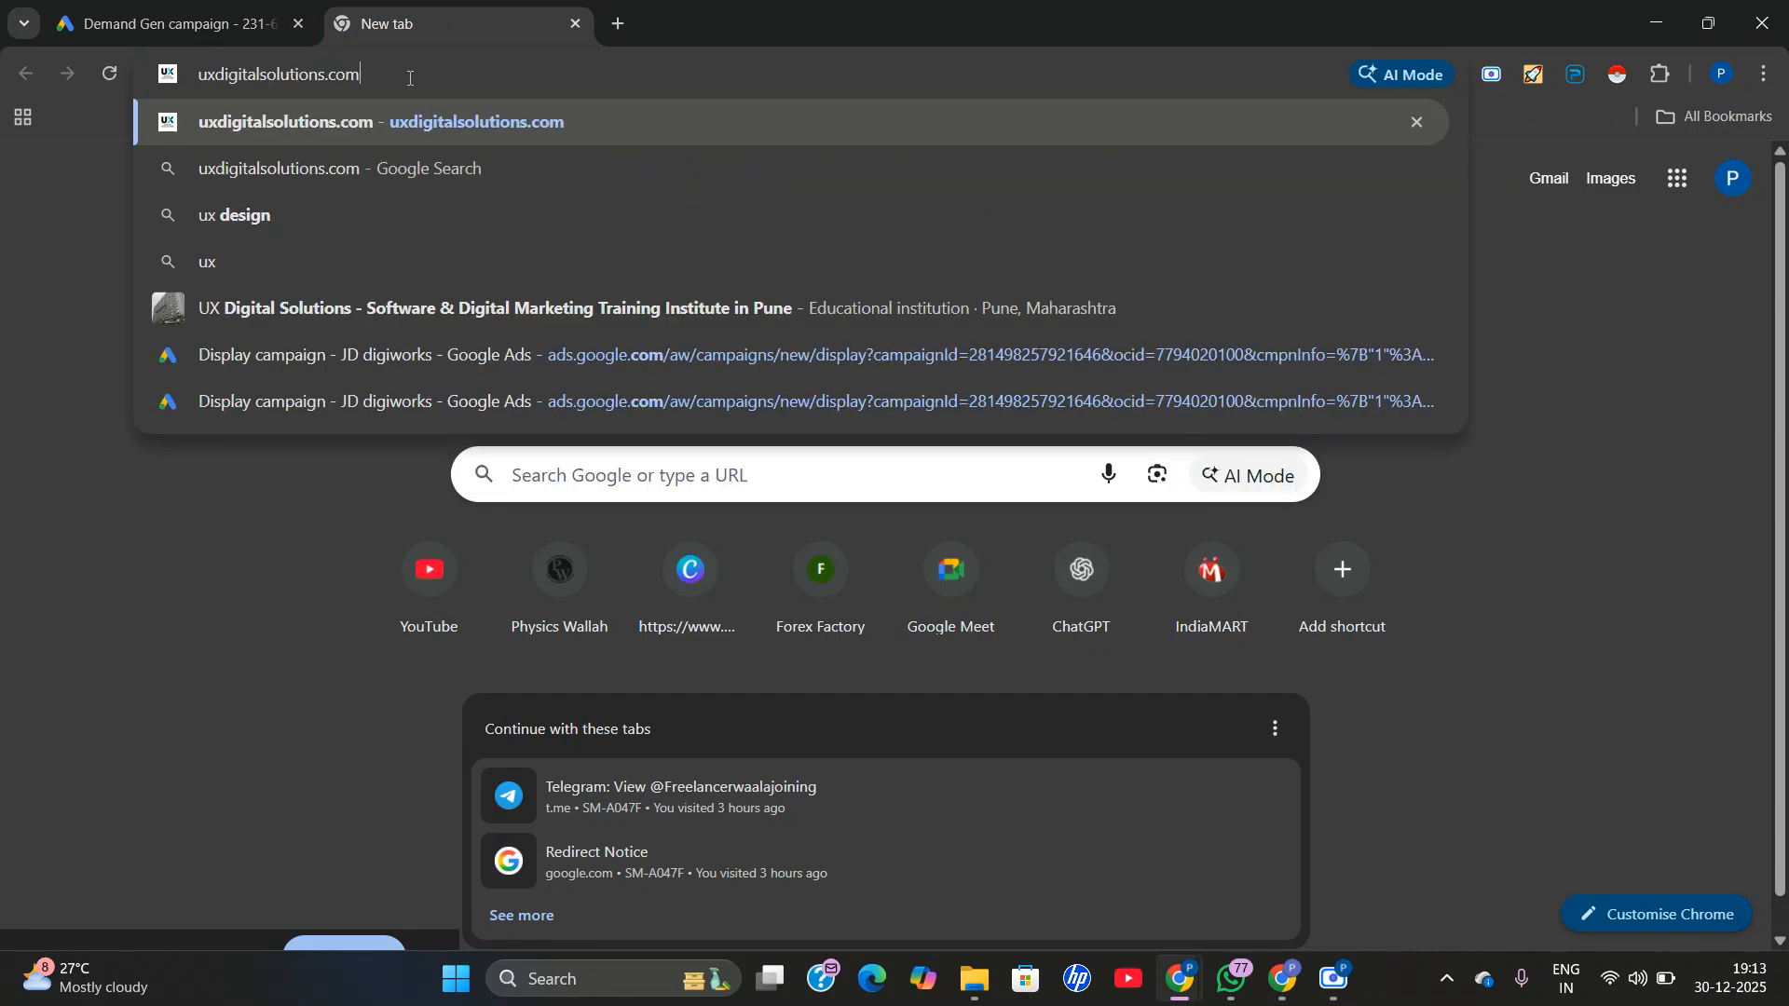
pyautogui.rightClick(409, 88)
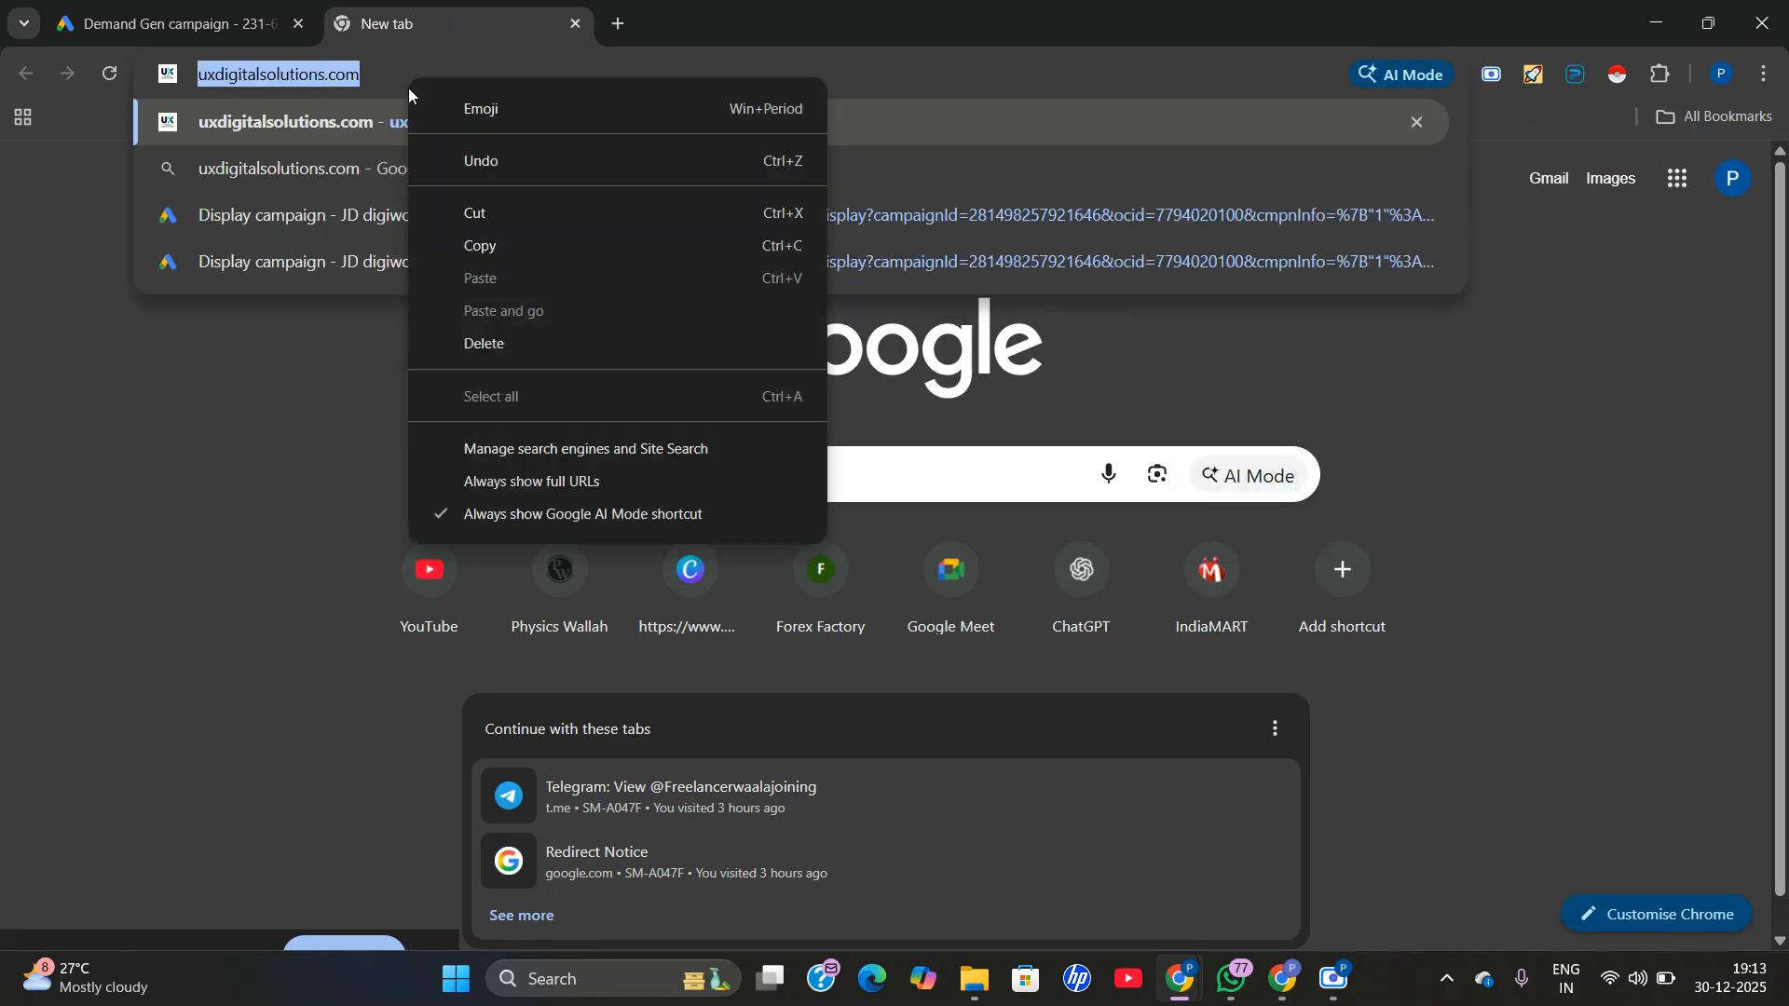
pyautogui.click(483, 248)
pyautogui.click(224, 17)
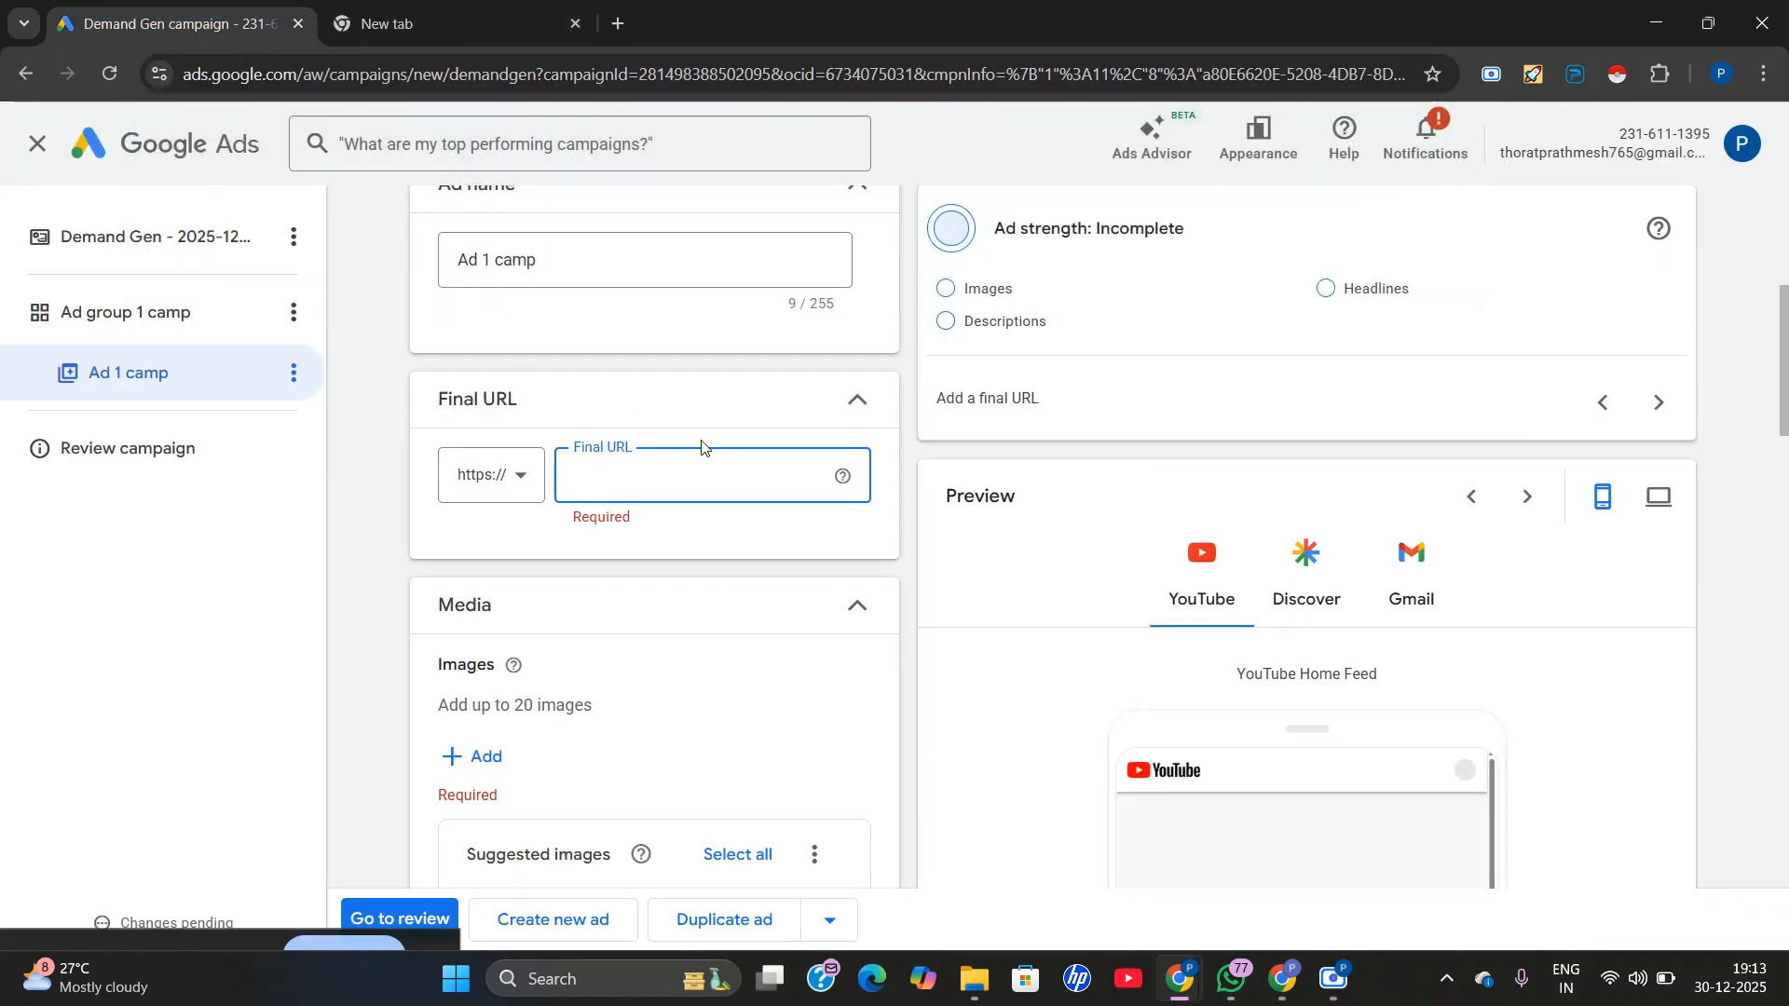
pyautogui.rightClick(581, 480)
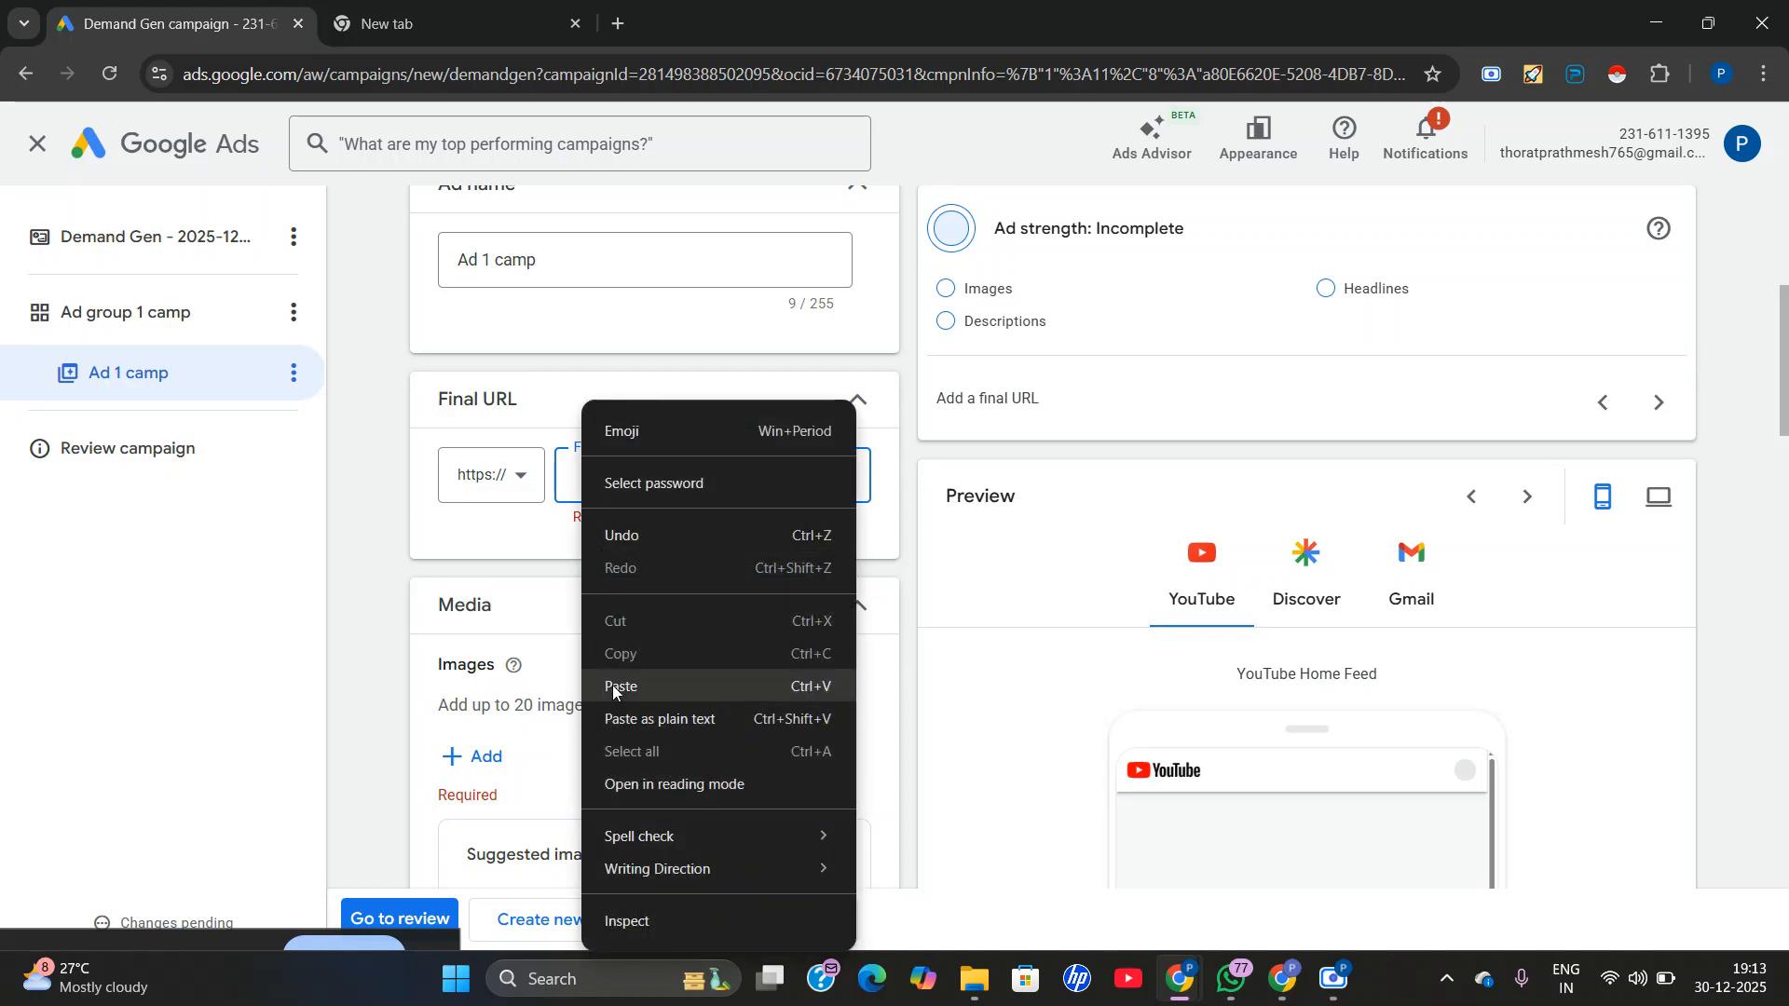
pyautogui.click(612, 685)
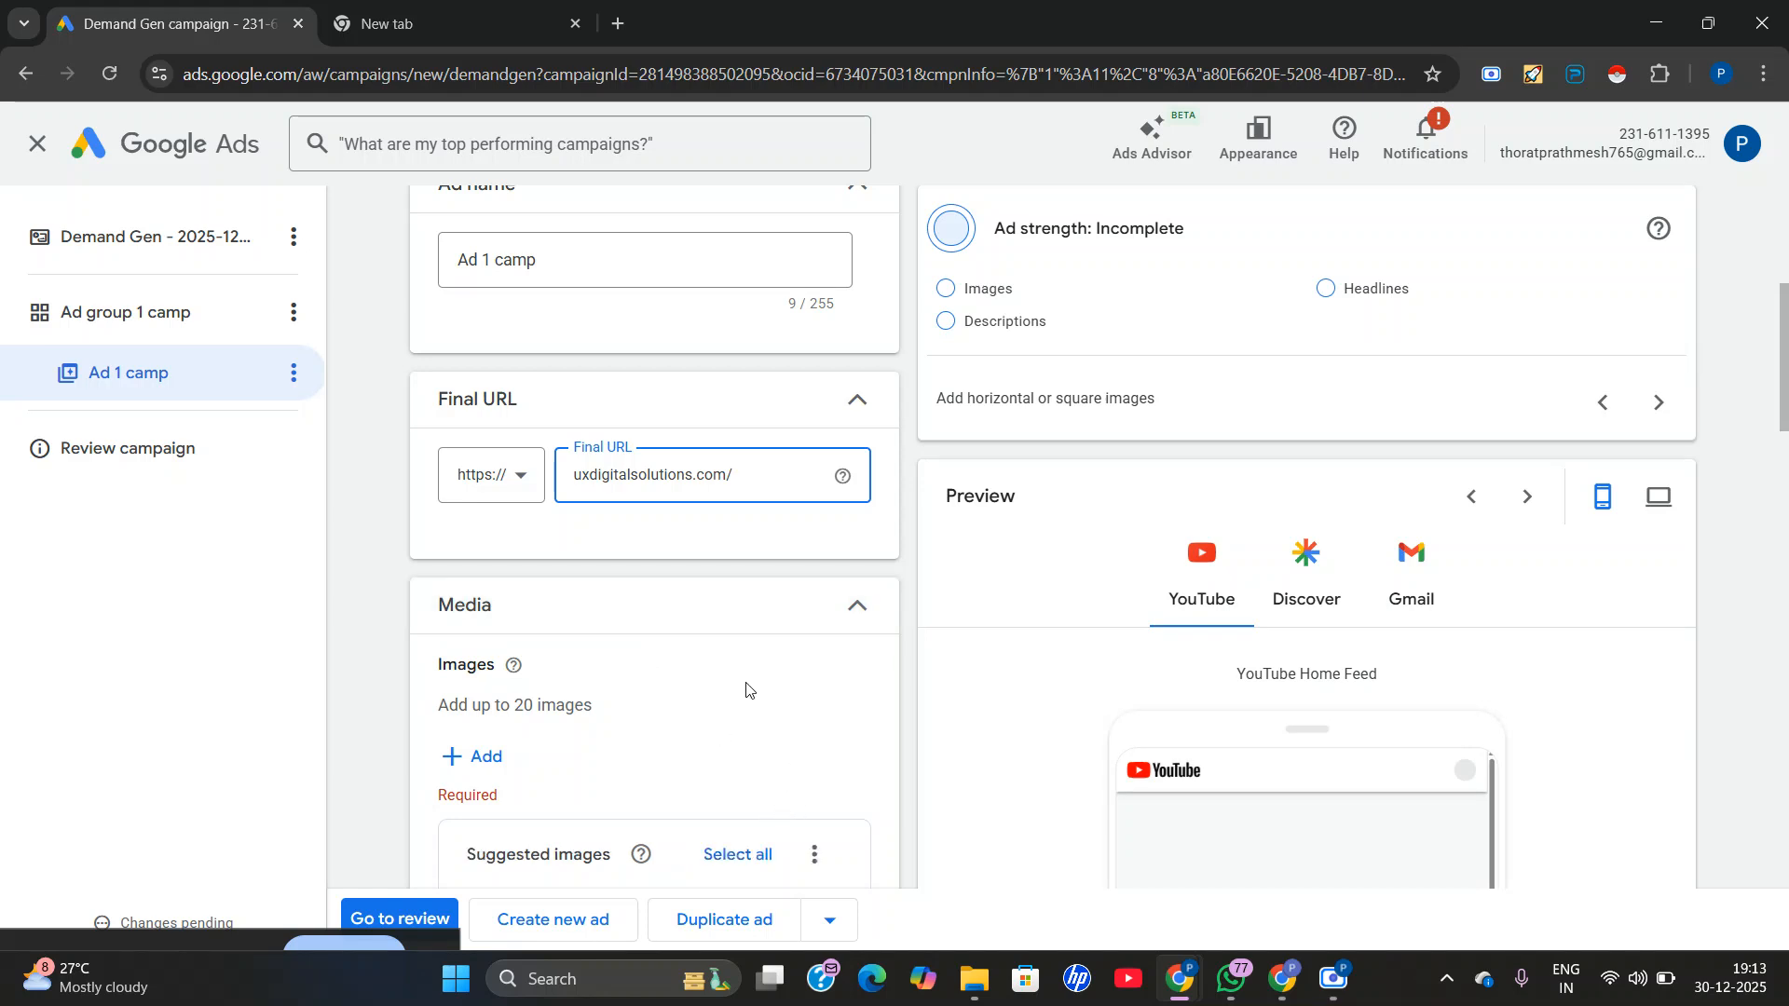
# Browse the suggested images offered for the ad's media.
pyautogui.scroll(-5, 1300, 624)
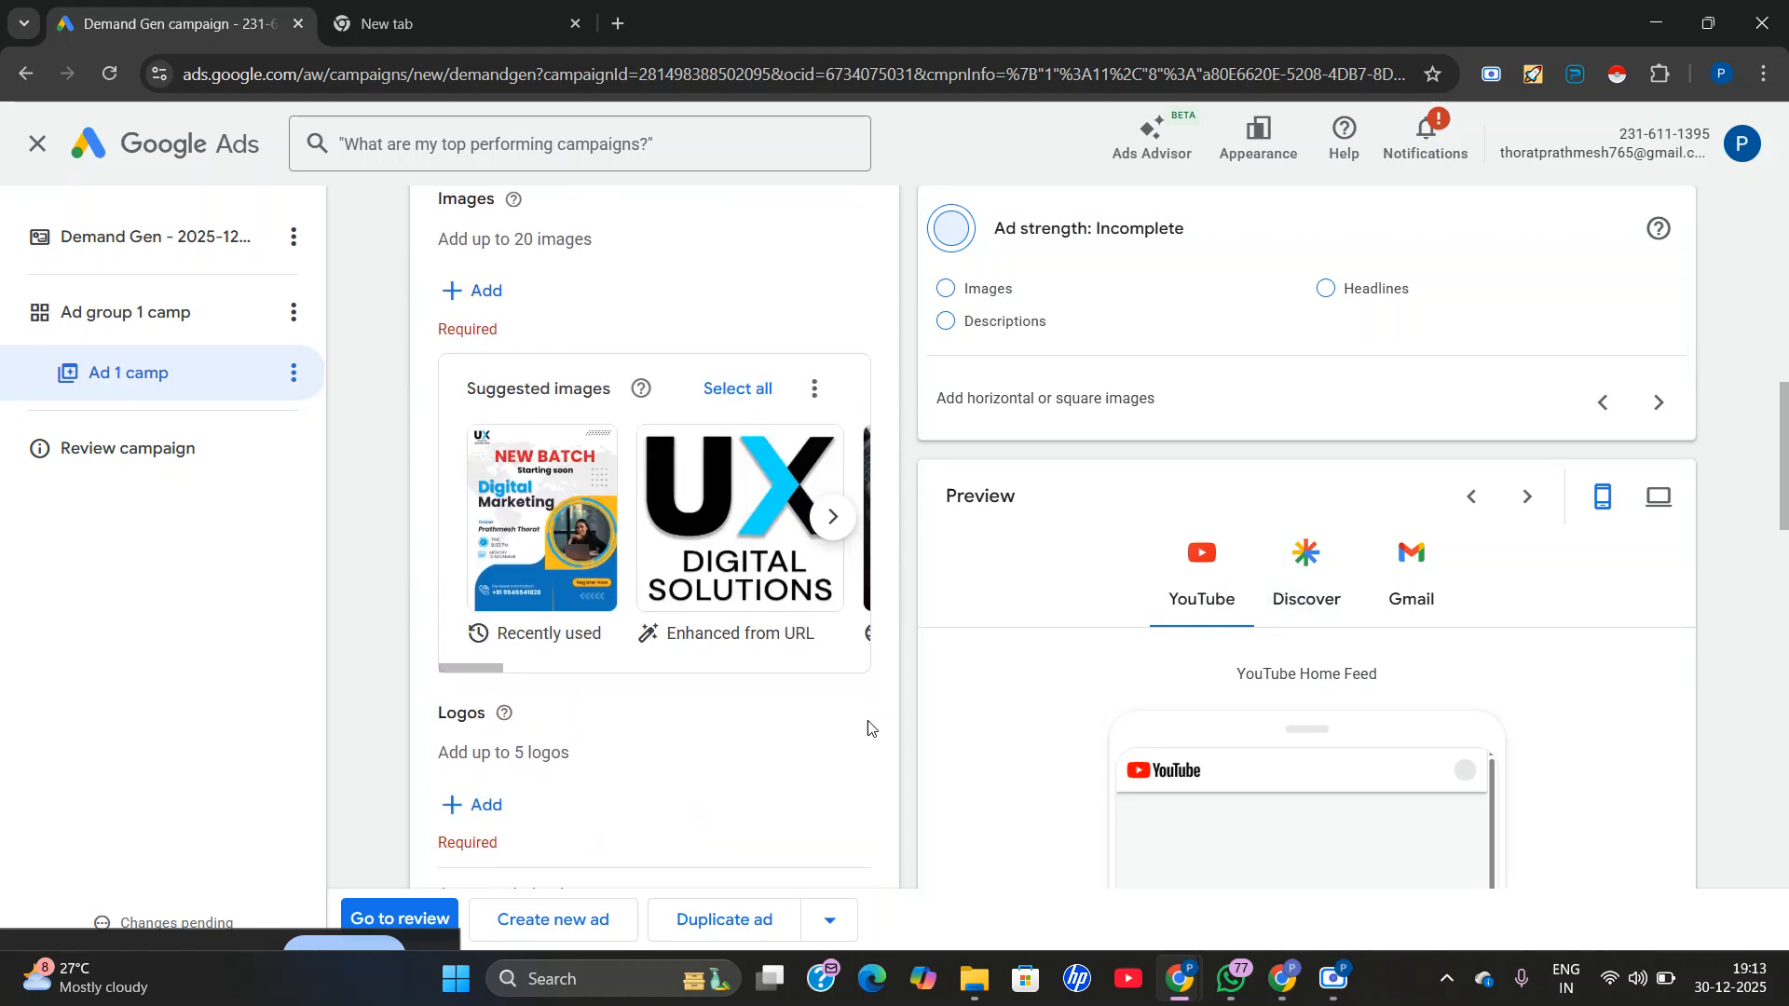
pyautogui.scroll(3, 520, 601)
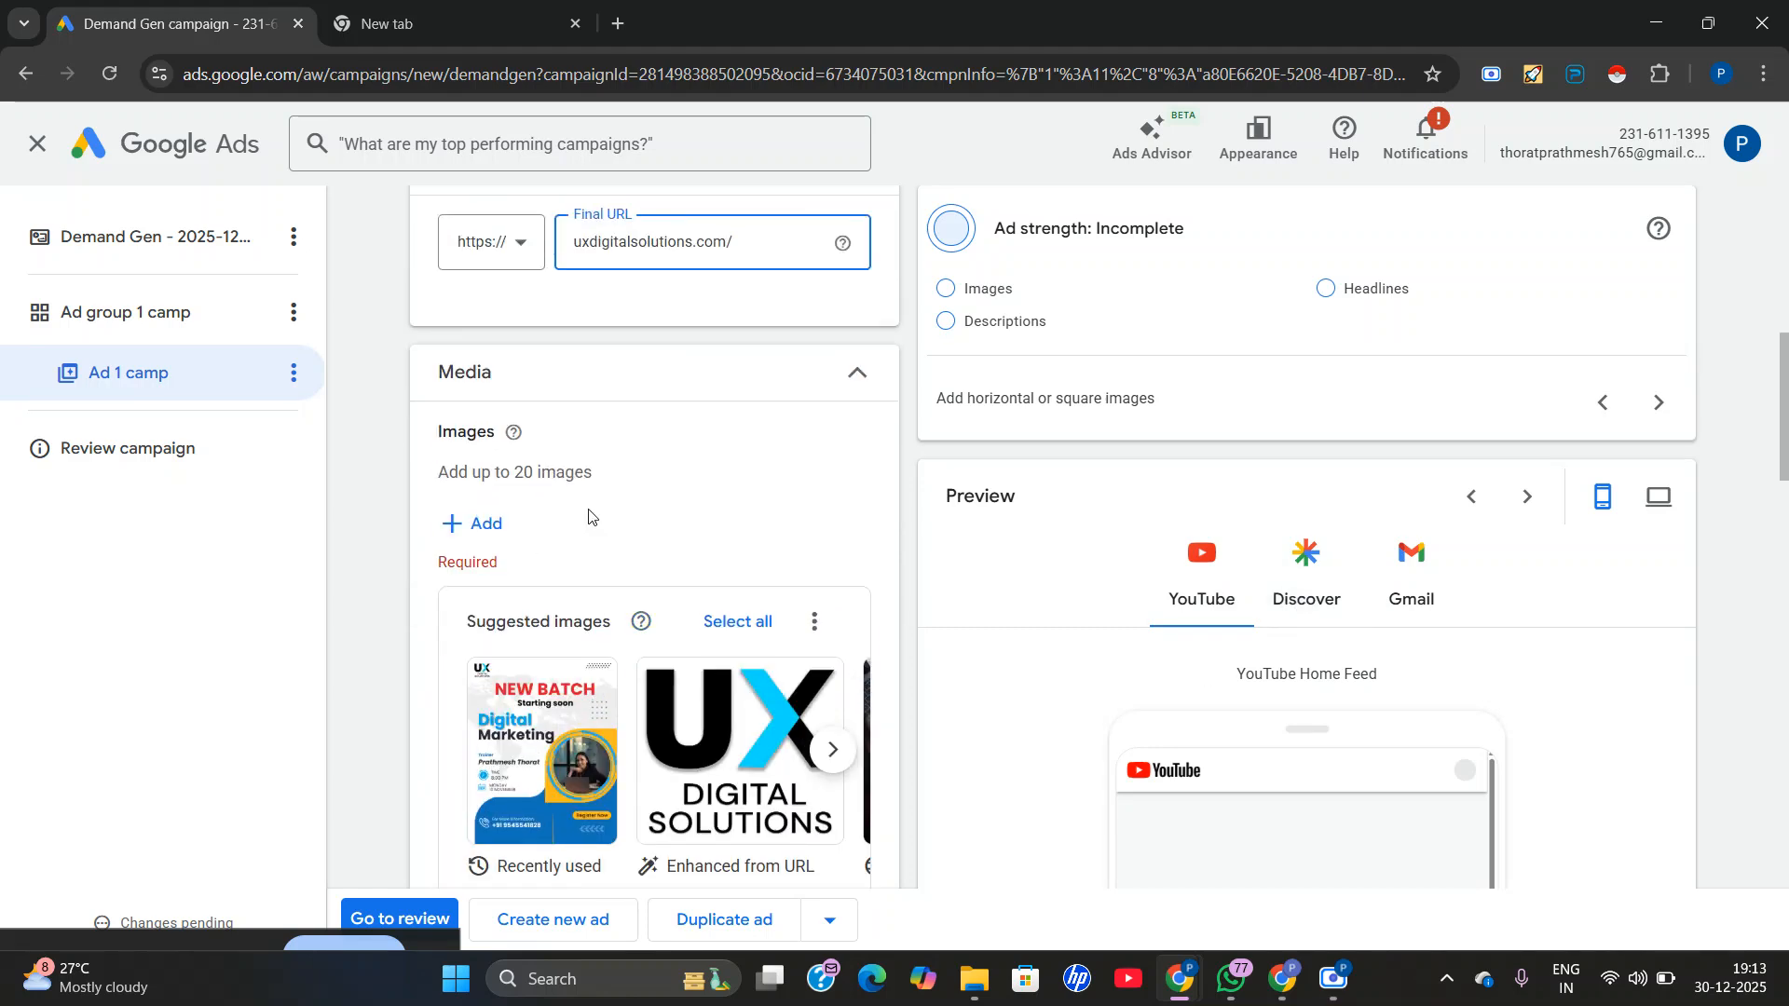
pyautogui.click(850, 753)
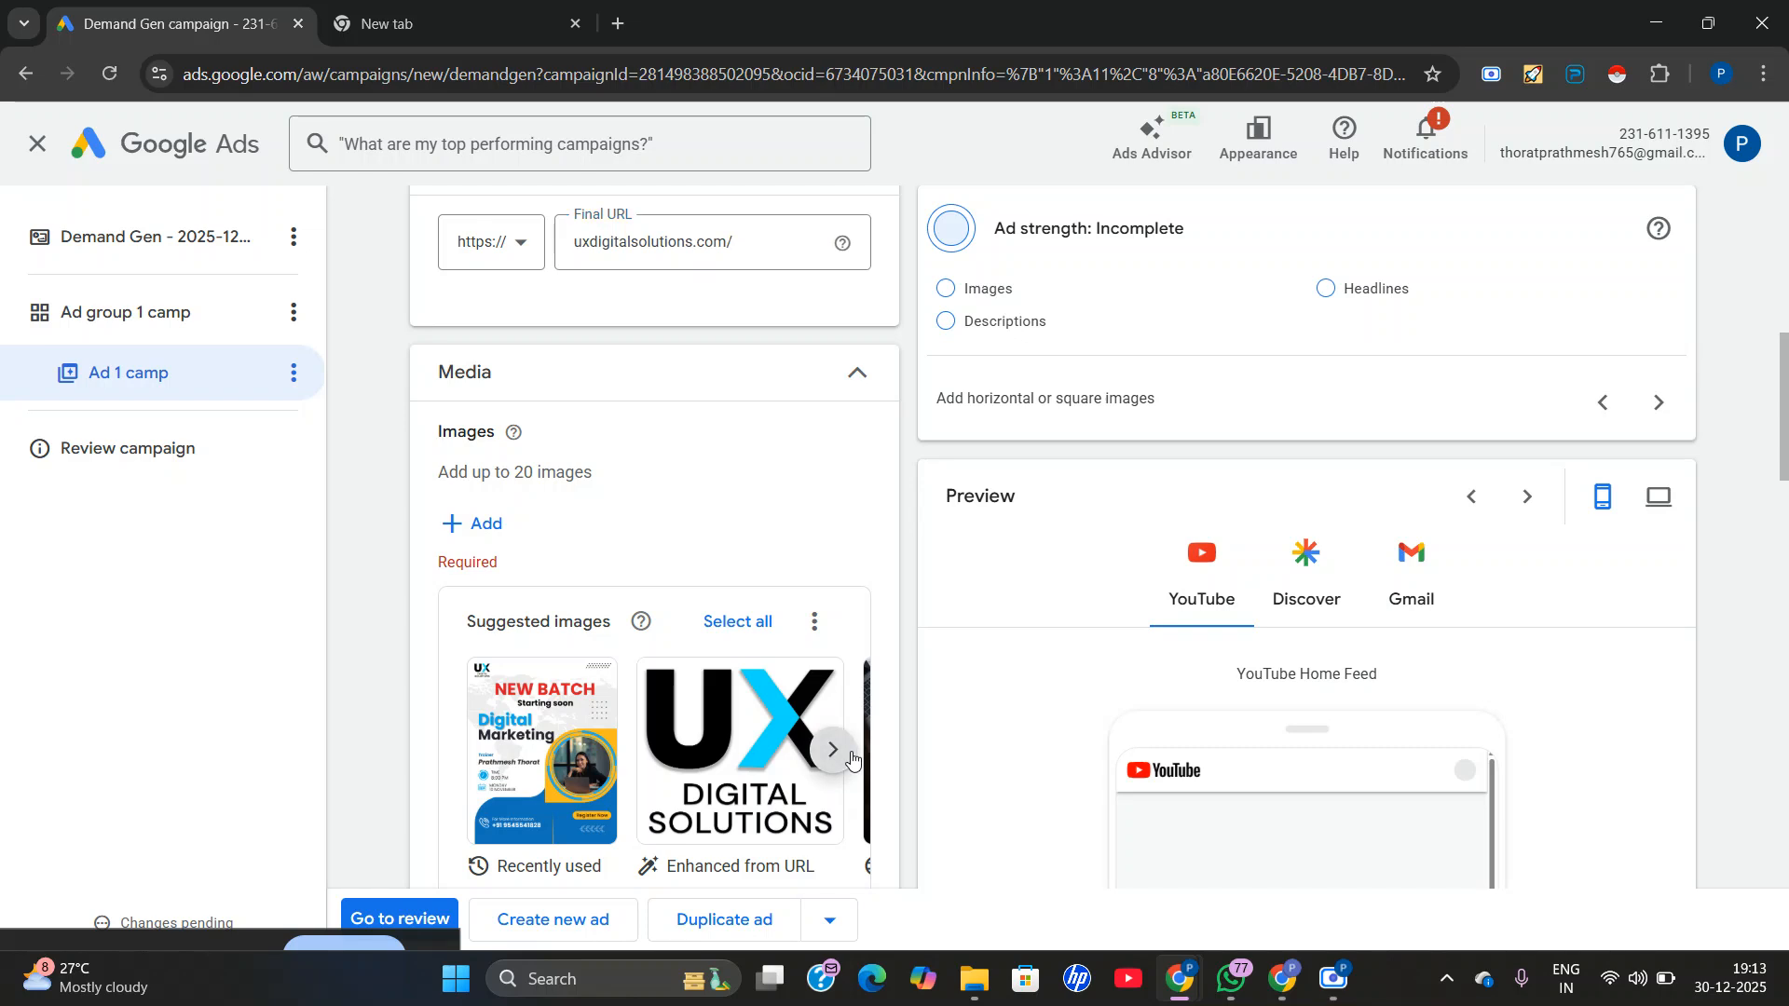
pyautogui.click(851, 752)
pyautogui.click(469, 754)
pyautogui.click(469, 759)
pyautogui.click(468, 758)
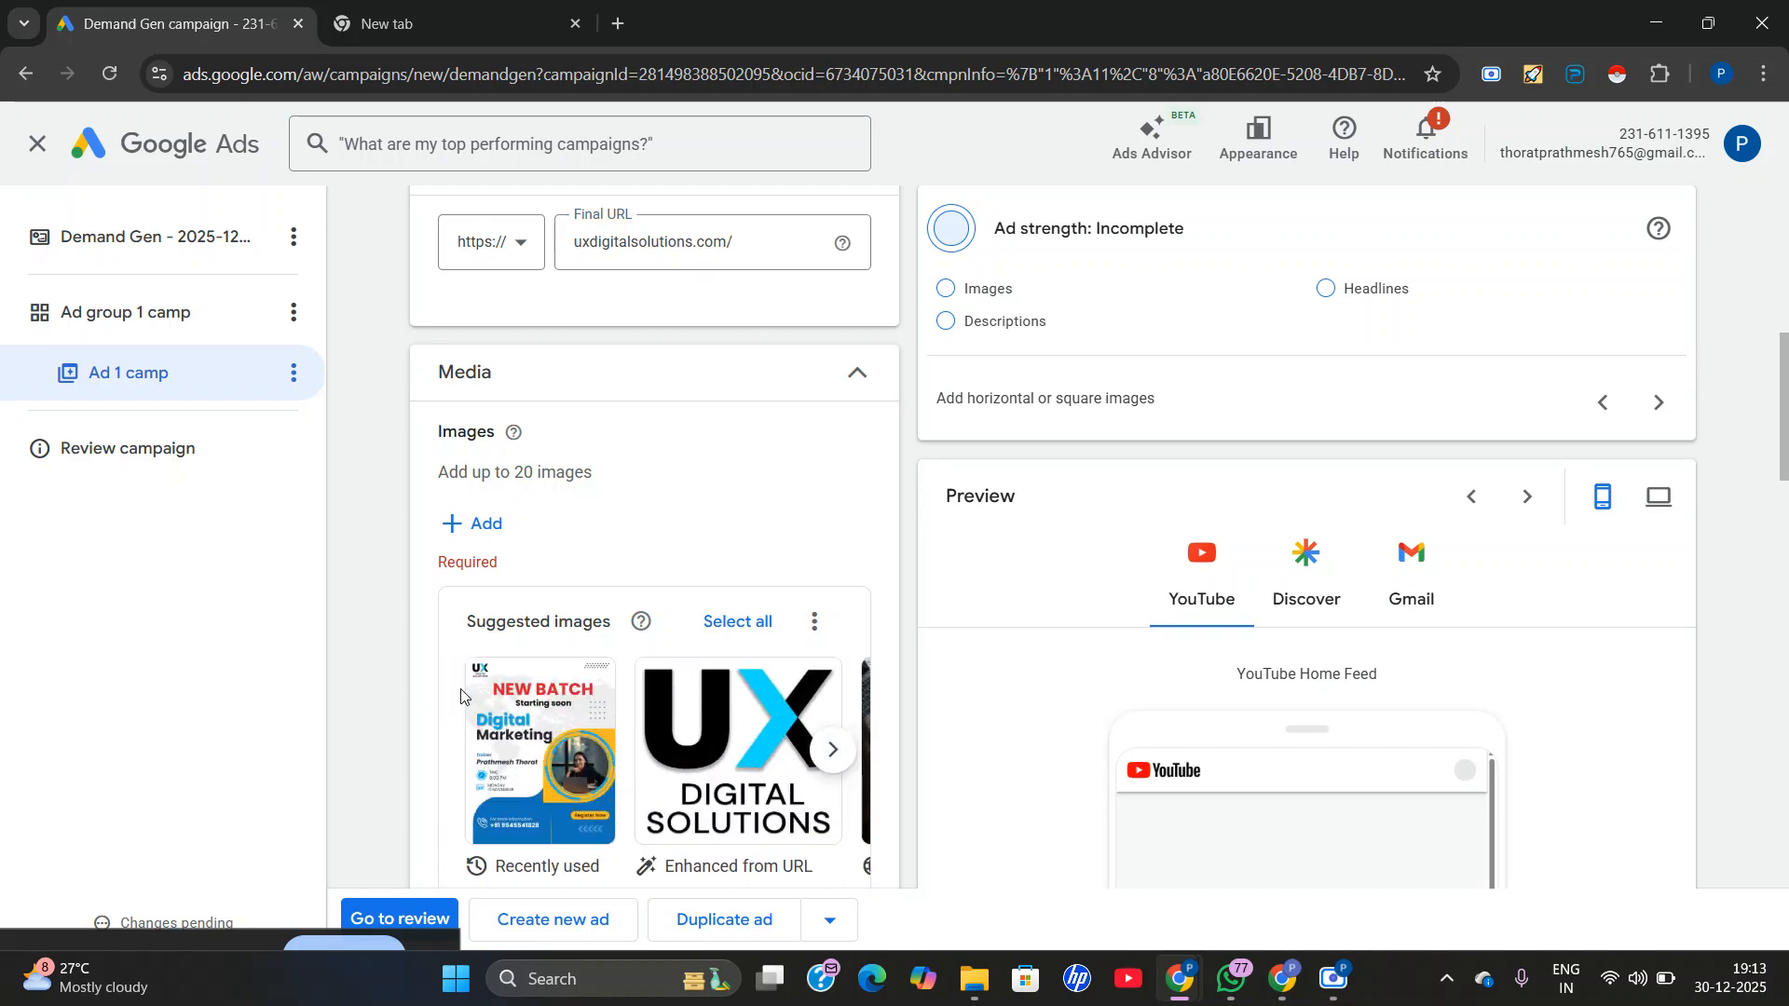
# Add all of the suggested images to the ad.
pyautogui.scroll(1, 480, 680)
pyautogui.scroll(4, 744, 717)
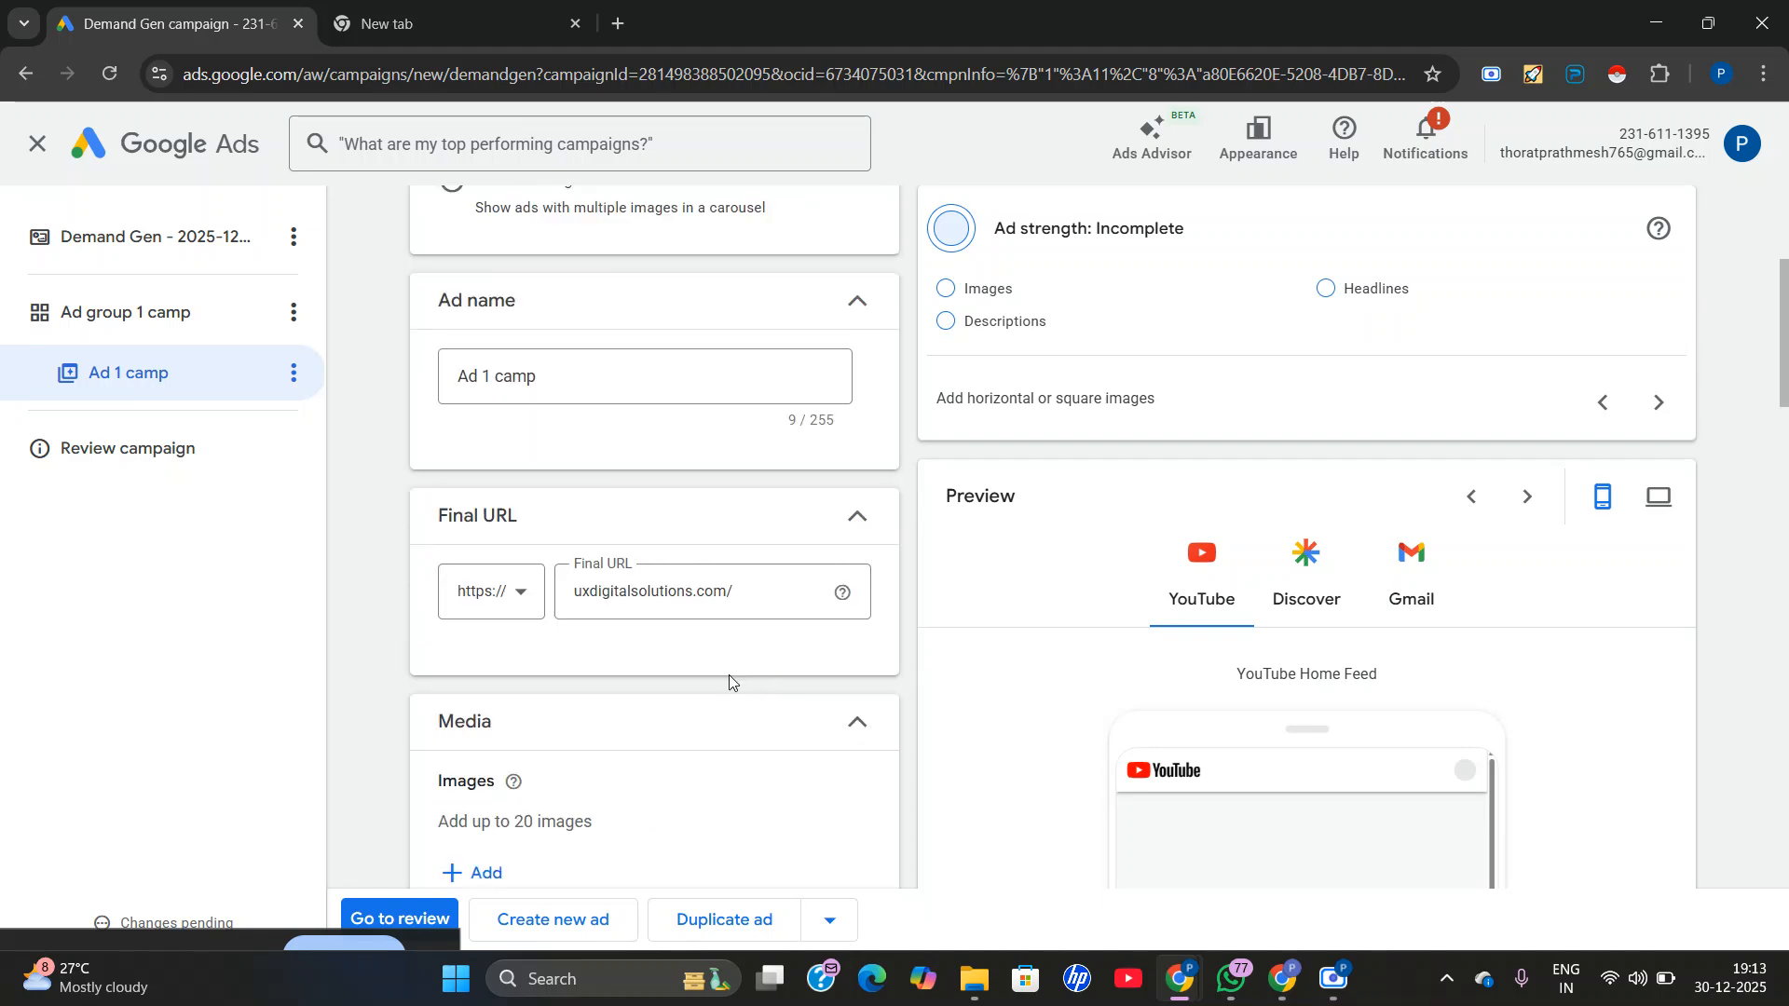
pyautogui.scroll(1, 771, 703)
pyautogui.scroll(-6, 758, 679)
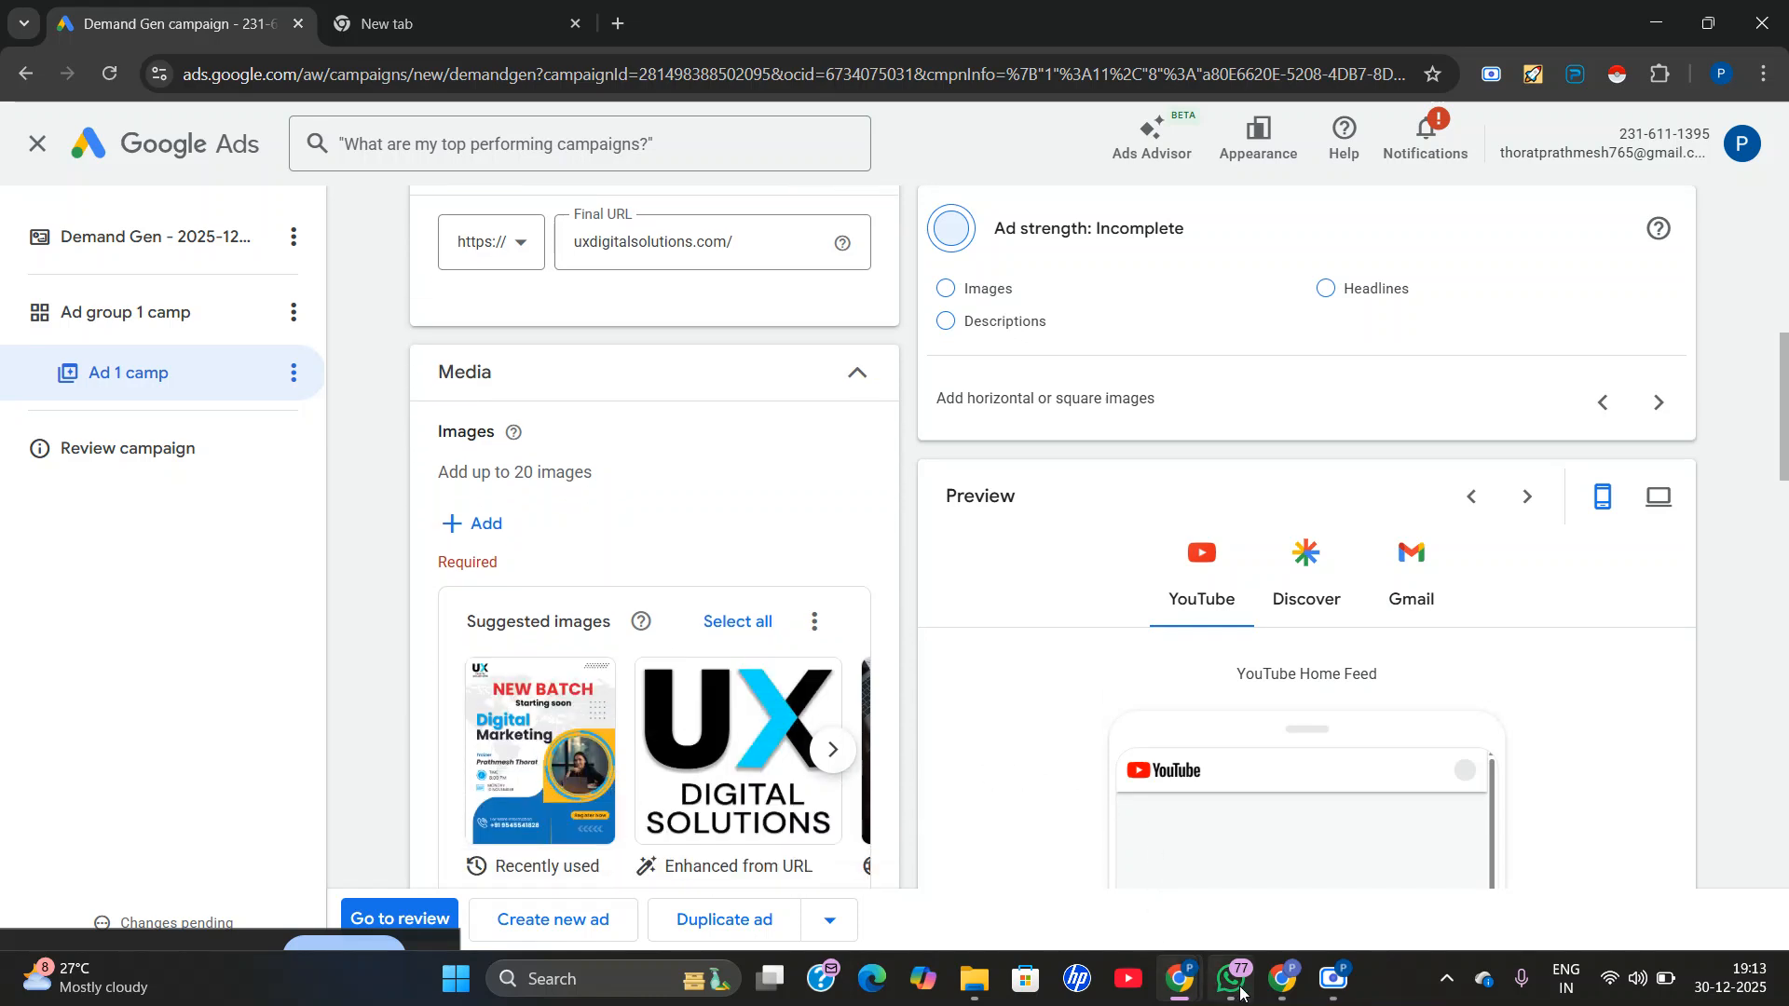
pyautogui.scroll(-1, 621, 840)
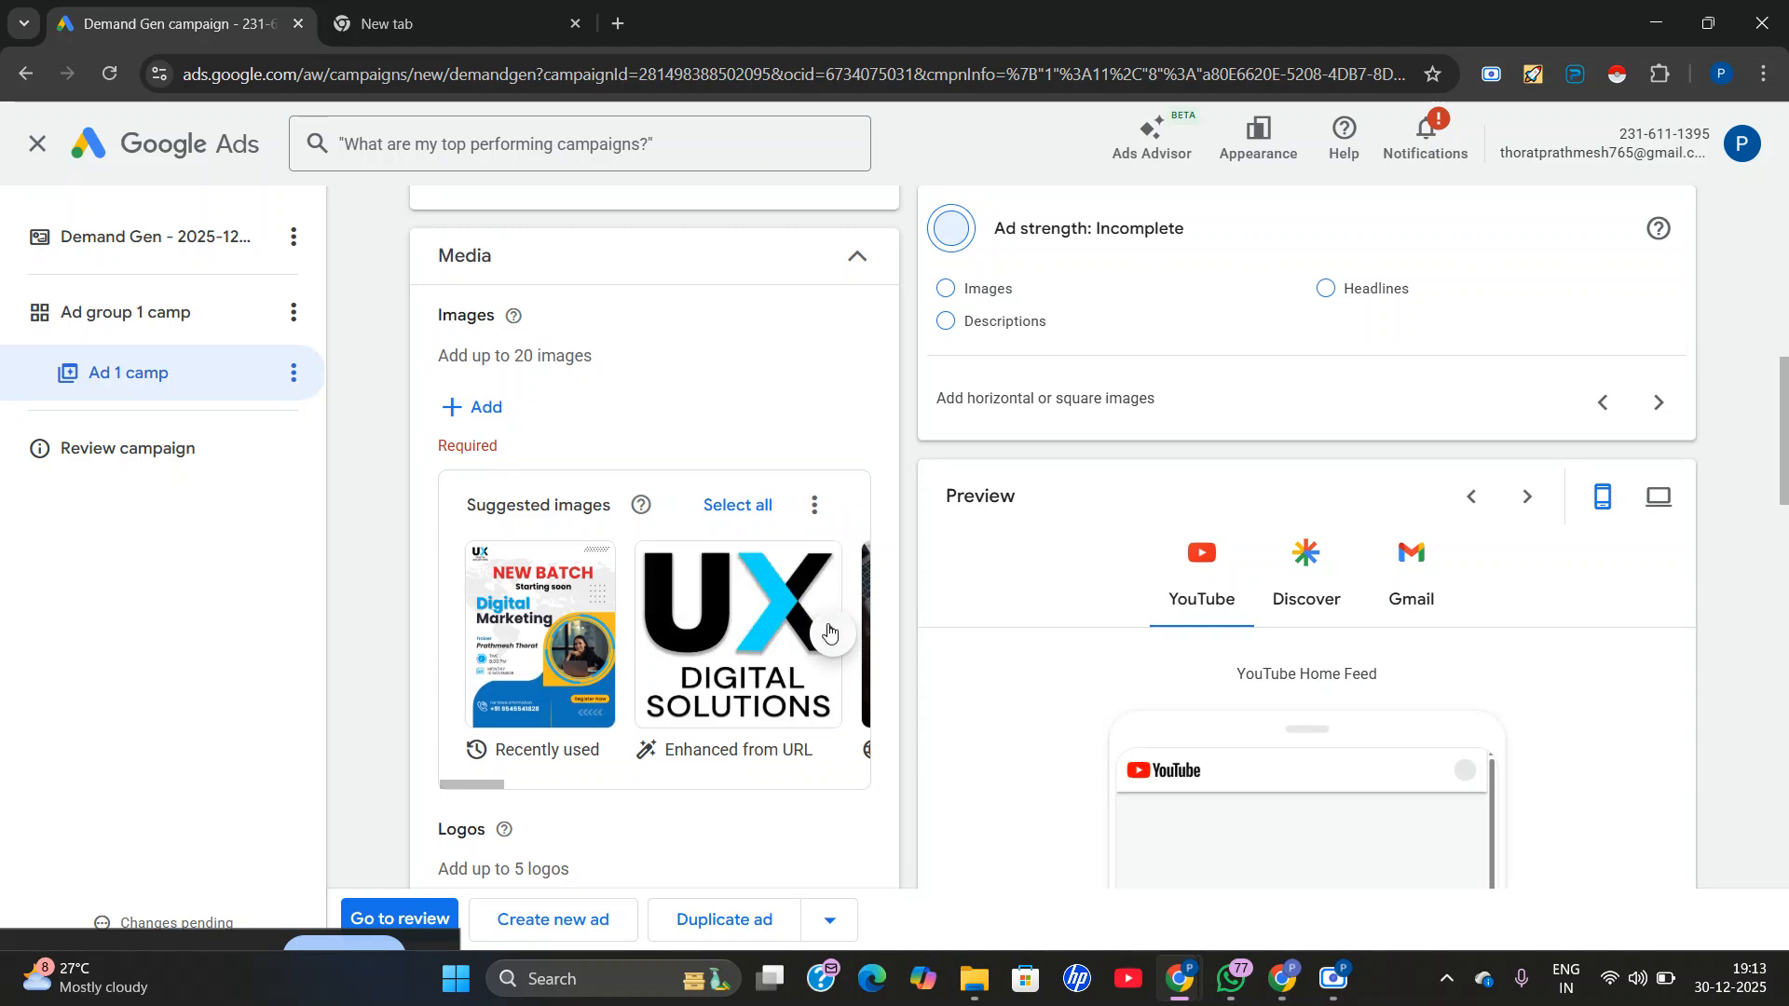
pyautogui.click(757, 501)
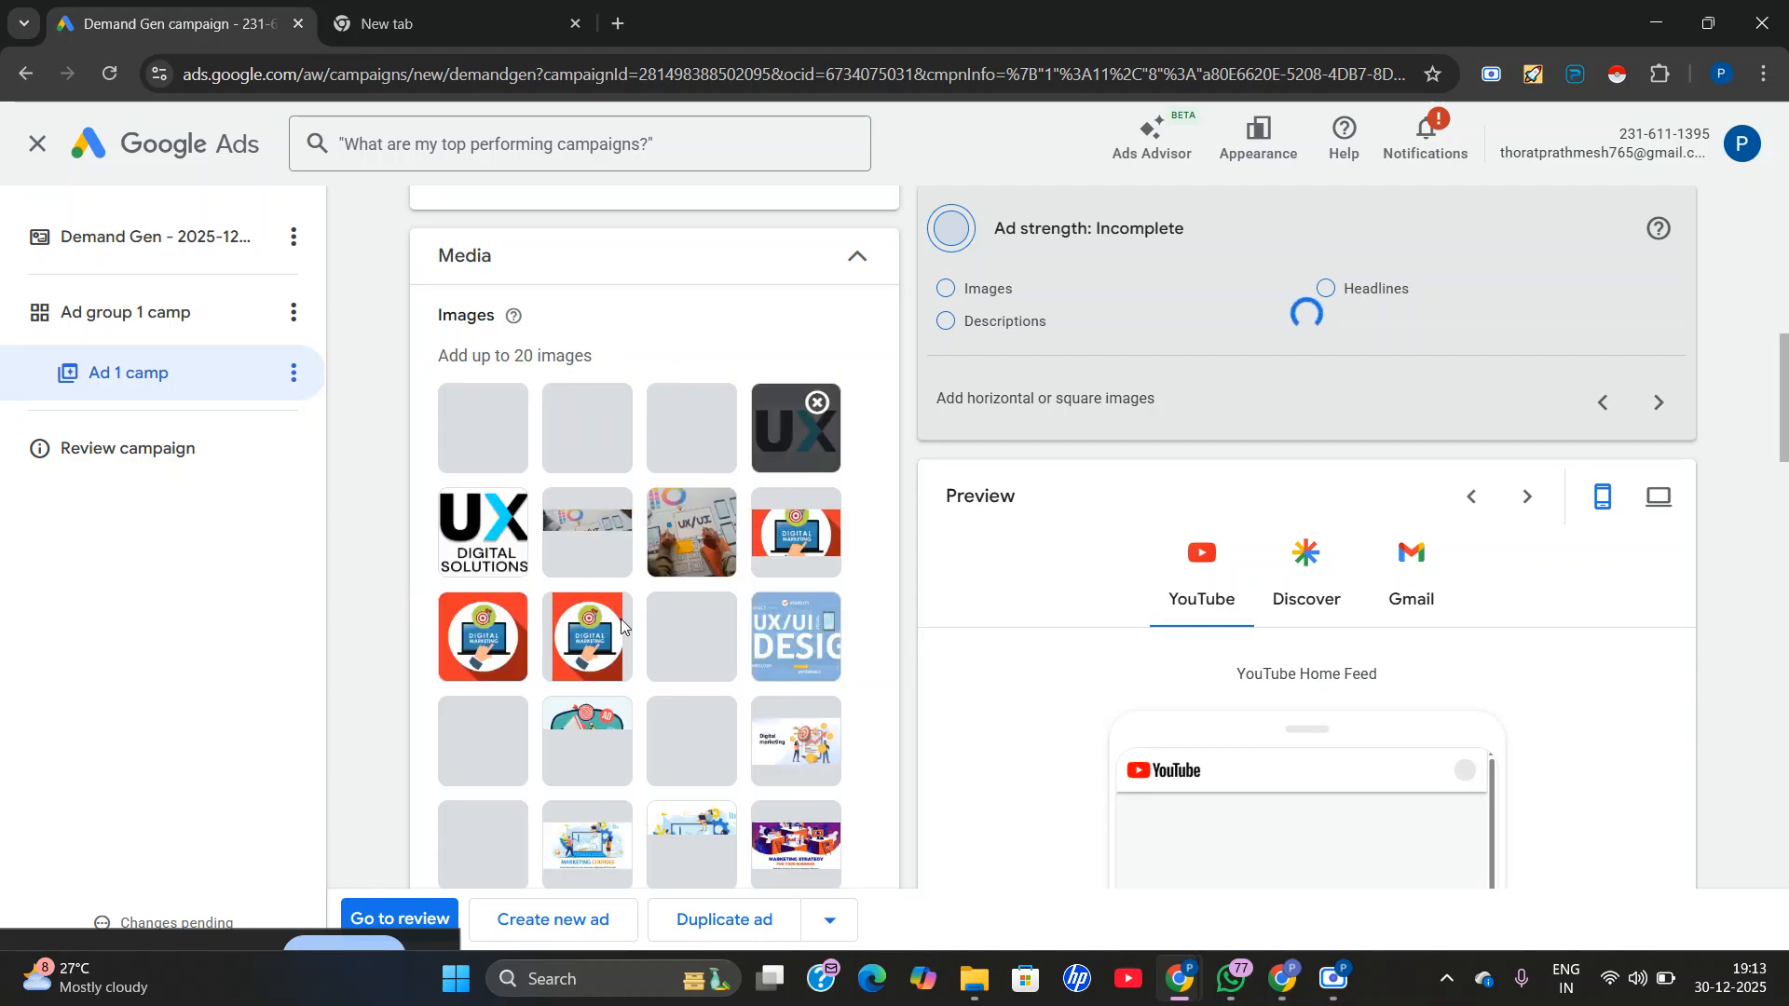
# Review the images added to the ad and the selected items among the suggested images.
pyautogui.scroll(-1, 652, 736)
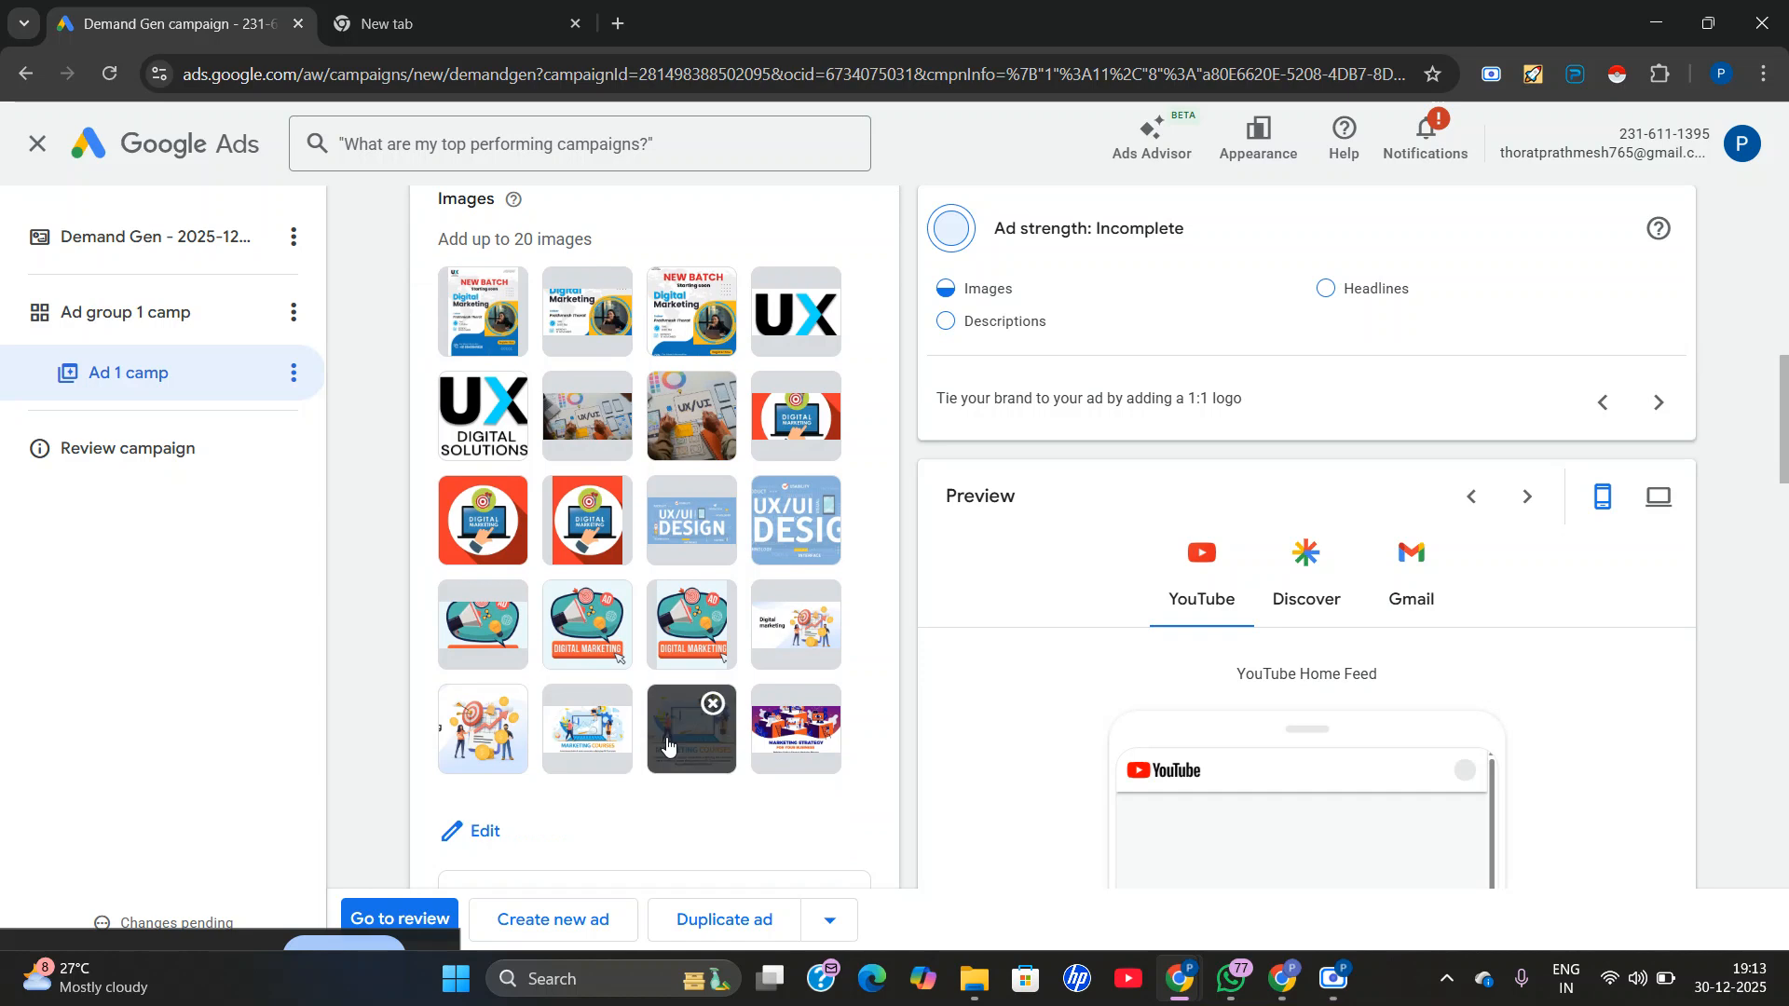
pyautogui.scroll(2, 634, 698)
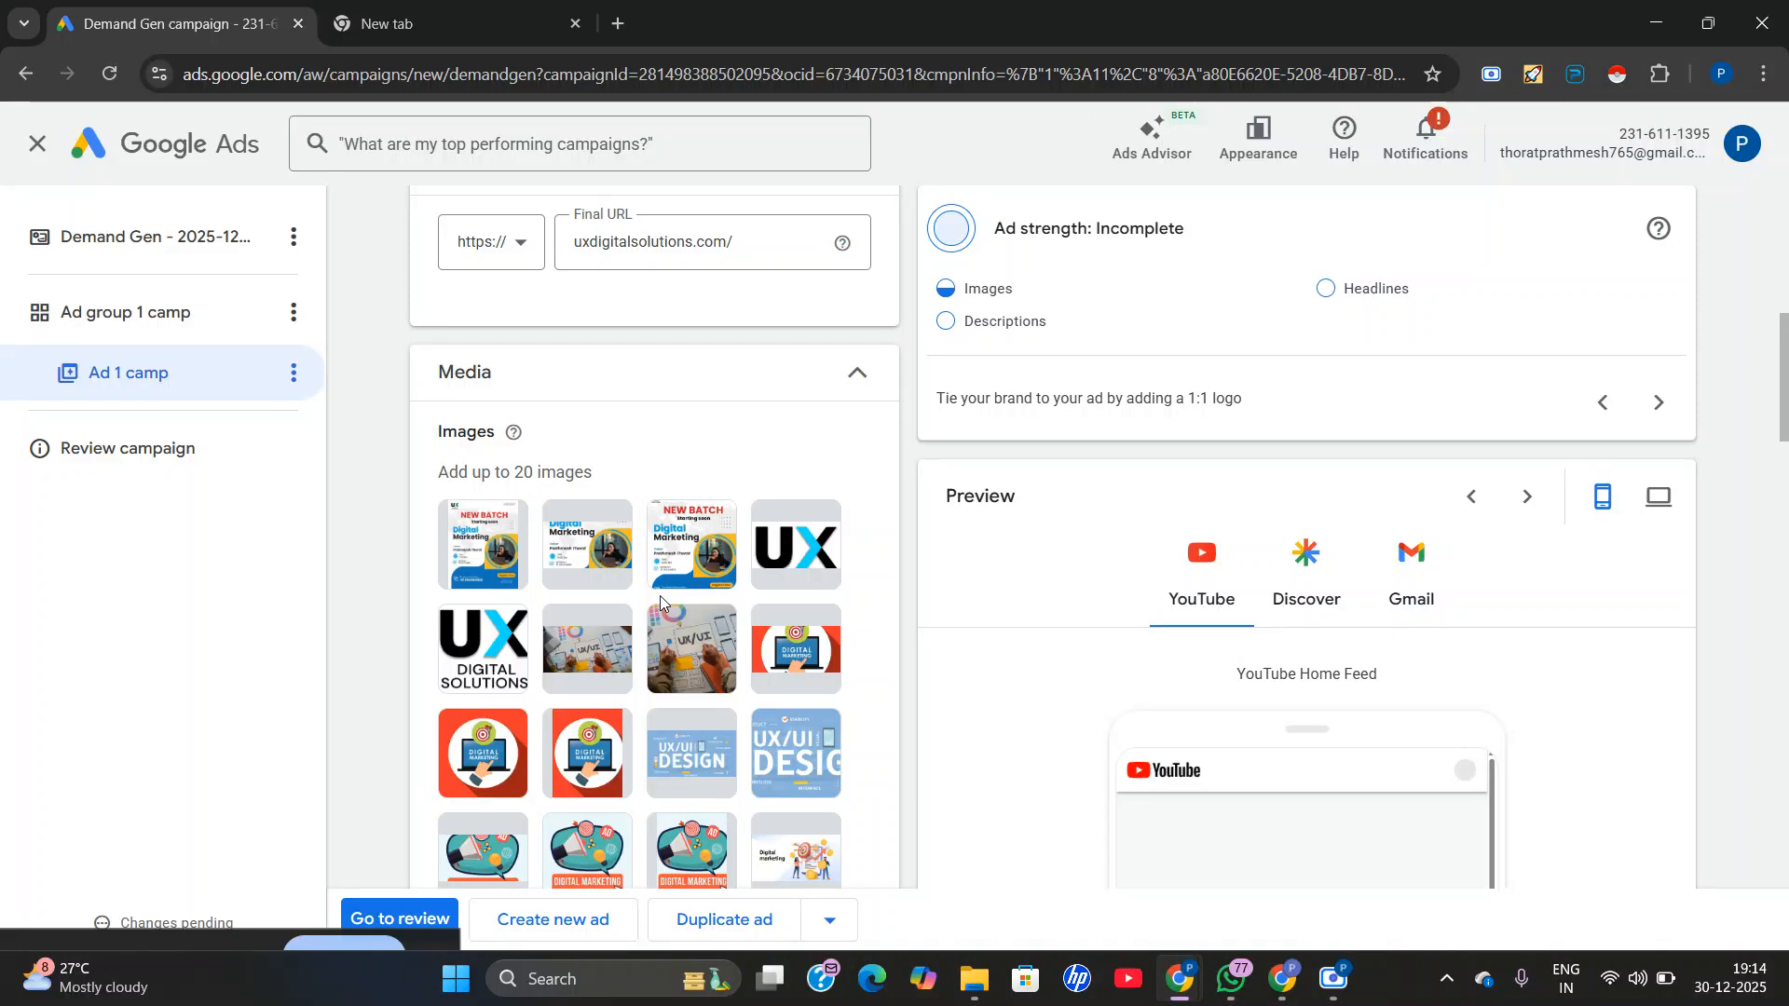
pyautogui.scroll(-1, 660, 745)
pyautogui.scroll(-2, 699, 787)
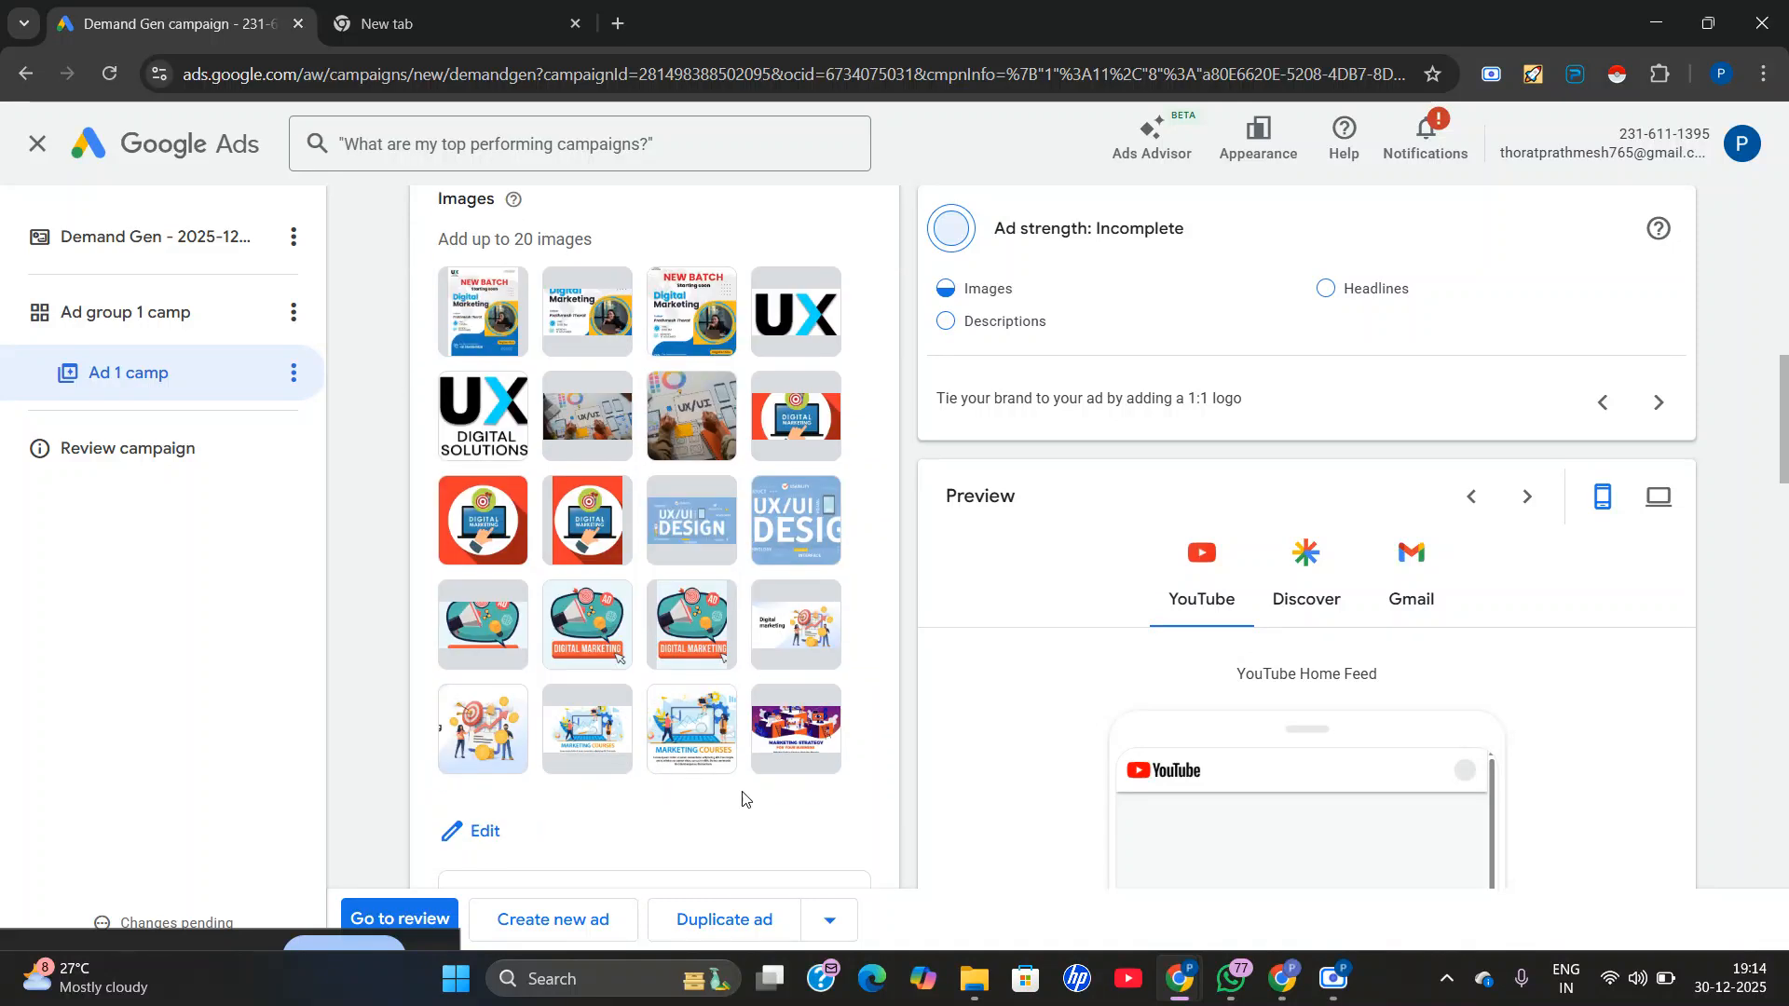
pyautogui.scroll(-2, 614, 829)
pyautogui.scroll(-3, 606, 634)
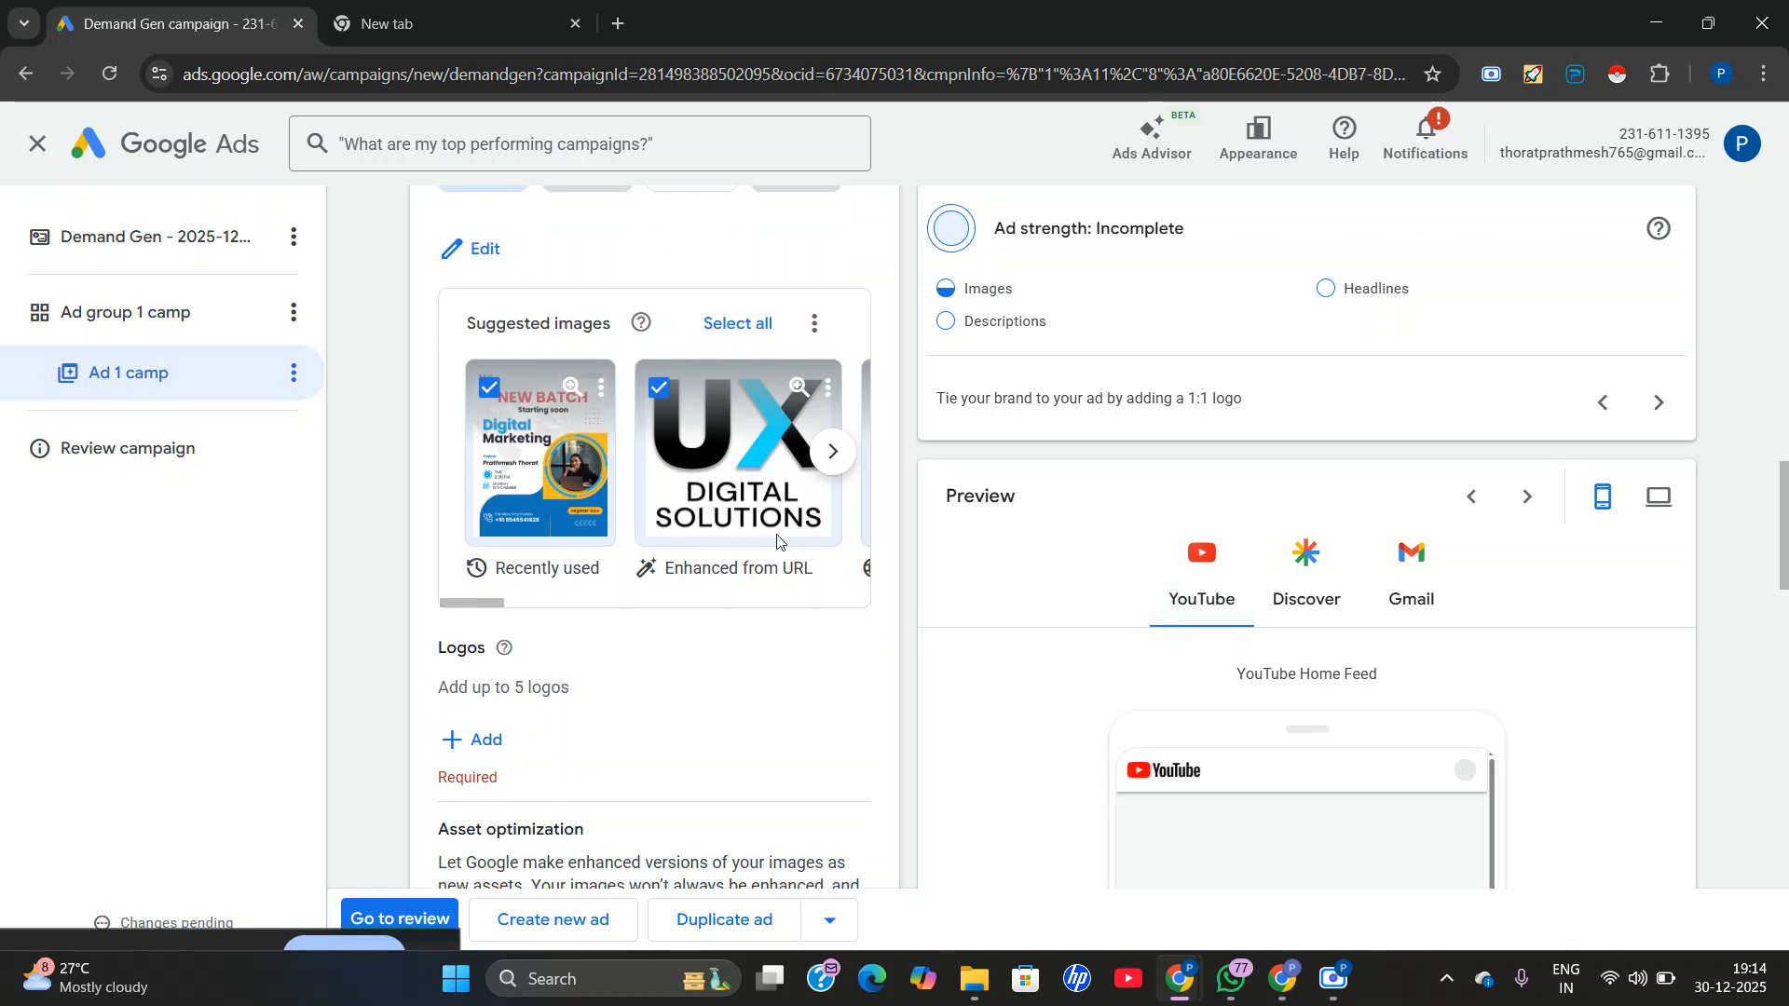
pyautogui.scroll(1, 778, 540)
pyautogui.click(832, 566)
pyautogui.click(832, 566)
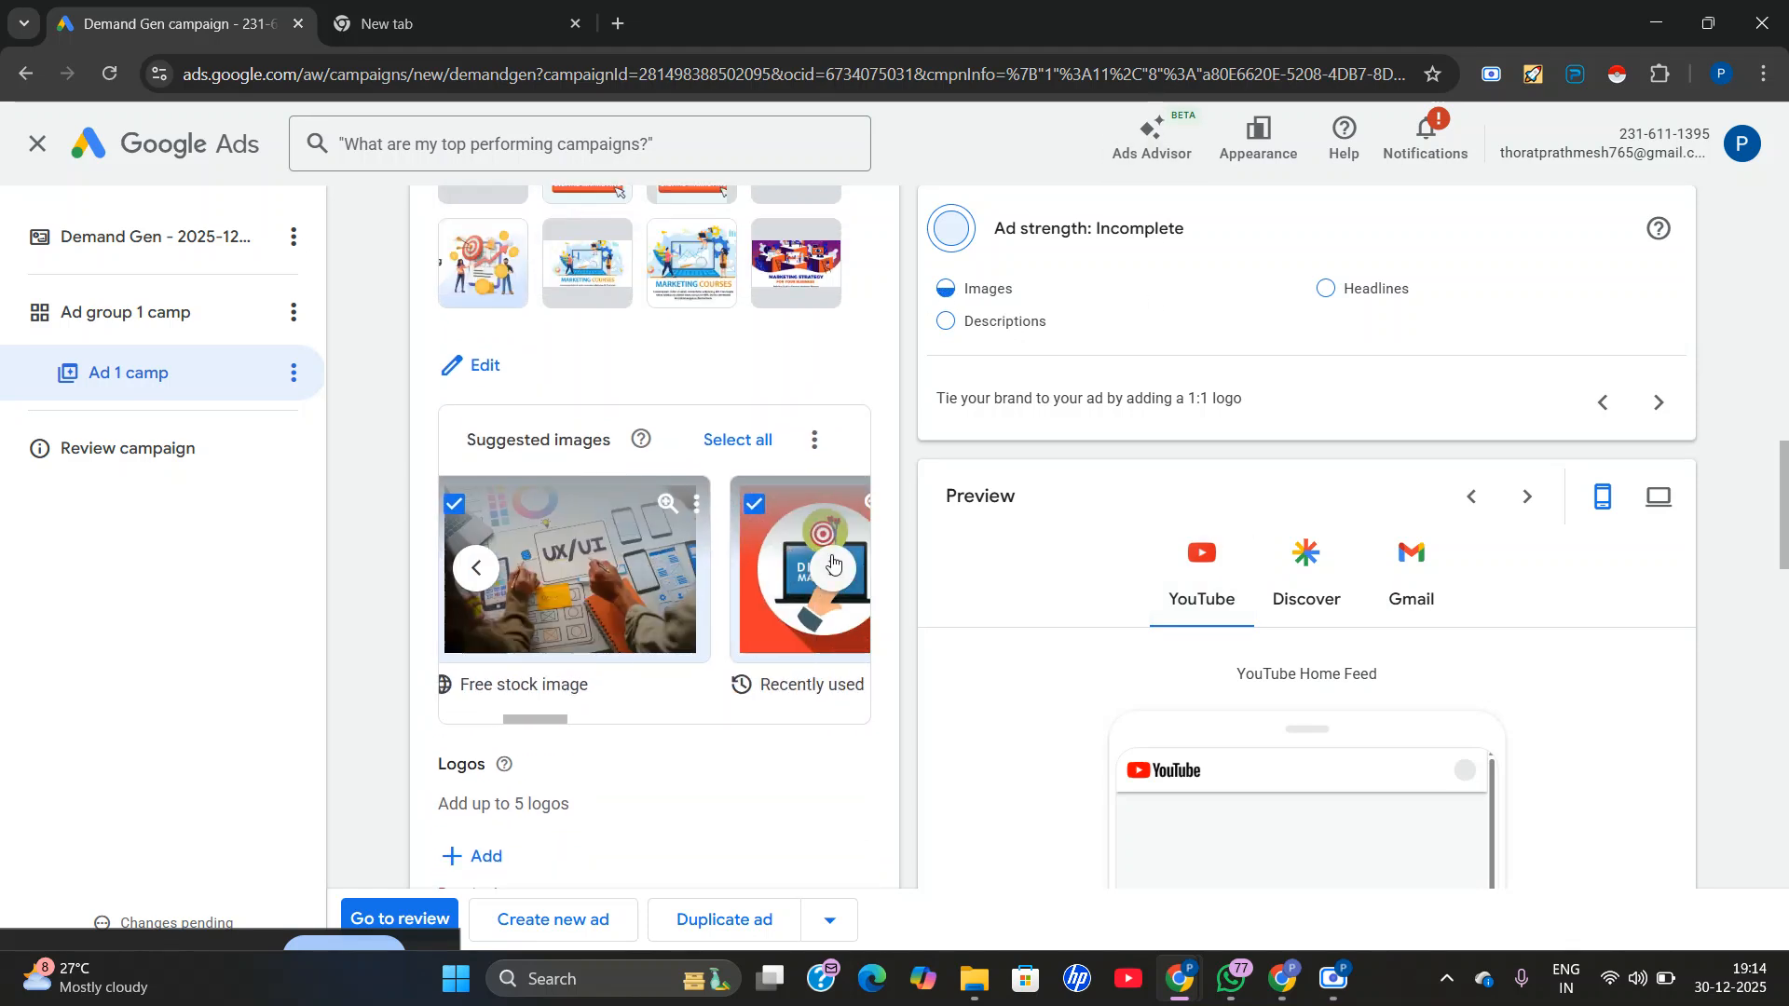
pyautogui.click(832, 565)
pyautogui.scroll(5, 578, 691)
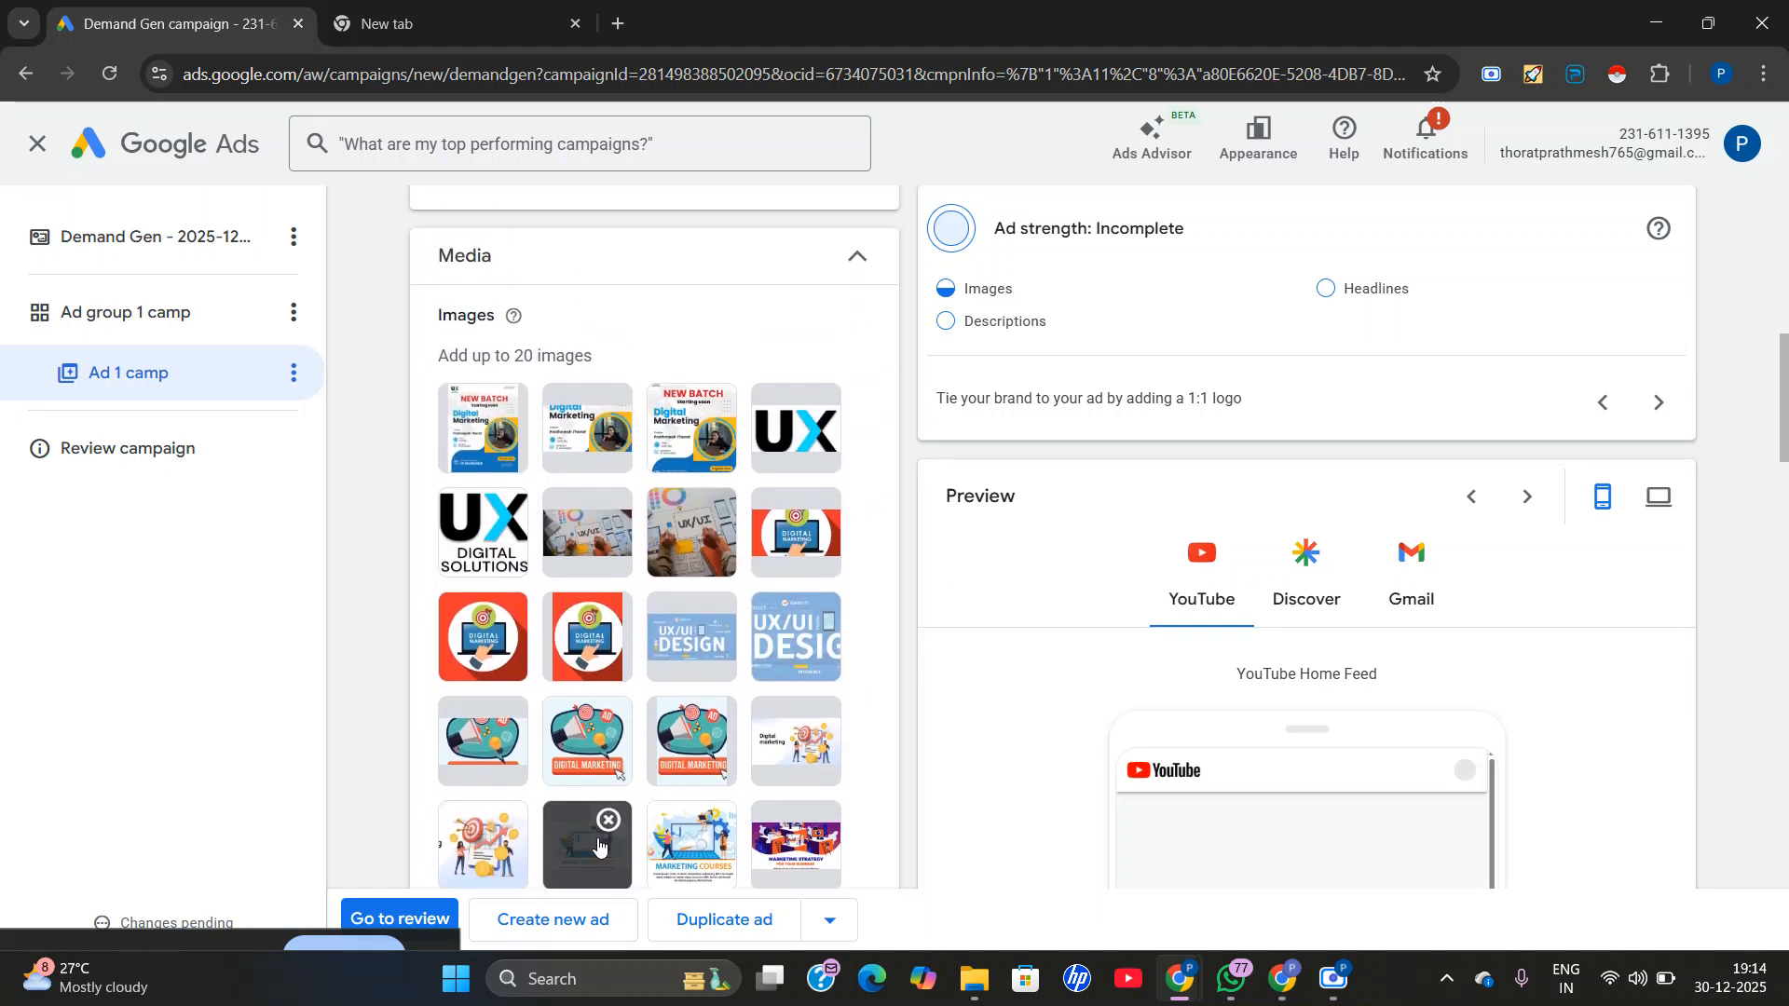
pyautogui.scroll(4, 606, 820)
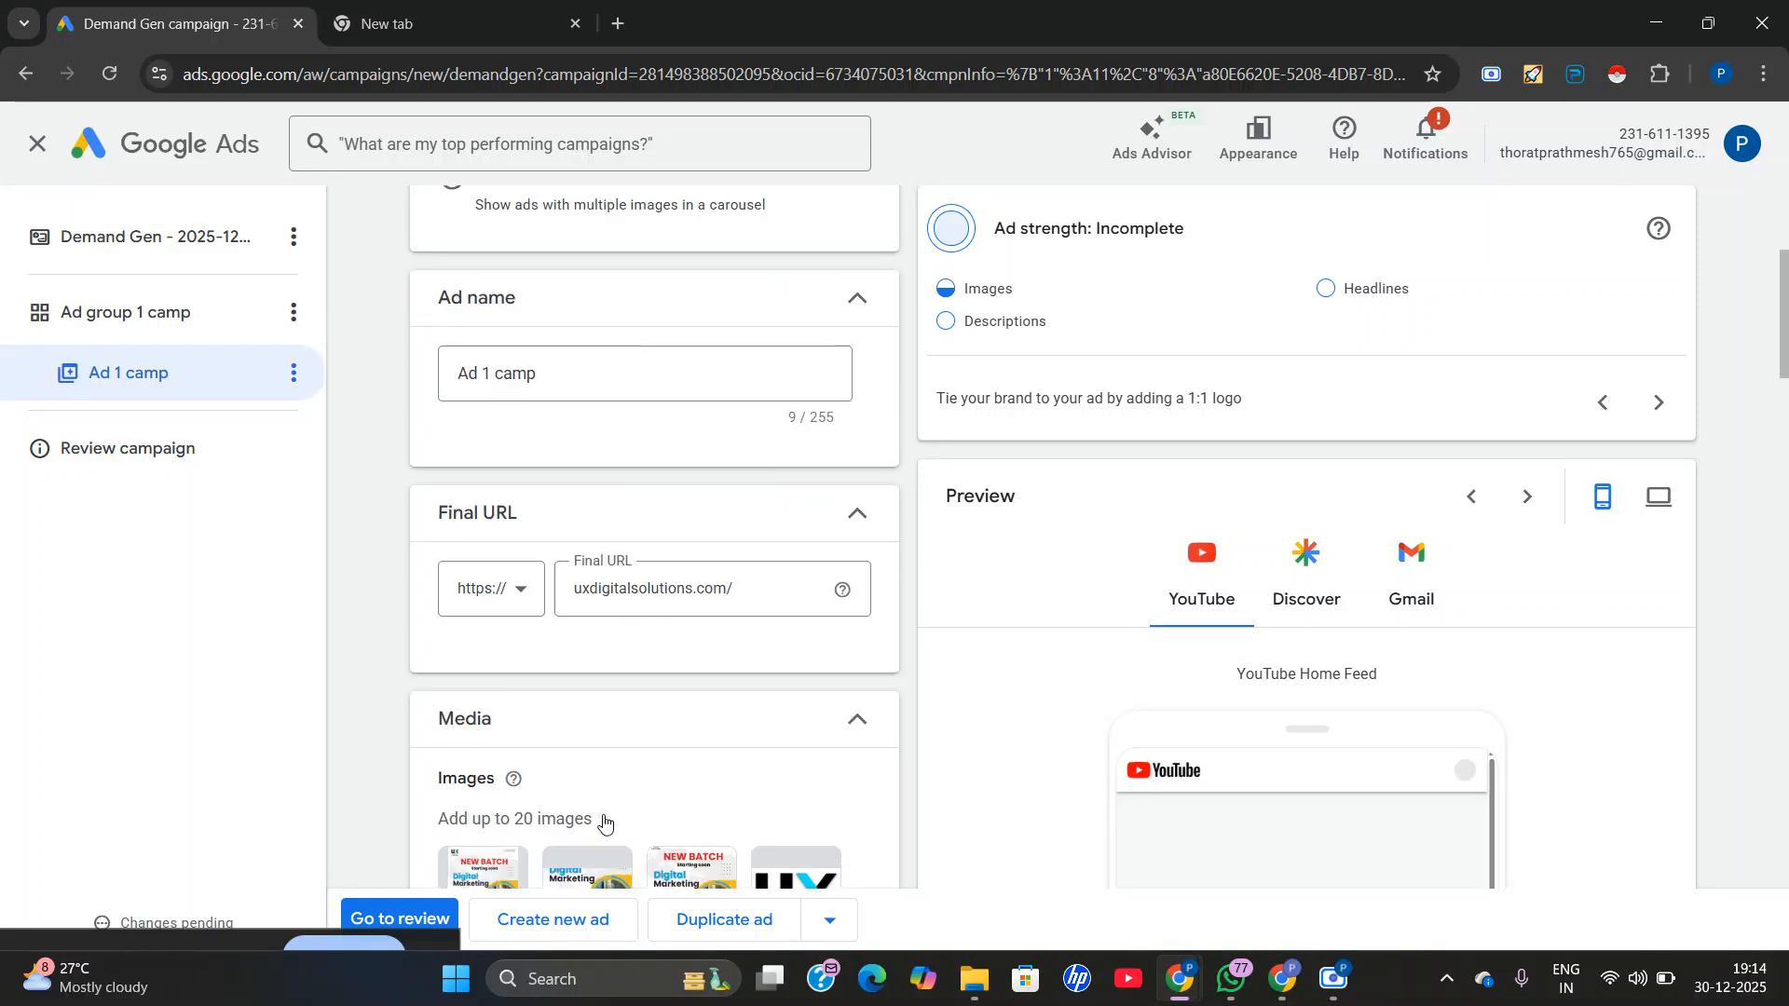
# Add the UX Digital Solutions logo suggested from the final URL to the ad's logos, using the 1:1 crop.
pyautogui.scroll(-4, 606, 821)
pyautogui.scroll(-6, 604, 820)
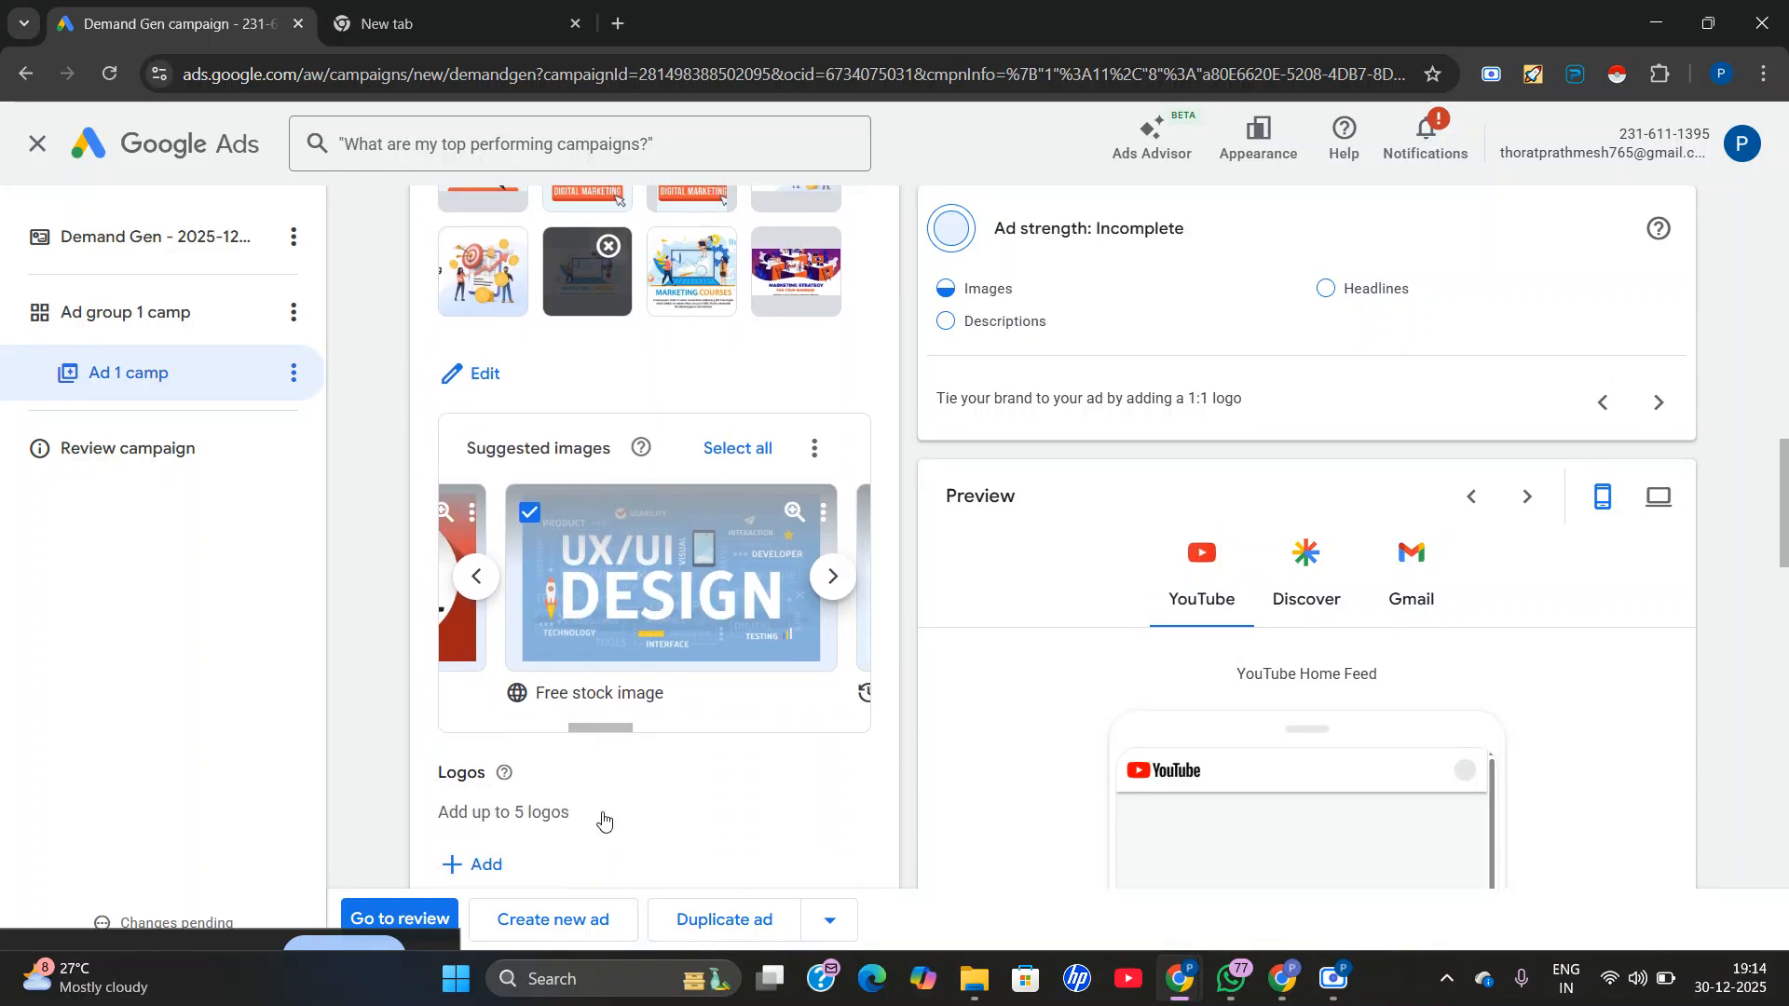
pyautogui.click(470, 742)
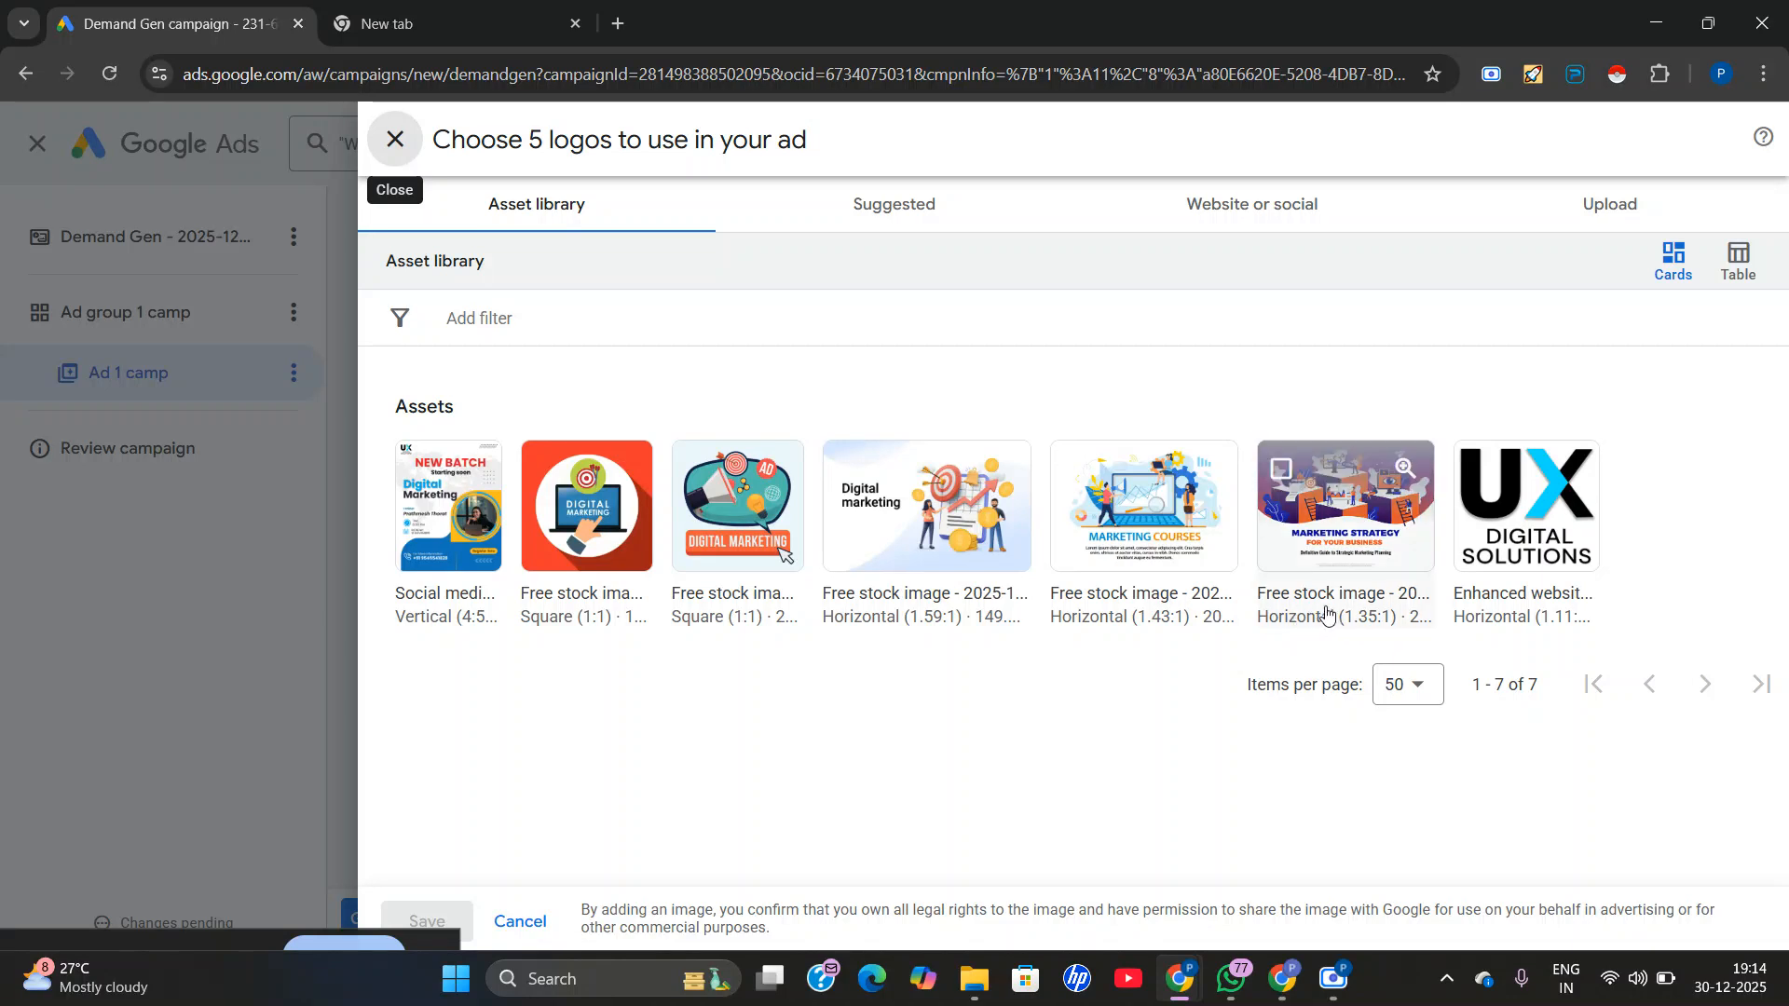
pyautogui.click(906, 226)
pyautogui.click(414, 410)
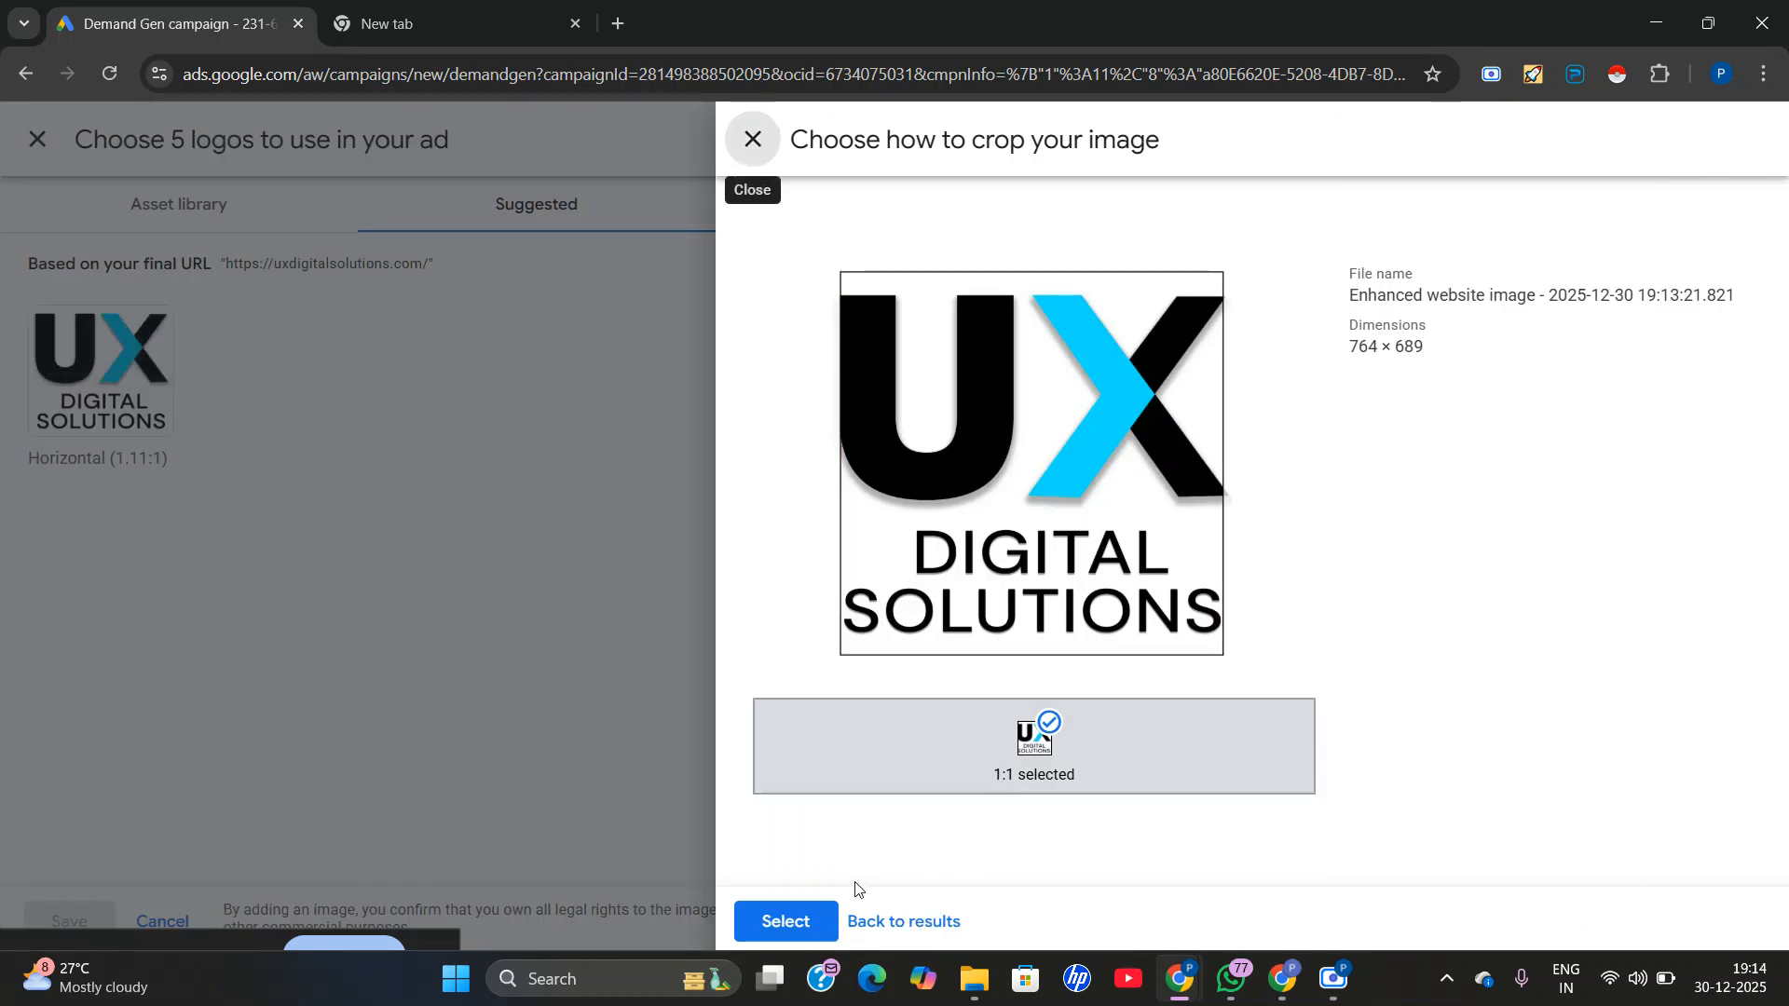
pyautogui.click(807, 921)
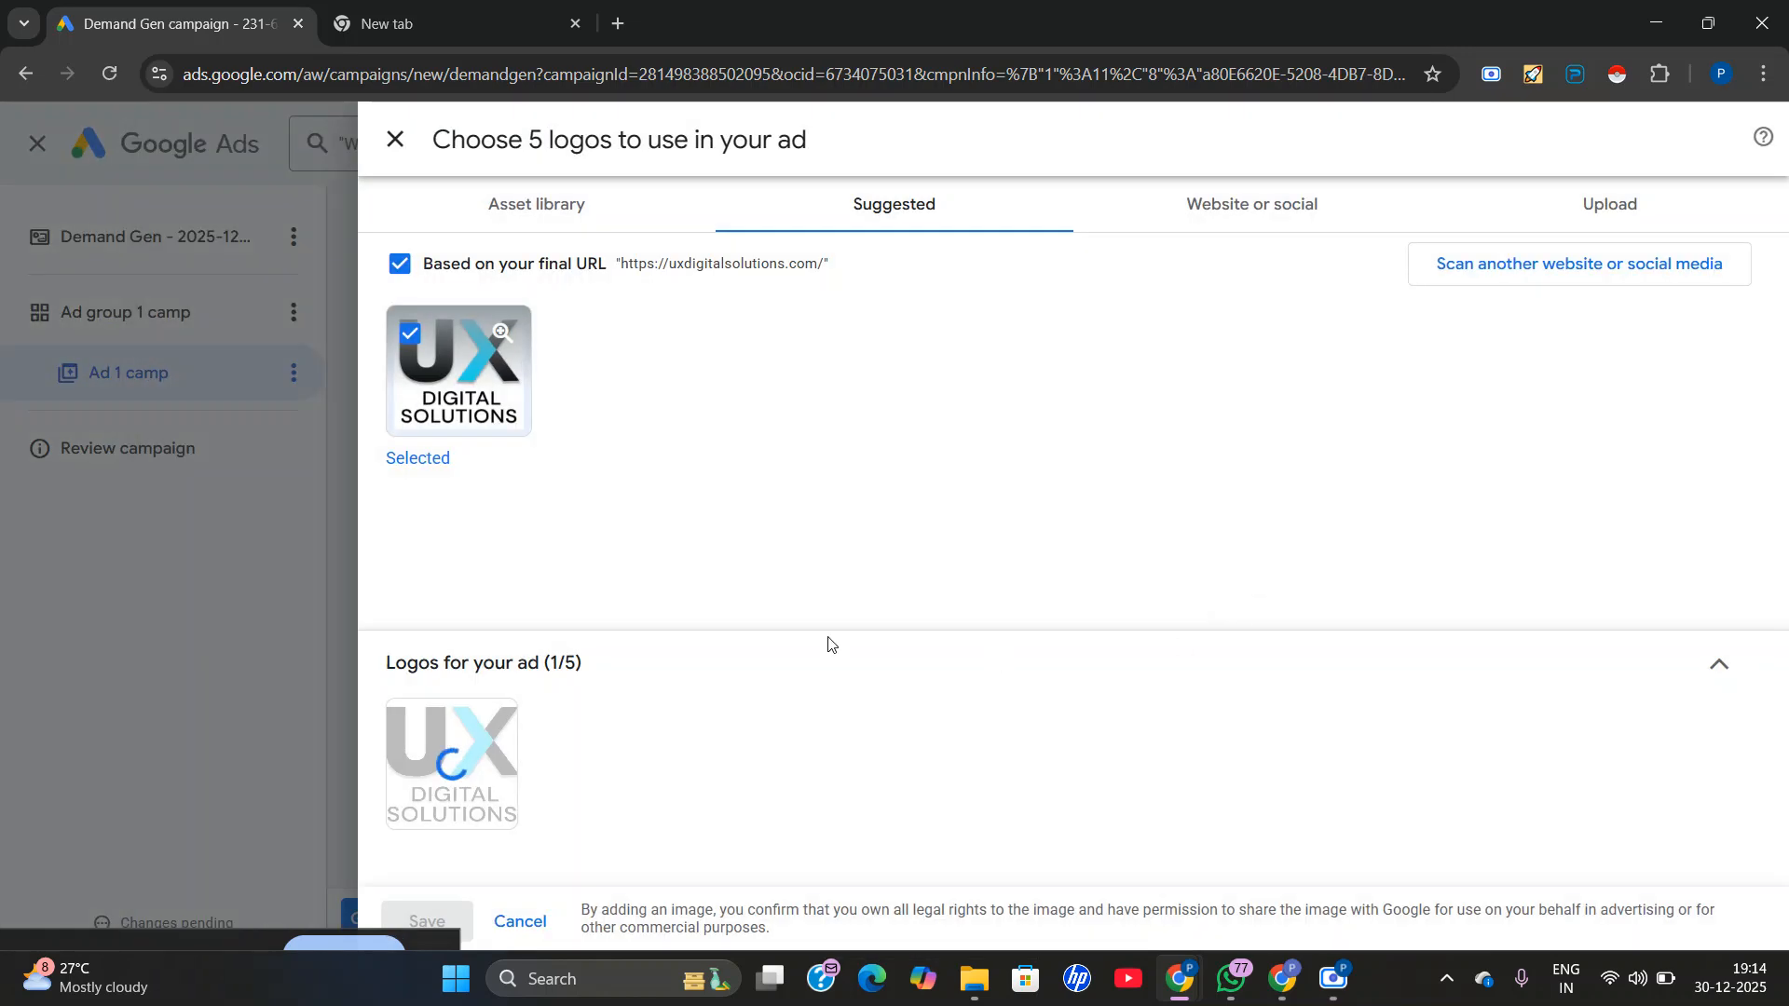
# Select the two square digital marketing stock images from the asset library as additional logos.
pyautogui.click(1203, 204)
pyautogui.click(944, 205)
pyautogui.click(542, 210)
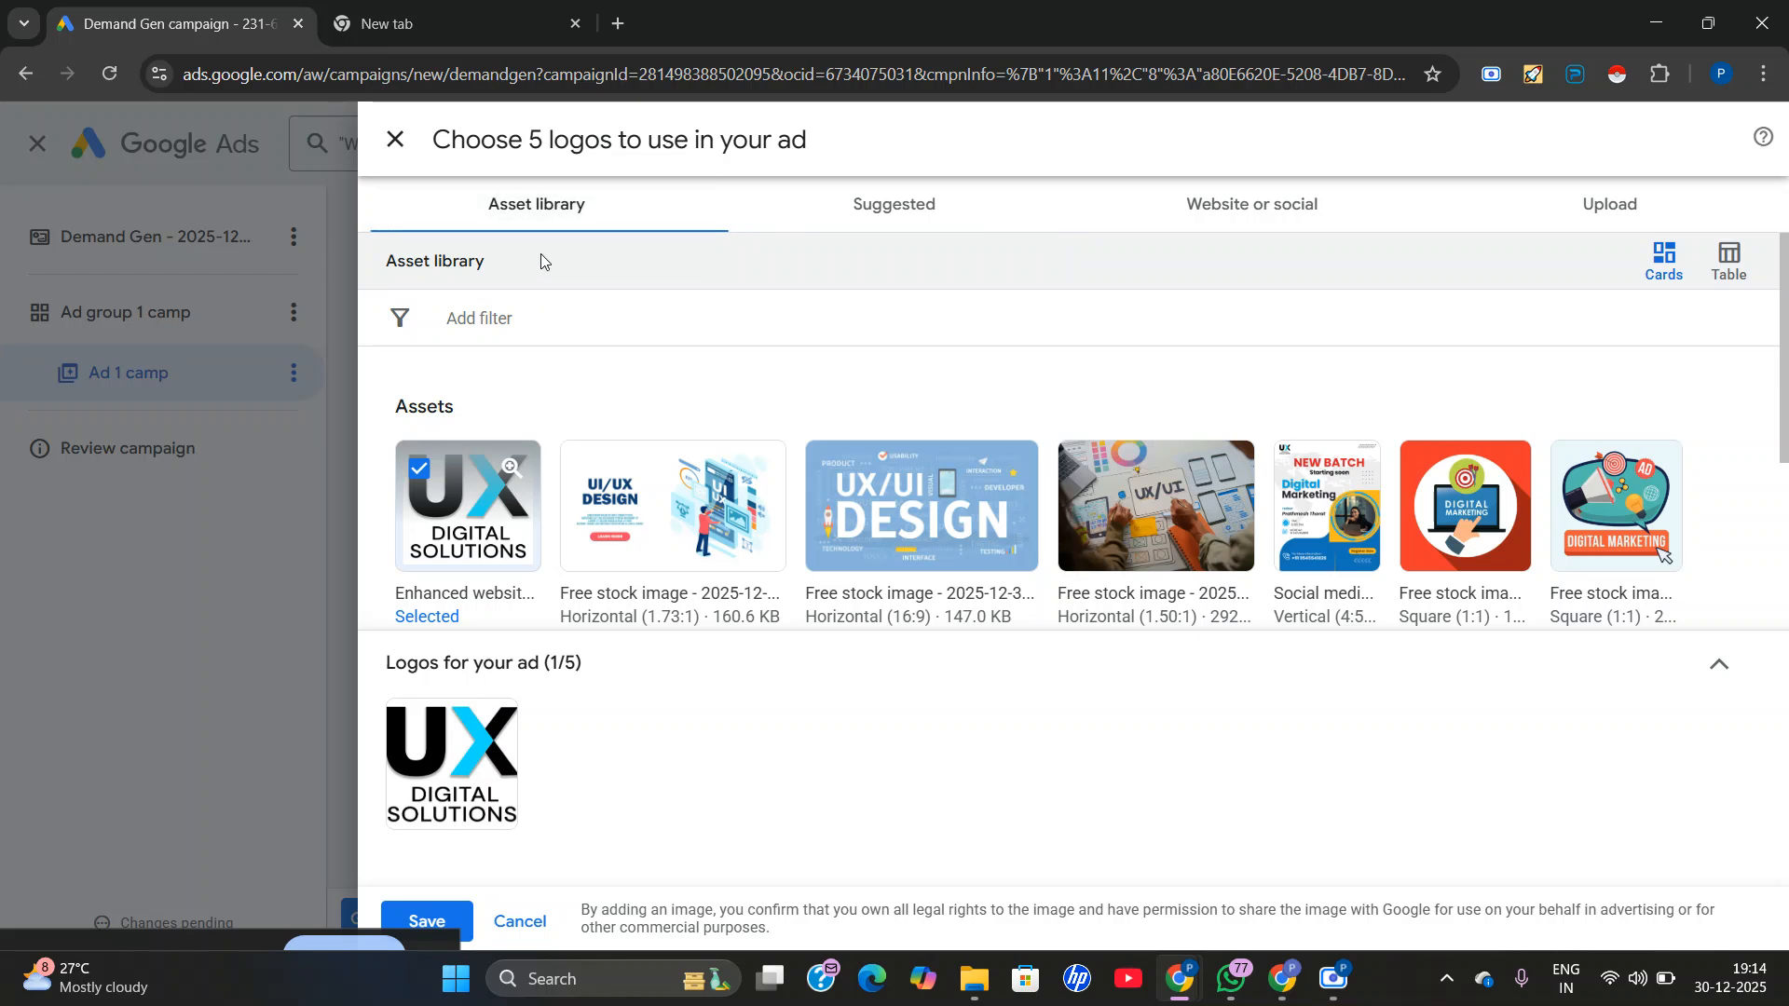
pyautogui.click(1445, 536)
pyautogui.click(1596, 554)
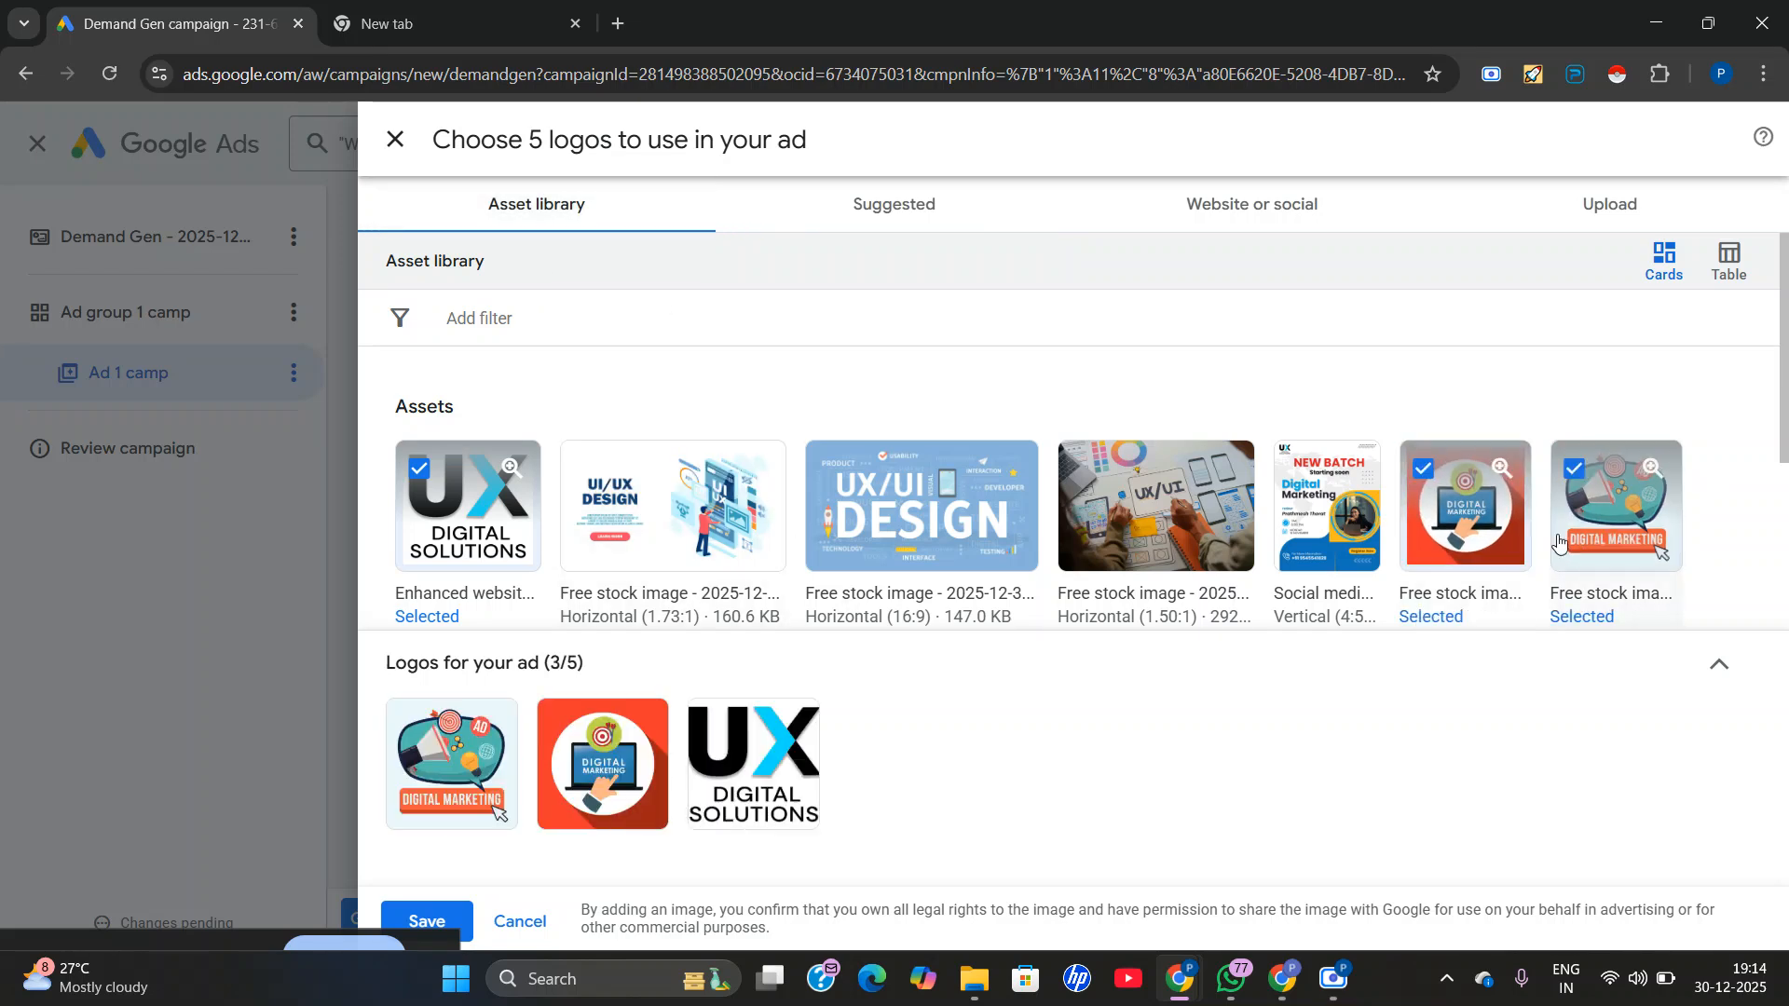
# Upload JD digiworks logo (1).png from the Downloads folder as another logo and save the logo selection.
pyautogui.click(1622, 203)
pyautogui.click(1056, 531)
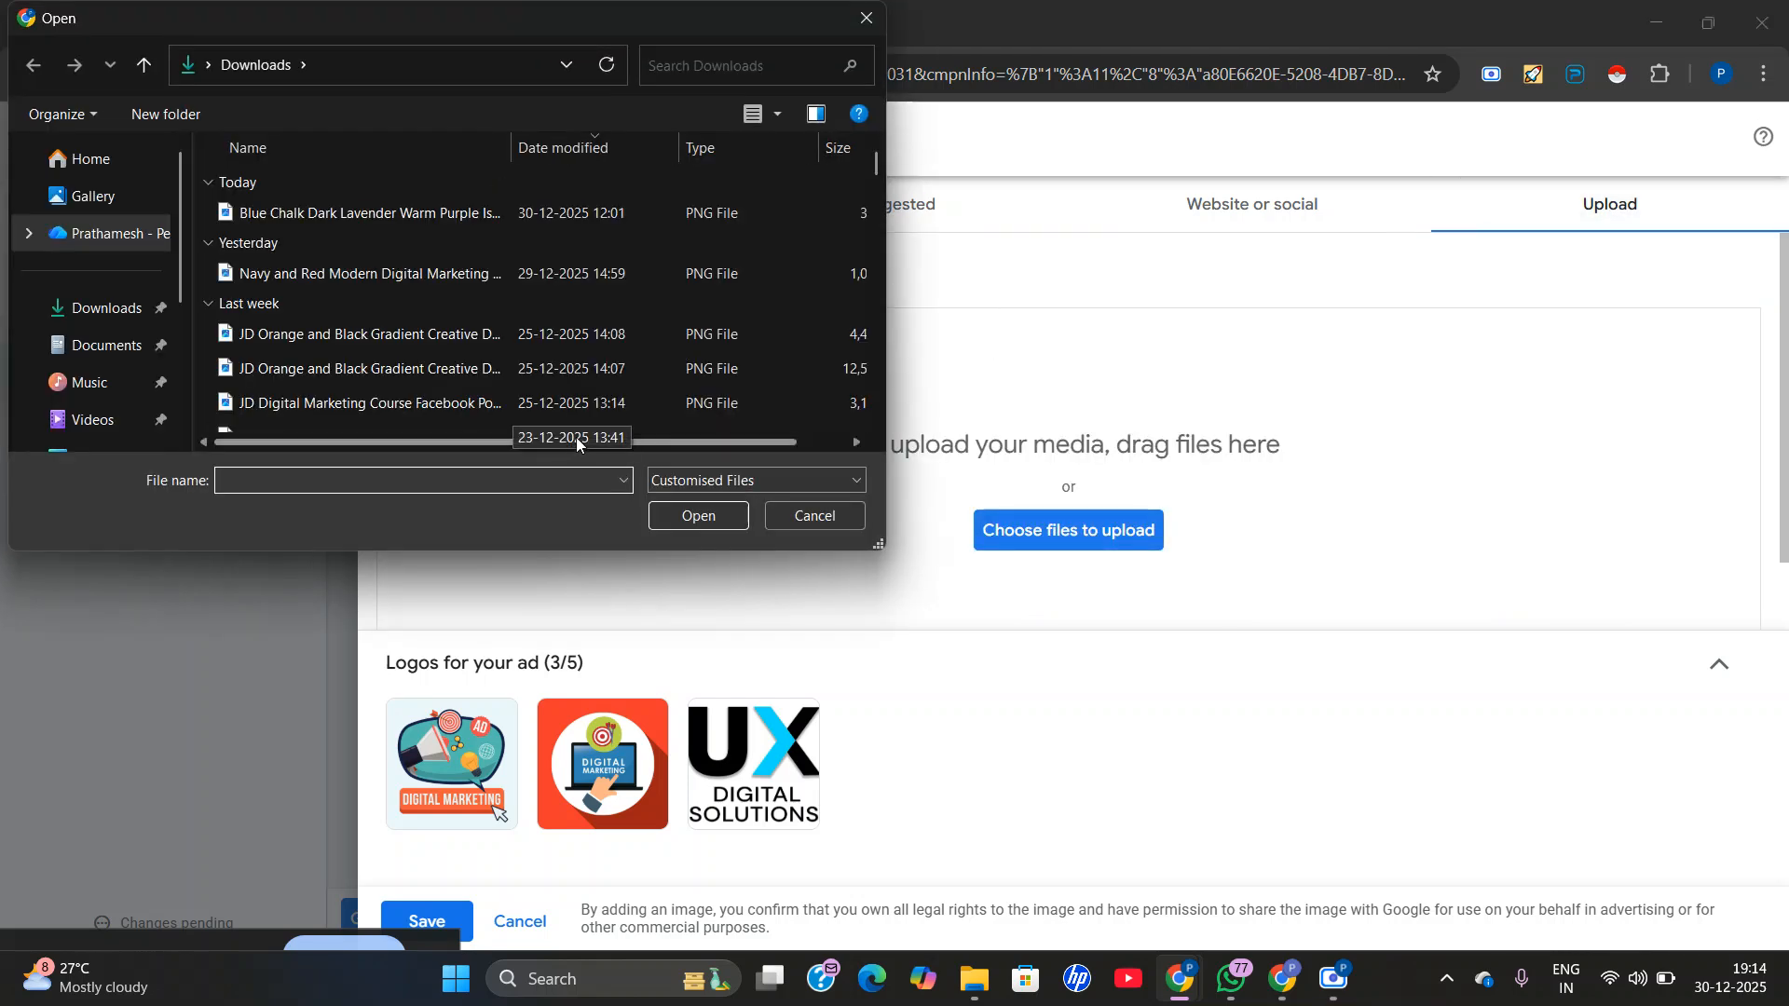
pyautogui.write('jd')
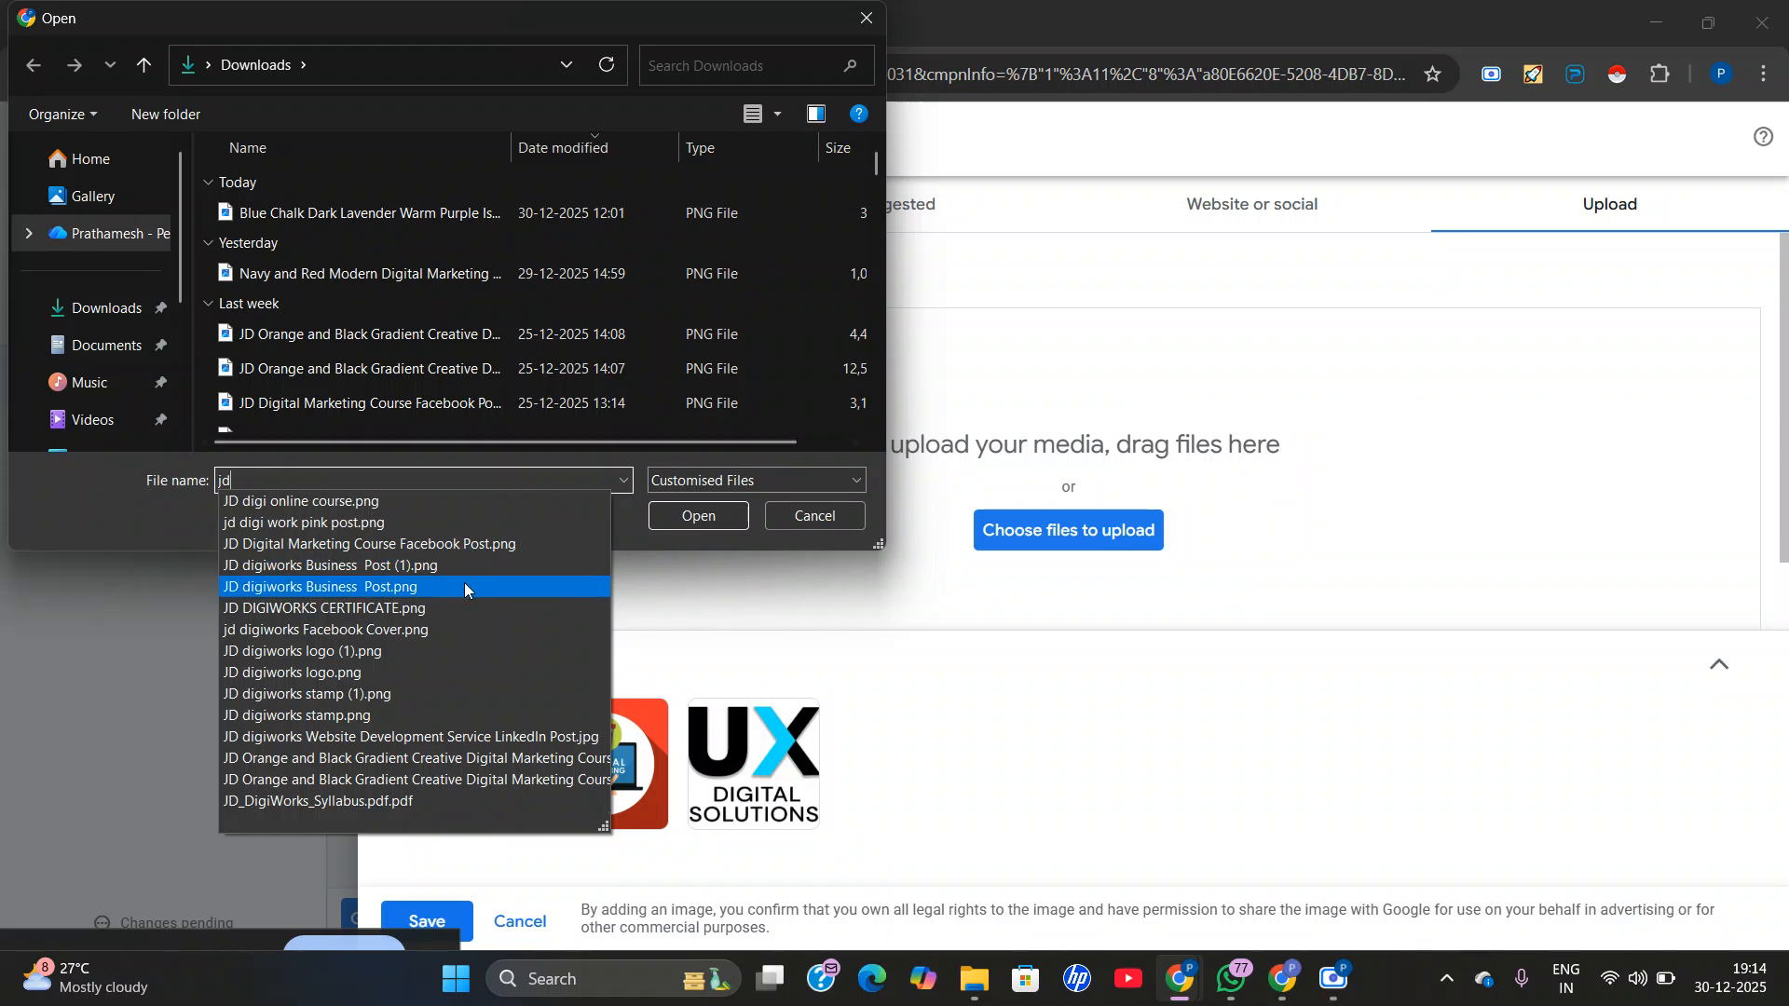
pyautogui.click(398, 651)
pyautogui.click(710, 514)
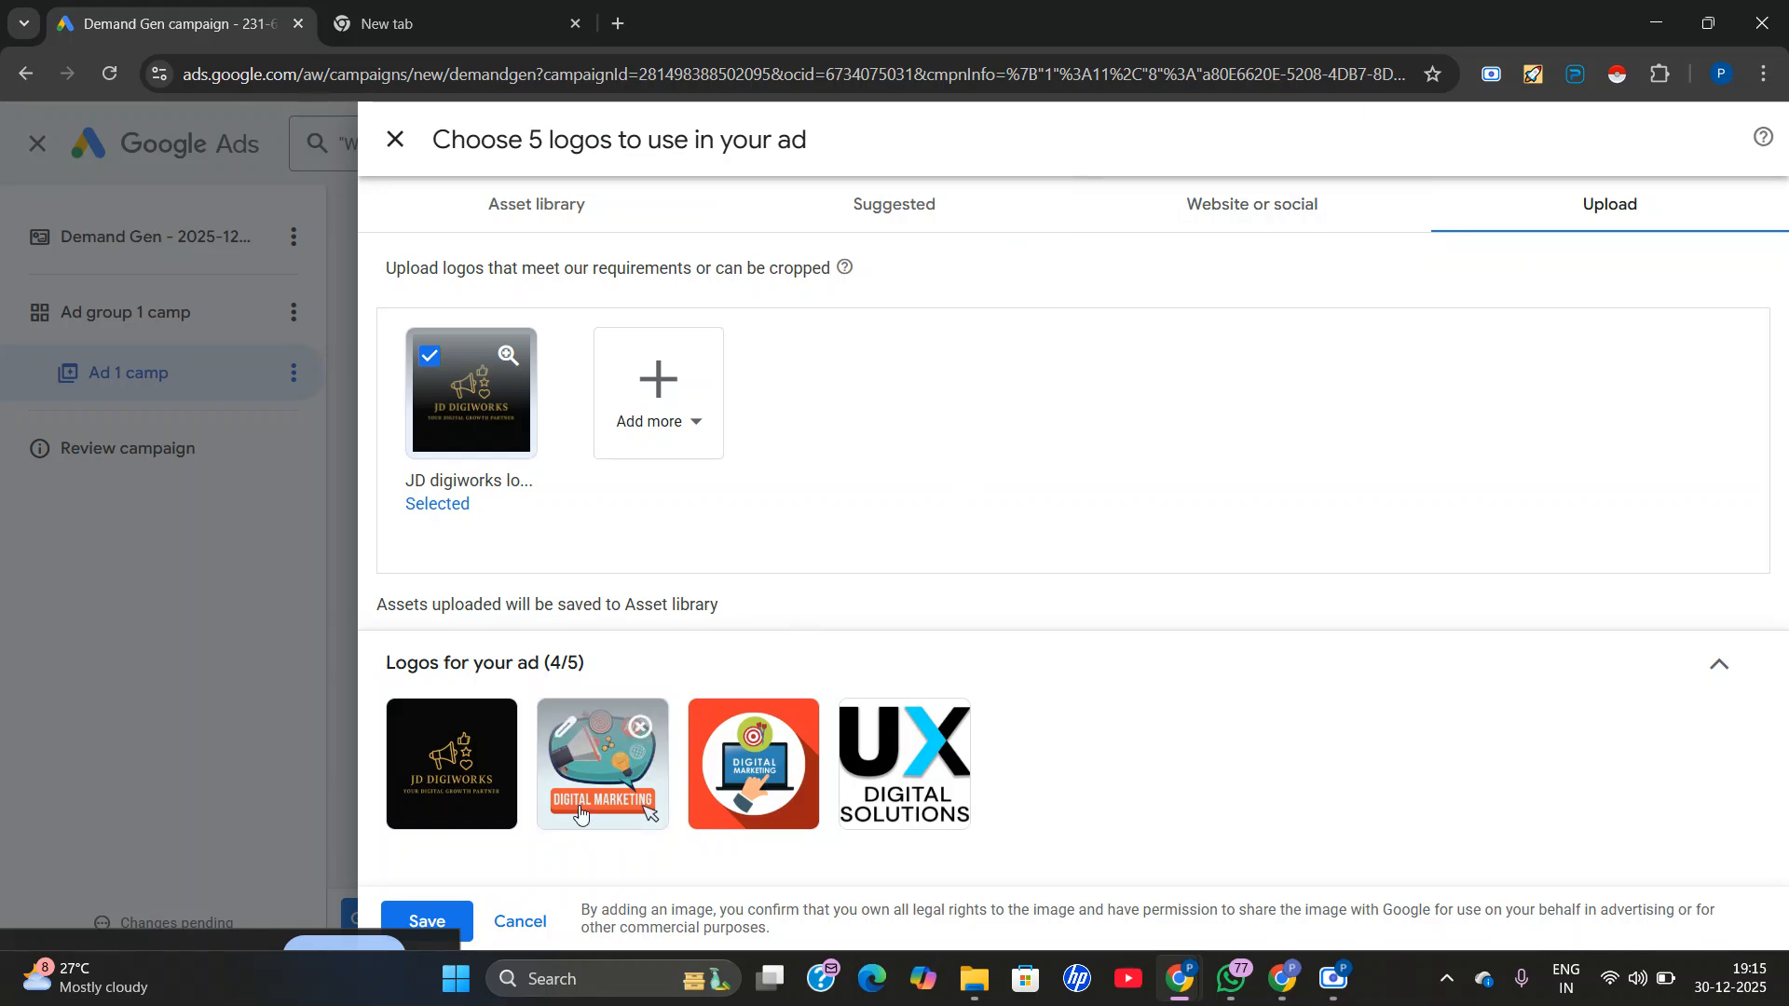
pyautogui.click(519, 922)
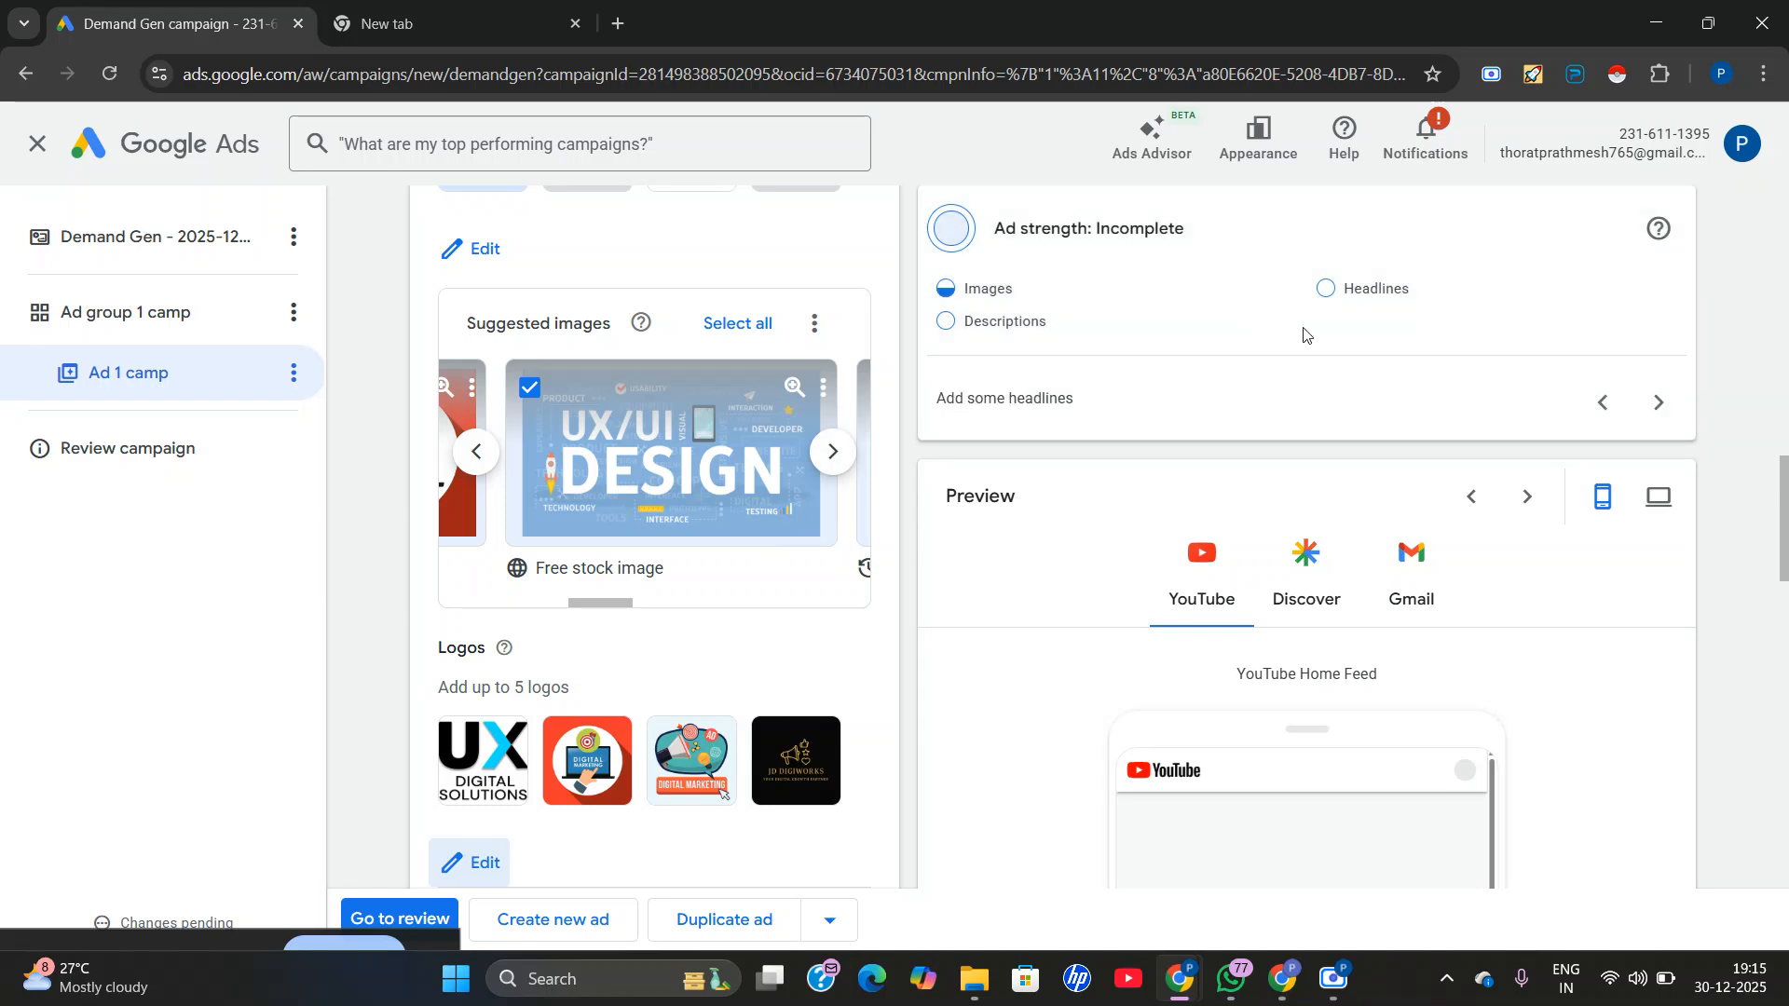
# Use the suggested text Uxdigitalsolutions.com as the ad's headline.
pyautogui.scroll(-5, 1304, 335)
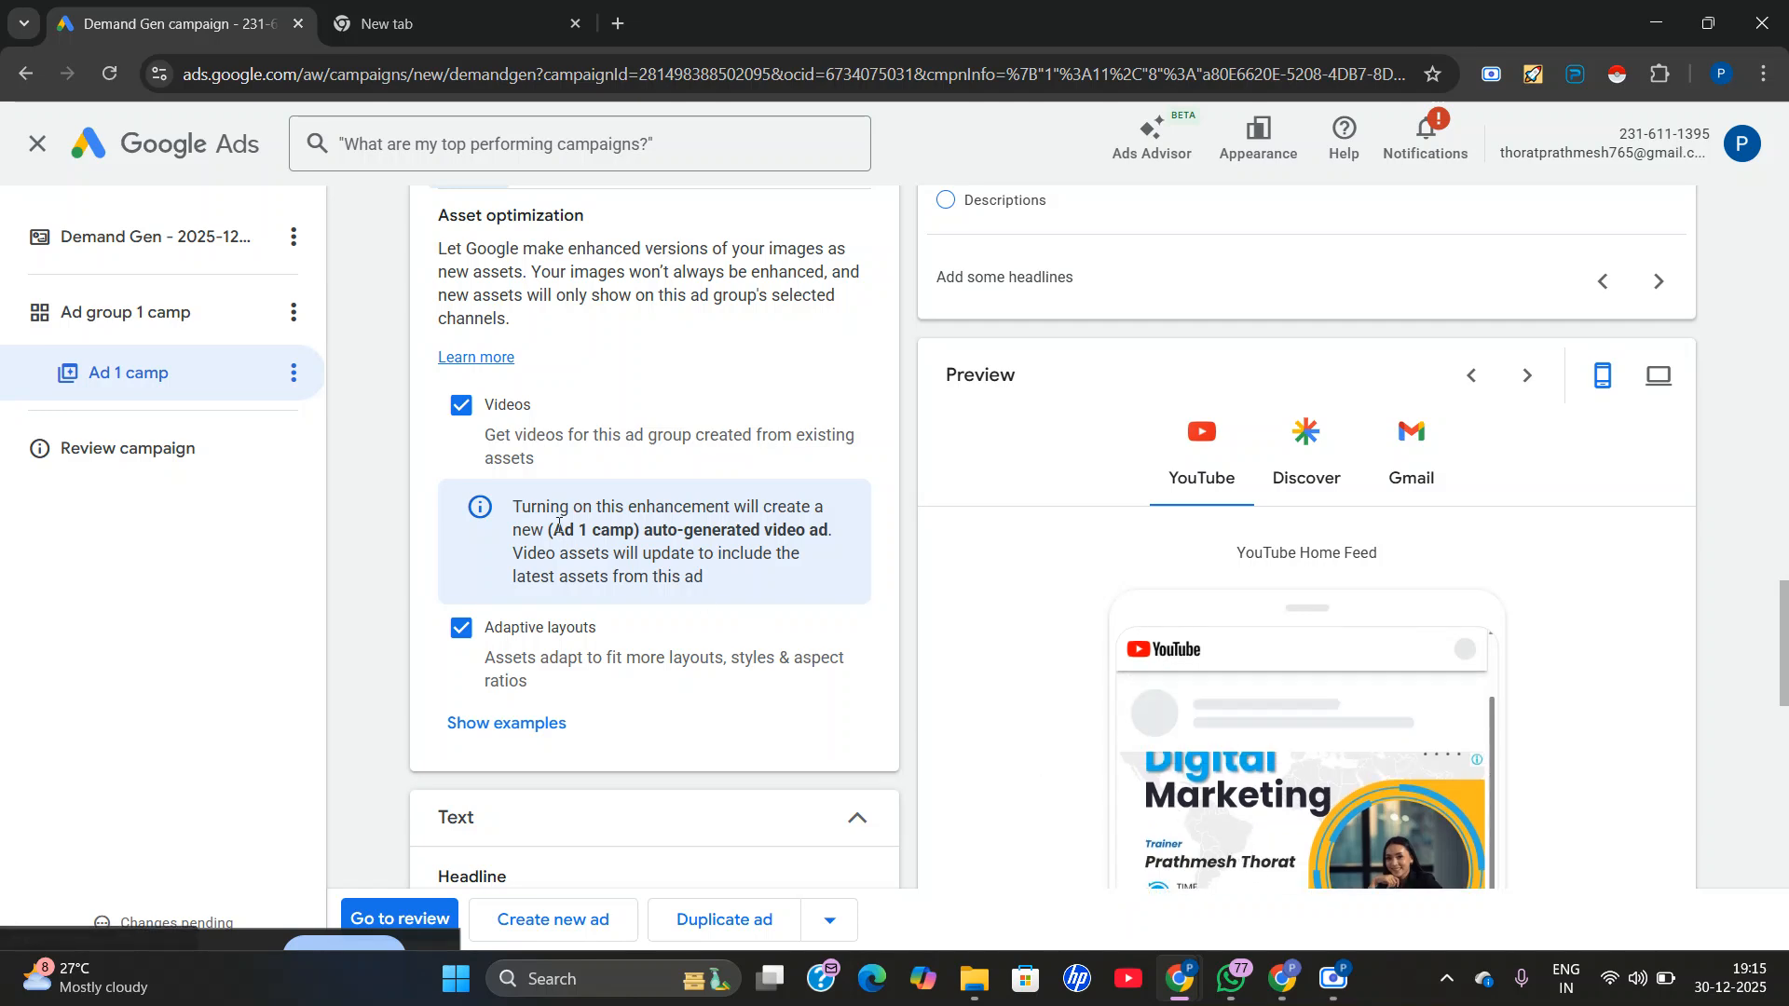
pyautogui.scroll(2, 583, 570)
pyautogui.scroll(-3, 734, 558)
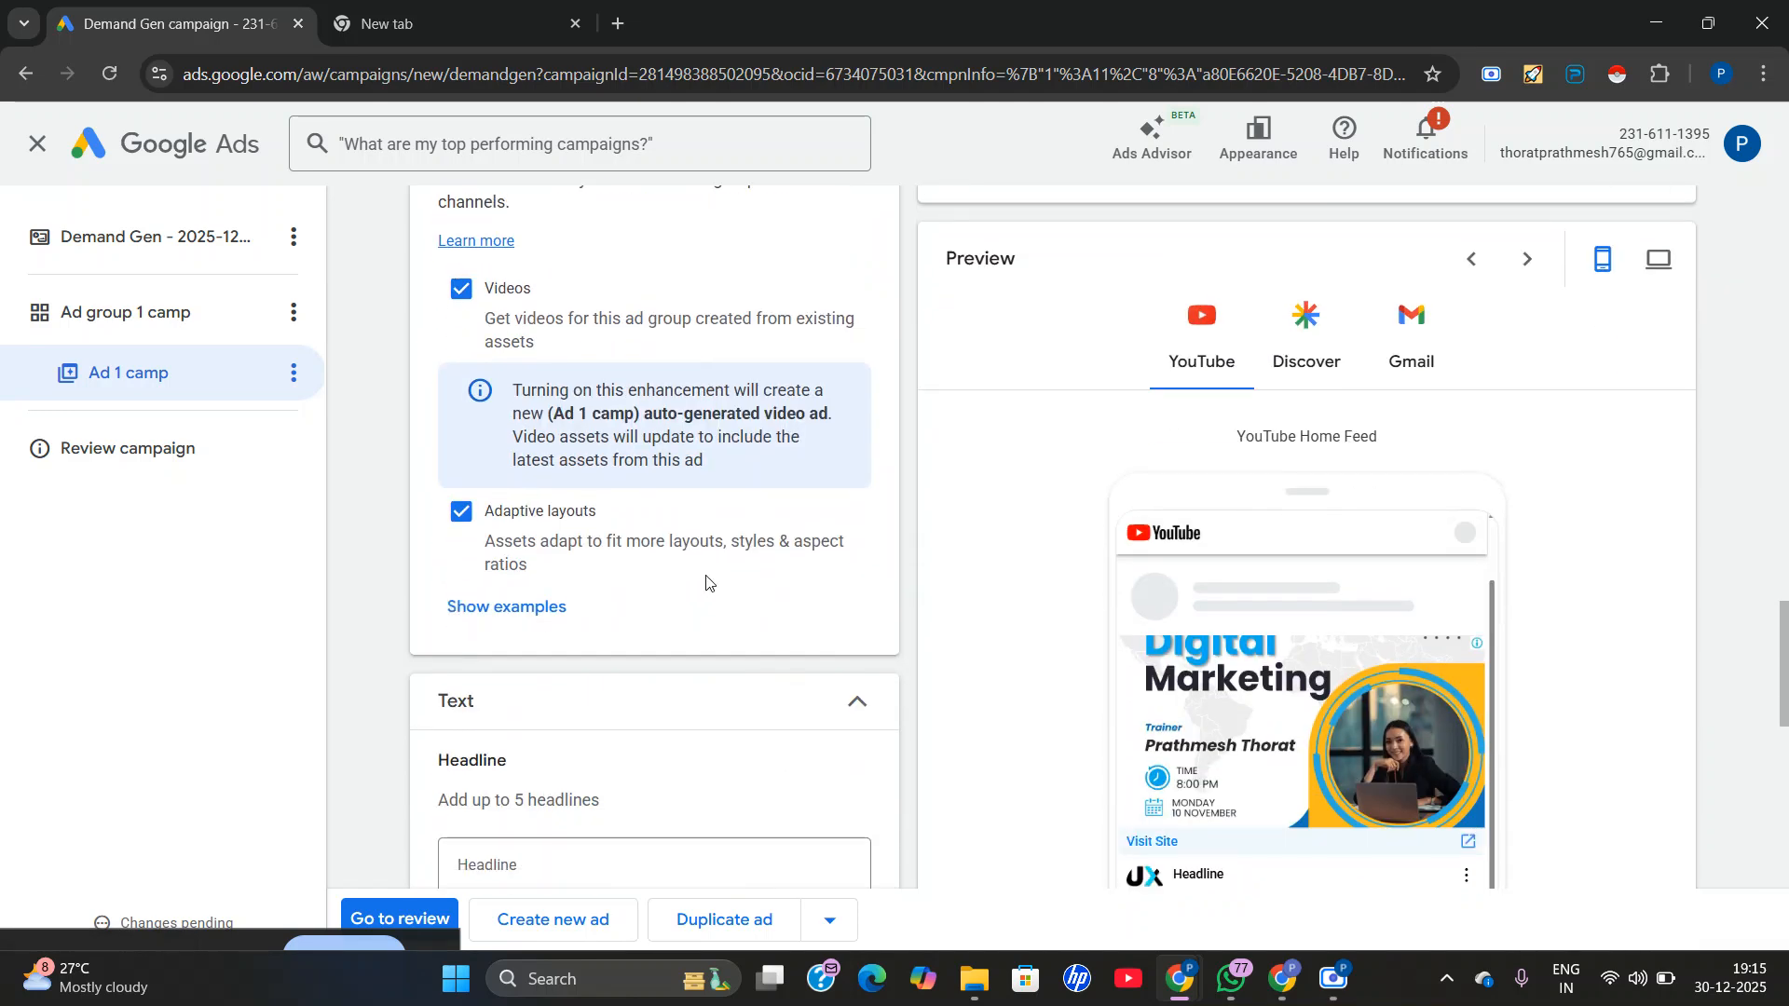
pyautogui.scroll(-2, 713, 590)
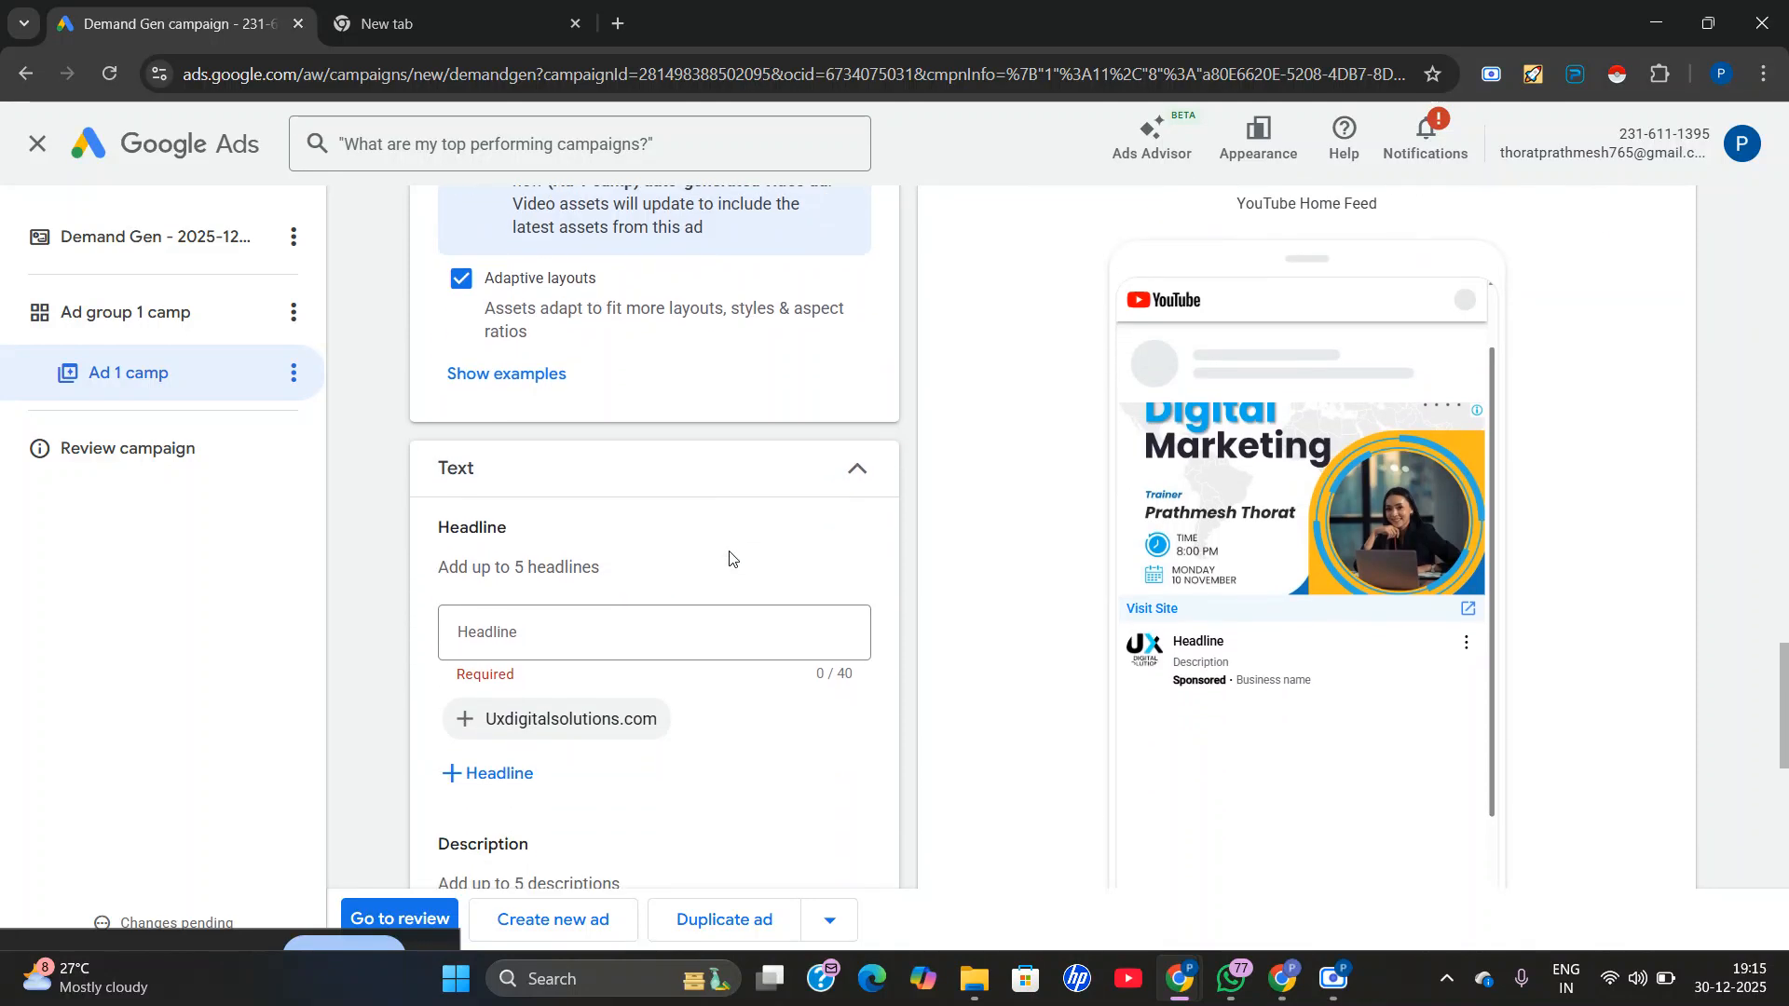
pyautogui.click(517, 635)
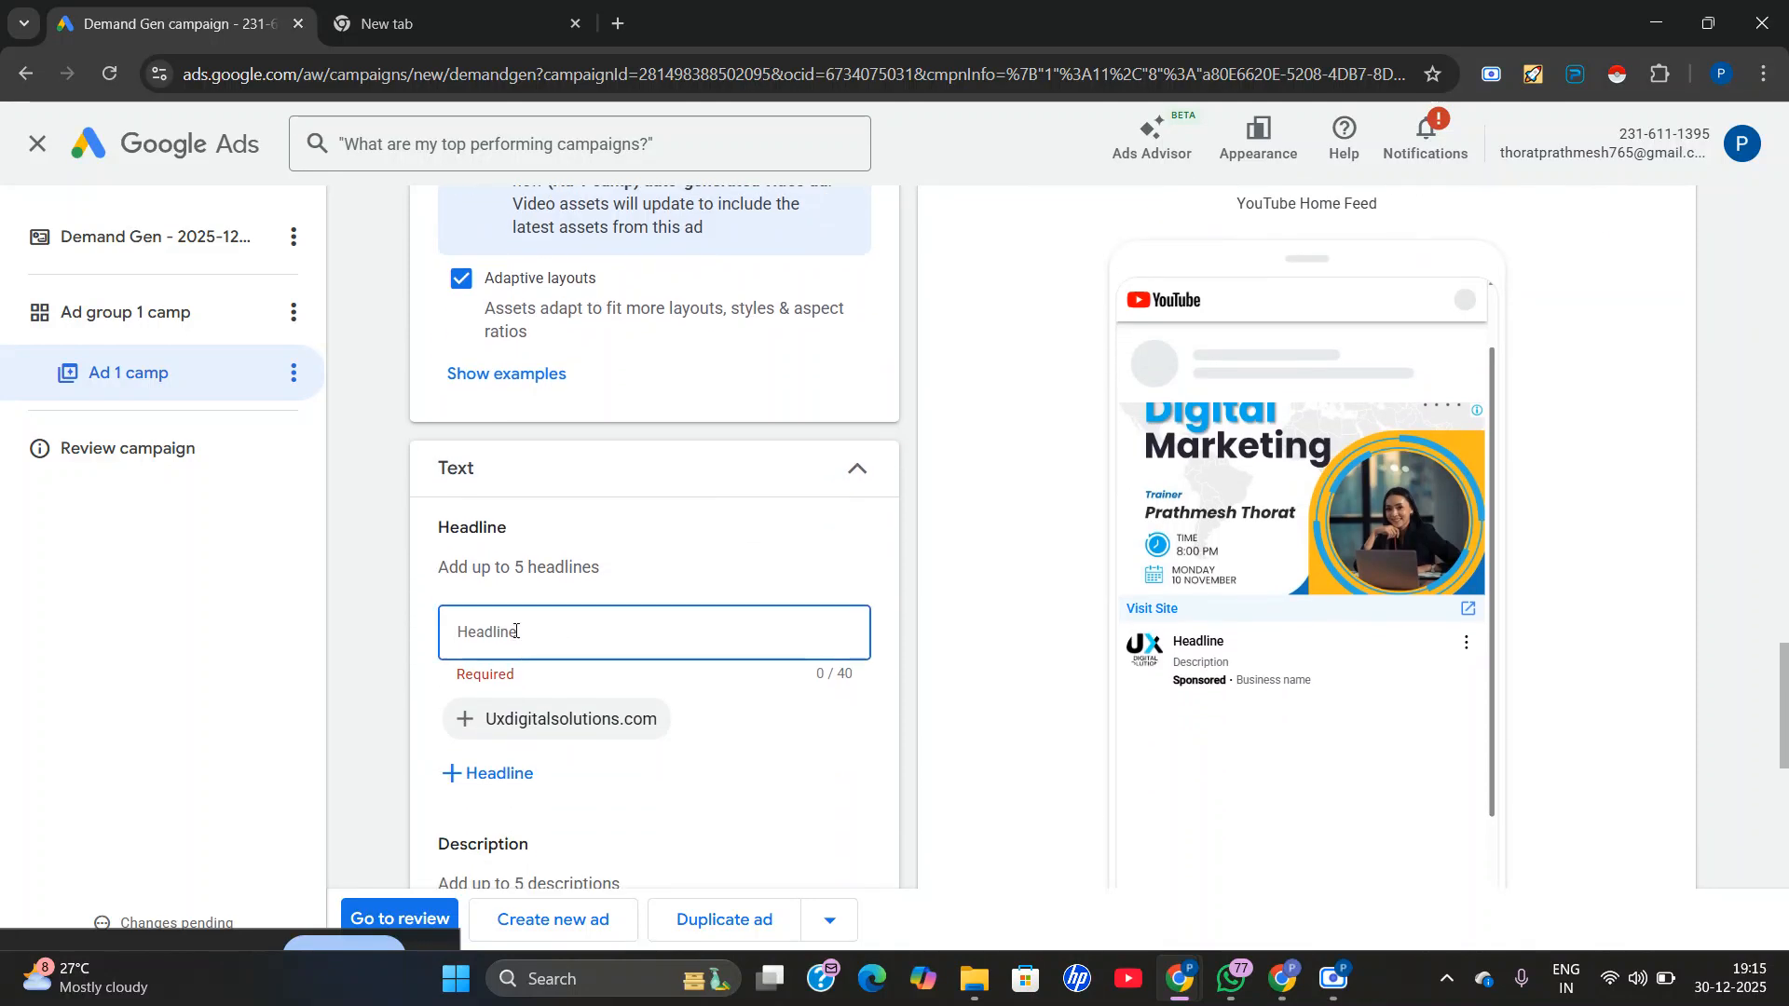
pyautogui.click(527, 728)
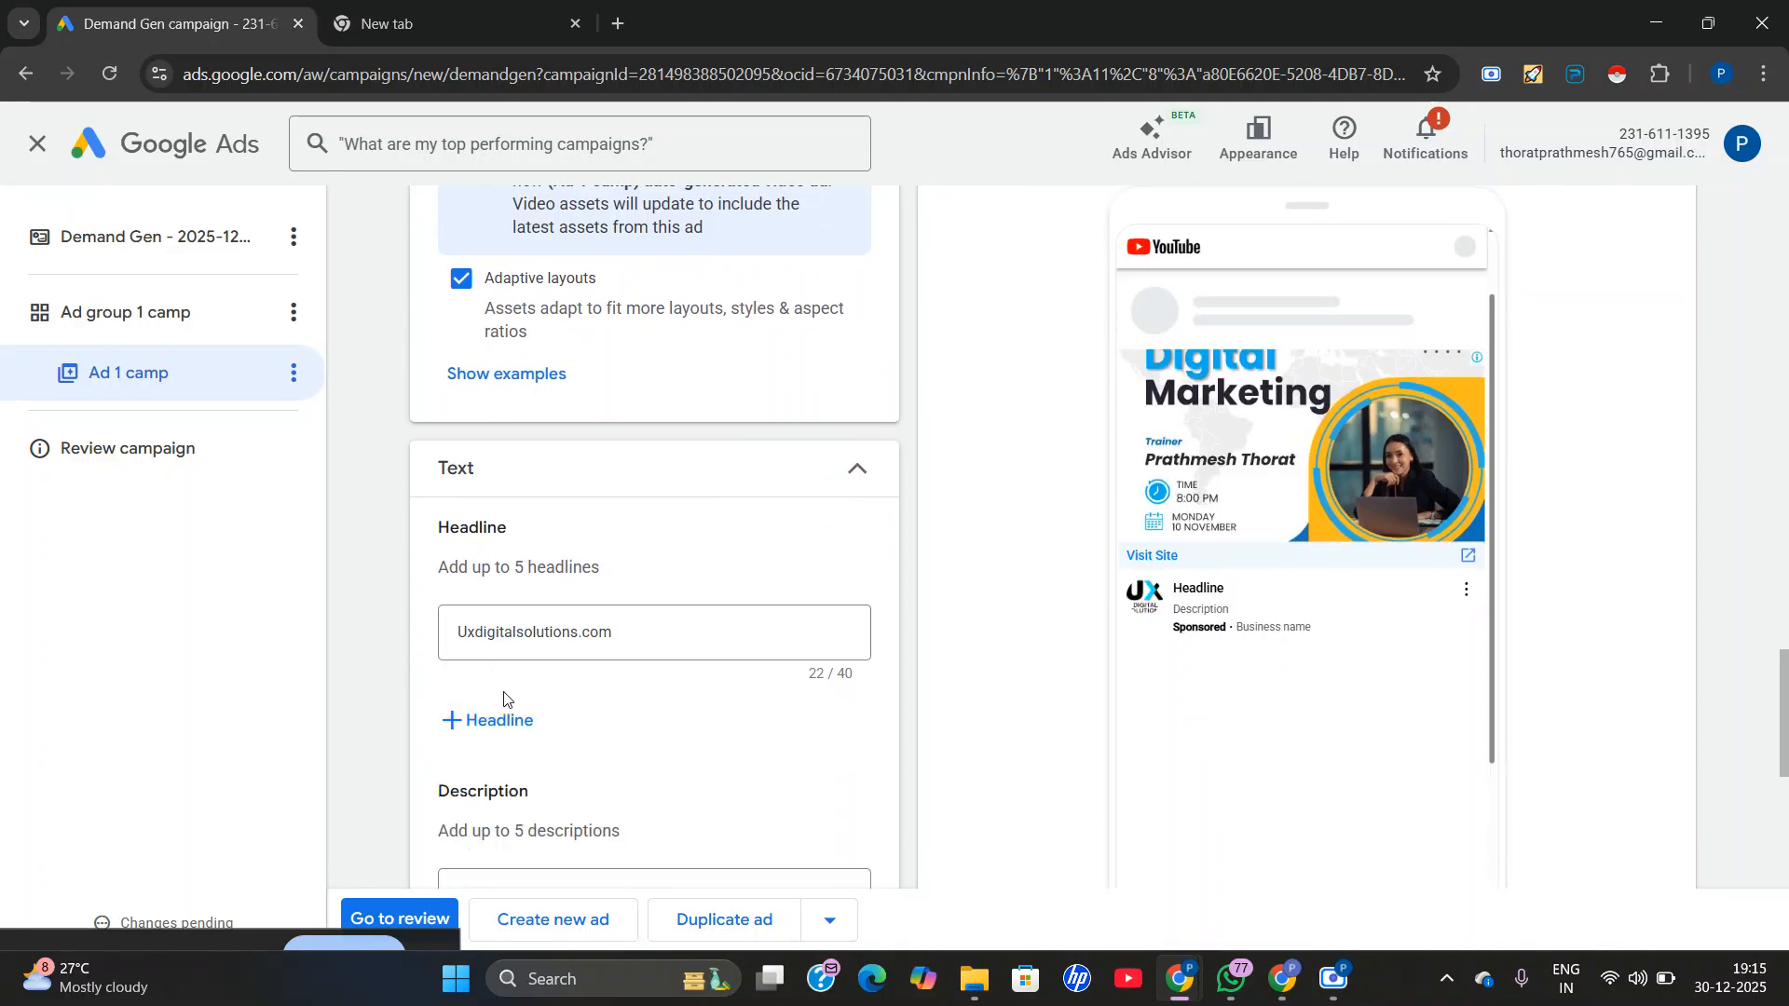
# Replace the ad's headline text with "Best digital marketing in pune".
pyautogui.click(641, 639)
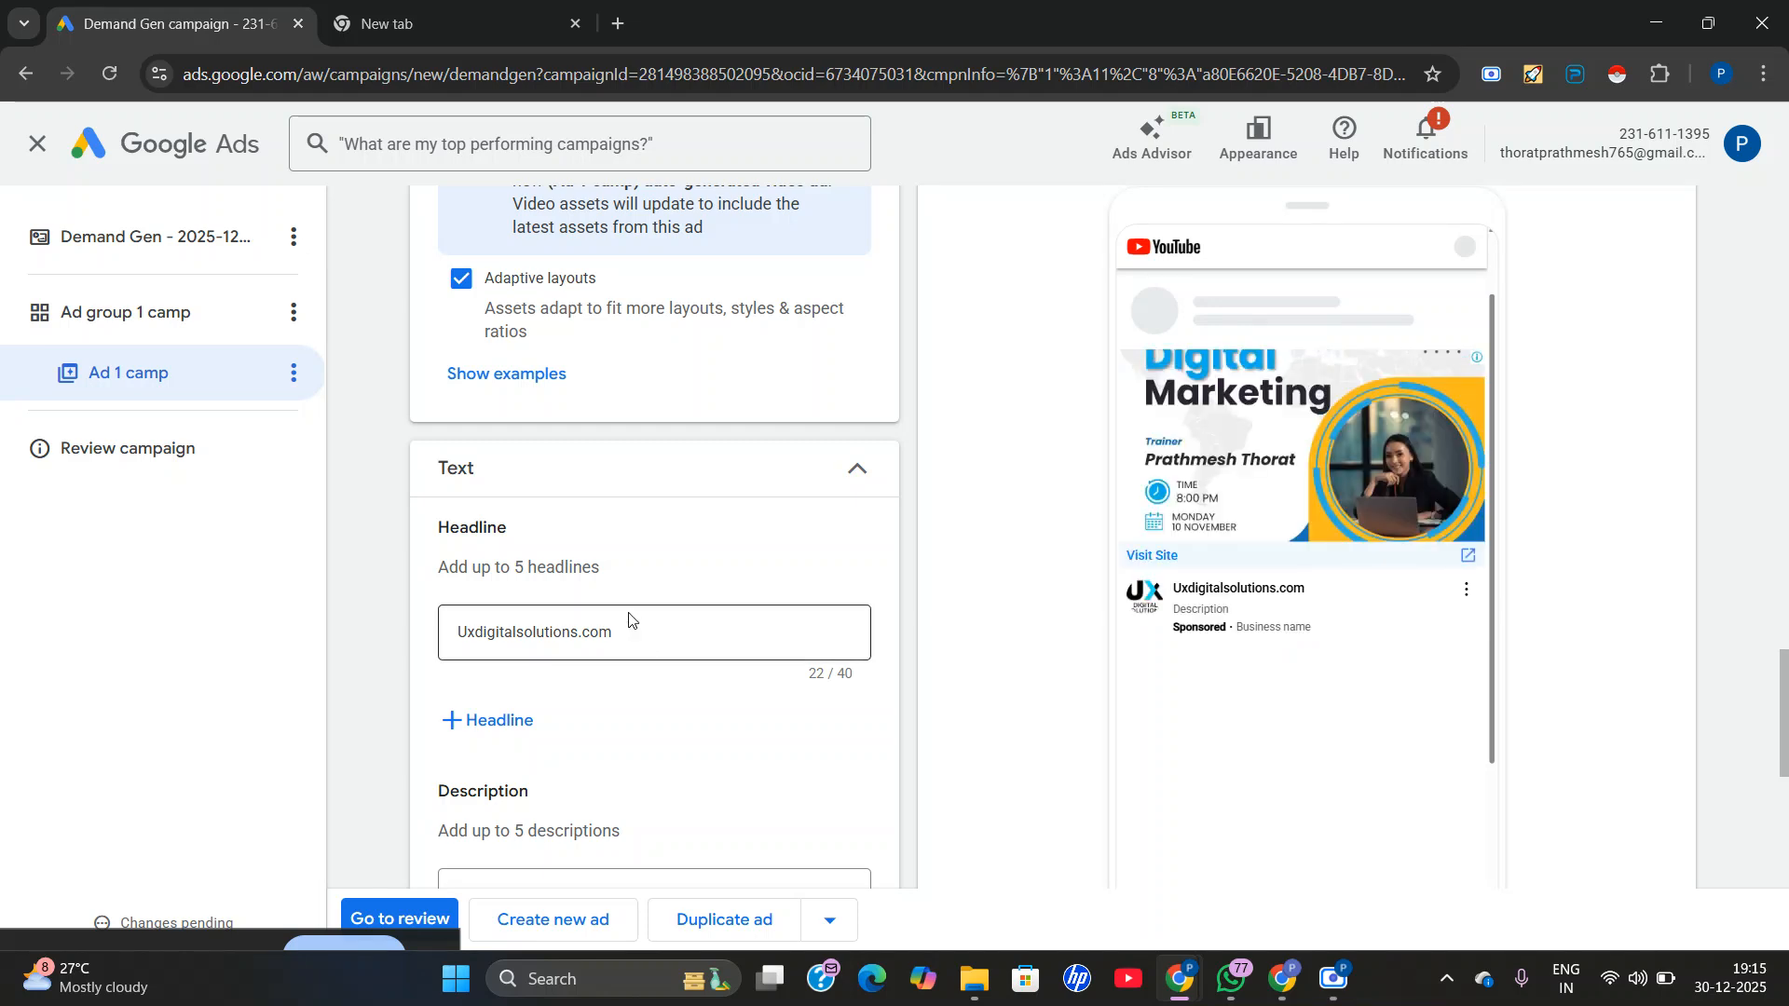
pyautogui.tripleClick(629, 629)
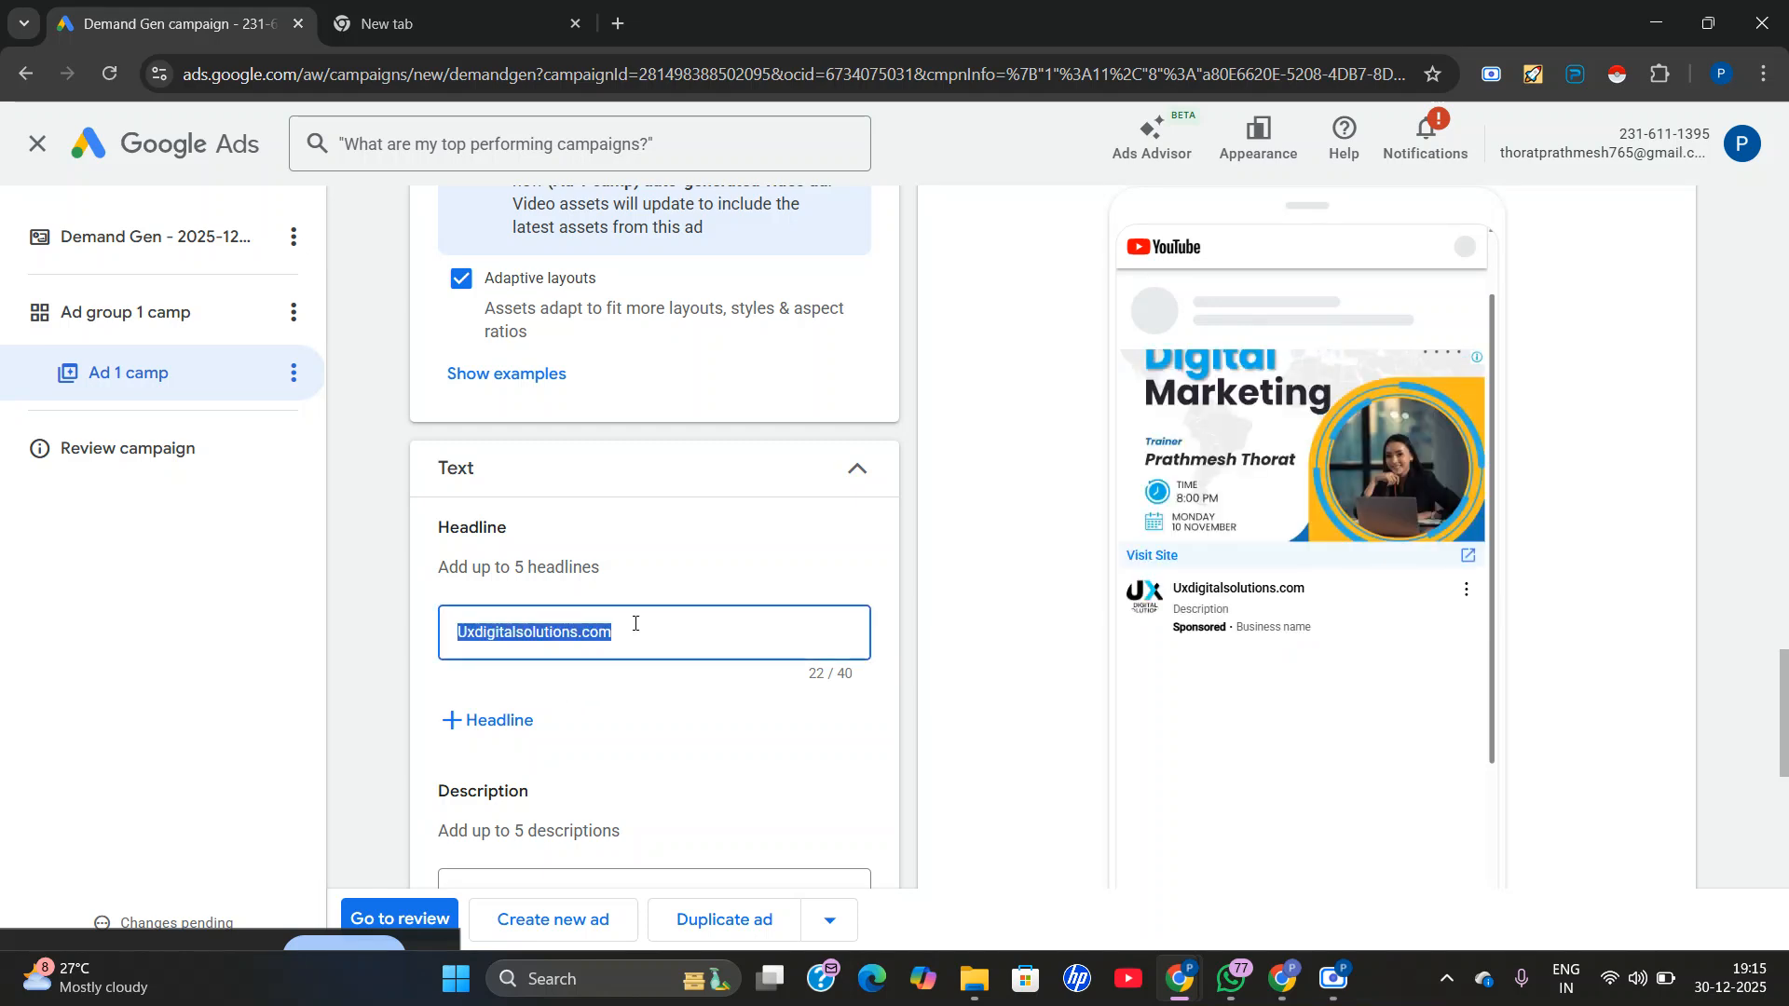
pyautogui.press('BackSpace')
pyautogui.write('B')
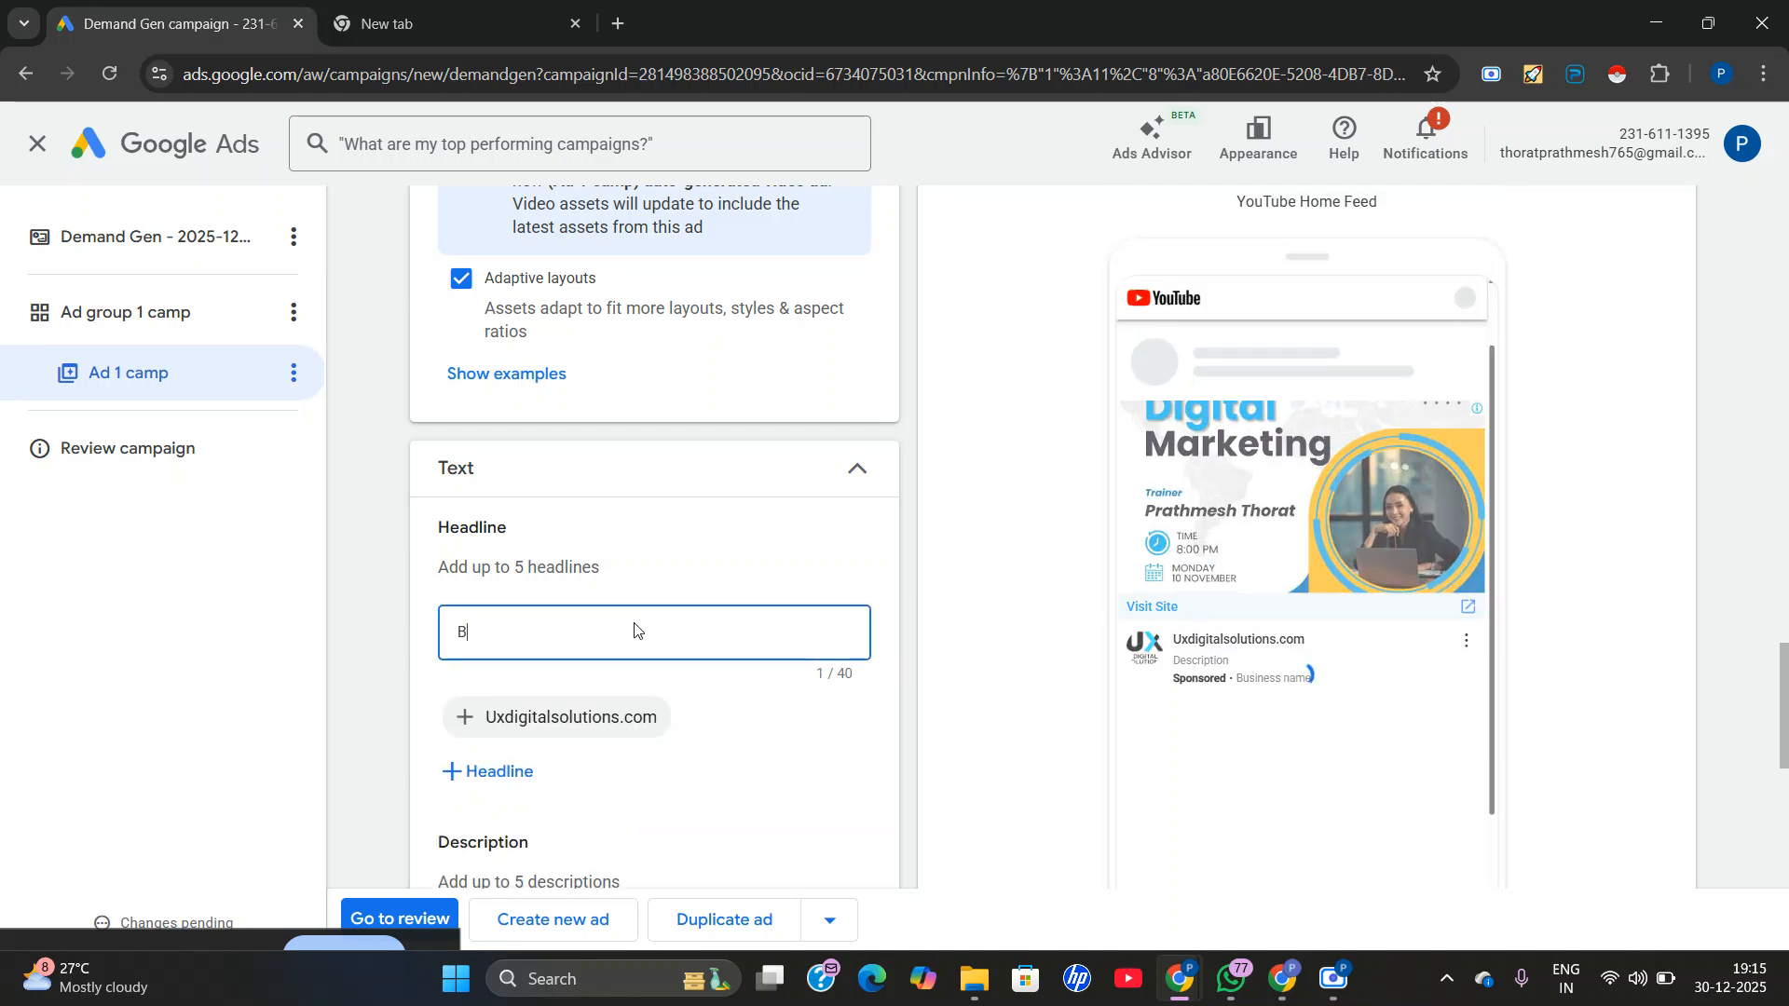
pyautogui.write('est dii')
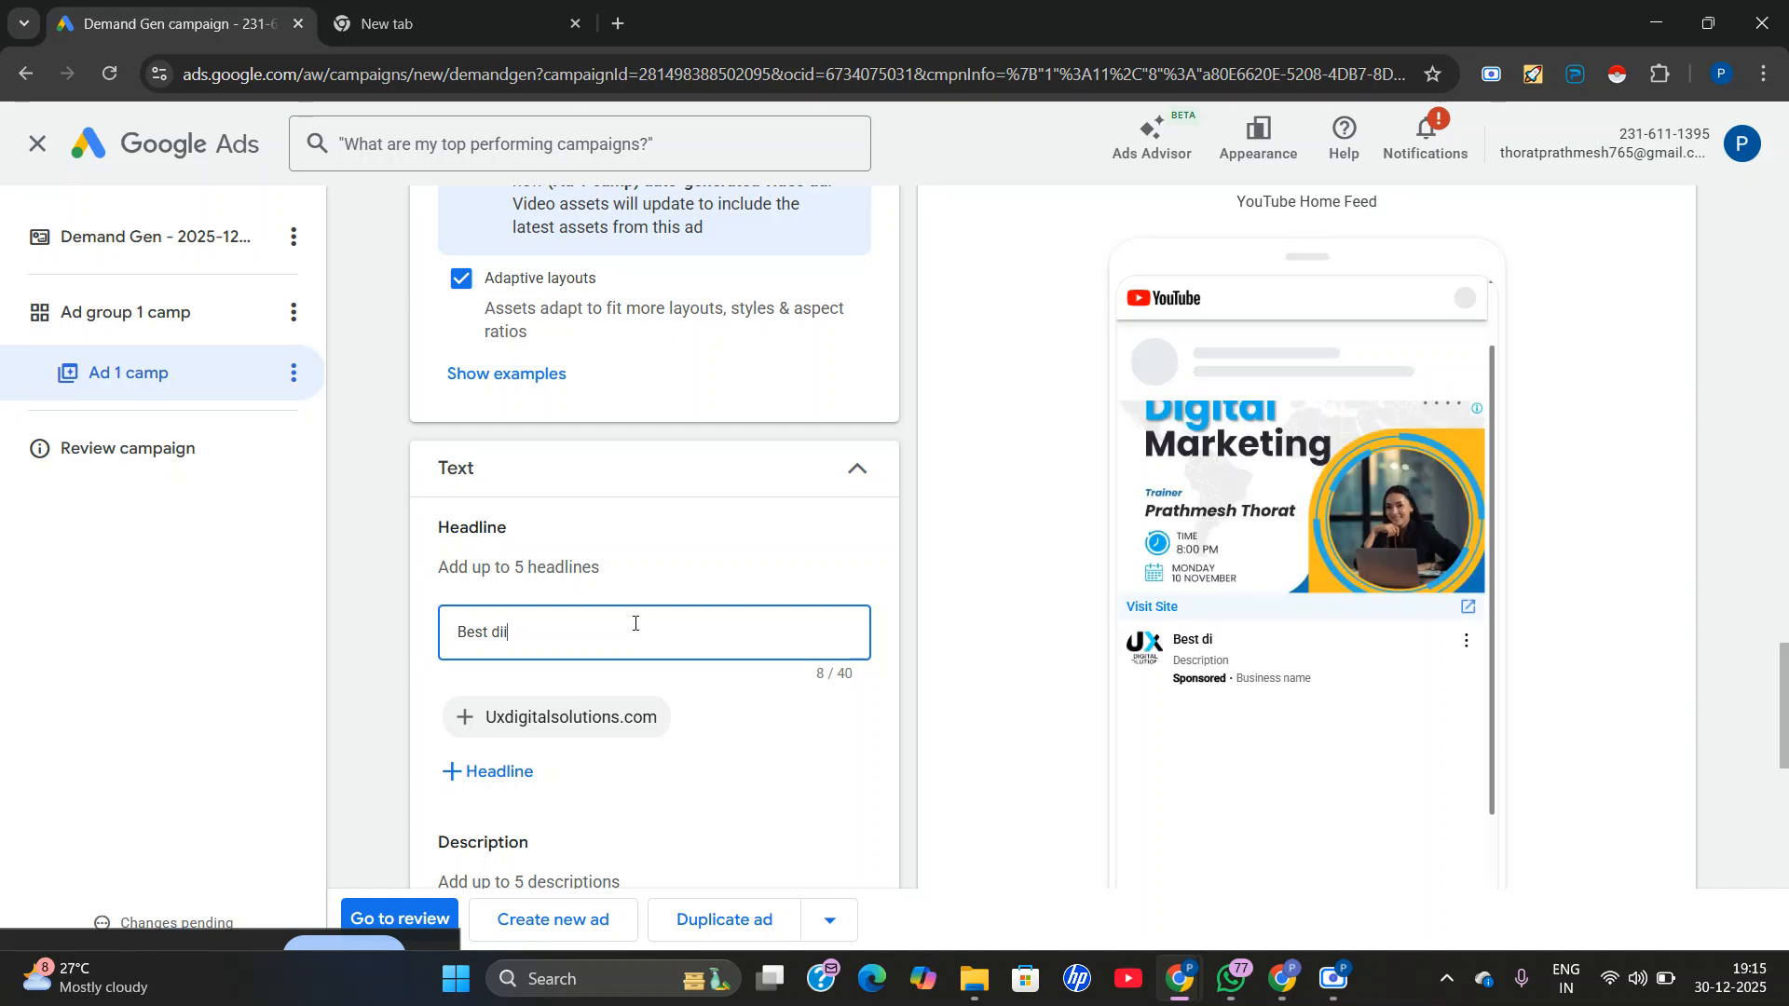
pyautogui.press('BackSpace')
pyautogui.write('gita')
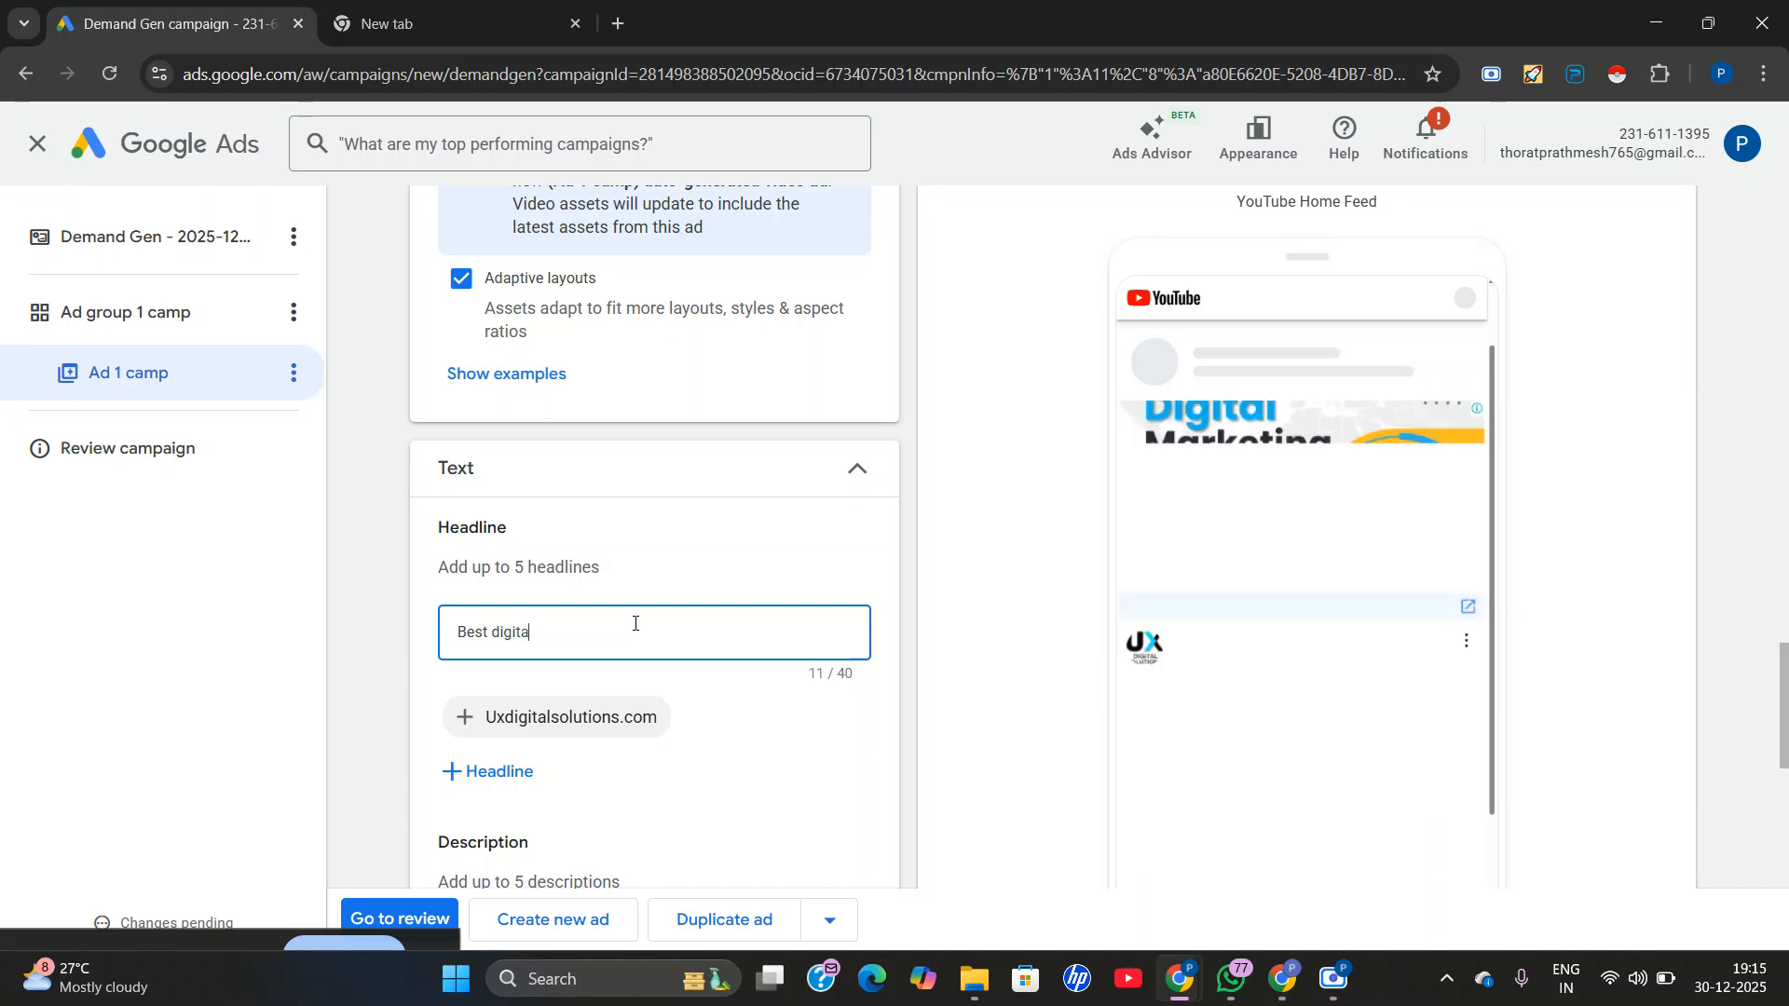
pyautogui.write('l marketing')
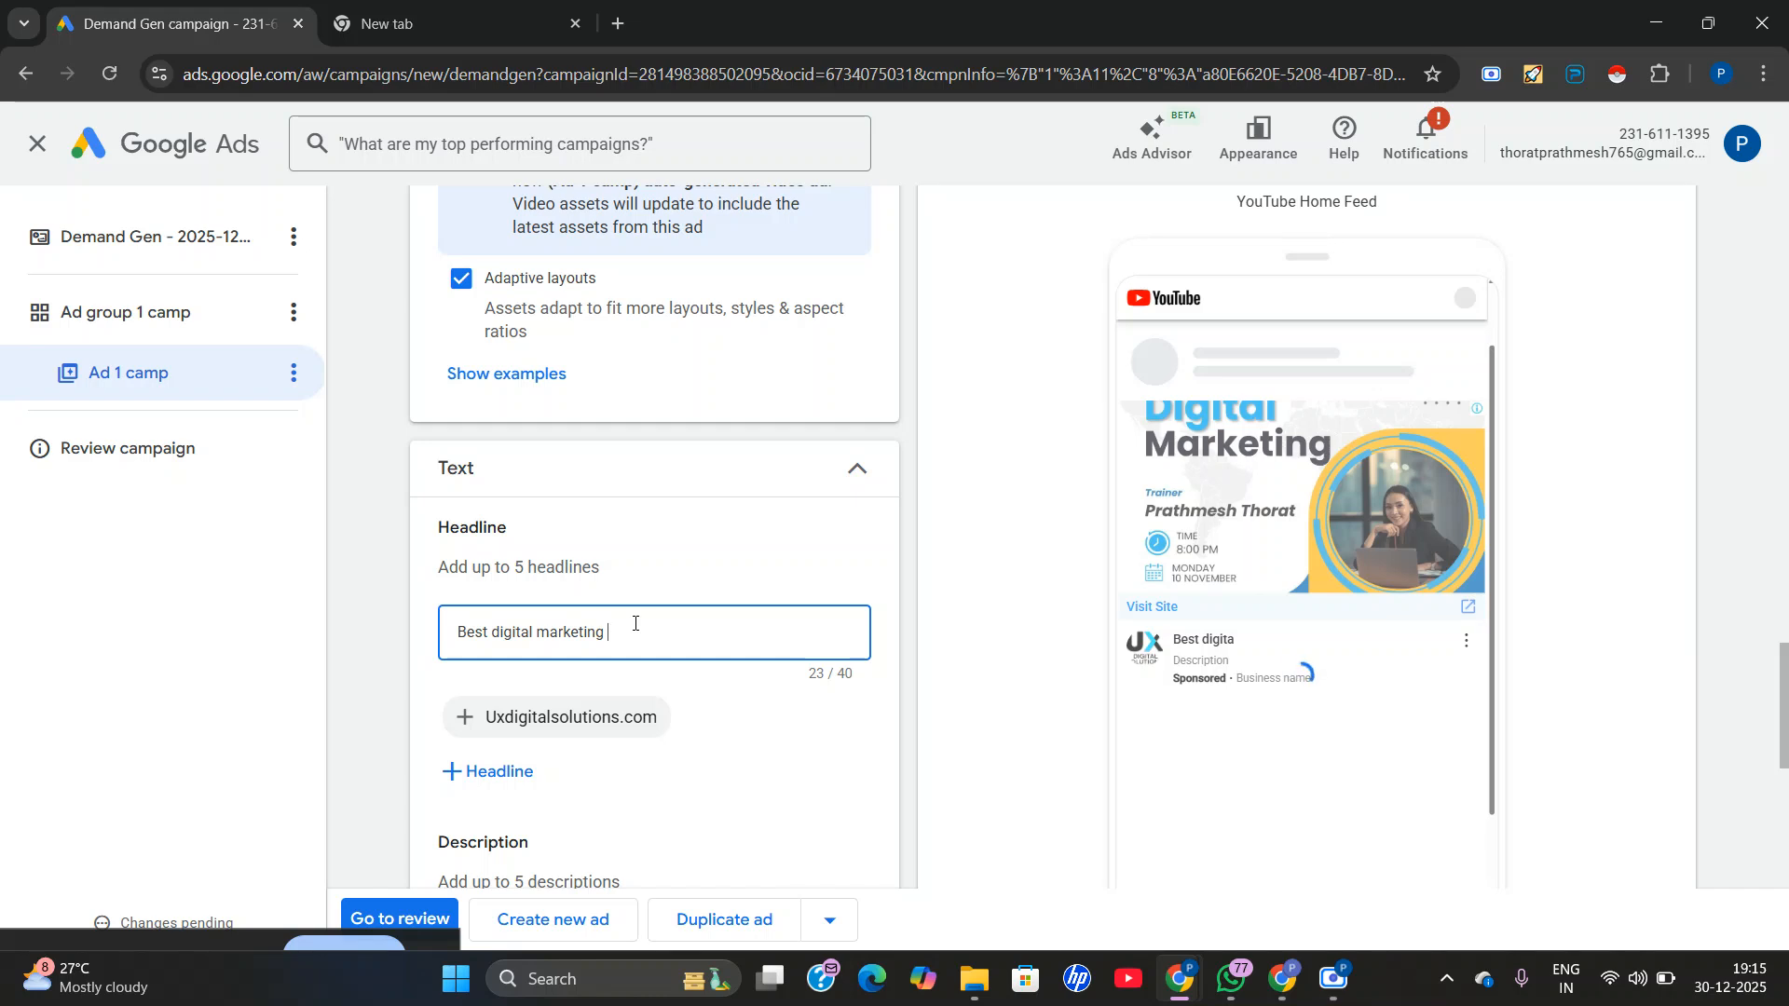
pyautogui.write('in pr')
pyautogui.write('ne')
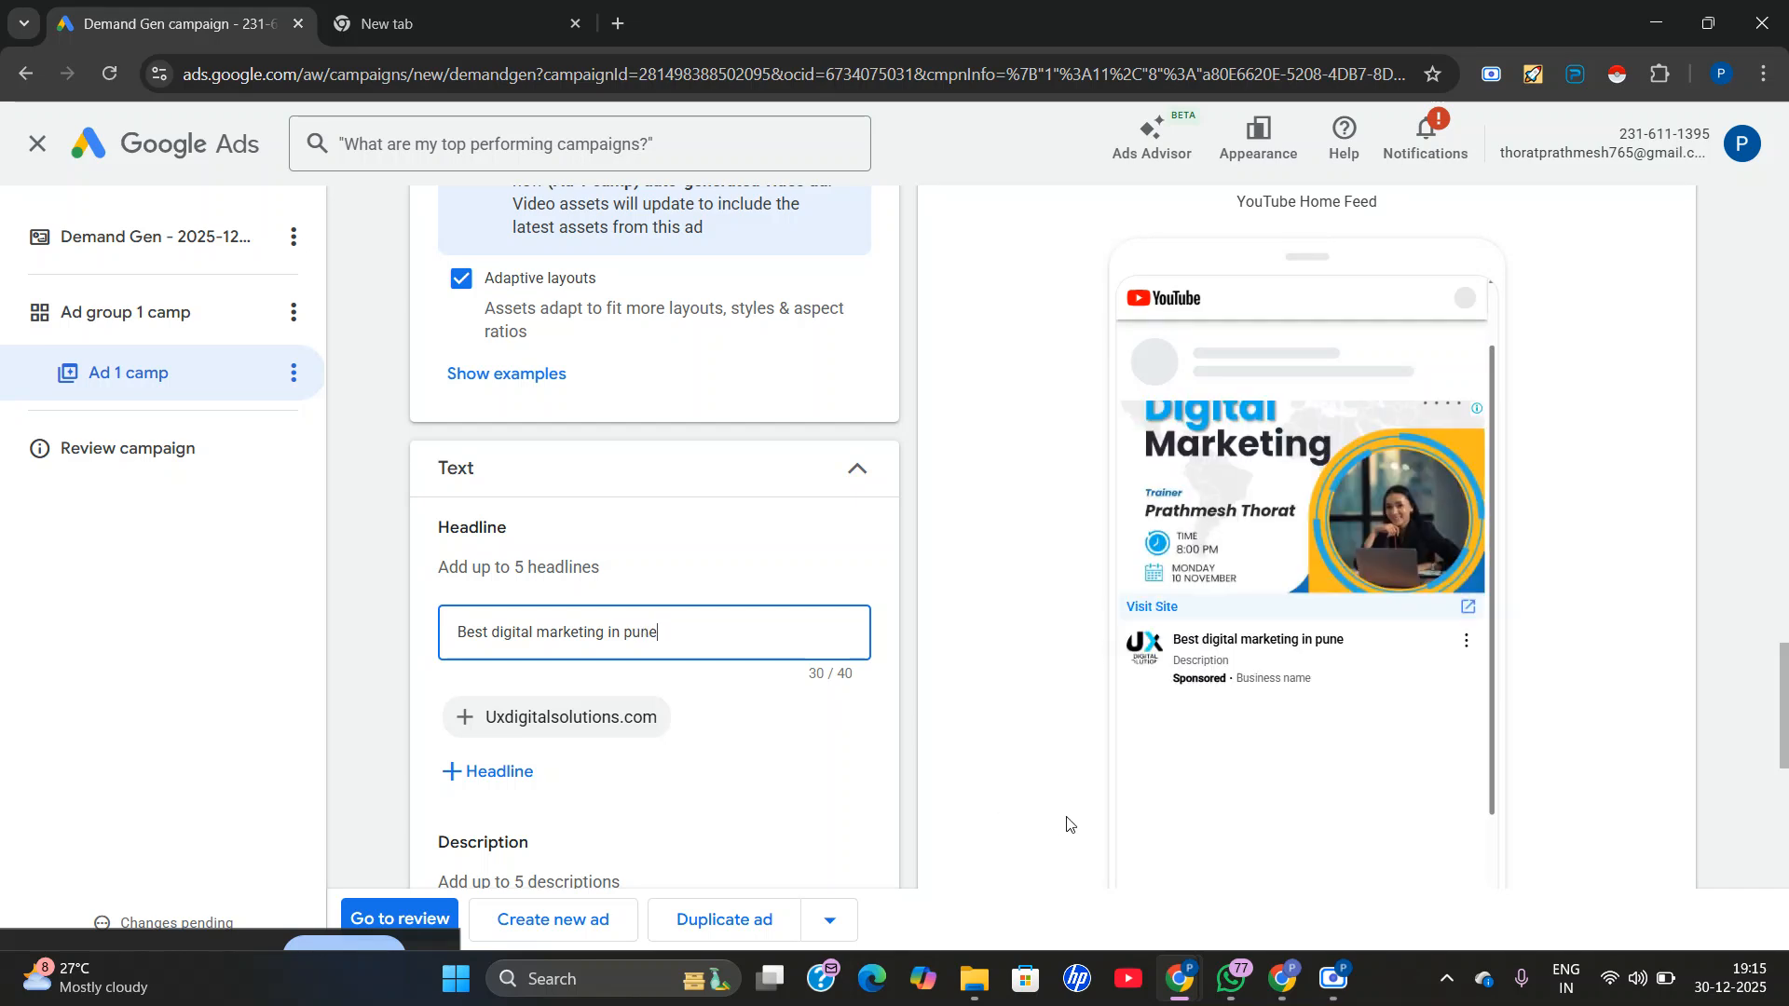
# Examine the ad strength checklist and how the headline appears in the YouTube Home Feed preview.
pyautogui.scroll(3, 1177, 668)
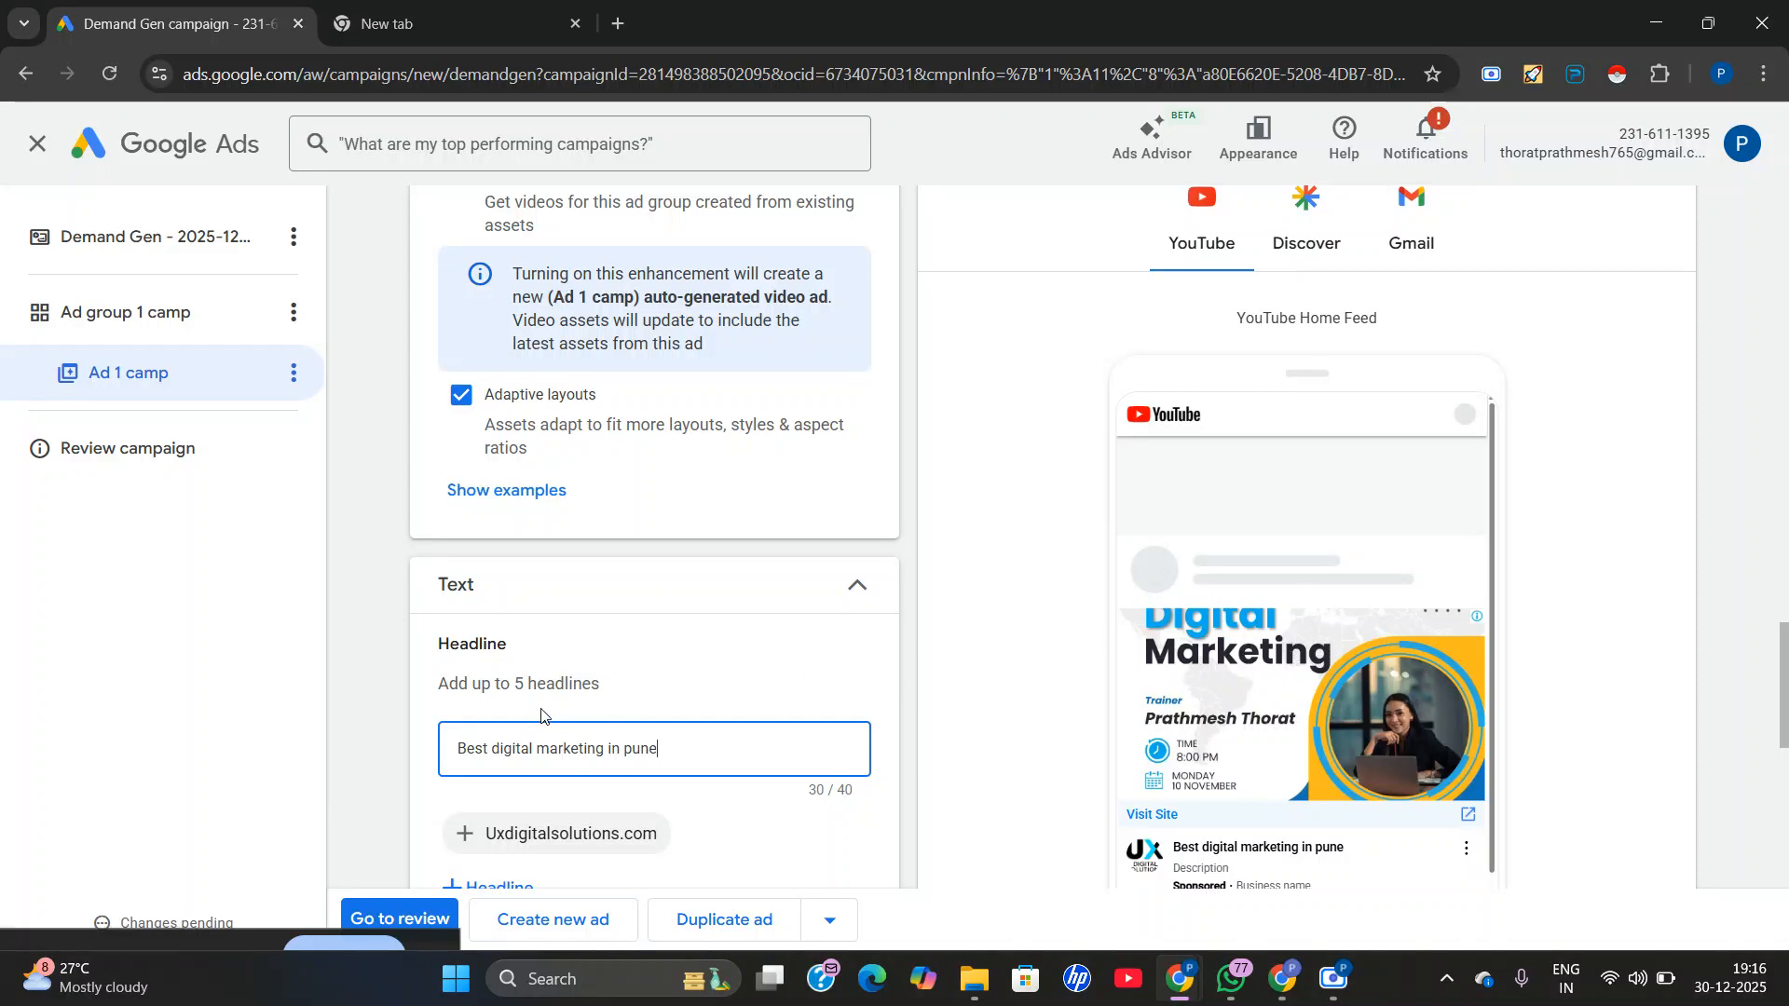
pyautogui.scroll(-1, 541, 716)
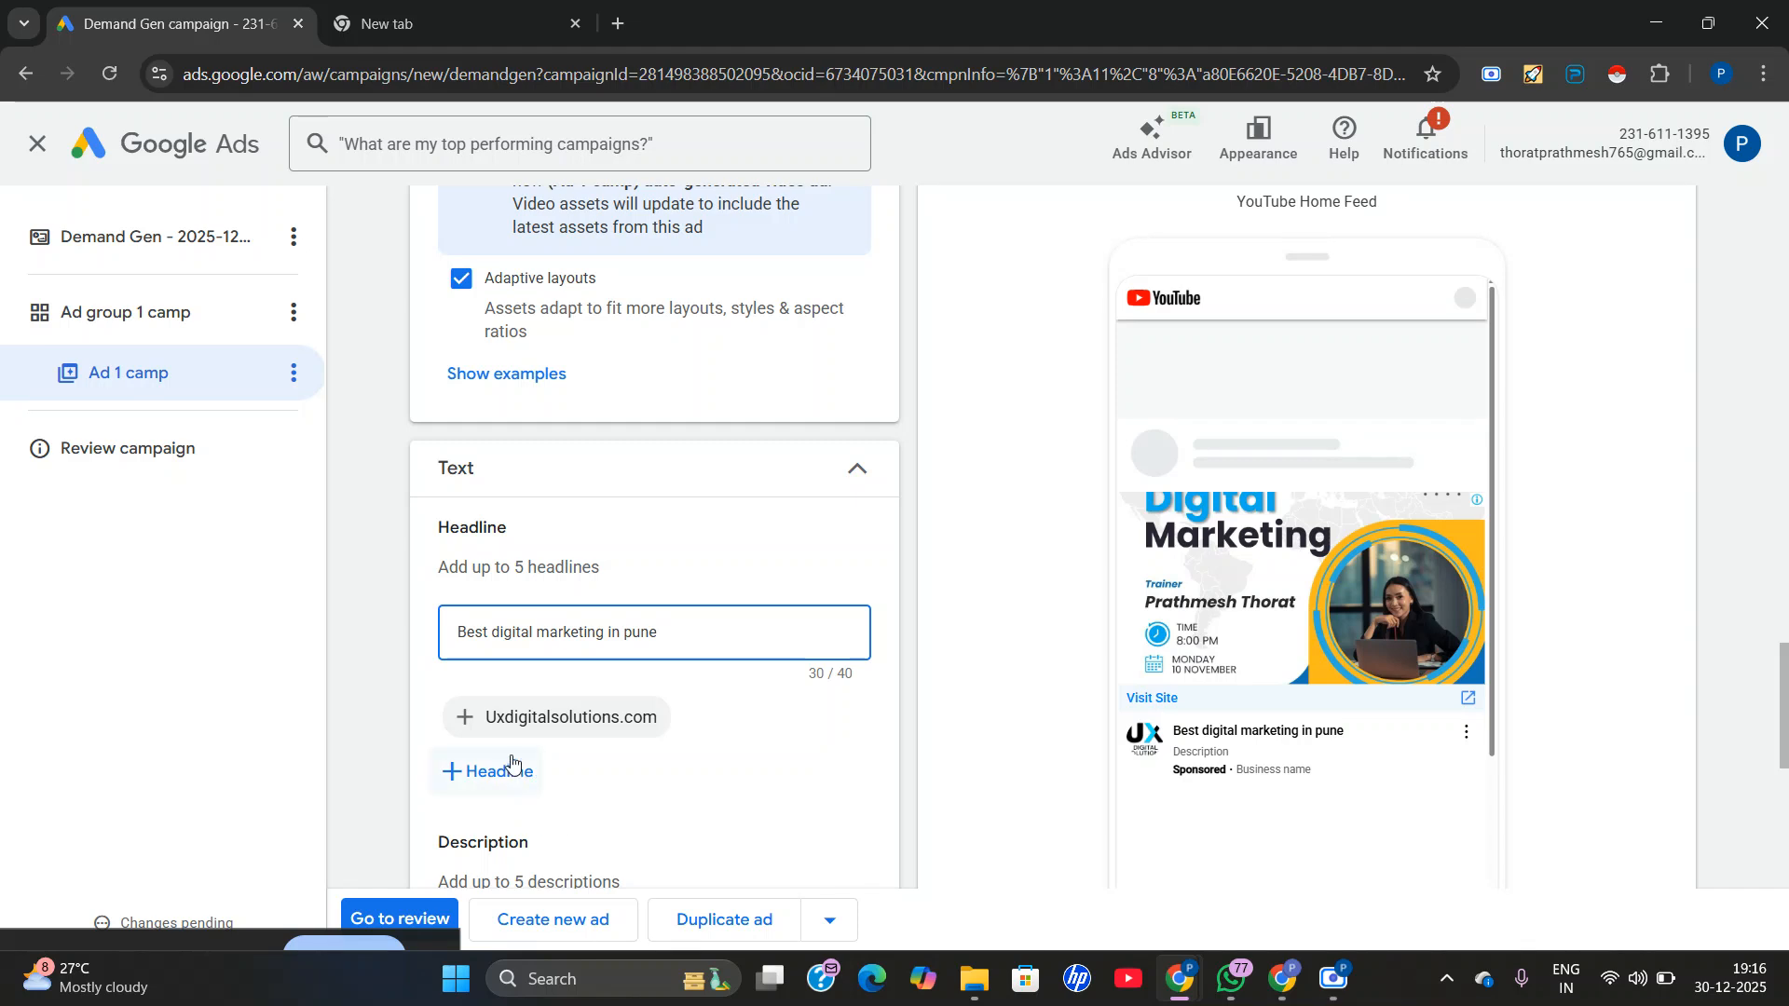
pyautogui.scroll(-1, 536, 757)
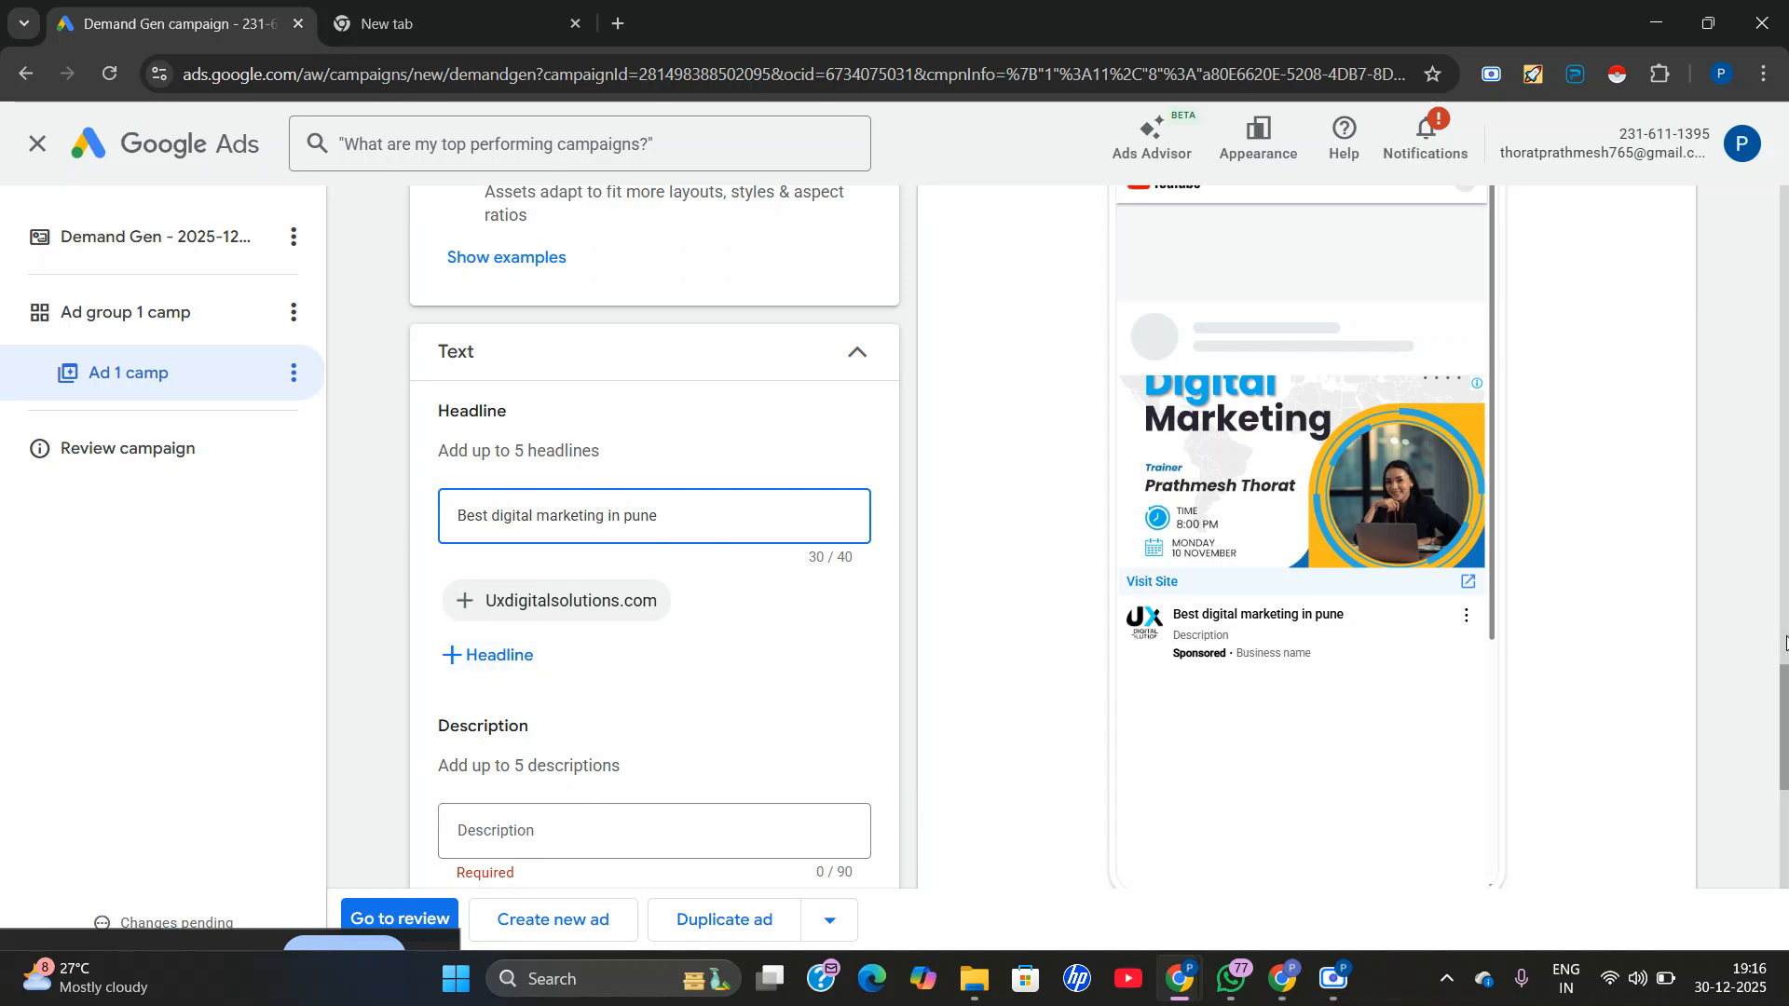
pyautogui.scroll(5, 1069, 664)
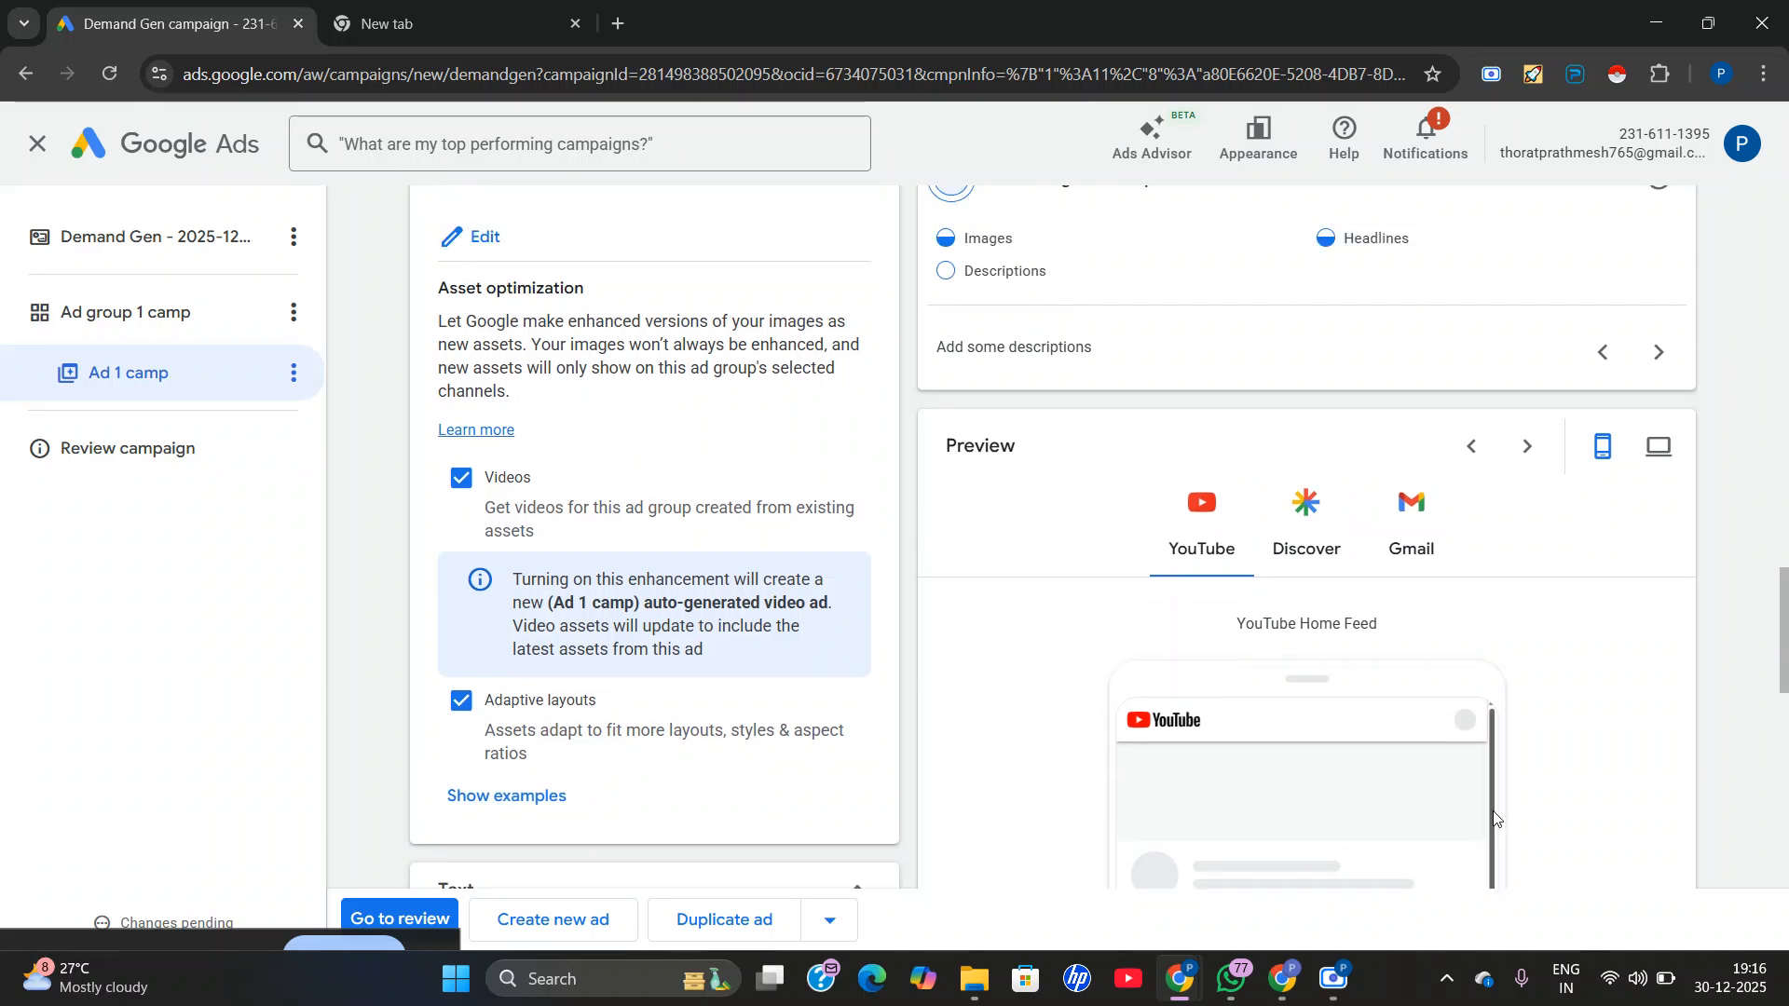
pyautogui.scroll(-5, 1183, 778)
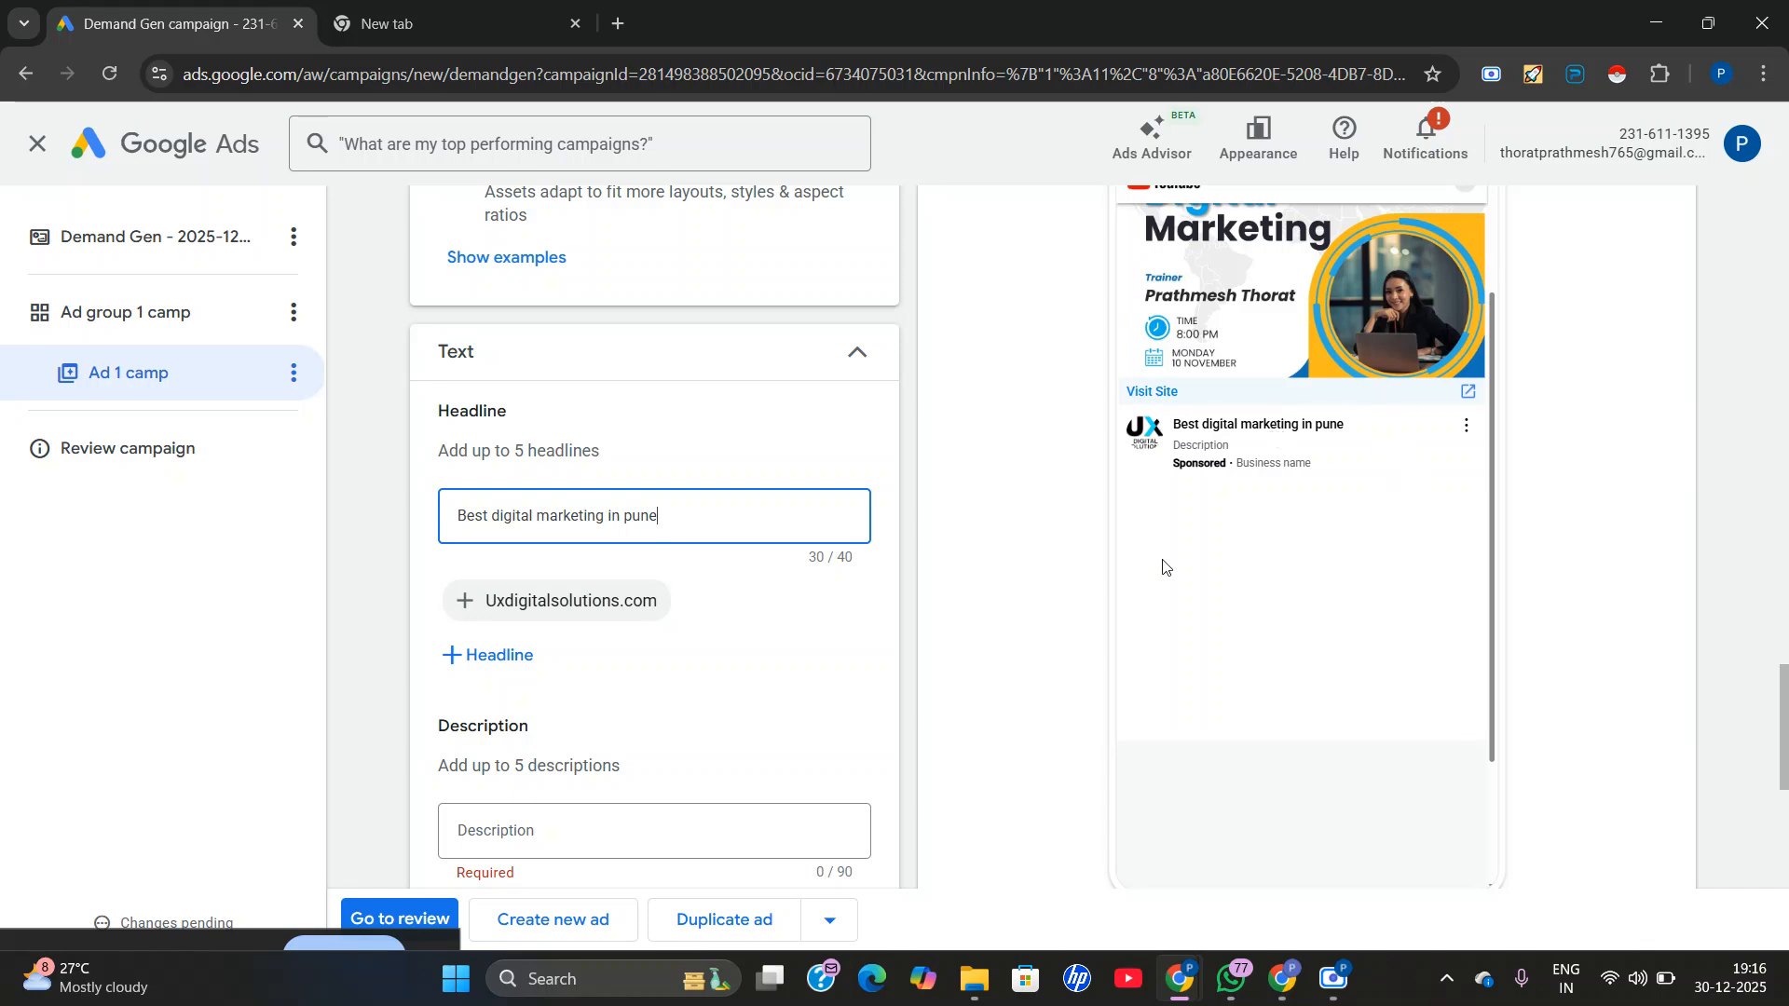
pyautogui.scroll(1, 1286, 415)
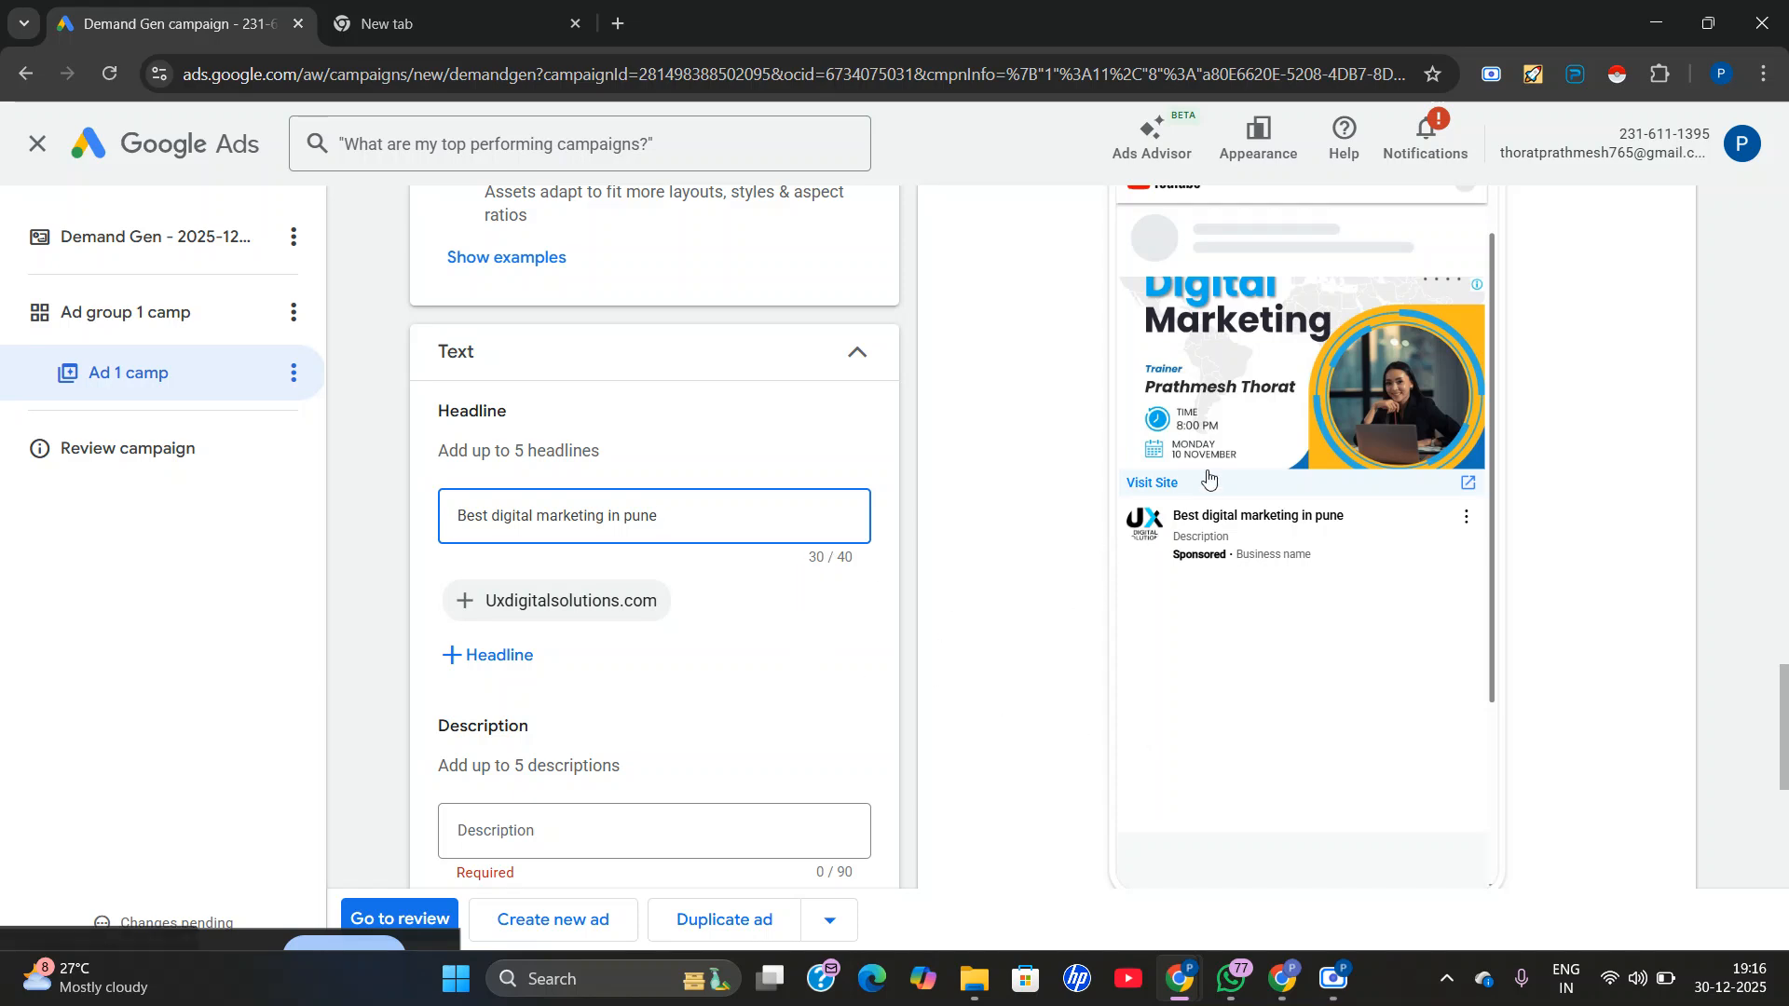
# Set the call to action text to Learn more, with English (United States) as its language.
pyautogui.scroll(-1, 564, 684)
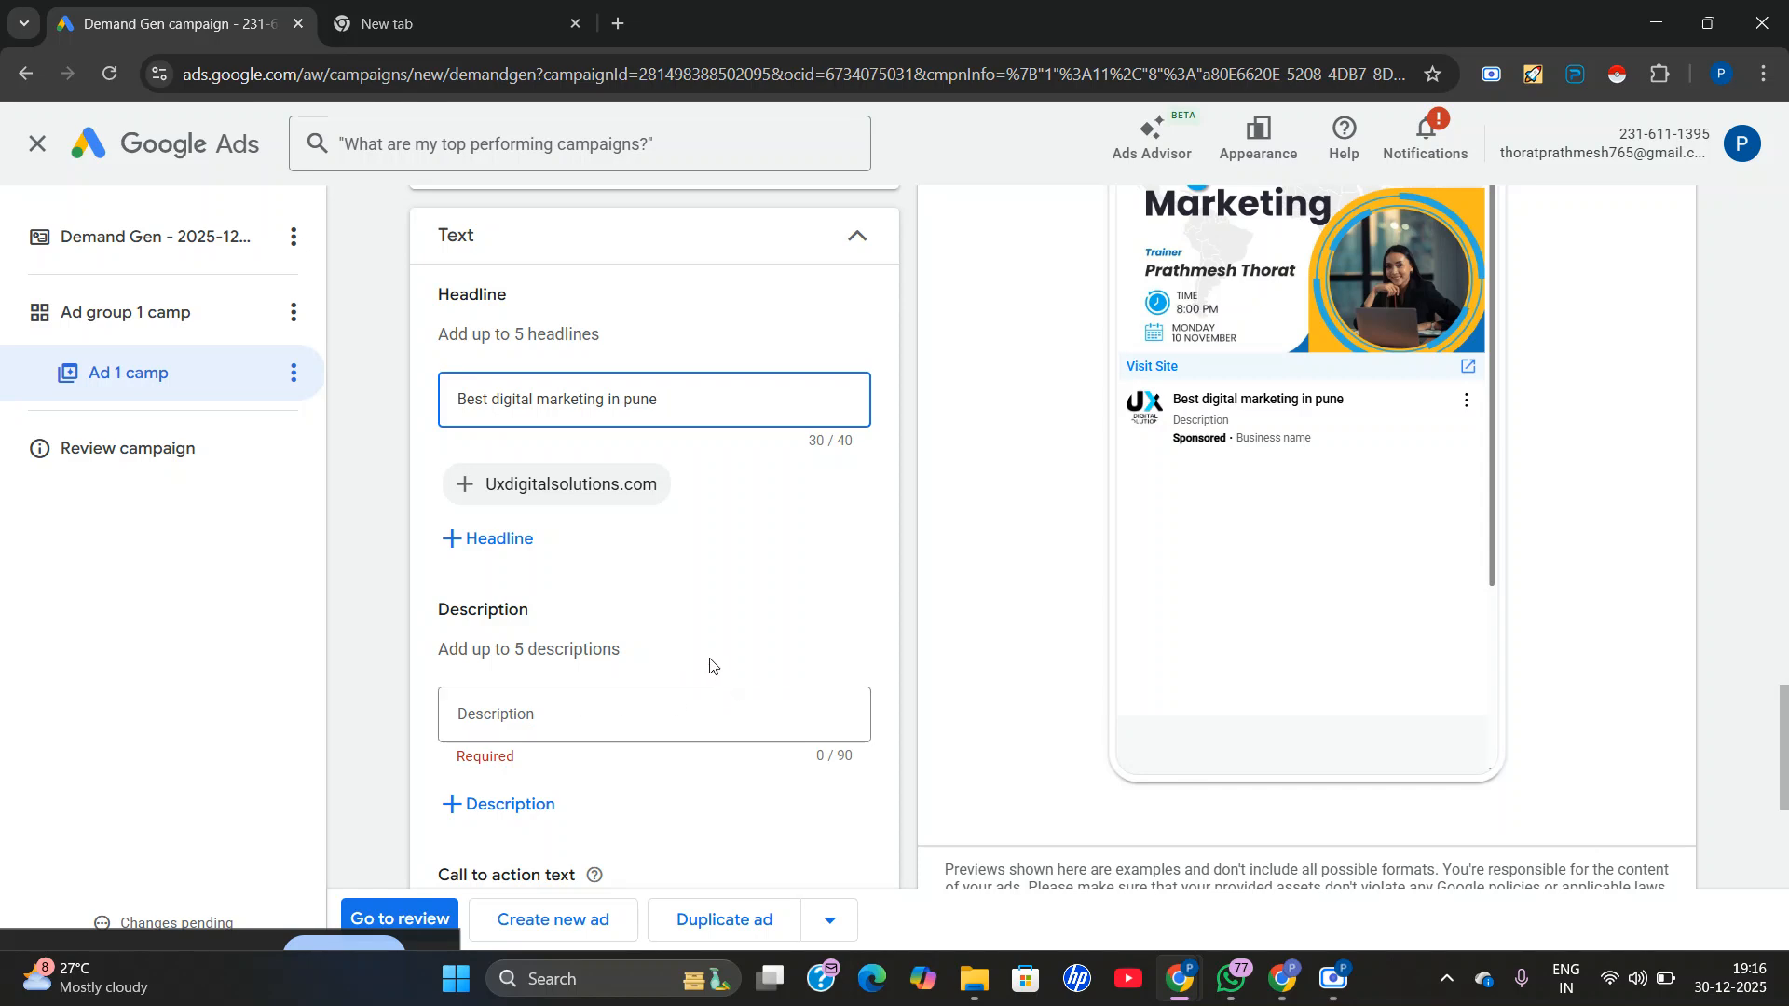
pyautogui.scroll(-3, 555, 591)
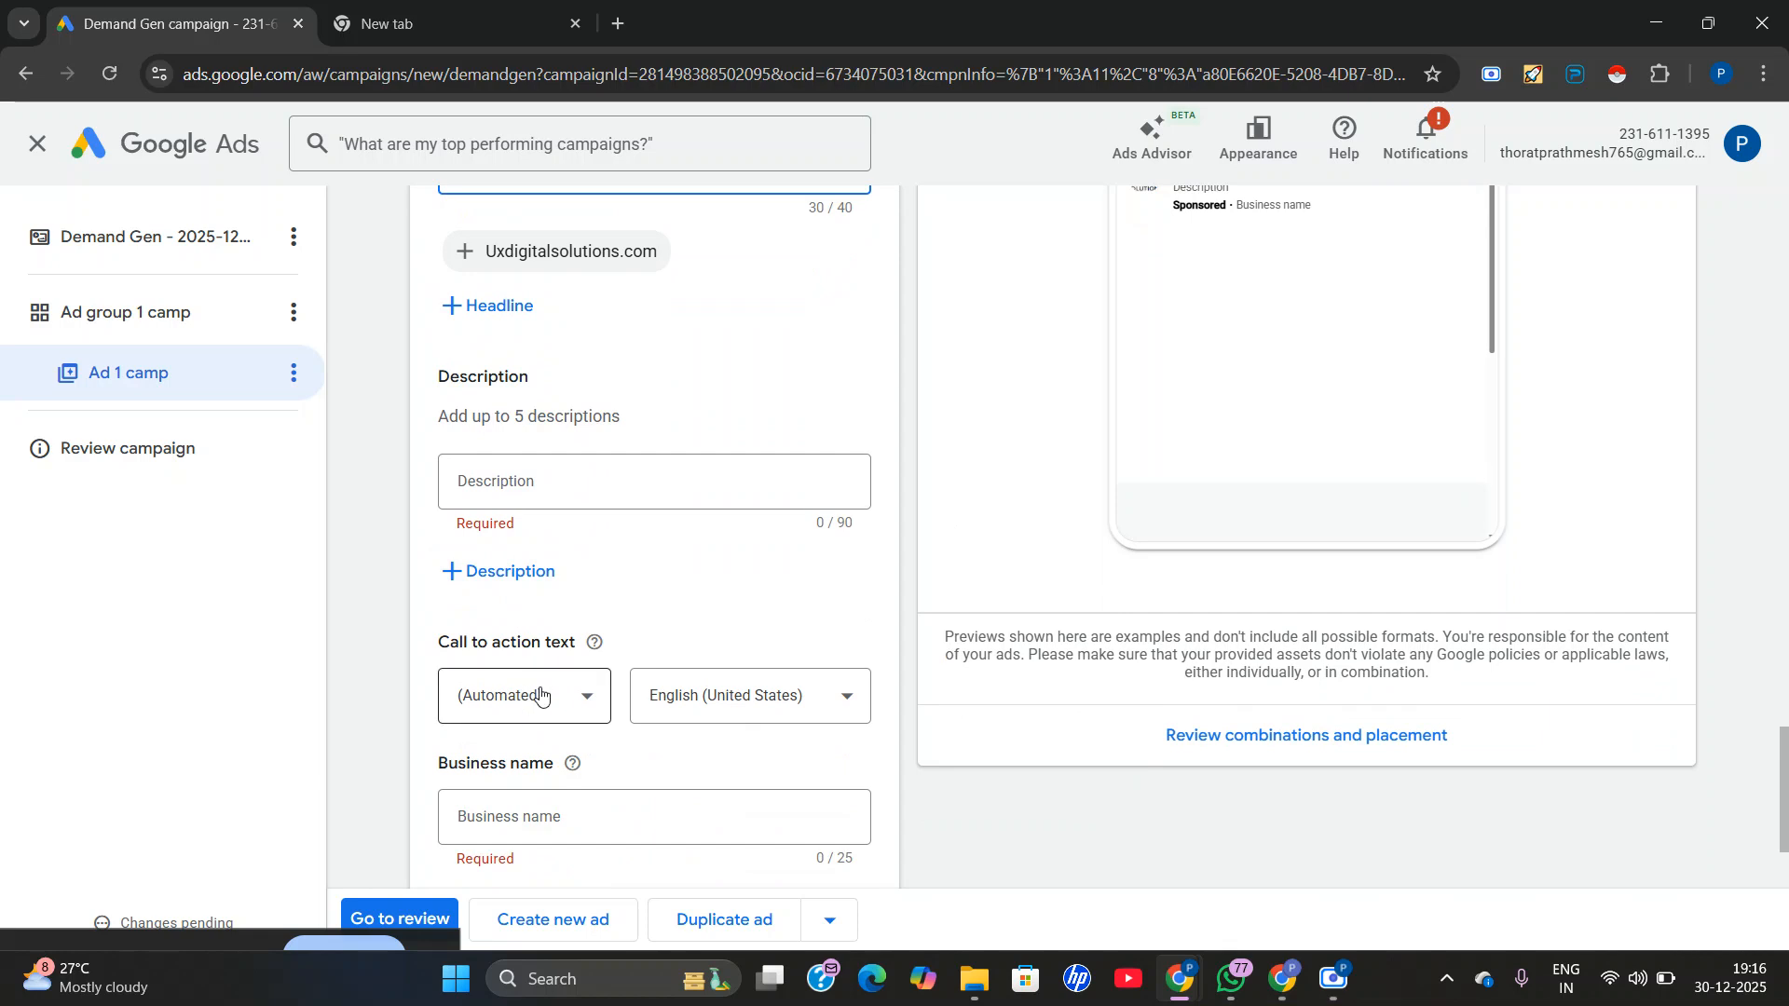
pyautogui.click(548, 699)
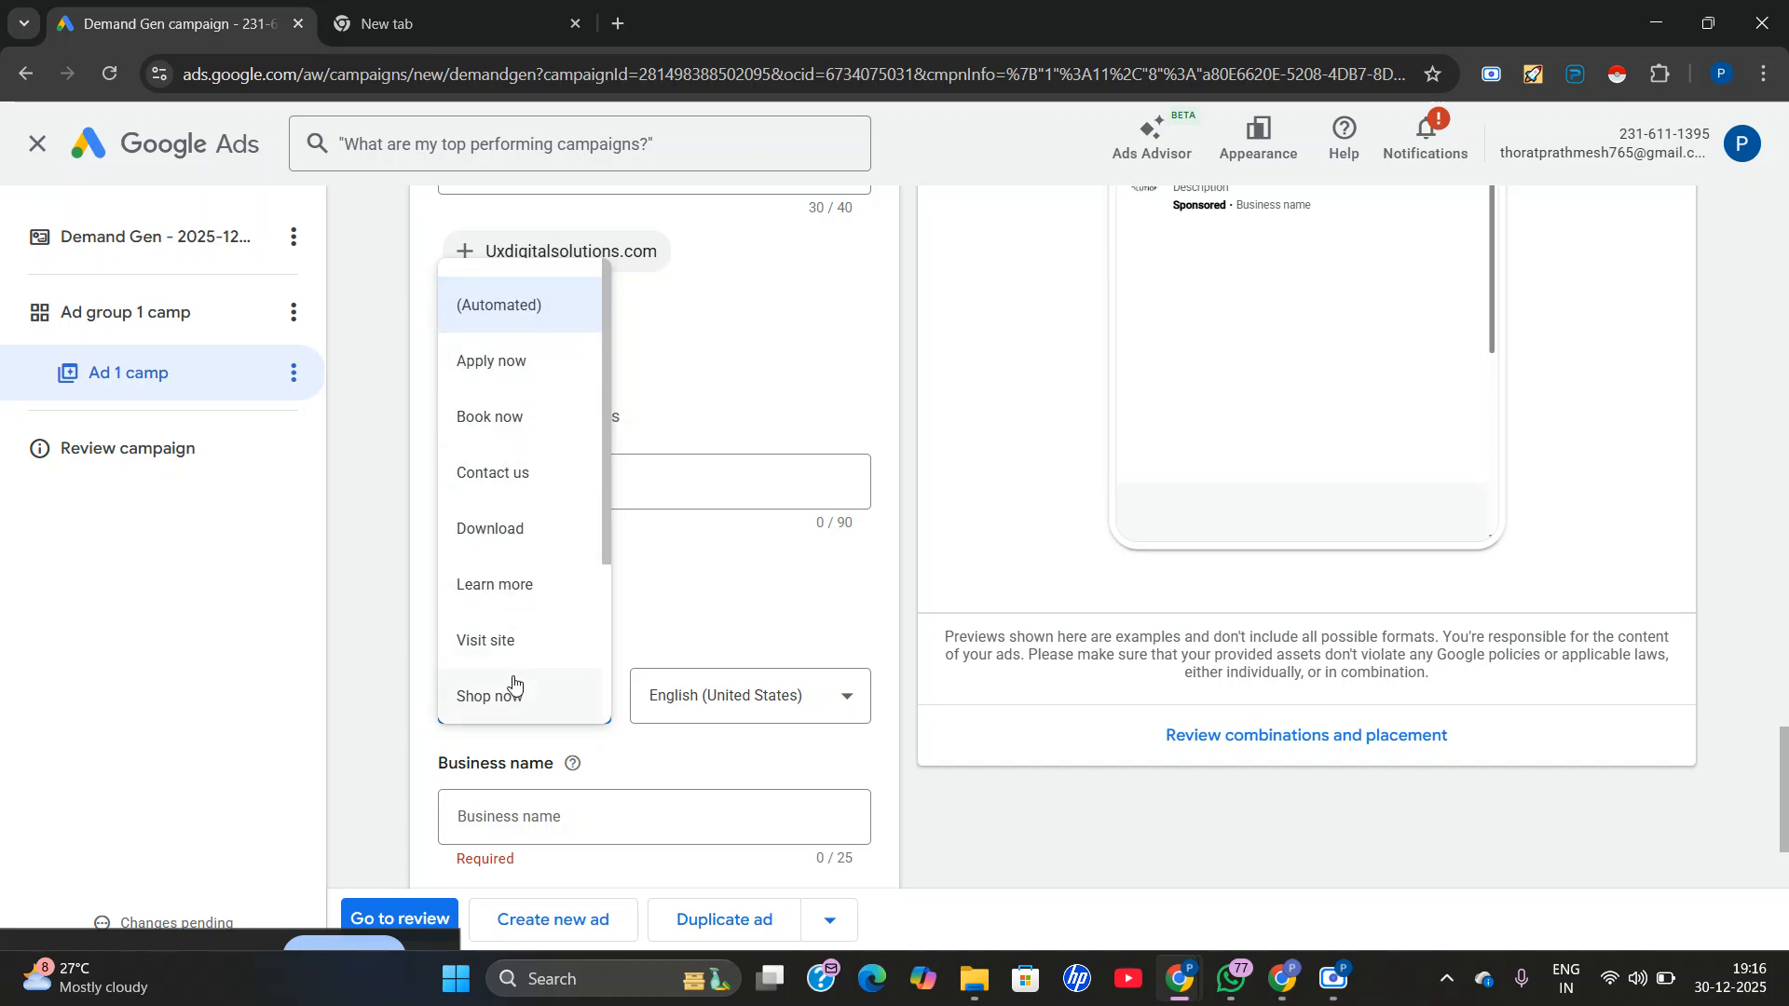
pyautogui.scroll(-3, 504, 503)
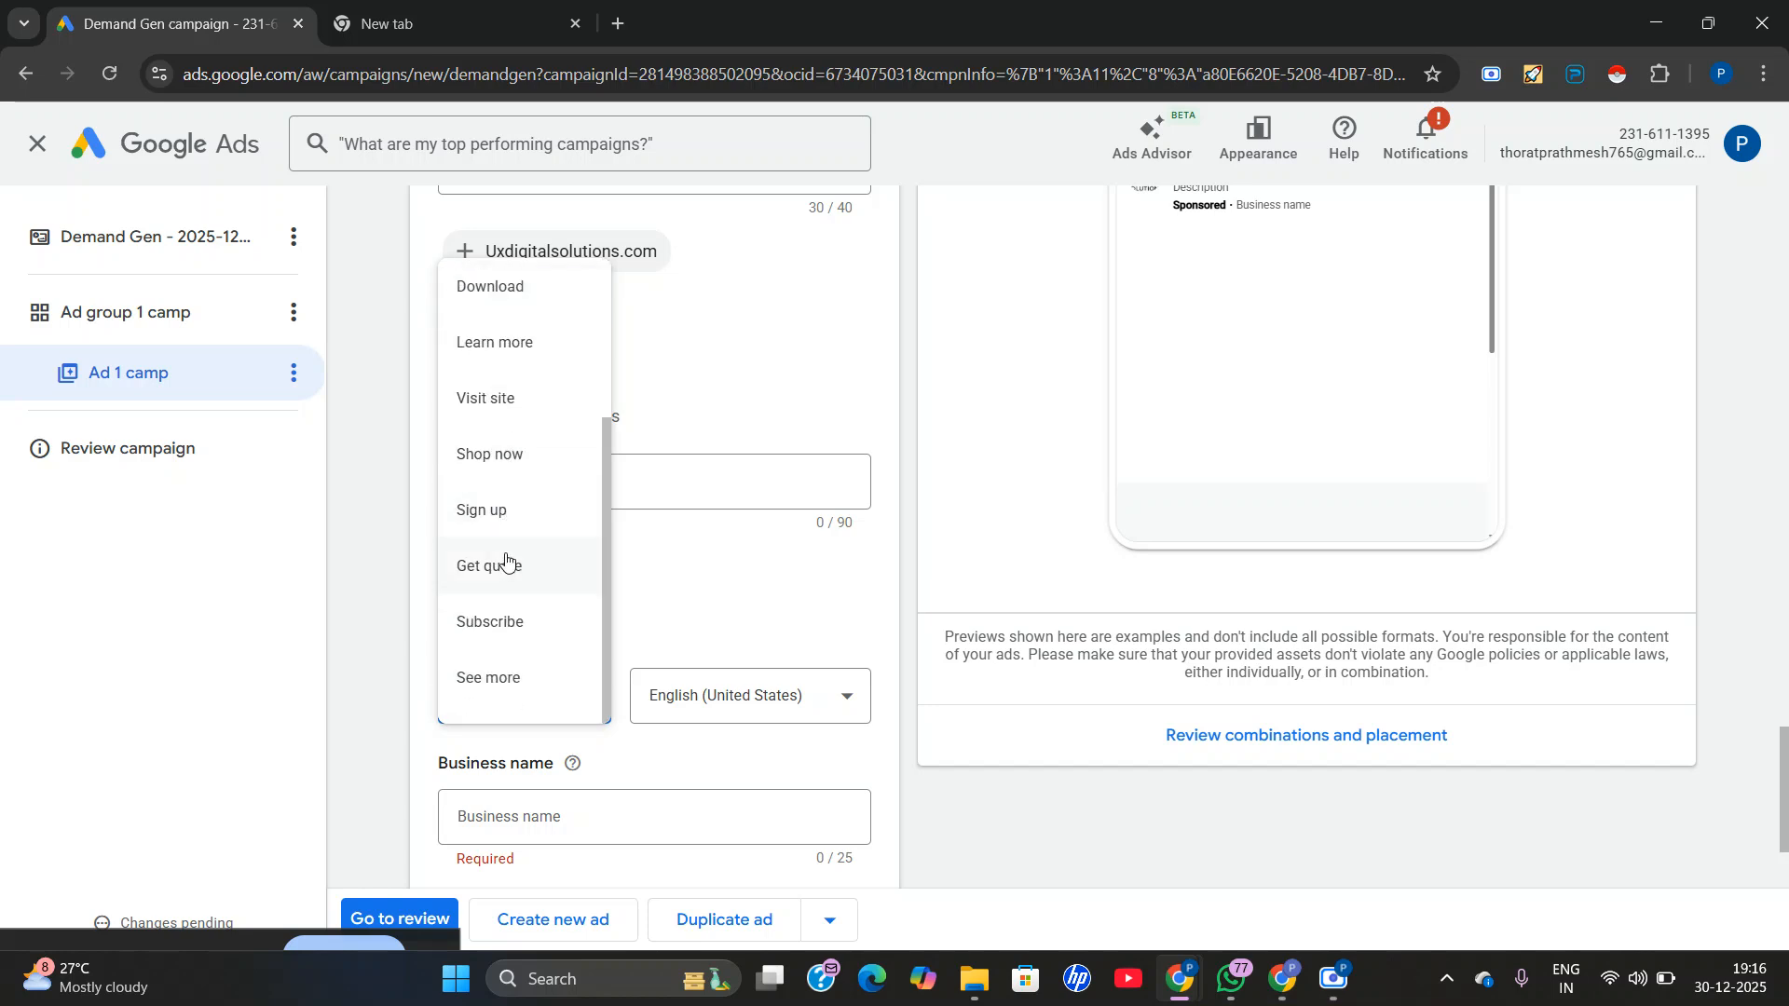
pyautogui.click(483, 347)
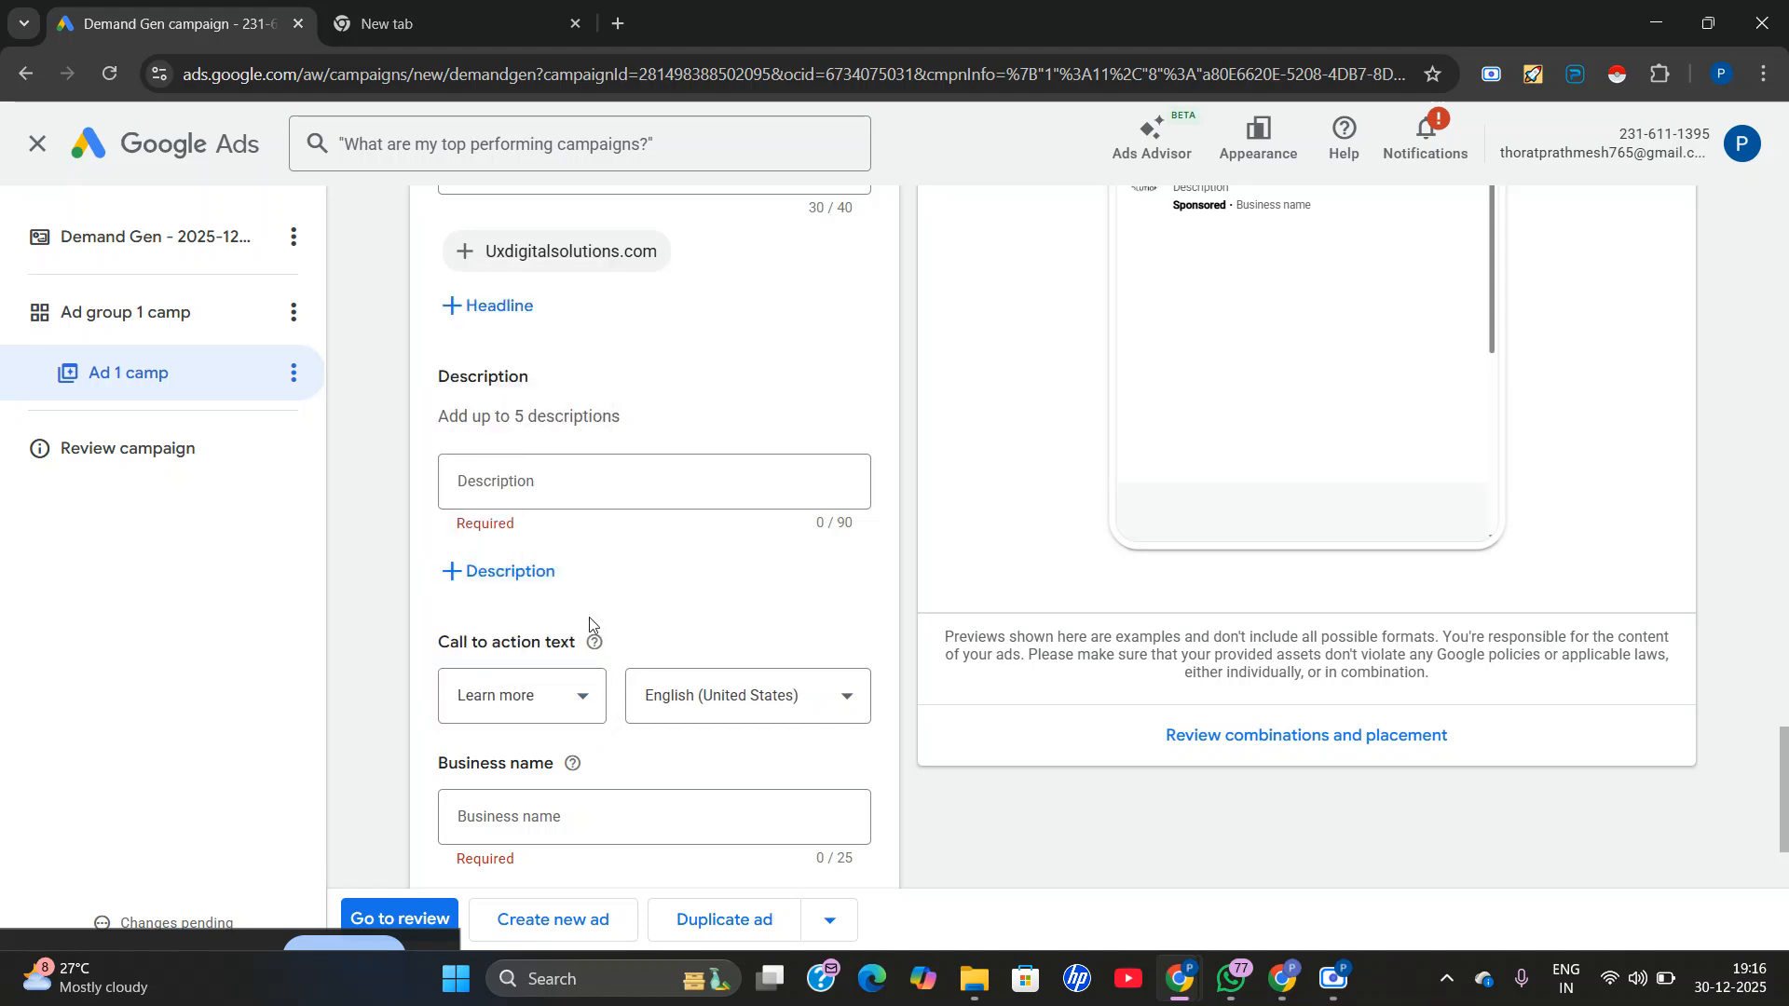
pyautogui.click(695, 689)
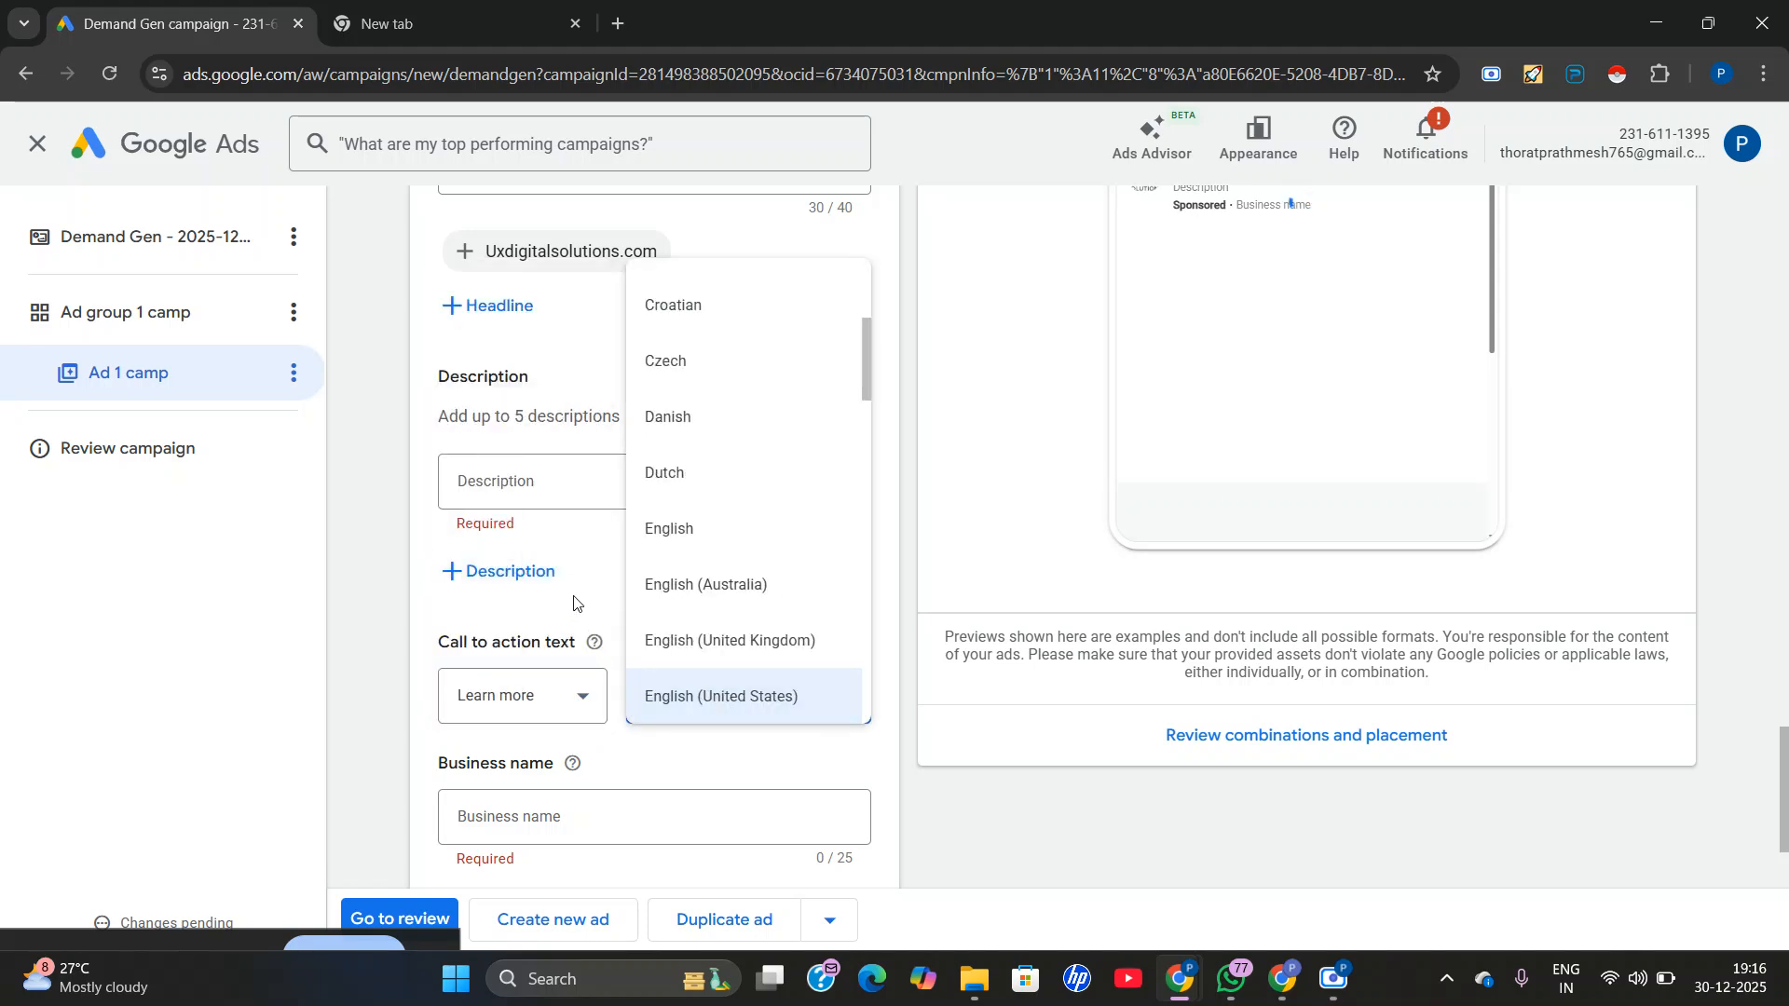
pyautogui.click(670, 713)
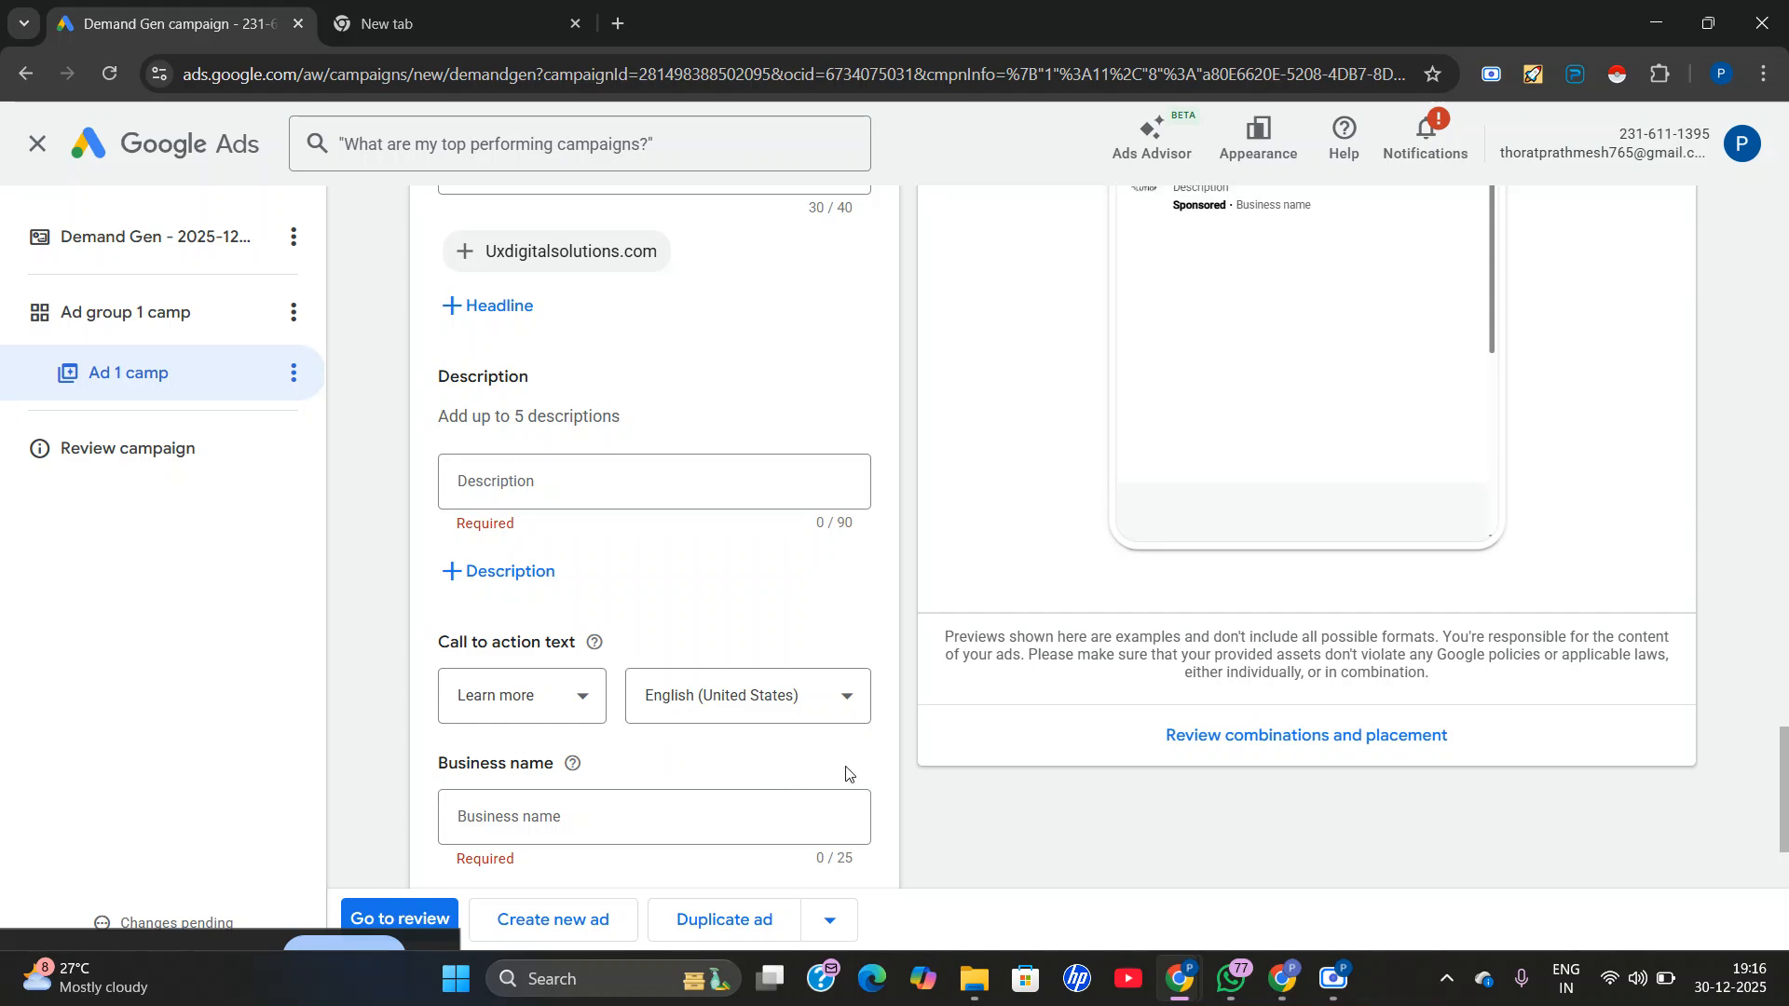
# Review the ad's setup from ad type and final URL through media to the headline and description fields.
pyautogui.scroll(2, 1584, 529)
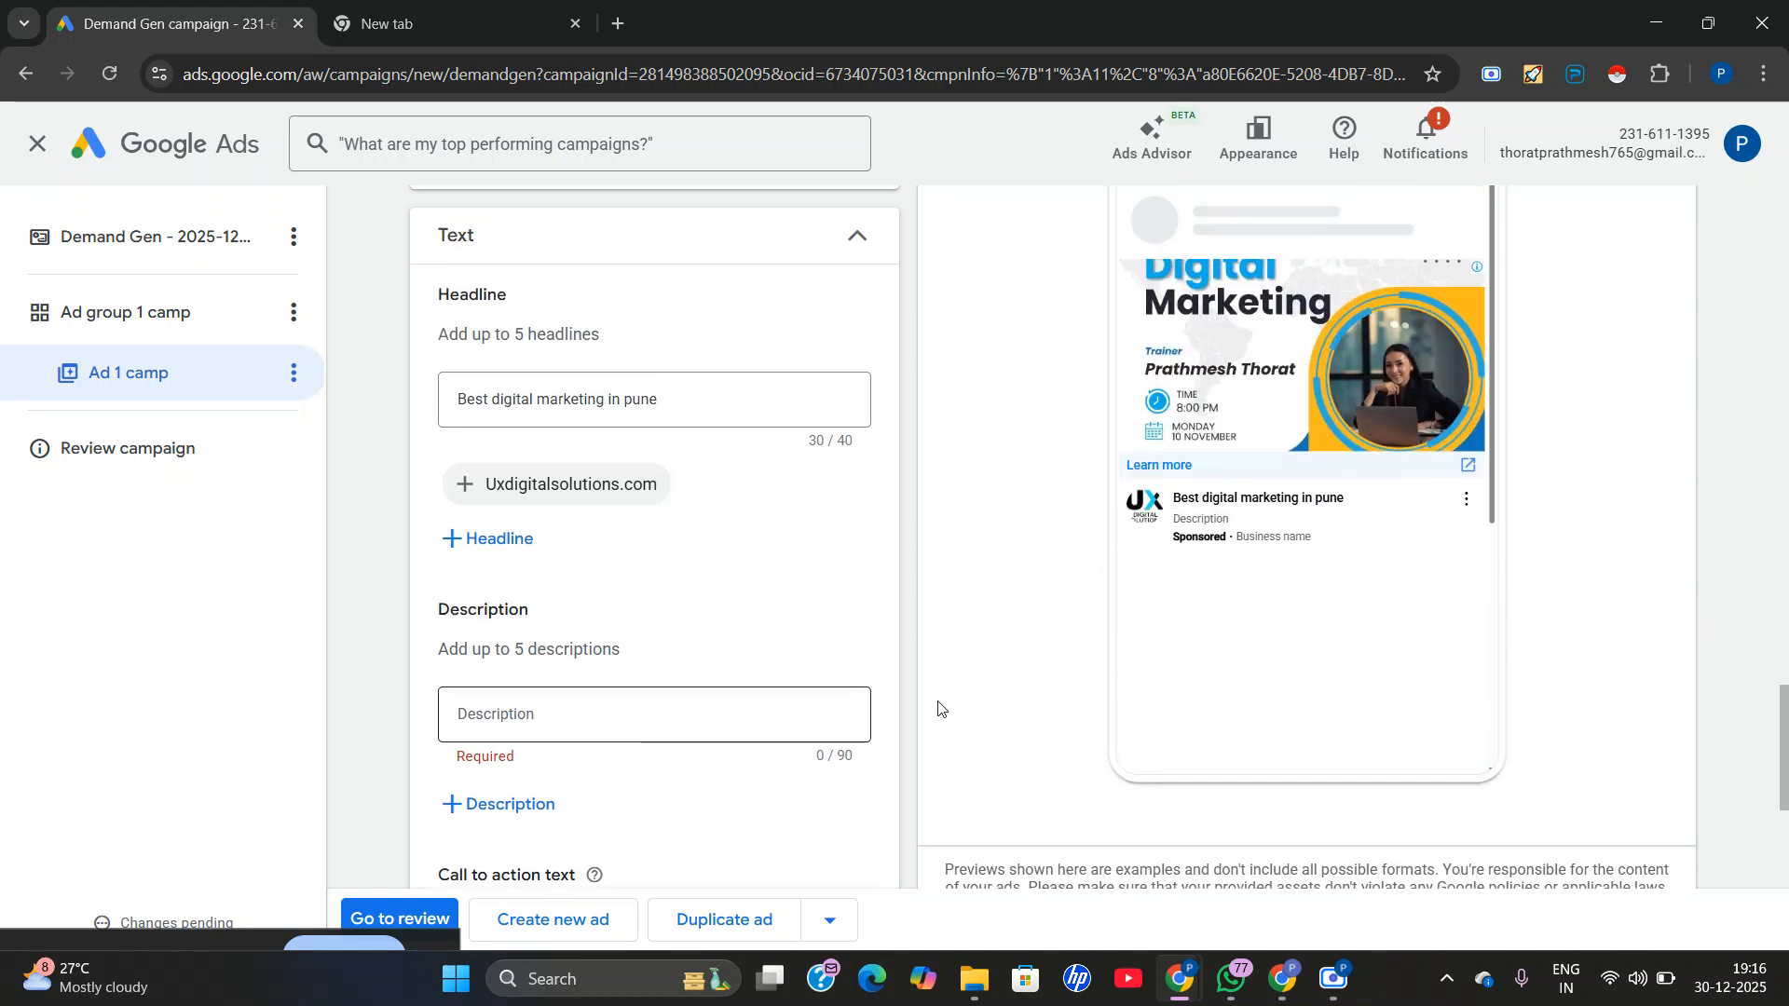
pyautogui.scroll(-1, 655, 771)
pyautogui.click(586, 590)
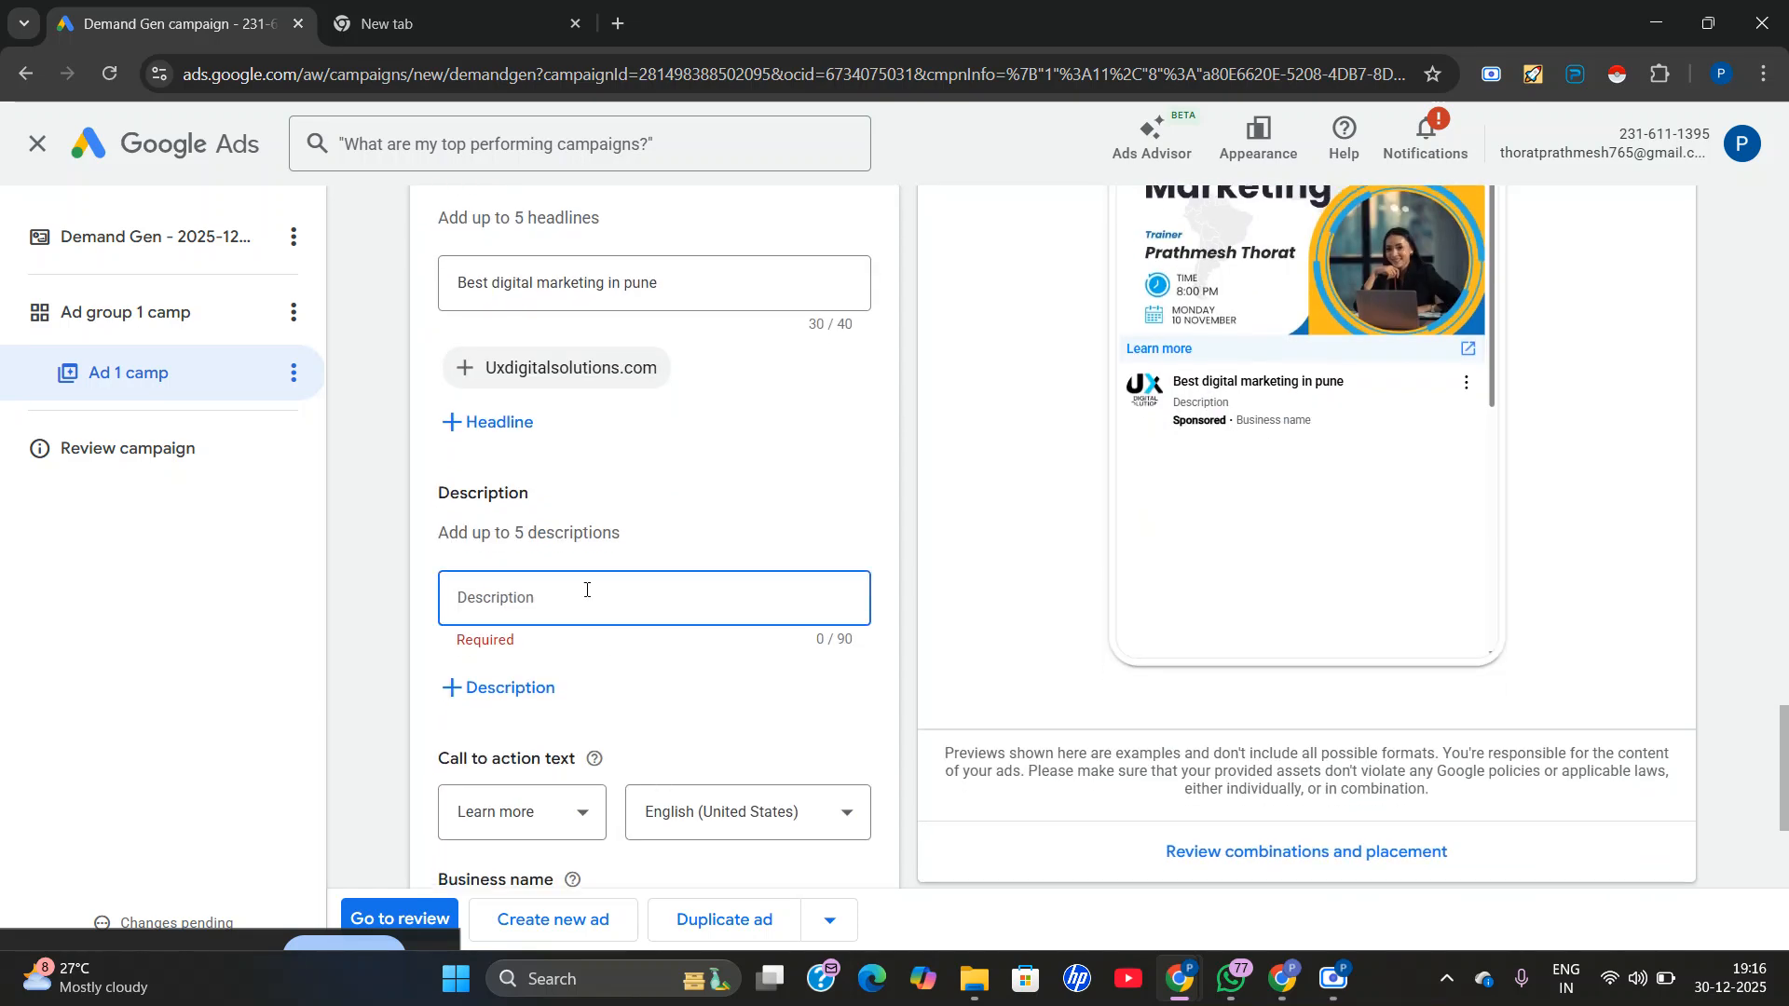
pyautogui.scroll(1, 586, 590)
pyautogui.scroll(2, 548, 698)
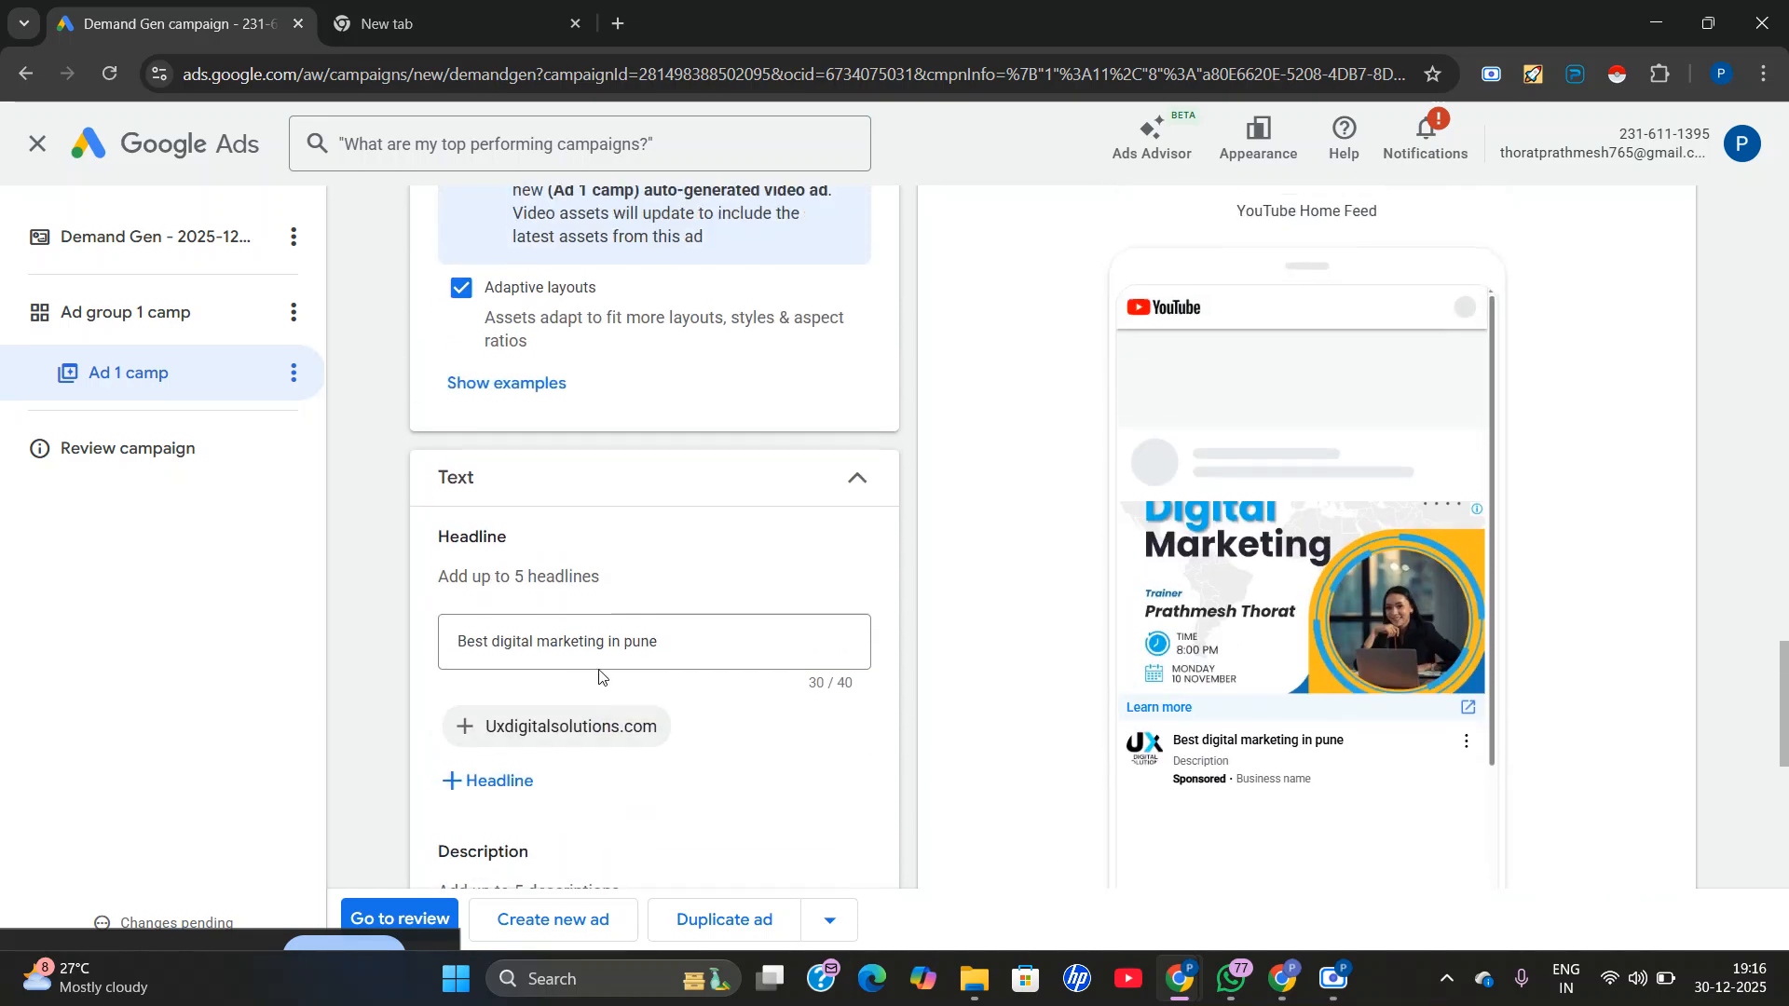
pyautogui.scroll(10, 599, 678)
pyautogui.scroll(8, 620, 652)
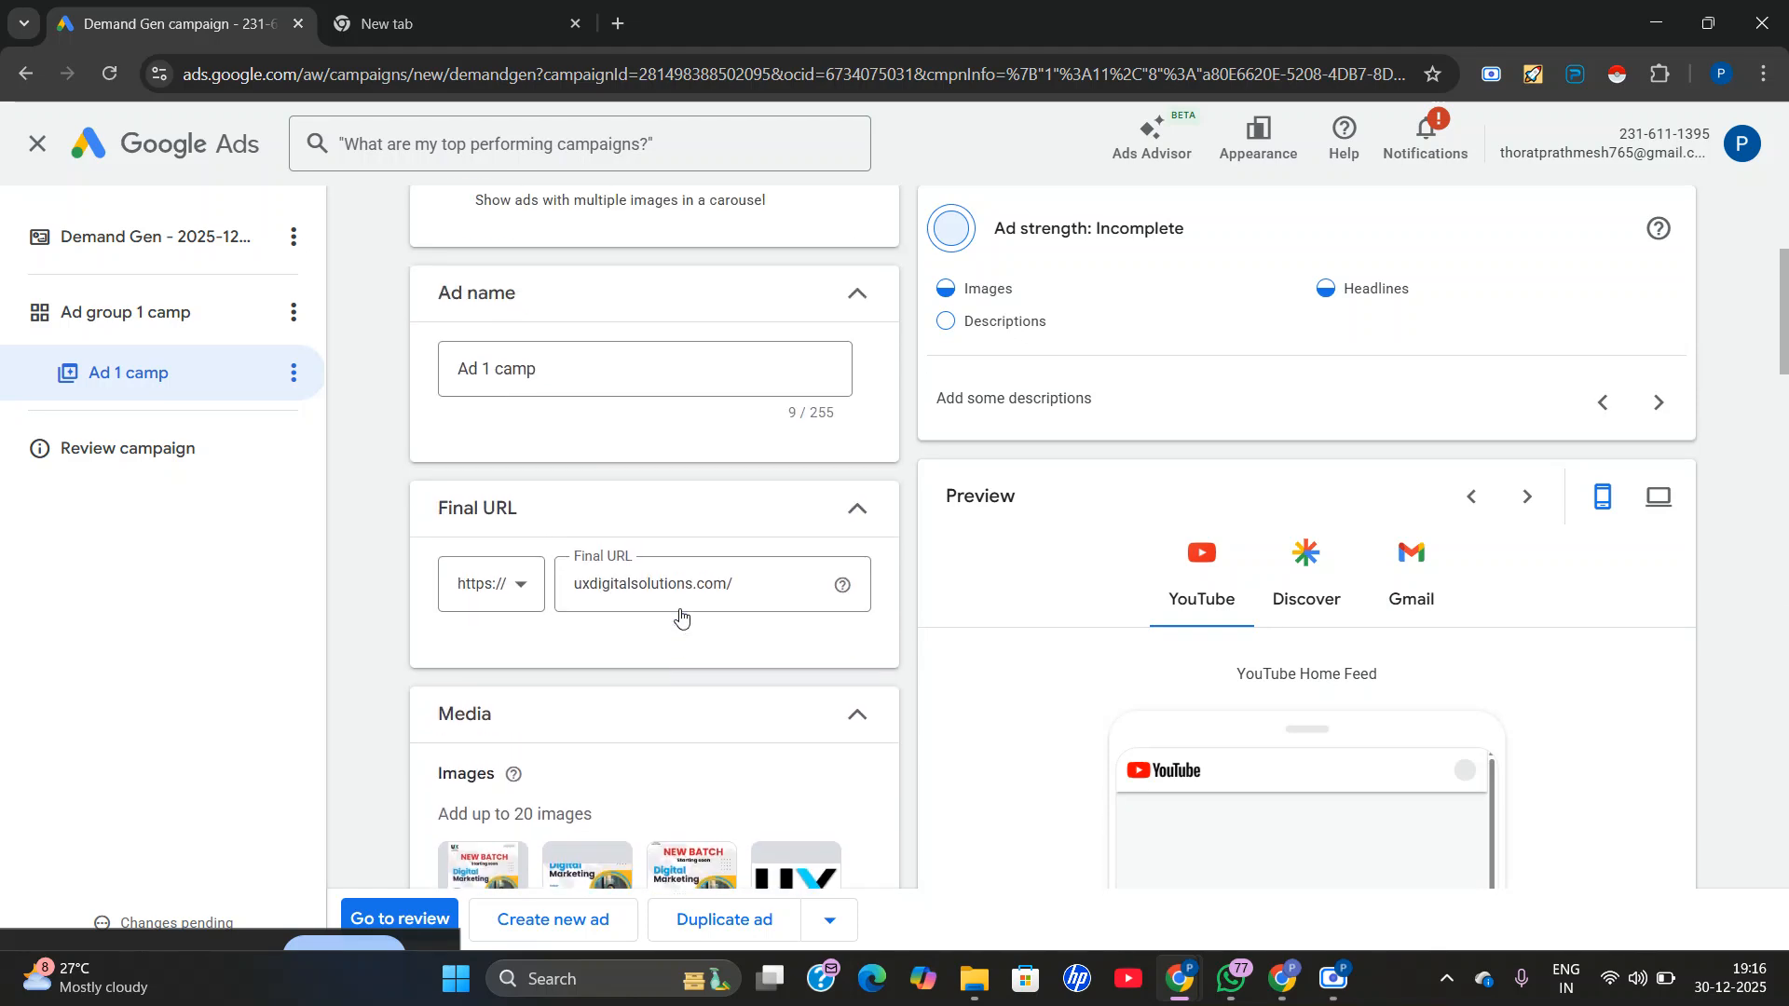
pyautogui.scroll(3, 680, 615)
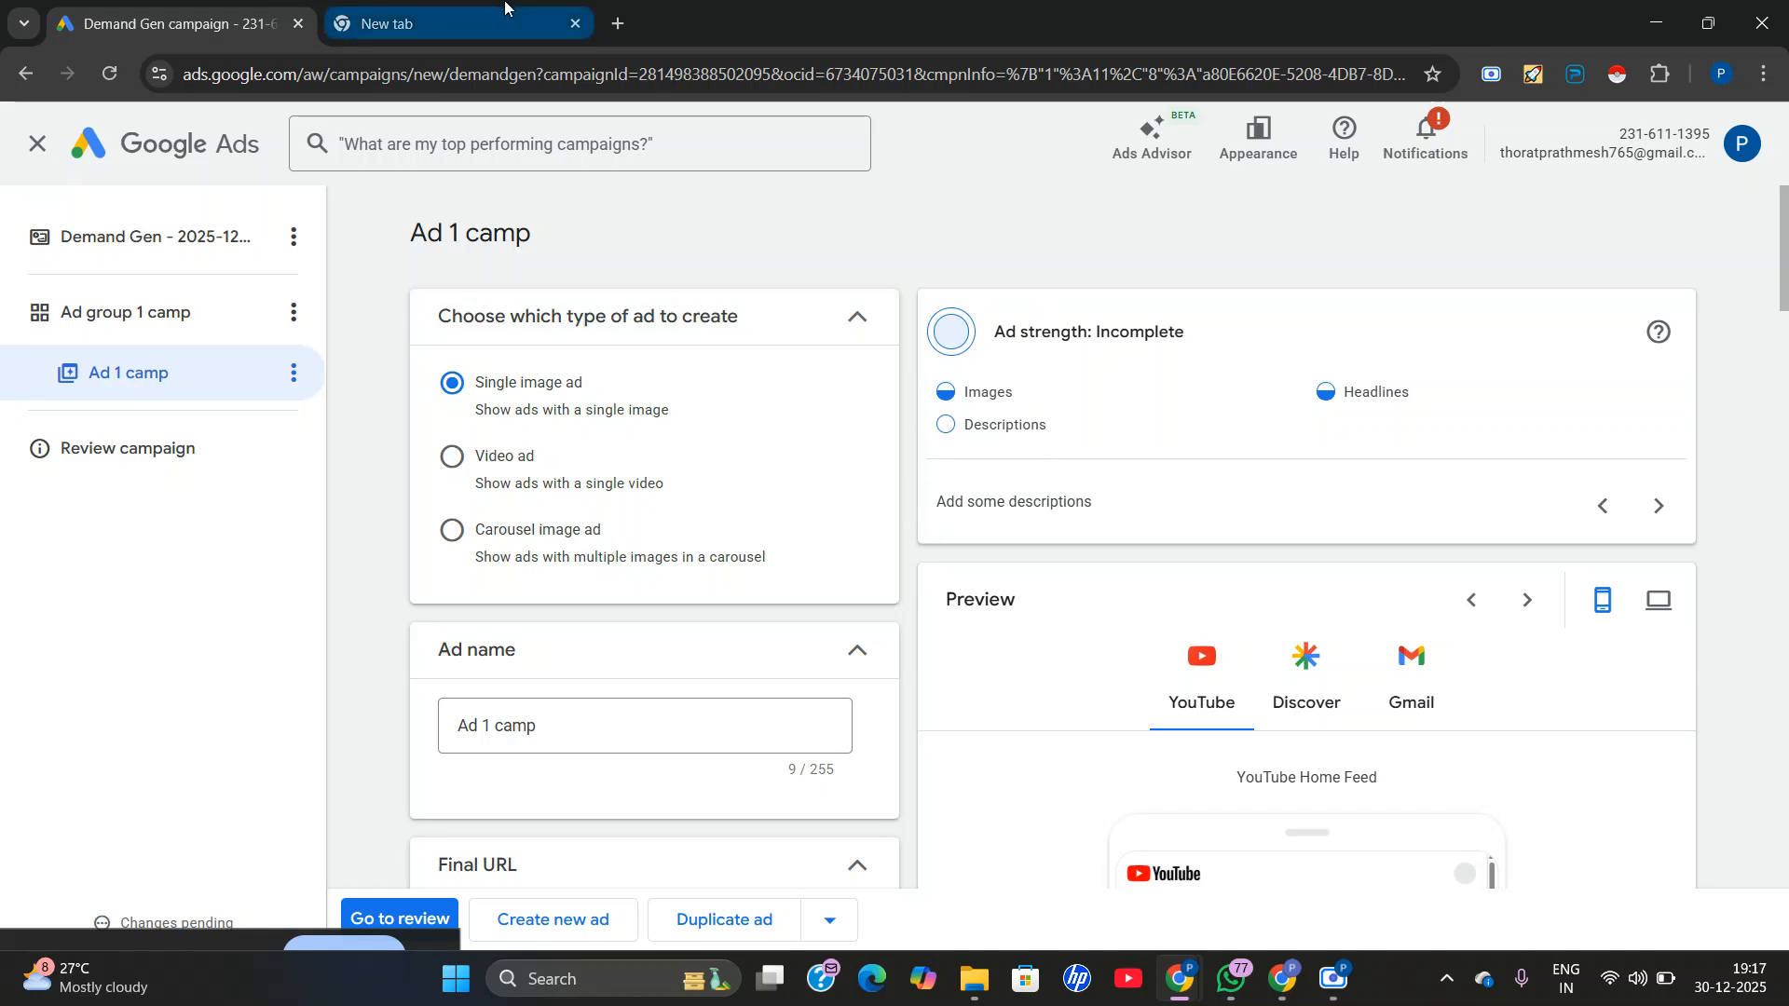
pyautogui.scroll(-15, 587, 694)
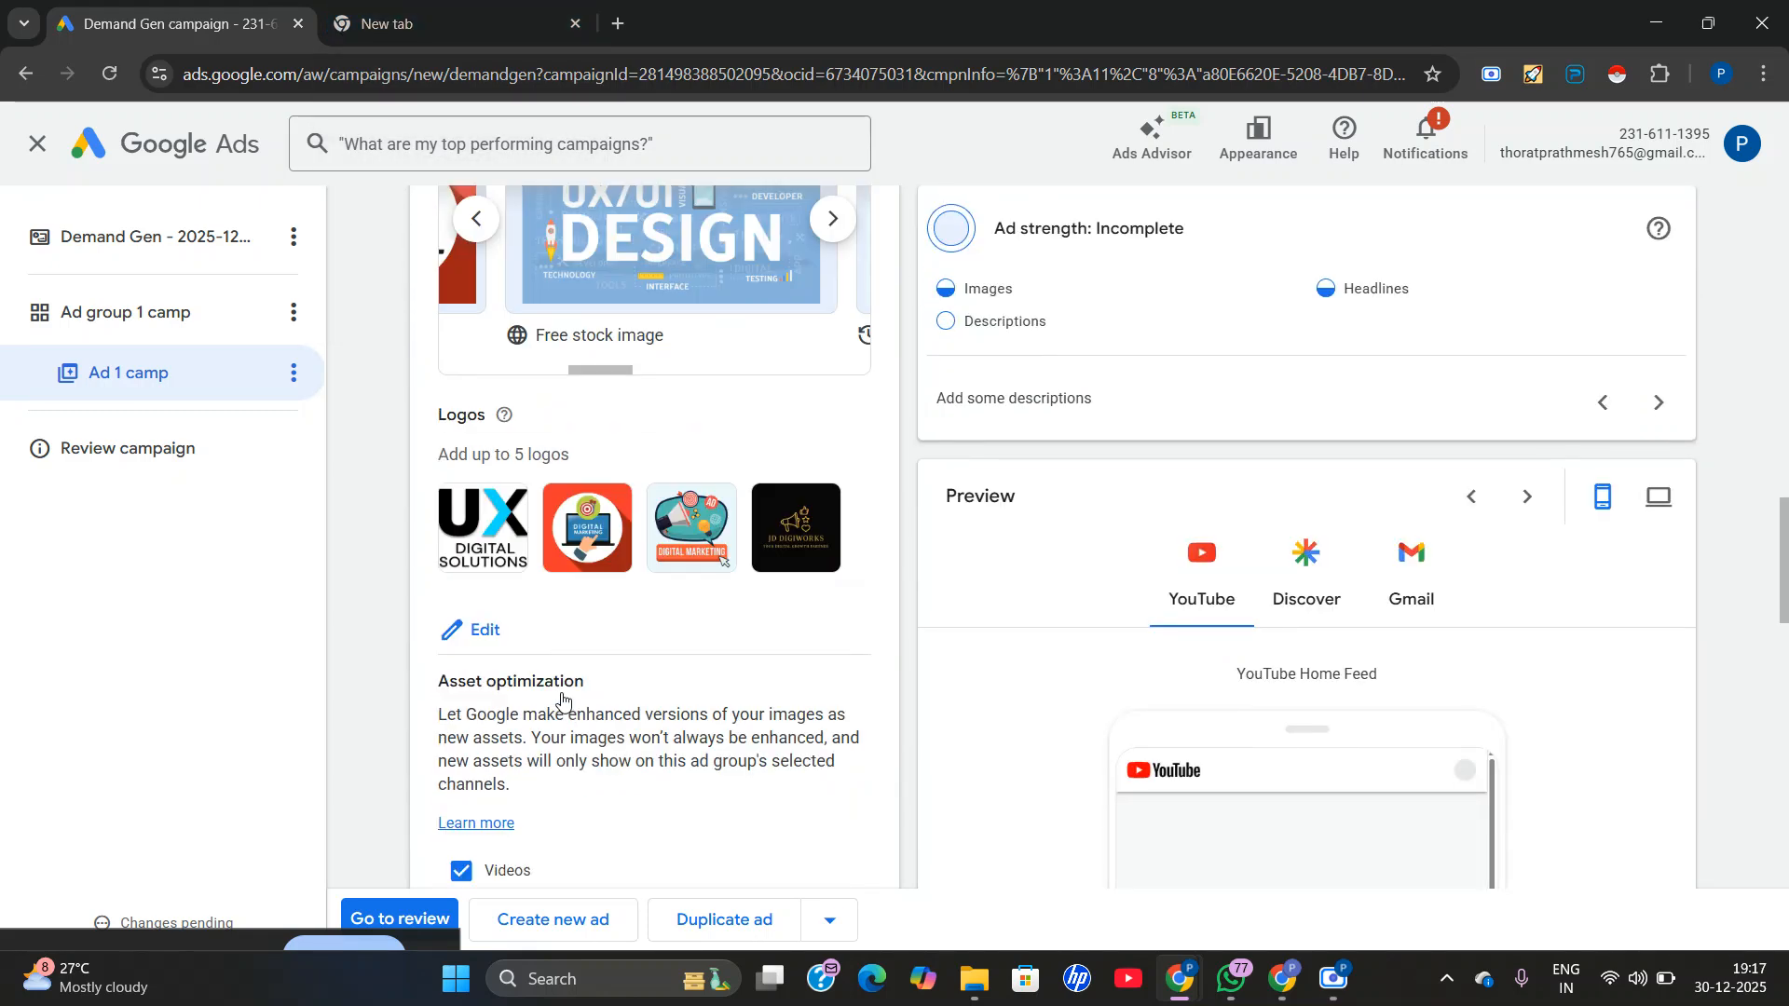
pyautogui.scroll(-6, 605, 639)
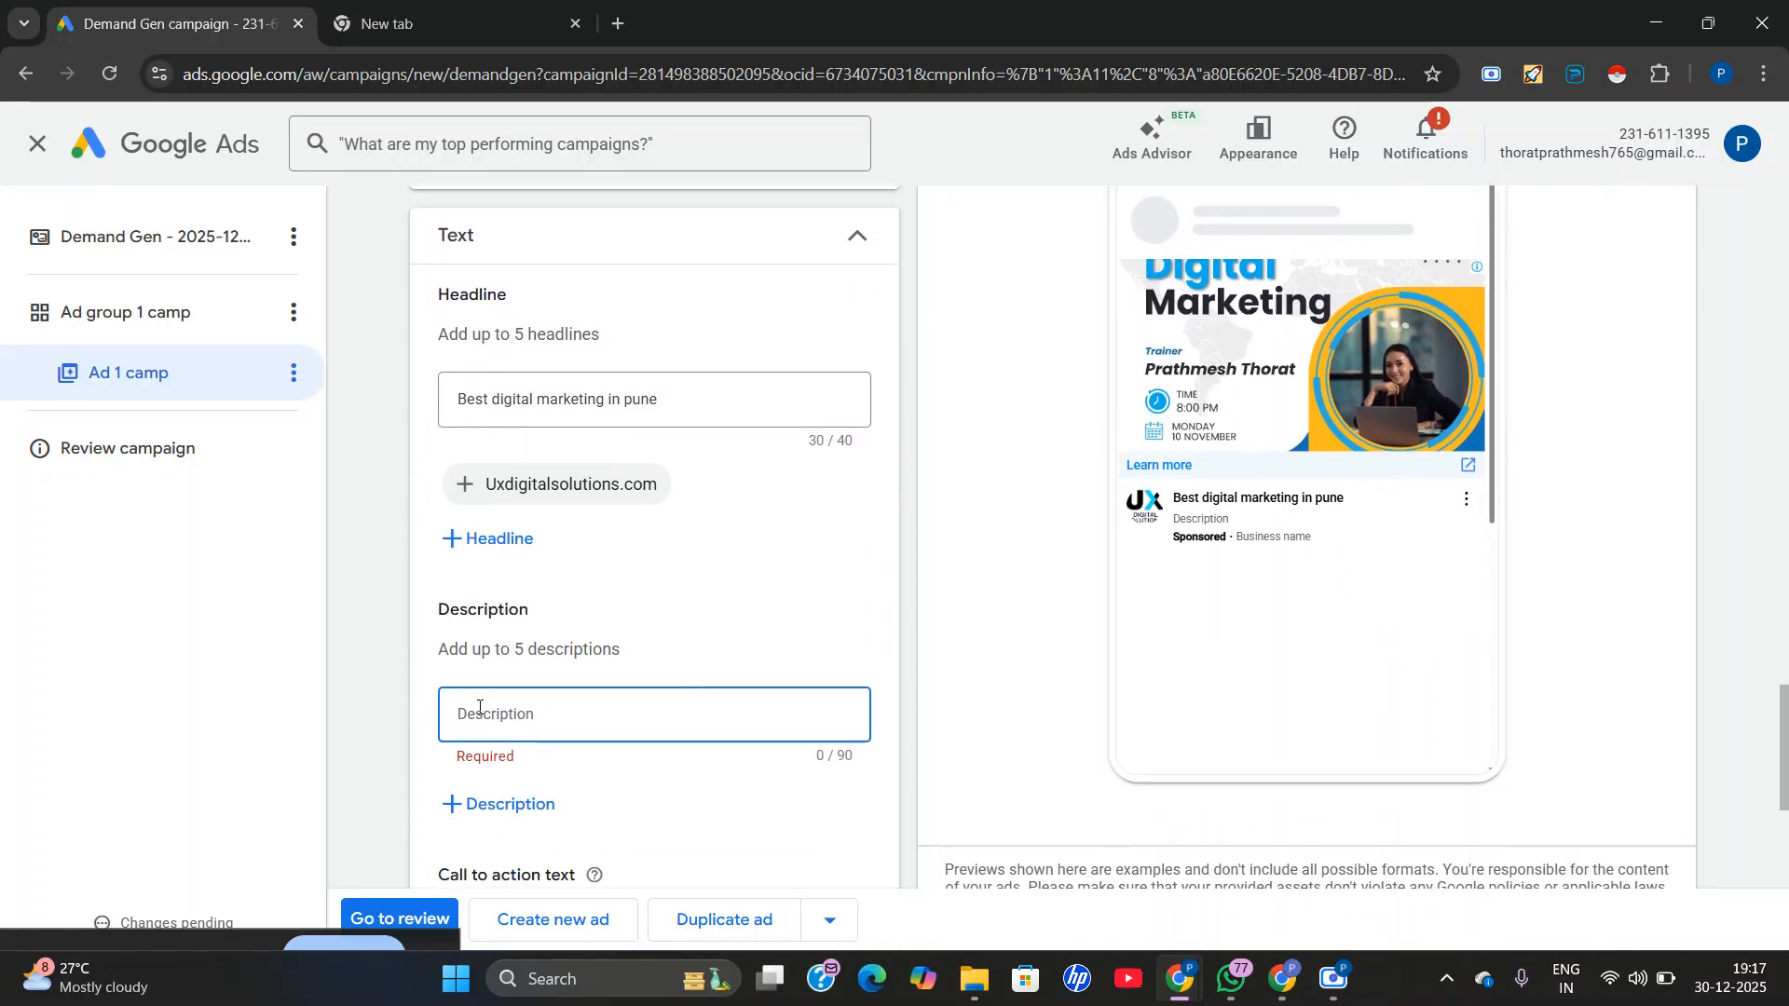
# Copy the instruction text "Add up to 5 descriptions" from the ad's Description section.
pyautogui.scroll(-1, 479, 708)
pyautogui.moveTo(442, 532); pyautogui.dragTo(667, 549)
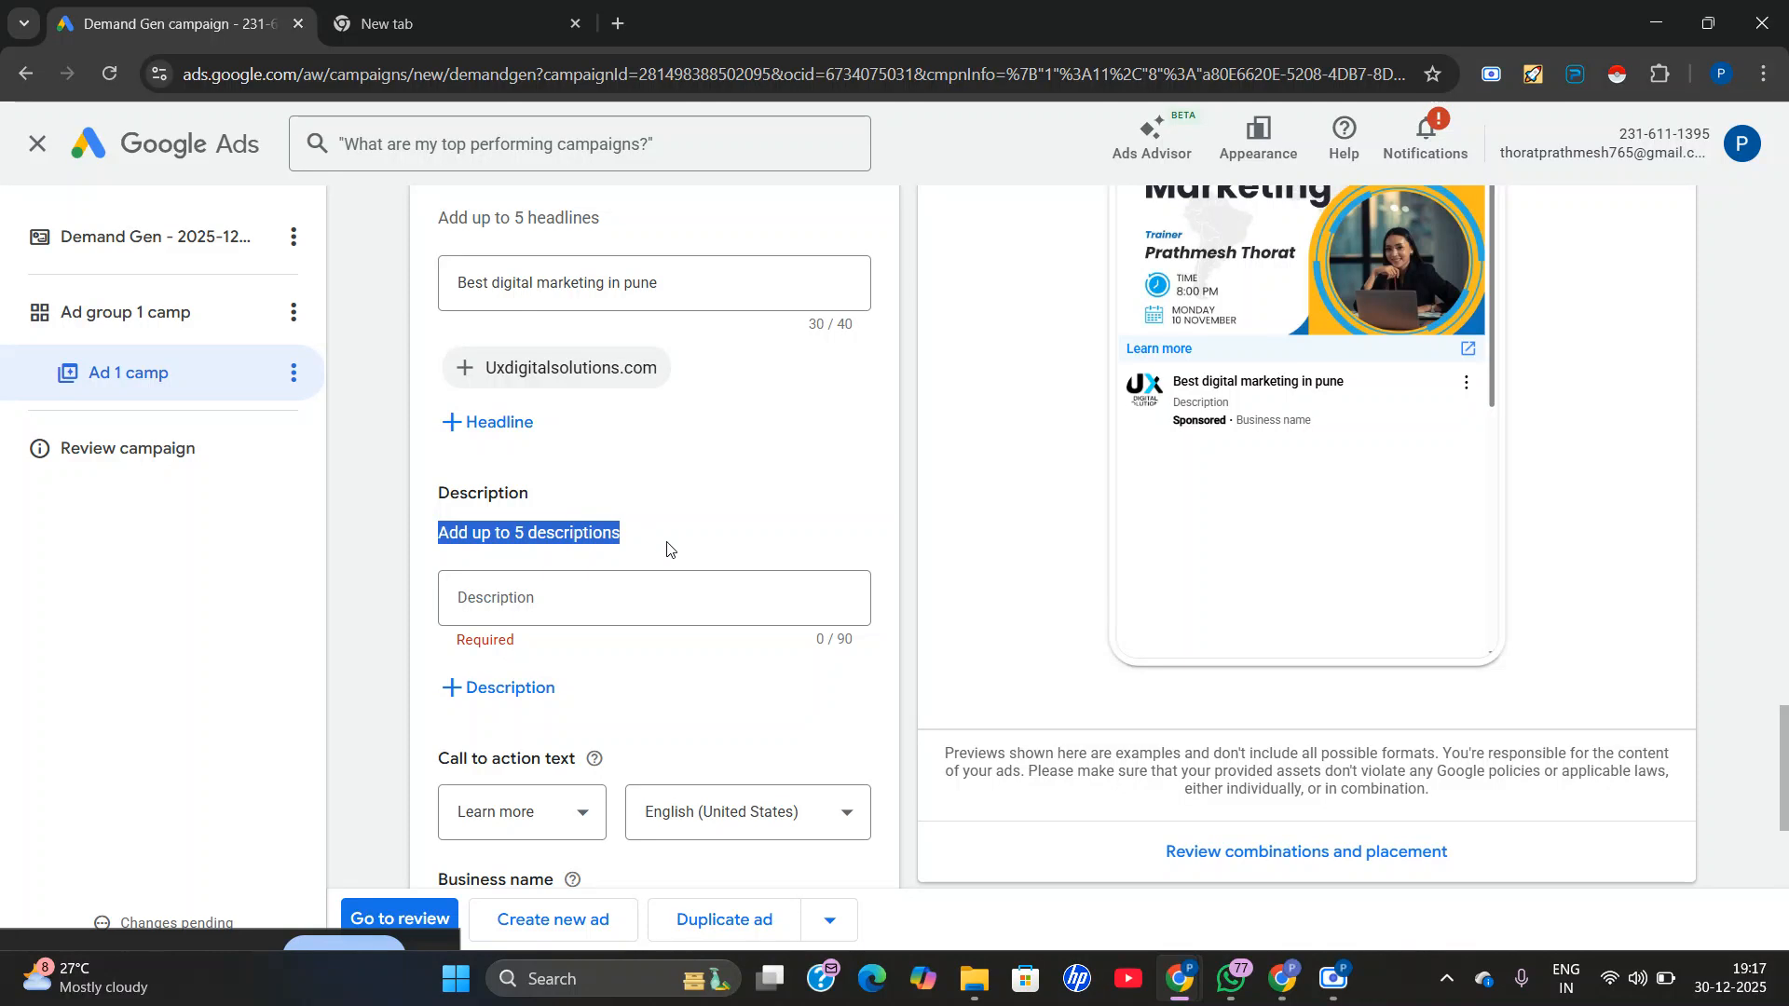
pyautogui.rightClick(604, 531)
pyautogui.click(626, 561)
pyautogui.click(551, 390)
# Open ChatGPT at chatgpt.com in a new browser tab.
pyautogui.click(520, 10)
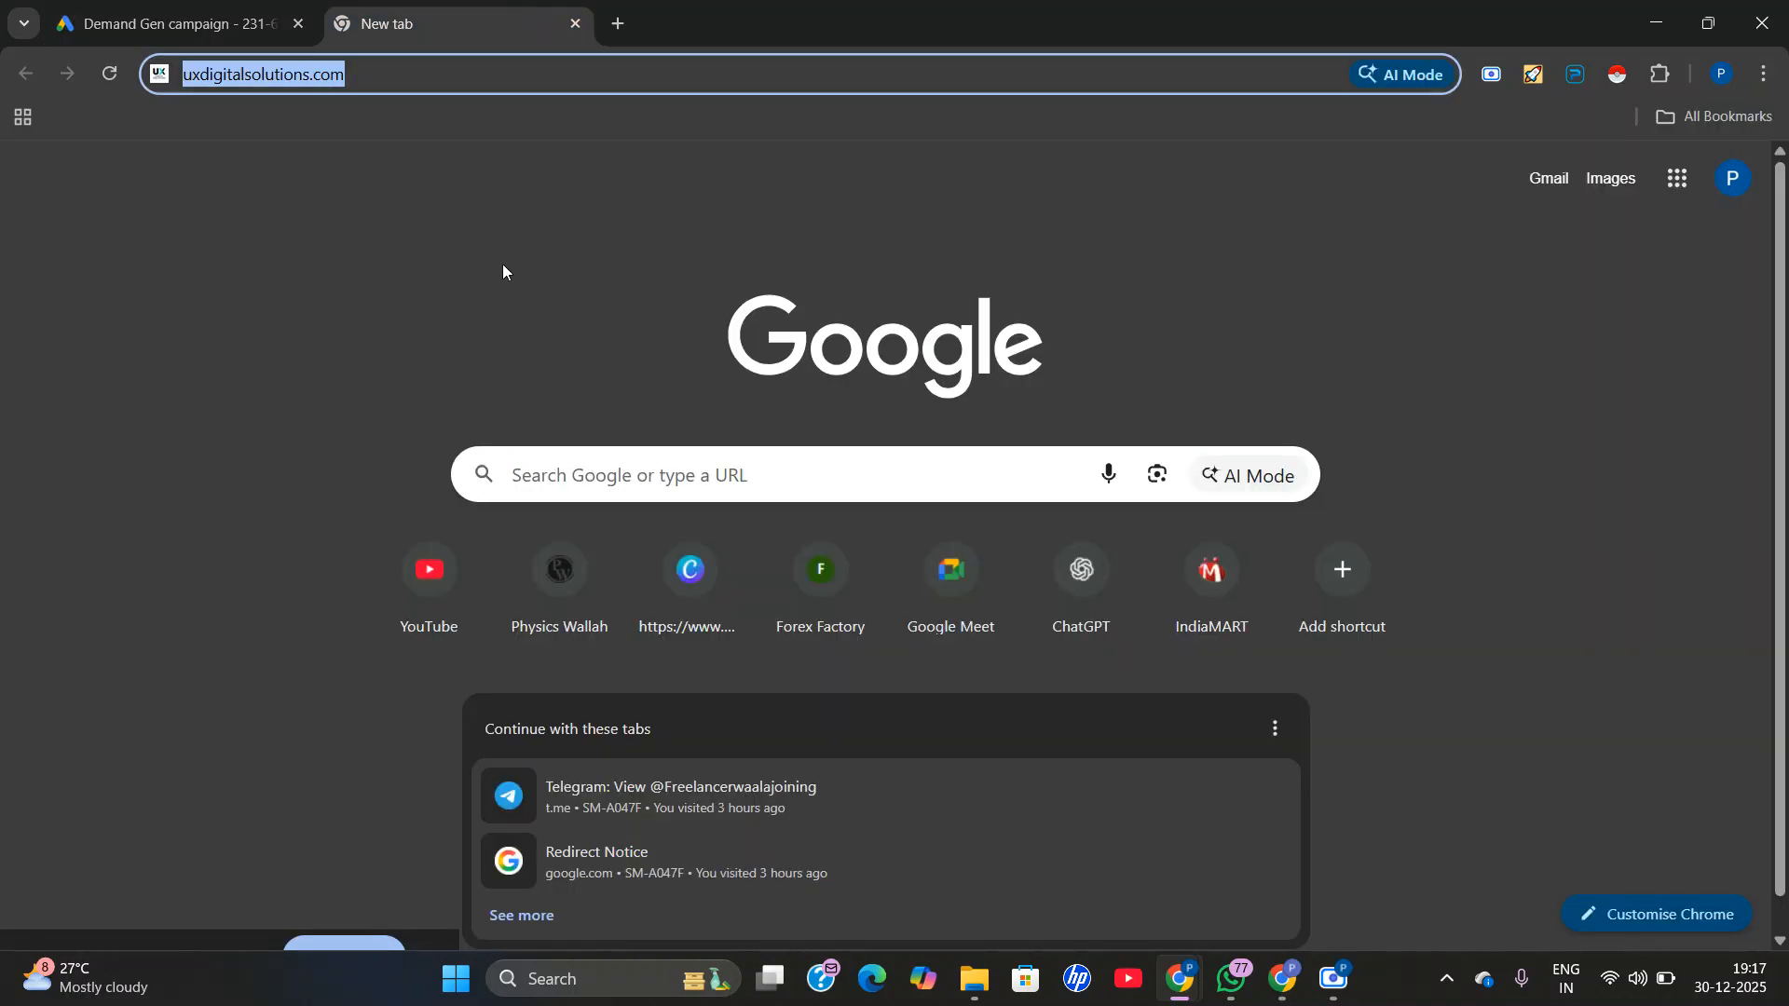
pyautogui.click(618, 23)
pyautogui.click(560, 74)
pyautogui.write('chatgpt.com')
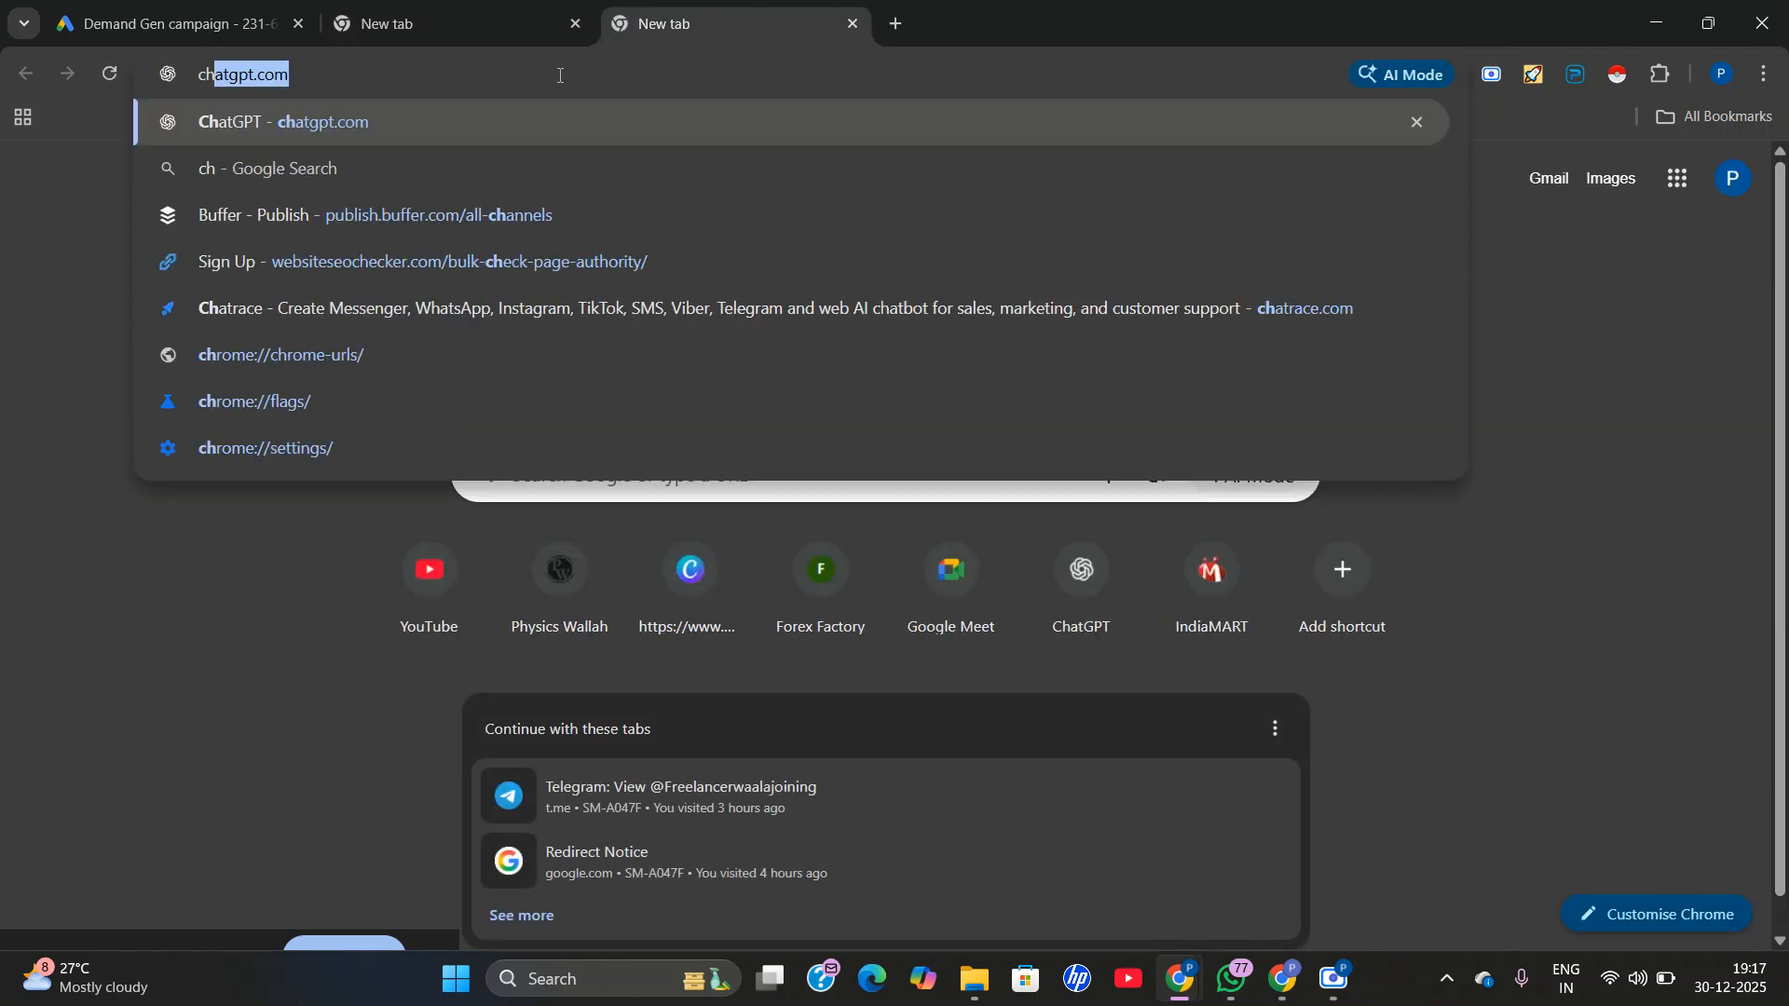
pyautogui.press('Return')
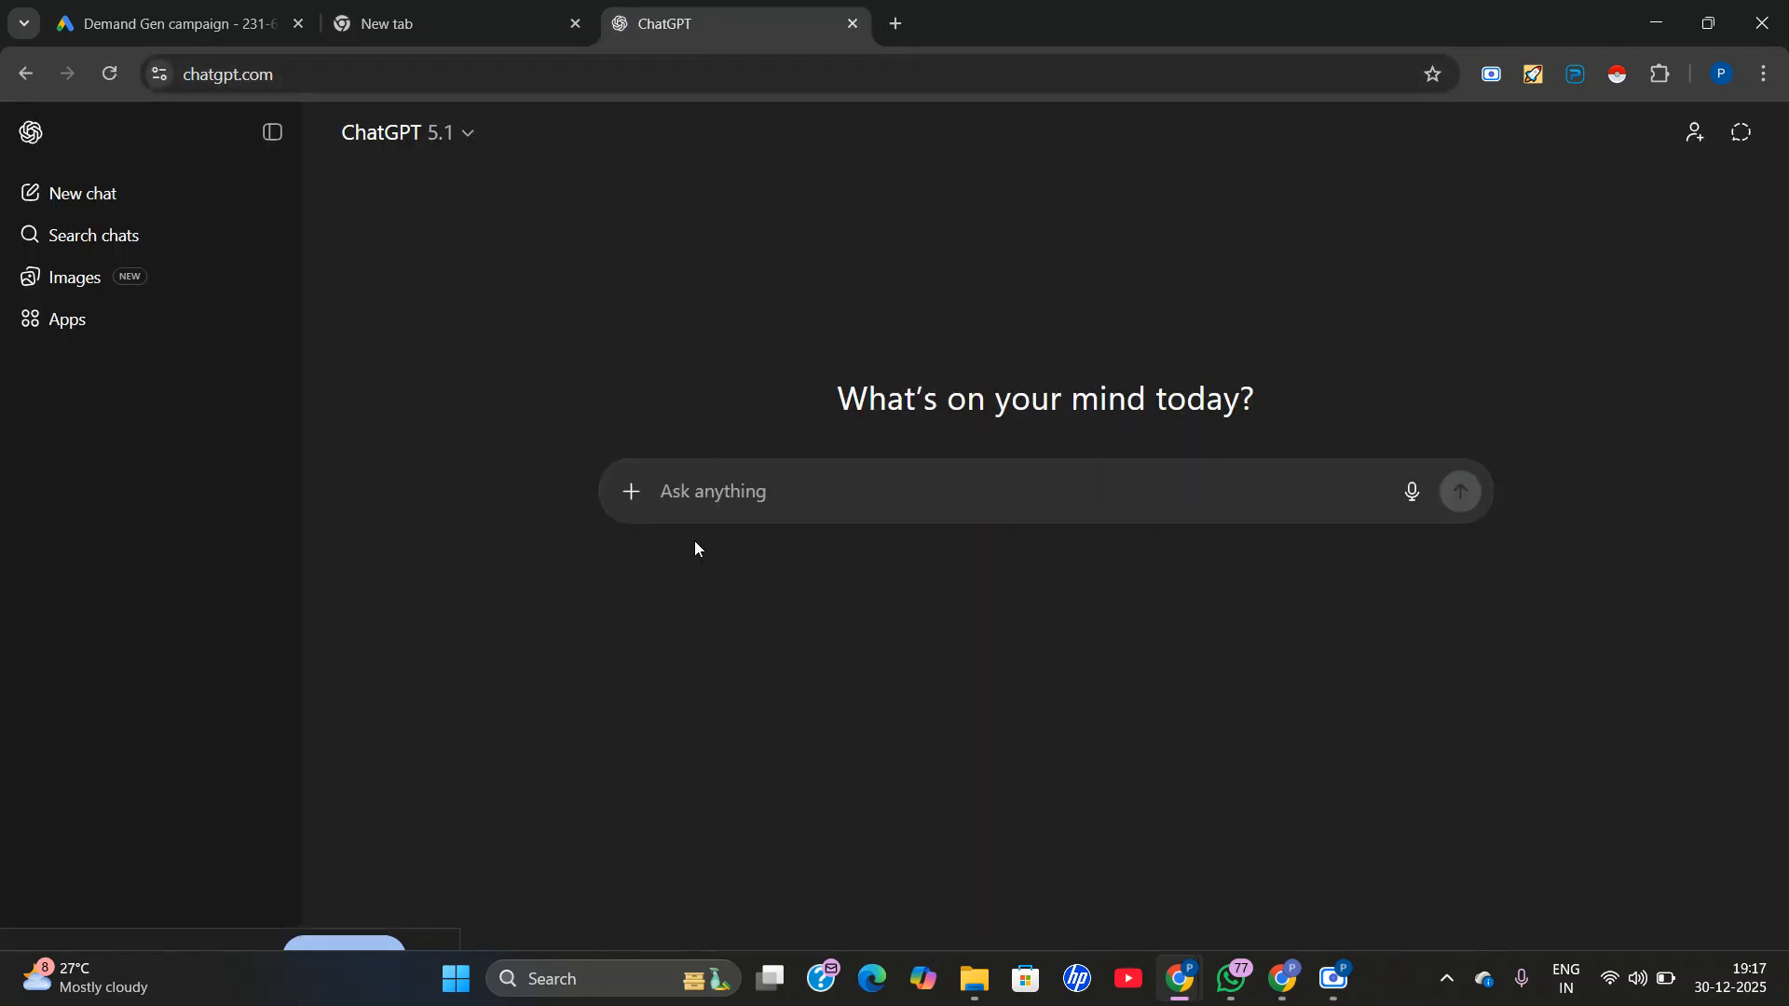
# Paste the copied text "Add up to 5 descriptions" into a new ChatGPT prompt.
pyautogui.rightClick(701, 491)
pyautogui.click(730, 685)
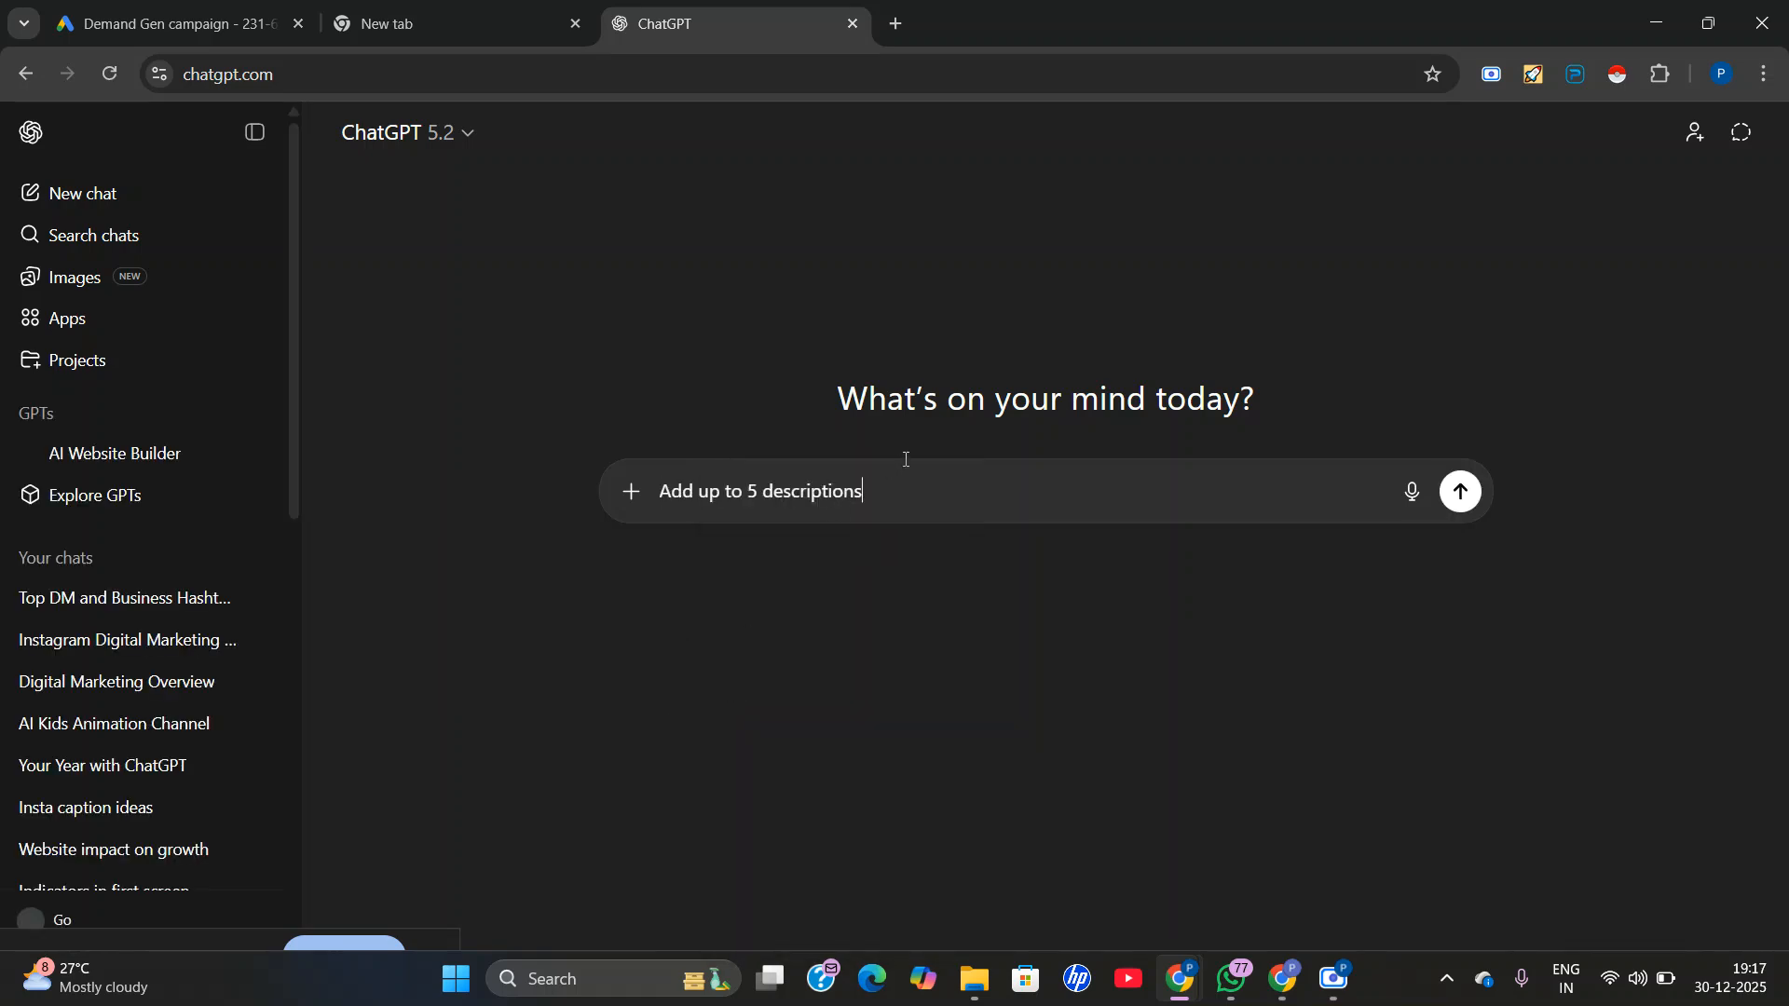
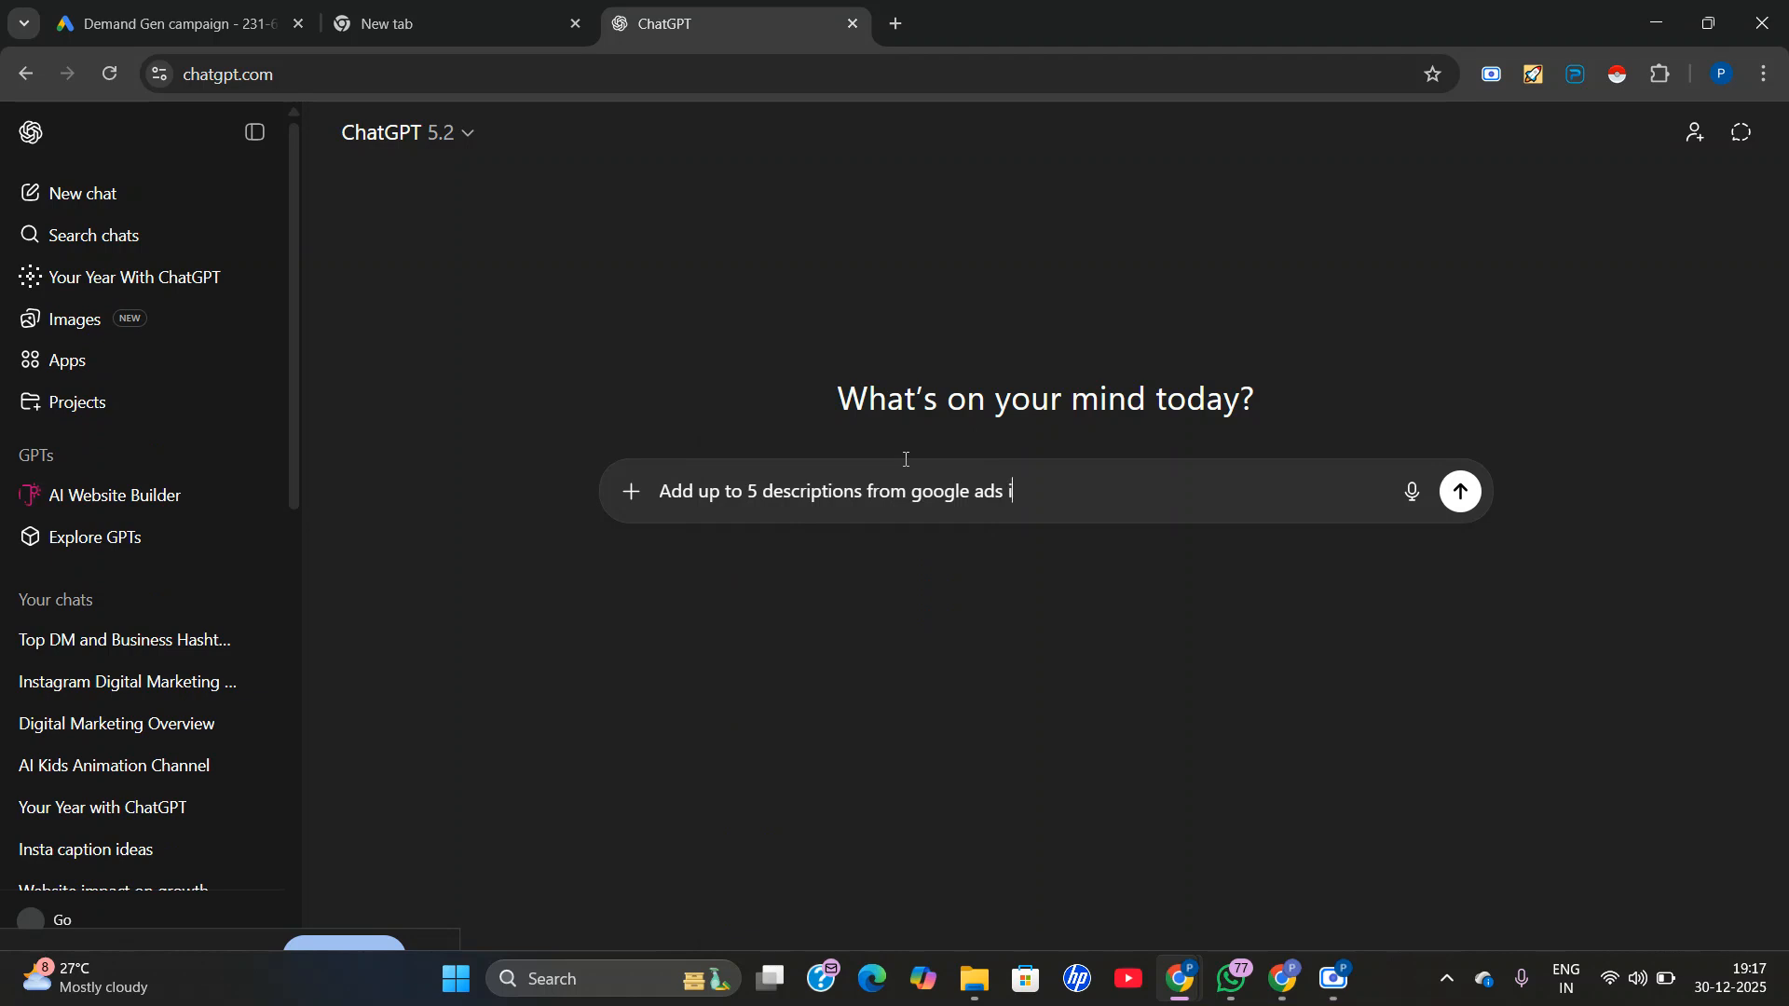
# Complete the ChatGPT prompt as "Add up to 5 descriptions from google ads in short" and send it.
pyautogui.write('n short')
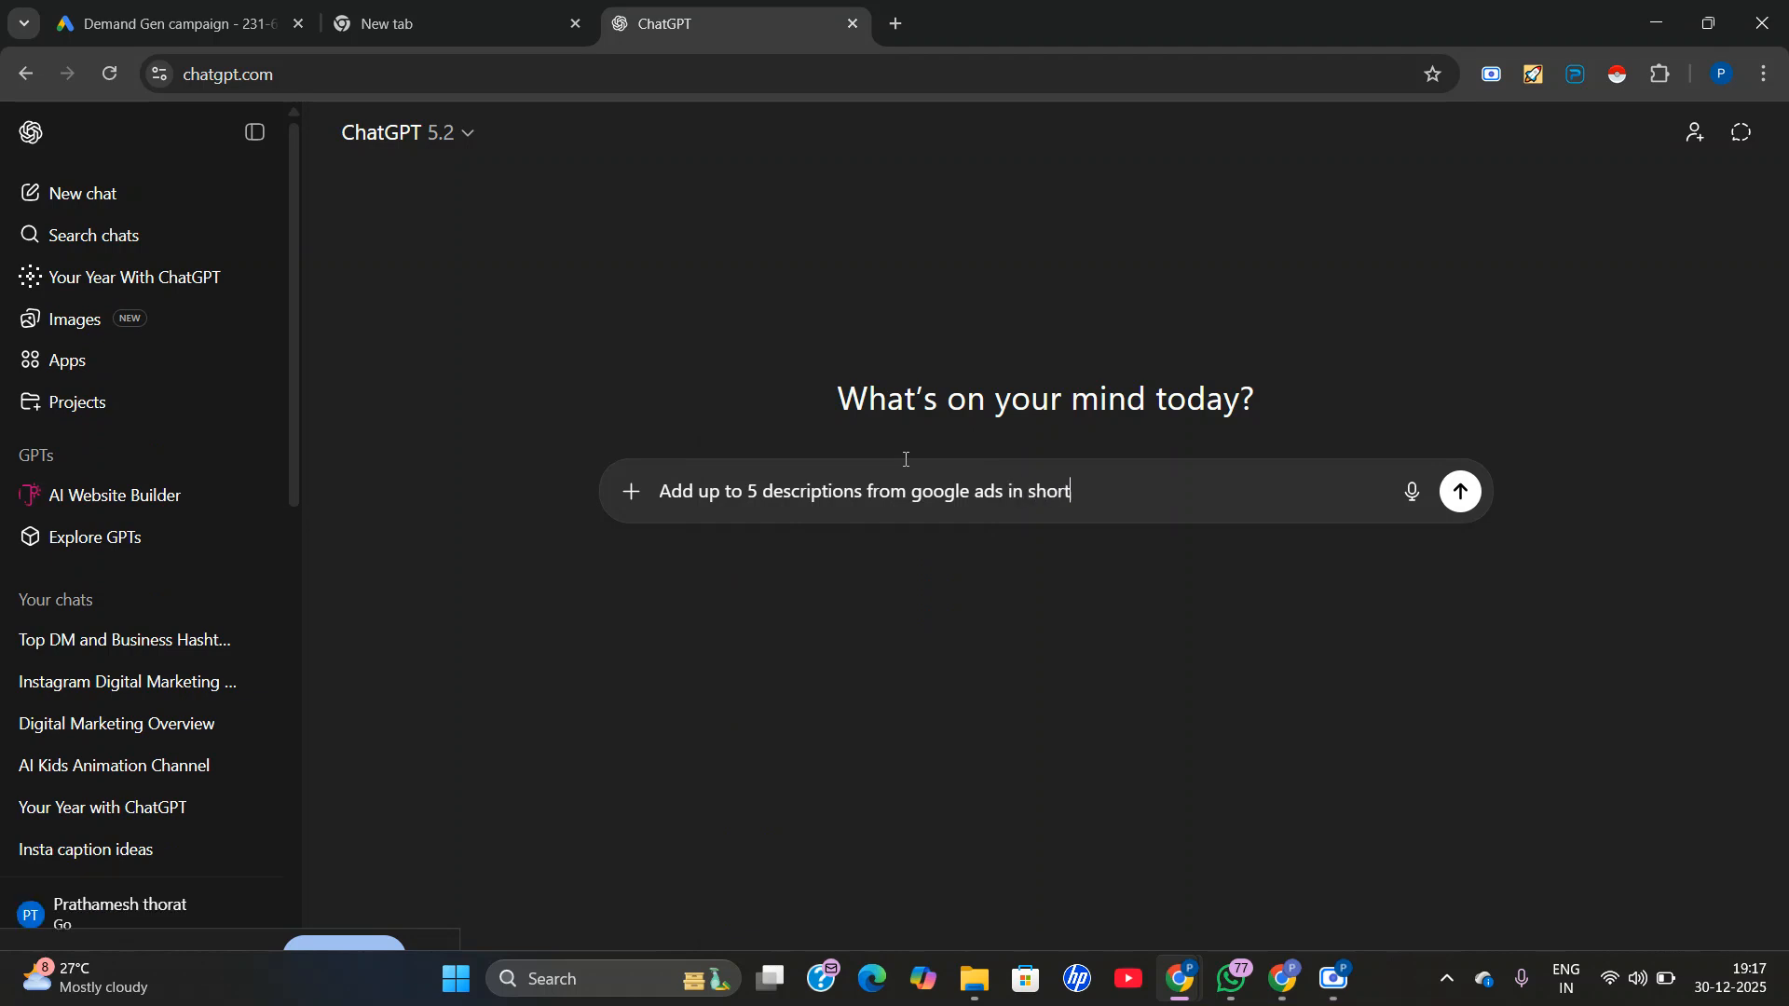
pyautogui.press('Return')
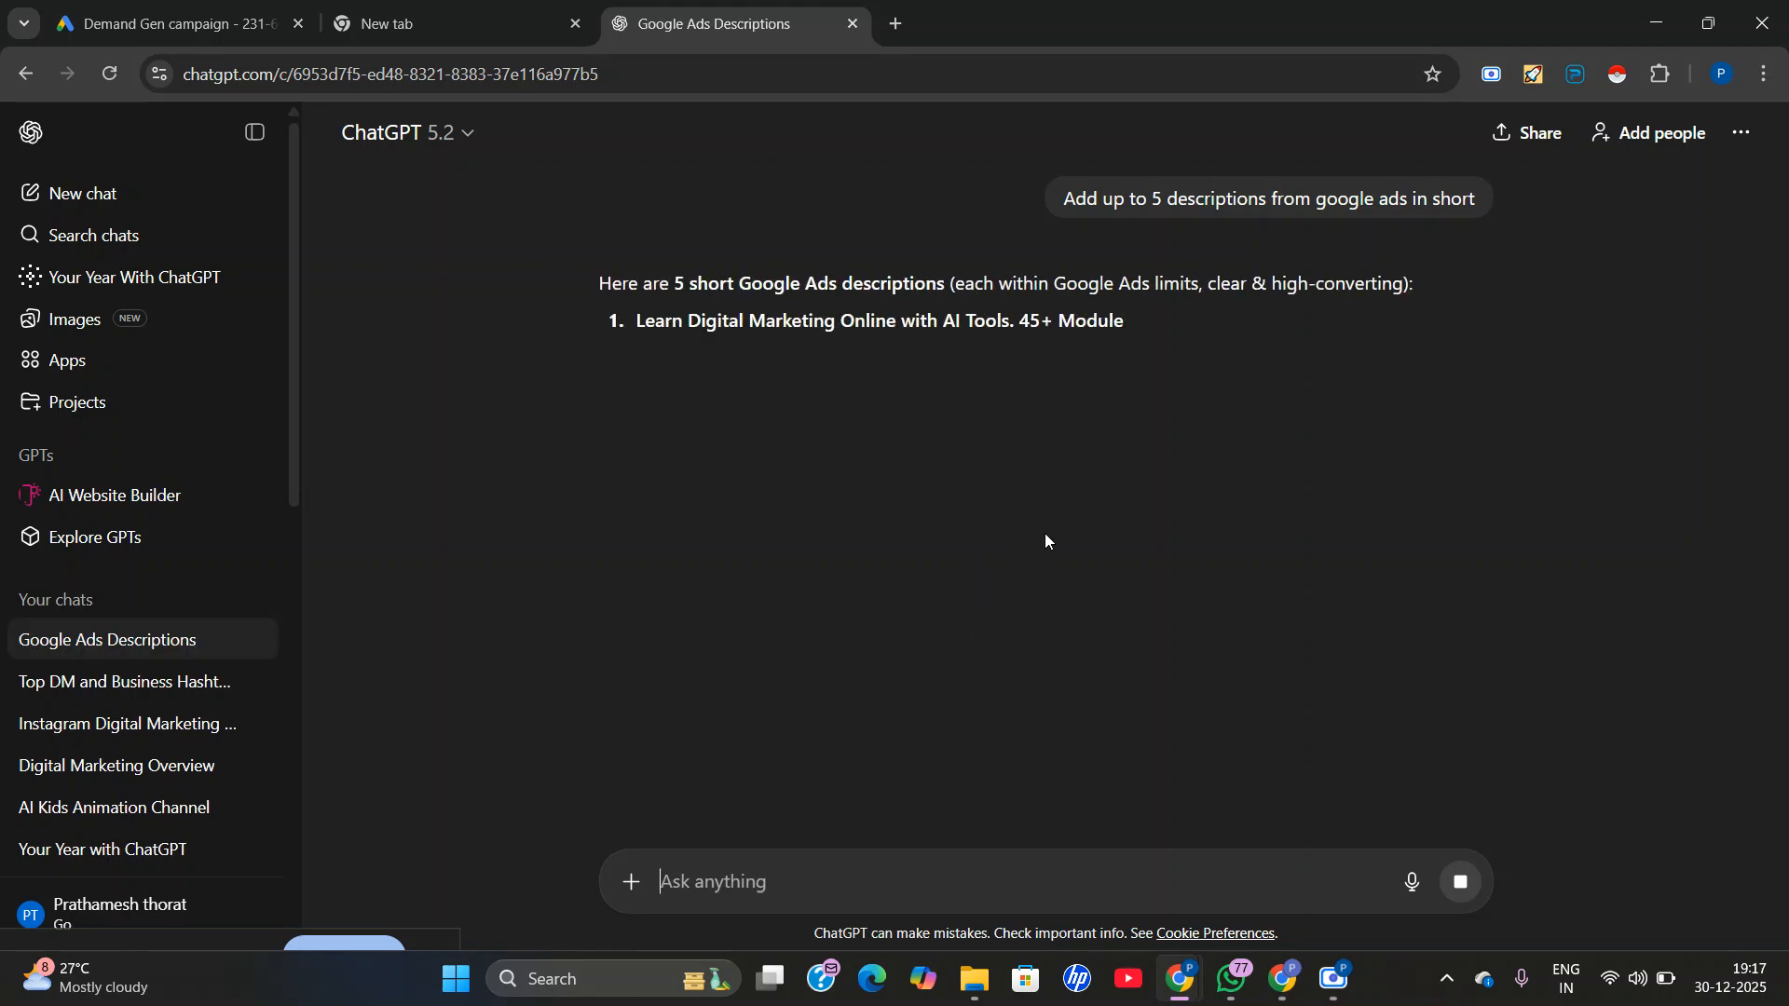
# Copy ChatGPT's first suggestion, "Learn Digital Marketing Online with AI Tools. 45+ Modules, Certificate Included. Enroll Now!", into the ad's first description in Google Ads.
pyautogui.tripleClick(976, 324)
pyautogui.rightClick(974, 323)
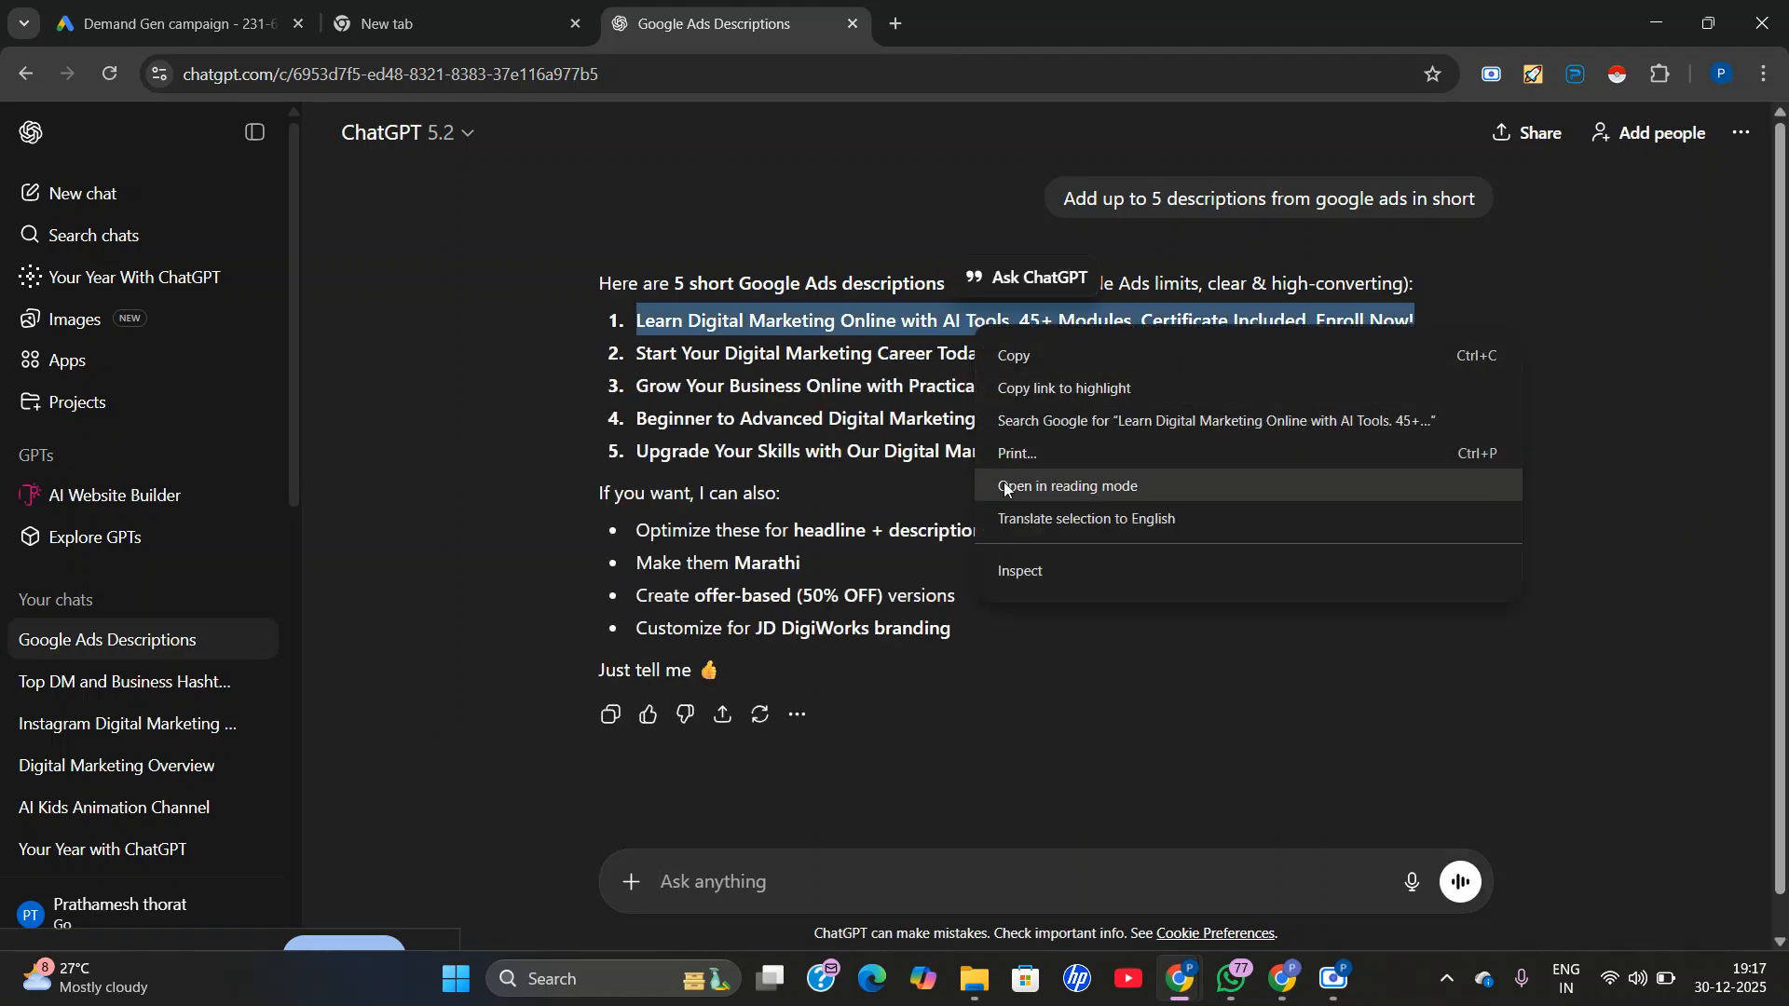
pyautogui.click(1013, 353)
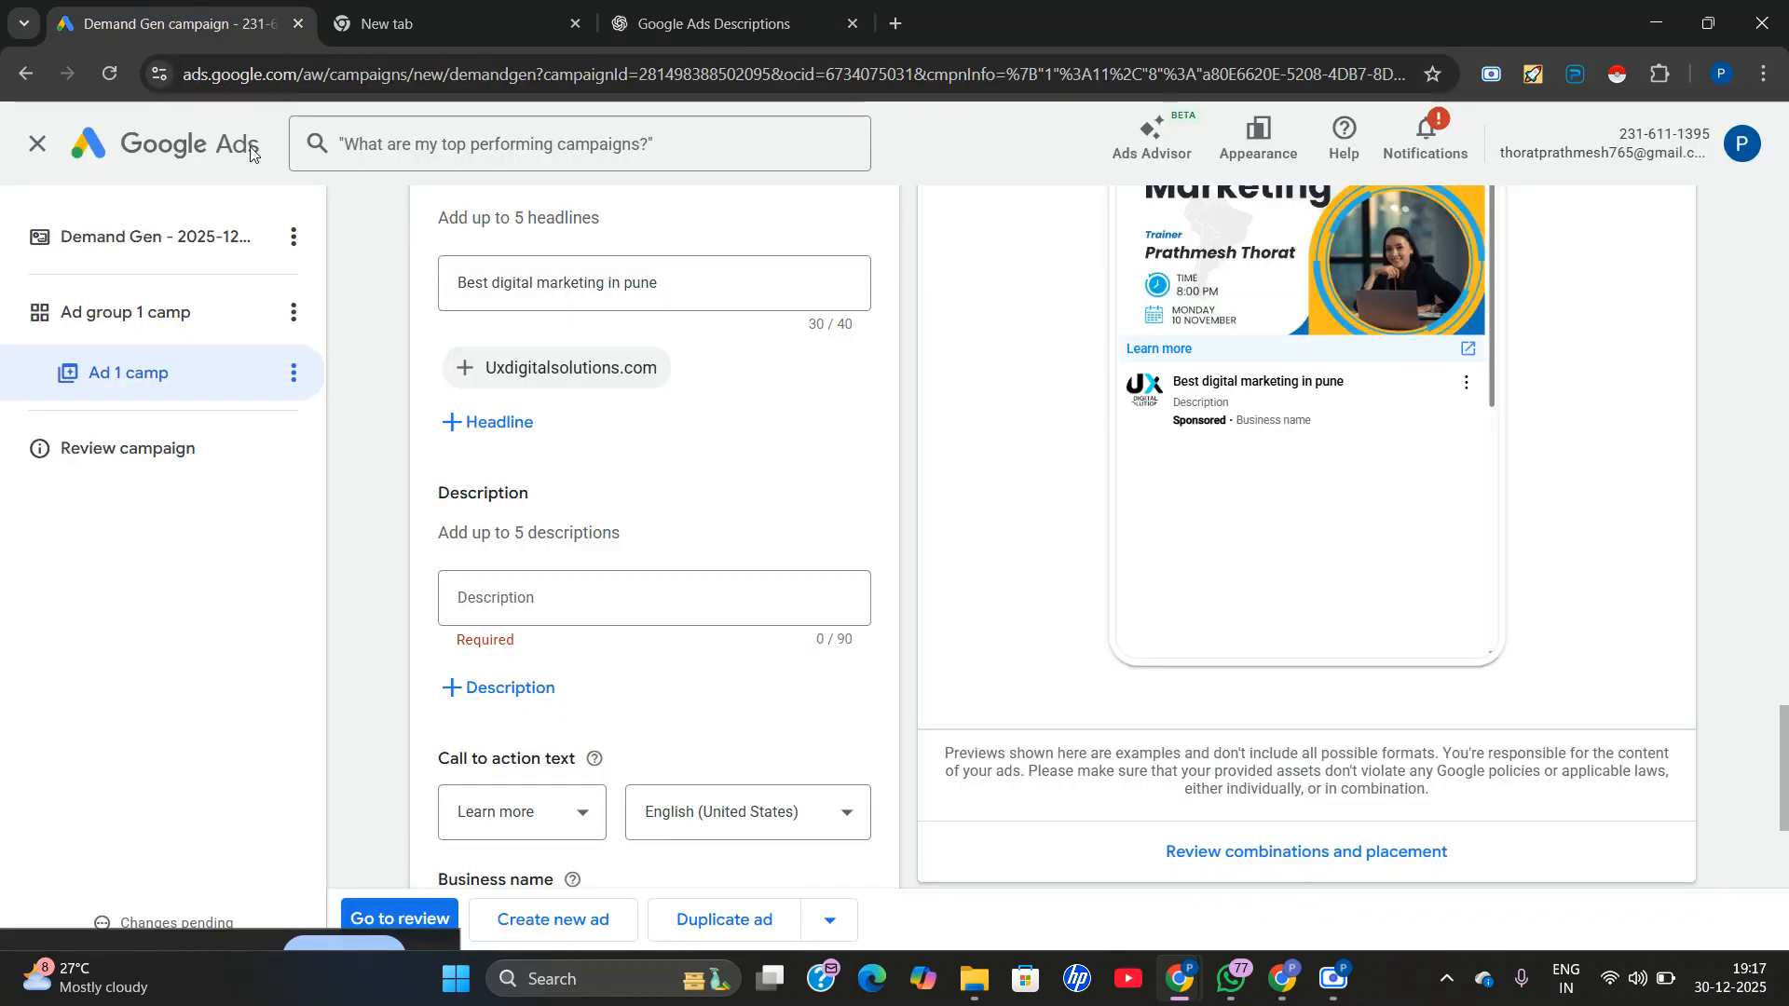
pyautogui.click(173, 23)
pyautogui.click(498, 604)
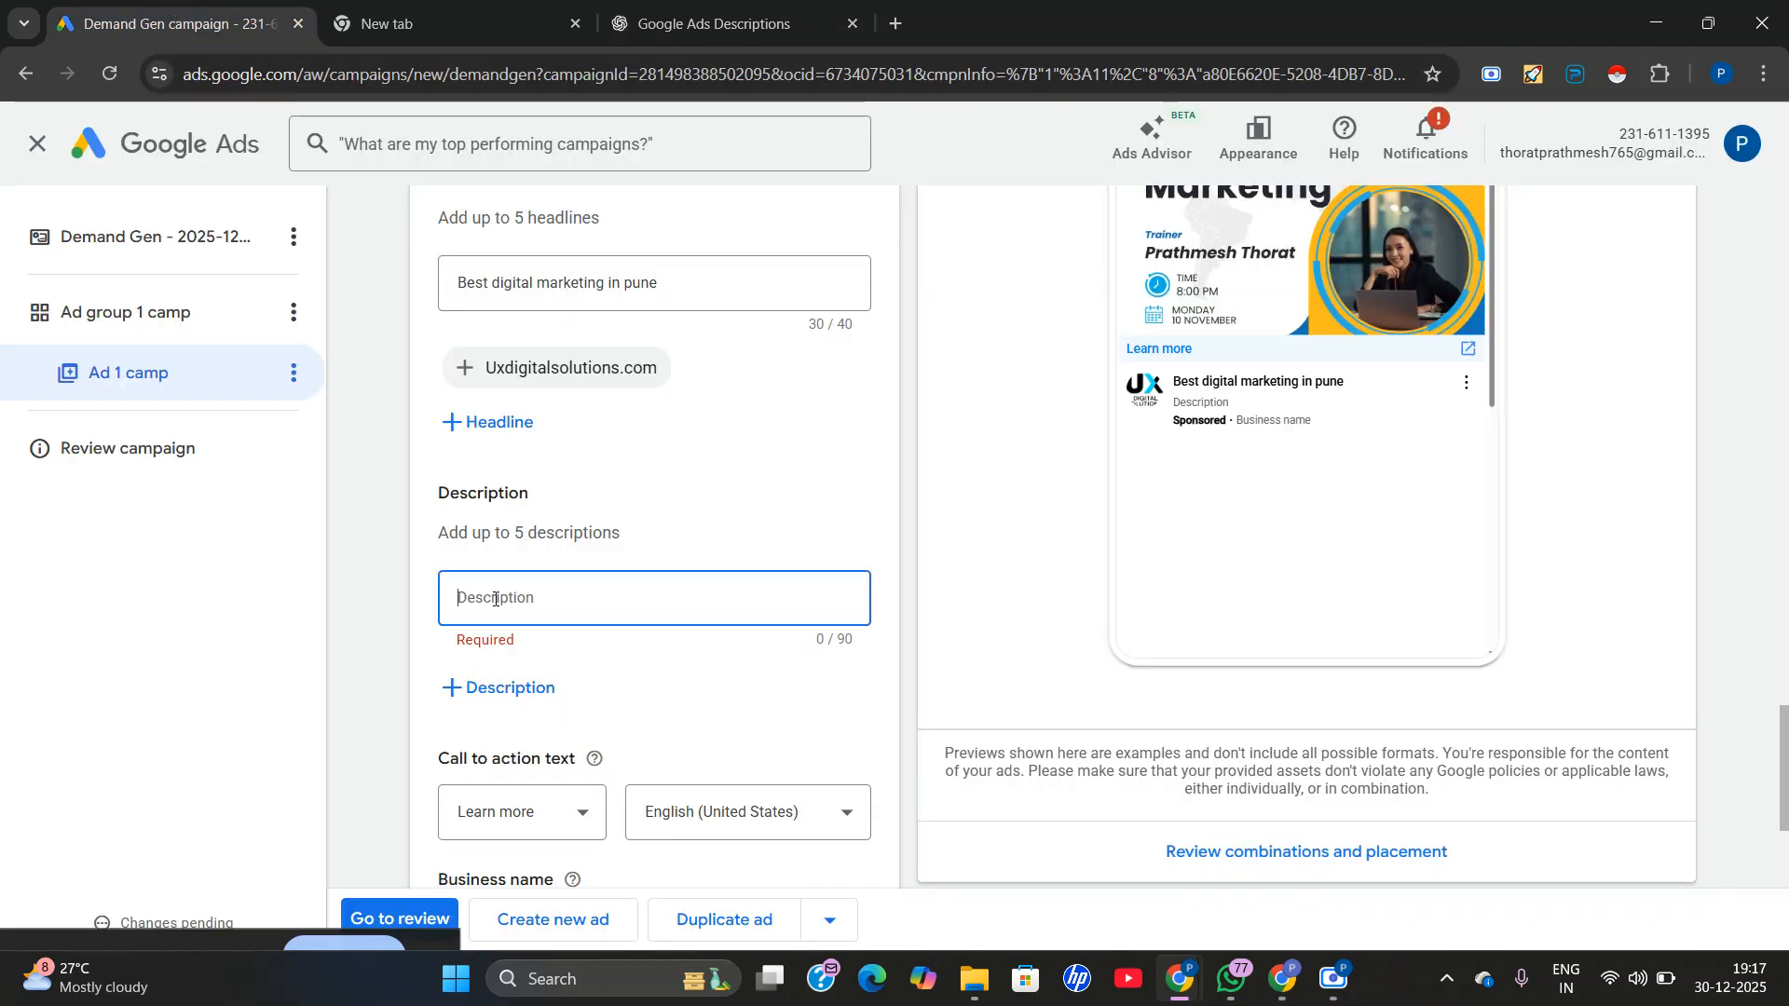
pyautogui.rightClick(497, 605)
pyautogui.click(540, 334)
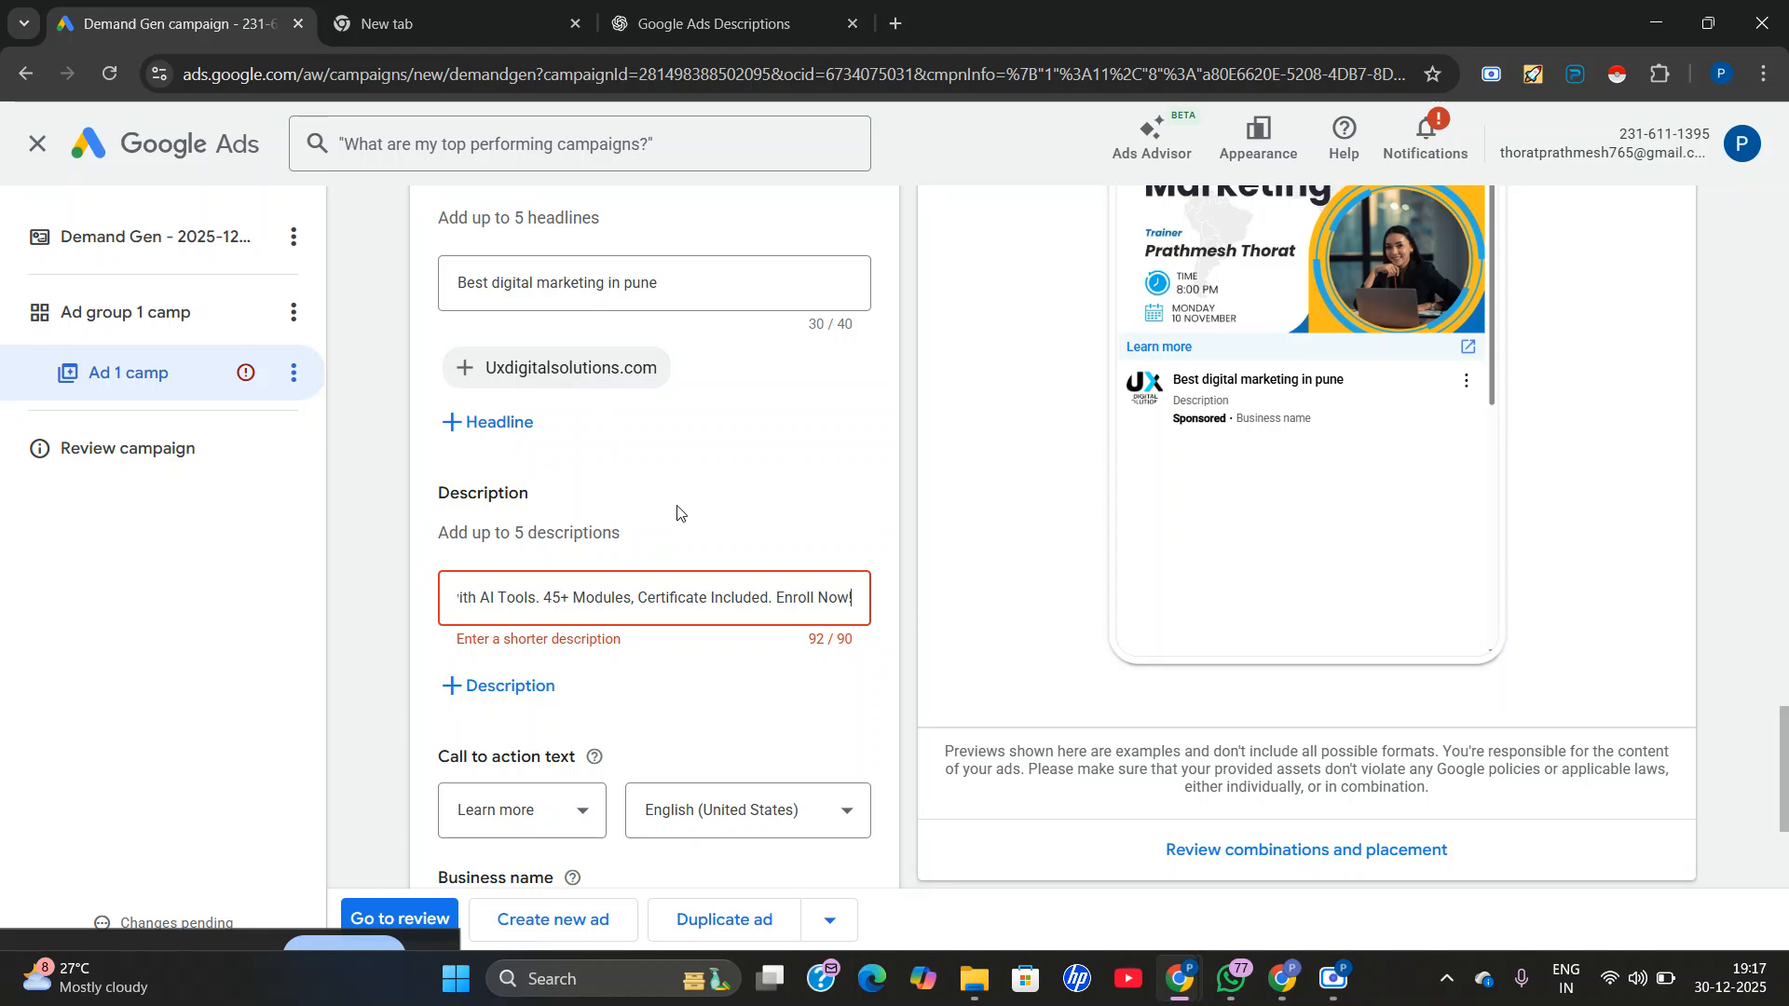
# Shorten the end of the first description to "EnrollNow" by removing the exclamation mark and the space.
pyautogui.press('BackSpace')
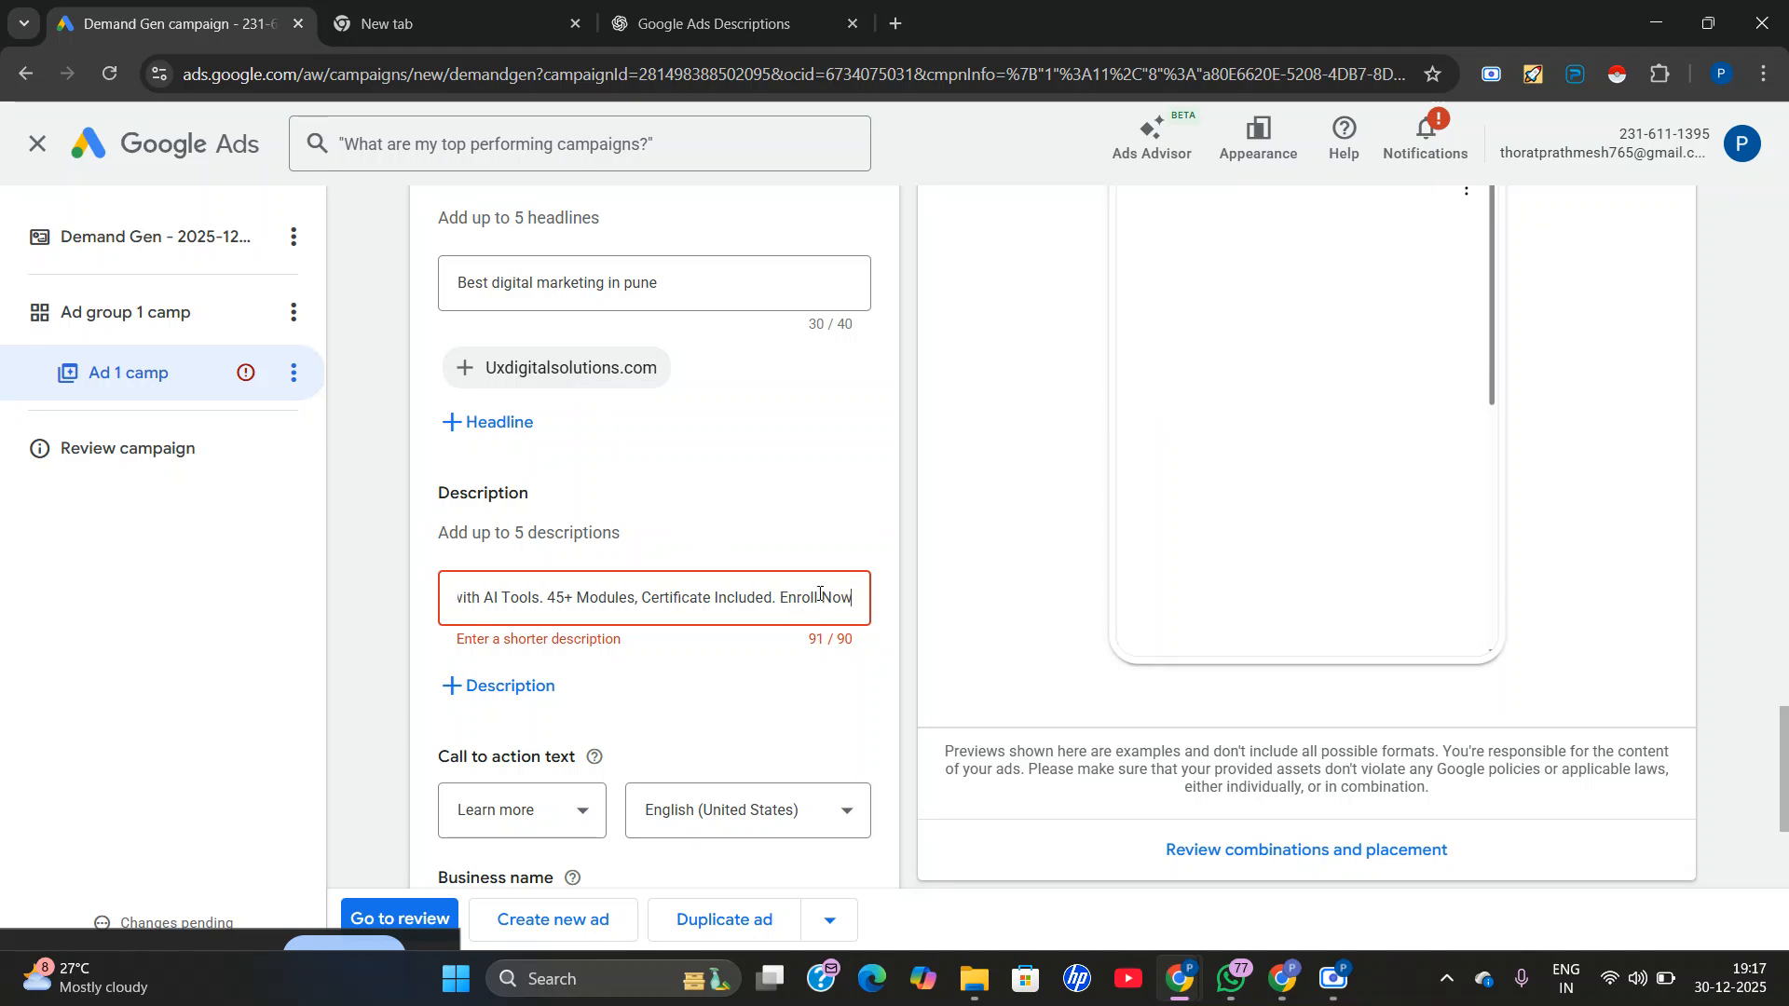
pyautogui.click(822, 604)
pyautogui.press('BackSpace')
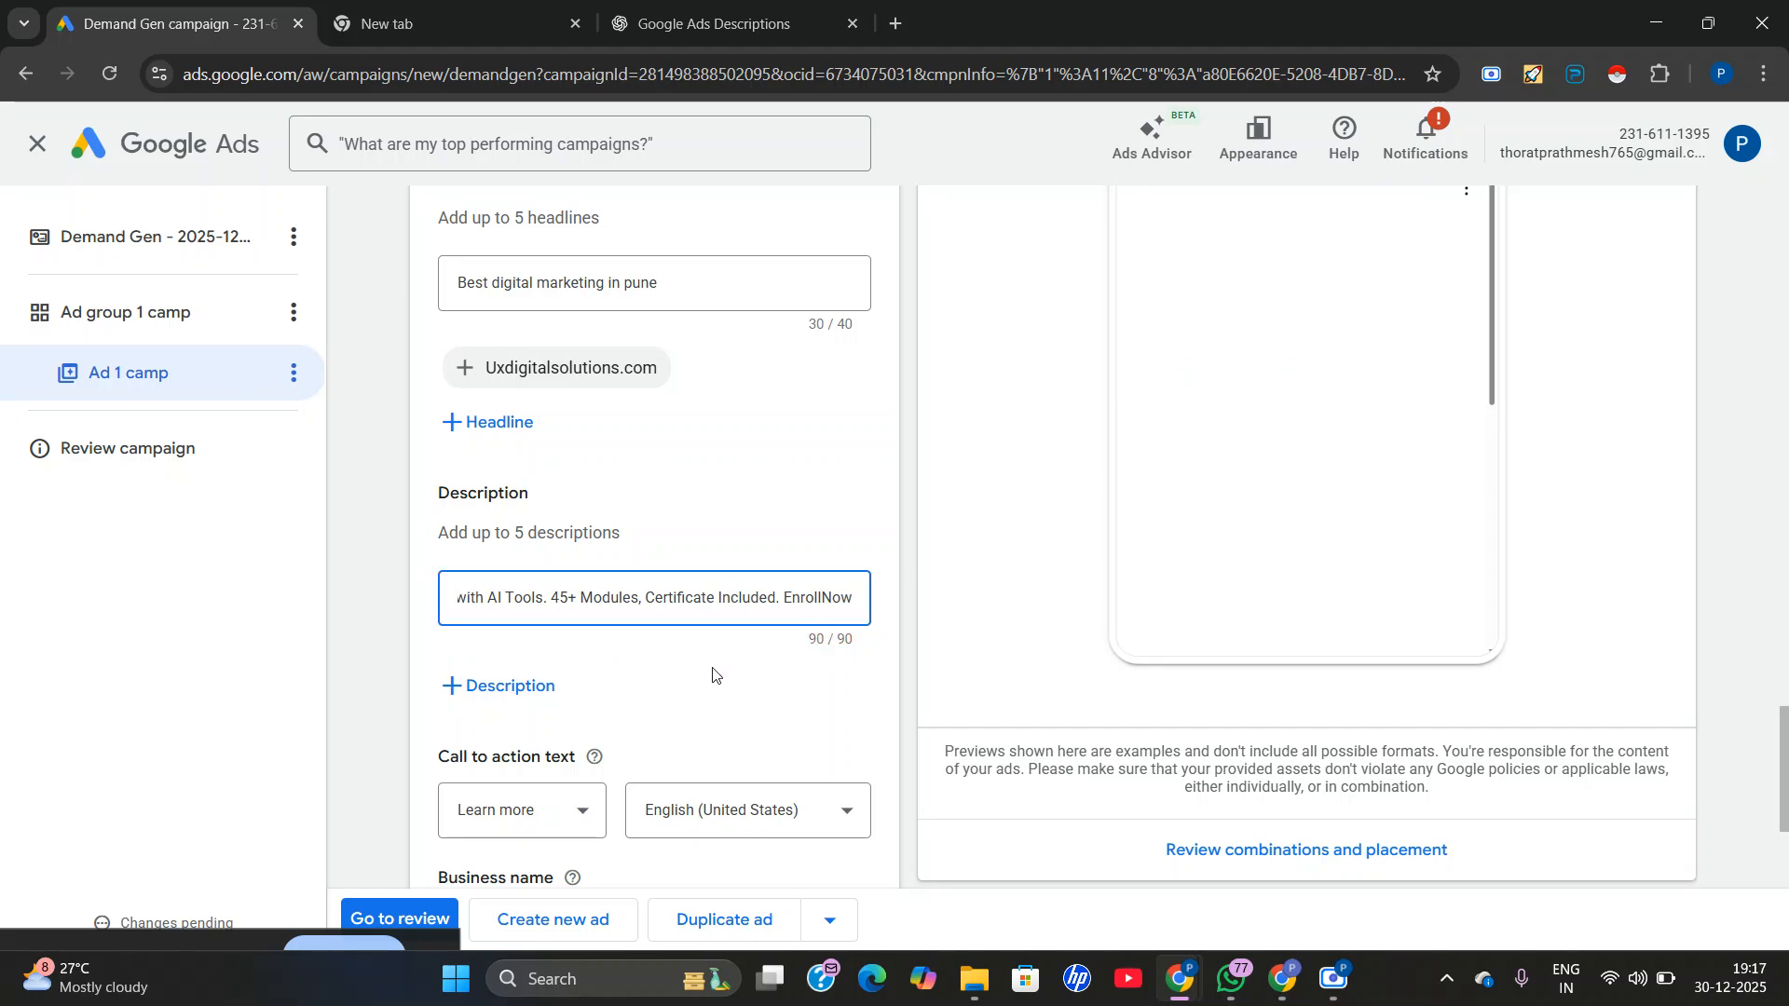
# Copy ChatGPT's second suggestion into a new second ad description: "Start Your Digital Marketing Career Today. Online Course for Jobs, Freelancing & Business.".
pyautogui.click(481, 690)
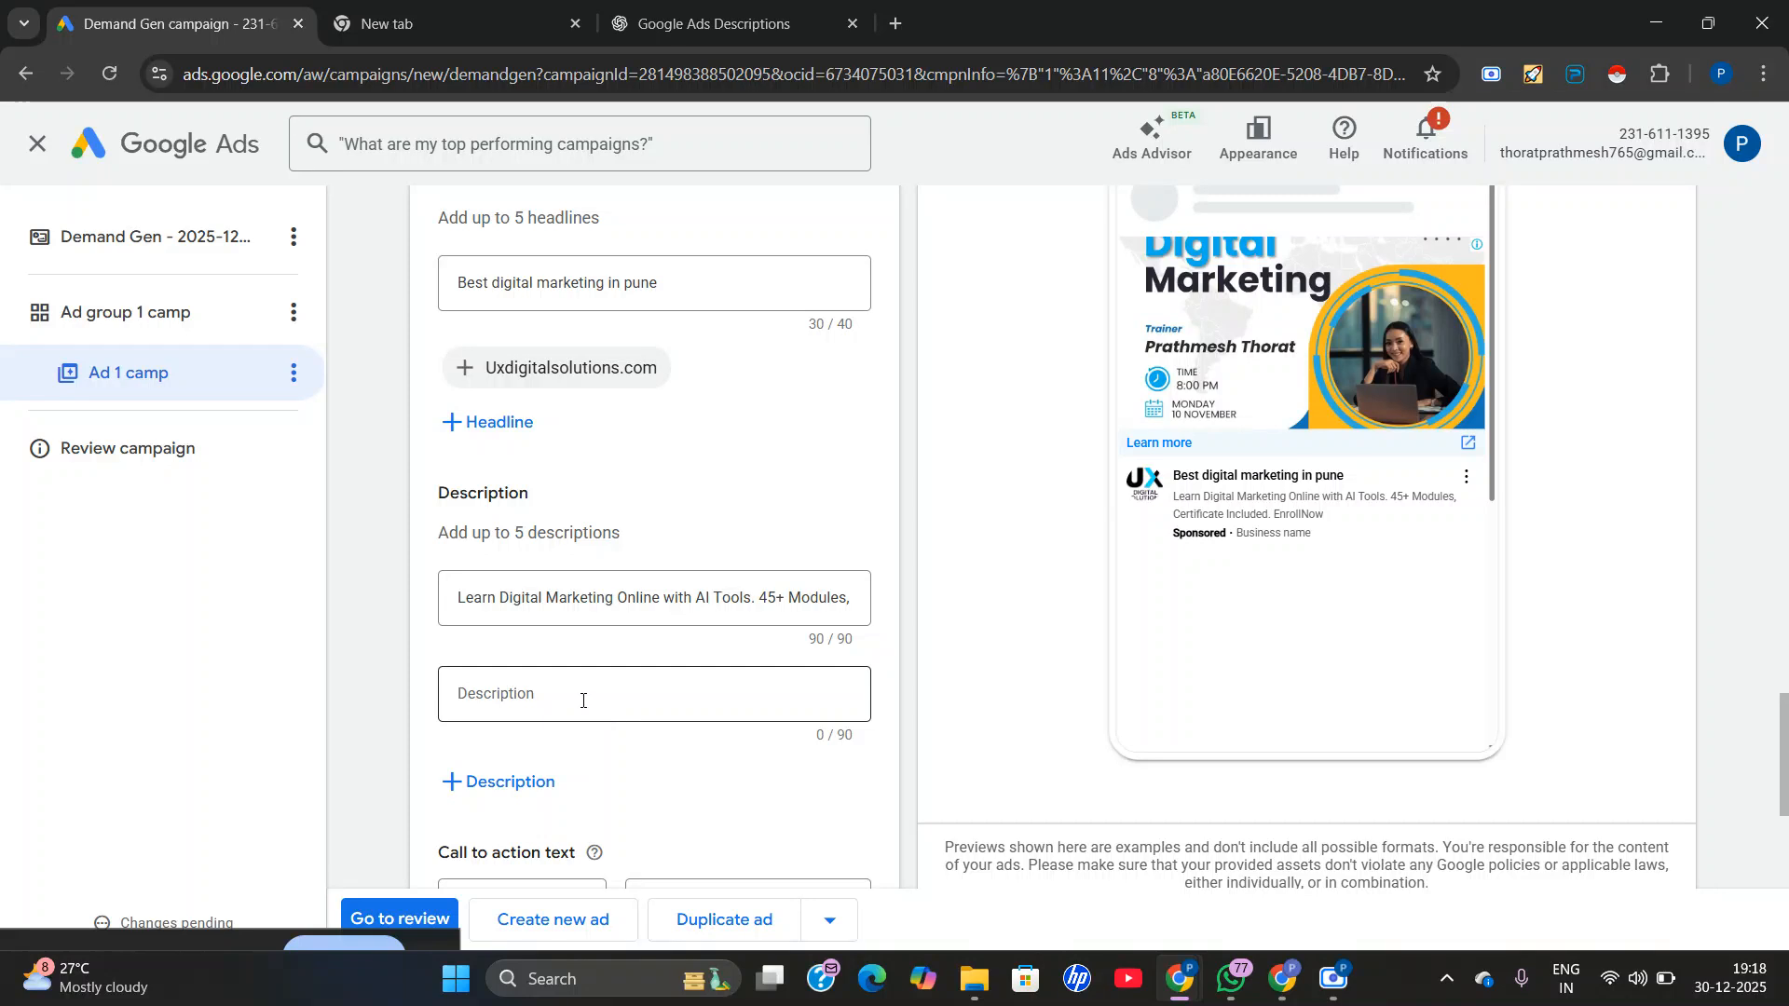
pyautogui.click(712, 23)
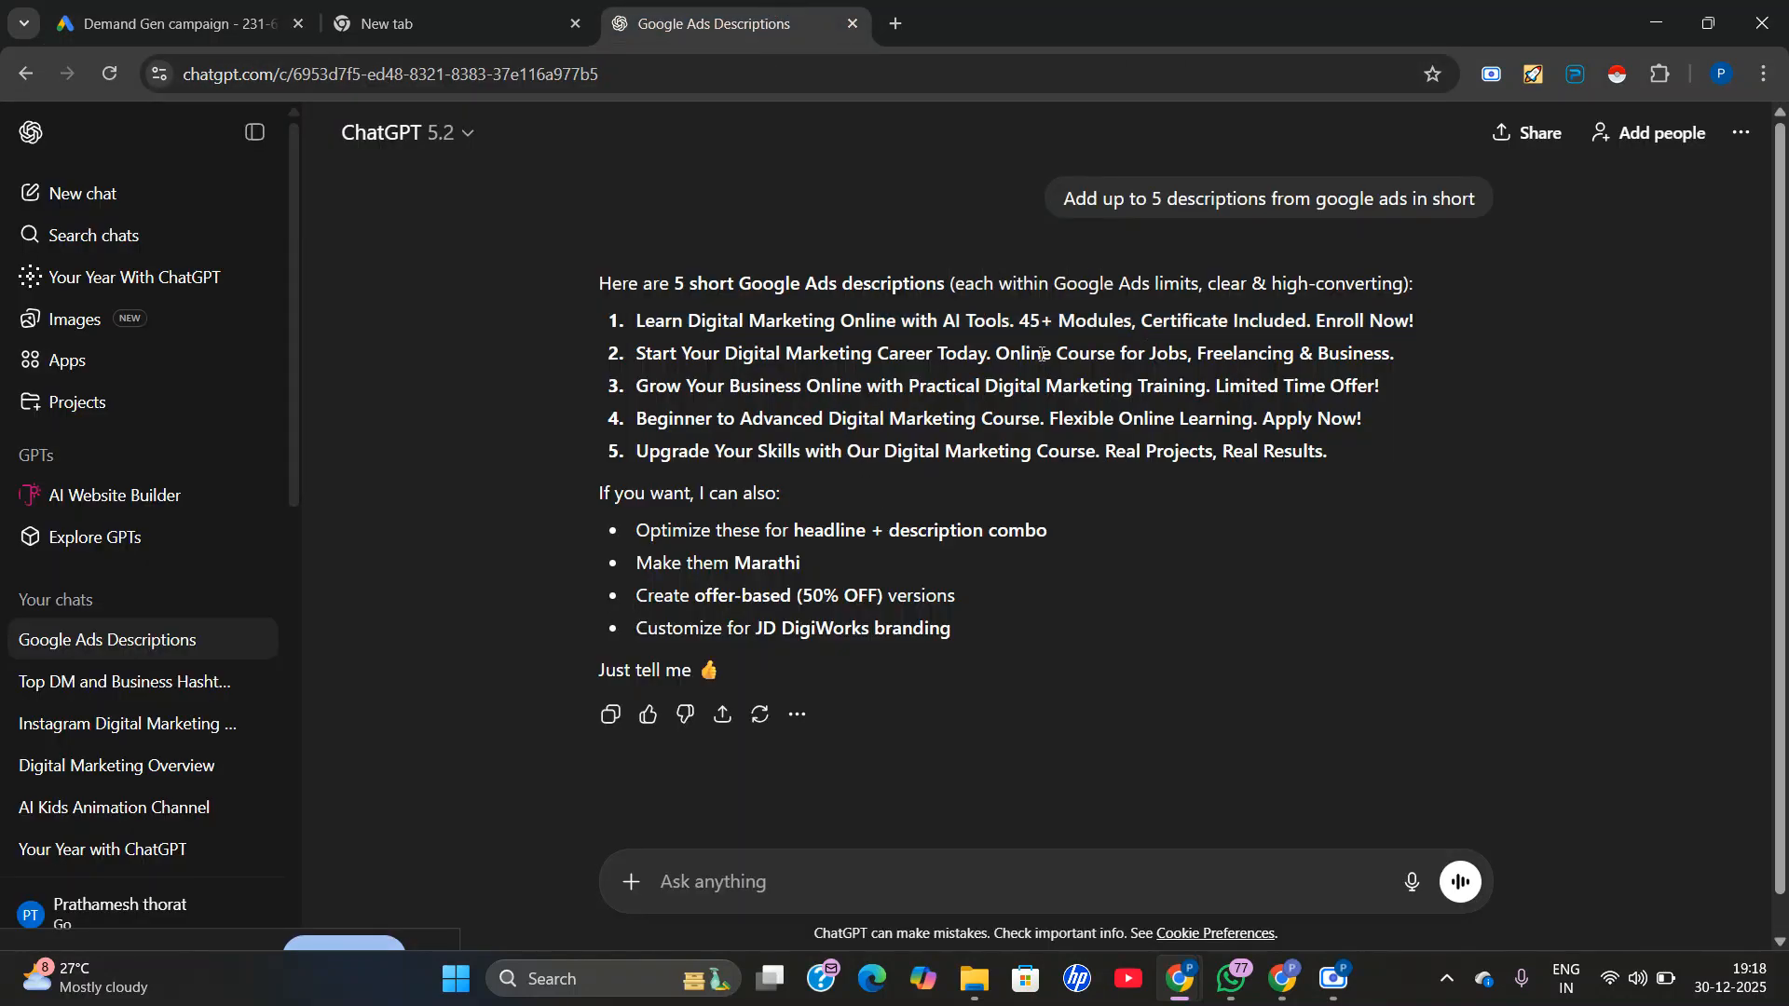
pyautogui.tripleClick(1041, 354)
pyautogui.rightClick(1041, 368)
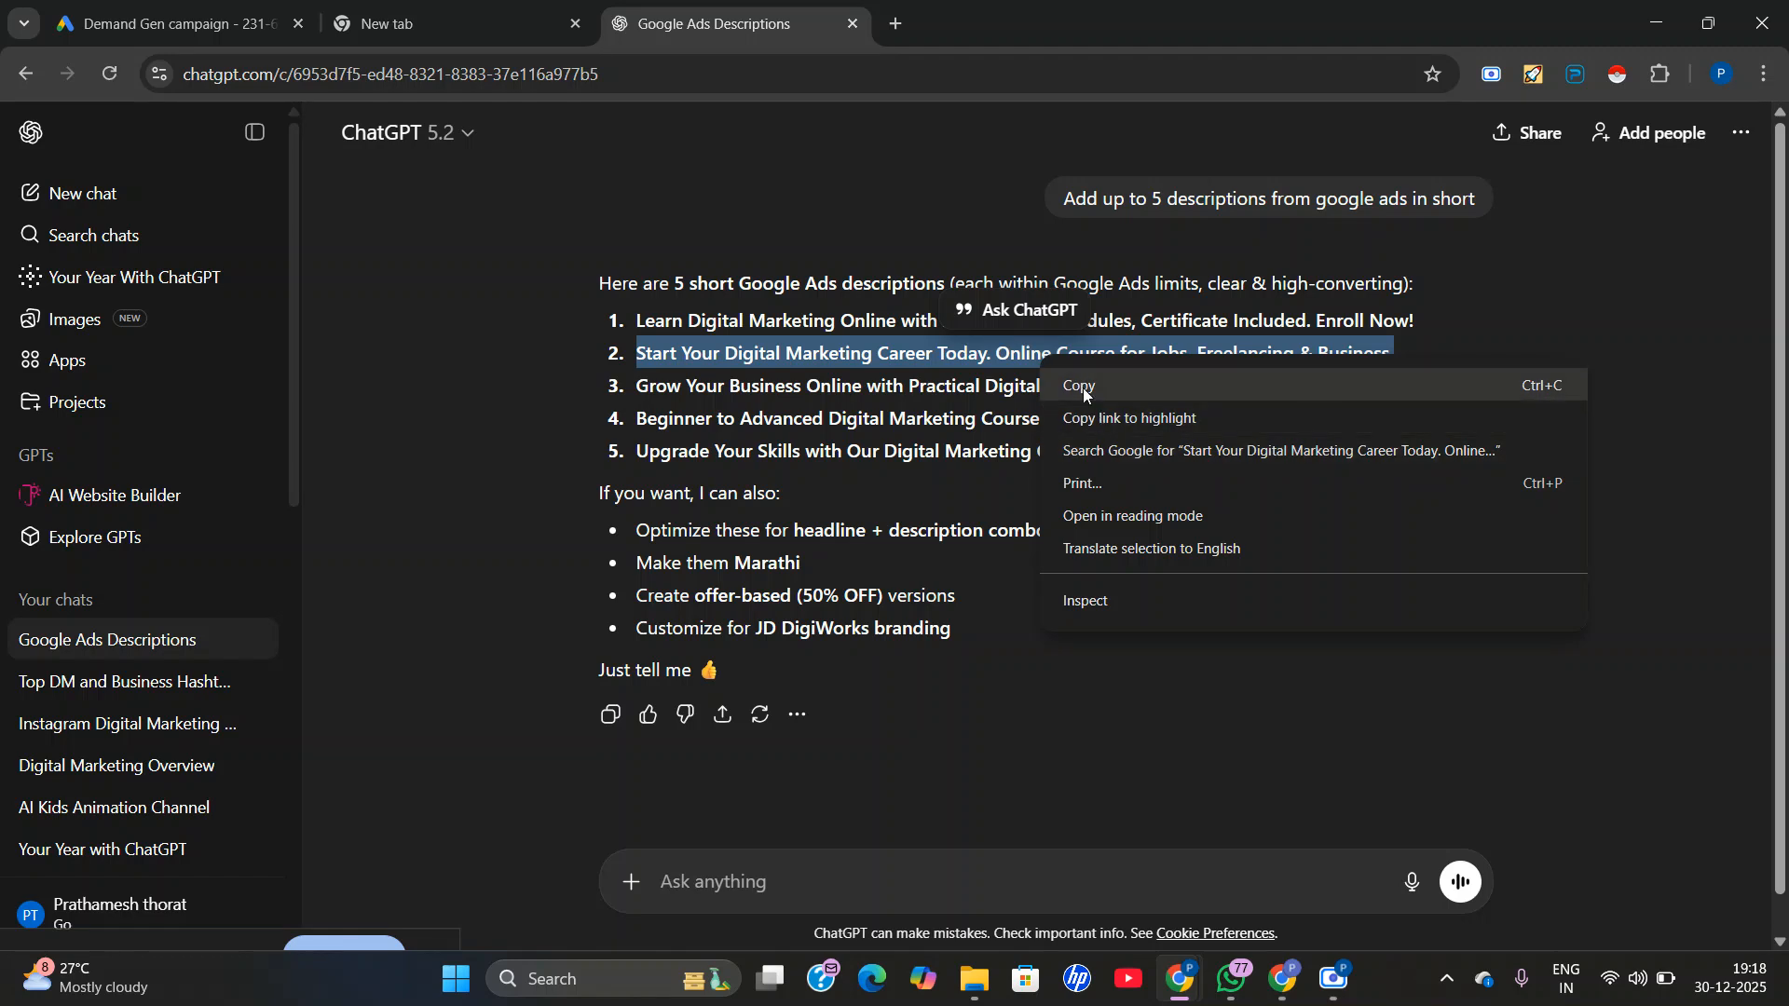
pyautogui.click(1083, 386)
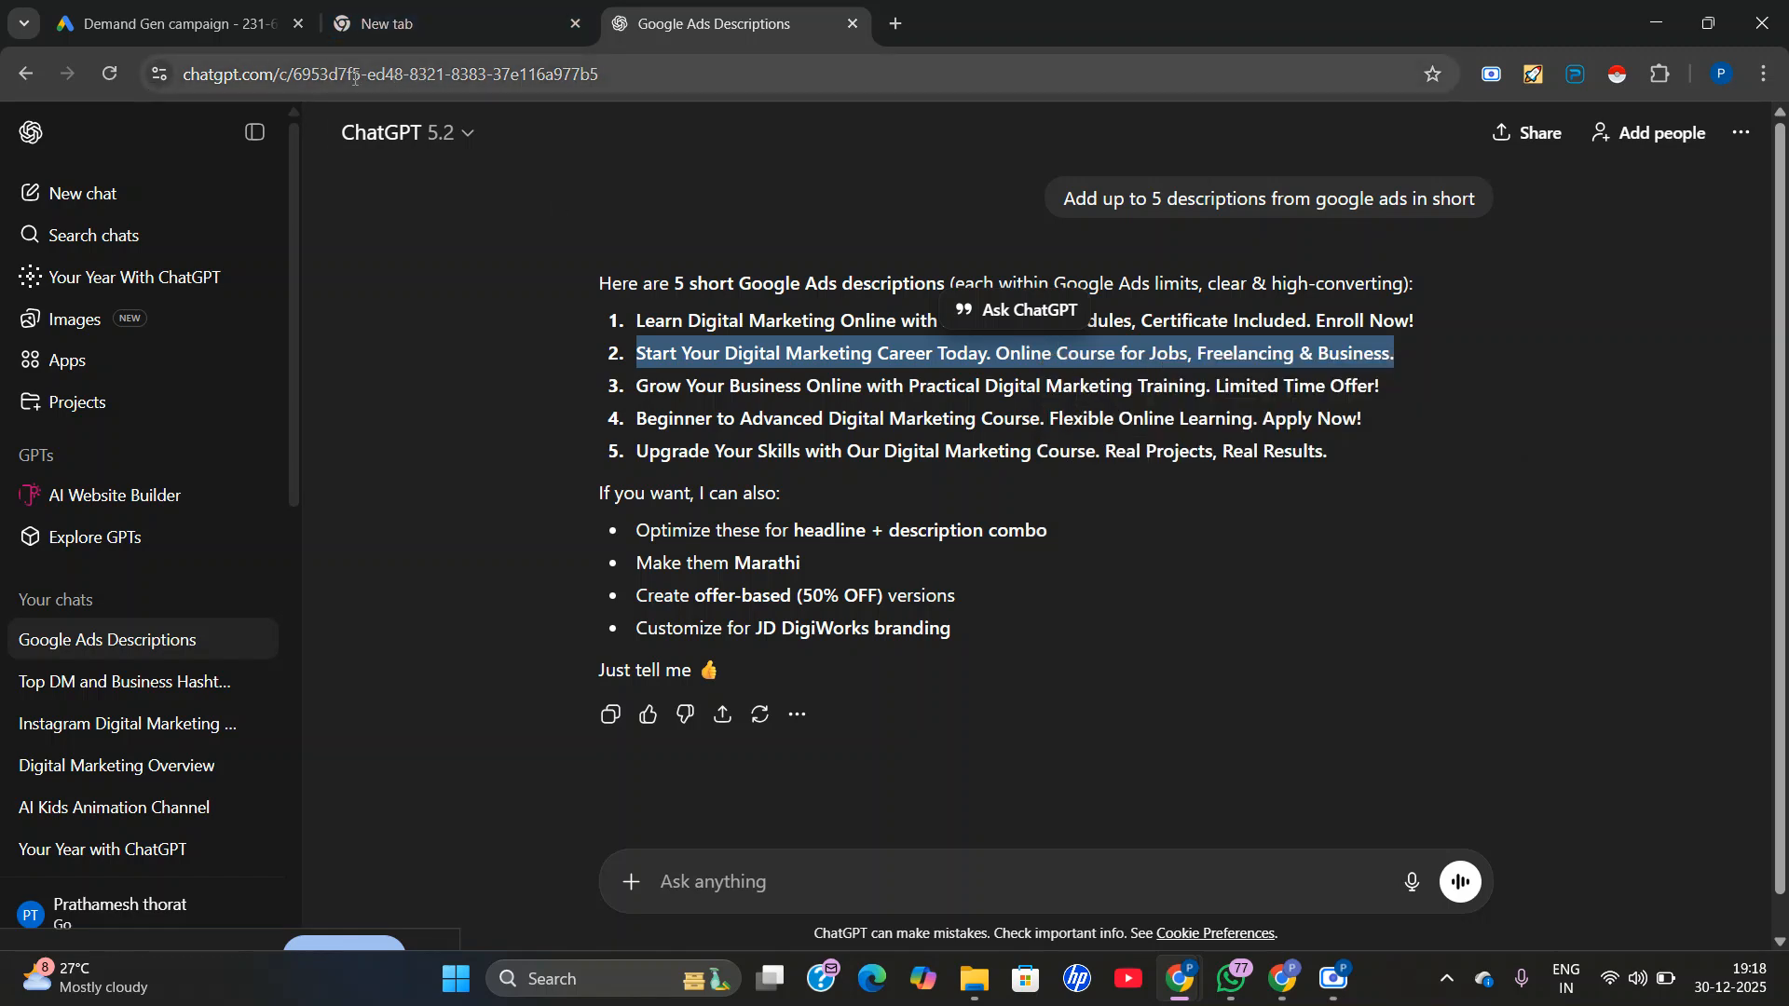
pyautogui.click(222, 19)
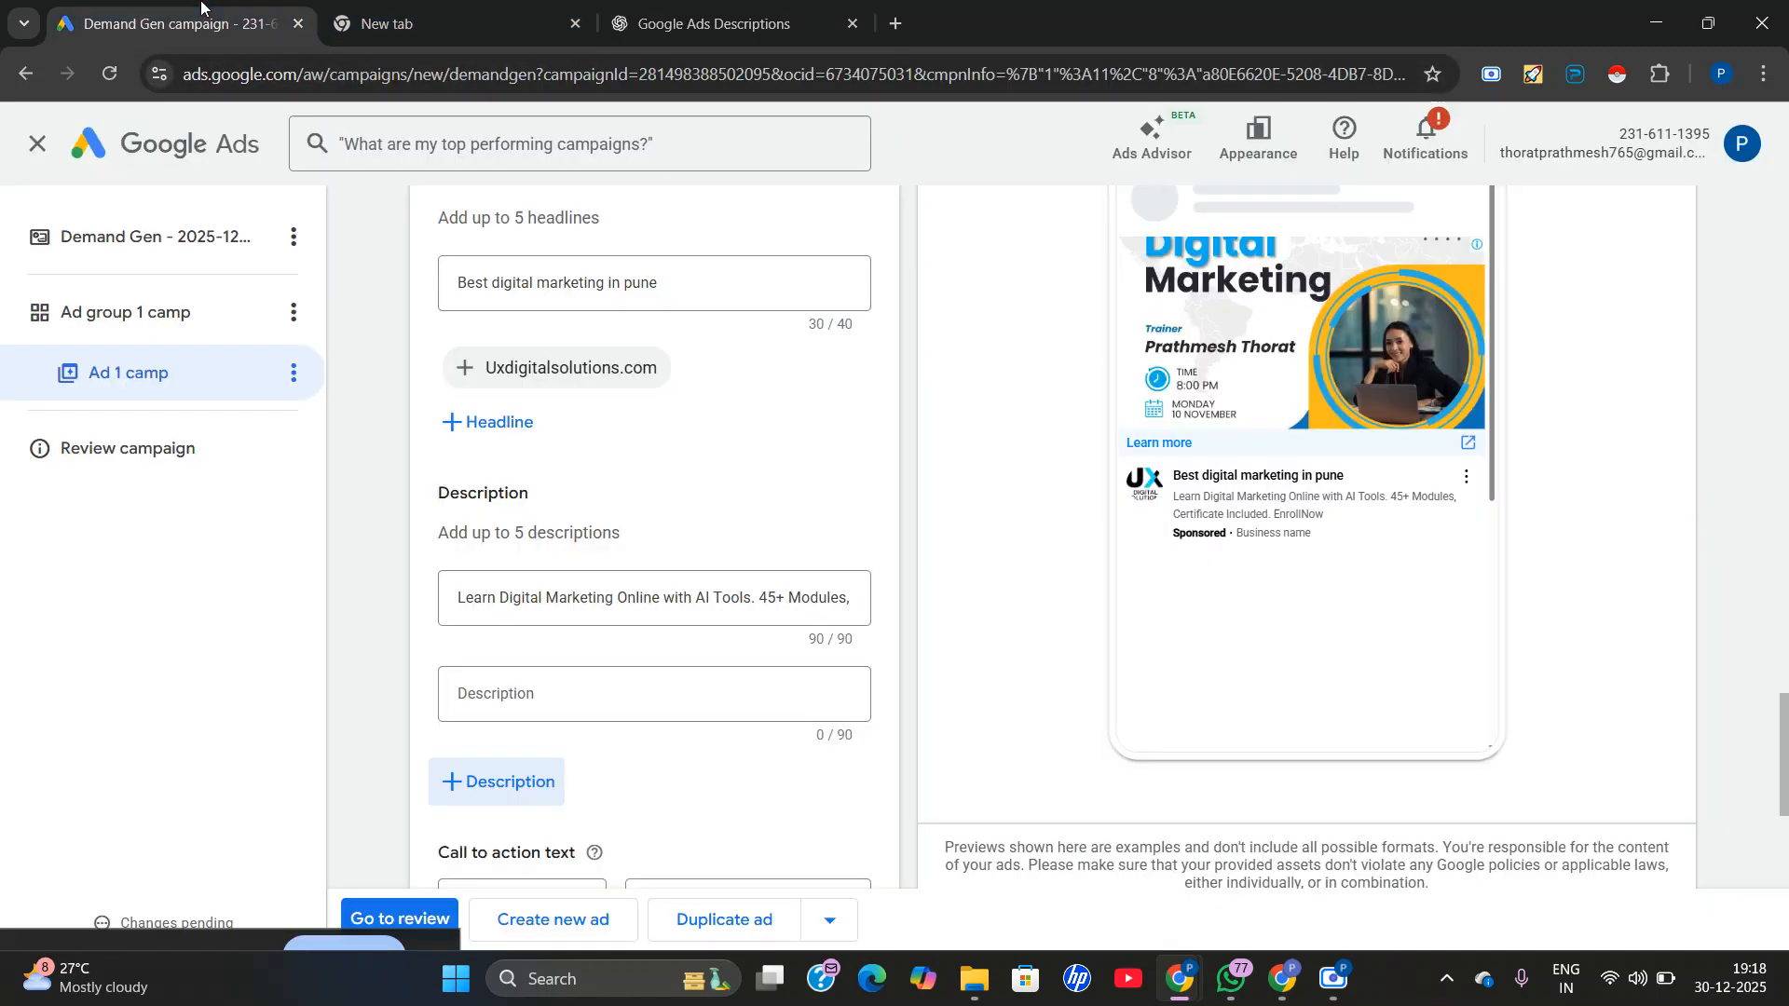
pyautogui.rightClick(512, 689)
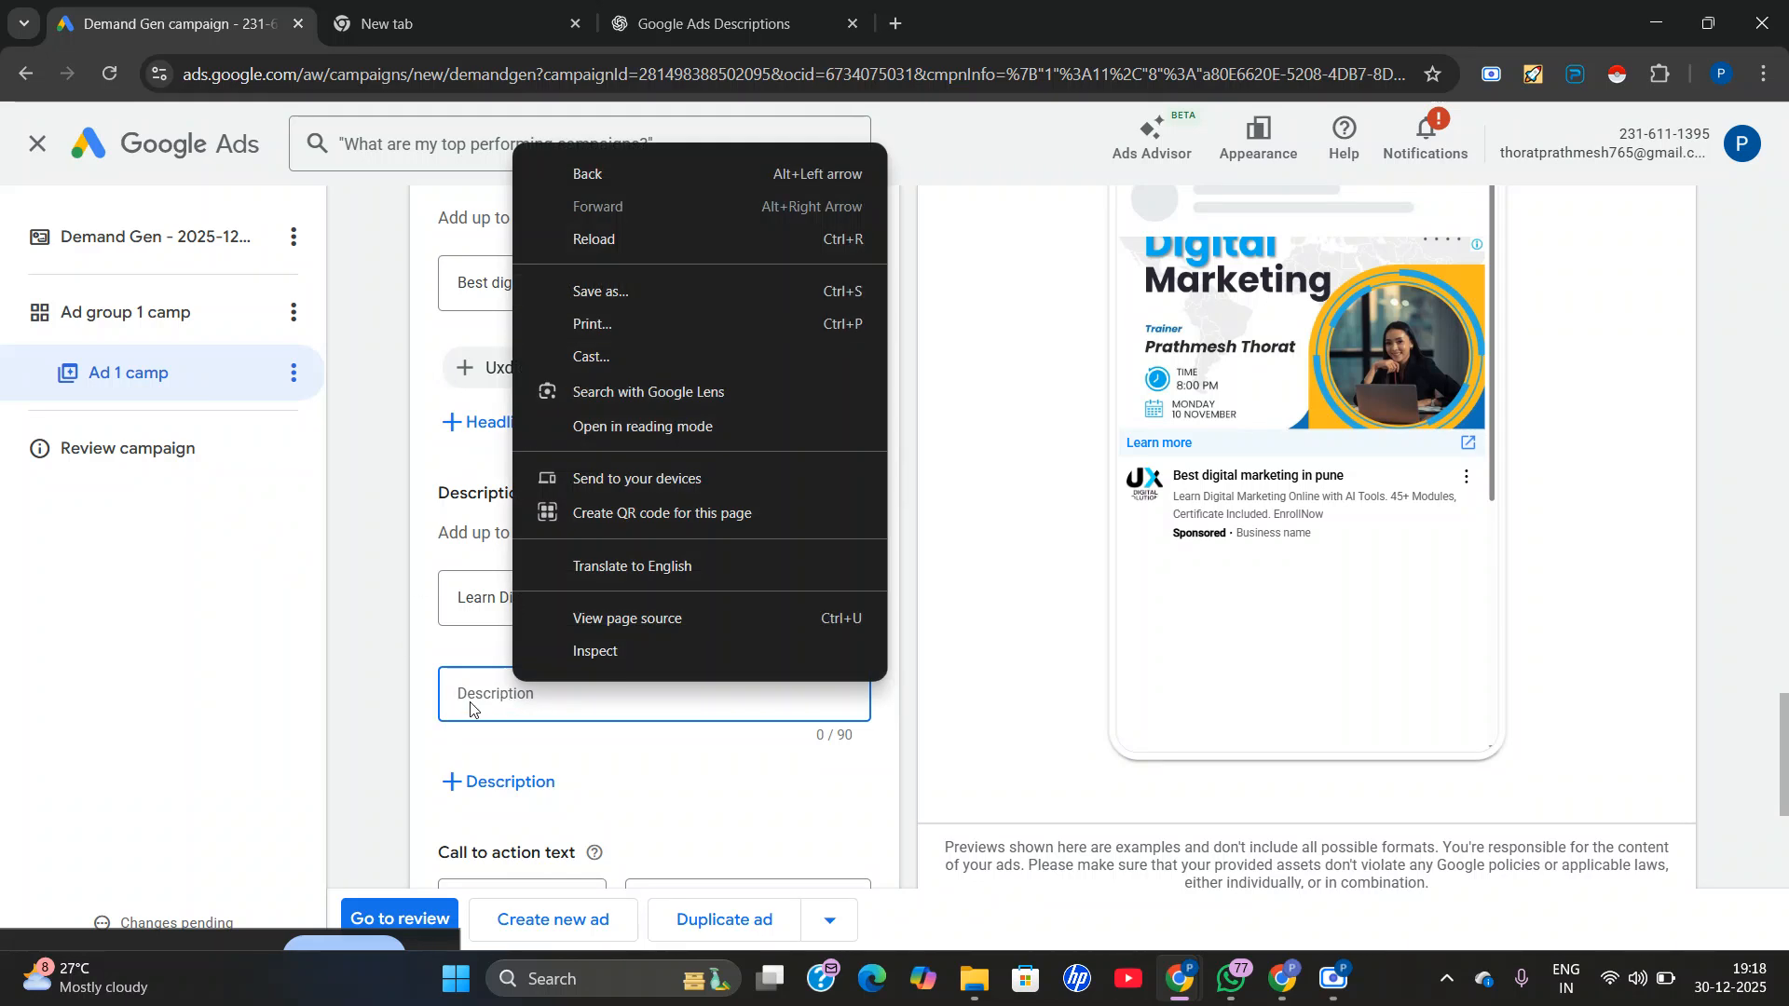
pyautogui.click(470, 697)
pyautogui.rightClick(470, 697)
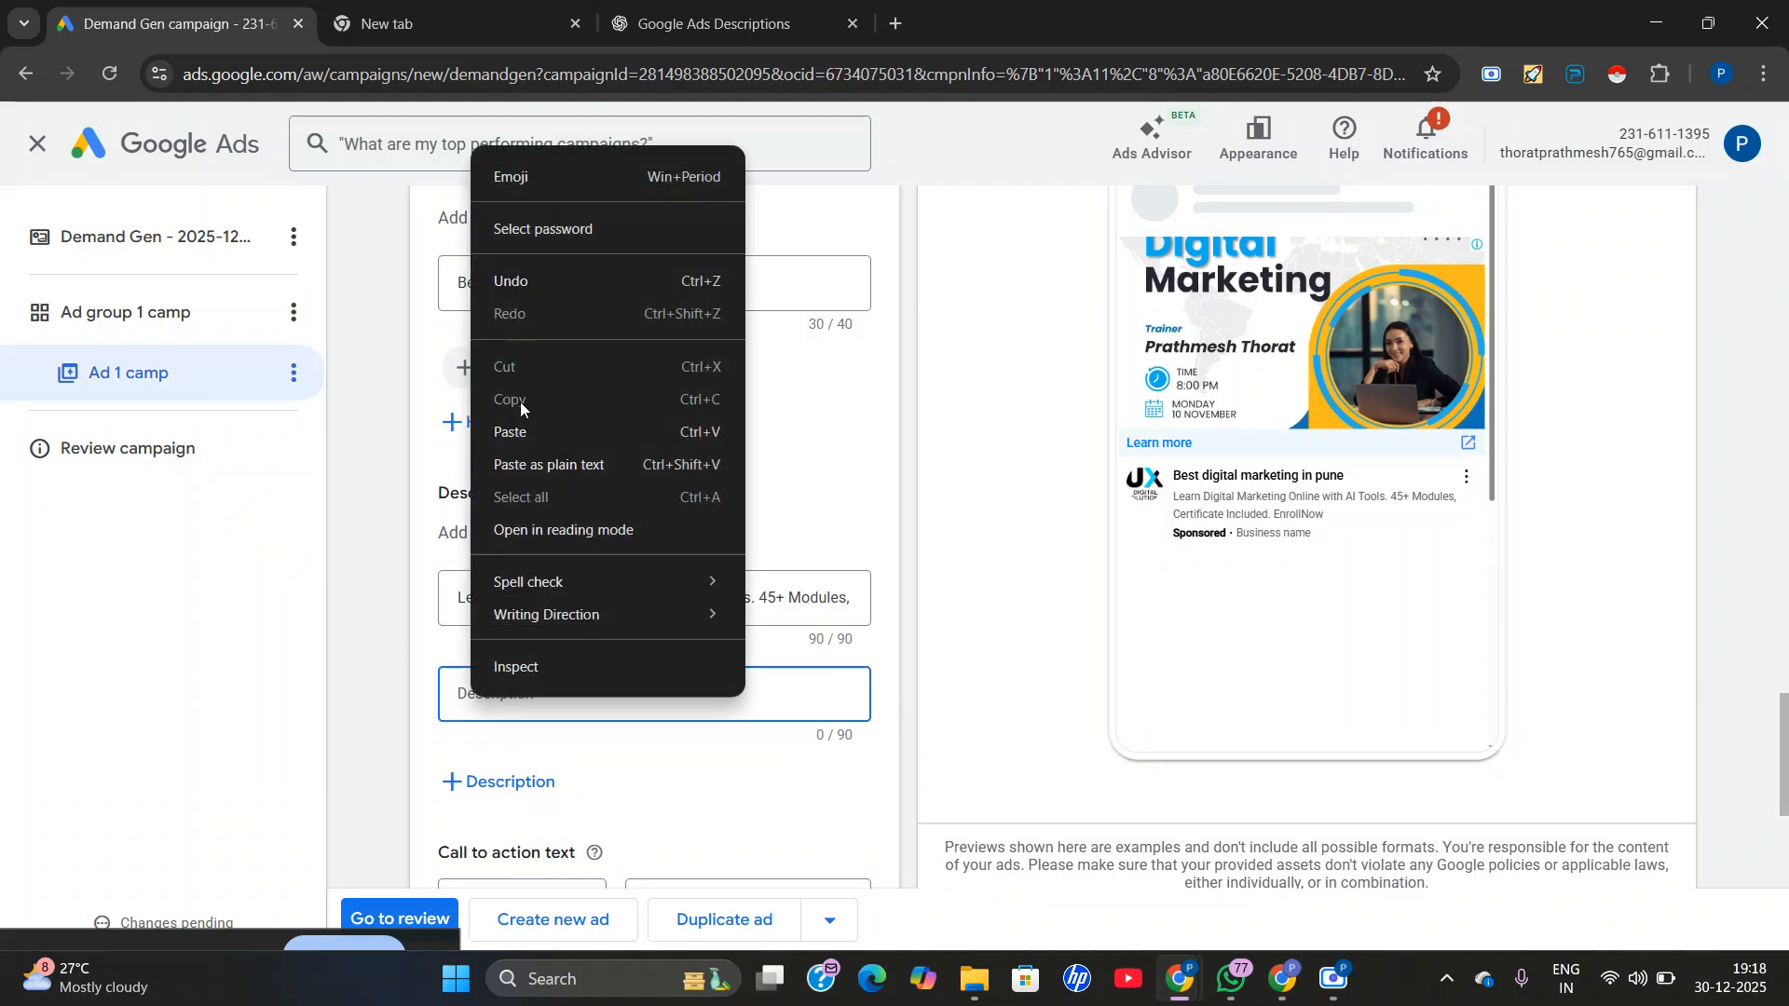
pyautogui.click(518, 432)
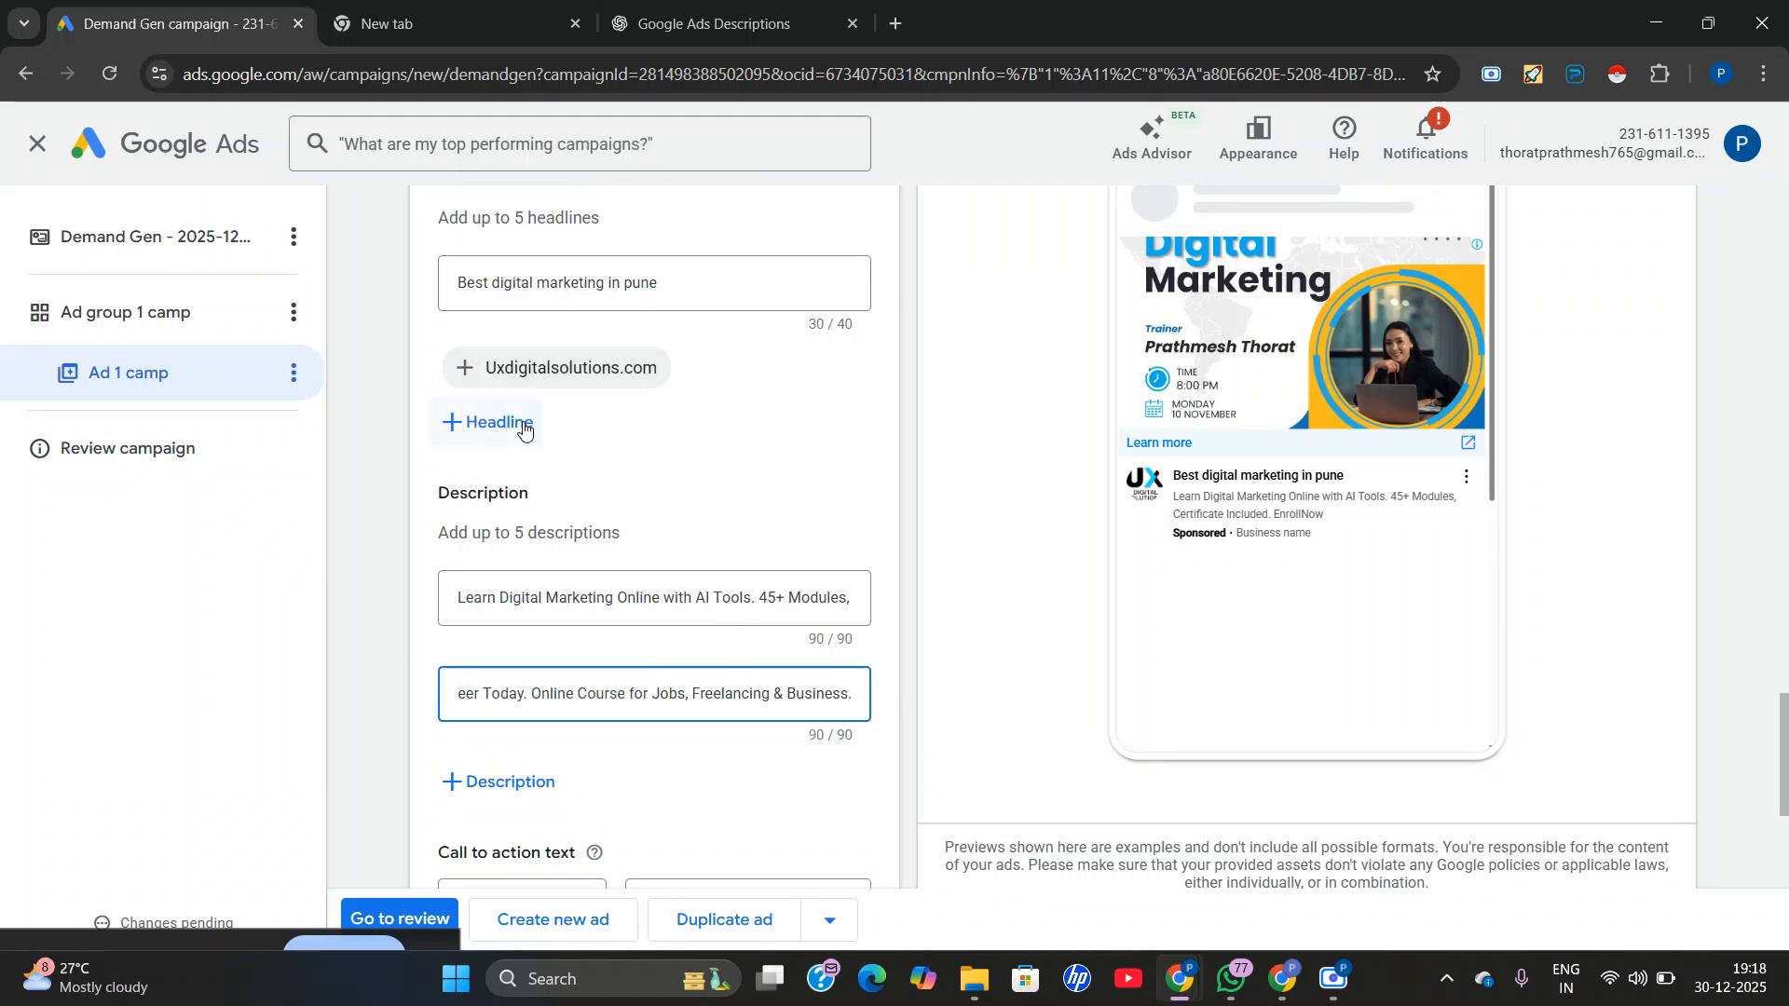
# Copy ChatGPT's fifth suggestion into a new third ad description: "Upgrade Your Skills with Our Digital Marketing Course. Real Projects, Real Results.".
pyautogui.scroll(-1, 741, 718)
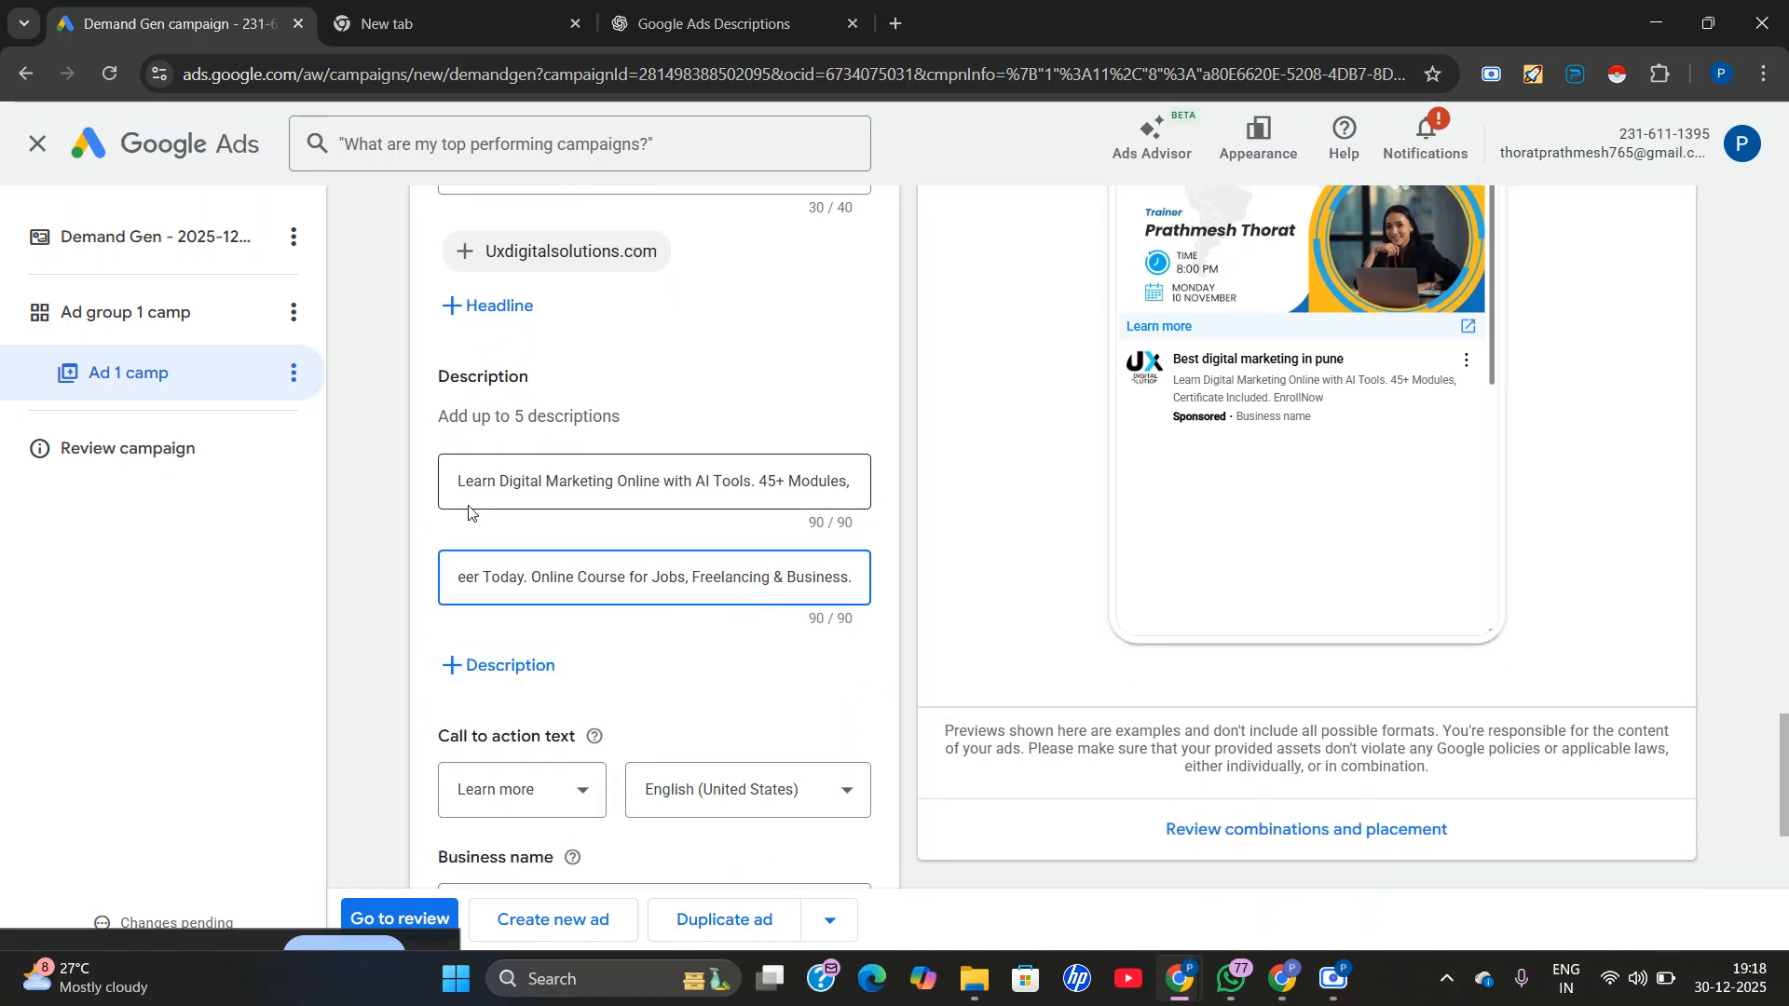
pyautogui.click(508, 665)
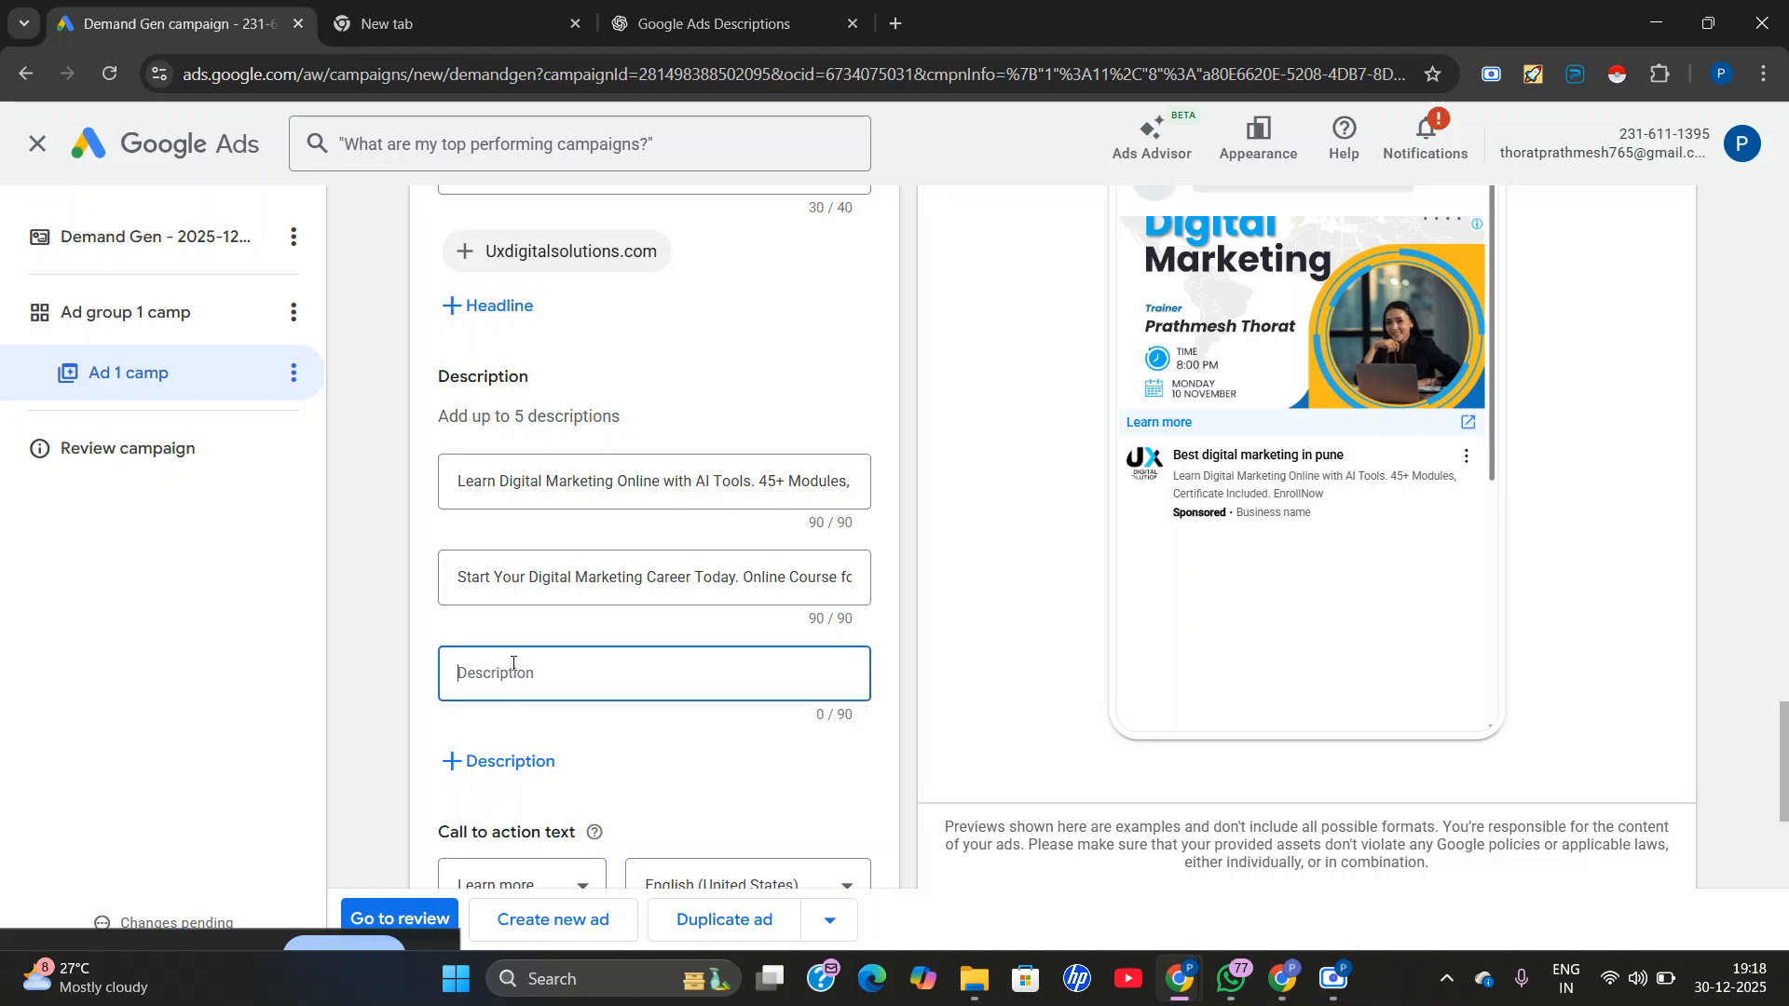
pyautogui.click(720, 11)
pyautogui.click(715, 527)
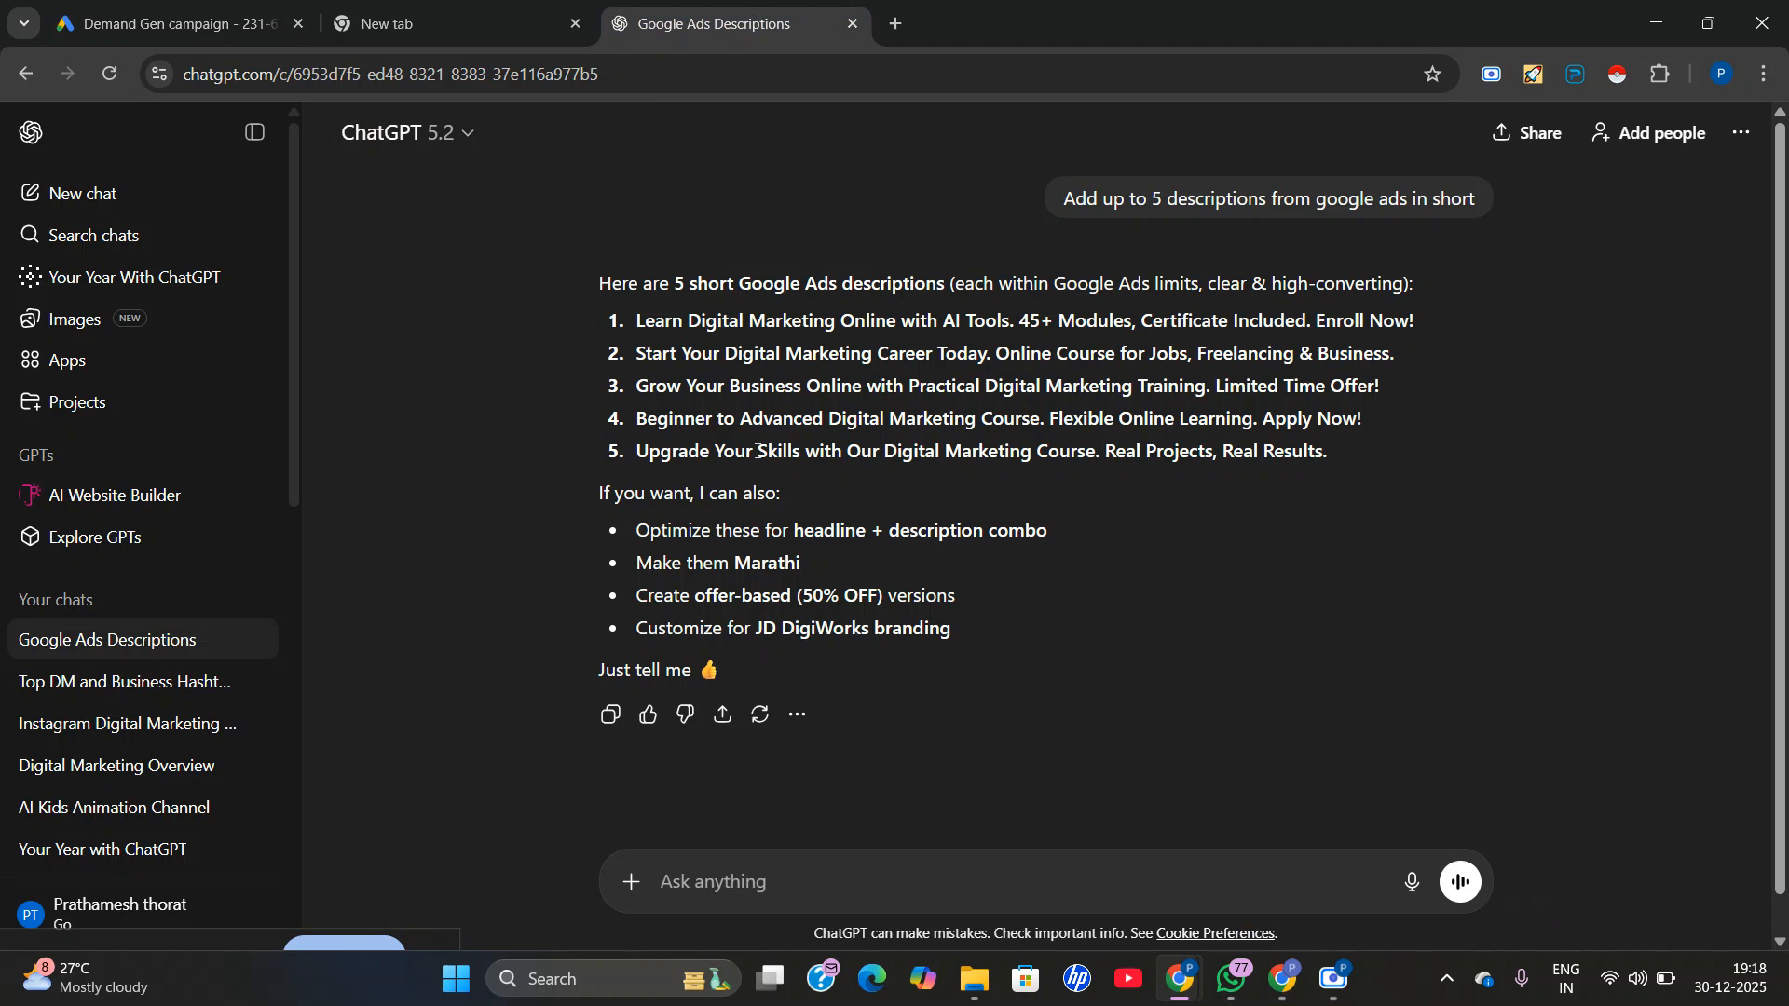
pyautogui.tripleClick(756, 452)
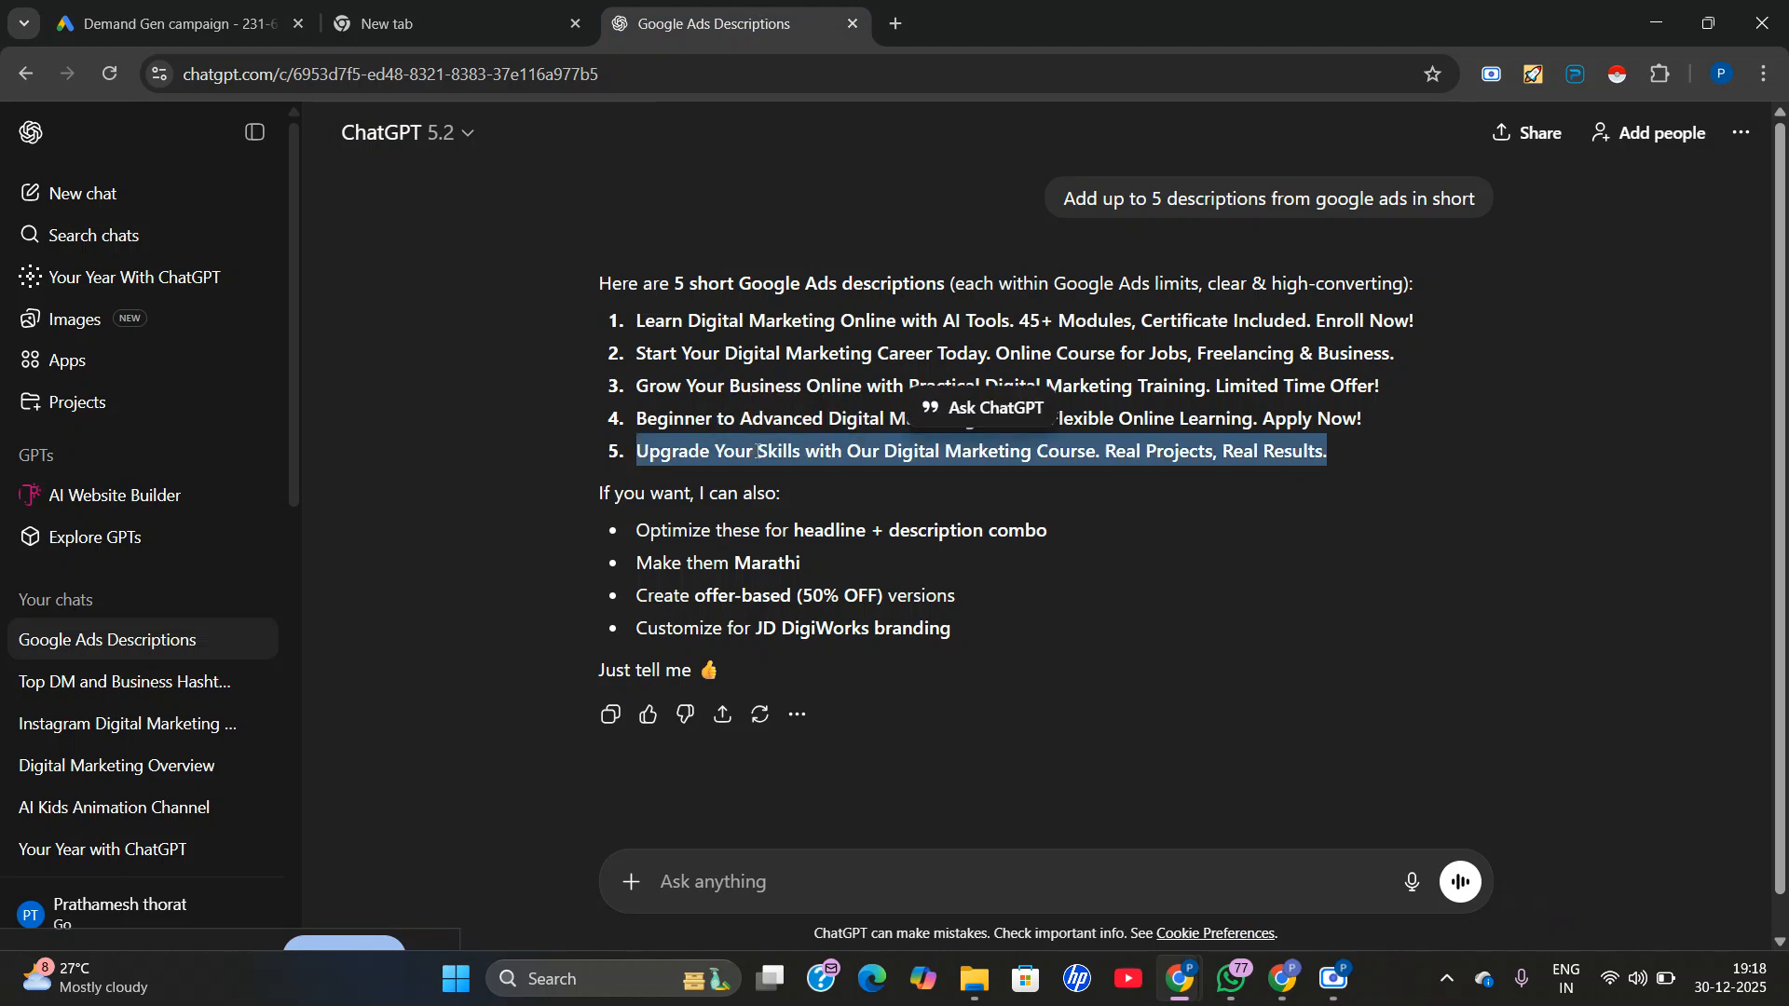
pyautogui.rightClick(757, 452)
pyautogui.click(814, 472)
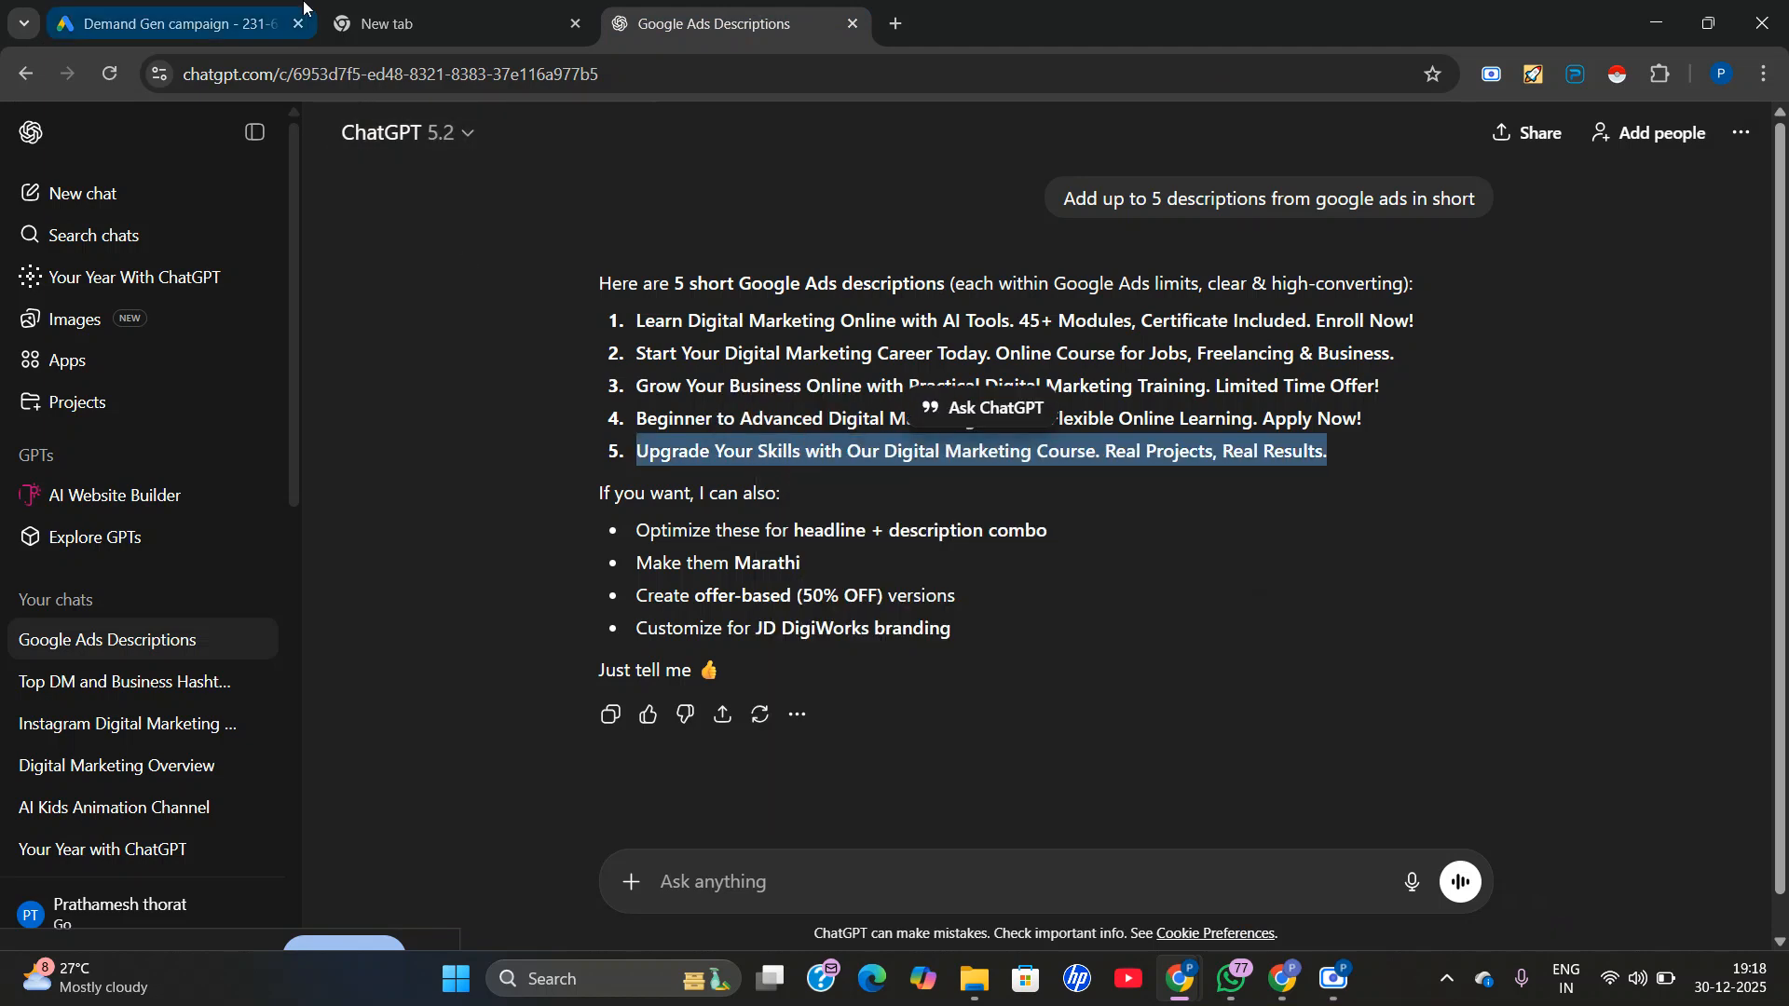
pyautogui.click(244, 7)
pyautogui.rightClick(474, 673)
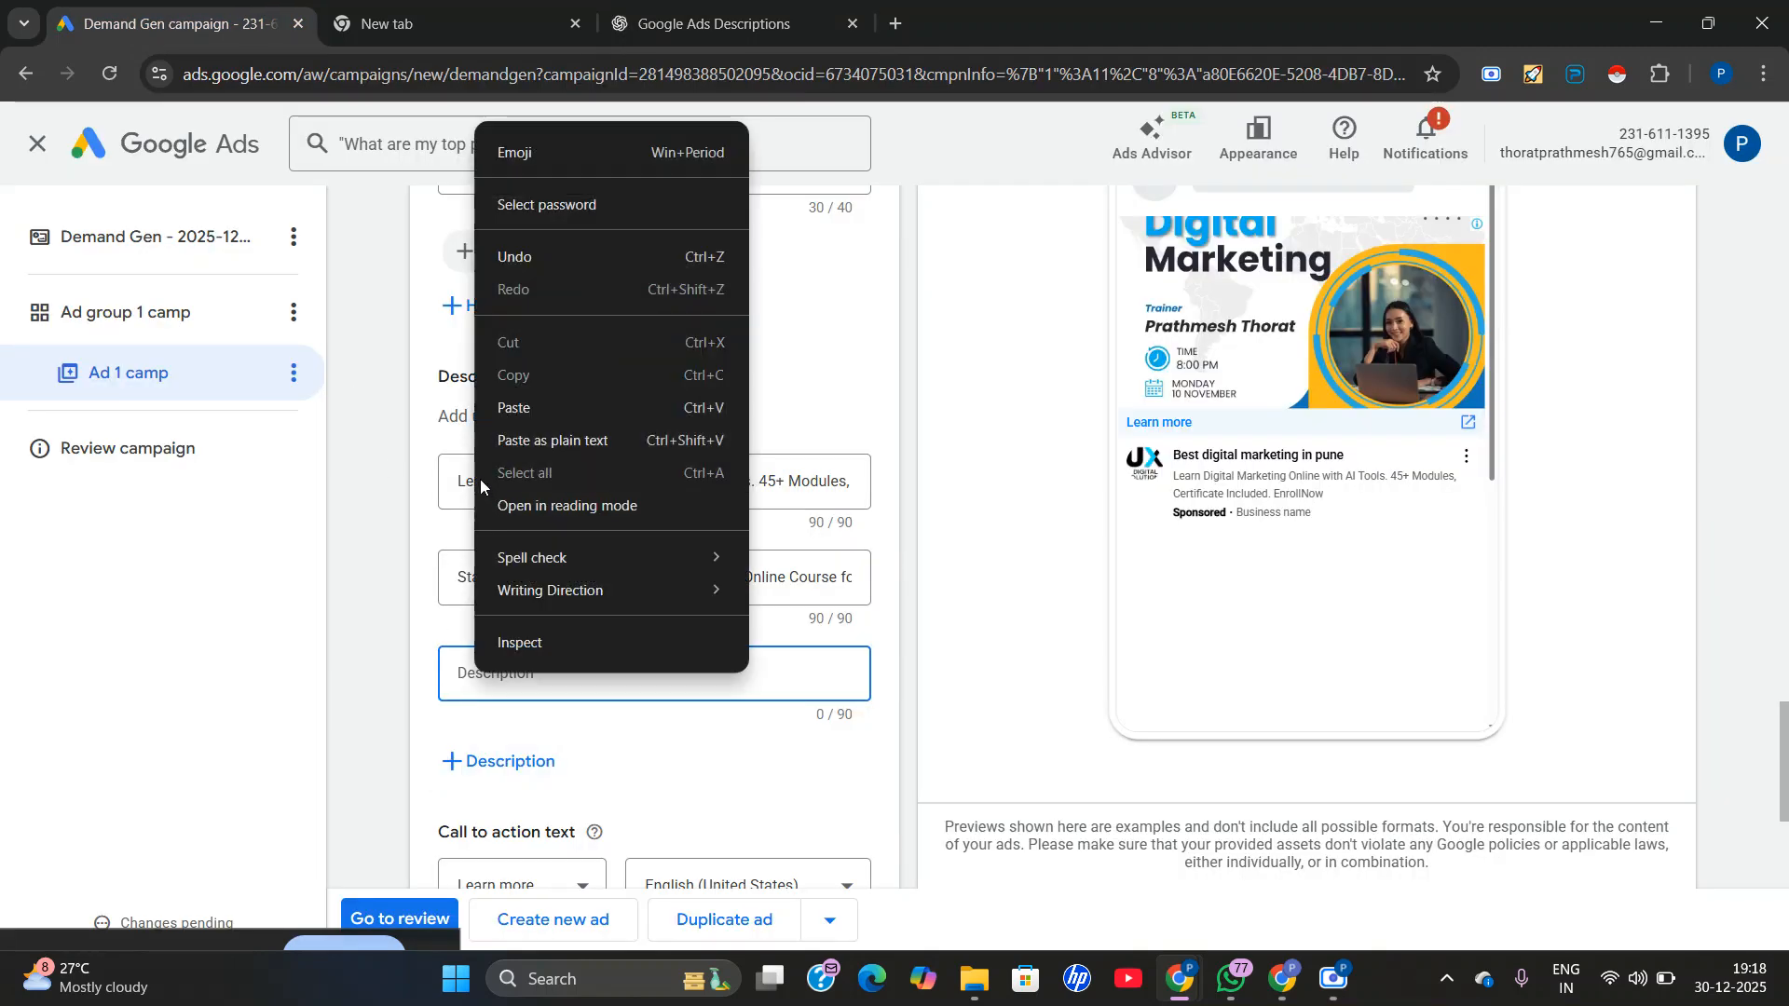
pyautogui.click(503, 400)
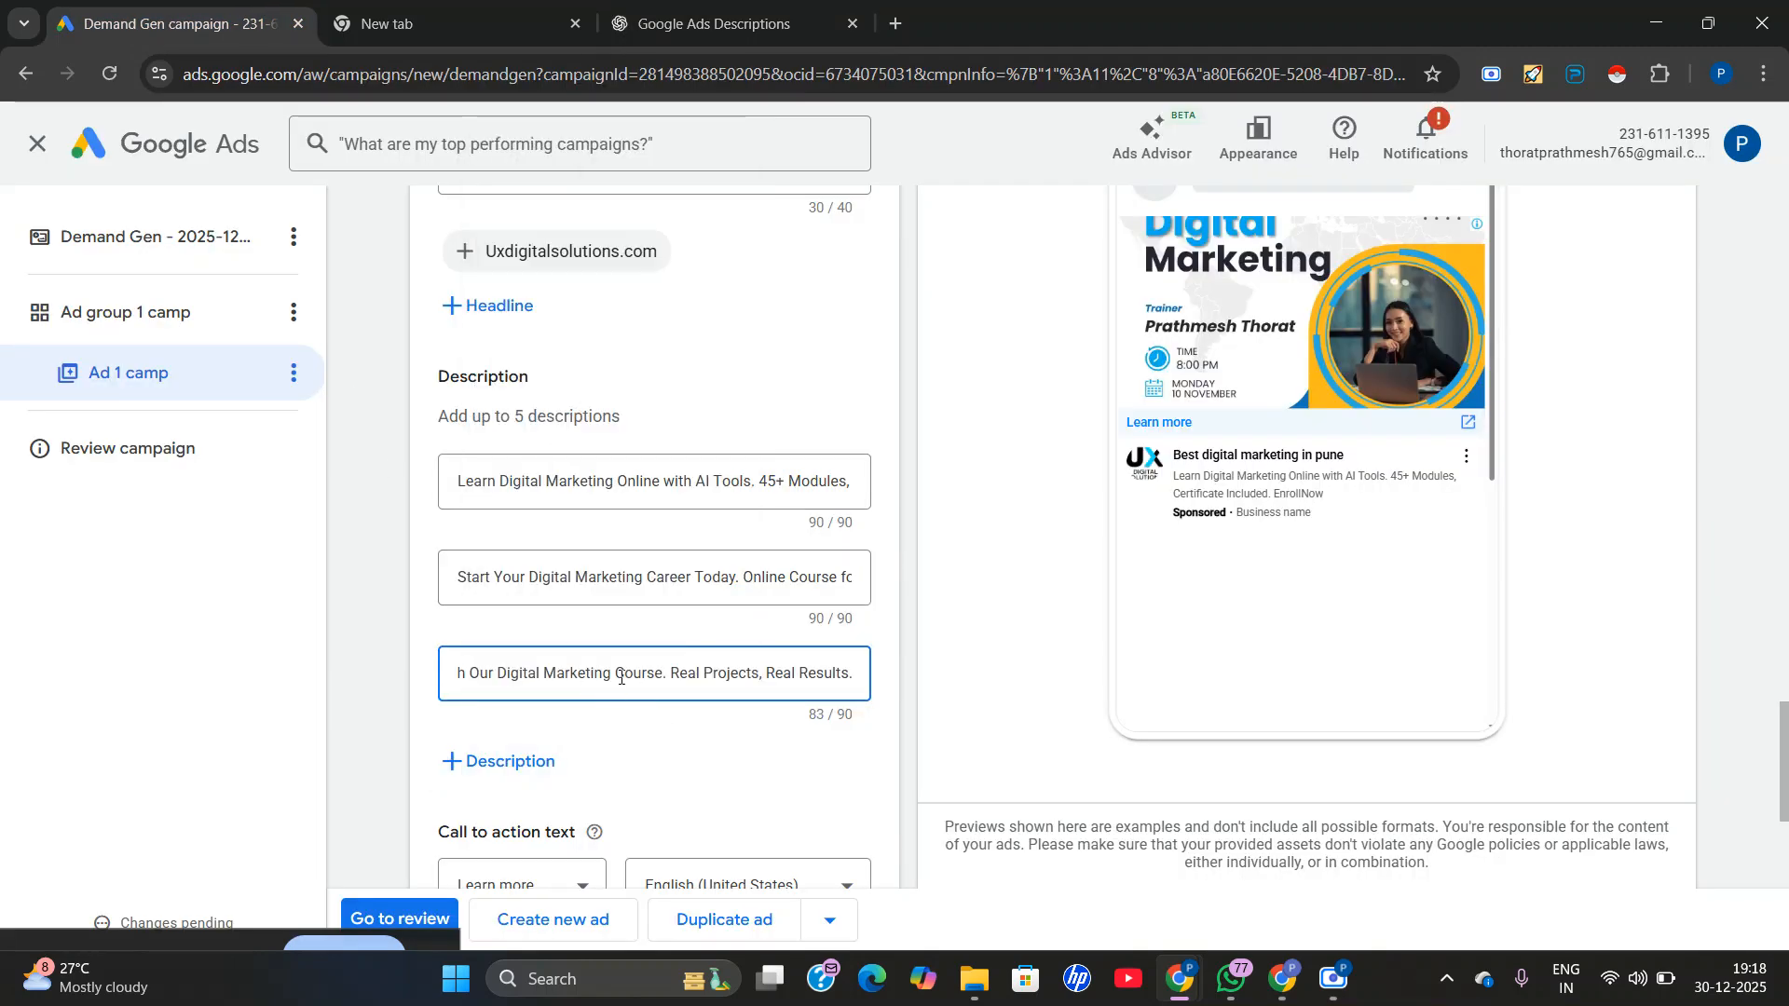
# Copy ChatGPT's fourth suggestion into a new fourth ad description: "Beginner to Advanced Digital Marketing Course. Flexible Online Learning. Apply Now!".
pyautogui.scroll(-1, 621, 677)
pyautogui.click(504, 644)
pyautogui.click(569, 670)
pyautogui.click(674, 7)
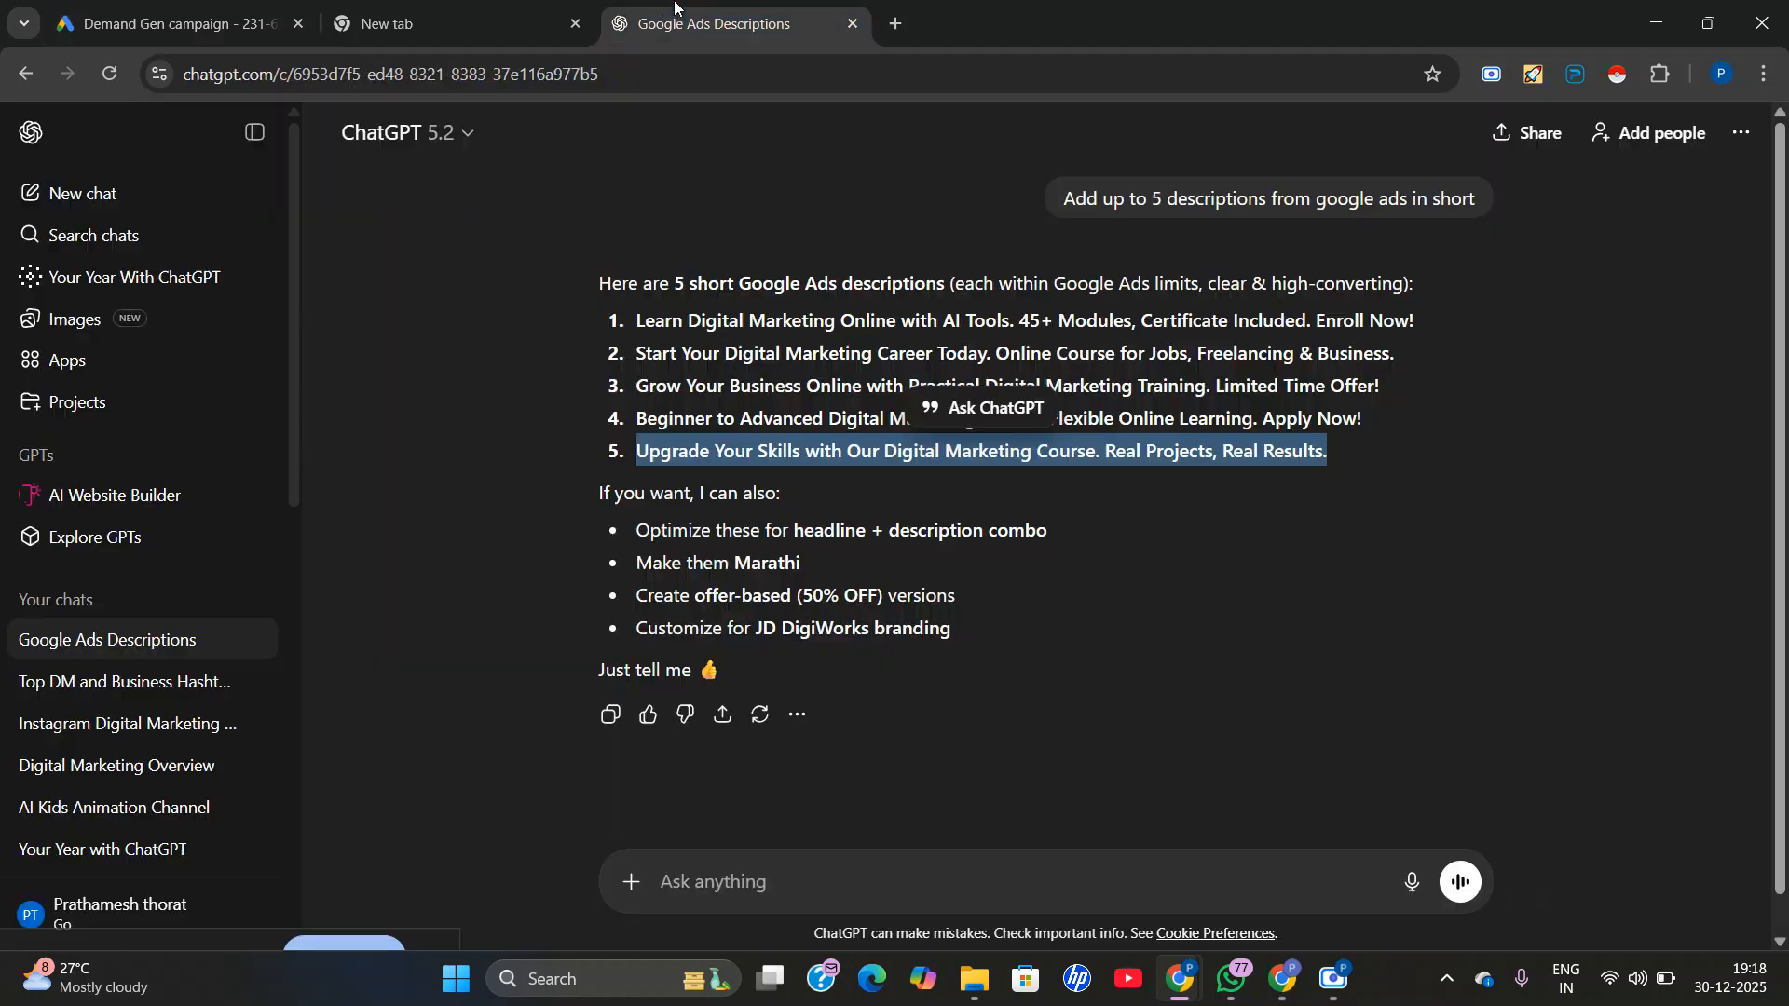
pyautogui.click(739, 428)
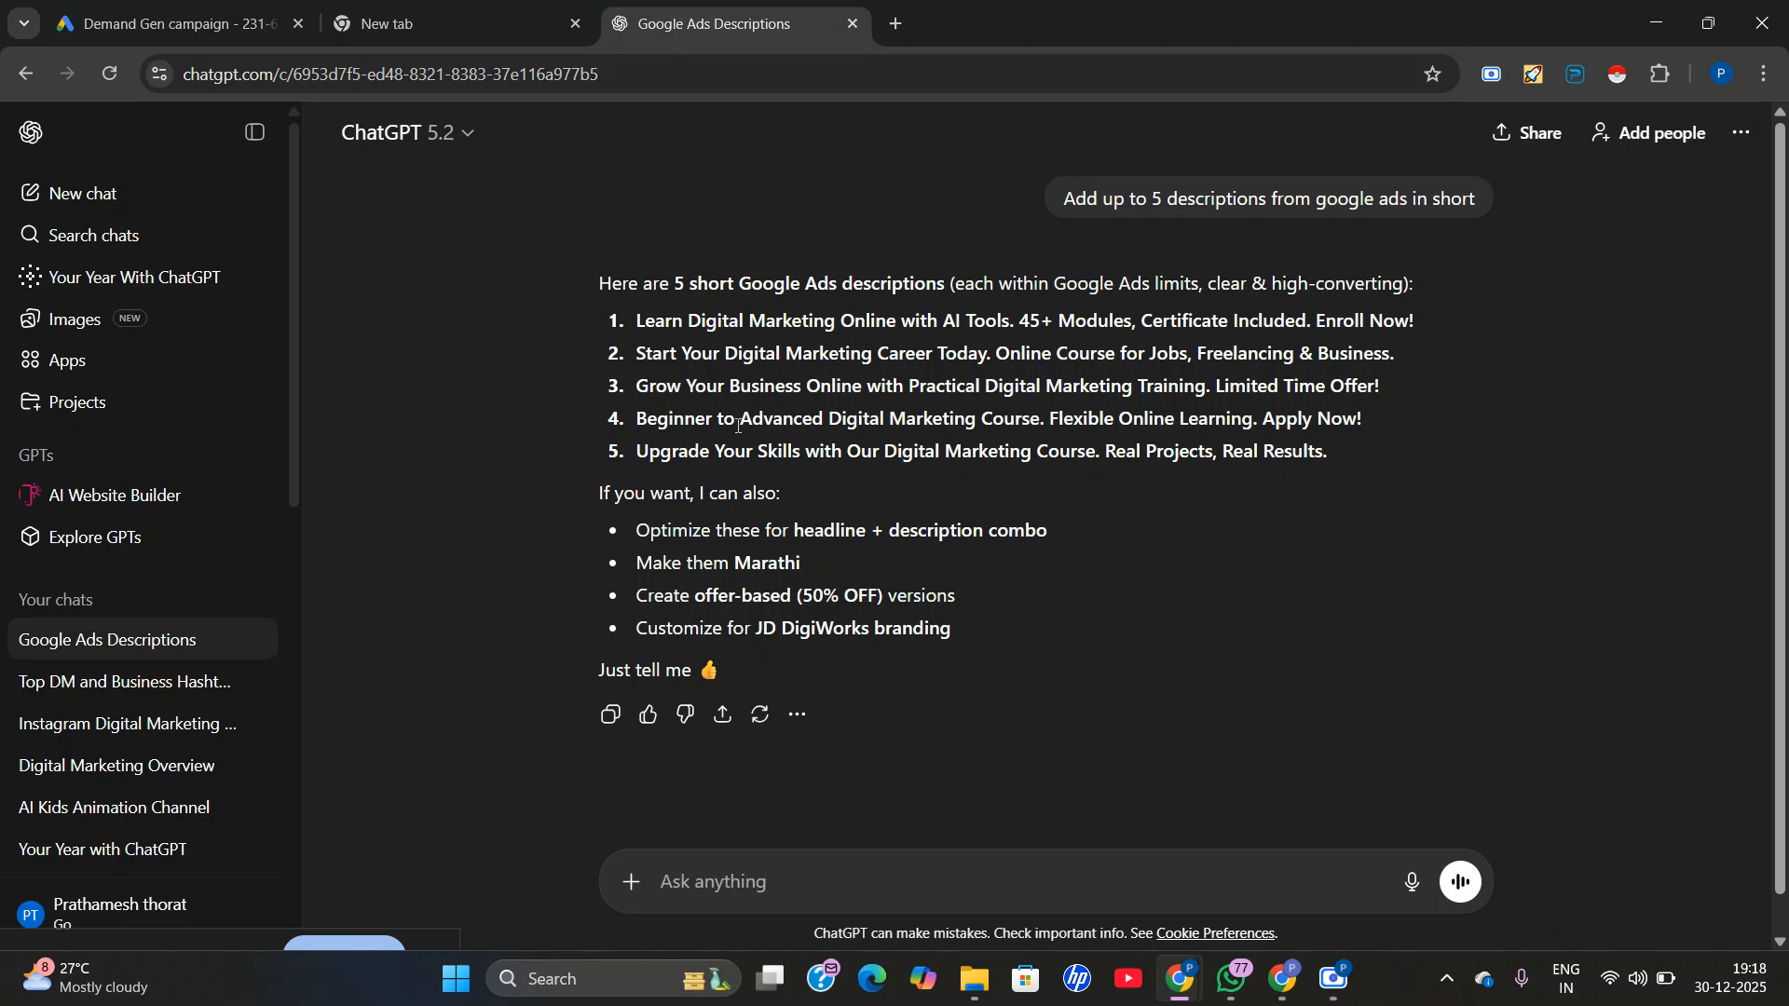
pyautogui.tripleClick(739, 427)
pyautogui.rightClick(739, 426)
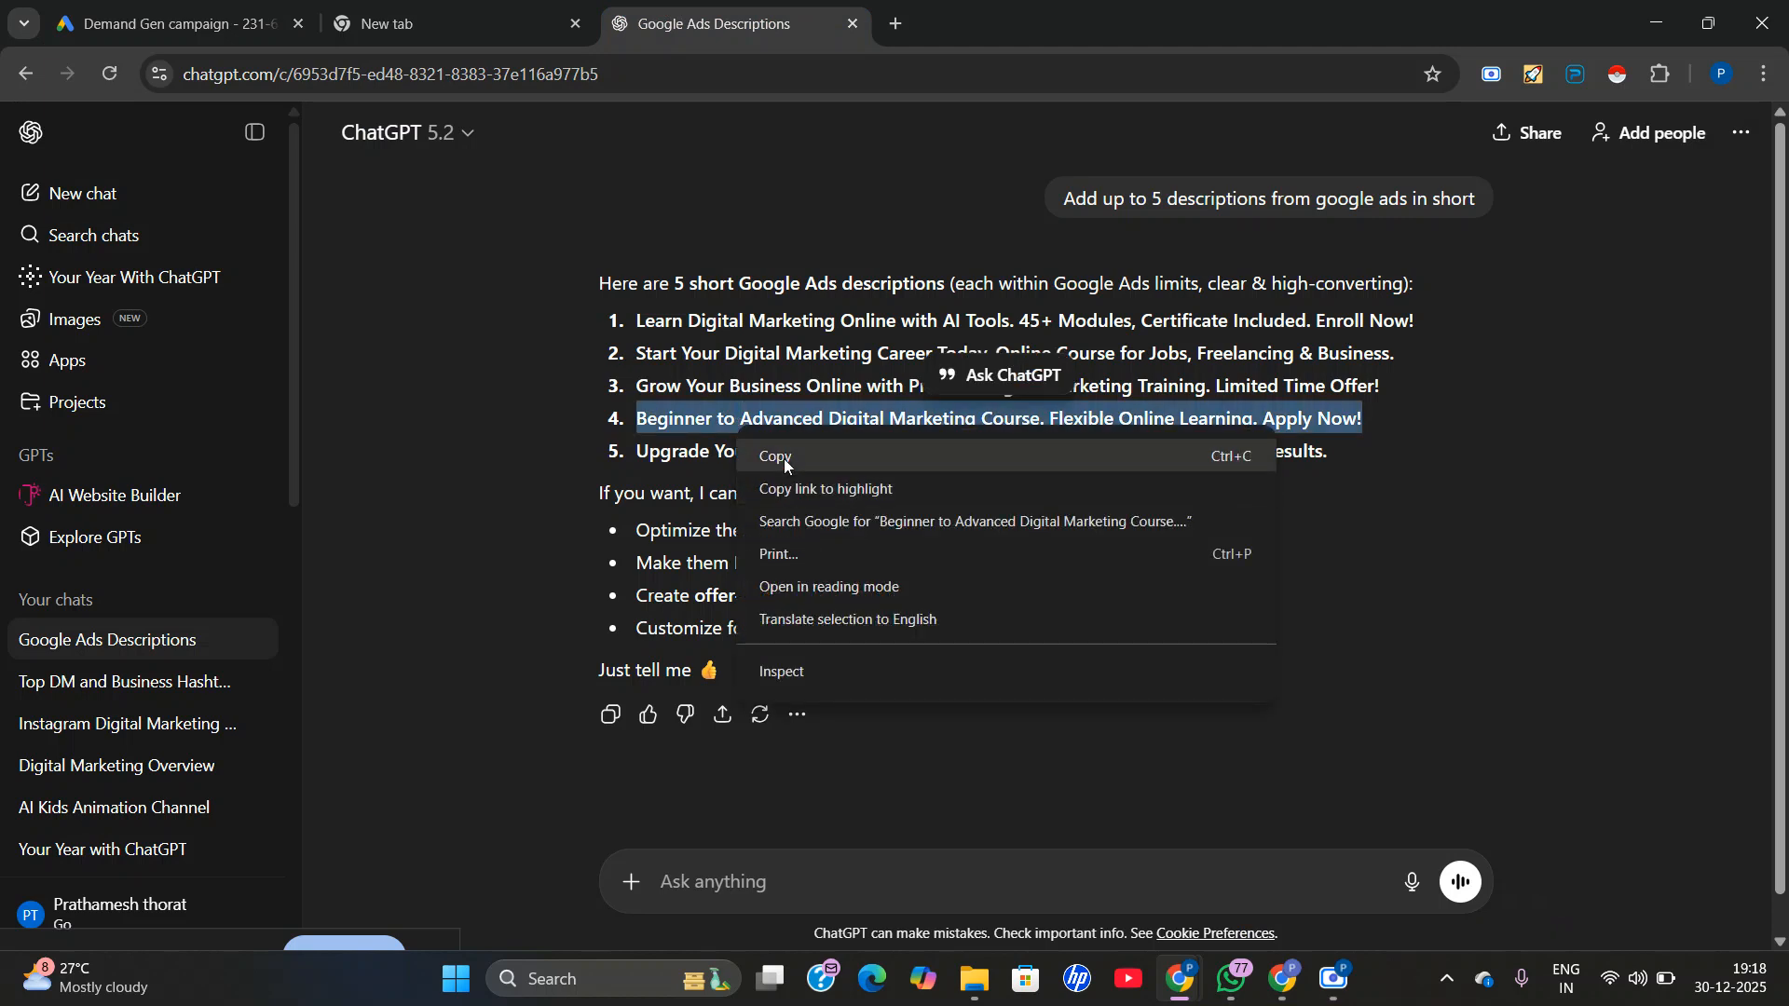
pyautogui.click(784, 459)
pyautogui.click(279, 23)
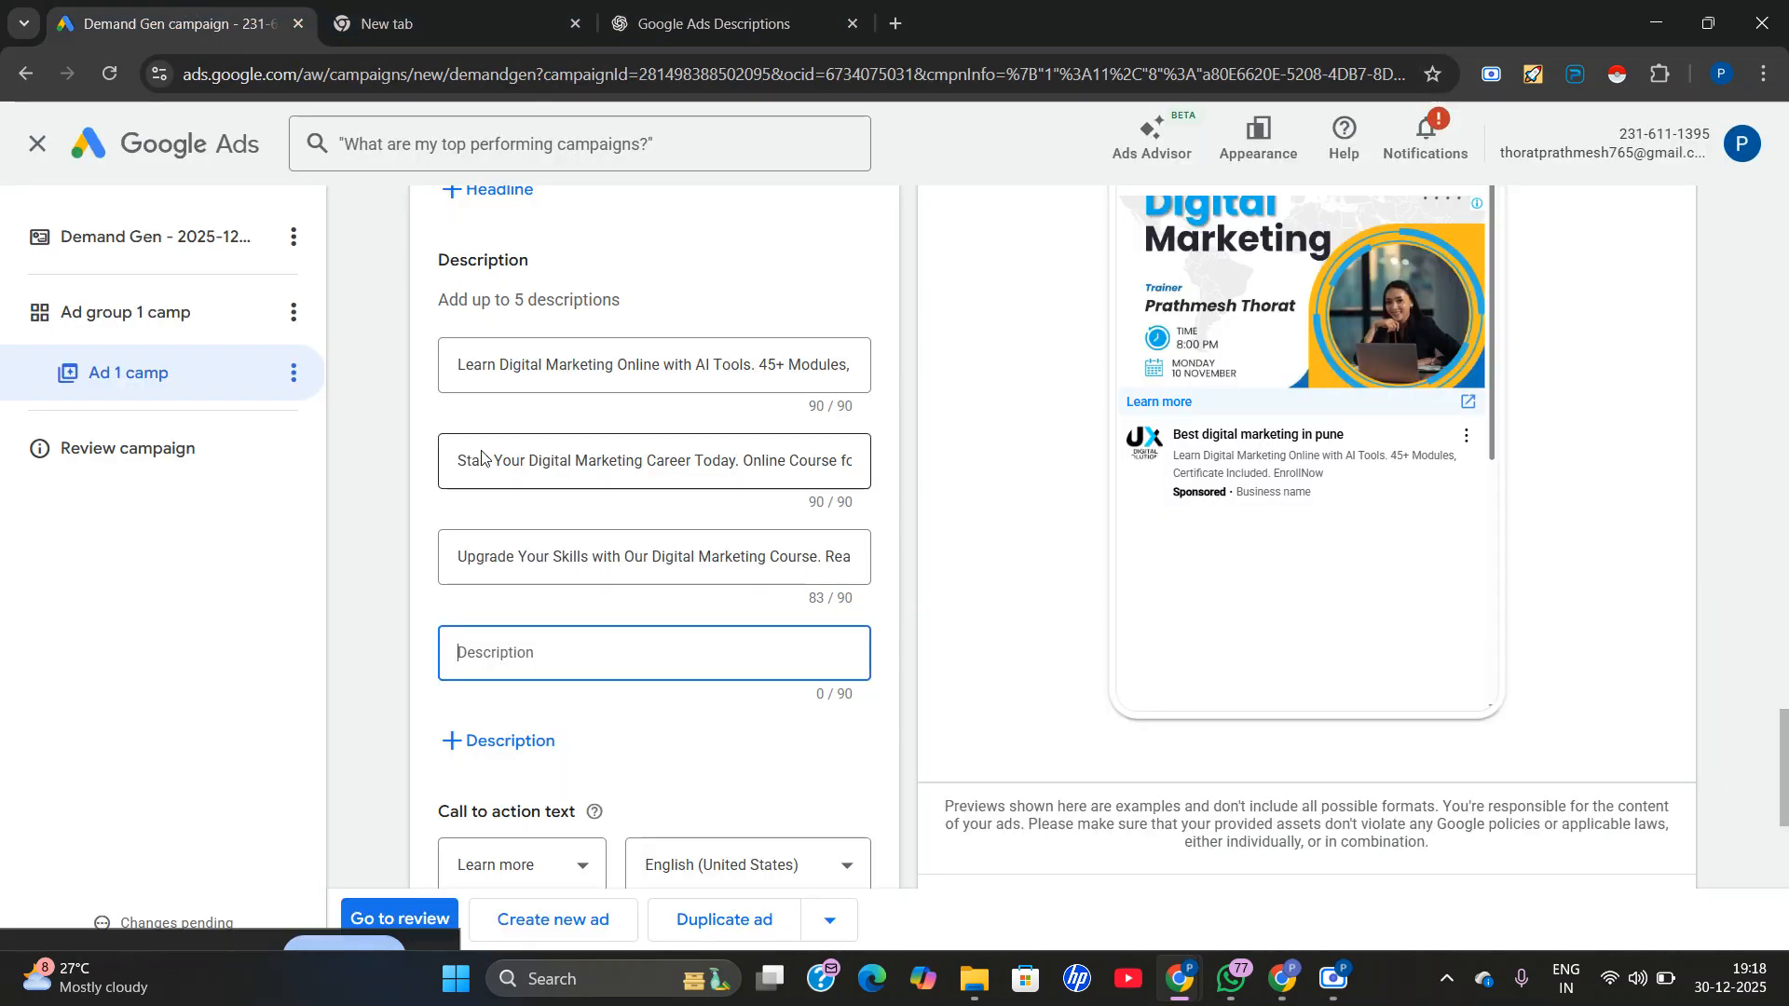
pyautogui.rightClick(479, 658)
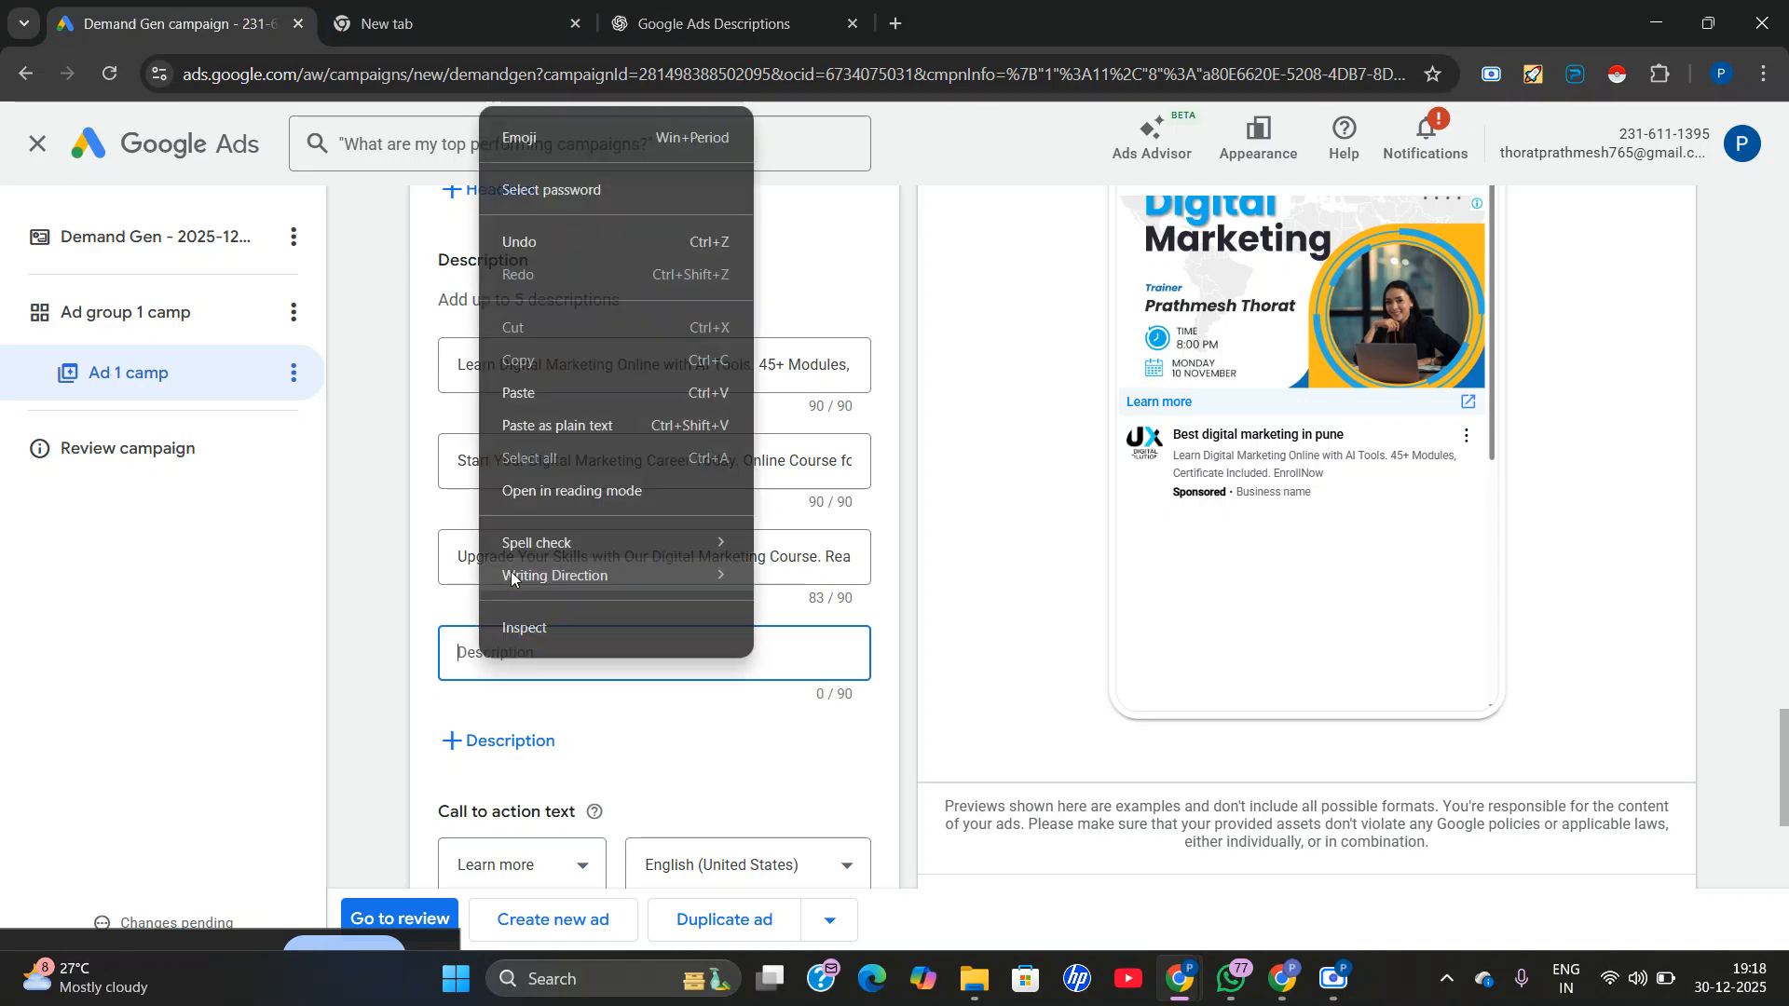
pyautogui.click(548, 384)
# Check the ad strength, and copy the instruction text "Add up to 5 headlines" from the ad's Headline section.
pyautogui.scroll(10, 1074, 531)
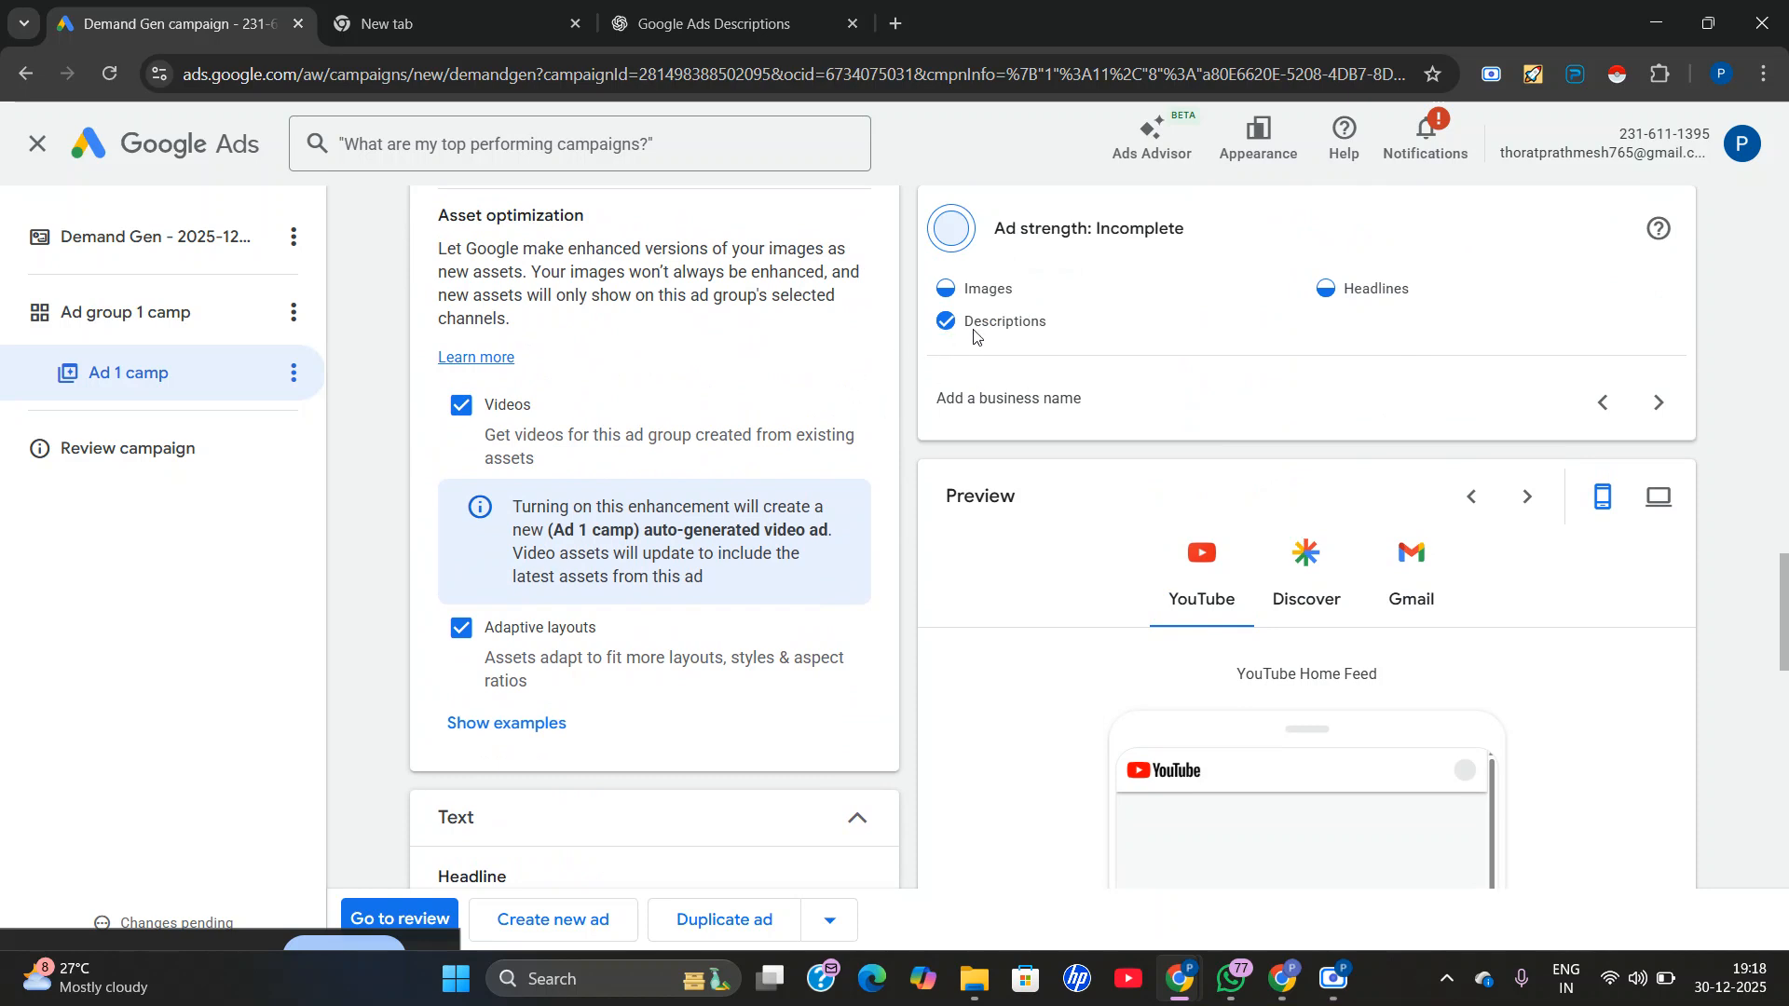
pyautogui.scroll(-5, 598, 677)
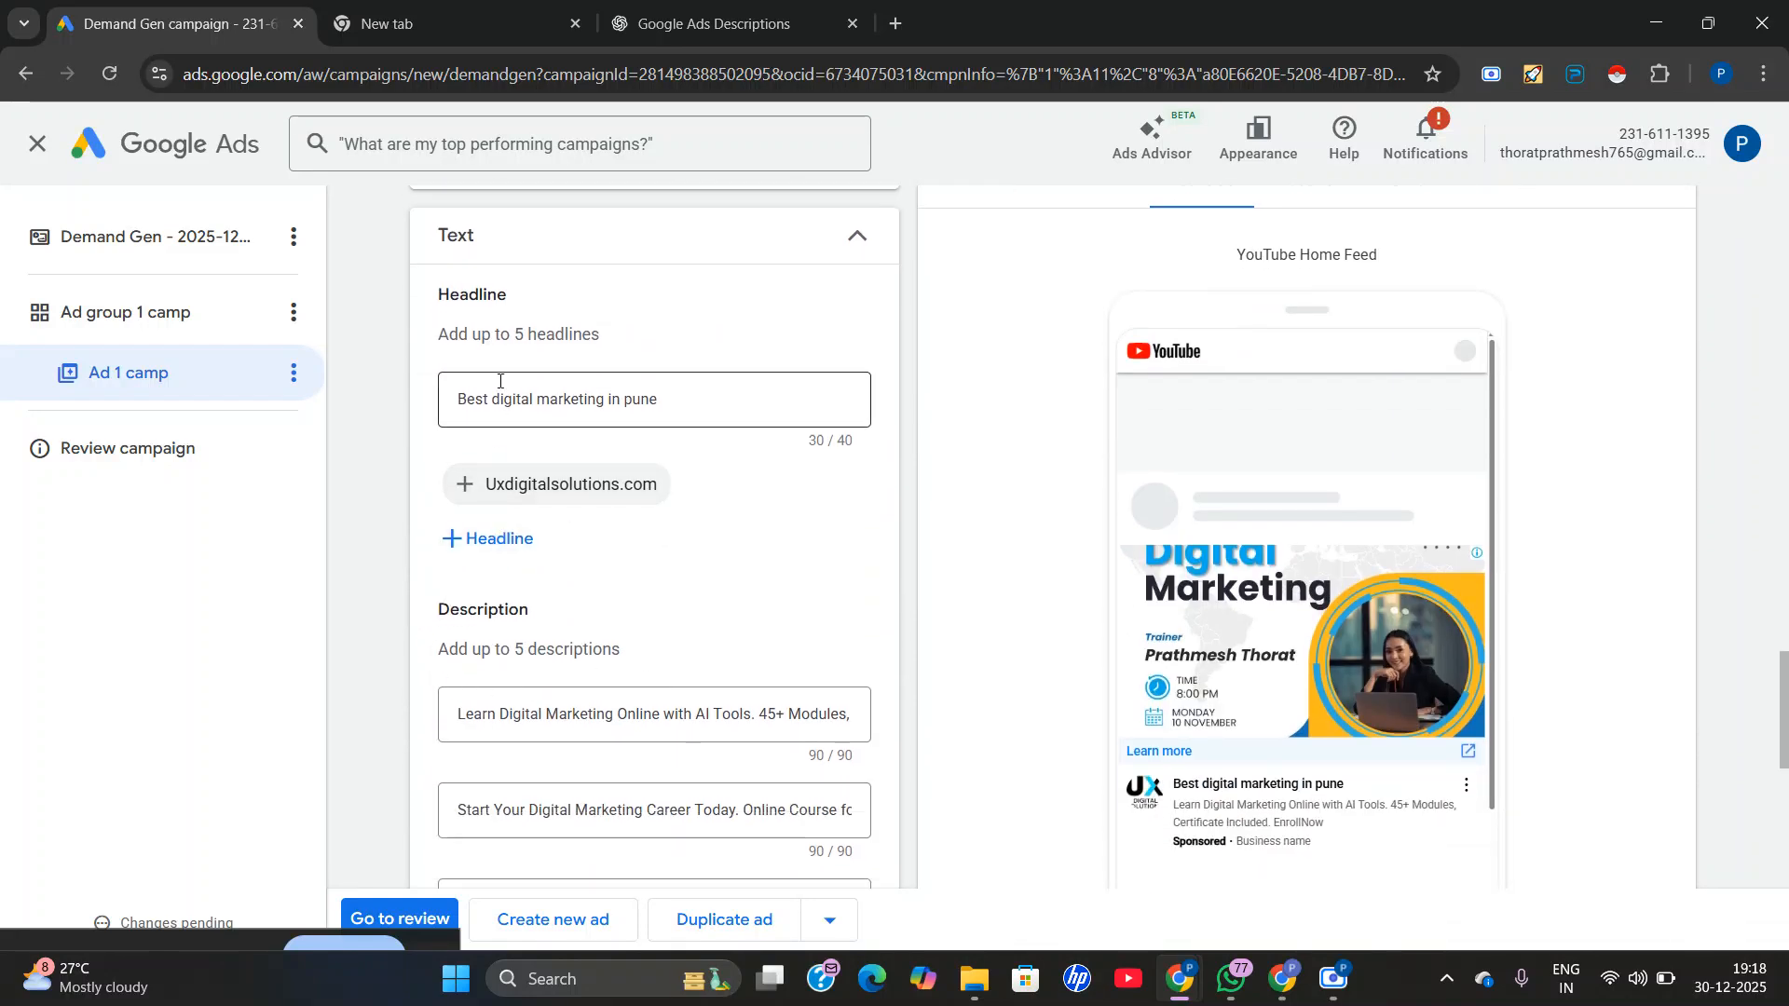
pyautogui.tripleClick(500, 336)
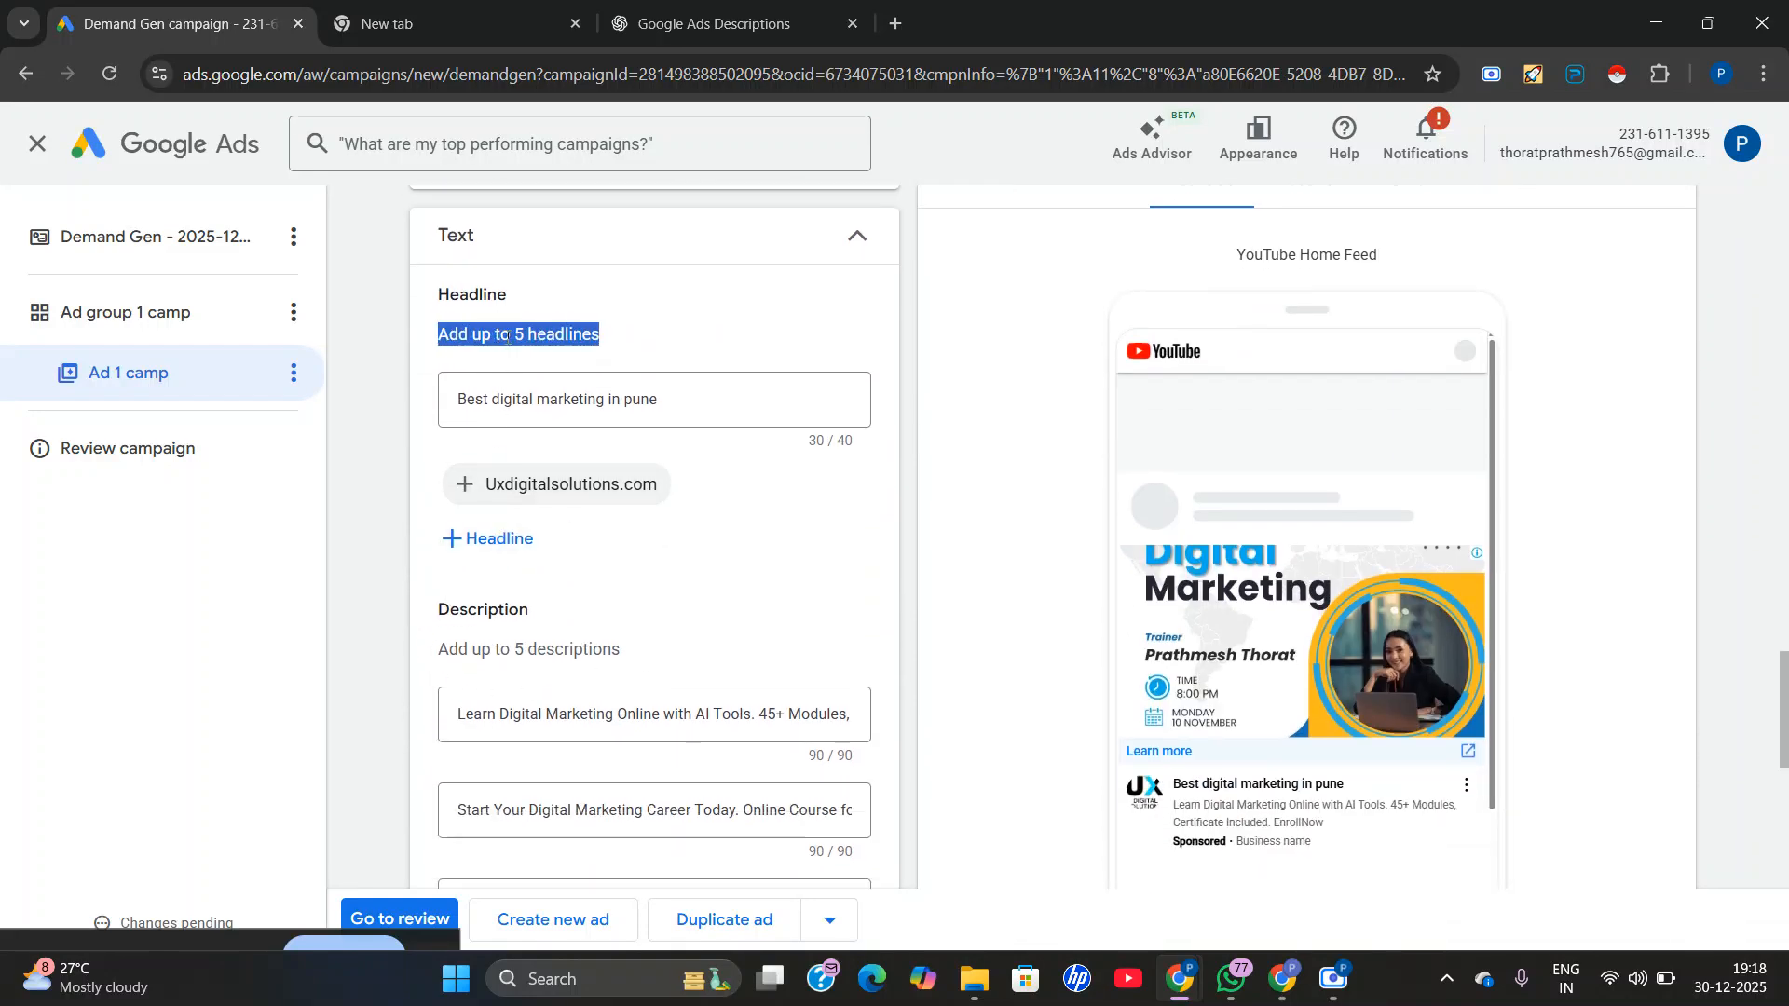
pyautogui.rightClick(508, 335)
pyautogui.click(557, 365)
pyautogui.click(767, 193)
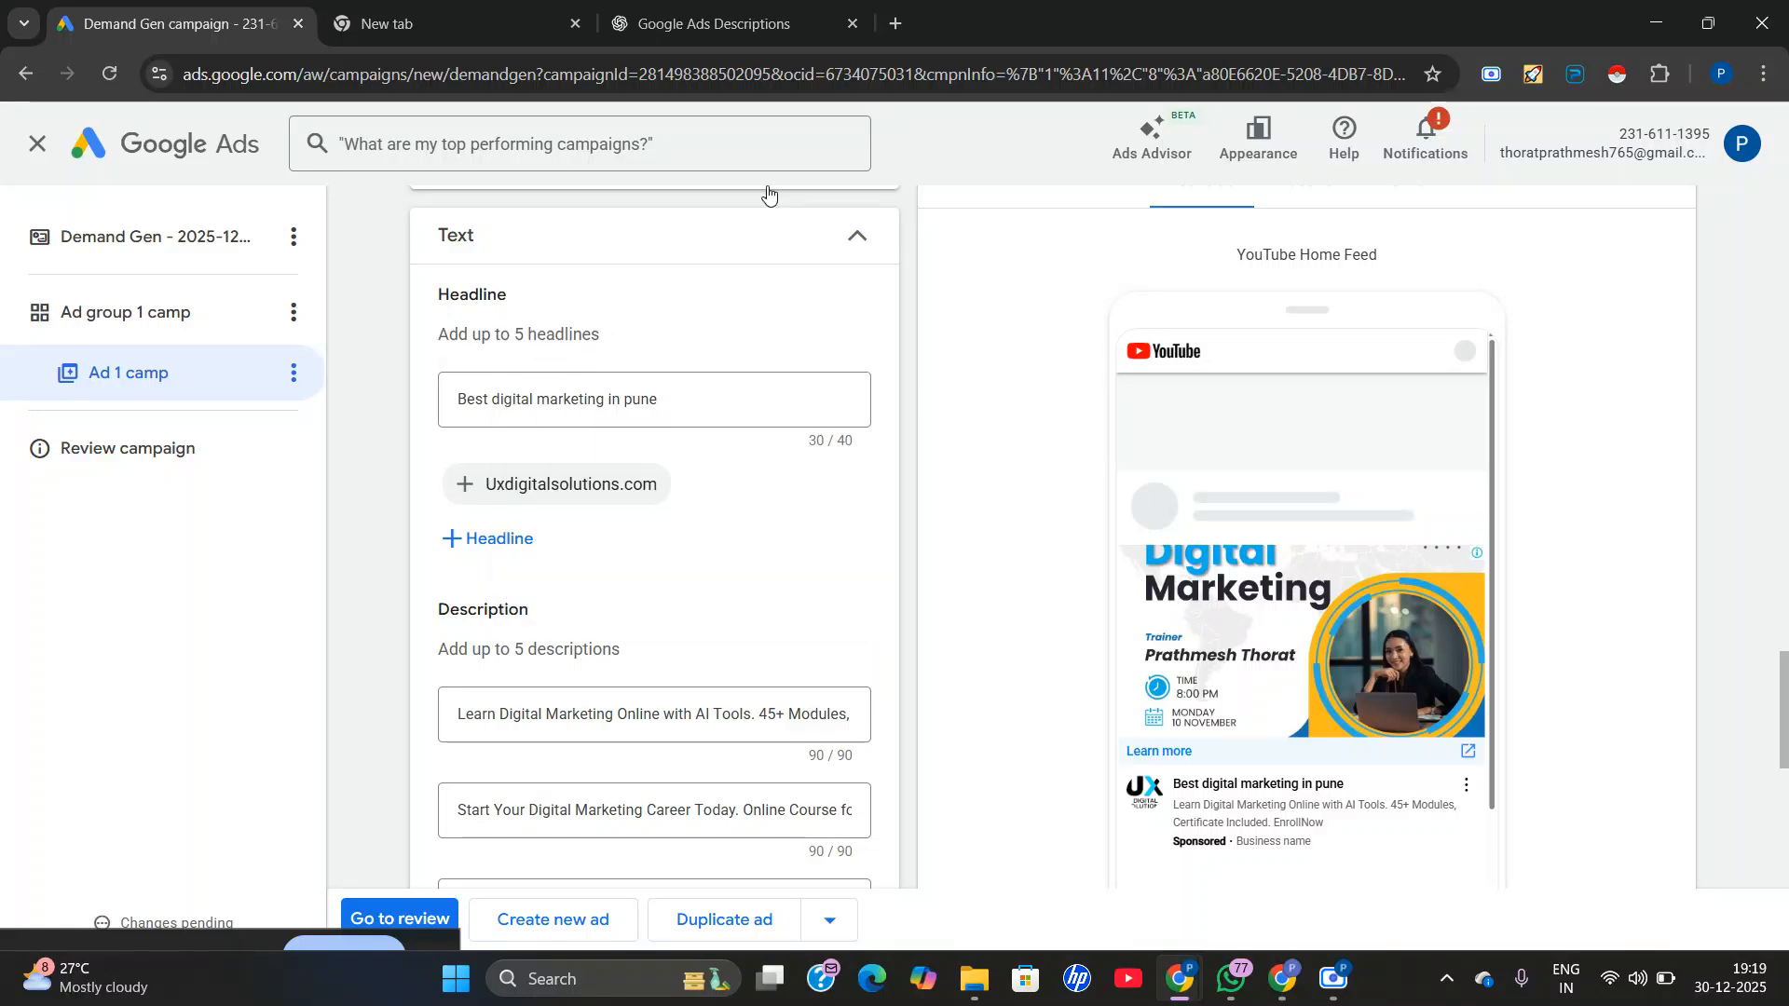
# Paste the copied text "Add up to 5 headlines" into the same ChatGPT conversation and send it.
pyautogui.click(750, 26)
pyautogui.scroll(-1, 770, 773)
pyautogui.click(725, 885)
pyautogui.rightClick(727, 889)
pyautogui.click(790, 630)
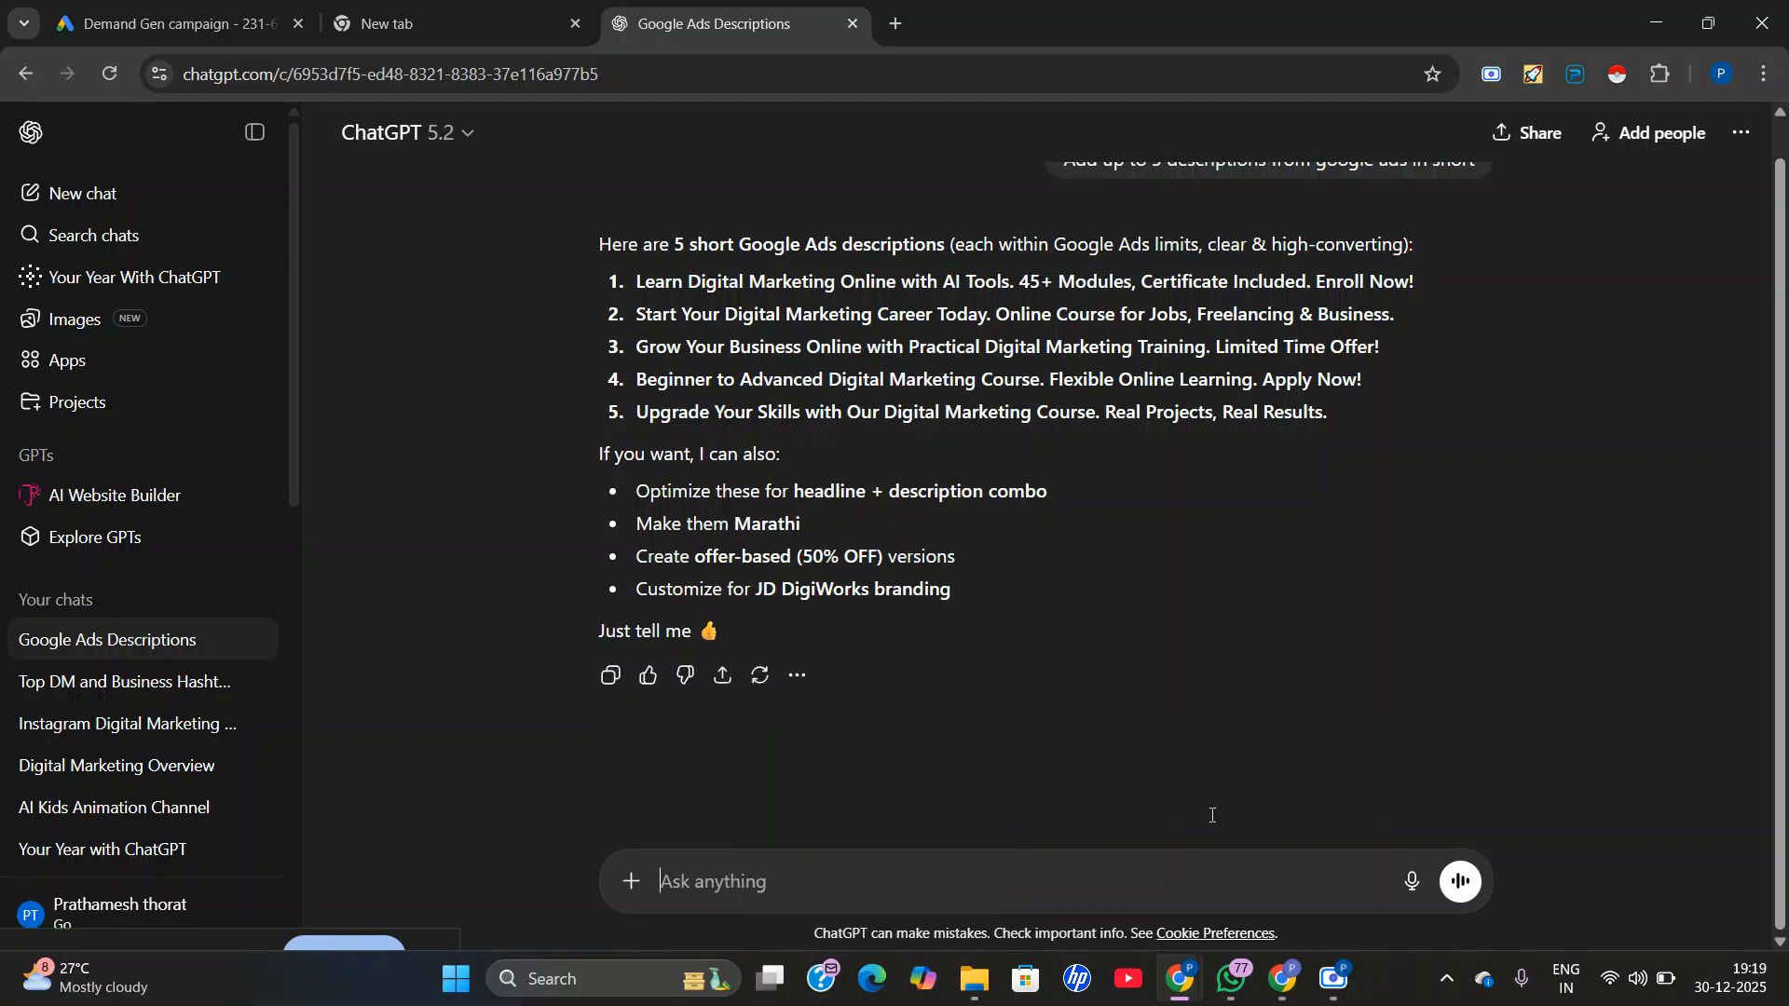
pyautogui.click(1463, 880)
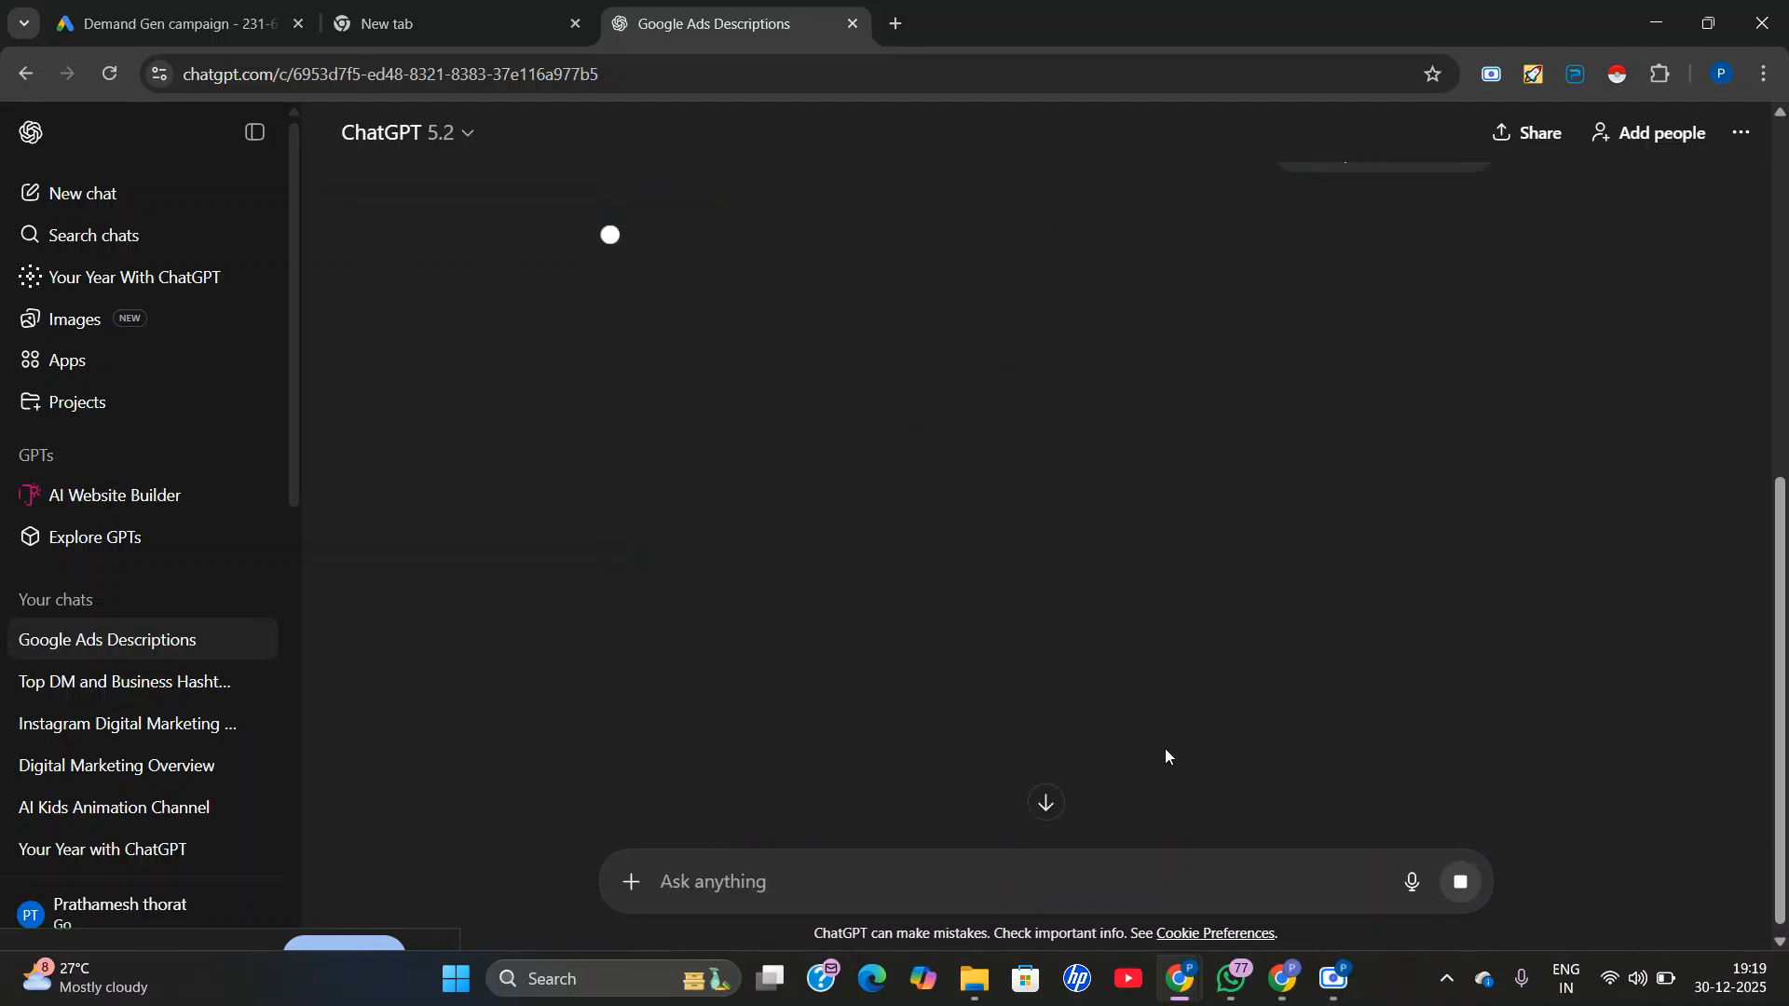
# Switch back to Google Ads and examine the ad's mobile previews for Discover and Gmail.
pyautogui.click(168, 23)
pyautogui.scroll(2, 1208, 587)
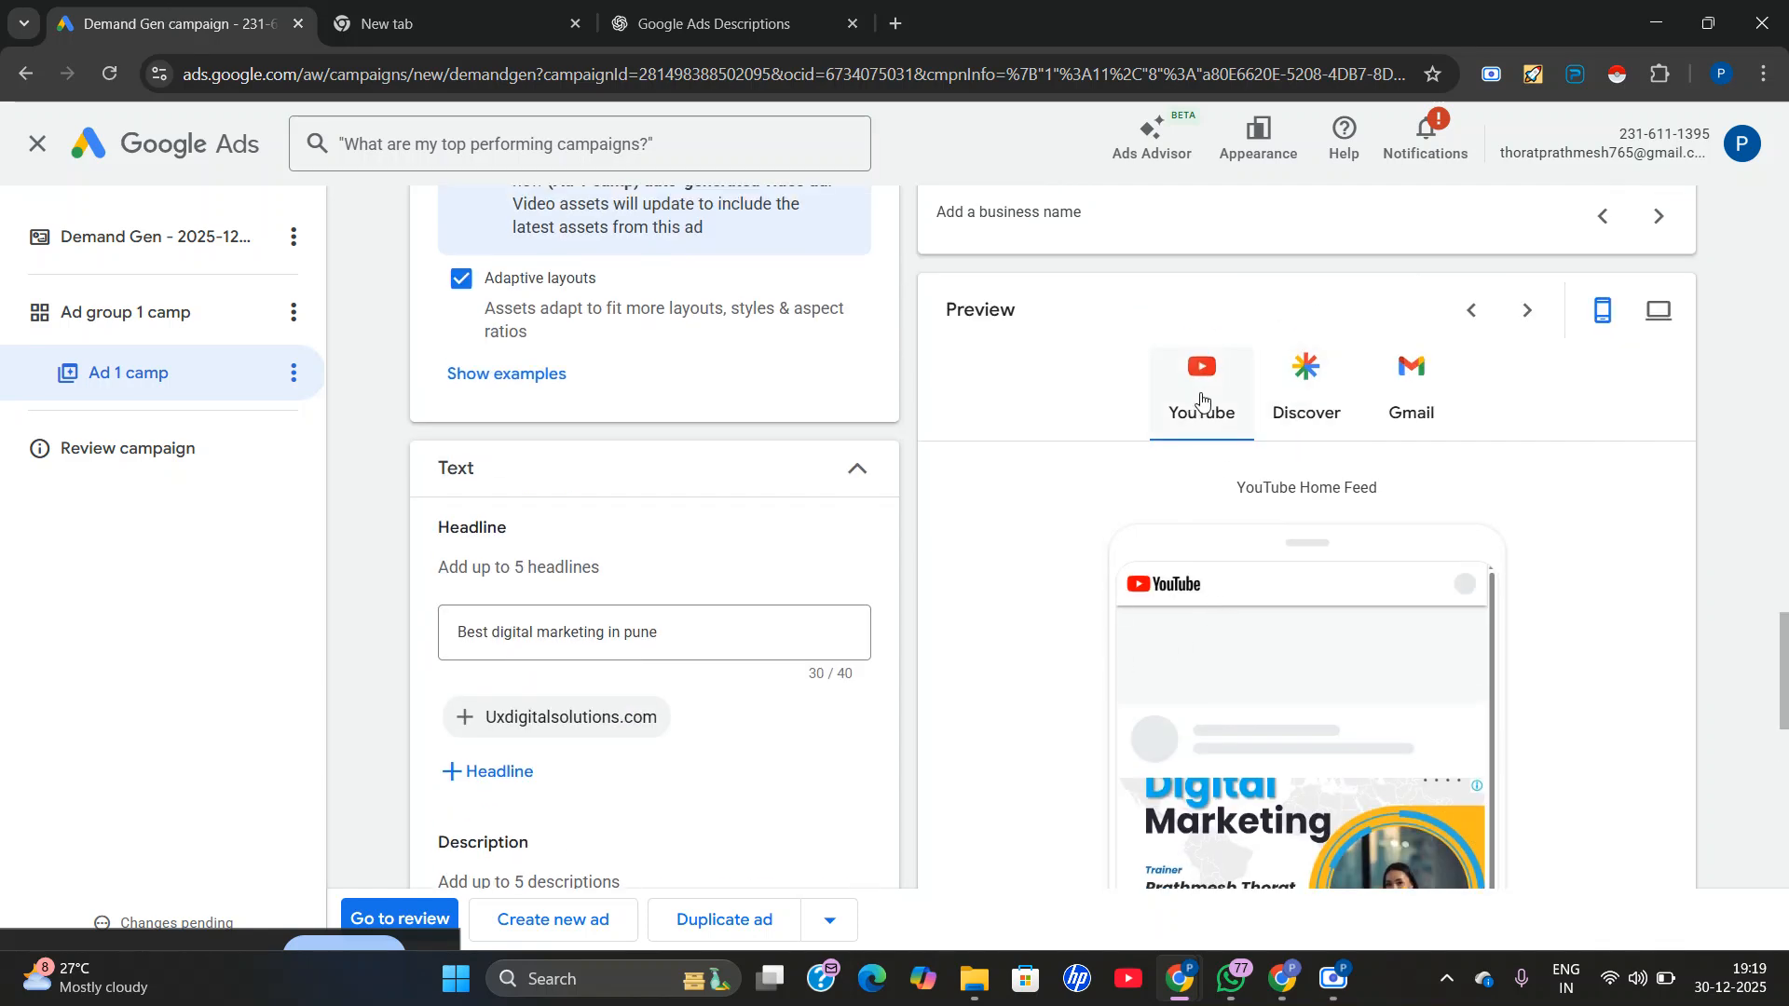
pyautogui.click(1297, 402)
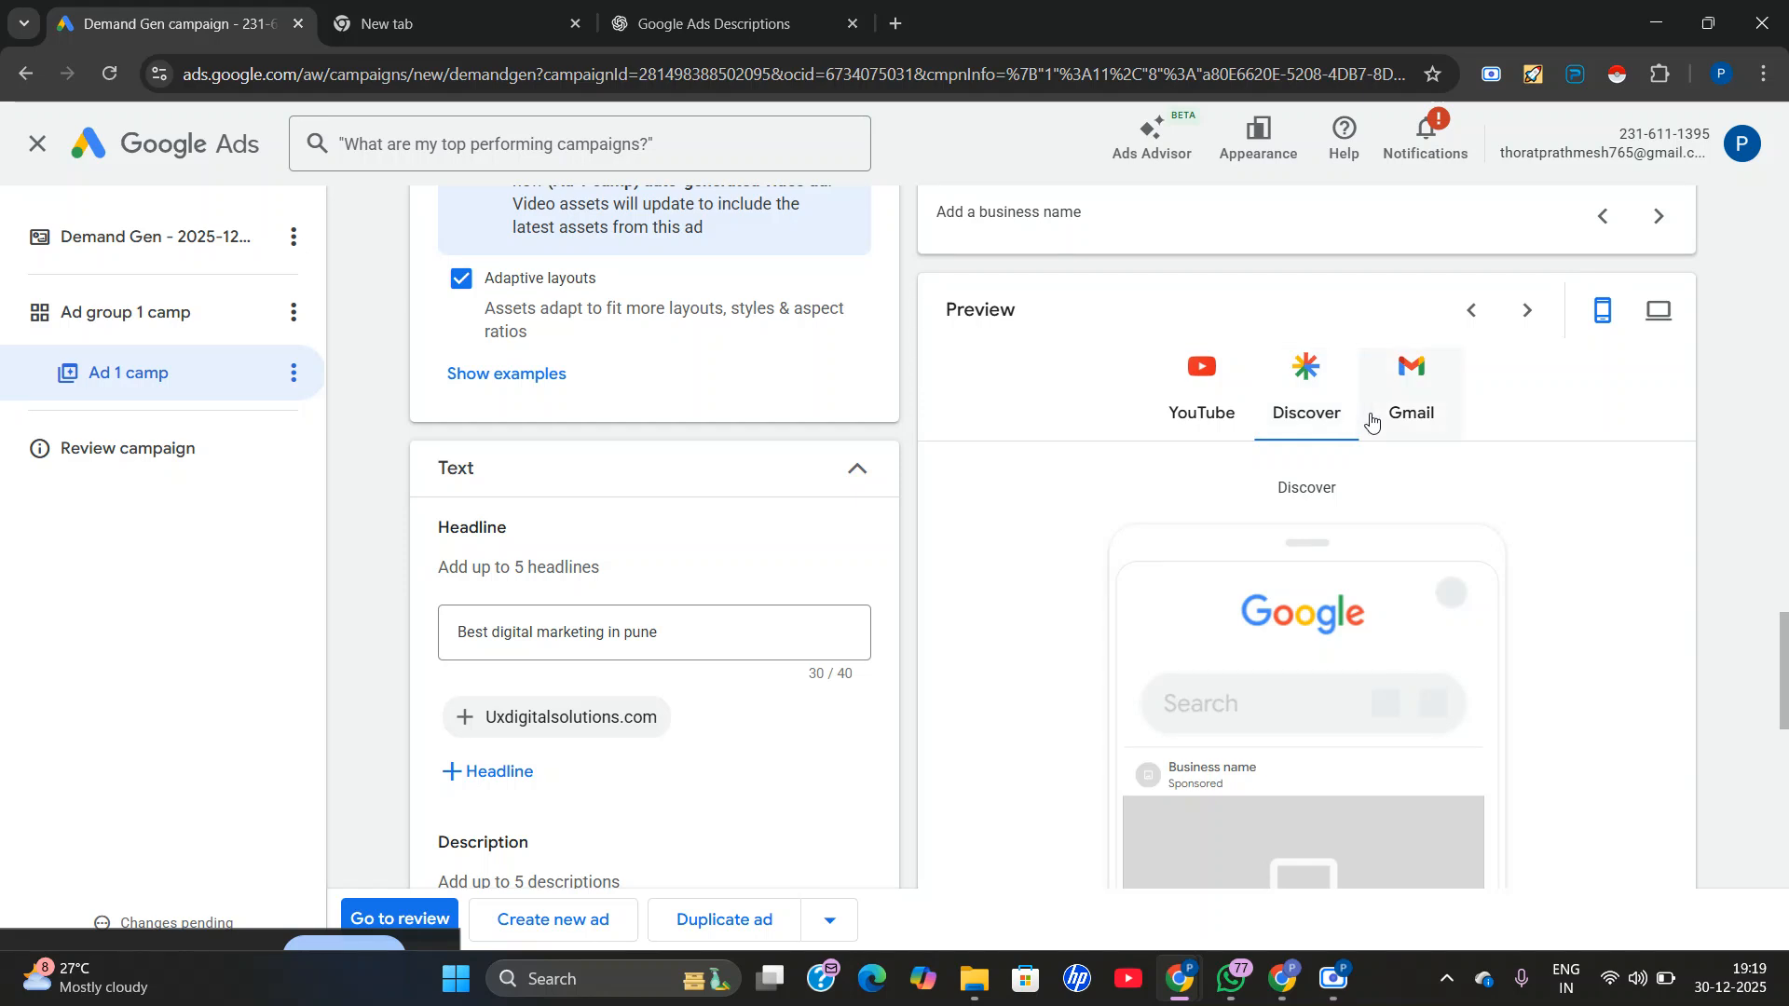
pyautogui.scroll(-4, 1251, 775)
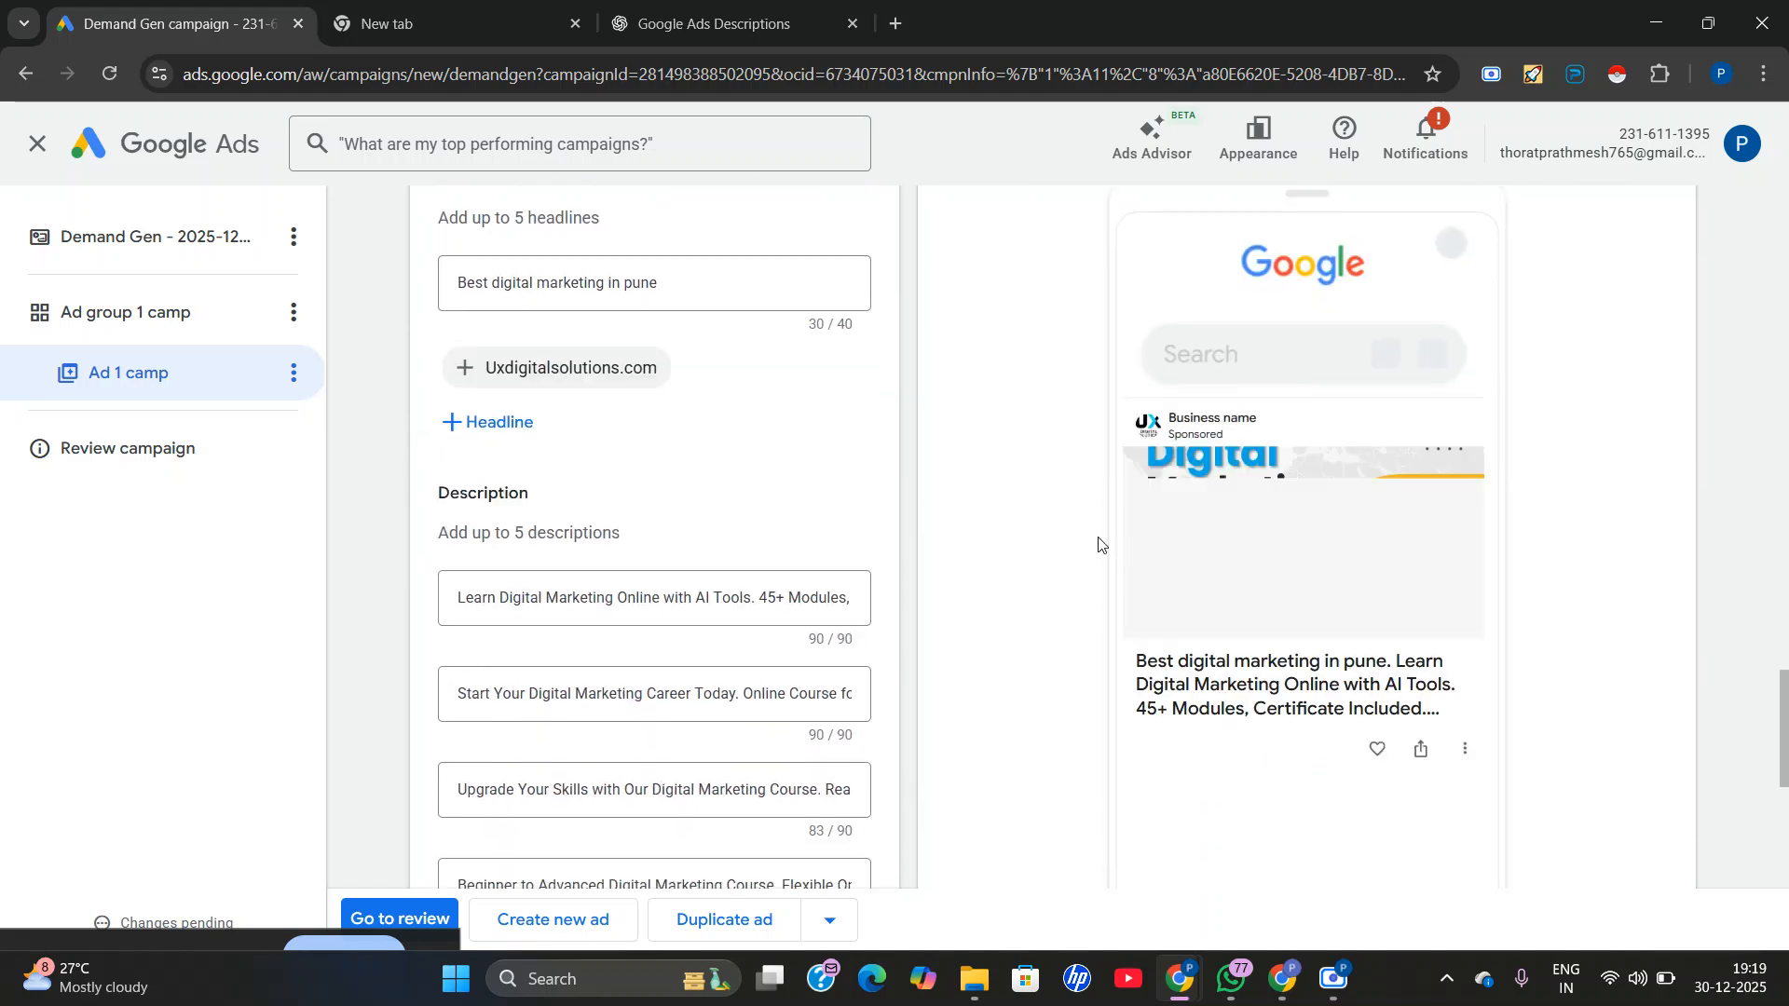
pyautogui.scroll(3, 1255, 585)
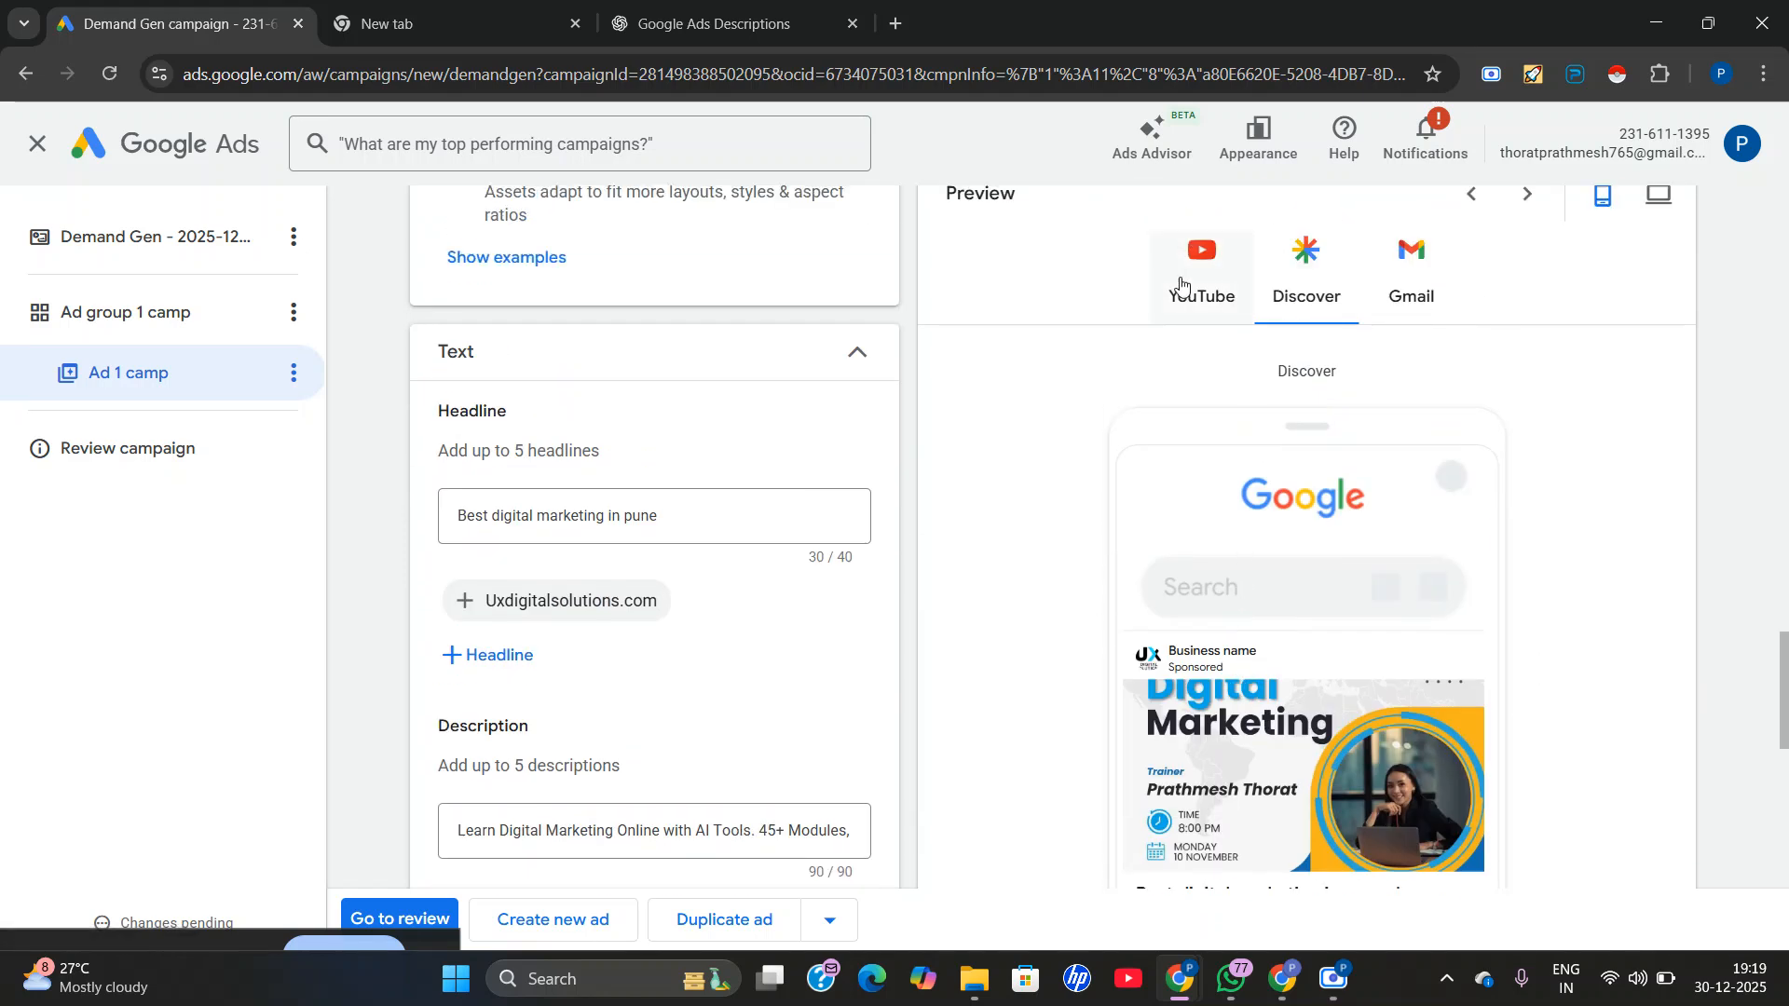
pyautogui.click(1400, 291)
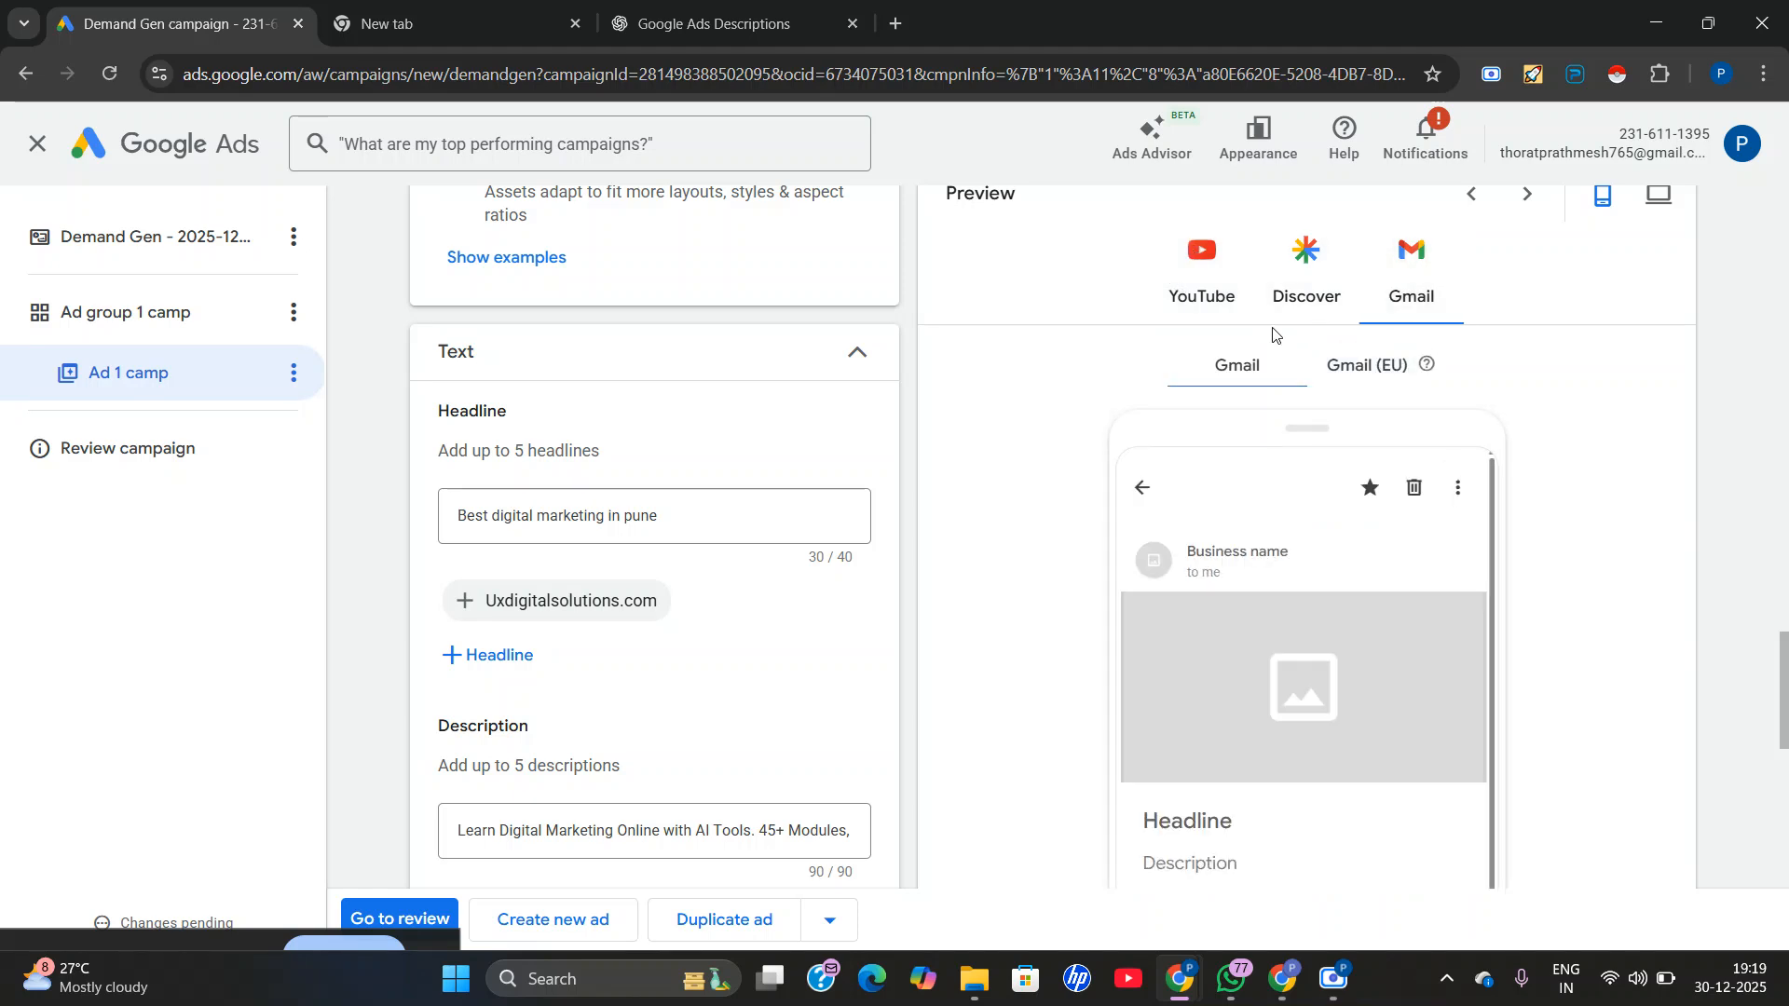
pyautogui.scroll(1, 1362, 808)
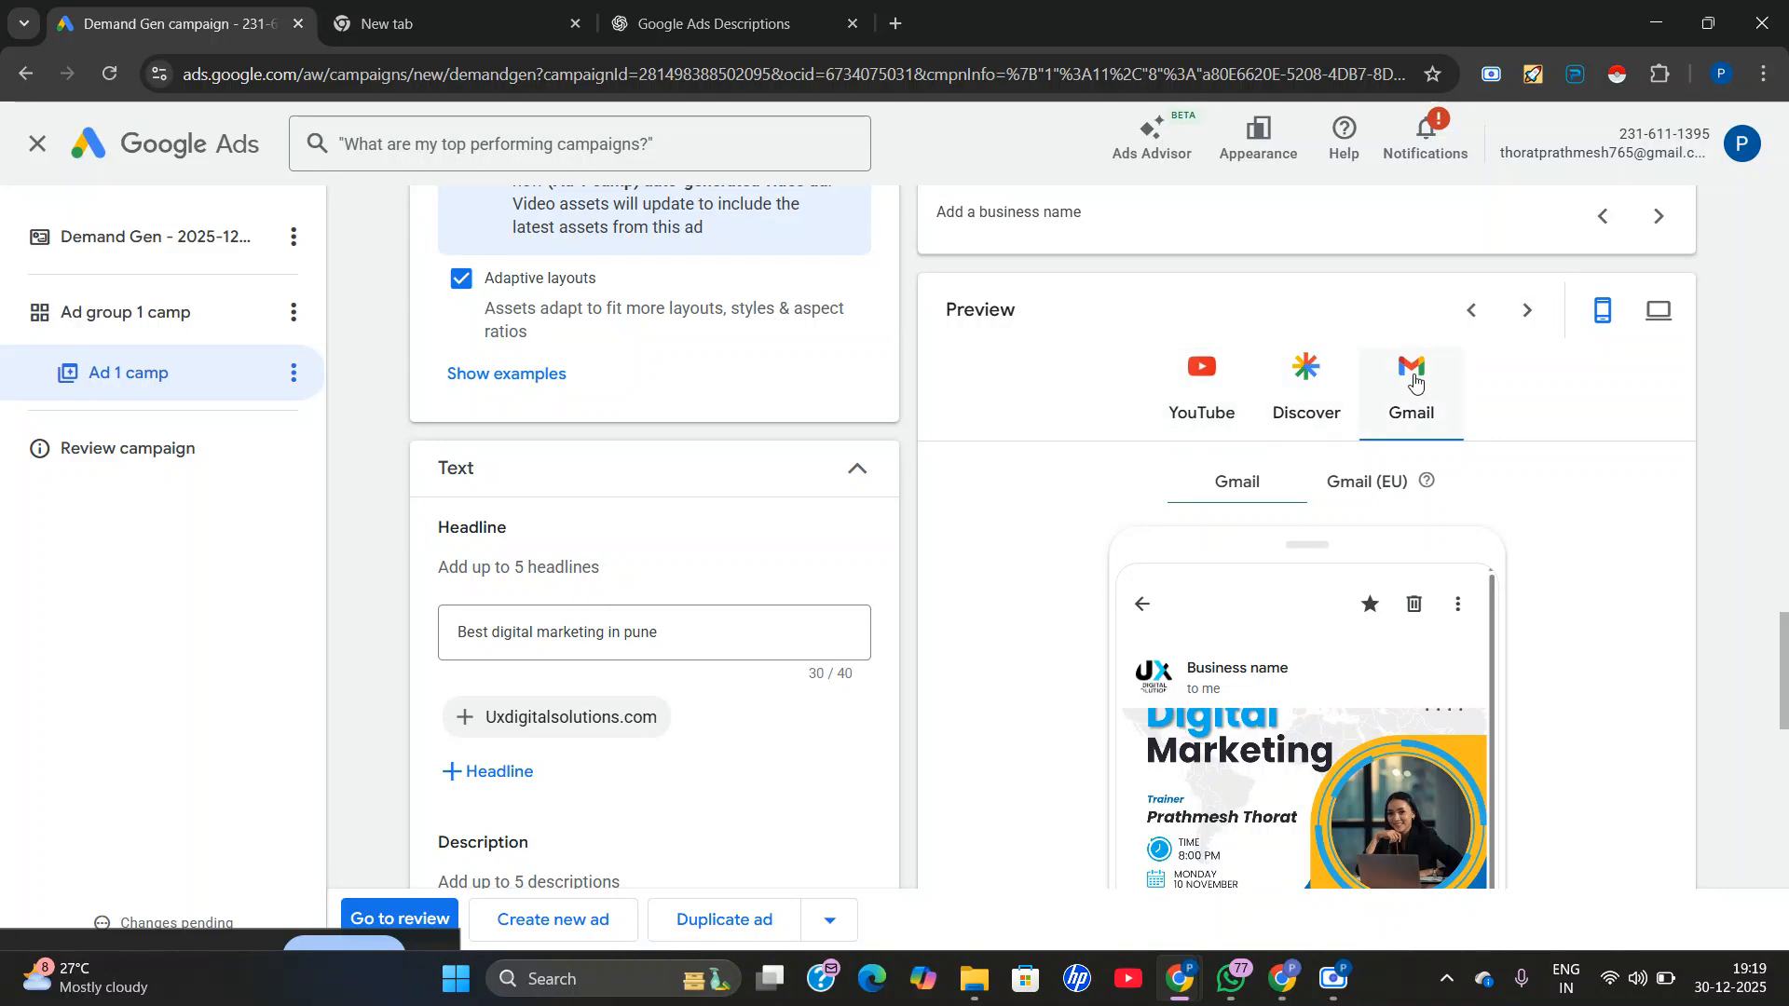
# Compare the YouTube and Discover previews of the ad, finishing on the YouTube Home Feed preview.
pyautogui.click(1199, 391)
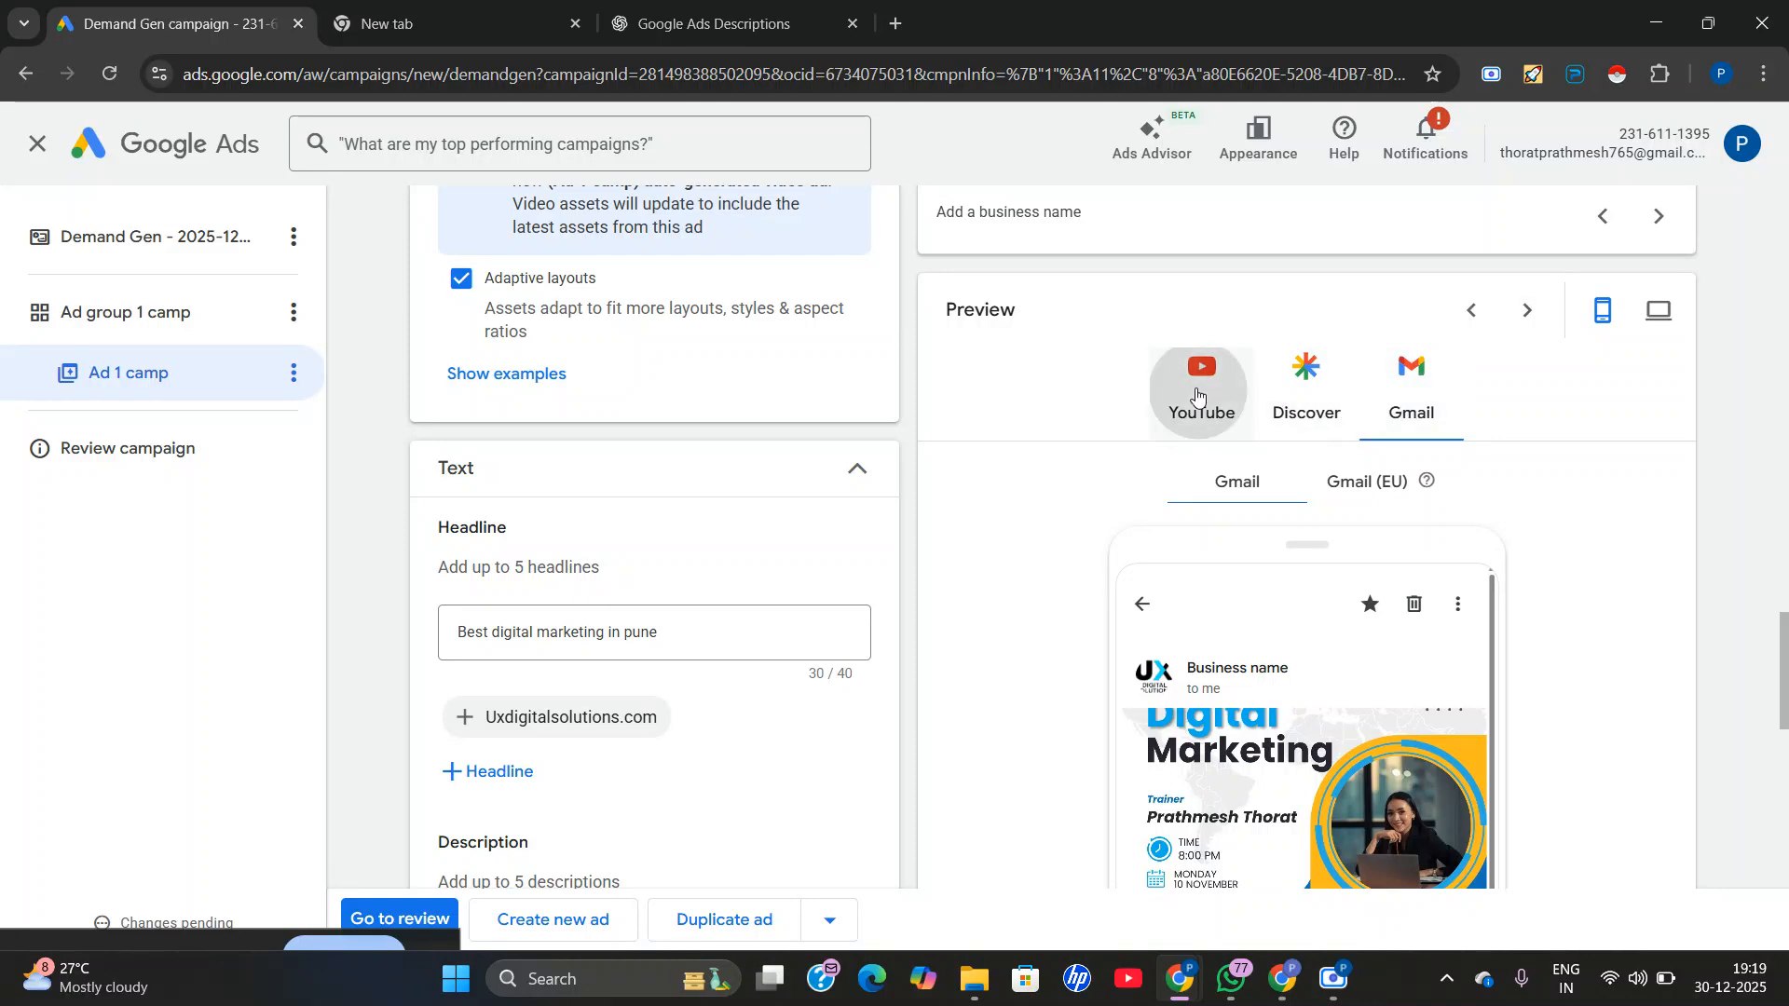
pyautogui.click(1305, 372)
pyautogui.scroll(-1, 1246, 690)
pyautogui.scroll(-2, 1248, 694)
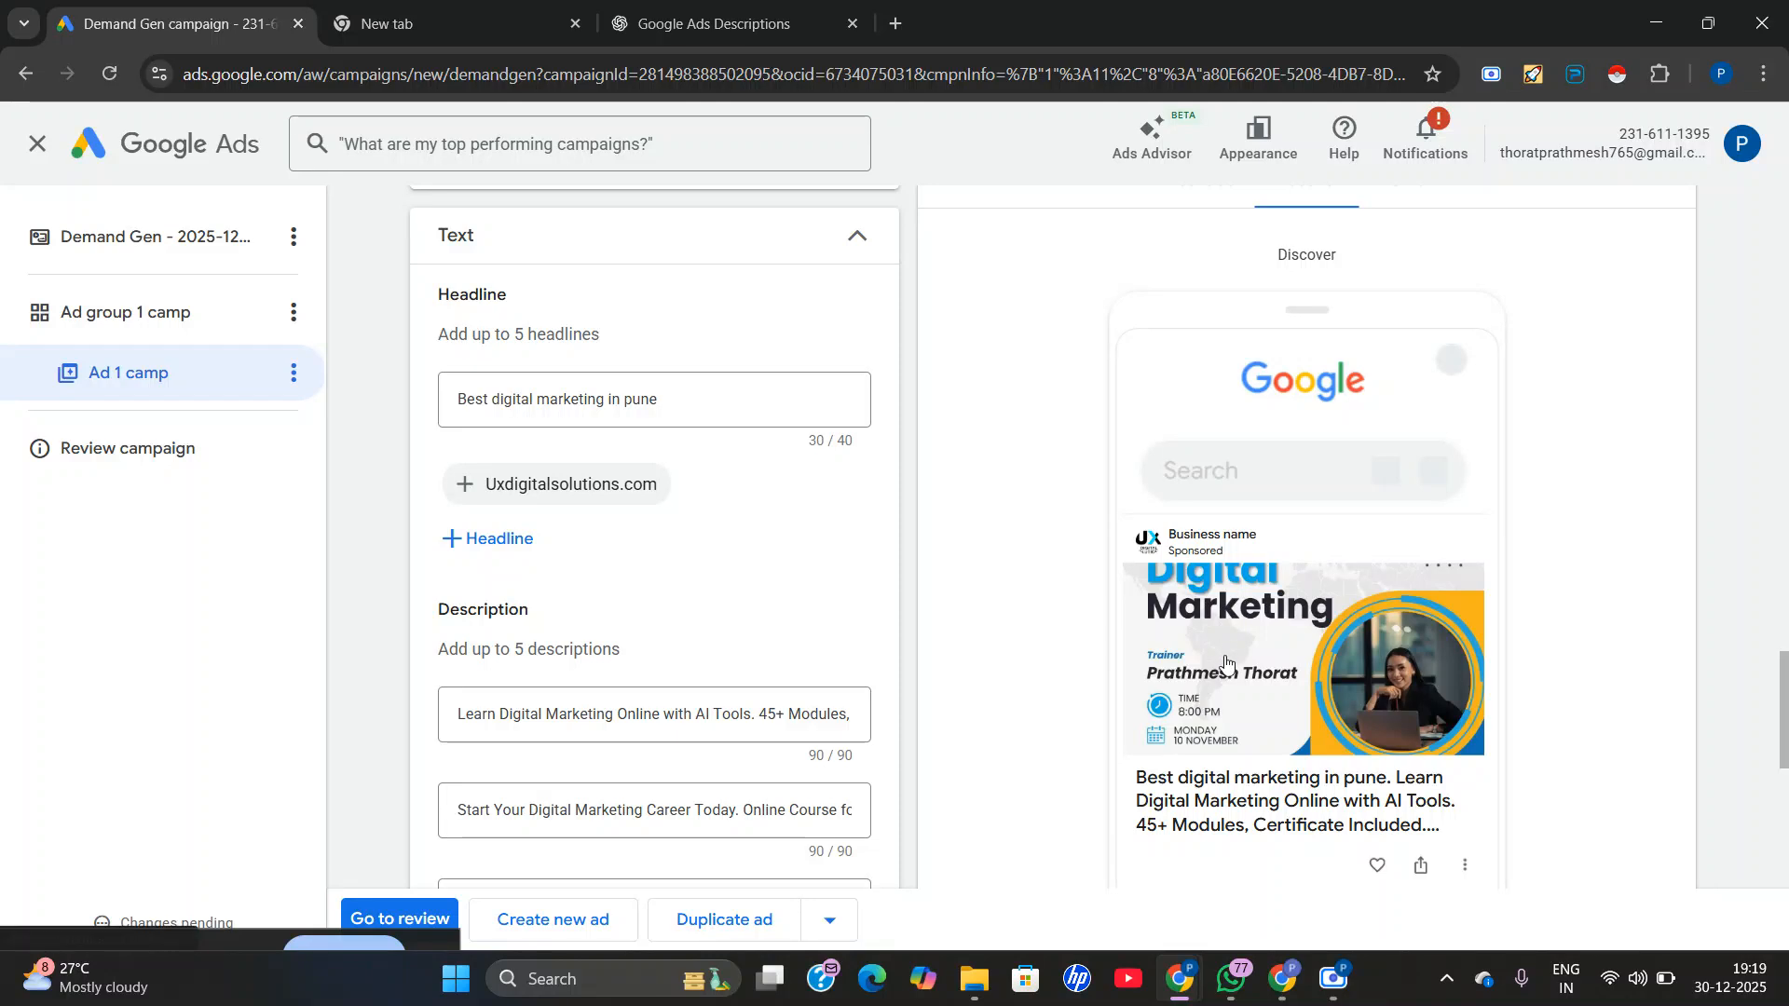
pyautogui.scroll(-1, 1248, 705)
pyautogui.scroll(2, 1246, 705)
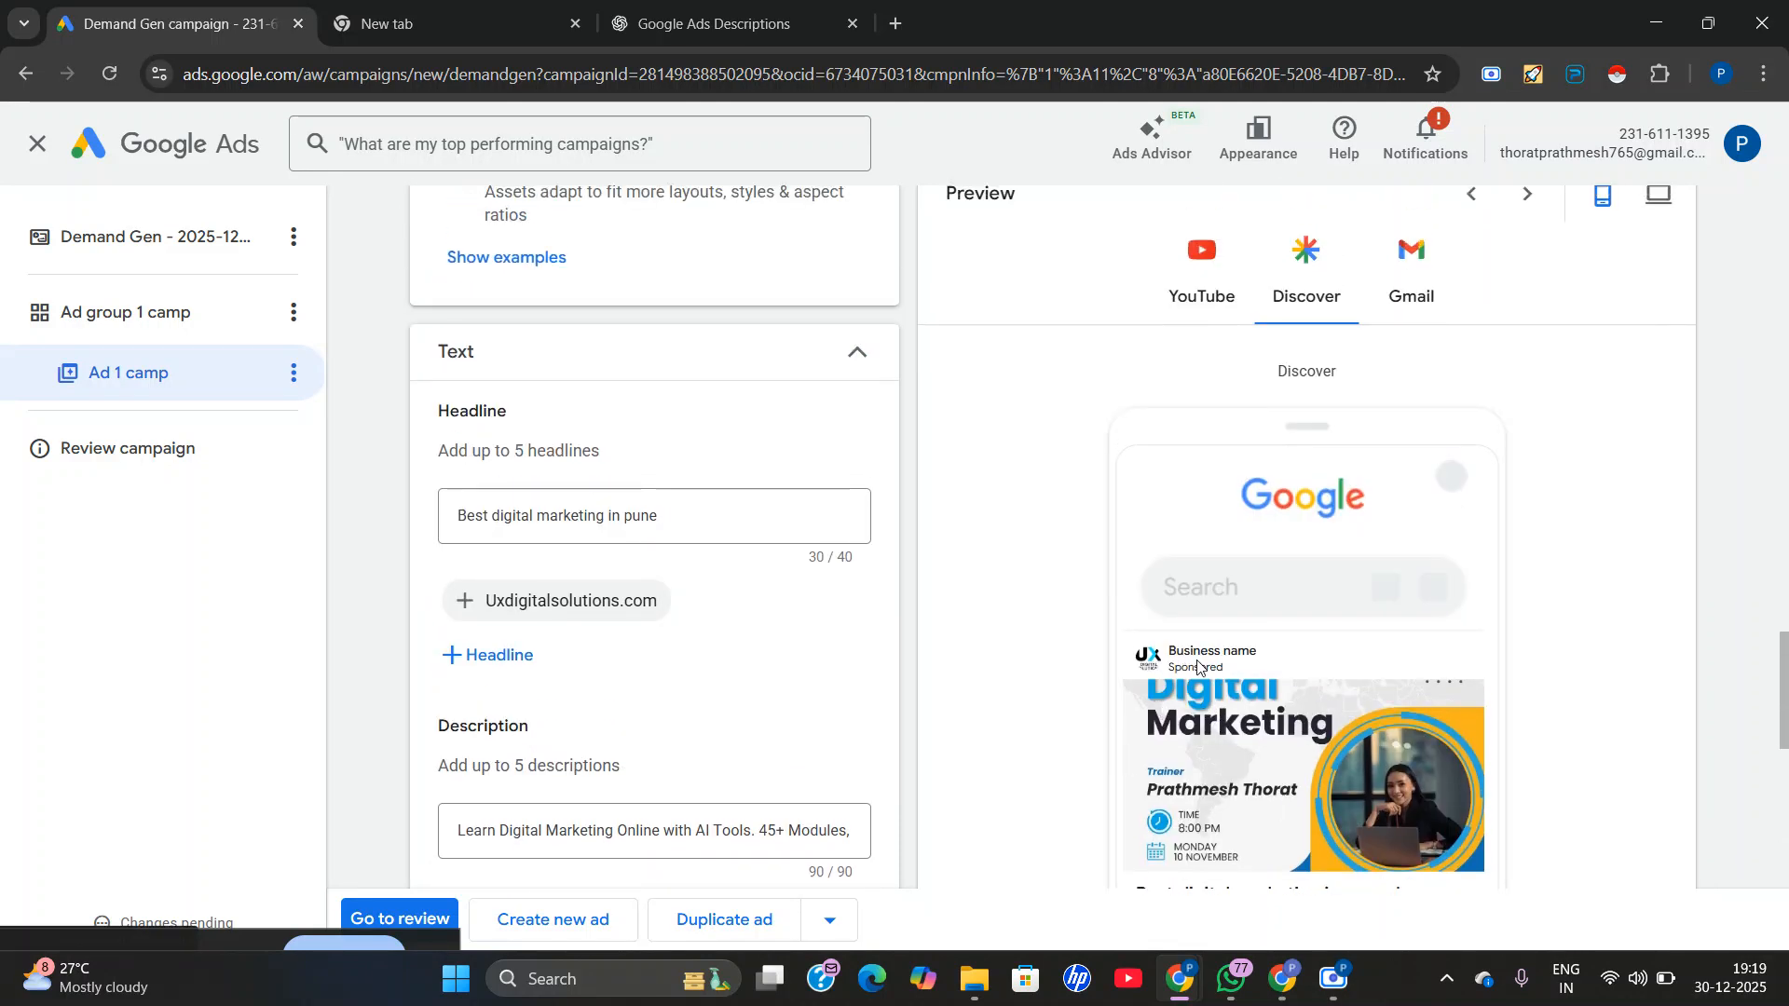
pyautogui.scroll(2, 1202, 662)
pyautogui.click(1200, 518)
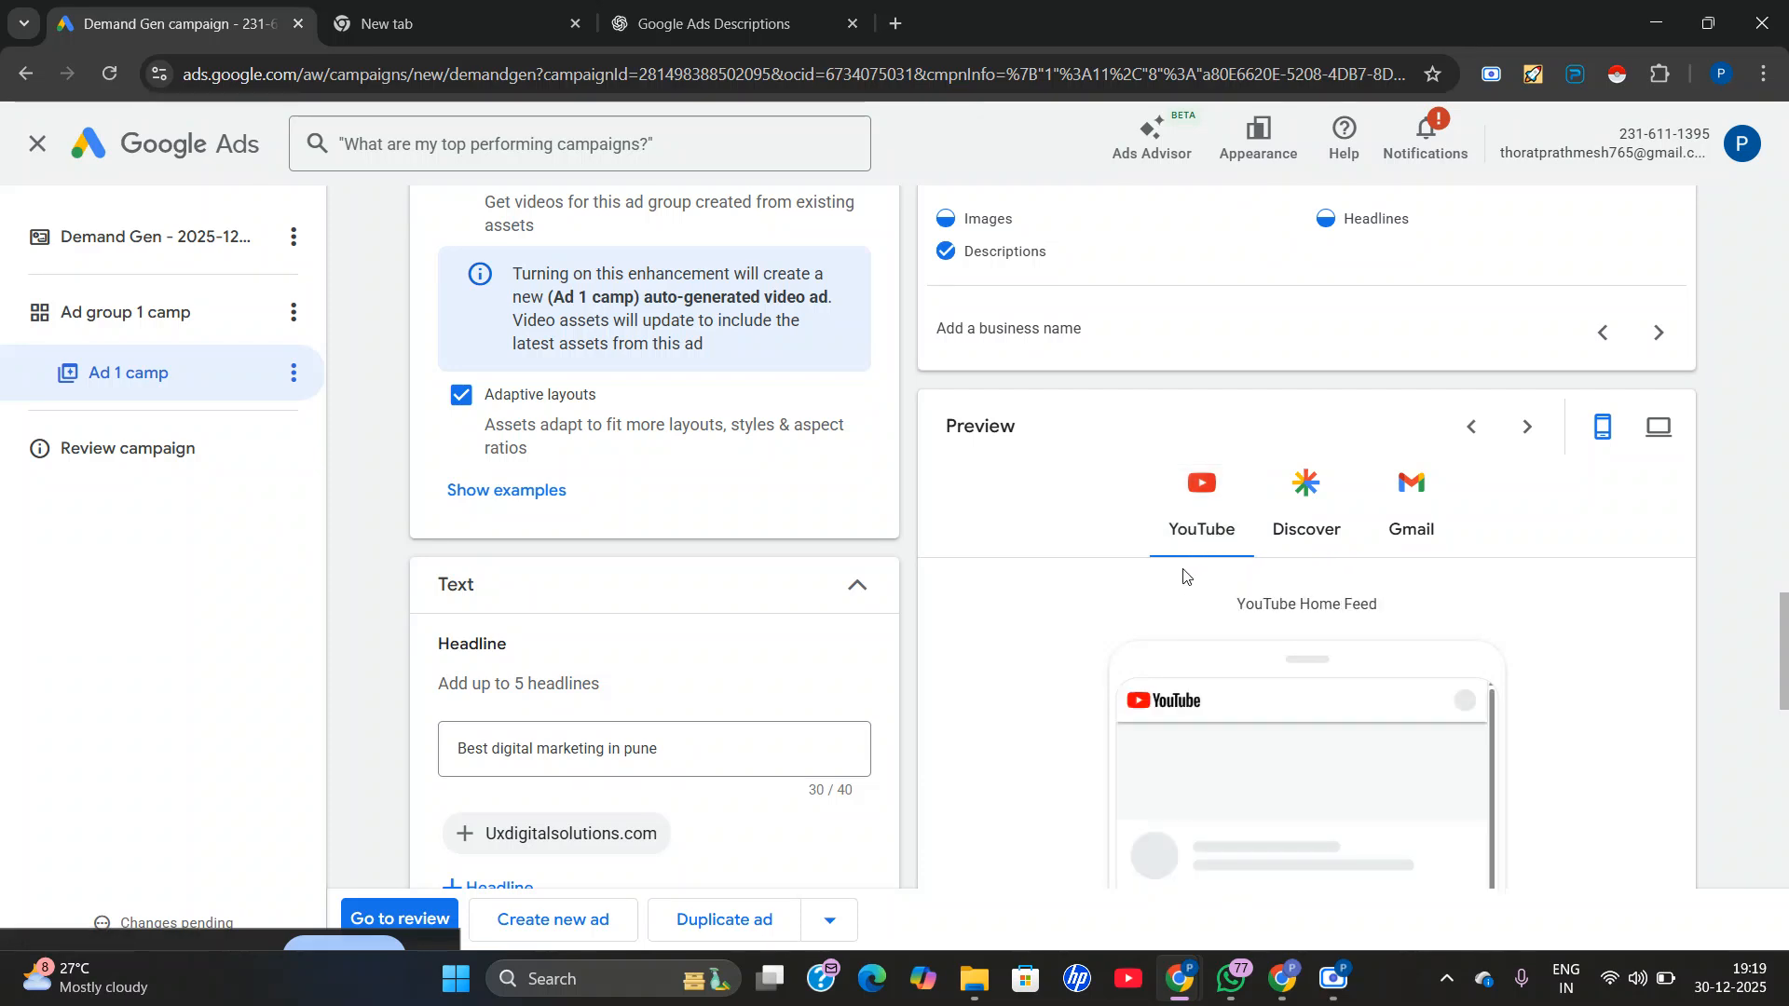
# Copy ChatGPT's second headline suggestion into a new second ad headline: "Learn Digital Marketing with AI".
pyautogui.click(714, 23)
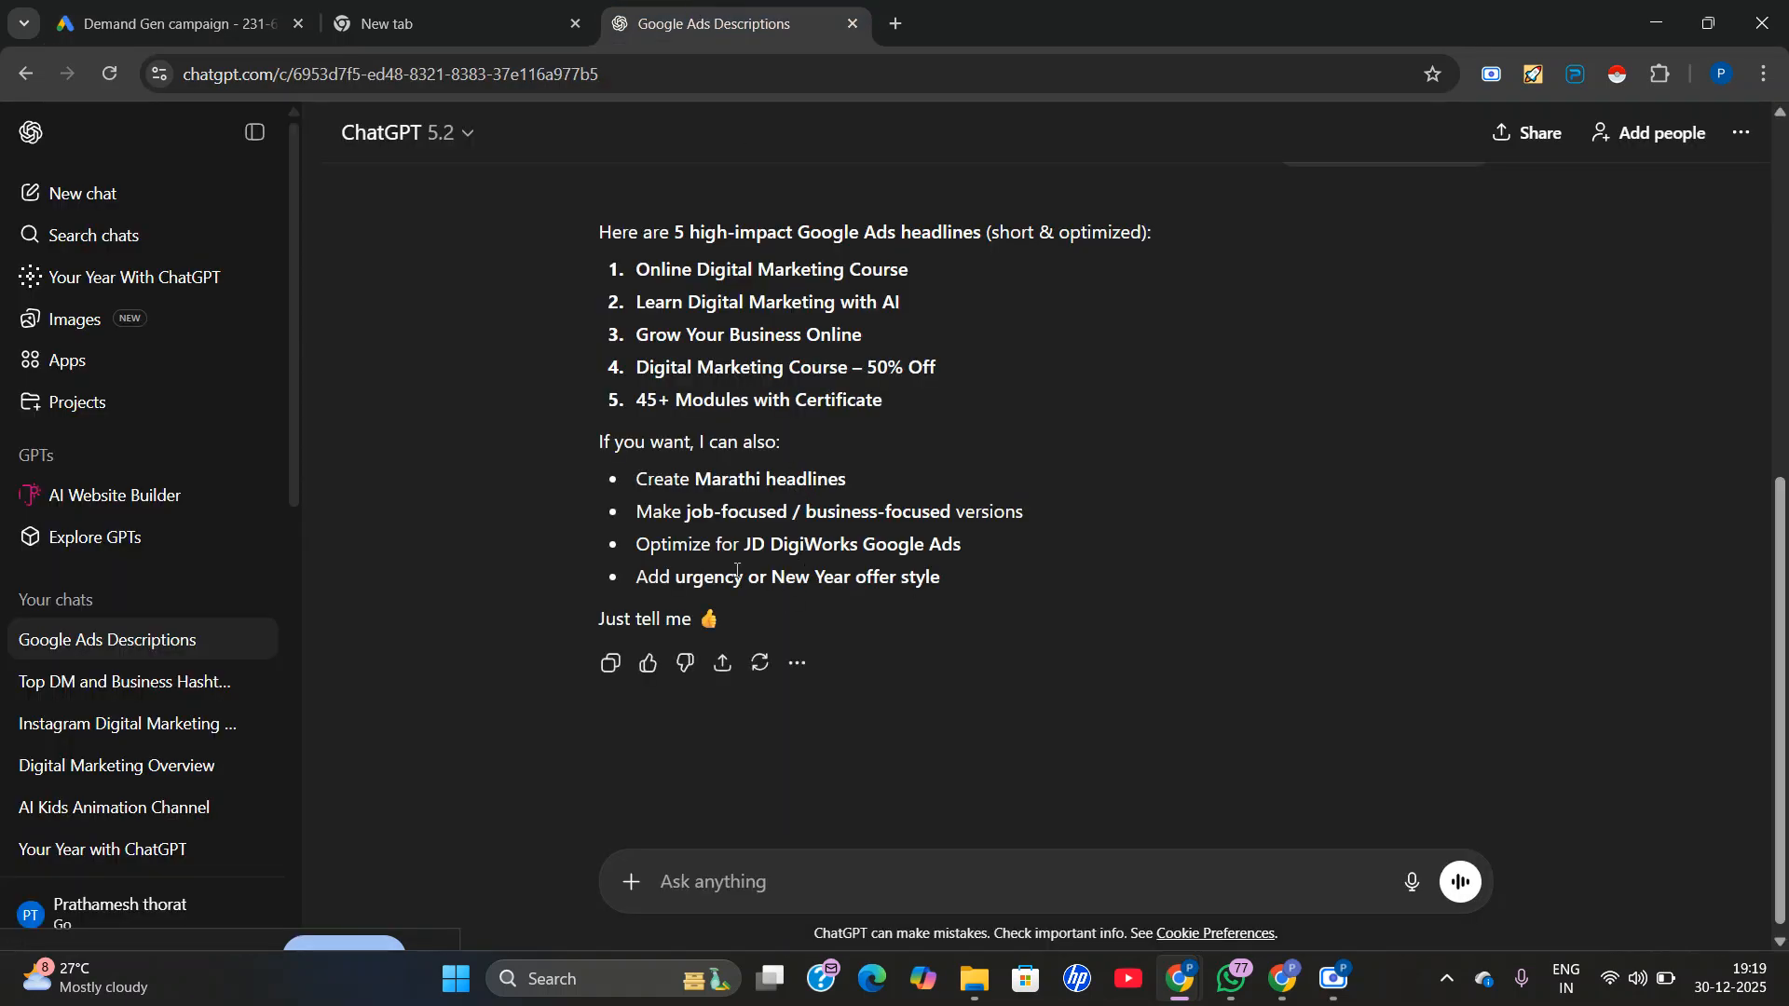
pyautogui.scroll(1, 736, 571)
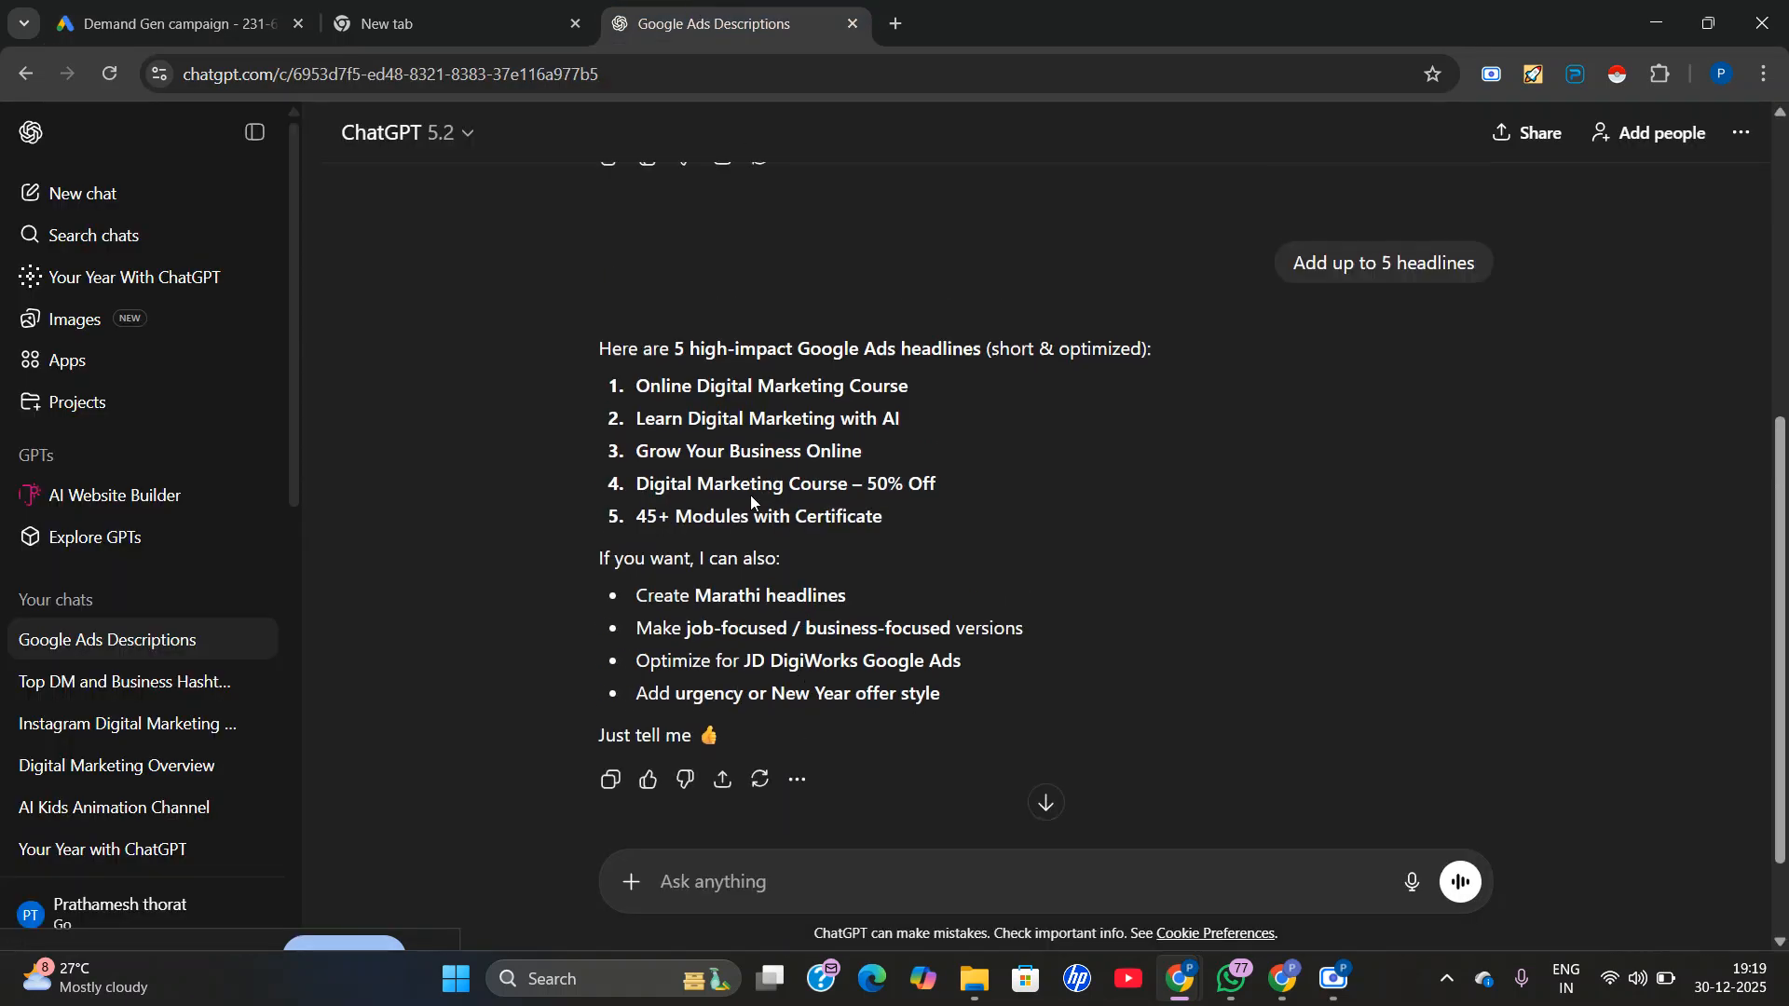
pyautogui.tripleClick(766, 418)
pyautogui.rightClick(766, 421)
pyautogui.click(794, 445)
pyautogui.scroll(-3, 617, 671)
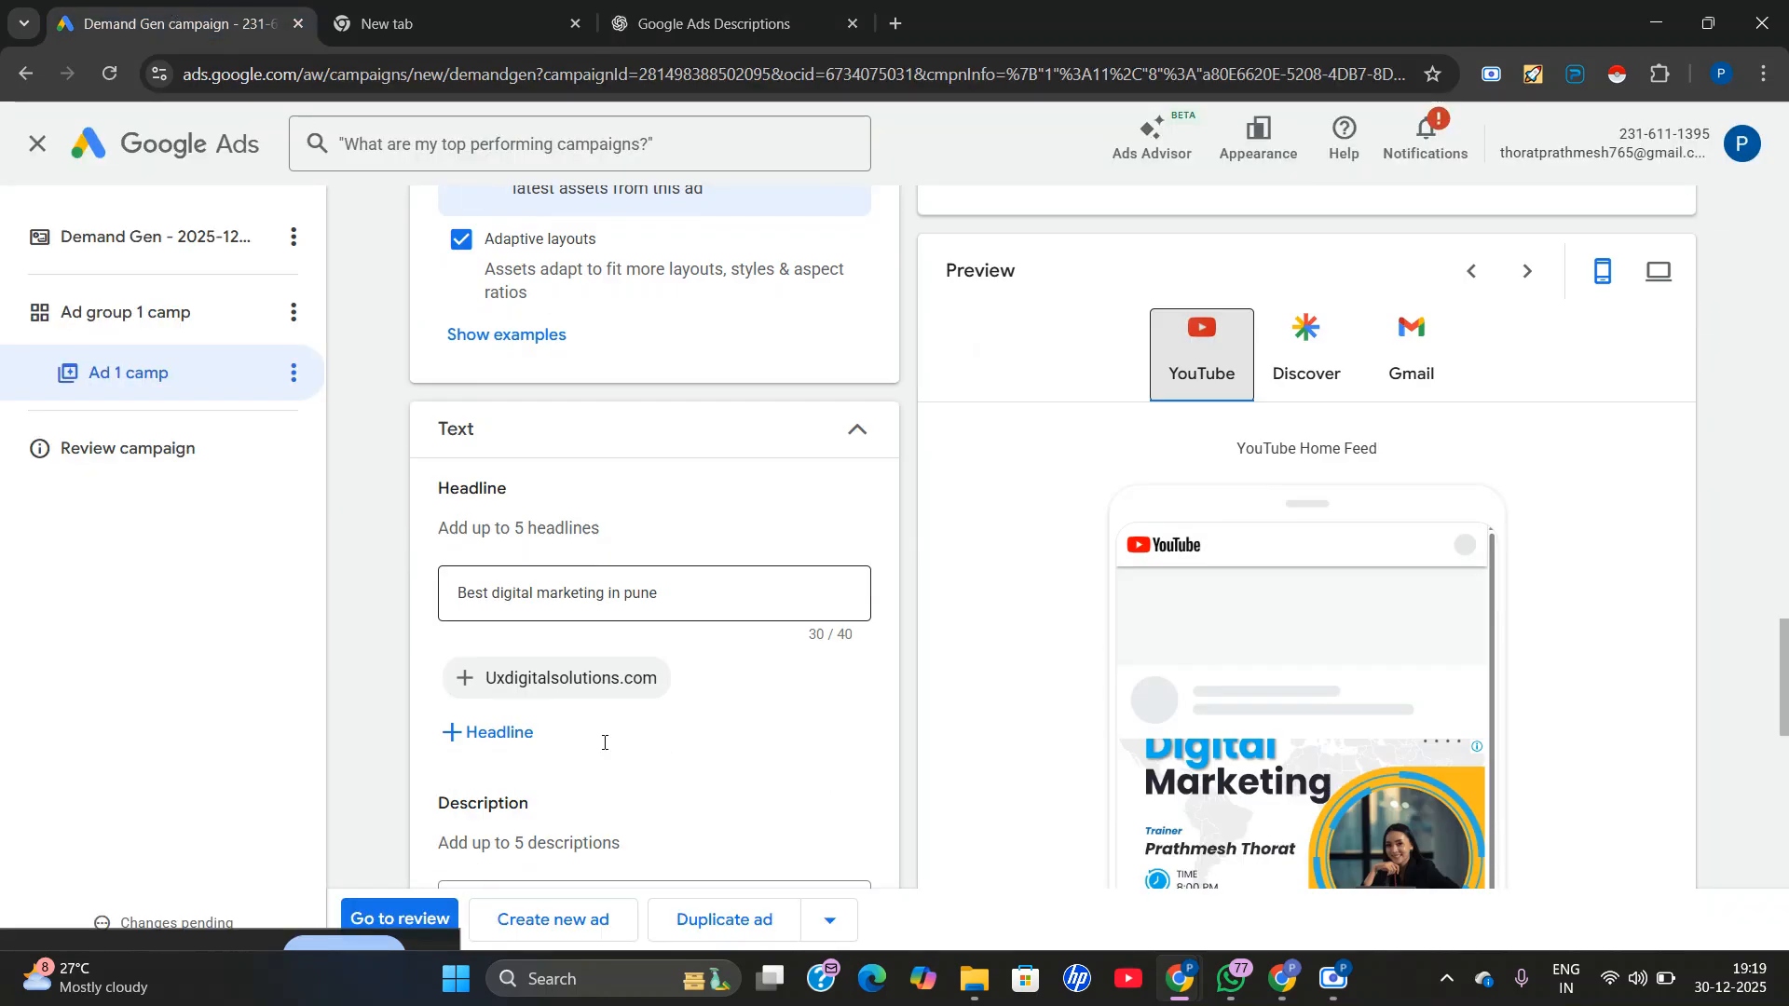
pyautogui.click(477, 657)
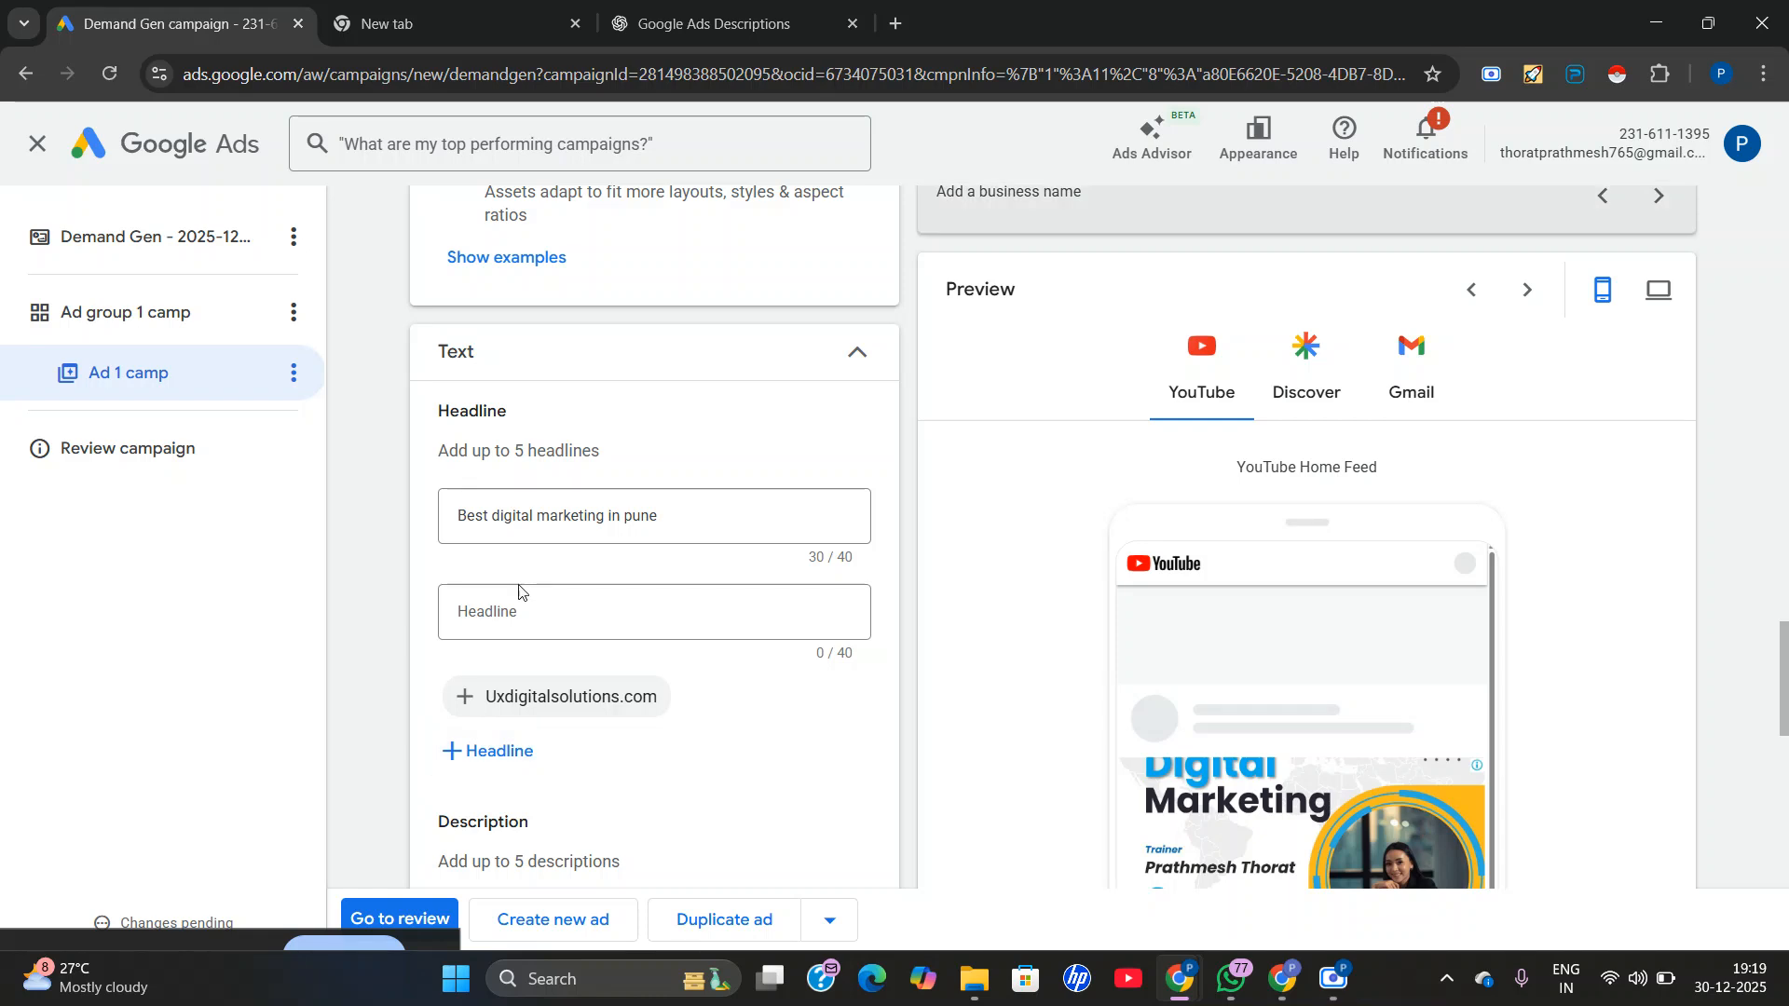
pyautogui.rightClick(494, 617)
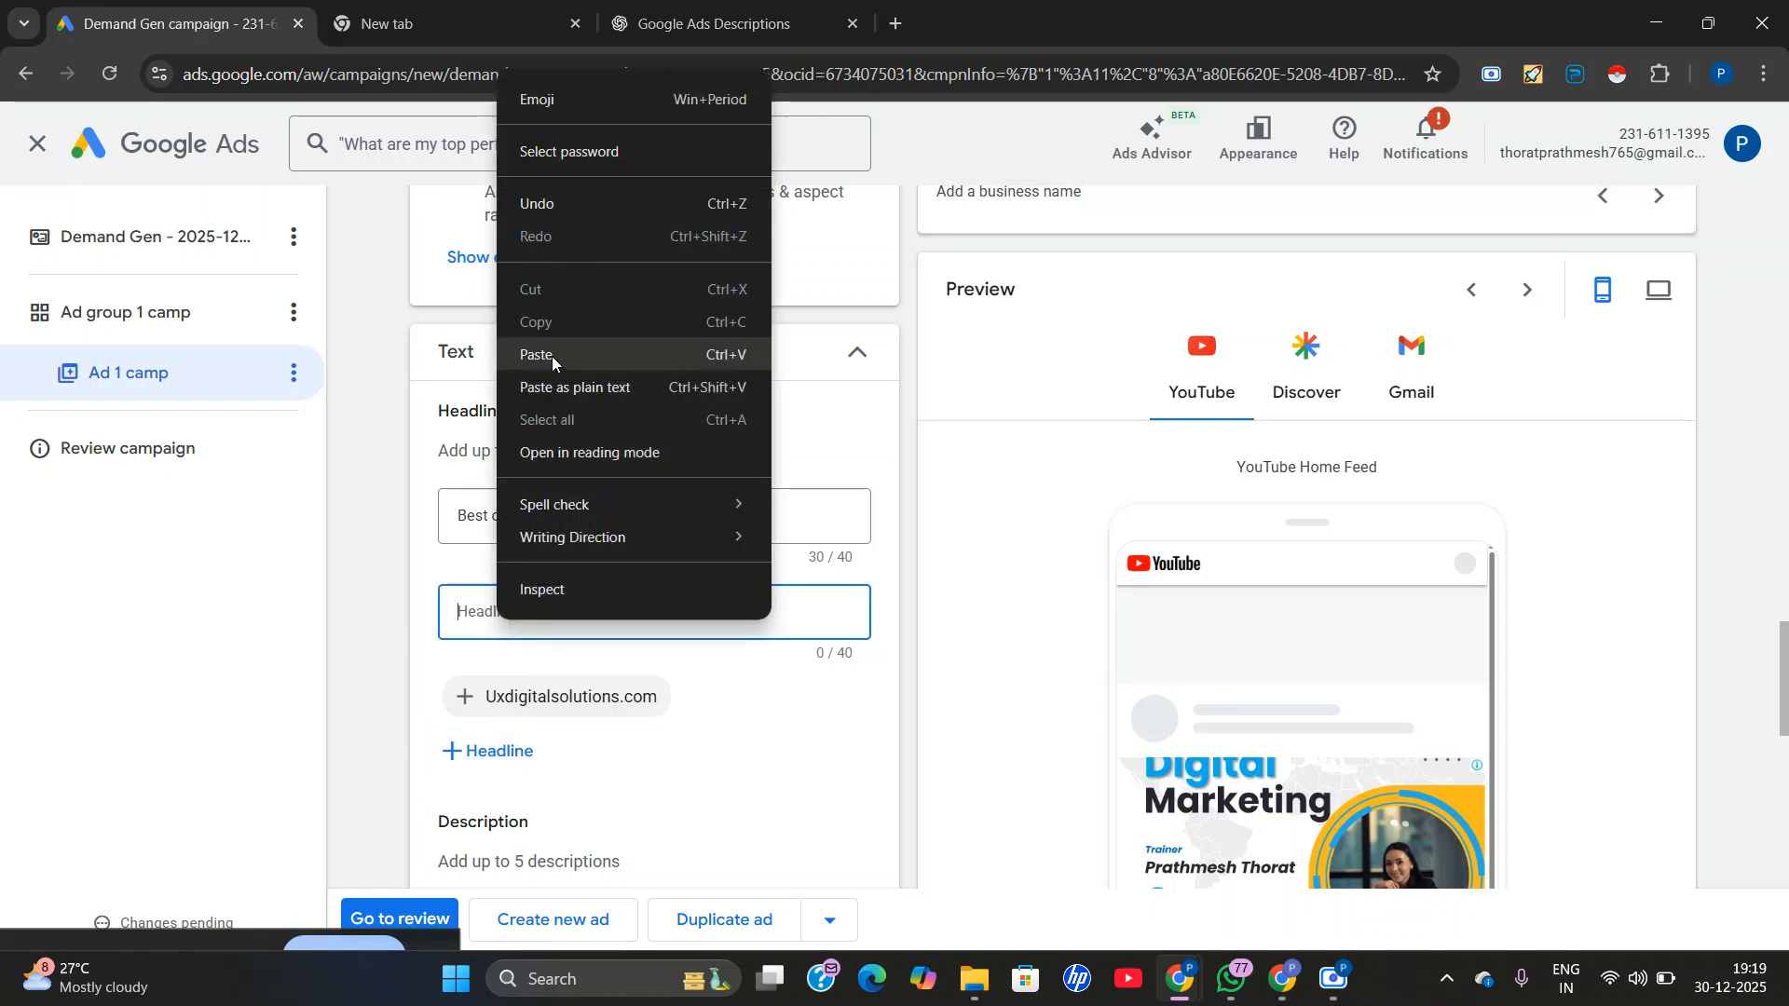
pyautogui.click(552, 356)
# Add a third headline using the suggested text "Uxdigitalsolutions.com".
pyautogui.click(466, 753)
pyautogui.click(470, 790)
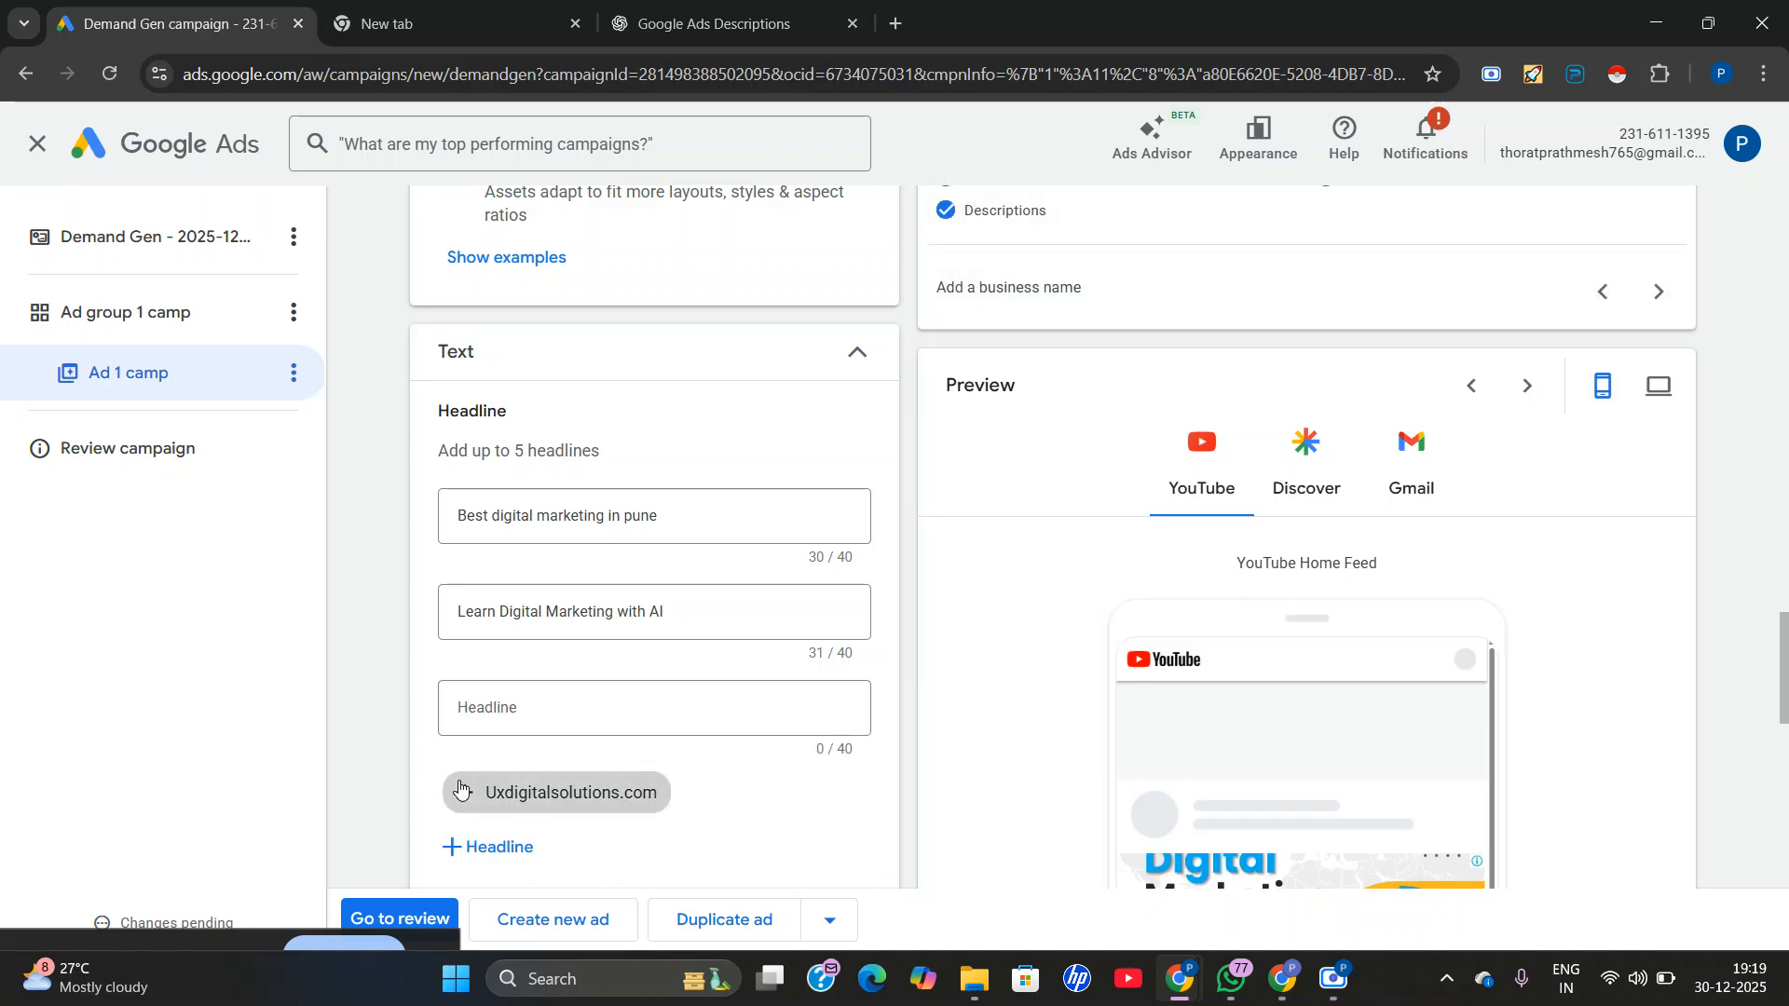
pyautogui.scroll(-1, 679, 741)
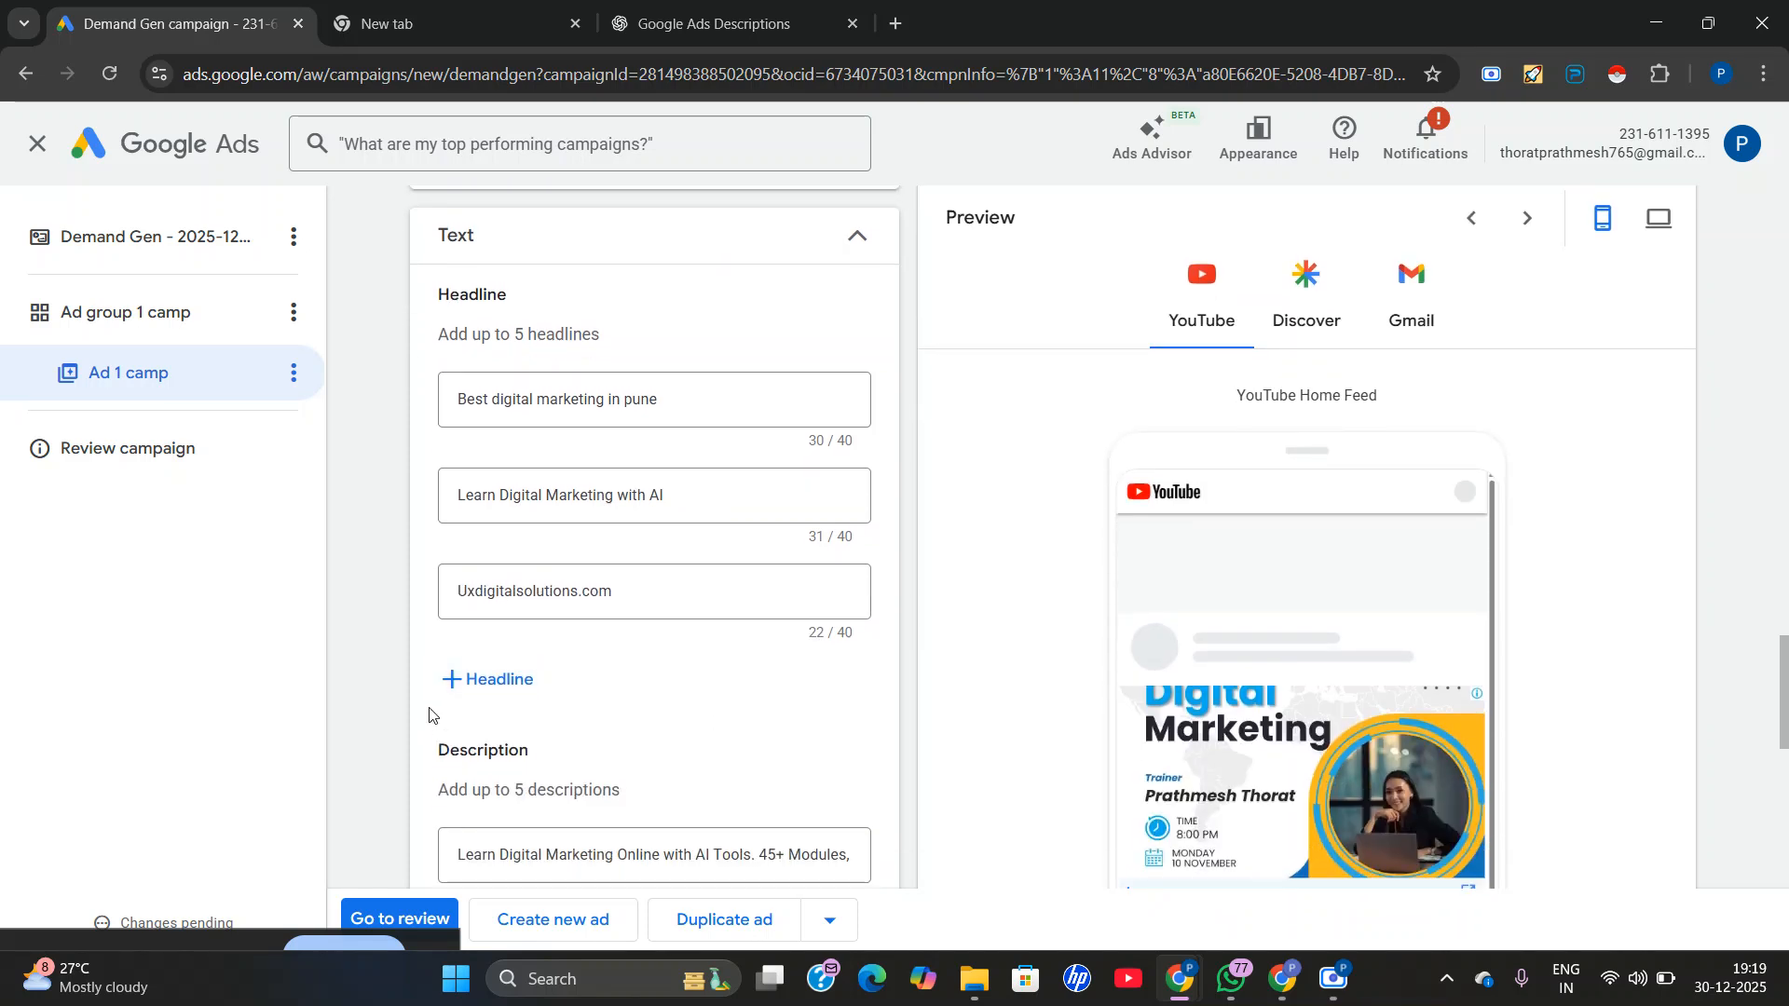
# Copy ChatGPT's third headline suggestion into a new fourth ad headline: "Grow Your Business Online".
pyautogui.click(469, 690)
pyautogui.click(713, 23)
pyautogui.click(803, 519)
pyautogui.tripleClick(787, 453)
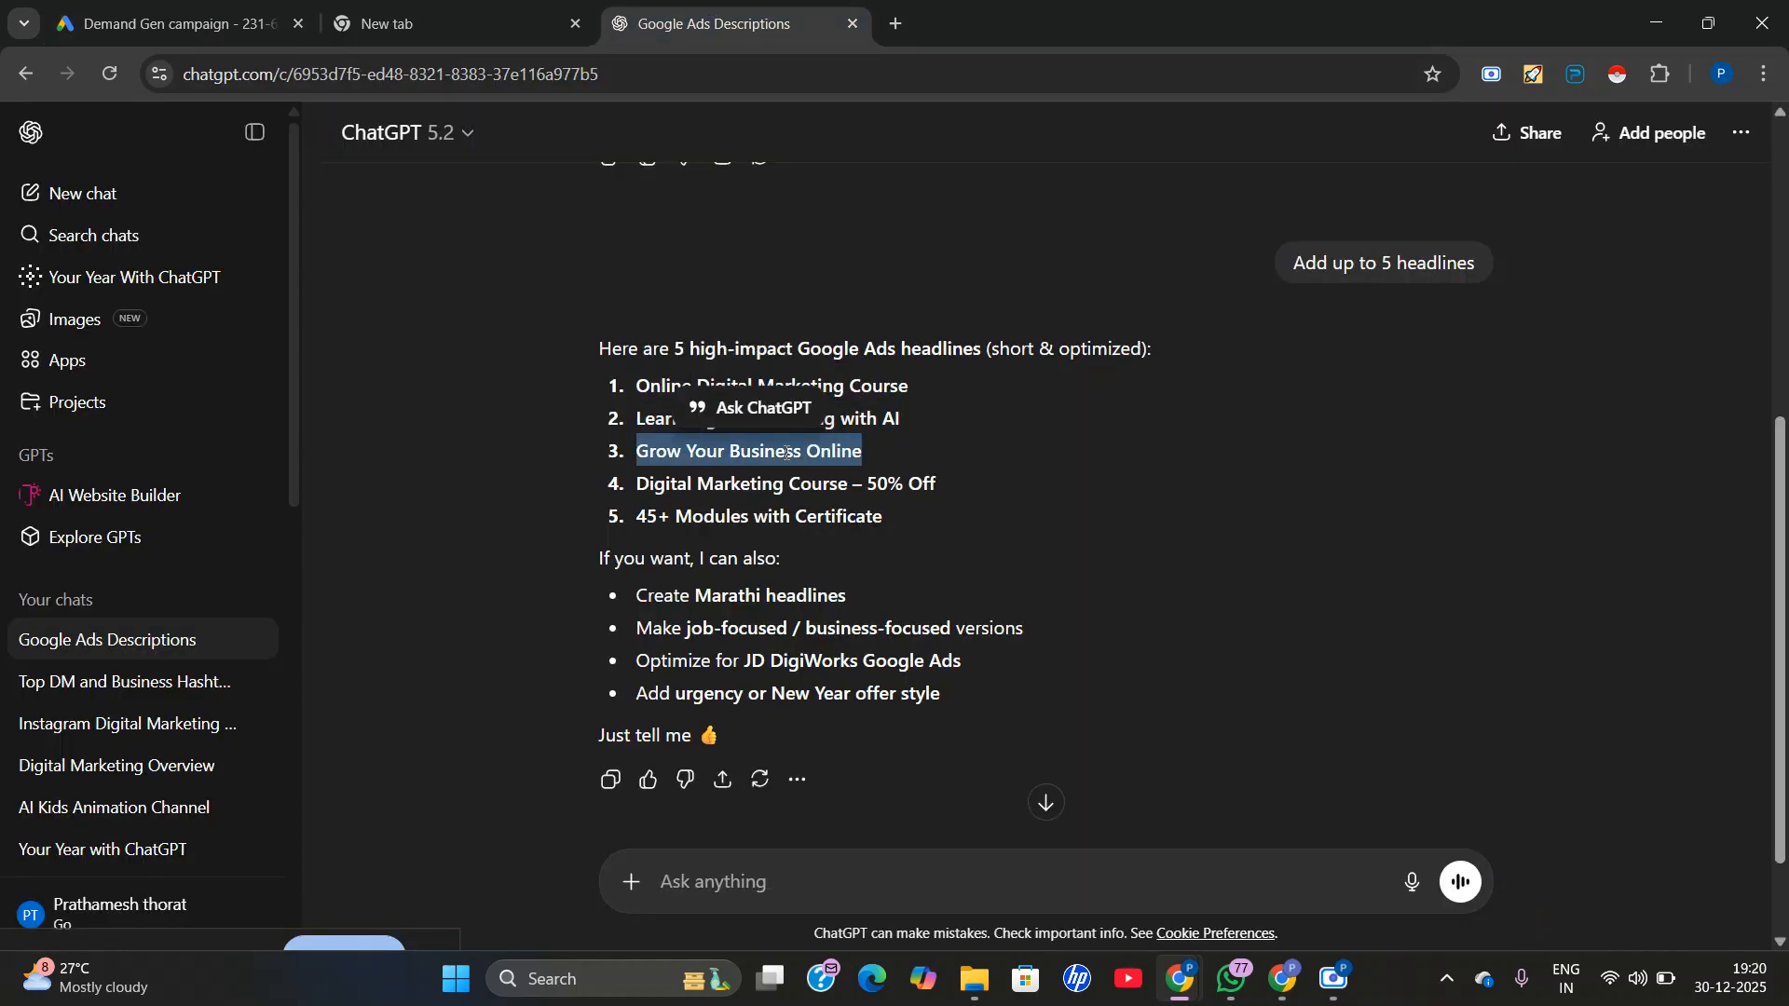
pyautogui.rightClick(786, 457)
pyautogui.click(897, 487)
pyautogui.click(196, 19)
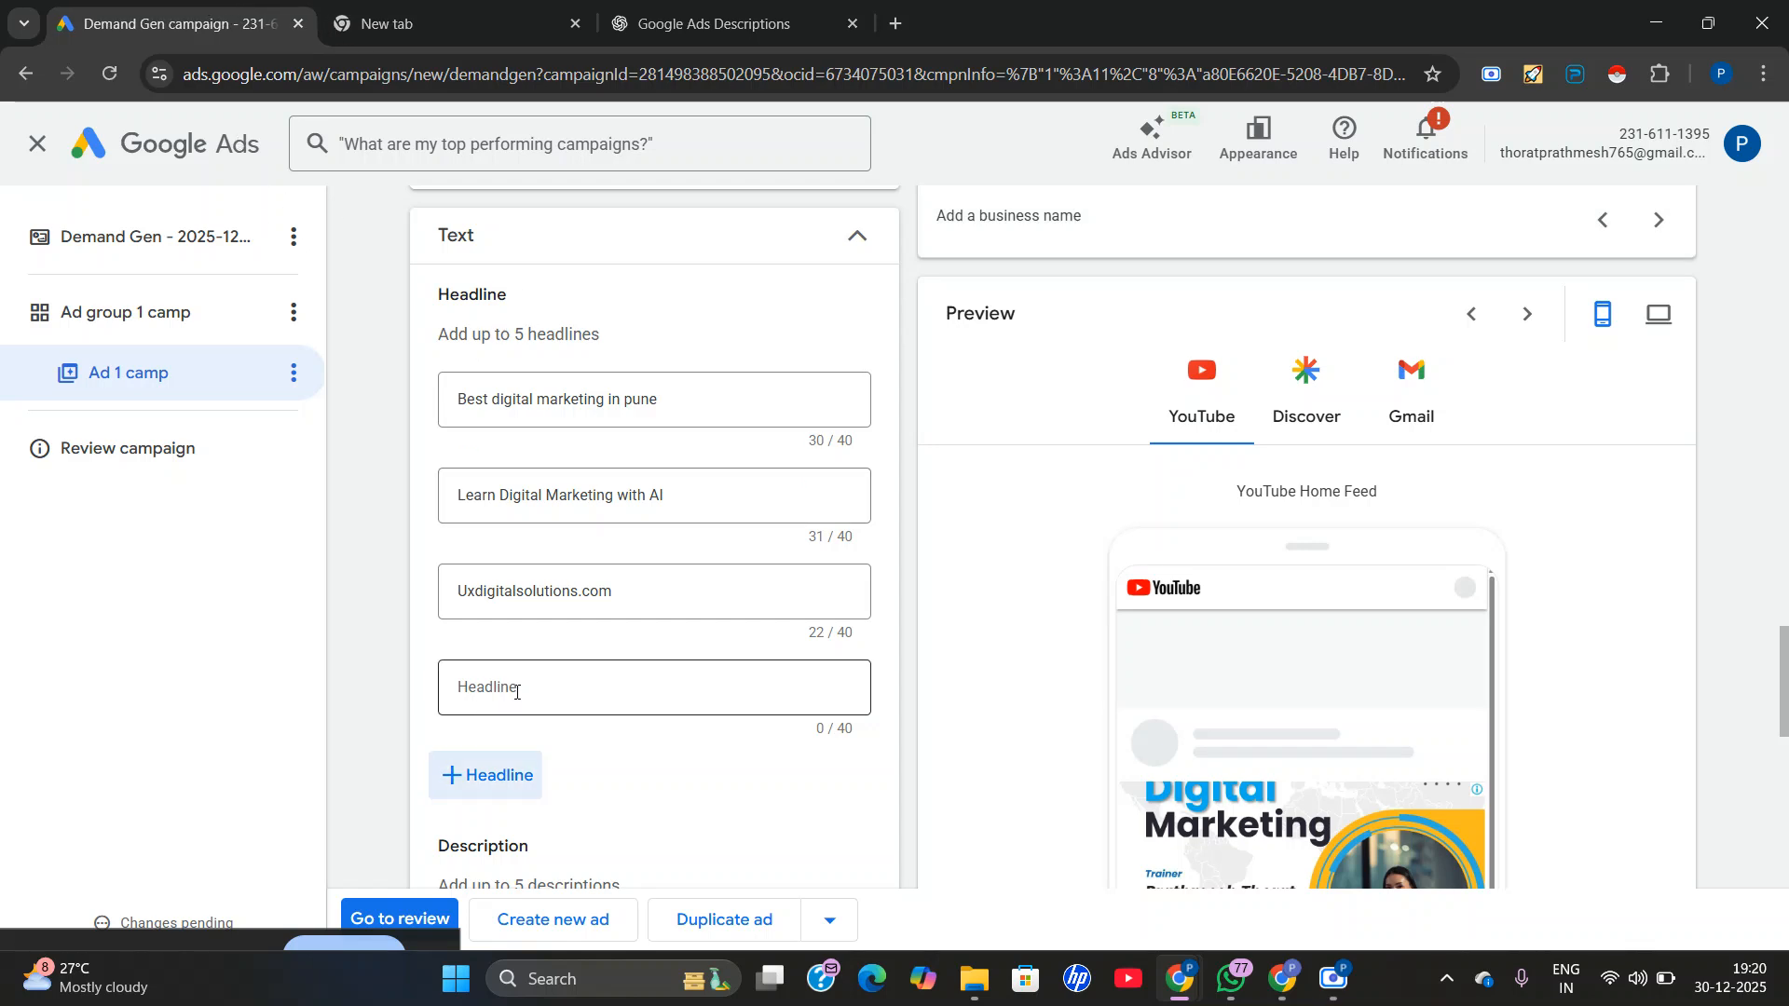
pyautogui.rightClick(516, 691)
pyautogui.click(552, 423)
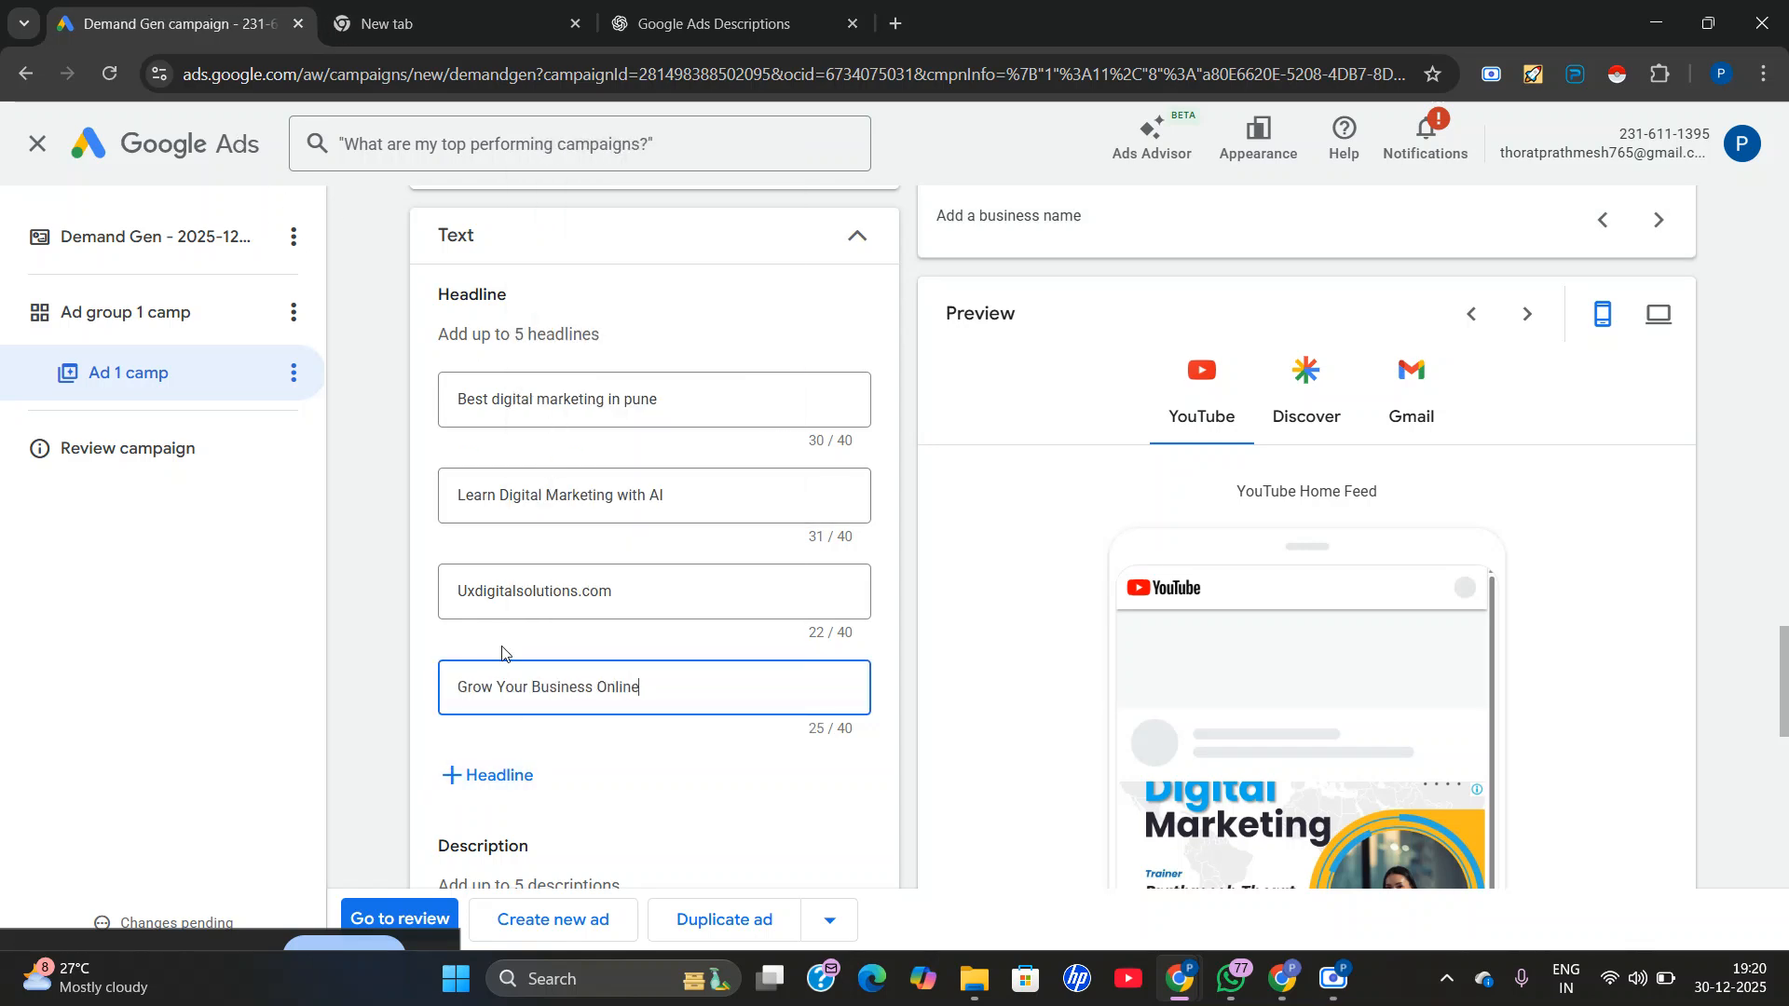
# Check the ad strength checklist against the ad's logos and images, and read the ad strength help text.
pyautogui.scroll(5, 503, 652)
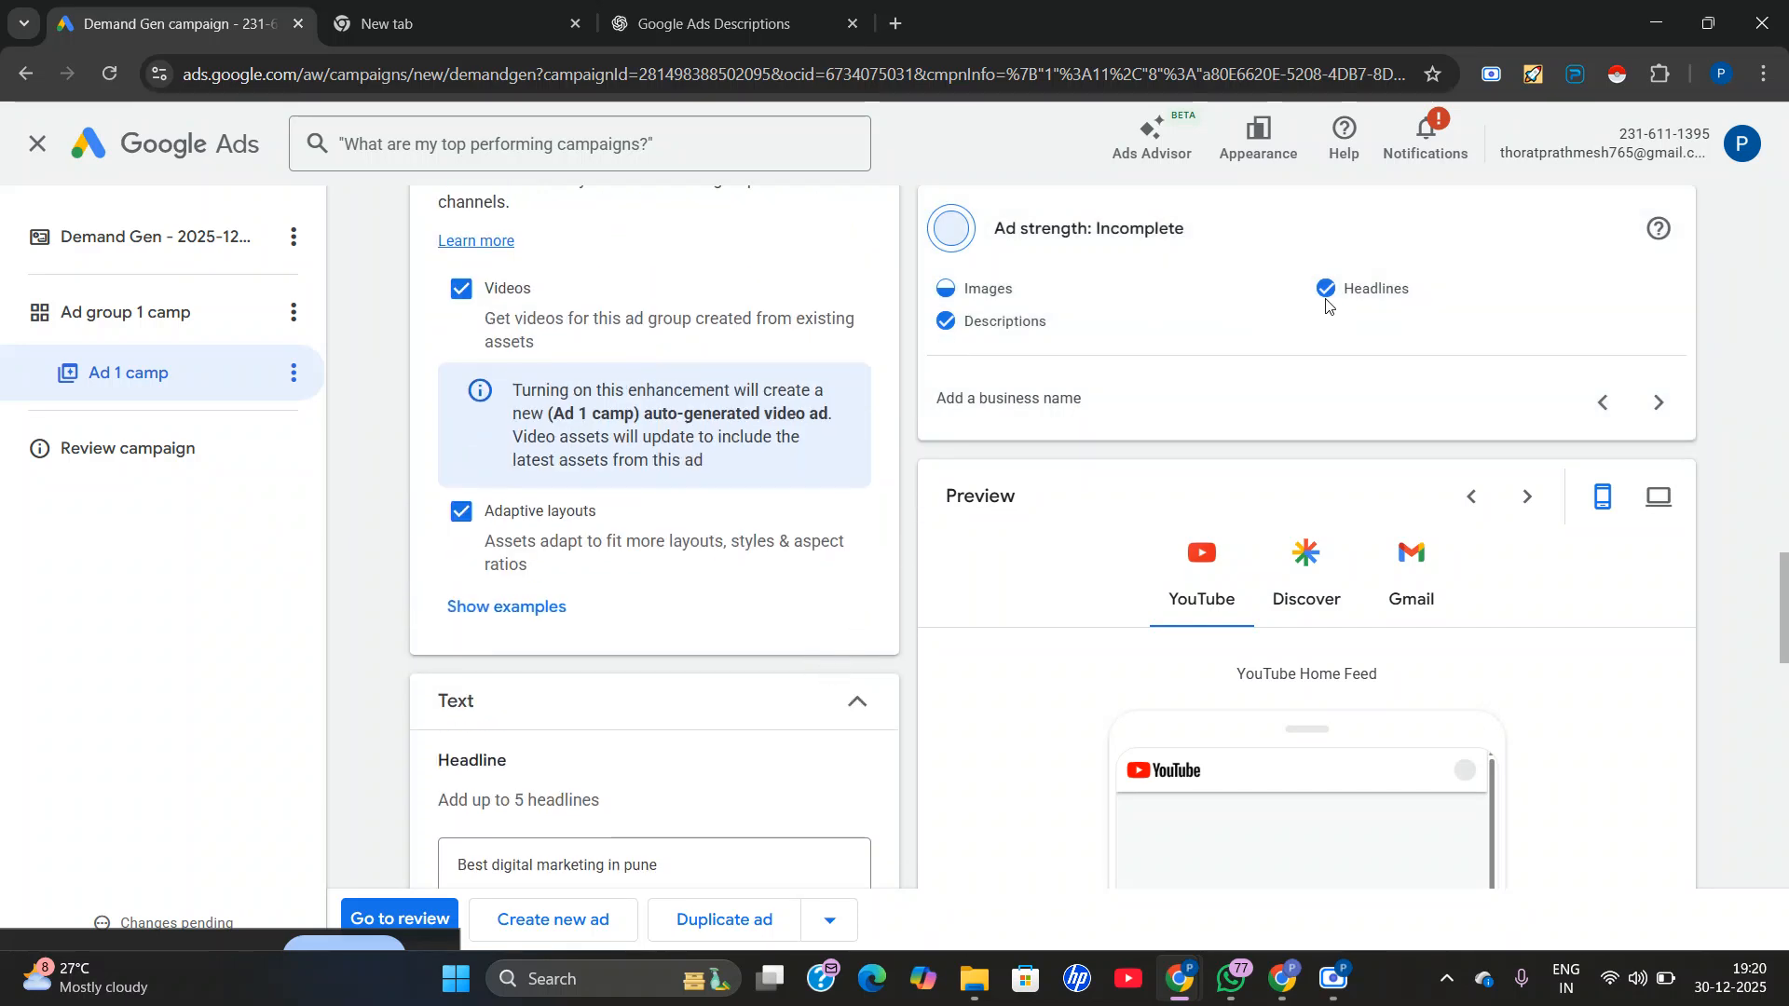
pyautogui.scroll(4, 985, 457)
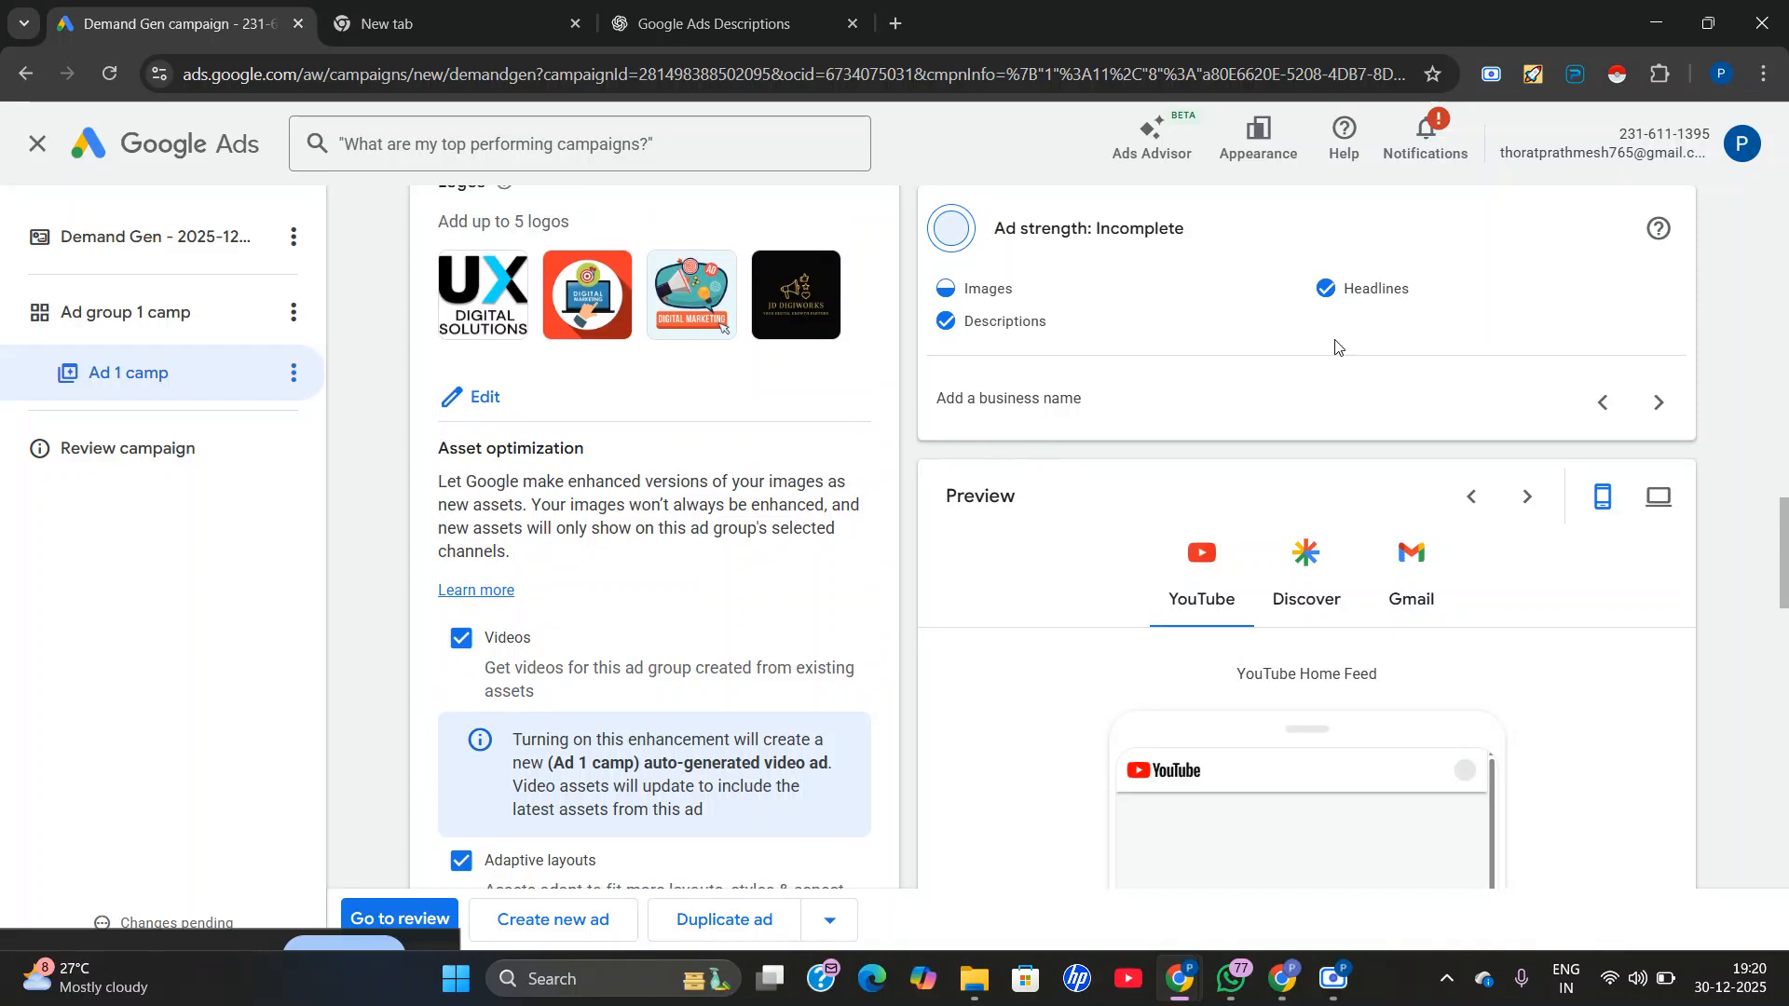
pyautogui.scroll(-3, 1025, 429)
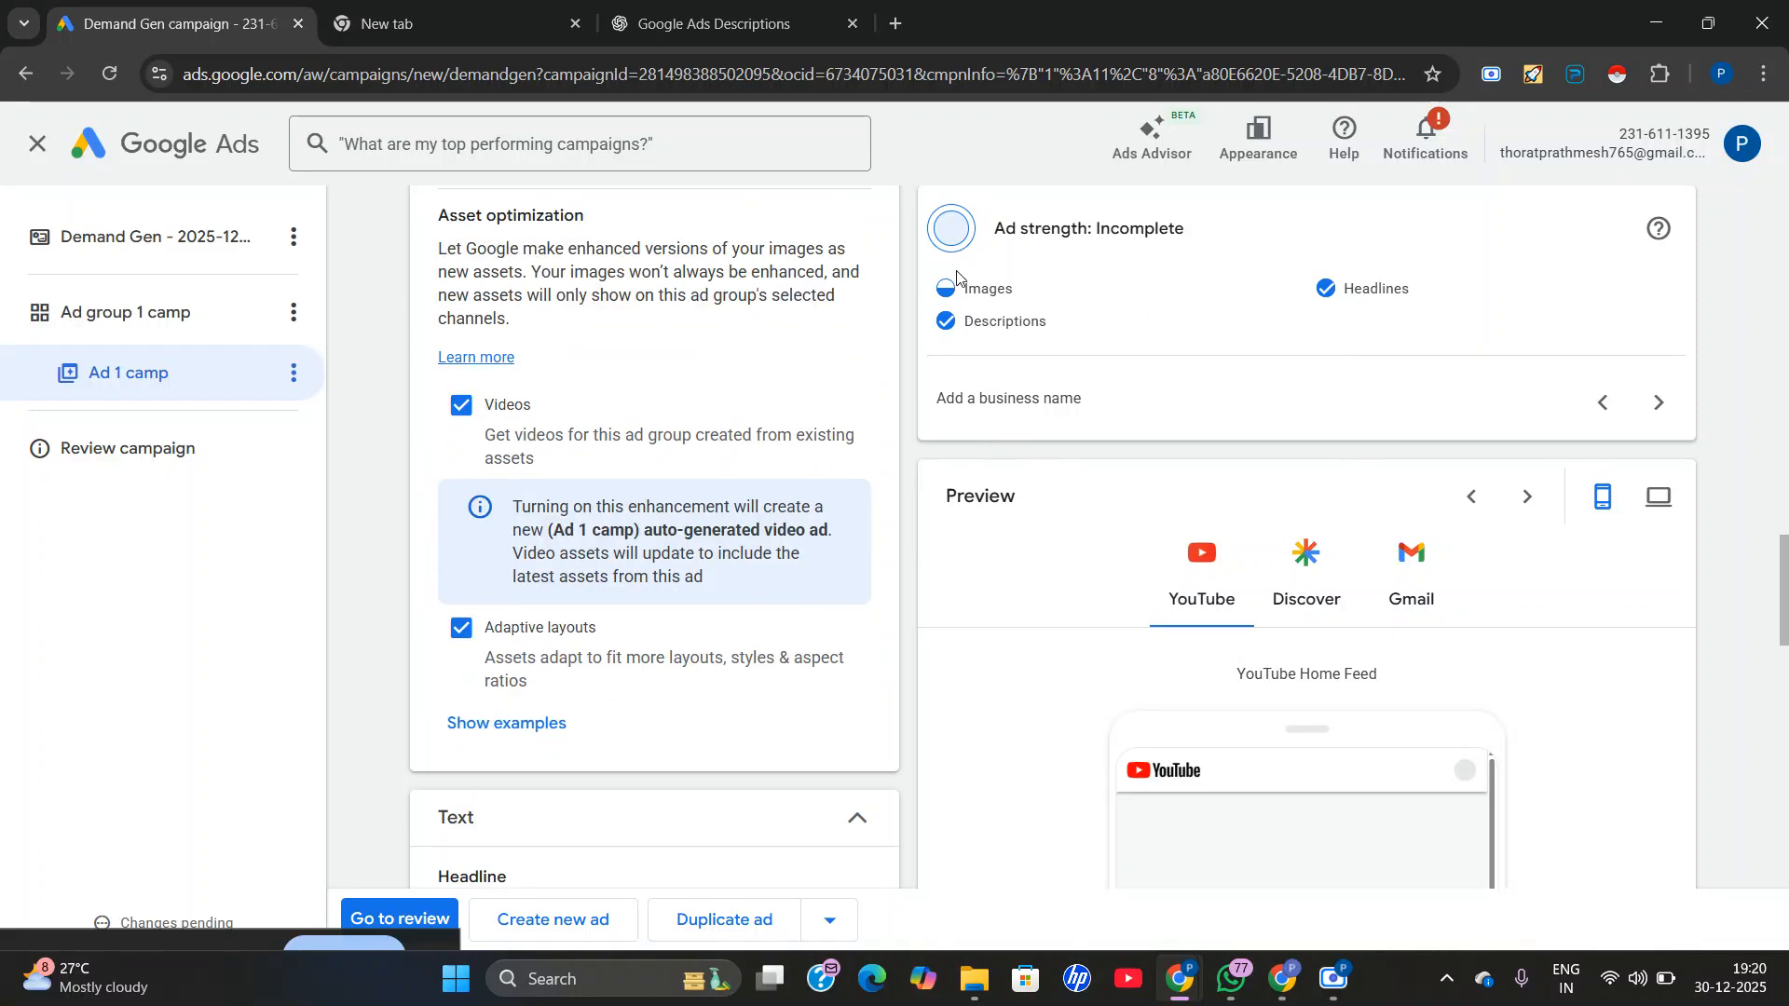
pyautogui.scroll(4, 911, 743)
pyautogui.scroll(2, 596, 597)
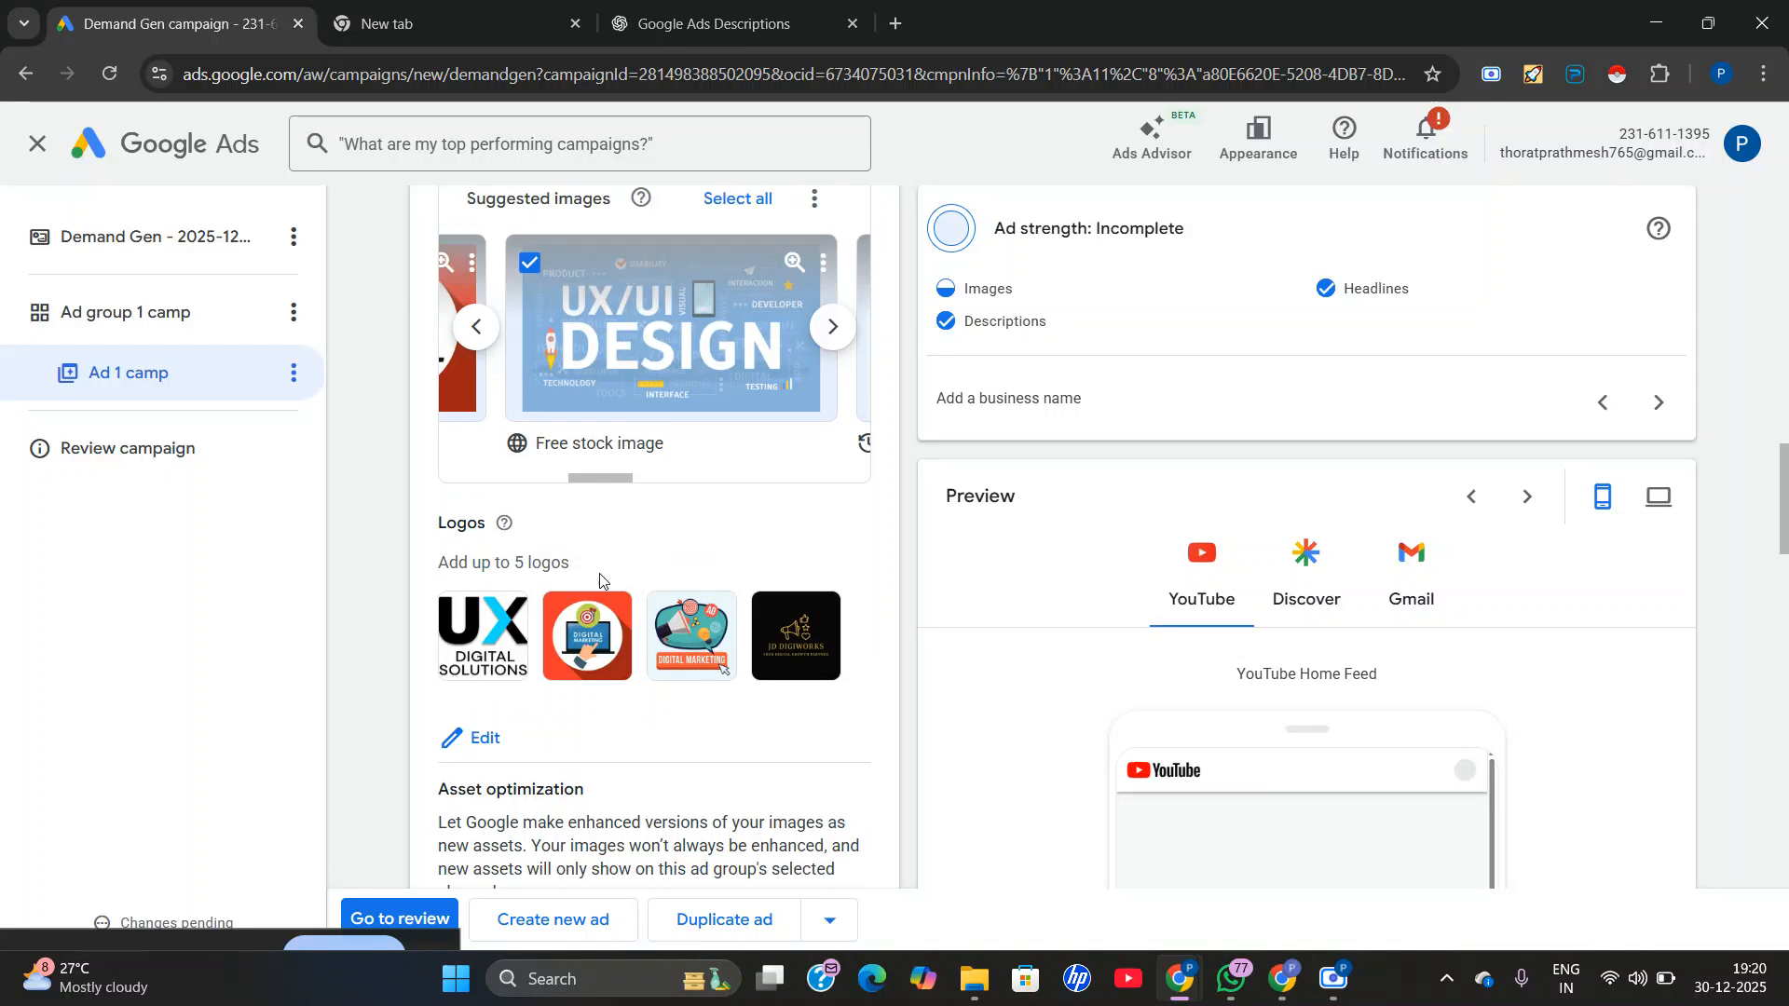
pyautogui.scroll(3, 604, 679)
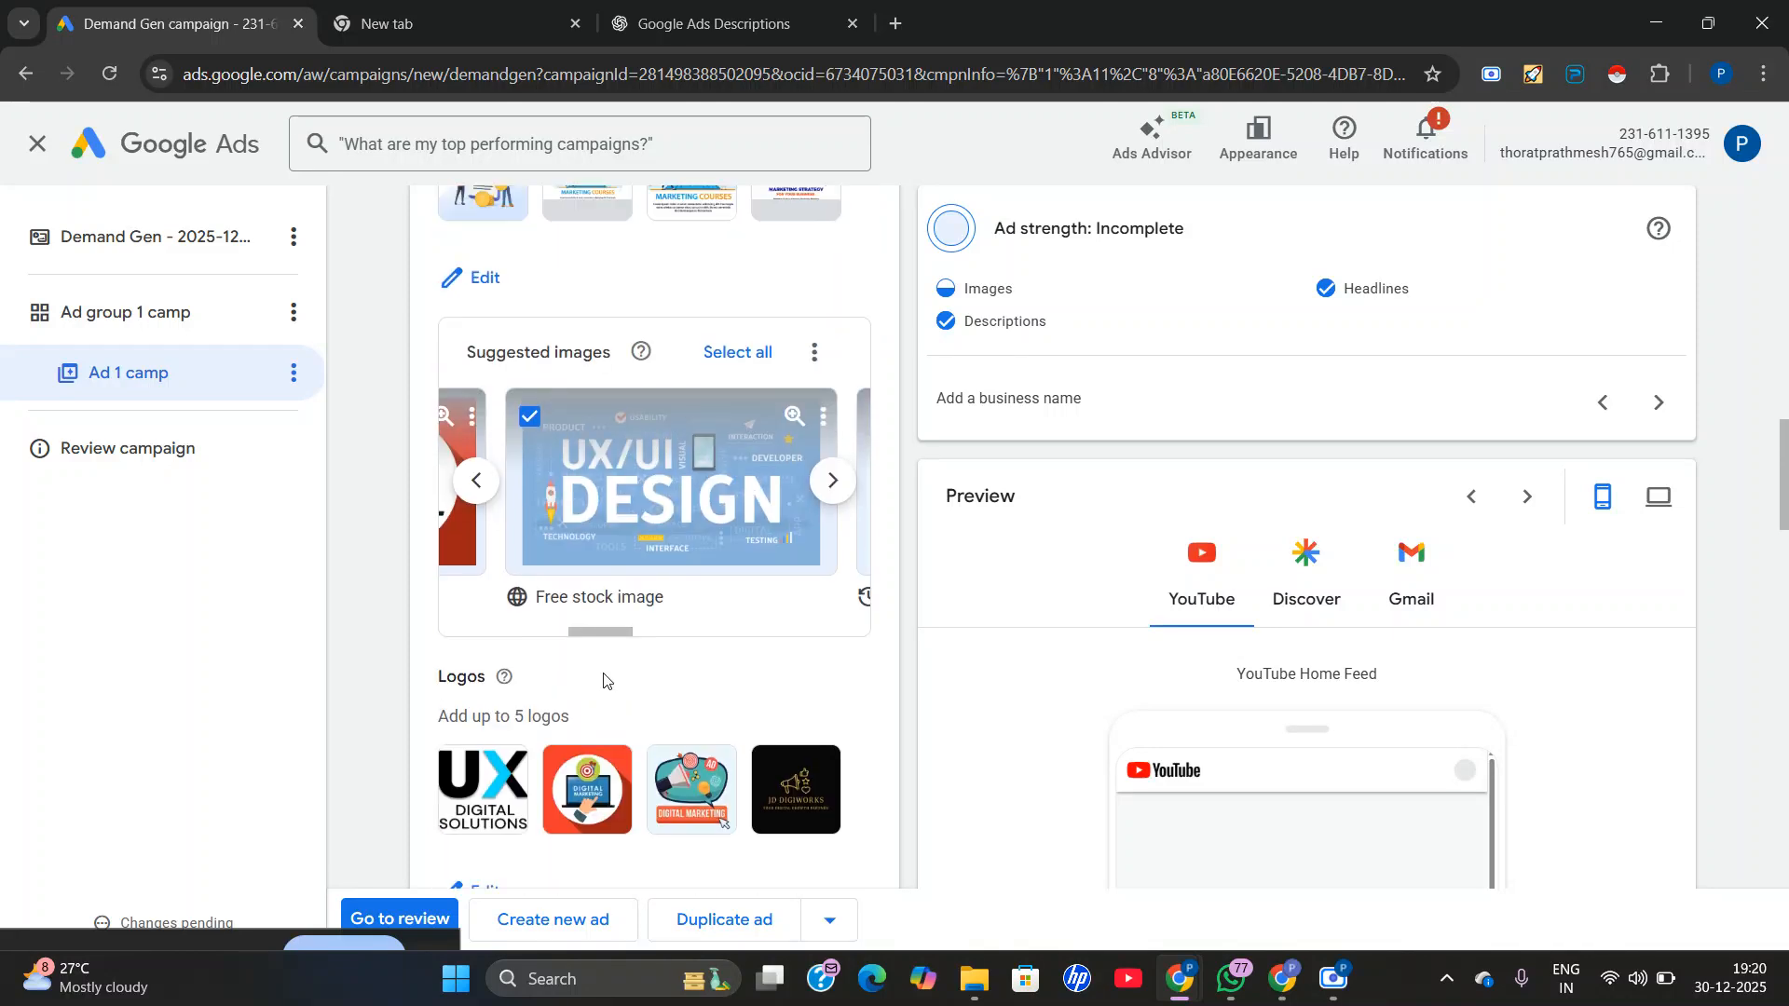
pyautogui.scroll(3, 640, 683)
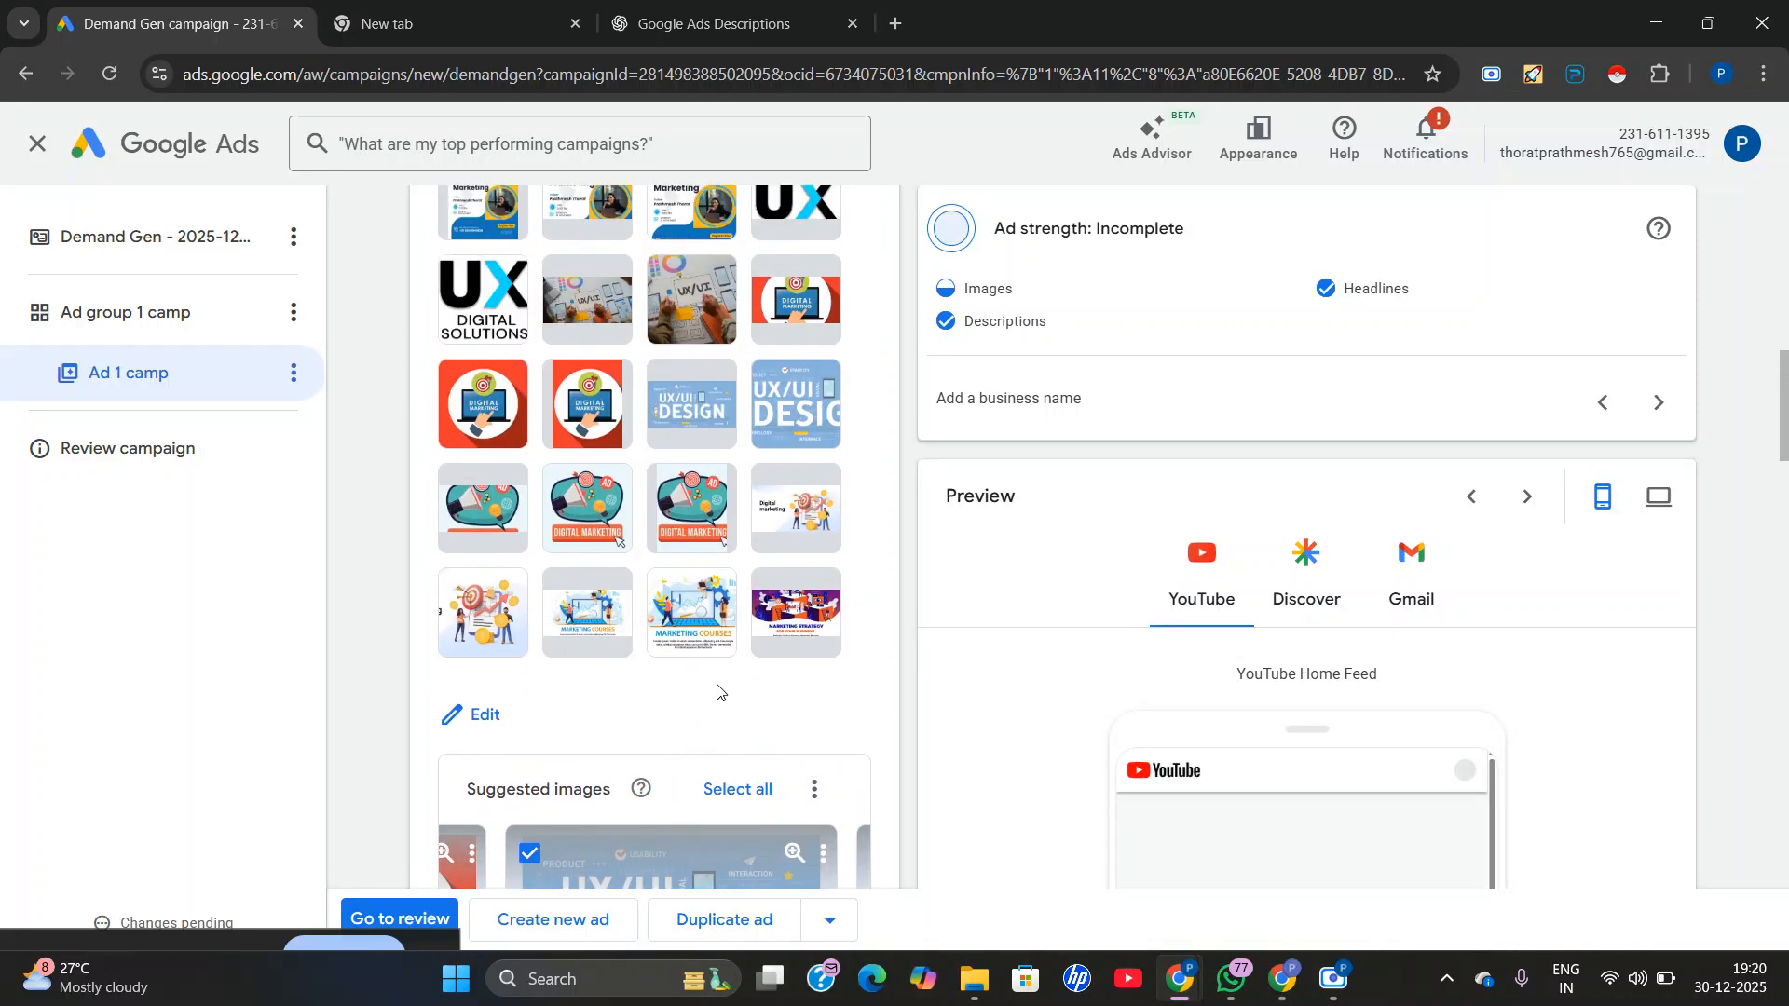
pyautogui.scroll(1, 718, 691)
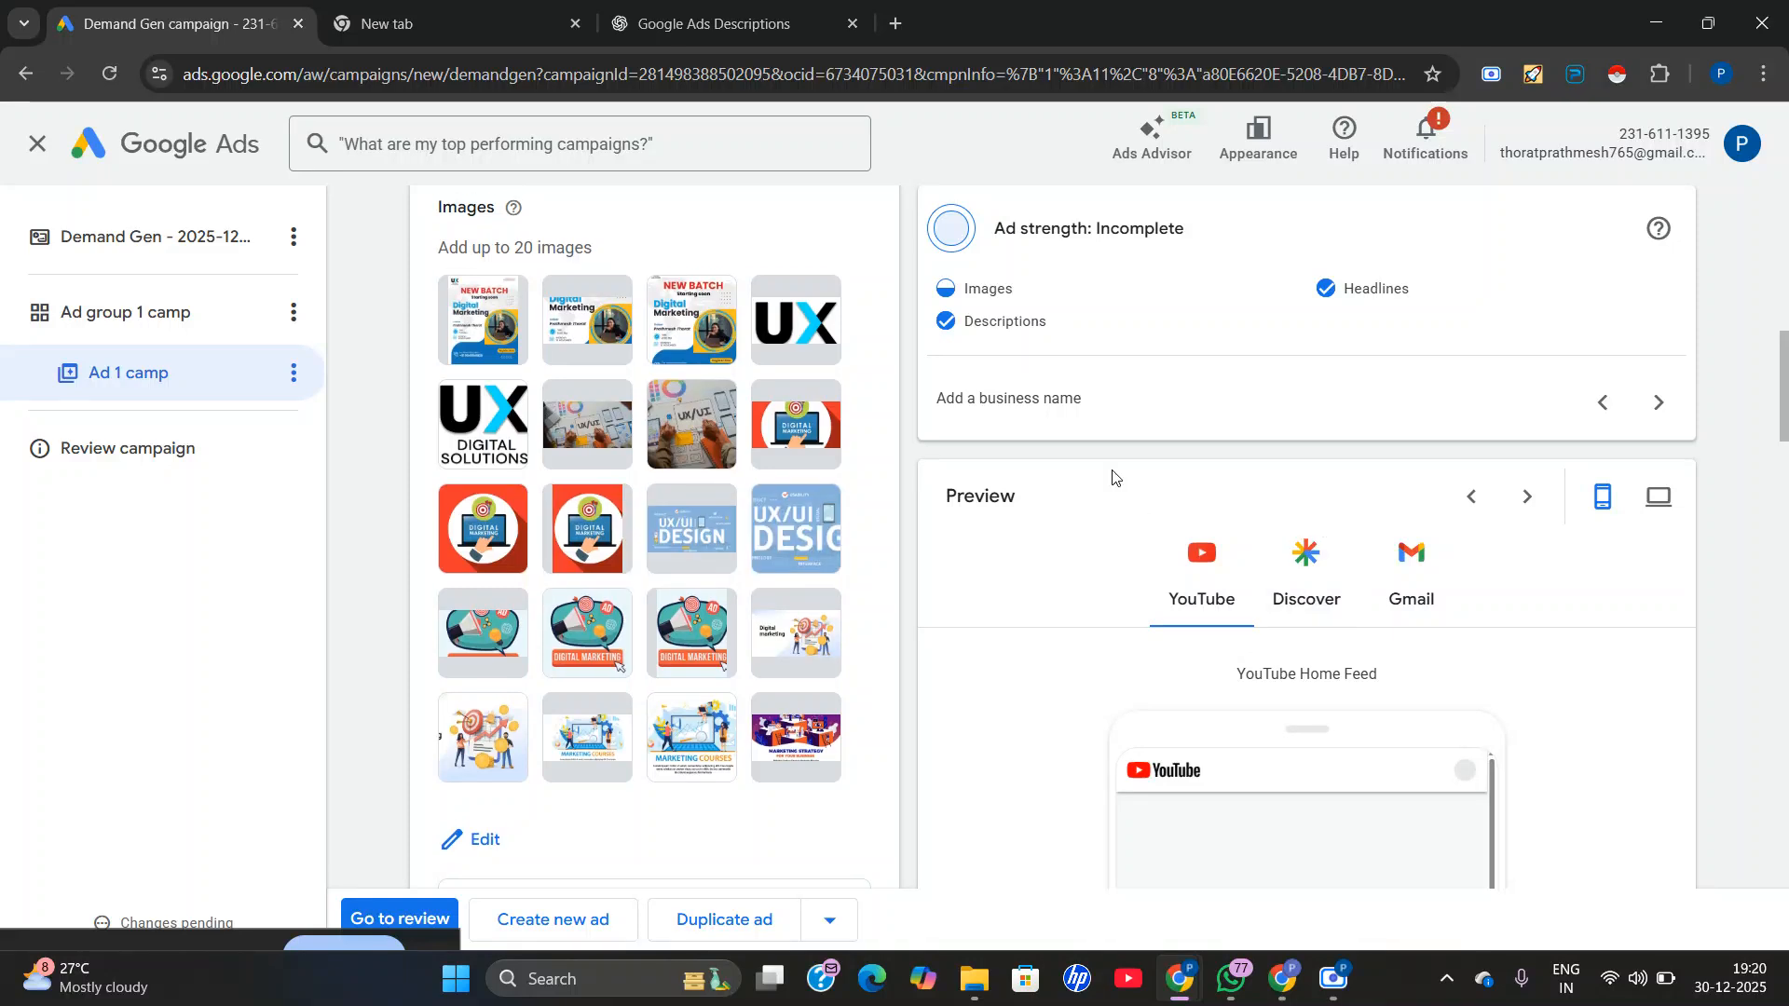
pyautogui.scroll(2, 1112, 475)
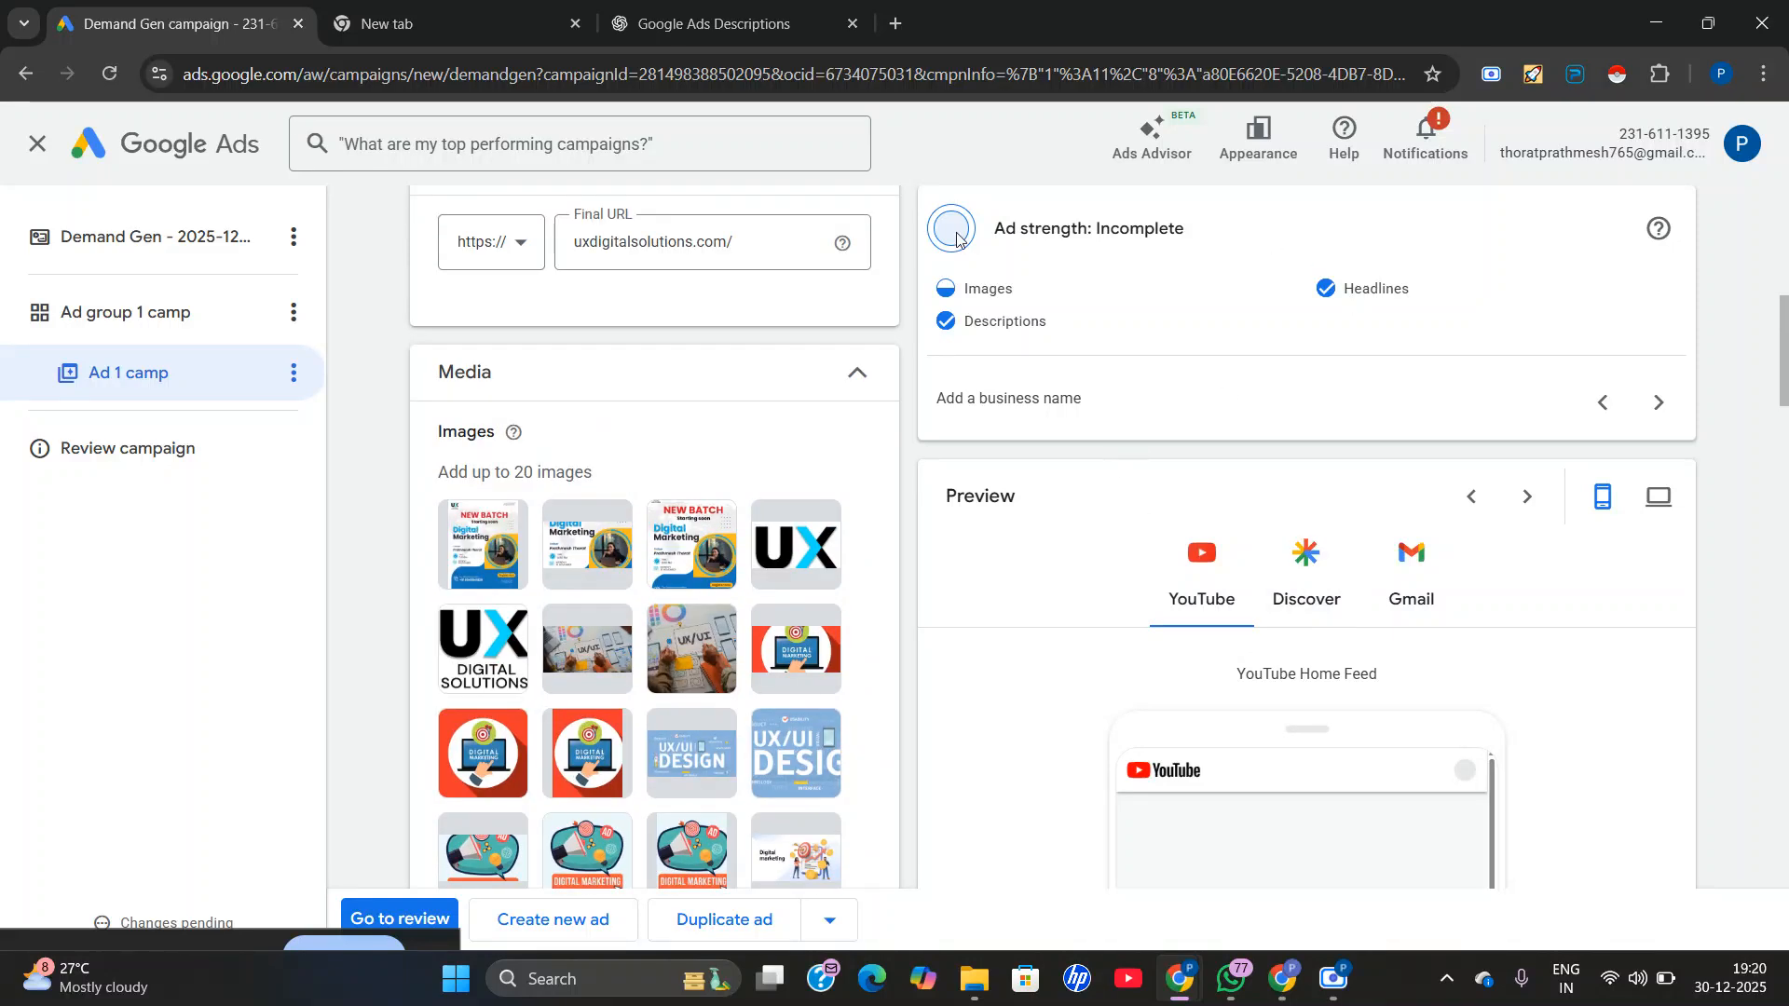
pyautogui.moveTo(1667, 240)
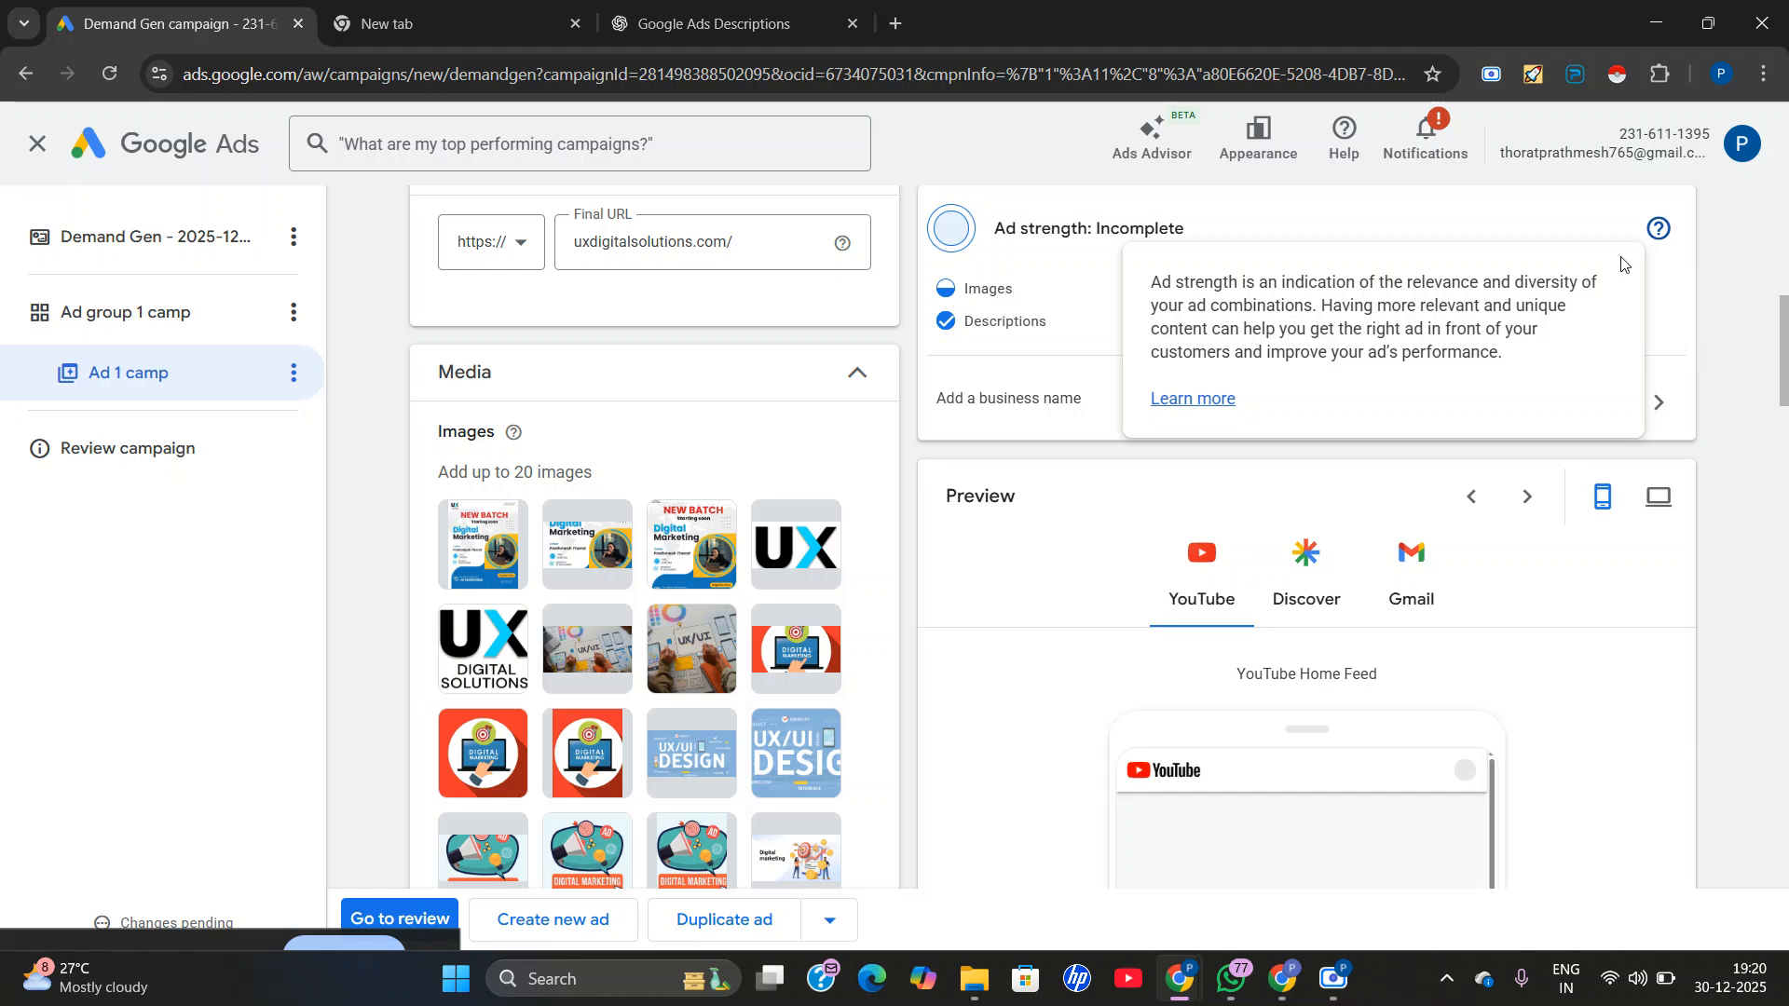
# Review the ad's type, name, final URL, images, logos and asset optimization settings for missing content.
pyautogui.scroll(4, 679, 639)
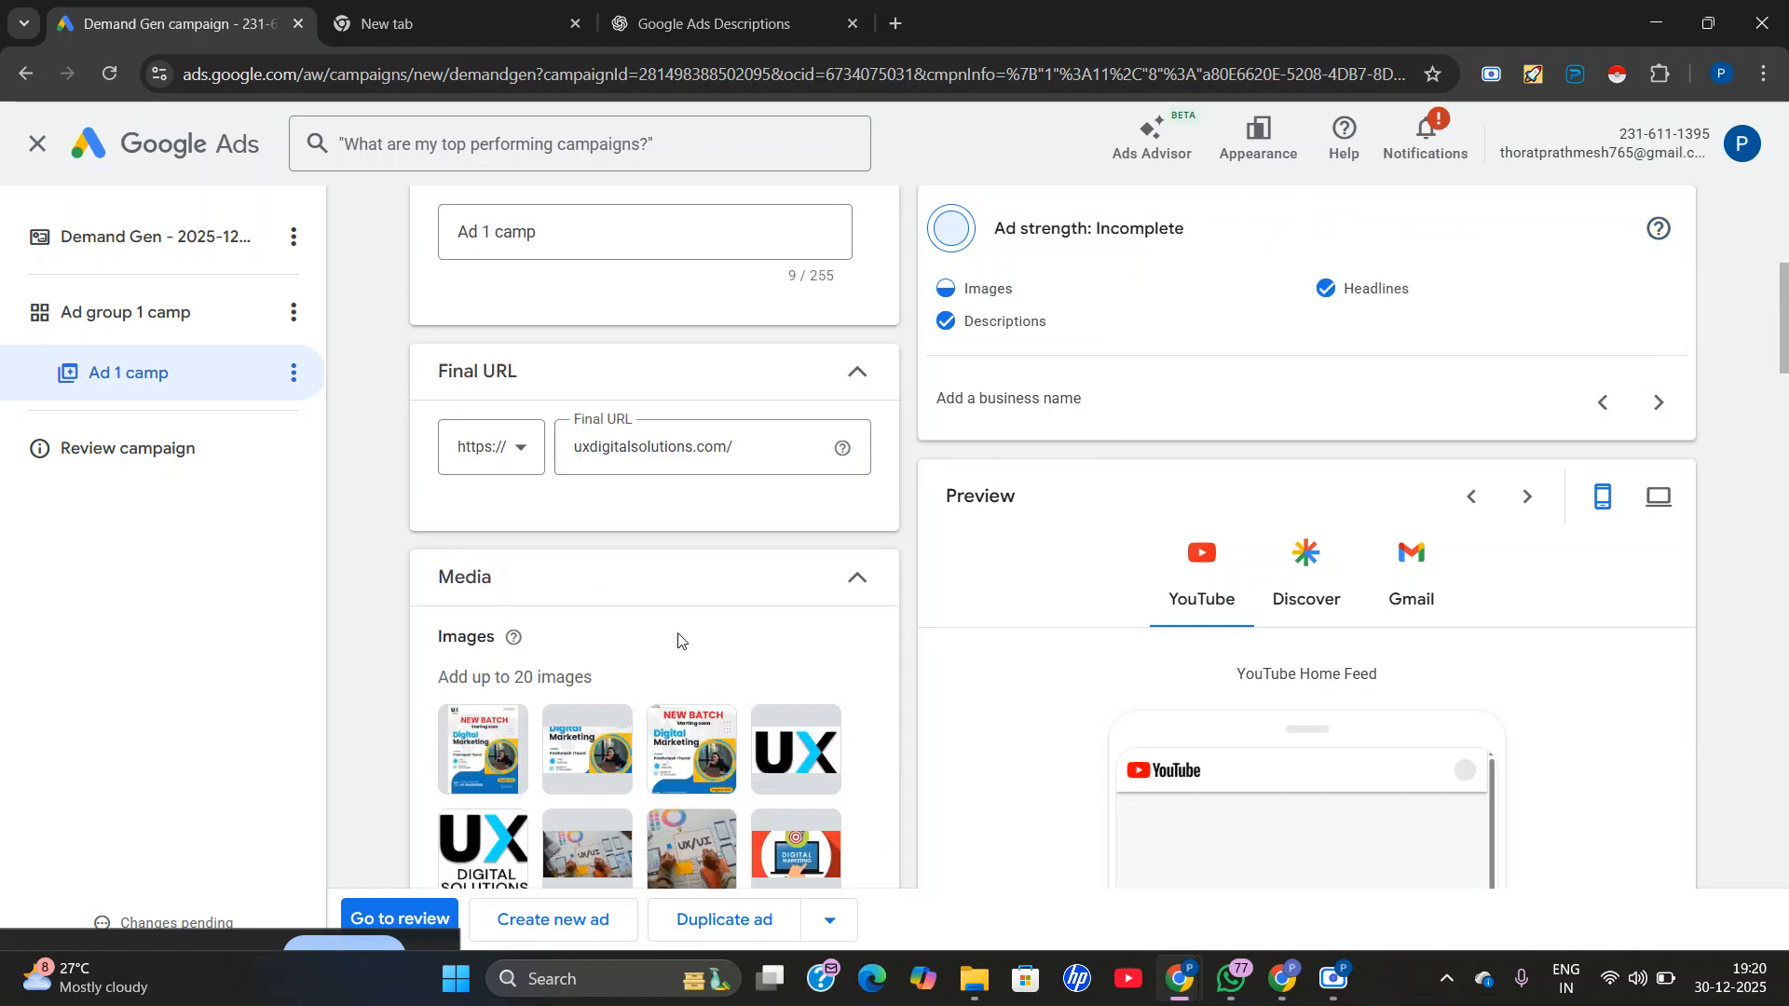
pyautogui.scroll(3, 559, 726)
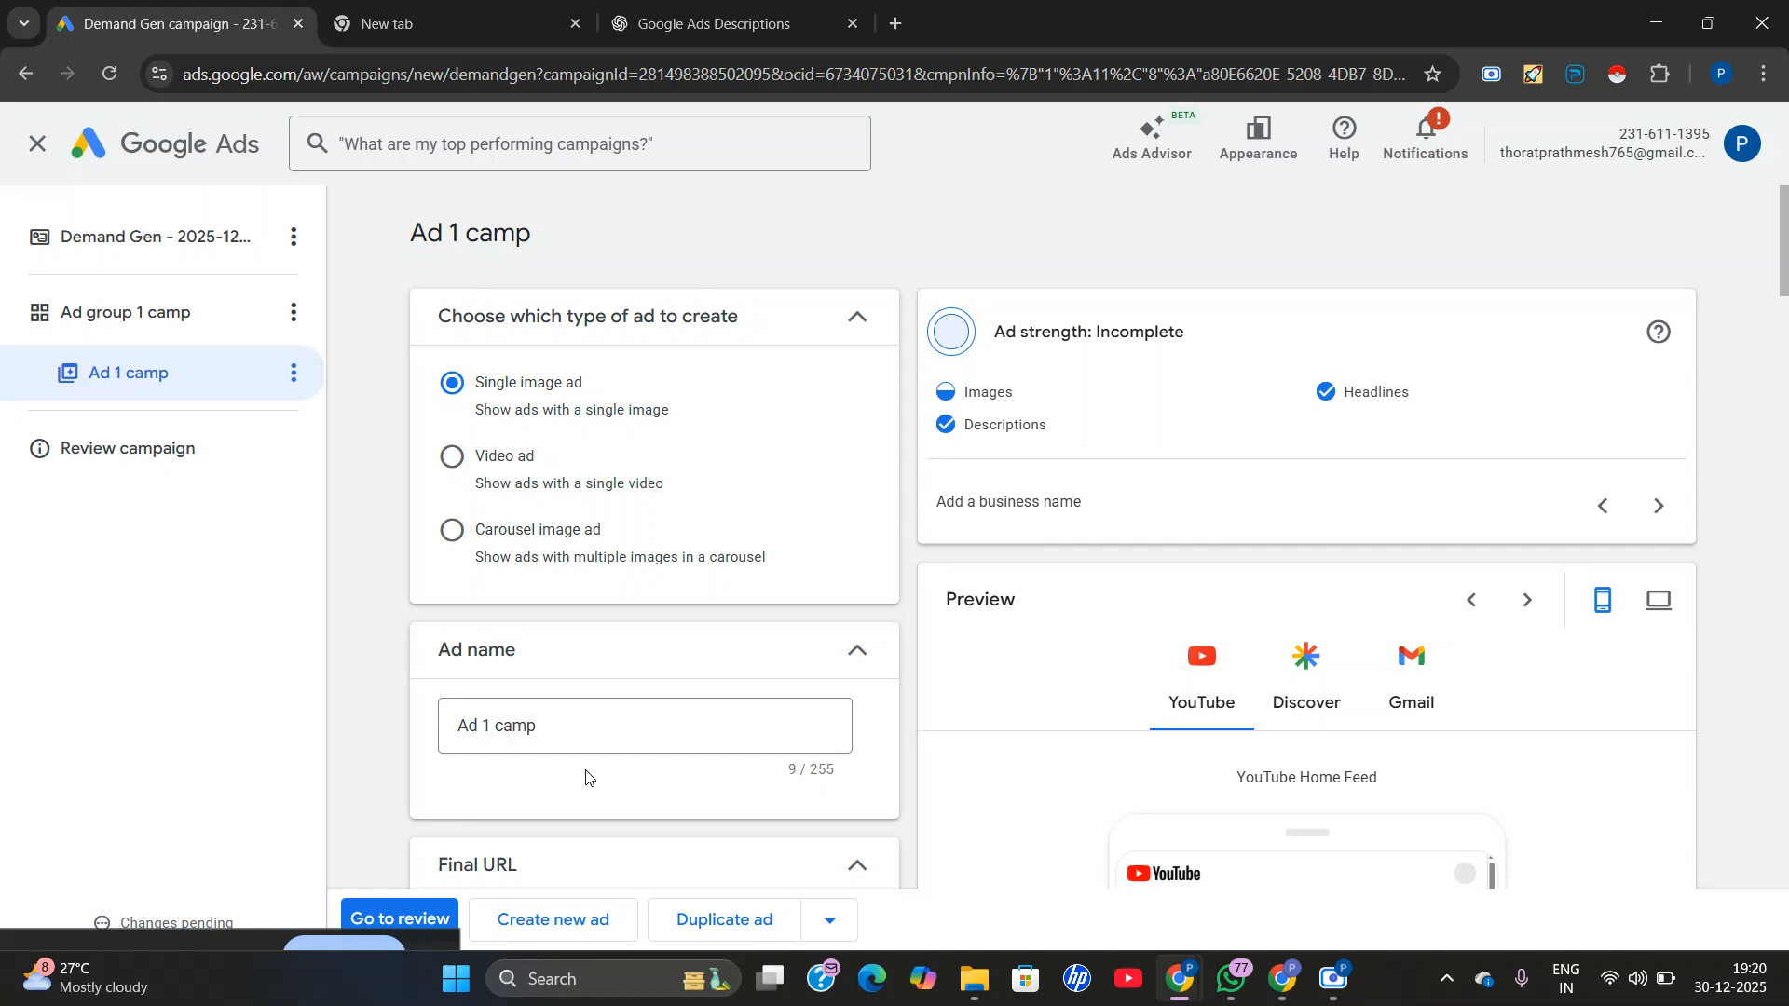
pyautogui.scroll(-2, 529, 711)
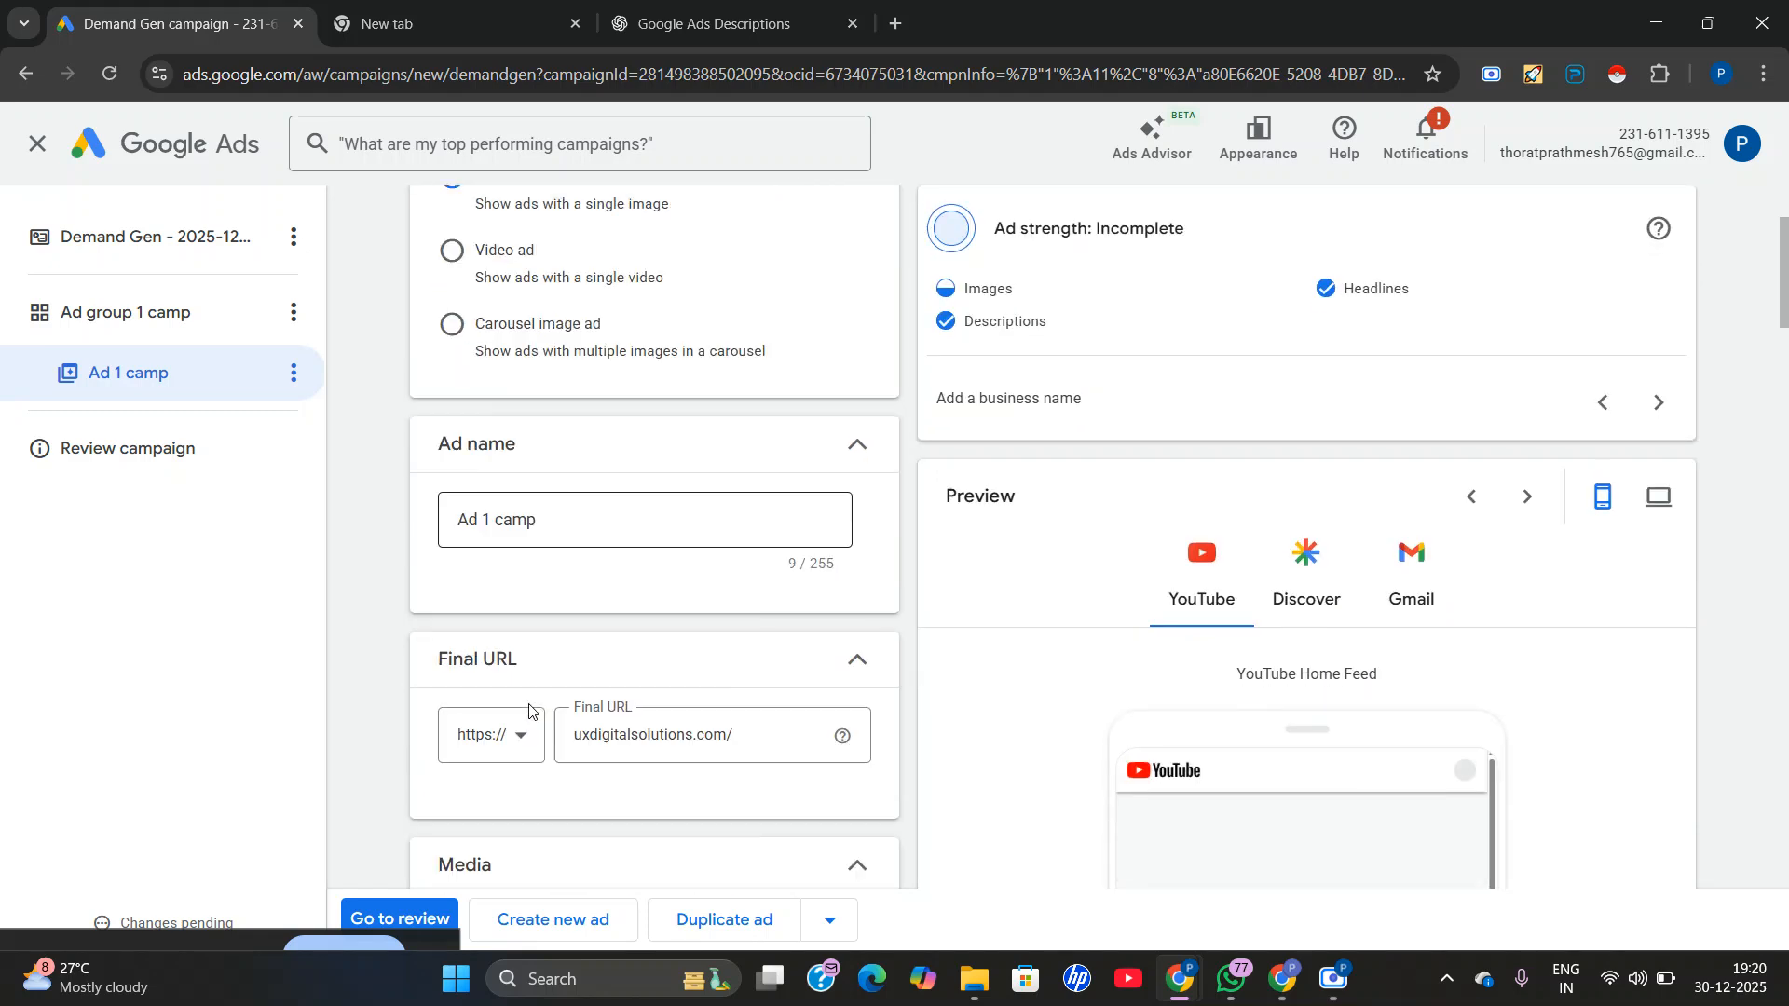
pyautogui.scroll(2, 529, 710)
pyautogui.scroll(-10, 530, 711)
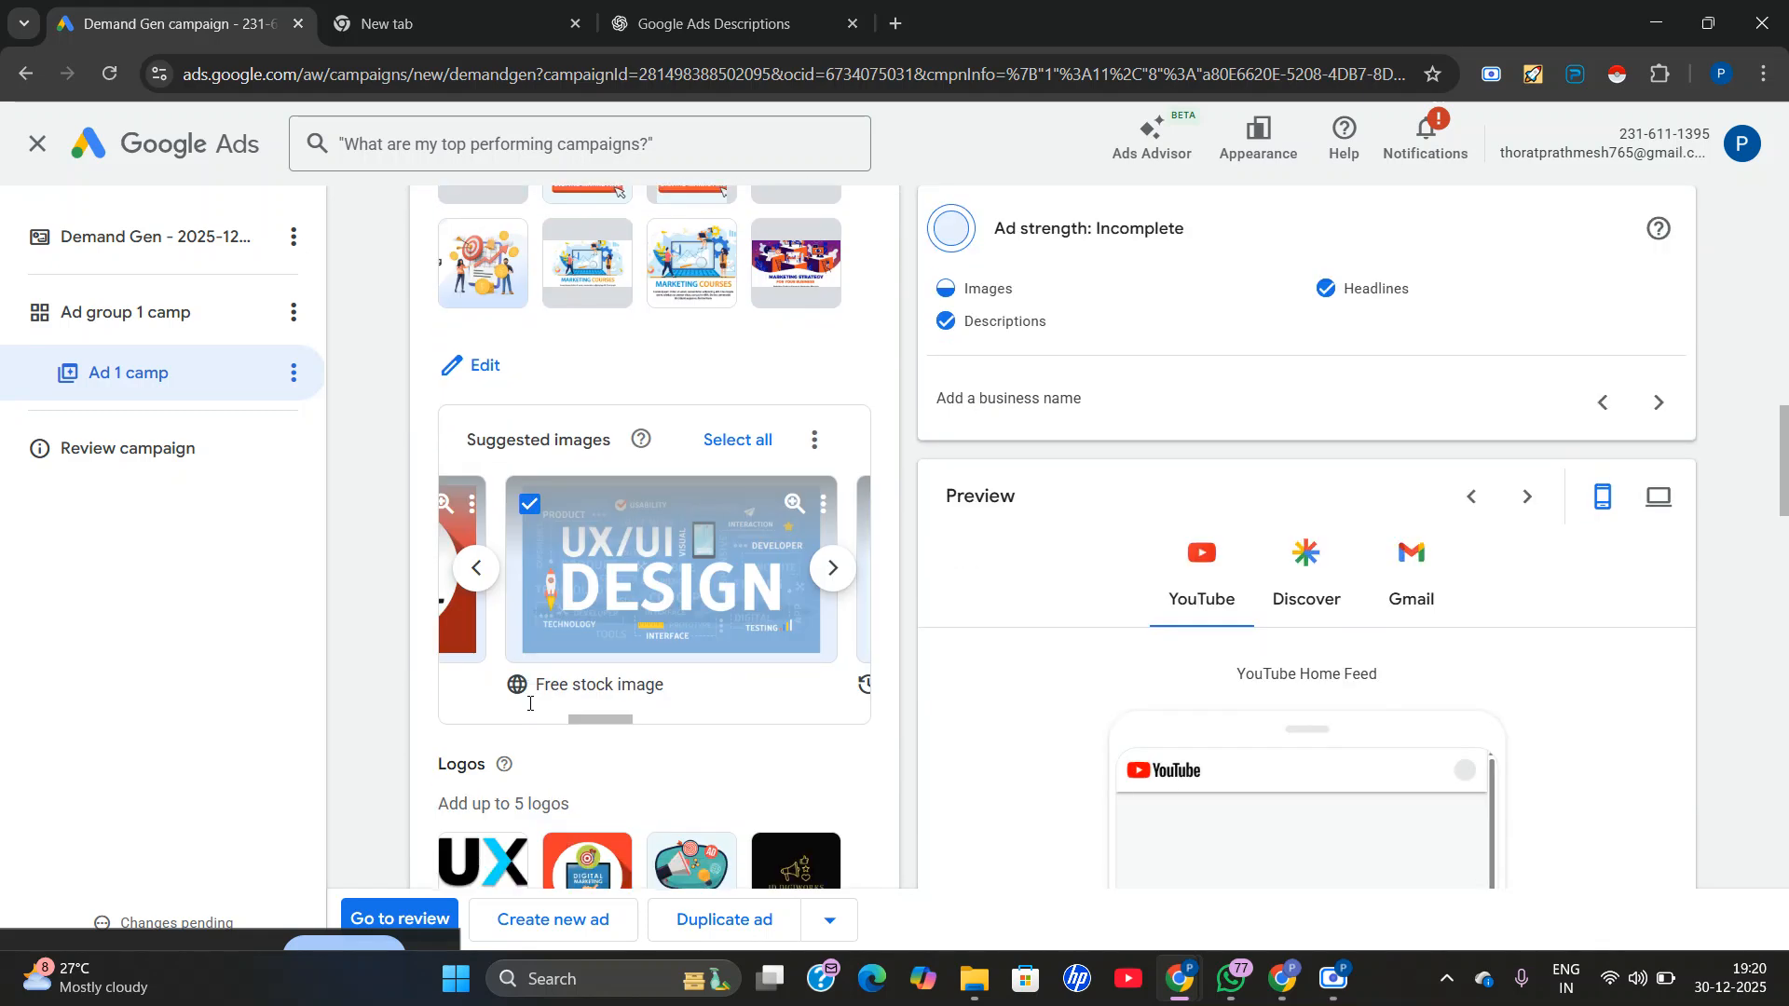
pyautogui.scroll(-3, 576, 549)
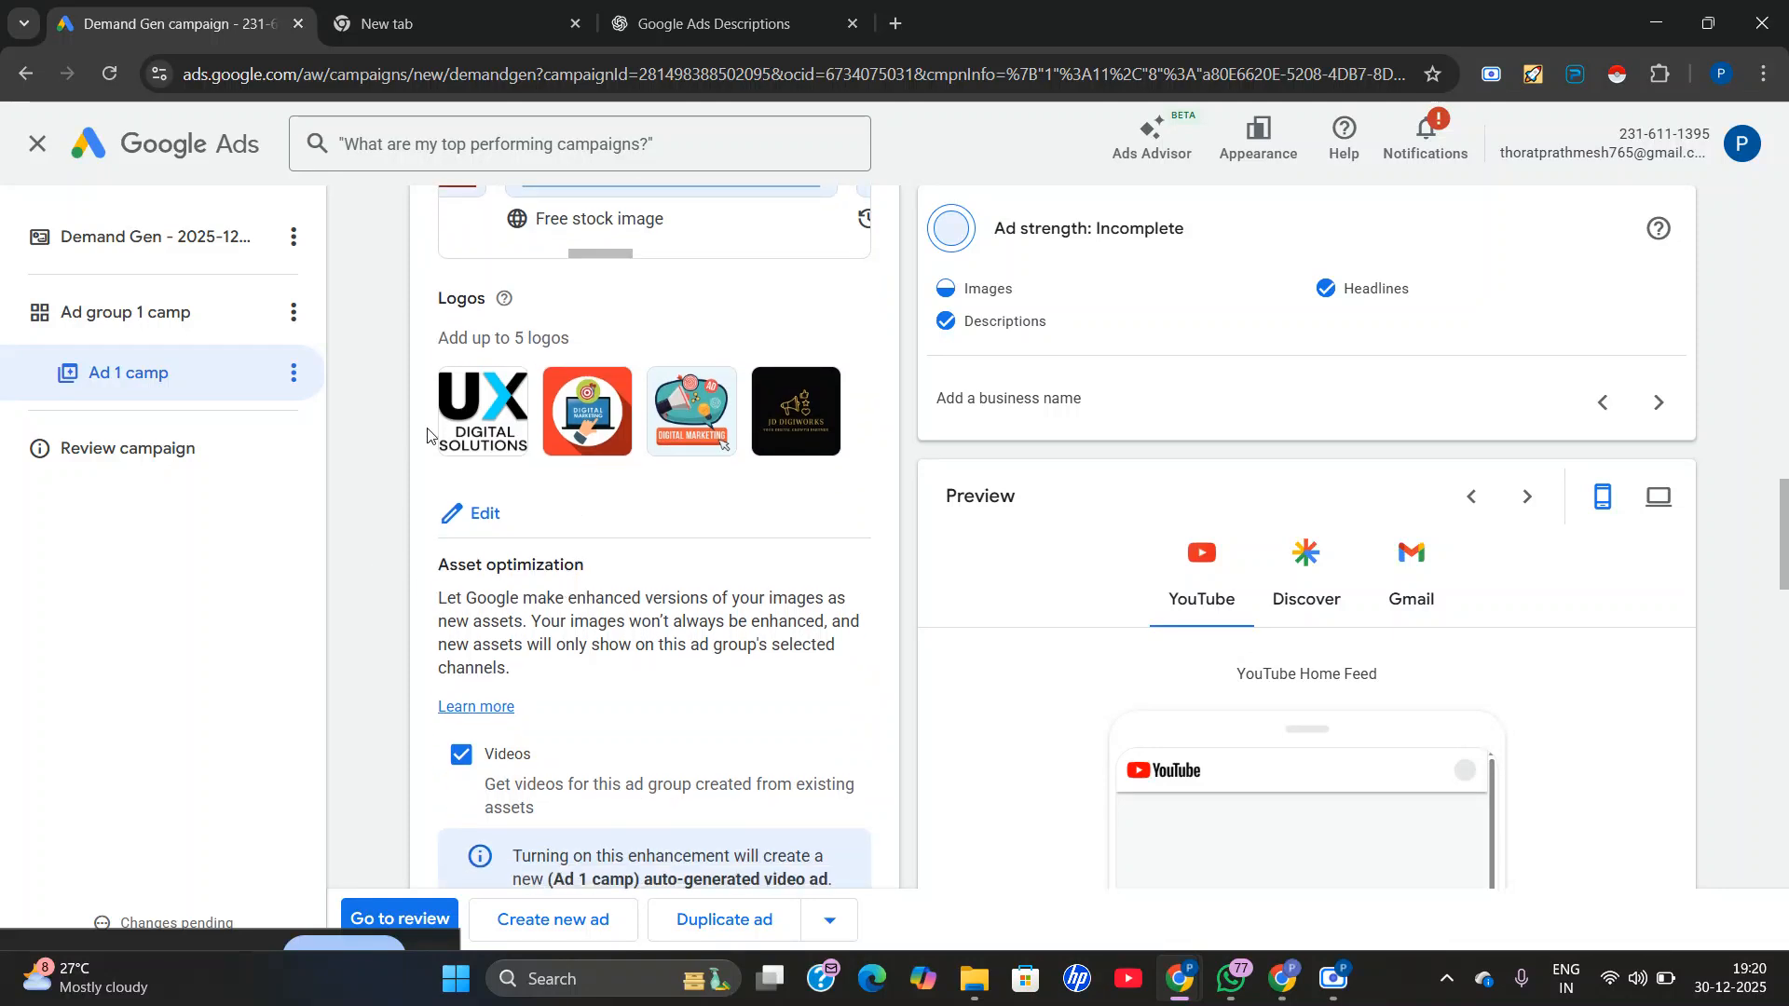
pyautogui.scroll(-1, 494, 438)
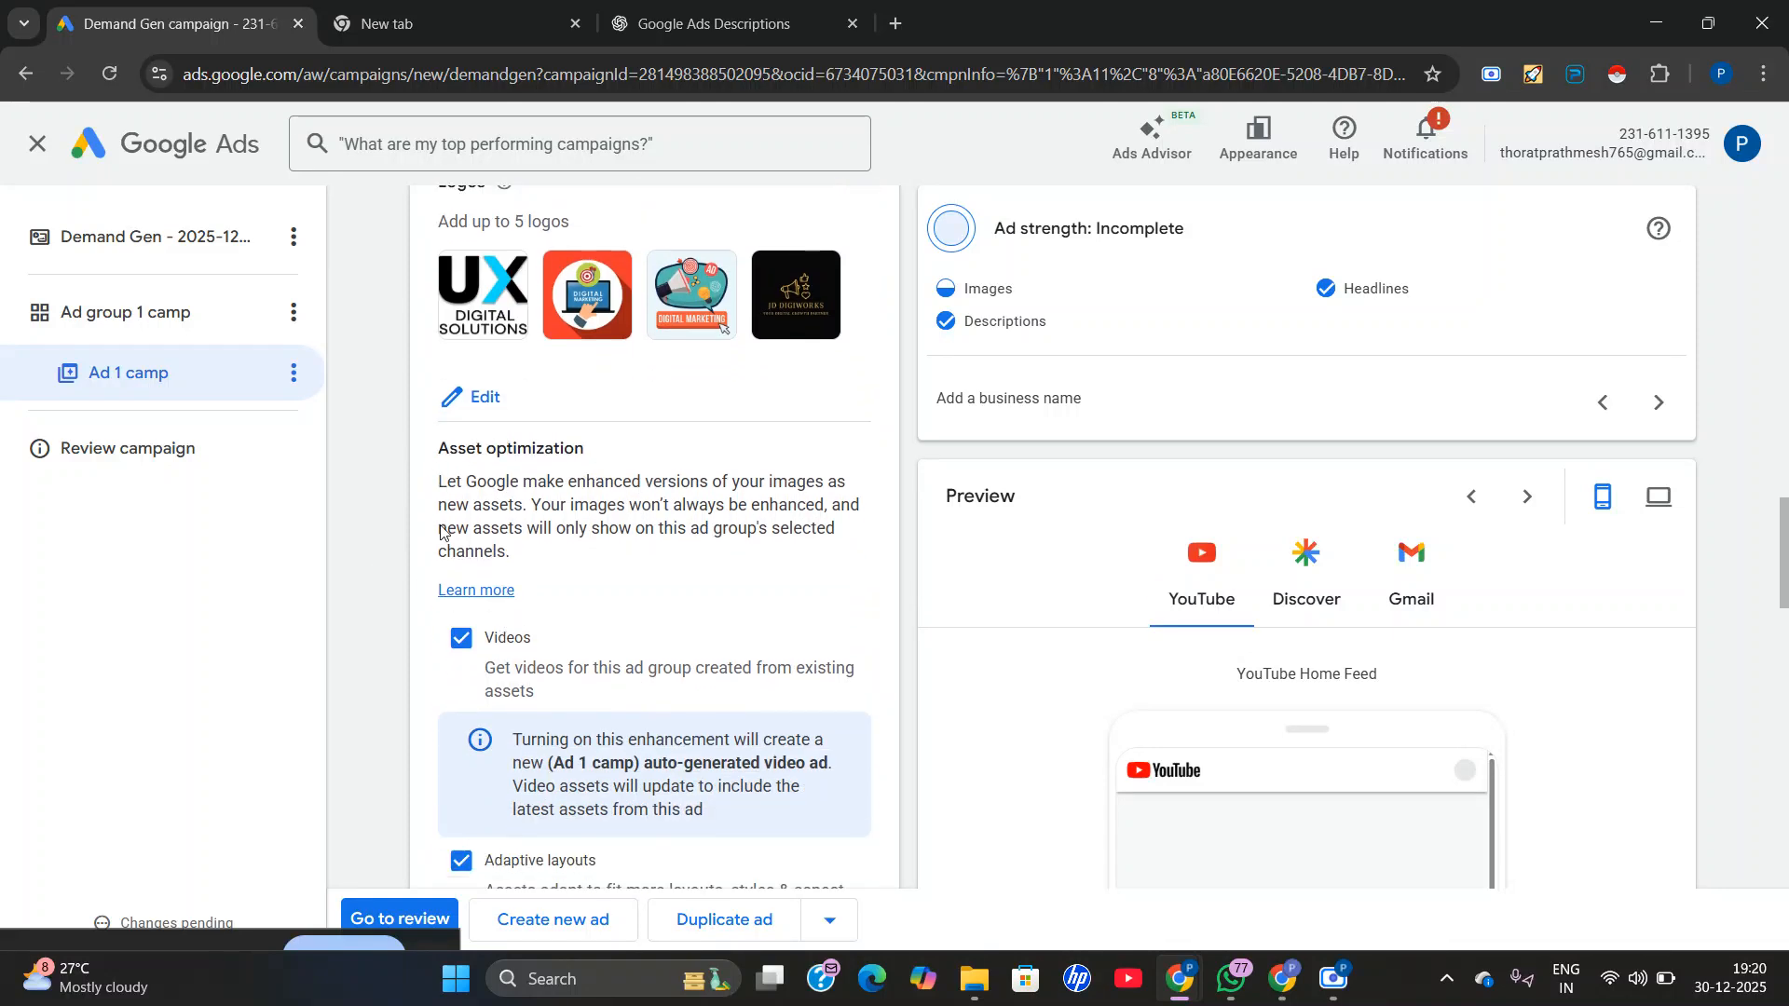
# Enter "JD DIGIWORKS" as the ad's business name.
pyautogui.scroll(-3, 597, 592)
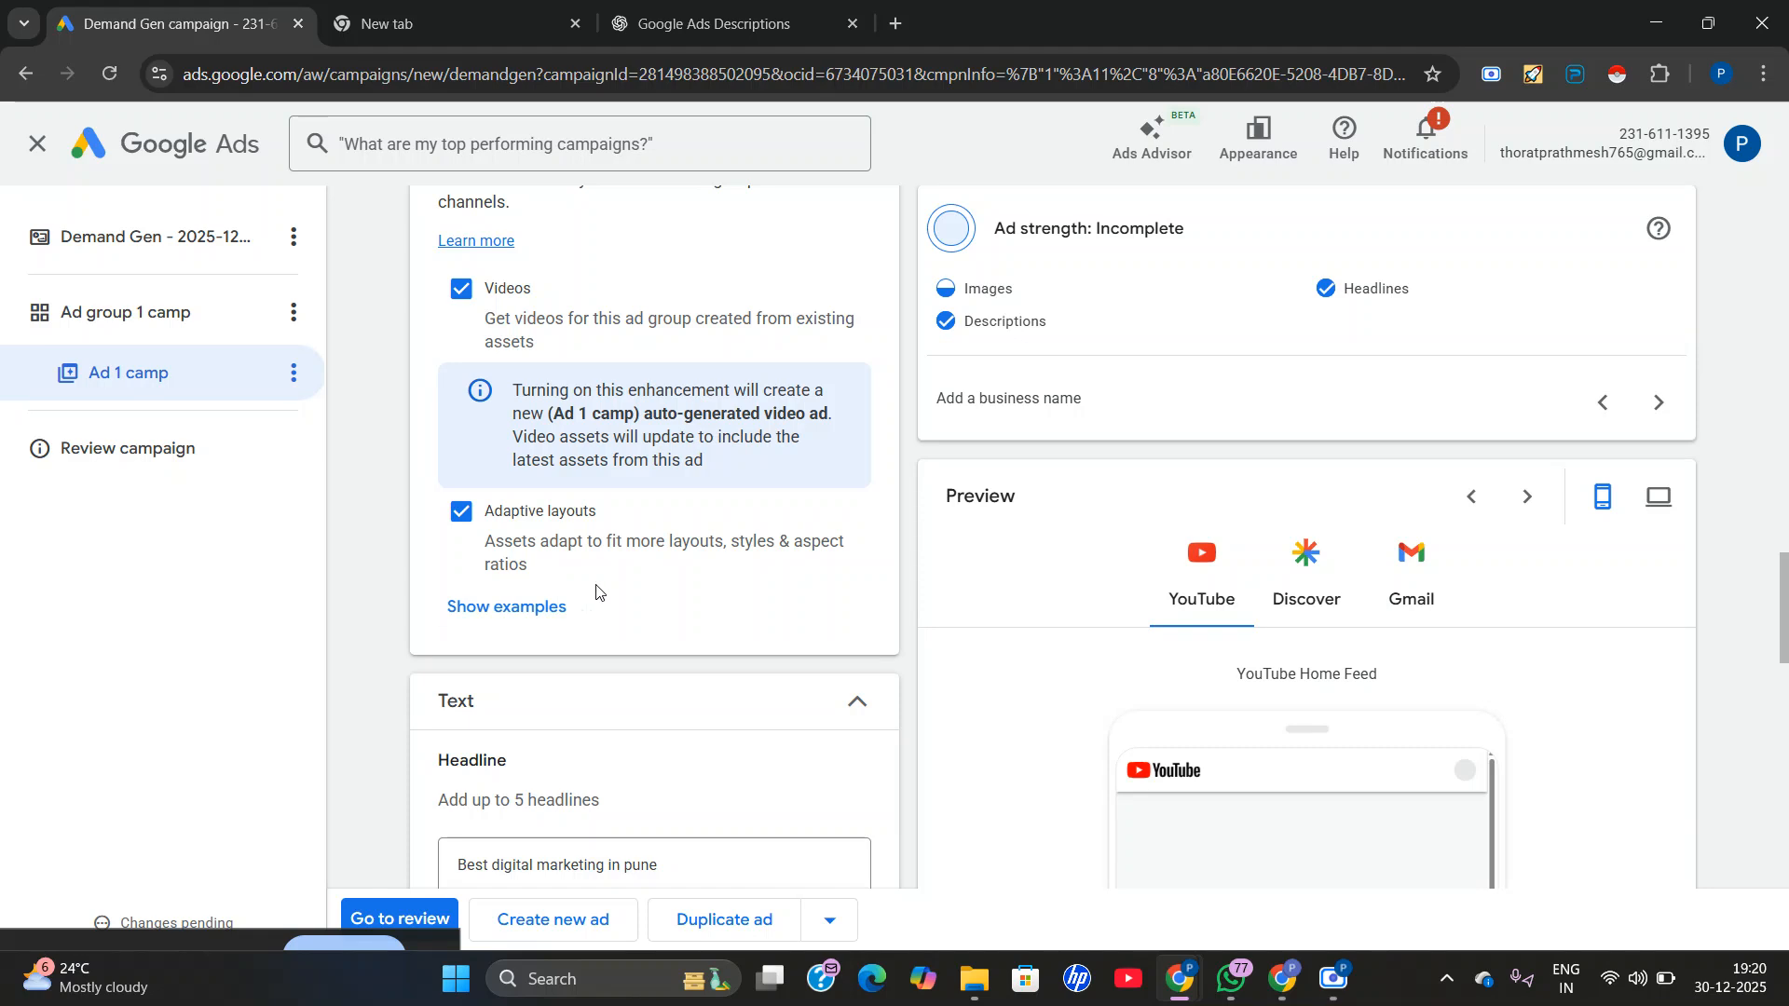
pyautogui.scroll(-7, 725, 596)
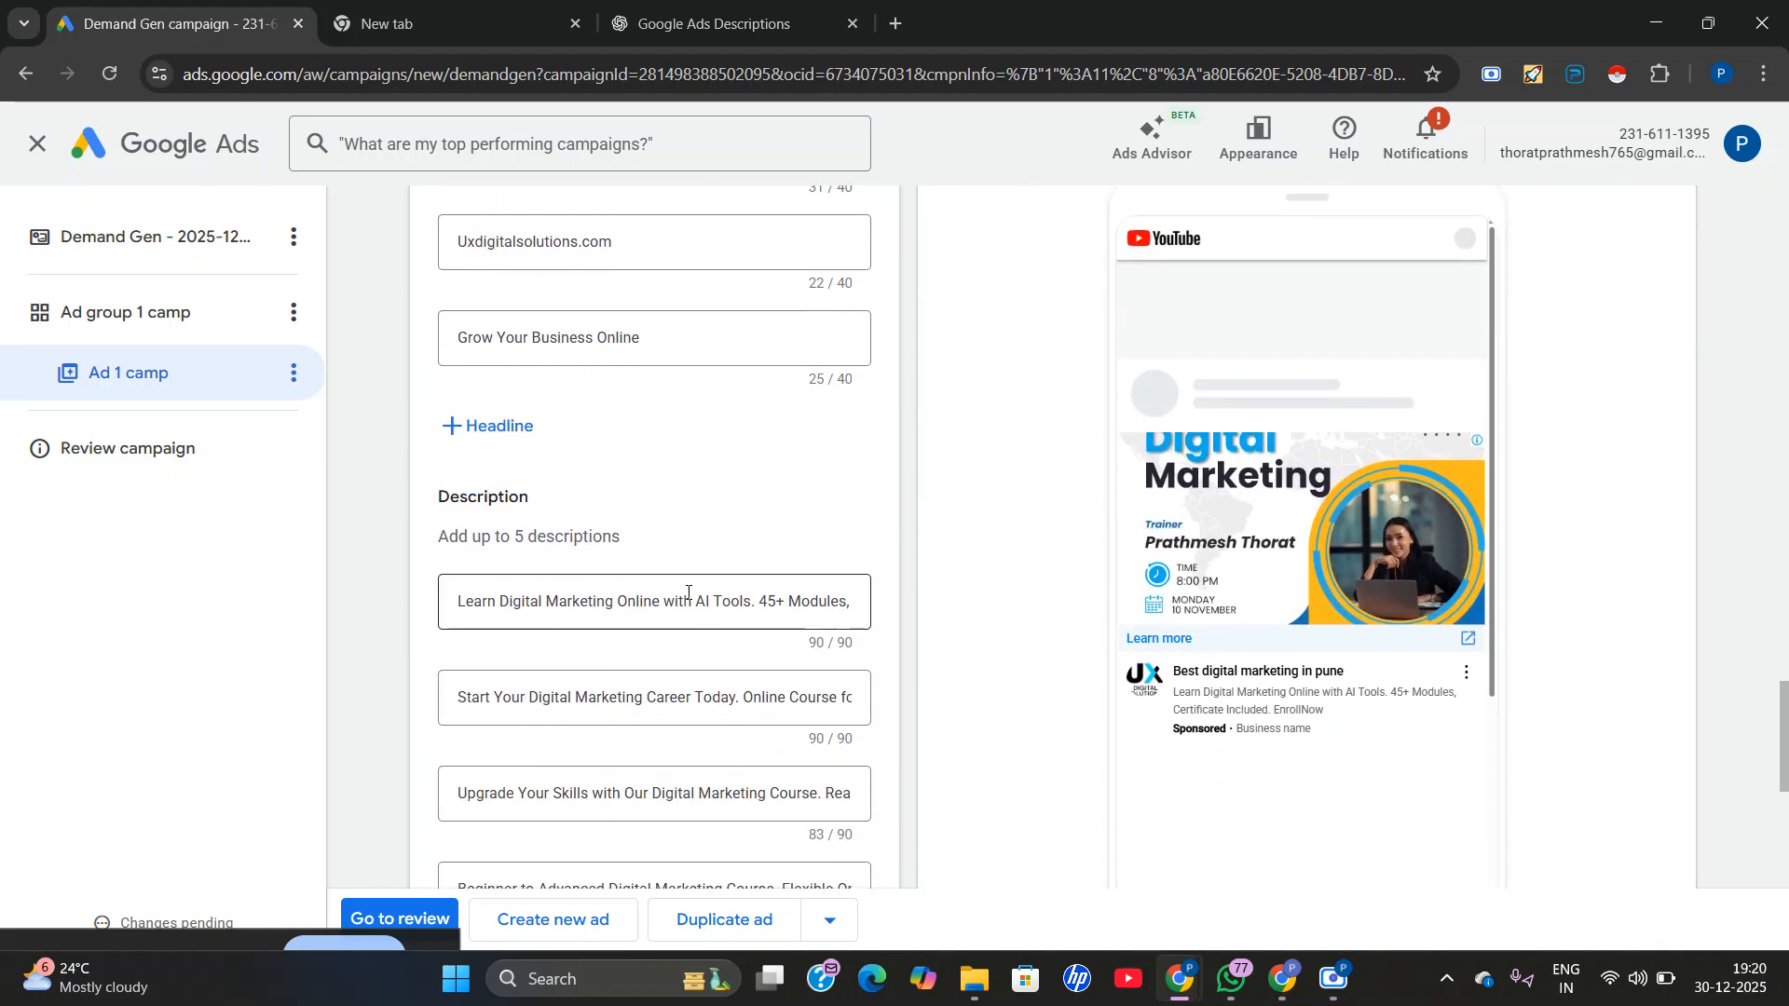
pyautogui.scroll(-1, 683, 593)
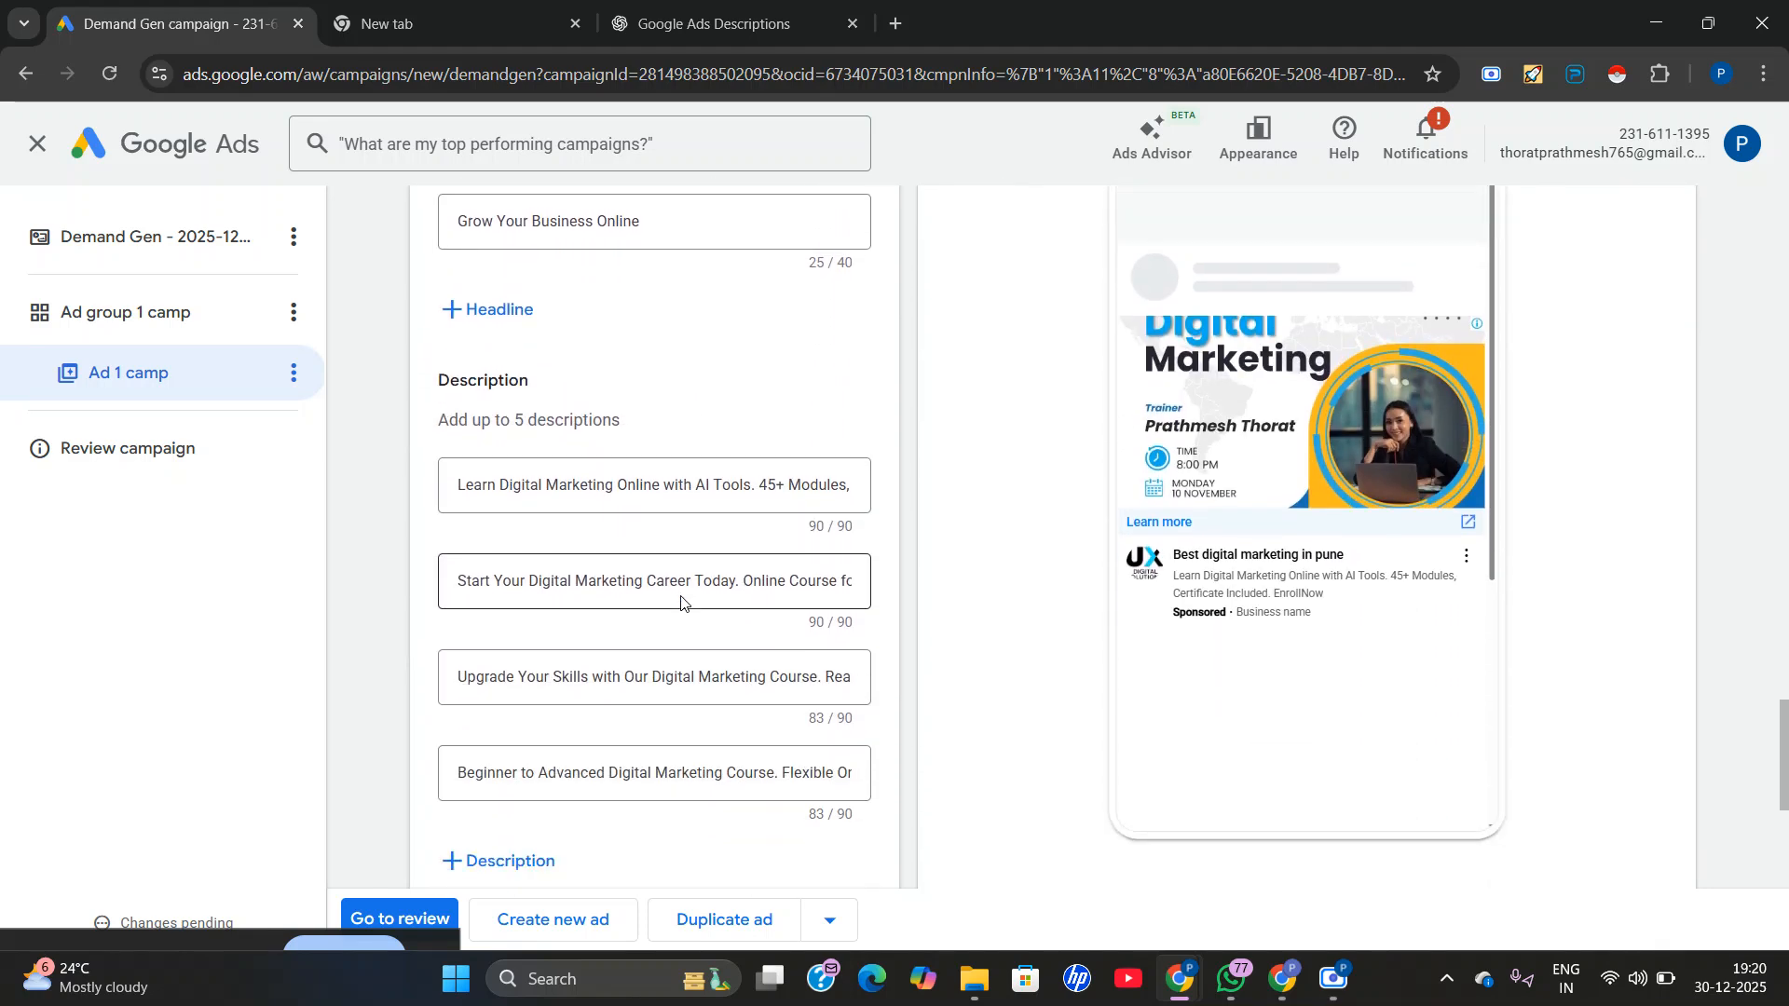
pyautogui.scroll(-4, 683, 601)
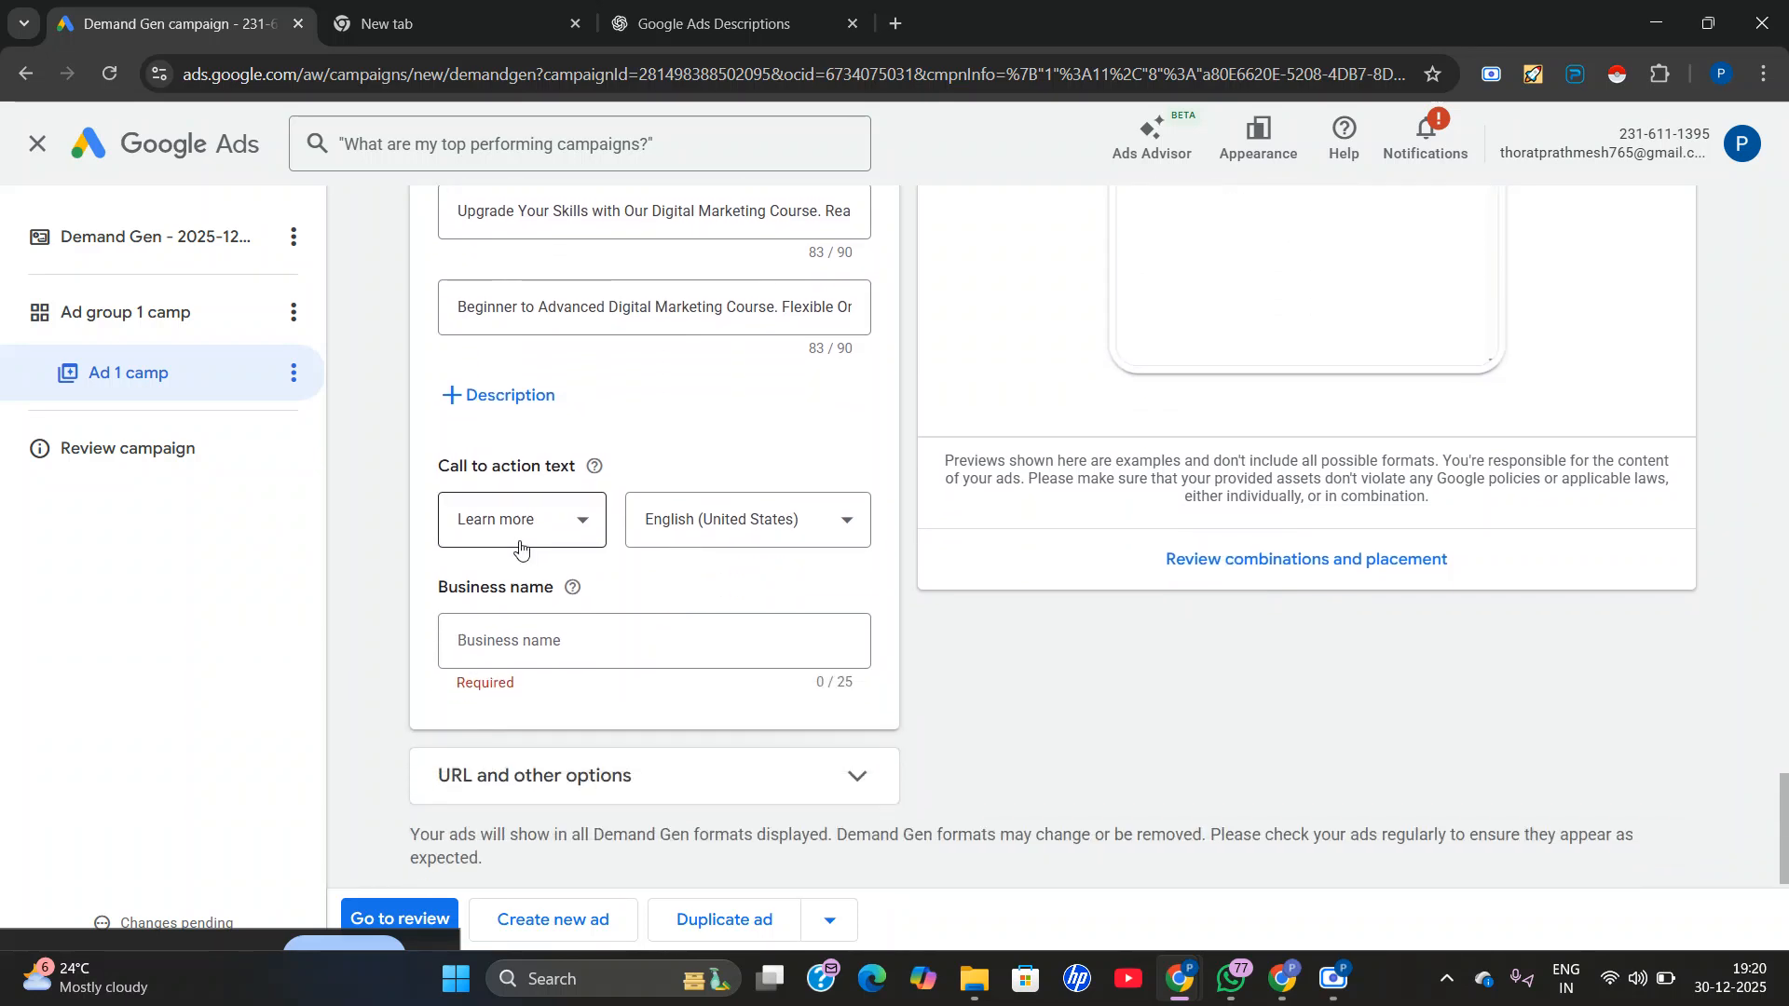
pyautogui.click(485, 648)
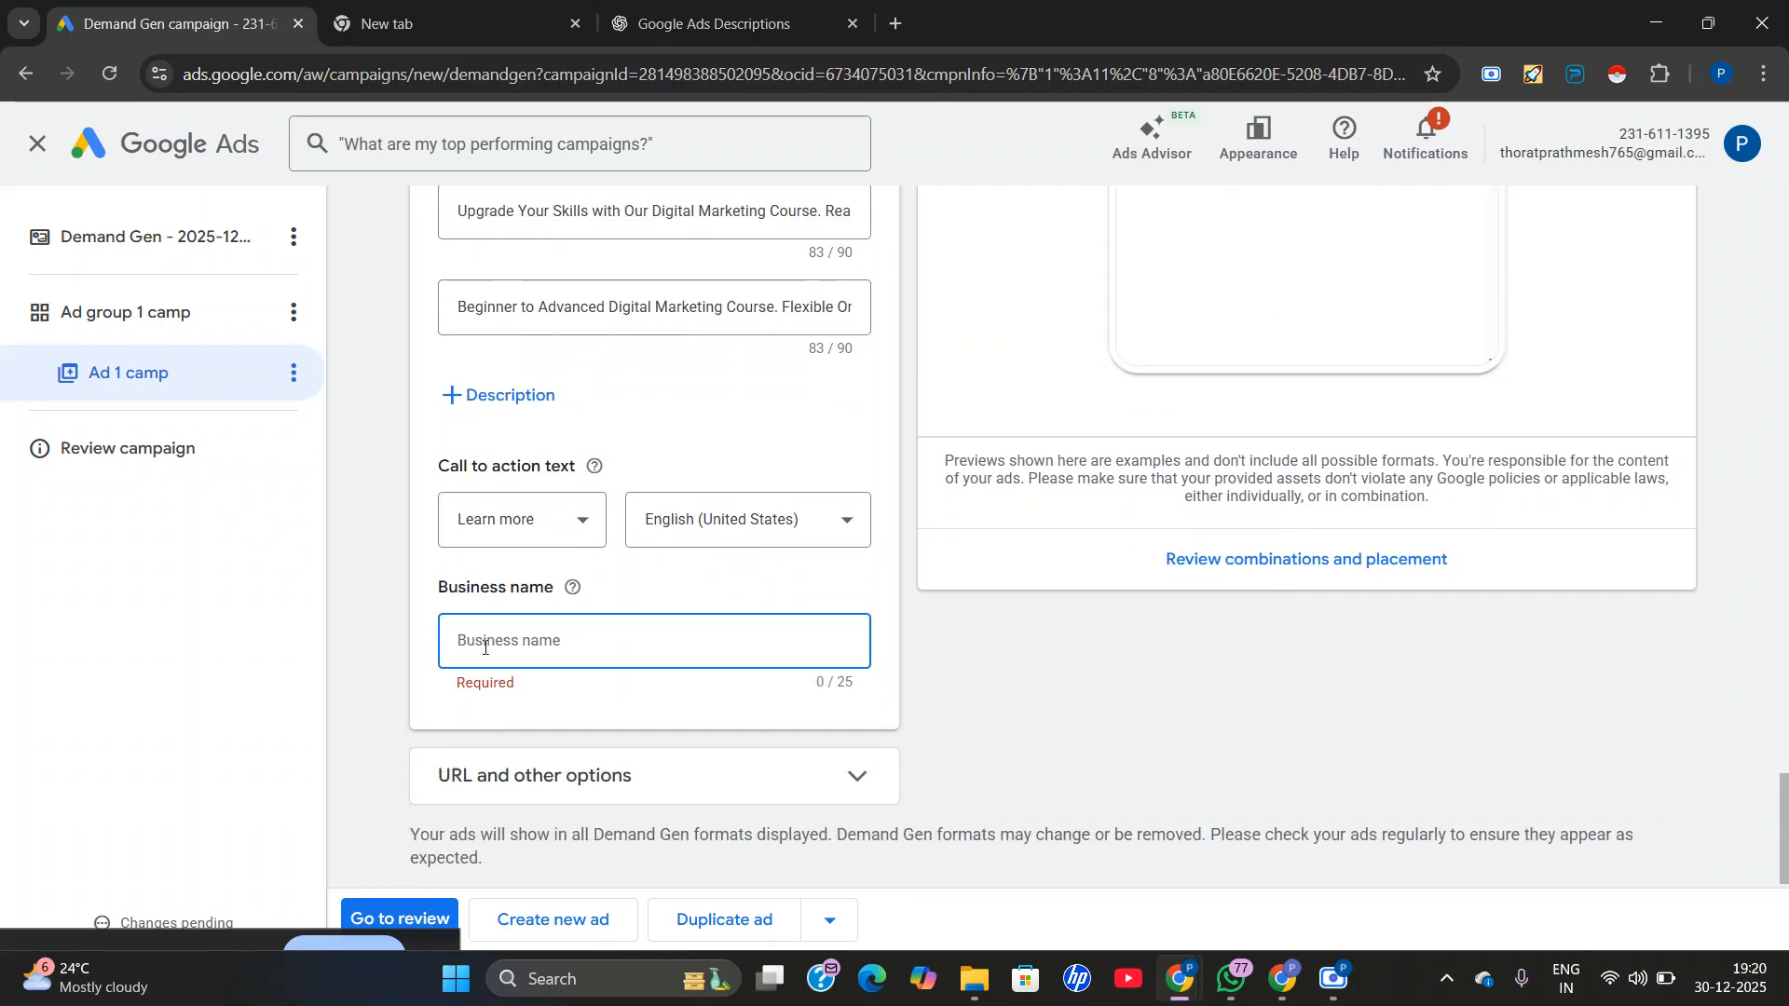
pyautogui.write('JD DIGIWORKS')
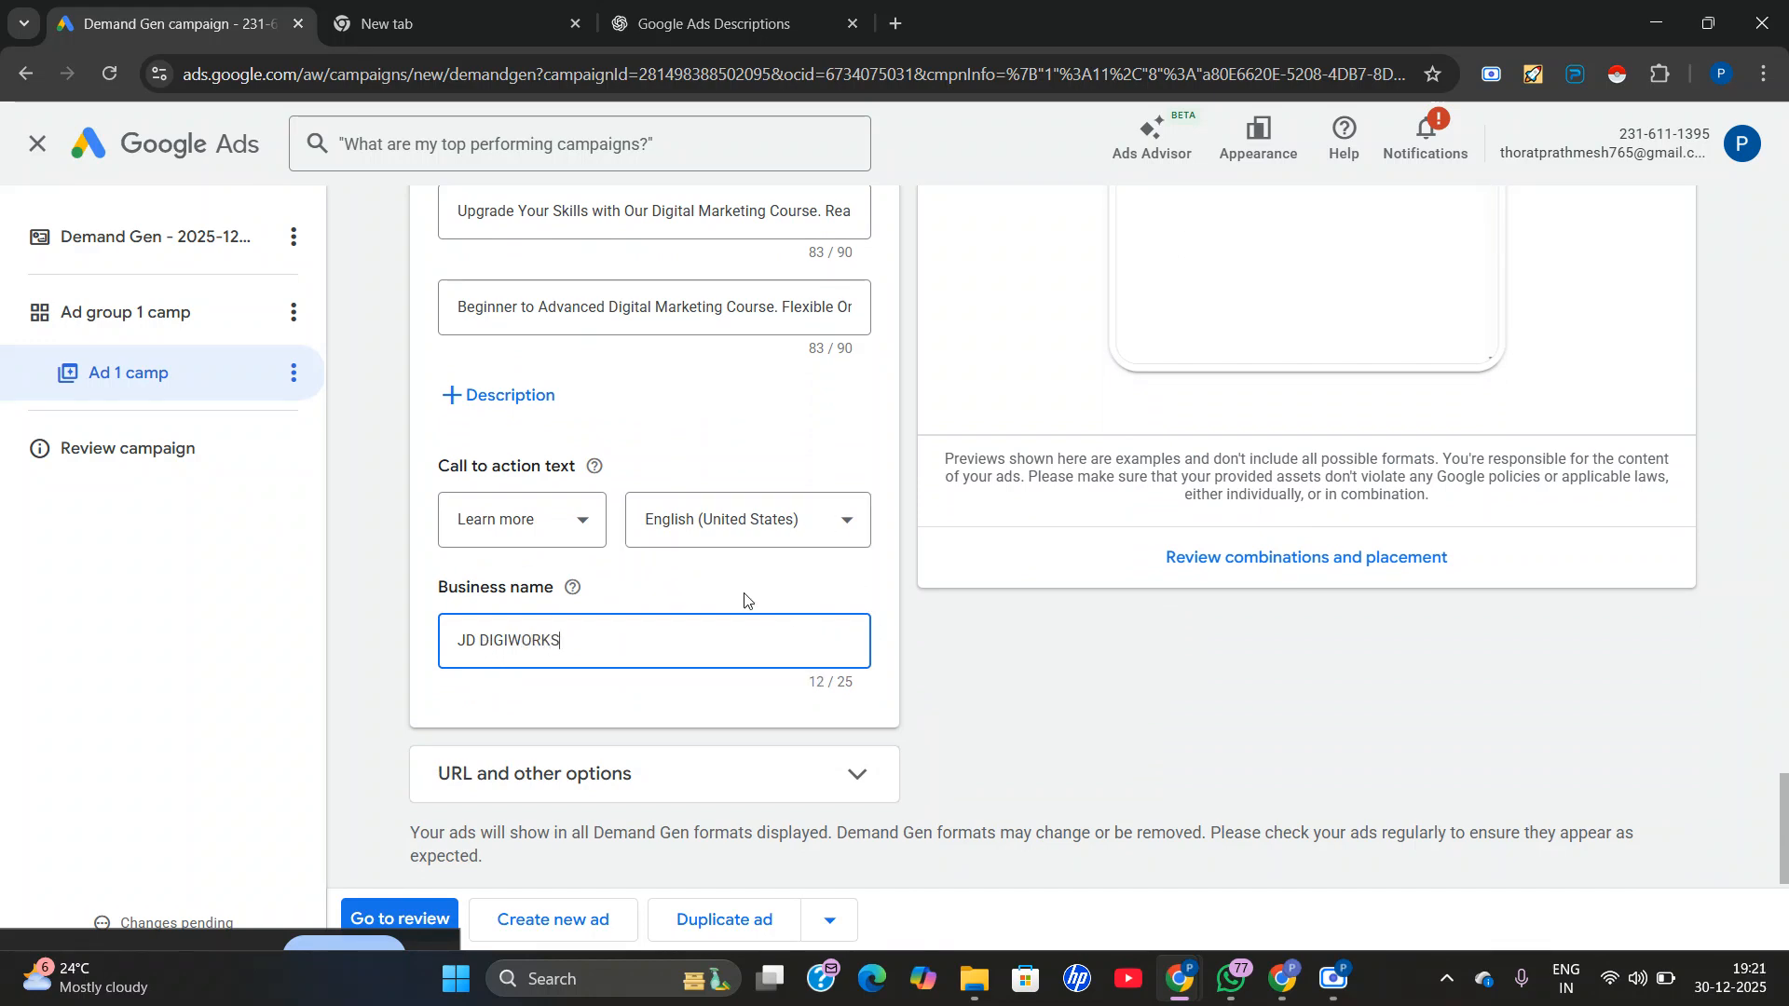
# Look through the ad's URL and other options, including the tracking template and final URL suffix, and collapse the section.
pyautogui.click(773, 750)
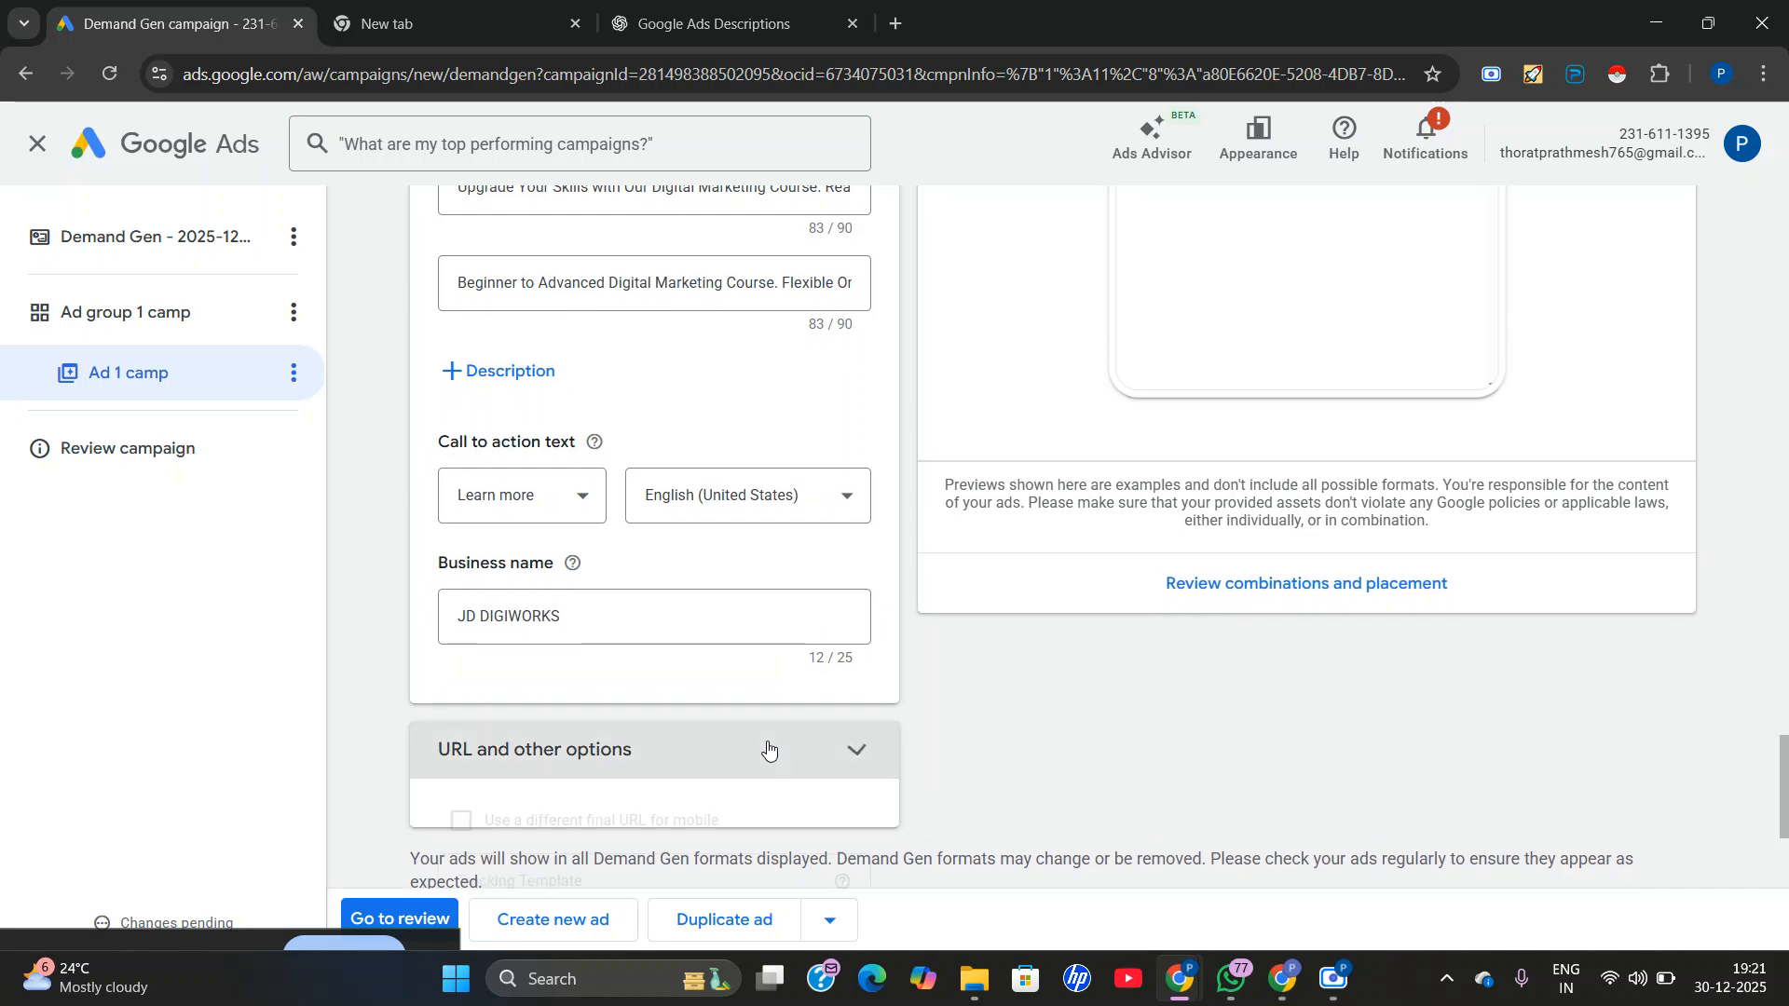
pyautogui.scroll(-2, 770, 751)
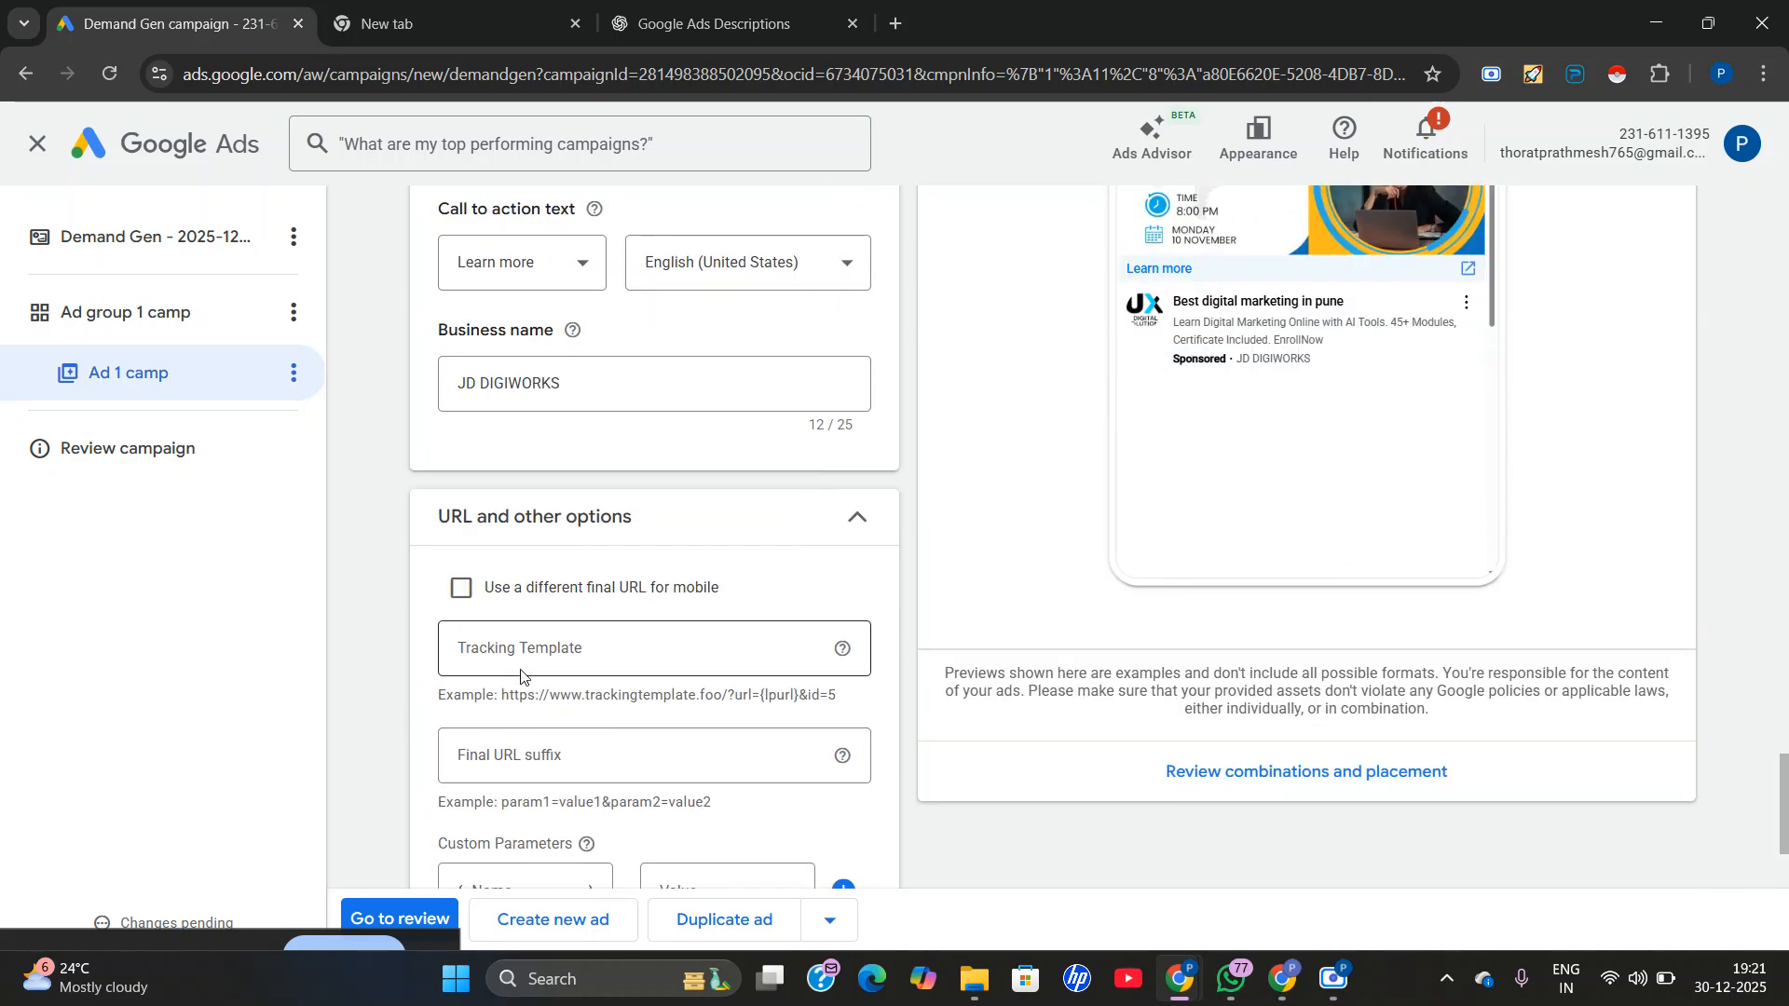
pyautogui.scroll(-3, 520, 675)
pyautogui.scroll(3, 596, 606)
pyautogui.click(854, 513)
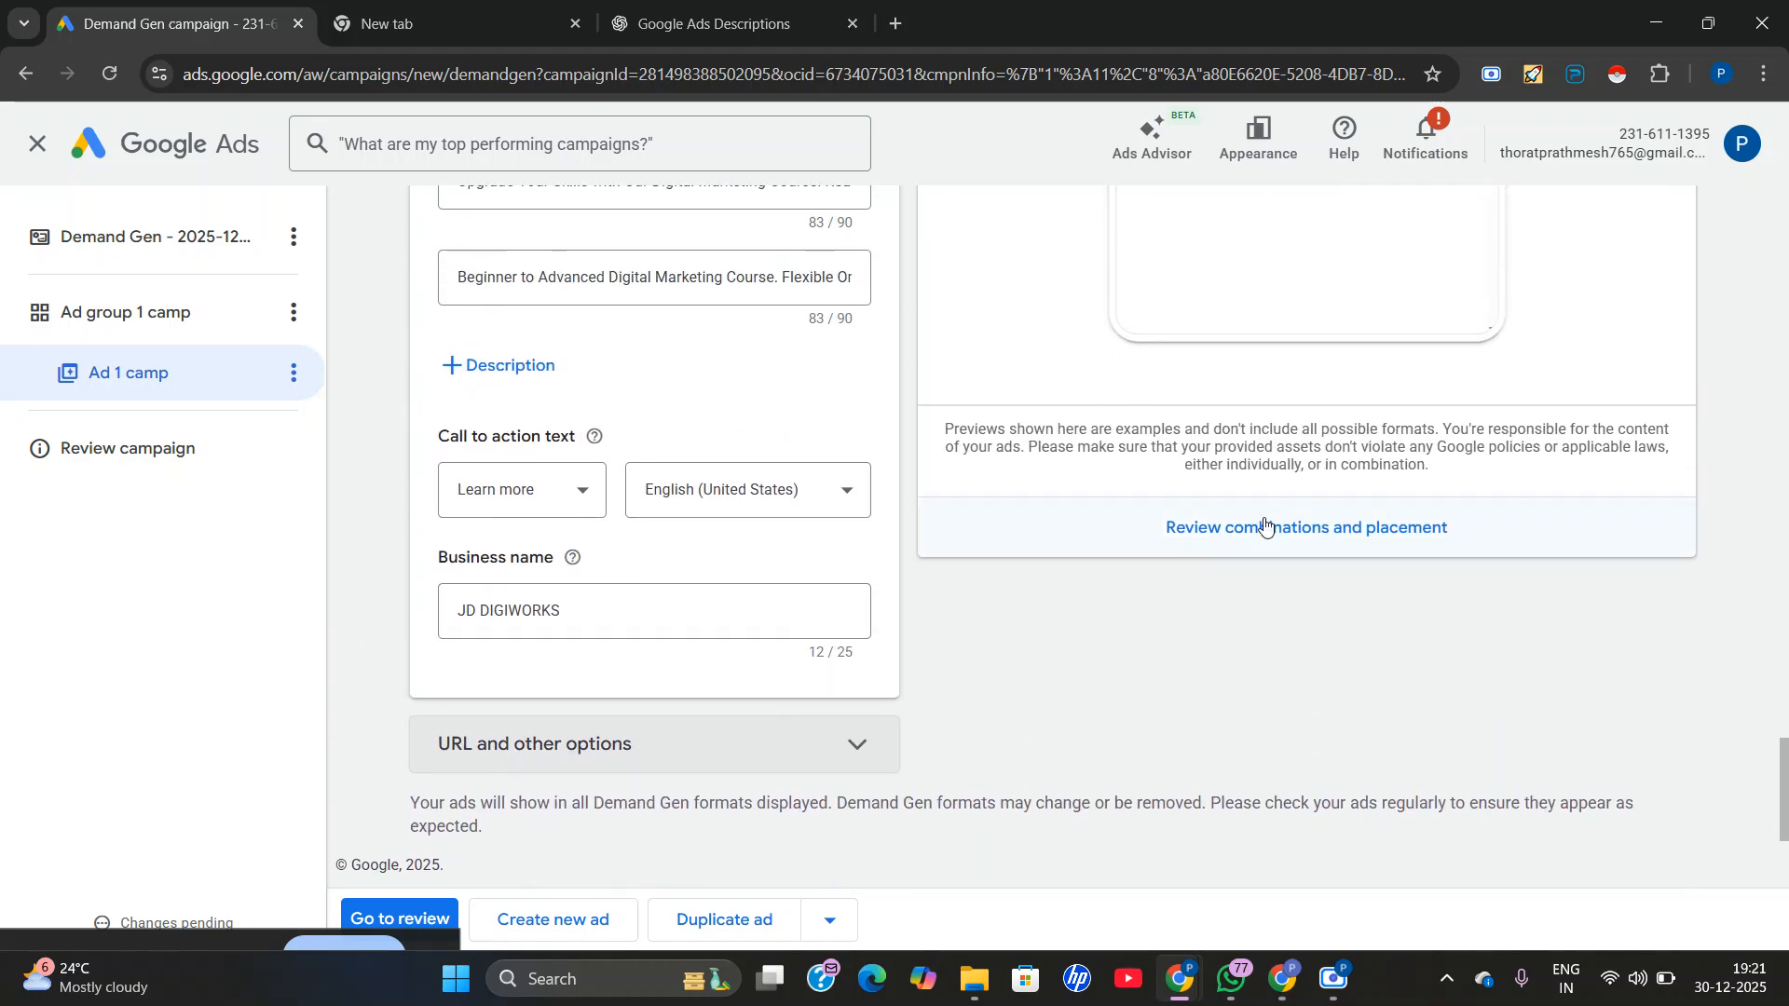
# Check the ad strength rating and its feedback for the completed ad.
pyautogui.scroll(5, 1239, 485)
pyautogui.scroll(3, 1167, 581)
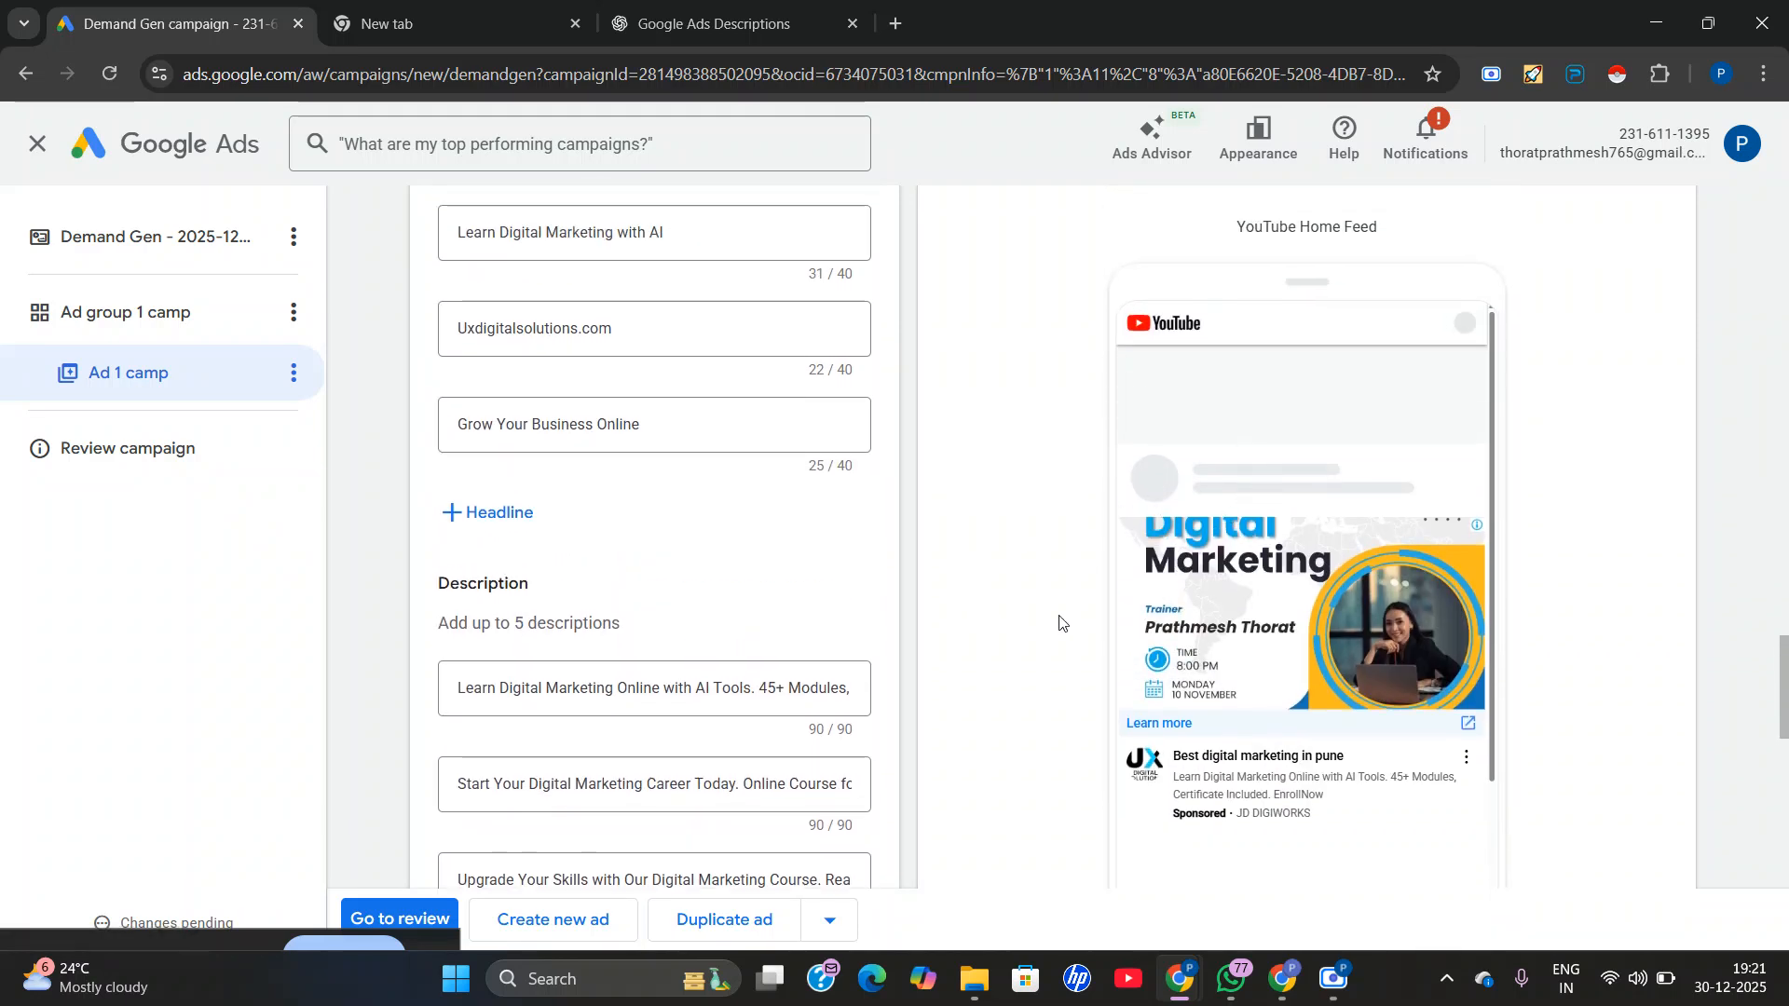
pyautogui.scroll(10, 1077, 612)
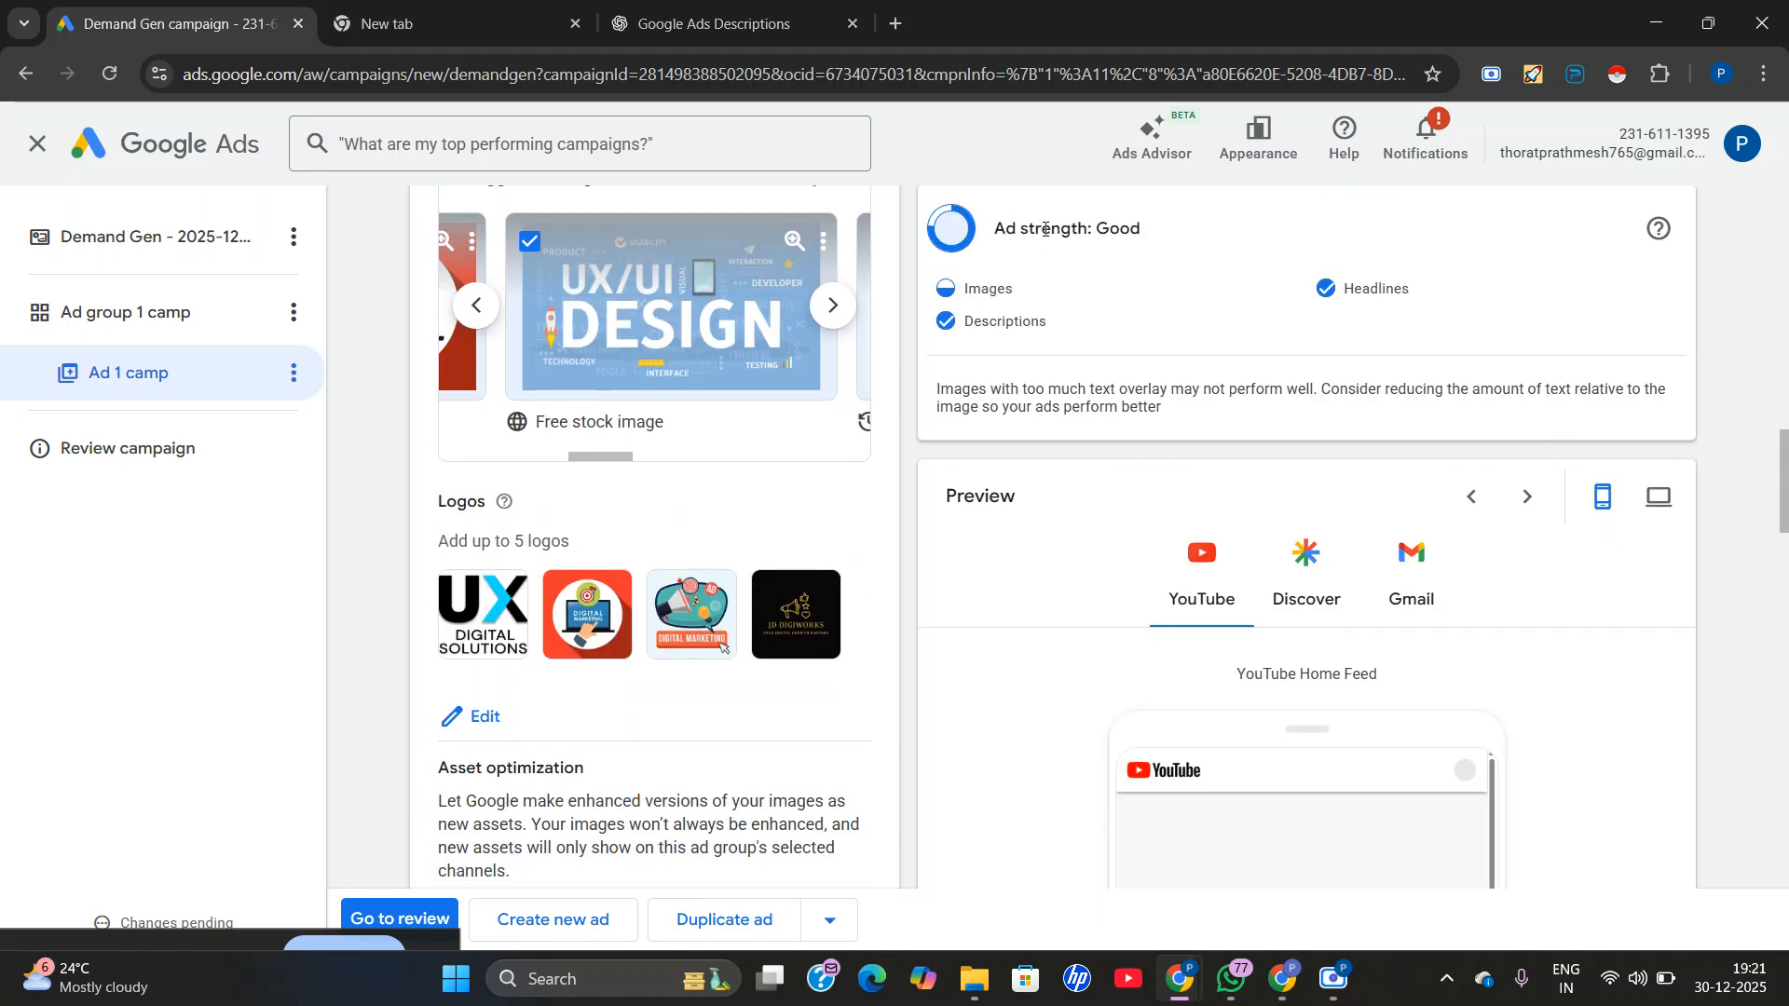
pyautogui.scroll(4, 1046, 228)
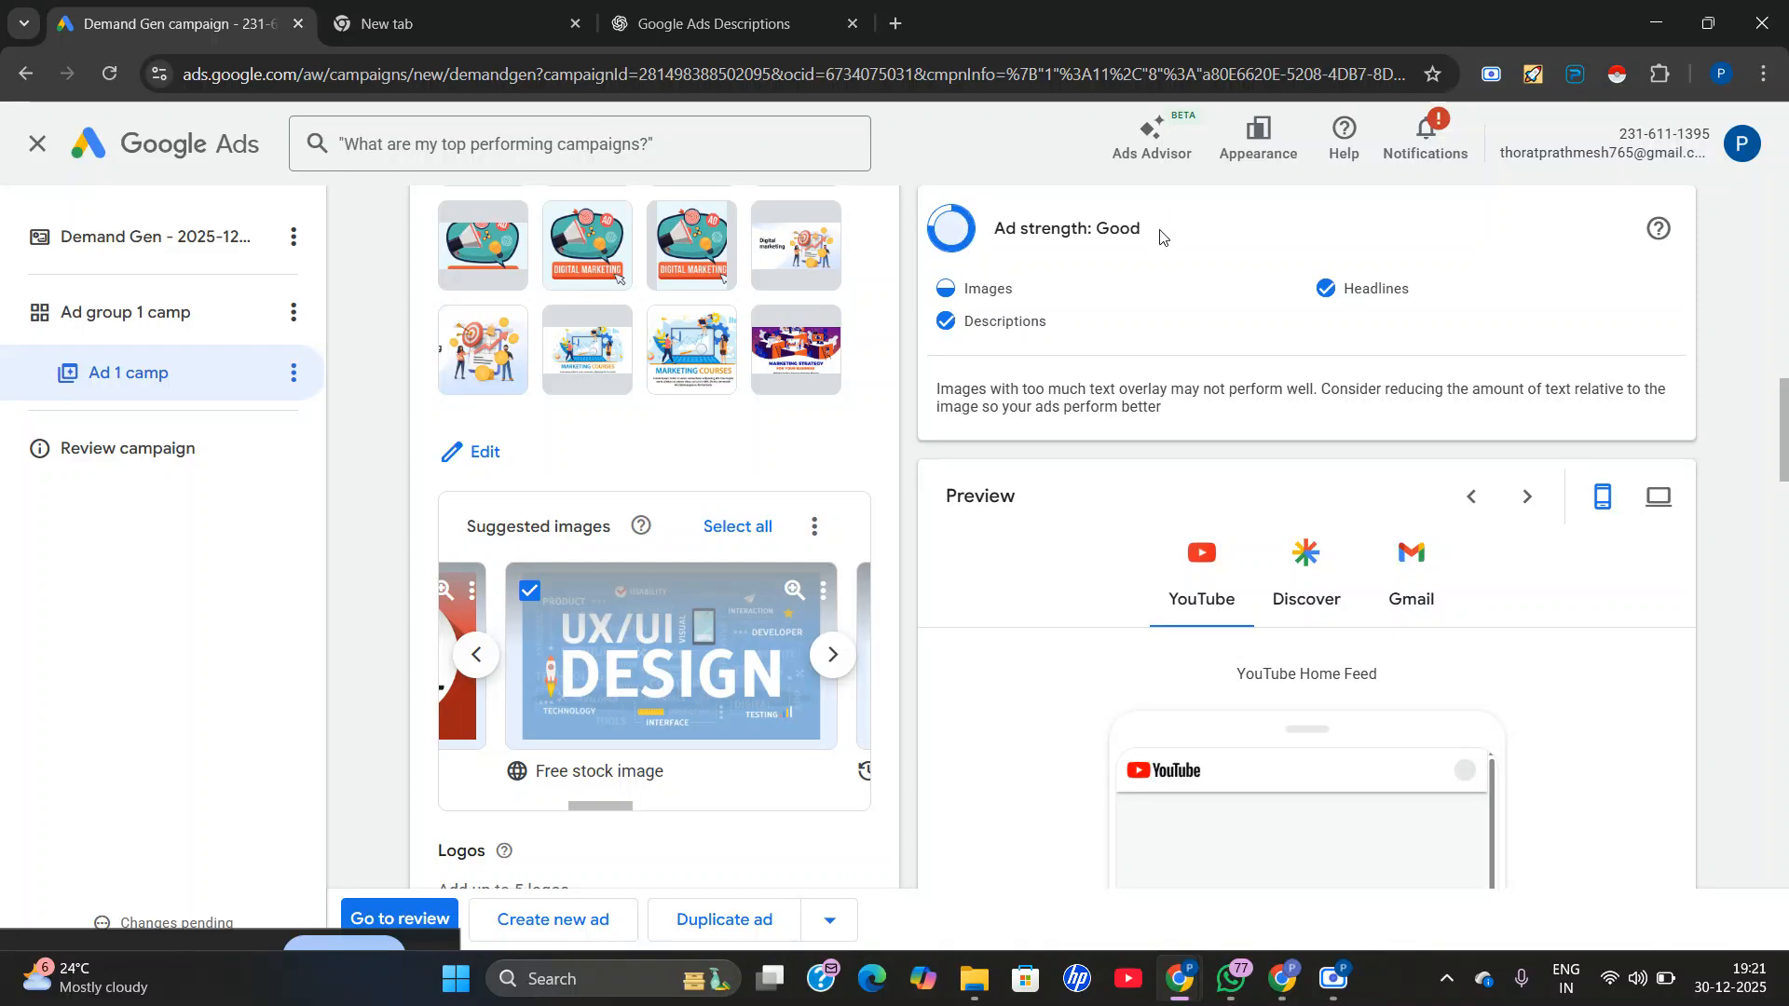
pyautogui.moveTo(1089, 233); pyautogui.dragTo(1242, 228)
pyautogui.click(1104, 221)
# View the ad's mobile previews for the YouTube Home Feed and Discover, and return to the YouTube preview.
pyautogui.scroll(-10, 1130, 500)
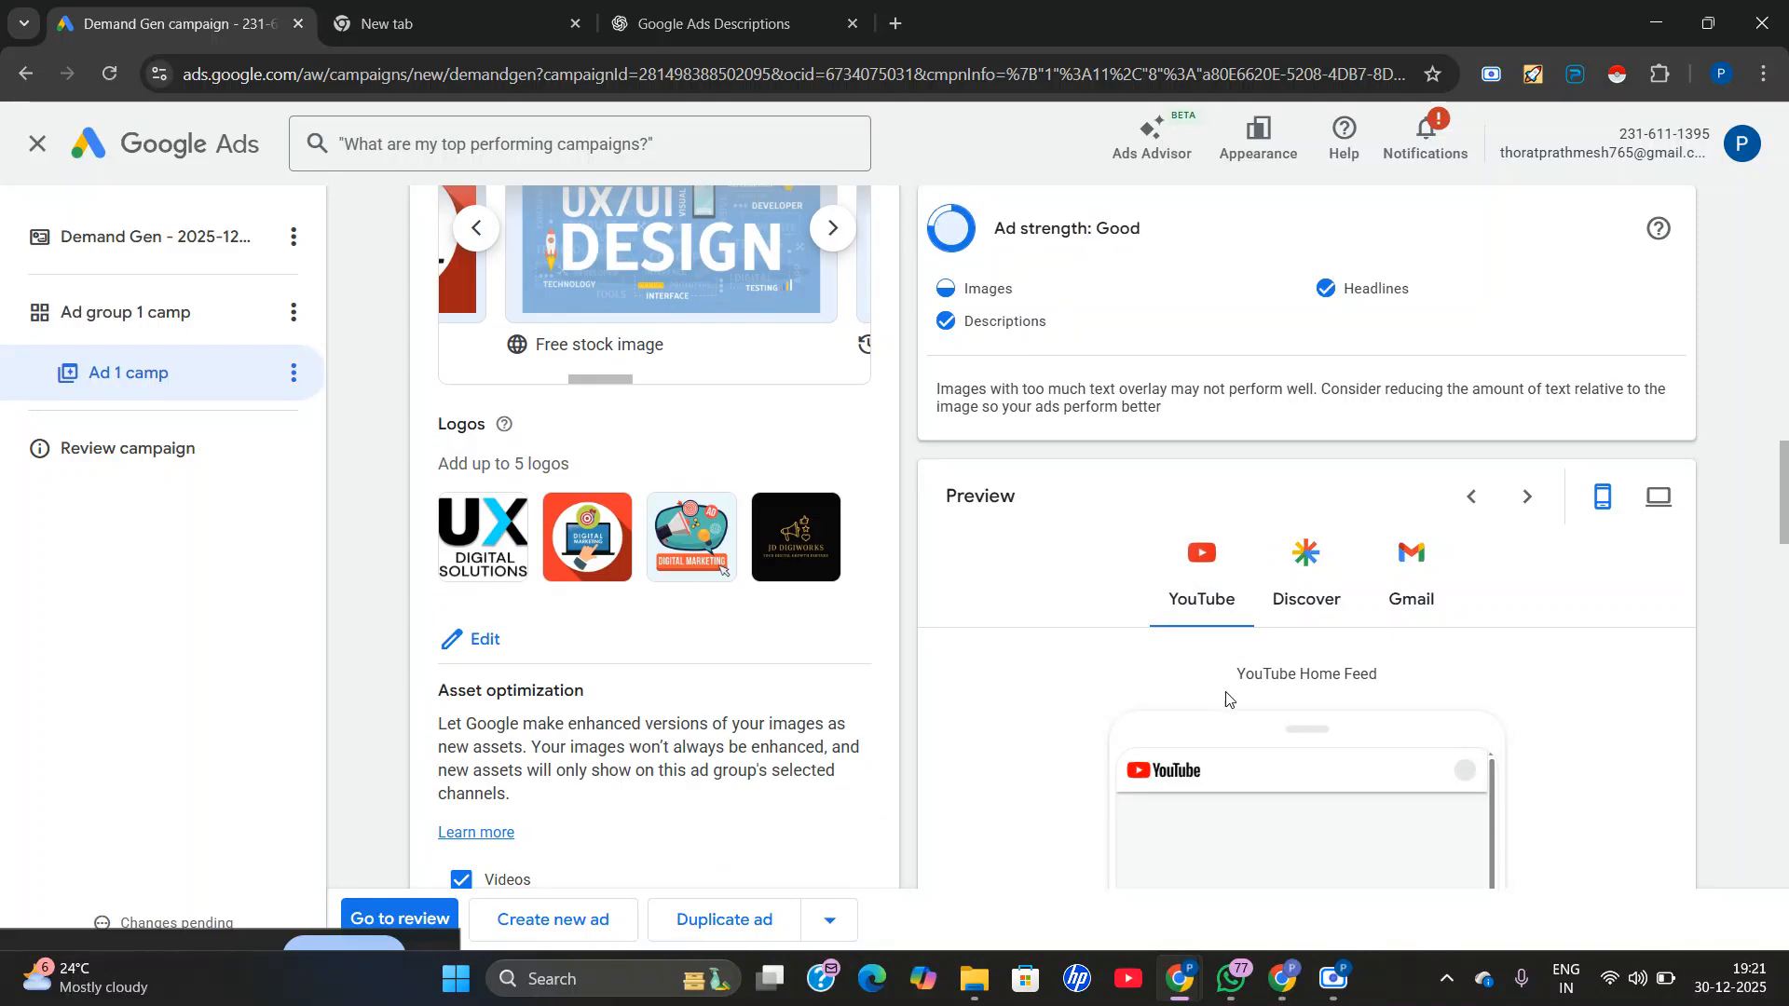
pyautogui.scroll(-10, 1084, 669)
pyautogui.scroll(4, 1083, 669)
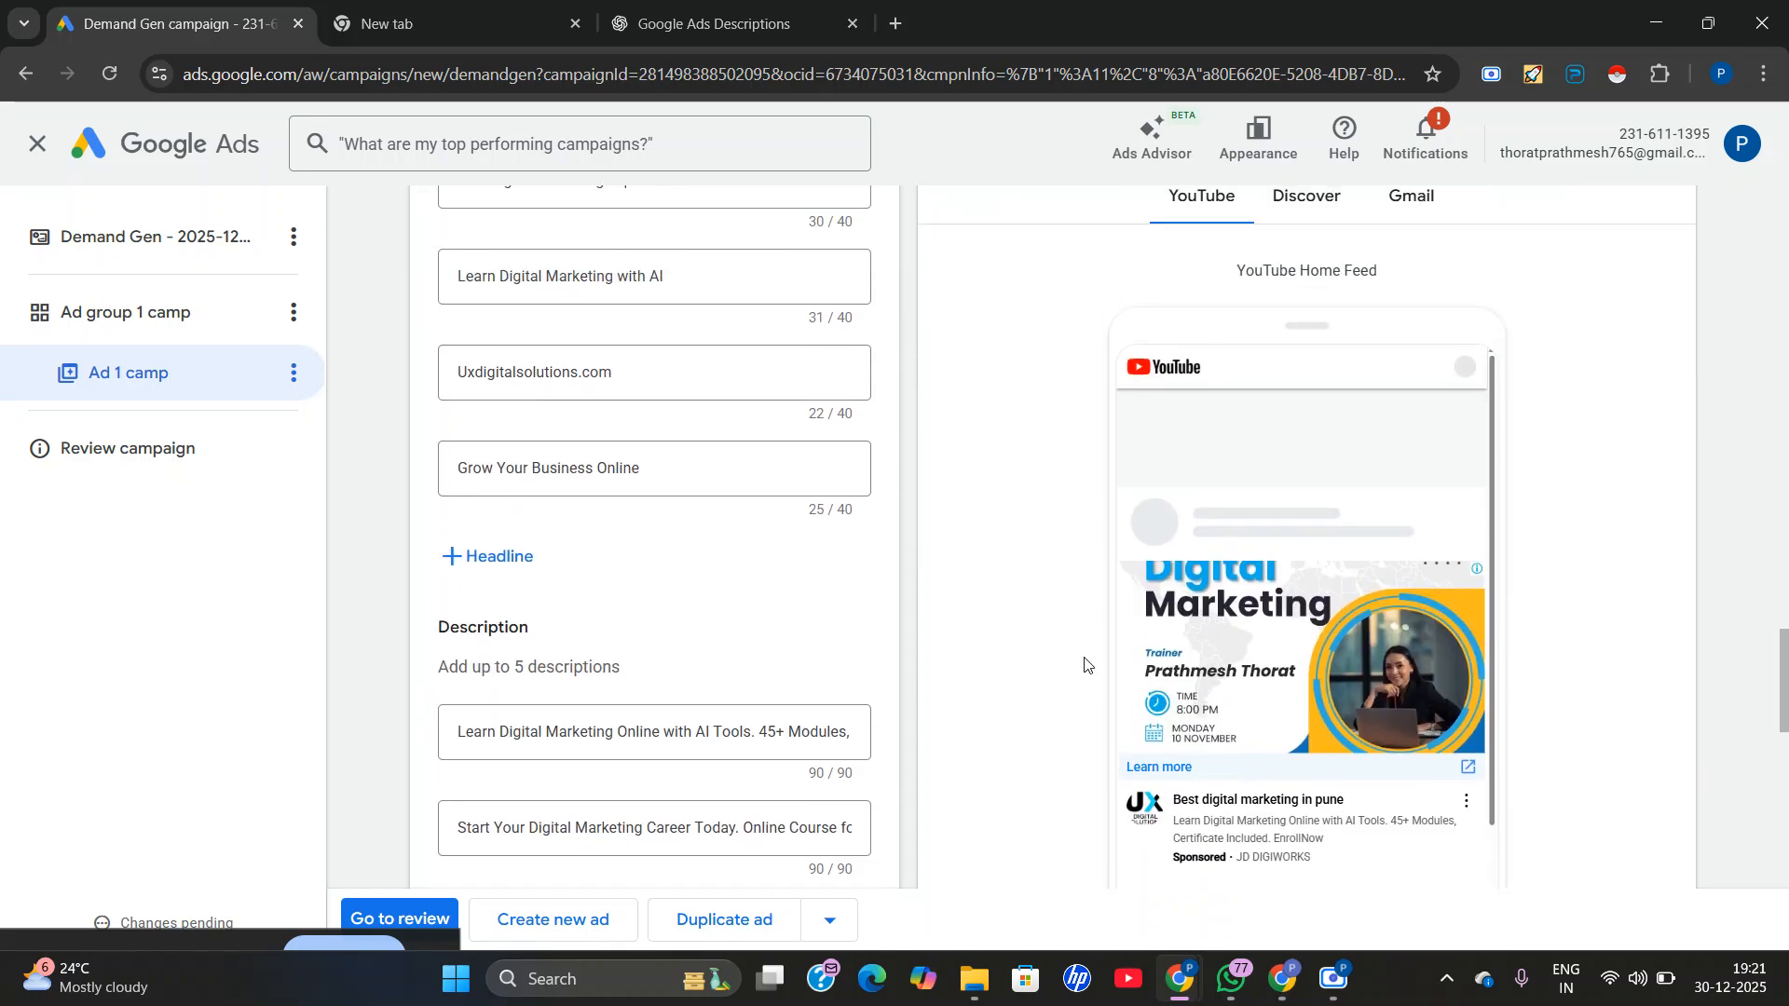
pyautogui.click(1314, 348)
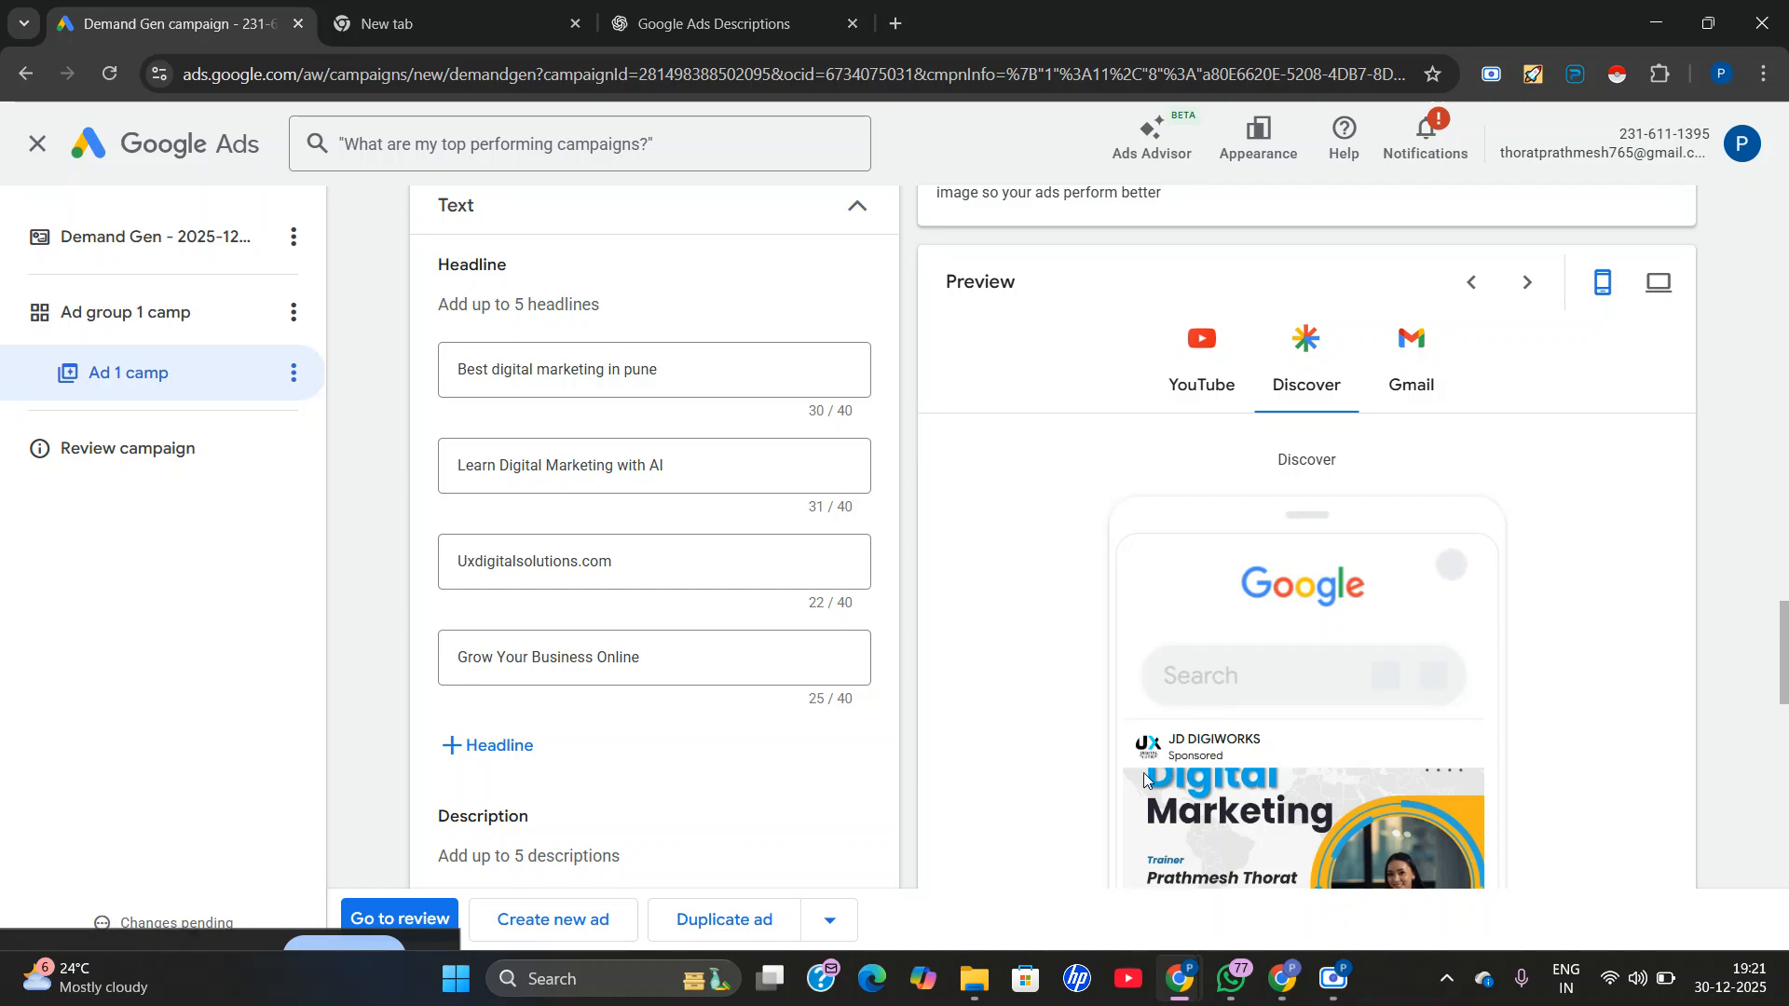
pyautogui.scroll(-2, 1160, 818)
pyautogui.scroll(5, 1413, 587)
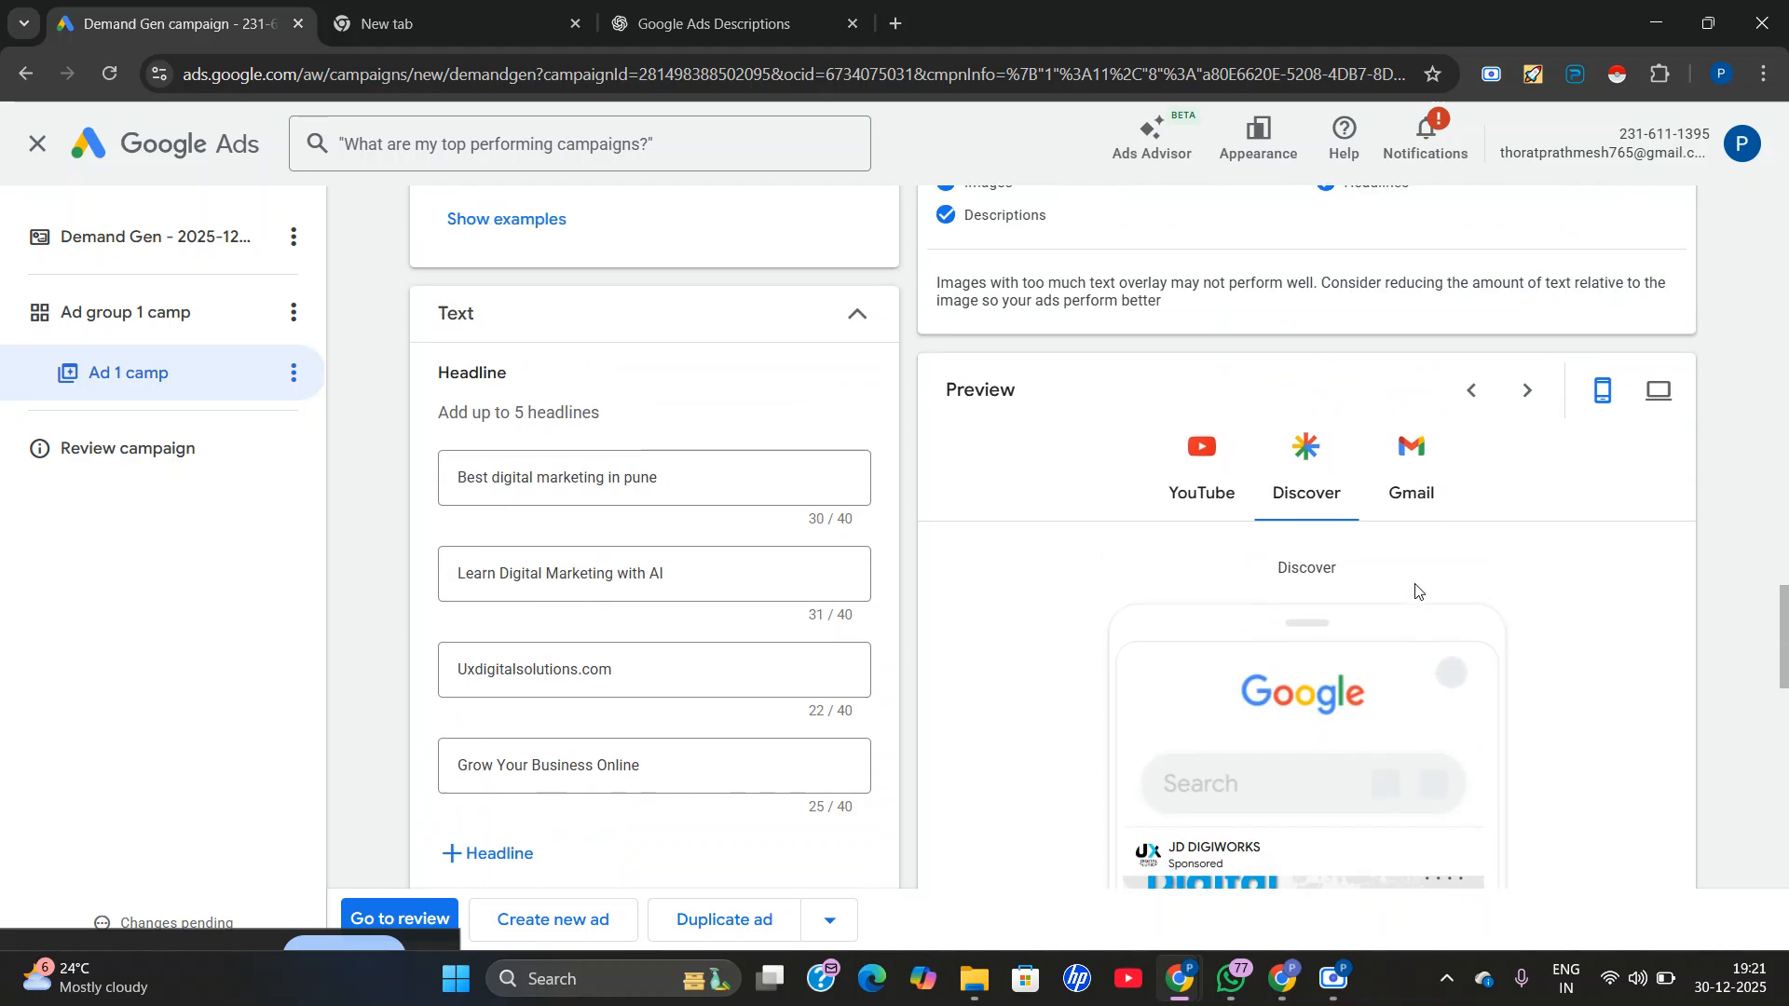
pyautogui.click(1204, 596)
# Review the ad's type, name and the images added under Media.
pyautogui.scroll(15, 602, 685)
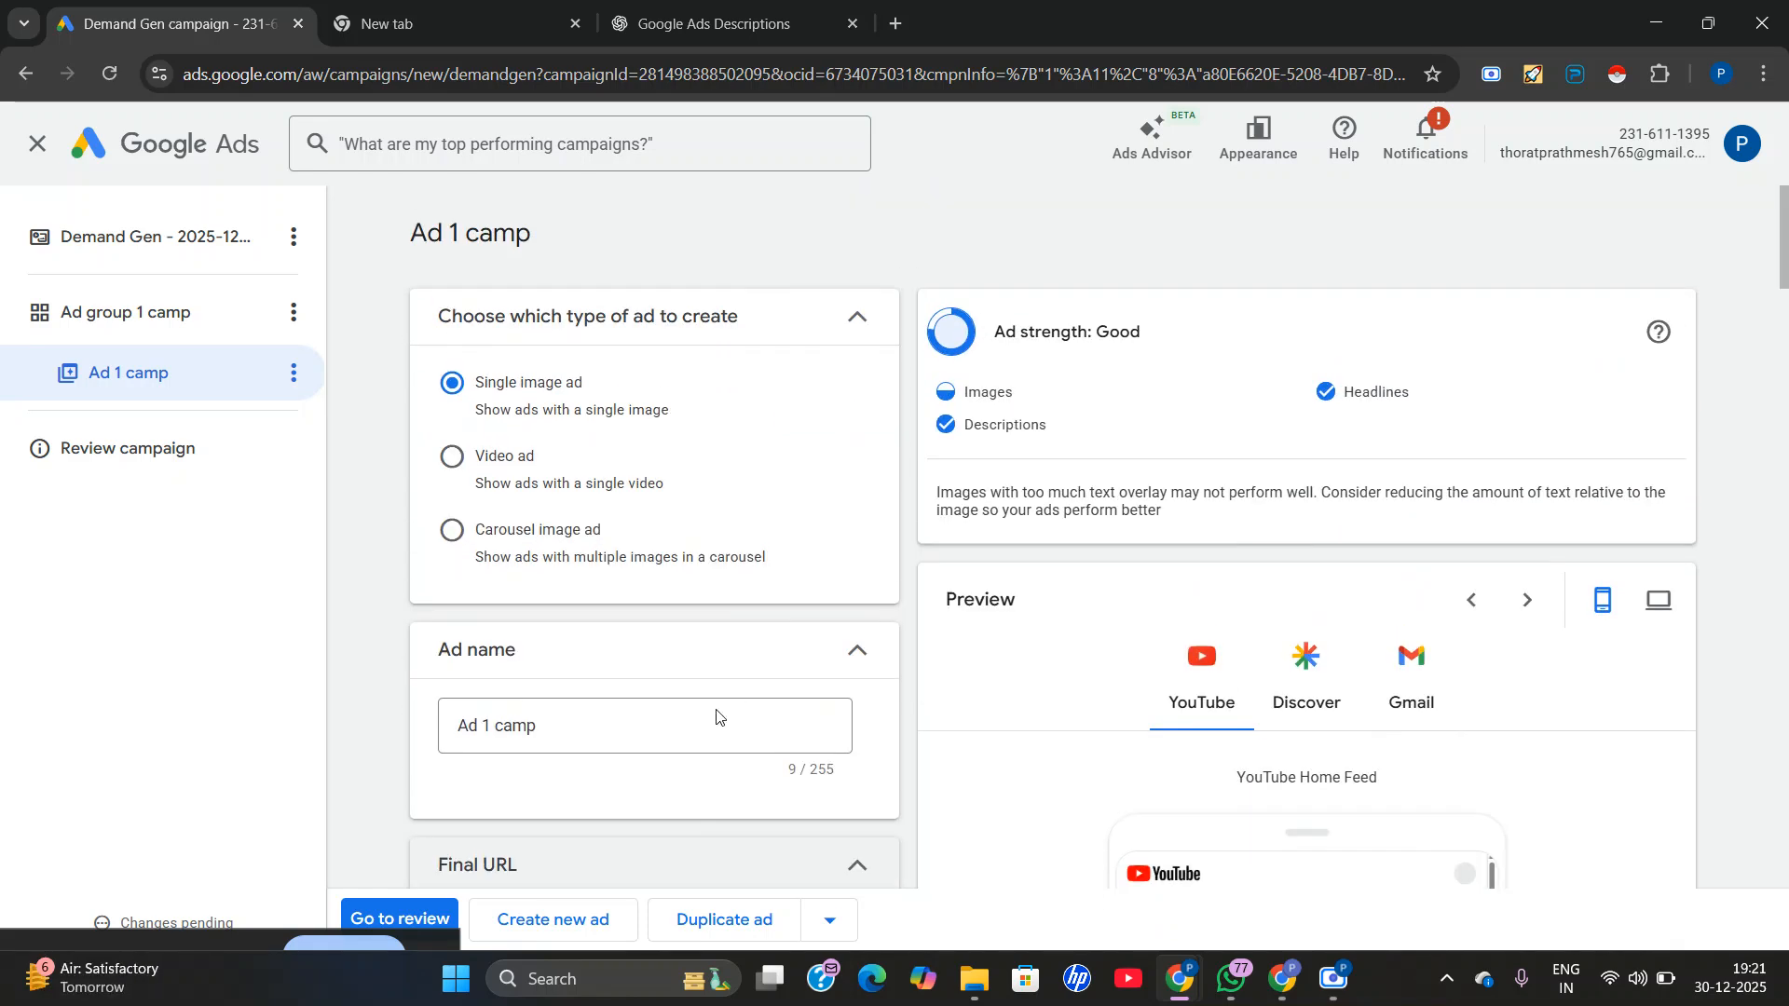
pyautogui.scroll(-10, 727, 708)
pyautogui.moveTo(577, 684)
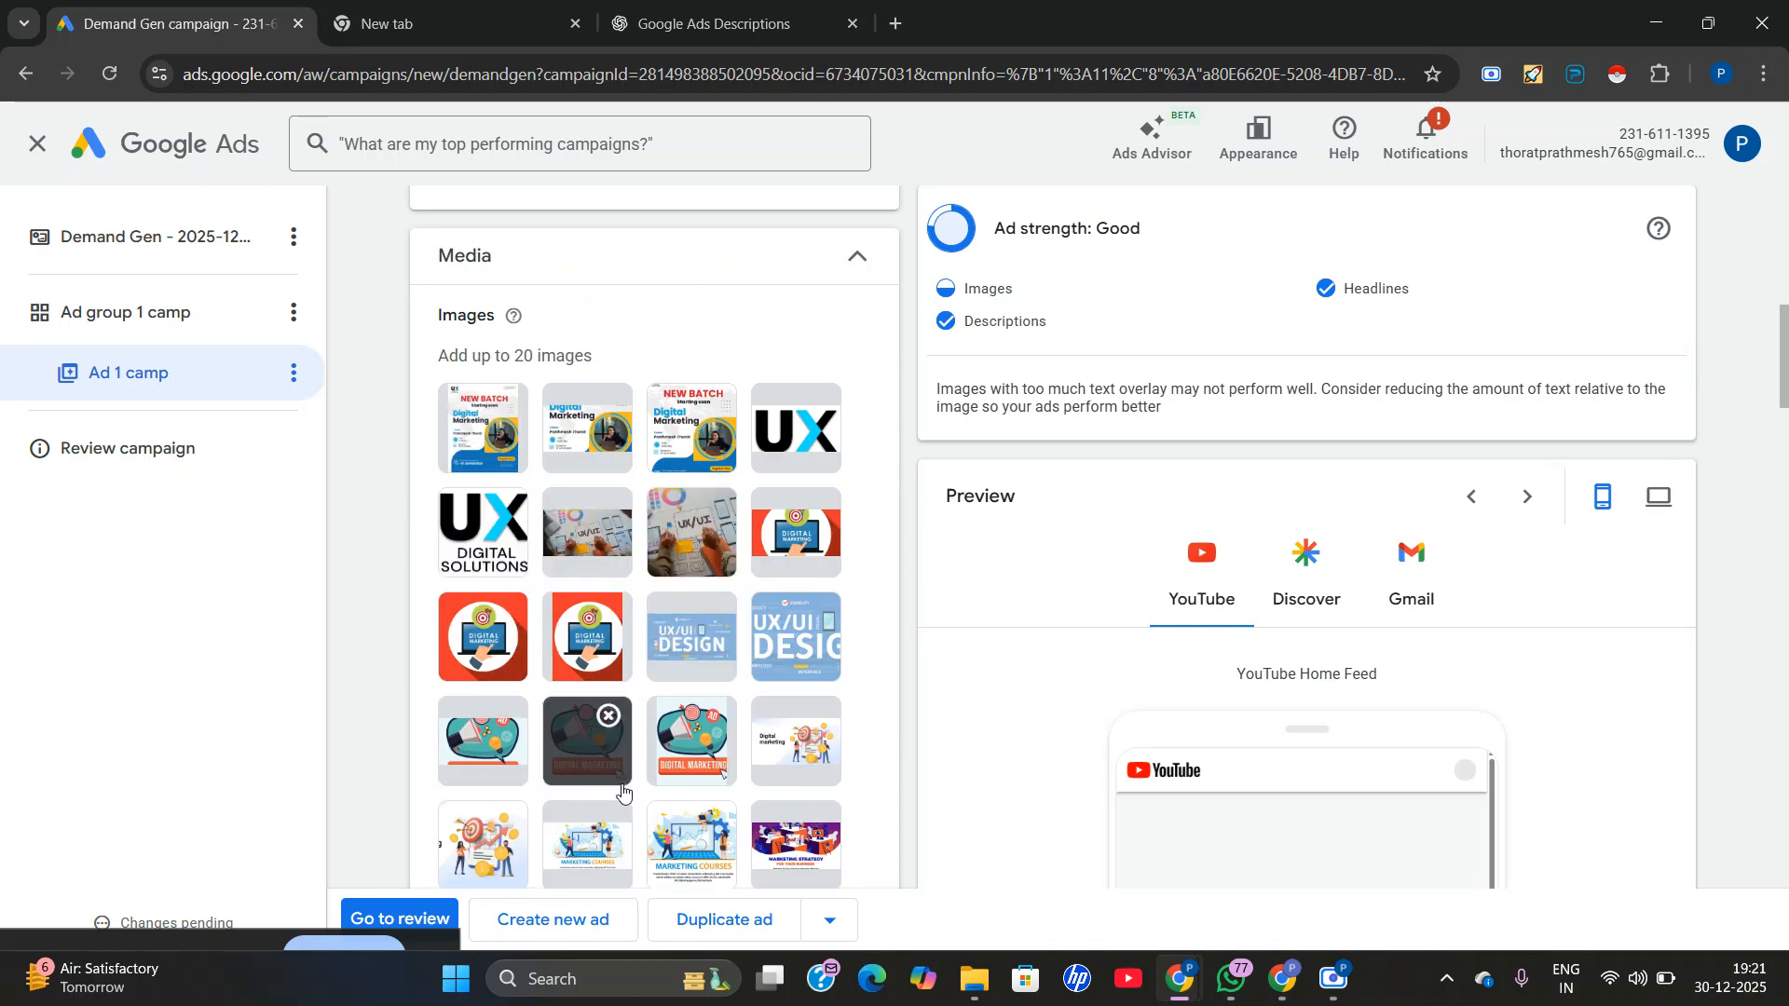
pyautogui.scroll(-1, 778, 701)
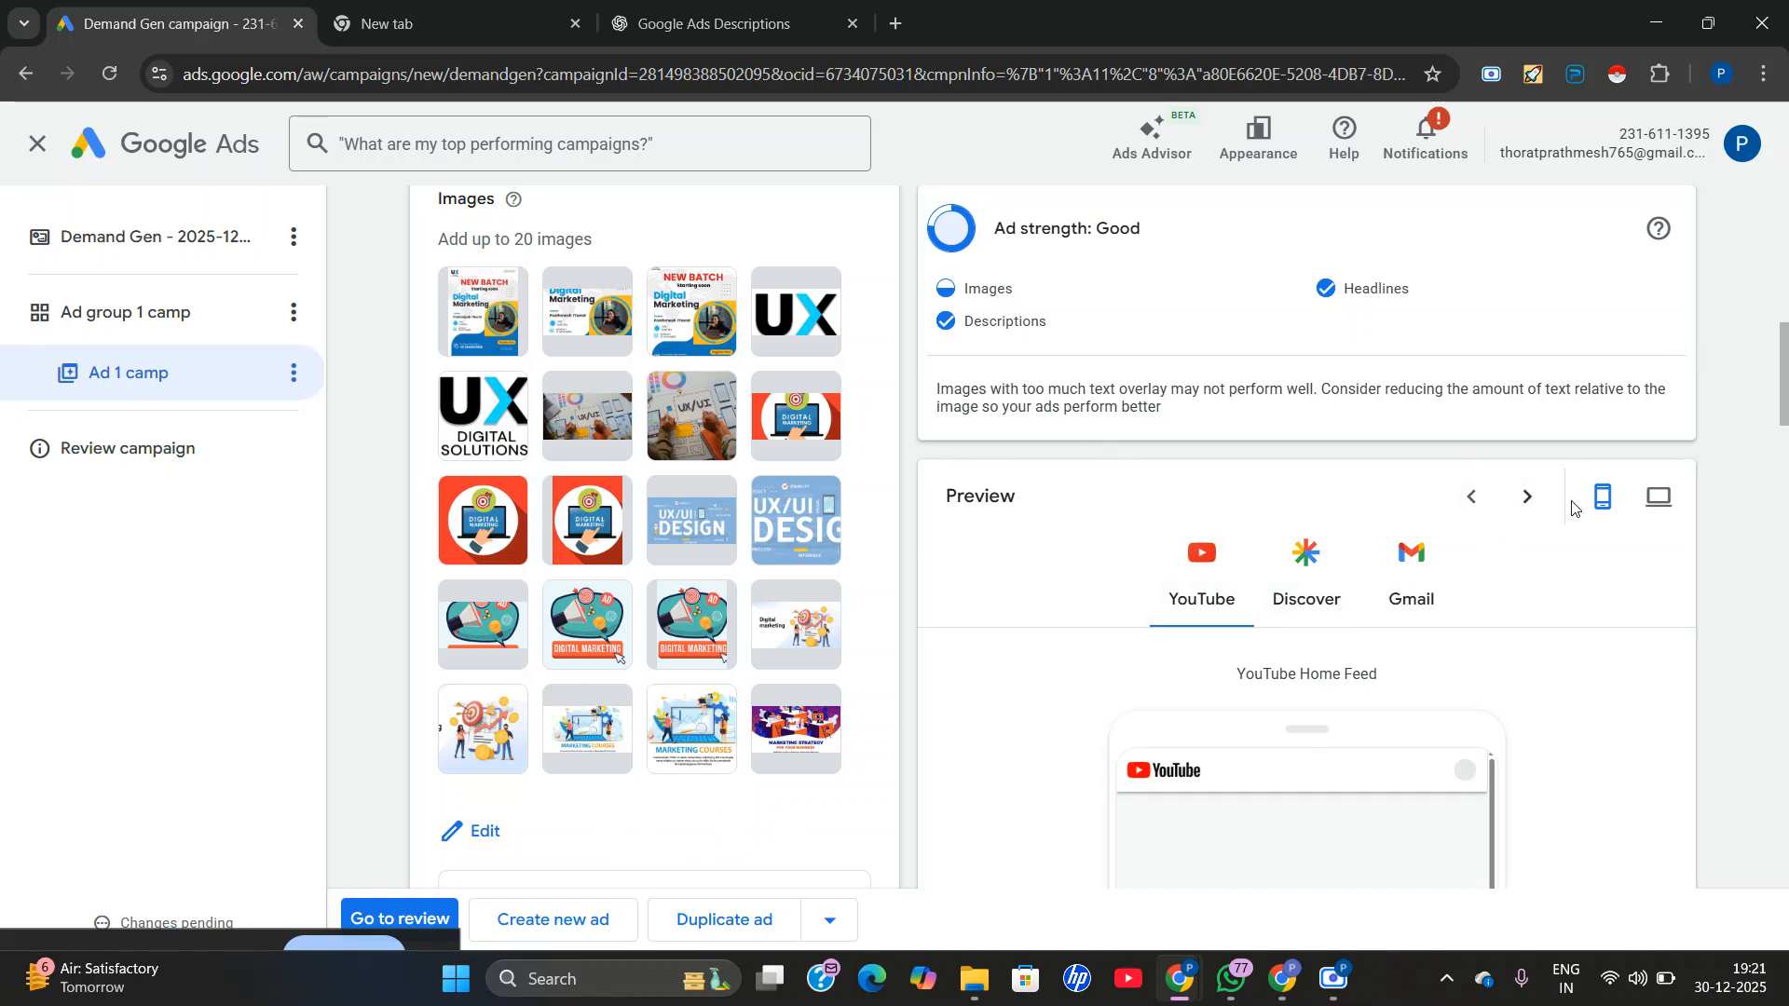
pyautogui.scroll(1, 1635, 524)
# Switch the ad preview to desktop and examine the YouTube Watch placement up close.
pyautogui.click(1656, 503)
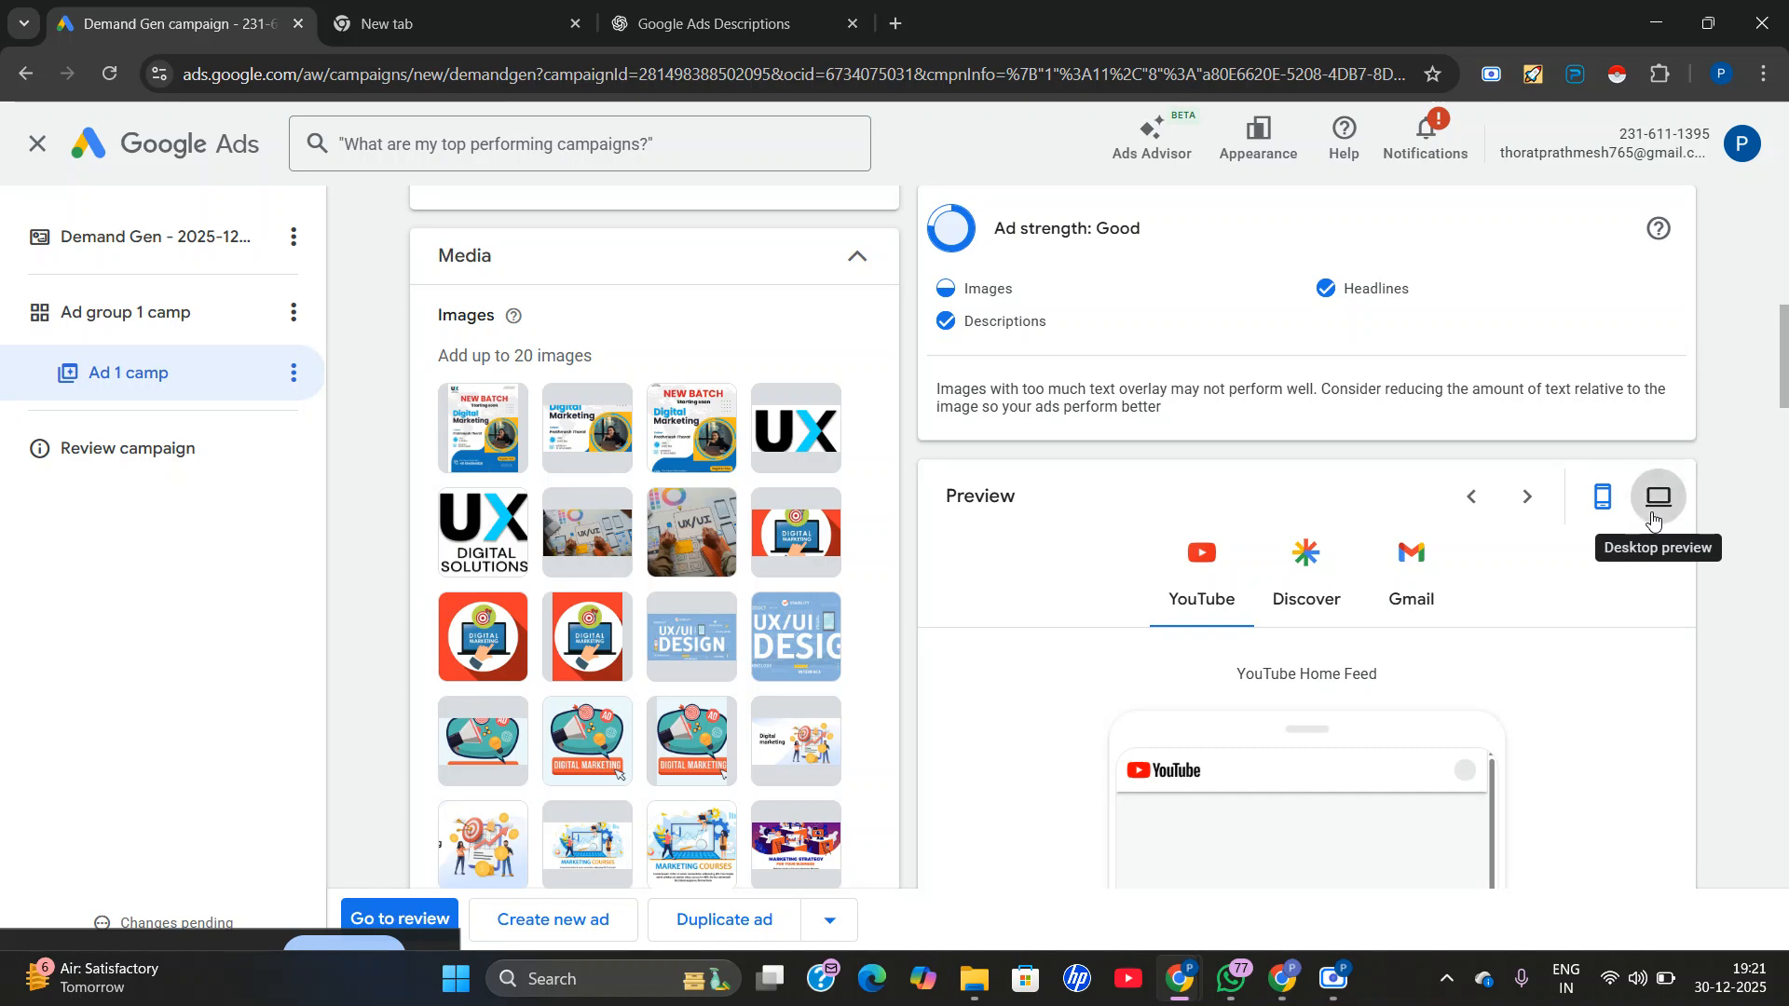
pyautogui.click(1529, 498)
pyautogui.scroll(-2, 1547, 518)
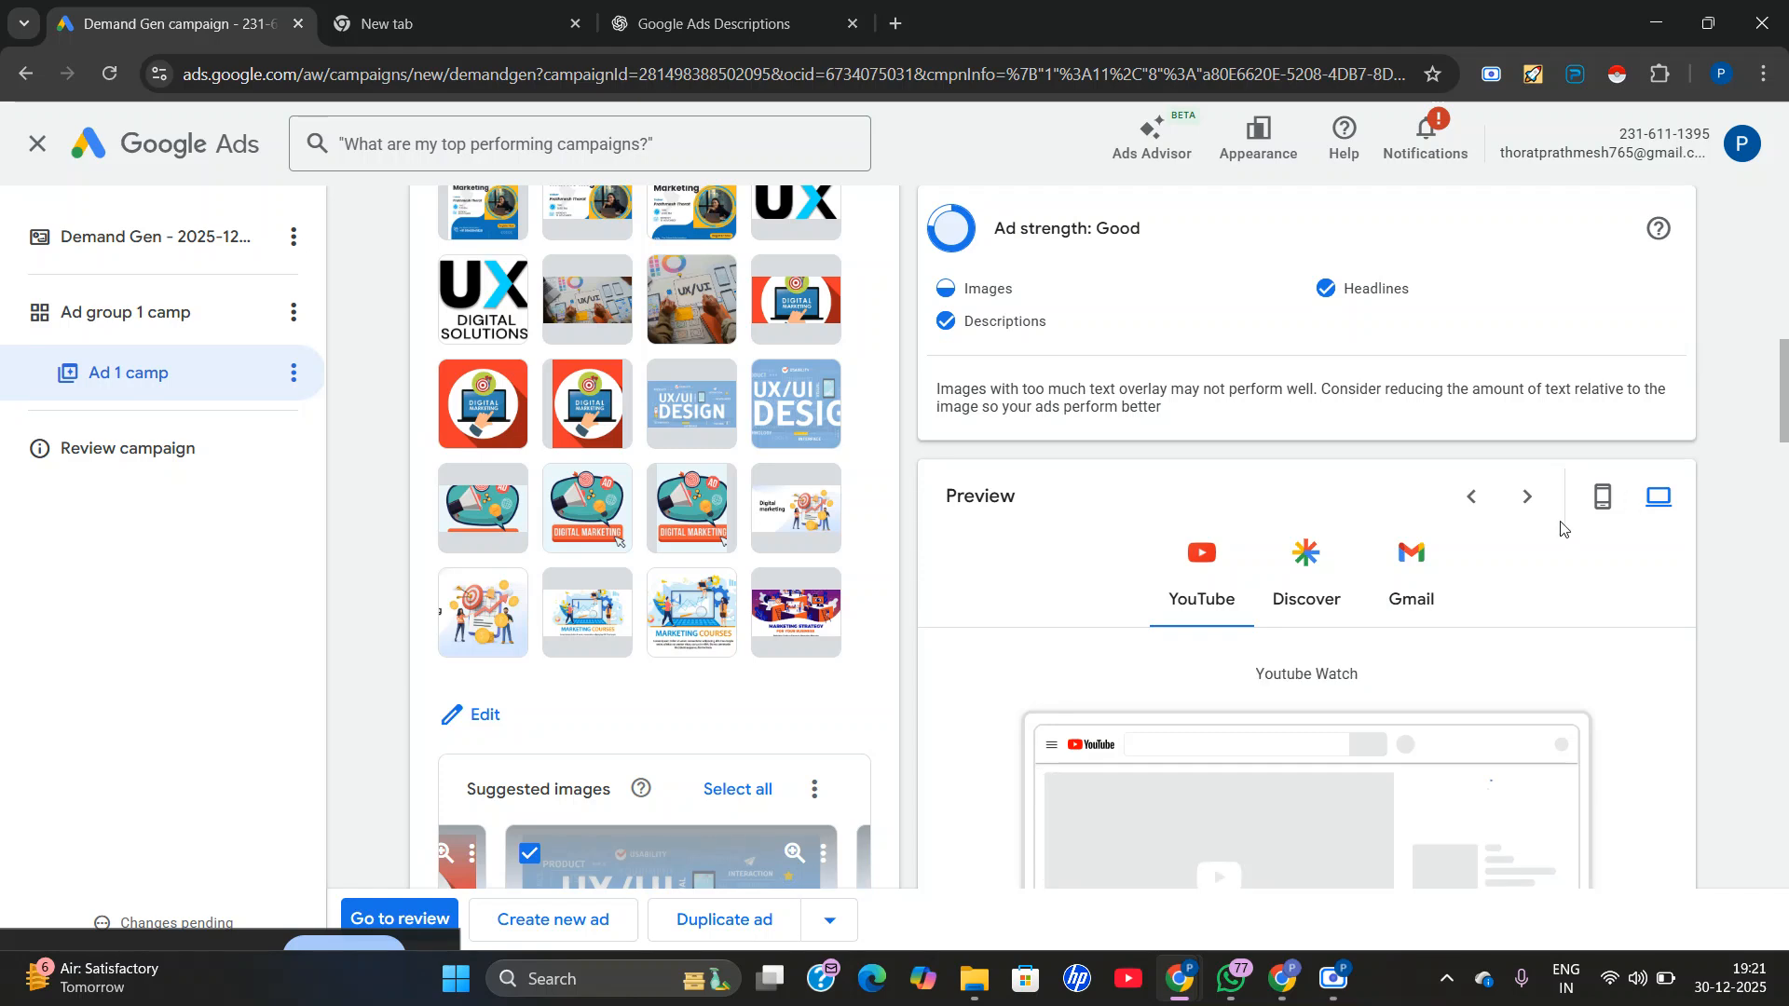
pyautogui.scroll(-8, 1239, 666)
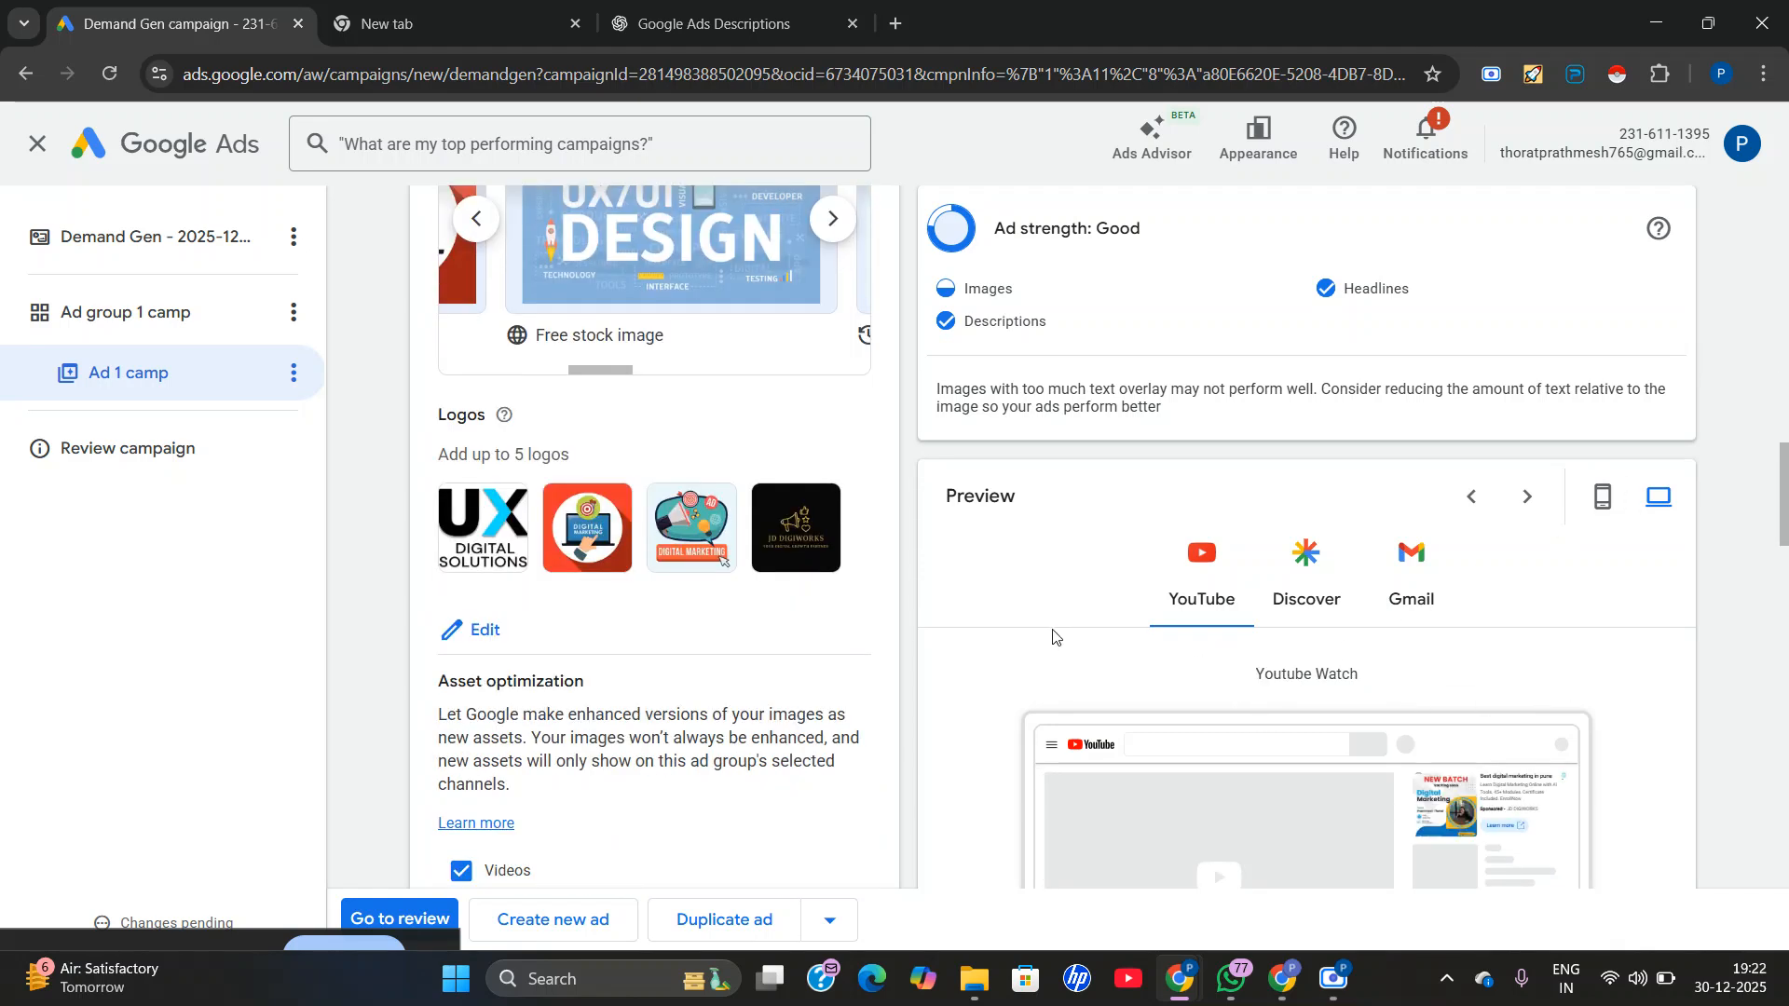
pyautogui.scroll(-6, 1246, 683)
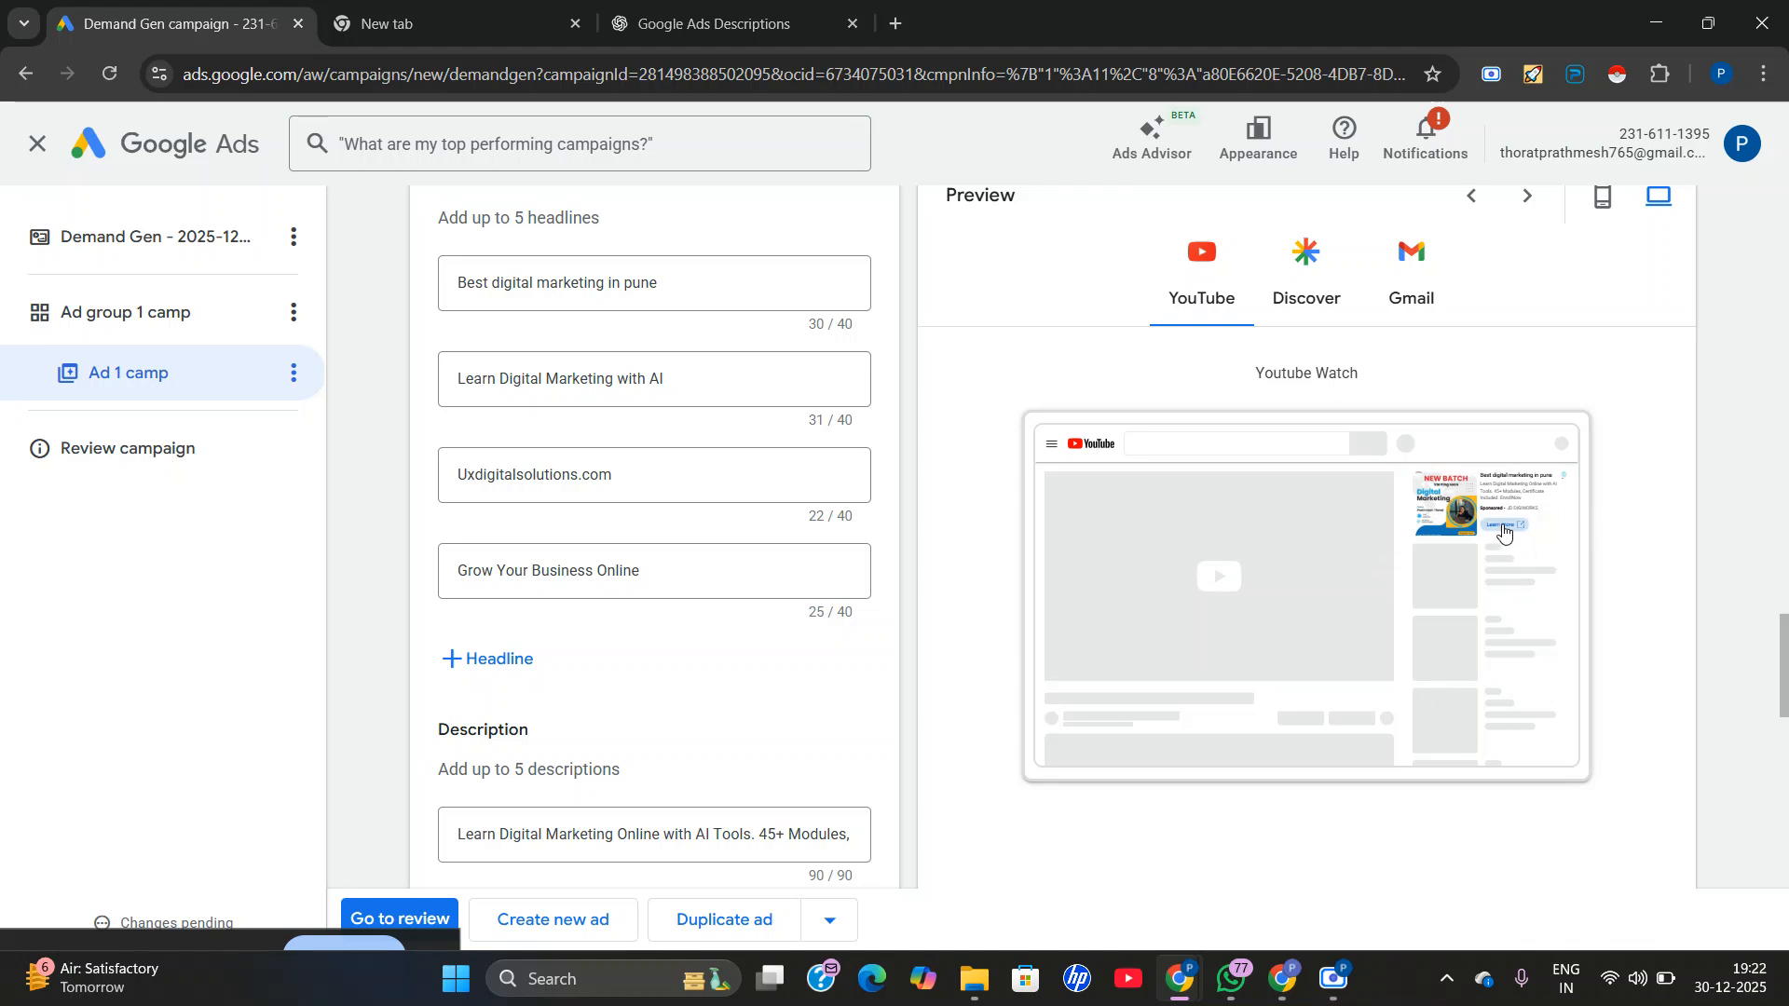
pyautogui.scroll(5, 1502, 531)
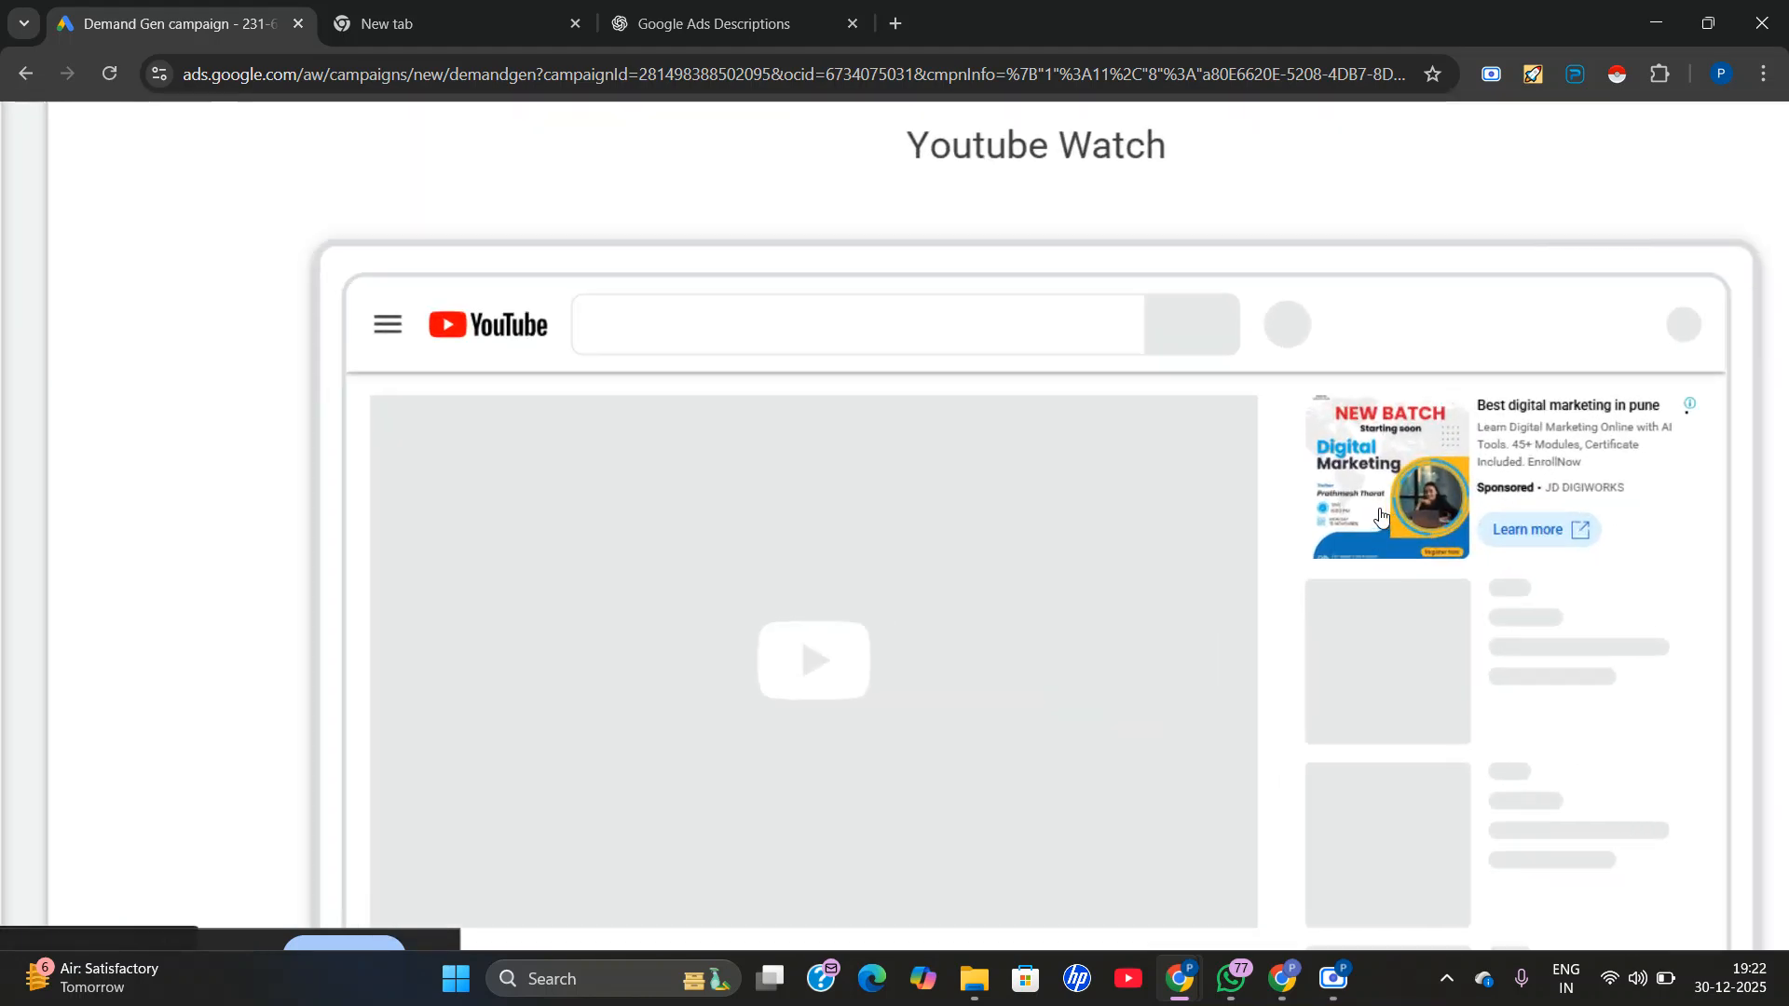
pyautogui.scroll(1, 1380, 515)
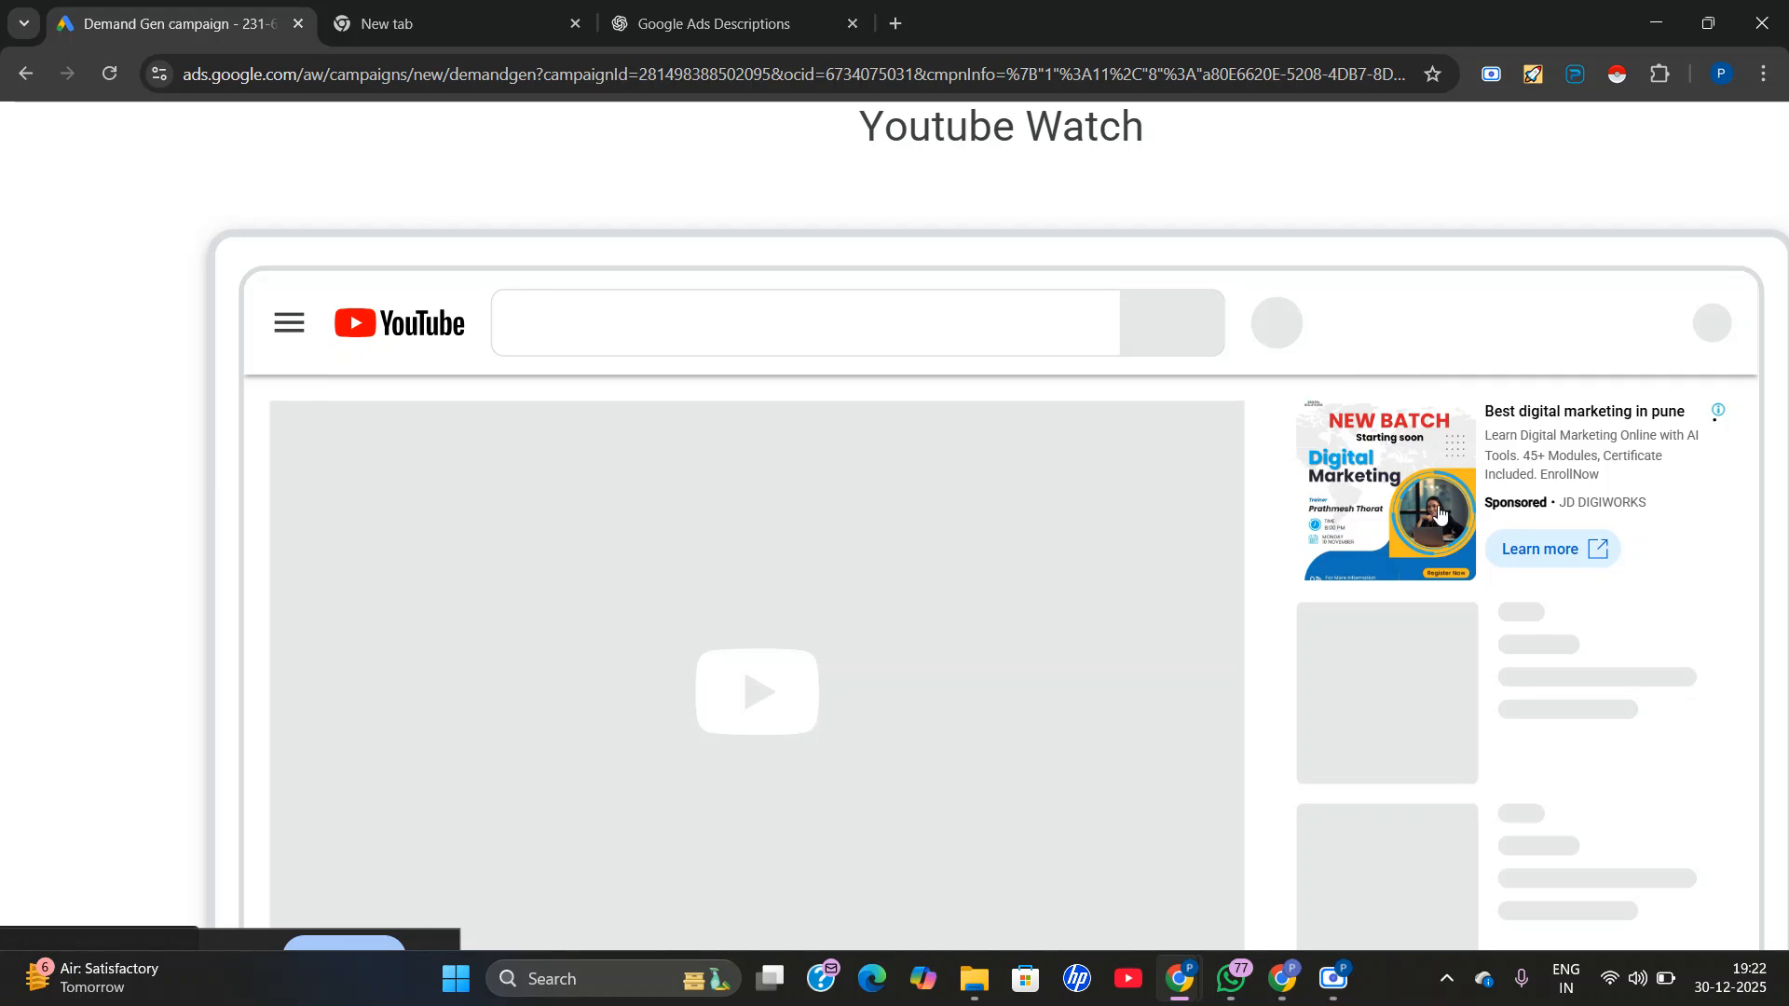
pyautogui.scroll(-6, 1487, 508)
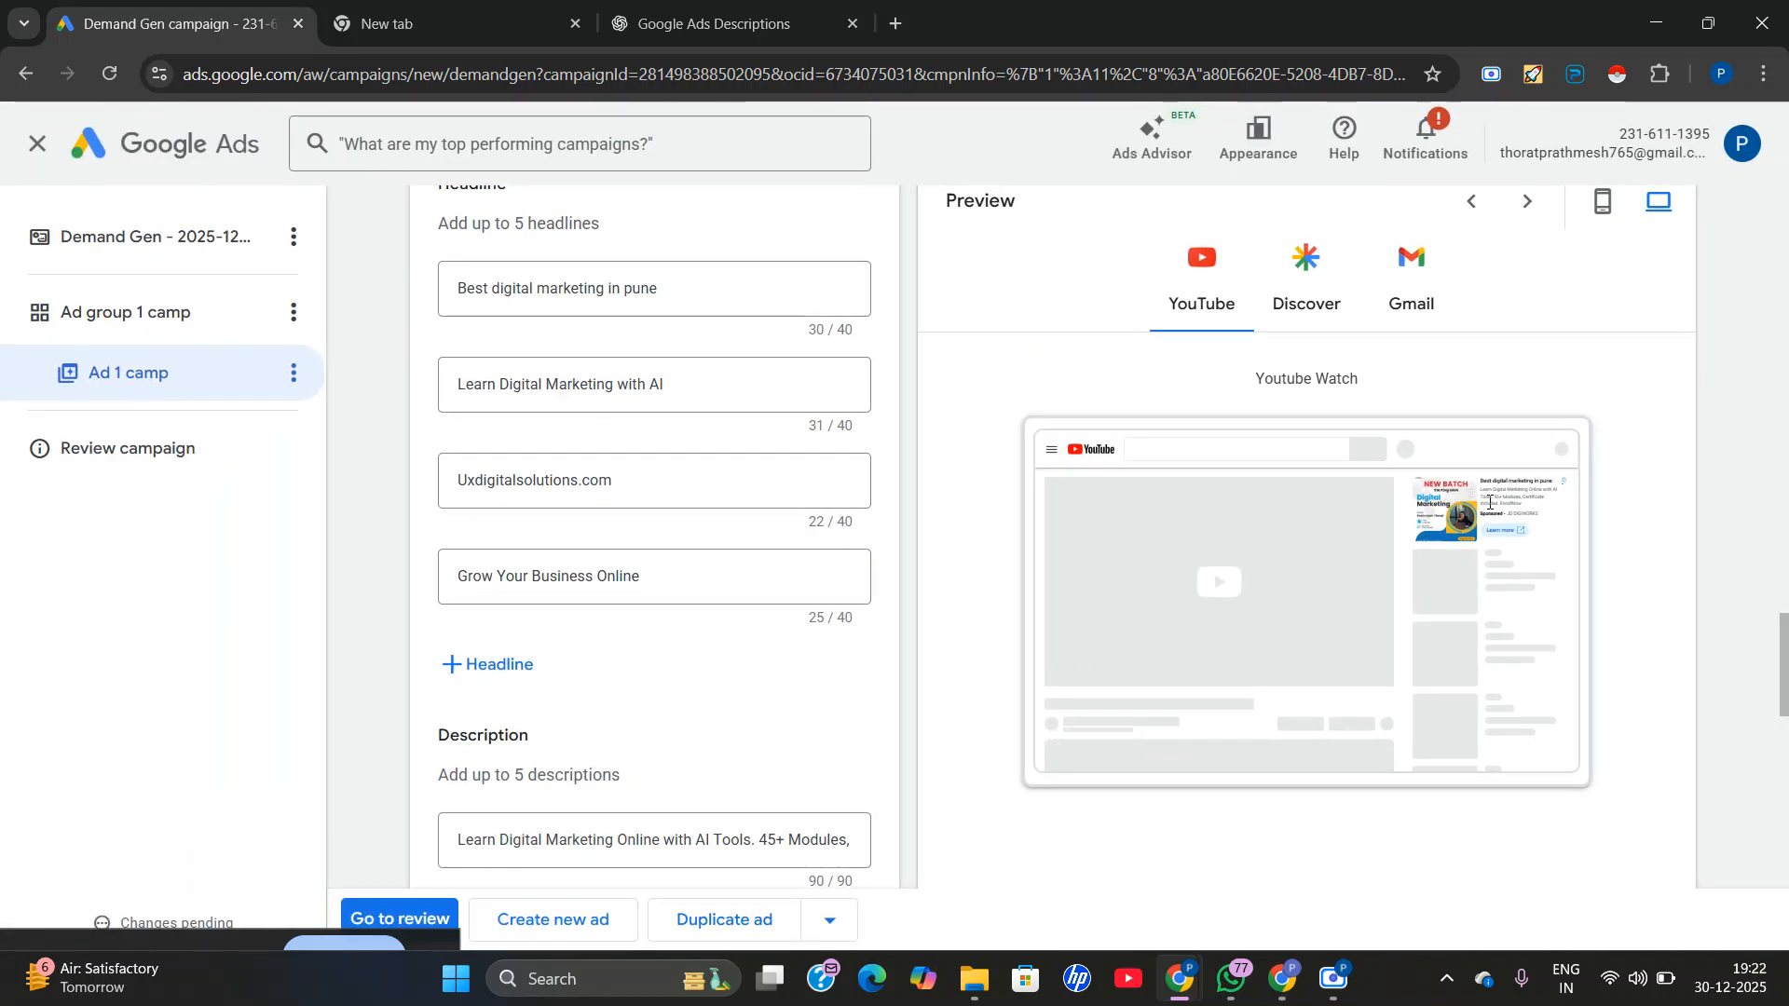
# Check the desktop previews for Discover and Gmail, examining the opened Gmail ad up close.
pyautogui.click(1323, 271)
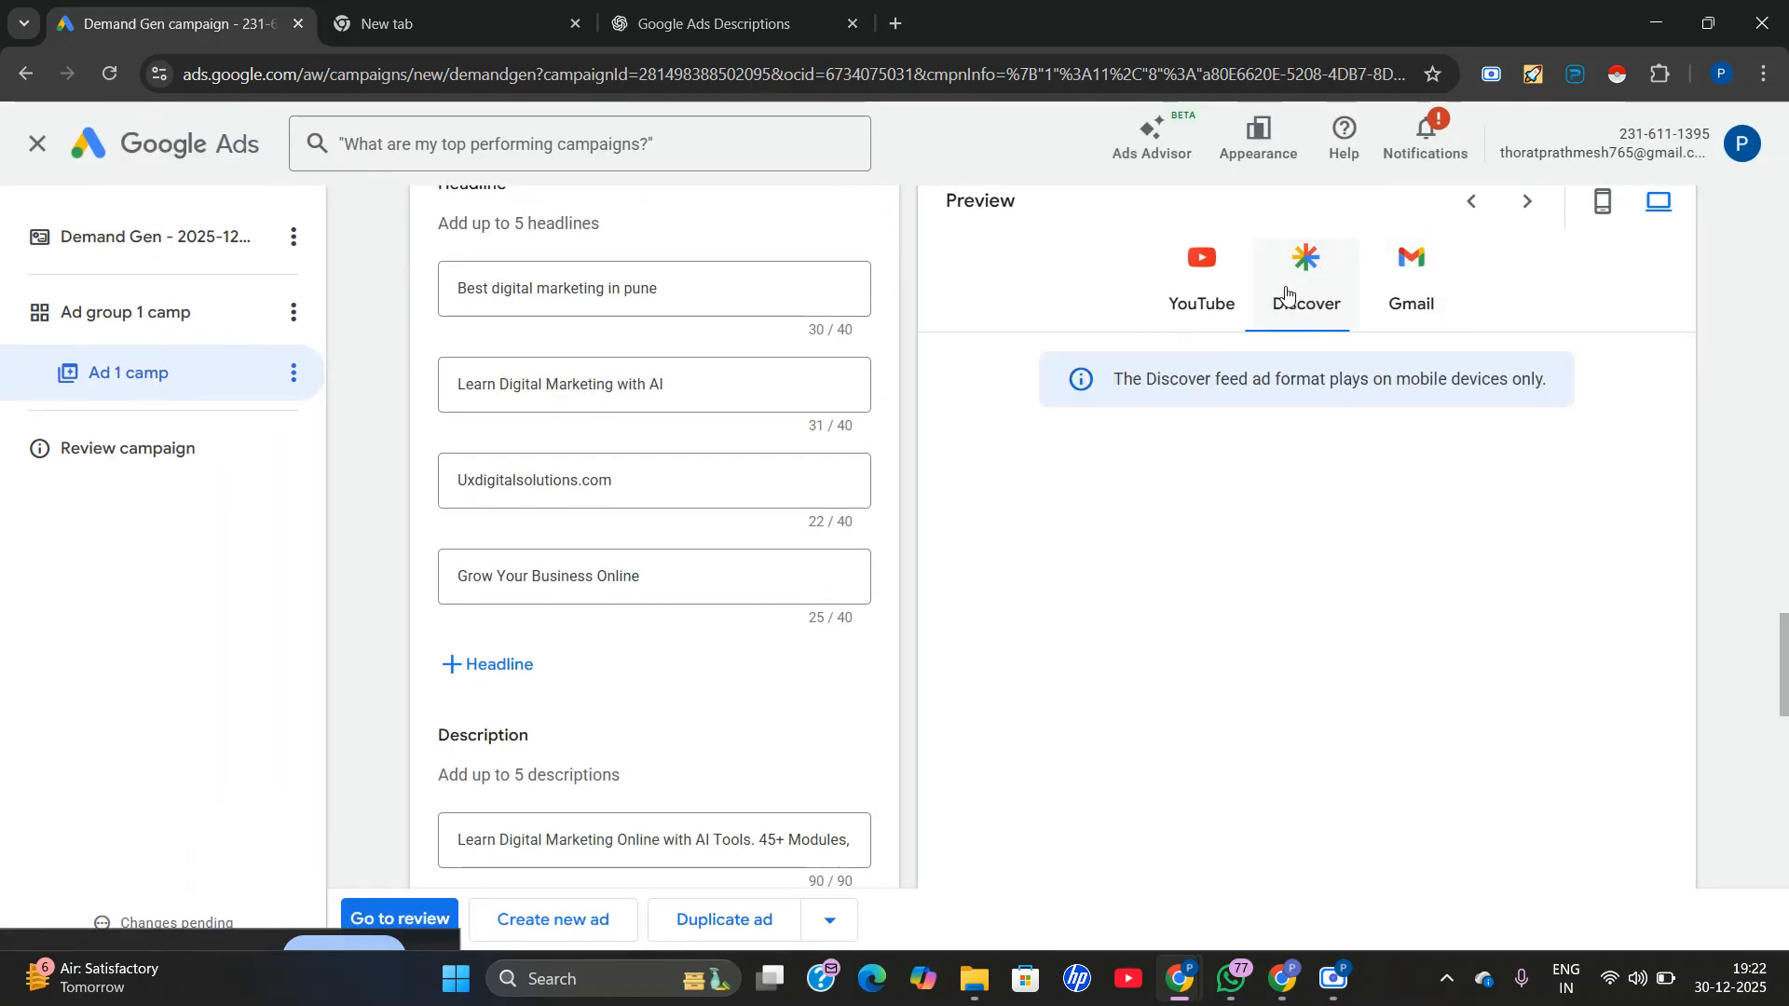
pyautogui.click(1400, 297)
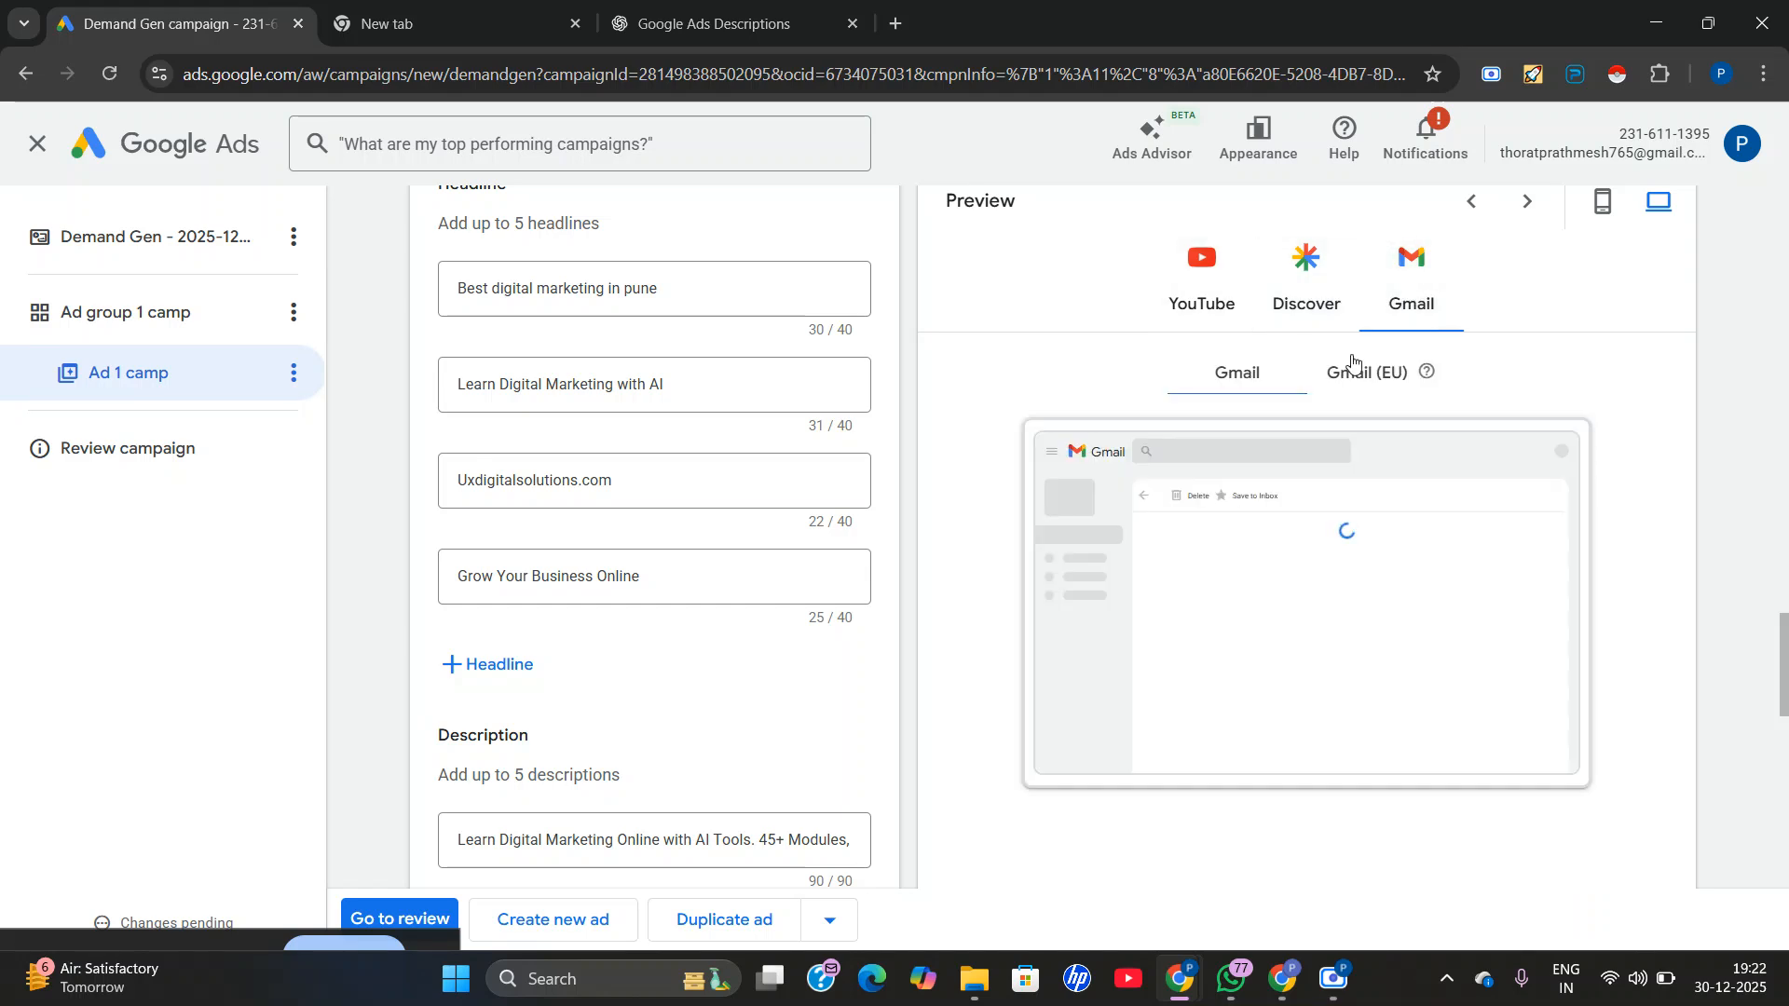
pyautogui.scroll(5, 1271, 531)
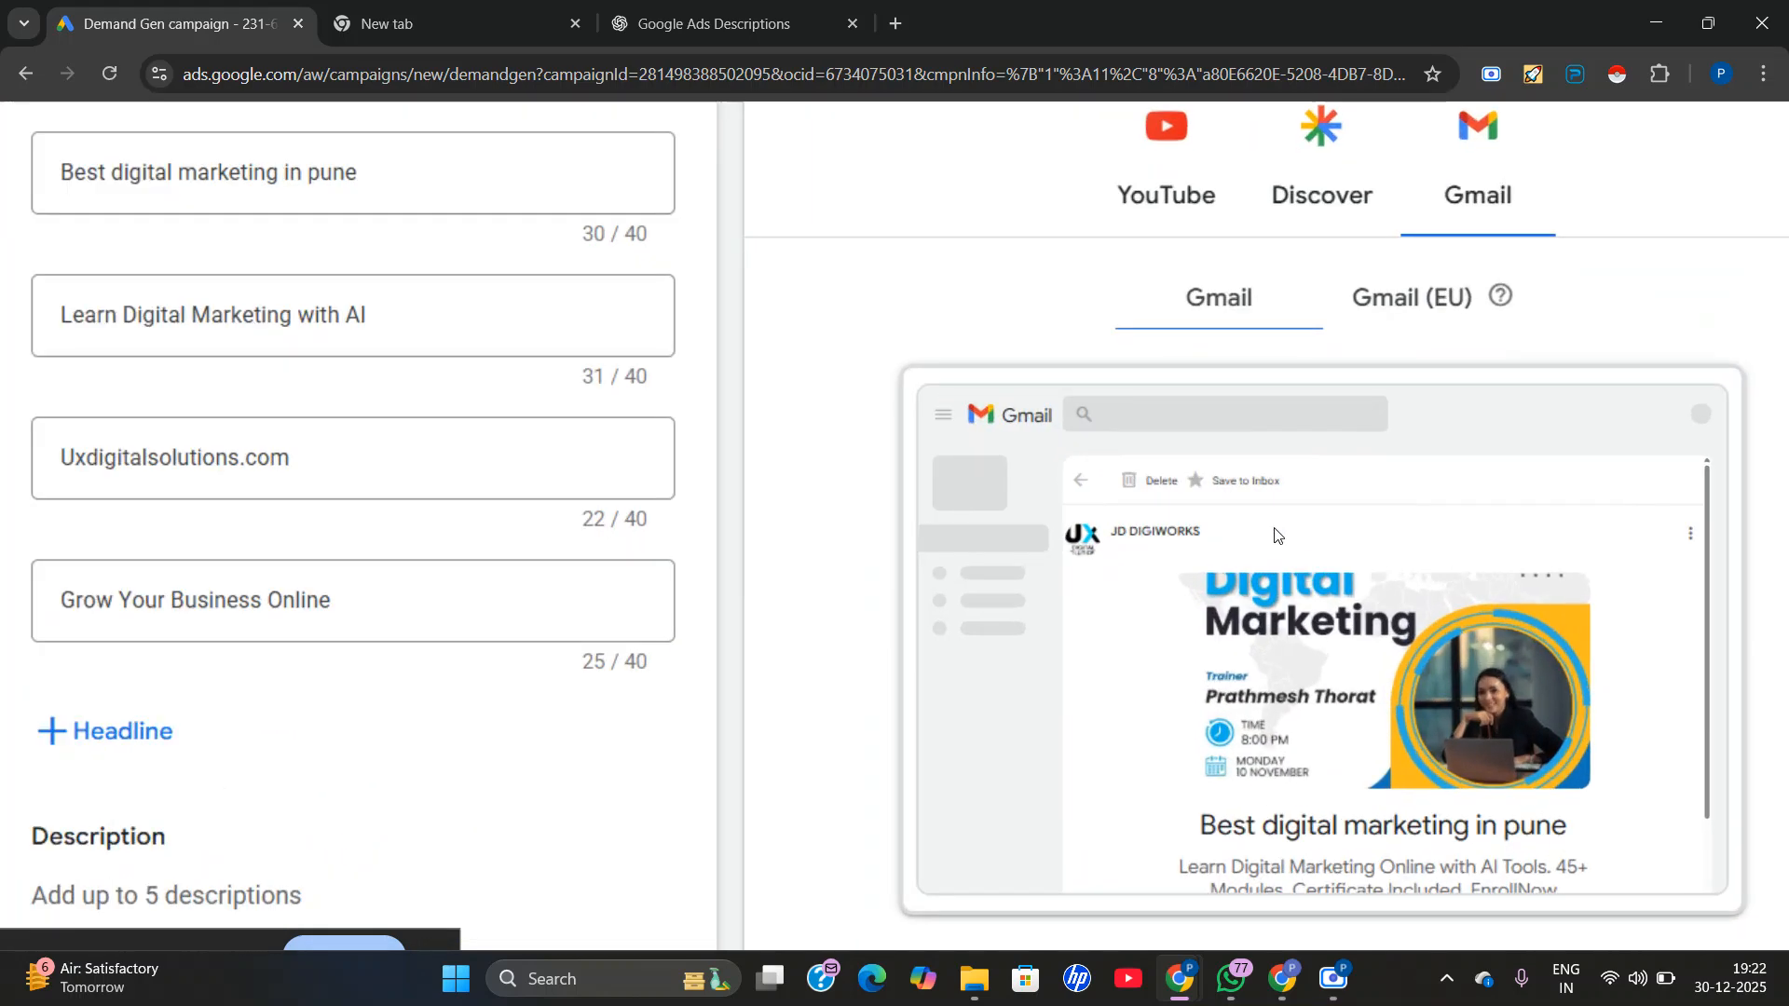
pyautogui.scroll(-4, 1273, 531)
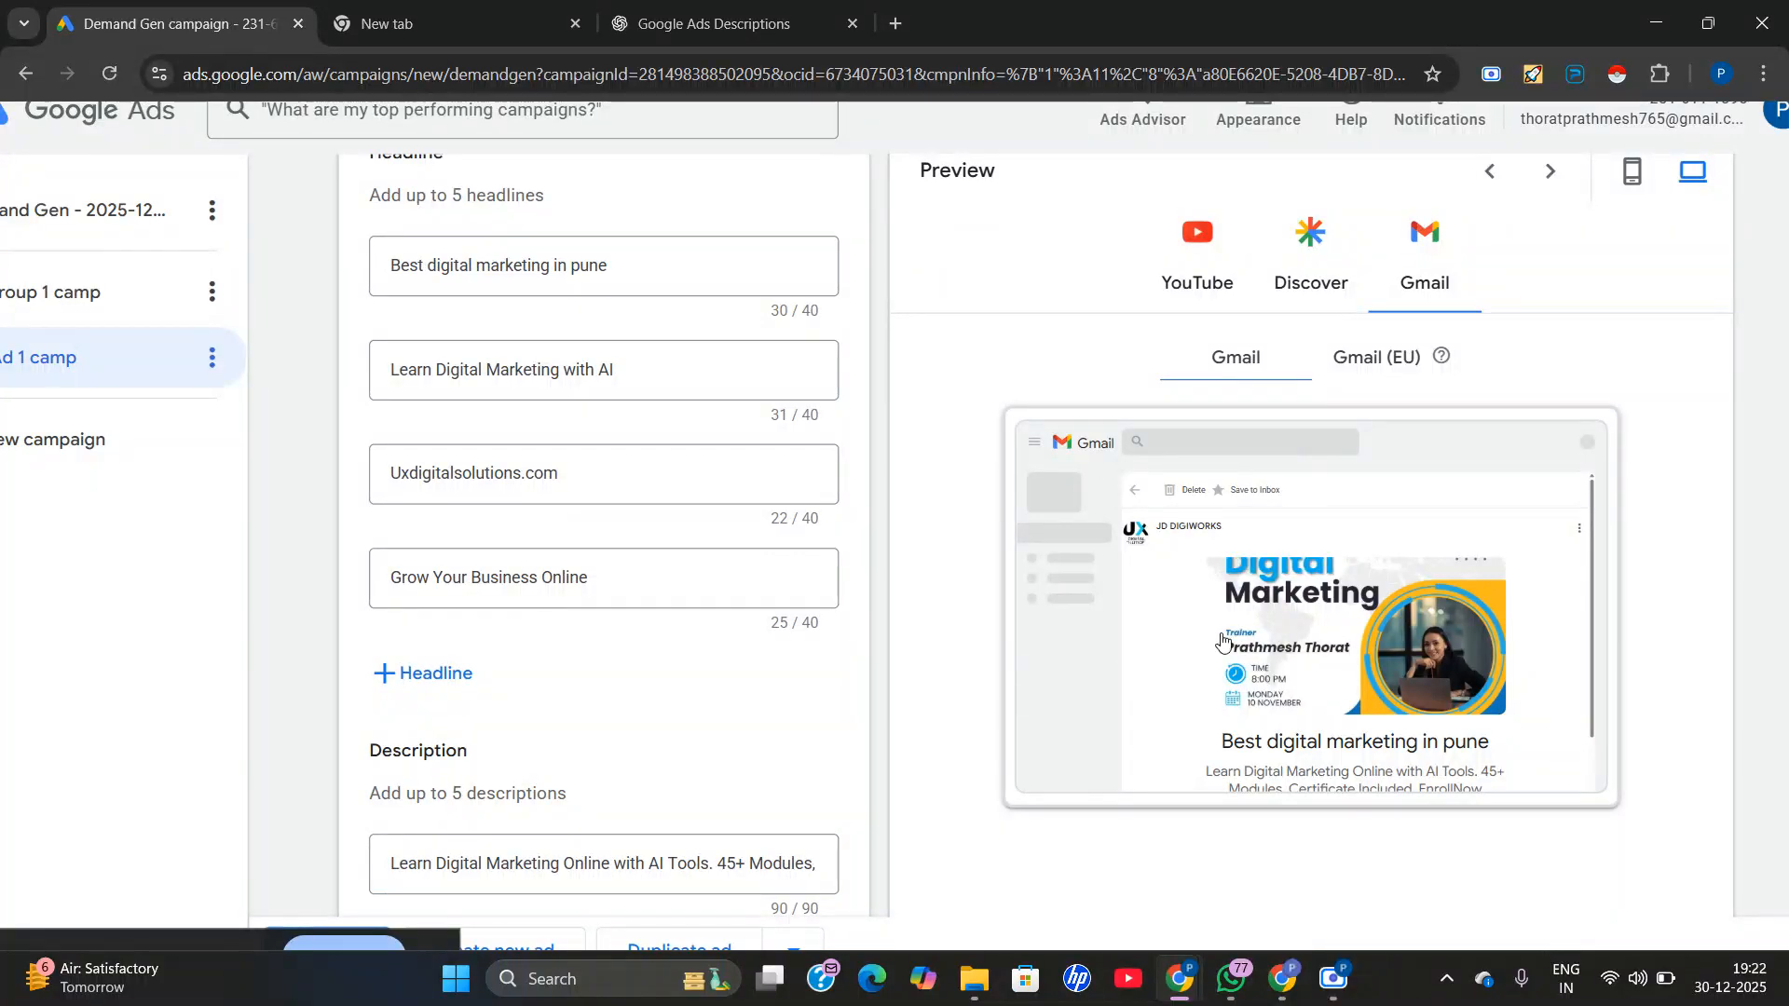
pyautogui.scroll(-2, 1223, 641)
# Compare the desktop Gmail (EU) preview with the standard Gmail one, and switch back to the mobile preview.
pyautogui.click(1356, 372)
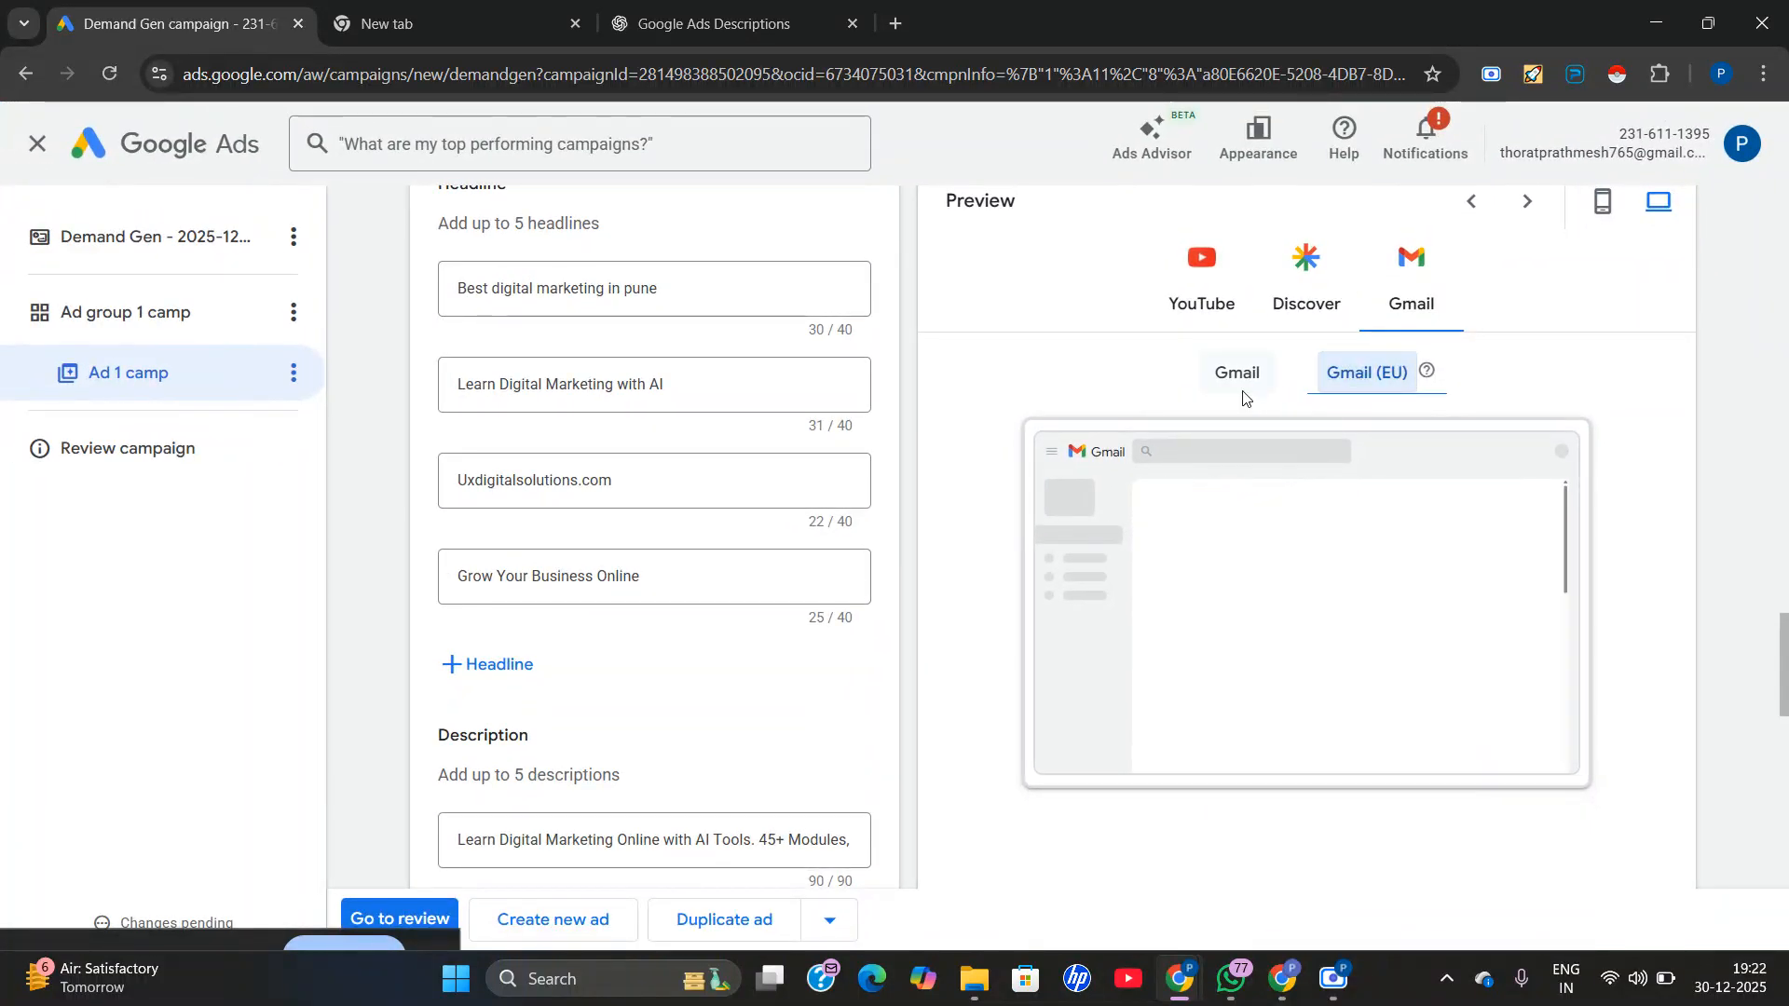
pyautogui.scroll(4, 1221, 544)
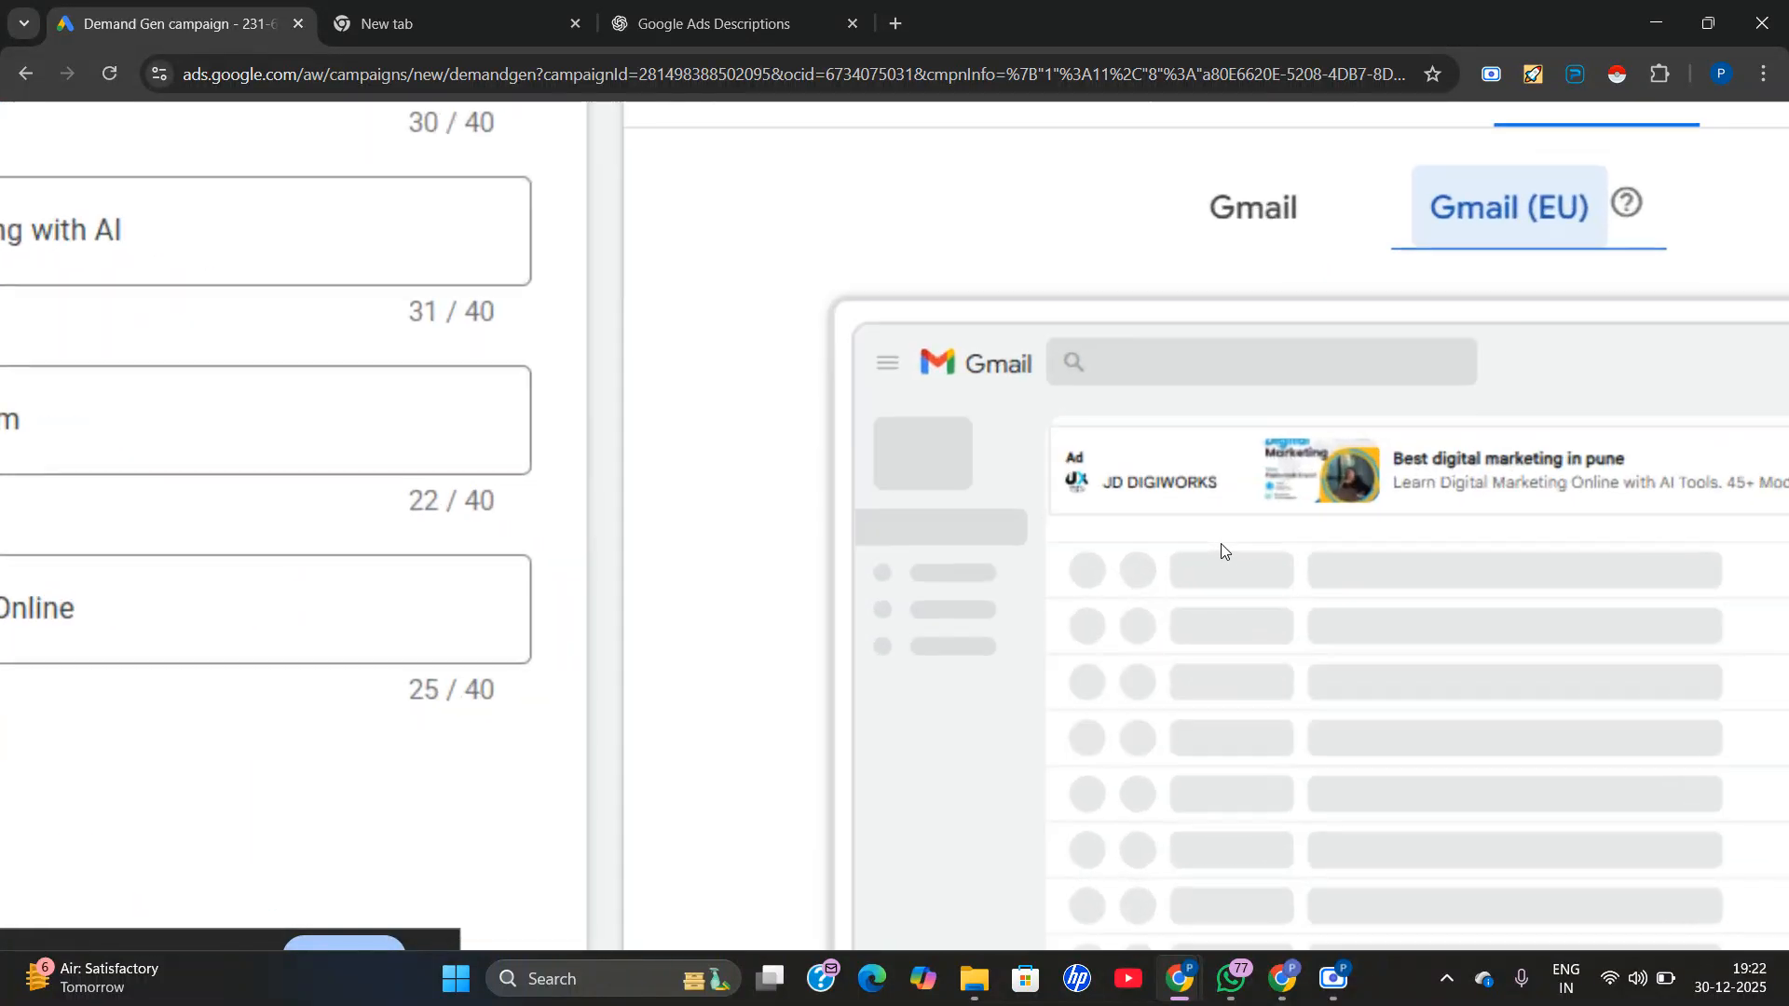
pyautogui.hscroll(1, 1221, 544)
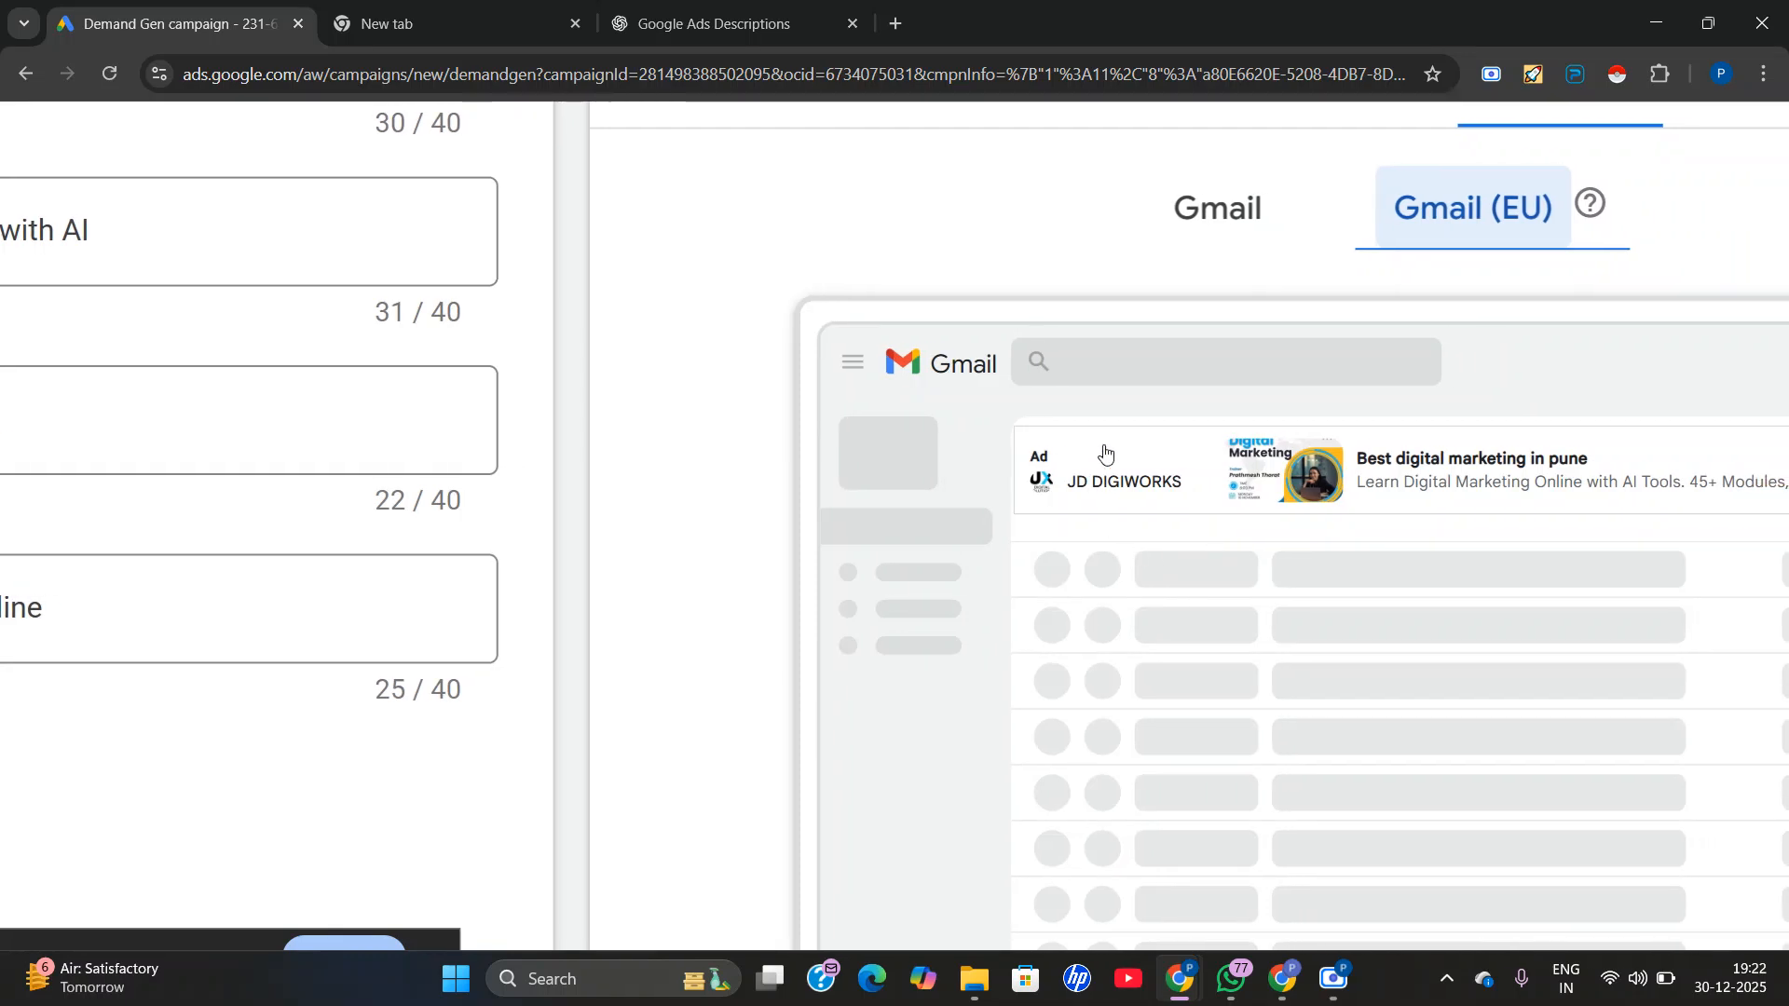
pyautogui.scroll(-4, 1226, 427)
pyautogui.click(1251, 390)
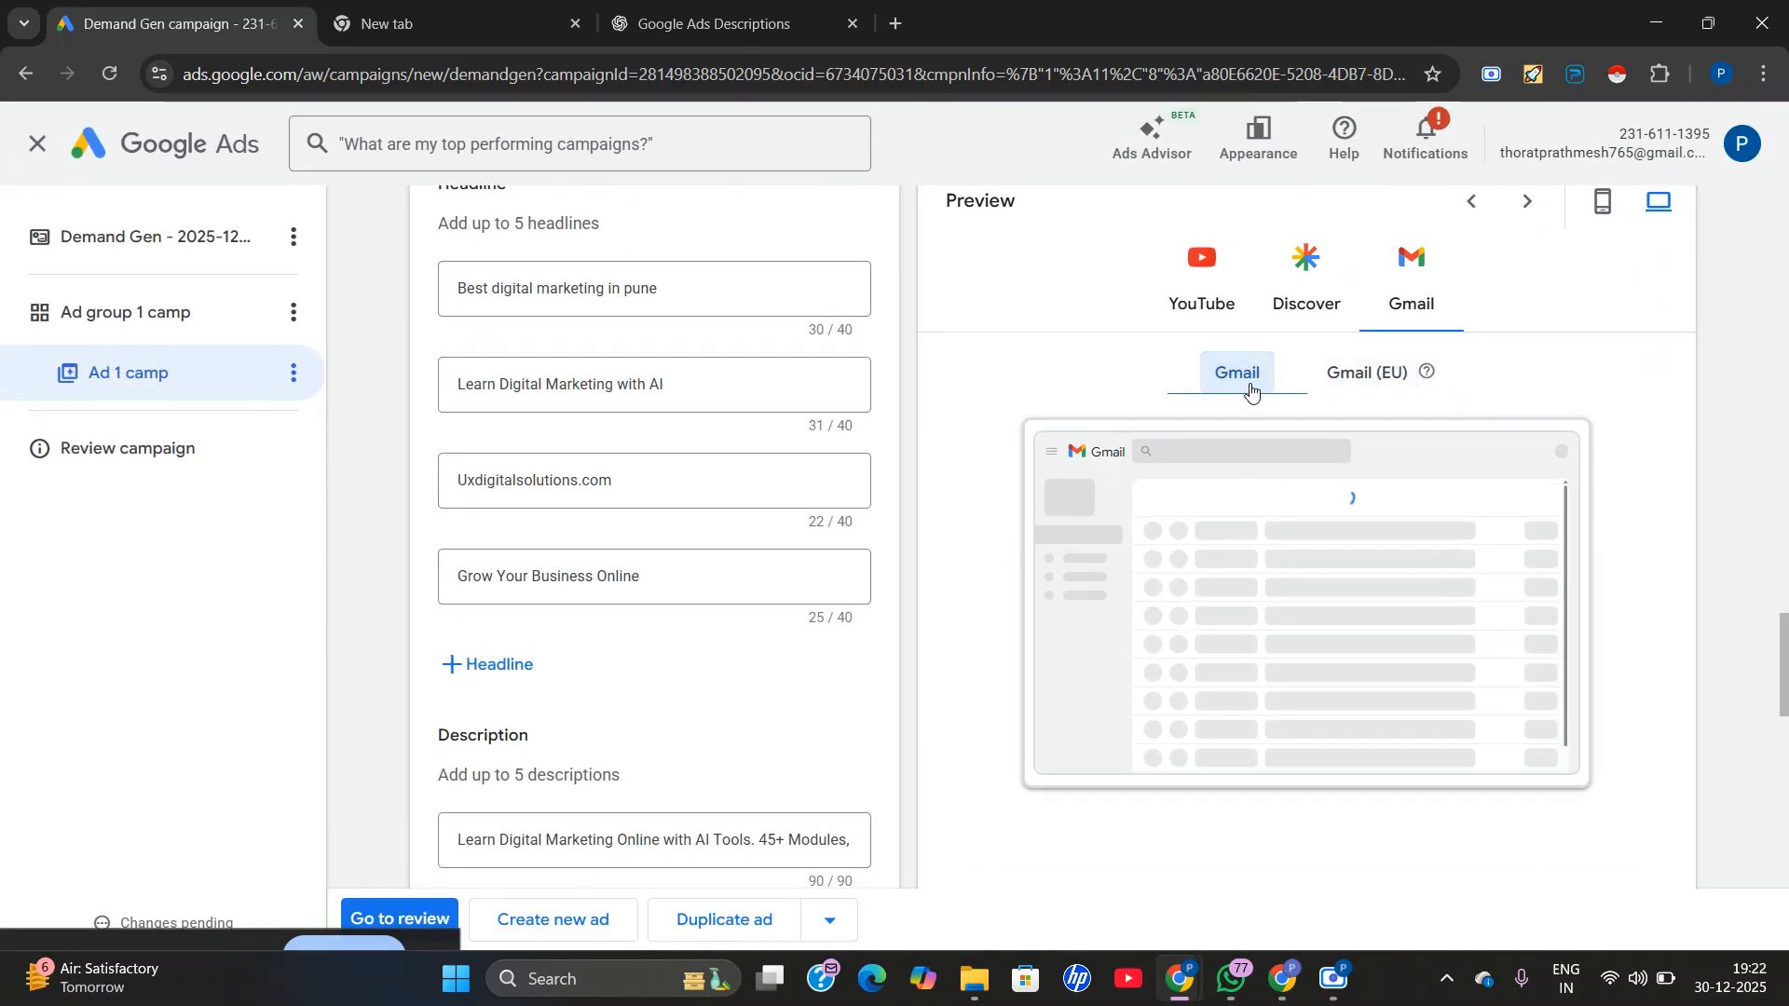
pyautogui.click(1602, 207)
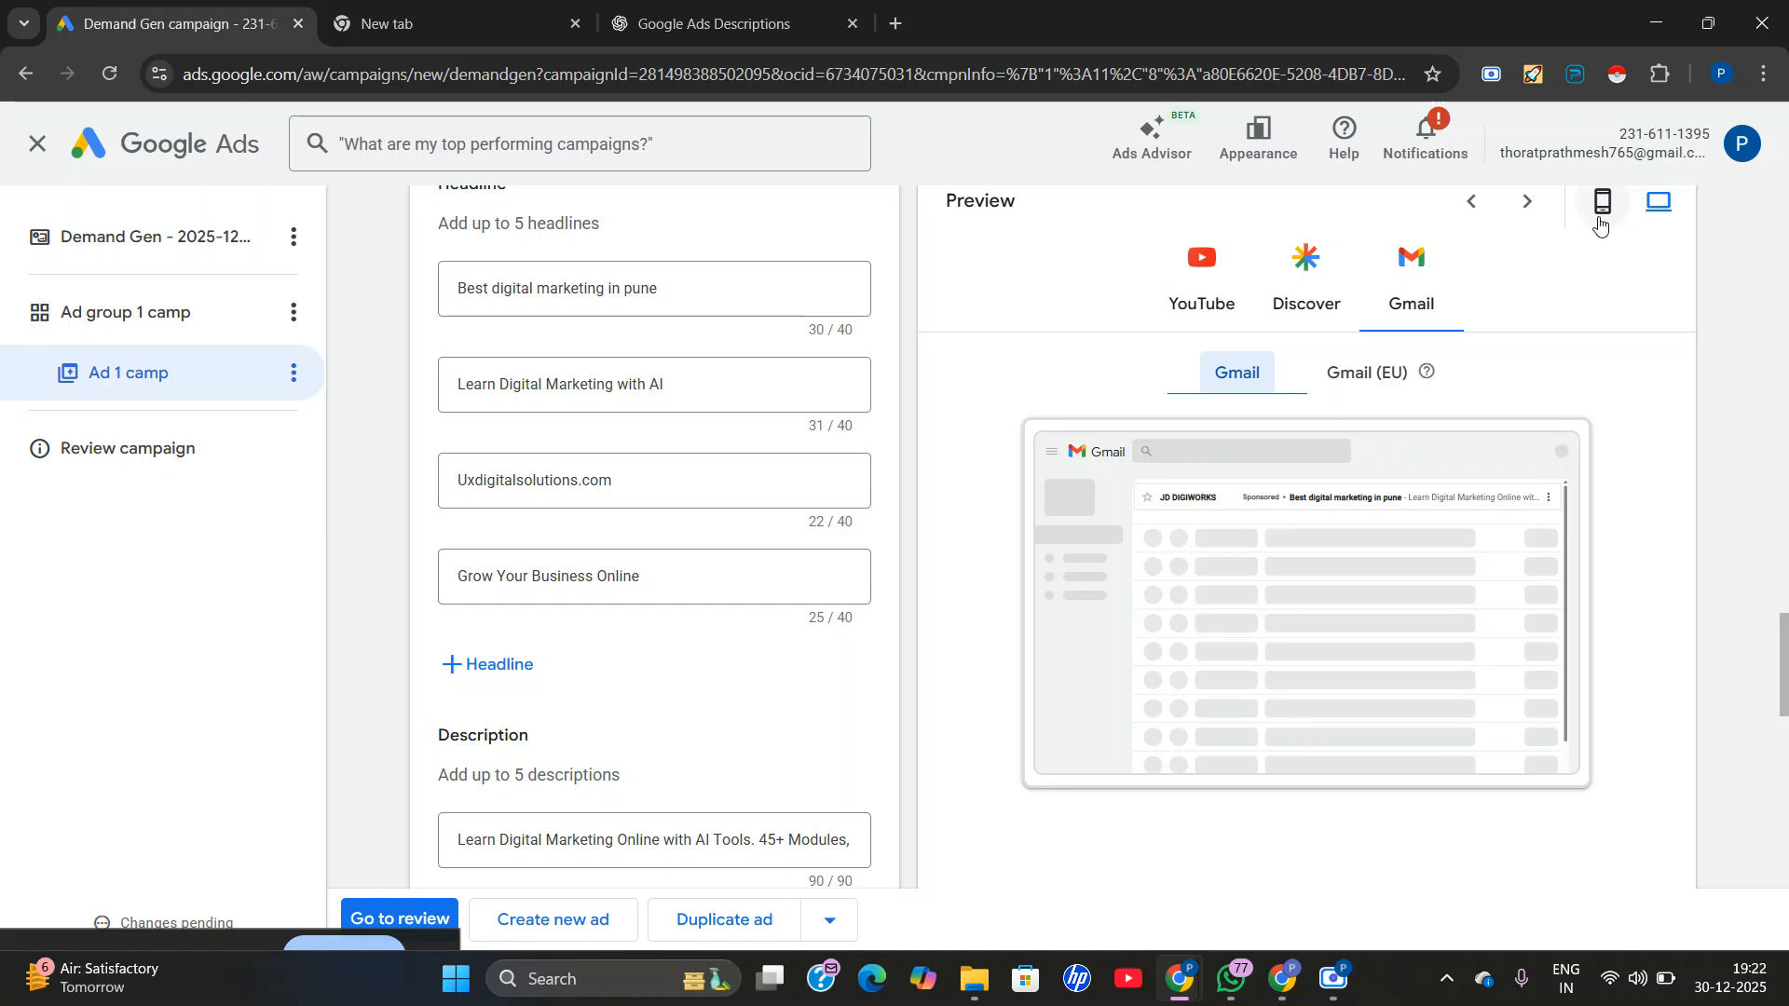
# Examine the mobile ad previews for Gmail and Discover.
pyautogui.scroll(1, 1286, 495)
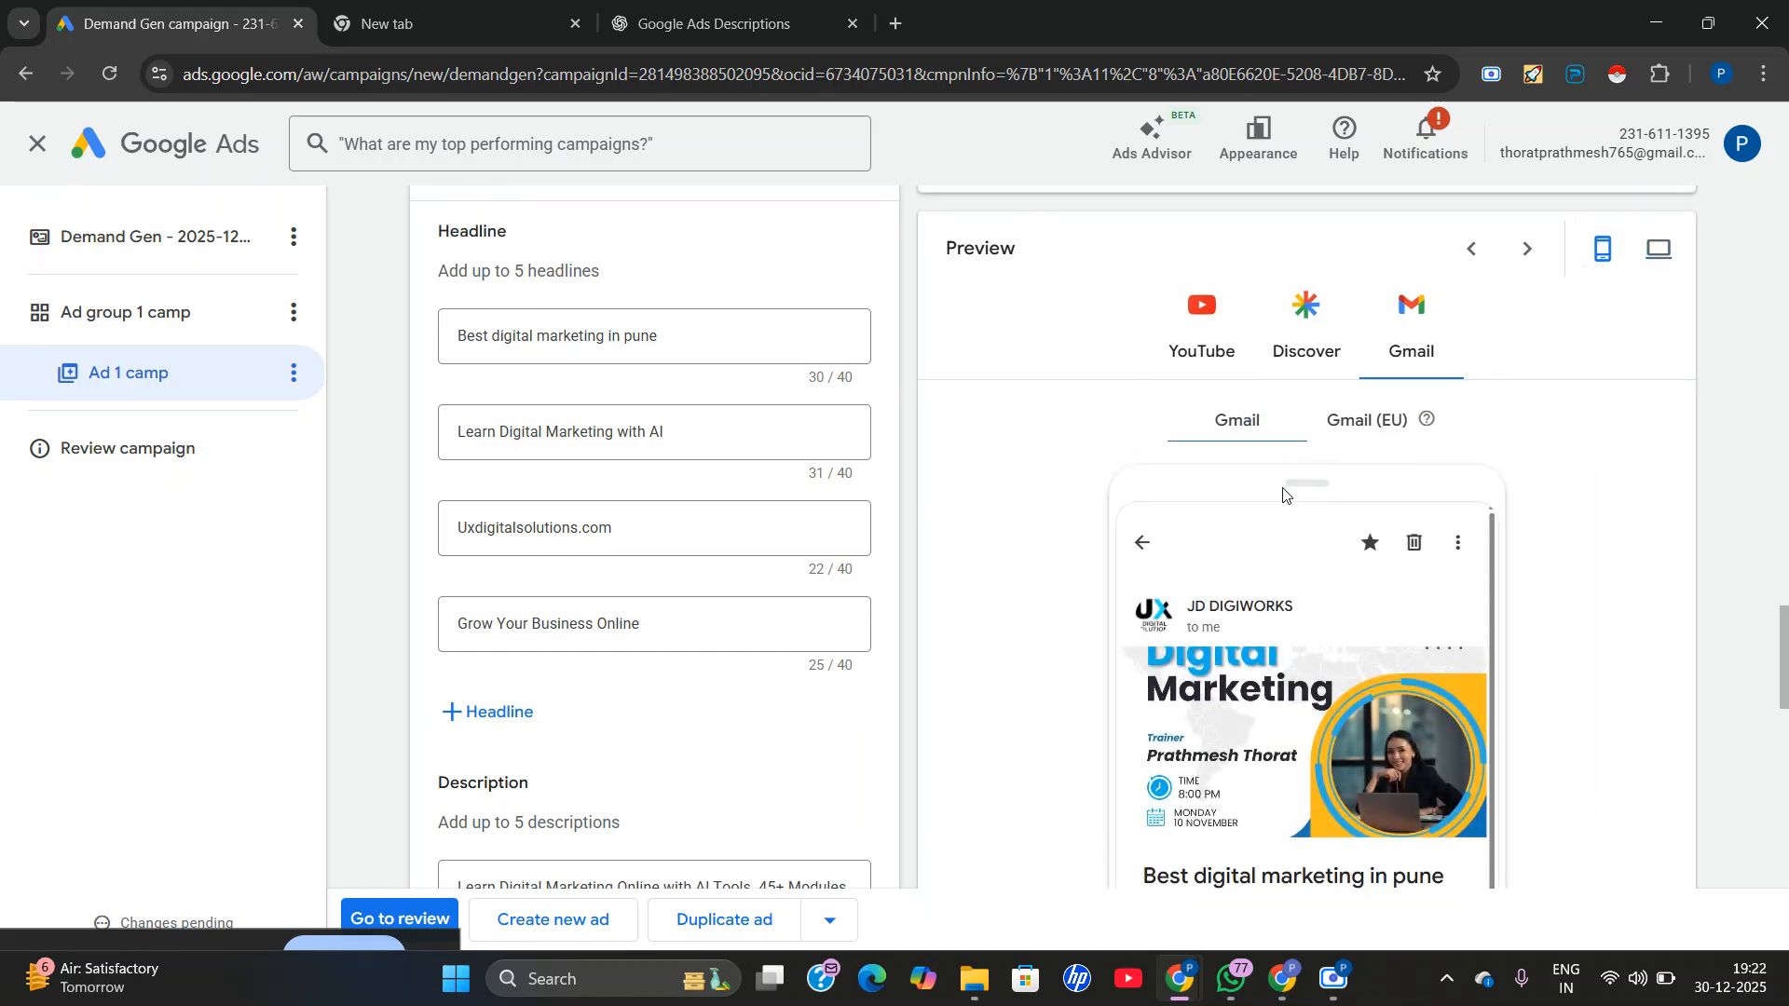
pyautogui.scroll(-1, 1286, 495)
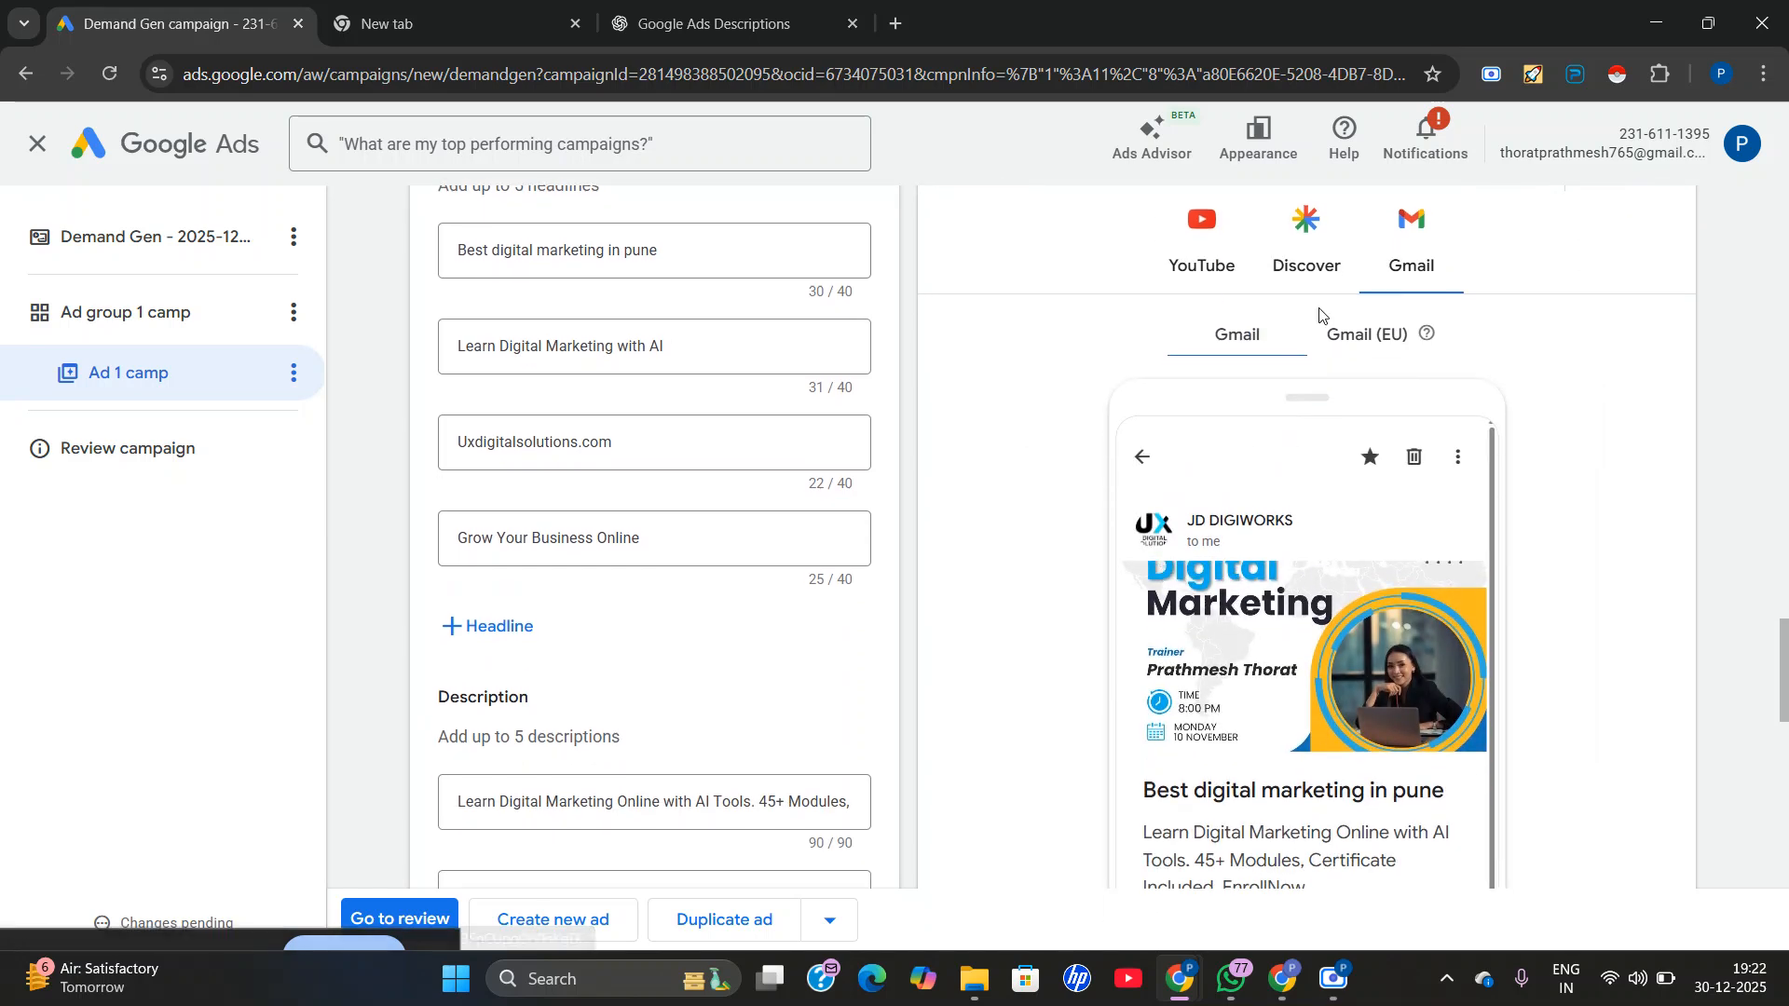
pyautogui.scroll(-1, 1255, 594)
pyautogui.scroll(1, 1241, 582)
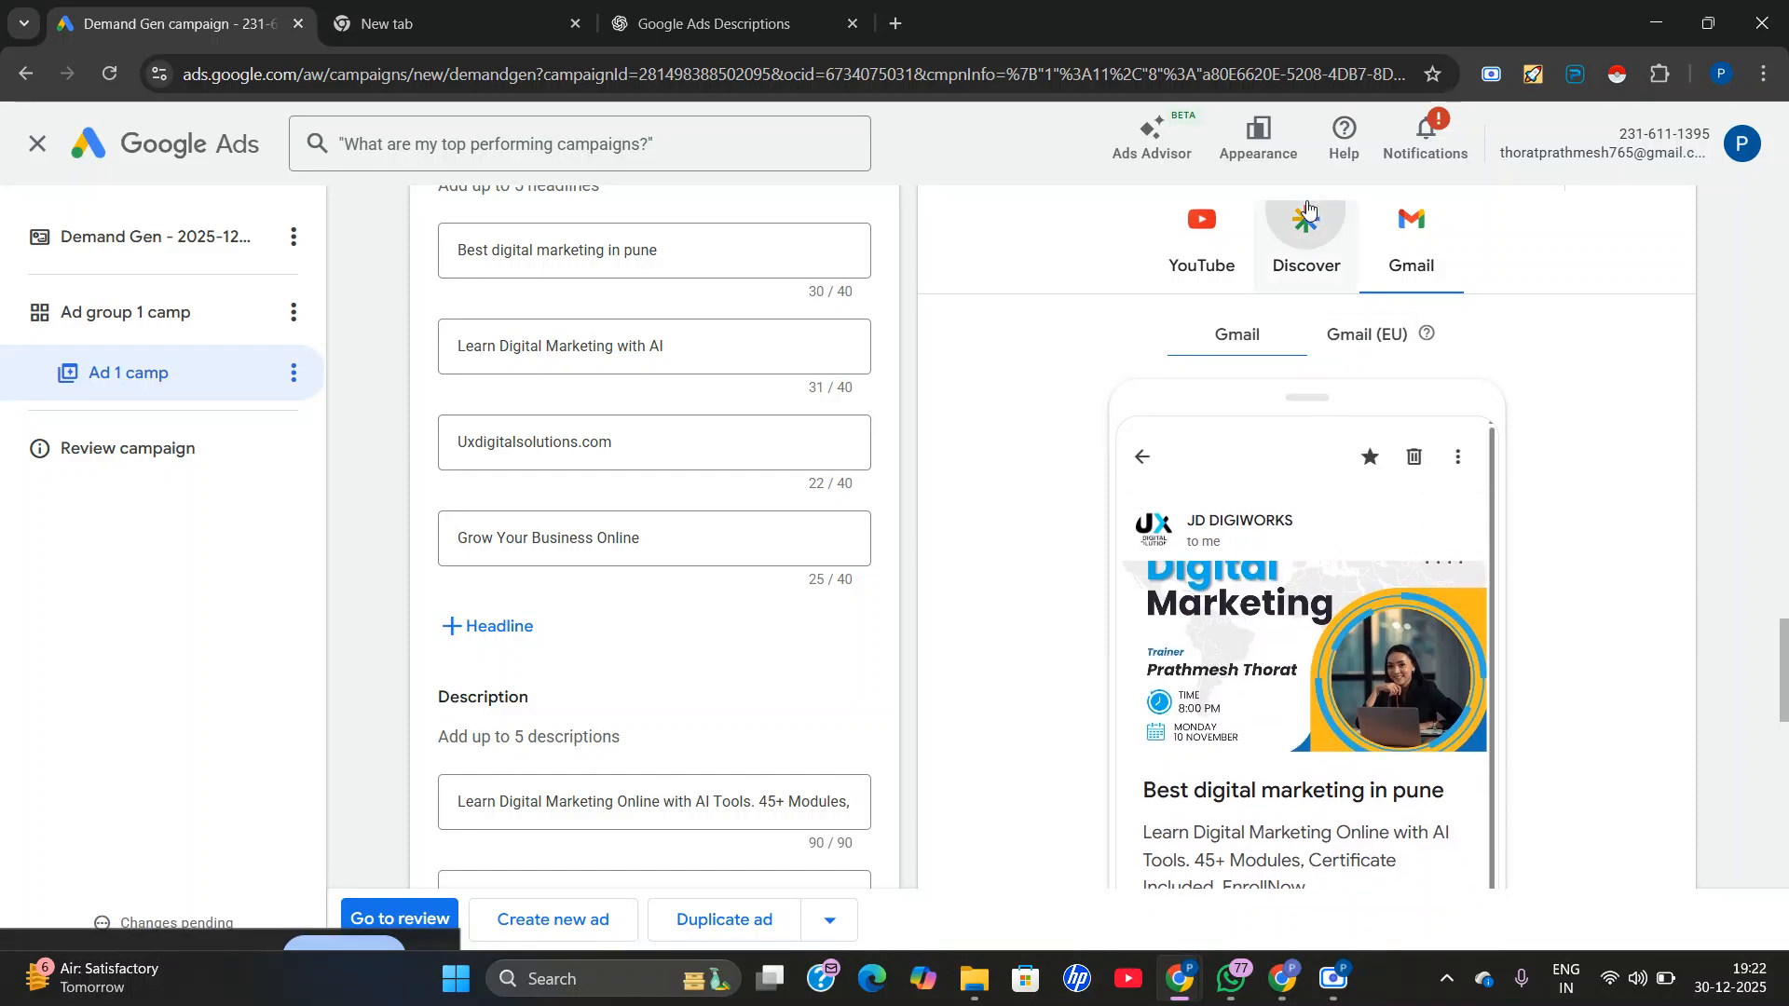
pyautogui.click(1280, 262)
pyautogui.scroll(-3, 1223, 641)
pyautogui.scroll(6, 1259, 359)
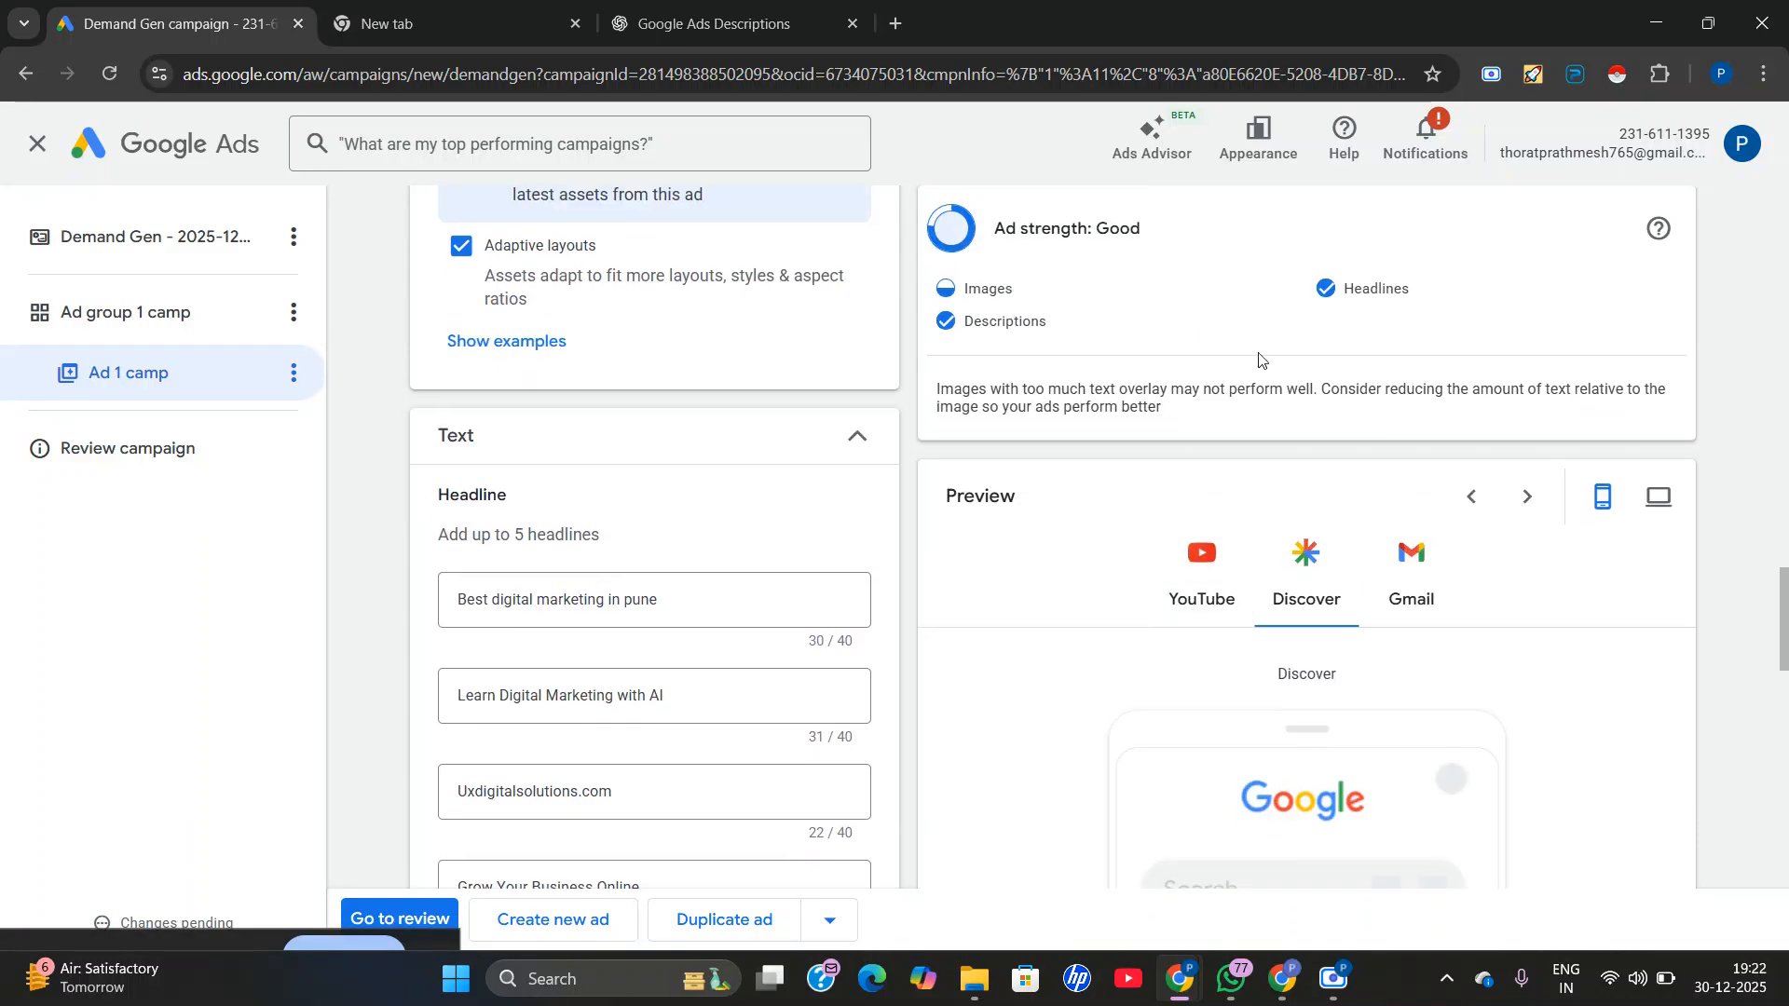
# Check the mobile YouTube Home Feed preview and look back over the ad's text, logos and images.
pyautogui.click(1215, 591)
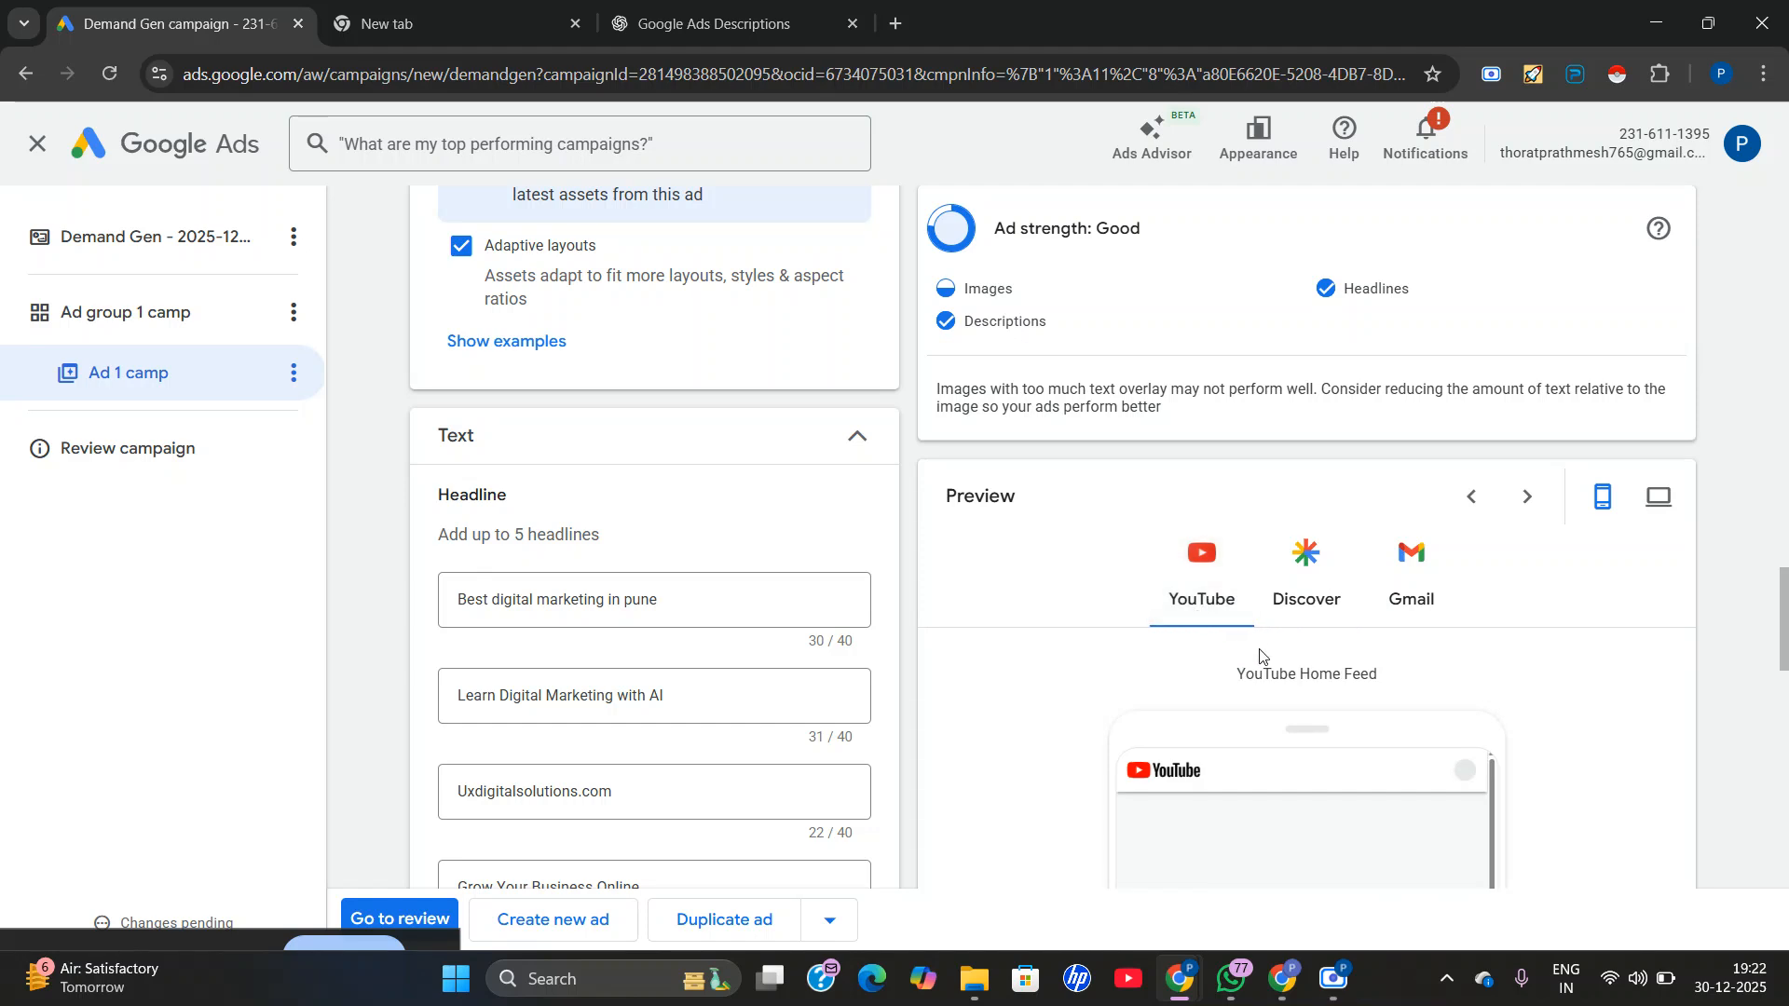
pyautogui.scroll(-3, 1259, 655)
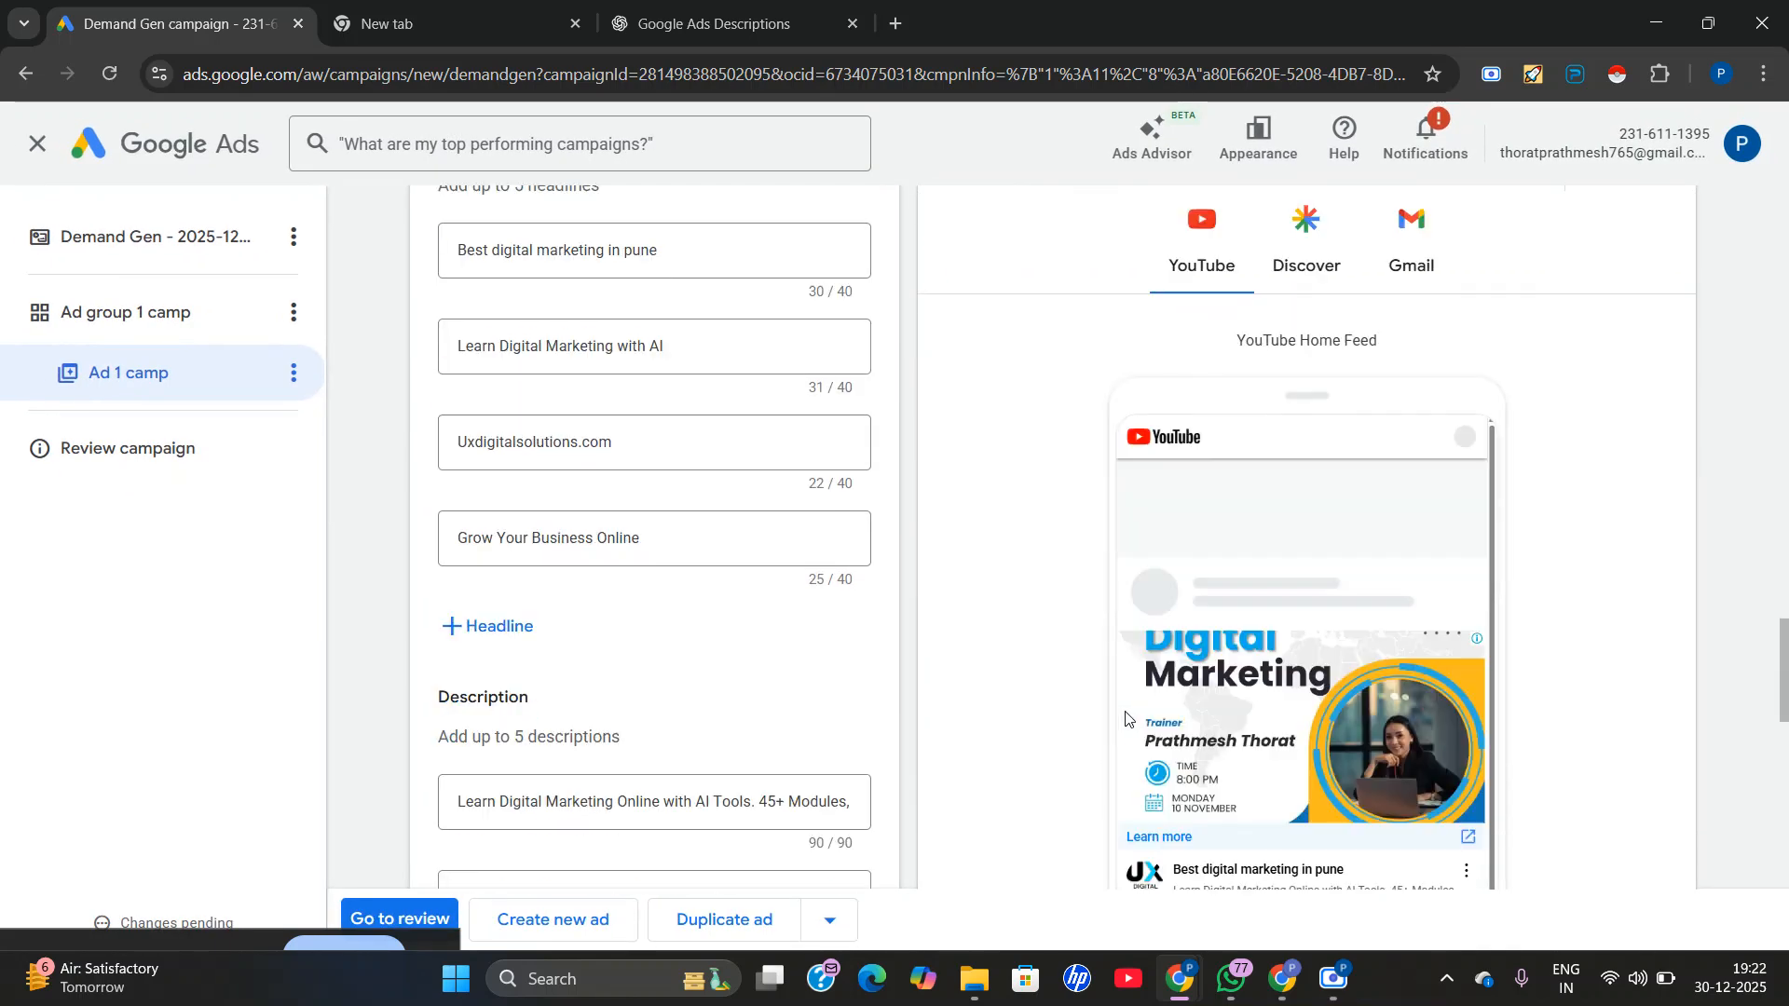
pyautogui.scroll(-10, 770, 671)
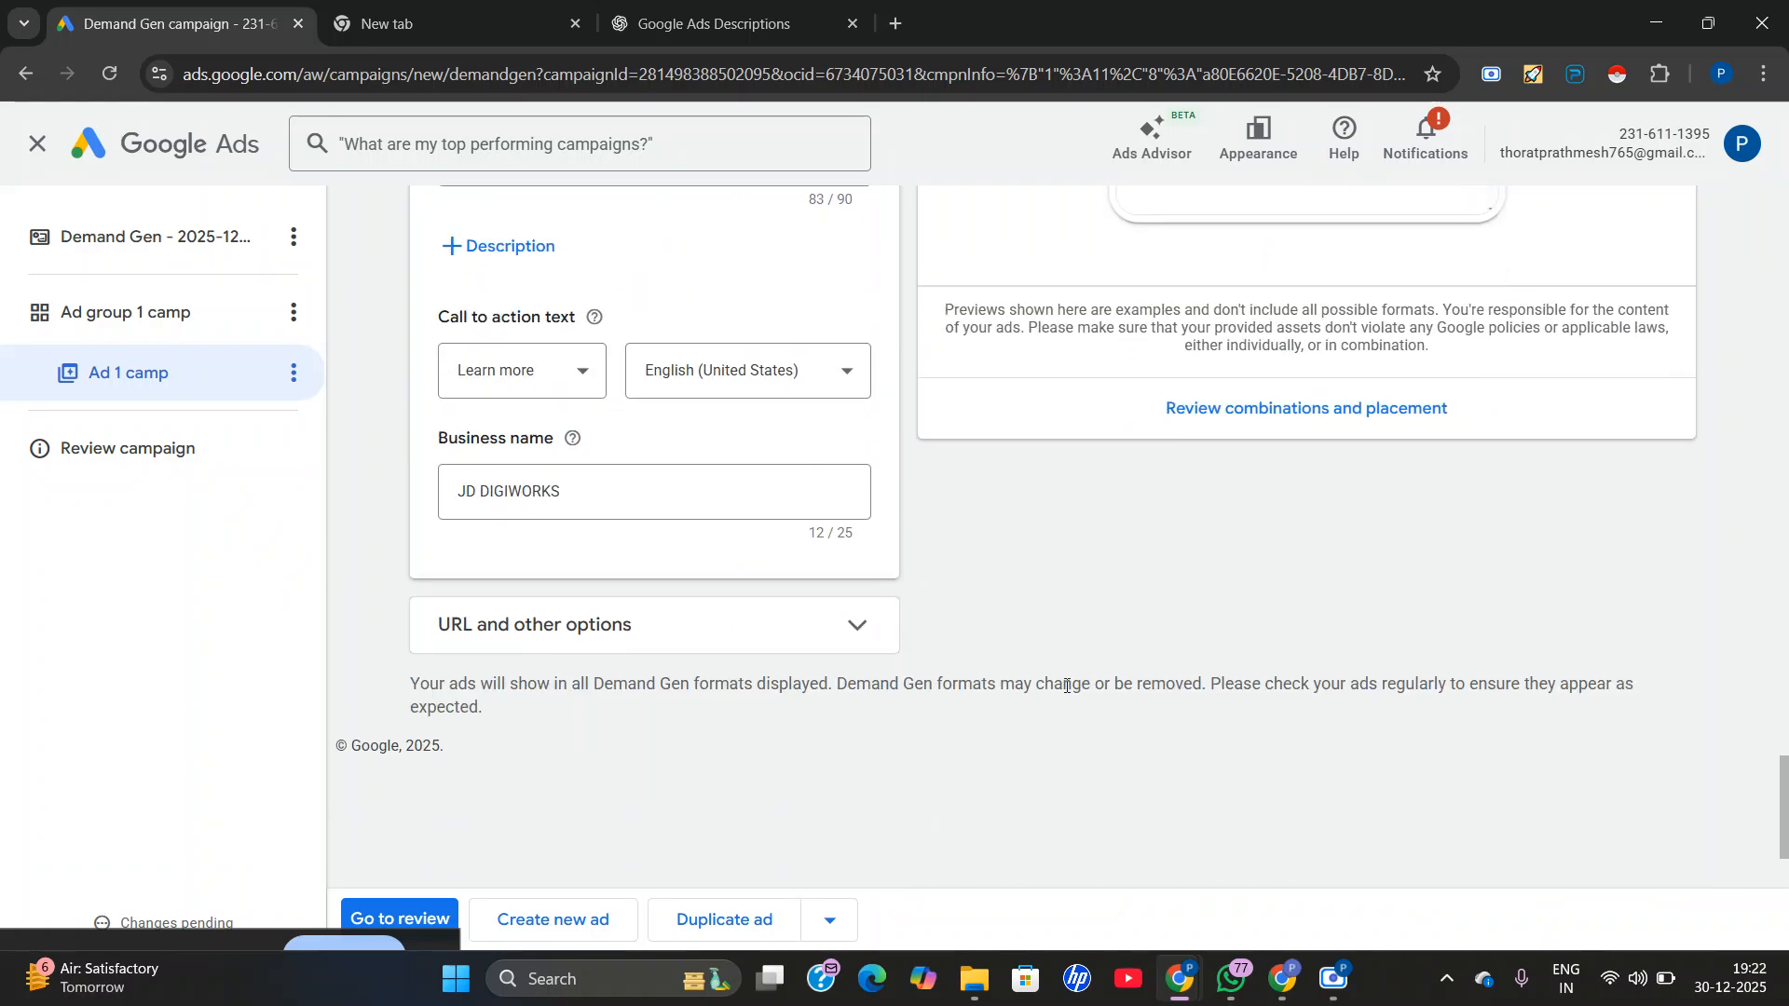
pyautogui.scroll(10, 1200, 680)
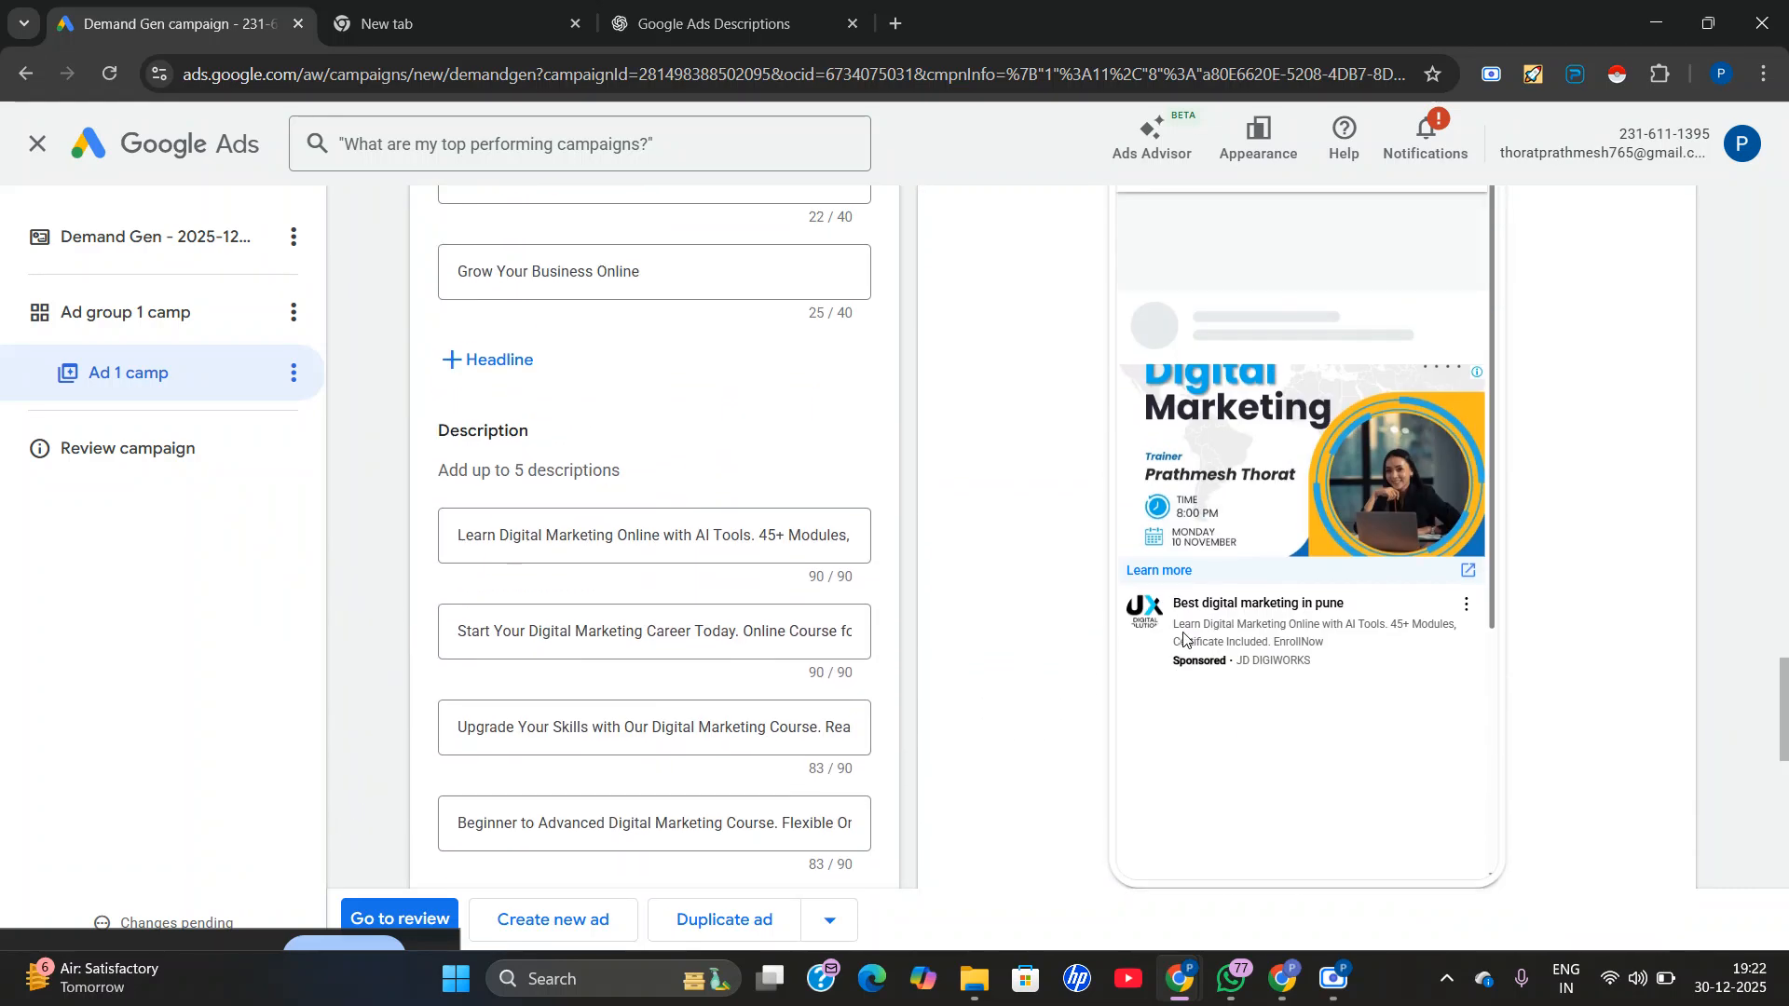
pyautogui.scroll(8, 1185, 640)
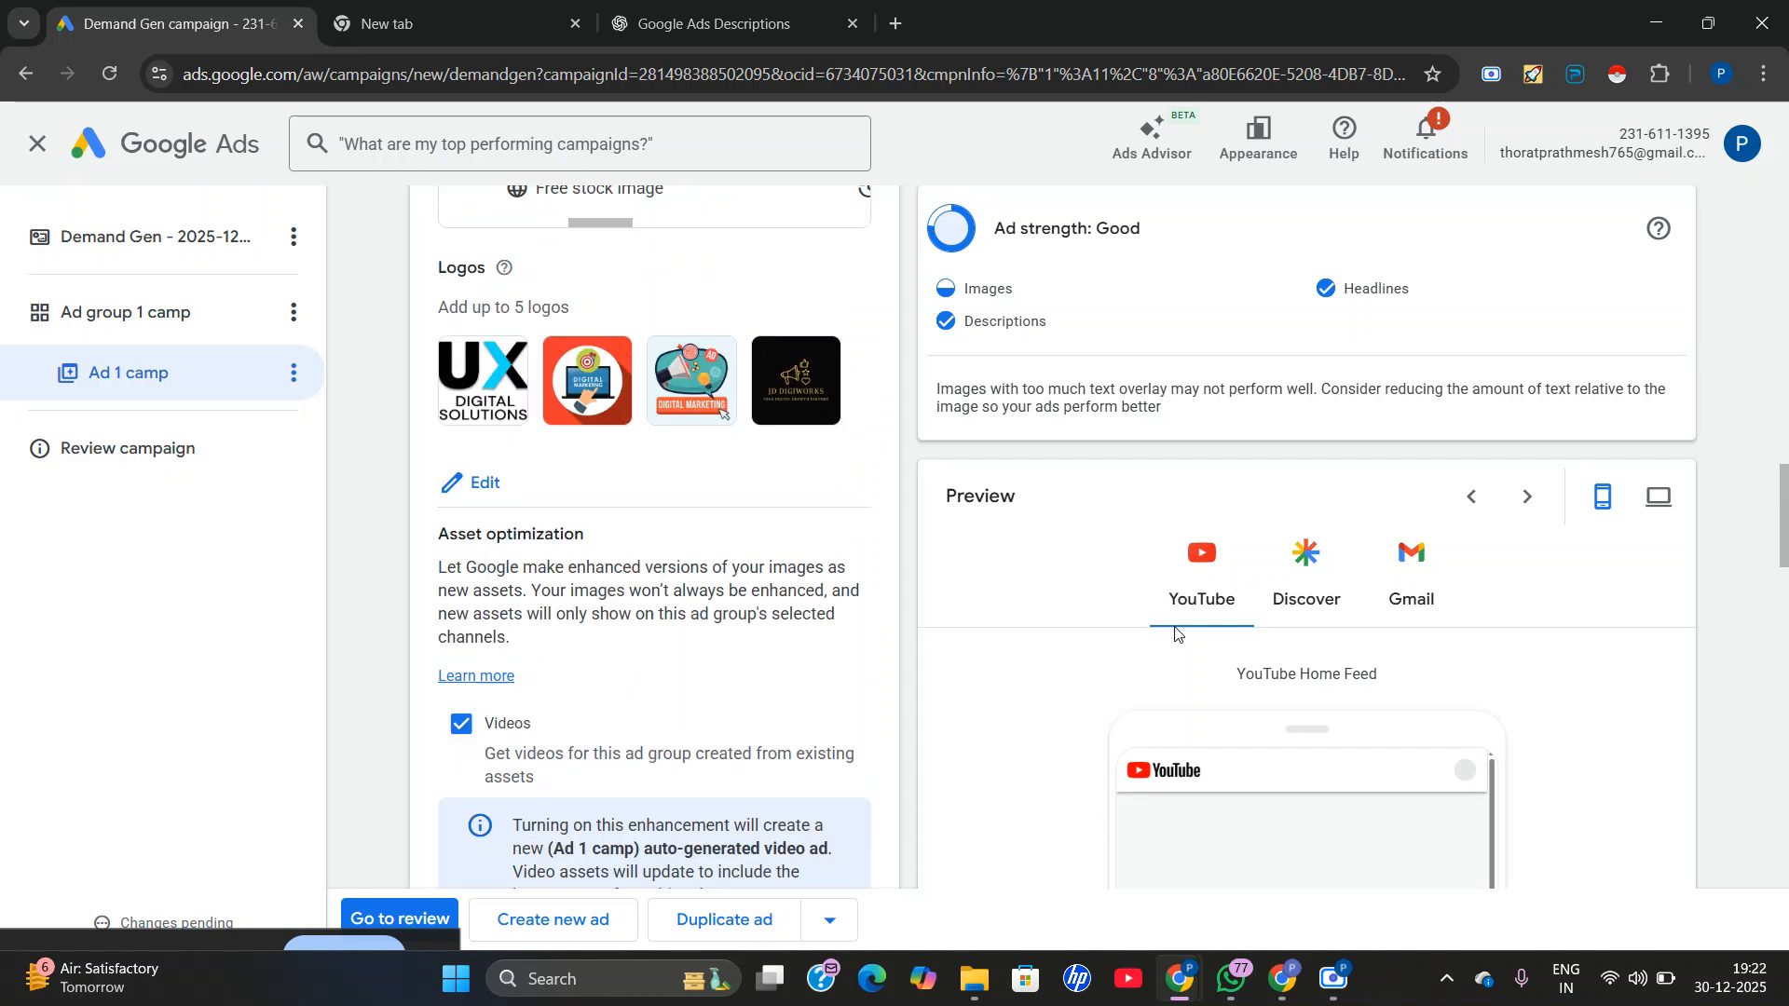
pyautogui.scroll(8, 1176, 635)
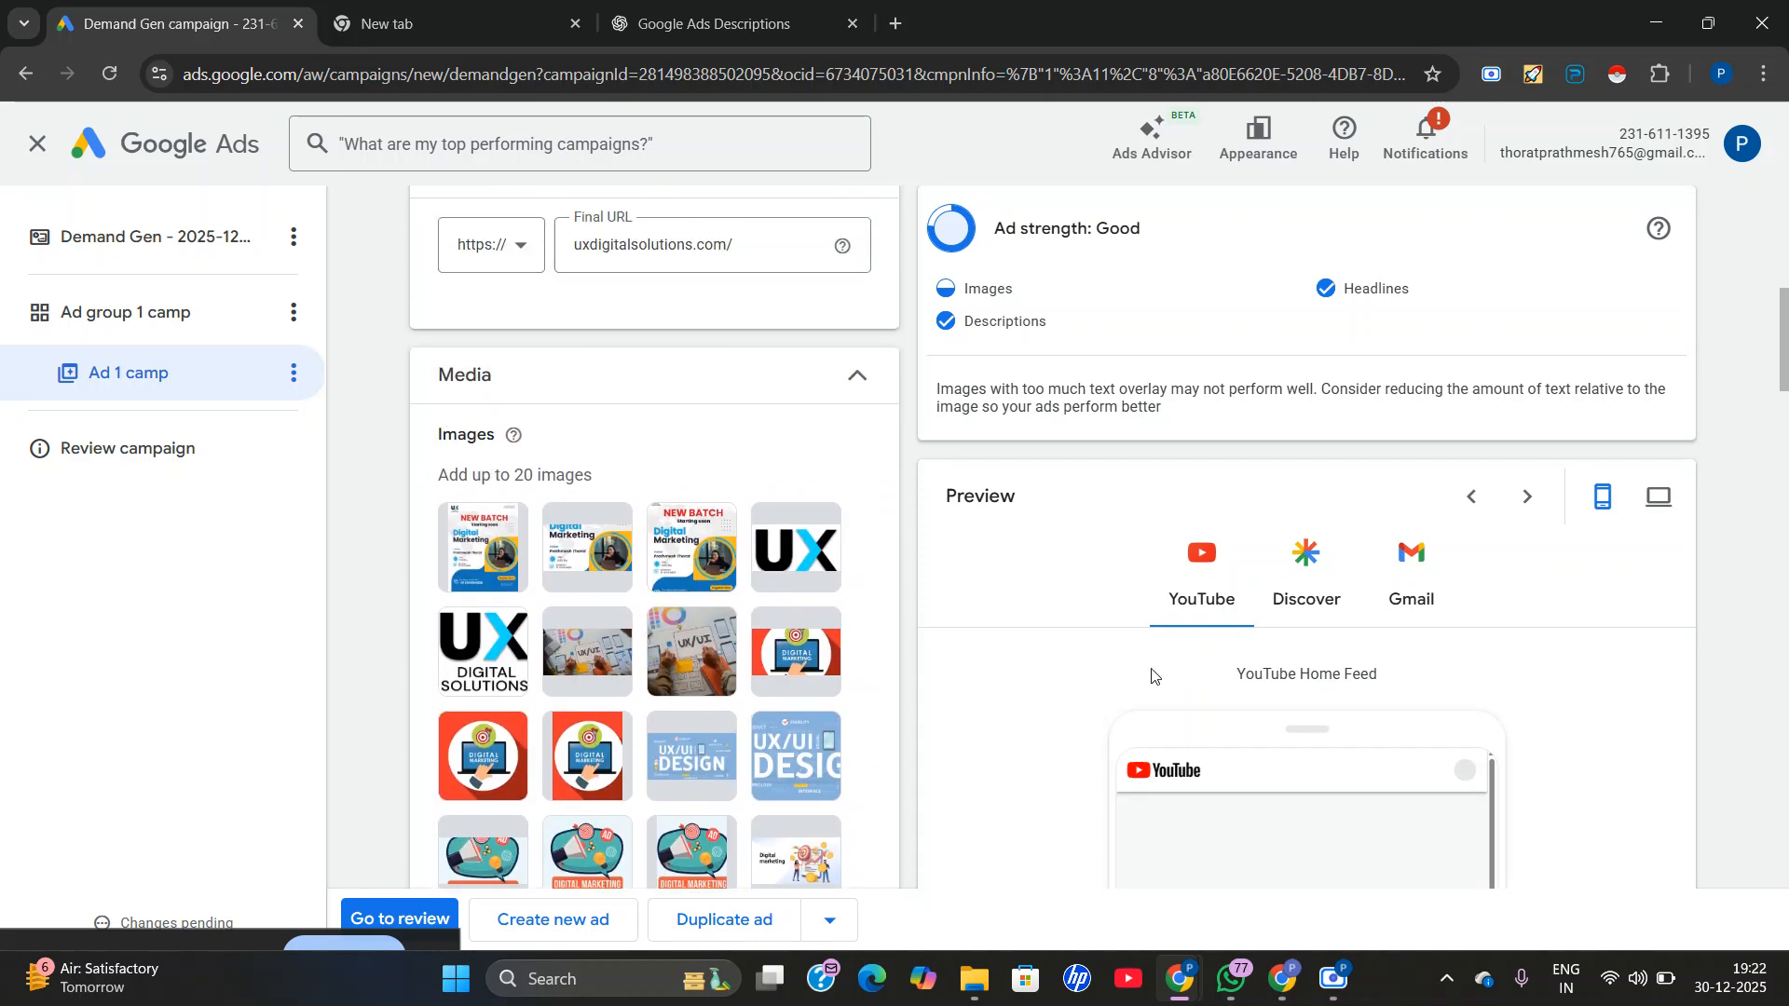
pyautogui.scroll(-5, 1236, 662)
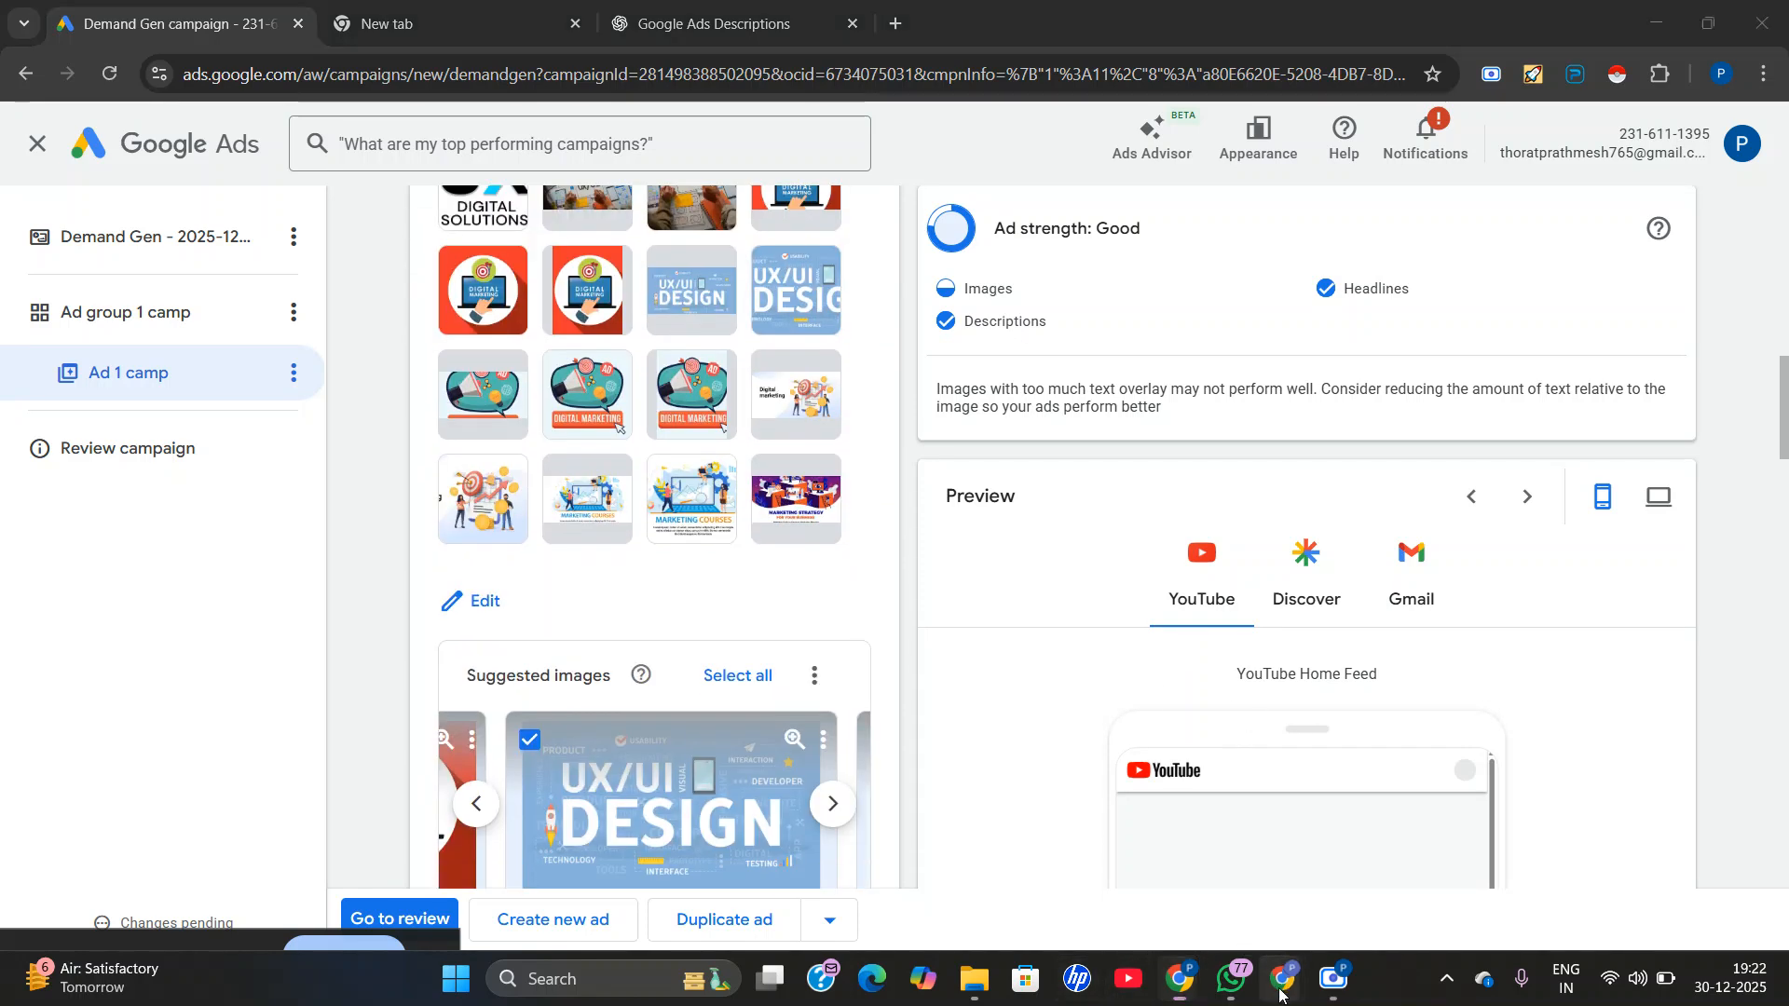
# Switch to the Google Meet call to check on the participants, and return to the Google Ads campaign.
pyautogui.moveTo(1179, 978)
pyautogui.click(1196, 919)
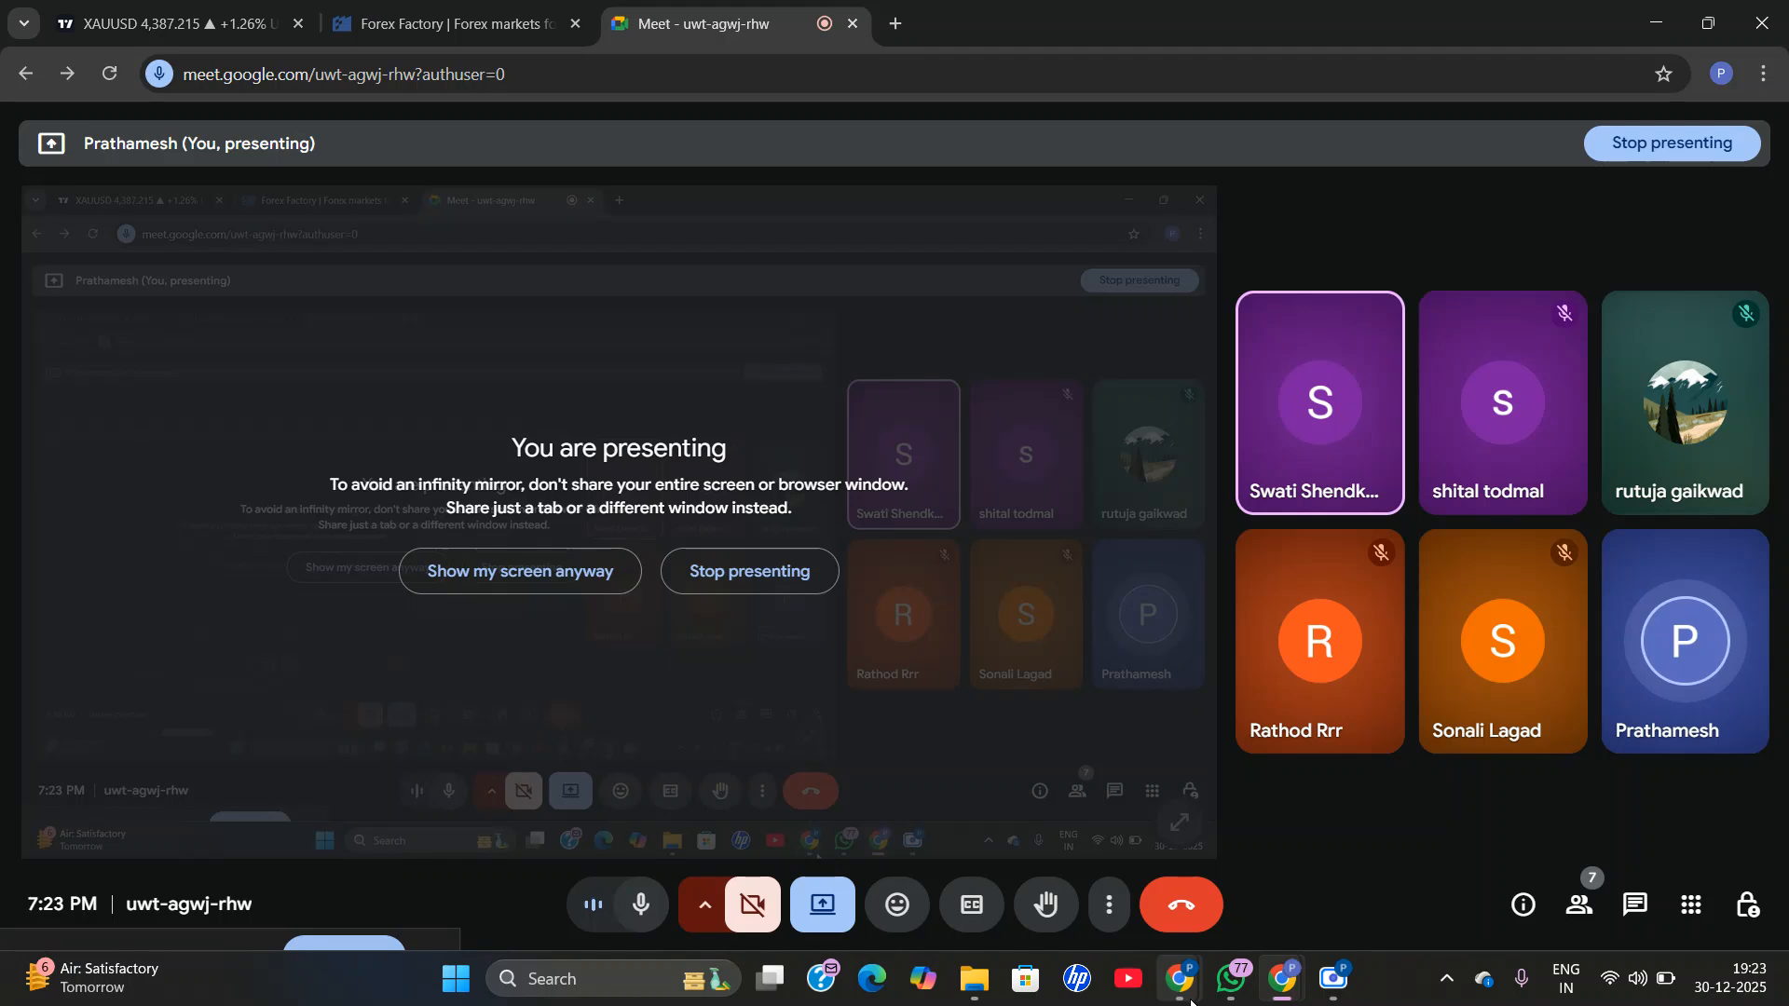
pyautogui.moveTo(1180, 979)
pyautogui.click(1155, 839)
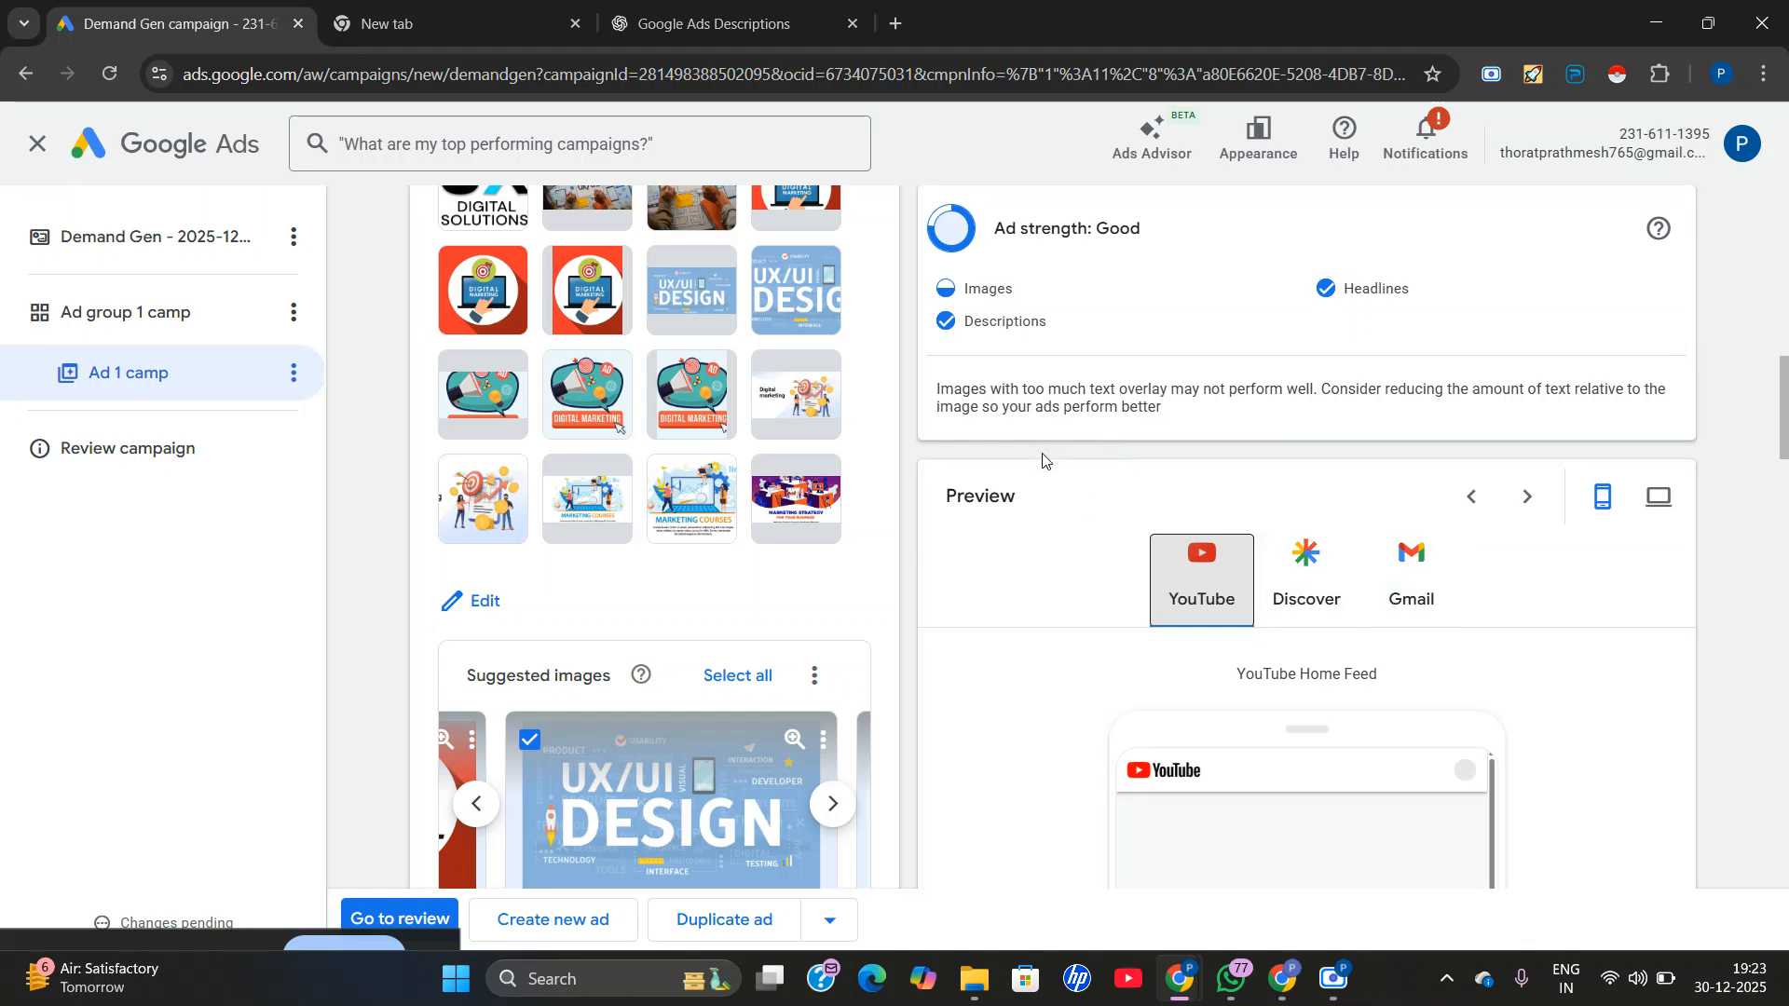
# Recheck the mobile Discover and YouTube Home Feed previews alongside the ad's logos, asset optimization and headlines.
pyautogui.click(1317, 577)
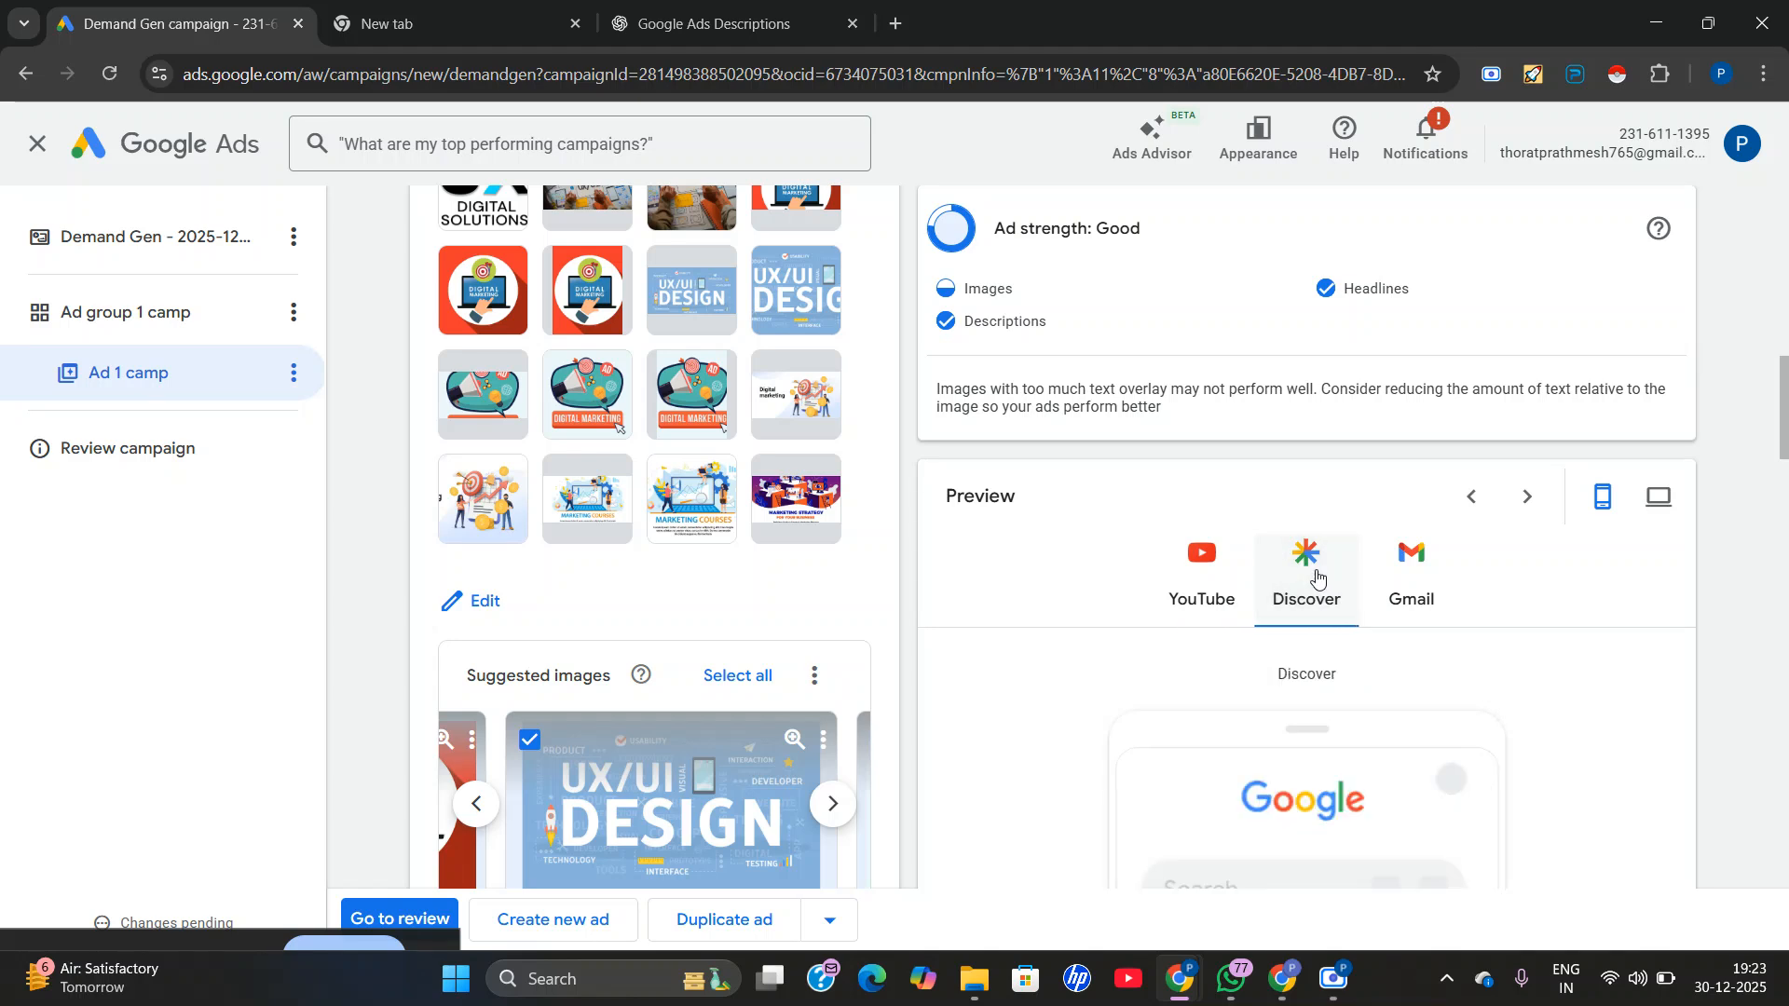
pyautogui.scroll(-1, 1317, 578)
pyautogui.click(1200, 579)
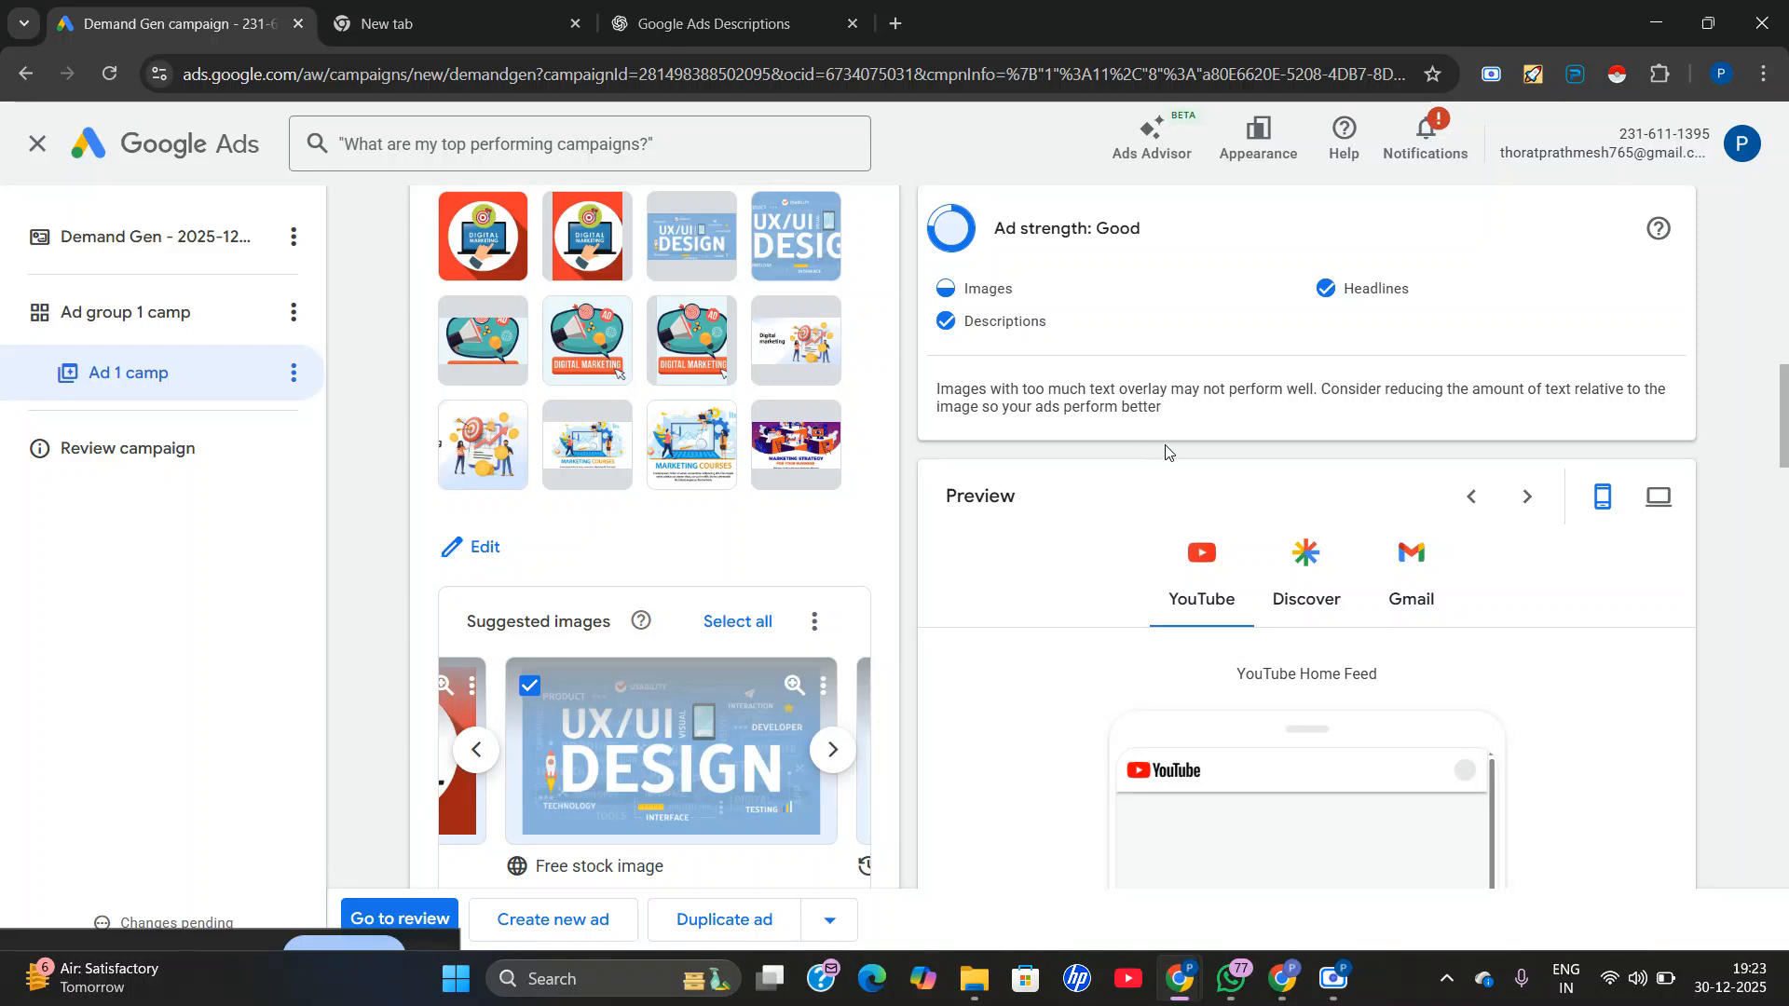
pyautogui.scroll(-2, 1164, 452)
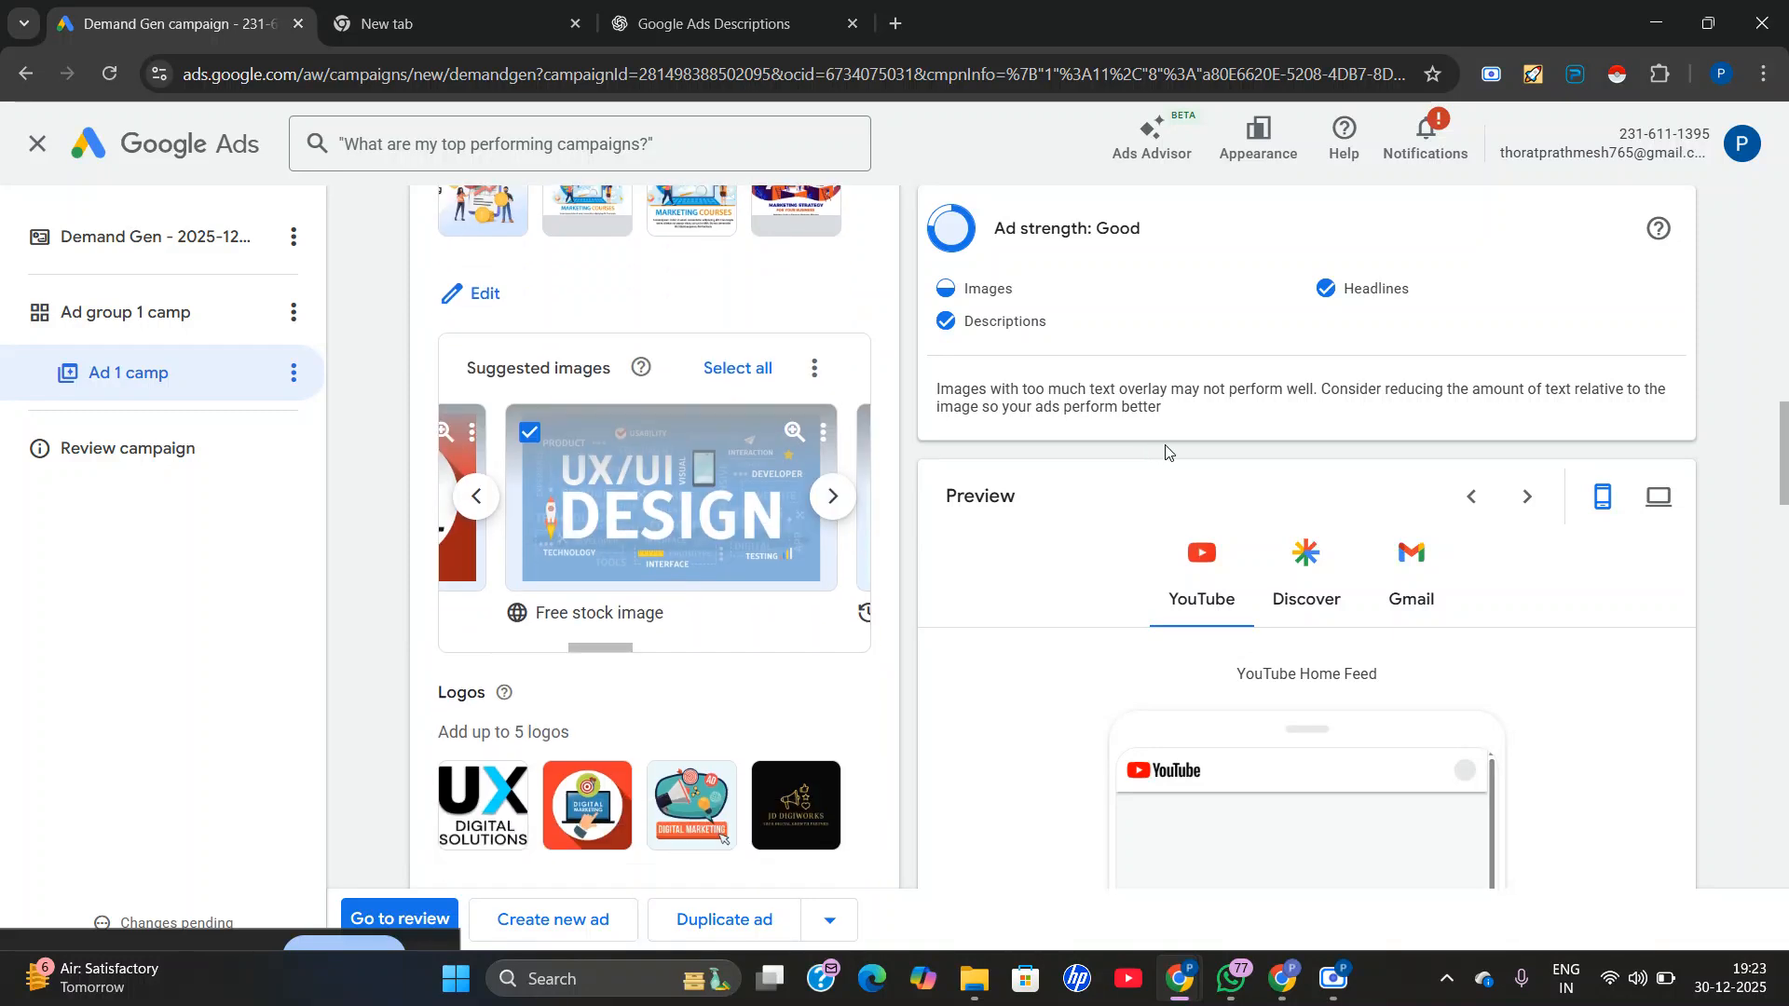
pyautogui.scroll(-3, 1198, 549)
pyautogui.scroll(-1, 1273, 658)
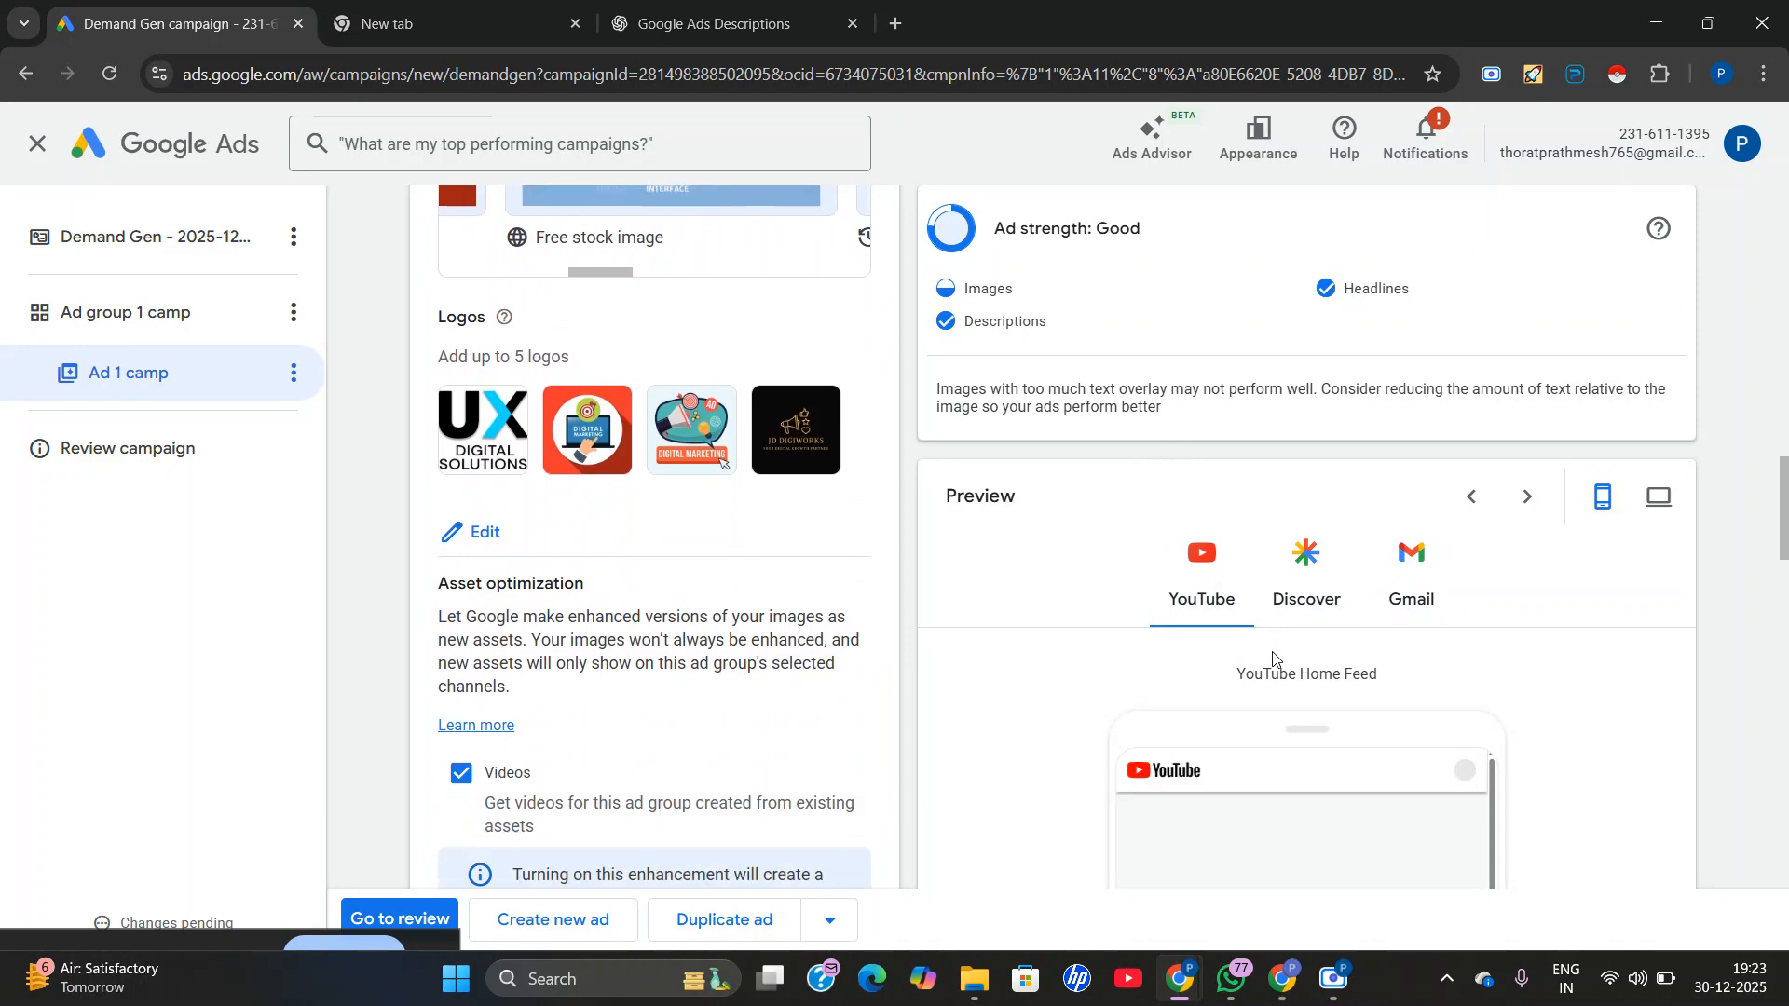
pyautogui.scroll(-8, 1315, 742)
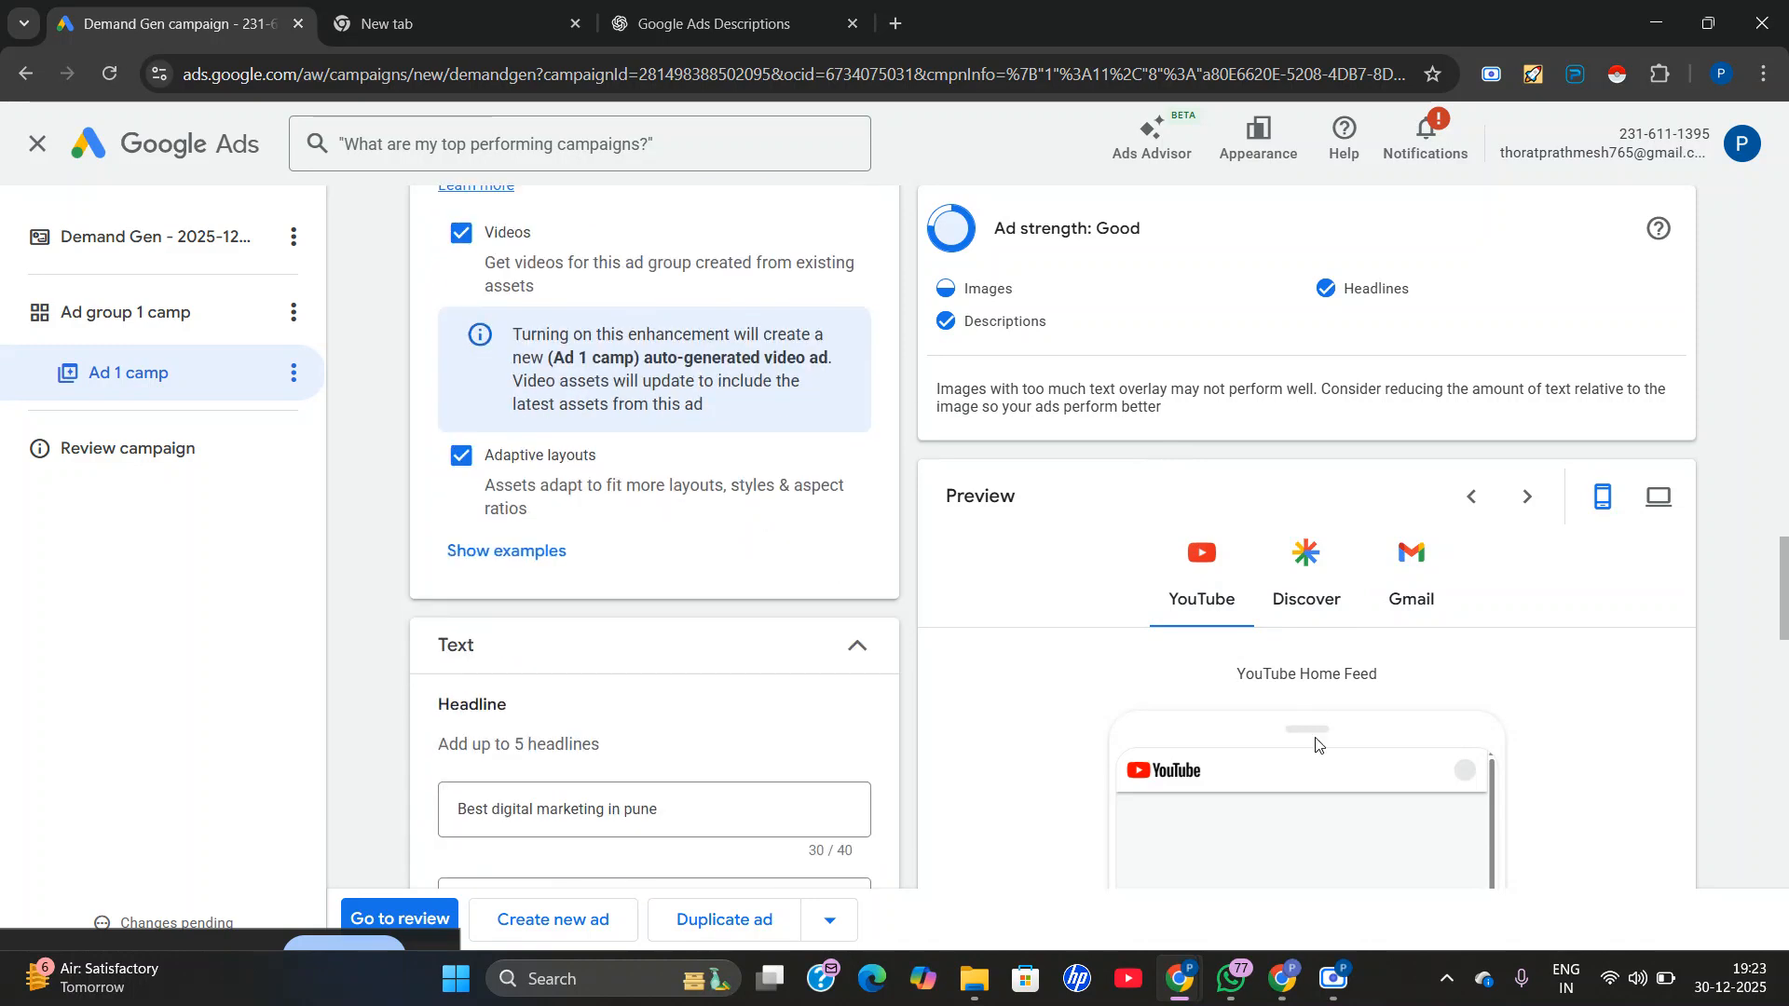
pyautogui.scroll(-3, 1316, 742)
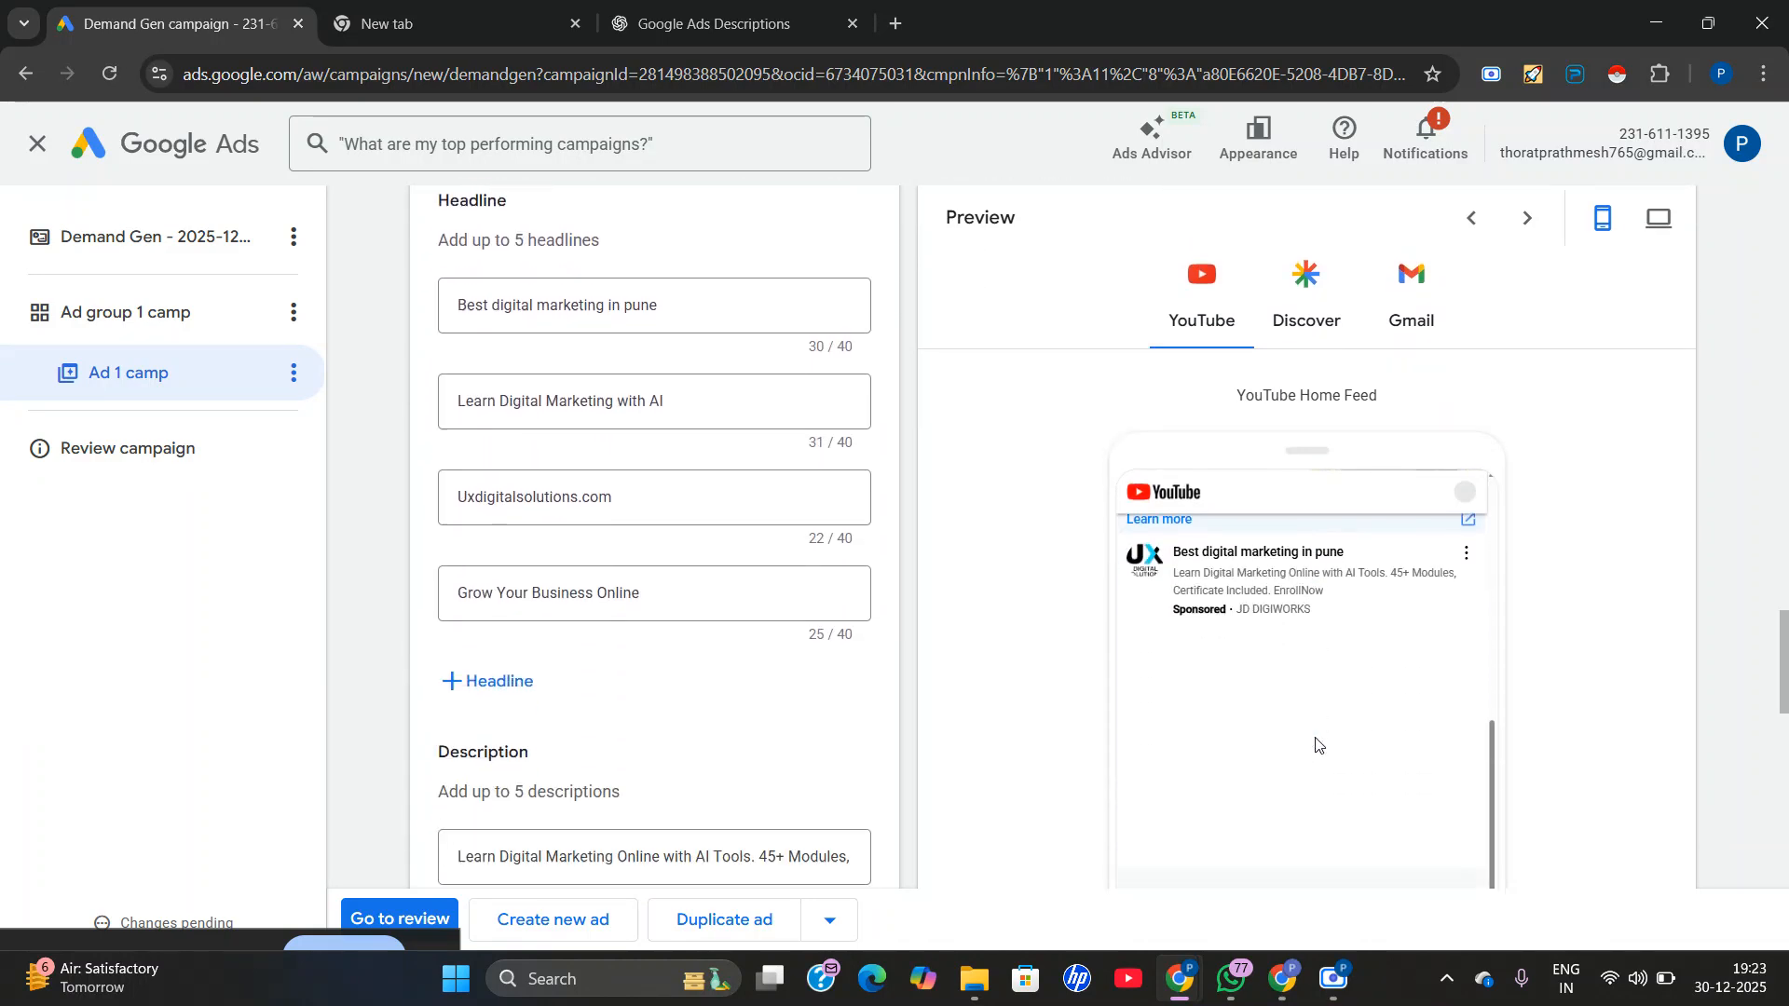
pyautogui.scroll(4, 1316, 743)
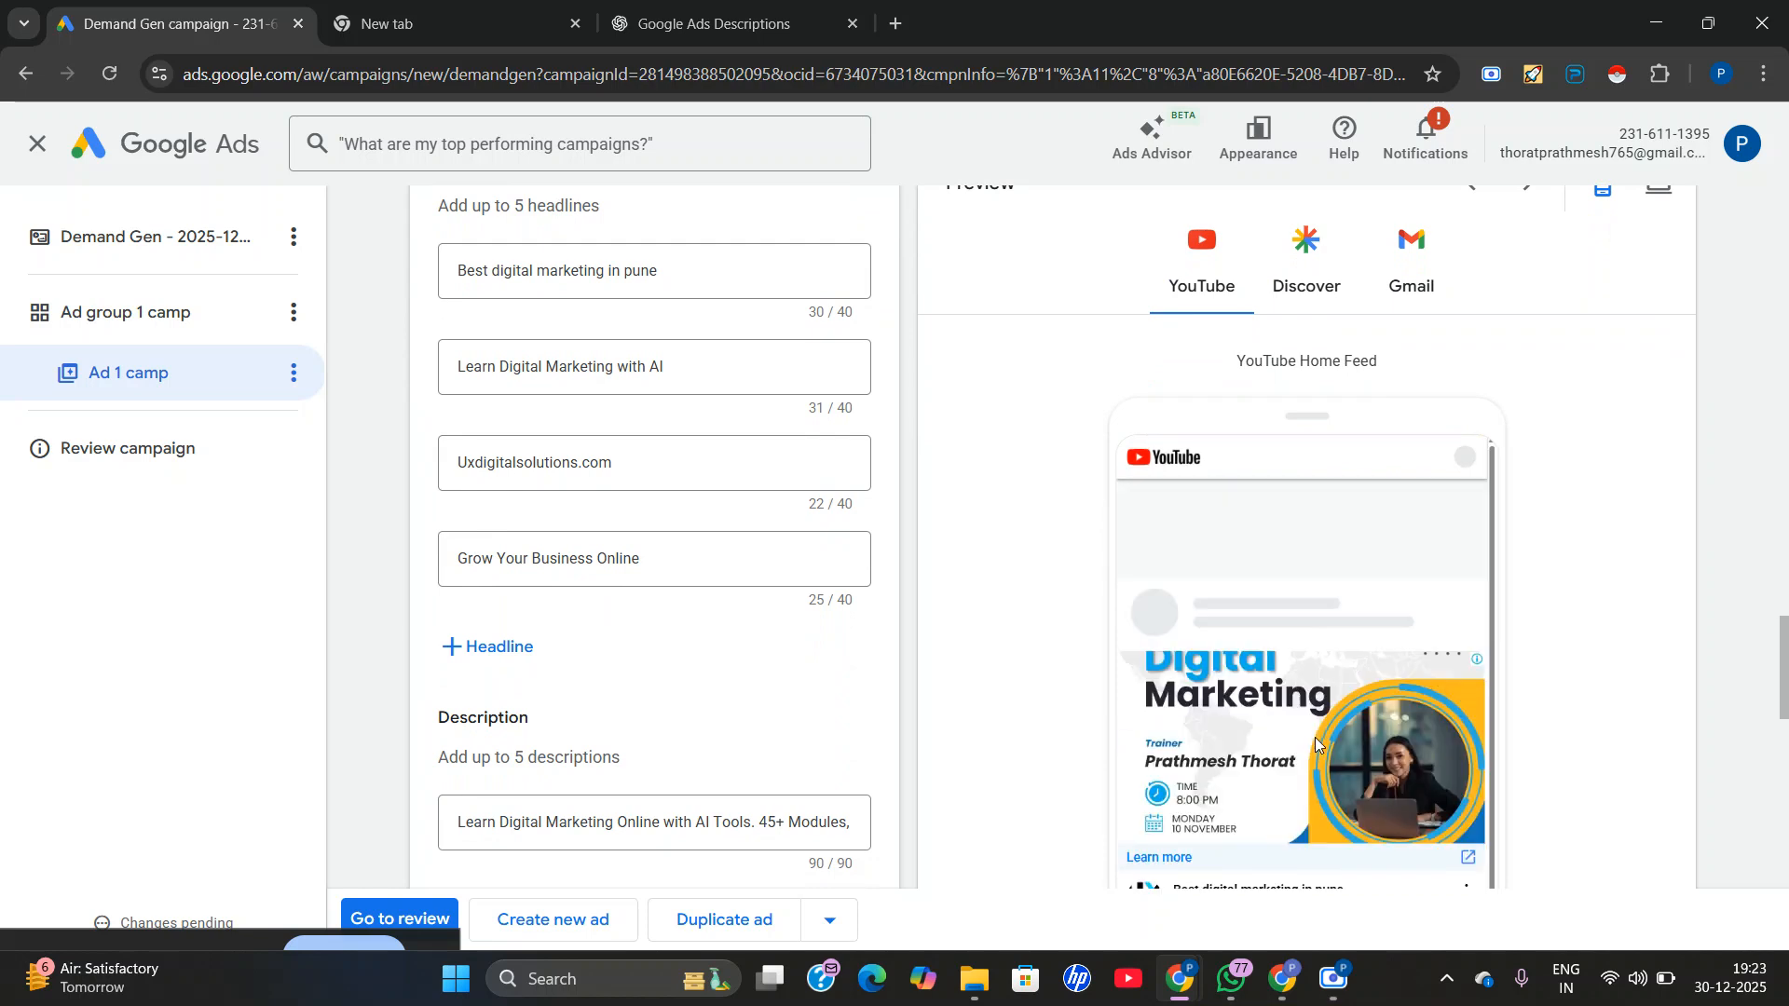
pyautogui.scroll(3, 1065, 643)
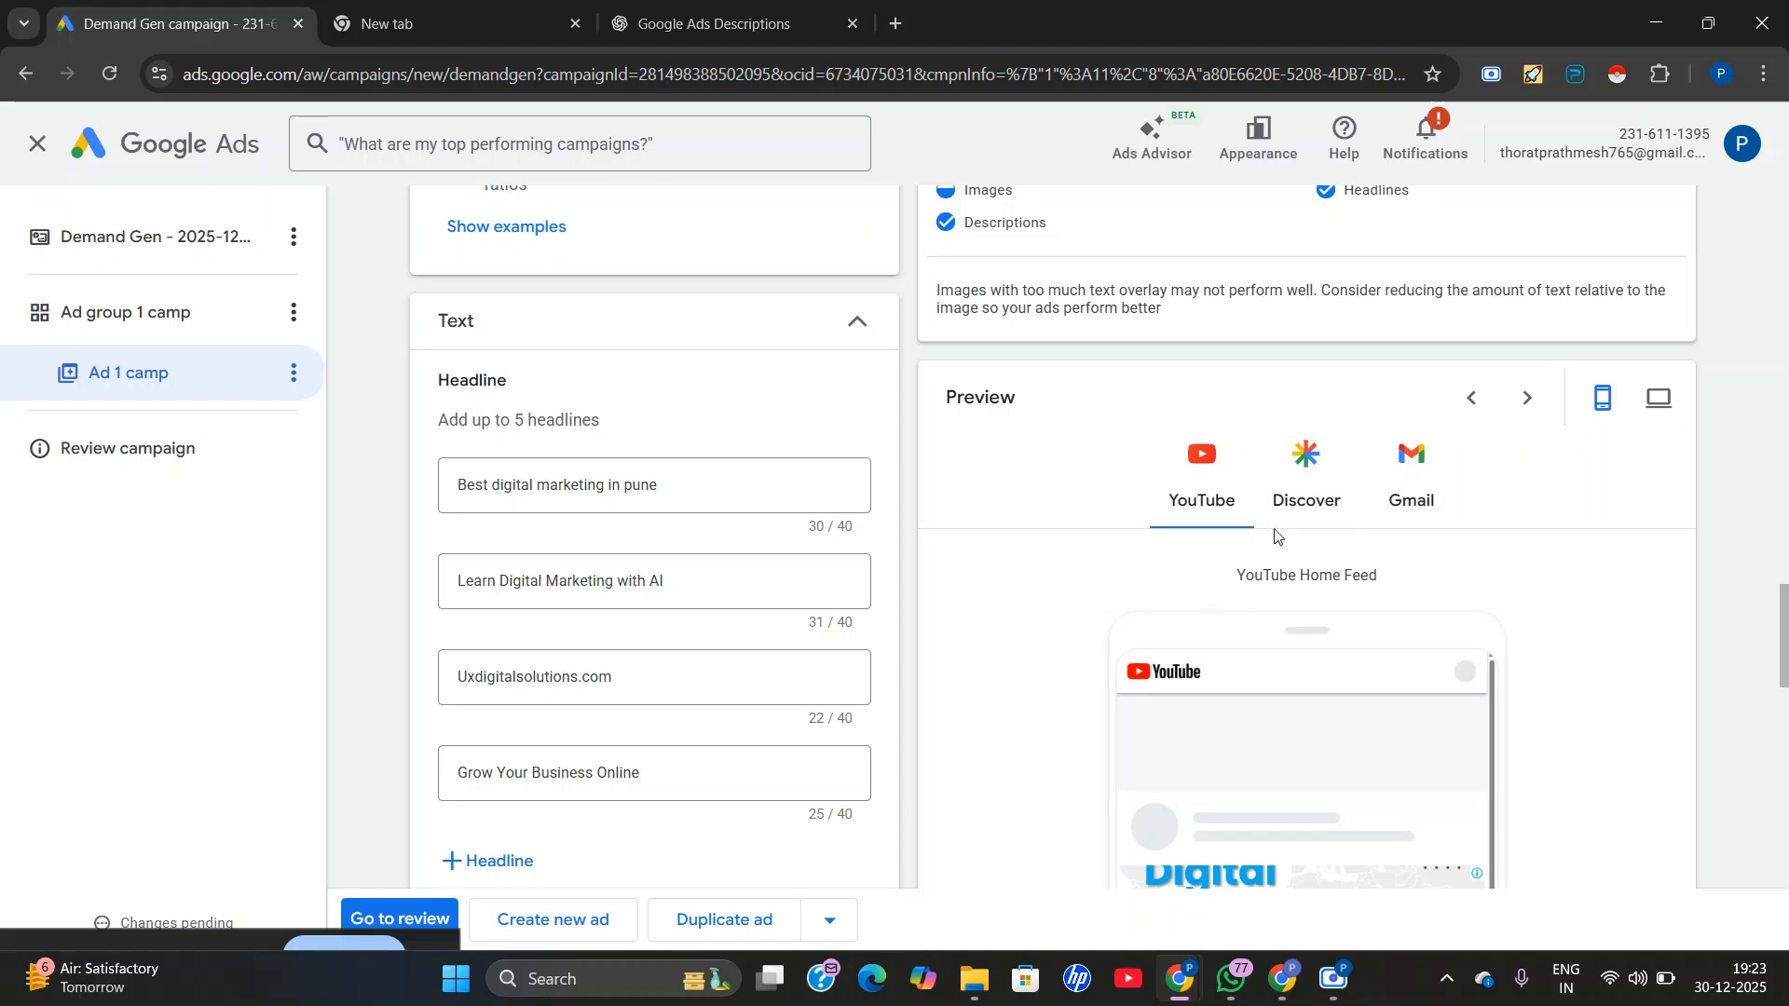
# Open the campaign review and examine the campaign summary, ad group and estimated performance.
pyautogui.scroll(1, 1274, 535)
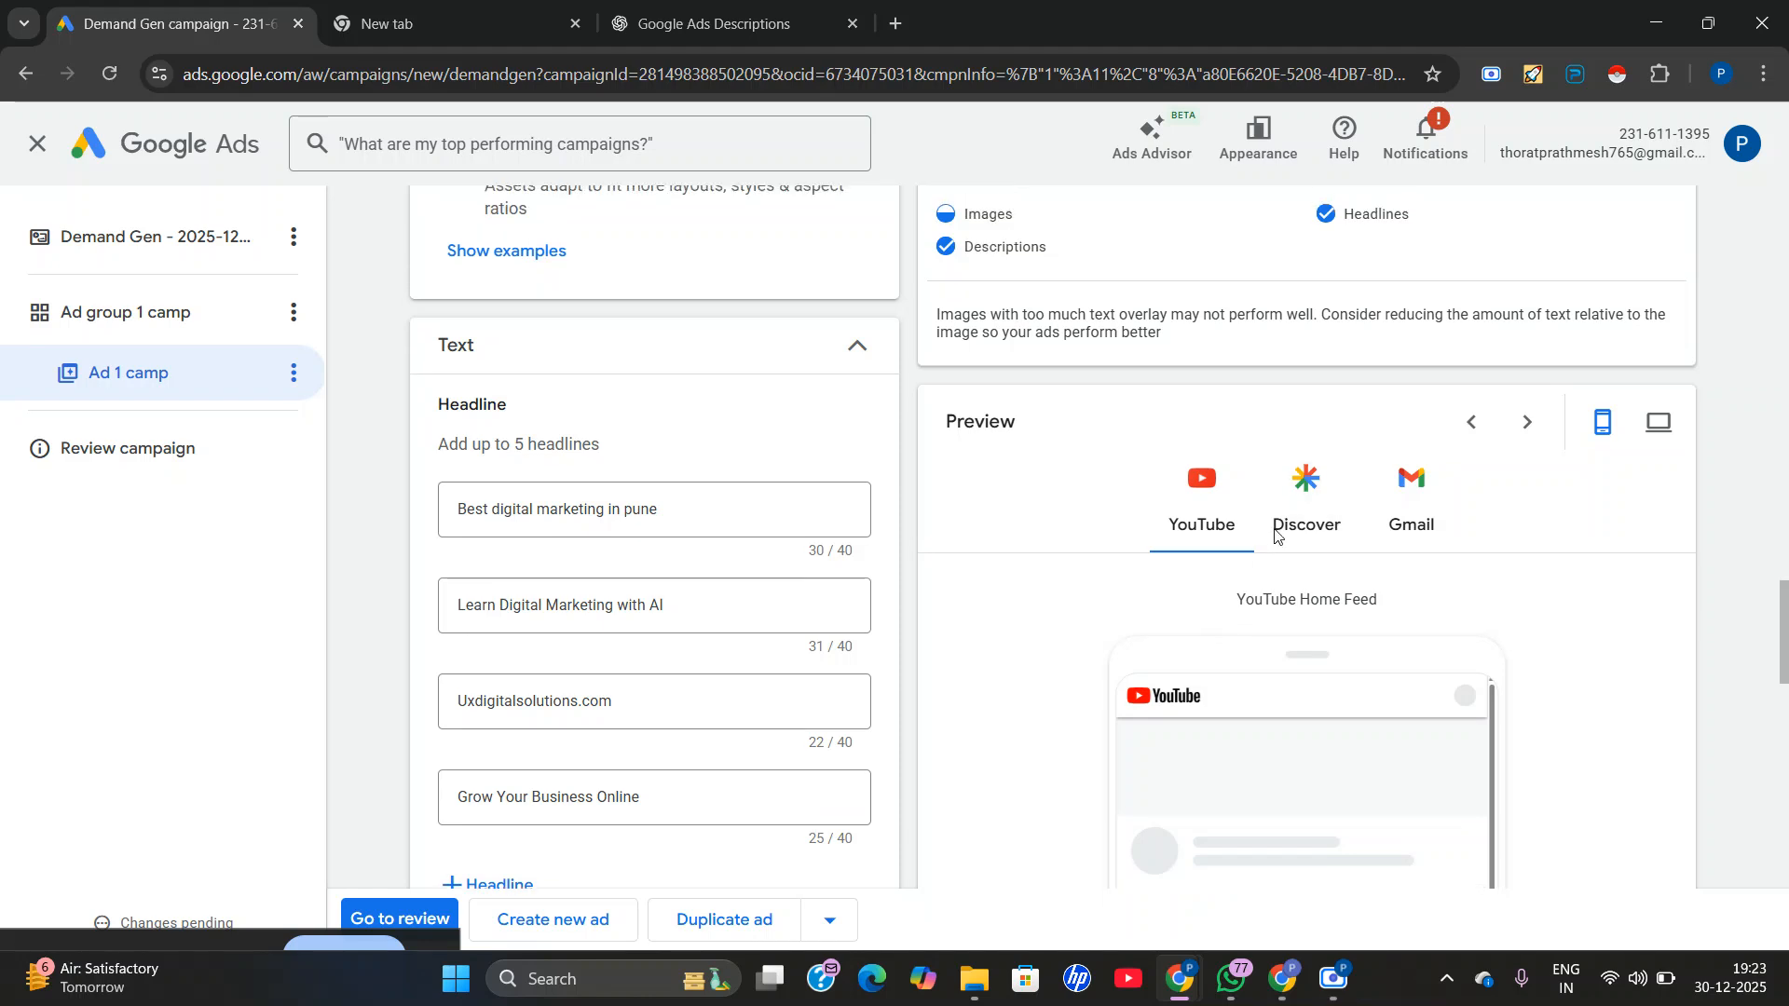
pyautogui.scroll(1, 1275, 535)
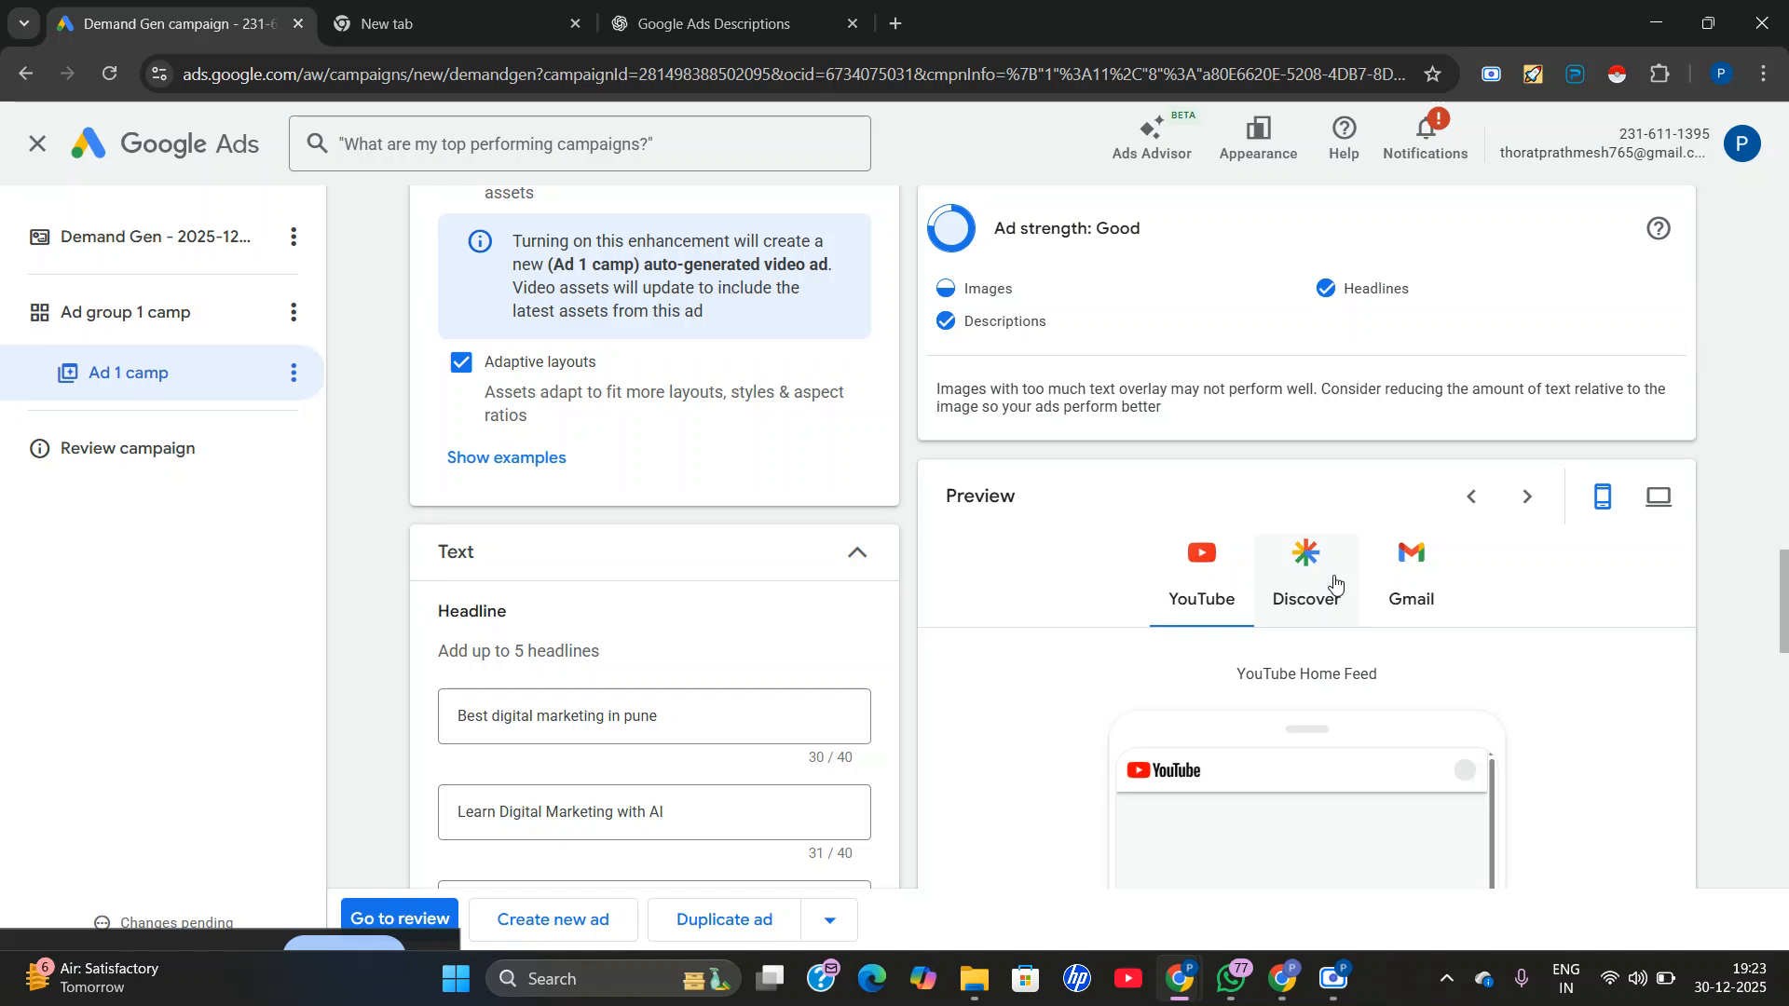
pyautogui.scroll(10, 1334, 582)
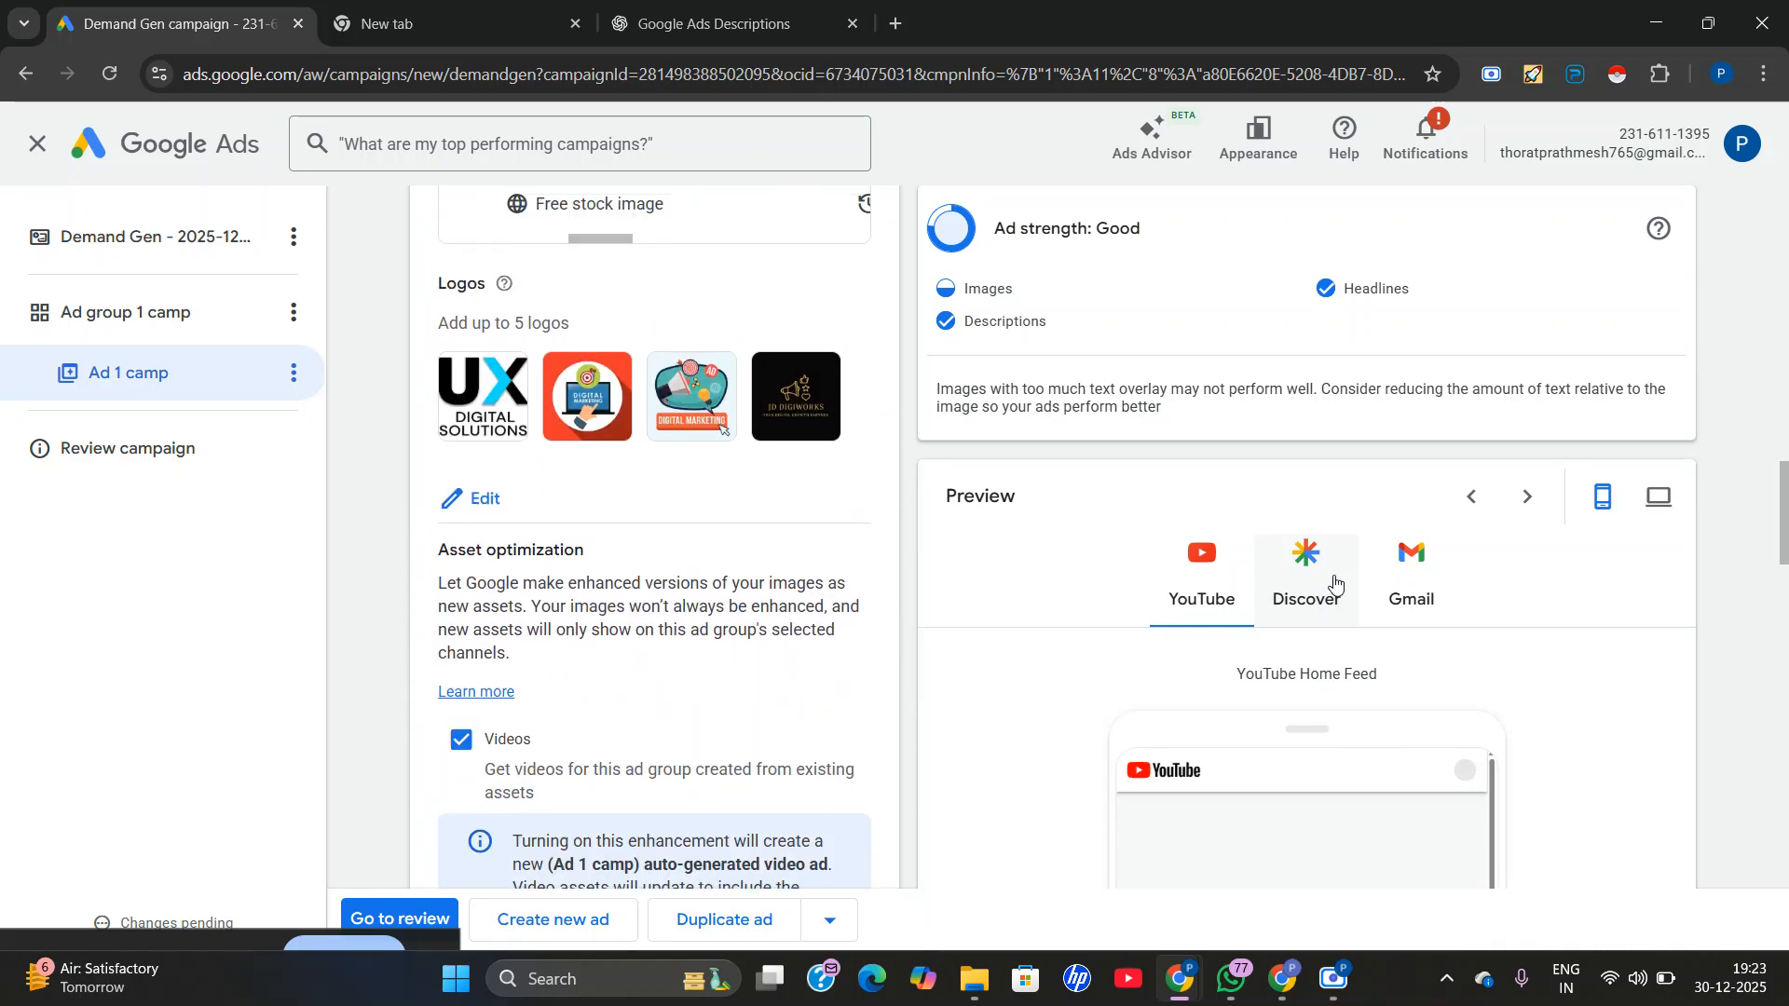
pyautogui.scroll(1, 1335, 583)
pyautogui.scroll(-10, 1338, 583)
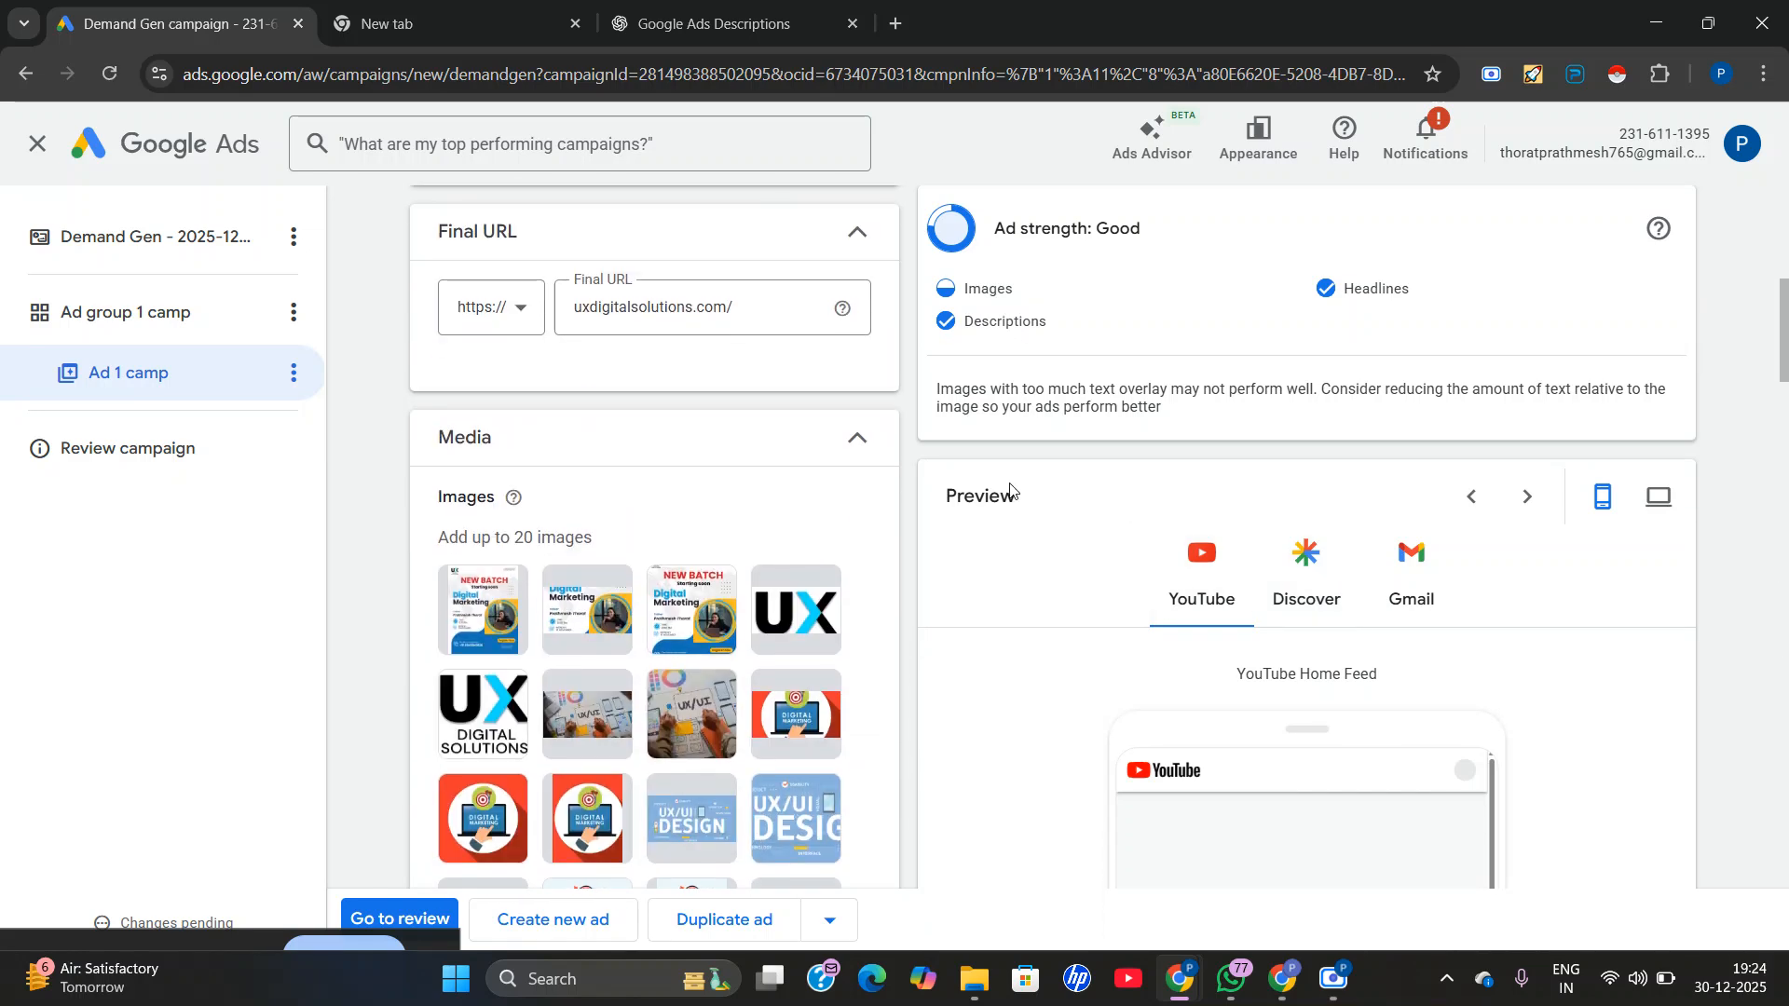
pyautogui.click(379, 920)
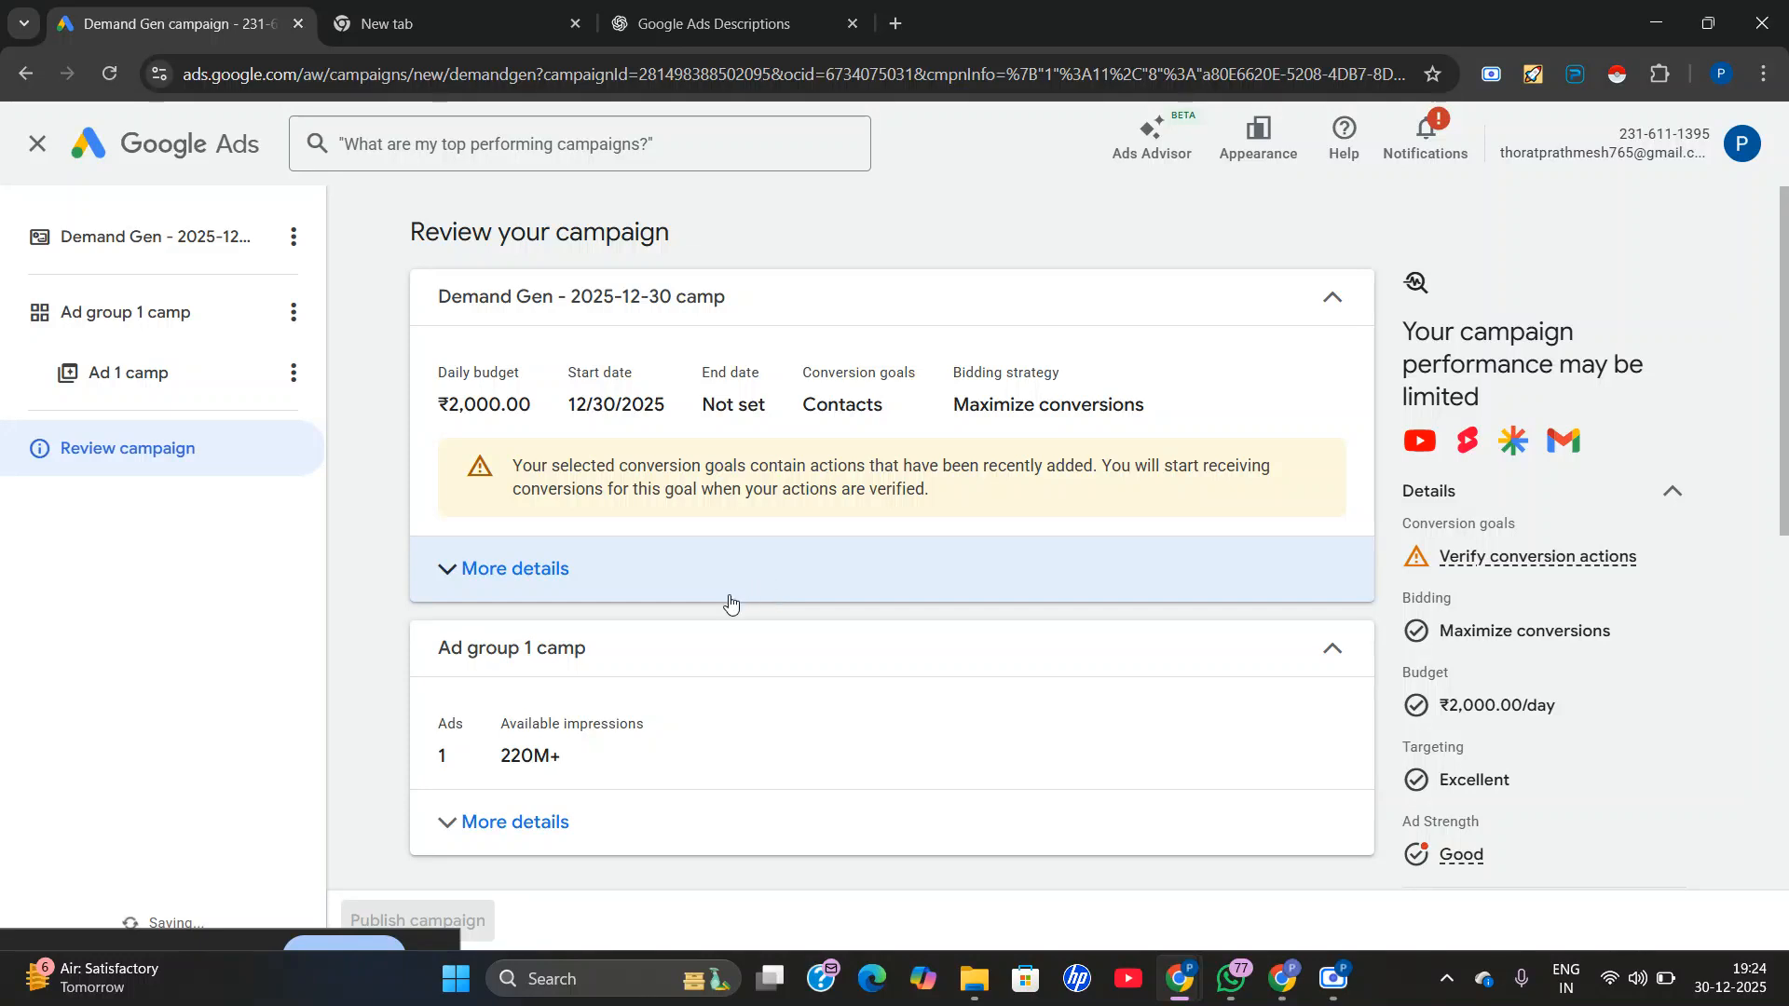
pyautogui.scroll(-6, 718, 653)
pyautogui.scroll(5, 801, 652)
pyautogui.scroll(-5, 785, 636)
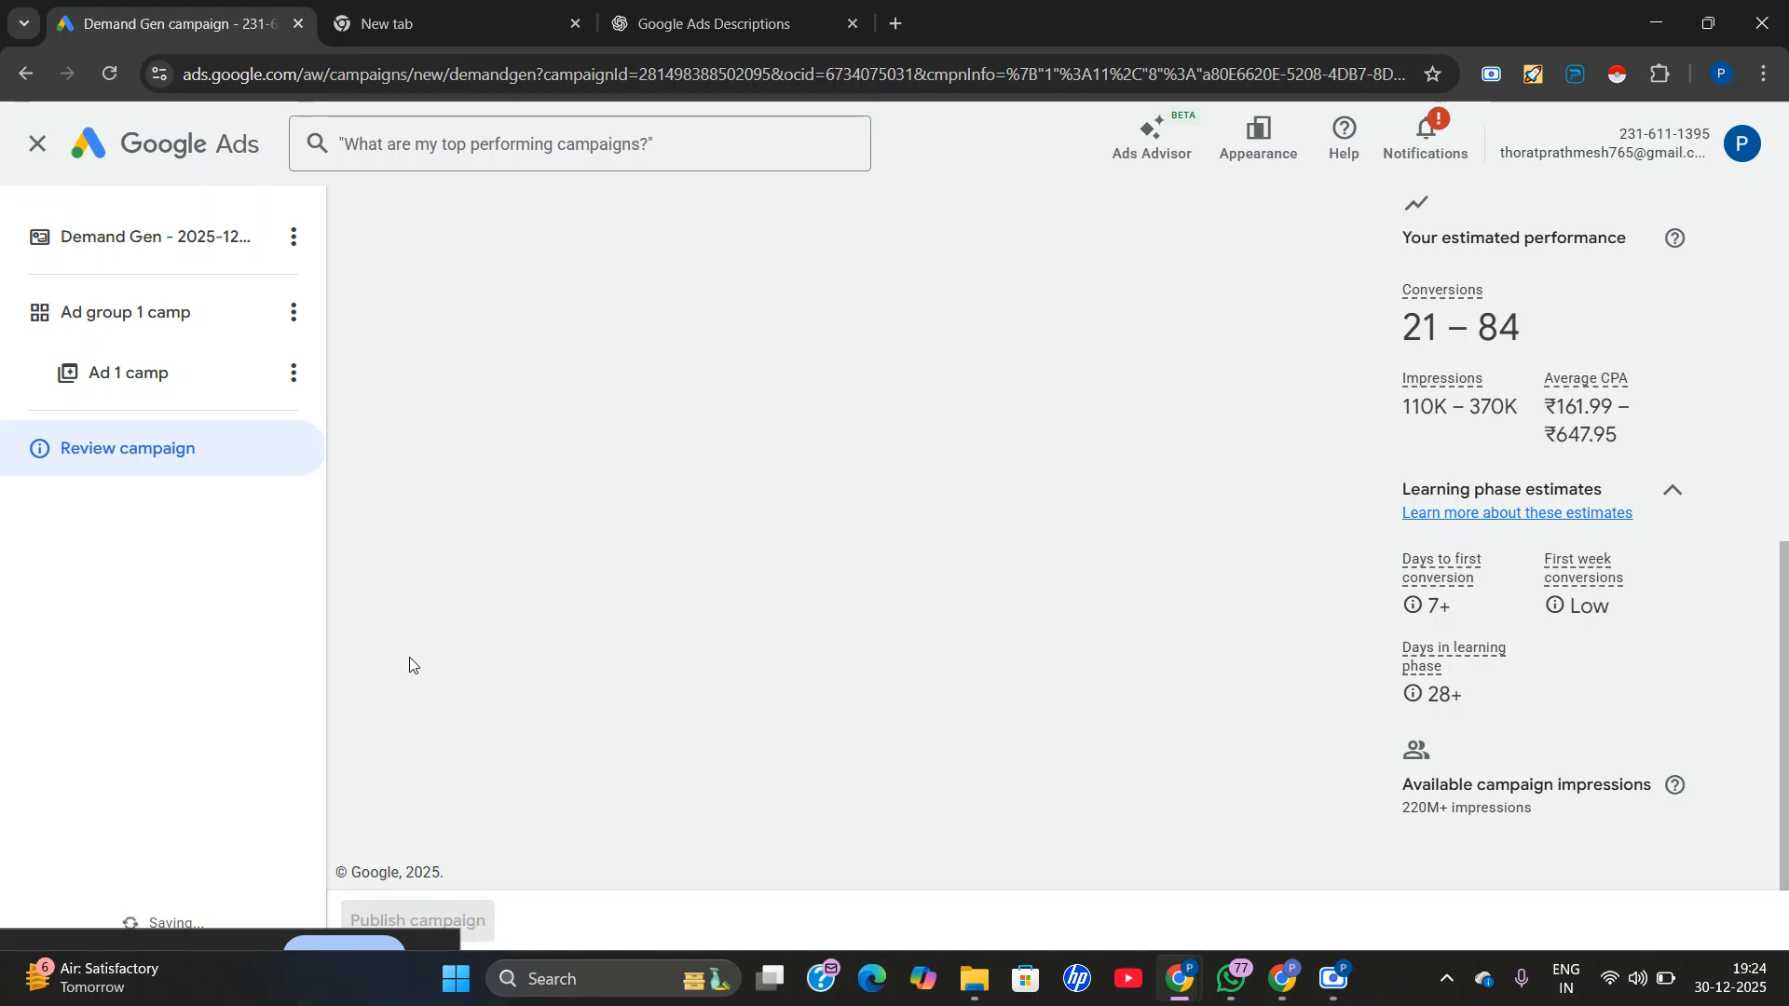
# Leave the campaign setup without publishing and look over the campaigns and draft campaigns on the account overview.
pyautogui.click(37, 144)
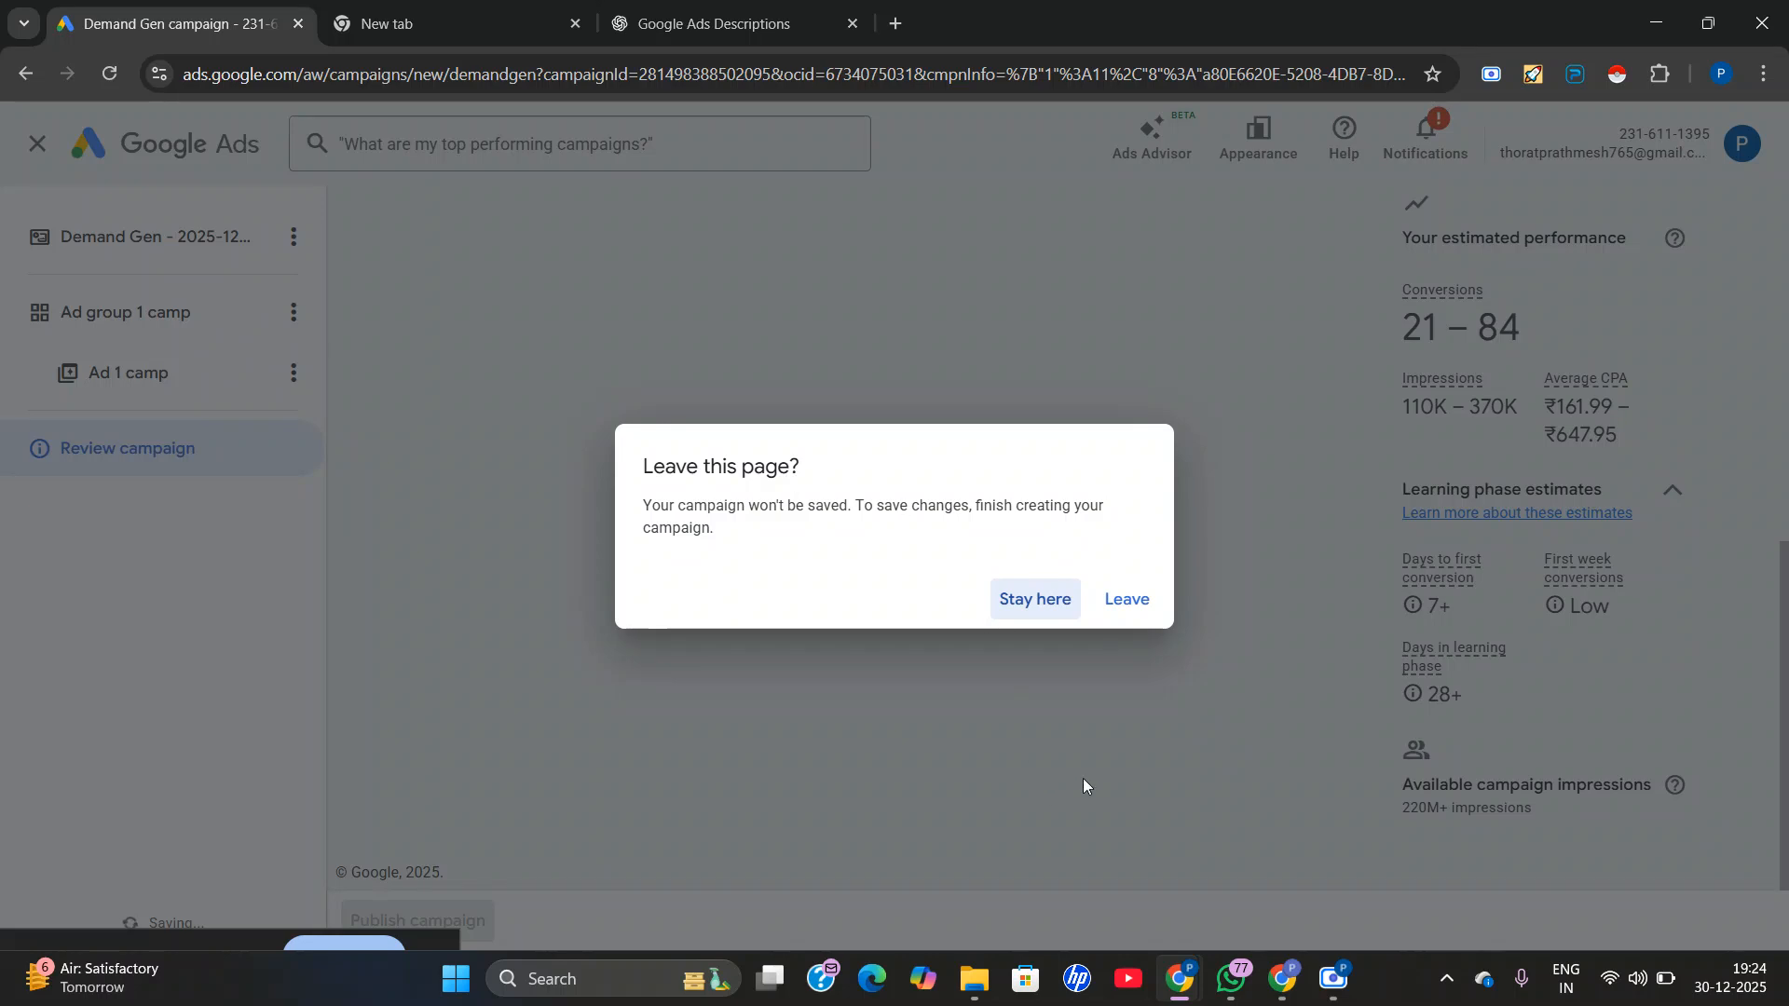
pyautogui.click(1108, 602)
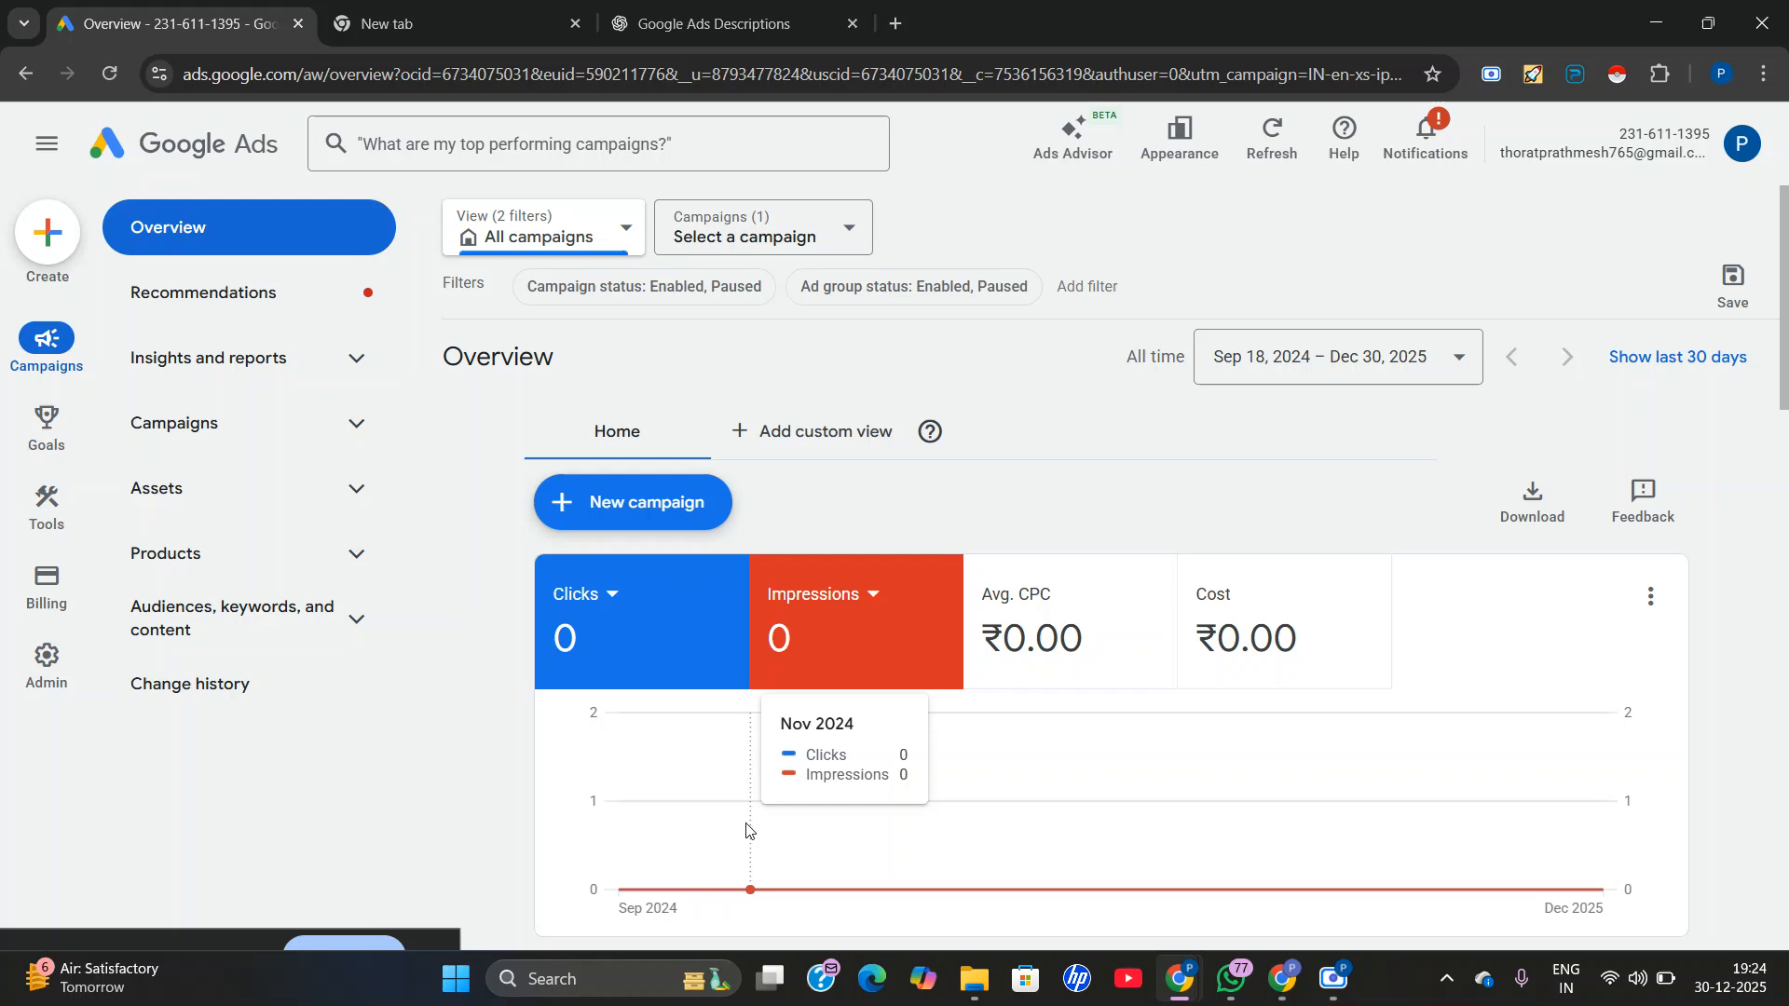
pyautogui.scroll(-5, 1218, 724)
pyautogui.scroll(-6, 902, 692)
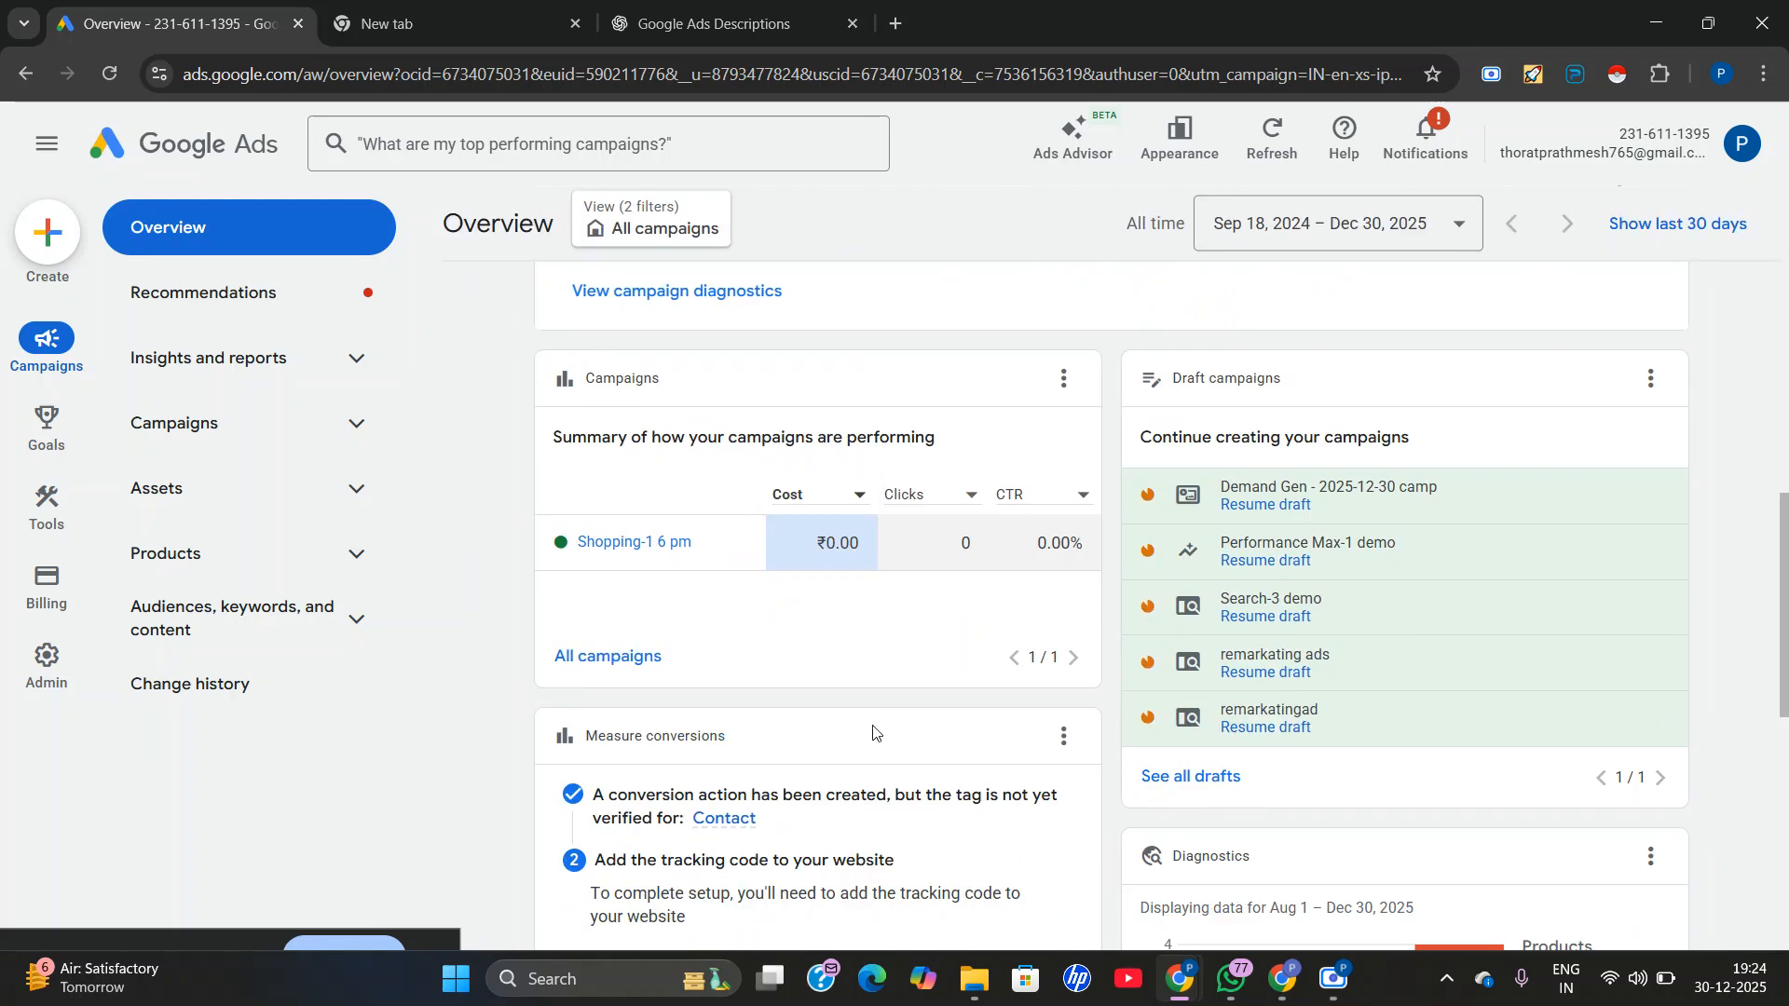
pyautogui.scroll(10, 792, 559)
pyautogui.scroll(2, 690, 414)
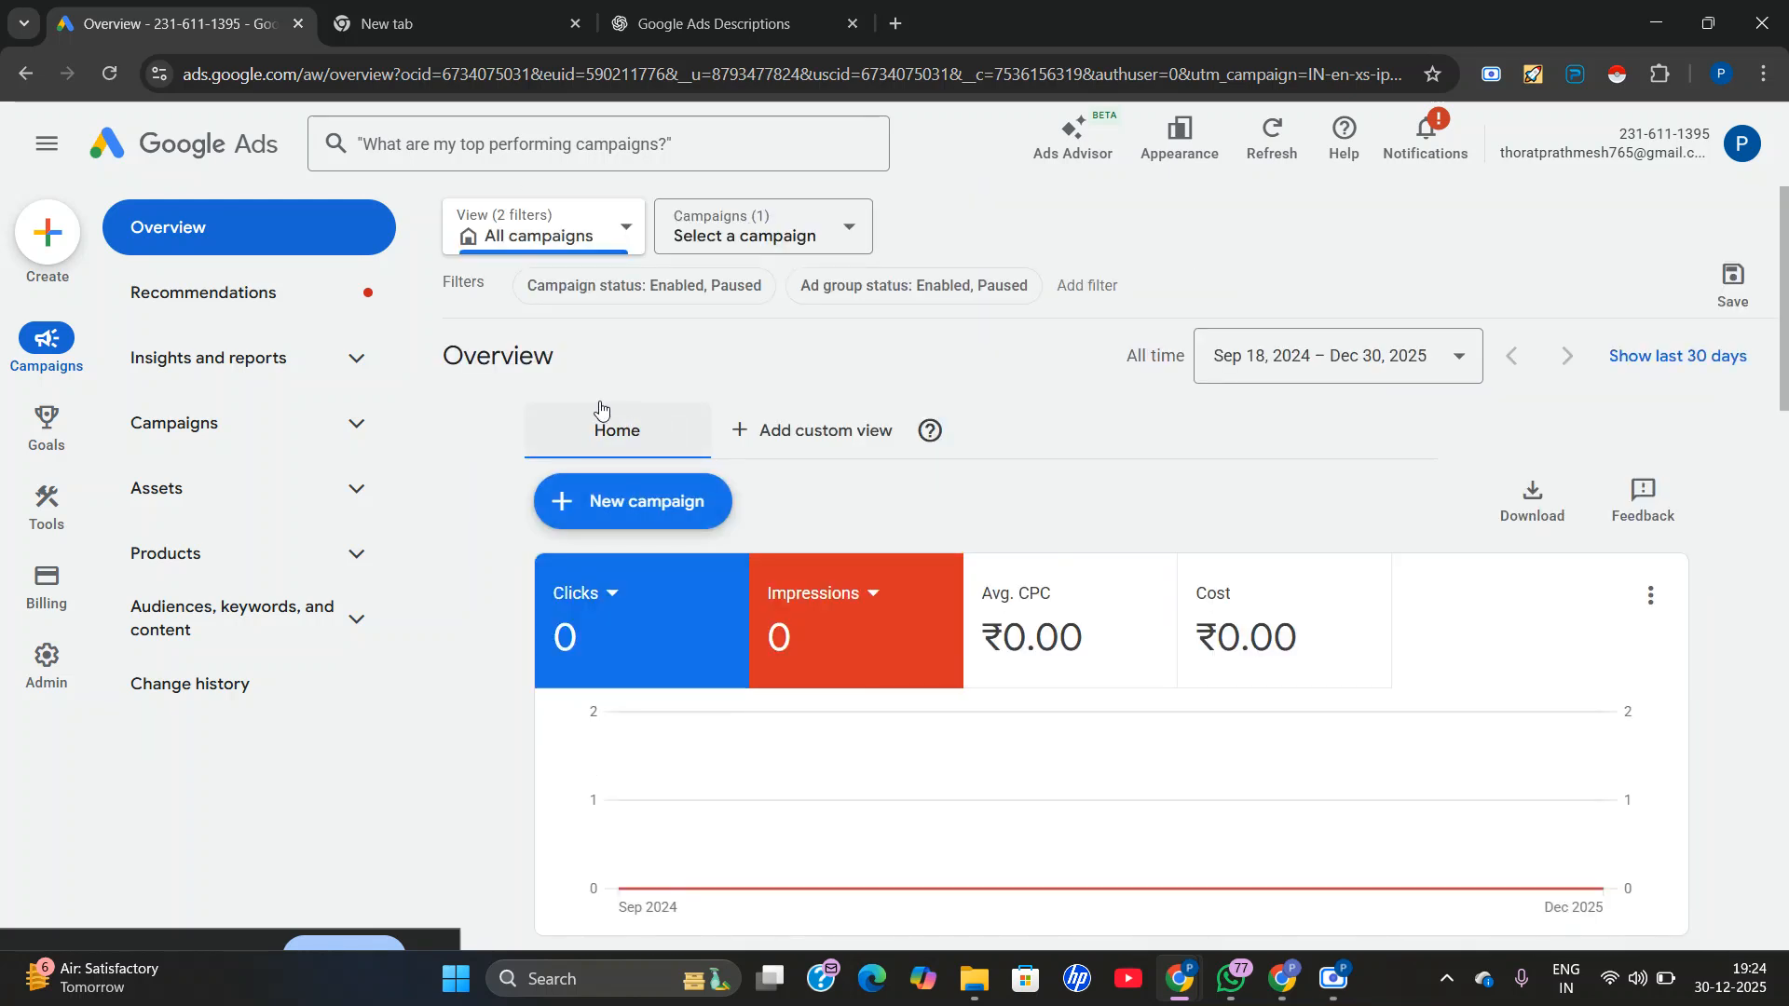
# Start a new campaign, choose its objective and select Display as the campaign type.
pyautogui.click(622, 523)
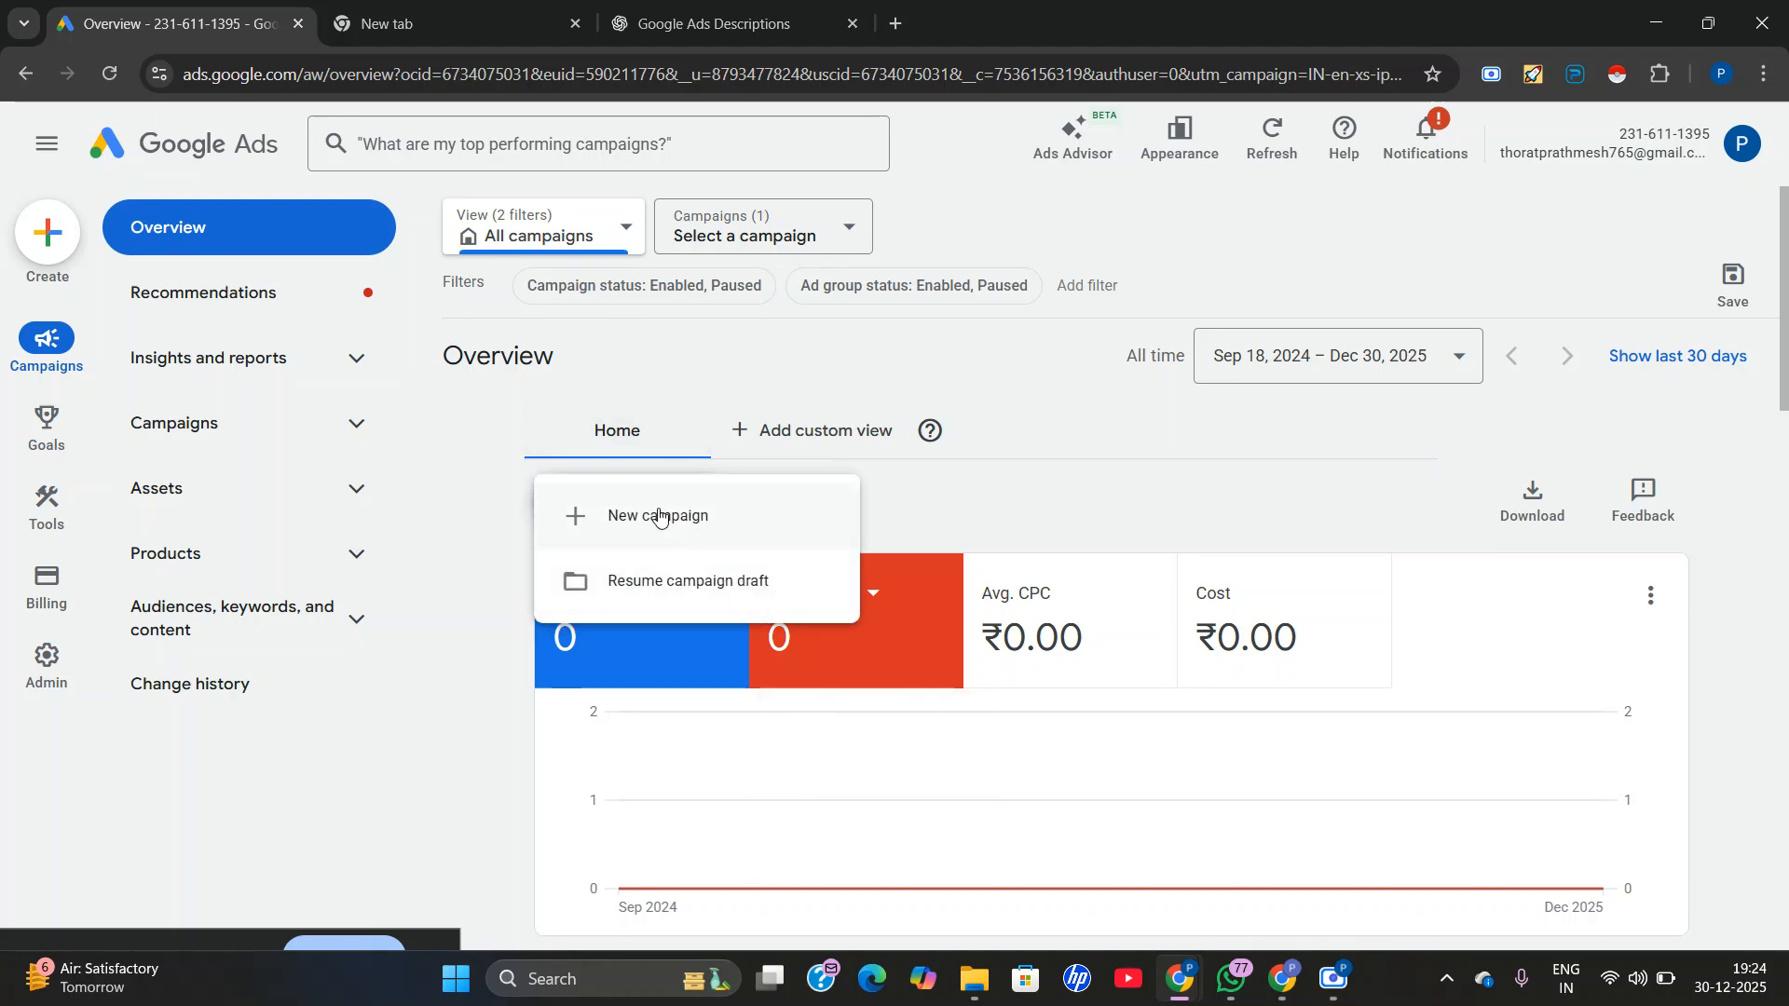
pyautogui.click(659, 518)
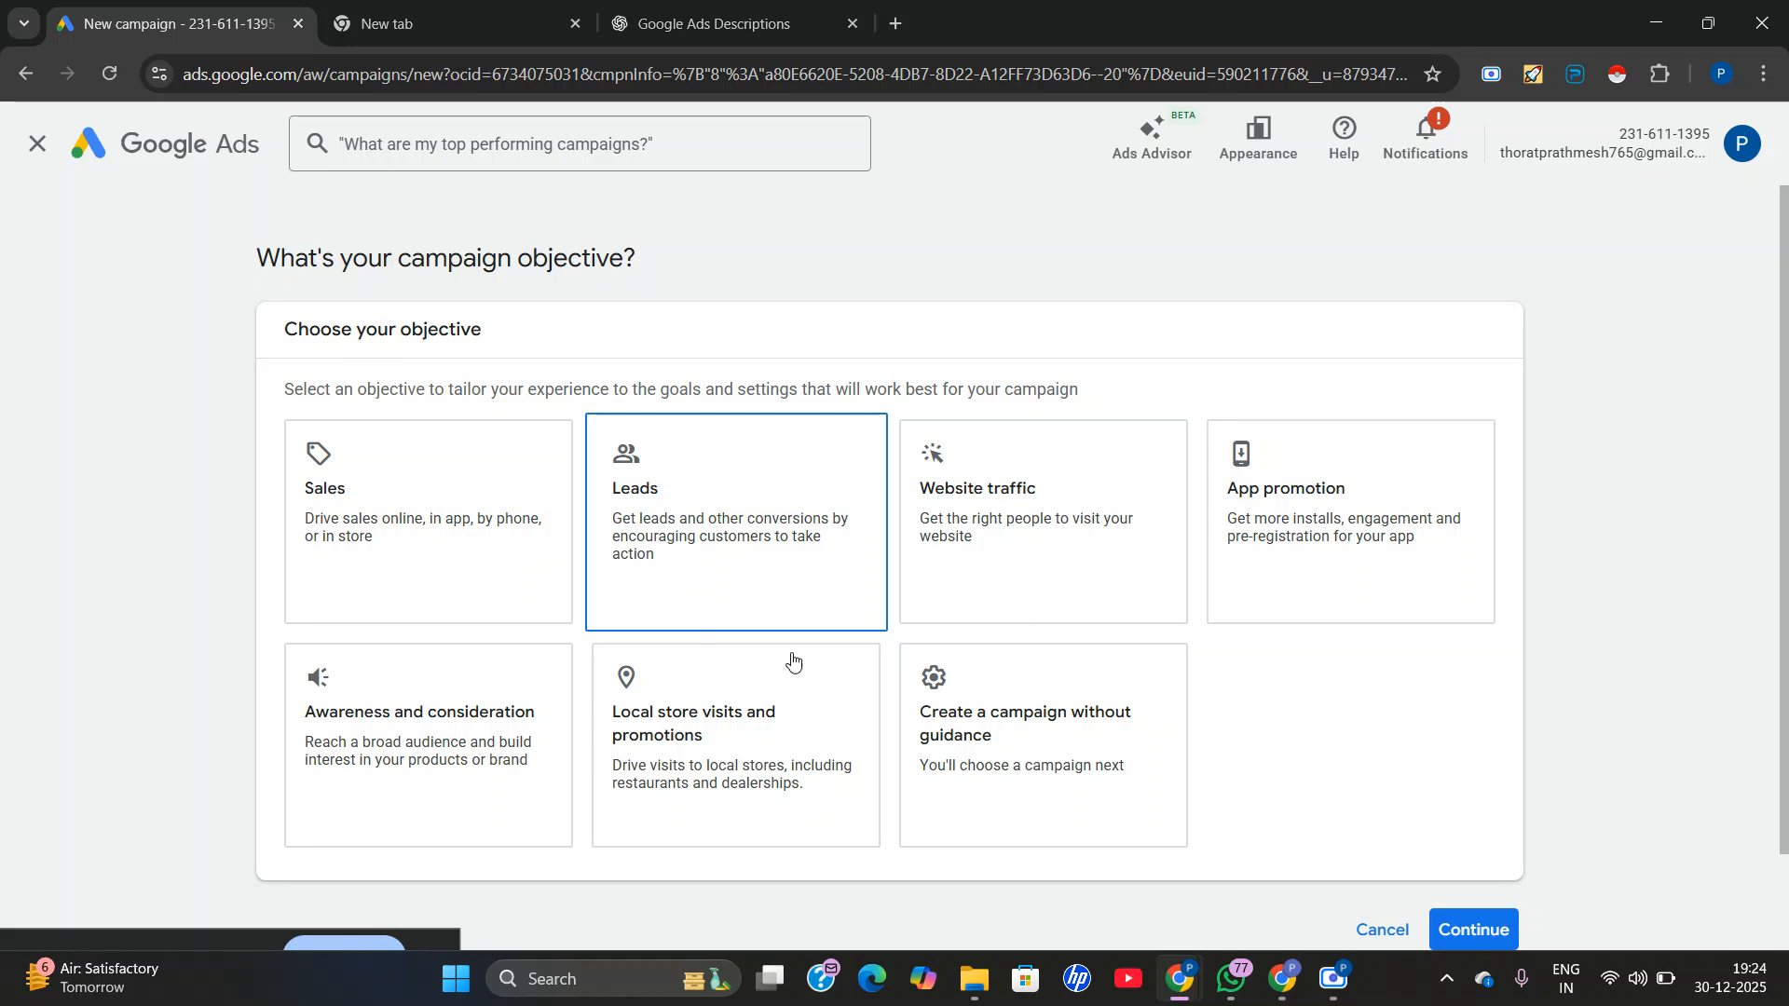
pyautogui.click(931, 757)
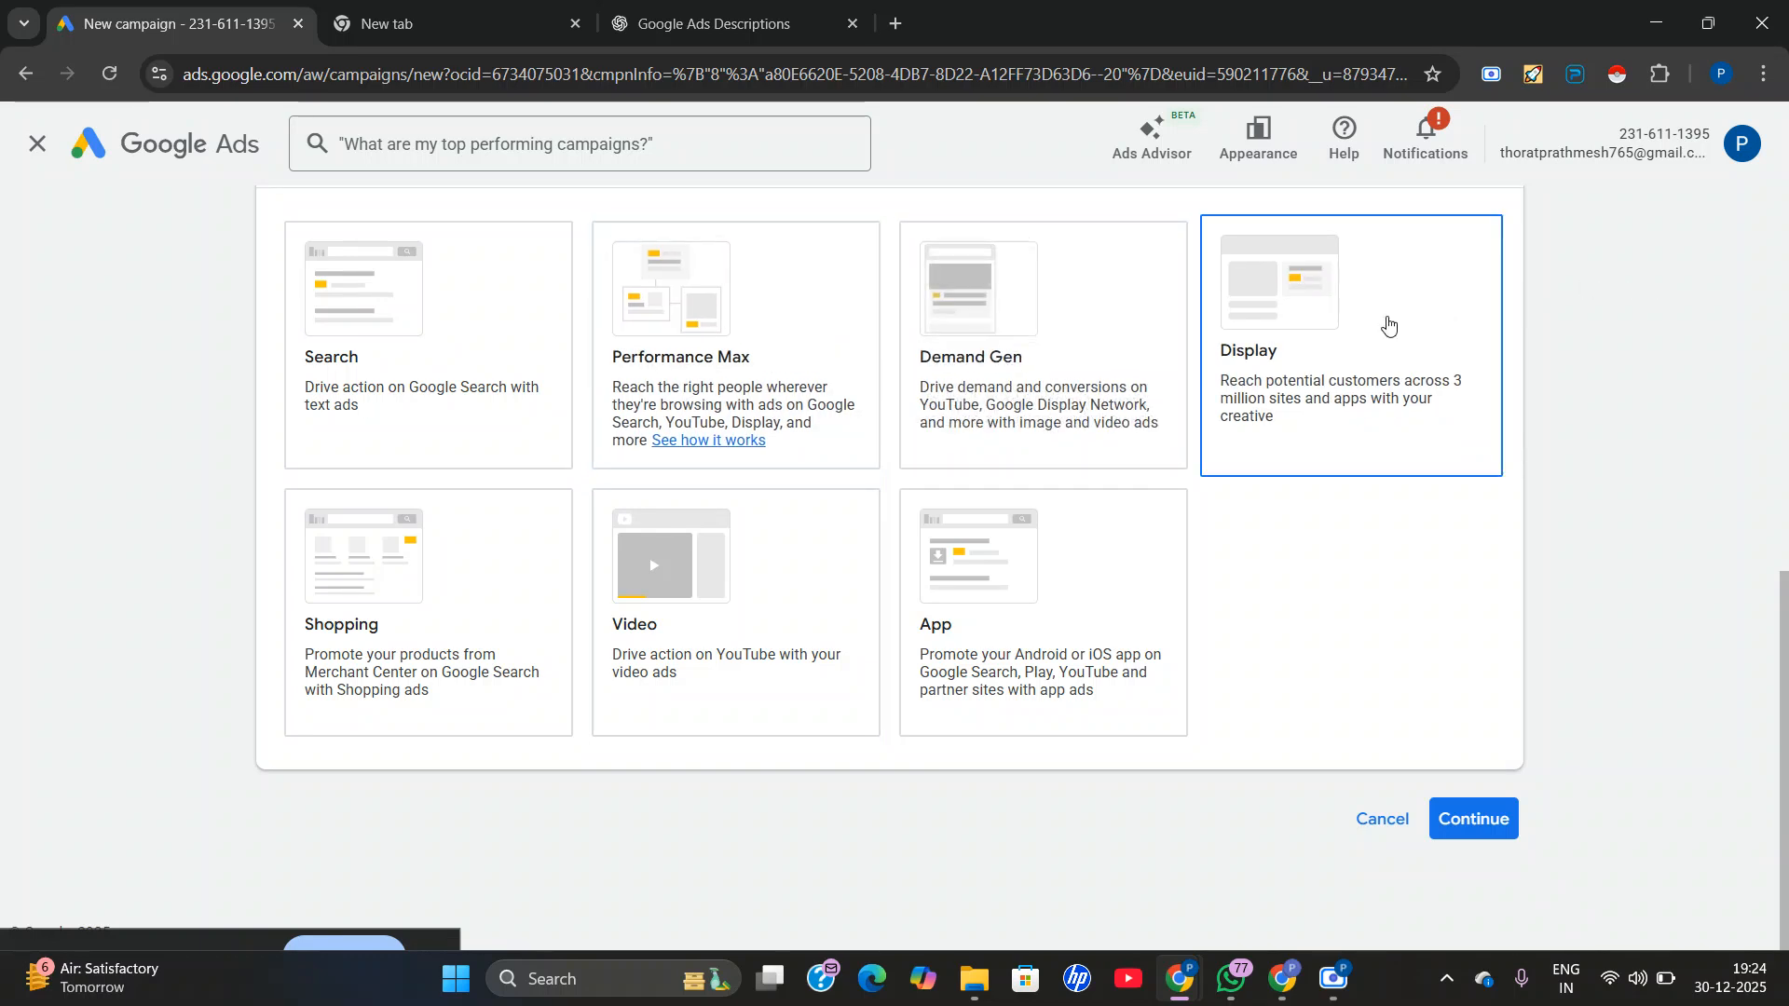
pyautogui.click(1382, 323)
pyautogui.scroll(-3, 1381, 323)
pyautogui.scroll(1, 1129, 459)
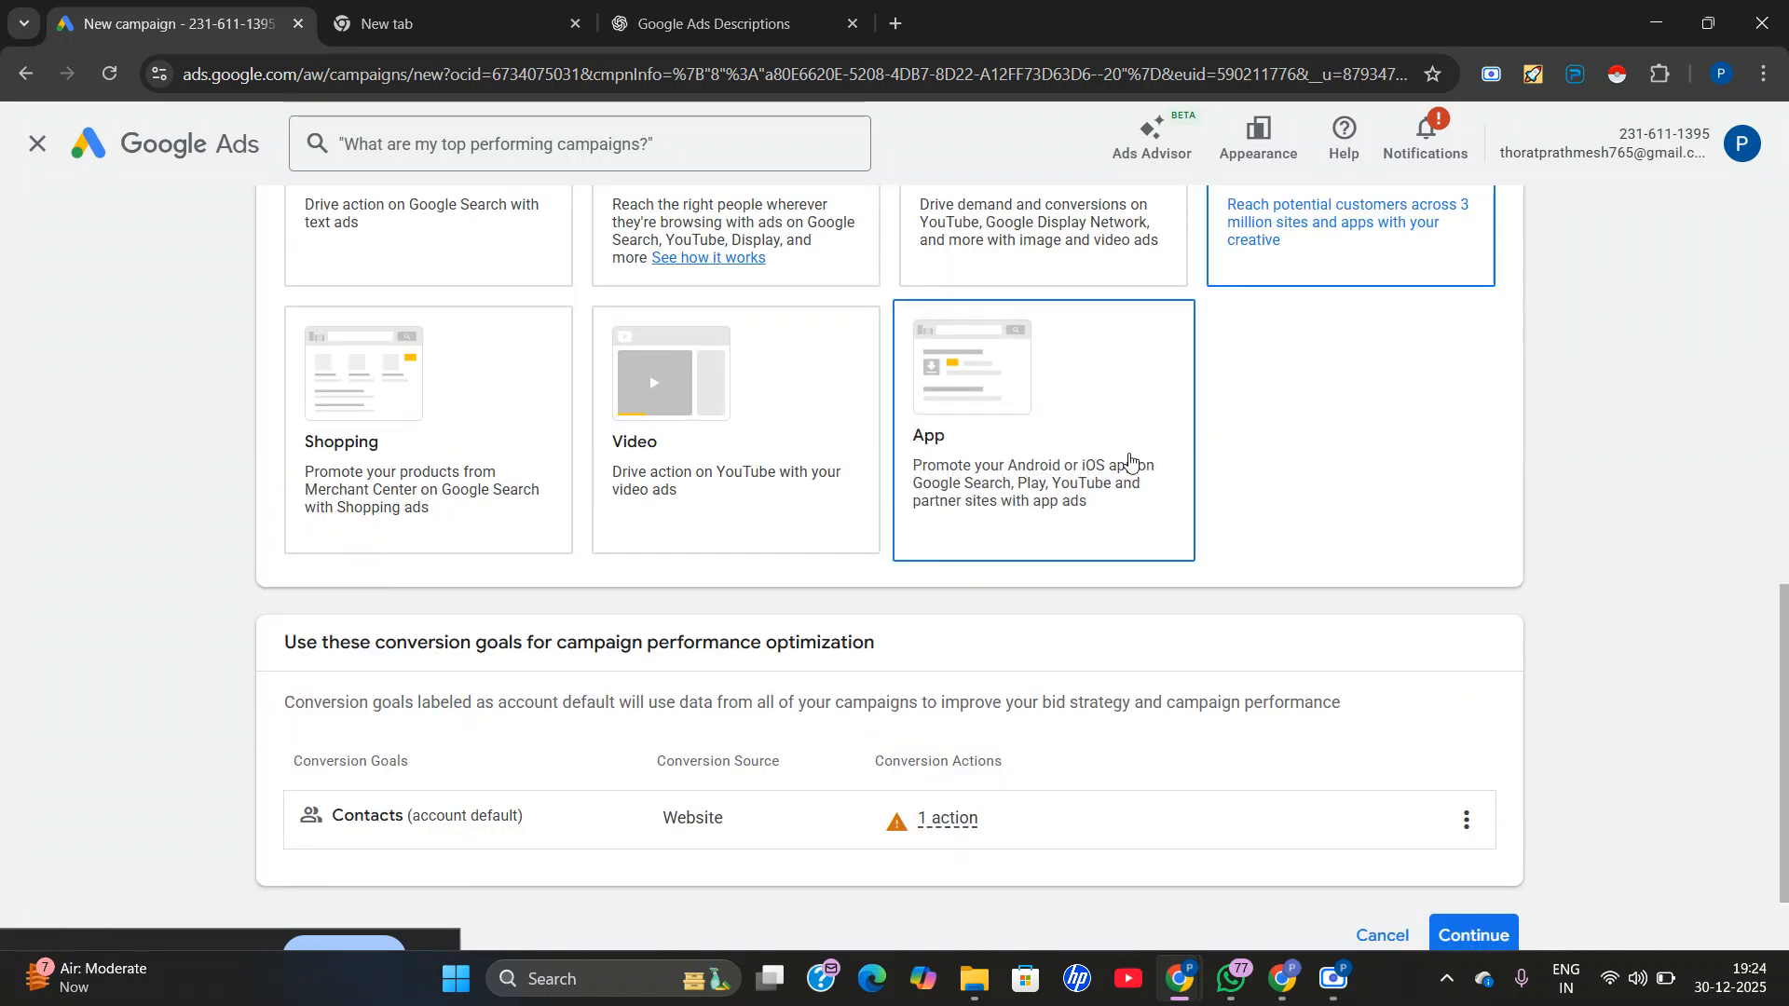
# Accept the Contacts conversion goal and enter uxdigitalsolutions.com, copied from the other browser tab, as the web page people reach from the ad.
pyautogui.scroll(-1, 1180, 543)
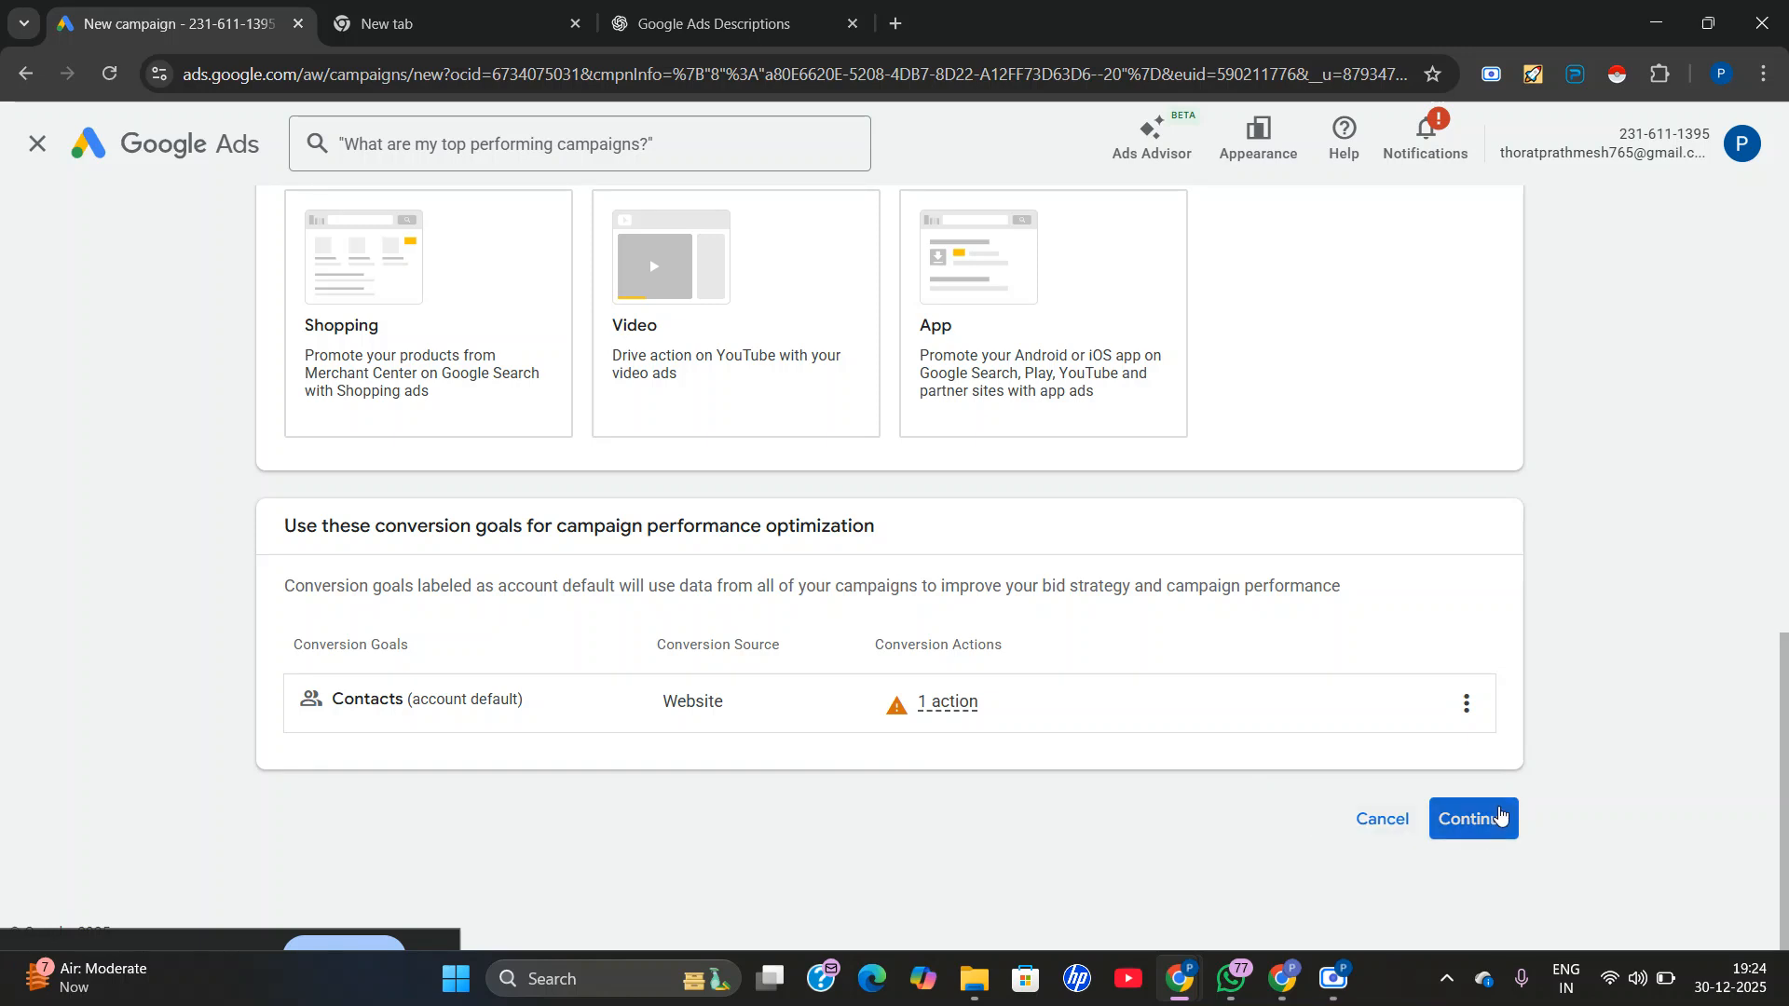
pyautogui.click(1464, 821)
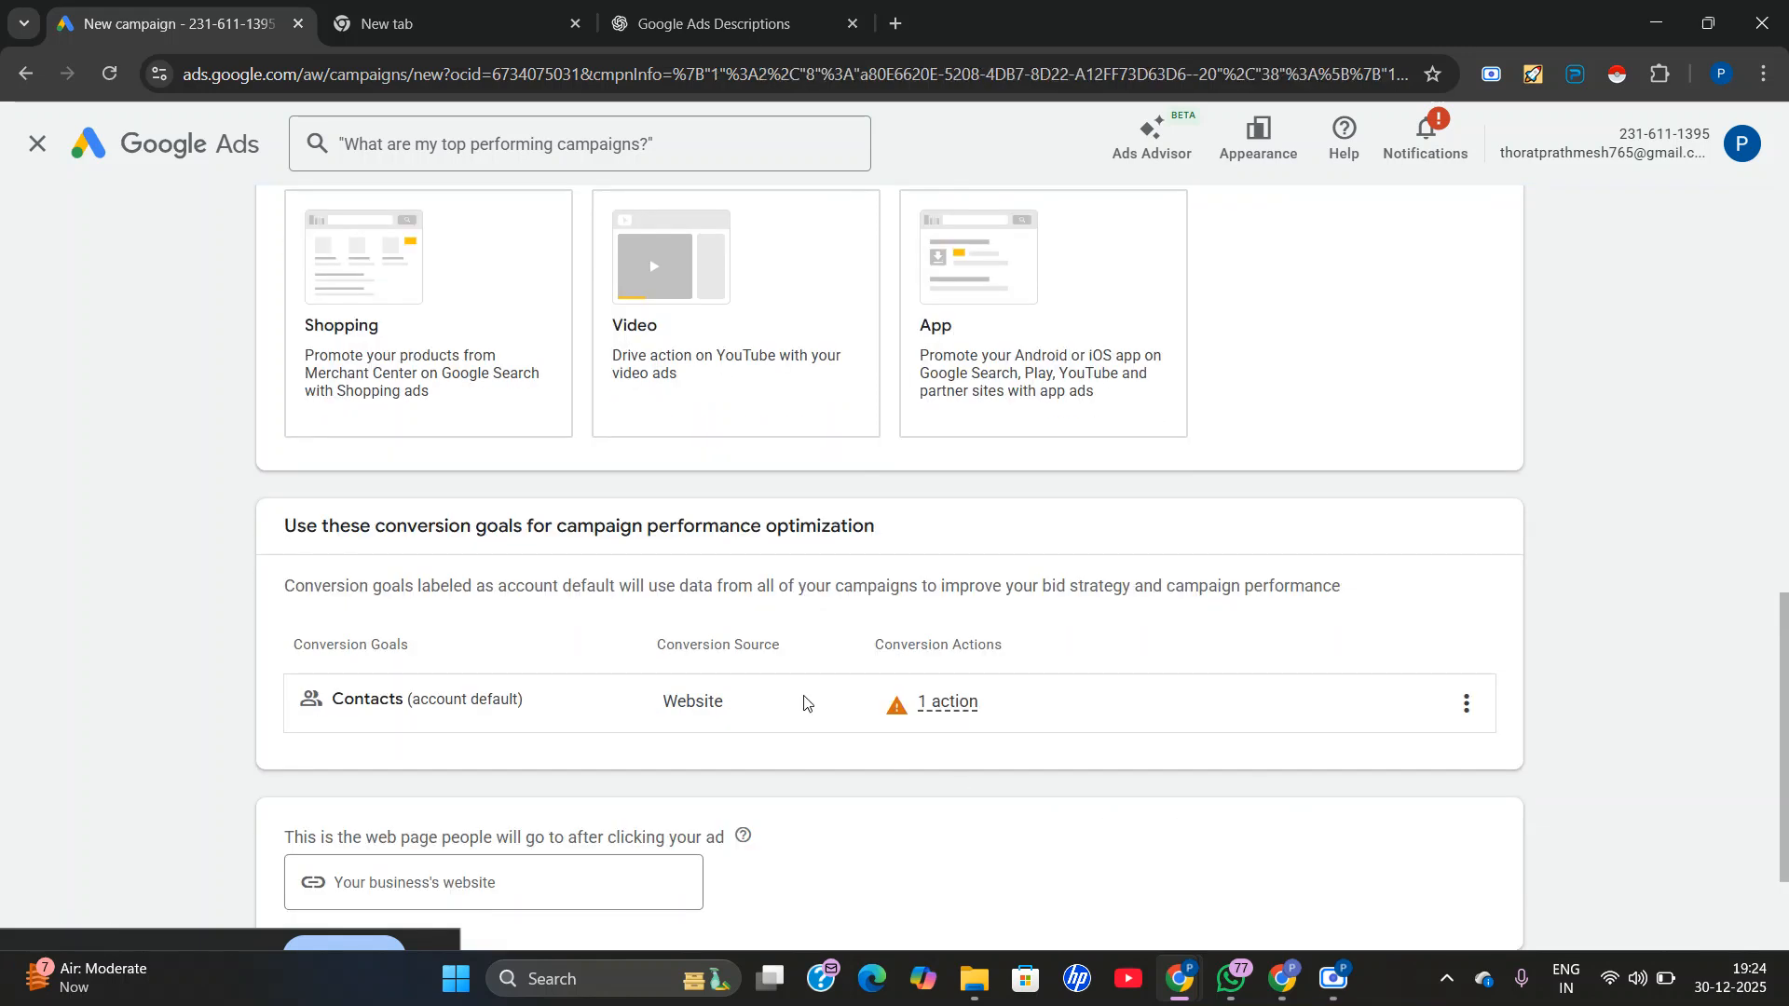
pyautogui.click(484, 715)
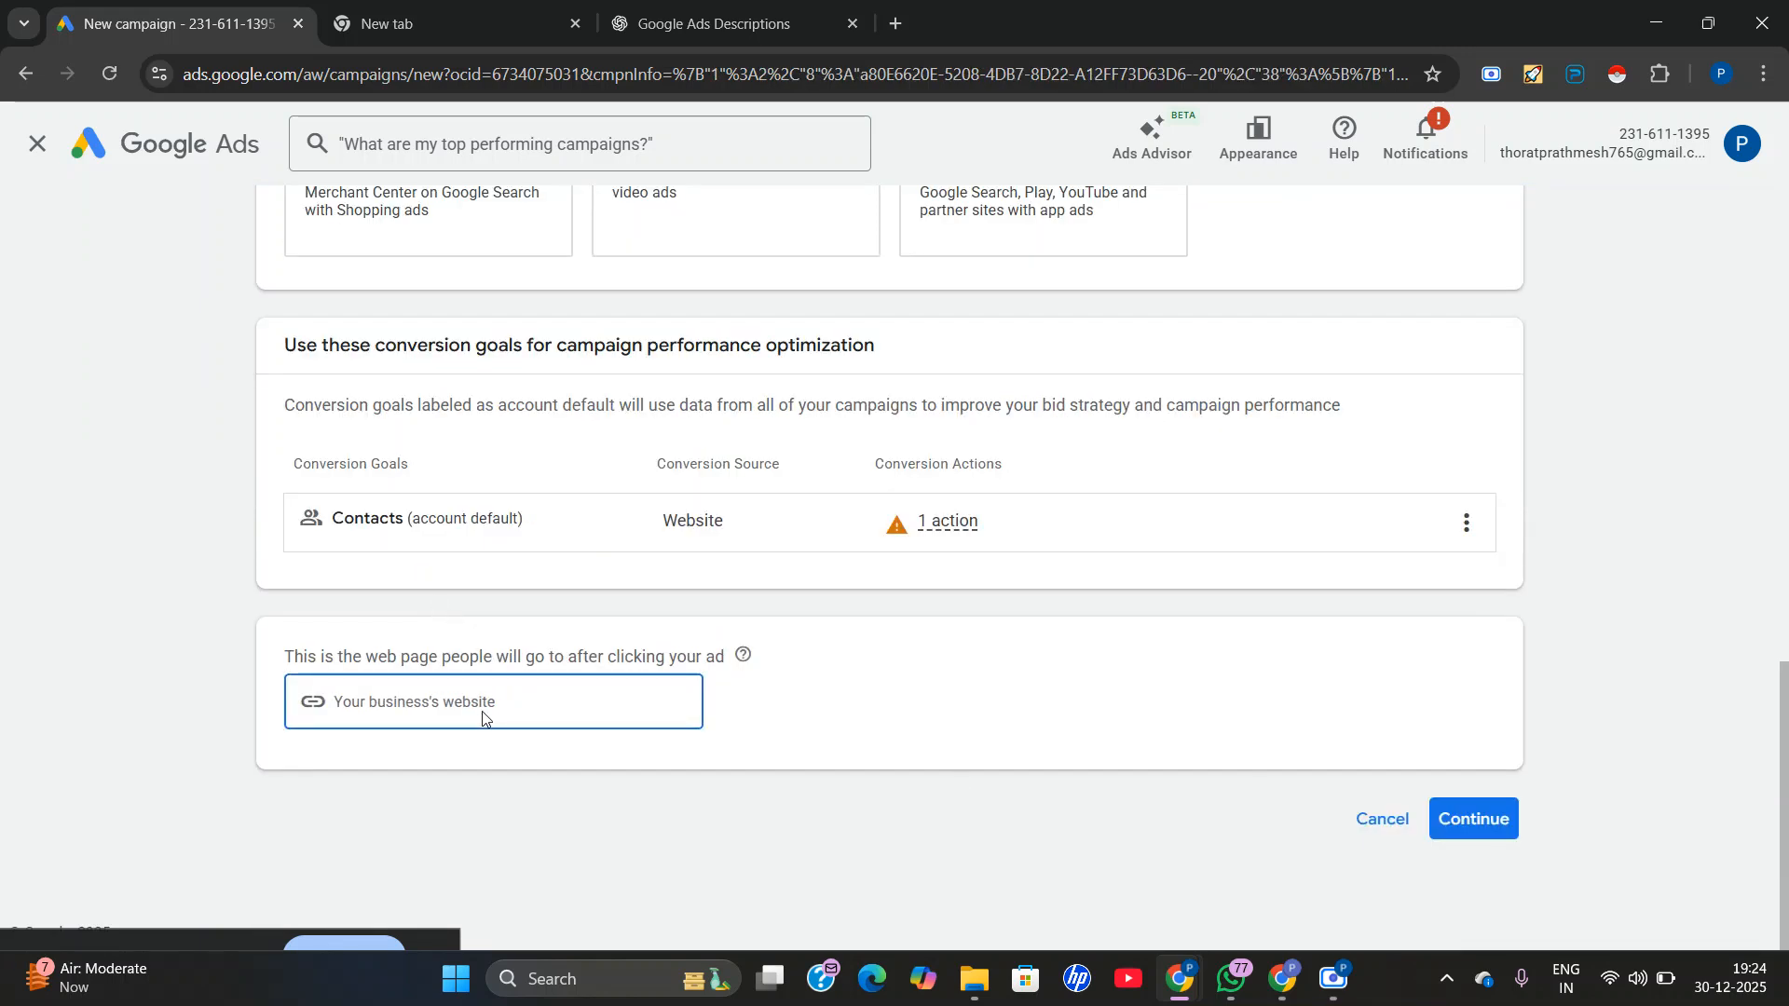
pyautogui.click(410, 24)
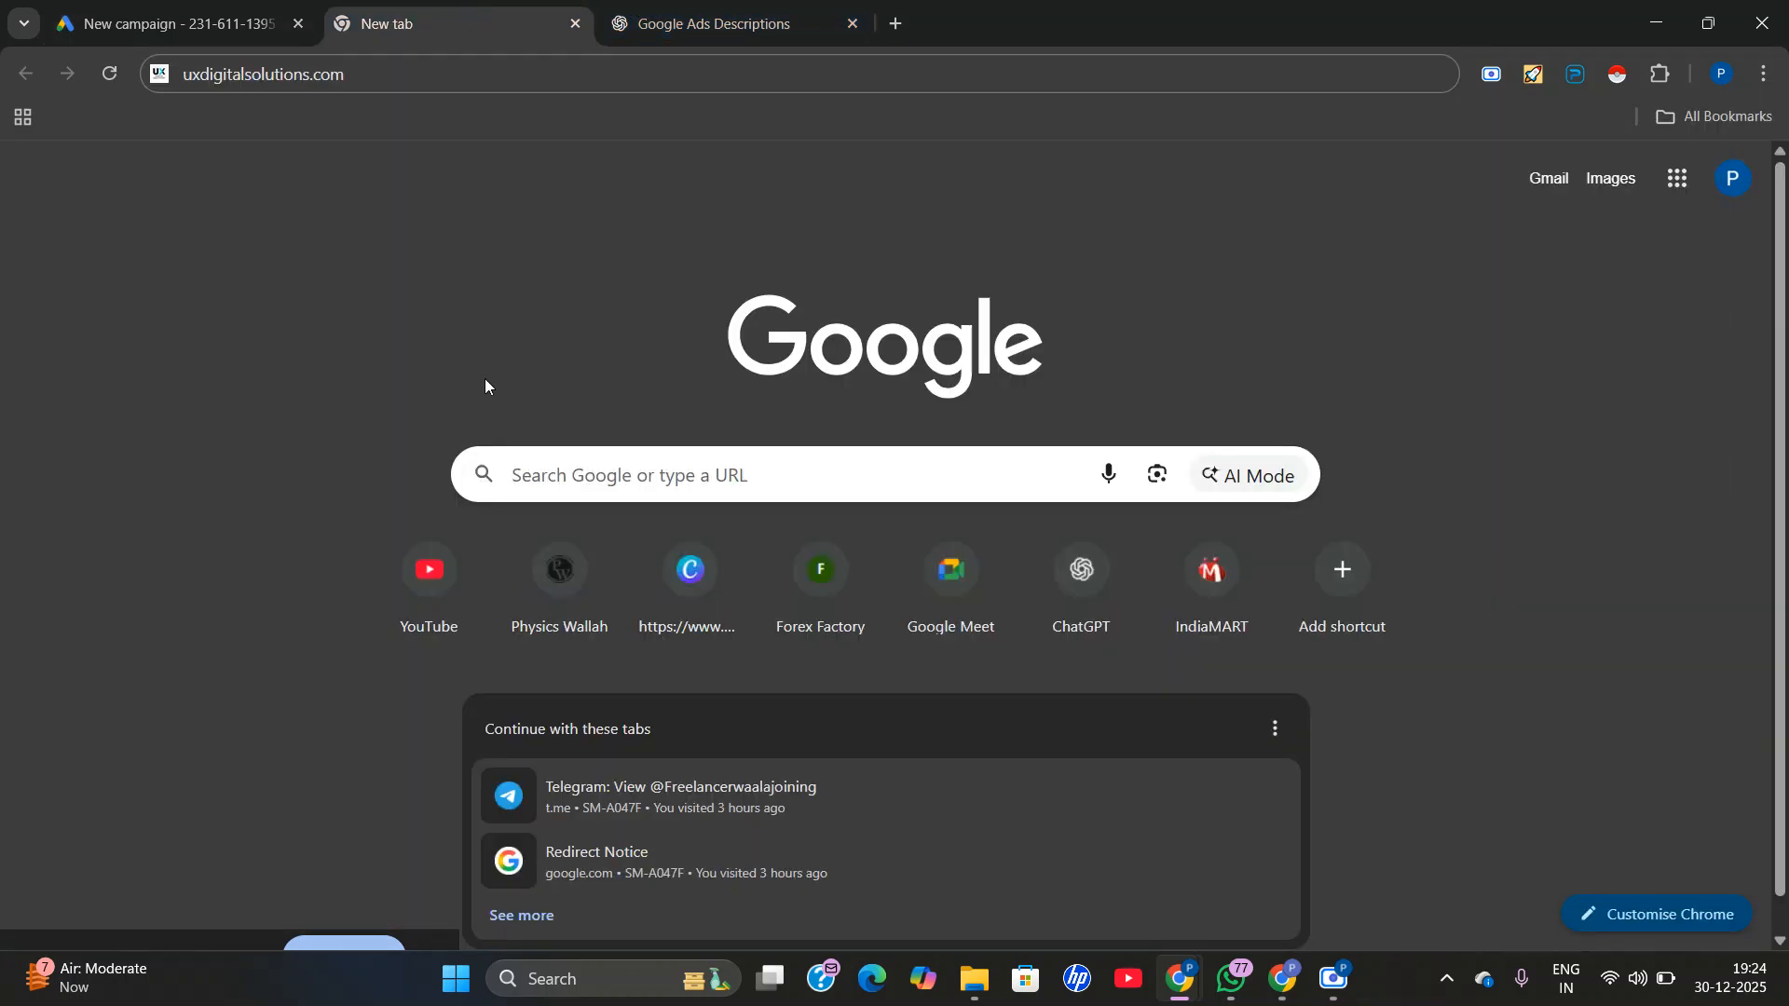
pyautogui.rightClick(429, 77)
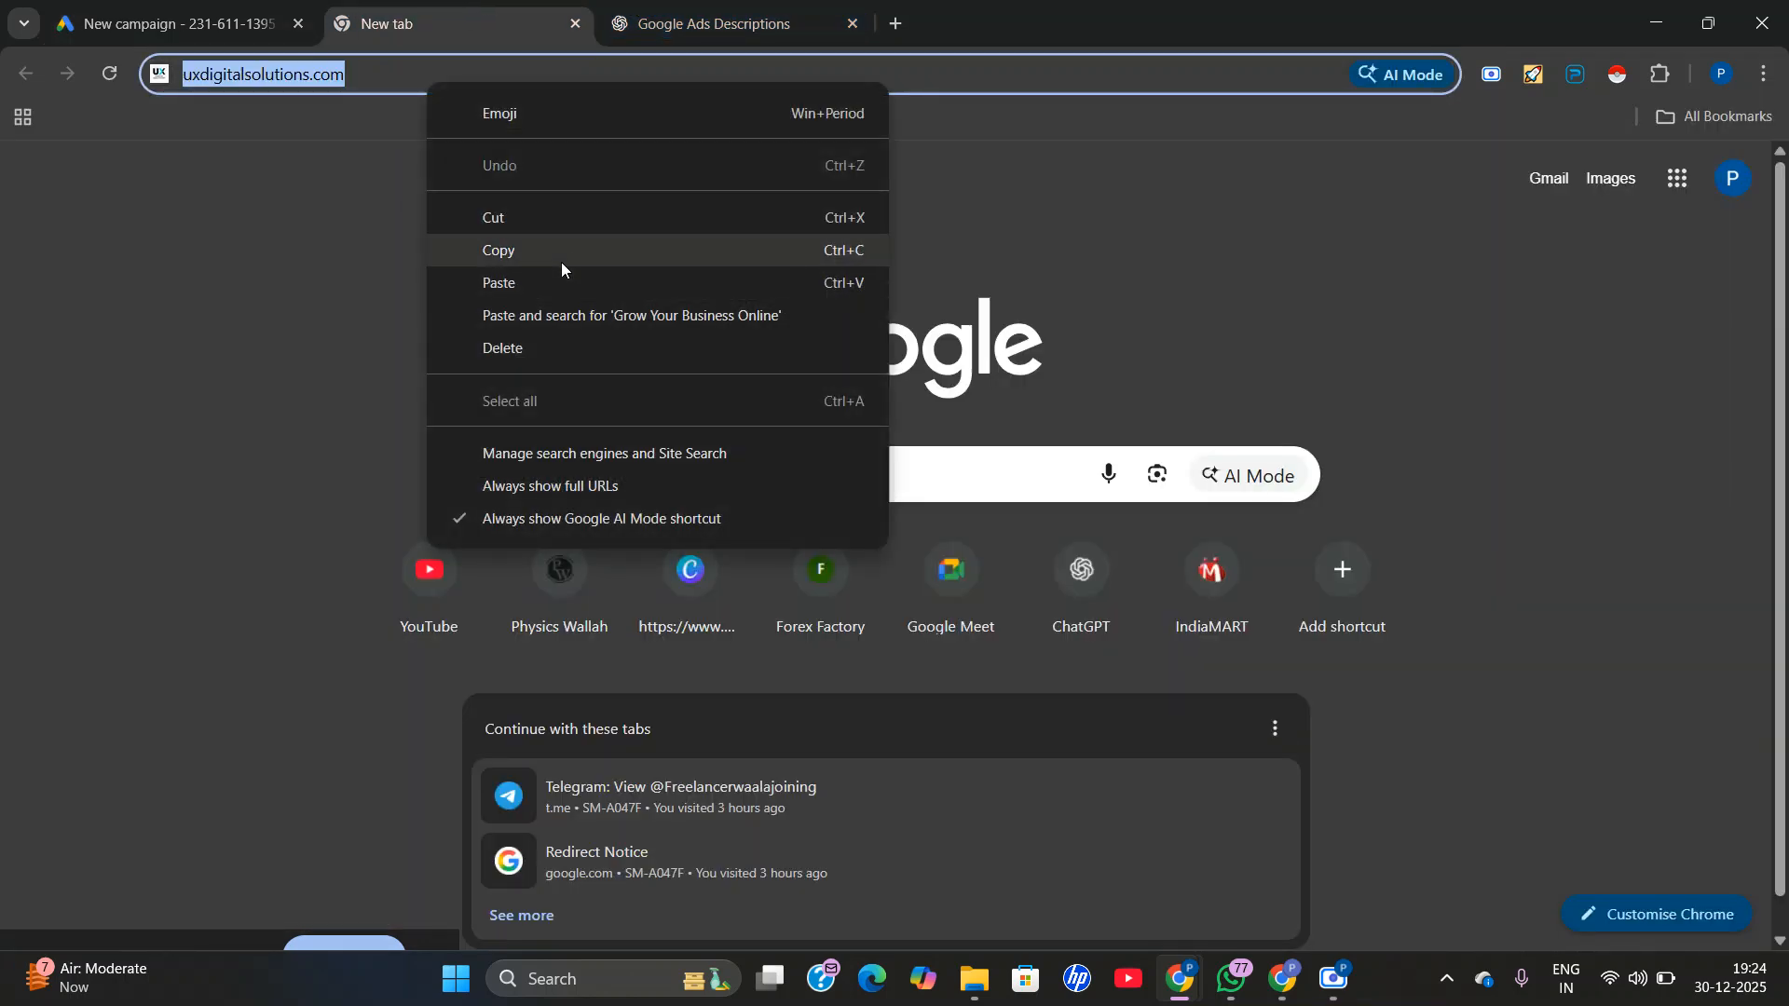
pyautogui.click(560, 250)
pyautogui.click(177, 24)
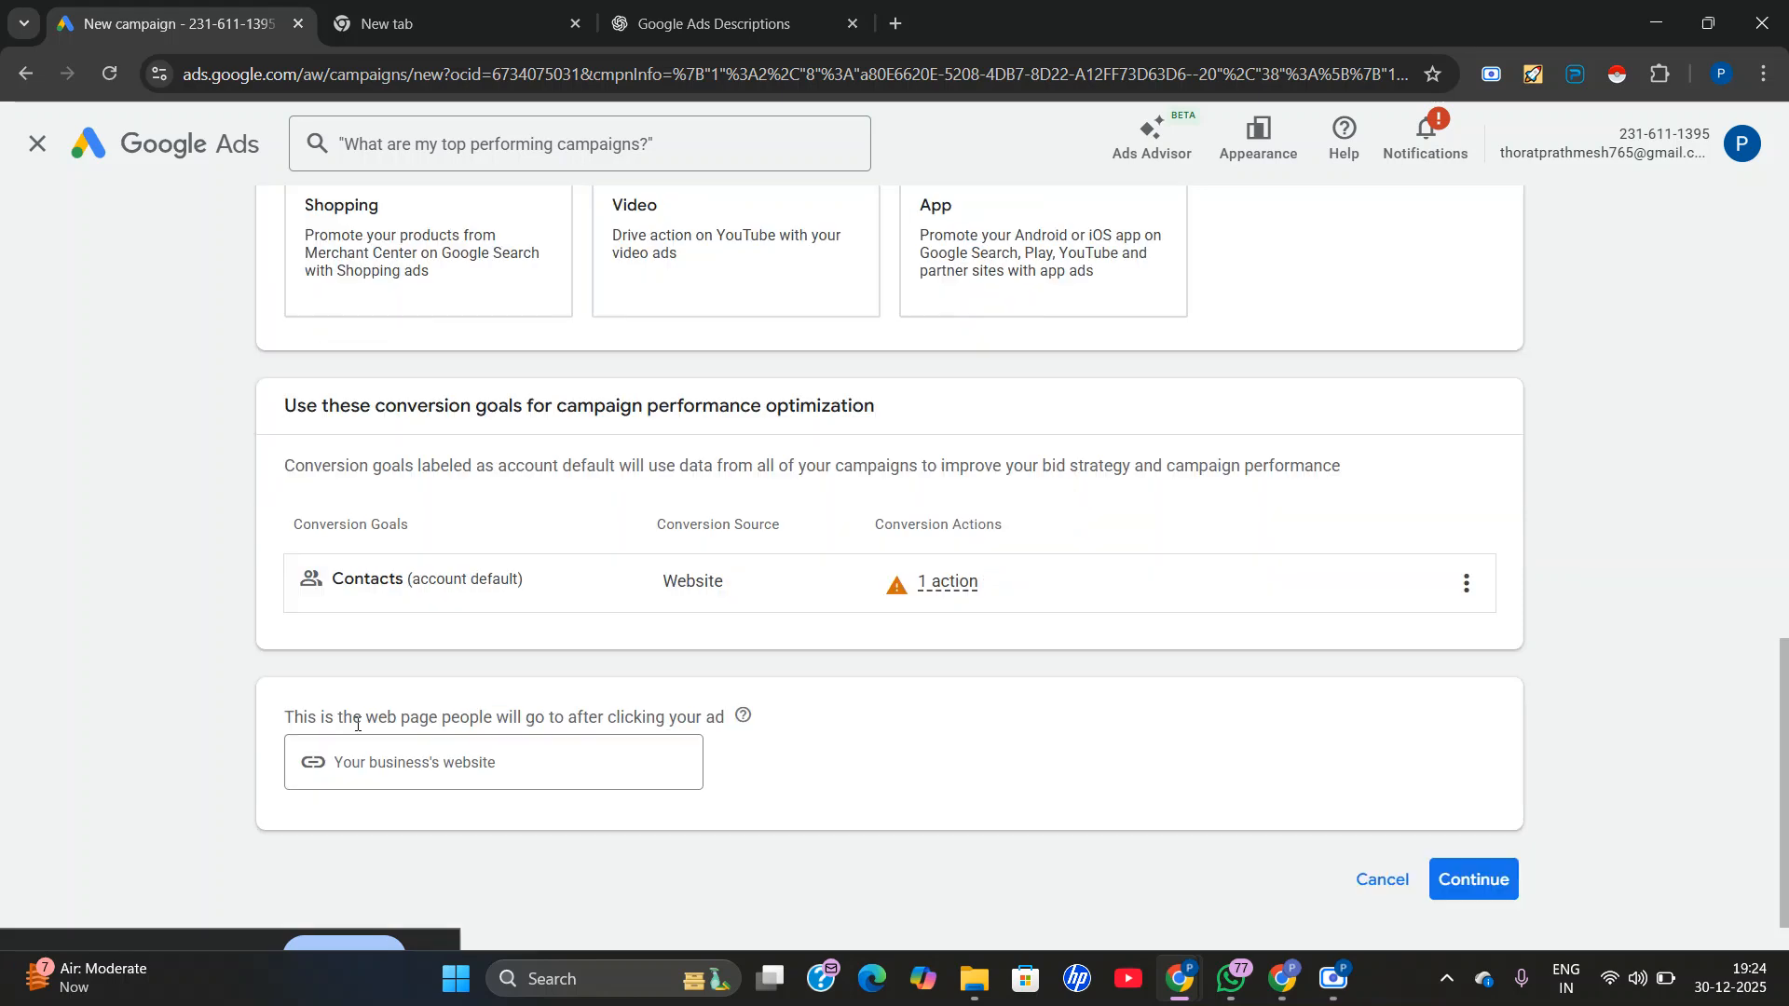
pyautogui.rightClick(380, 696)
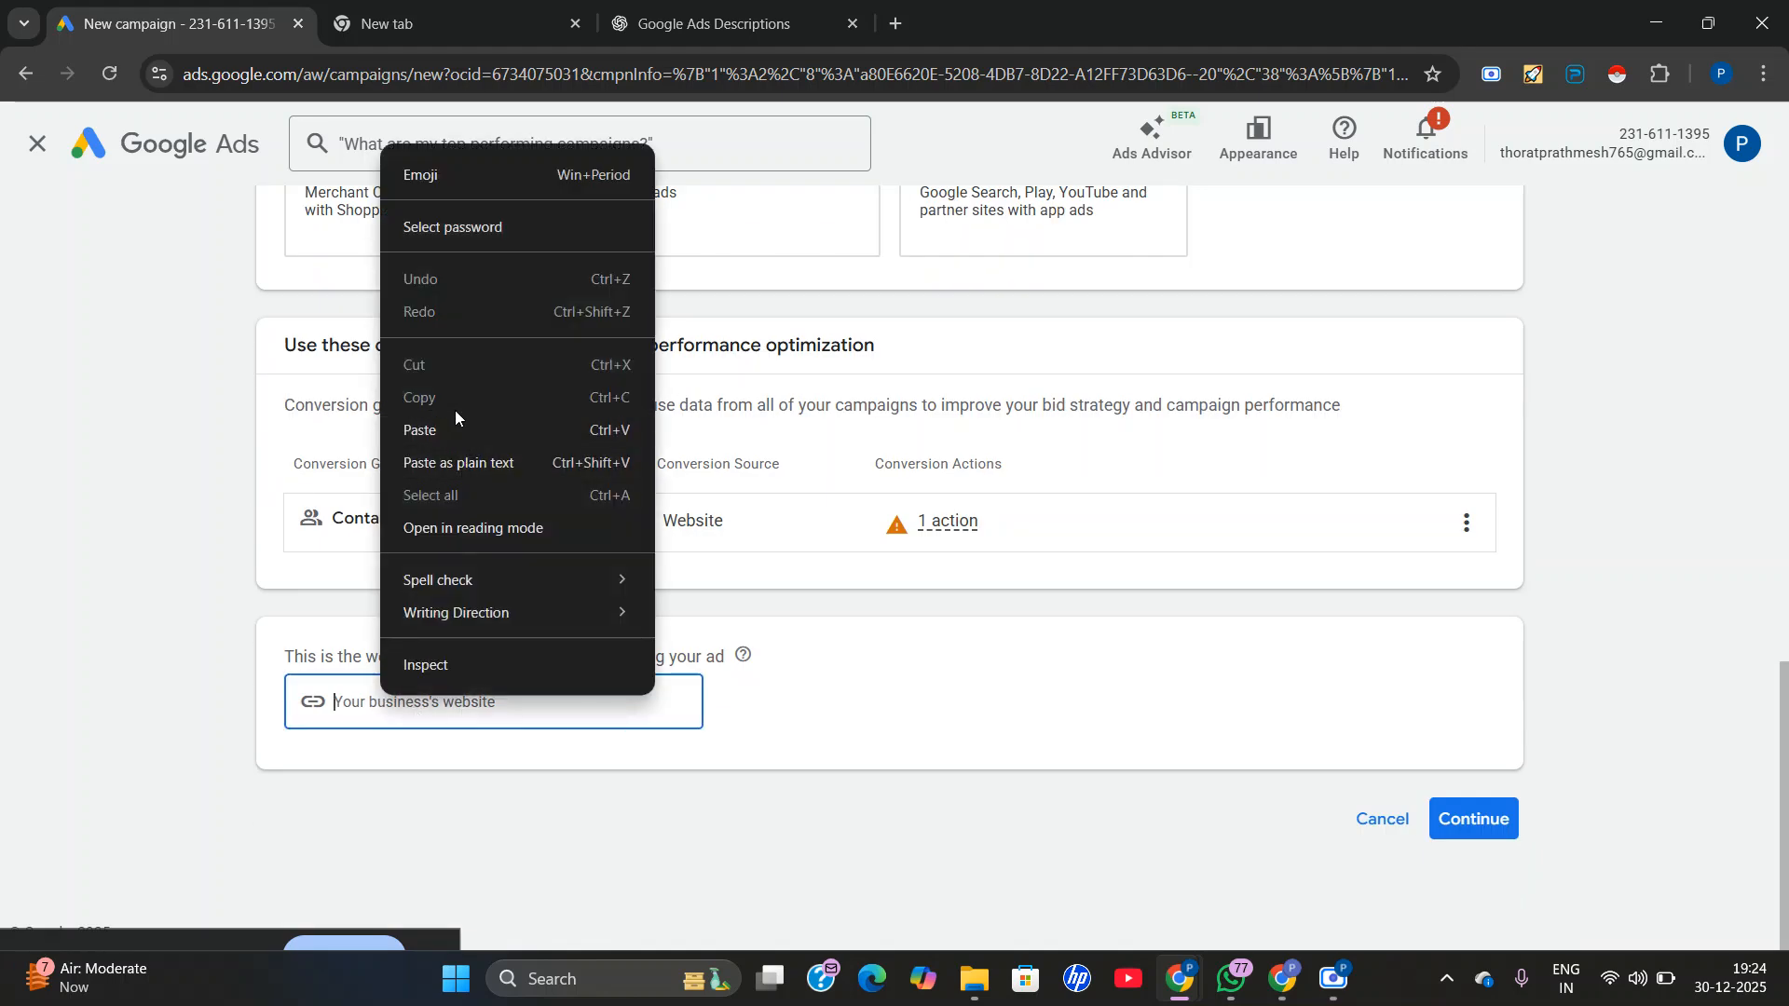
pyautogui.click(455, 431)
pyautogui.click(438, 785)
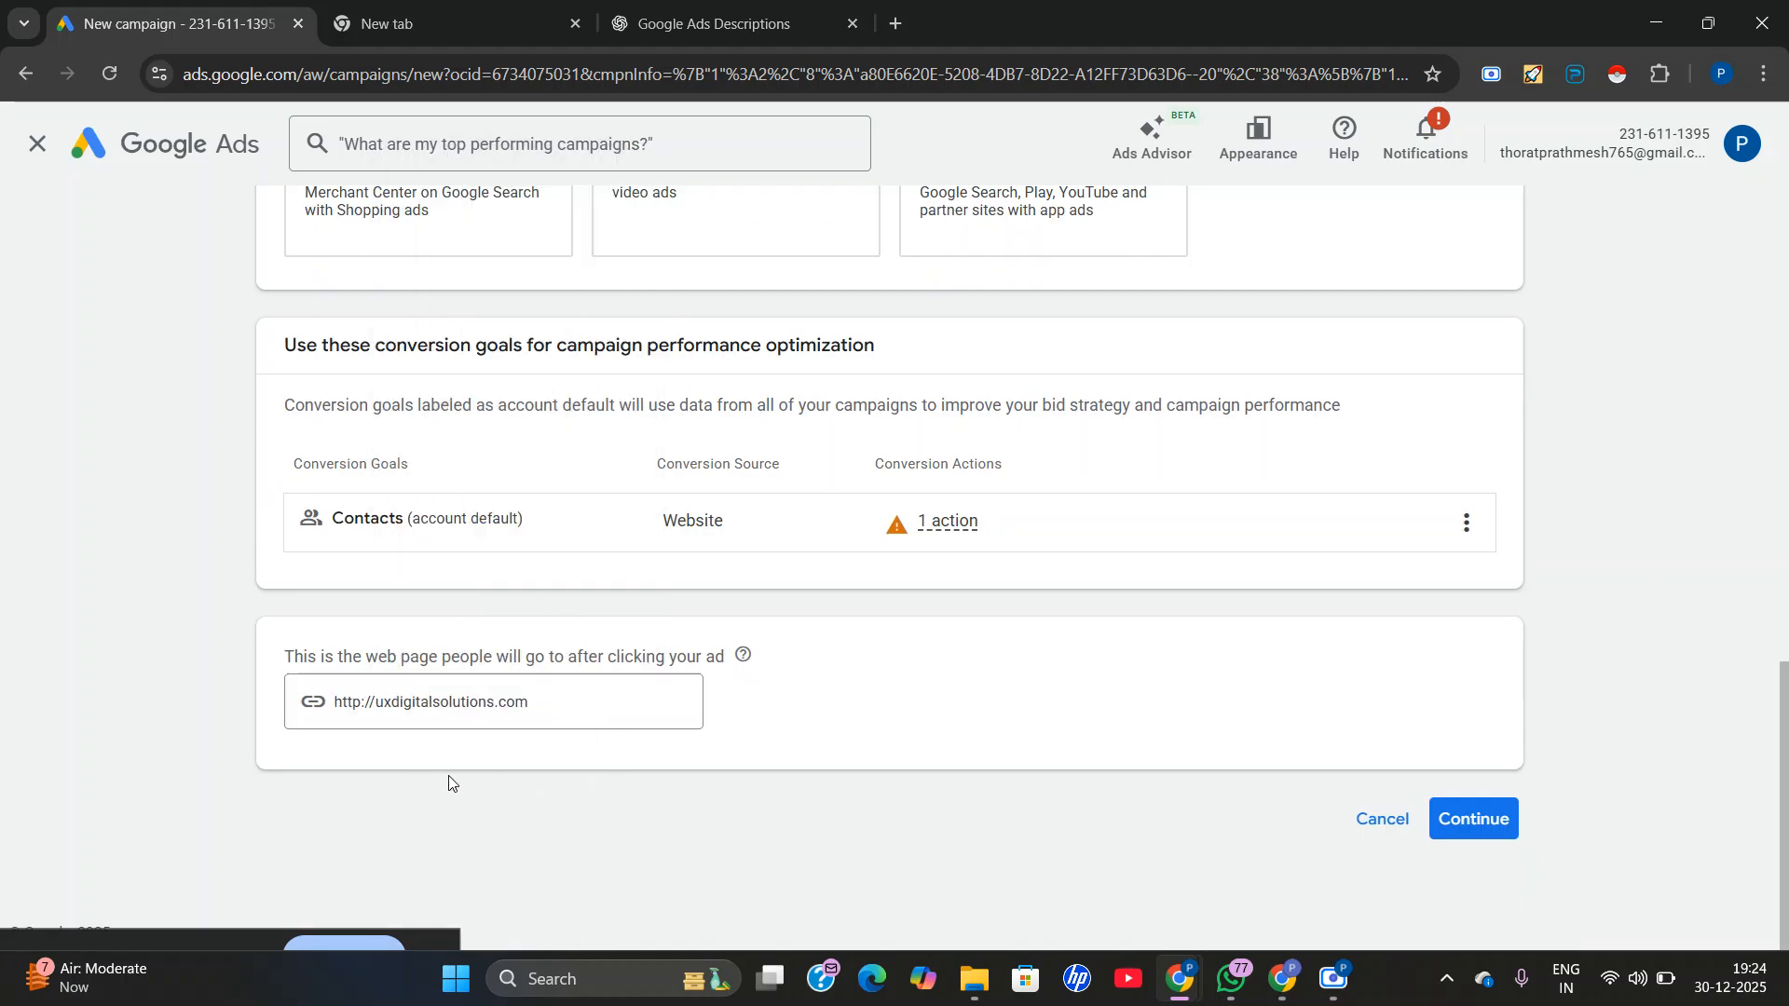
pyautogui.click(1498, 832)
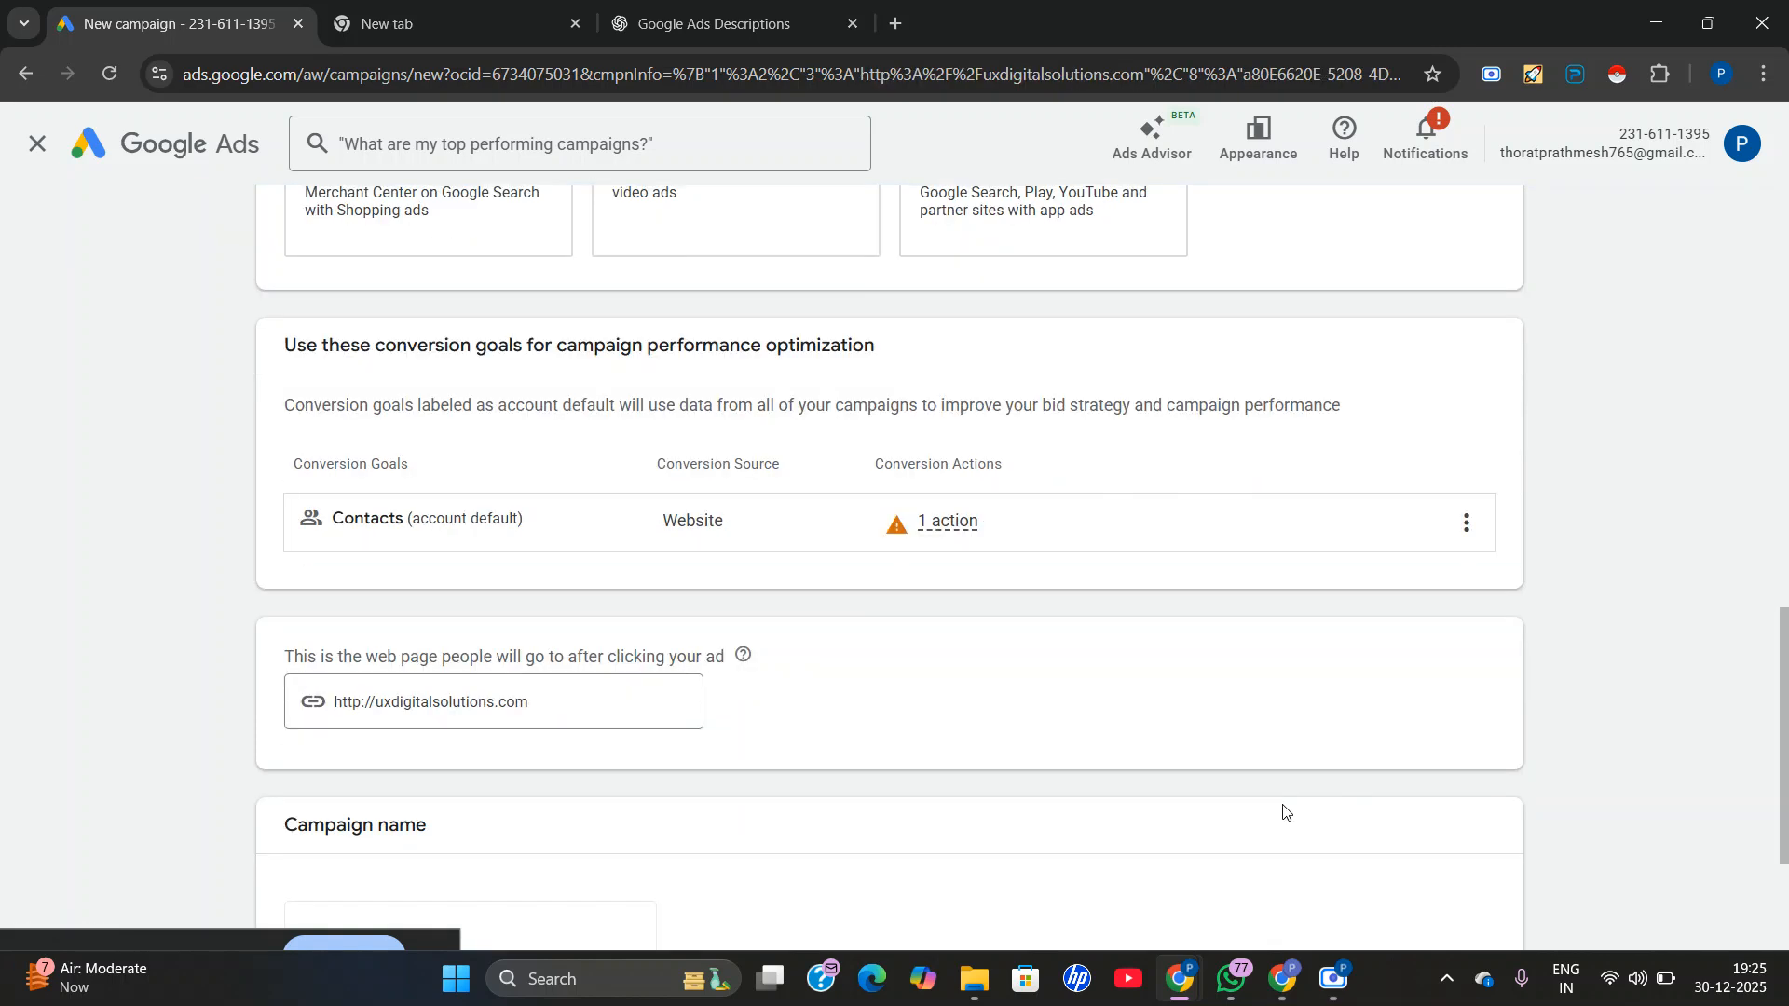
# Name the campaign "Display-1 7pm camp" and continue to the campaign settings.
pyautogui.scroll(-3, 1020, 748)
pyautogui.click(464, 679)
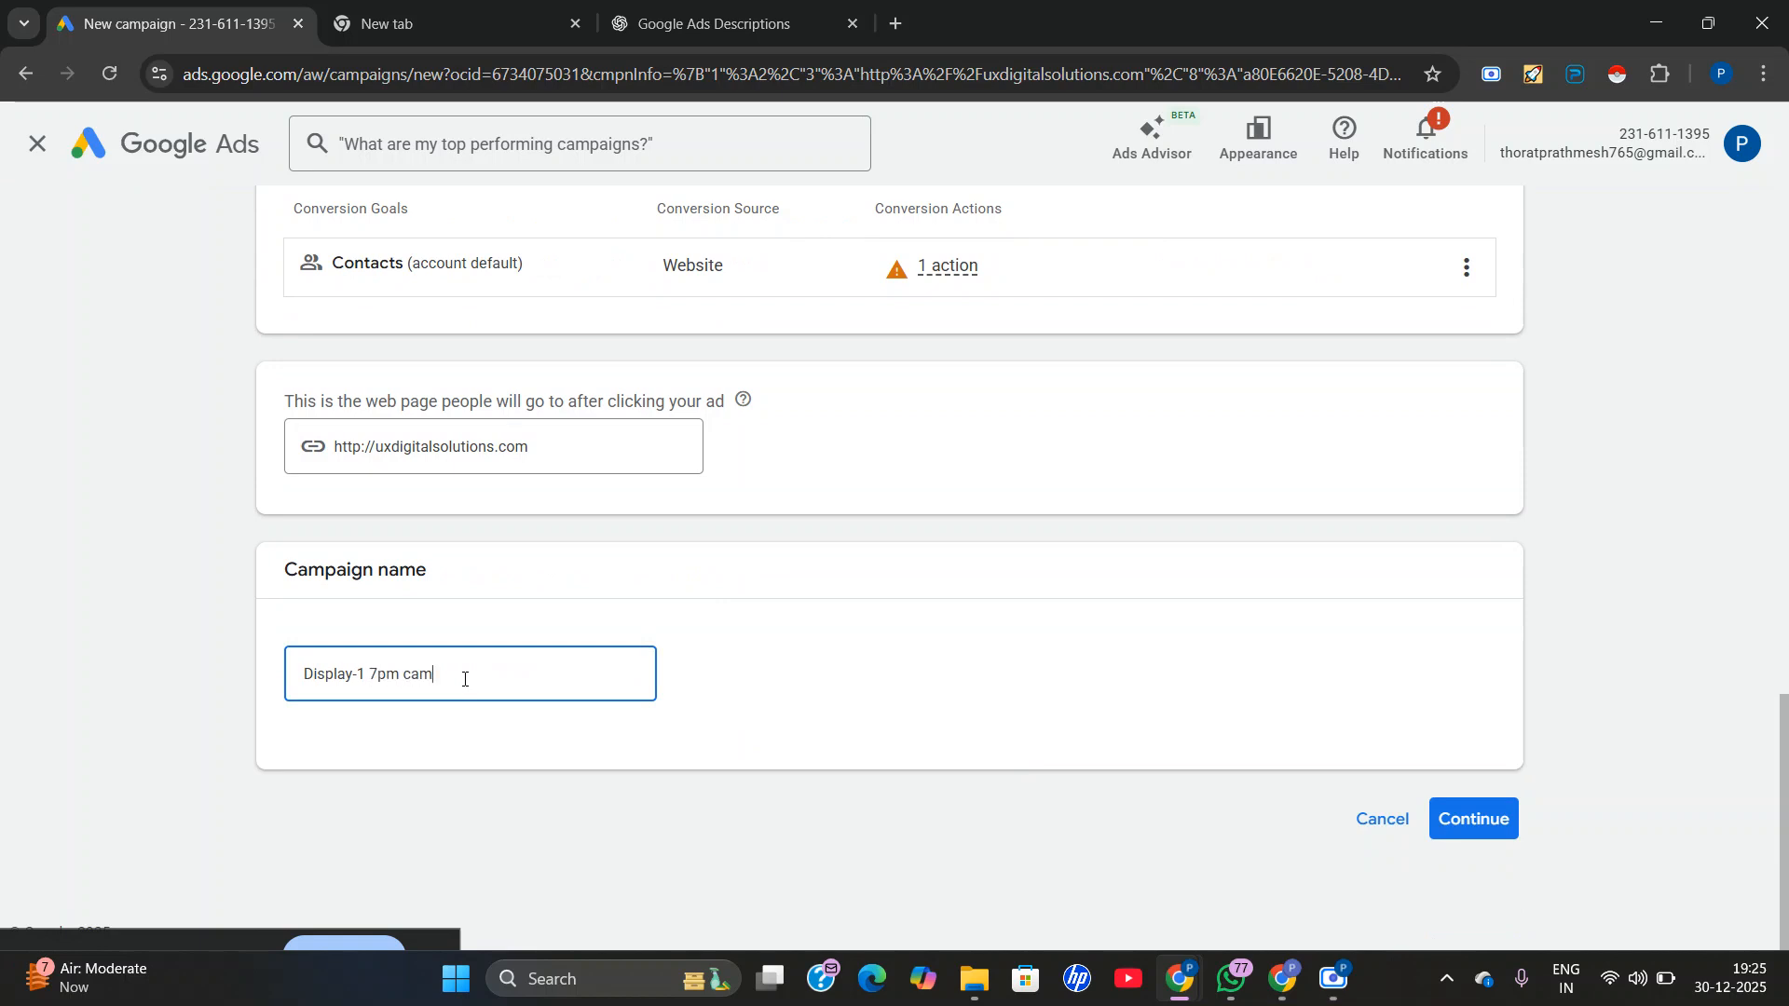
pyautogui.write('7pm camp')
pyautogui.click(1498, 819)
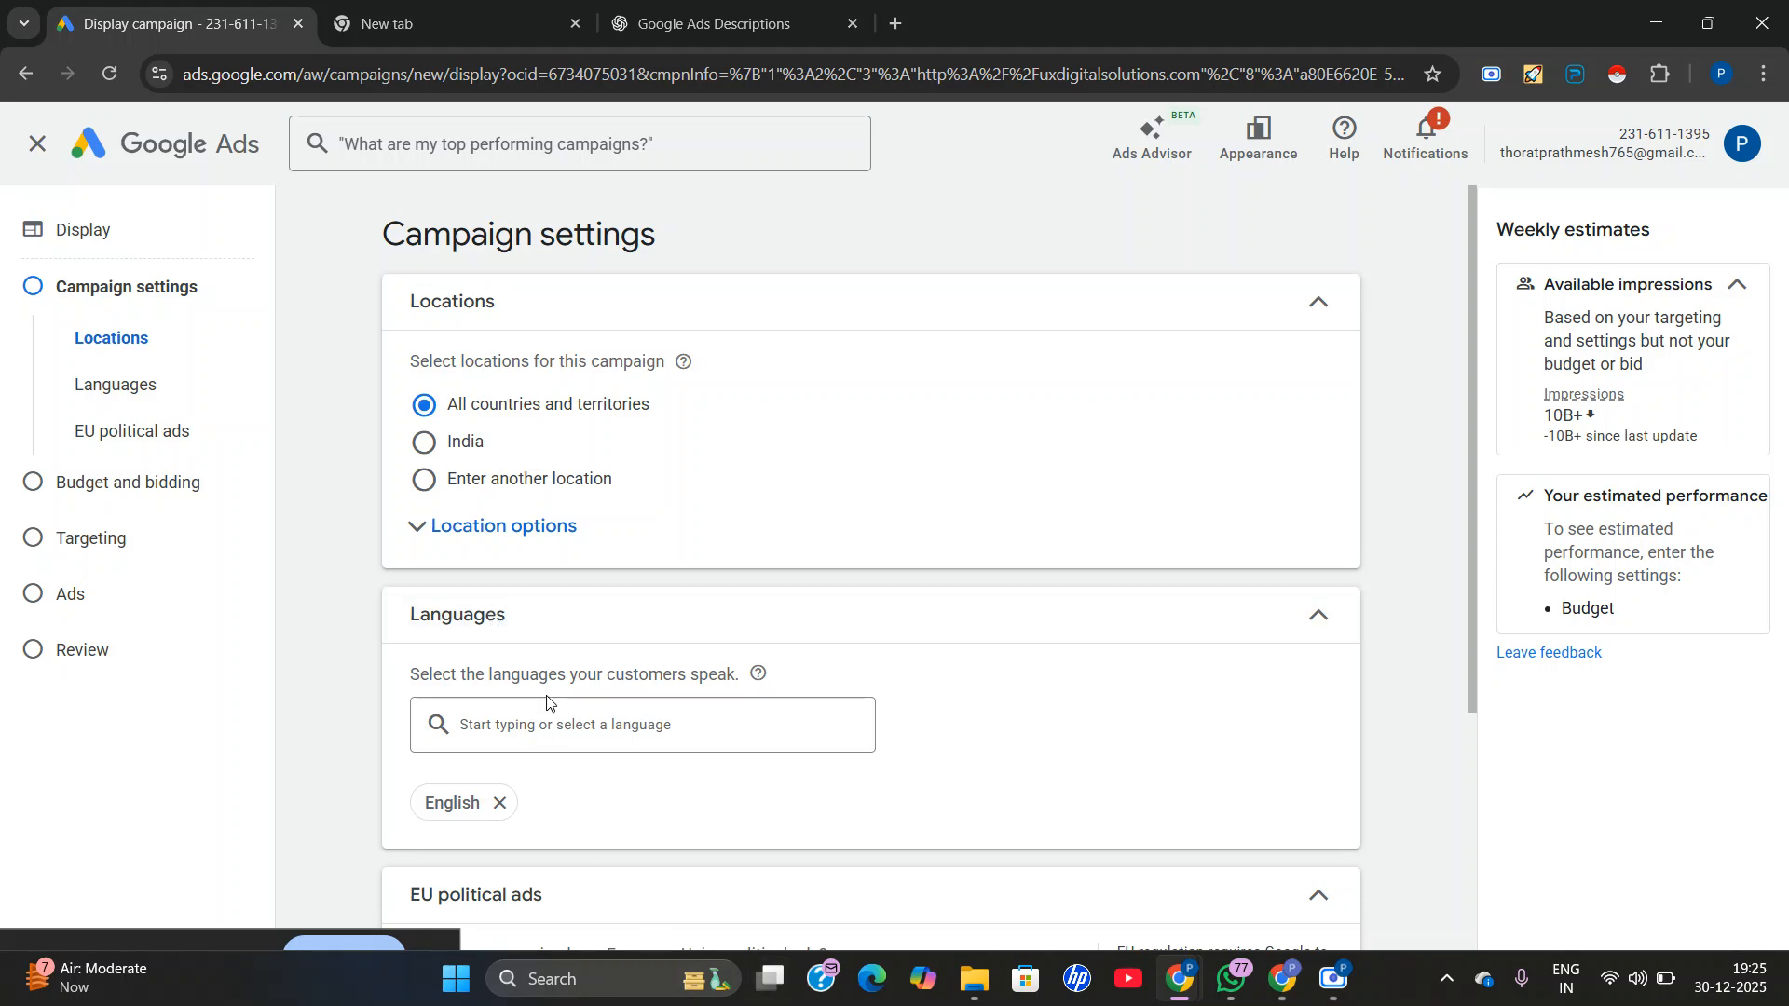
# Set the campaign's customer languages to All languages.
pyautogui.scroll(-1, 547, 702)
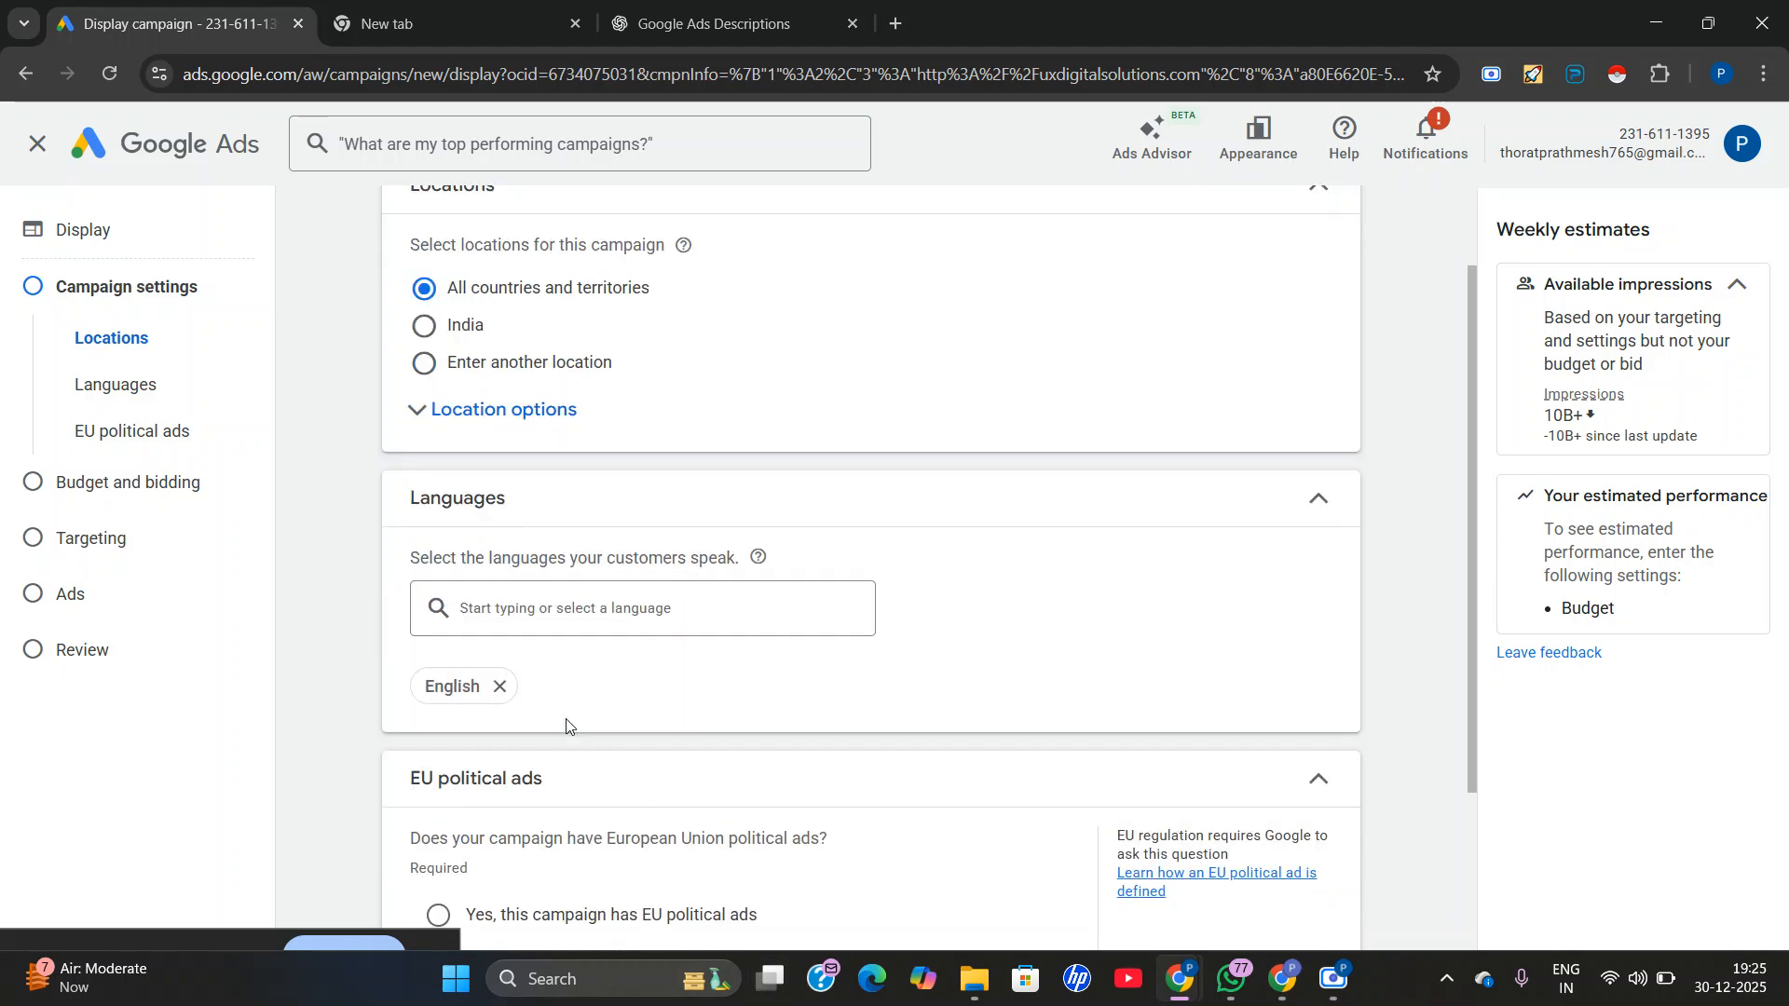
pyautogui.click(524, 623)
pyautogui.scroll(3, 517, 308)
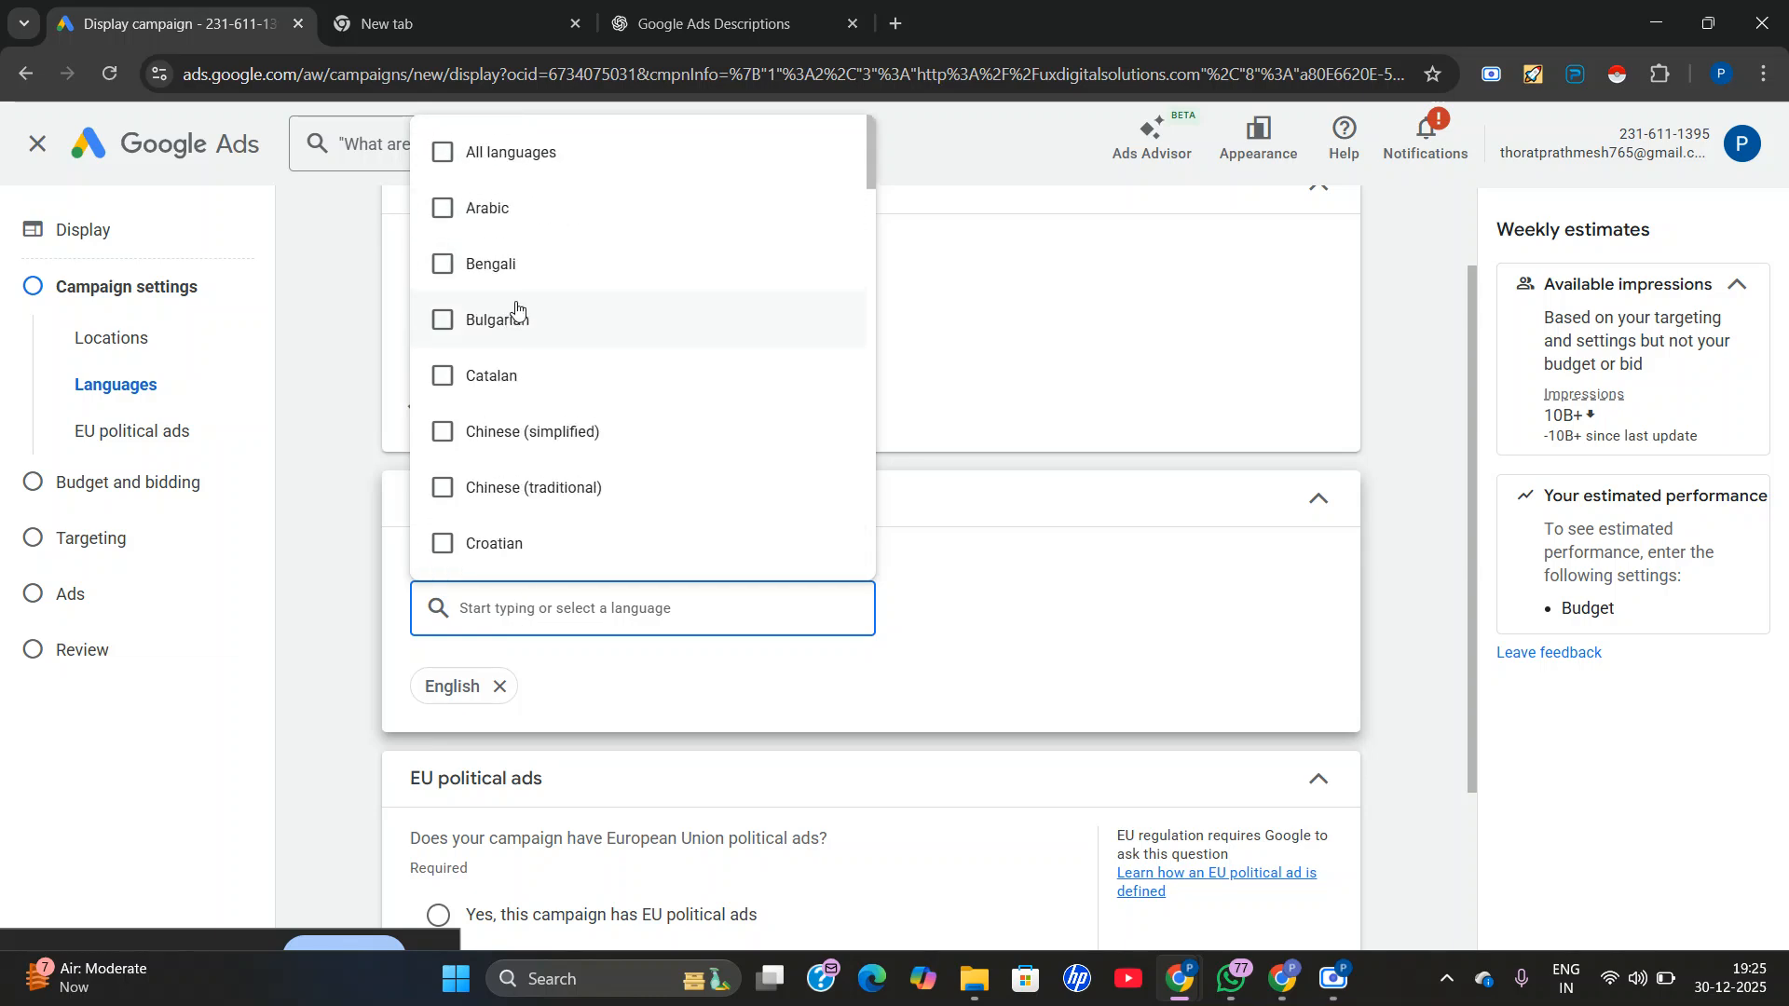
pyautogui.click(495, 166)
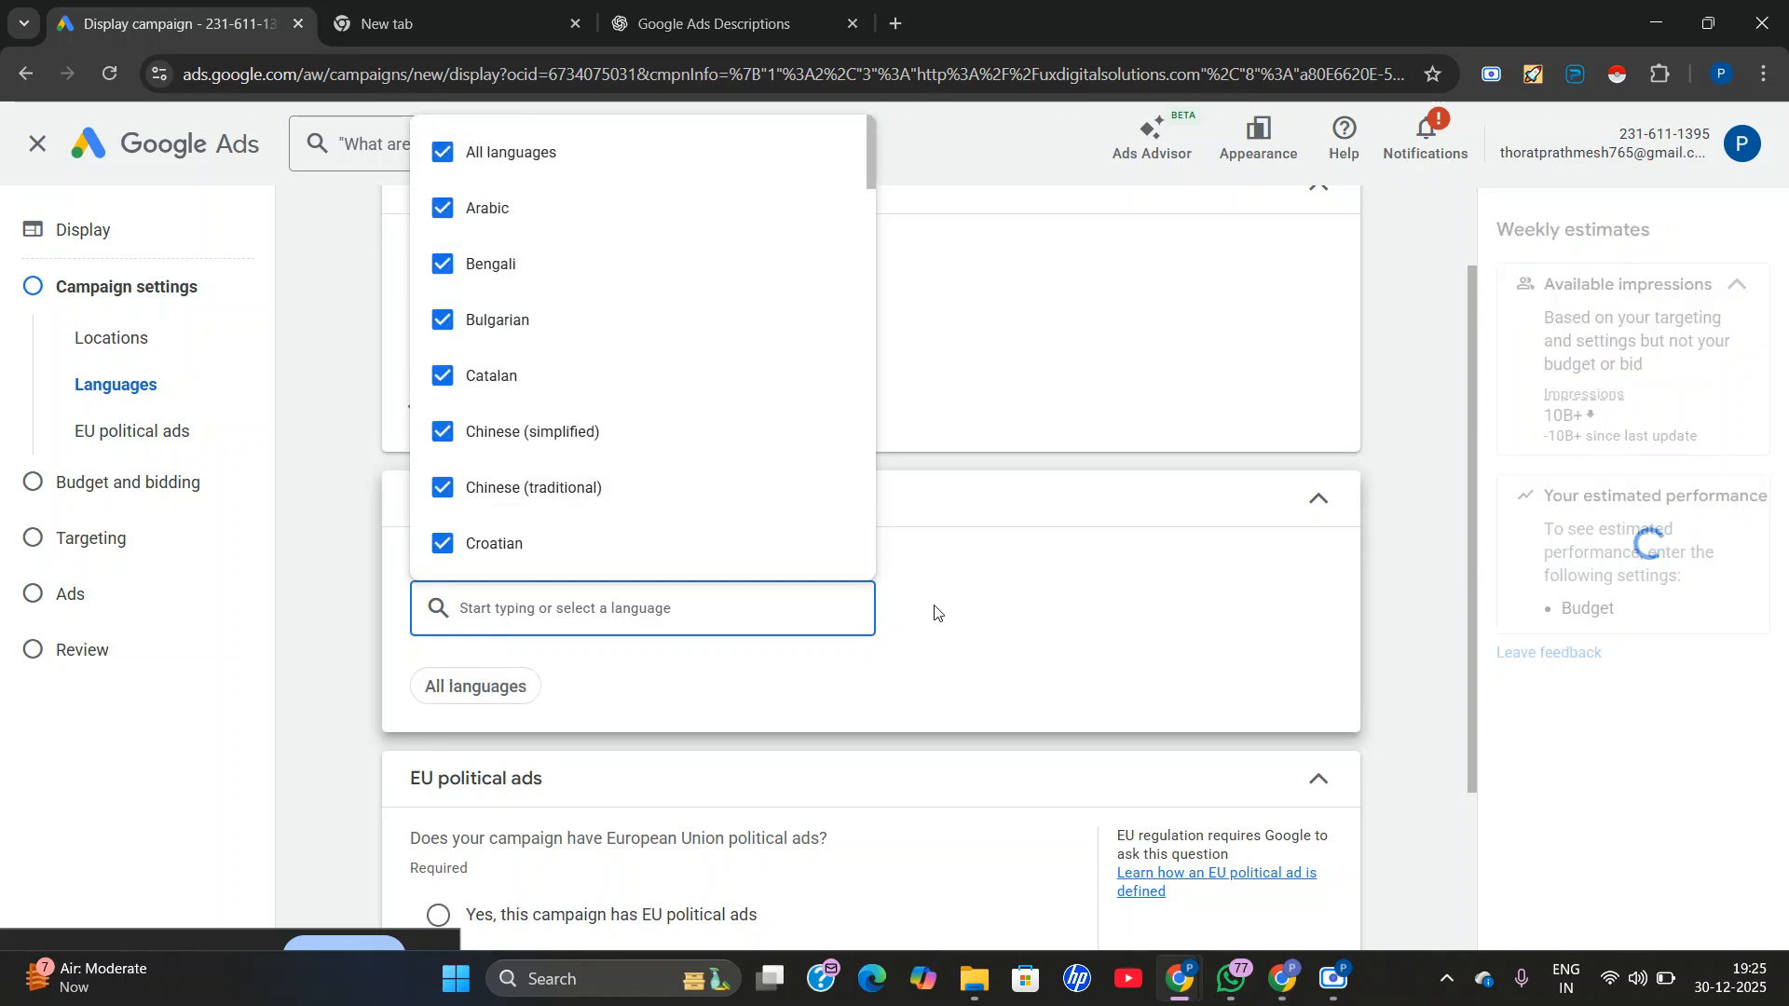
pyautogui.click(935, 612)
# Target the campaign at another location, including the city of Pune, Maharashtra, India.
pyautogui.scroll(1, 757, 559)
pyautogui.click(456, 480)
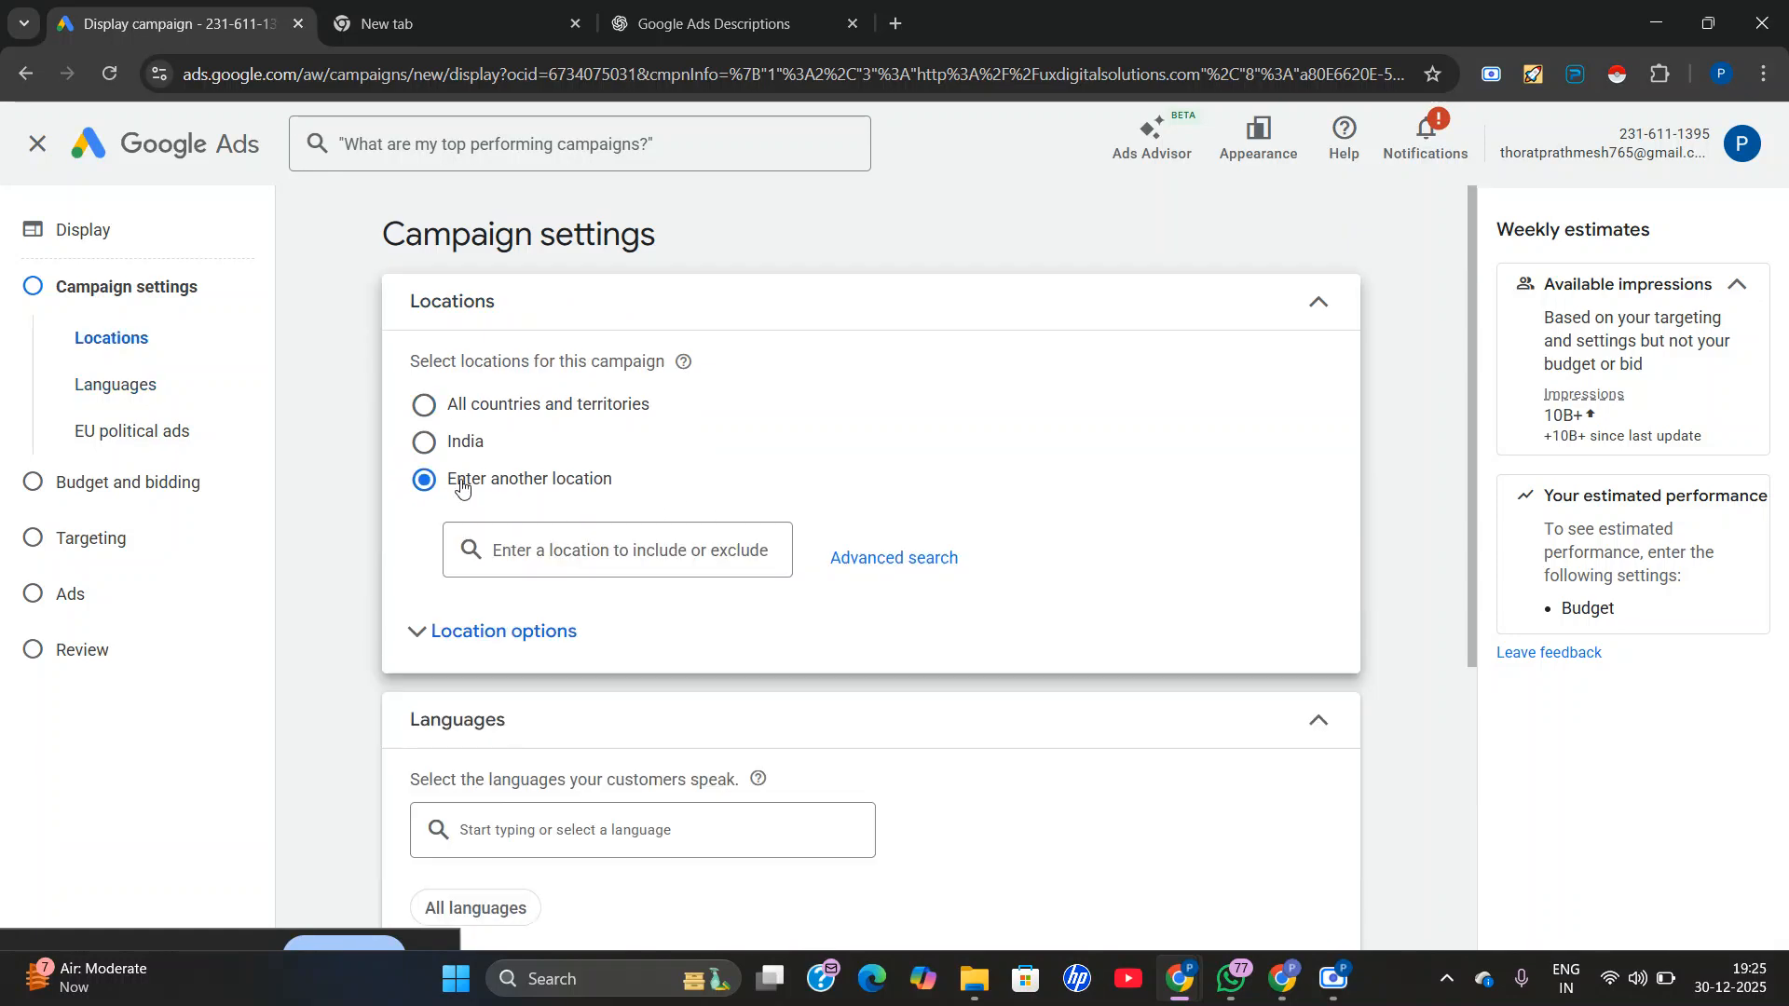
pyautogui.click(537, 556)
pyautogui.write('pun')
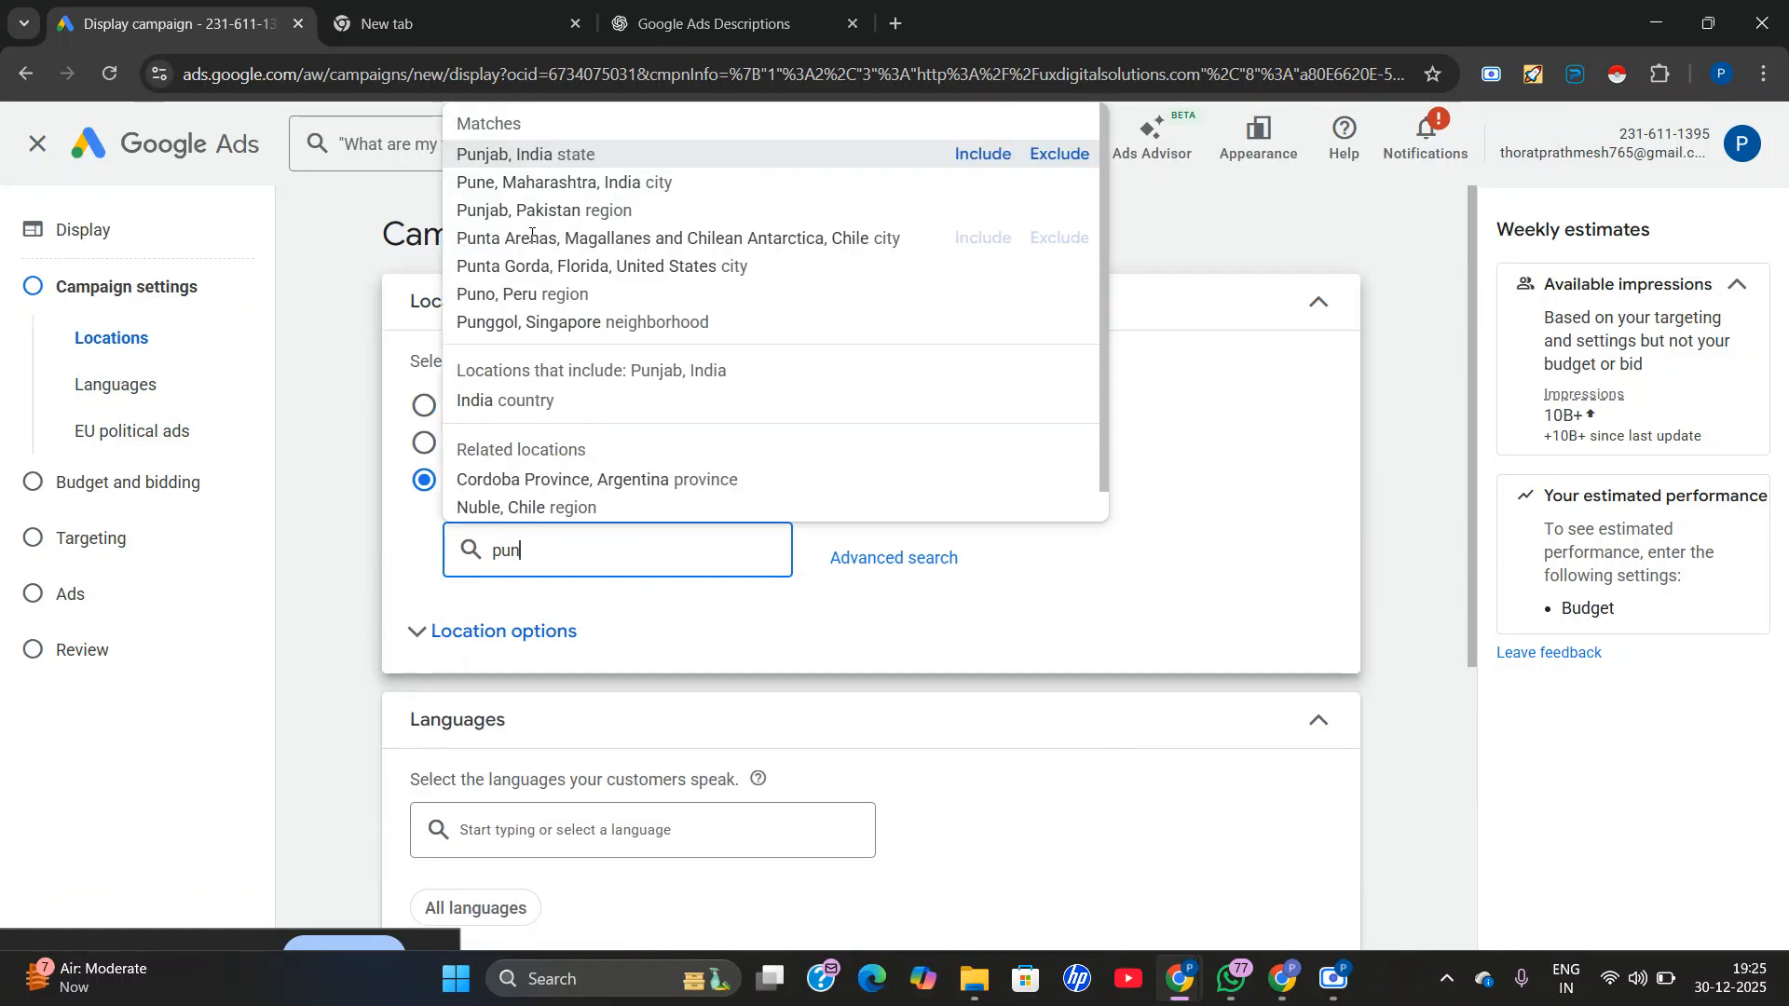
pyautogui.click(536, 182)
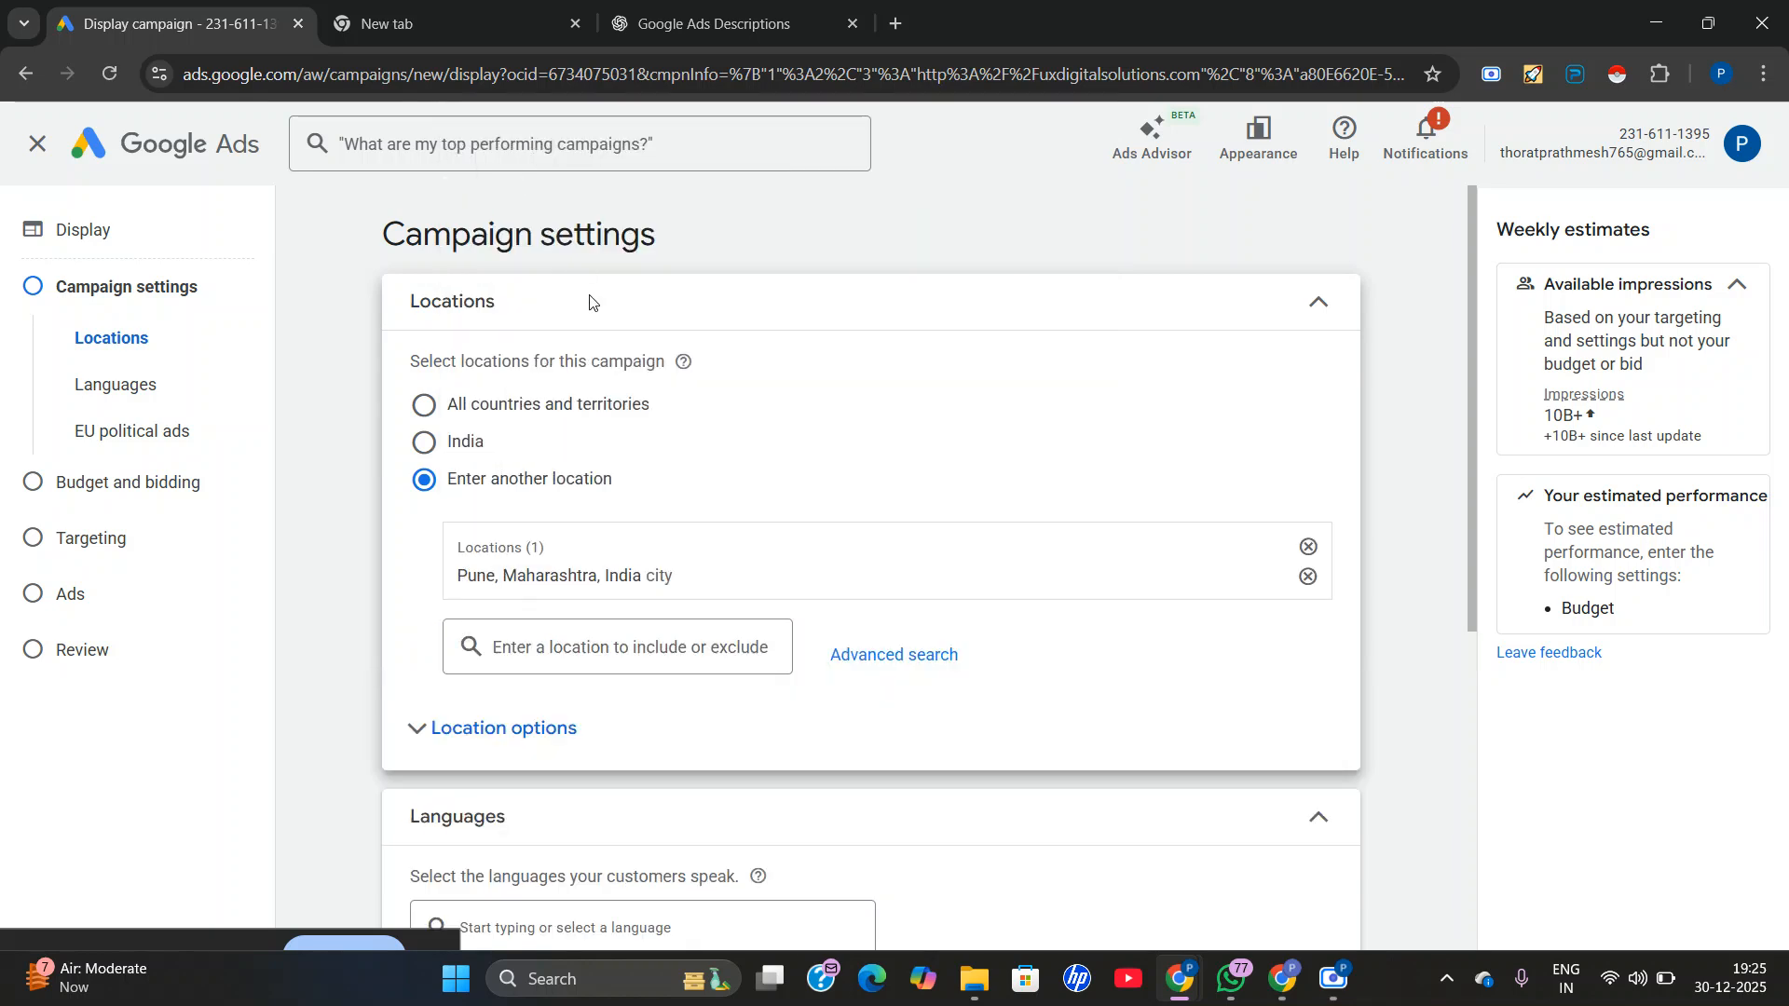
# Declare that the campaign has no EU political ads and that the account isn't planned to run any.
pyautogui.scroll(-2, 759, 491)
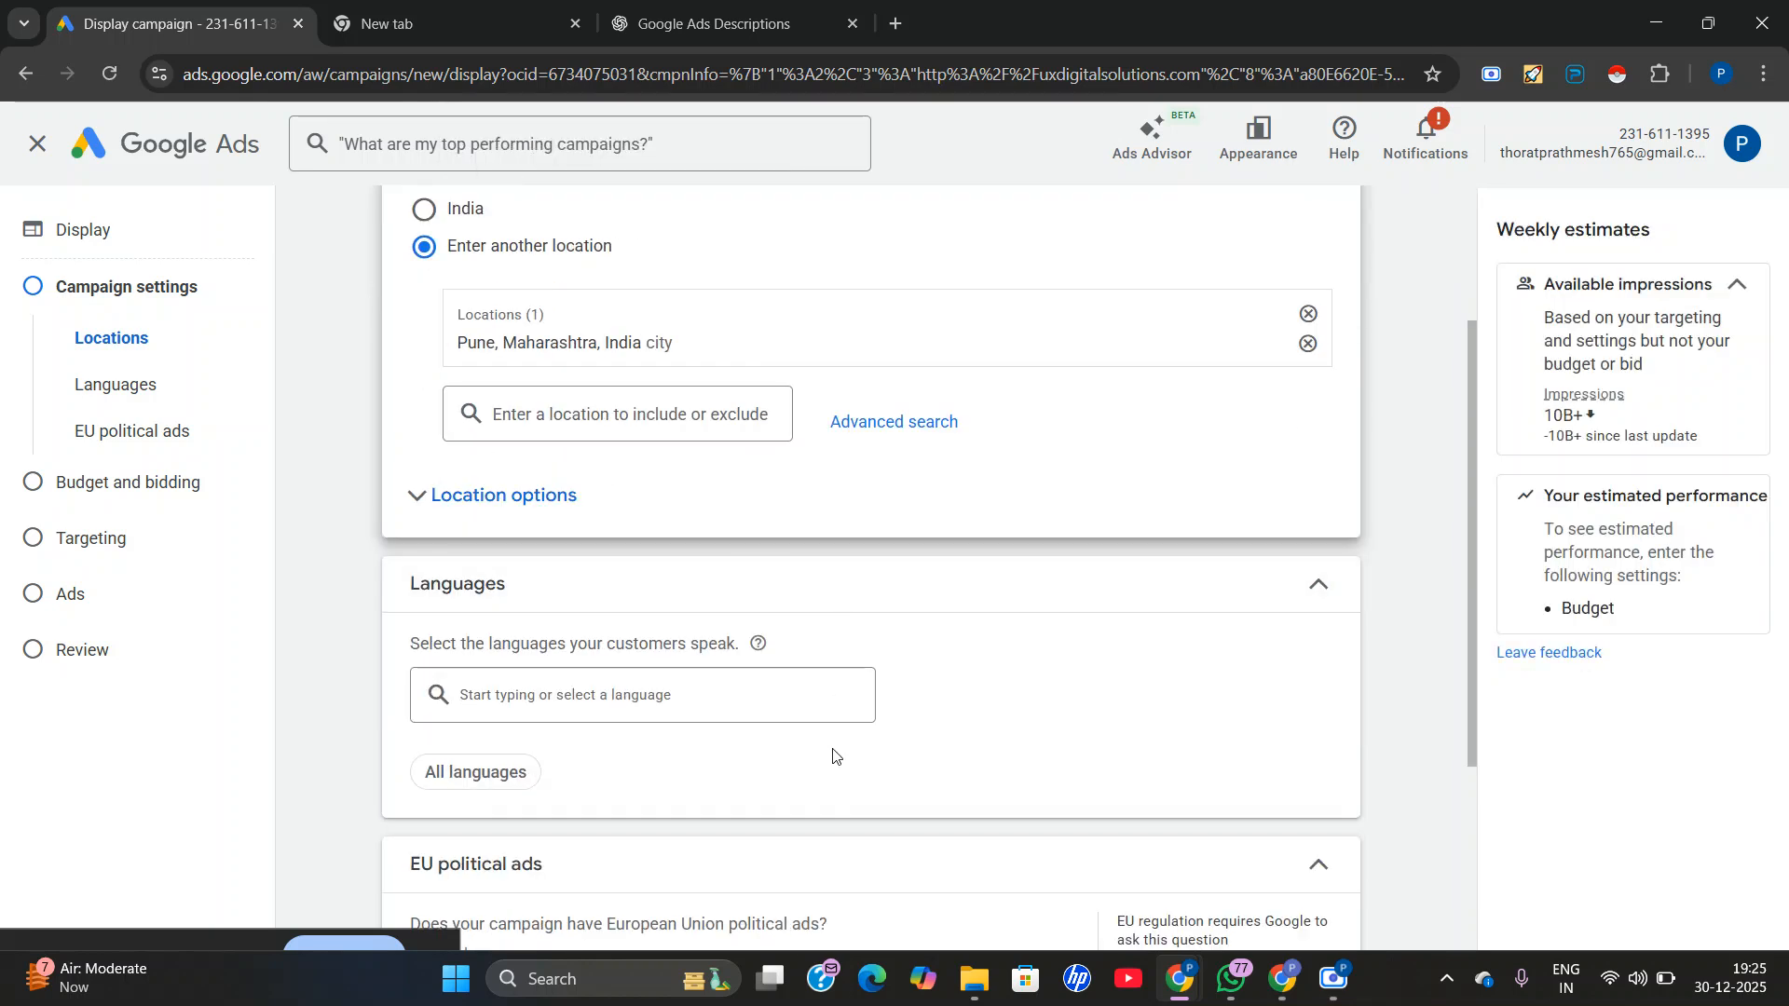
pyautogui.scroll(-1, 884, 814)
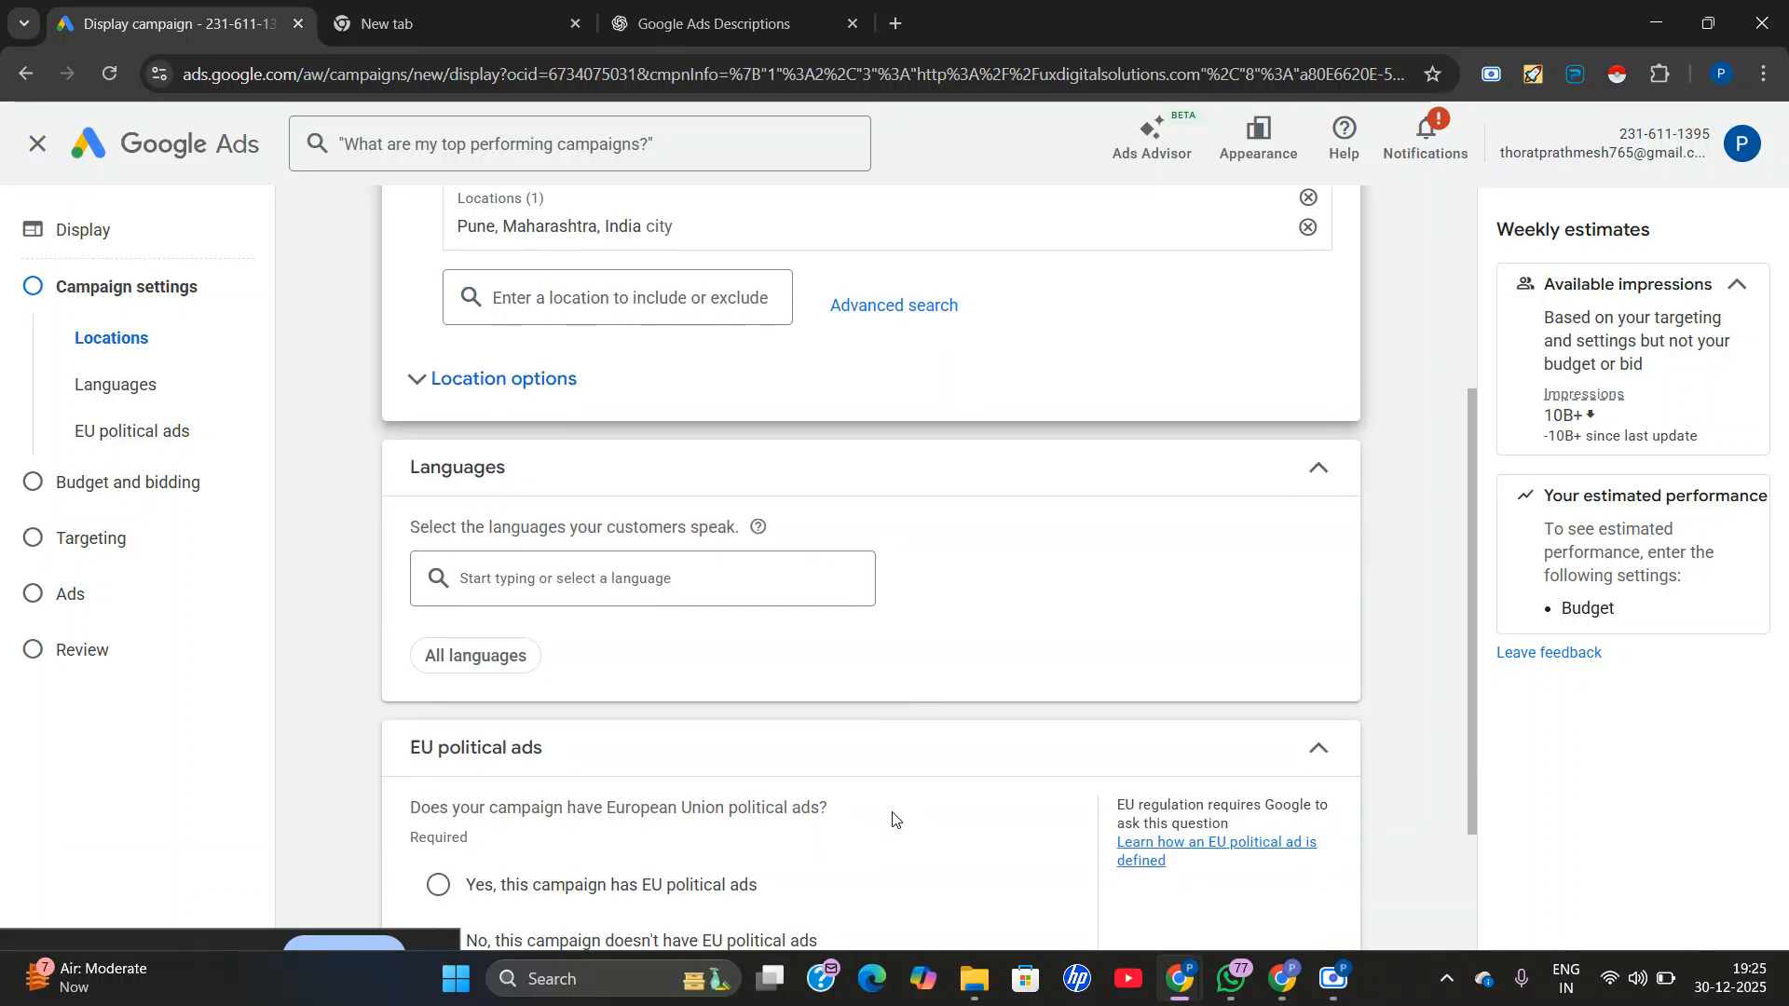
pyautogui.scroll(-1, 846, 835)
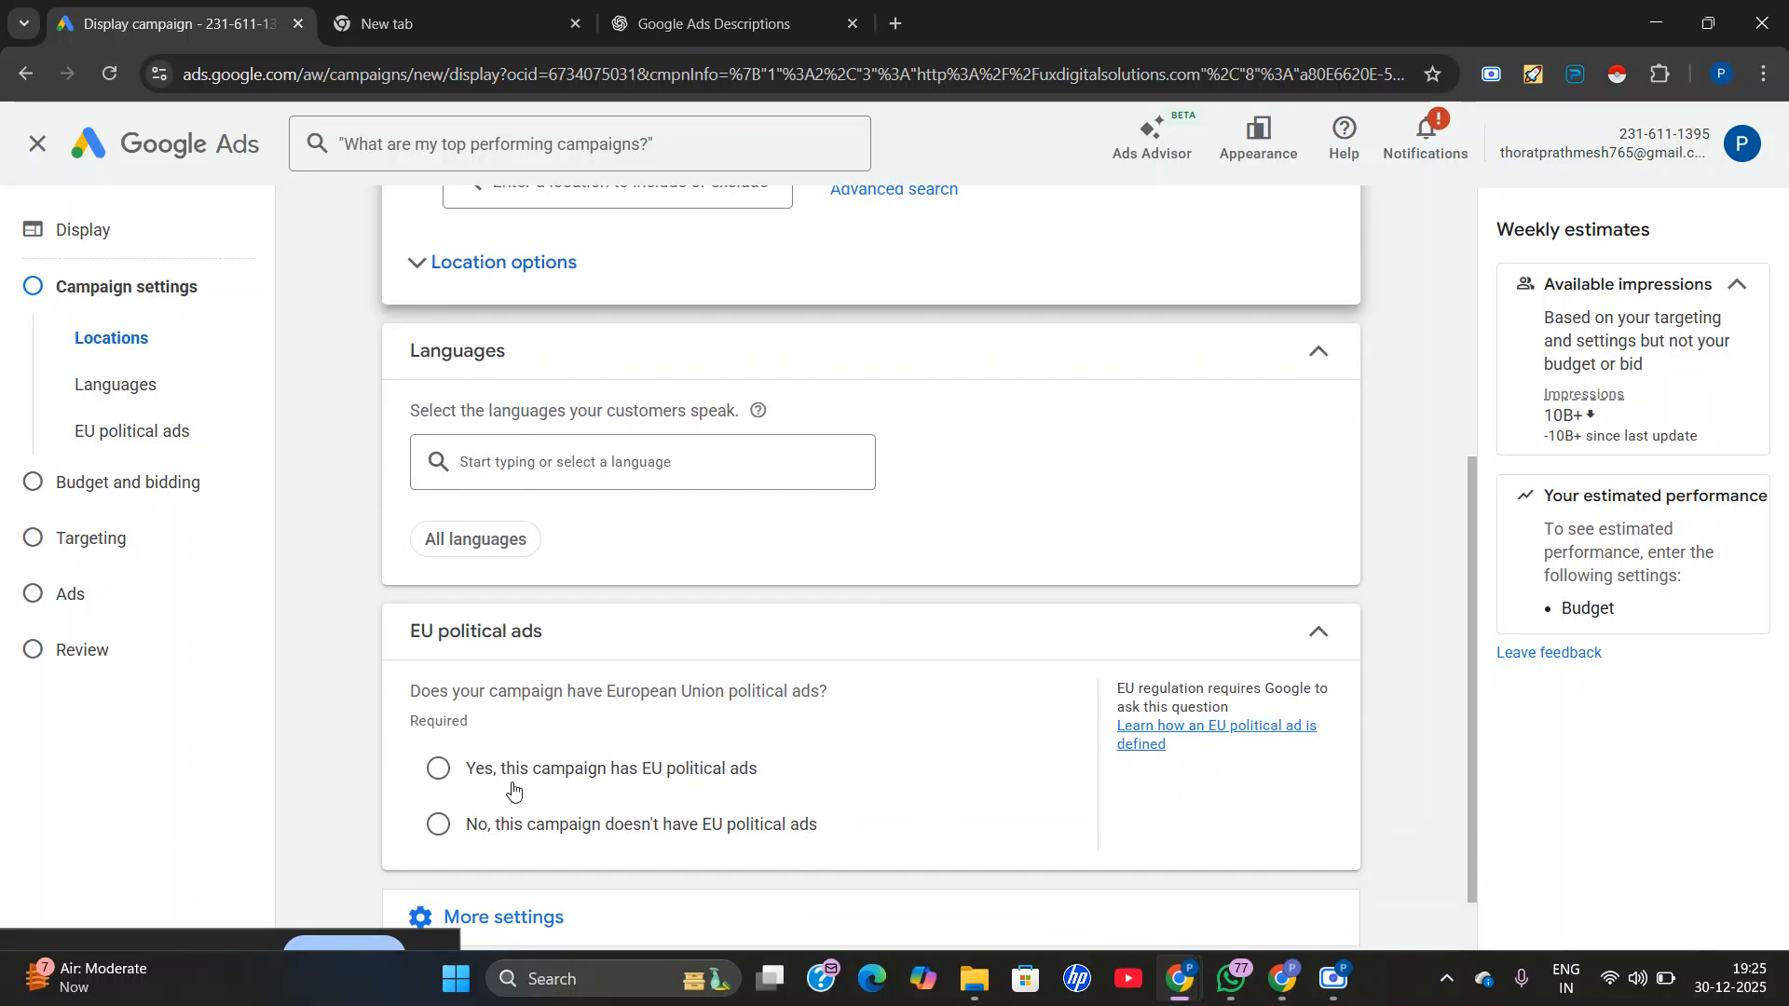
pyautogui.click(429, 824)
pyautogui.scroll(-1, 434, 783)
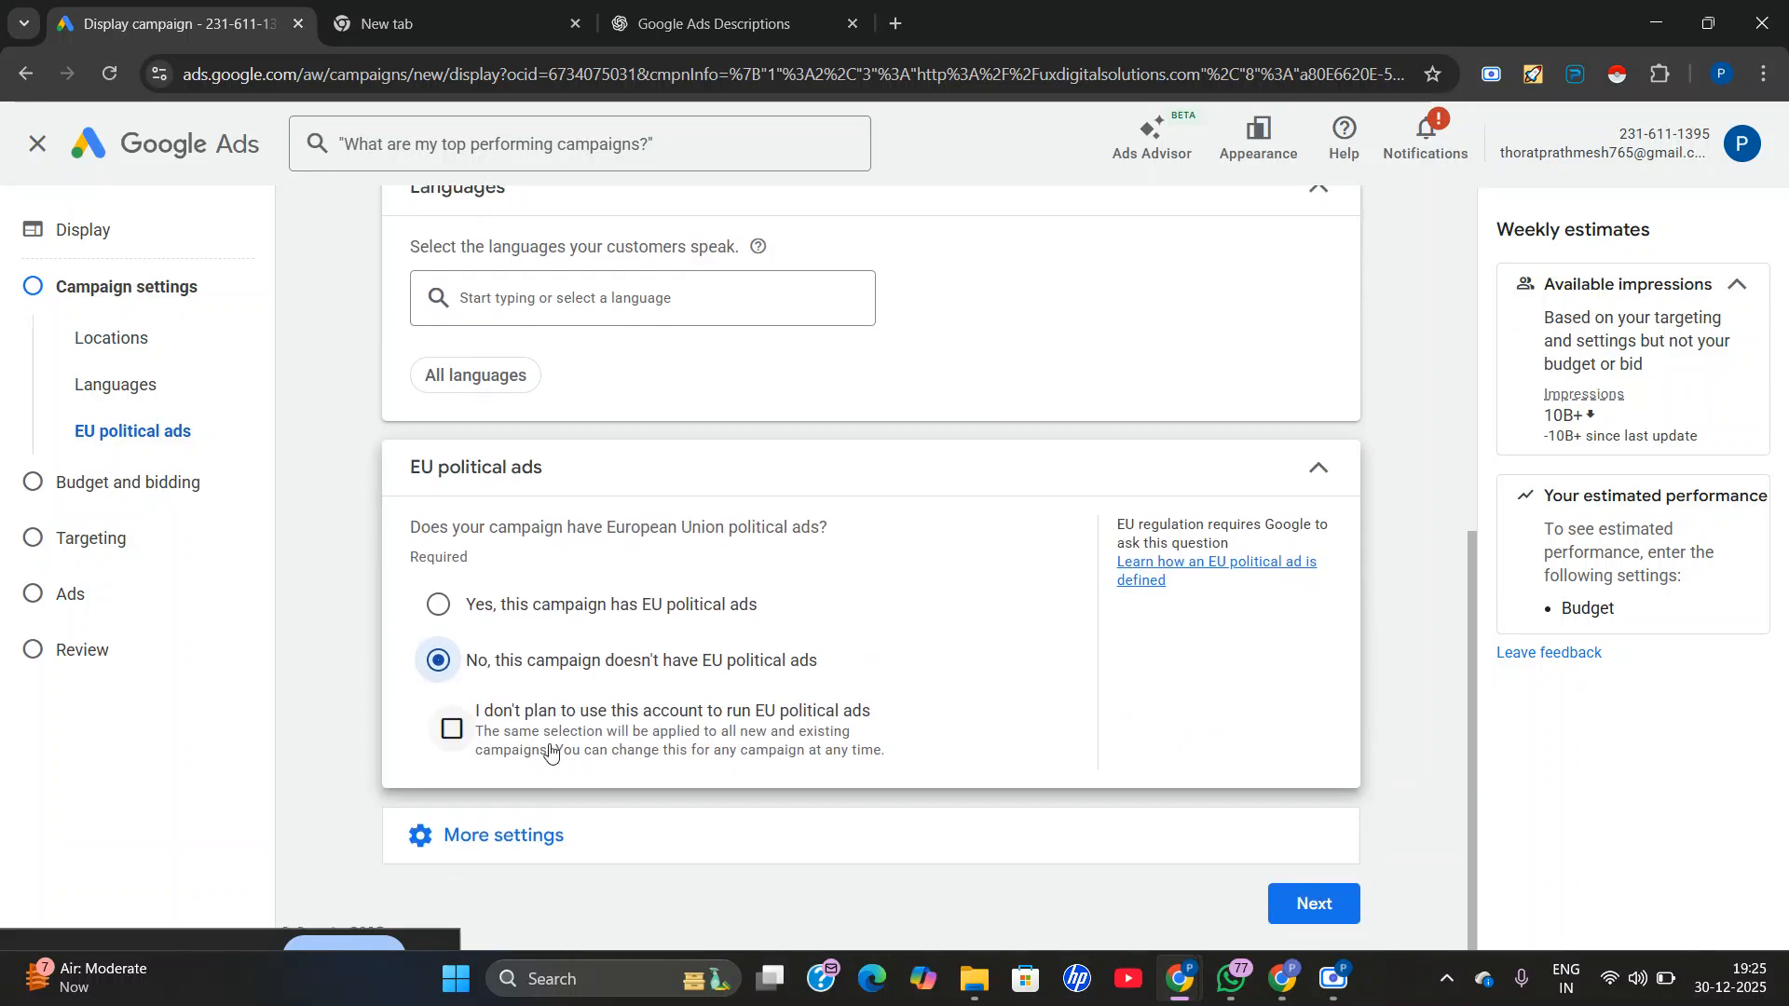
pyautogui.click(450, 736)
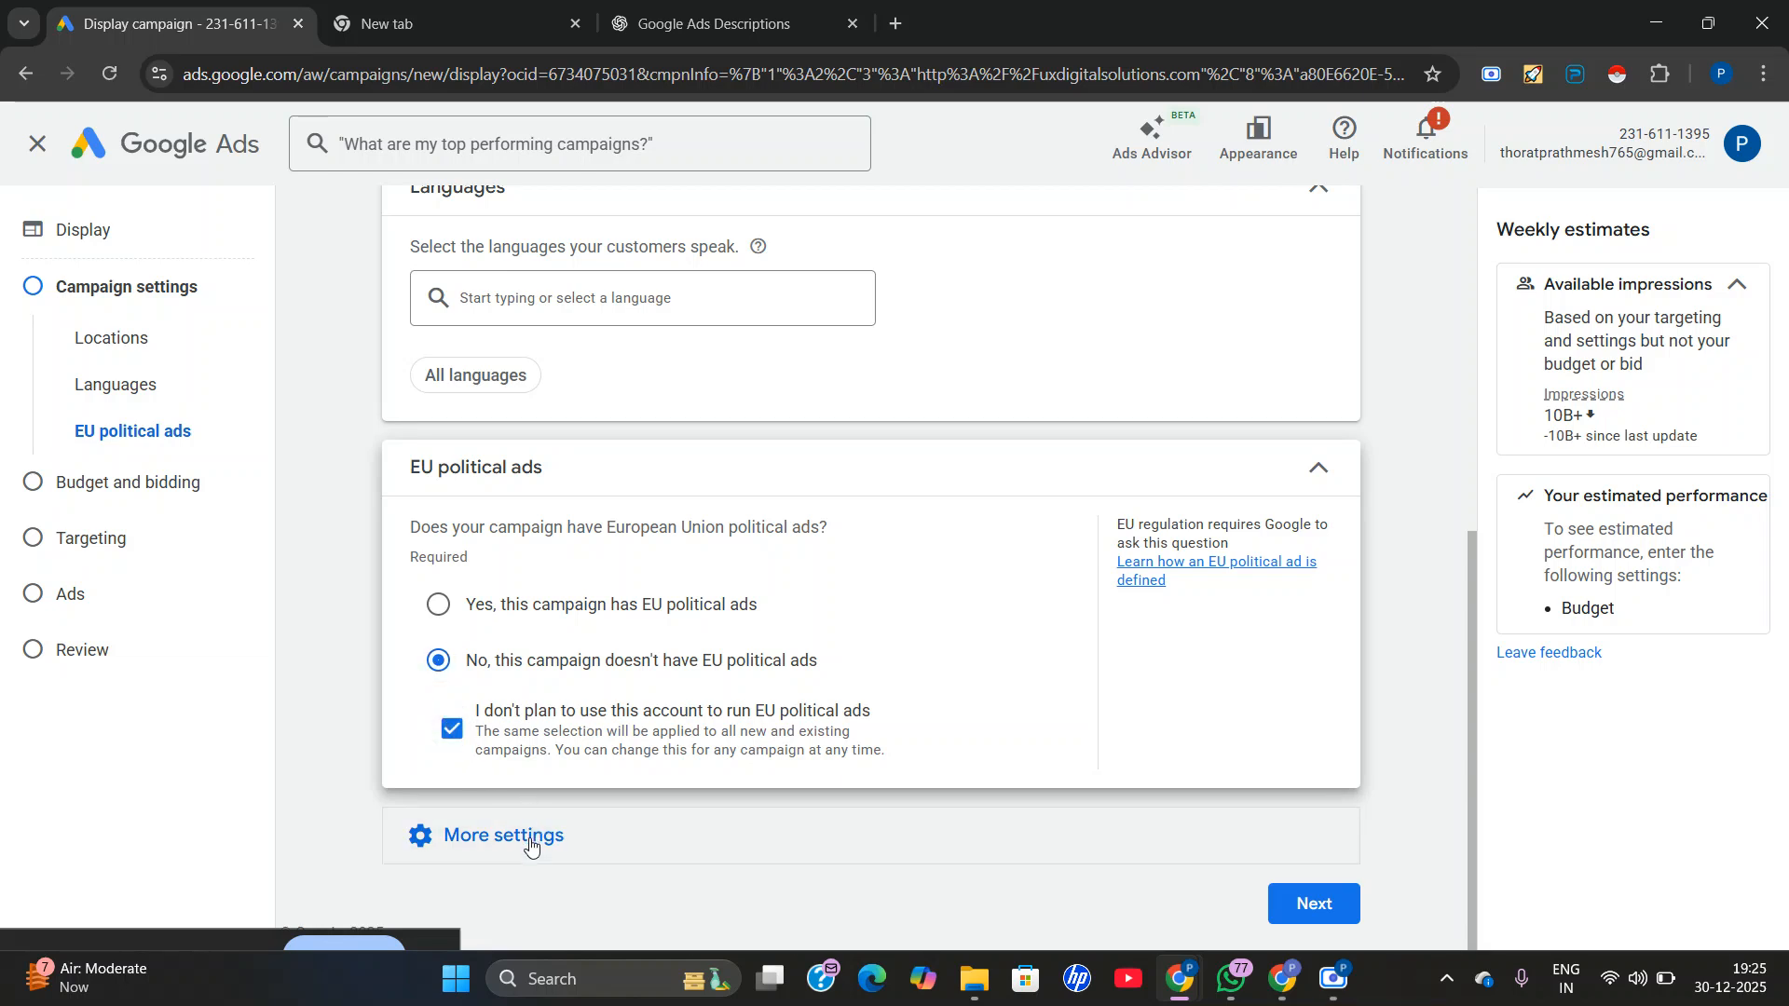
# Try specific device targeting with tablets excluded, reinstate tablets and return the campaign to showing on all devices.
pyautogui.click(519, 835)
pyautogui.scroll(-1, 694, 597)
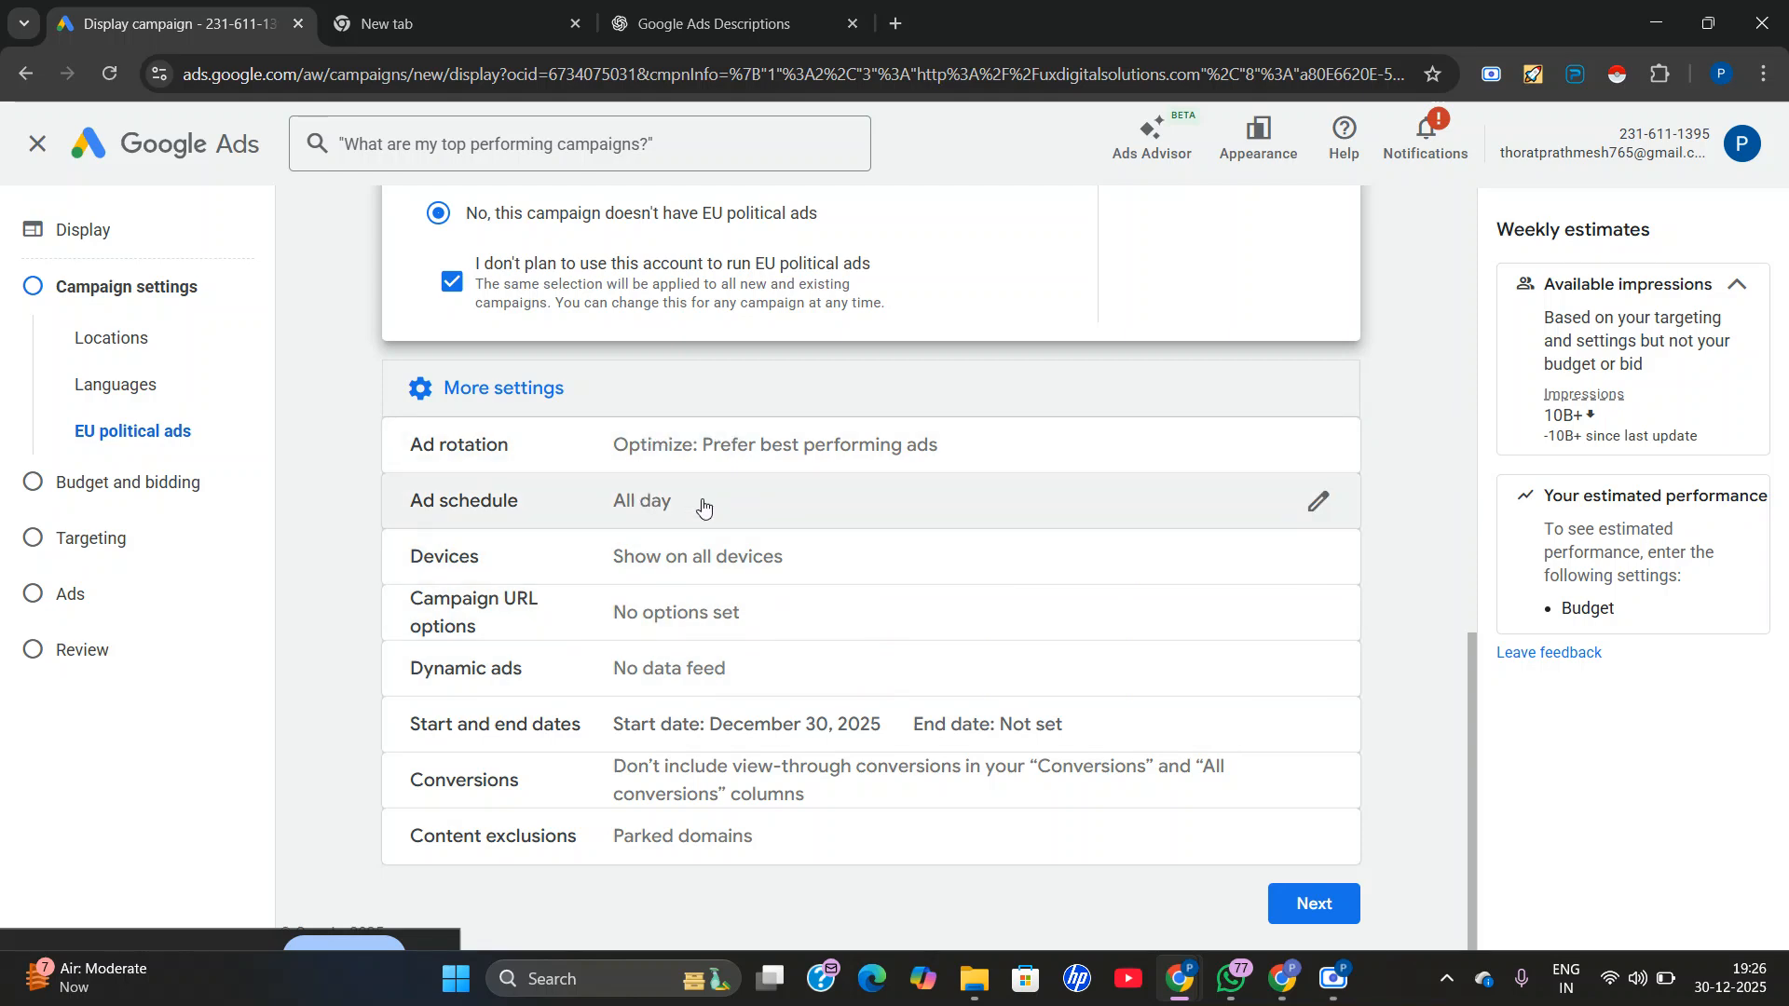
pyautogui.click(704, 554)
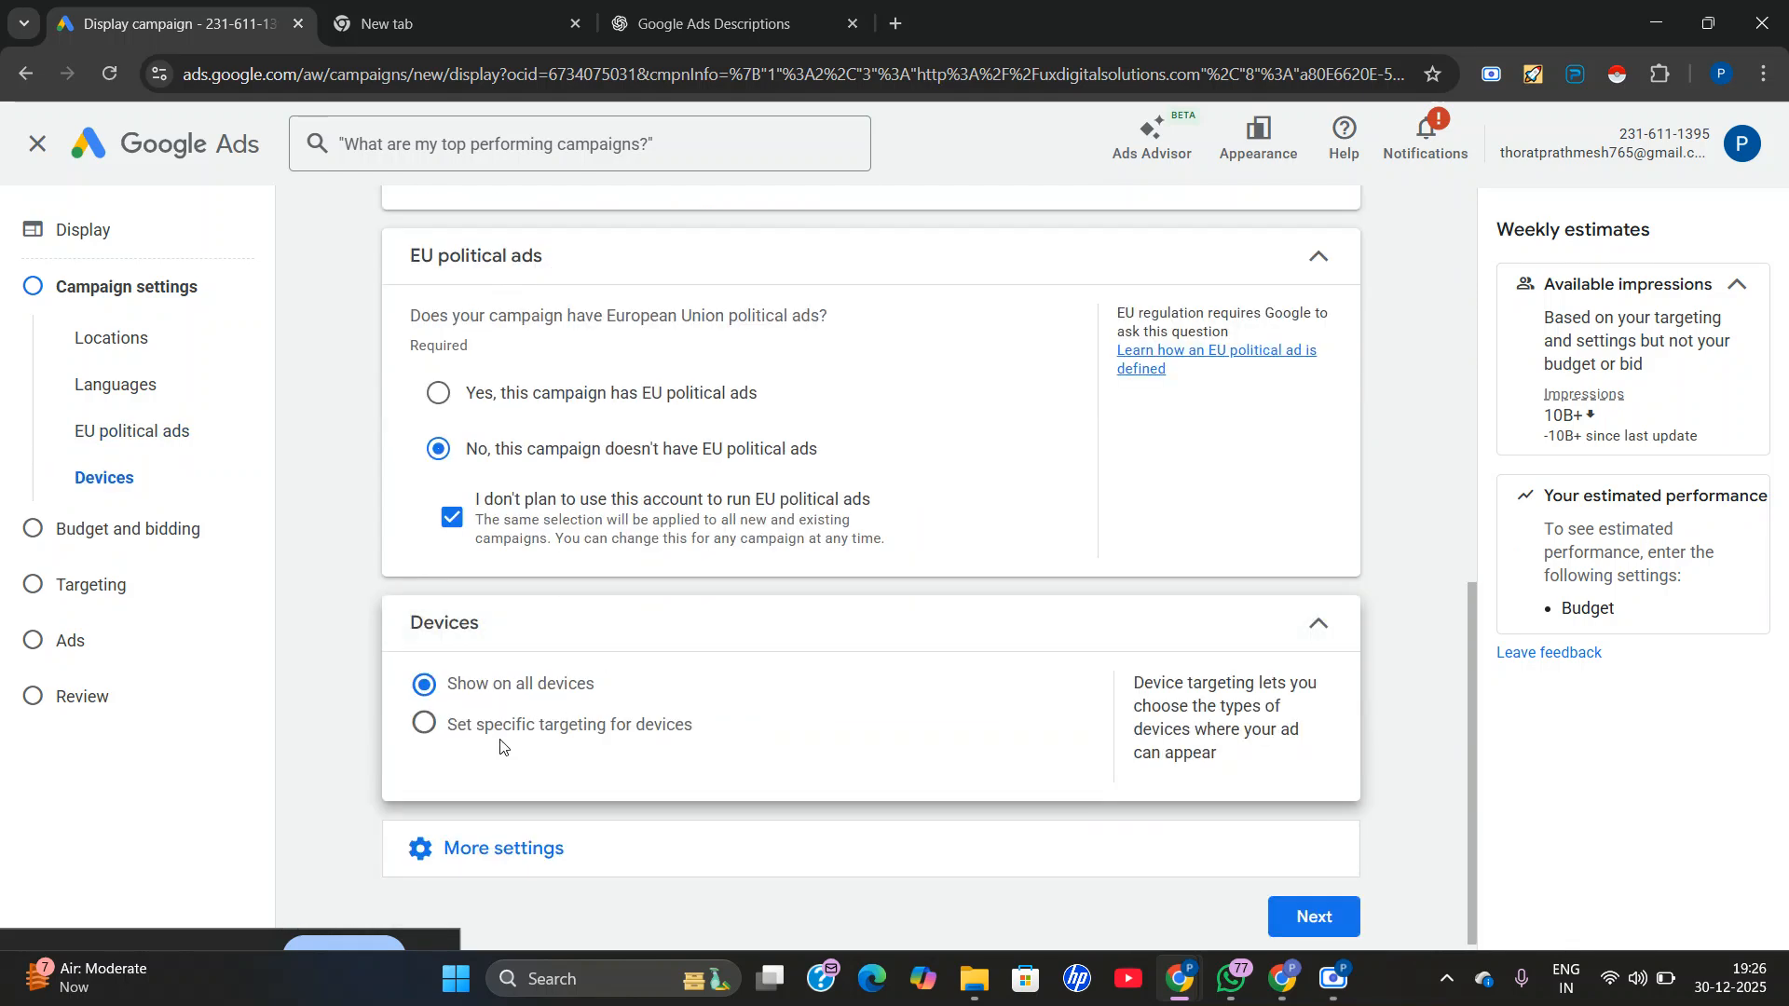
pyautogui.click(424, 724)
pyautogui.scroll(-4, 447, 736)
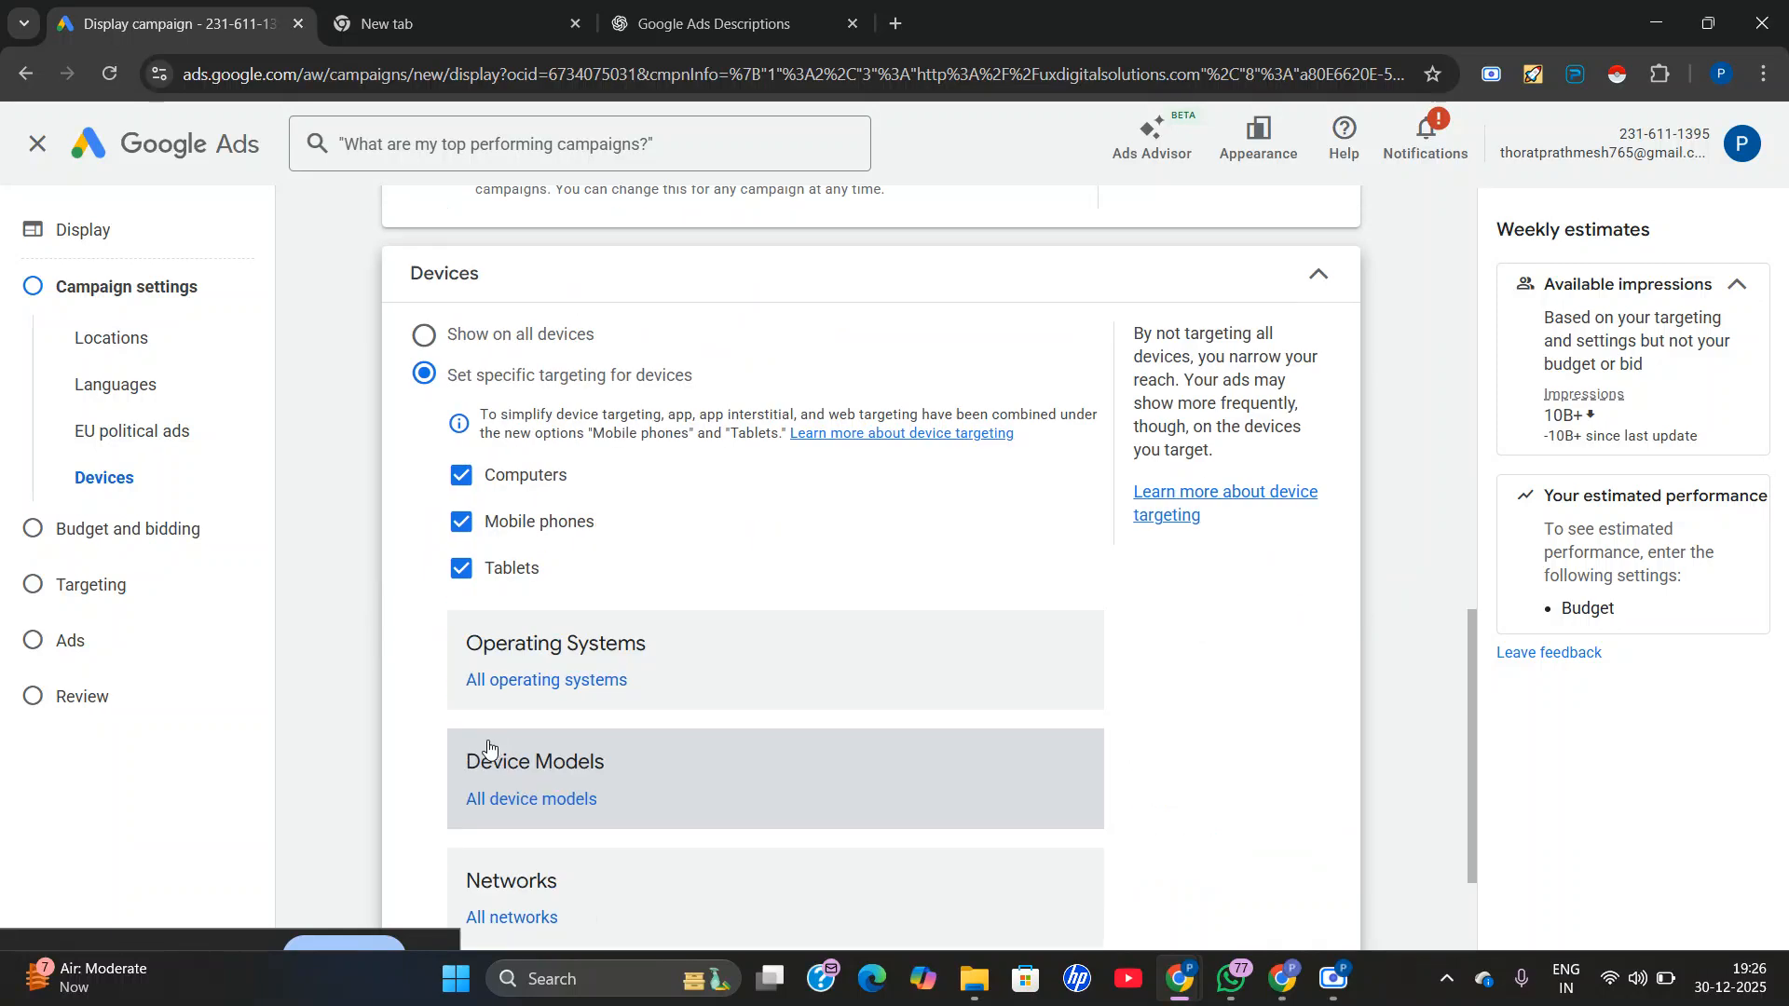
pyautogui.click(469, 568)
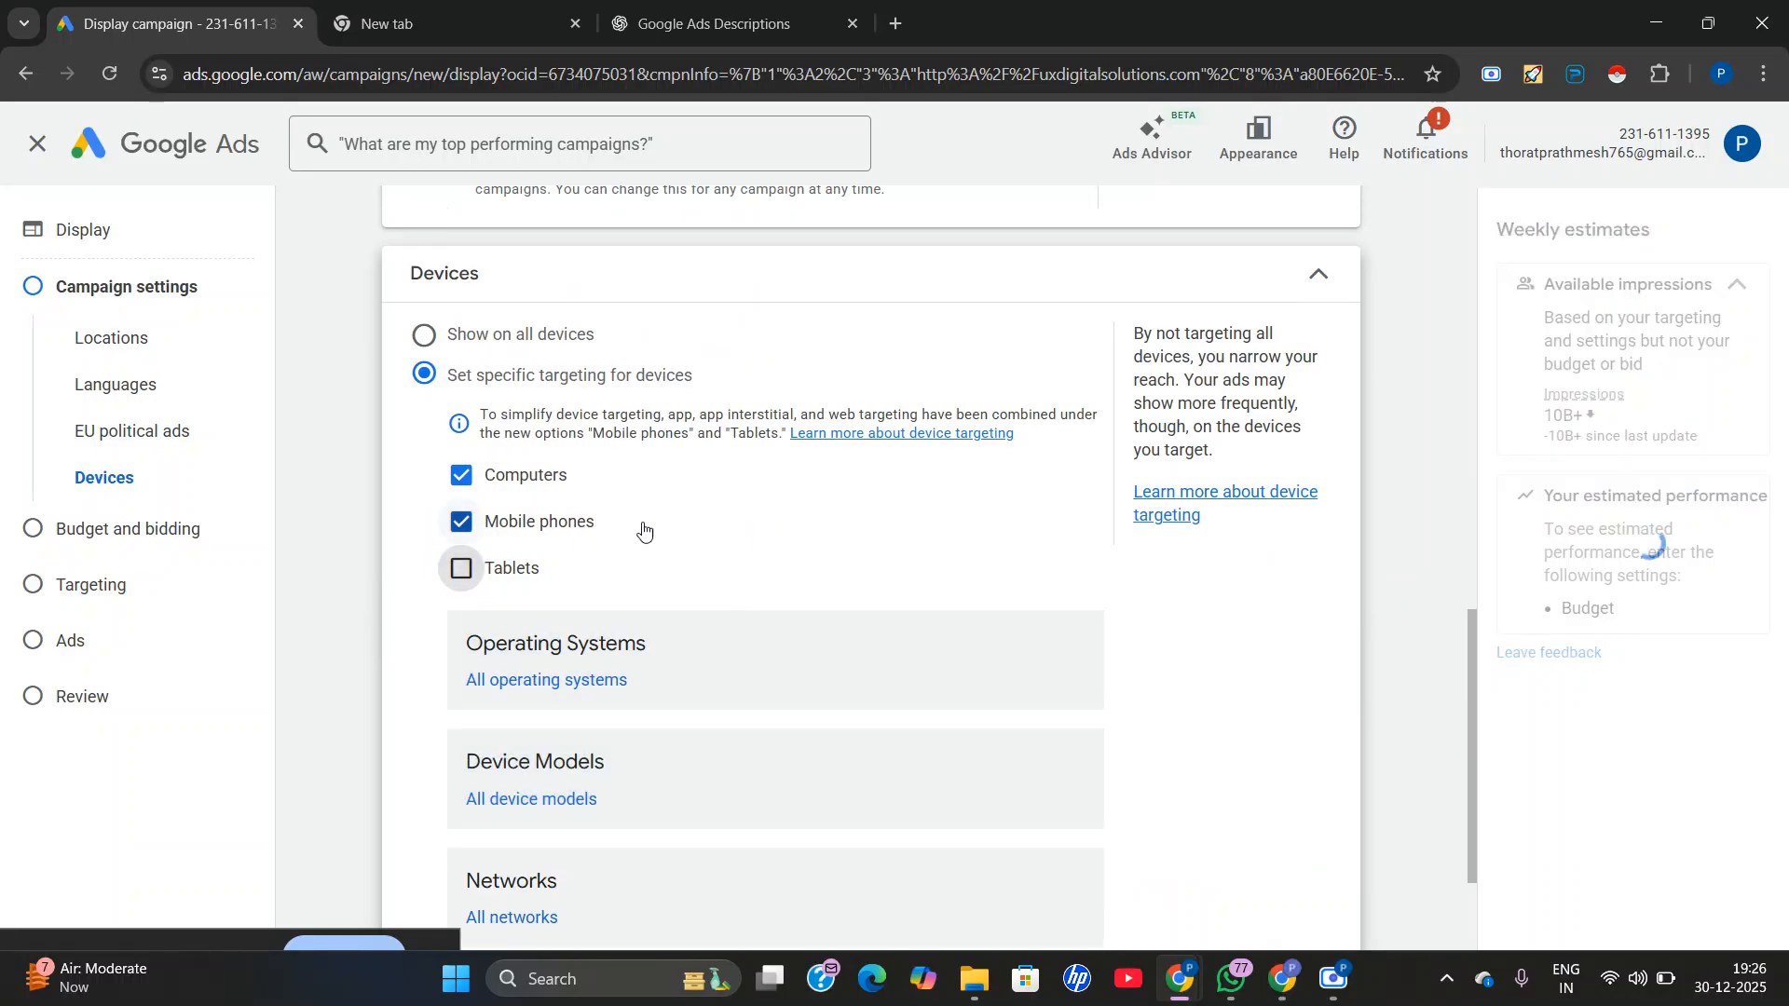
pyautogui.scroll(1, 596, 513)
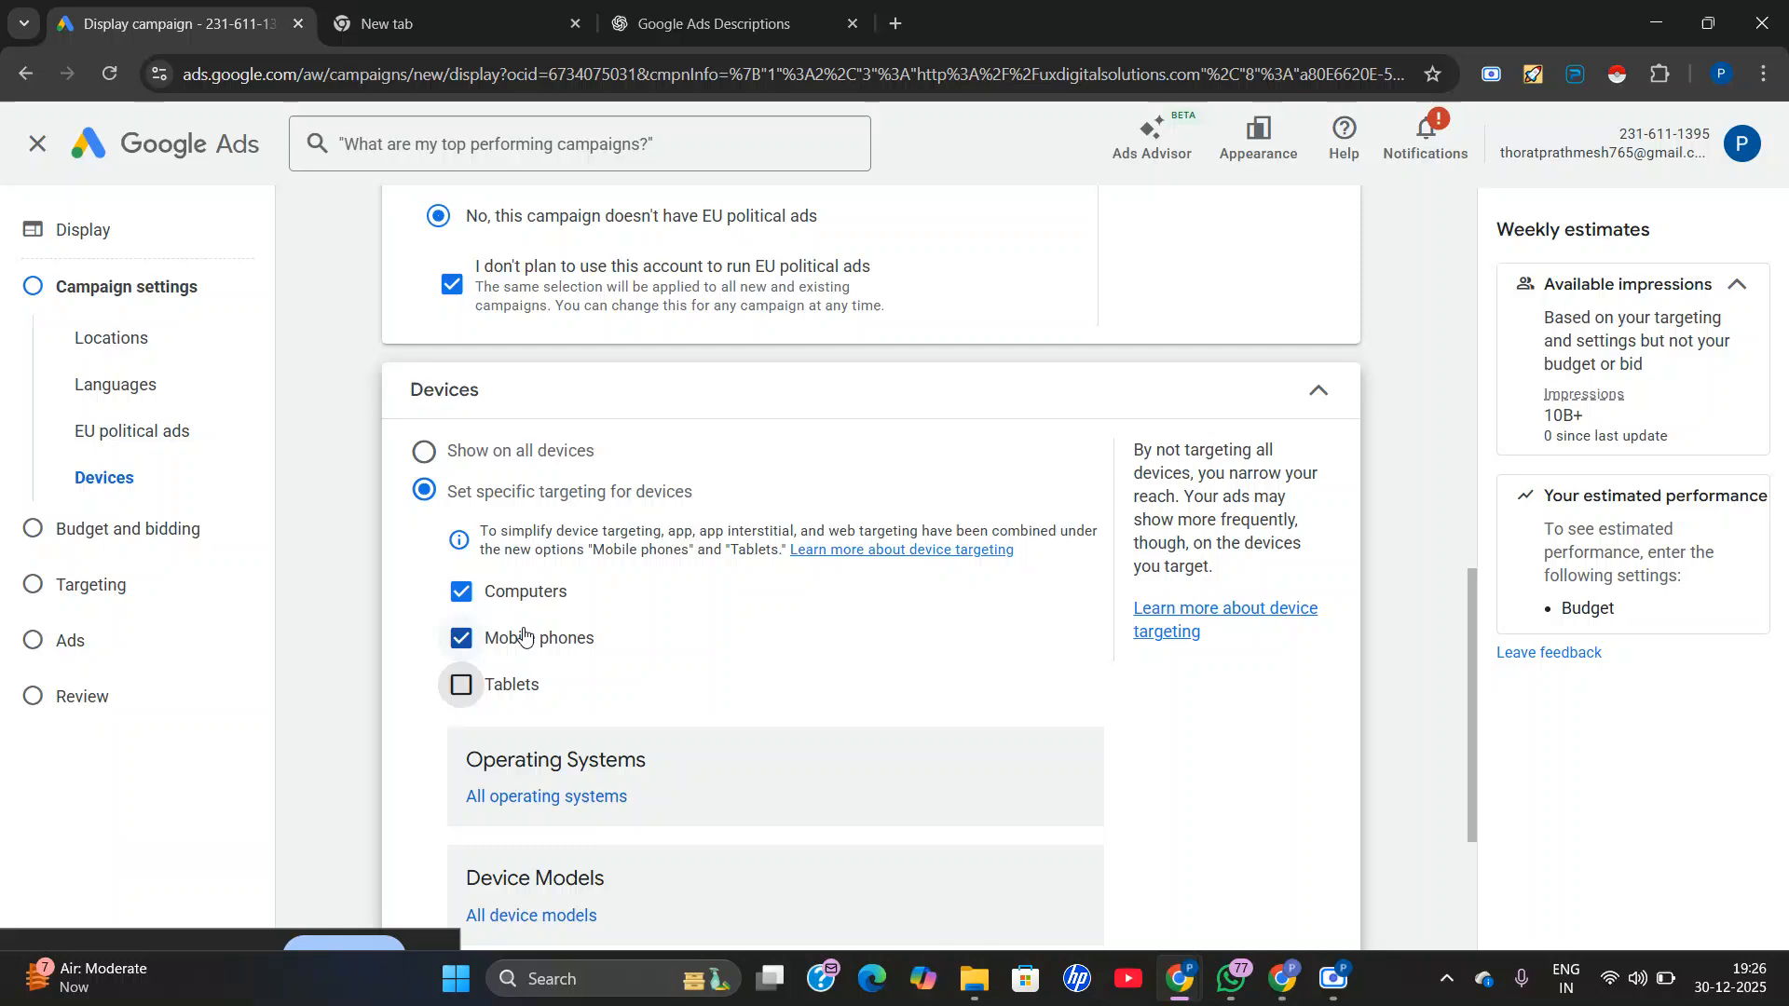
pyautogui.click(463, 686)
pyautogui.scroll(-3, 476, 684)
pyautogui.scroll(3, 668, 599)
pyautogui.click(424, 452)
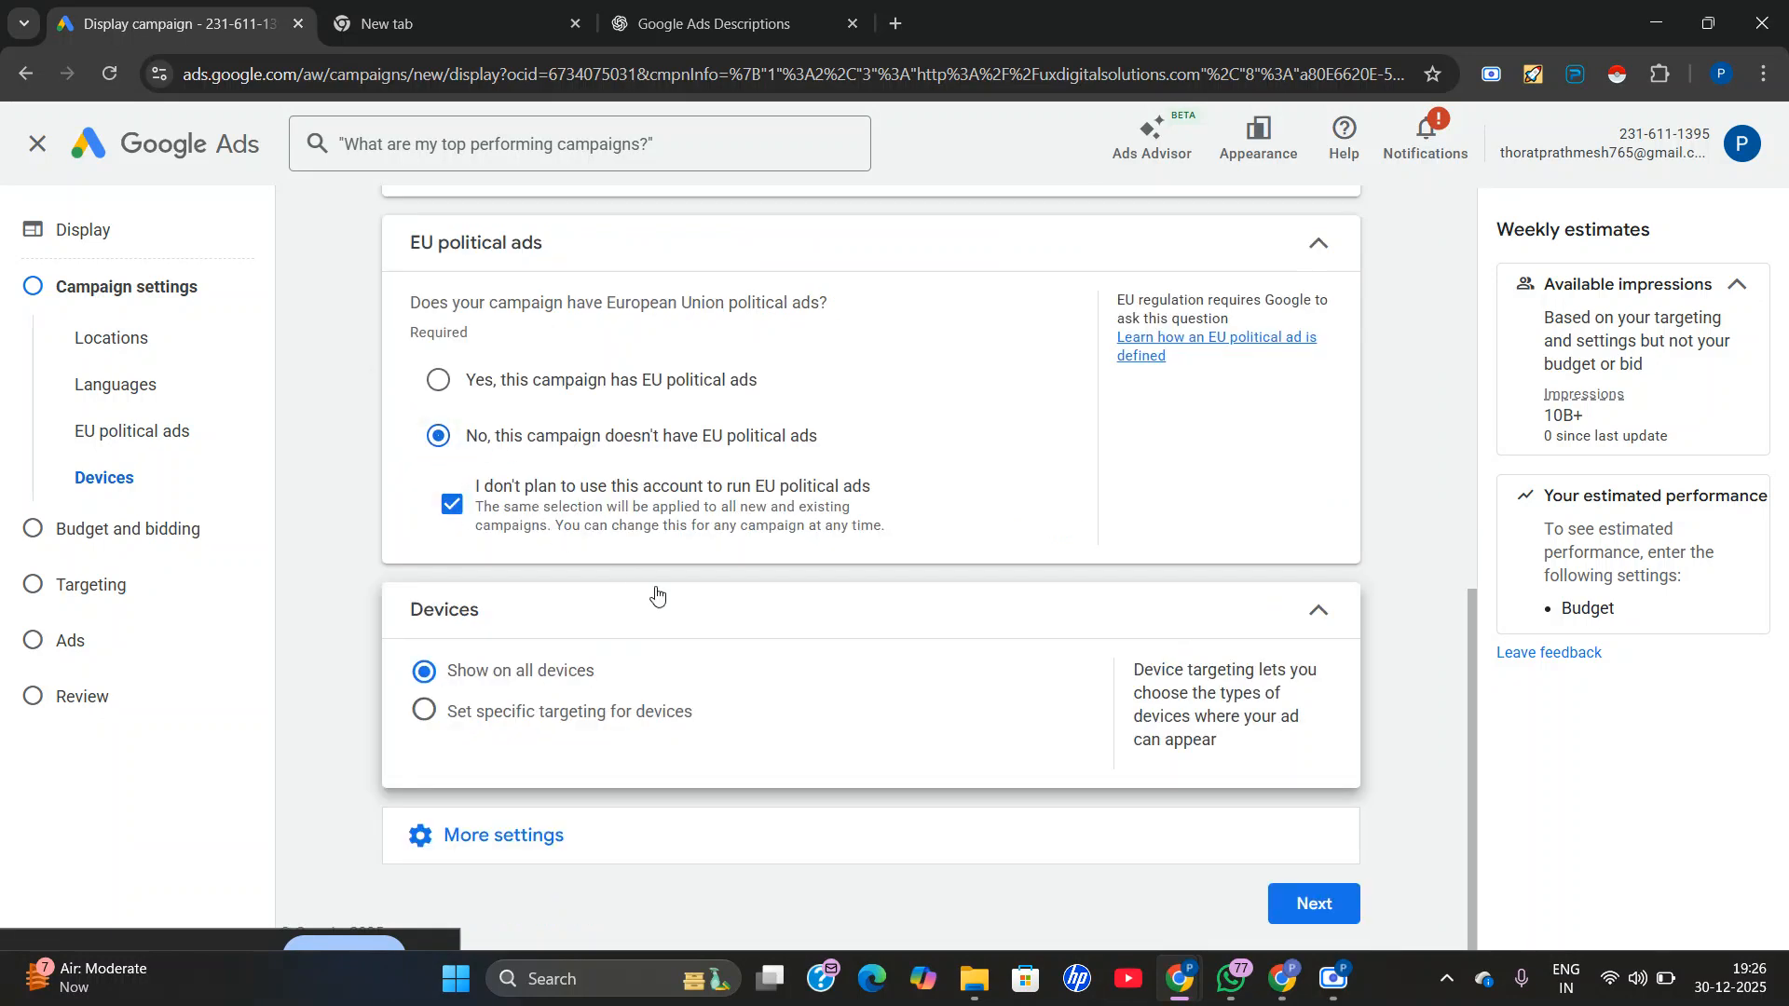
# Look over the remaining additional settings, including ad rotation, ad schedule, start and end dates, conversions and content exclusions.
pyautogui.click(777, 845)
pyautogui.scroll(-2, 769, 777)
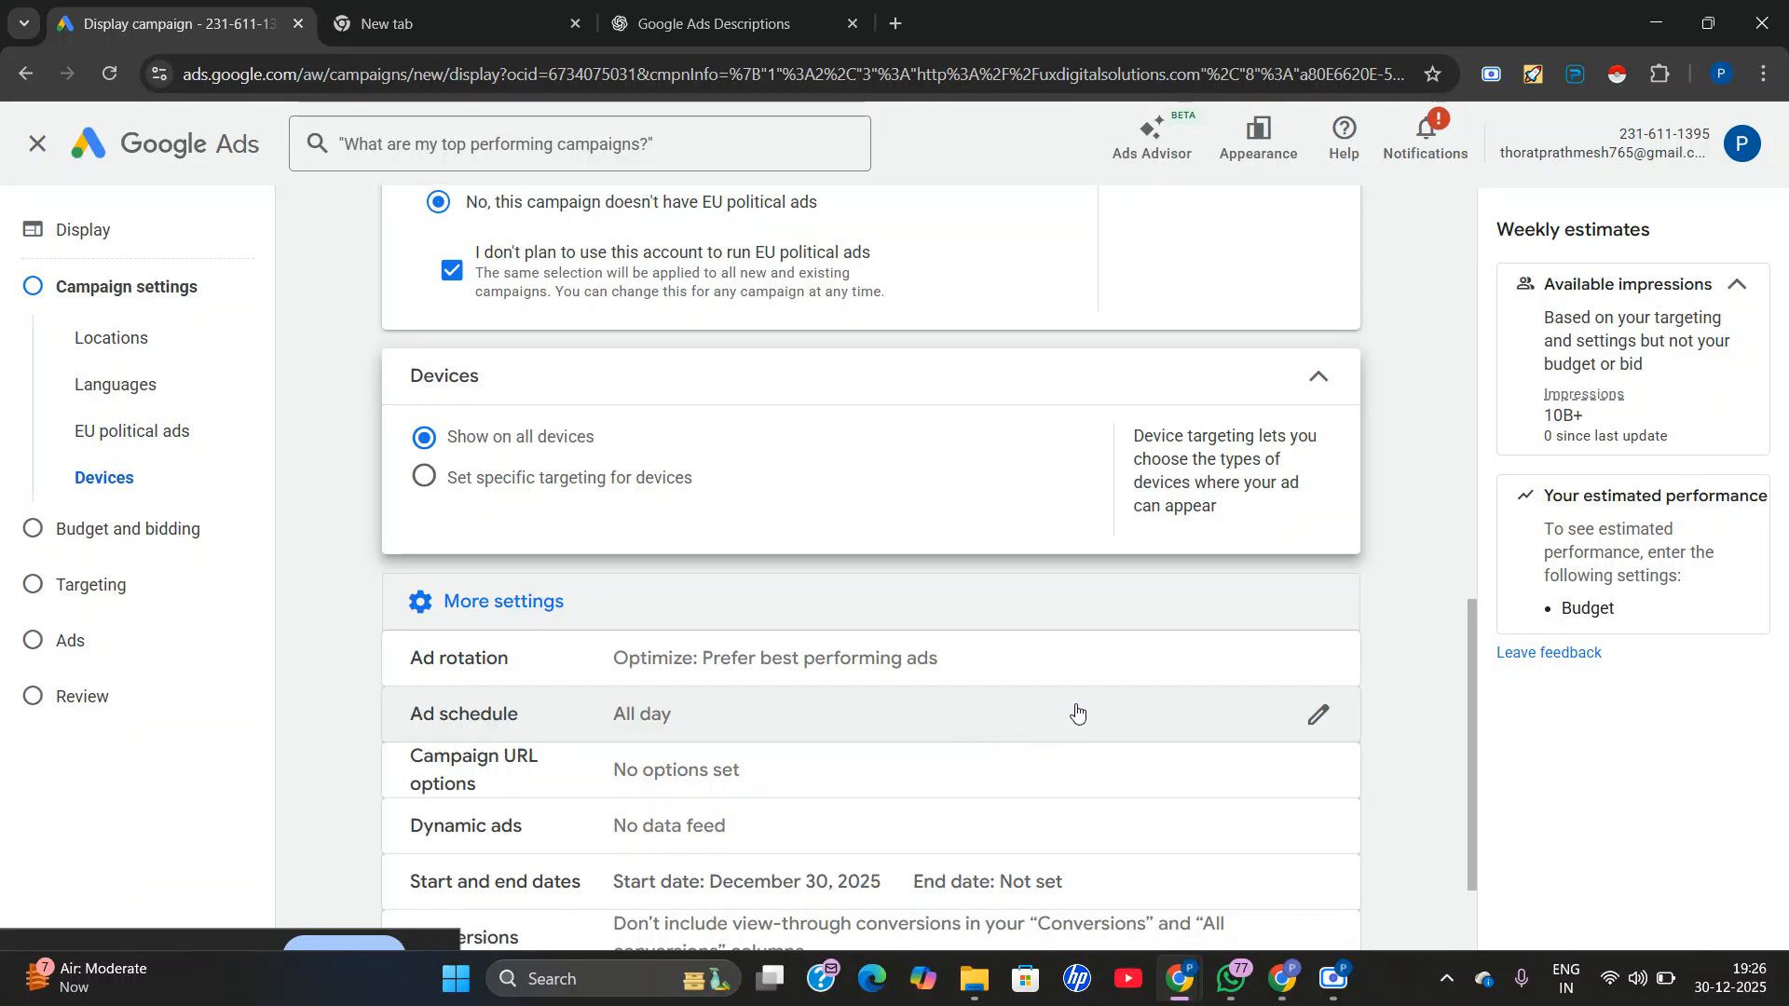
pyautogui.scroll(-2, 839, 736)
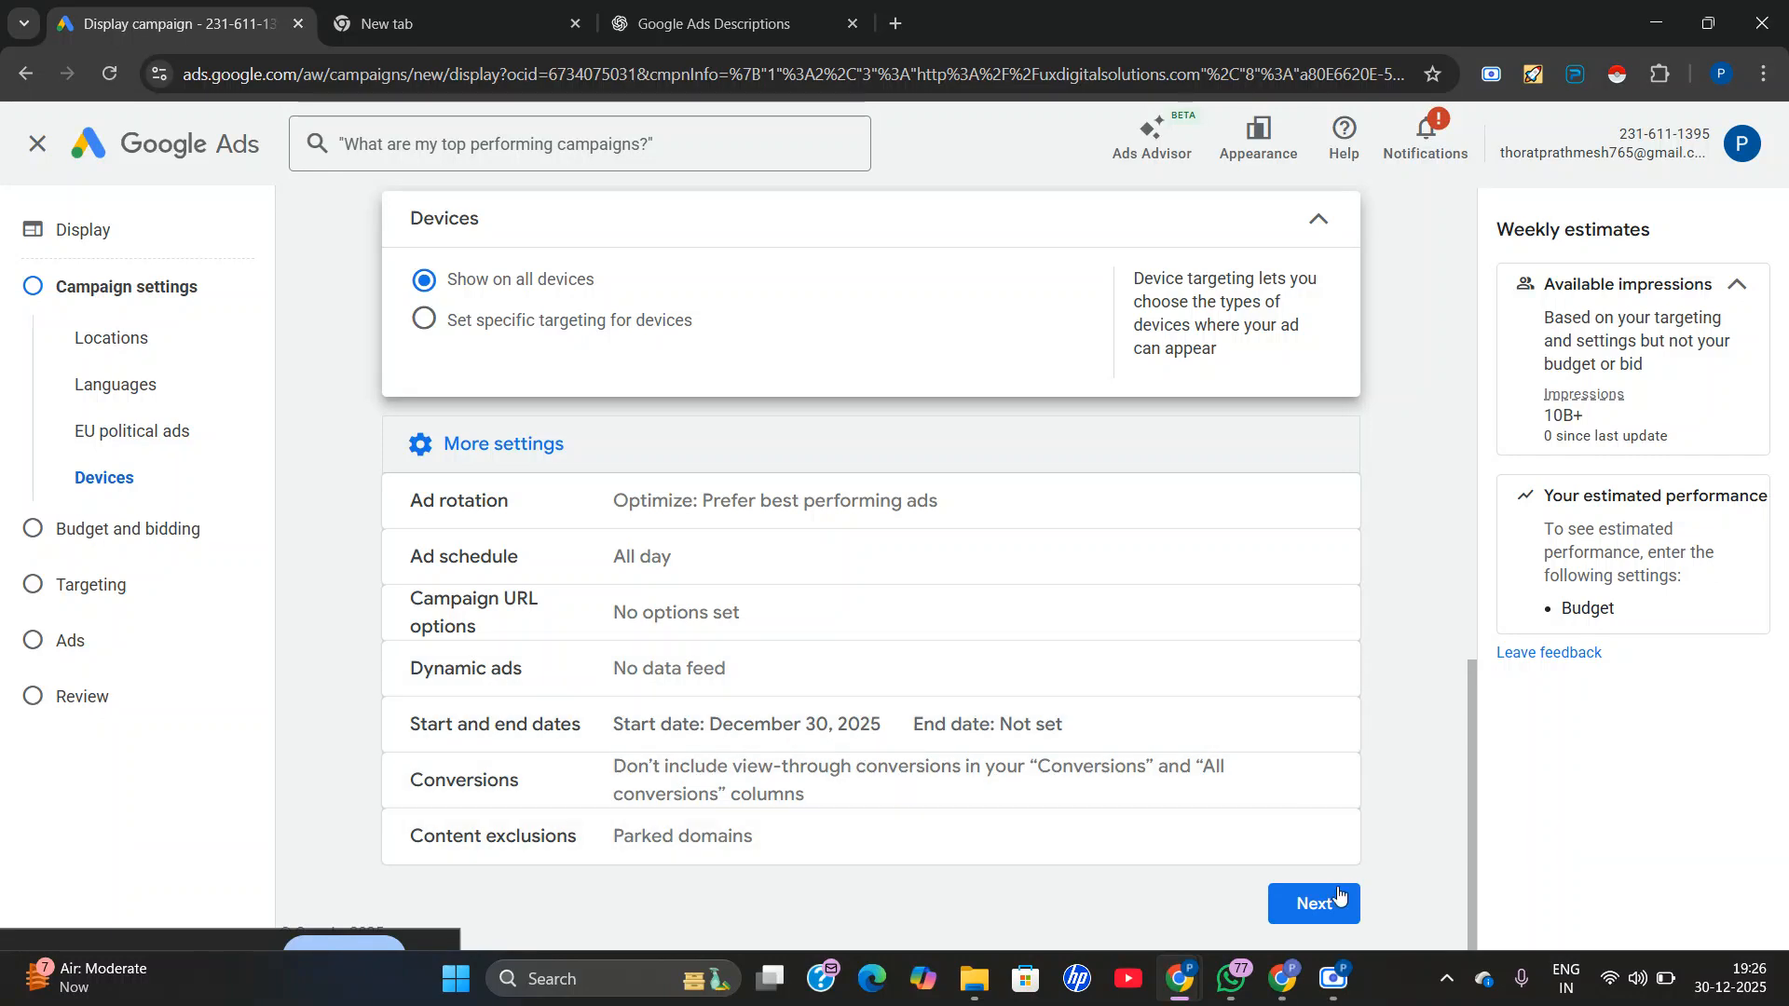
# Proceed to budget and bidding and set the campaign's average daily budget to ₹2,000.
pyautogui.click(1283, 909)
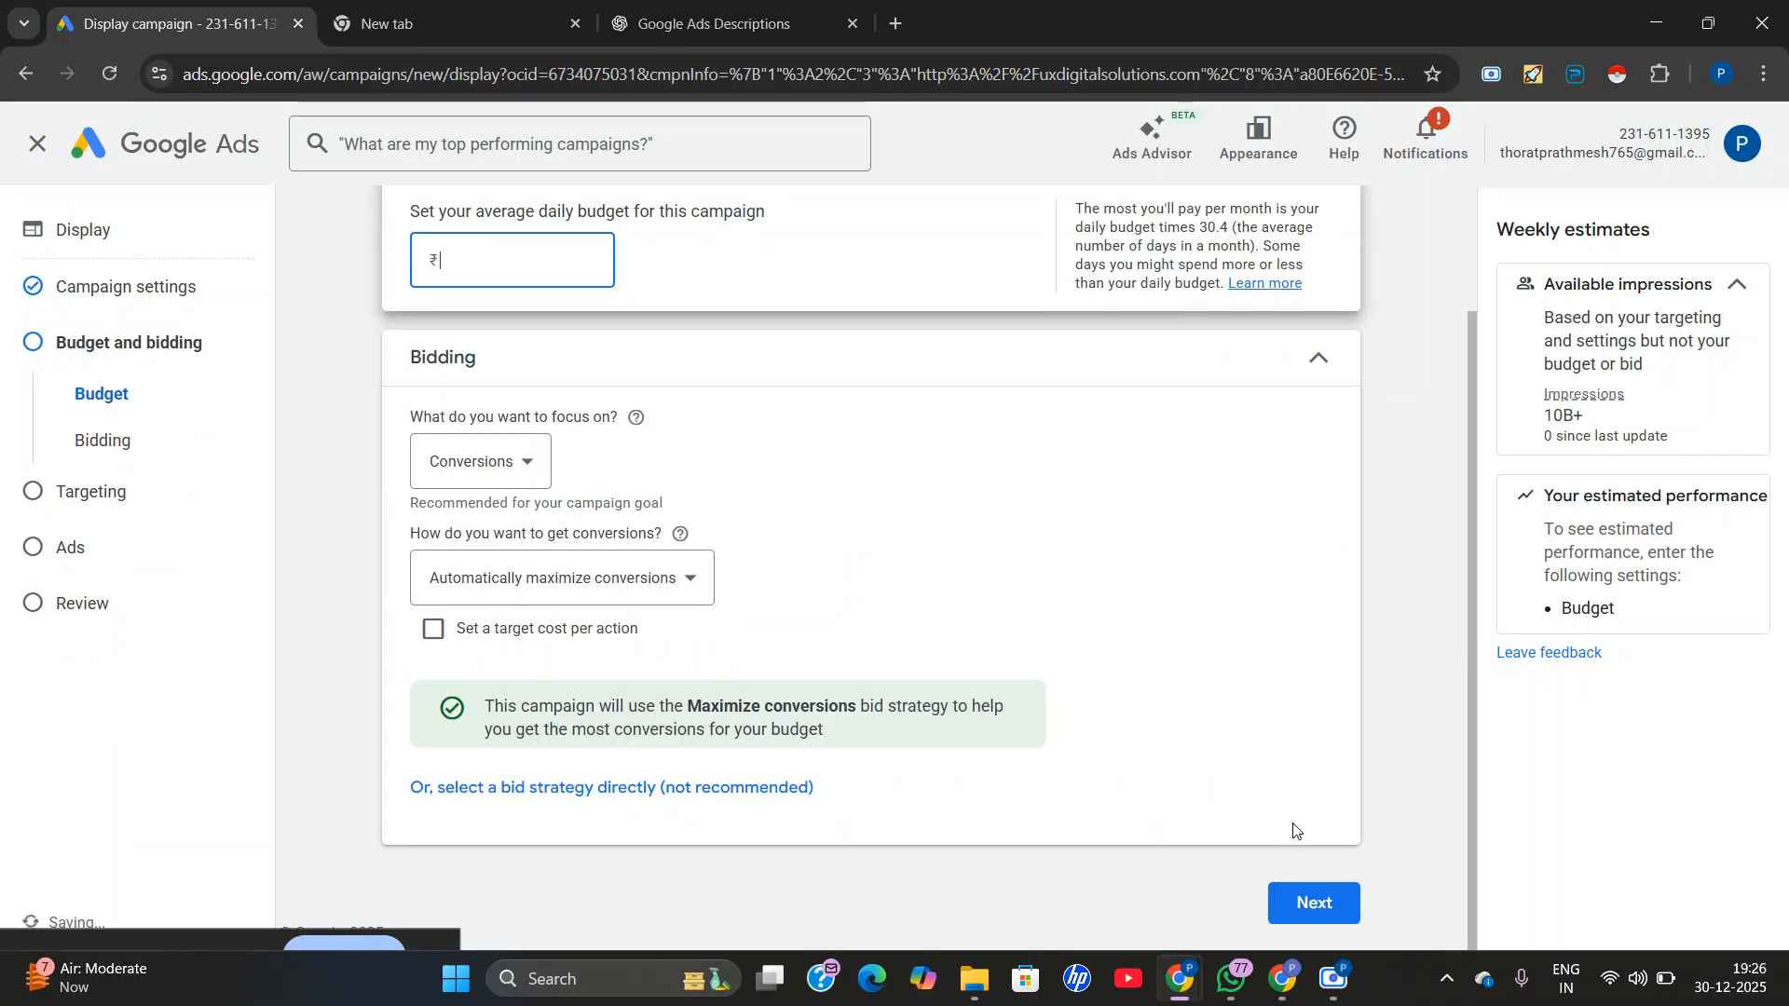
pyautogui.scroll(2, 796, 687)
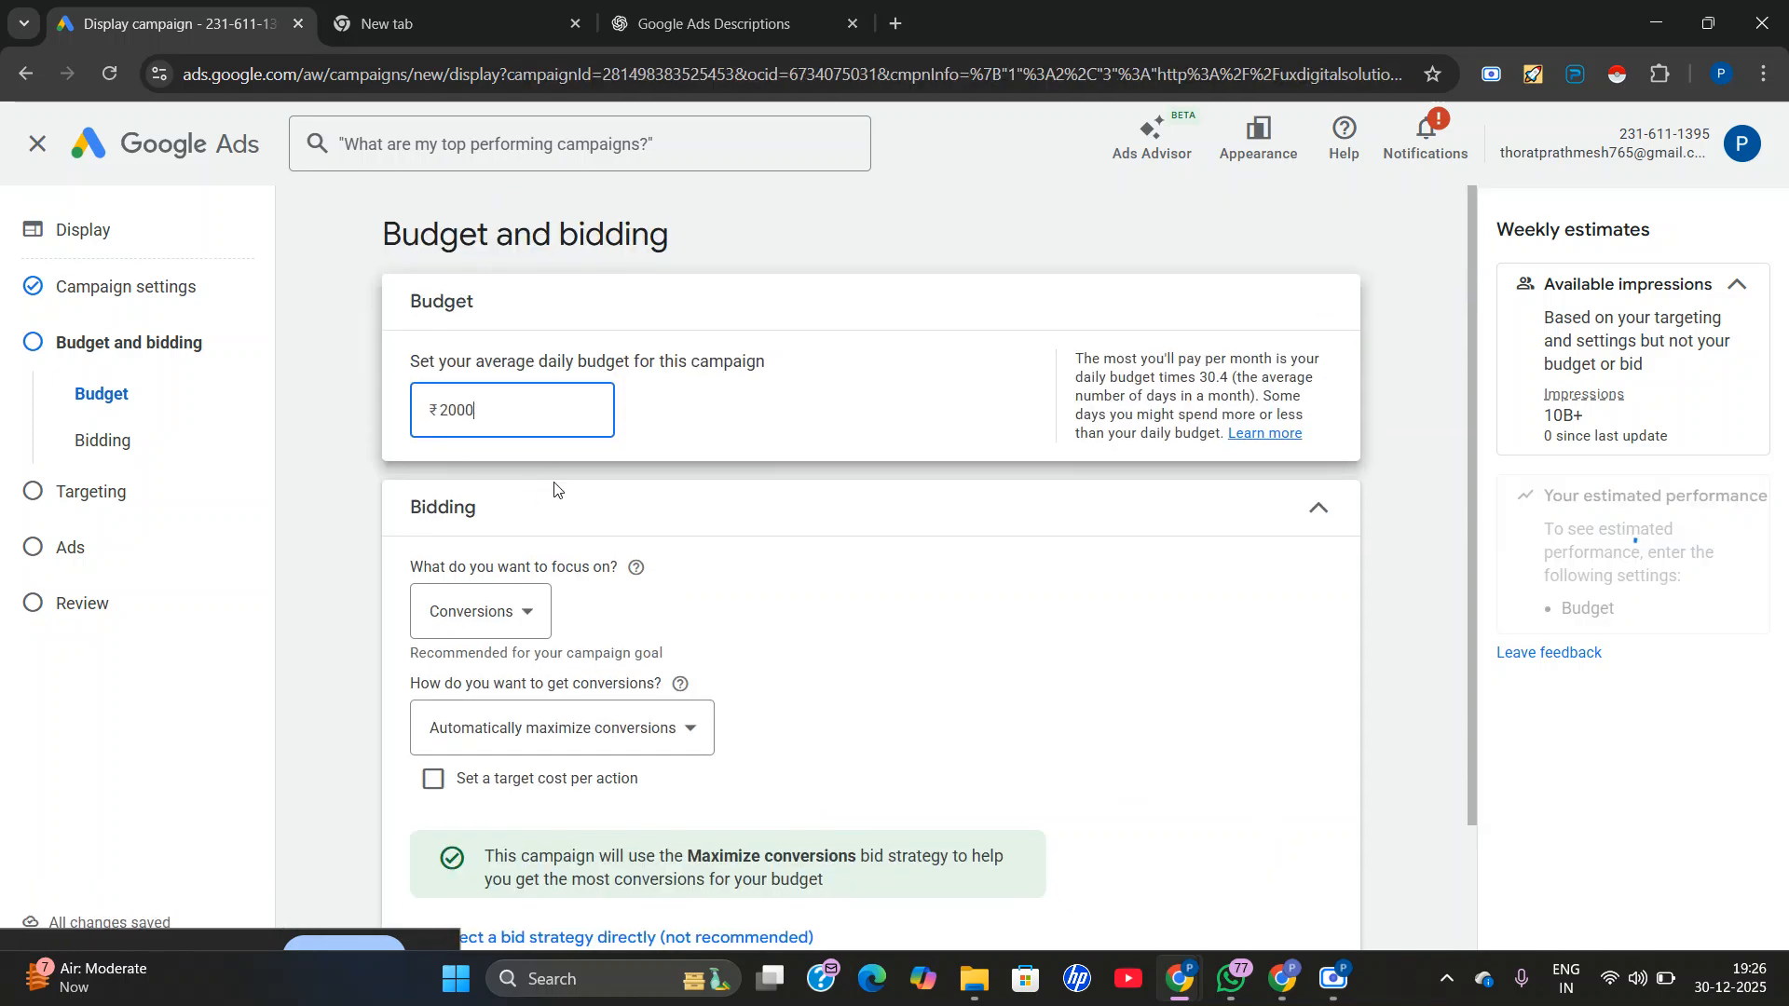
pyautogui.click(712, 451)
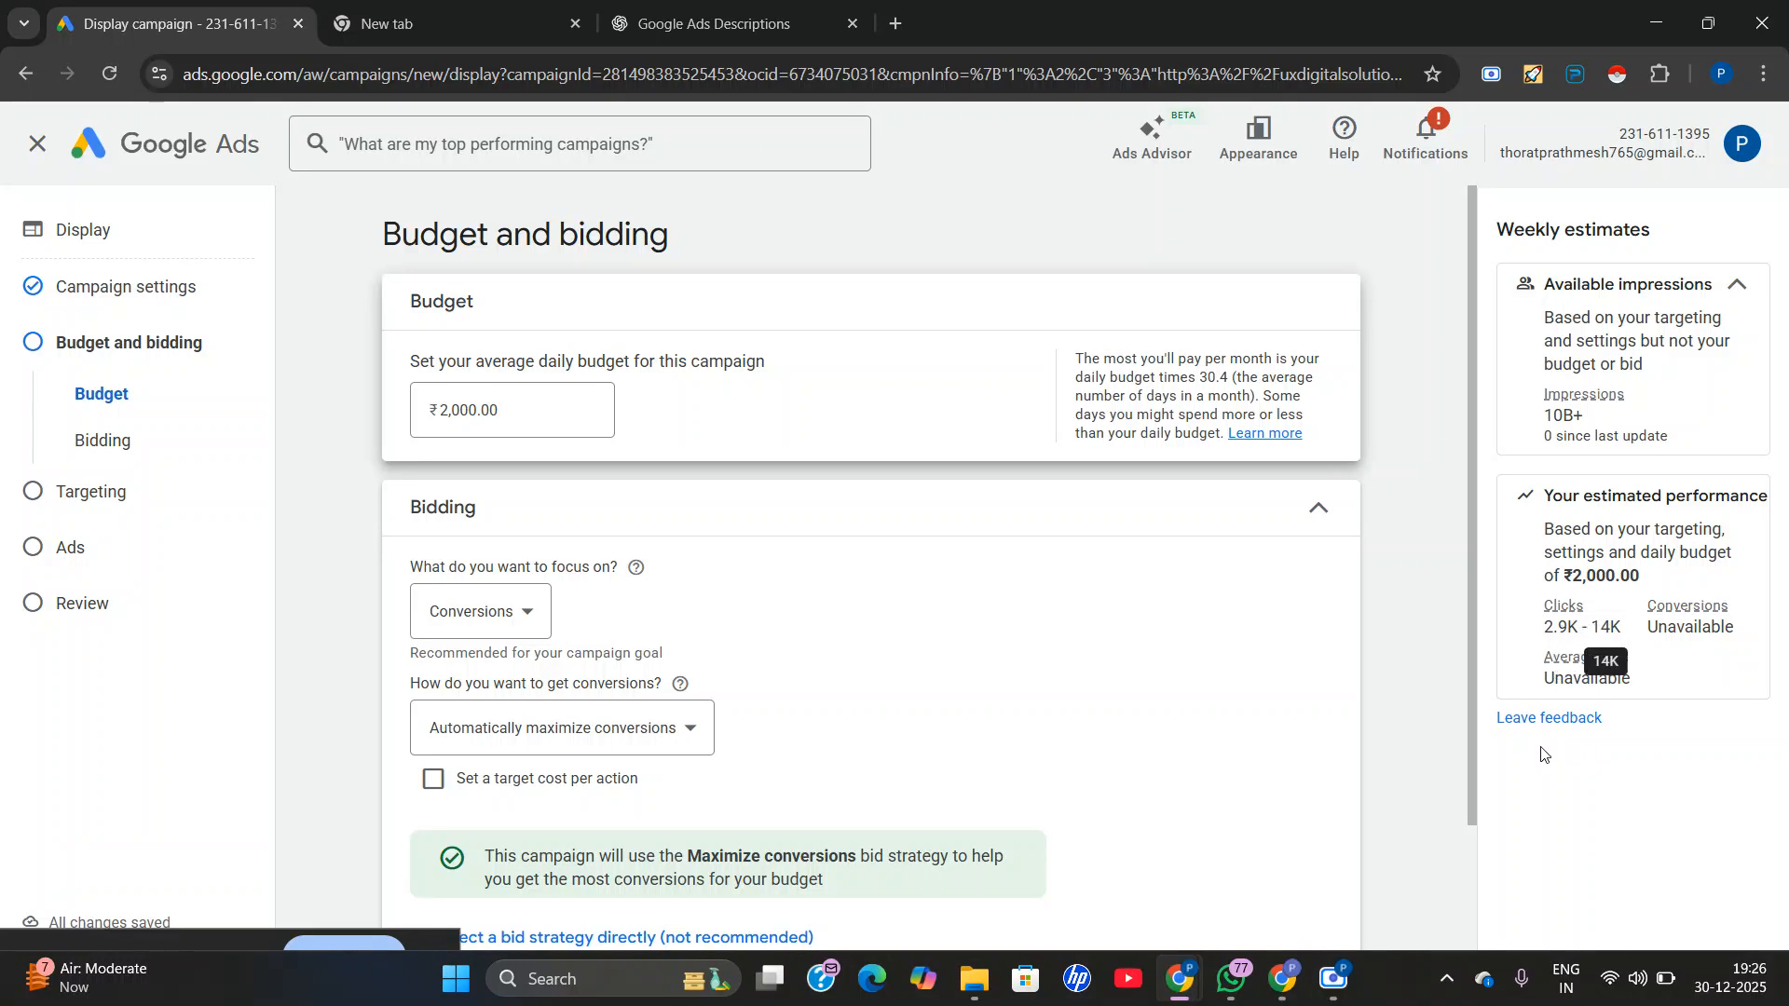
# Set the campaign's bidding focus to Conversion value.
pyautogui.scroll(-1, 1170, 681)
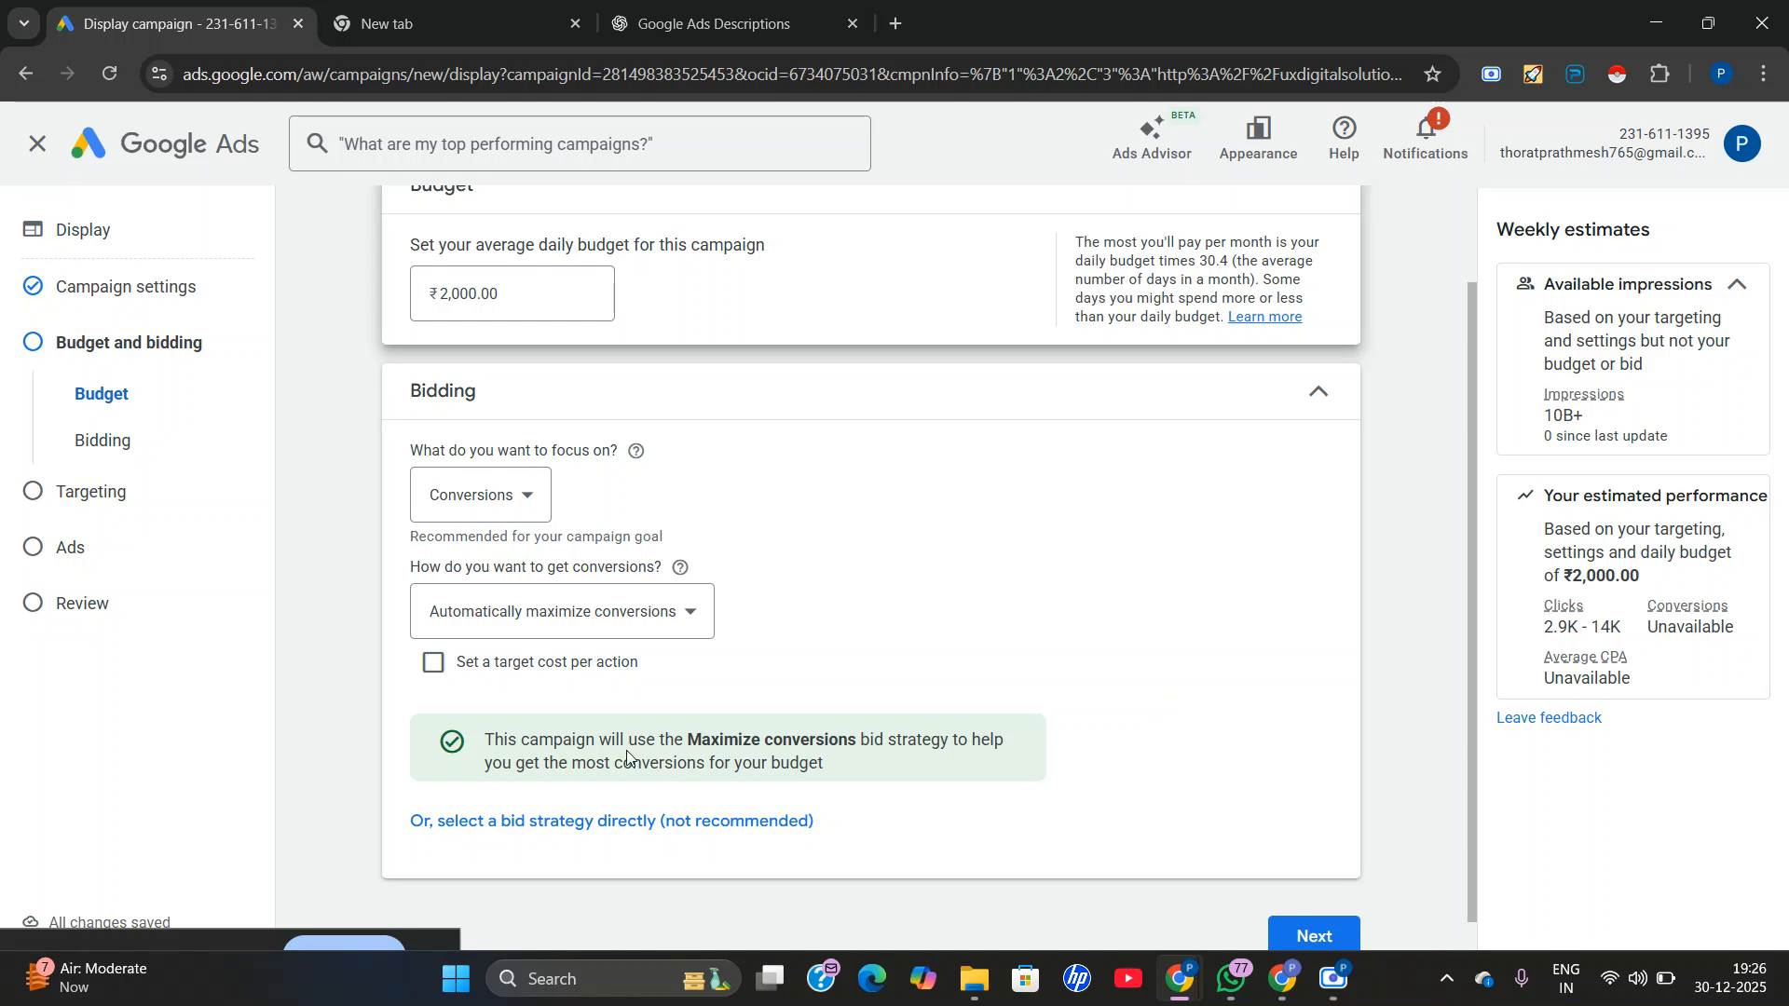
pyautogui.click(500, 488)
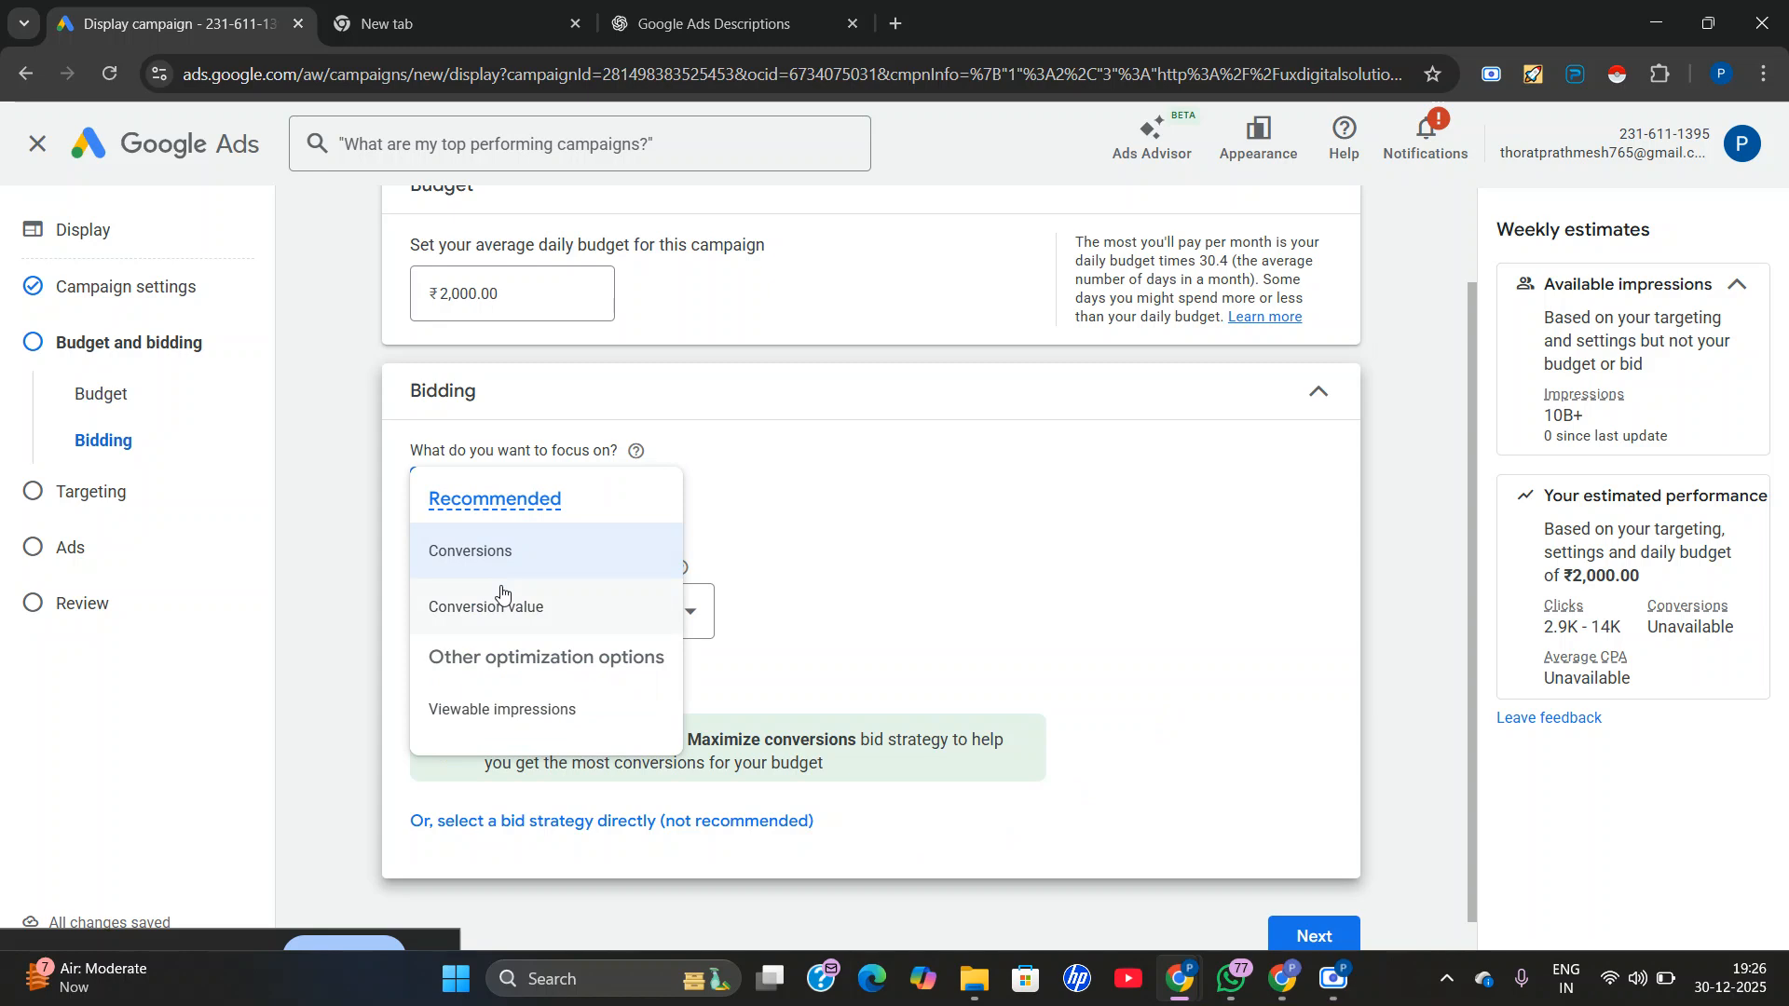
pyautogui.click(501, 596)
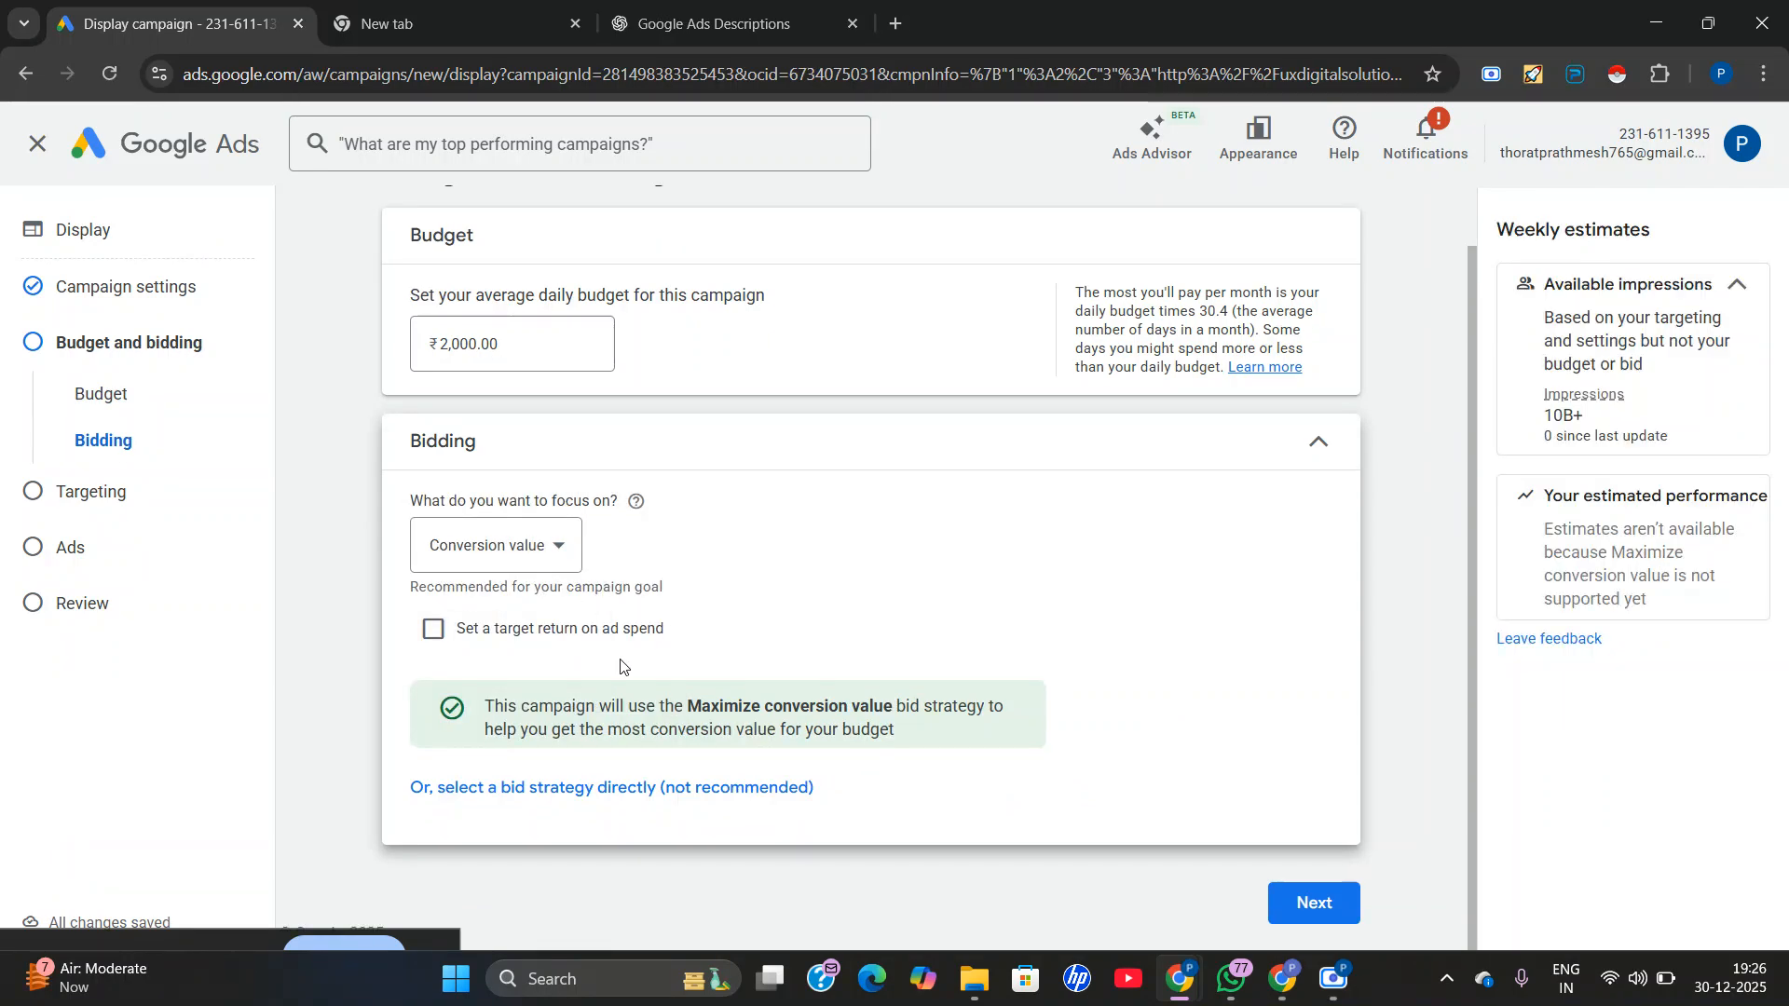
# Try the target return on ad spend option, review its Target ROAS field and suggested target, and switch the option back off.
pyautogui.click(433, 634)
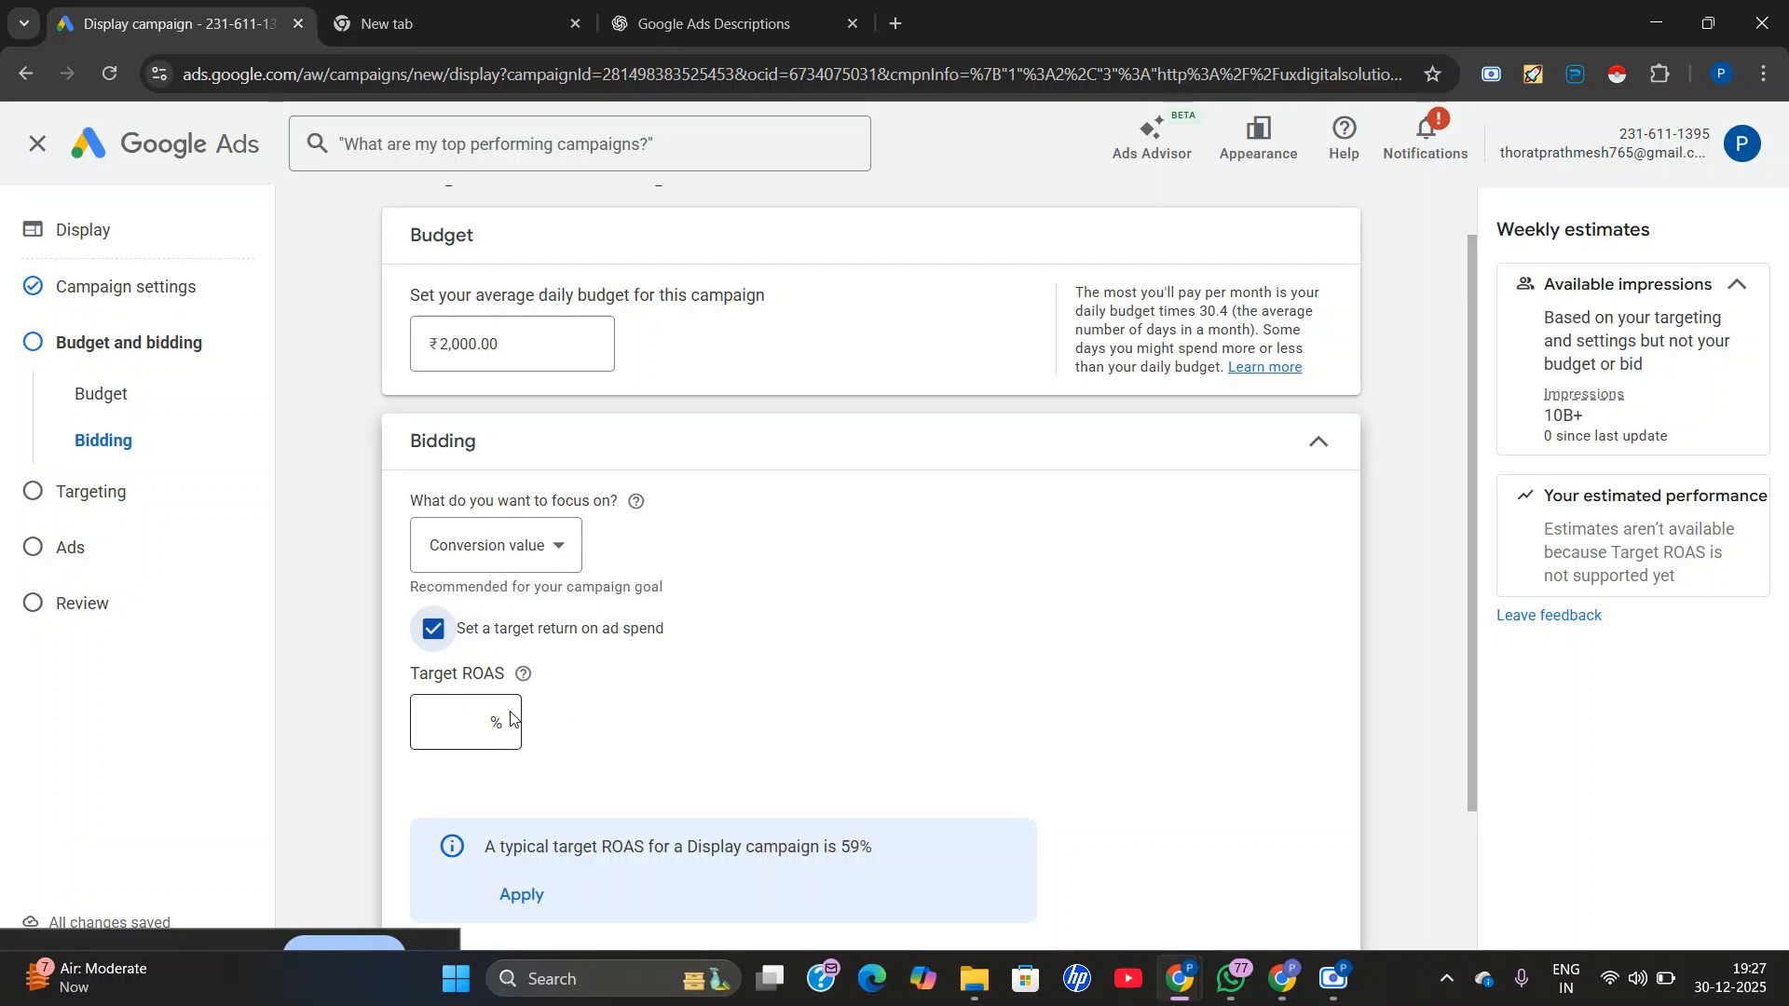
pyautogui.moveTo(450, 675); pyautogui.dragTo(522, 685)
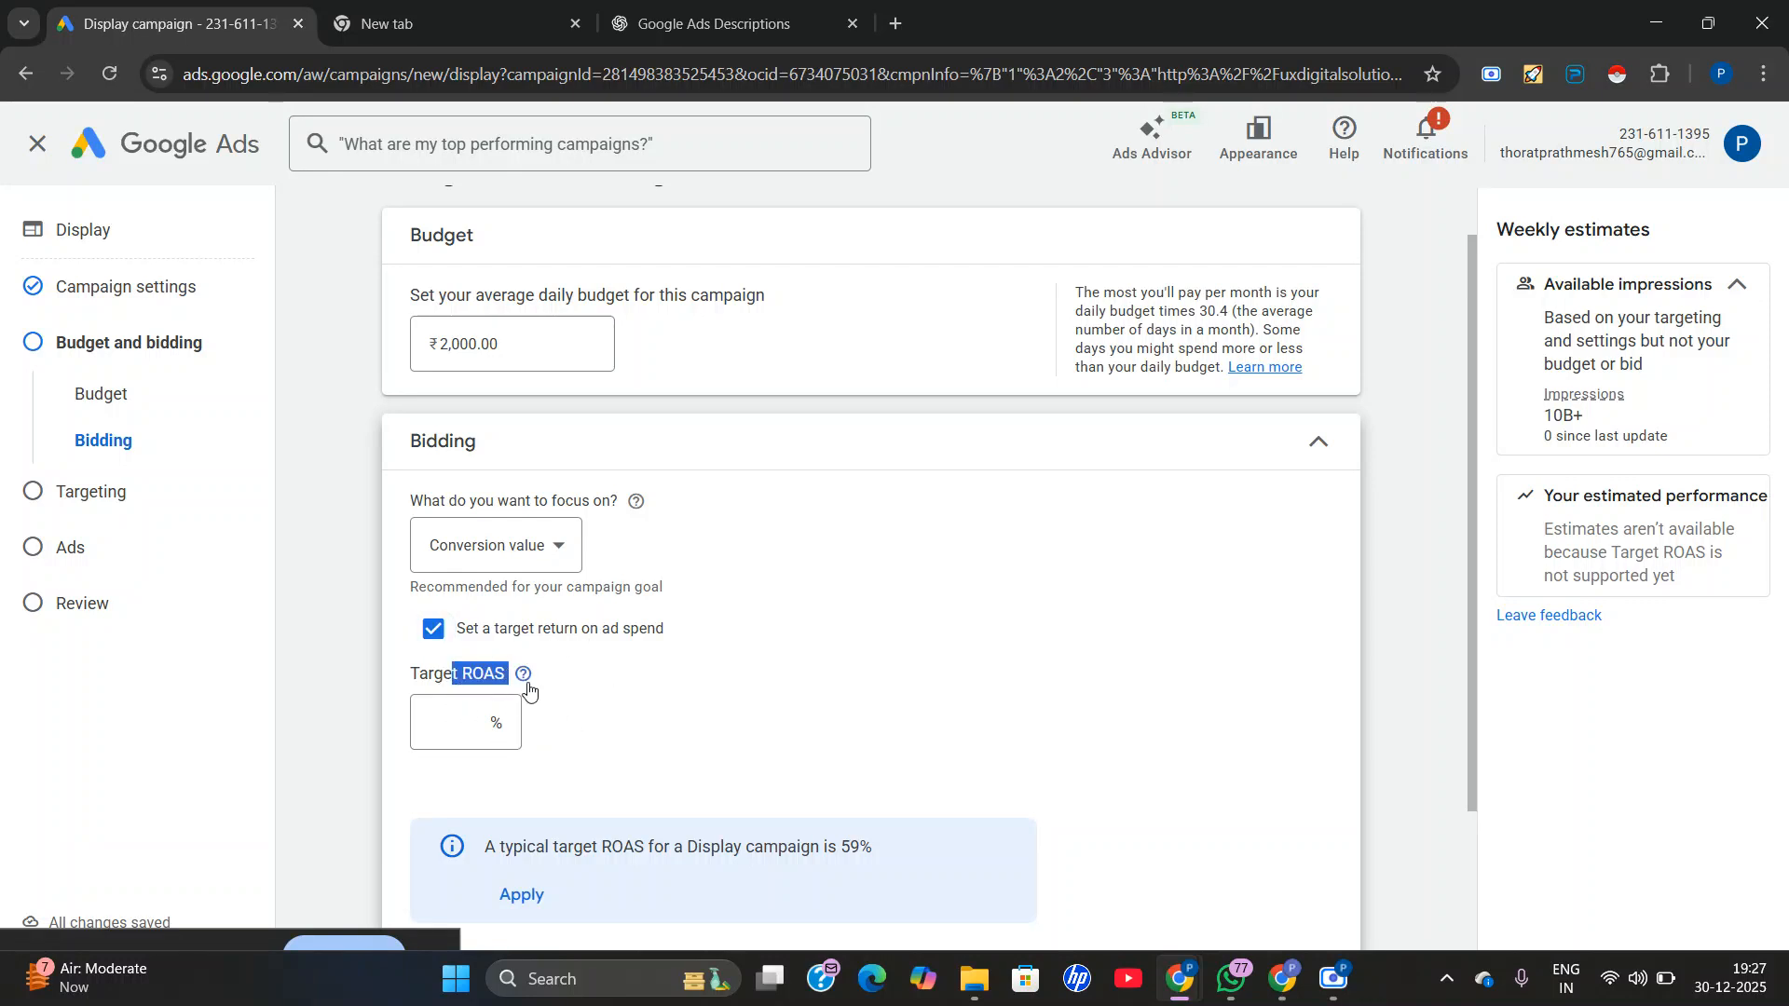
pyautogui.click(766, 451)
pyautogui.click(547, 459)
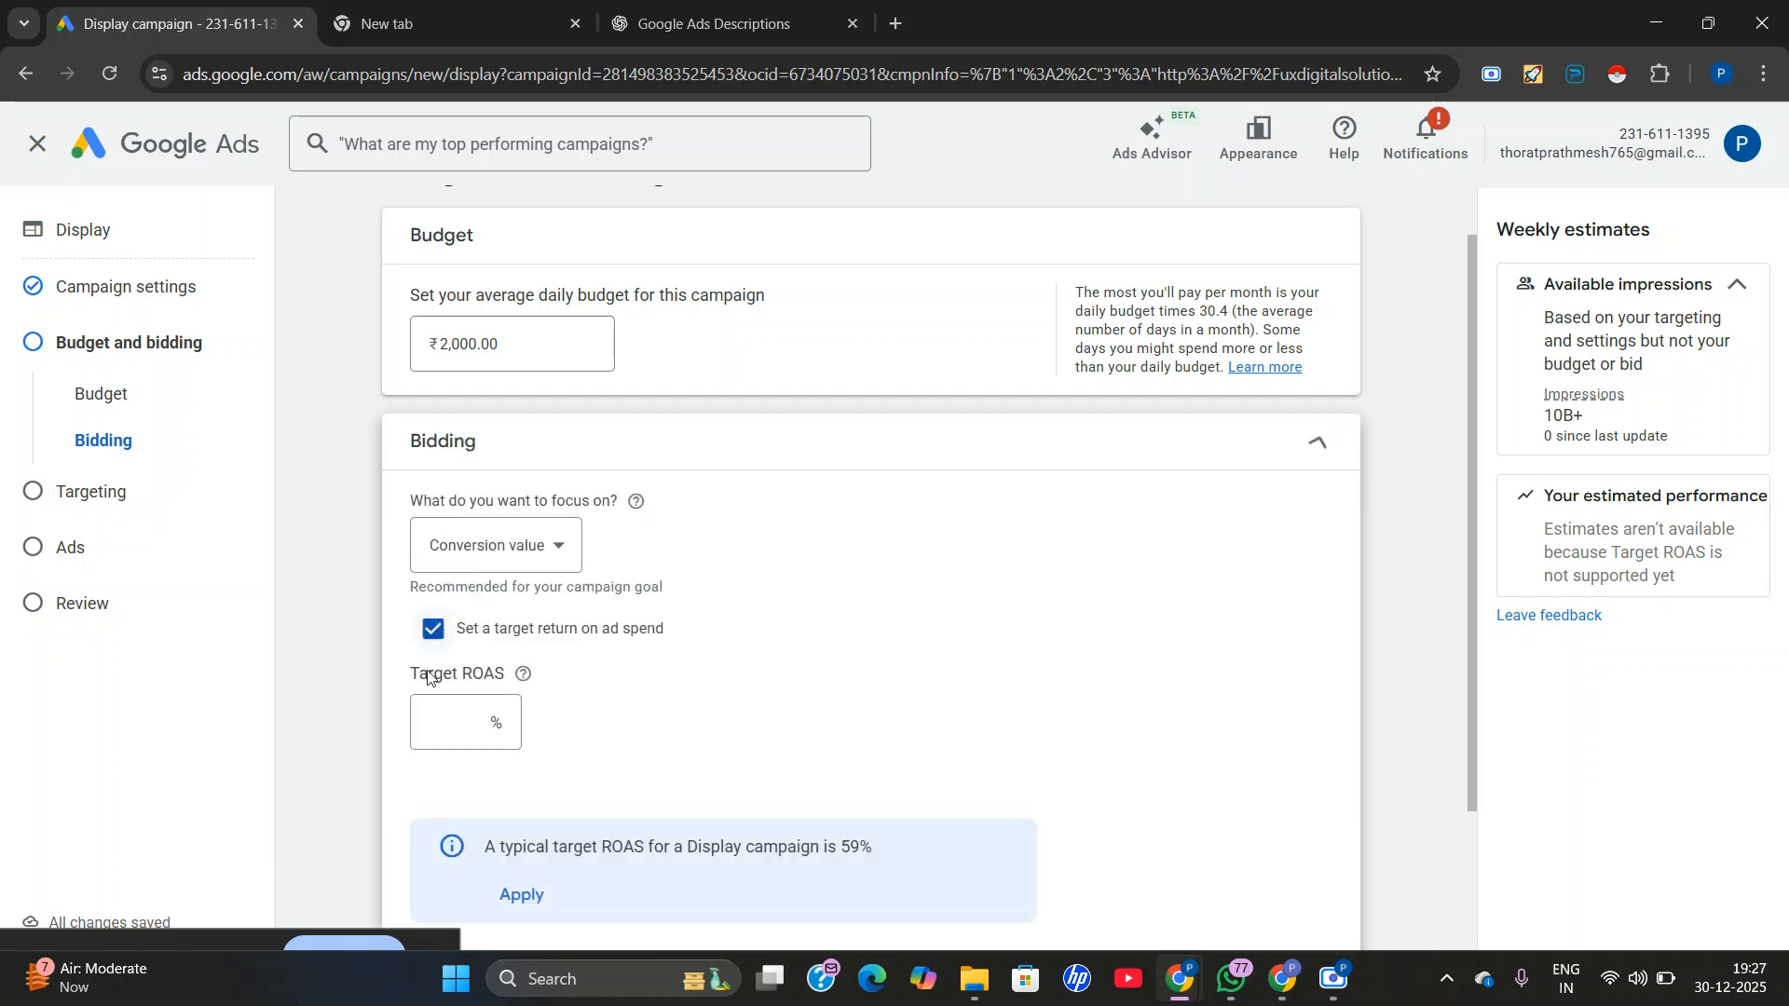
pyautogui.scroll(-2, 381, 540)
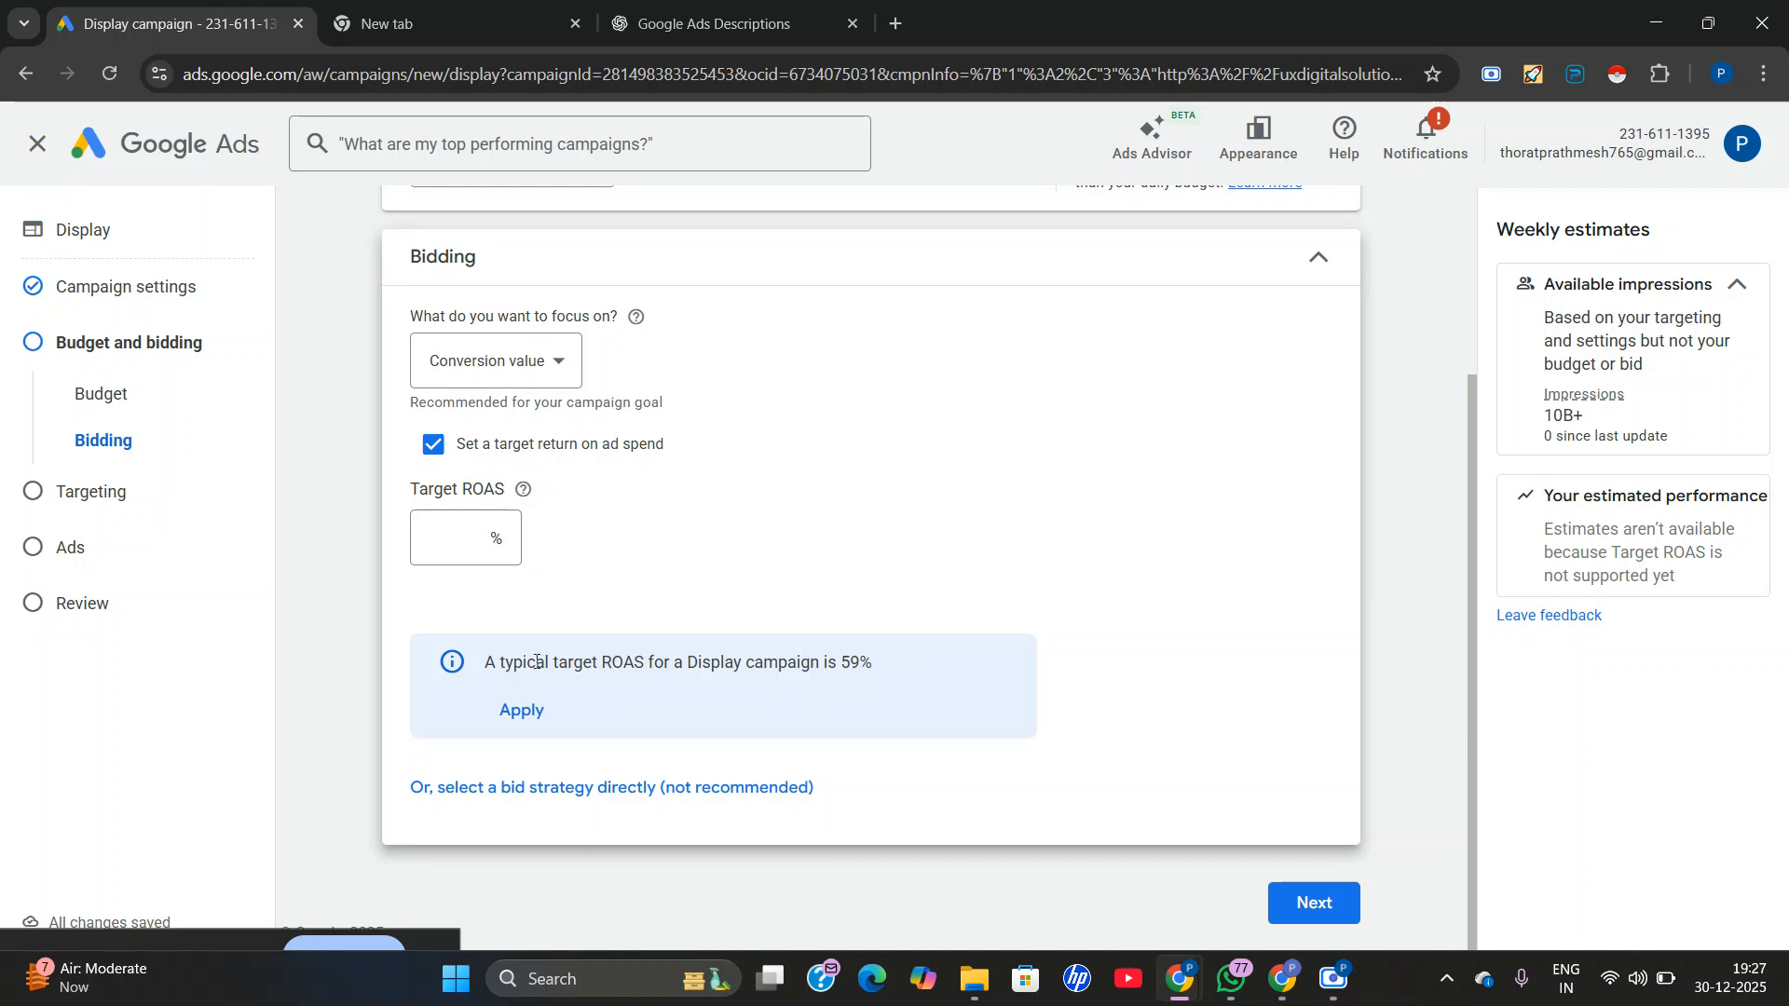
pyautogui.moveTo(537, 661); pyautogui.dragTo(875, 677)
pyautogui.click(867, 680)
pyautogui.click(446, 533)
pyautogui.click(438, 454)
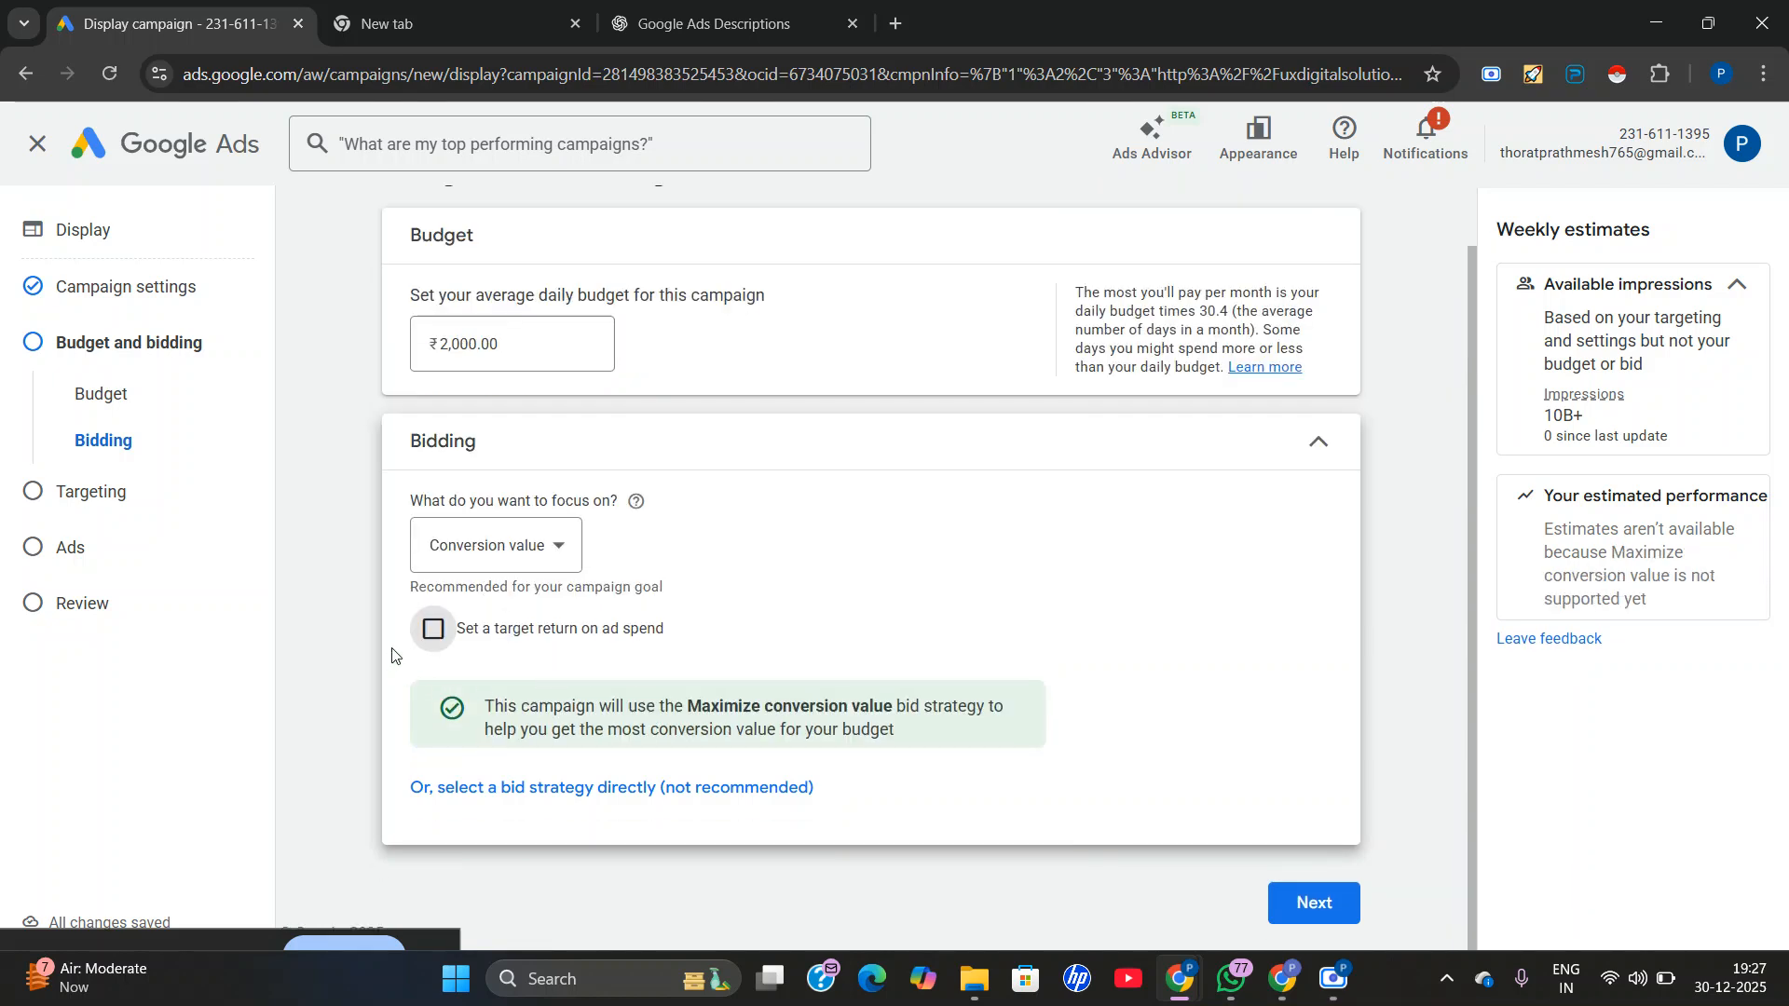
# Proceed to the campaign's targeting, skip the identity confirmation and open the audience segments for editing.
pyautogui.click(1309, 905)
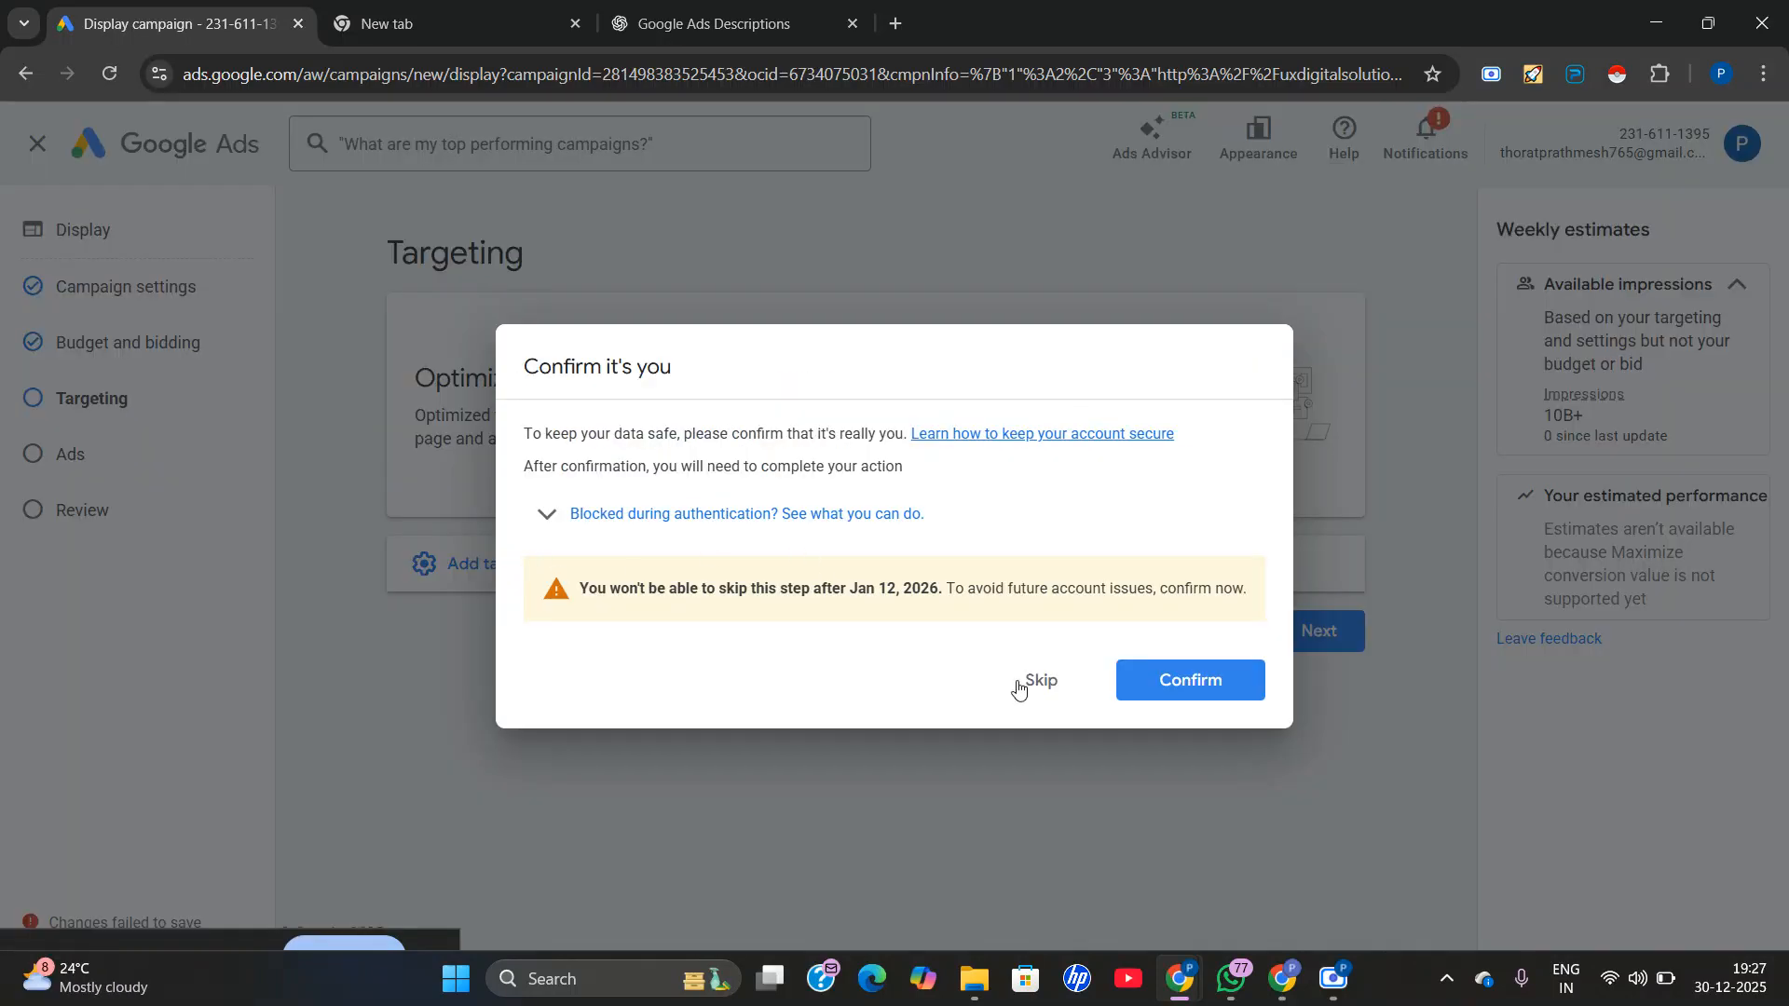
pyautogui.click(1039, 683)
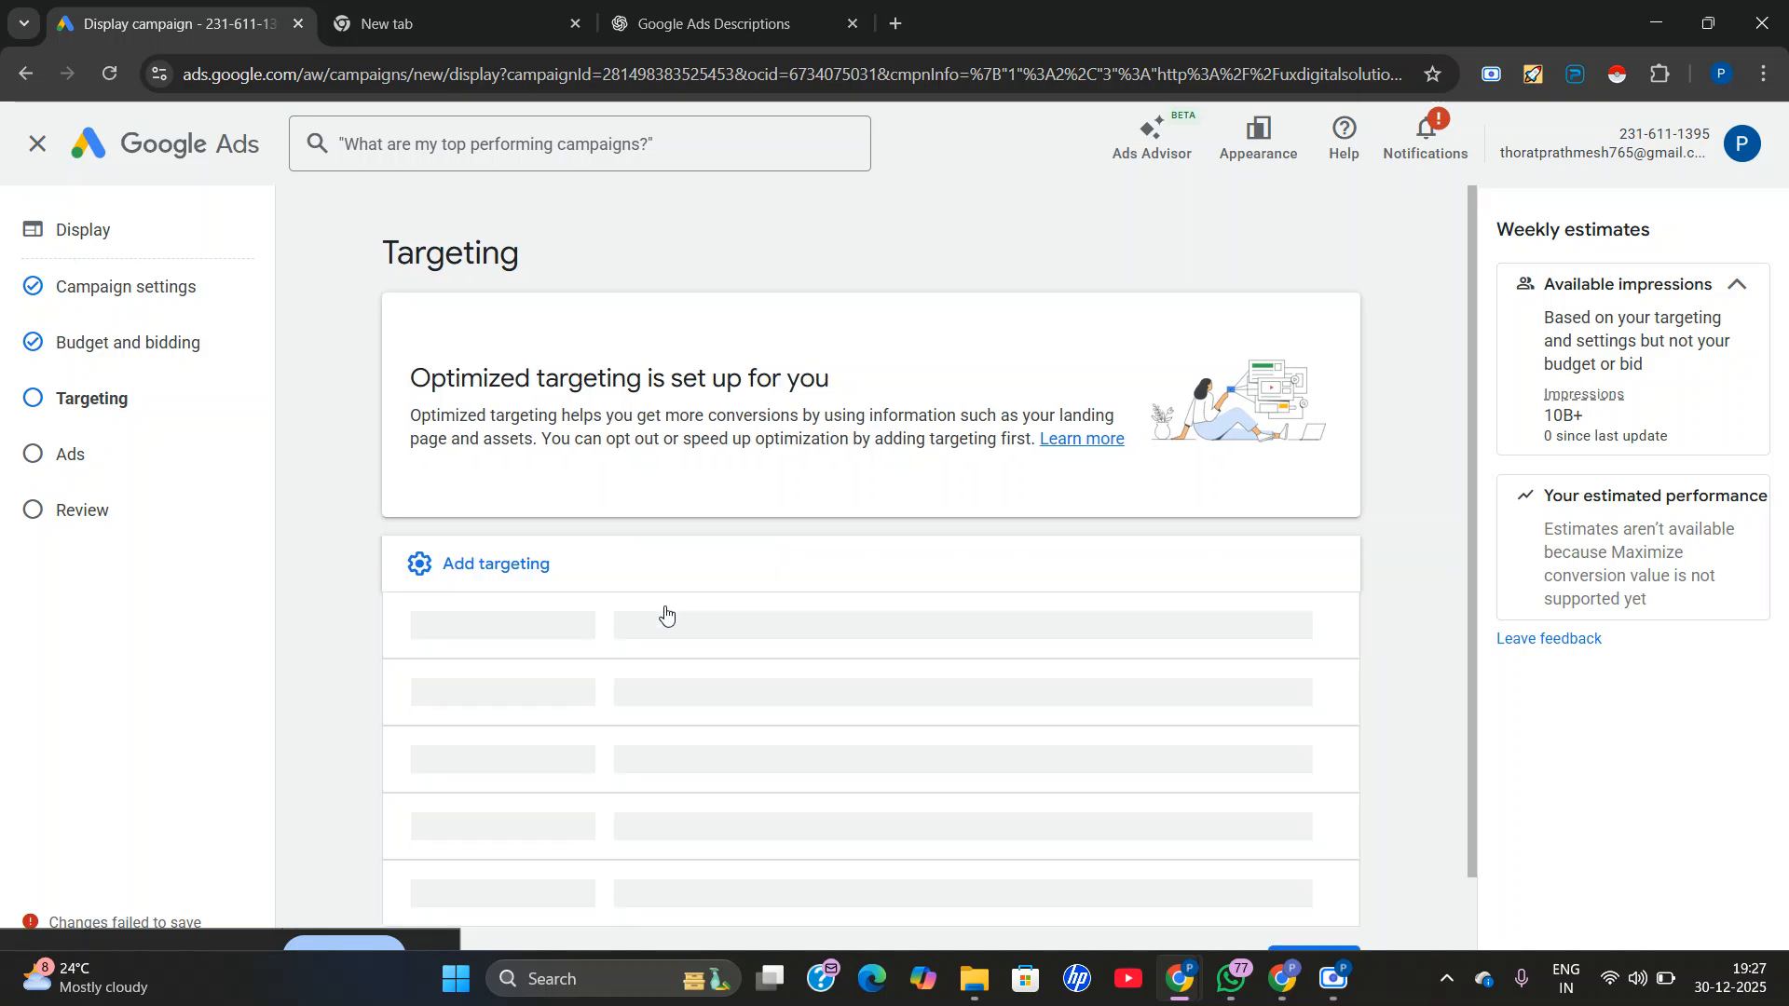
pyautogui.scroll(-1, 794, 667)
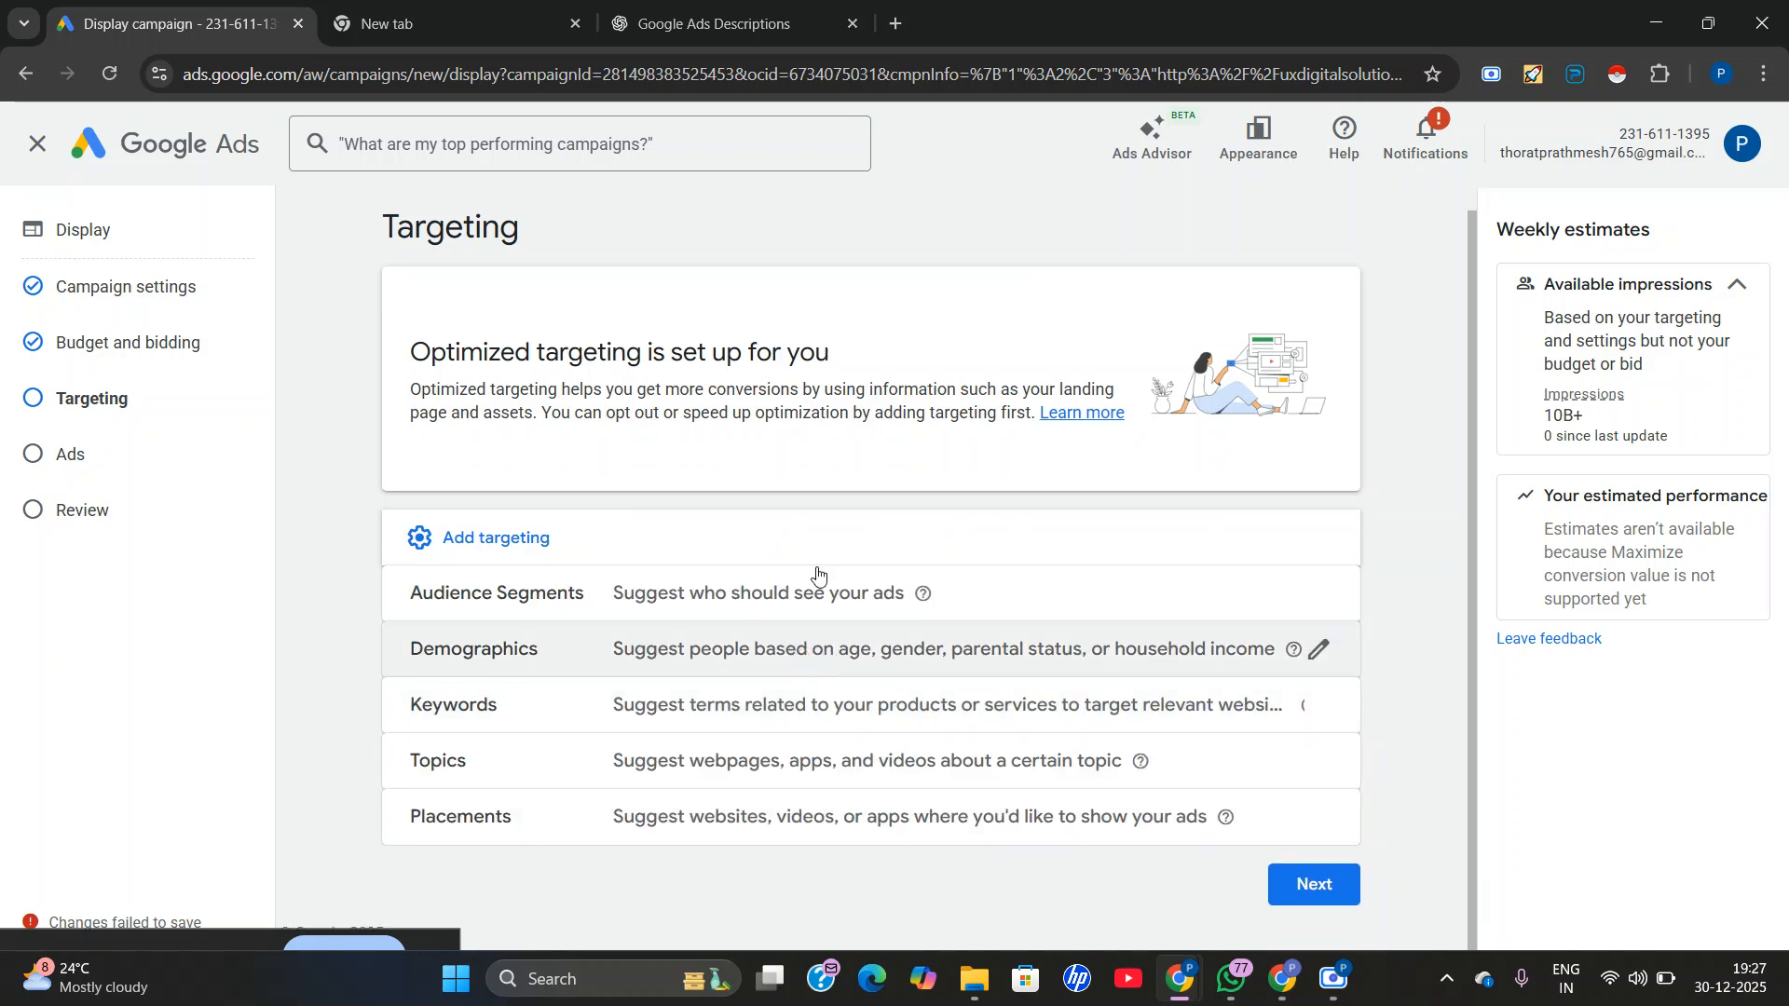
pyautogui.click(737, 610)
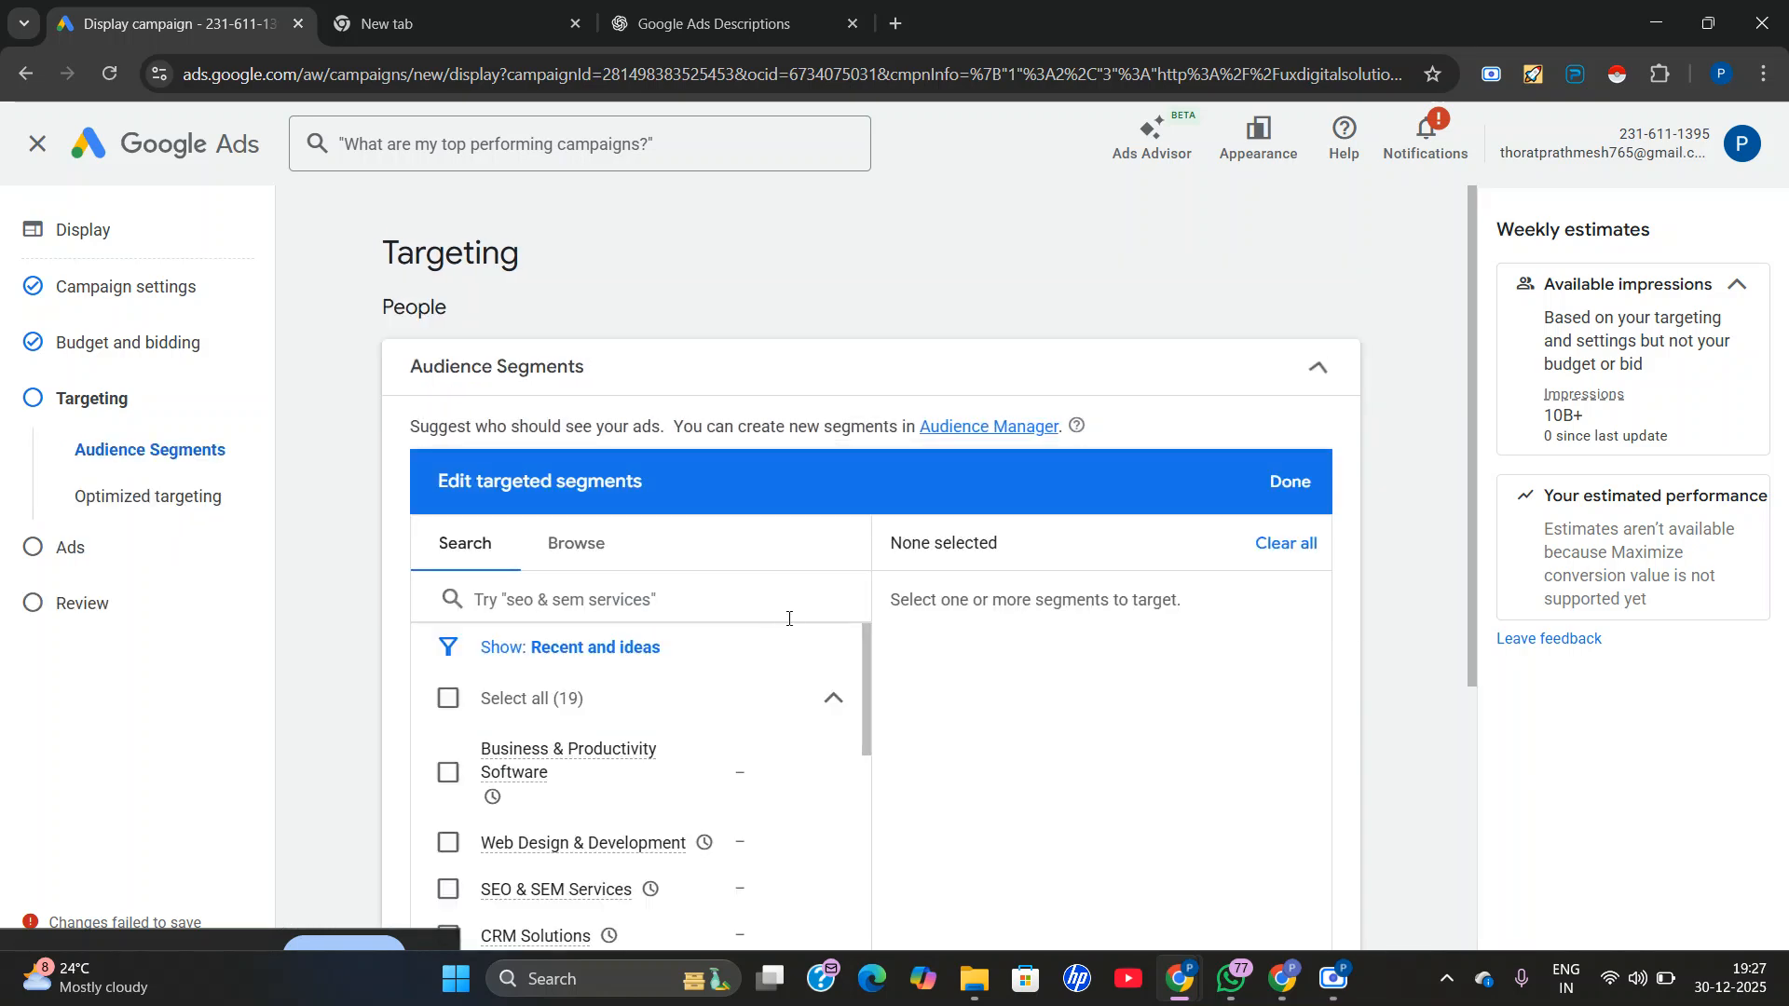
# Target the Web Design & Development, SEO & SEM Services, Sales & Marketing Jobs and Business & Industrial Products audience segments.
pyautogui.scroll(-3, 510, 728)
pyautogui.scroll(3, 511, 729)
pyautogui.scroll(-1, 489, 790)
pyautogui.click(448, 730)
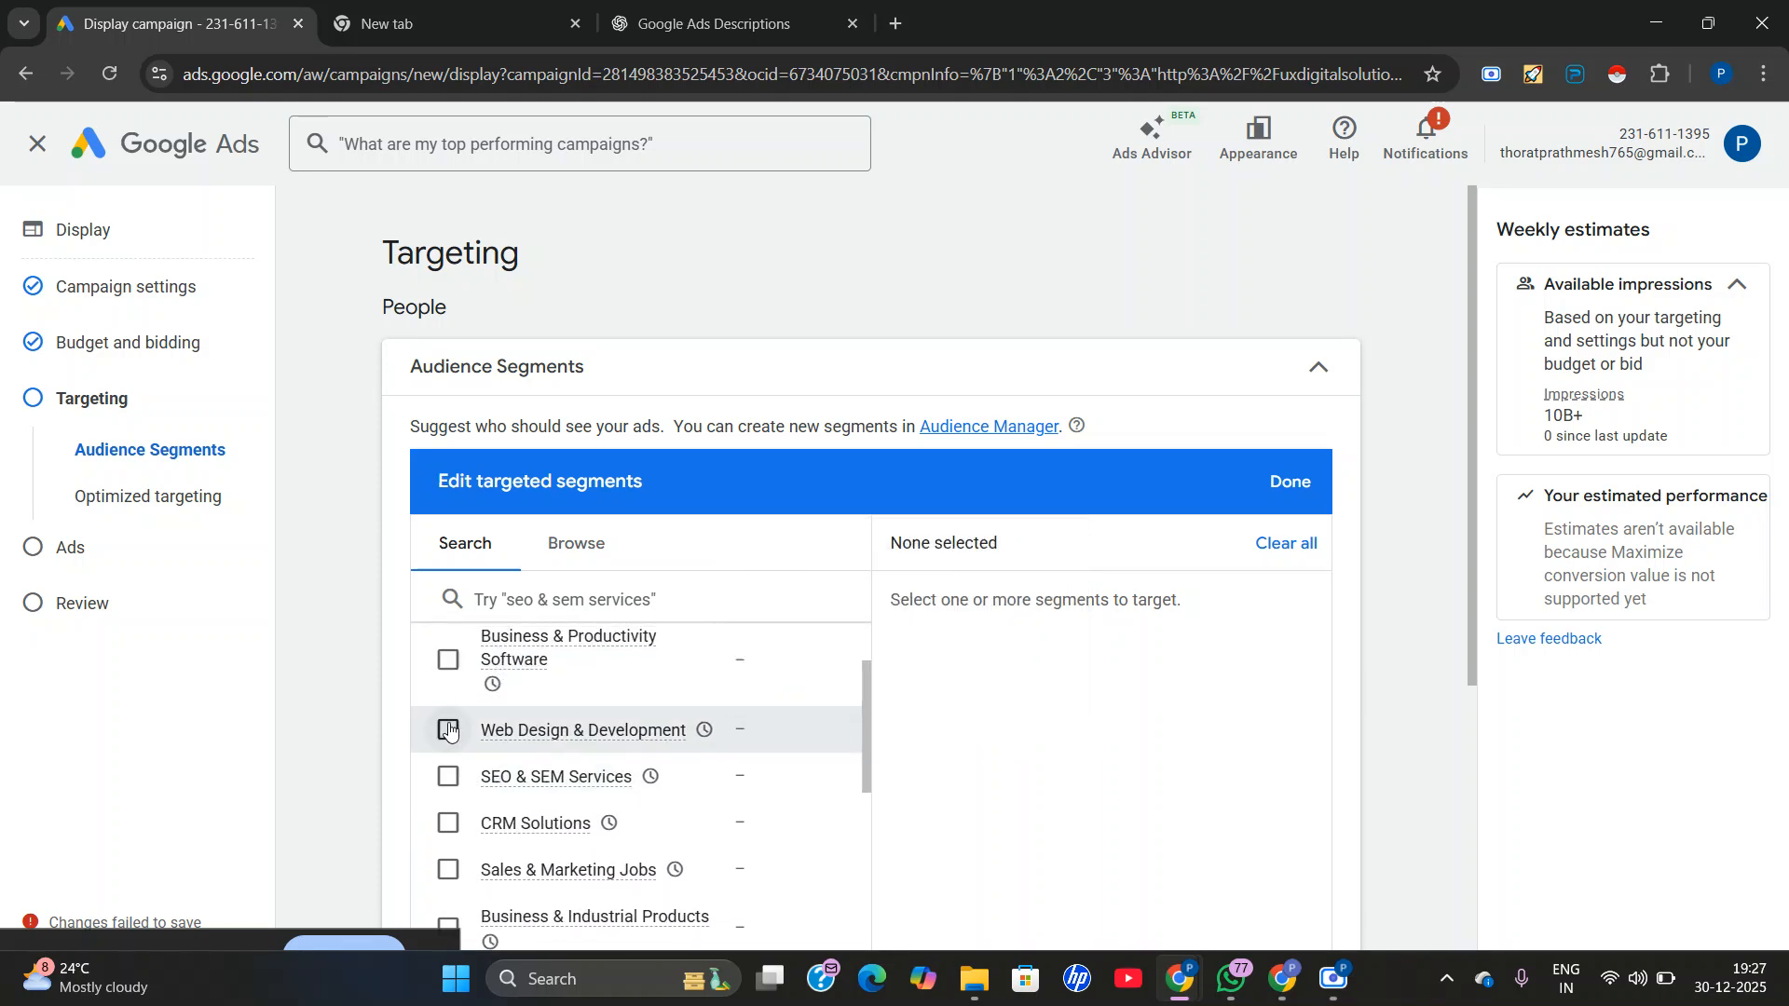
pyautogui.click(448, 776)
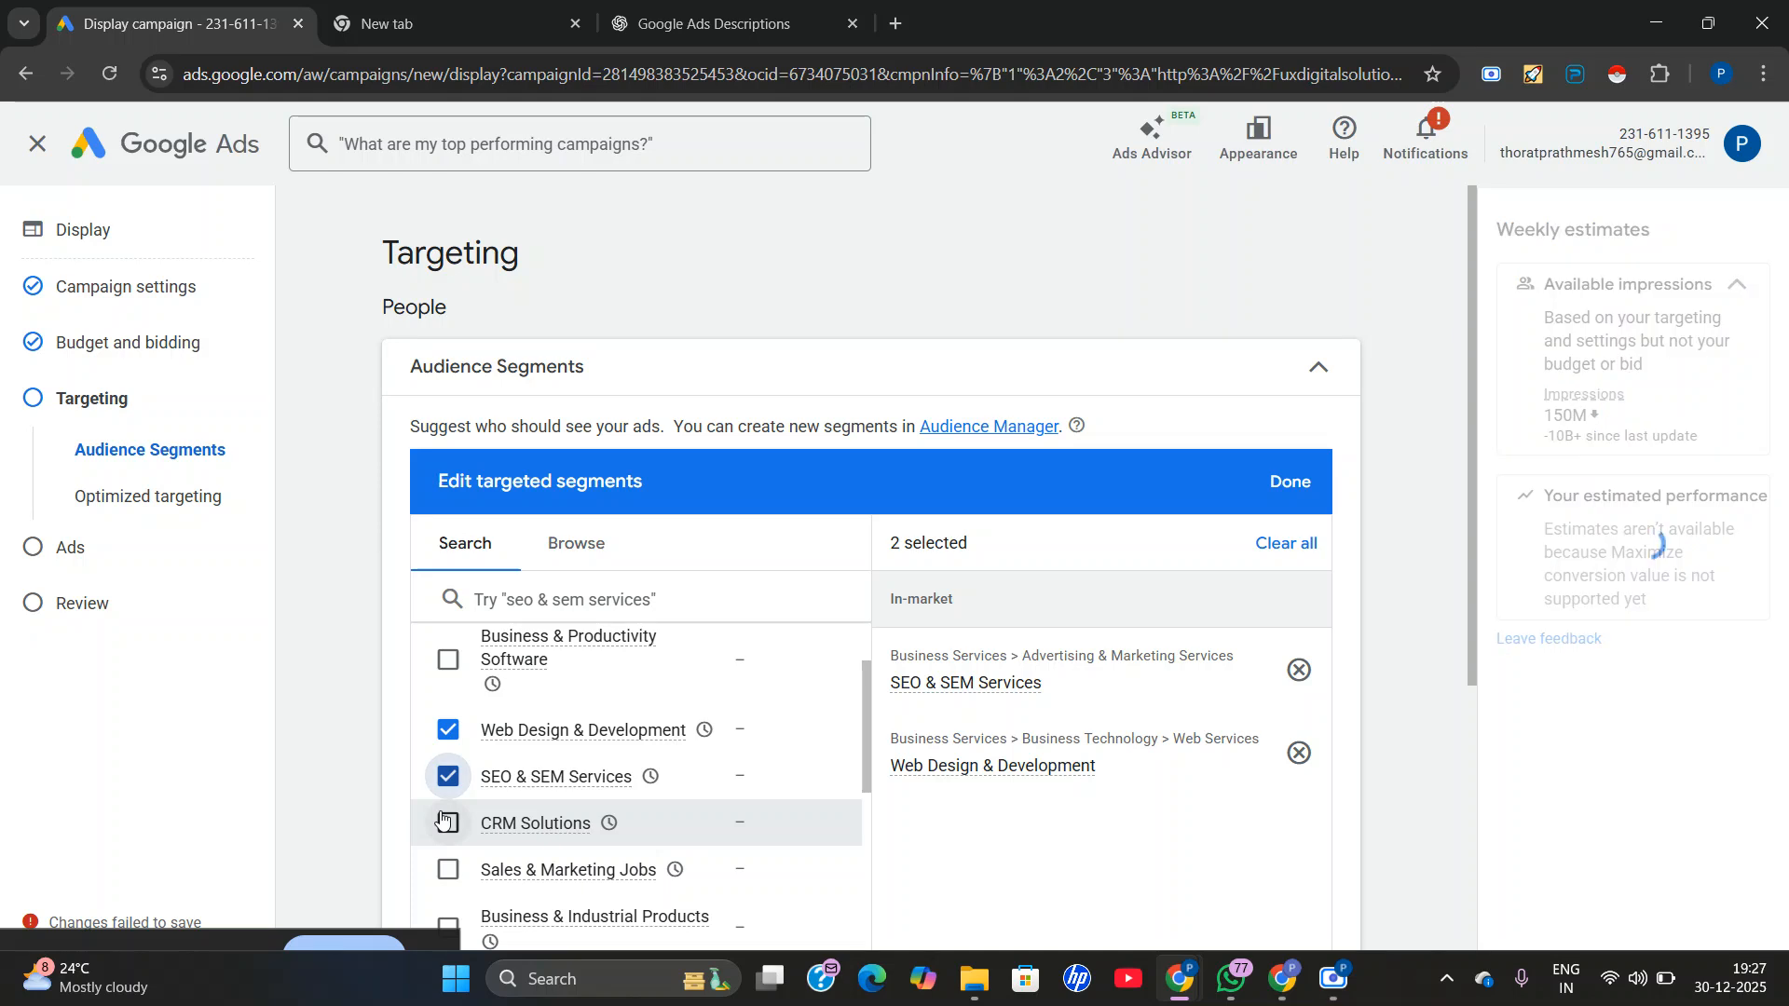
pyautogui.scroll(-1, 443, 816)
pyautogui.click(448, 752)
pyautogui.click(448, 812)
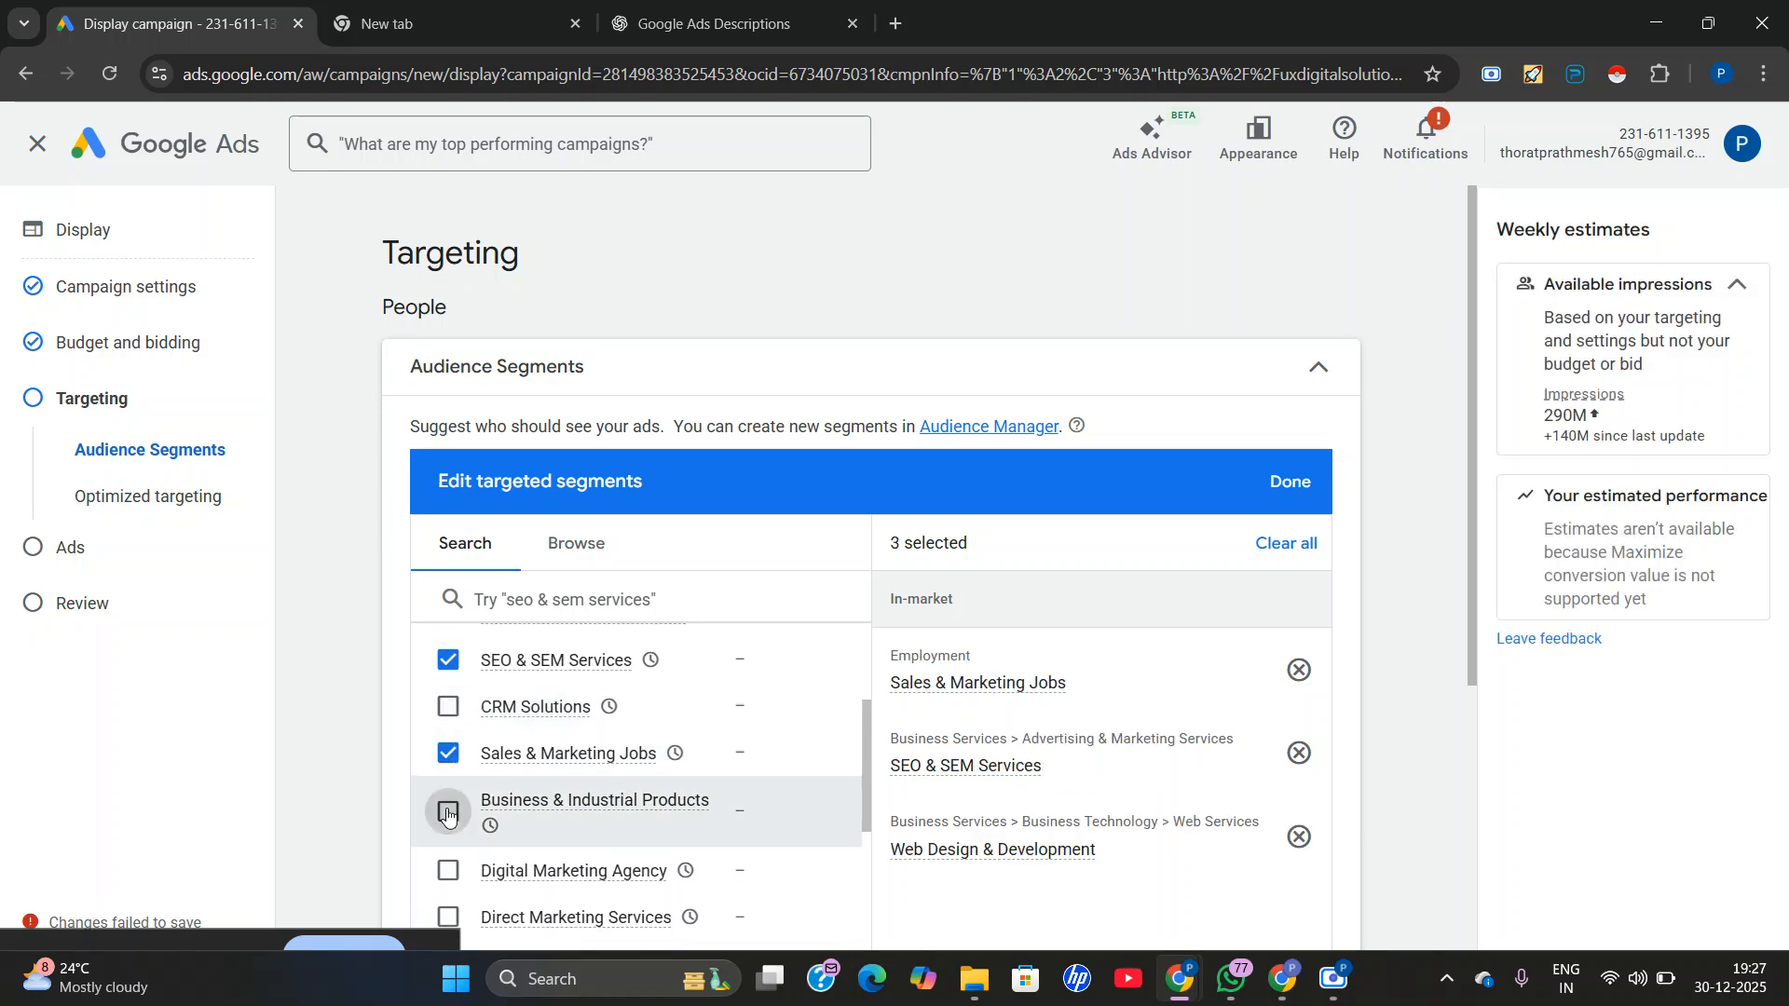
pyautogui.scroll(-1, 615, 754)
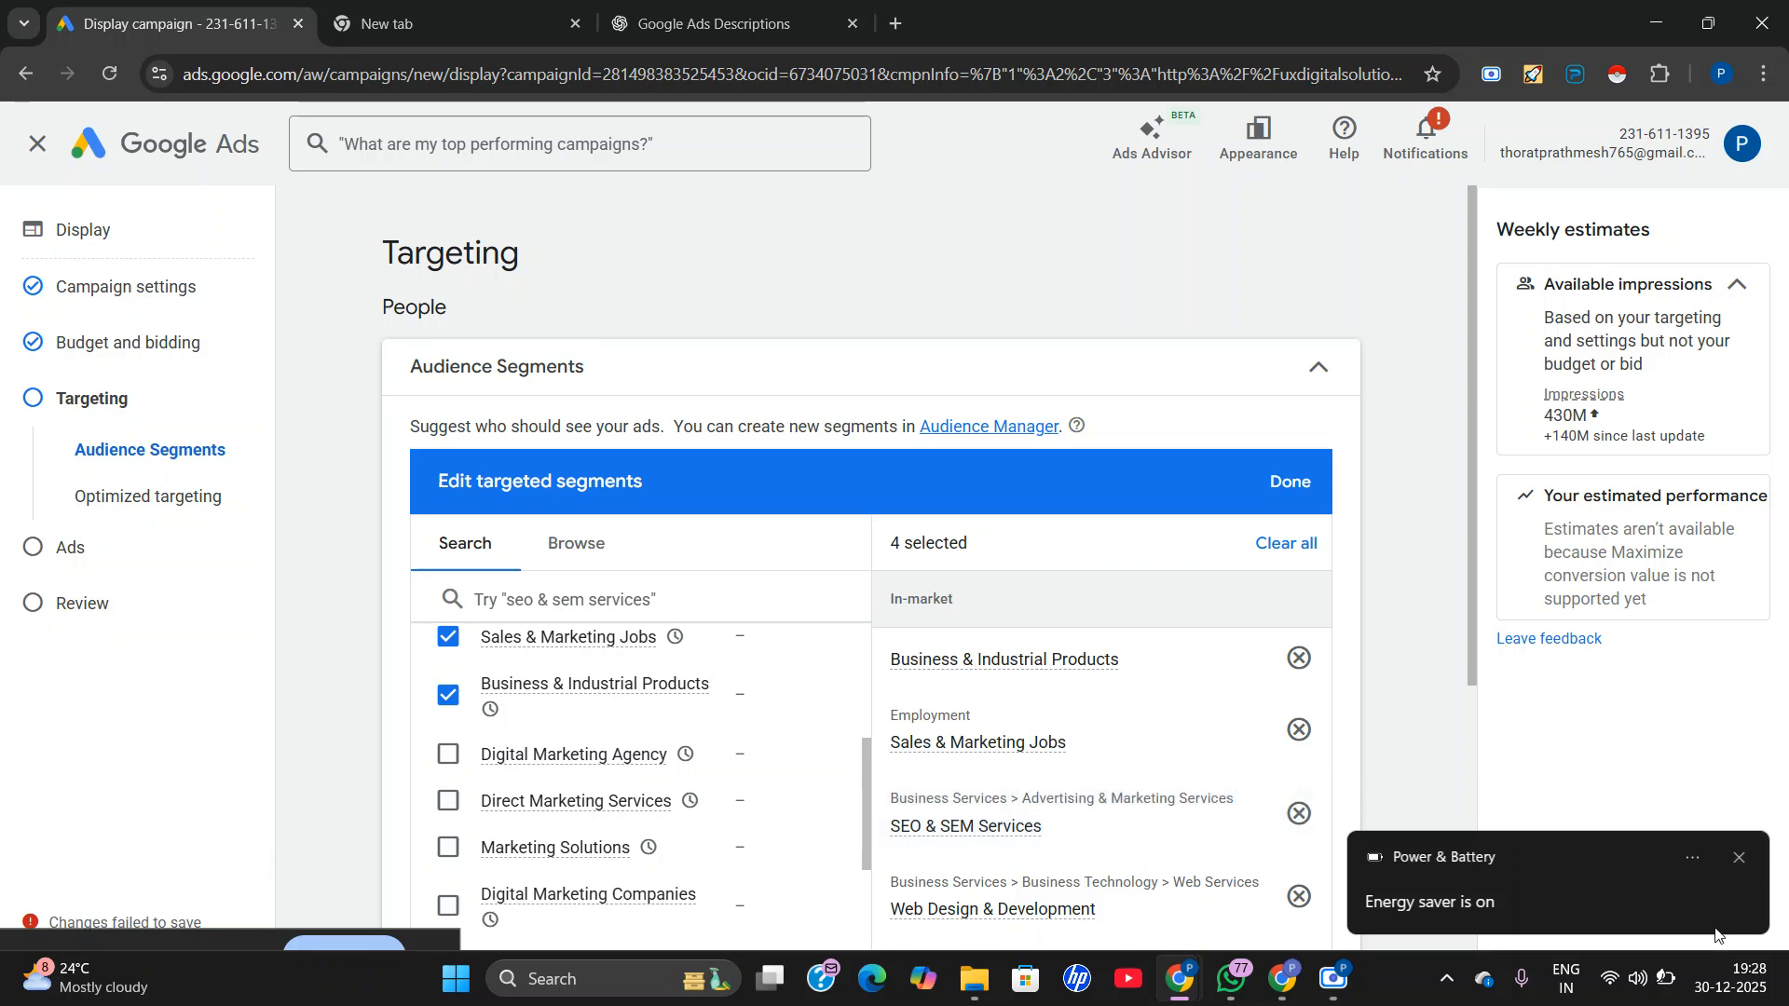
pyautogui.click(1668, 979)
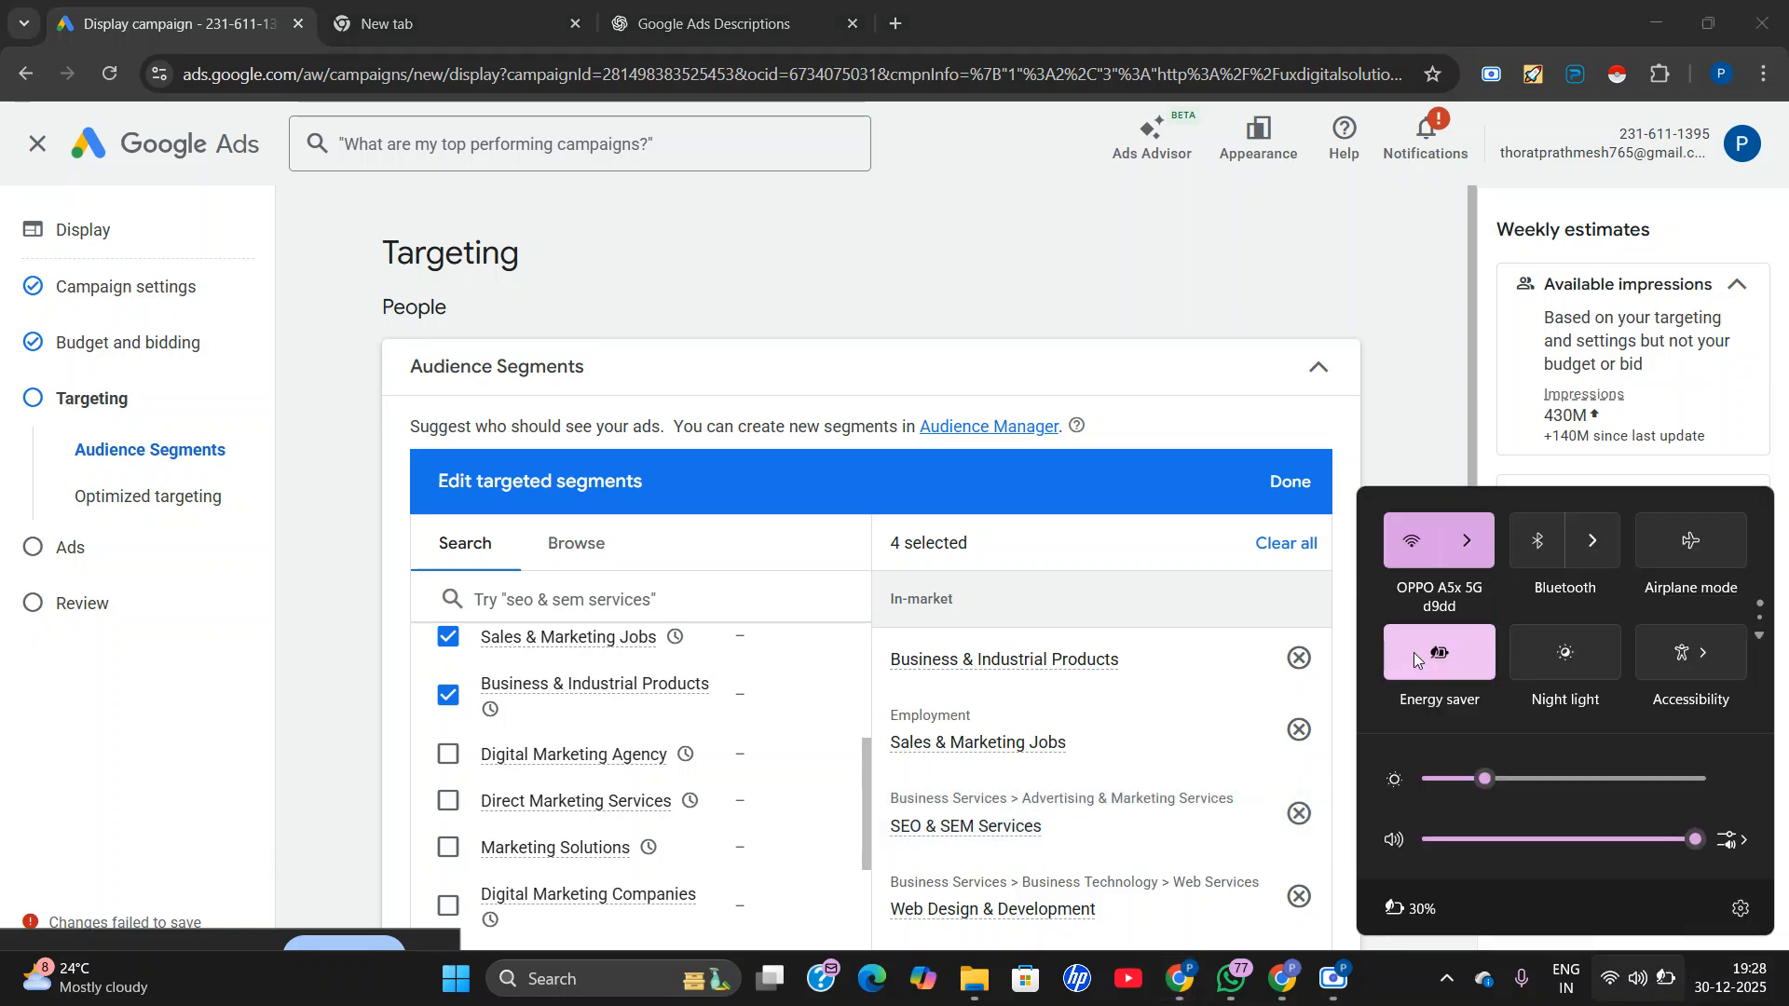
pyautogui.click(1278, 299)
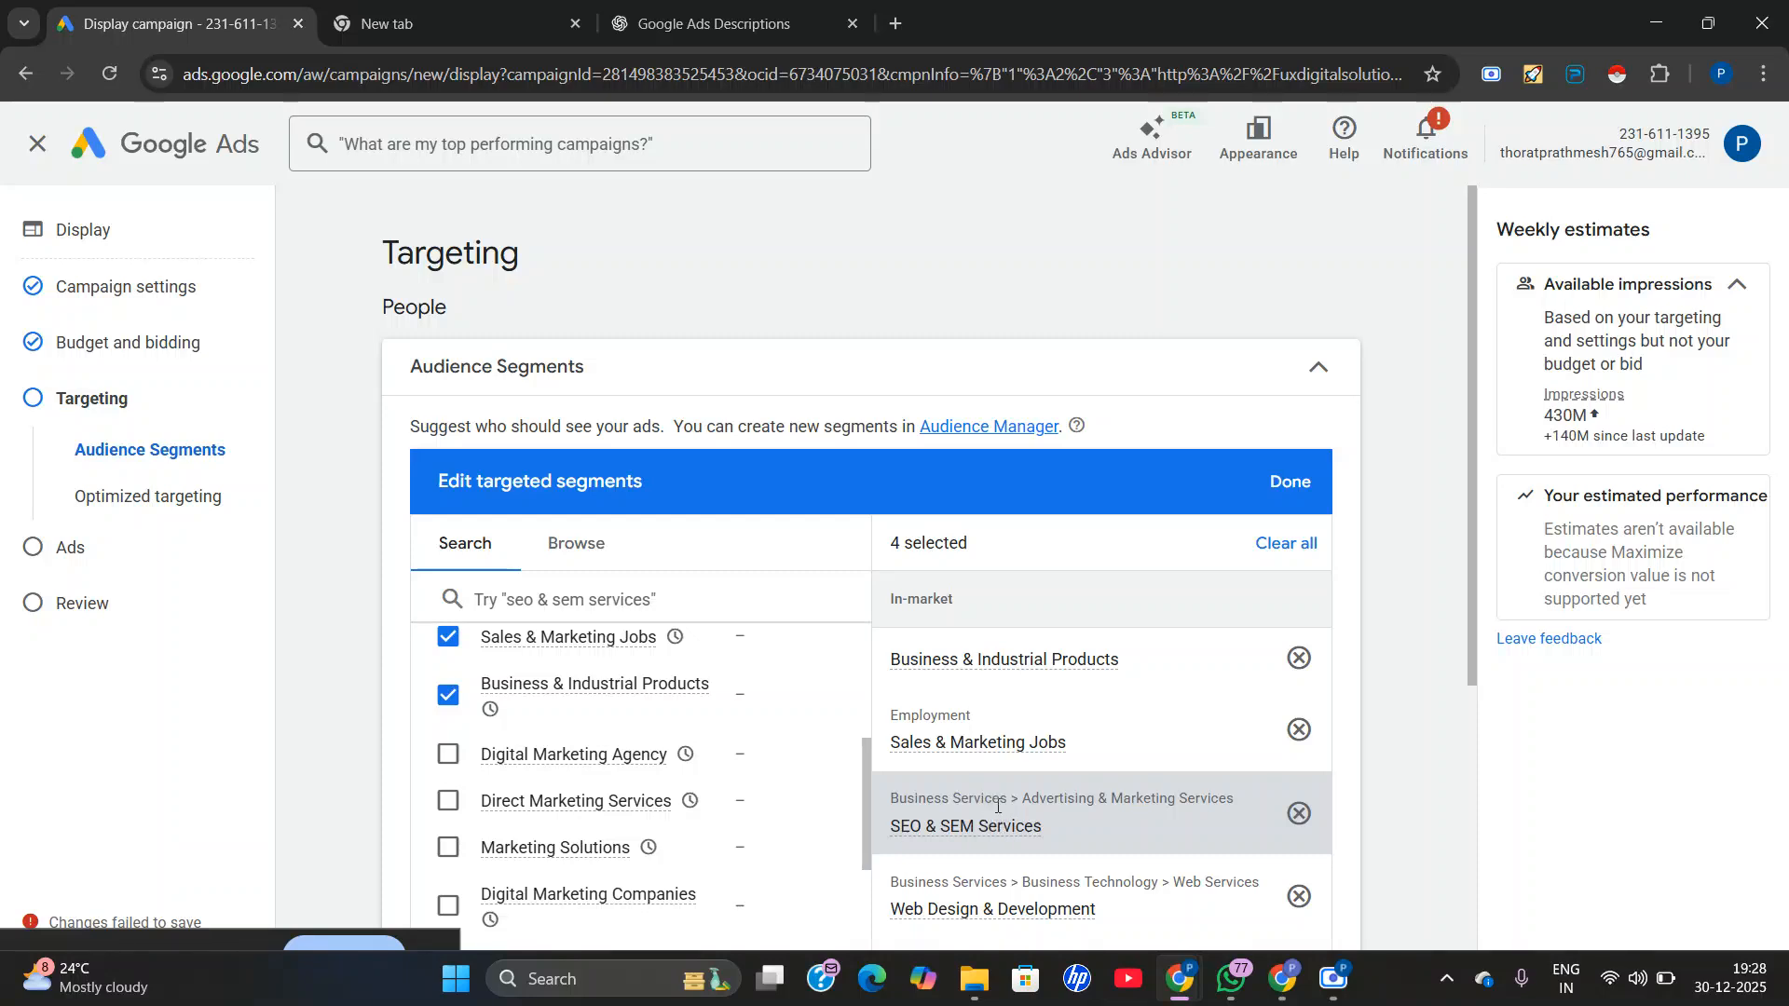
# Add the Marketing Solutions and Digital Marketing Agency segments to the targeted audience.
pyautogui.scroll(-2, 1018, 853)
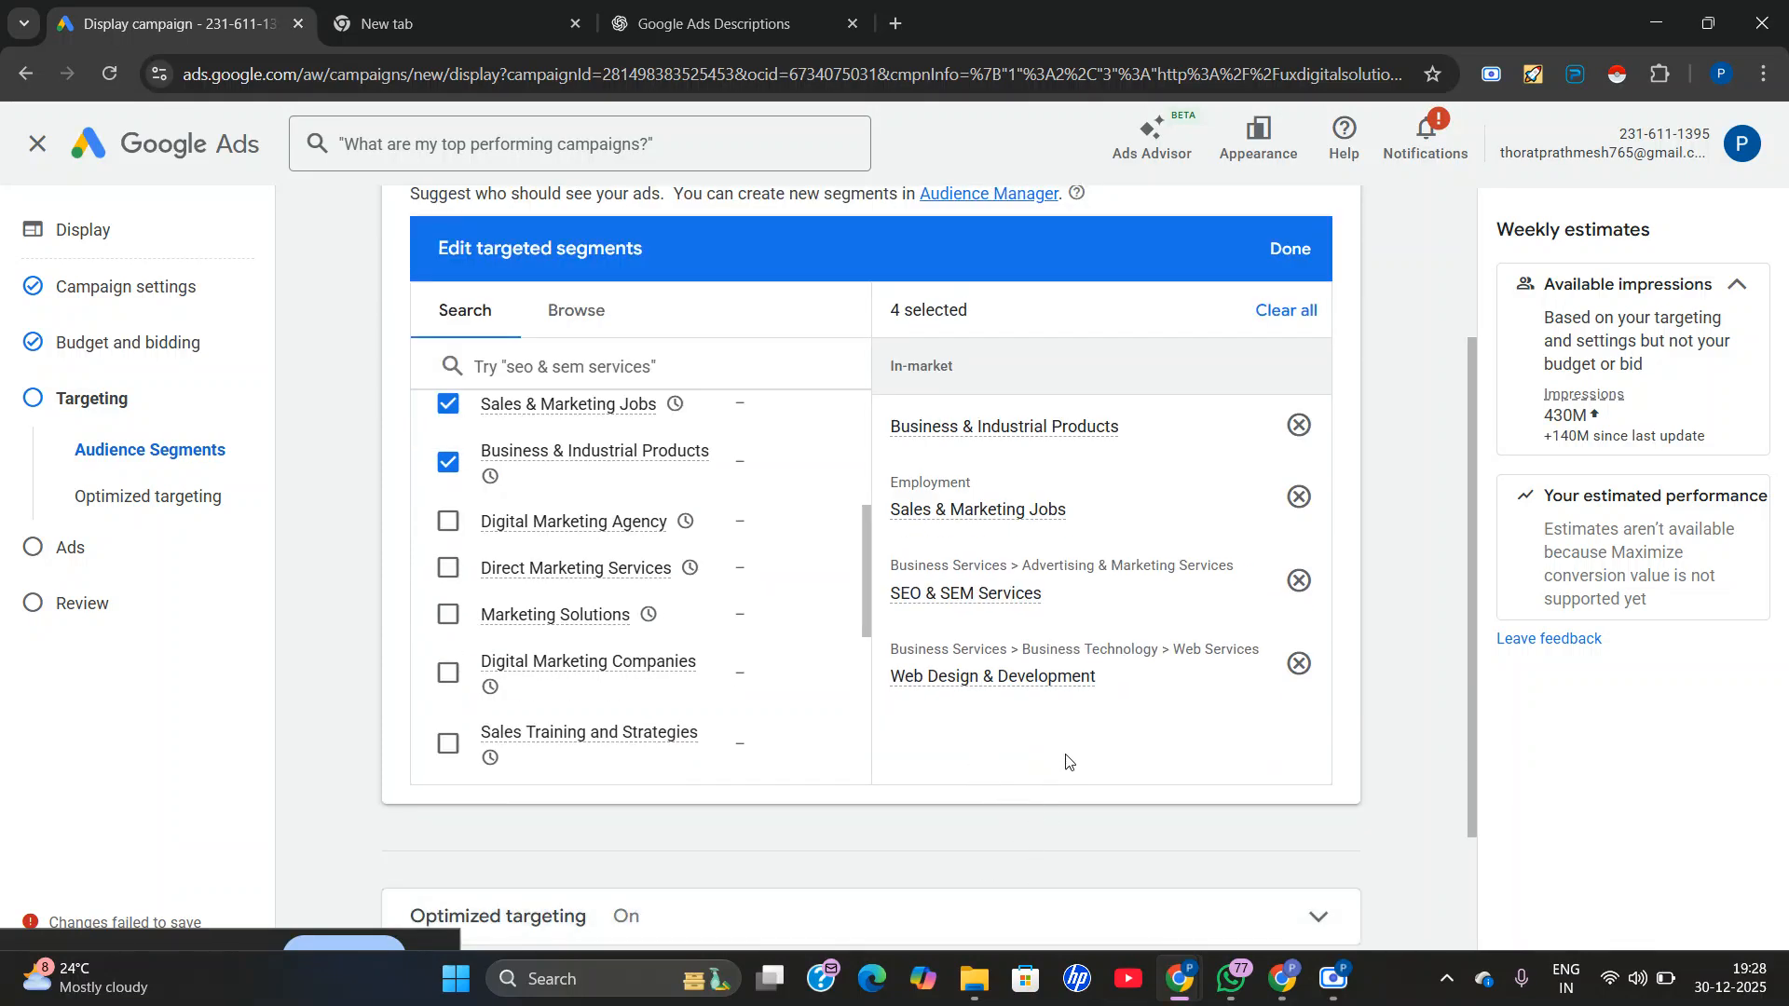
pyautogui.click(461, 524)
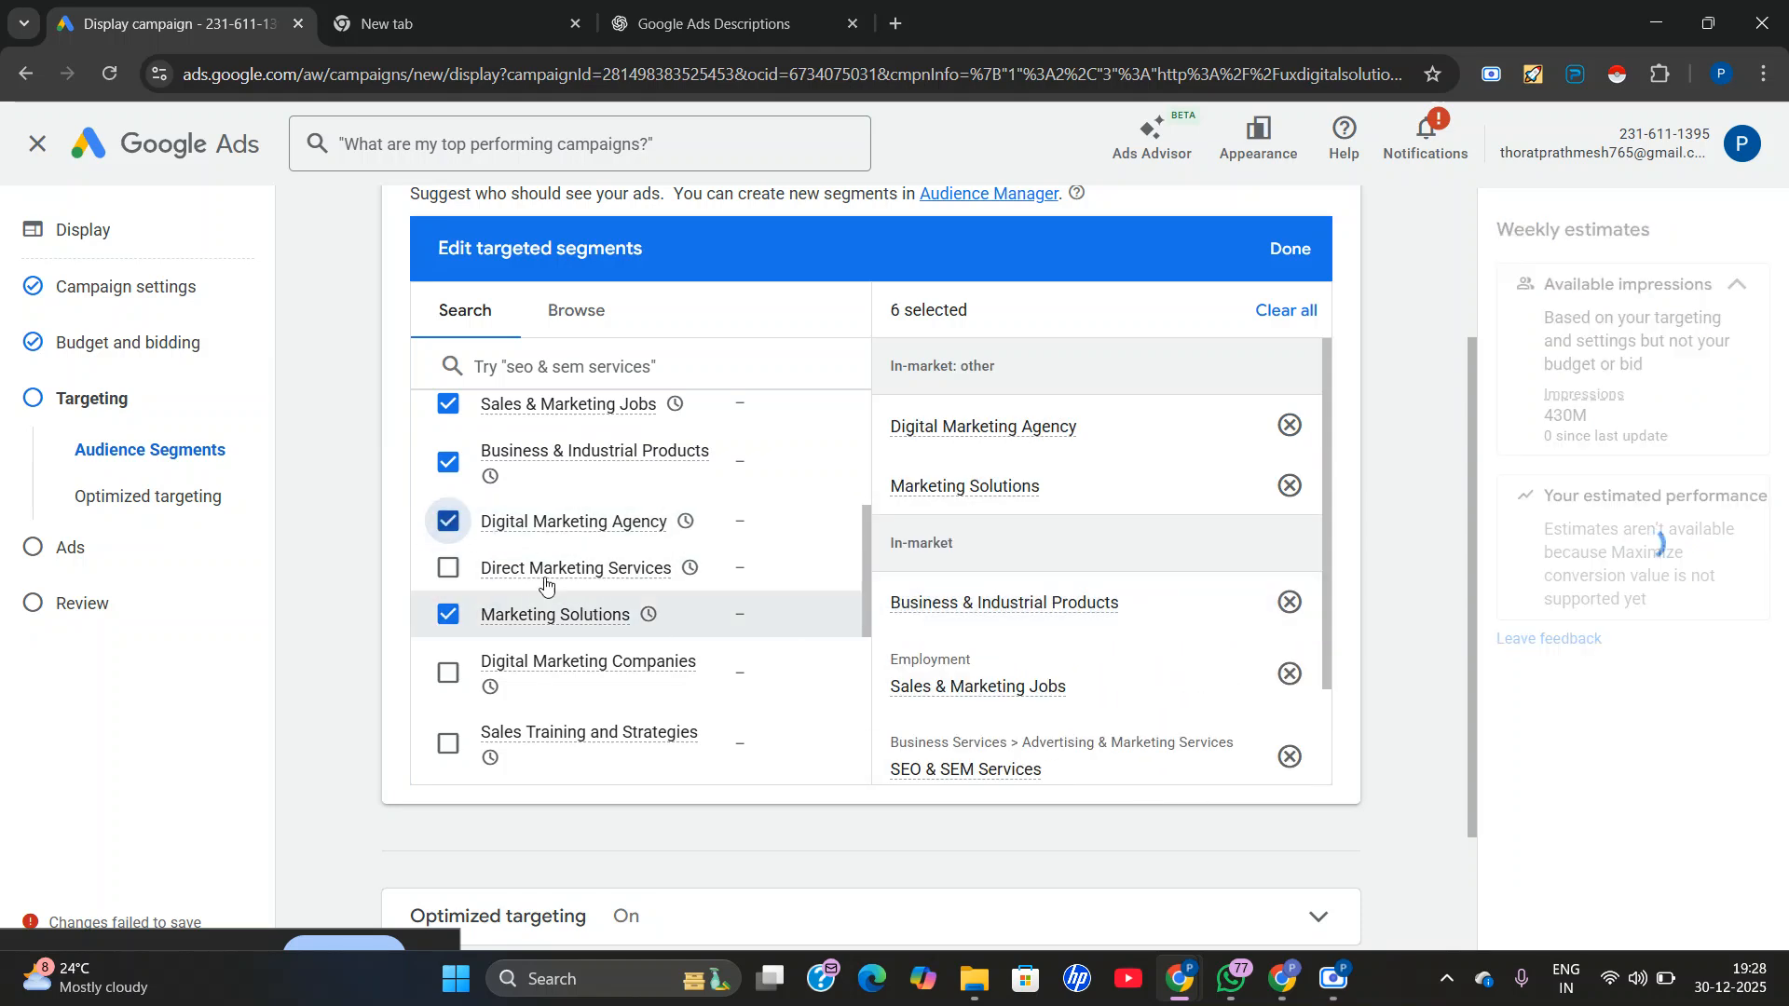
pyautogui.scroll(-3, 545, 584)
# Look through the browsable audience categories, from detailed demographics to custom segments, and return to the searchable segment list.
pyautogui.scroll(10, 559, 521)
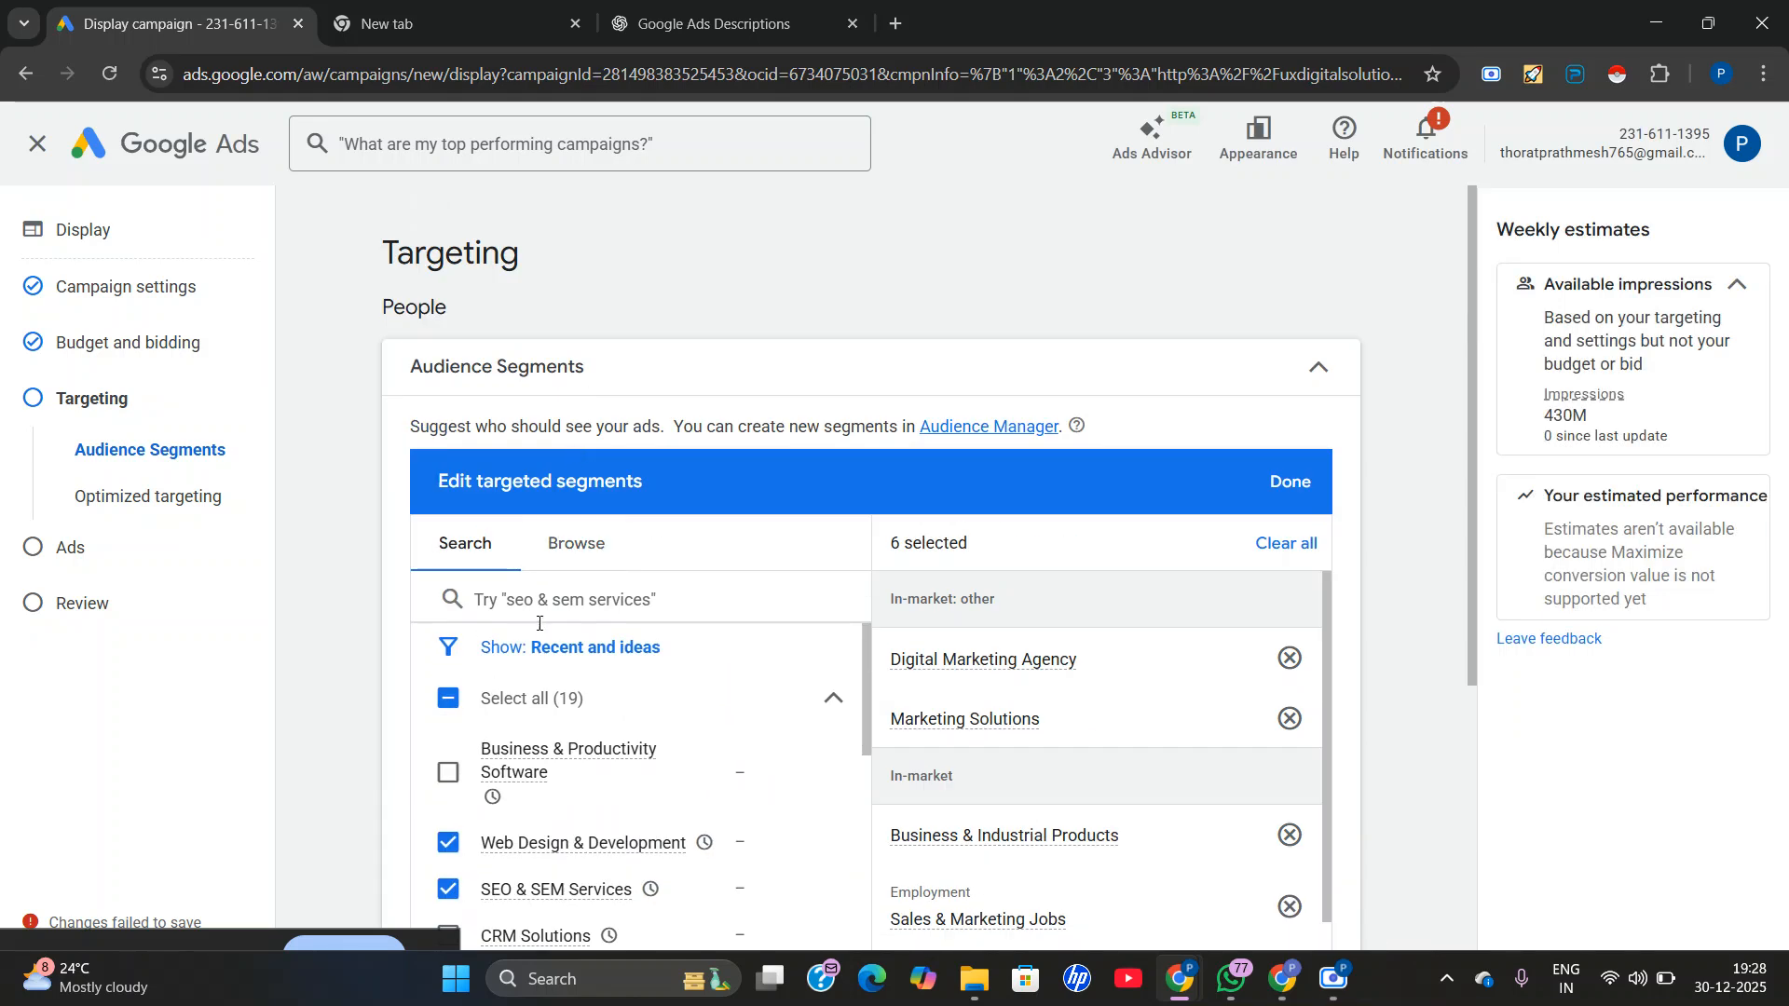
pyautogui.click(576, 545)
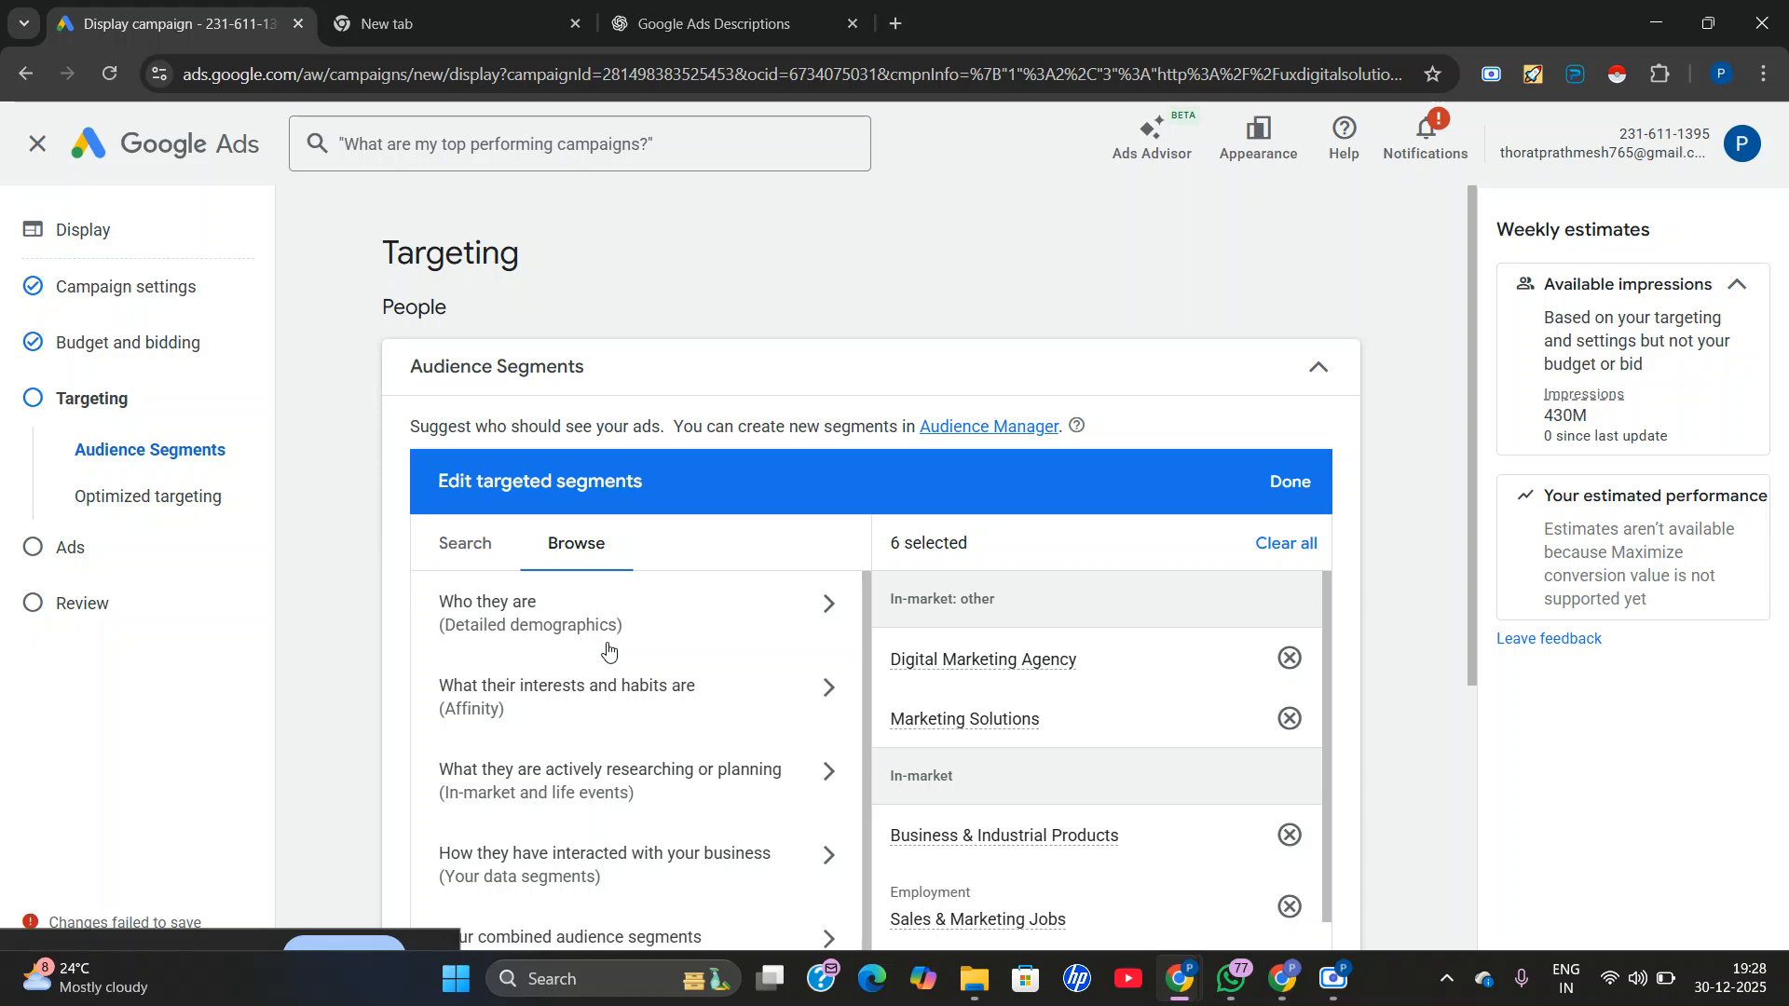
pyautogui.scroll(-1, 586, 697)
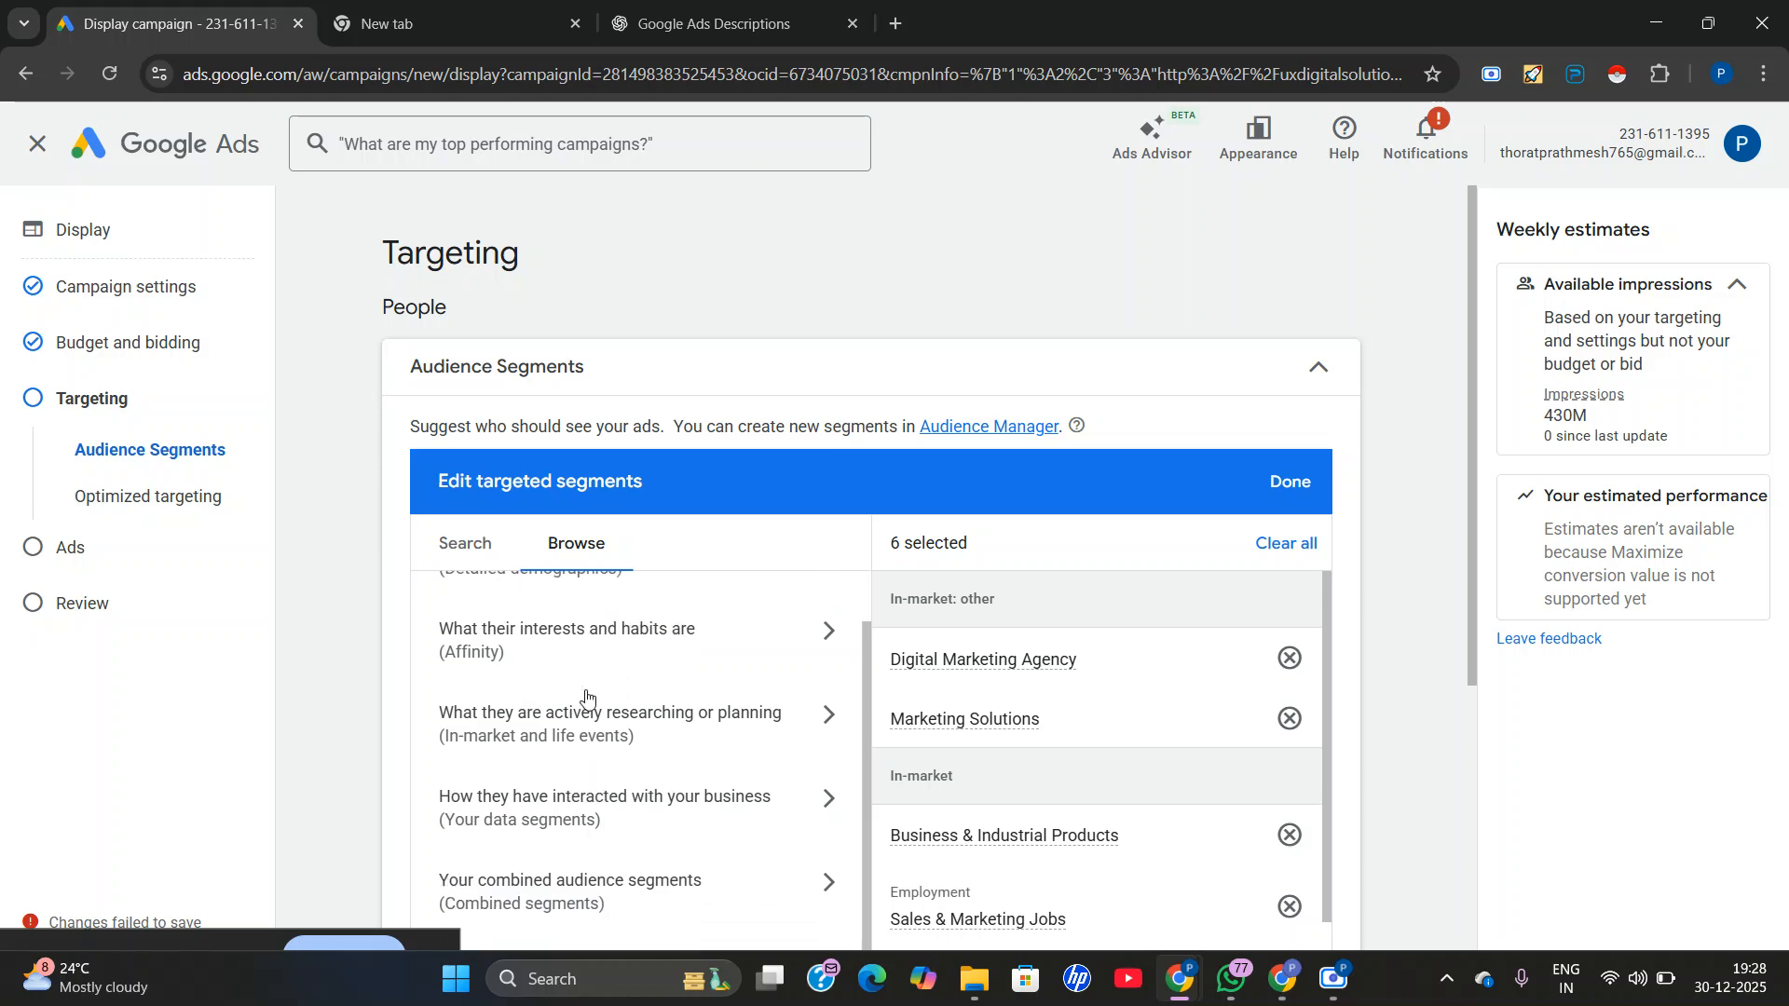
pyautogui.scroll(-1, 586, 697)
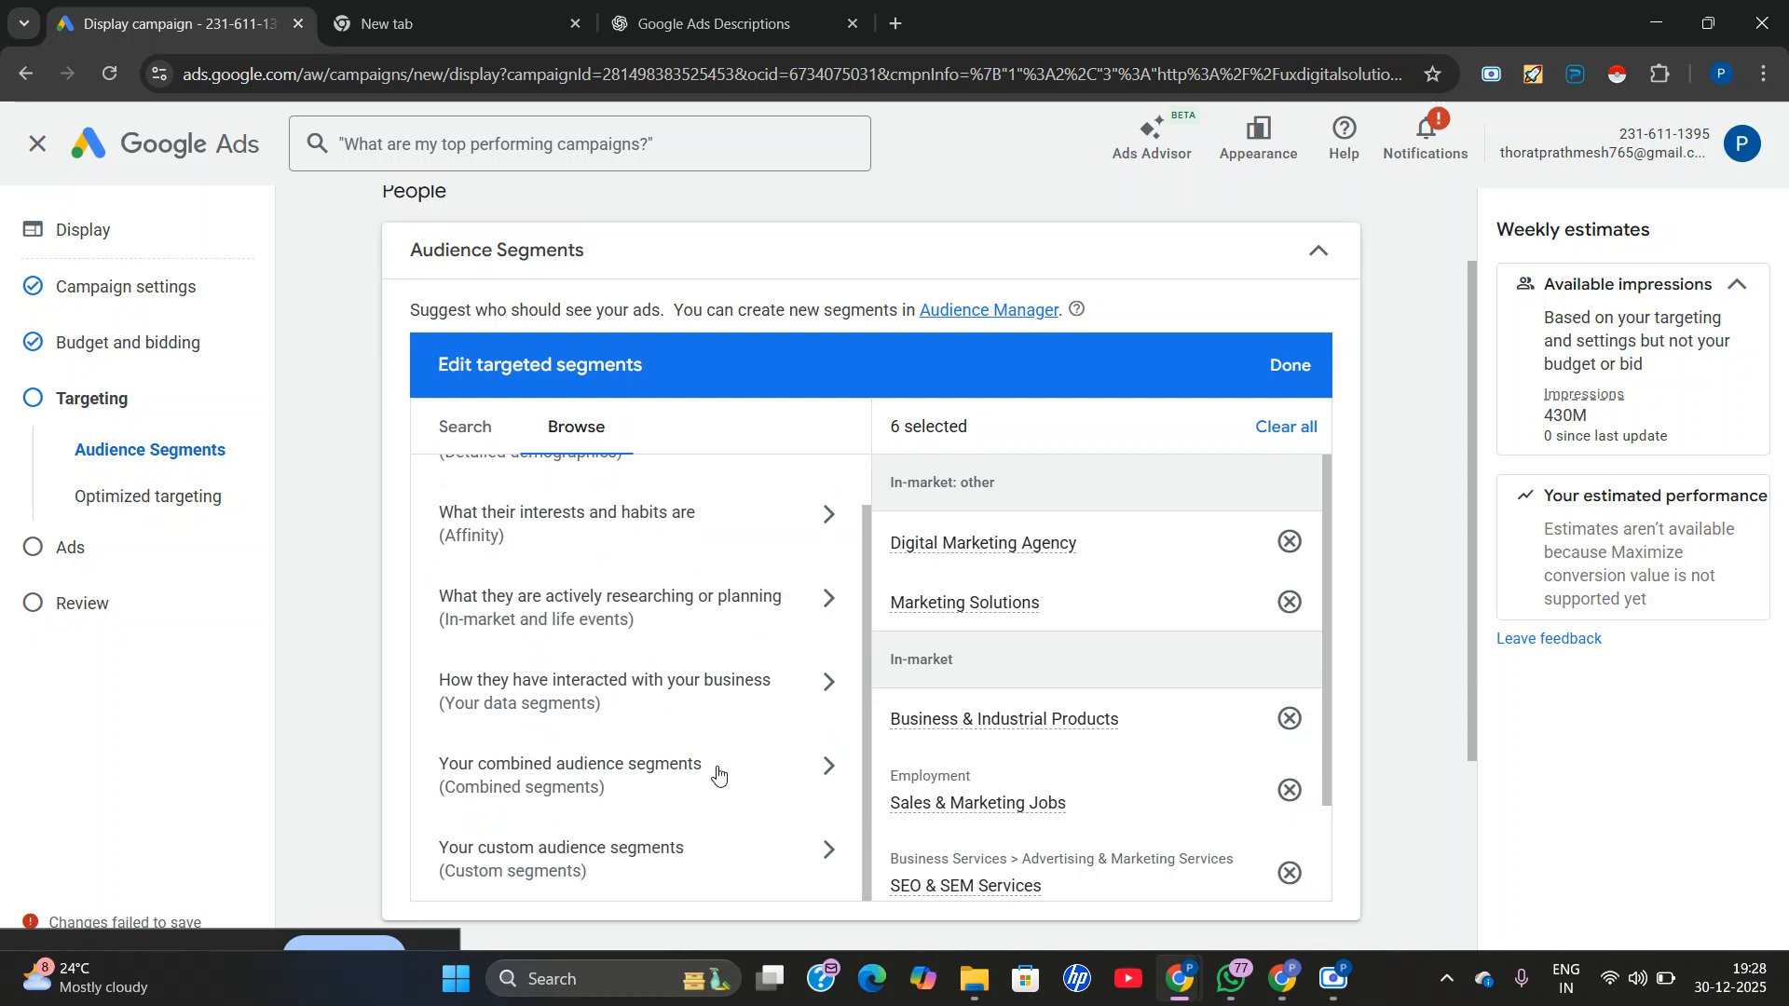
pyautogui.scroll(-2, 559, 730)
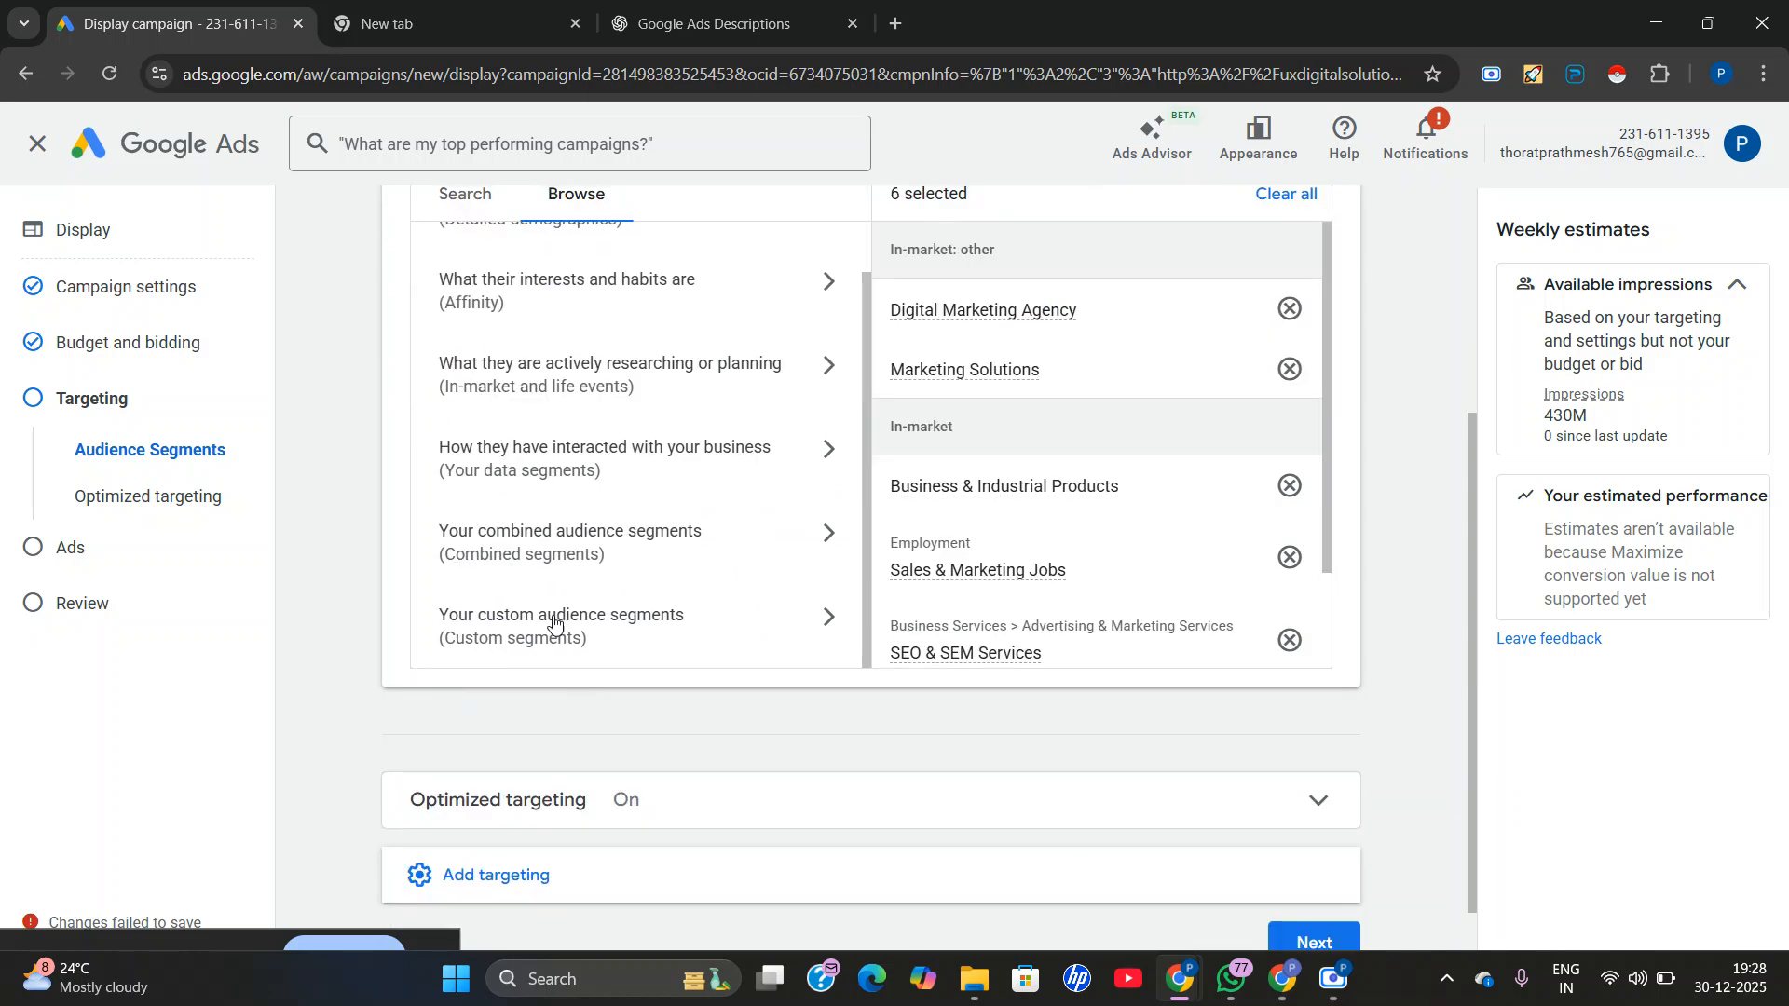
pyautogui.scroll(5, 522, 605)
pyautogui.click(464, 545)
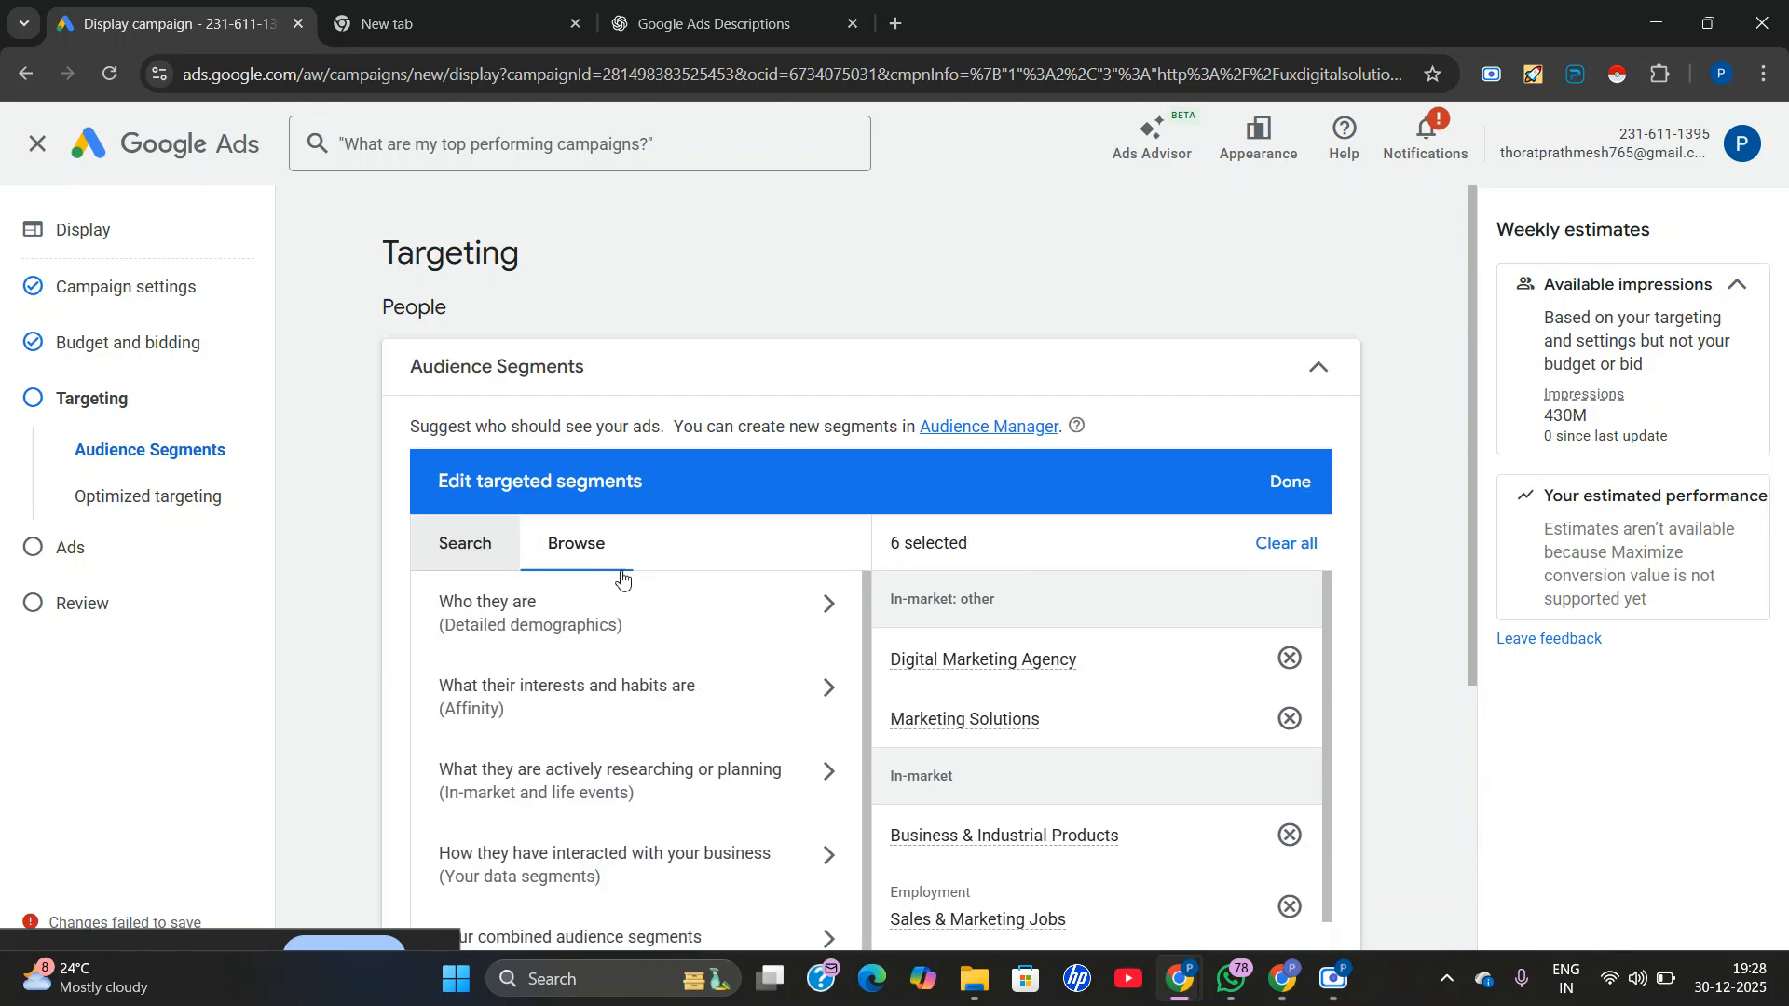
# Add Digital Marketing Companies, Business Marketing Websites, Online Marketing and Digital Marketing Services to the targeted segments and finish editing them.
pyautogui.scroll(-1, 731, 751)
pyautogui.scroll(-5, 465, 737)
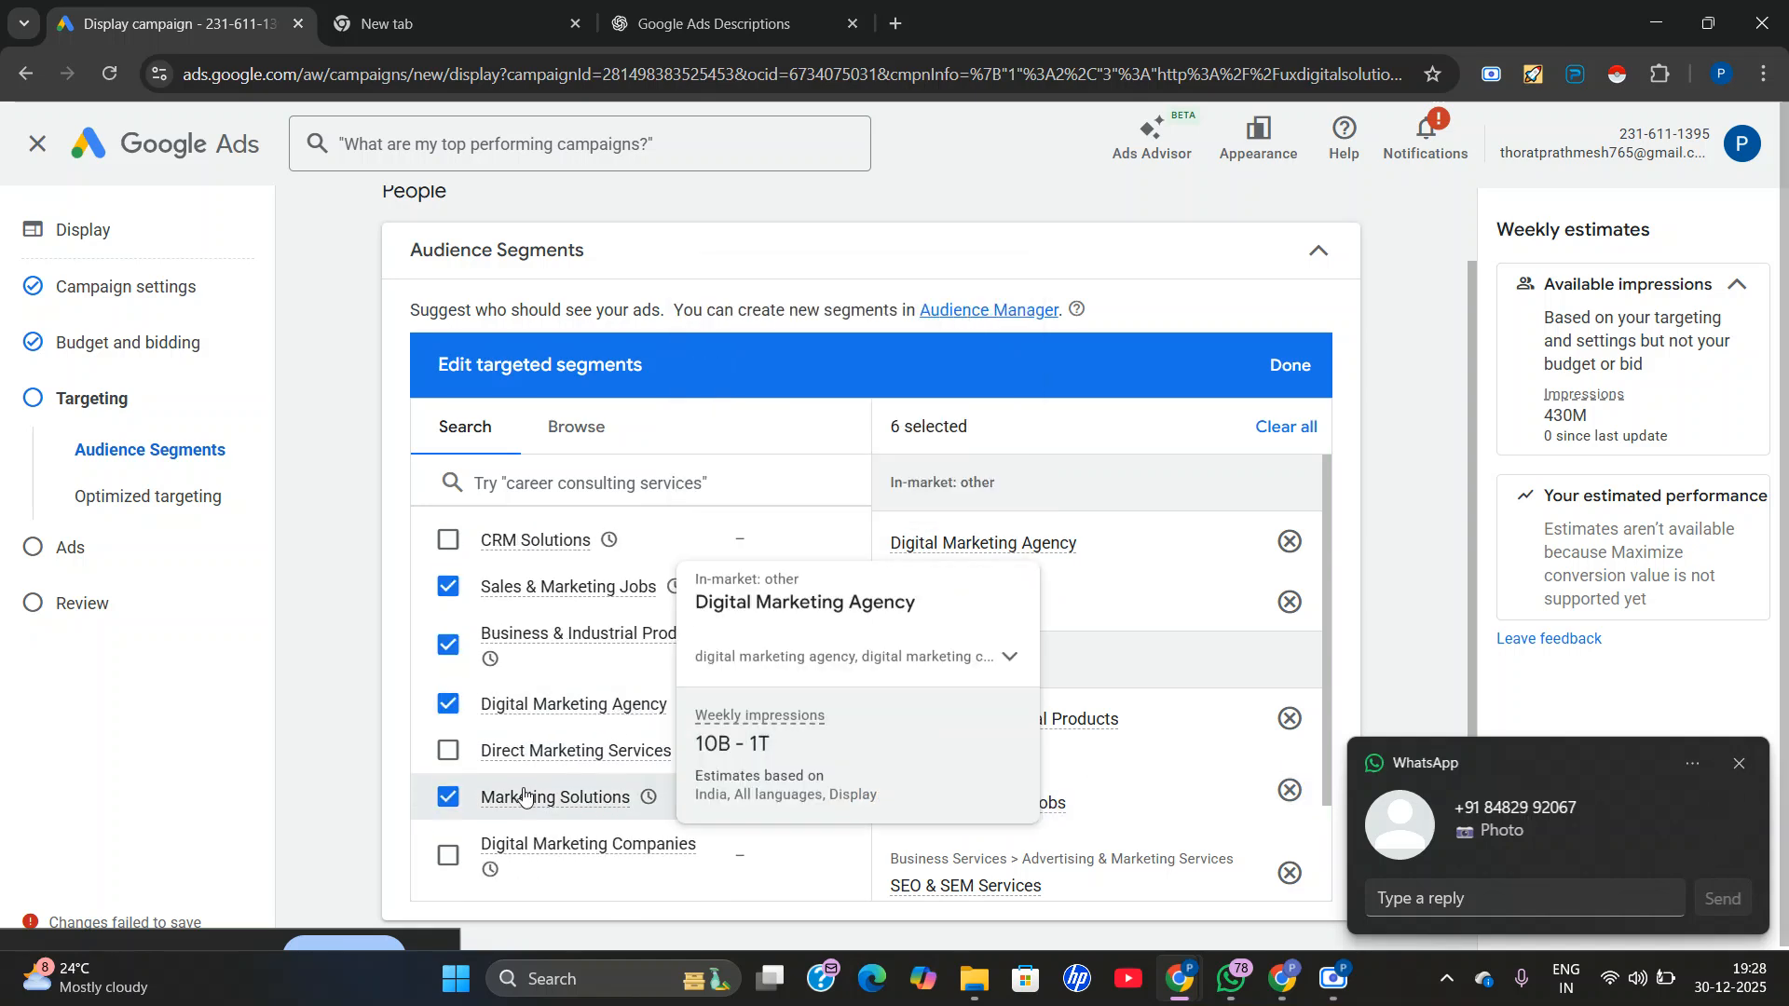
pyautogui.click(519, 862)
pyautogui.scroll(-3, 499, 683)
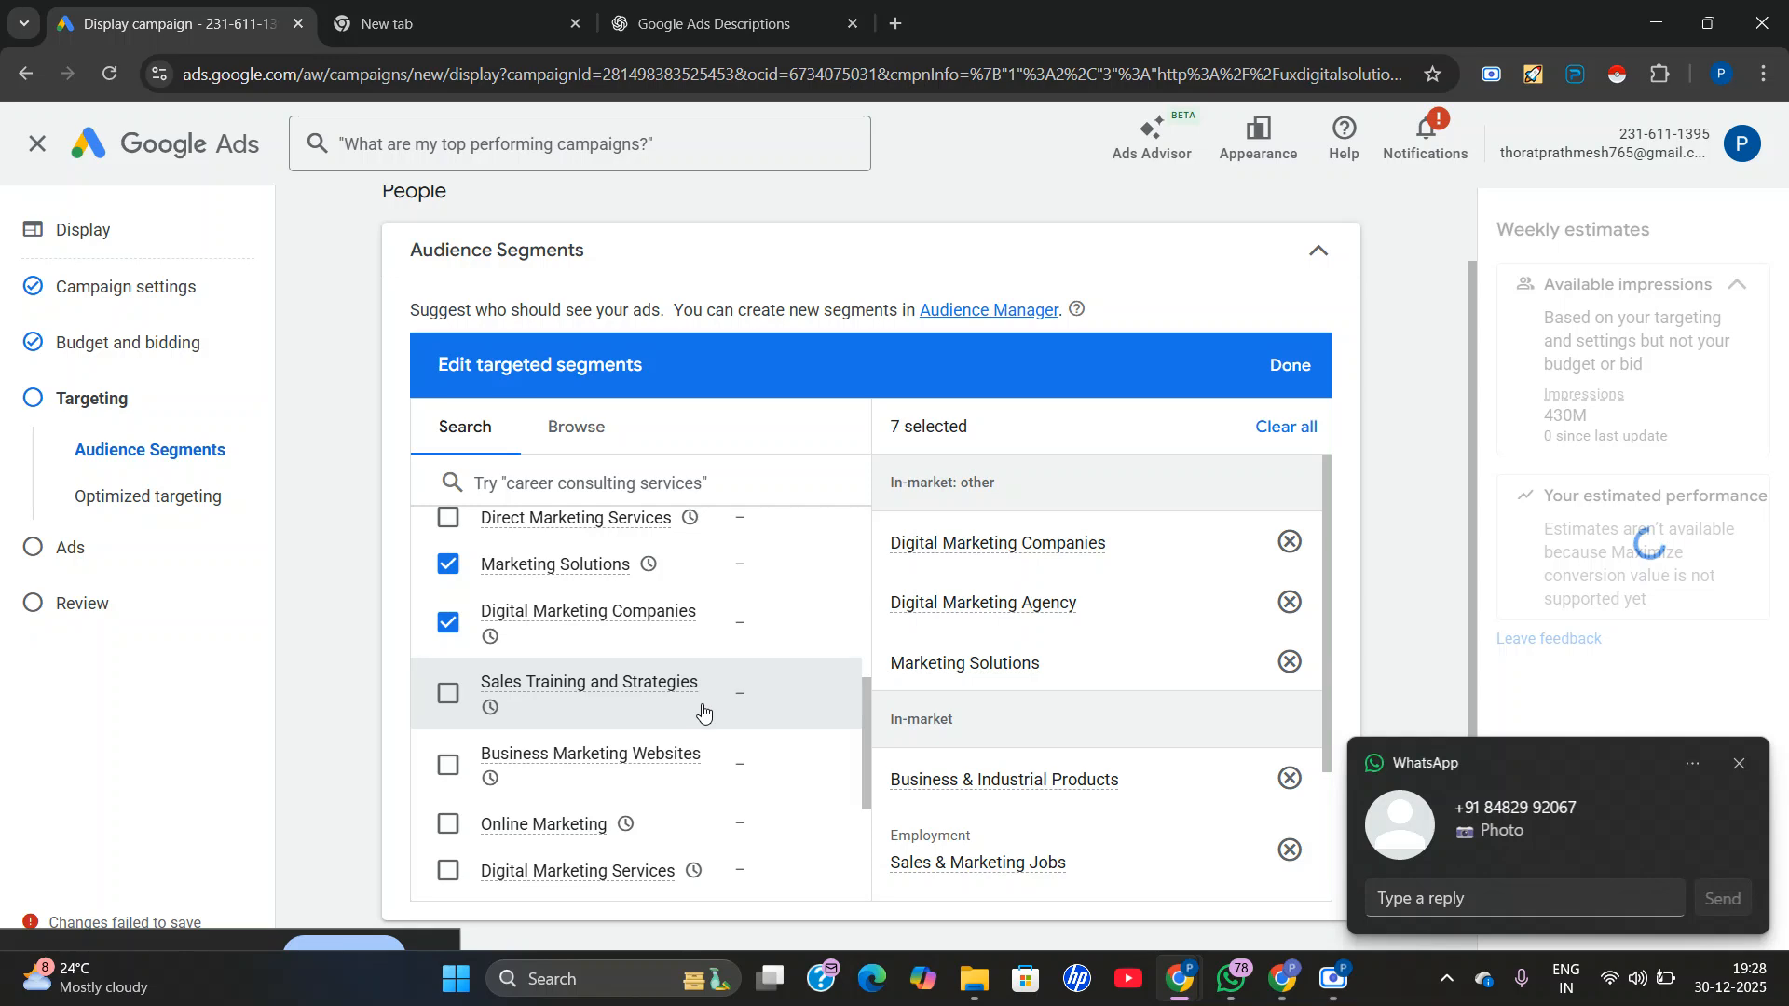
pyautogui.click(448, 765)
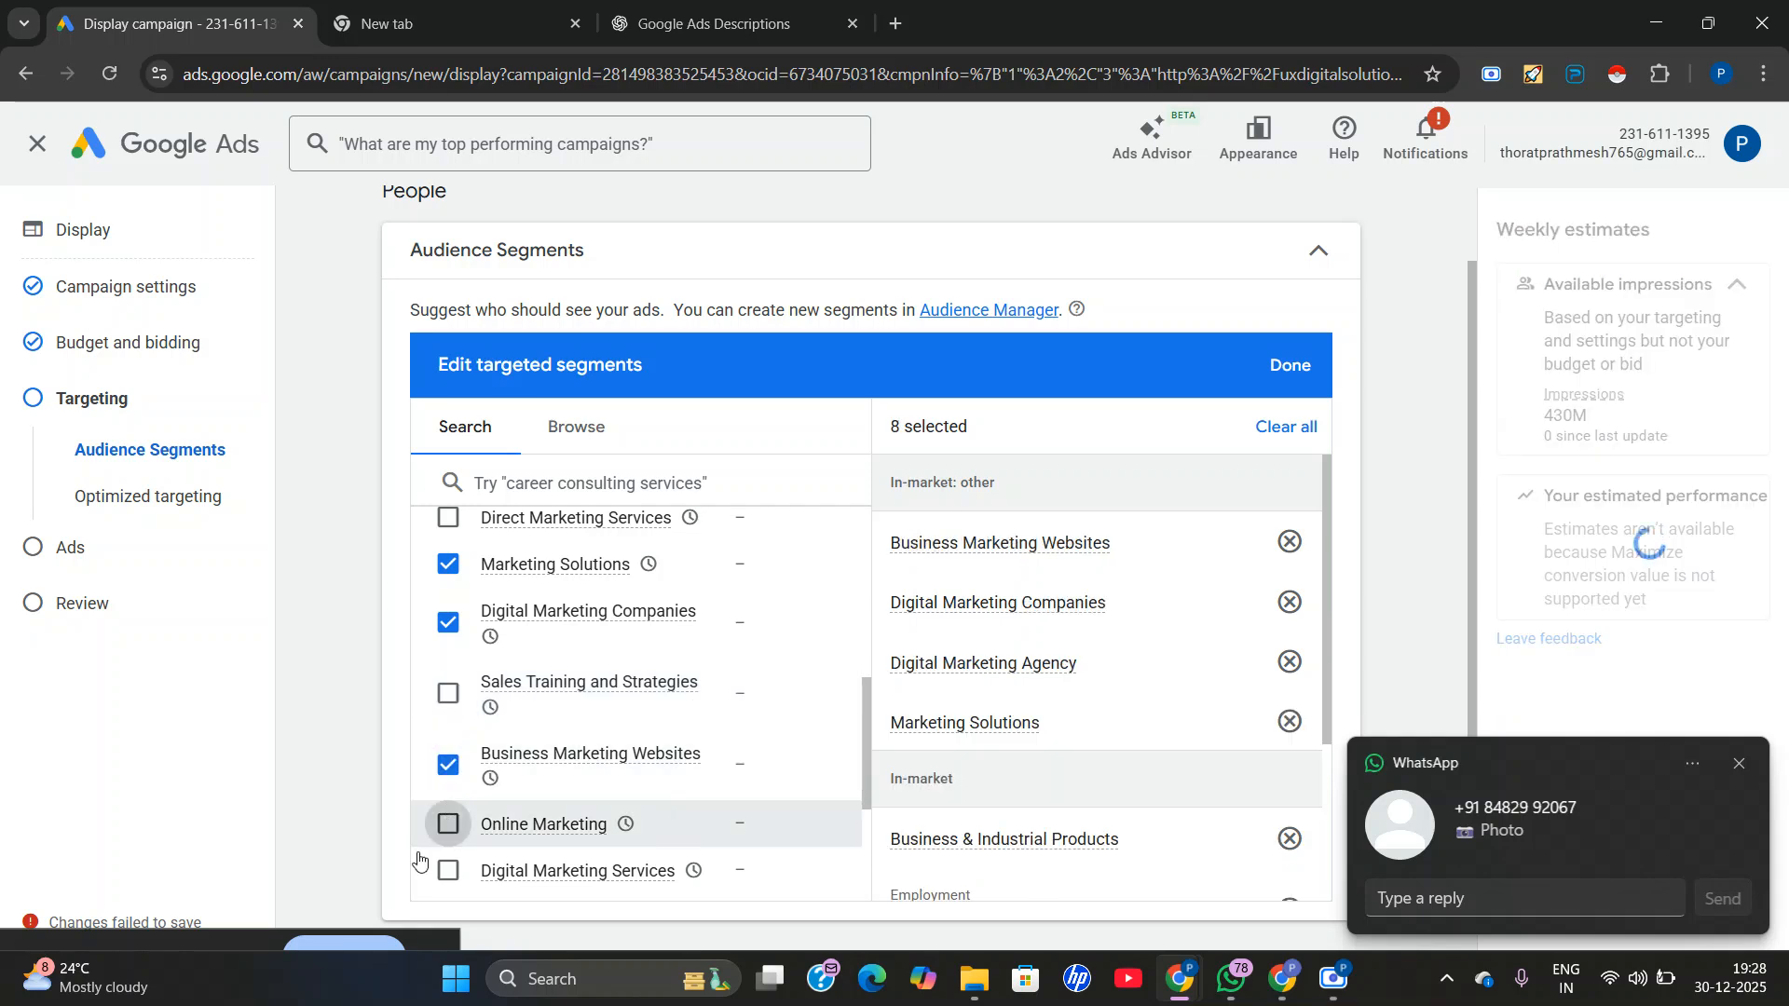
pyautogui.click(448, 824)
pyautogui.scroll(-2, 478, 755)
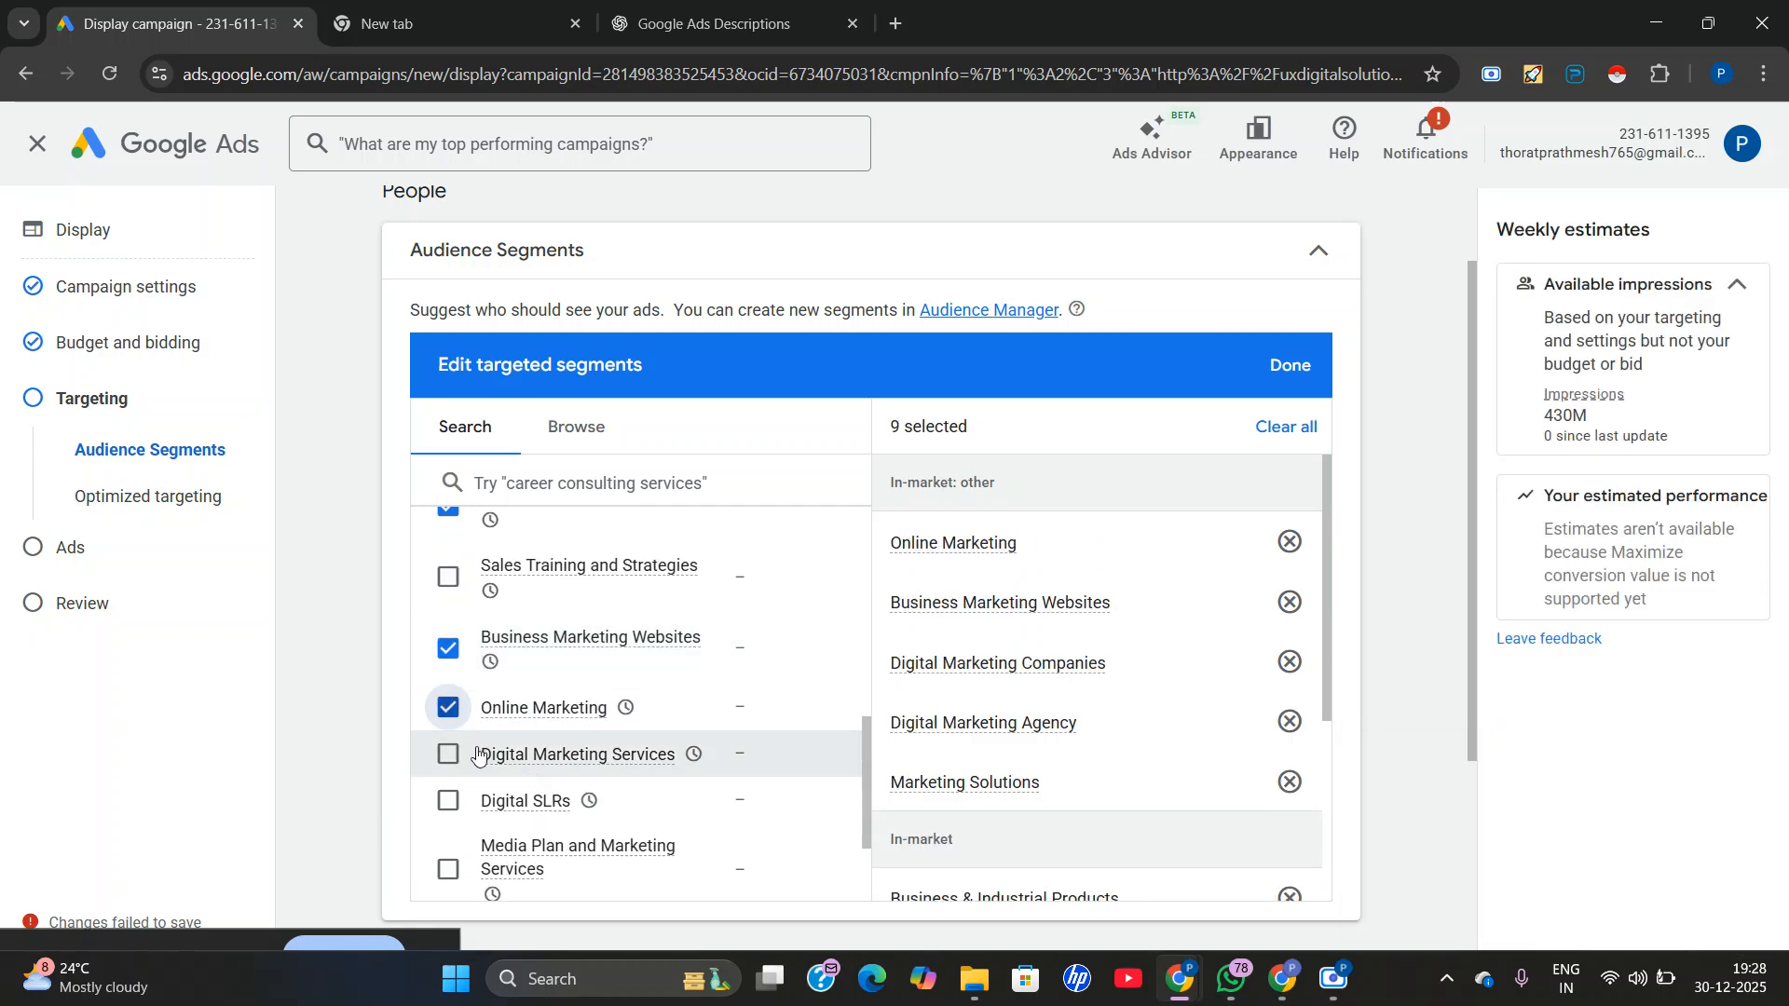
pyautogui.click(449, 754)
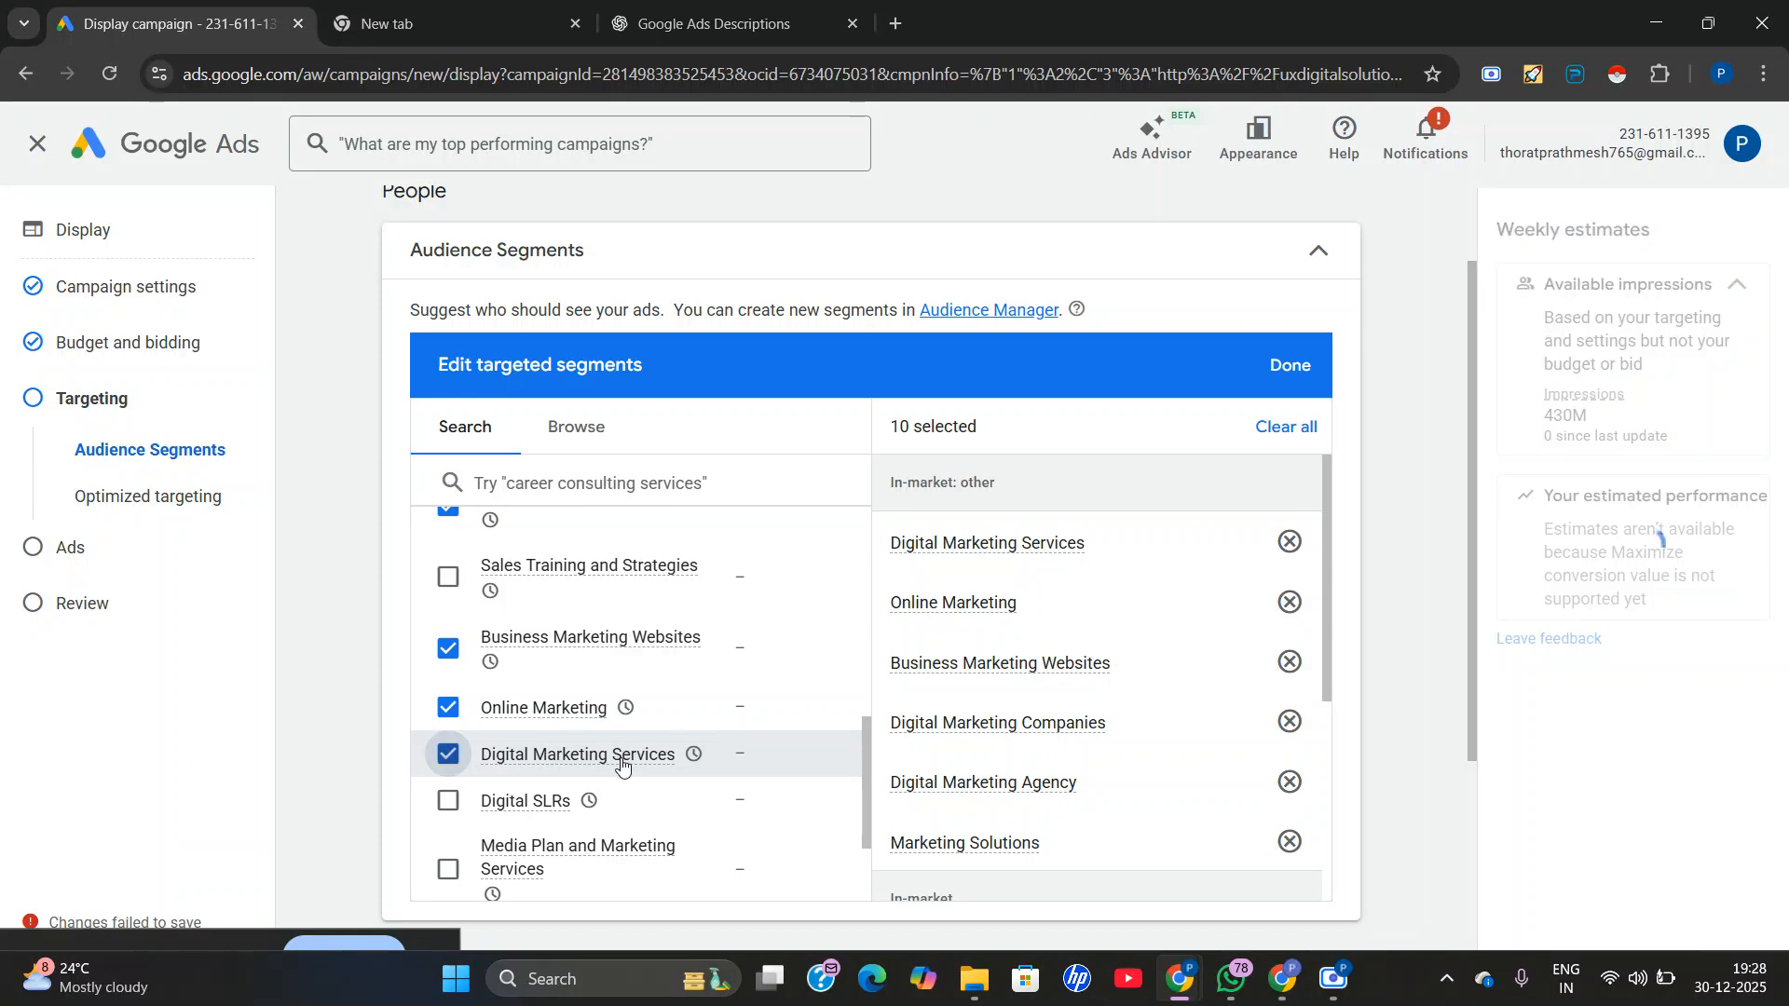
pyautogui.moveTo(621, 765)
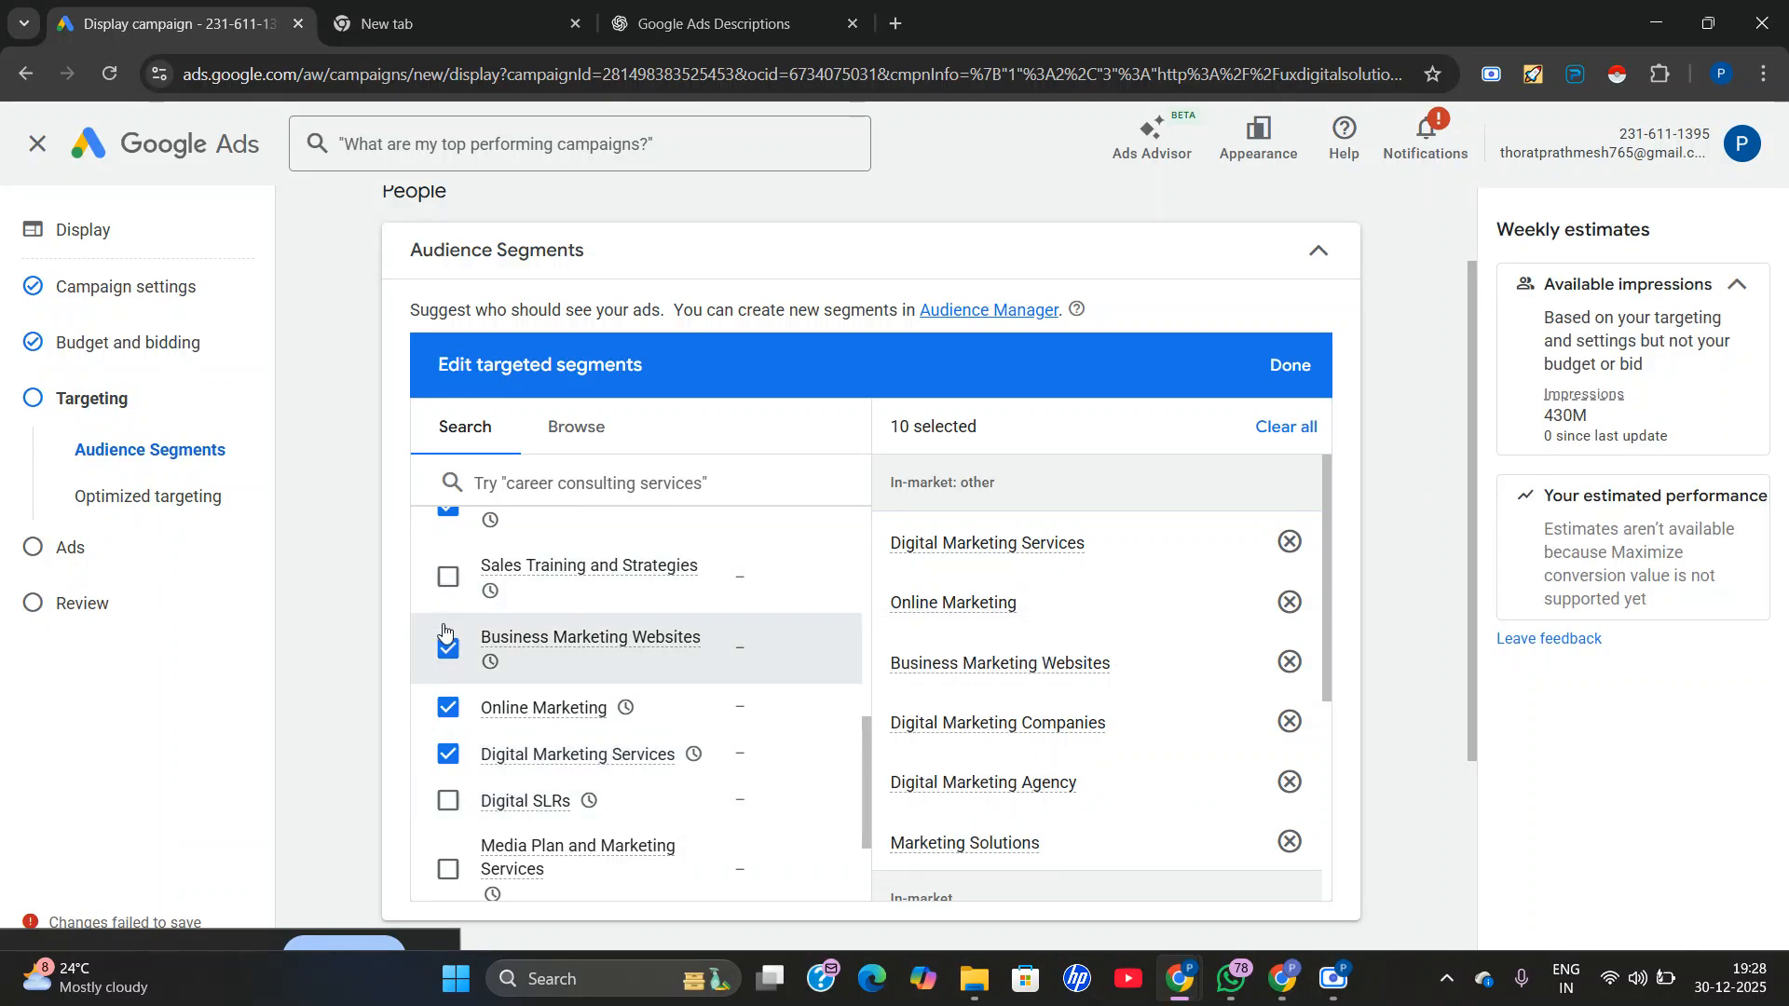
pyautogui.scroll(-2, 484, 727)
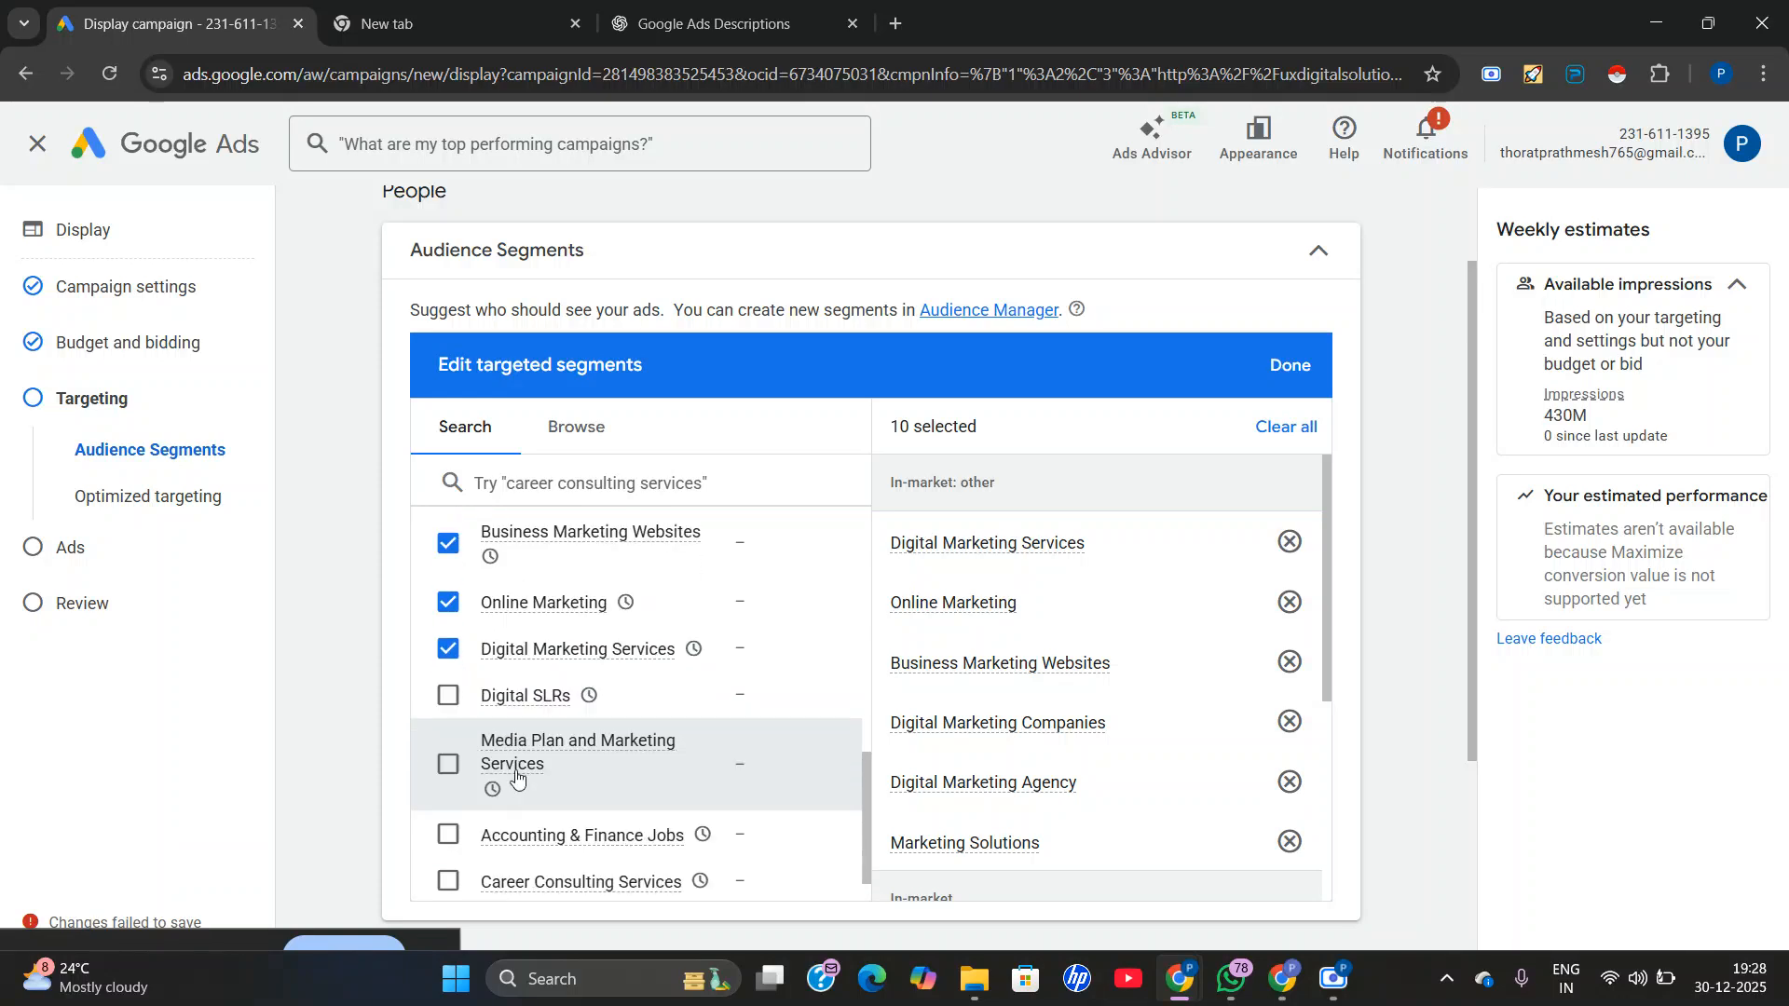
pyautogui.click(1282, 371)
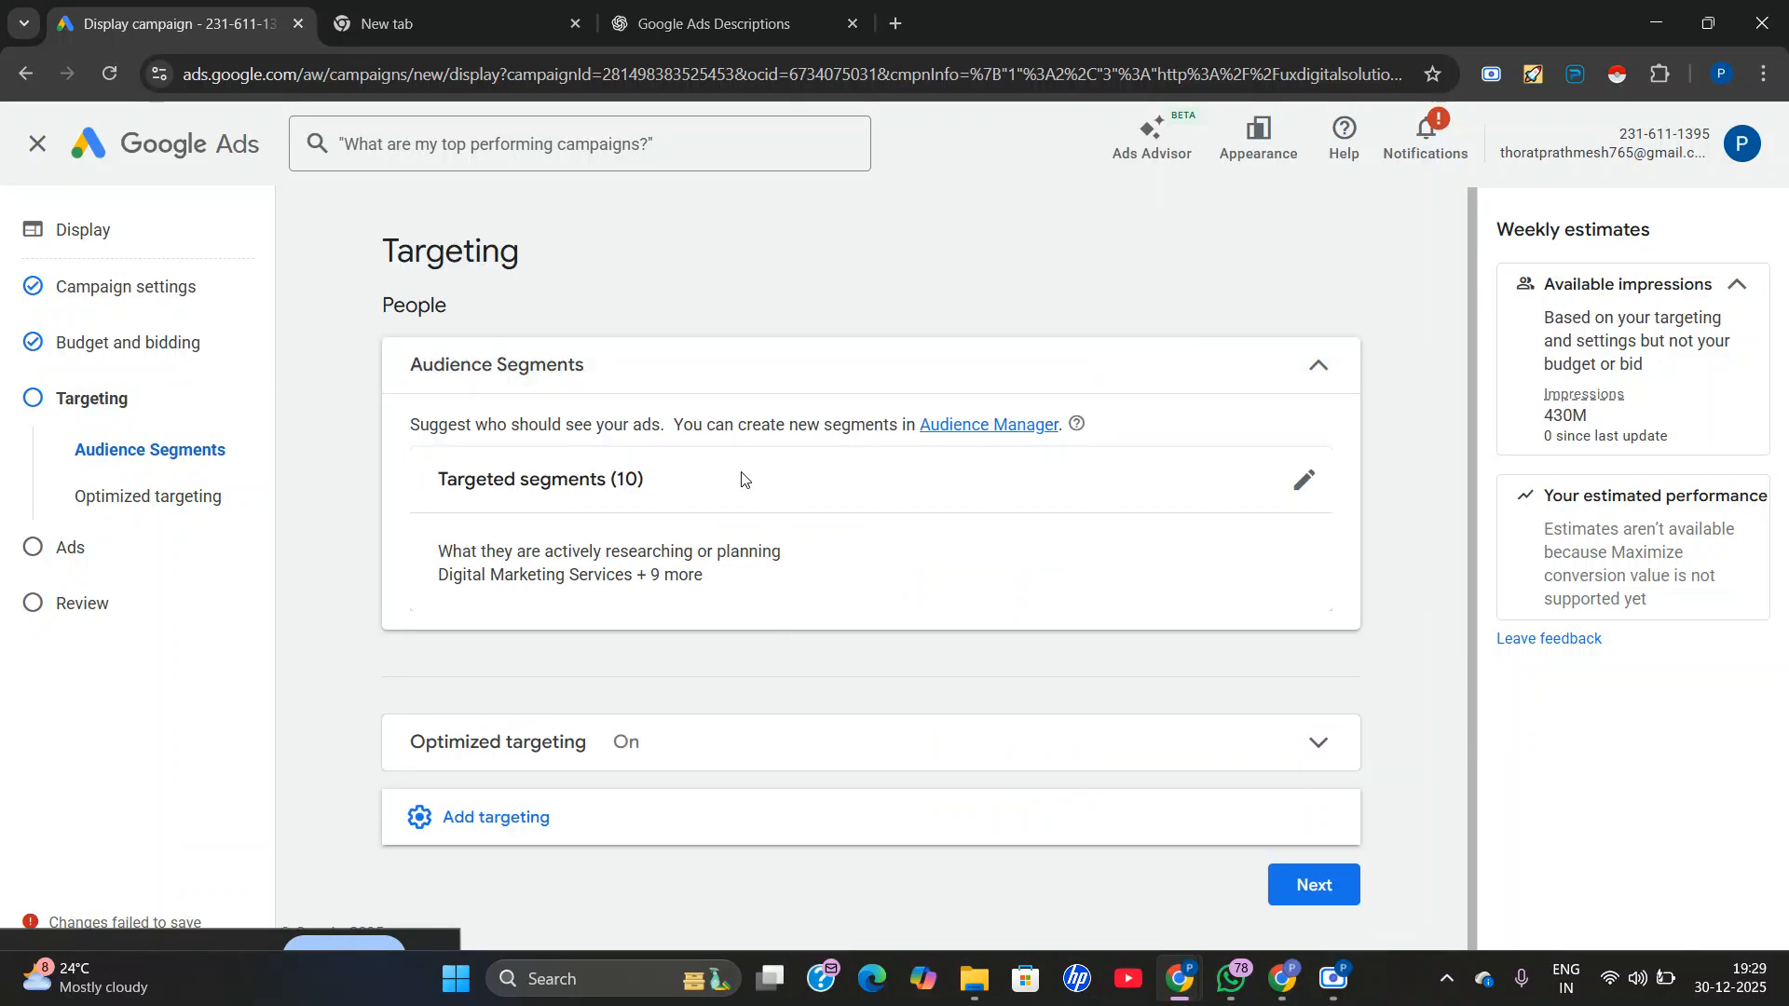
# Expand the optimized targeting settings for review and add demographics as a targeting type.
pyautogui.click(662, 743)
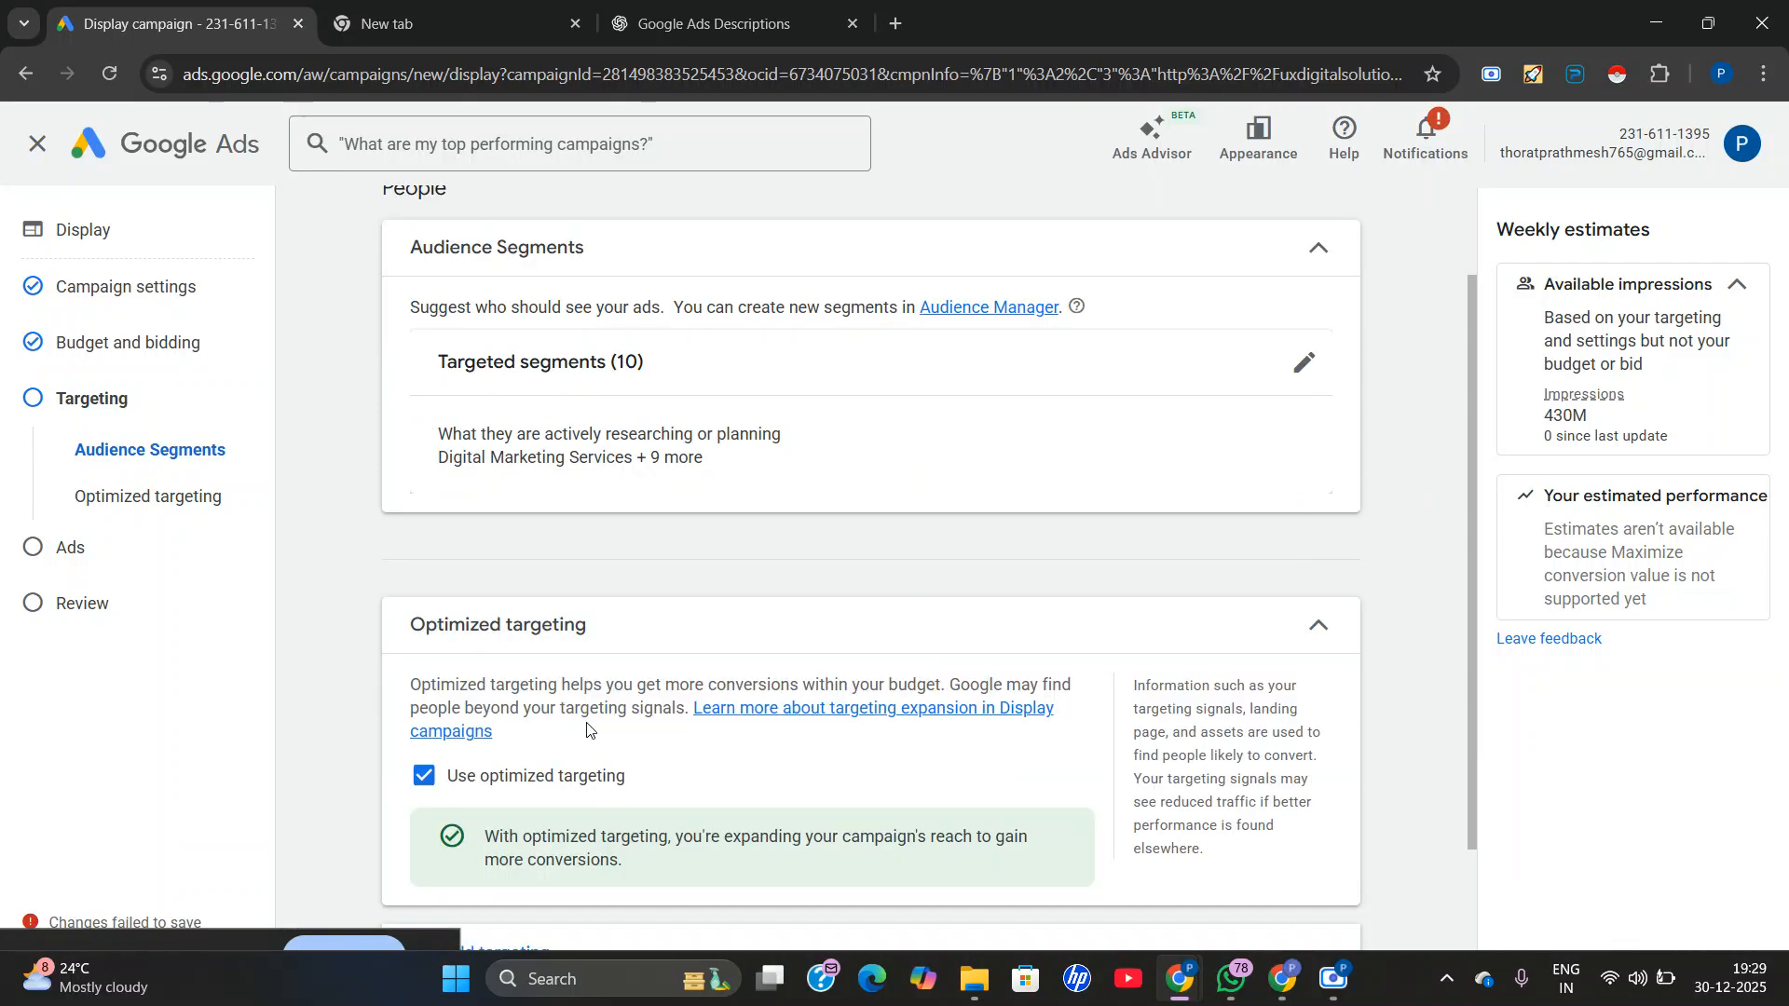
pyautogui.scroll(-2, 633, 722)
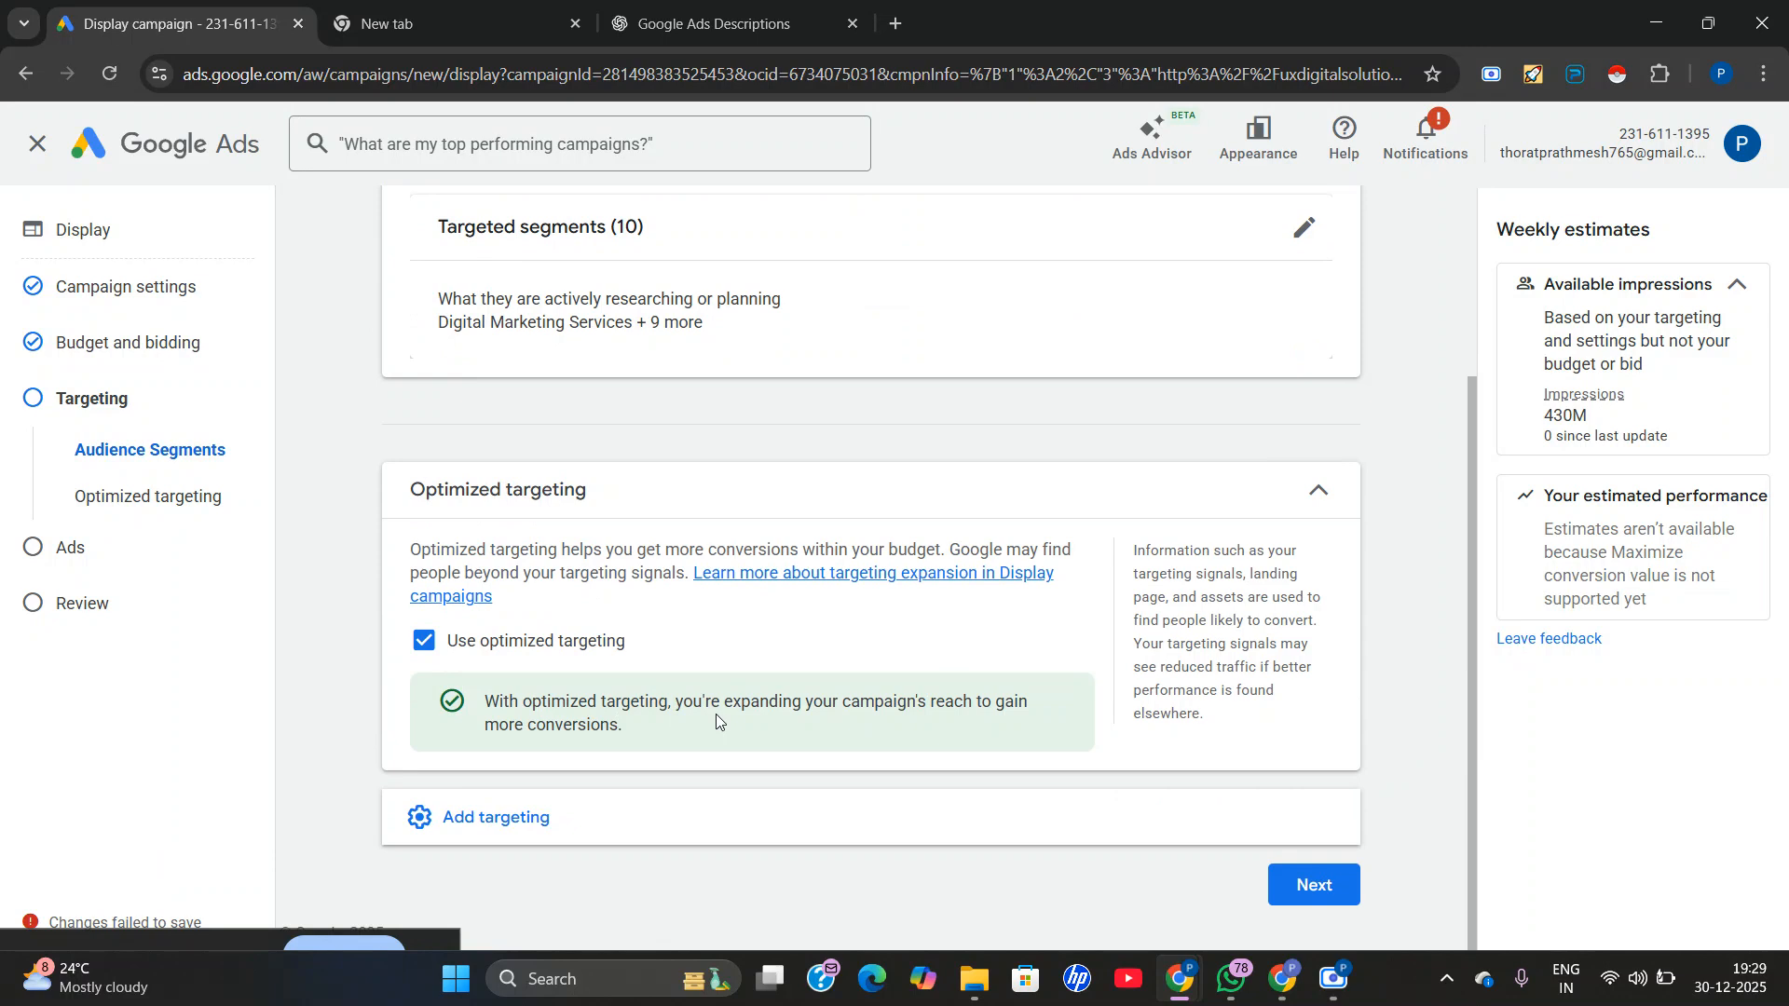
pyautogui.click(537, 820)
pyautogui.click(670, 771)
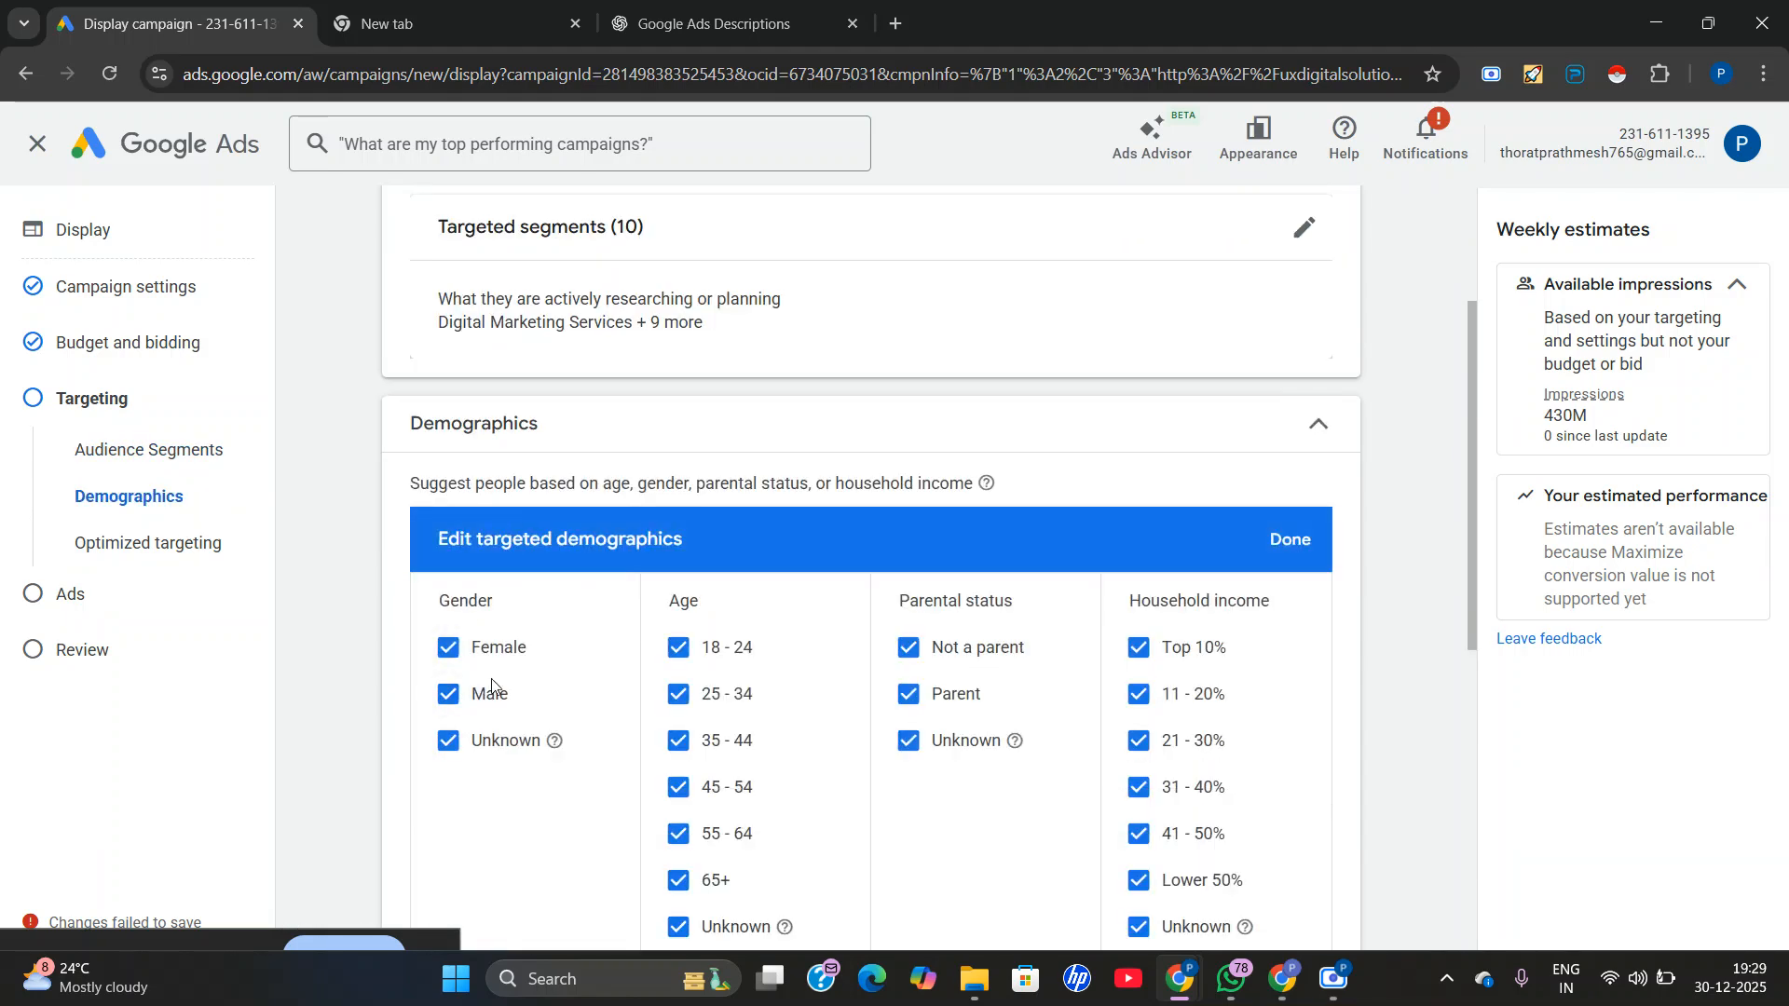
# Exclude the Unknown group from the gender, age, parental status and household income demographics.
pyautogui.click(448, 741)
pyautogui.scroll(-1, 819, 711)
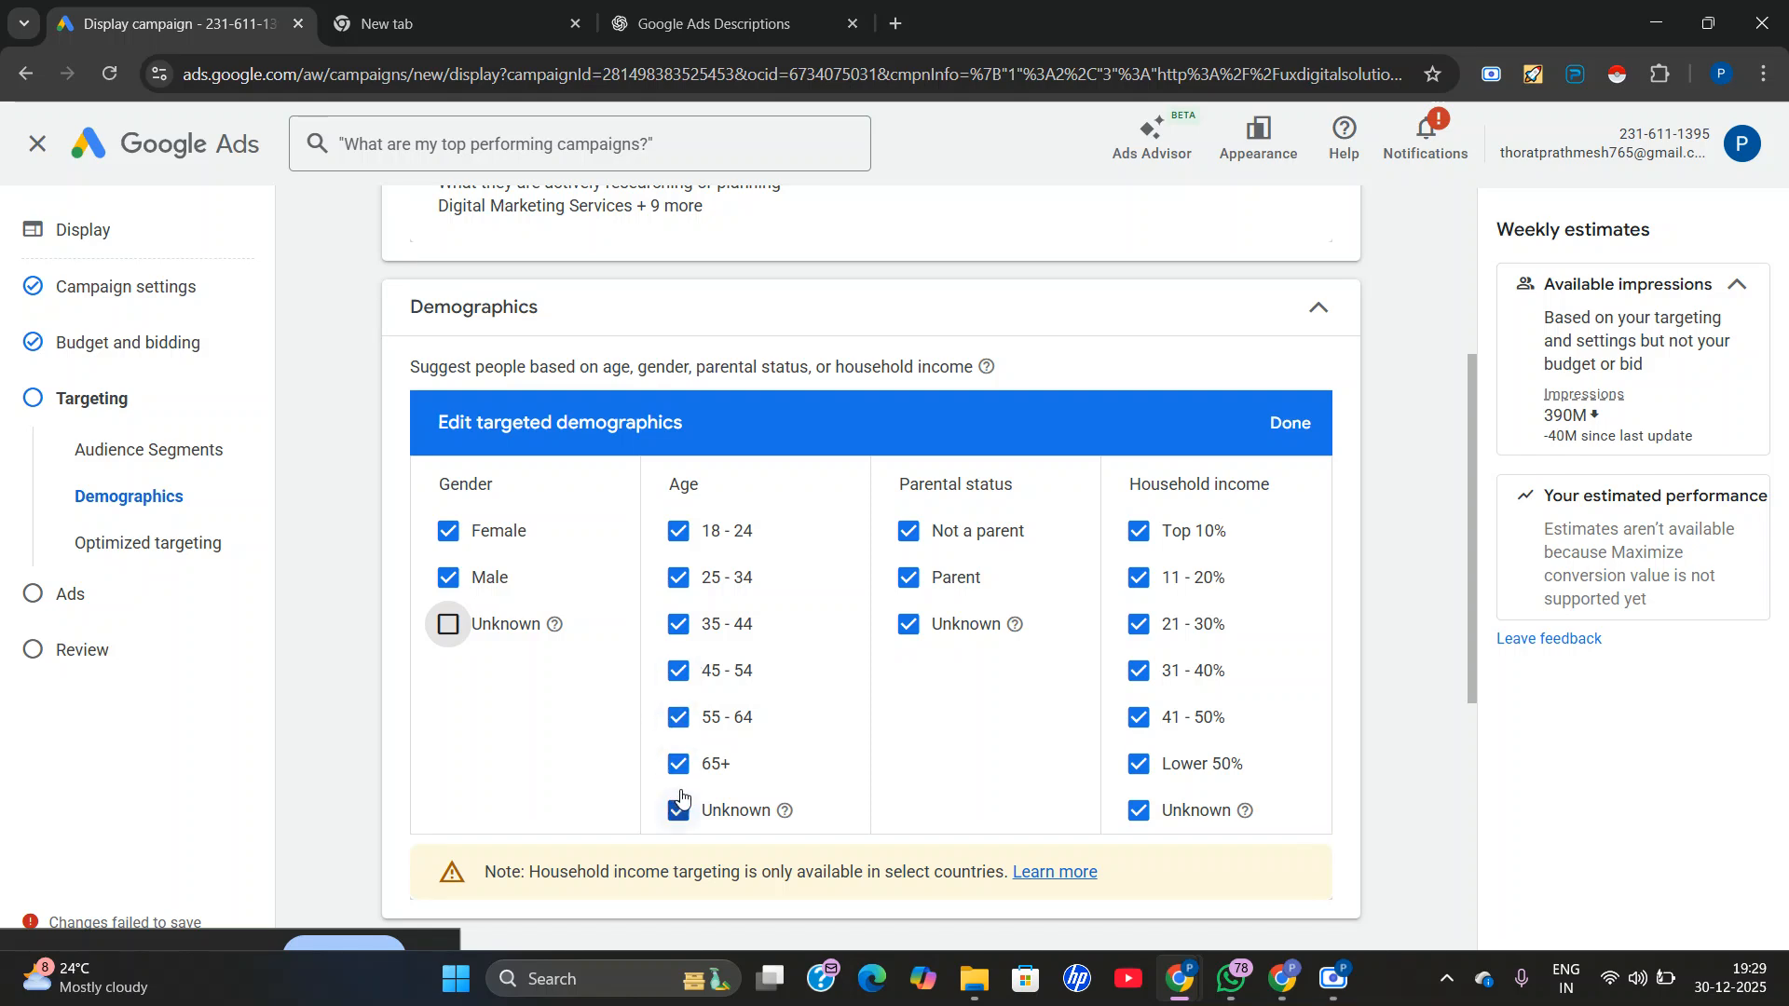
pyautogui.click(684, 818)
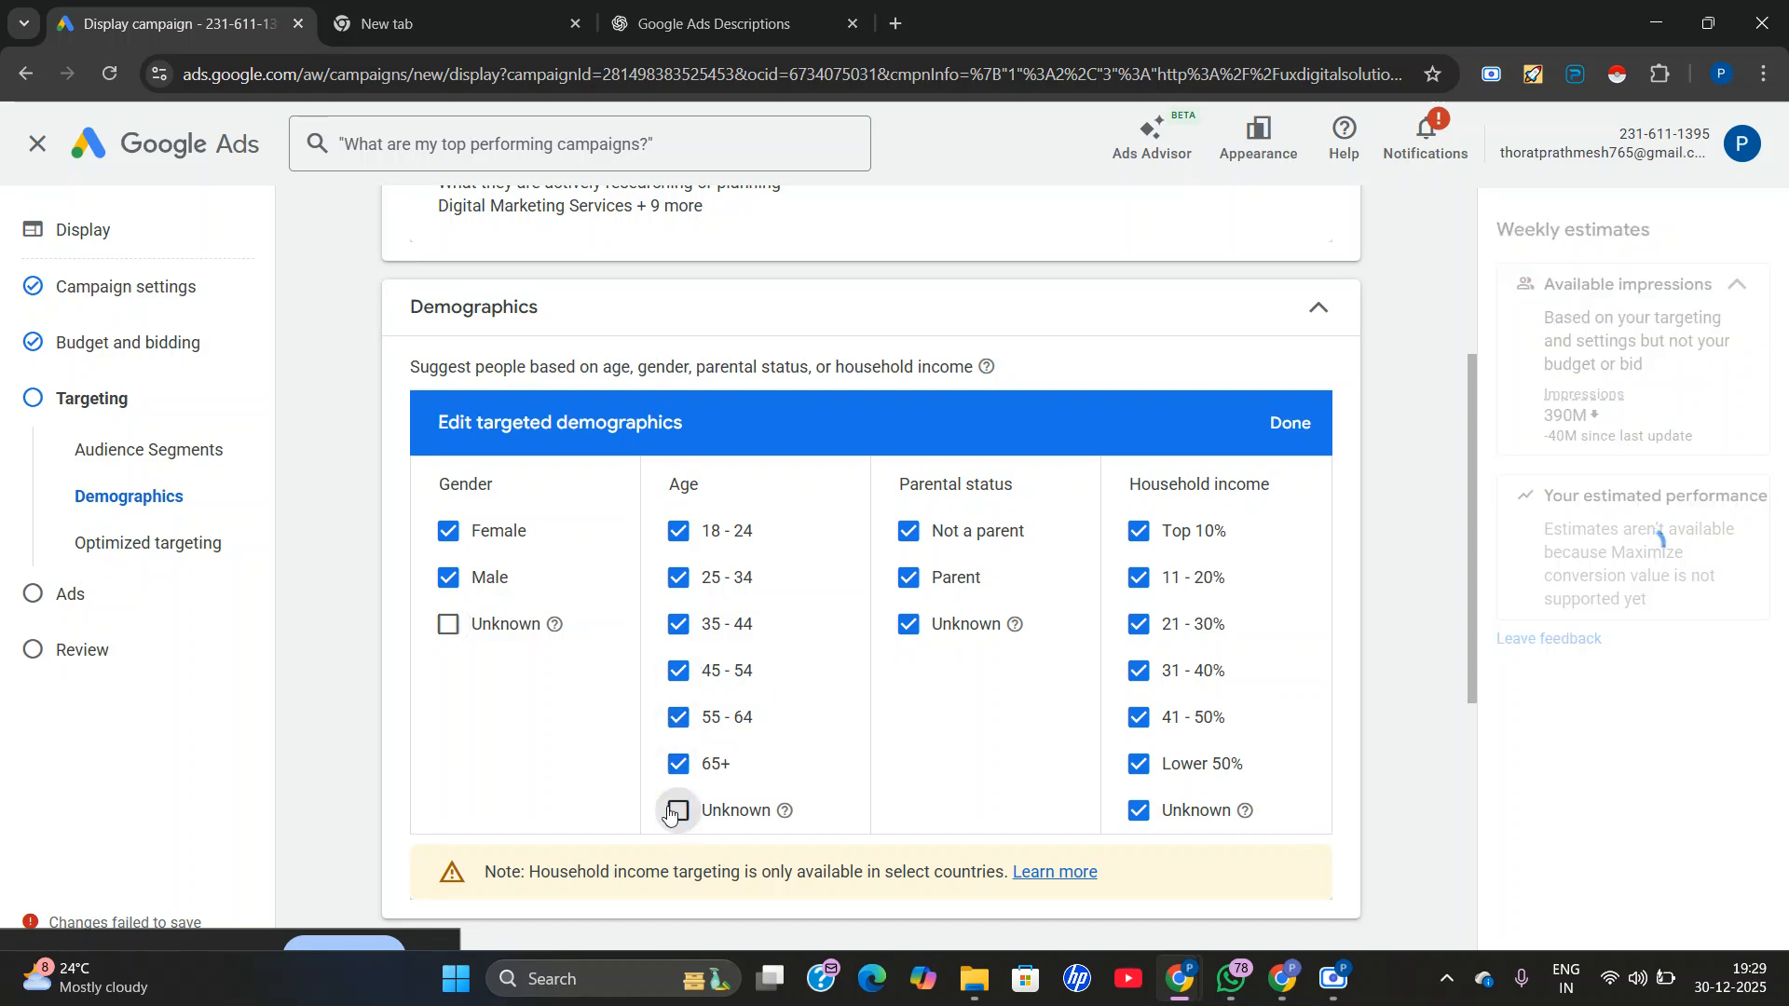
pyautogui.click(909, 624)
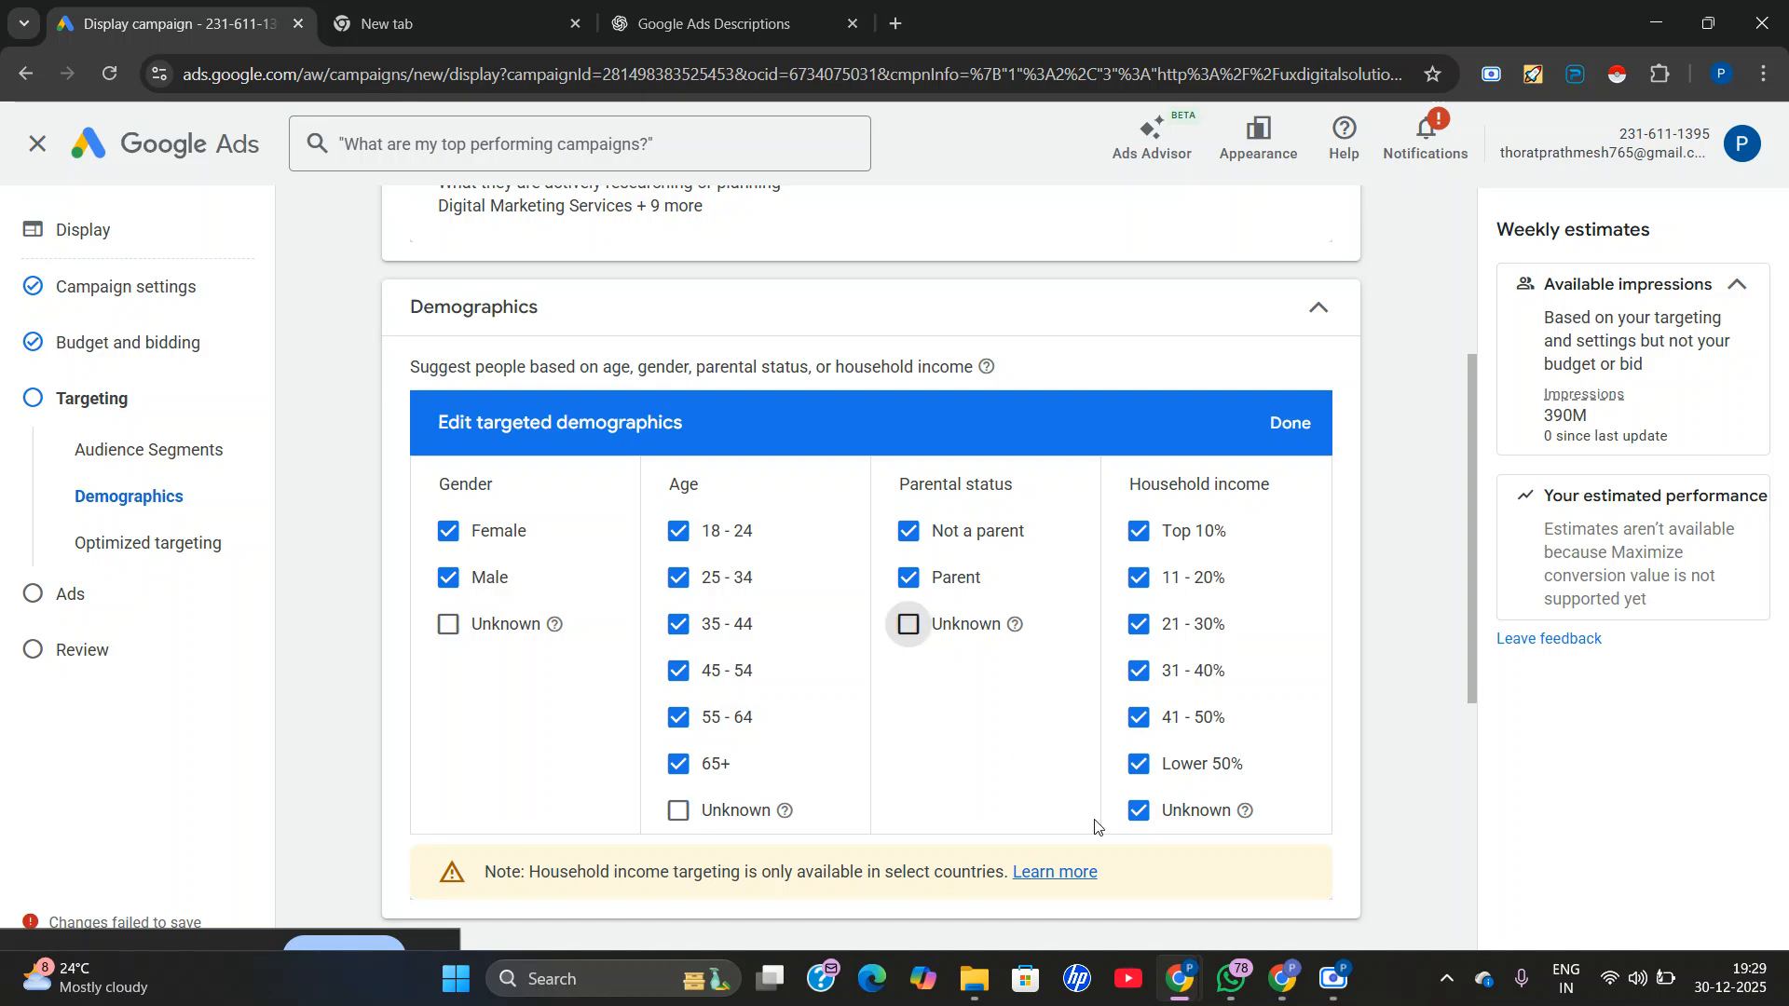
pyautogui.click(1141, 813)
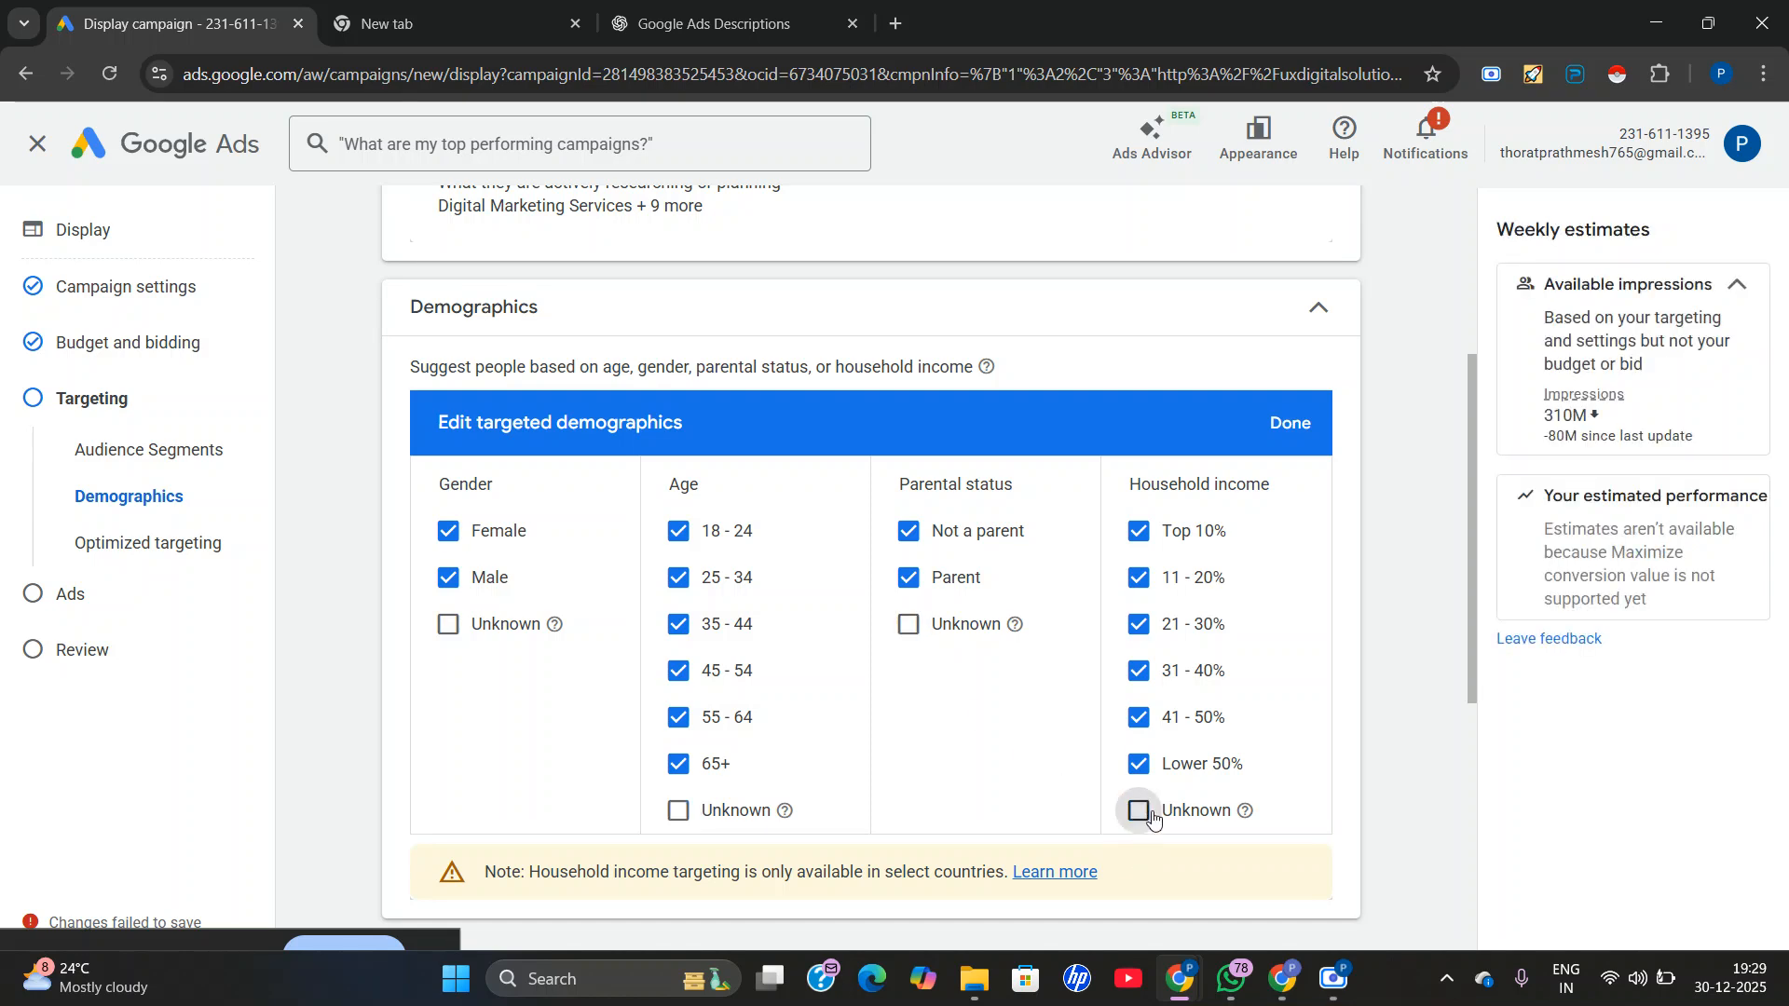
# Add keyword targeting to the campaign and look through the keyword ideas suggested for the website.
pyautogui.scroll(-3, 1025, 599)
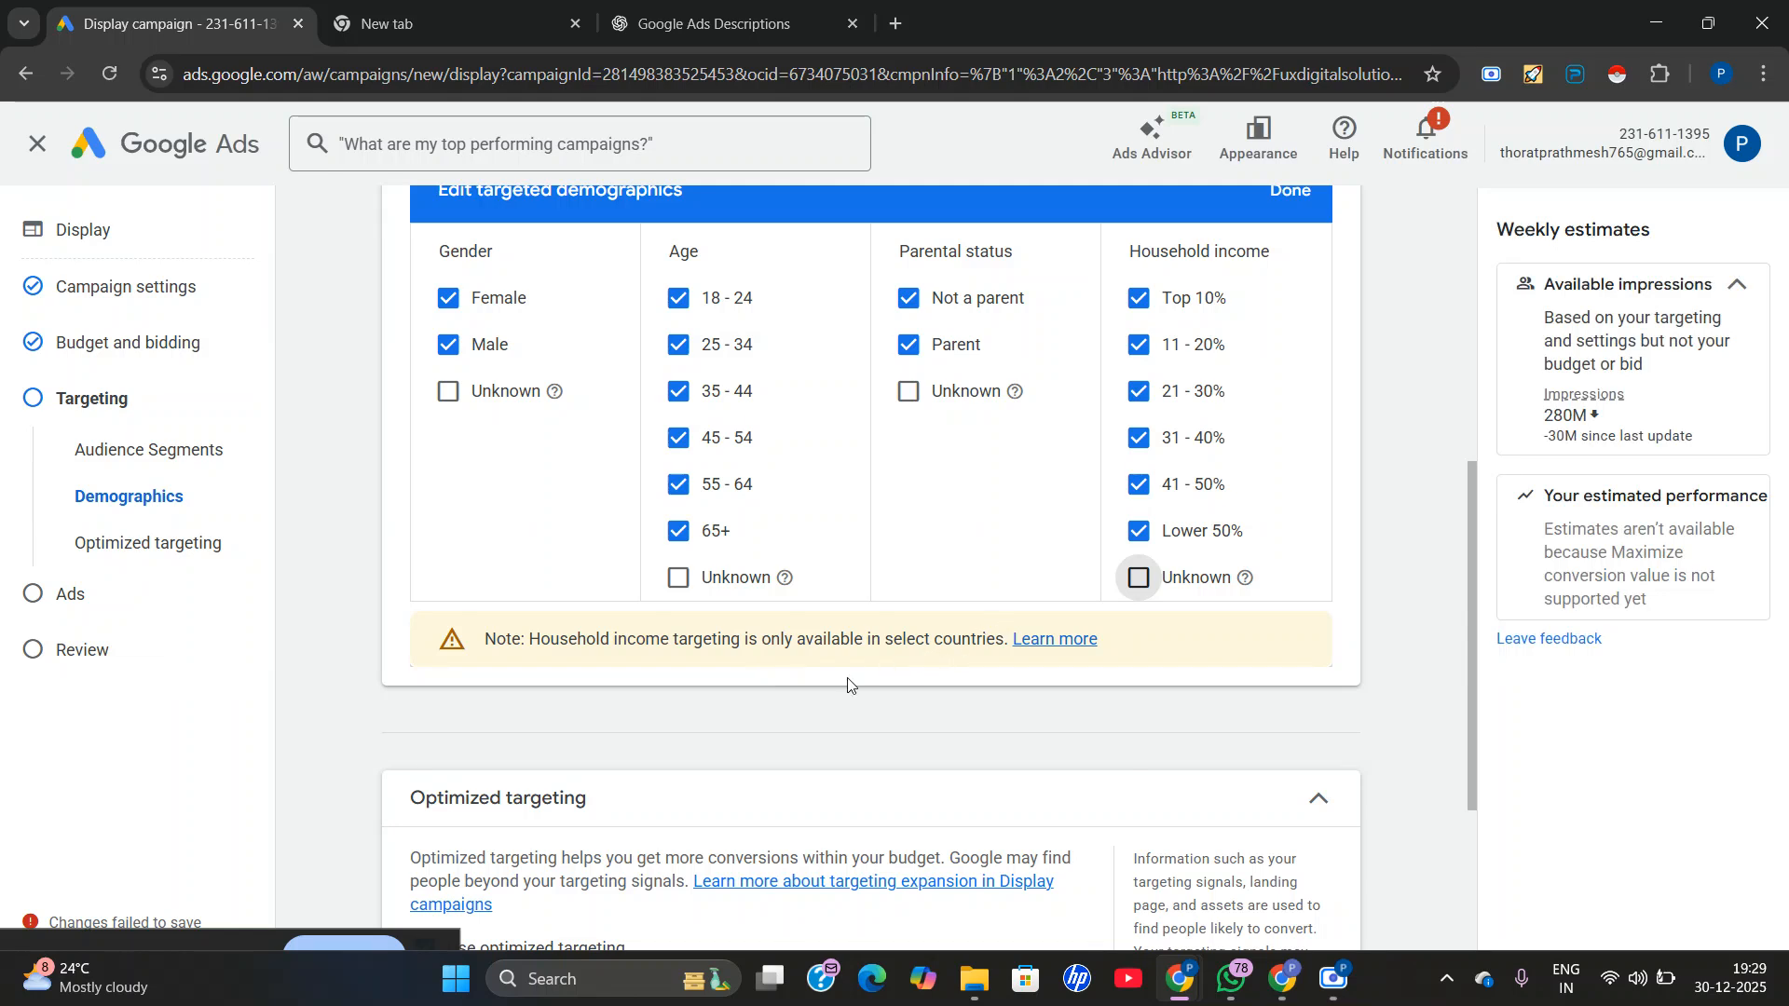
pyautogui.scroll(-3, 848, 684)
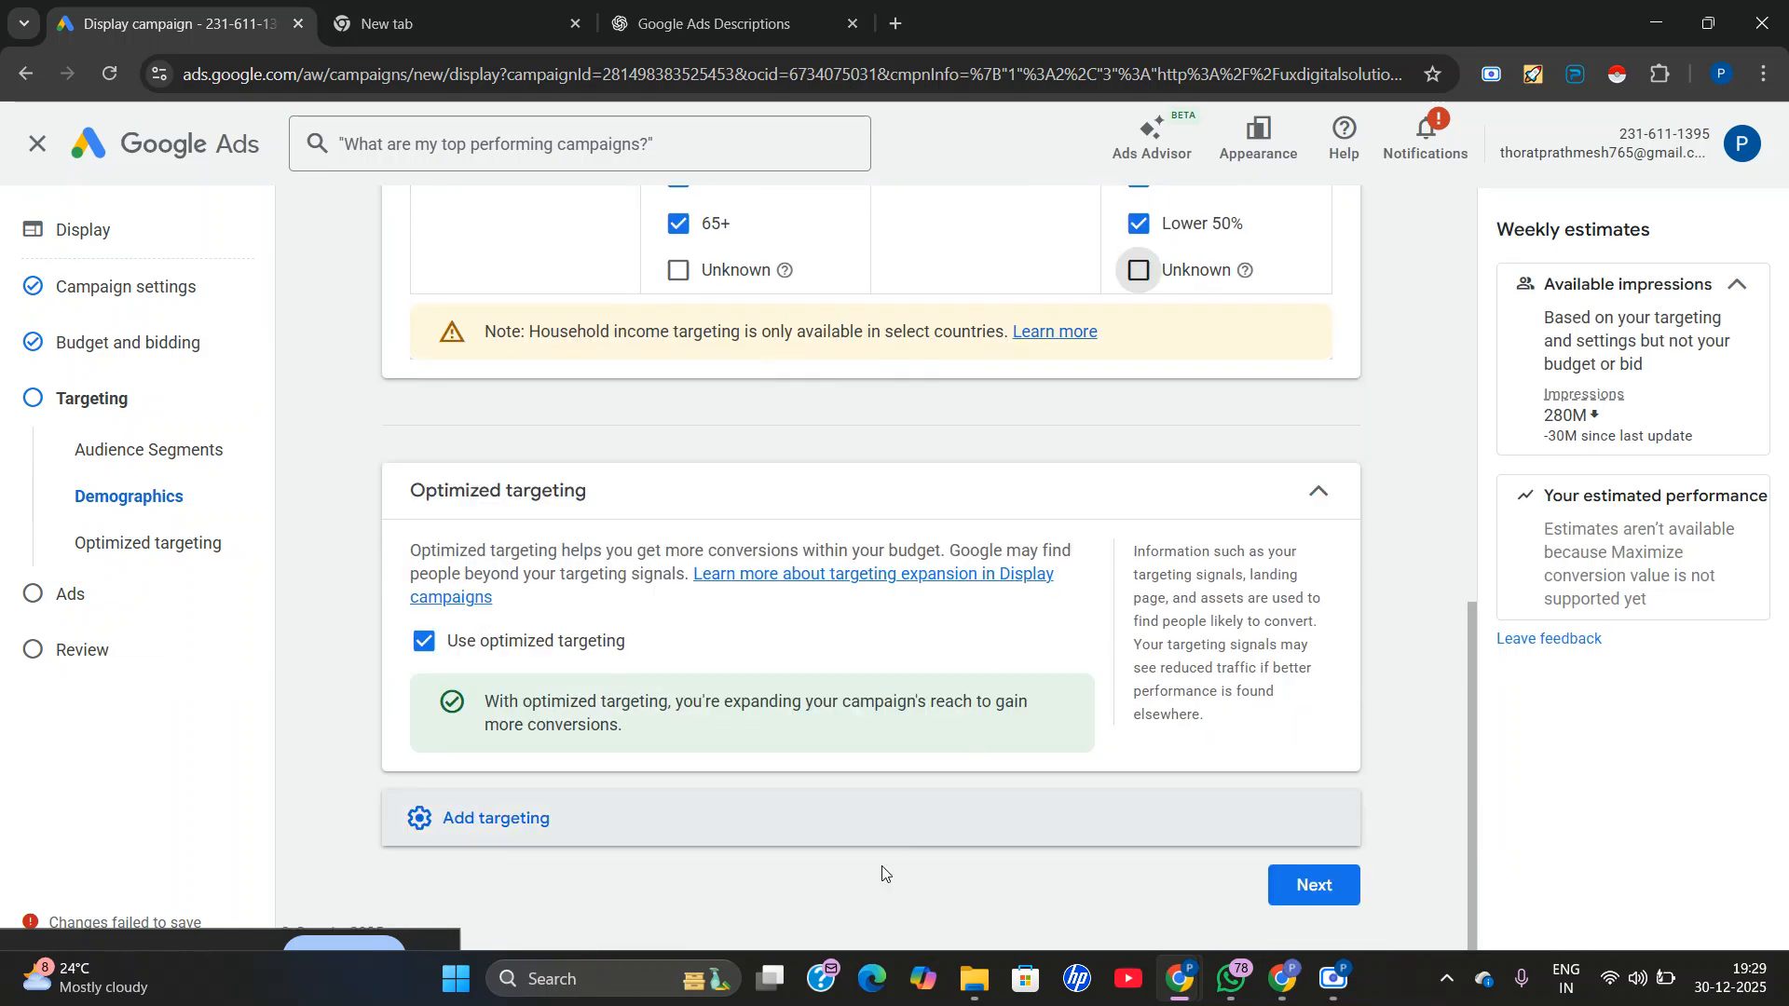
pyautogui.click(855, 829)
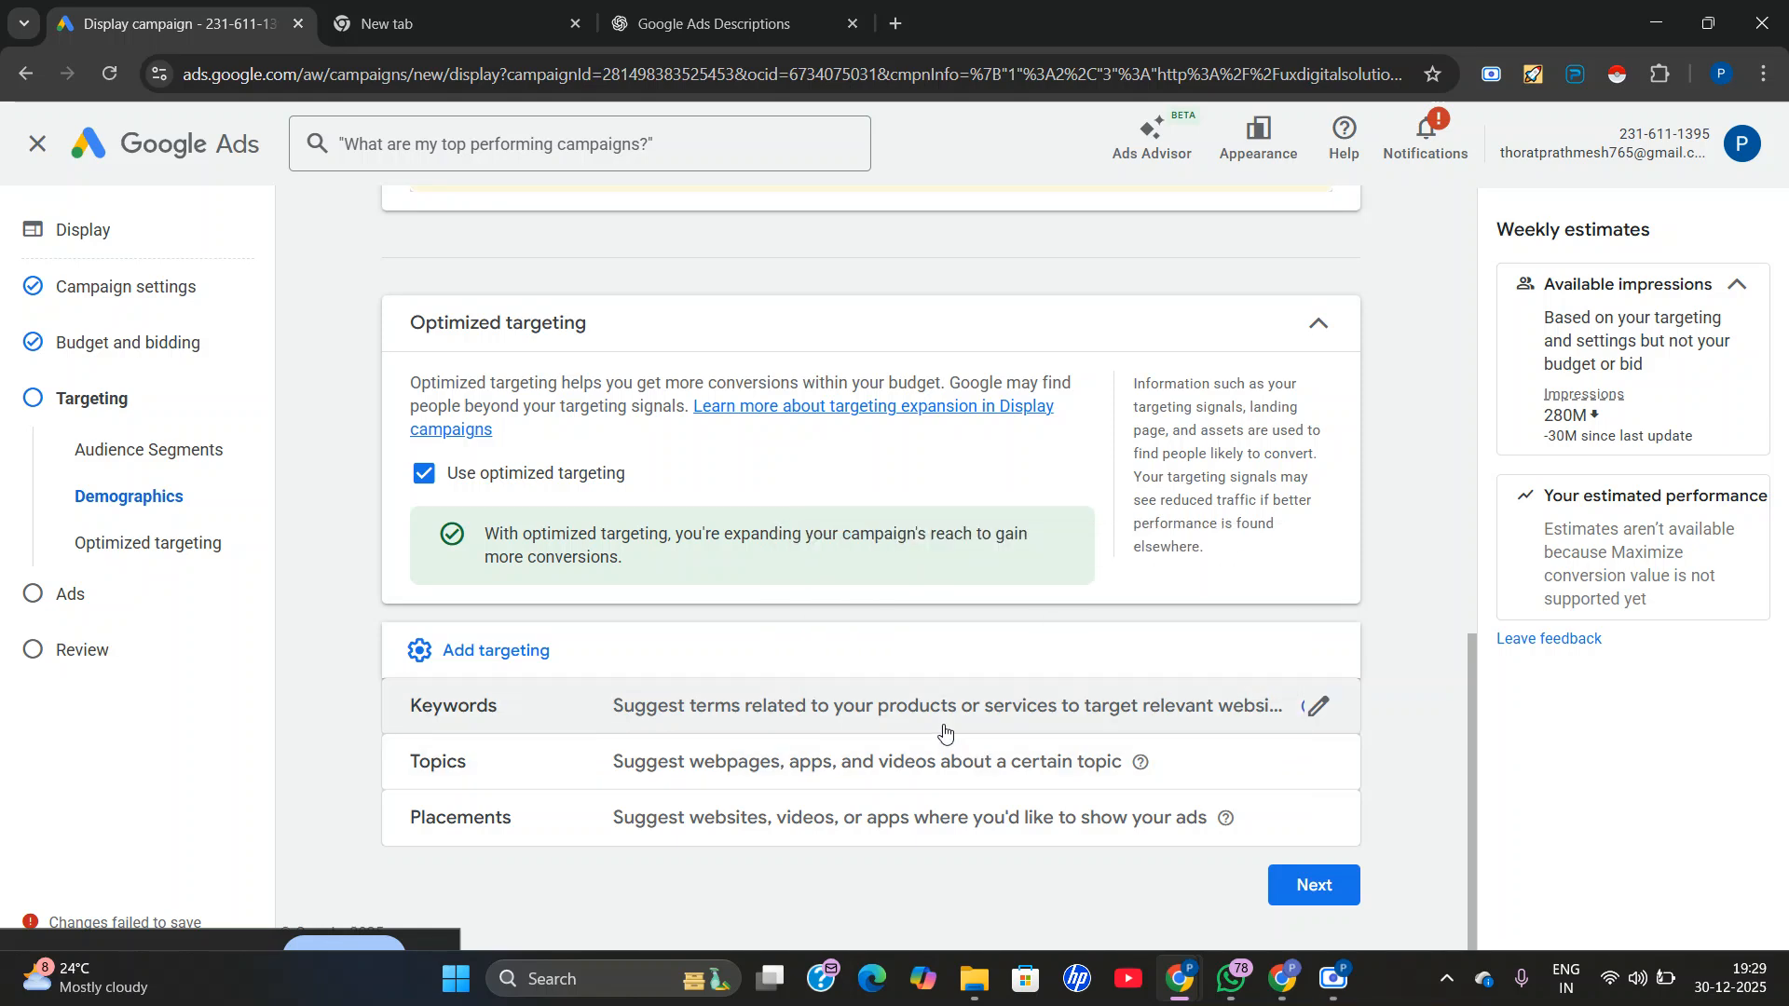
pyautogui.click(1298, 722)
pyautogui.scroll(-1, 993, 641)
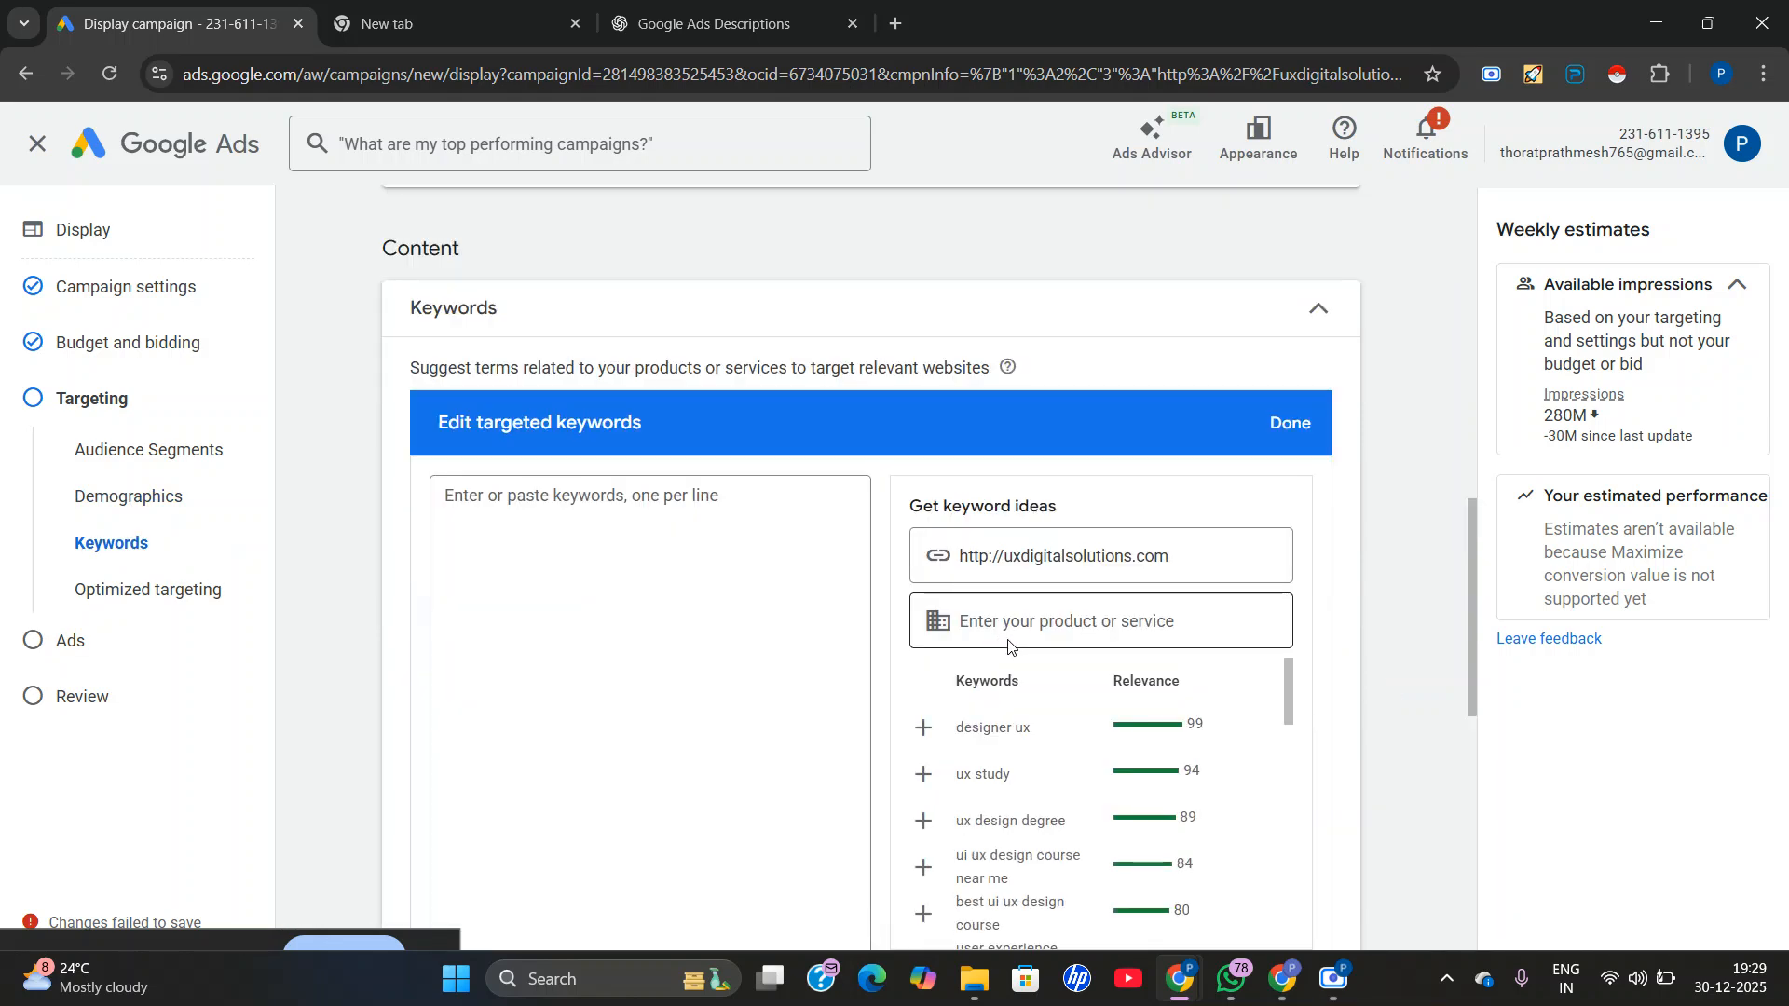
pyautogui.scroll(-1, 955, 699)
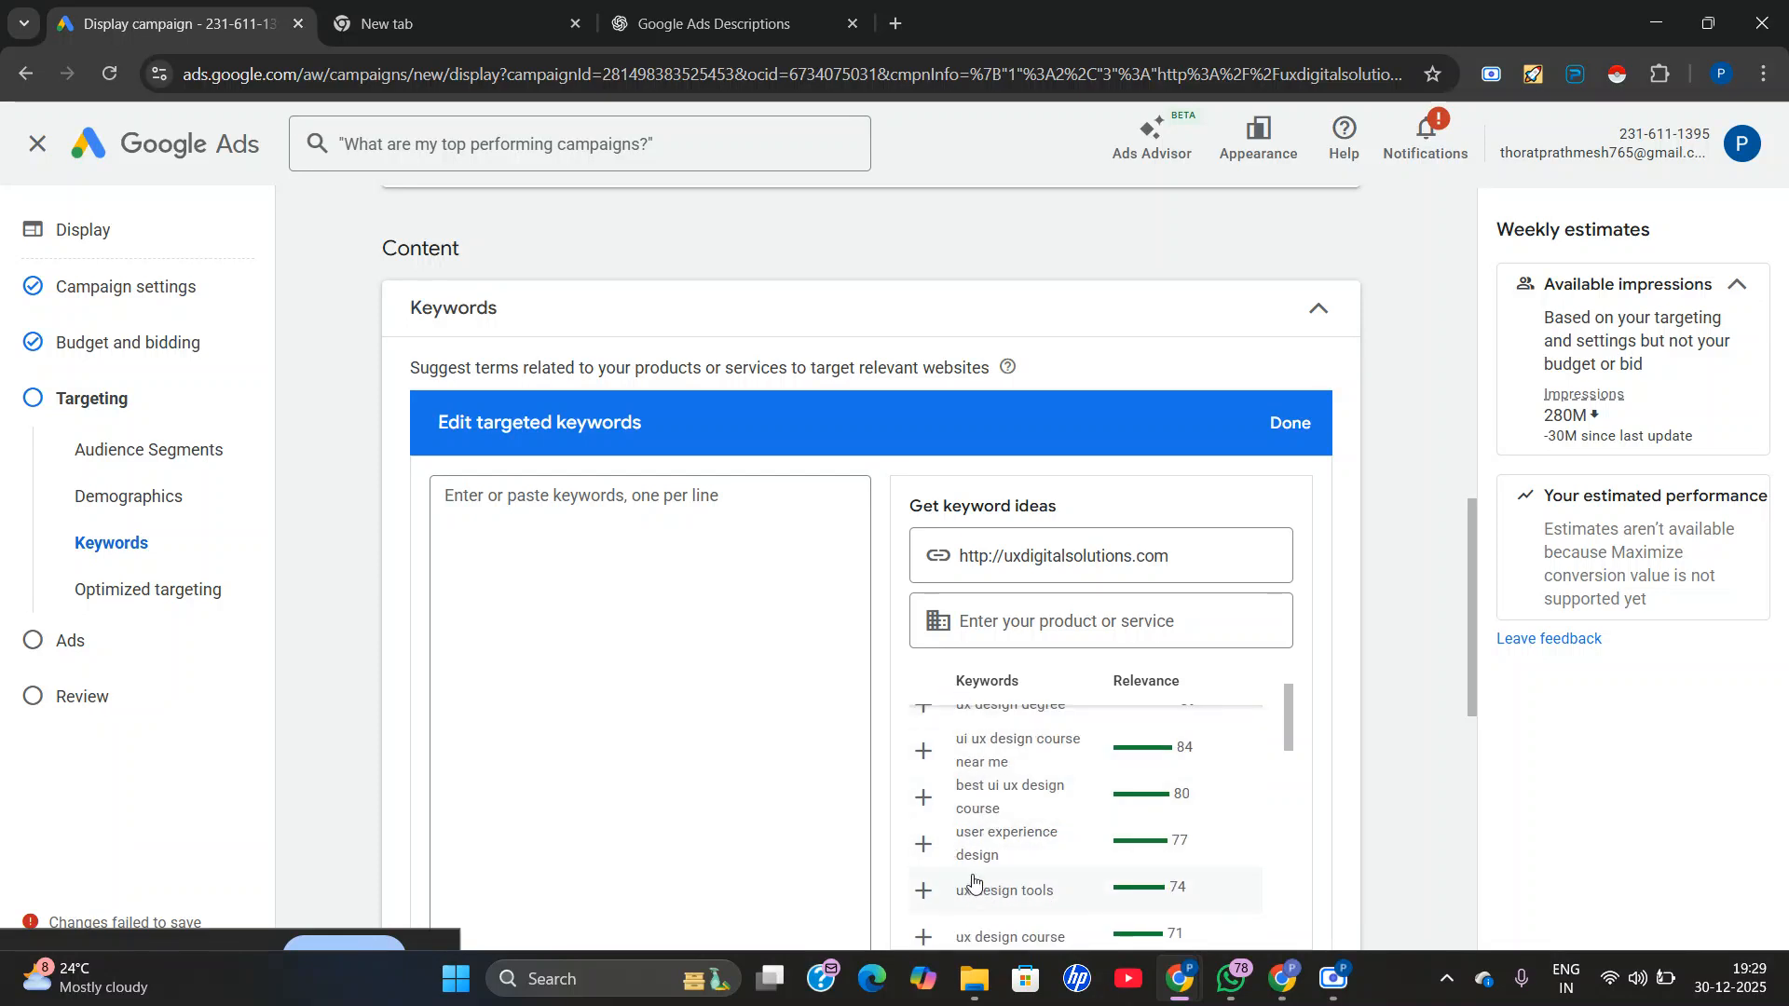
pyautogui.scroll(-1, 1009, 798)
pyautogui.scroll(-1, 1009, 799)
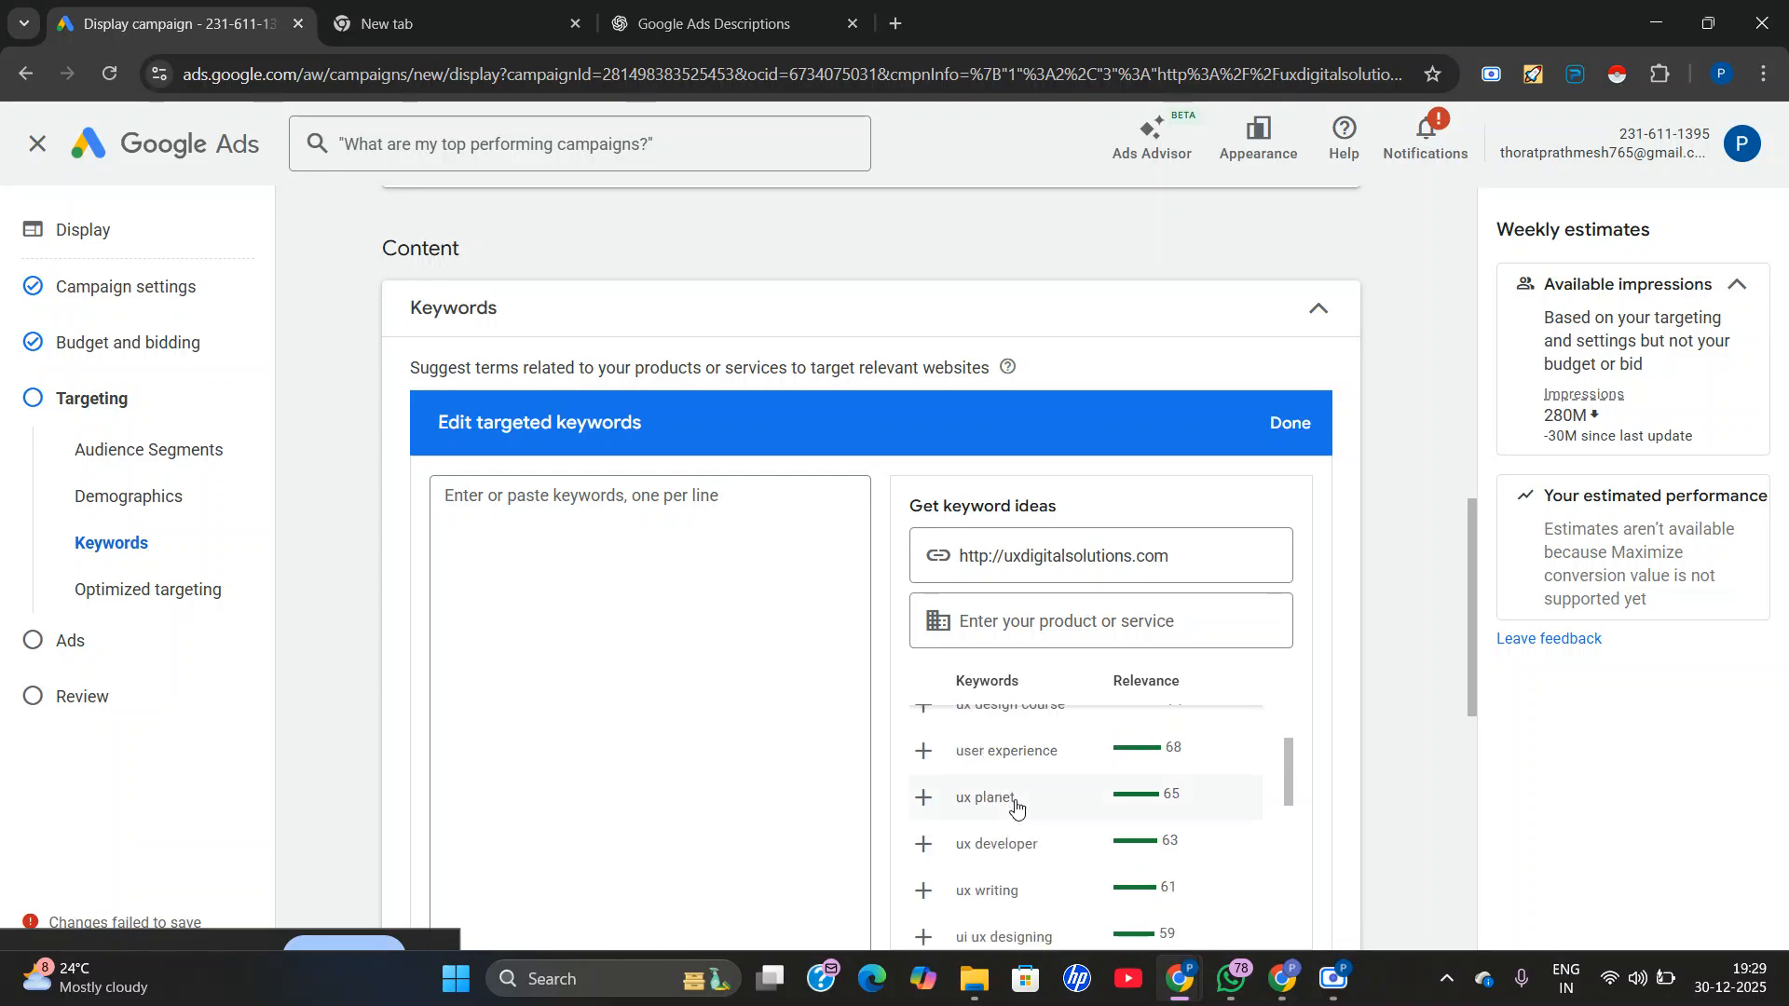
pyautogui.scroll(2, 1016, 807)
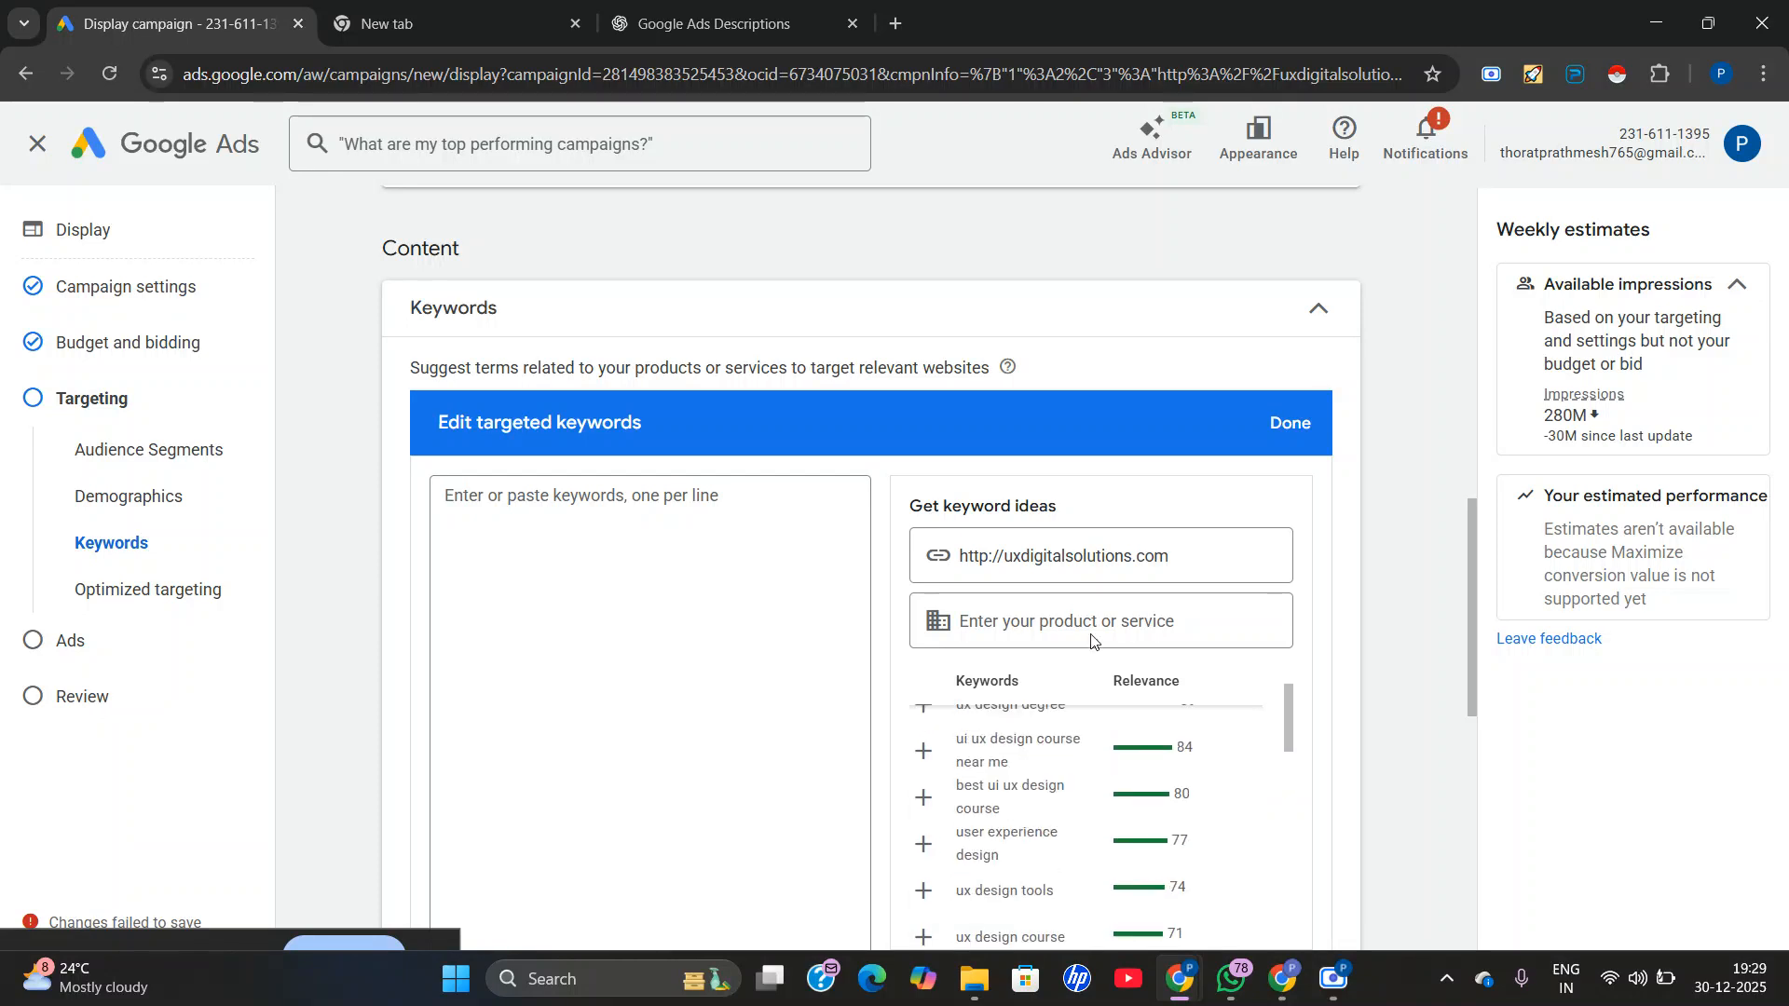
# Get keyword ideas for the product or service "digital marketing" and add all of them to the targeted keywords.
pyautogui.click(992, 624)
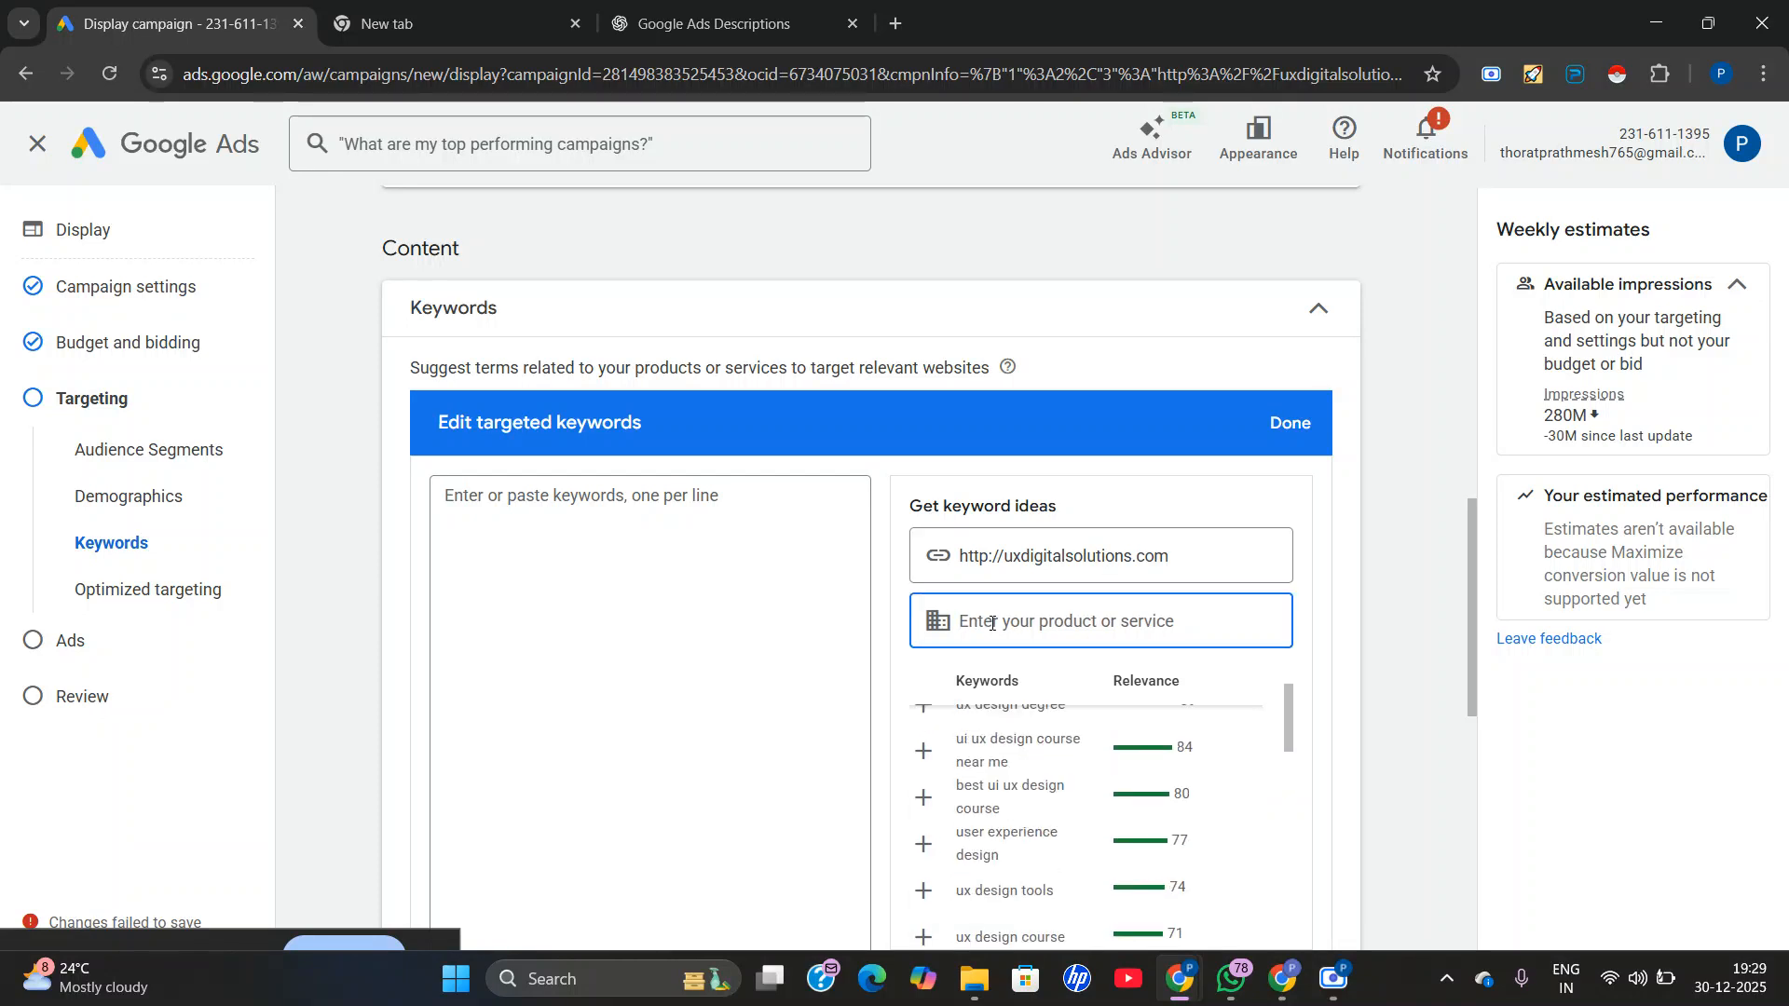
pyautogui.write('digital marketing')
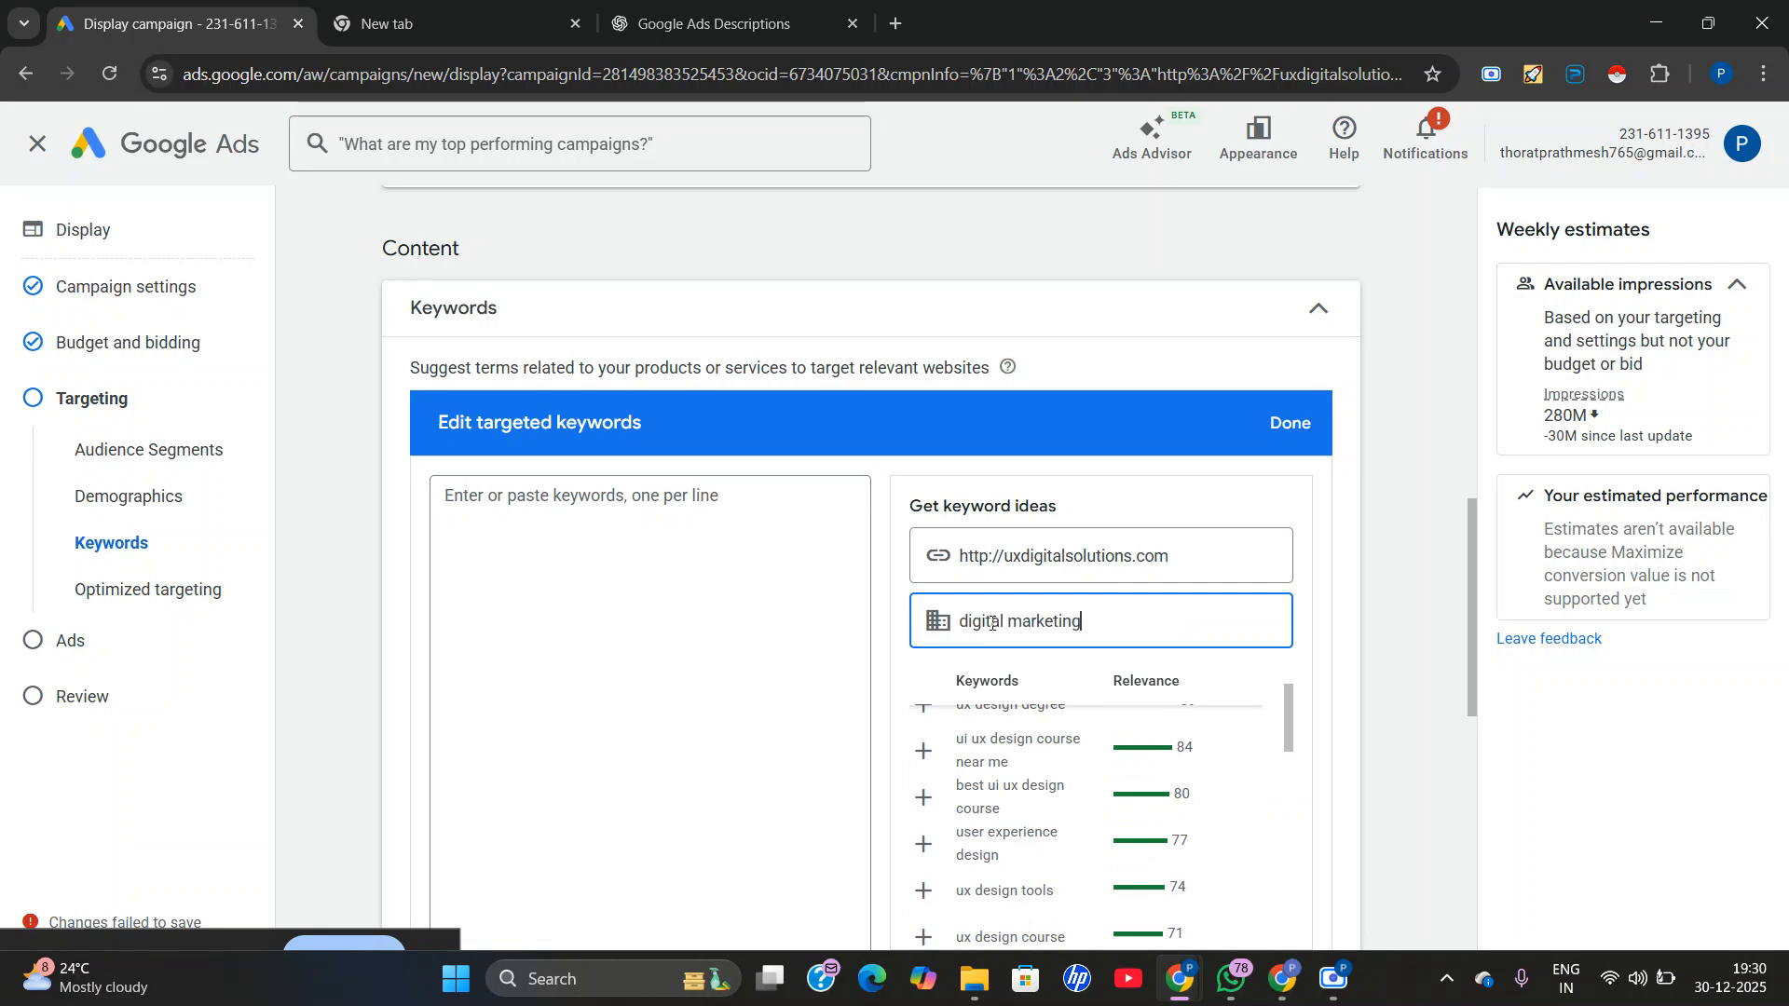
pyautogui.press('Return')
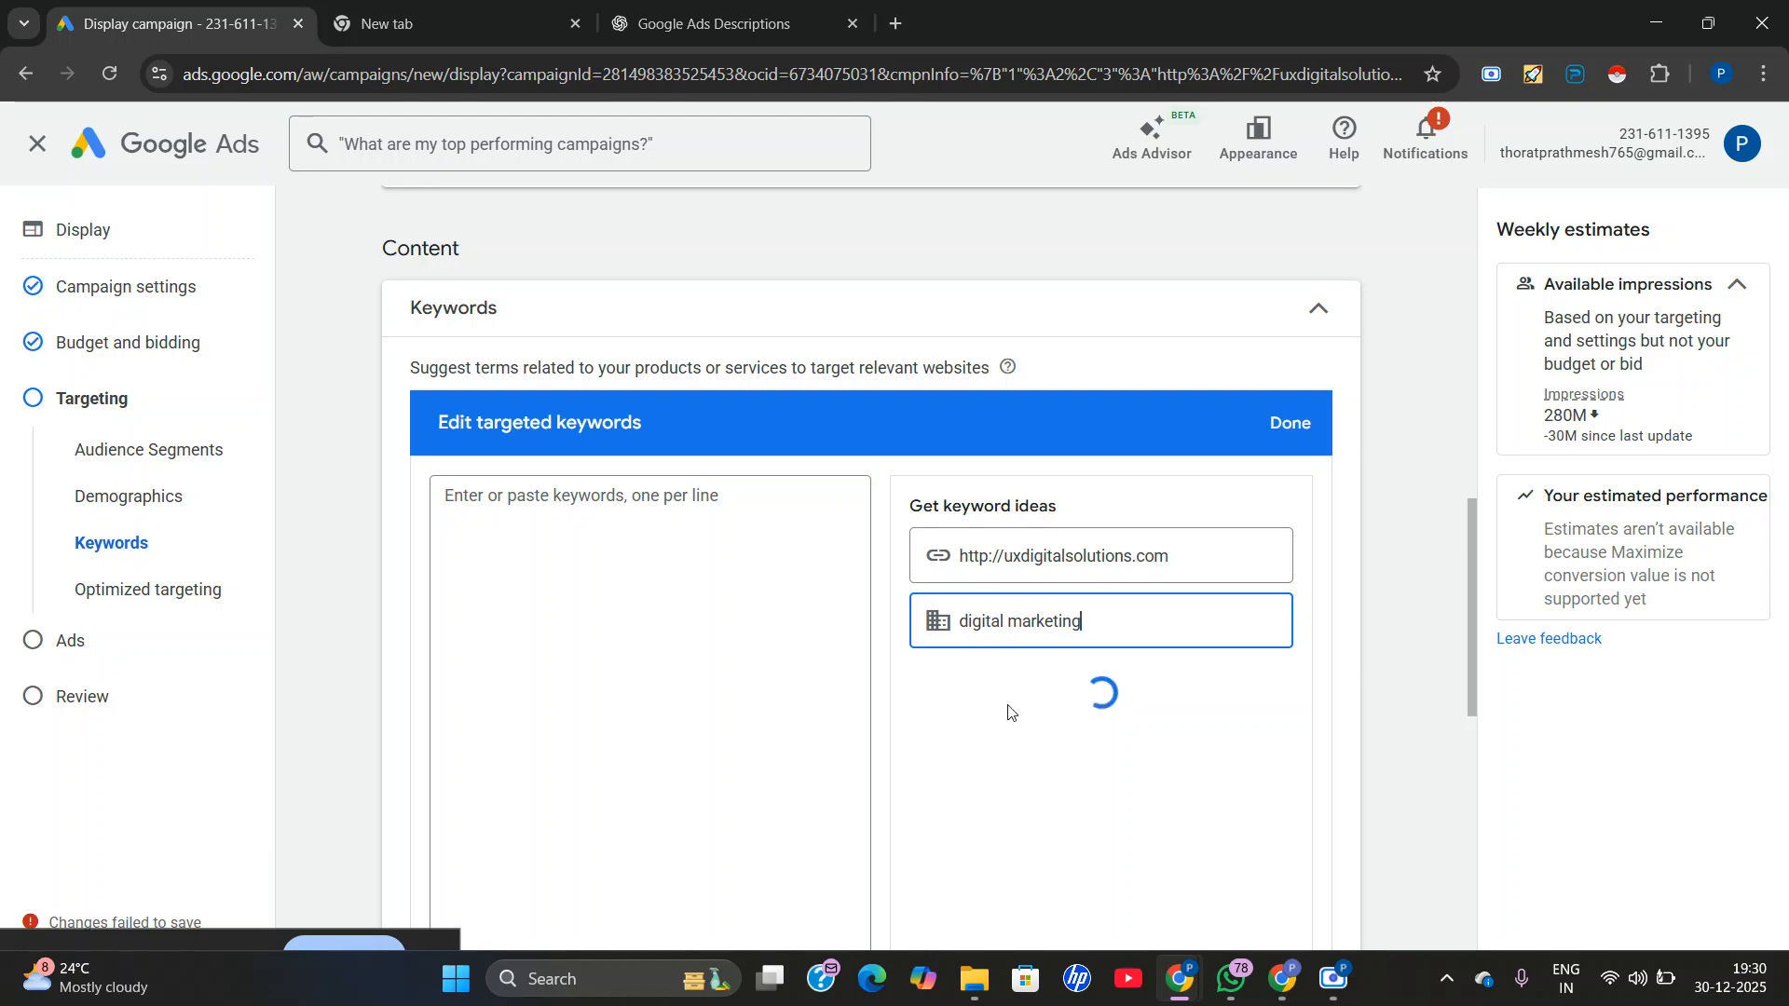
pyautogui.scroll(-1, 990, 679)
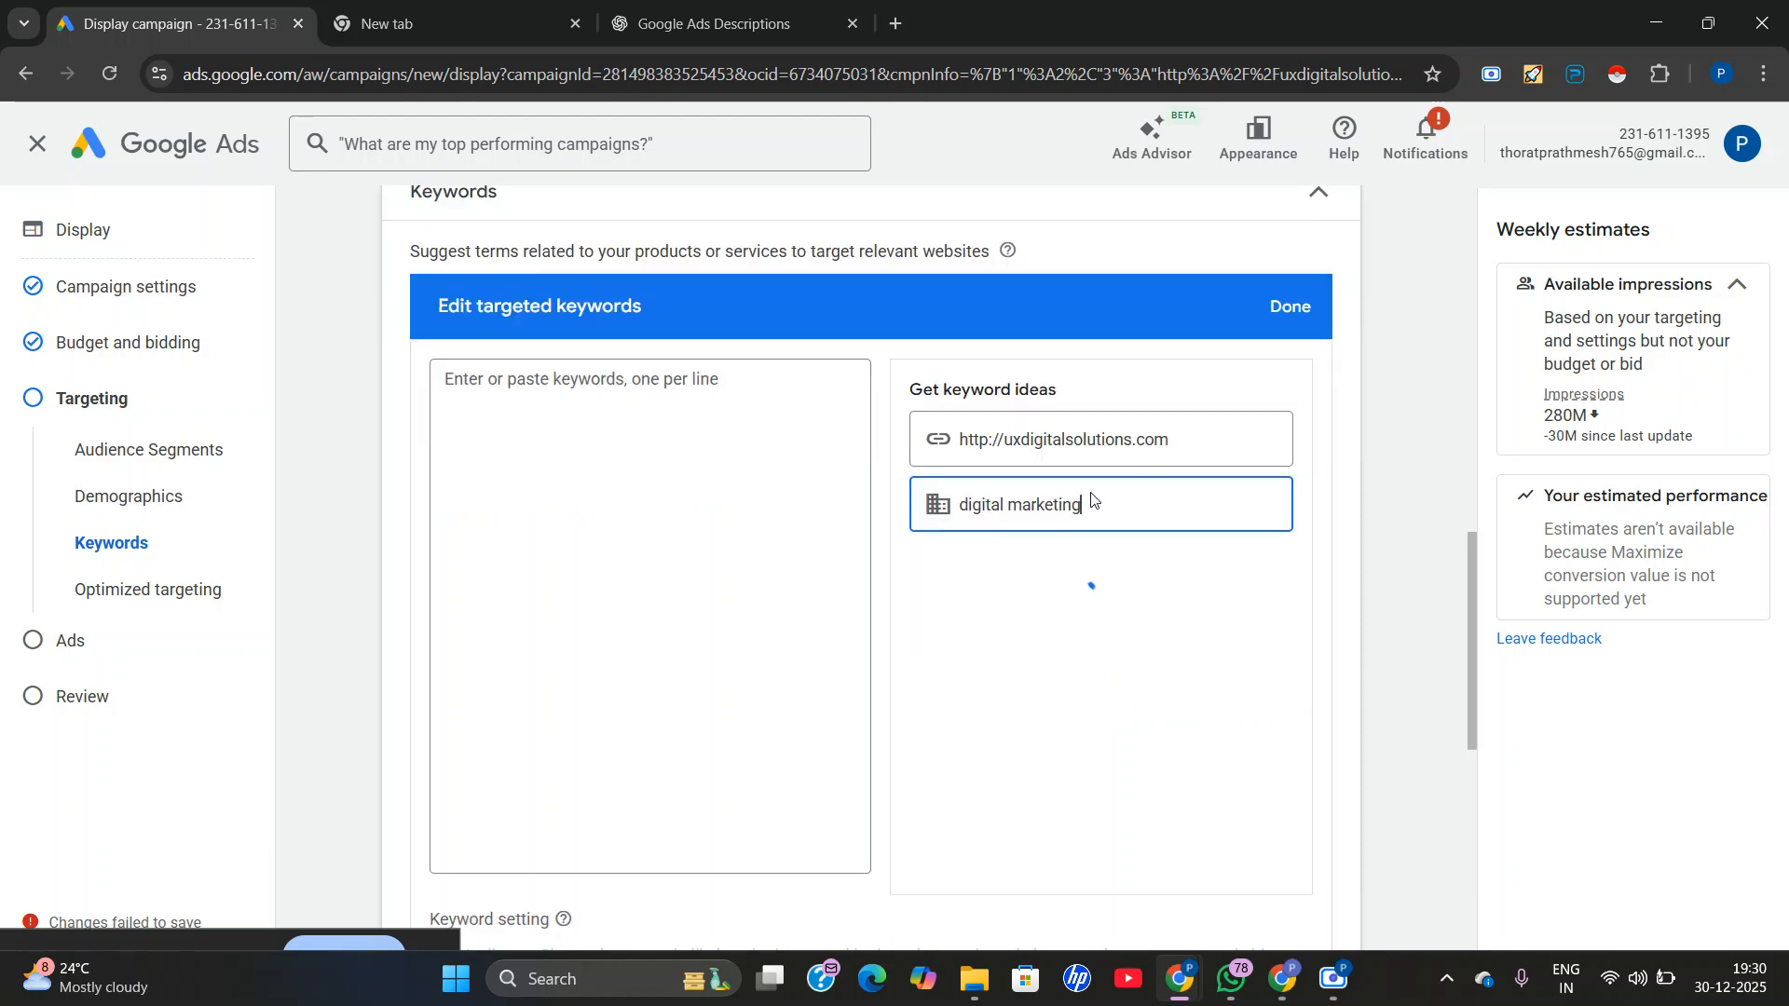
pyautogui.scroll(-5, 1024, 680)
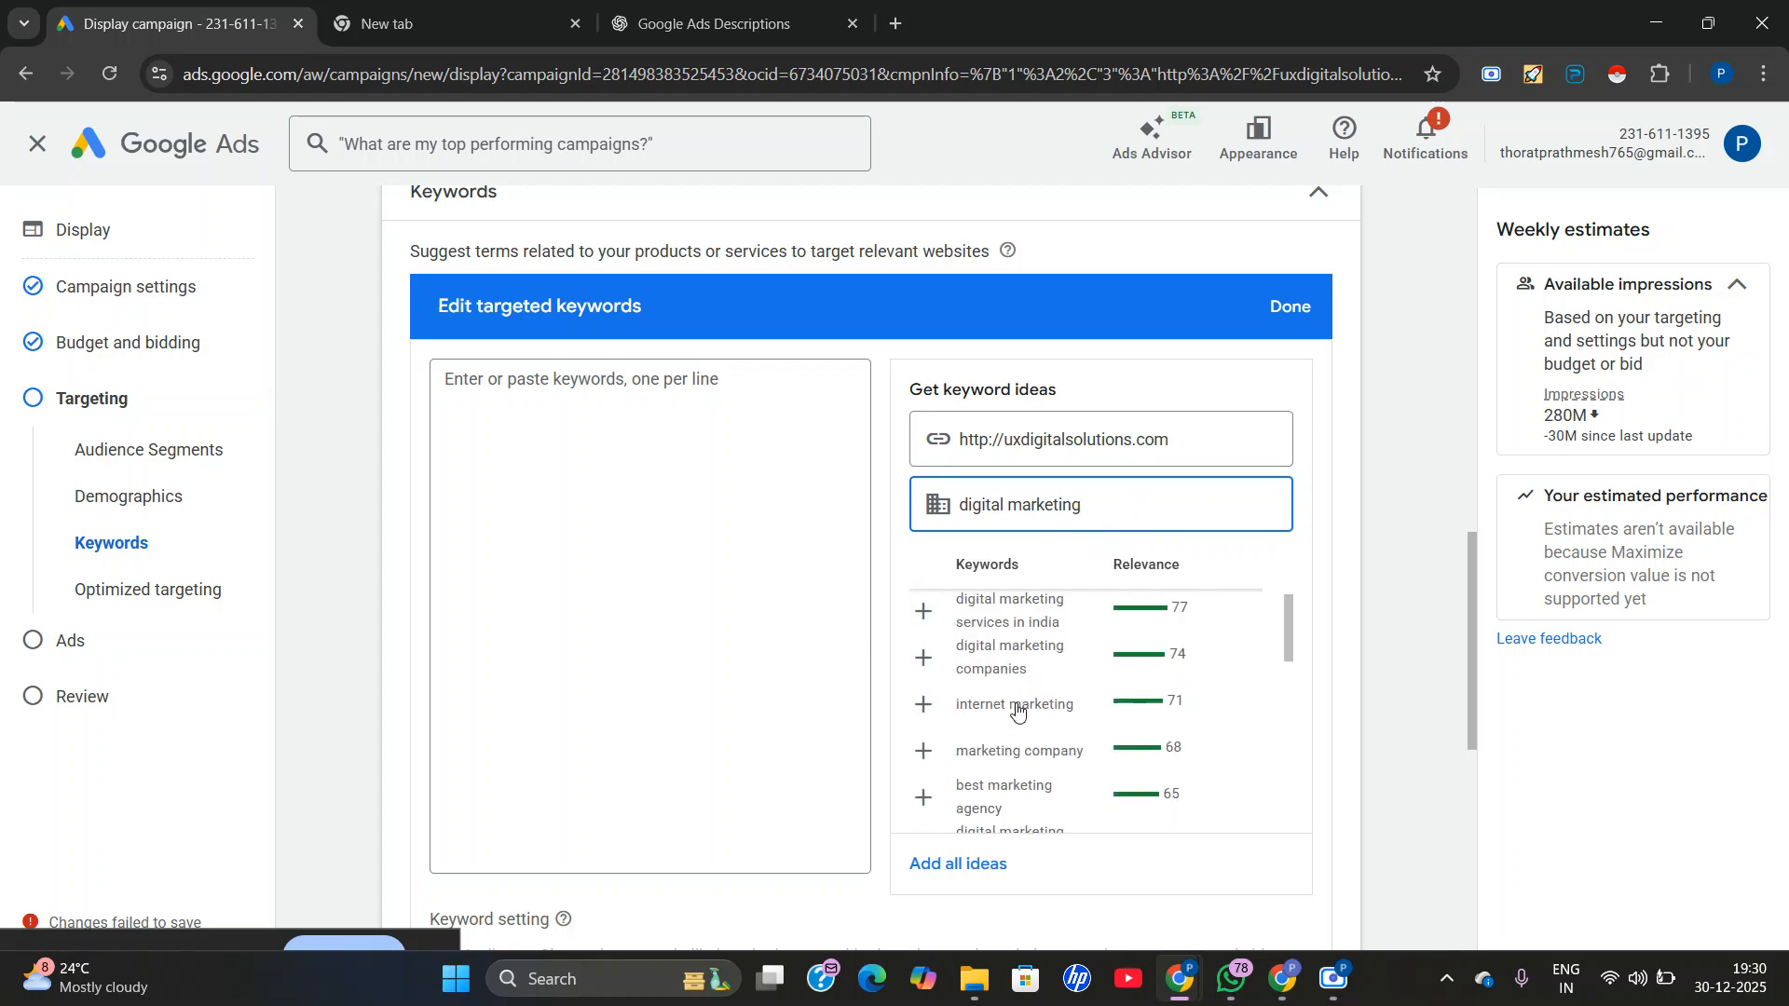
pyautogui.click(938, 867)
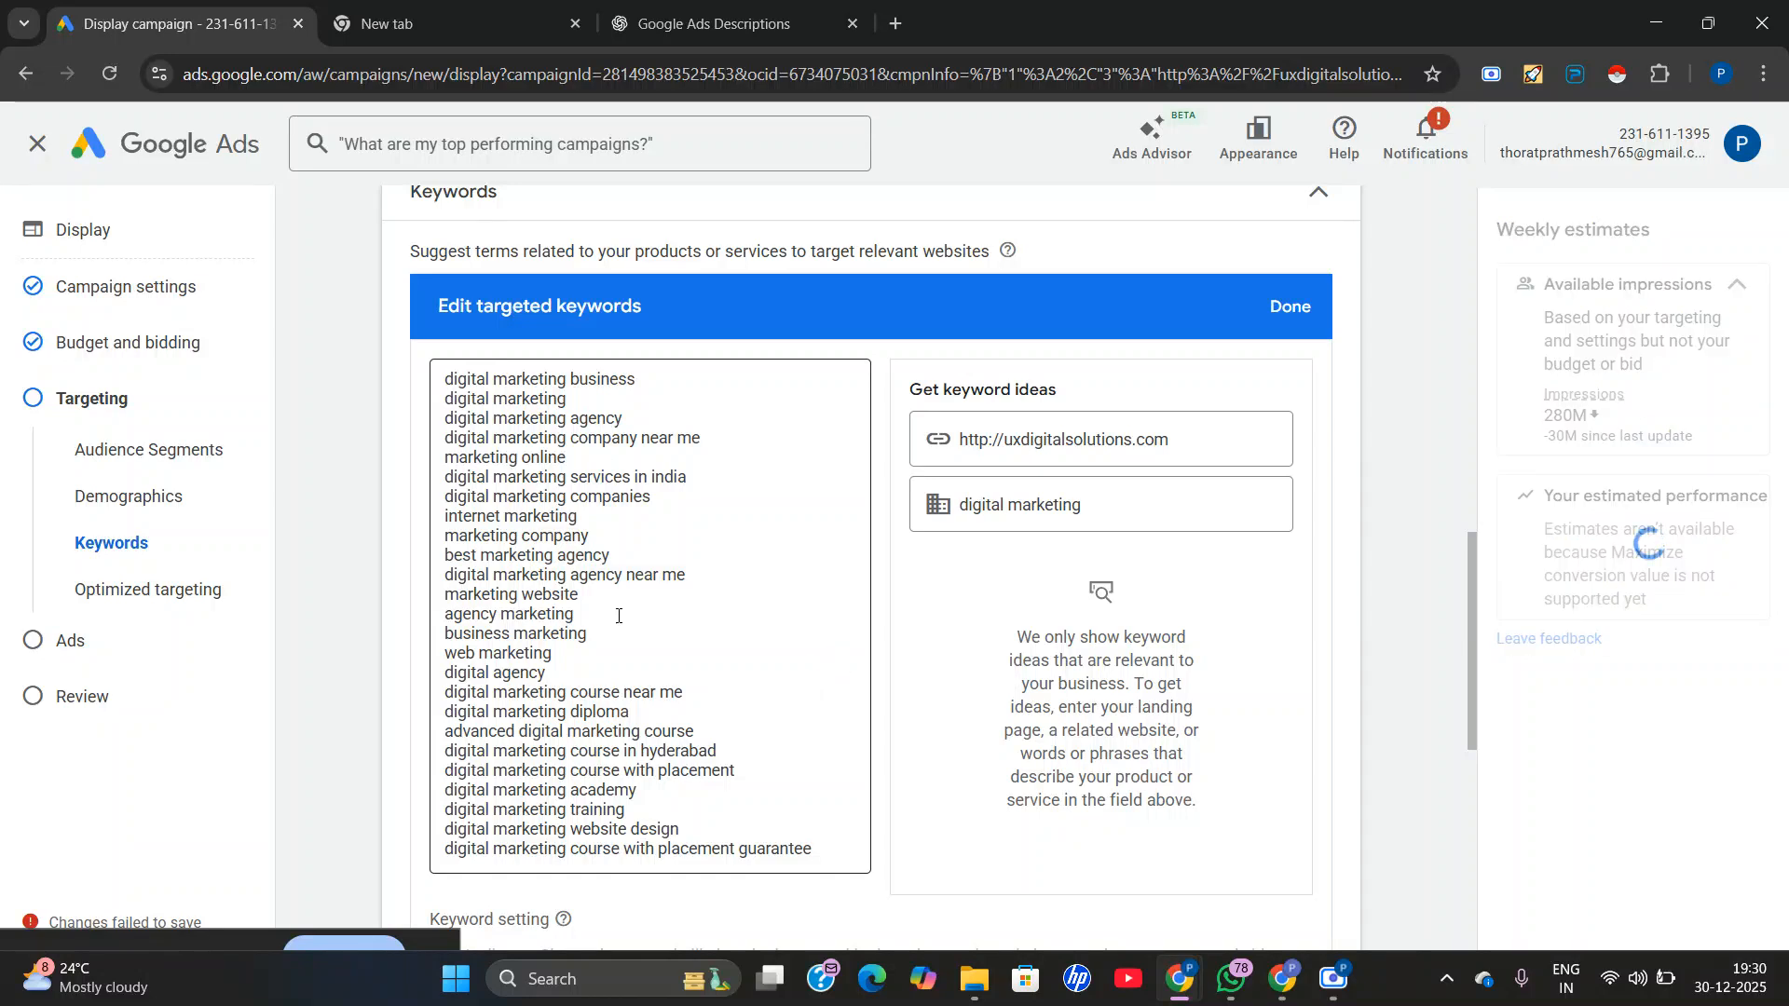
pyautogui.scroll(3, 596, 631)
pyautogui.scroll(-3, 600, 711)
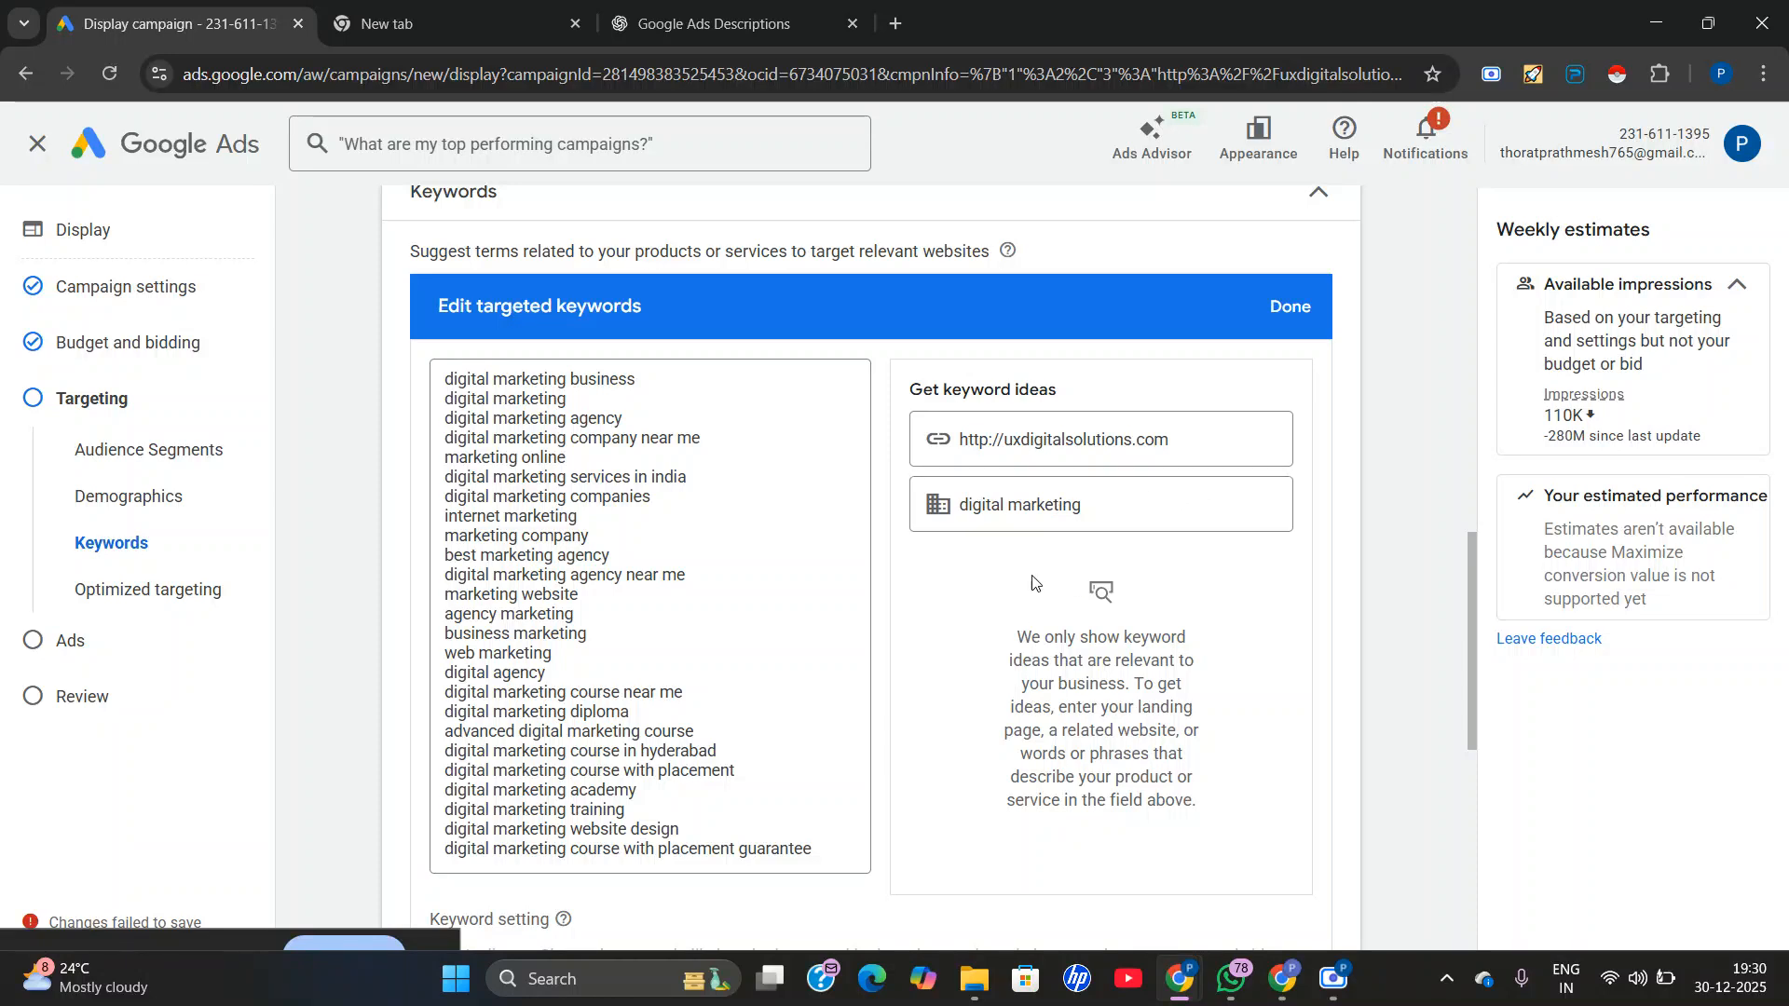
pyautogui.scroll(1, 506, 572)
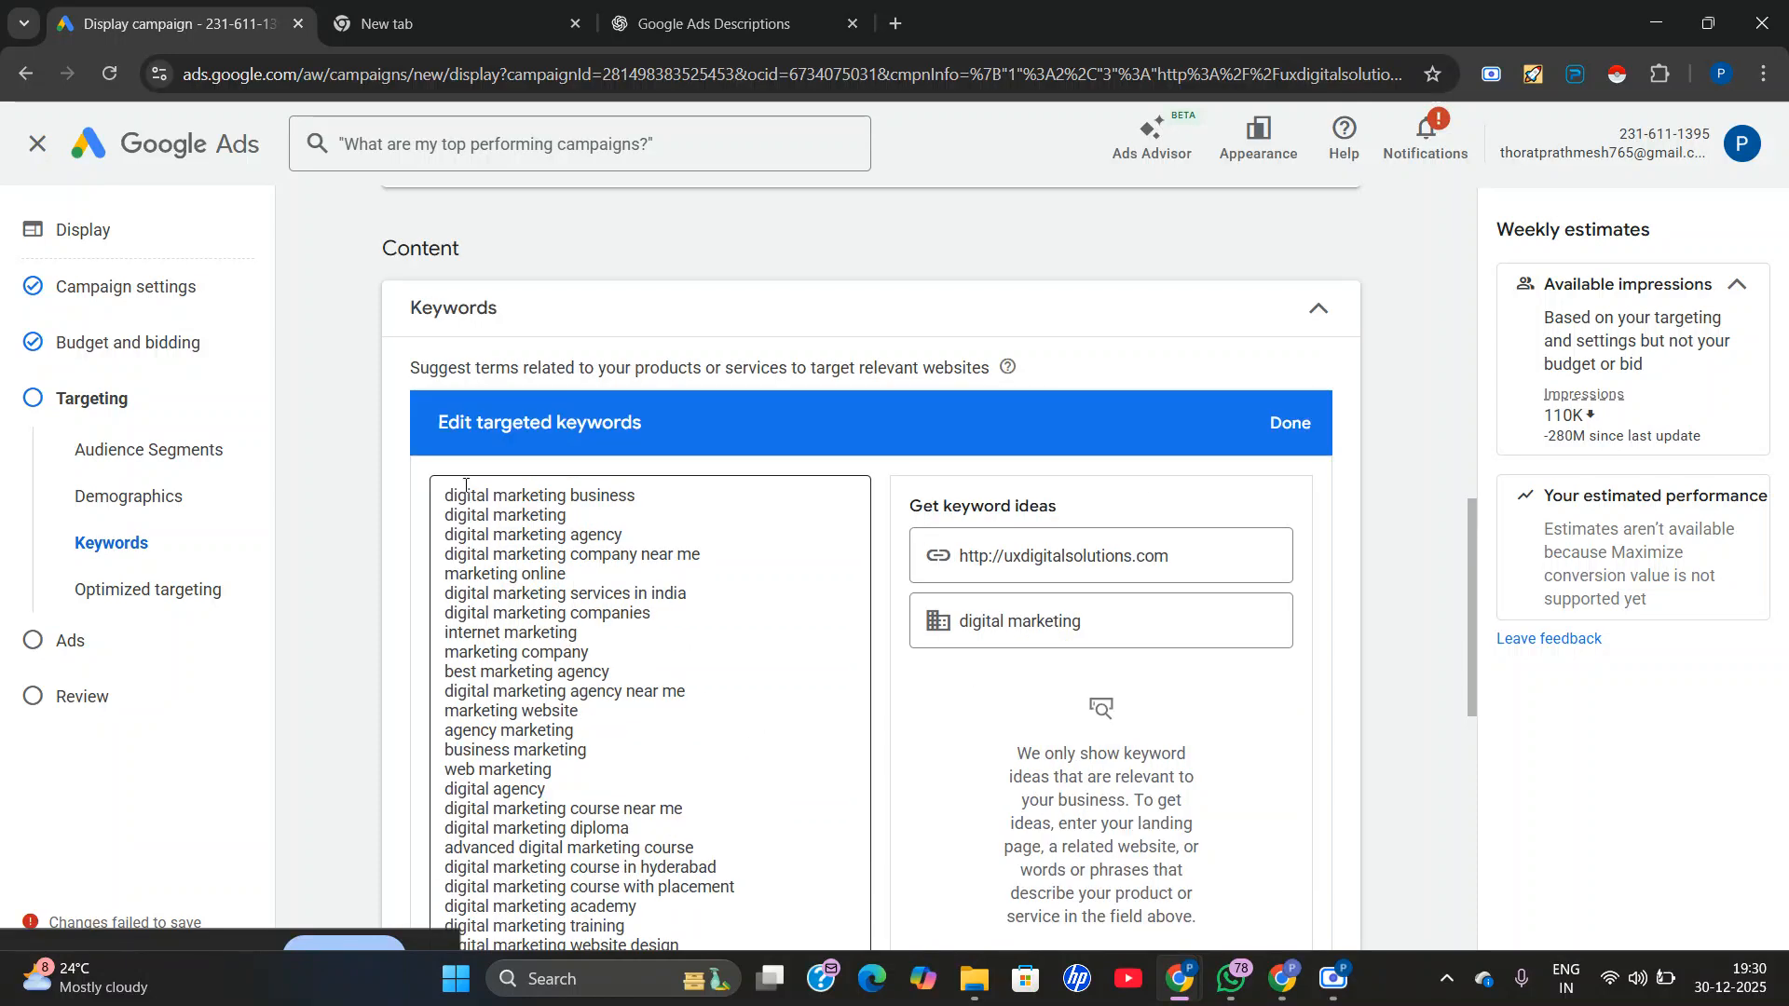
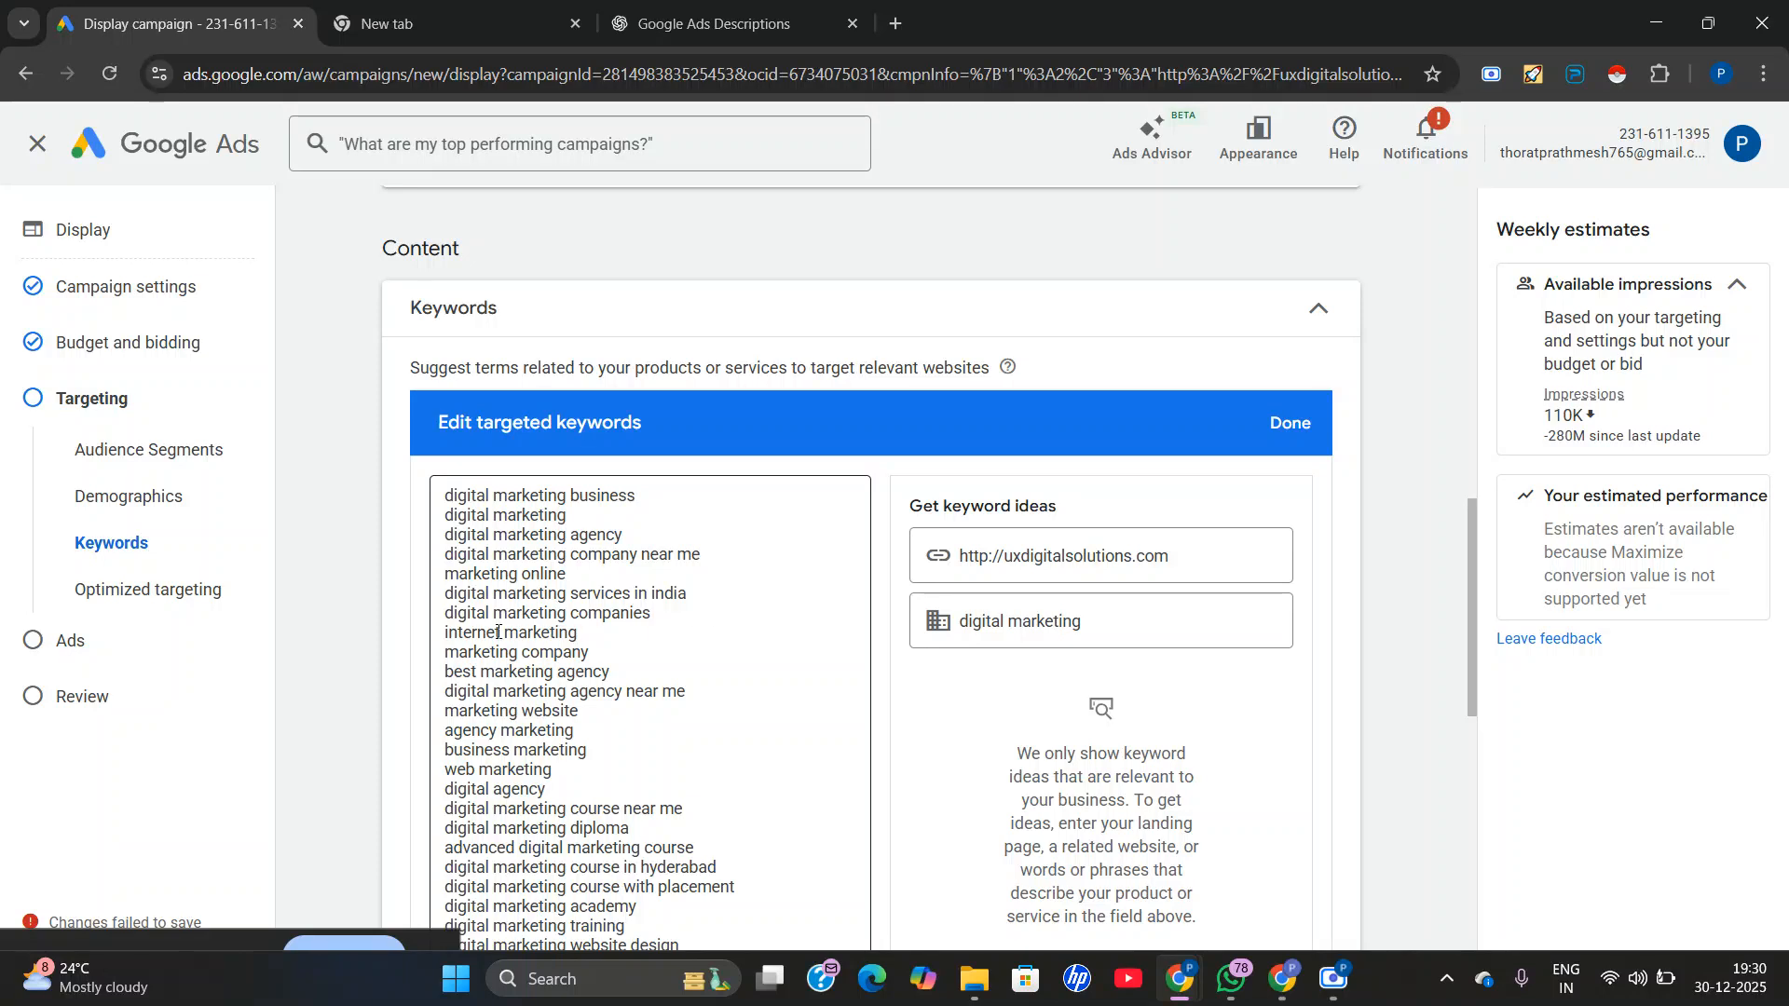
# Set the keyword setting to Content so ads only show on webpages, apps and videos related to the keywords.
pyautogui.scroll(-3, 493, 690)
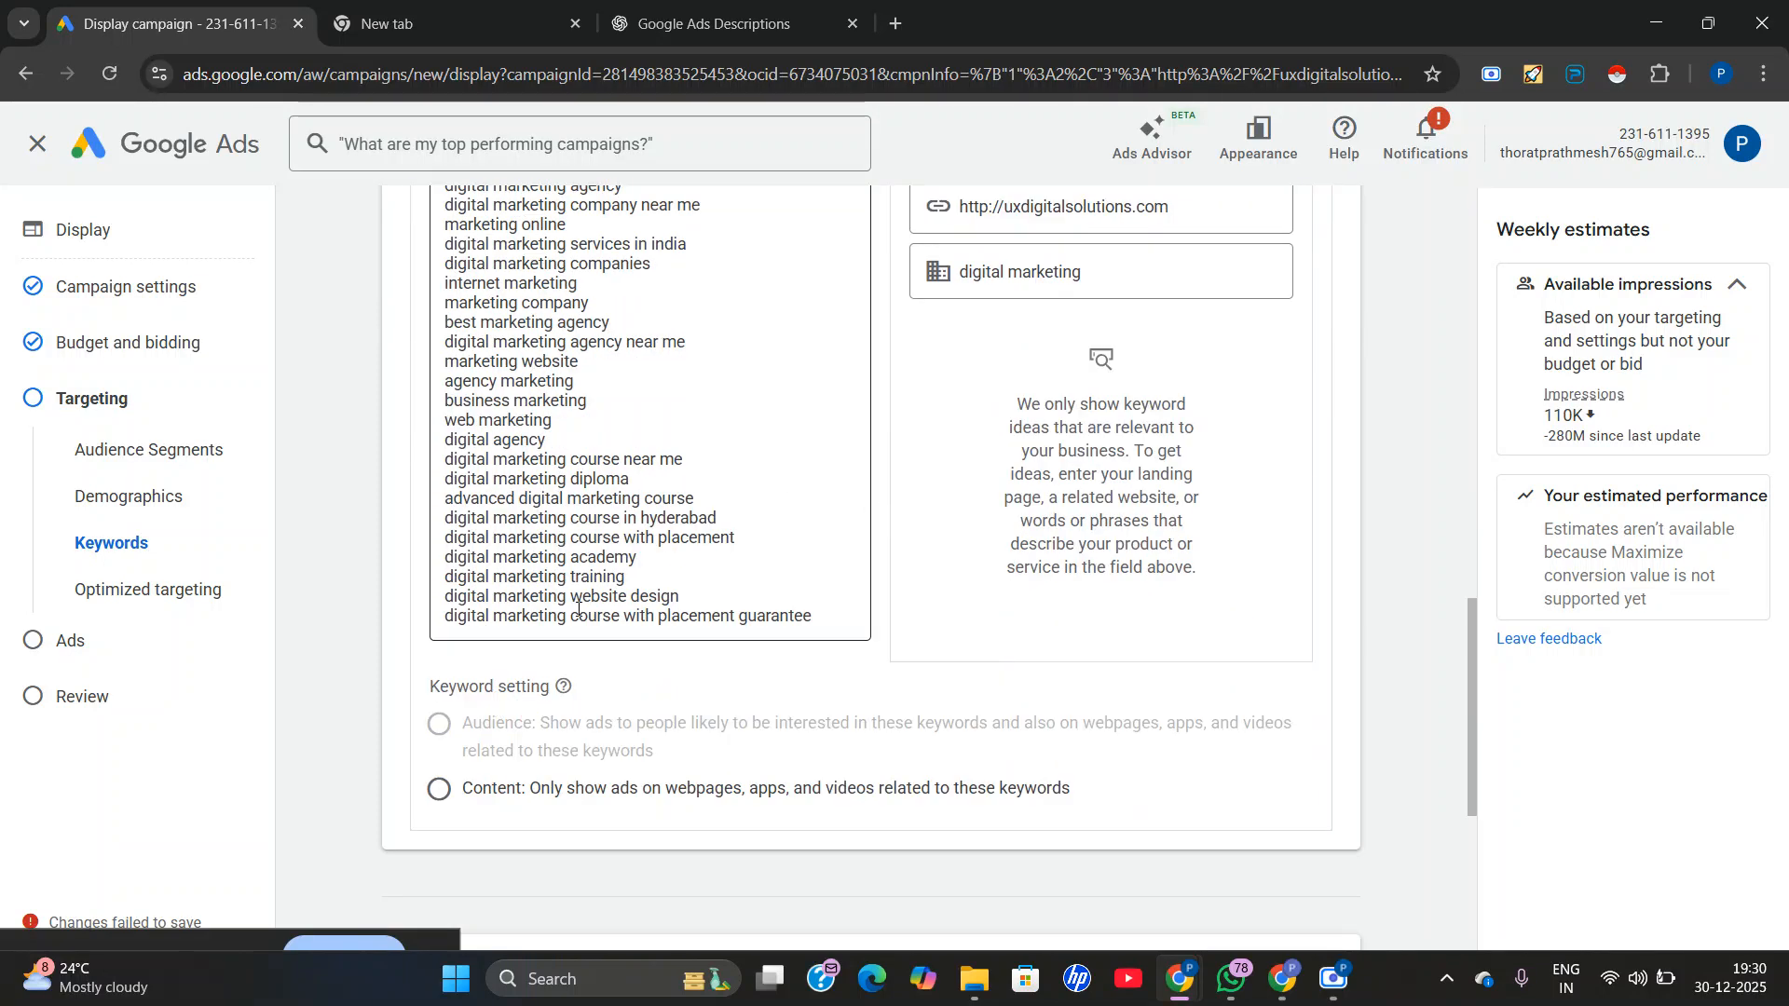
pyautogui.scroll(1, 723, 622)
pyautogui.scroll(-1, 615, 717)
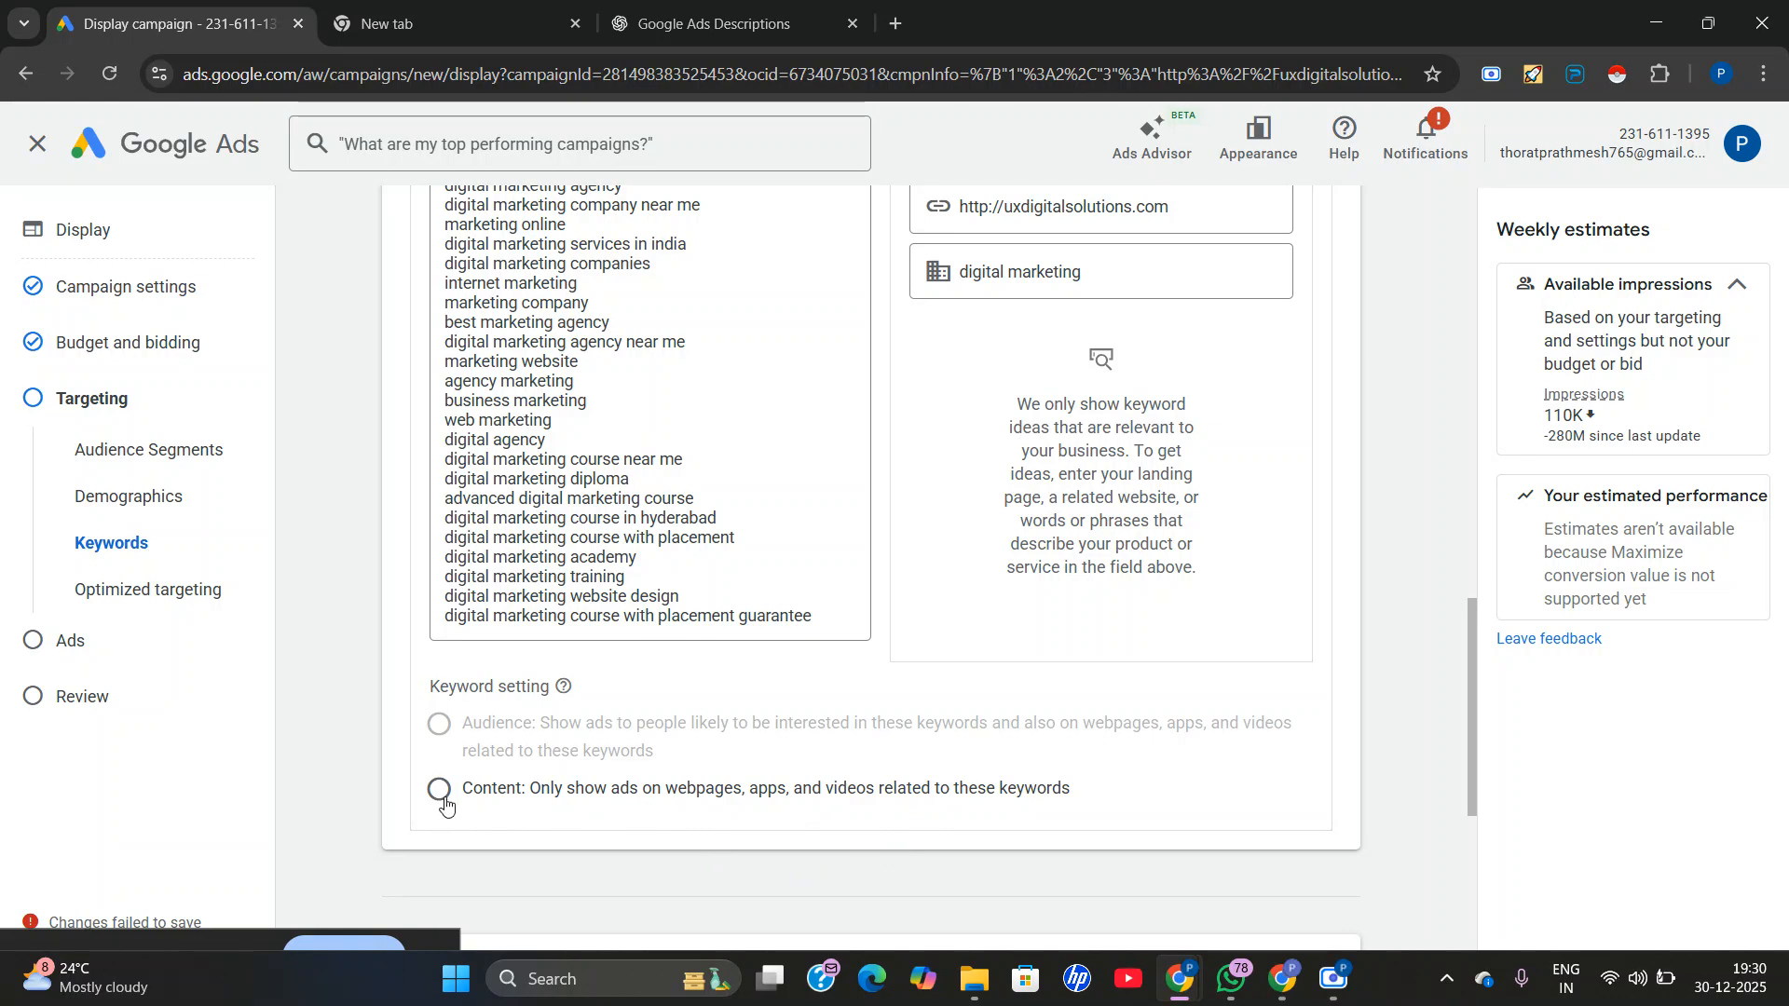
pyautogui.moveTo(554, 792); pyautogui.dragTo(1070, 825)
pyautogui.click(770, 811)
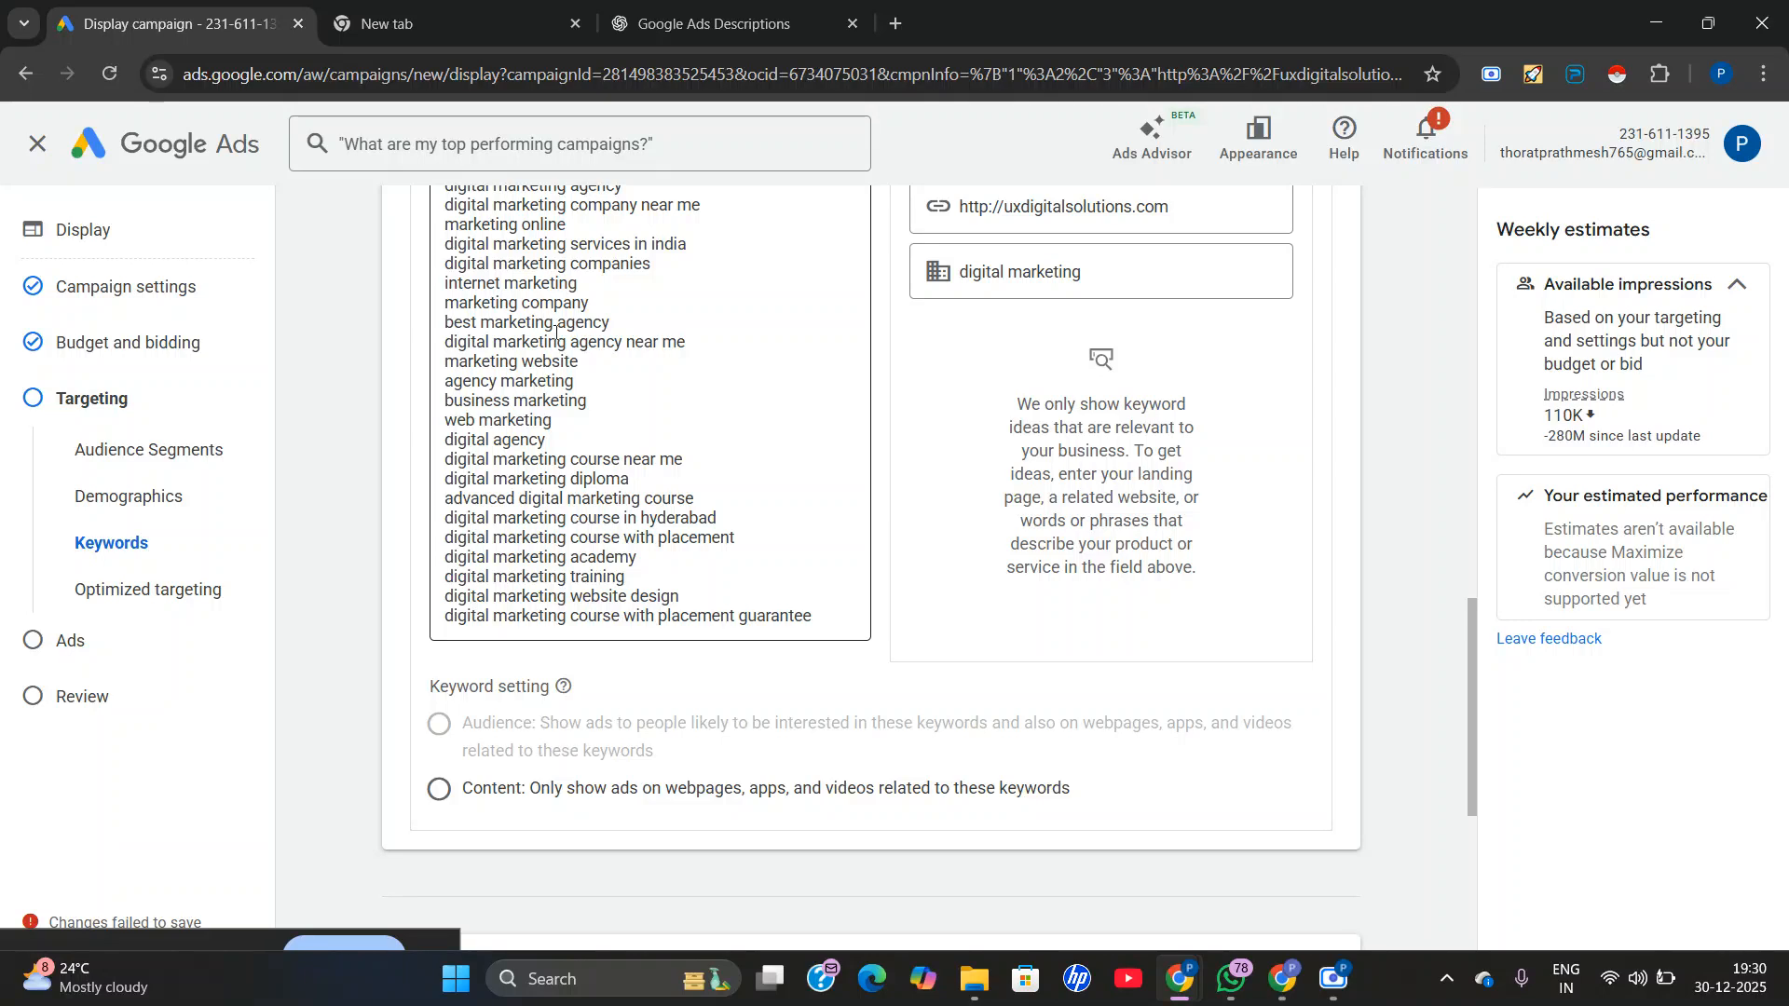
pyautogui.scroll(1, 634, 678)
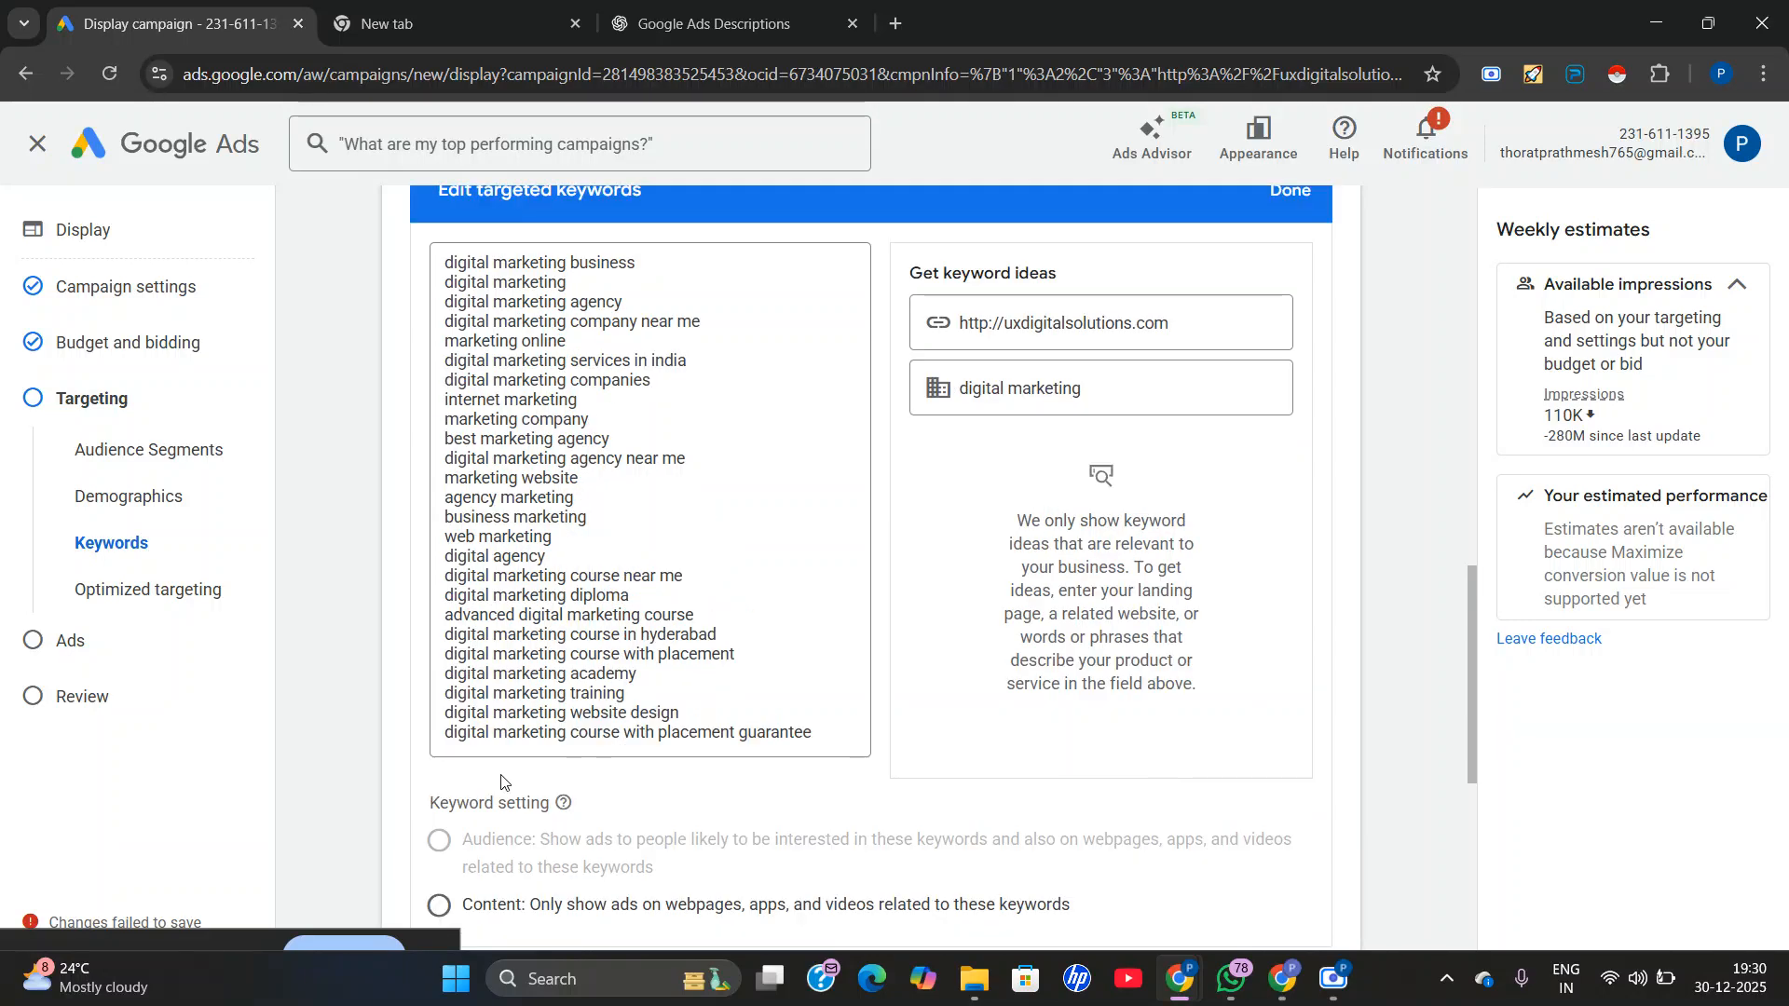
pyautogui.scroll(-2, 418, 866)
pyautogui.click(439, 675)
pyautogui.scroll(-2, 779, 643)
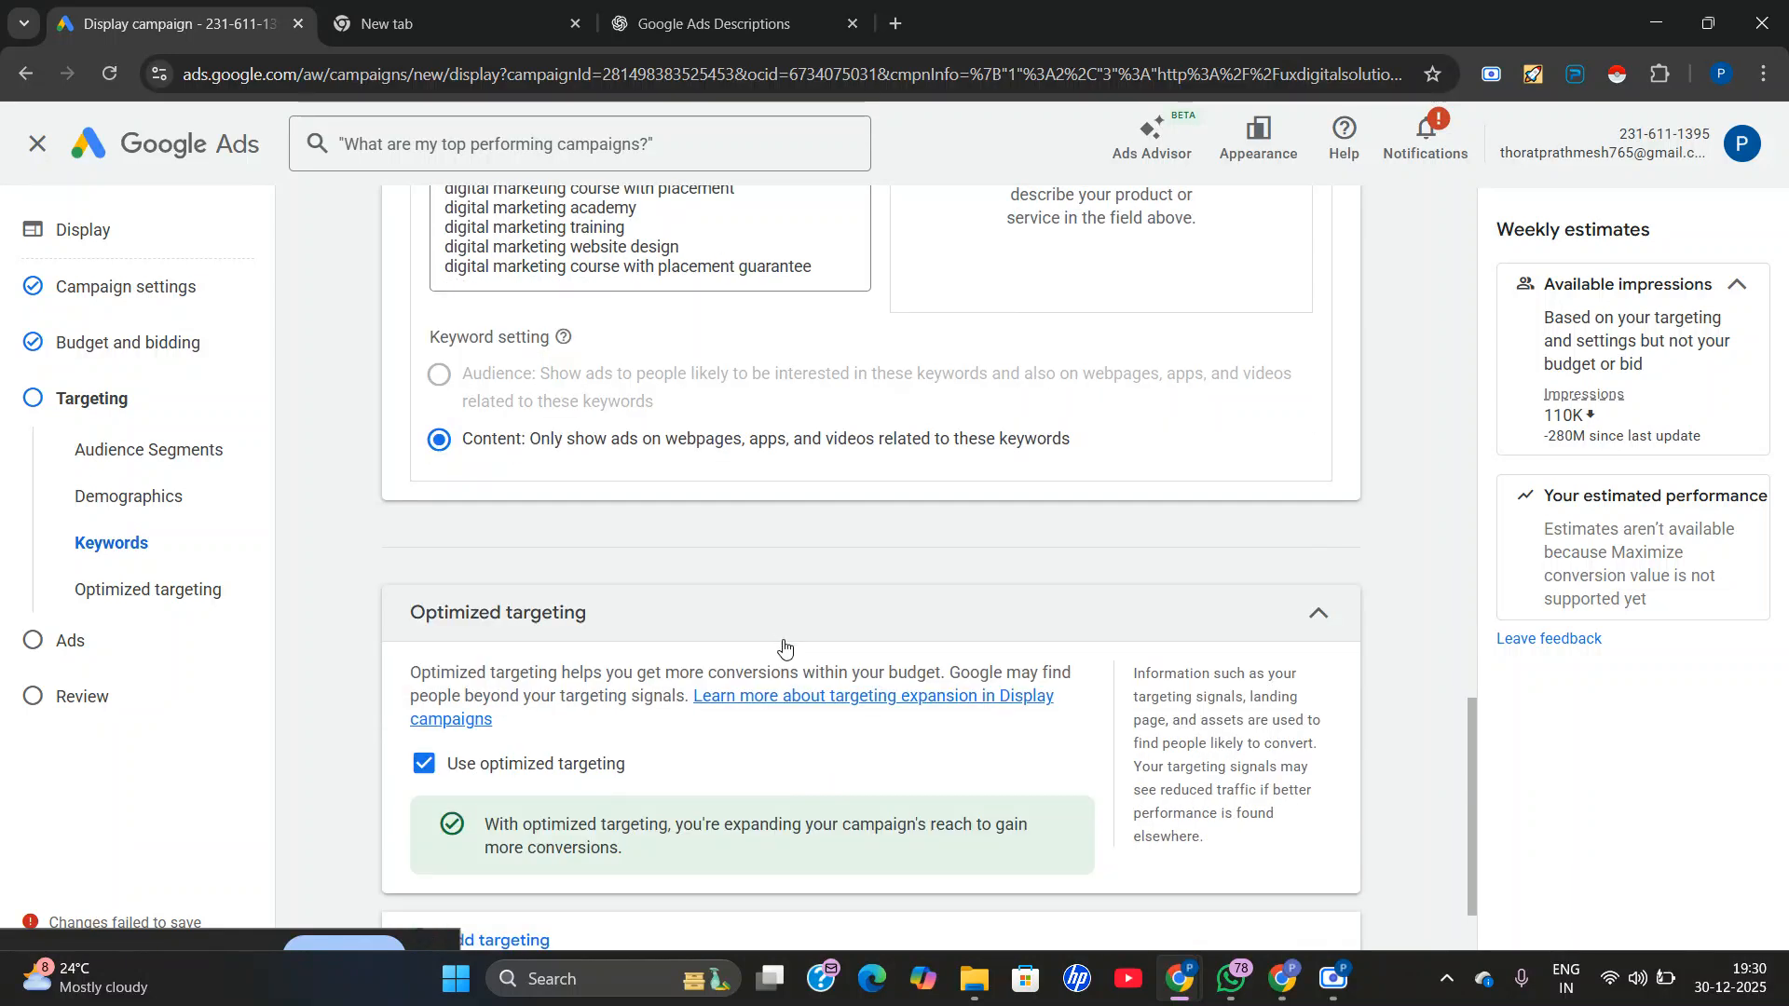
# Add topics as a targeting type and search the topics for "marketing".
pyautogui.scroll(-1, 784, 647)
pyautogui.click(708, 809)
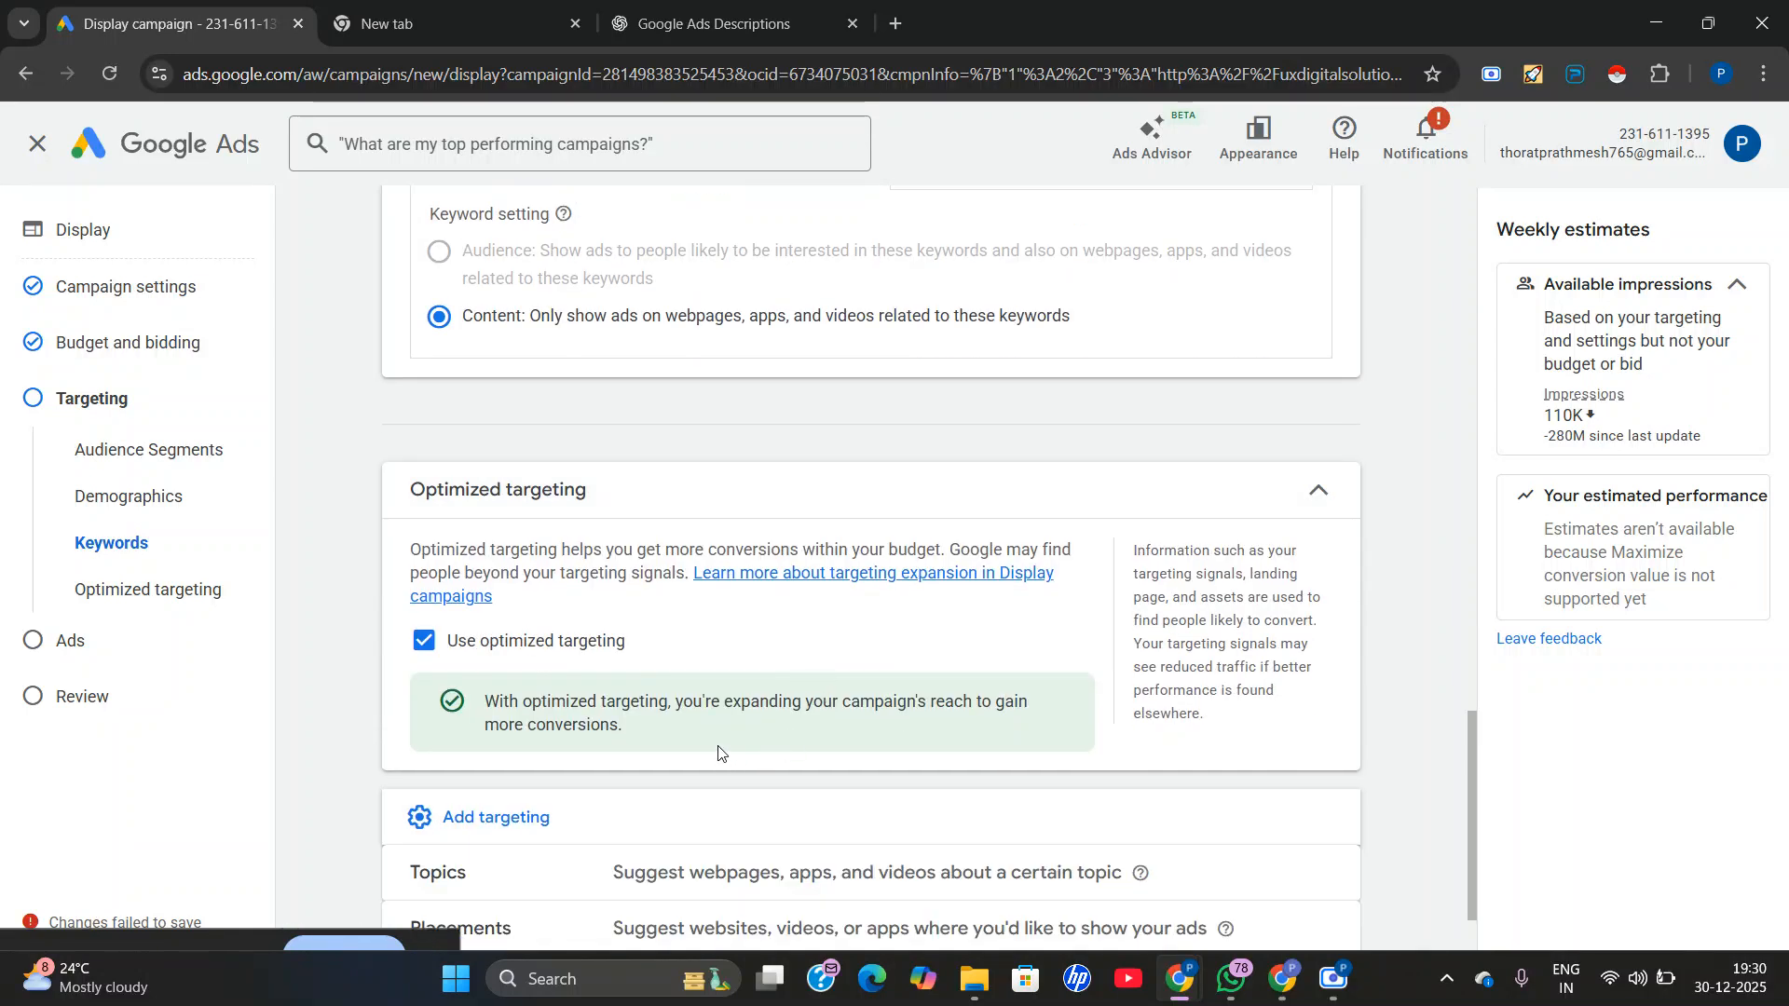
pyautogui.scroll(-1, 725, 769)
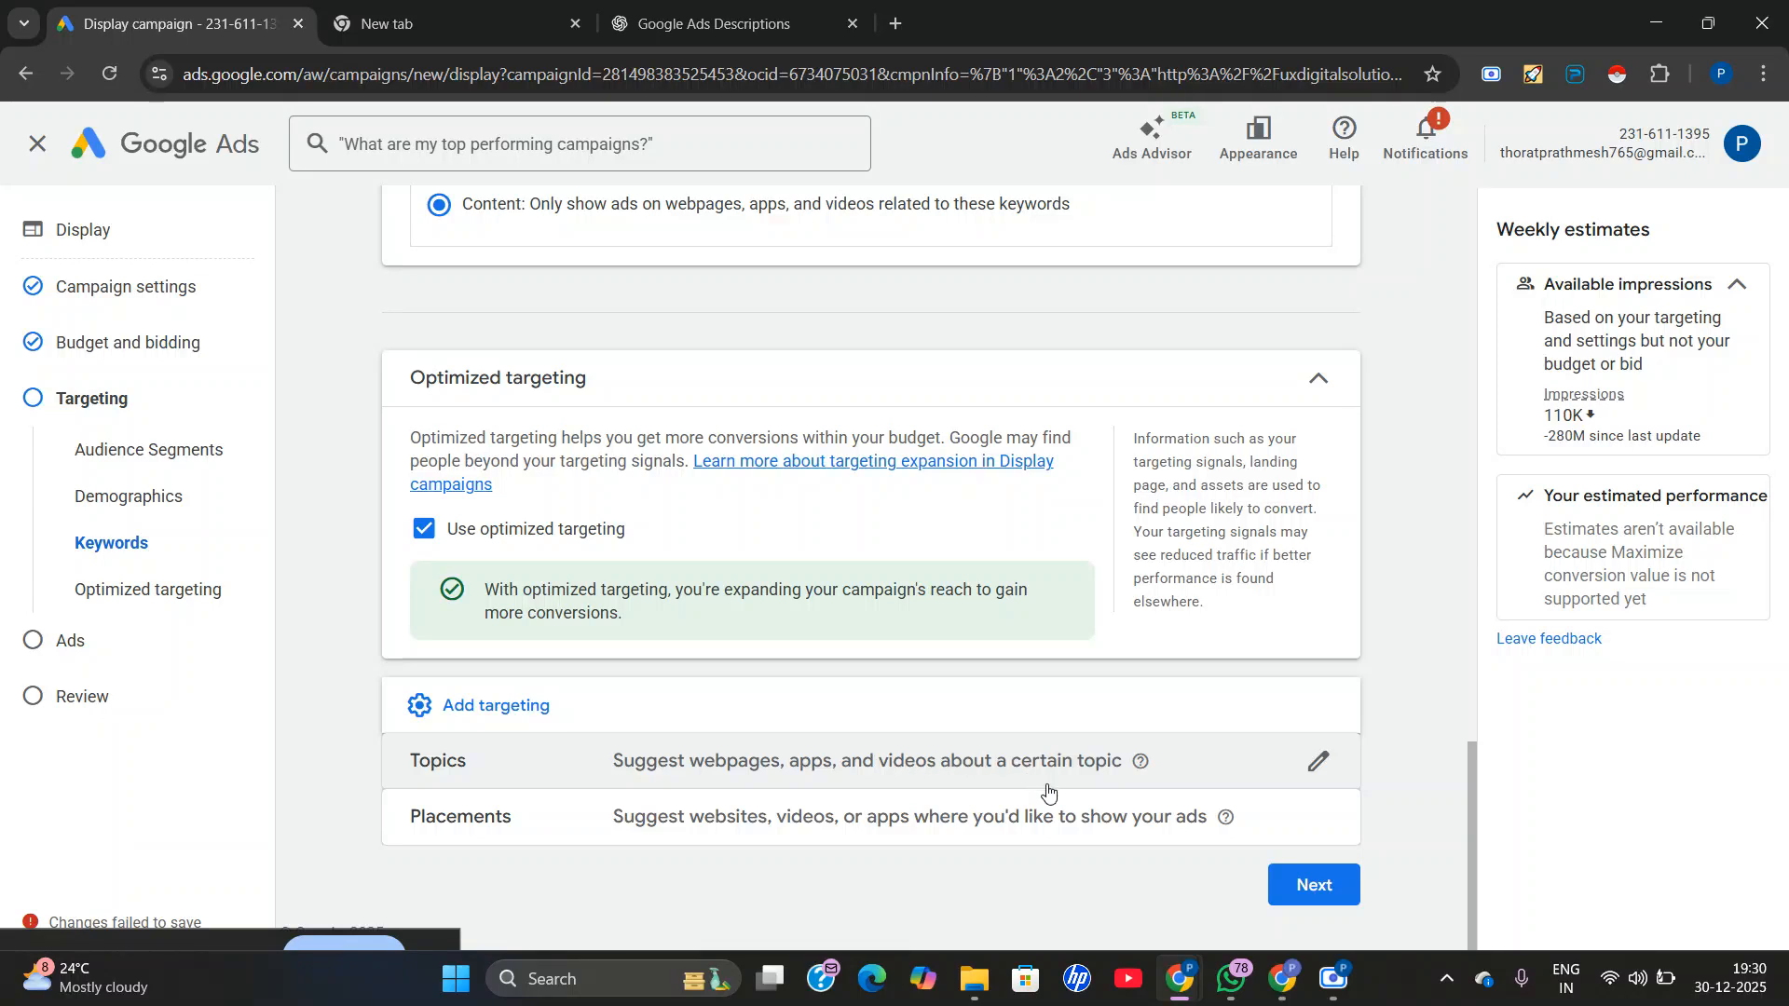
pyautogui.click(977, 766)
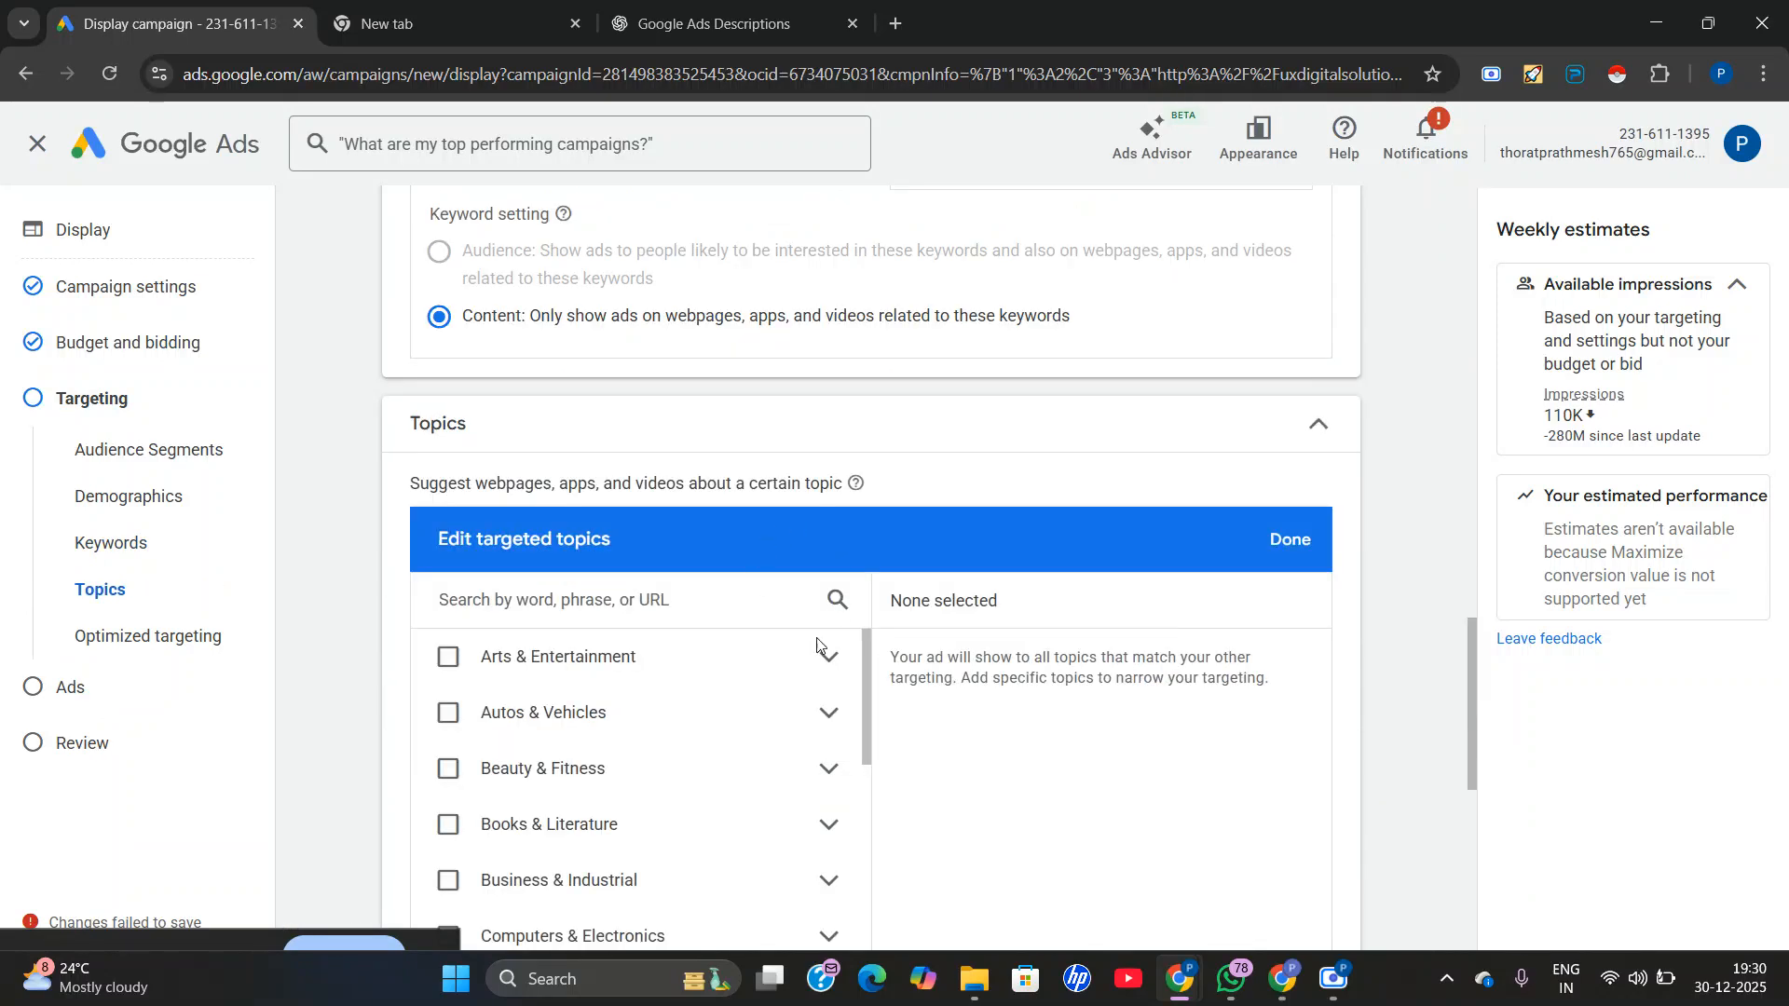
pyautogui.scroll(-1, 652, 699)
pyautogui.scroll(3, 606, 710)
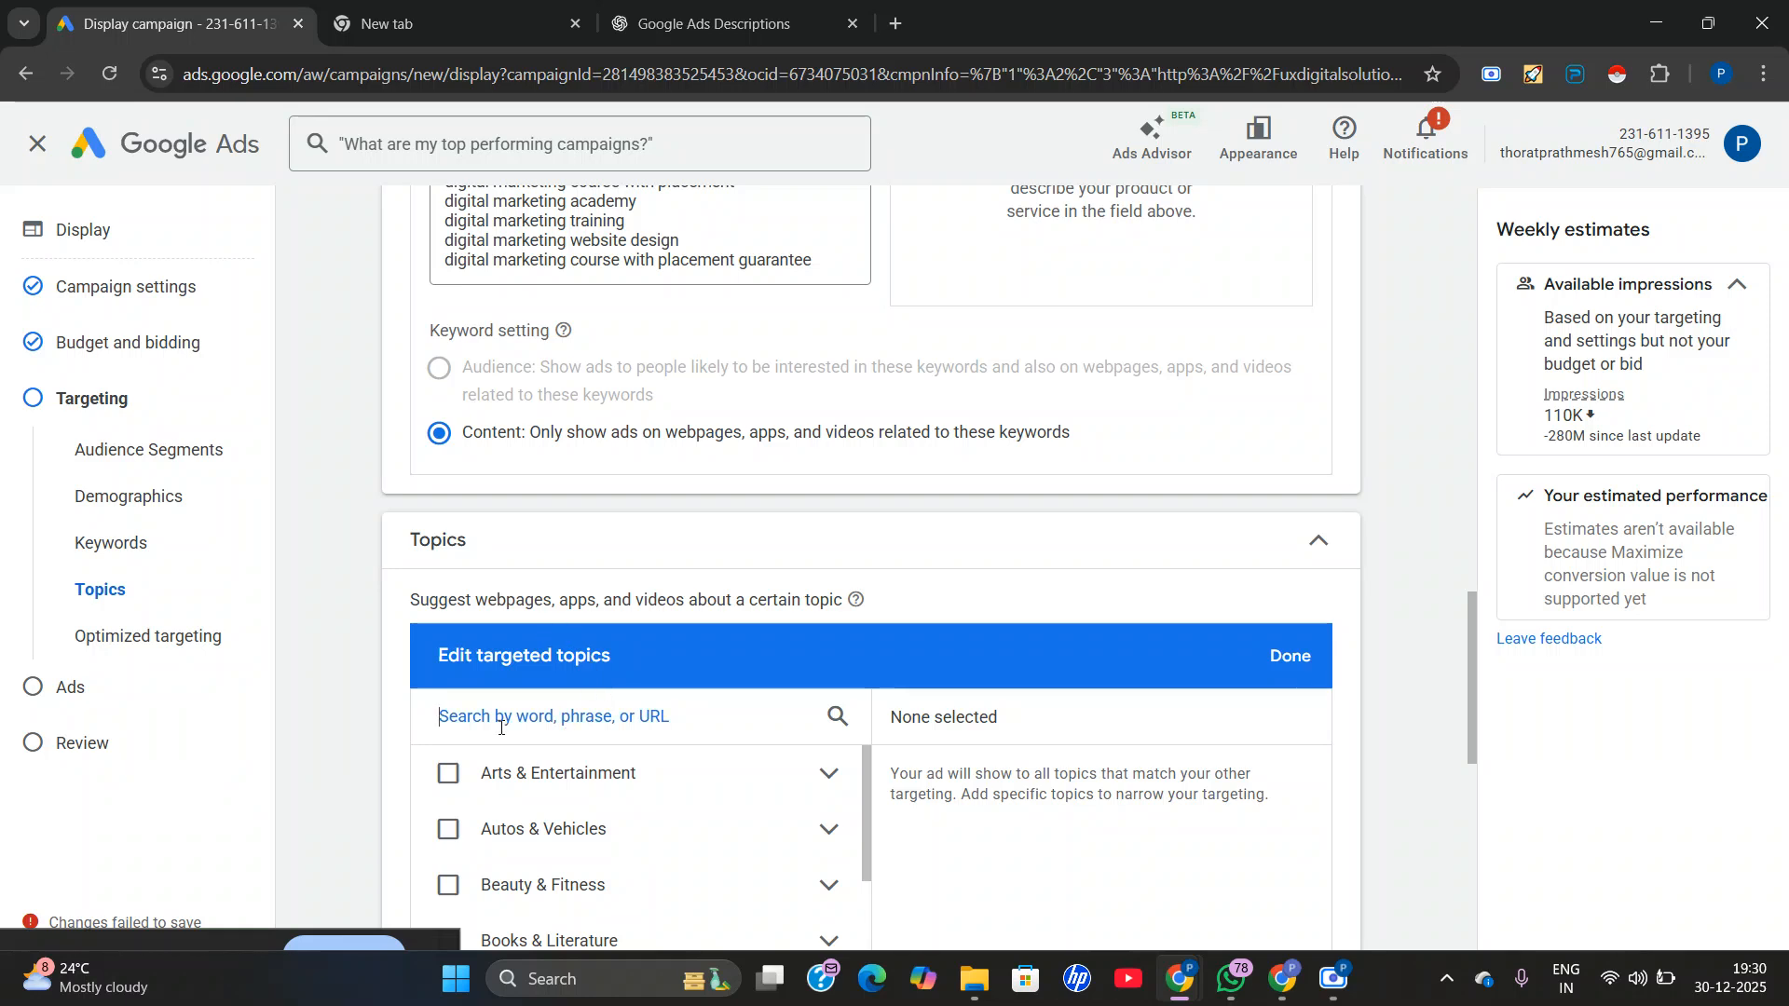
pyautogui.write('mark')
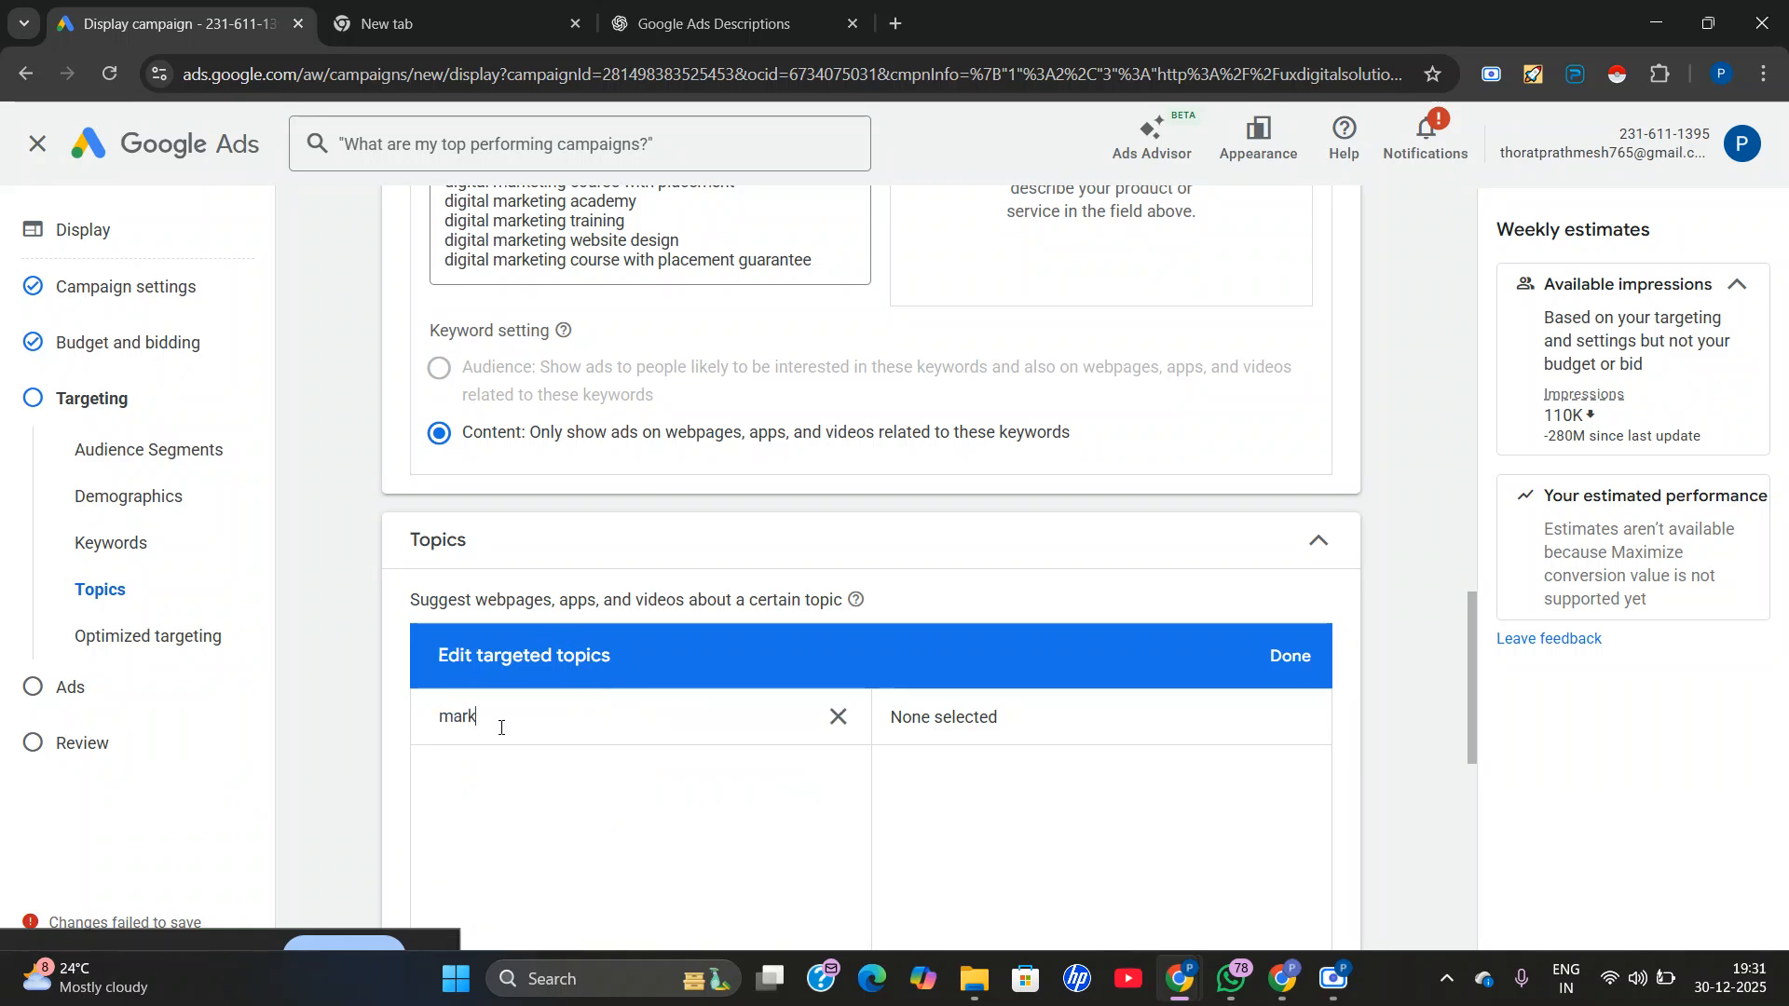
pyautogui.write('eting')
pyautogui.scroll(1, 685, 652)
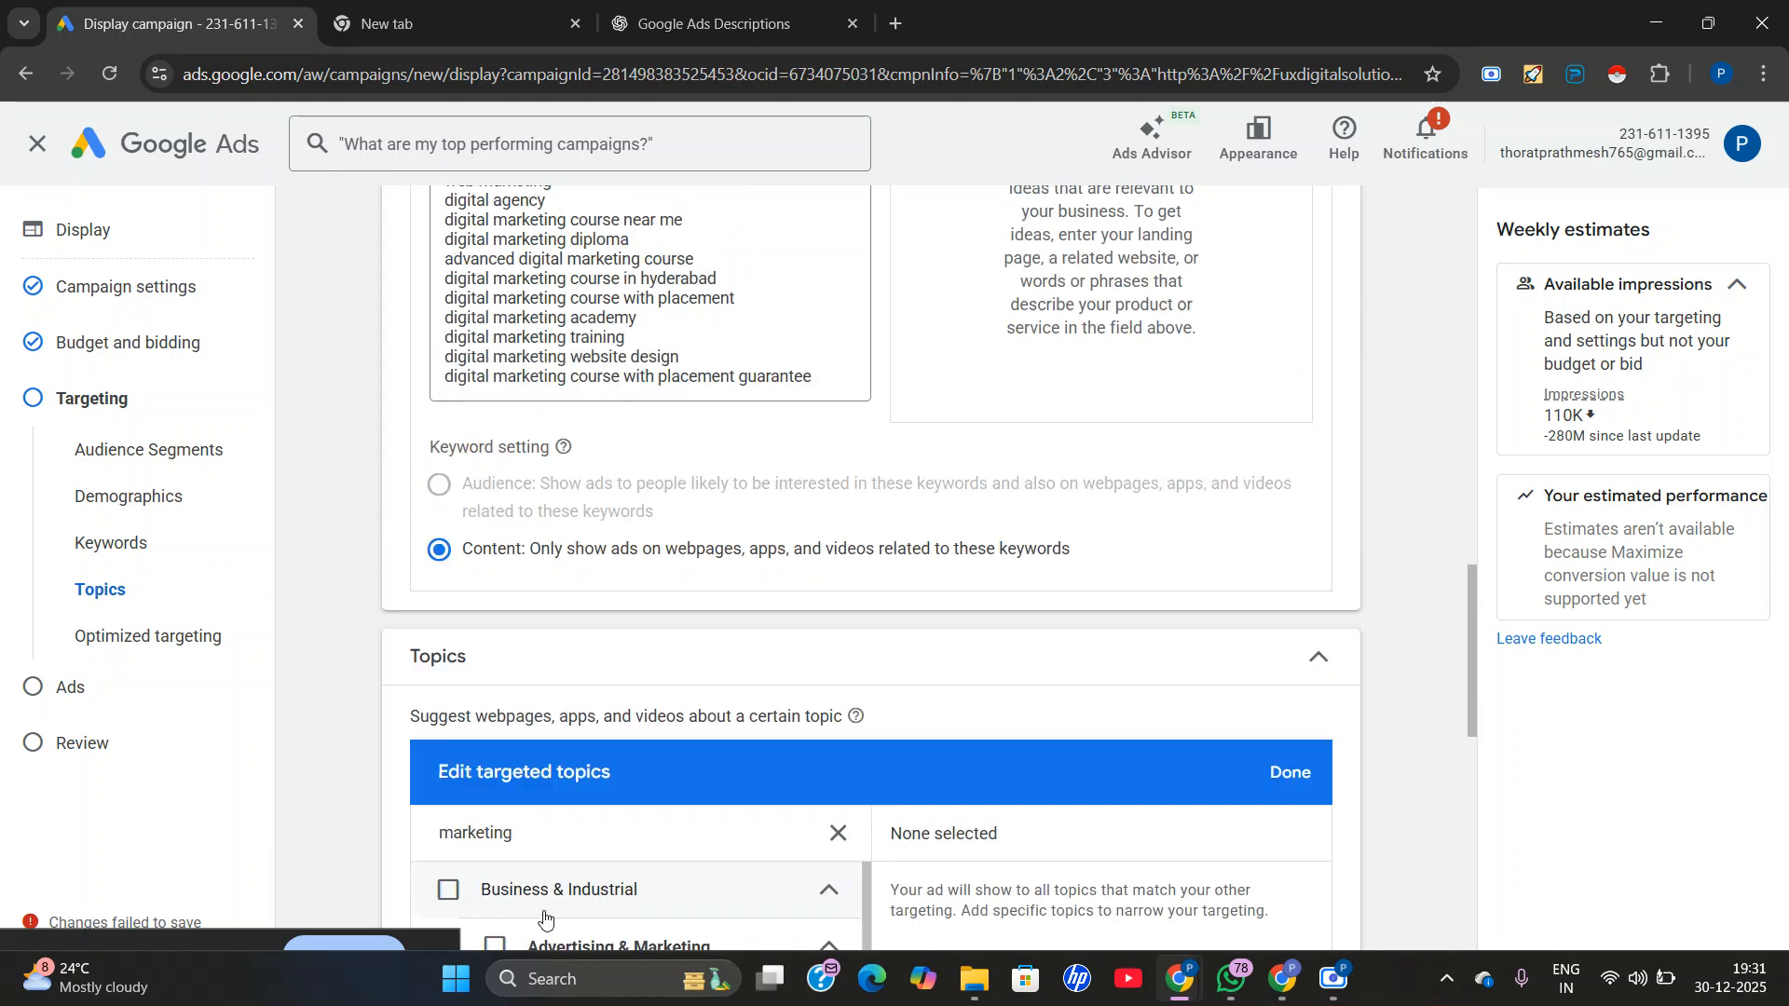
# Target the topics Advertising & Marketing, Brand Management, Email Marketing, Social Media Marketing and Direct Mail Marketing, and finish editing the topics.
pyautogui.scroll(-3, 676, 611)
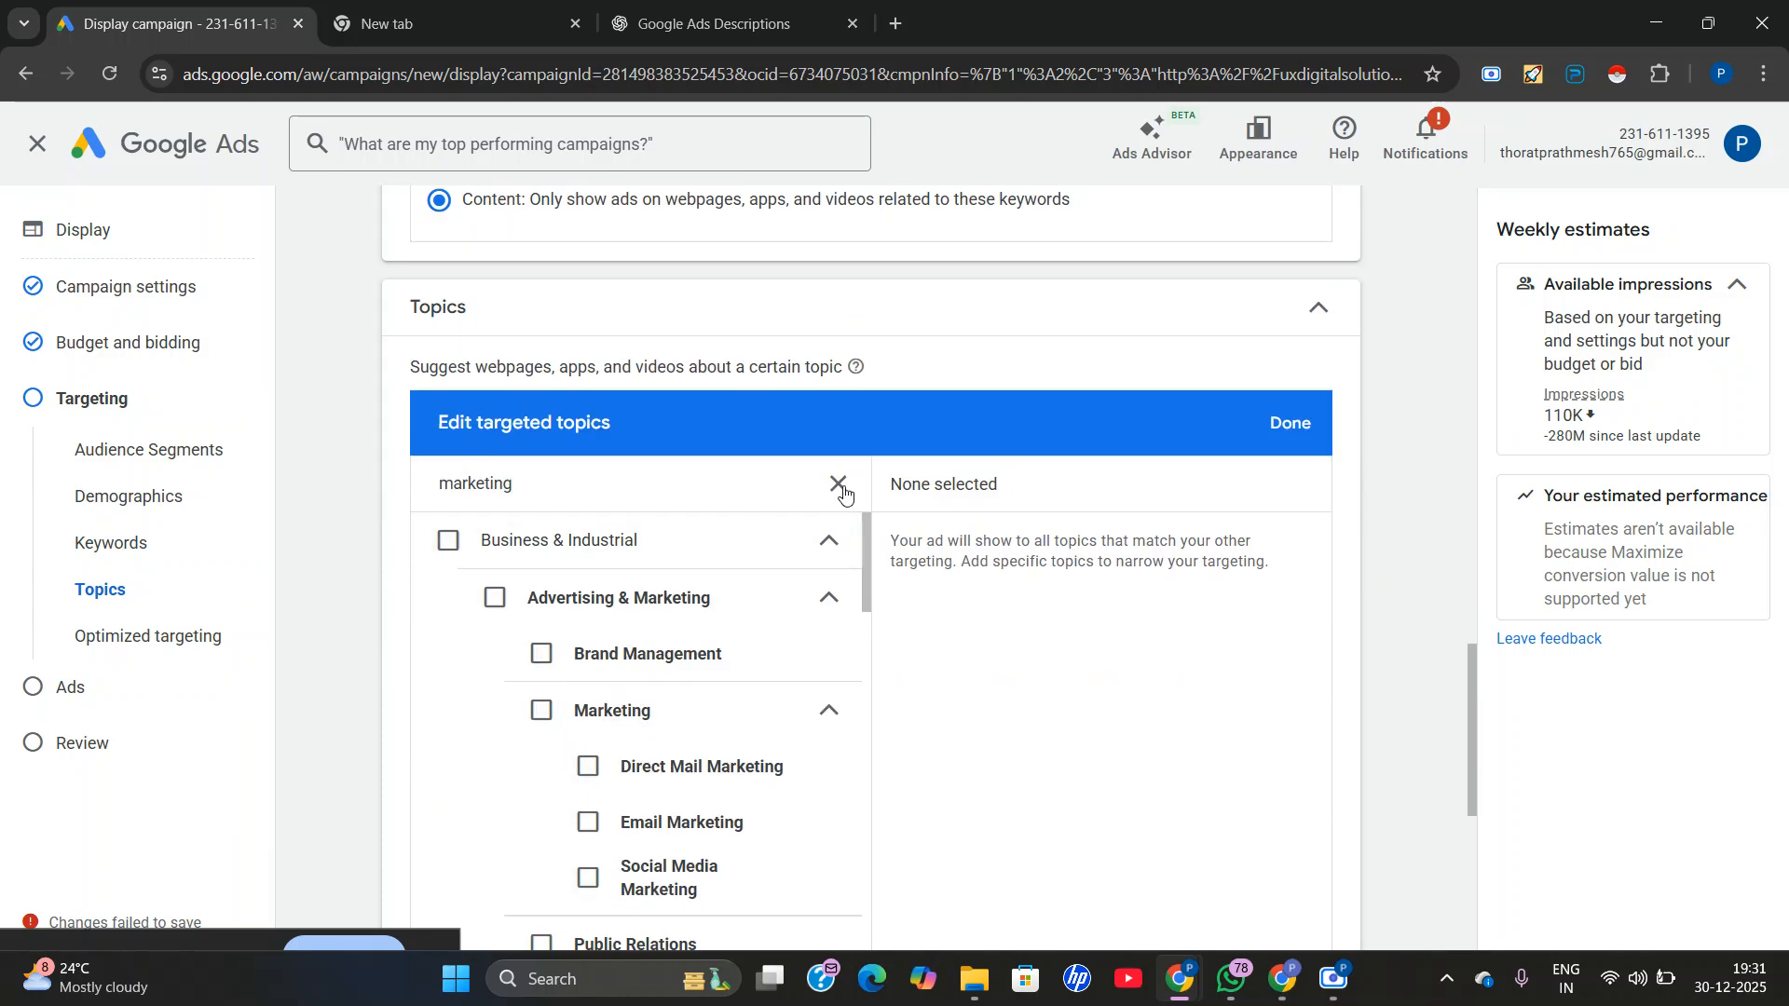
pyautogui.click(495, 597)
pyautogui.click(541, 652)
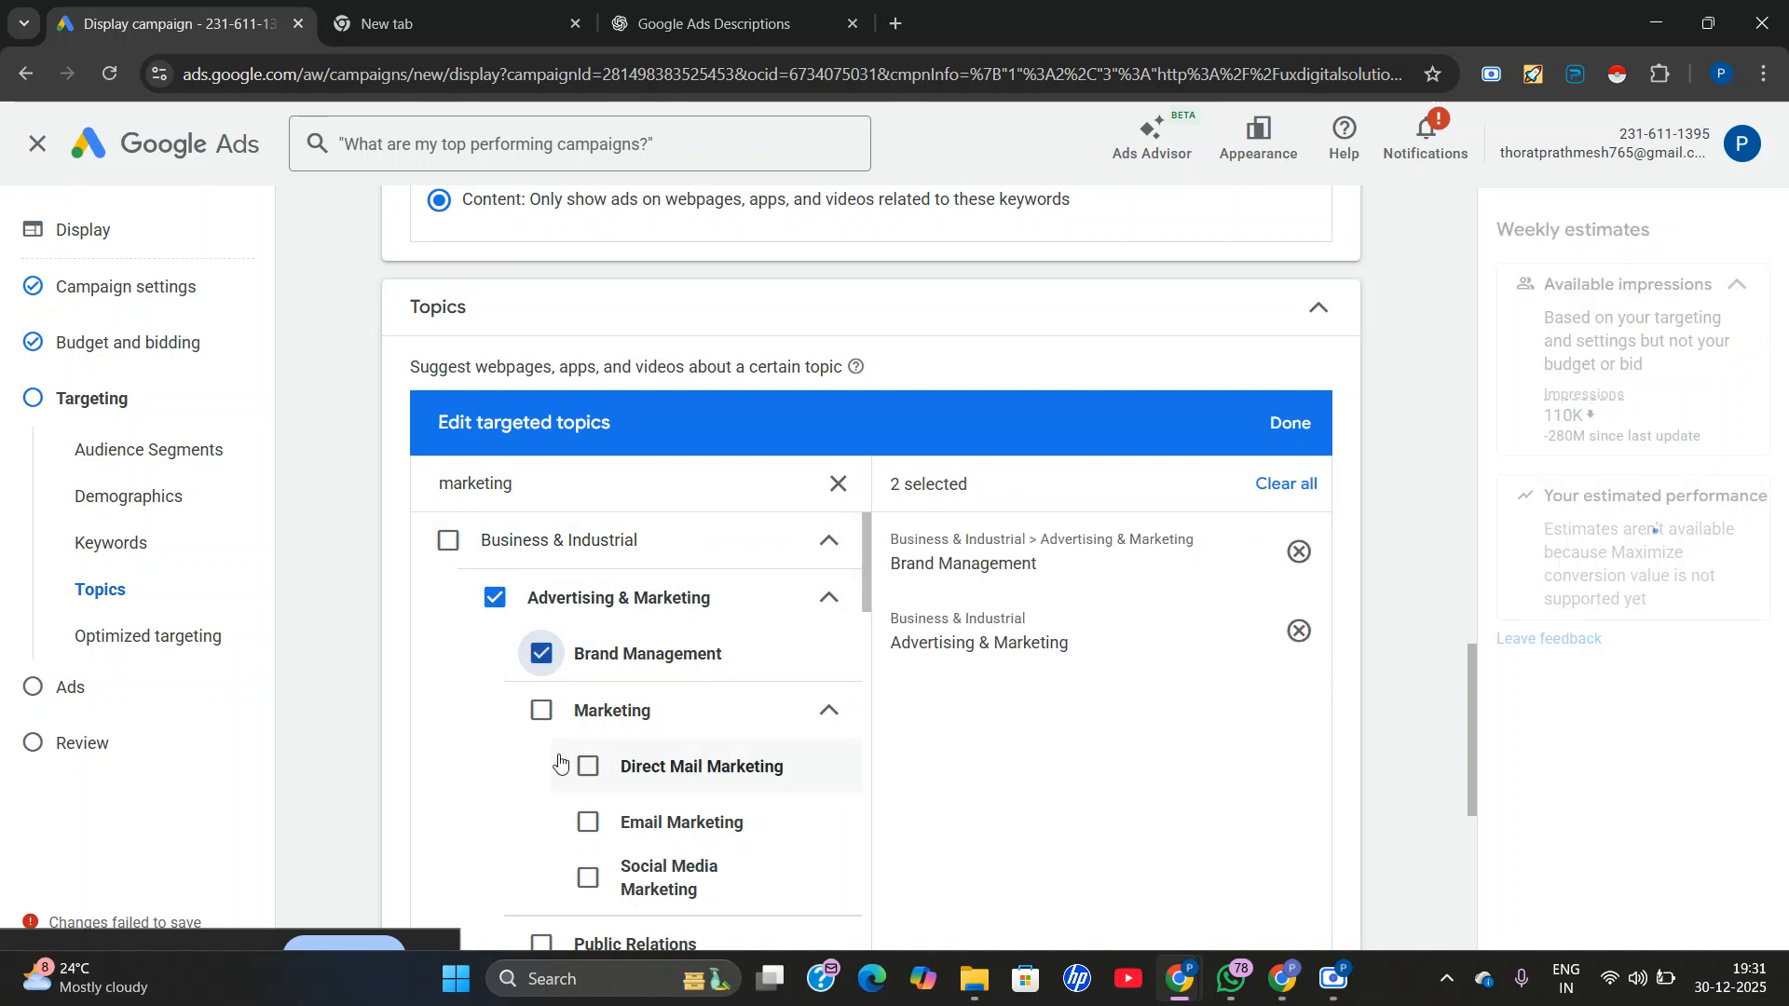
pyautogui.scroll(-1, 606, 698)
pyautogui.click(591, 703)
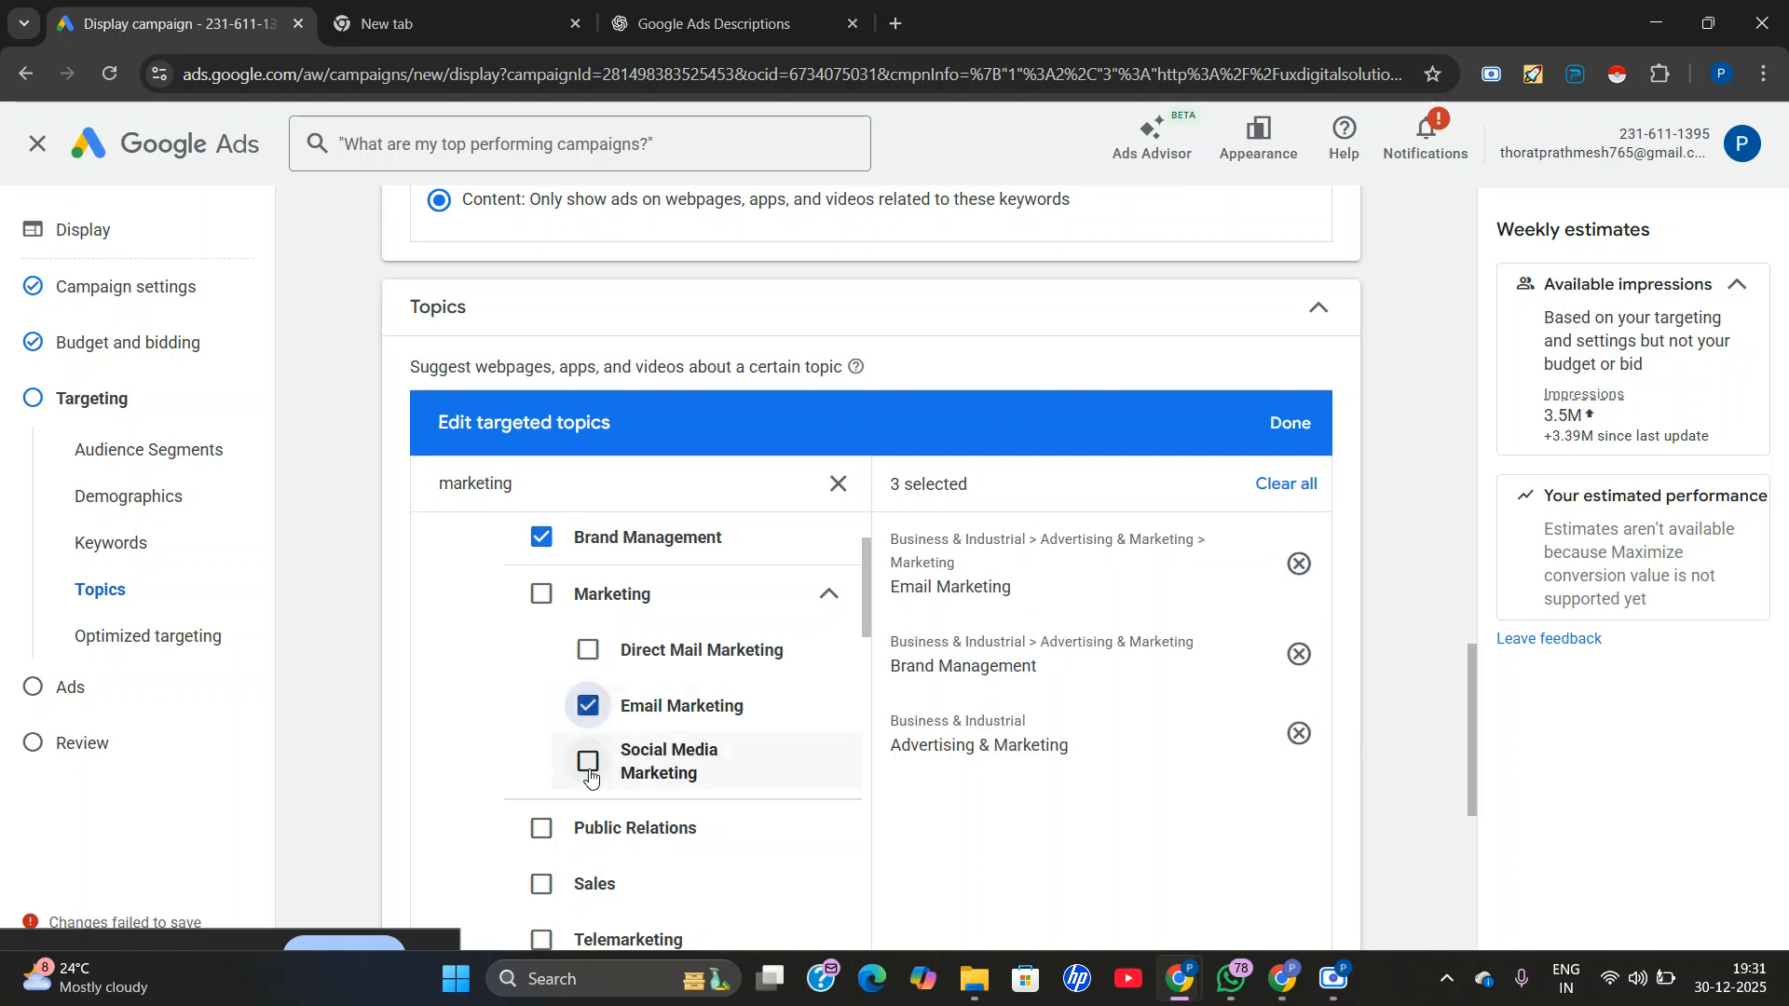
pyautogui.click(588, 761)
pyautogui.click(587, 651)
pyautogui.scroll(-1, 584, 657)
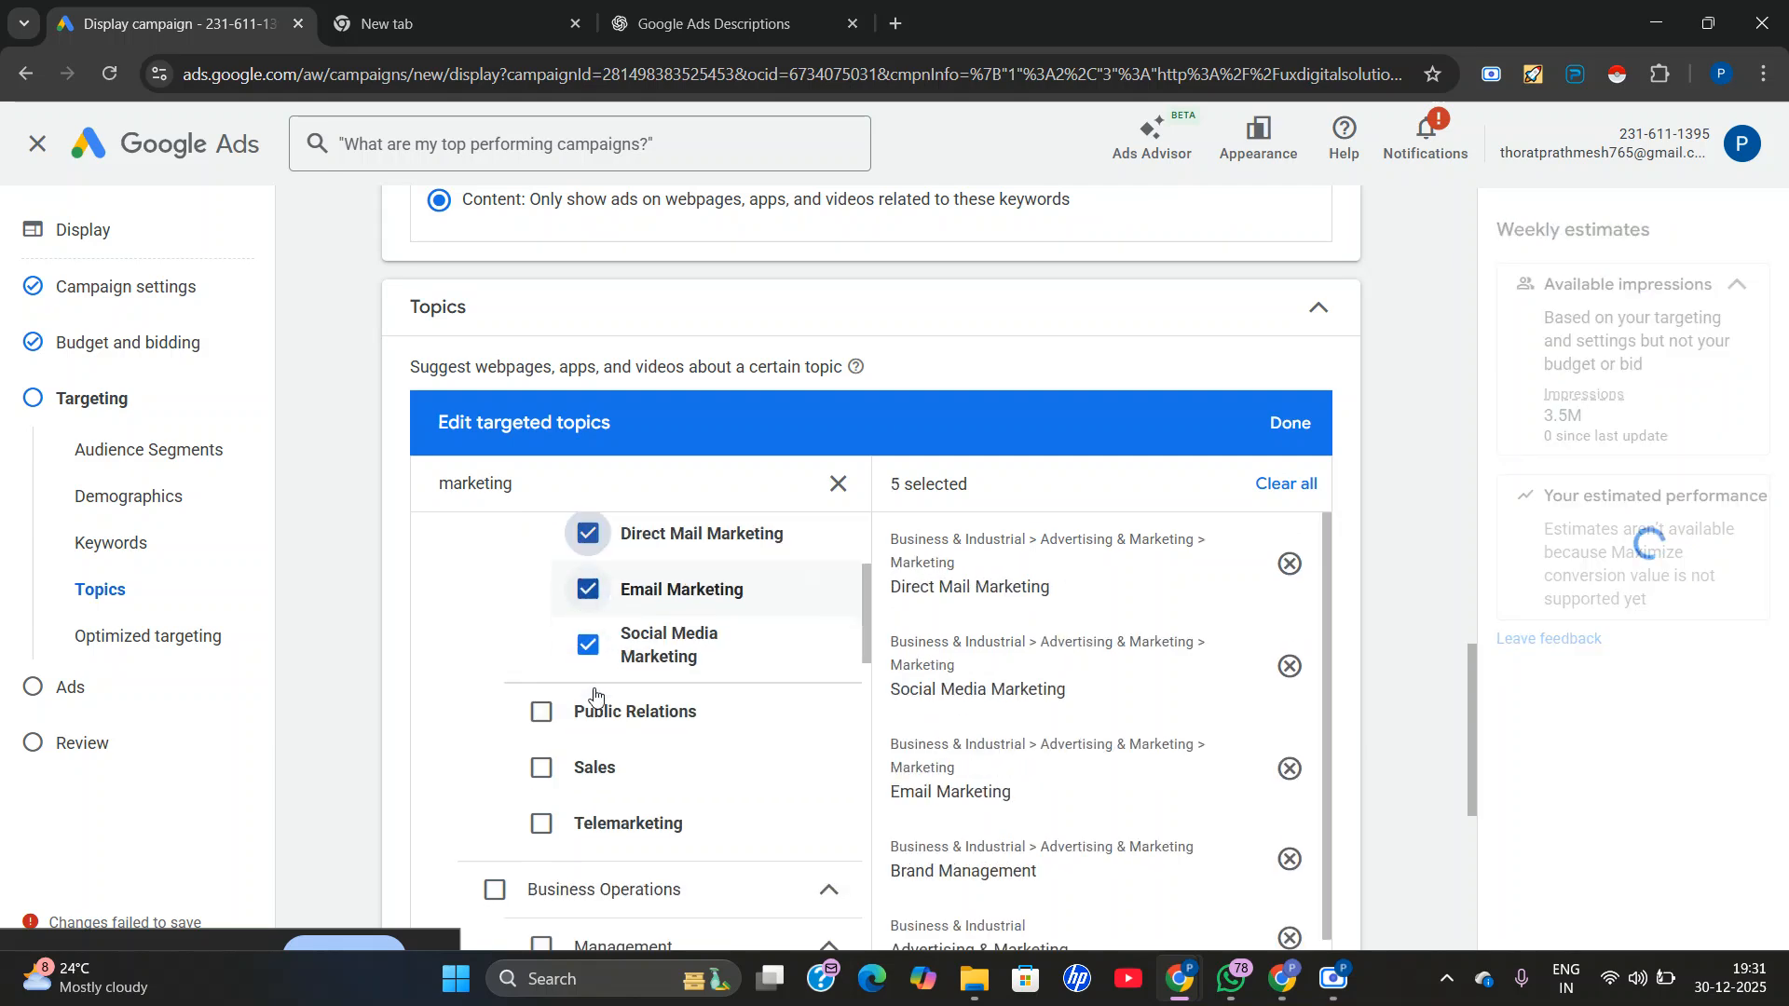
pyautogui.click(1287, 419)
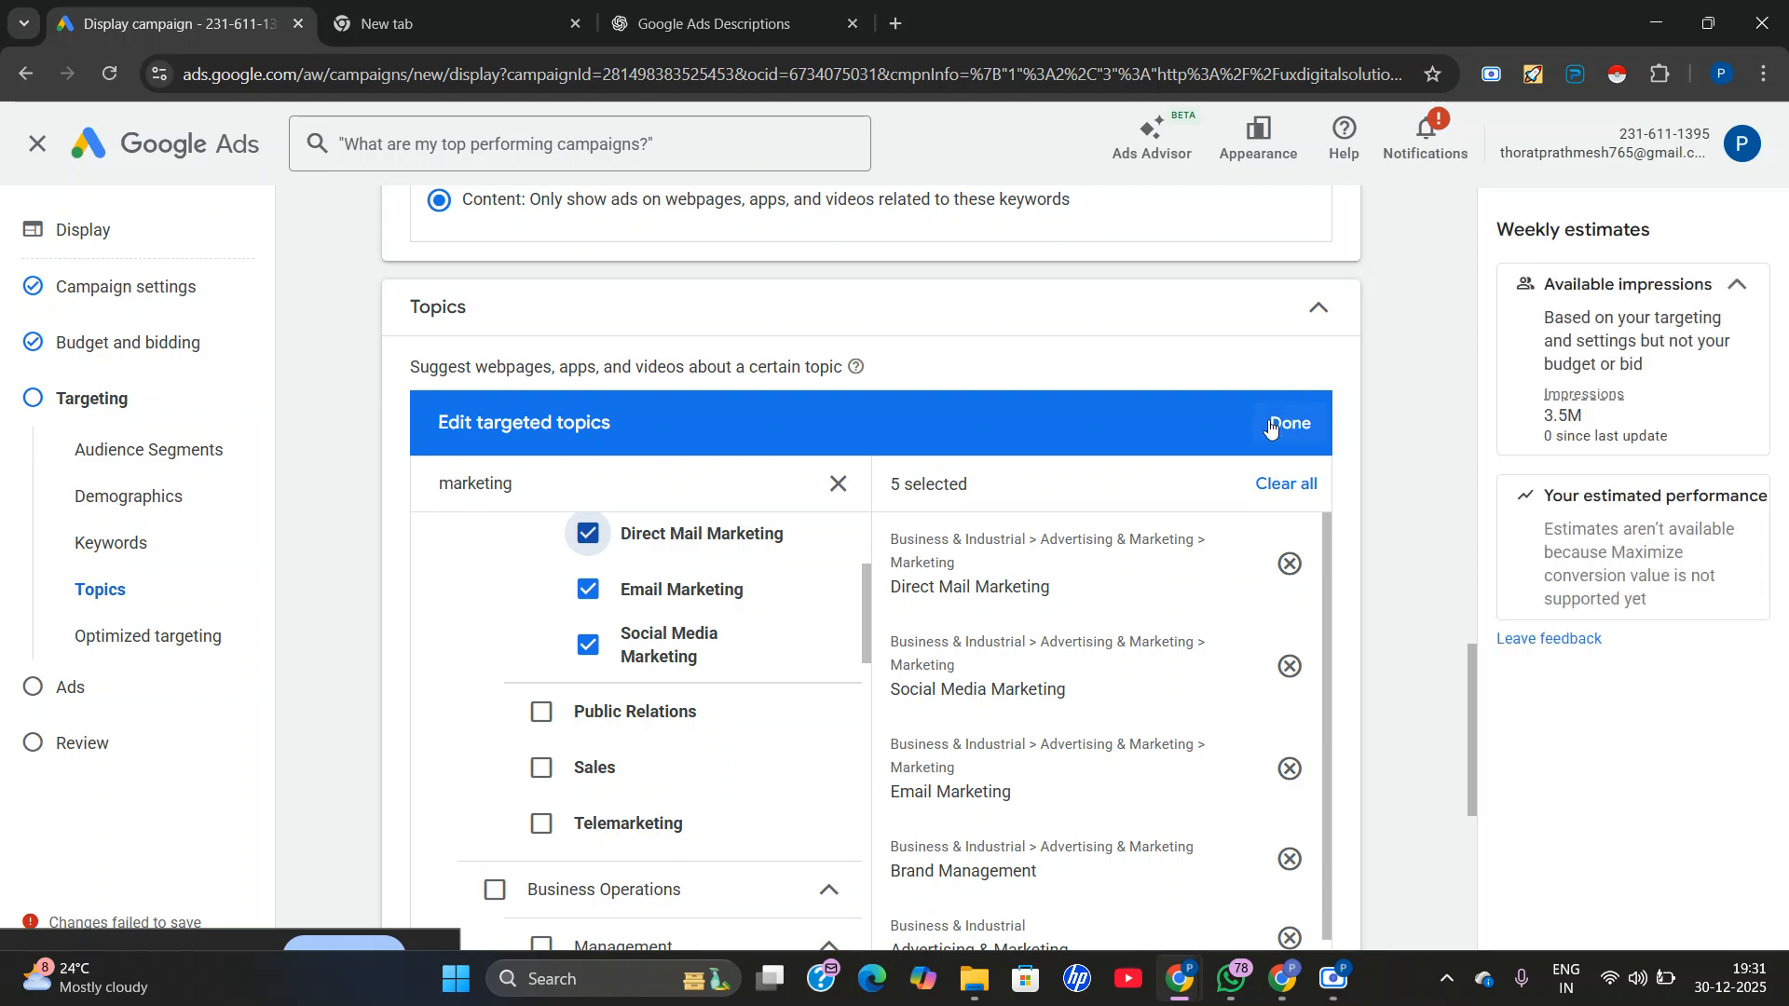
# Add placements as a targeting type and look over the available website, YouTube and app placement categories.
pyautogui.scroll(-1, 820, 690)
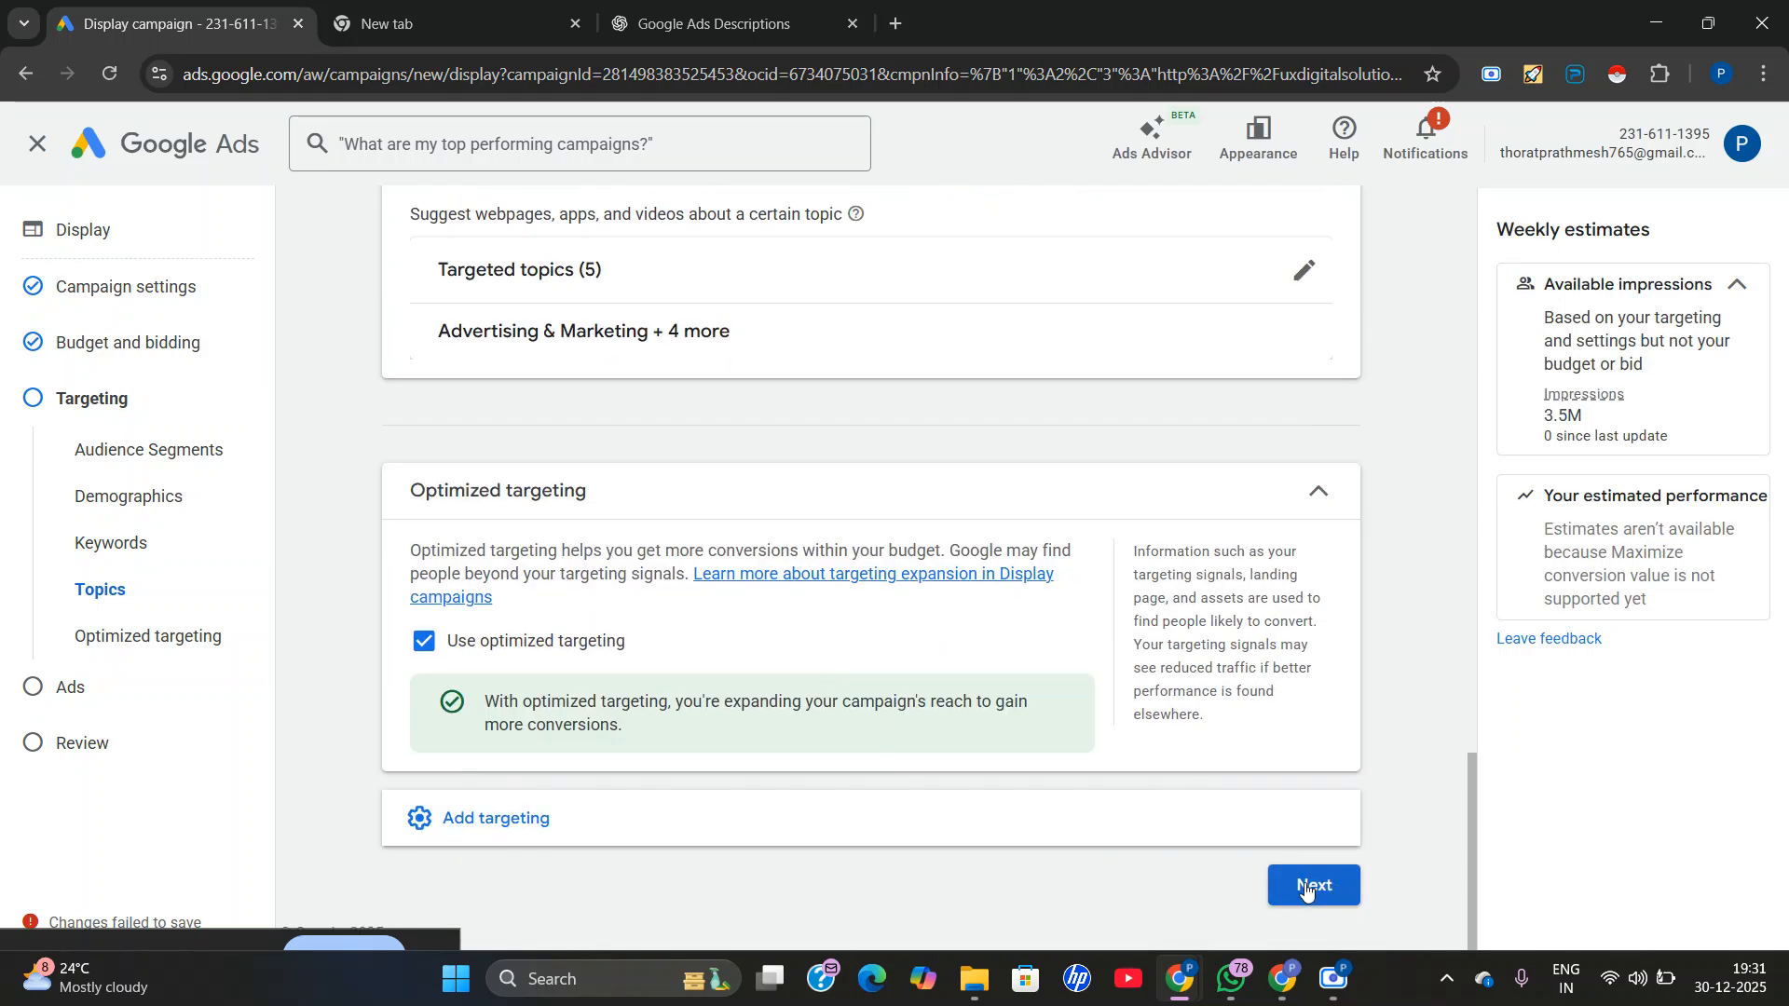
pyautogui.scroll(-1, 943, 741)
pyautogui.click(943, 744)
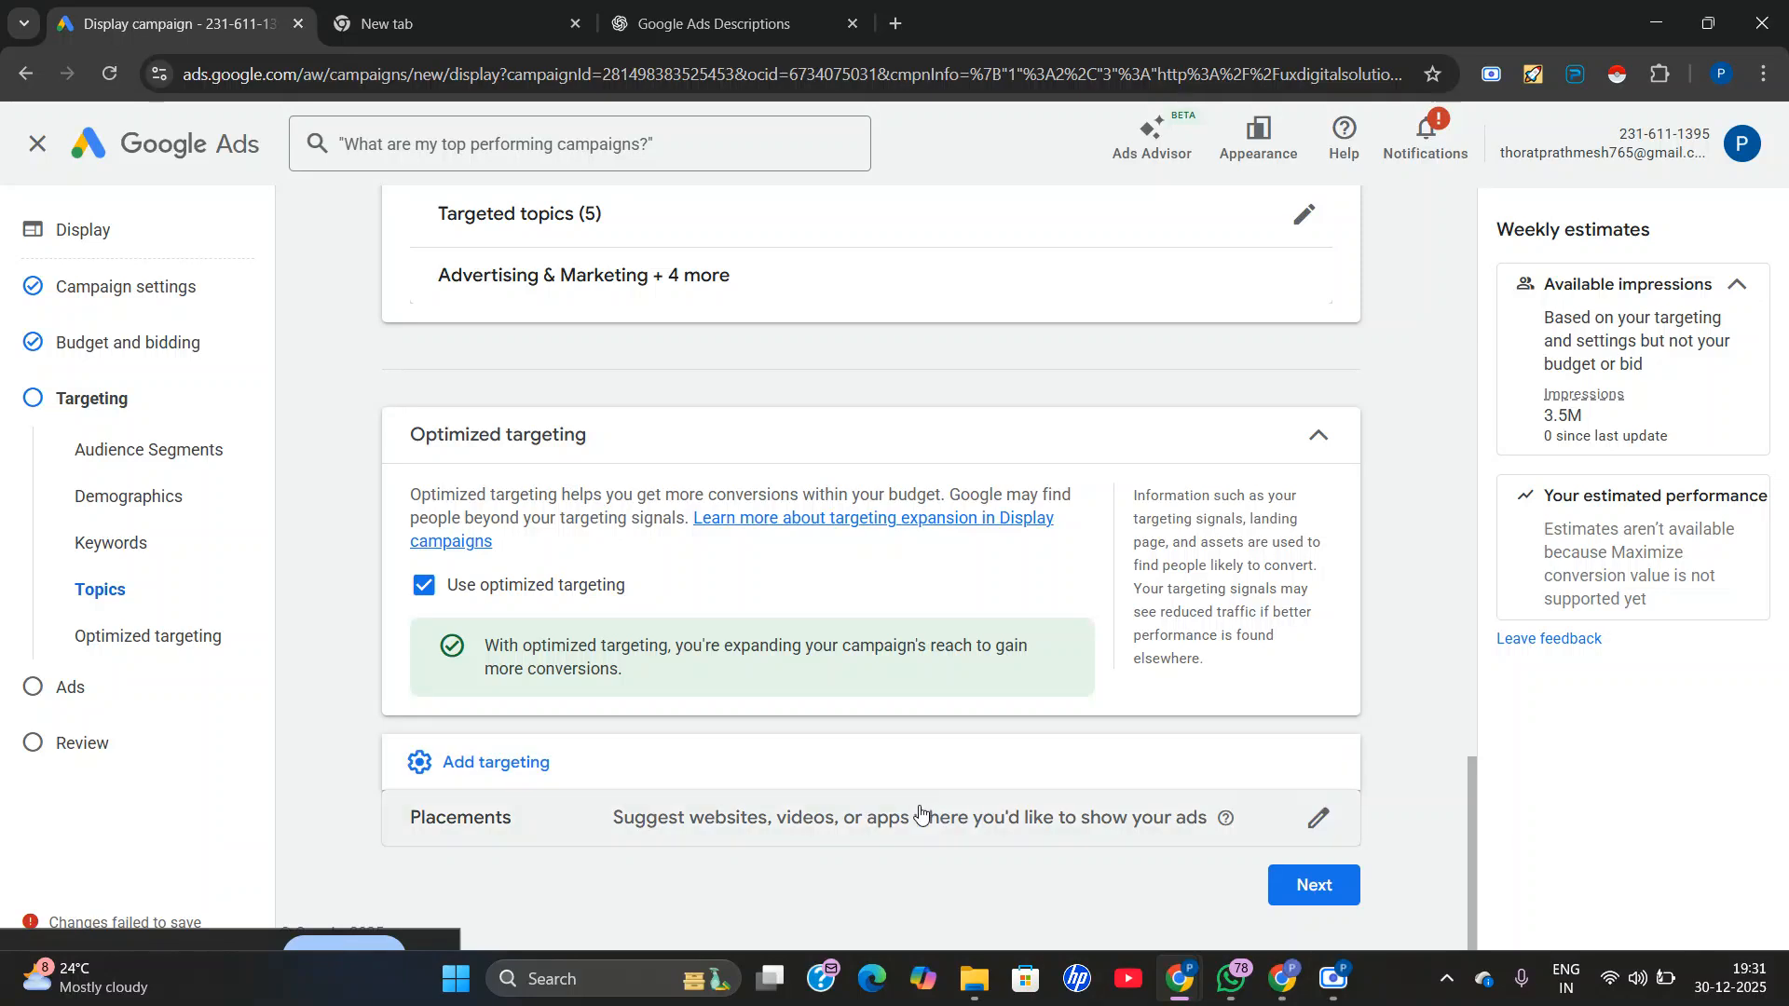
pyautogui.click(913, 818)
pyautogui.scroll(-1, 868, 812)
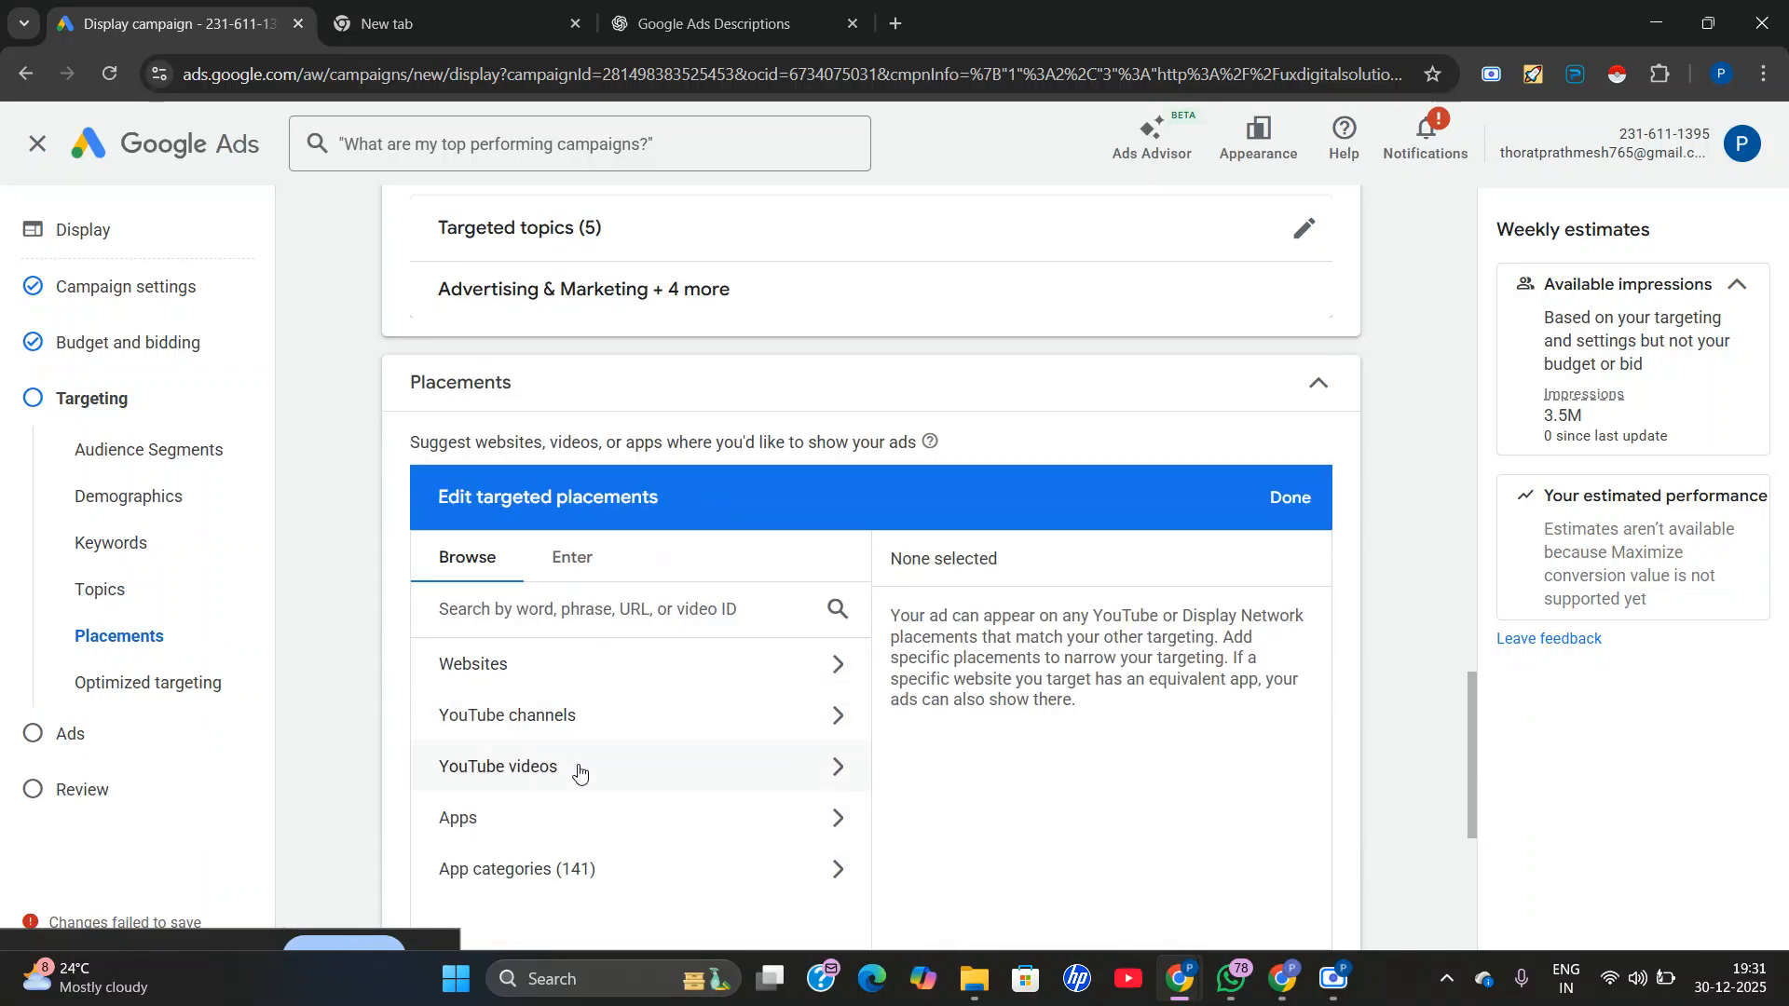
pyautogui.scroll(-1, 462, 836)
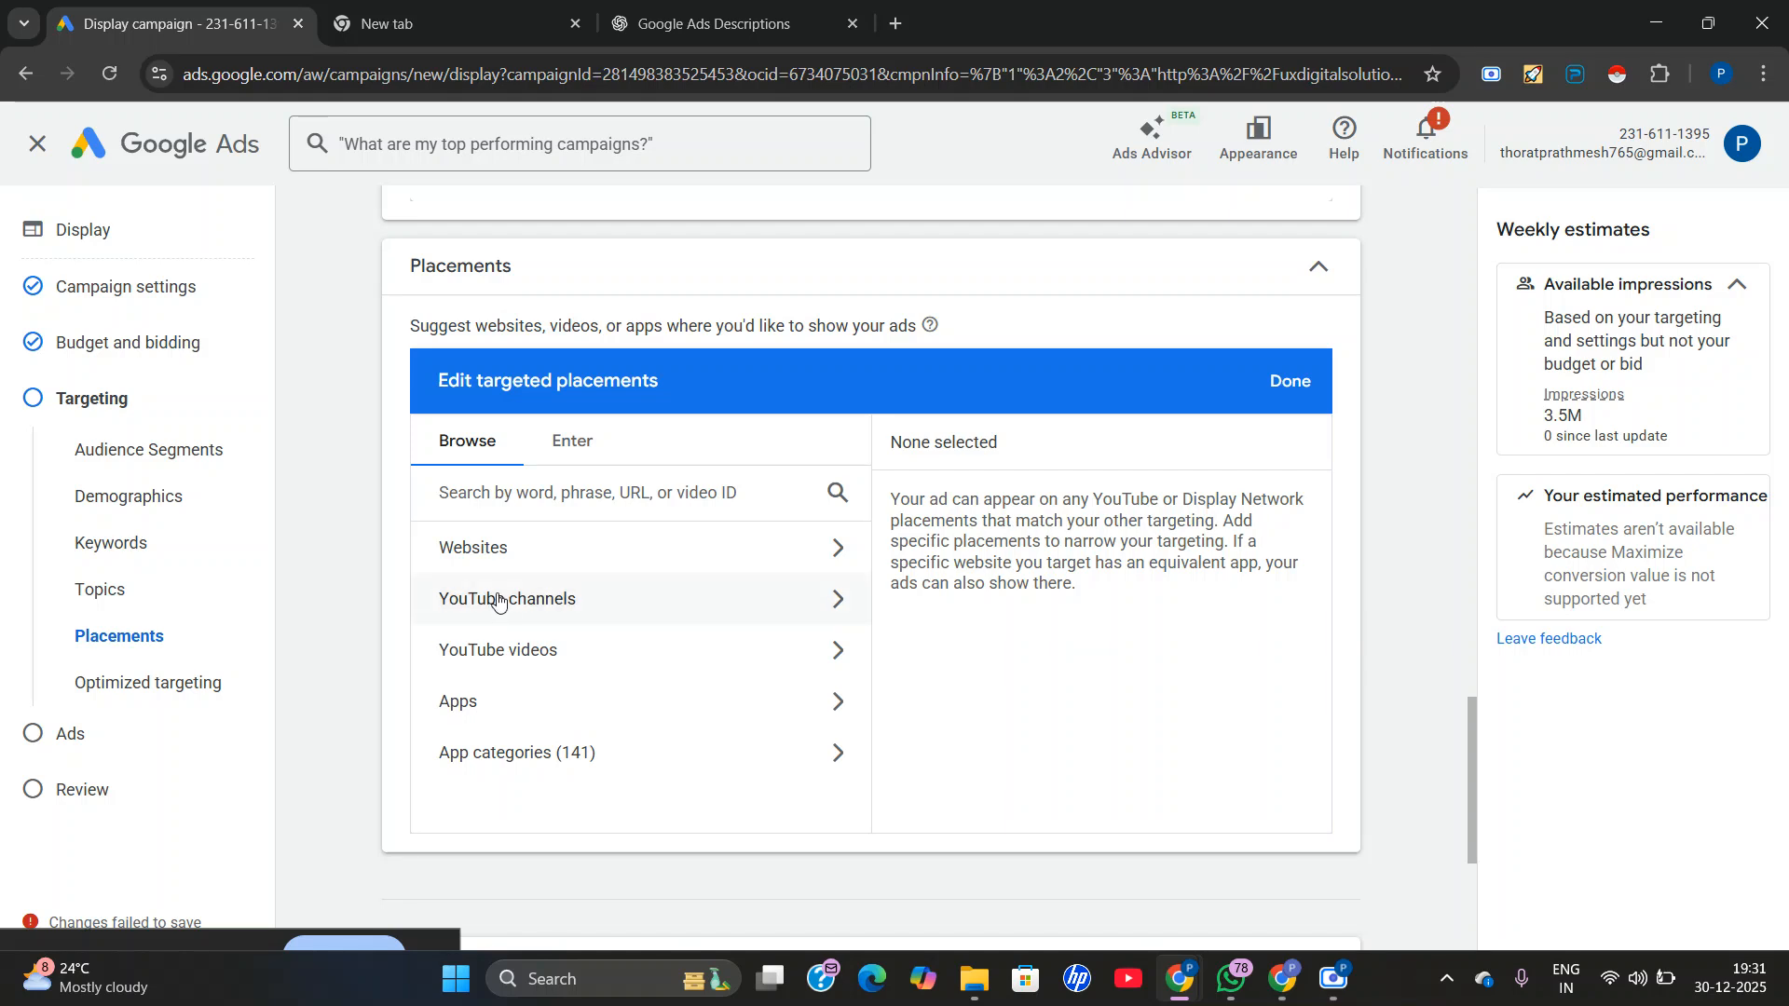
pyautogui.scroll(-1, 578, 610)
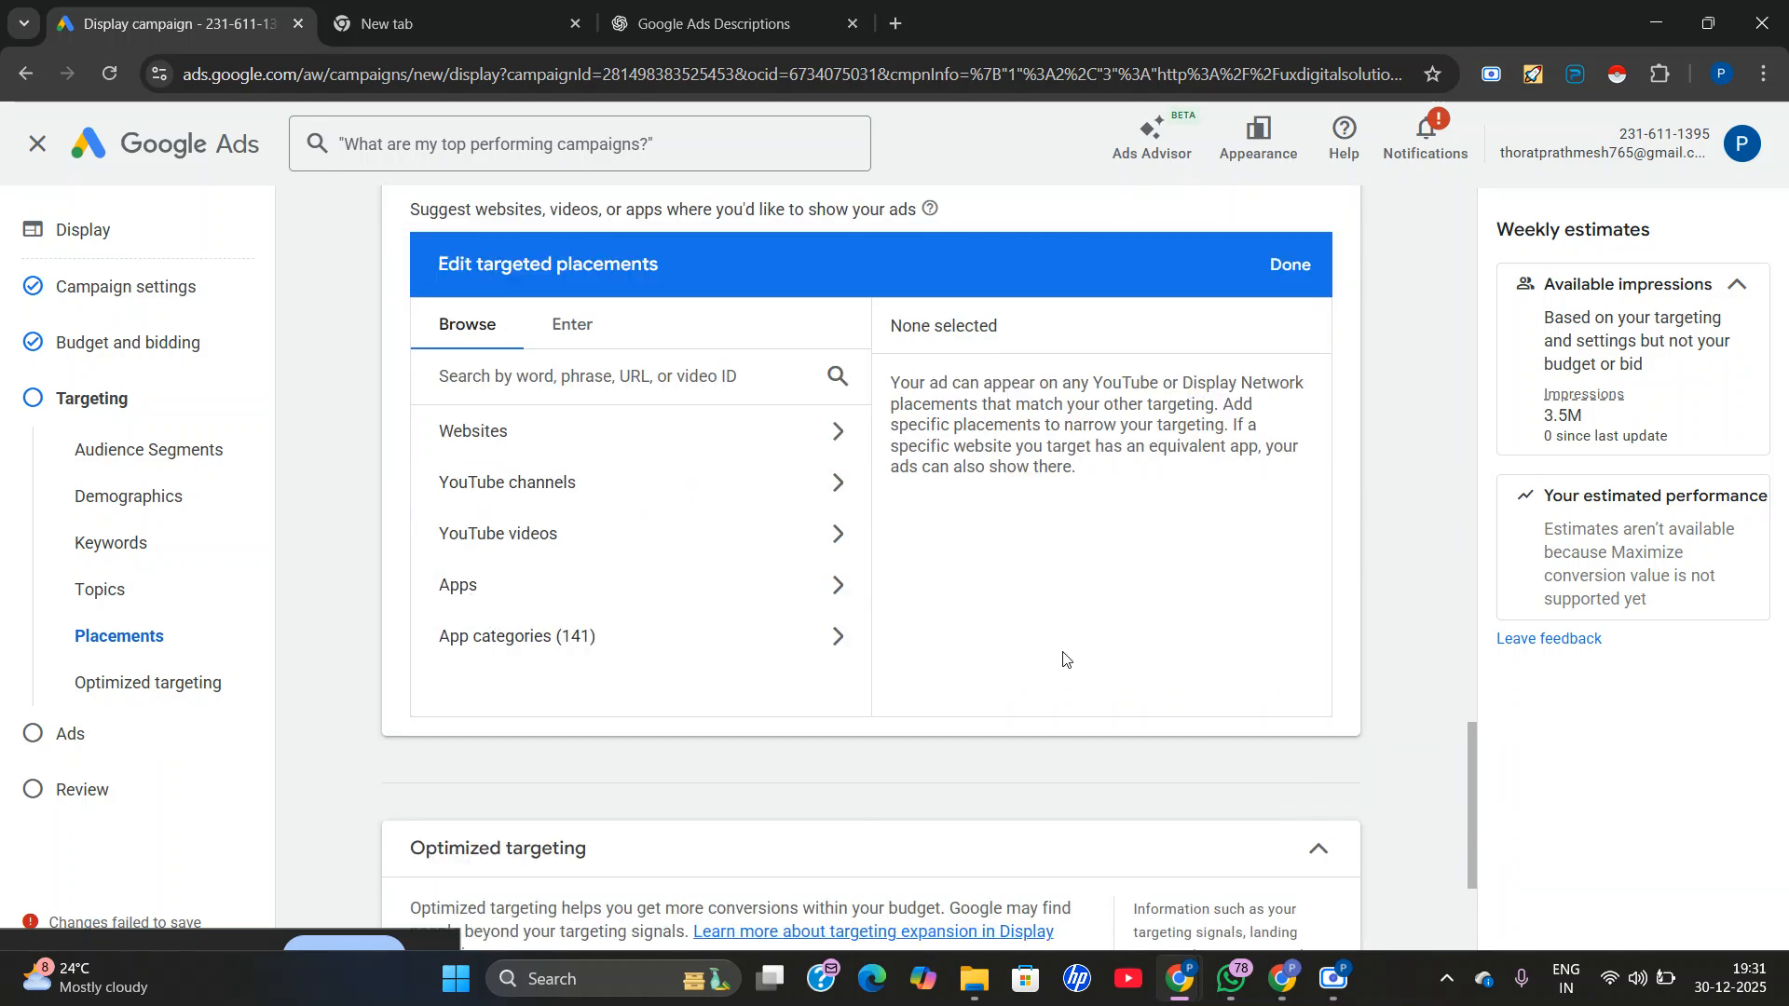
pyautogui.scroll(-3, 992, 664)
pyautogui.click(1302, 908)
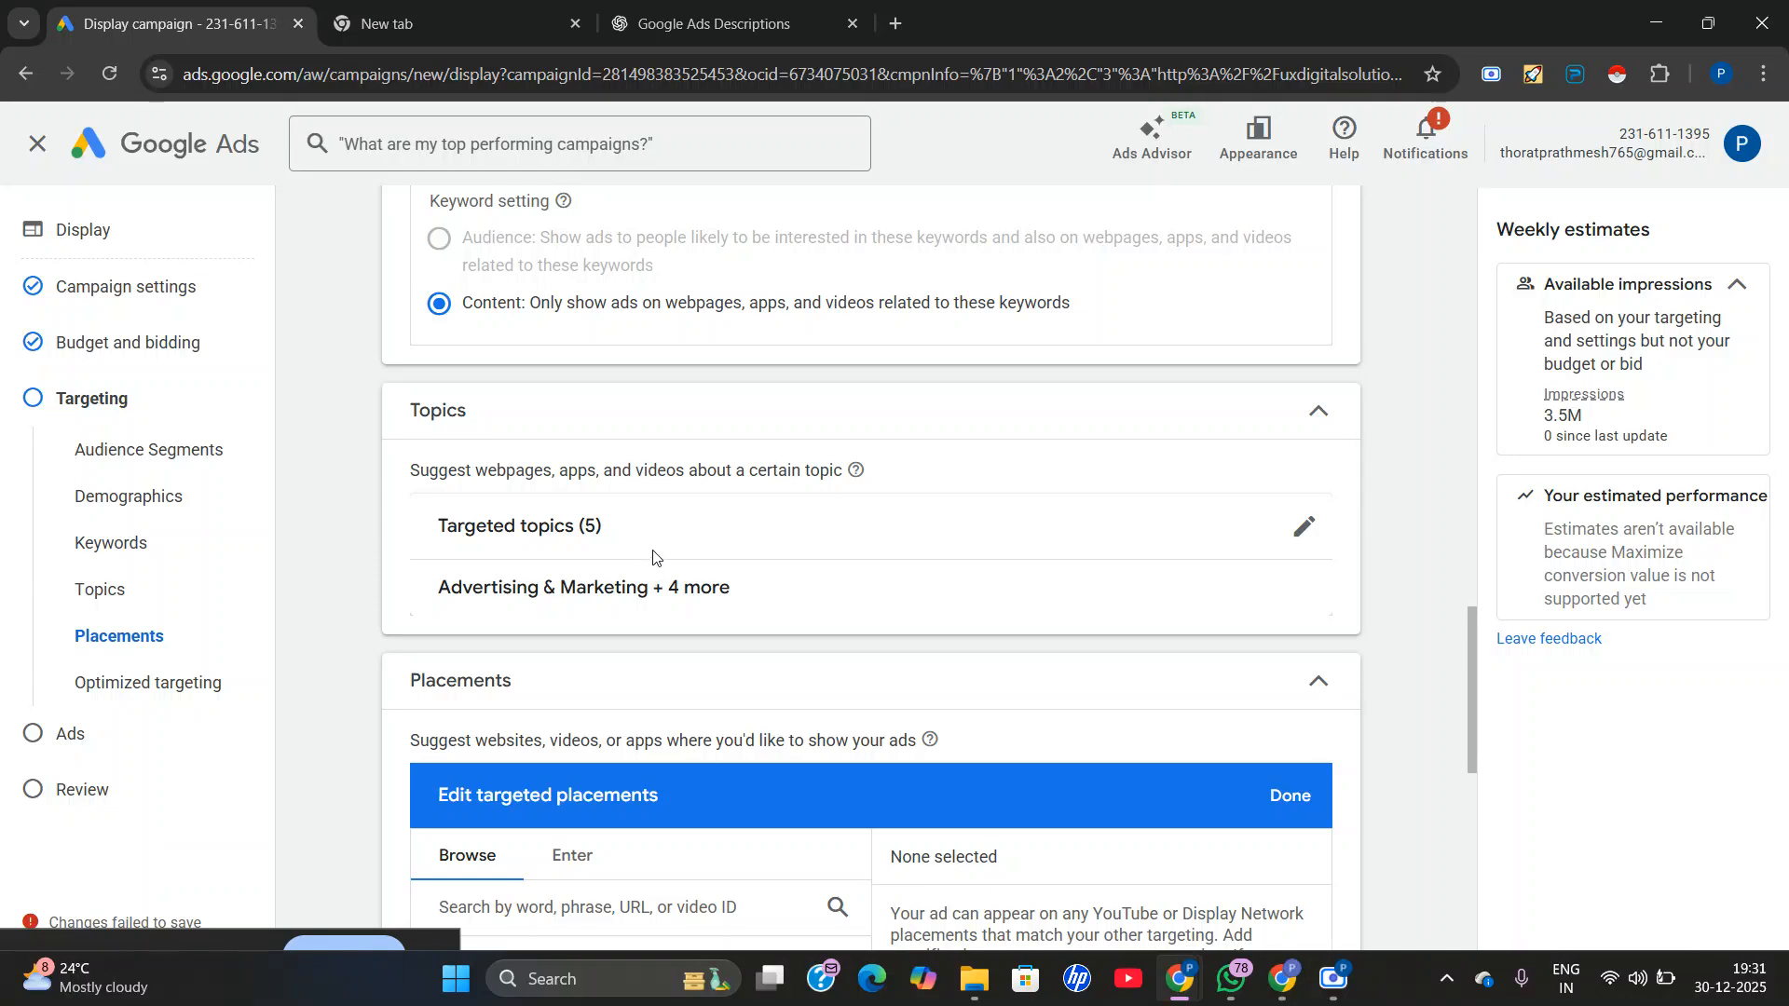
# Restrict the household income demographic to the Top 10% and finish editing the targeted demographics.
pyautogui.scroll(12, 876, 626)
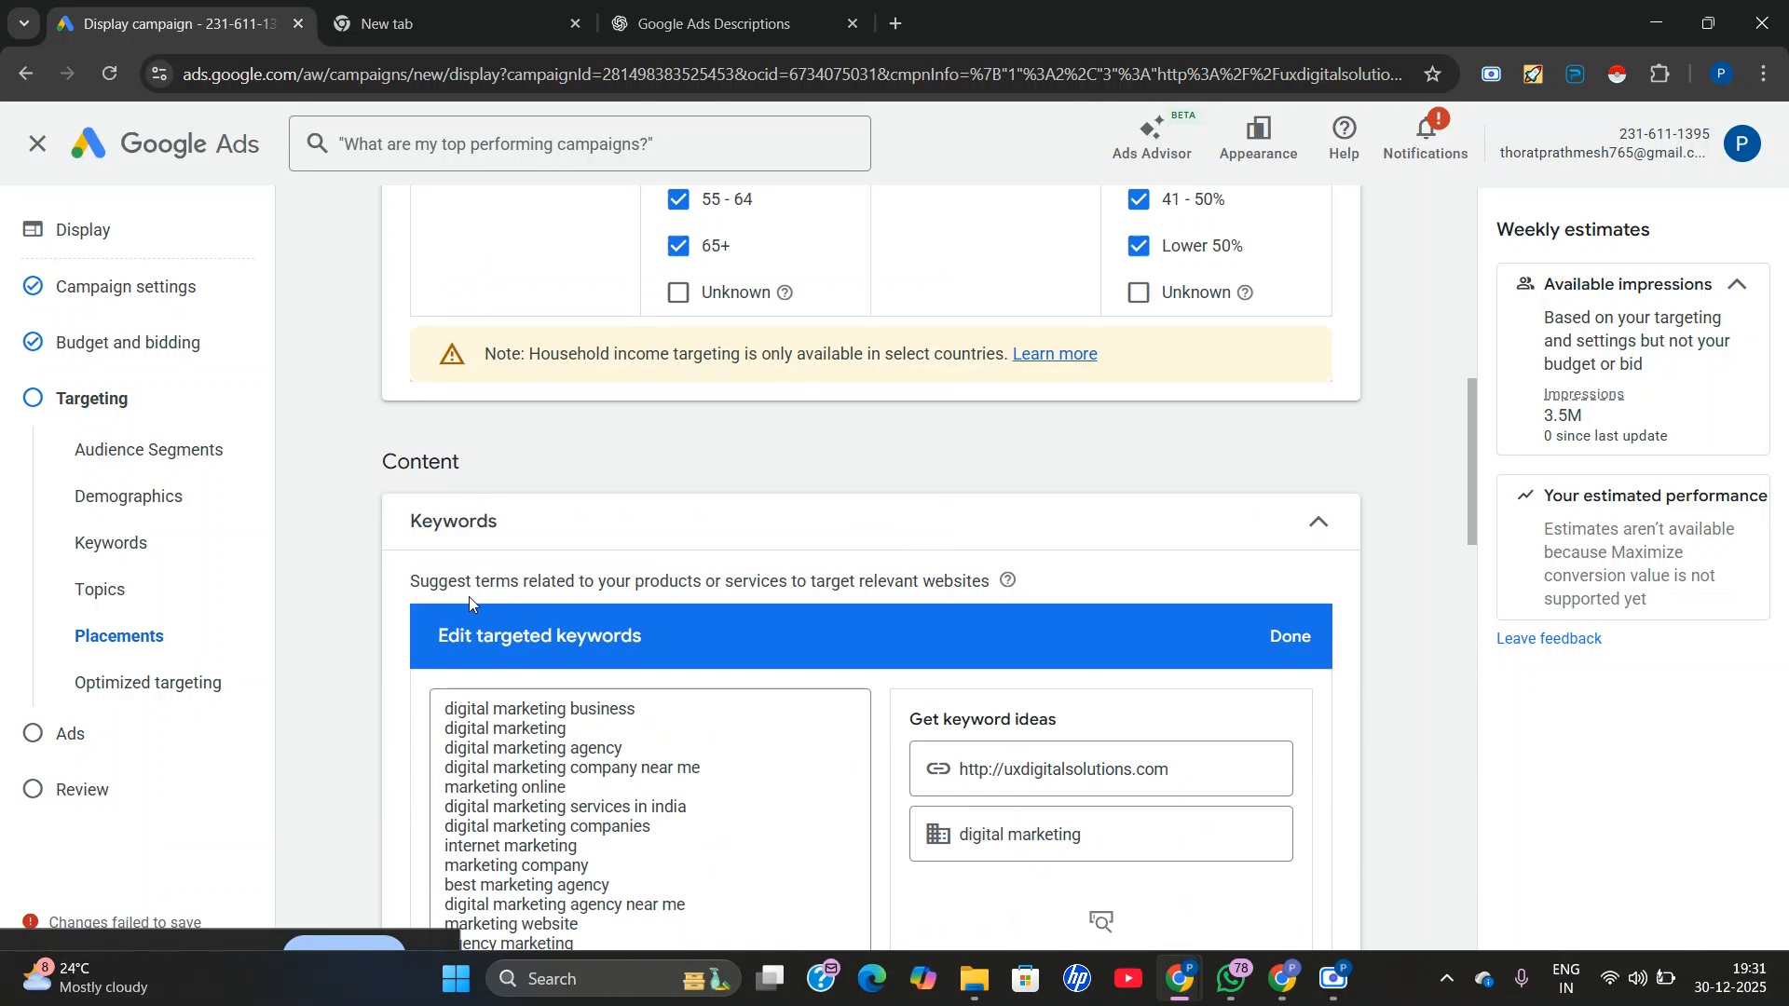
pyautogui.scroll(1, 767, 593)
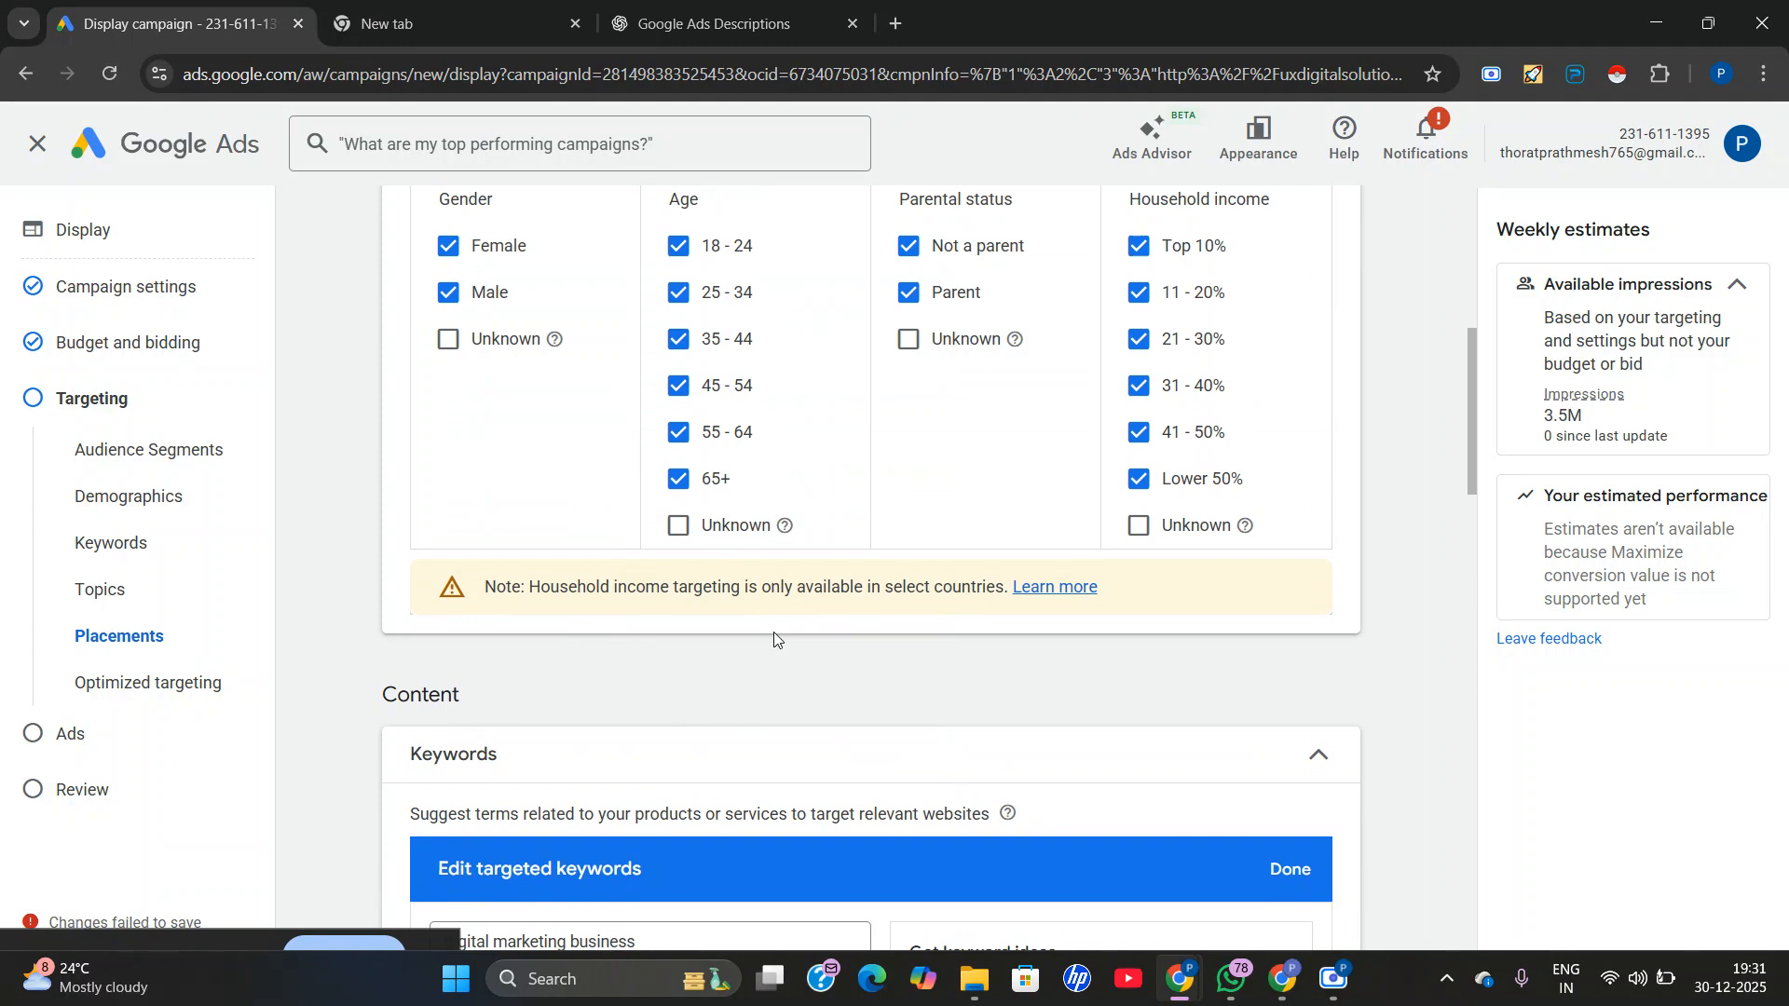
pyautogui.scroll(2, 959, 625)
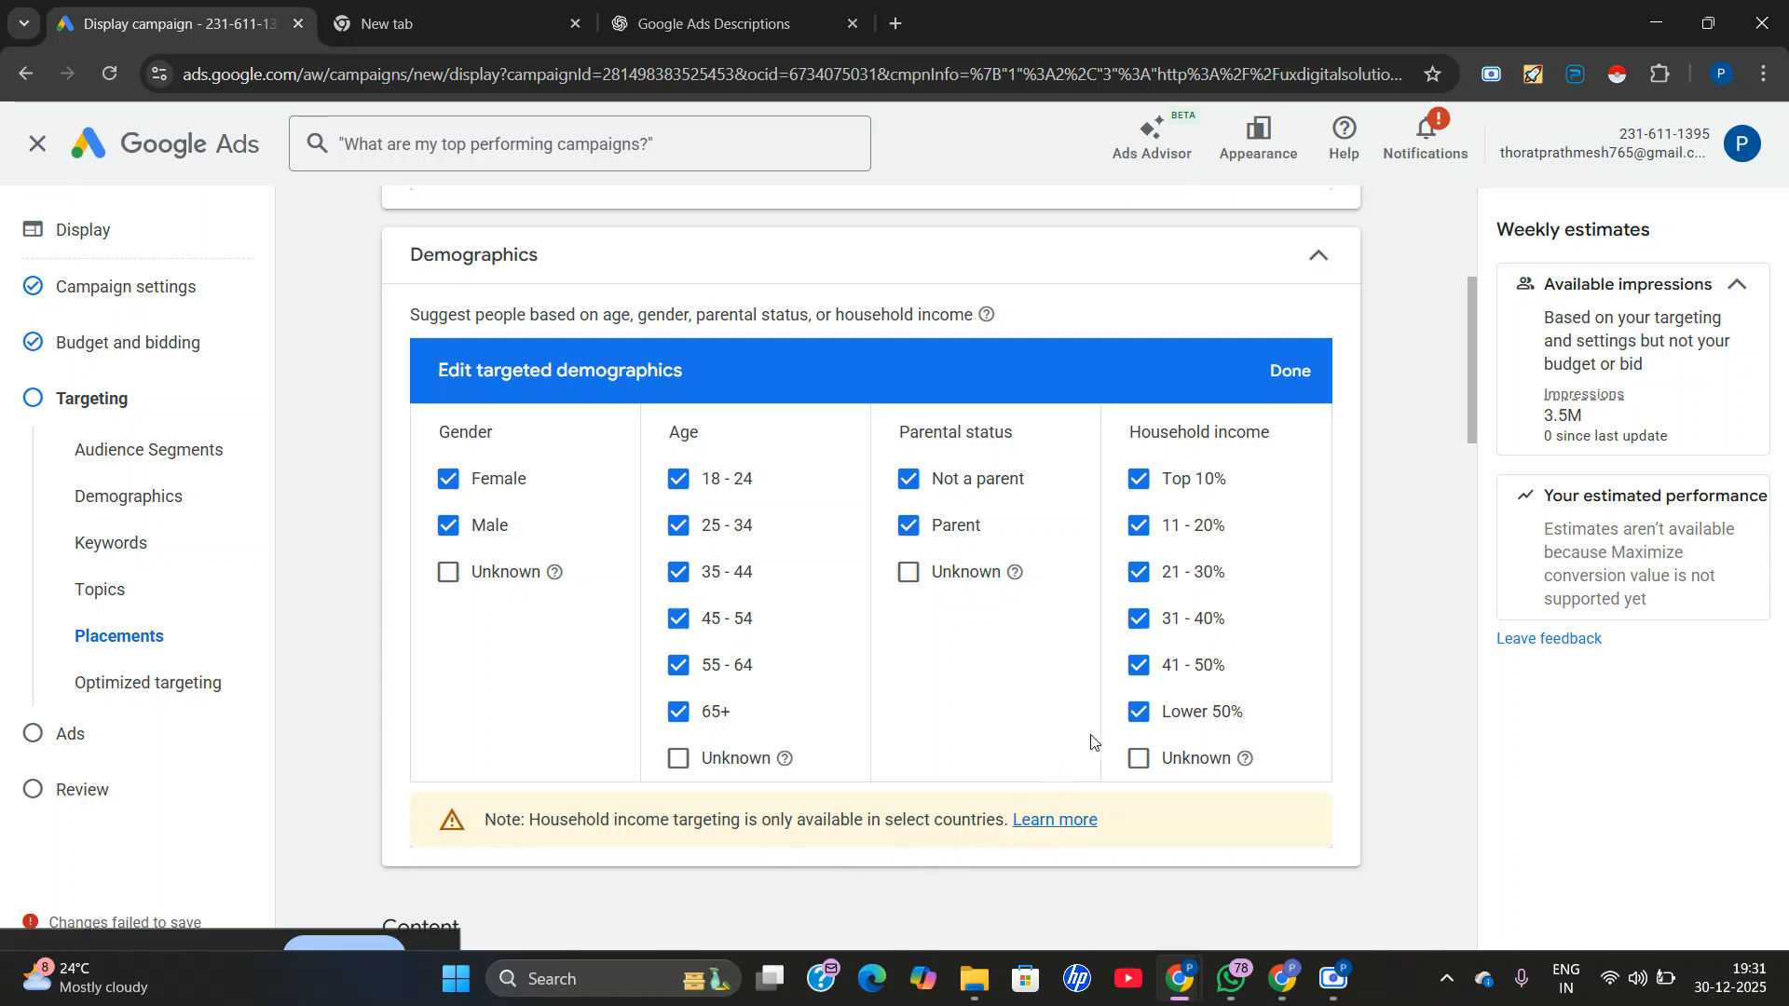
pyautogui.click(1135, 715)
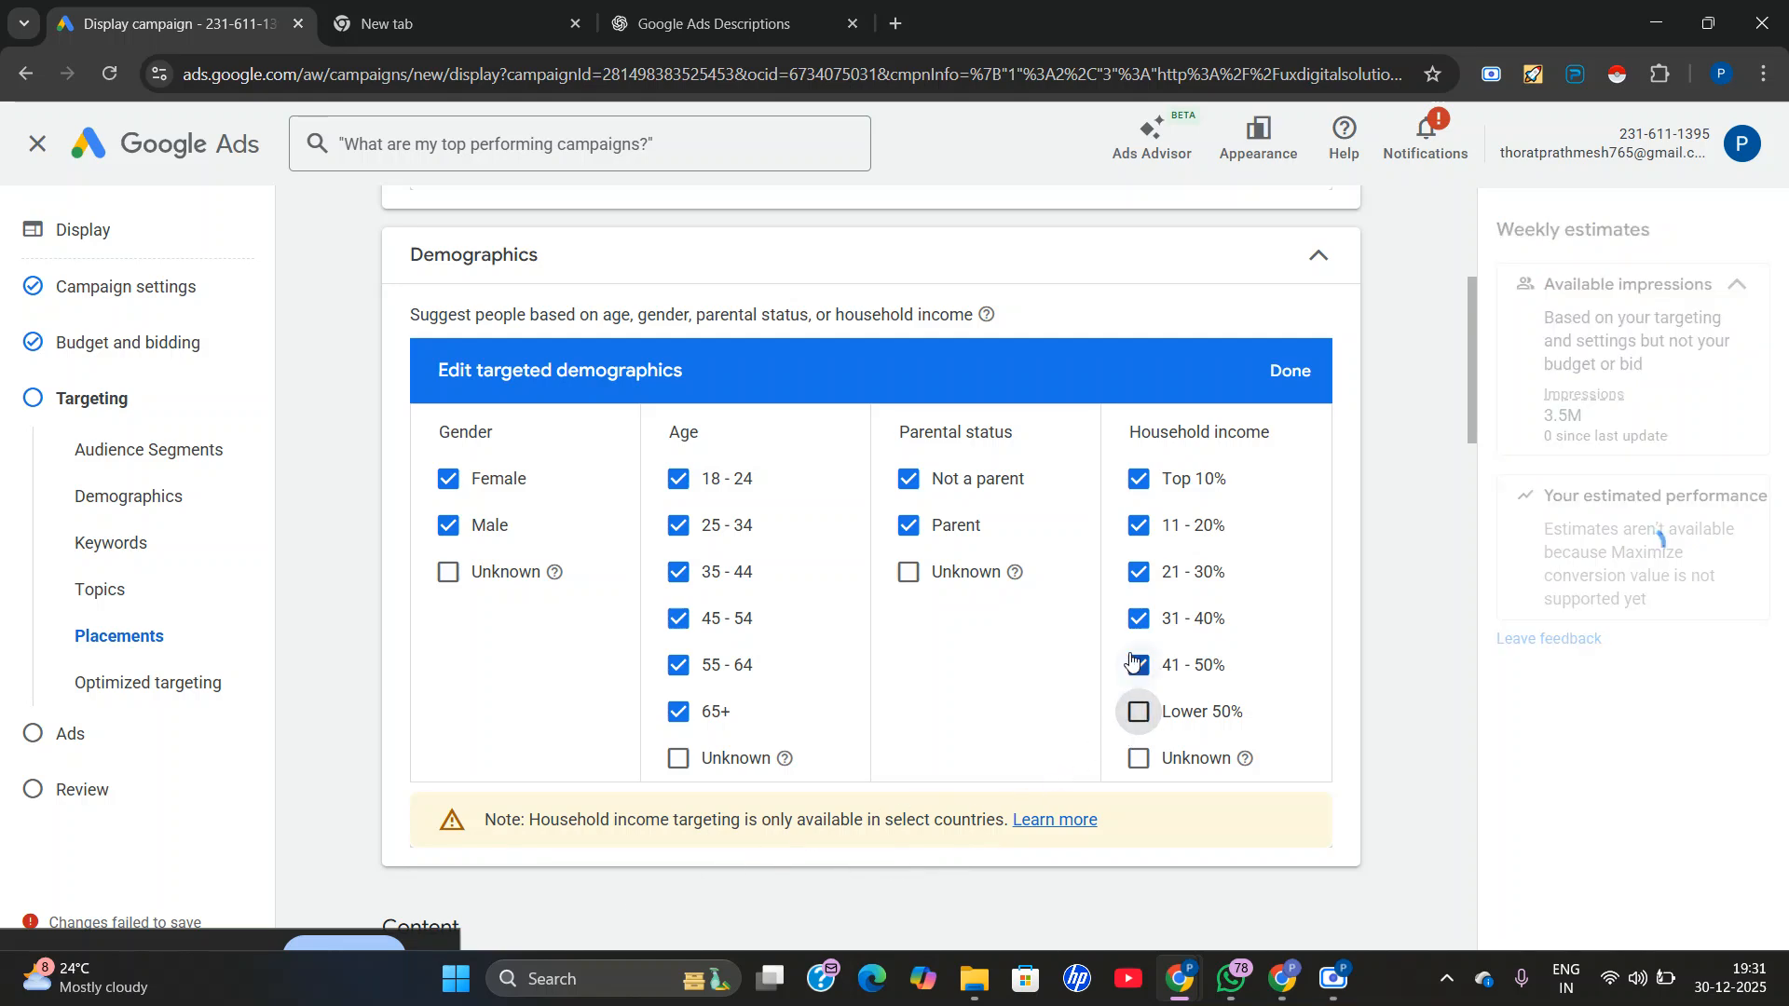
pyautogui.click(1138, 664)
pyautogui.click(1137, 572)
pyautogui.click(1138, 525)
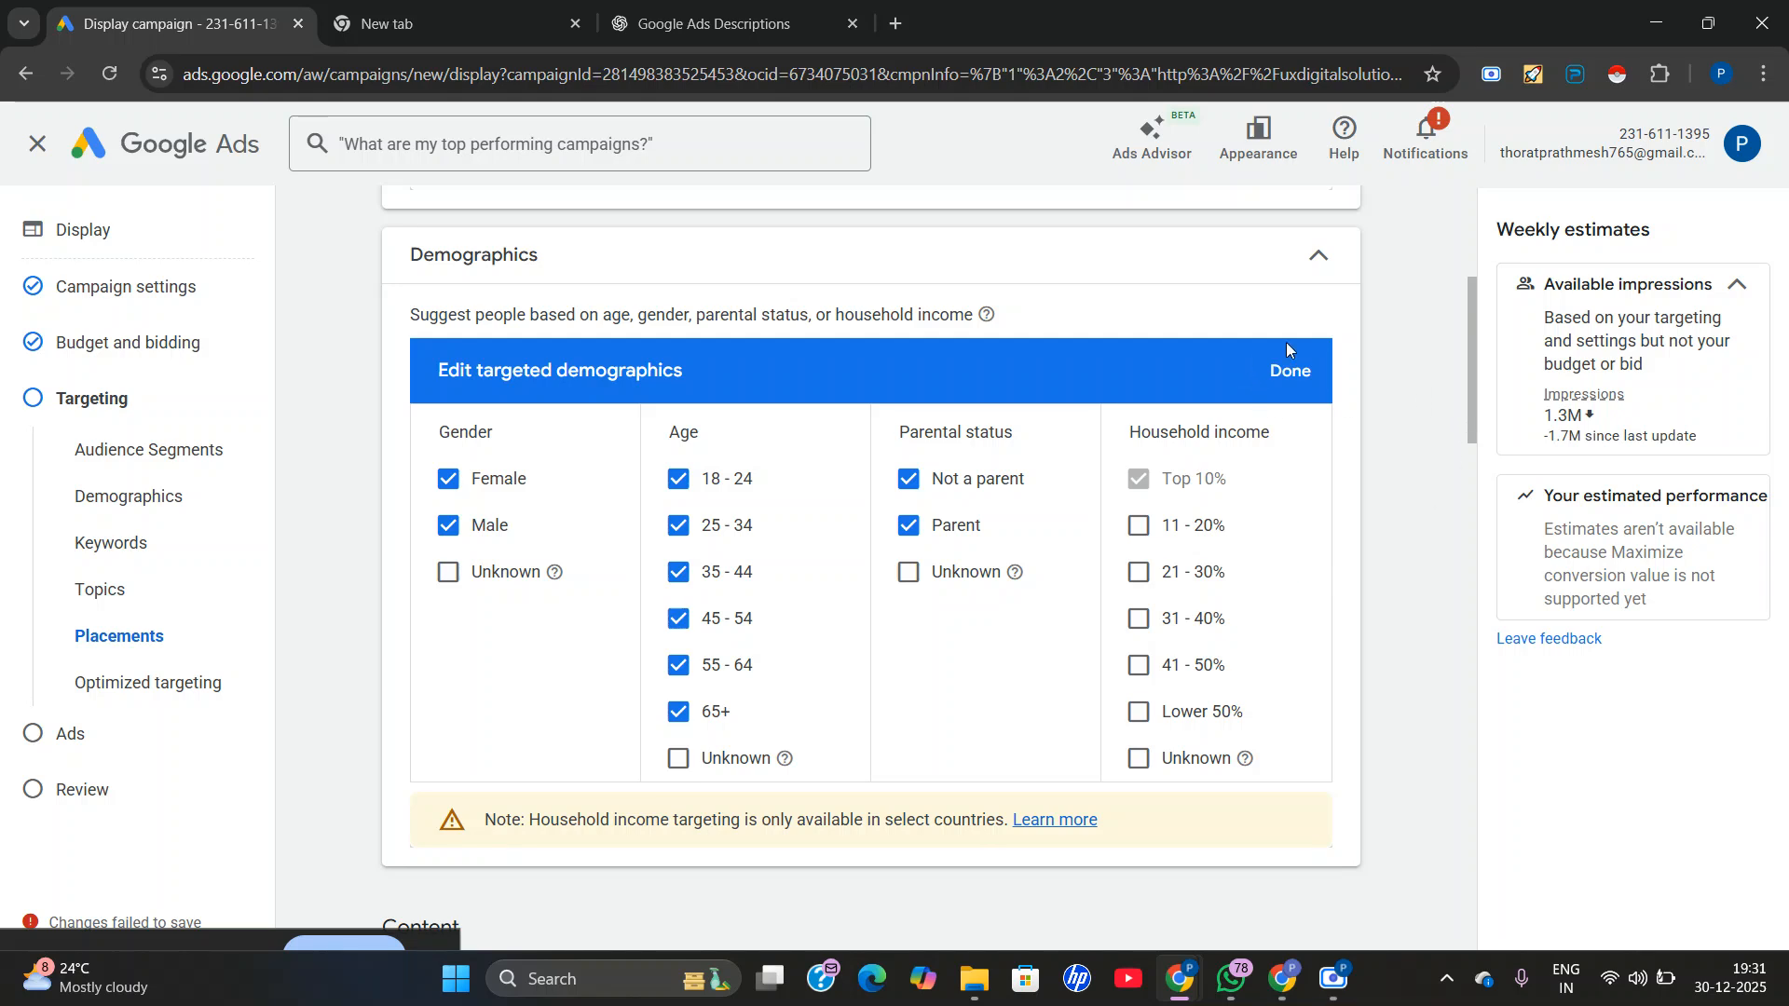
pyautogui.click(1284, 373)
# Complete the targeting settings and proceed to the campaign's ad creation stage.
pyautogui.scroll(-10, 736, 668)
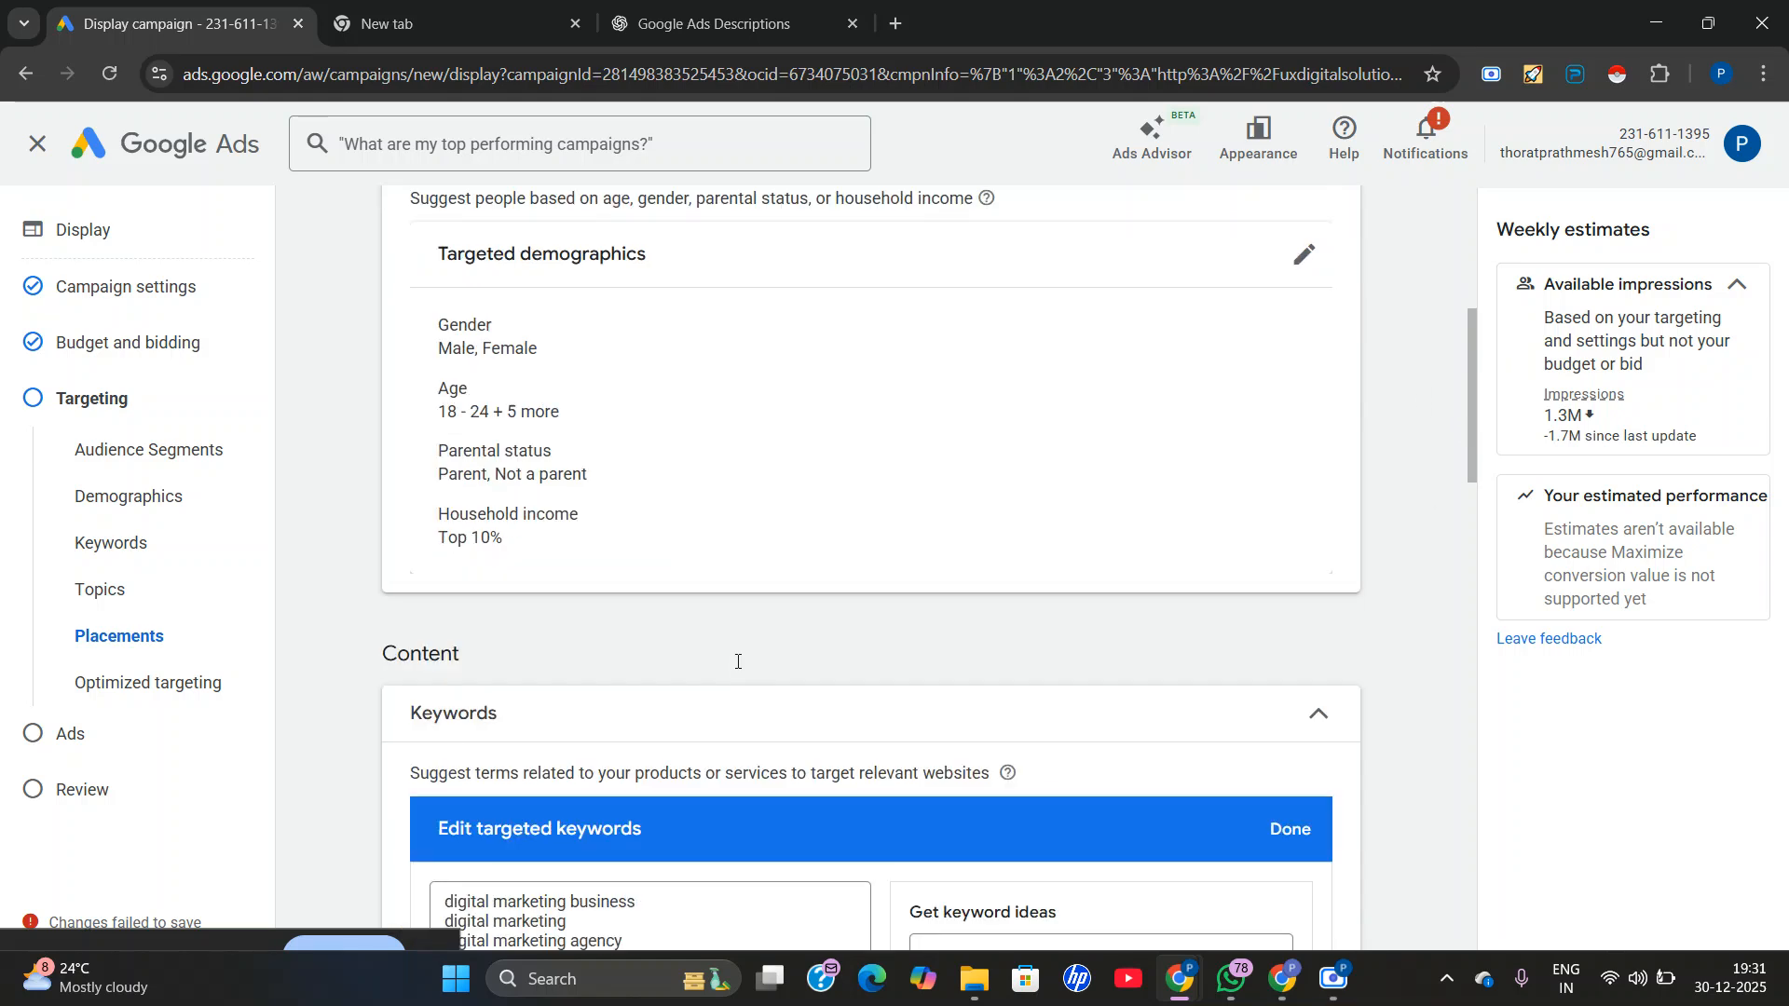
pyautogui.scroll(-10, 850, 683)
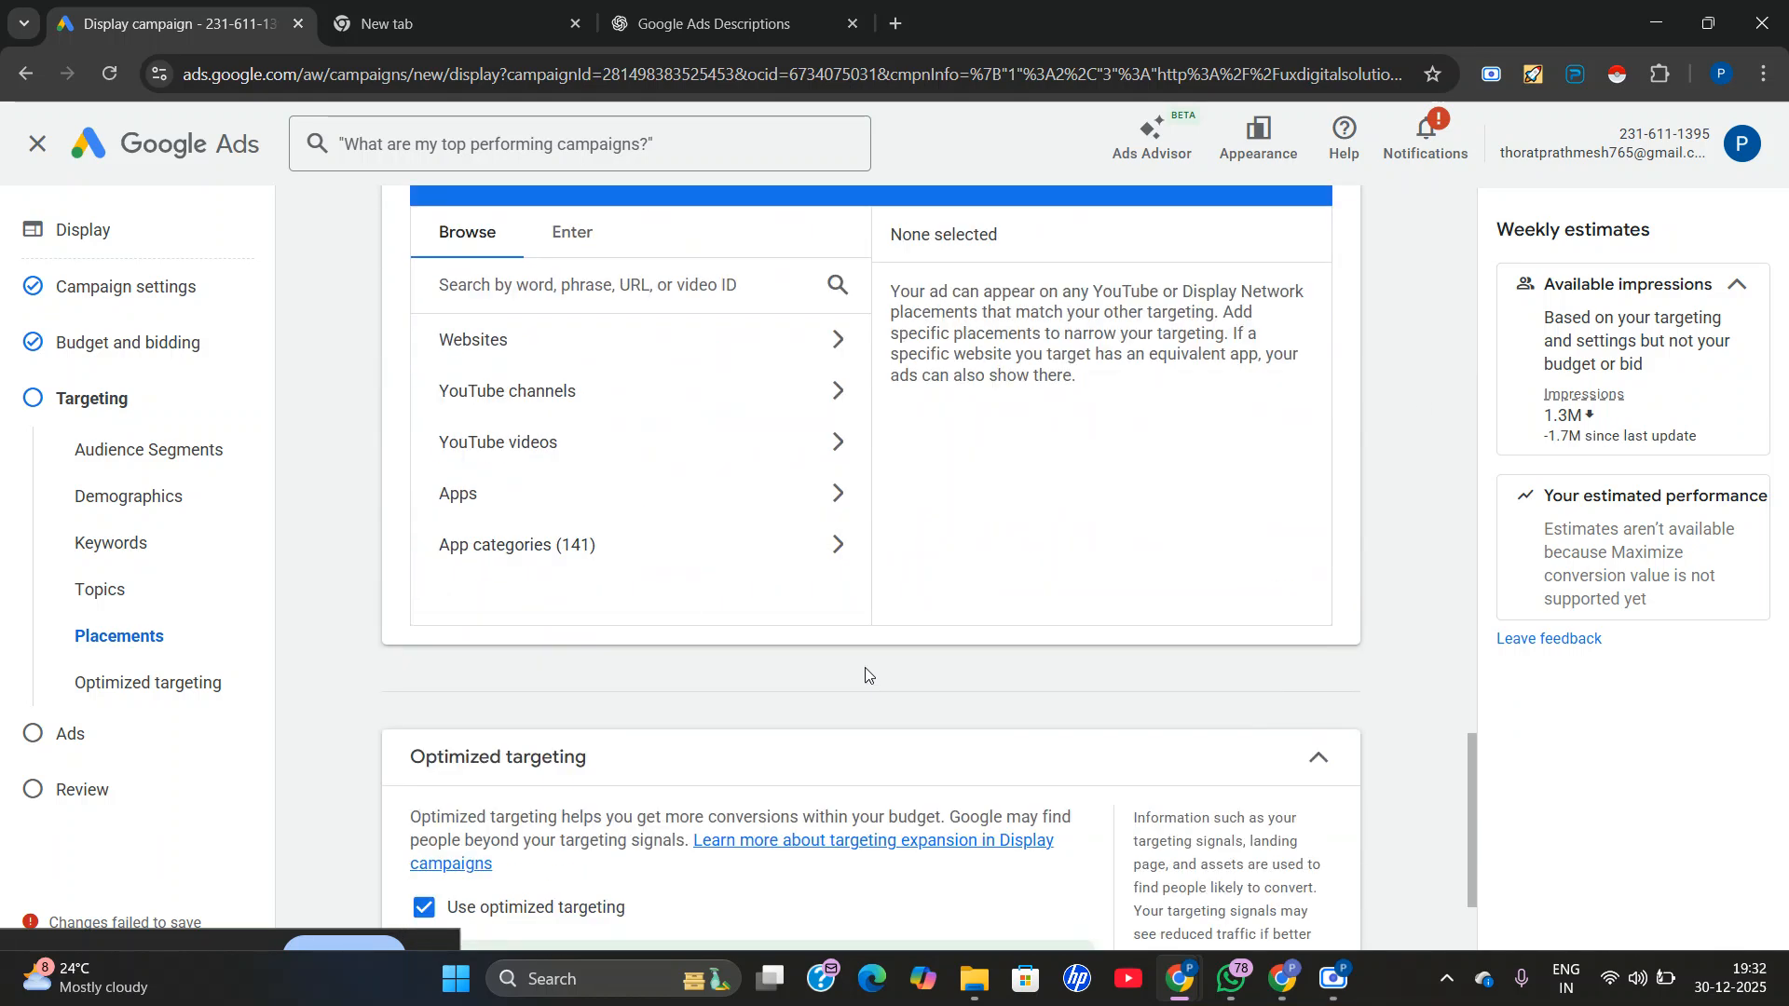
pyautogui.click(1311, 887)
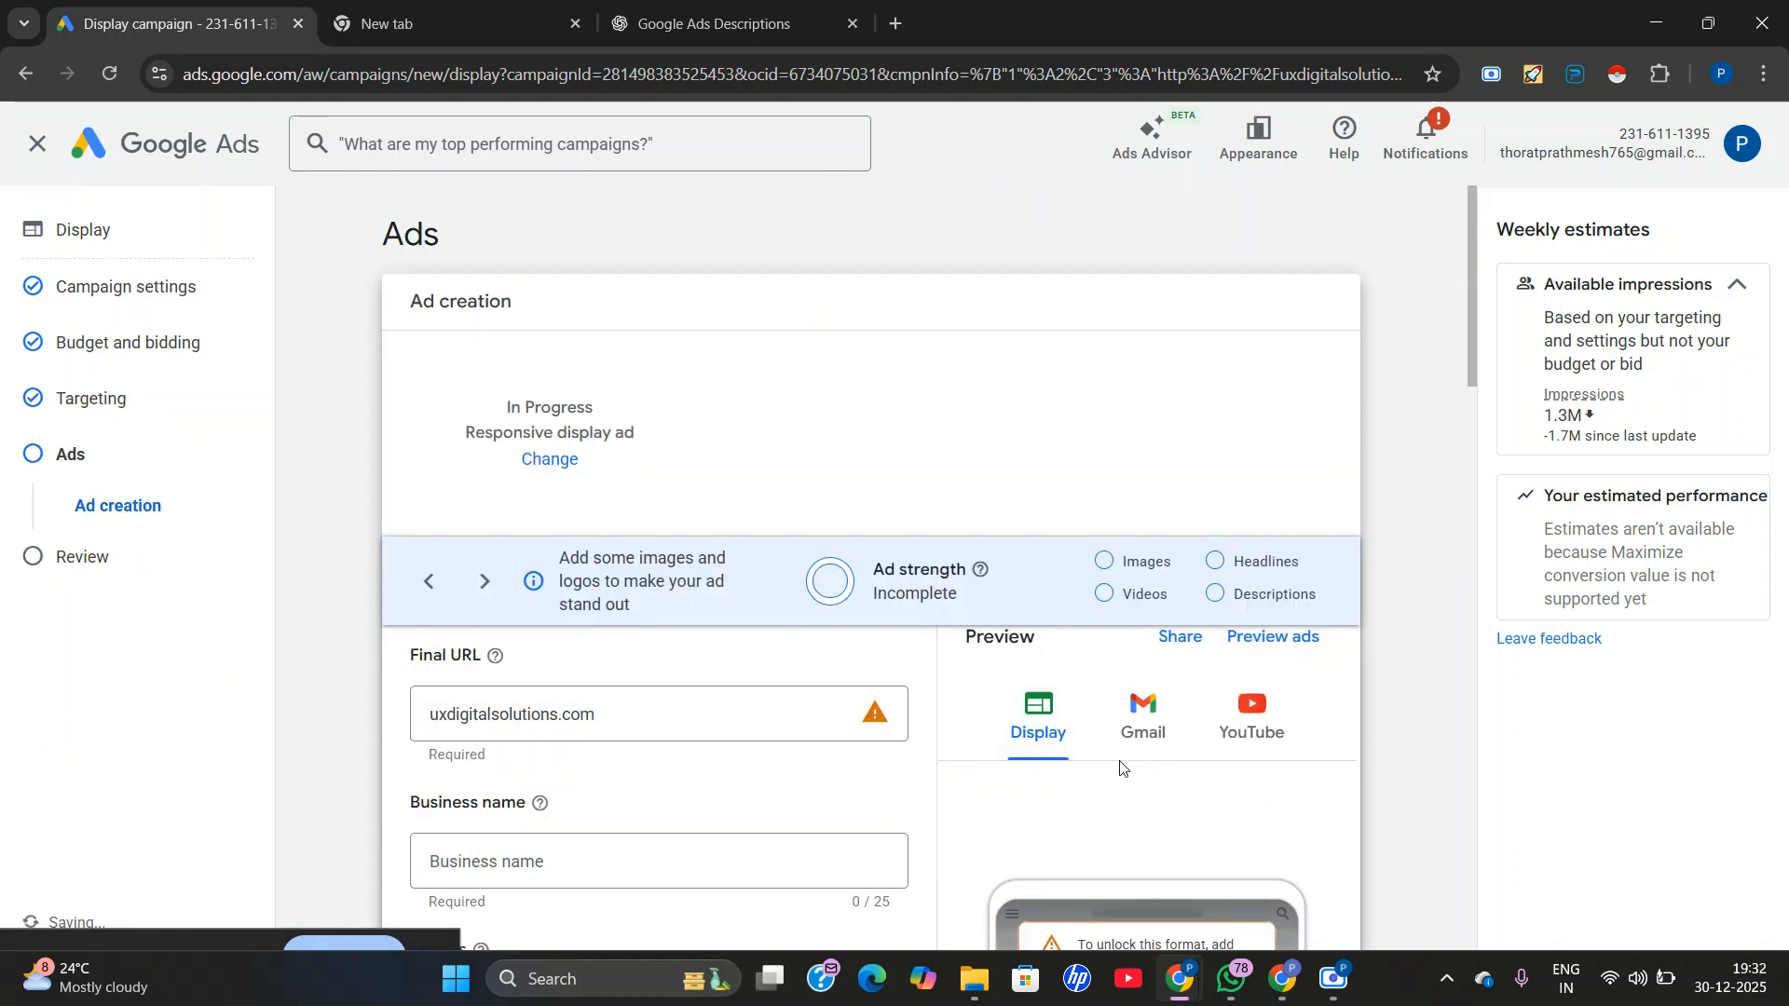
# Examine the responsive display ad form, including its ad strength checklist, final URL, business name, images and preview.
pyautogui.scroll(-2, 1124, 766)
pyautogui.scroll(2, 1126, 764)
pyautogui.scroll(-1, 1118, 745)
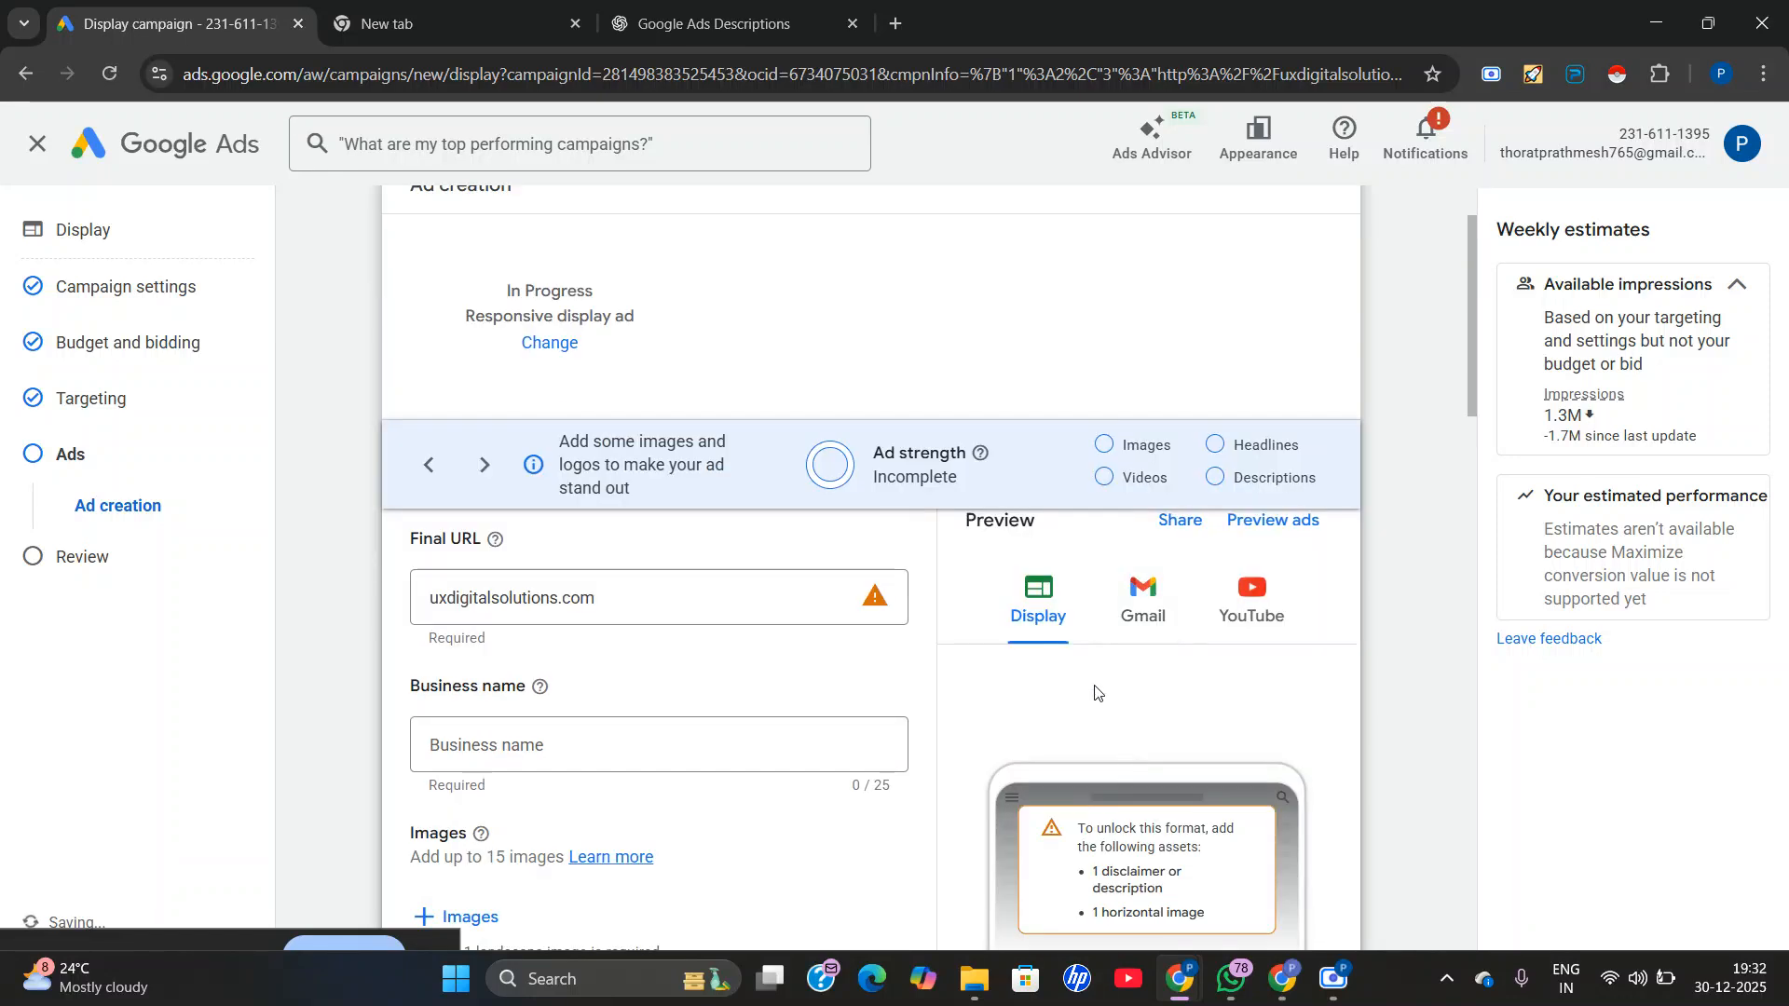
pyautogui.scroll(-1, 1135, 613)
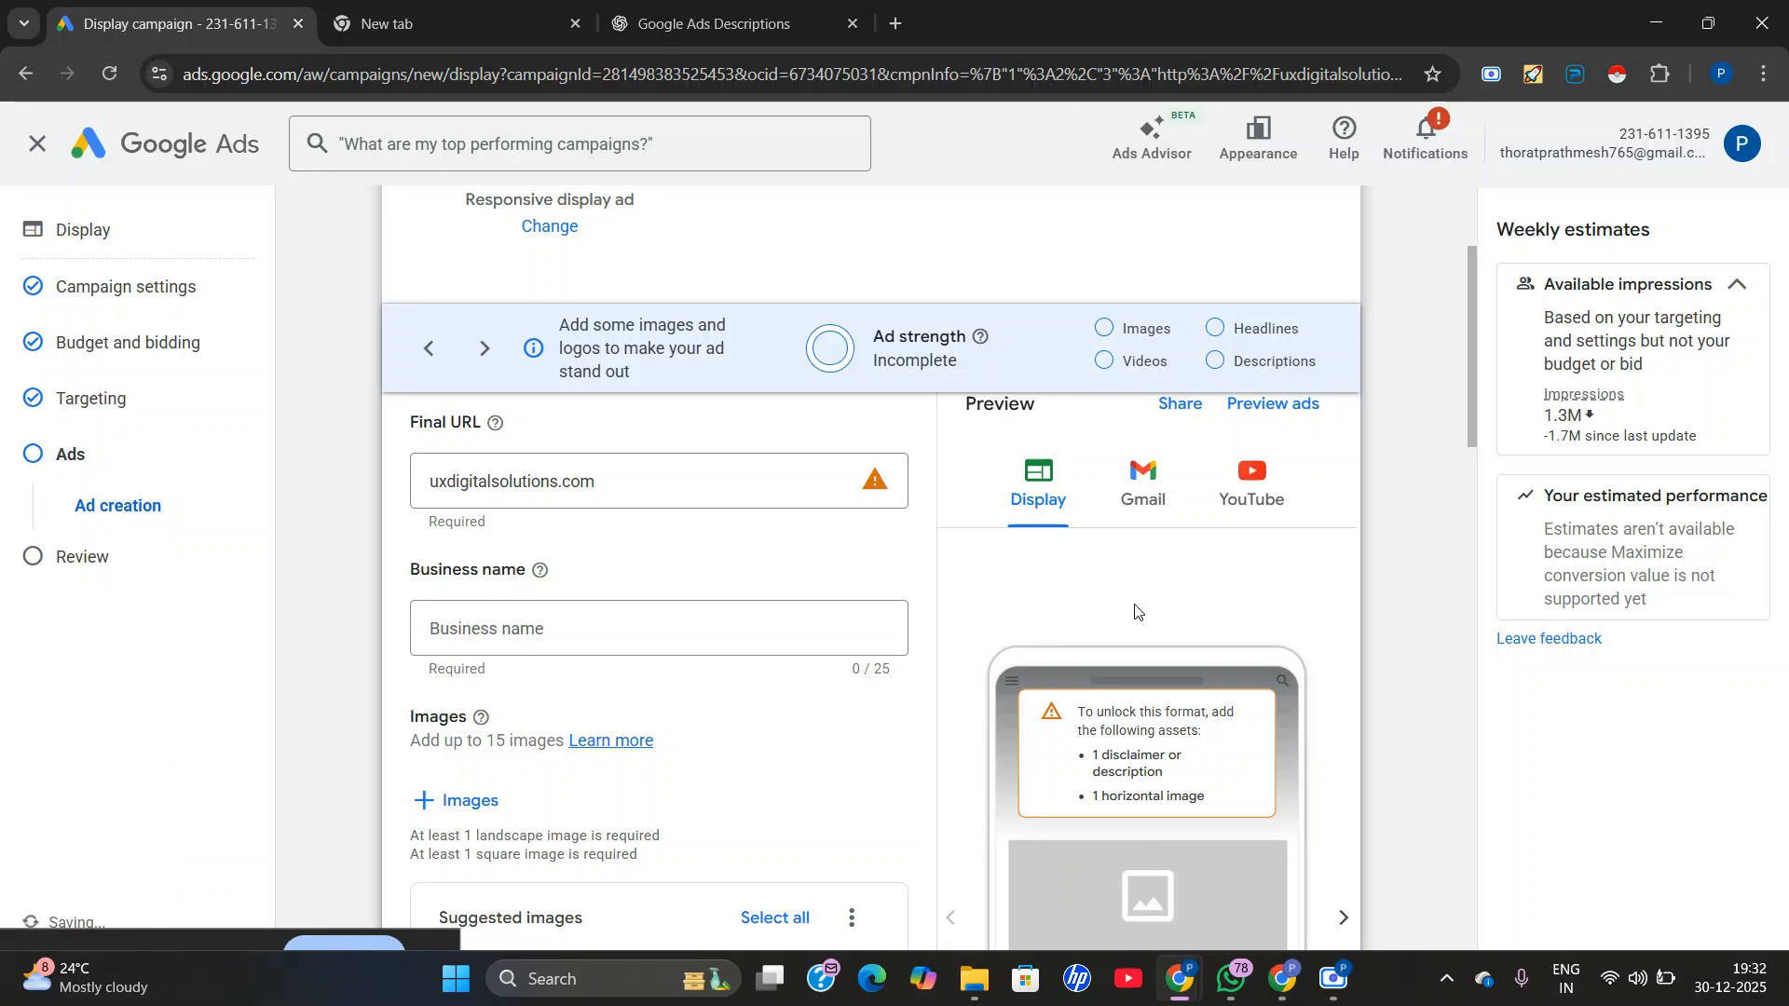
pyautogui.scroll(1, 1245, 484)
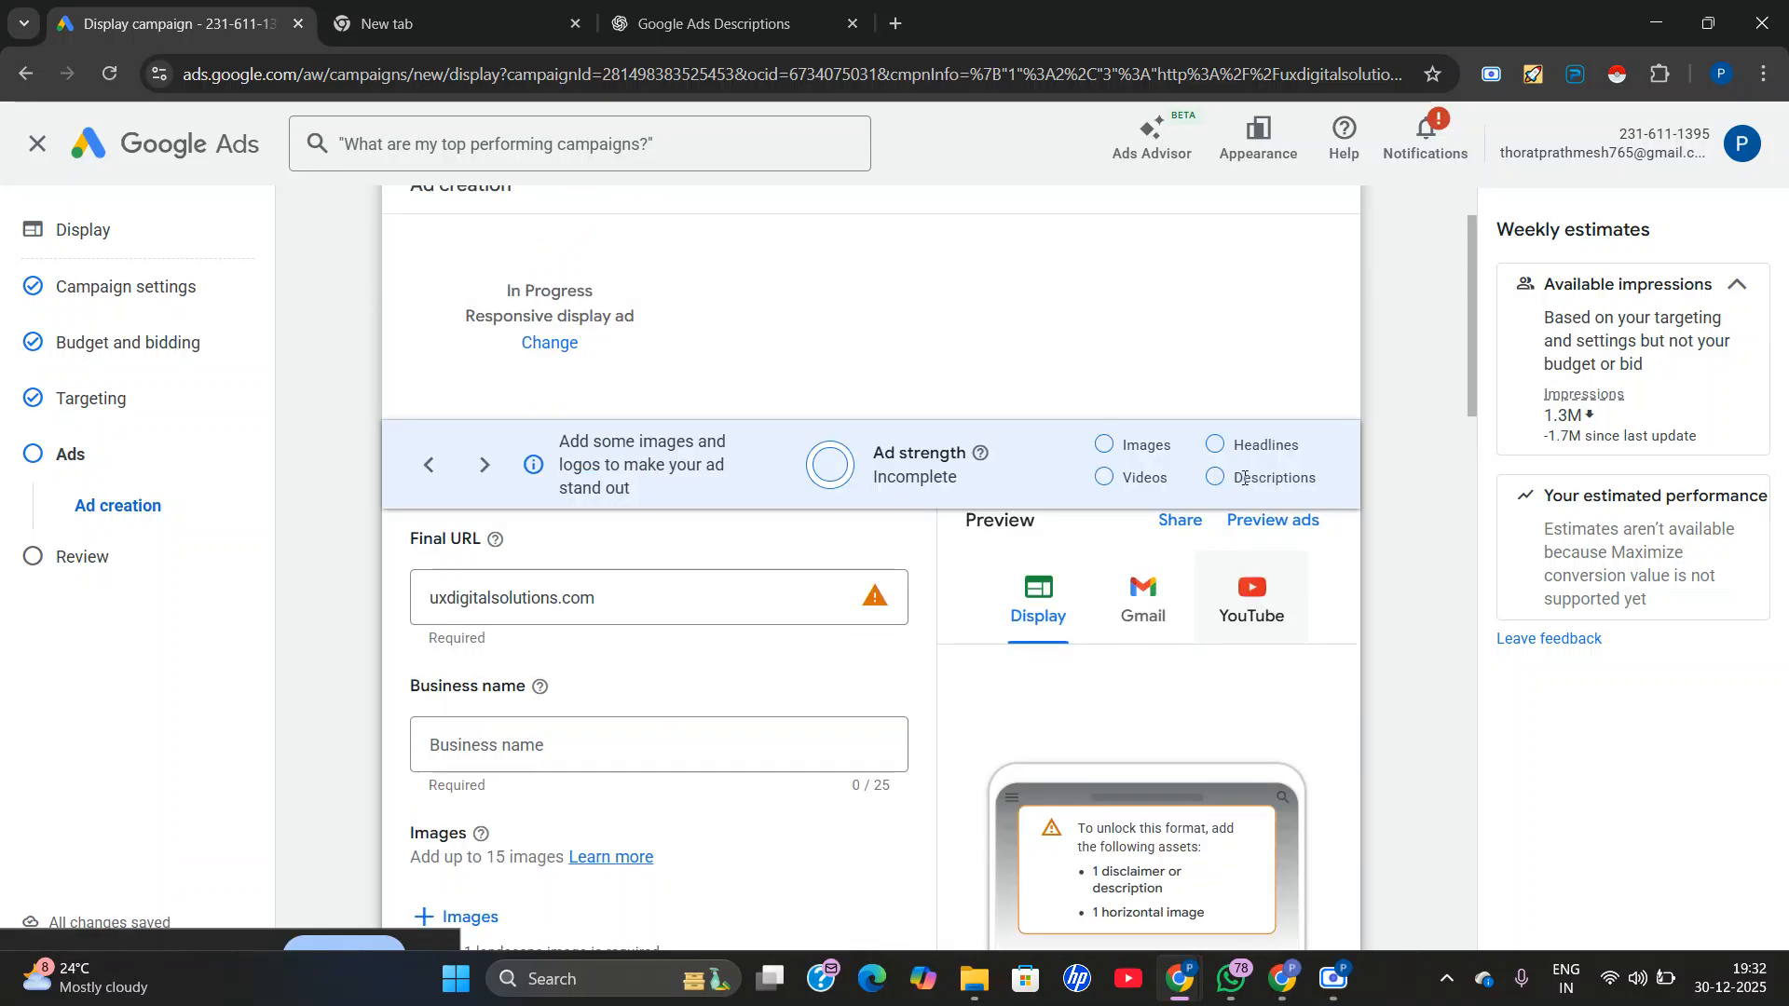
pyautogui.scroll(1, 1057, 599)
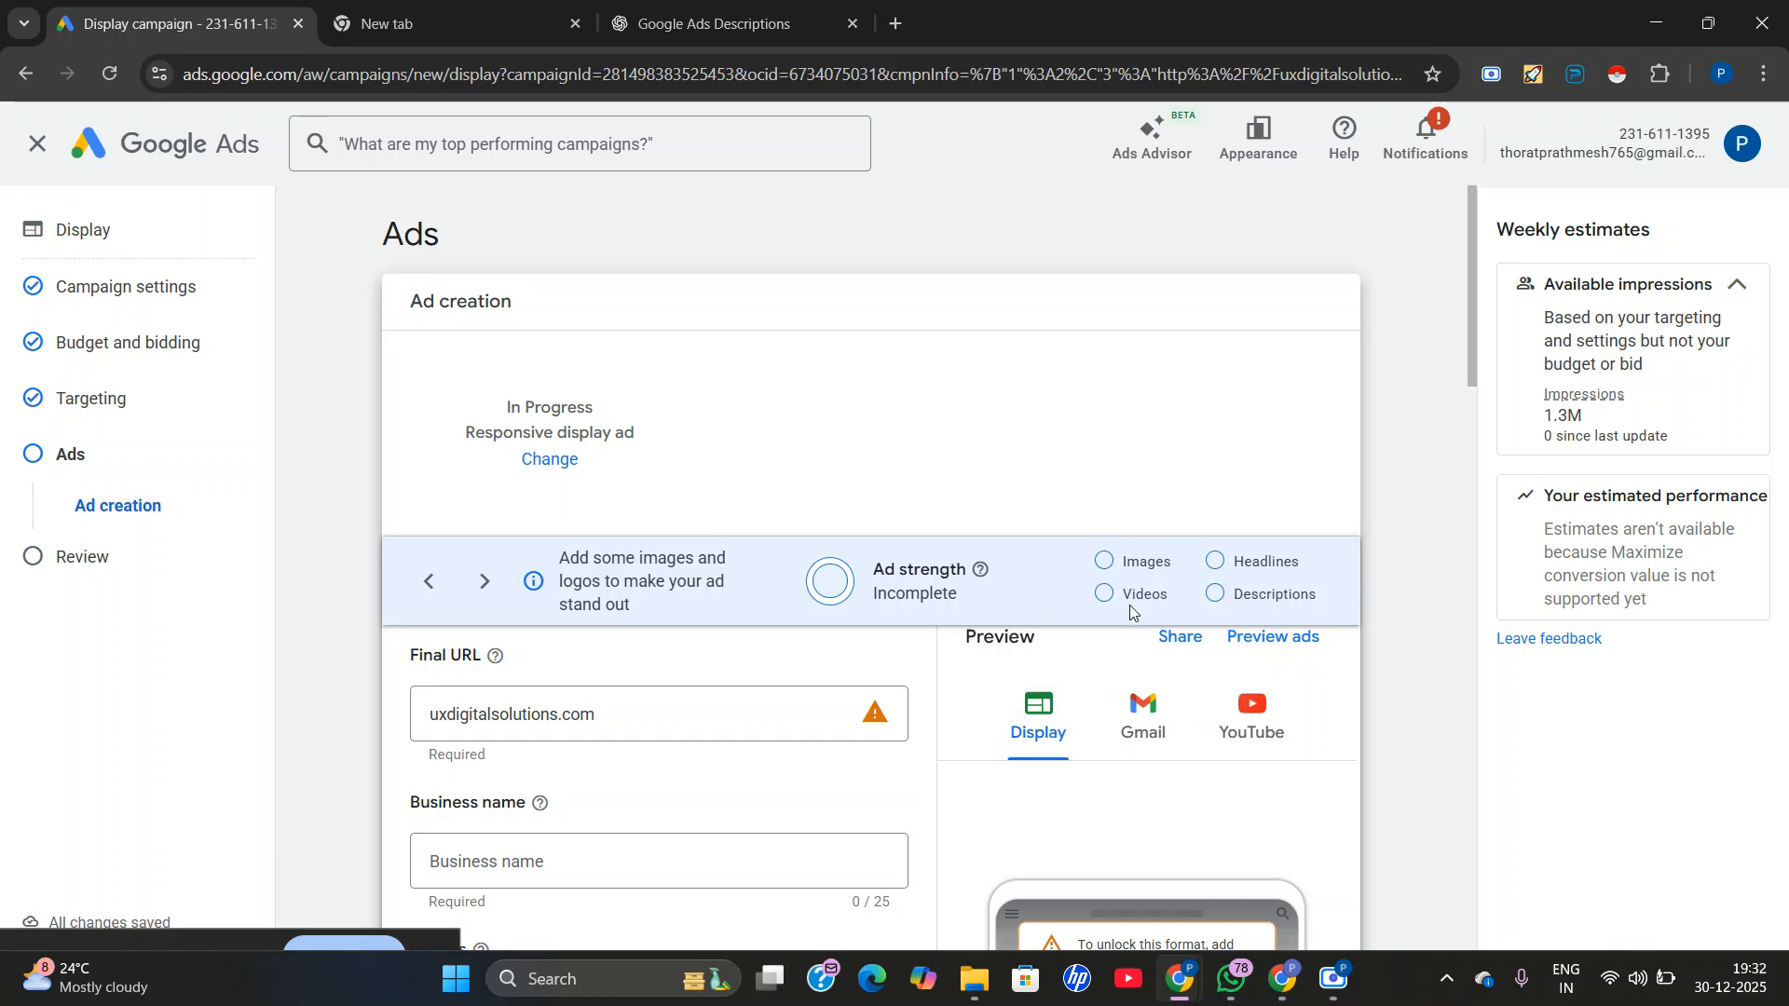
pyautogui.scroll(-1, 466, 647)
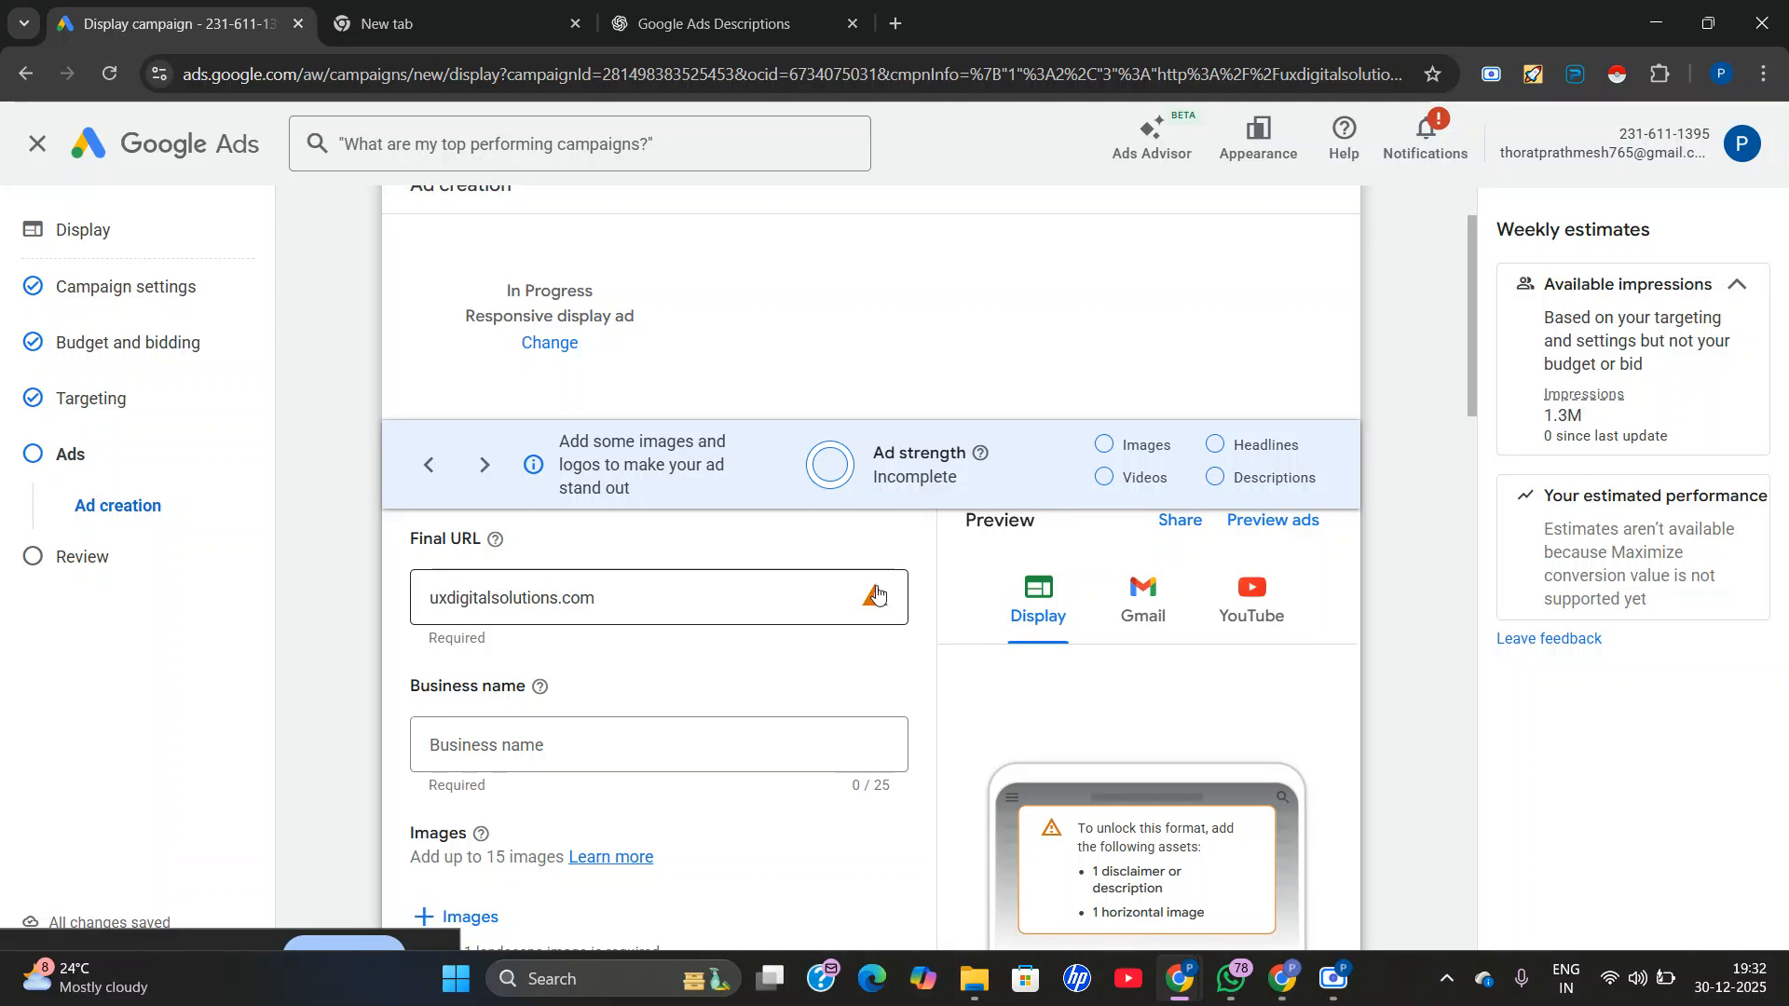
# Enter Jd digiworks as the business name of the responsive display ad.
pyautogui.doubleClick(722, 596)
pyautogui.click(564, 746)
pyautogui.write('Jd digiworks')
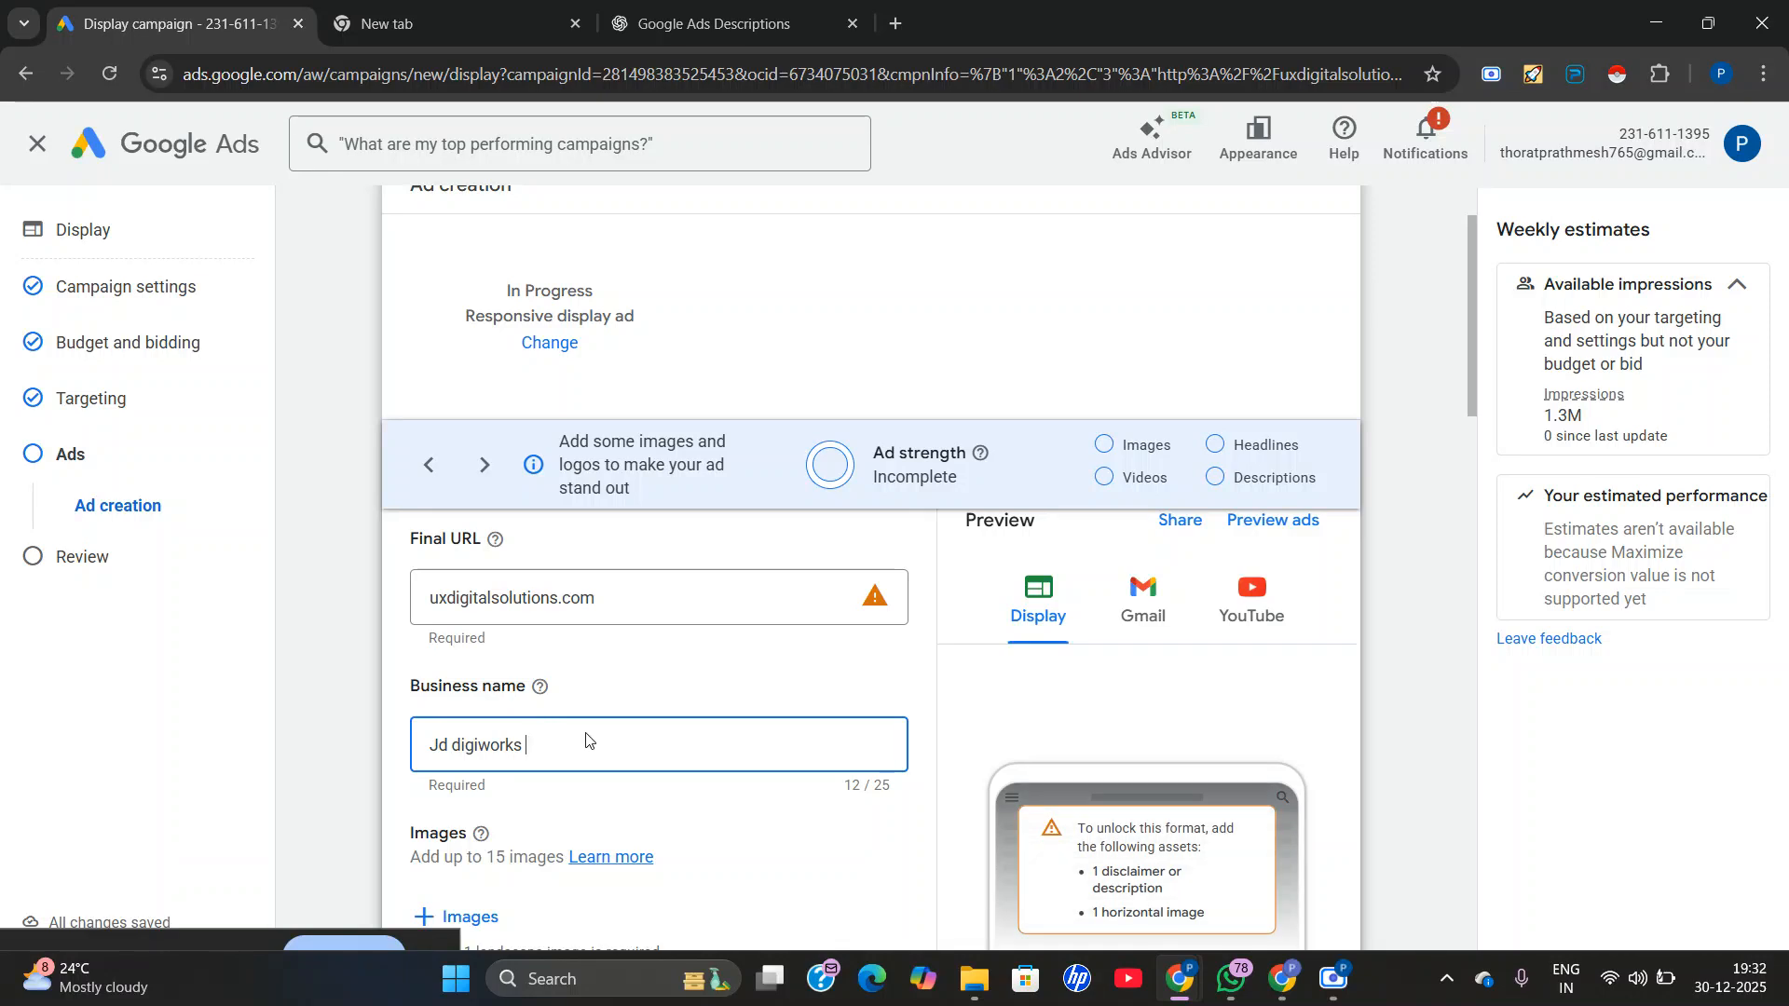
# Start adding ad images and select the UX/UI Design, Digital Marketing New Batch and UI/UX Design pictures from the recent assets.
pyautogui.scroll(-1, 536, 722)
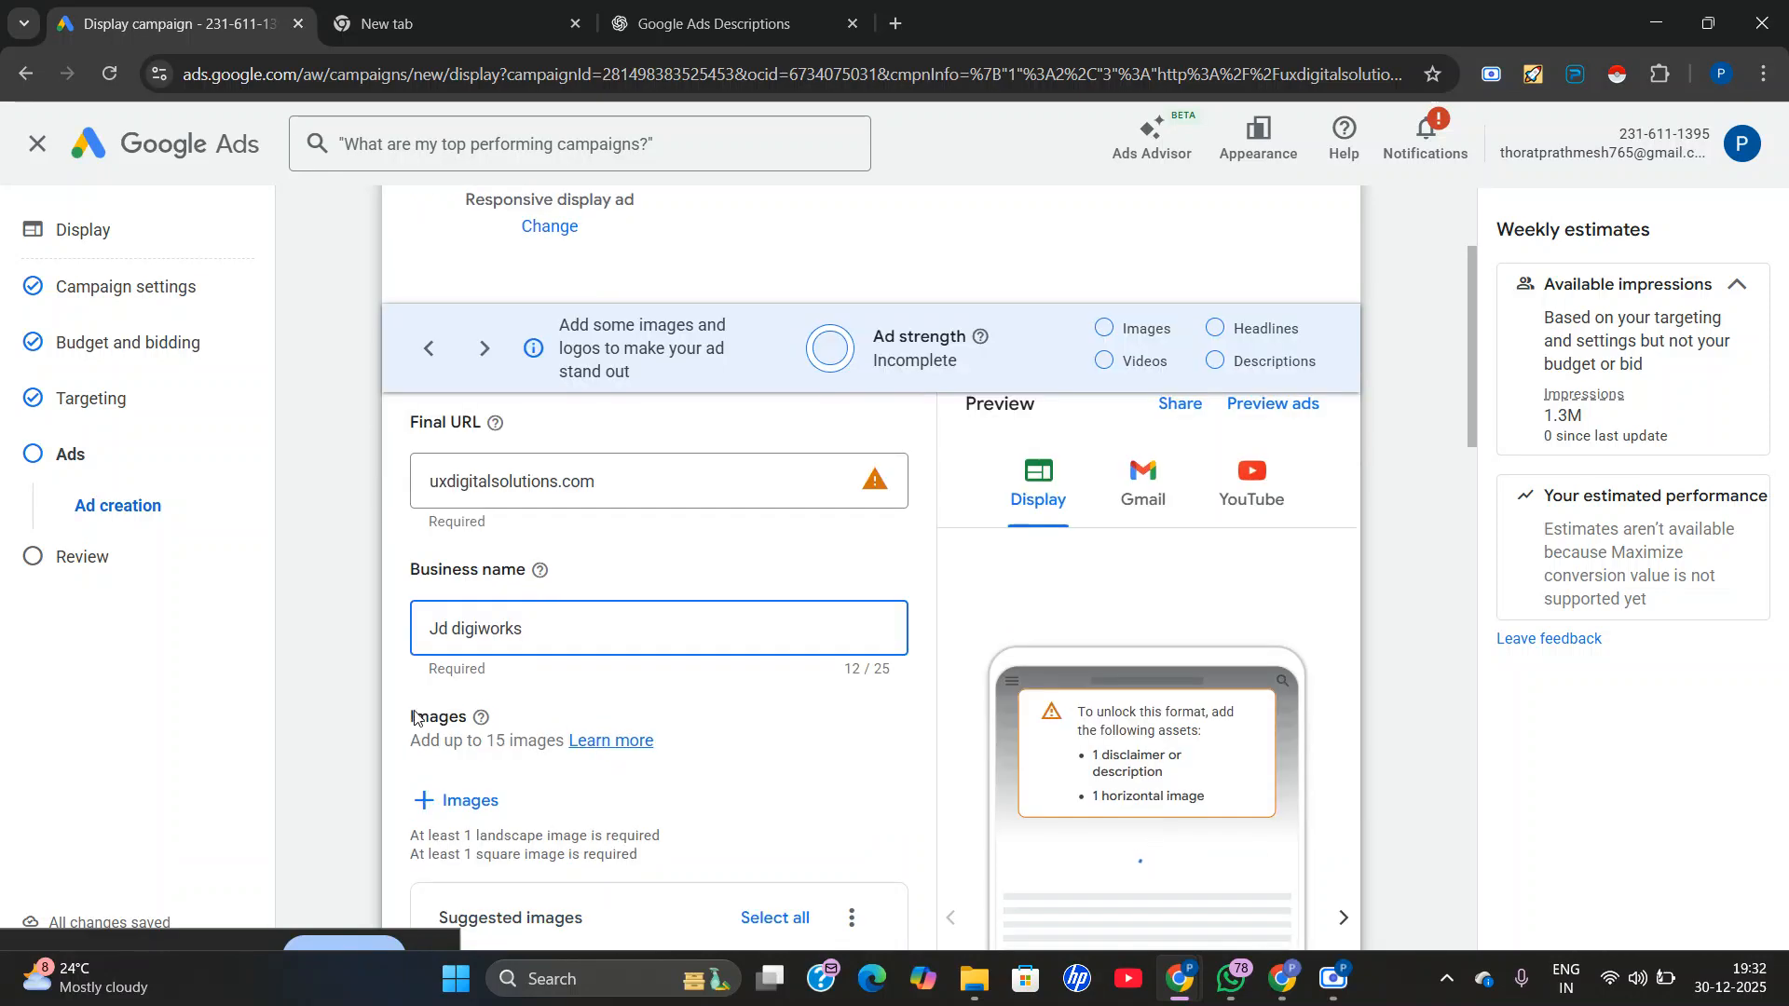
pyautogui.click(427, 801)
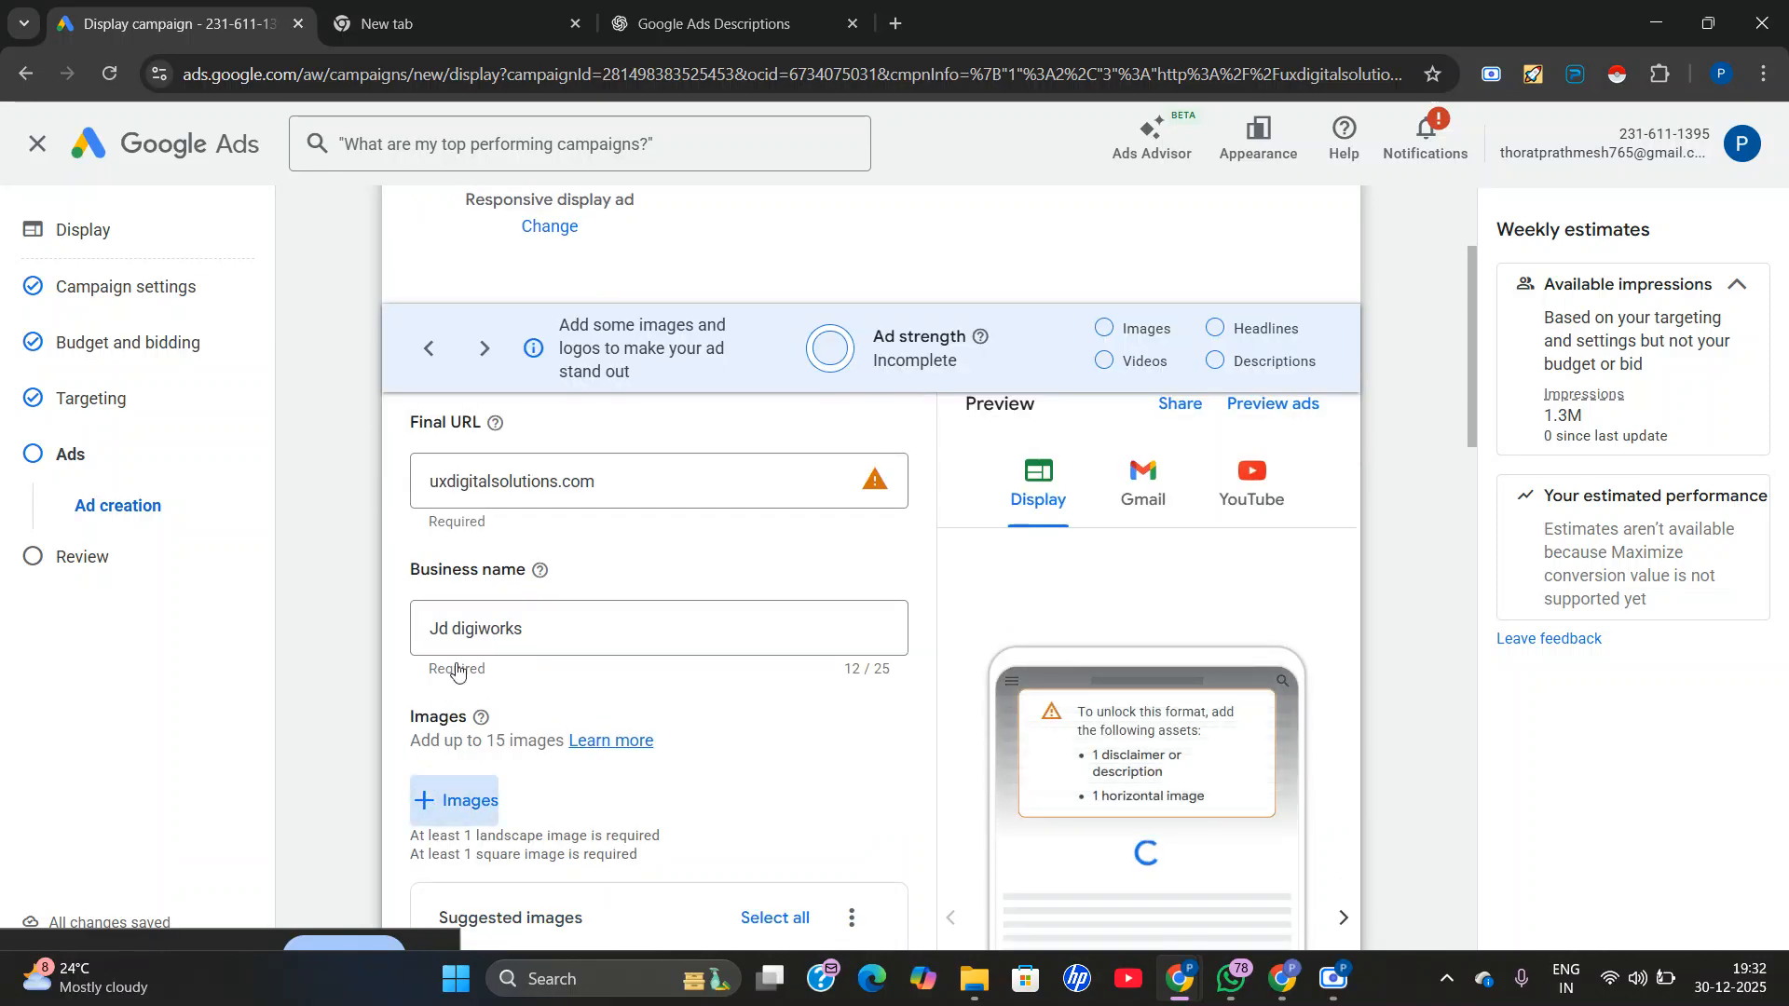
pyautogui.scroll(-1, 771, 730)
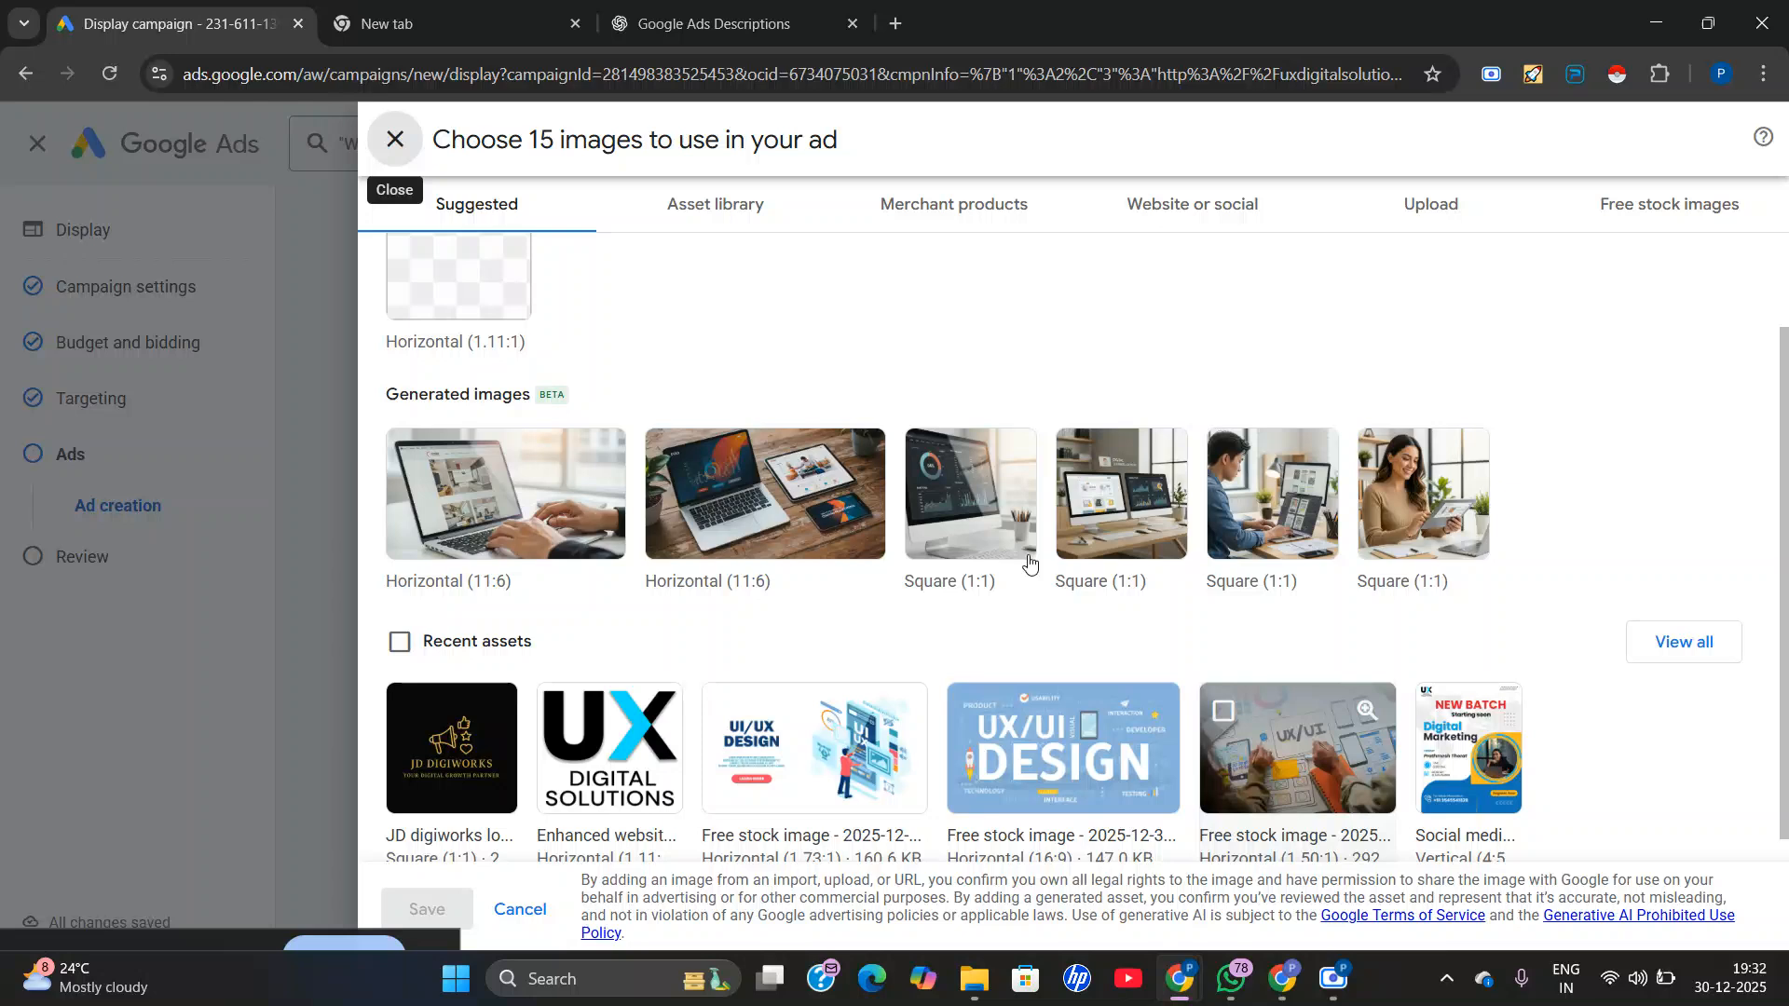
pyautogui.scroll(1, 1110, 536)
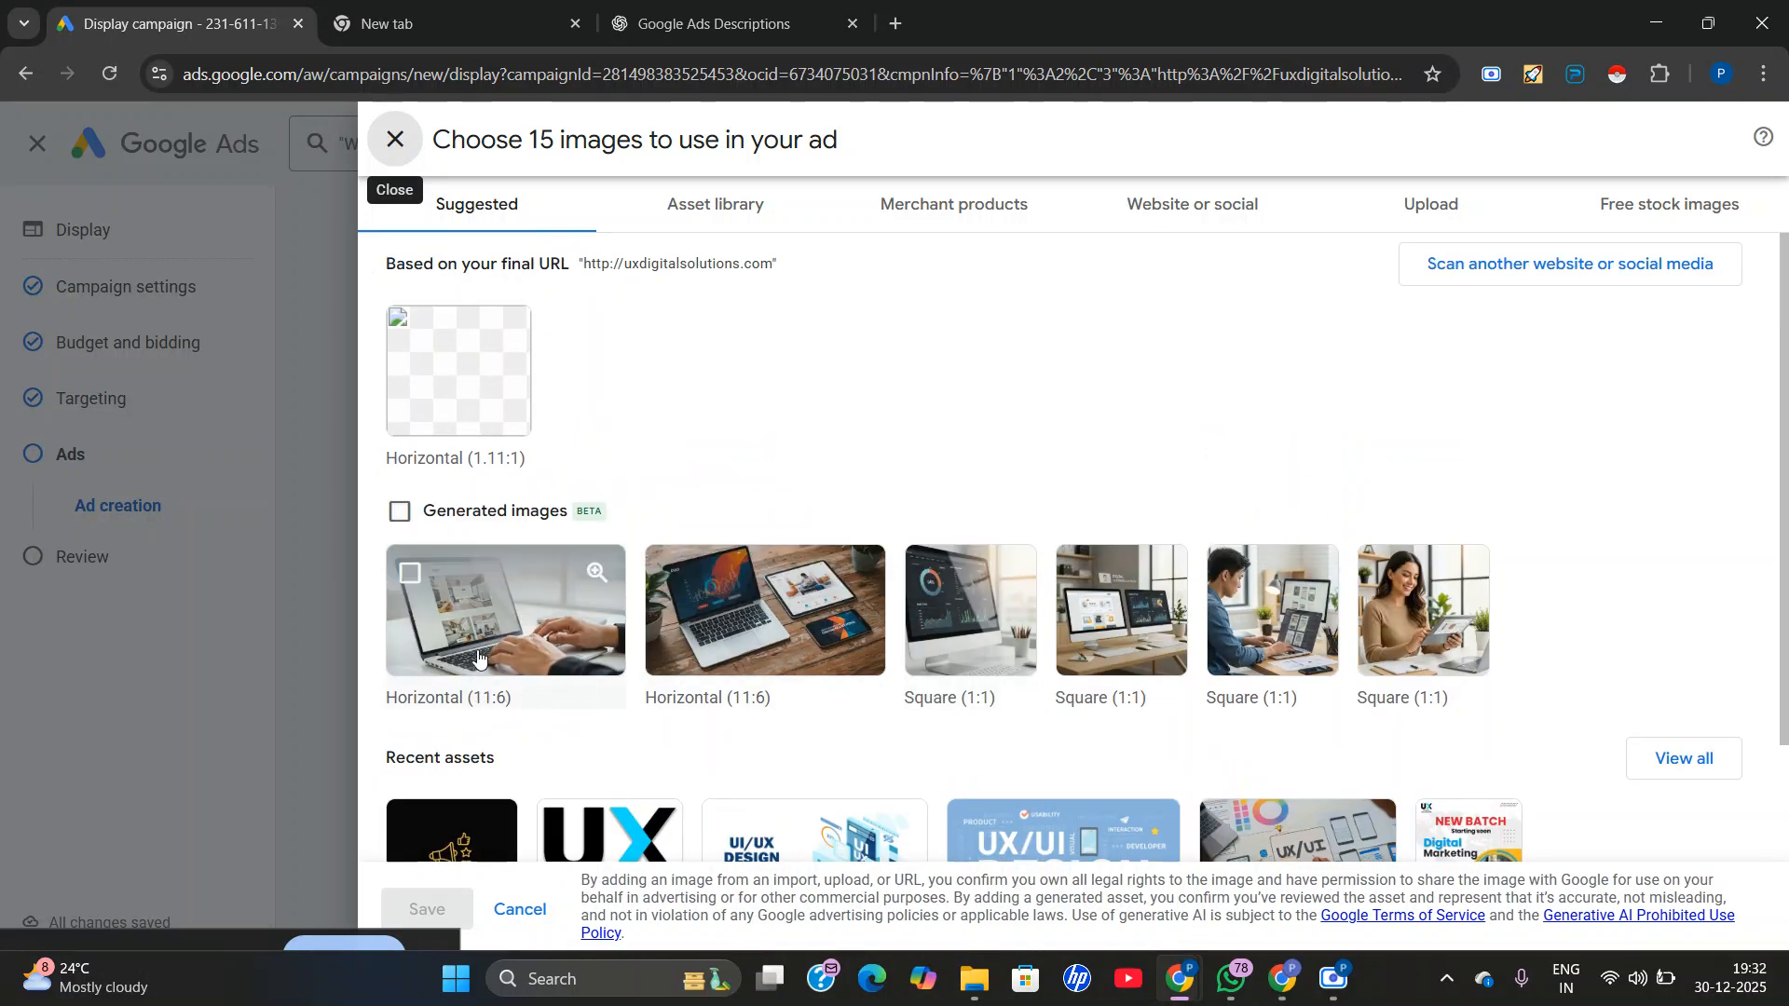
pyautogui.scroll(-1, 773, 694)
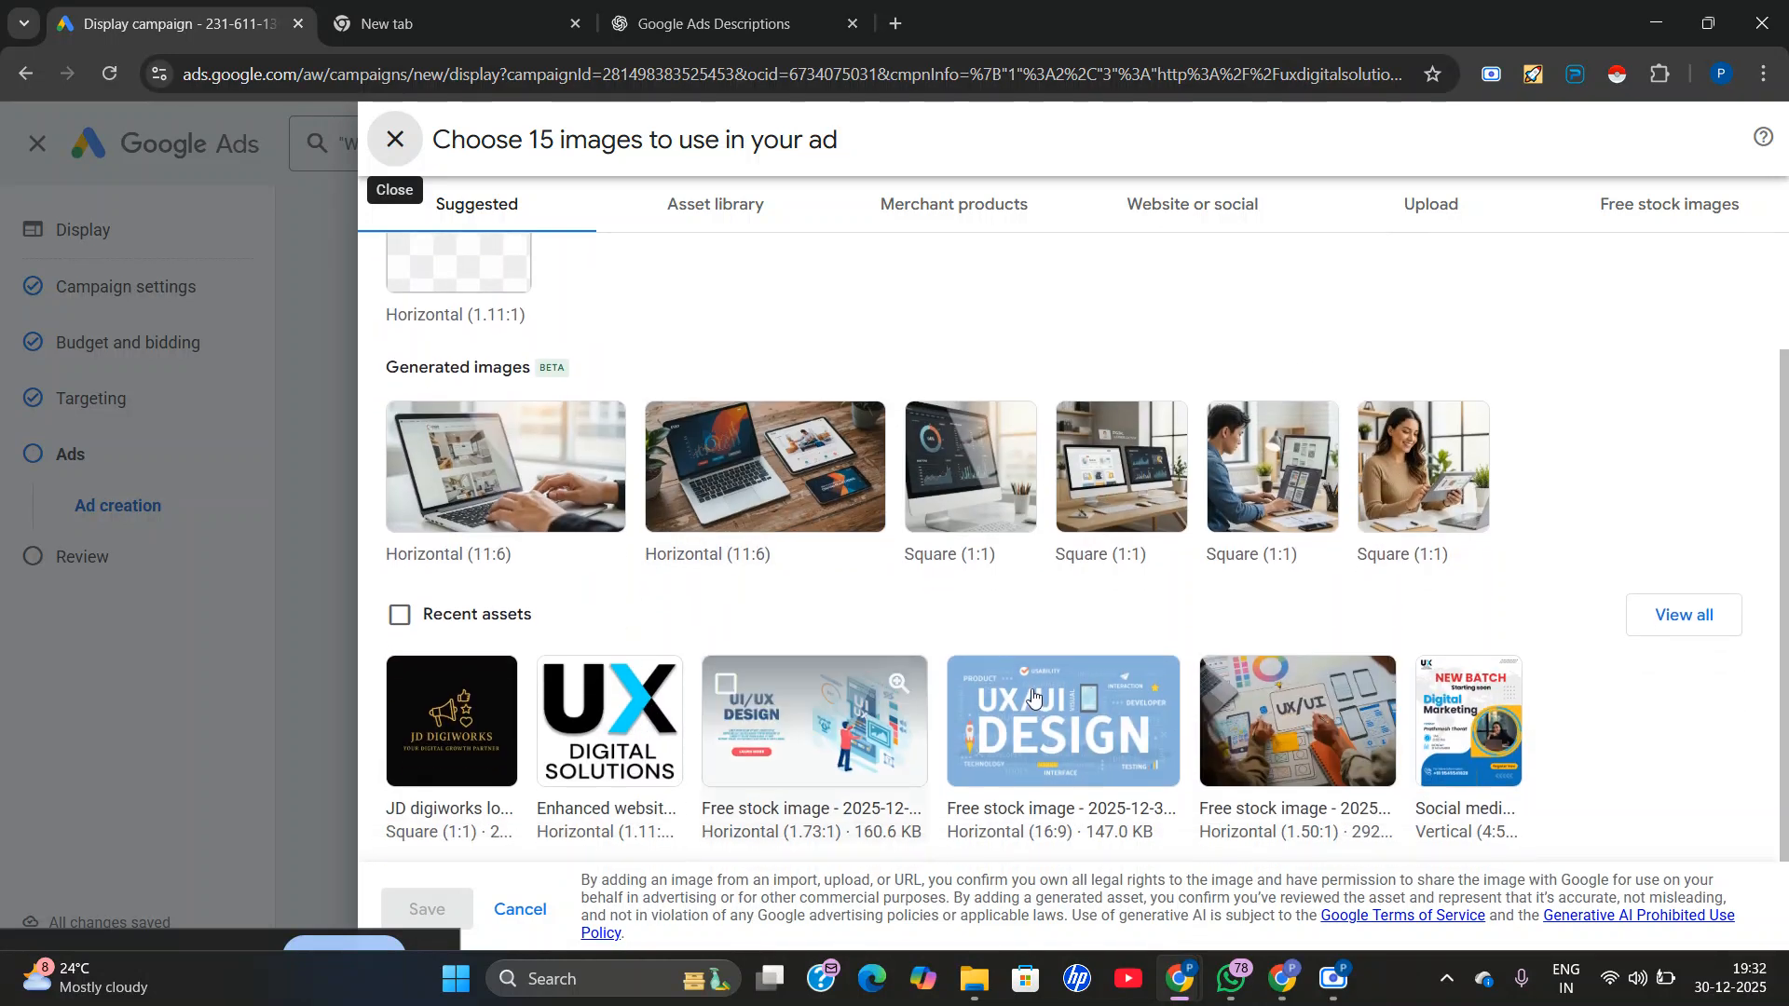
pyautogui.click(1074, 735)
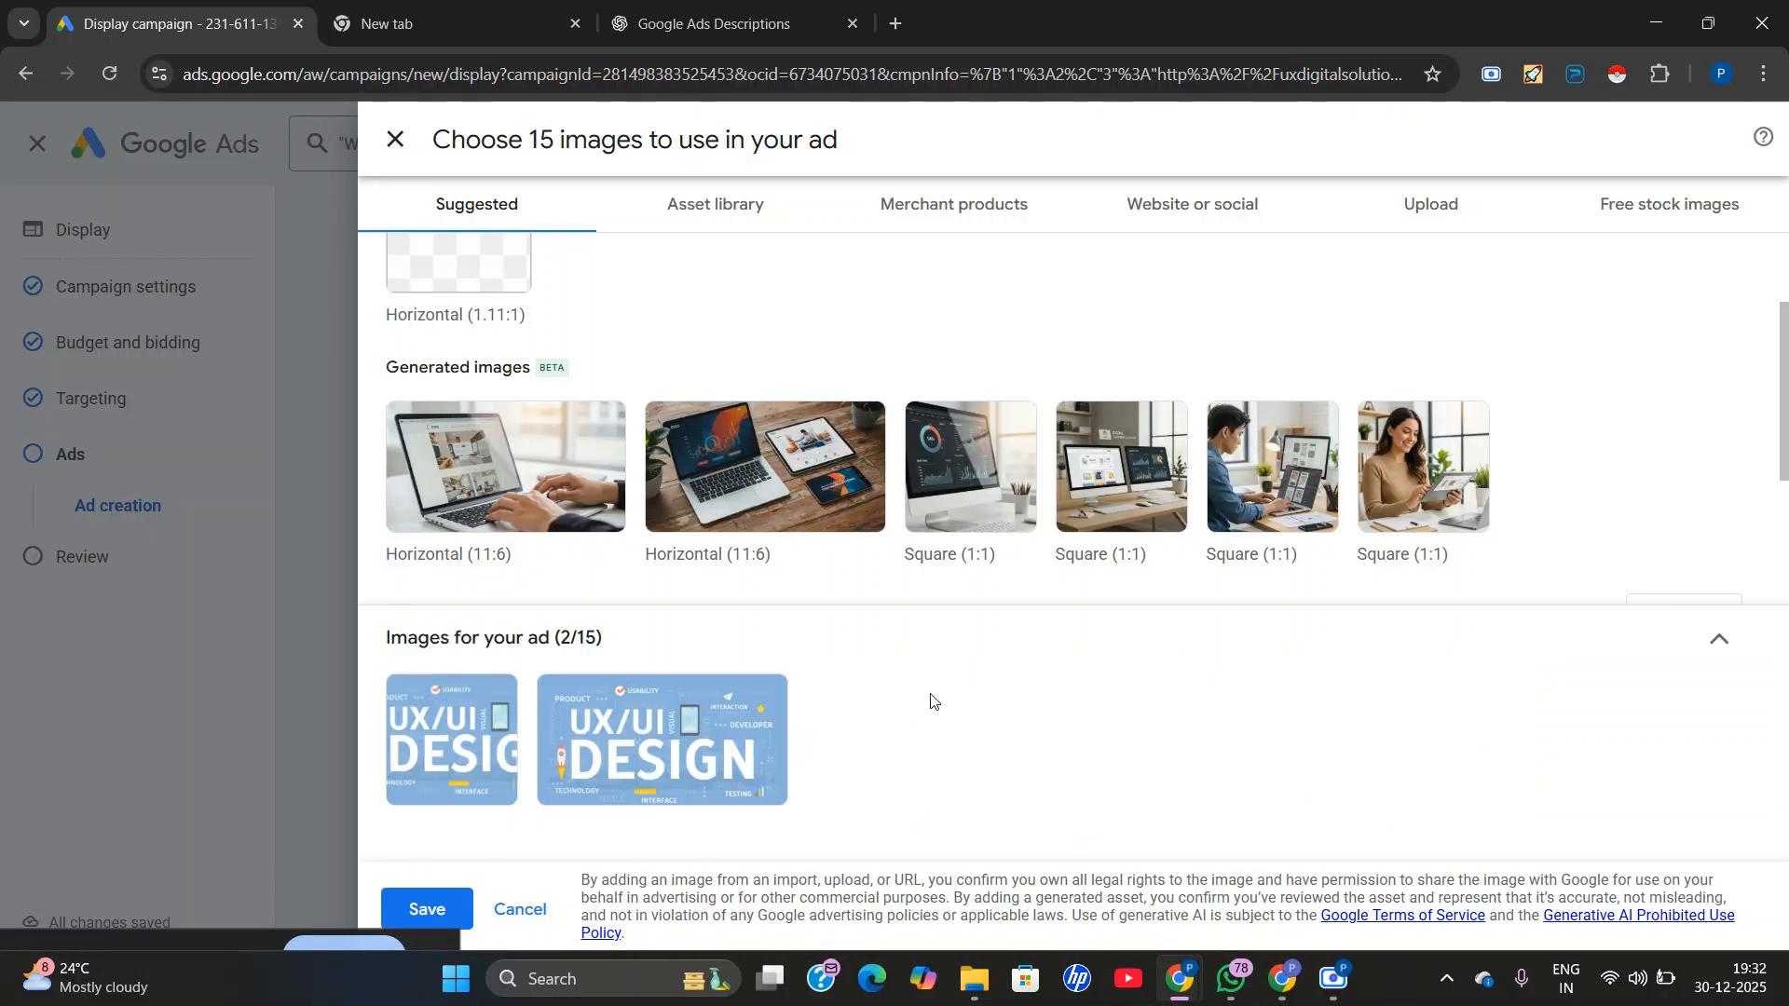
pyautogui.scroll(-3, 1165, 559)
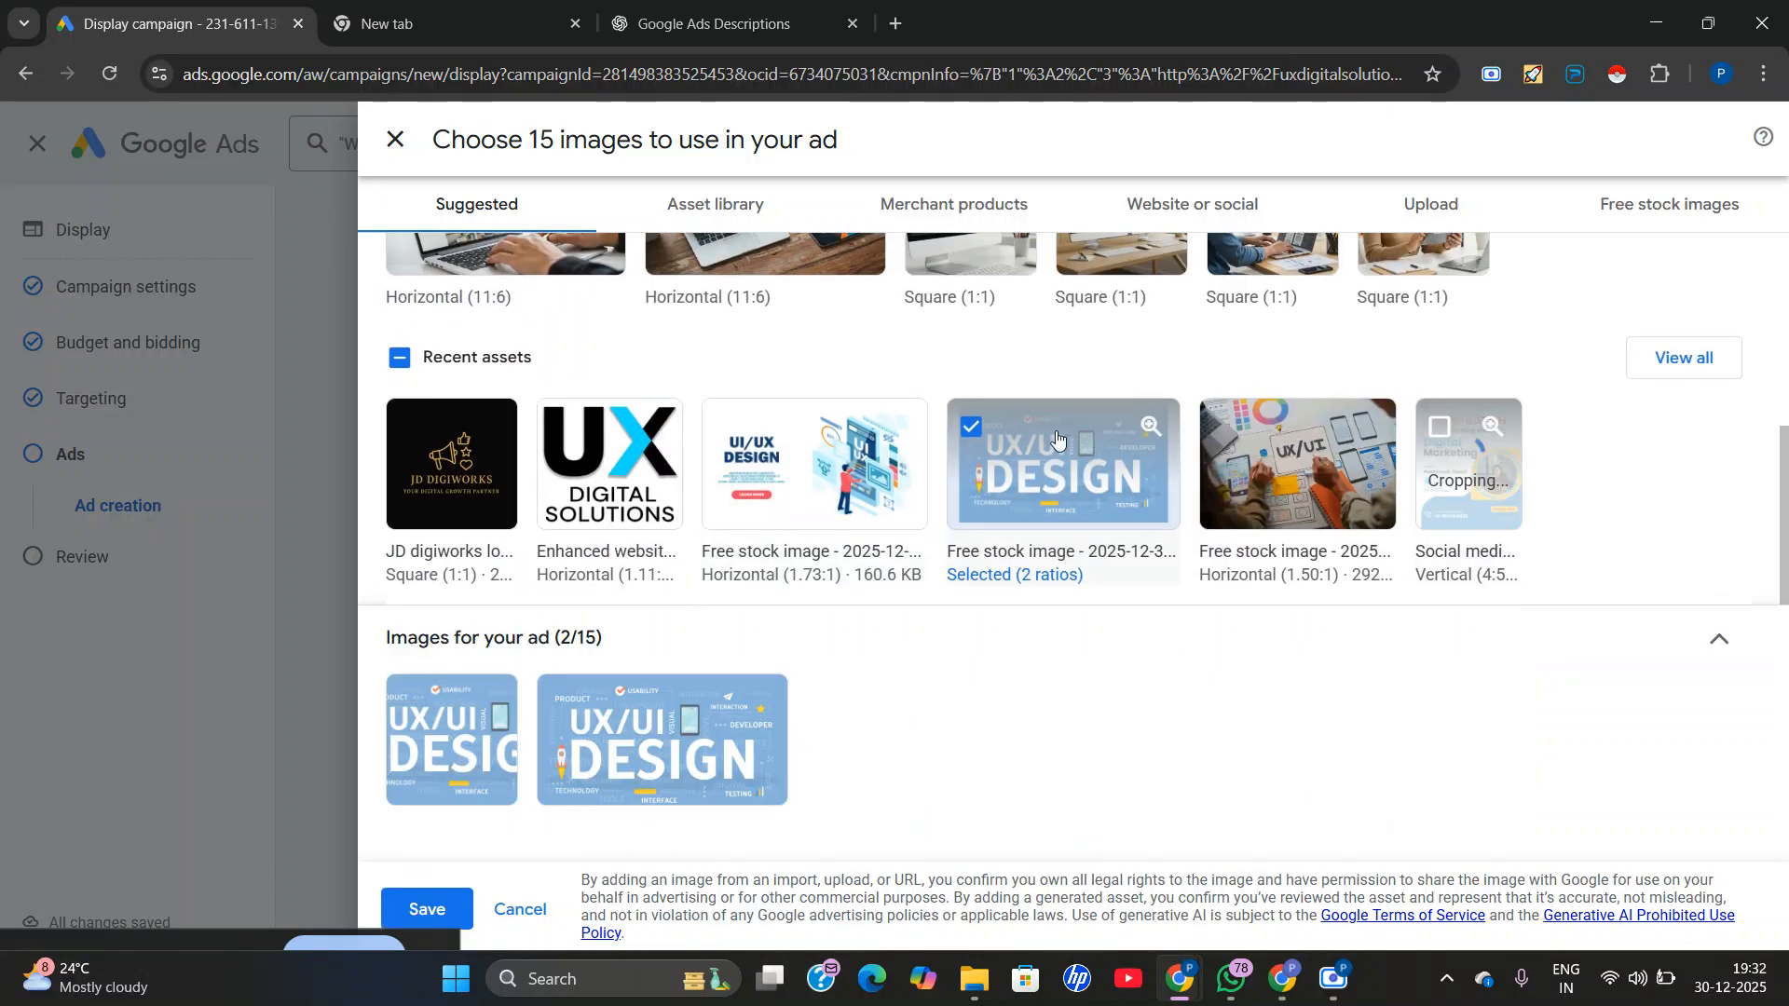
pyautogui.click(741, 500)
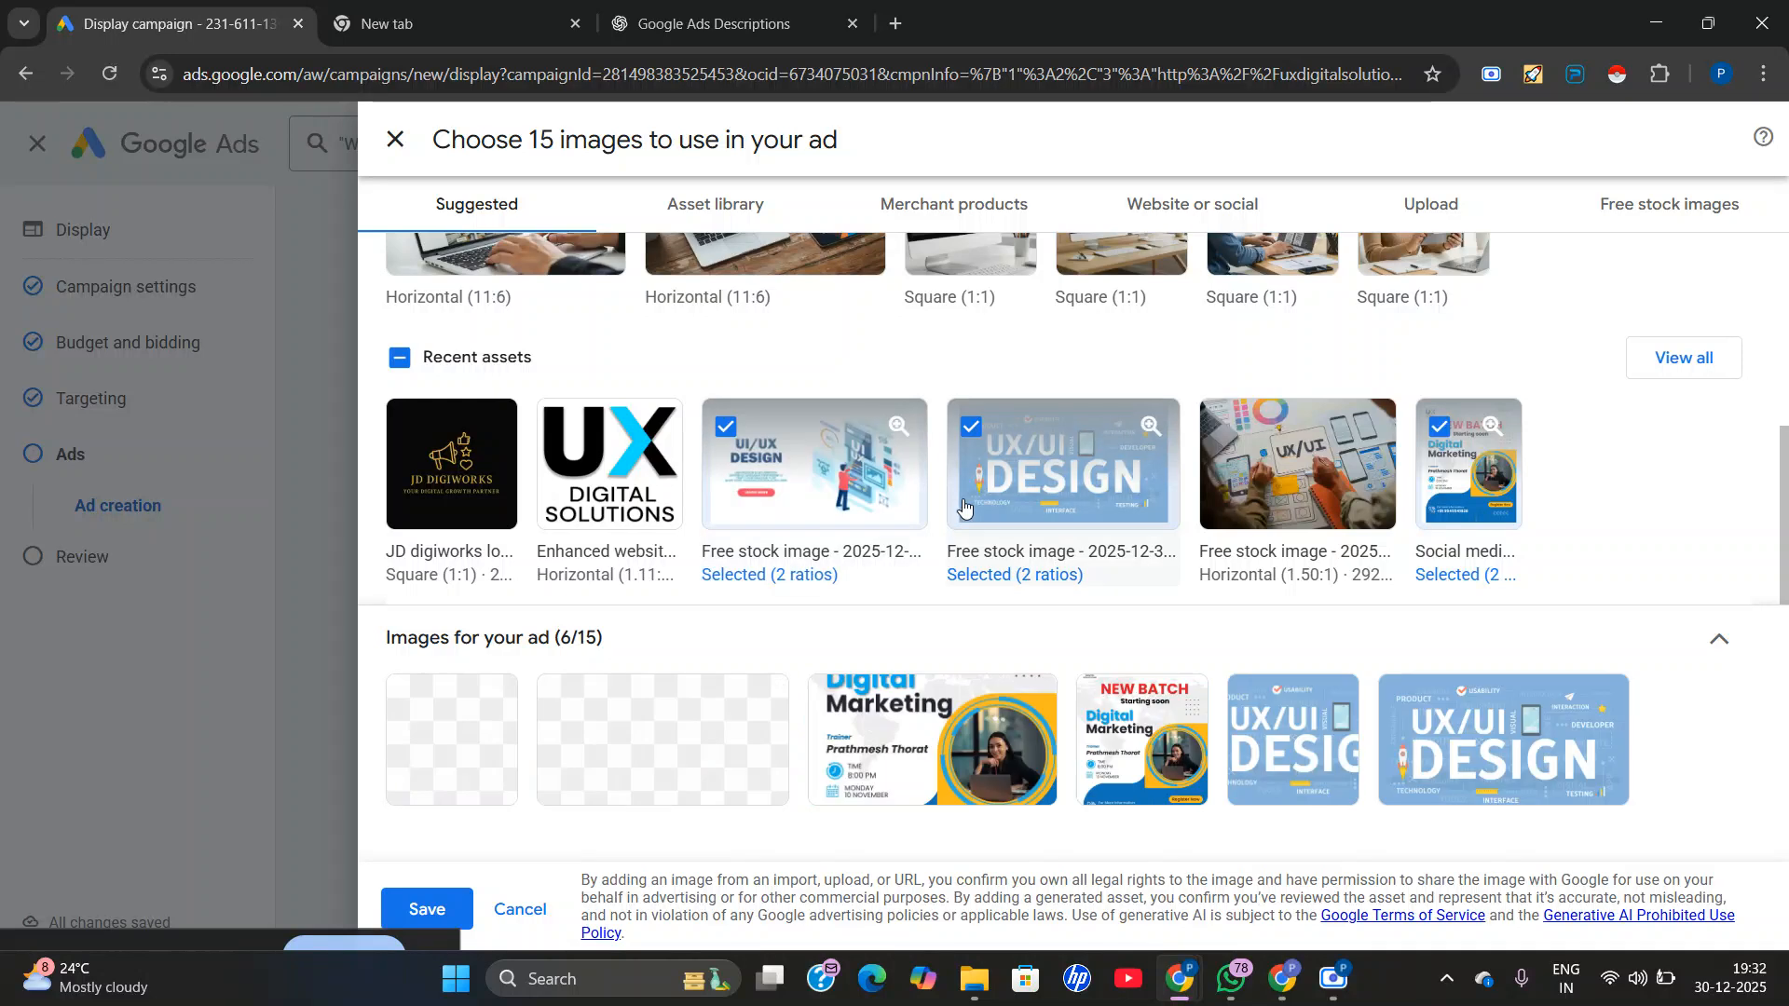
# Look over the other image sources, including free stock images, website or social, and merchant products.
pyautogui.scroll(4, 826, 507)
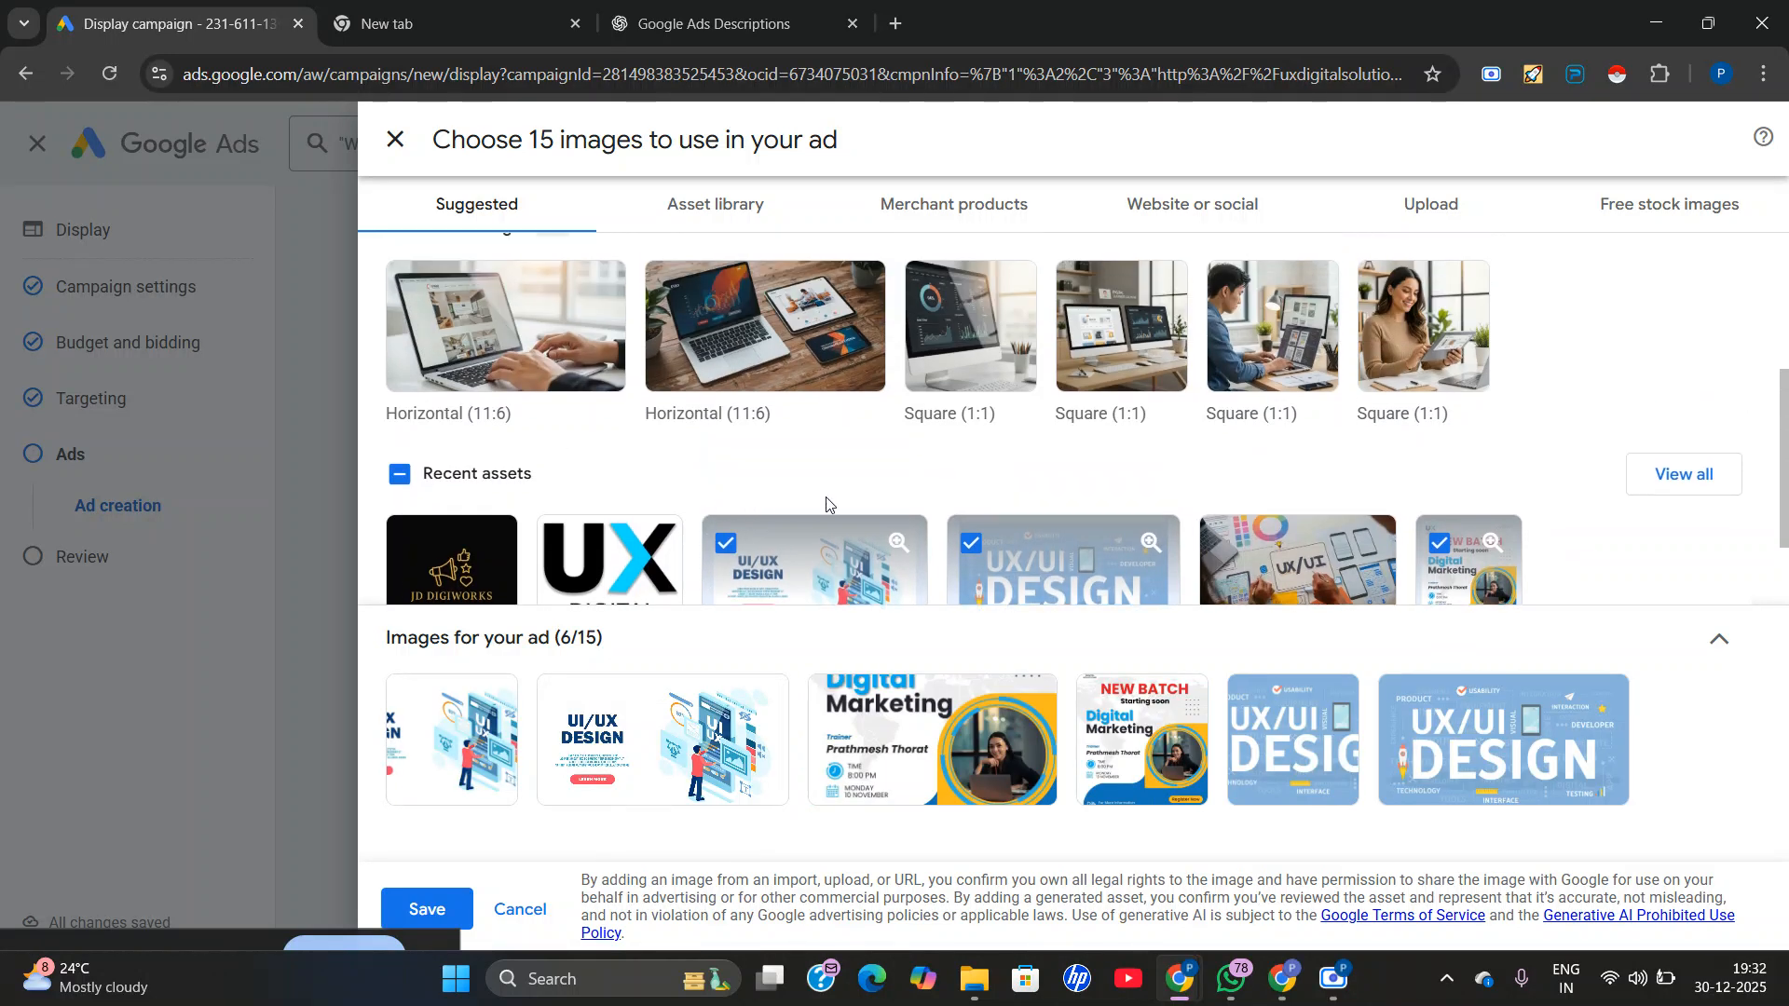
pyautogui.click(1637, 207)
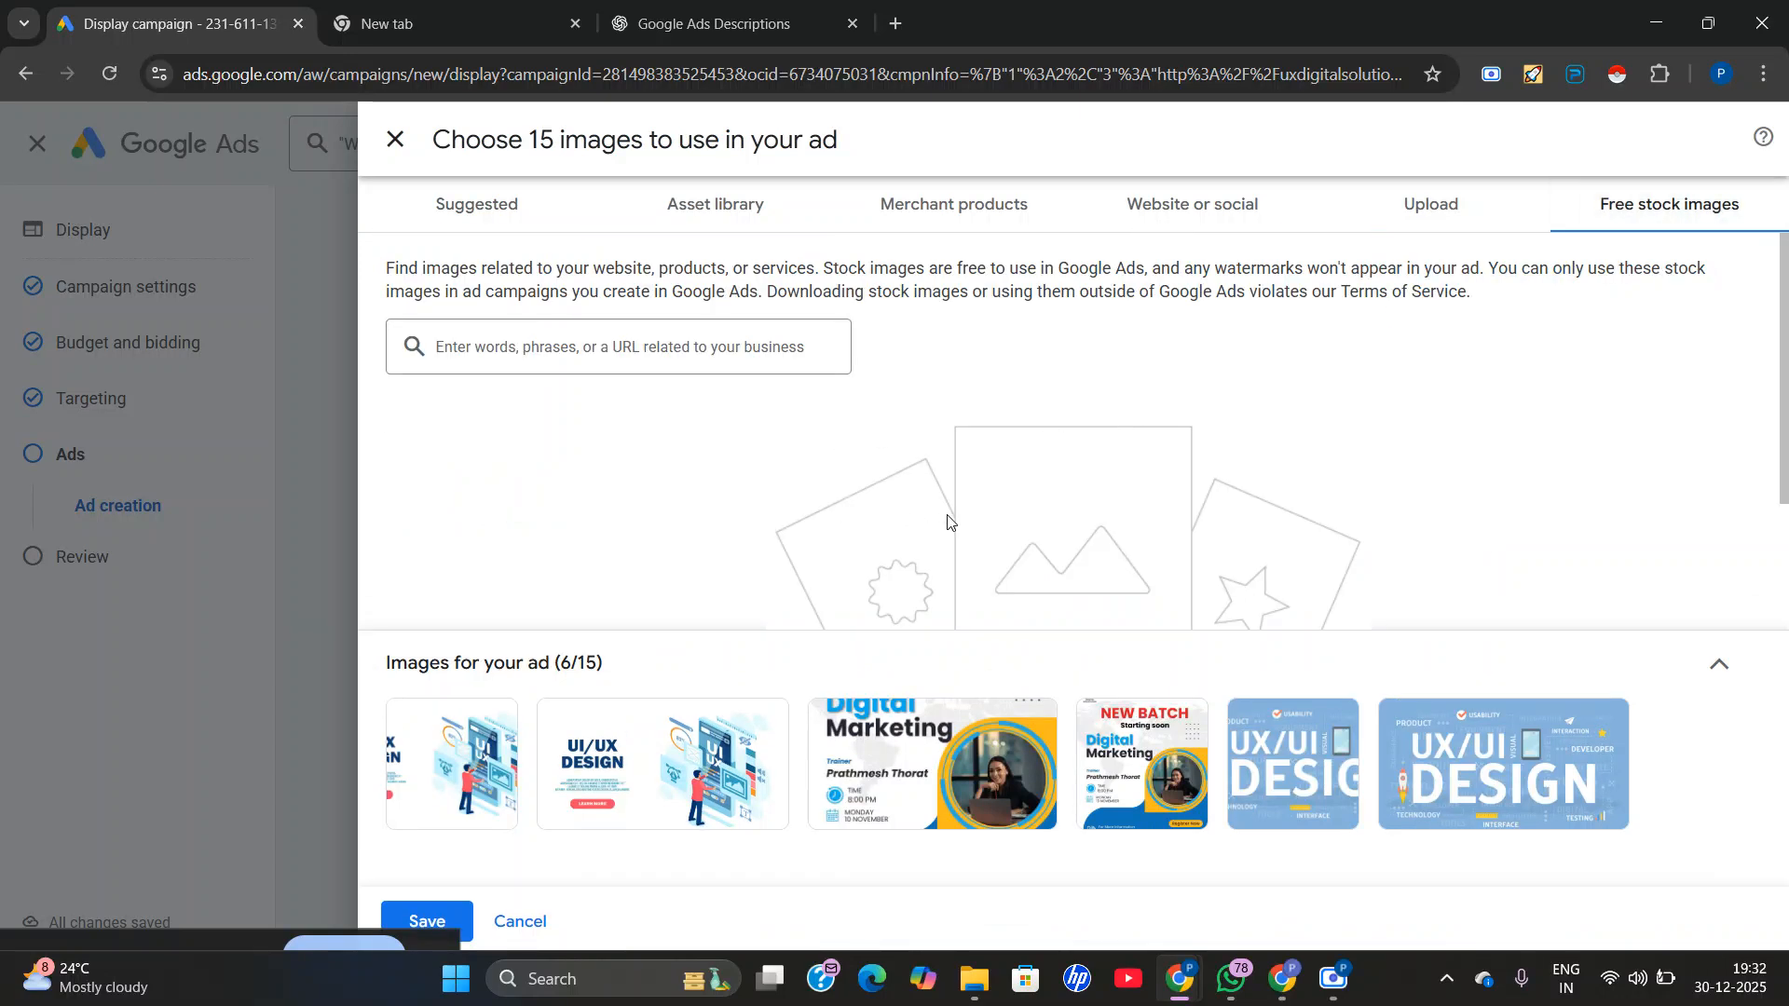
pyautogui.scroll(-1, 730, 502)
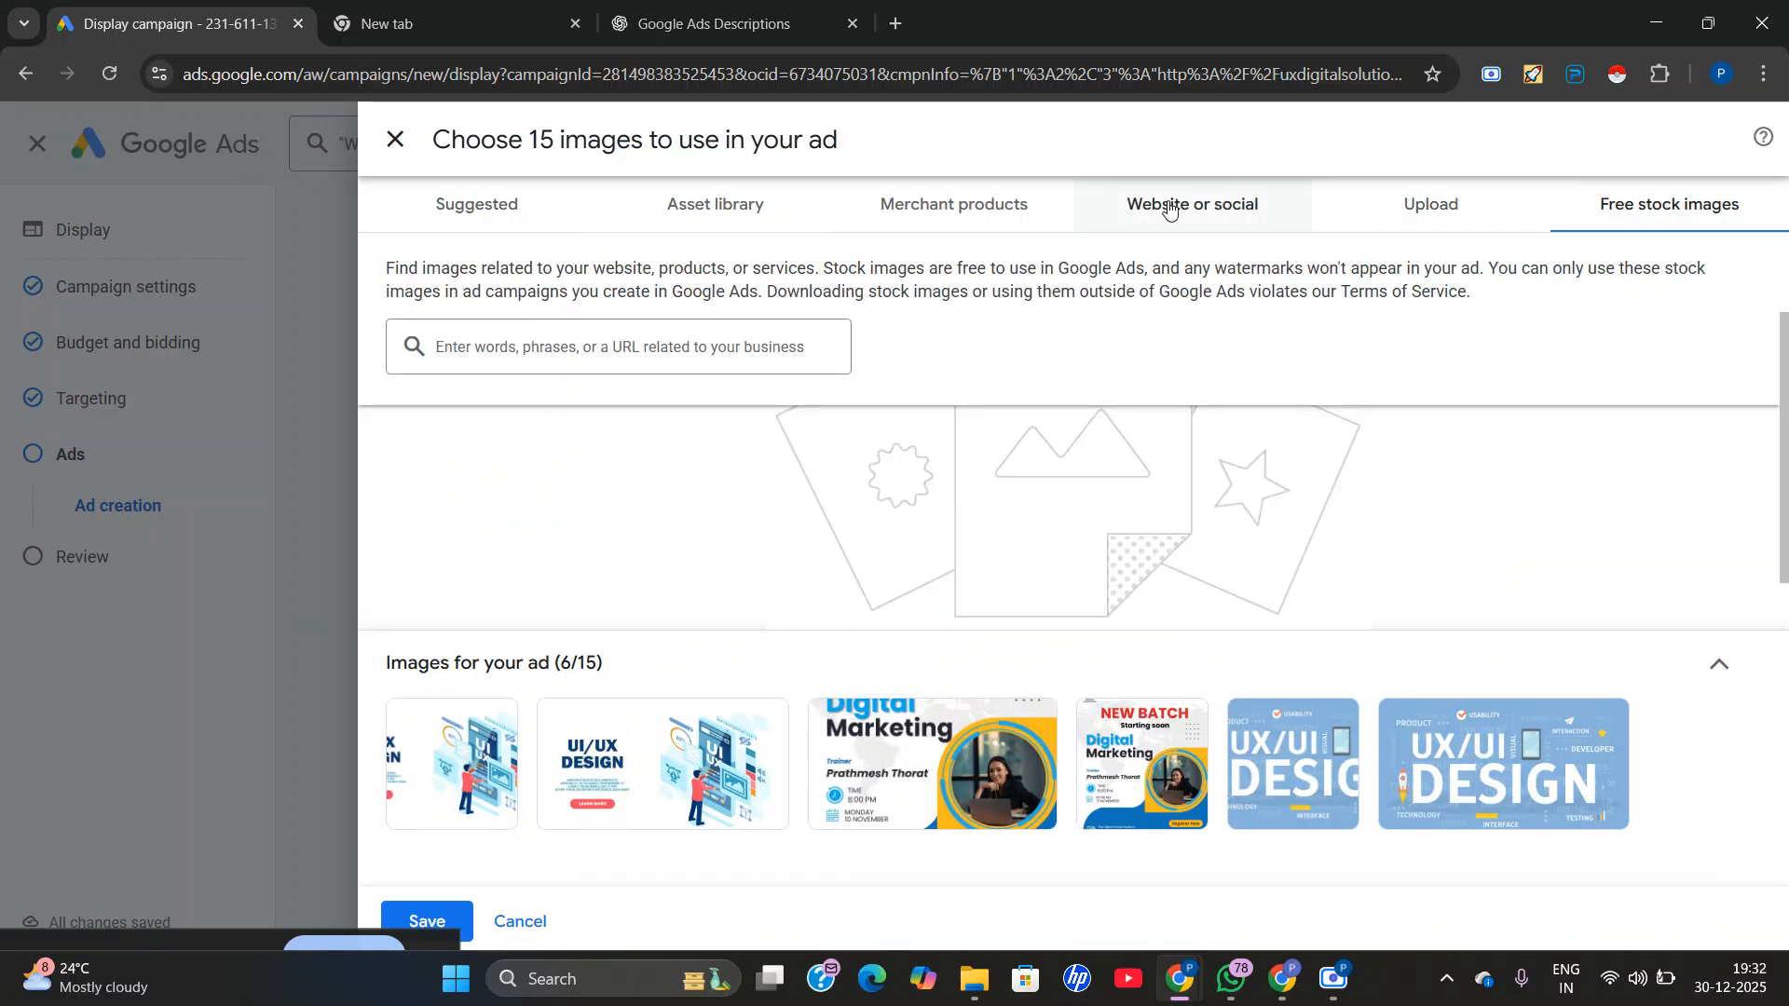
pyautogui.click(1225, 217)
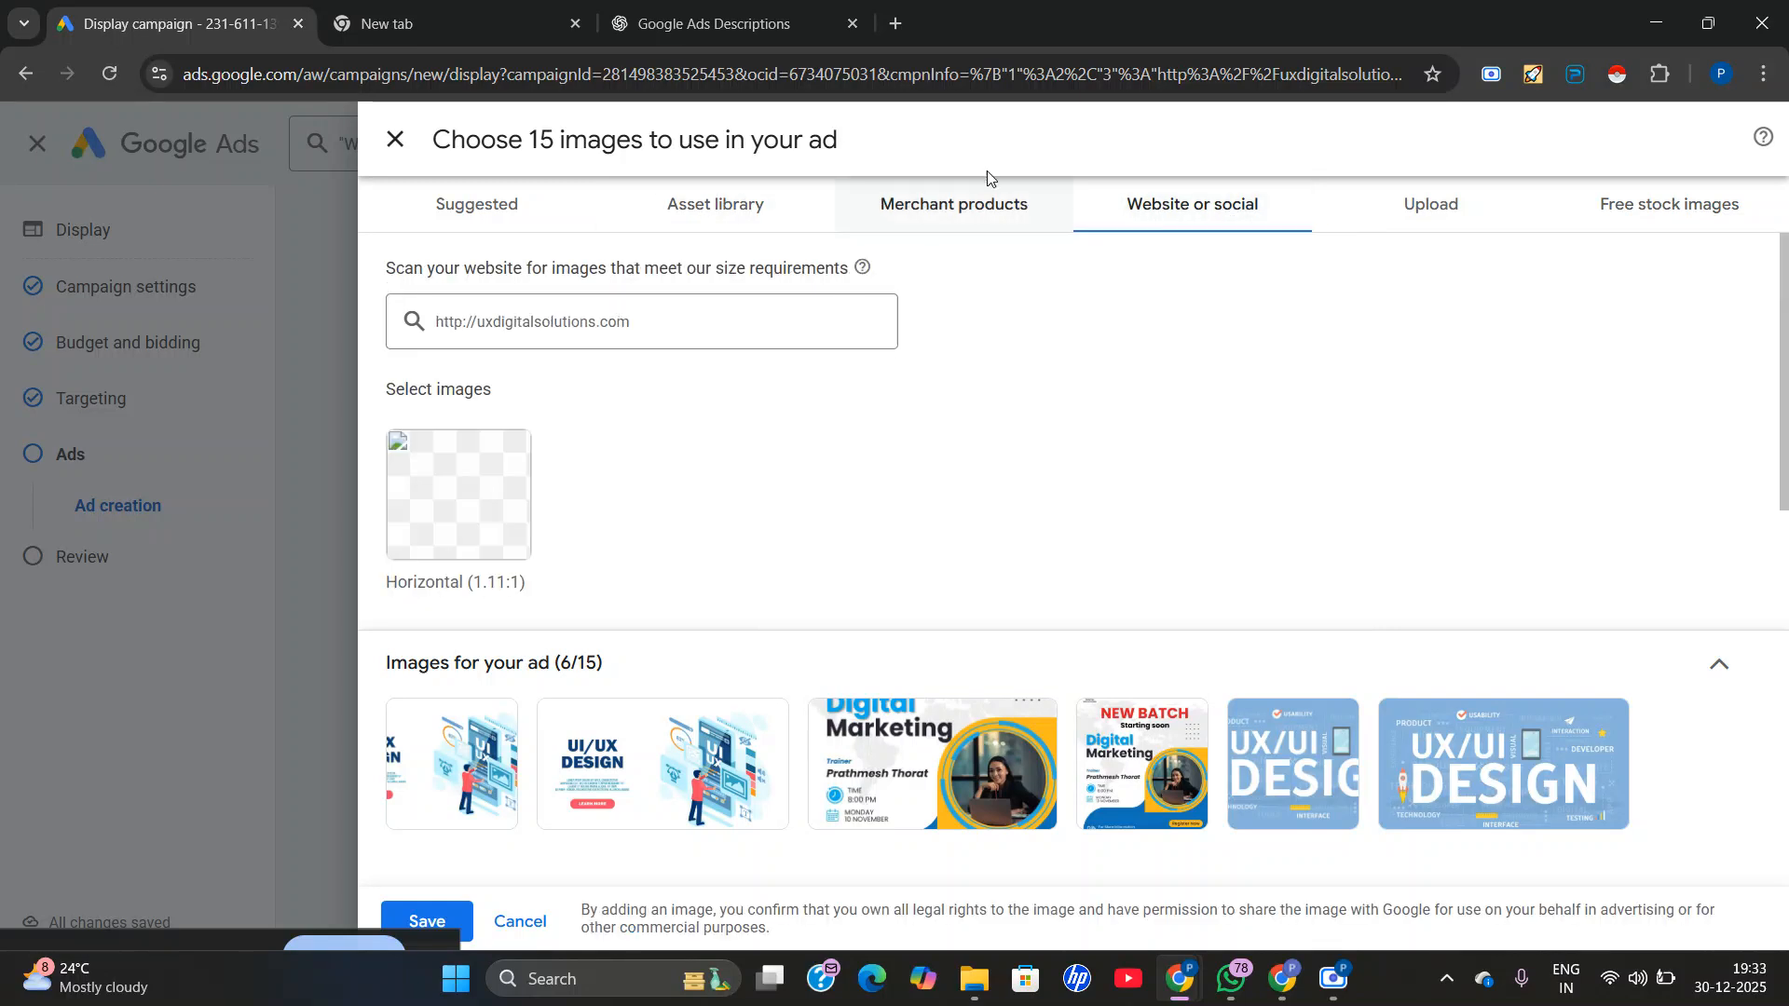
pyautogui.click(721, 209)
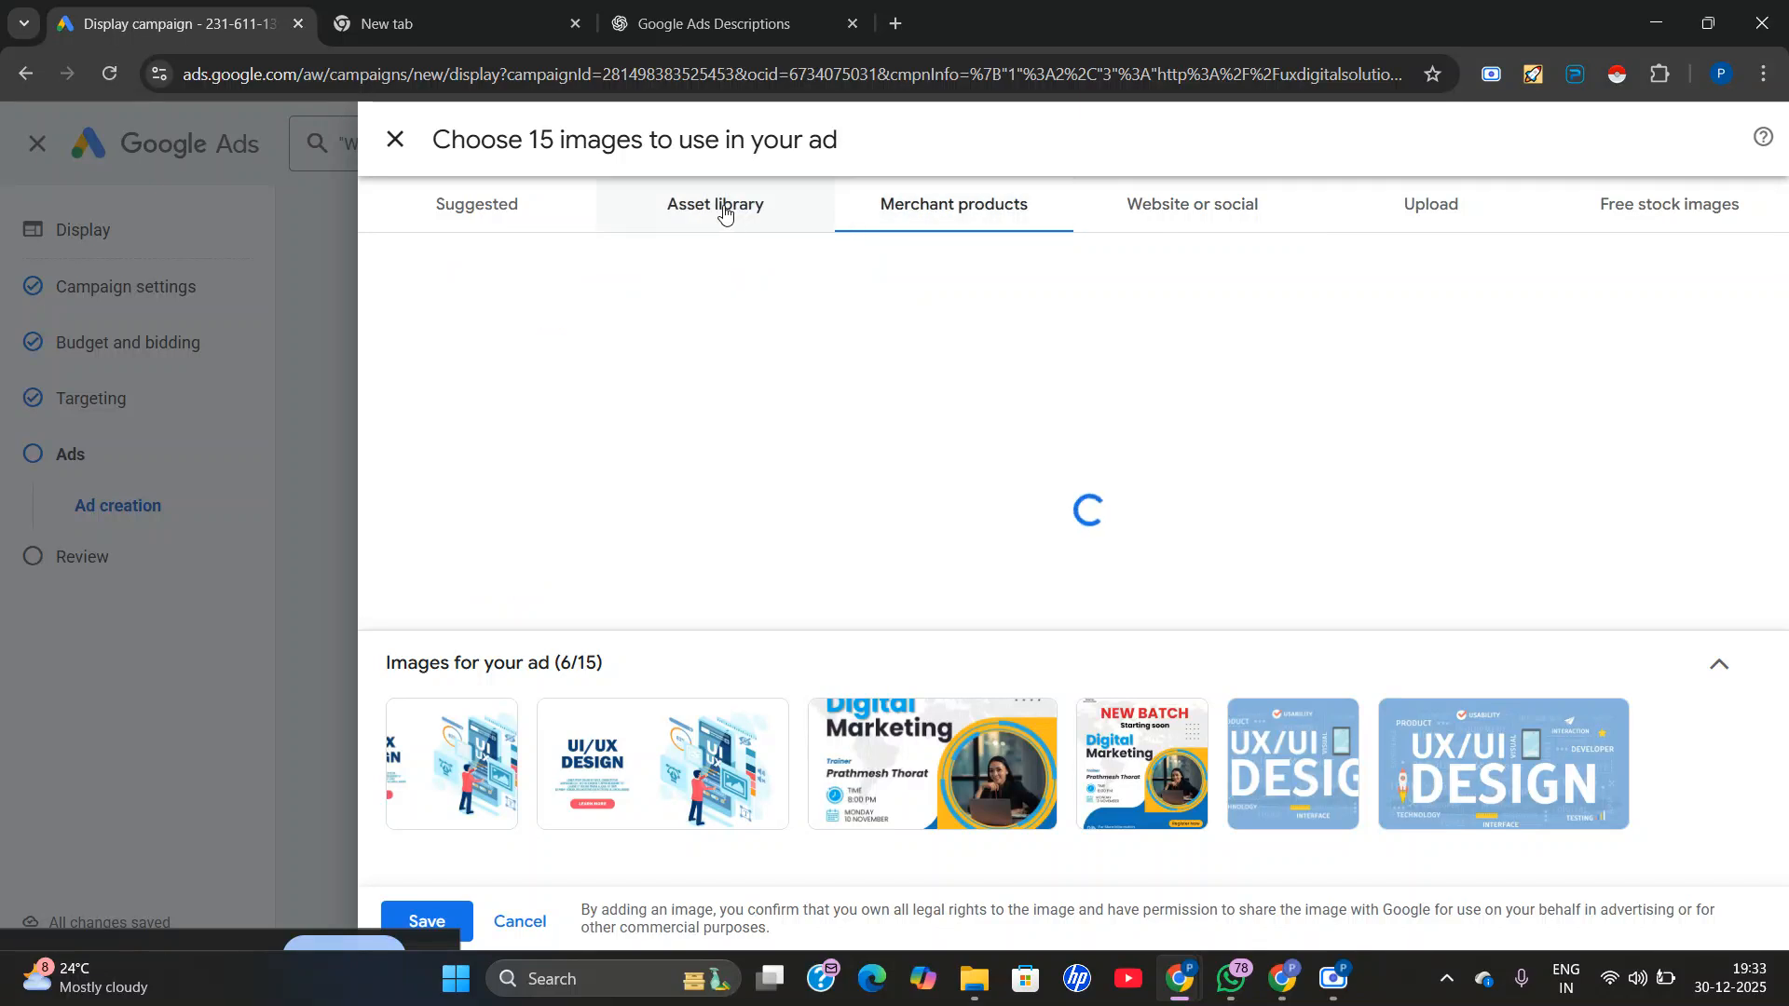
pyautogui.scroll(-3, 959, 462)
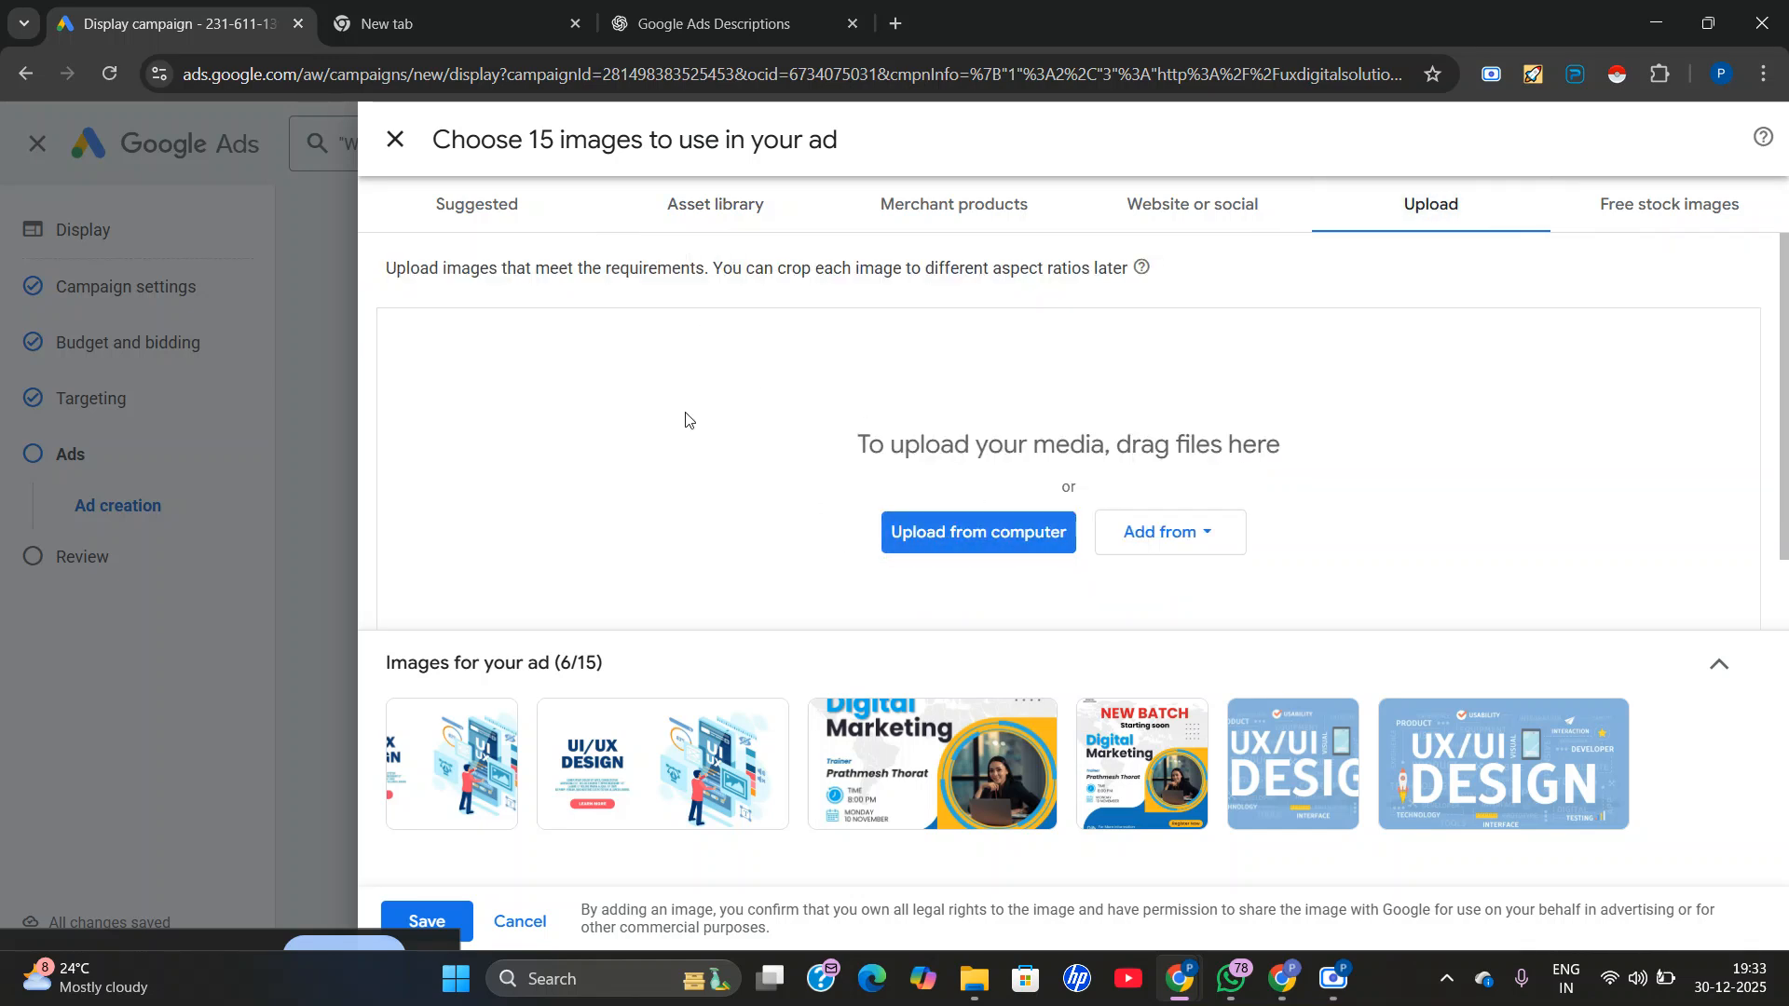
# Upload JD digiworks Business Post.png from the computer's Downloads folder as an ad image.
pyautogui.click(984, 528)
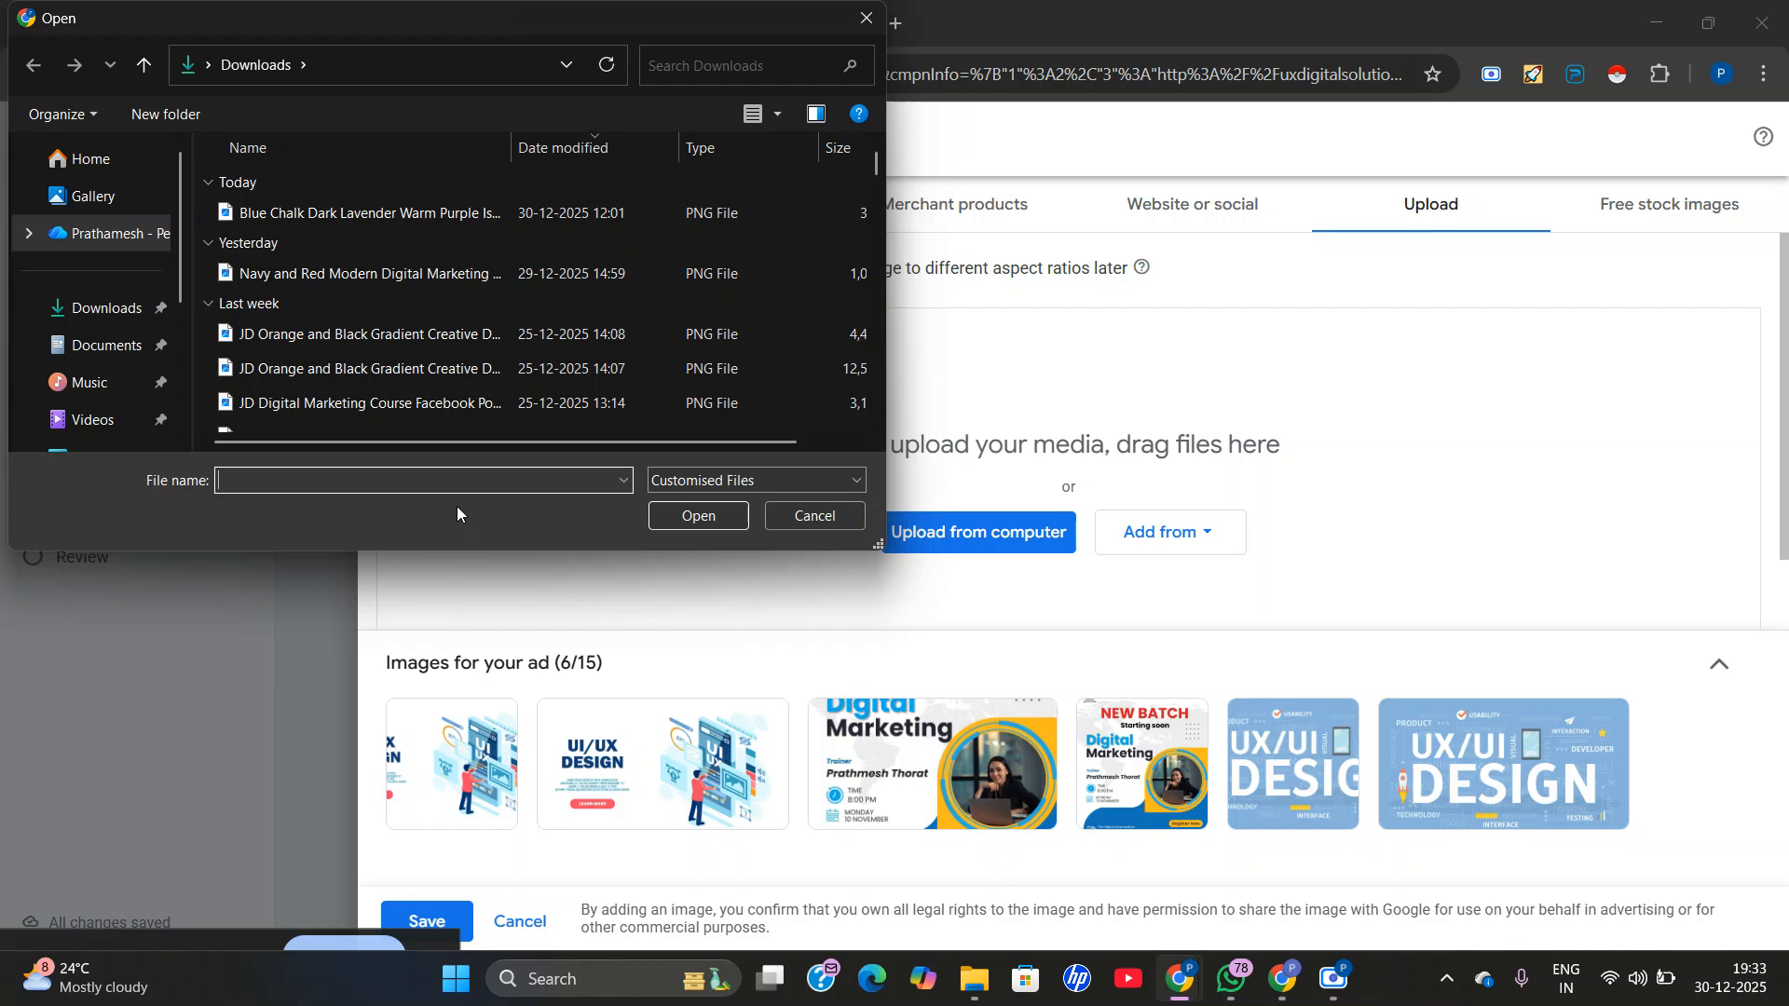
pyautogui.write('jd')
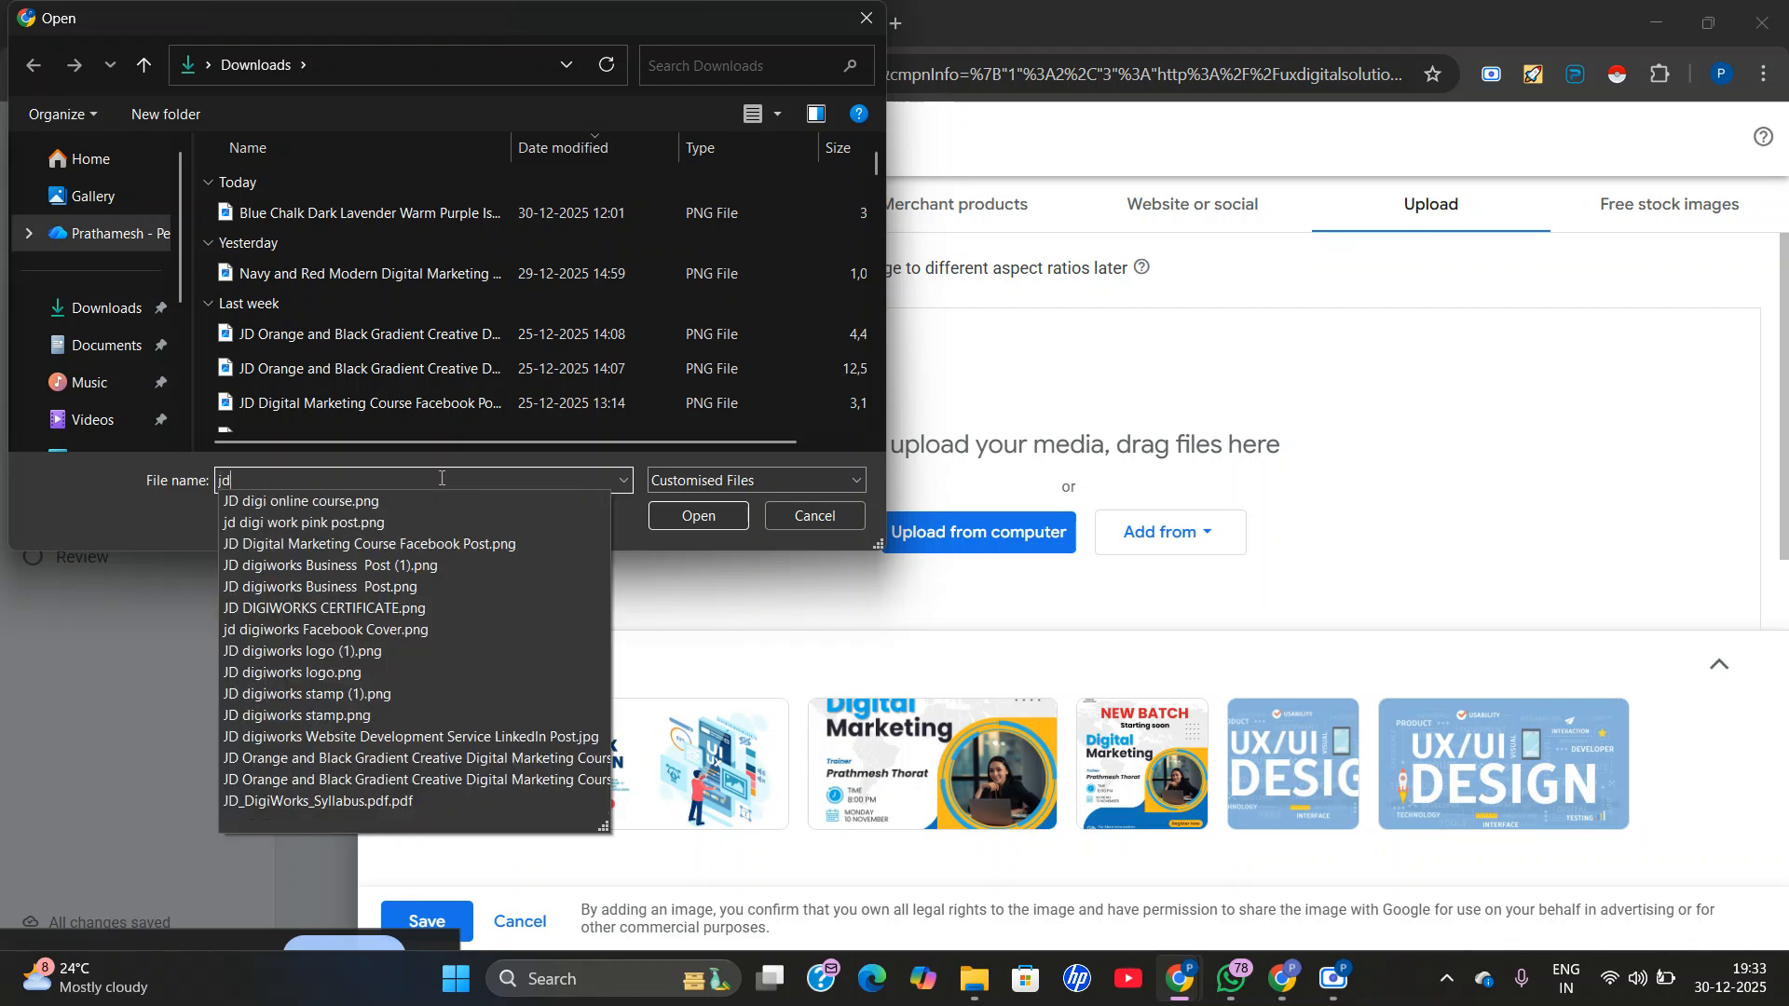
pyautogui.click(321, 589)
pyautogui.click(699, 517)
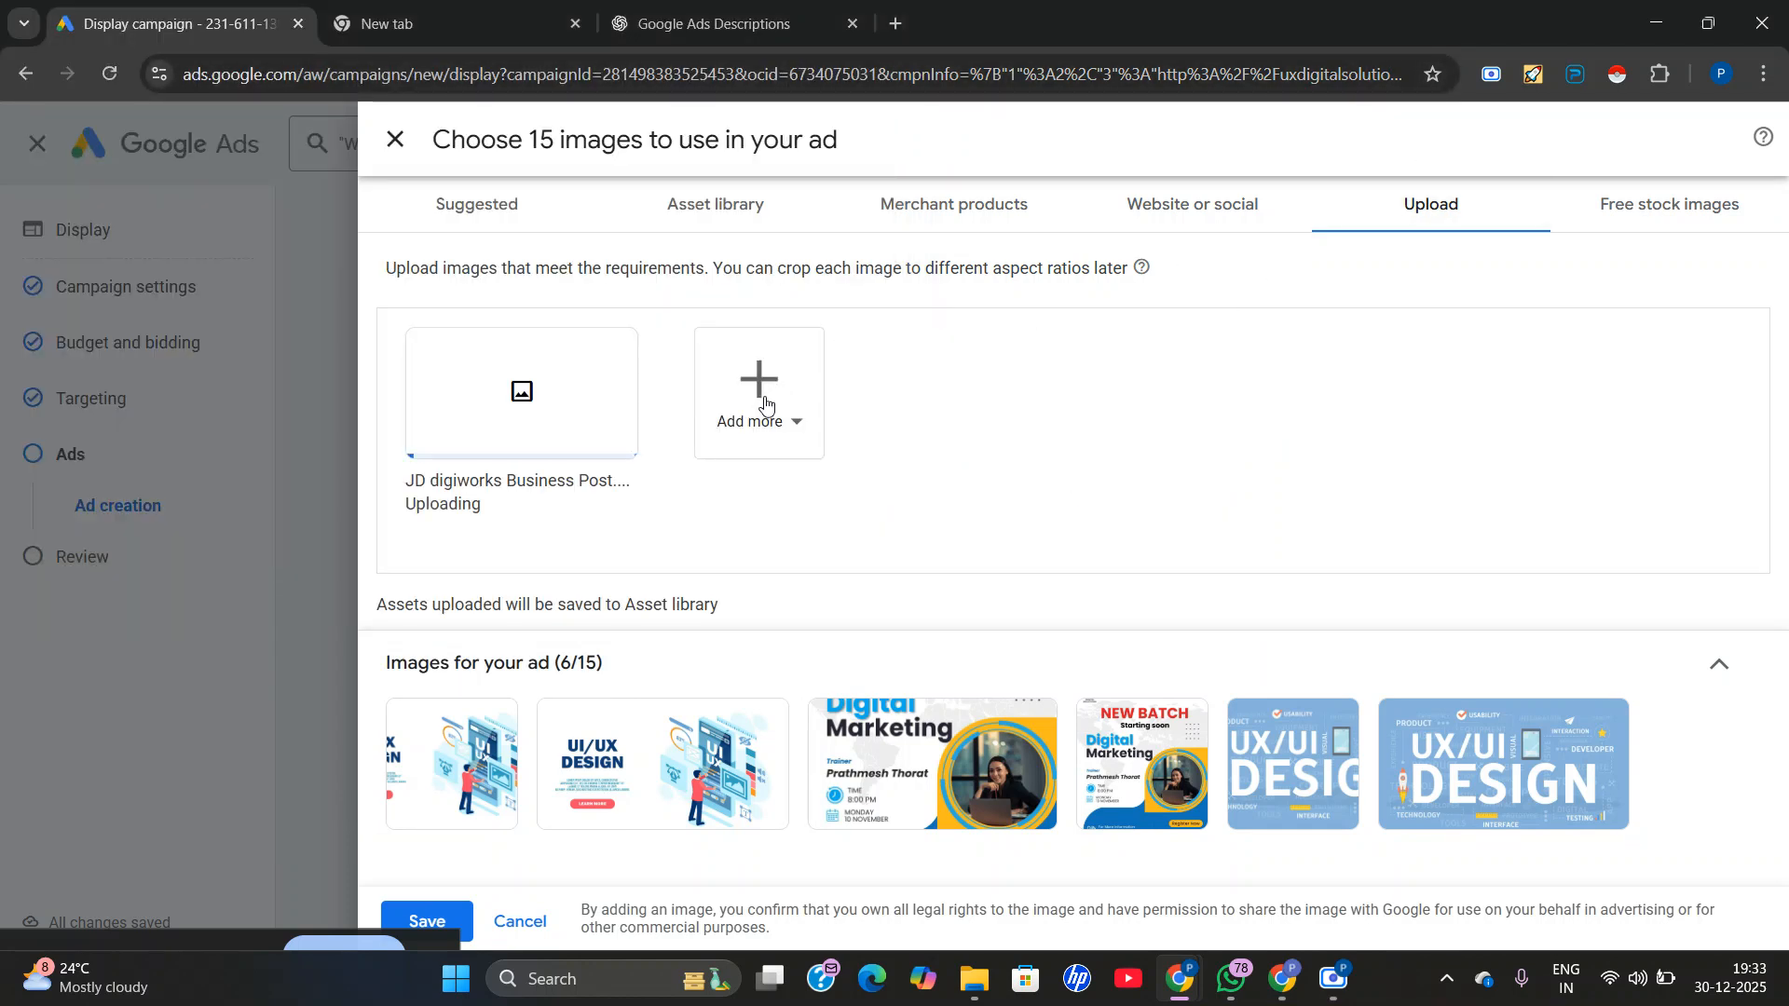
pyautogui.click(764, 404)
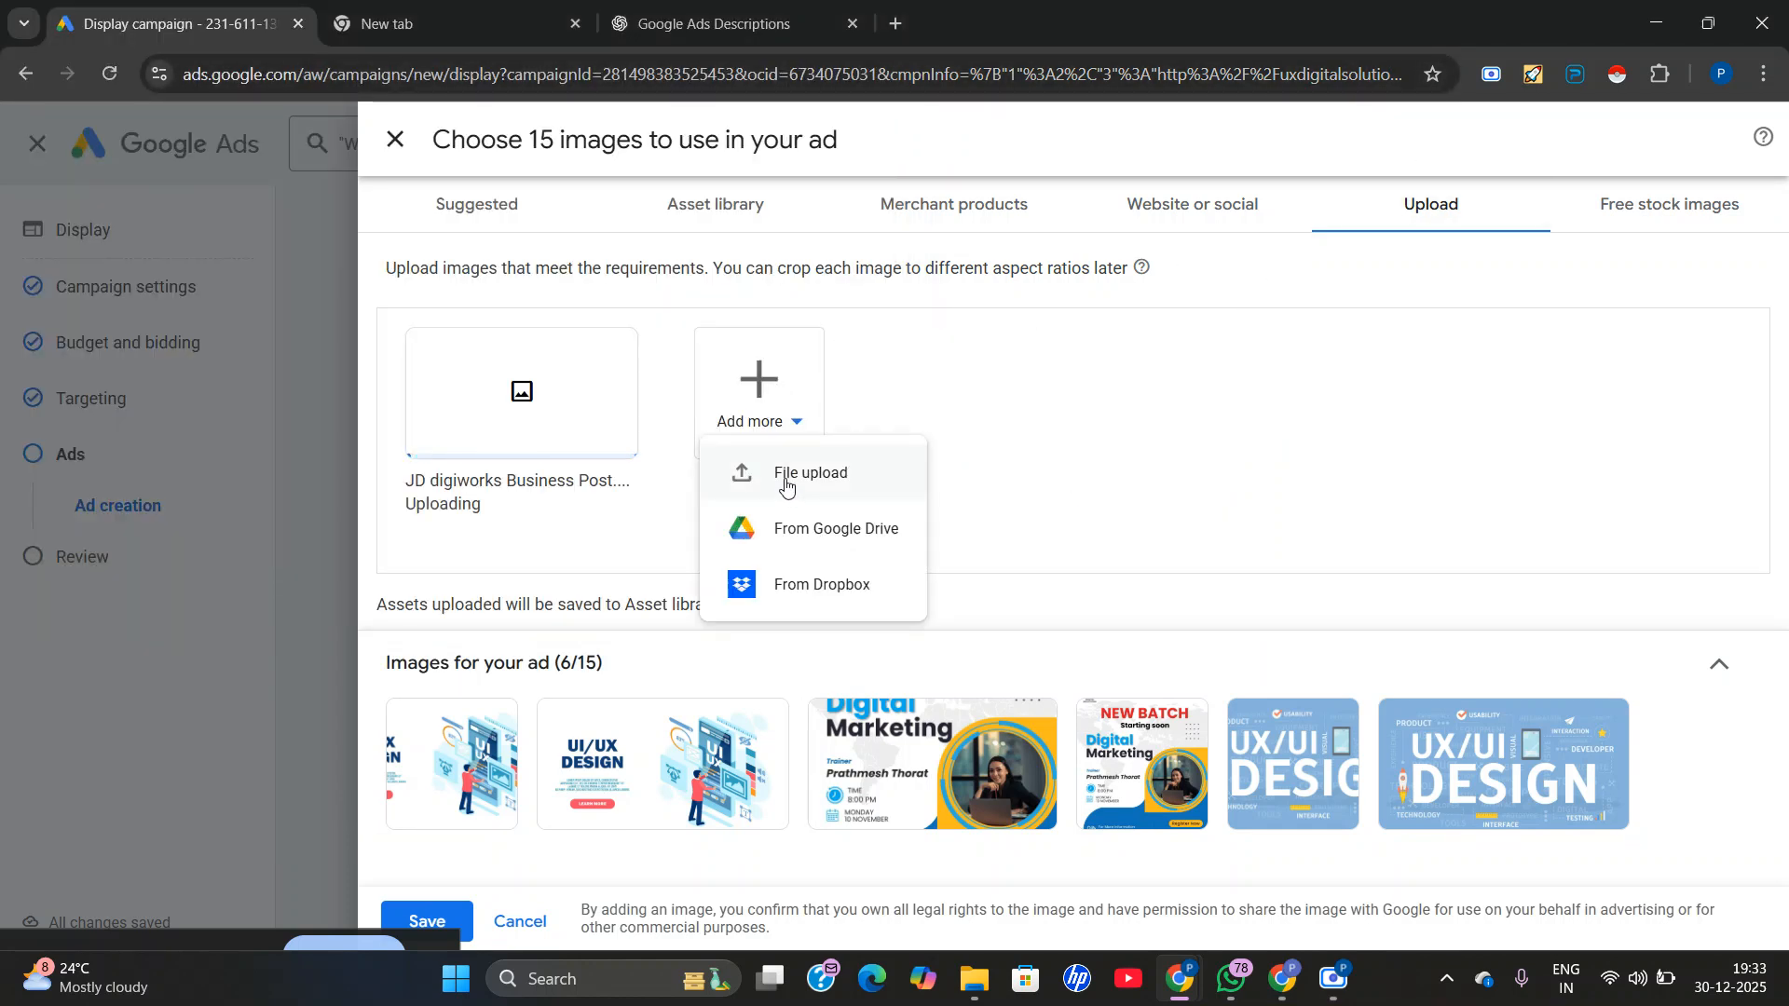
pyautogui.click(1046, 411)
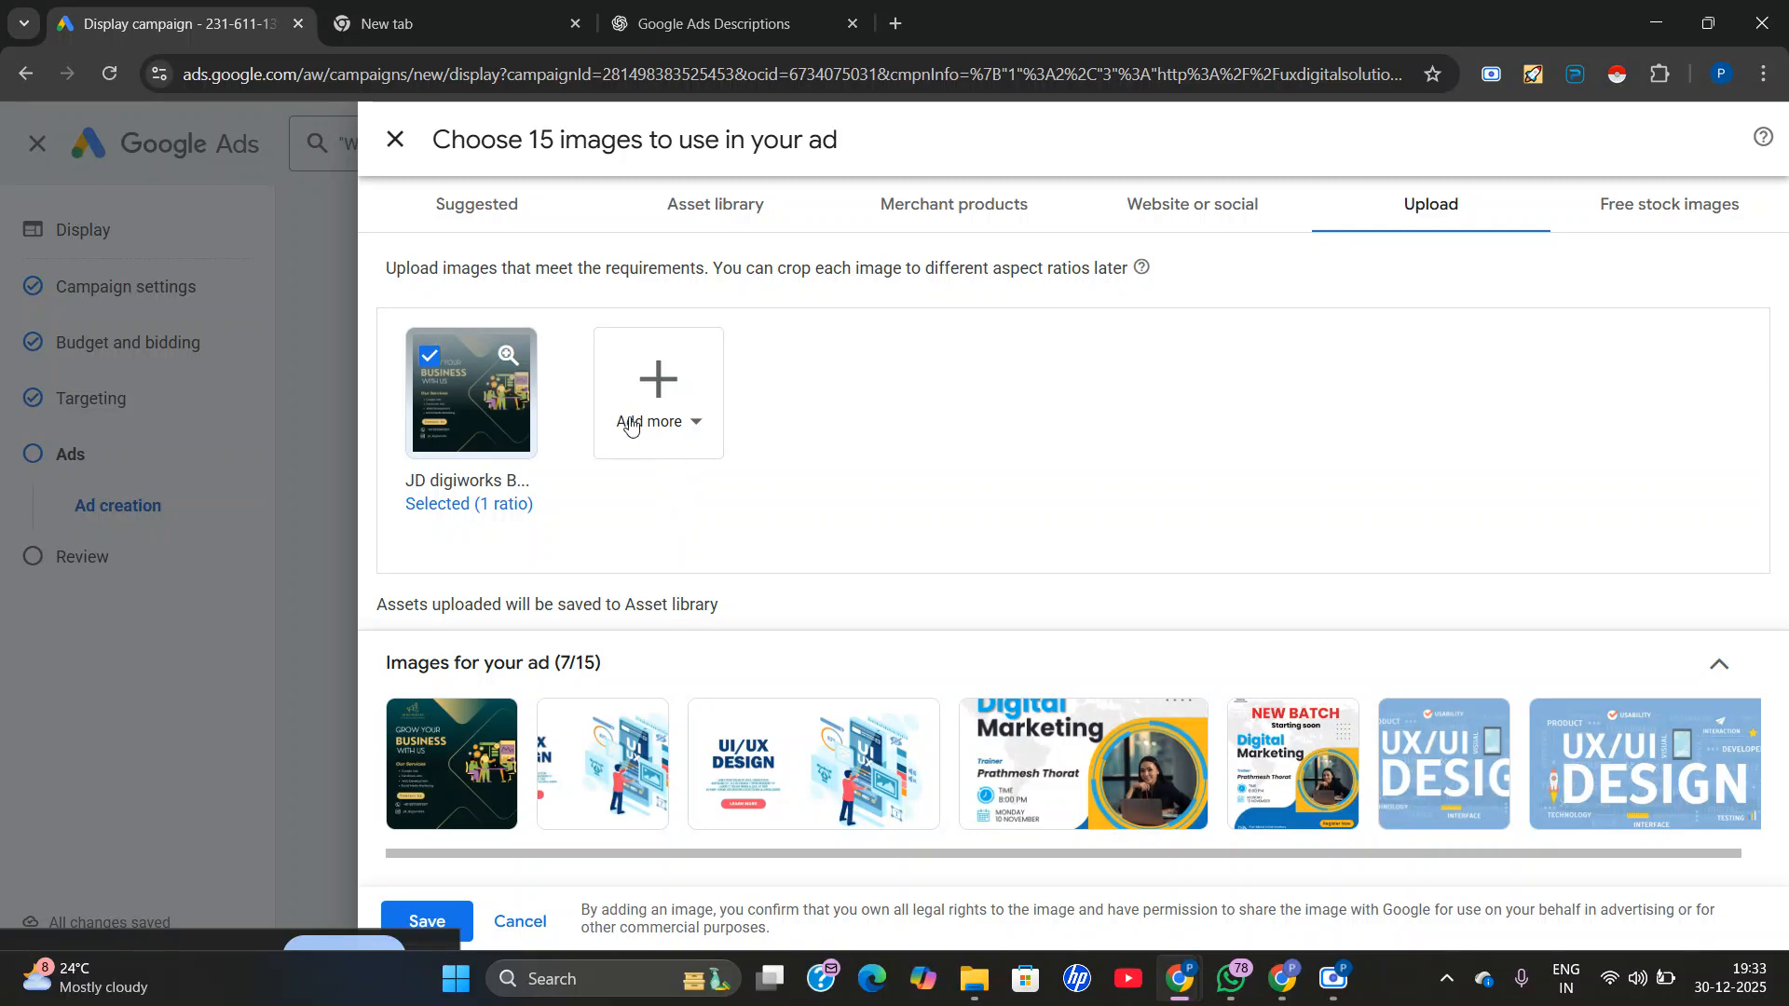
# Upload JD digiworks Website Development Service LinkedIn Post.jpg as another ad image and save the image selection.
pyautogui.click(631, 427)
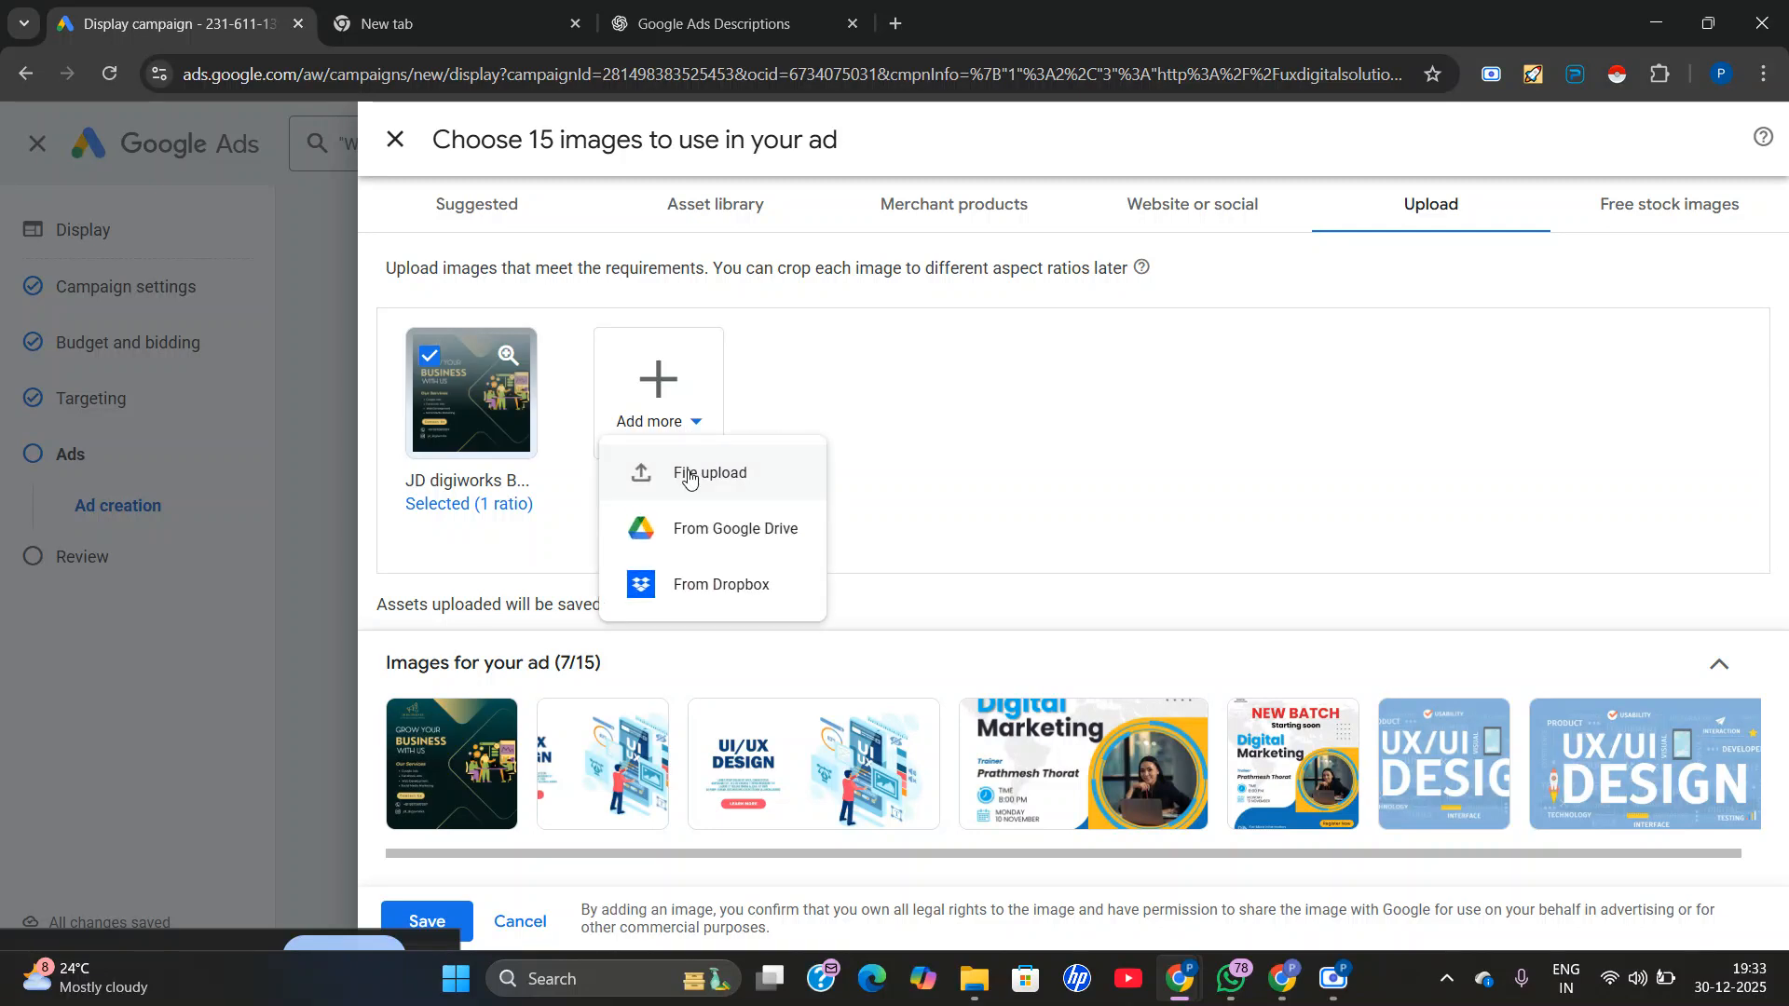
pyautogui.click(688, 475)
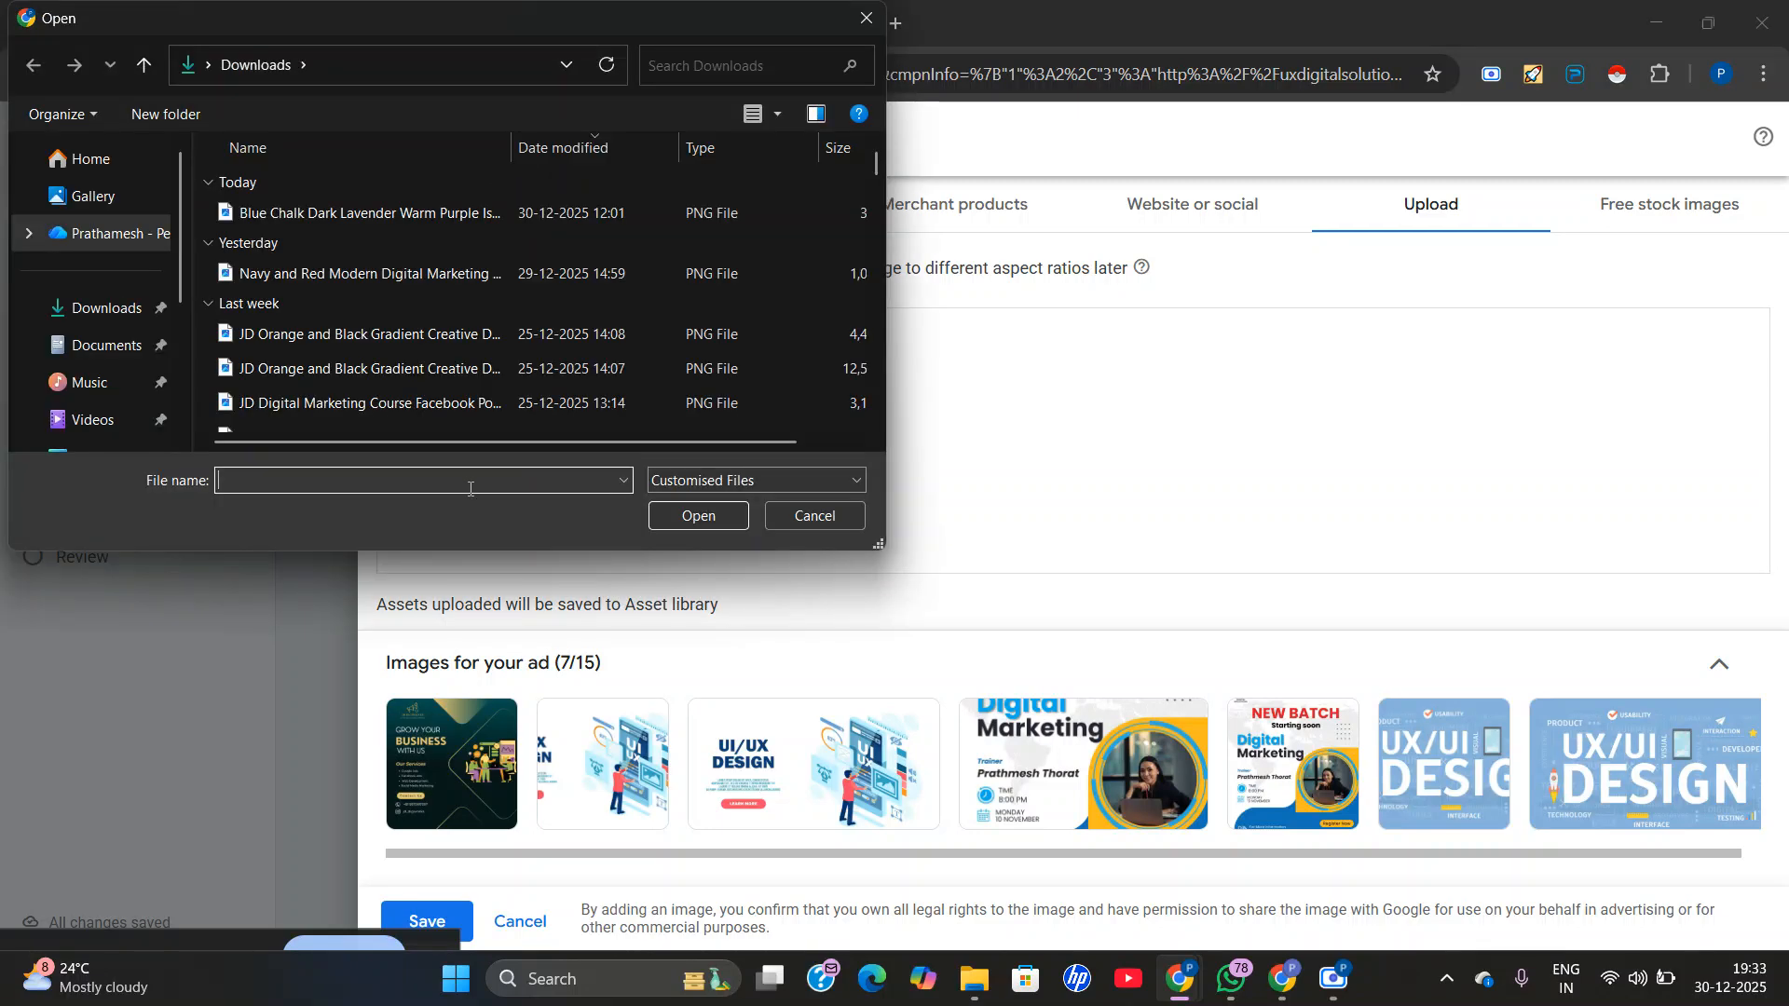
pyautogui.write('jd')
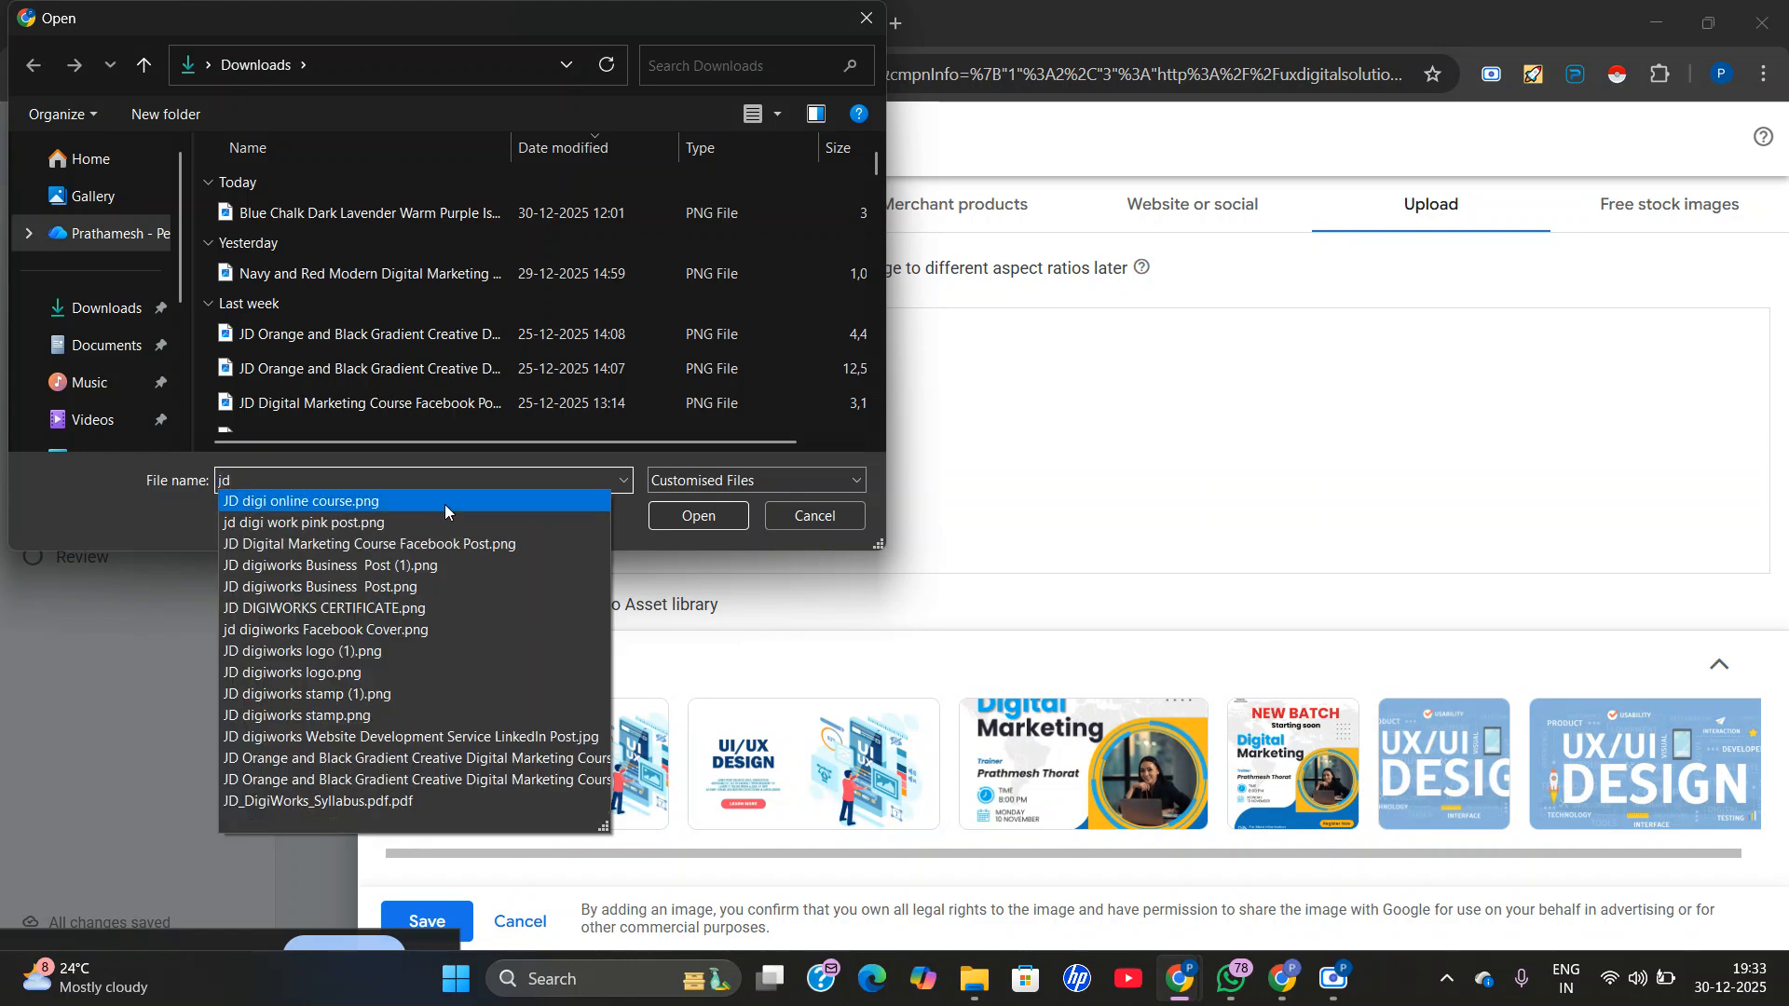
pyautogui.click(342, 738)
pyautogui.click(675, 507)
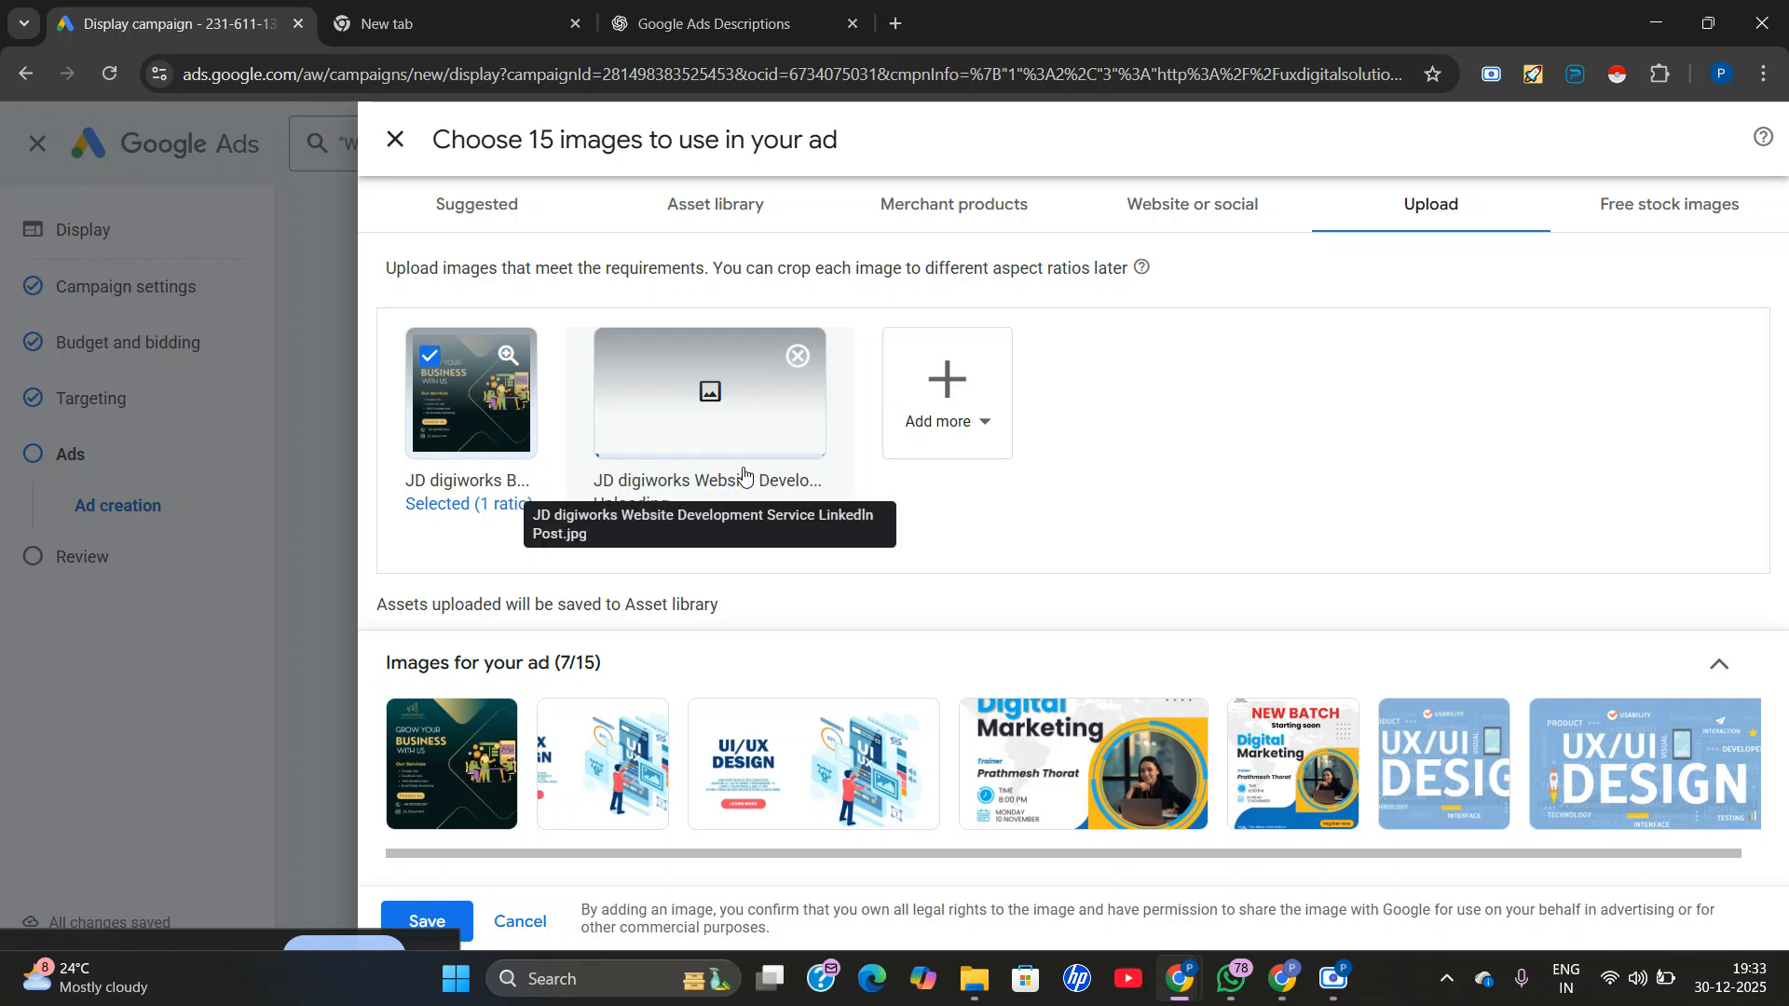
pyautogui.moveTo(425, 797)
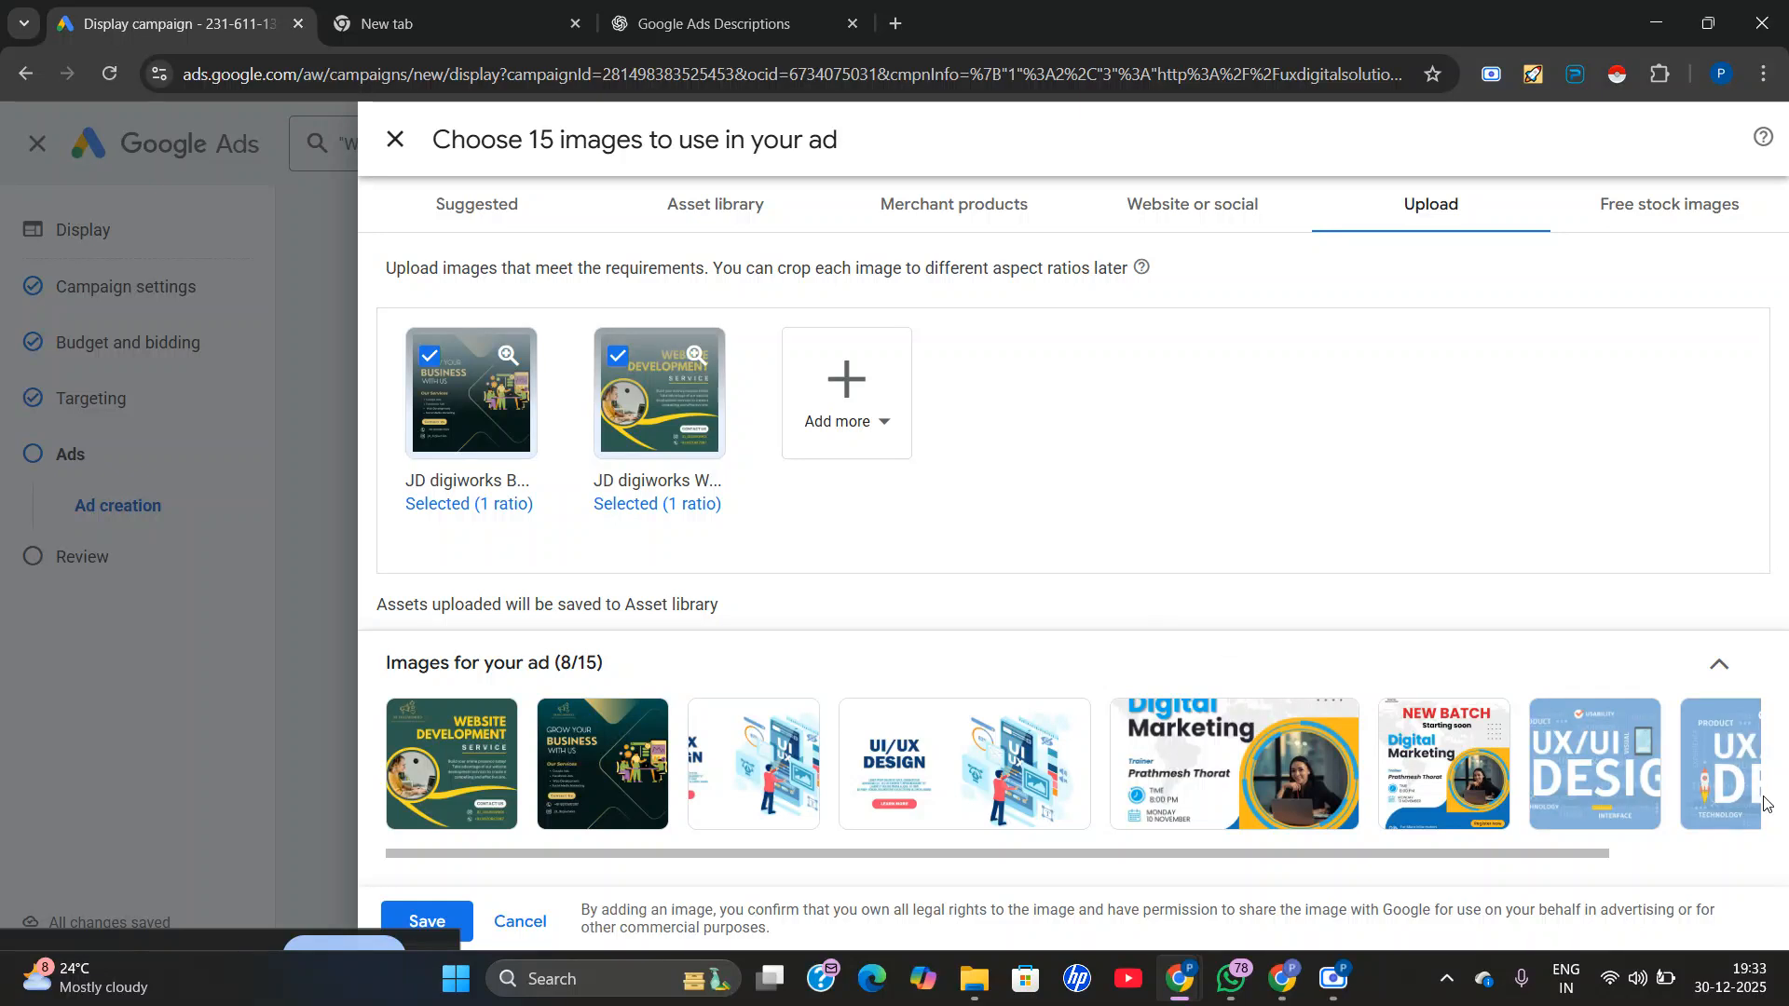
pyautogui.click(471, 919)
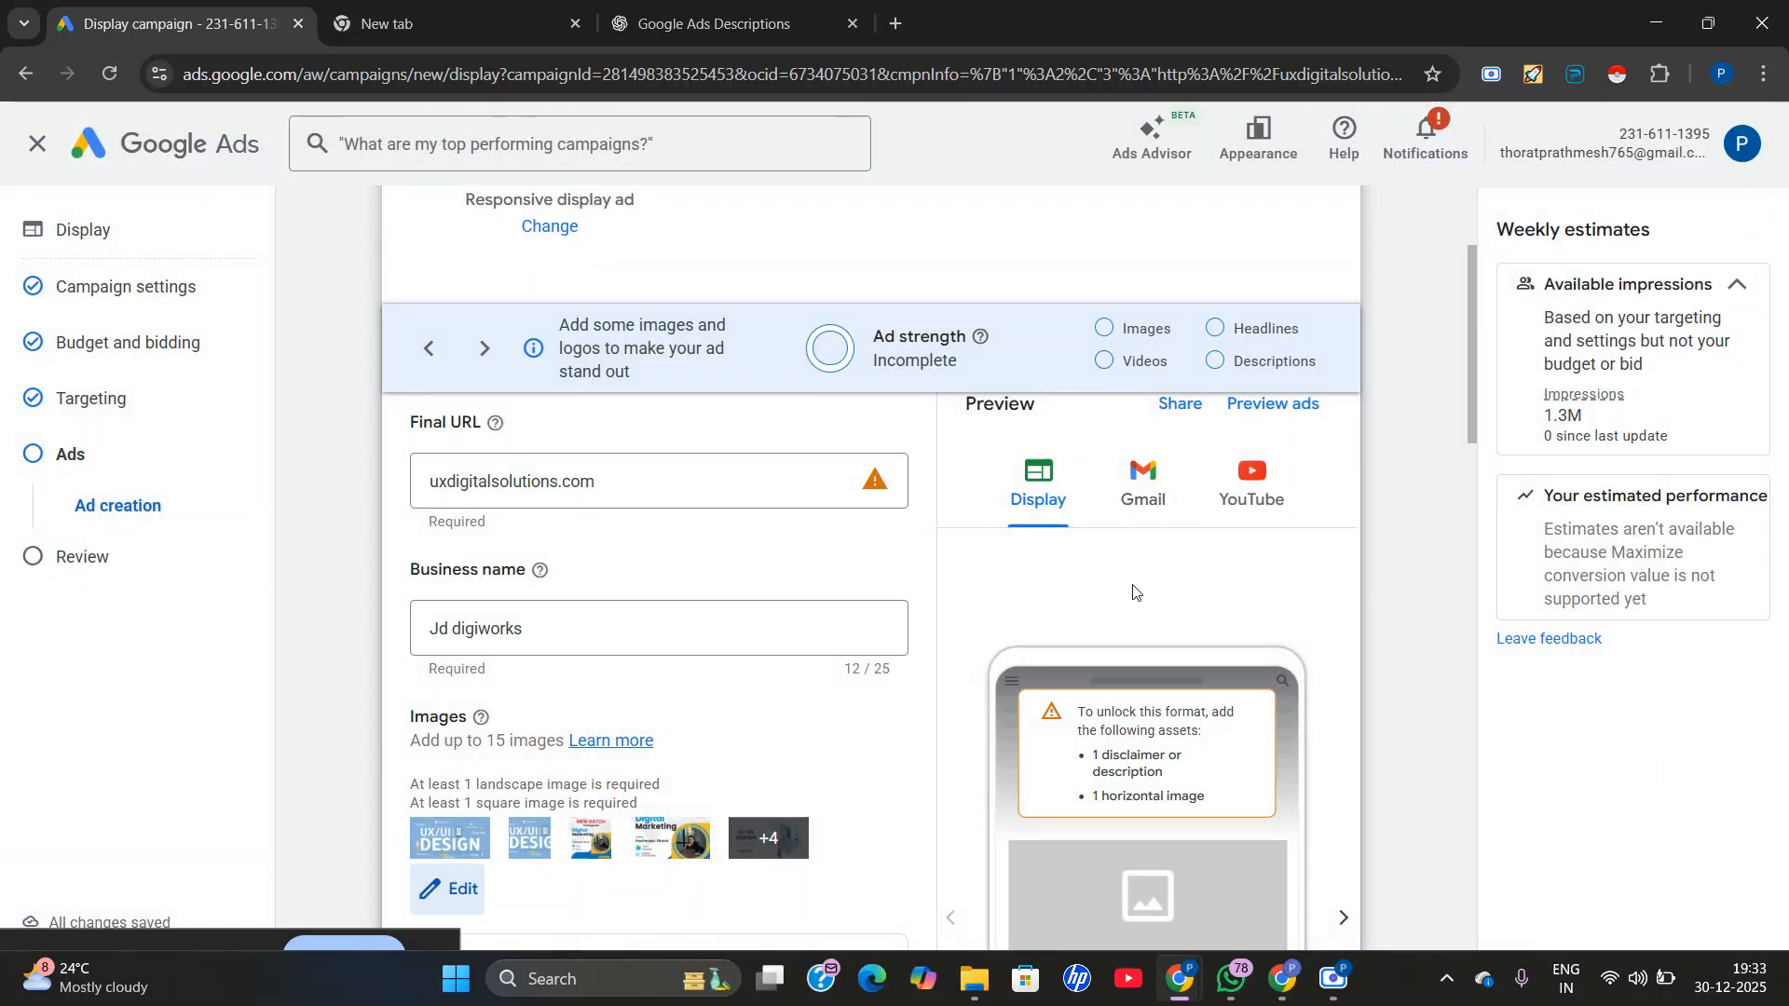
# Open the ad's logo selection and add the UX Digital Solutions image as a logo cropped to the 1:1 ratio.
pyautogui.scroll(-4, 786, 735)
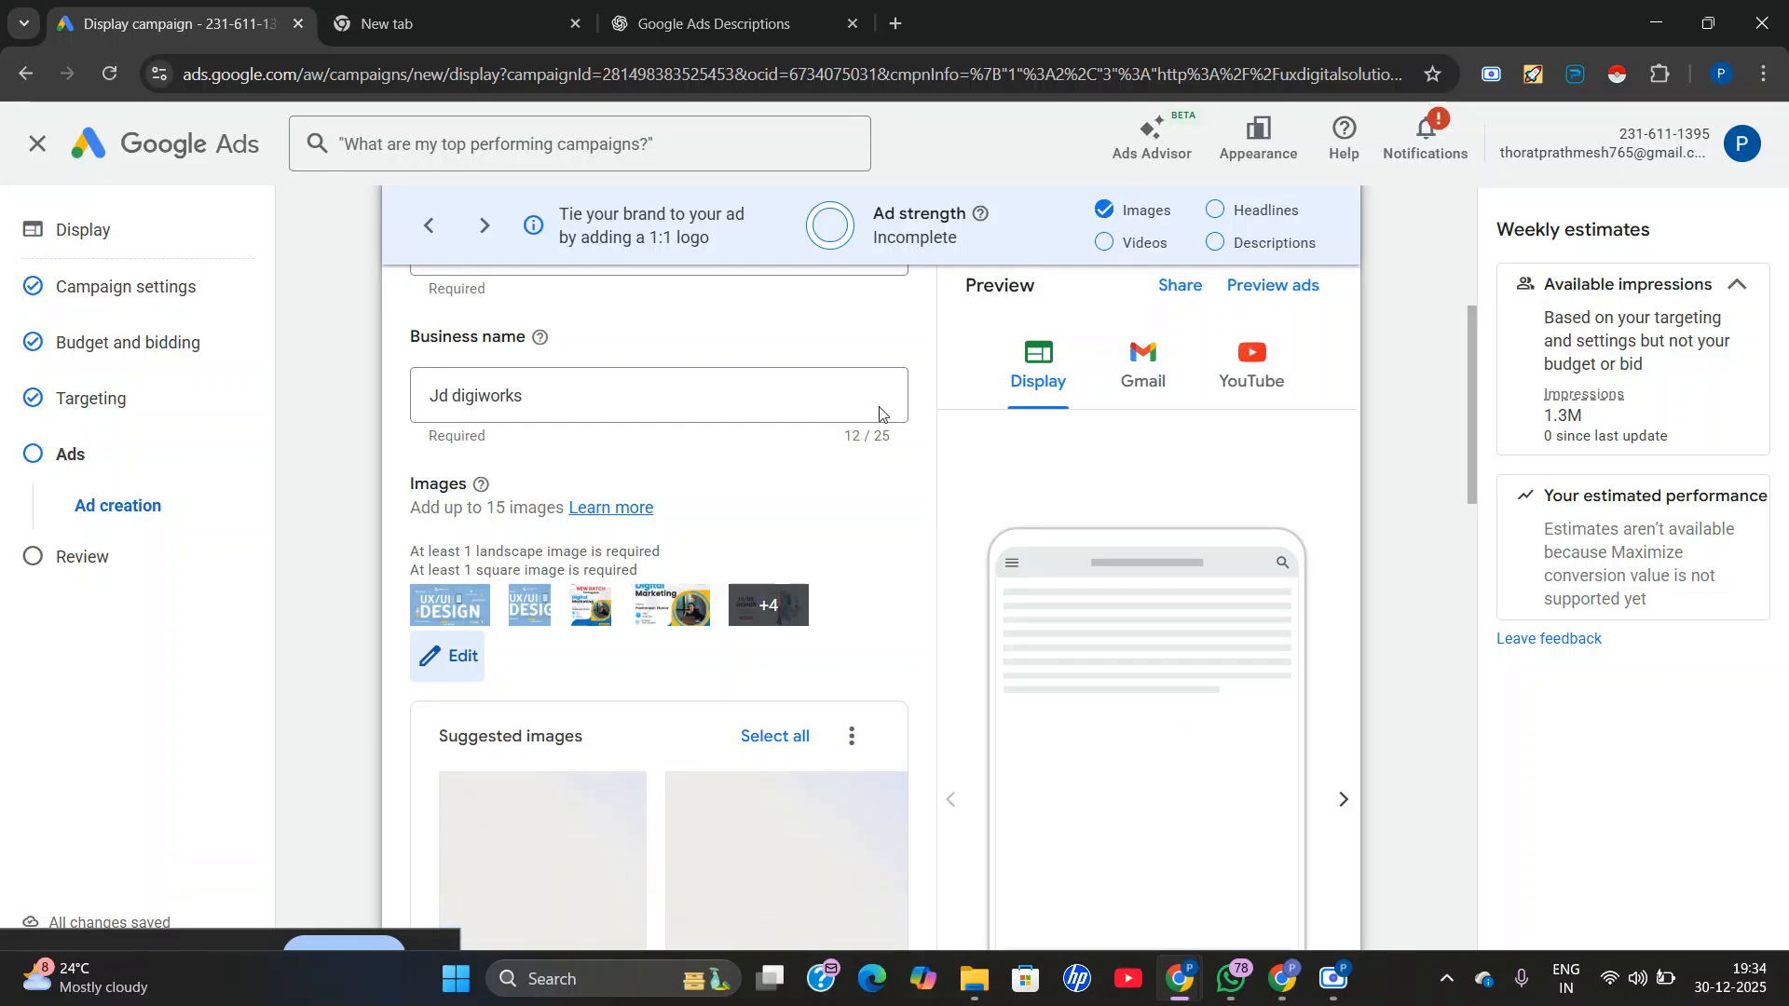
pyautogui.scroll(-2, 771, 795)
pyautogui.scroll(2, 830, 711)
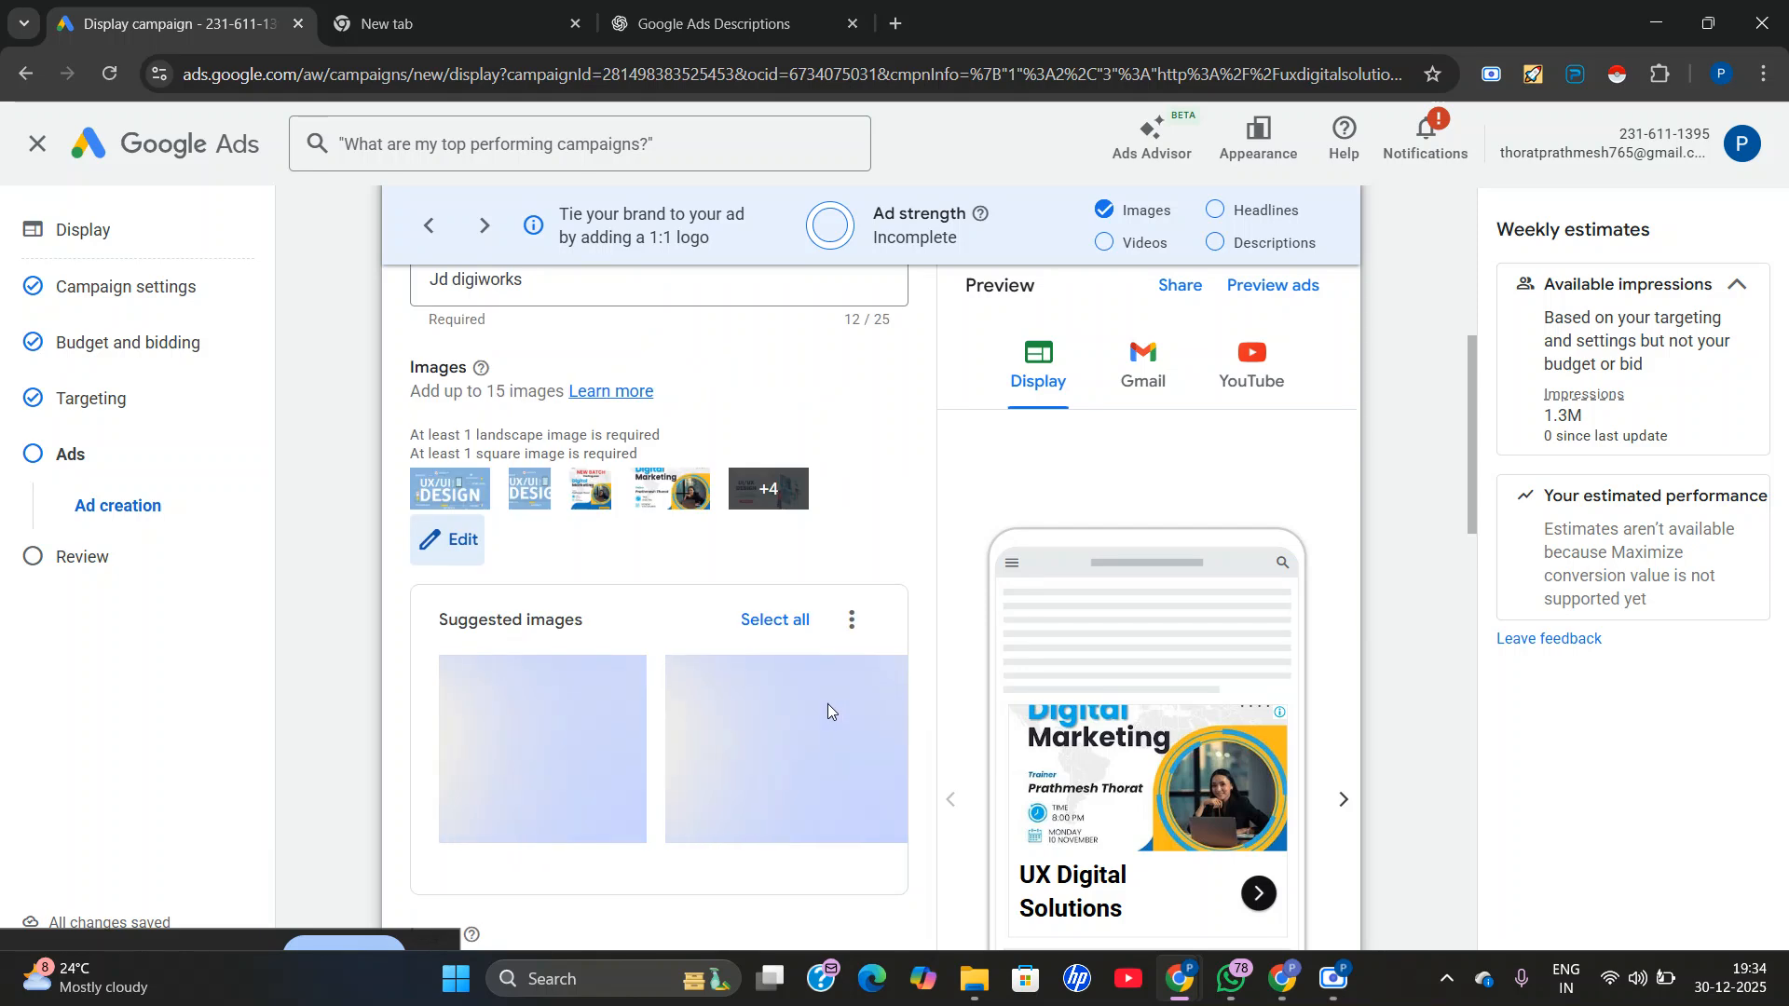
pyautogui.scroll(-2, 752, 552)
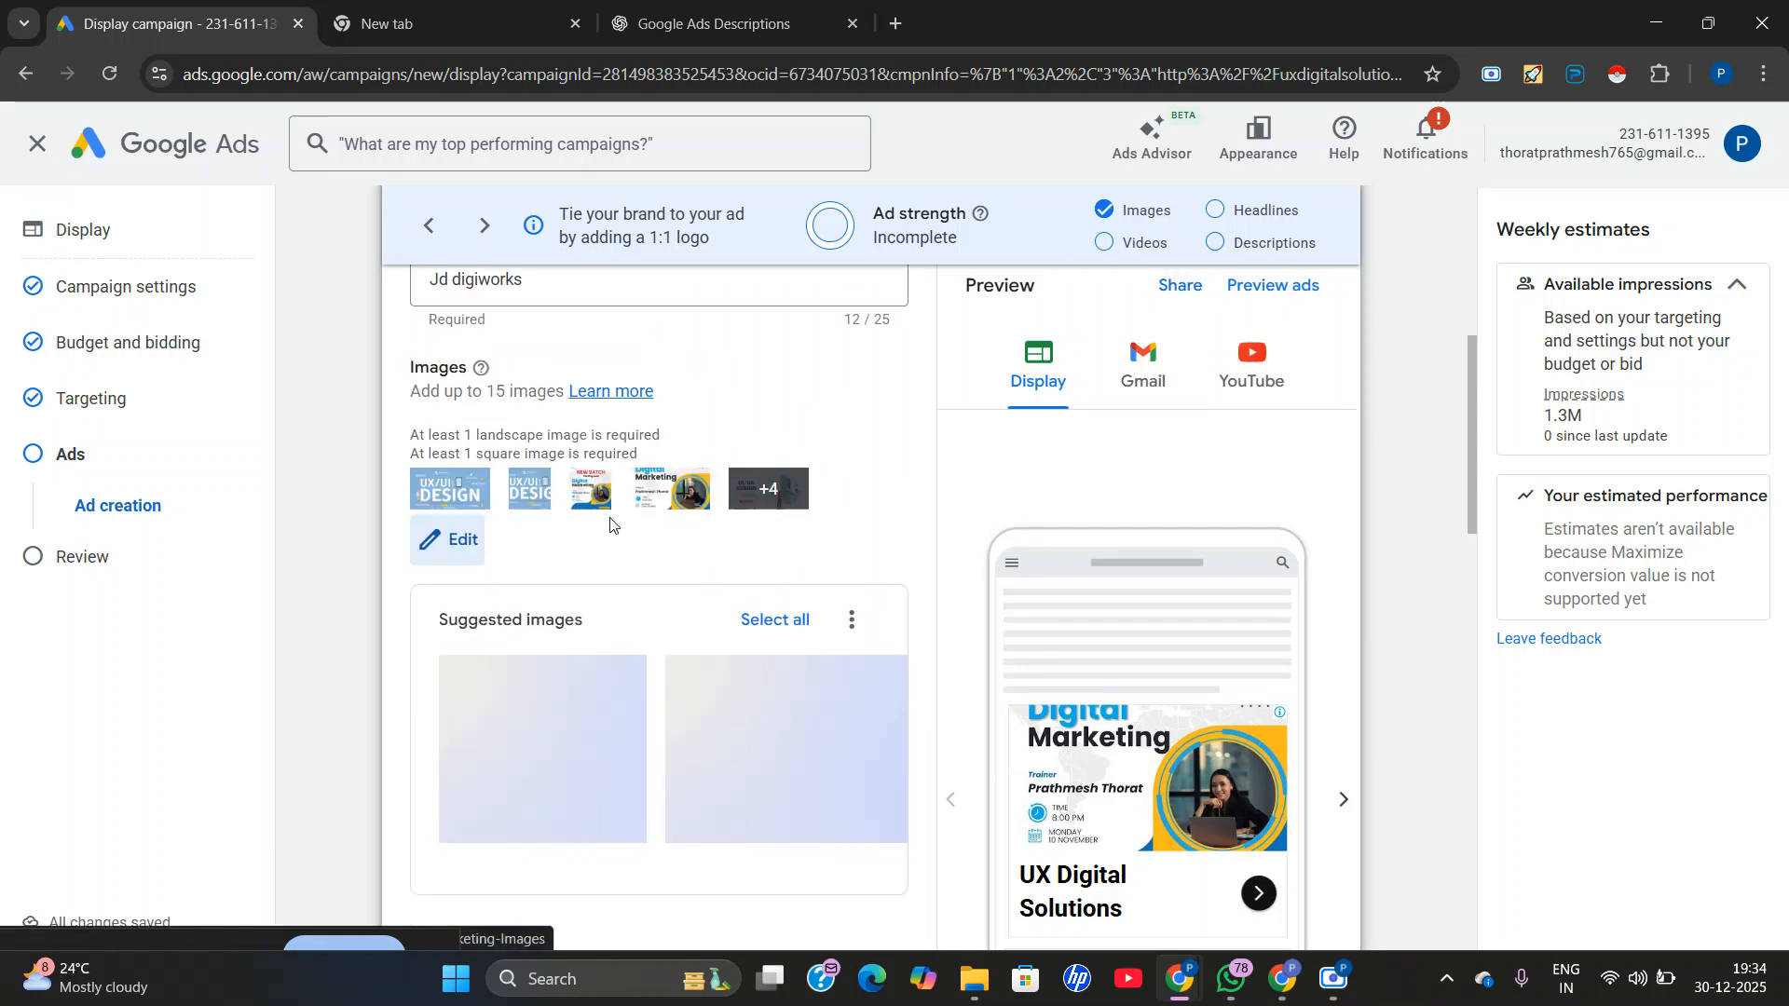
pyautogui.scroll(2, 702, 572)
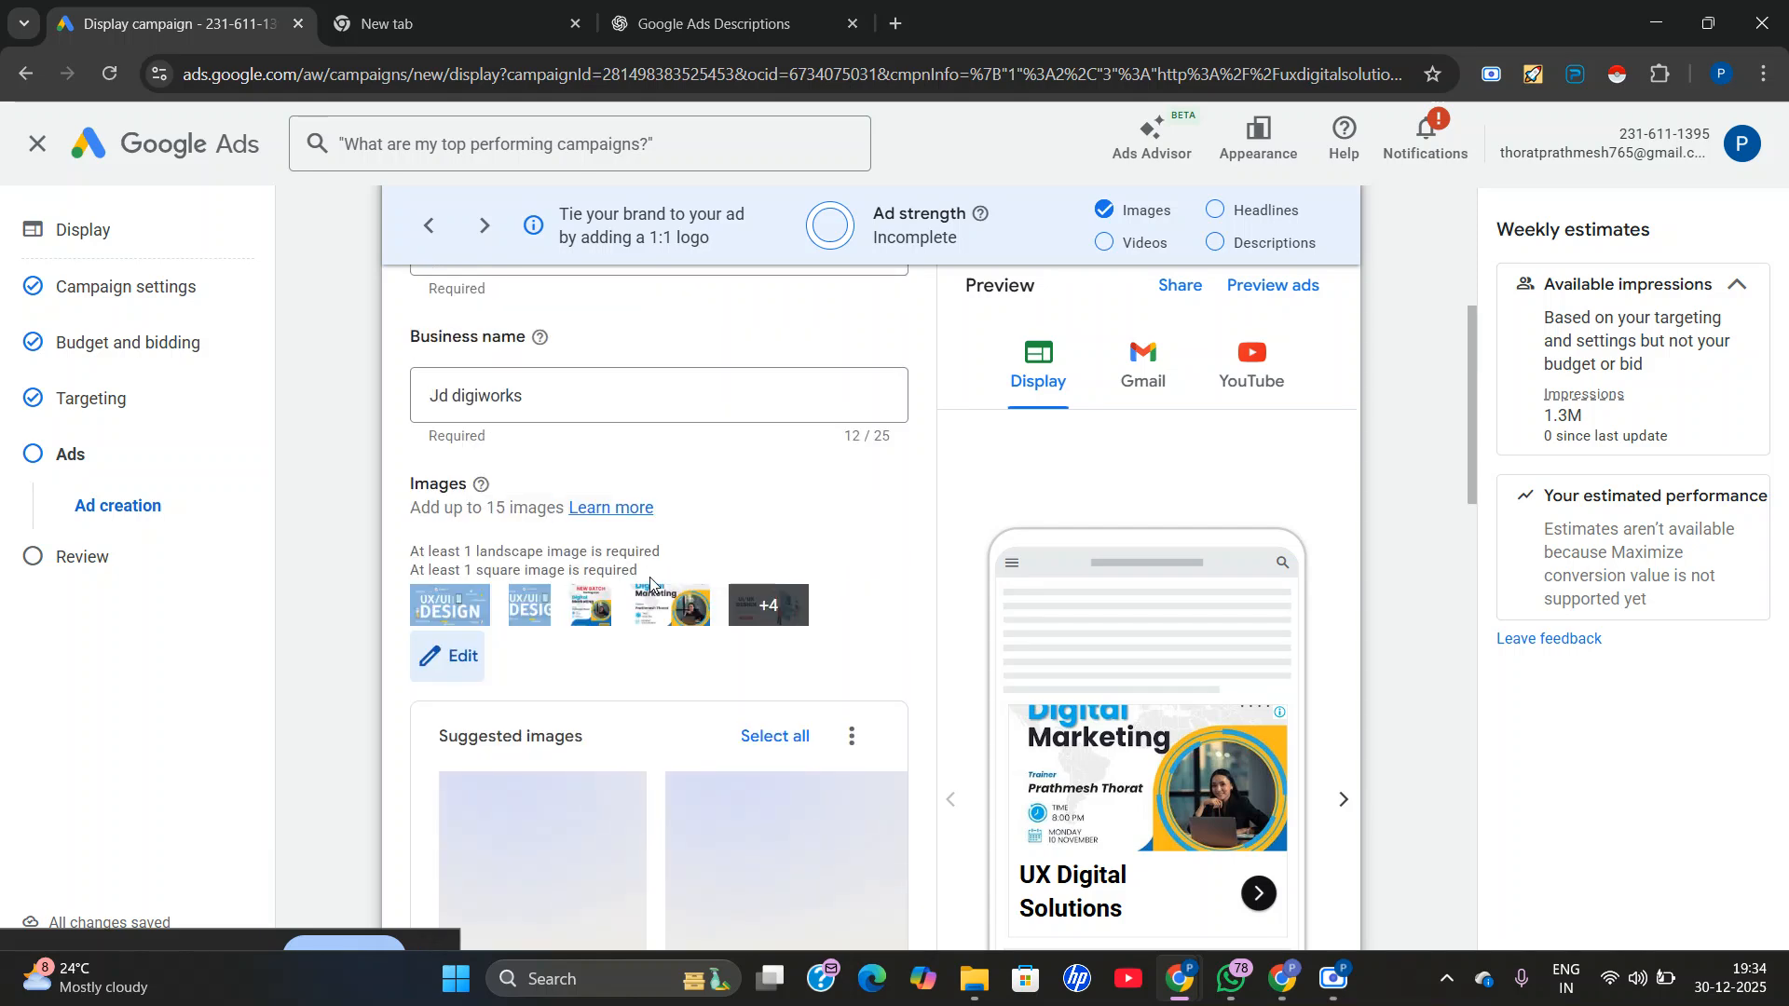
pyautogui.scroll(-5, 595, 624)
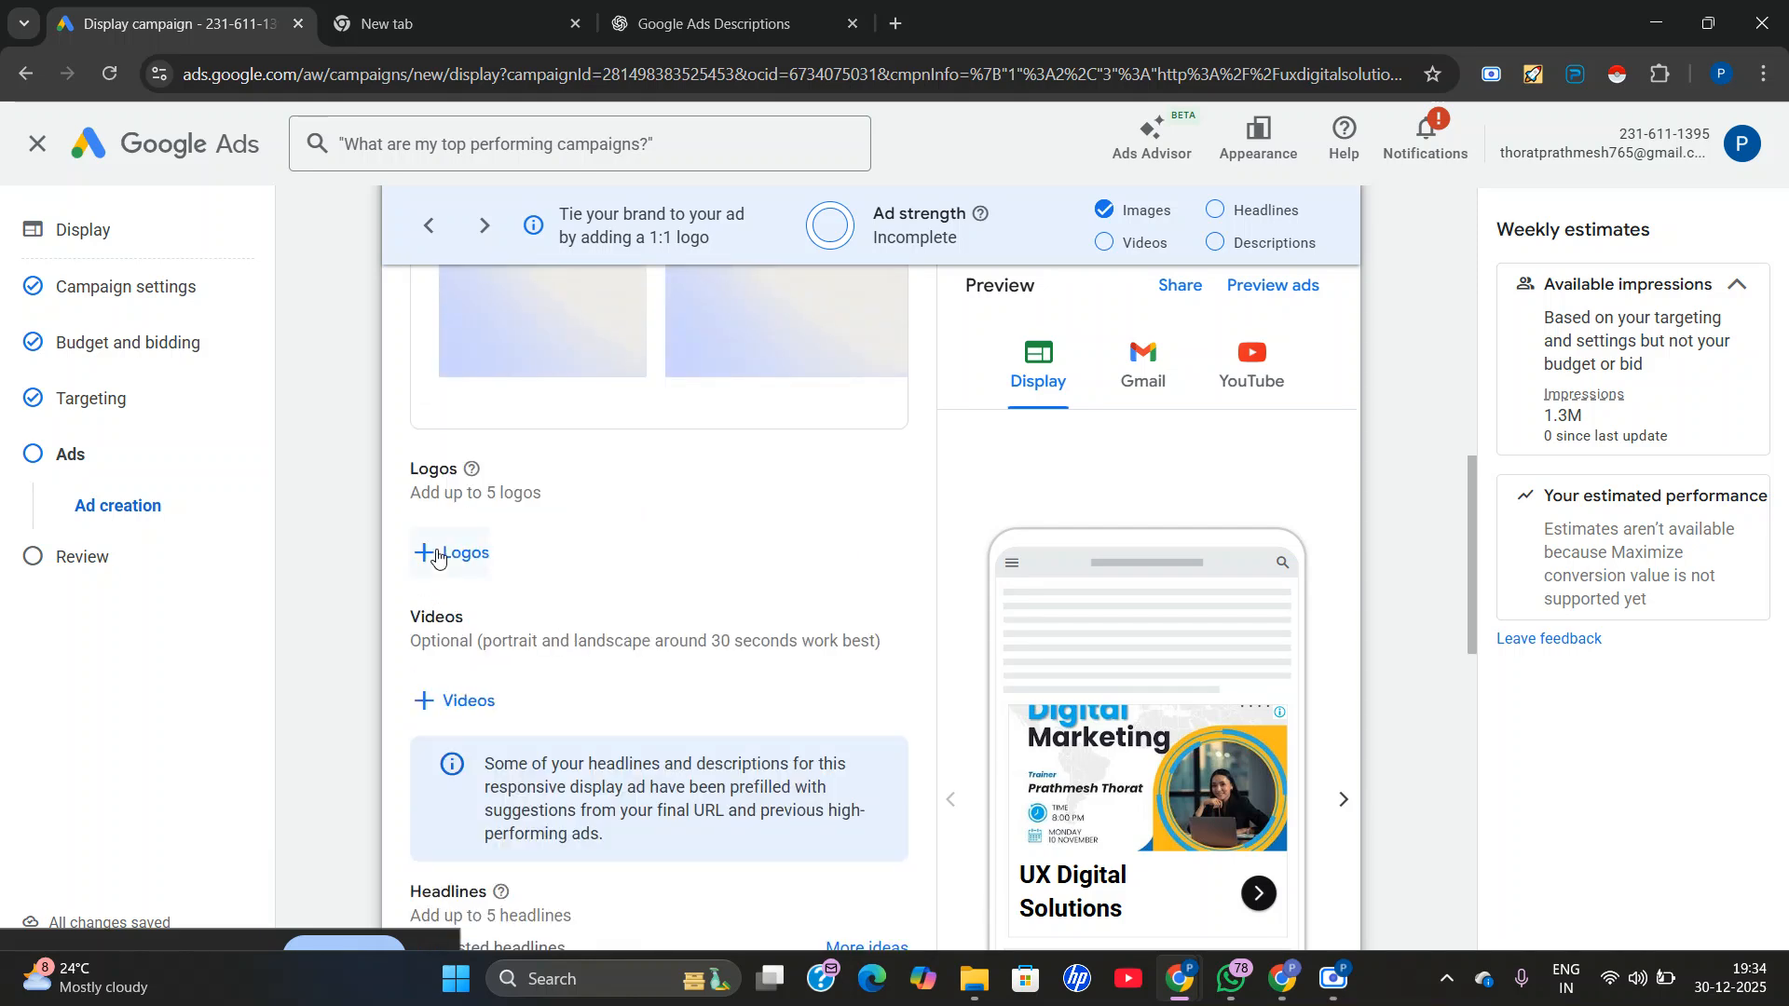
pyautogui.click(437, 557)
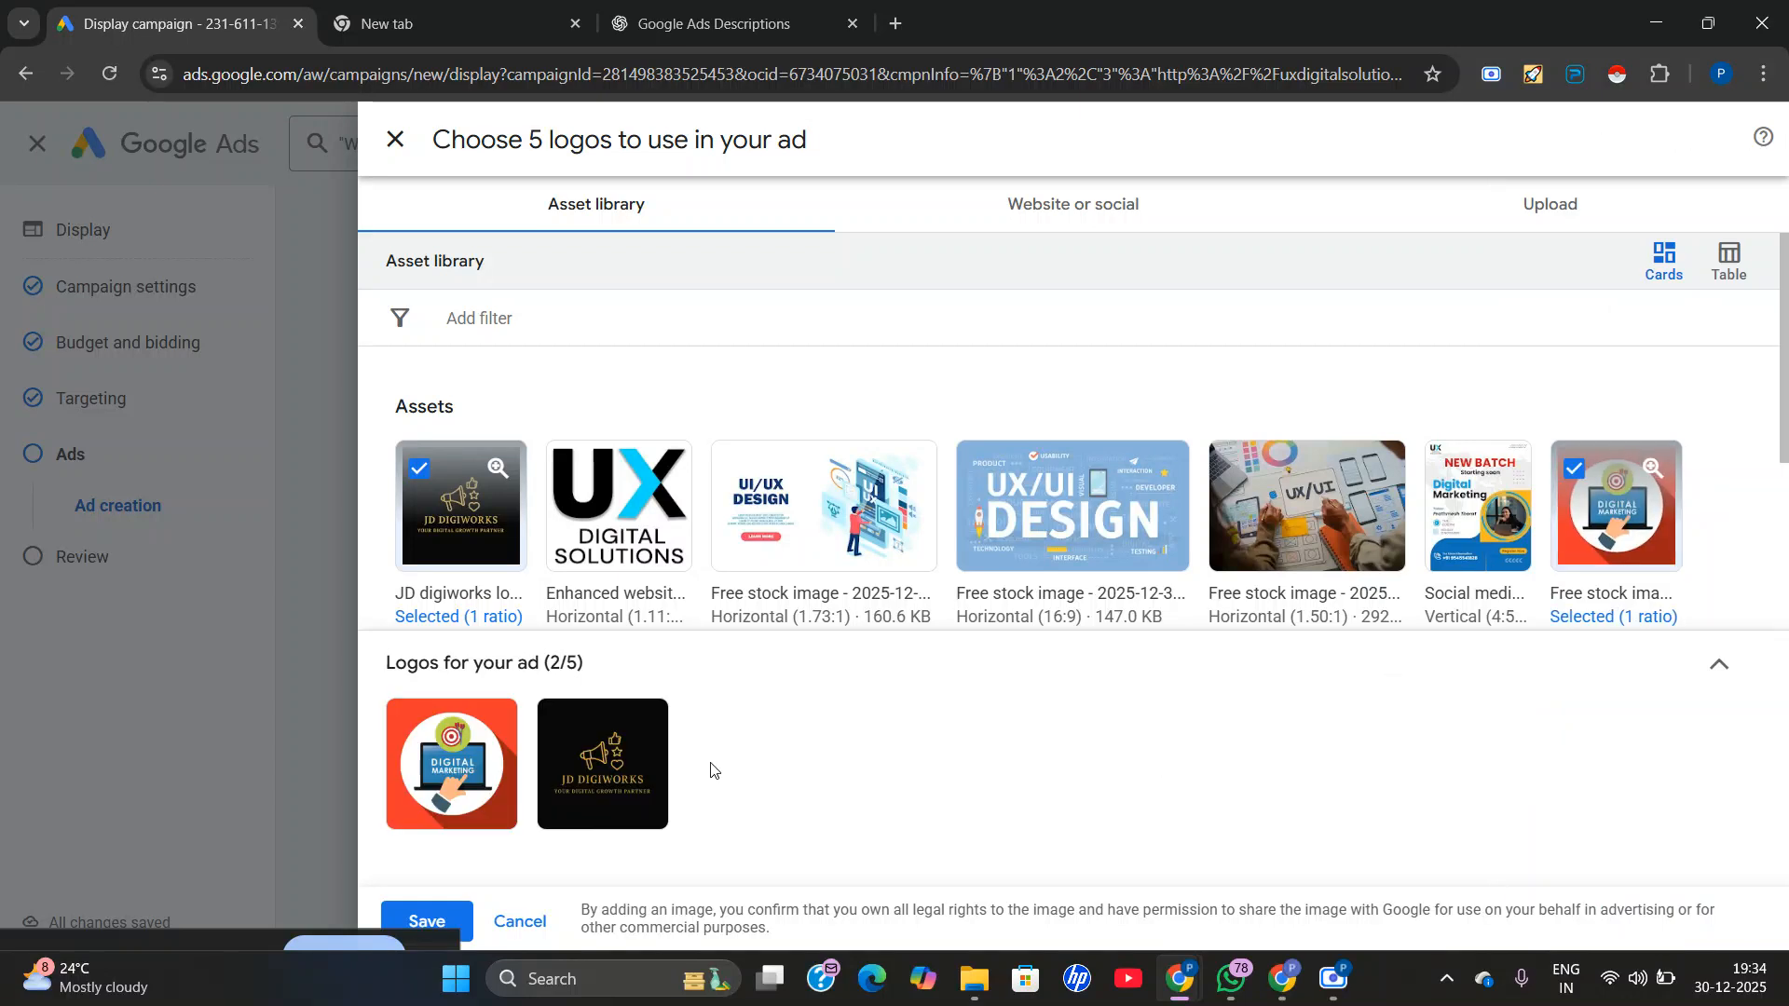
pyautogui.click(557, 559)
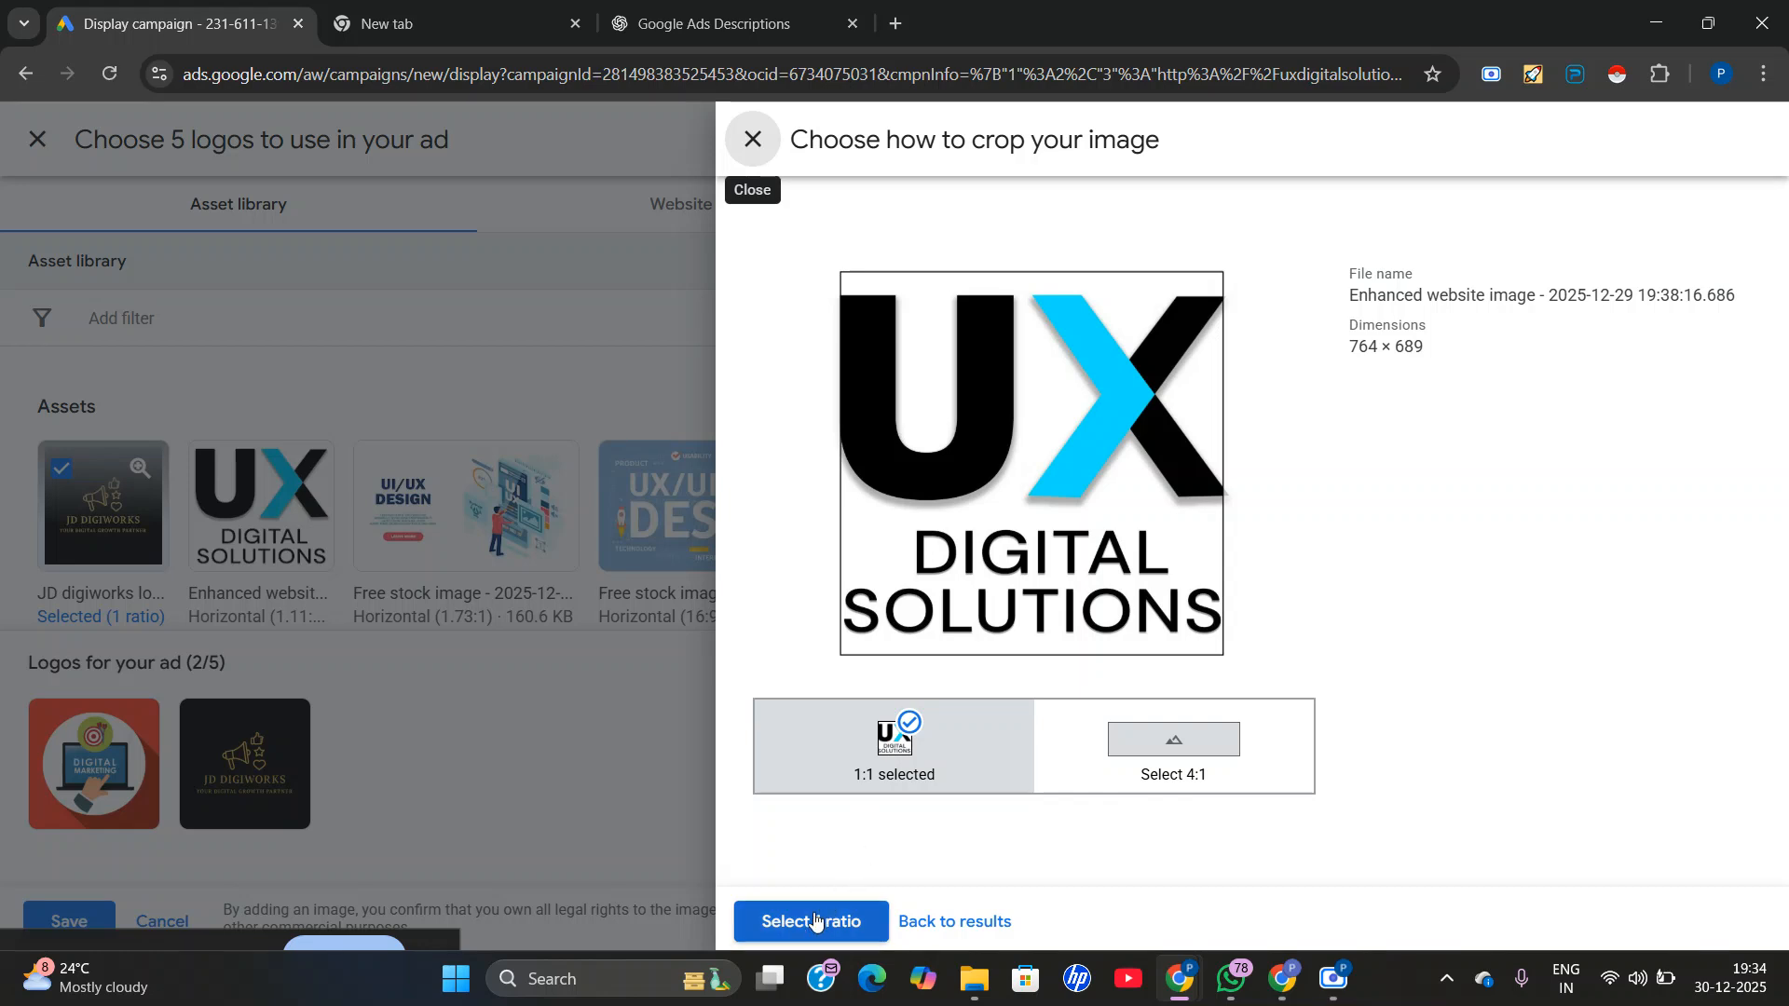
pyautogui.click(816, 920)
# Add the square Digital Marketing megaphone stock image as another logo and save the logo selection.
pyautogui.scroll(-2, 936, 580)
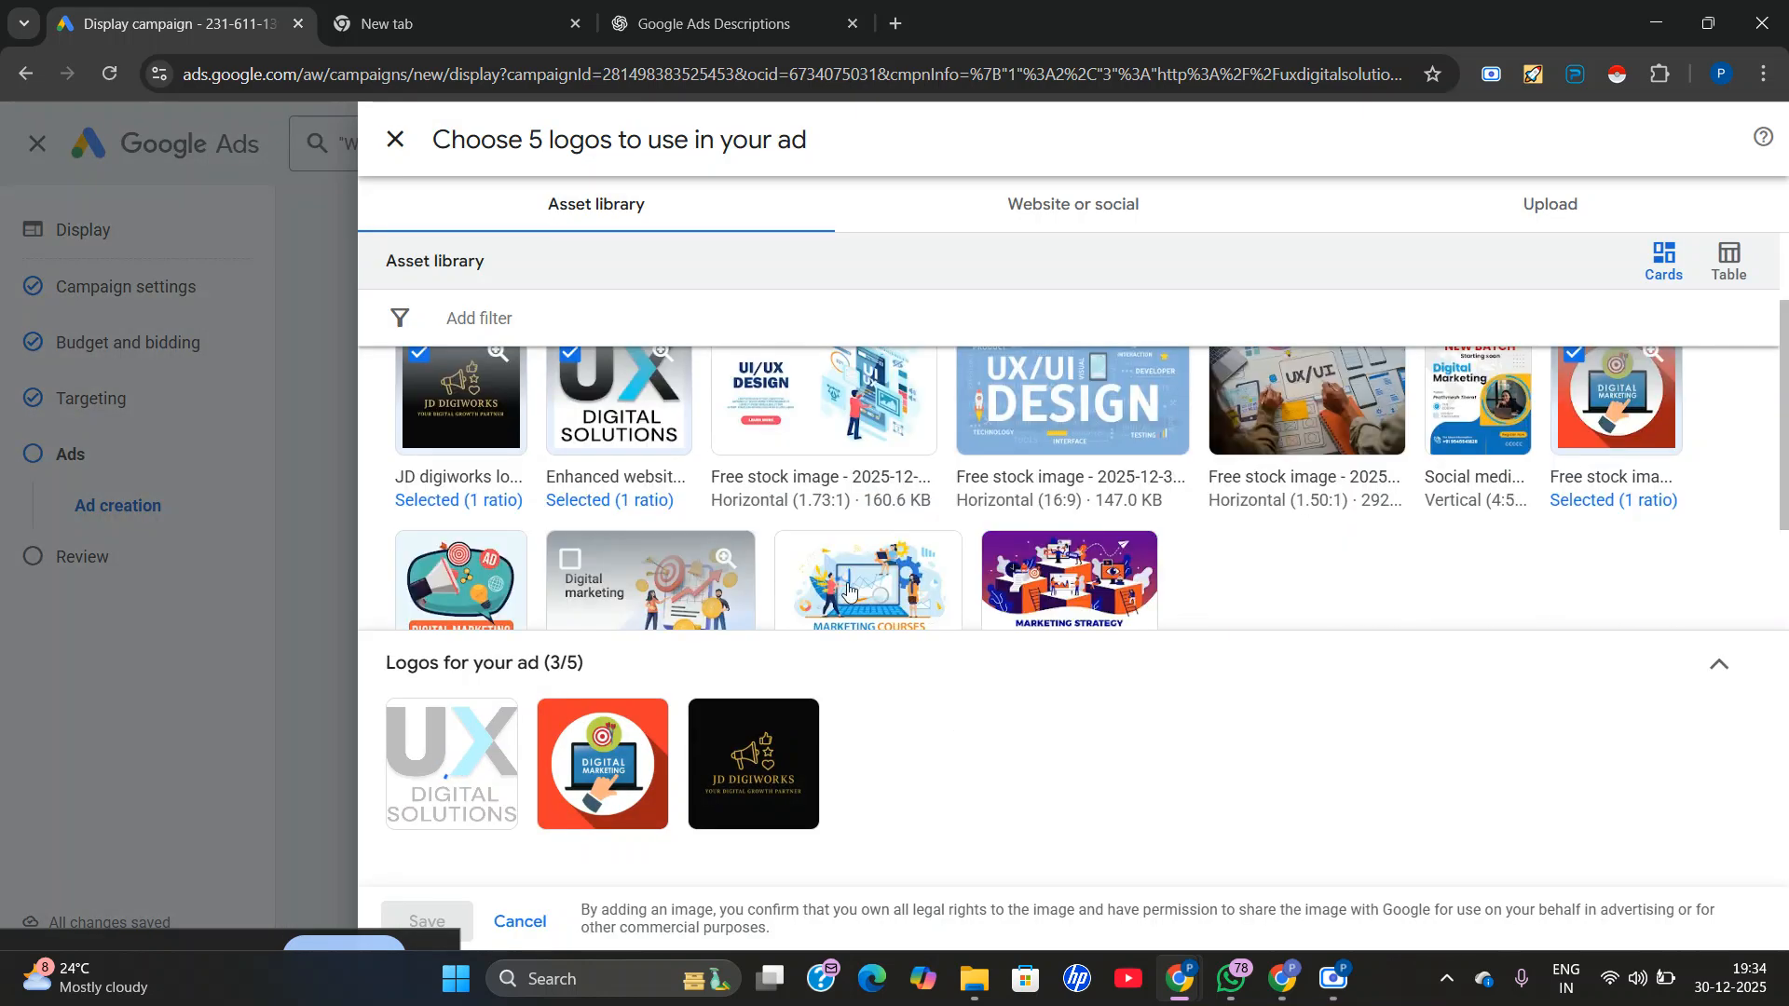
pyautogui.scroll(-1, 932, 582)
pyautogui.scroll(3, 913, 592)
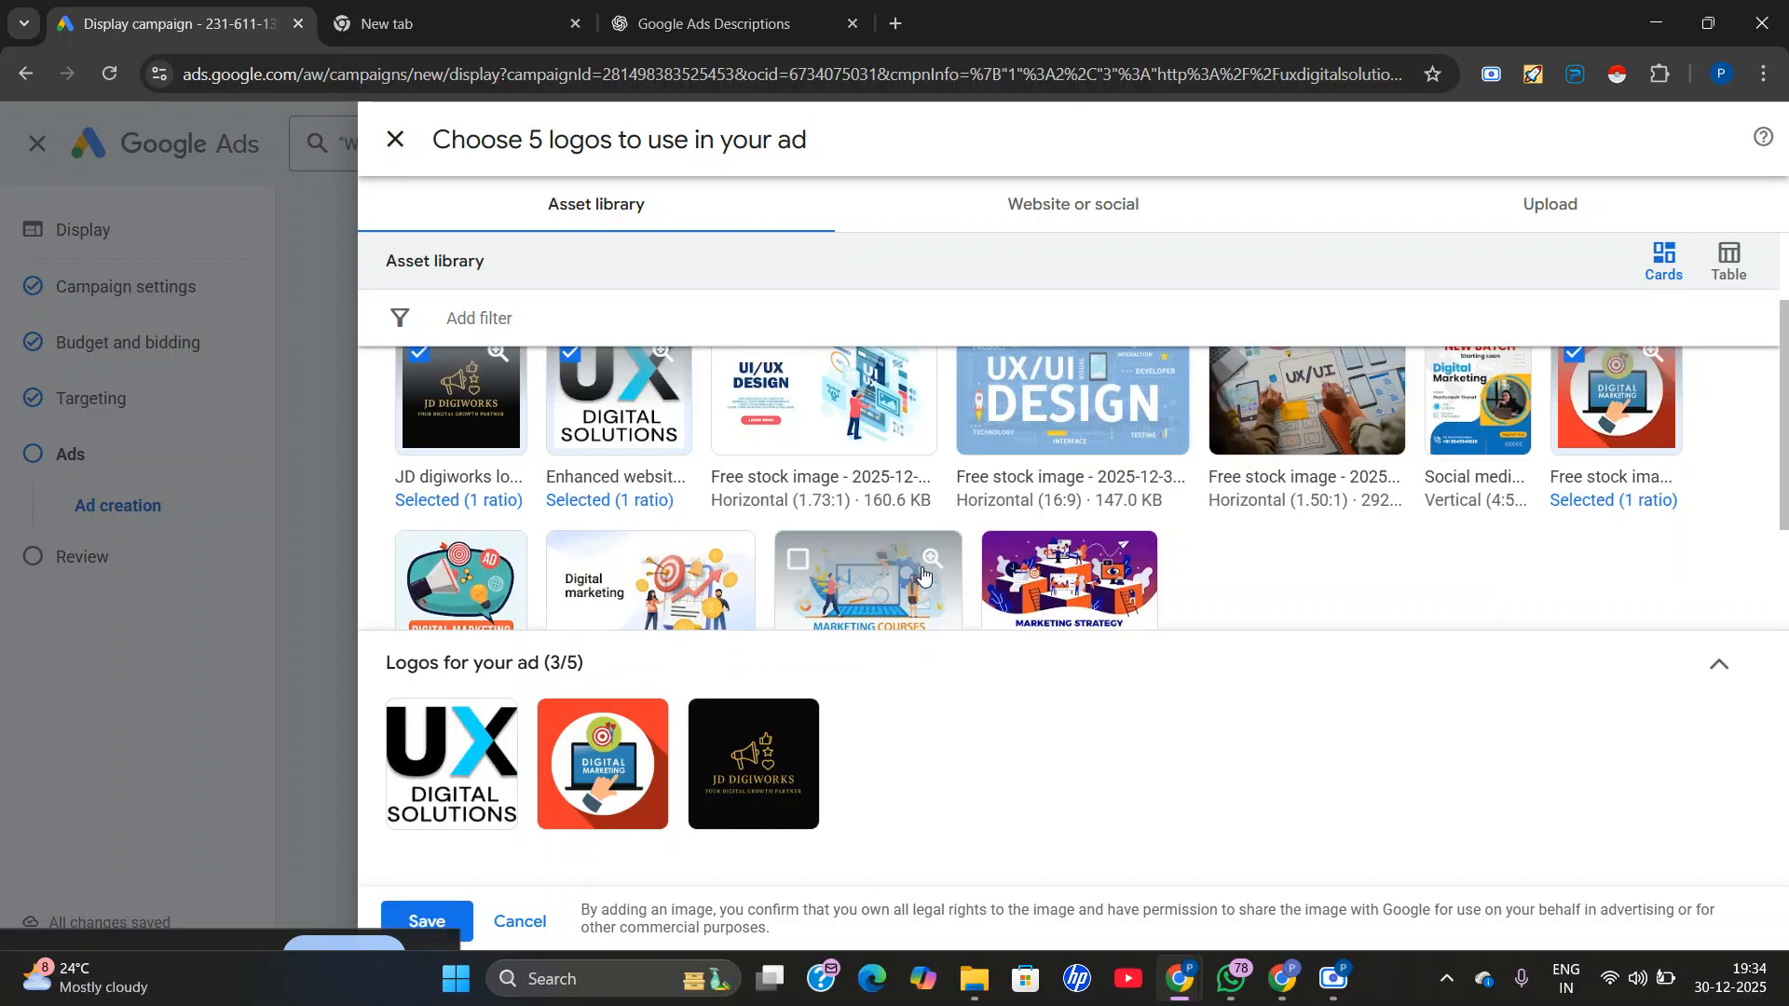
pyautogui.scroll(-1, 1342, 527)
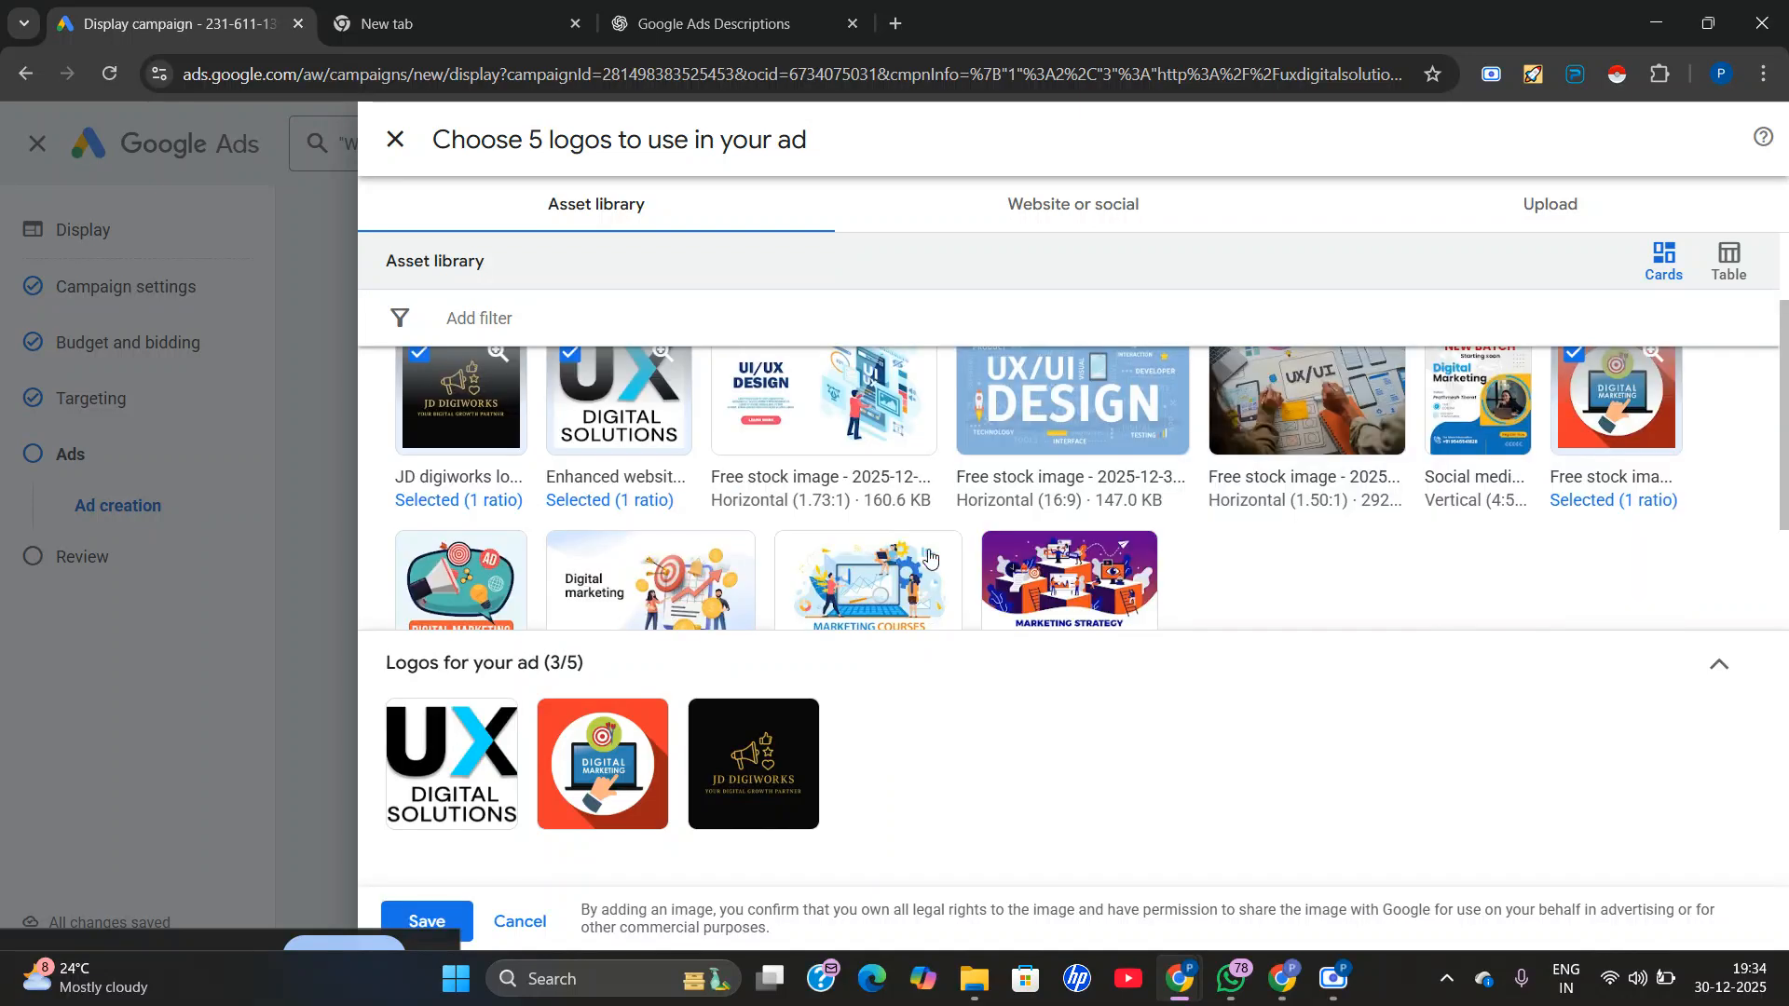
pyautogui.scroll(-1, 689, 571)
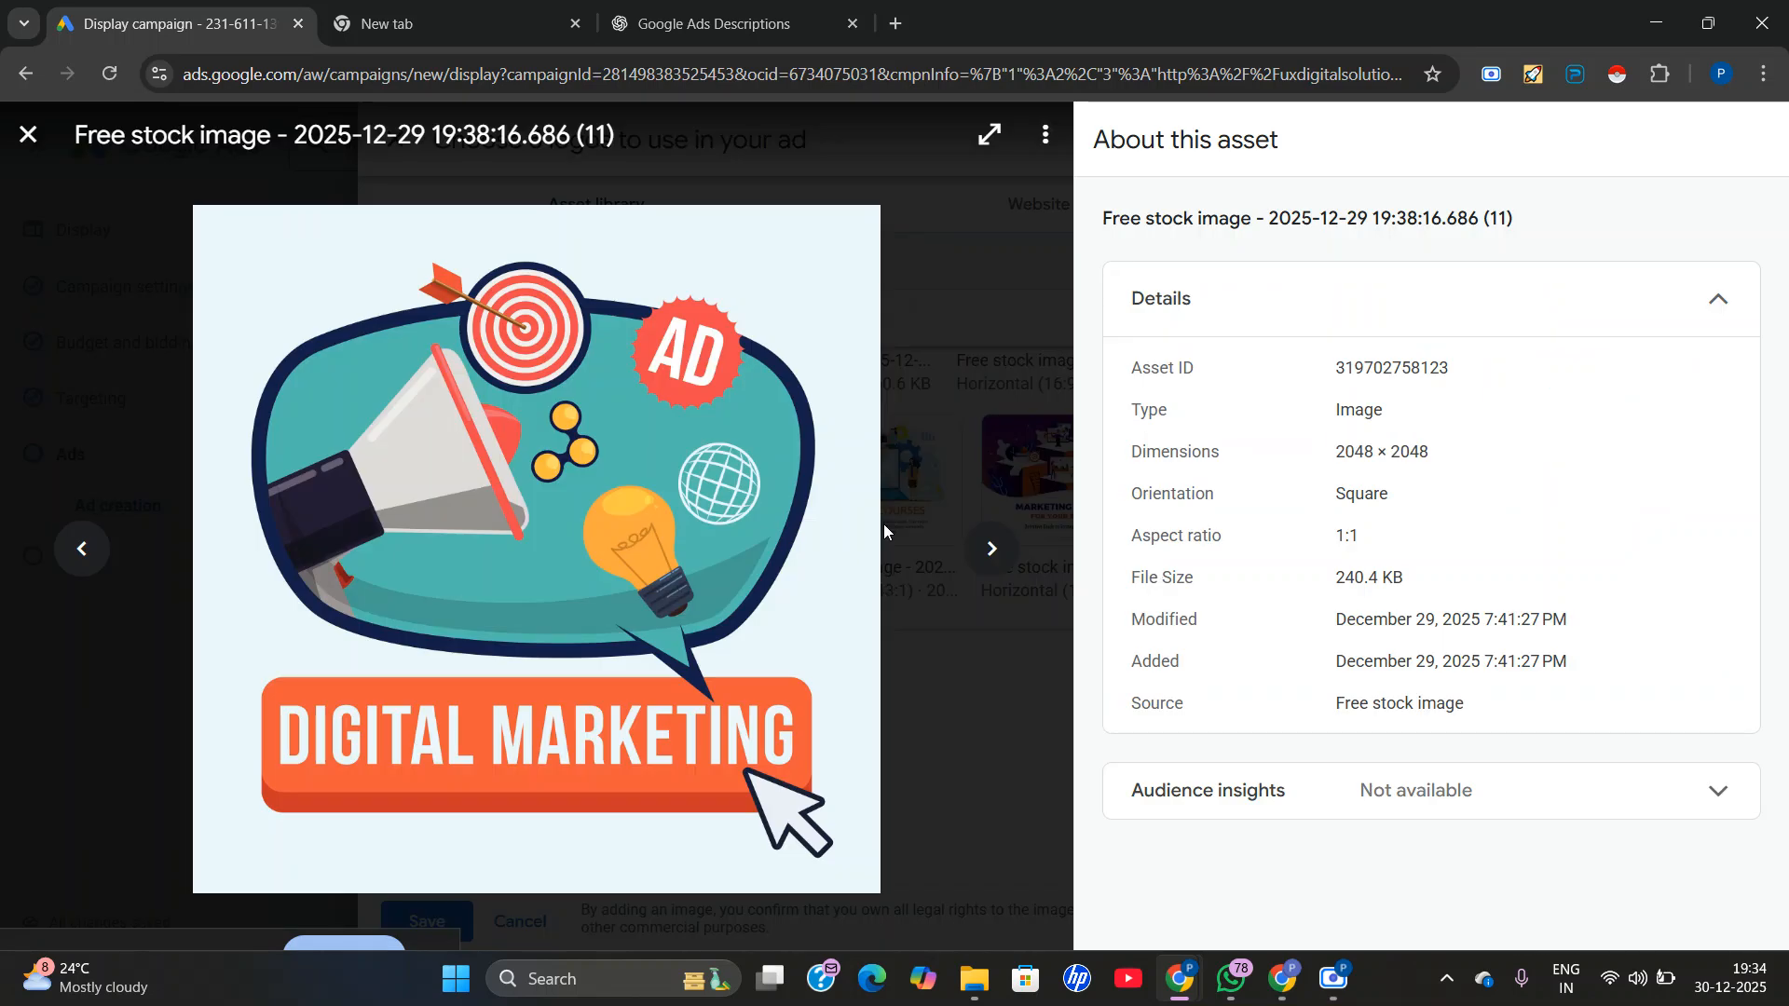
pyautogui.click(28, 135)
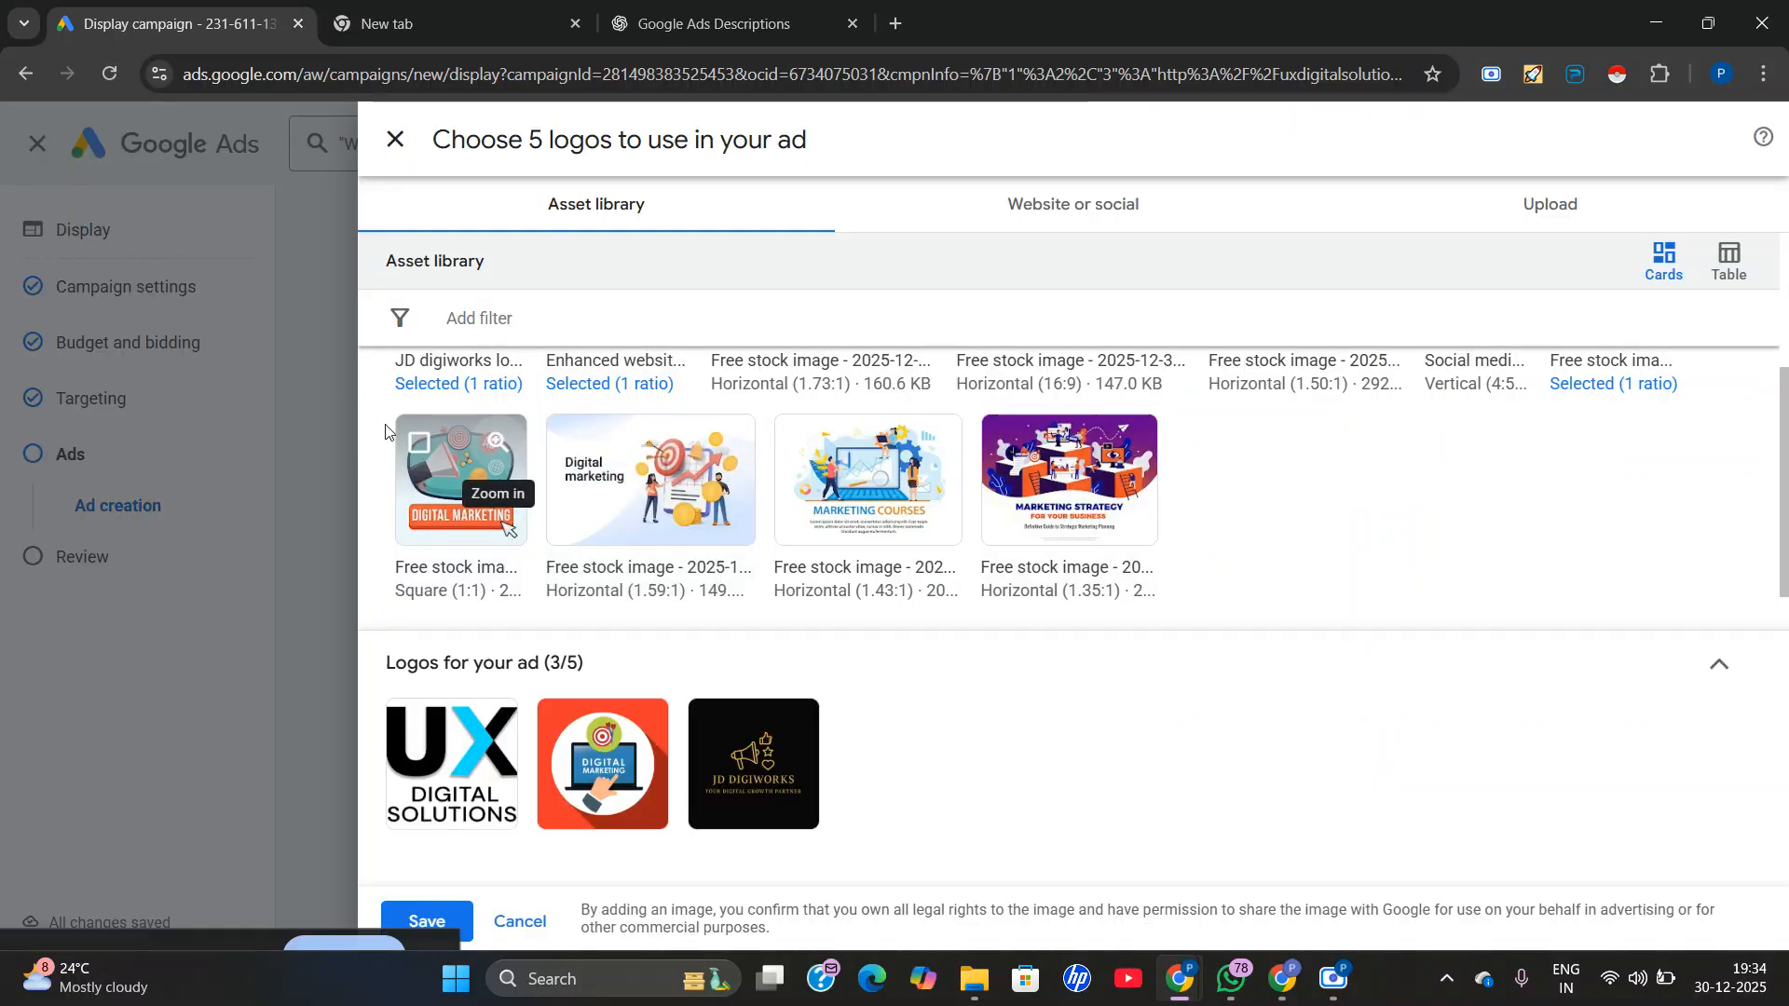
pyautogui.click(419, 445)
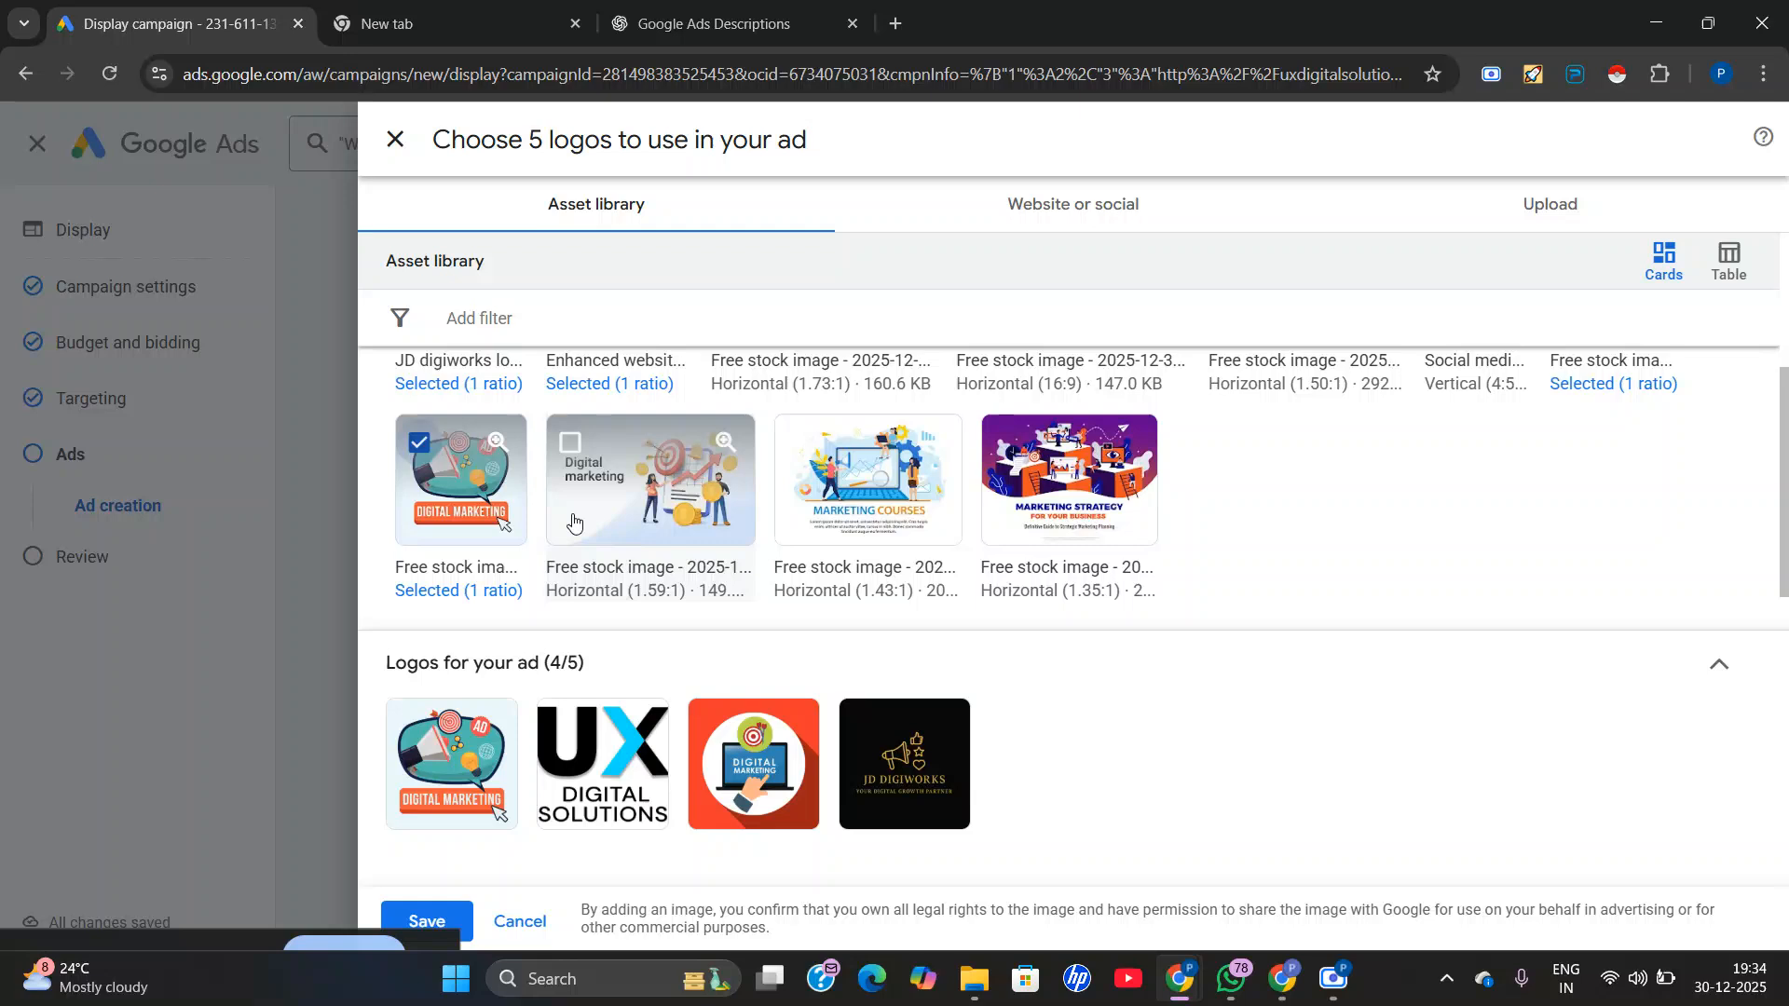
pyautogui.scroll(-1, 427, 456)
pyautogui.click(428, 919)
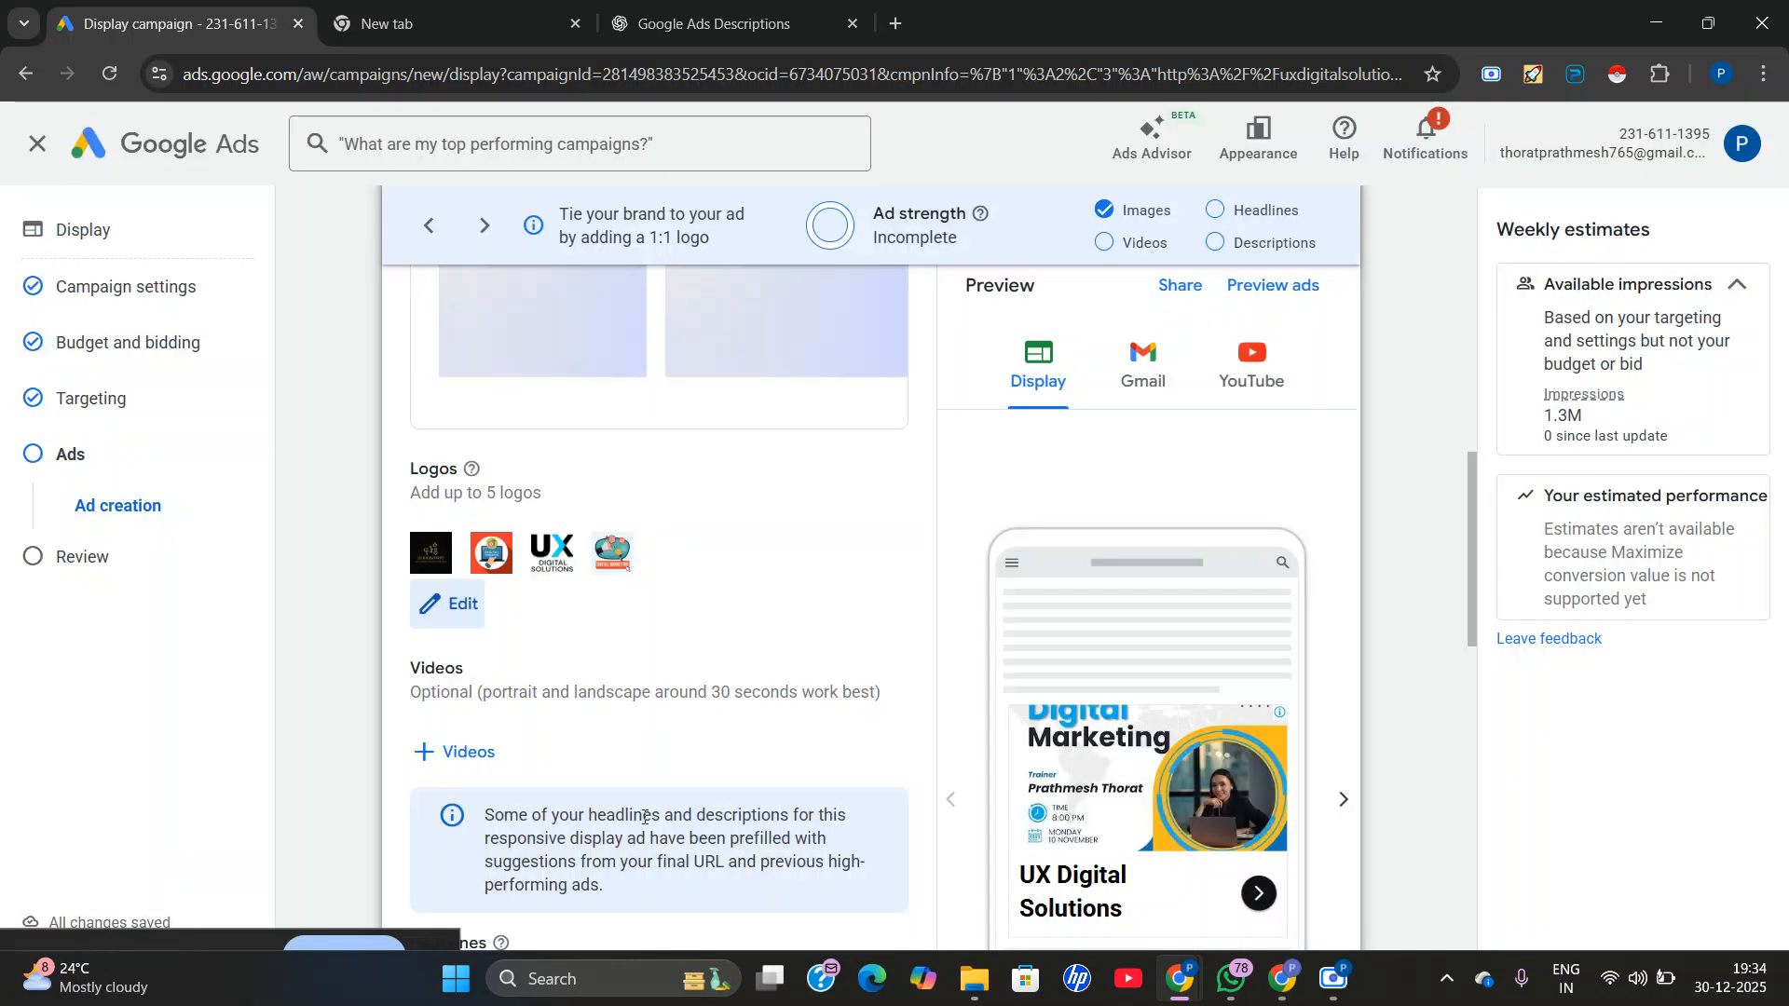
# Copy "Grow Your Business Online" from the headline suggestions in ChatGPT and insert it as the ad's second headline in Google Ads.
pyautogui.scroll(-4, 864, 578)
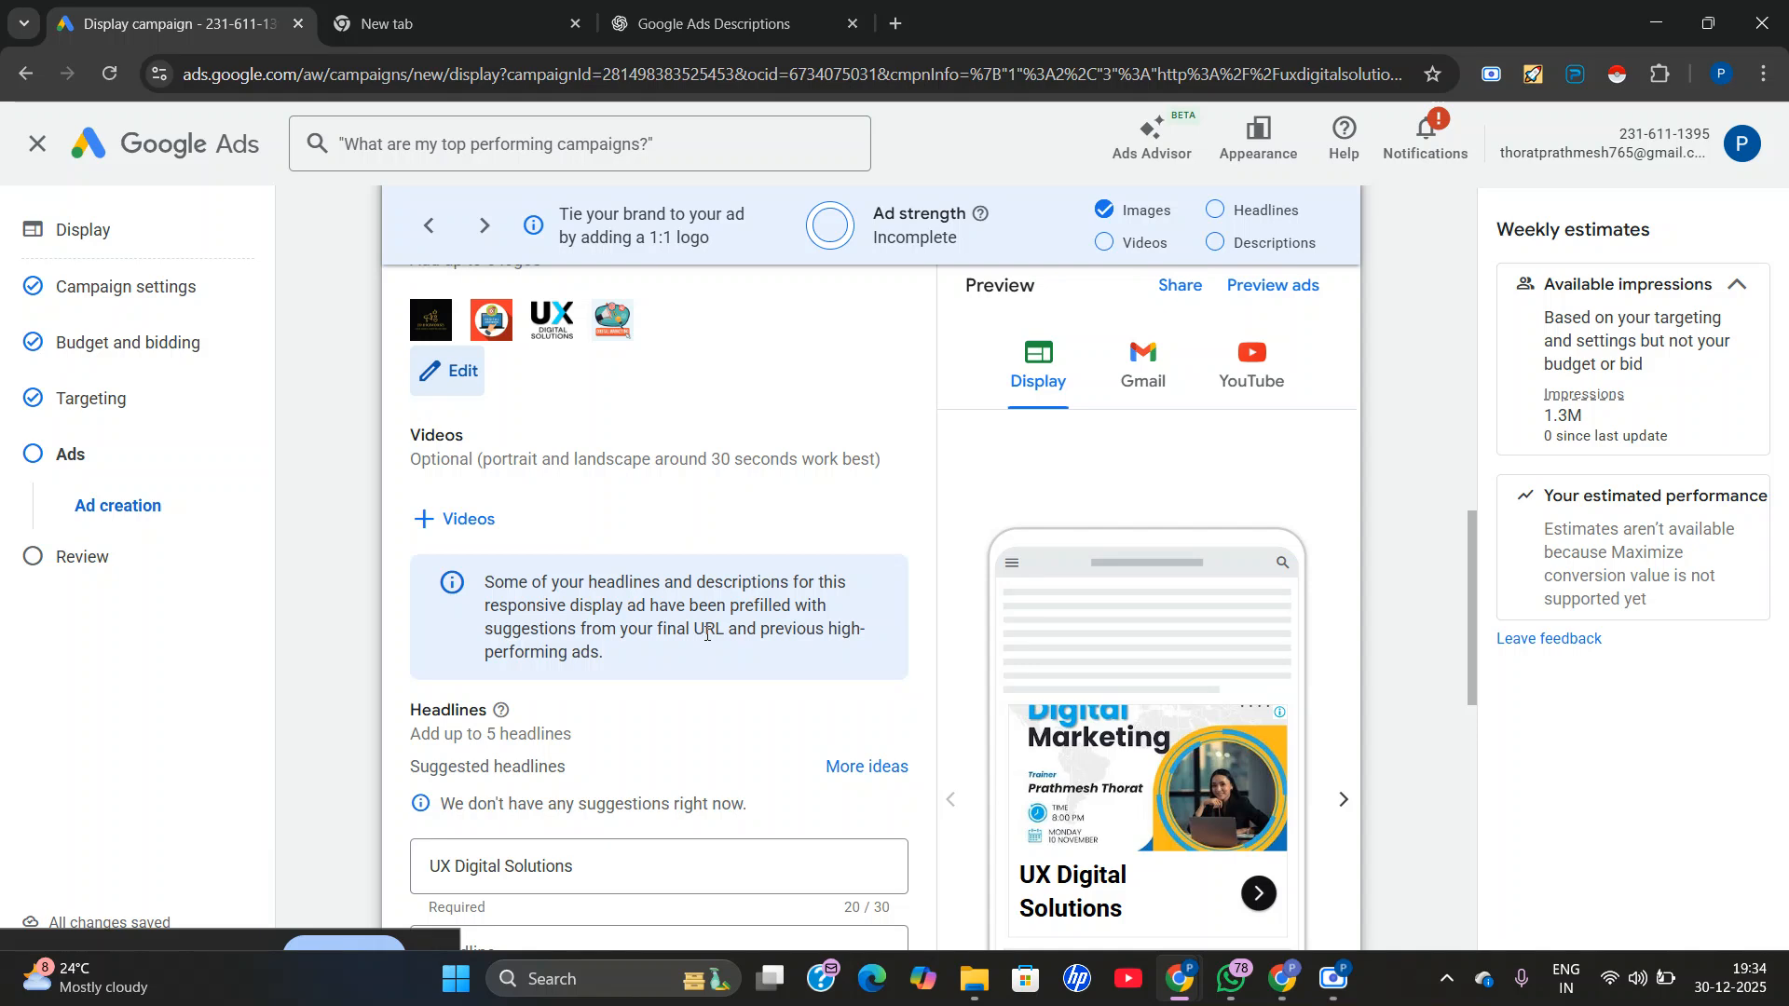
pyautogui.scroll(-1, 771, 660)
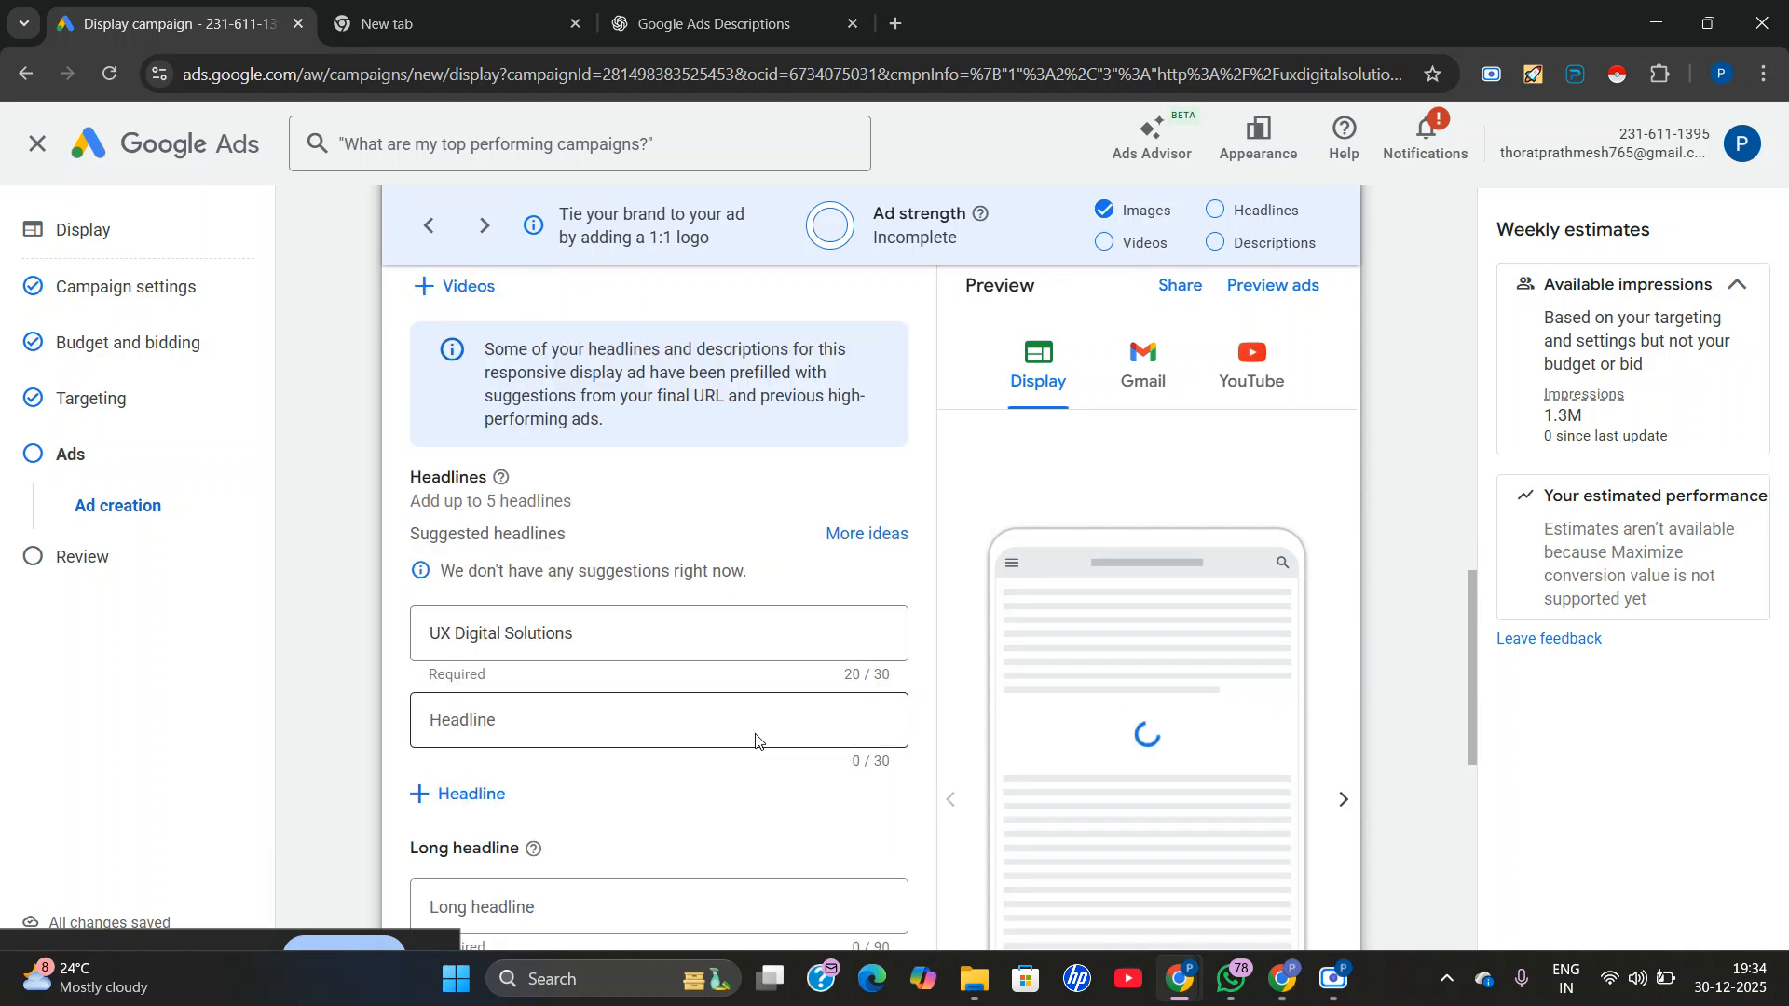
pyautogui.click(582, 716)
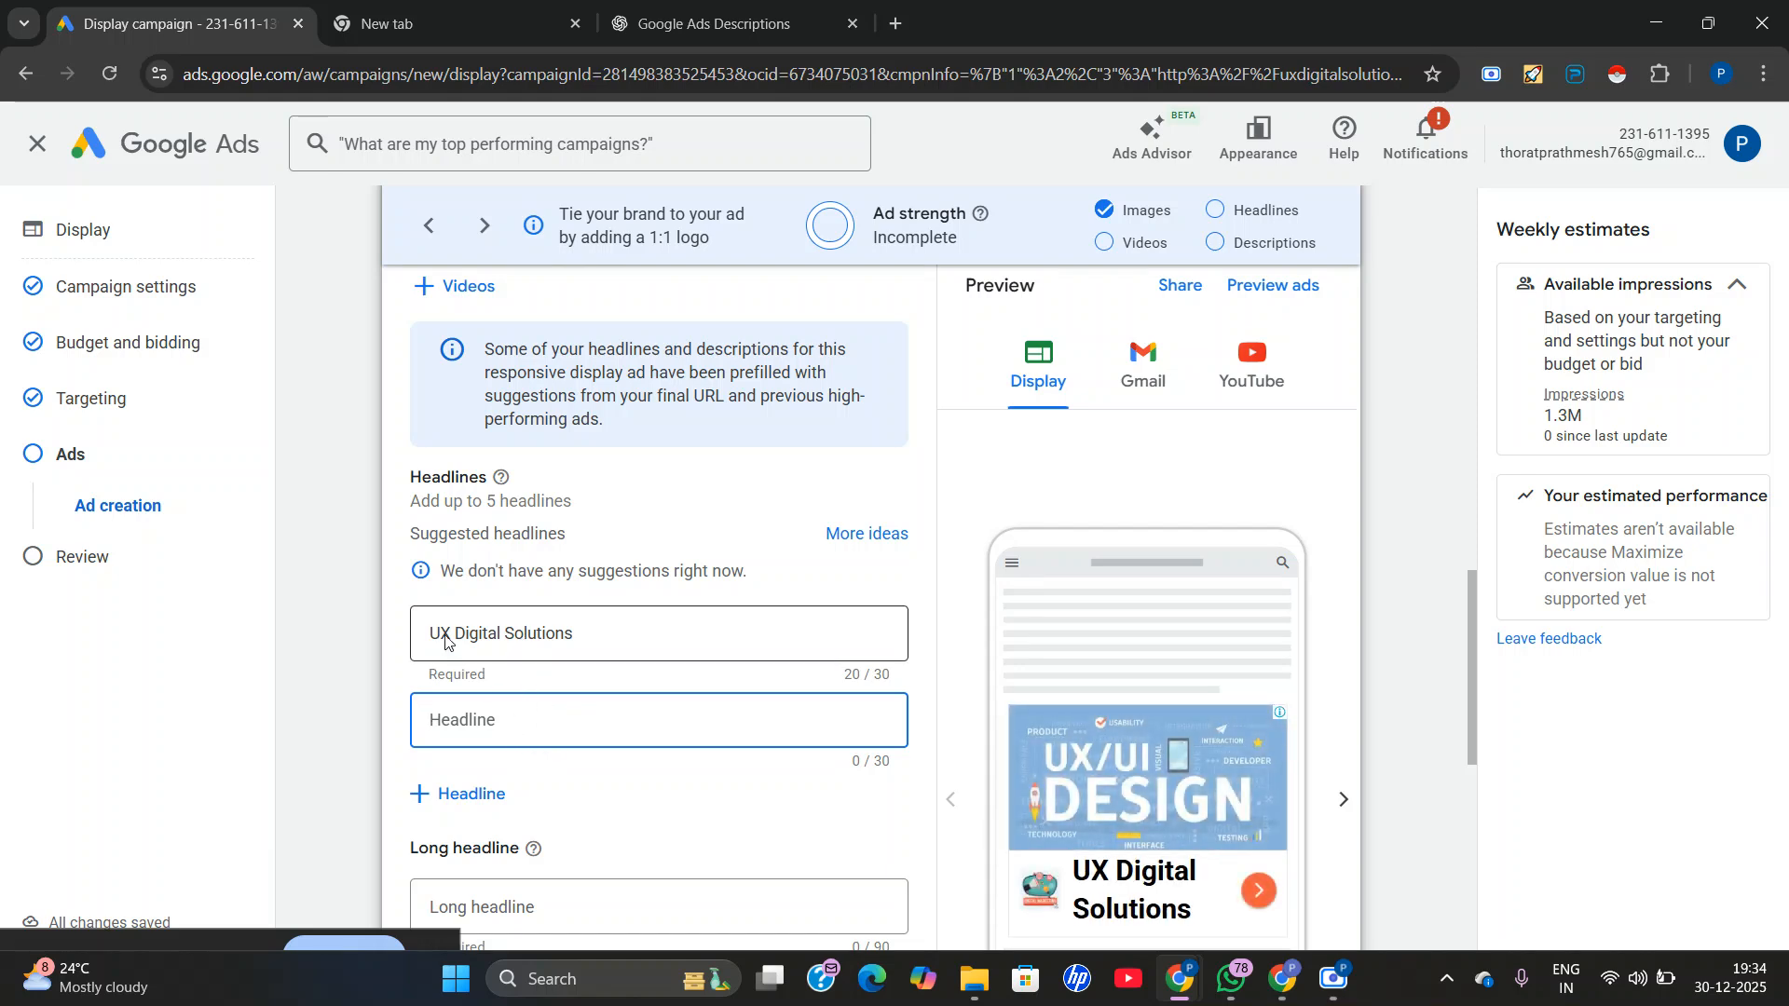
pyautogui.moveTo(402, 511); pyautogui.dragTo(568, 516)
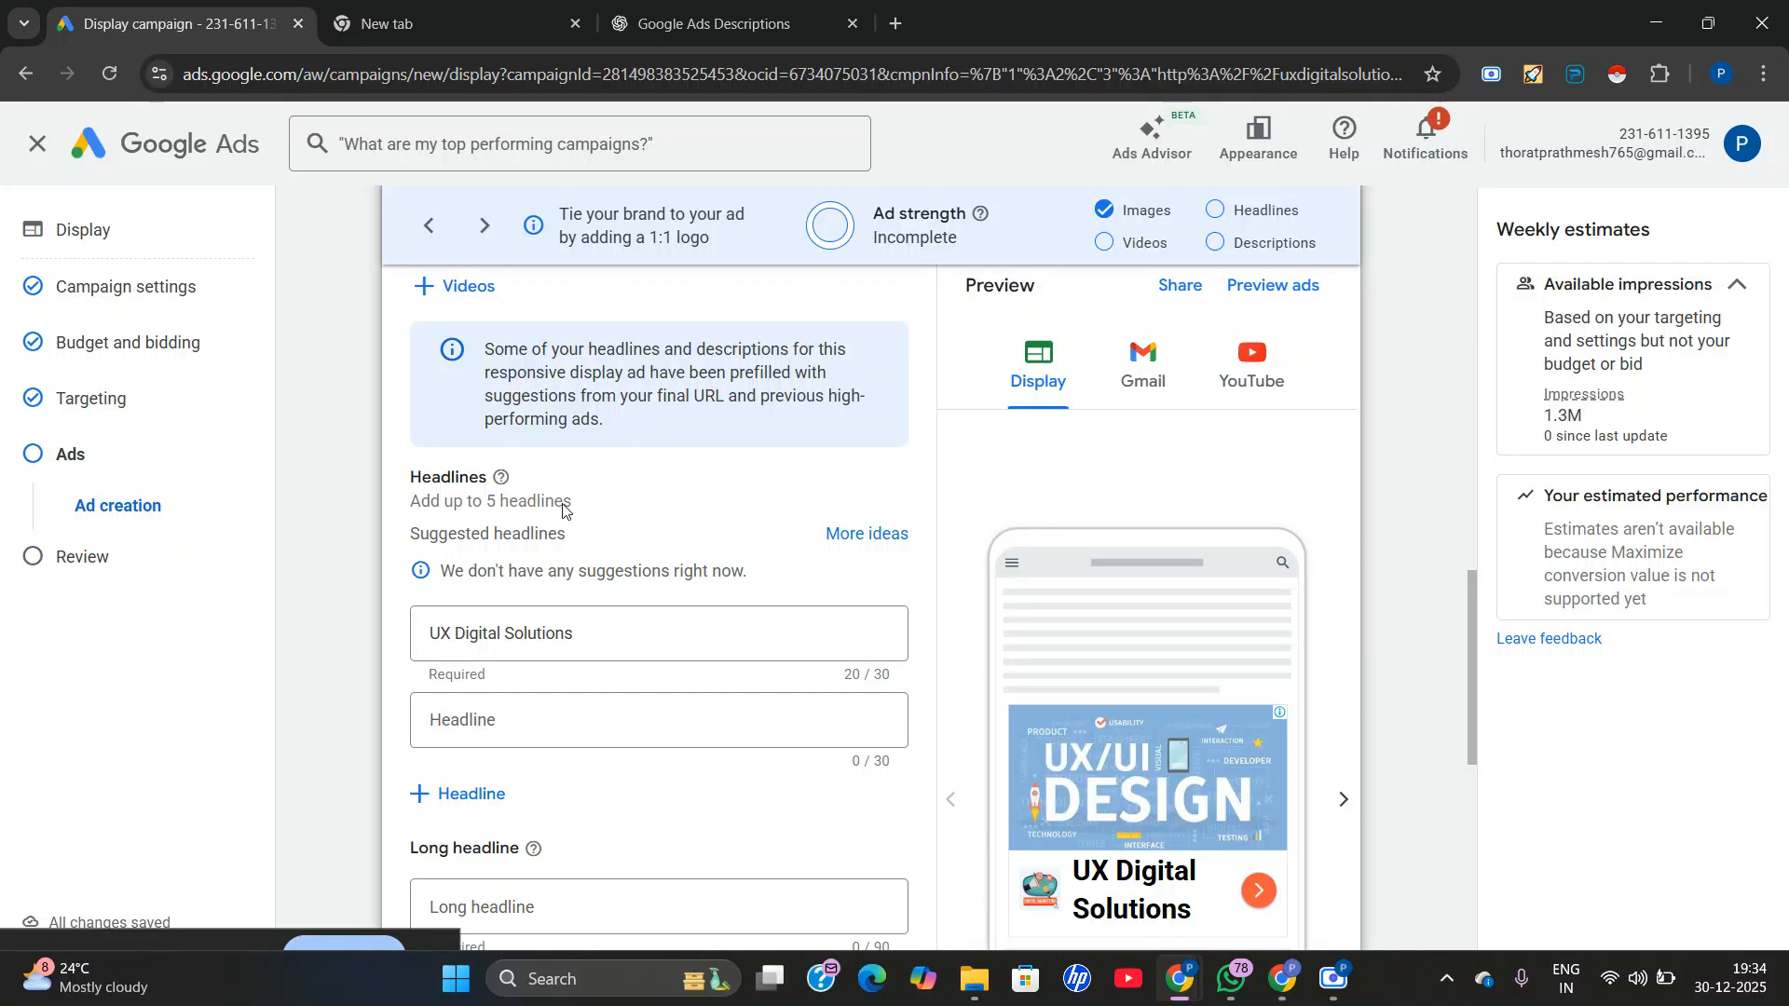
pyautogui.click(708, 24)
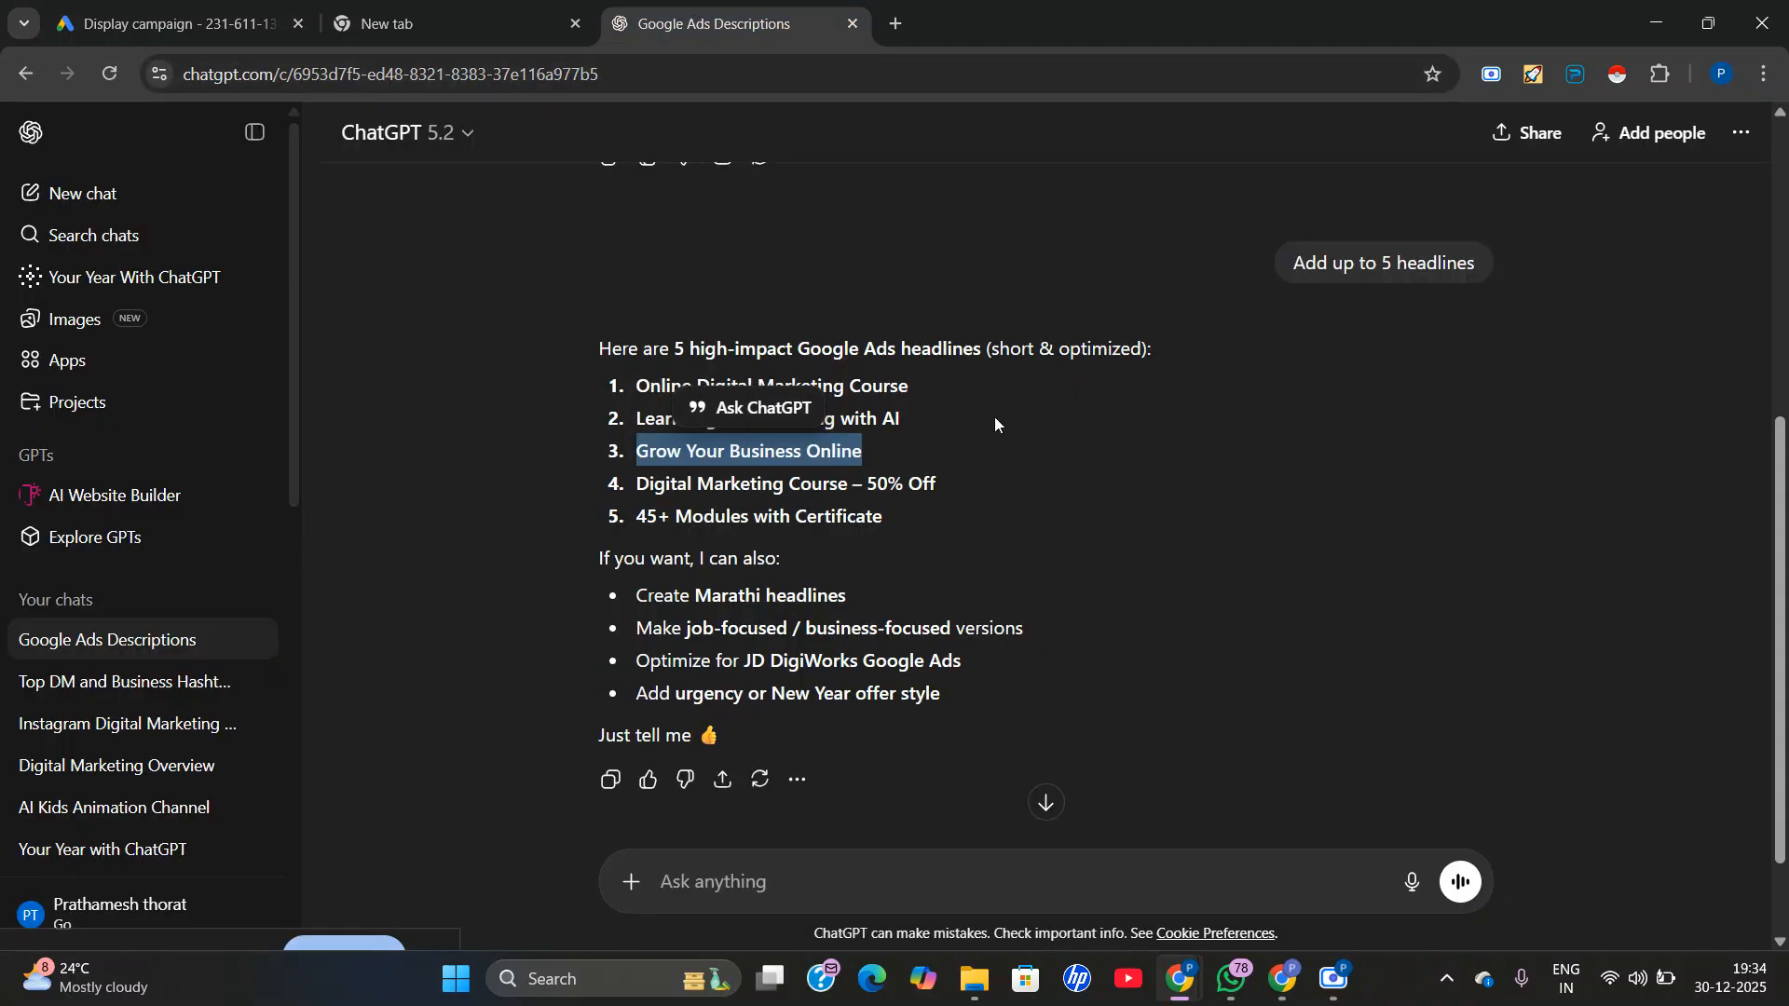
pyautogui.rightClick(857, 448)
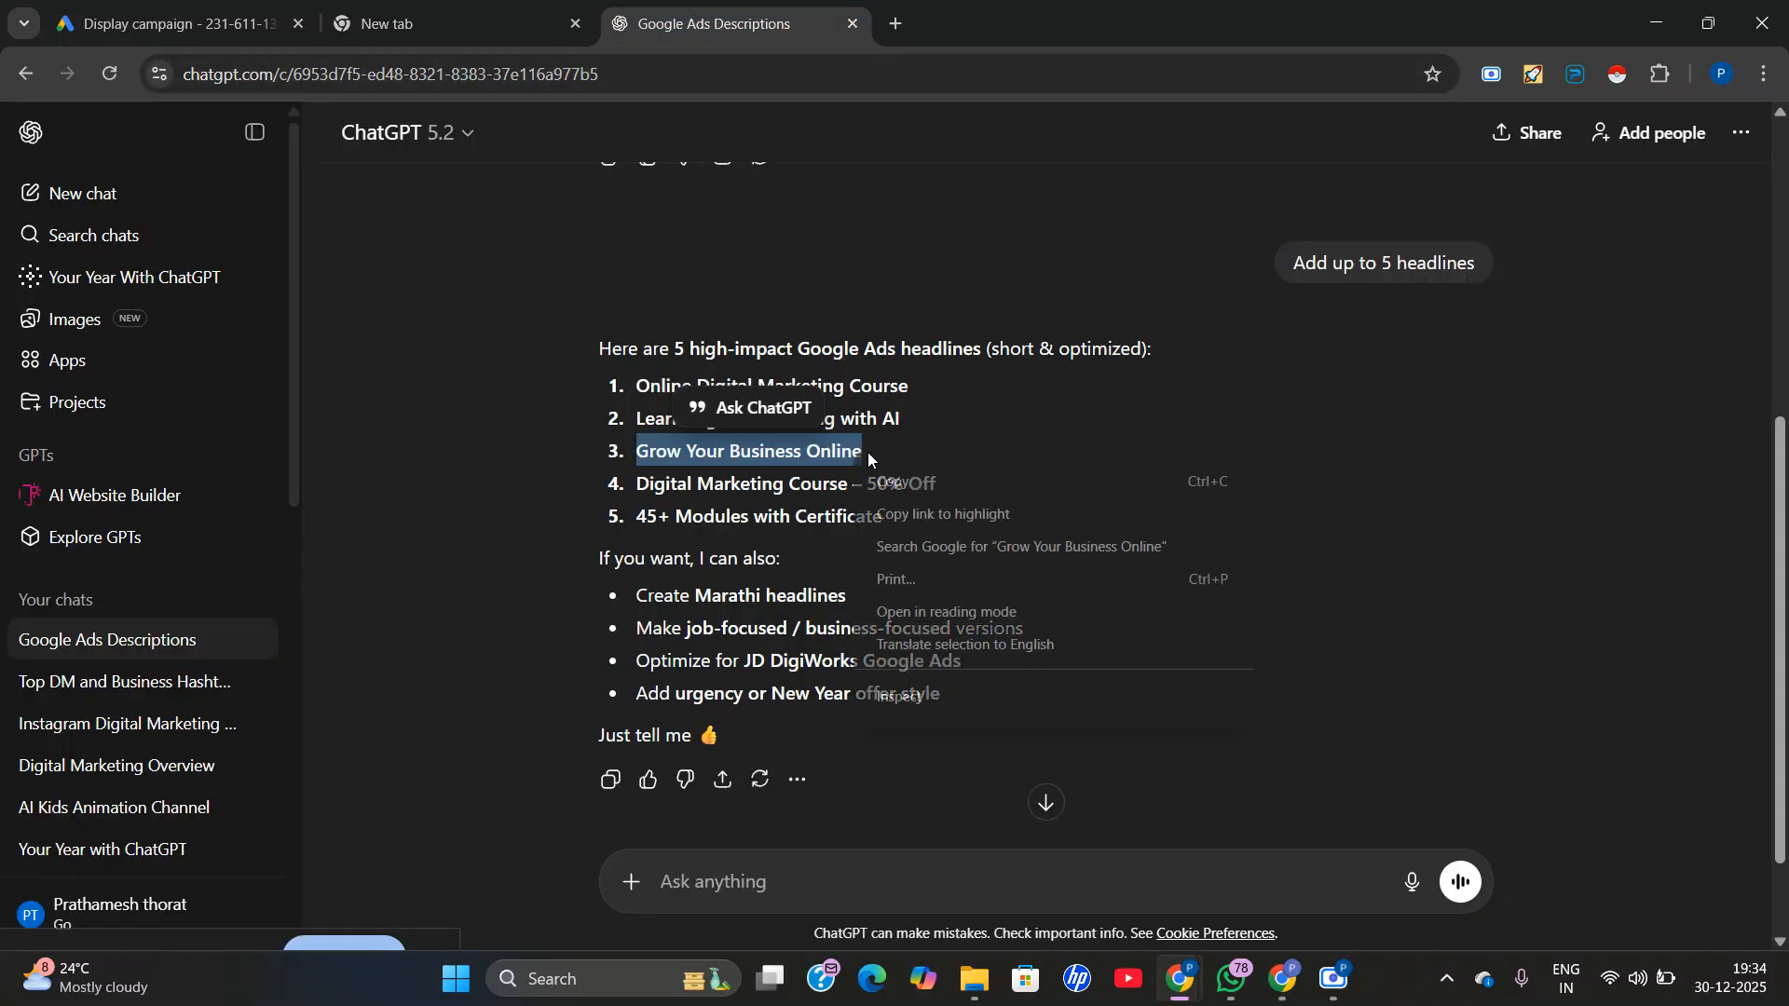
pyautogui.click(907, 480)
pyautogui.click(204, 11)
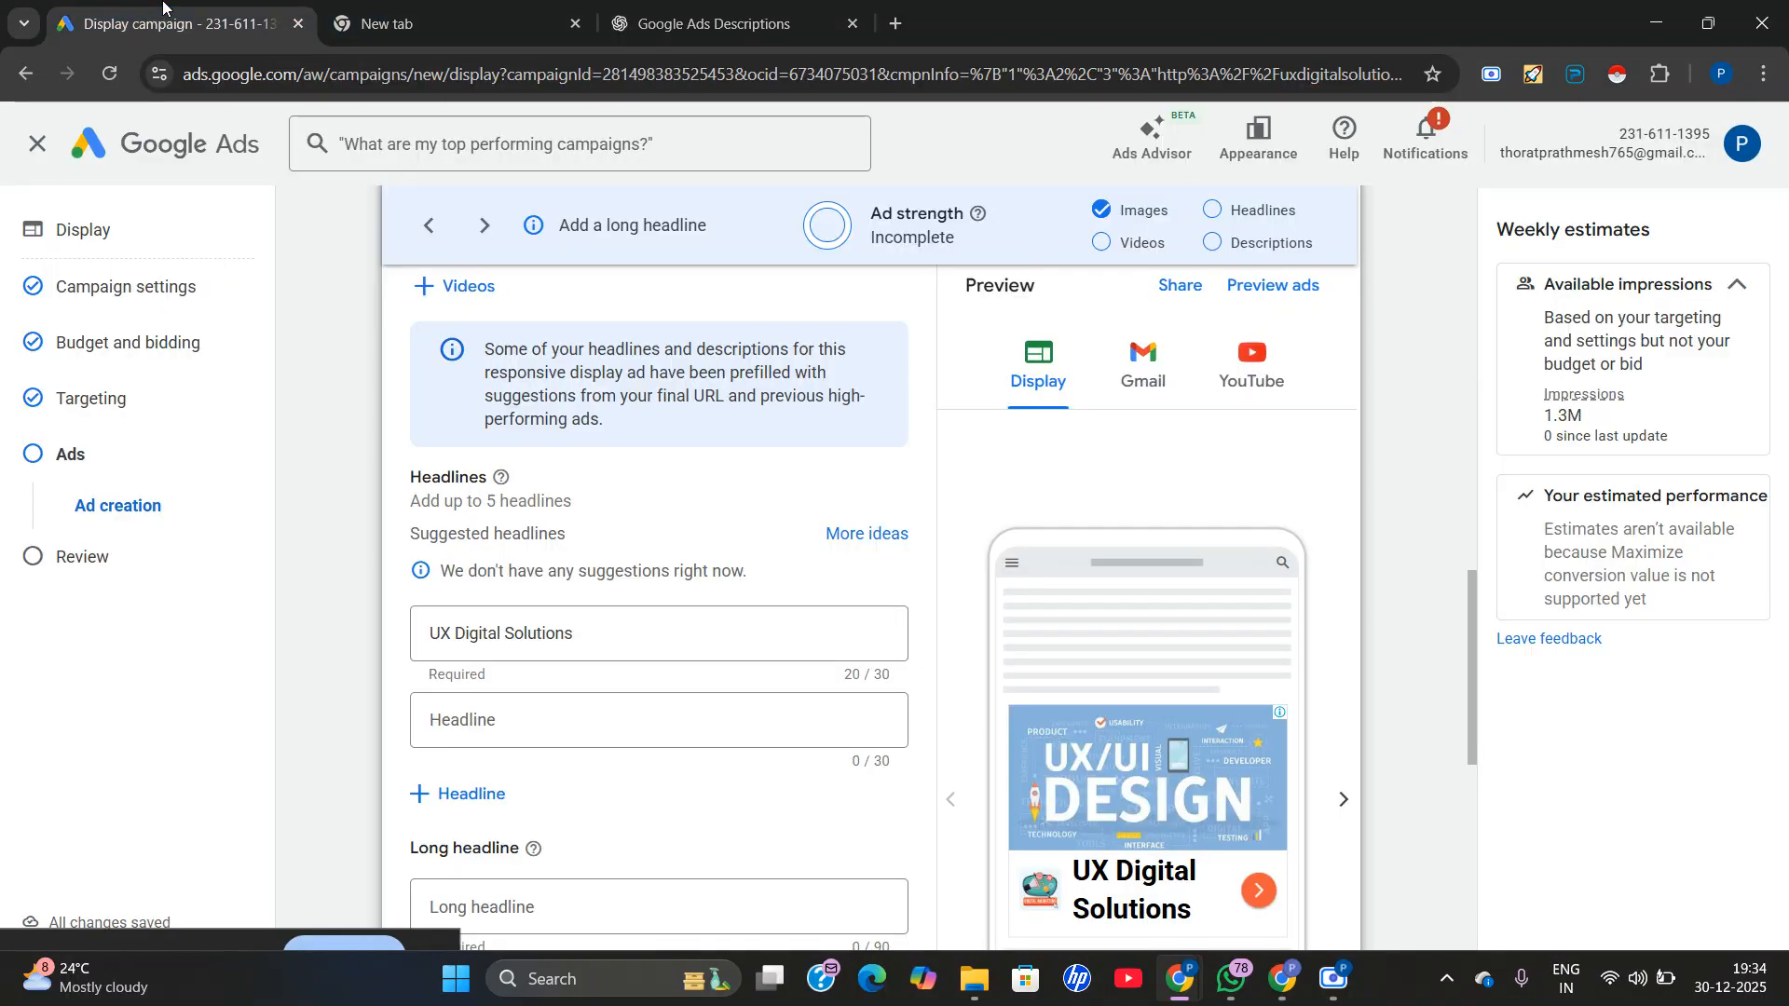
pyautogui.click(461, 728)
pyautogui.rightClick(447, 734)
pyautogui.click(521, 462)
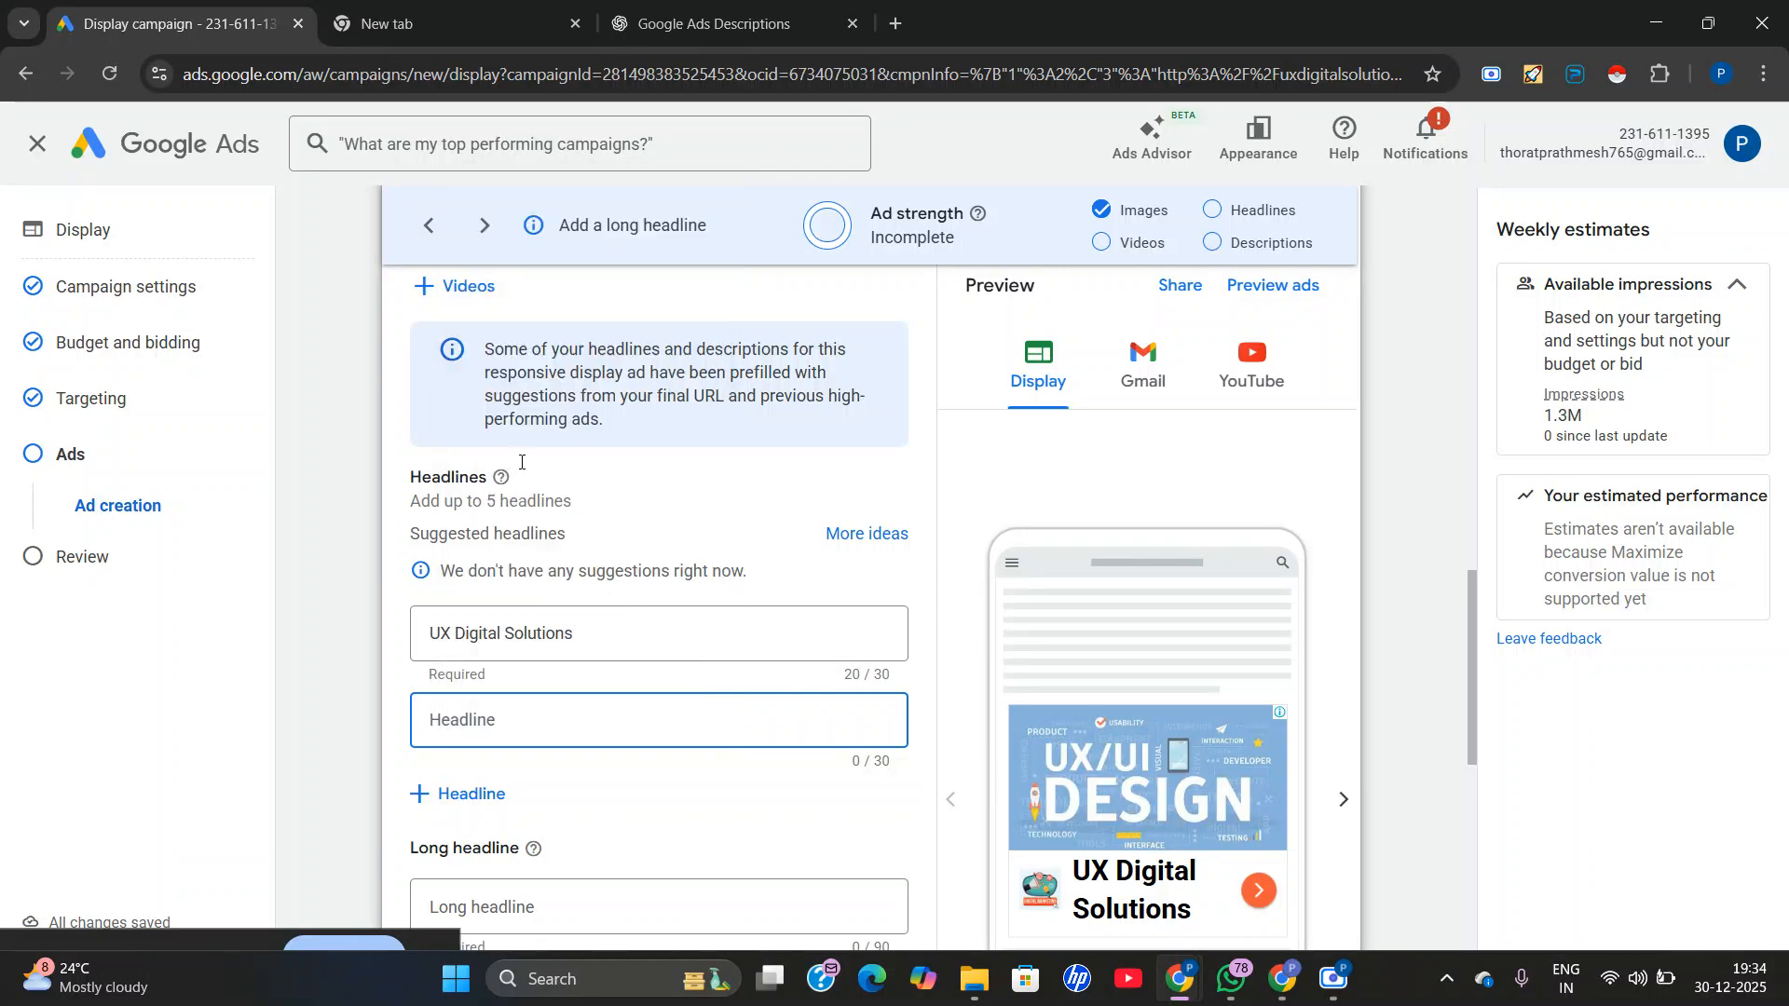
# Copy "Digital Marketing Course – 50% Off" from ChatGPT and insert it as the third headline in Google Ads.
pyautogui.click(457, 822)
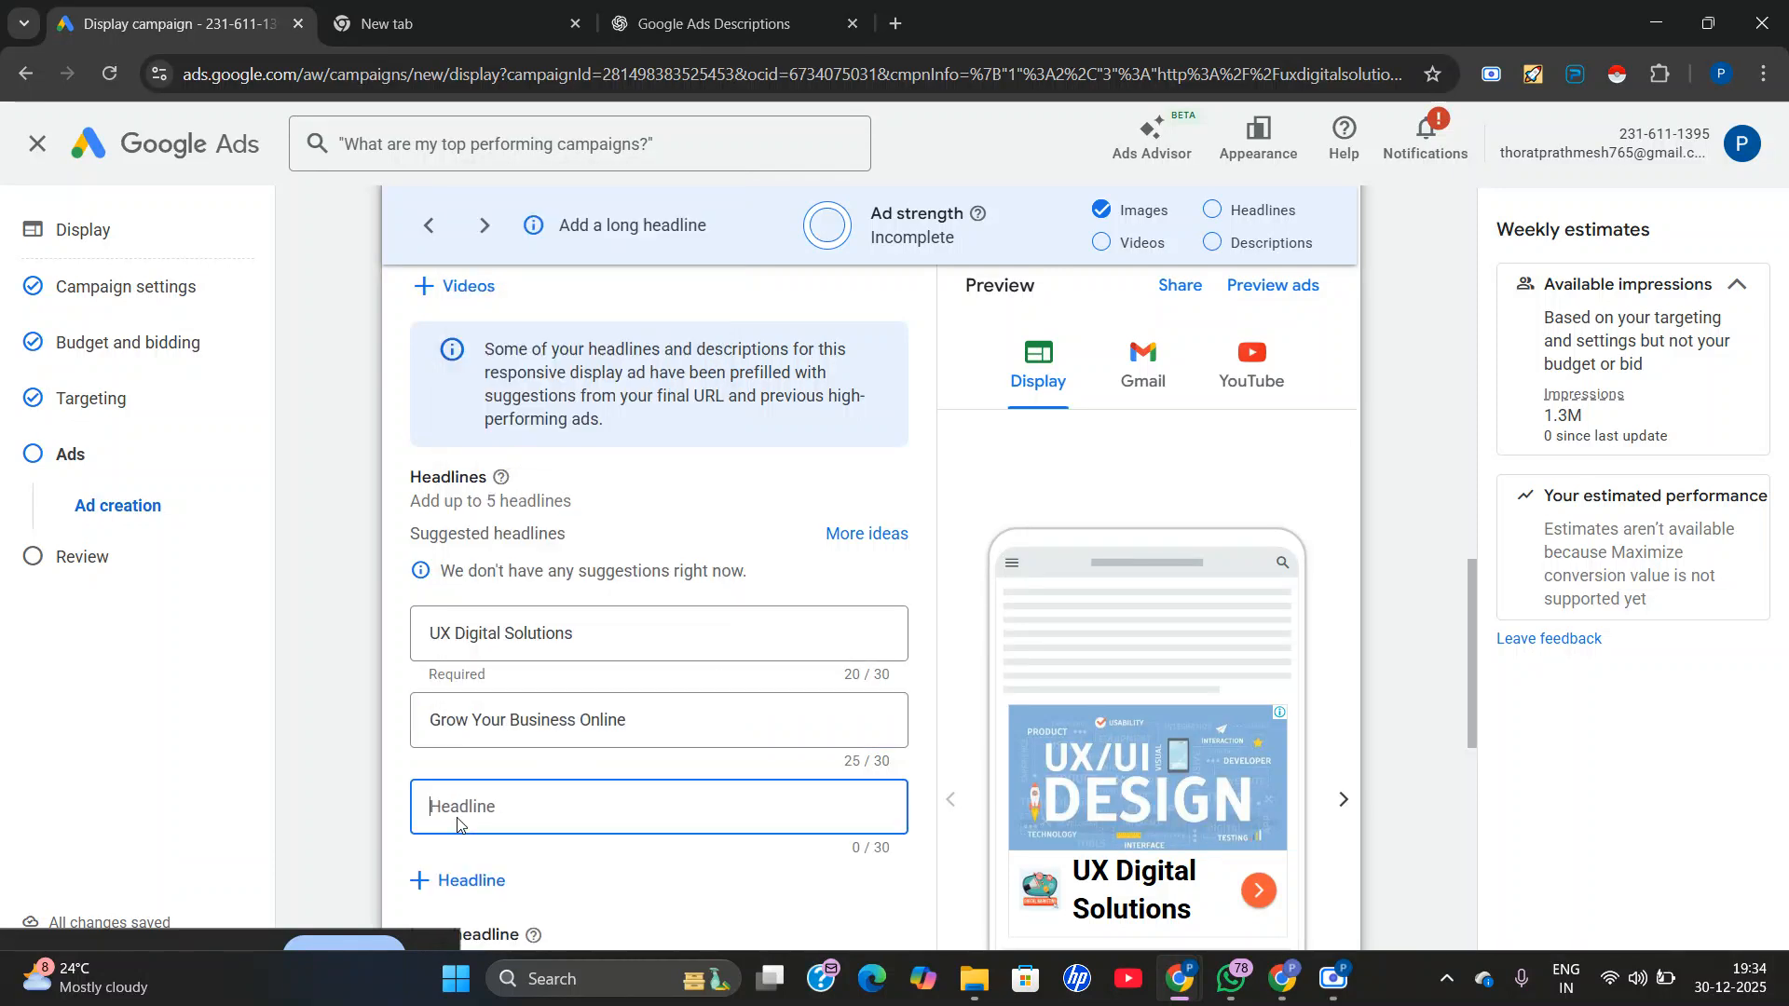
pyautogui.click(713, 23)
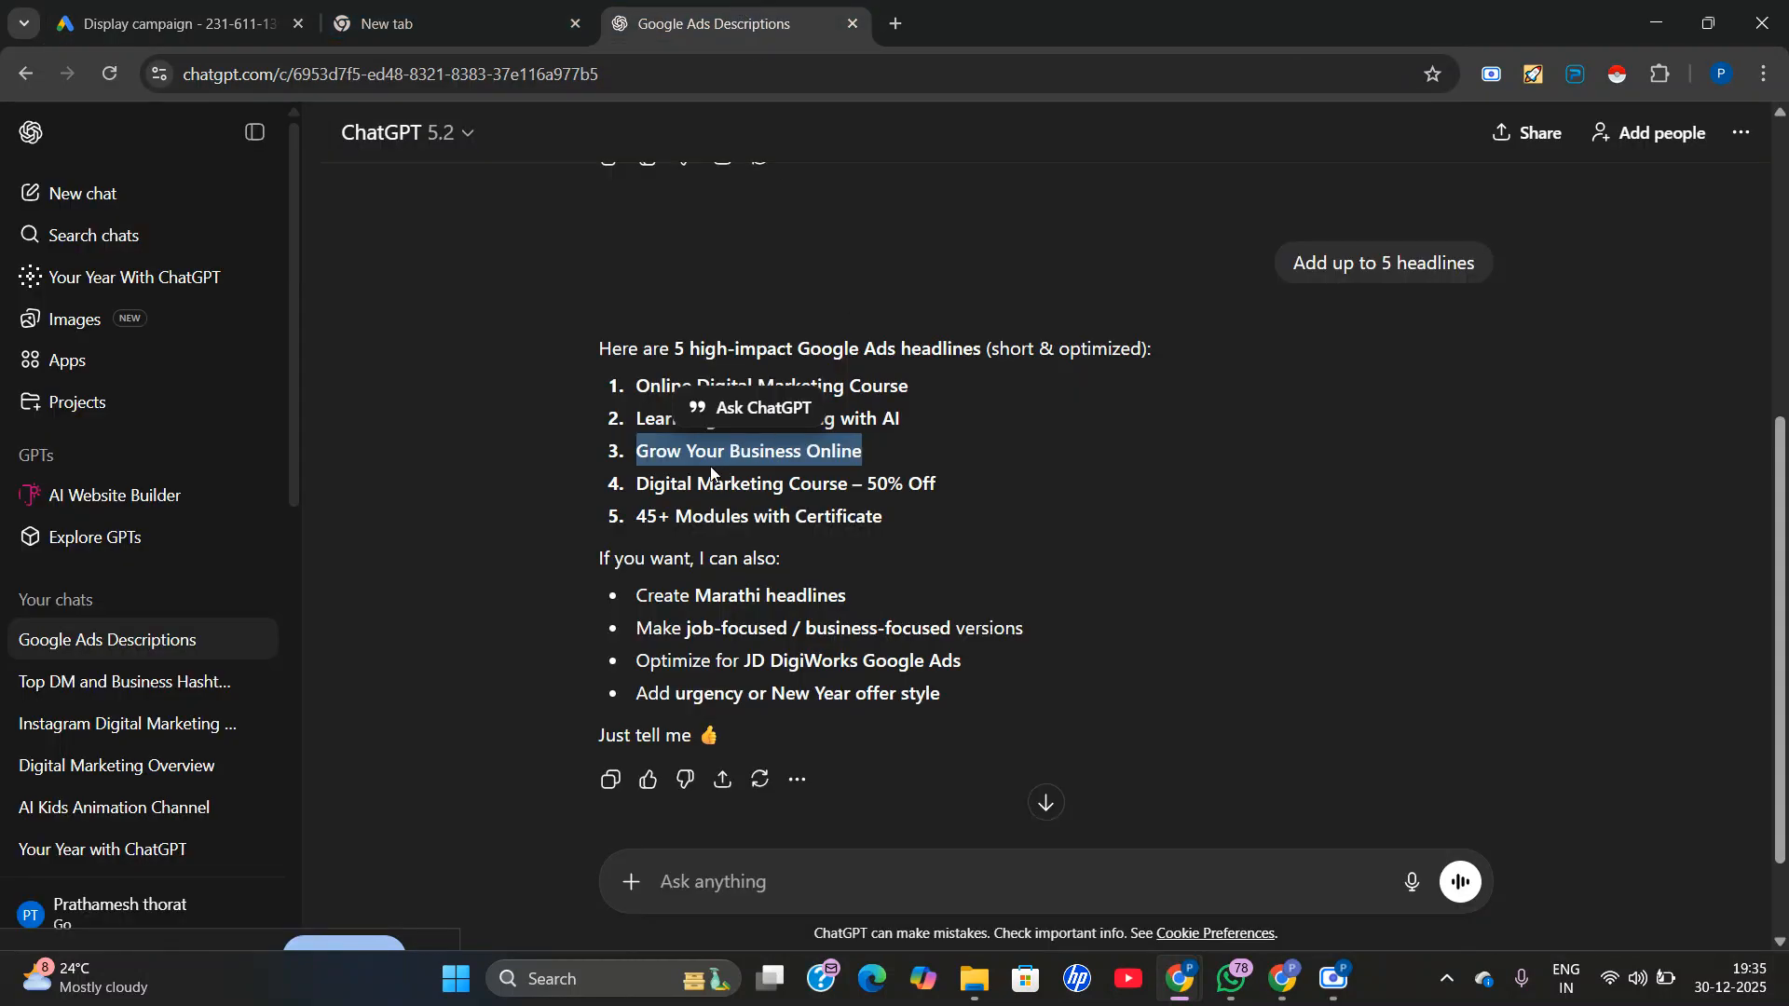
pyautogui.tripleClick(706, 489)
pyautogui.rightClick(741, 488)
pyautogui.click(794, 518)
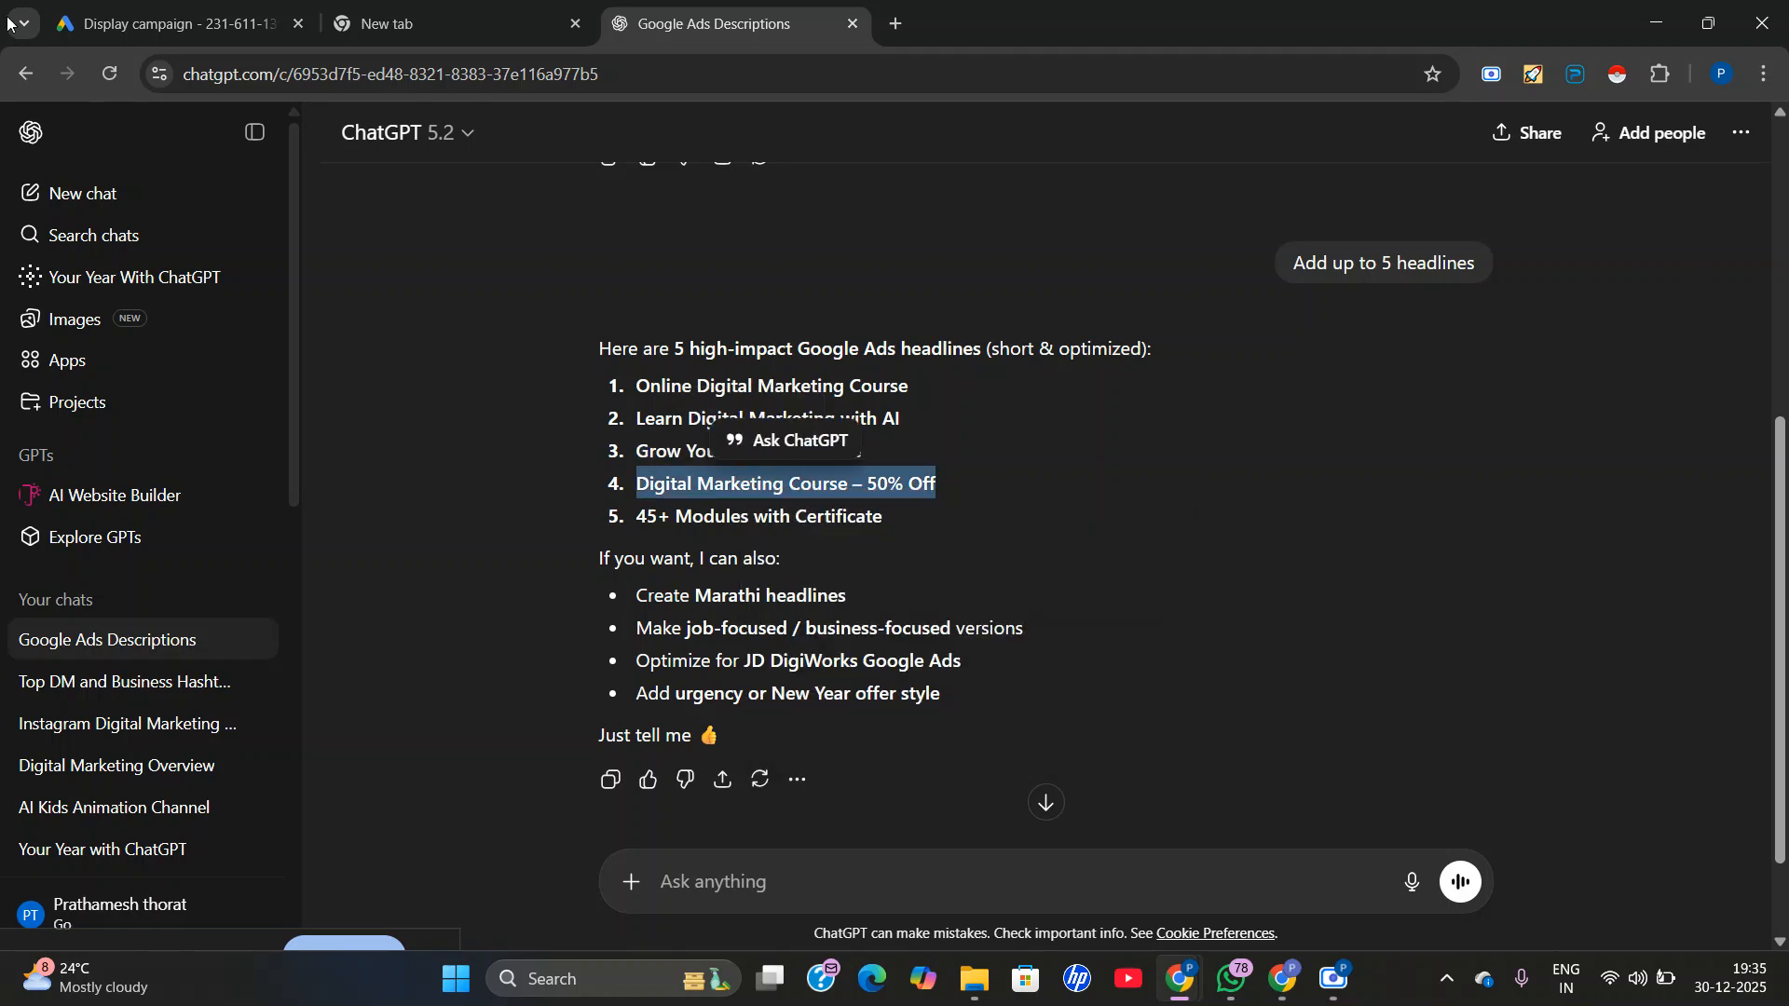
pyautogui.click(168, 23)
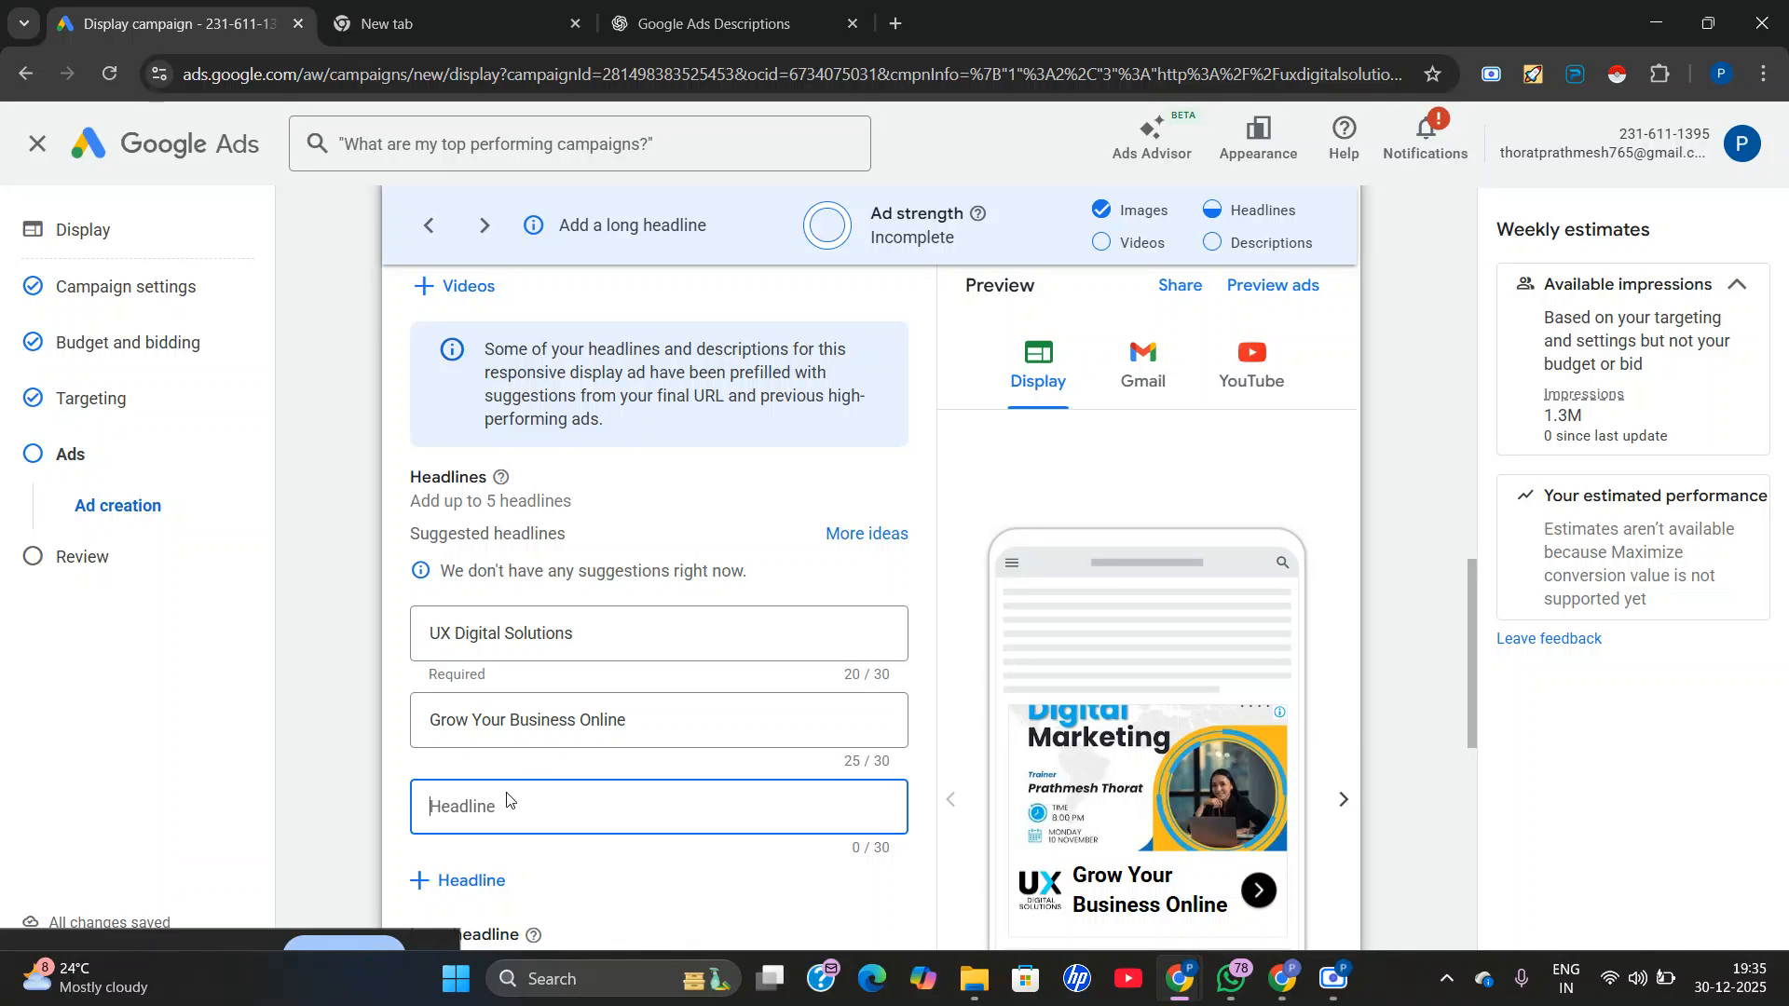
pyautogui.rightClick(466, 820)
pyautogui.click(541, 527)
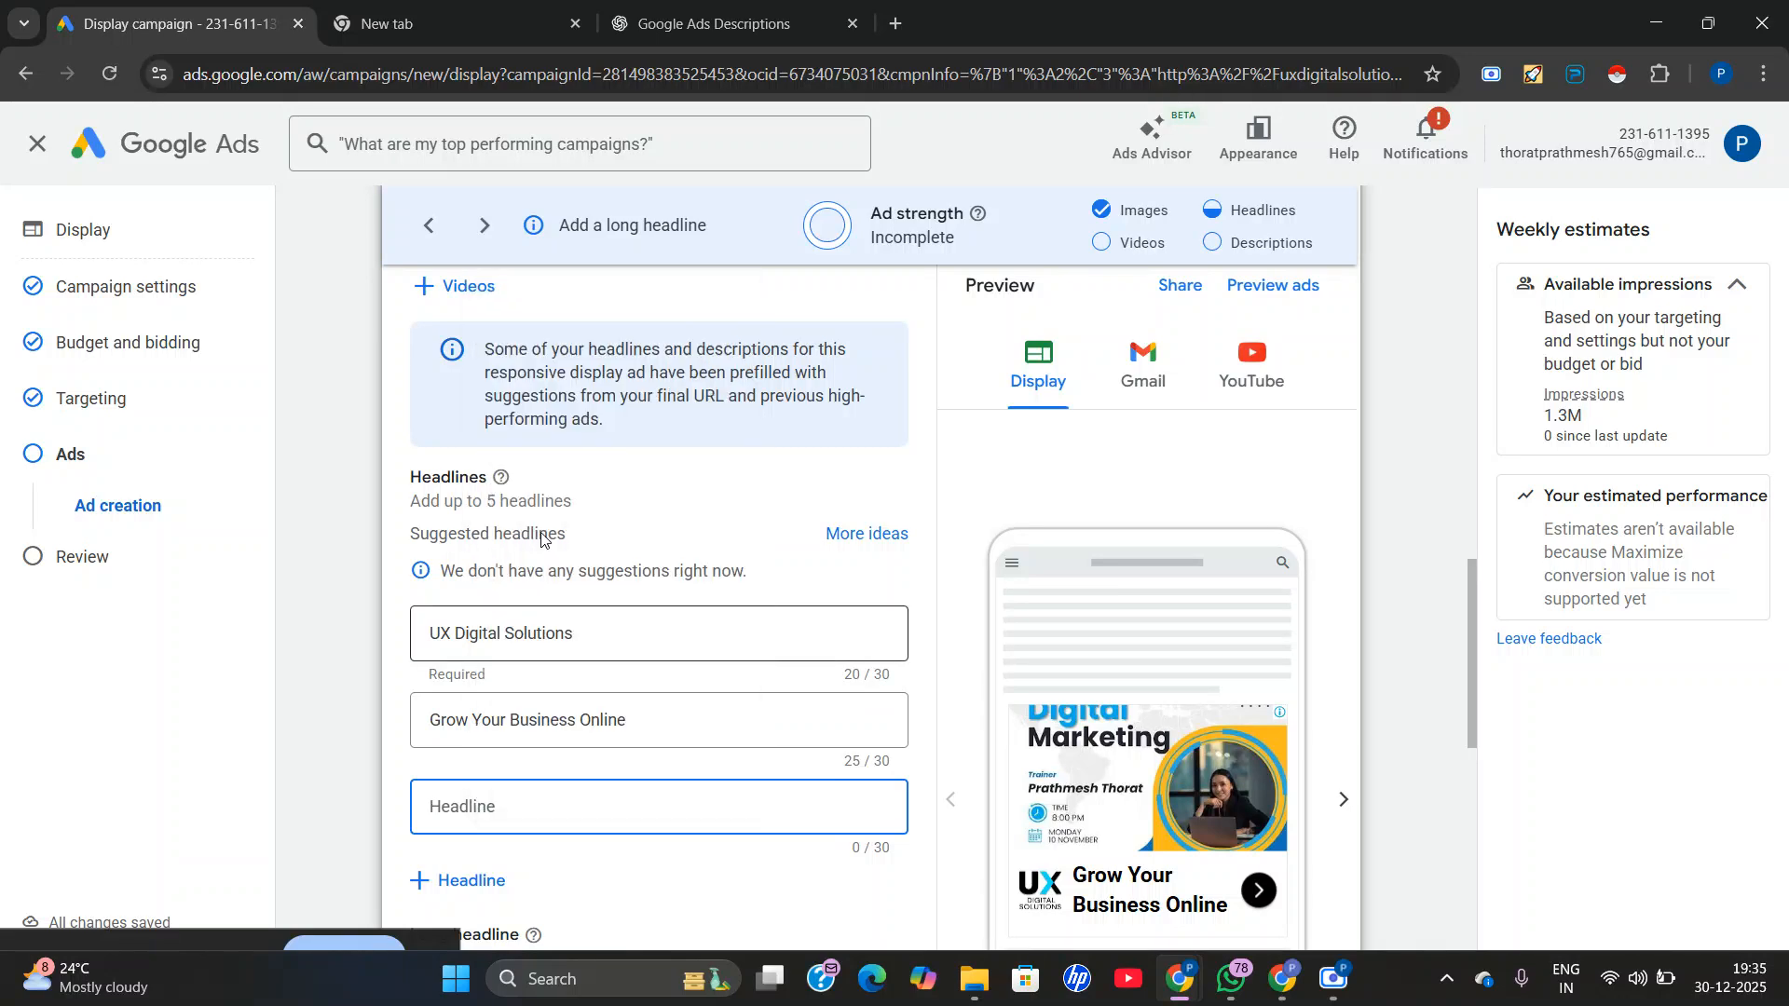
# Shorten the third headline to "DigitalMarketing Course50% Off" by removing the dash and spaces.
pyautogui.scroll(-1, 583, 716)
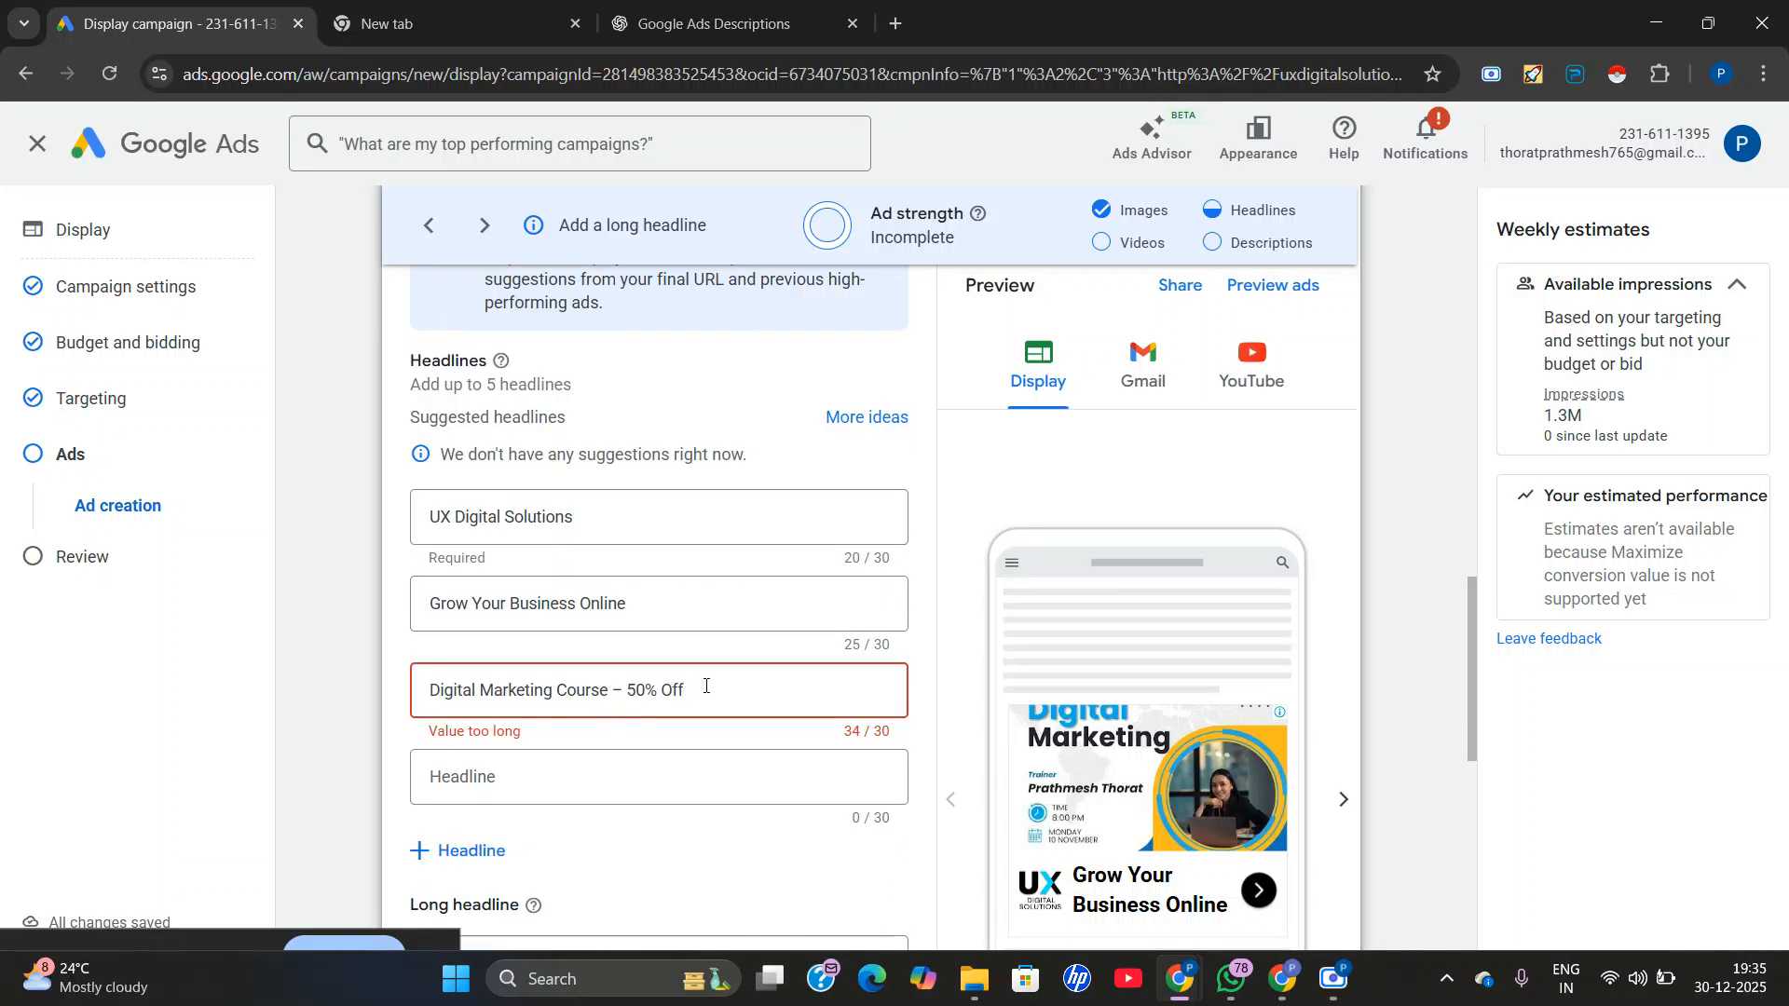
pyautogui.click(627, 689)
pyautogui.press('BackSpace')
pyautogui.press('BackSpace')
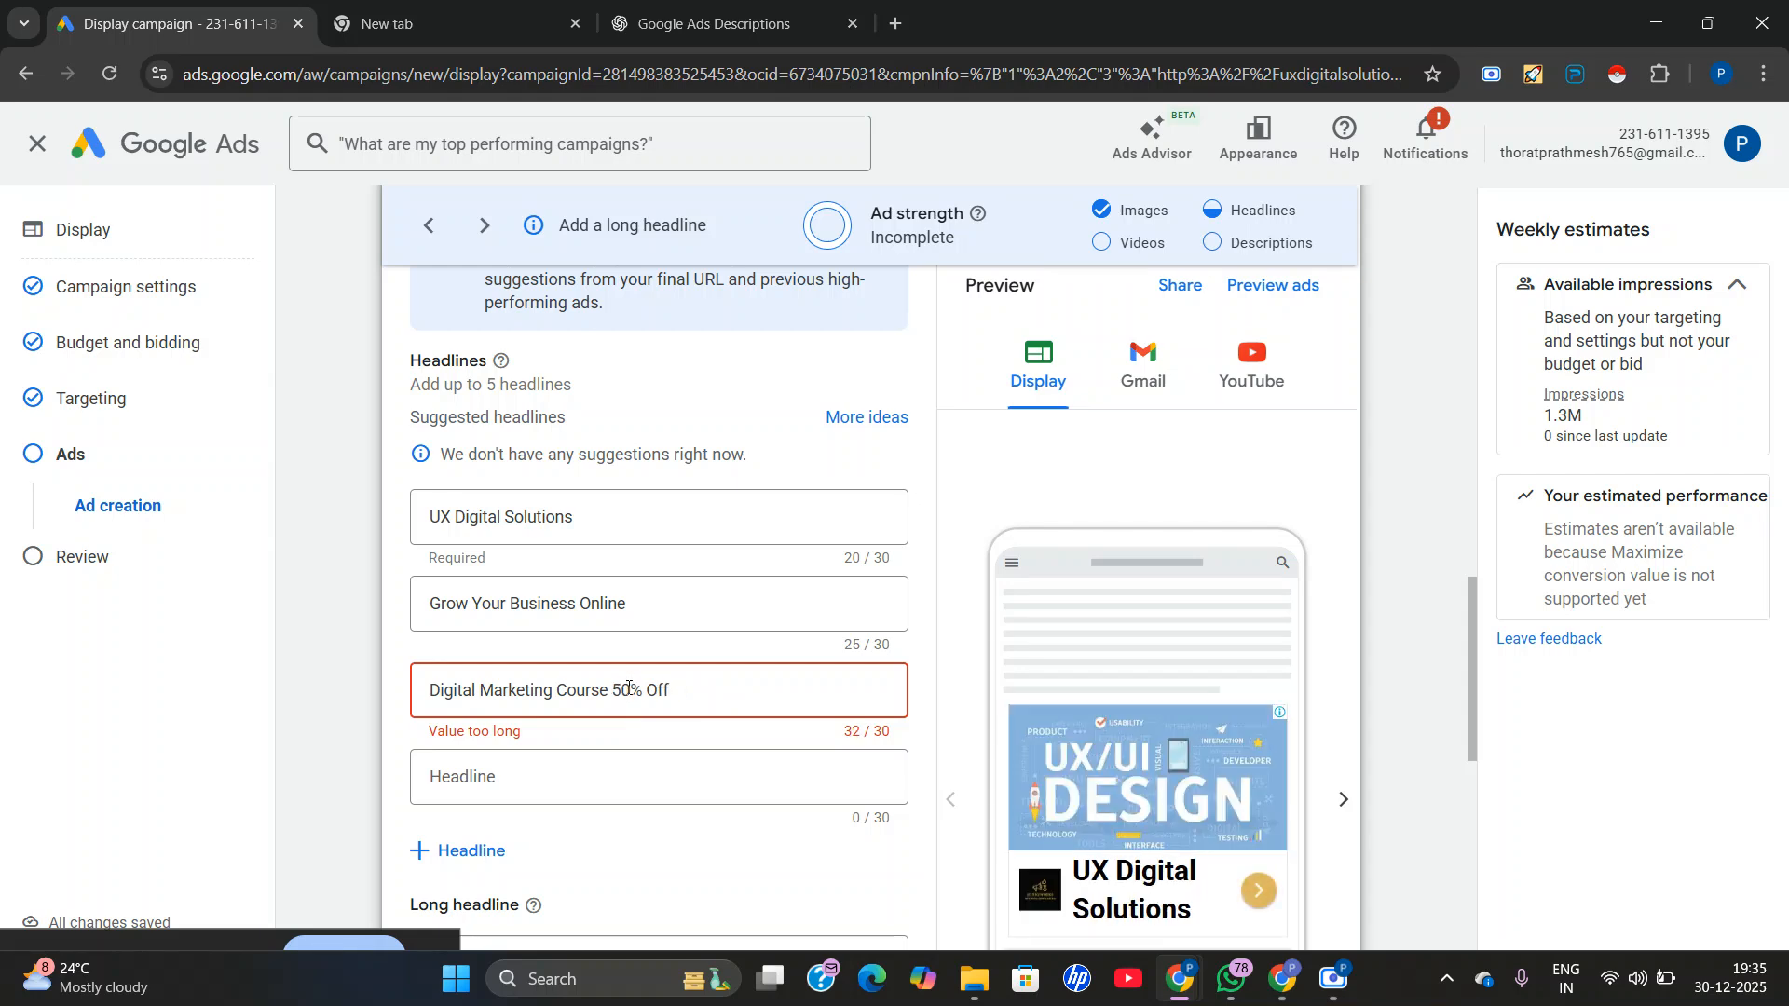
pyautogui.press('BackSpace')
pyautogui.click(480, 689)
pyautogui.press('BackSpace')
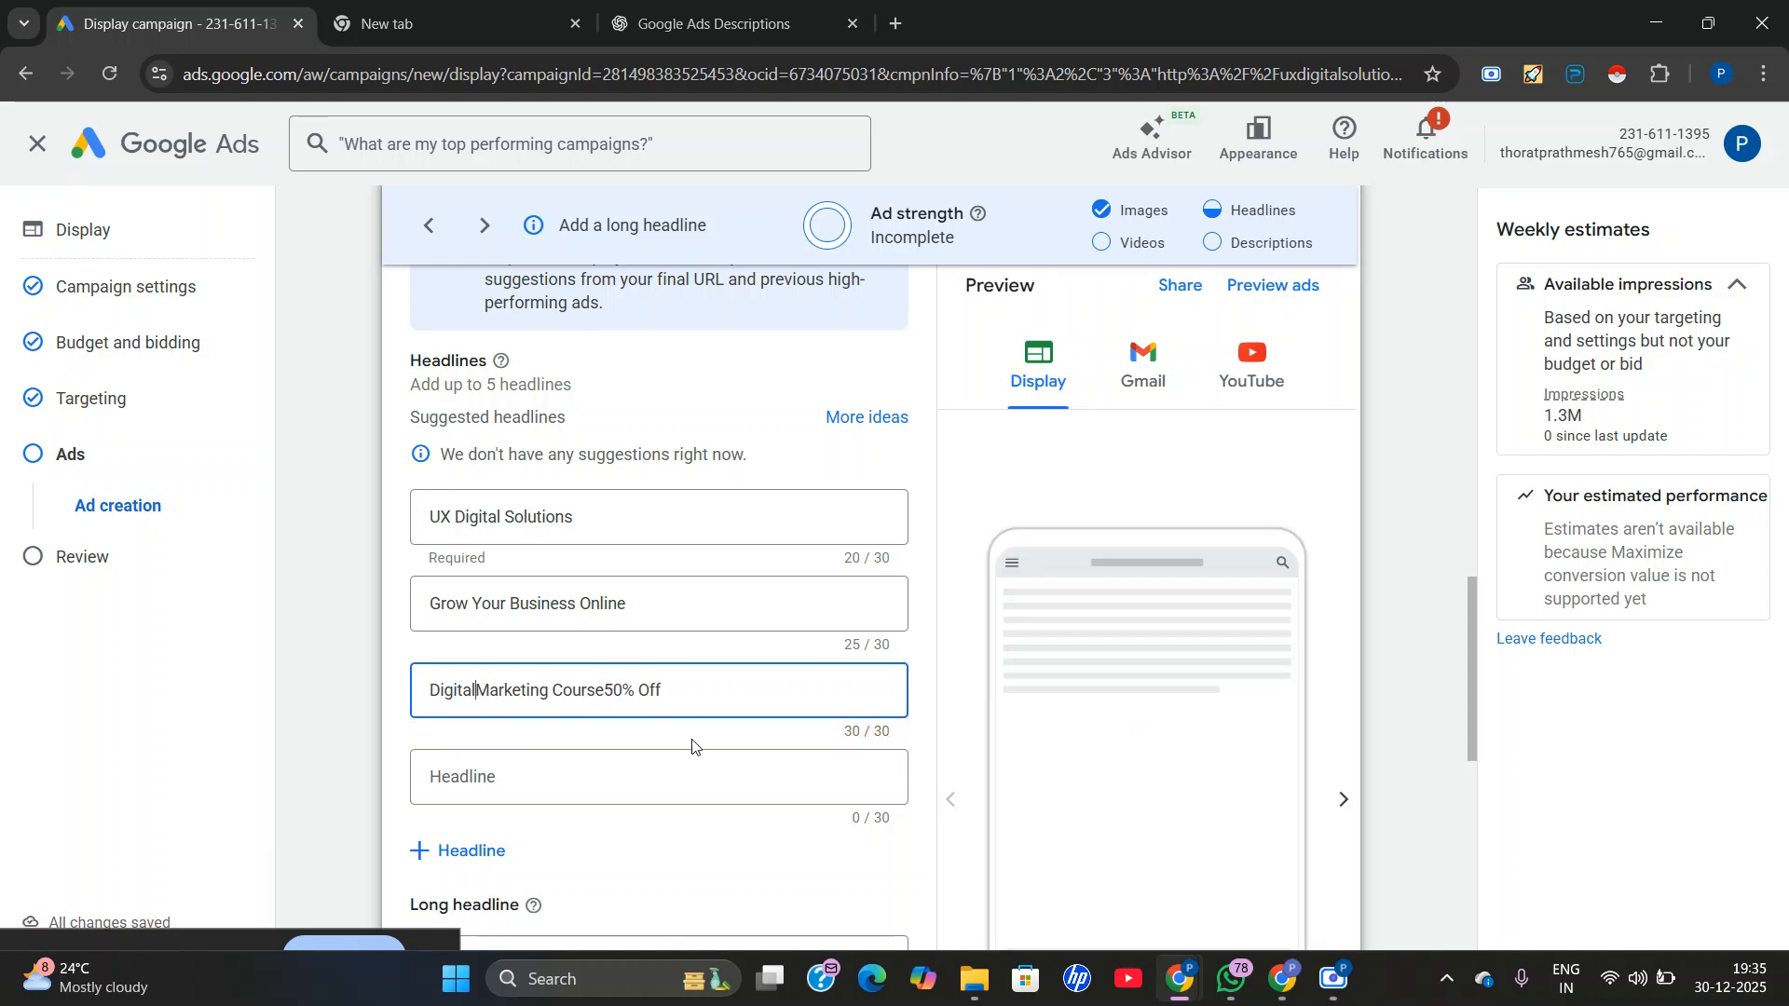
# Copy "Online Digital Marketing Course" from ChatGPT into the ad's fourth headline and shorten it to "Online Digital MarketingCourse".
pyautogui.click(708, 23)
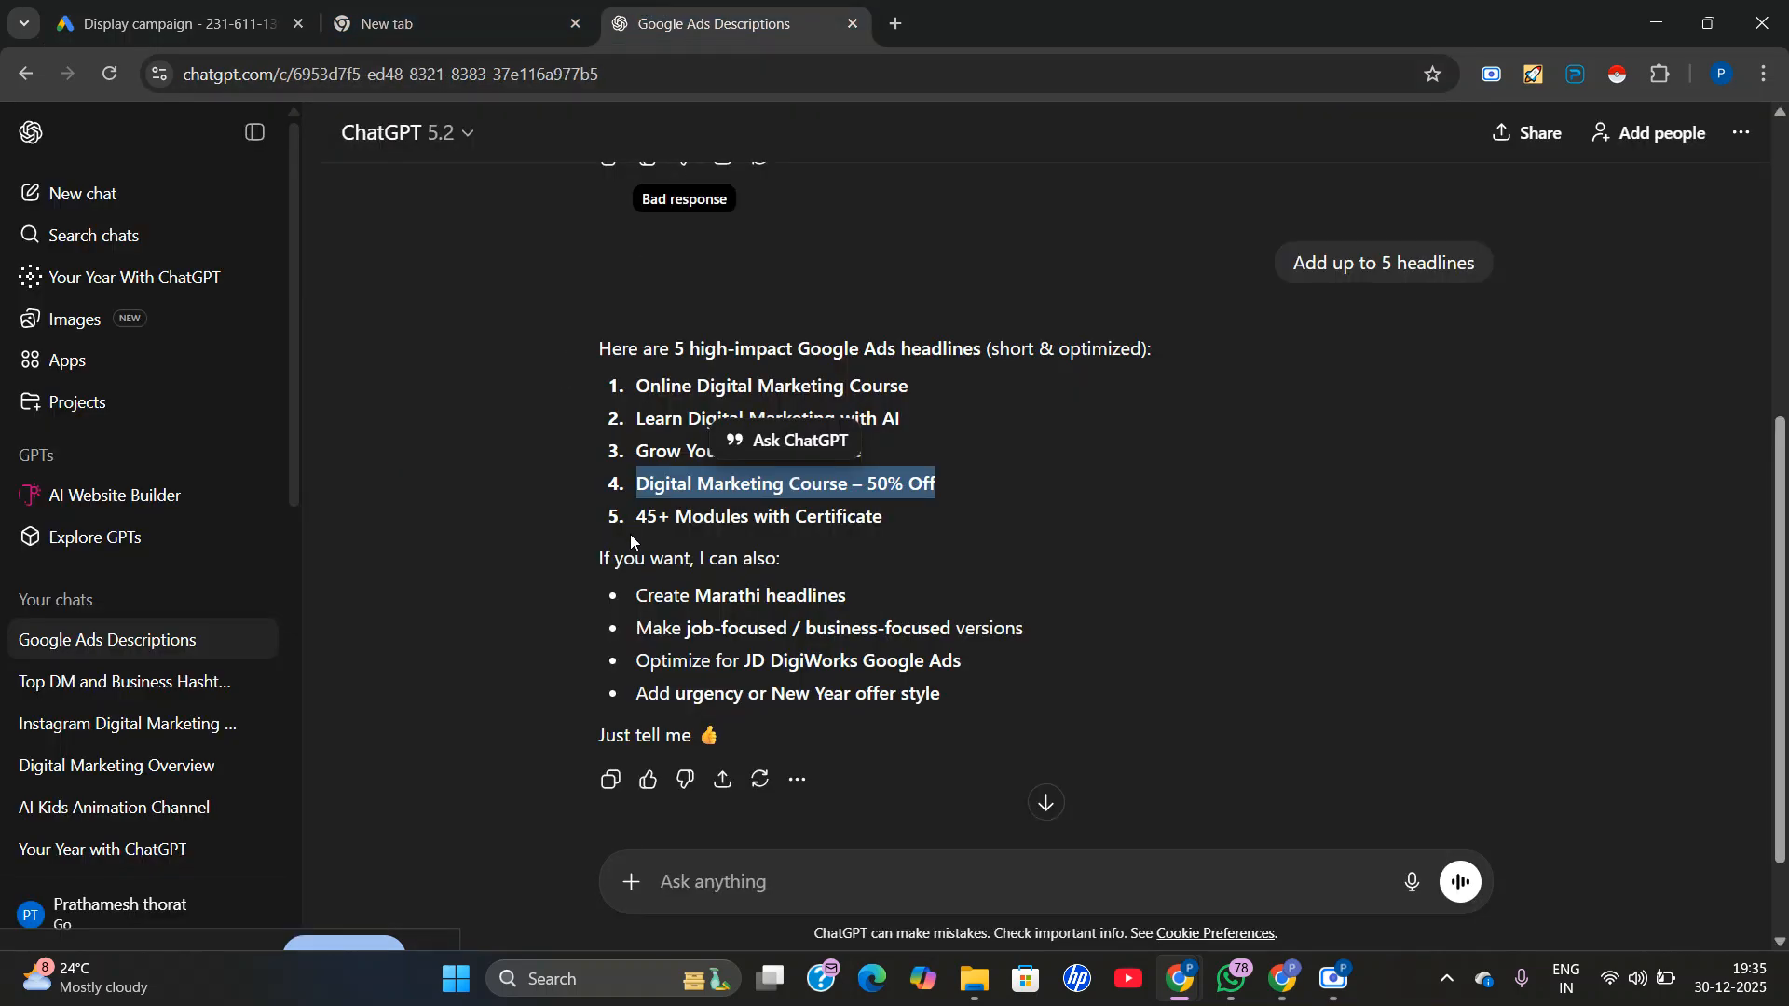
pyautogui.doubleClick(696, 386)
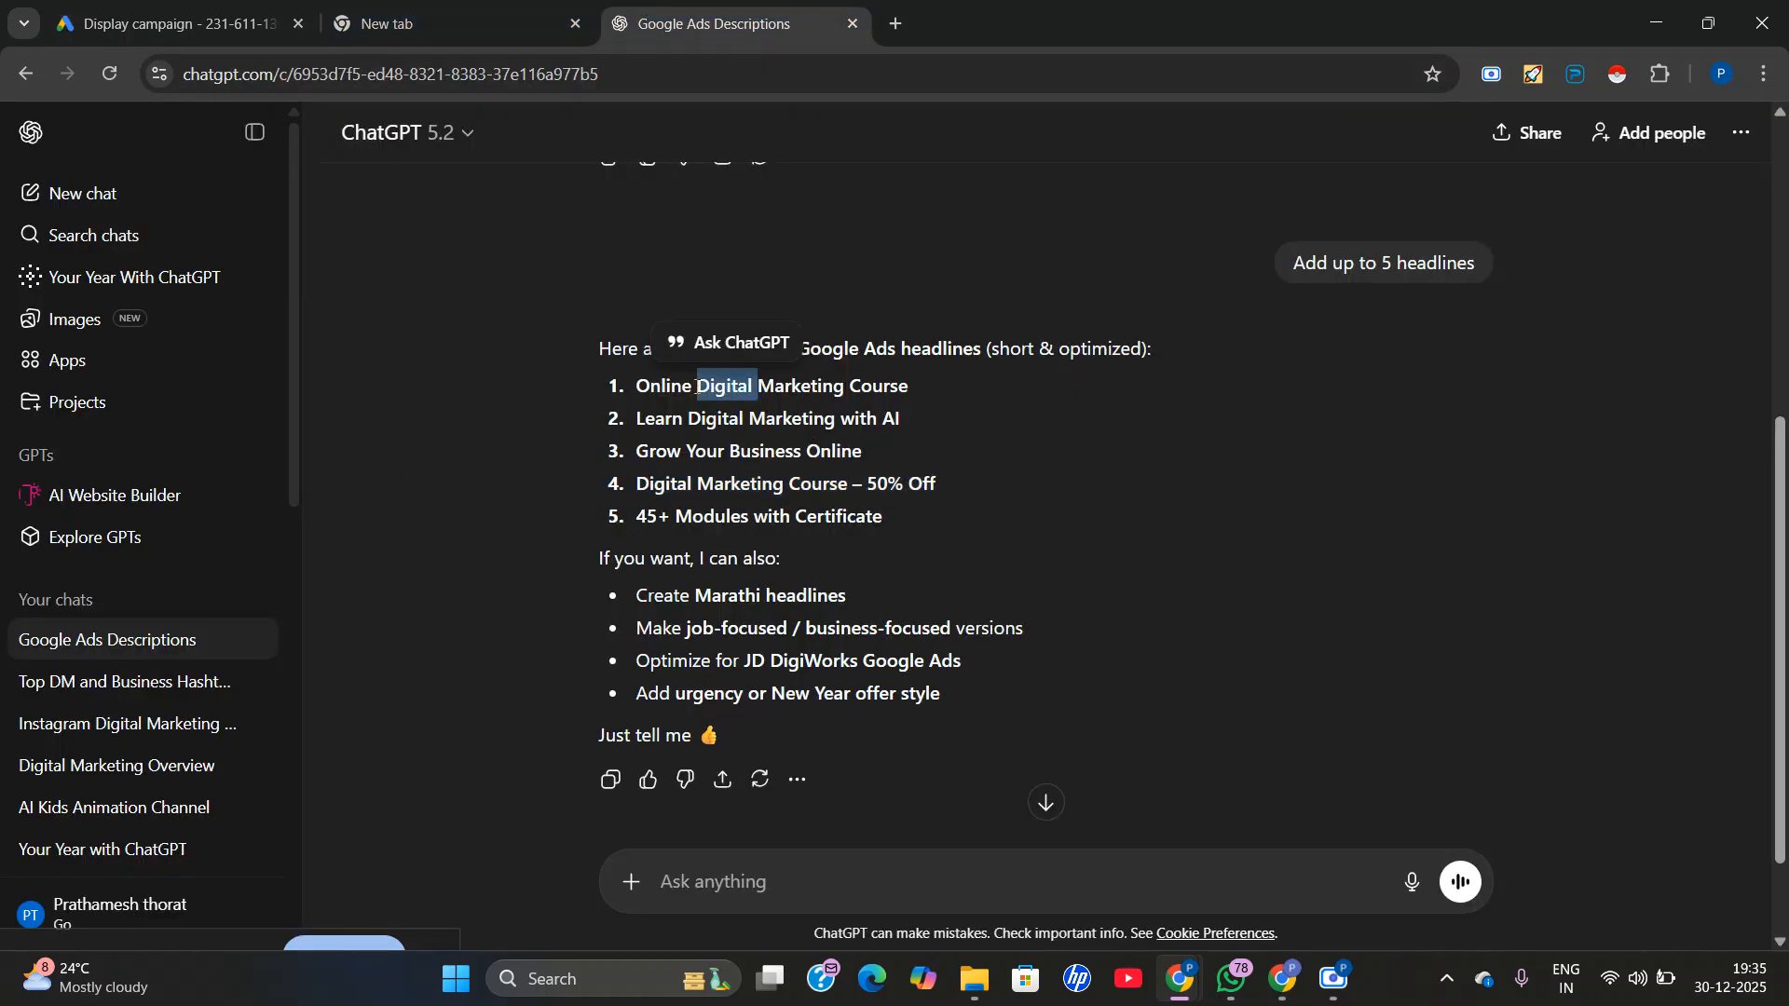
pyautogui.tripleClick(697, 387)
pyautogui.rightClick(697, 400)
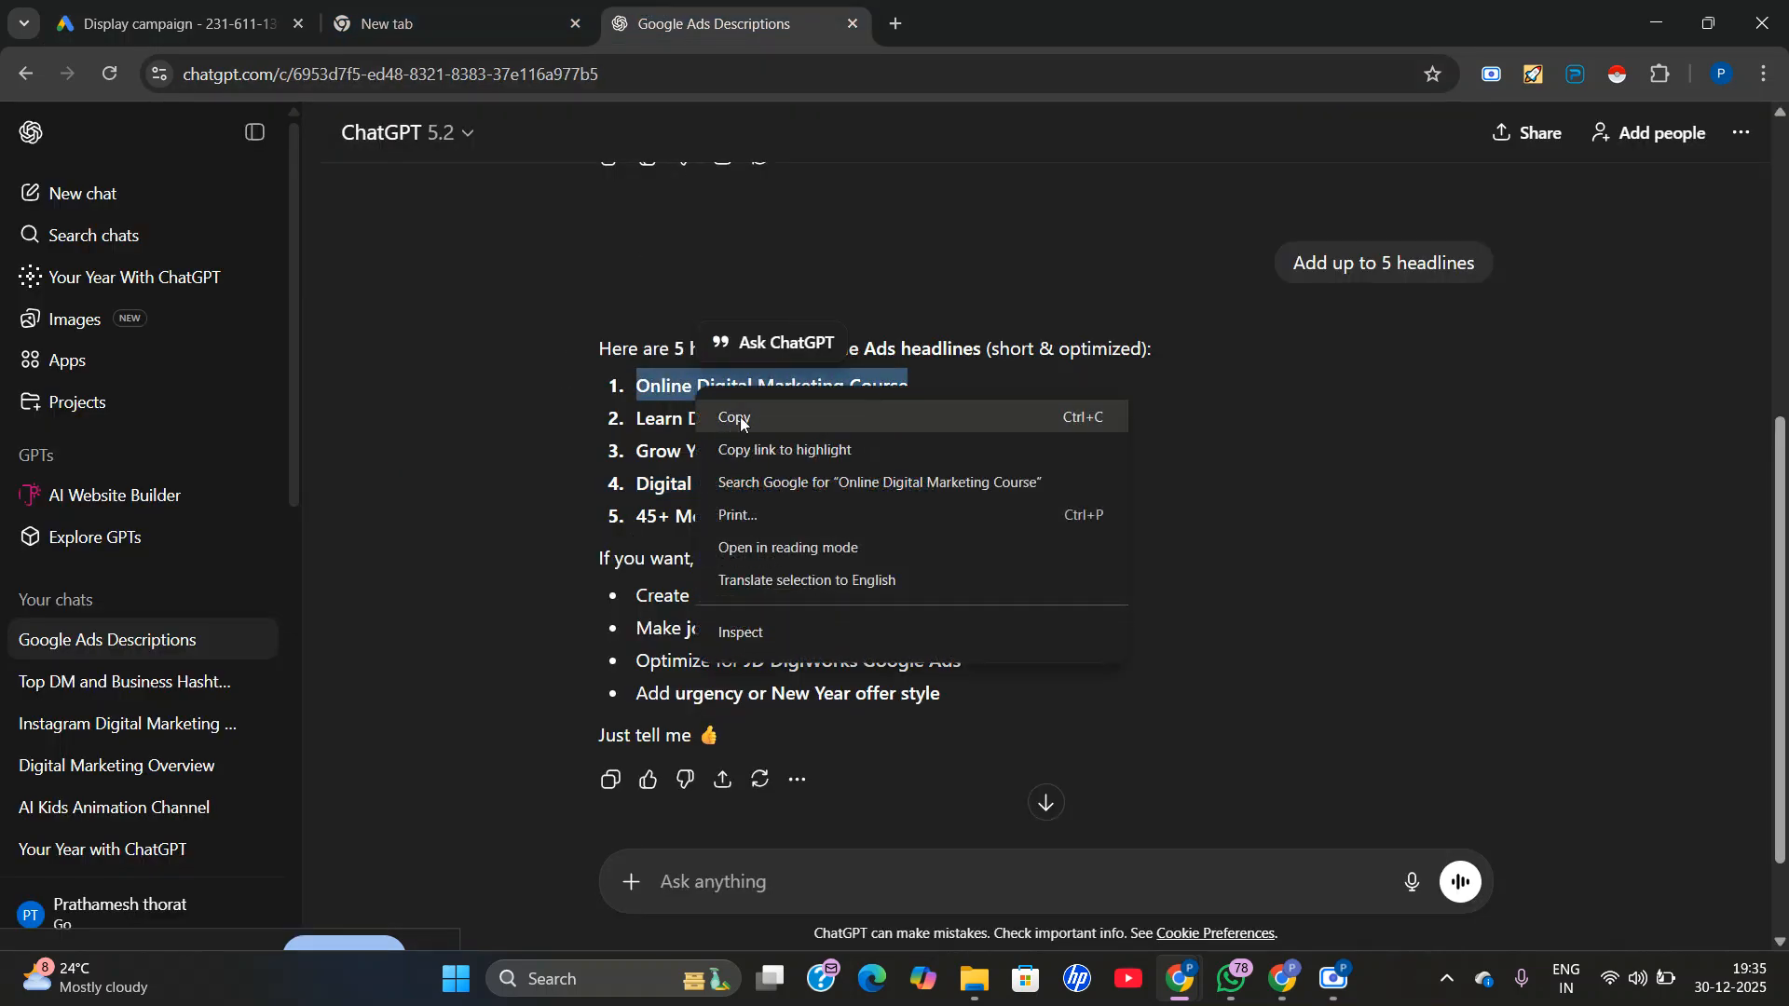
pyautogui.click(740, 417)
pyautogui.click(167, 23)
pyautogui.click(473, 783)
pyautogui.rightClick(471, 783)
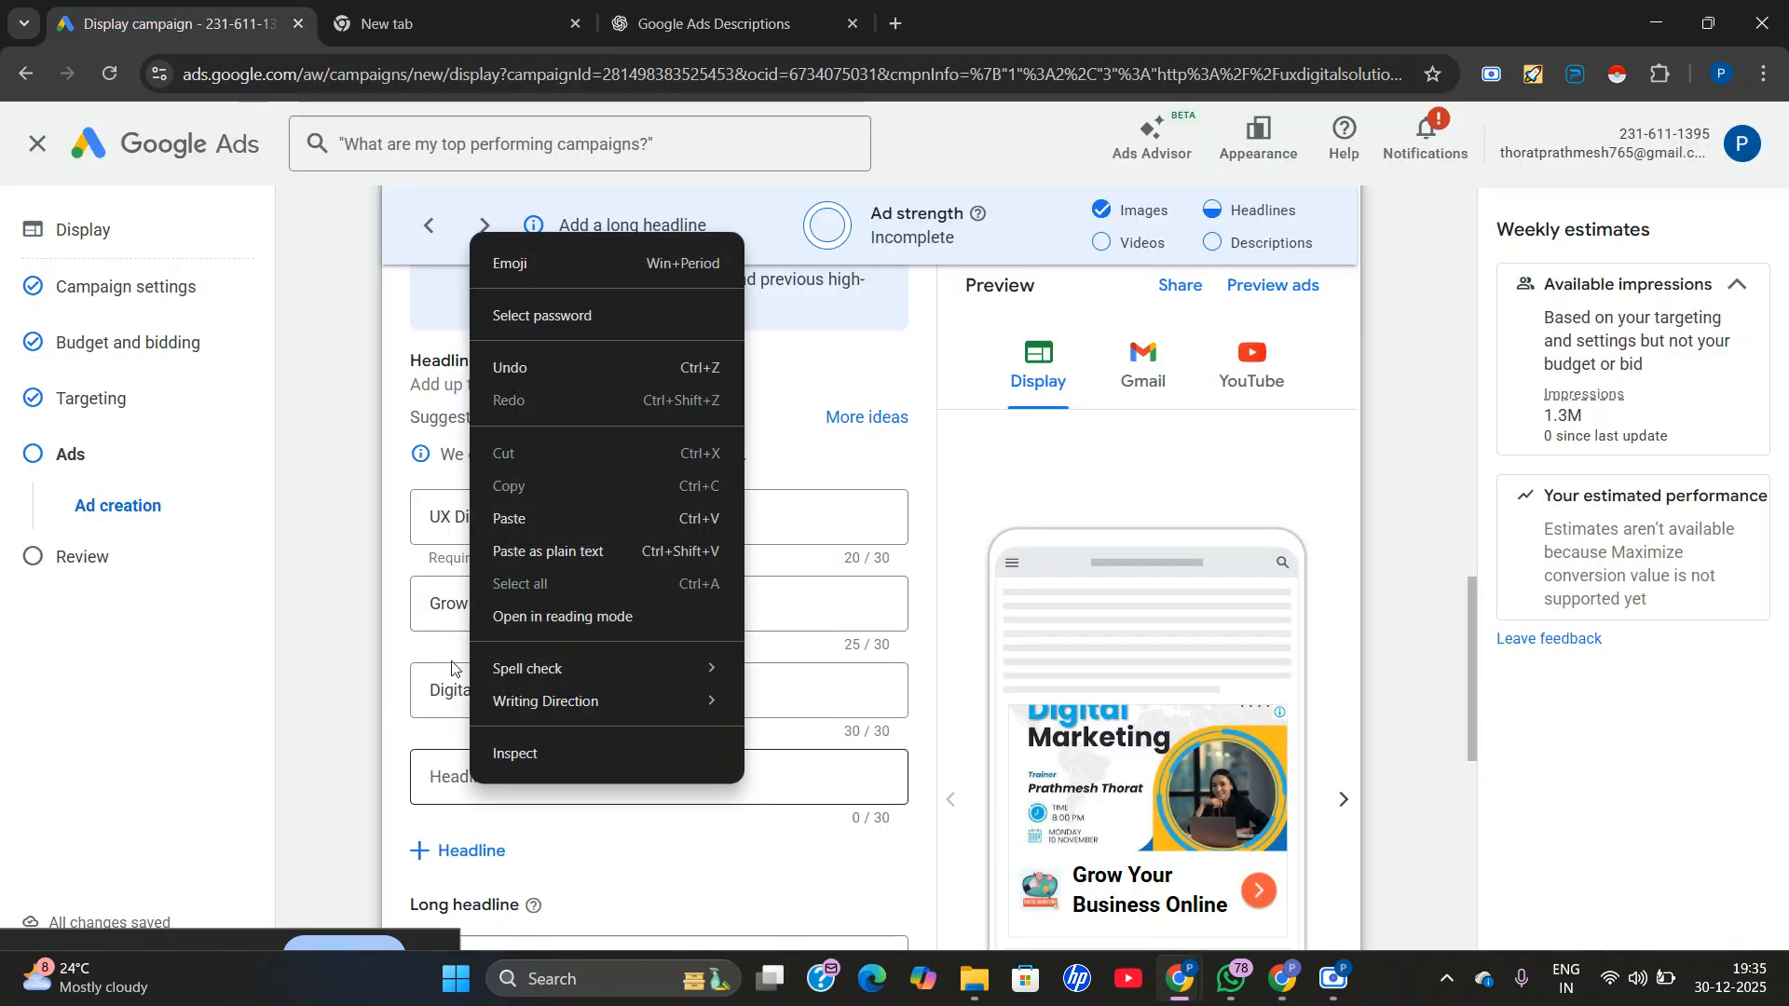
pyautogui.click(531, 513)
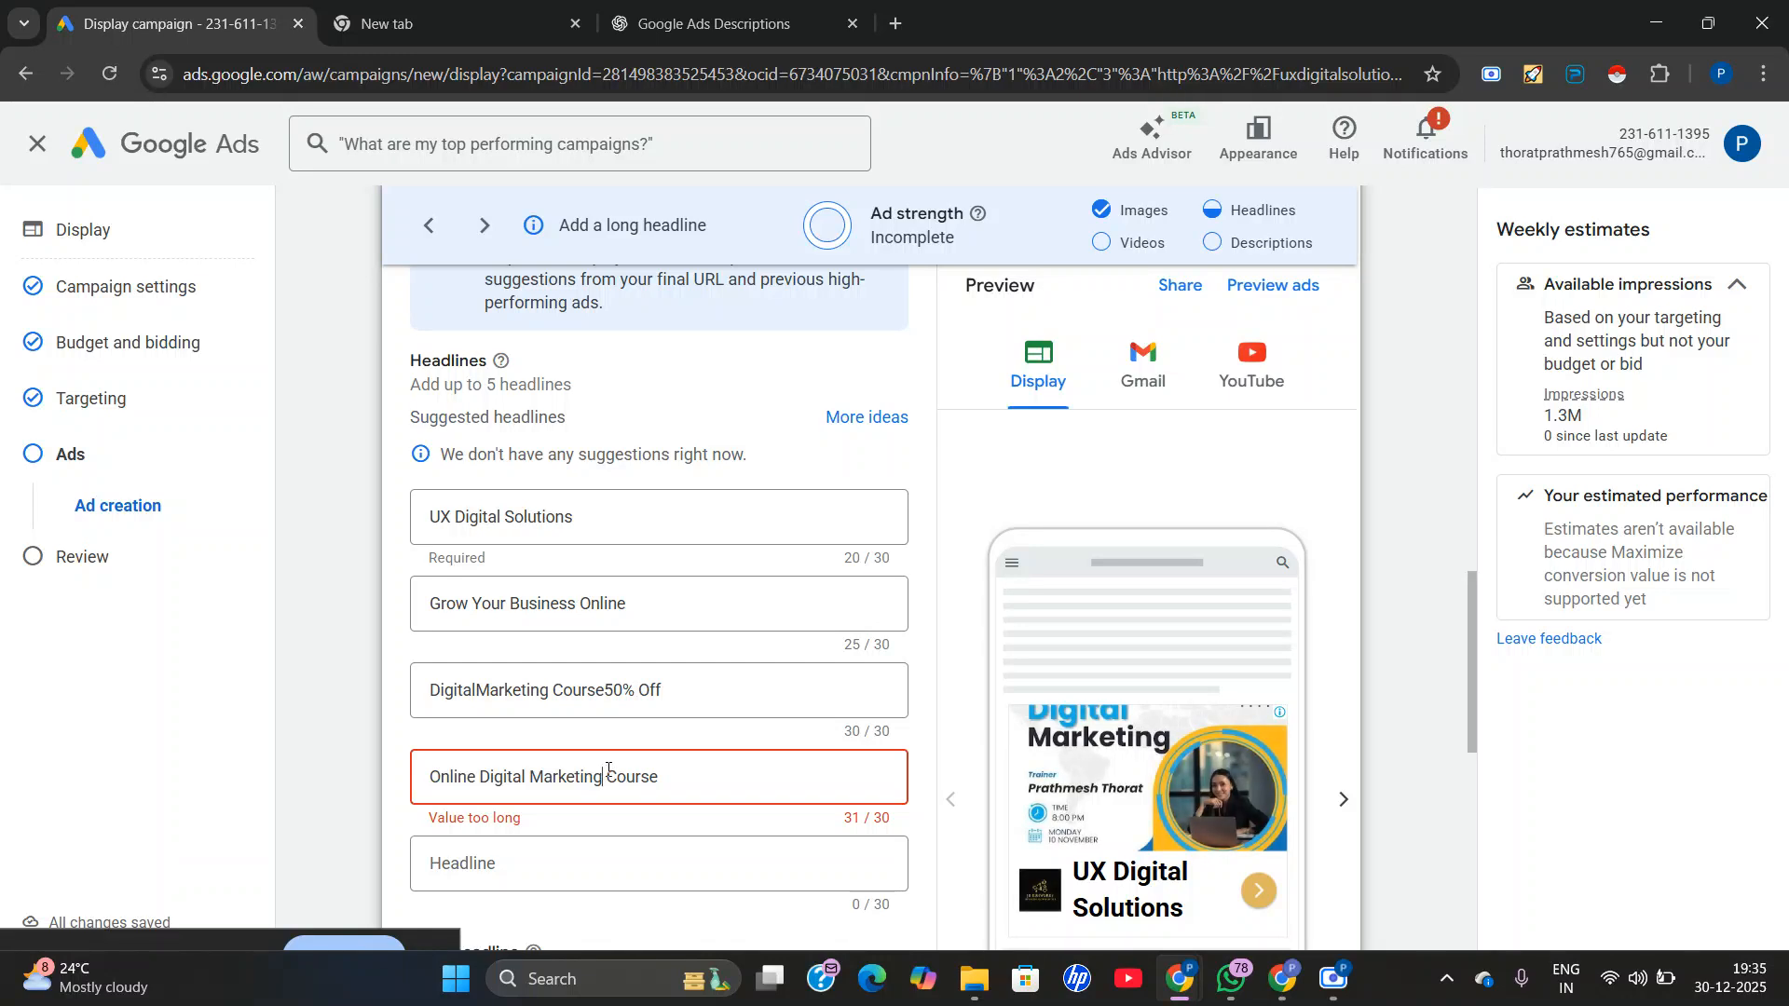
pyautogui.press('BackSpace')
pyautogui.scroll(-2, 608, 776)
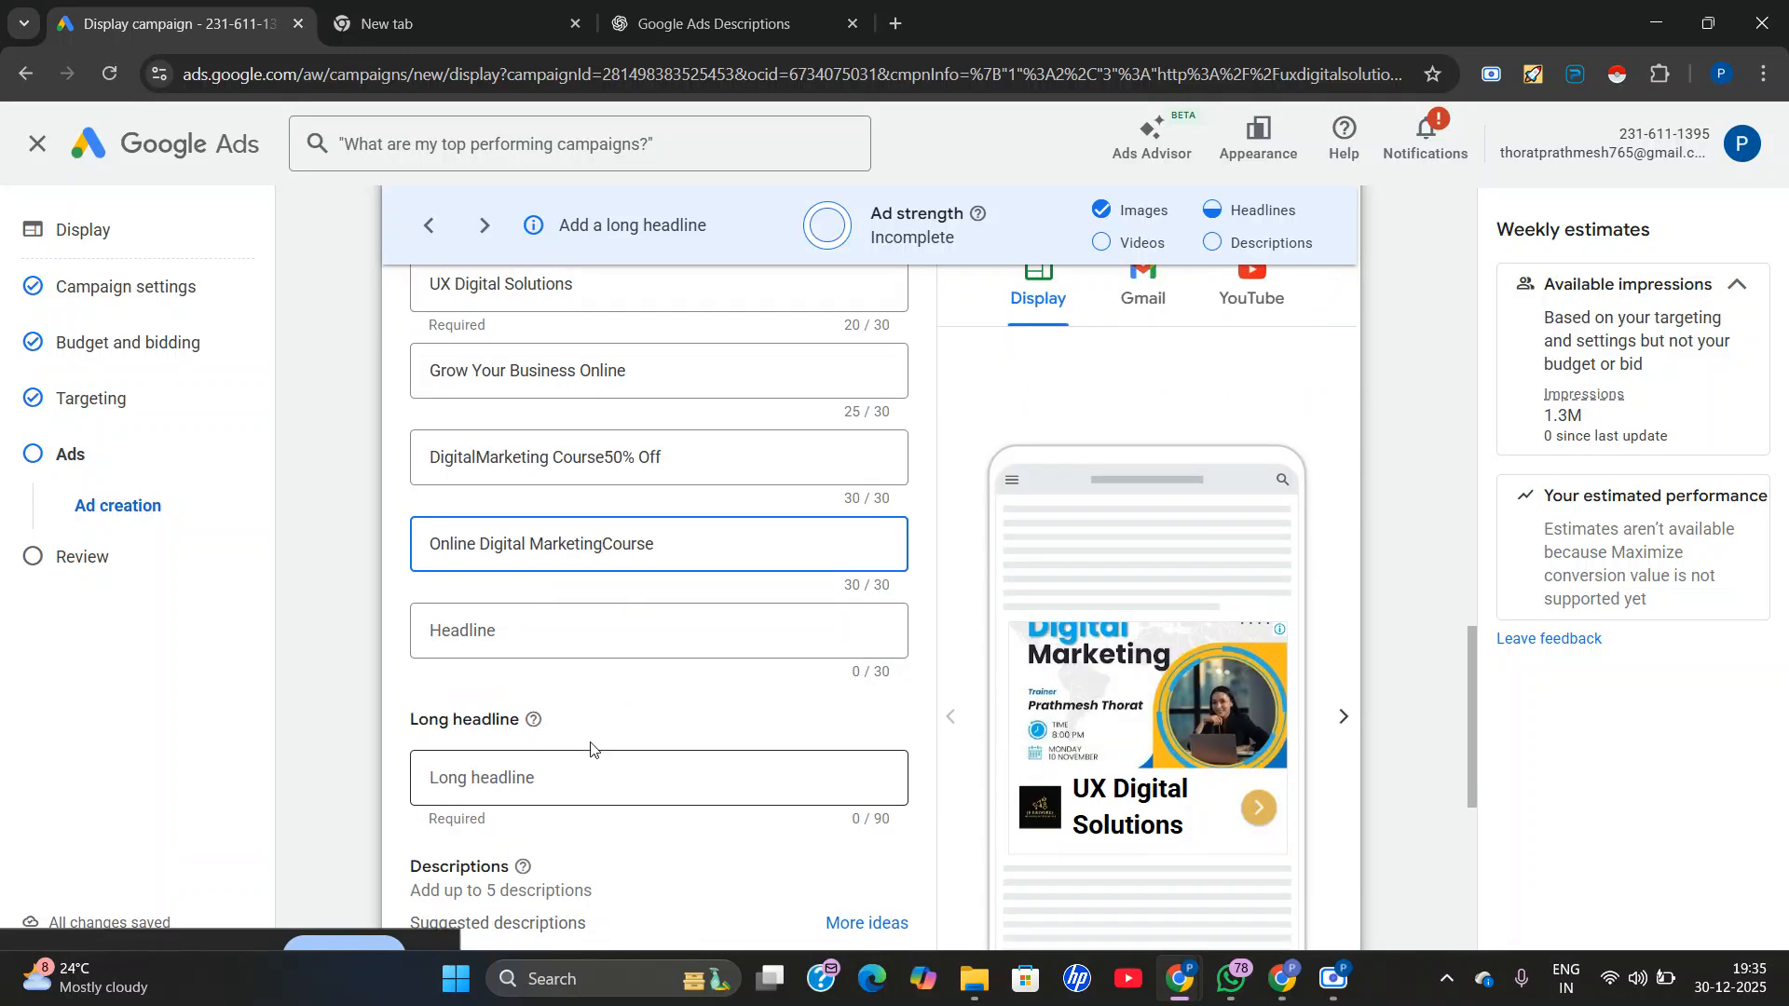
pyautogui.scroll(1, 613, 503)
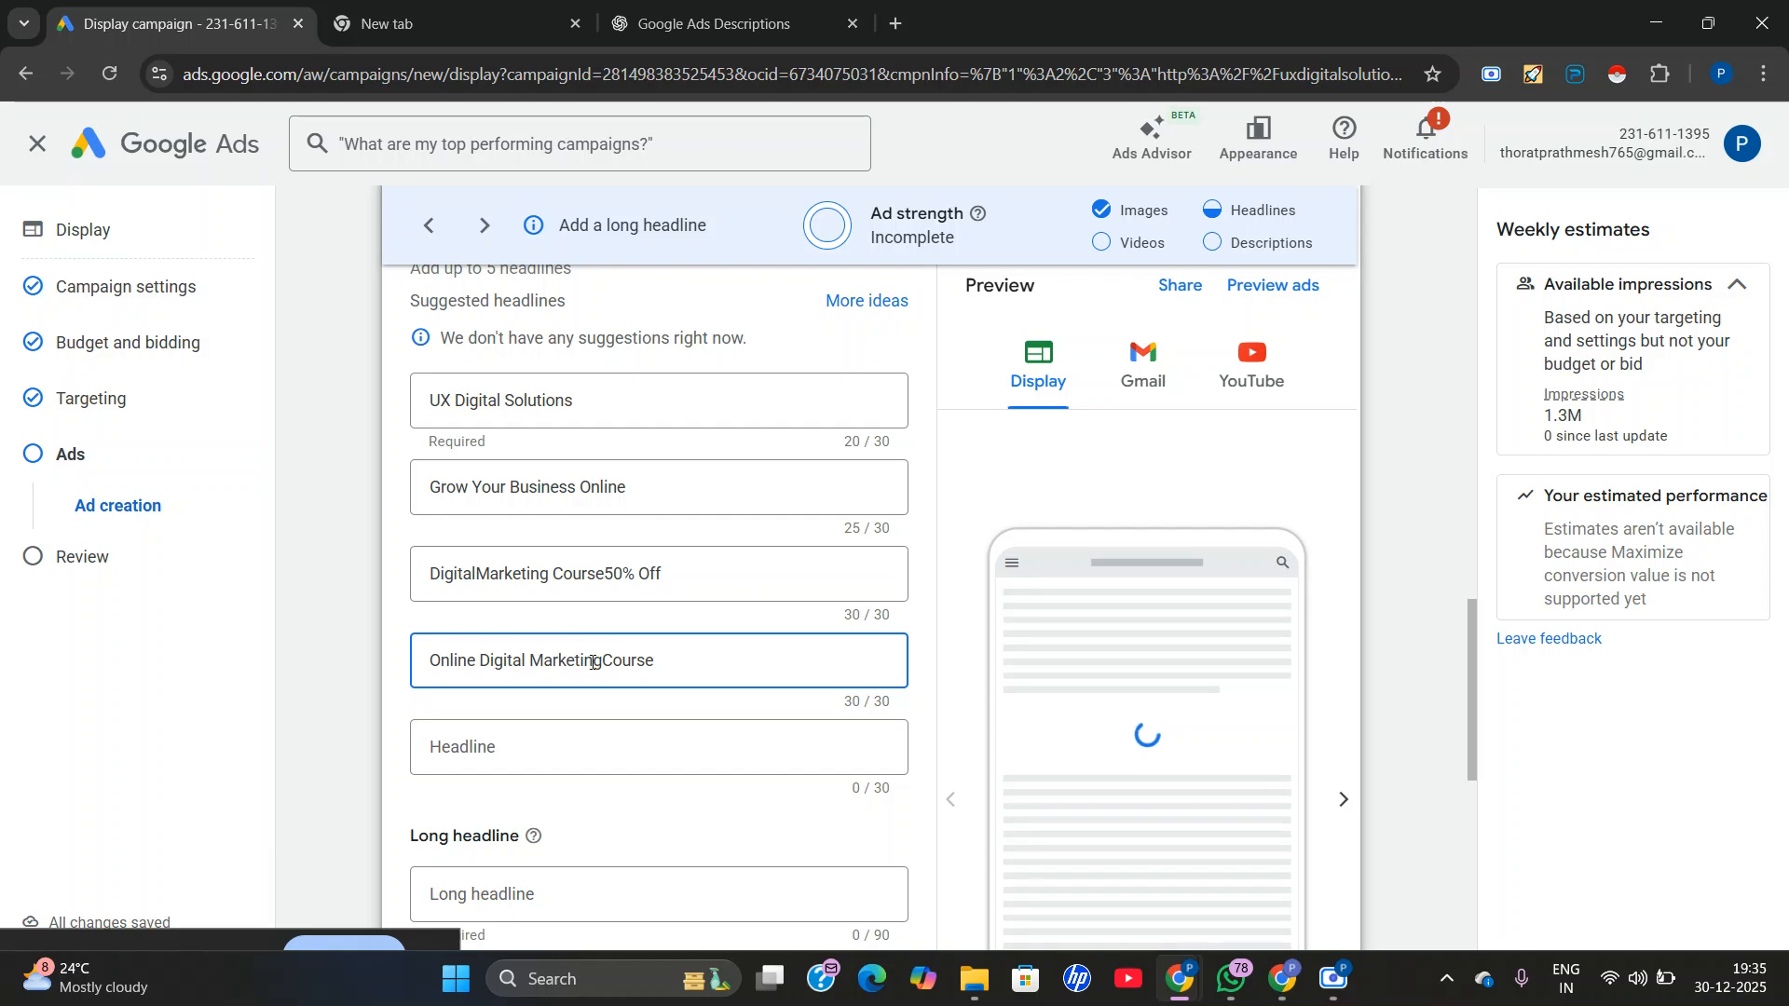
# Copy "45+ Modules with Certificate" from the ChatGPT headline suggestions and insert it as the ad's fifth headline in Google Ads.
pyautogui.click(714, 23)
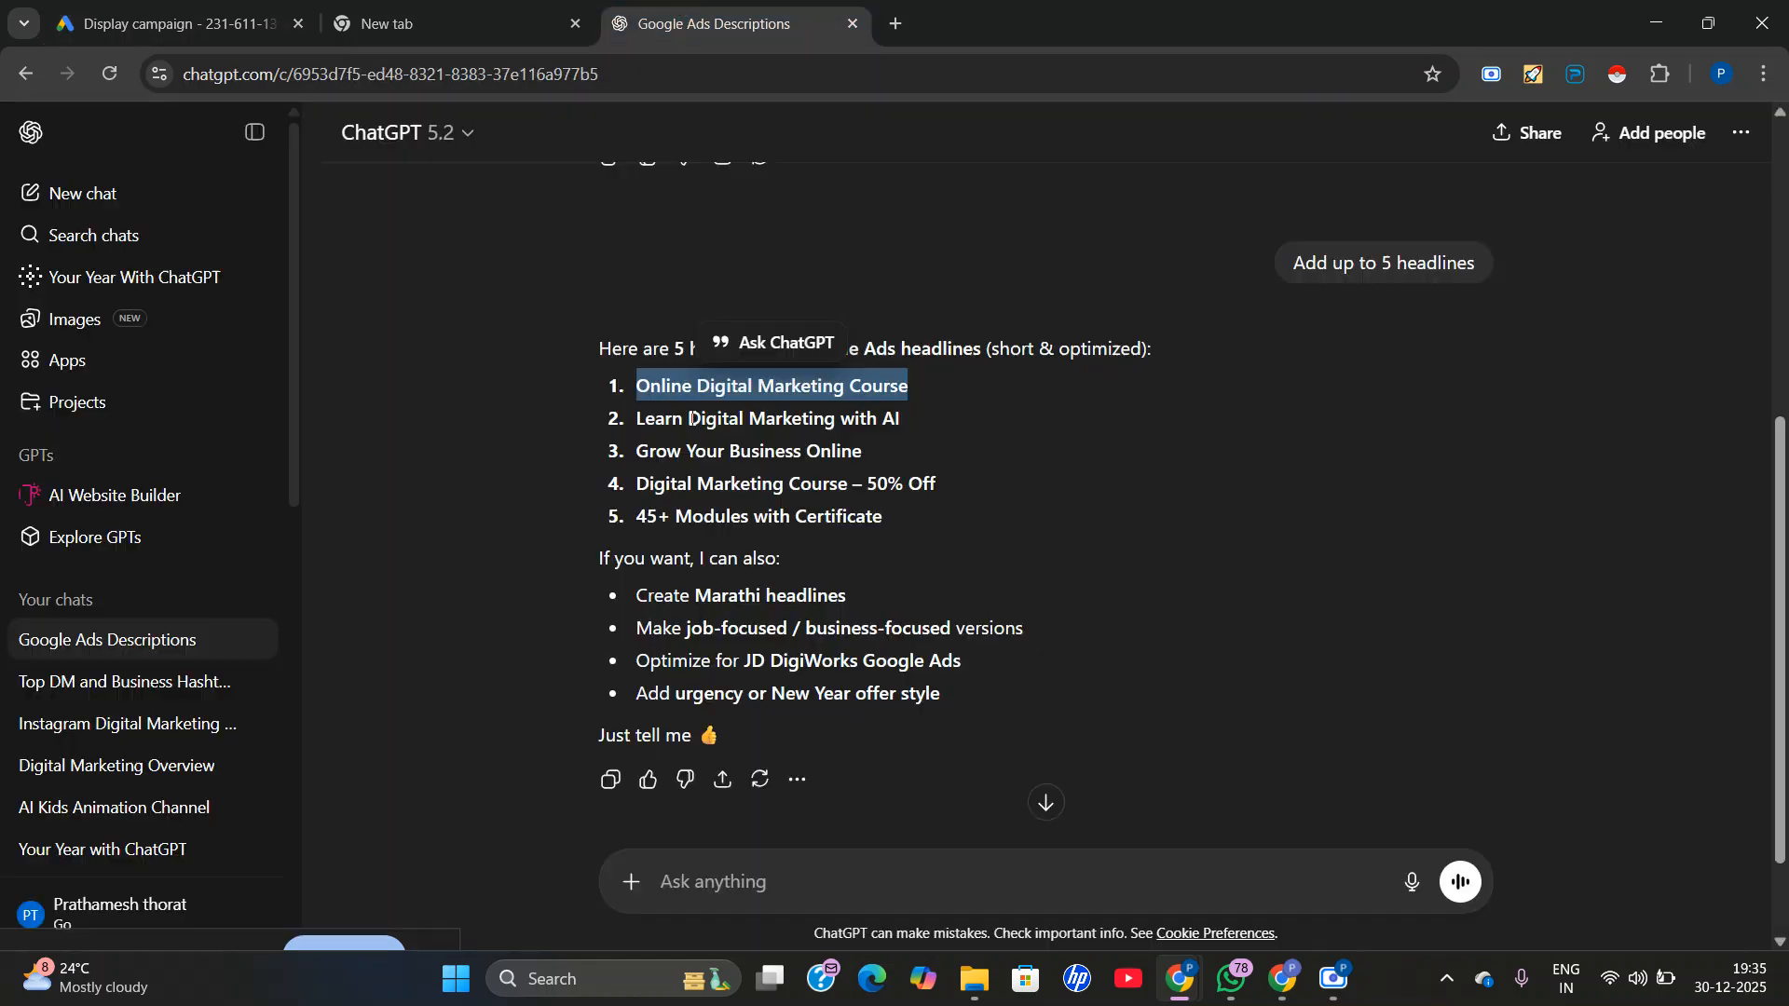
pyautogui.tripleClick(754, 518)
pyautogui.rightClick(750, 533)
pyautogui.click(788, 556)
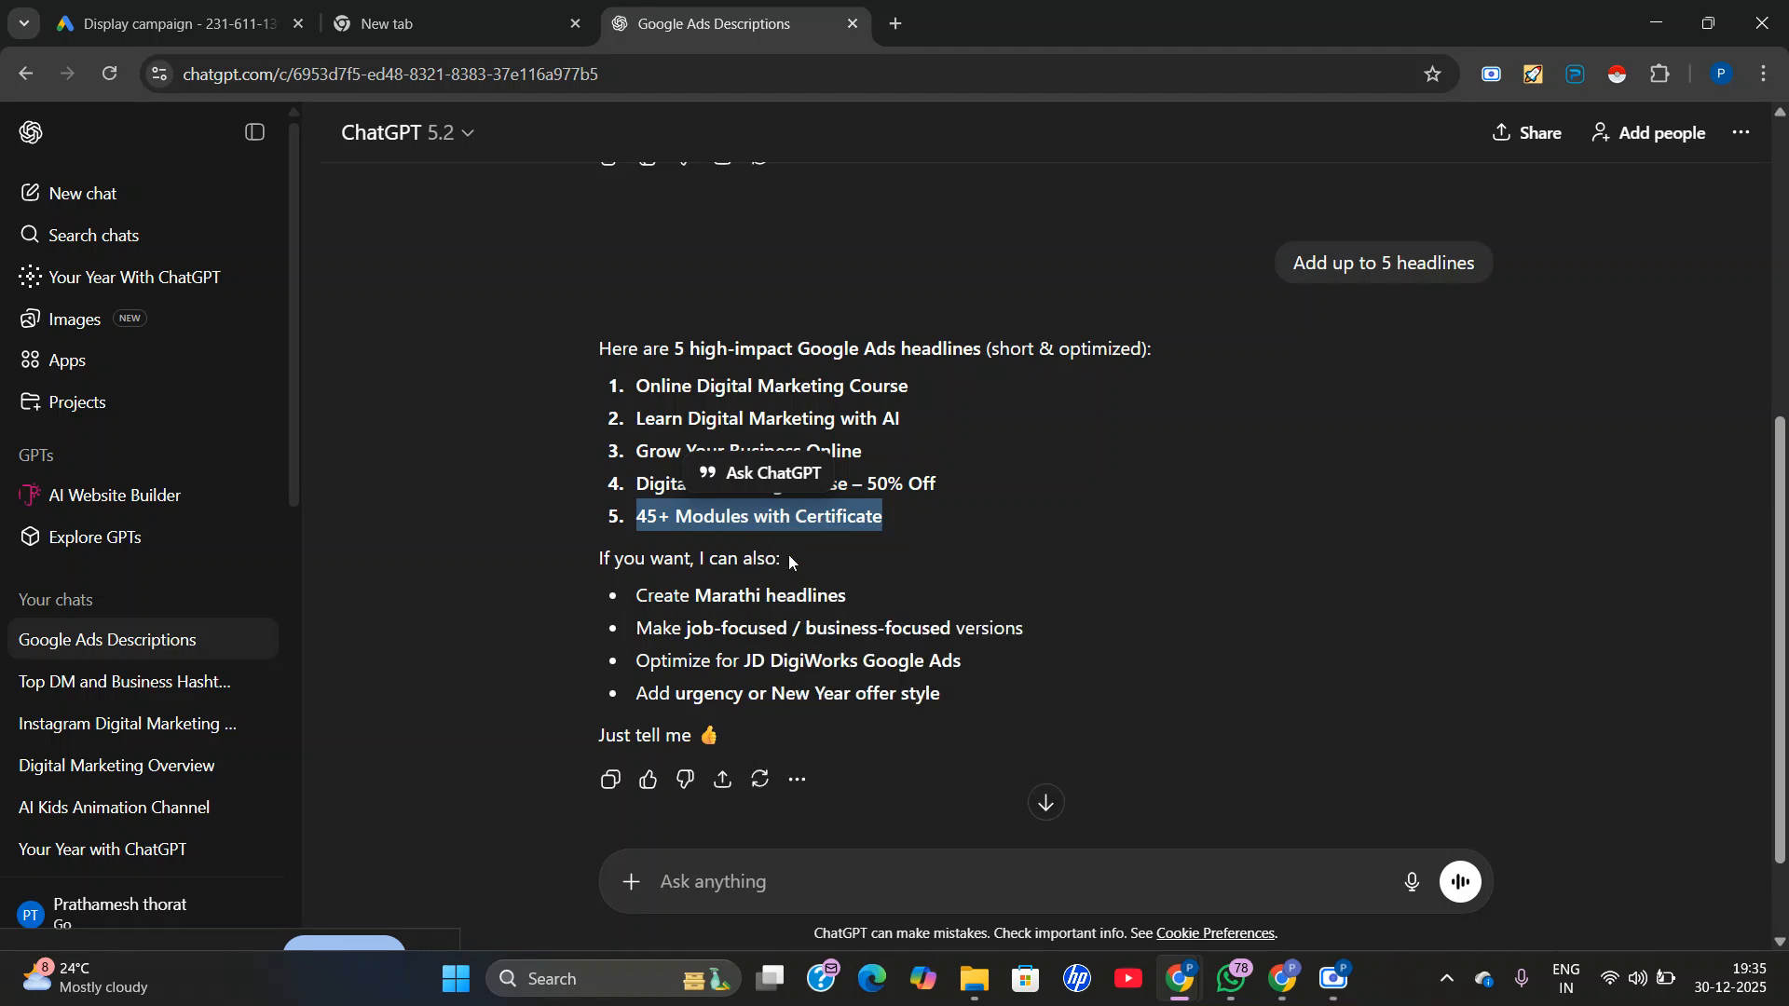
pyautogui.click(214, 23)
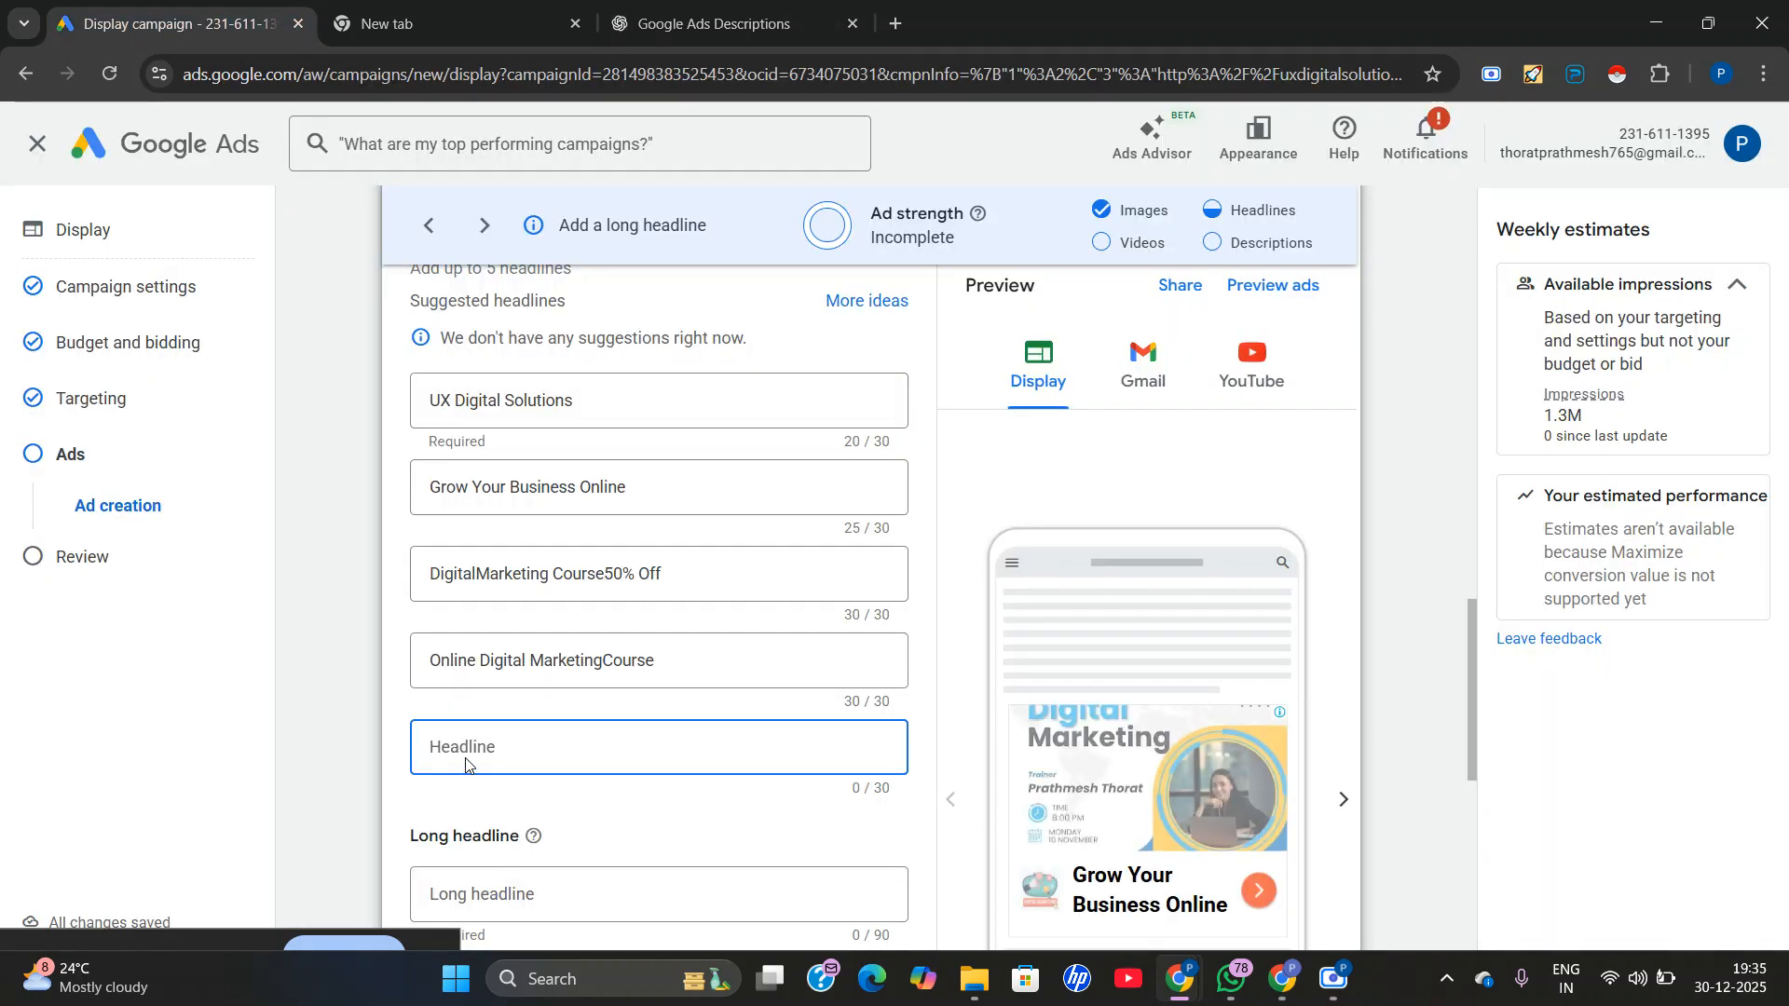
pyautogui.rightClick(466, 764)
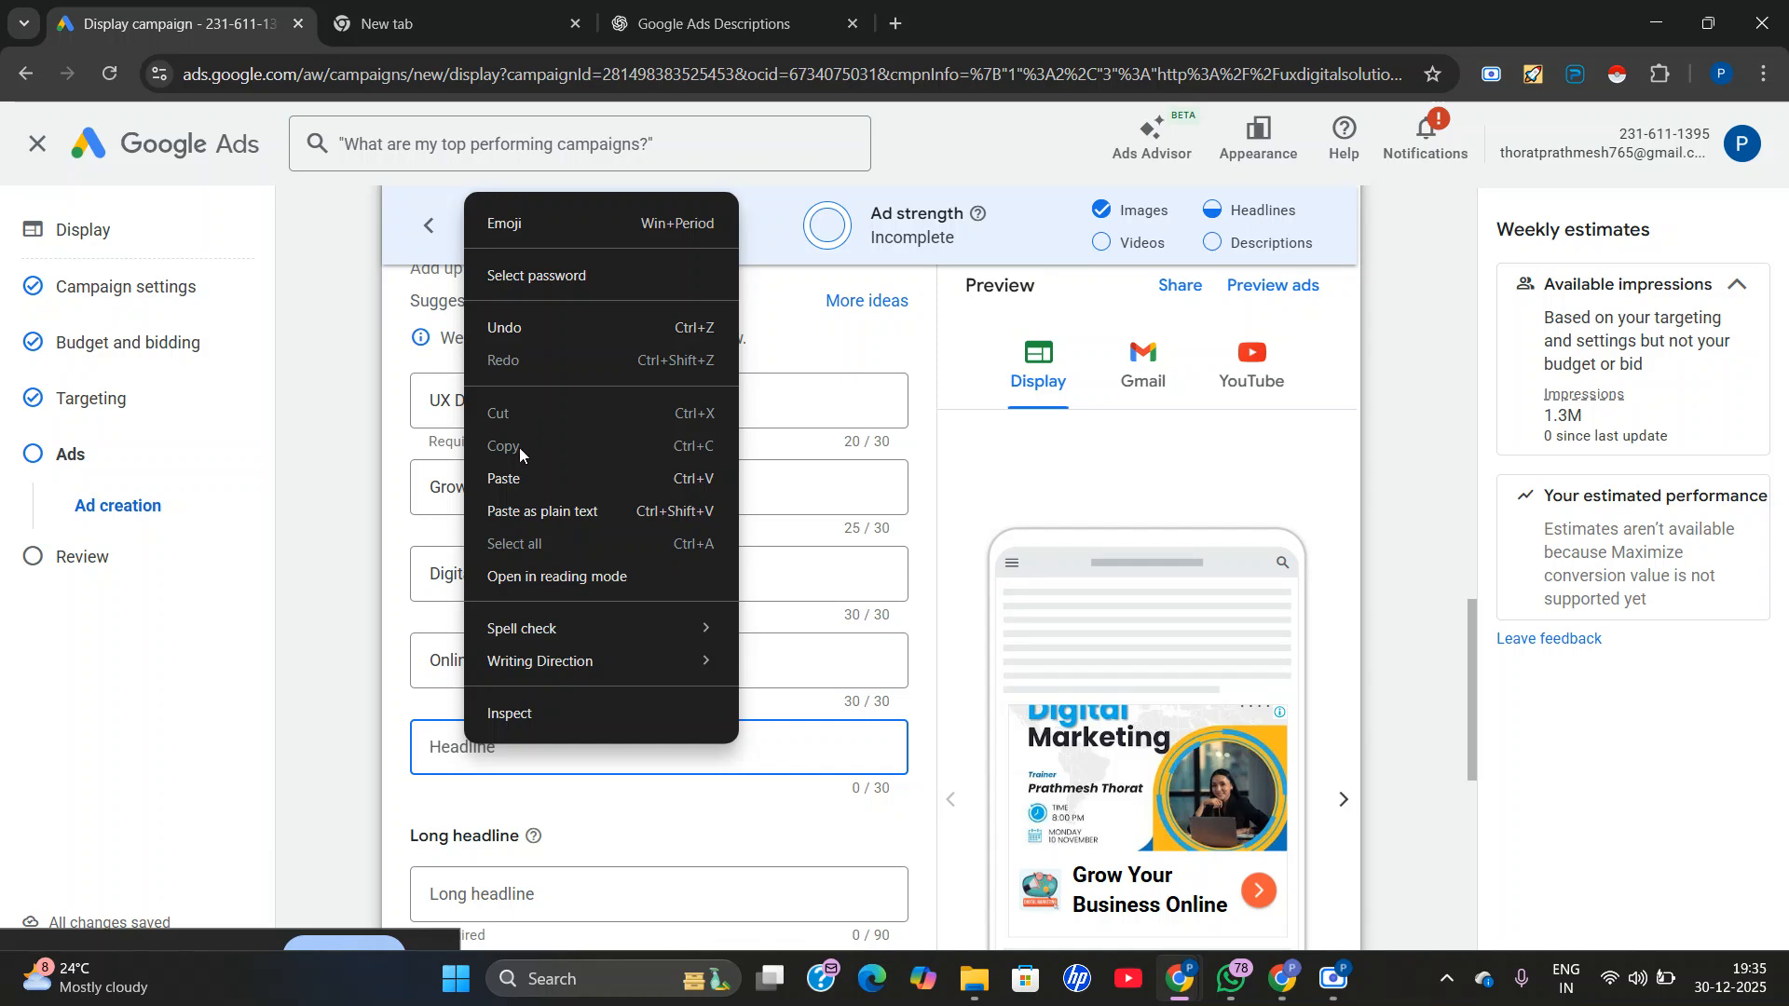
pyautogui.click(513, 475)
pyautogui.scroll(-2, 692, 666)
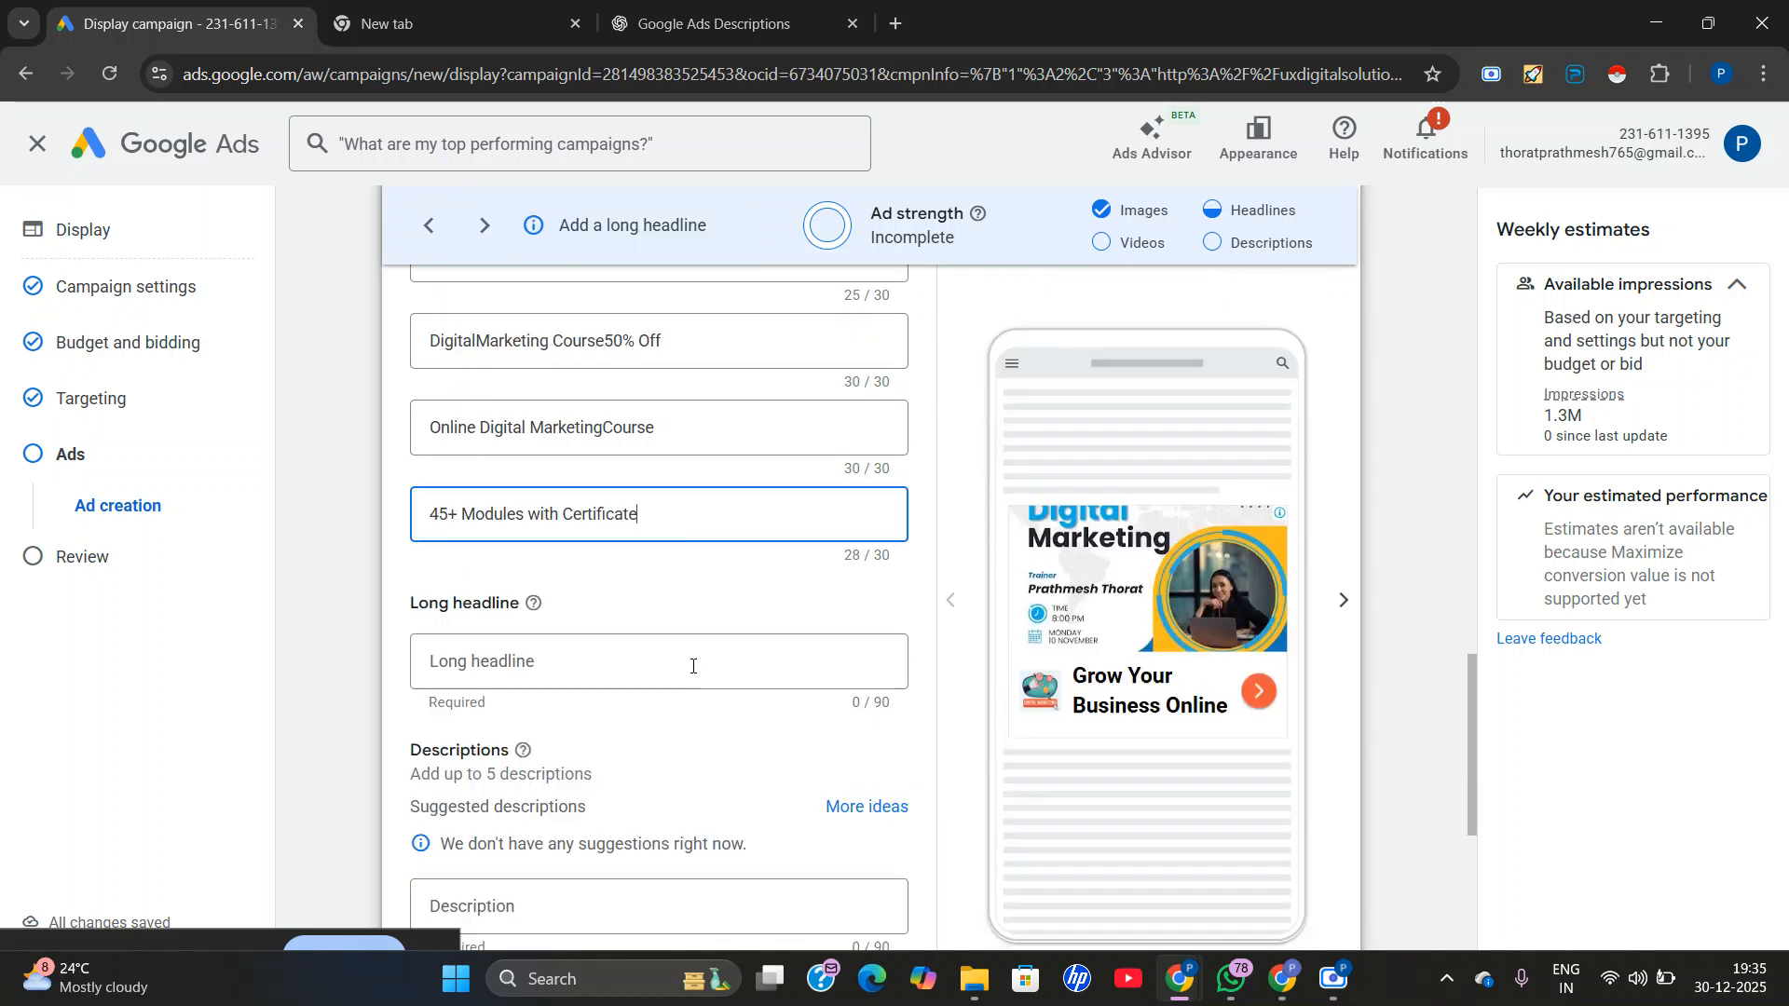
pyautogui.scroll(-1, 802, 607)
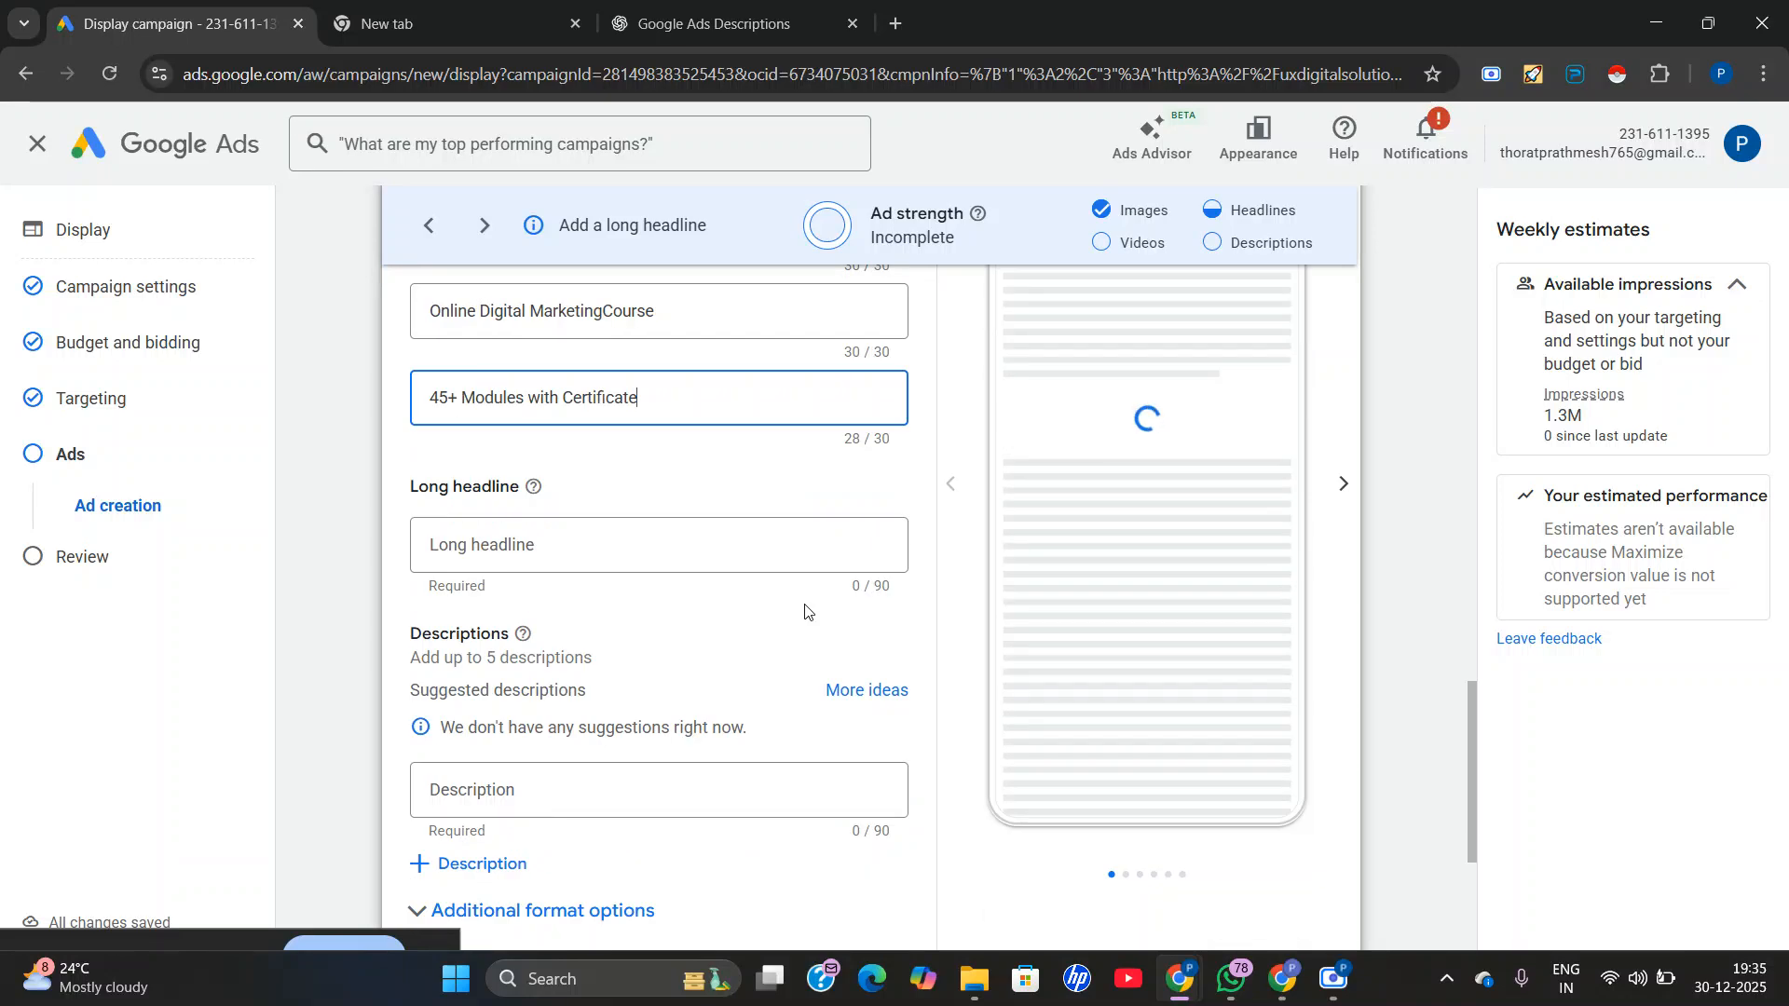
pyautogui.click(497, 566)
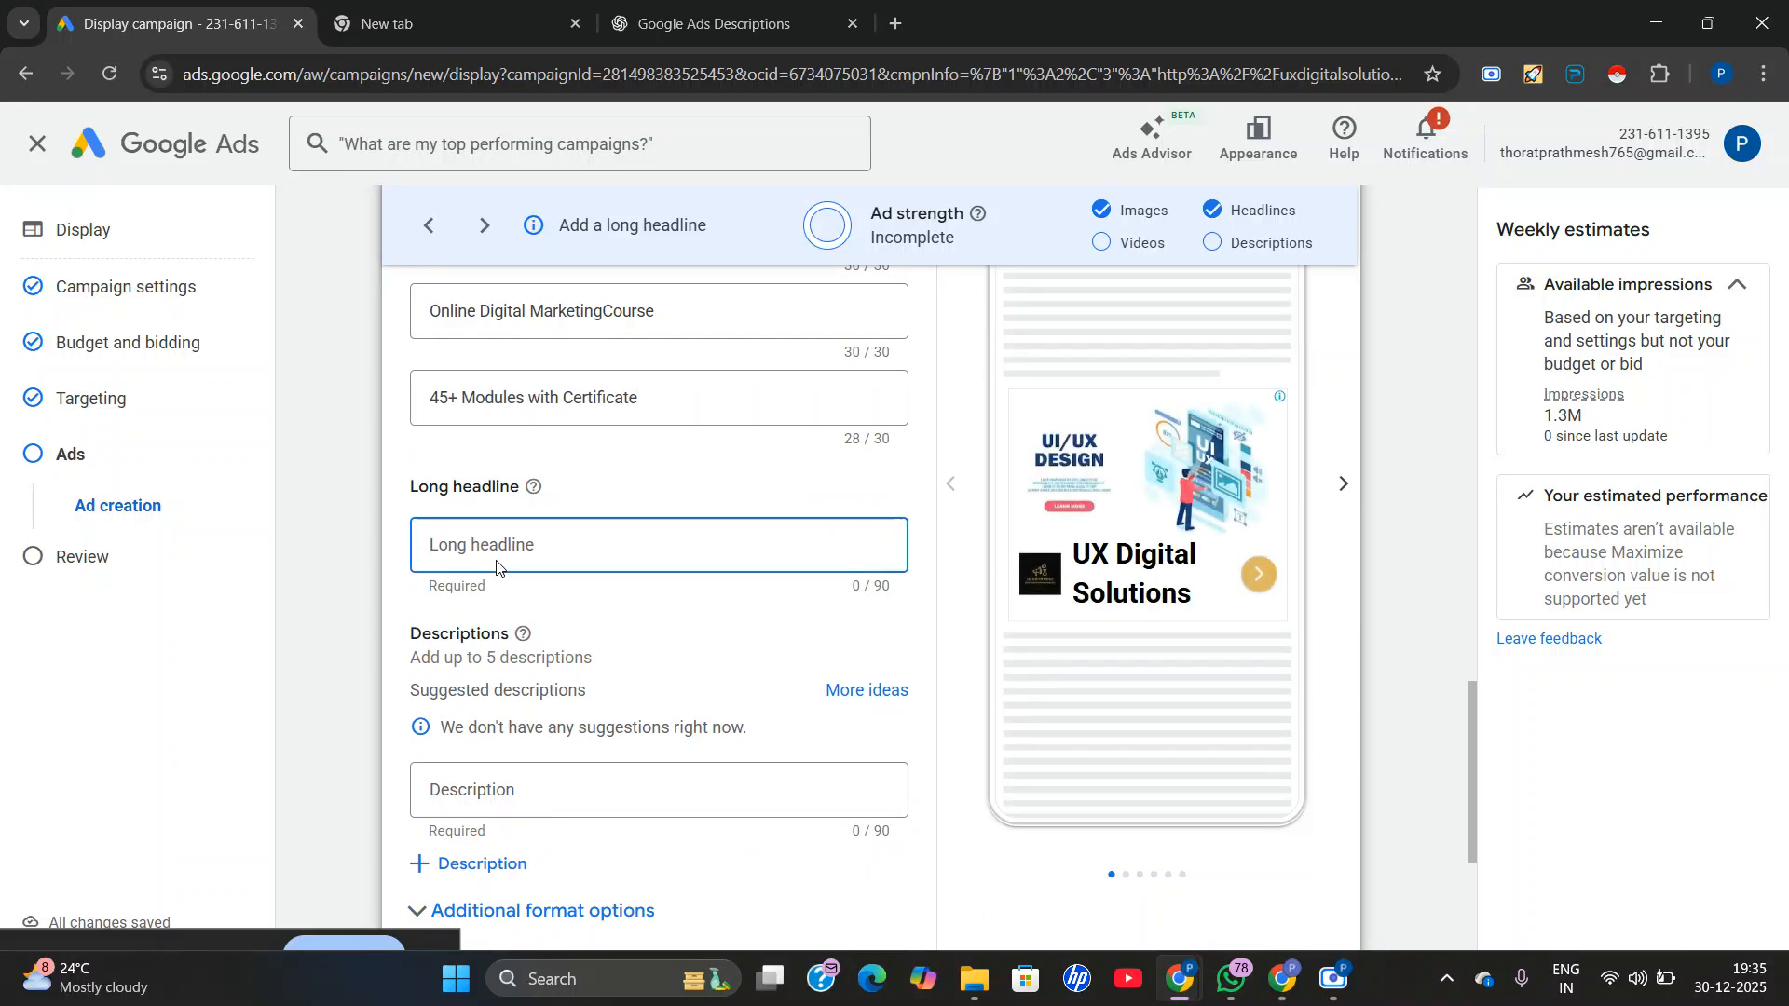
pyautogui.click(713, 28)
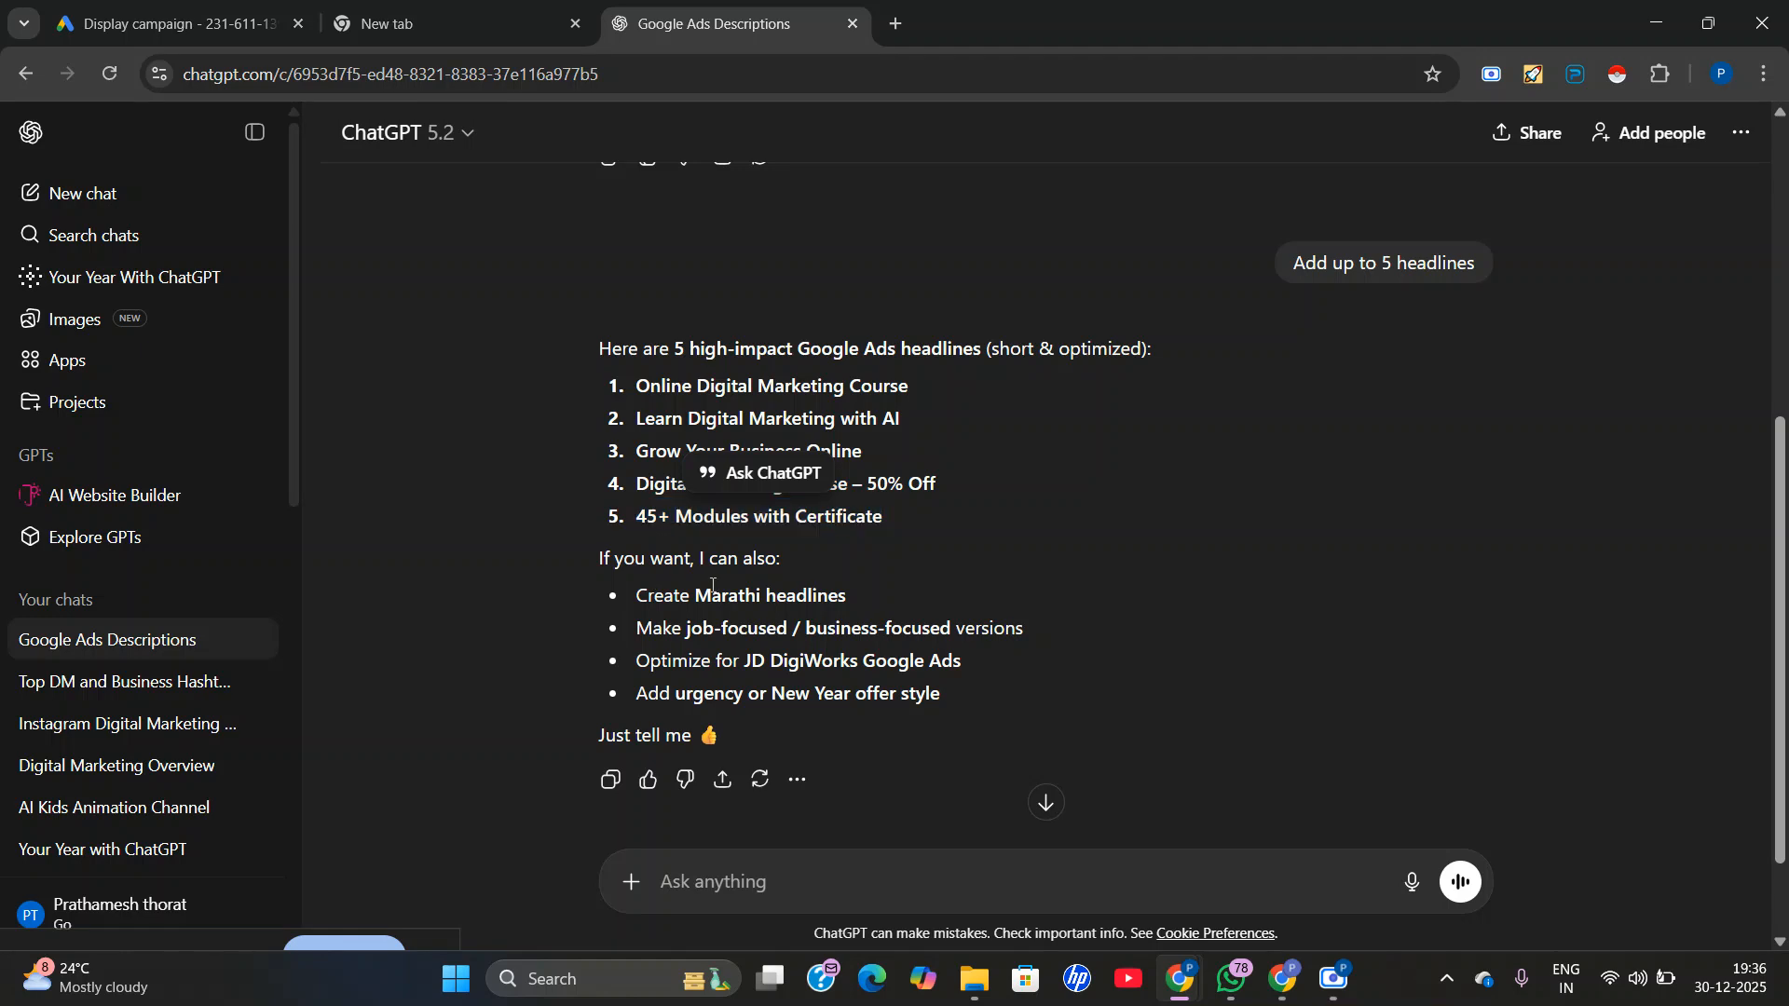
pyautogui.click(701, 883)
pyautogui.write('Io')
pyautogui.press('BackSpace')
pyautogui.press('BackSpace')
# Copy "Learn Digital Marketing Online with AI Tools. 45+ Modules, Certificate Included. Enroll Now!" from ChatGPT and insert it as the first description in Google Ads.
pyautogui.scroll(6, 731, 686)
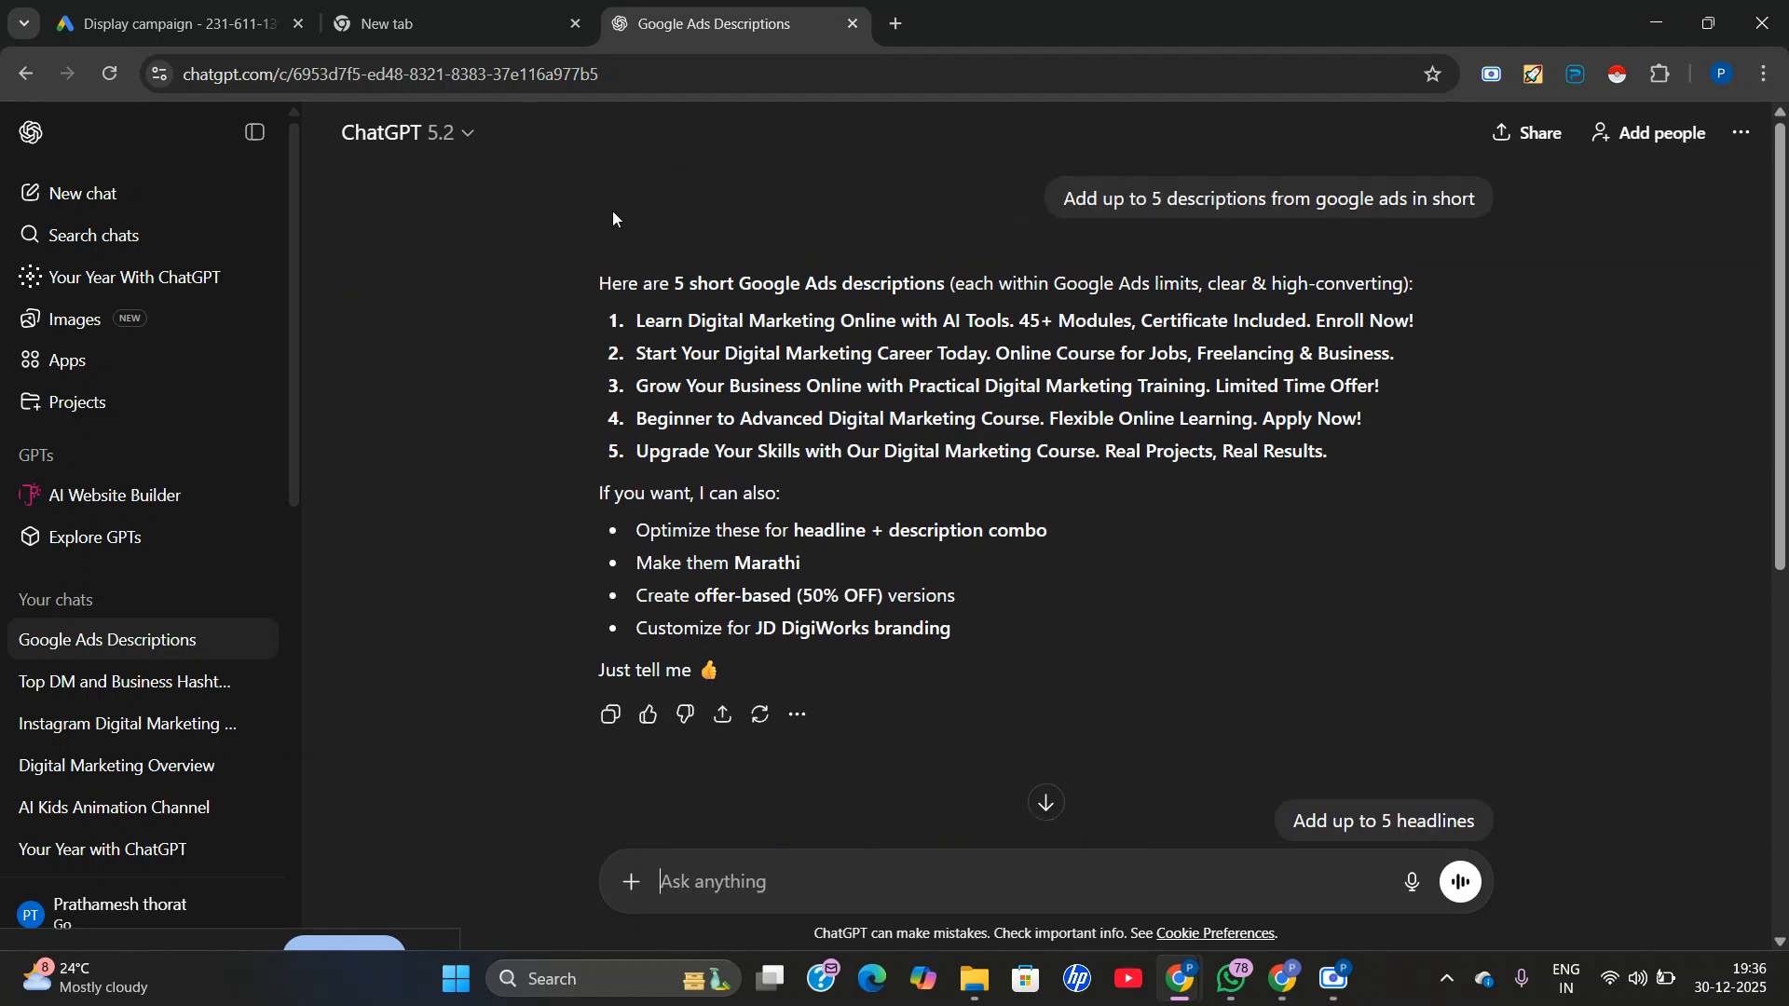
pyautogui.moveTo(633, 317); pyautogui.dragTo(1056, 322)
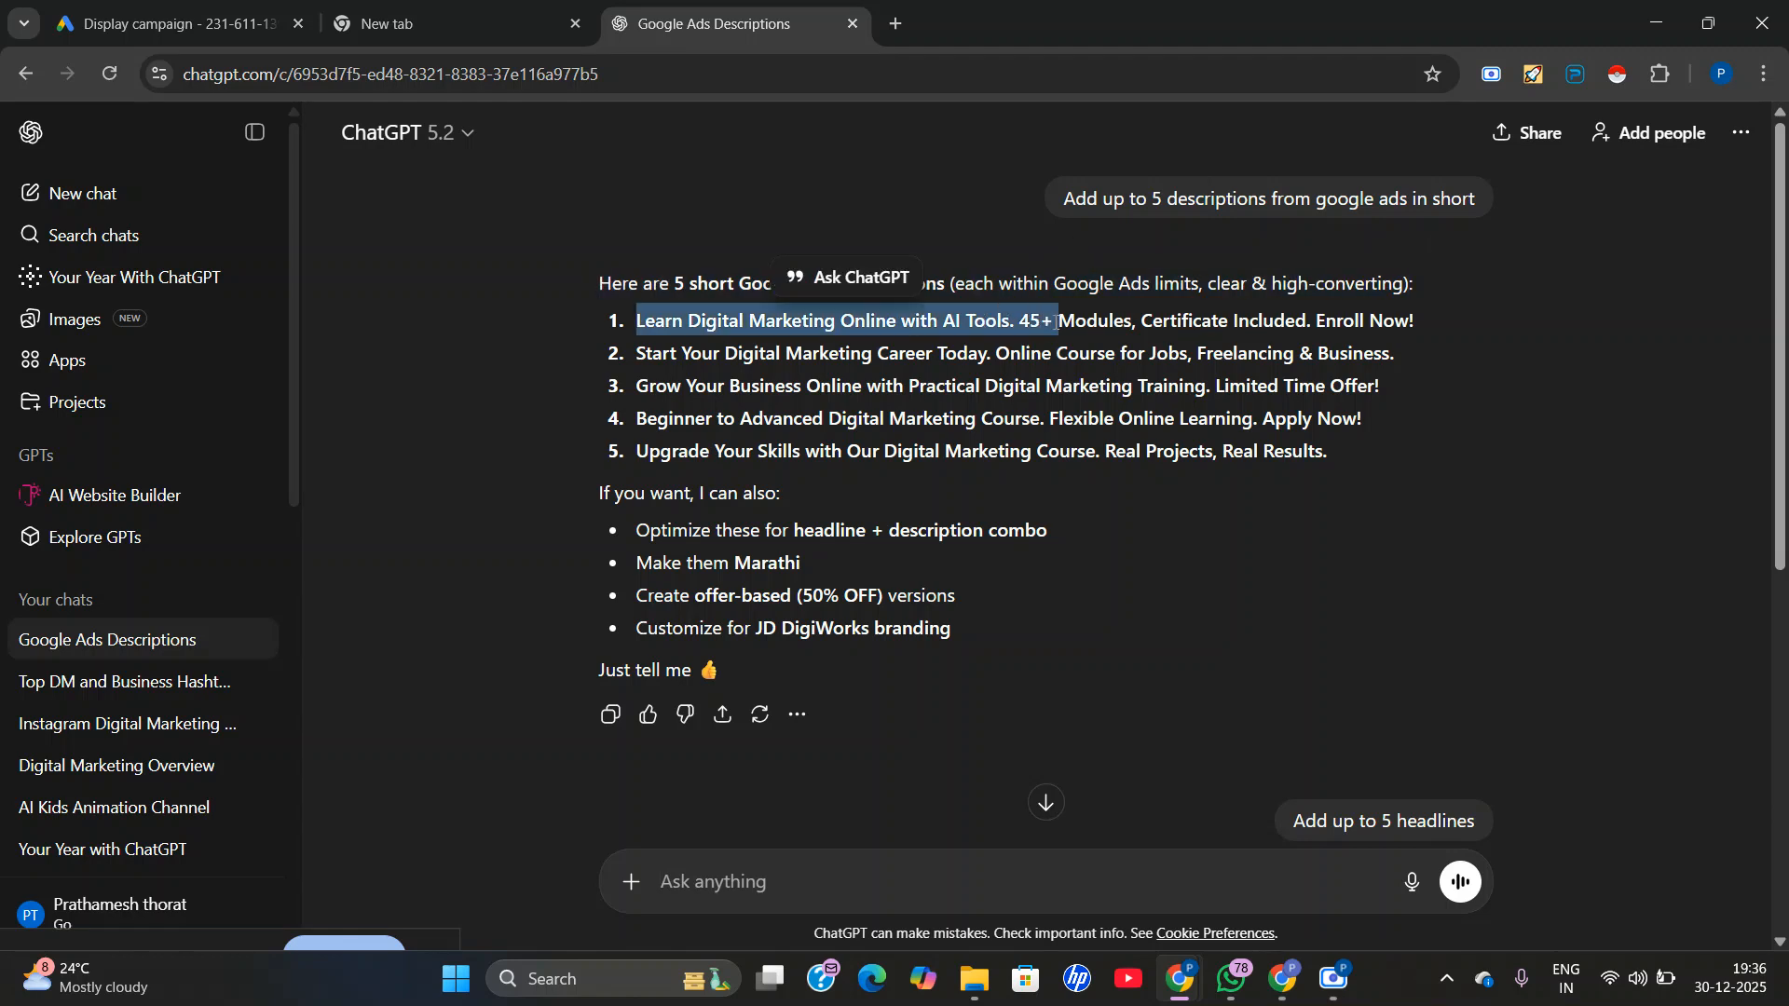
pyautogui.click(1059, 324)
pyautogui.tripleClick(1060, 320)
pyautogui.rightClick(1060, 321)
pyautogui.click(1110, 355)
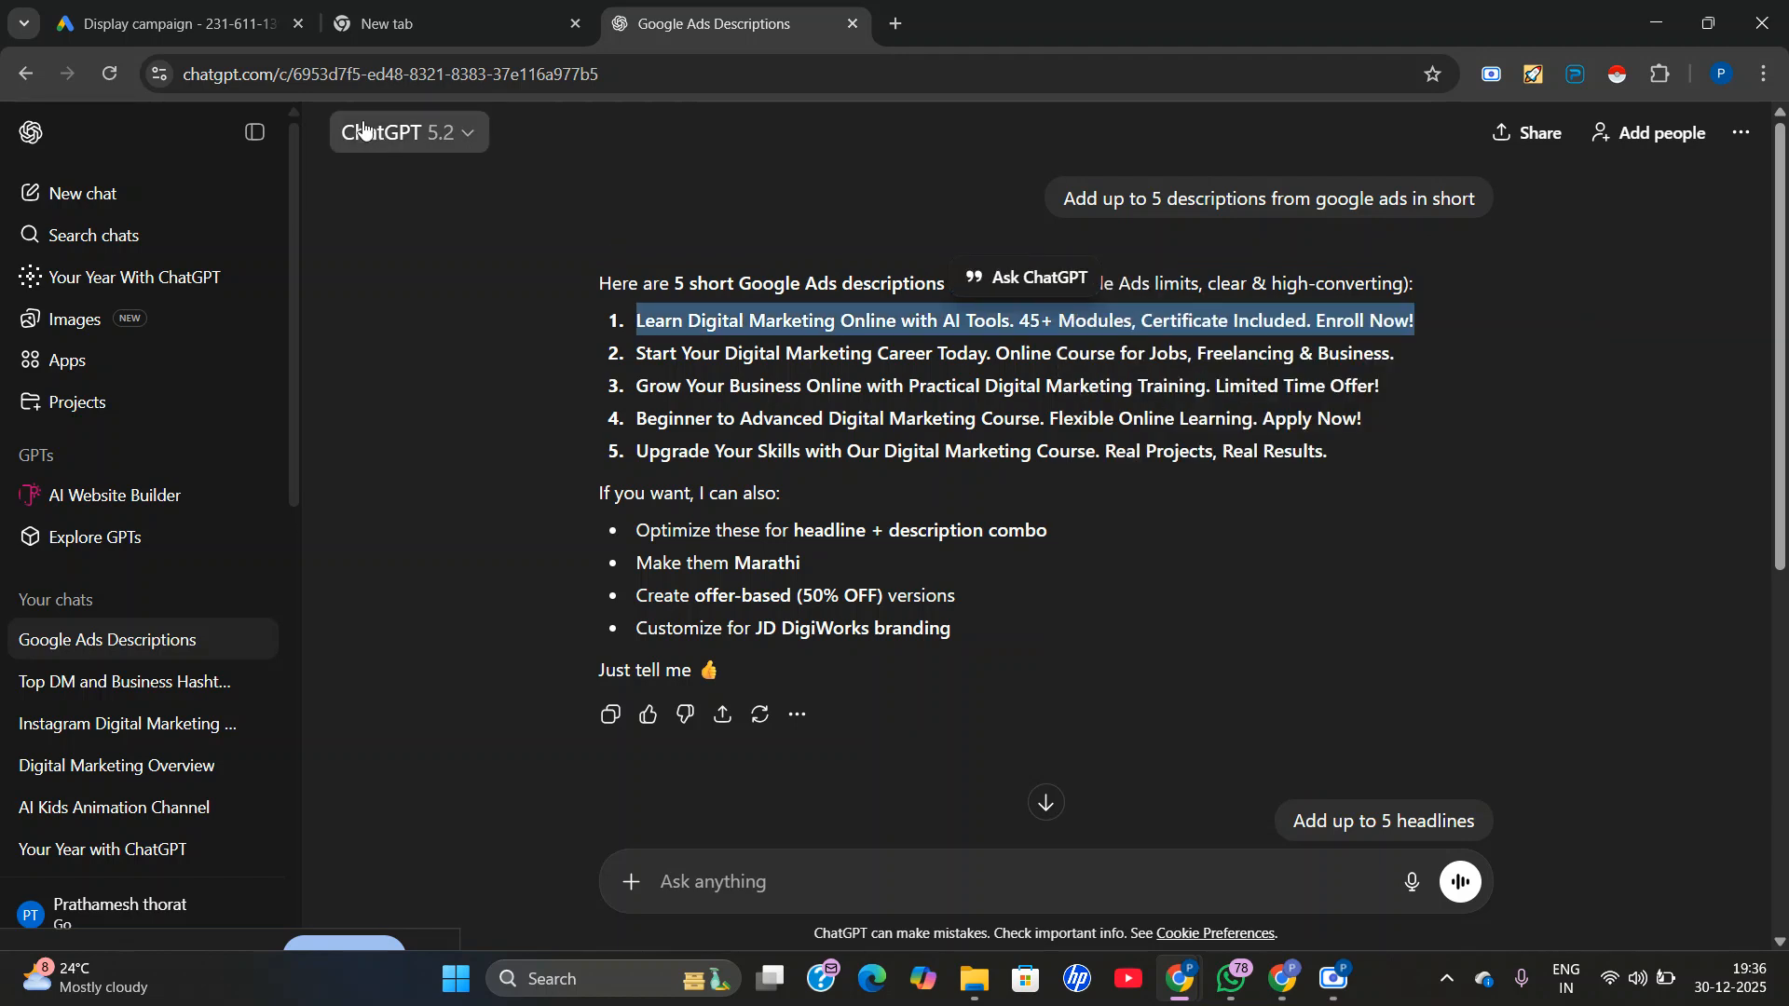
pyautogui.click(173, 23)
pyautogui.scroll(-4, 624, 559)
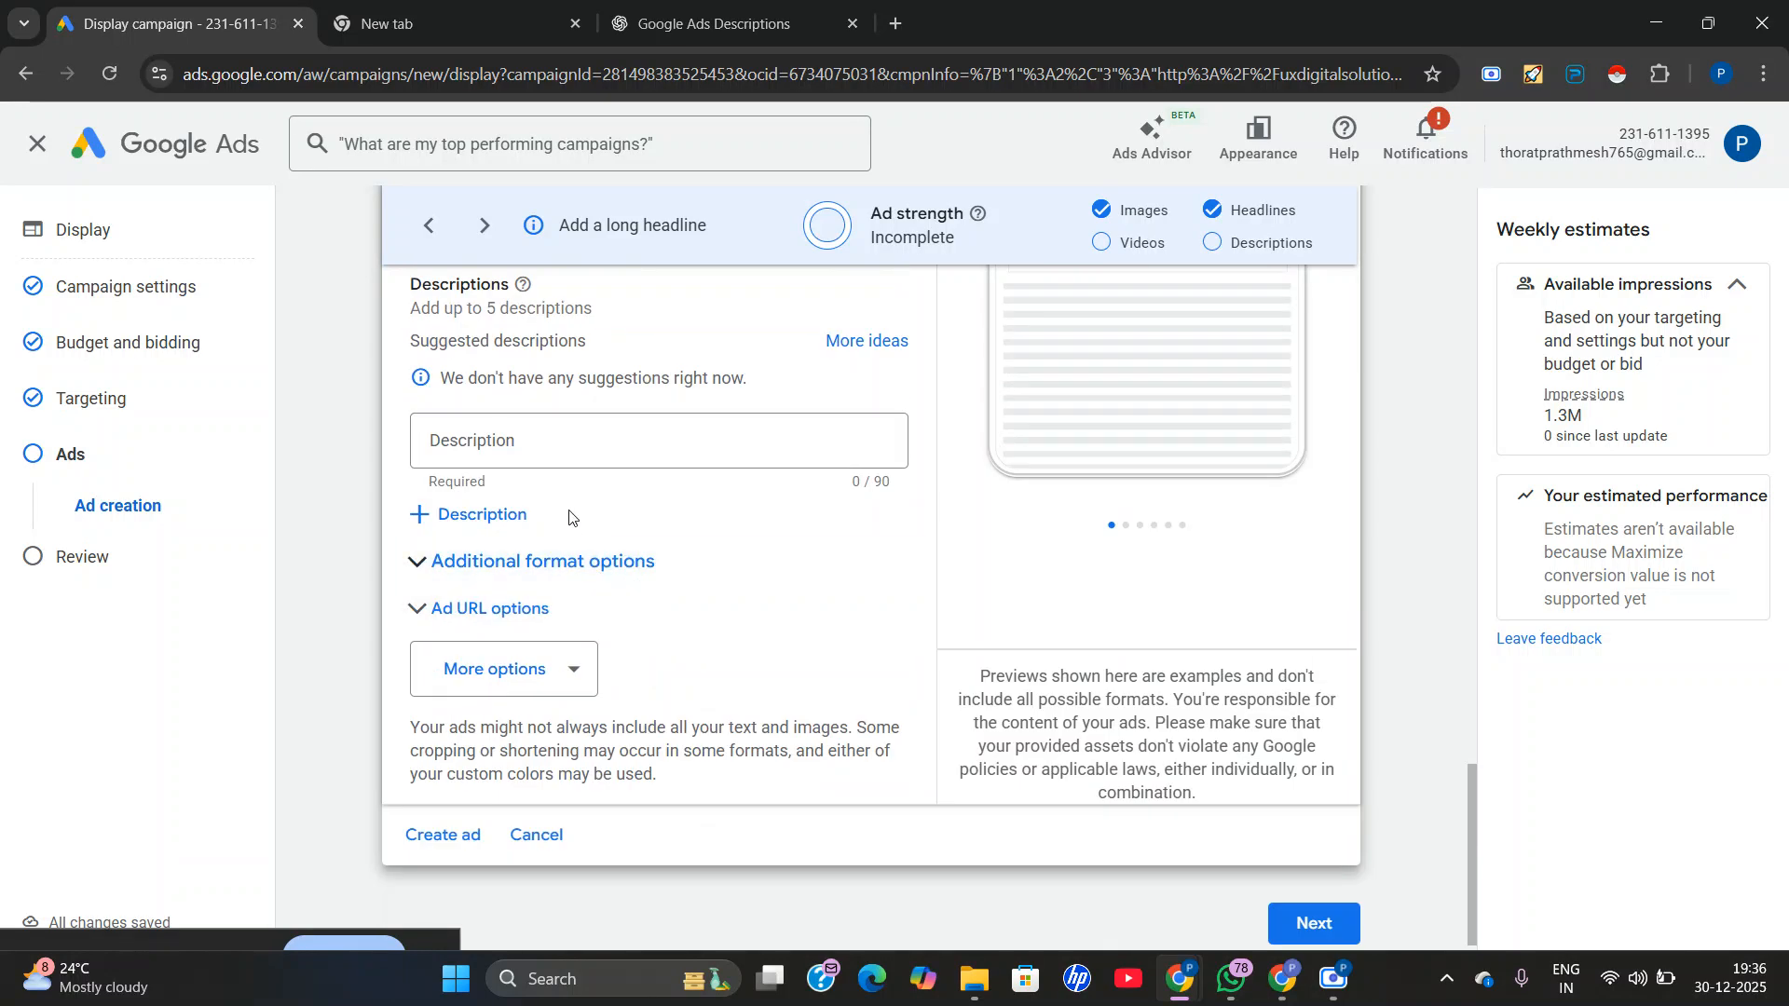
pyautogui.click(535, 460)
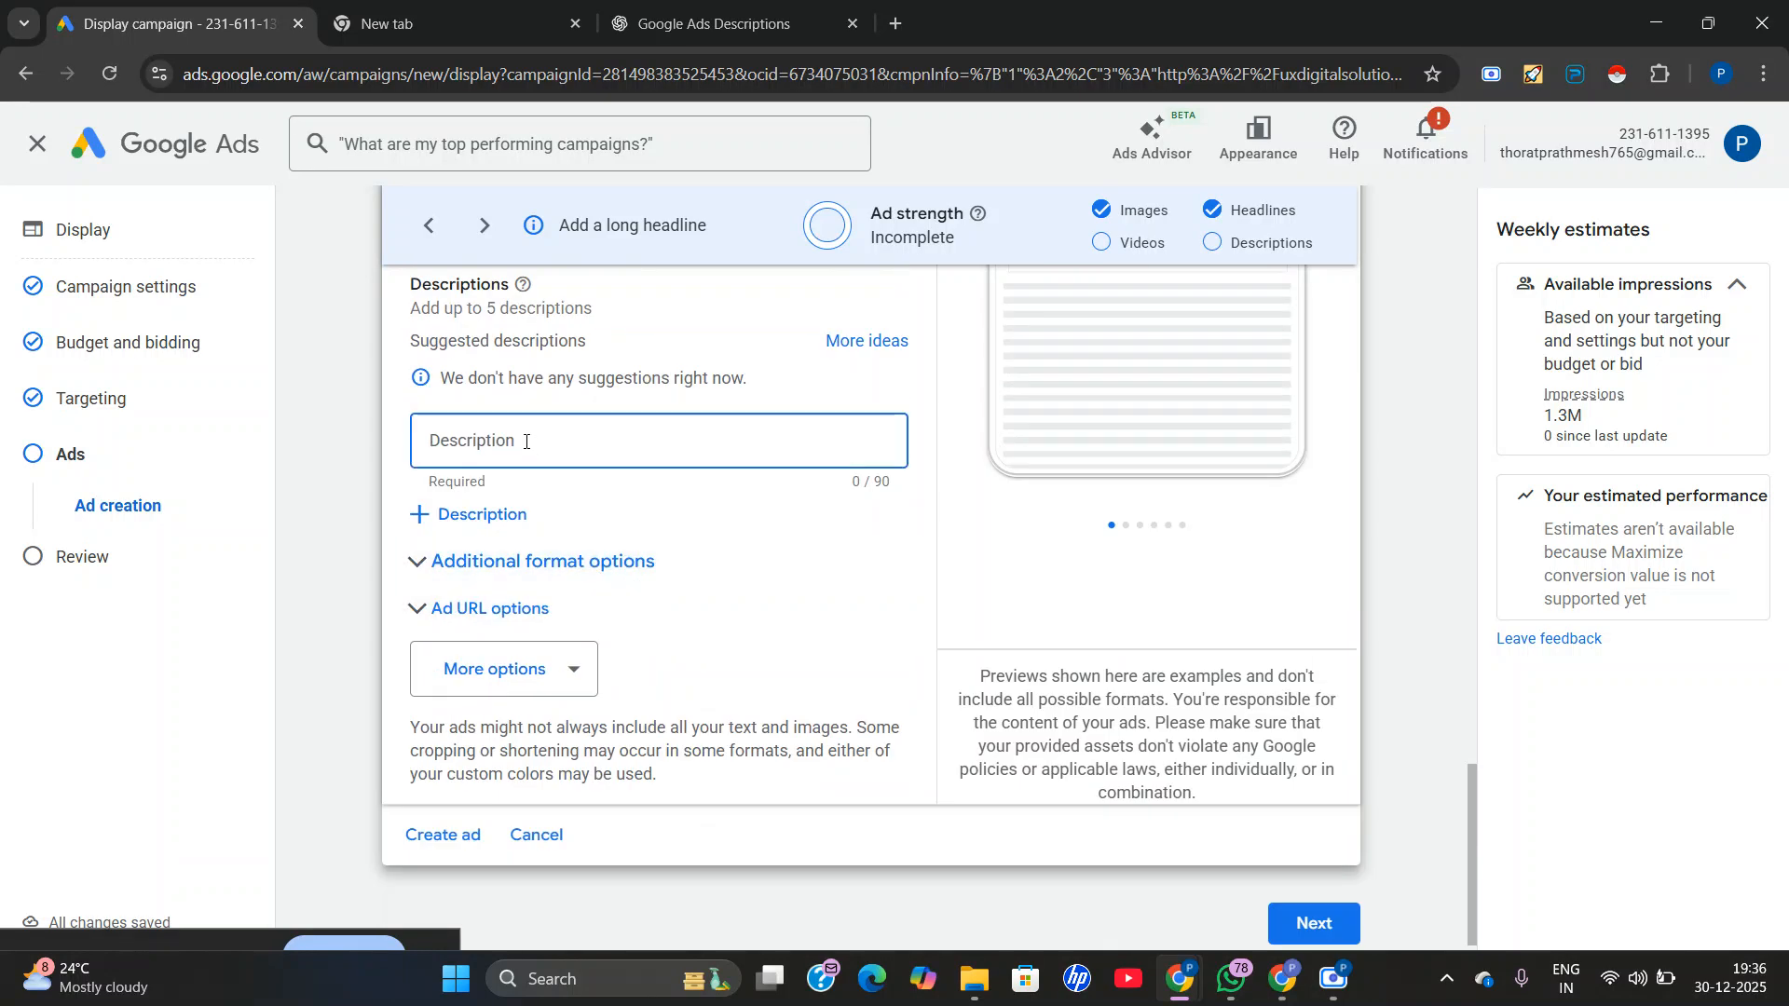
pyautogui.rightClick(565, 488)
pyautogui.click(613, 678)
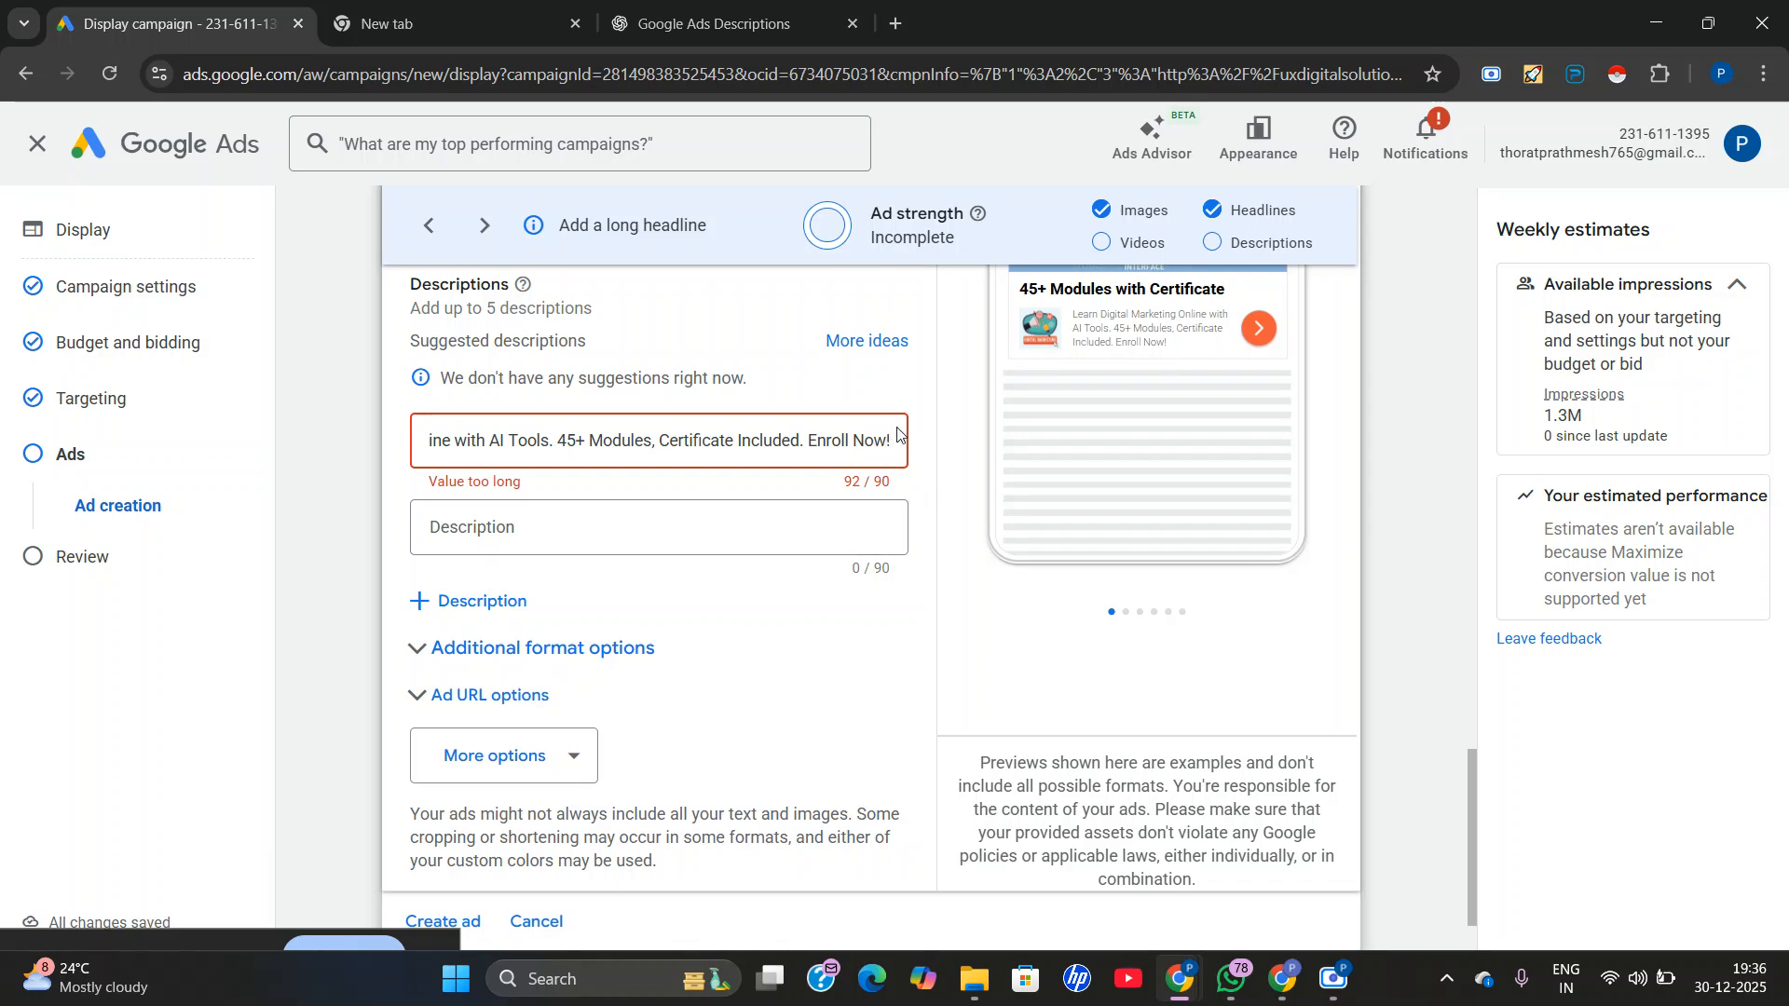
# Shorten the first description by removing the comma after "Modules" and the space before "45+".
pyautogui.click(655, 438)
pyautogui.press('BackSpace')
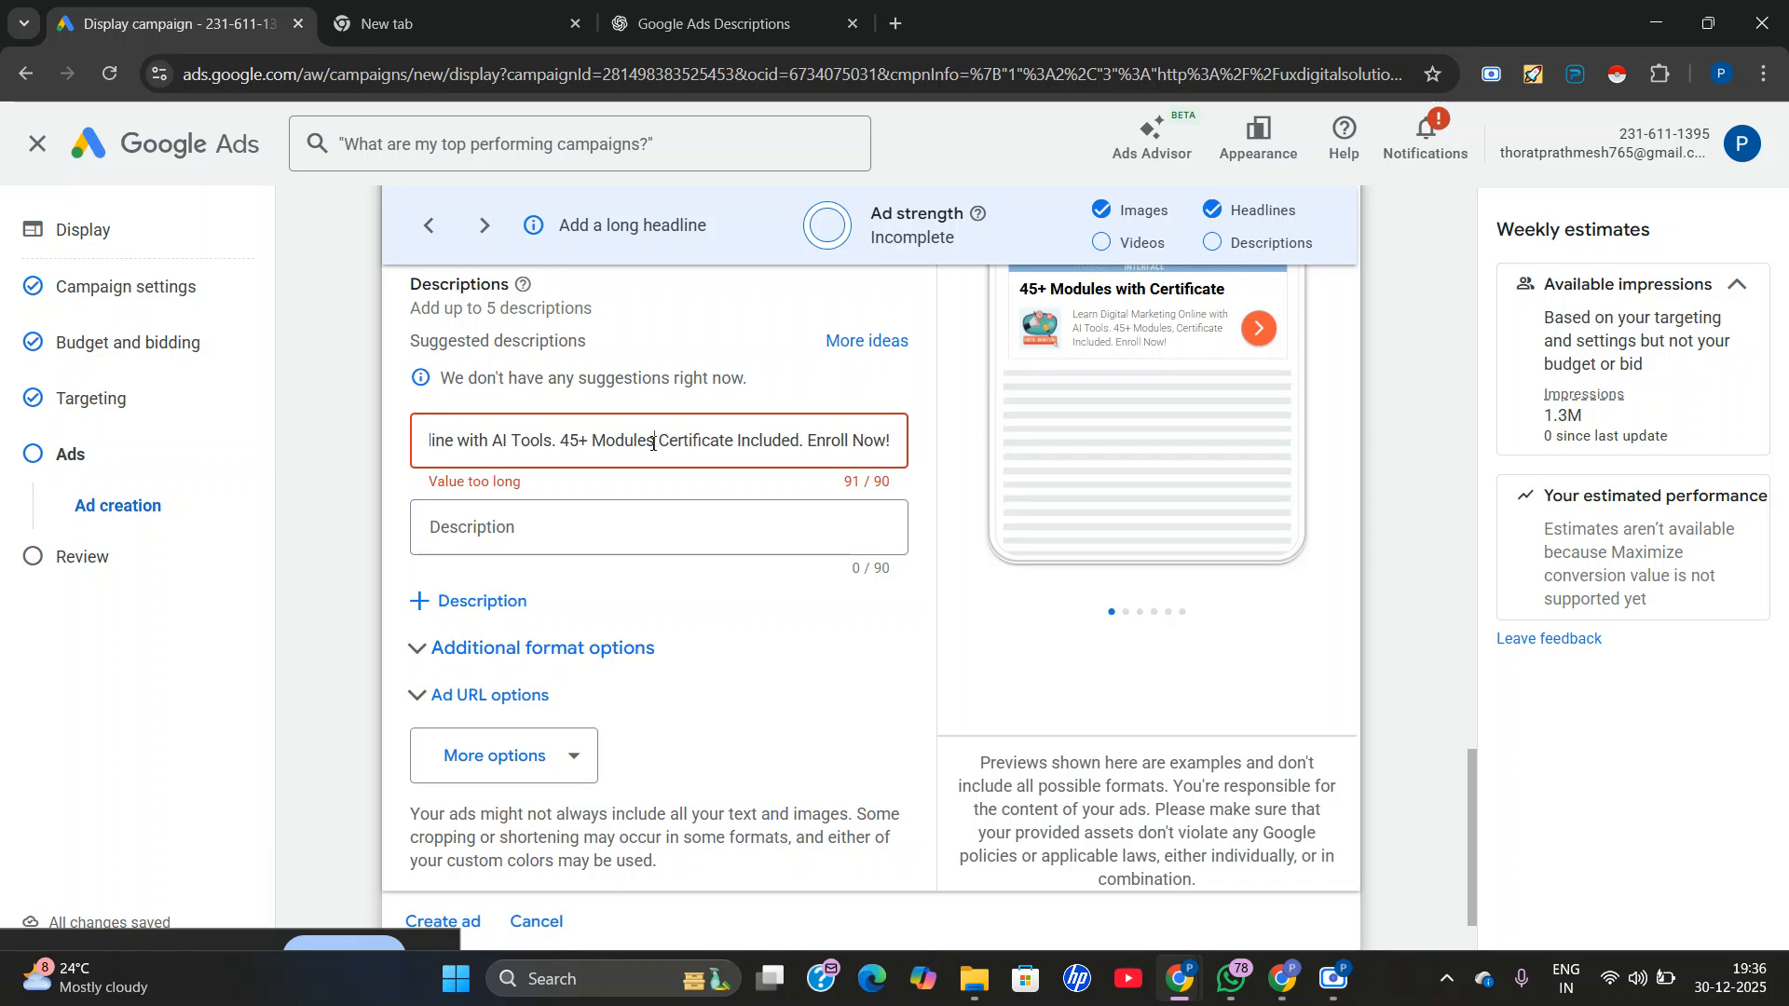
pyautogui.click(562, 438)
pyautogui.press('BackSpace')
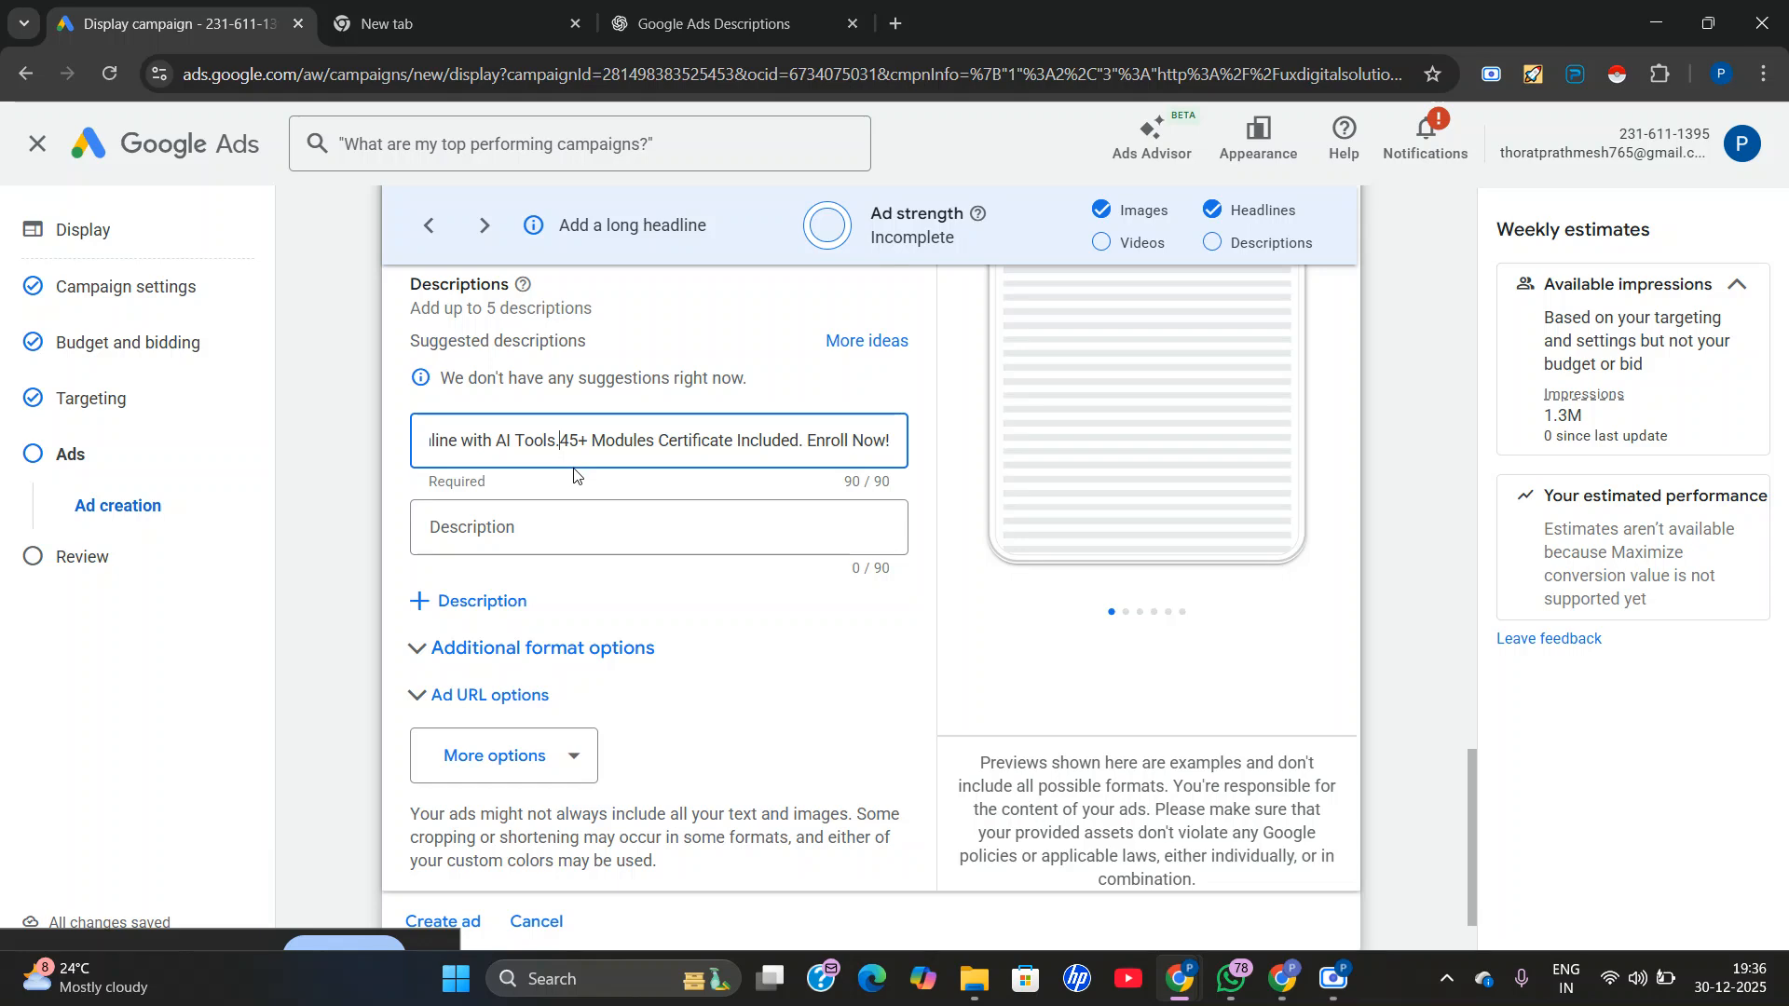
# Copy "Upgrade Your Skills with Our Digital Marketing Course. Real Projects, Real Results." from ChatGPT and insert it as the second description in Google Ads.
pyautogui.click(652, 548)
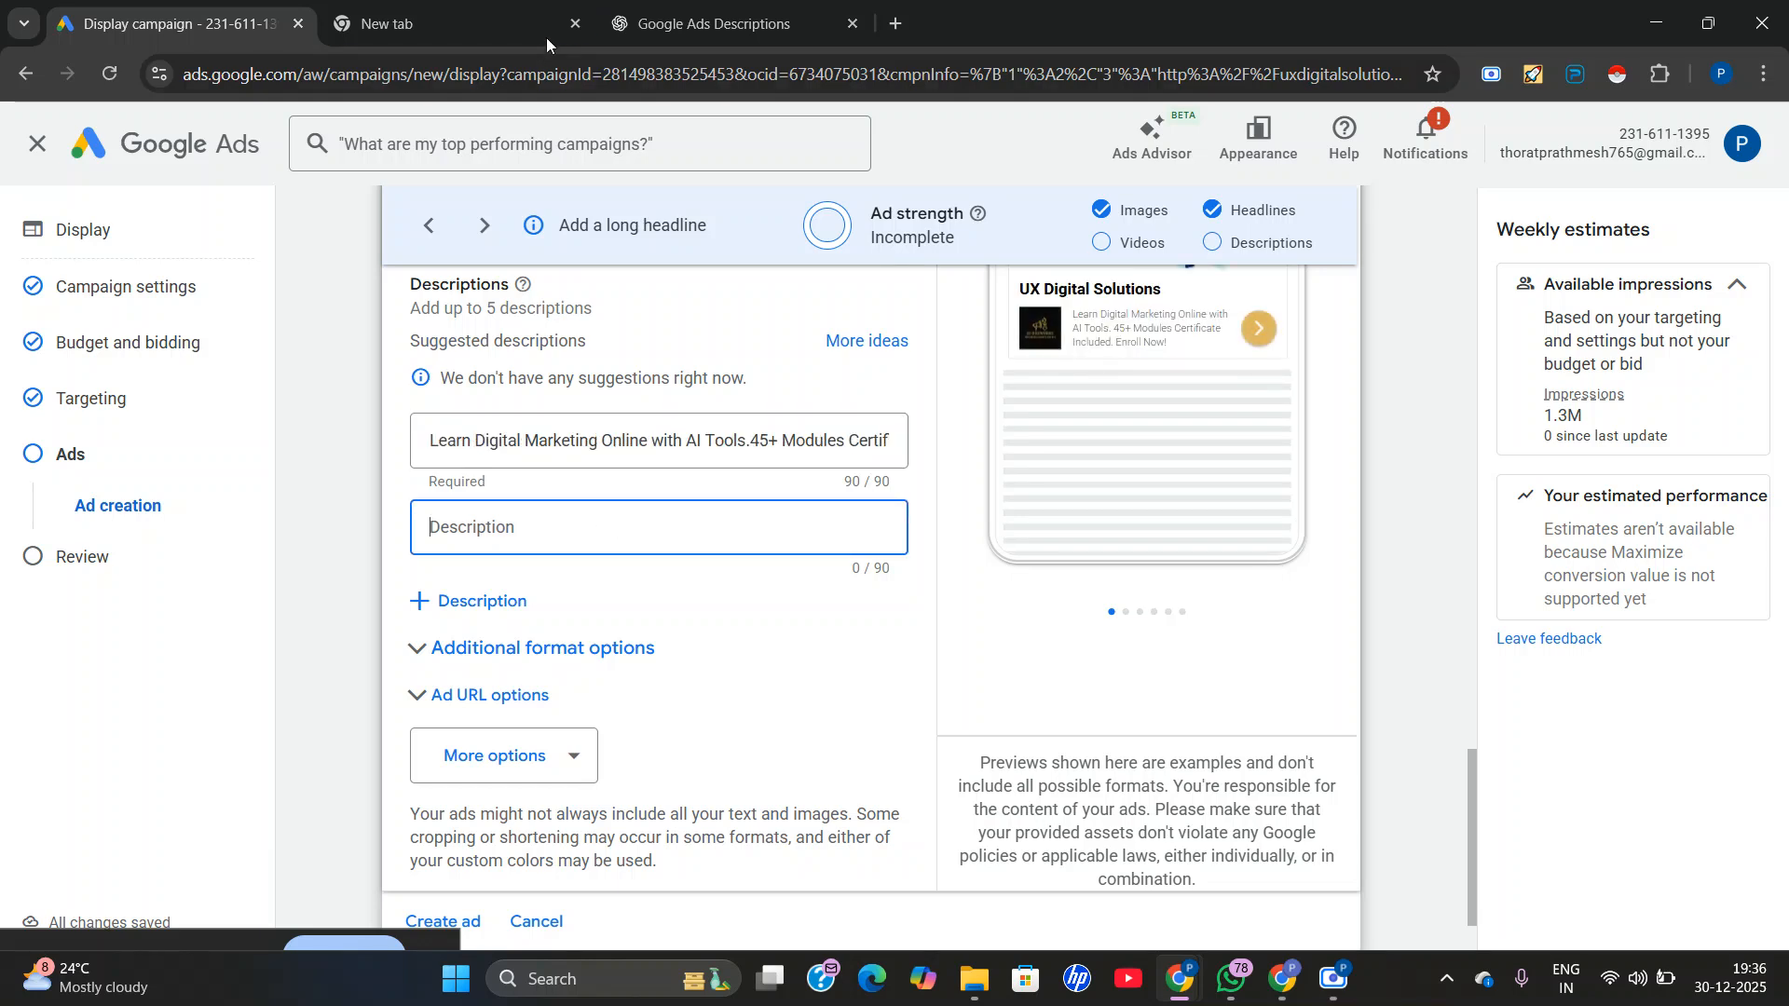
pyautogui.click(716, 8)
pyautogui.click(811, 436)
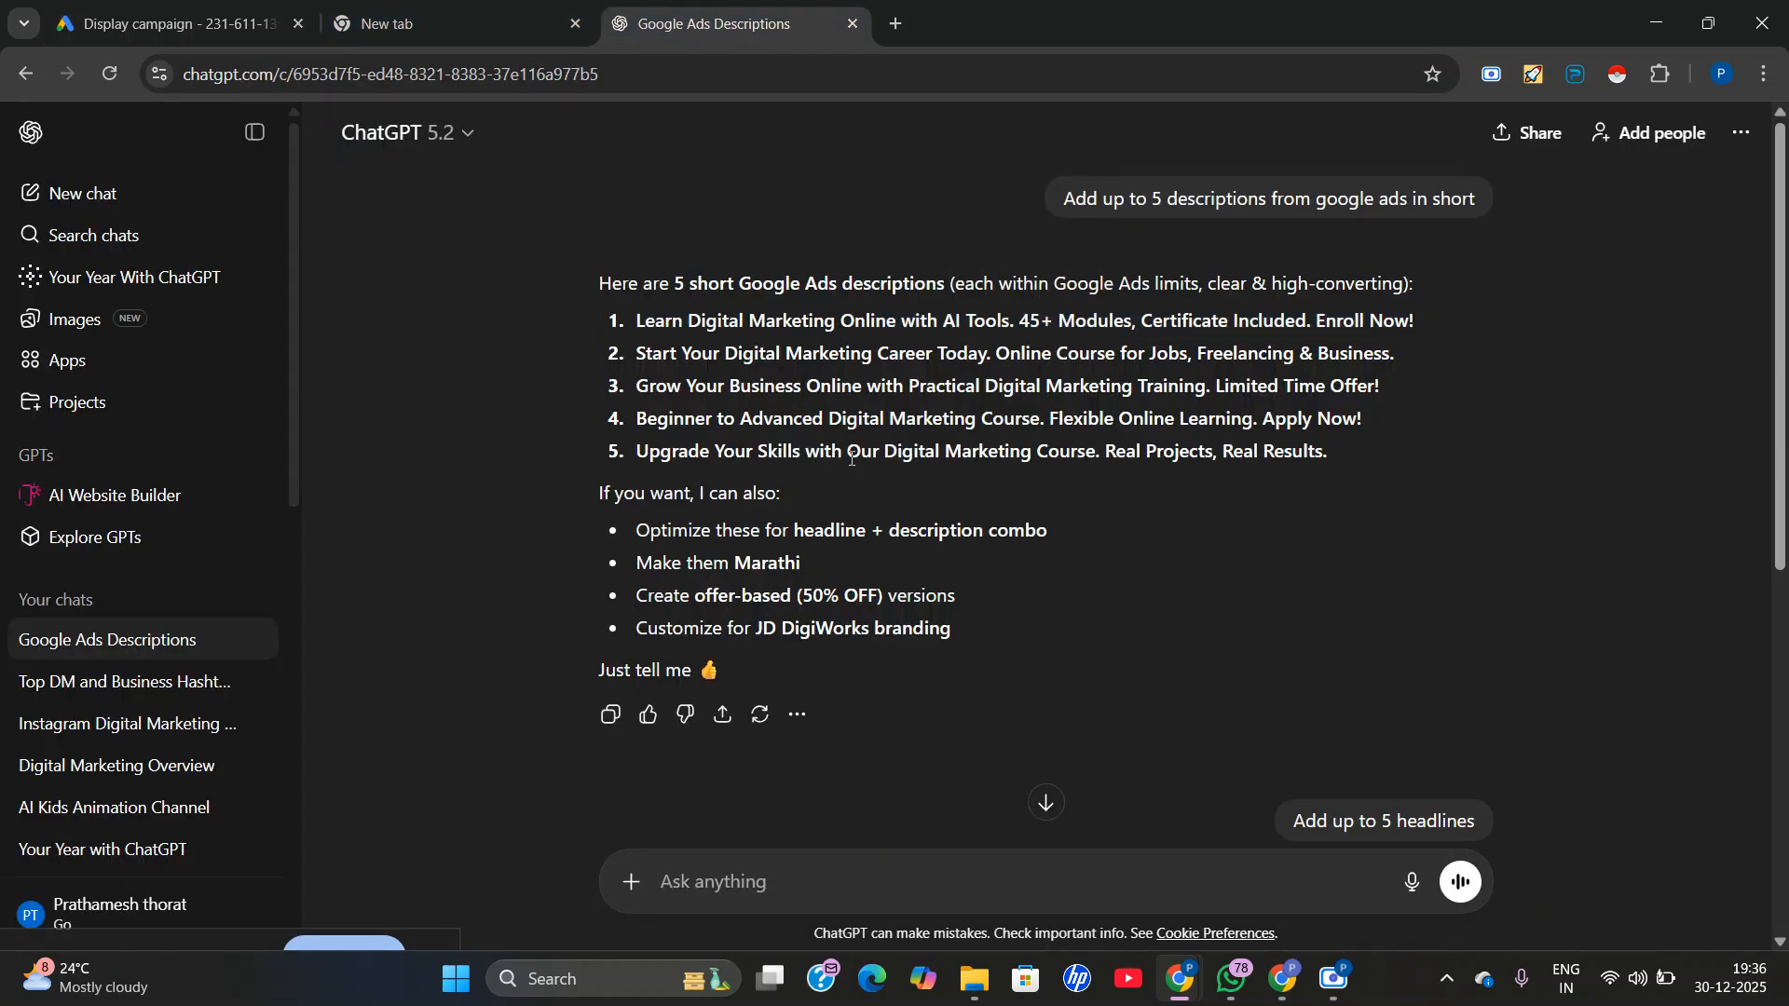
pyautogui.tripleClick(851, 457)
pyautogui.rightClick(851, 458)
pyautogui.click(881, 483)
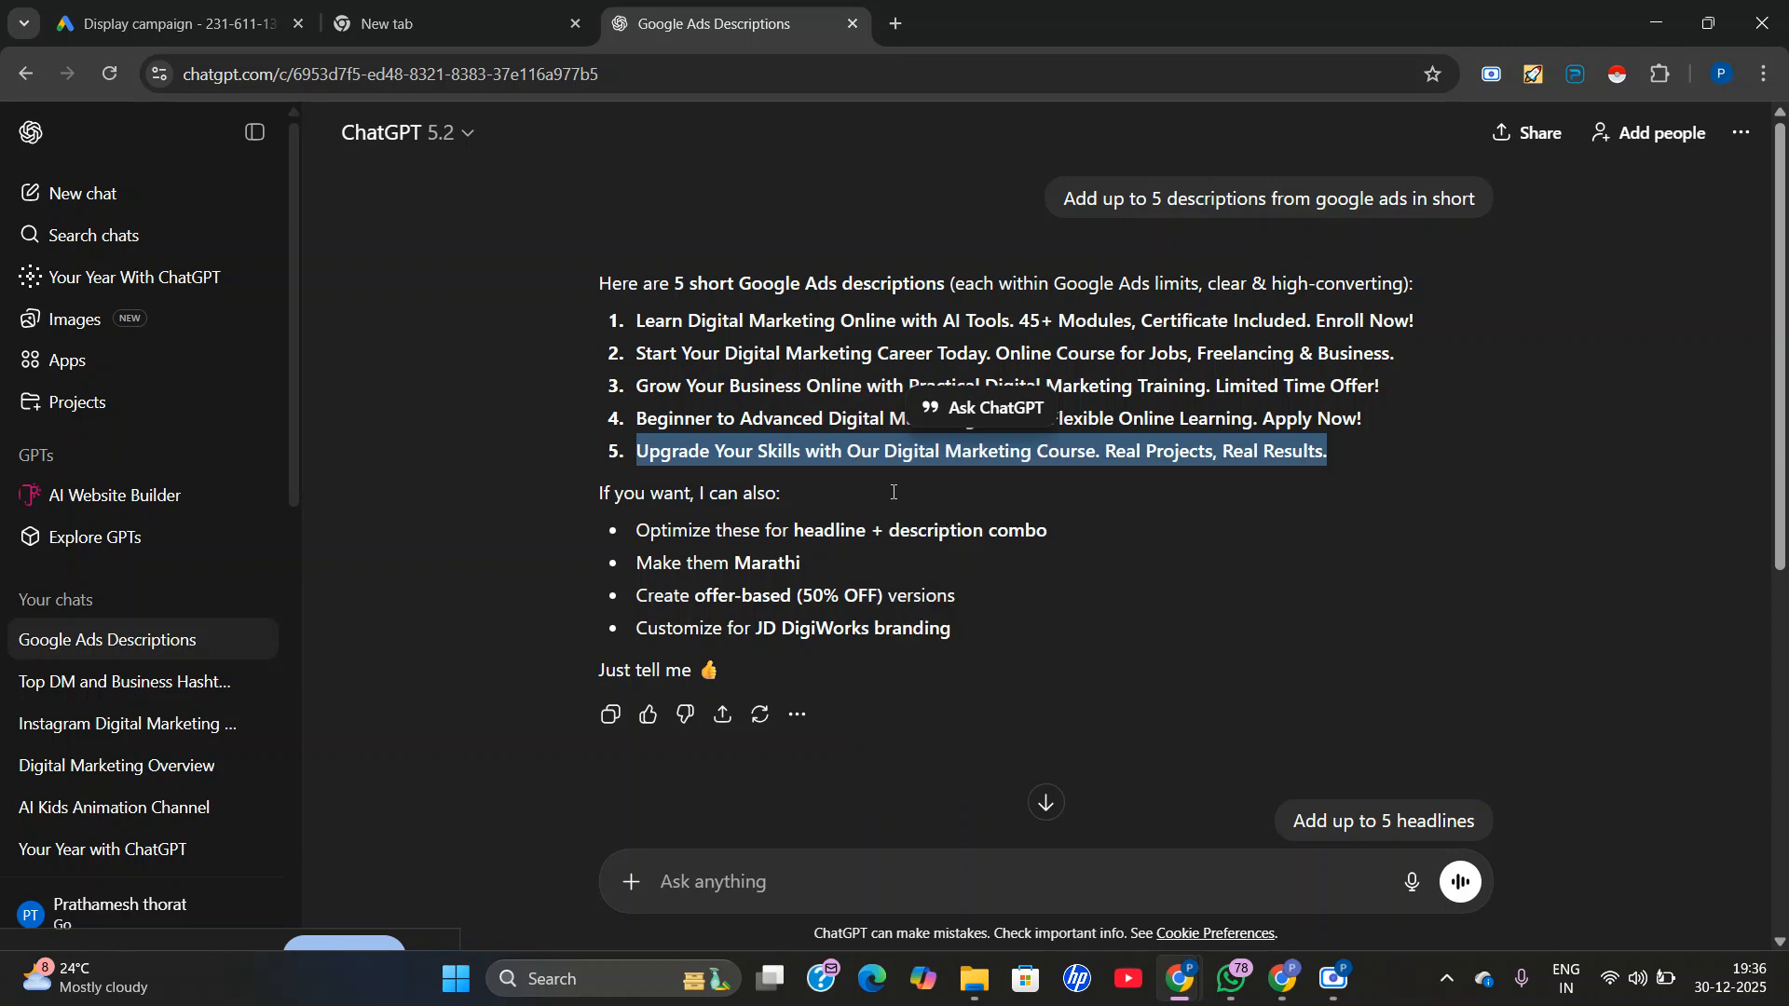
pyautogui.click(185, 7)
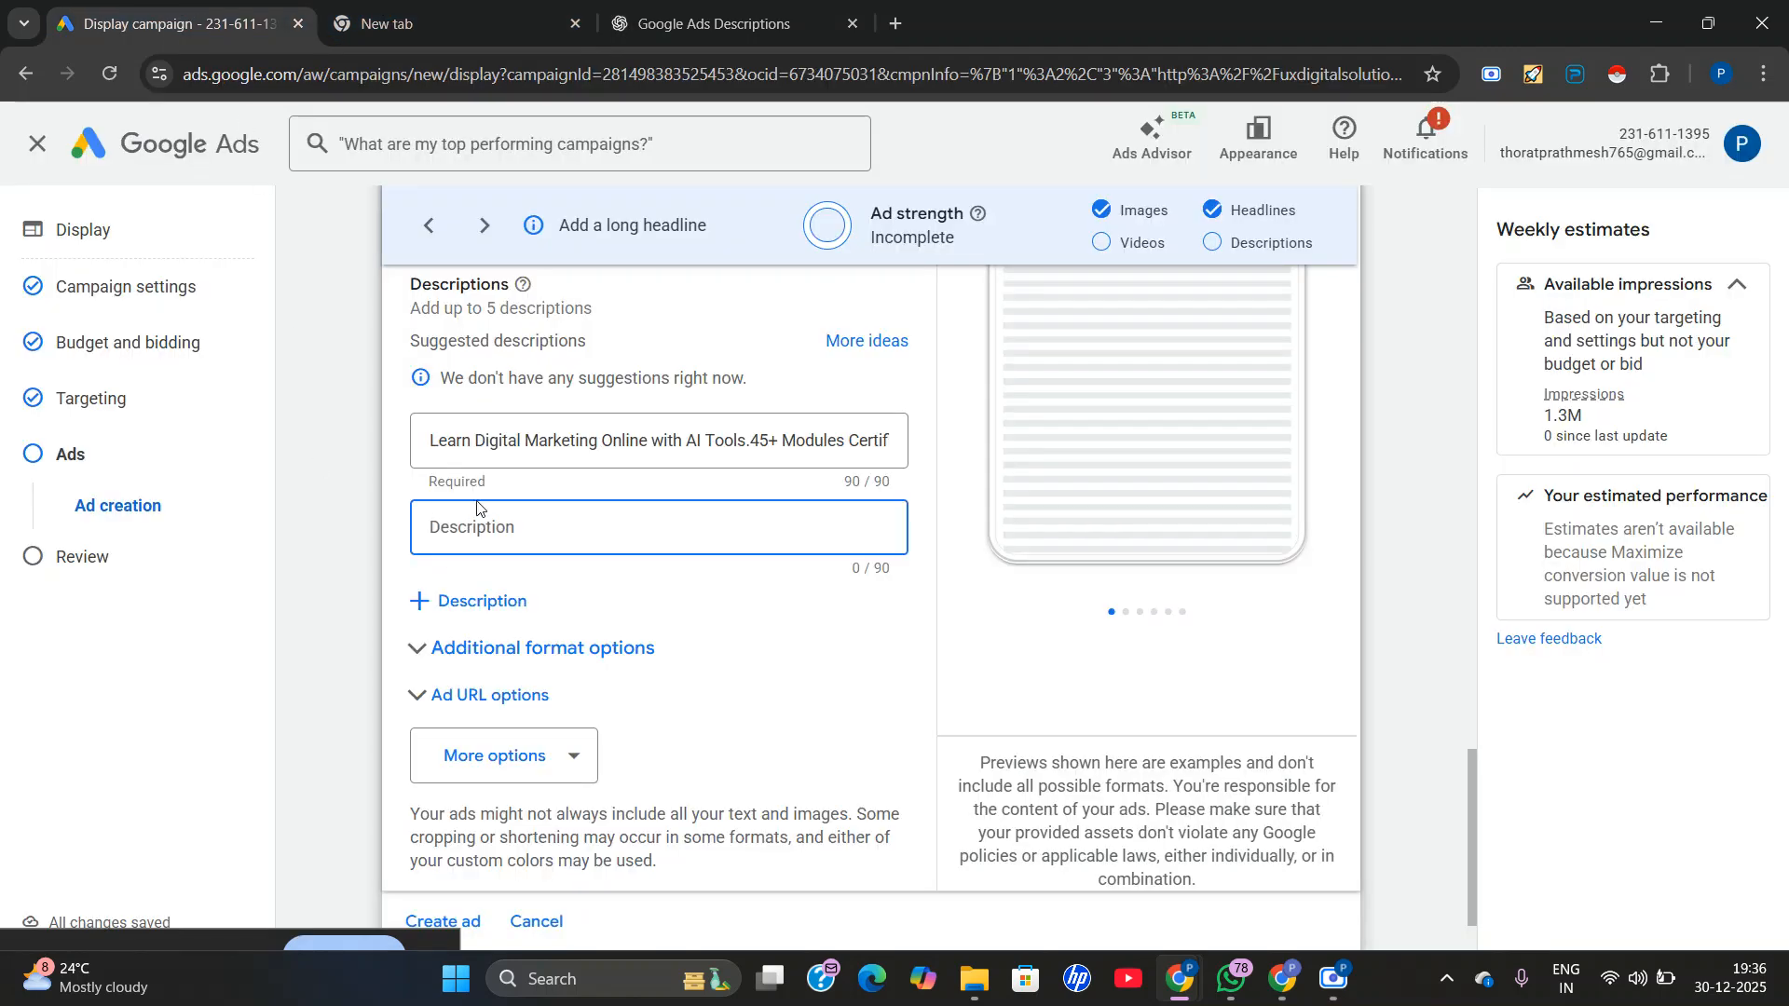
pyautogui.rightClick(466, 529)
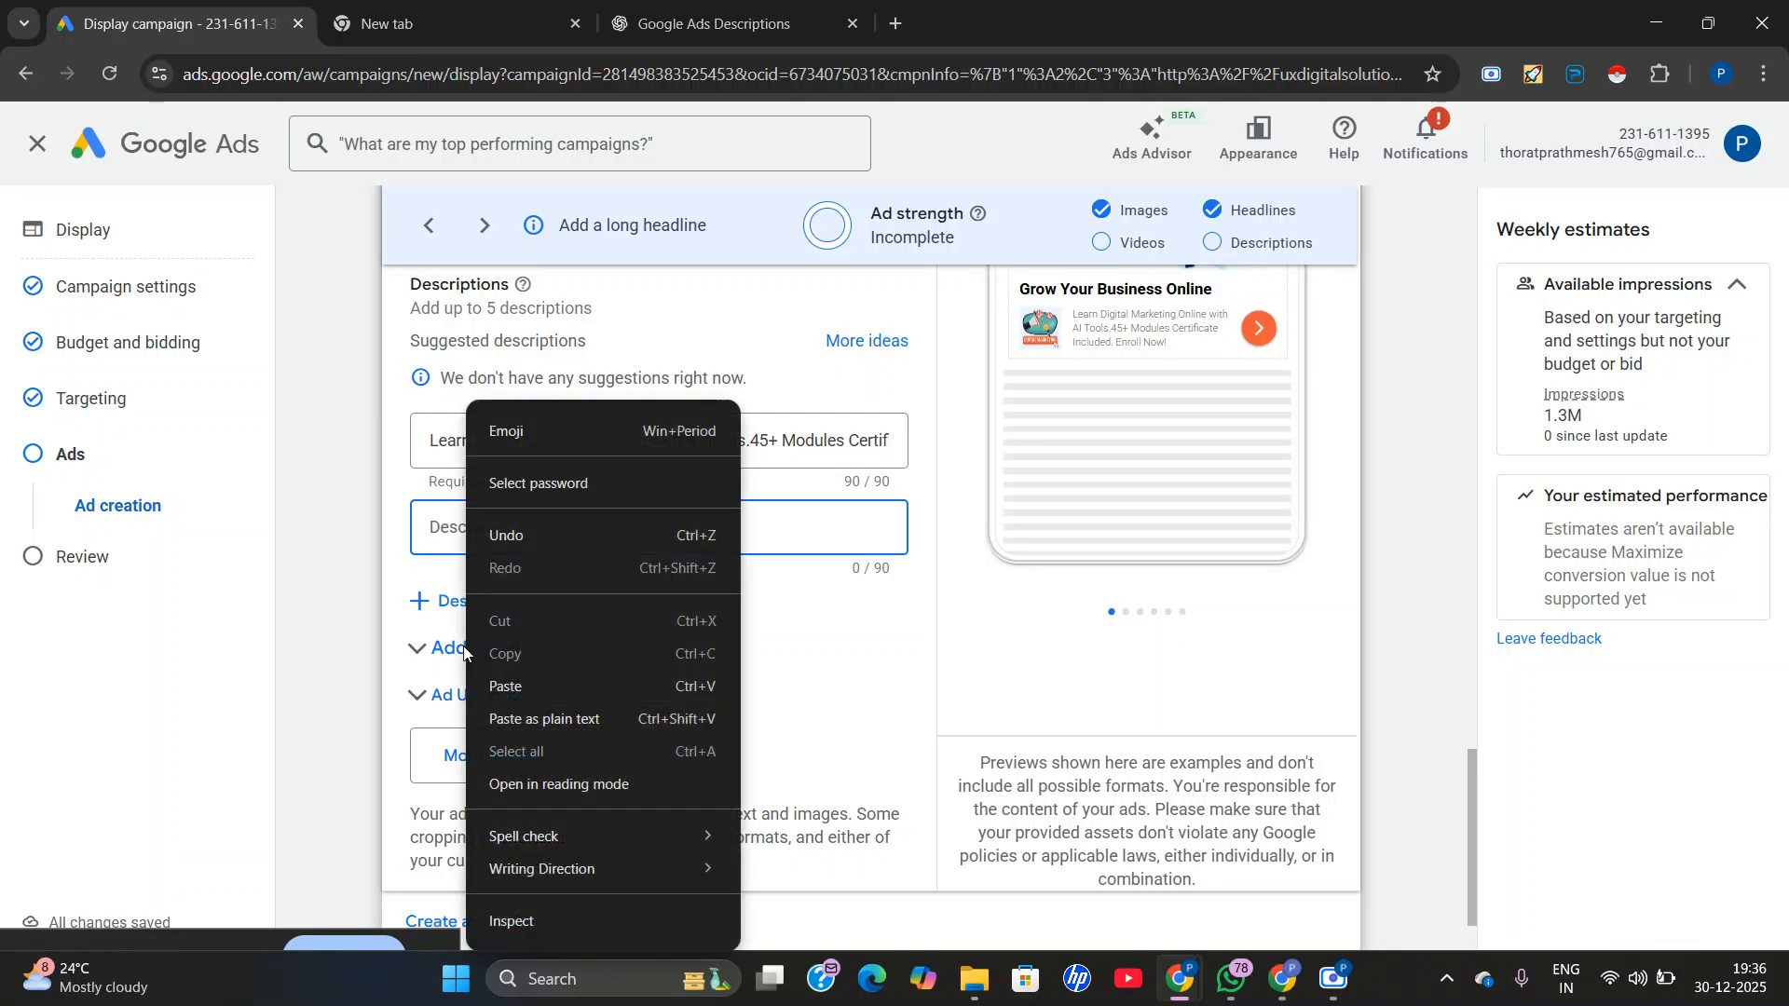
pyautogui.click(517, 686)
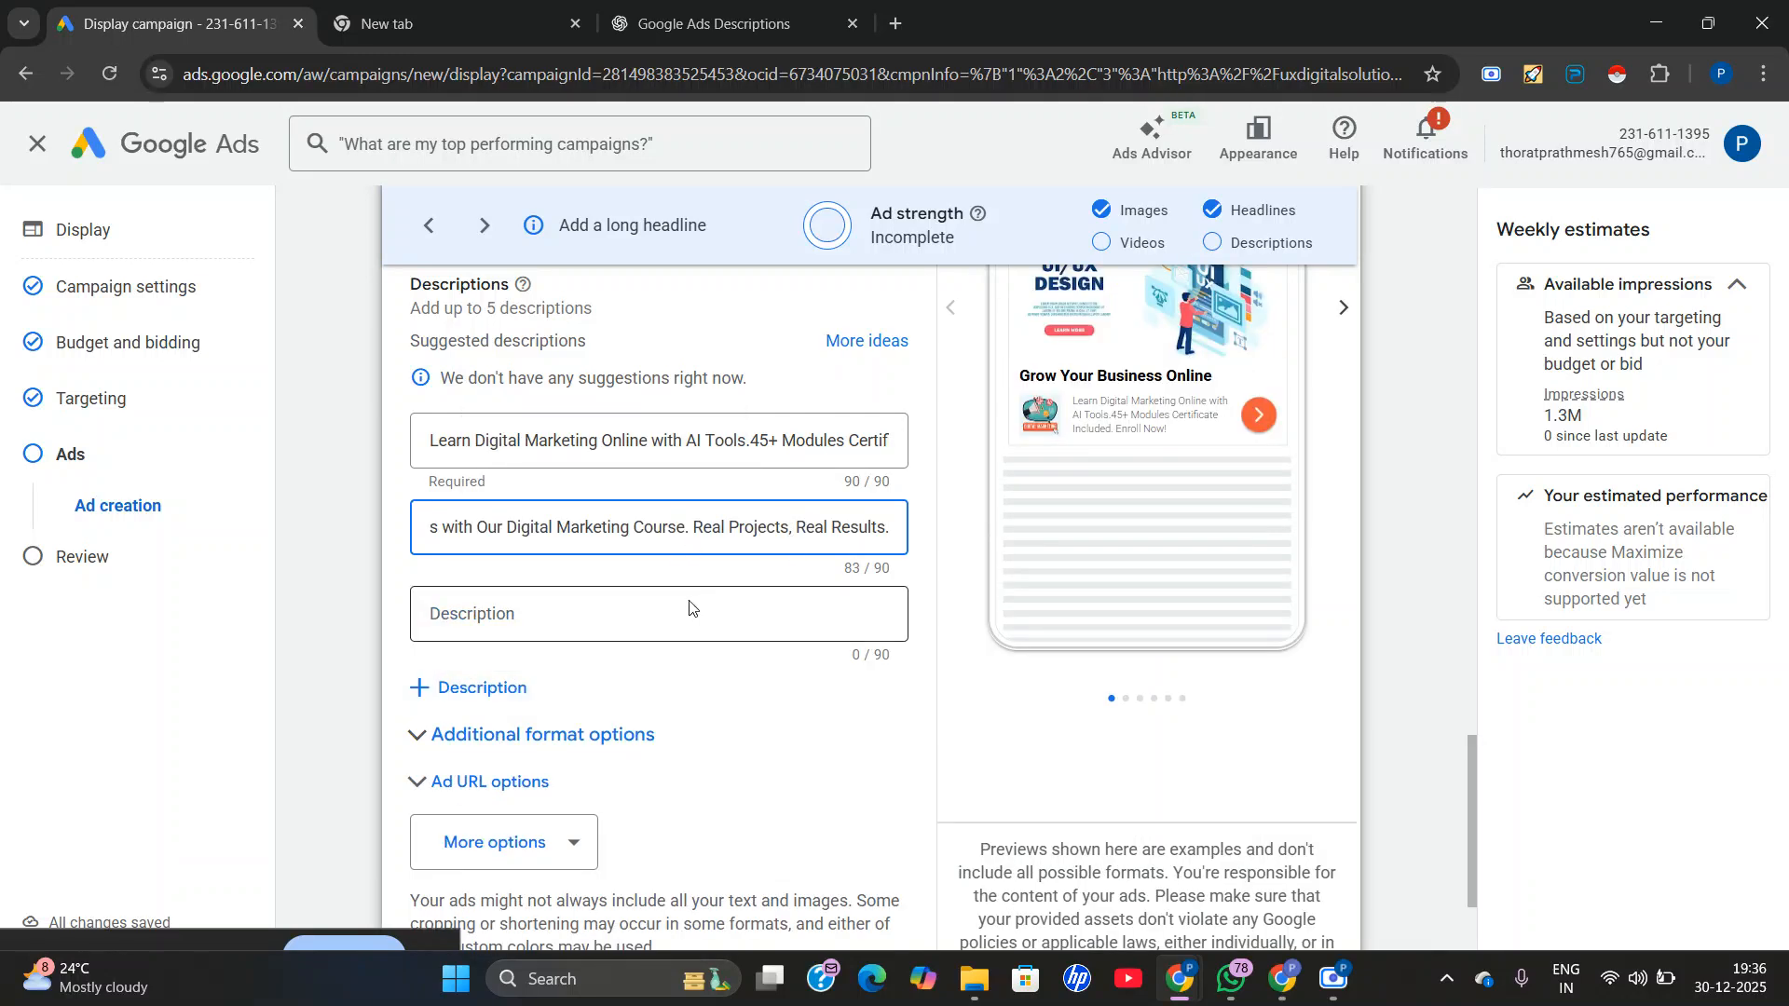
# Copy "Beginner to Advanced Digital Marketing Course. Flexible Online Learning. Apply Now!" from ChatGPT and insert it as the third description in Google Ads.
pyautogui.click(715, 24)
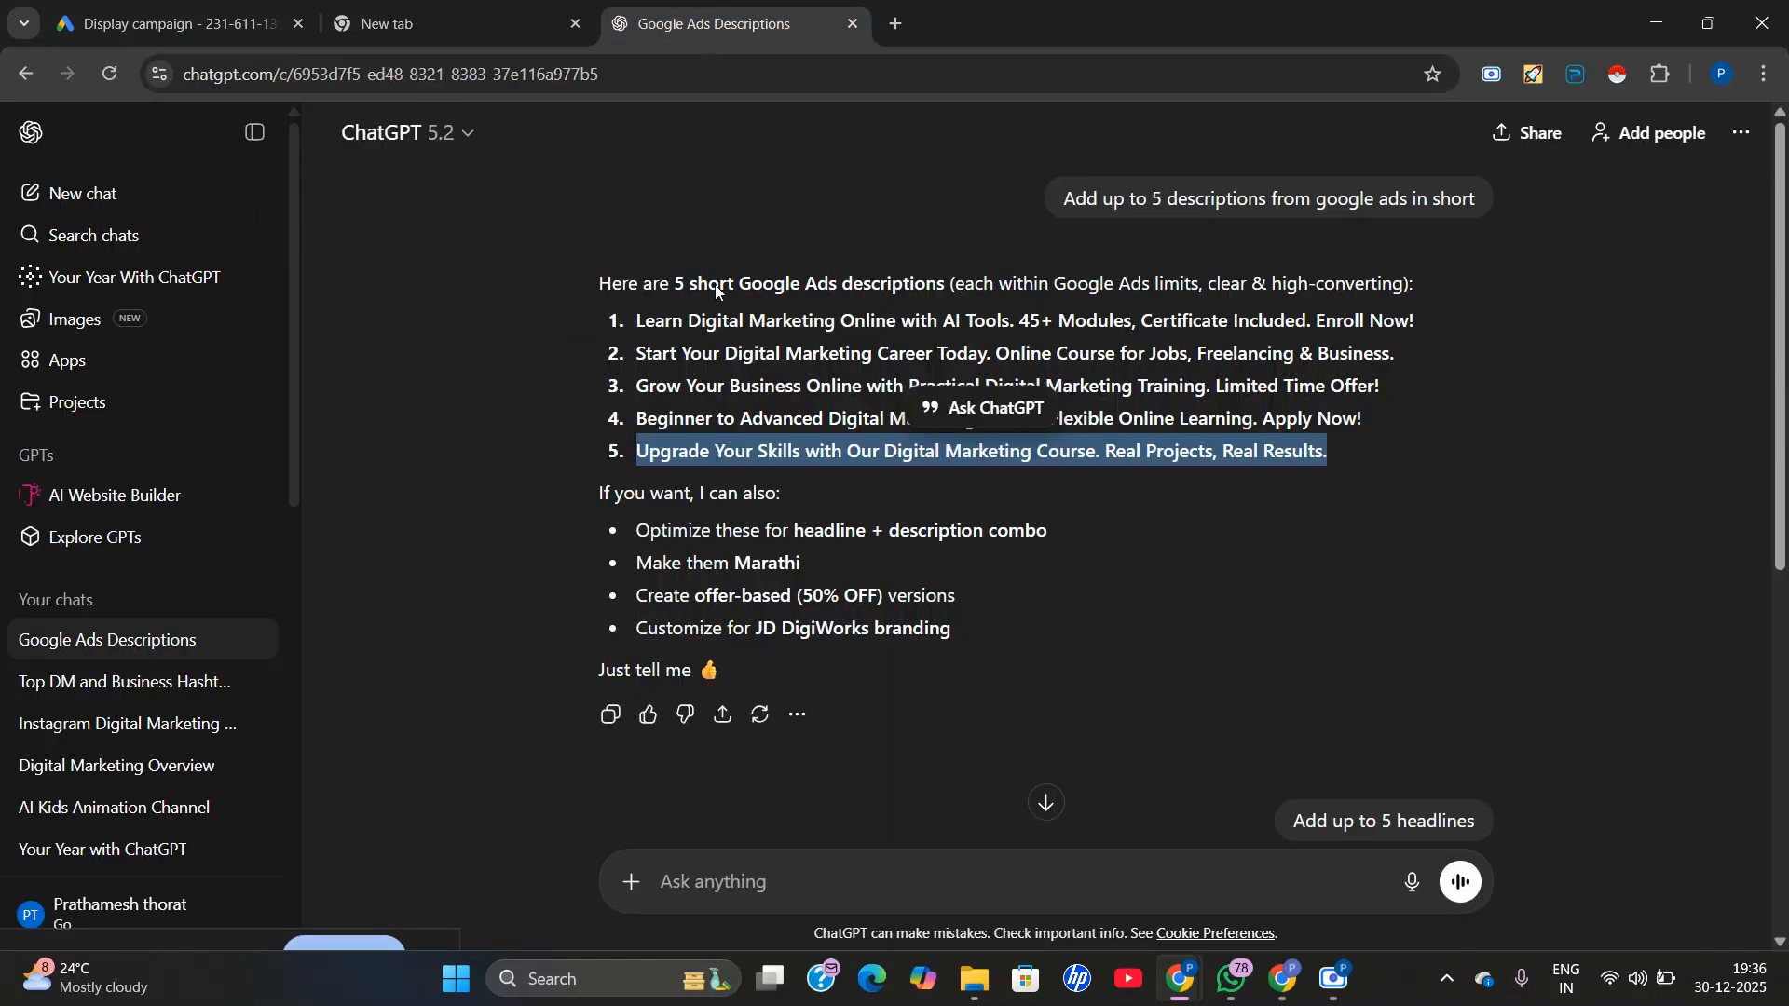
pyautogui.tripleClick(727, 416)
pyautogui.rightClick(726, 417)
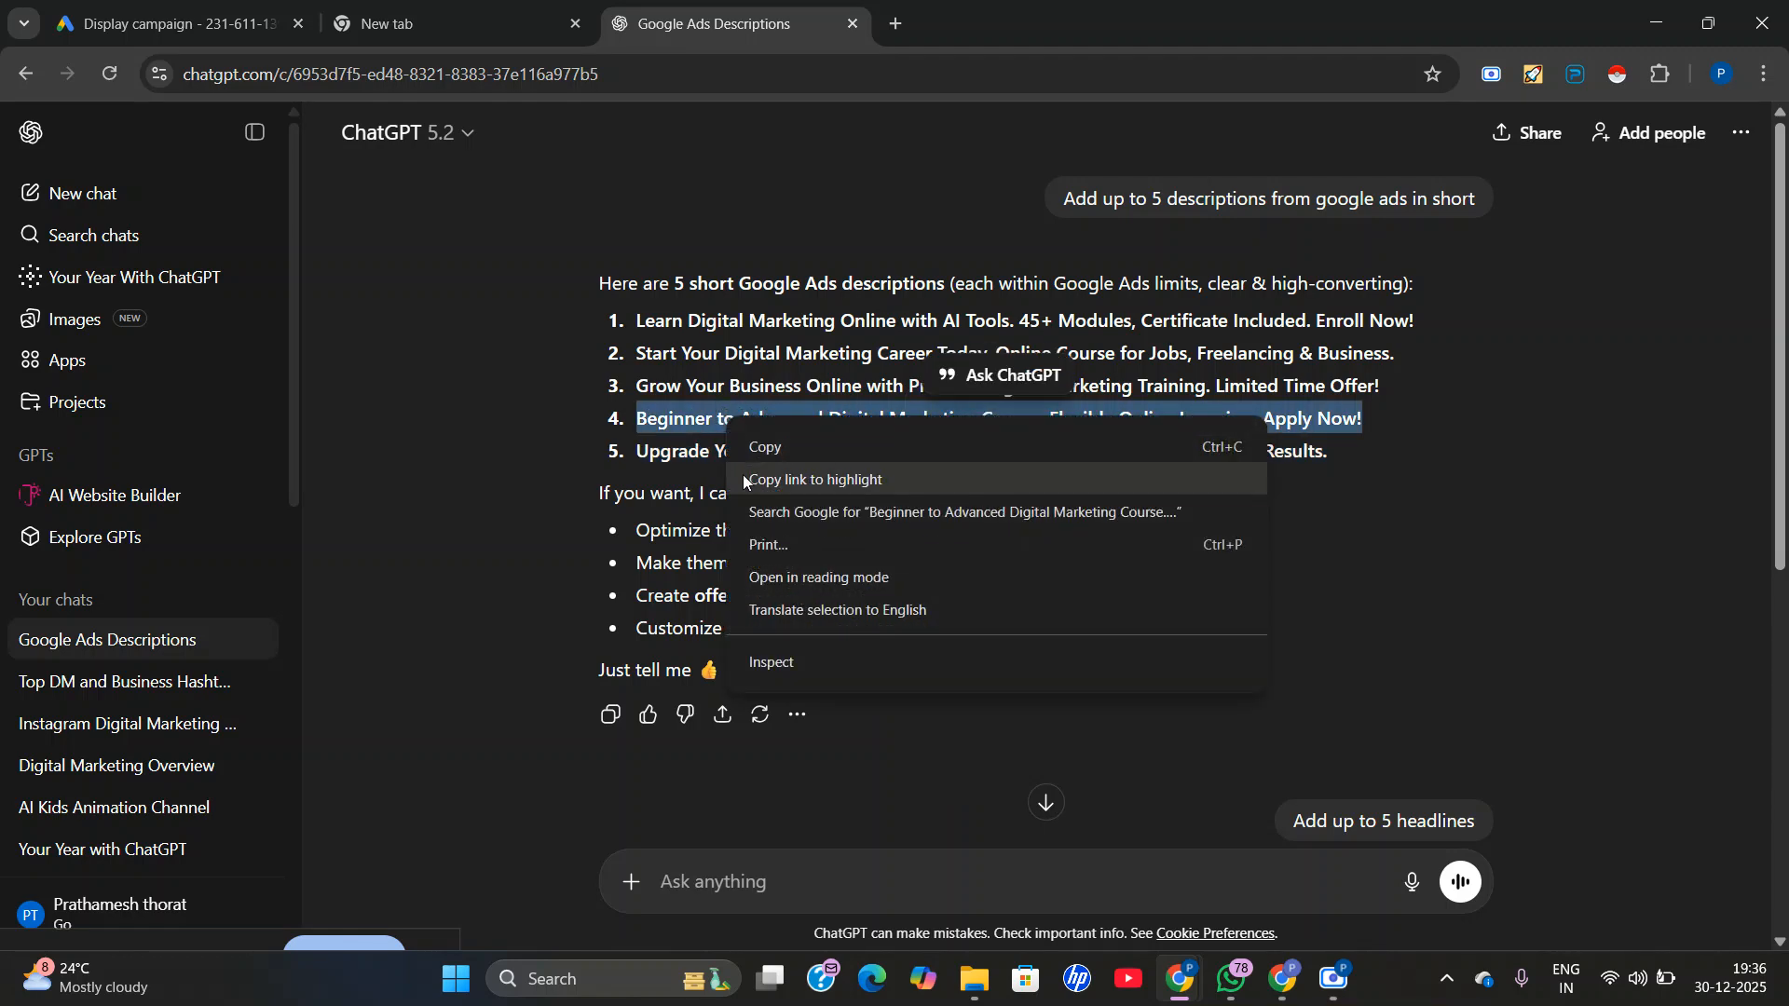
pyautogui.click(770, 448)
pyautogui.click(160, 9)
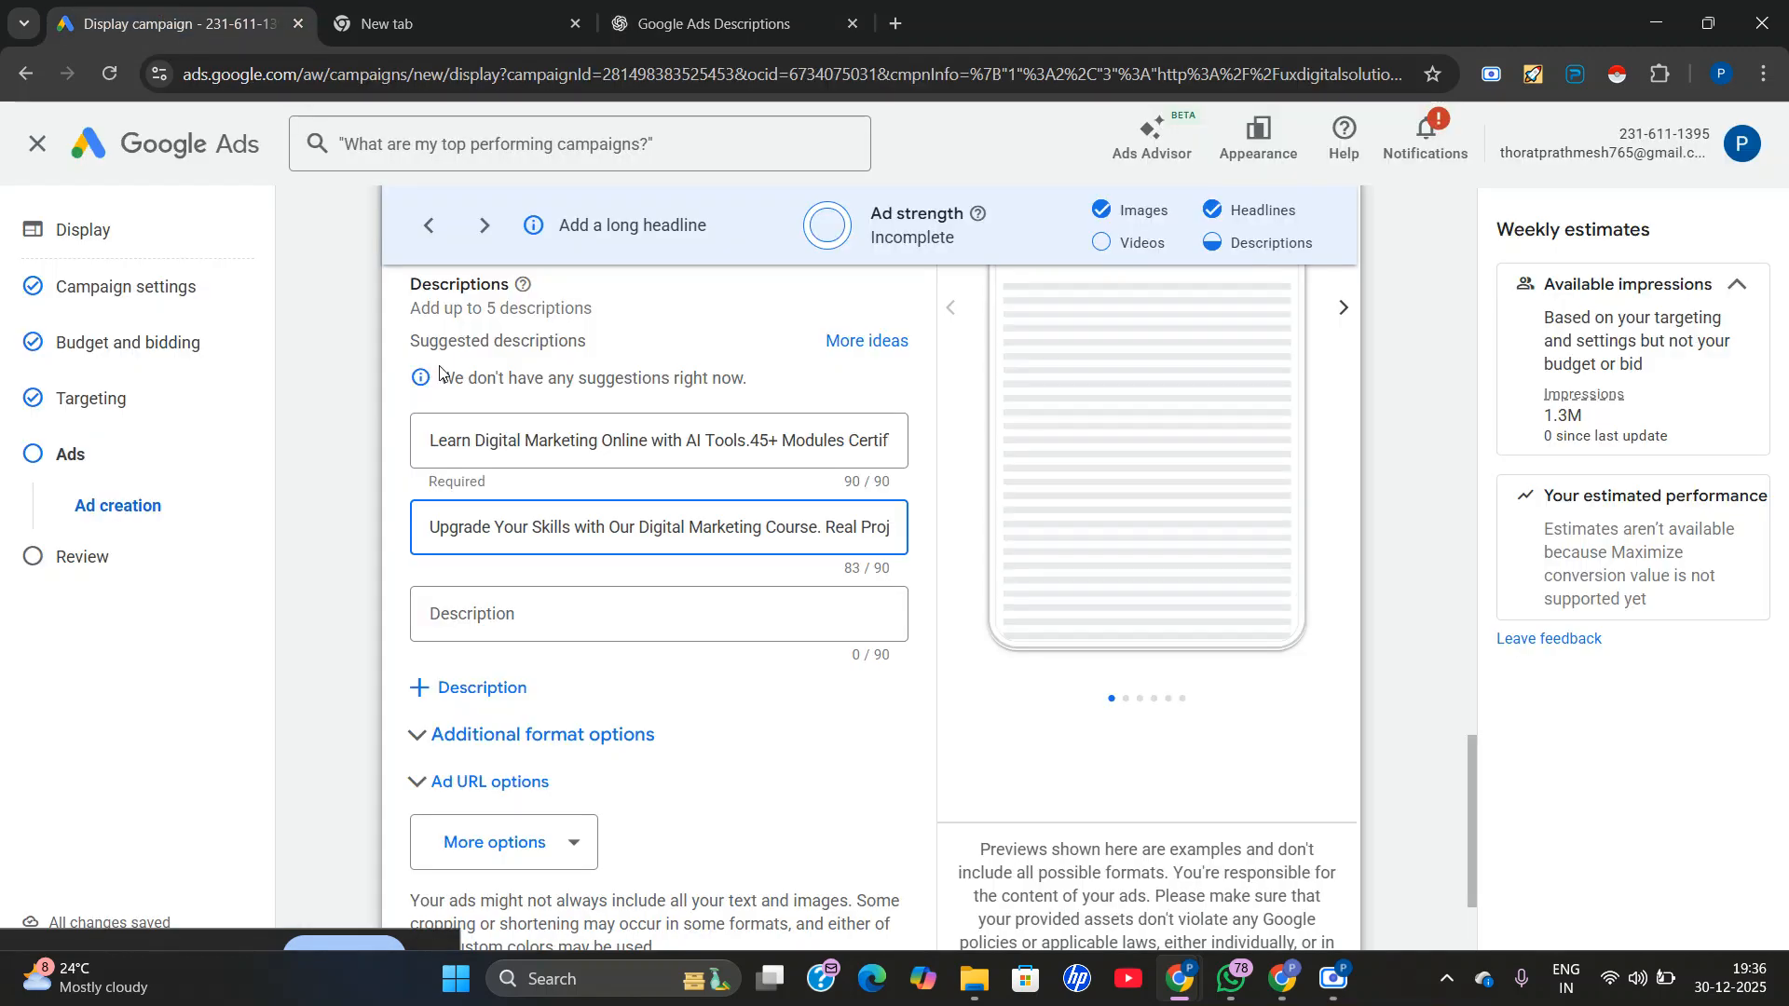
pyautogui.rightClick(460, 625)
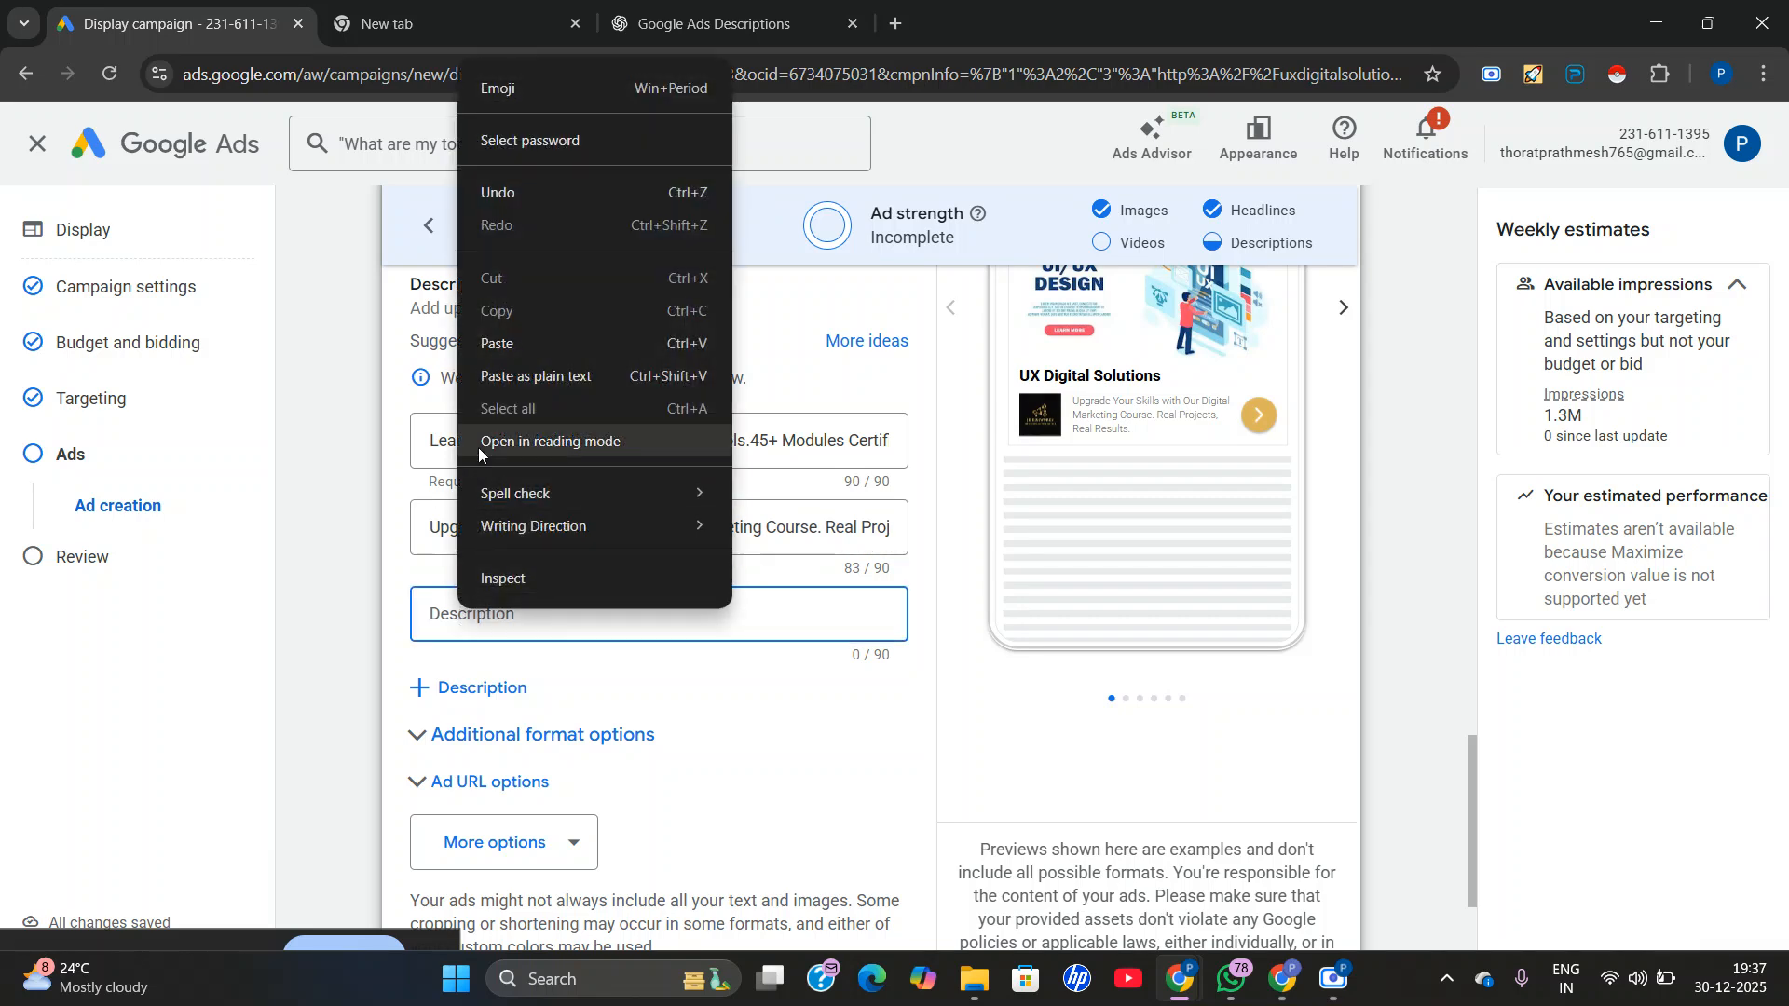
pyautogui.click(522, 341)
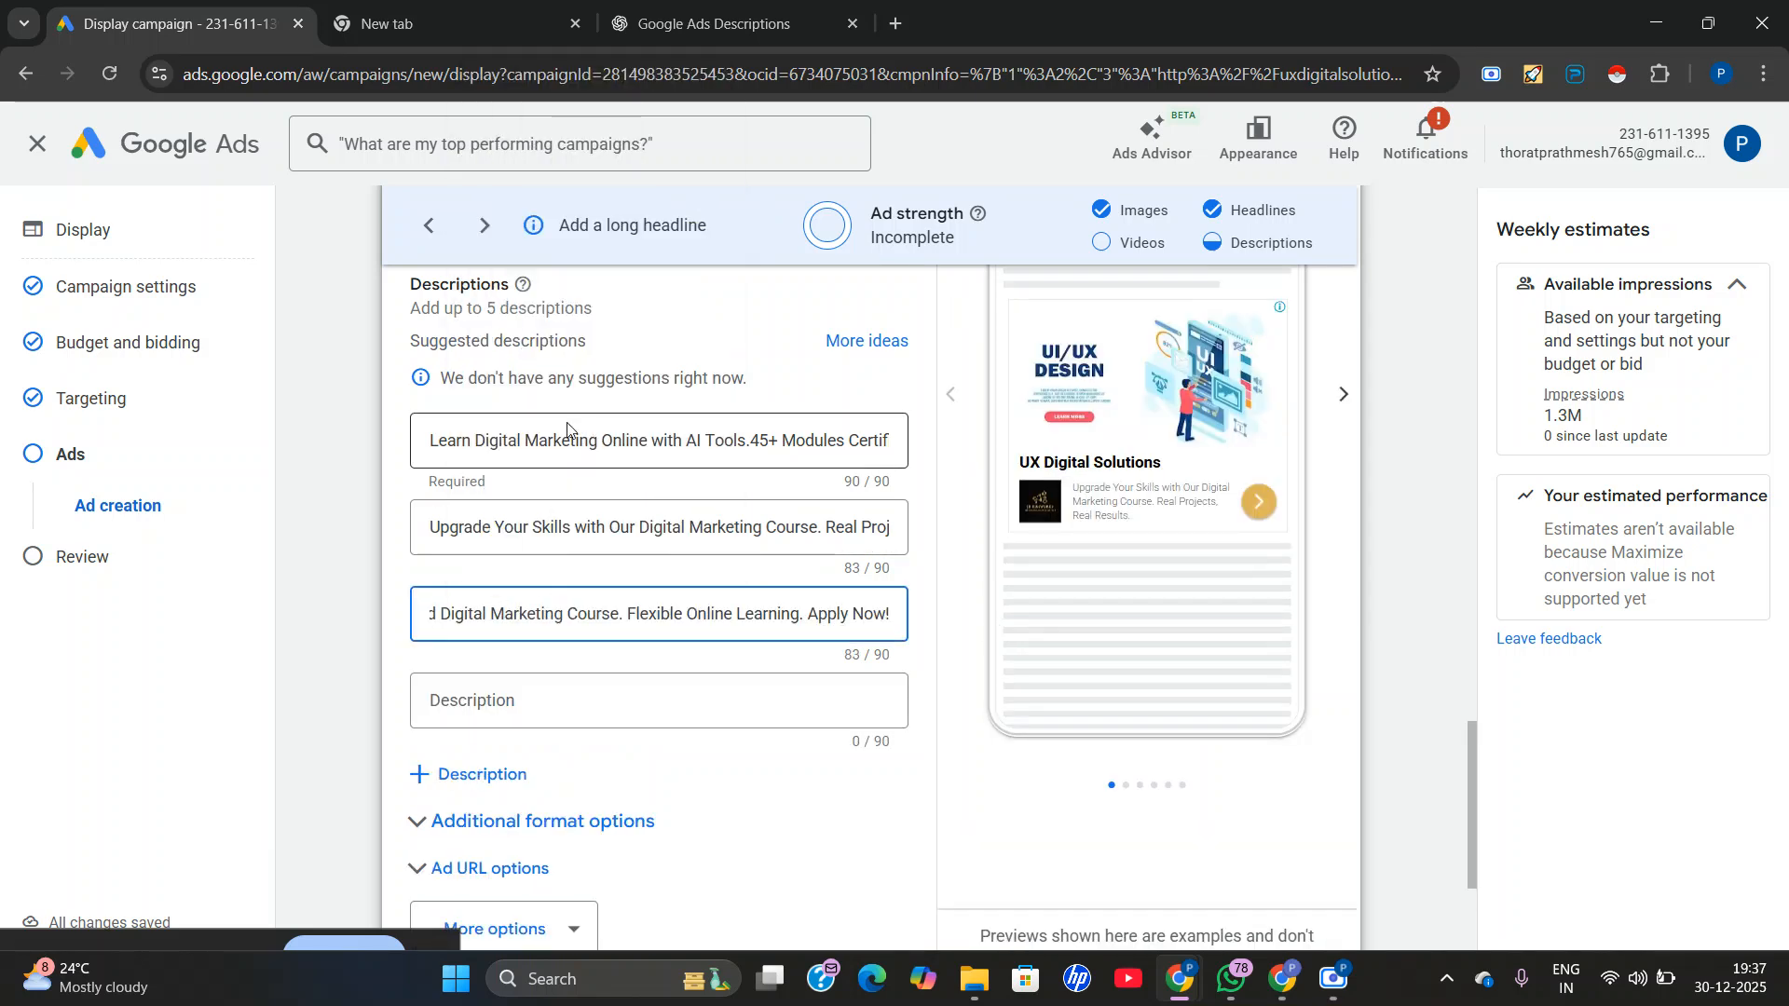
# Copy "Grow Your Business Online with Practical Digital Marketing Training. Limited Time Offer!" from ChatGPT and insert it as the fourth description in Google Ads.
pyautogui.click(517, 701)
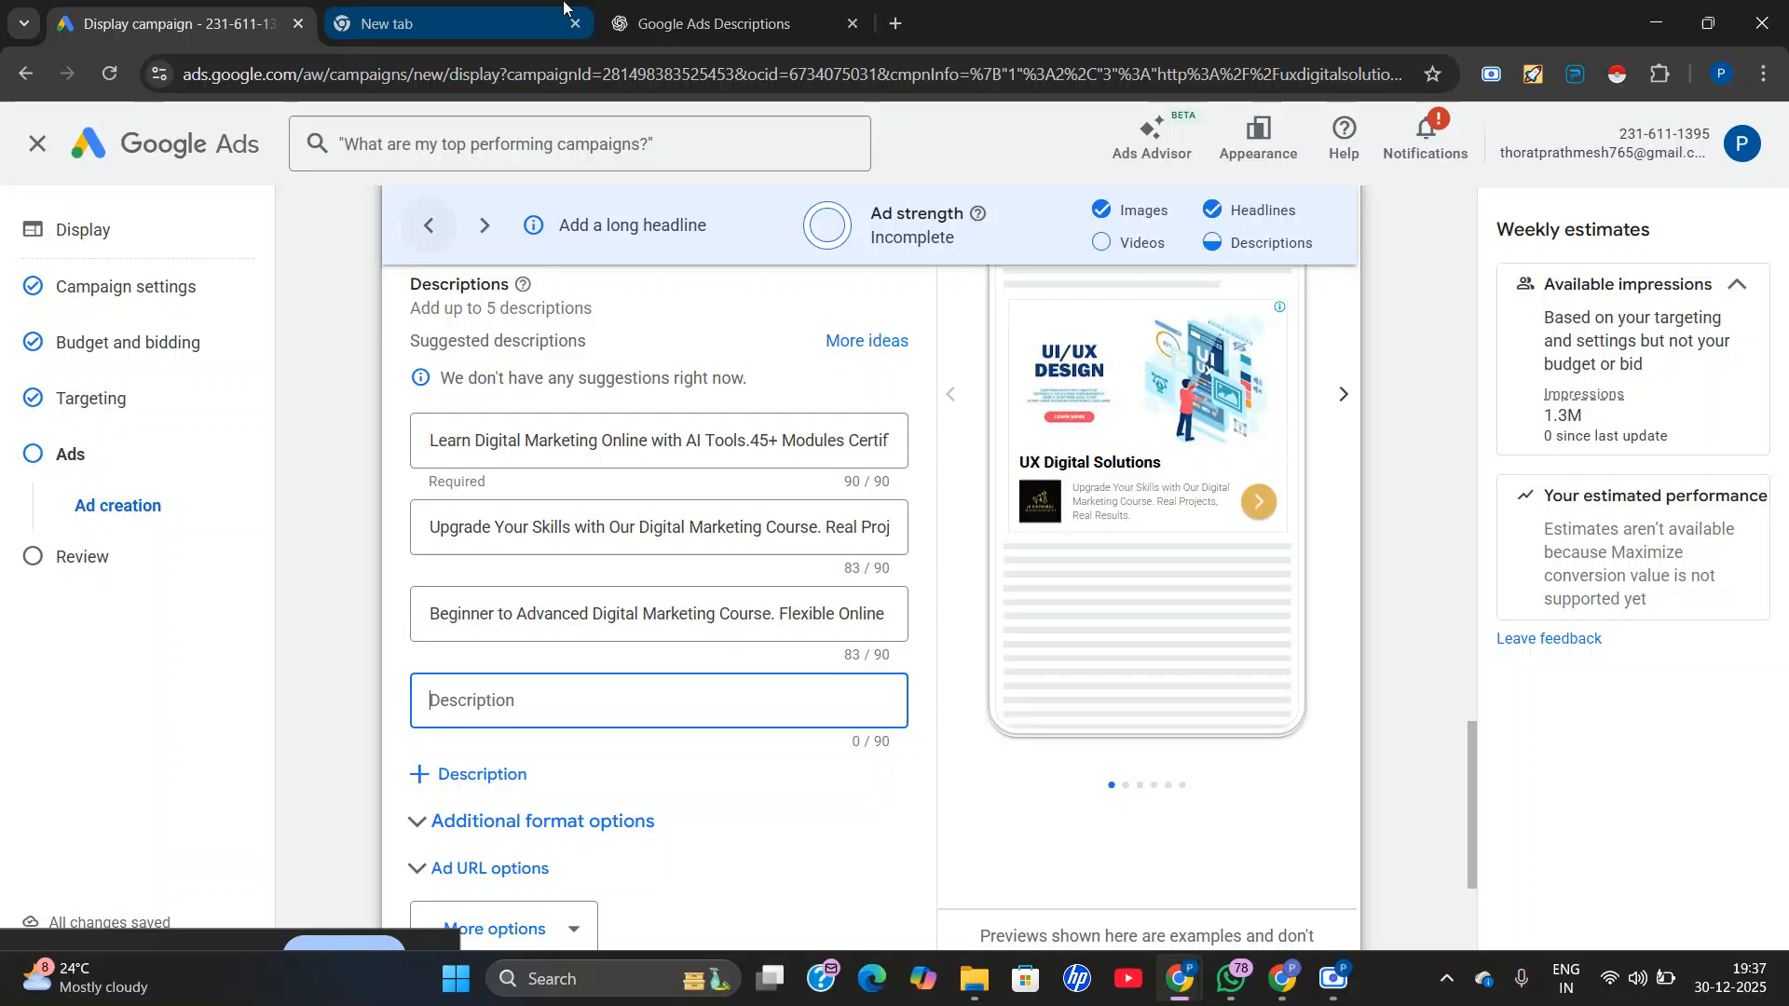
pyautogui.click(713, 23)
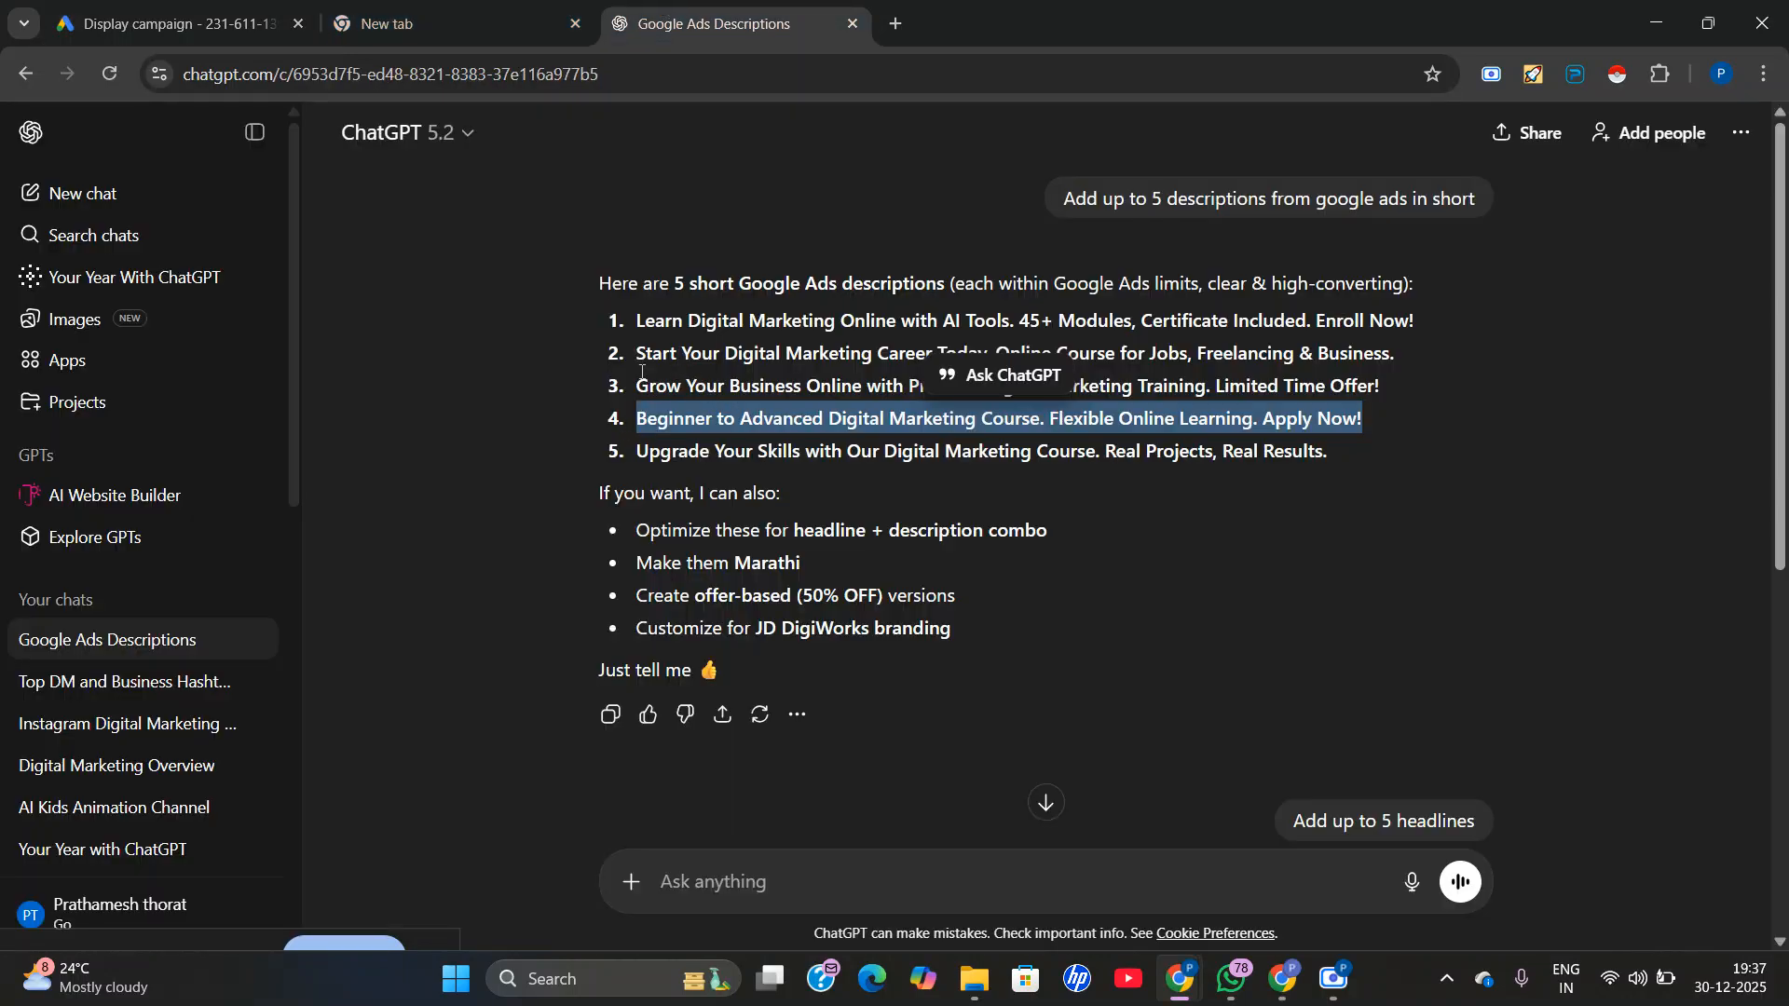
pyautogui.tripleClick(644, 377)
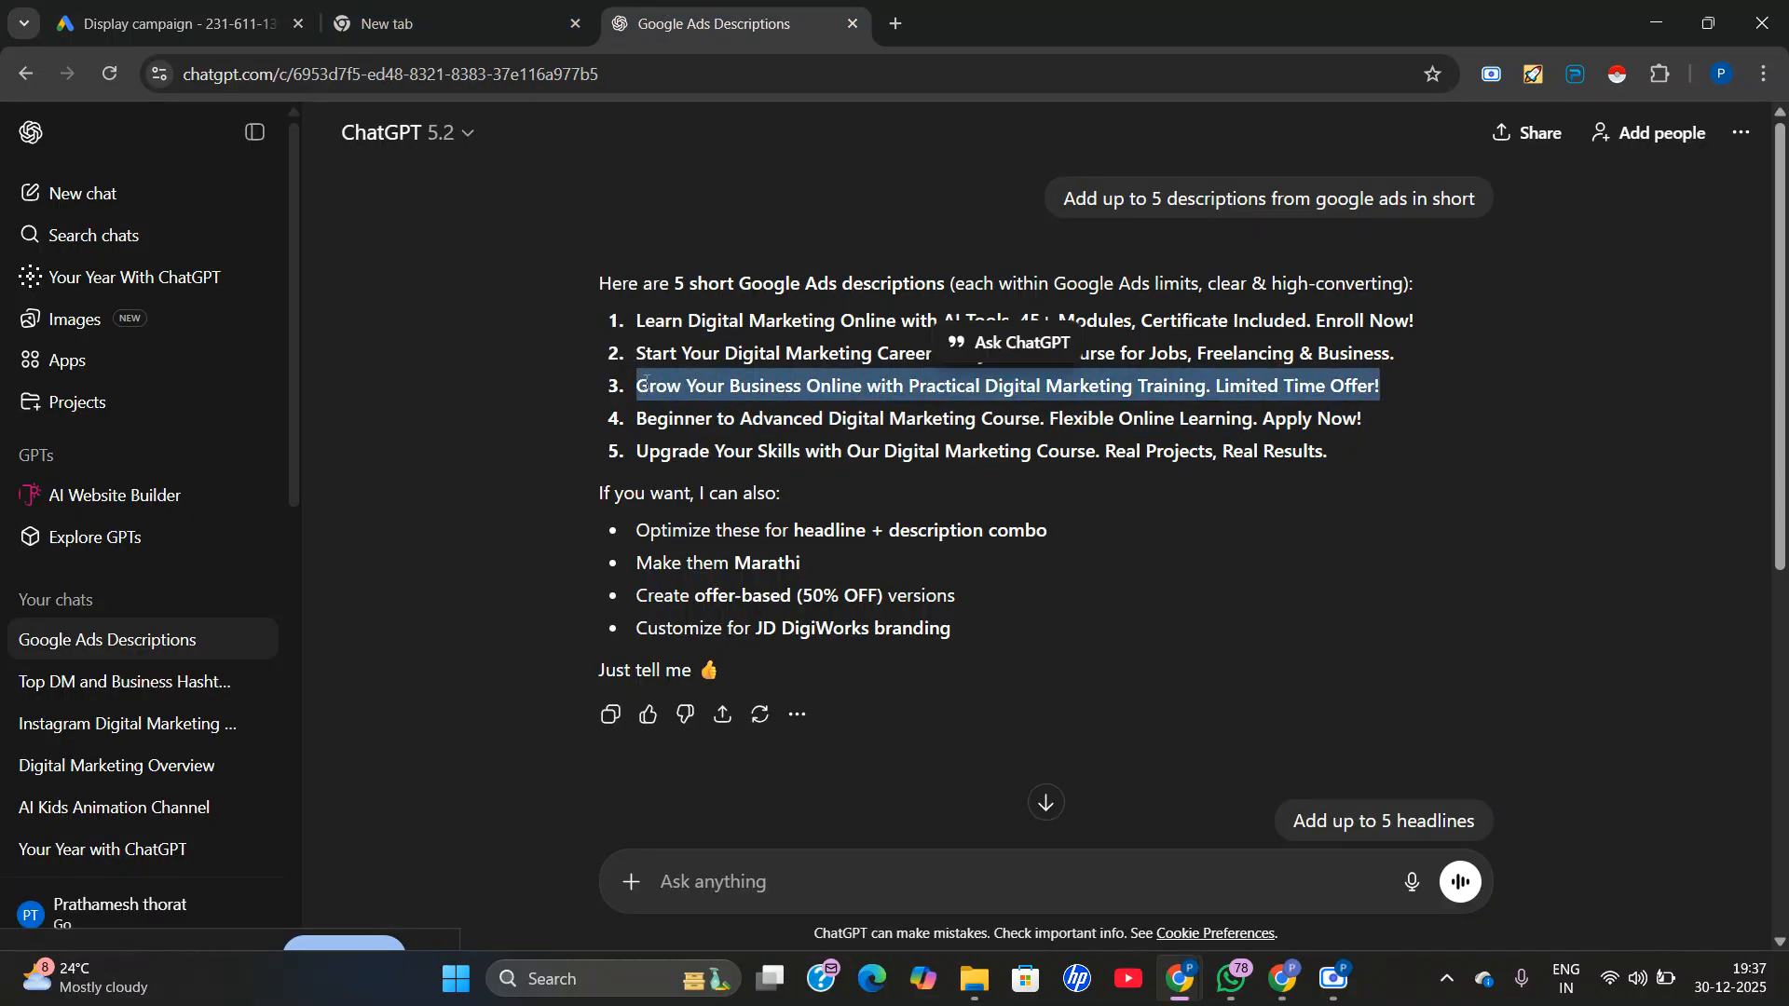
pyautogui.rightClick(646, 392)
pyautogui.click(685, 415)
pyautogui.click(153, 7)
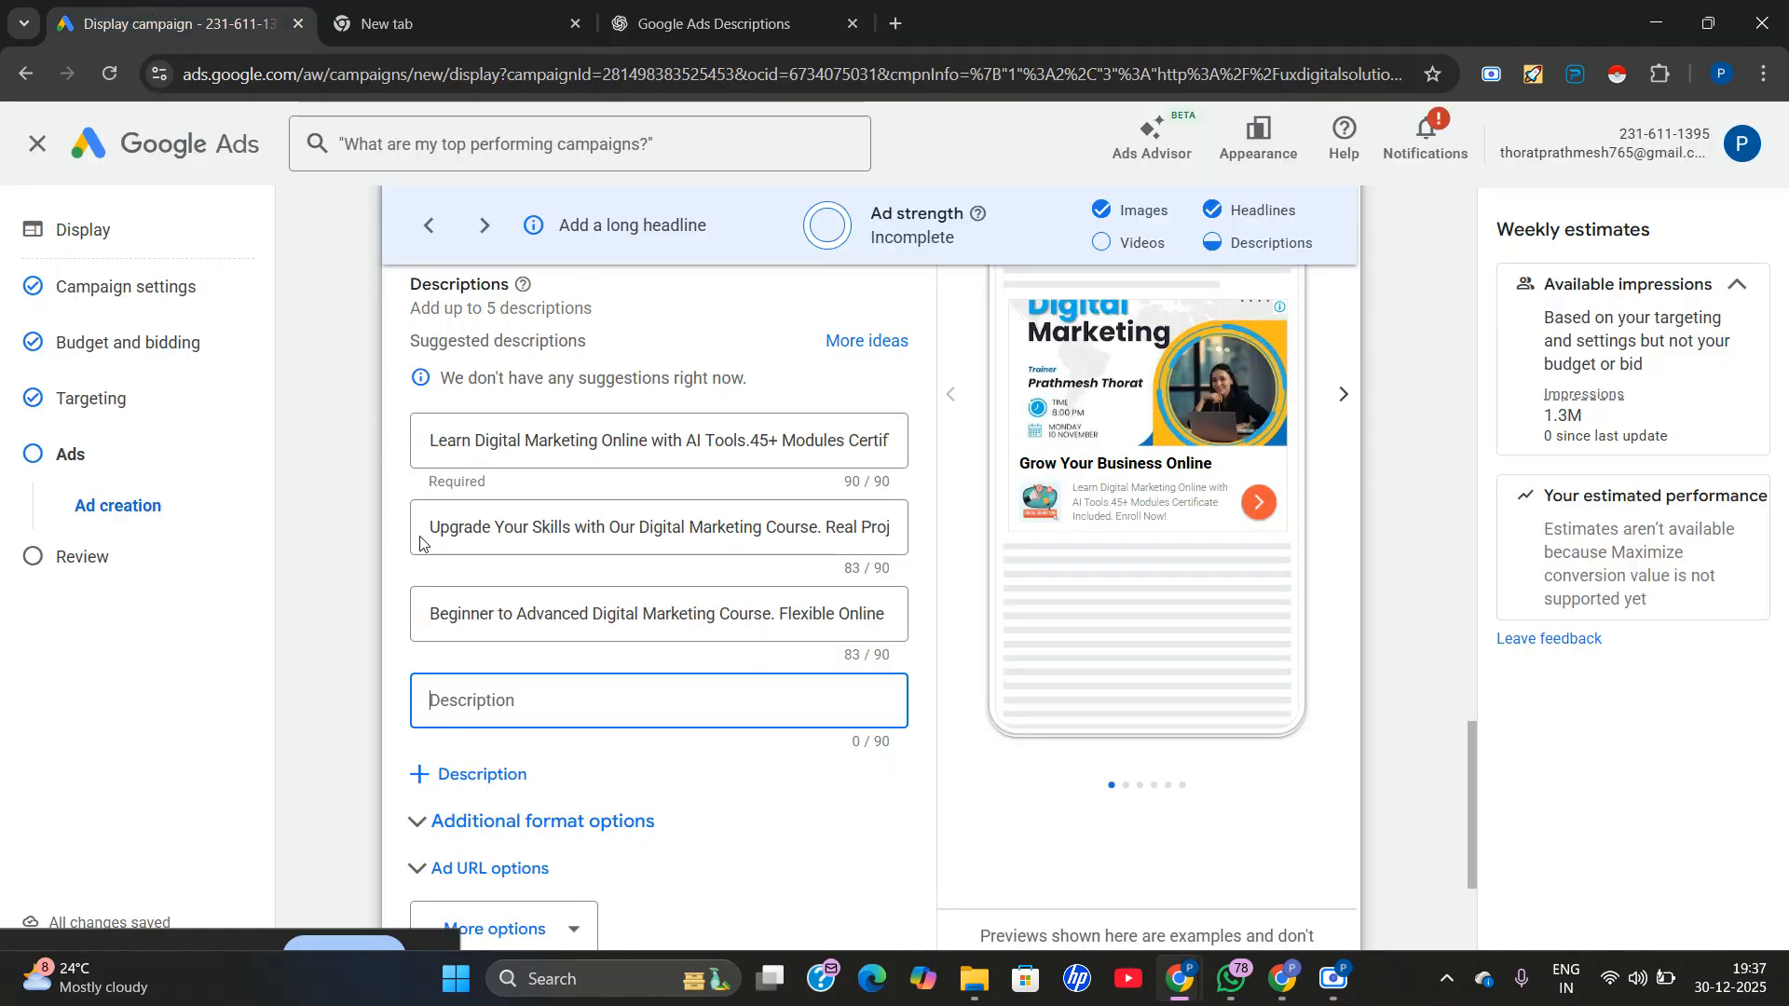
pyautogui.rightClick(457, 710)
pyautogui.click(533, 422)
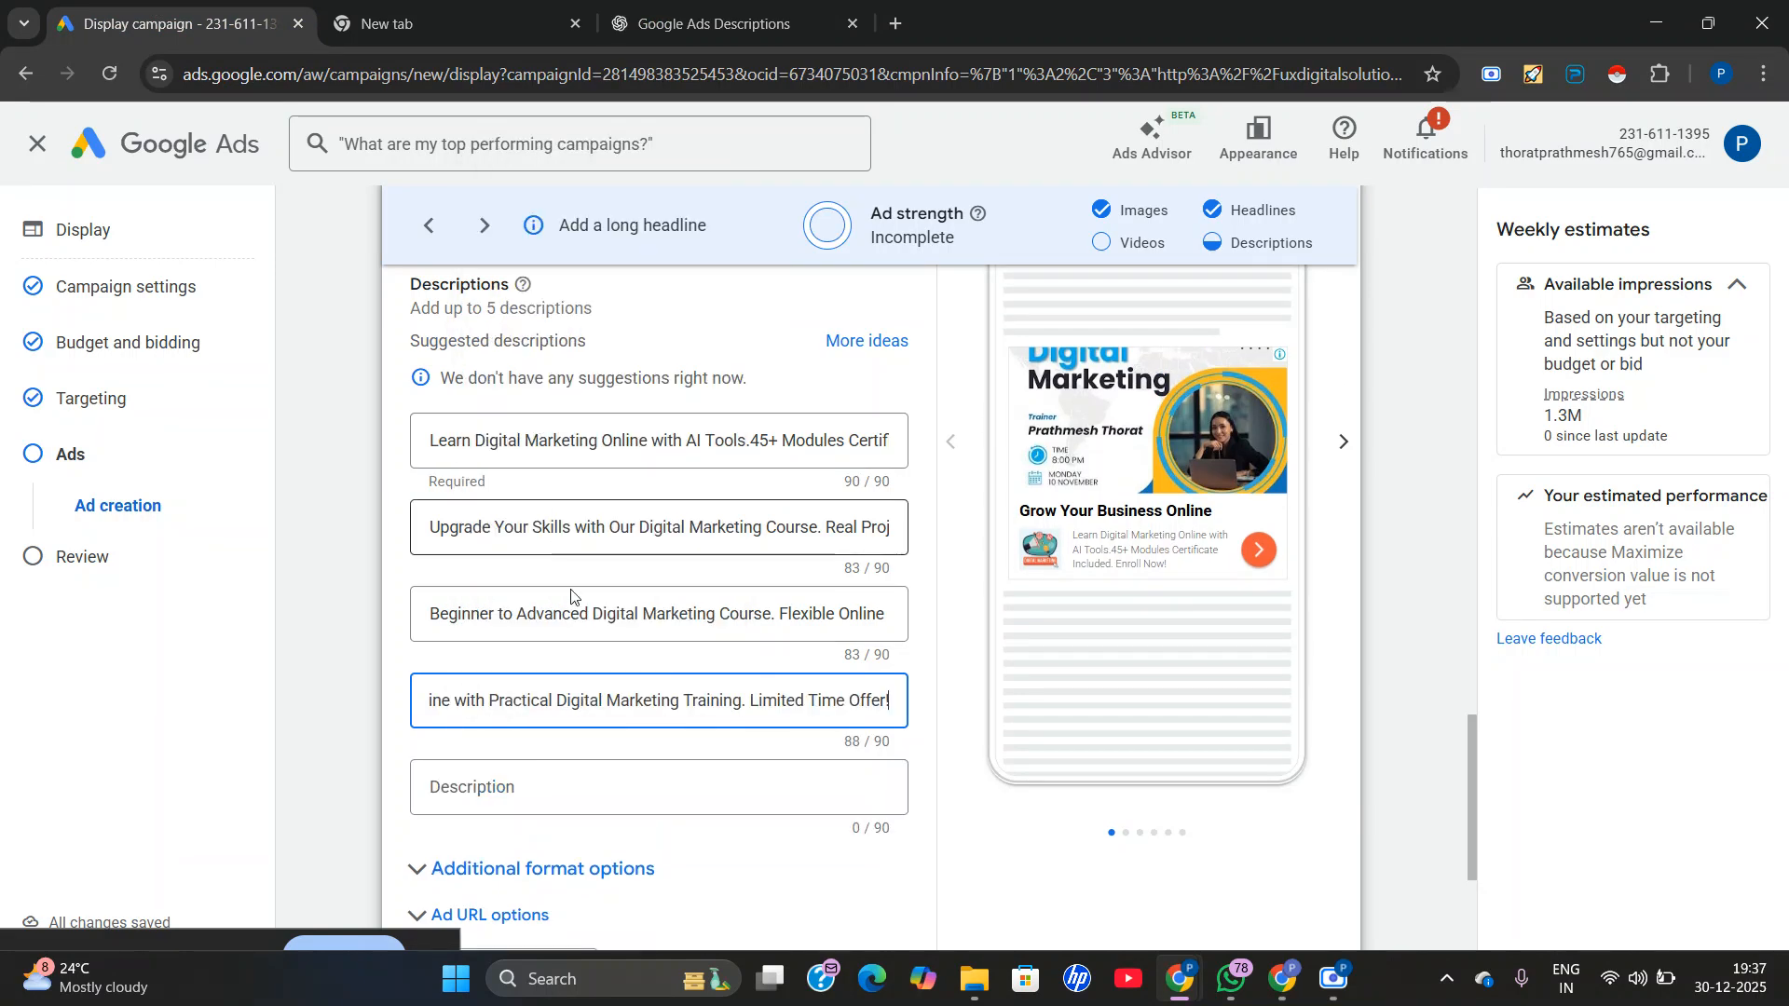
# Copy "Start Your Digital Marketing Career Today. Online Course for Jobs, Freelancing & Business." from ChatGPT and insert it as the fifth description in Google Ads.
pyautogui.click(677, 3)
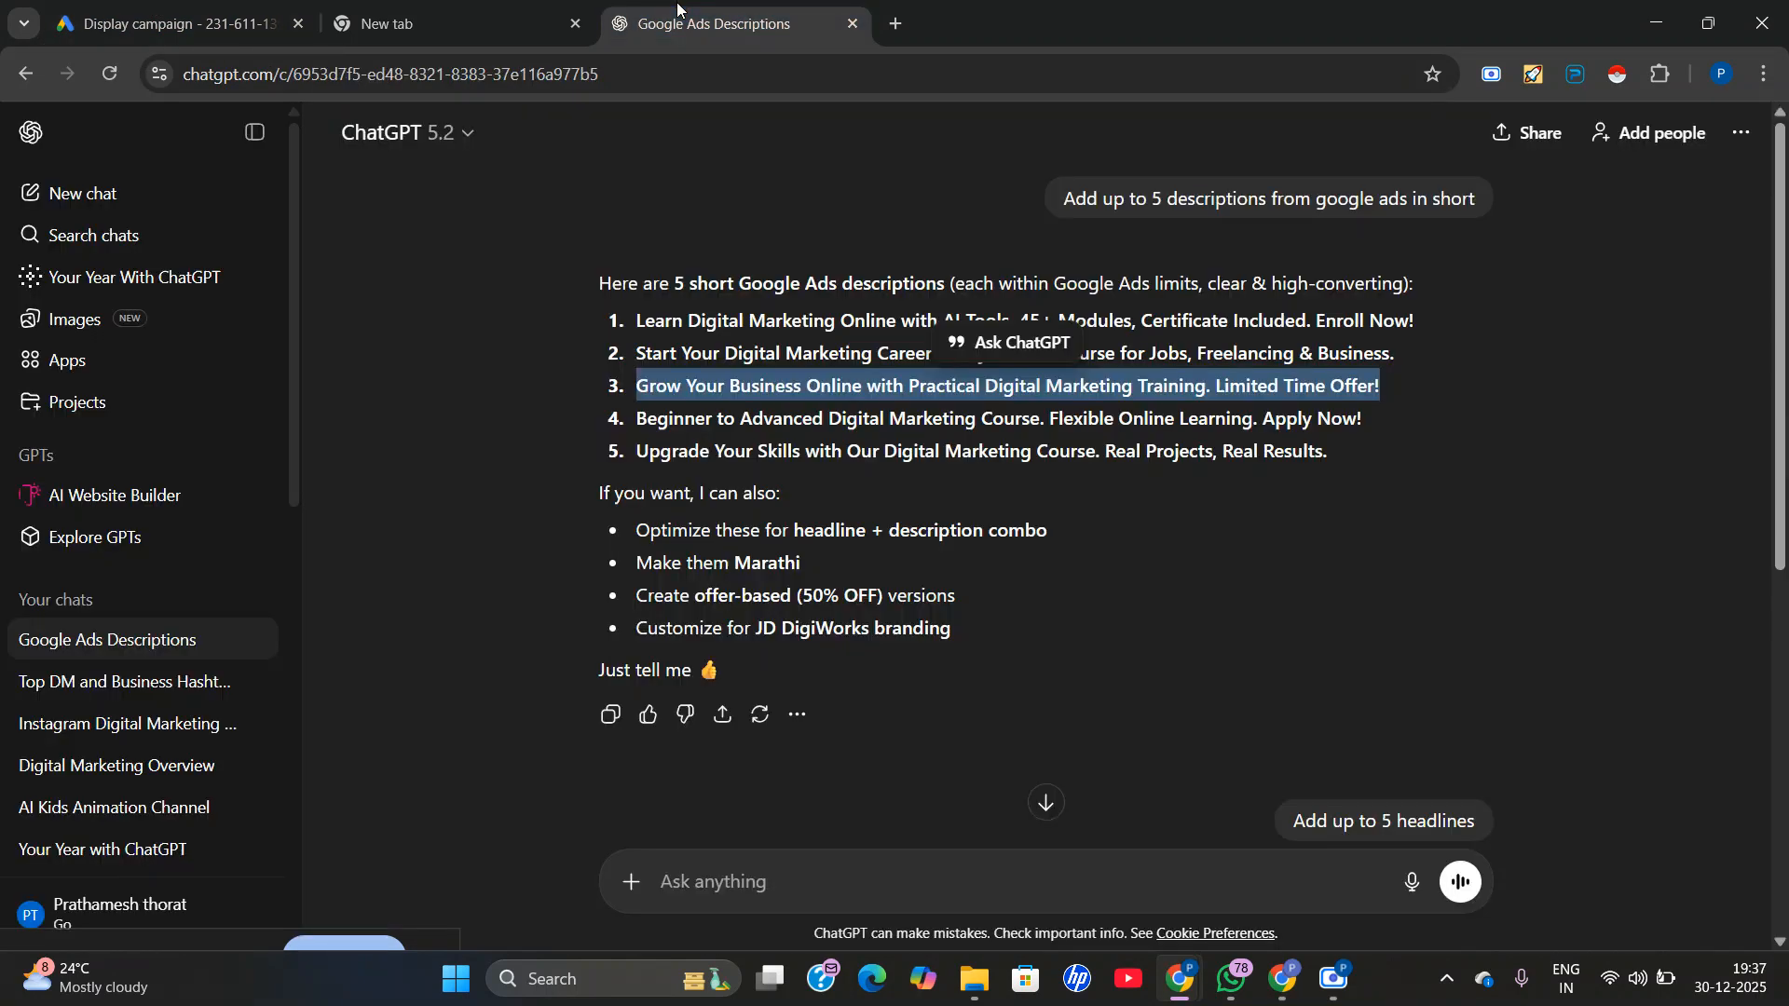
pyautogui.click(741, 501)
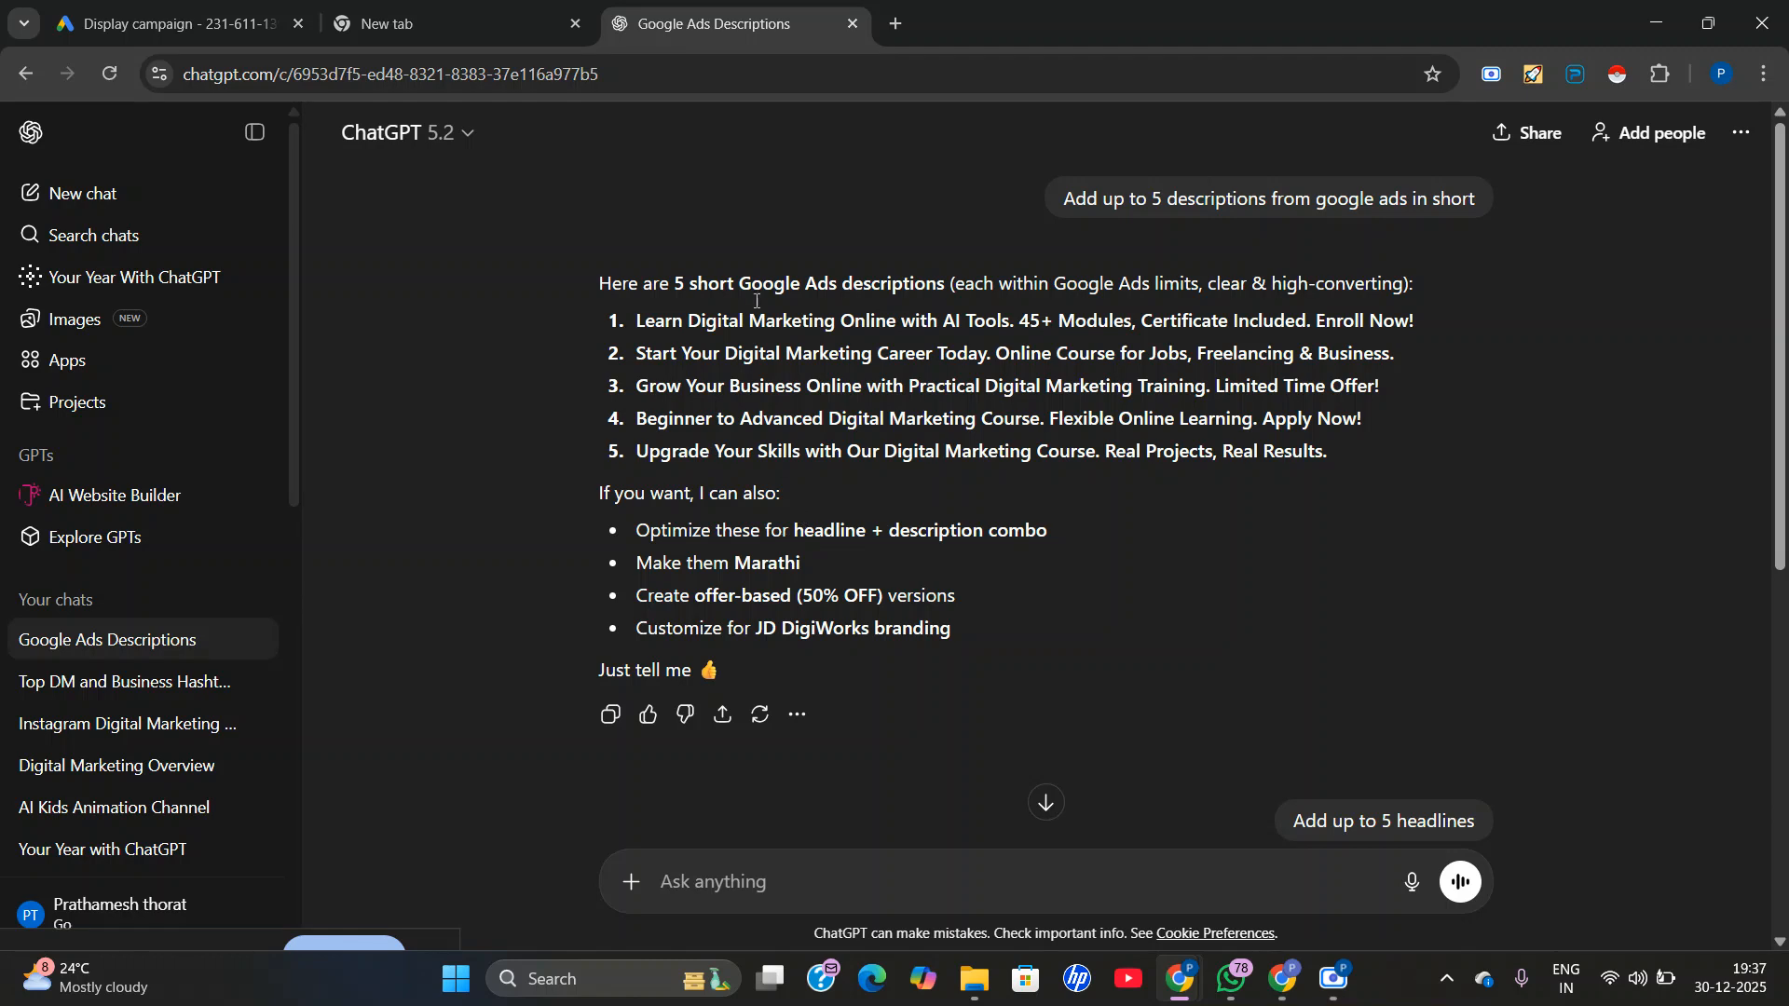
pyautogui.tripleClick(661, 350)
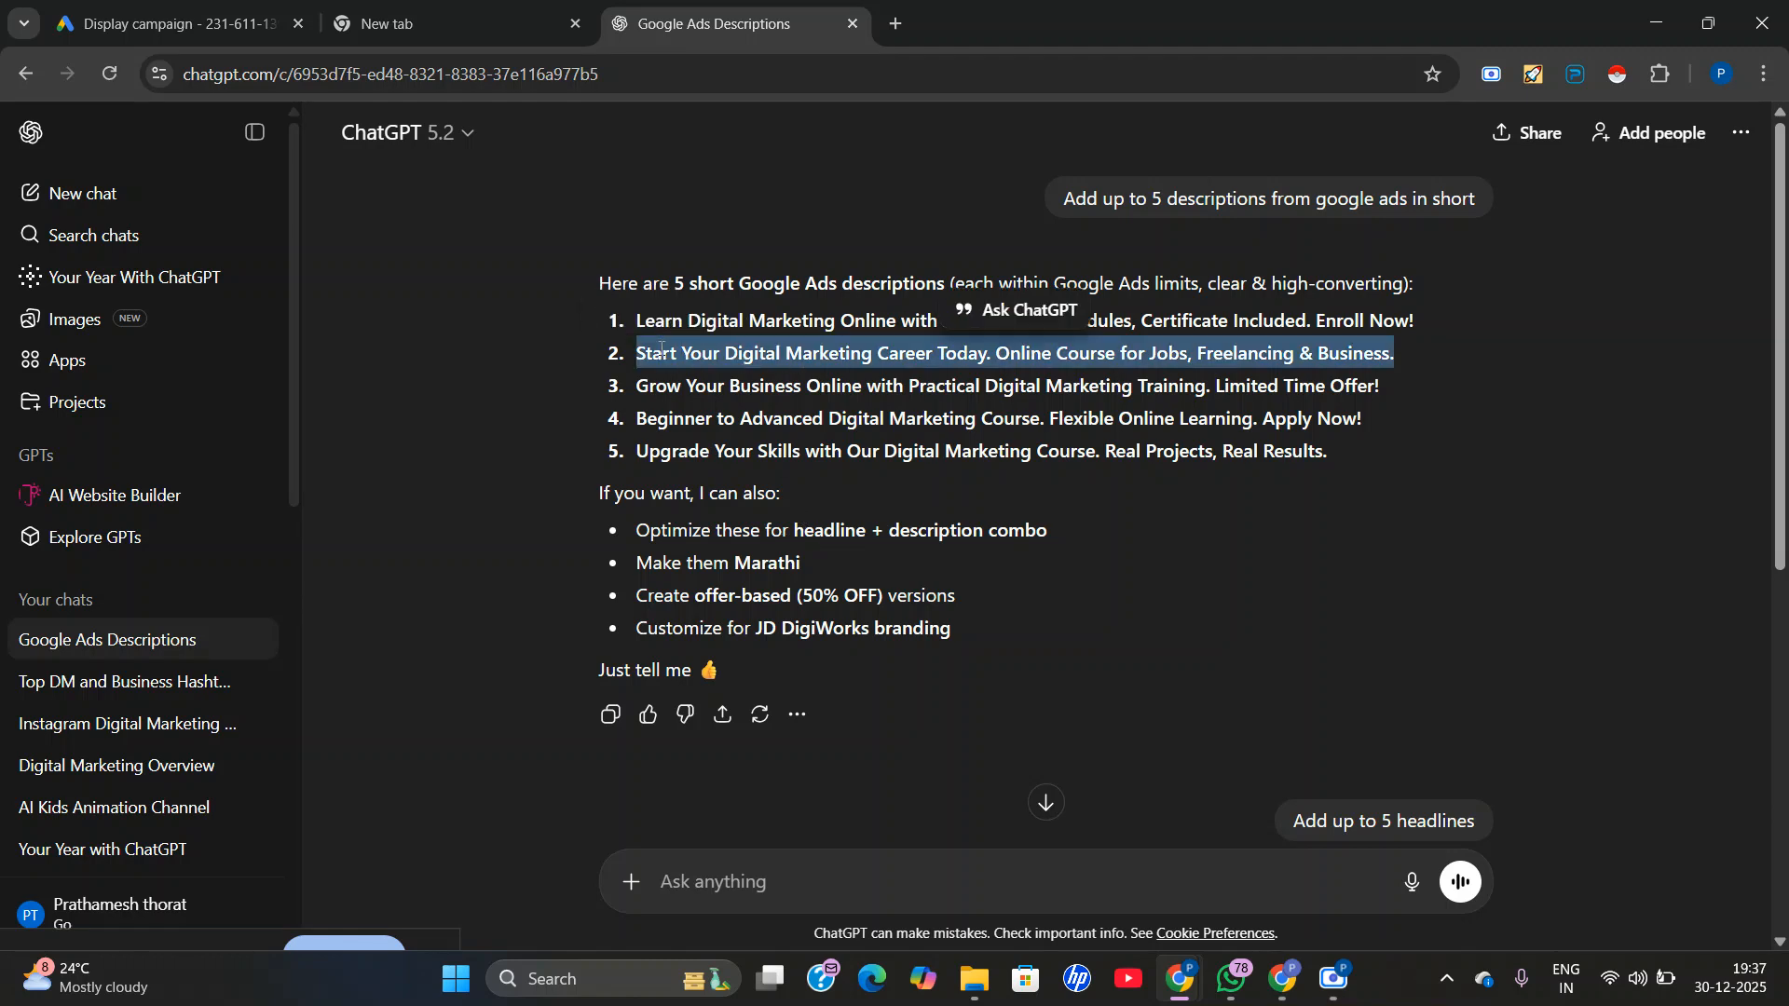
pyautogui.rightClick(678, 366)
pyautogui.click(697, 378)
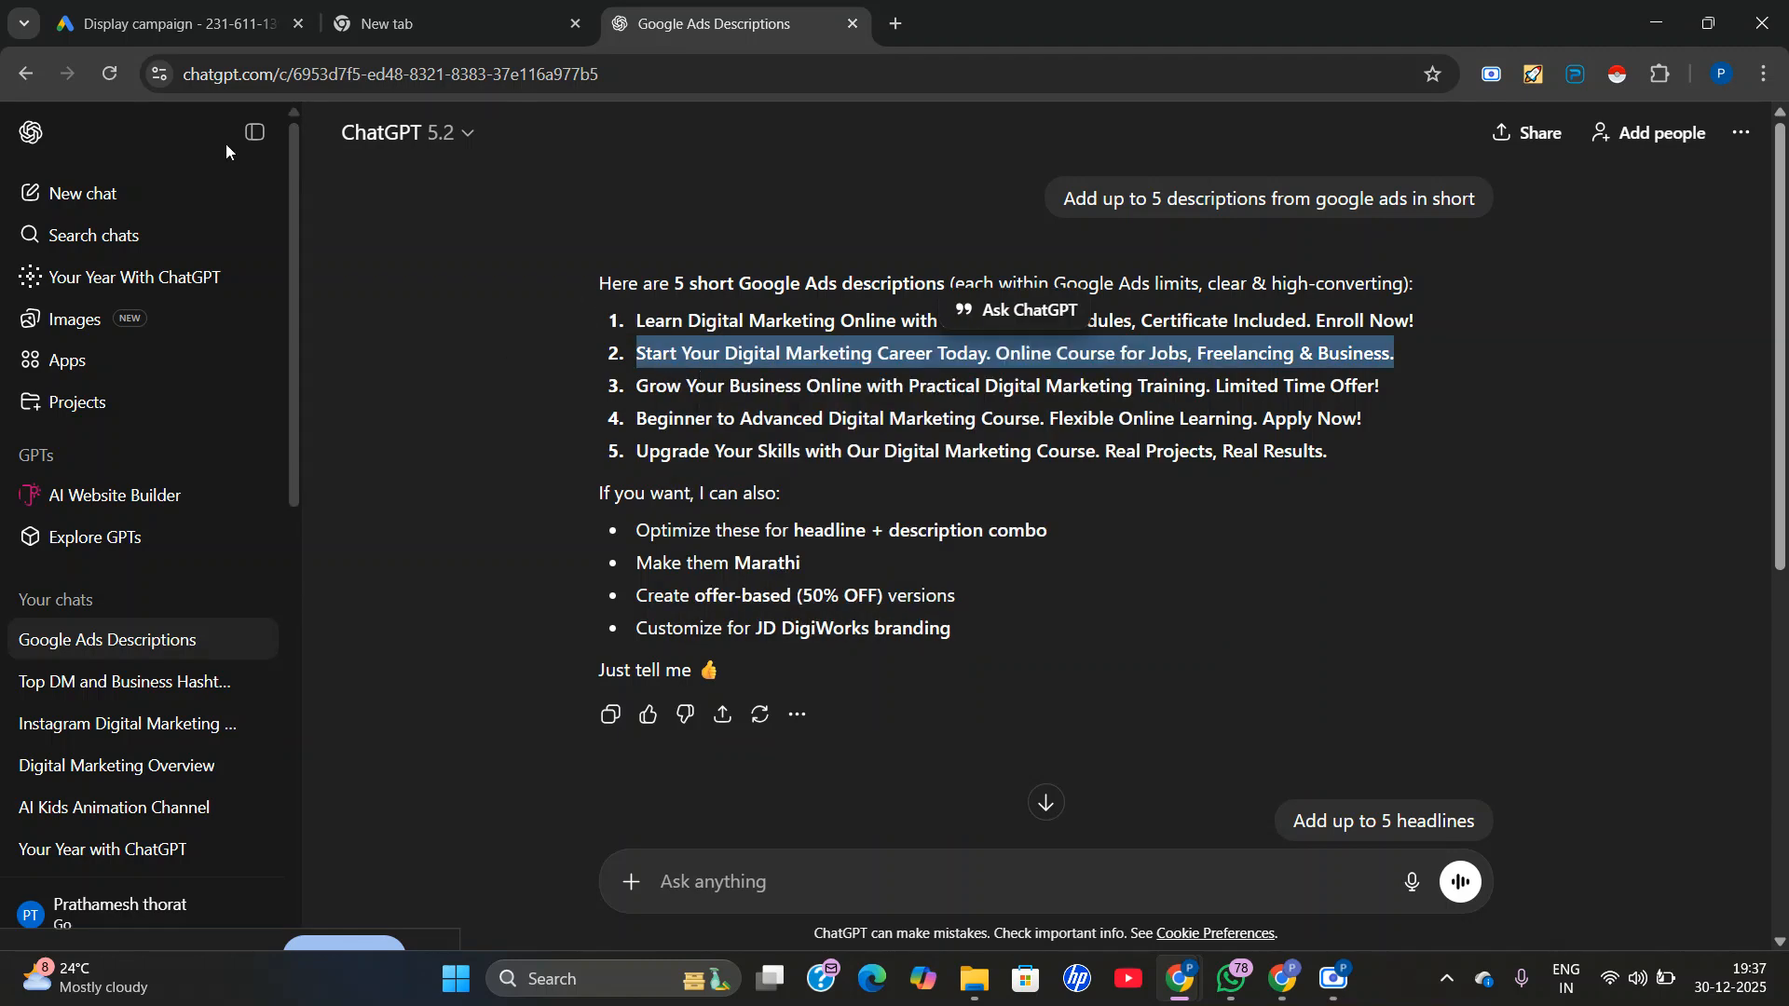
pyautogui.click(205, 9)
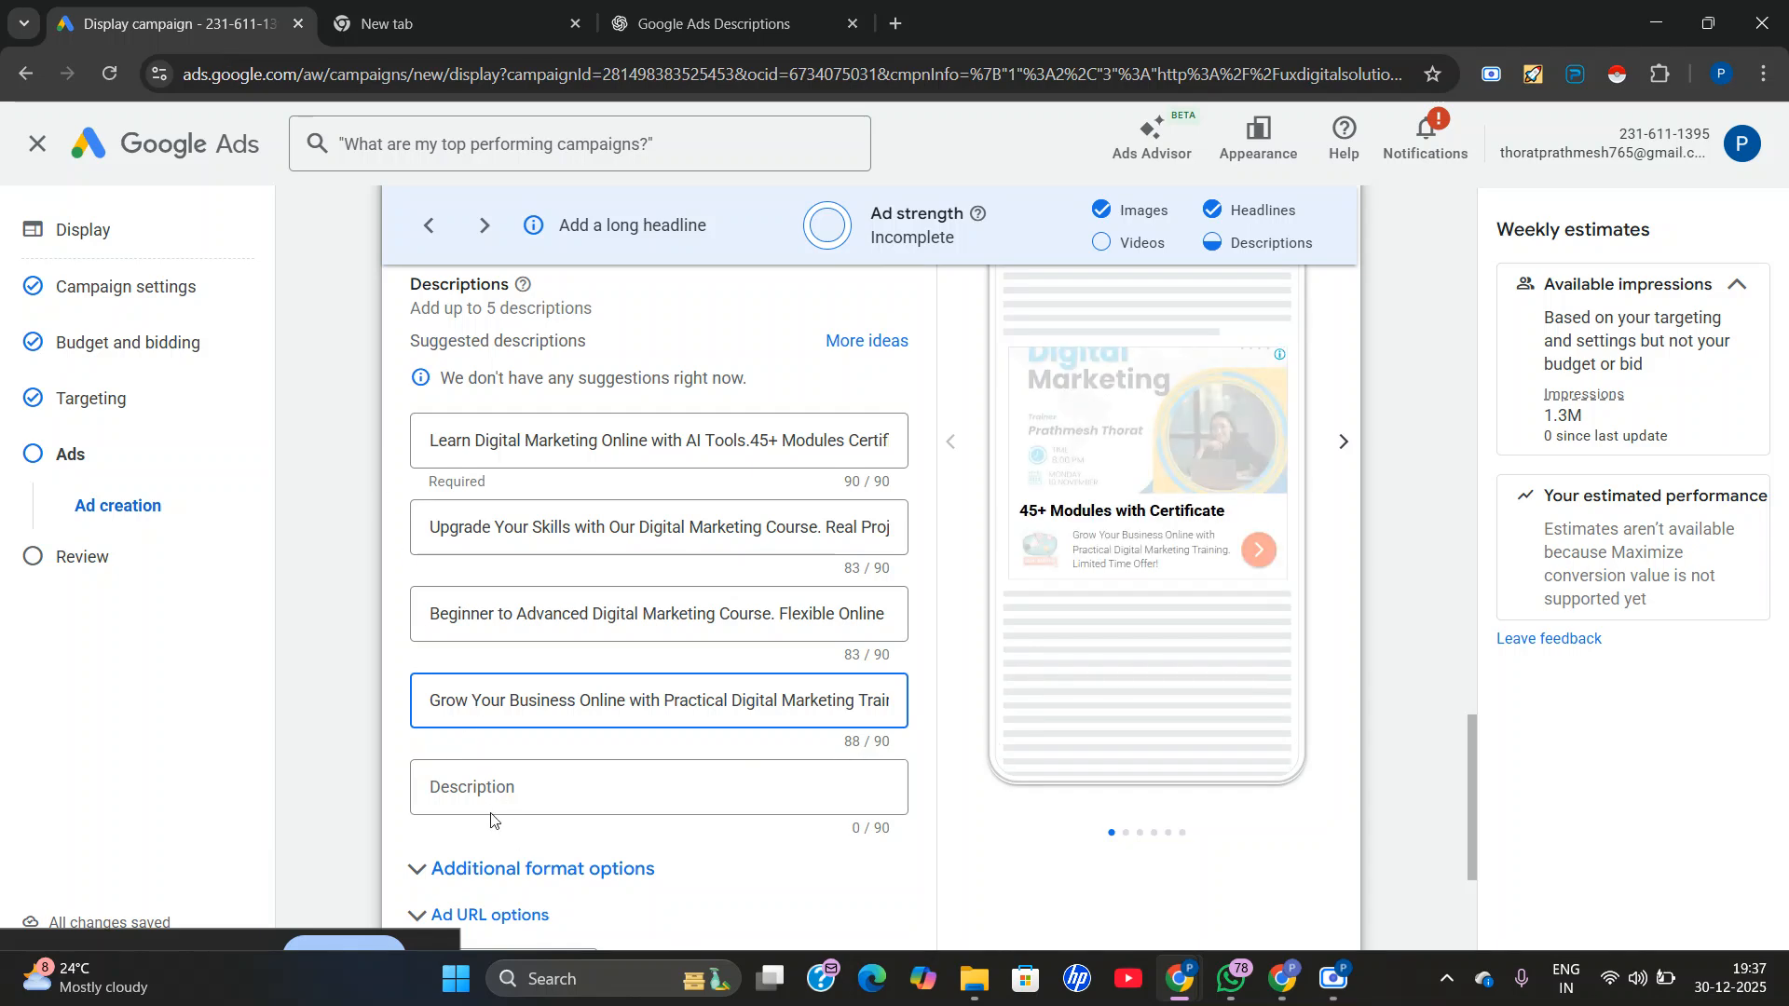
pyautogui.rightClick(471, 788)
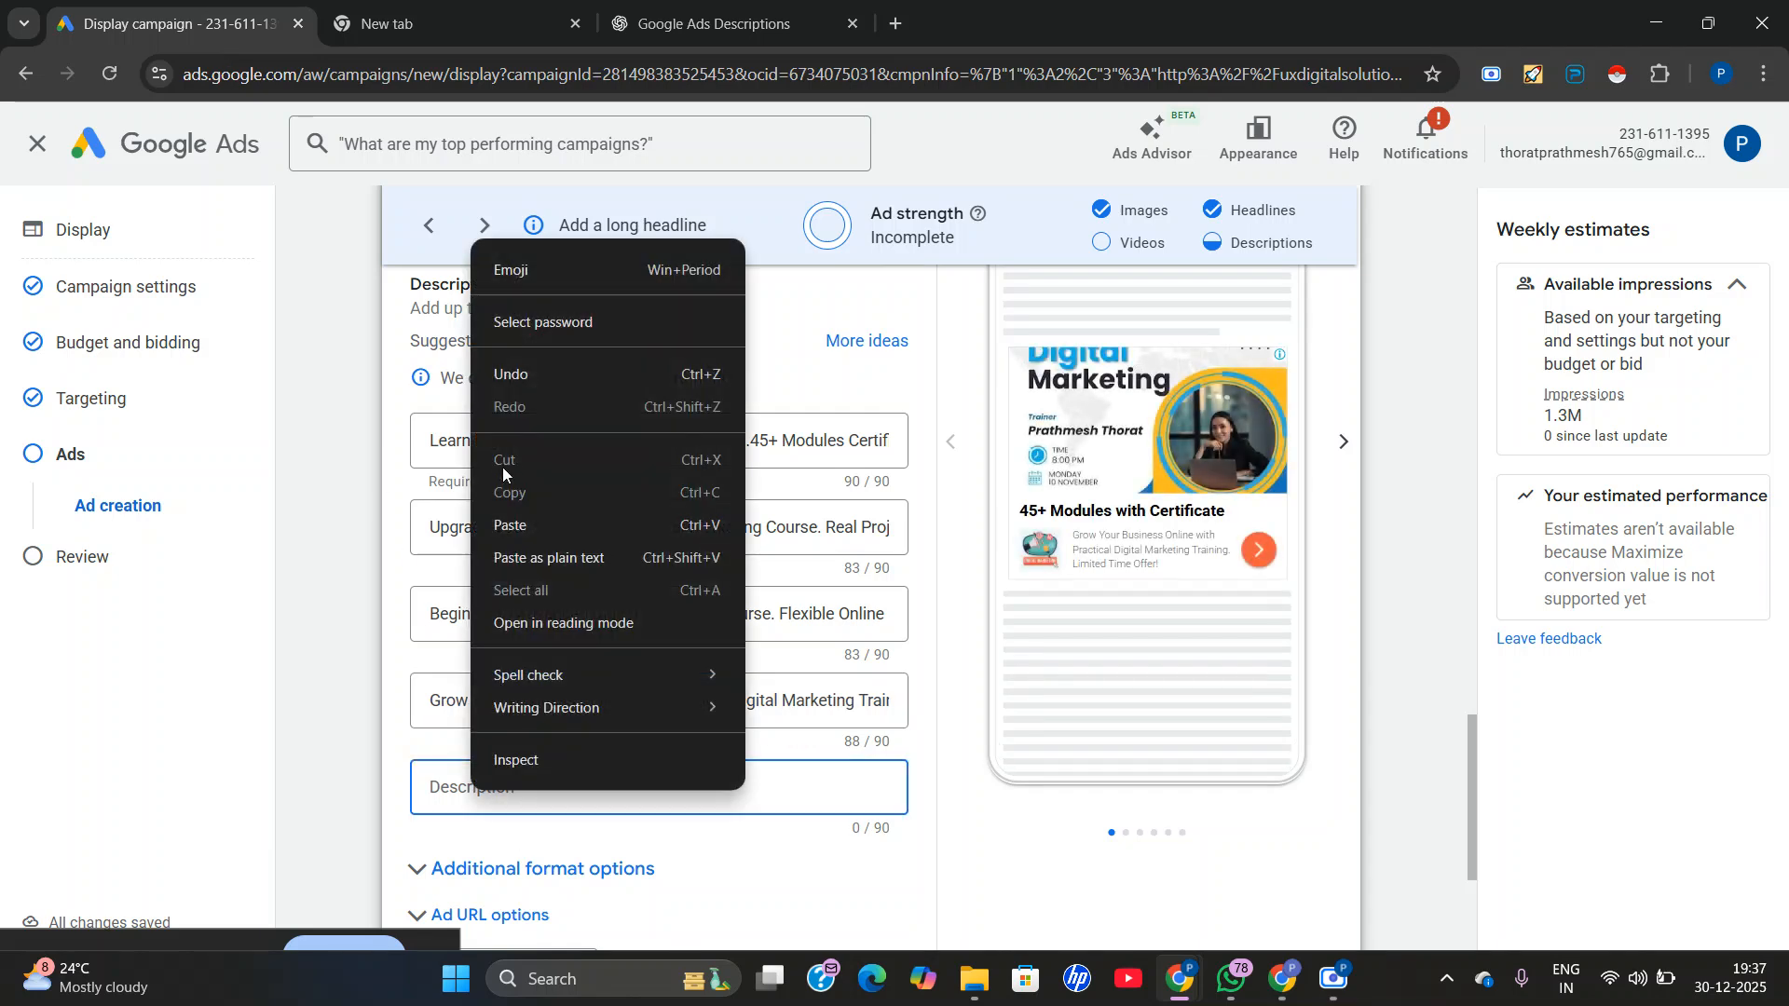
pyautogui.click(509, 526)
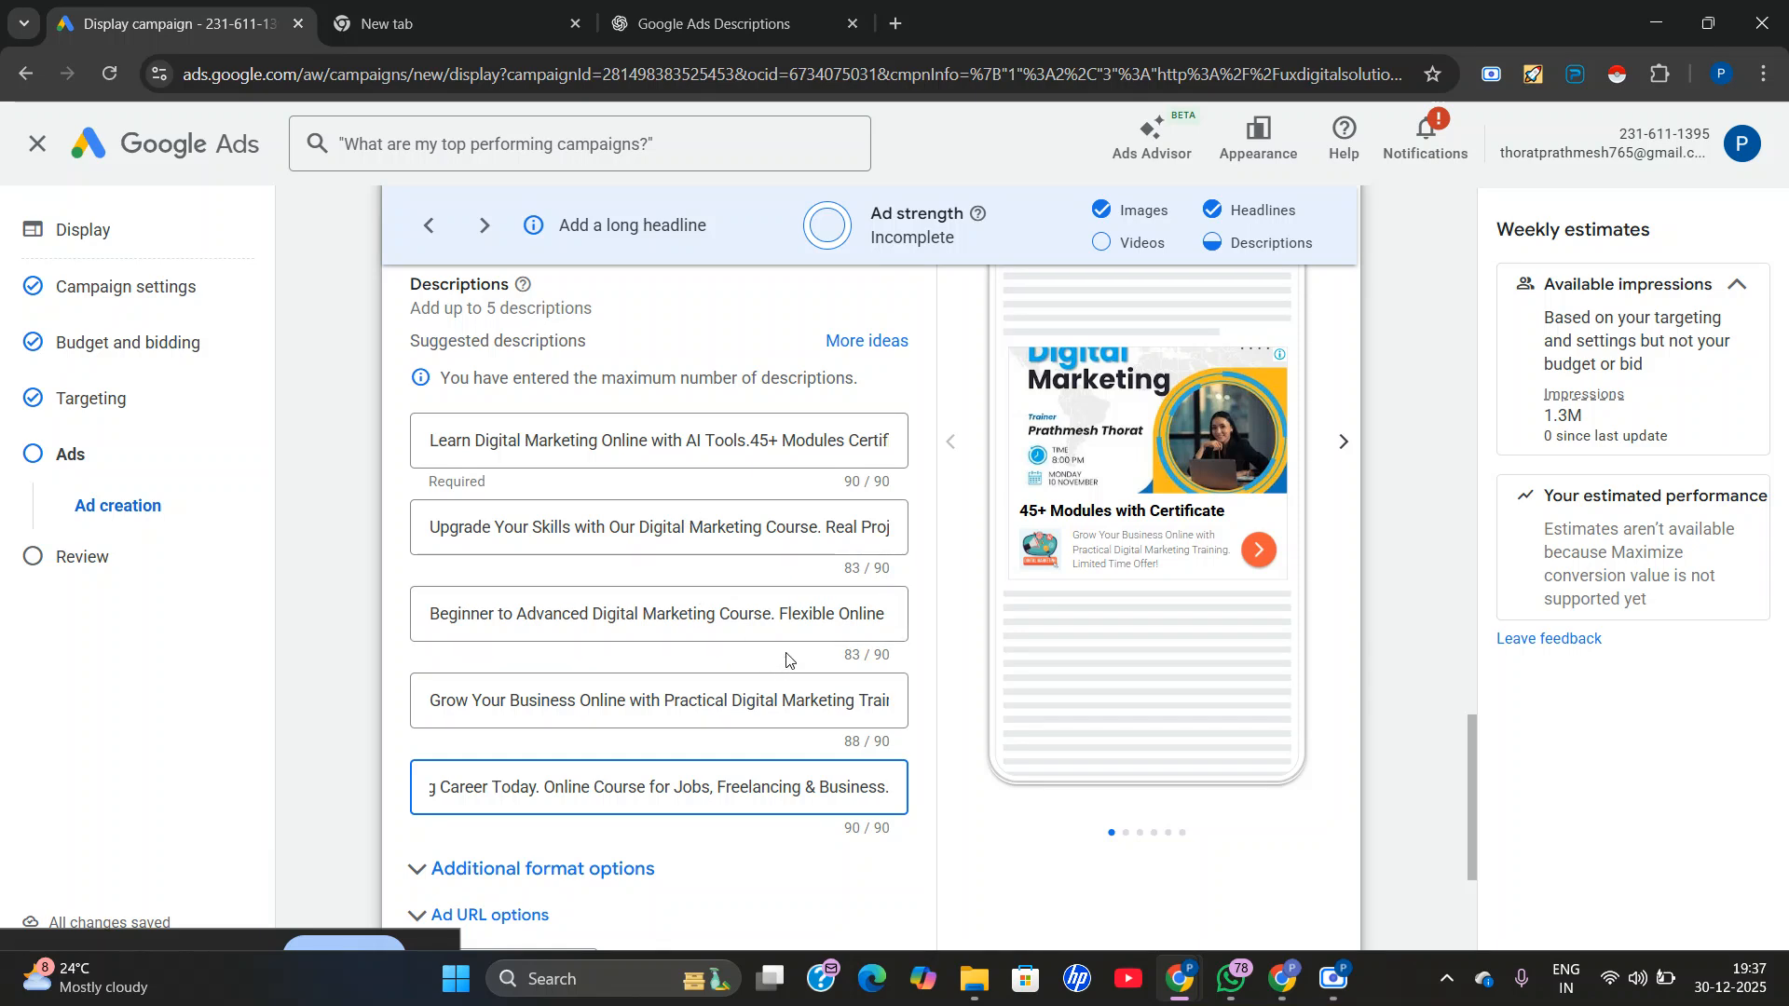
# Enable the call to action text for the responsive display ad and set it to Learn More.
pyautogui.scroll(7, 787, 652)
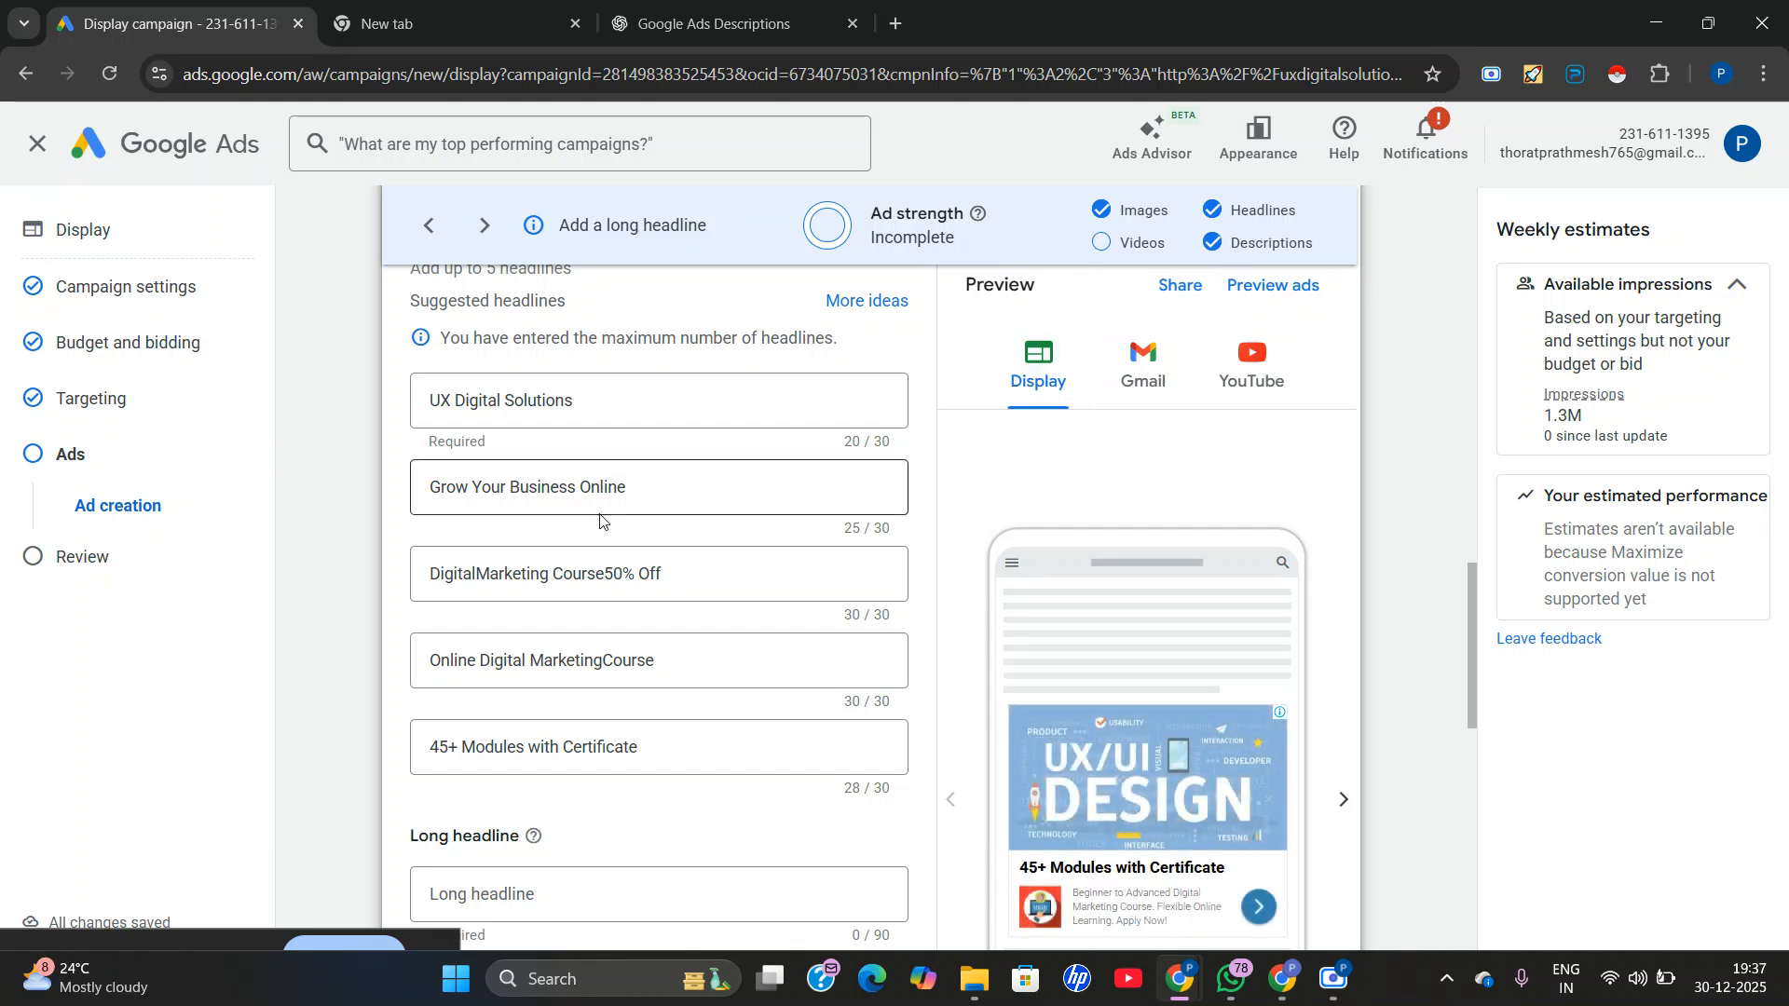
pyautogui.scroll(-10, 600, 522)
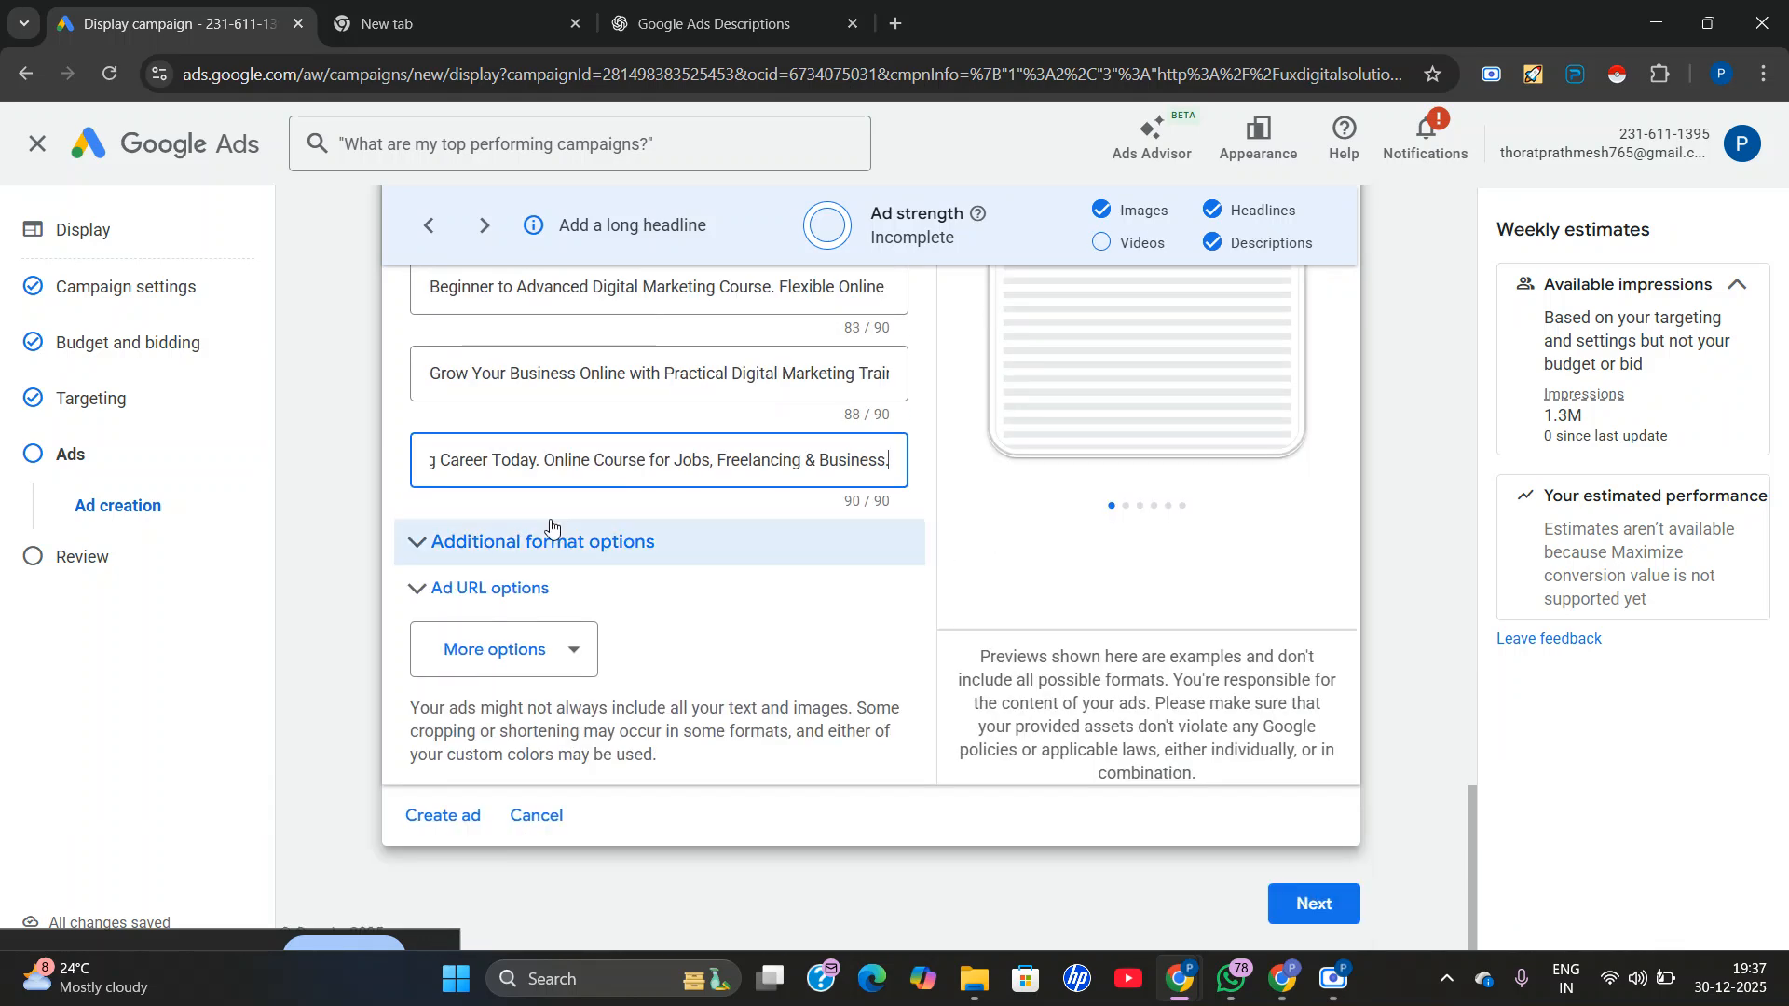
pyautogui.click(466, 650)
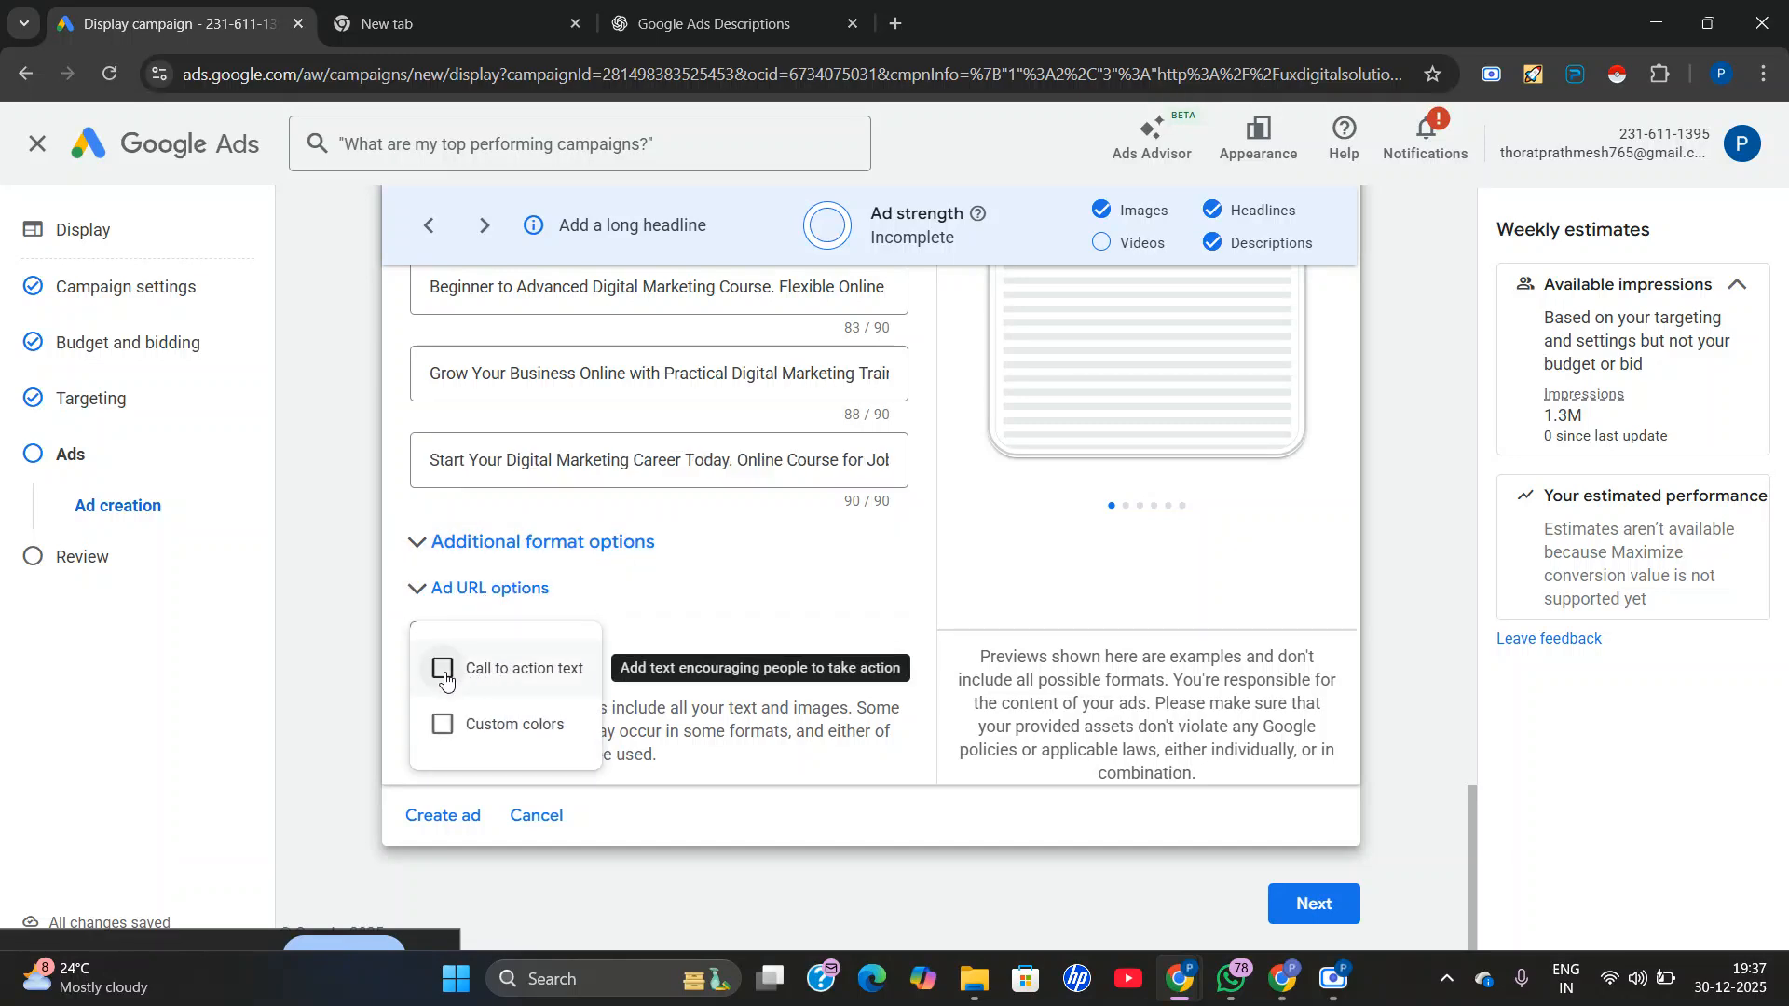
pyautogui.click(444, 670)
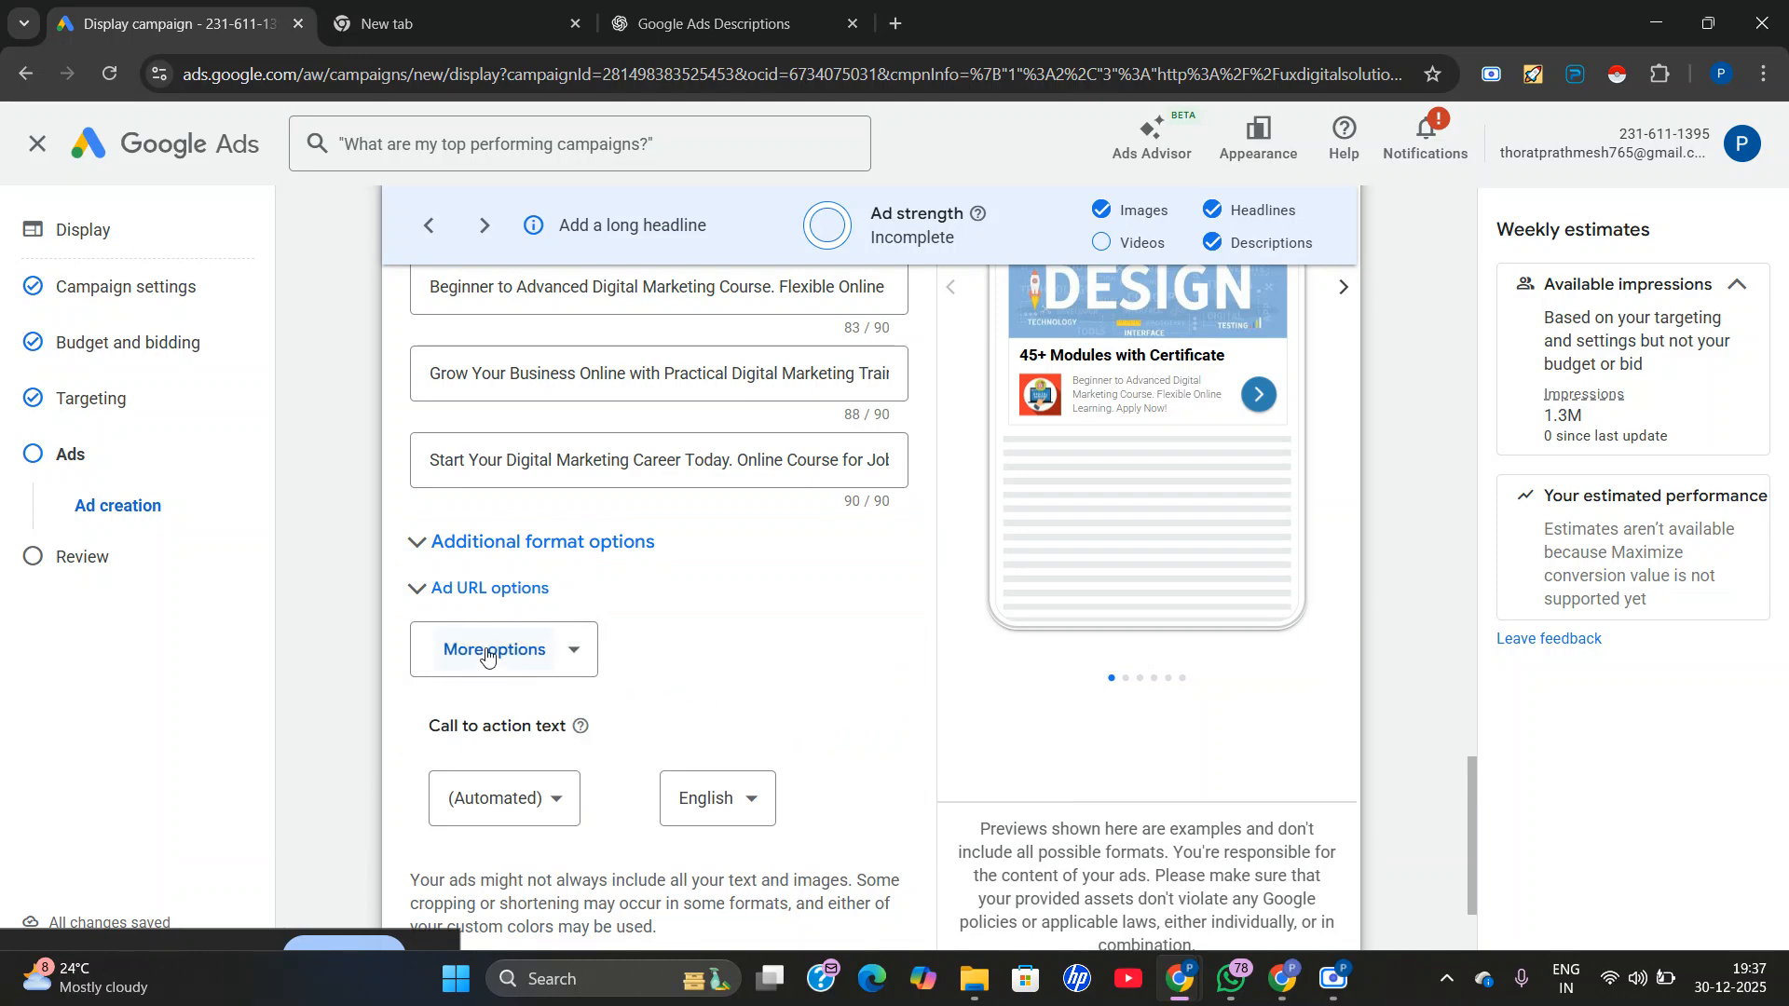
pyautogui.click(486, 652)
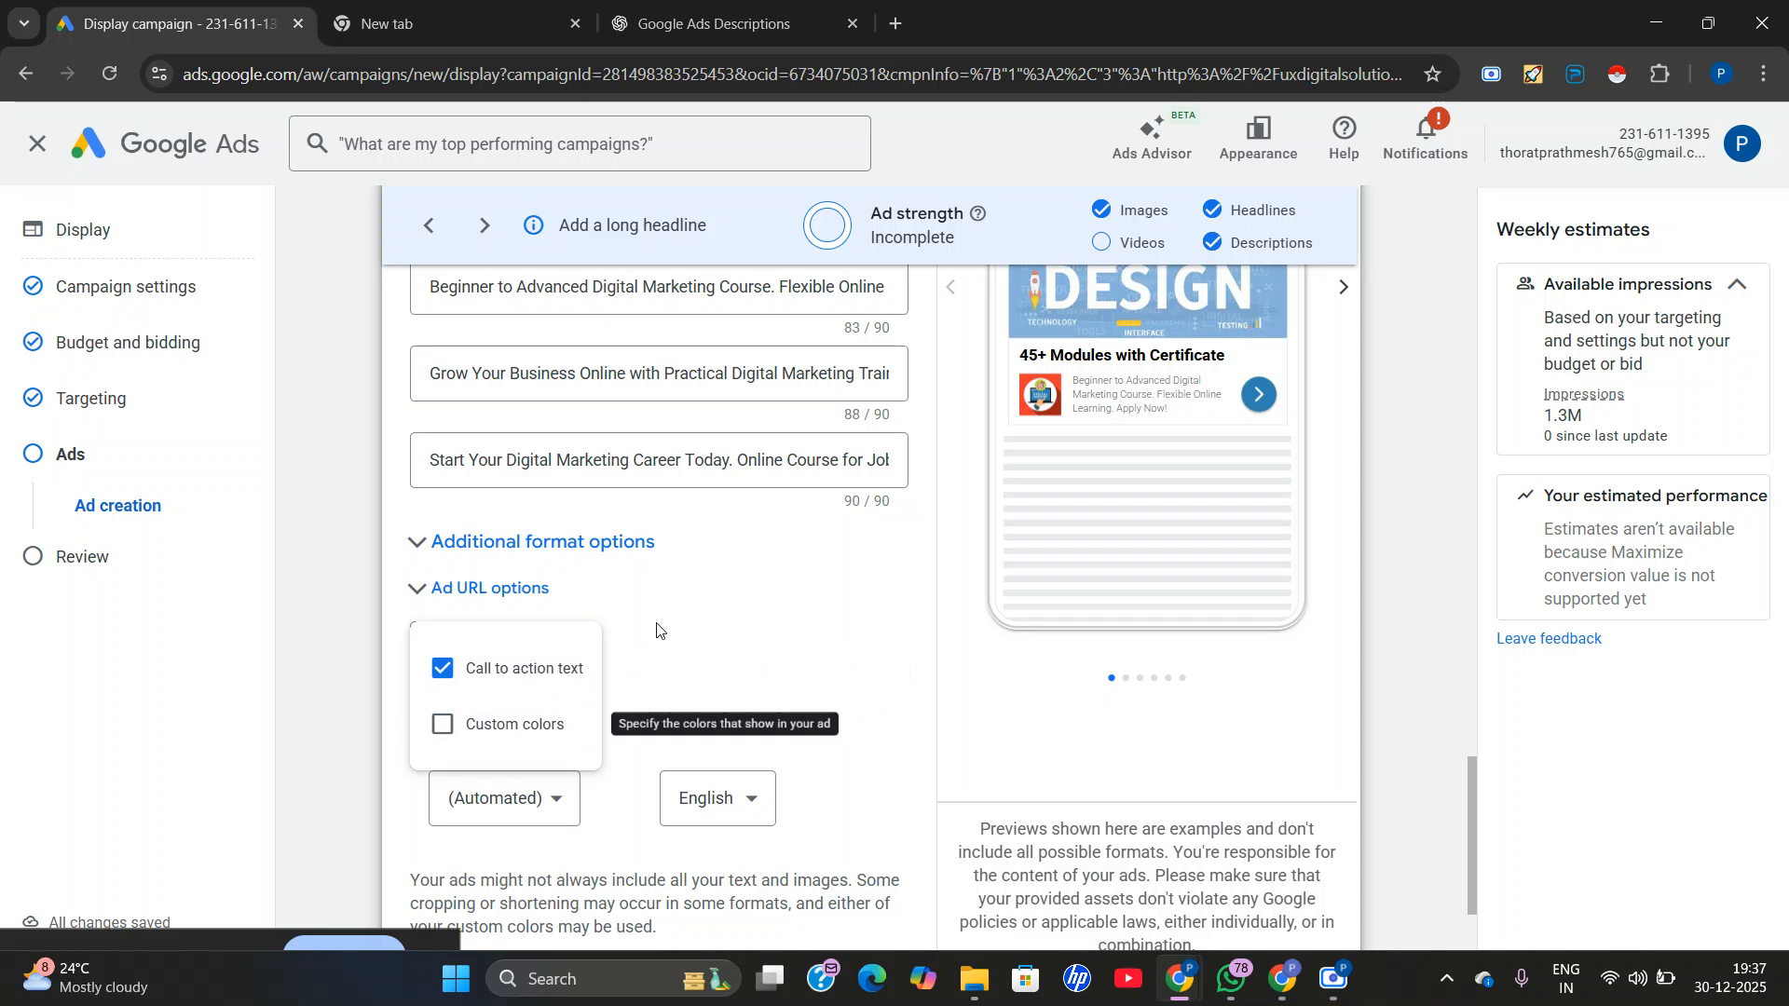
pyautogui.click(464, 783)
pyautogui.click(482, 797)
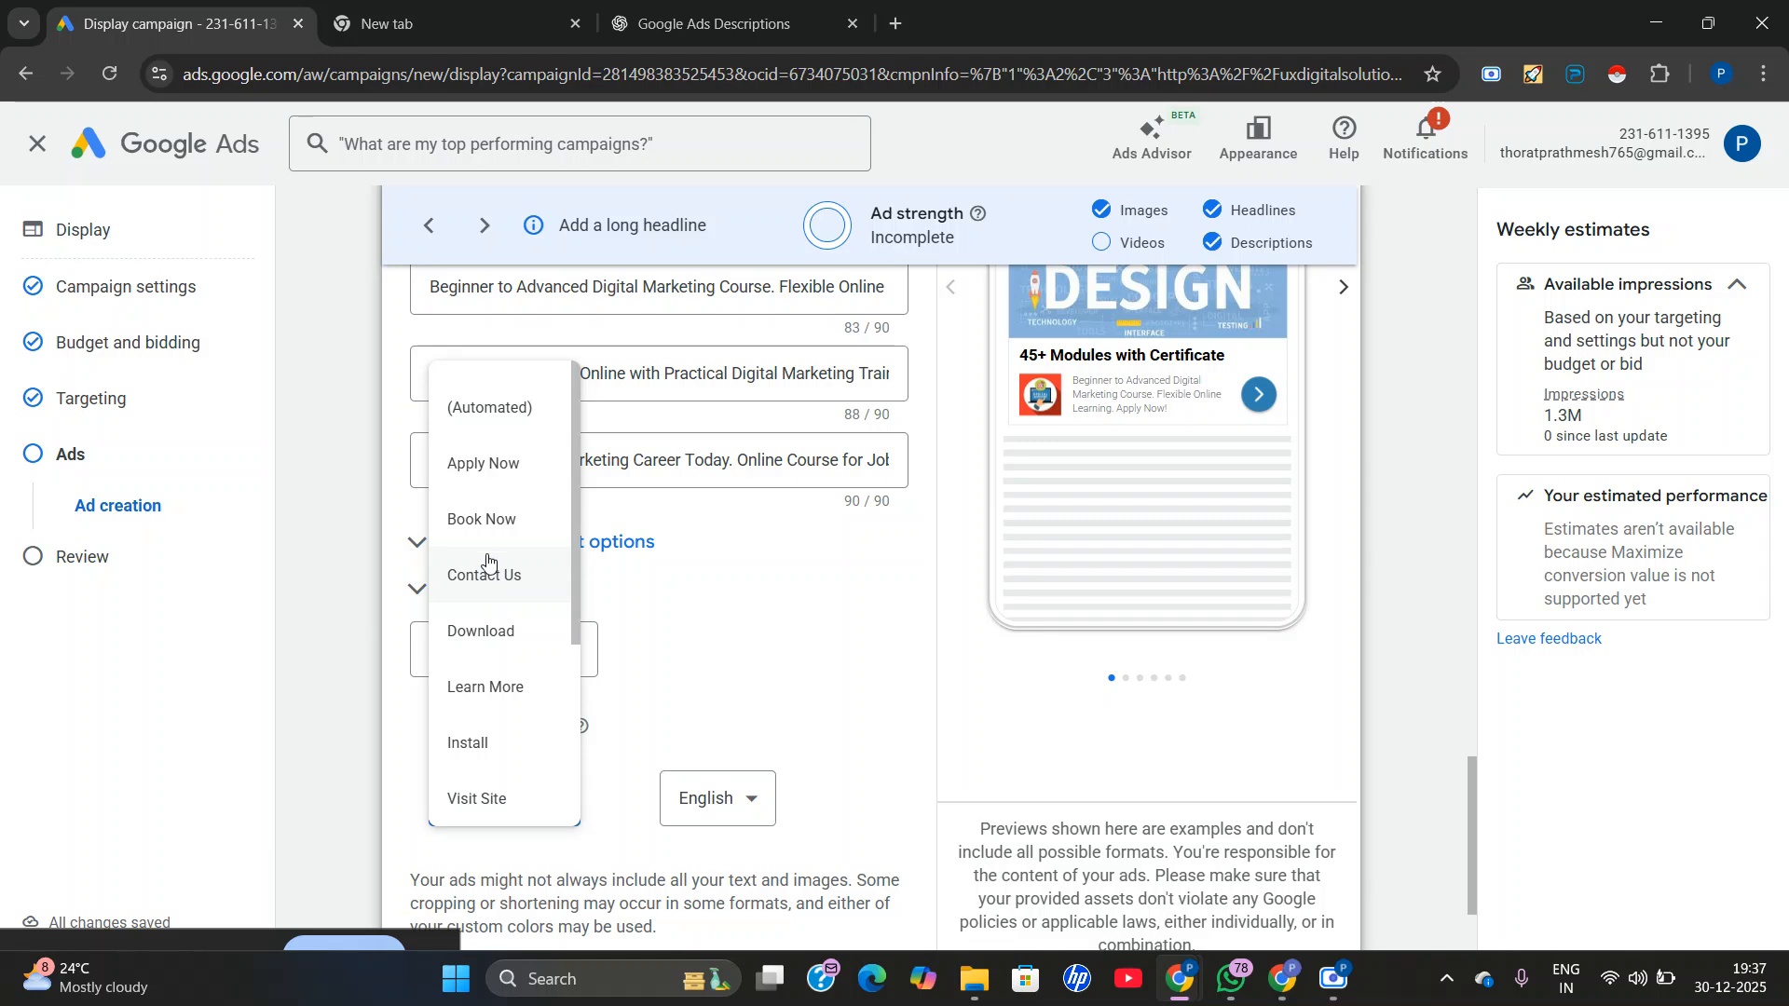
pyautogui.click(477, 697)
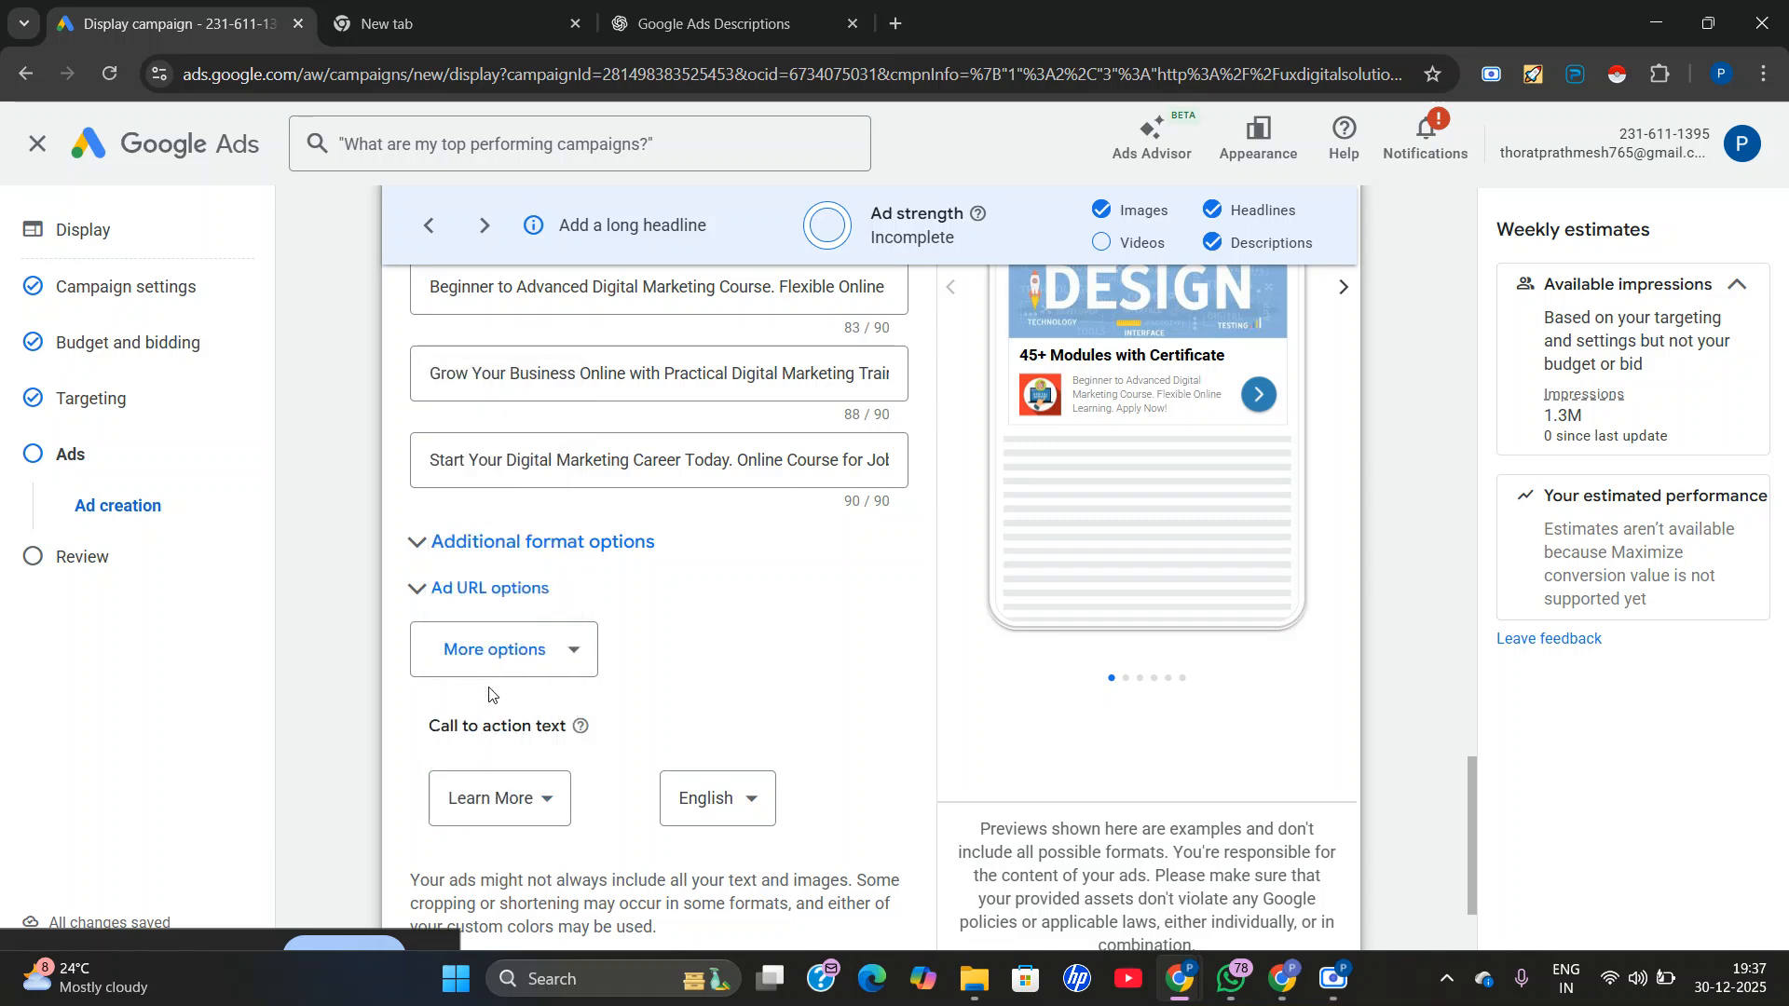
# Add the vertical (9:16) Digital Marketing video from the asset library to the ad's videos.
pyautogui.scroll(-3, 657, 659)
pyautogui.scroll(6, 671, 652)
pyautogui.scroll(10, 679, 559)
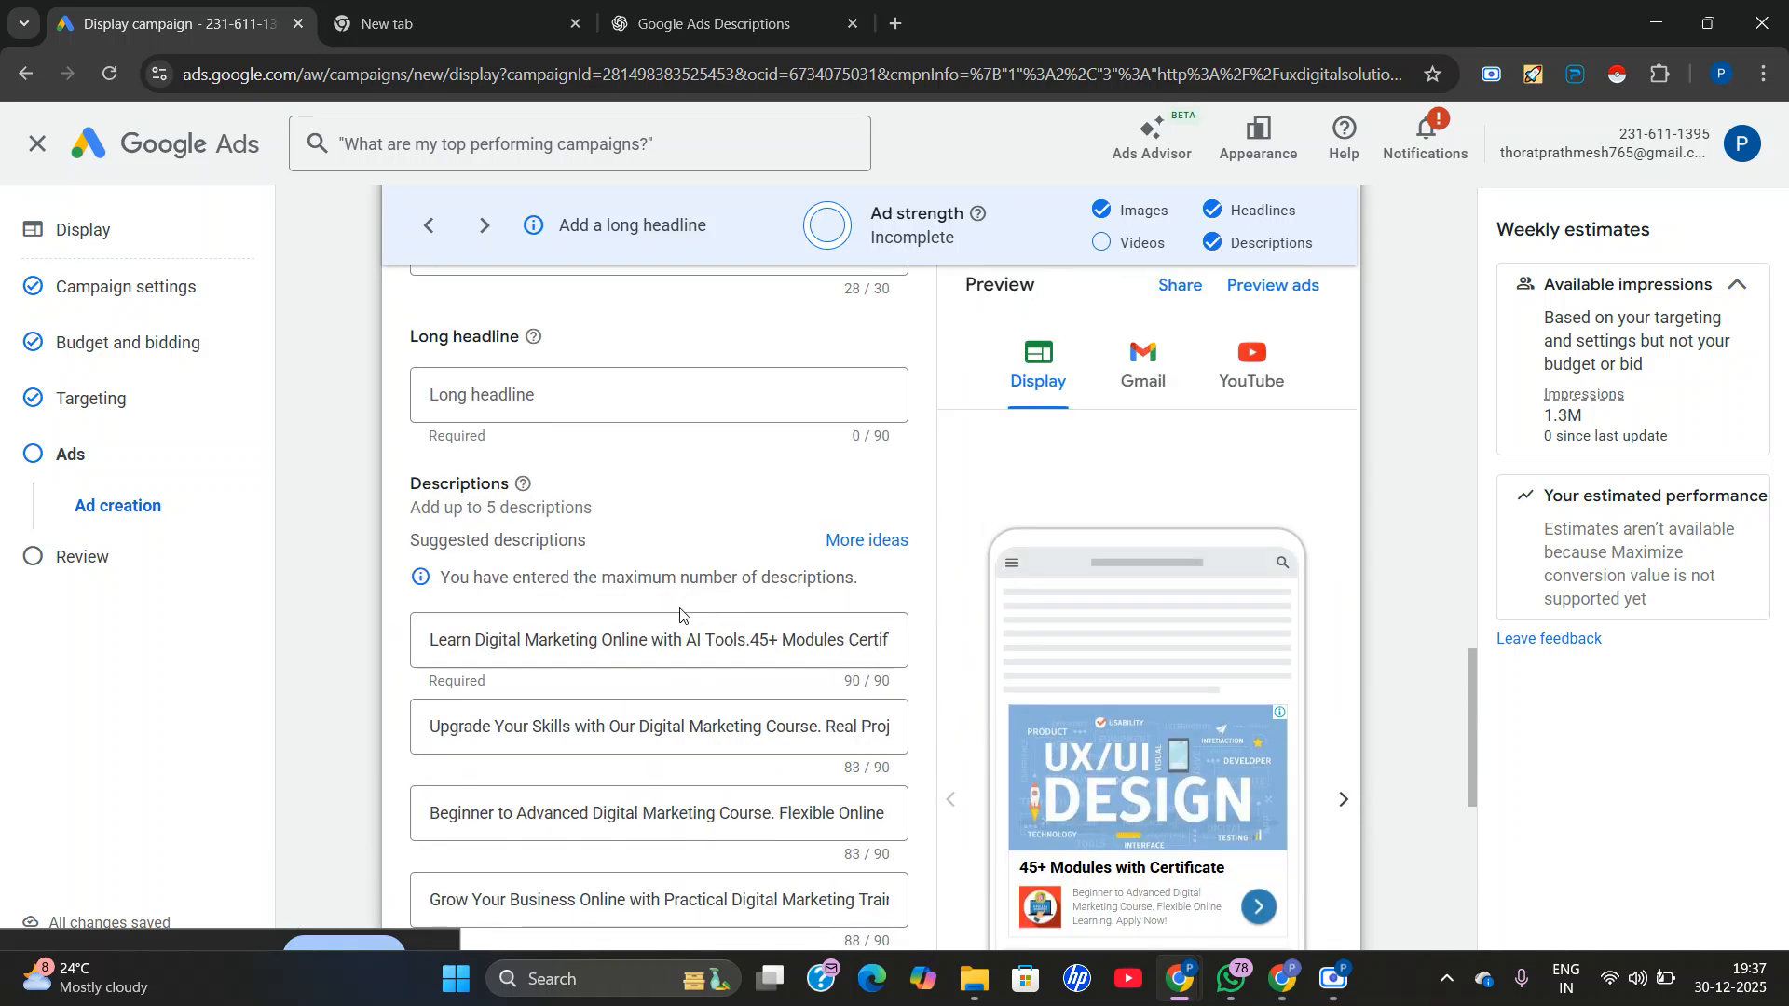
pyautogui.scroll(1, 577, 611)
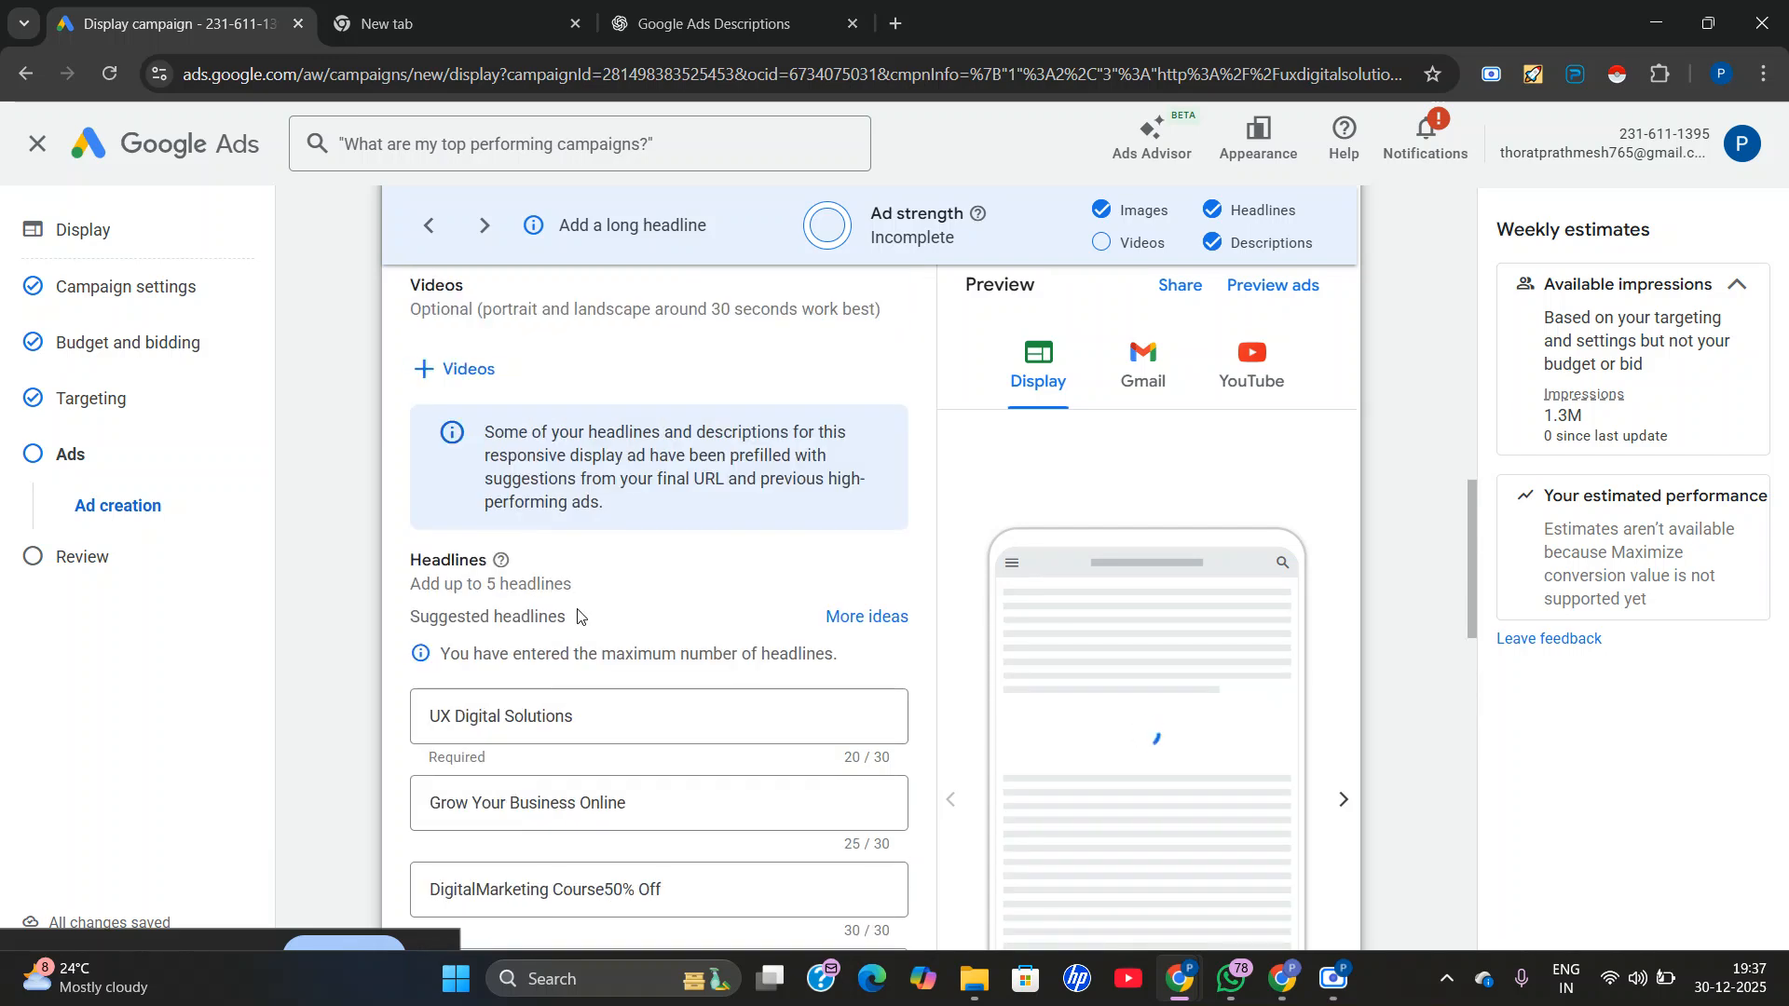
pyautogui.scroll(1, 577, 615)
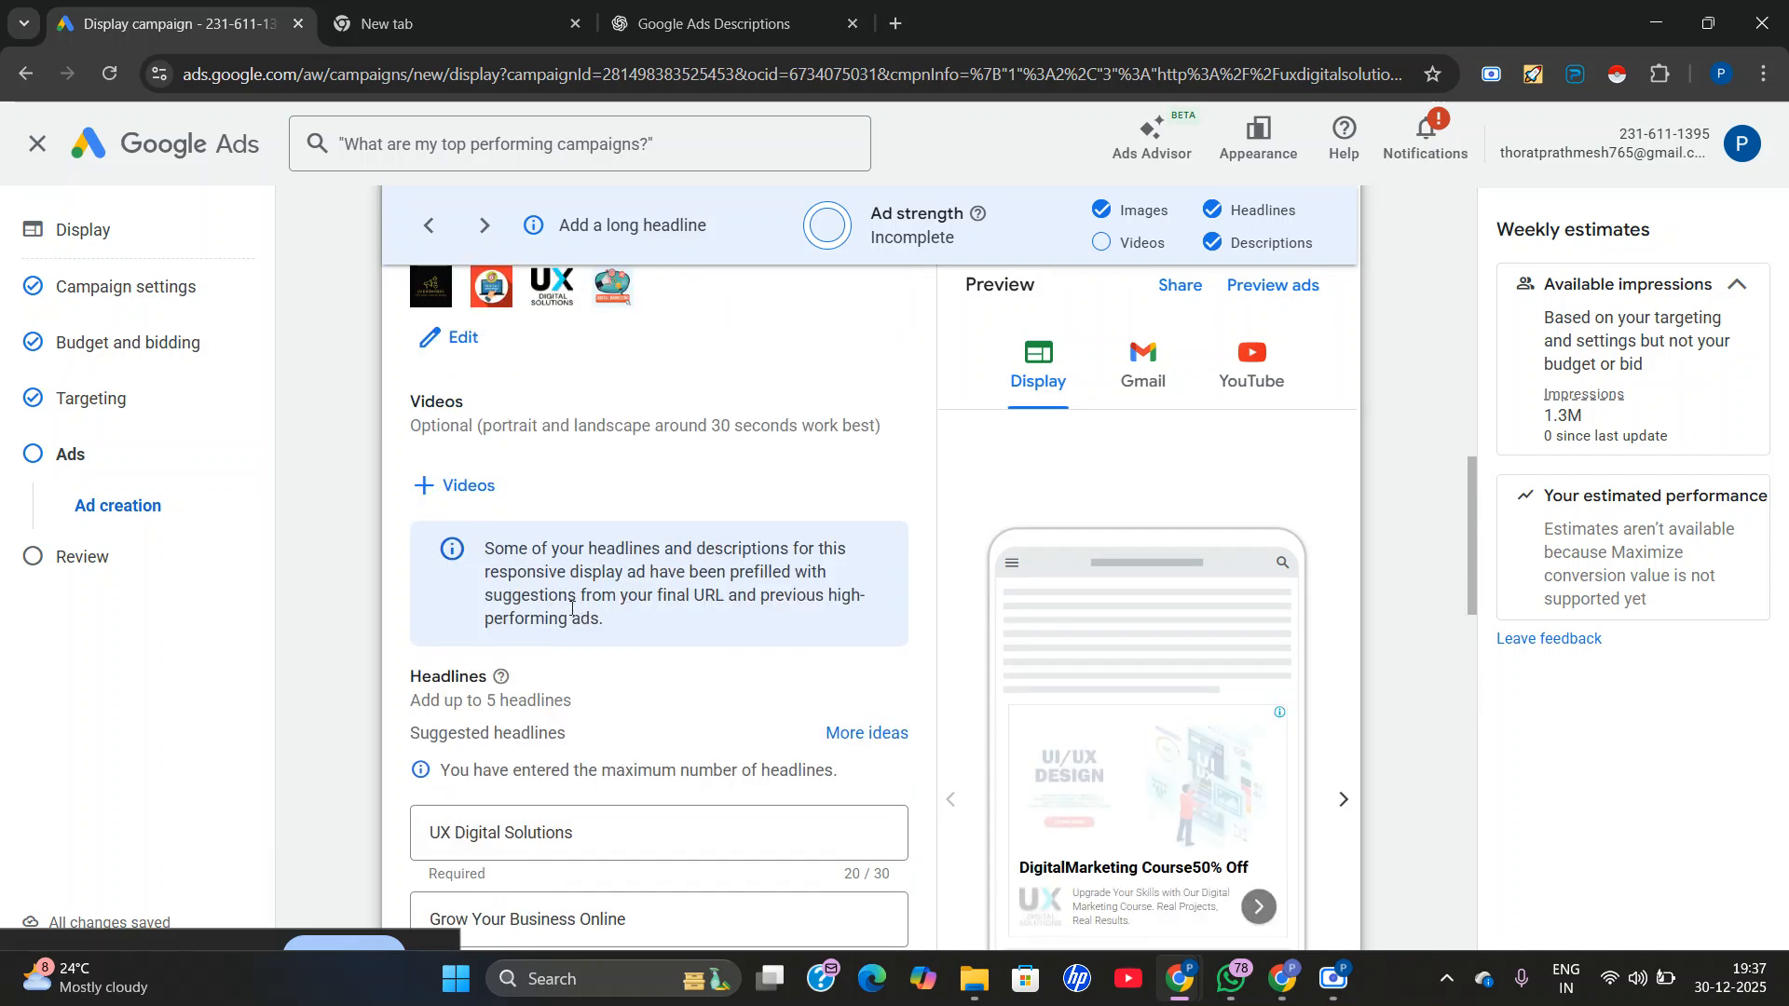
pyautogui.click(421, 494)
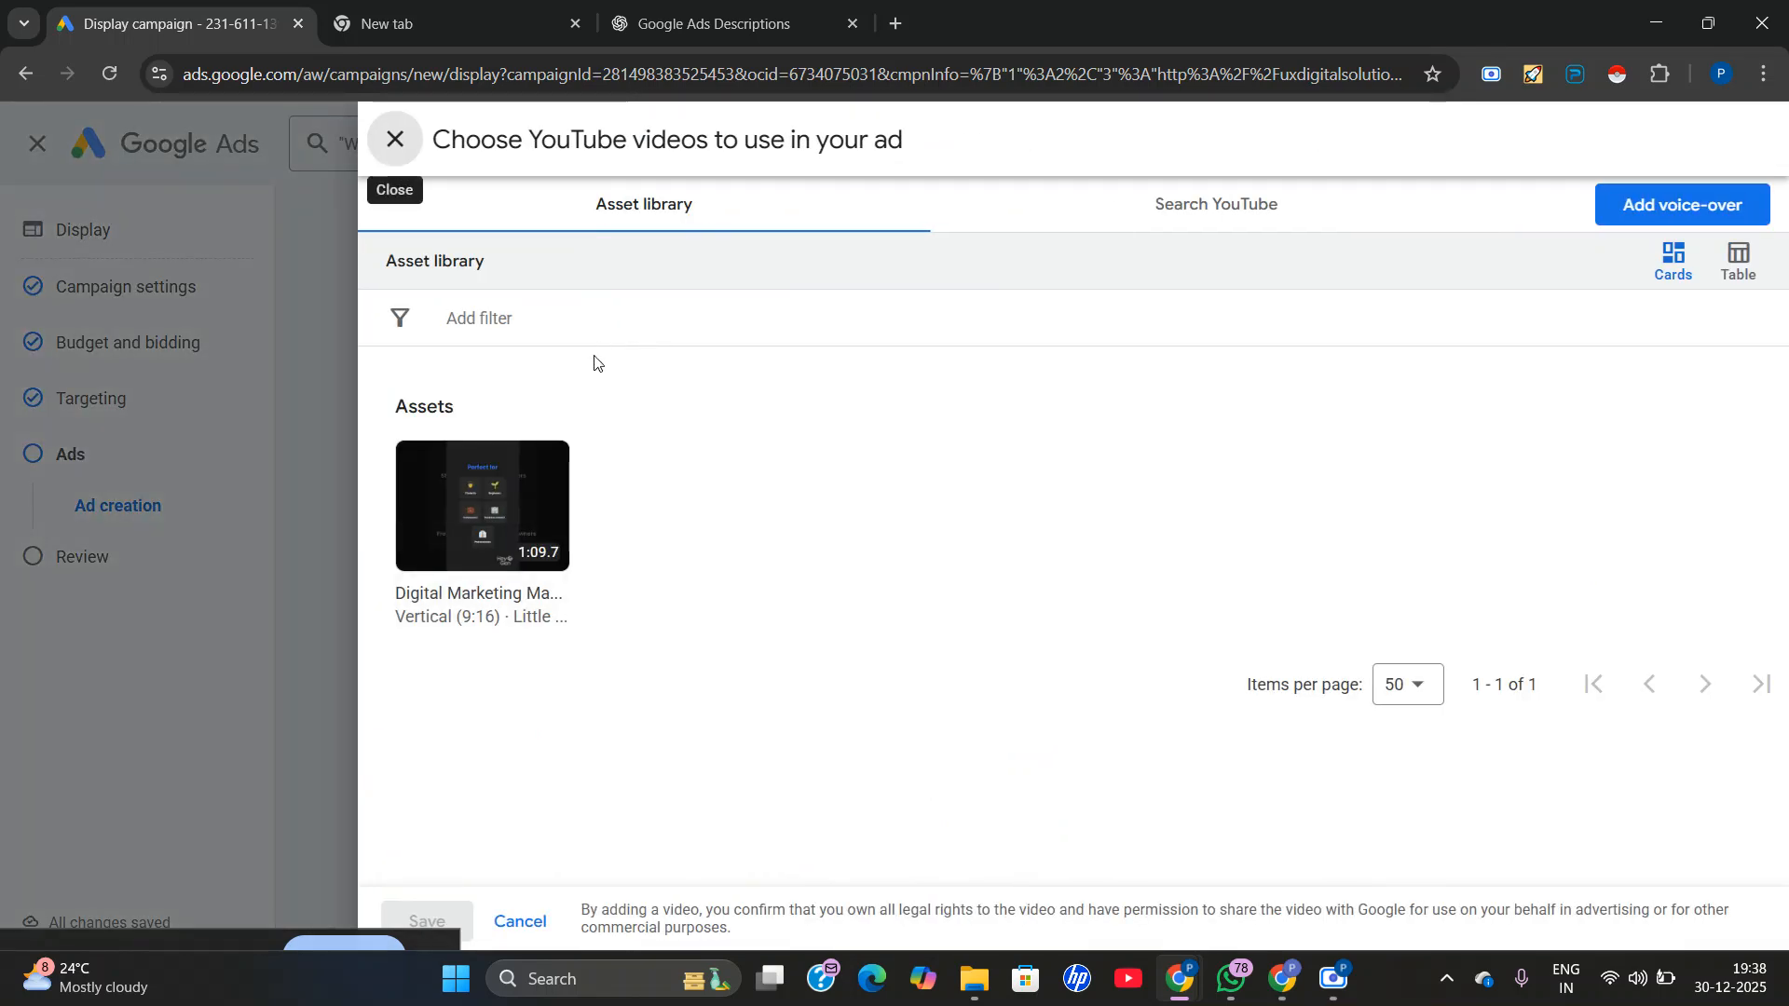
pyautogui.moveTo(521, 532)
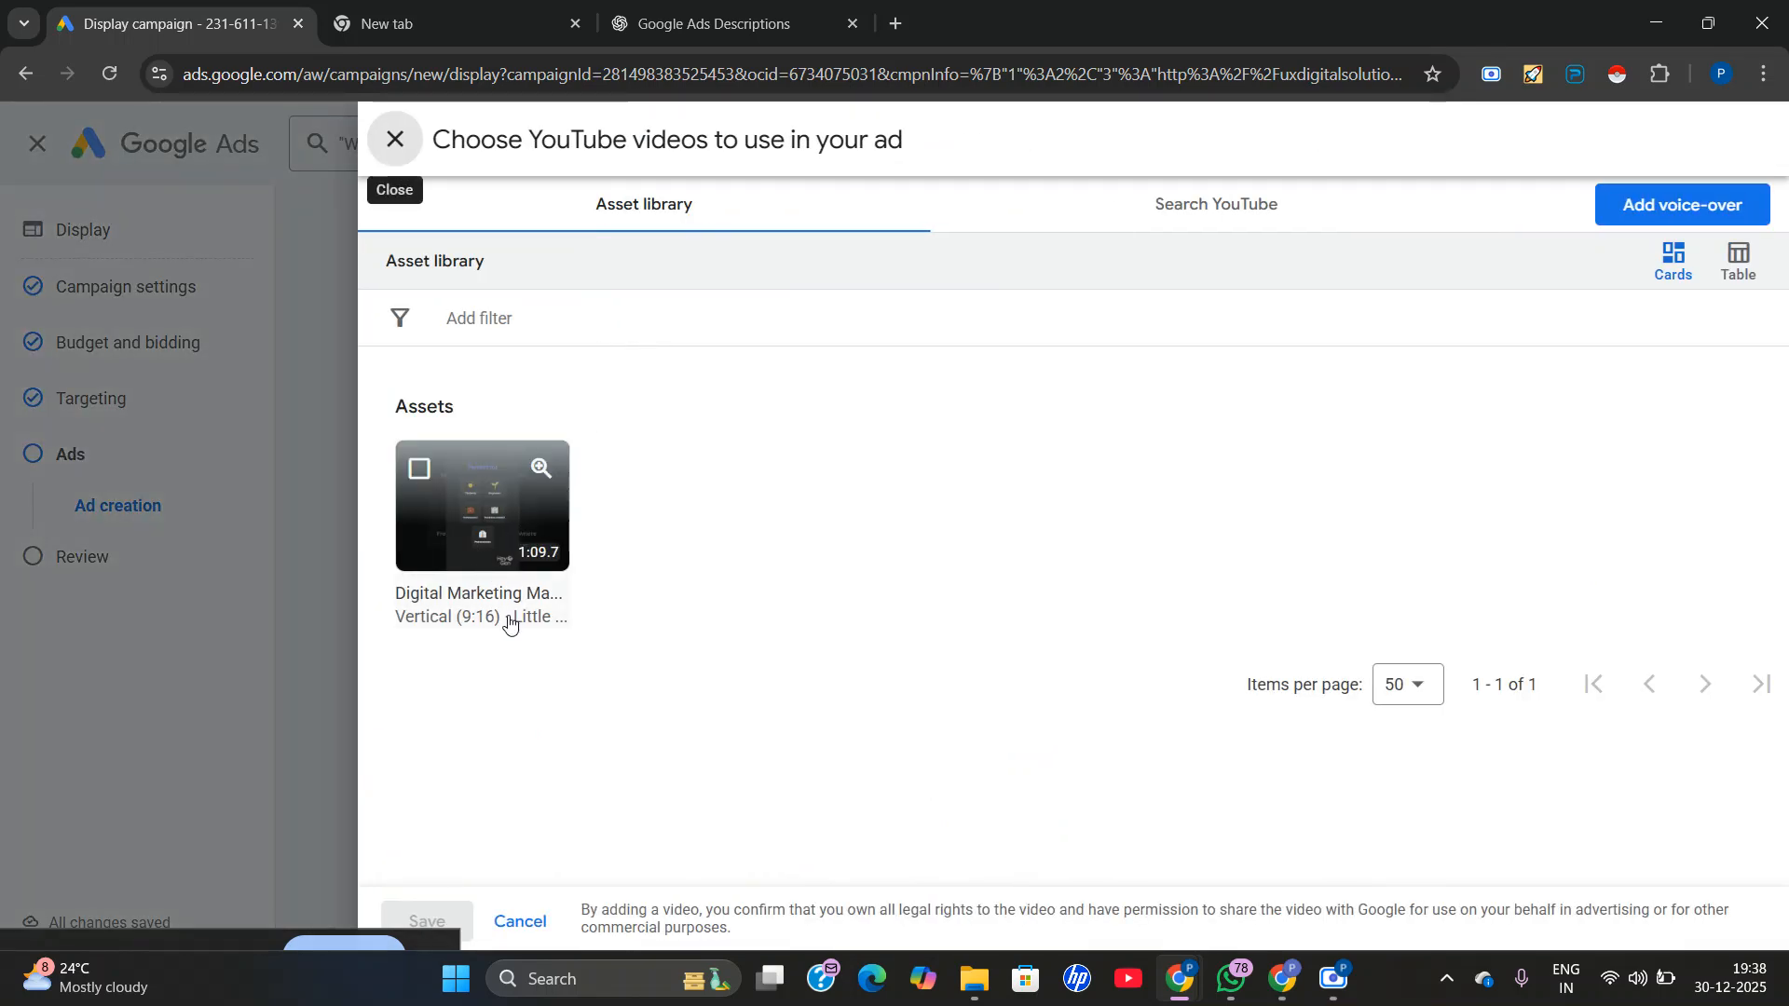
pyautogui.click(472, 548)
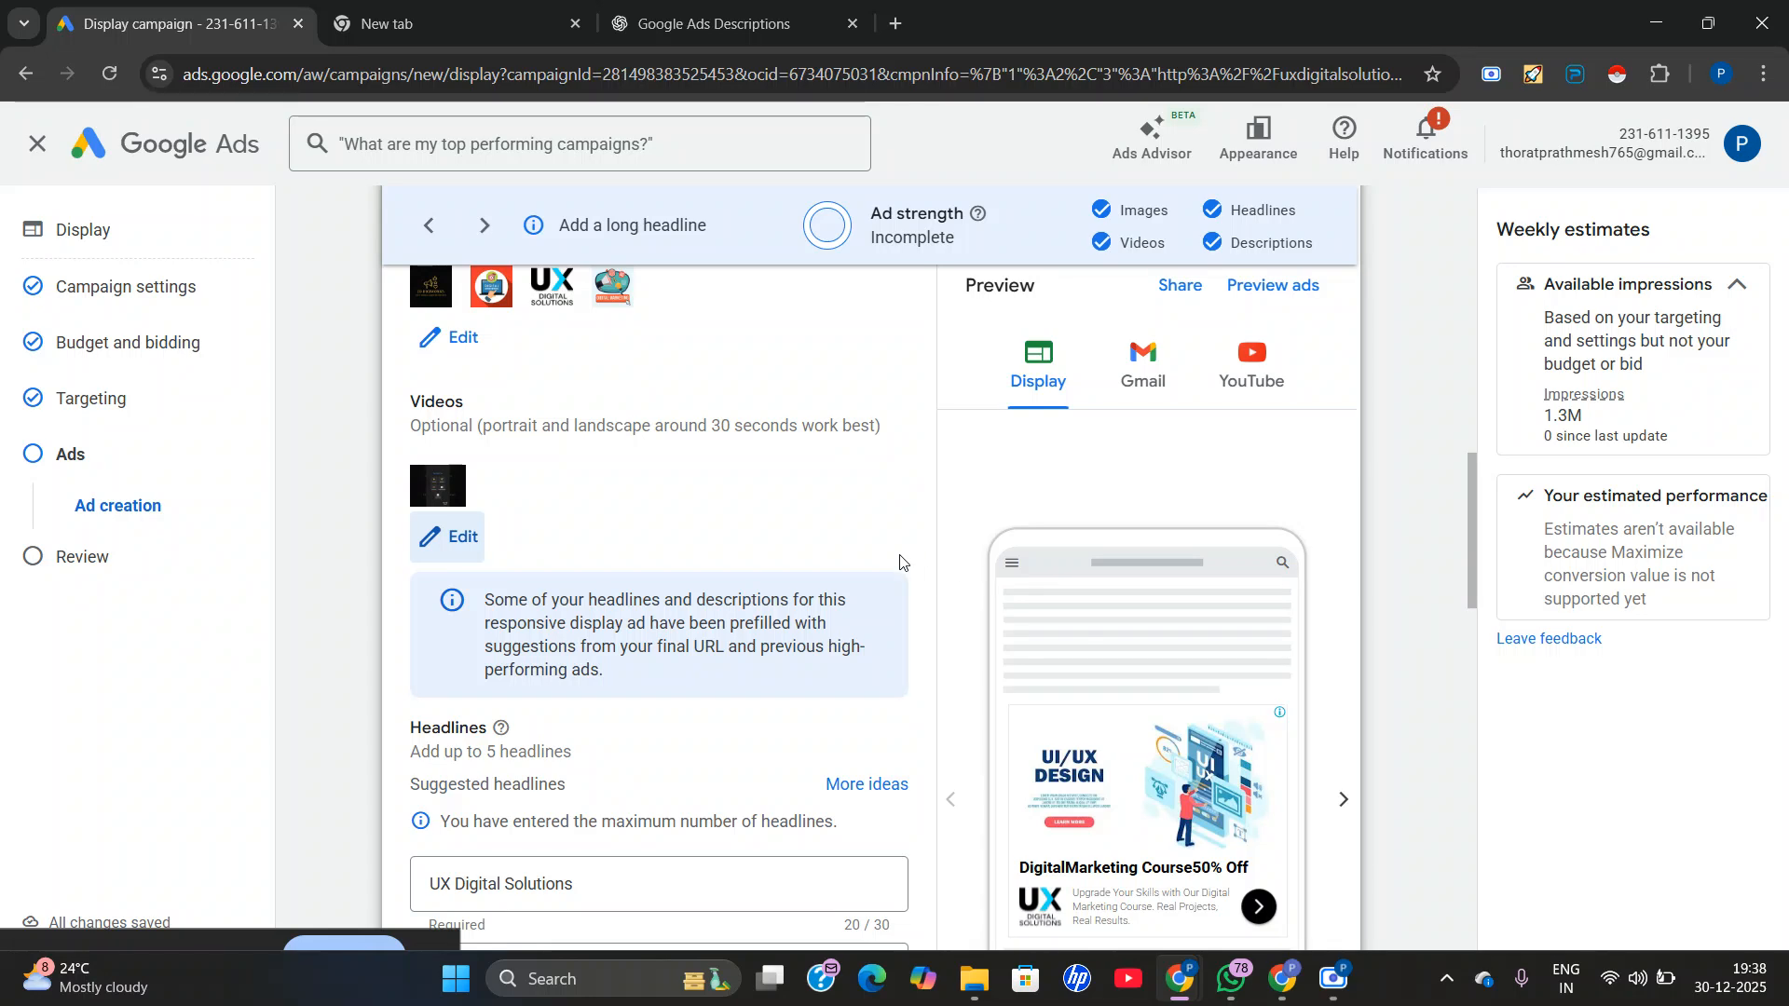
# Review the whole responsive display ad form, from the final URL and images through logos, videos and headlines to the call to action.
pyautogui.scroll(1, 900, 562)
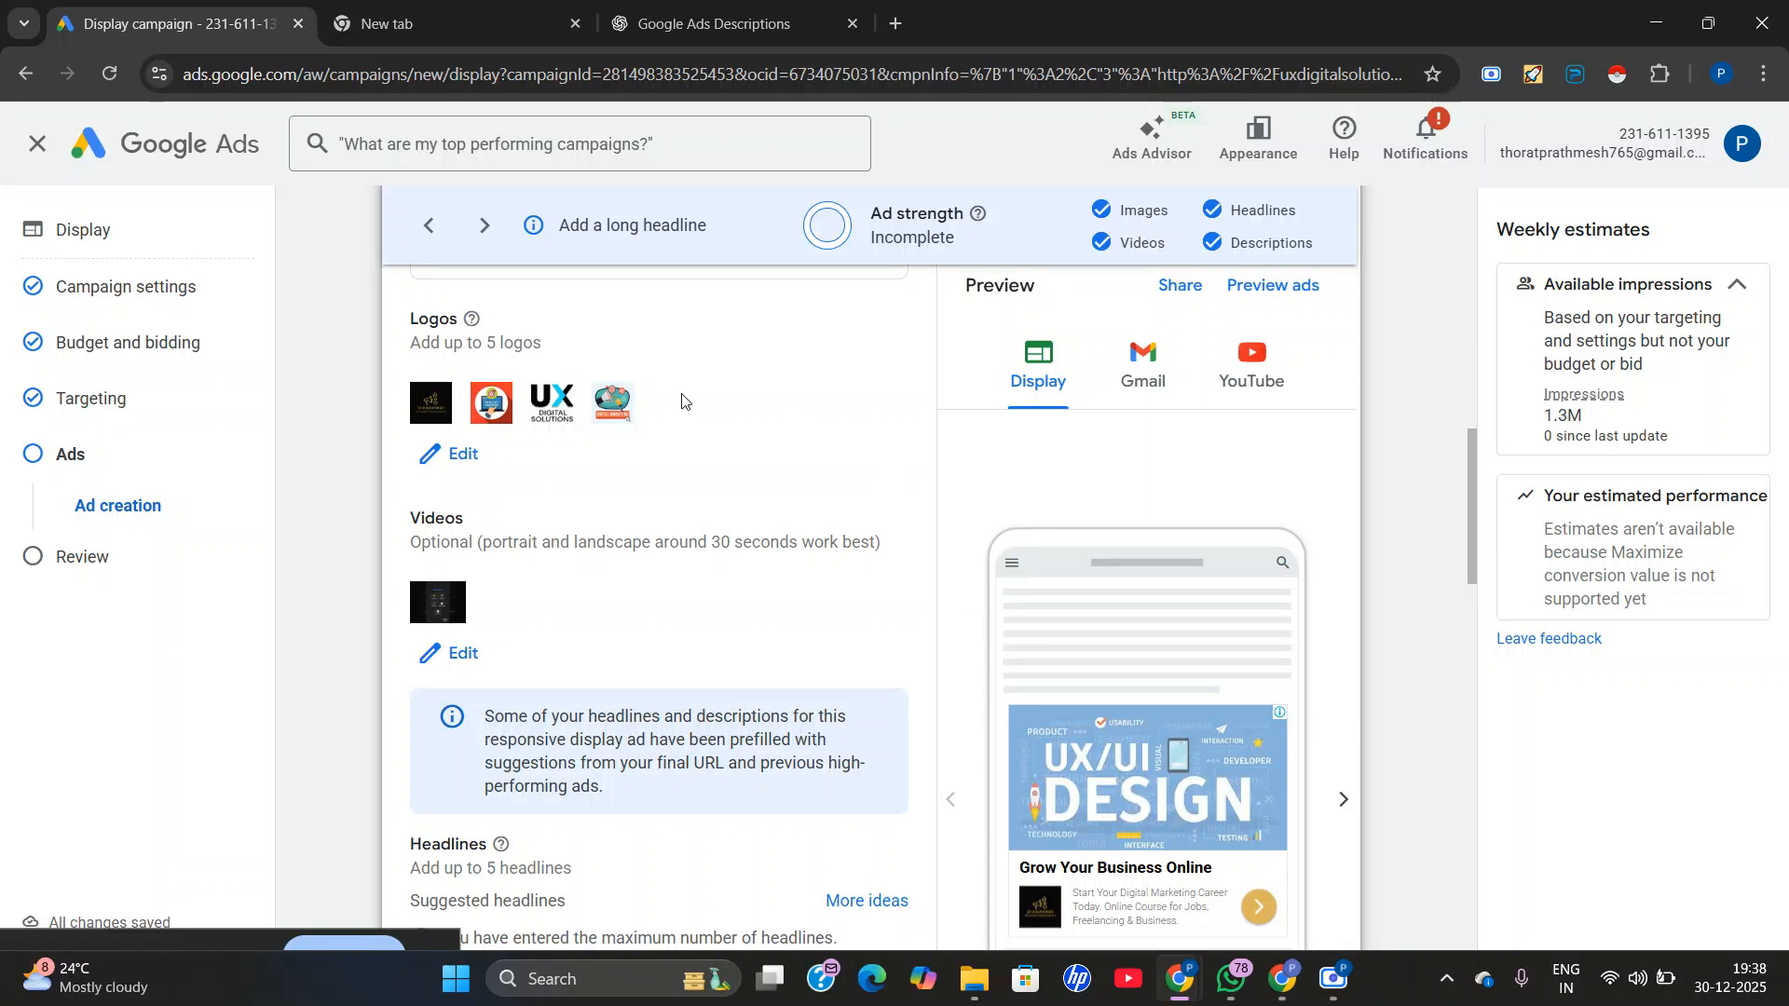
pyautogui.scroll(3, 1087, 370)
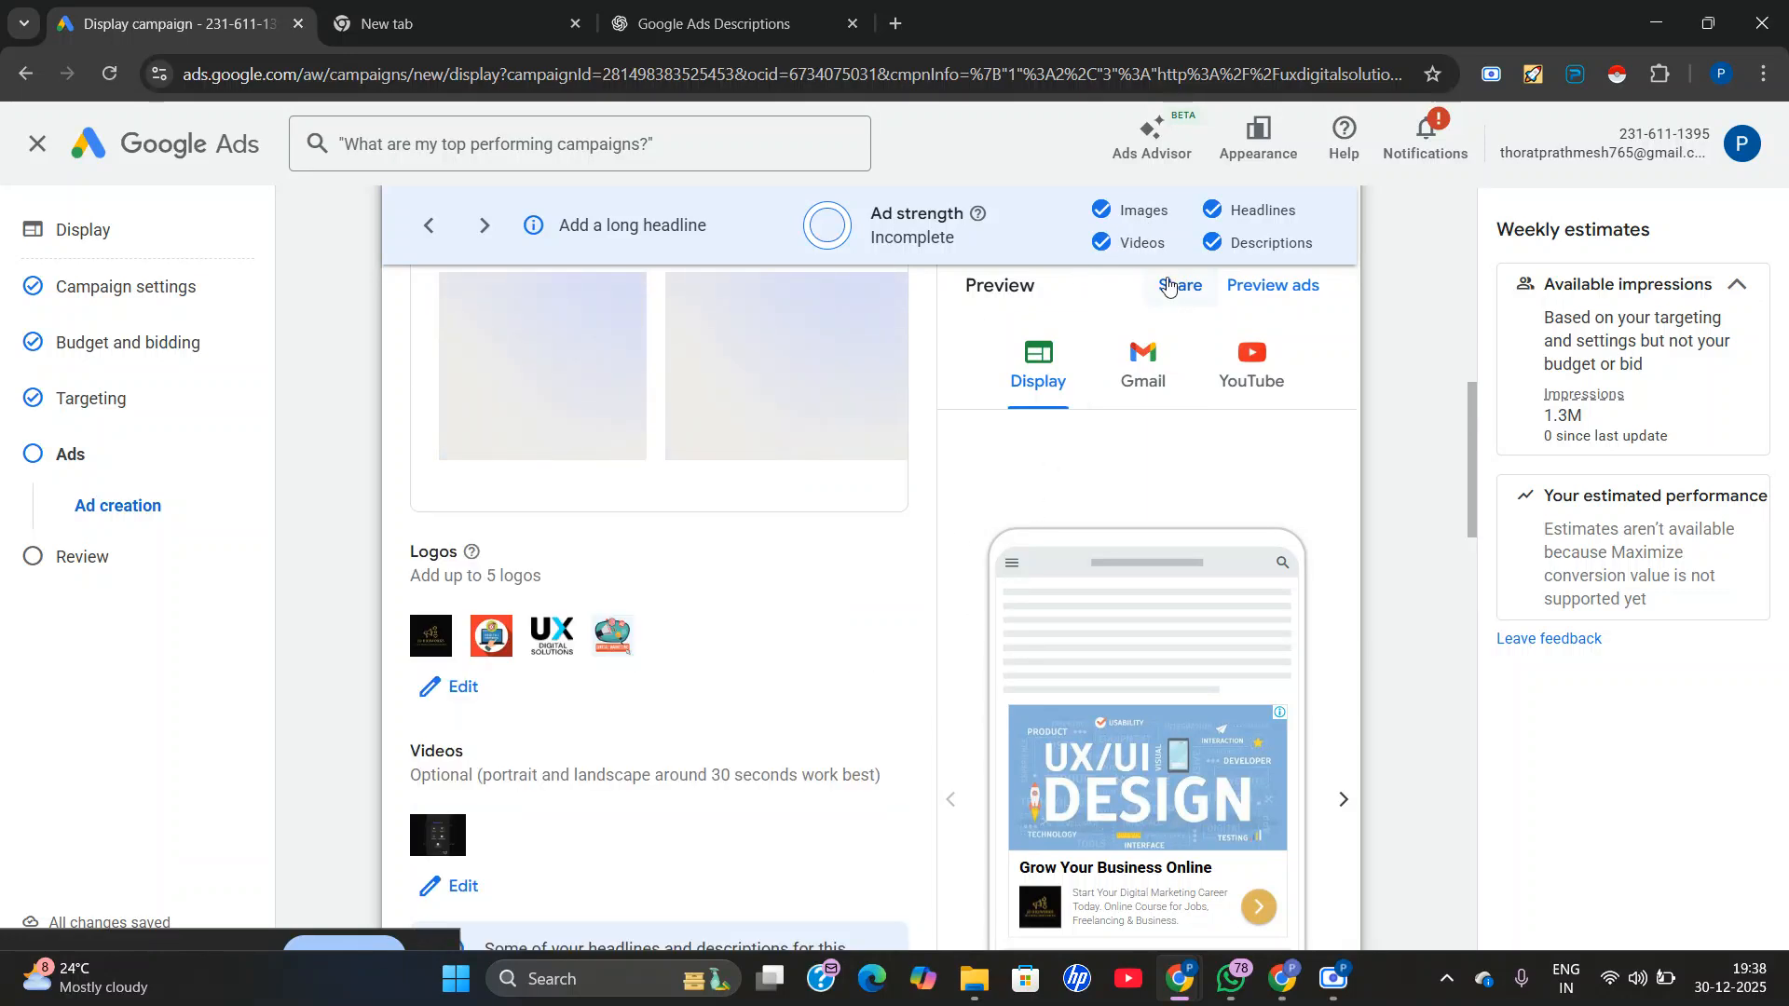
pyautogui.scroll(3, 1084, 272)
pyautogui.scroll(3, 1146, 263)
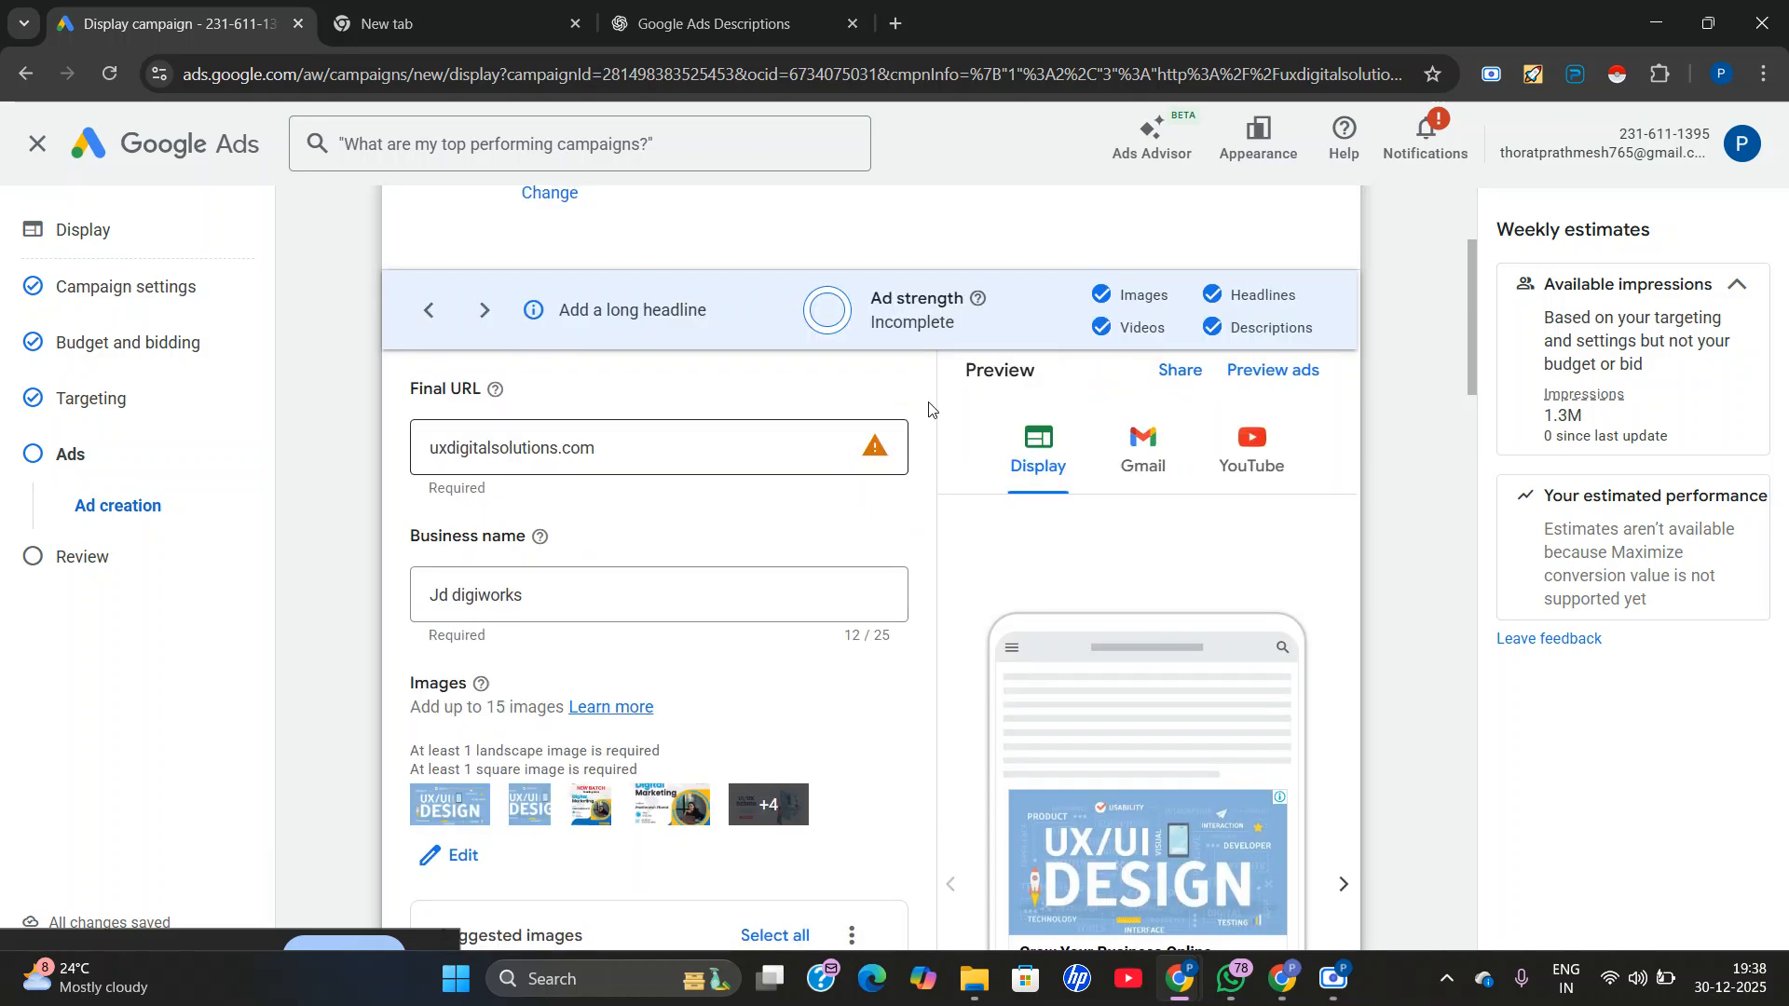
pyautogui.scroll(3, 836, 361)
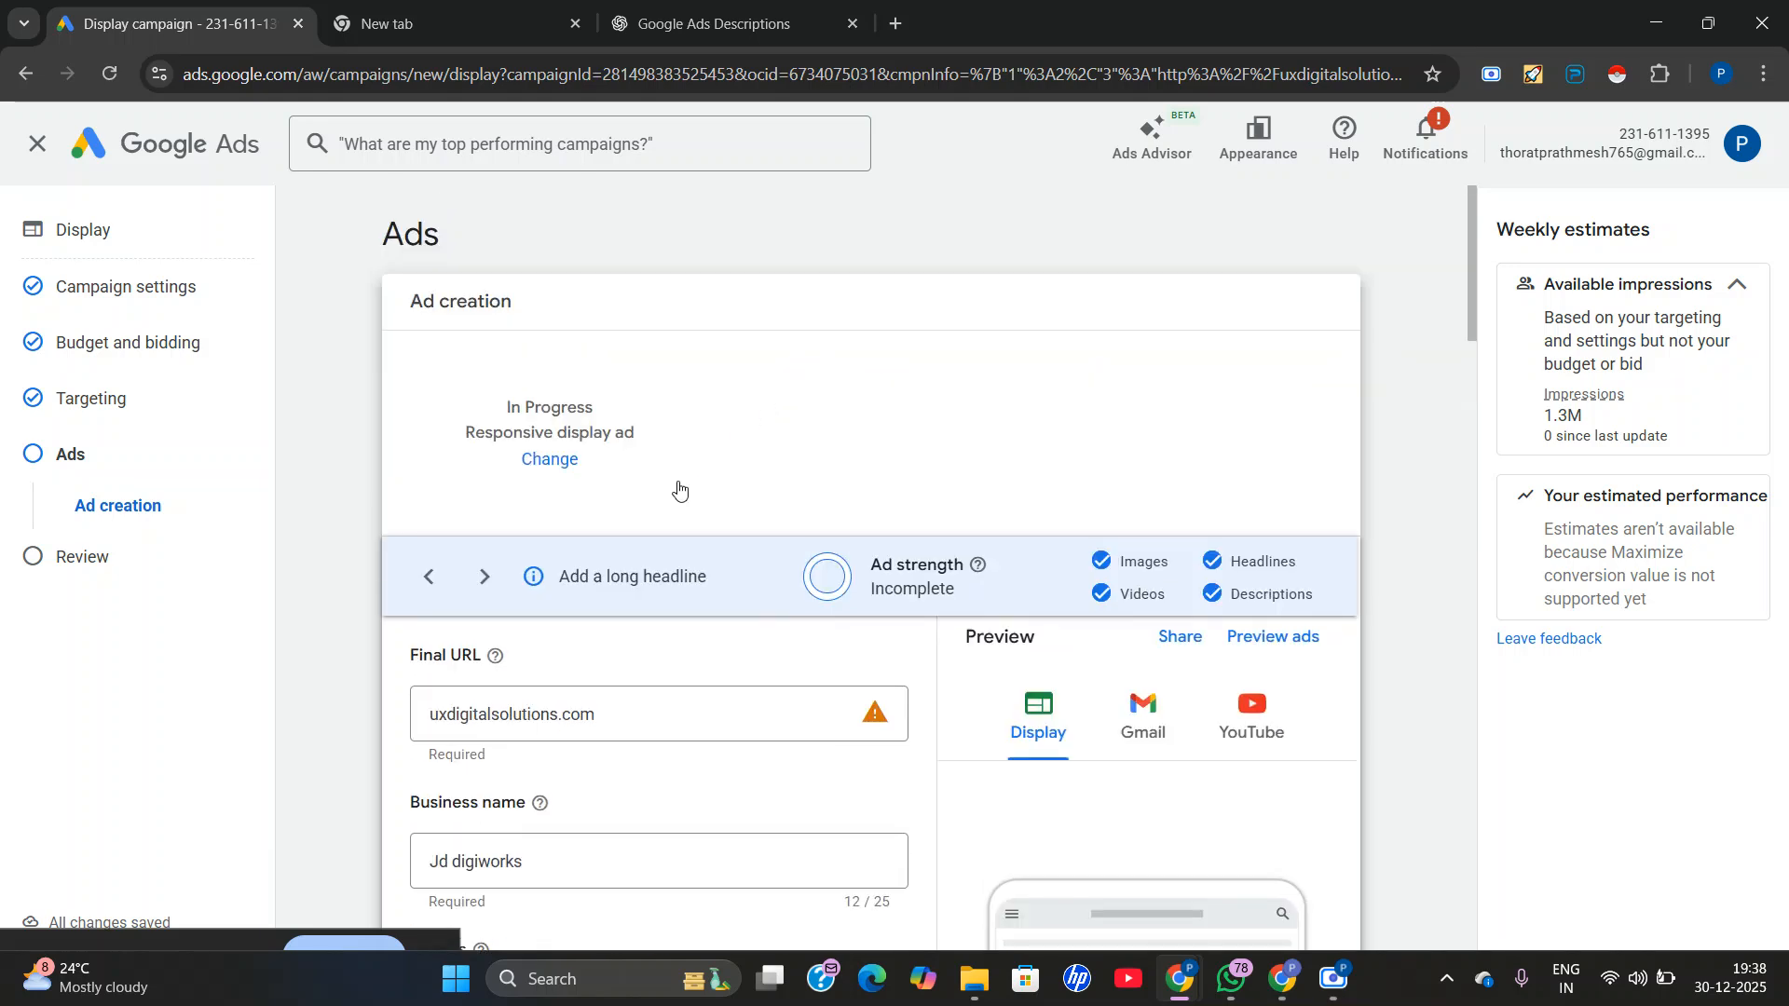
pyautogui.scroll(-9, 722, 587)
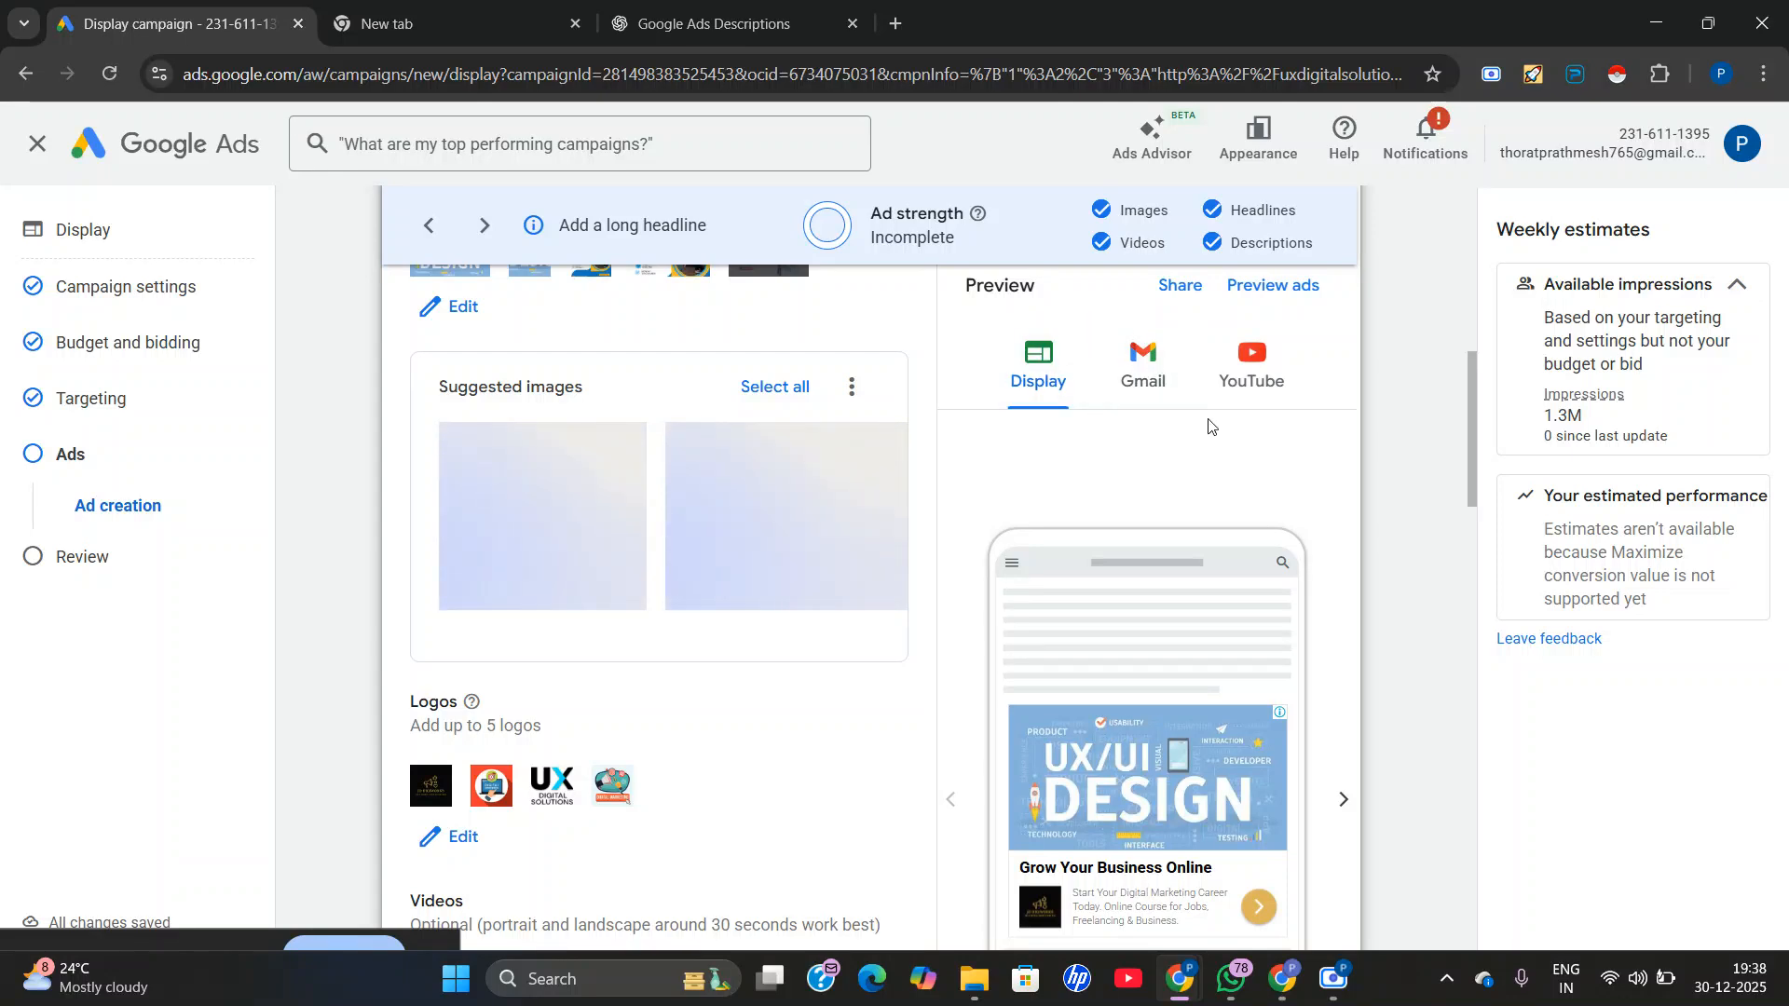
pyautogui.scroll(-1, 1058, 547)
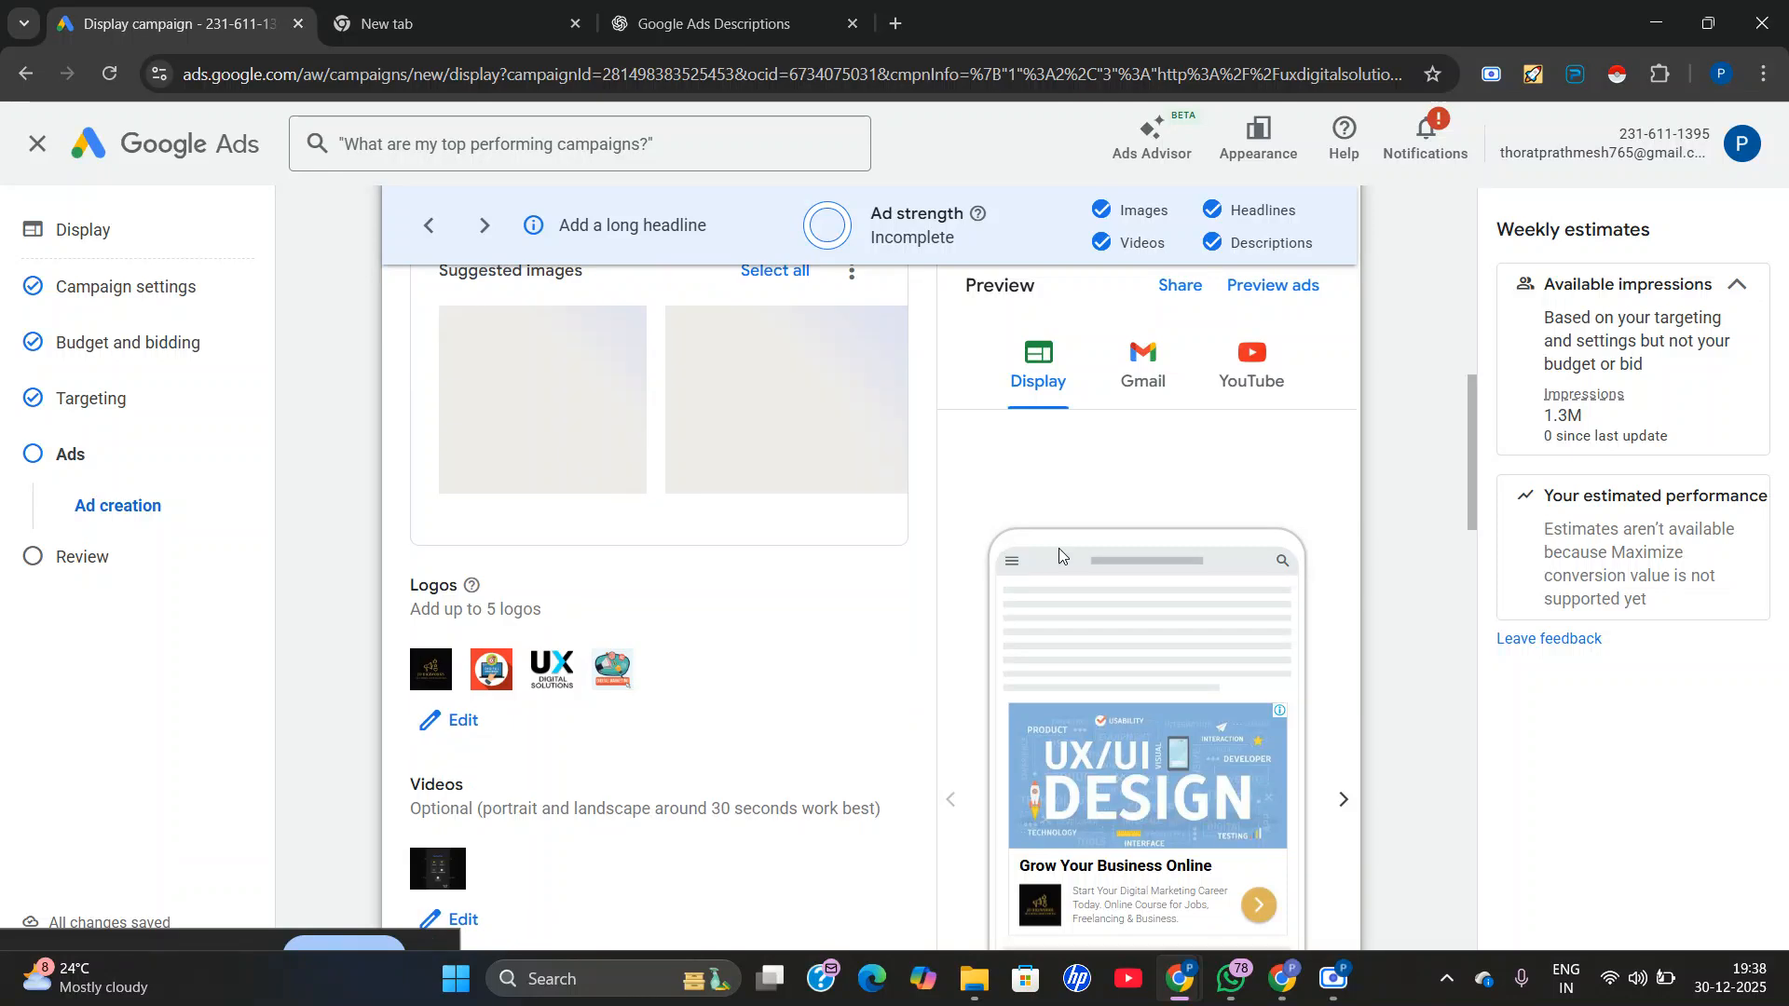
pyautogui.scroll(-8, 676, 530)
pyautogui.scroll(-8, 676, 530)
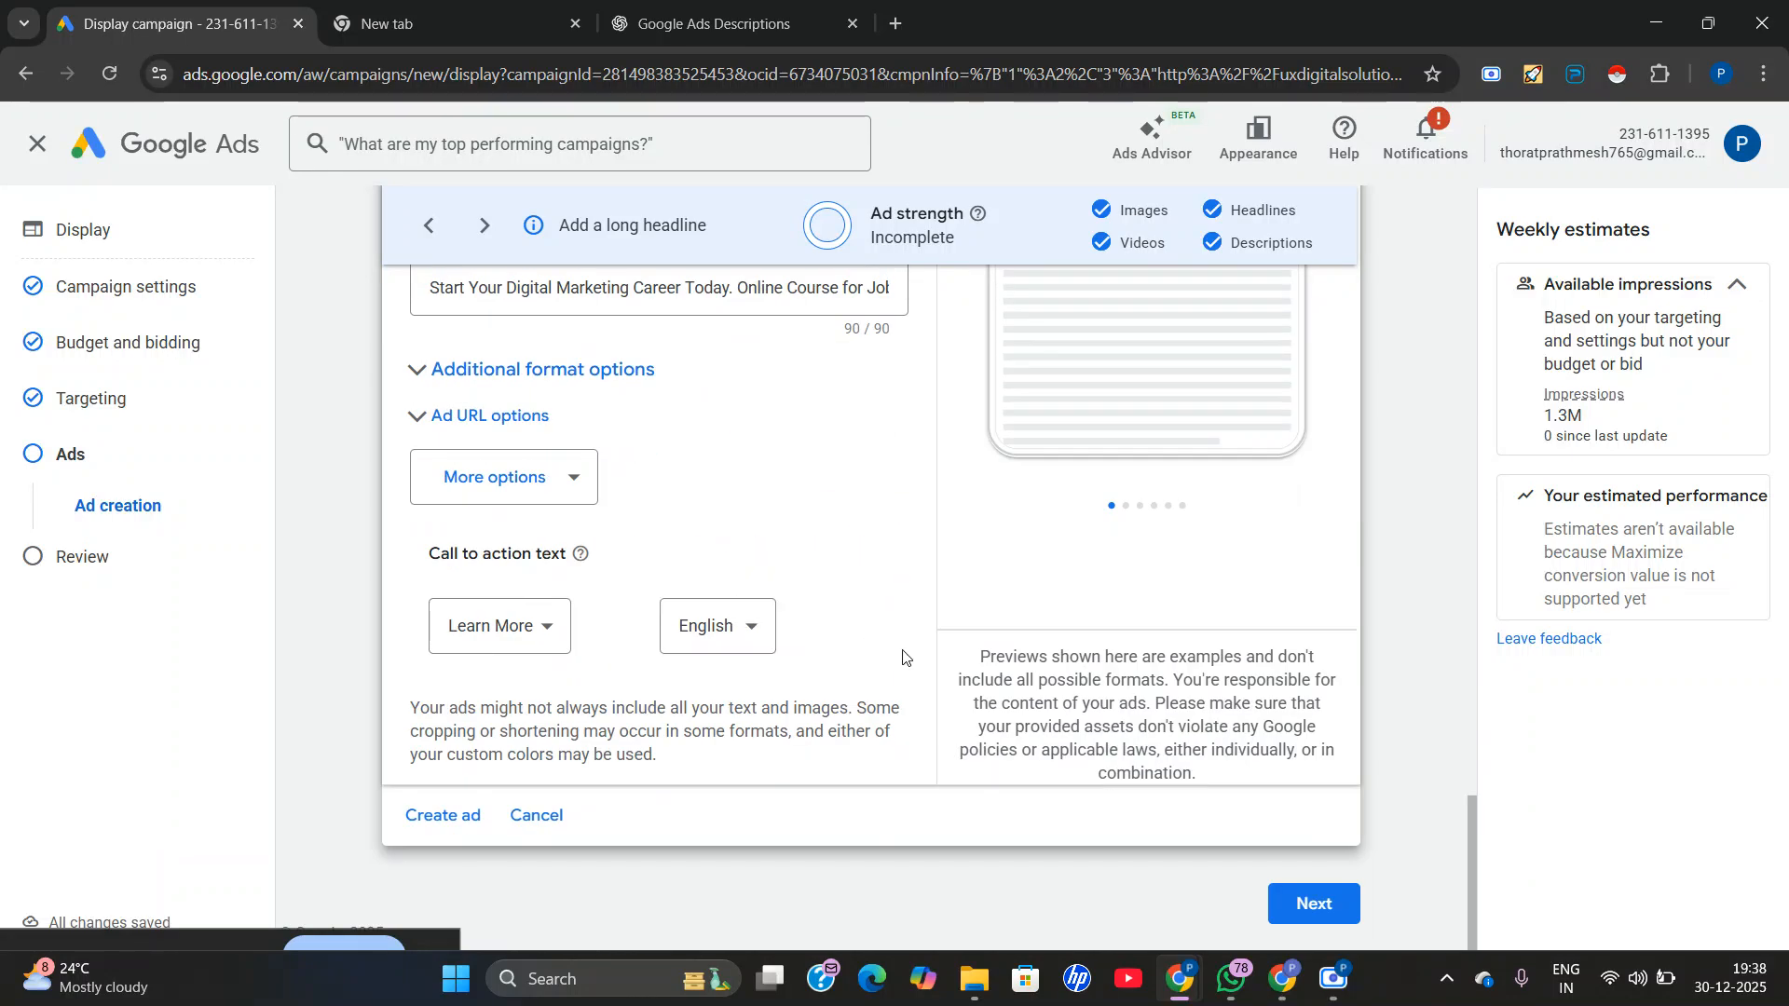
# Open the full ad preview and look through the mobile ad examples across all formats.
pyautogui.scroll(5, 730, 627)
pyautogui.scroll(7, 1189, 577)
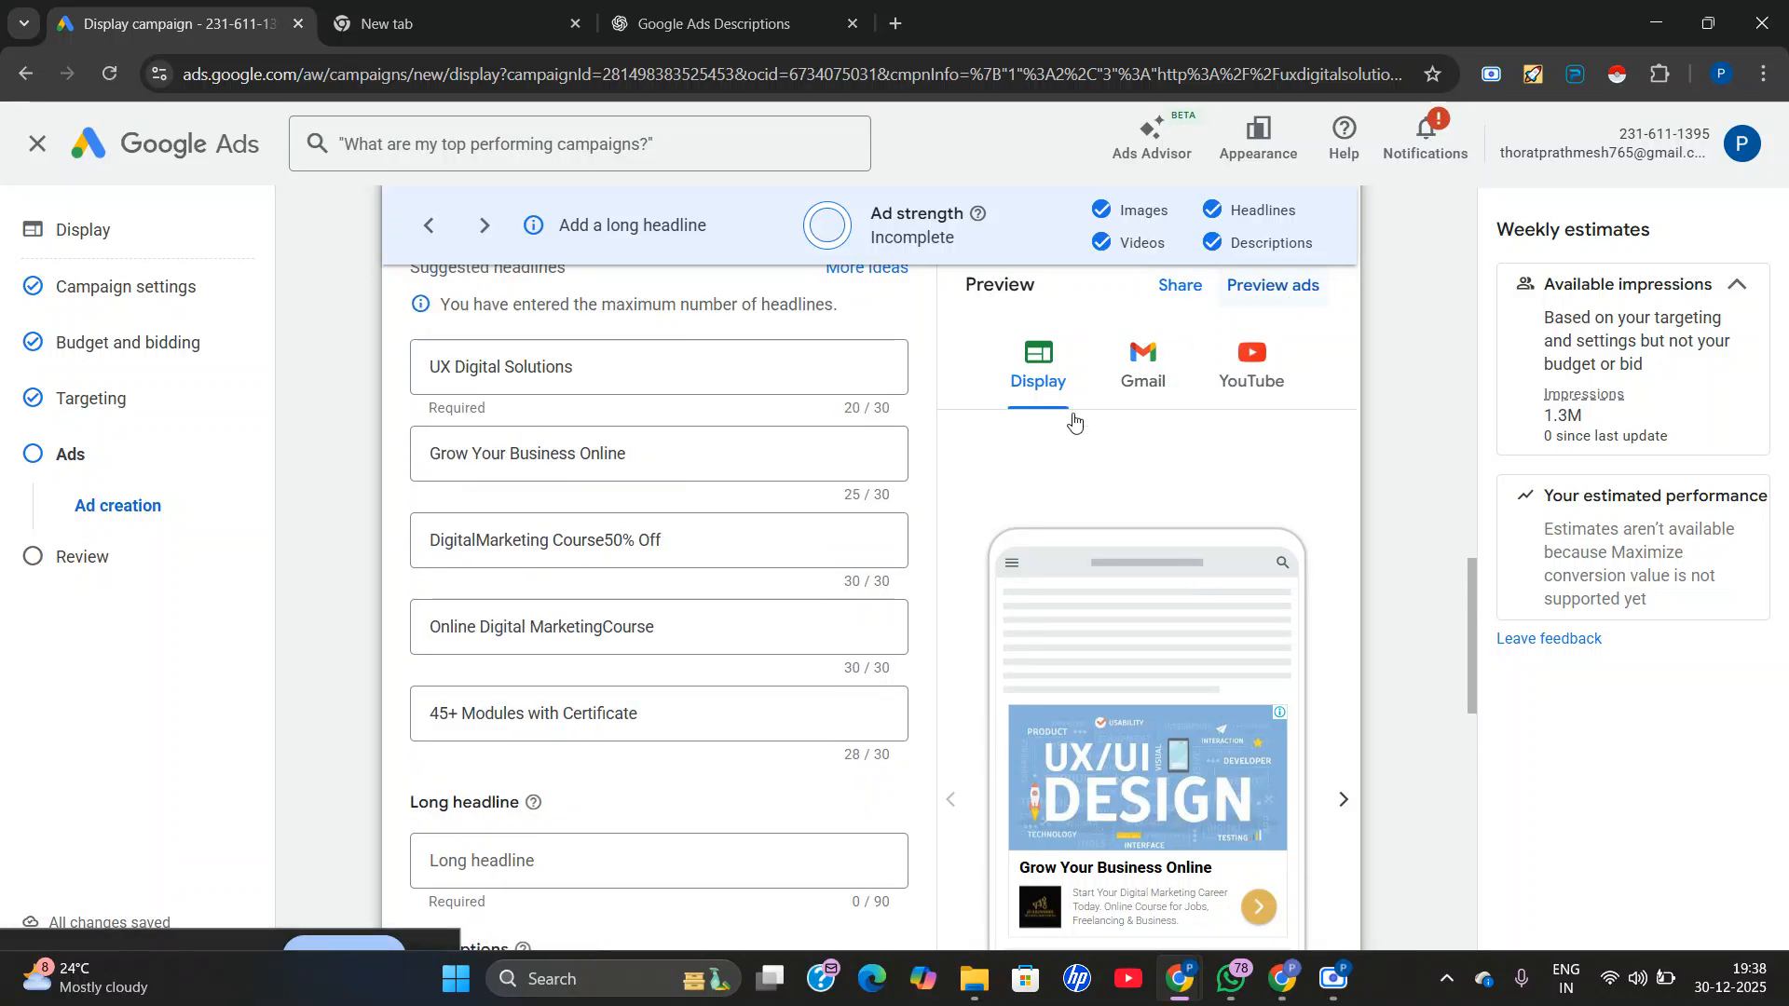
pyautogui.click(1300, 285)
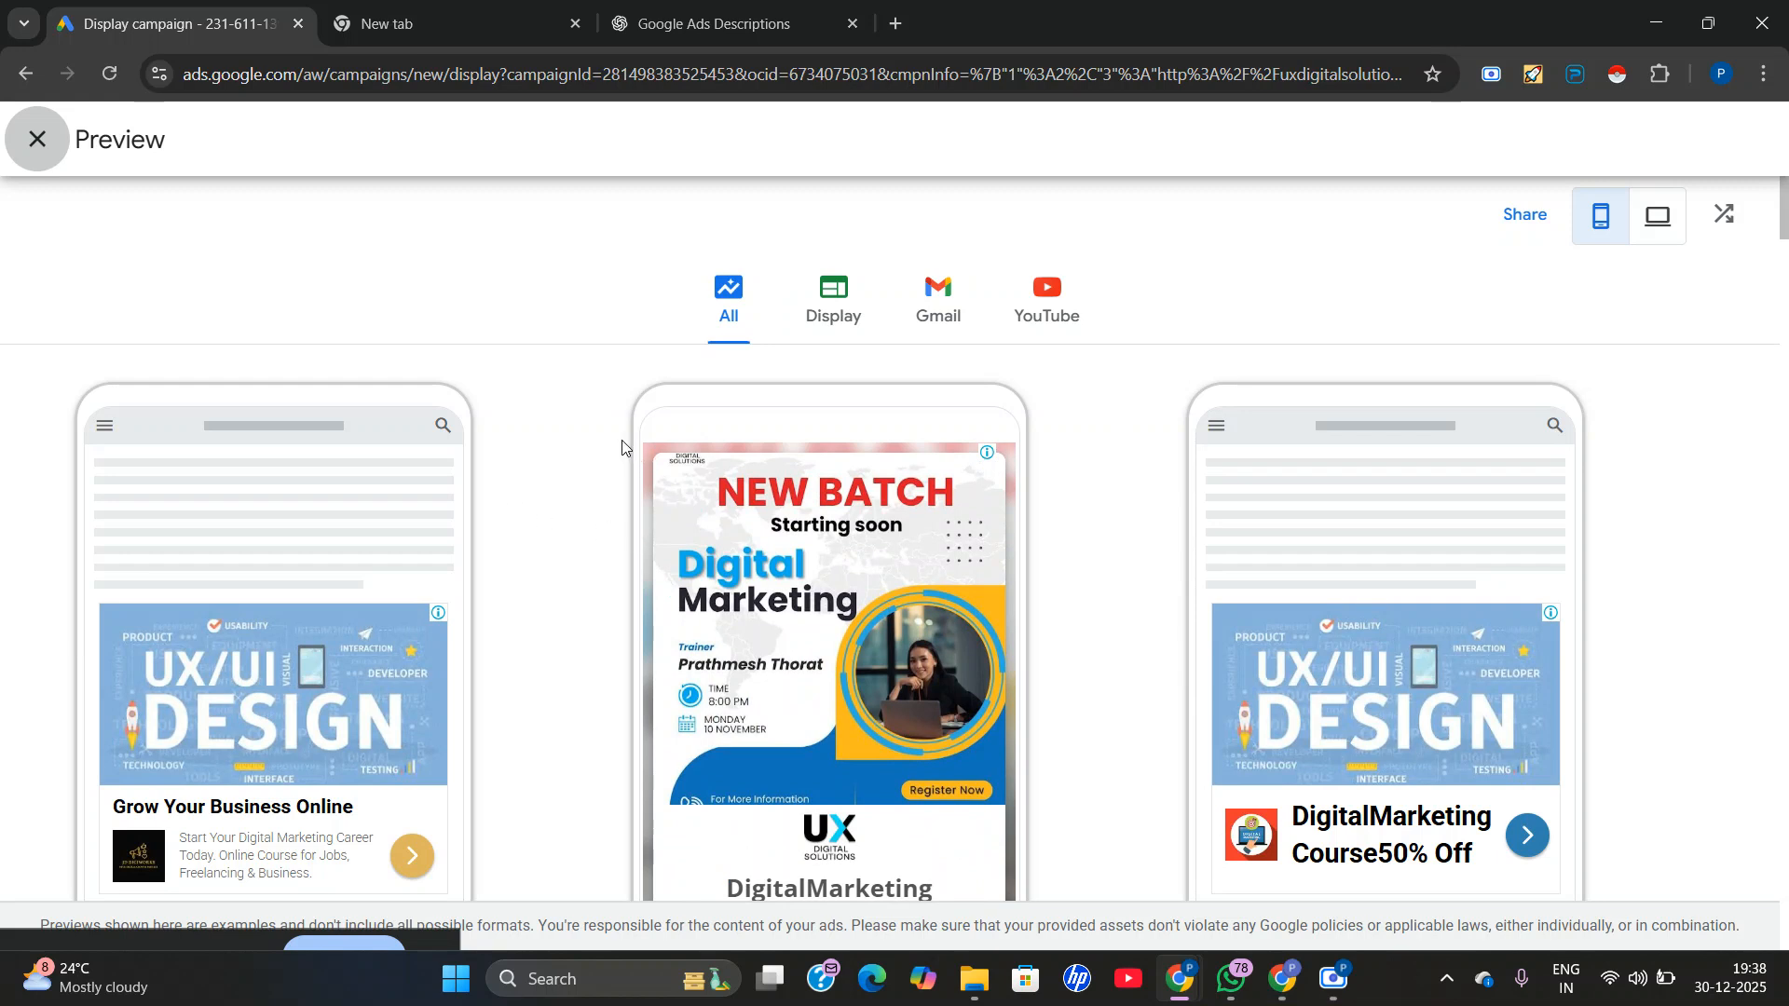
pyautogui.scroll(-1, 622, 447)
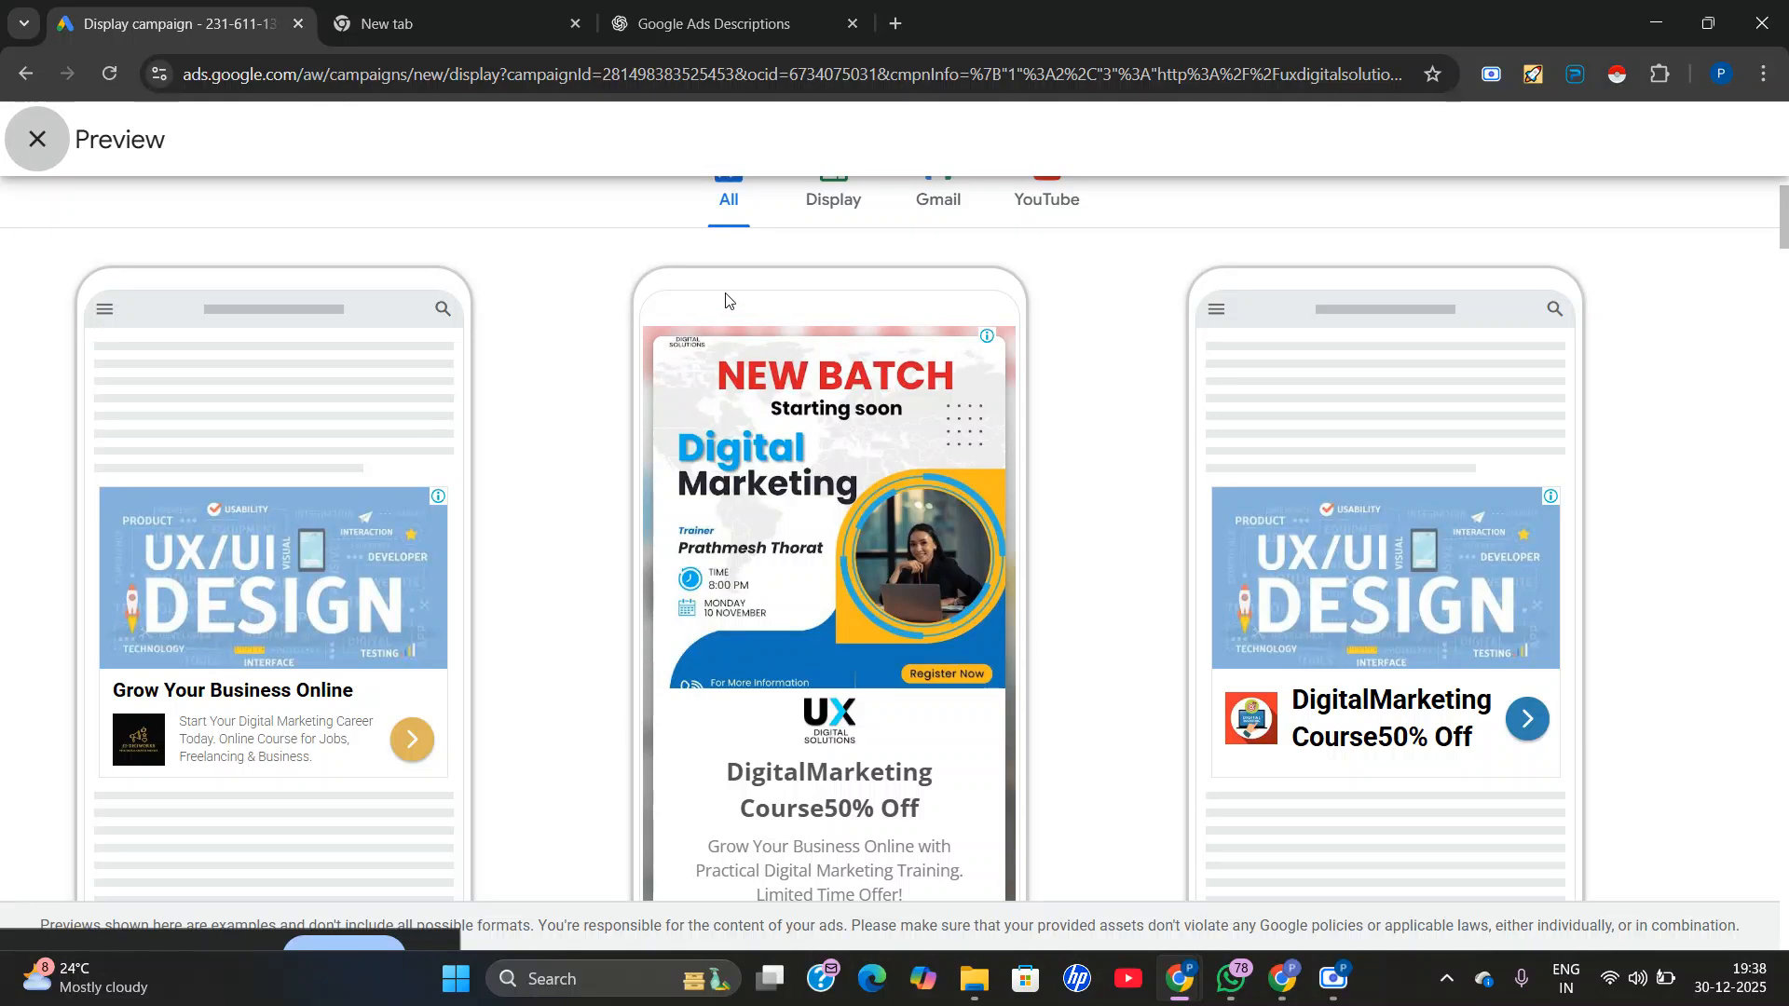
# Review the mix of mobile ad layouts once more, from the first image ads down to the text-only ads and back.
pyautogui.scroll(1, 206, 670)
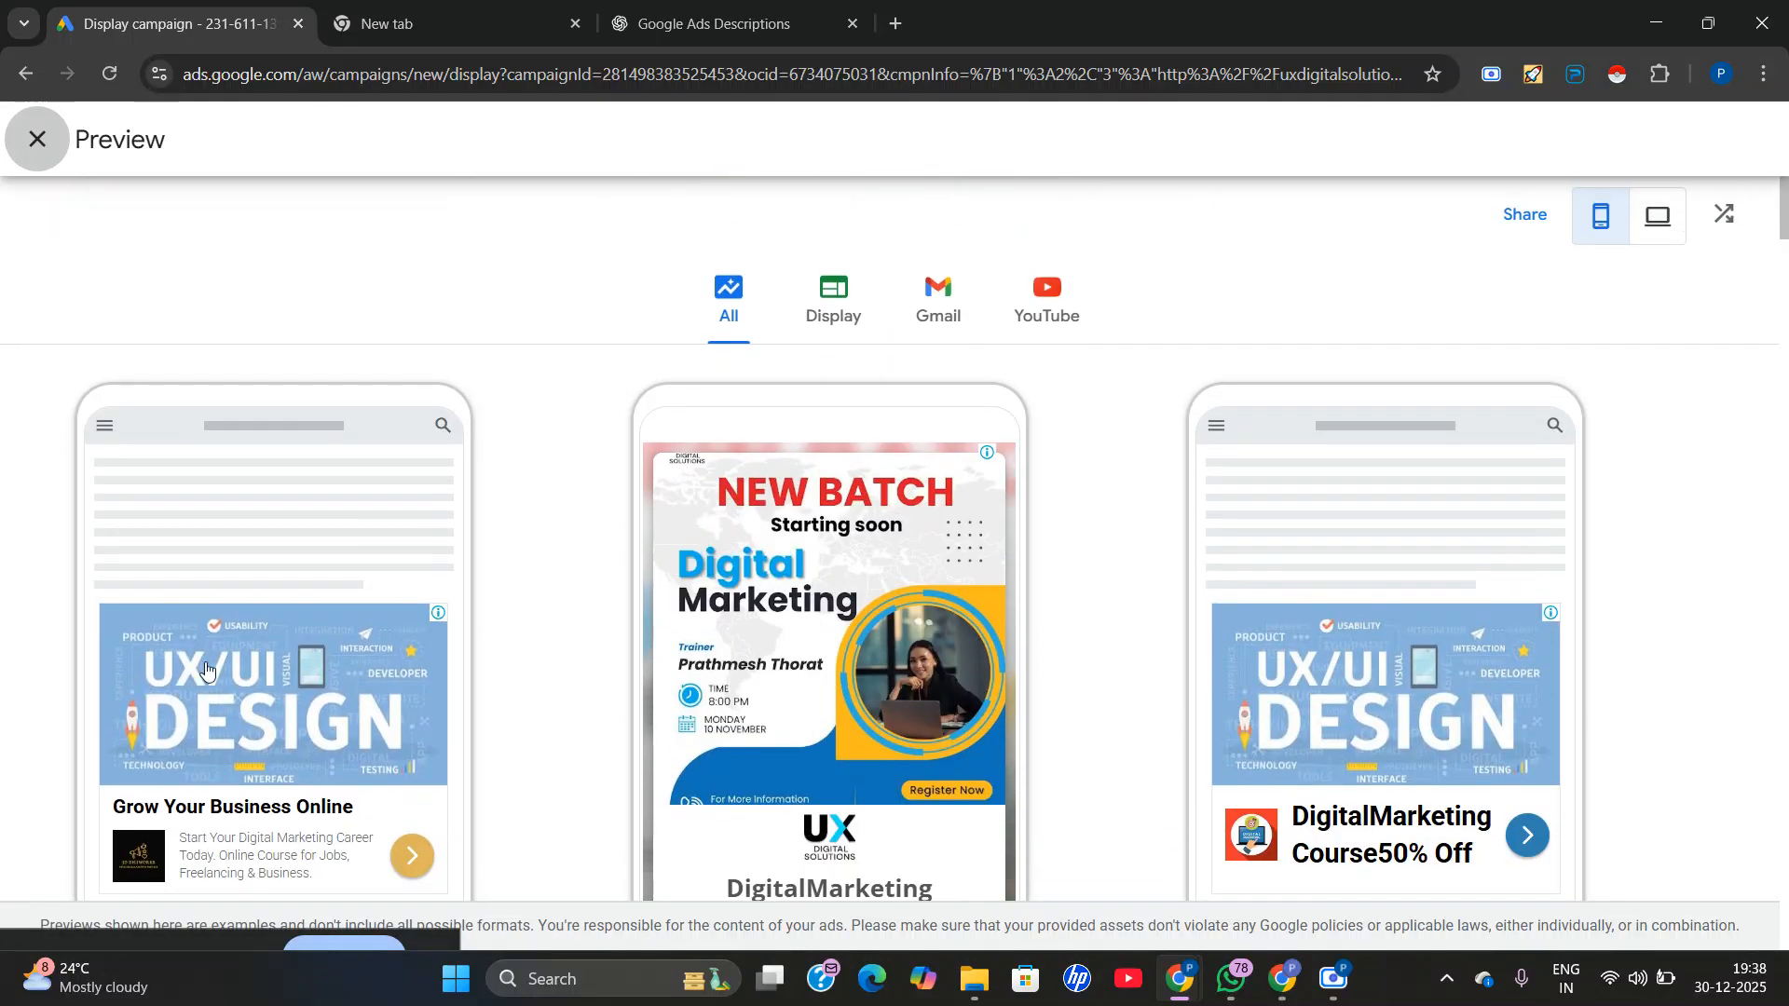
pyautogui.scroll(-7, 611, 632)
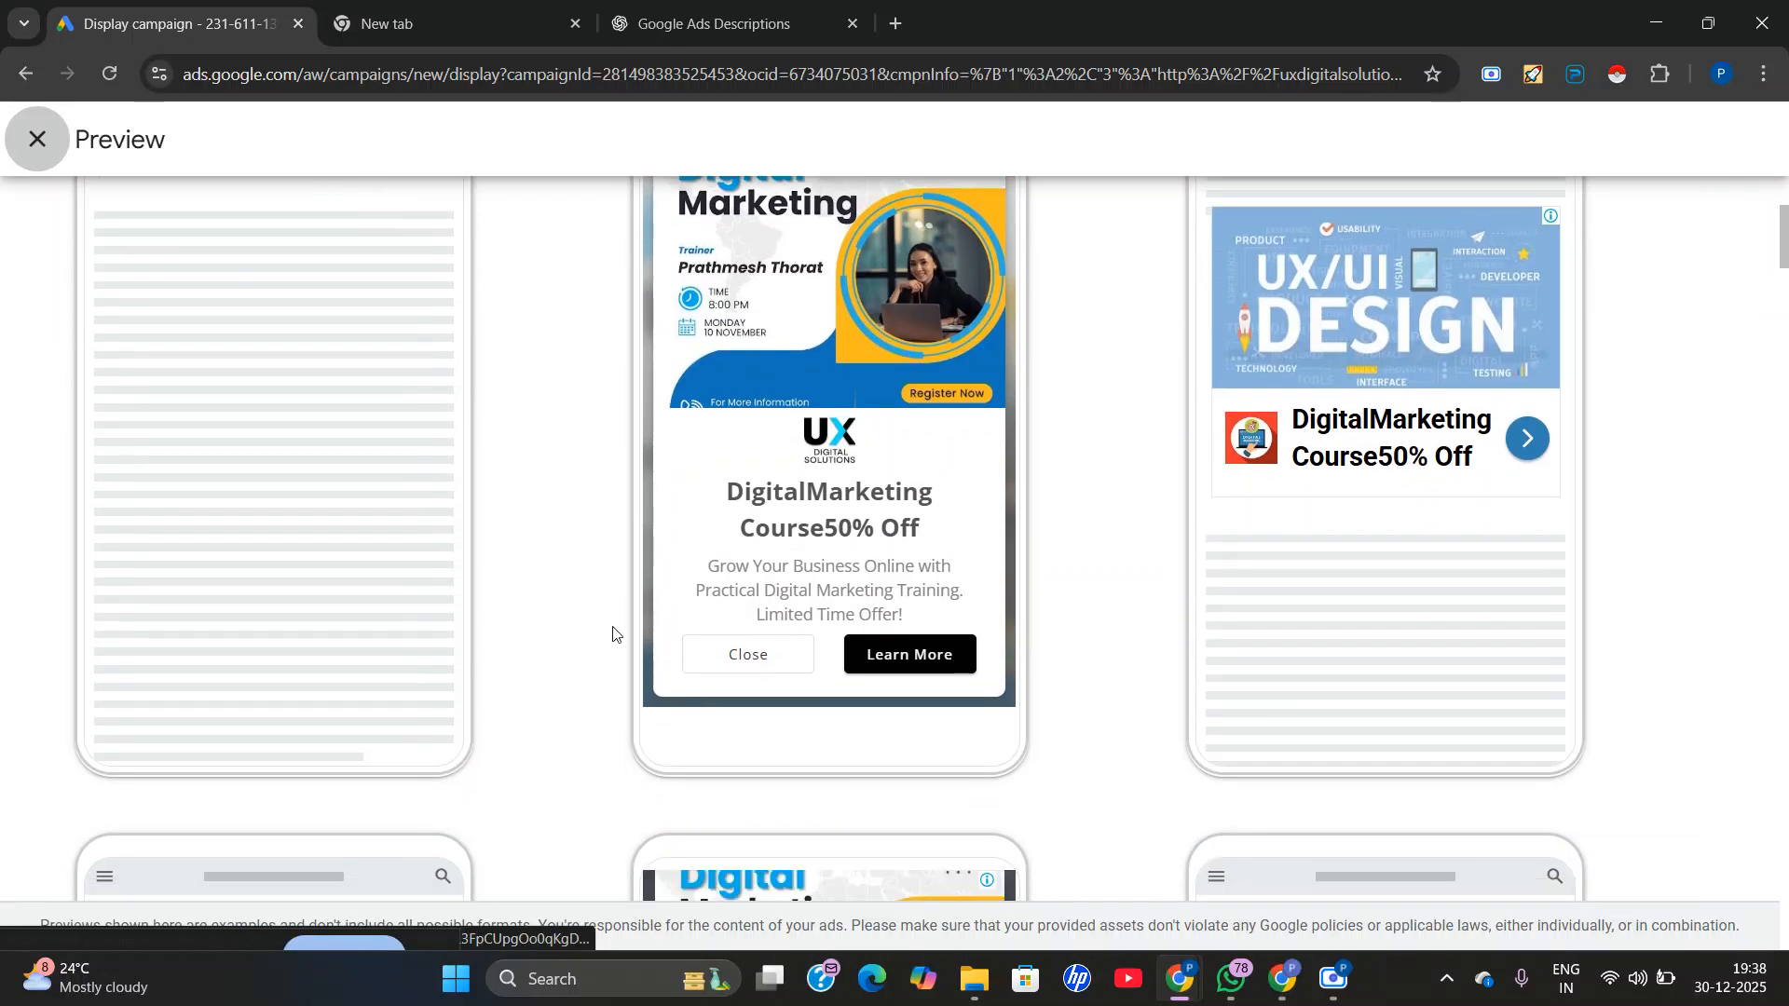
pyautogui.scroll(-5, 819, 591)
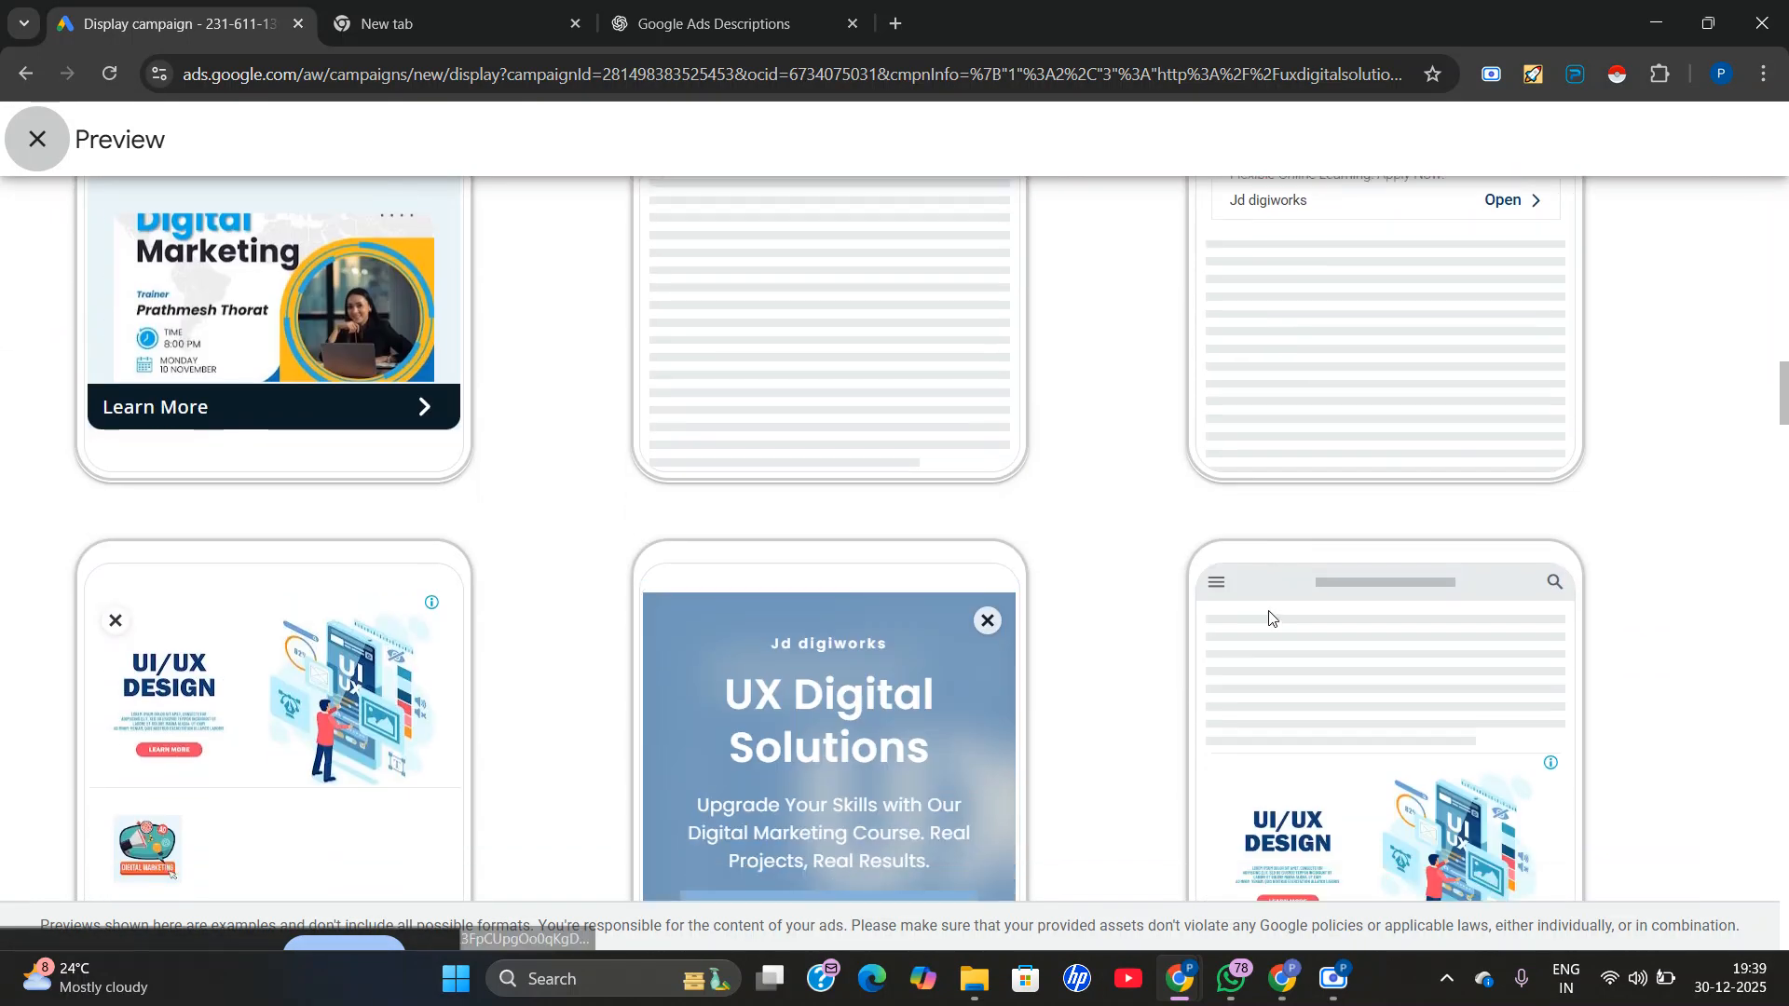
pyautogui.scroll(-3, 1118, 624)
pyautogui.scroll(-9, 1051, 631)
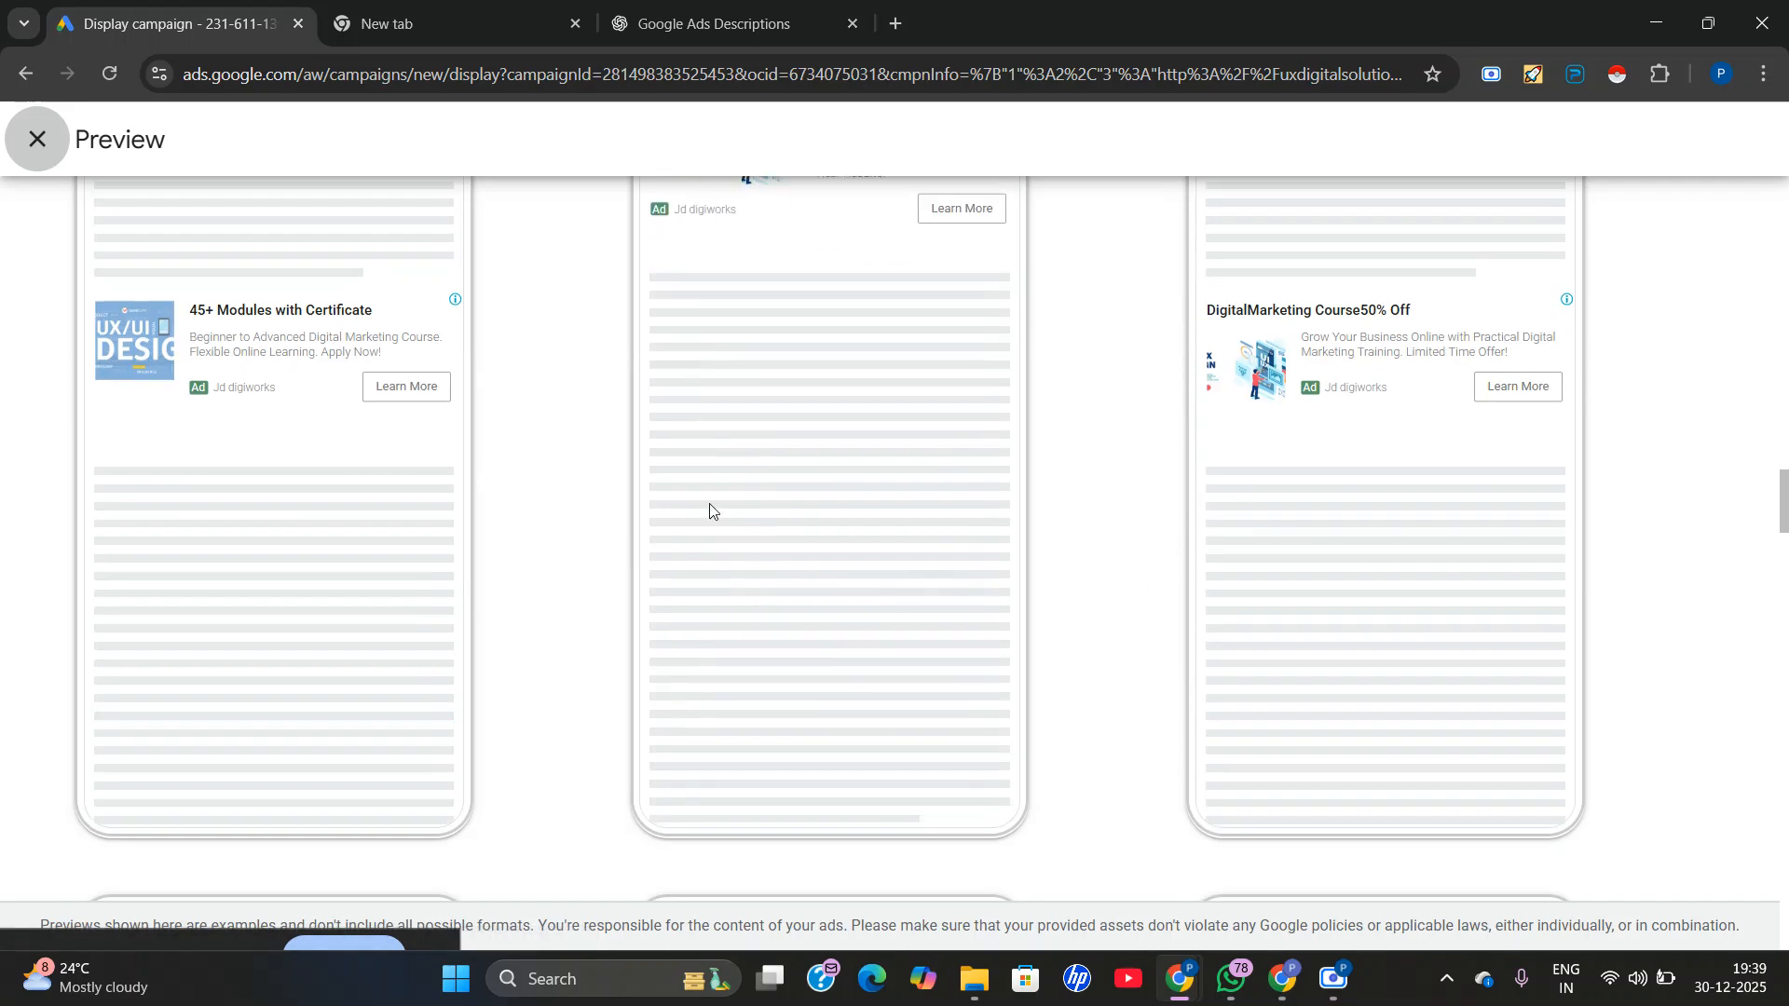
pyautogui.scroll(-15, 1130, 650)
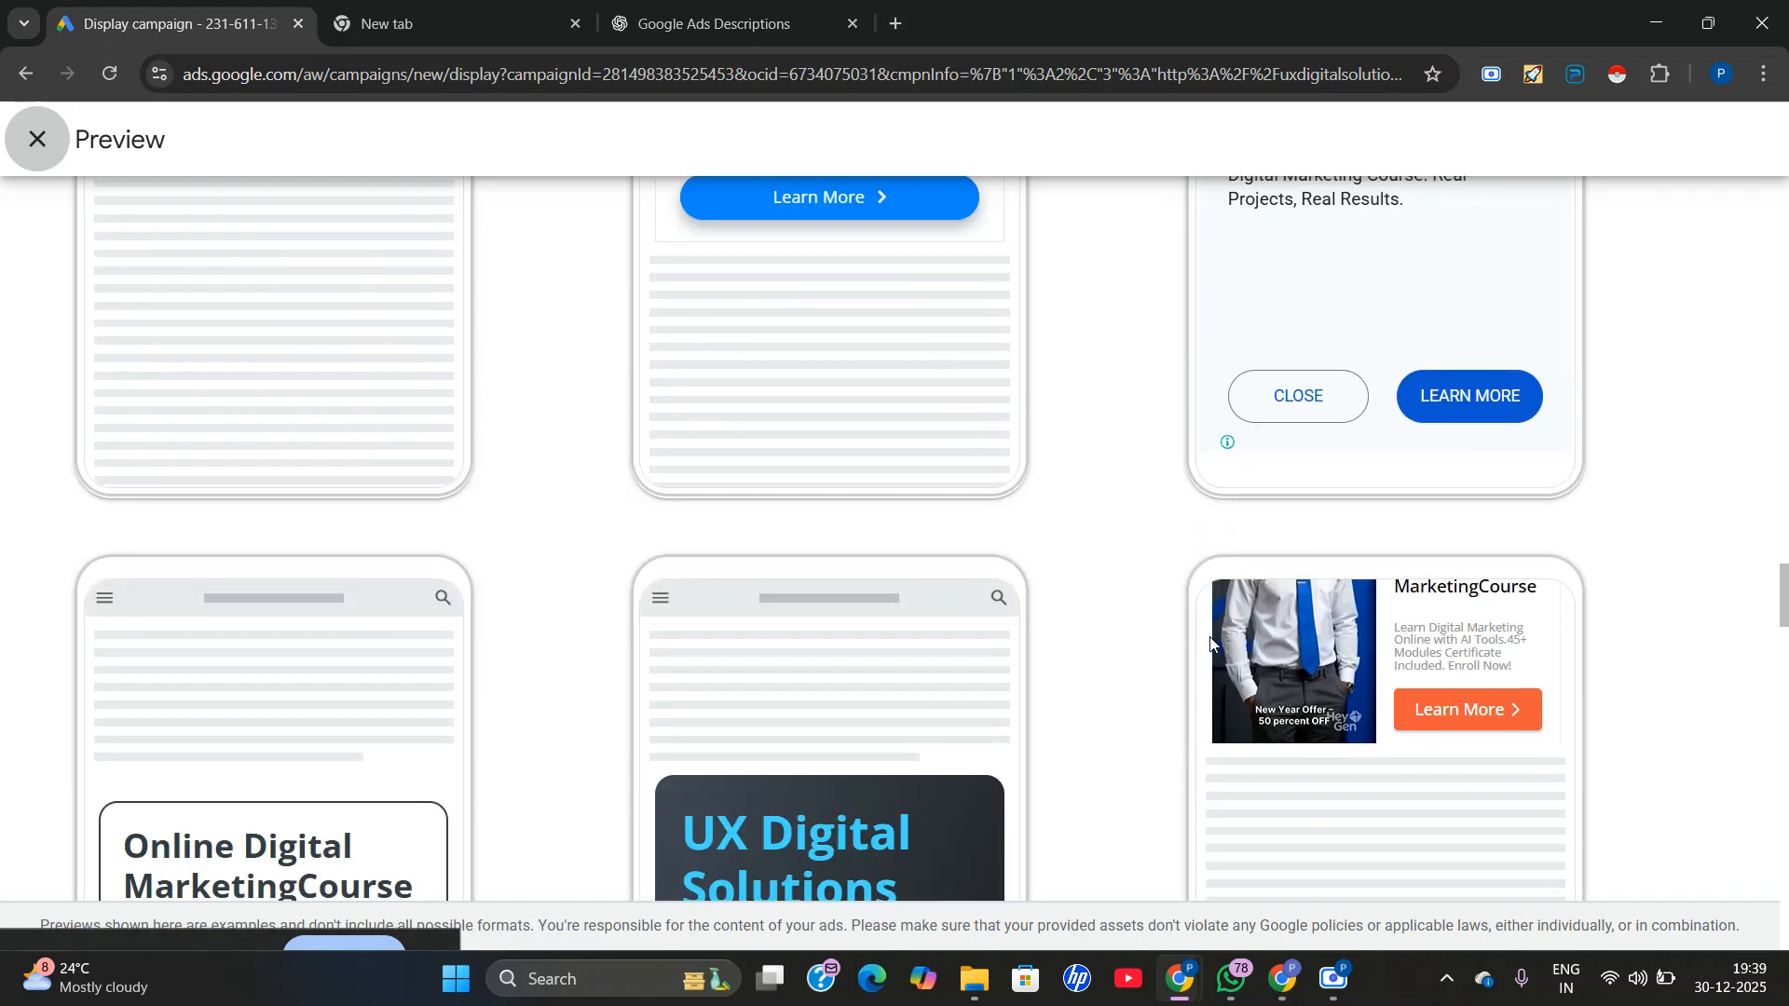
pyautogui.scroll(20, 778, 617)
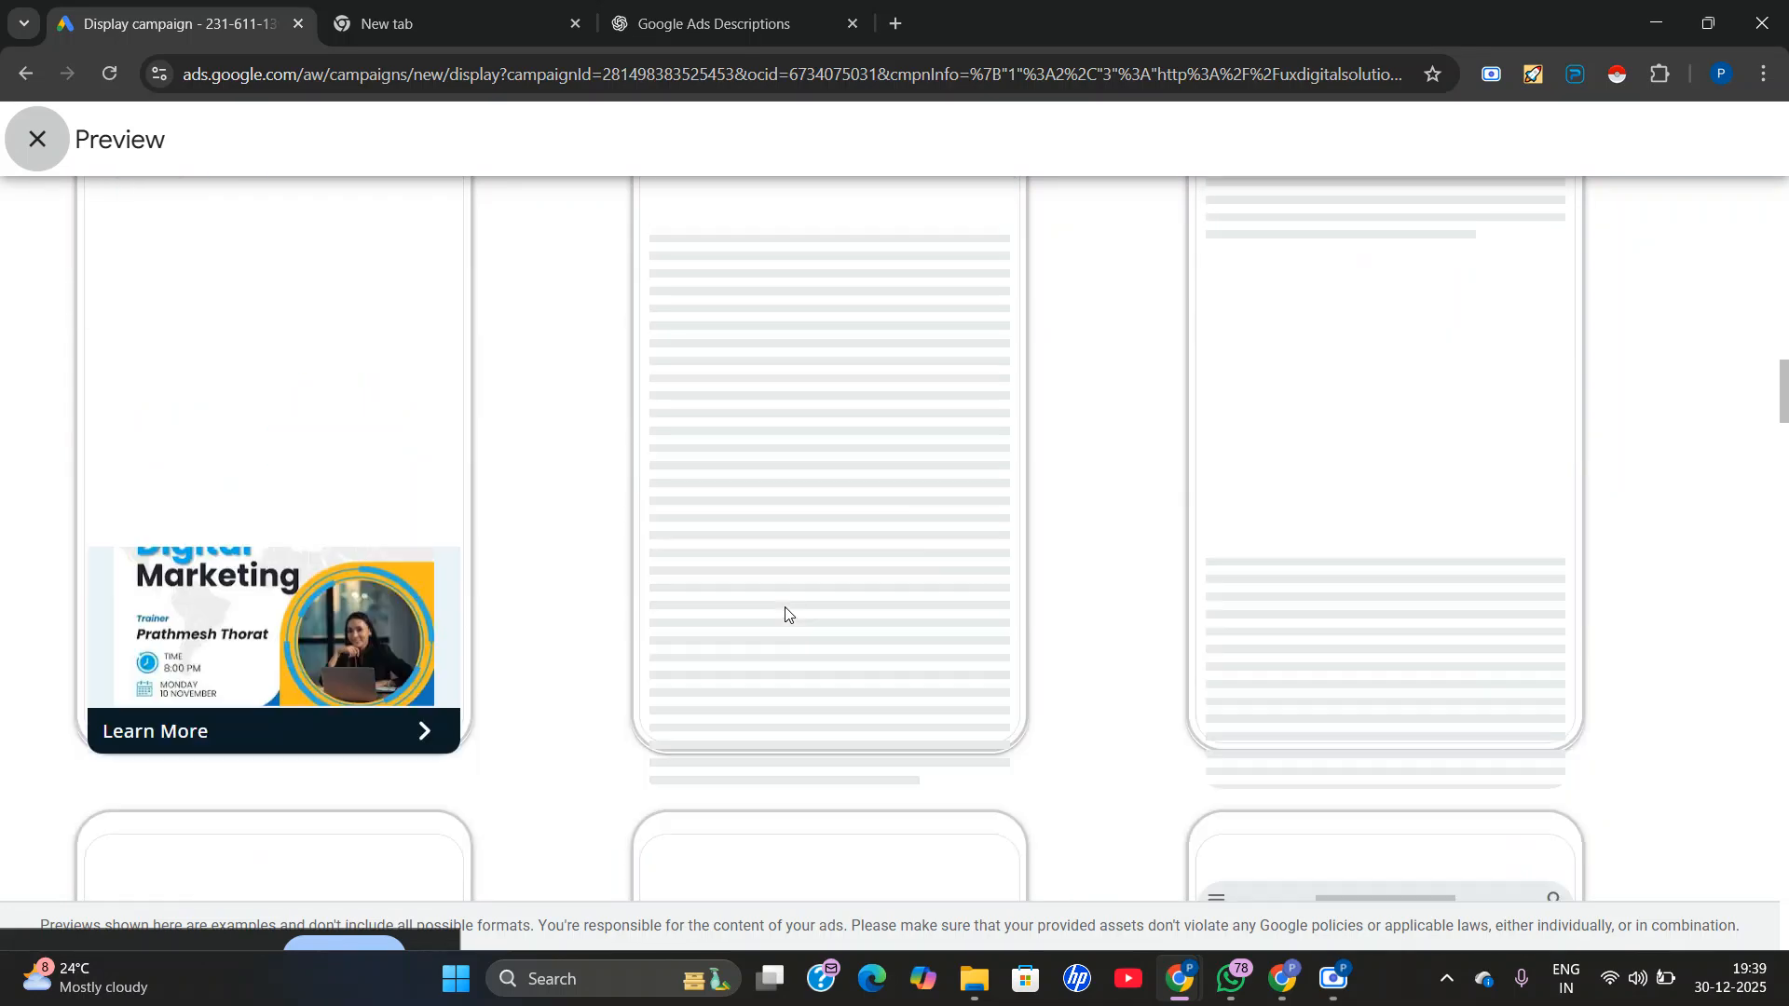
pyautogui.scroll(10, 787, 608)
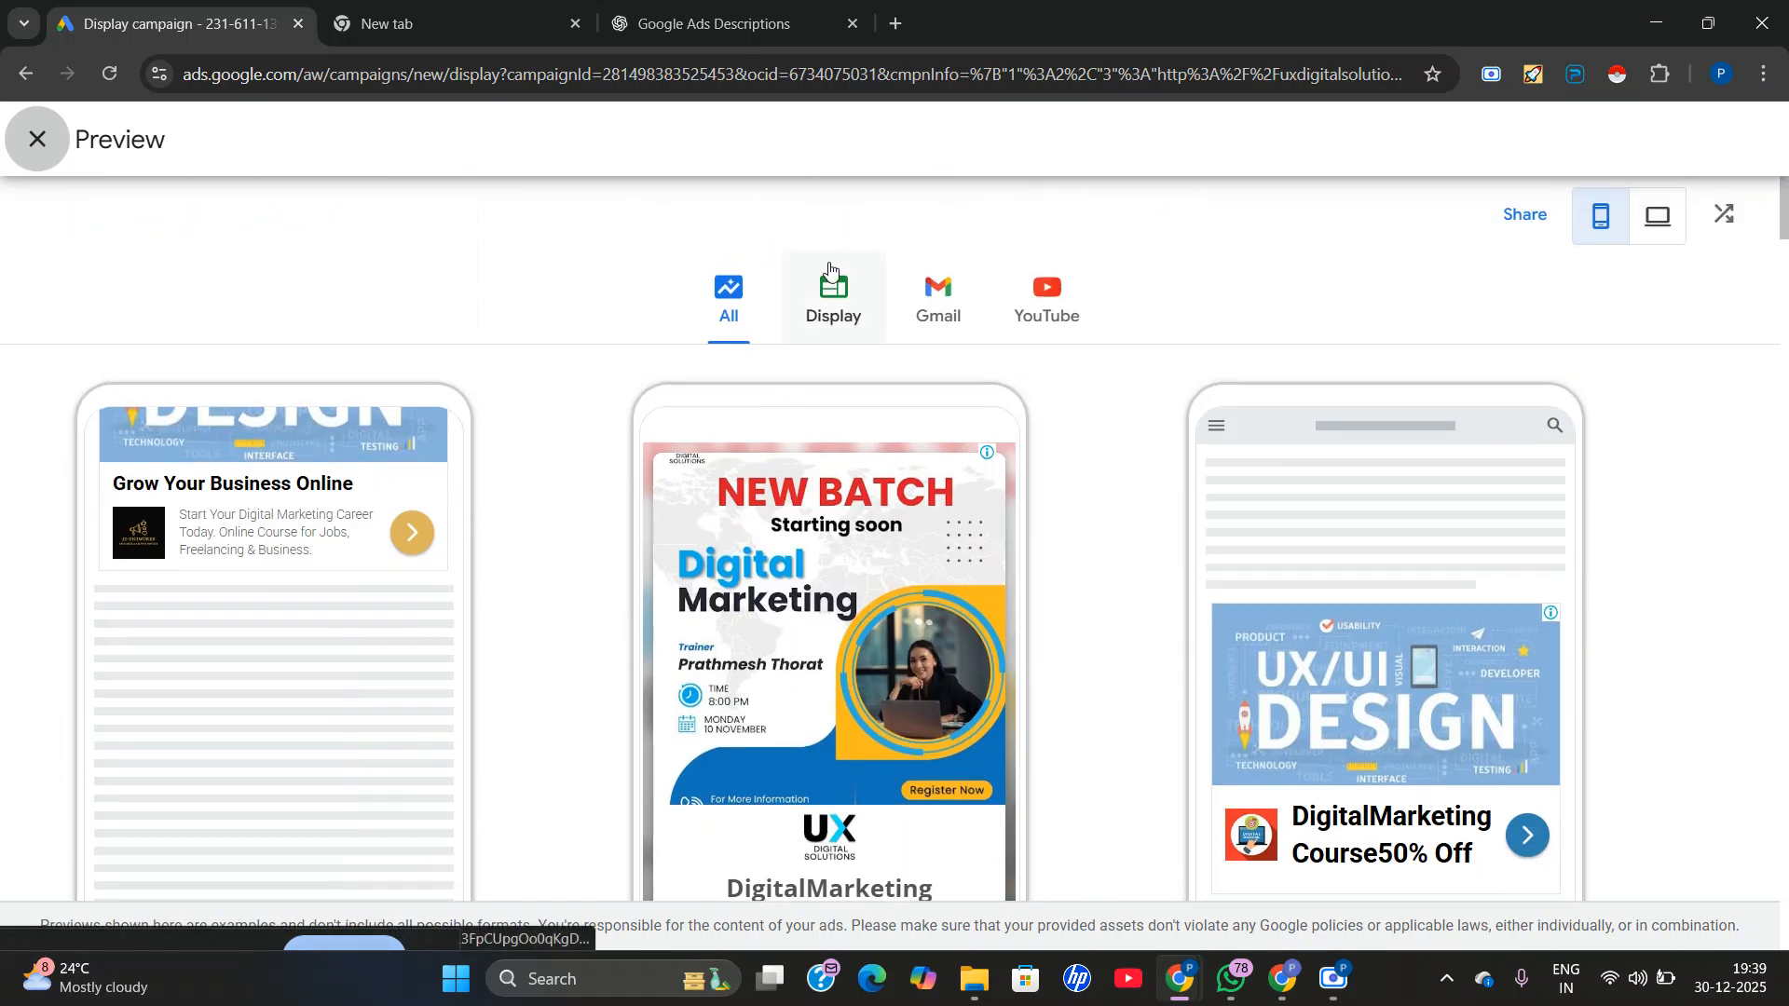
# Show only the Display network previews and examine the mobile image, text and video ad layouts.
pyautogui.click(836, 299)
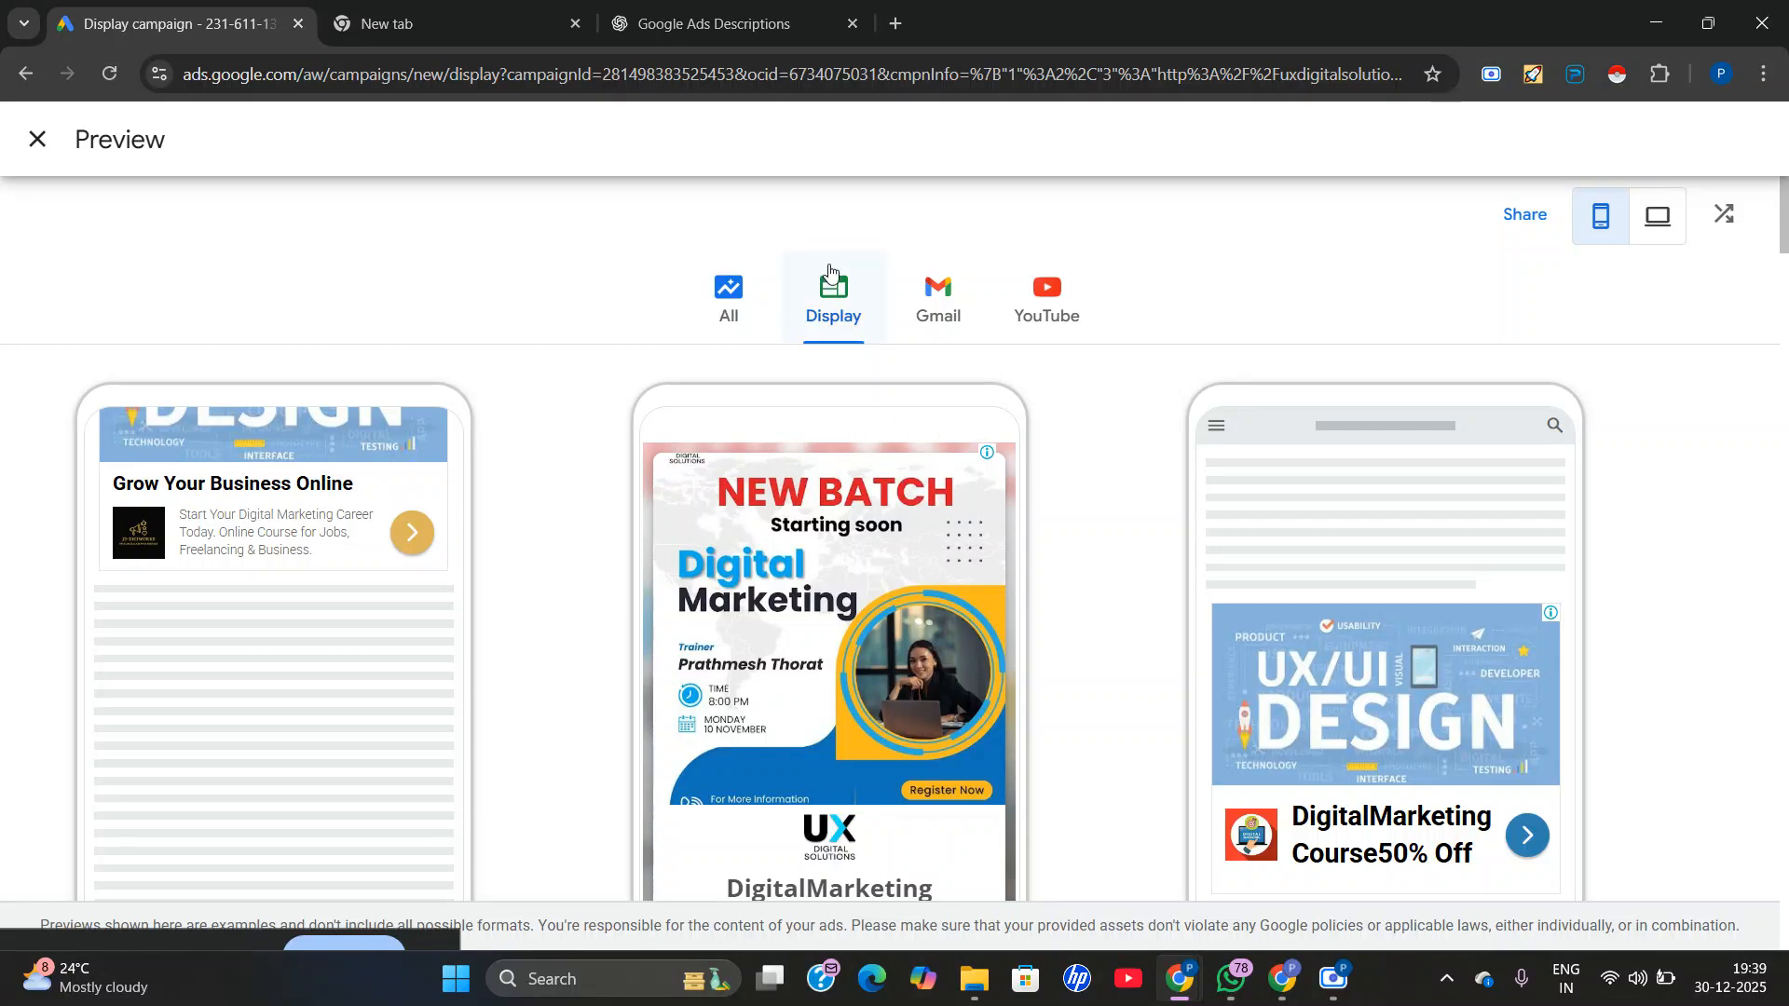
pyautogui.scroll(-10, 930, 471)
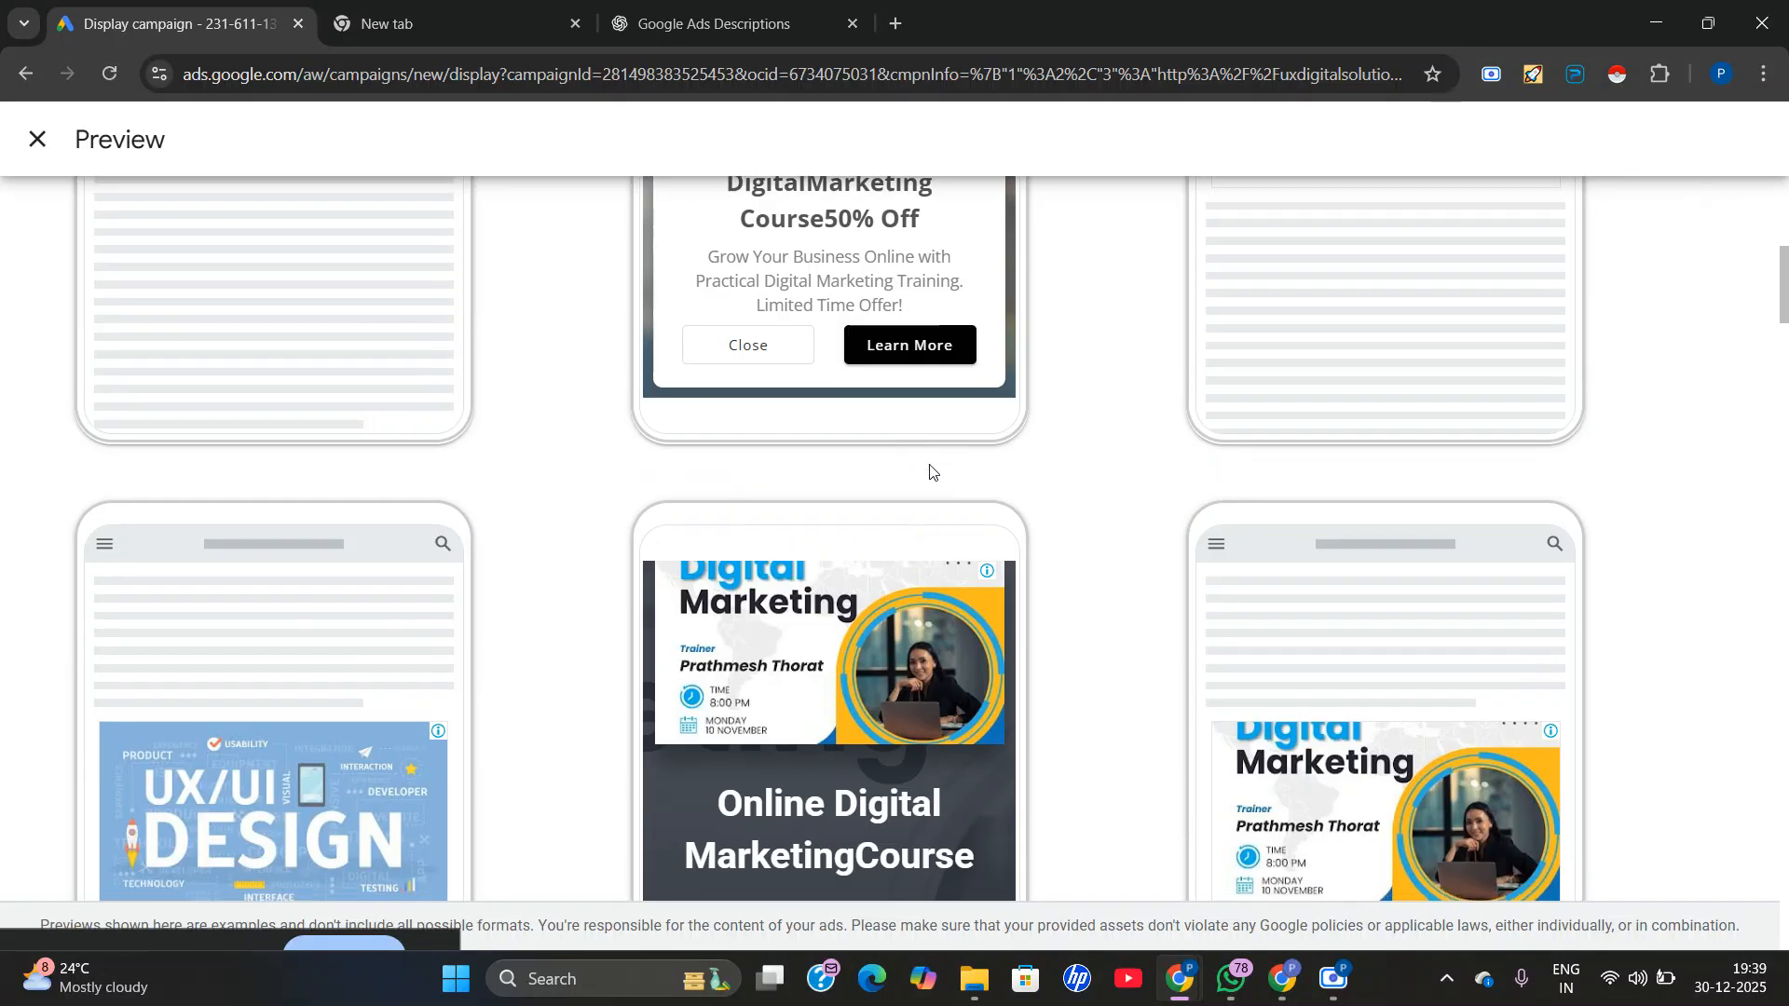
pyautogui.scroll(-7, 931, 479)
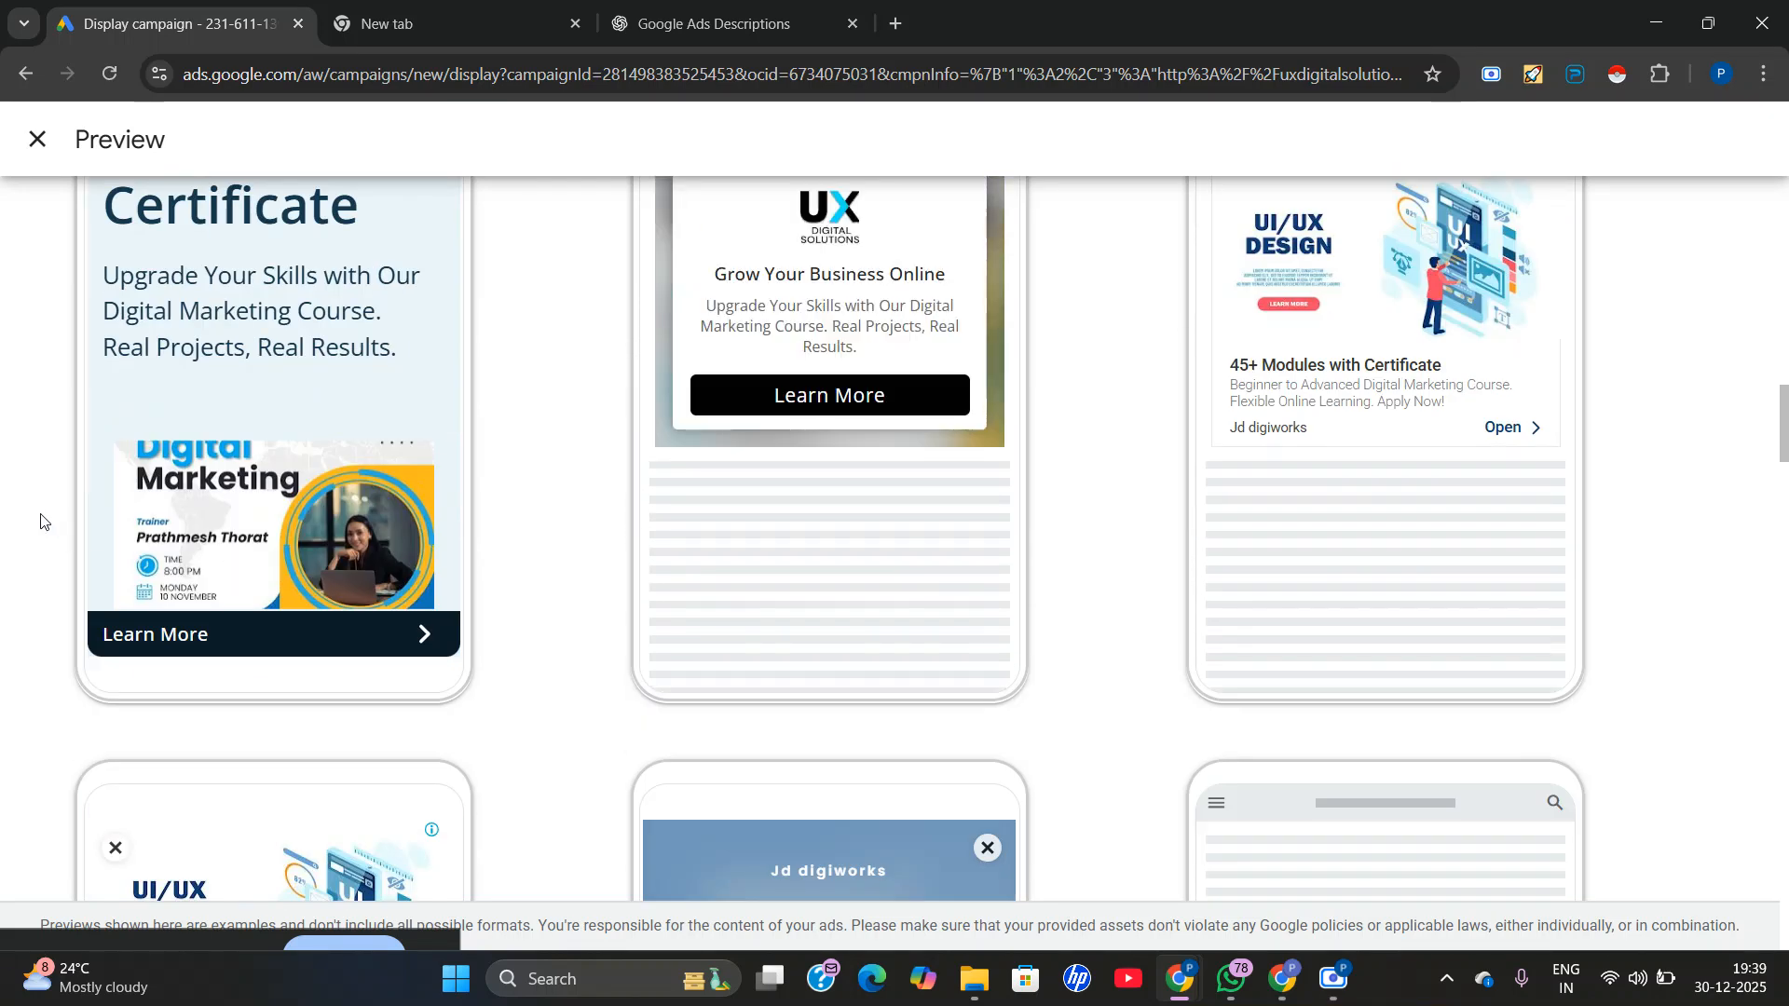
pyautogui.scroll(5, 736, 496)
pyautogui.scroll(-2, 149, 712)
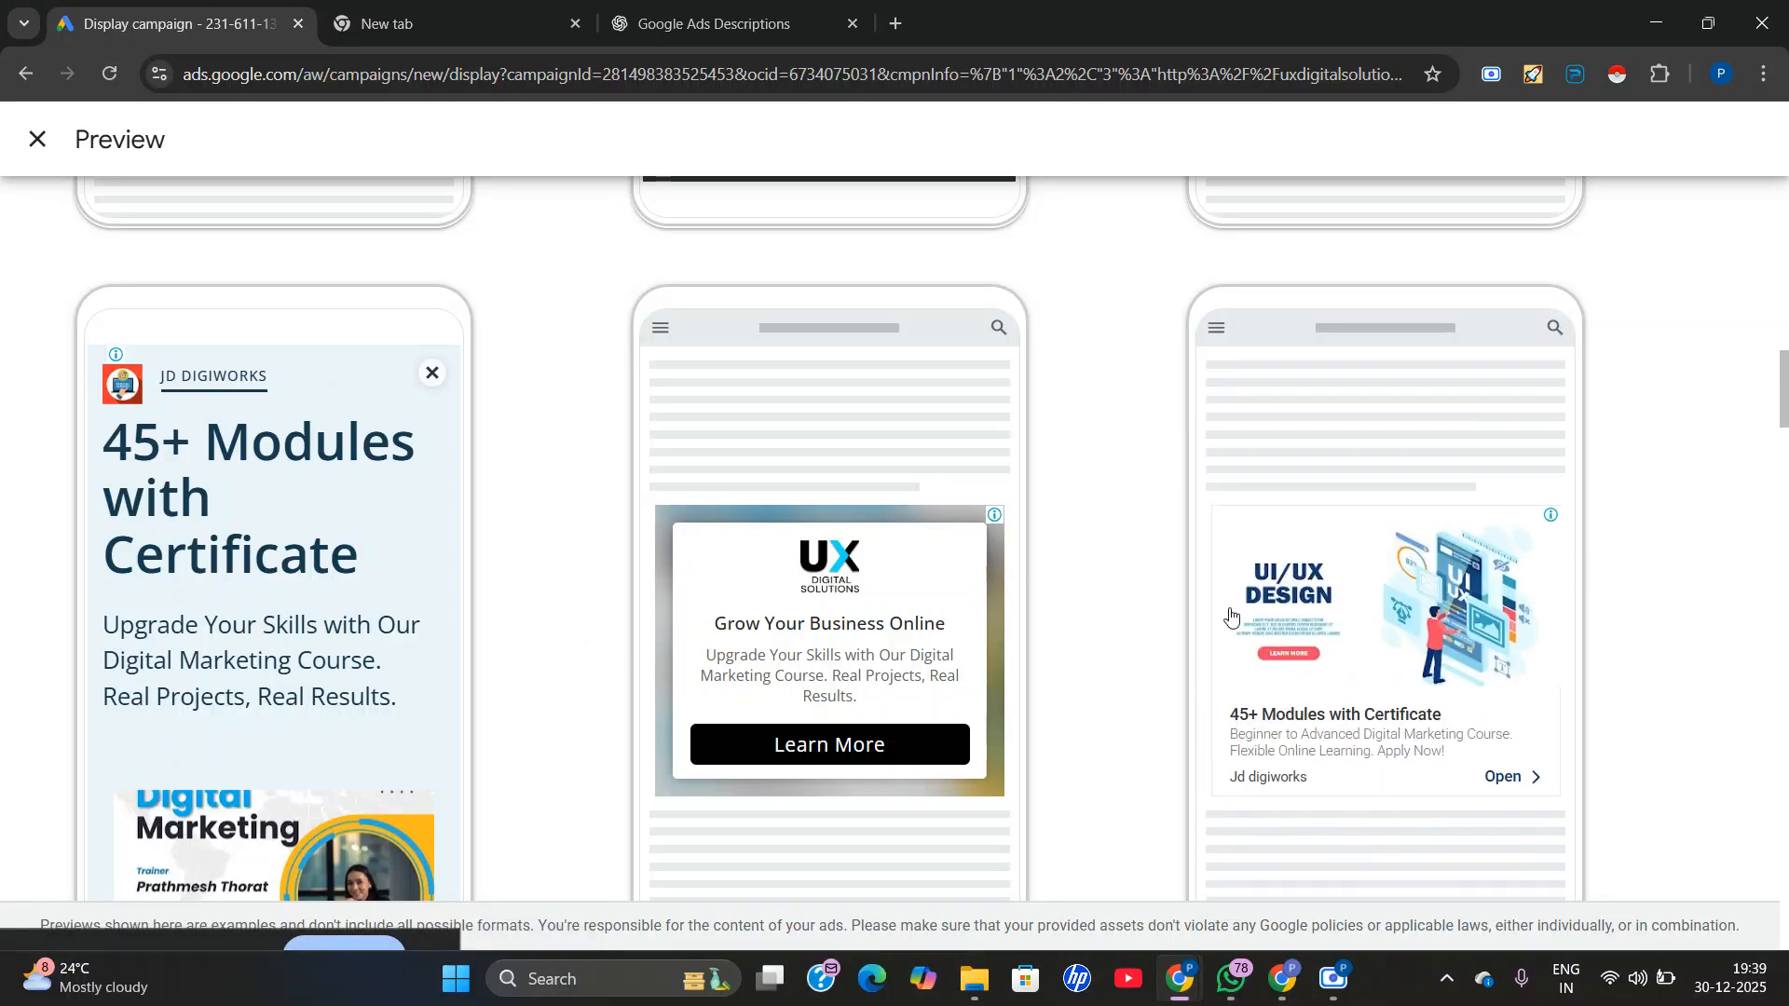
pyautogui.scroll(-15, 1056, 699)
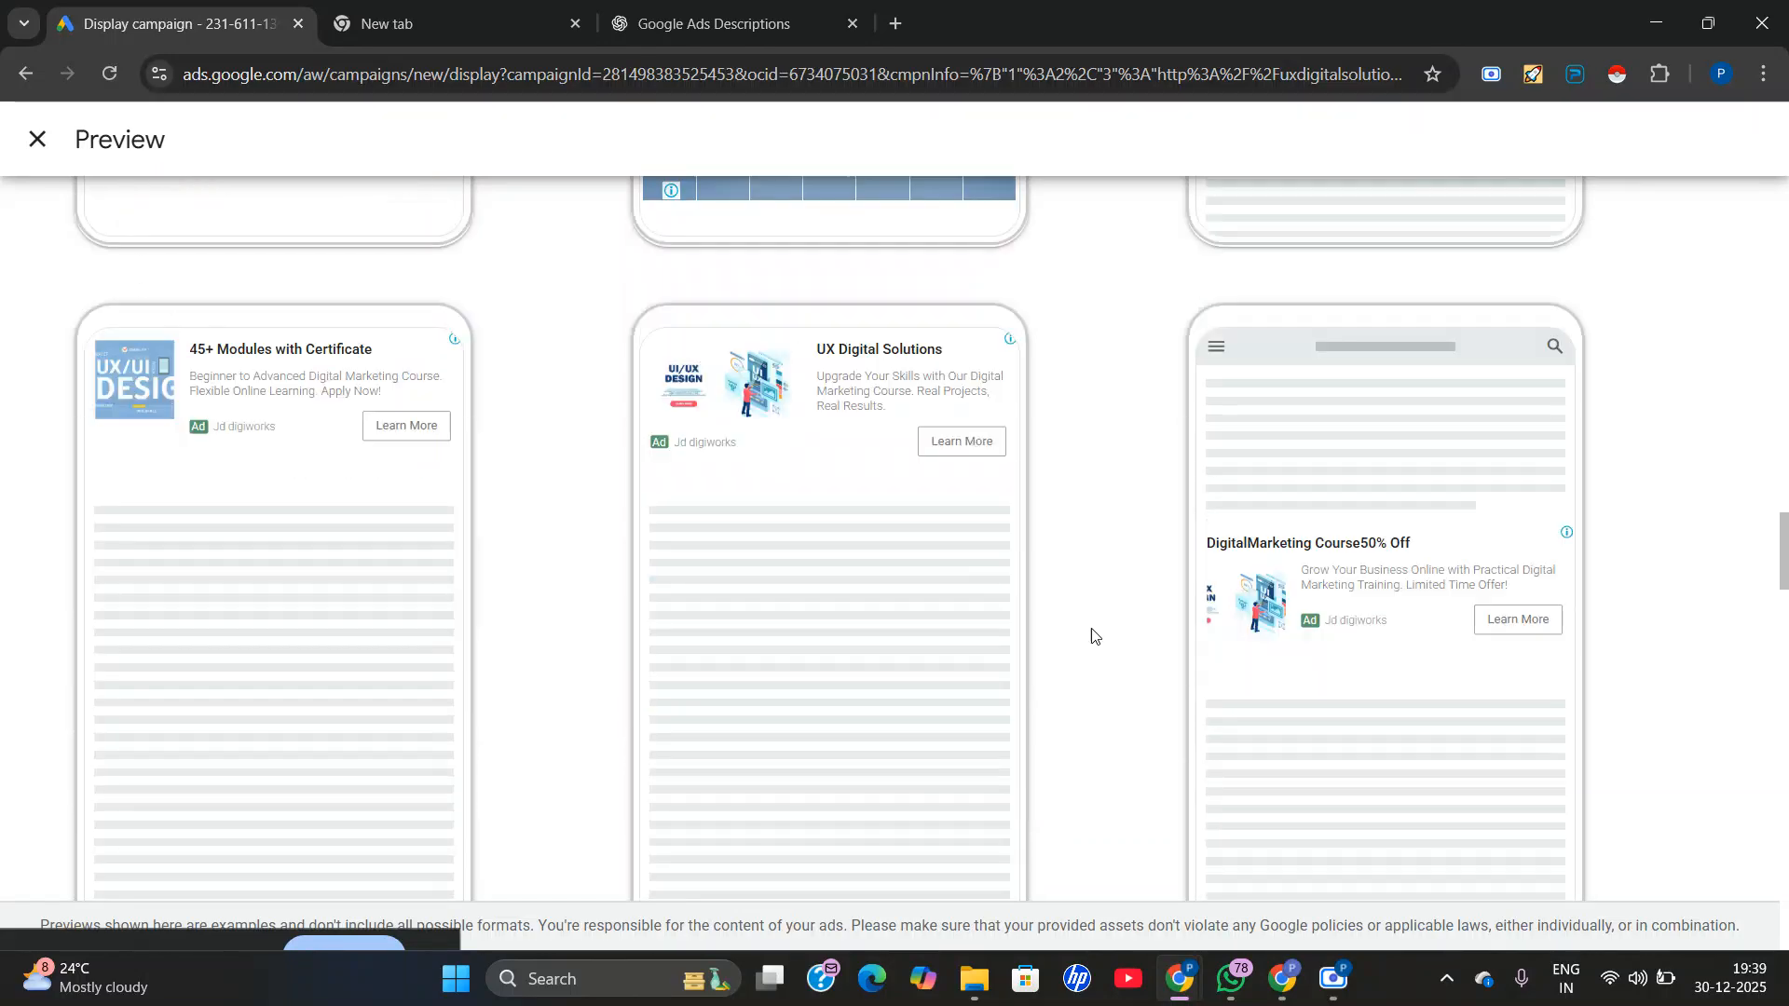
pyautogui.scroll(-13, 1275, 660)
pyautogui.scroll(9, 1270, 607)
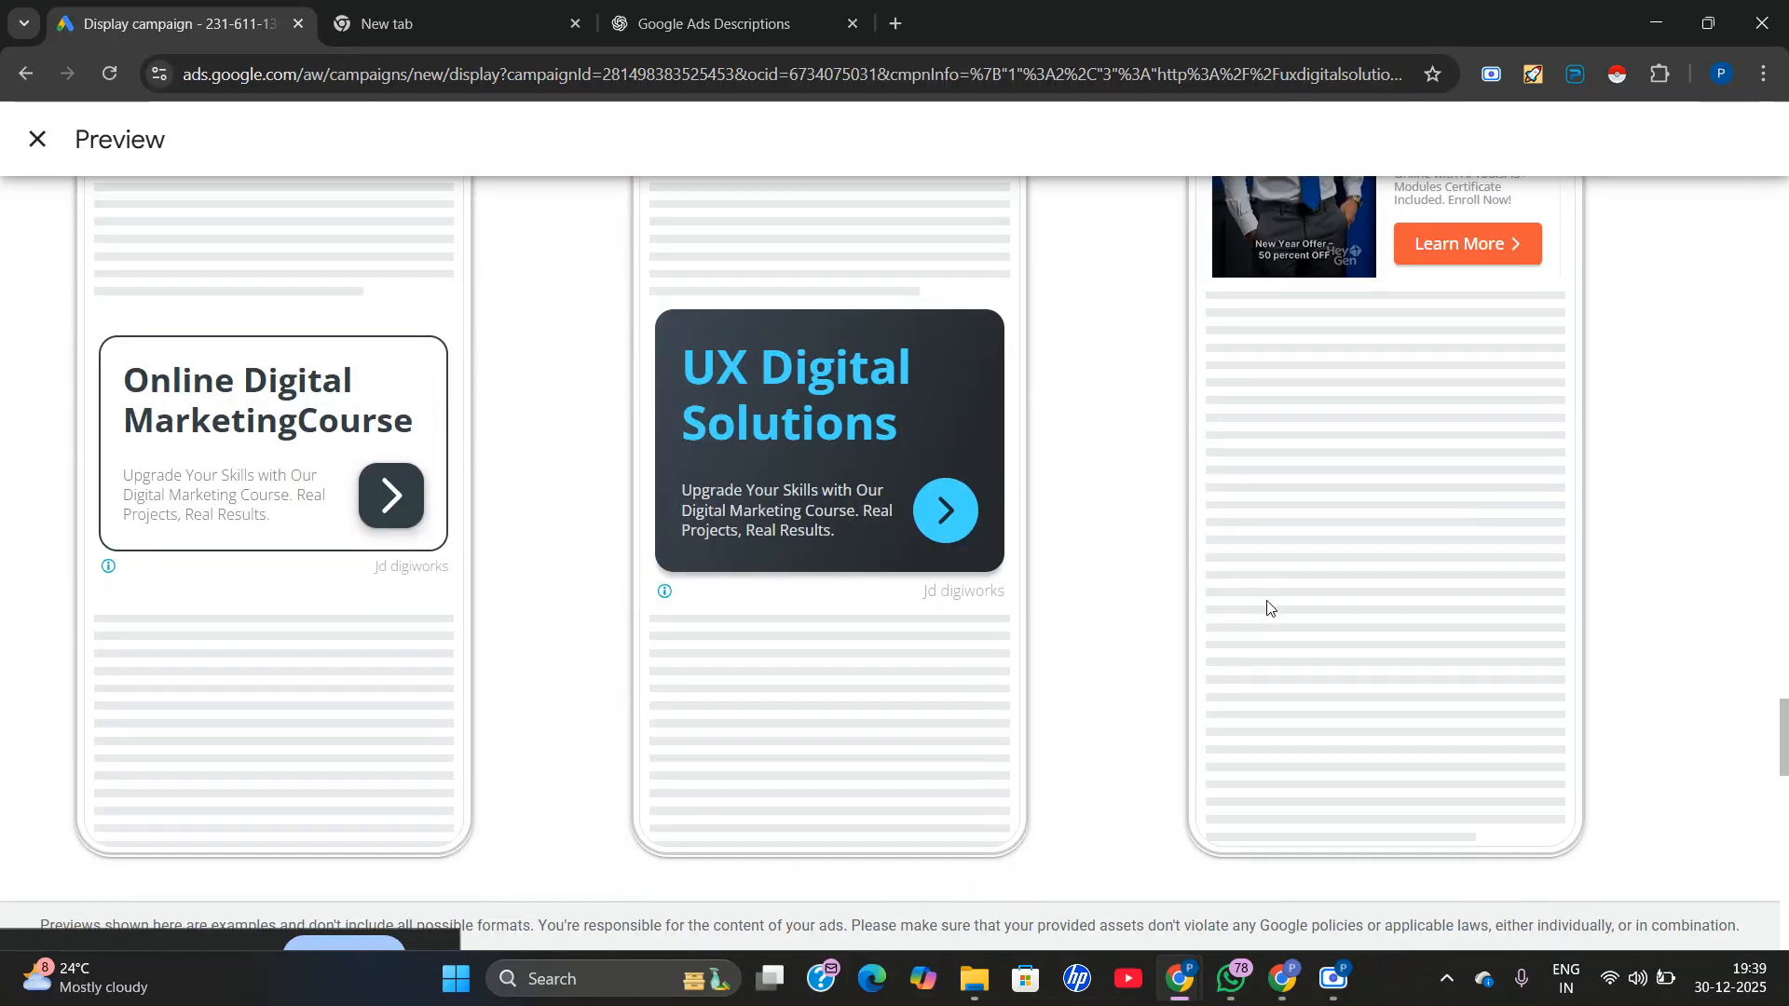
pyautogui.scroll(-3, 1275, 607)
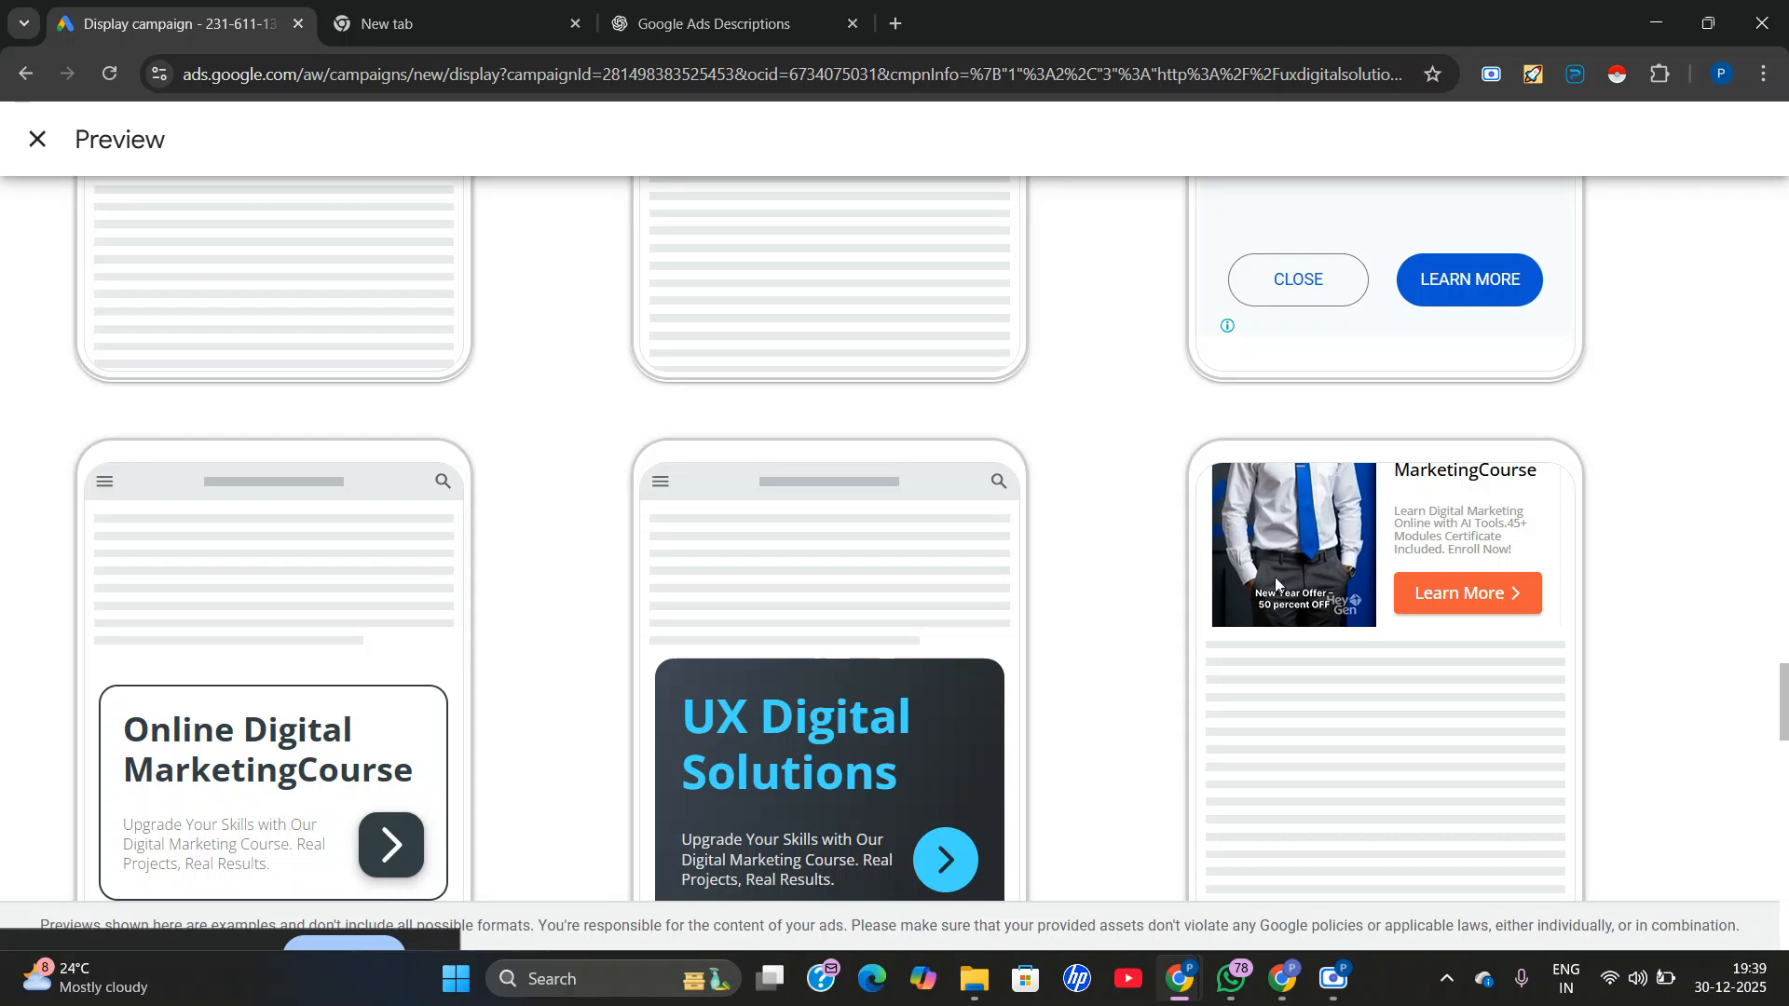
pyautogui.scroll(-2, 1227, 604)
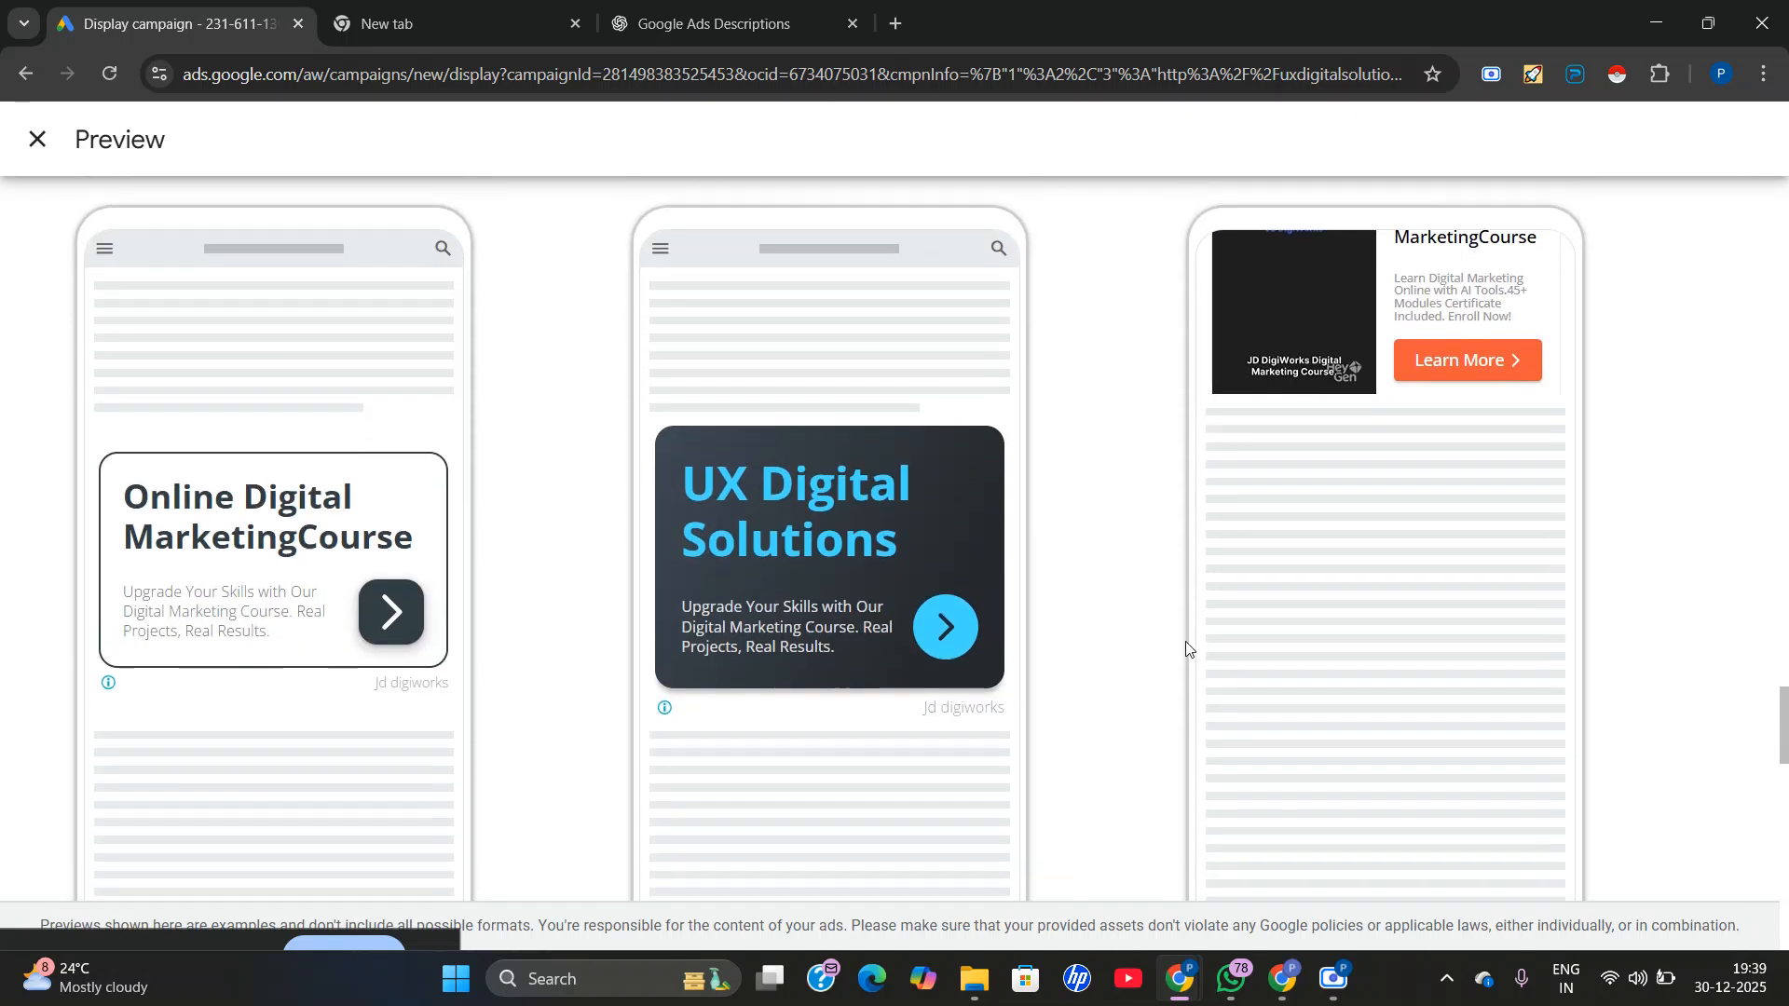
pyautogui.scroll(-14, 995, 705)
pyautogui.scroll(4, 997, 651)
pyautogui.scroll(5, 560, 664)
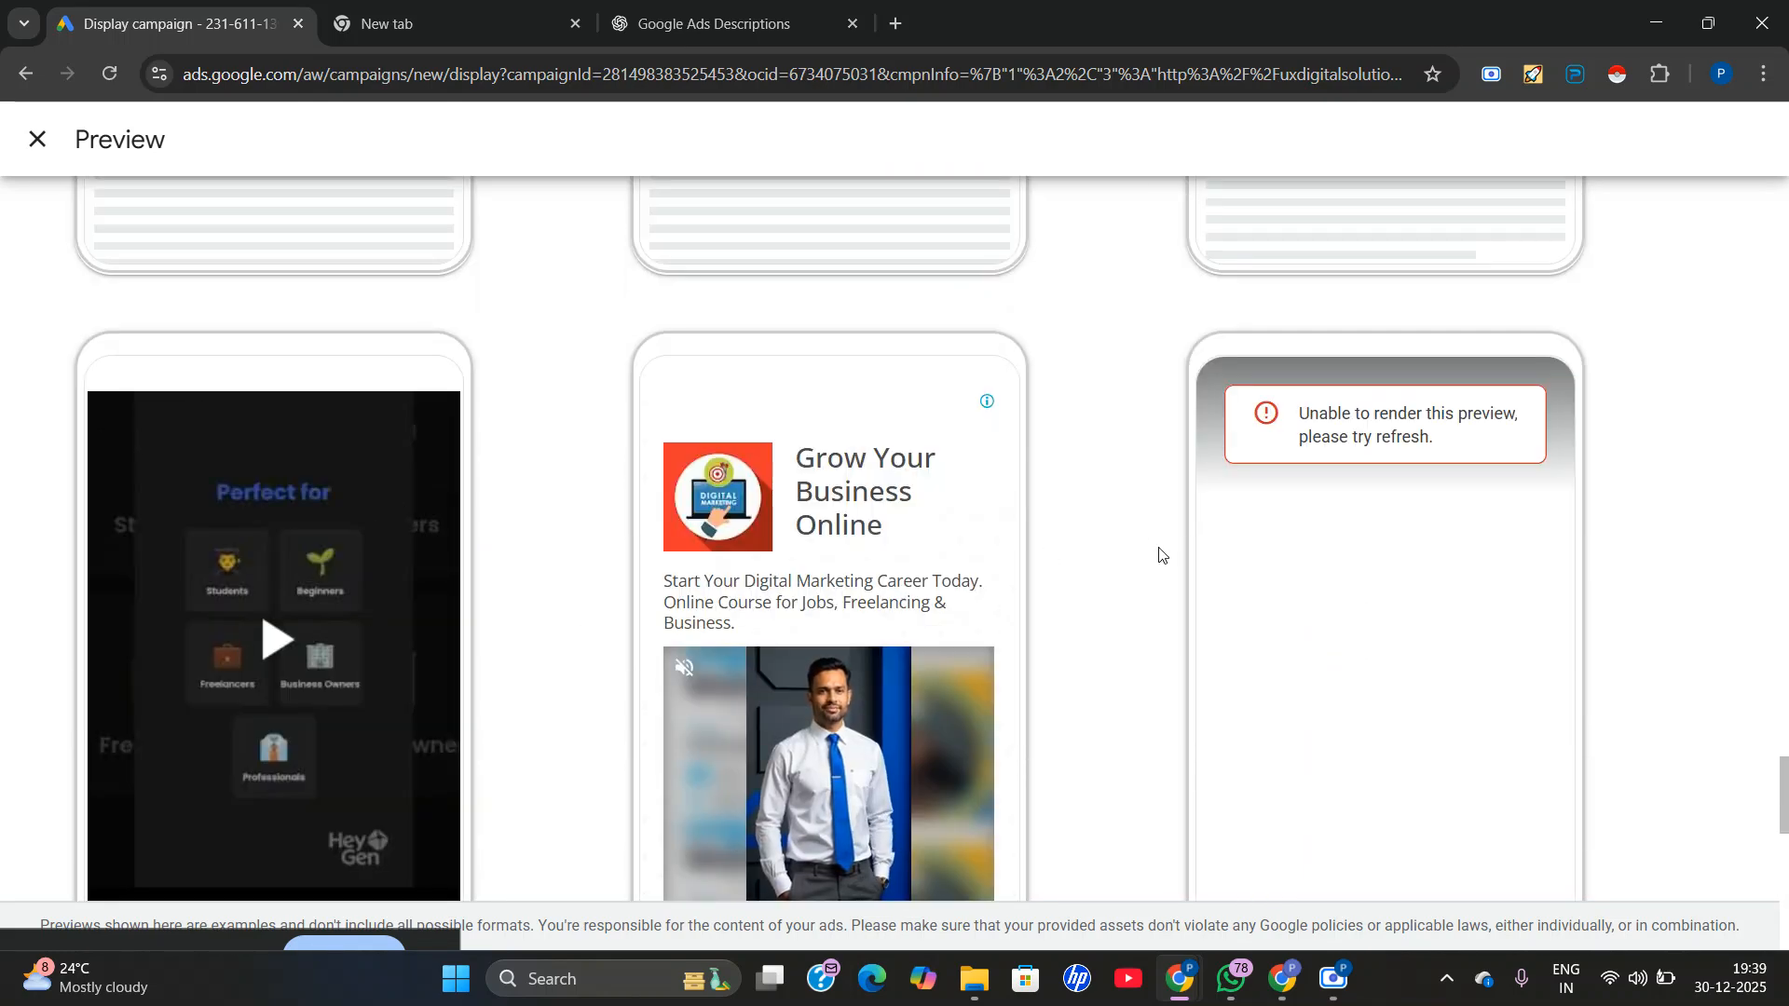
pyautogui.scroll(-5, 1165, 556)
pyautogui.scroll(-5, 1239, 522)
pyautogui.scroll(12, 1110, 563)
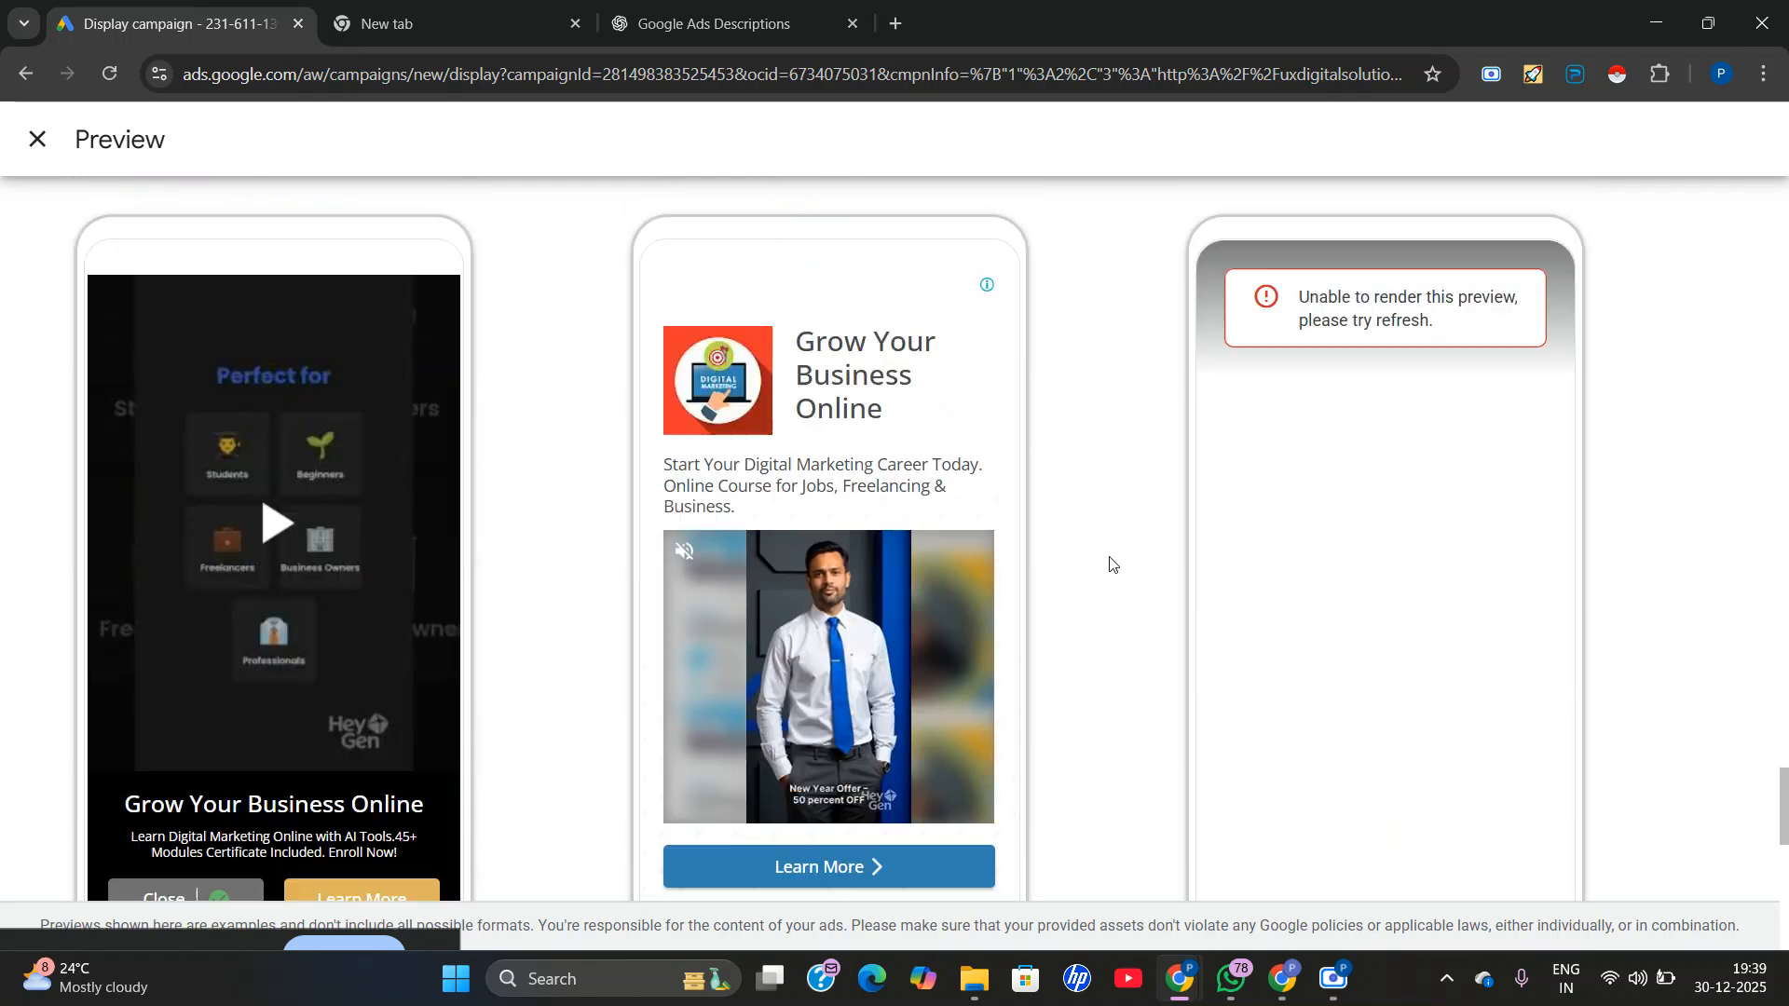
pyautogui.scroll(20, 1110, 543)
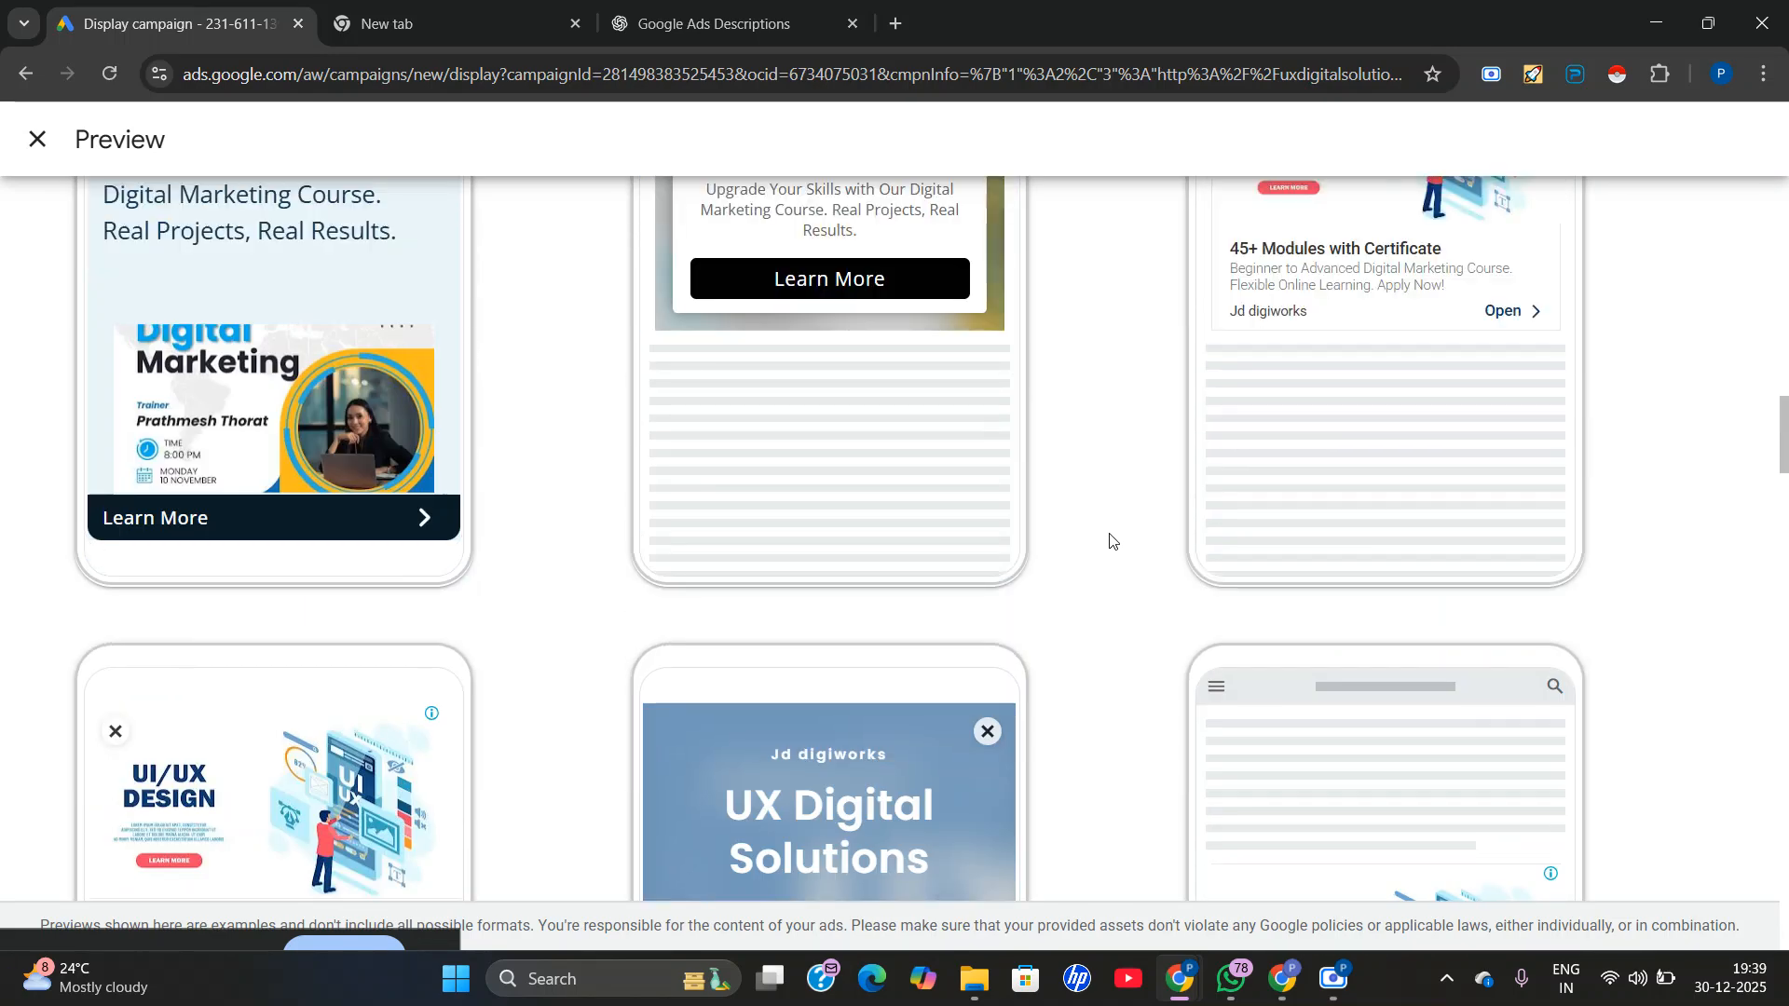
pyautogui.scroll(4, 300, 657)
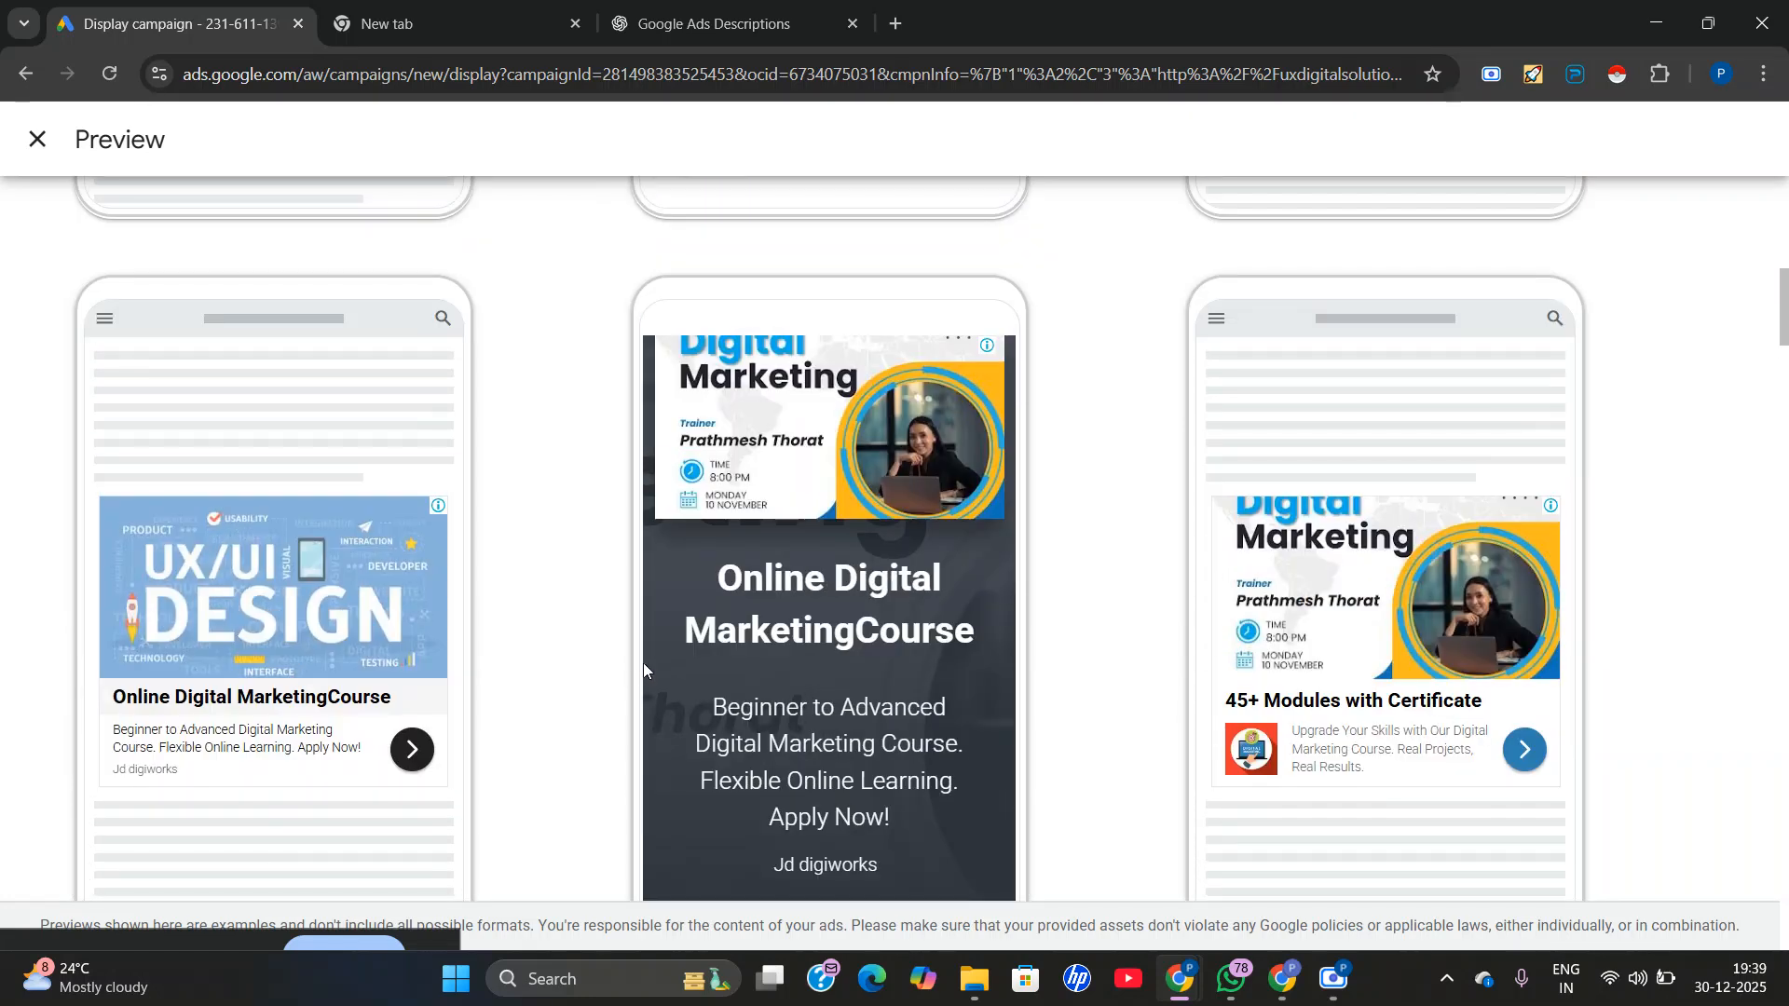
pyautogui.scroll(5, 599, 615)
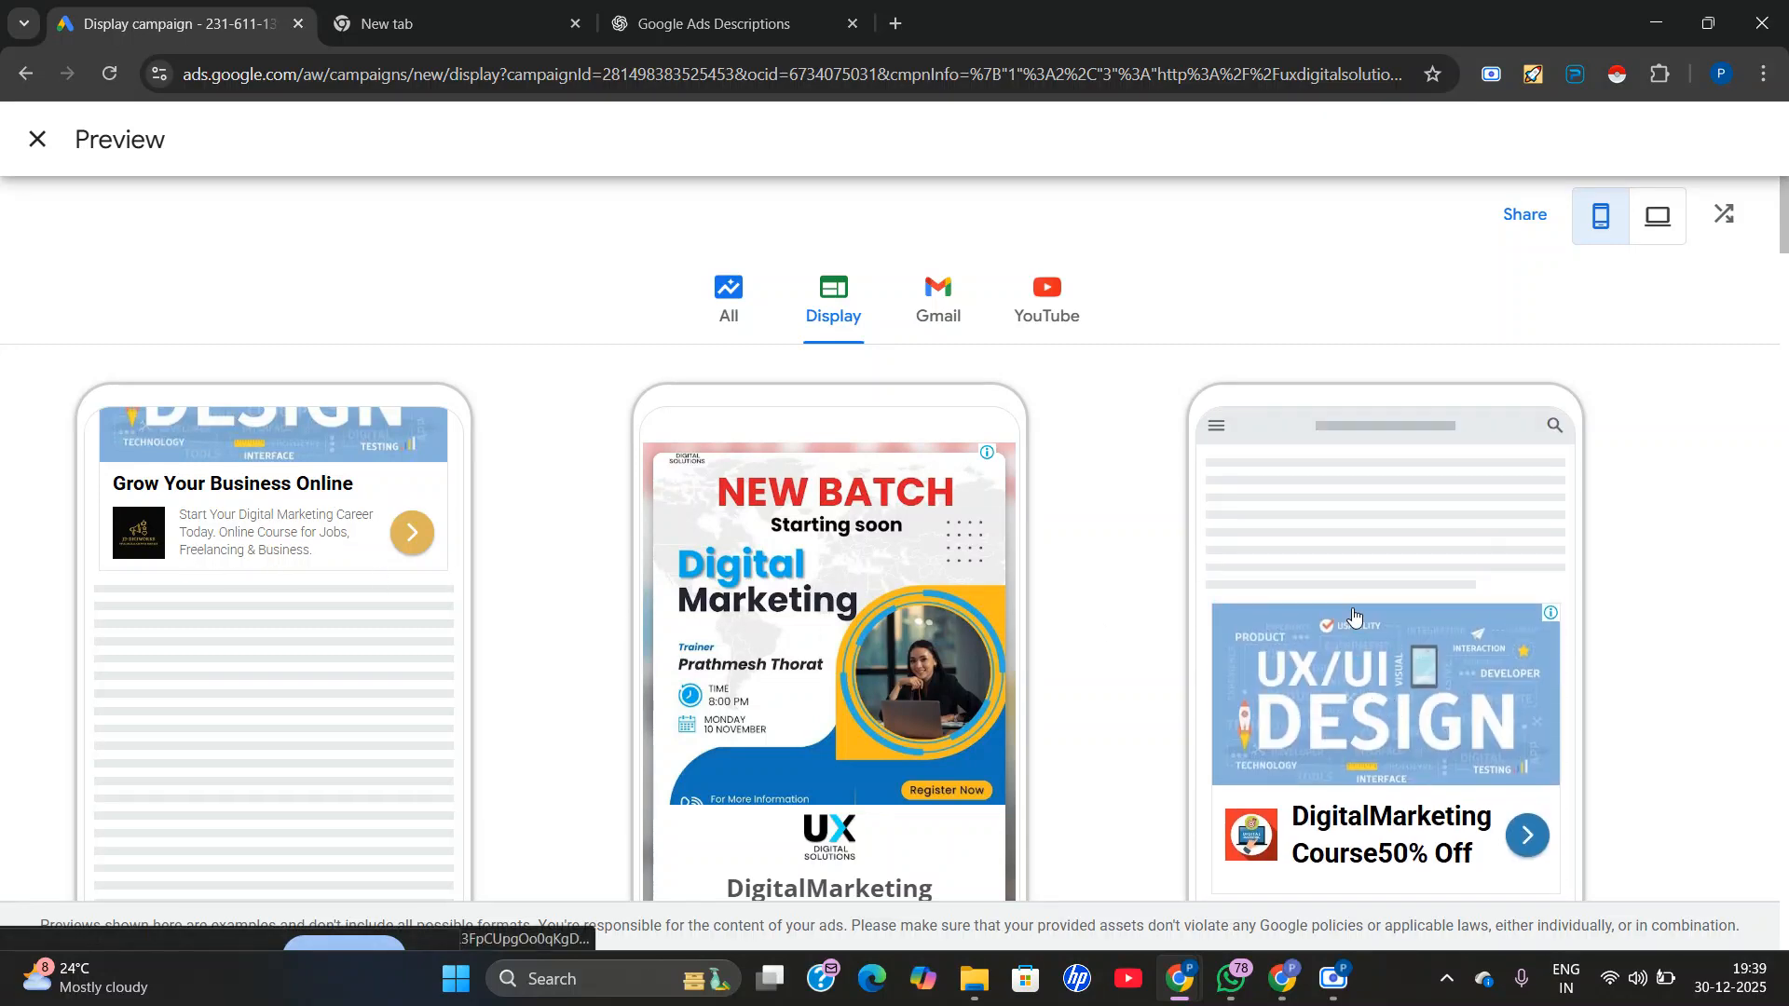
pyautogui.scroll(-9, 1170, 646)
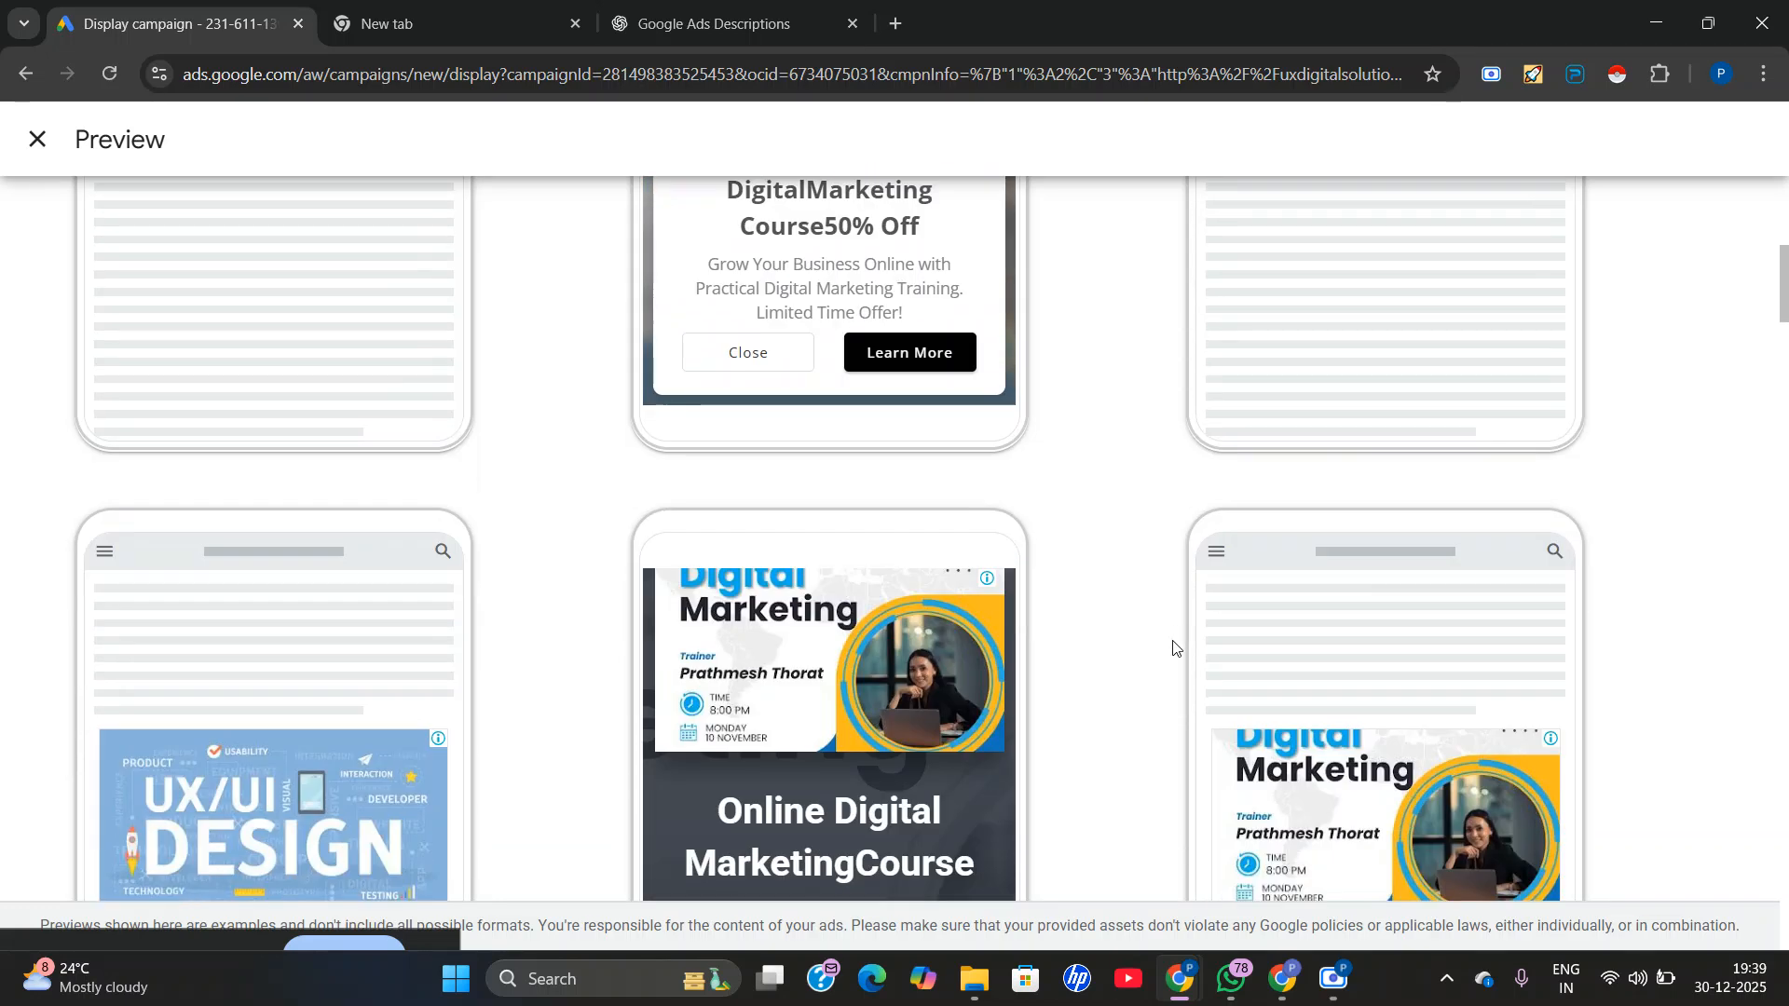
pyautogui.scroll(12, 563, 506)
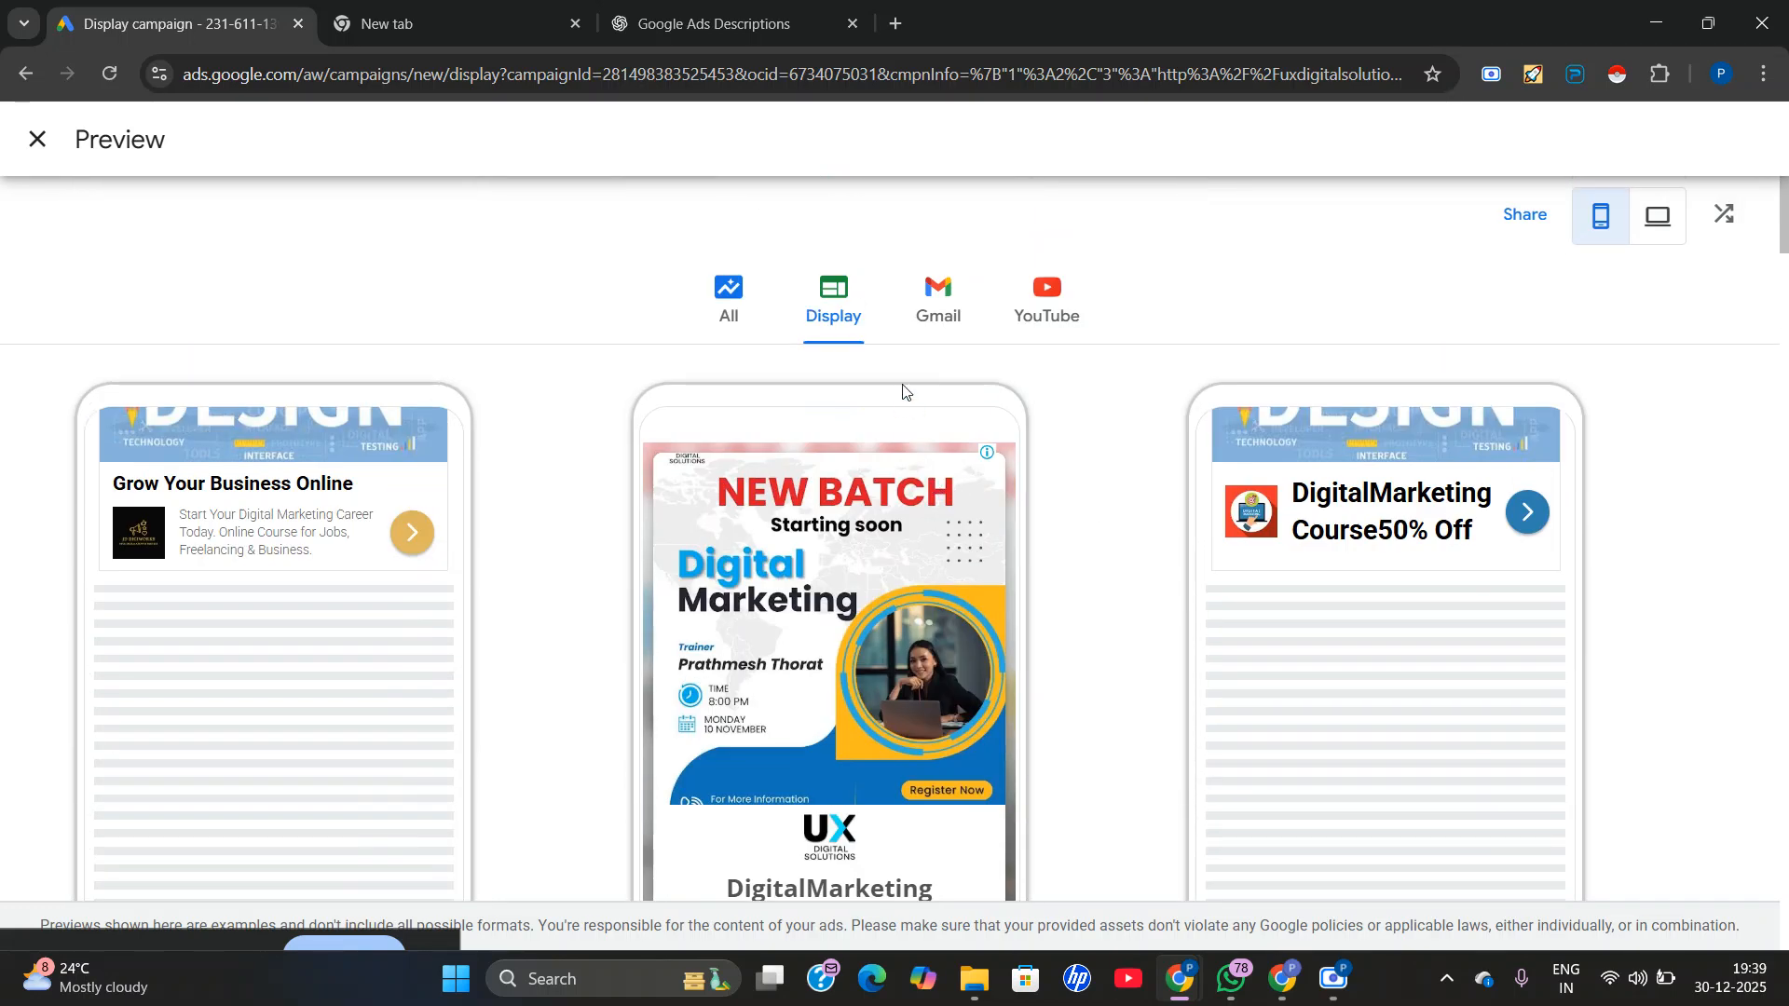
# Show the Gmail previews and examine how the three ads look closed in the mobile inbox.
pyautogui.click(909, 341)
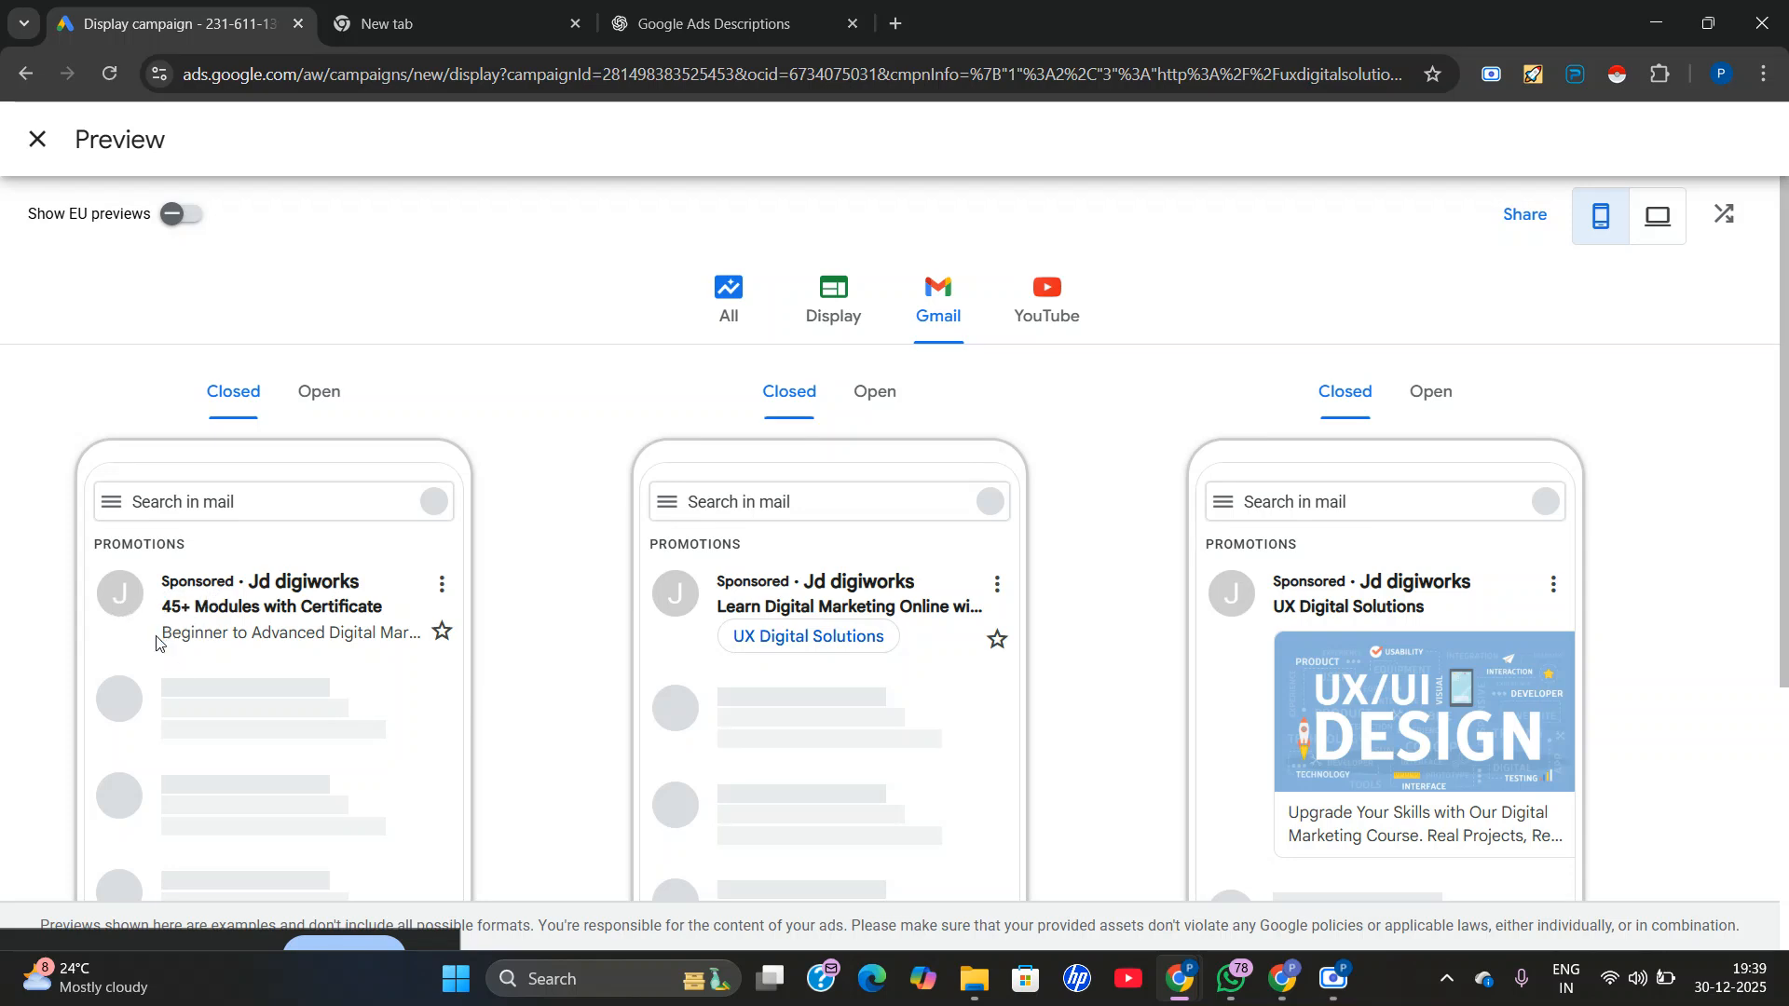
pyautogui.scroll(-2, 1231, 513)
pyautogui.scroll(2, 1342, 596)
pyautogui.scroll(-5, 970, 701)
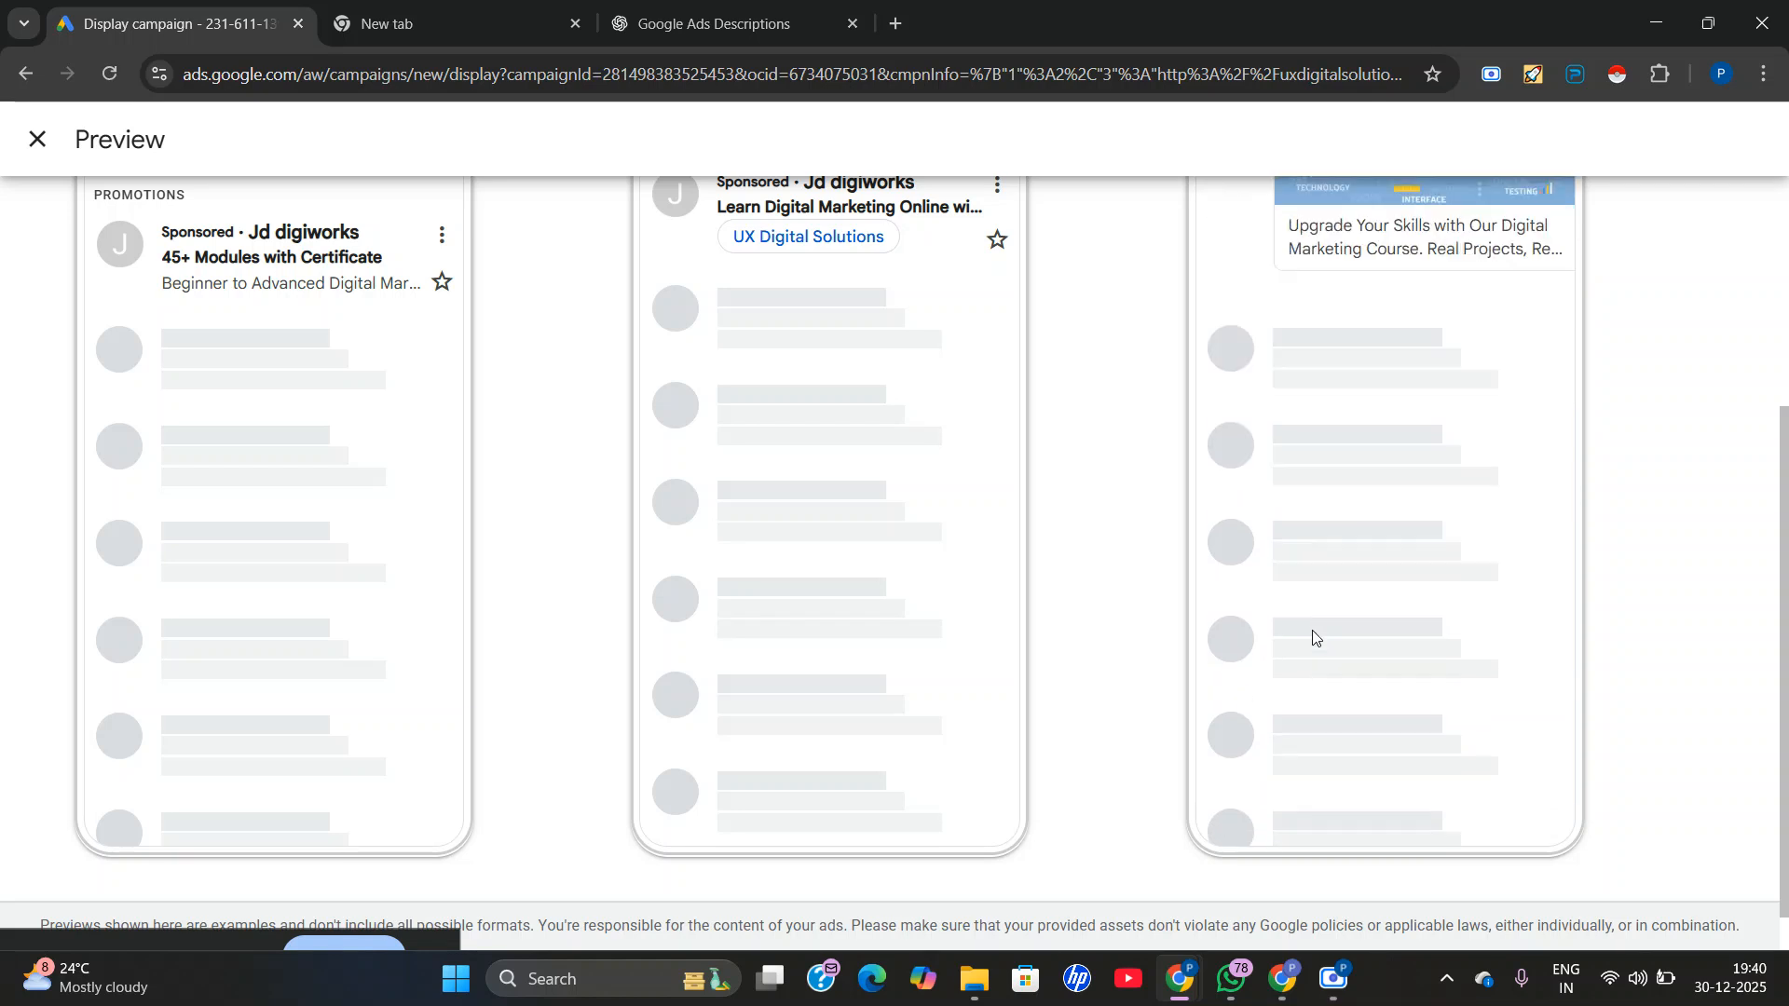
pyautogui.scroll(6, 747, 651)
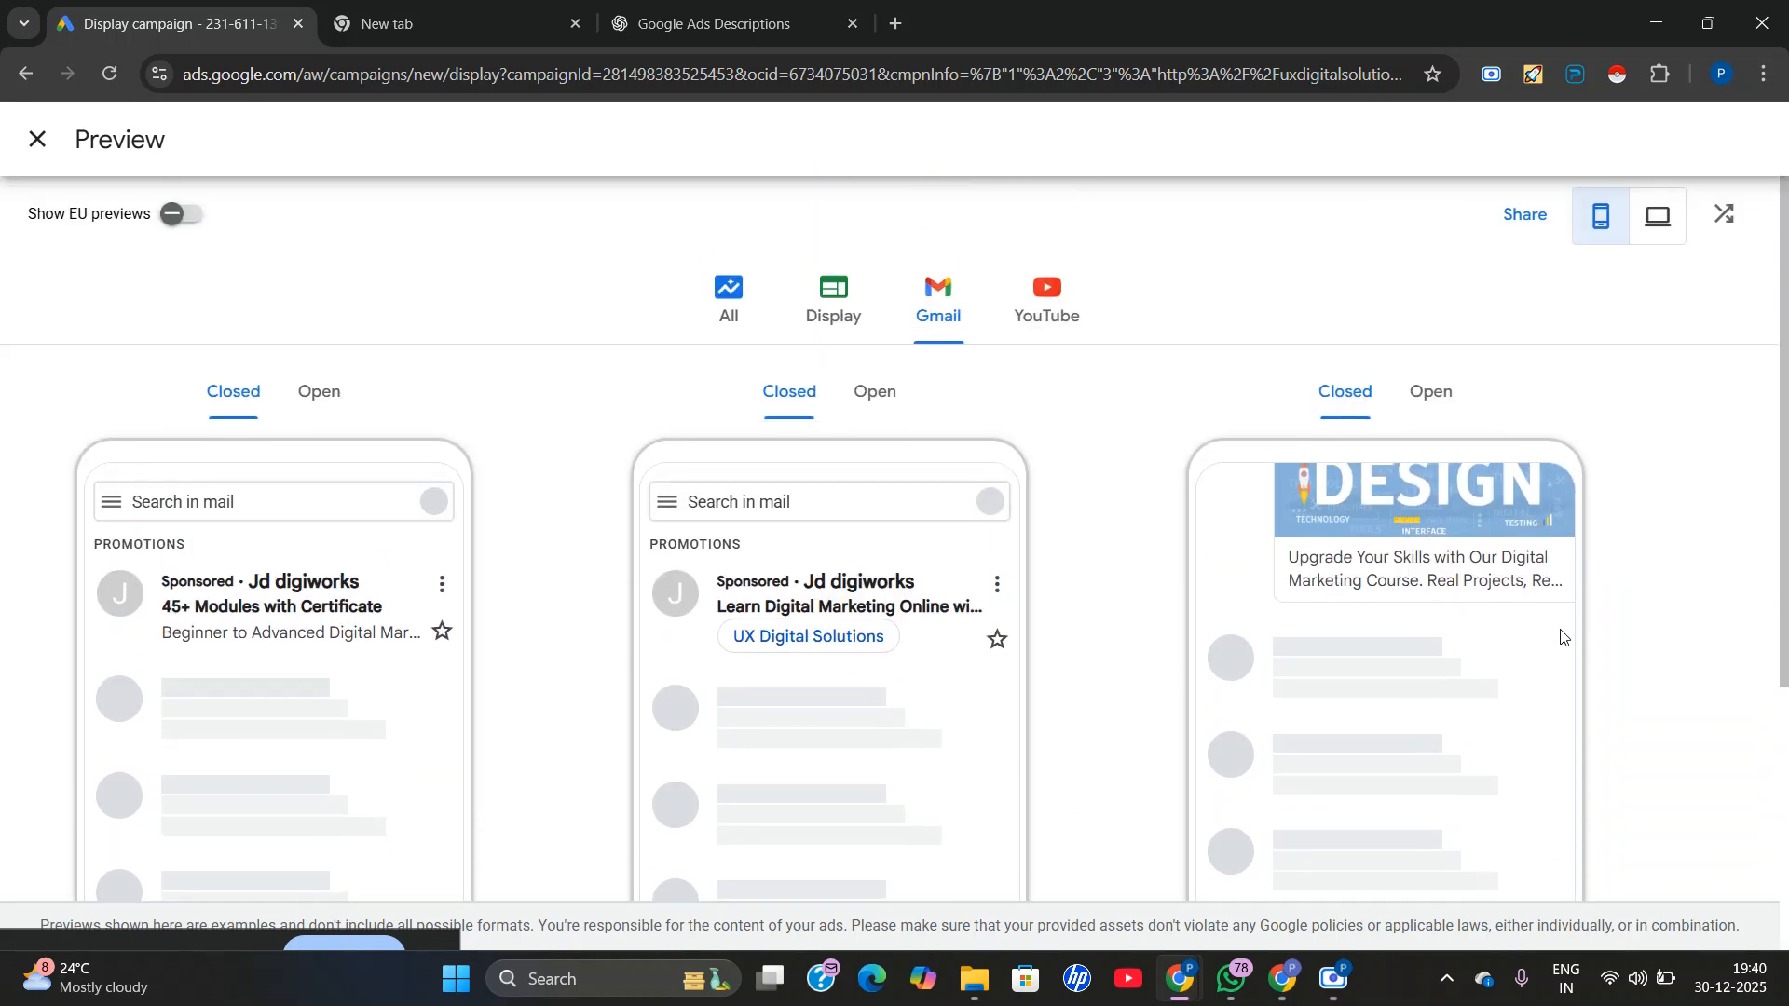
# Switch all three Gmail previews to their open state and examine the expanded ads.
pyautogui.click(316, 397)
pyautogui.scroll(-1, 339, 484)
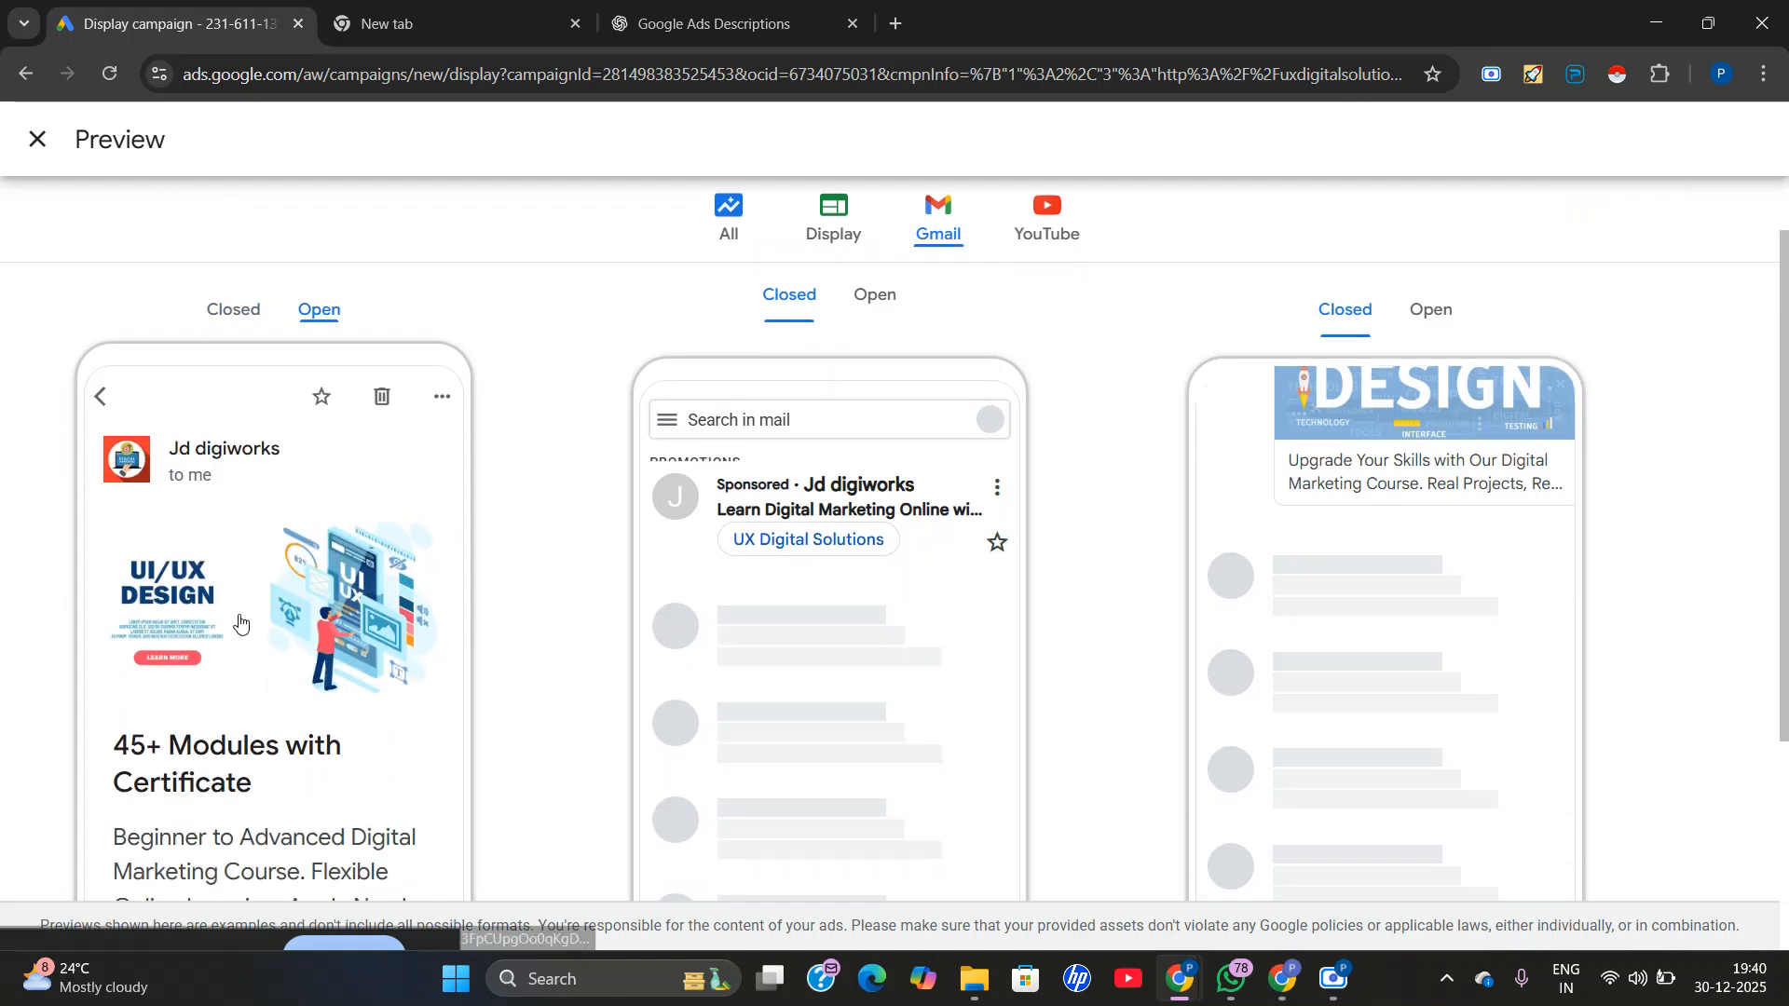
pyautogui.scroll(-1, 345, 500)
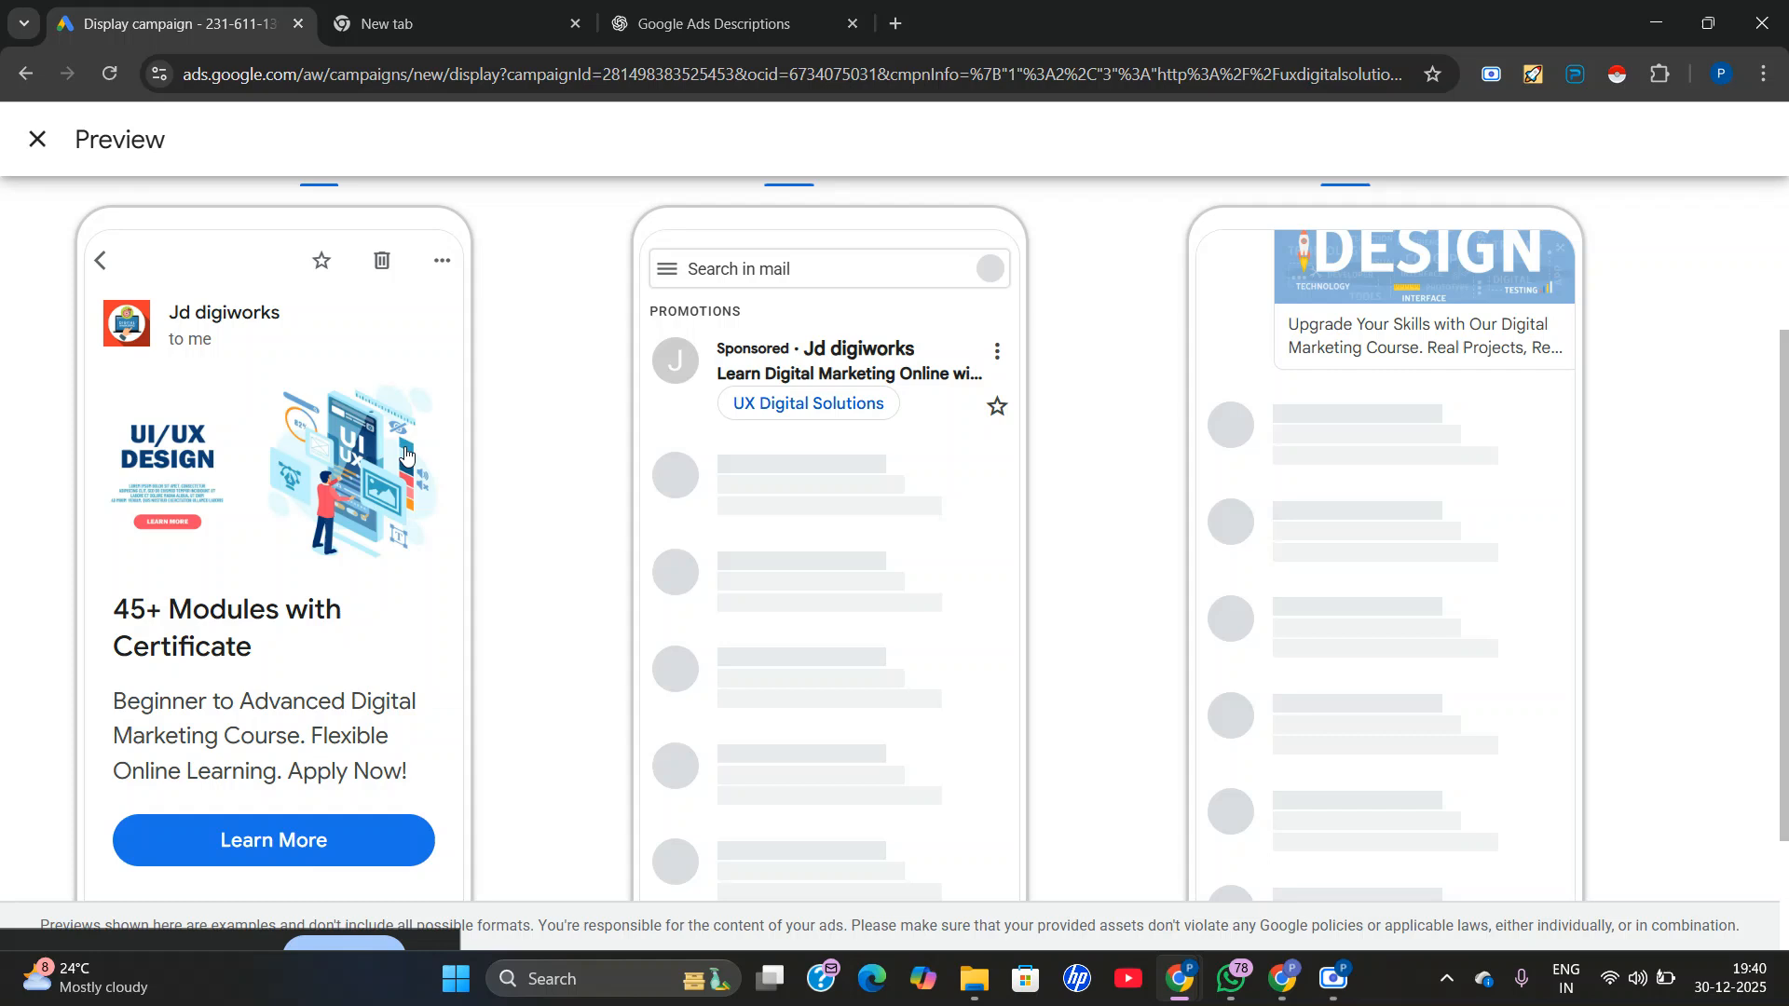
pyautogui.scroll(3, 807, 528)
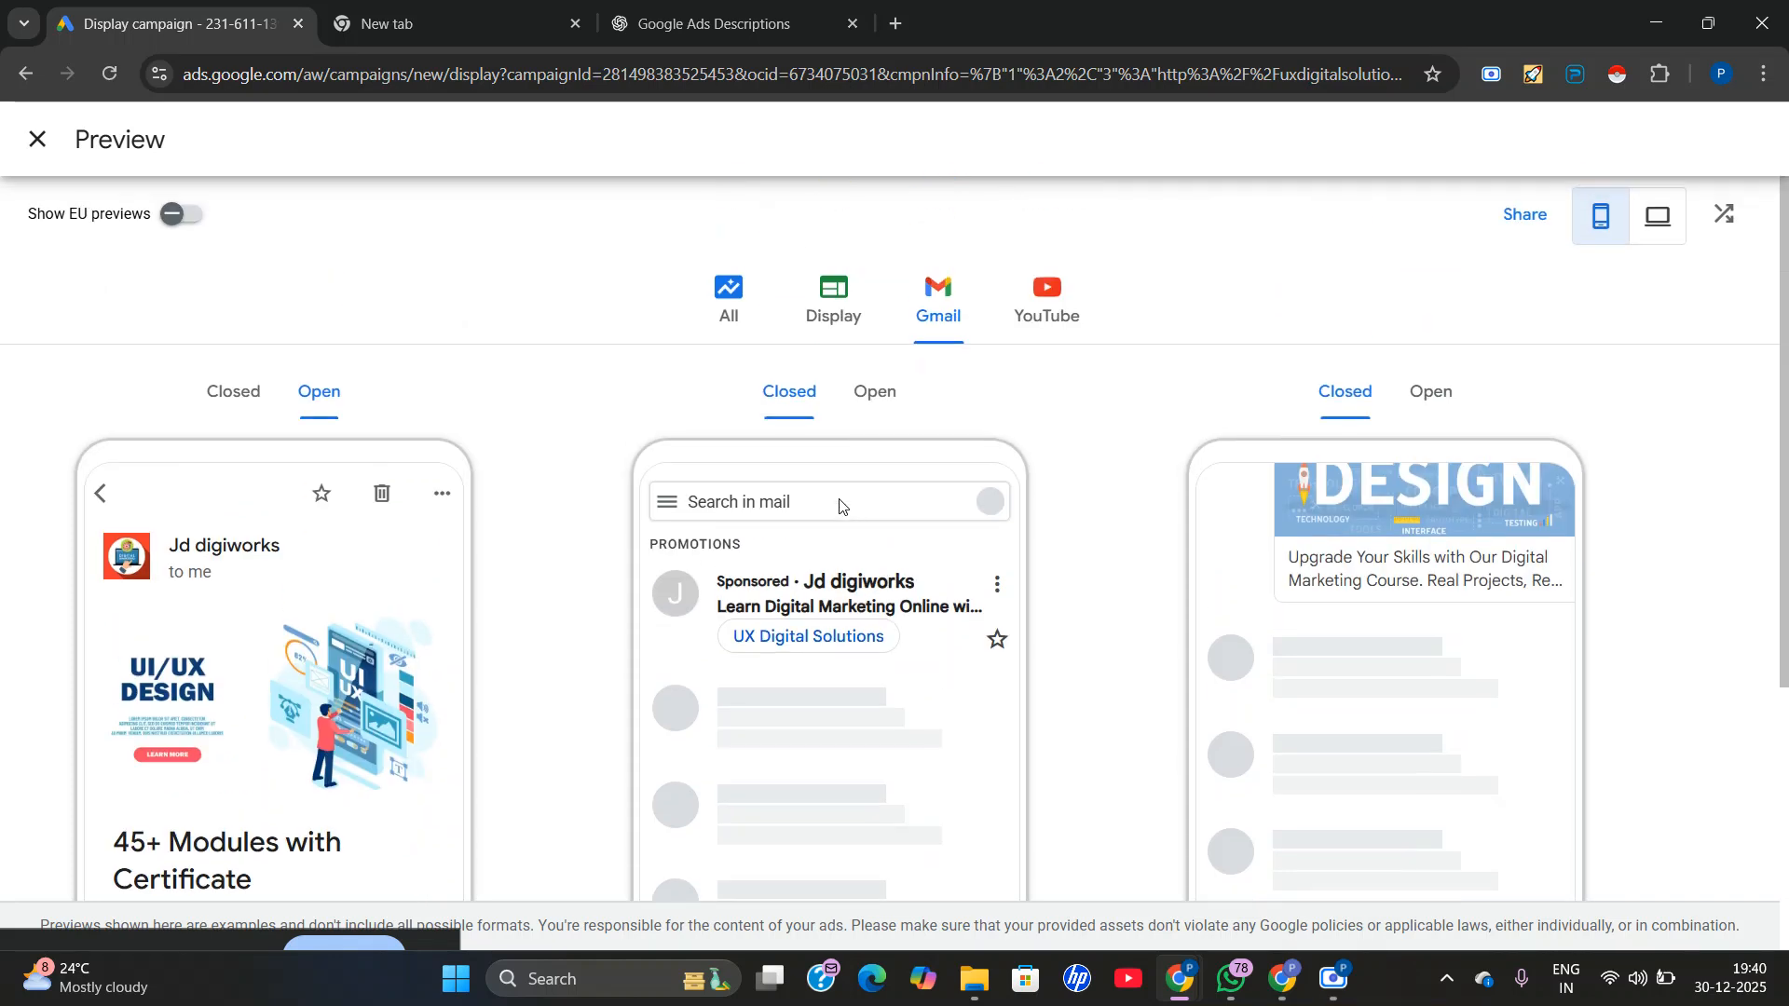
pyautogui.click(882, 397)
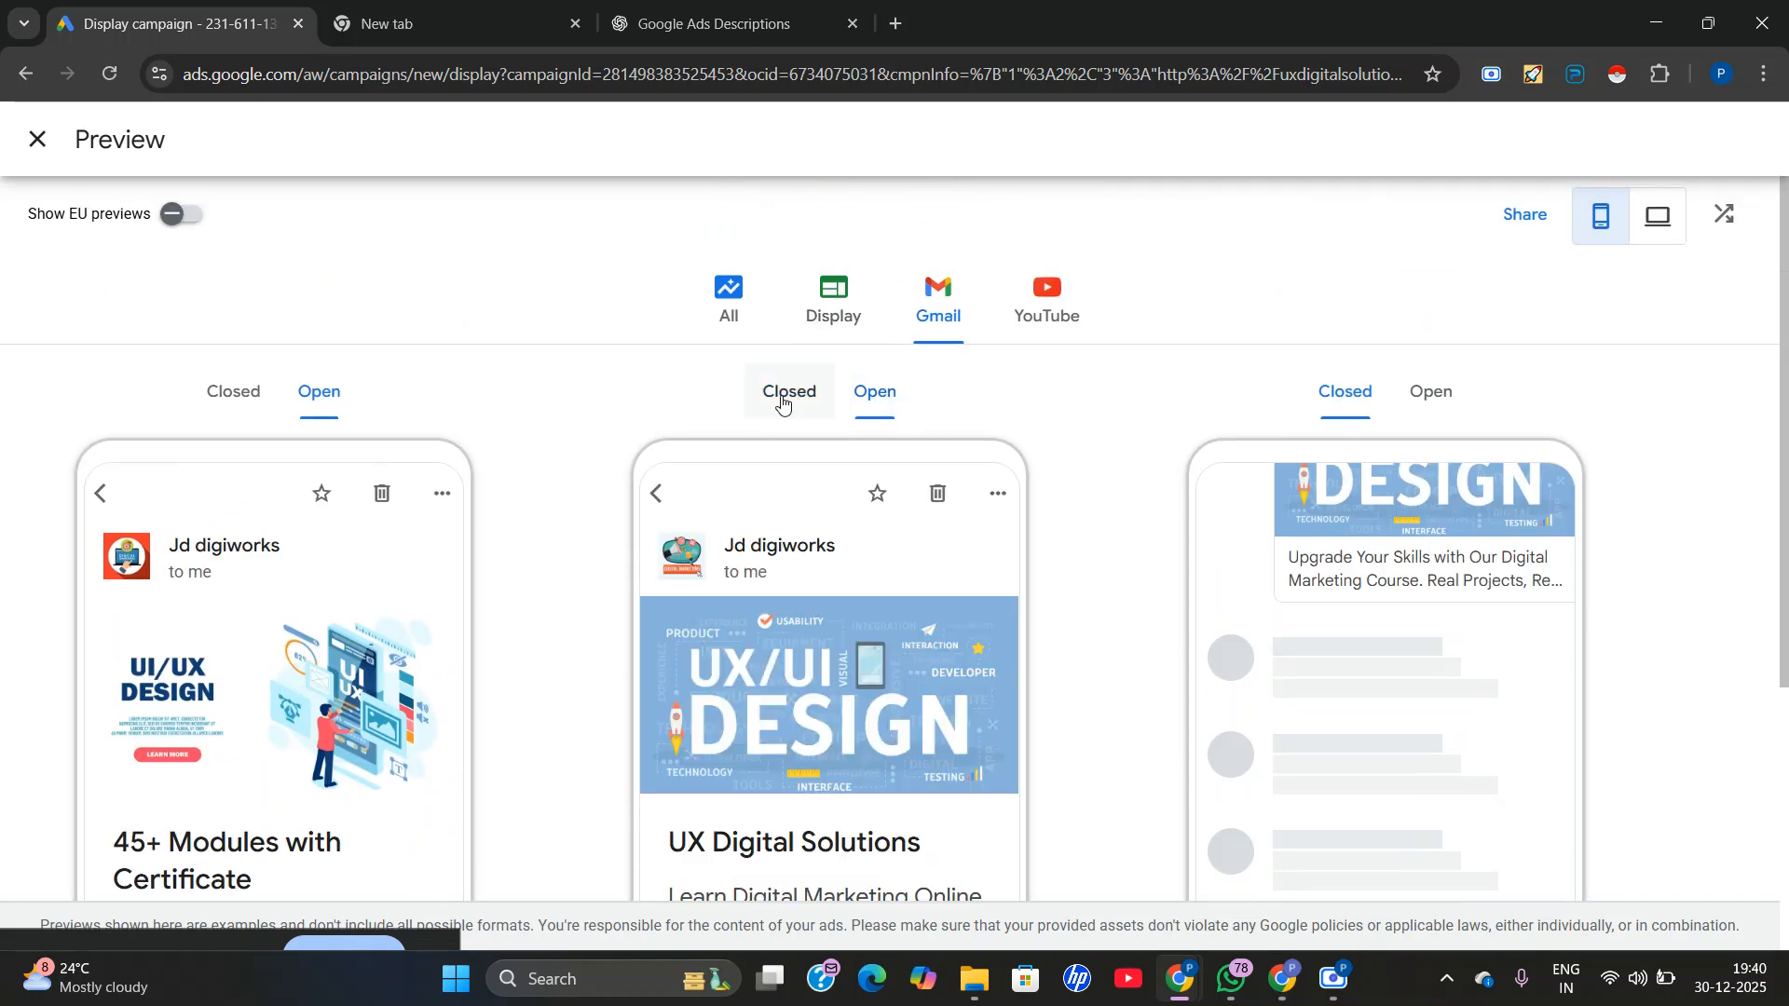
pyautogui.scroll(-2, 742, 688)
pyautogui.scroll(2, 1070, 735)
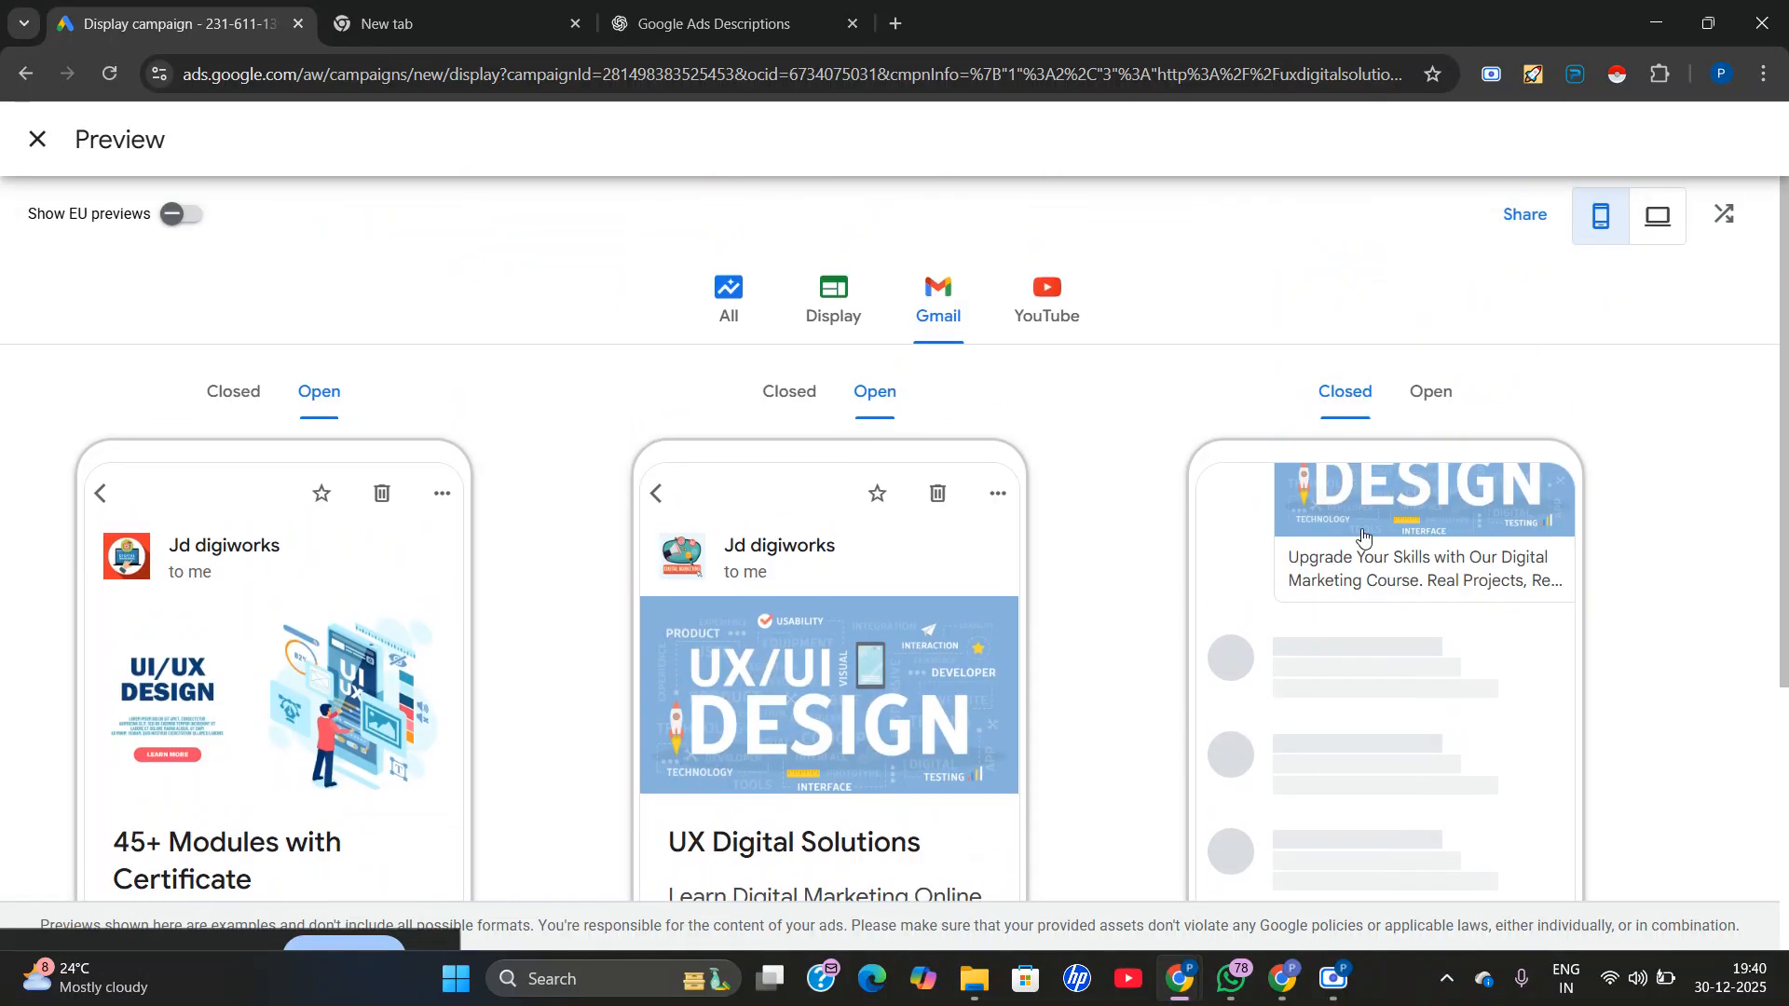
pyautogui.click(1432, 416)
pyautogui.scroll(-3, 1006, 658)
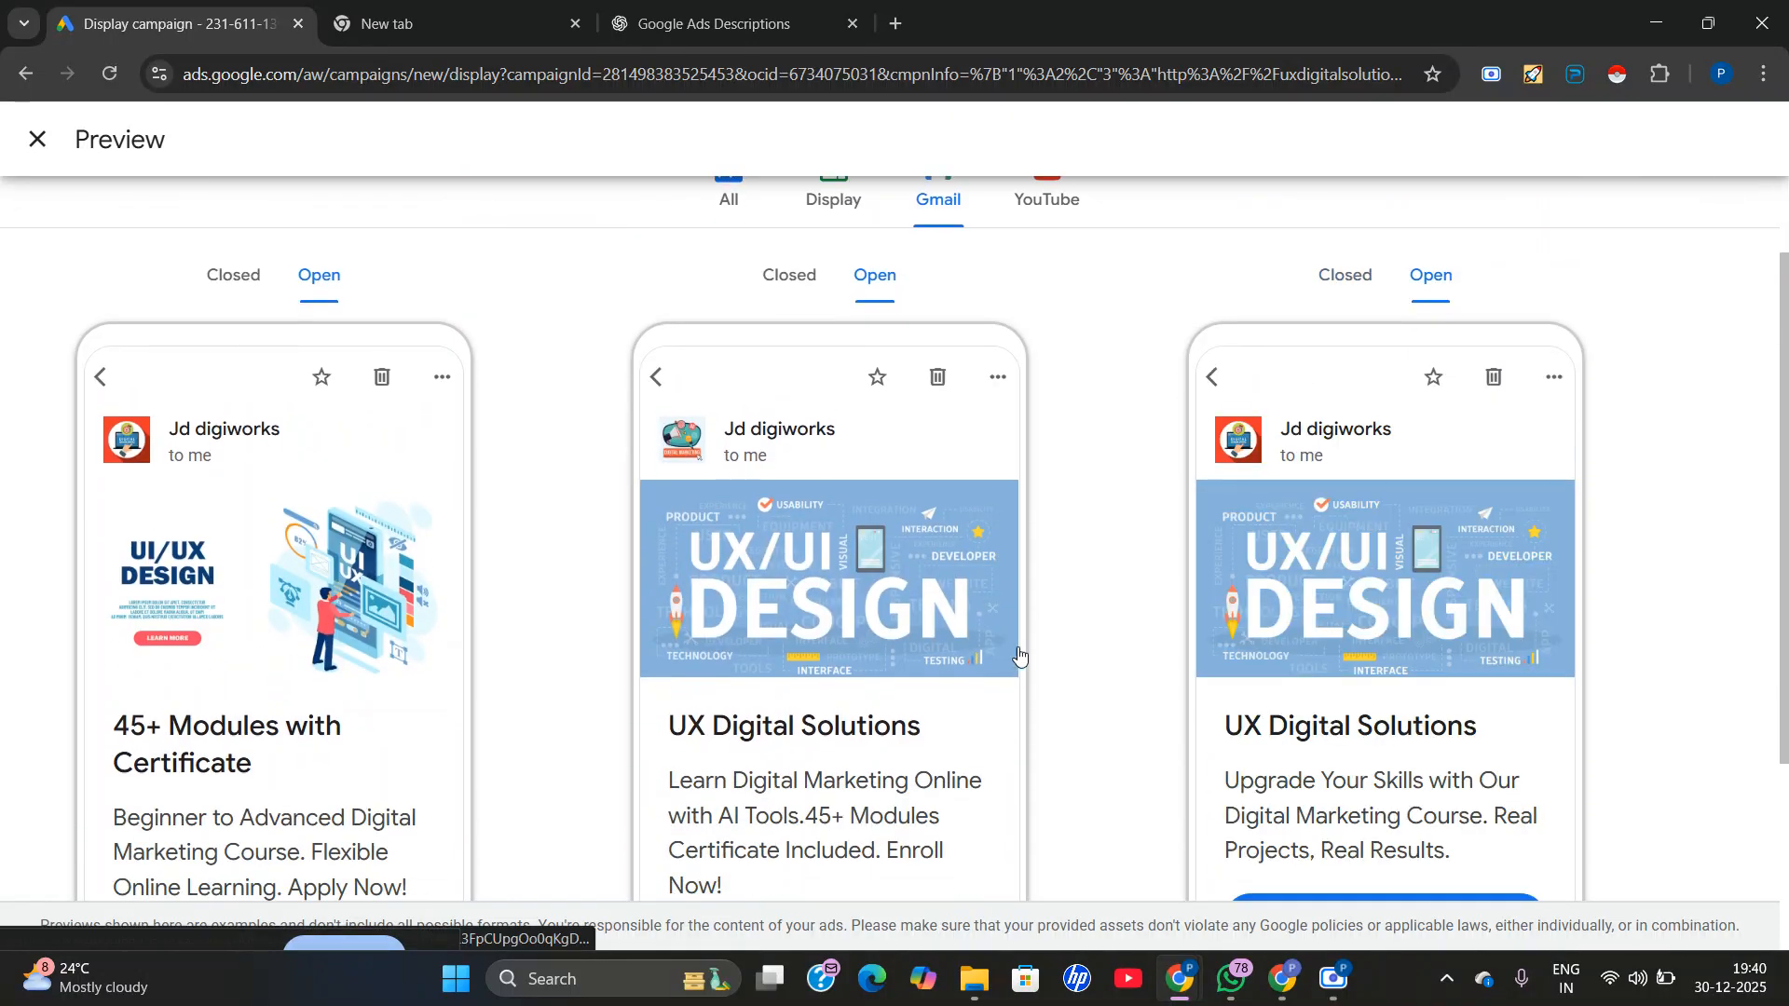
pyautogui.scroll(-1, 1045, 659)
pyautogui.scroll(5, 389, 677)
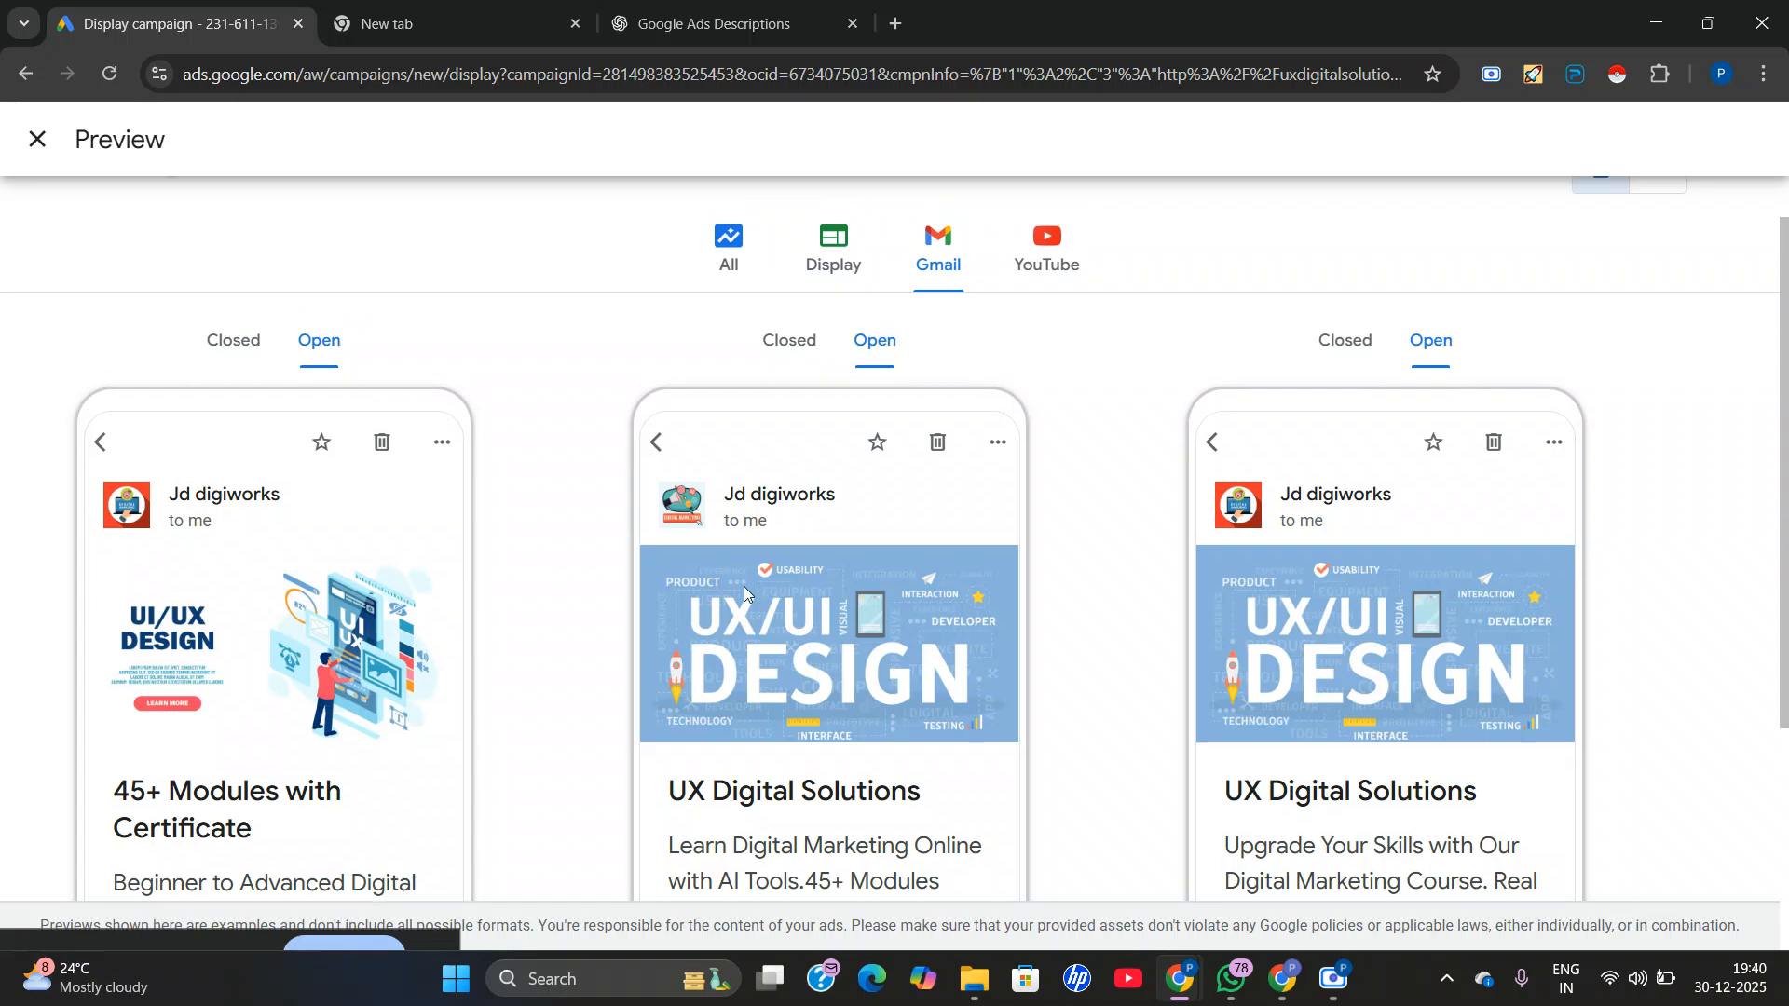
# Show the YouTube previews and examine the ad placements in the mobile video page and home feed.
pyautogui.click(1048, 303)
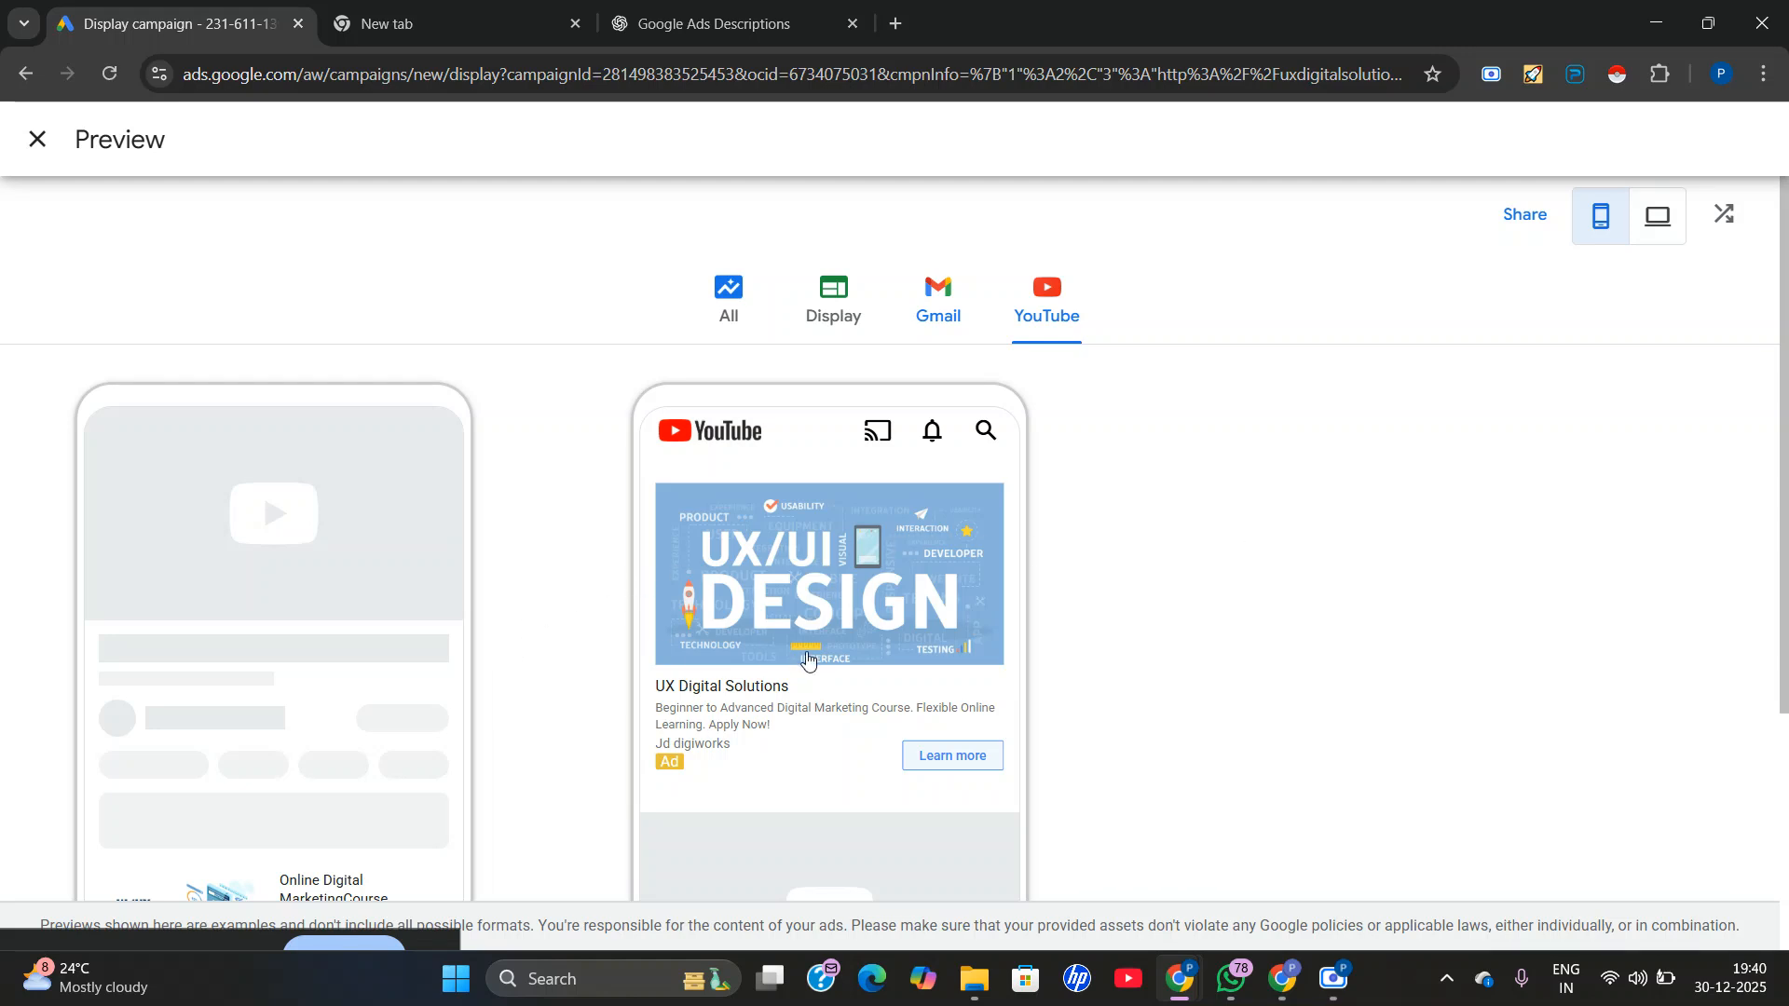
pyautogui.scroll(-3, 850, 669)
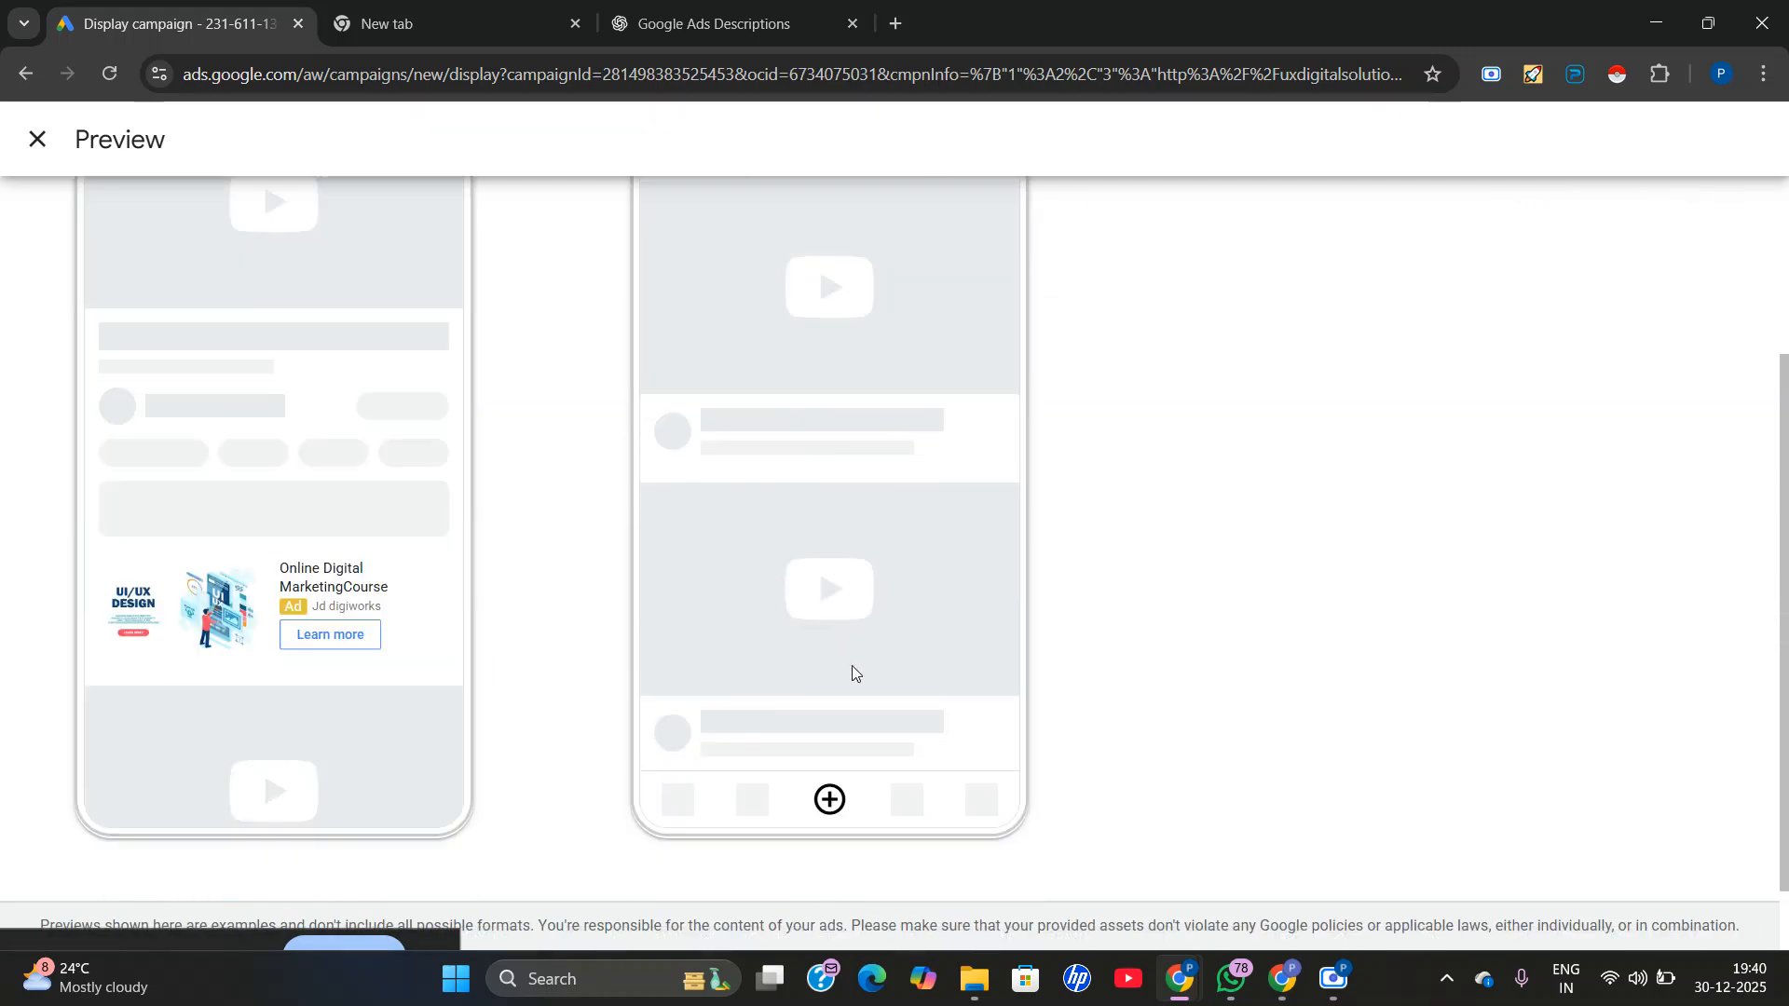
pyautogui.scroll(2, 241, 590)
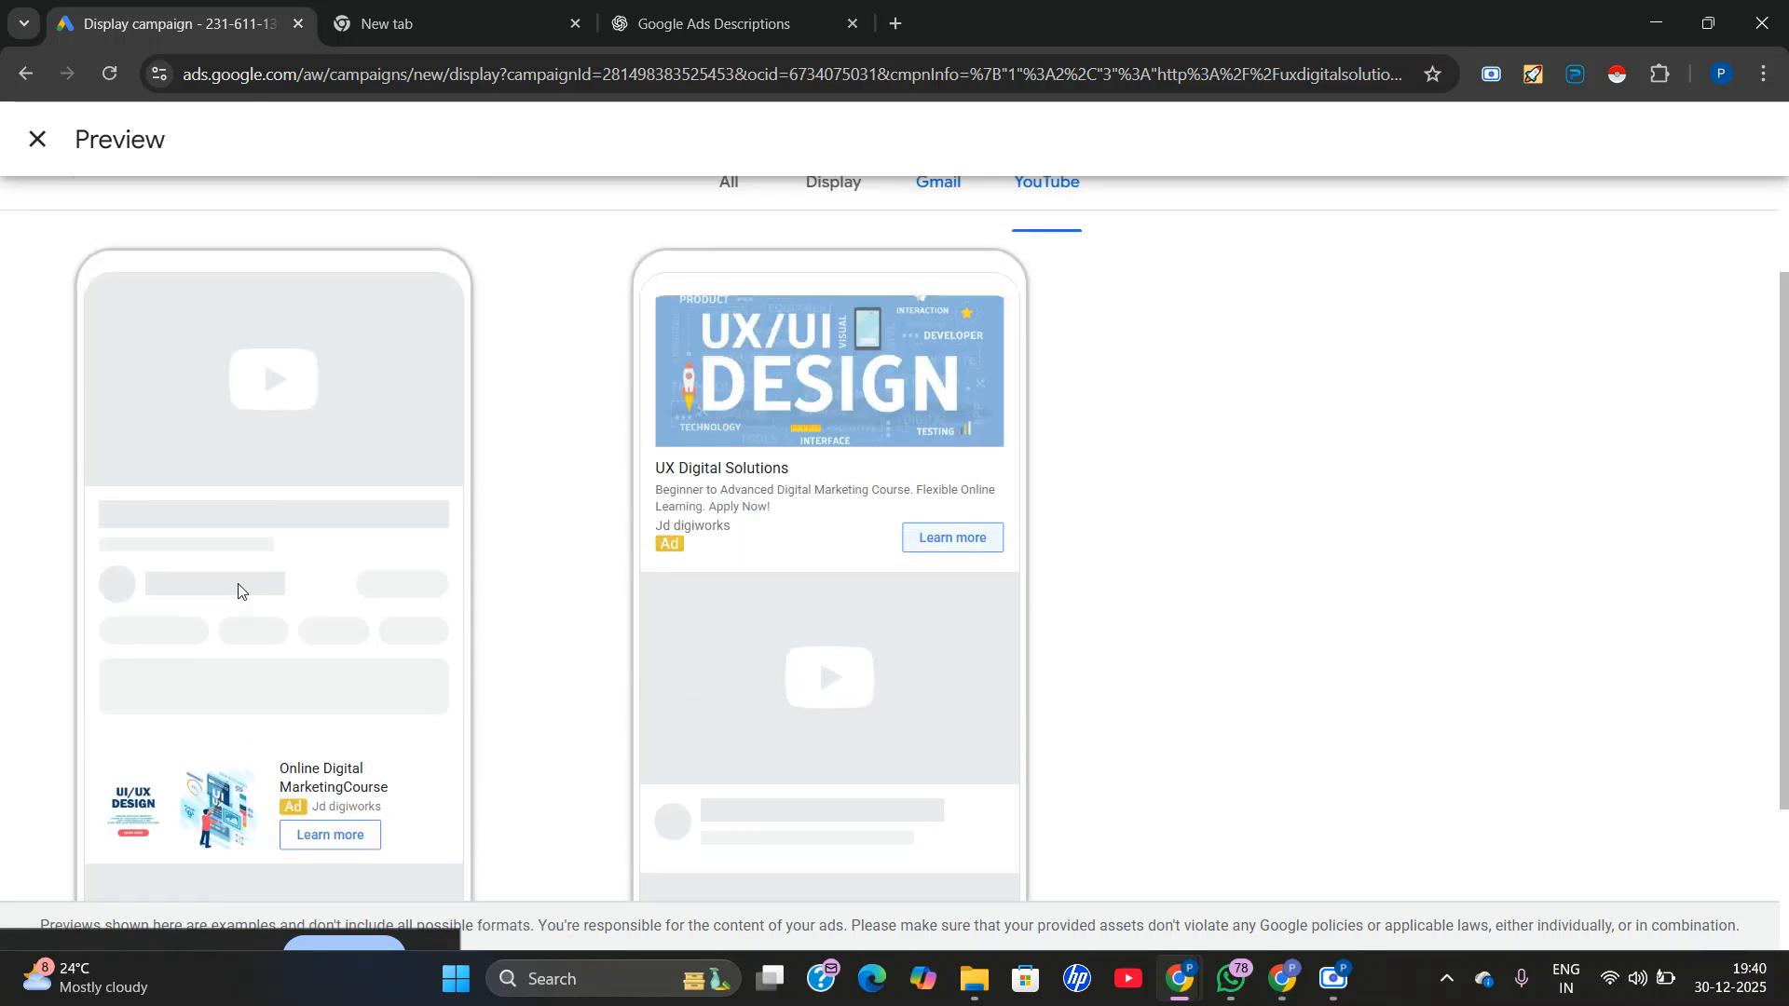
# Review both mobile YouTube ad placements again and switch the YouTube previews to desktop.
pyautogui.scroll(2, 240, 590)
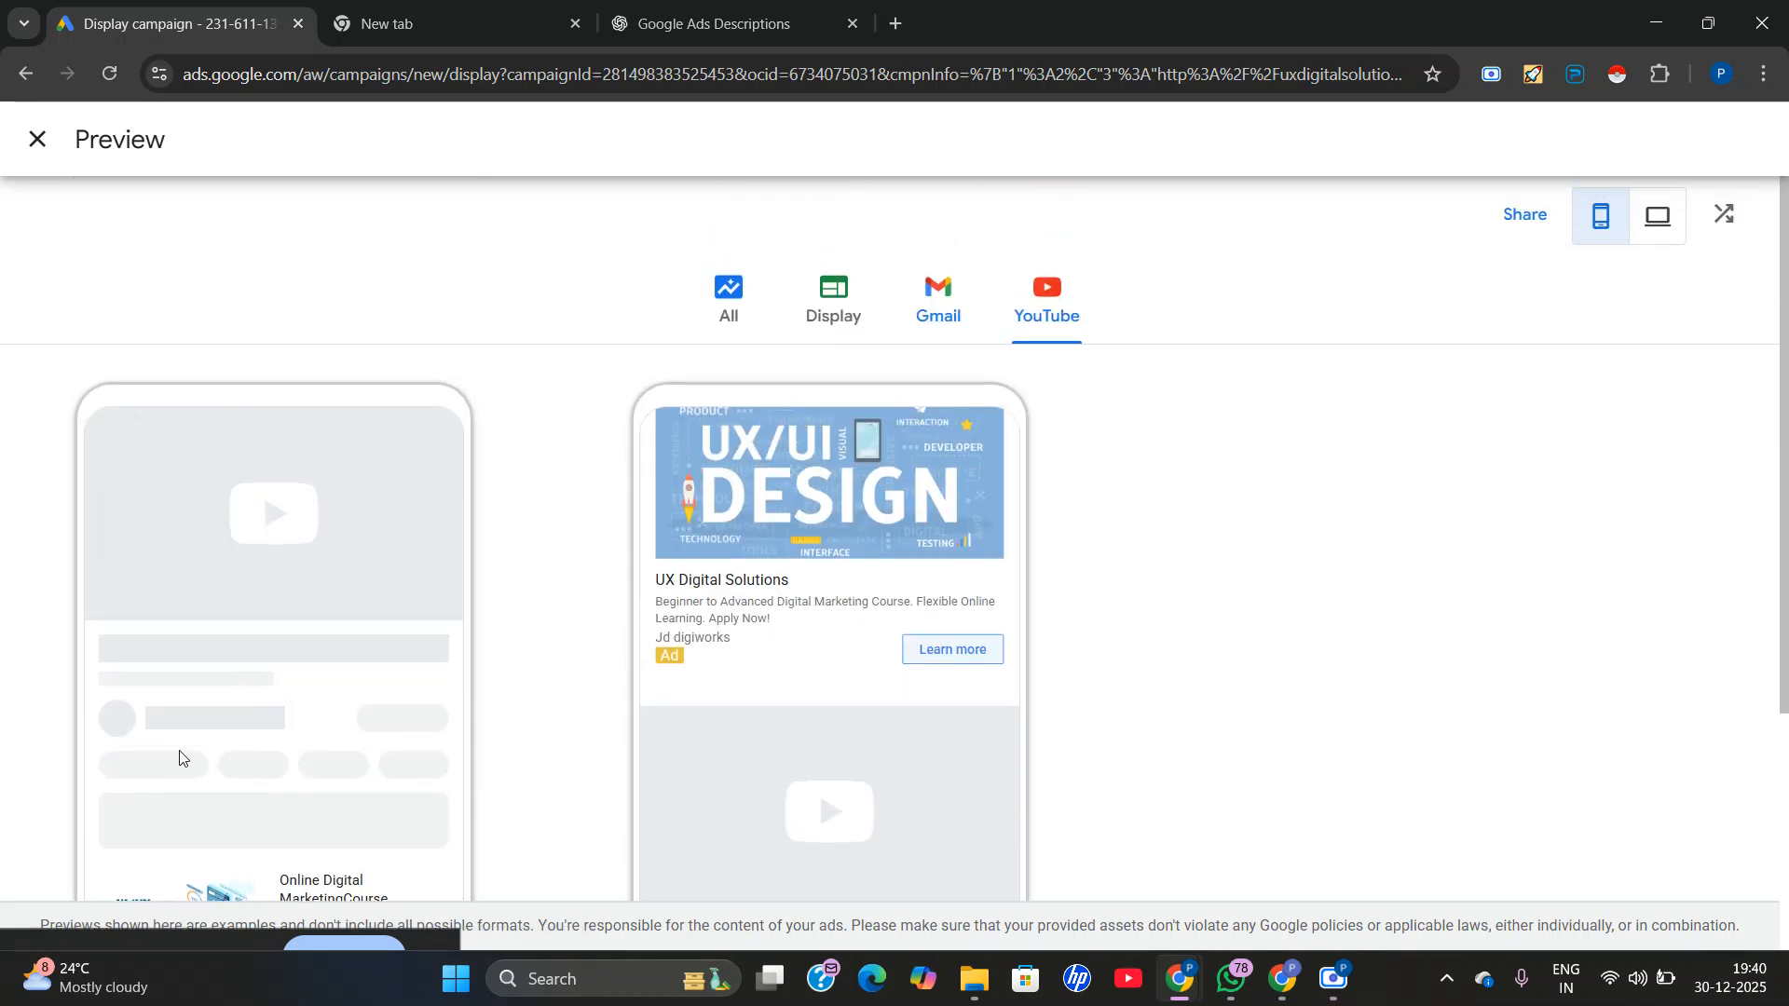
pyautogui.scroll(-2, 595, 630)
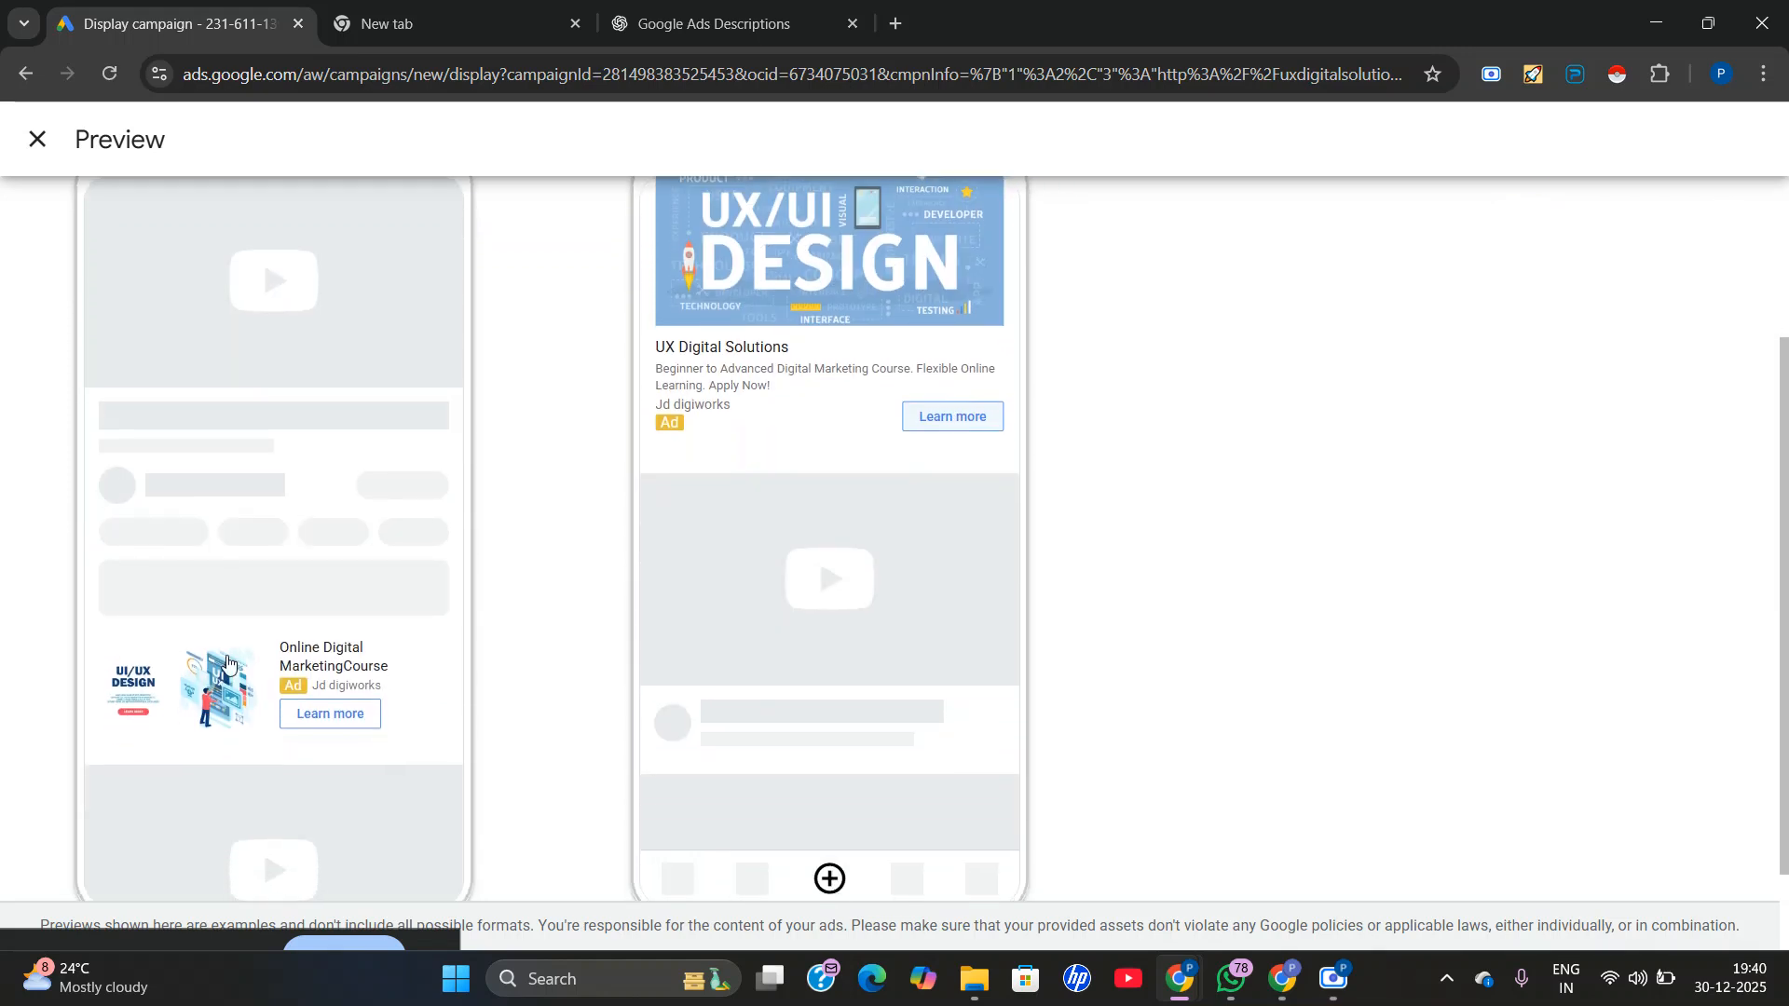
pyautogui.scroll(2, 228, 662)
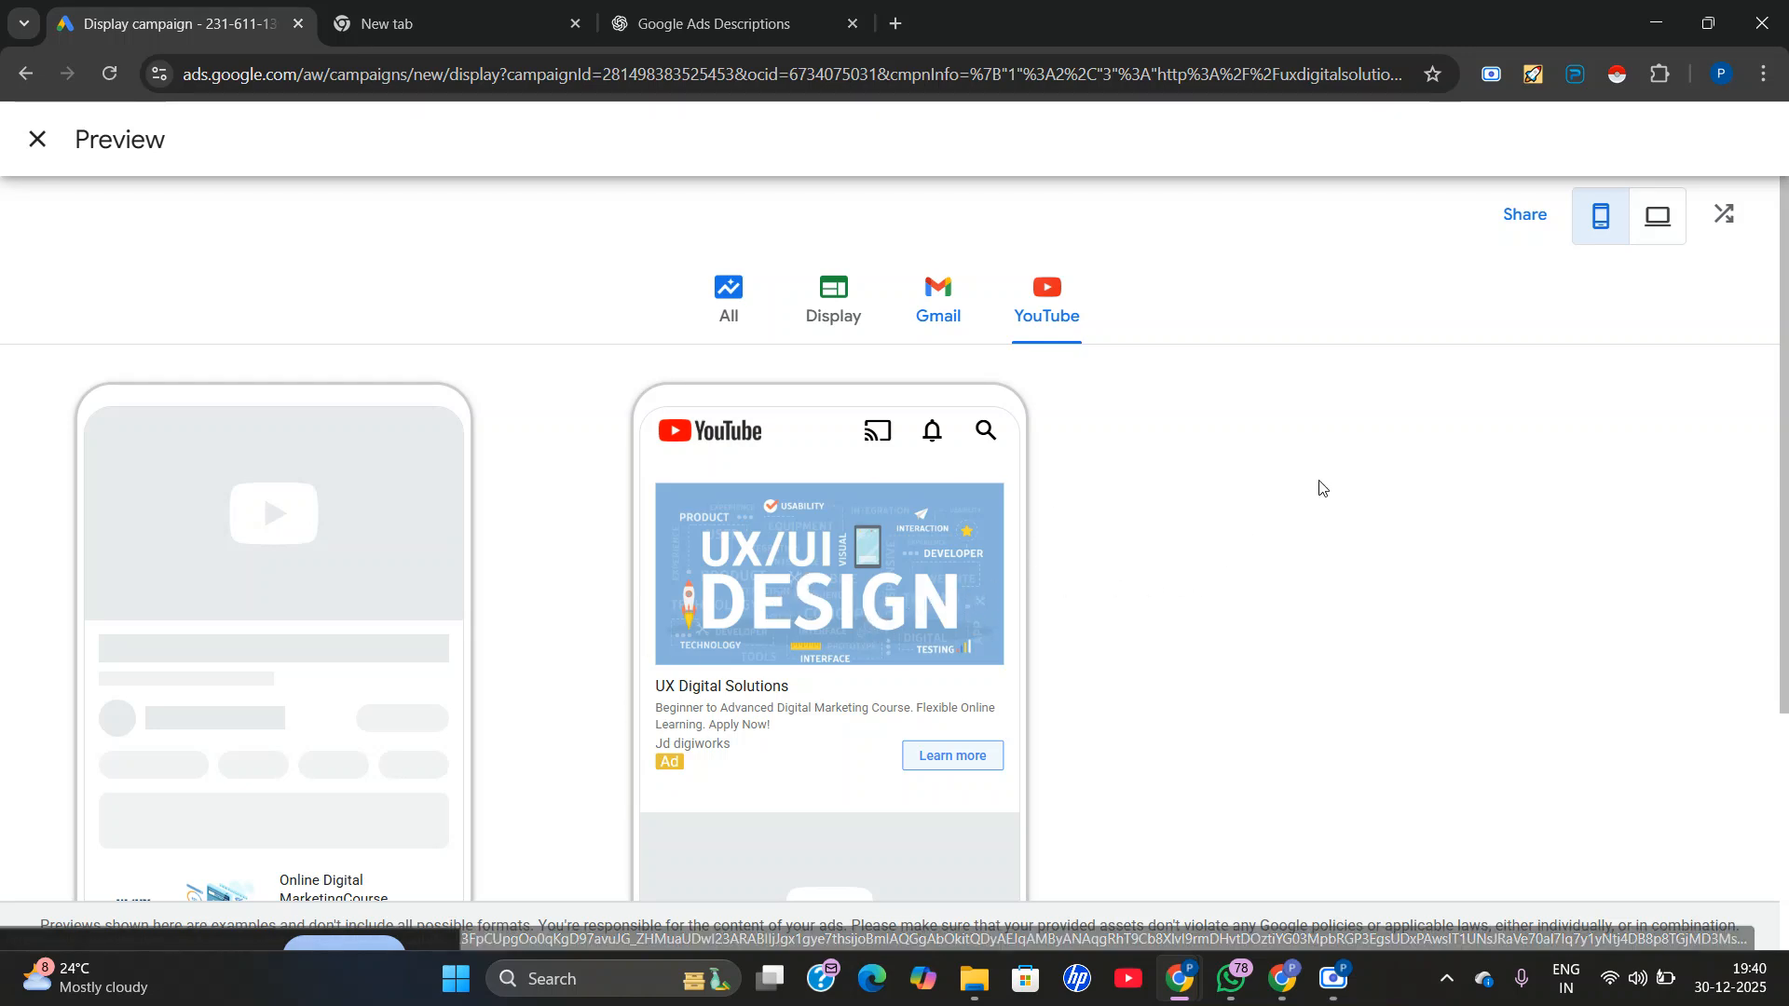
pyautogui.click(1650, 228)
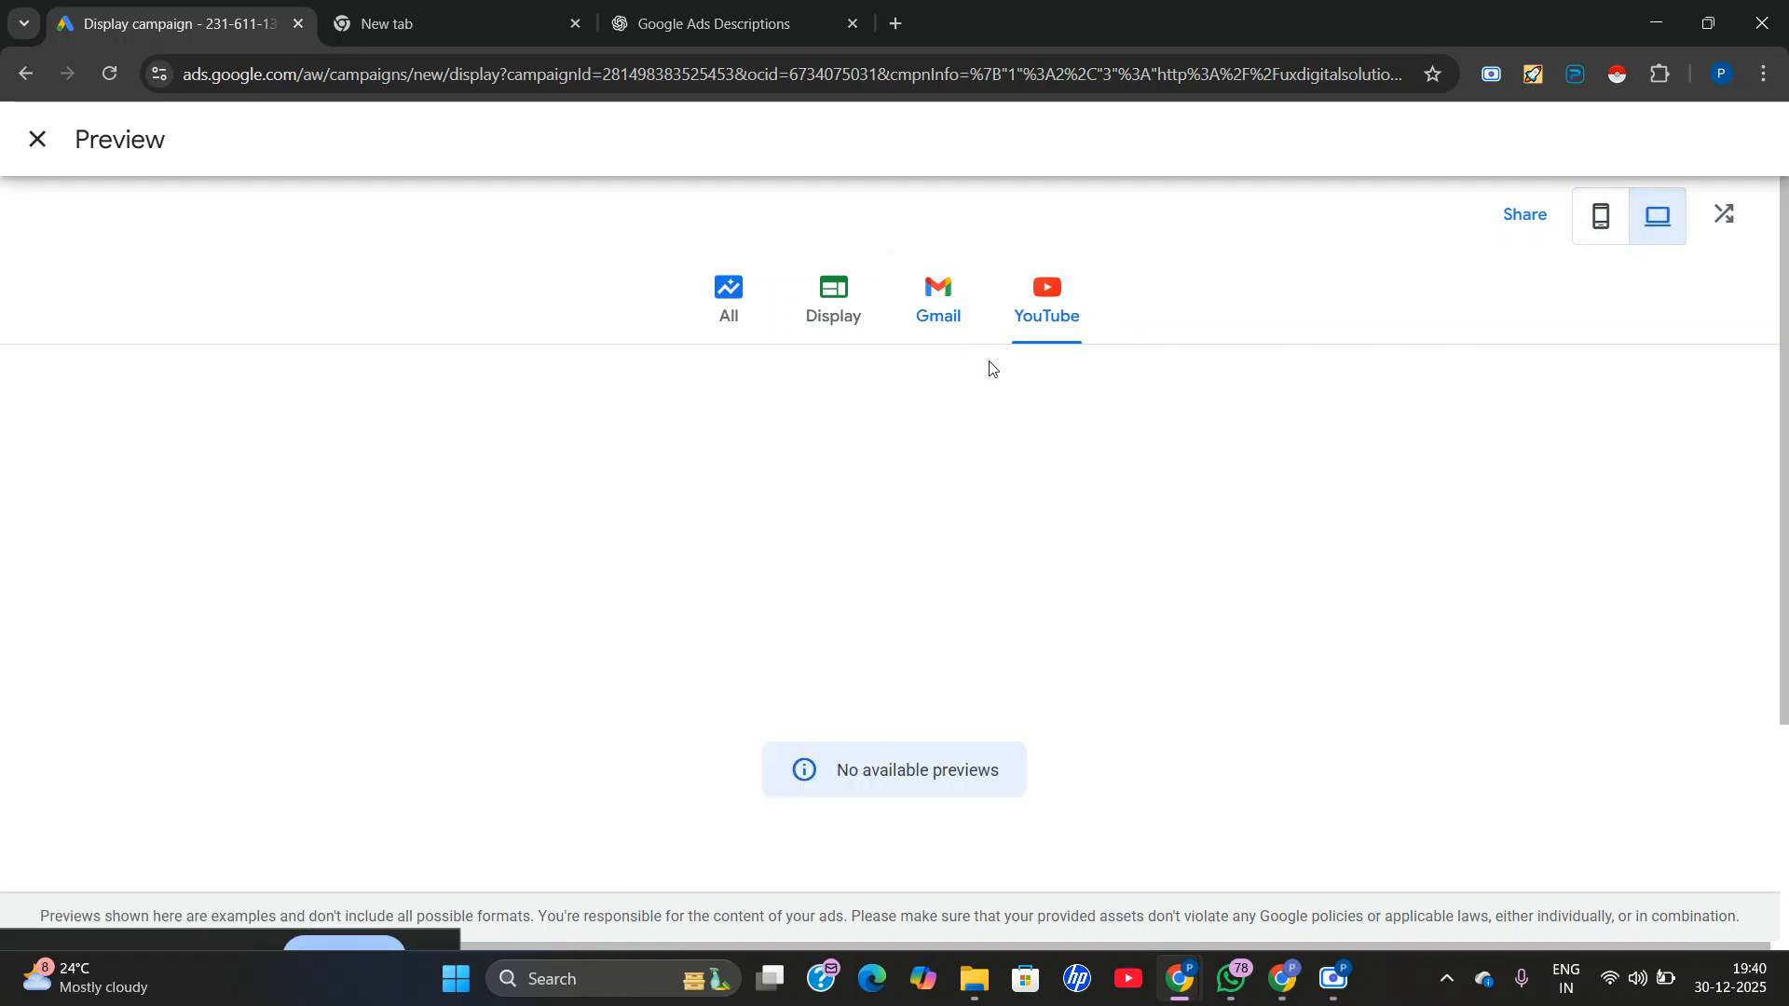
# Show the desktop Gmail previews and examine both ads in their closed and open states.
pyautogui.click(944, 303)
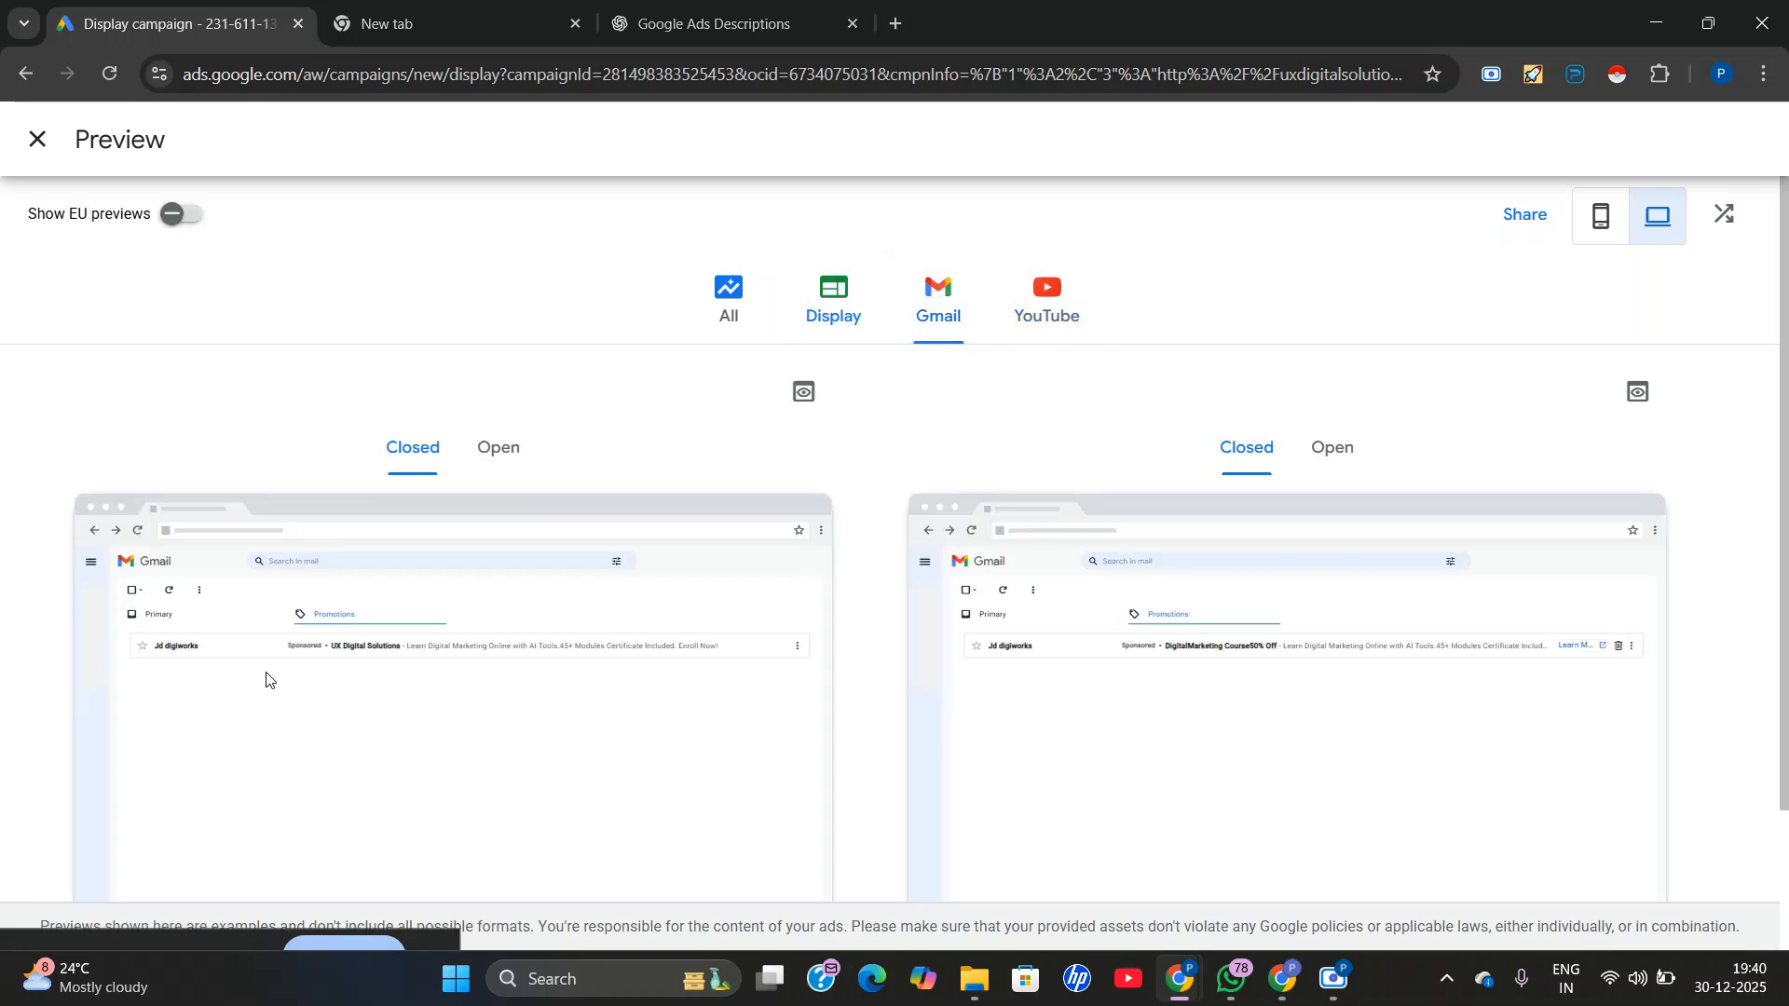
pyautogui.click(494, 451)
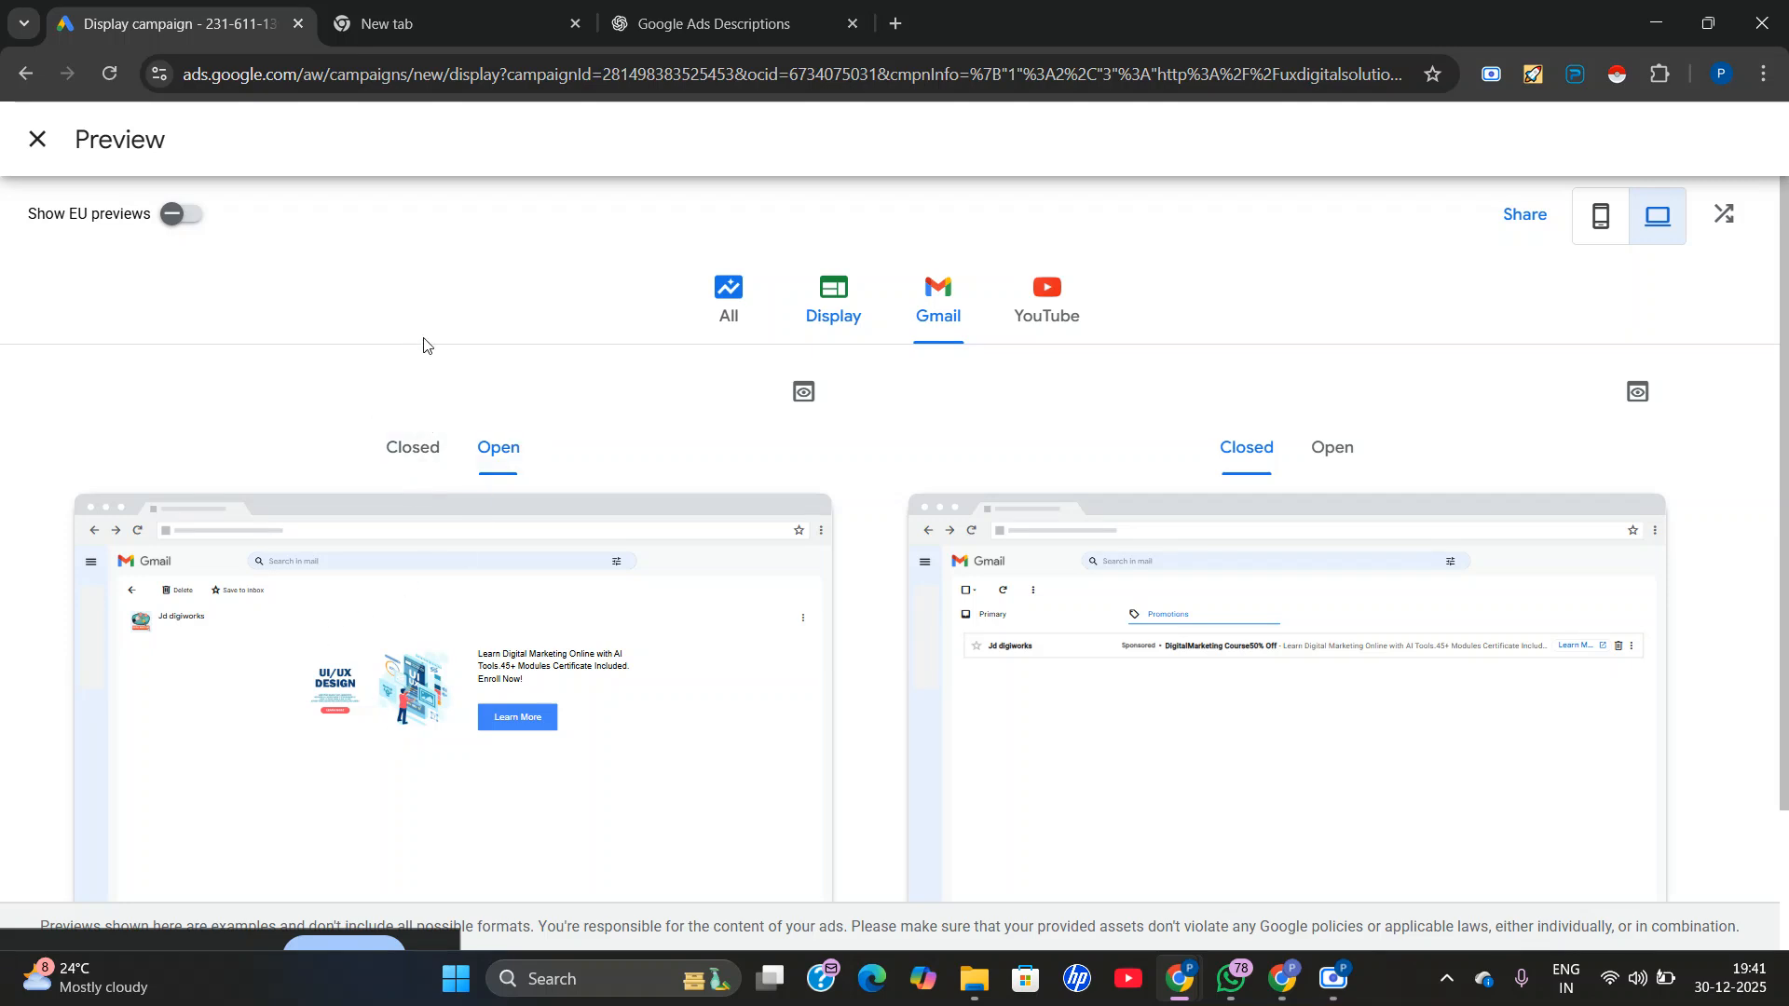
pyautogui.click(403, 449)
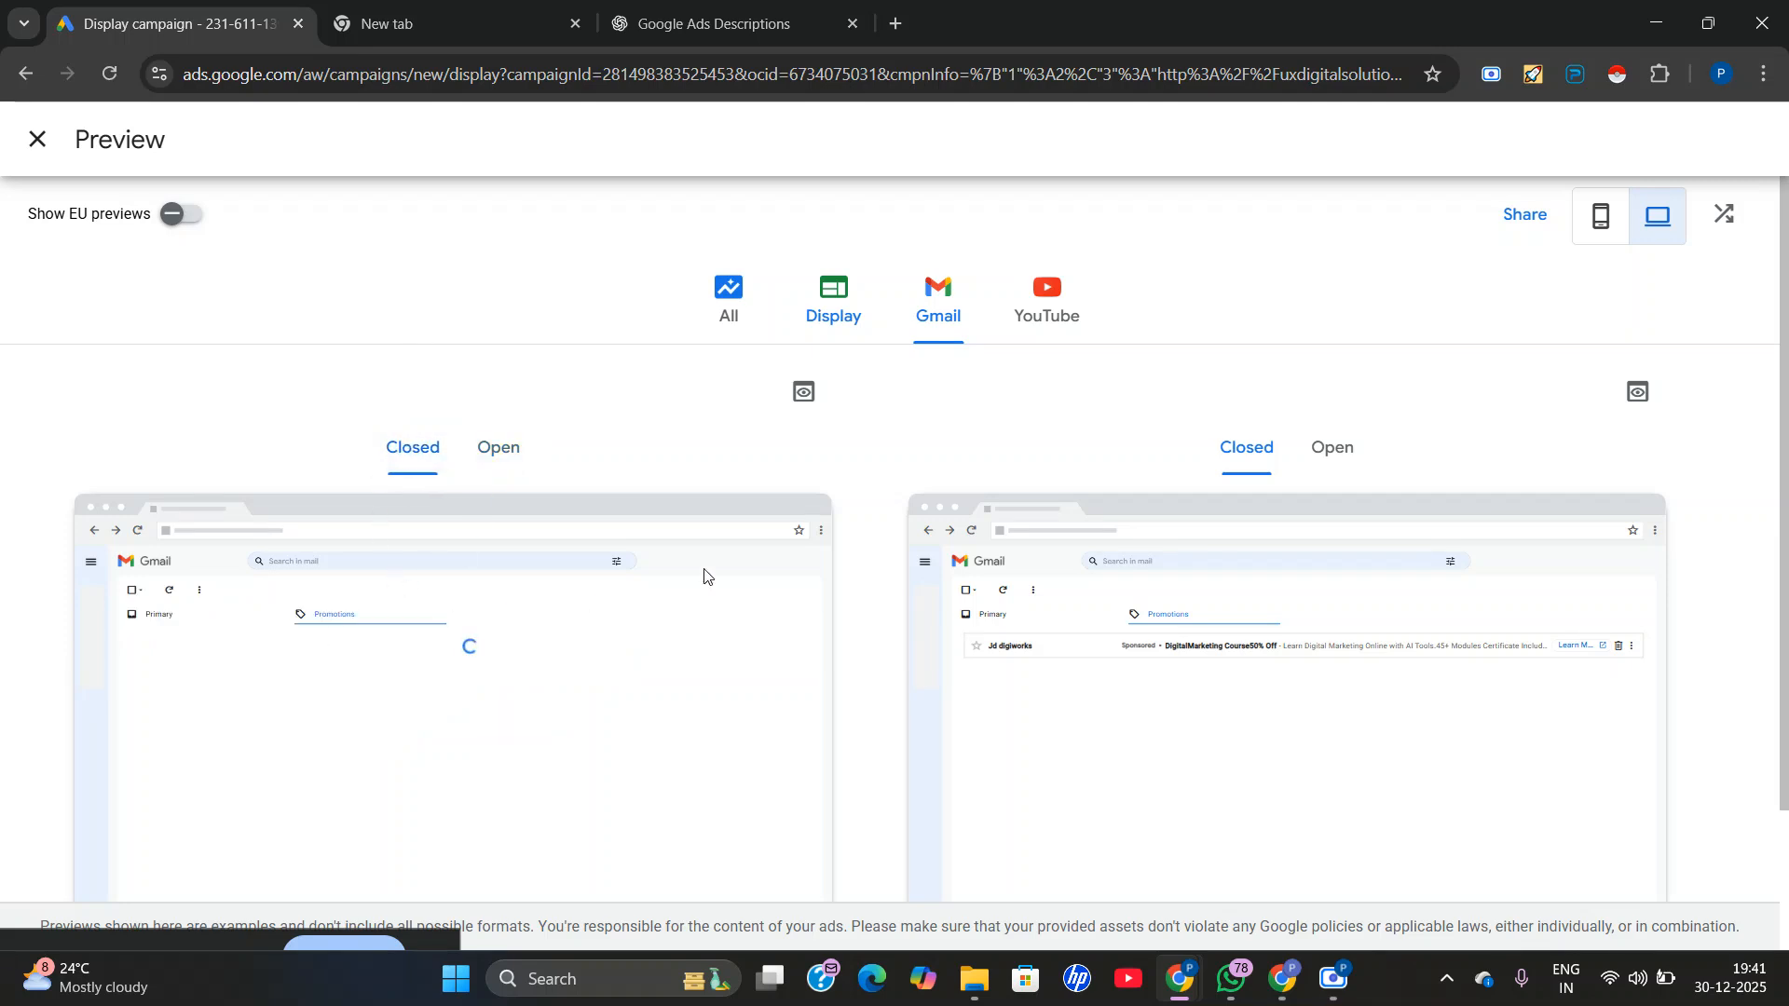
pyautogui.click(1315, 457)
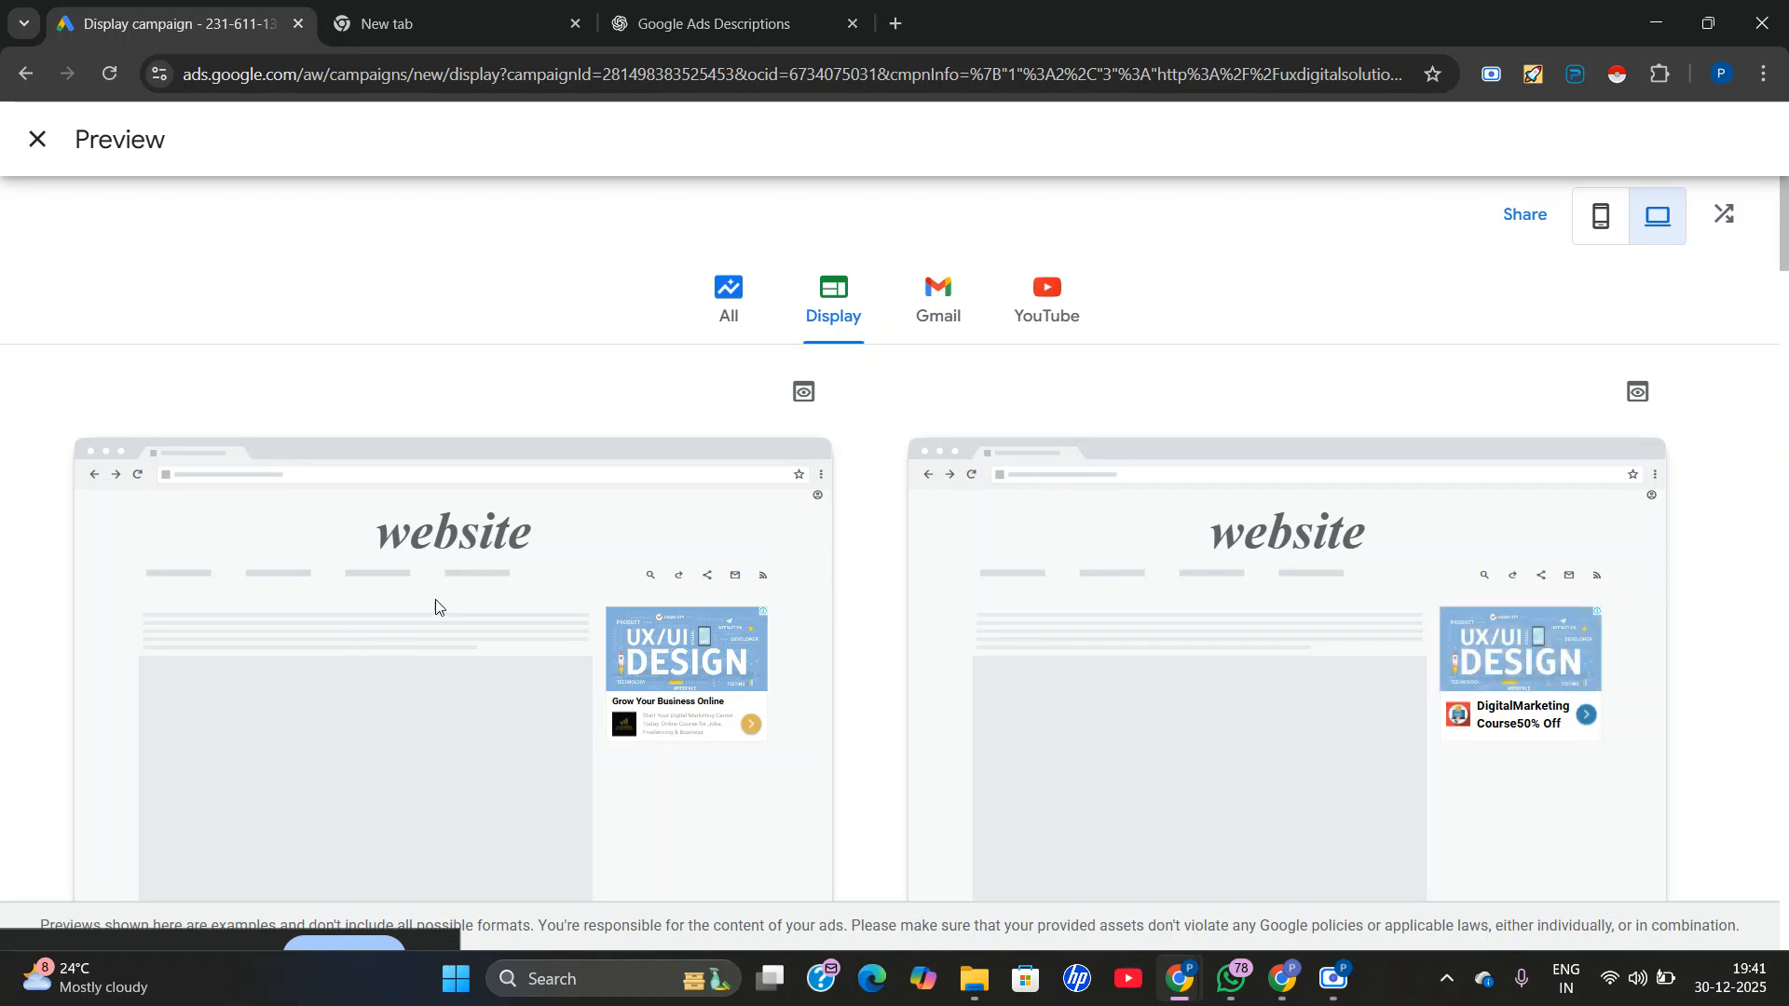
# Show the desktop Display previews and examine the website ad layouts, including the format that needs more assets.
pyautogui.scroll(-1, 479, 652)
pyautogui.scroll(-5, 886, 711)
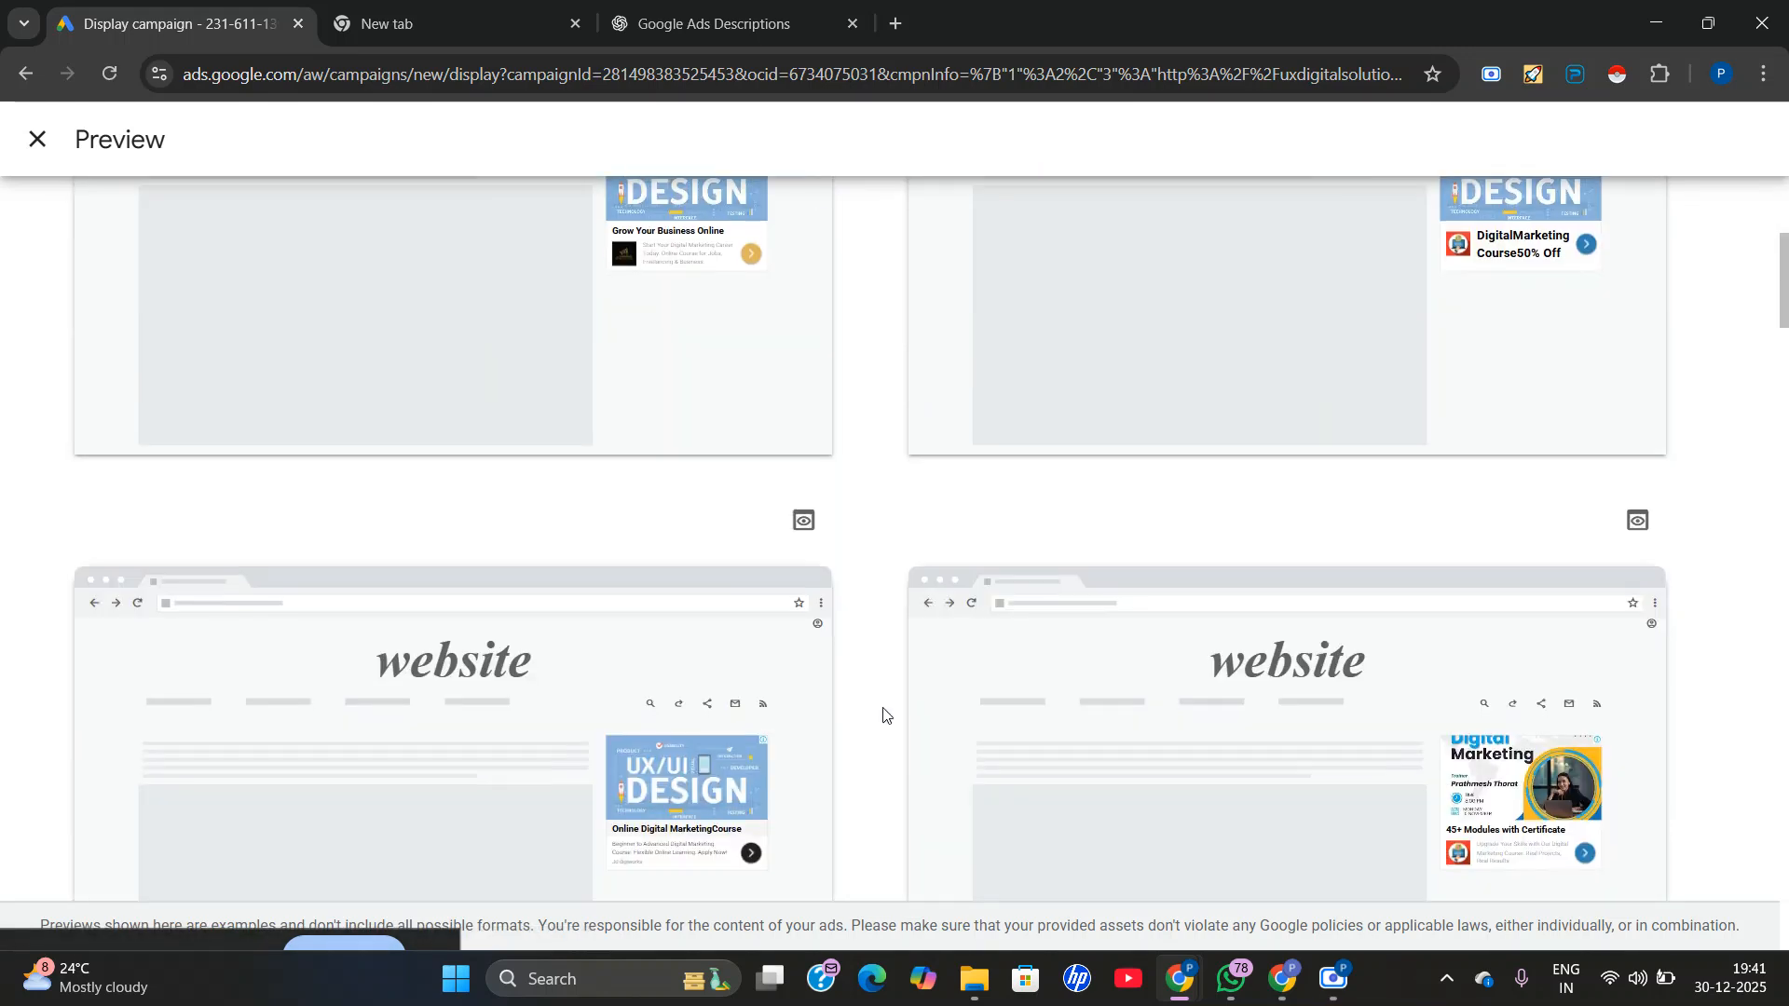
pyautogui.scroll(-5, 914, 666)
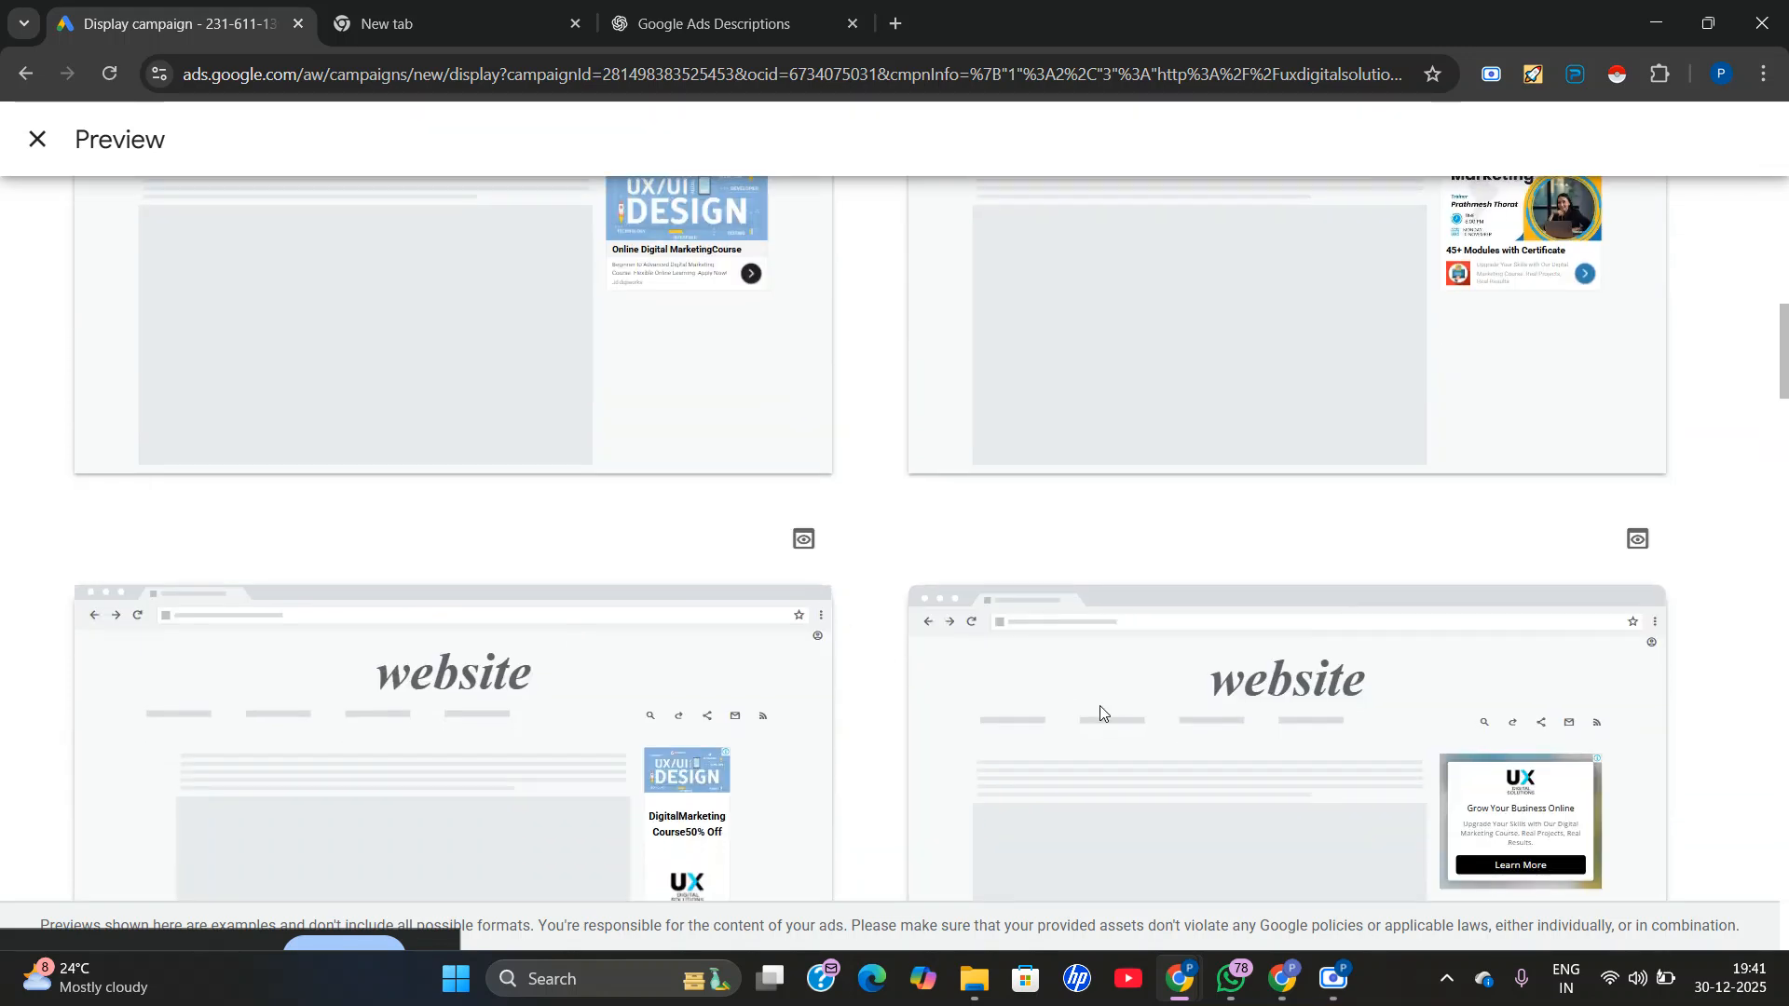
pyautogui.scroll(-4, 325, 663)
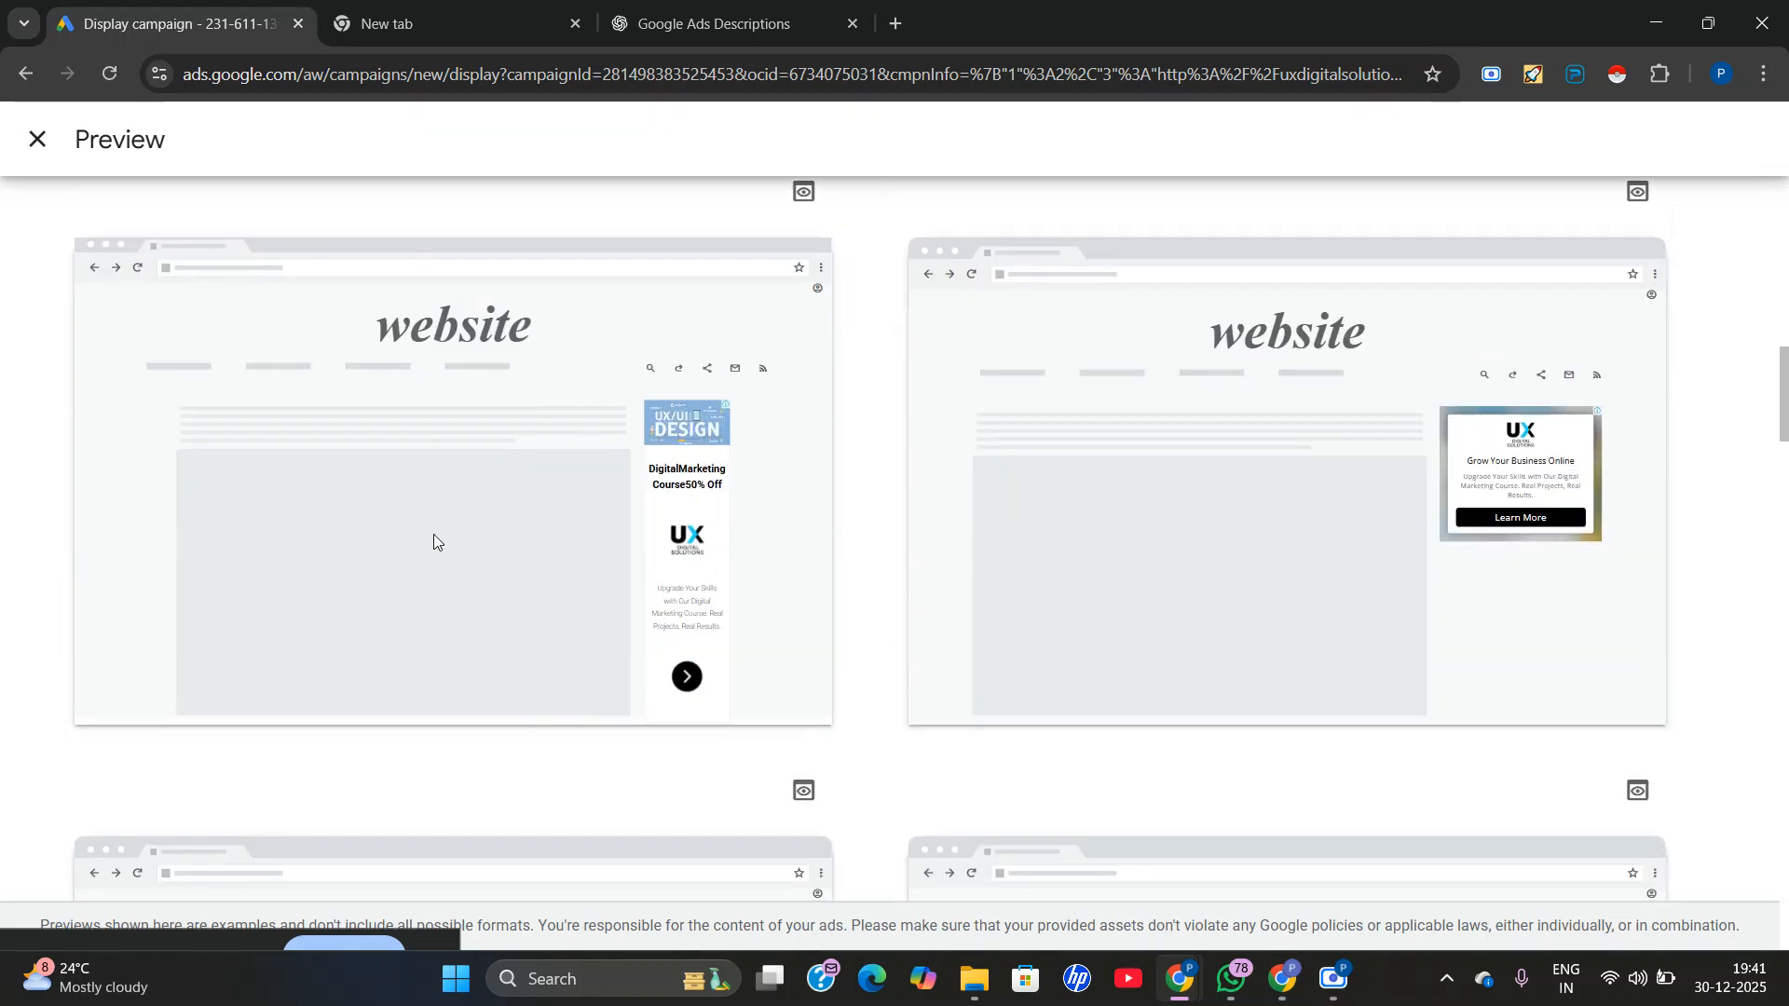
pyautogui.scroll(-4, 485, 559)
pyautogui.scroll(-5, 838, 573)
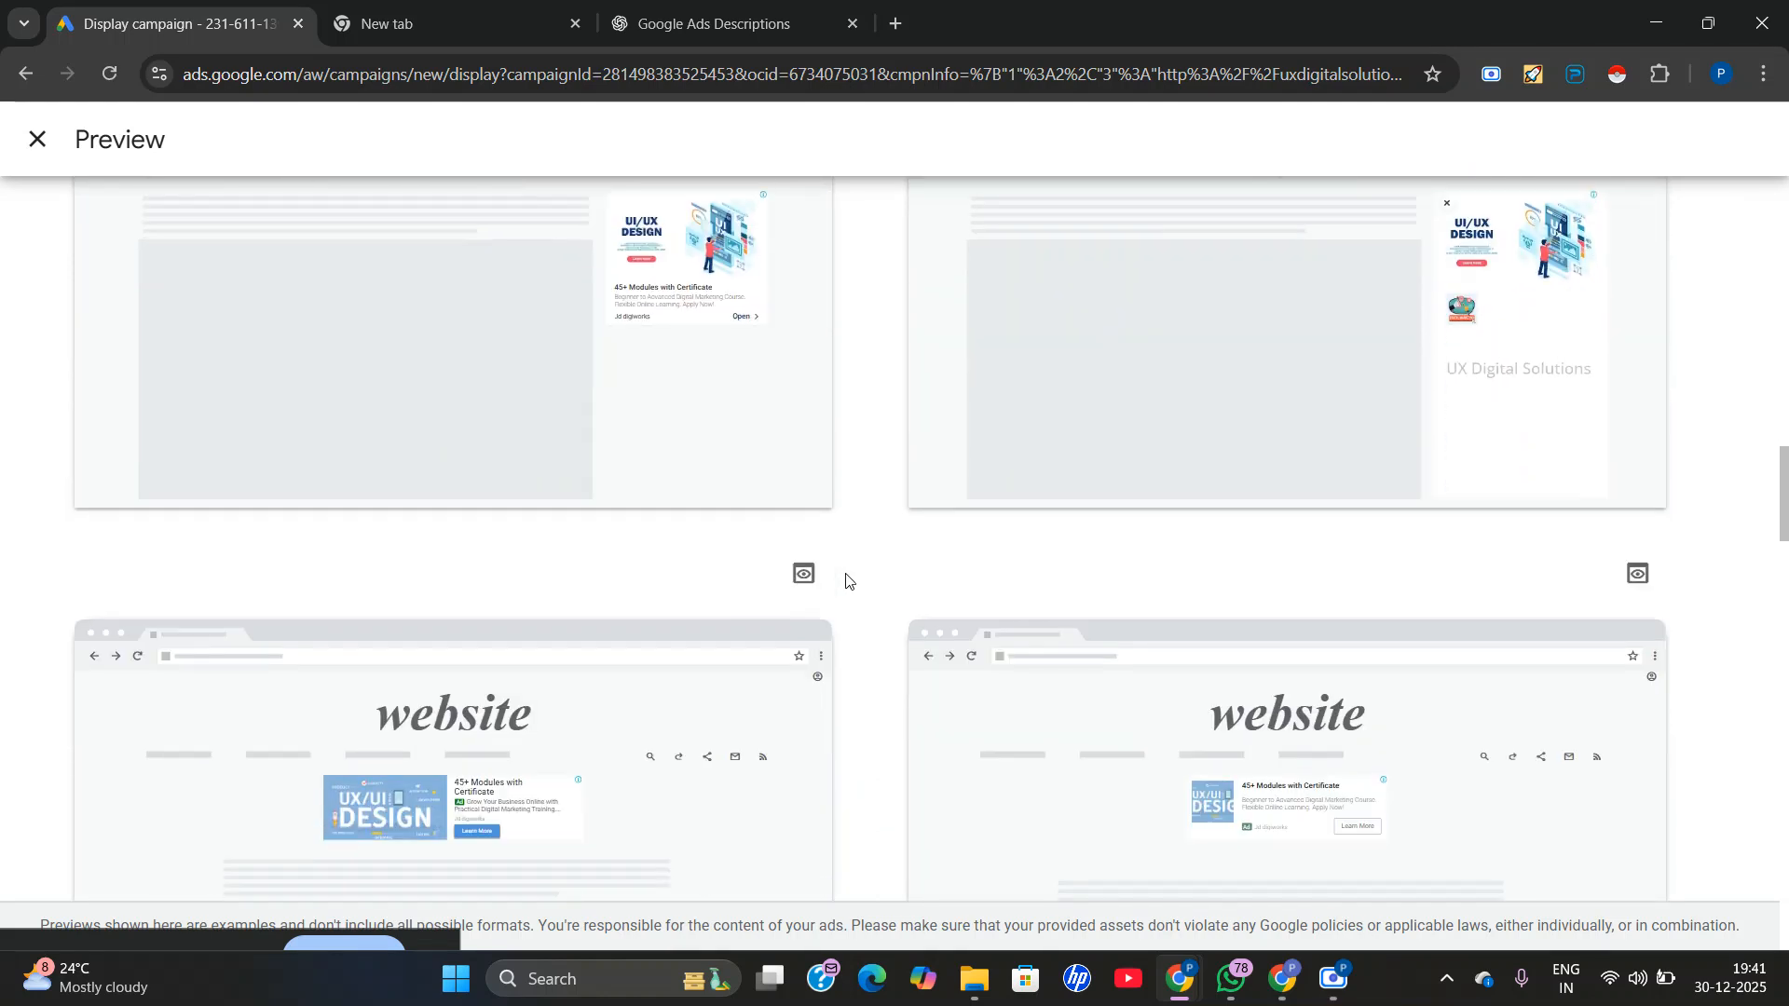
pyautogui.scroll(-5, 879, 547)
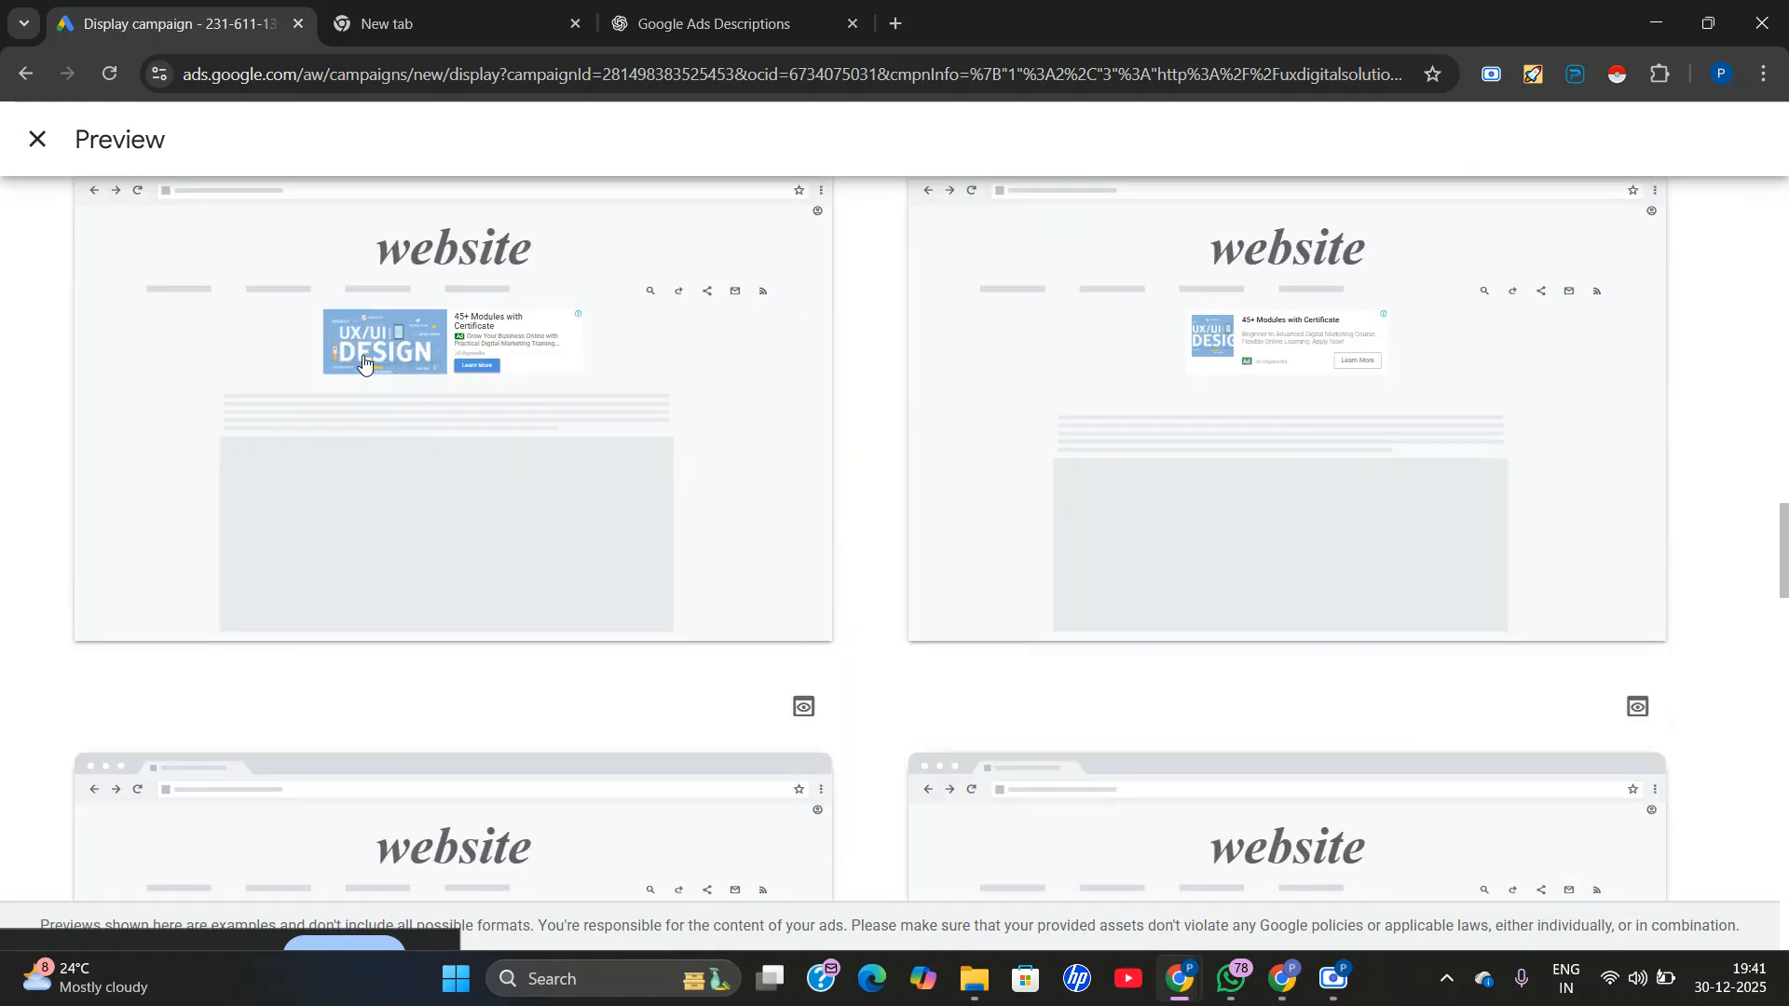
pyautogui.scroll(1, 392, 438)
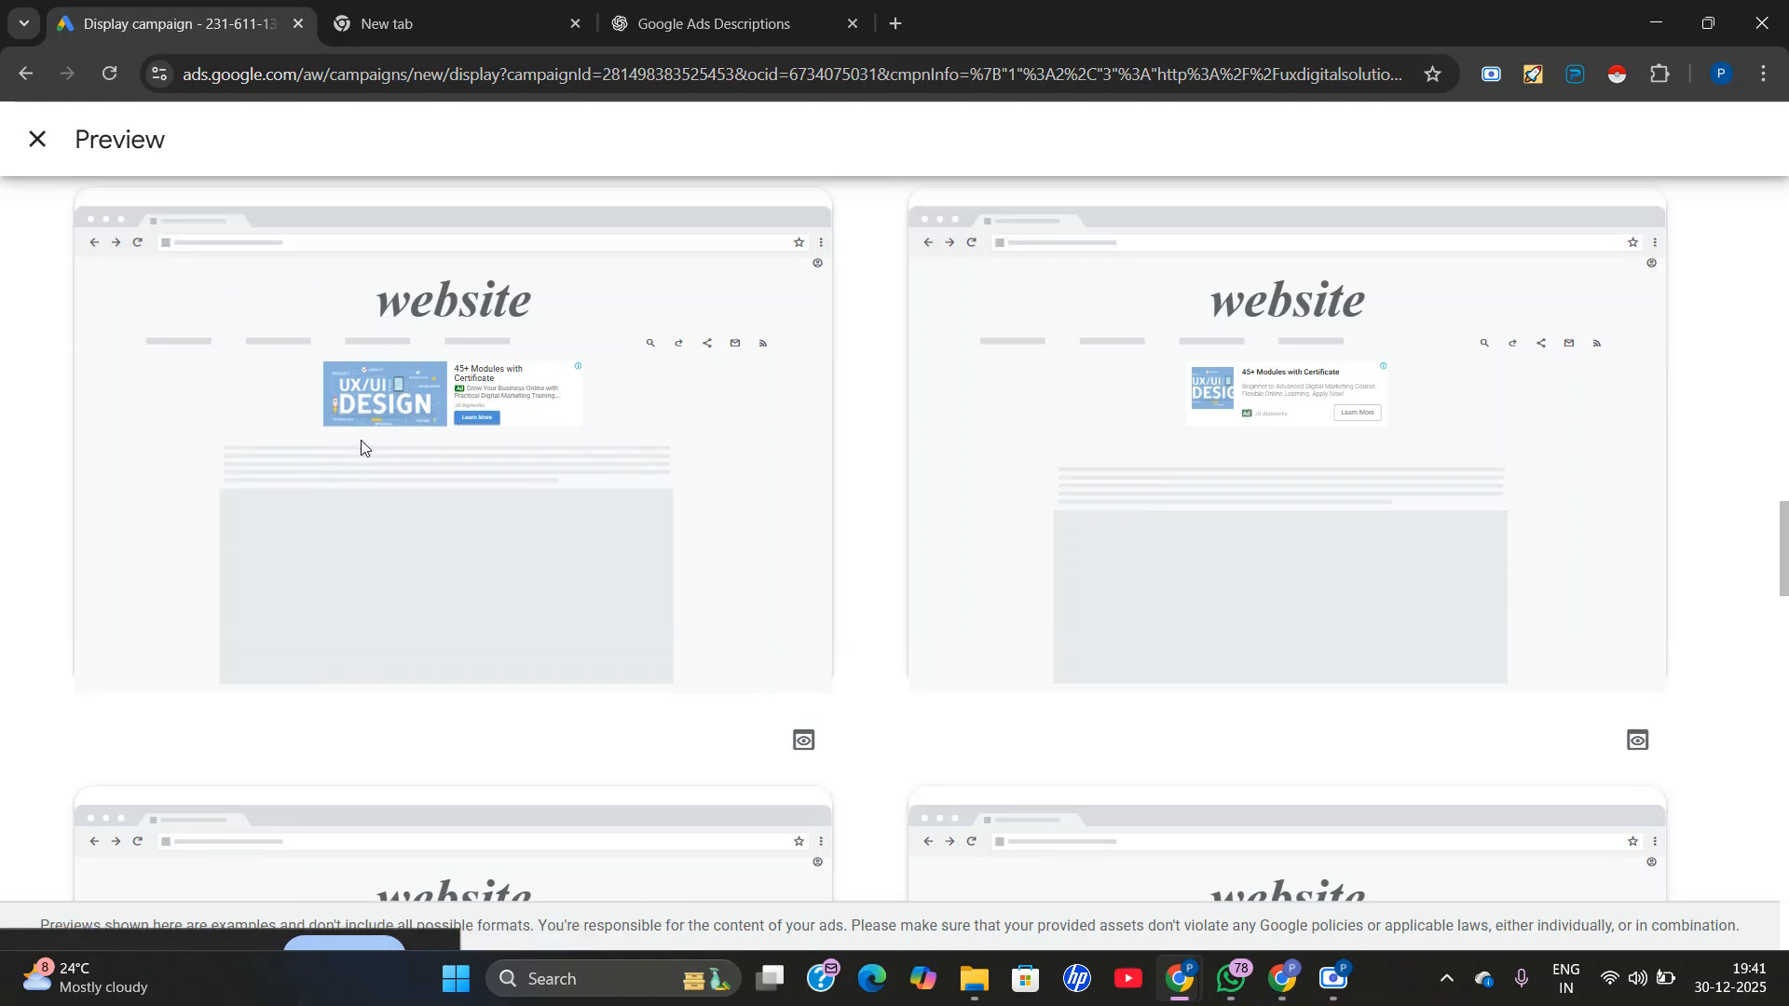
pyautogui.scroll(-12, 936, 573)
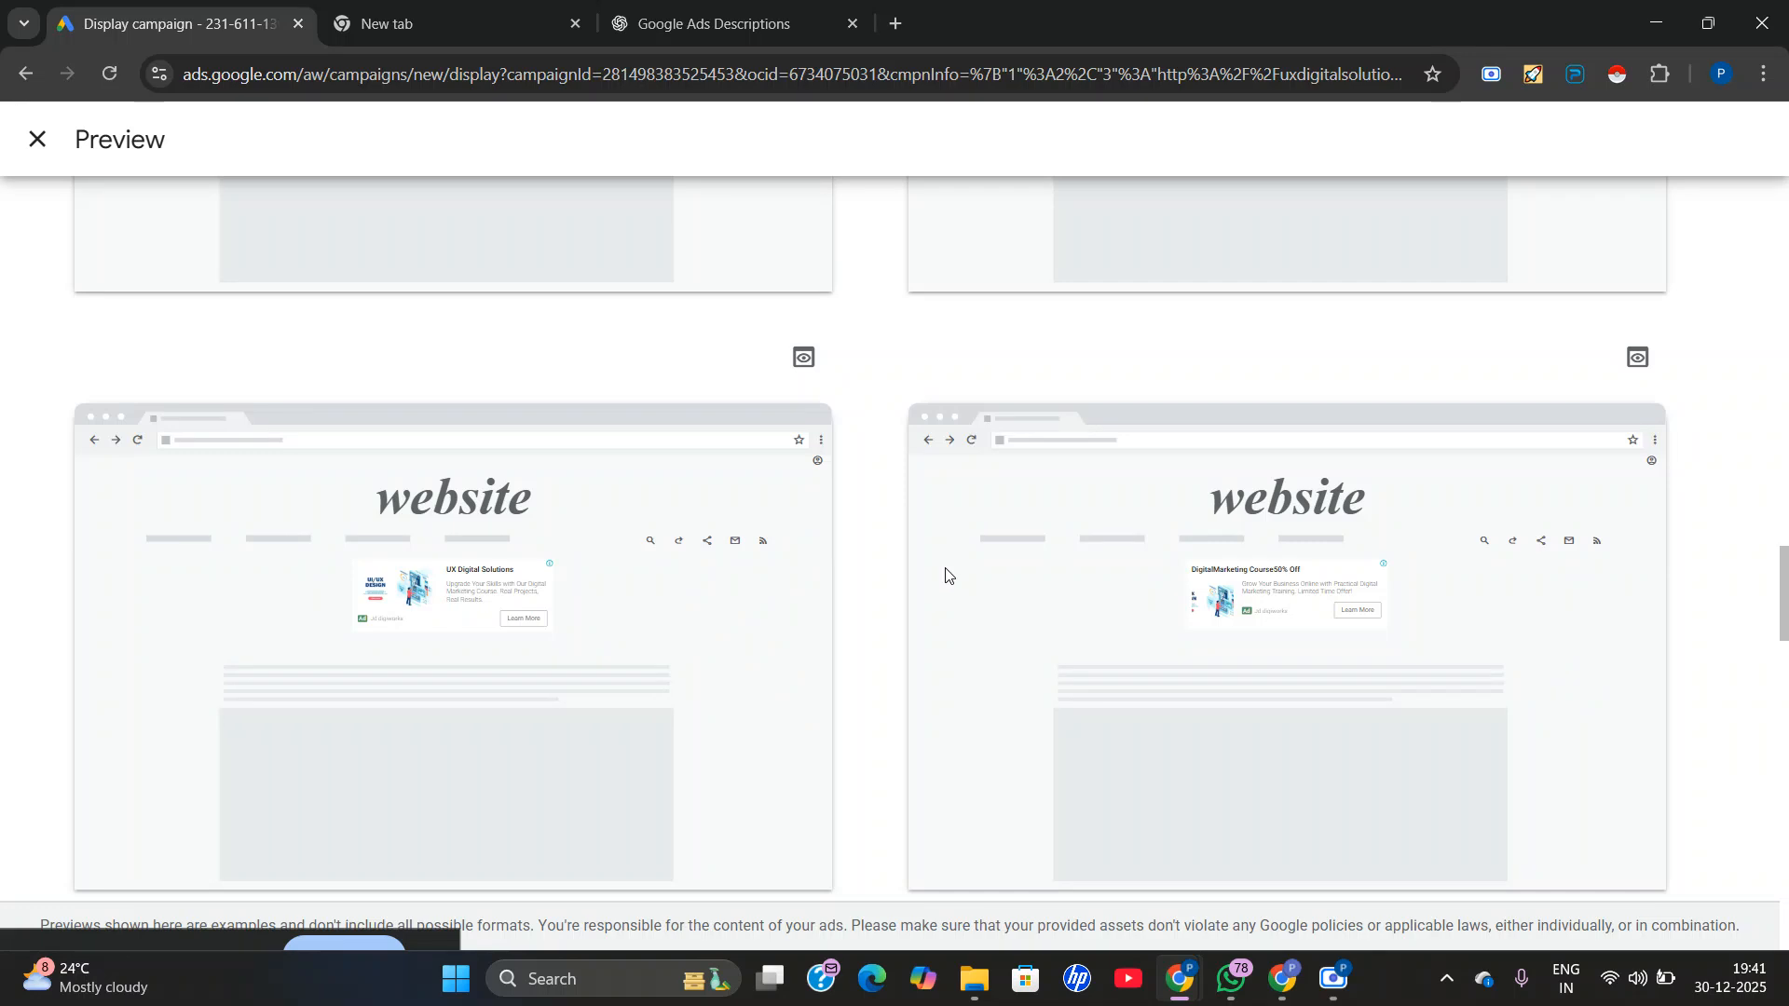
pyautogui.scroll(-6, 881, 582)
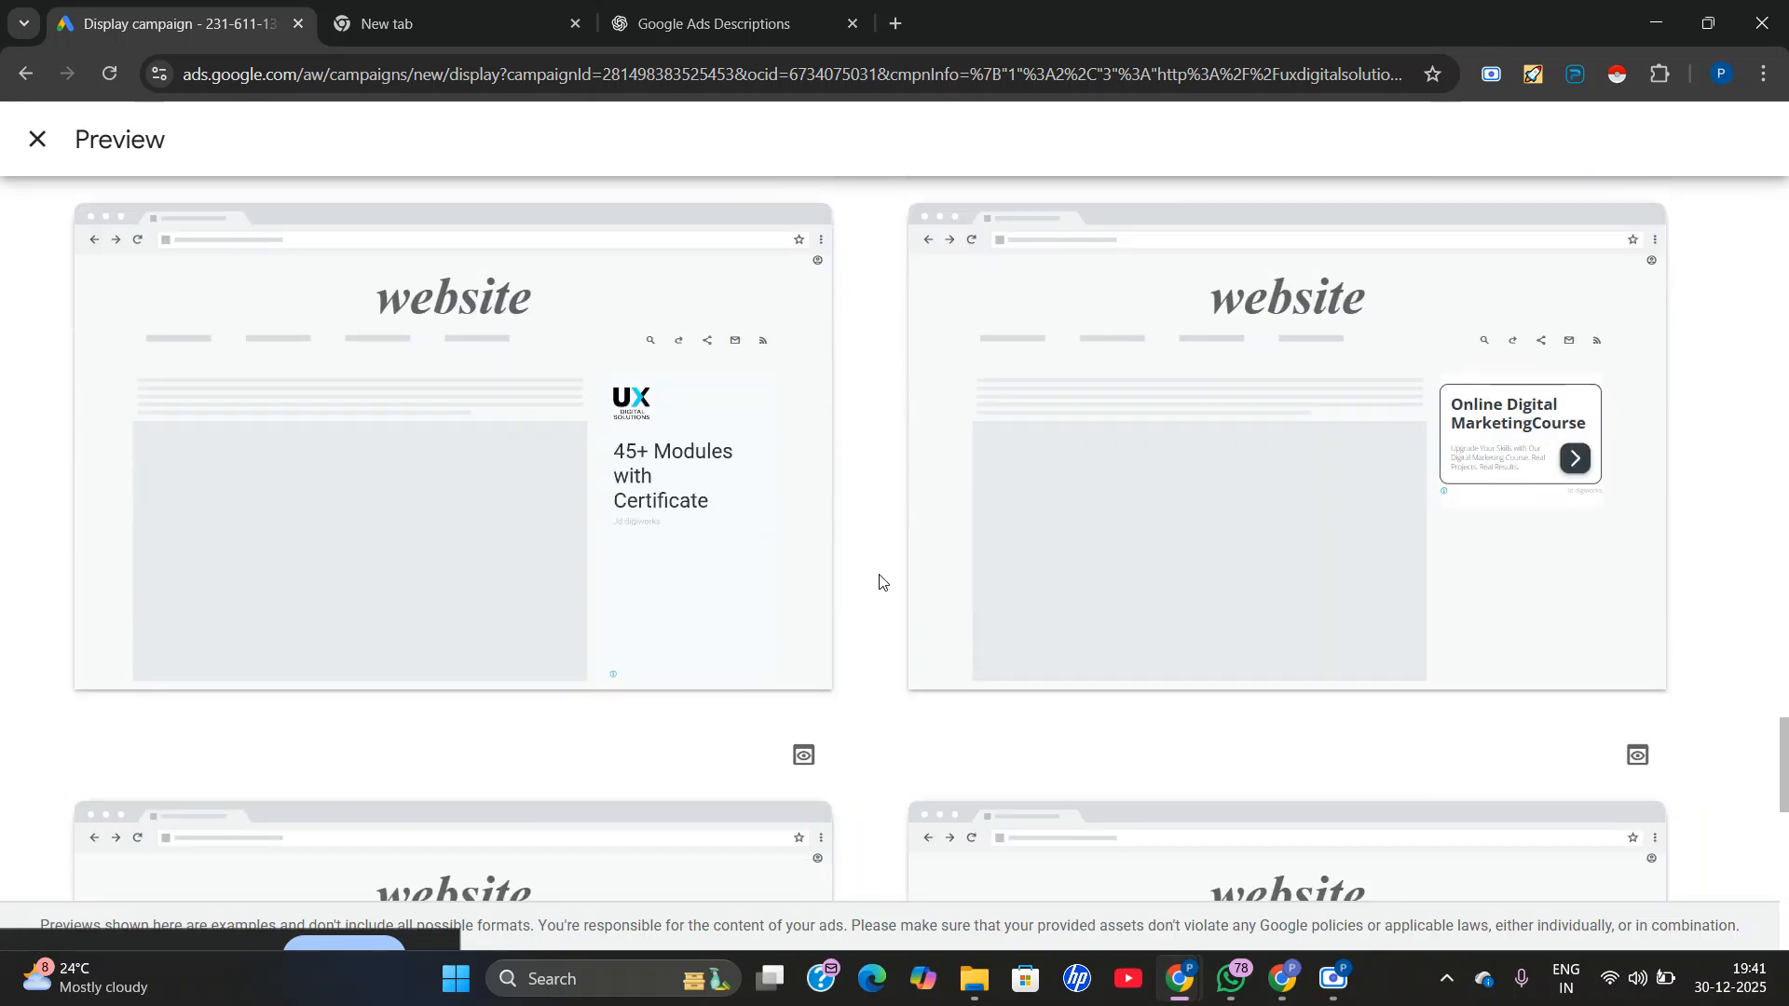
pyautogui.scroll(-8, 880, 582)
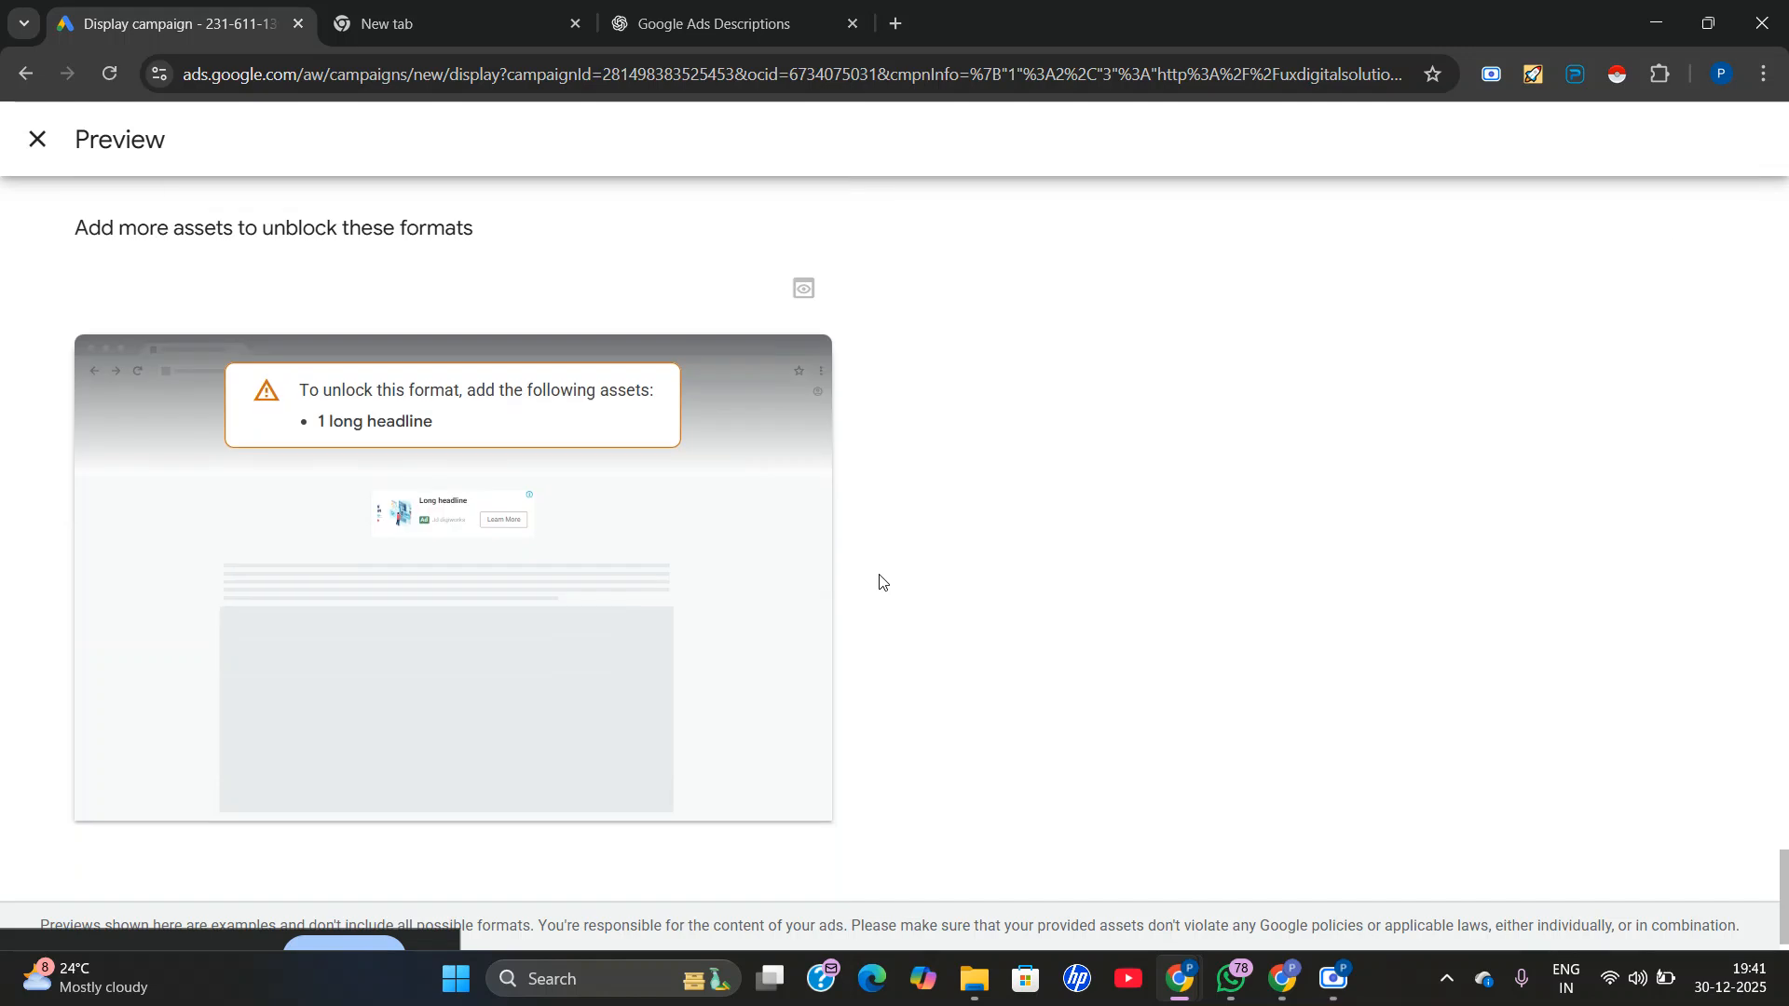
pyautogui.scroll(6, 881, 573)
pyautogui.scroll(20, 880, 559)
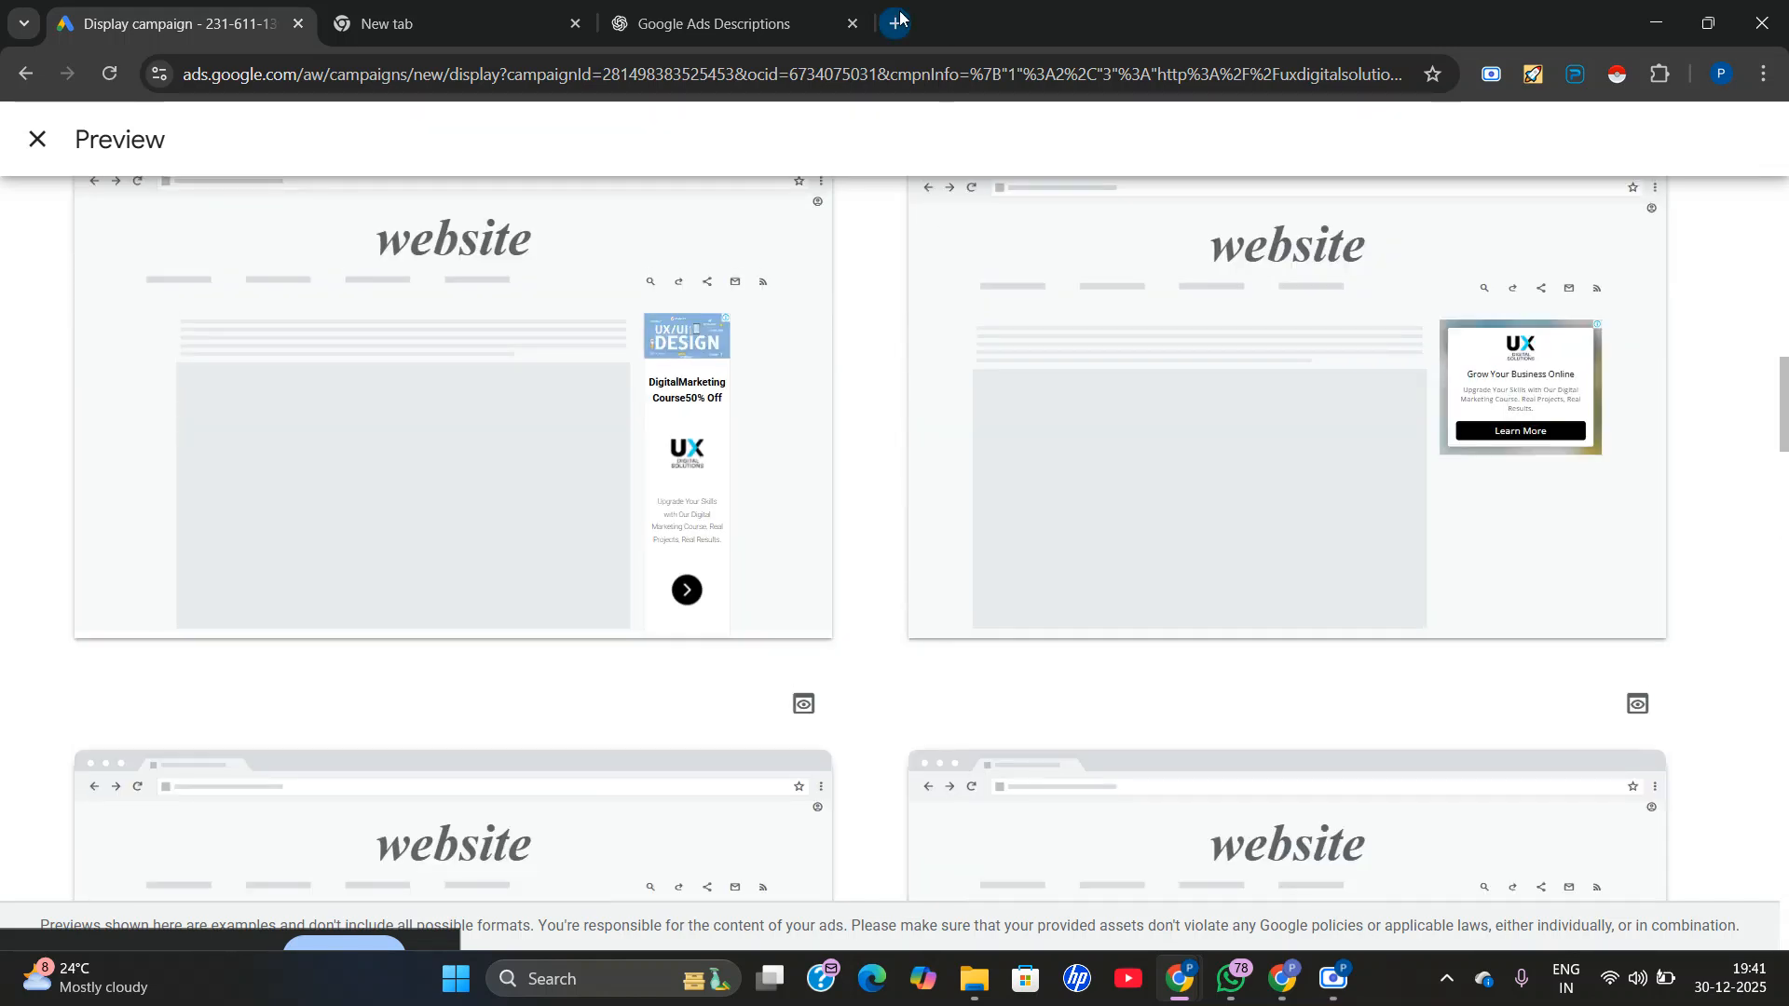
# Search Google for cricbuzz in a new browser tab and open the Cricbuzz website.
pyautogui.click(898, 22)
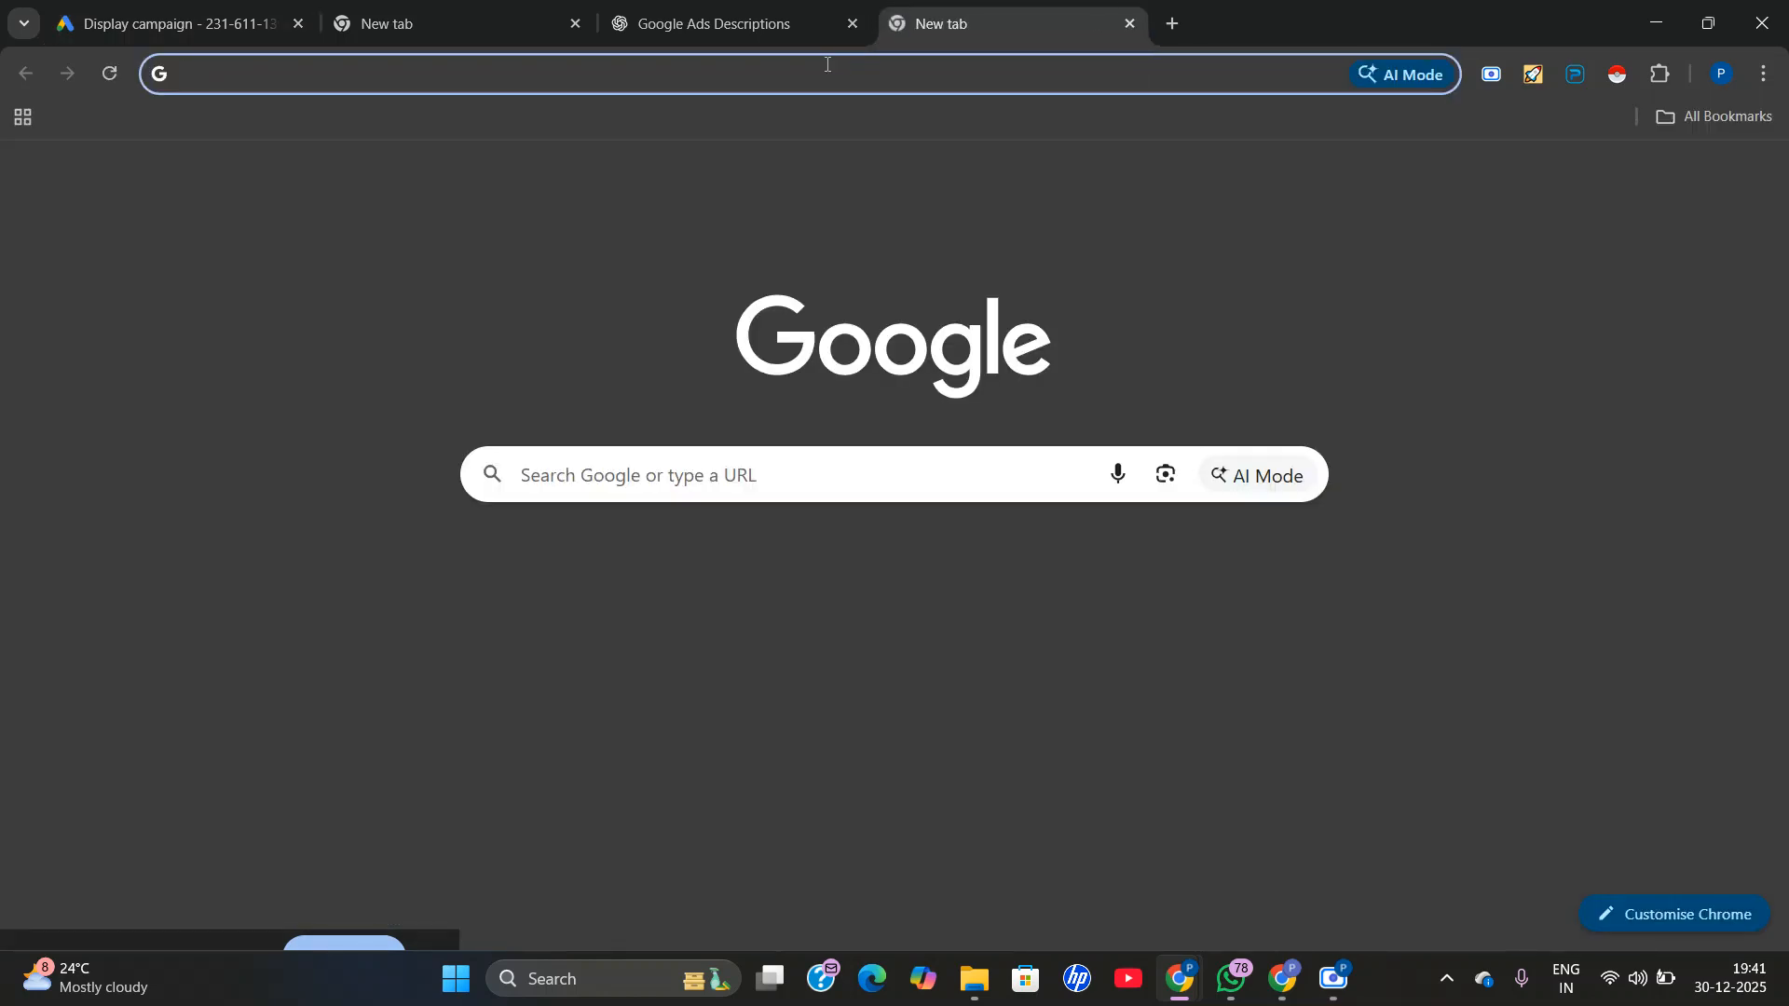
pyautogui.click(826, 65)
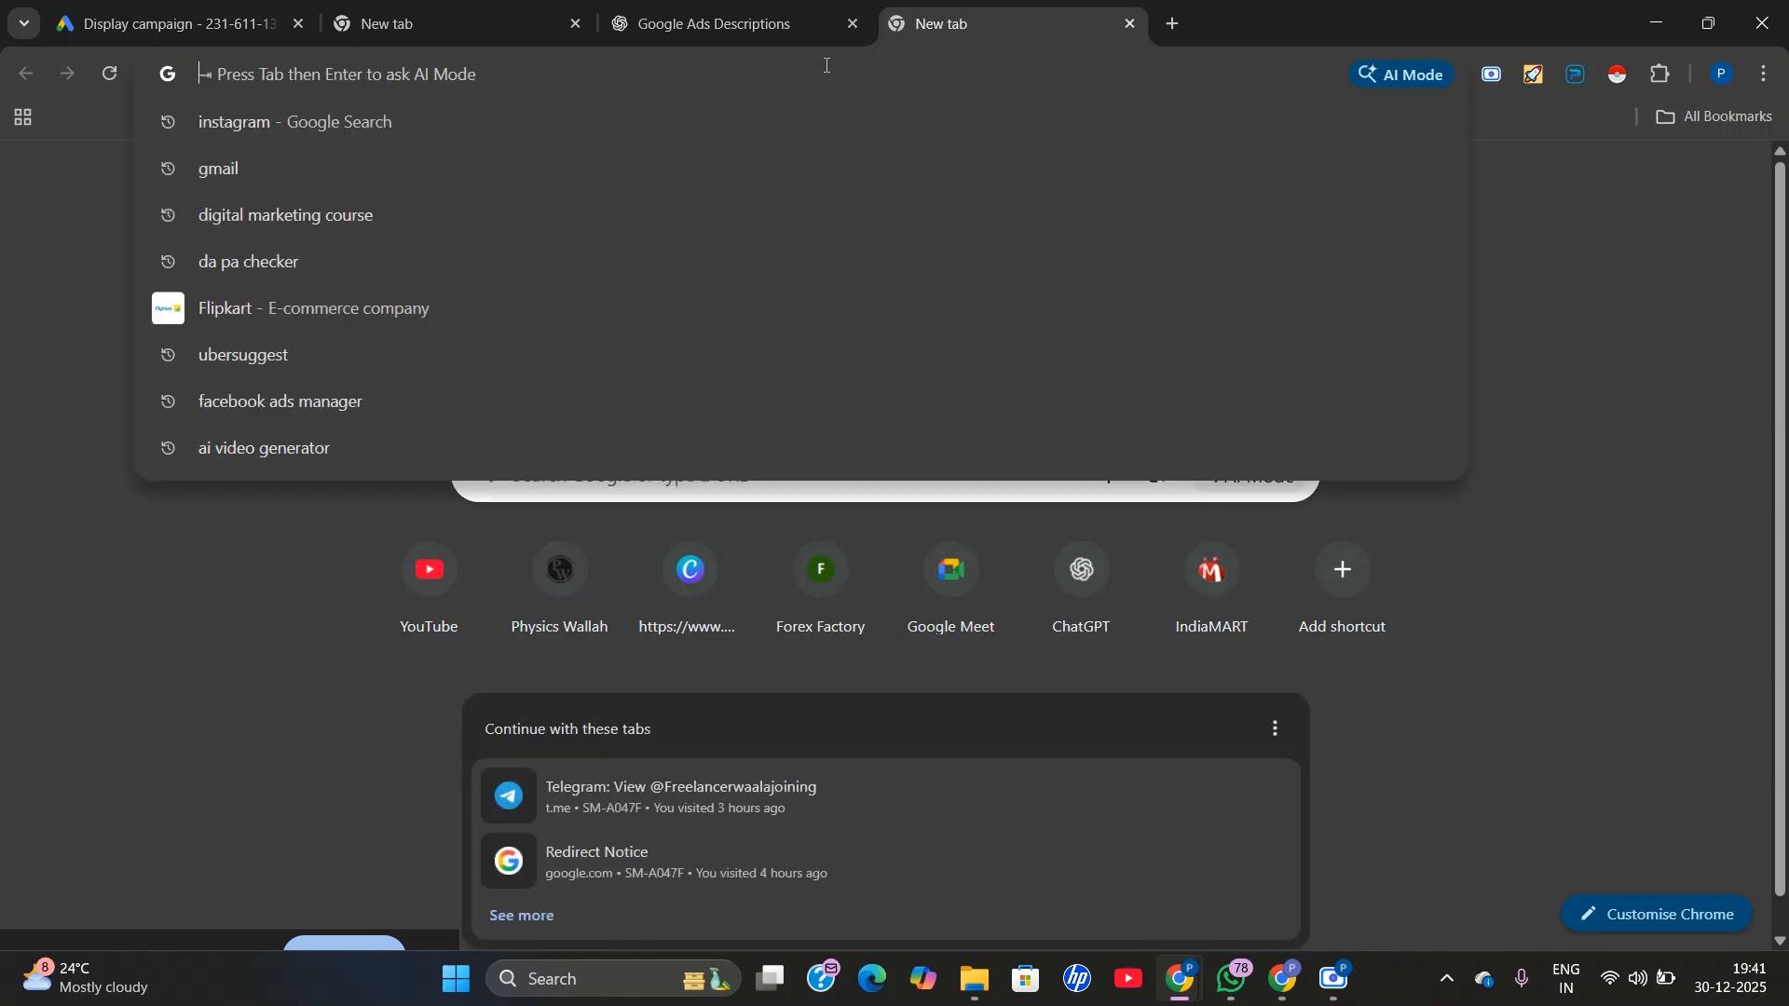
pyautogui.write('cr')
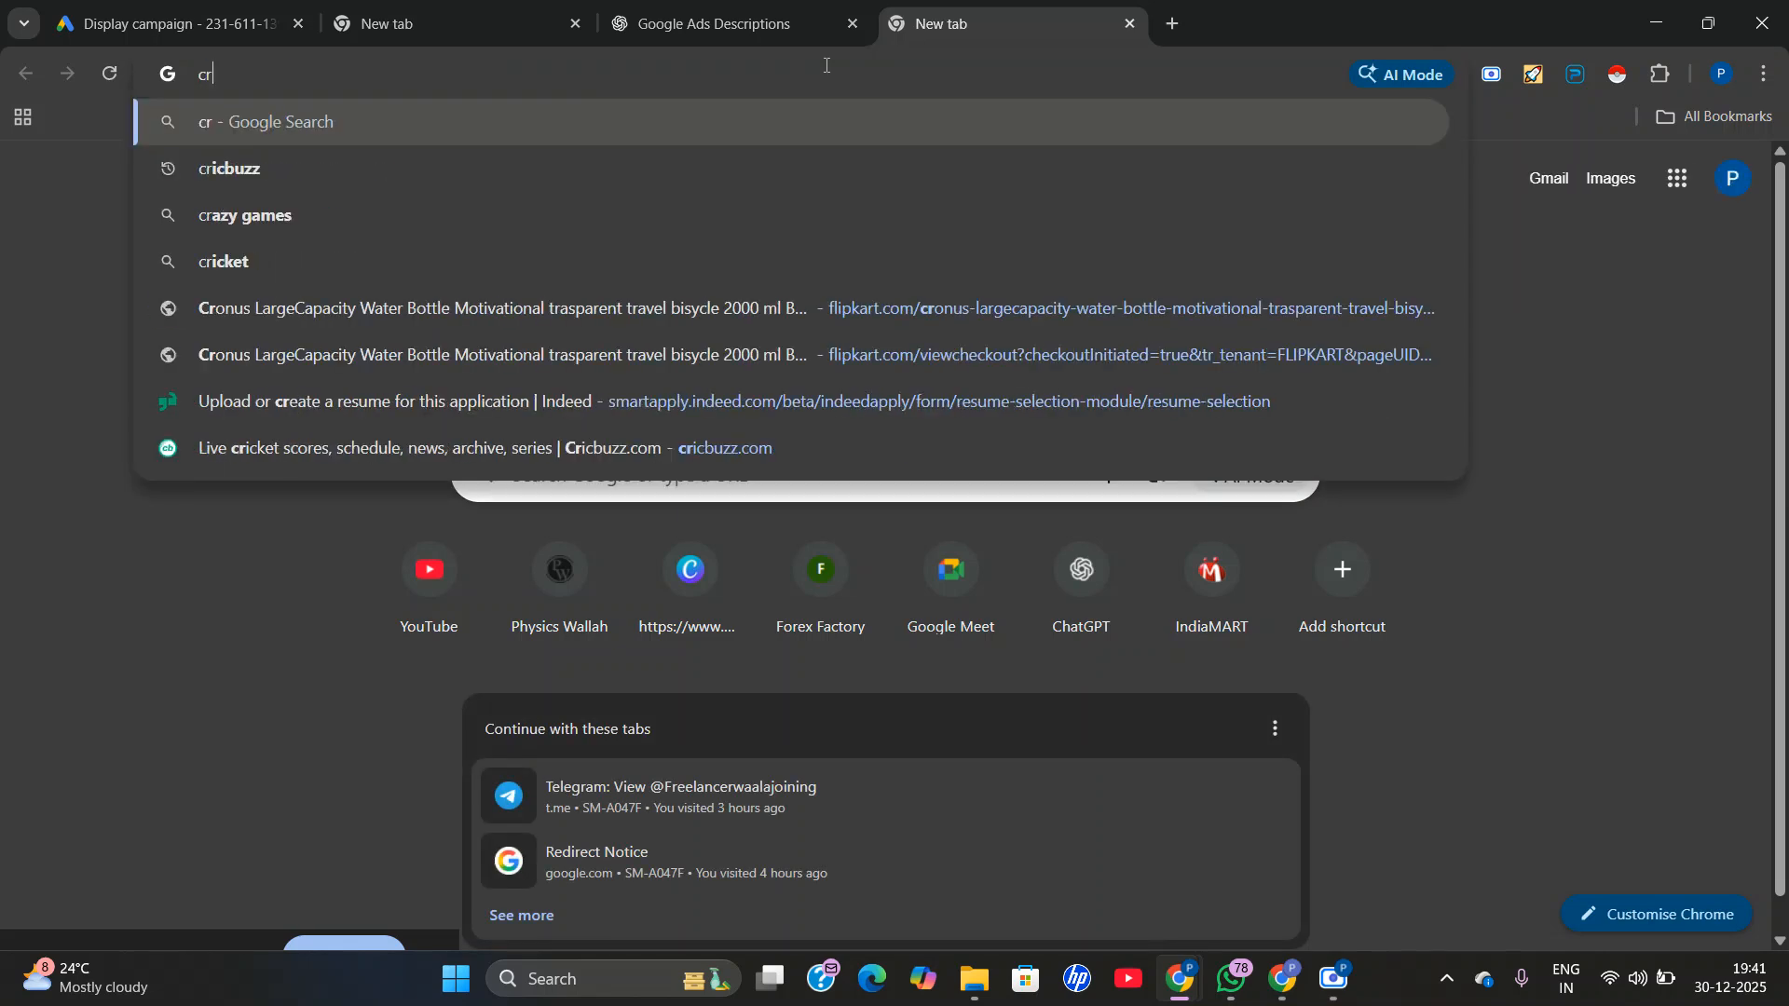
pyautogui.write('ic')
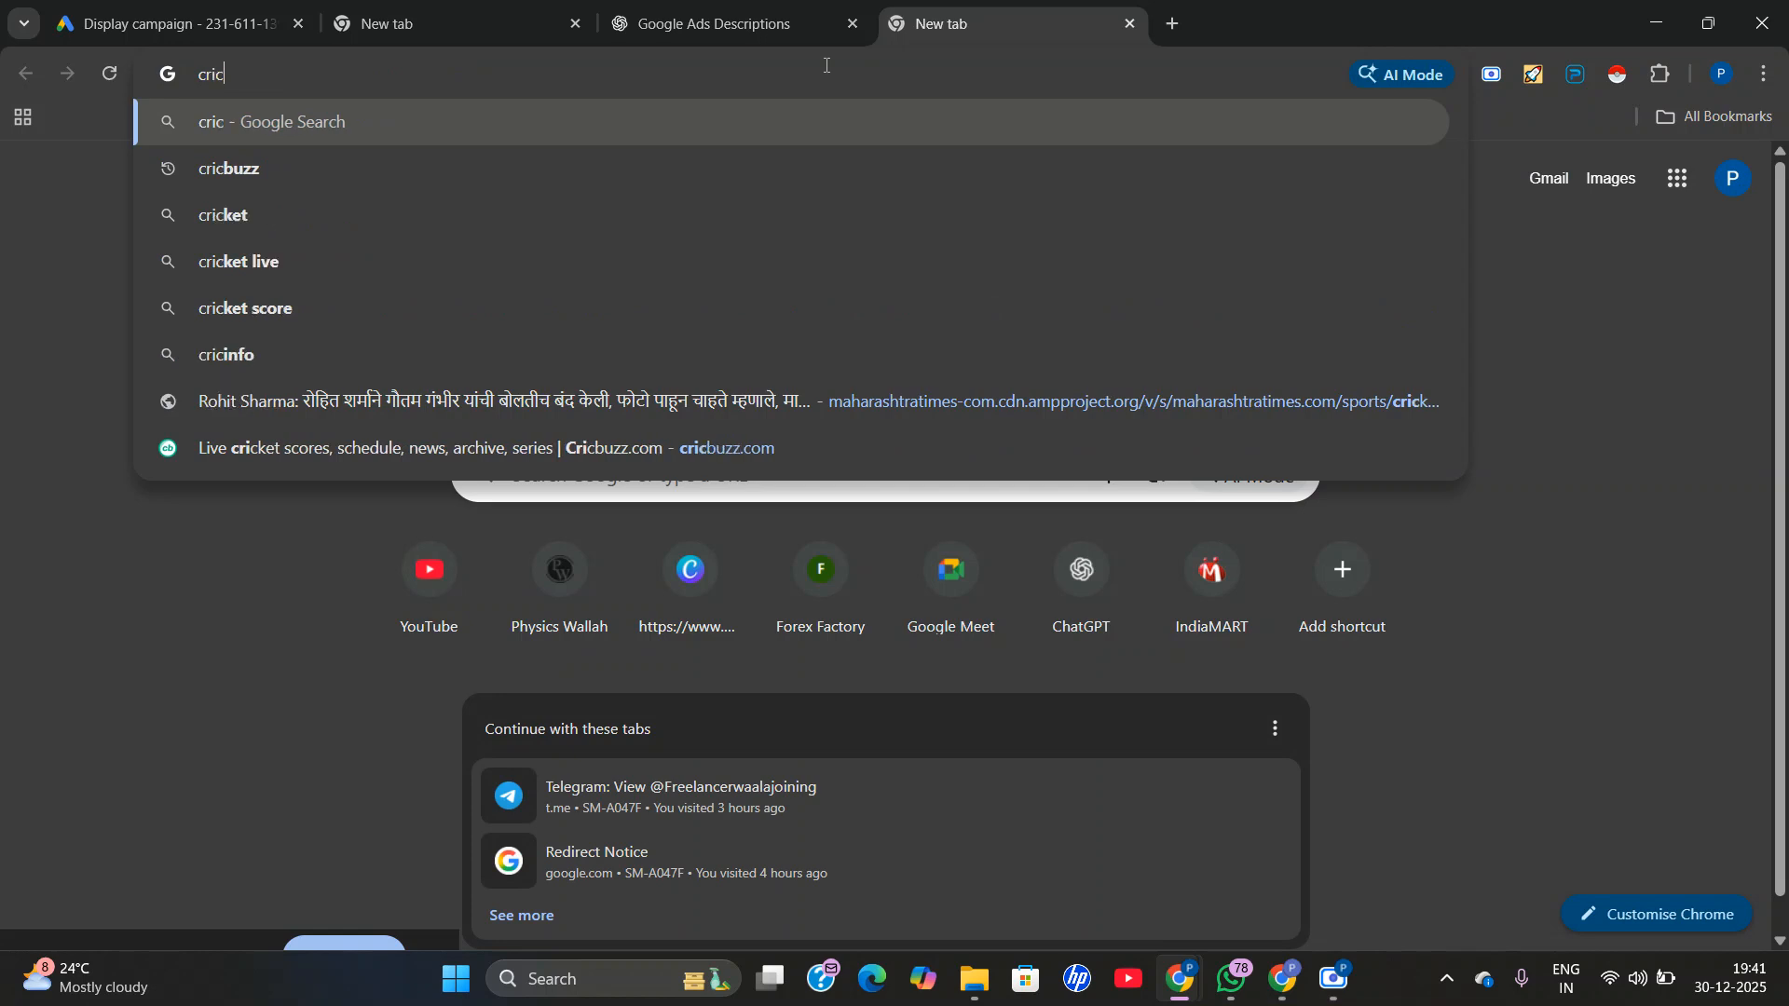
pyautogui.click(783, 166)
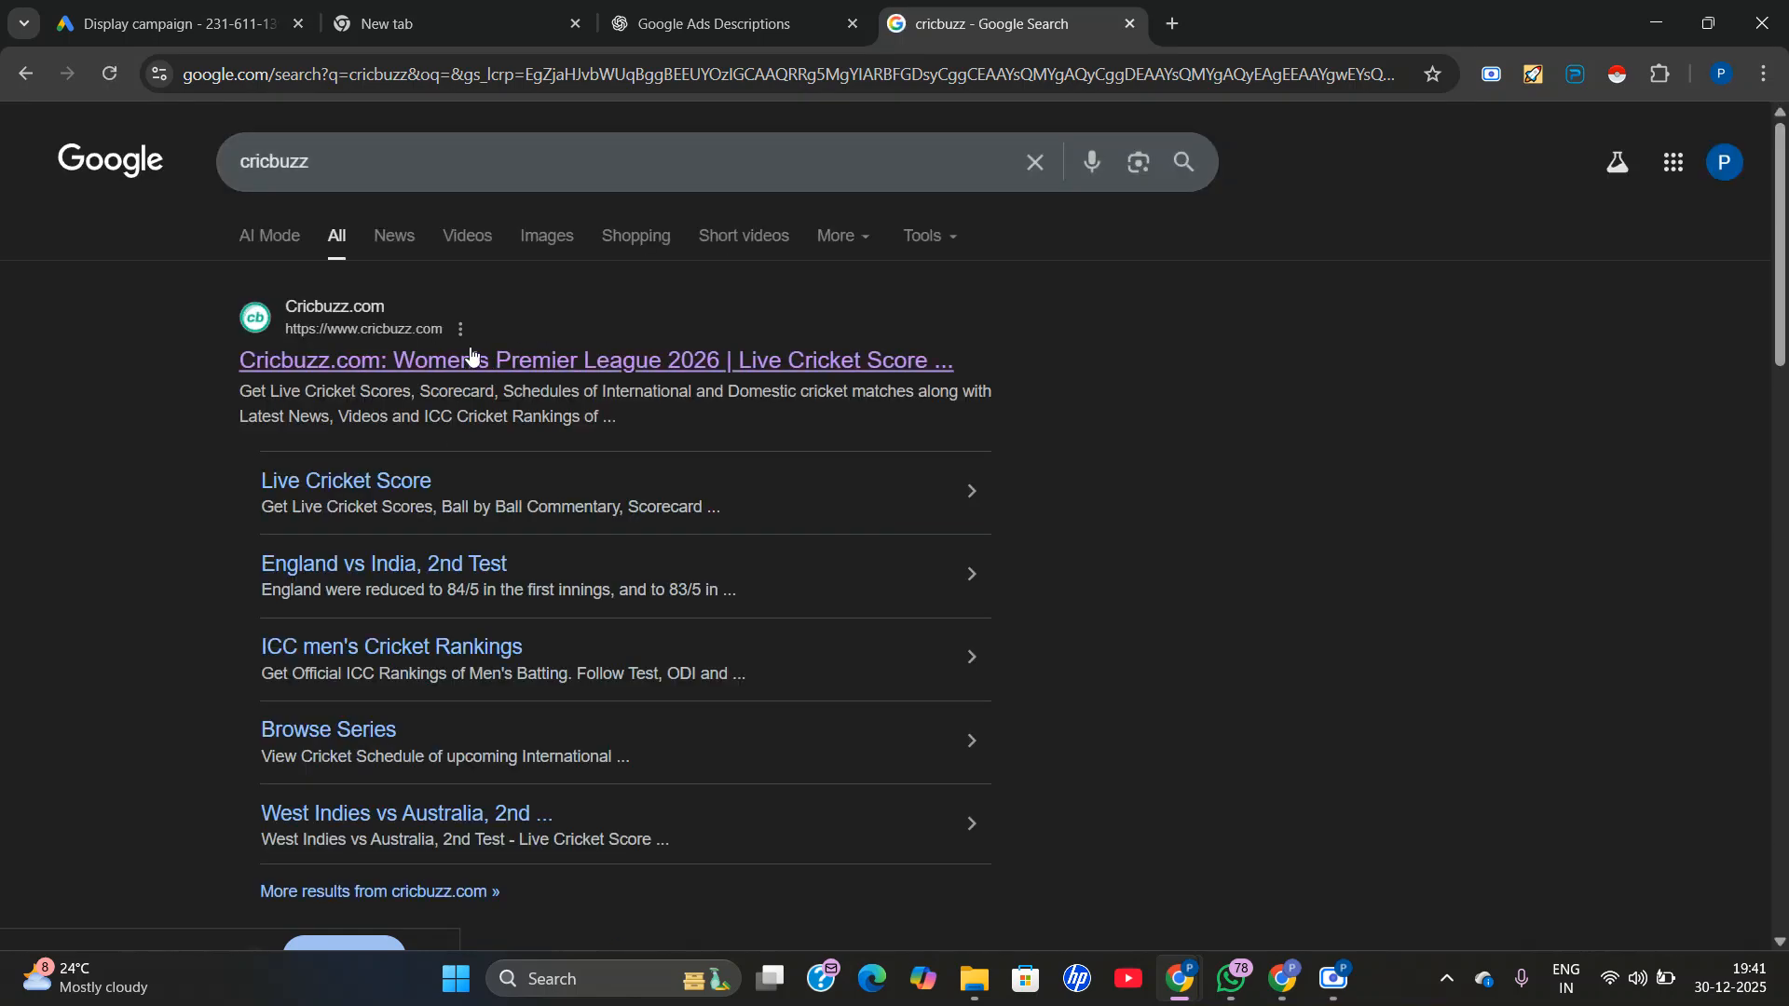
pyautogui.click(372, 359)
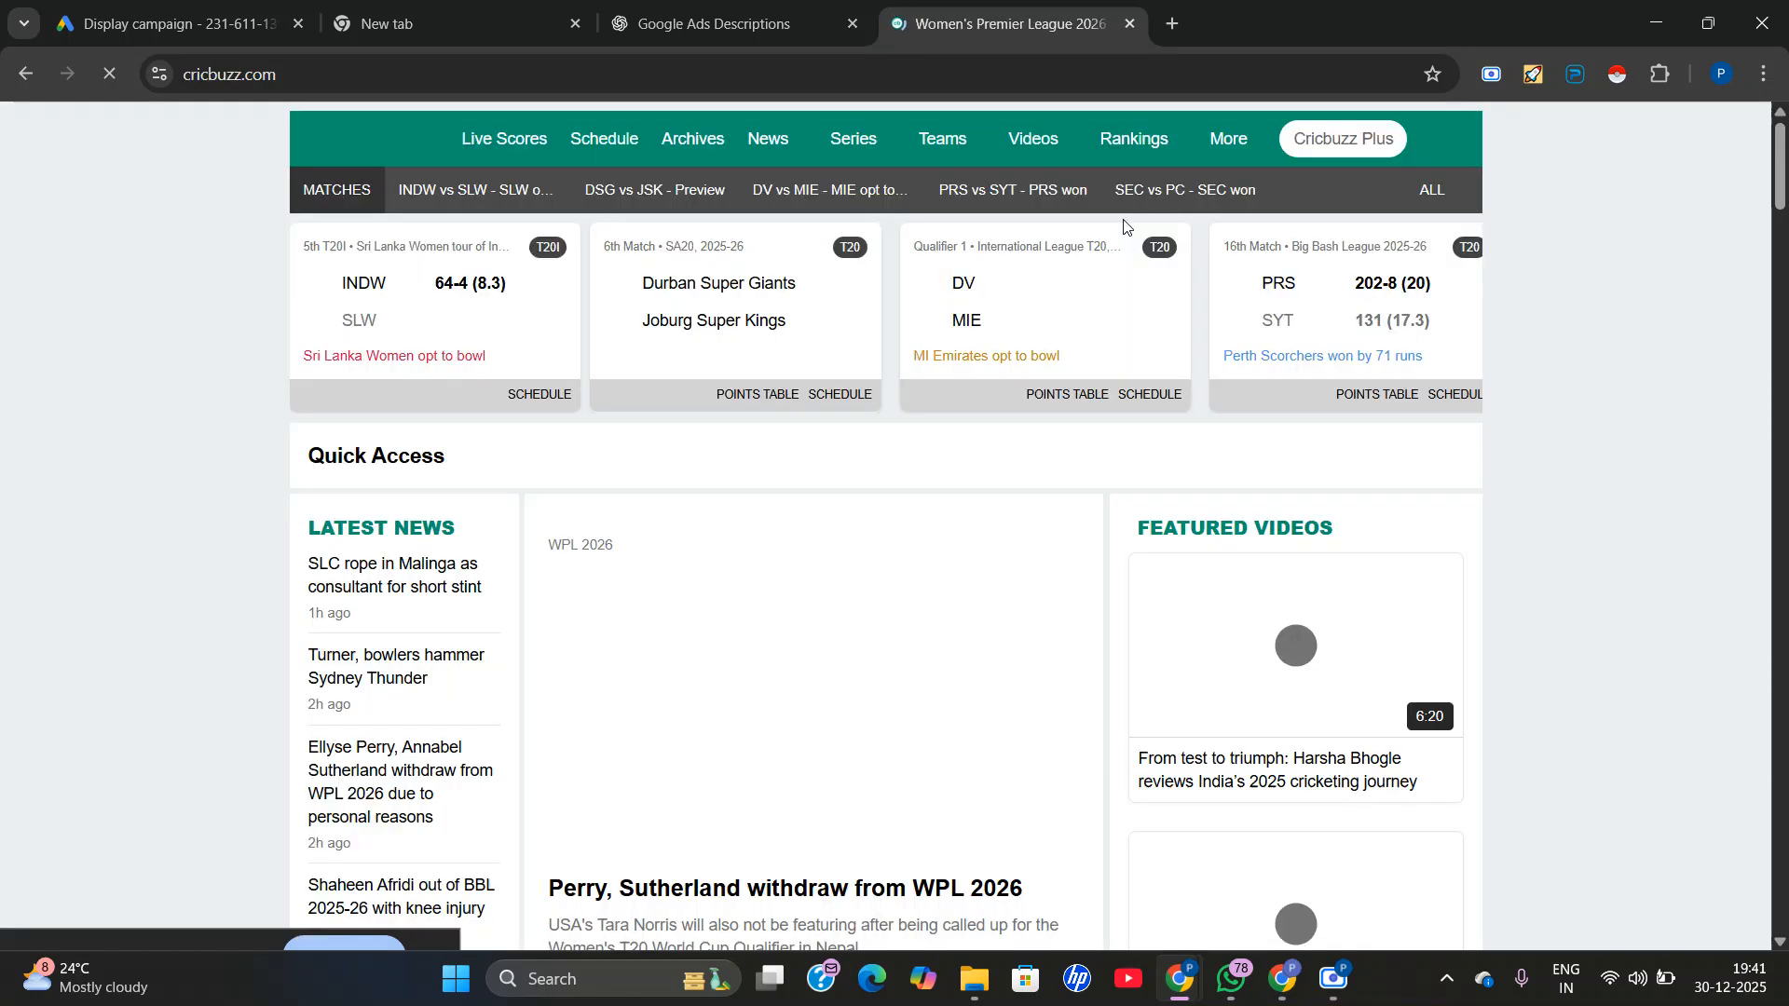
# Examine the Cricbuzz home page for live display ads in the banner and sidebar placements.
pyautogui.scroll(-7, 1195, 427)
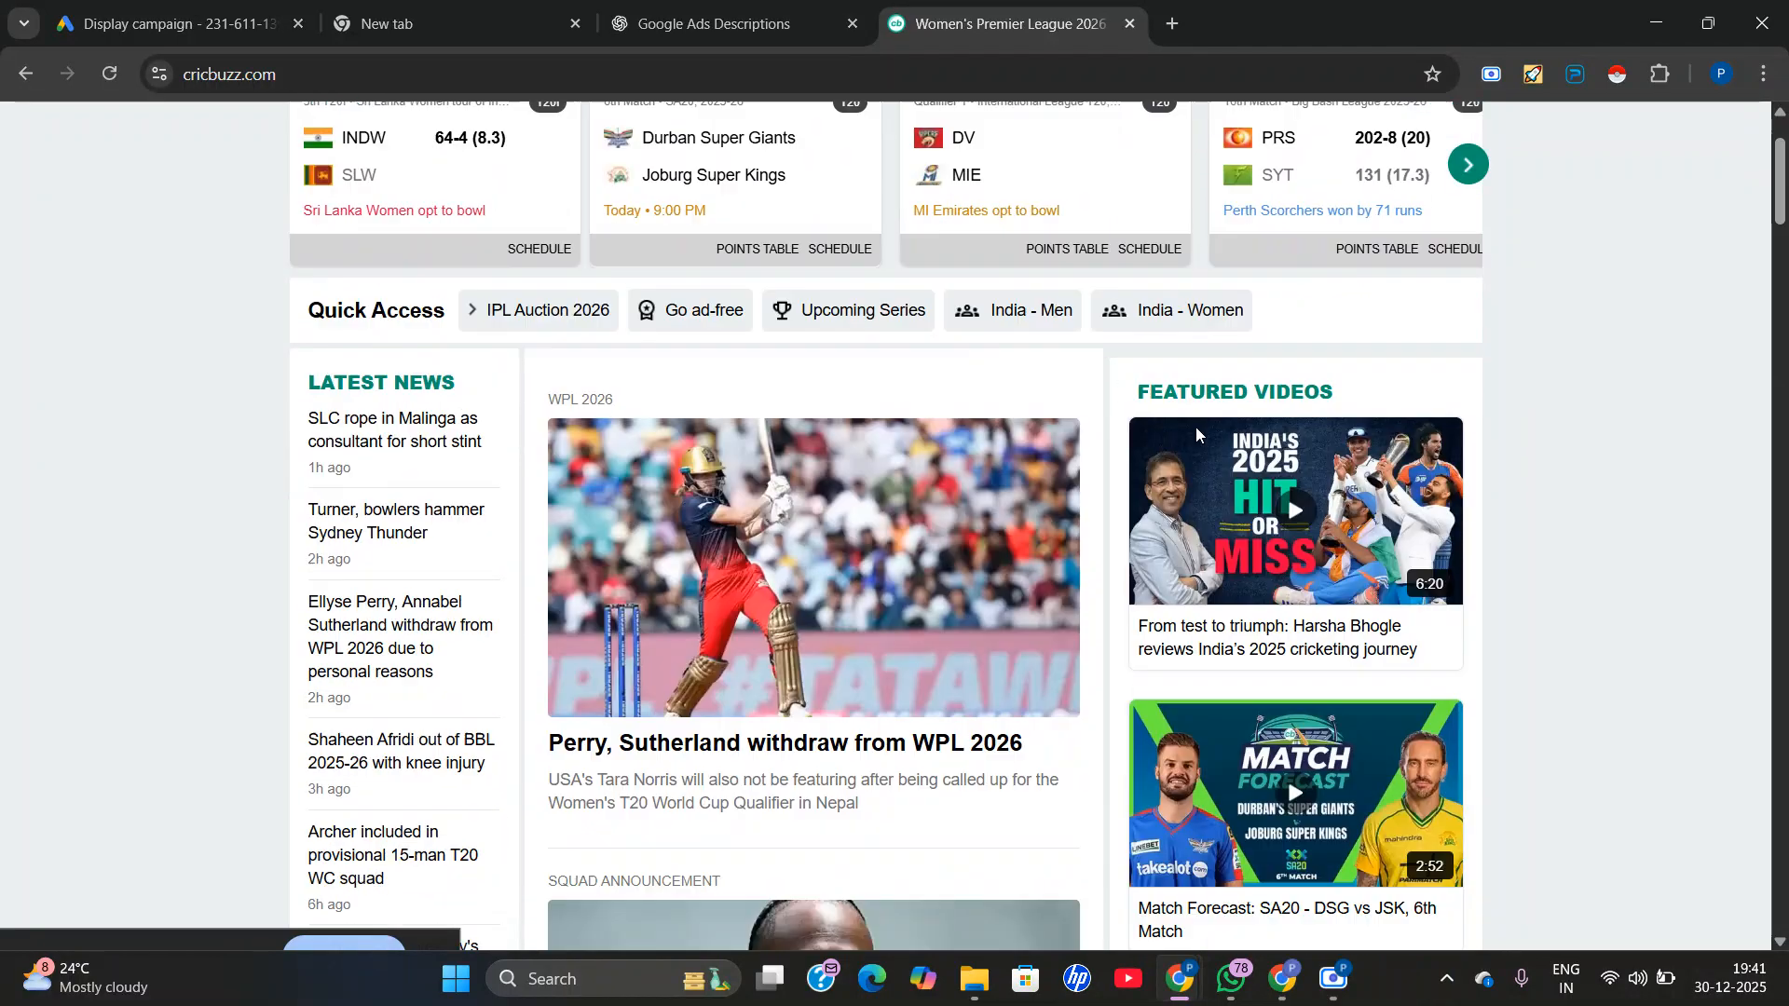
pyautogui.scroll(6, 1302, 460)
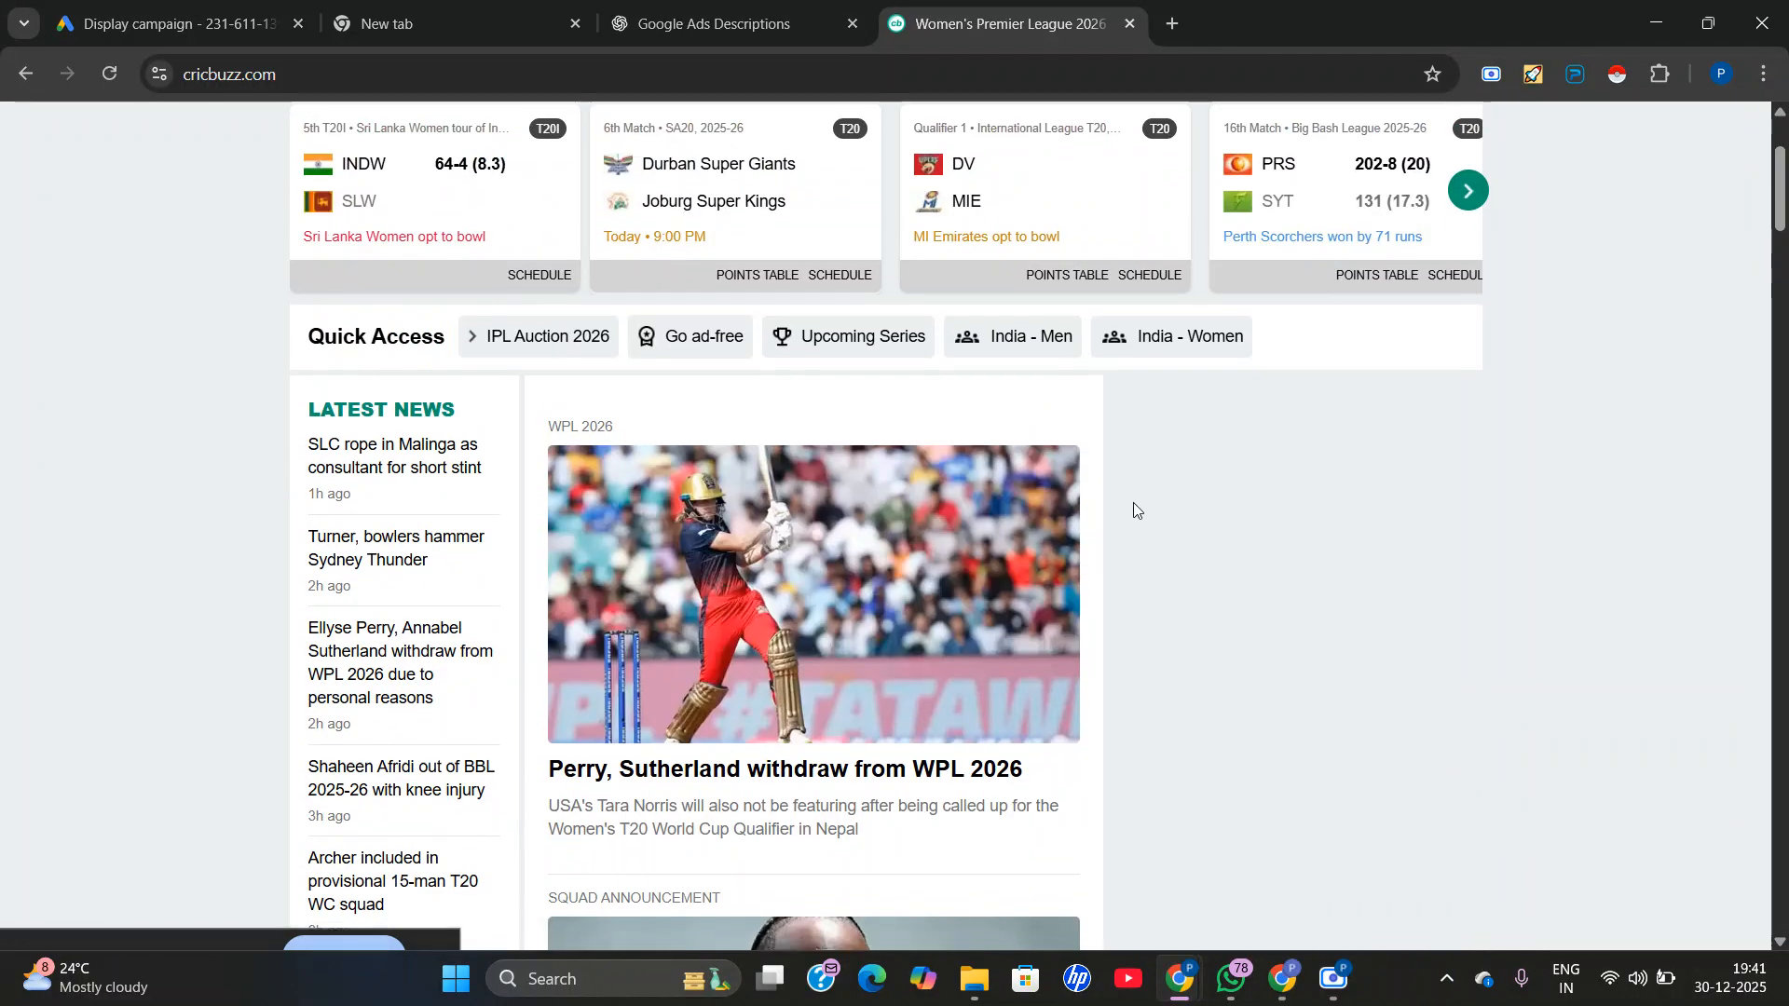
pyautogui.scroll(-3, 1363, 492)
pyautogui.scroll(6, 1317, 519)
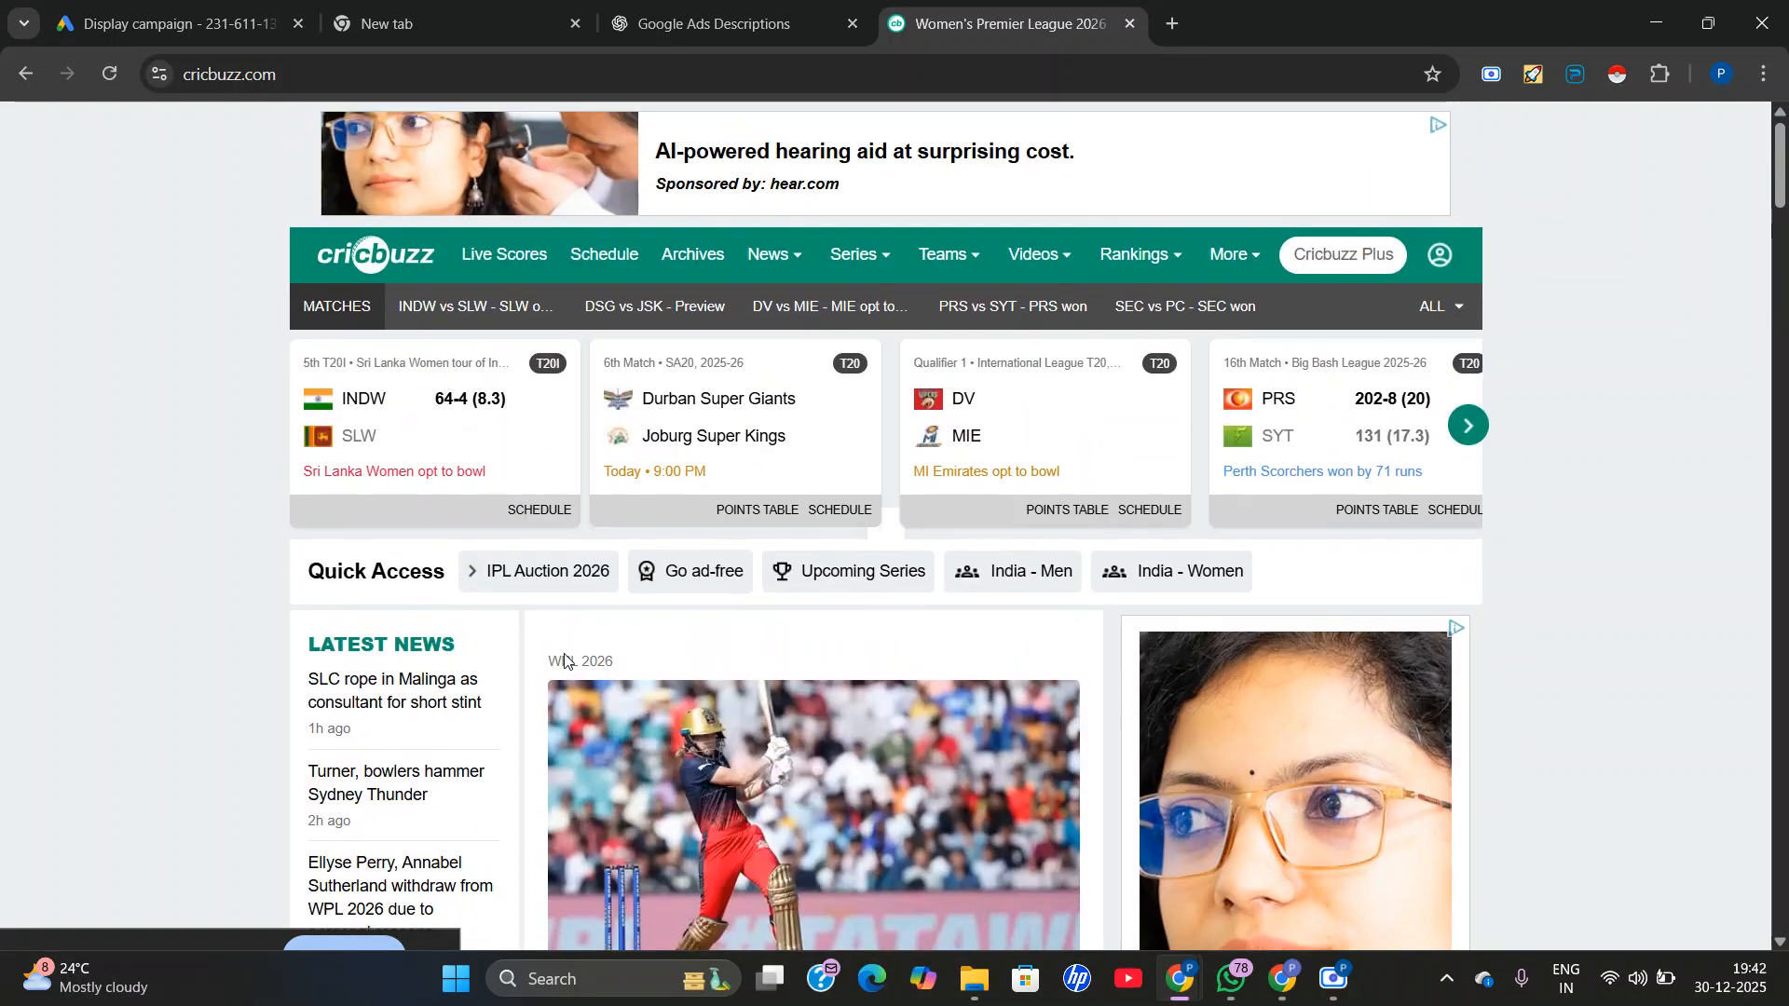
pyautogui.scroll(-3, 1697, 568)
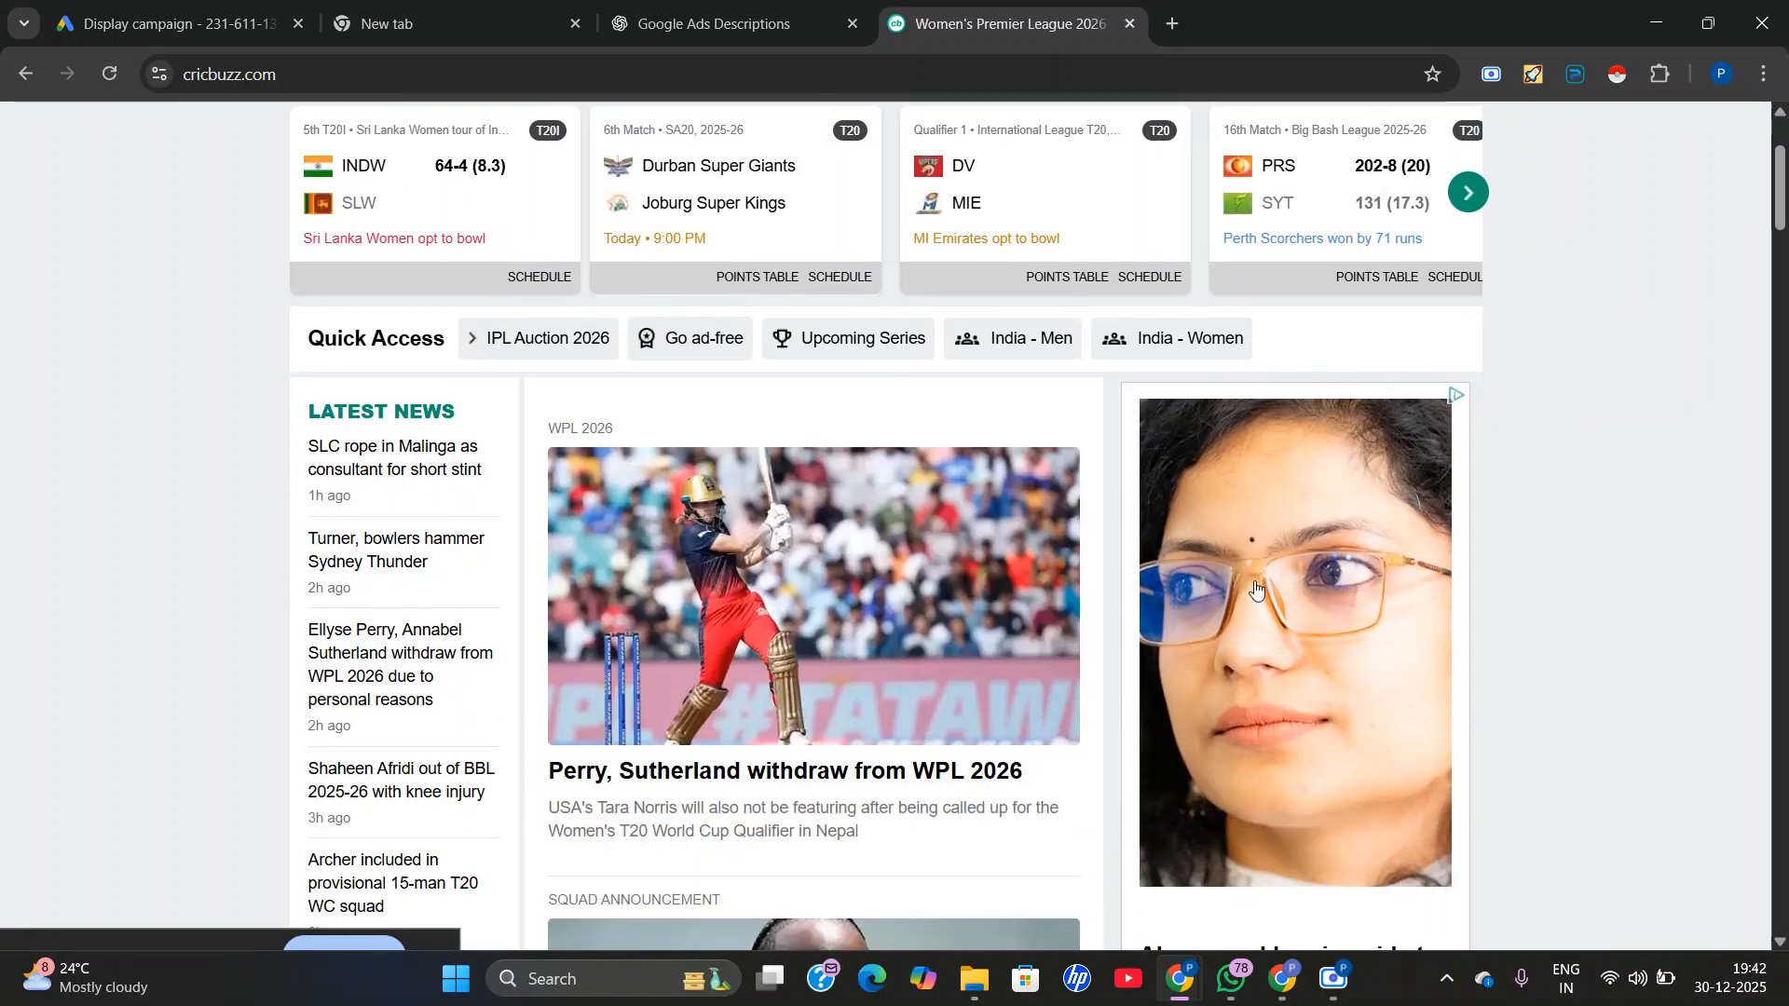
pyautogui.scroll(-3, 1322, 799)
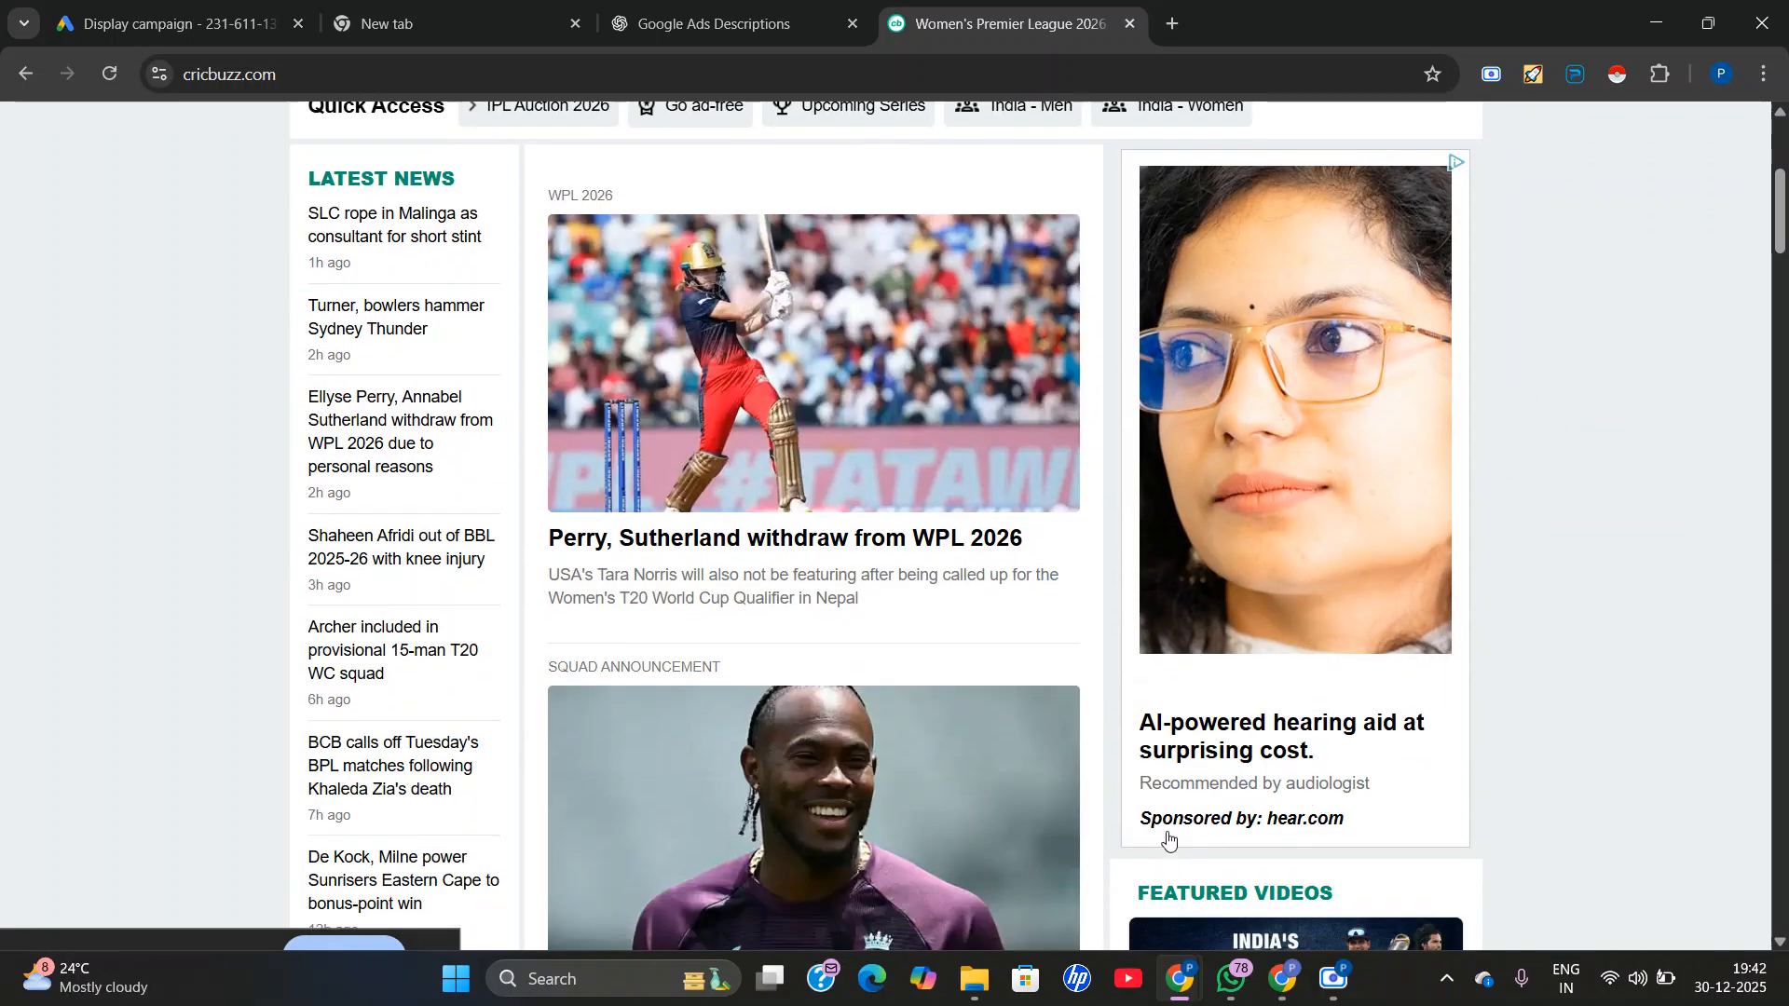
pyautogui.scroll(-7, 1169, 841)
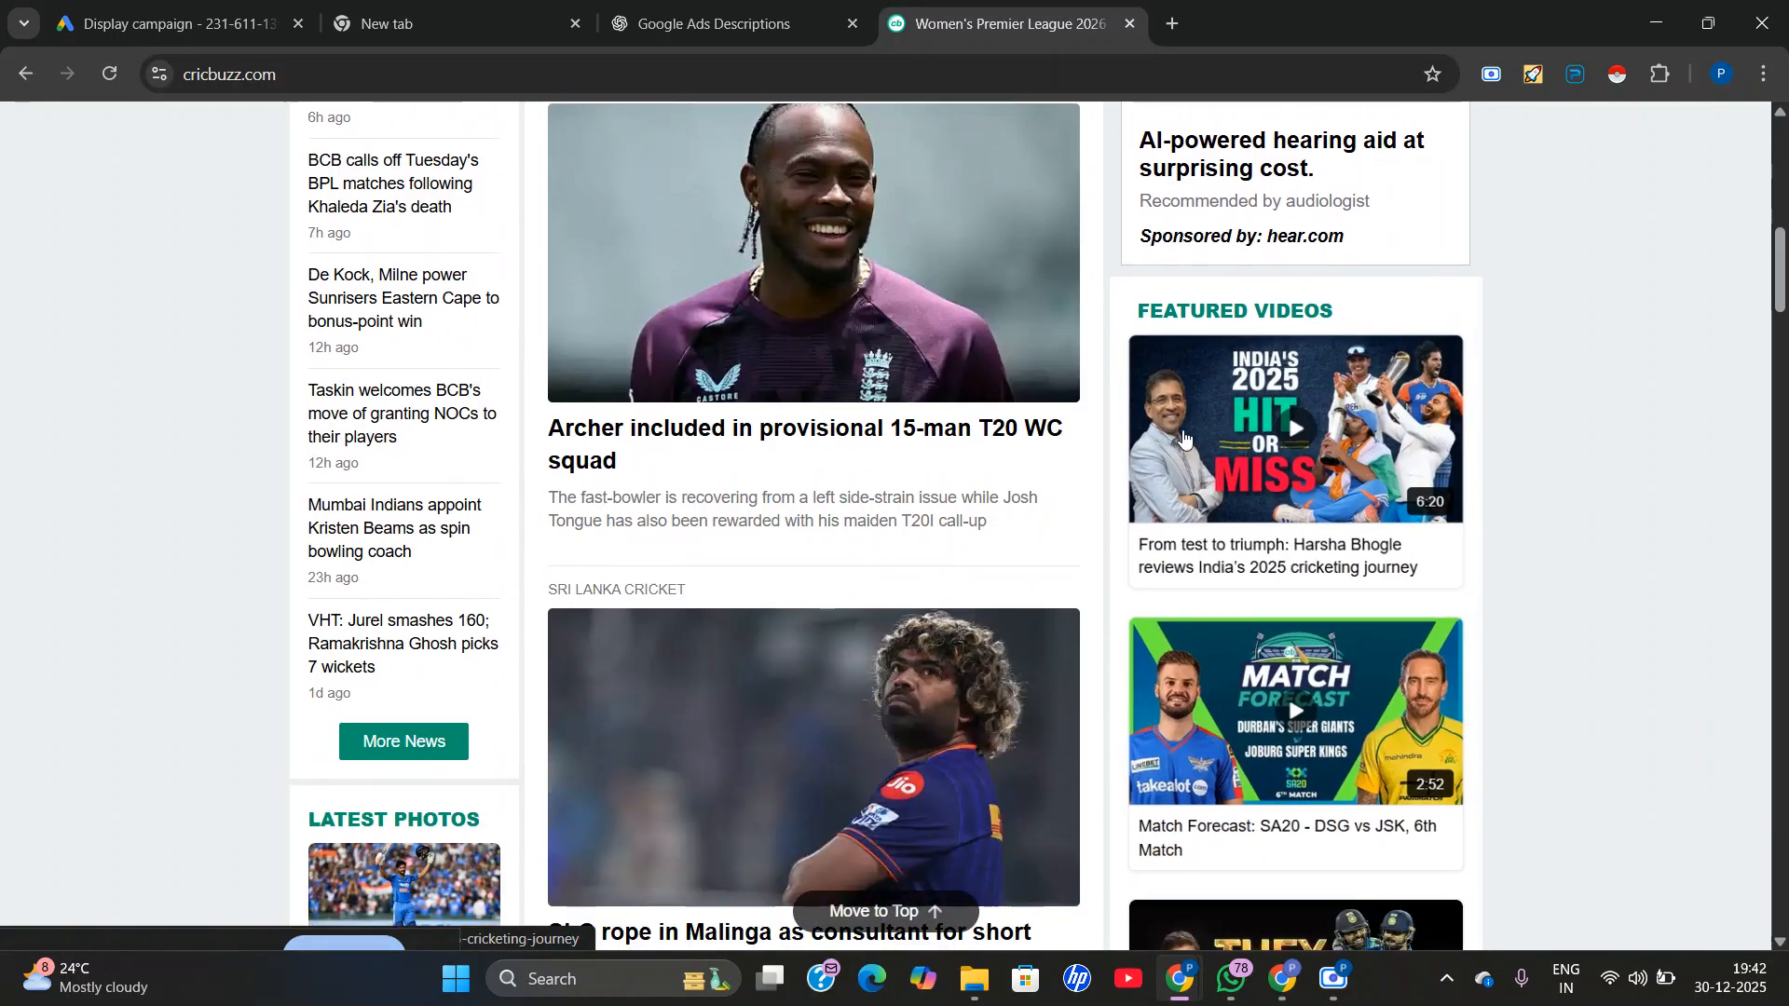
pyautogui.scroll(-12, 1256, 757)
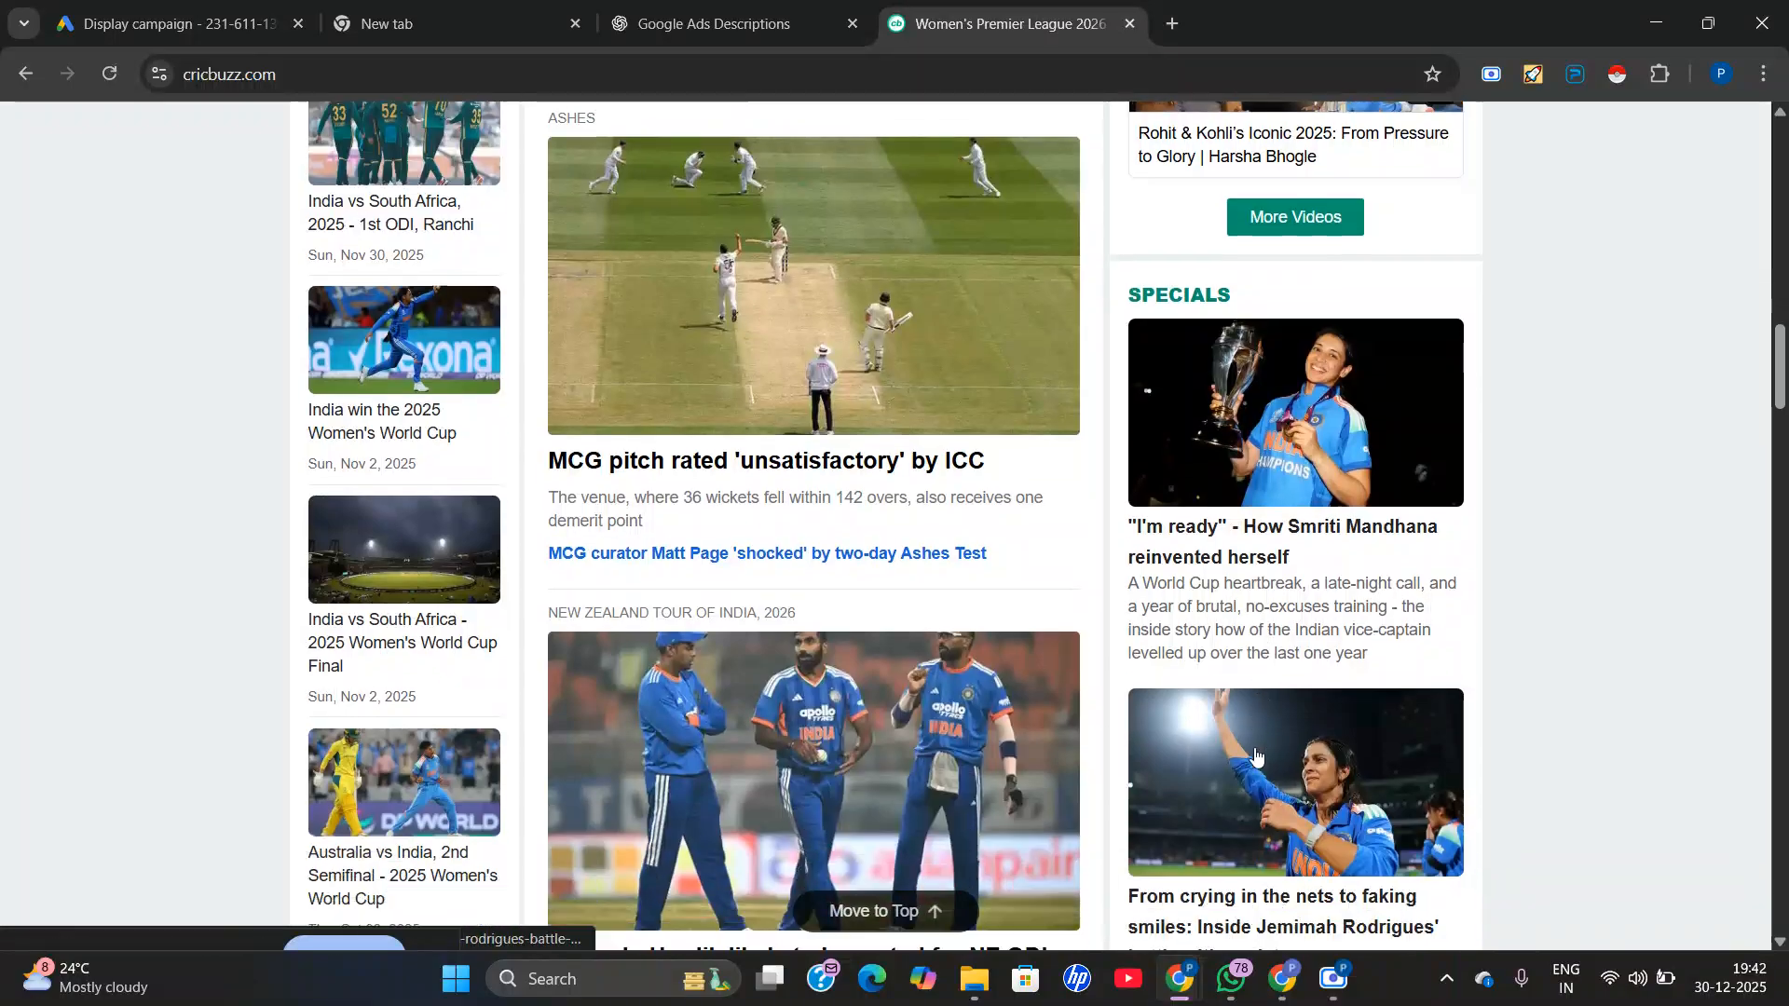
pyautogui.scroll(-12, 1255, 756)
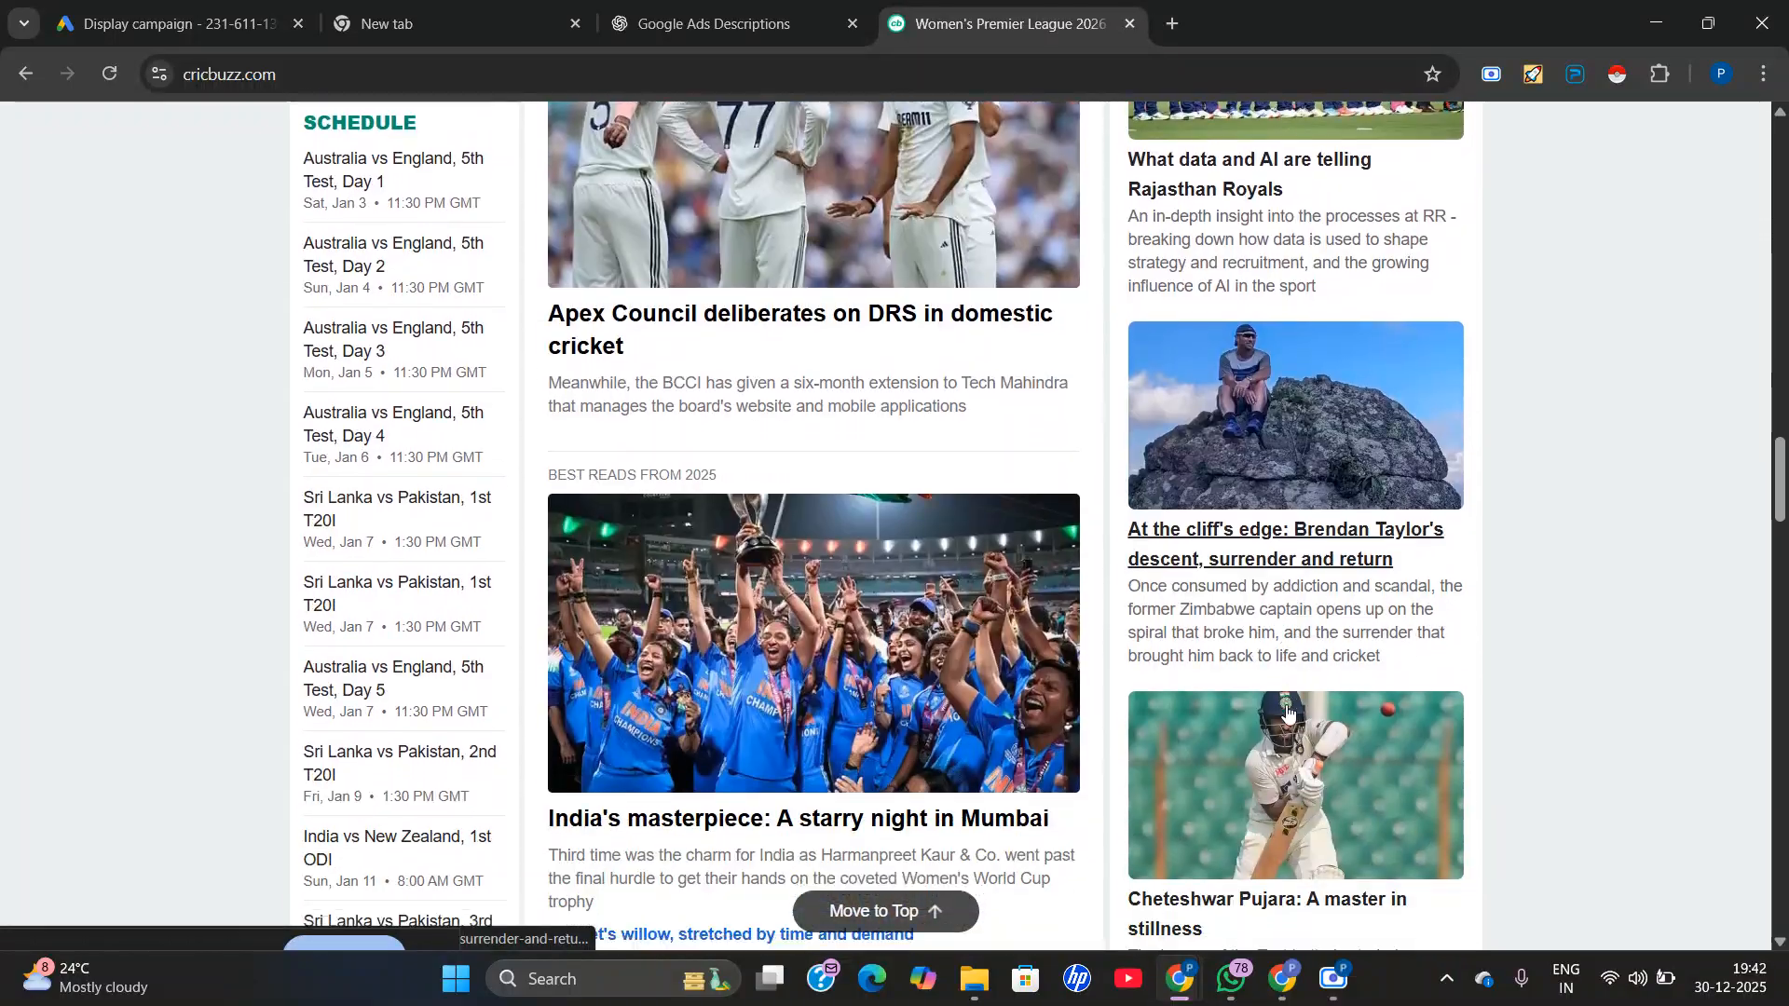
pyautogui.scroll(-18, 1286, 712)
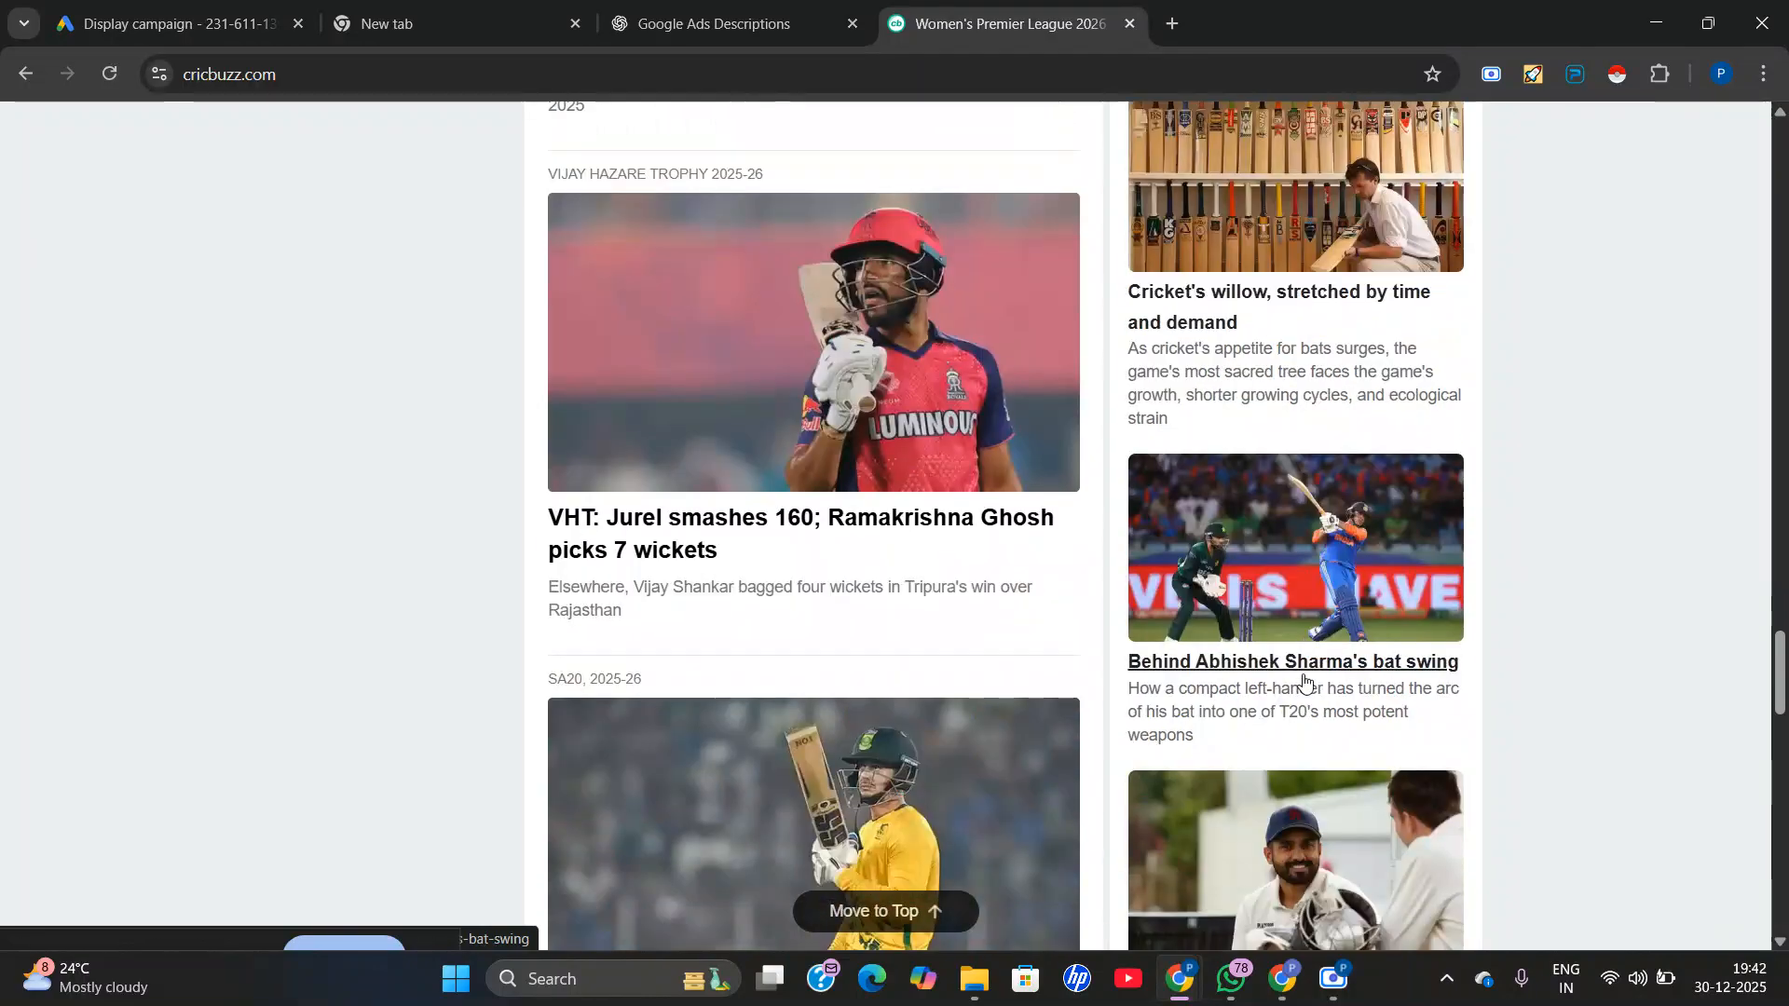
pyautogui.scroll(-20, 1305, 683)
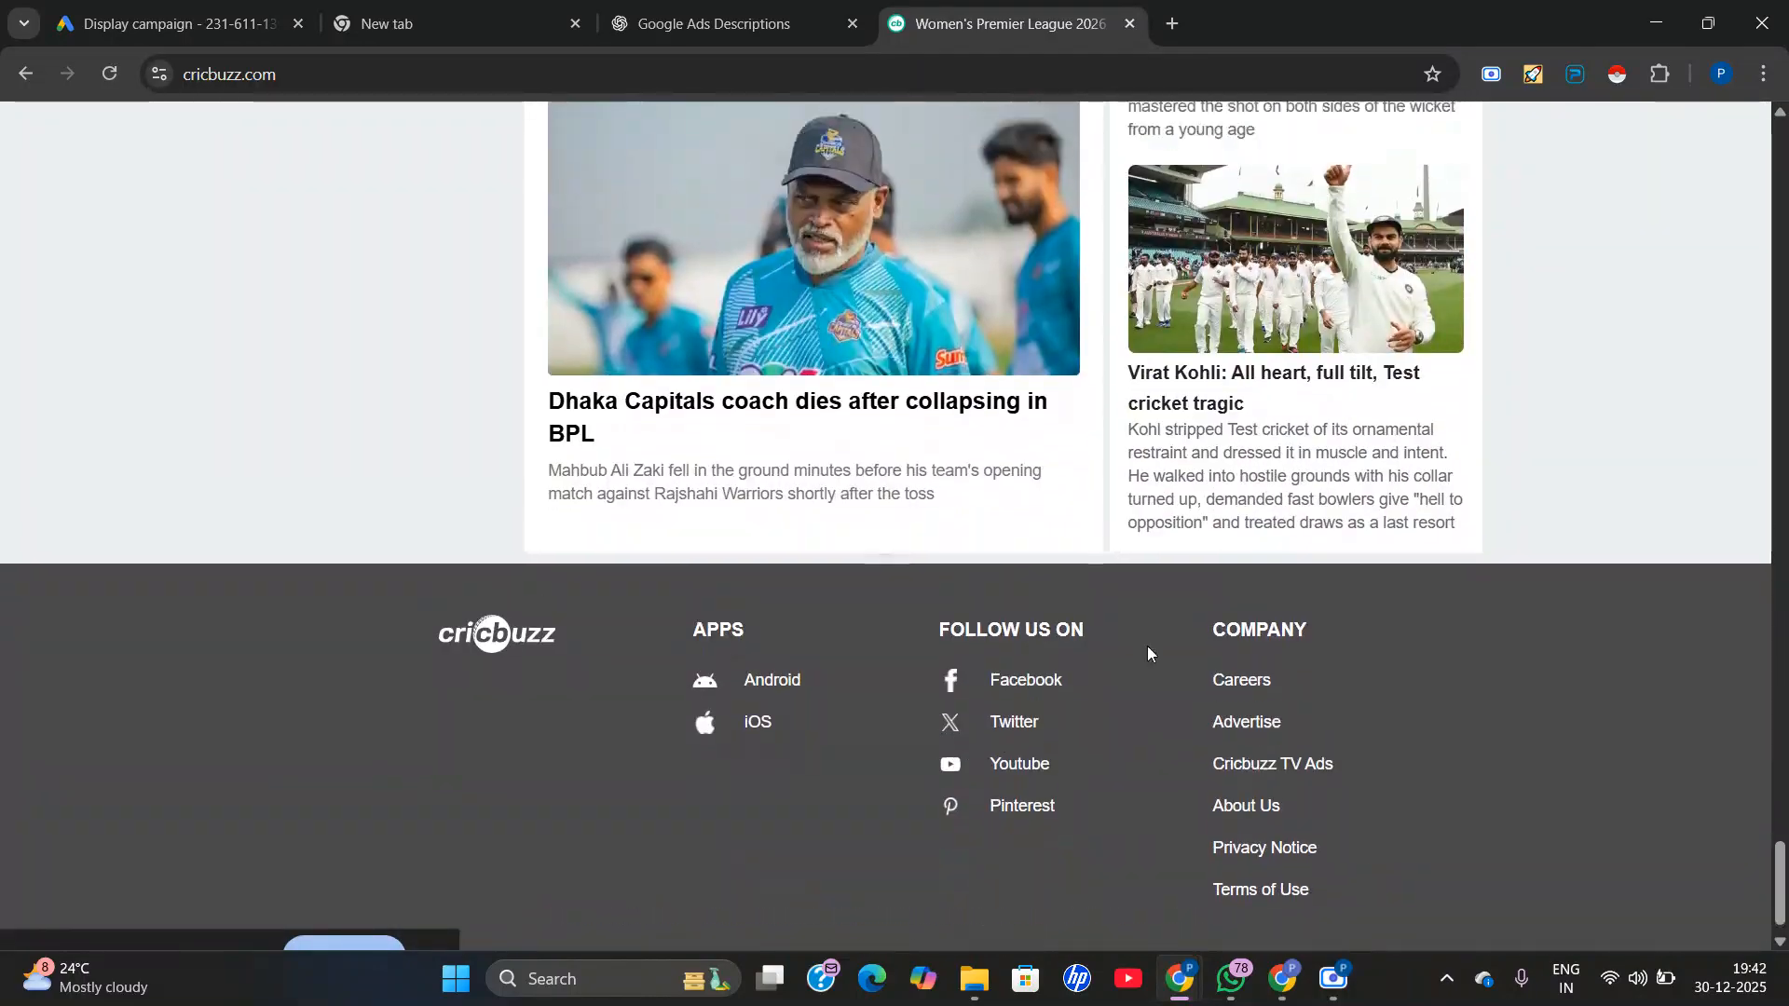
pyautogui.scroll(20, 1148, 646)
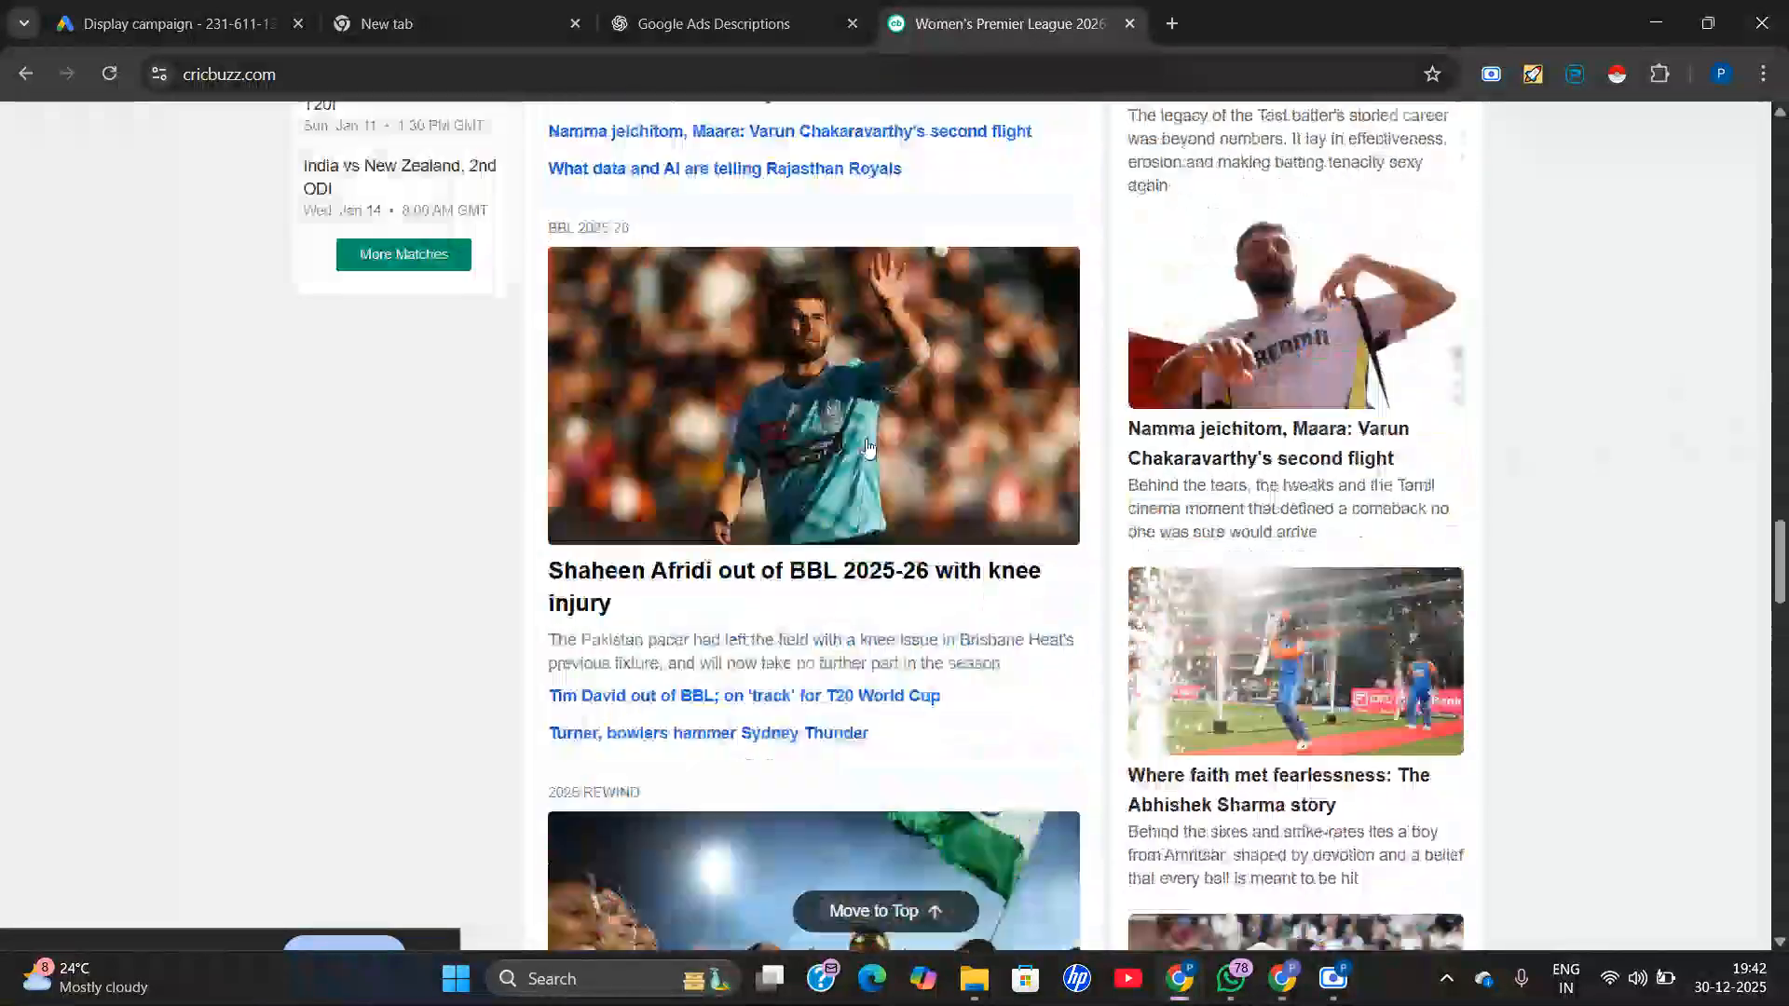
# Return to the start of the Cricbuzz home page and examine the hear.com hearing aid ads in the banner and sidebar.
pyautogui.scroll(20, 866, 447)
pyautogui.scroll(20, 179, 451)
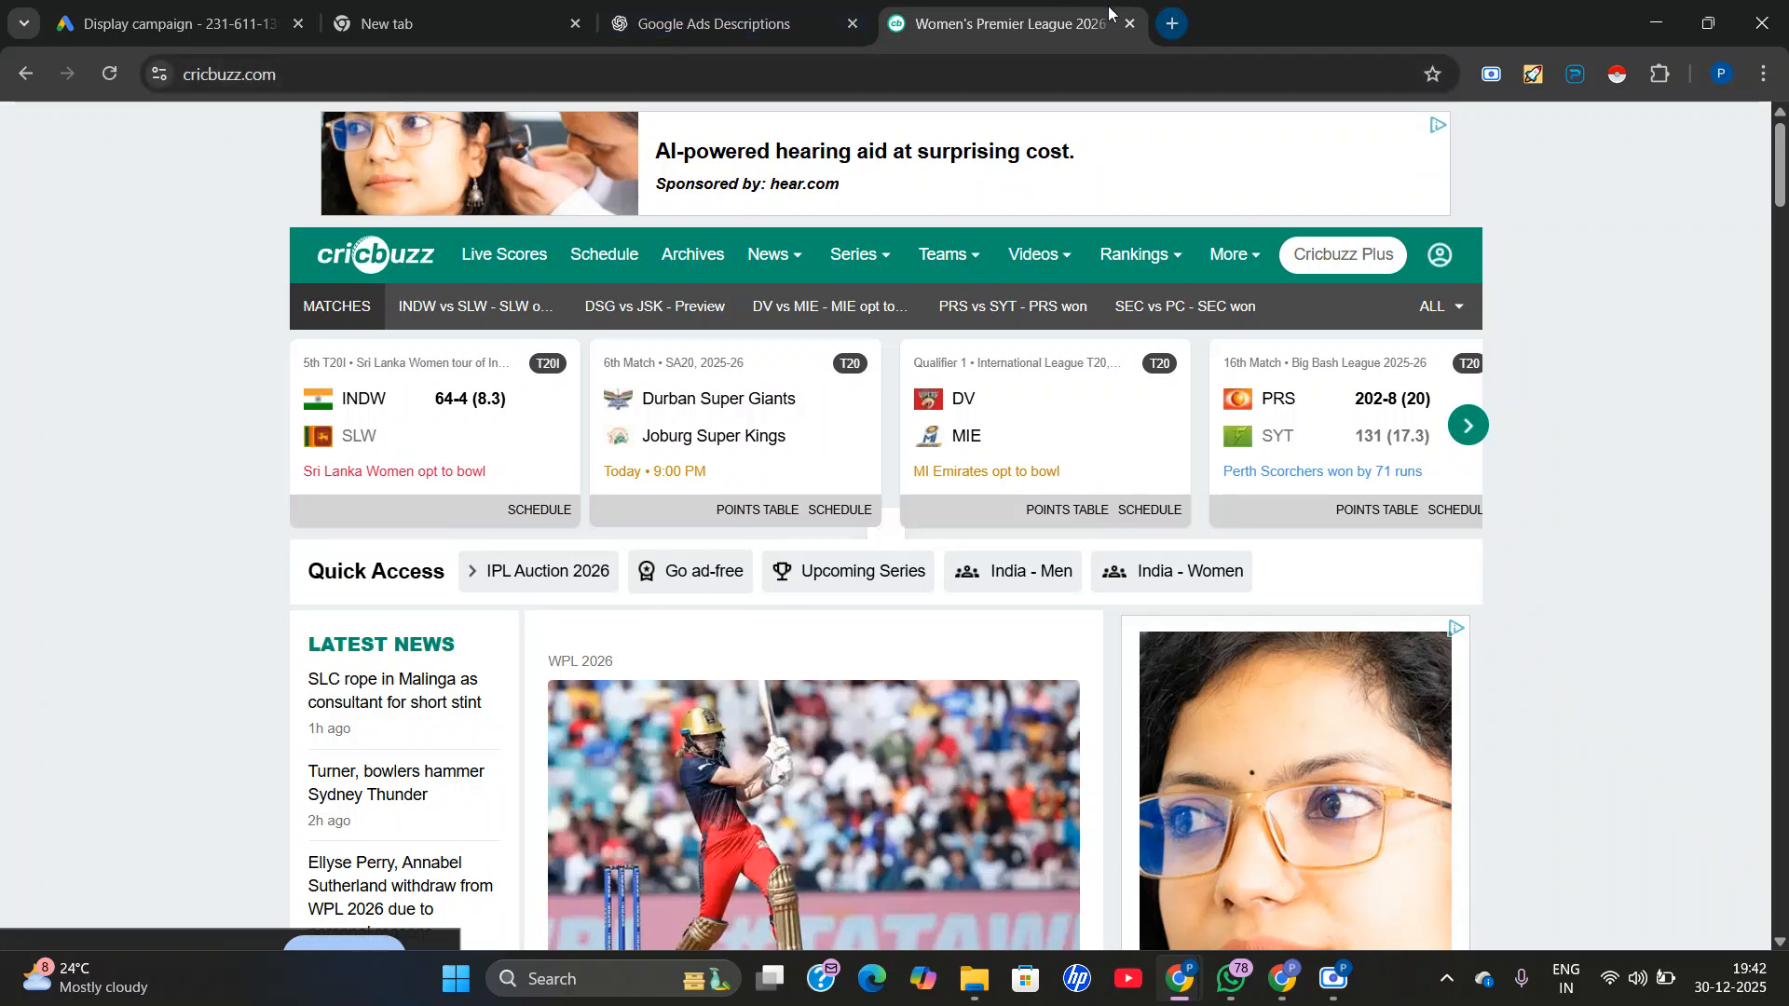
pyautogui.scroll(-5, 1553, 184)
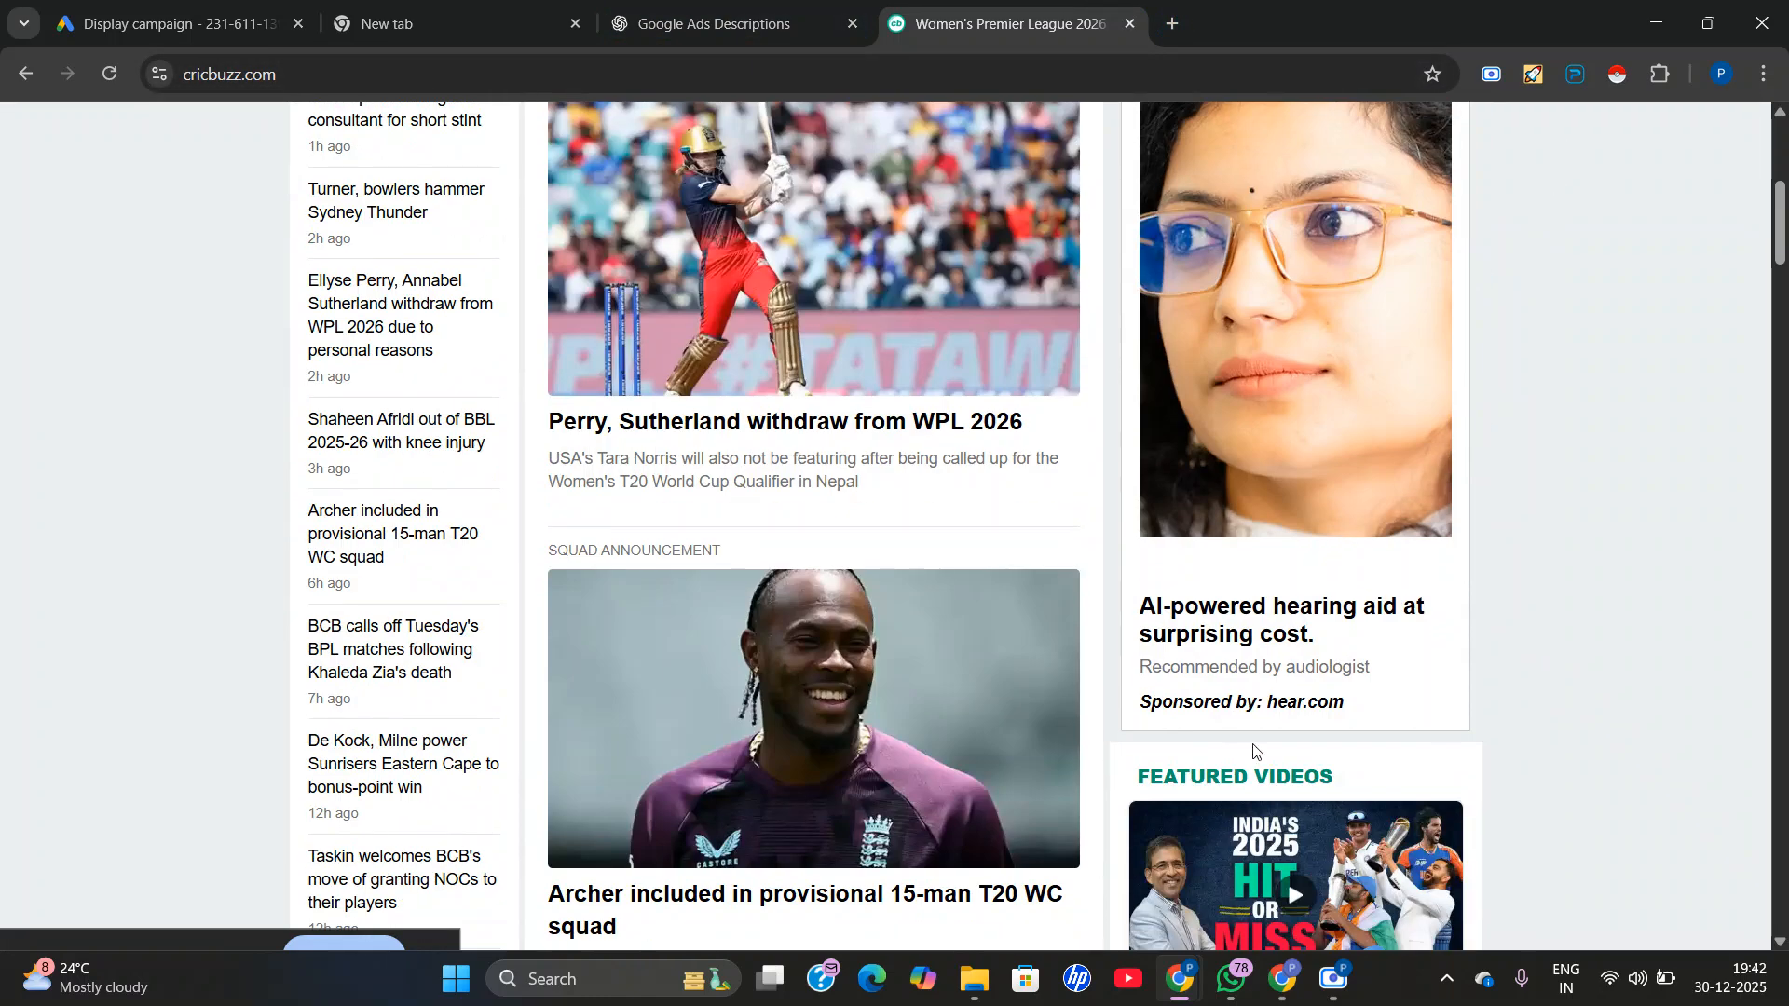
pyautogui.scroll(-3, 1253, 751)
pyautogui.scroll(8, 1287, 694)
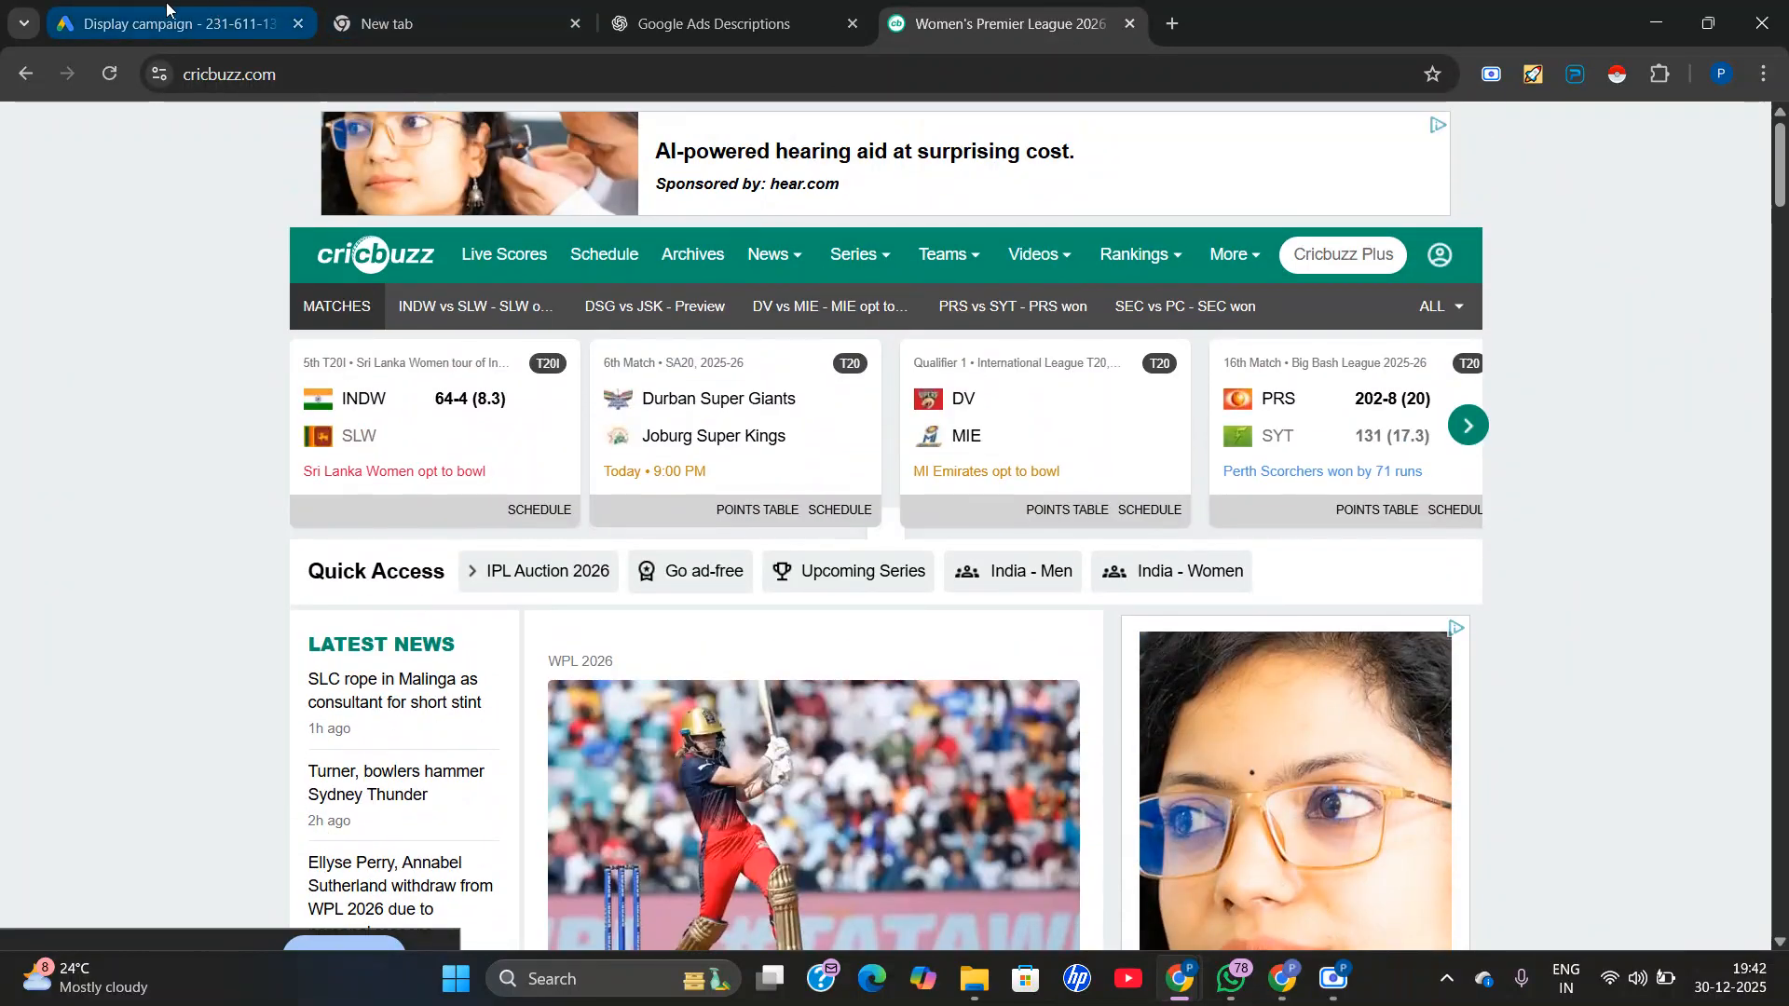
# Compare the Google Ads website previews with the live hearing aid sidebar ad on Cricbuzz.
pyautogui.click(167, 9)
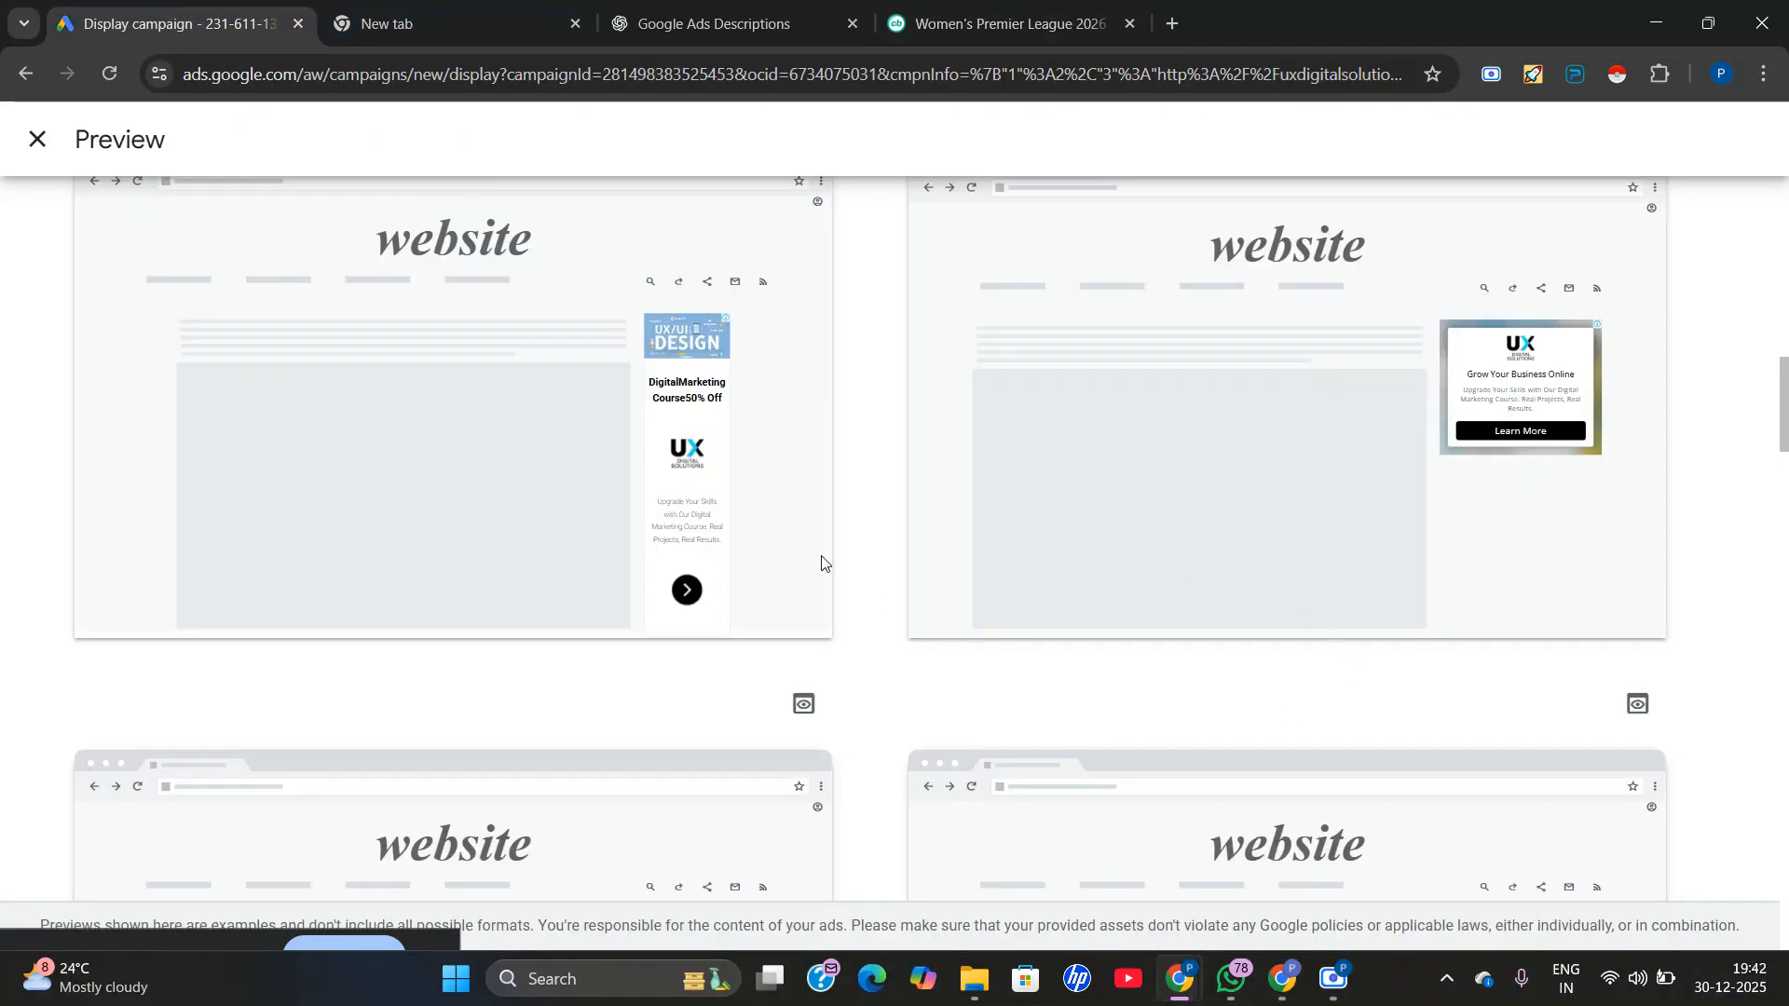
pyautogui.scroll(-5, 636, 556)
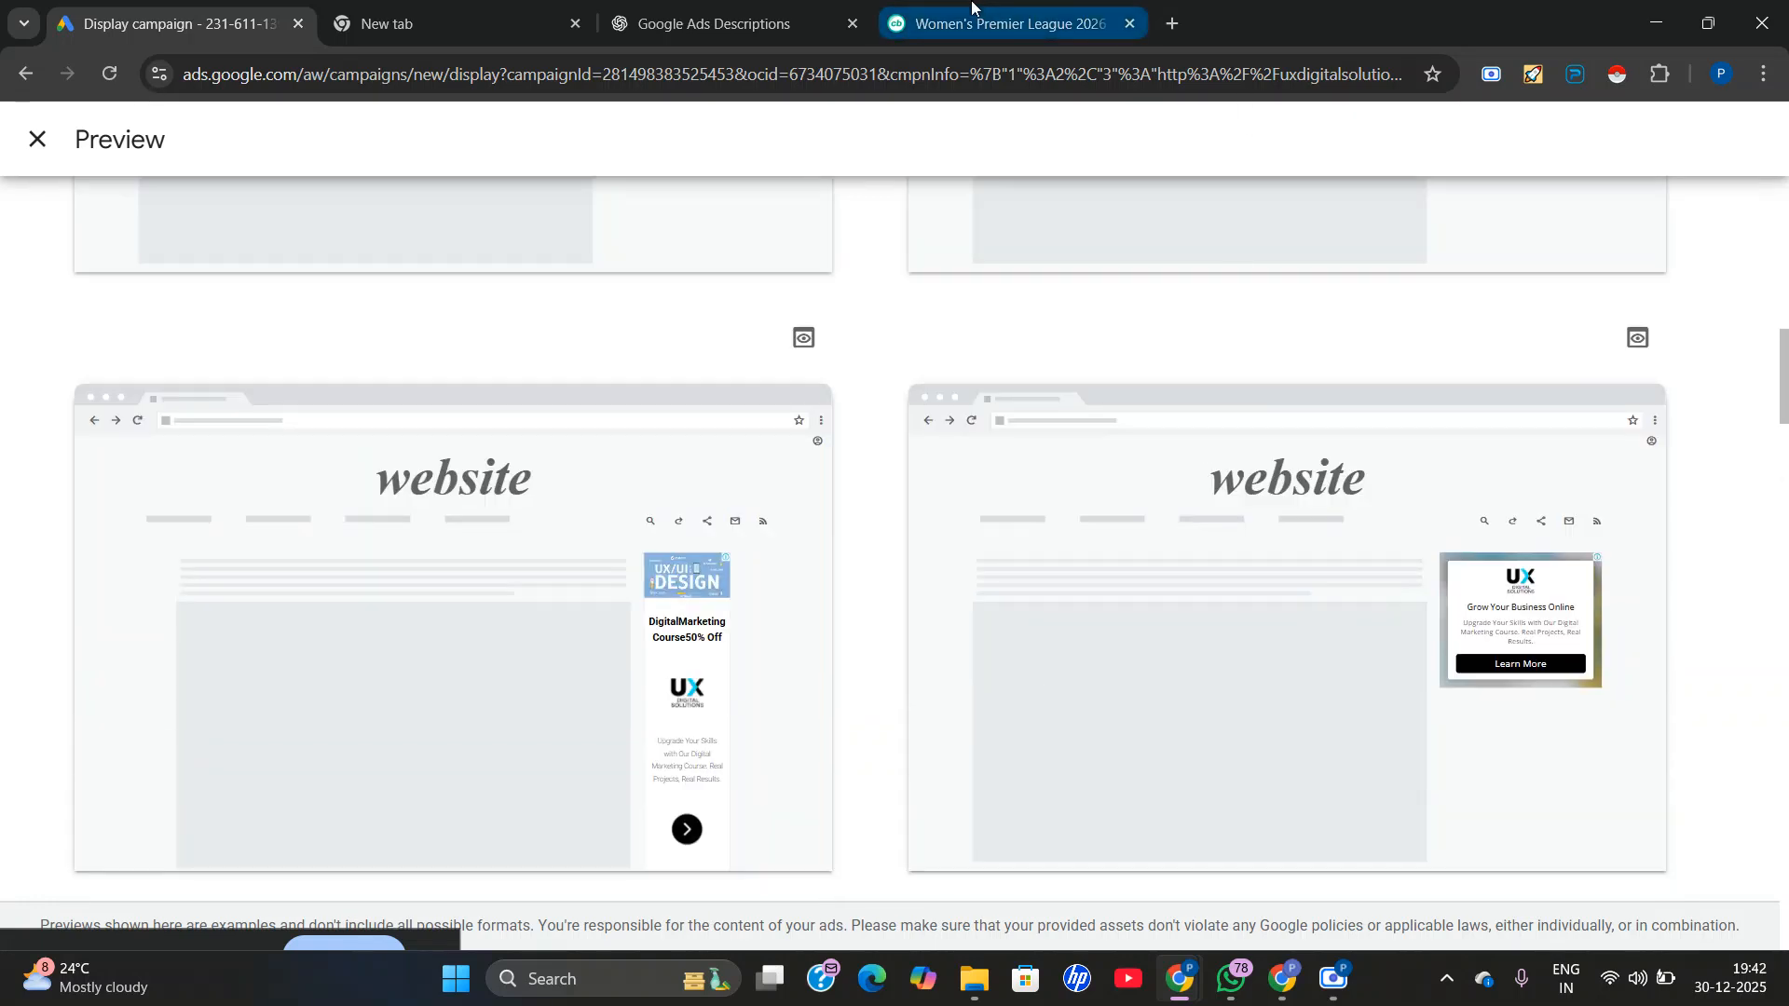
pyautogui.click(1001, 23)
pyautogui.scroll(-2, 1283, 621)
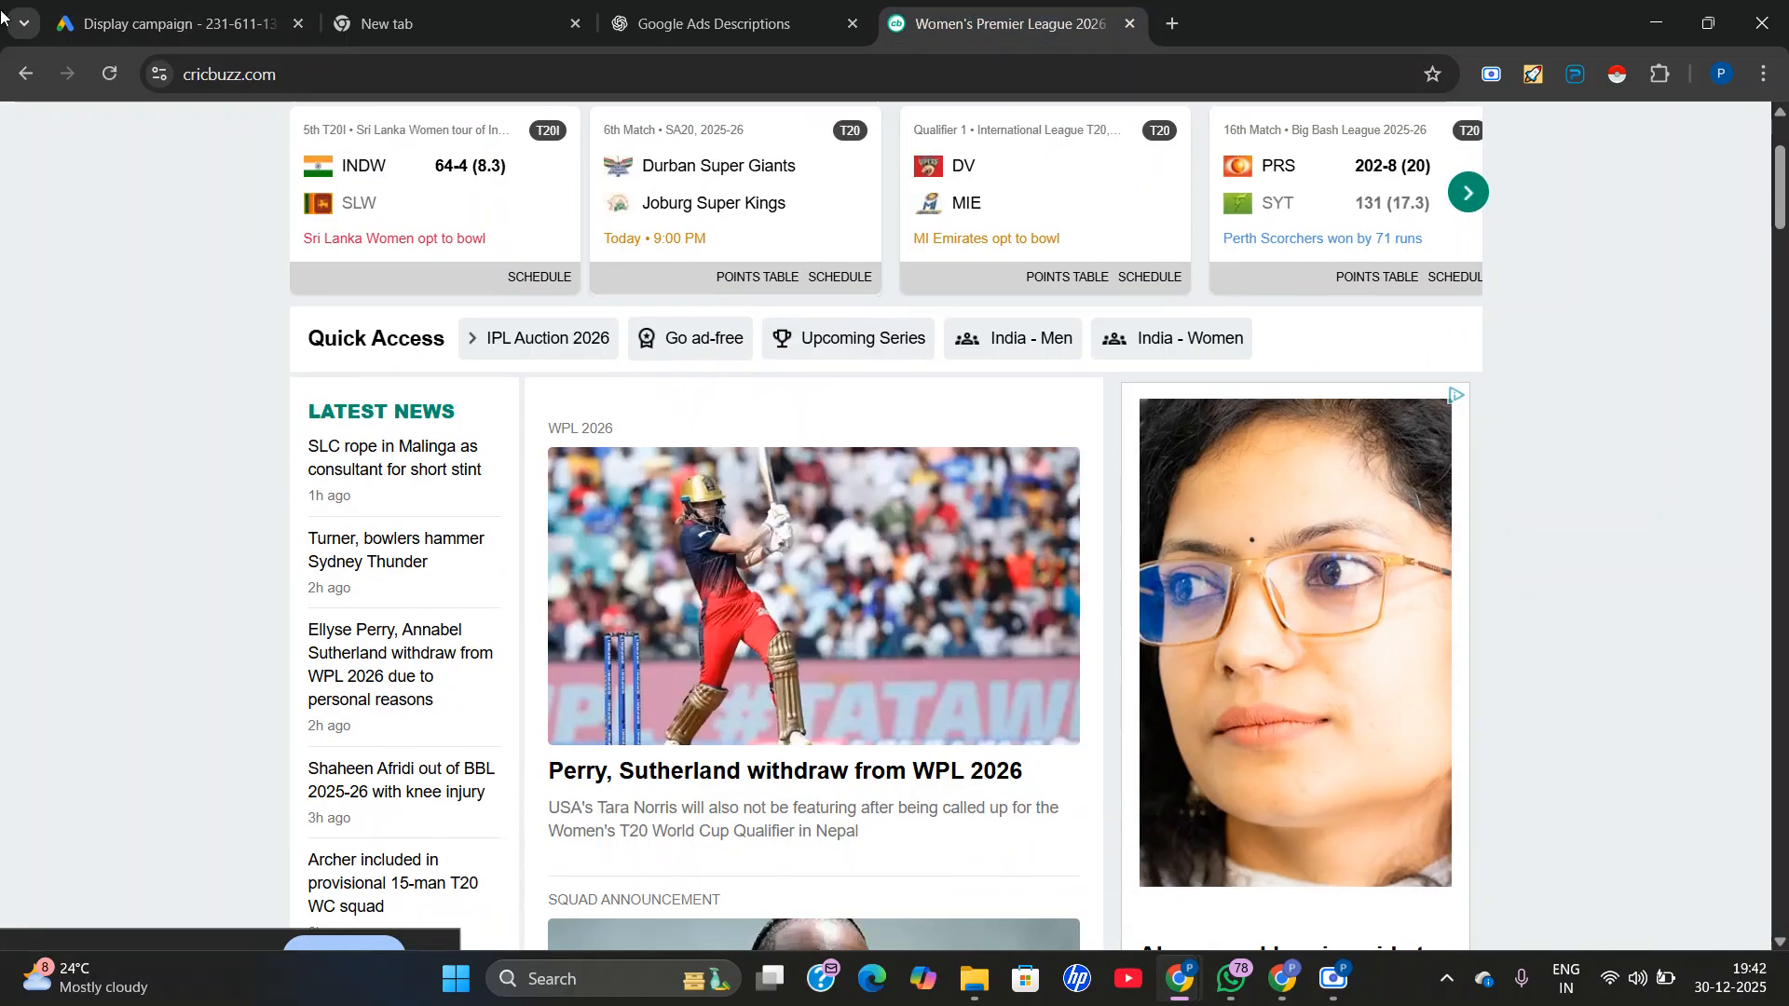
# Switch back to the Google Ads preview and examine the ad's sidebar layouts across the desktop website mockups.
pyautogui.click(159, 21)
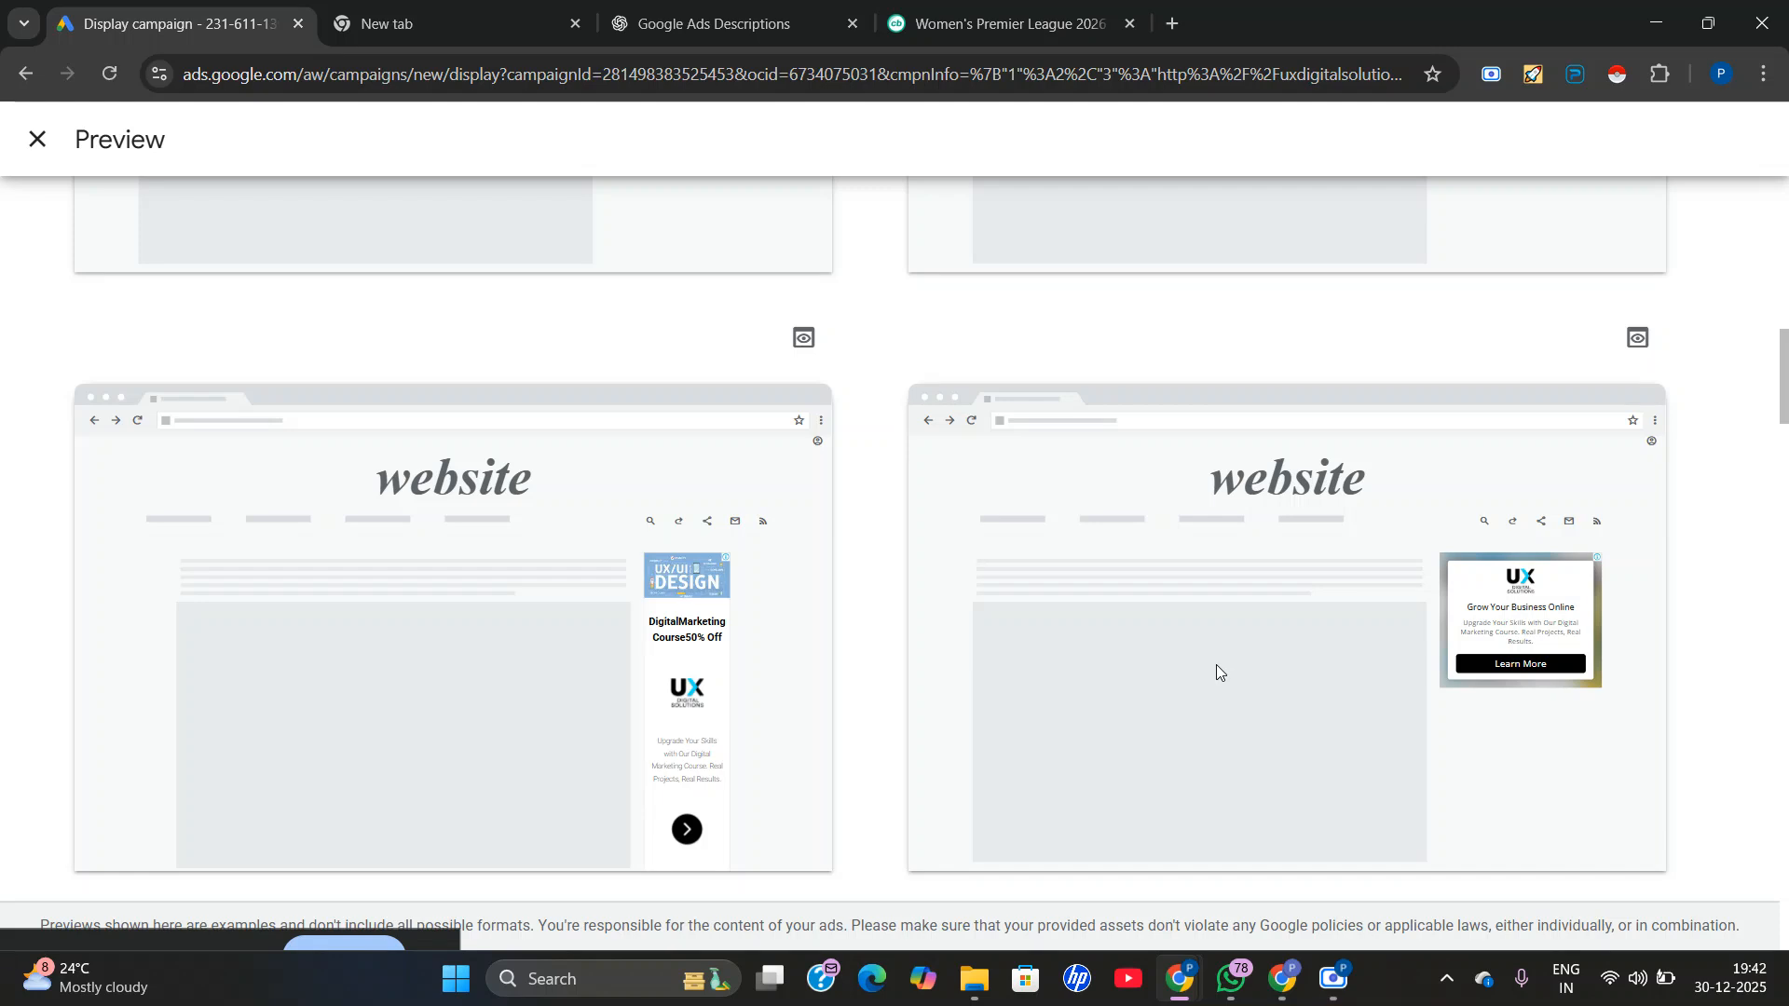
pyautogui.scroll(-1, 1322, 663)
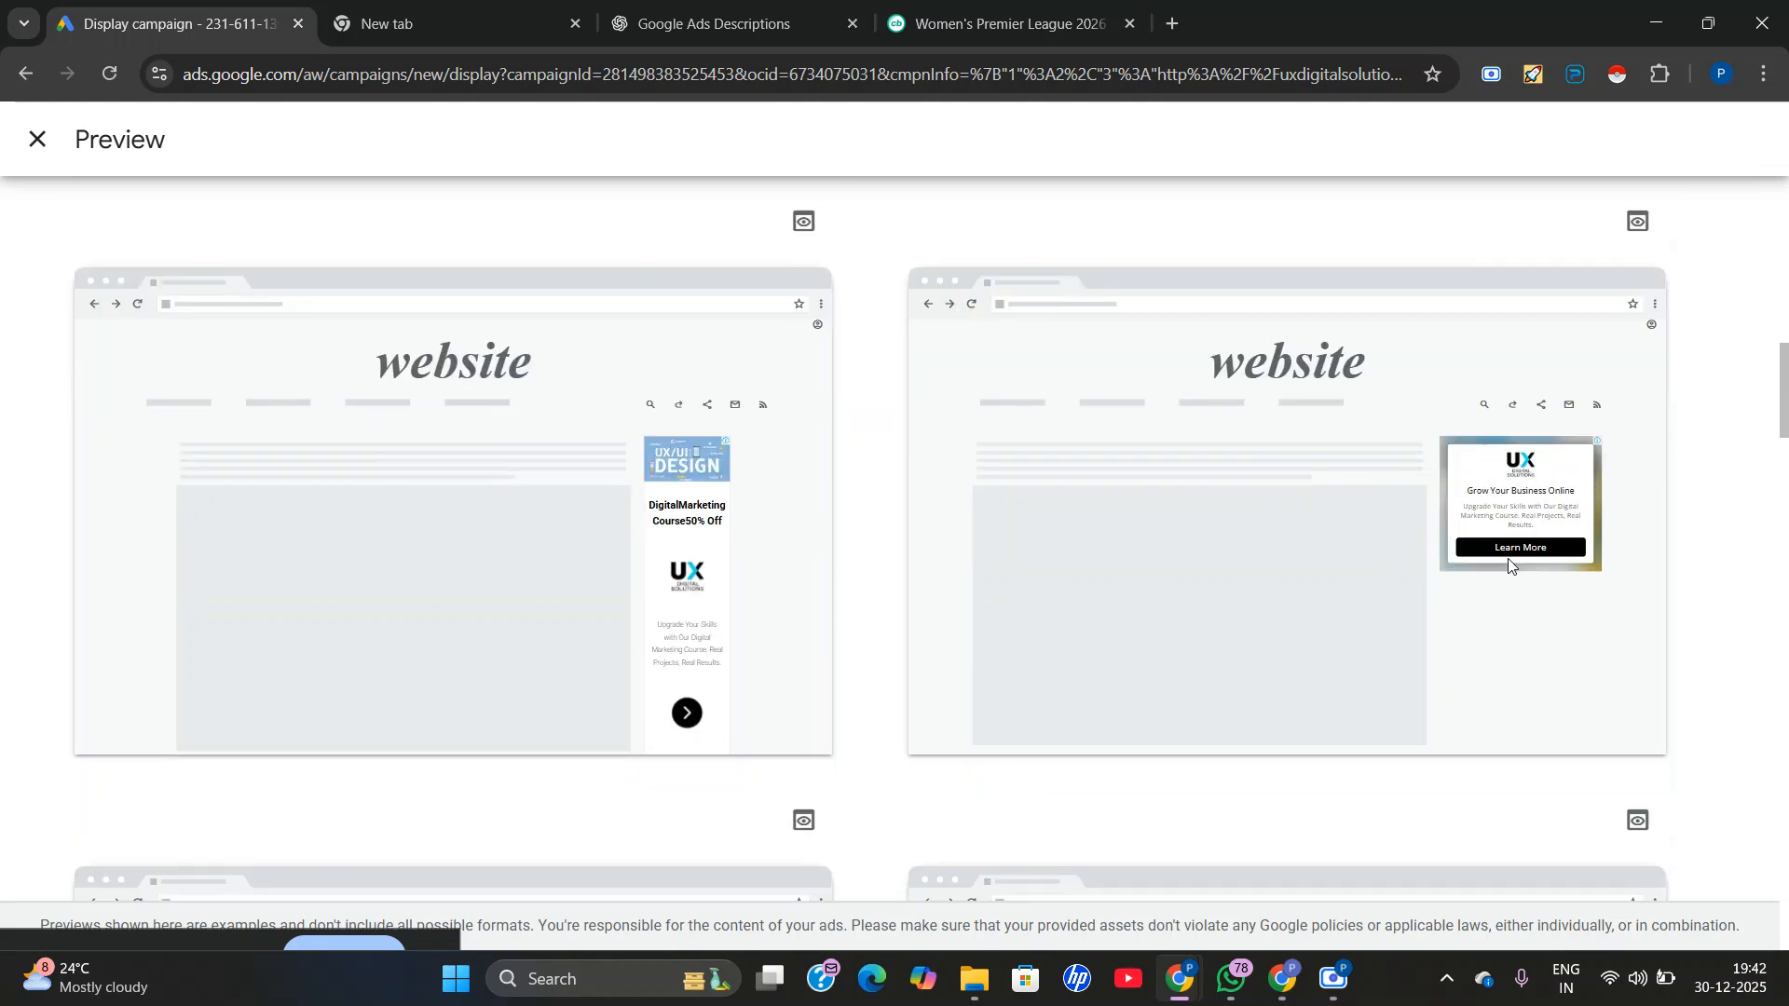
pyautogui.scroll(1, 1509, 561)
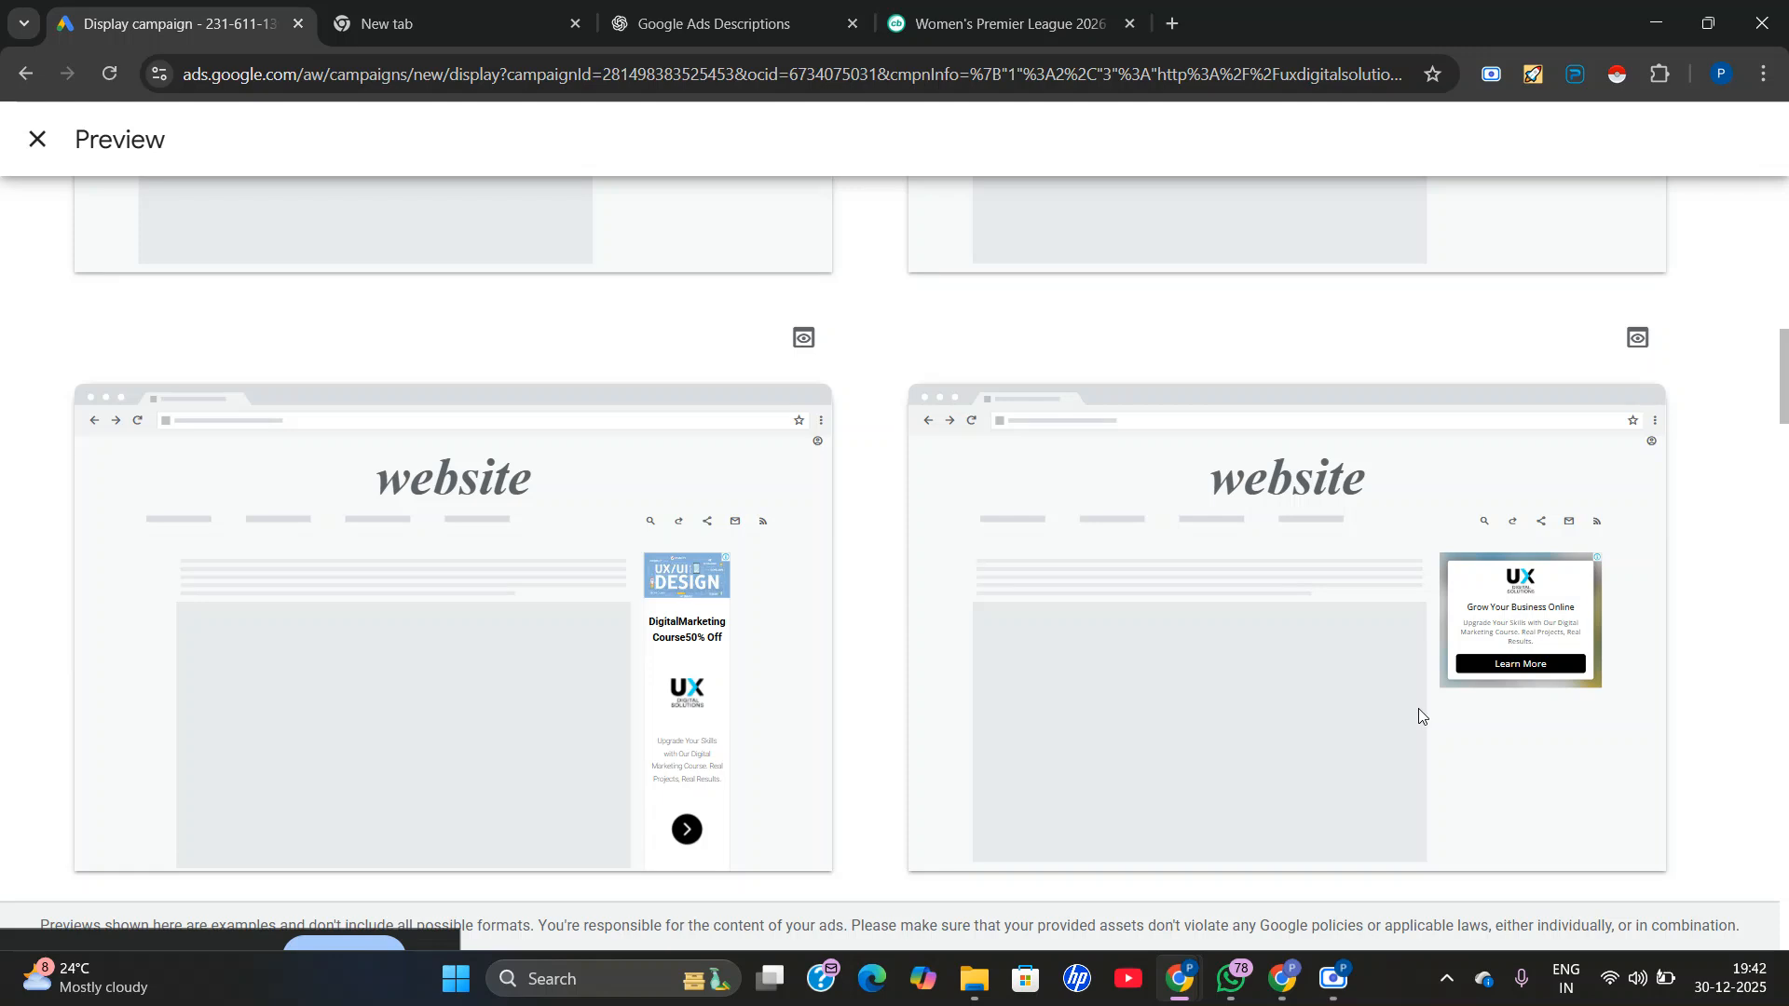
pyautogui.scroll(6, 1508, 667)
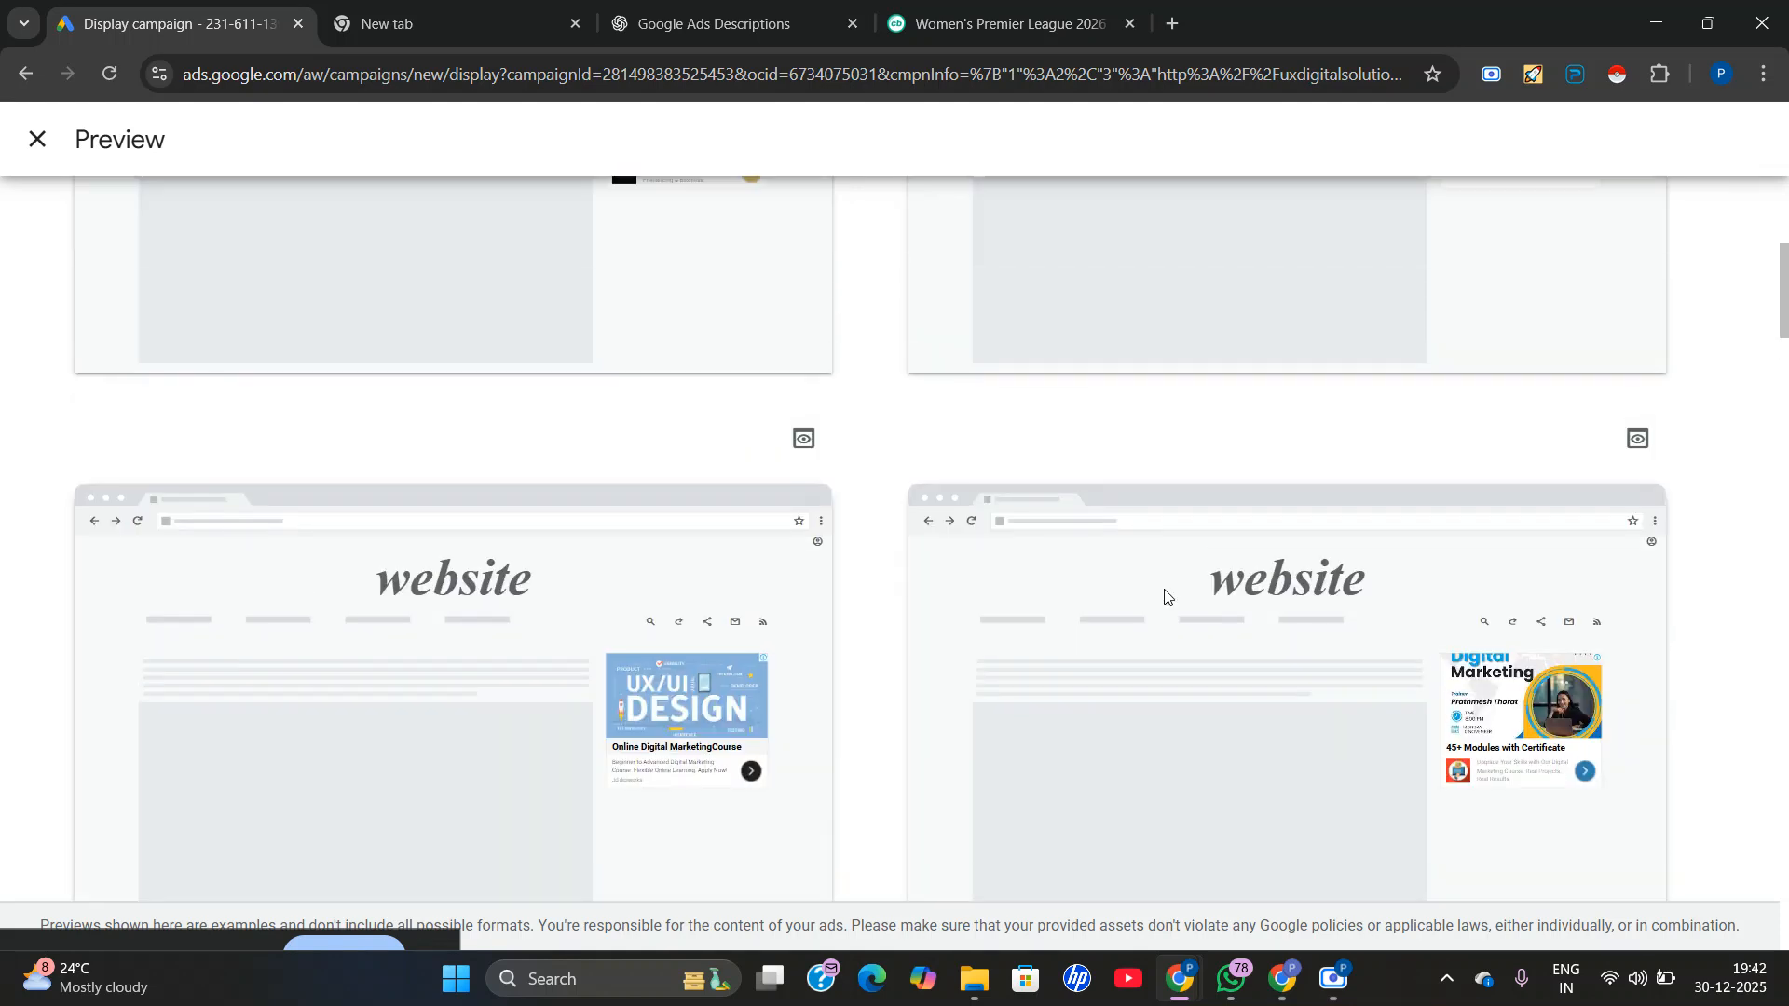
pyautogui.scroll(2, 830, 667)
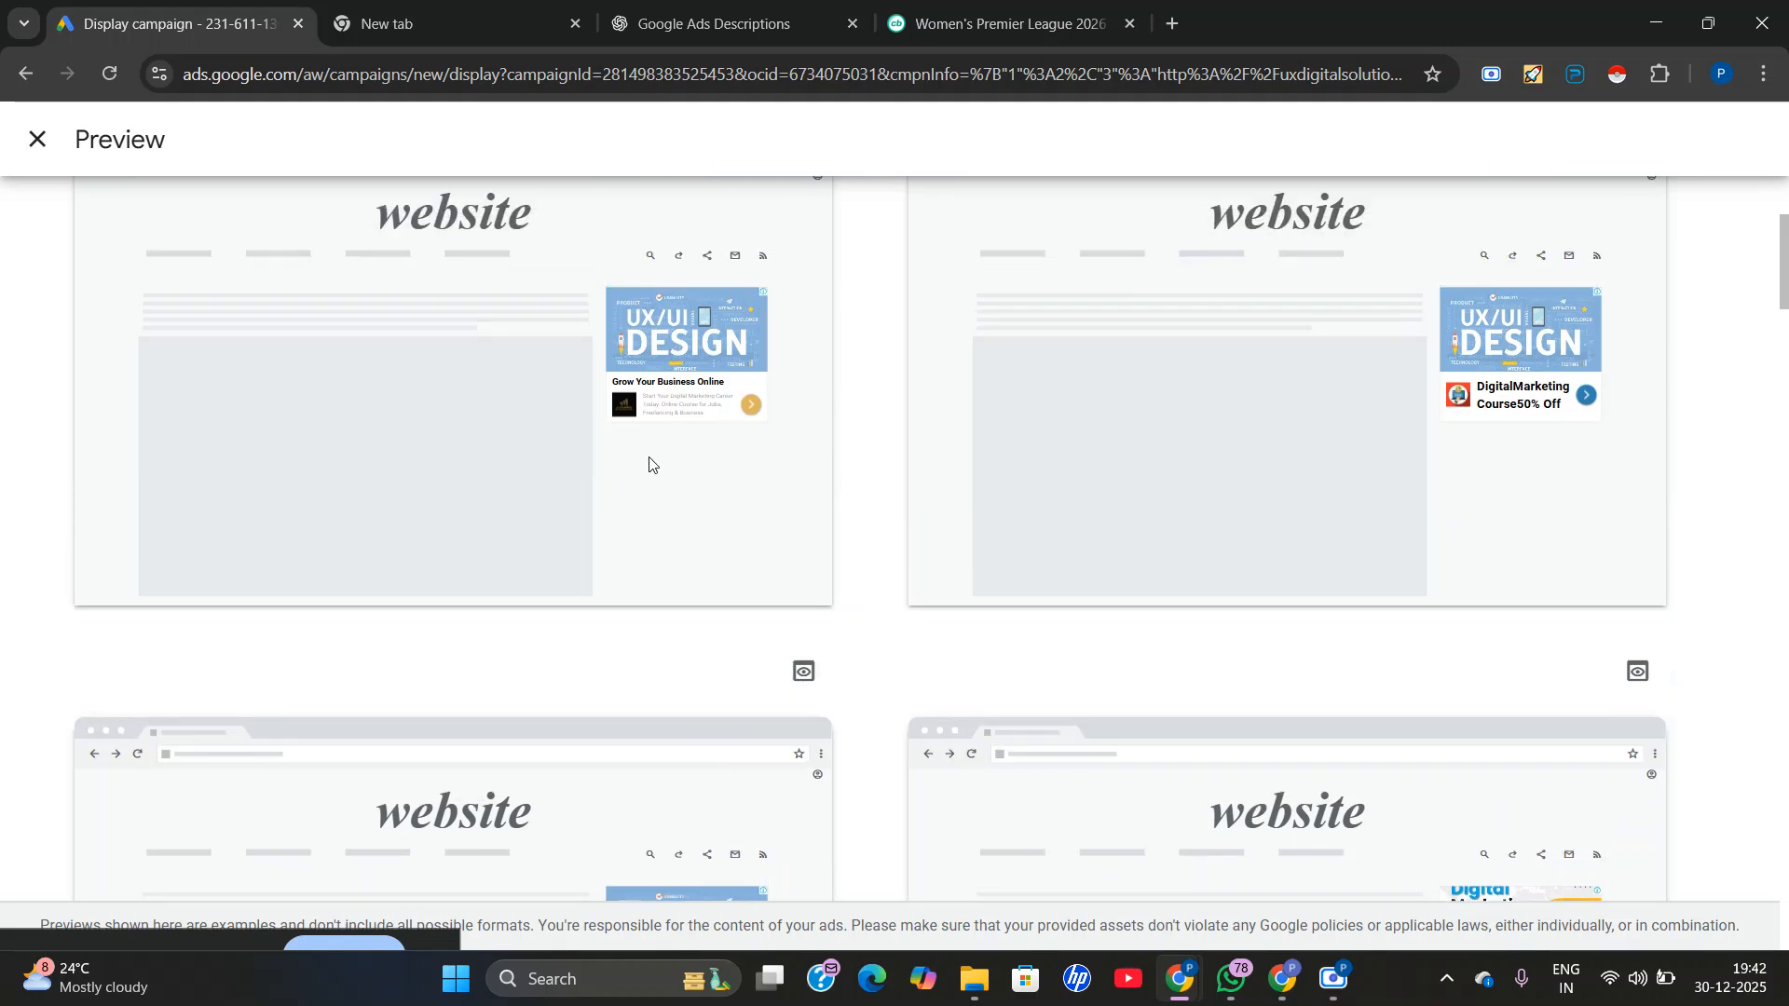
pyautogui.scroll(-1, 649, 465)
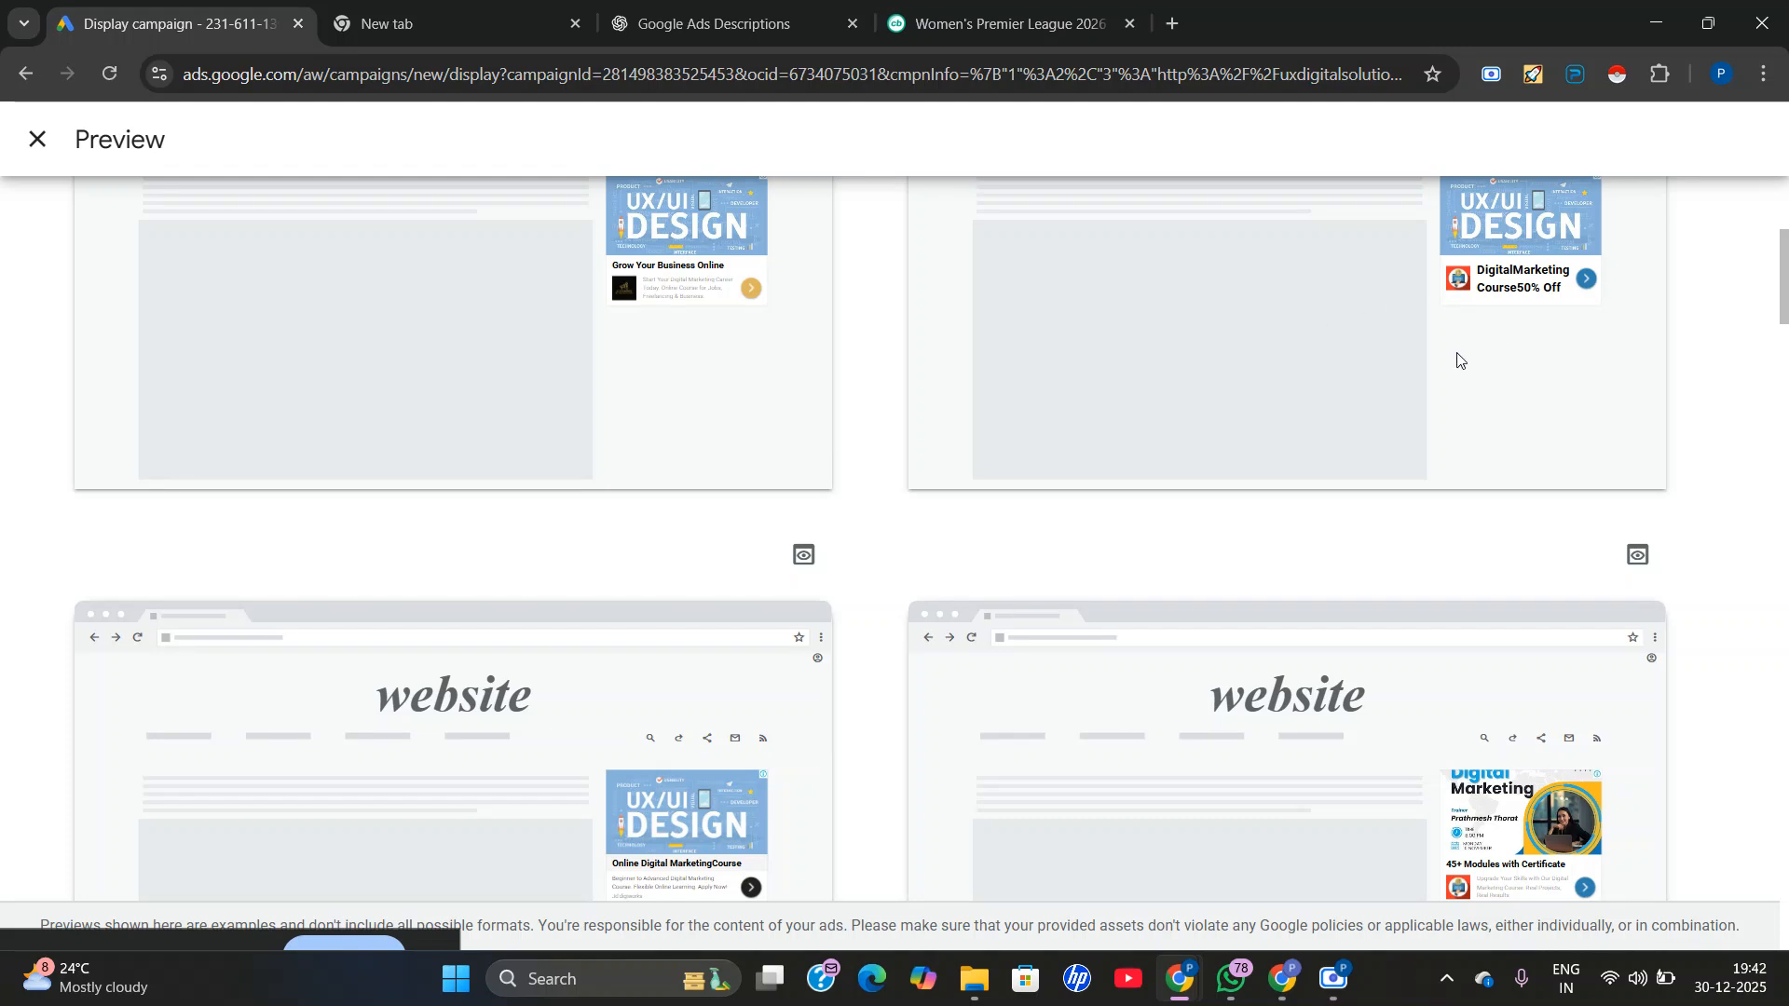
pyautogui.scroll(1, 757, 533)
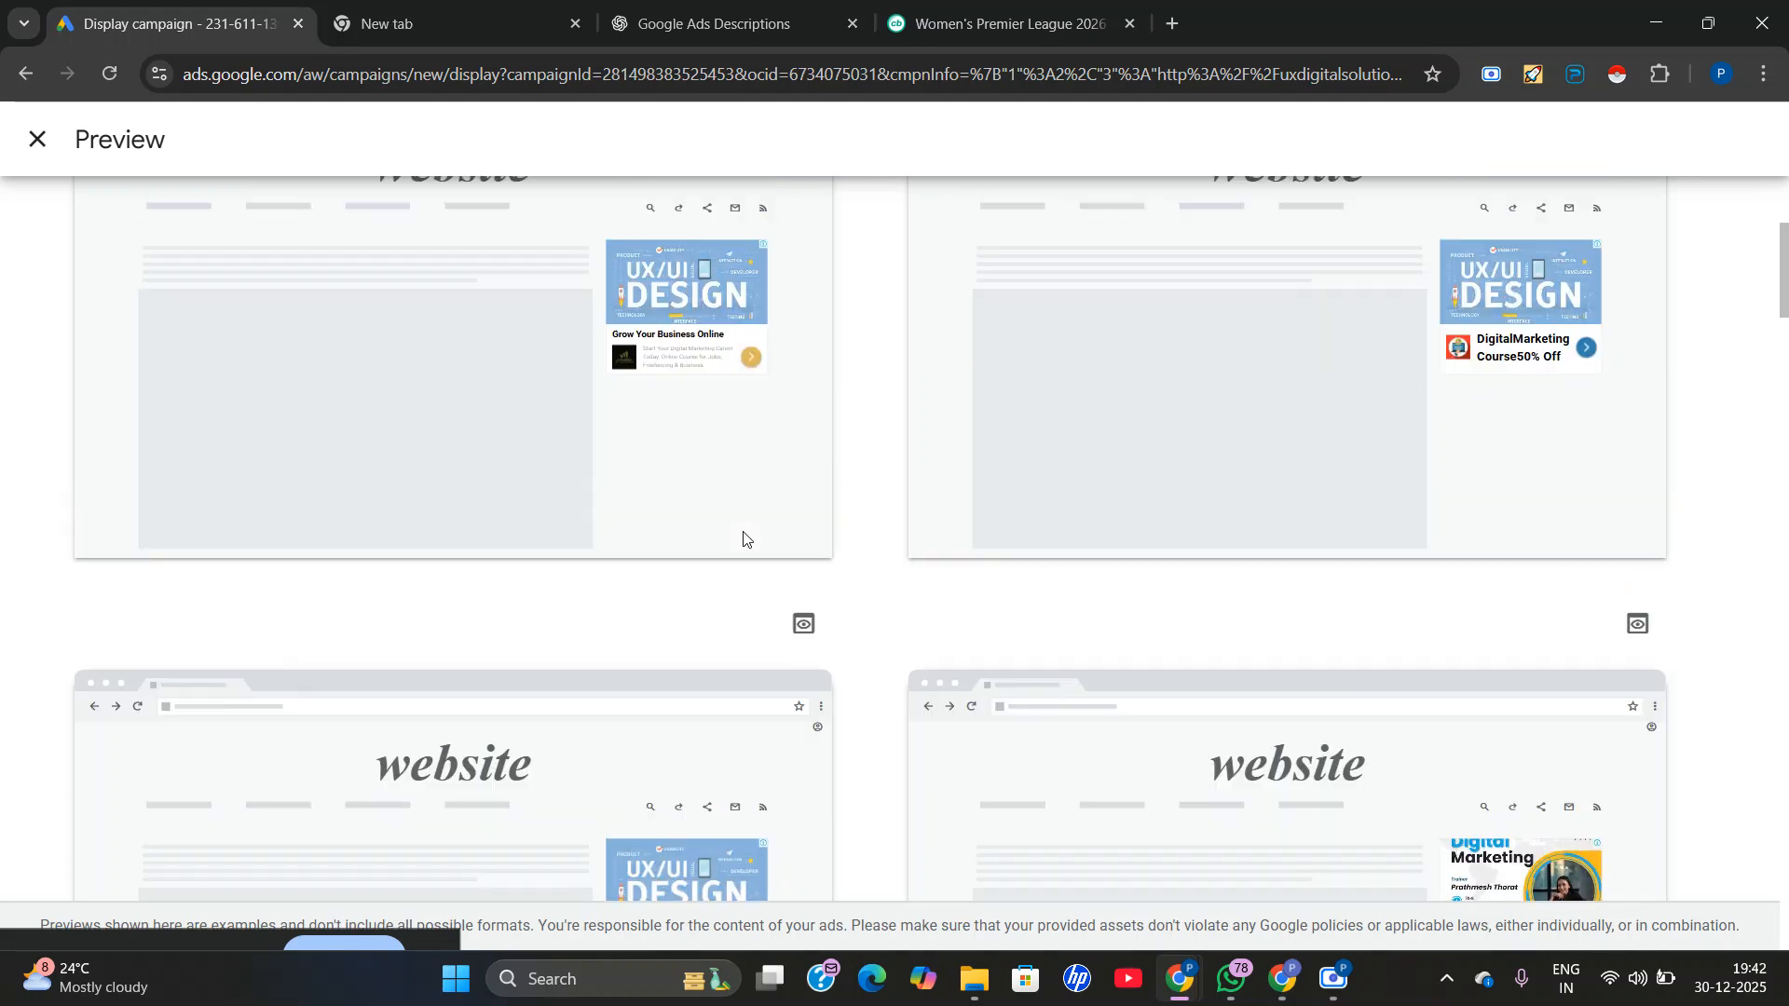
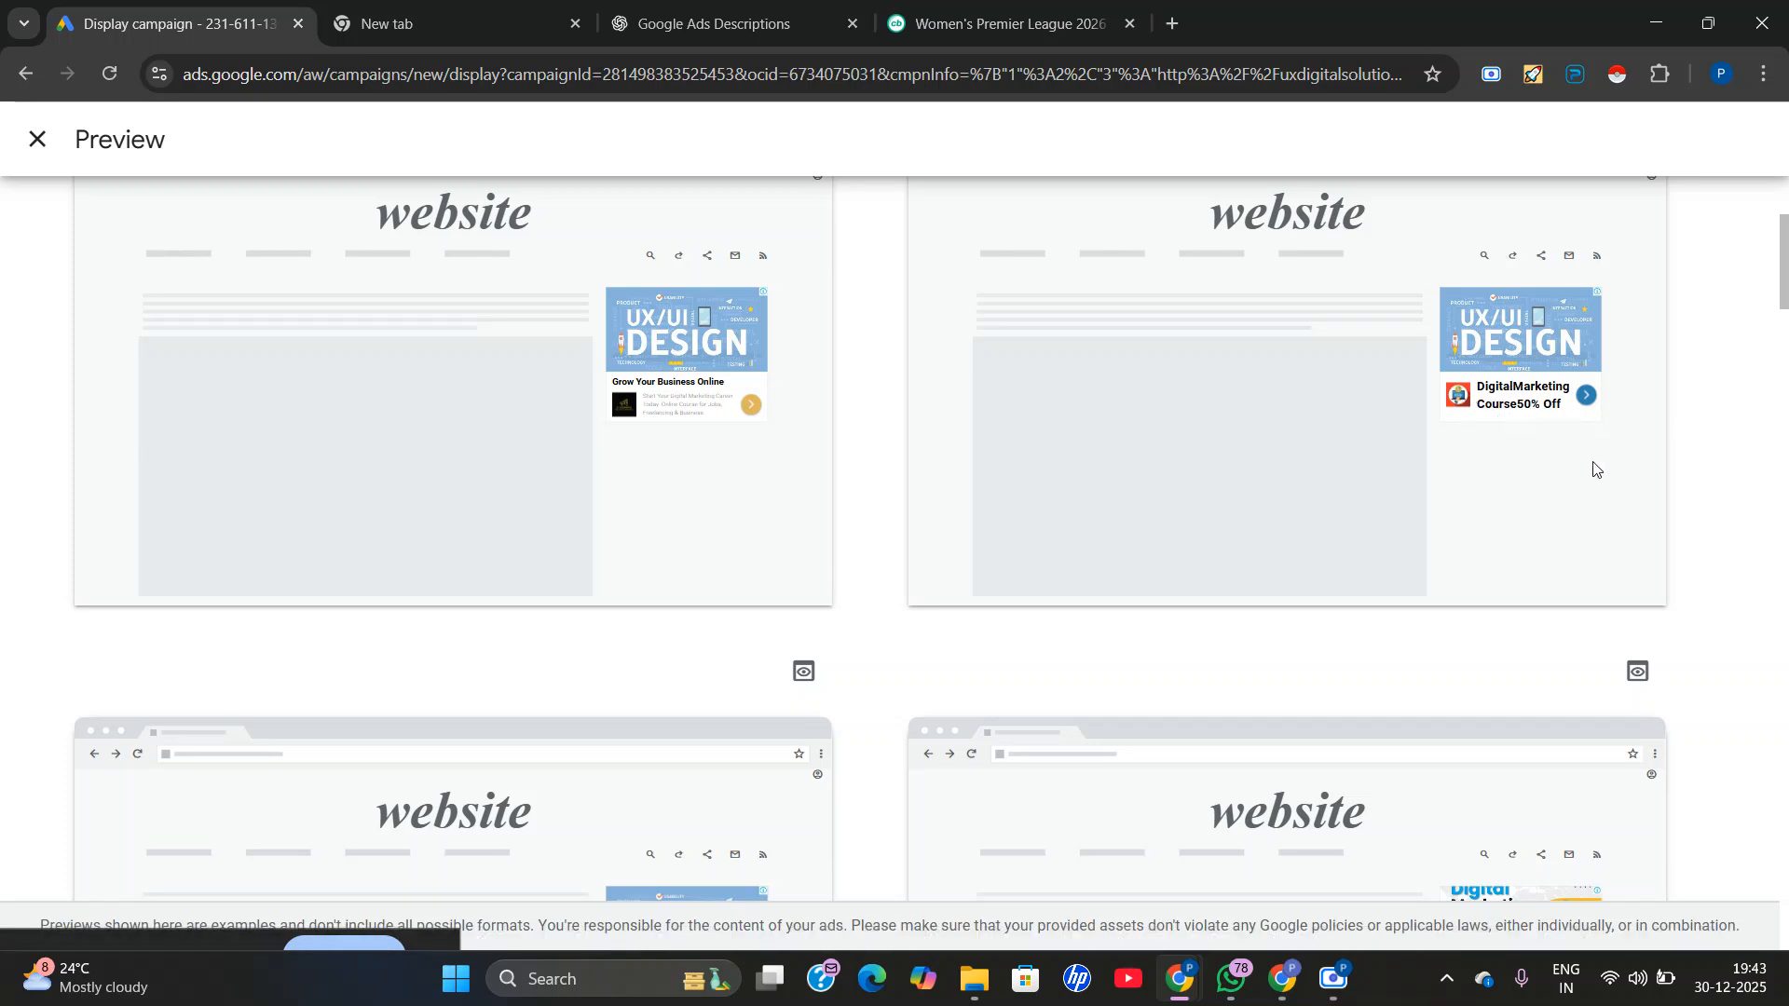
# Examine how images, headlines and logos combine in the remaining sidebar ad variations on the desktop website mockups.
pyautogui.scroll(5, 628, 407)
pyautogui.scroll(-5, 687, 407)
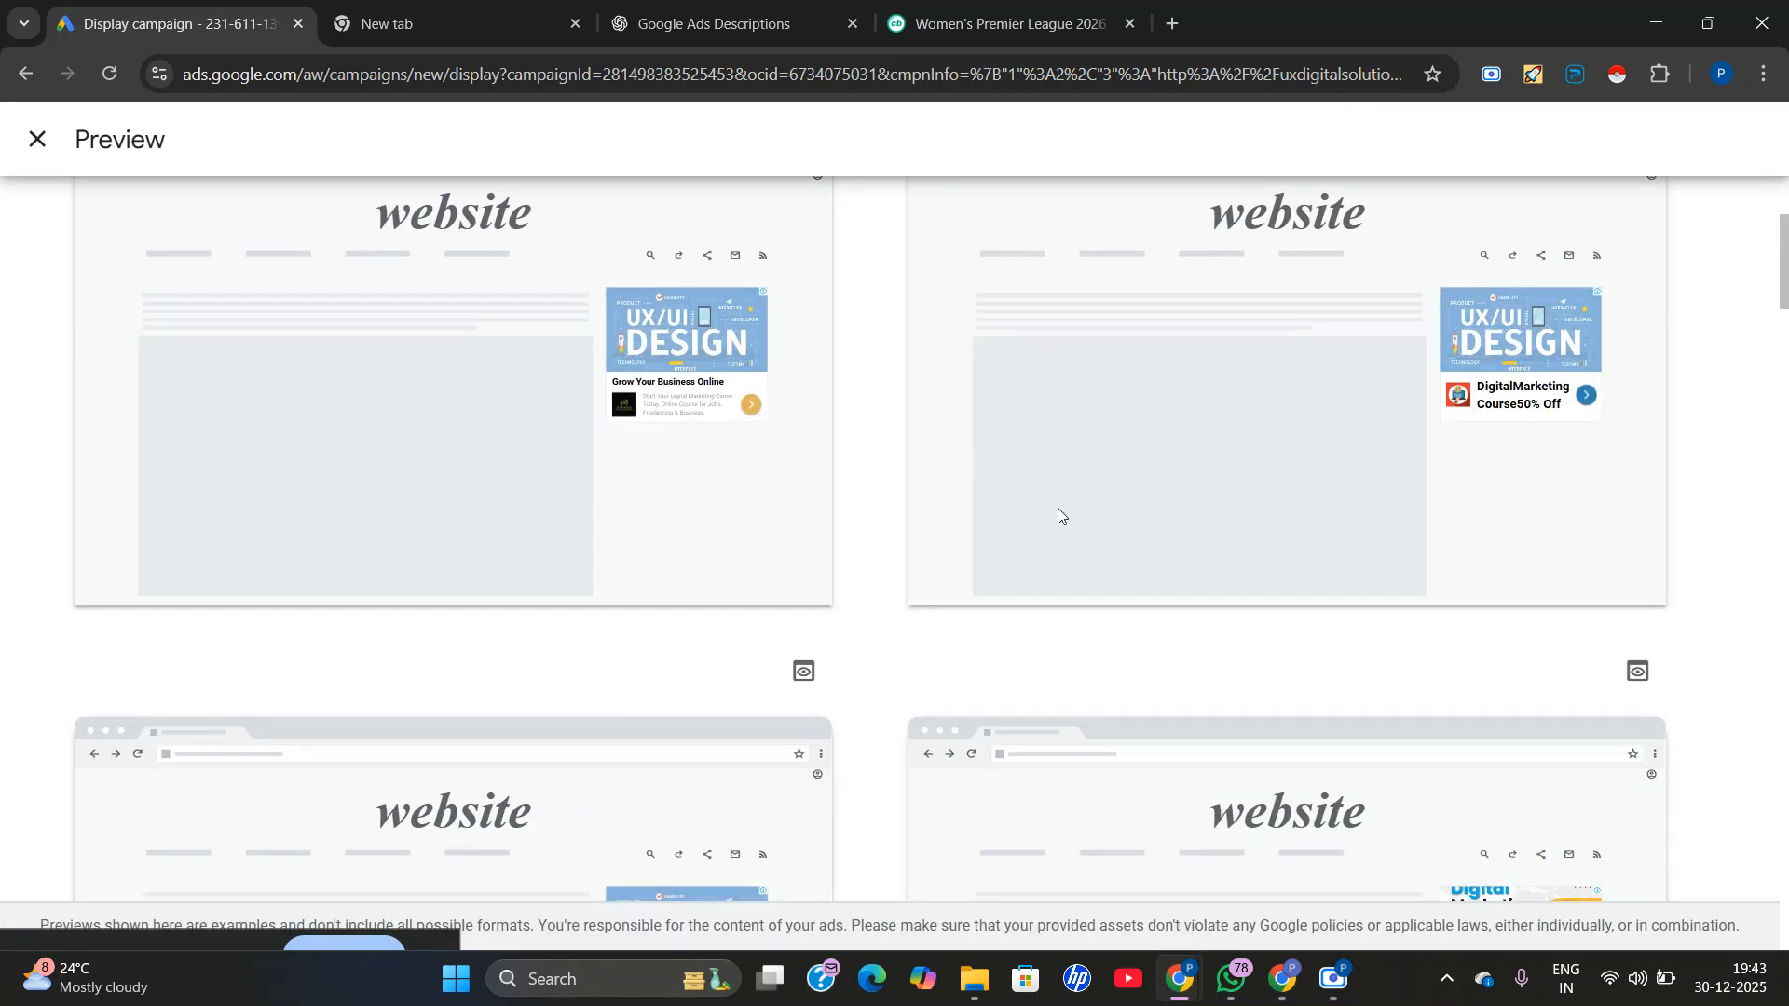
pyautogui.scroll(-5, 1058, 541)
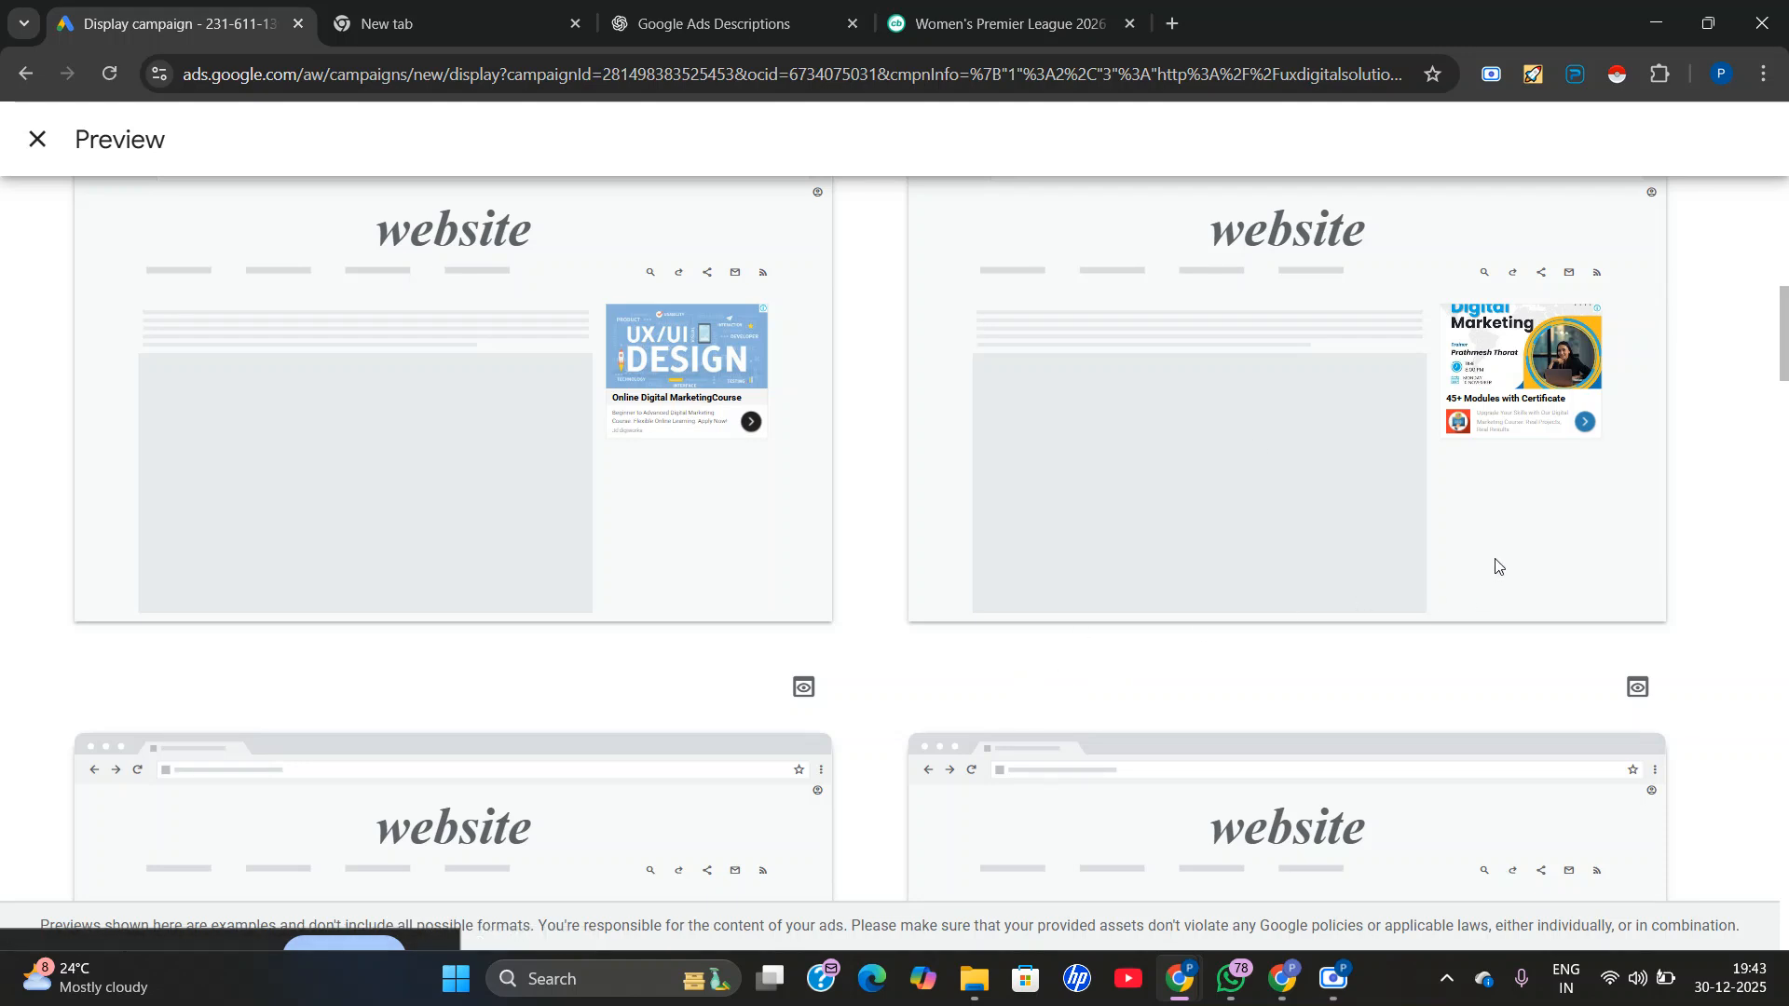
pyautogui.scroll(-5, 1498, 566)
pyautogui.scroll(-5, 753, 552)
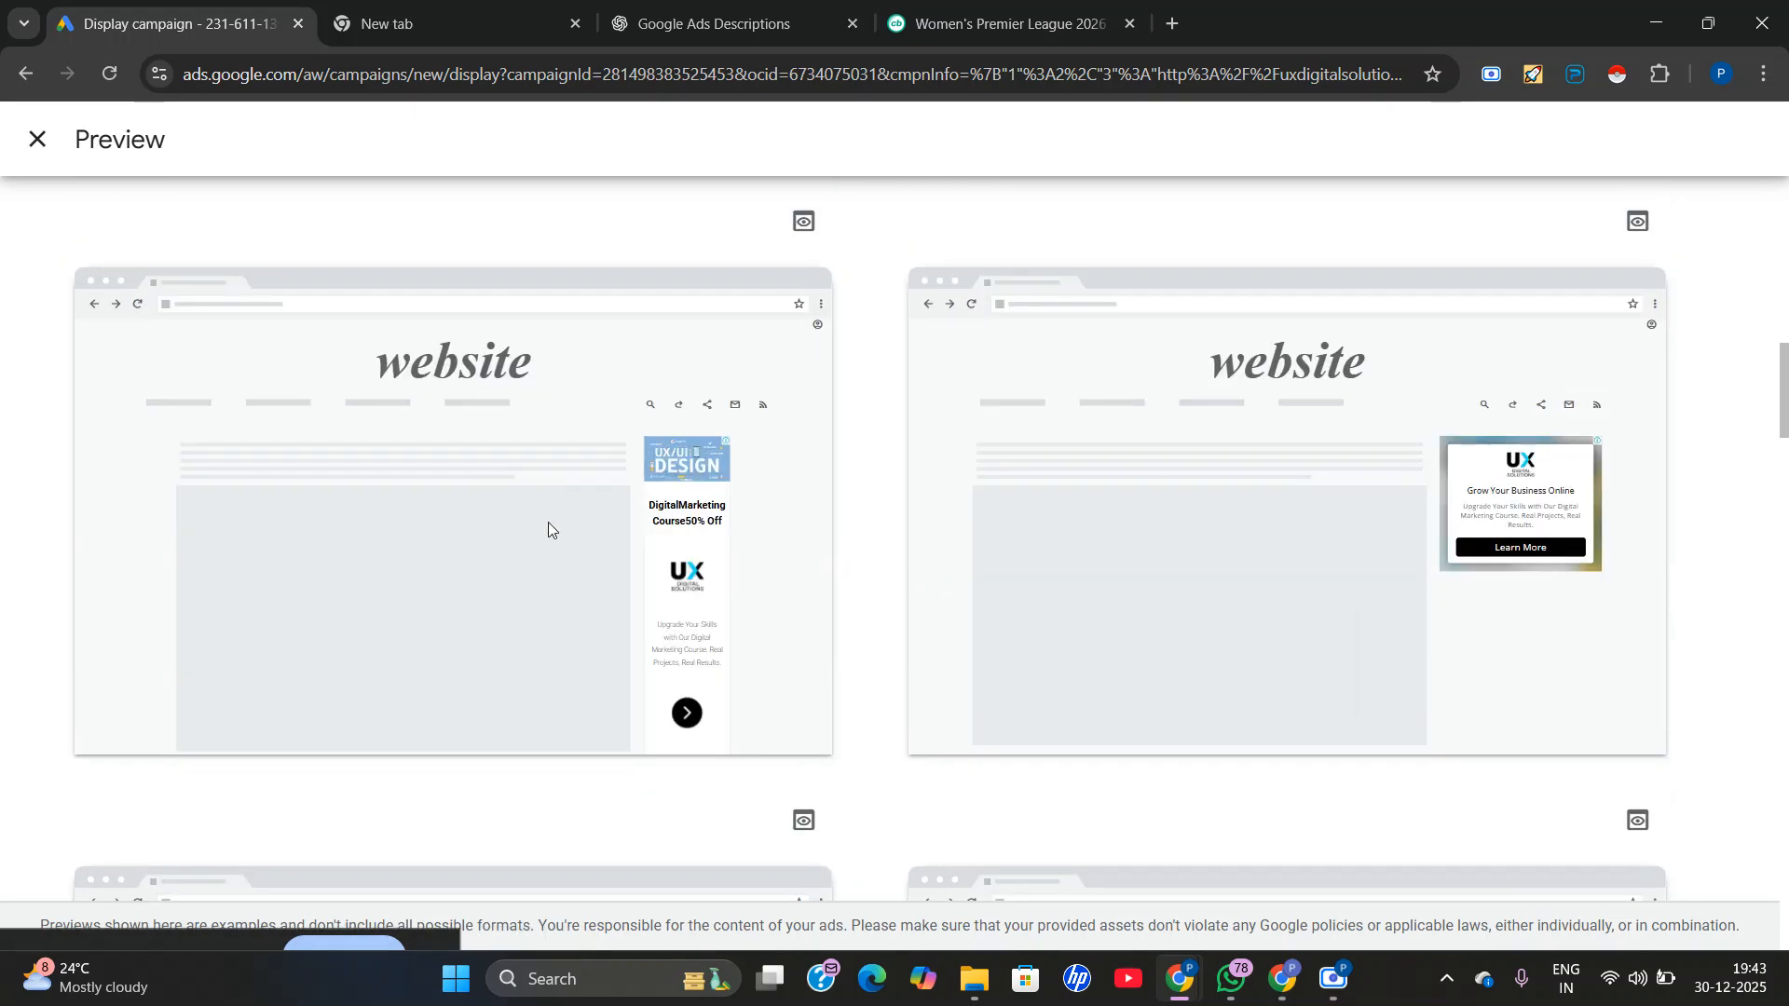
pyautogui.scroll(-2, 1190, 548)
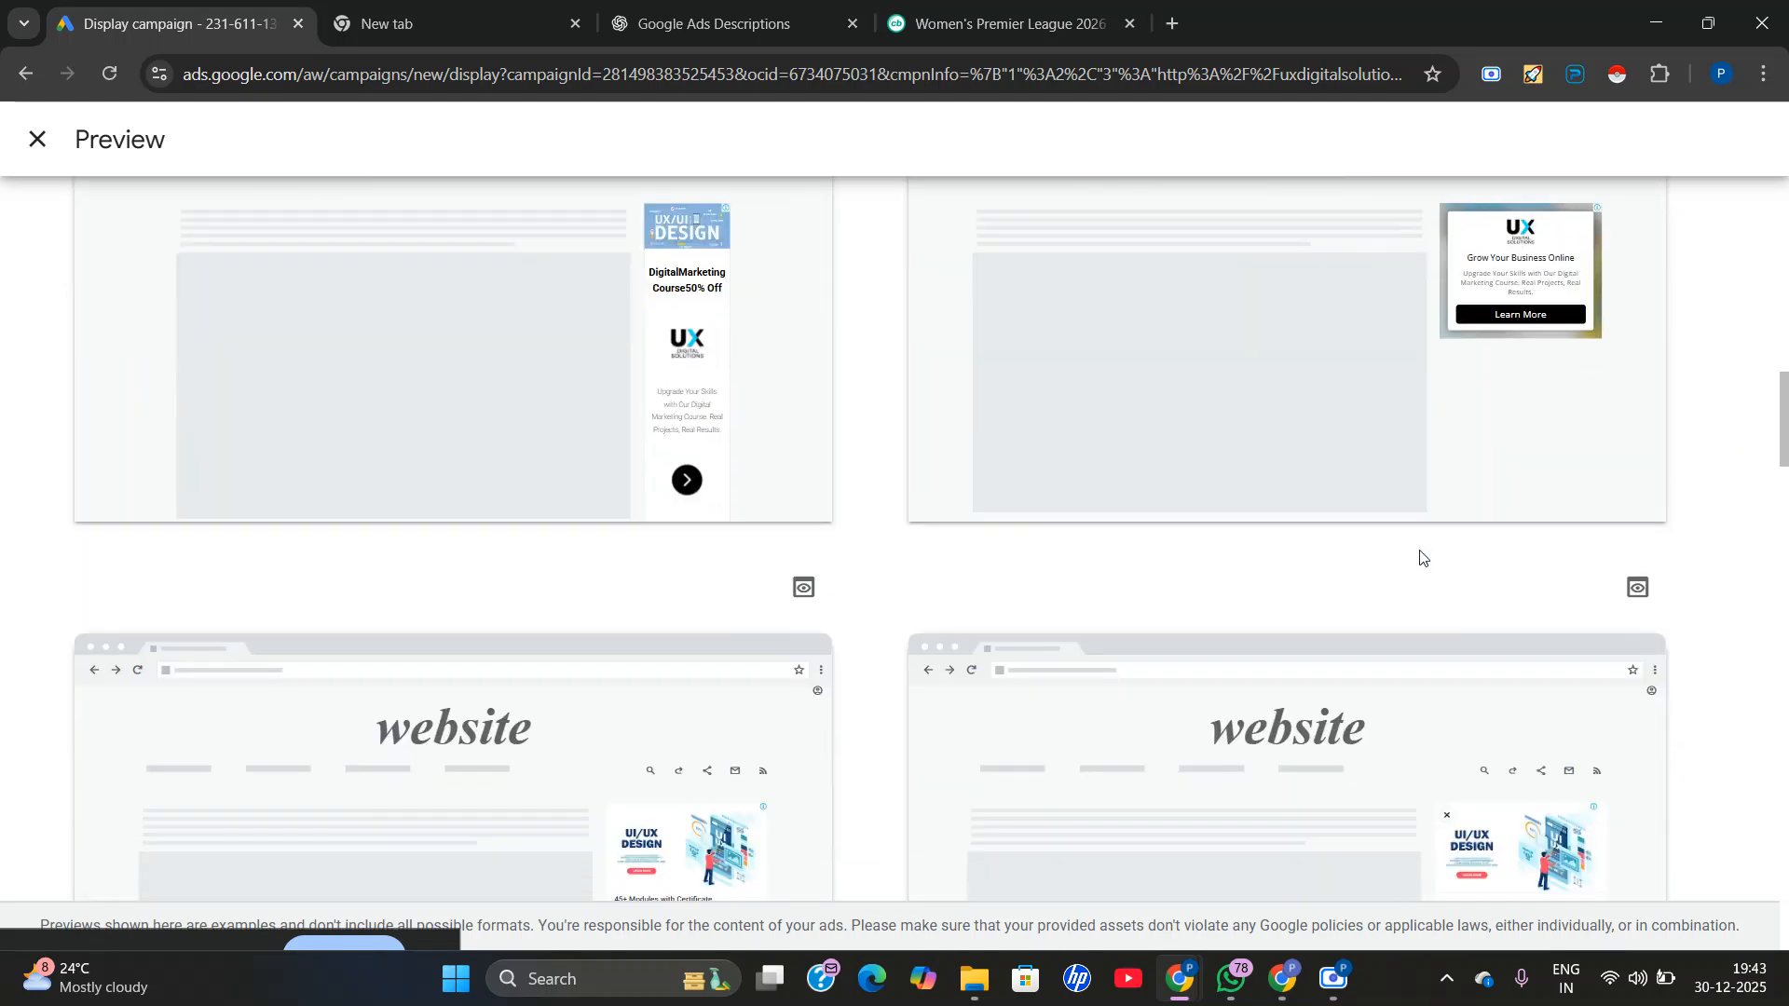
pyautogui.scroll(1, 1351, 522)
pyautogui.scroll(-5, 1501, 511)
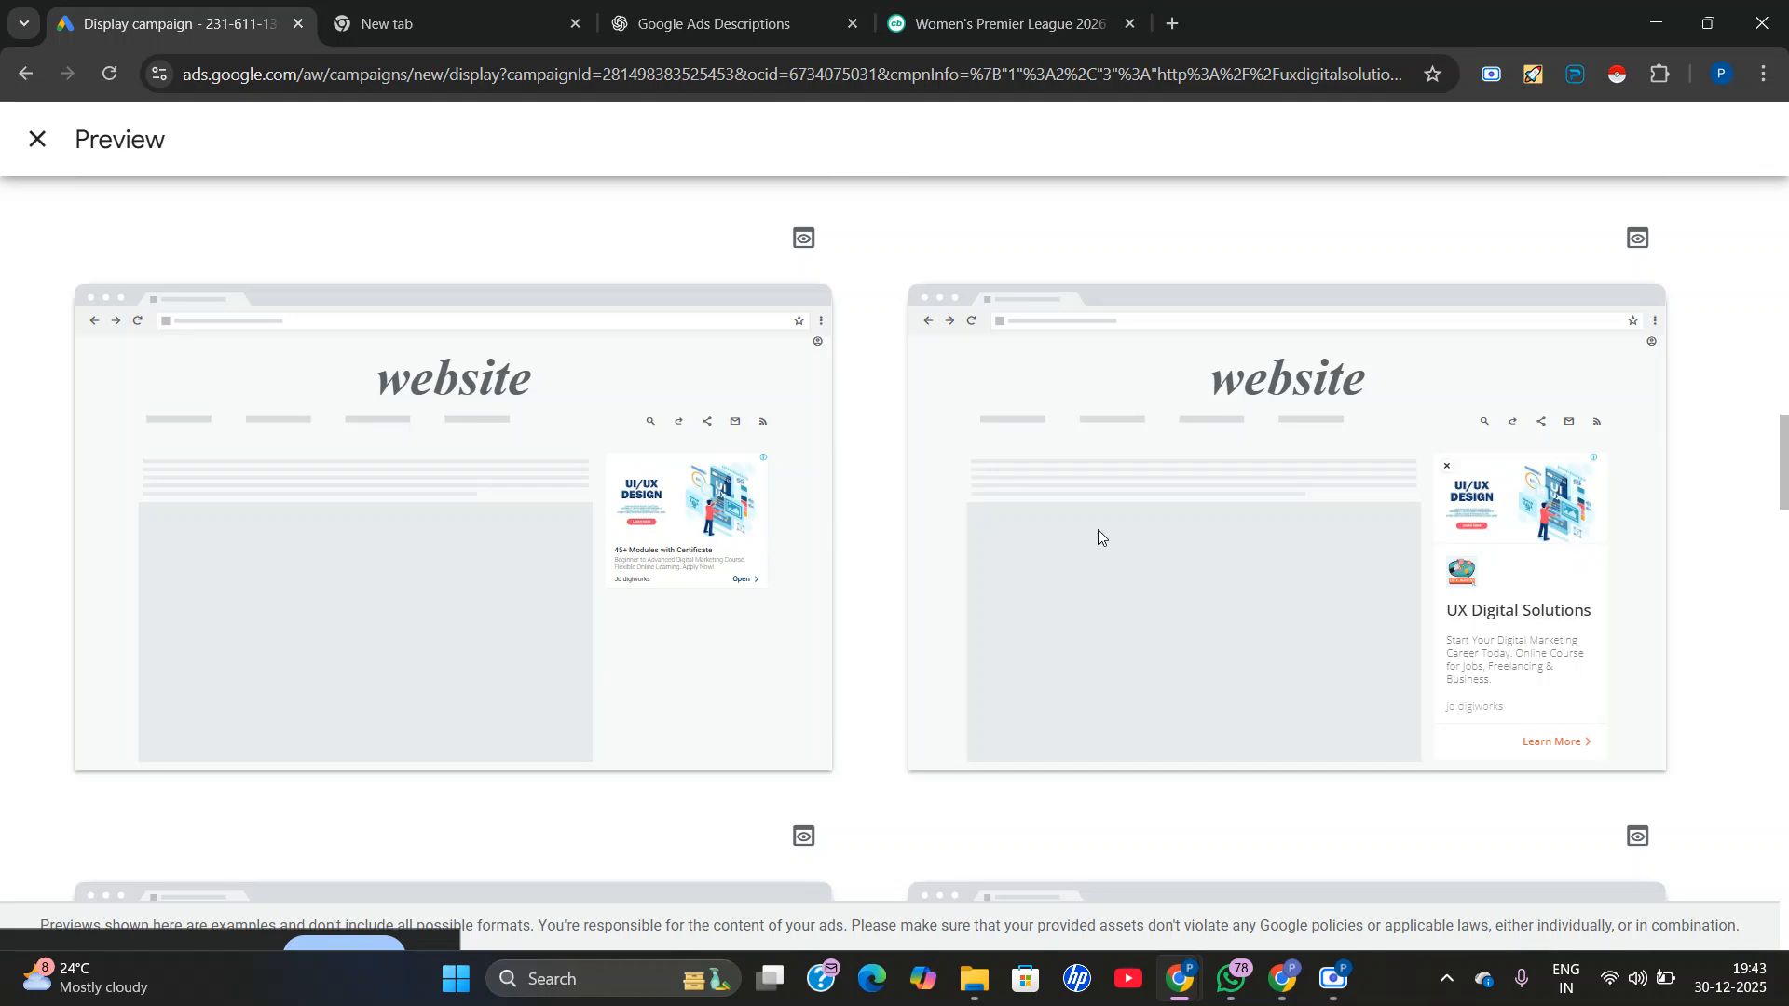
pyautogui.scroll(-1, 768, 592)
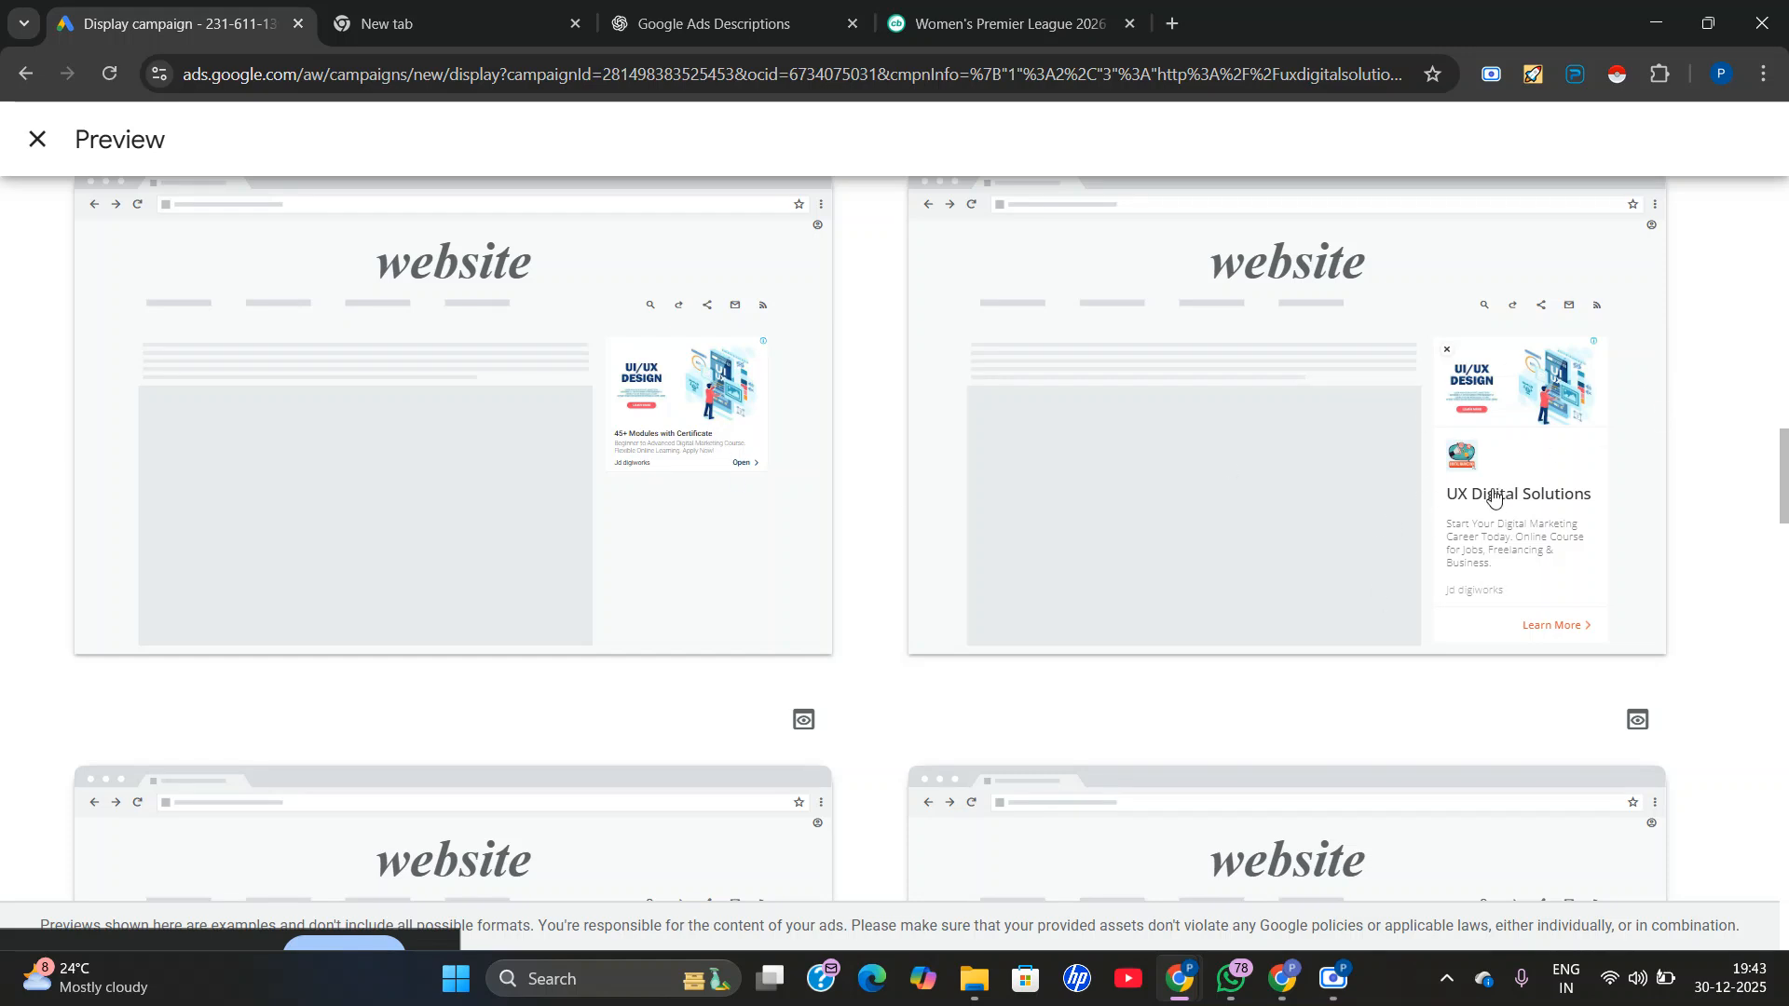
# Examine the banner layouts, the video ad mockup up close, and the locked format that needs a long headline.
pyautogui.scroll(-5, 1494, 498)
pyautogui.scroll(-1, 934, 518)
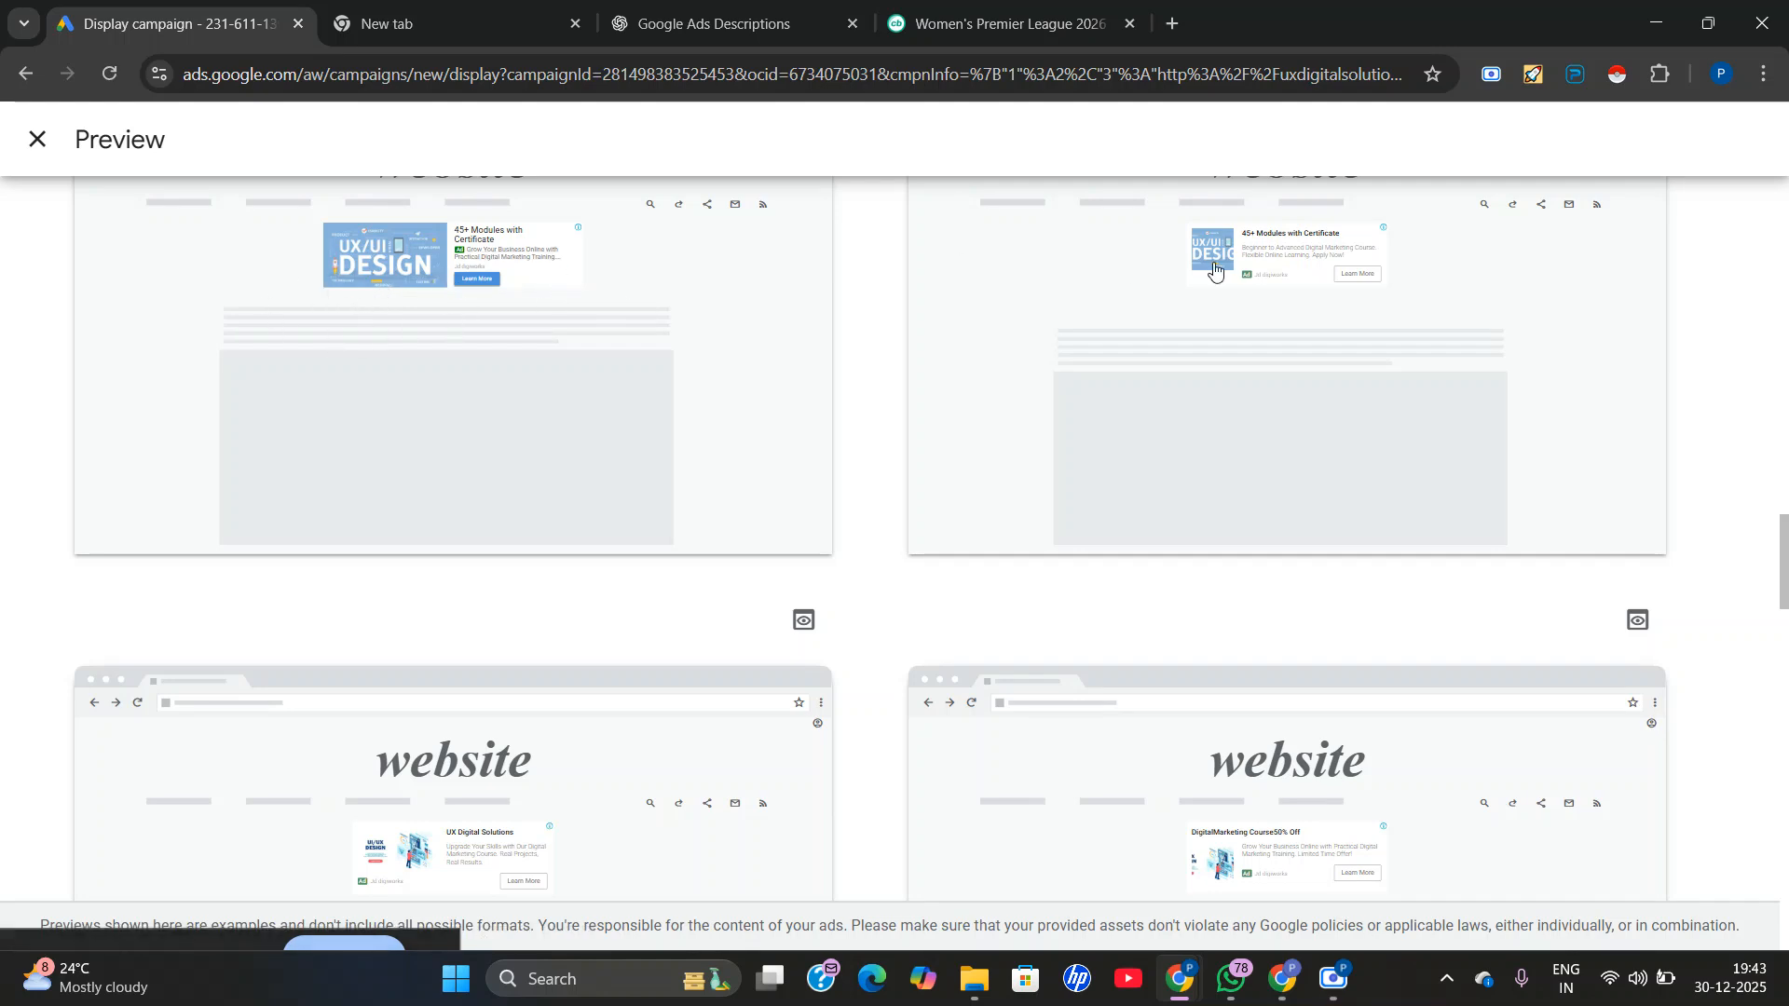
pyautogui.scroll(-5, 1071, 463)
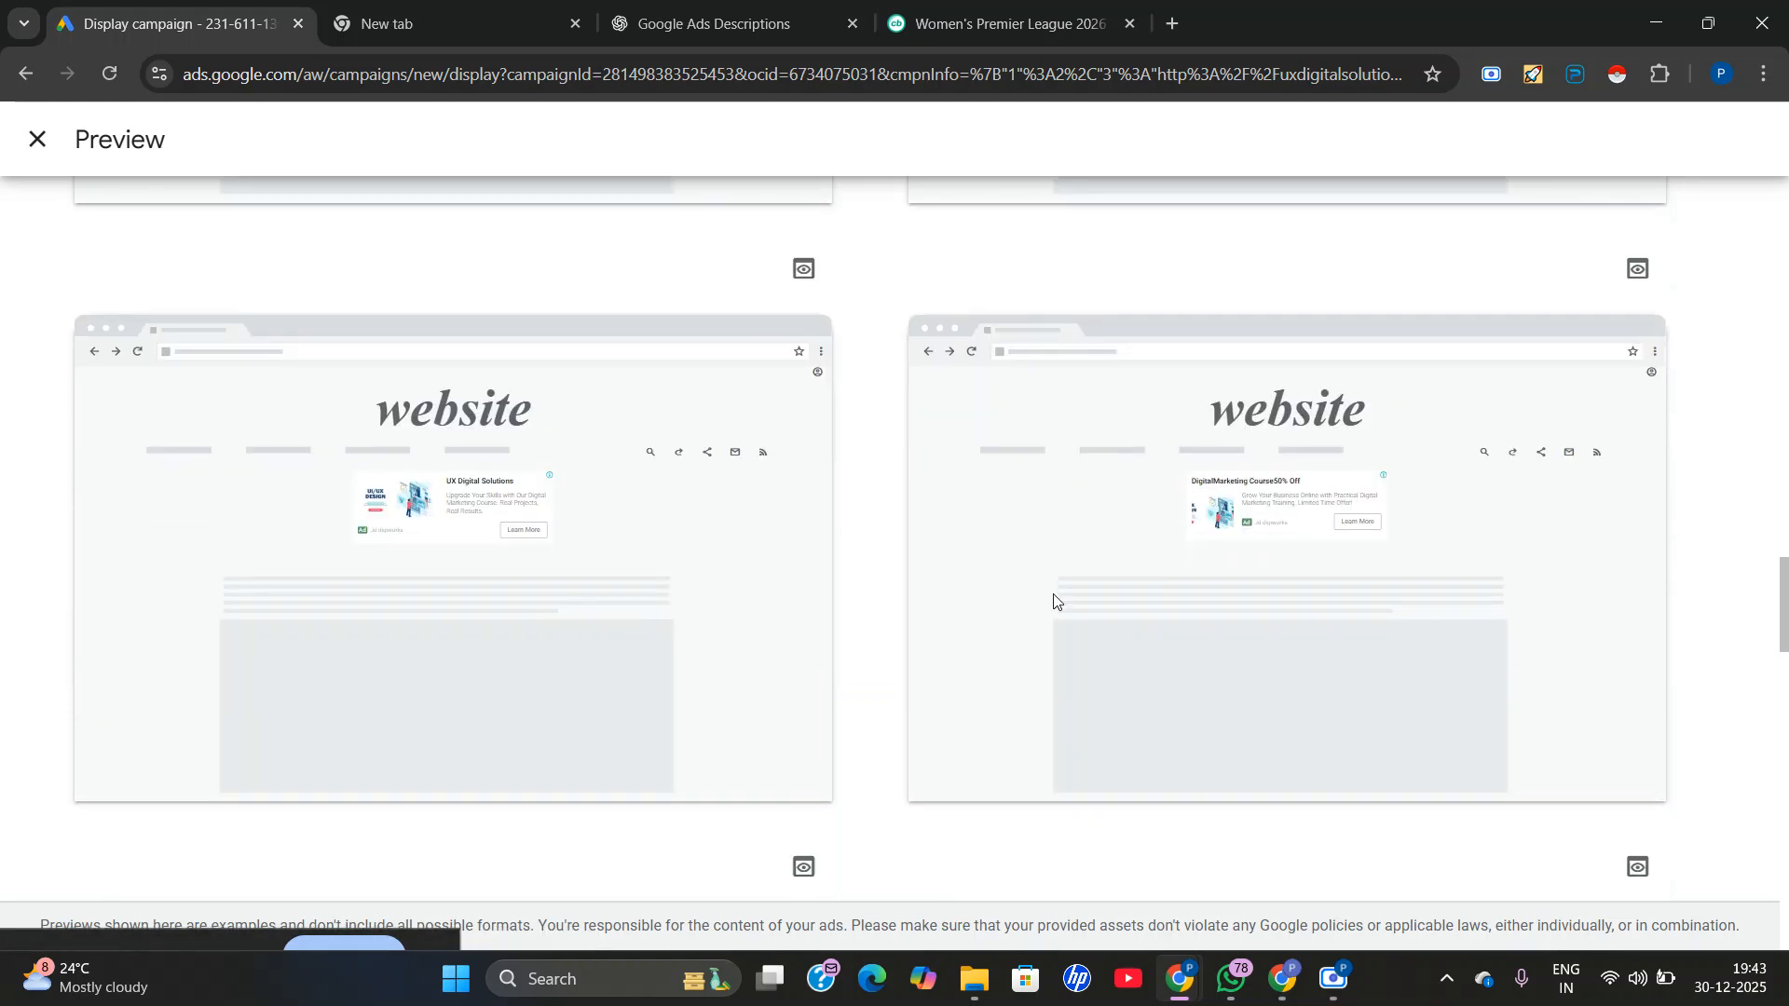
pyautogui.scroll(-7, 847, 551)
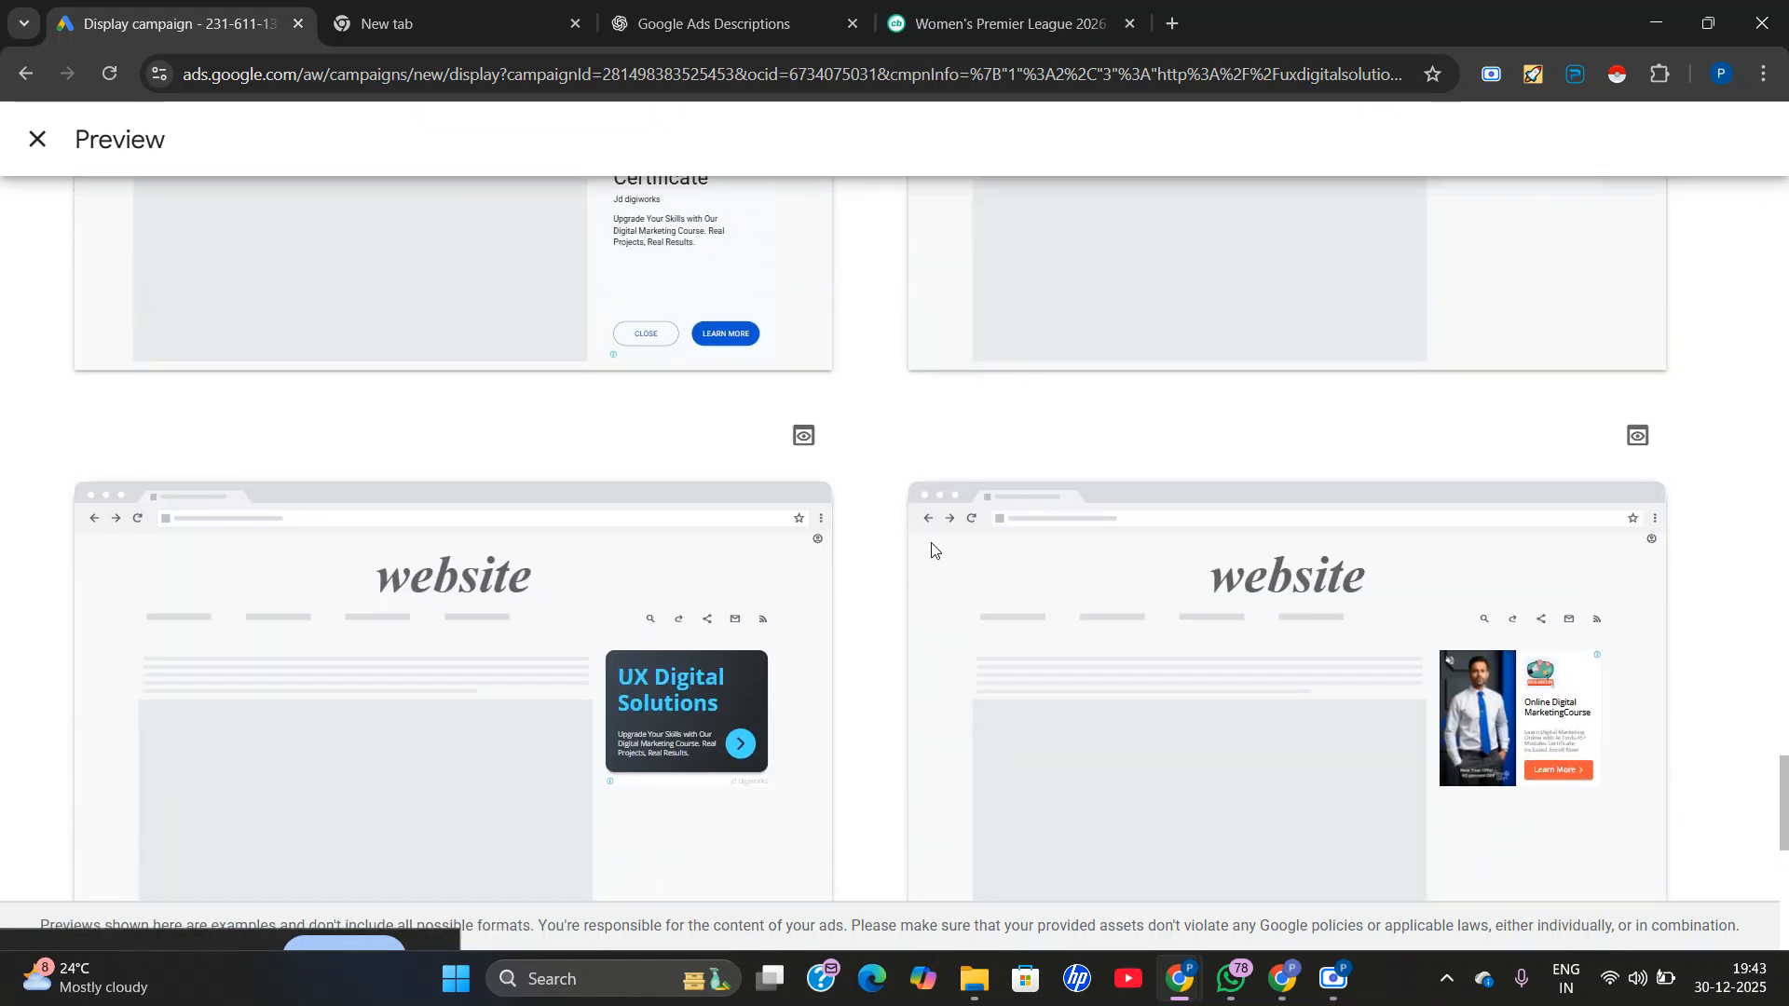
pyautogui.scroll(-2, 955, 633)
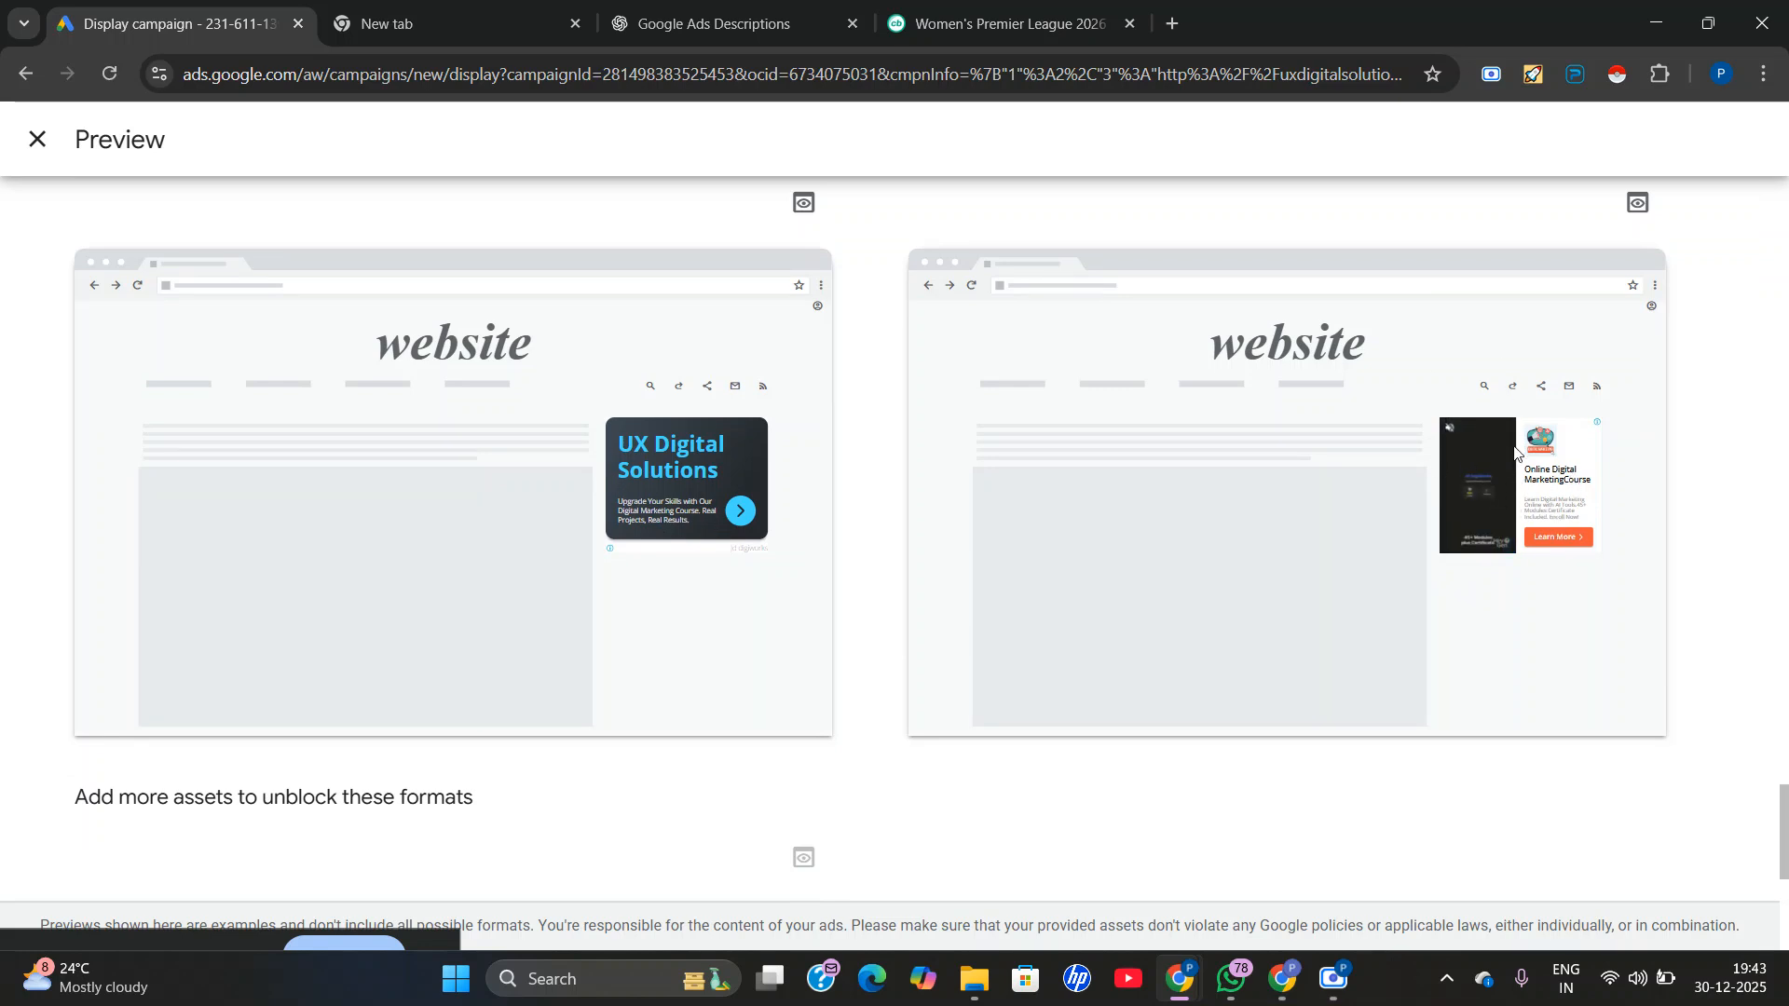
pyautogui.scroll(-1, 1533, 489)
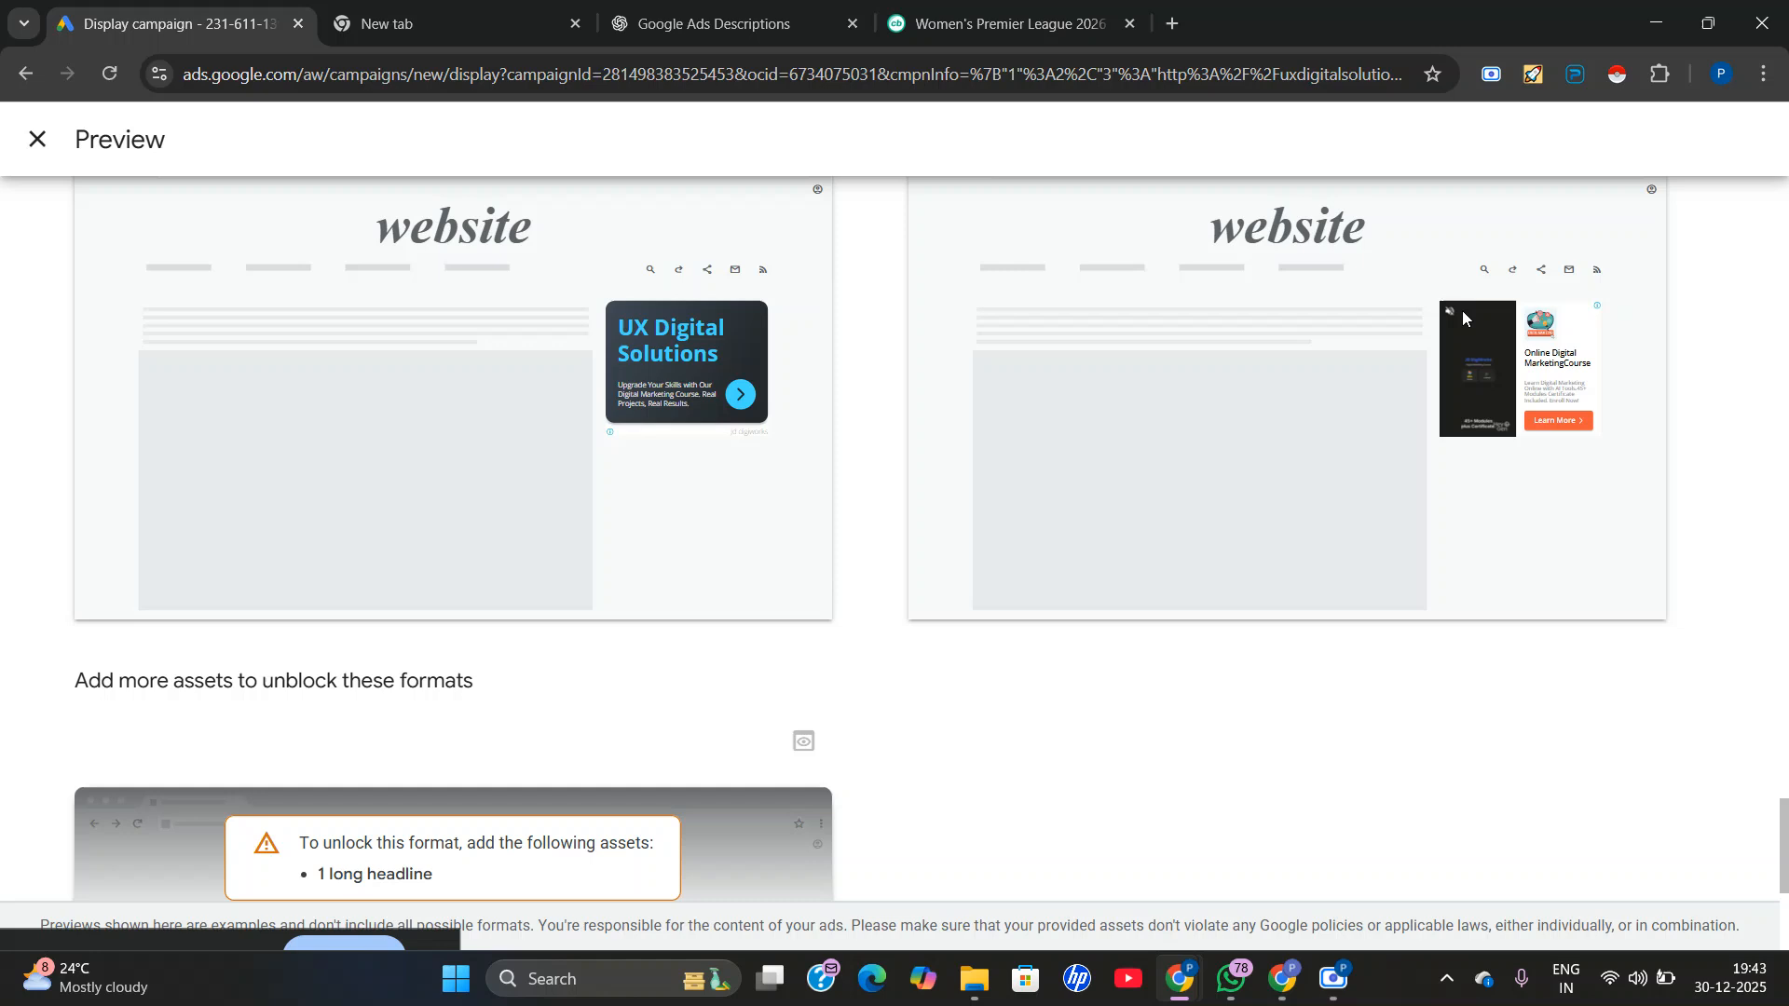
pyautogui.scroll(3, 1462, 310)
pyautogui.scroll(1, 1462, 310)
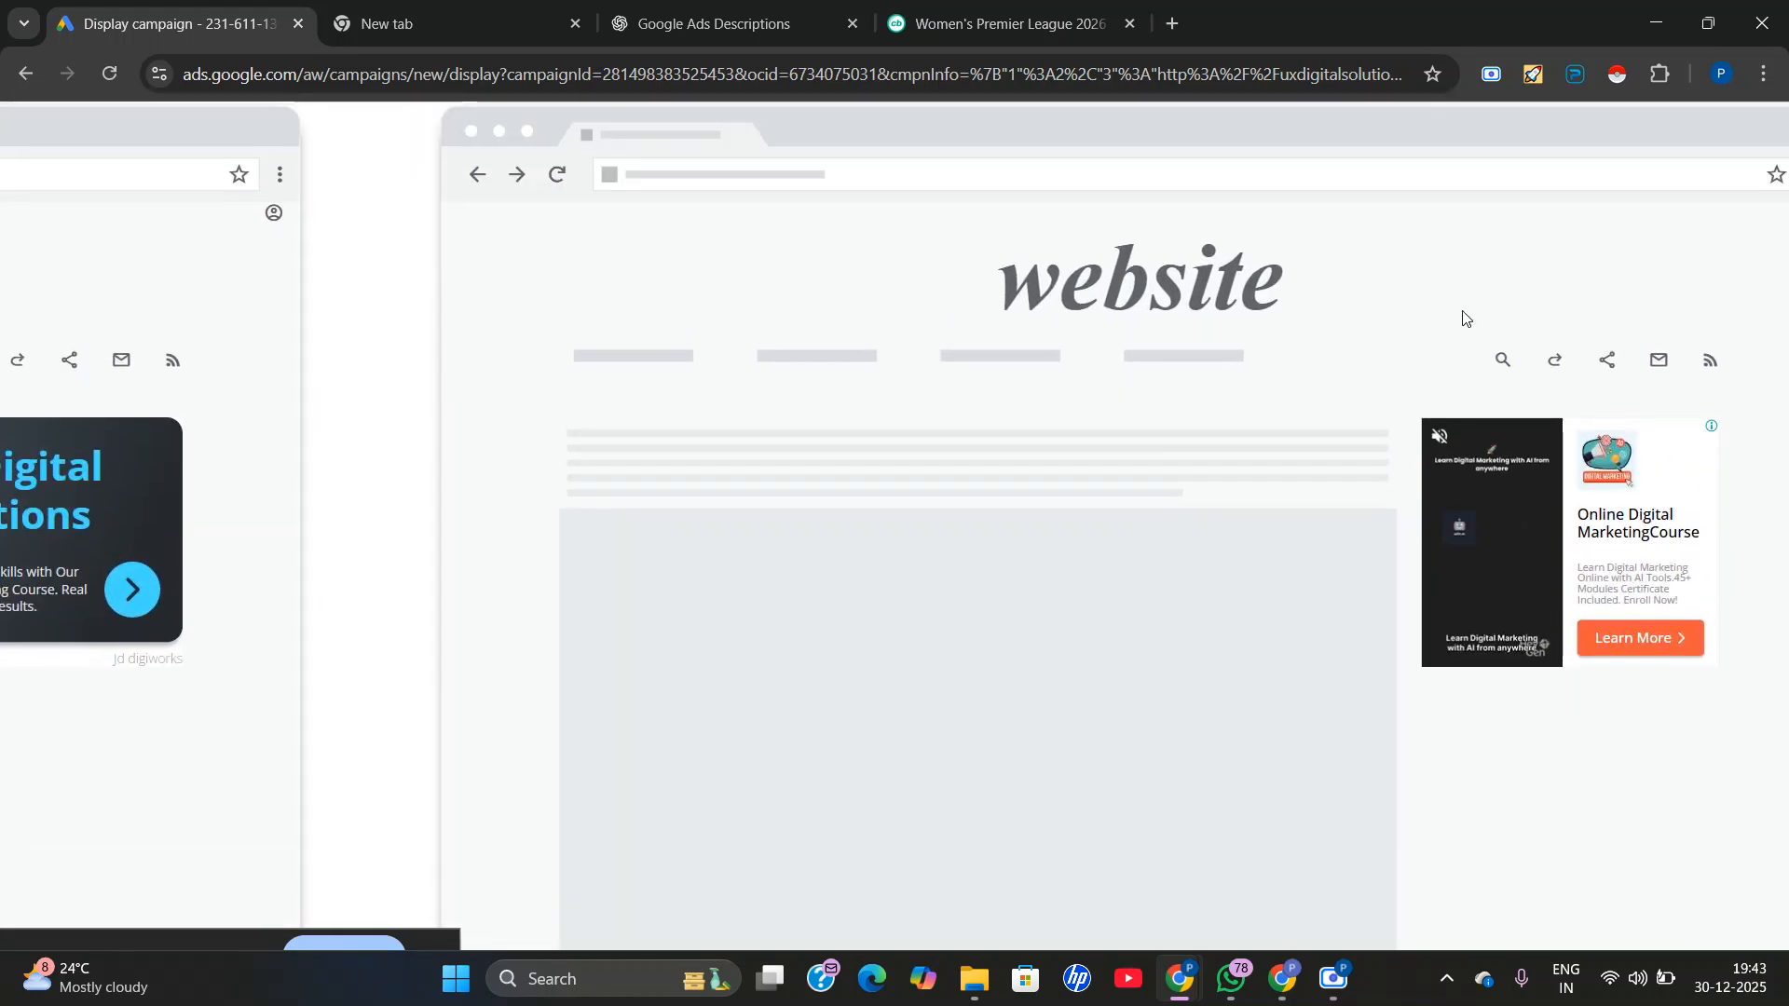
pyautogui.scroll(-1, 1458, 533)
pyautogui.scroll(-2, 1458, 541)
pyautogui.scroll(-4, 1460, 540)
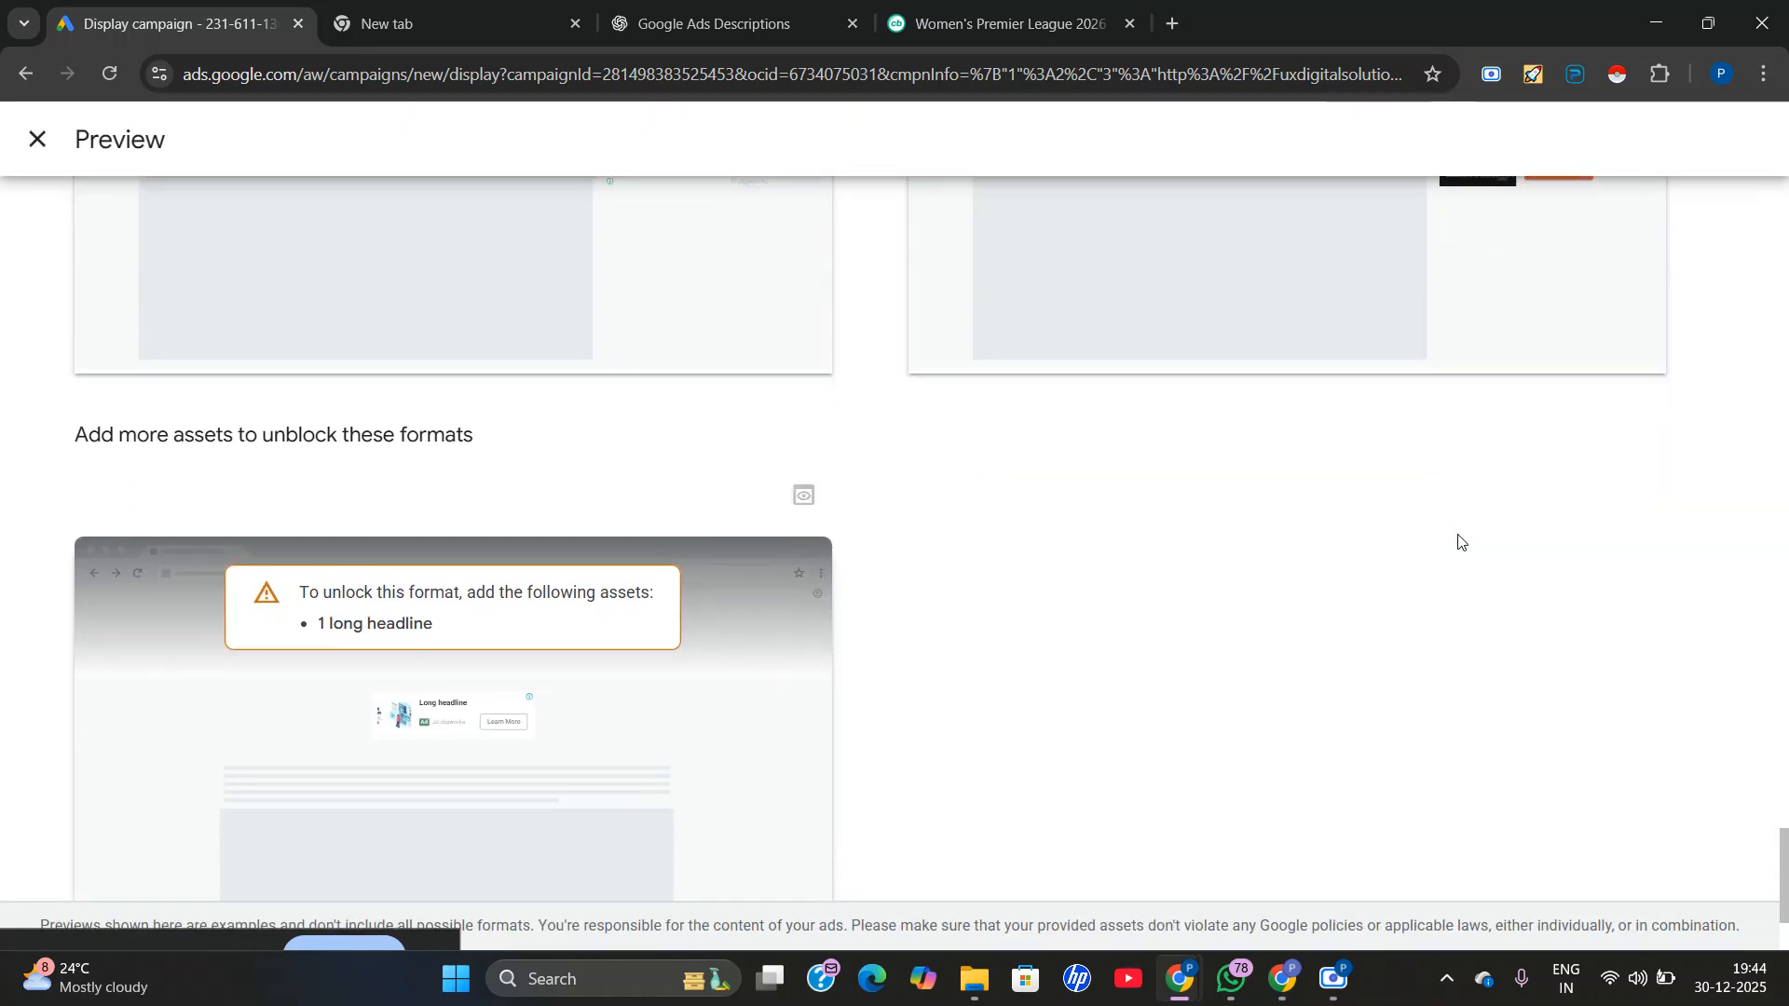
pyautogui.scroll(-2, 1460, 542)
pyautogui.scroll(10, 1460, 542)
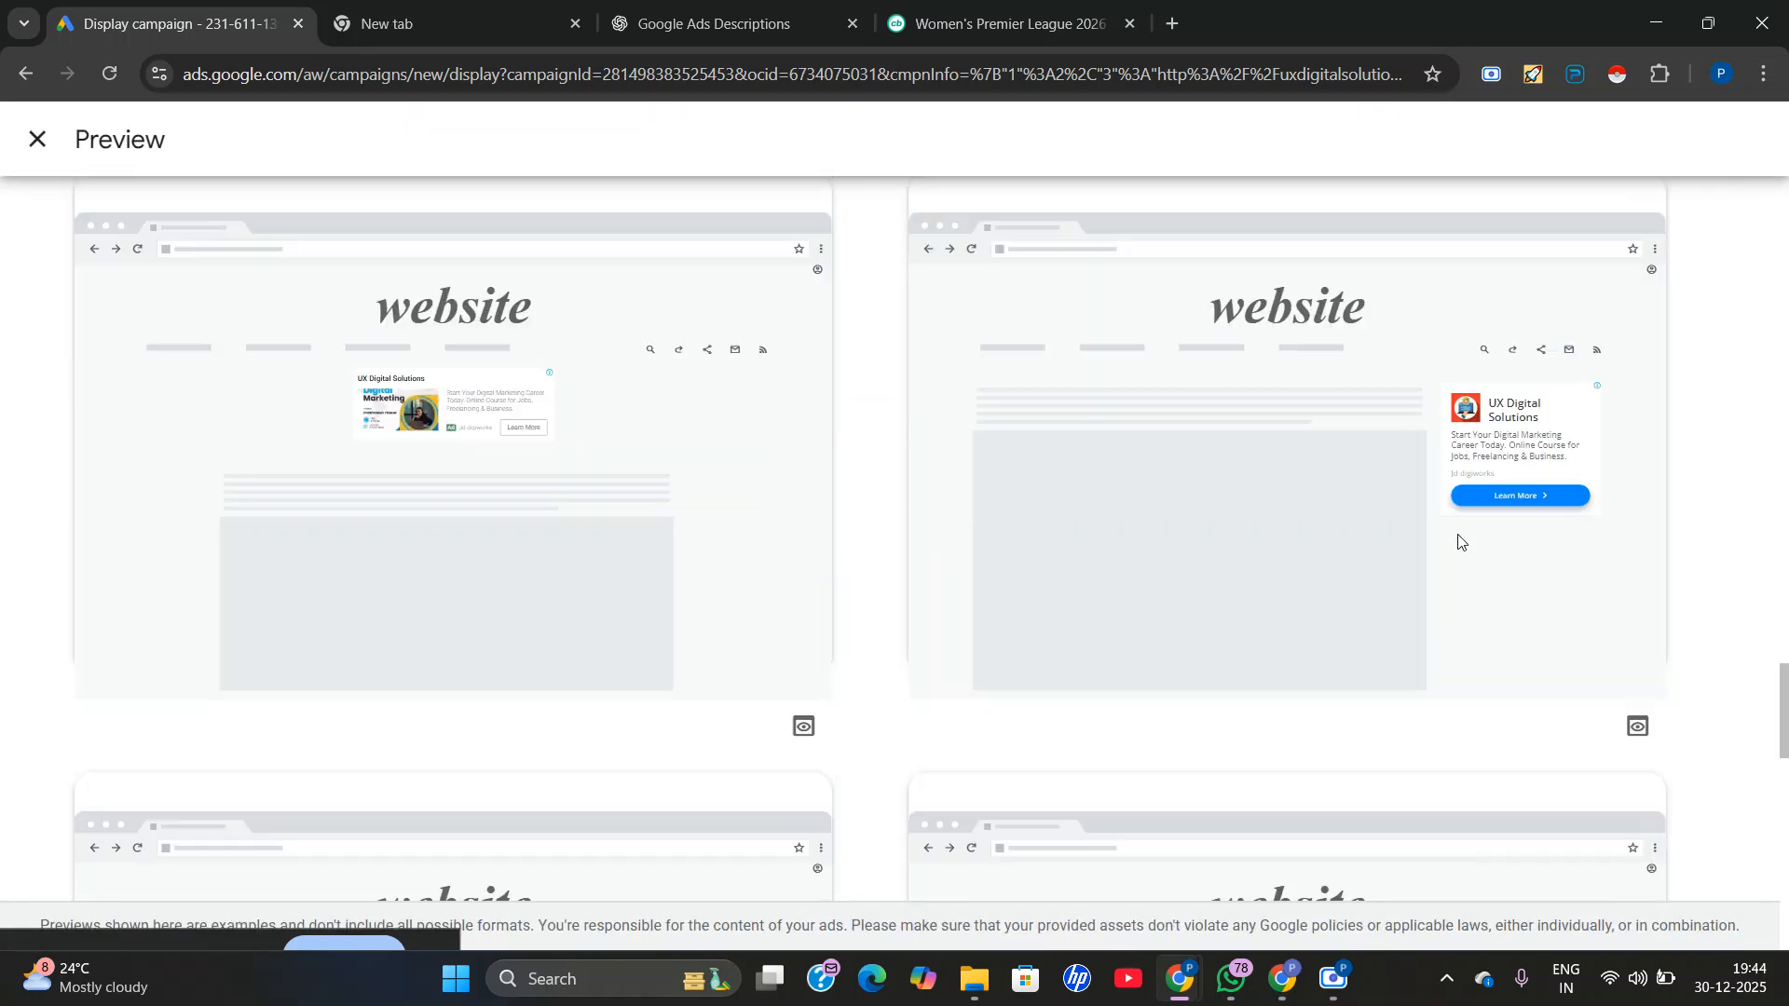
pyautogui.scroll(6, 1458, 543)
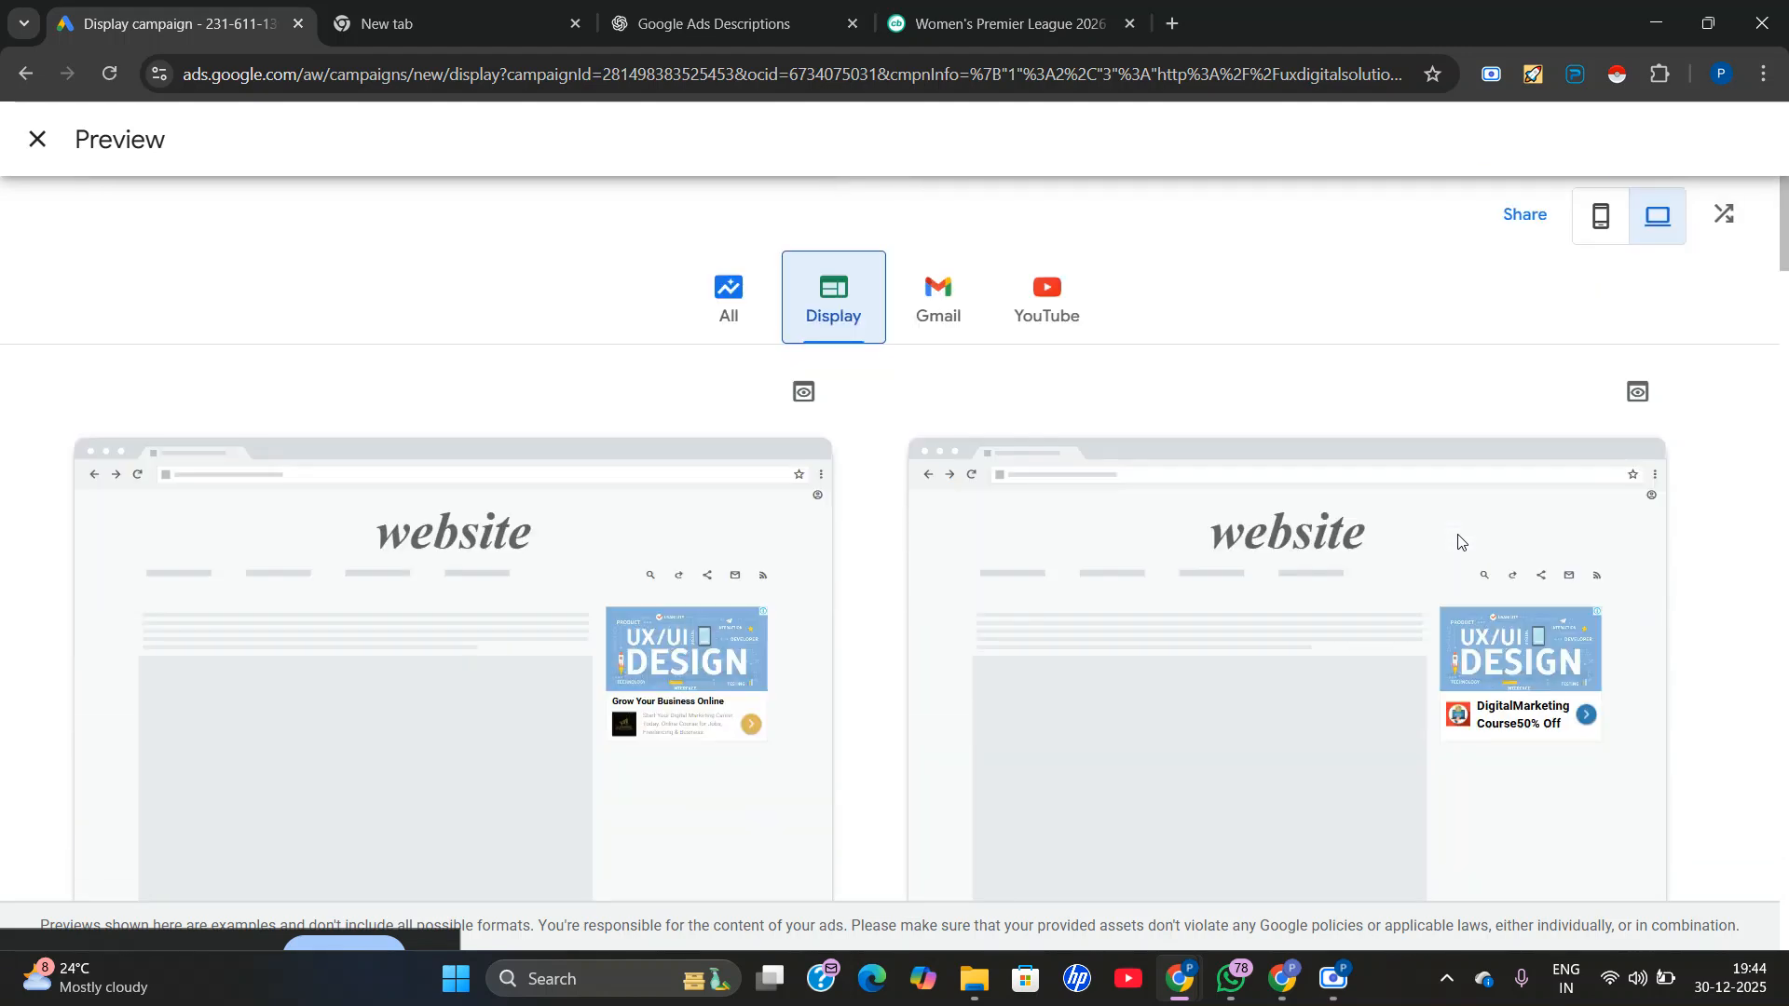
# Show the display ads in mobile preview and check the expiry options for sharing the preview link.
pyautogui.click(1591, 216)
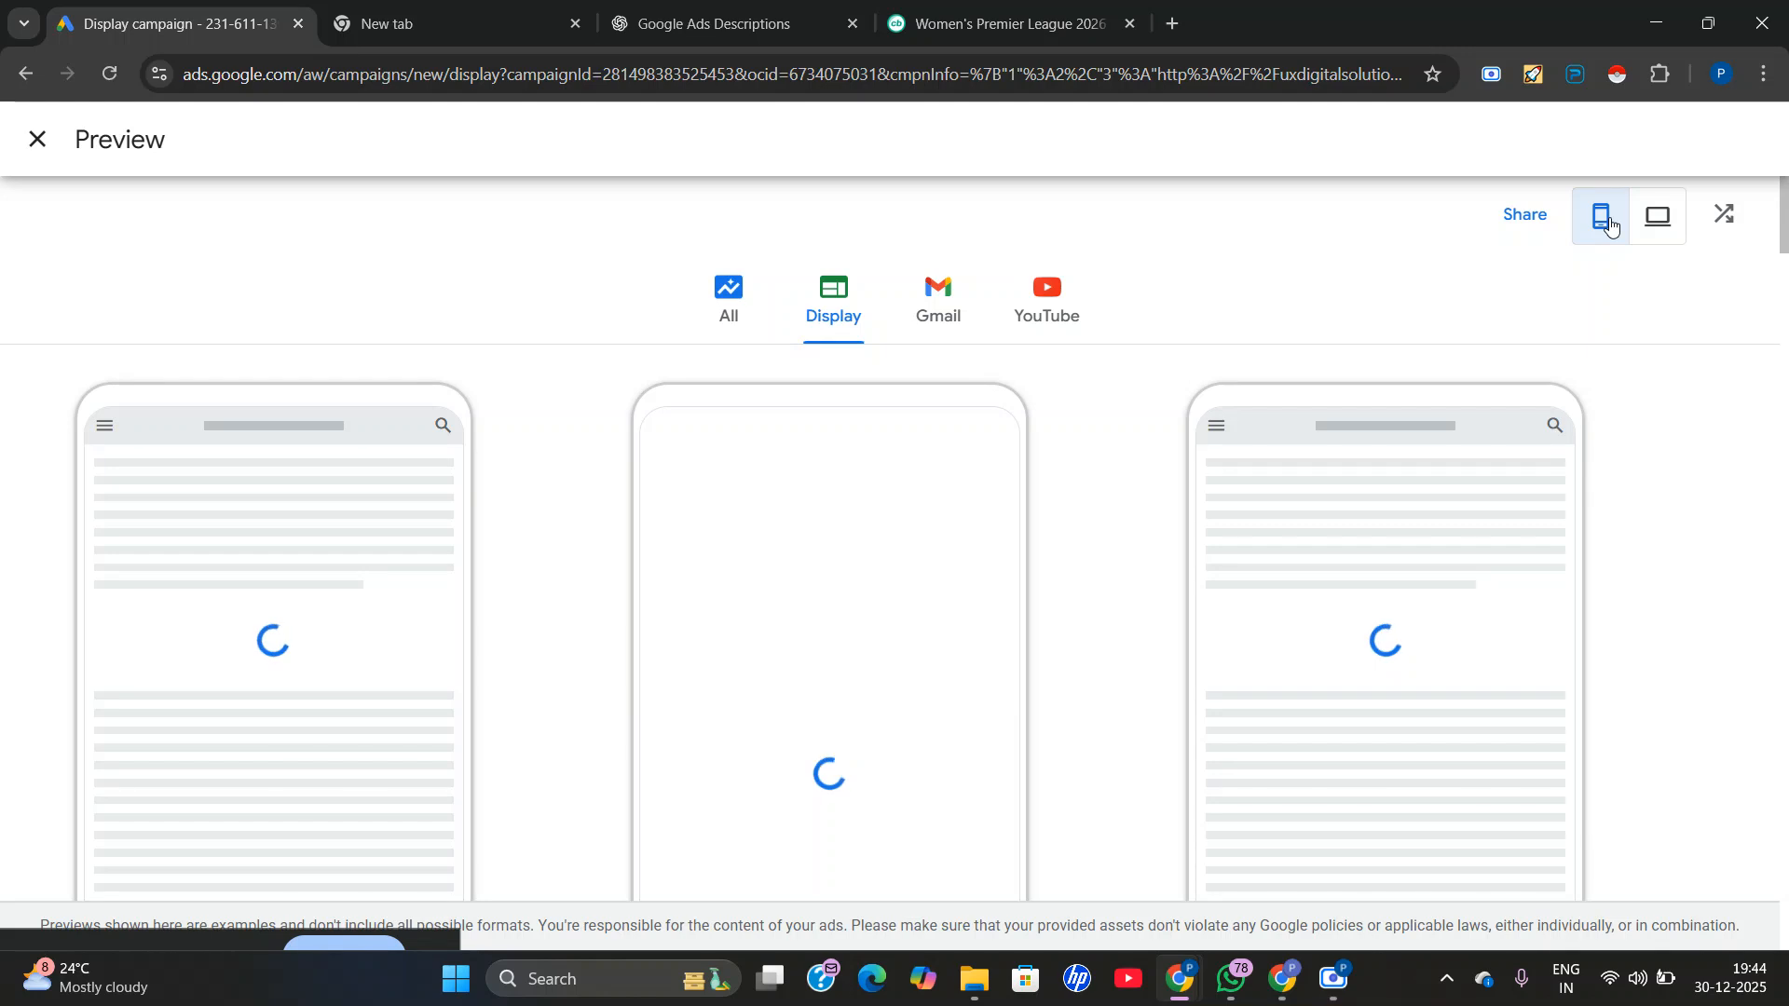
pyautogui.click(1538, 217)
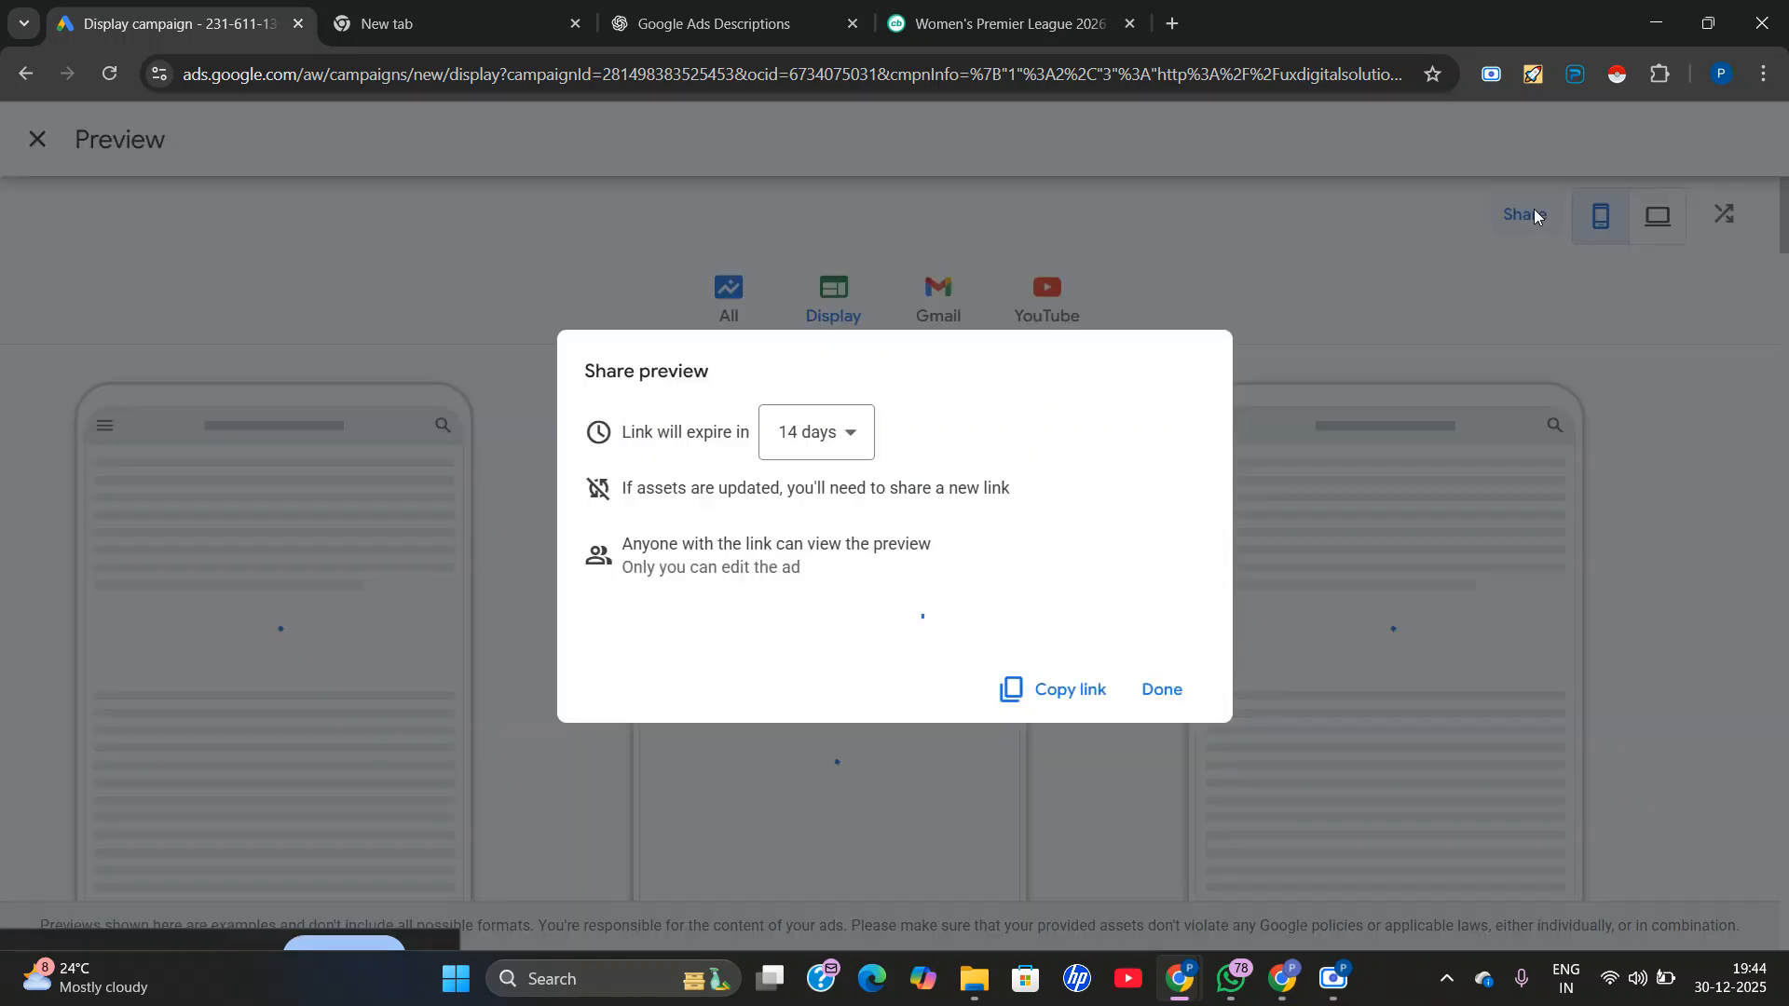
pyautogui.click(844, 456)
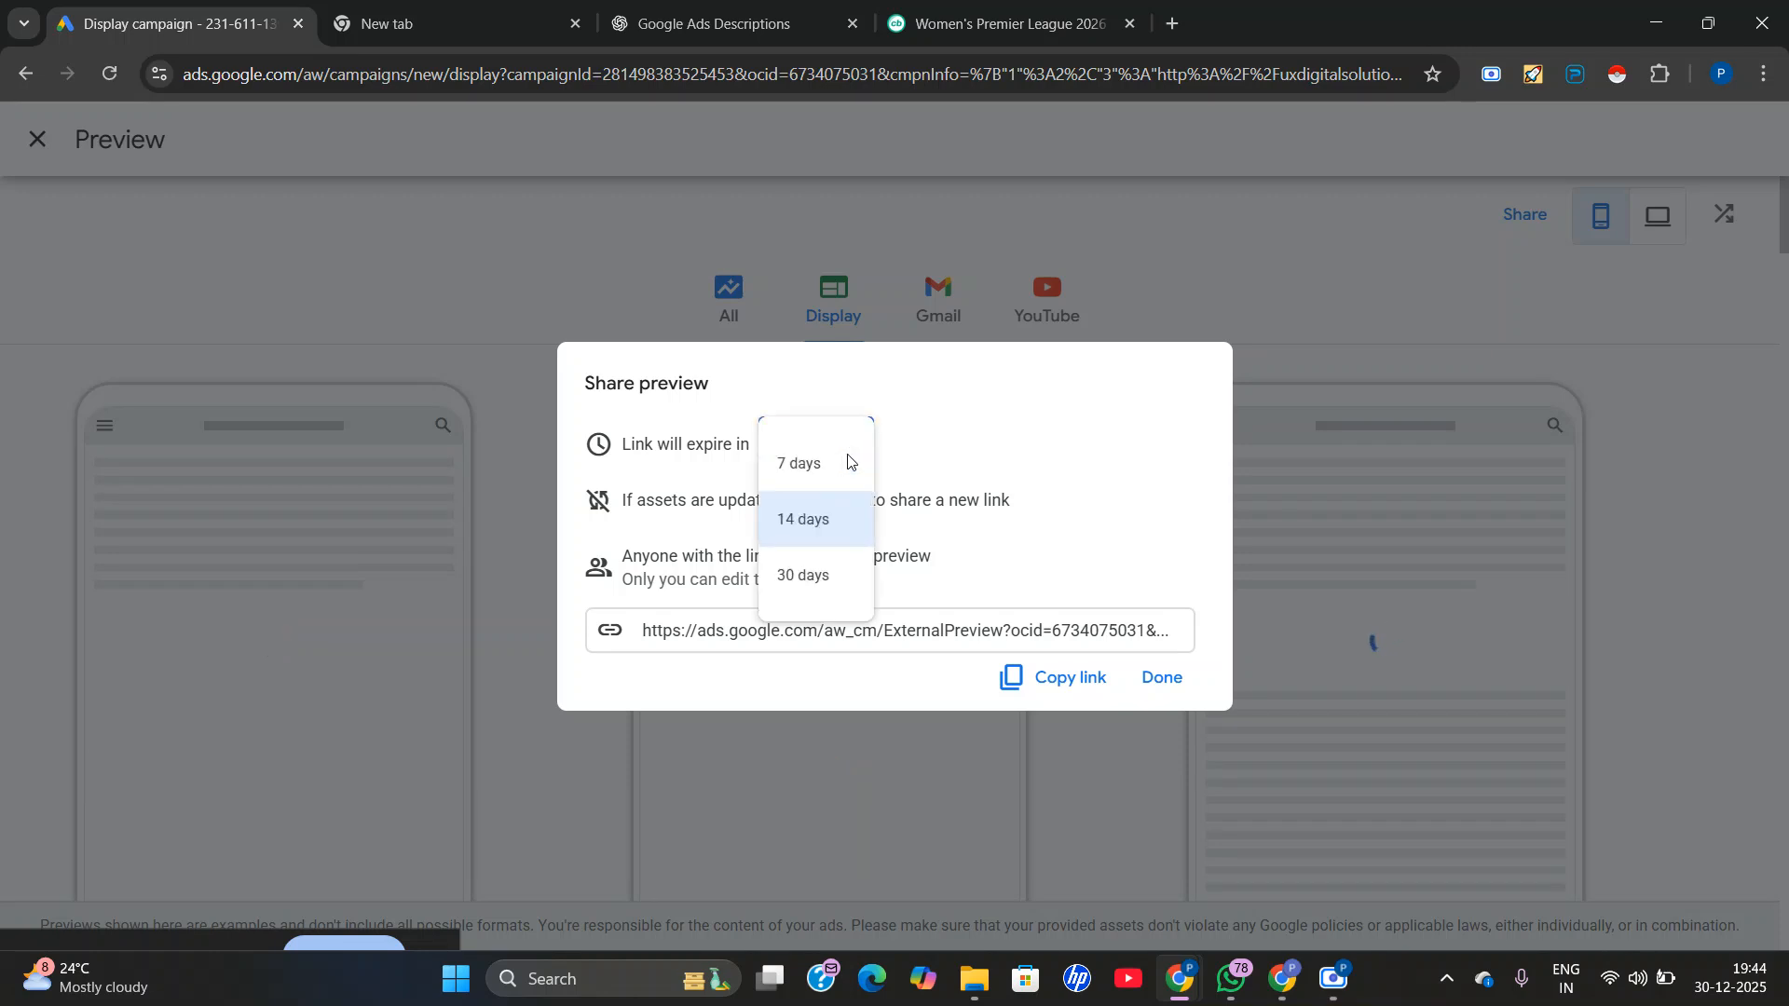
pyautogui.click(1021, 515)
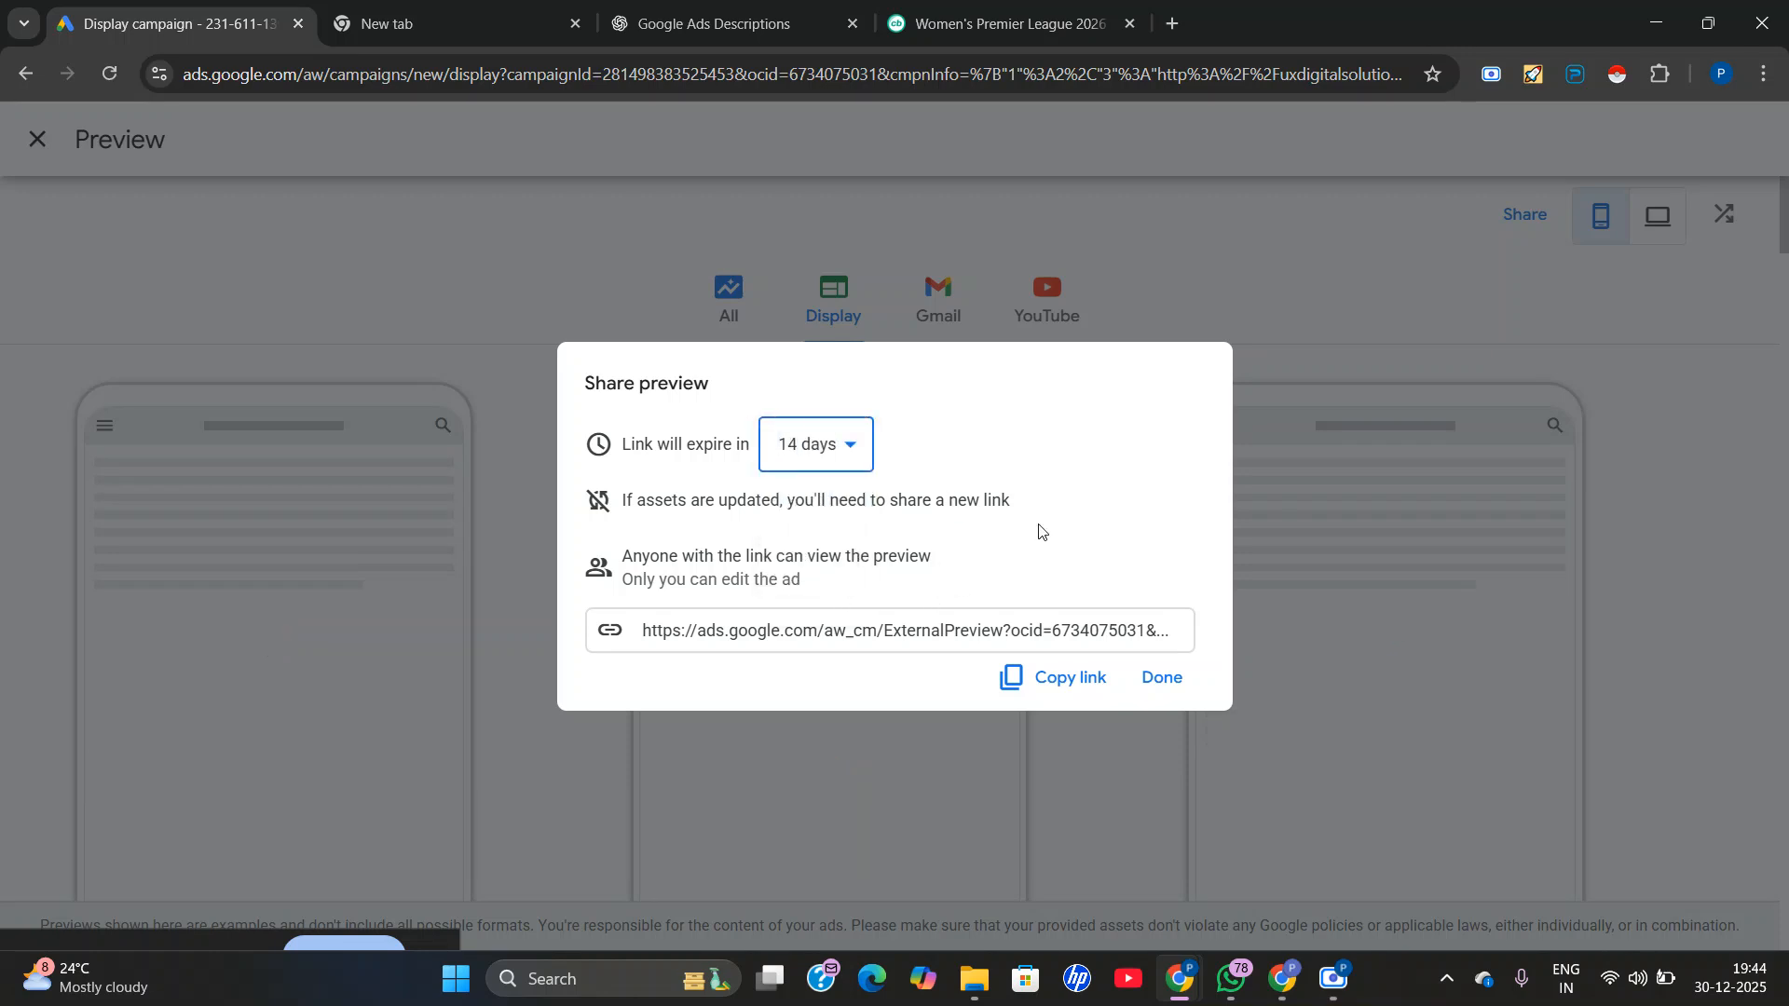
pyautogui.click(1167, 687)
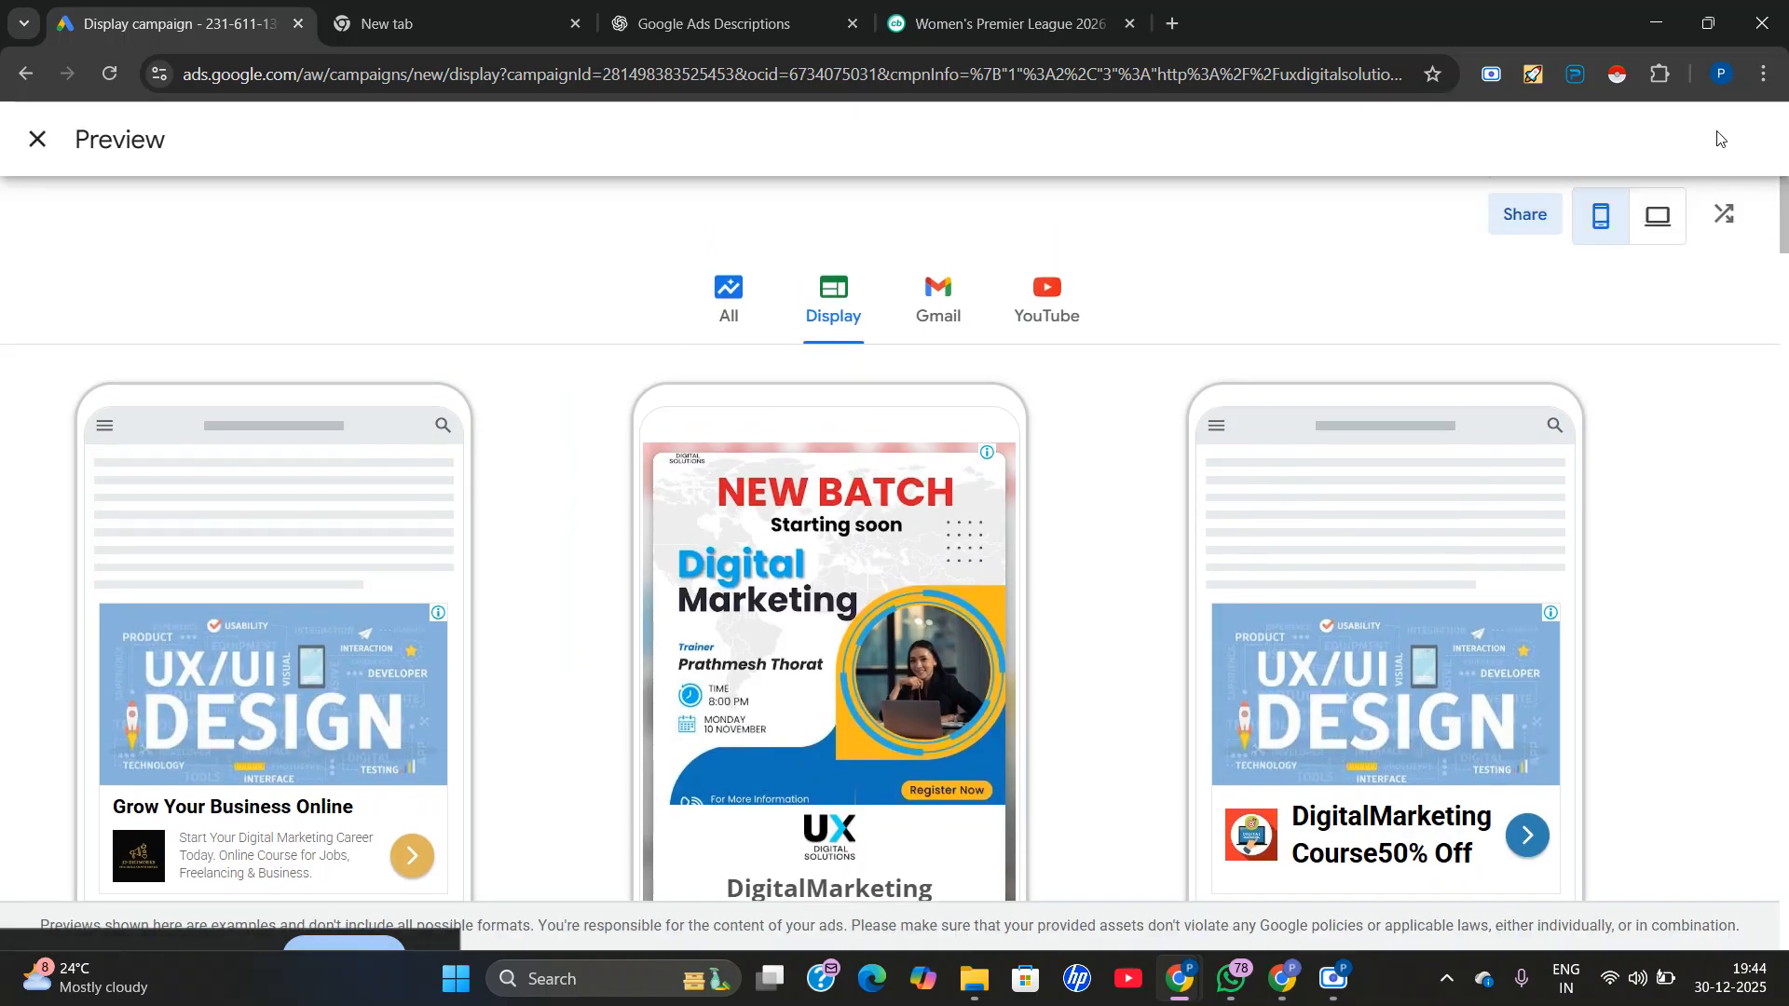
# Close the full preview and look over the ad form from the final URL to the call to action text.
pyautogui.click(37, 139)
pyautogui.scroll(-10, 557, 420)
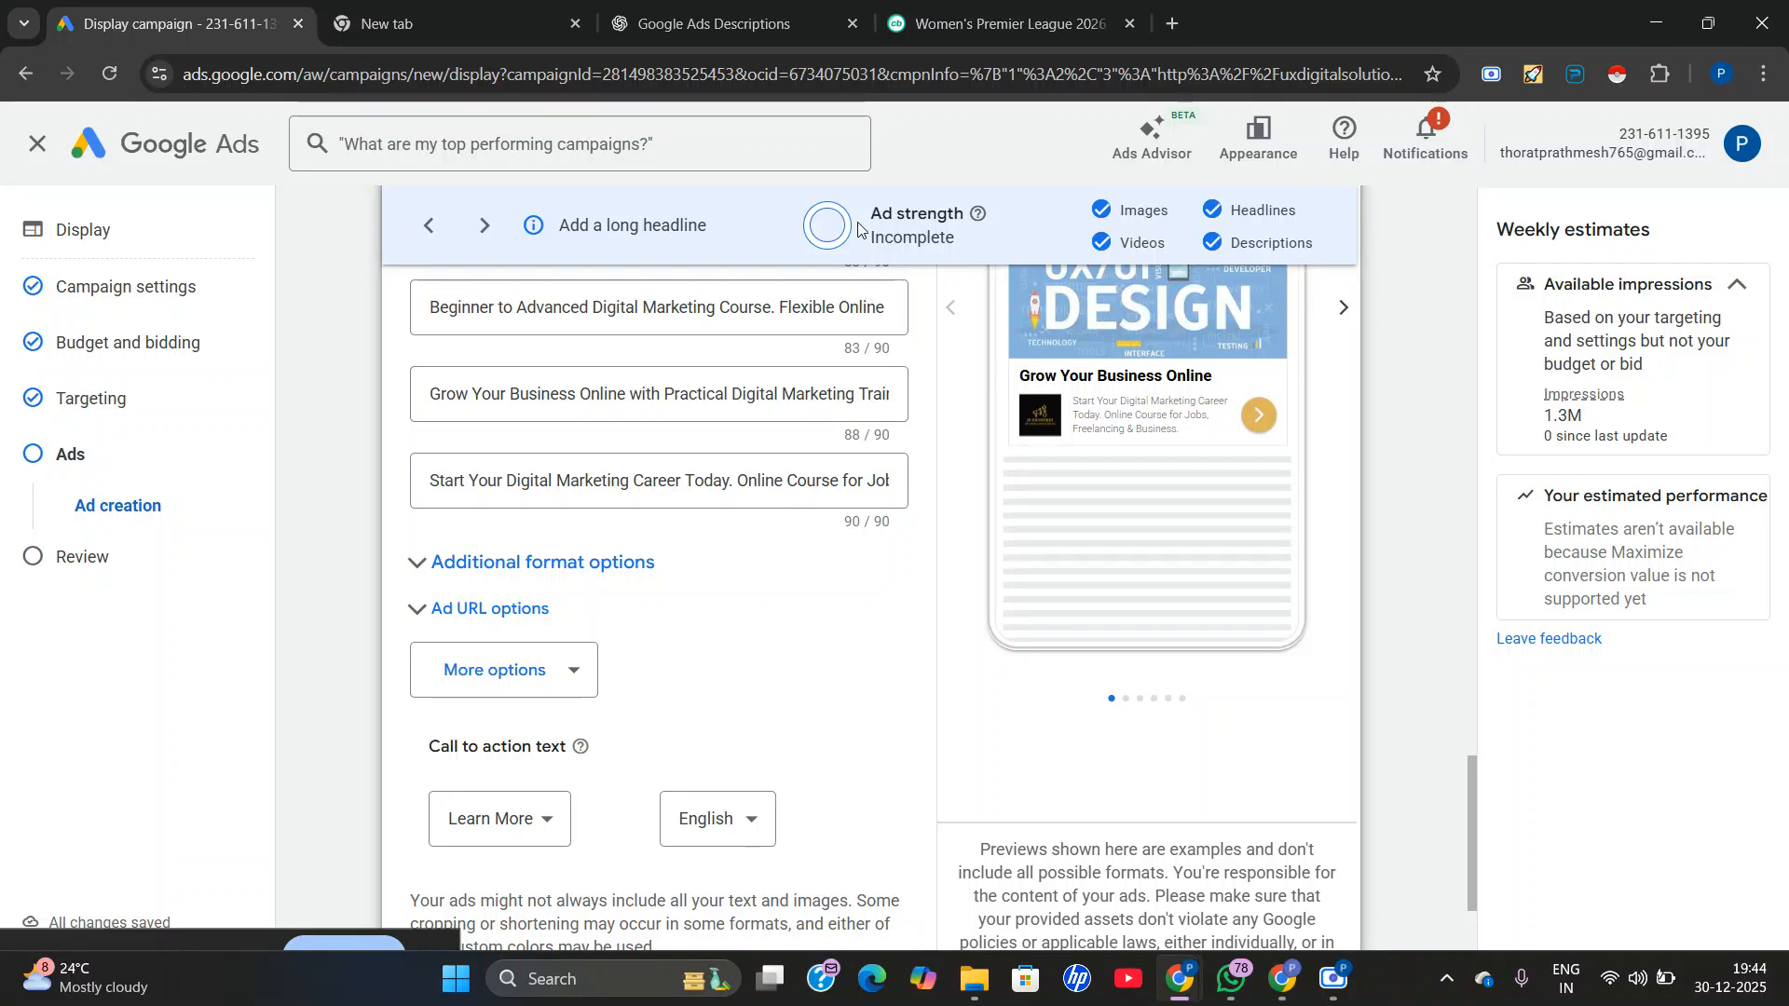
pyautogui.scroll(10, 830, 307)
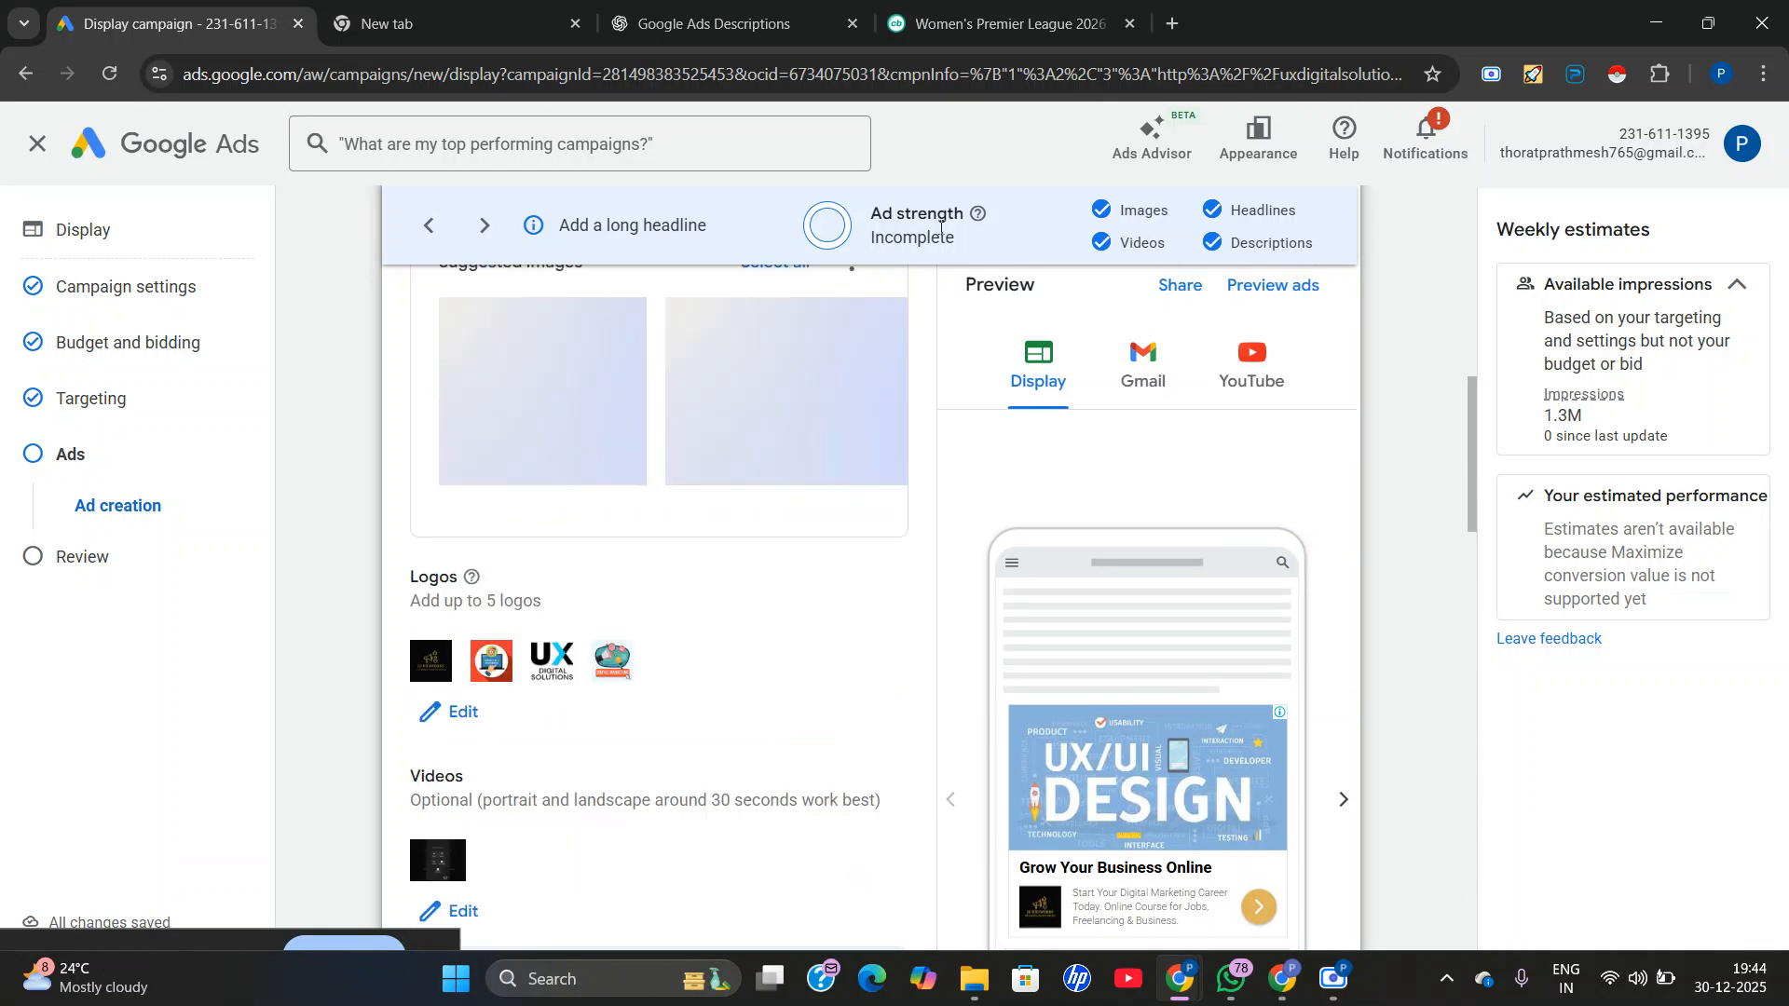
pyautogui.scroll(5, 676, 658)
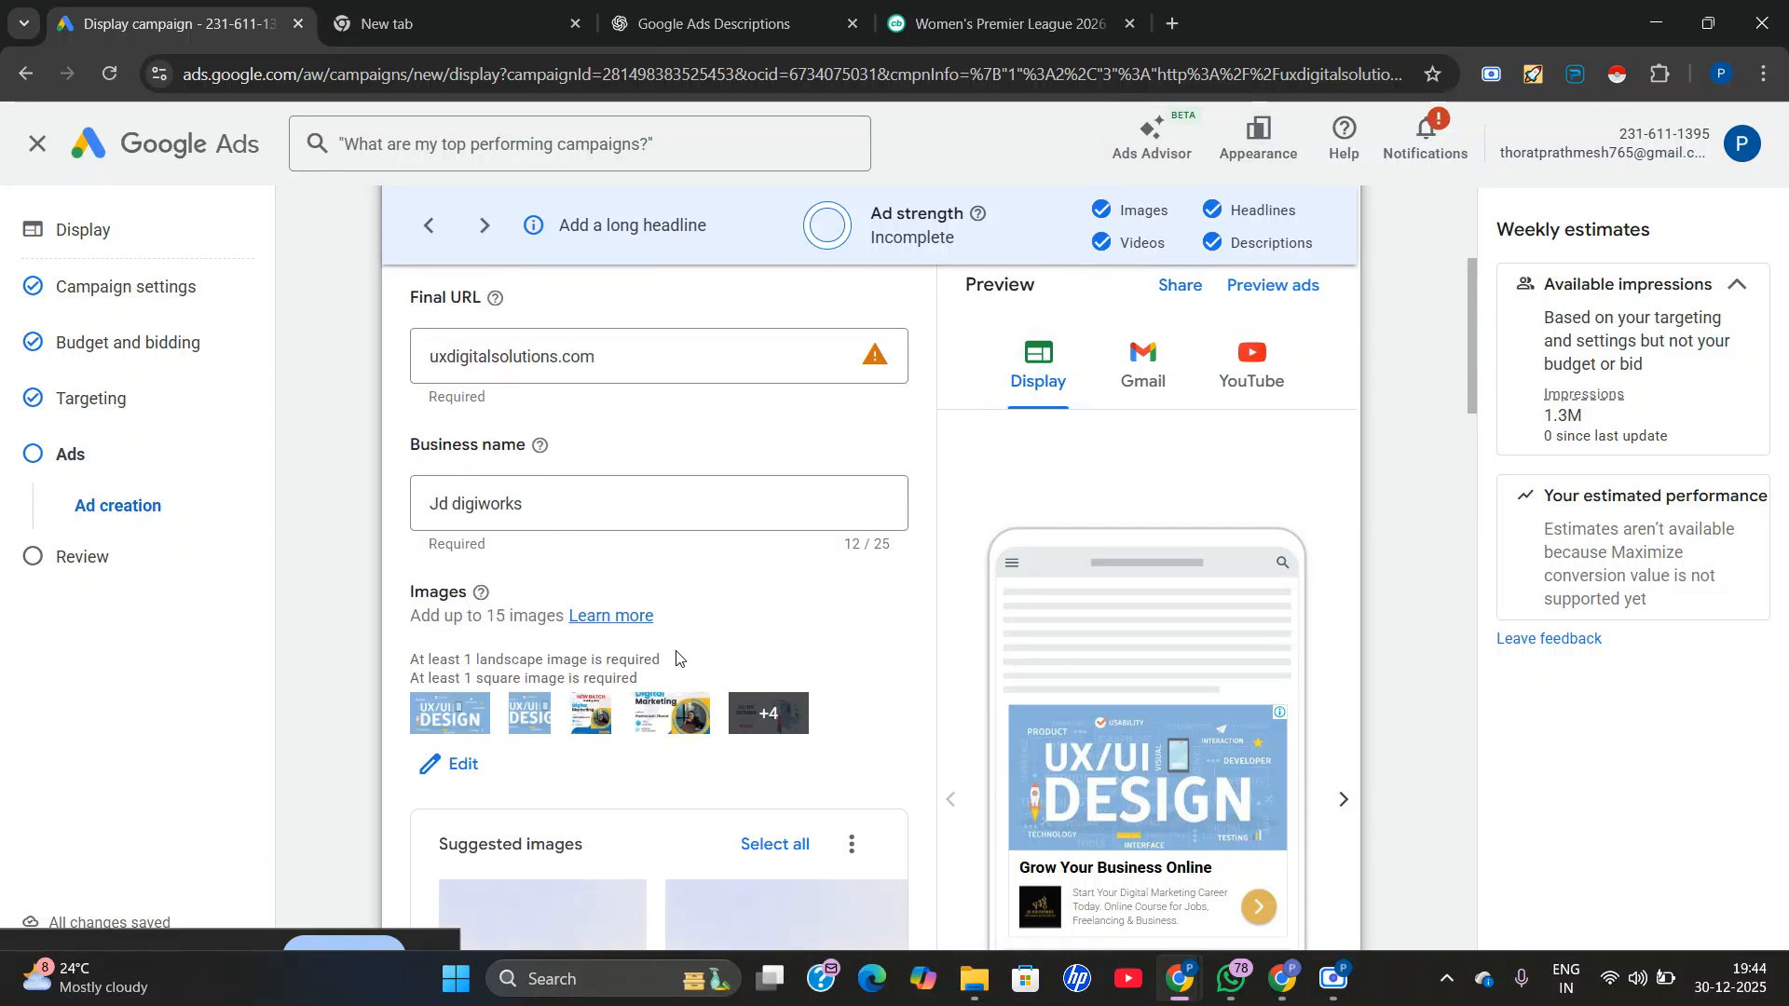
pyautogui.scroll(4, 779, 490)
pyautogui.click(583, 717)
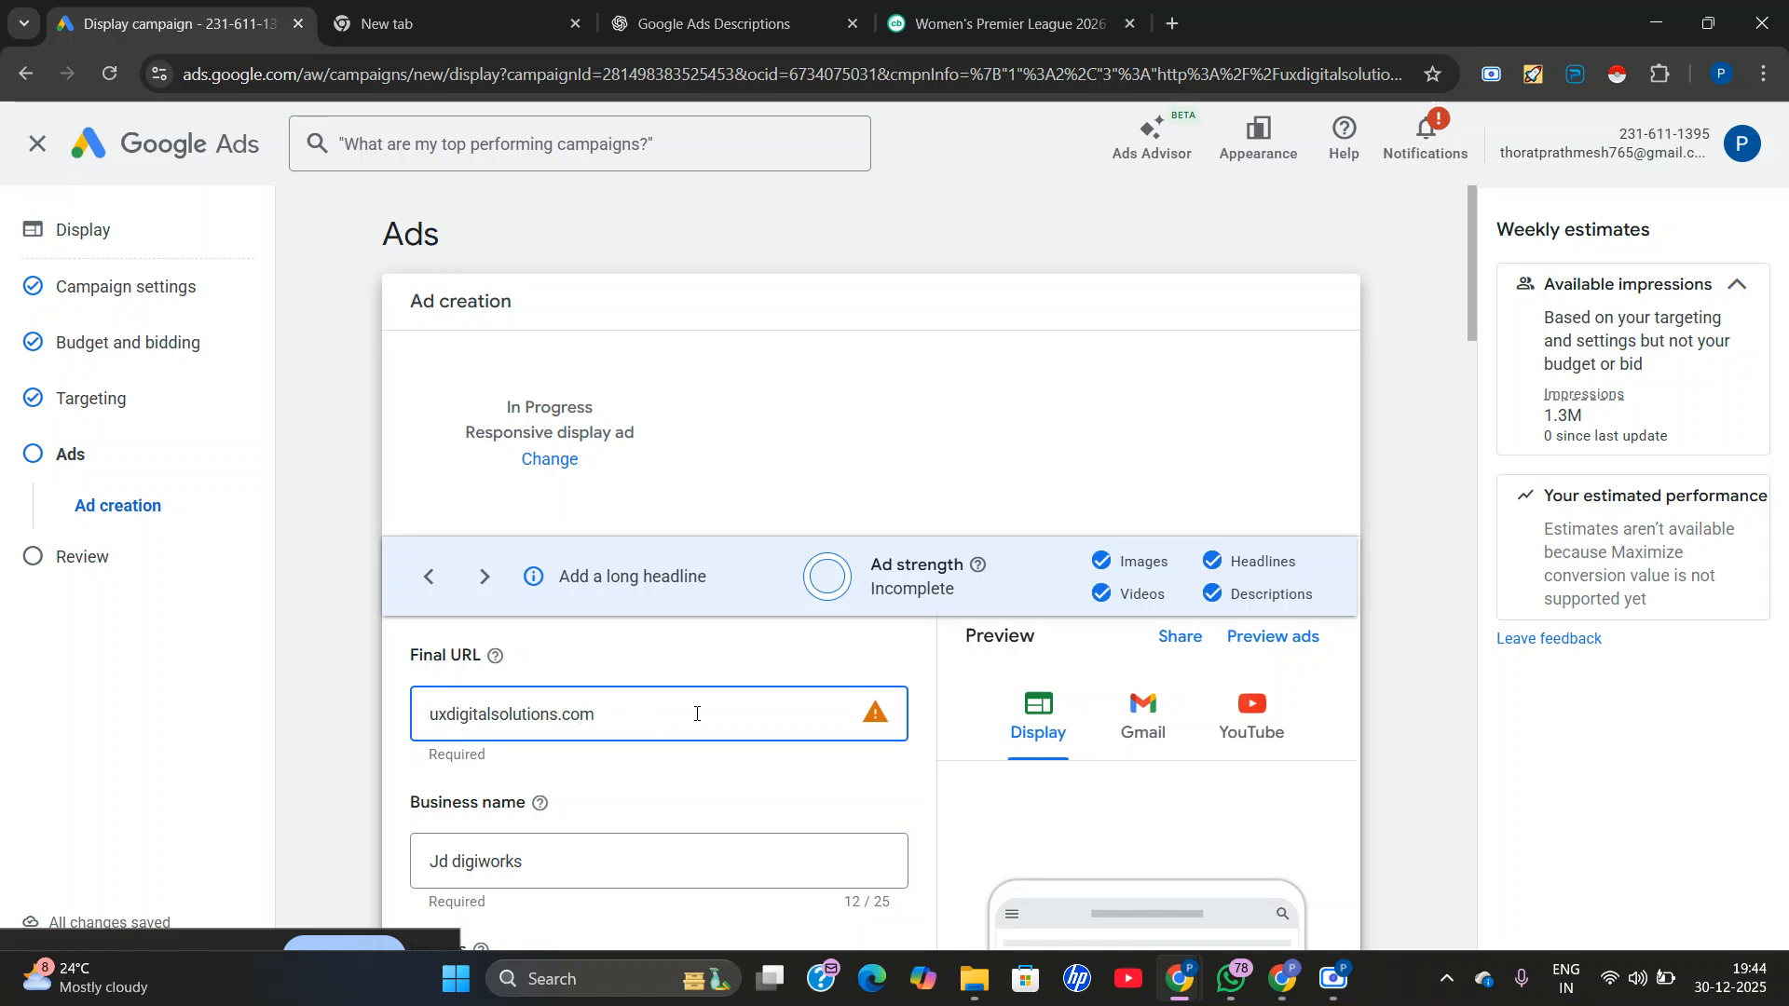
pyautogui.scroll(-15, 696, 714)
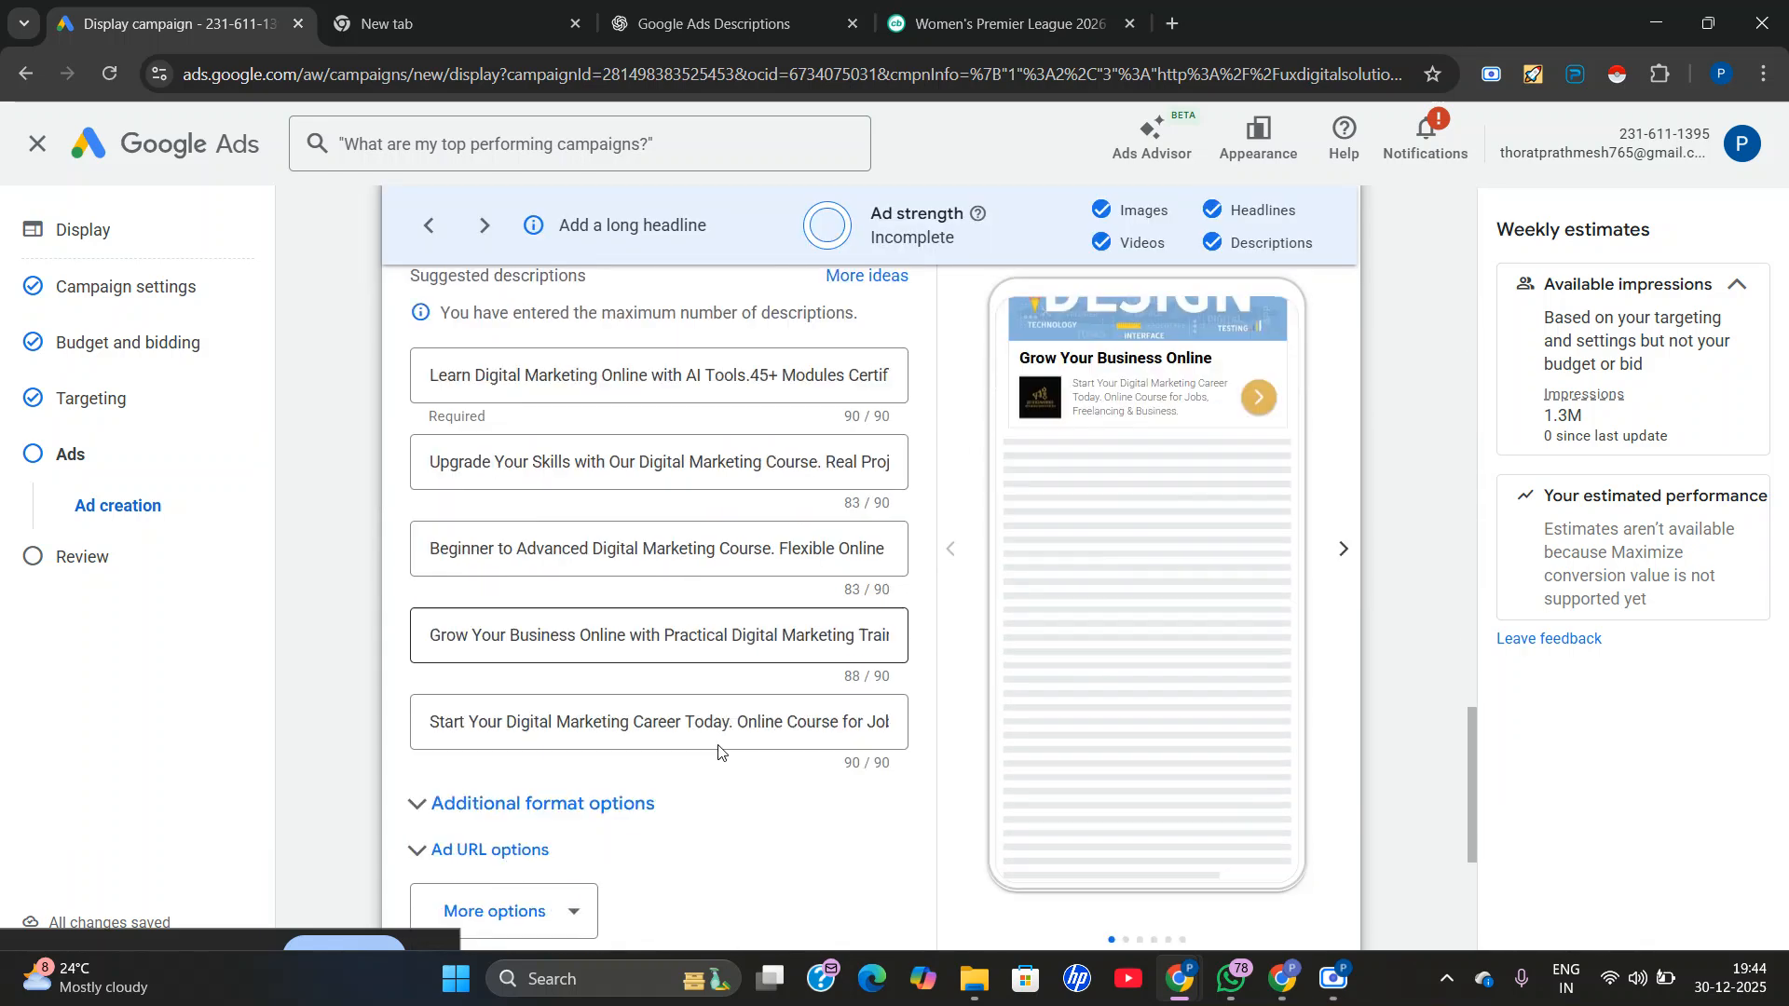
pyautogui.scroll(-5, 718, 752)
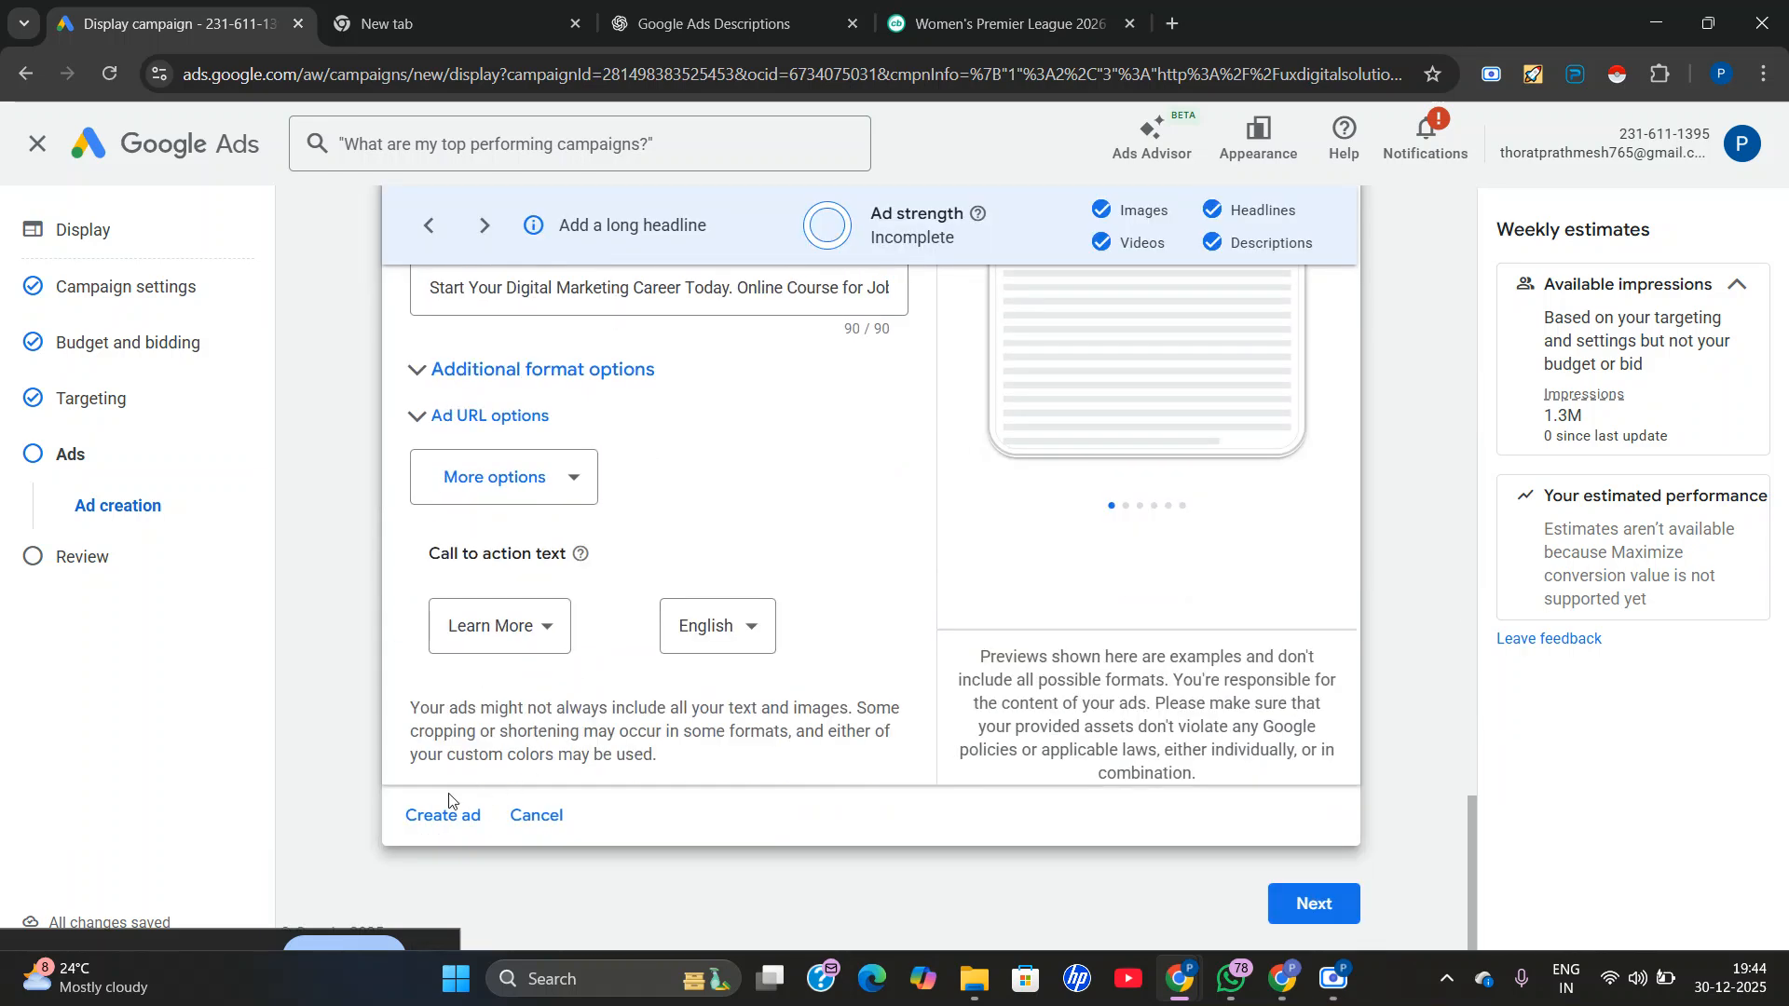
# Proceed to the campaign review, skipping and cancelling the identity confirmation requests.
pyautogui.click(1314, 909)
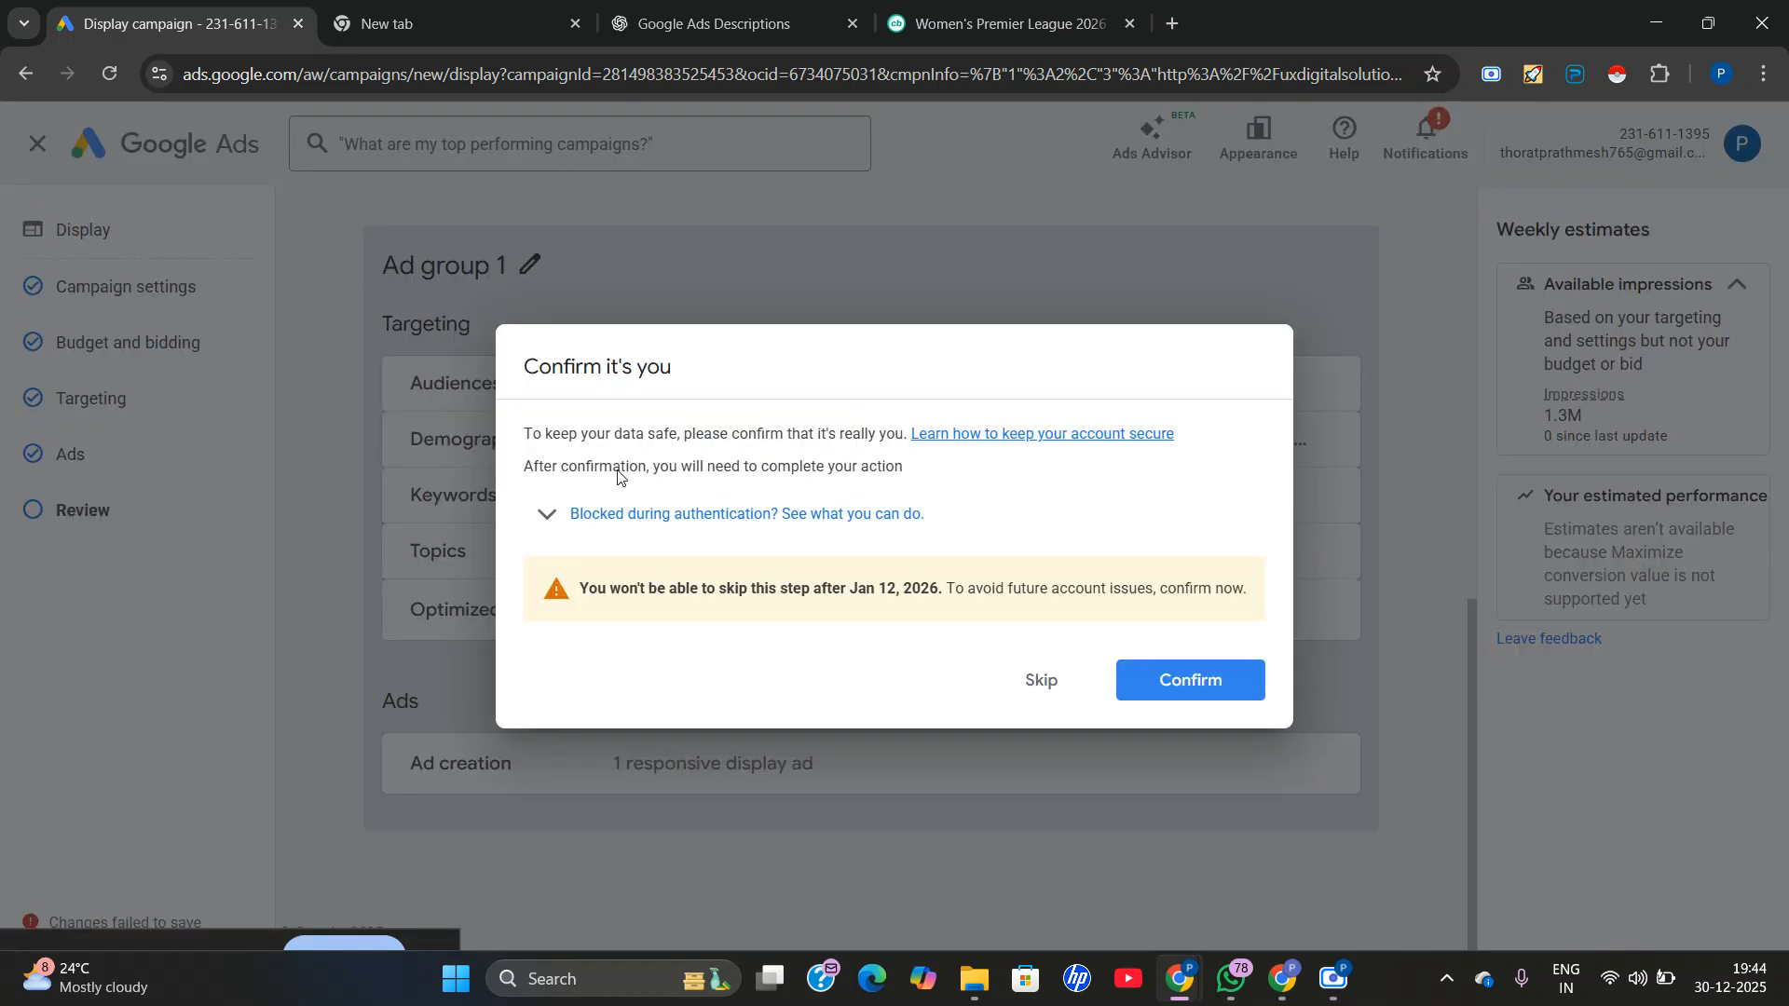
pyautogui.click(1022, 687)
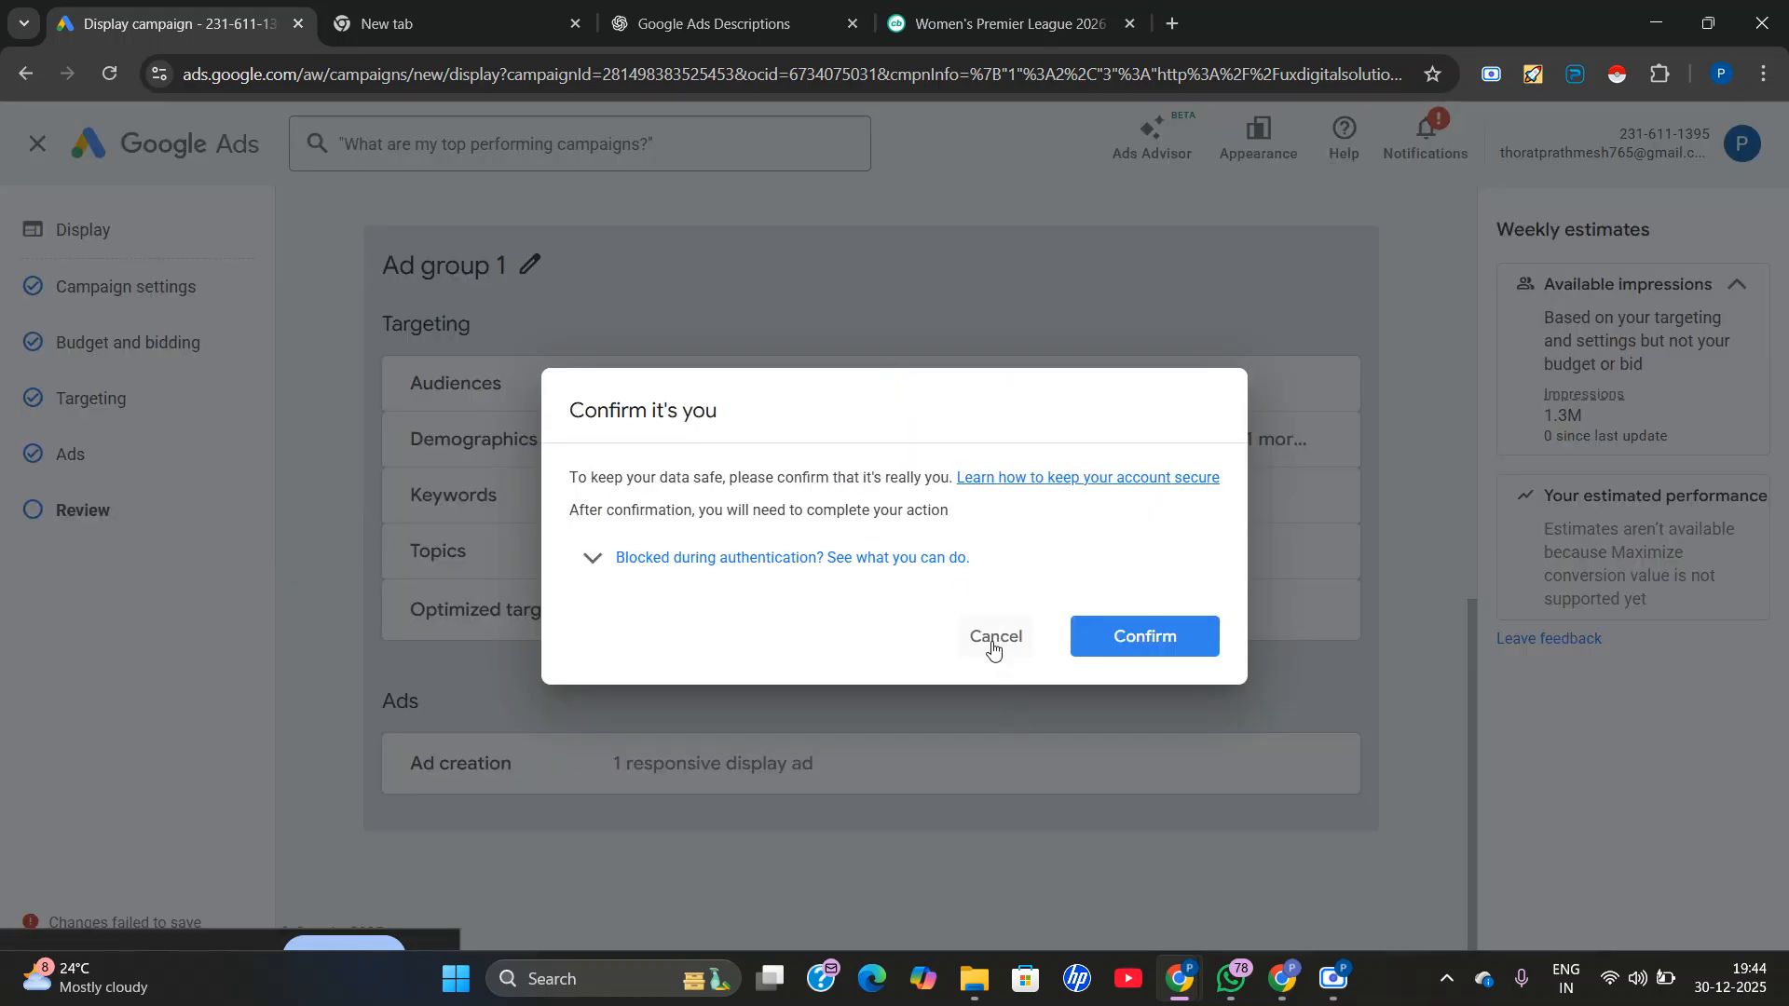
pyautogui.click(990, 639)
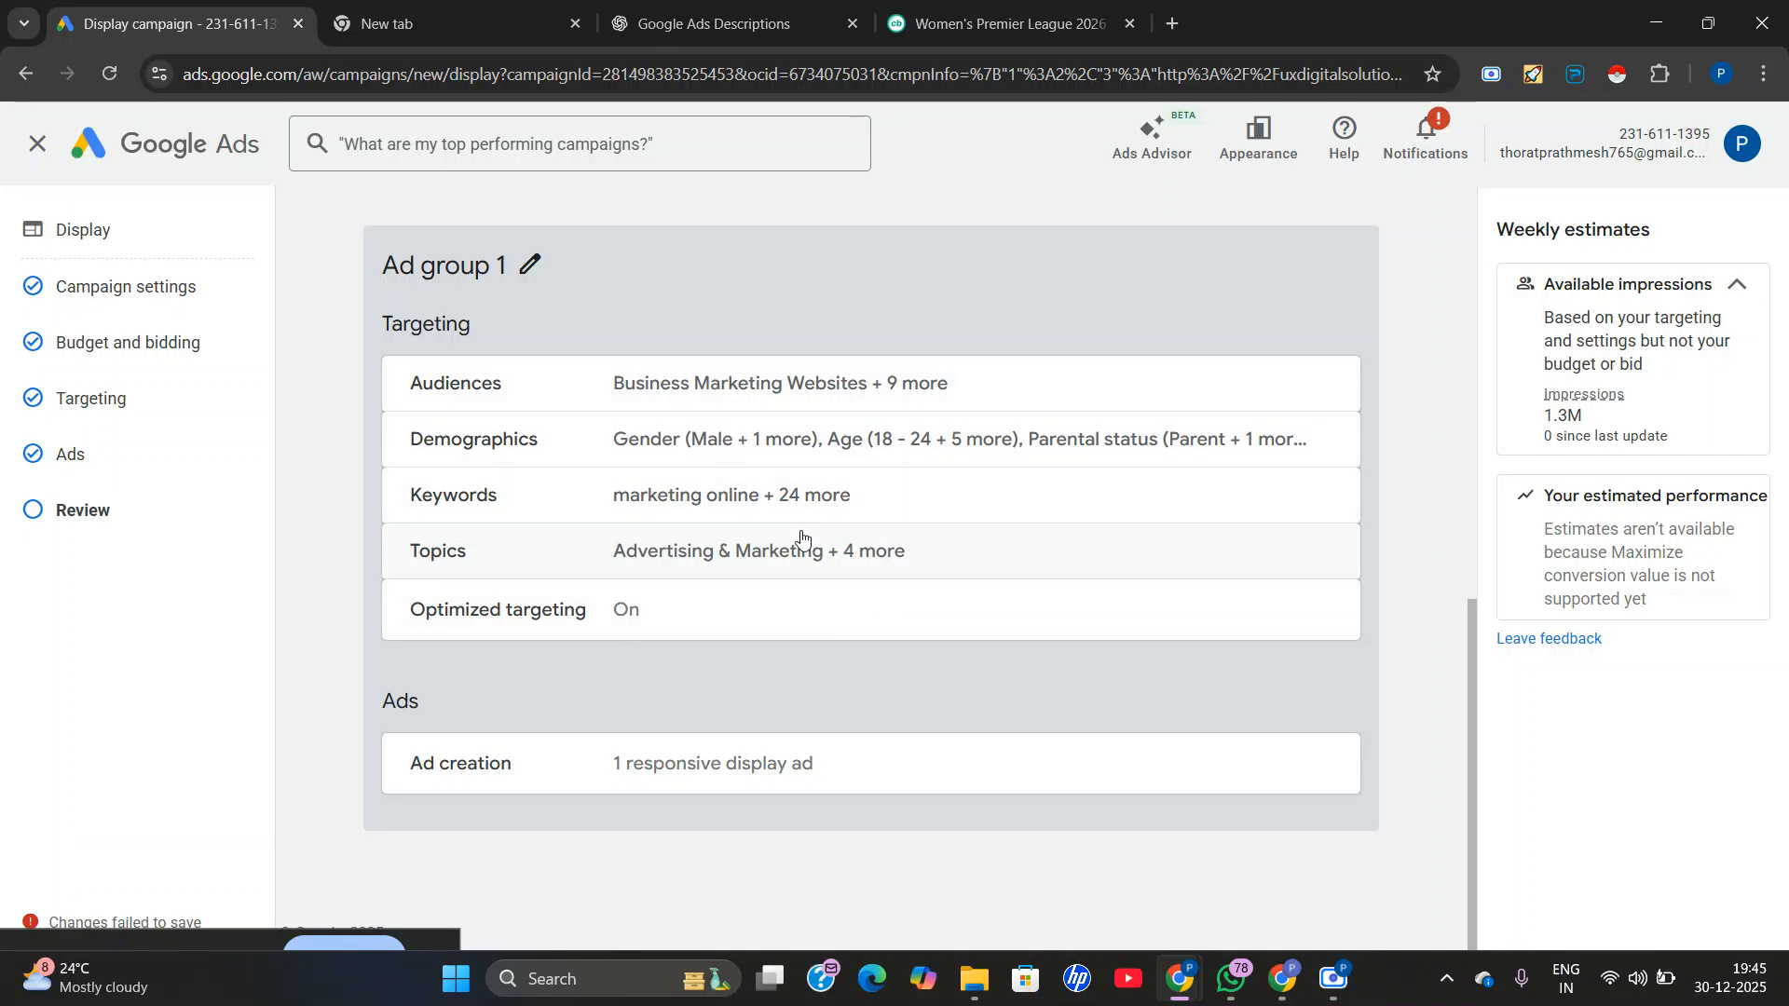
# Open the audience targeting from the review, look over the demographics and keywords, and cancel the identity confirmation.
pyautogui.click(768, 402)
pyautogui.scroll(-5, 615, 741)
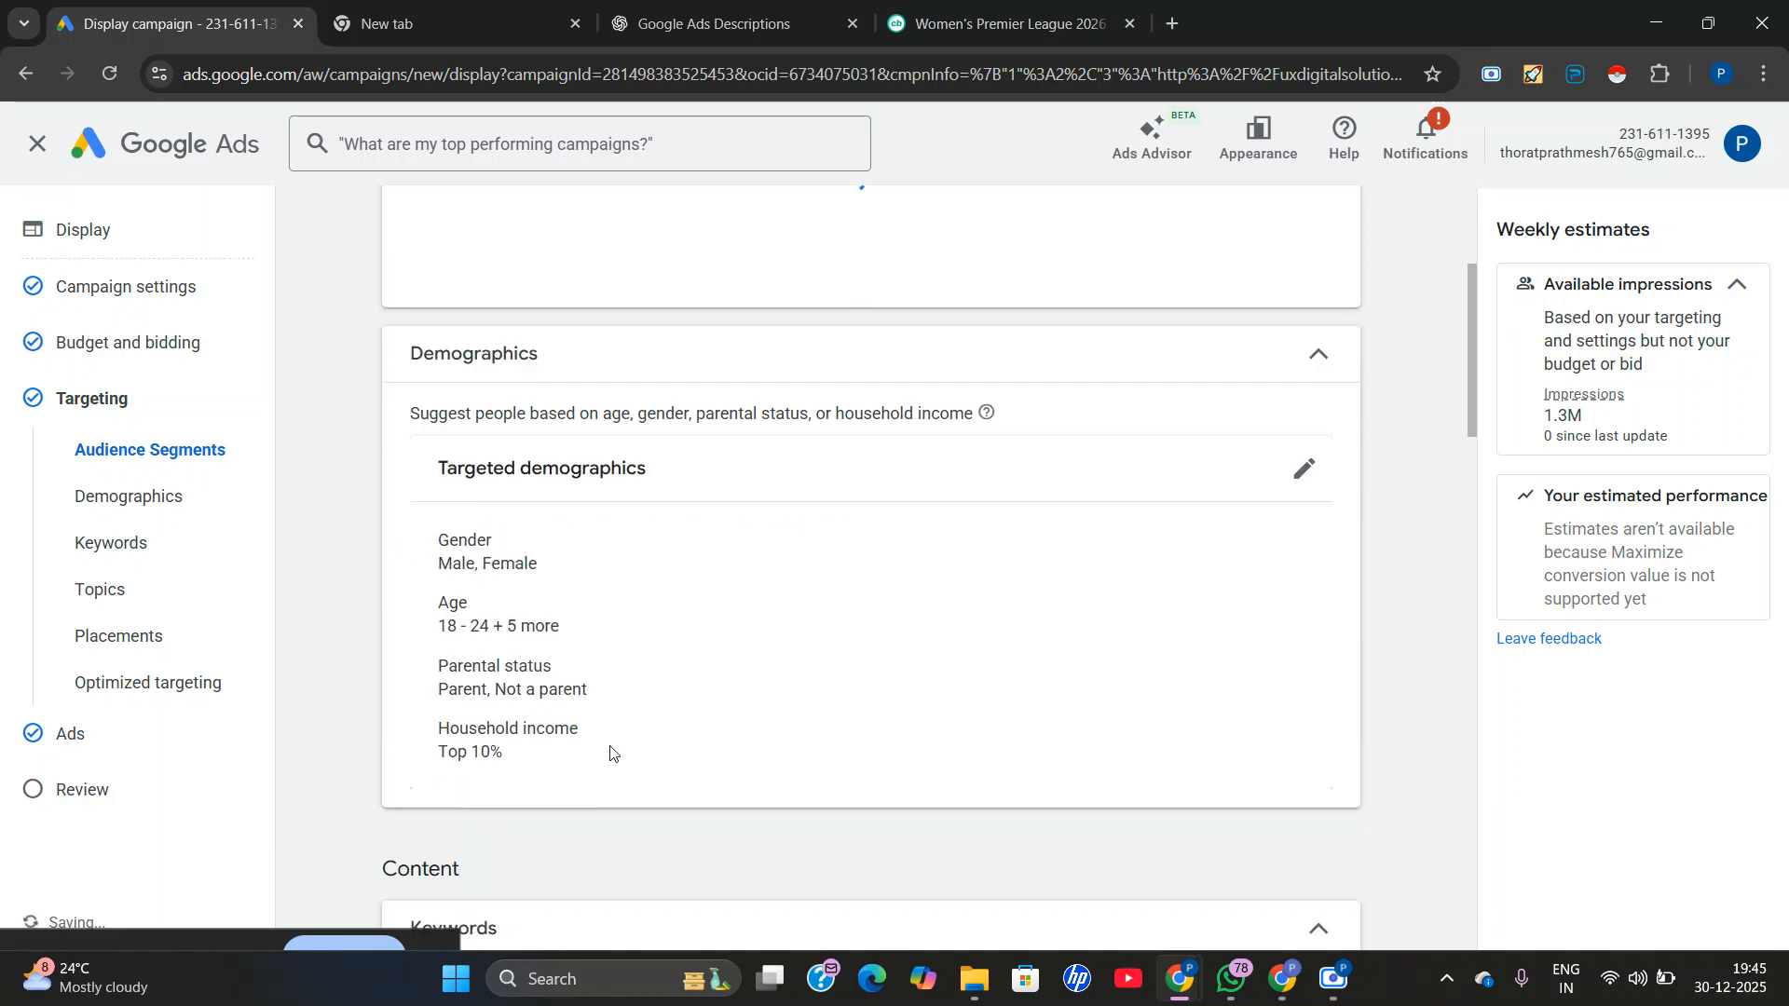
pyautogui.scroll(-7, 849, 652)
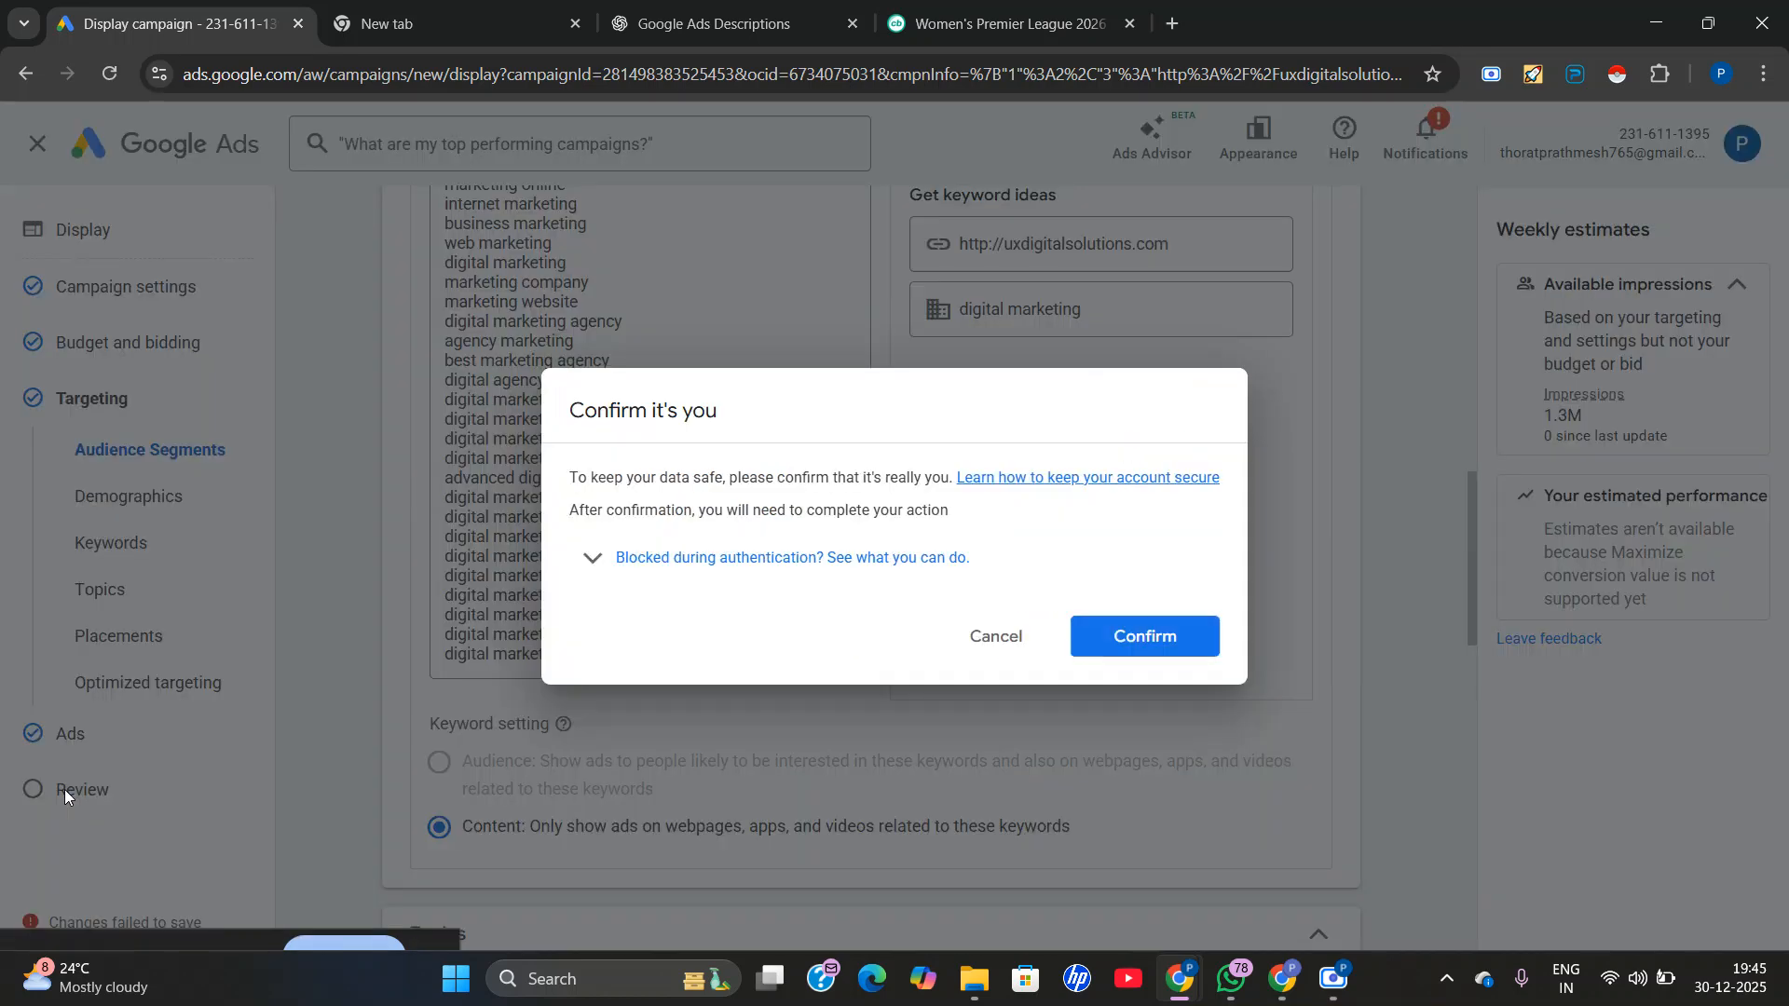
pyautogui.click(995, 637)
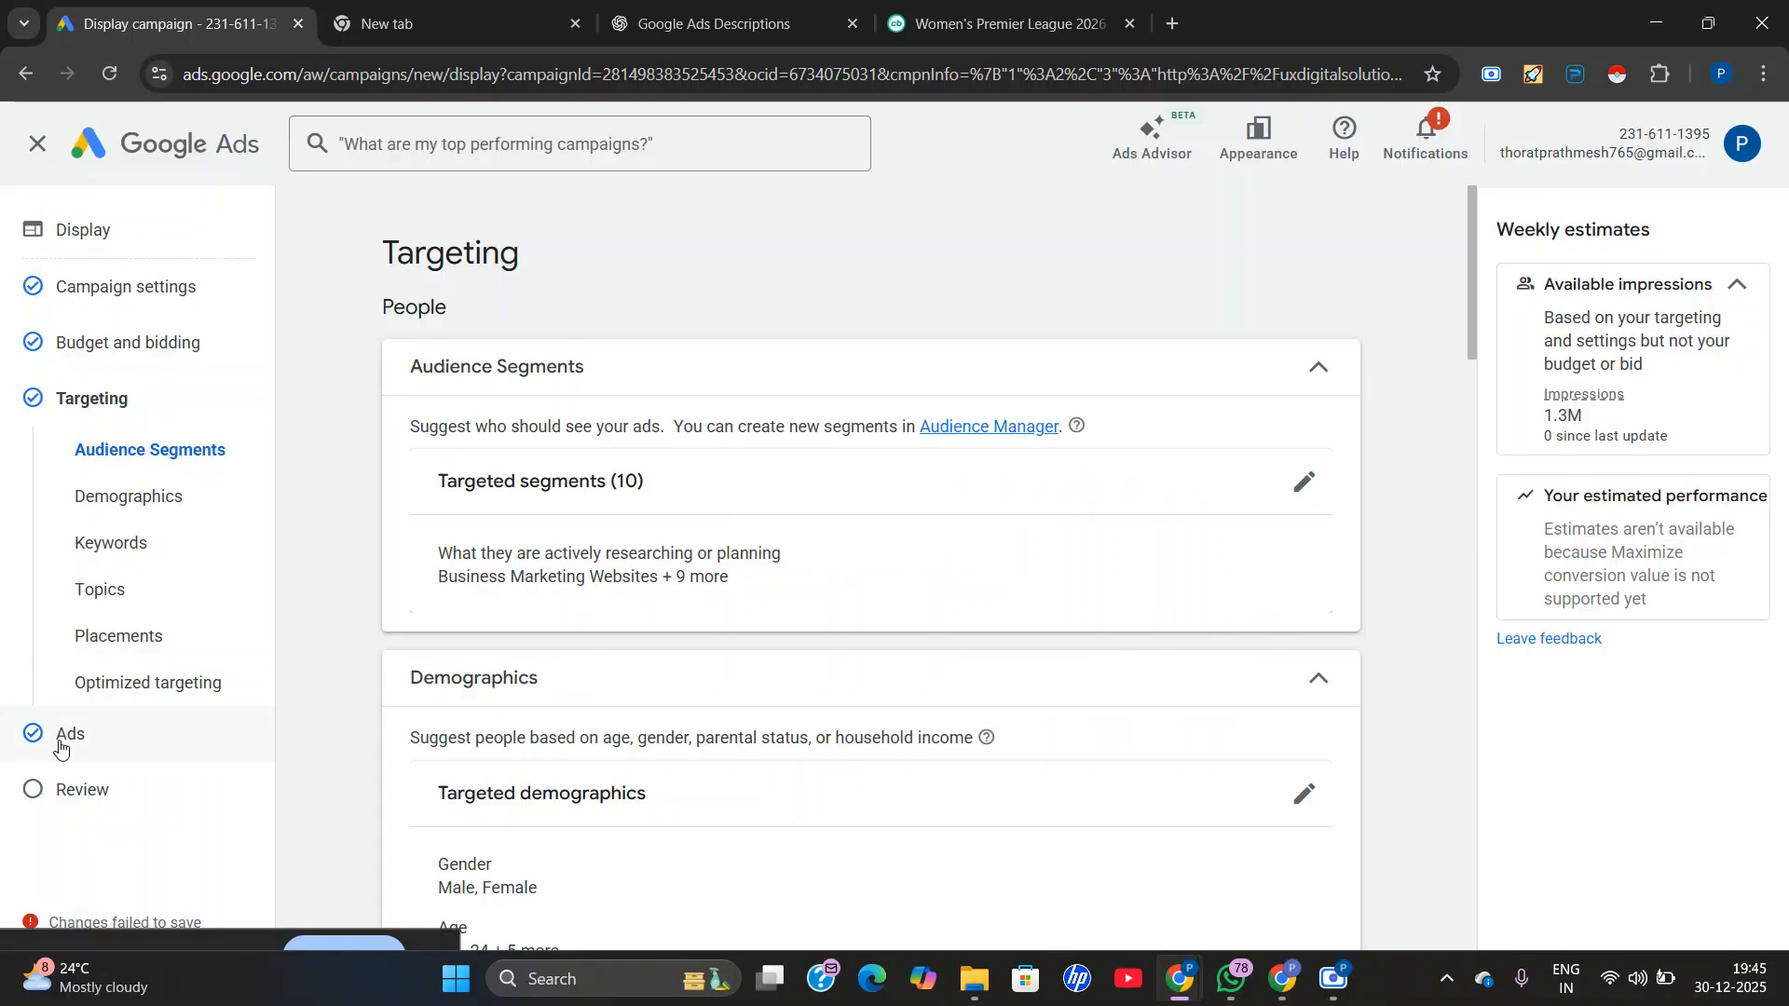
# Return to the campaign review, look over the settings, budget and ad group summary, and cancel the identity confirmation.
pyautogui.click(47, 789)
pyautogui.scroll(-5, 1066, 670)
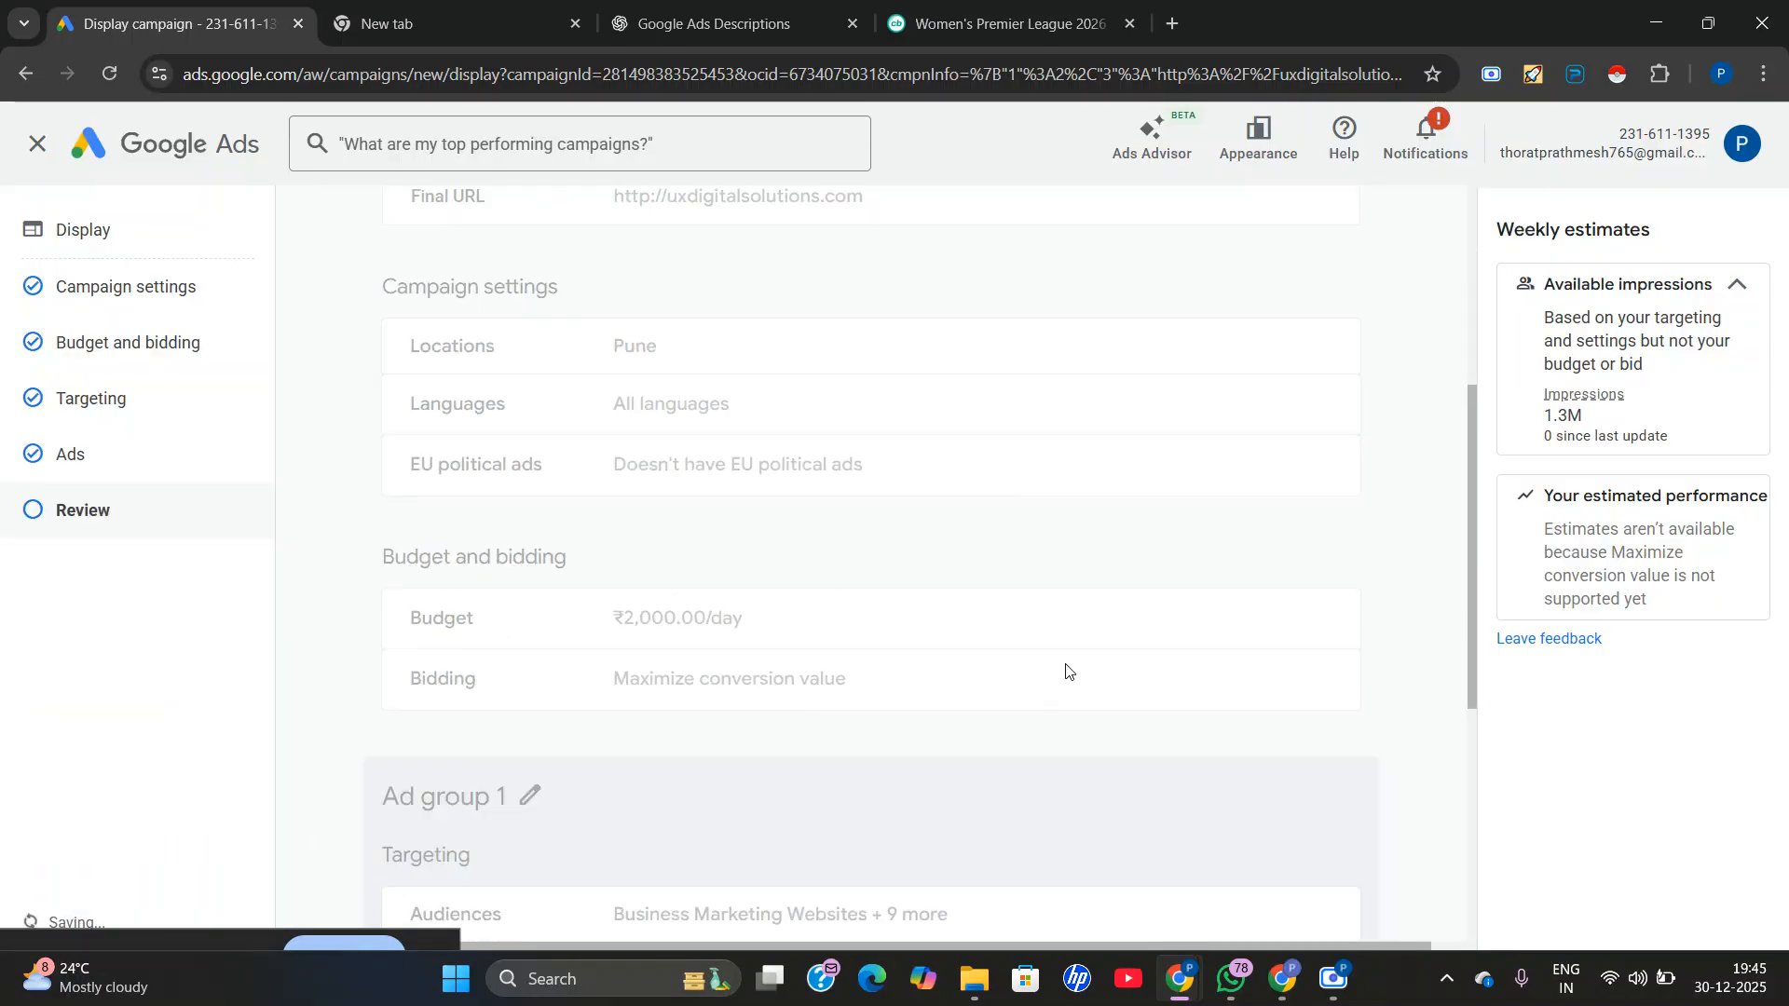
pyautogui.scroll(-4, 986, 654)
pyautogui.scroll(-2, 985, 655)
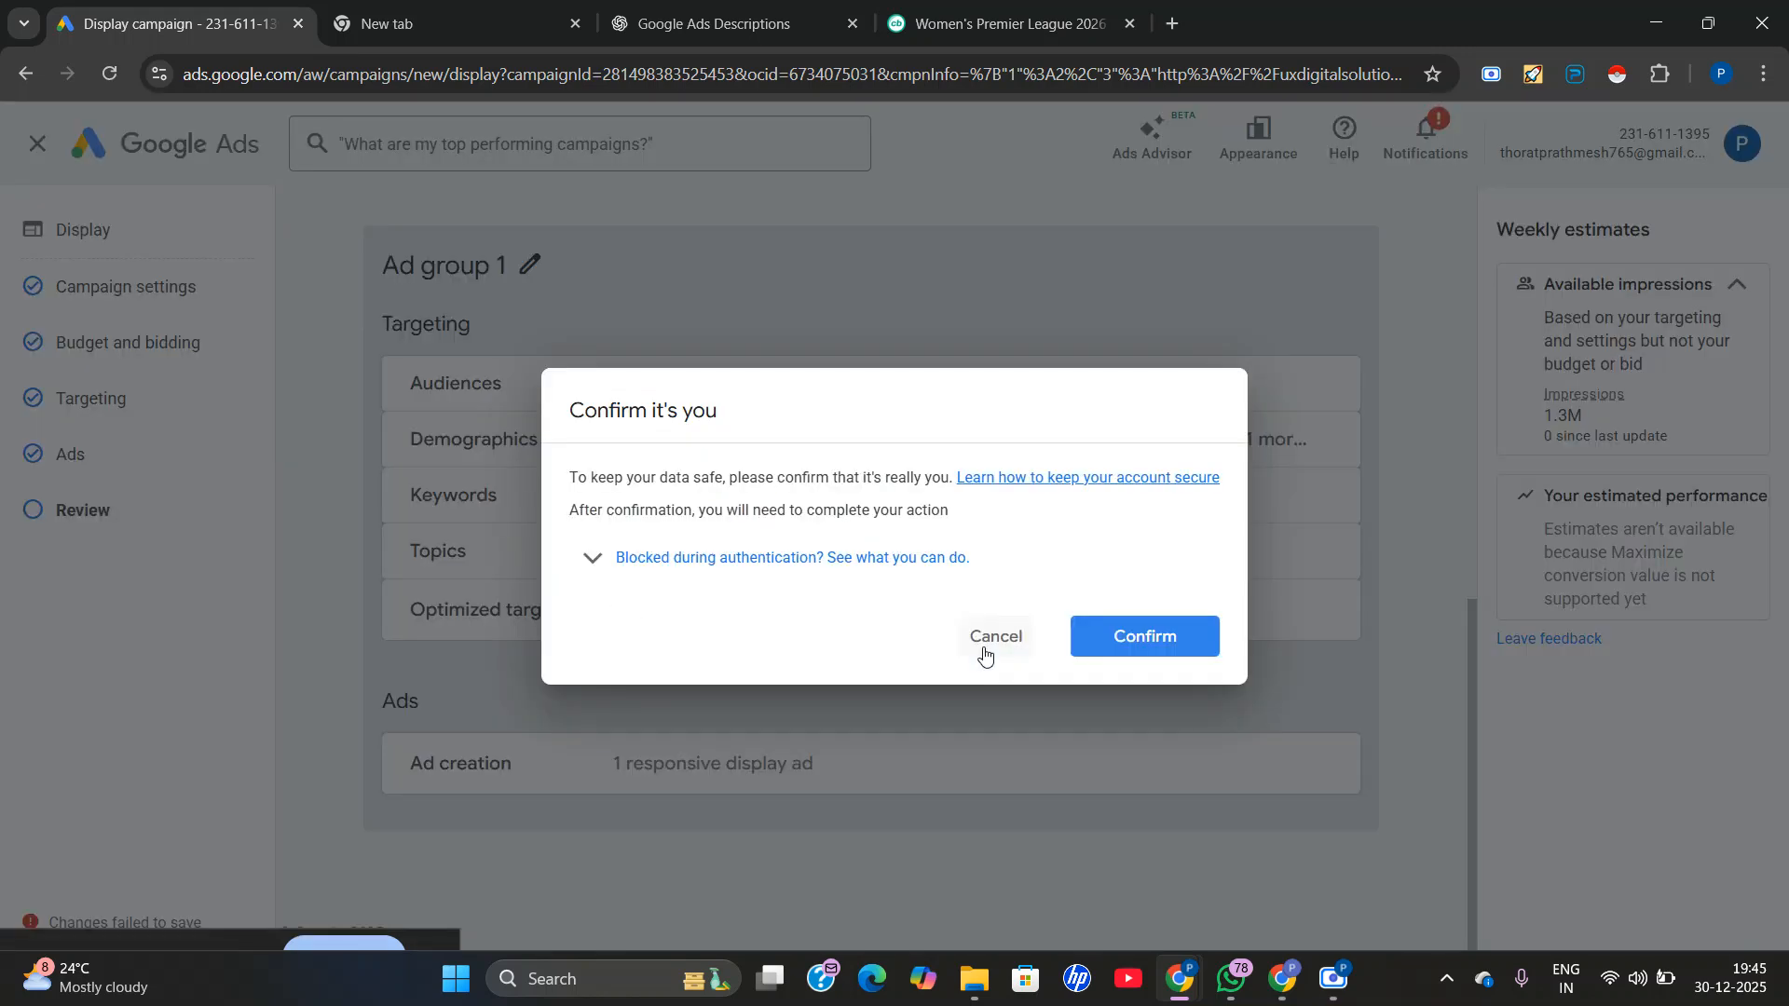
pyautogui.click(988, 637)
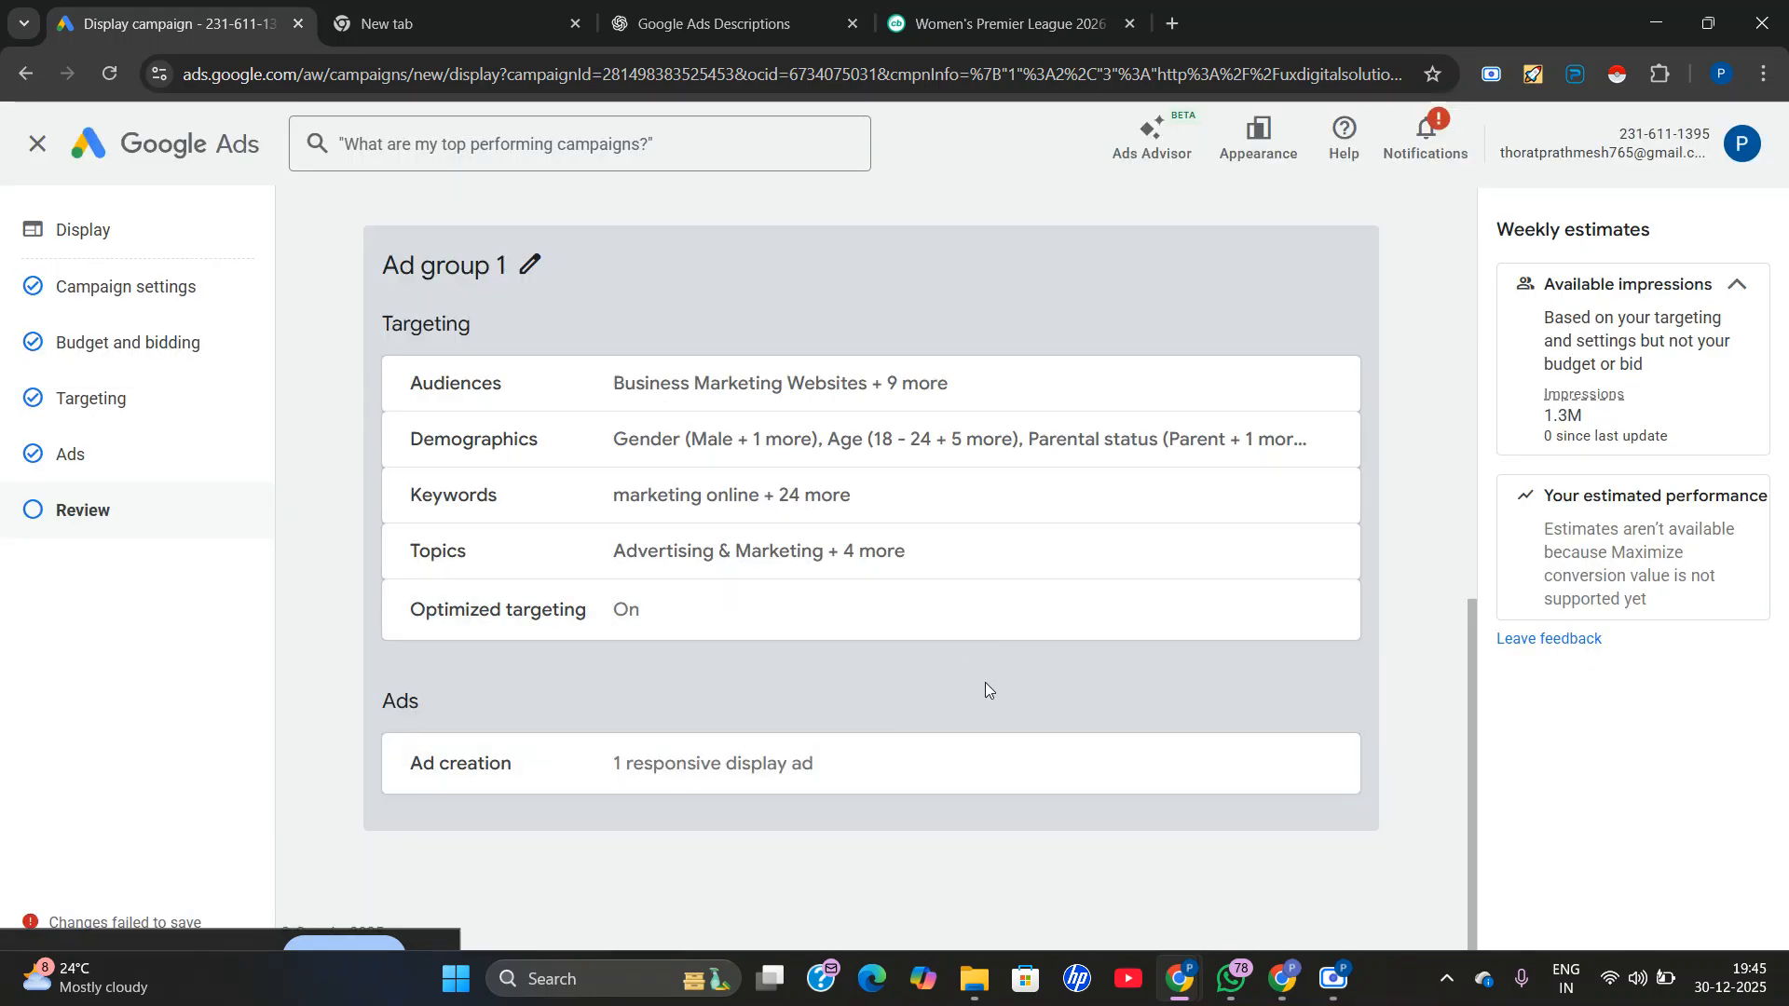
# Look over the campaign review, open the demographics targeting from it, and look through the keywords, topics and optimized targeting.
pyautogui.scroll(10, 931, 671)
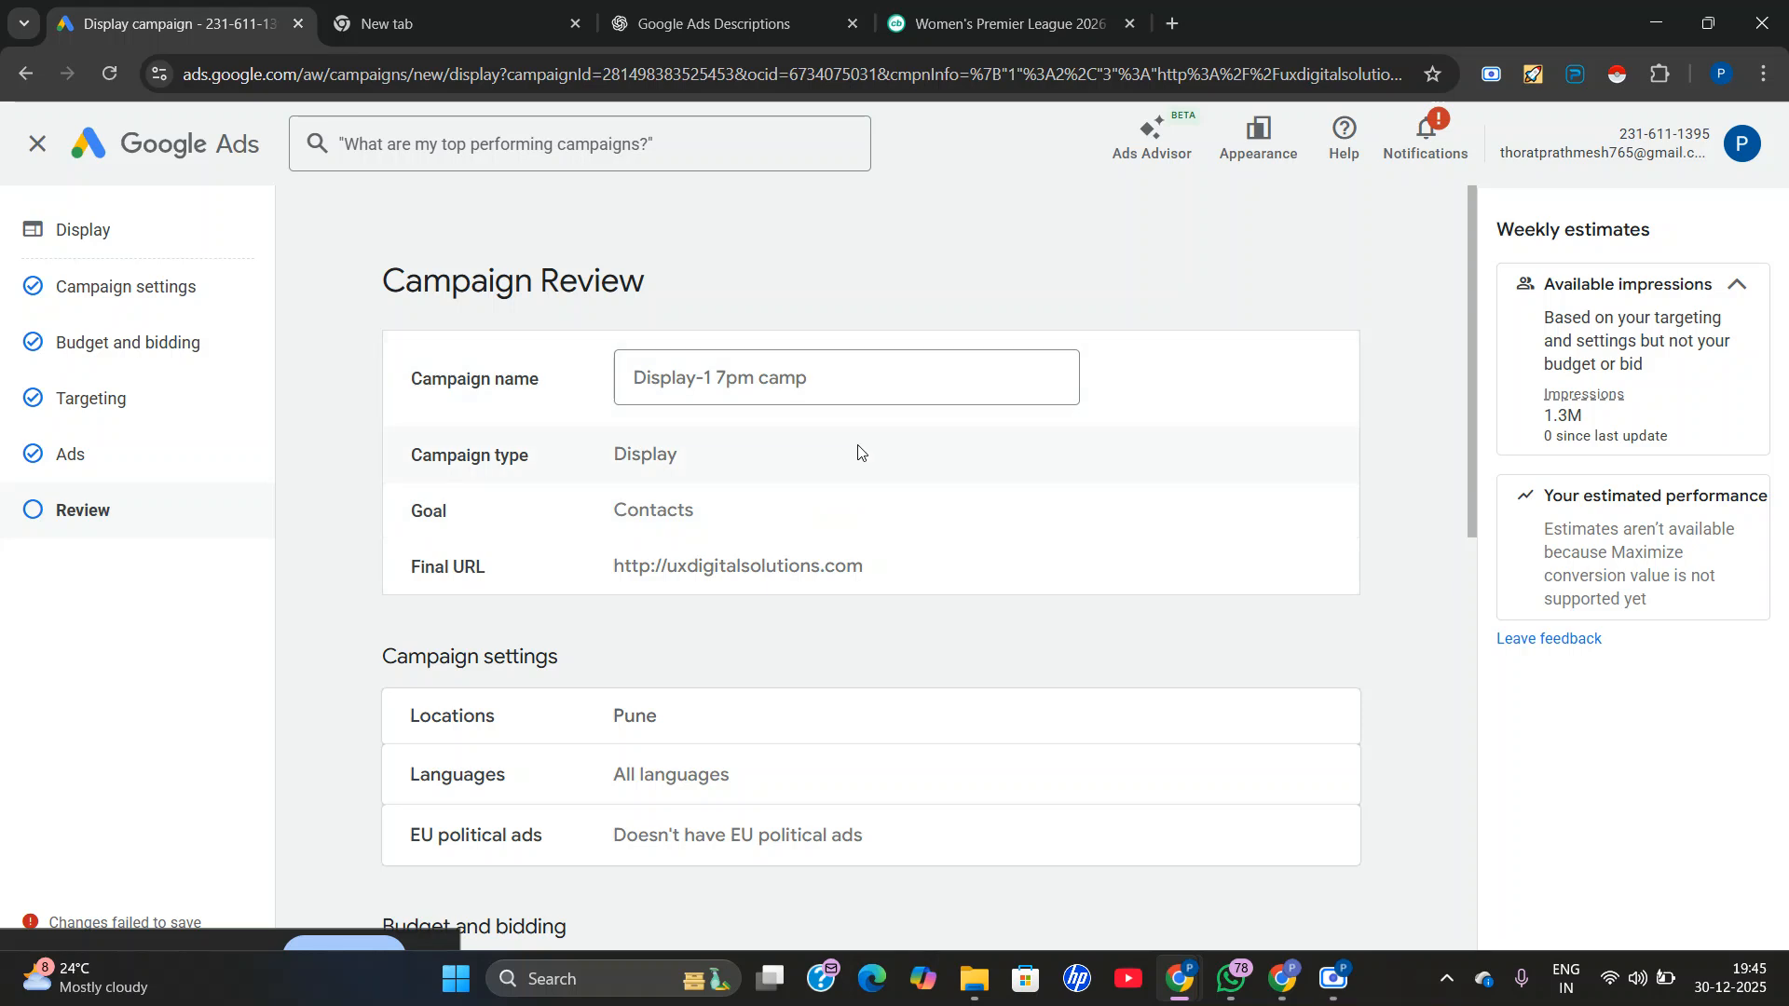
pyautogui.scroll(-10, 1025, 494)
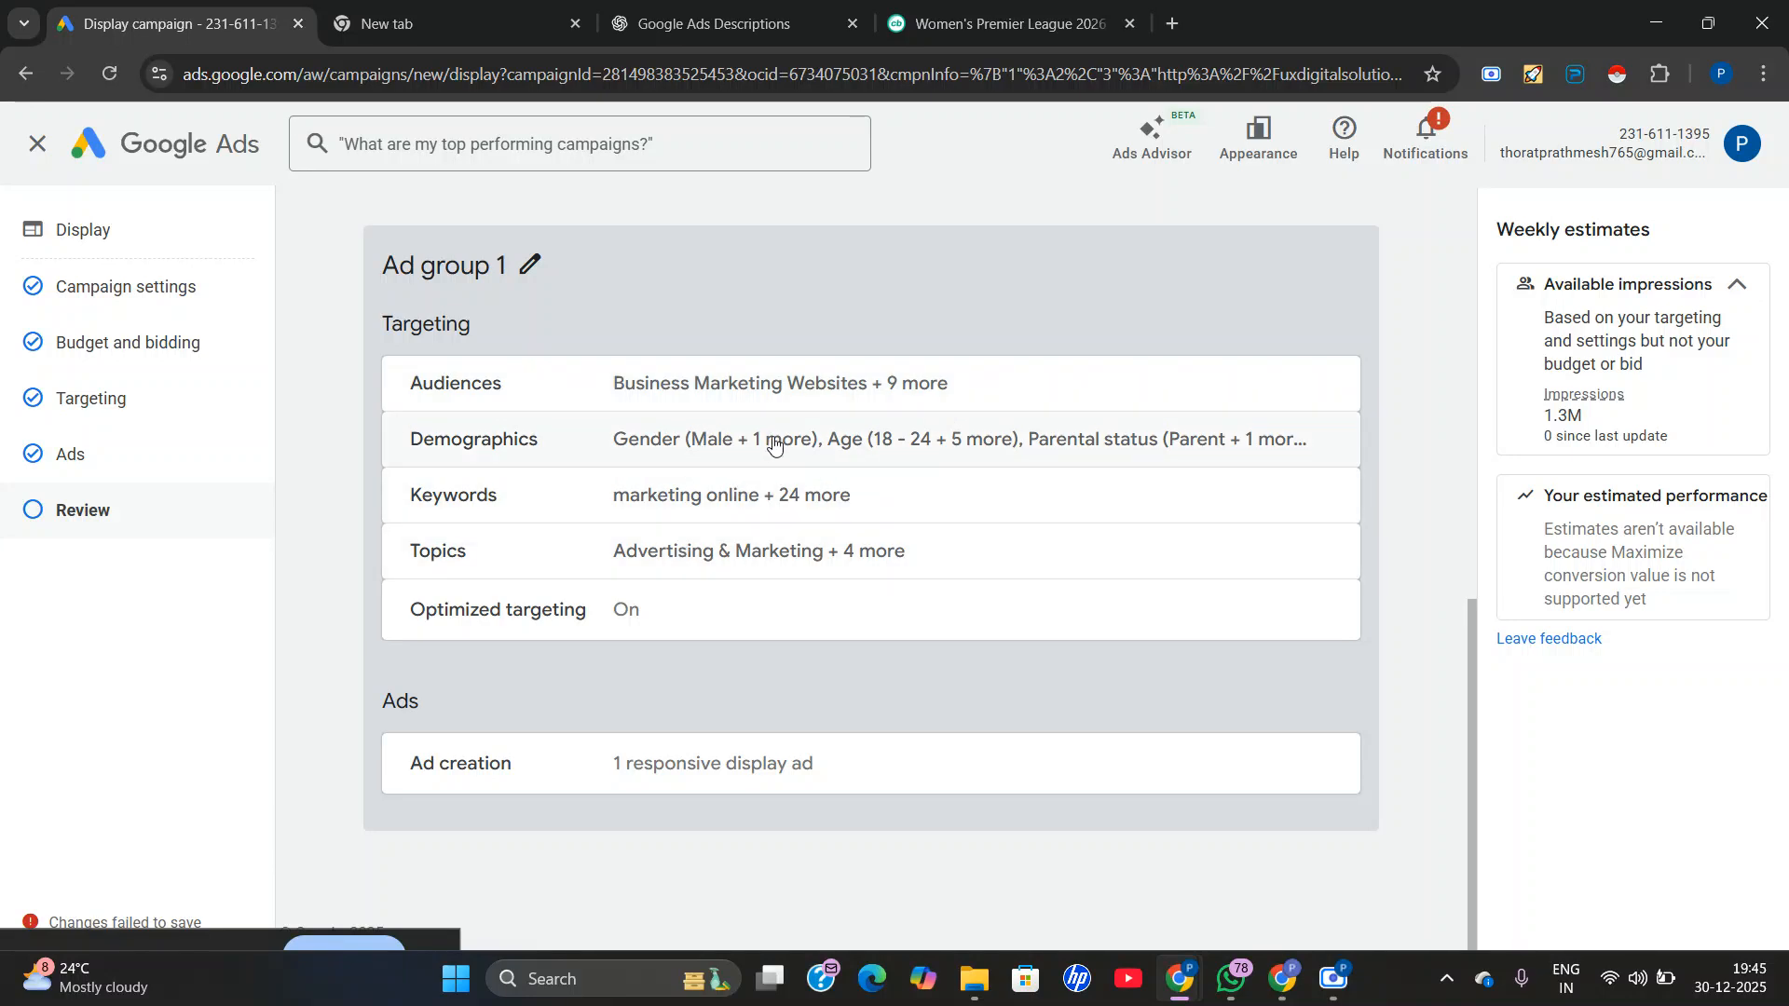
pyautogui.scroll(1, 1016, 624)
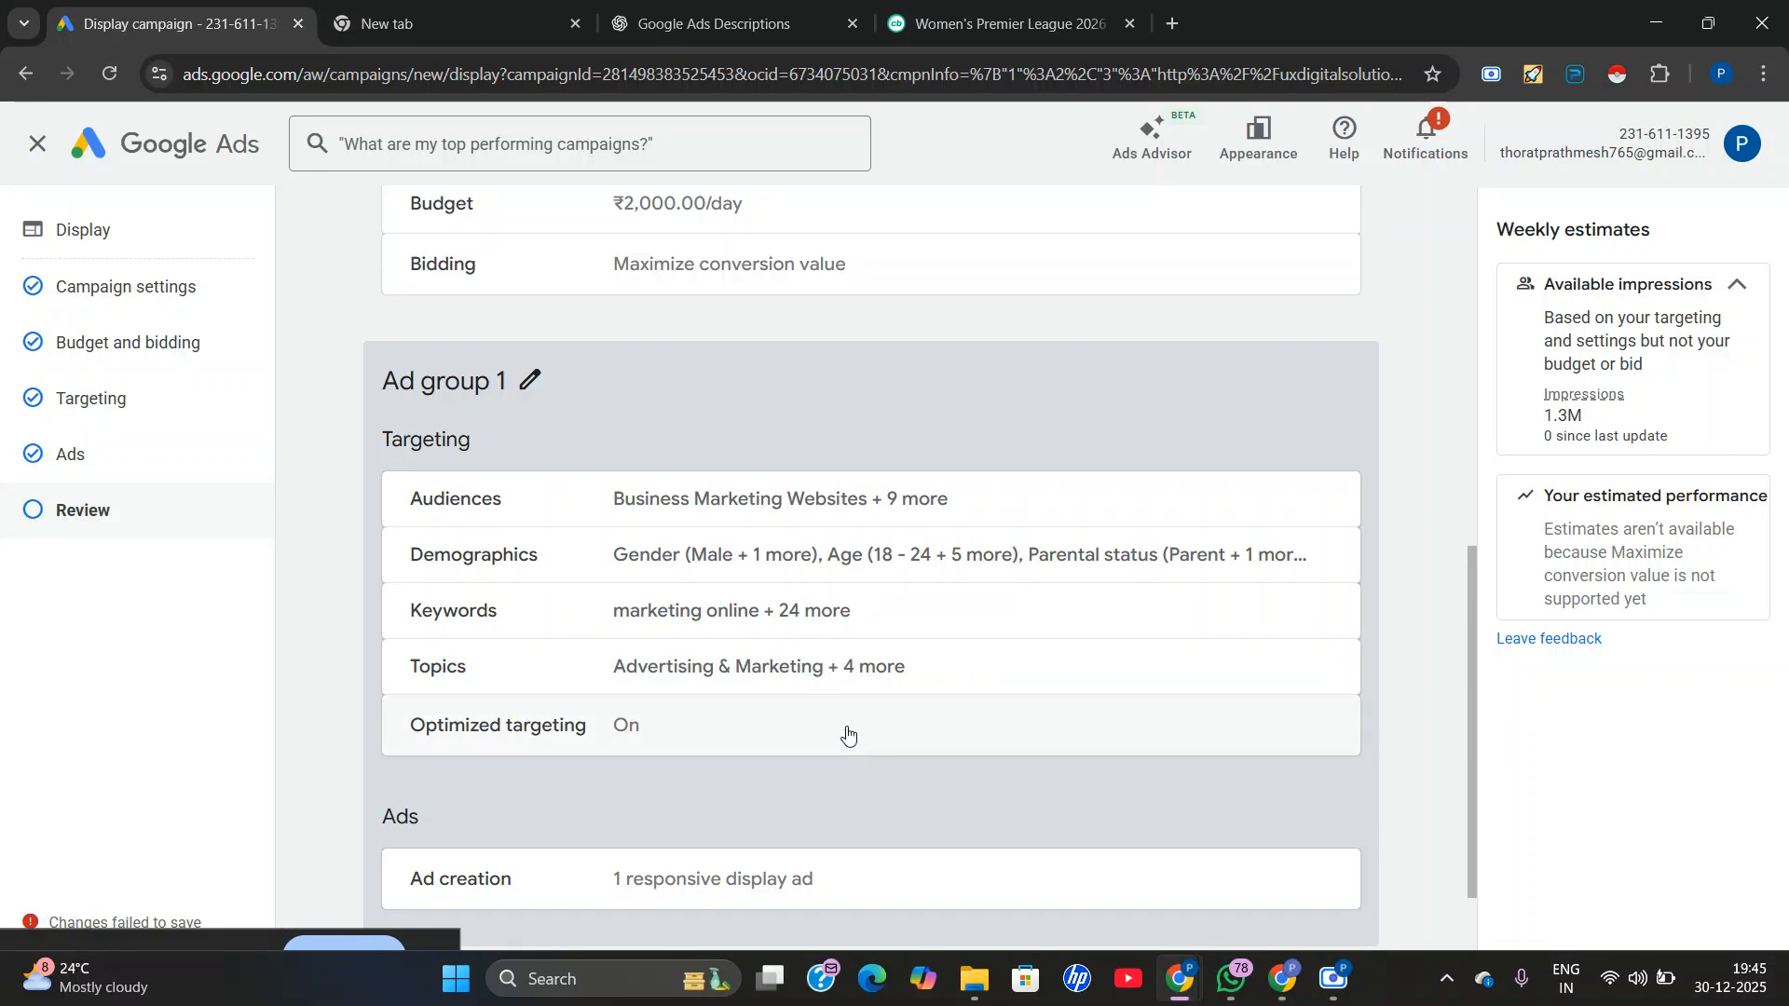
pyautogui.click(832, 555)
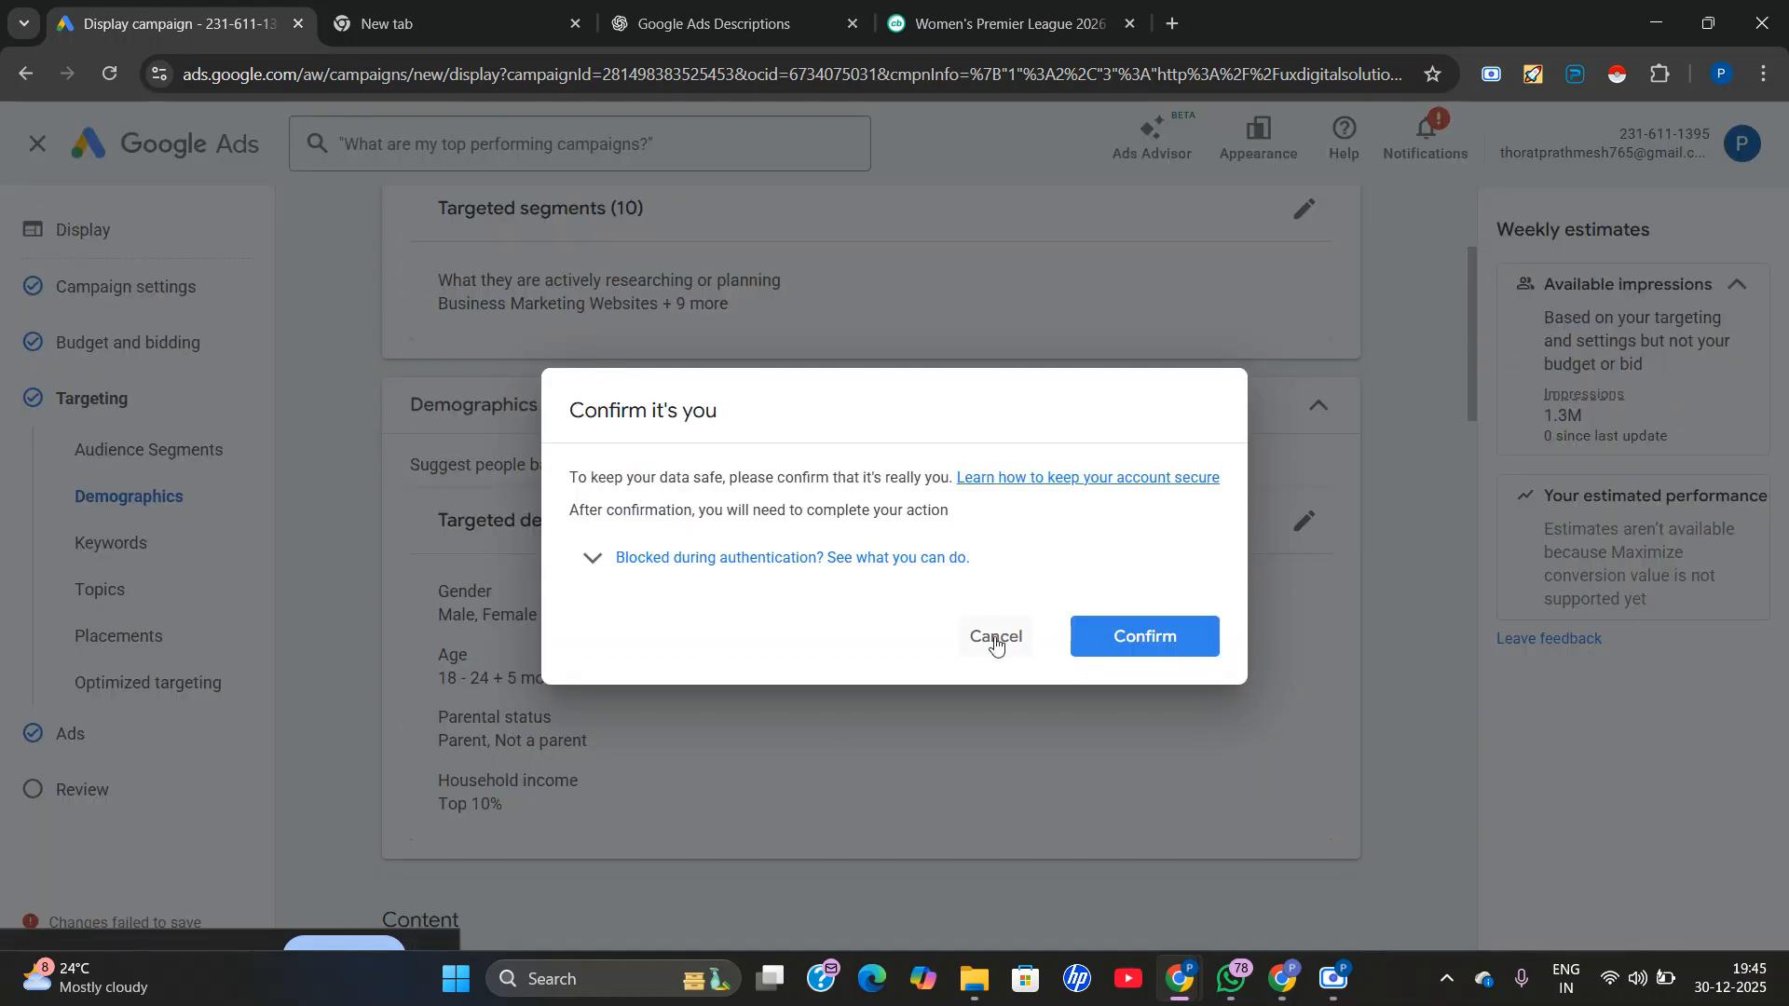
pyautogui.click(995, 640)
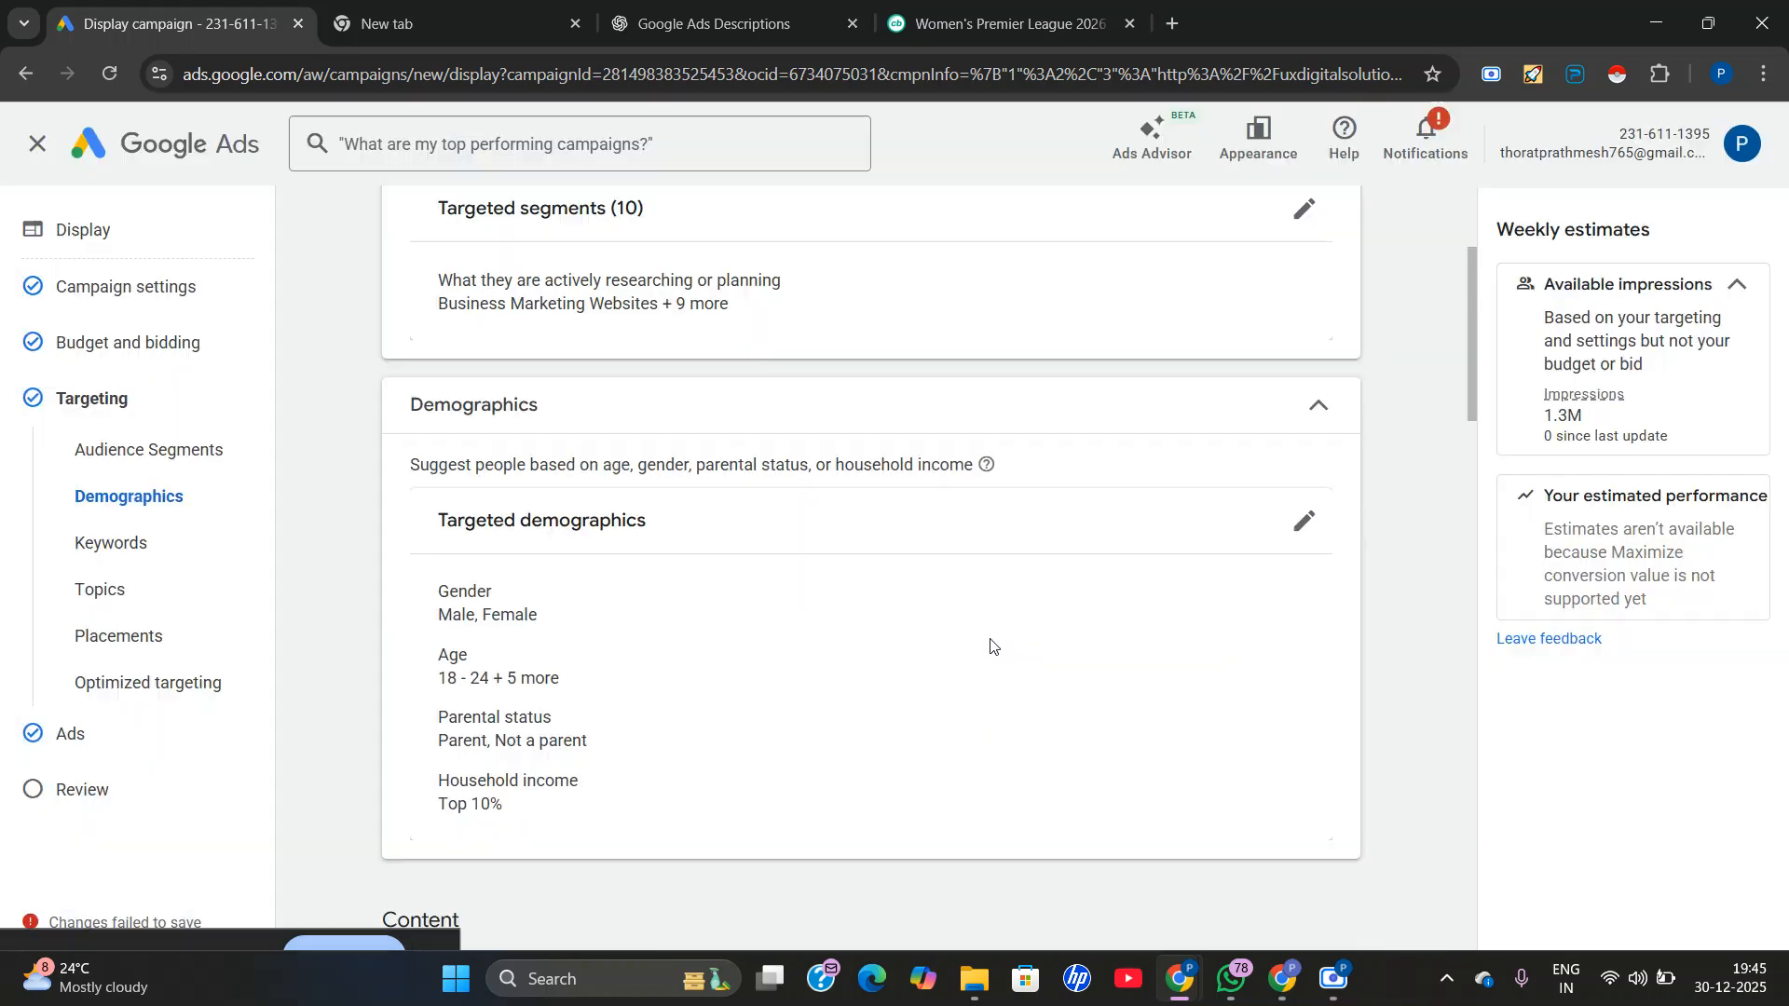
pyautogui.scroll(-3, 483, 578)
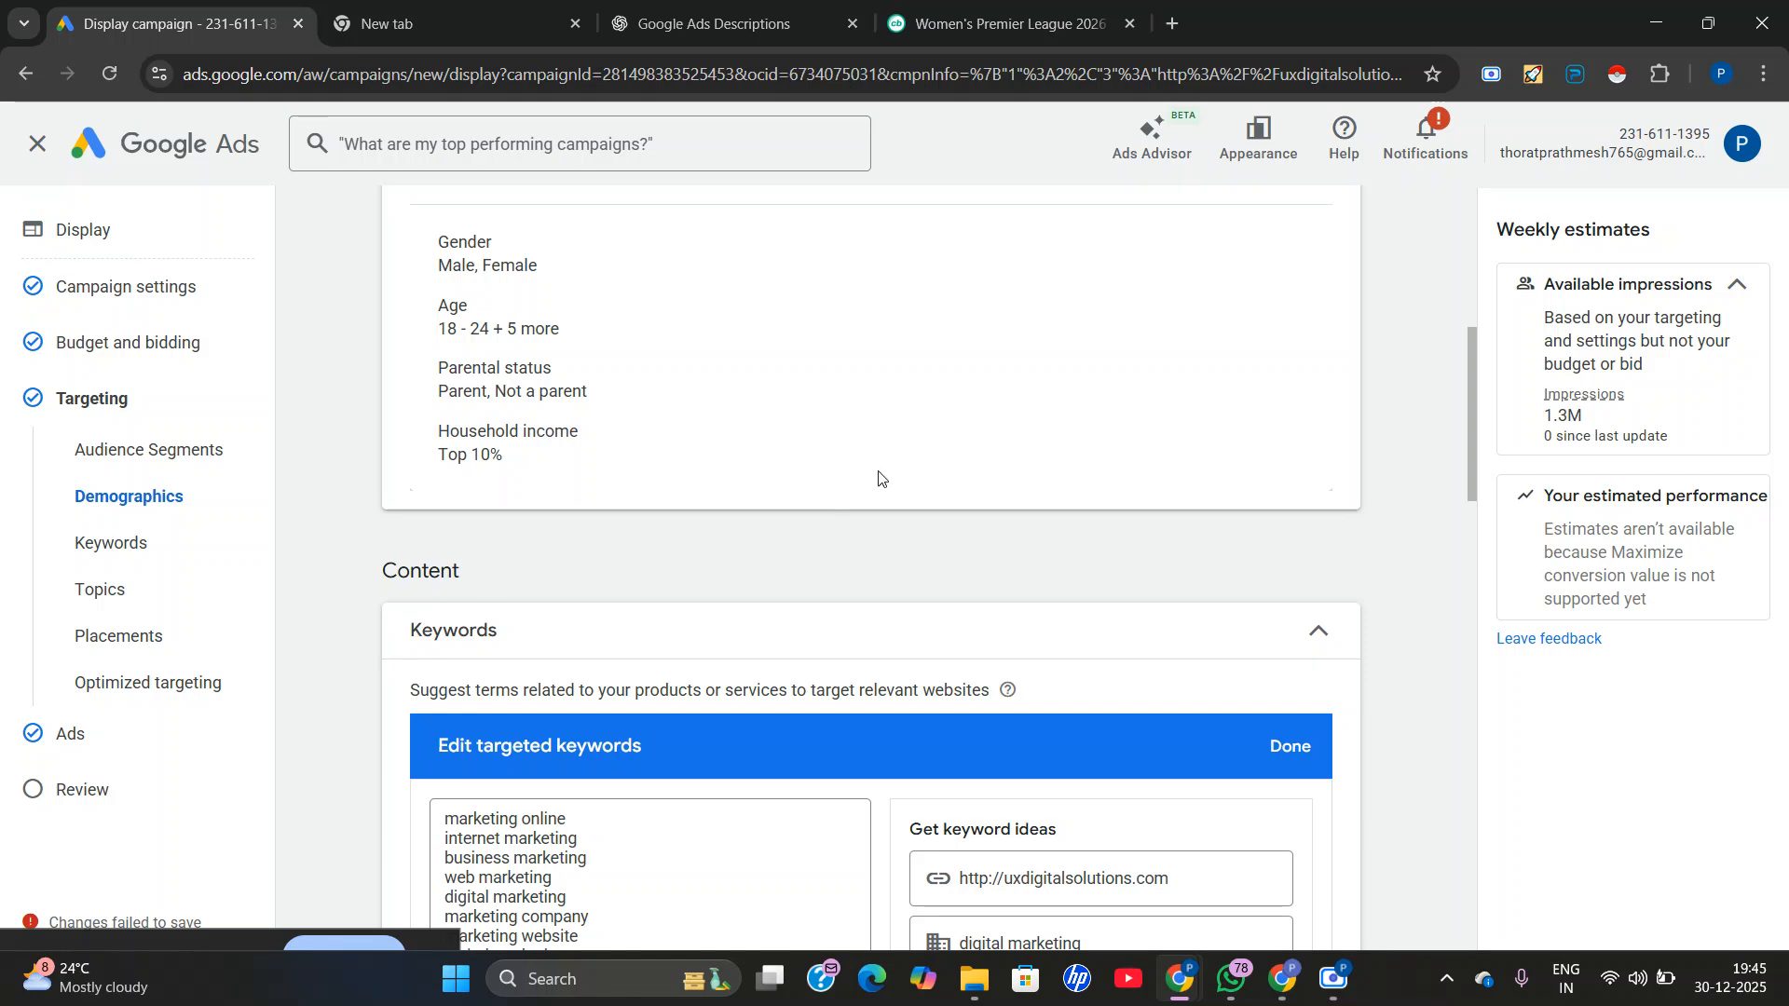
pyautogui.scroll(-3, 948, 487)
pyautogui.scroll(-15, 987, 658)
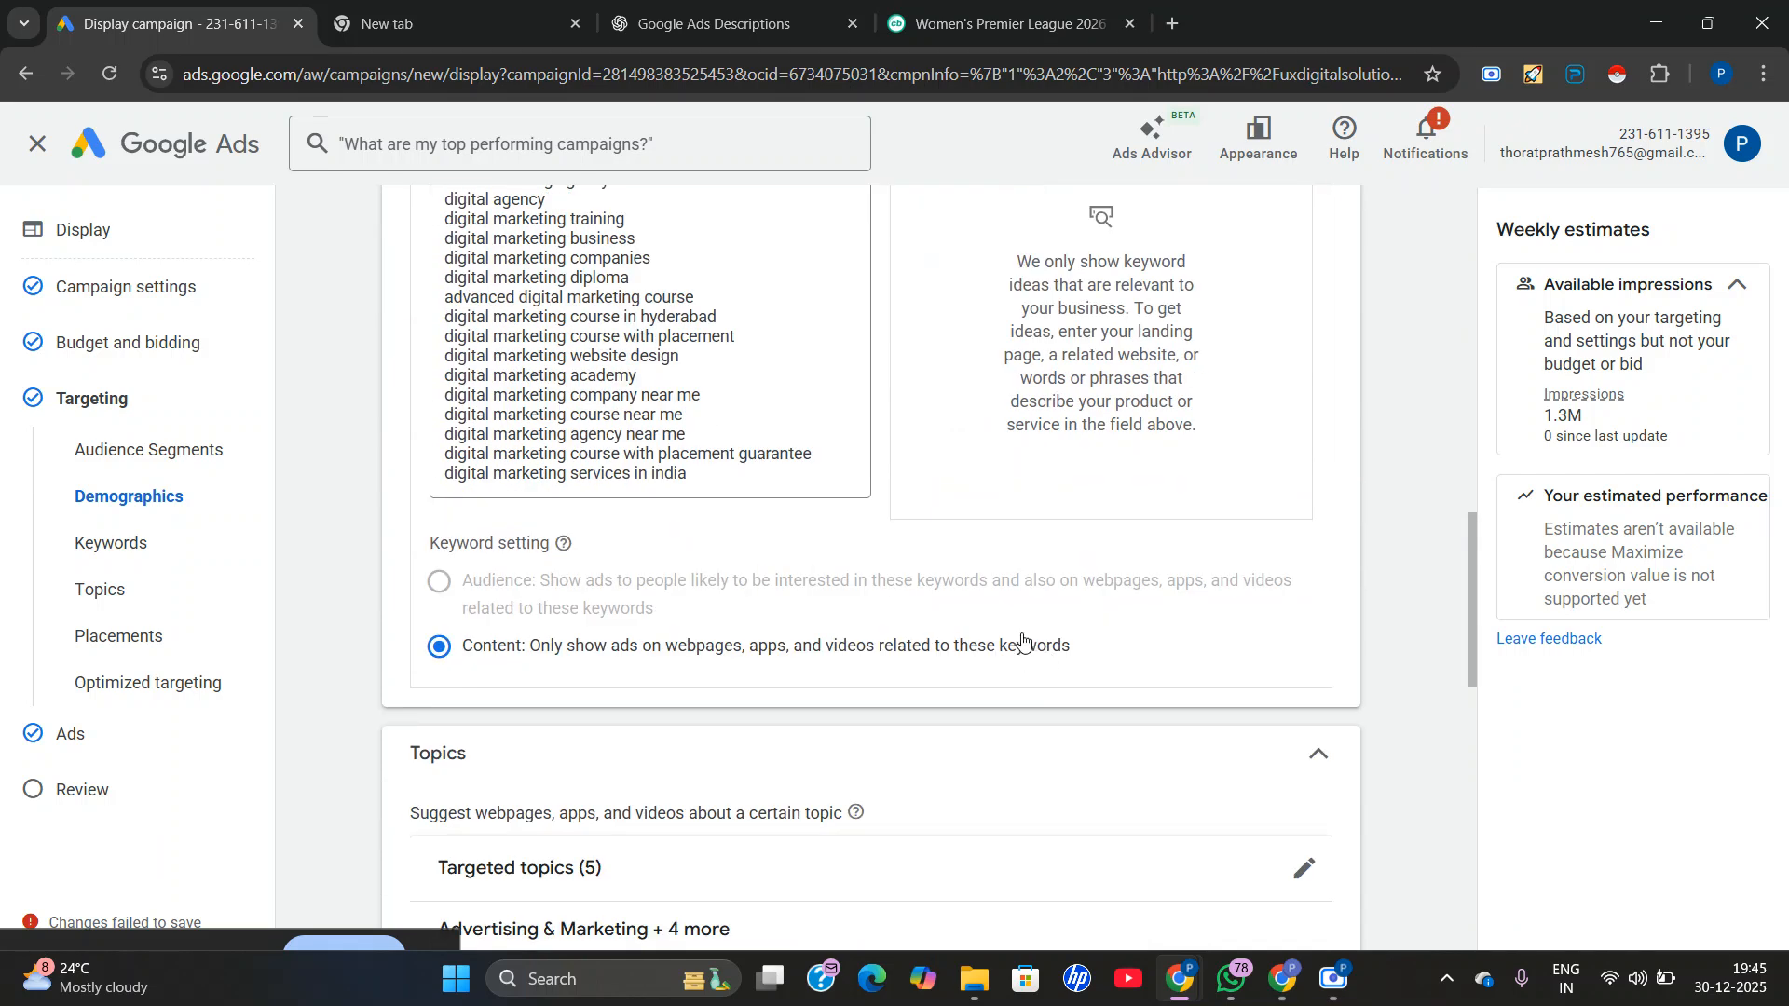
pyautogui.scroll(-1, 819, 616)
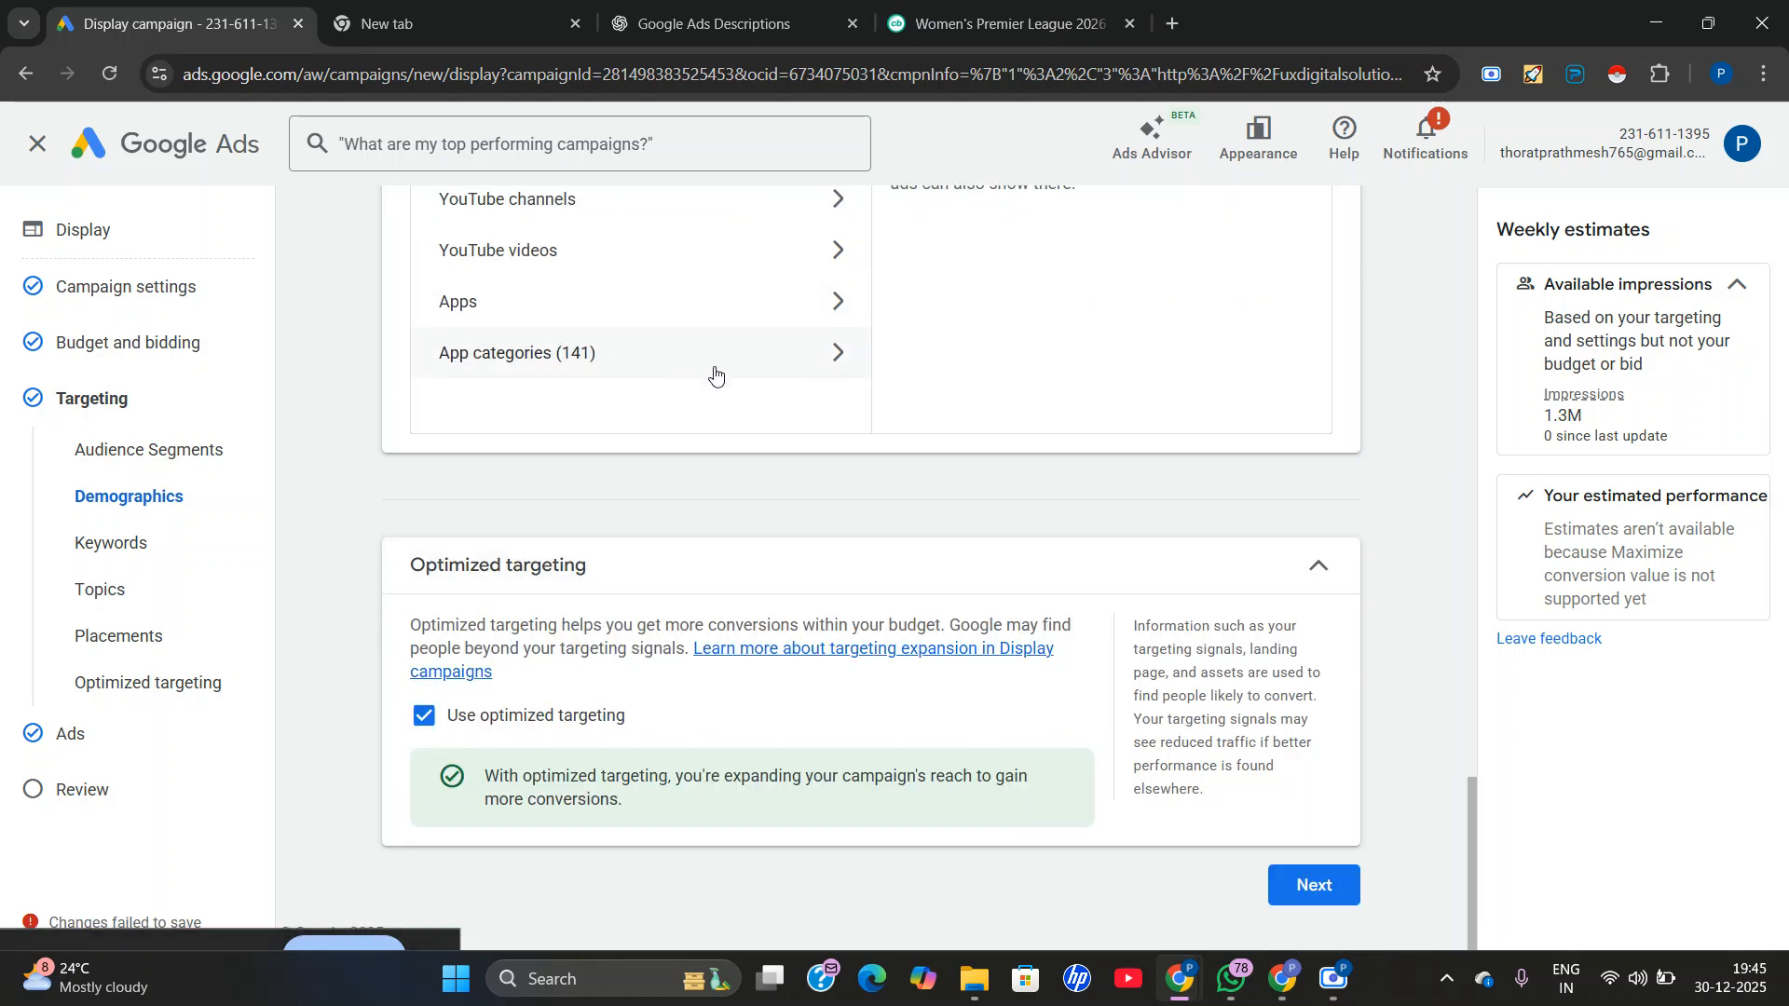
# Return to the campaign review, cancel the identity confirmation requests, and look over the ad group summary.
pyautogui.click(1325, 890)
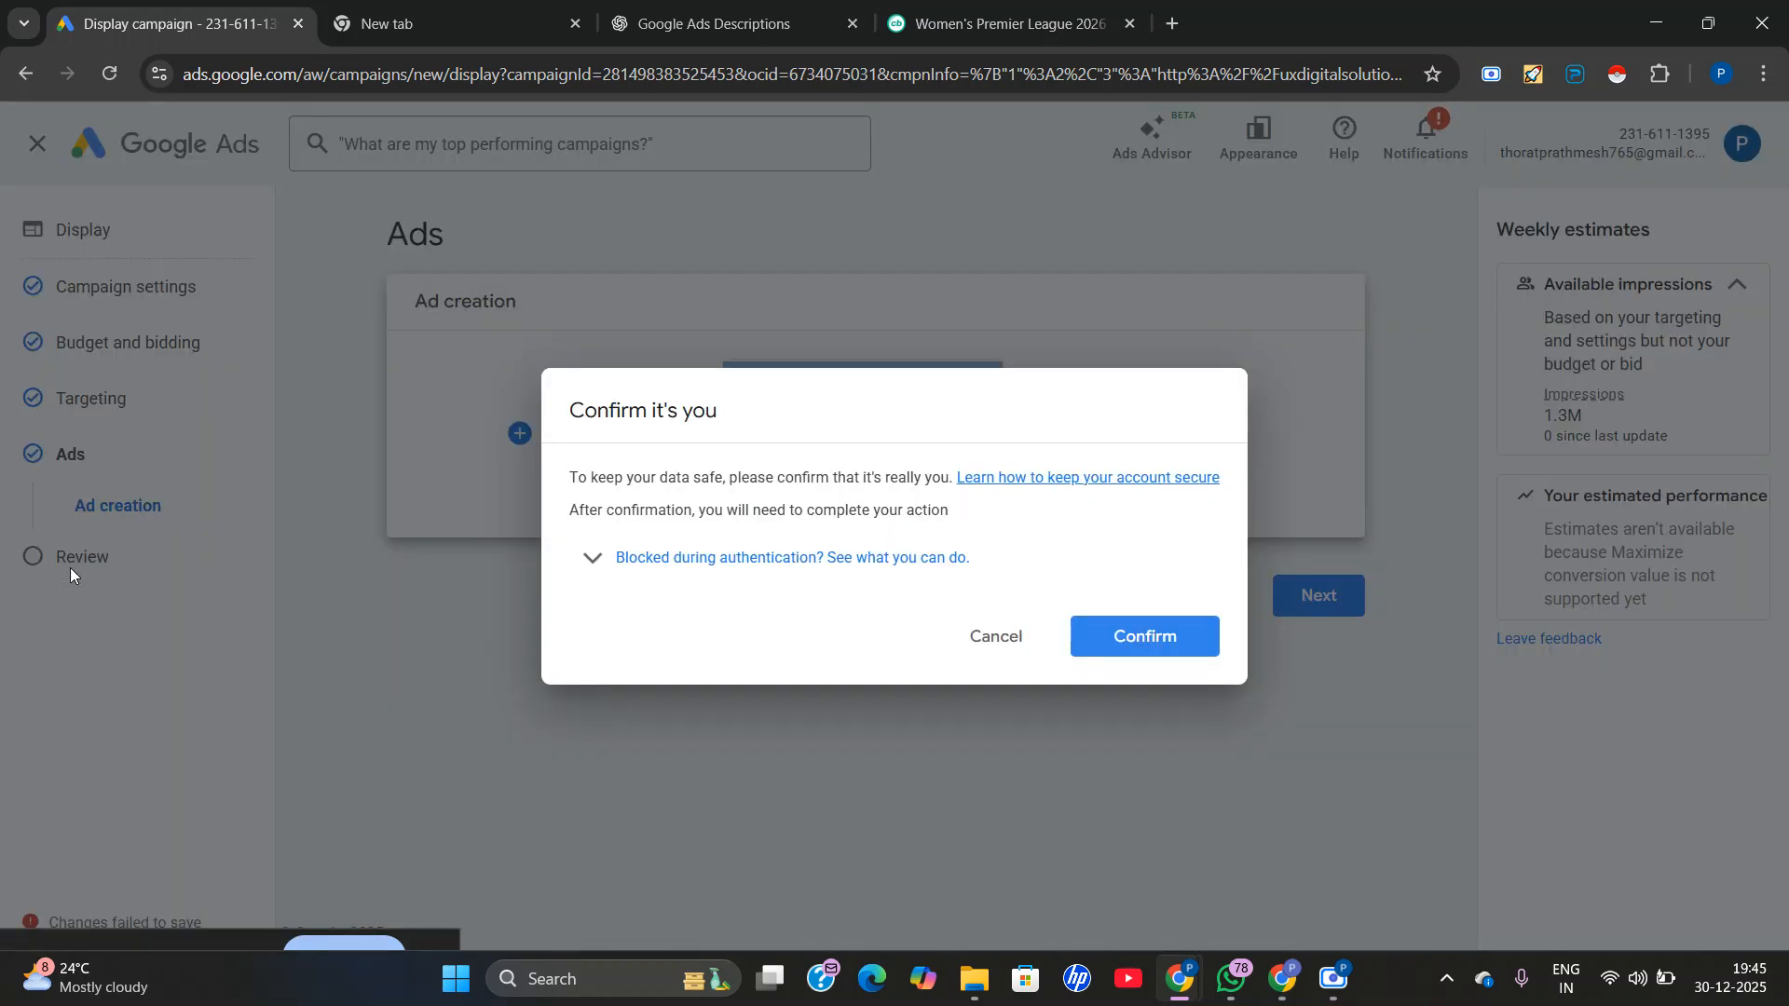
pyautogui.click(990, 636)
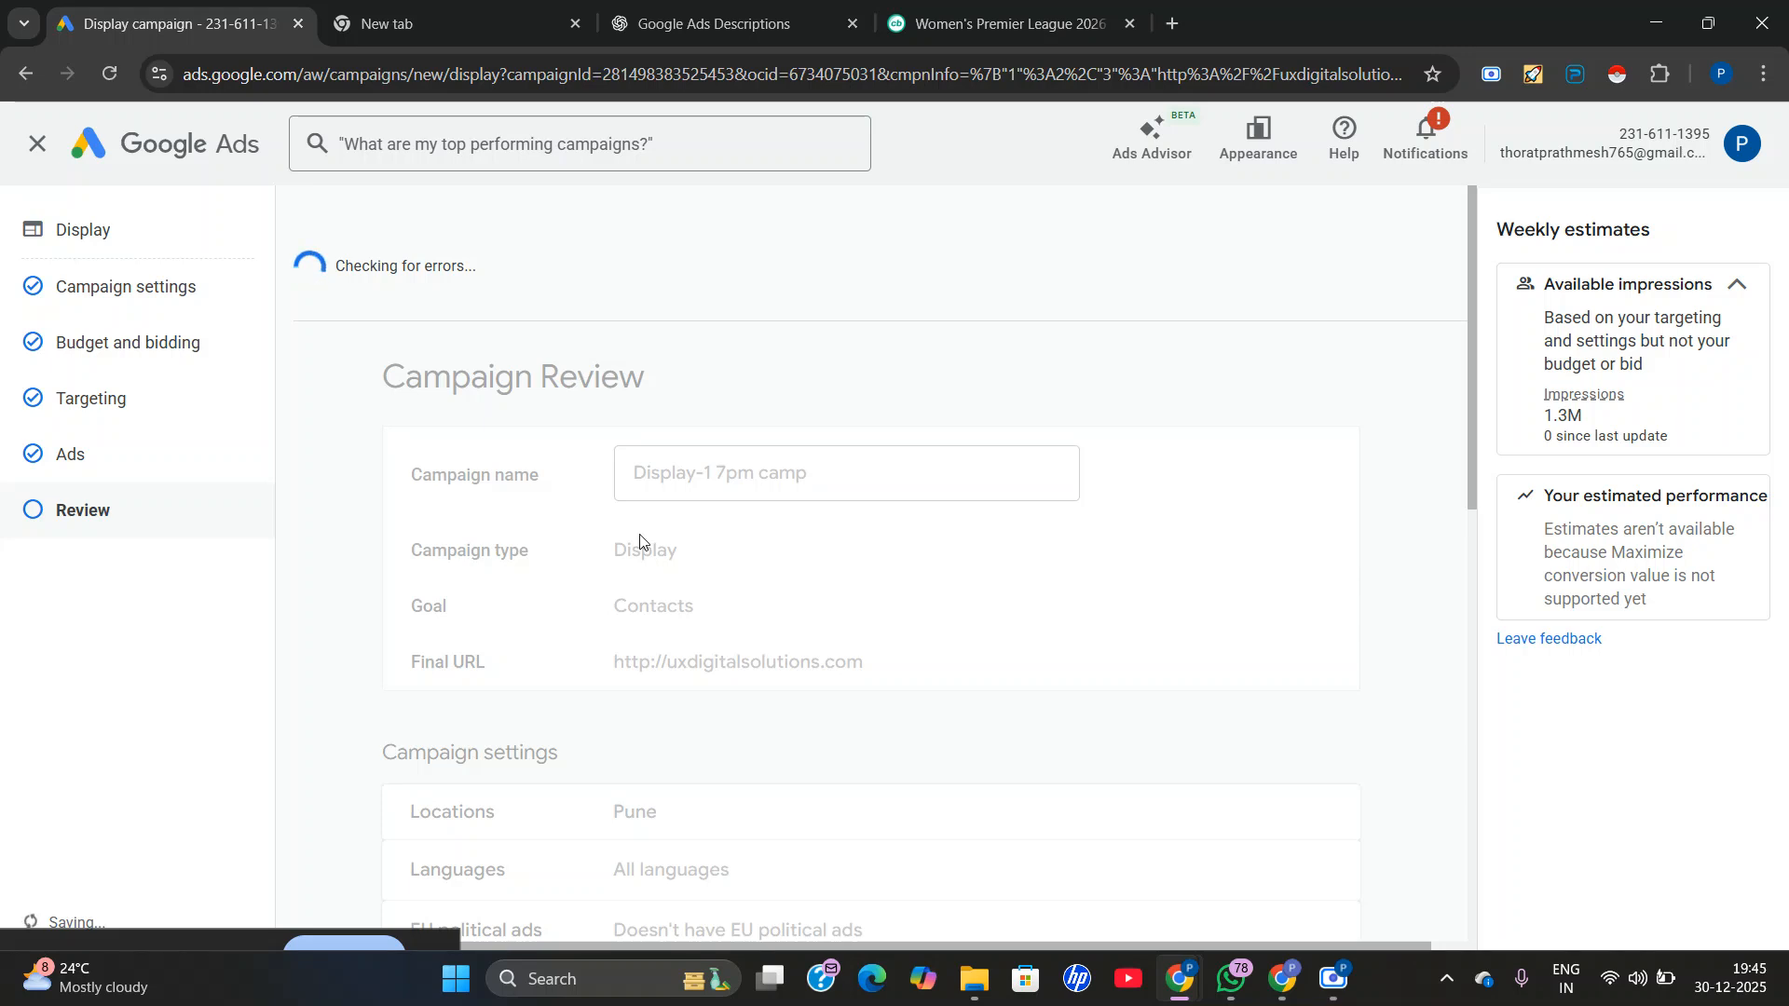
pyautogui.scroll(-10, 639, 539)
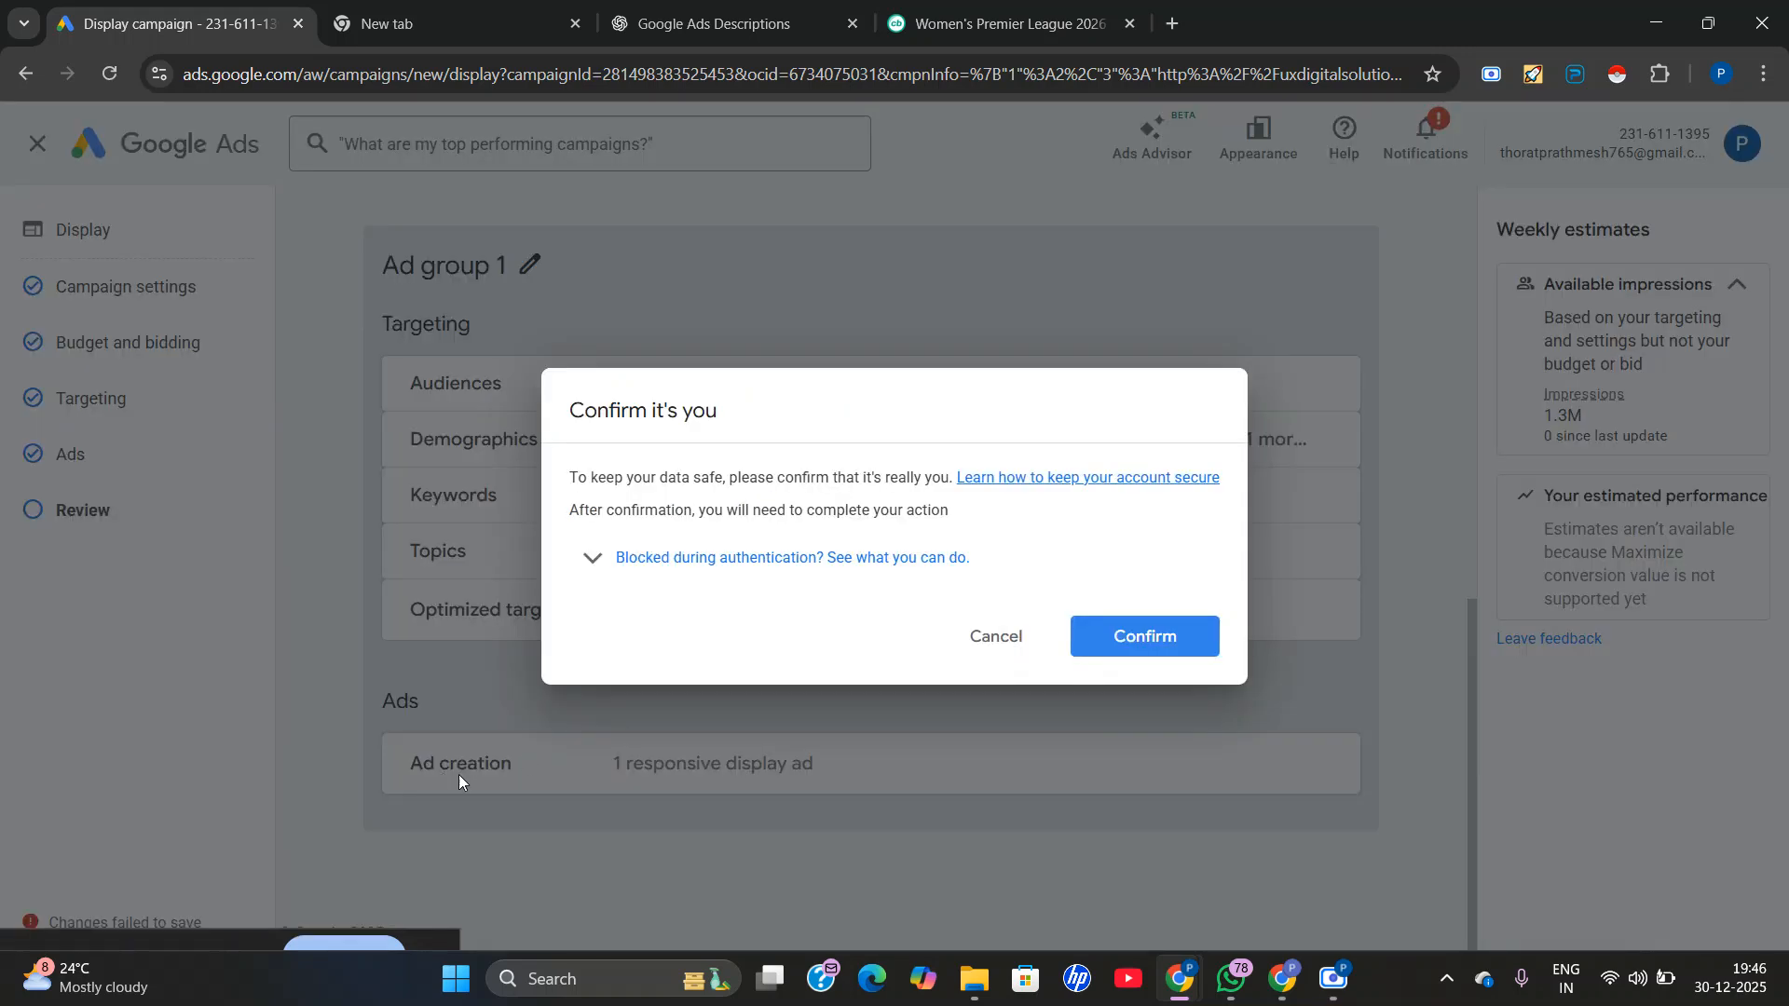
pyautogui.click(987, 637)
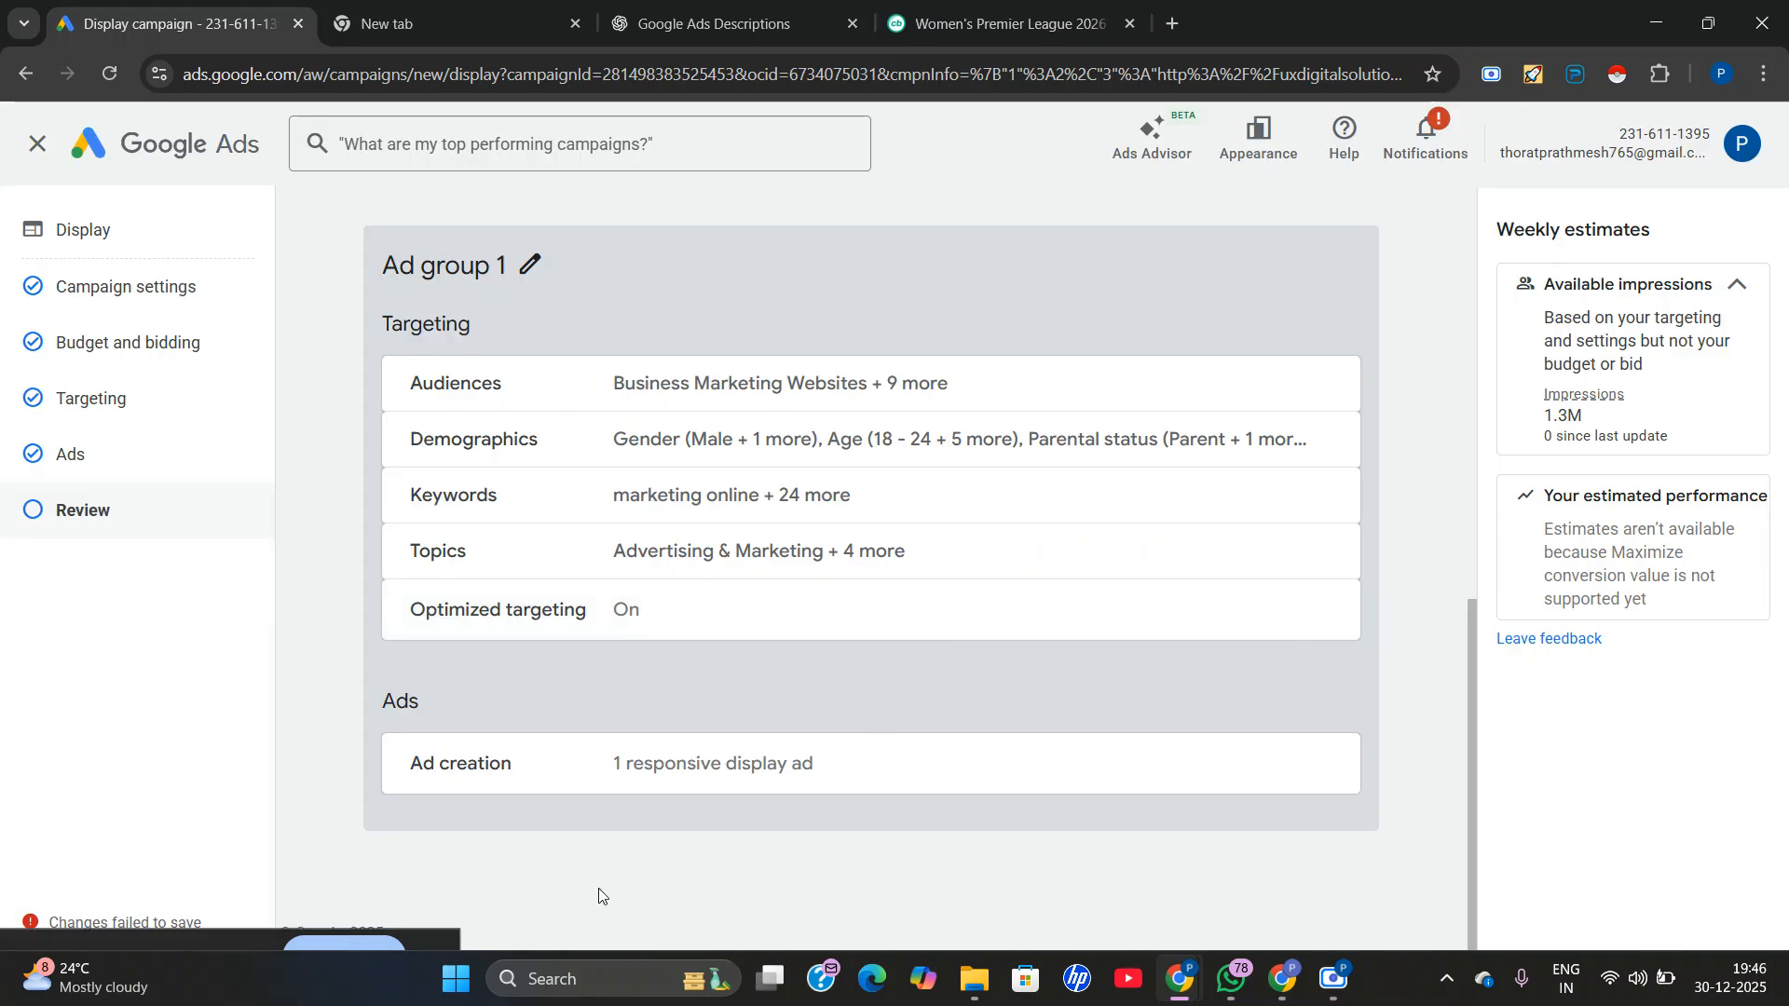
pyautogui.moveTo(360, 935); pyautogui.dragTo(464, 895)
pyautogui.click(419, 845)
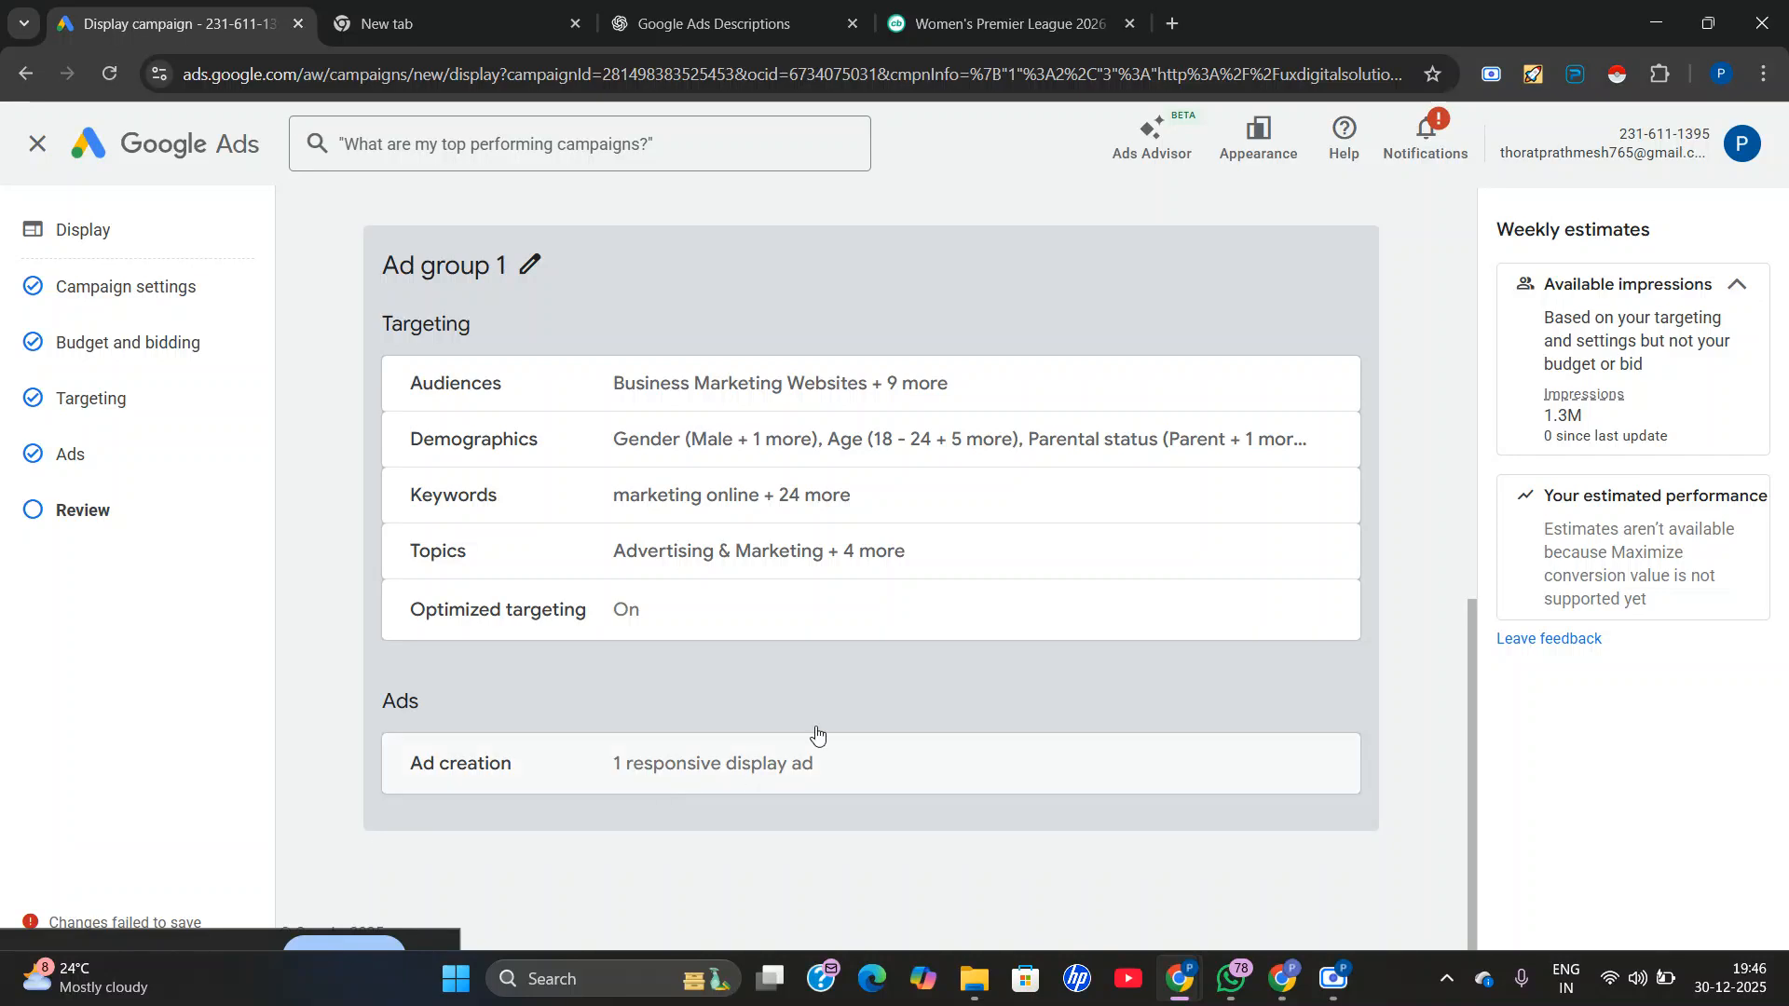
# Exit the Display campaign setup and discard the unsaved changes.
pyautogui.scroll(2, 872, 566)
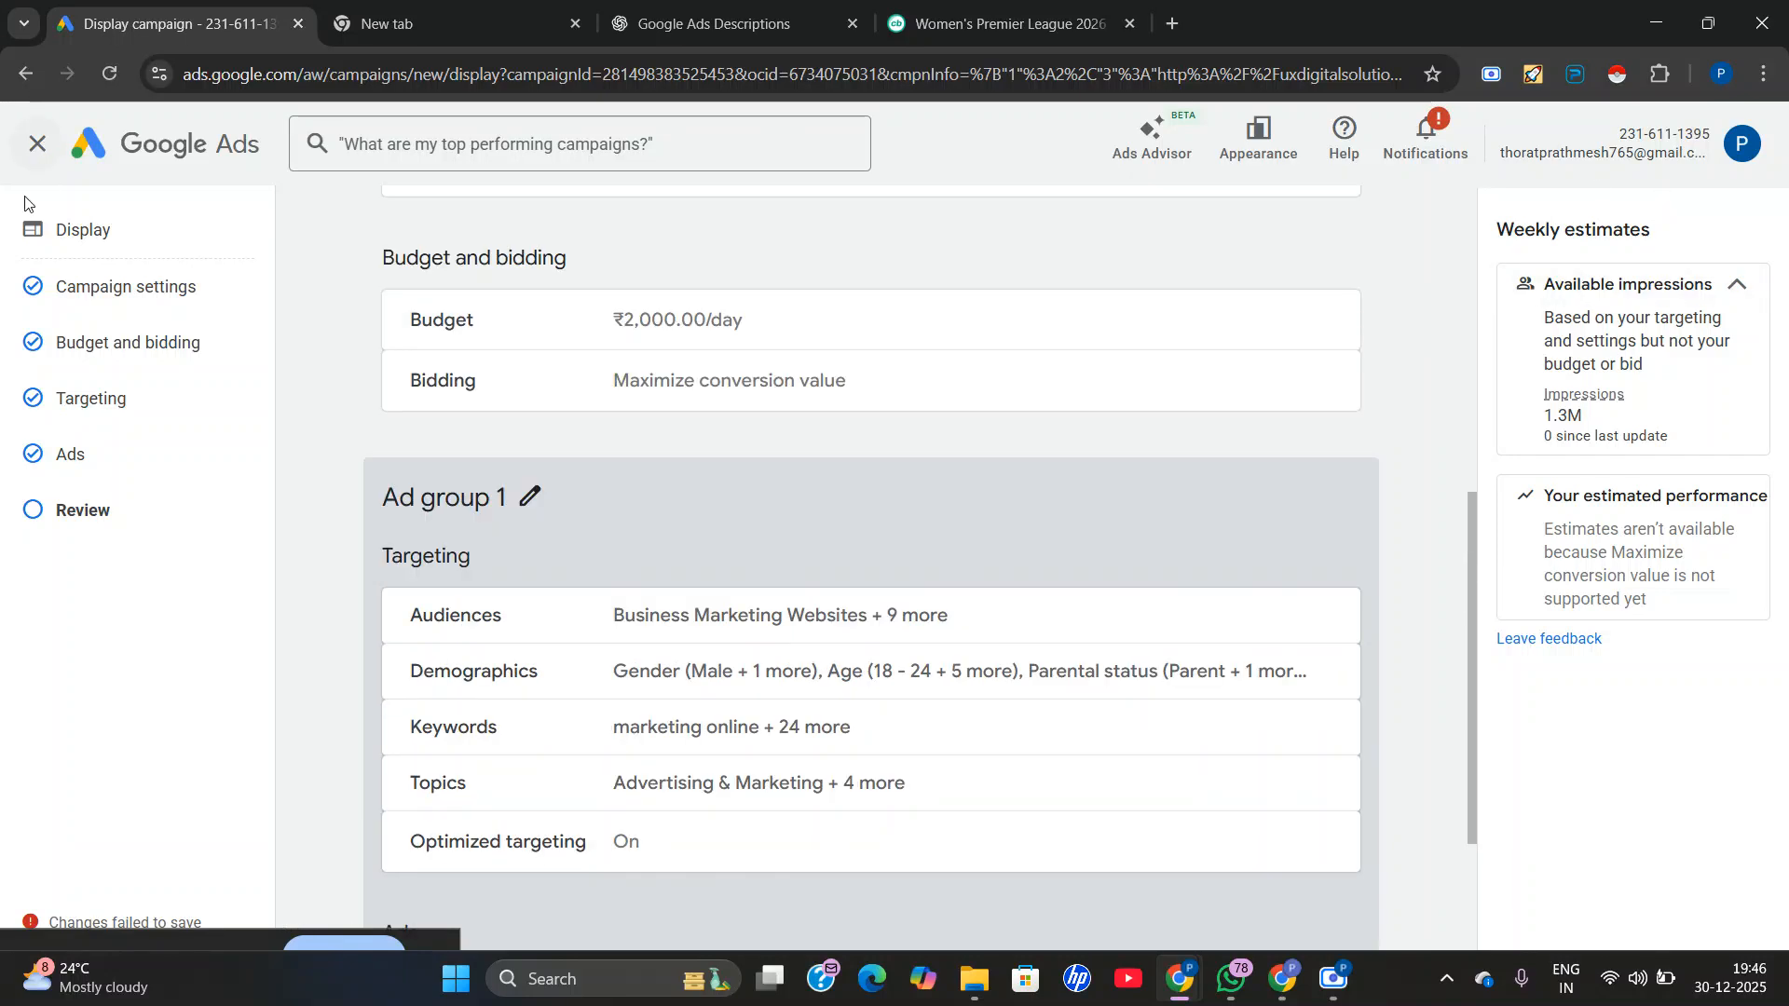
pyautogui.click(35, 146)
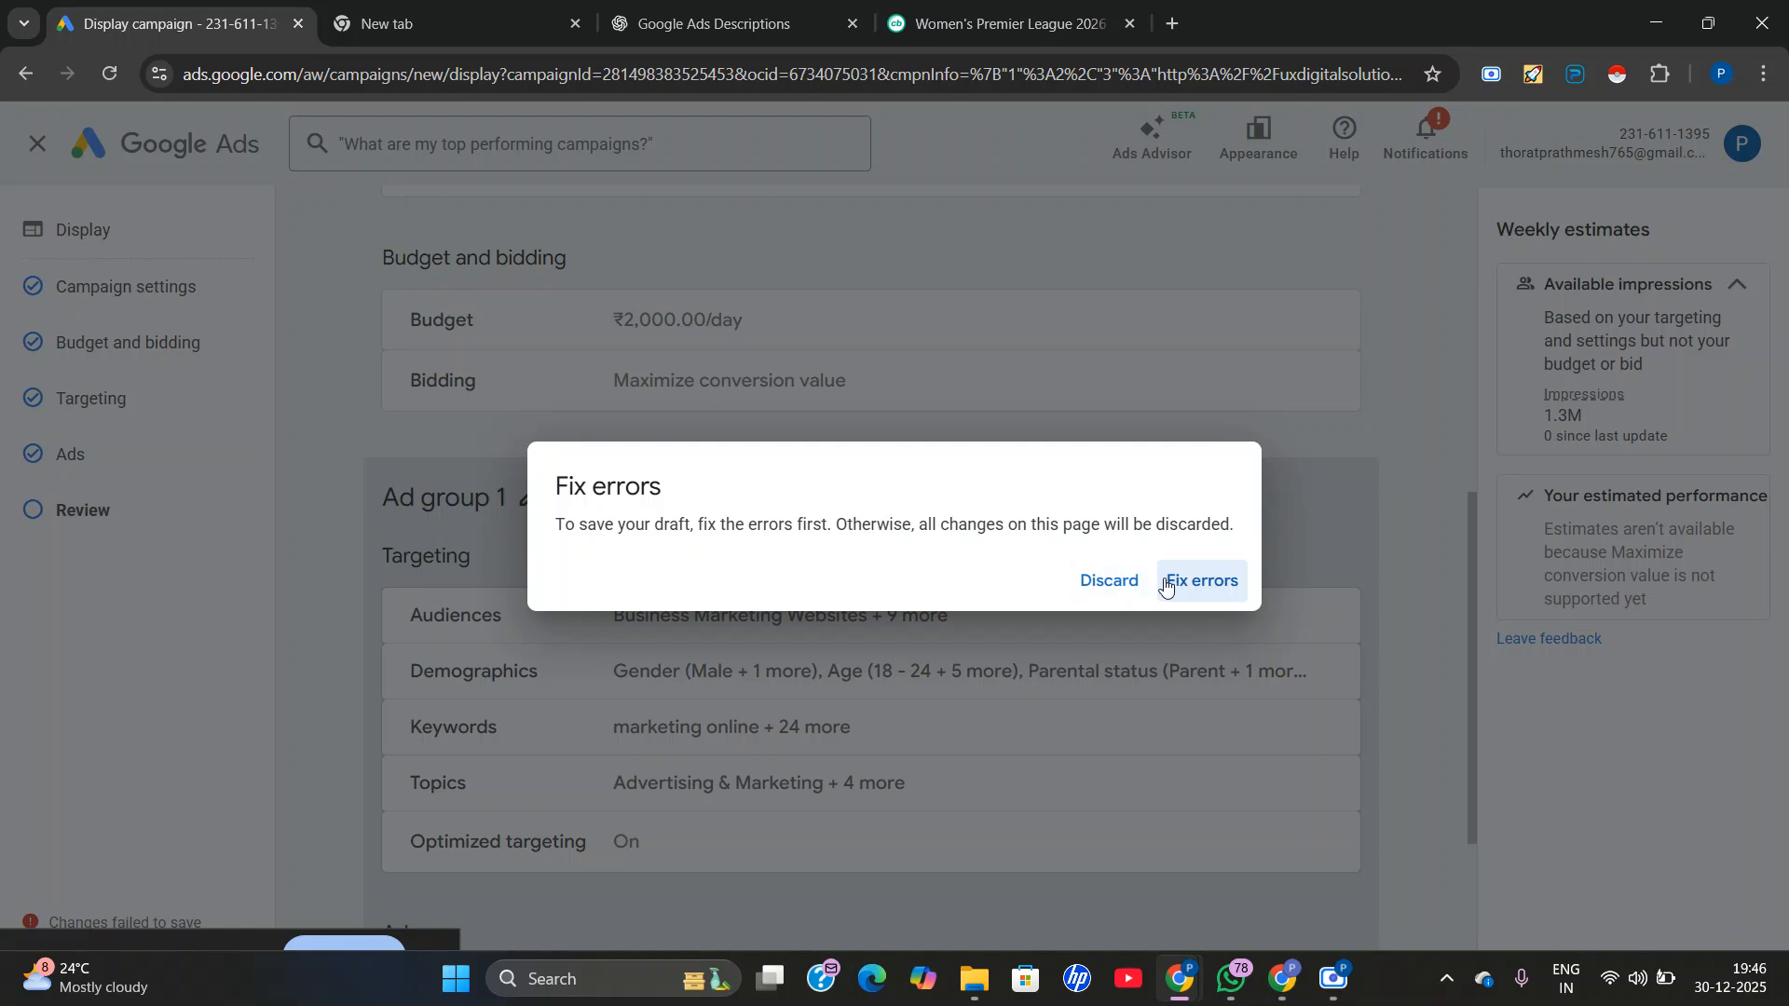
pyautogui.click(1131, 582)
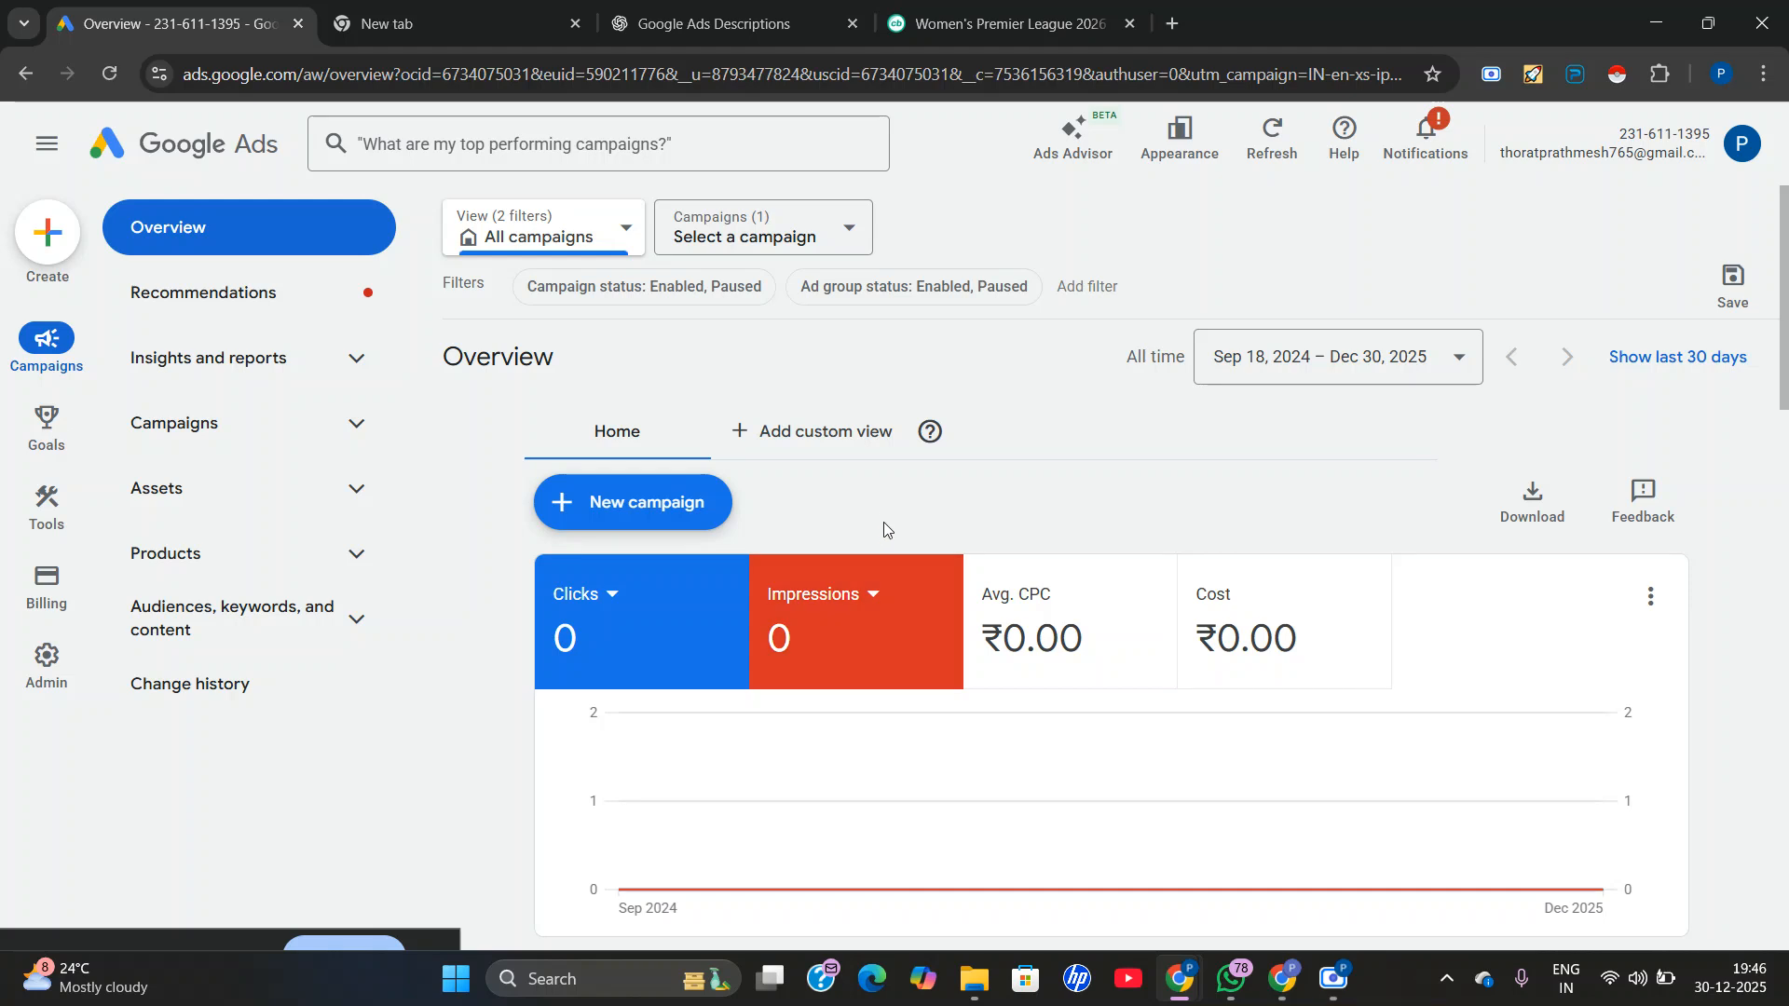
# Find the draft campaigns on the account overview and open the Demand Gen - 2025-12-30 camp draft.
pyautogui.scroll(-4, 838, 559)
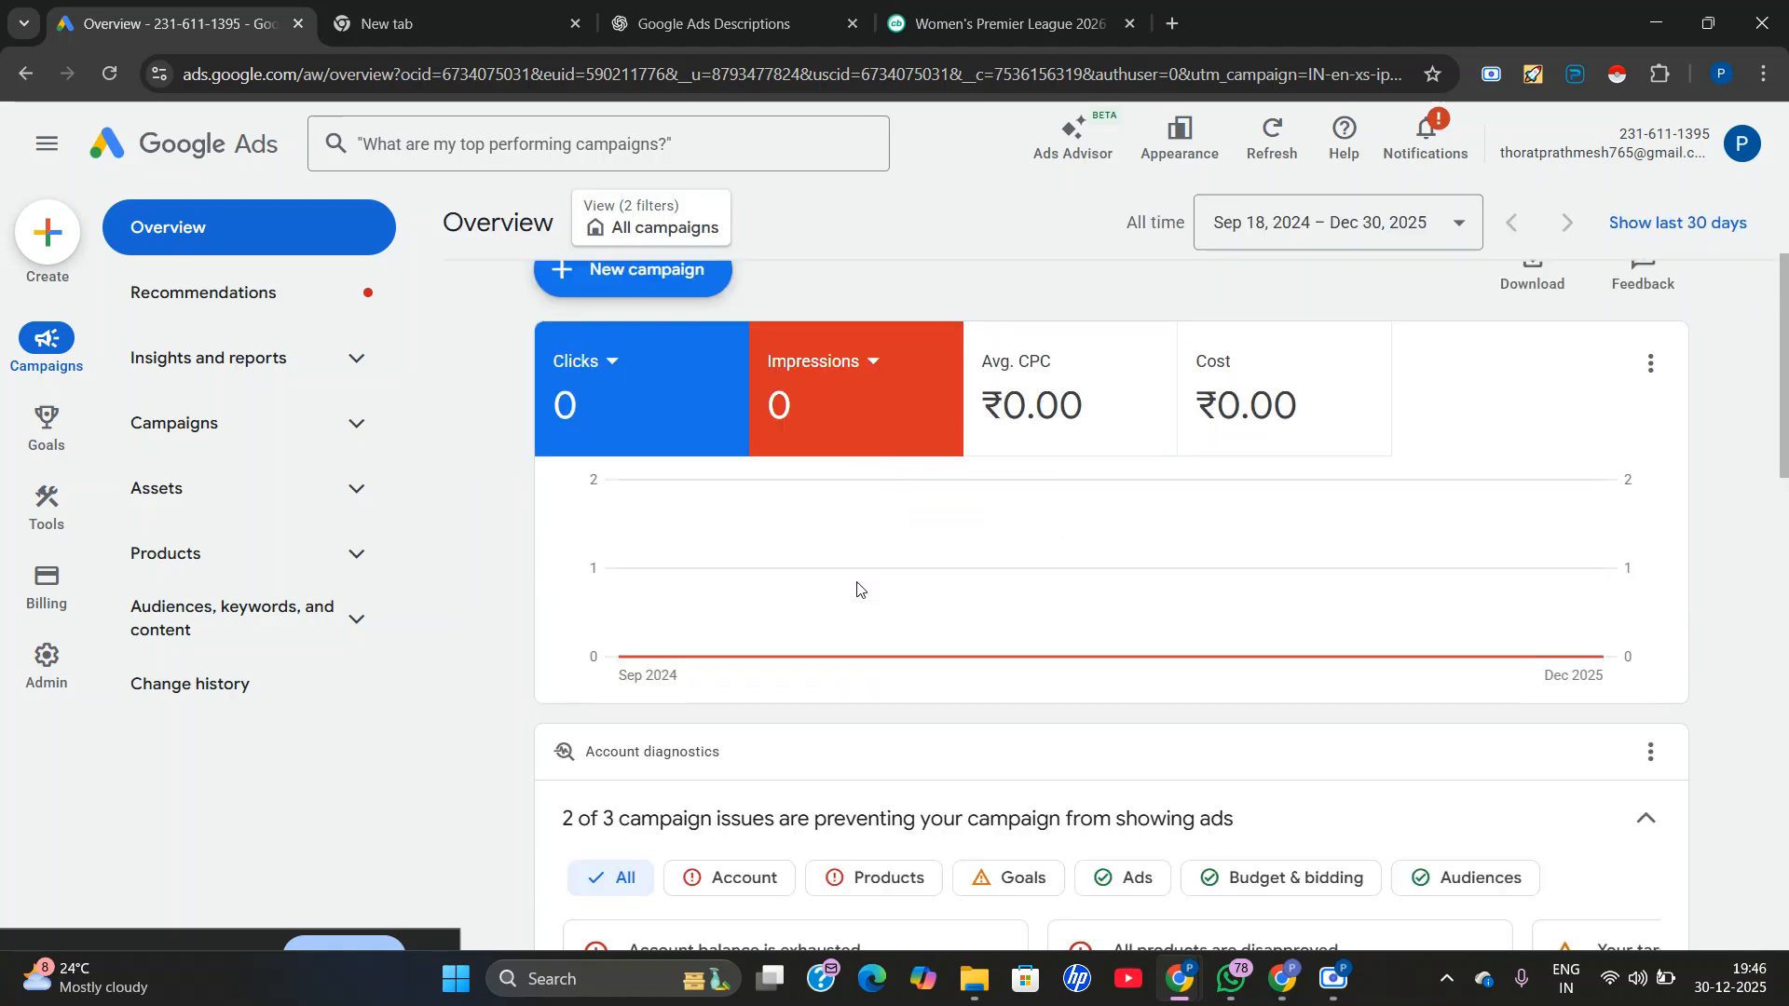
pyautogui.scroll(-4, 872, 596)
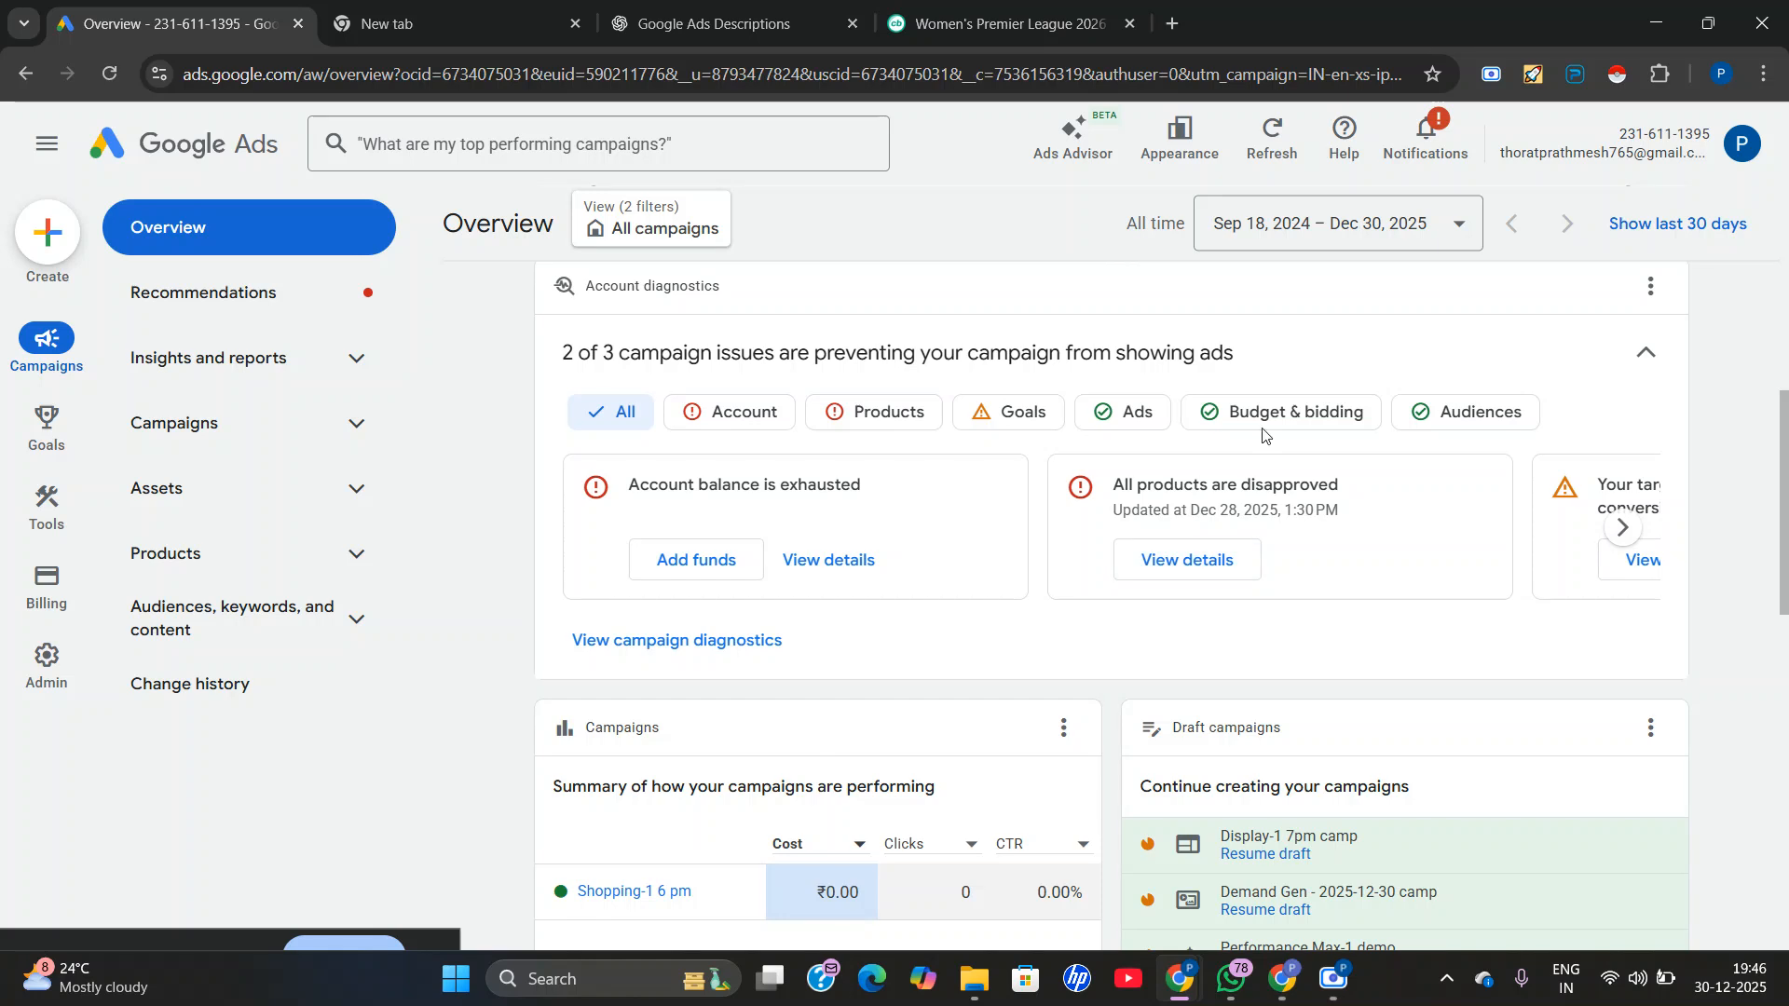
pyautogui.scroll(-1, 1298, 410)
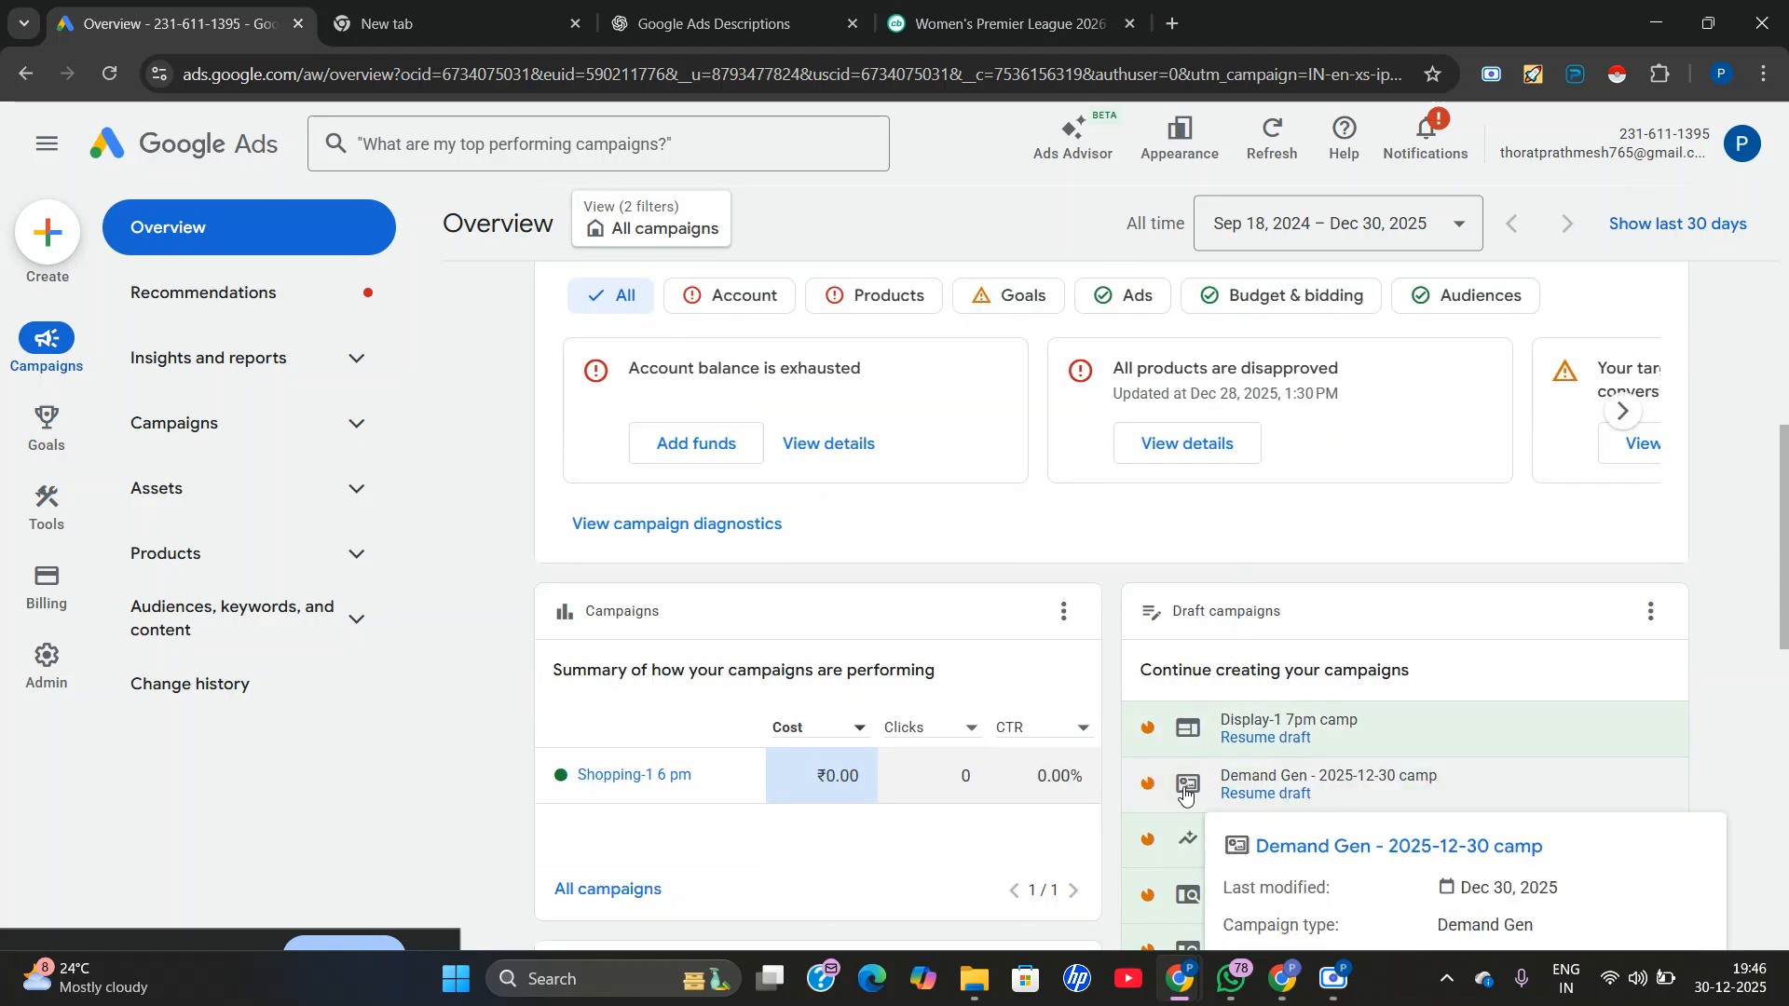
pyautogui.click(1242, 783)
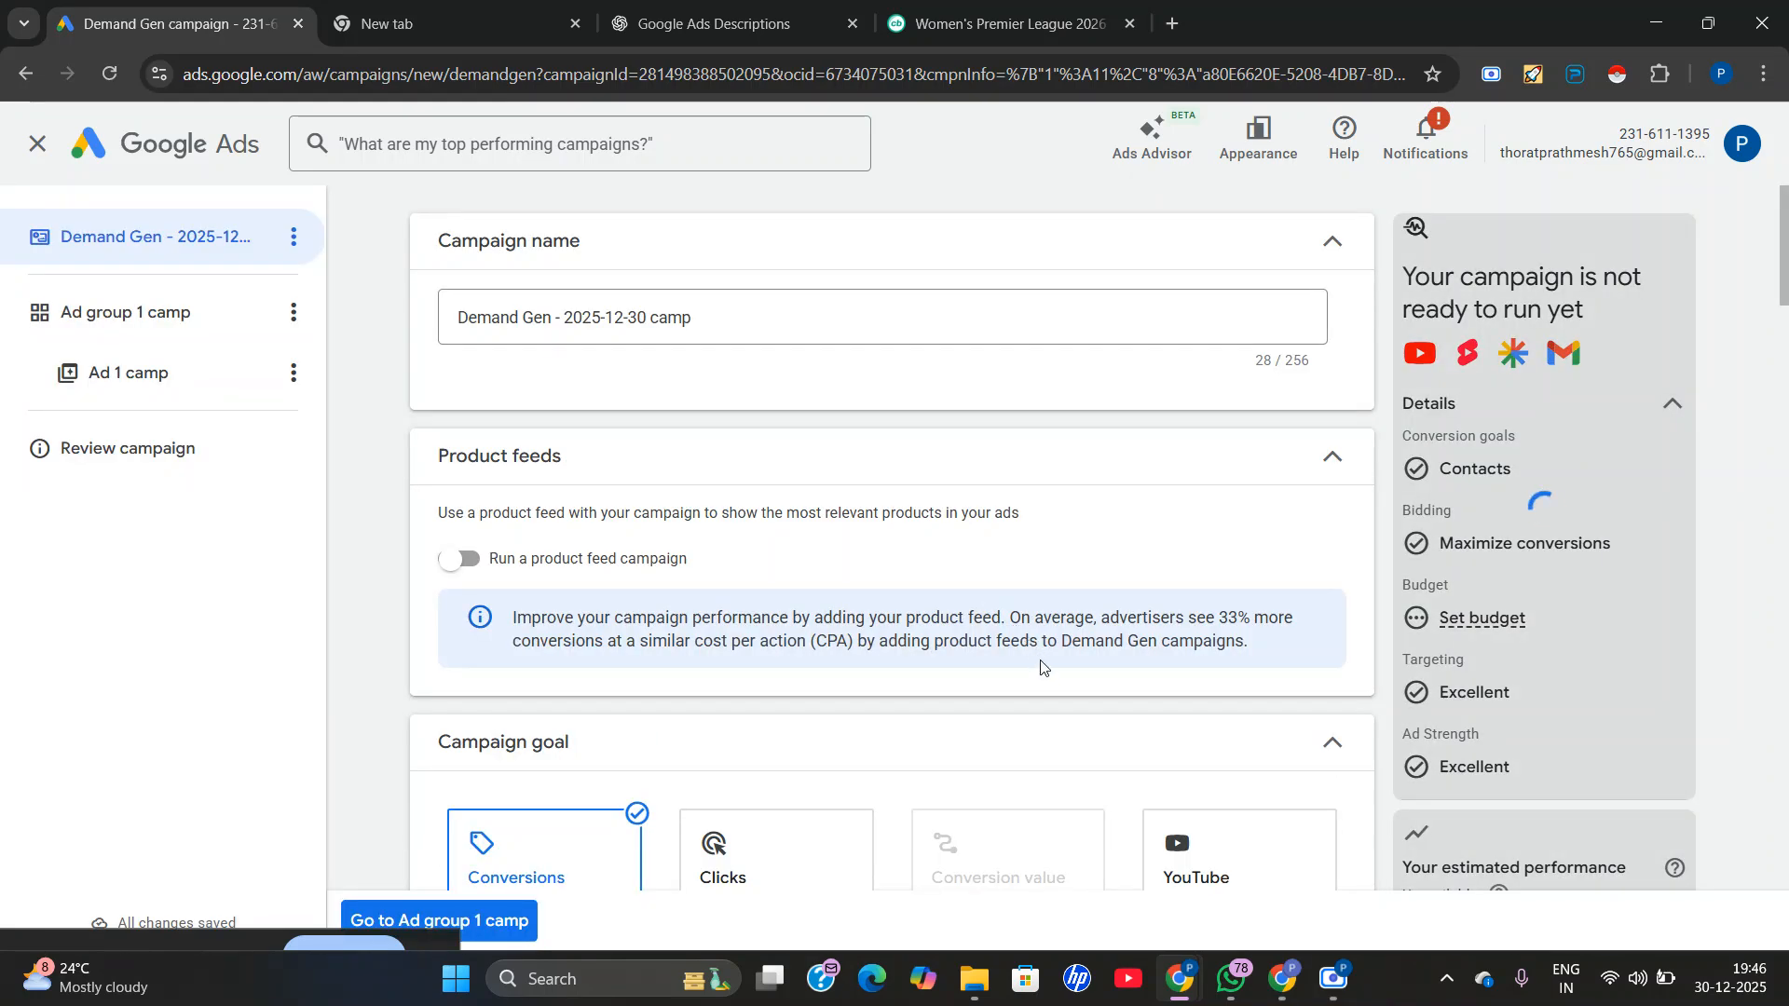
# Look over the Demand Gen campaign settings, change the campaign goal to YouTube engagements, and read the channel linking notice.
pyautogui.scroll(-10, 944, 615)
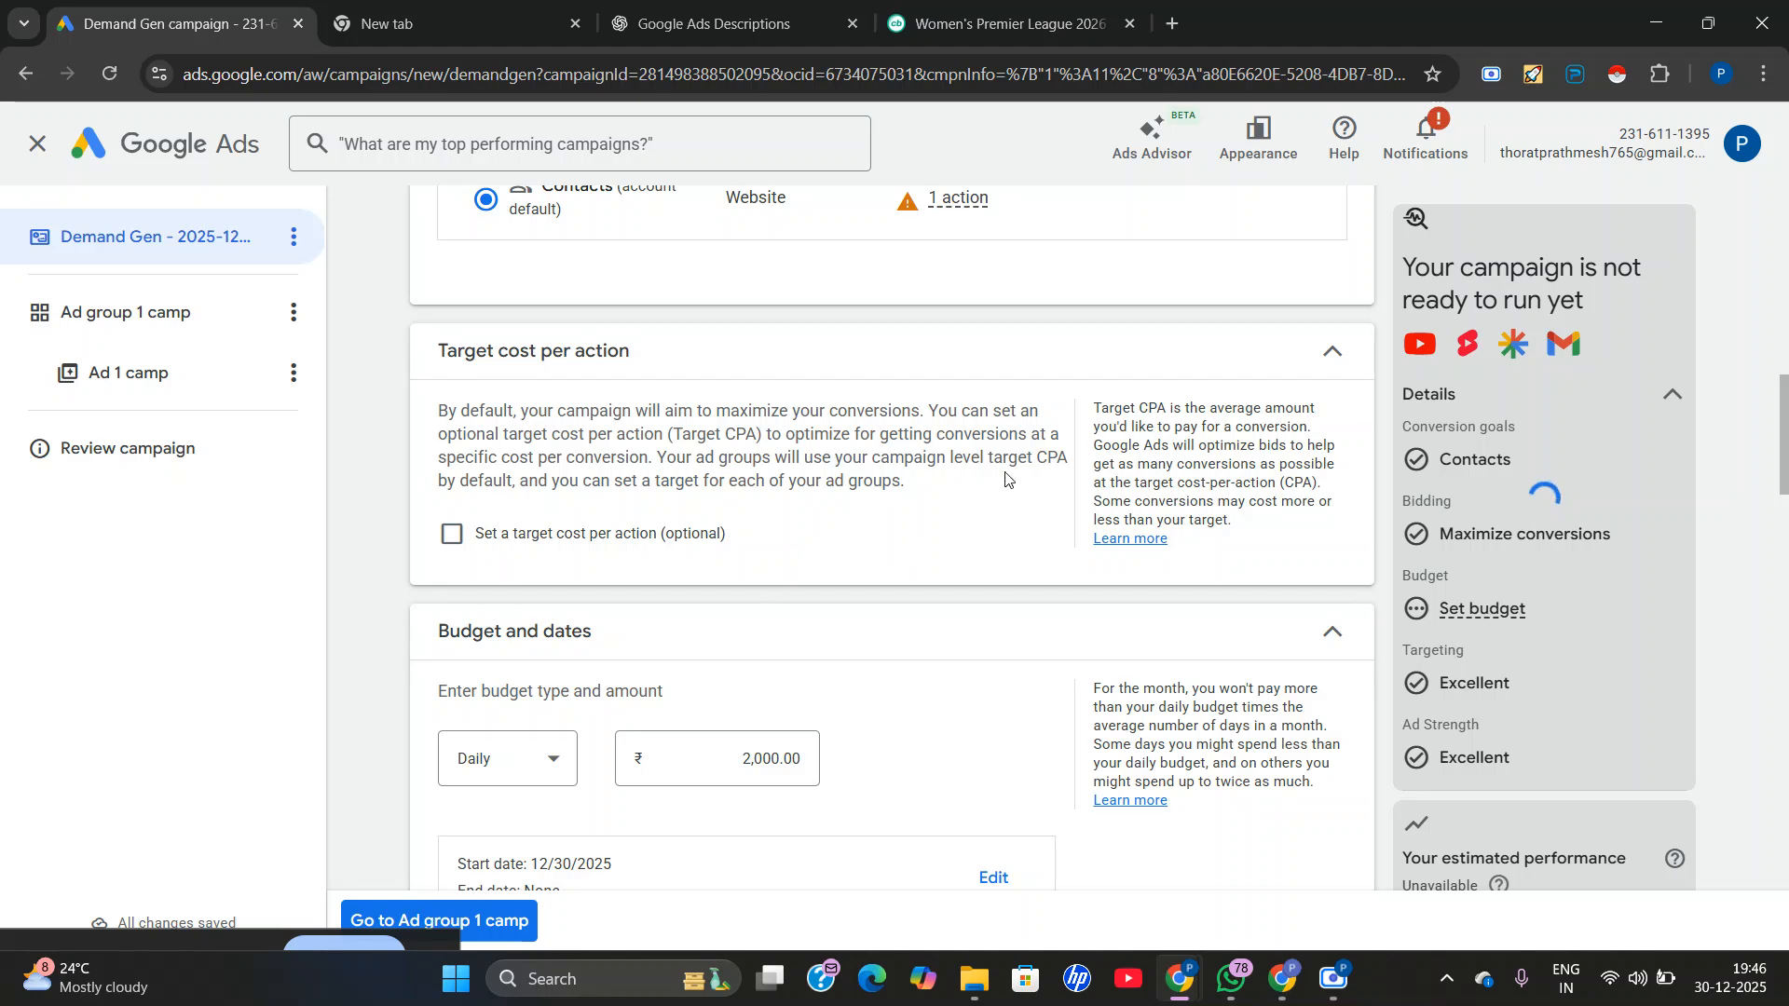
pyautogui.scroll(6, 1006, 479)
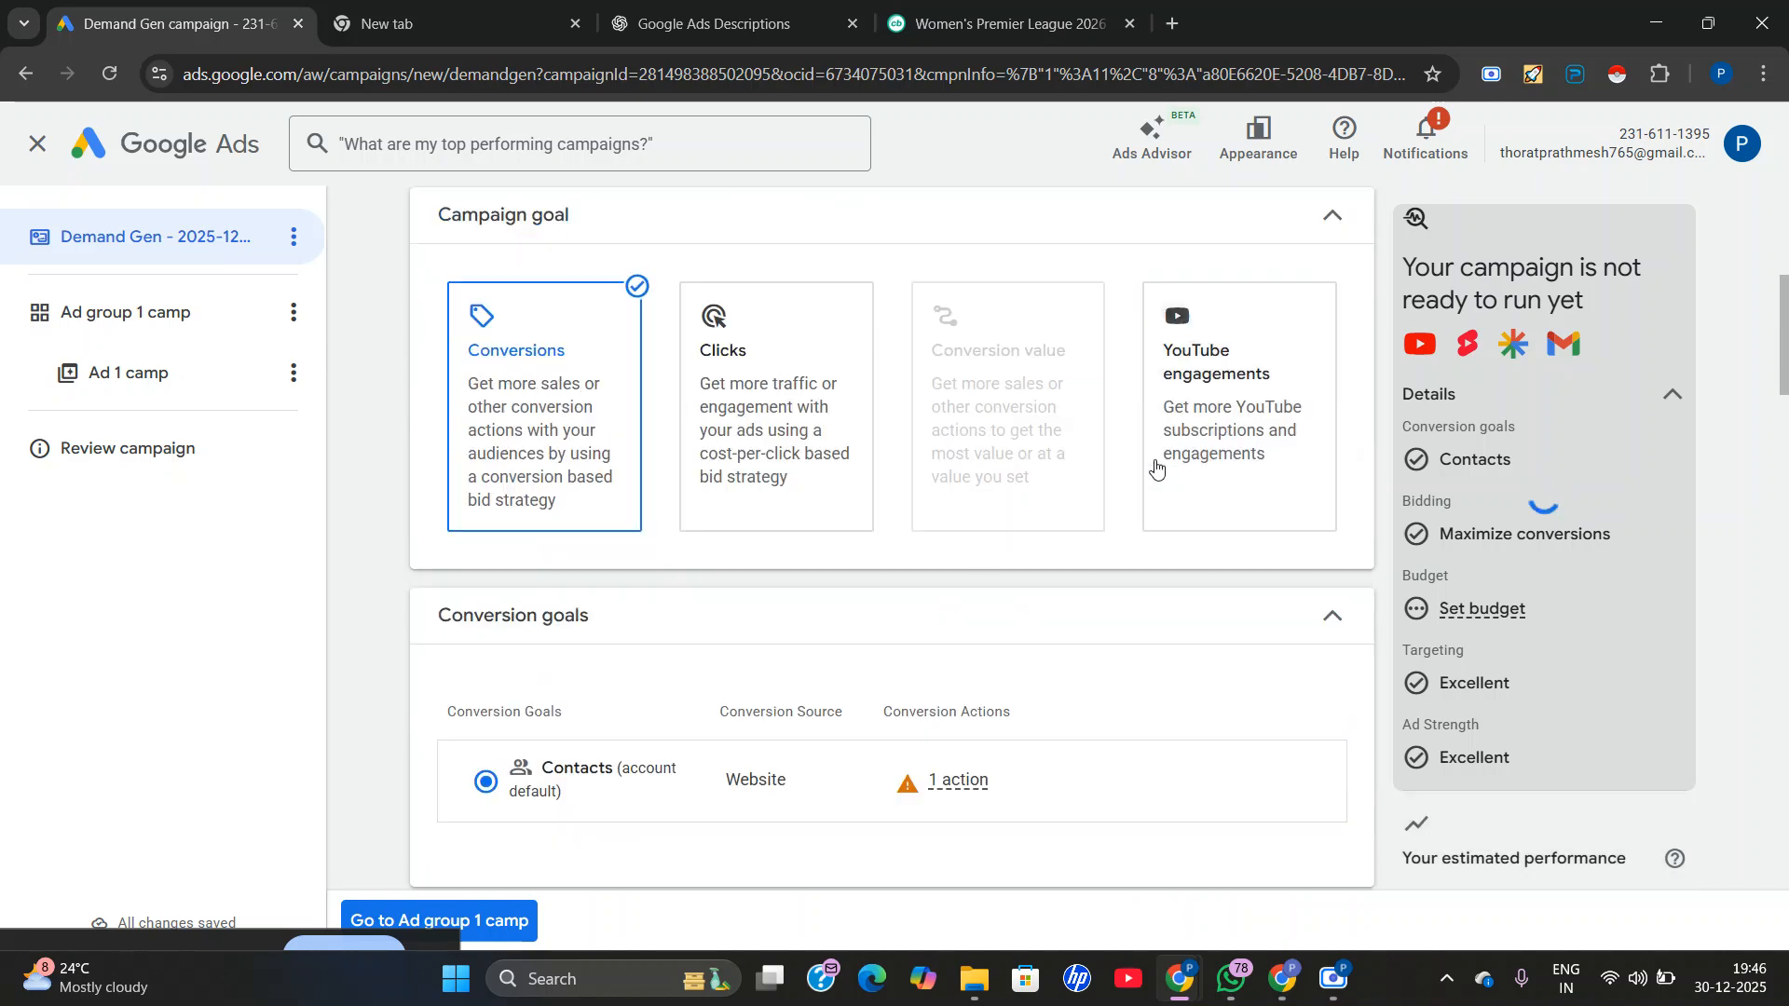
pyautogui.scroll(1, 1206, 404)
pyautogui.scroll(-4, 1181, 545)
pyautogui.scroll(3, 1185, 549)
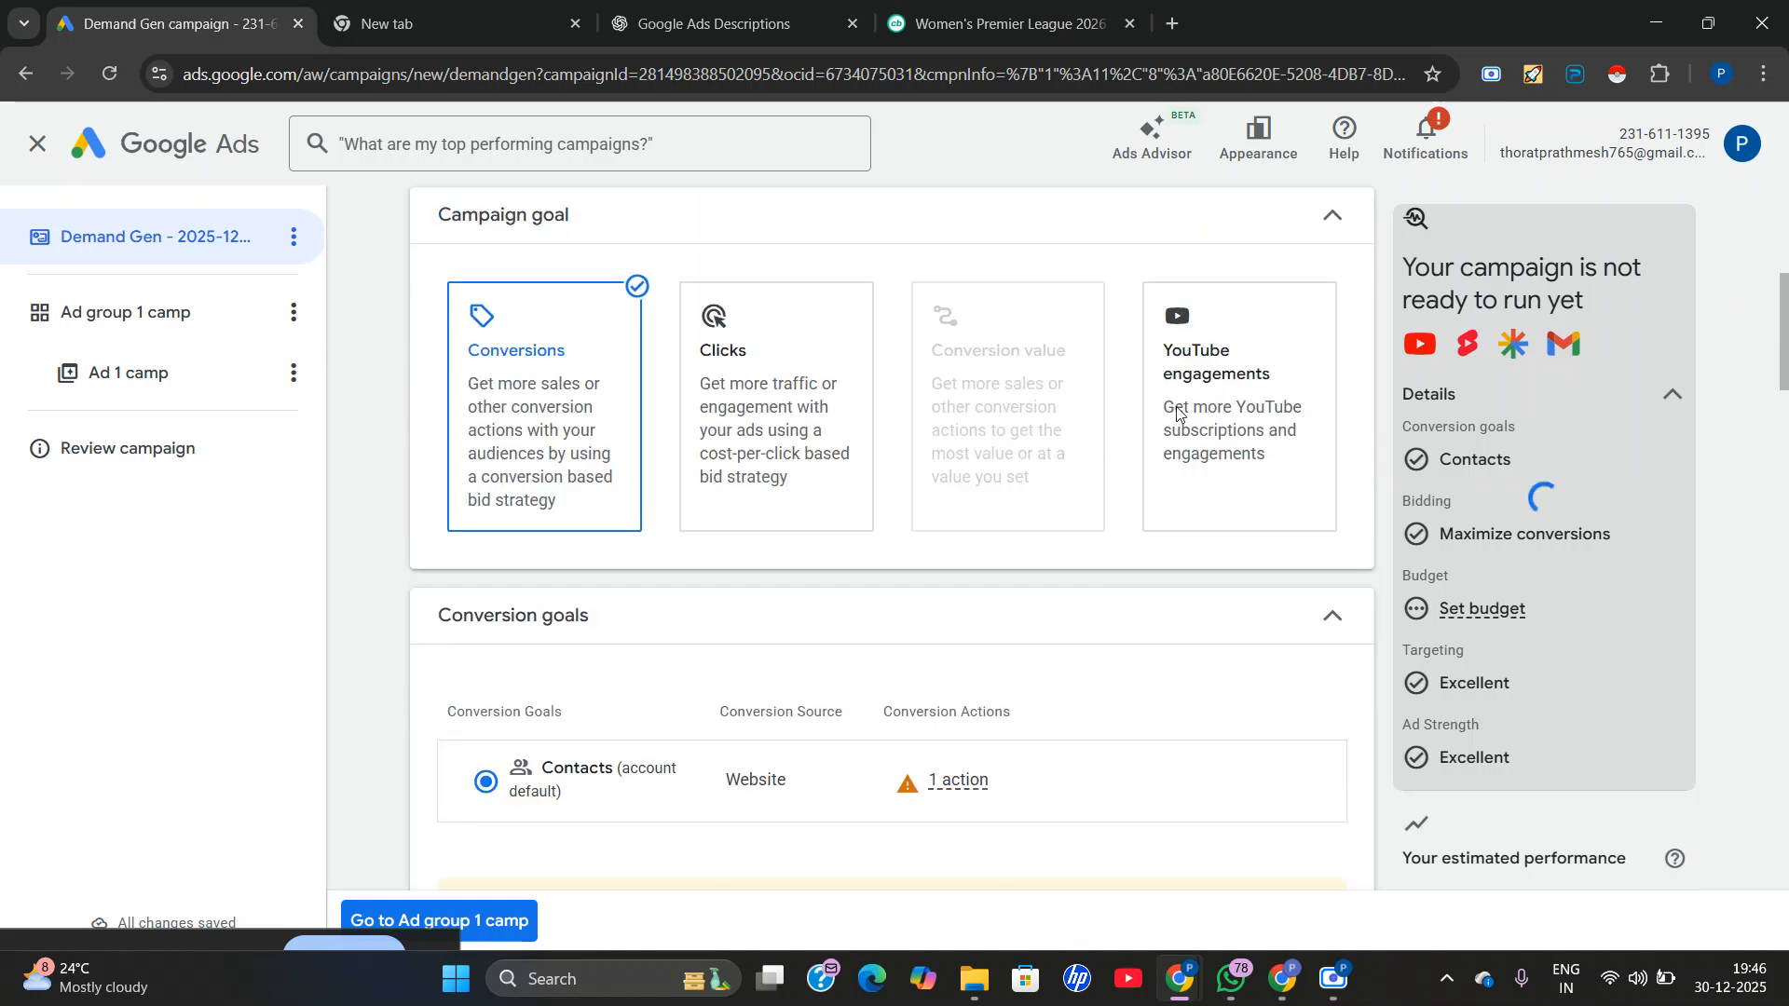
pyautogui.scroll(4, 1179, 412)
pyautogui.scroll(2, 1186, 711)
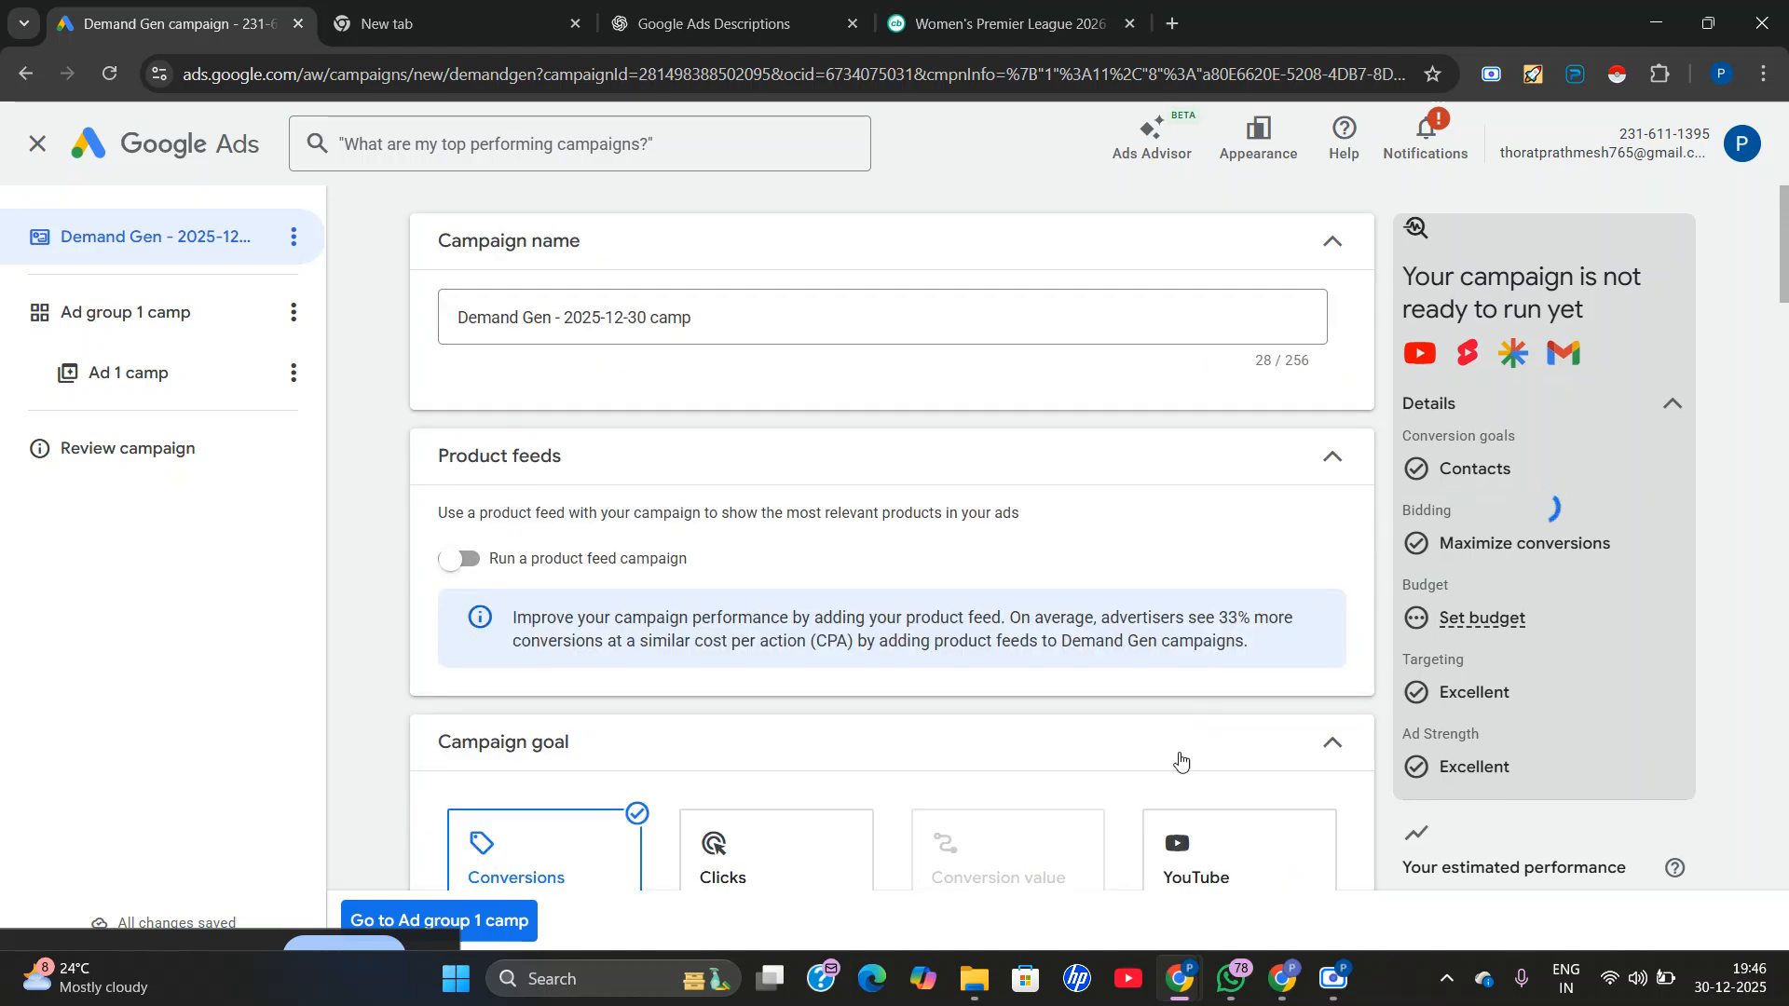
pyautogui.scroll(-3, 1253, 522)
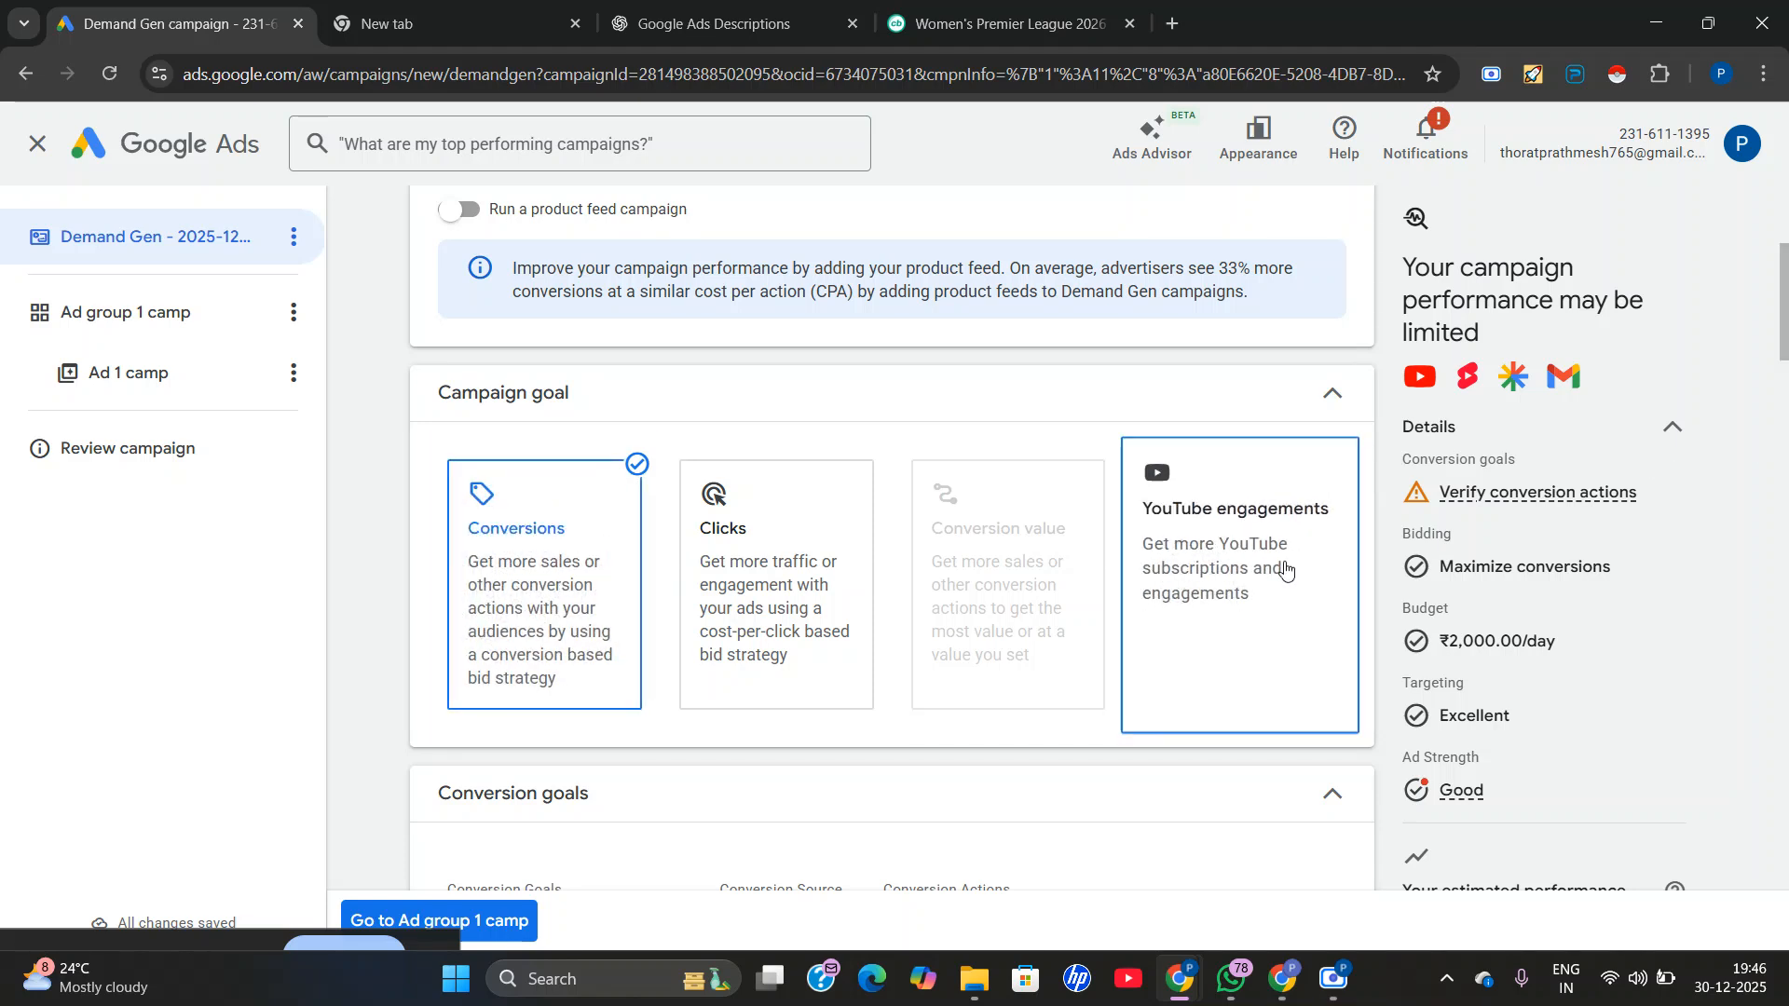
pyautogui.click(1228, 585)
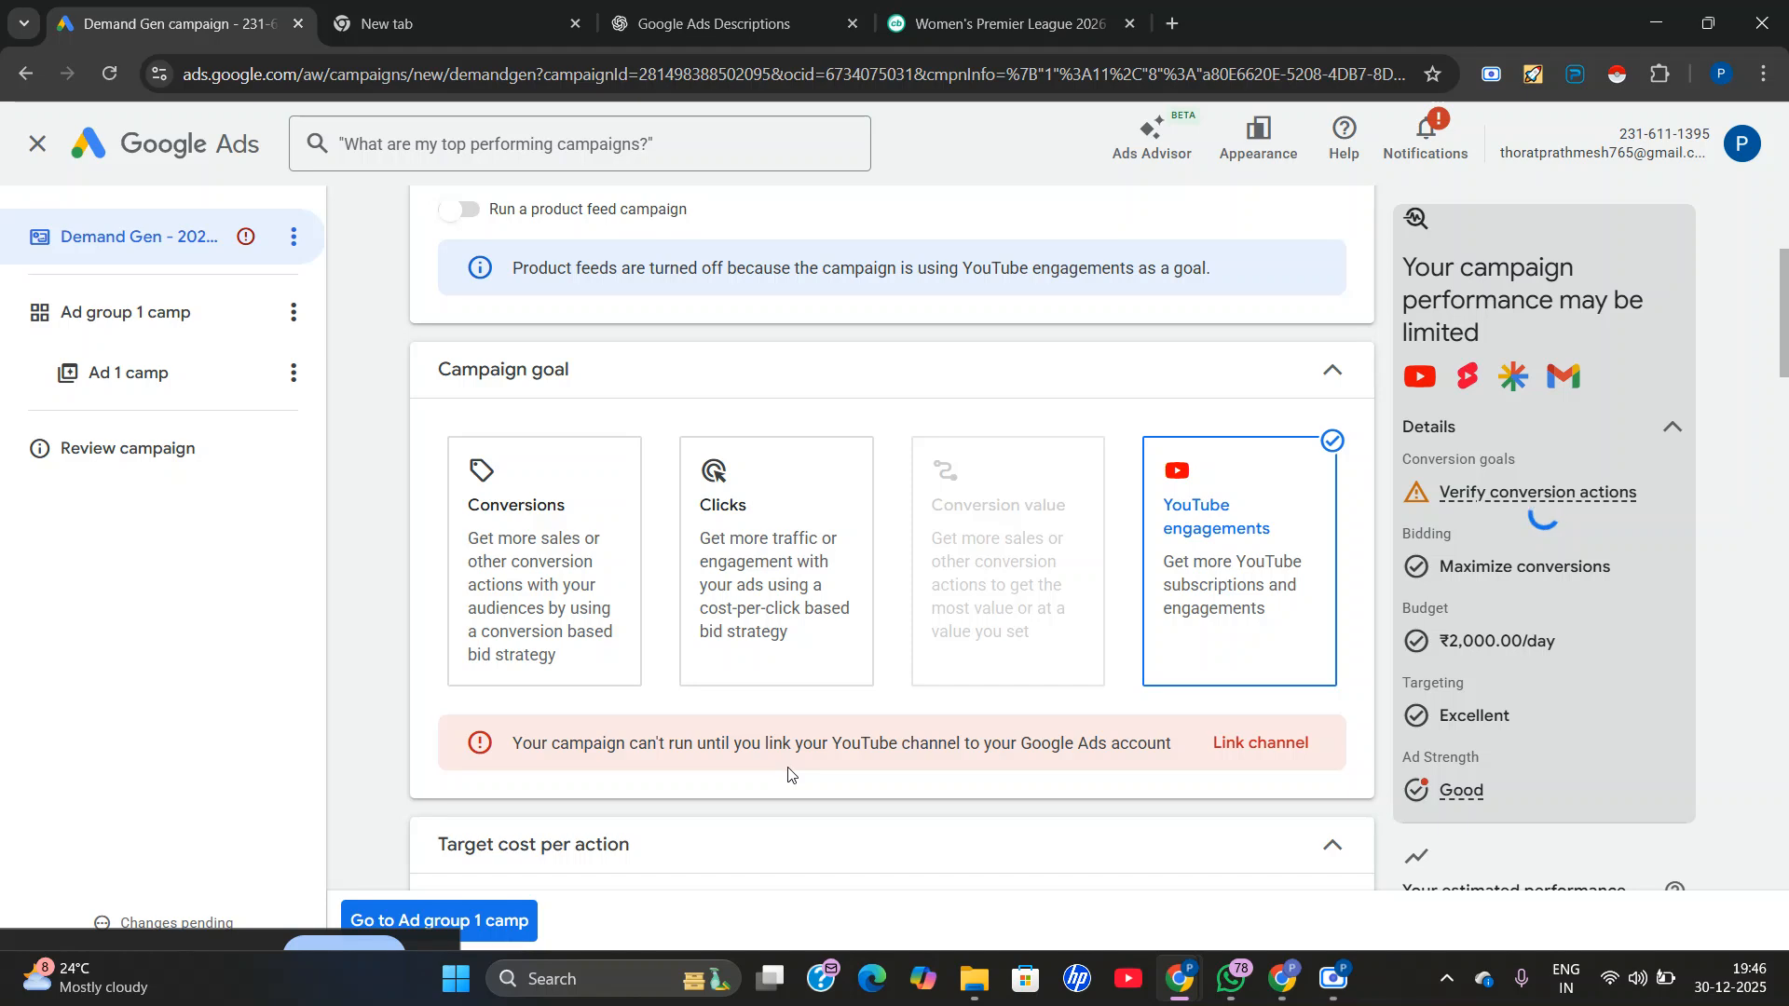
pyautogui.moveTo(665, 746); pyautogui.dragTo(1022, 742)
pyautogui.click(978, 779)
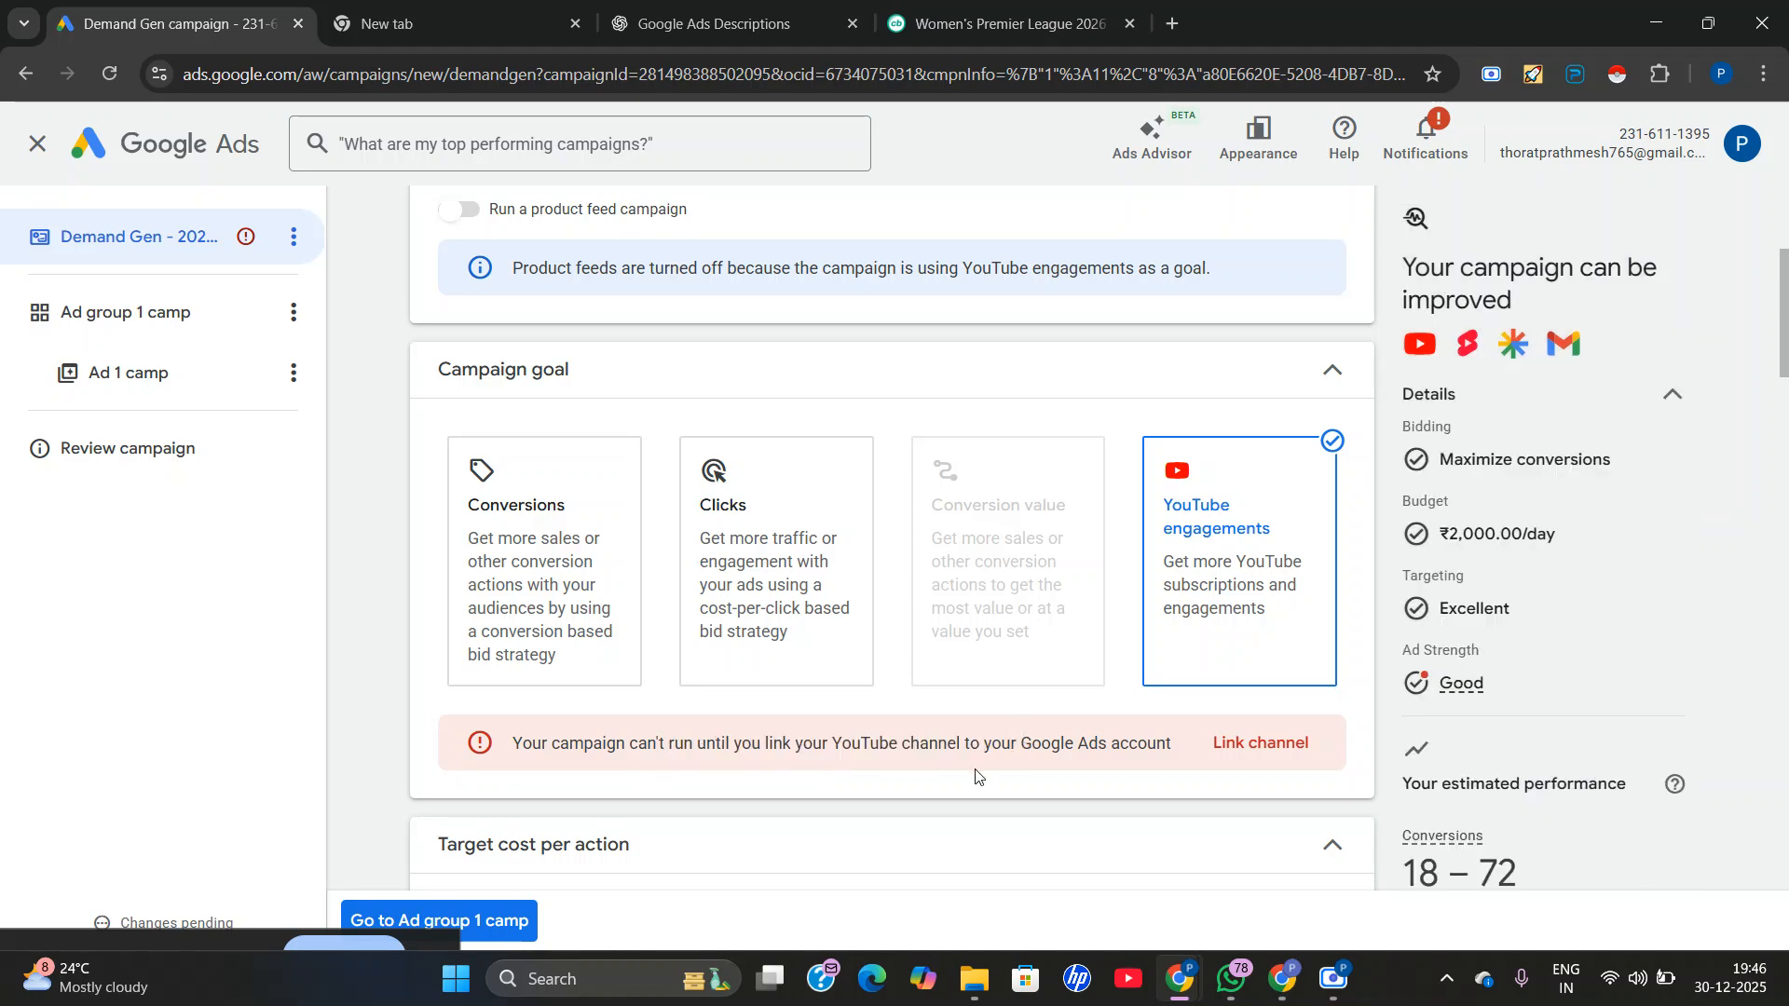
# Look through the remaining campaign settings down to the IP exclusions and proceed to Ad group 1 camp.
pyautogui.scroll(-9, 978, 779)
pyautogui.scroll(-10, 822, 766)
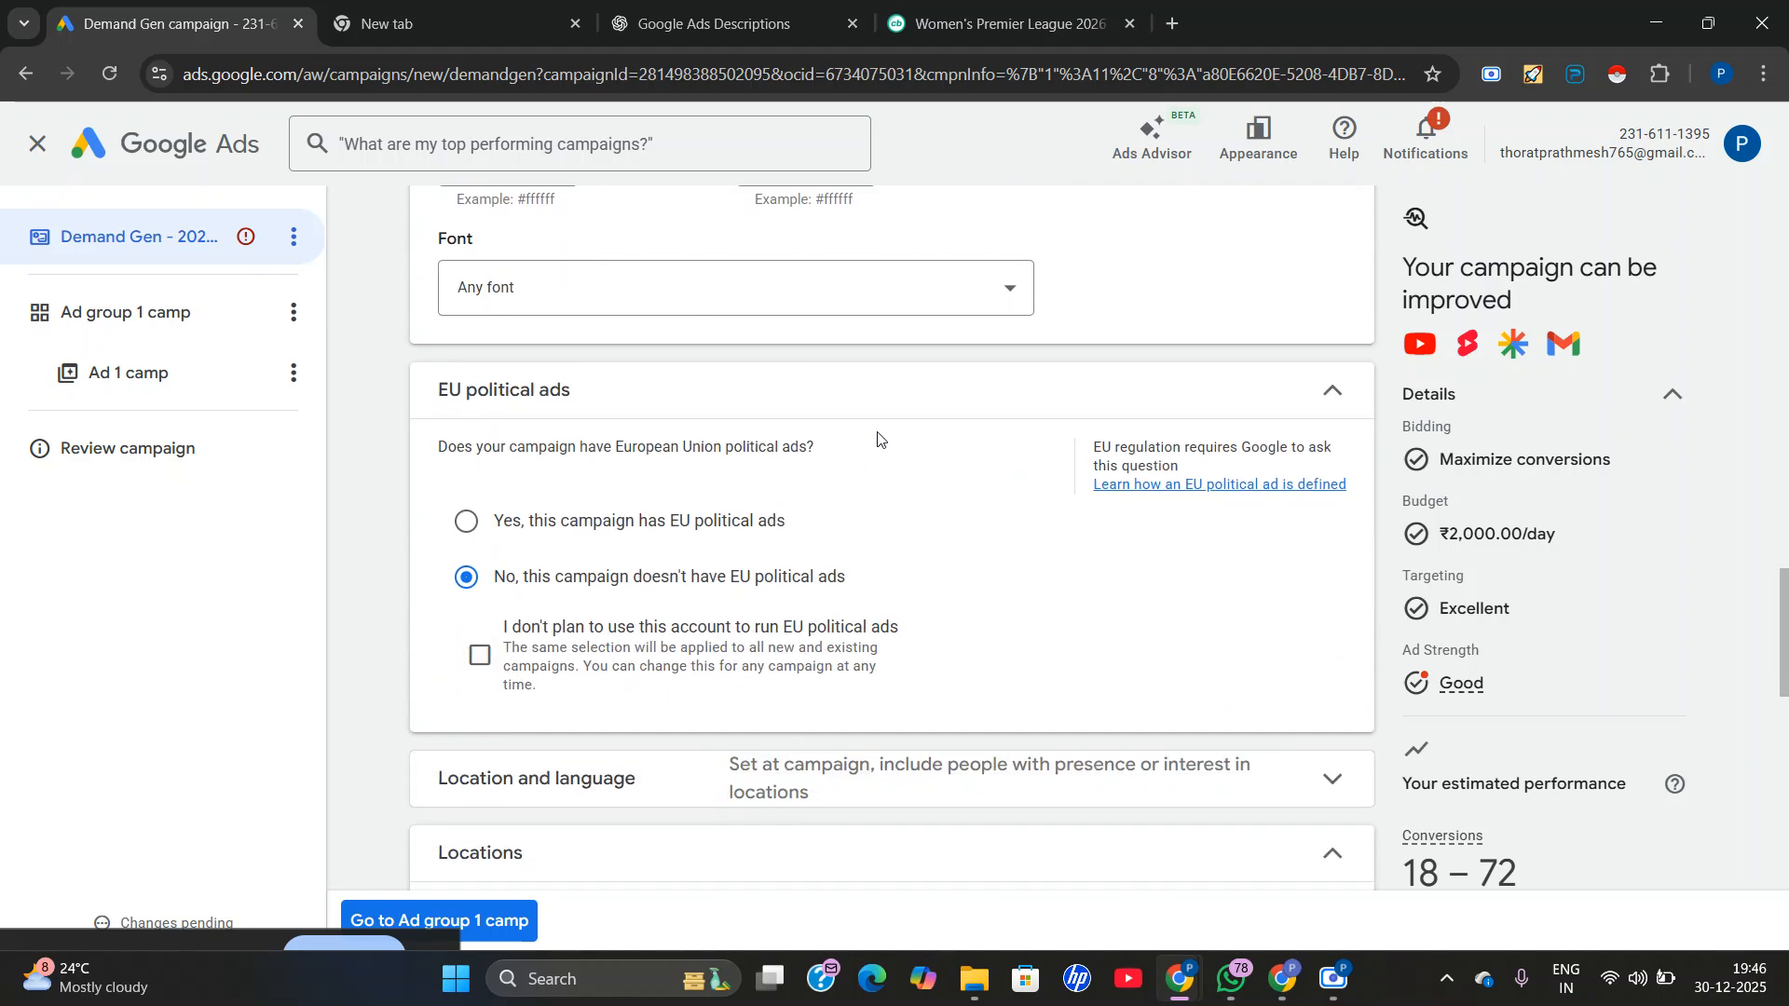
pyautogui.scroll(-6, 890, 461)
pyautogui.scroll(-5, 890, 466)
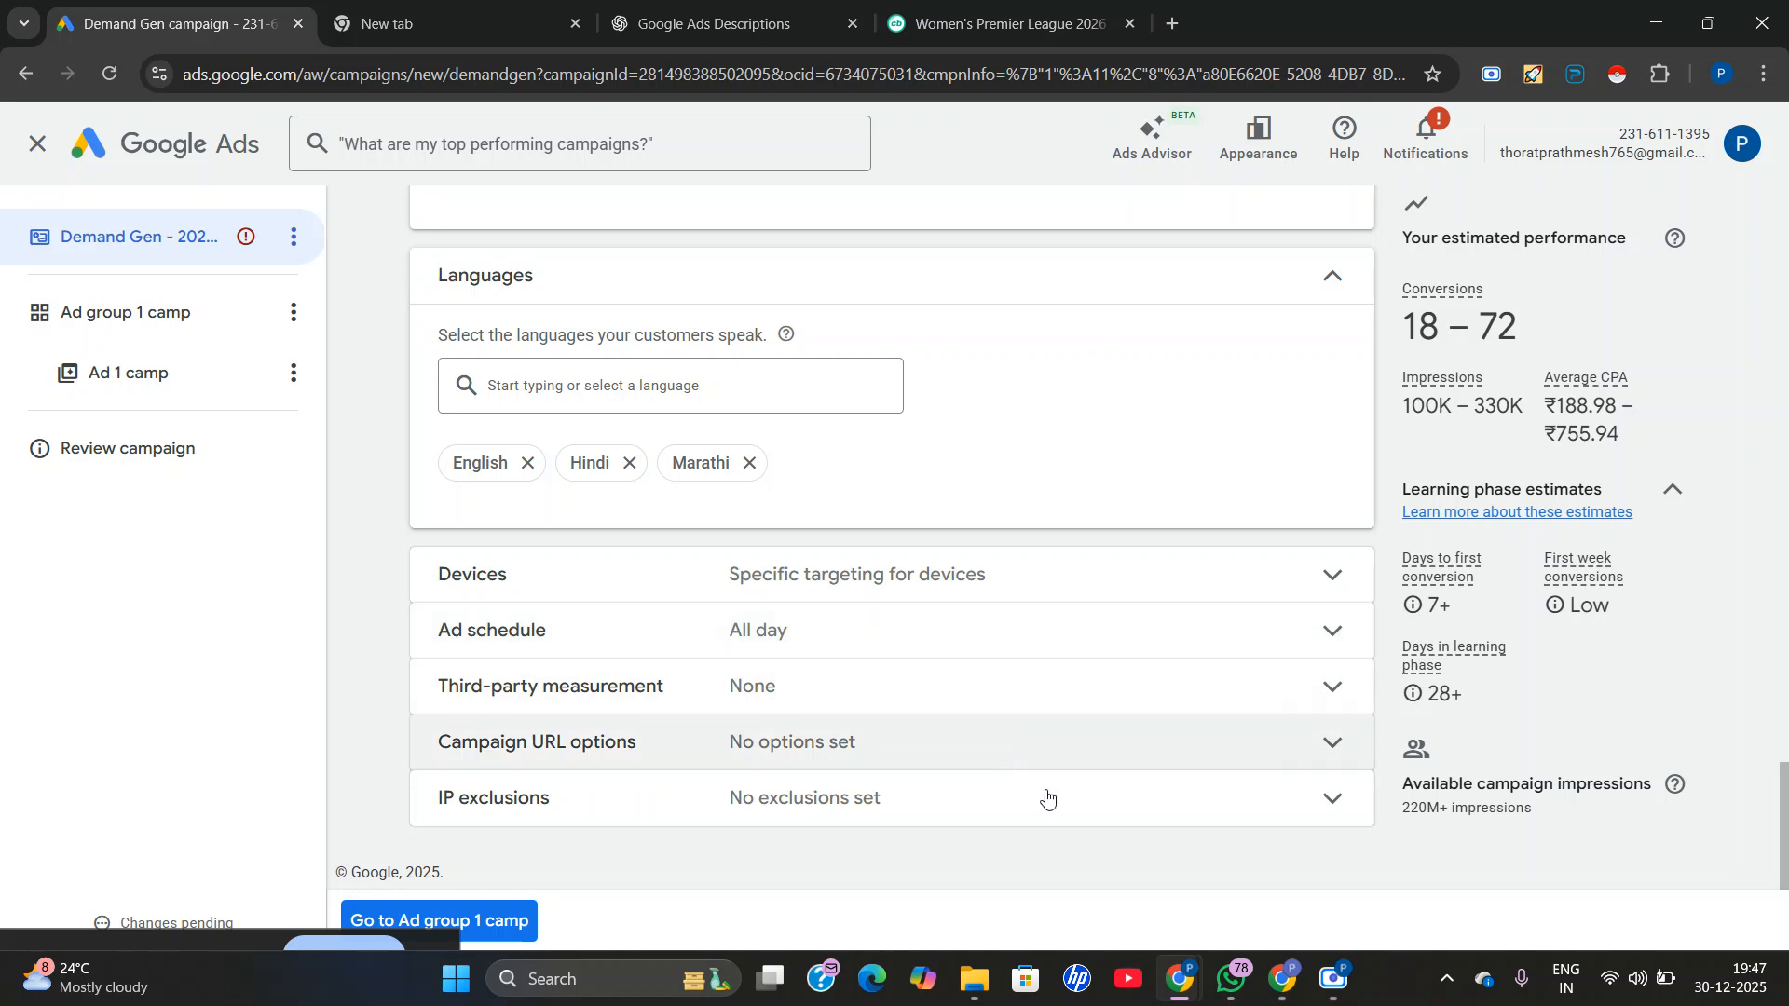
pyautogui.click(500, 923)
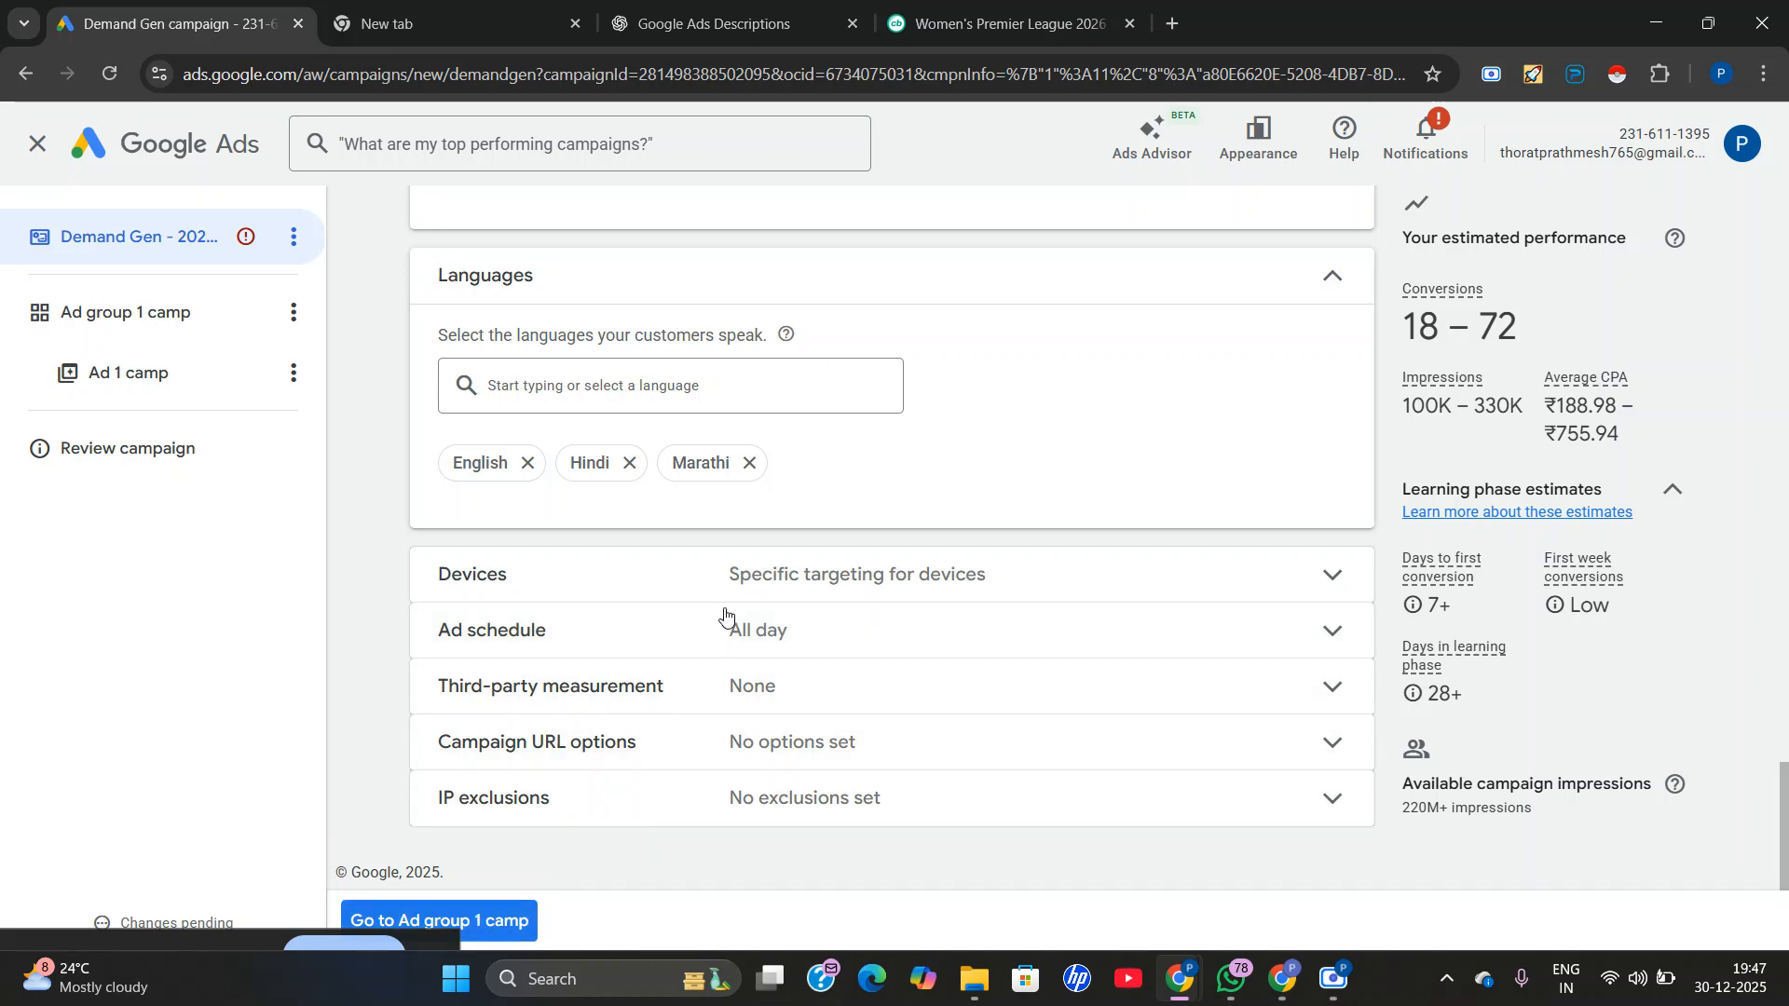
# Look over the ad group's channels, audience and optimized targeting, and proceed to Ad 1 camp.
pyautogui.scroll(-1, 612, 559)
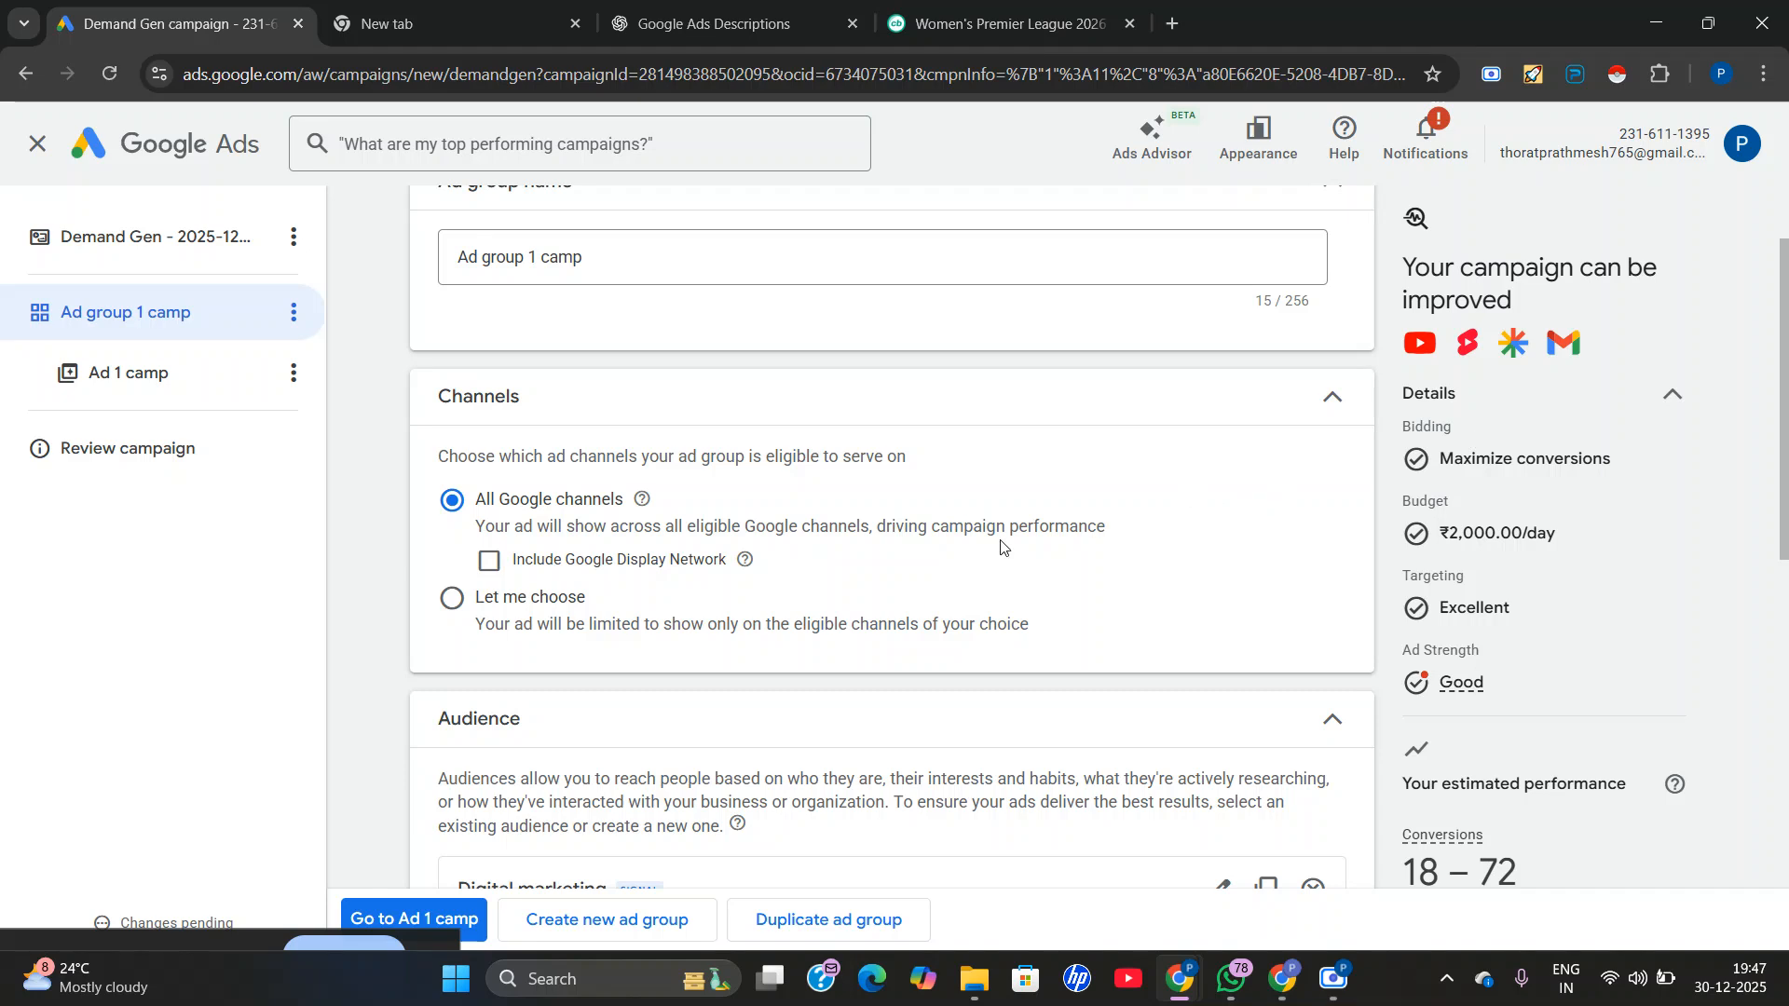
pyautogui.scroll(-3, 586, 608)
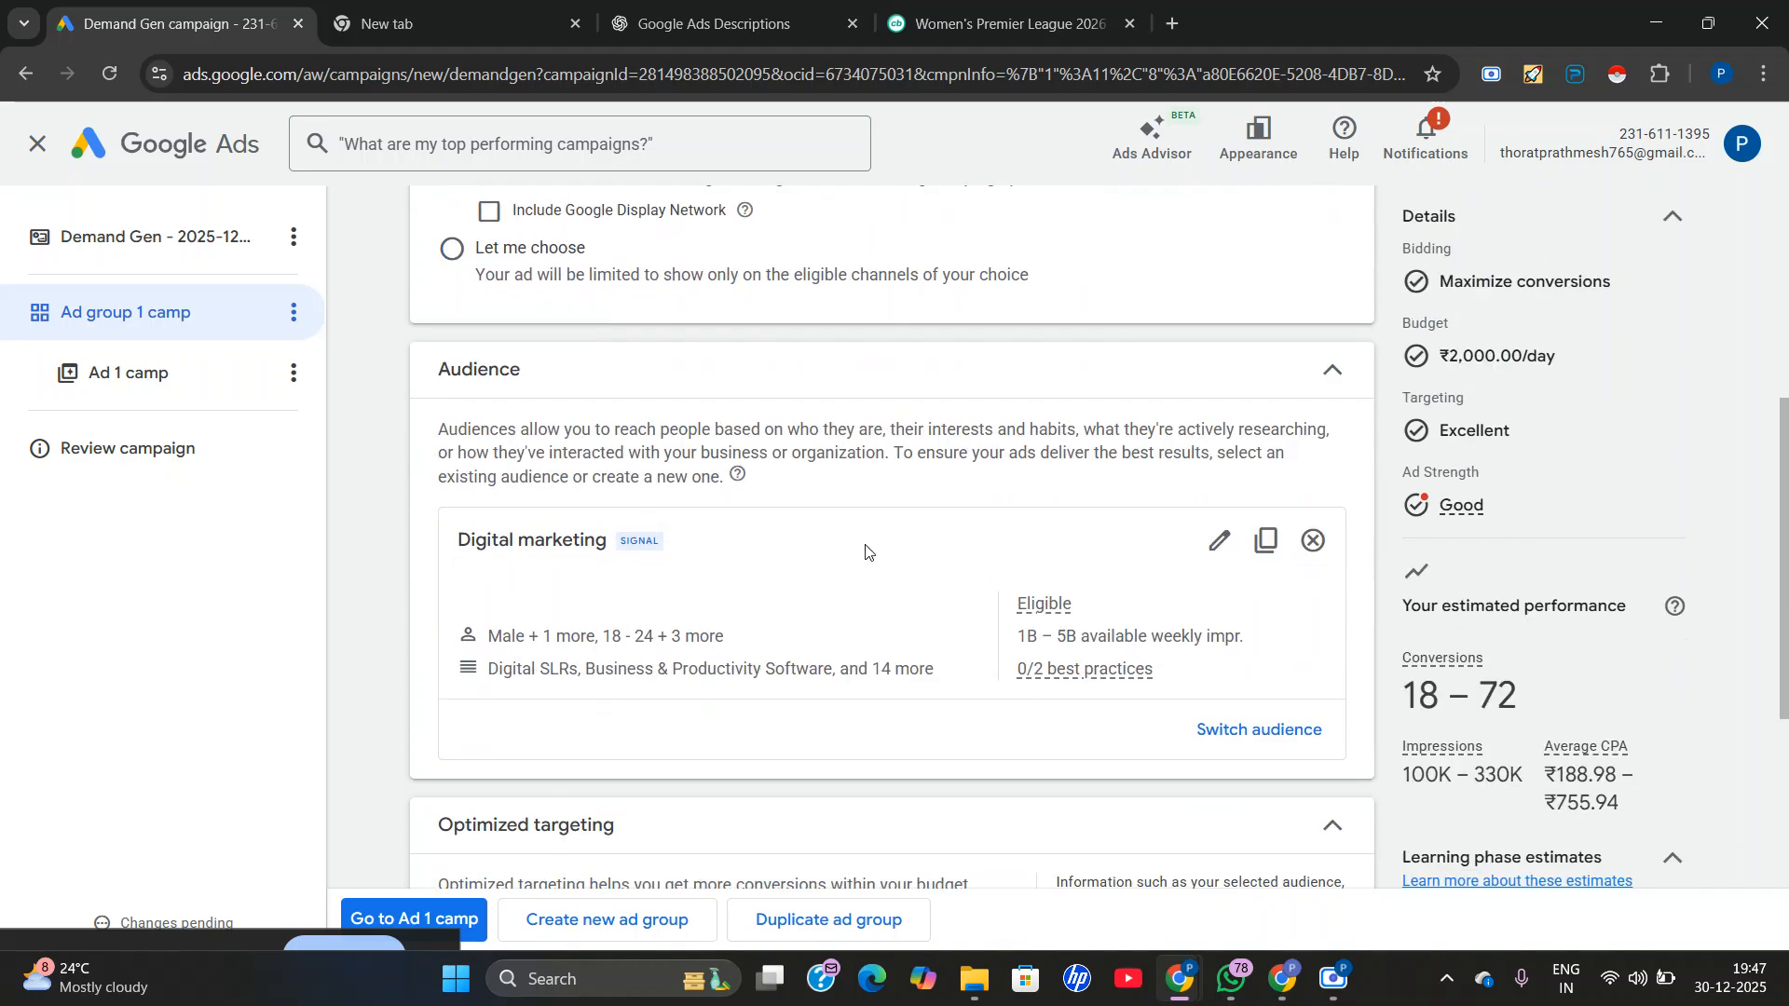
pyautogui.scroll(-3, 562, 634)
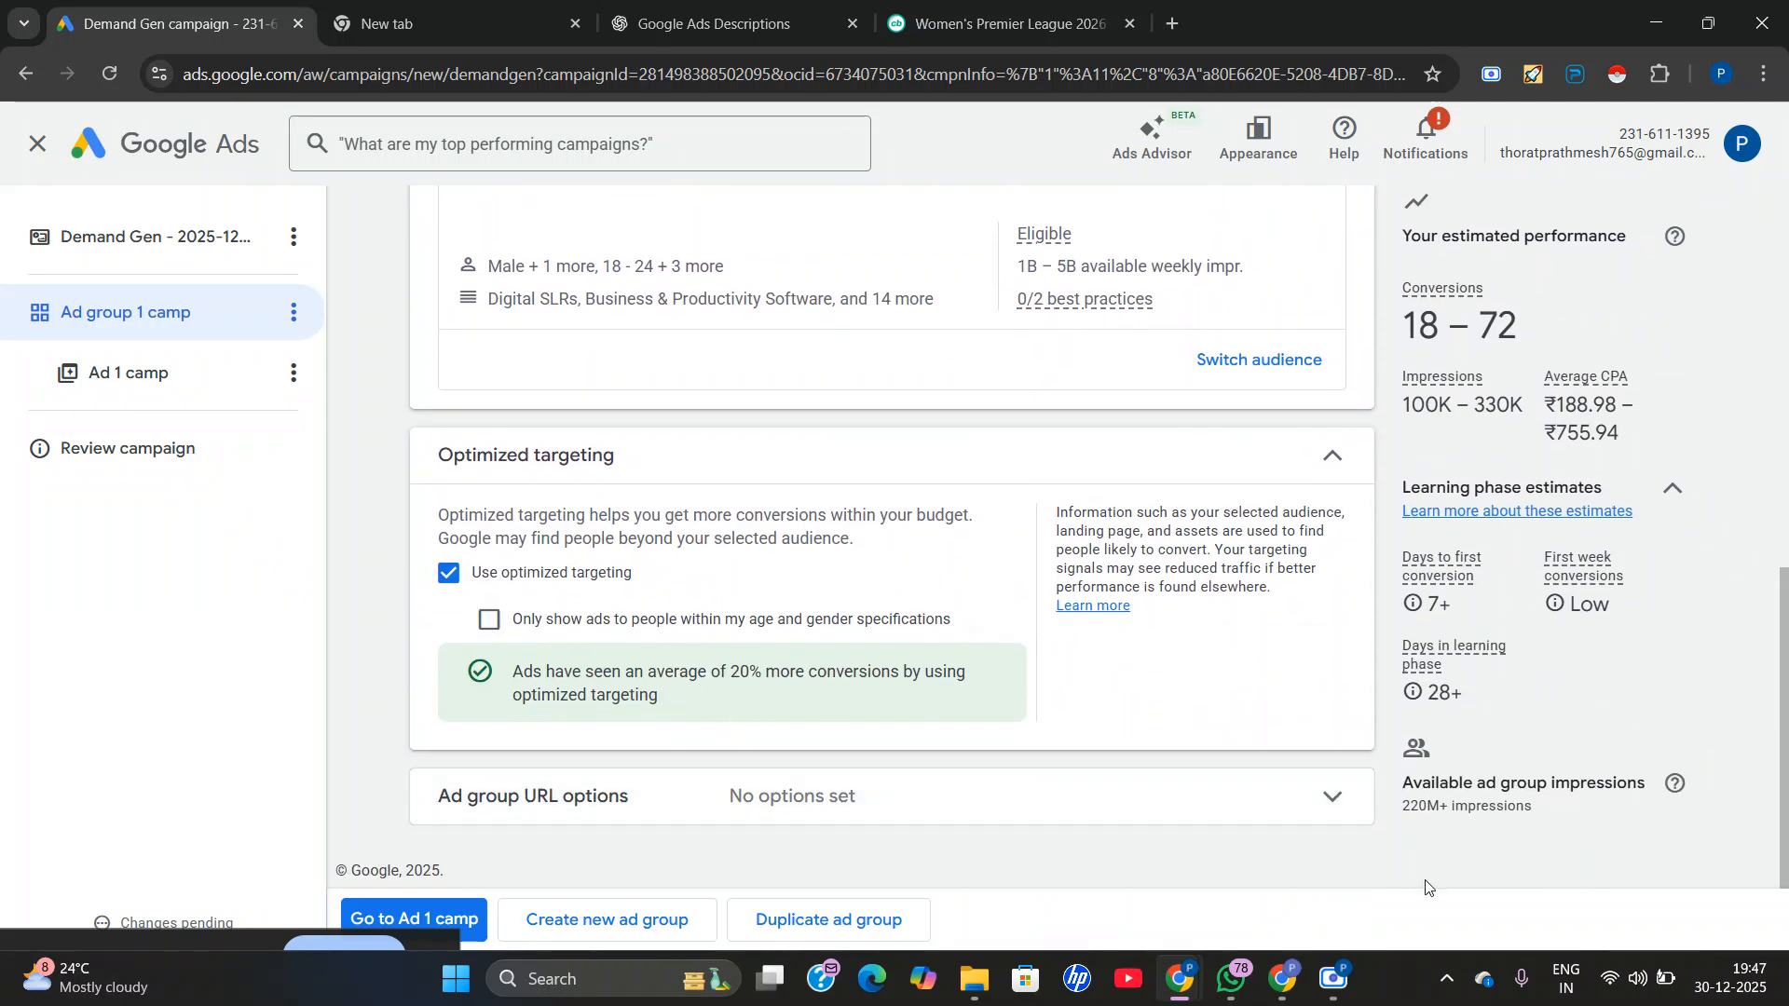
pyautogui.click(451, 920)
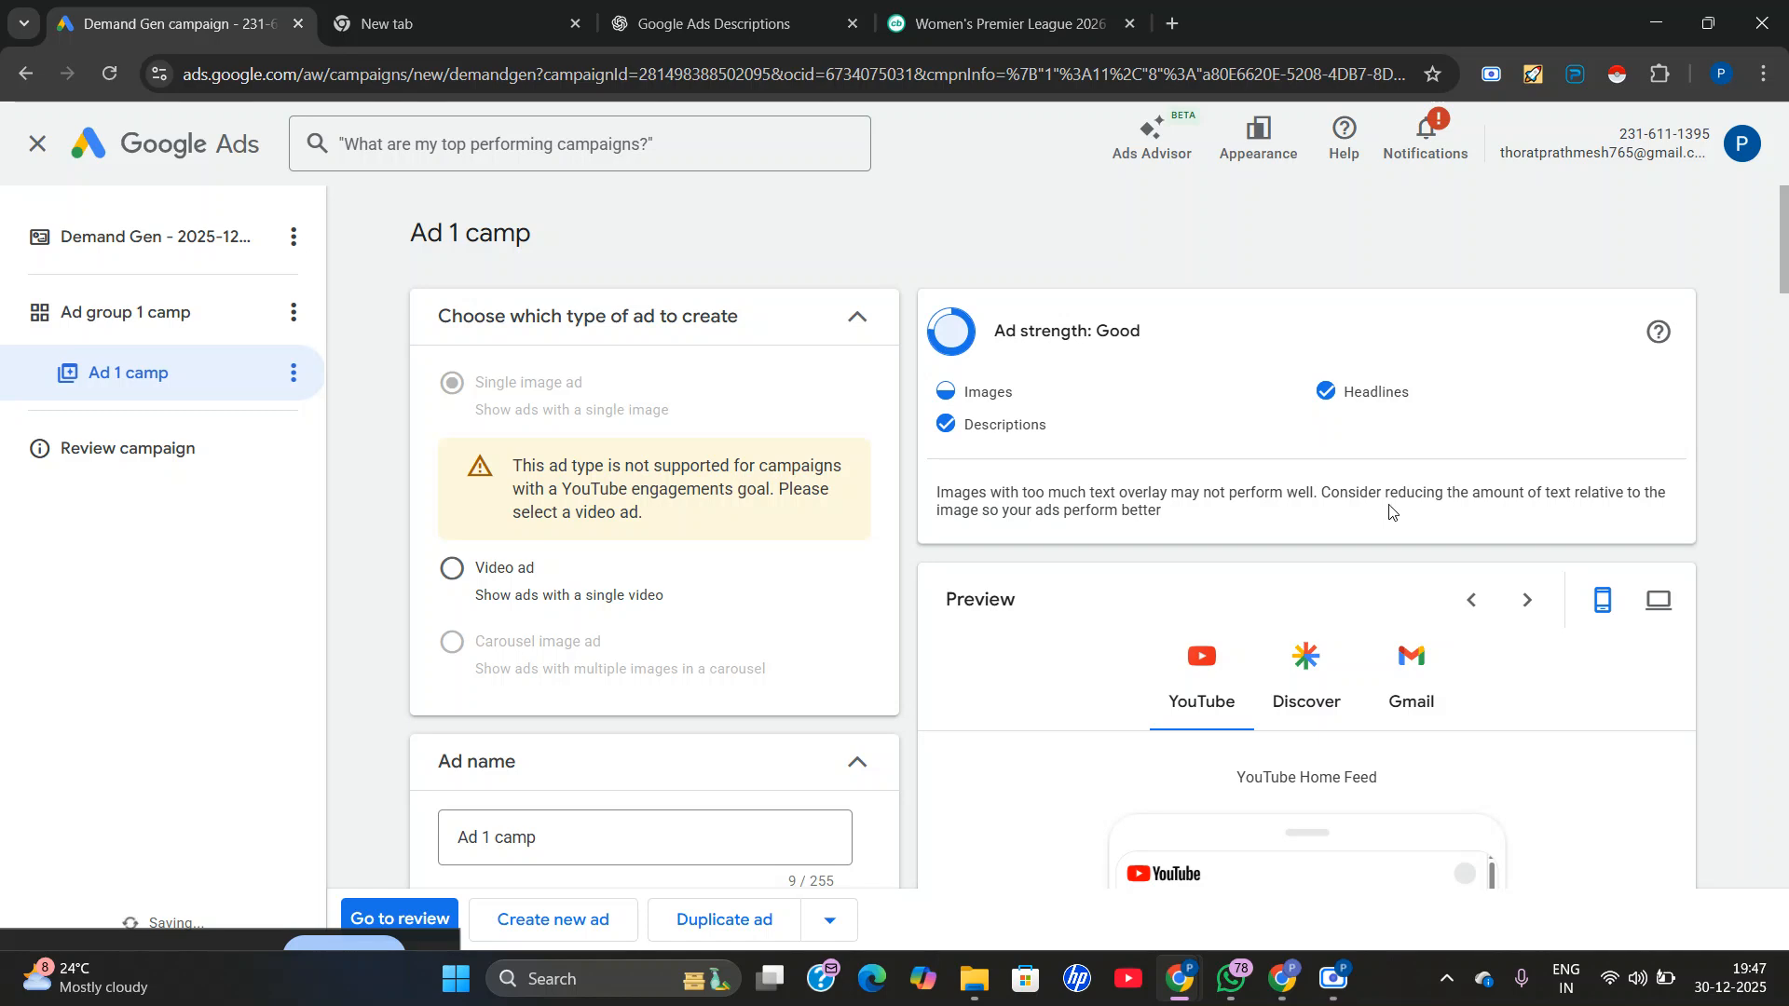
# Look over the available ad types, ad name, final URL and media images of Ad 1 camp.
pyautogui.scroll(-2, 1389, 510)
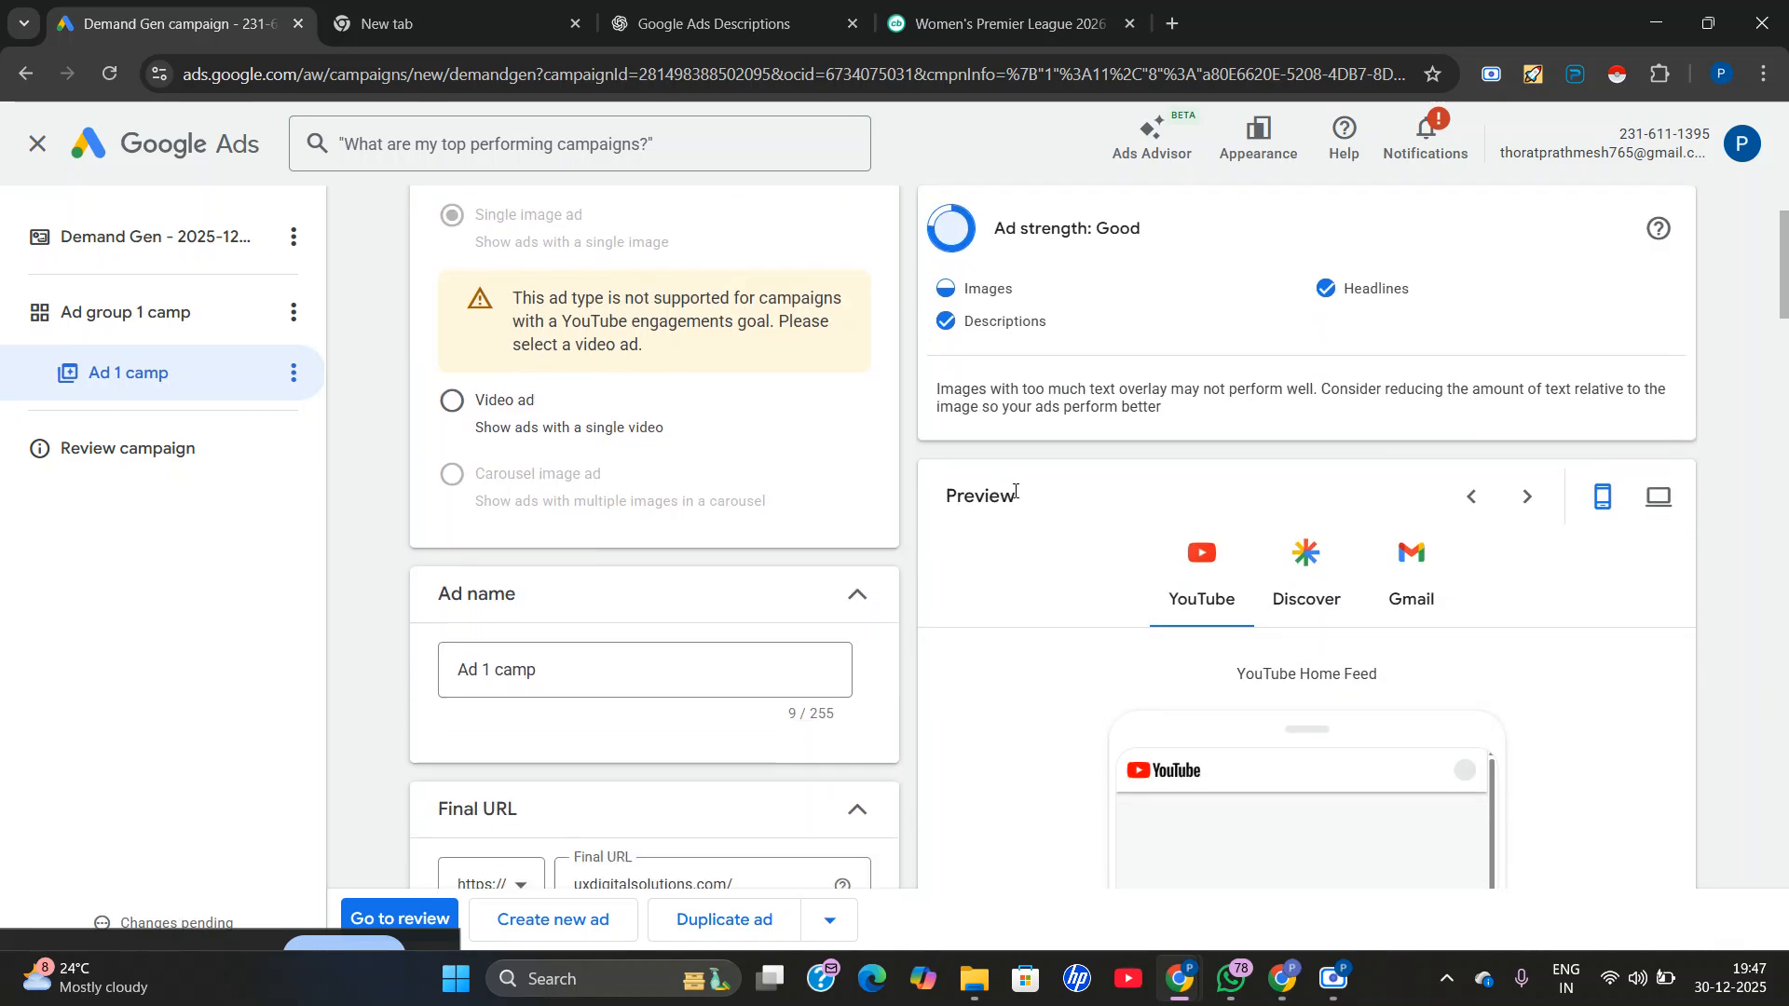
pyautogui.scroll(-2, 1014, 491)
pyautogui.scroll(-10, 691, 611)
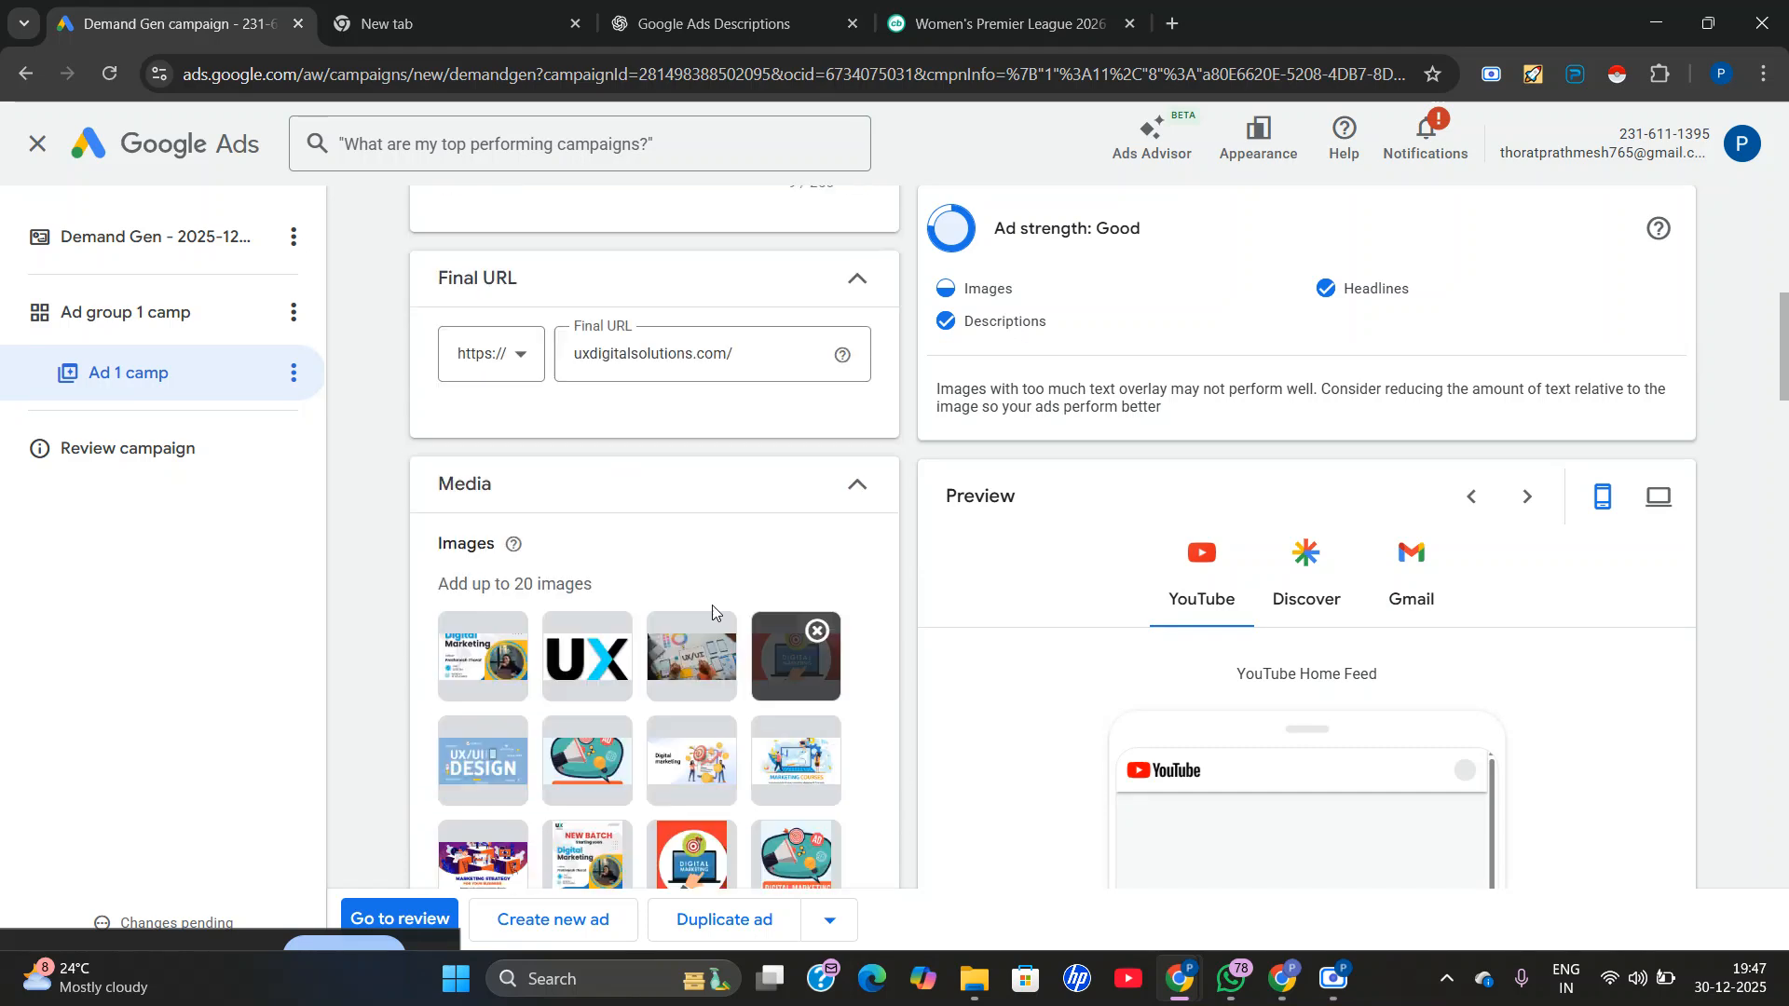
# Look through Ad 1 camp's images, logos, asset optimization, headlines, descriptions and business name, and expand its URL and other options.
pyautogui.scroll(-8, 691, 614)
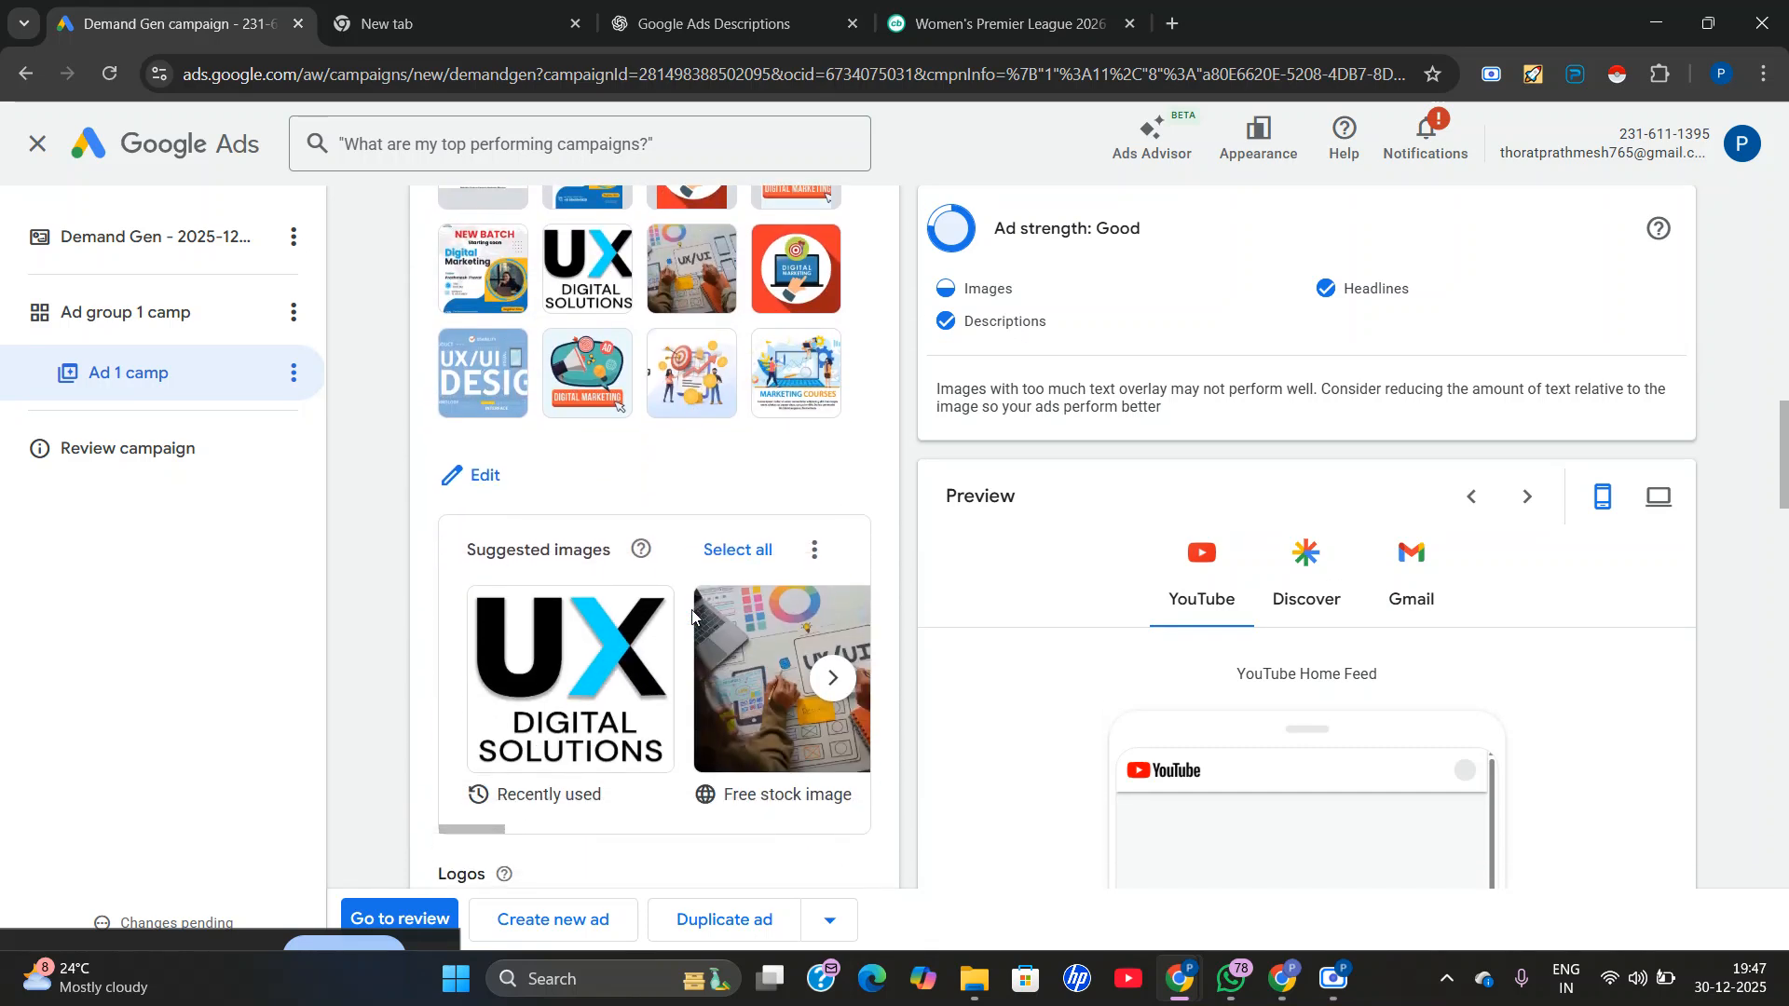
pyautogui.scroll(-8, 709, 611)
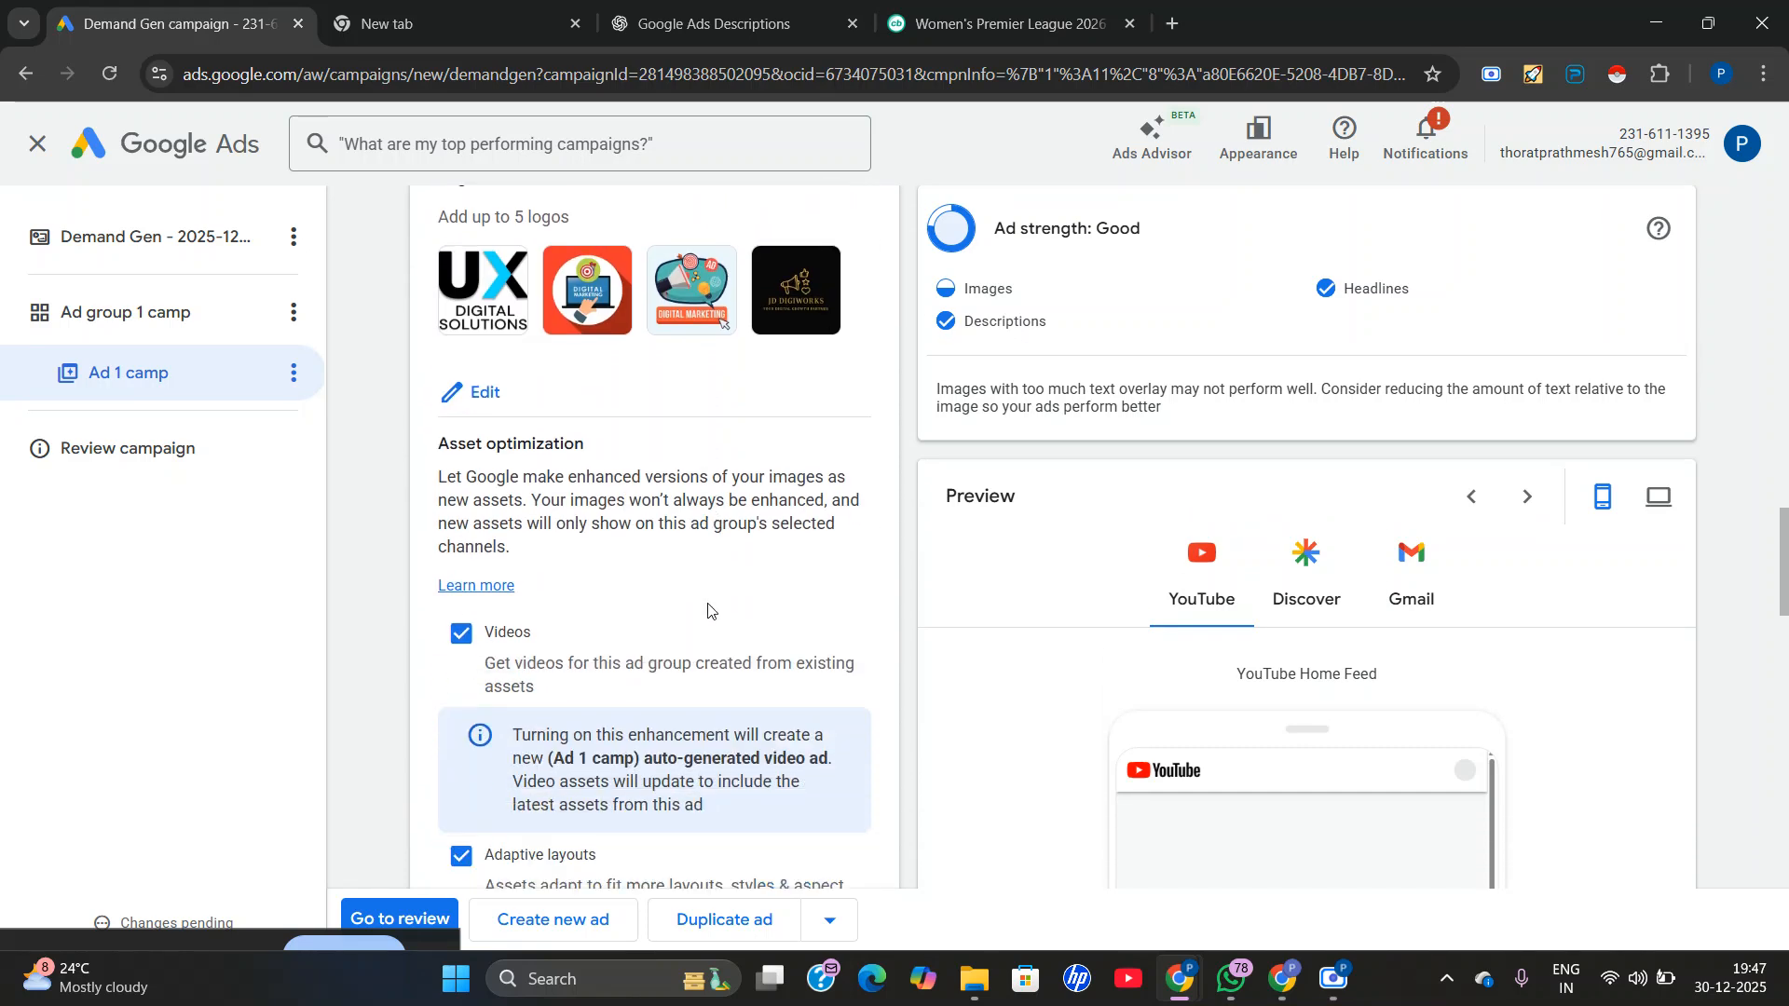
pyautogui.scroll(-4, 689, 578)
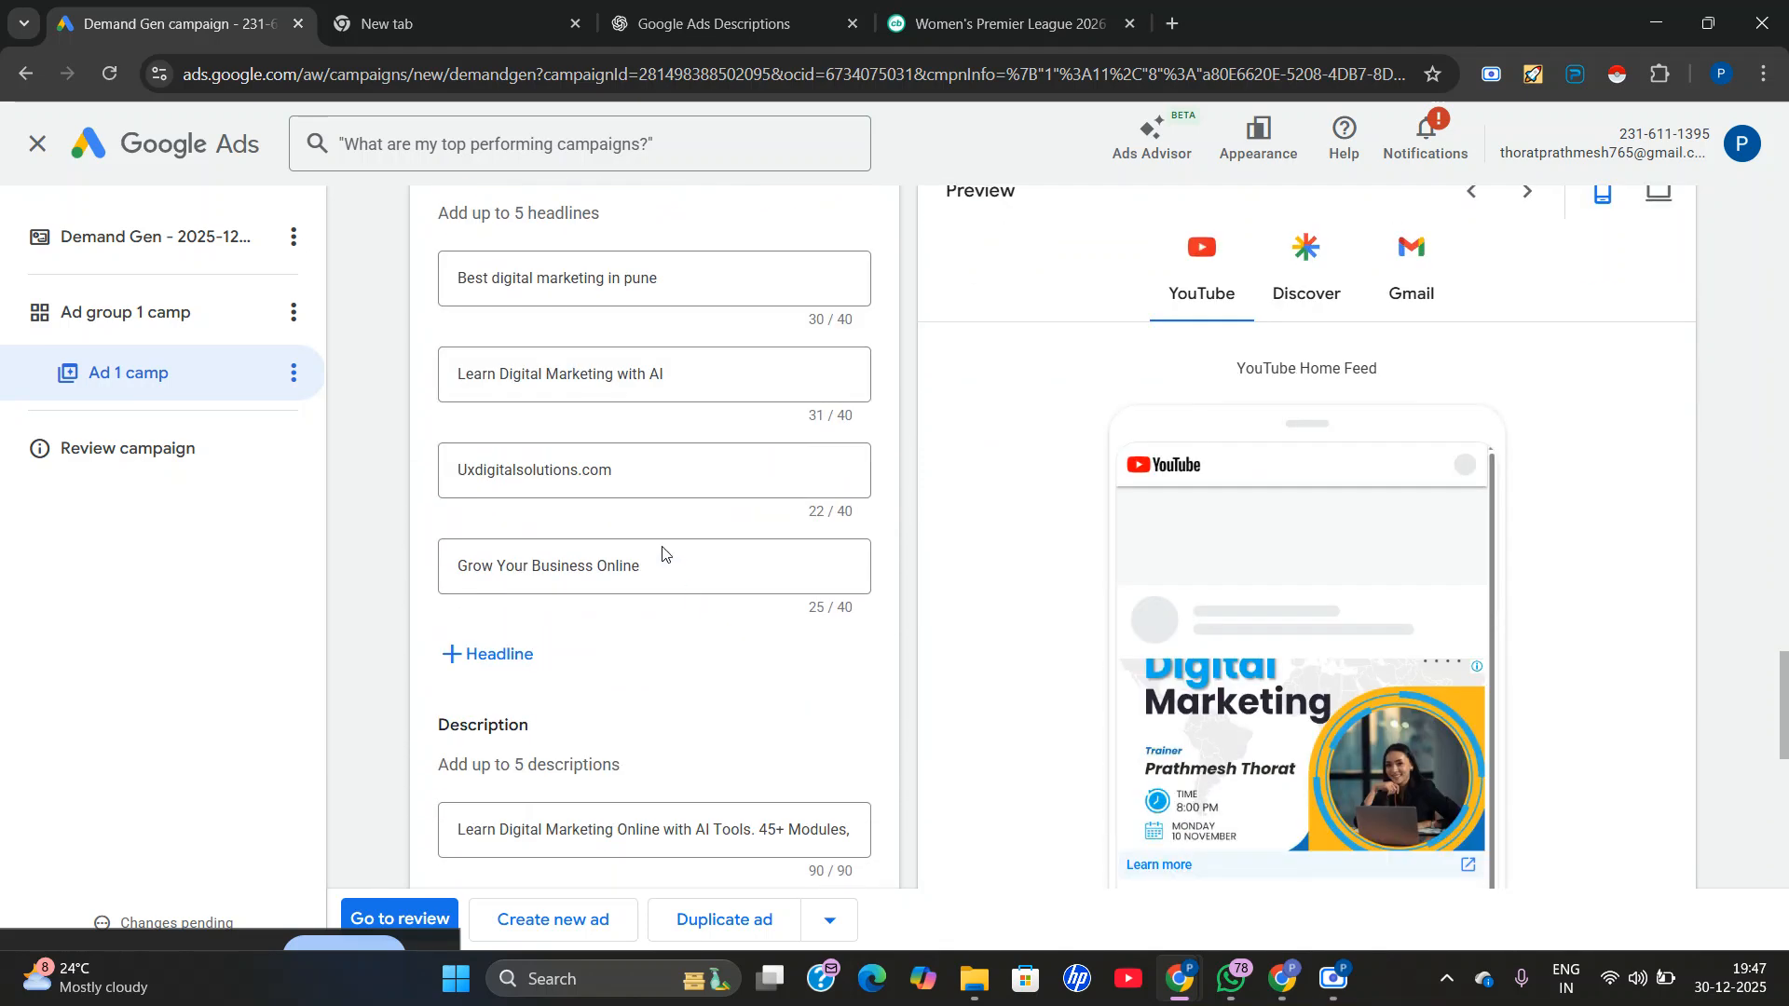
pyautogui.scroll(-4, 652, 545)
pyautogui.scroll(-5, 587, 559)
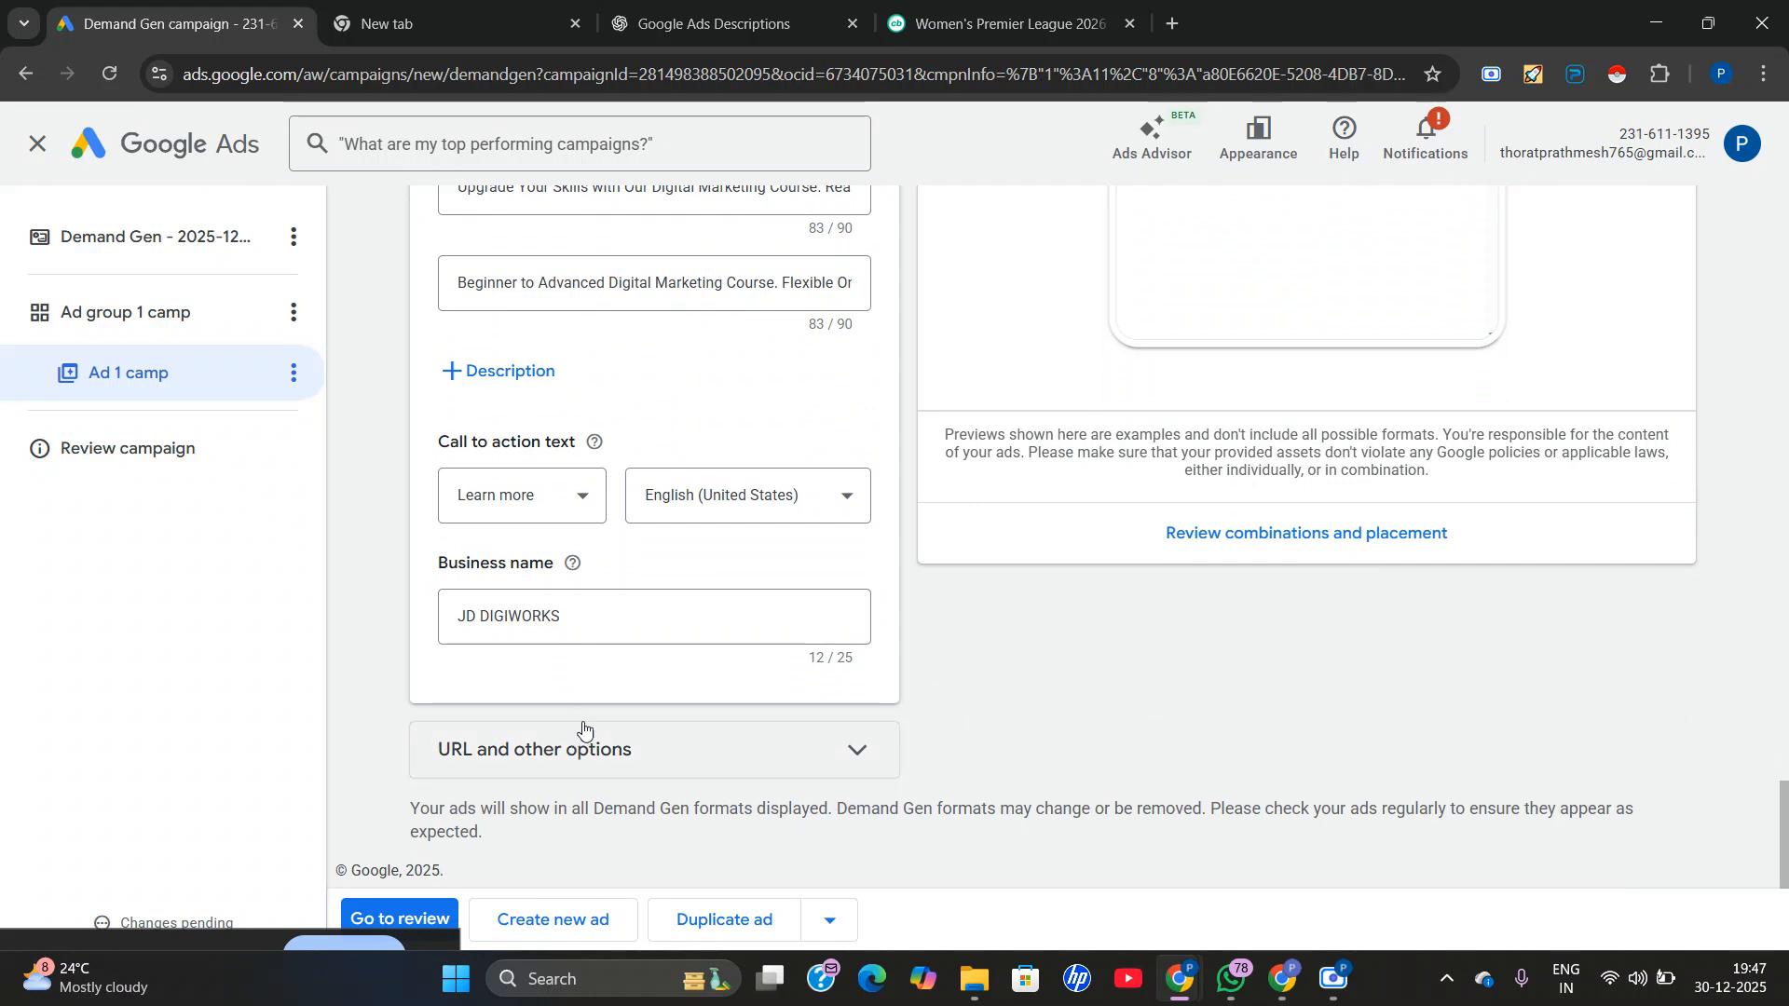
pyautogui.click(583, 738)
pyautogui.scroll(-4, 596, 652)
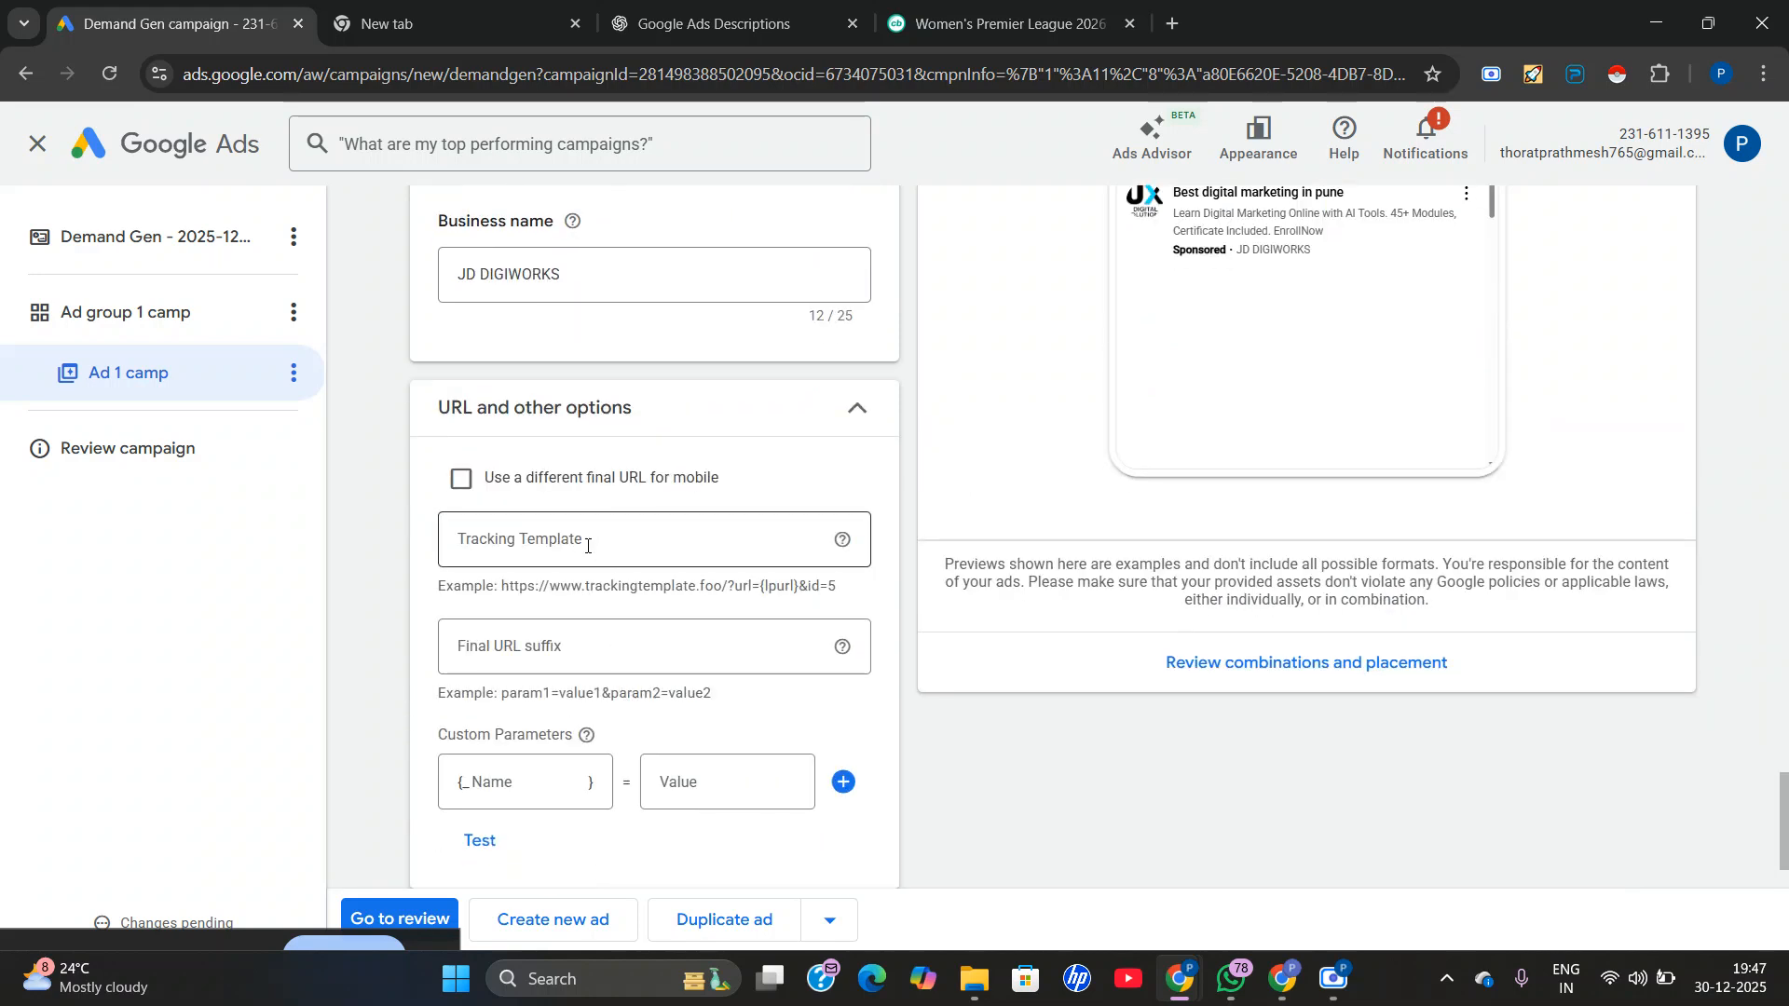
pyautogui.scroll(-2, 599, 659)
# Change the ad type of Ad 1 camp to Video ad.
pyautogui.scroll(7, 667, 631)
pyautogui.scroll(11, 652, 605)
pyautogui.scroll(12, 1102, 623)
pyautogui.scroll(11, 620, 508)
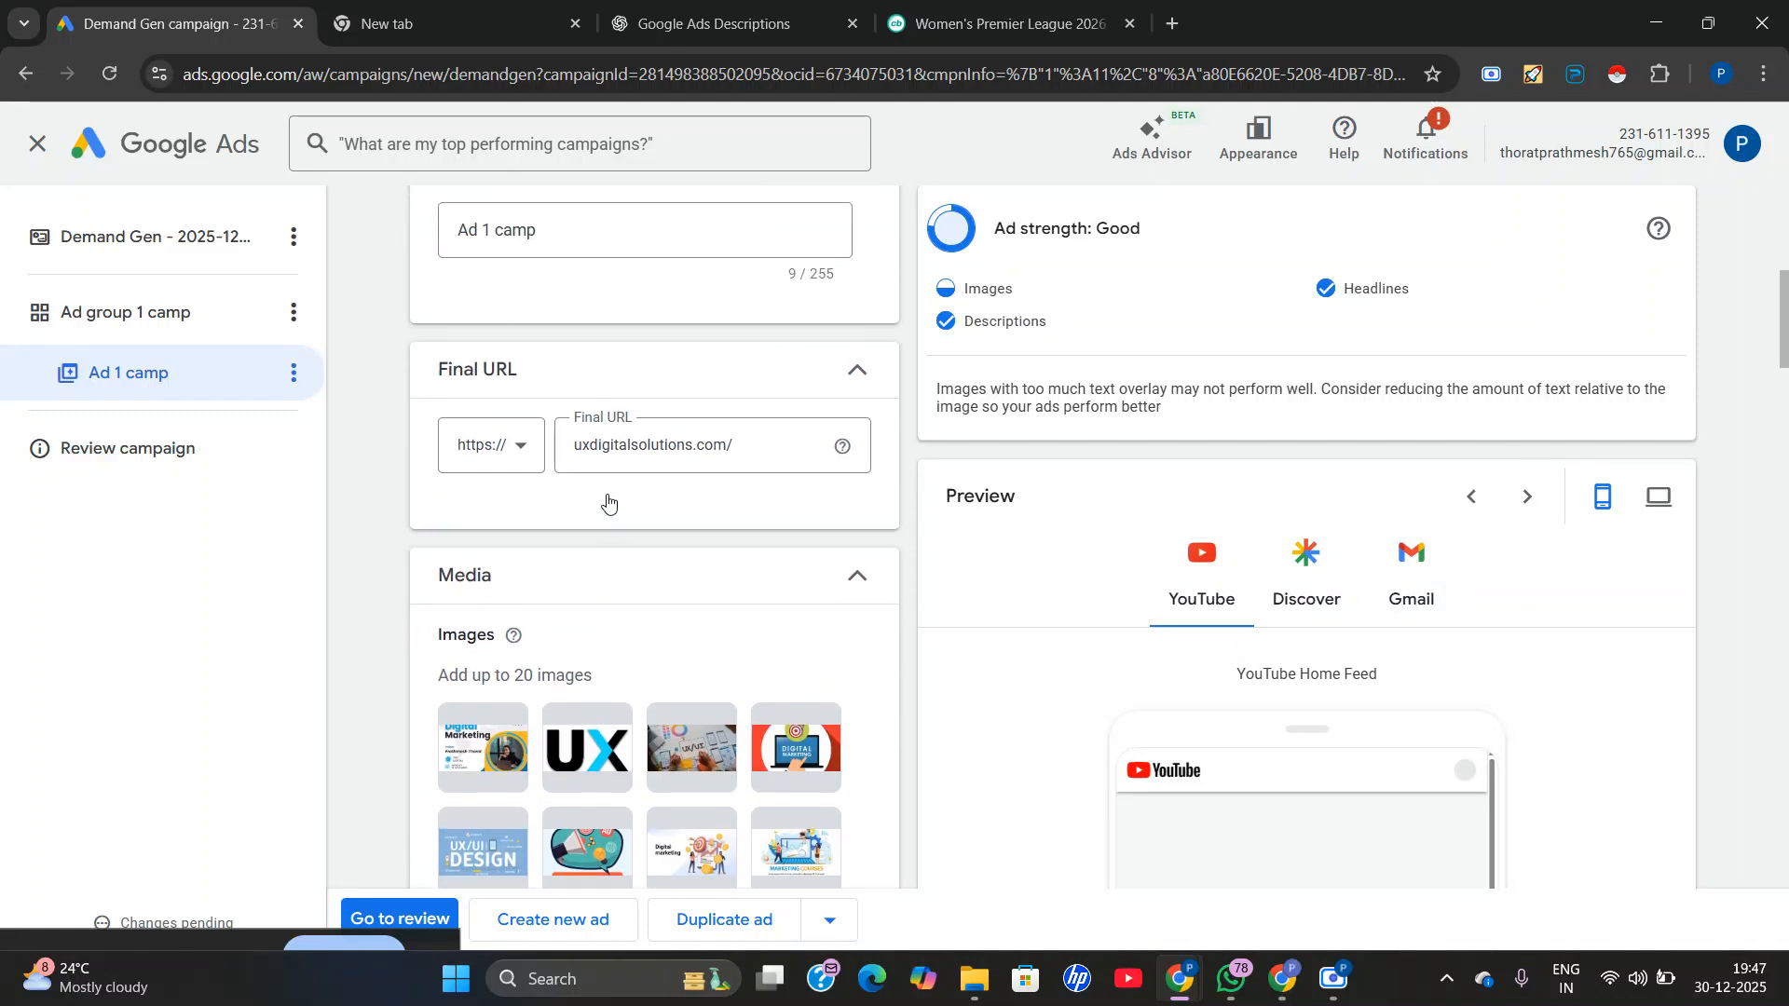
pyautogui.scroll(5, 578, 501)
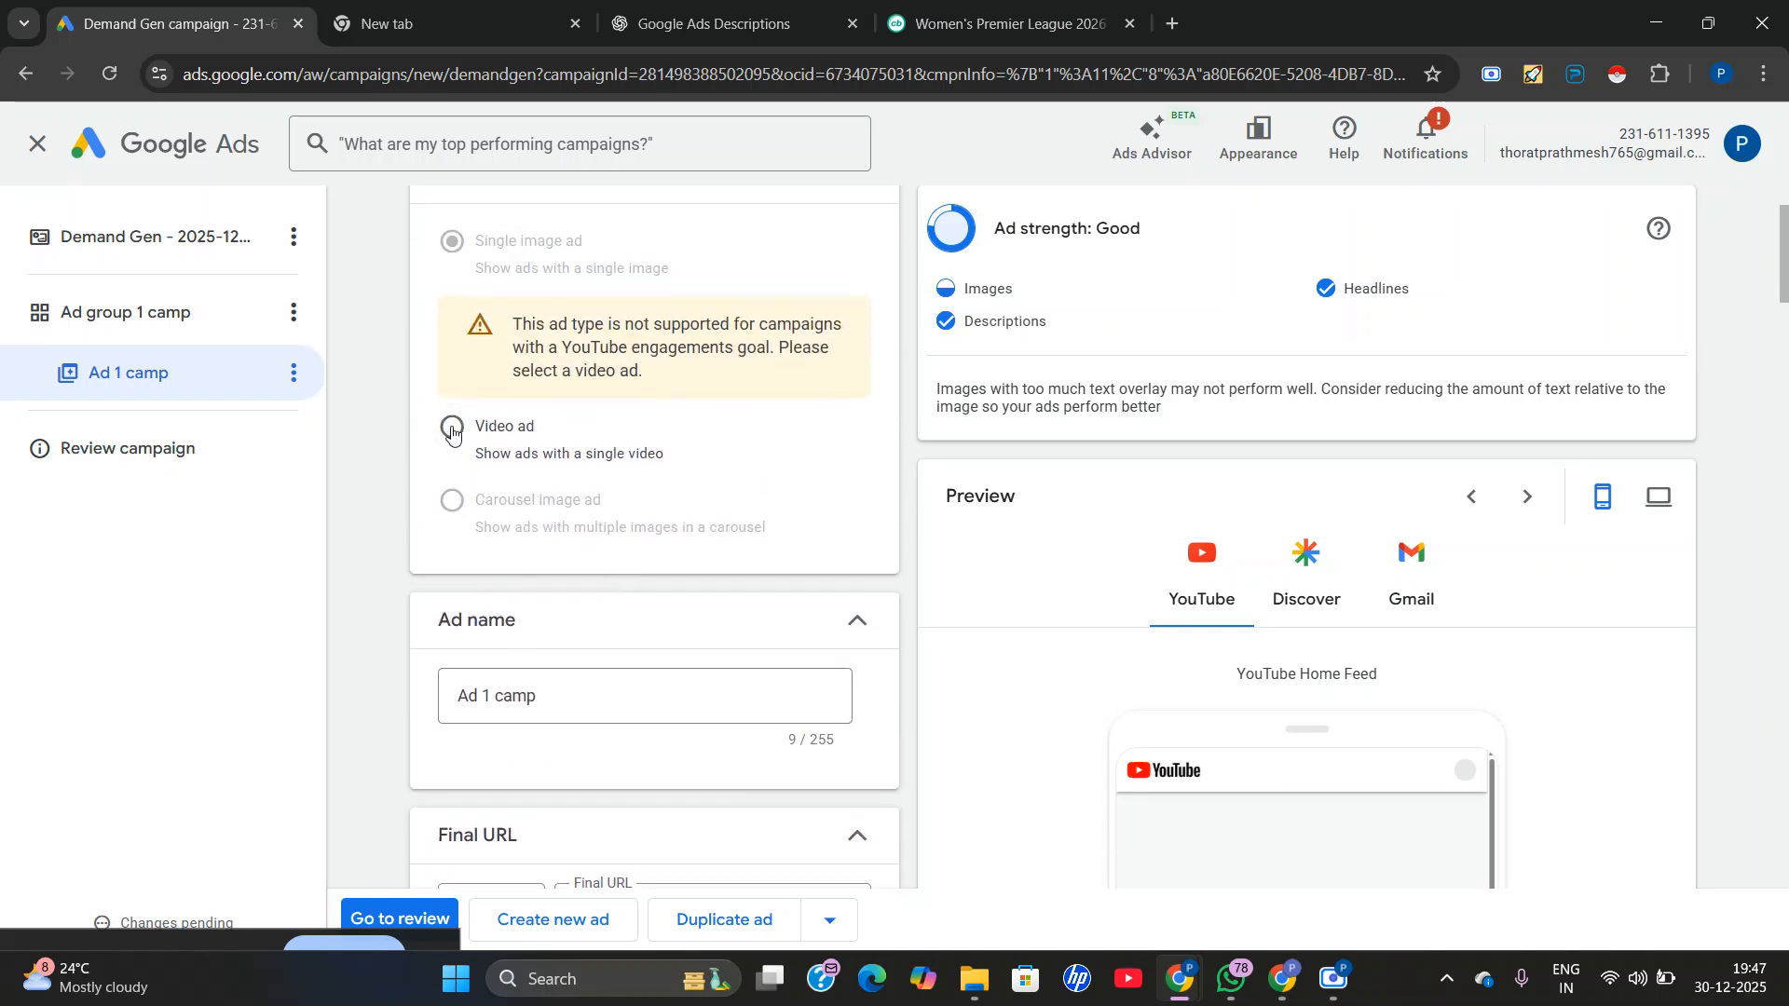
pyautogui.click(452, 428)
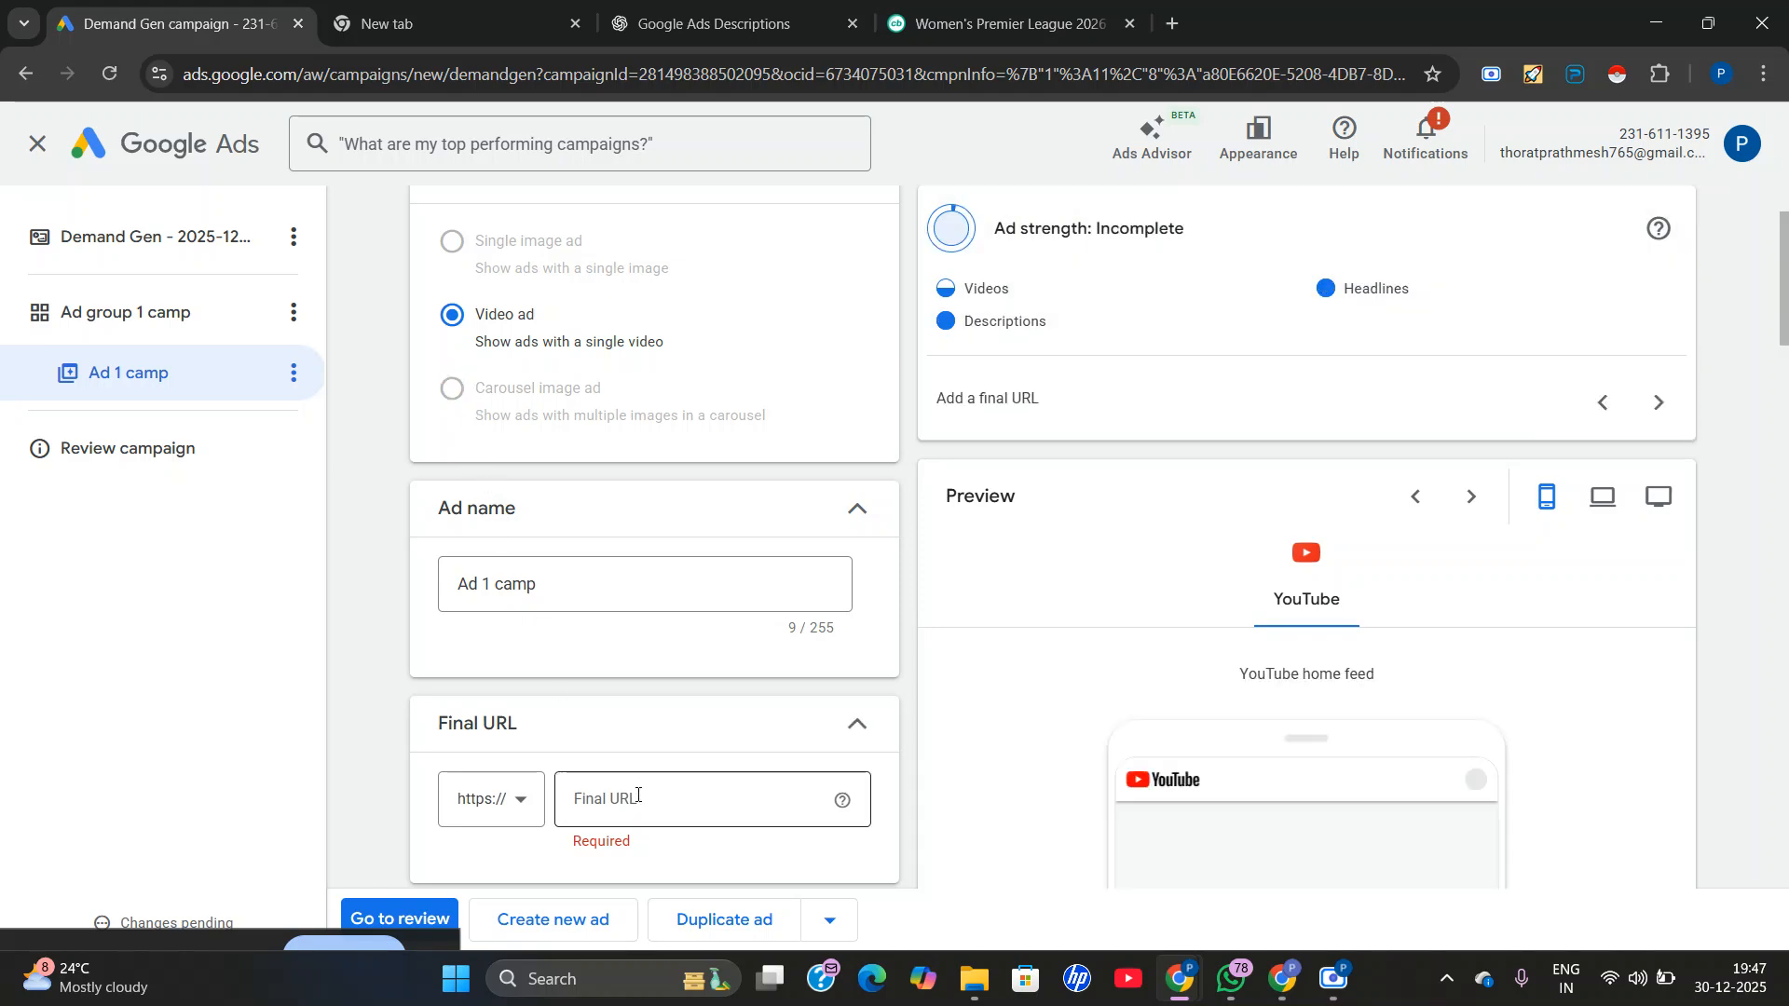
# Look over the video ad form of Ad 1 camp, including its ad strength, final URL and video selection fields.
pyautogui.click(637, 794)
pyautogui.scroll(-1, 1293, 756)
pyautogui.scroll(-1, 914, 651)
pyautogui.scroll(3, 712, 470)
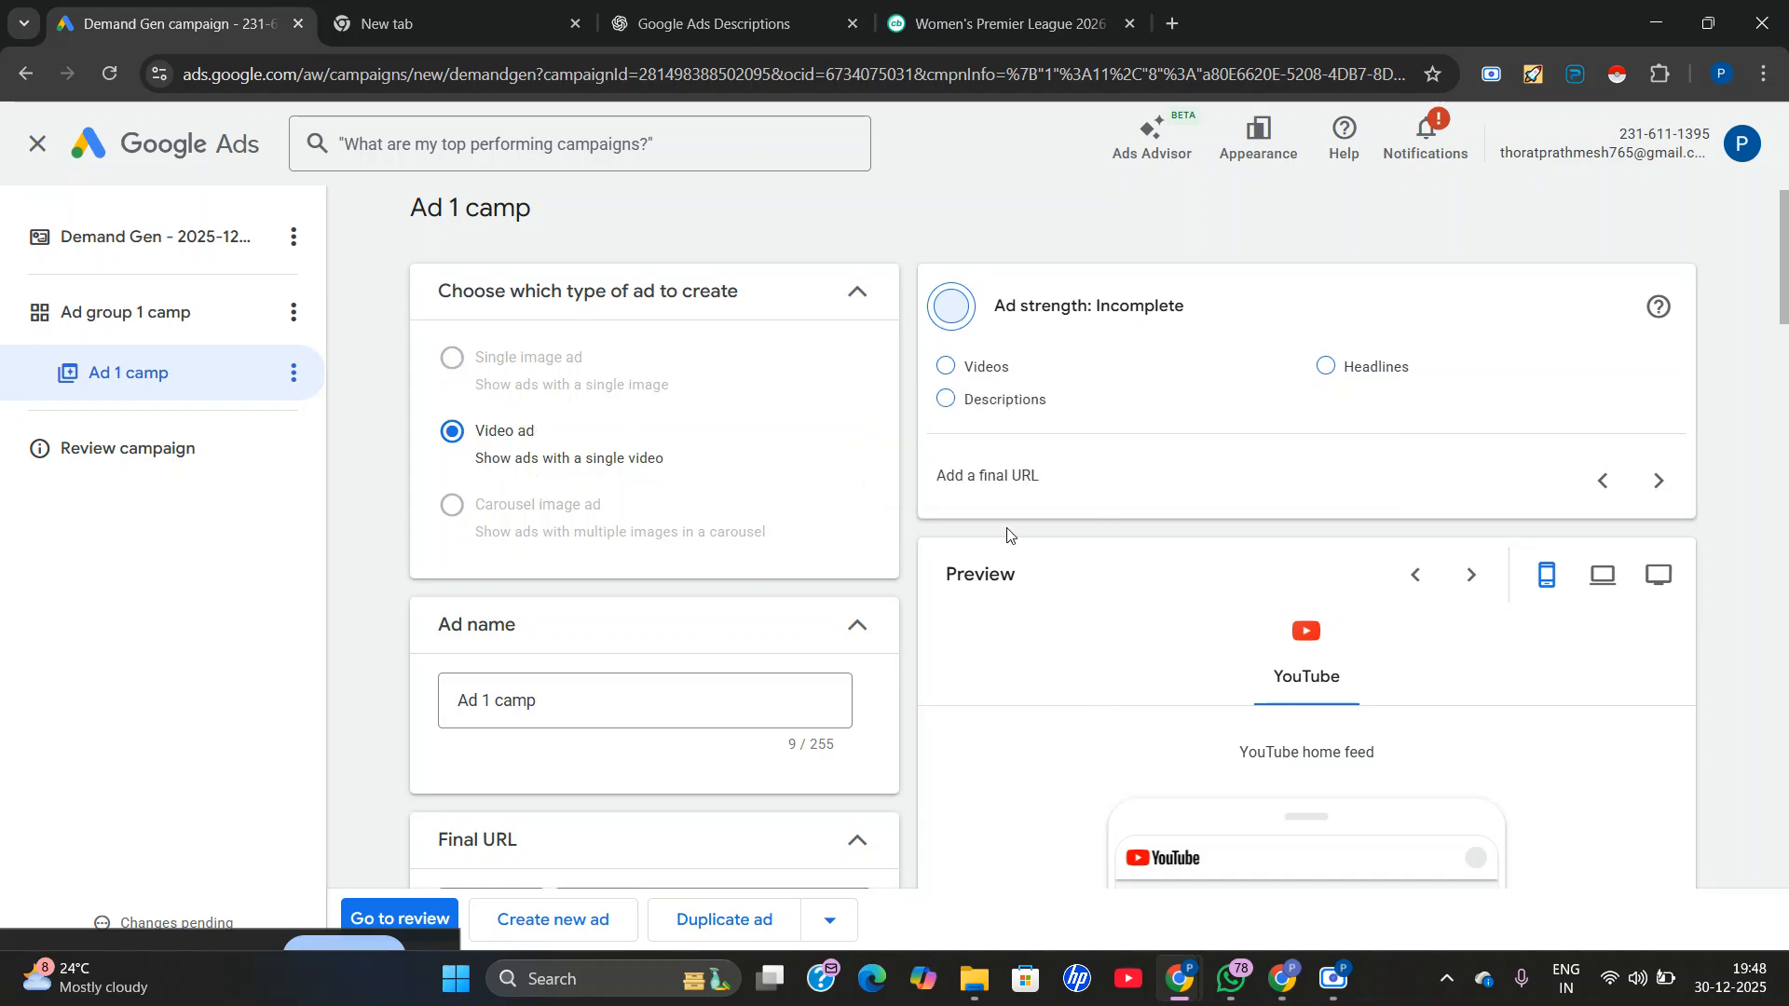
pyautogui.scroll(-1, 858, 591)
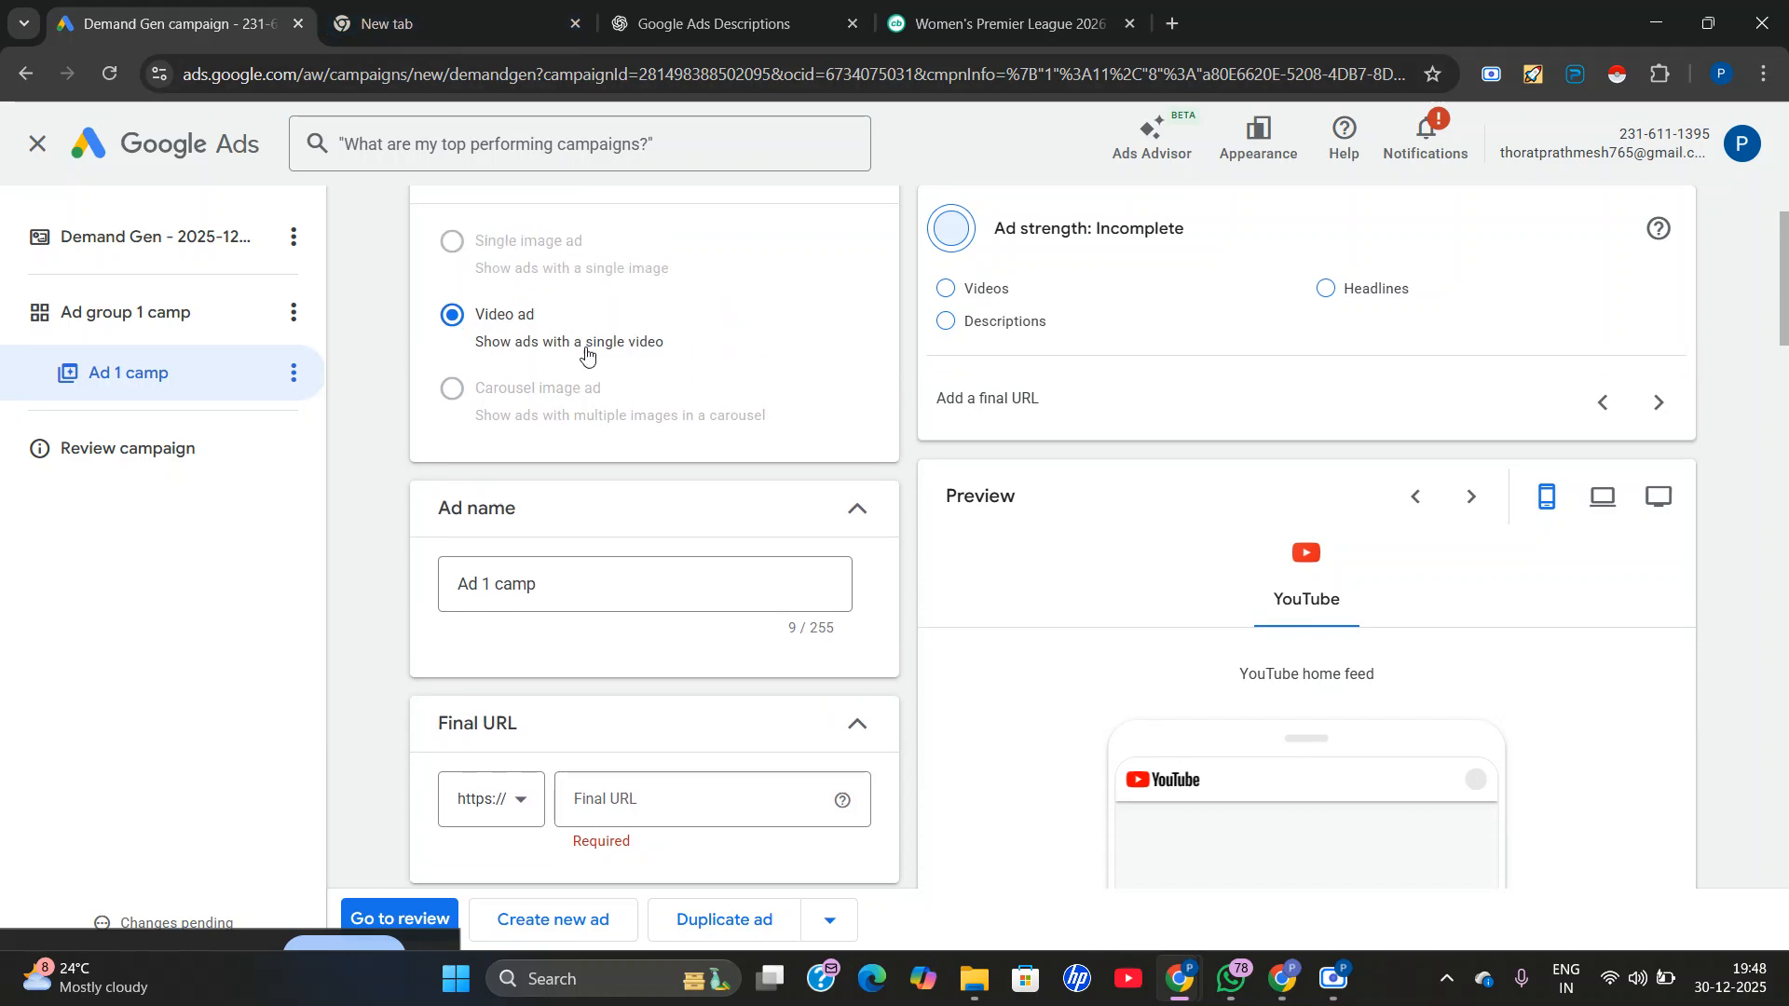
pyautogui.scroll(-3, 631, 550)
pyautogui.click(627, 447)
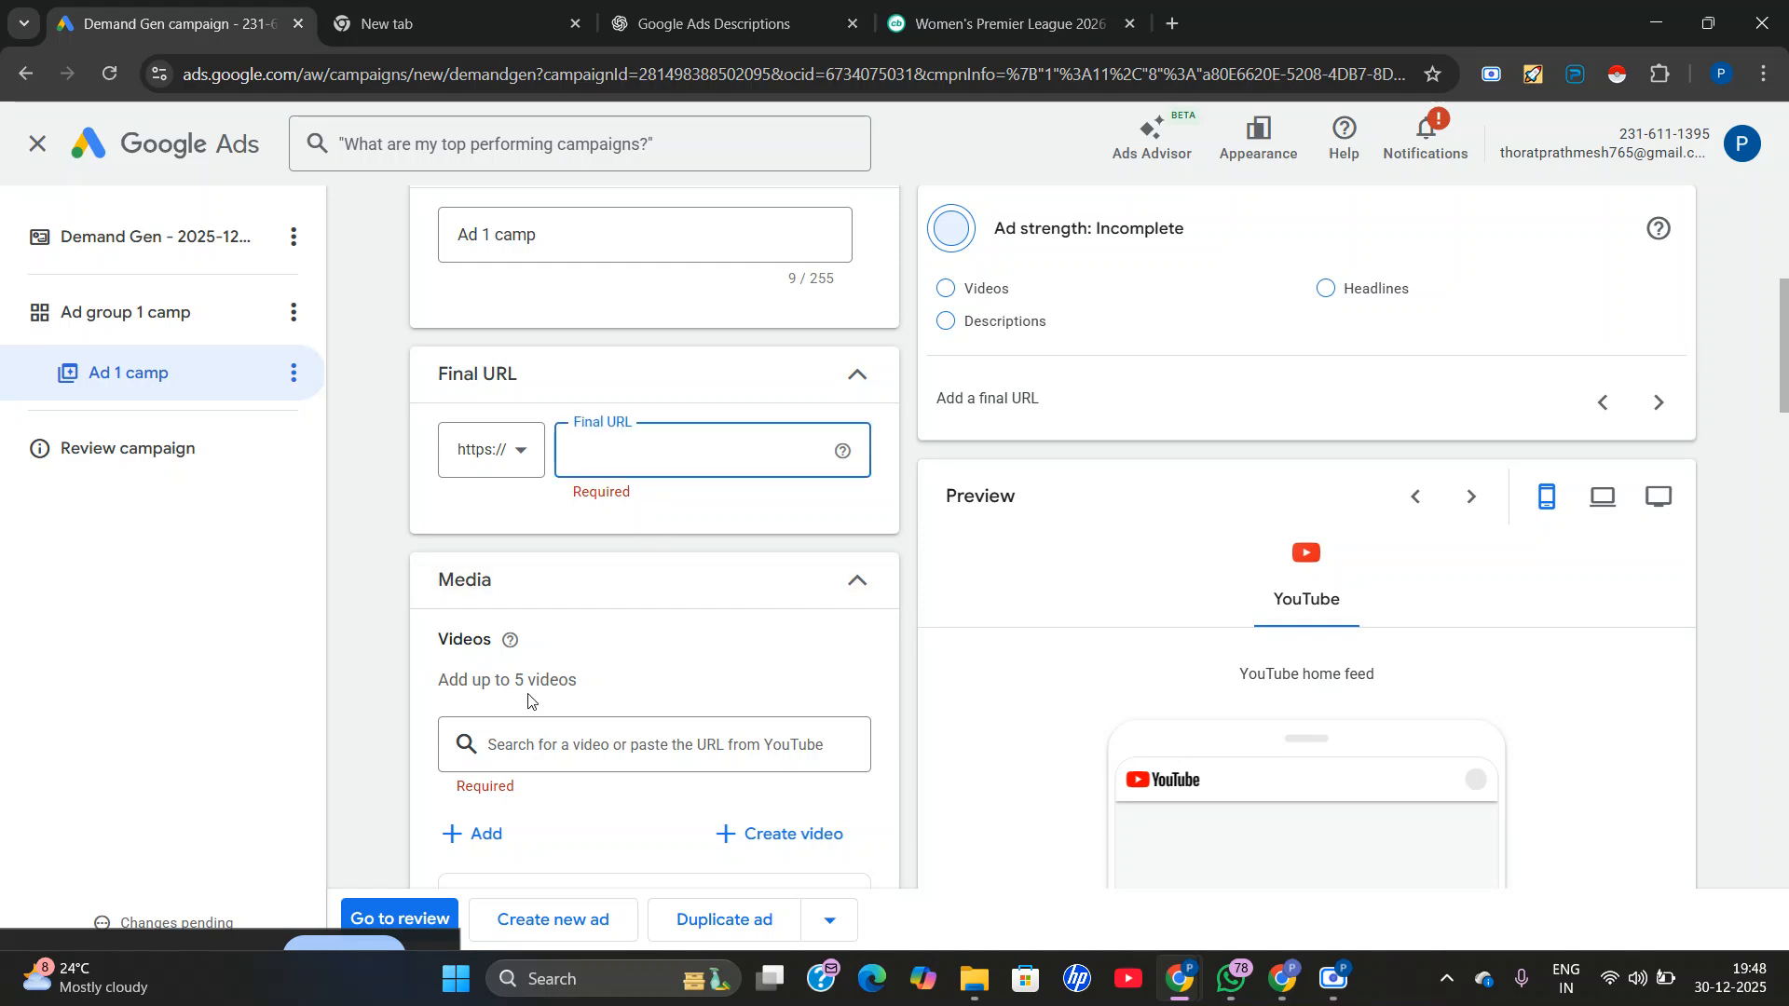
pyautogui.scroll(-1, 559, 694)
pyautogui.scroll(-2, 526, 643)
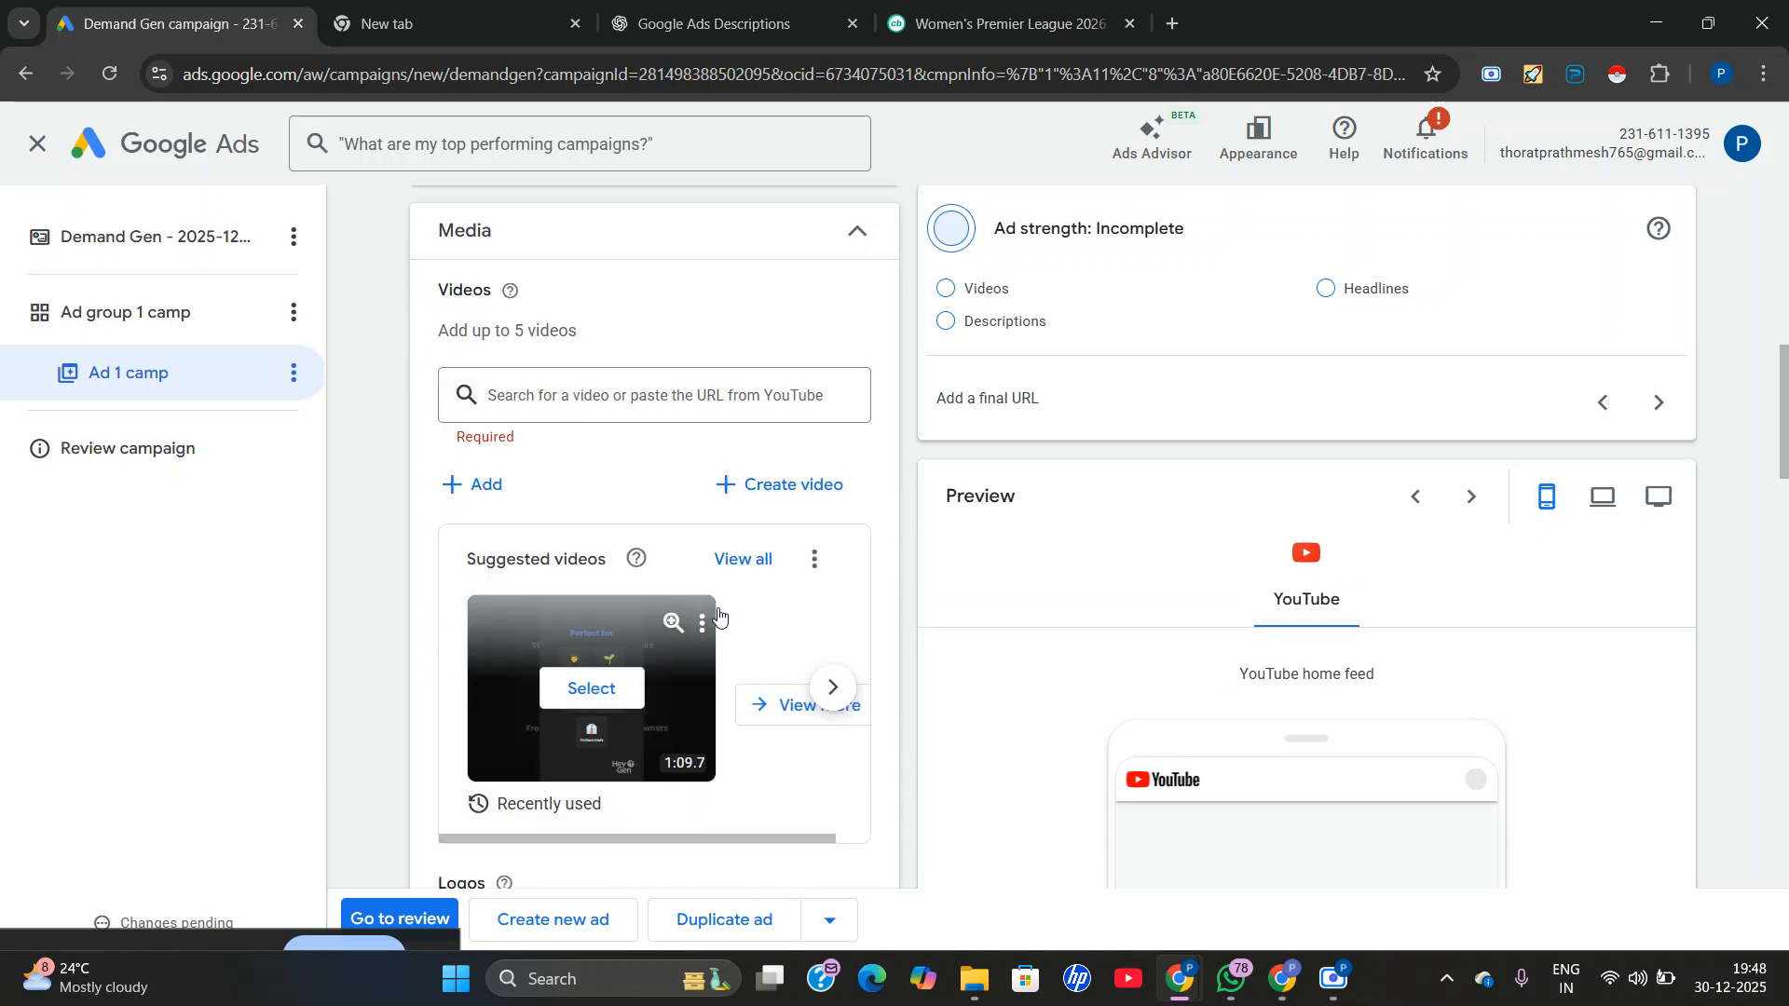
pyautogui.click(549, 388)
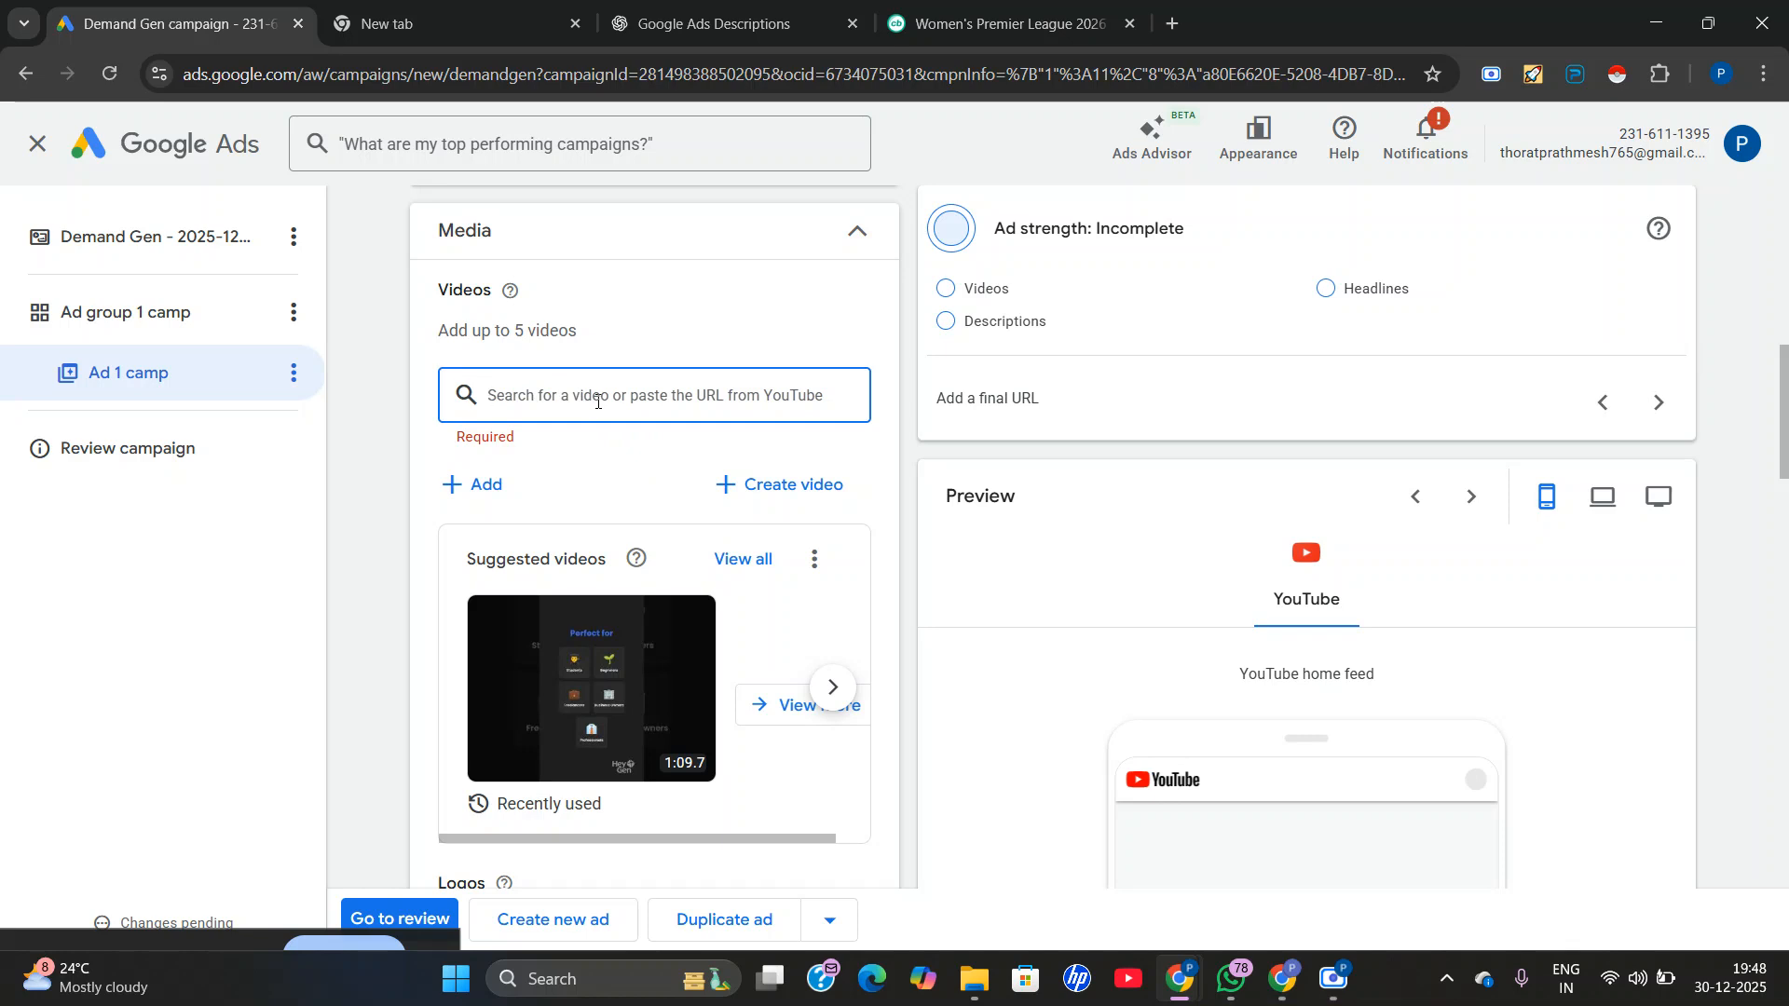
pyautogui.scroll(6, 657, 444)
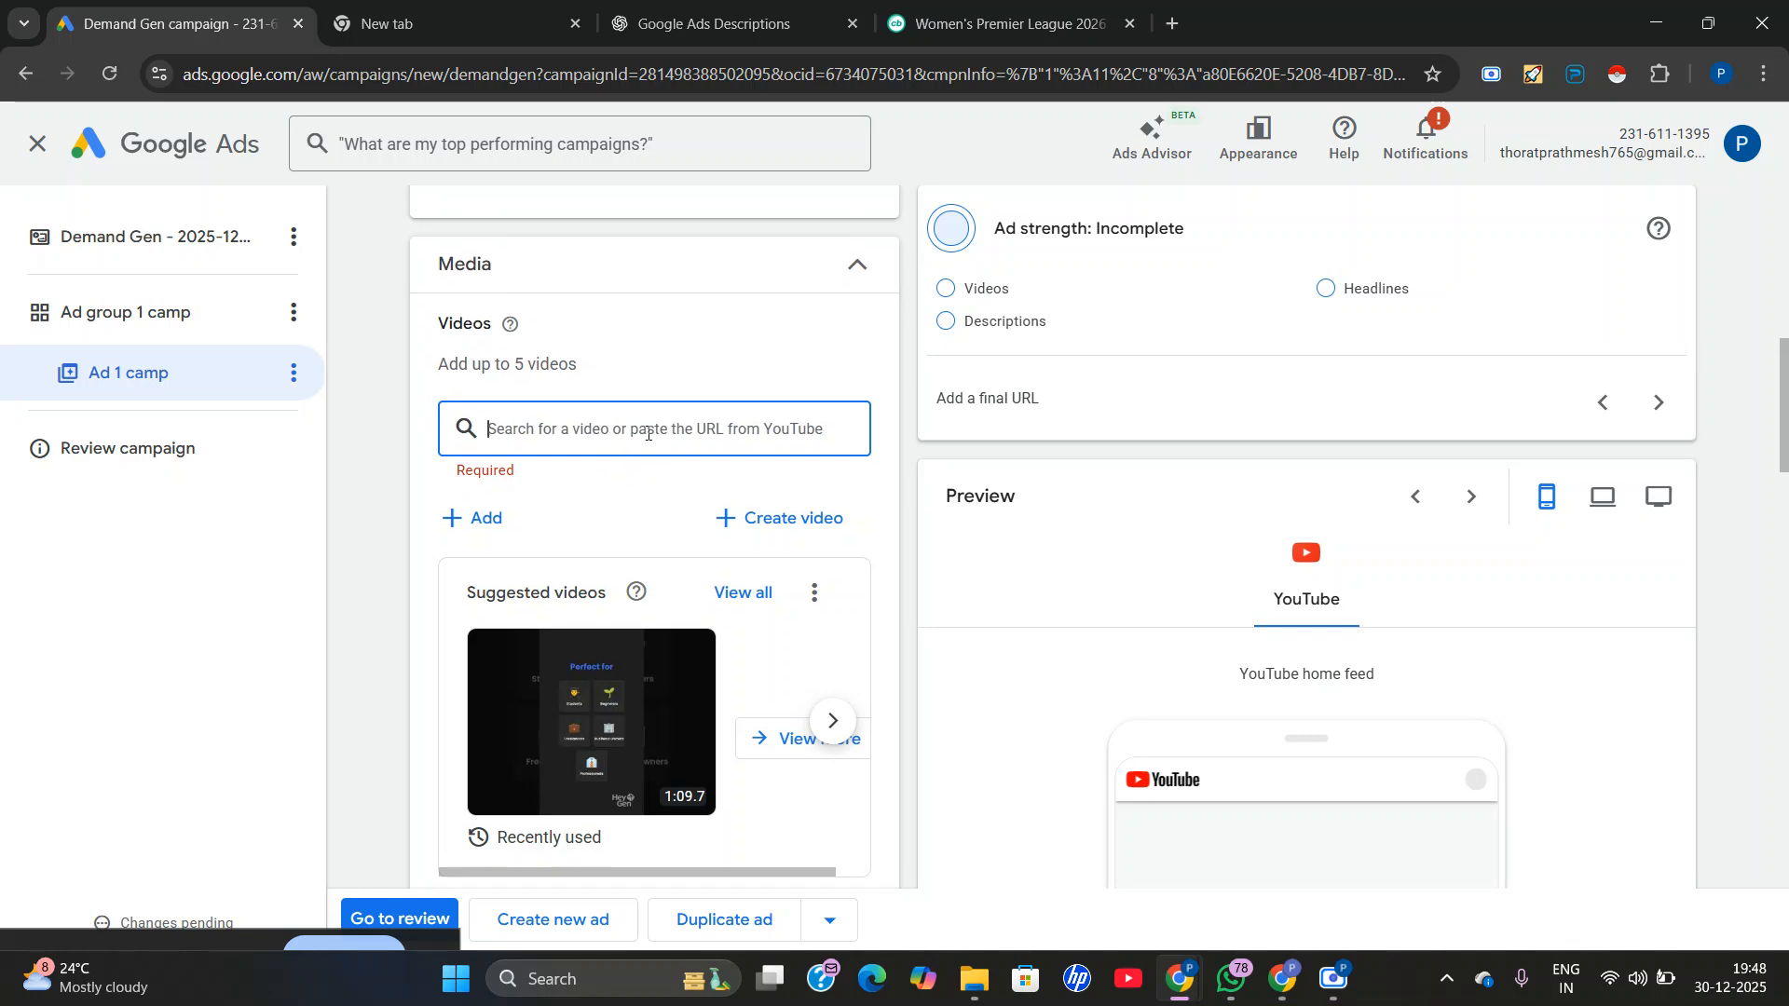
pyautogui.scroll(1, 600, 530)
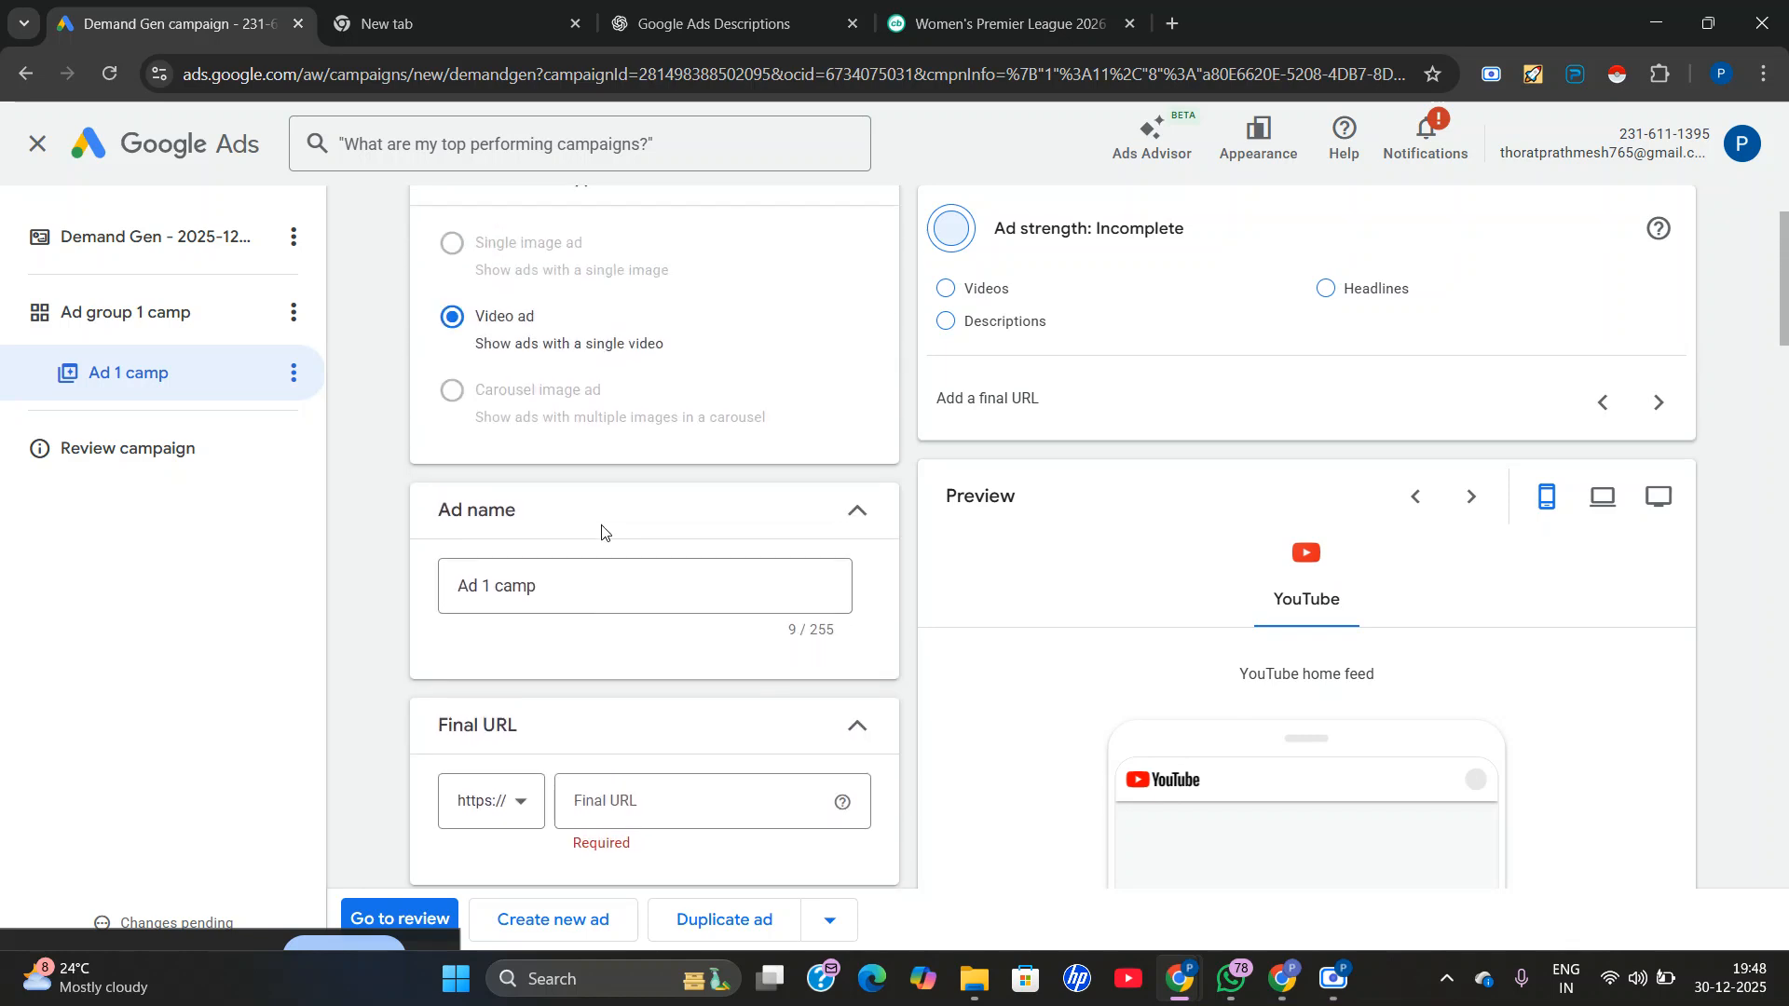
pyautogui.scroll(-5, 600, 545)
pyautogui.click(631, 331)
pyautogui.rightClick(630, 332)
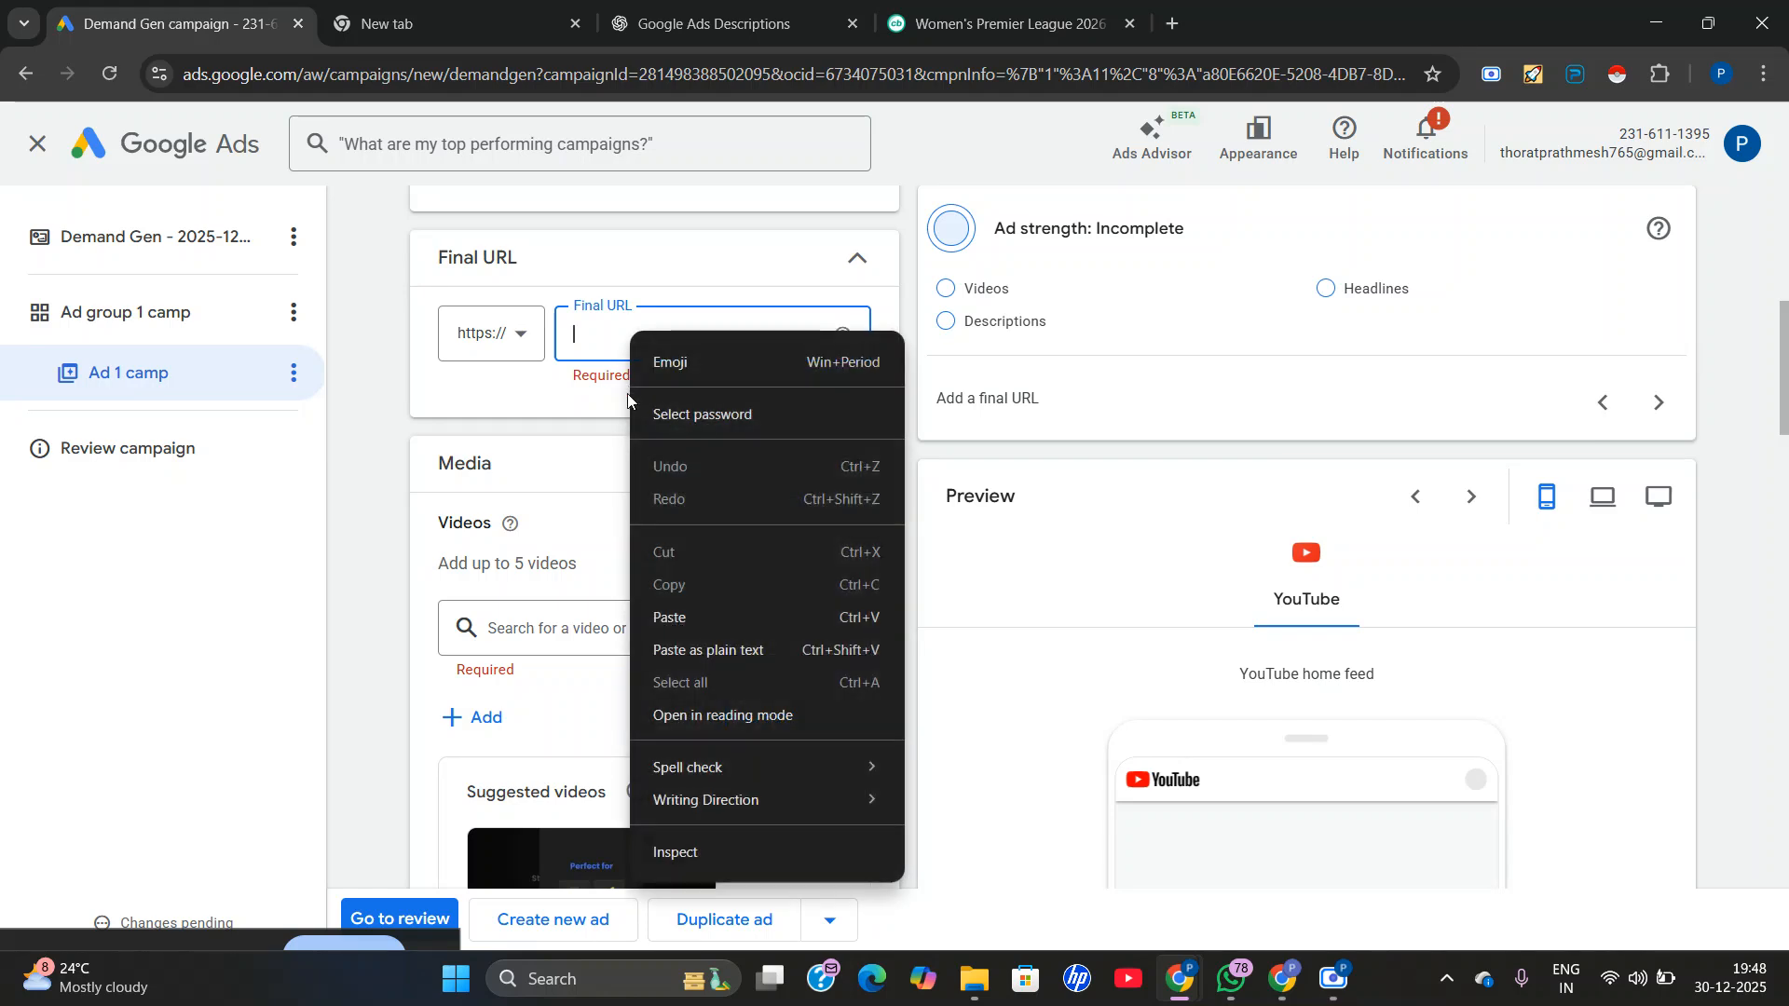
pyautogui.click(659, 618)
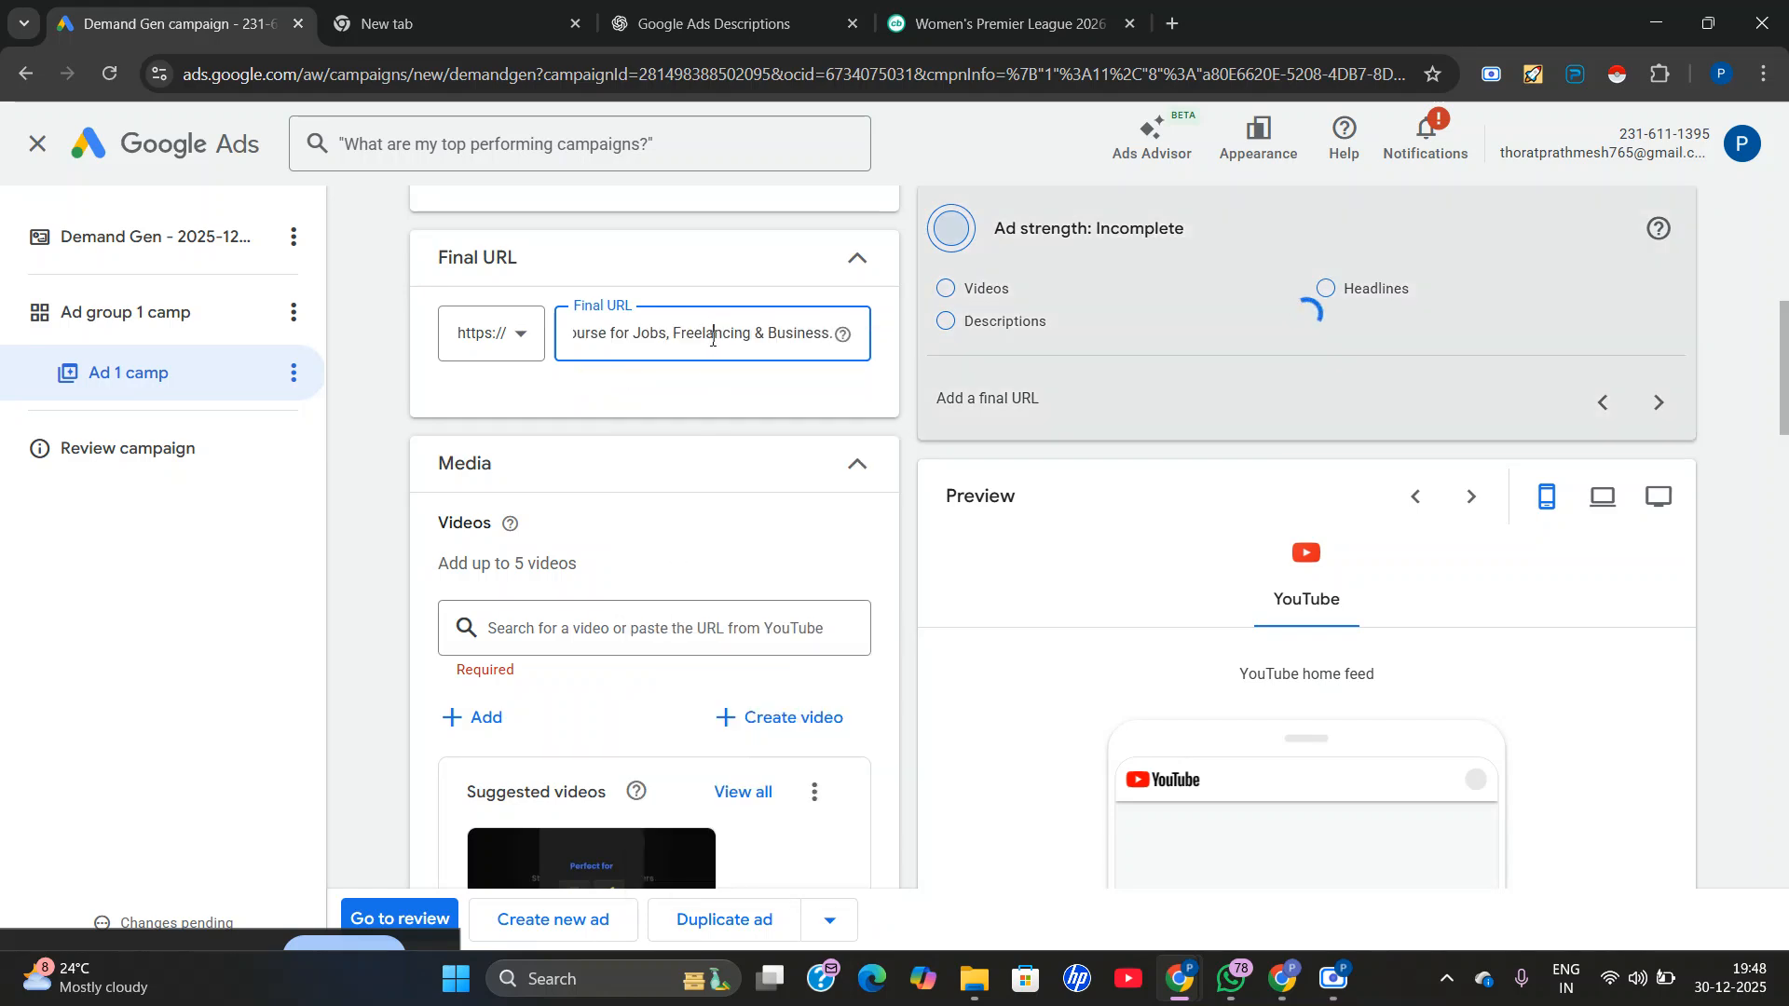
pyautogui.doubleClick(712, 332)
pyautogui.hotkey('ctrl', 'a')
pyautogui.press('BackSpace')
# Copy the address uxdigitalsolutions.com from the spare browser tab and enter it as the video ad's final URL.
pyautogui.click(480, 25)
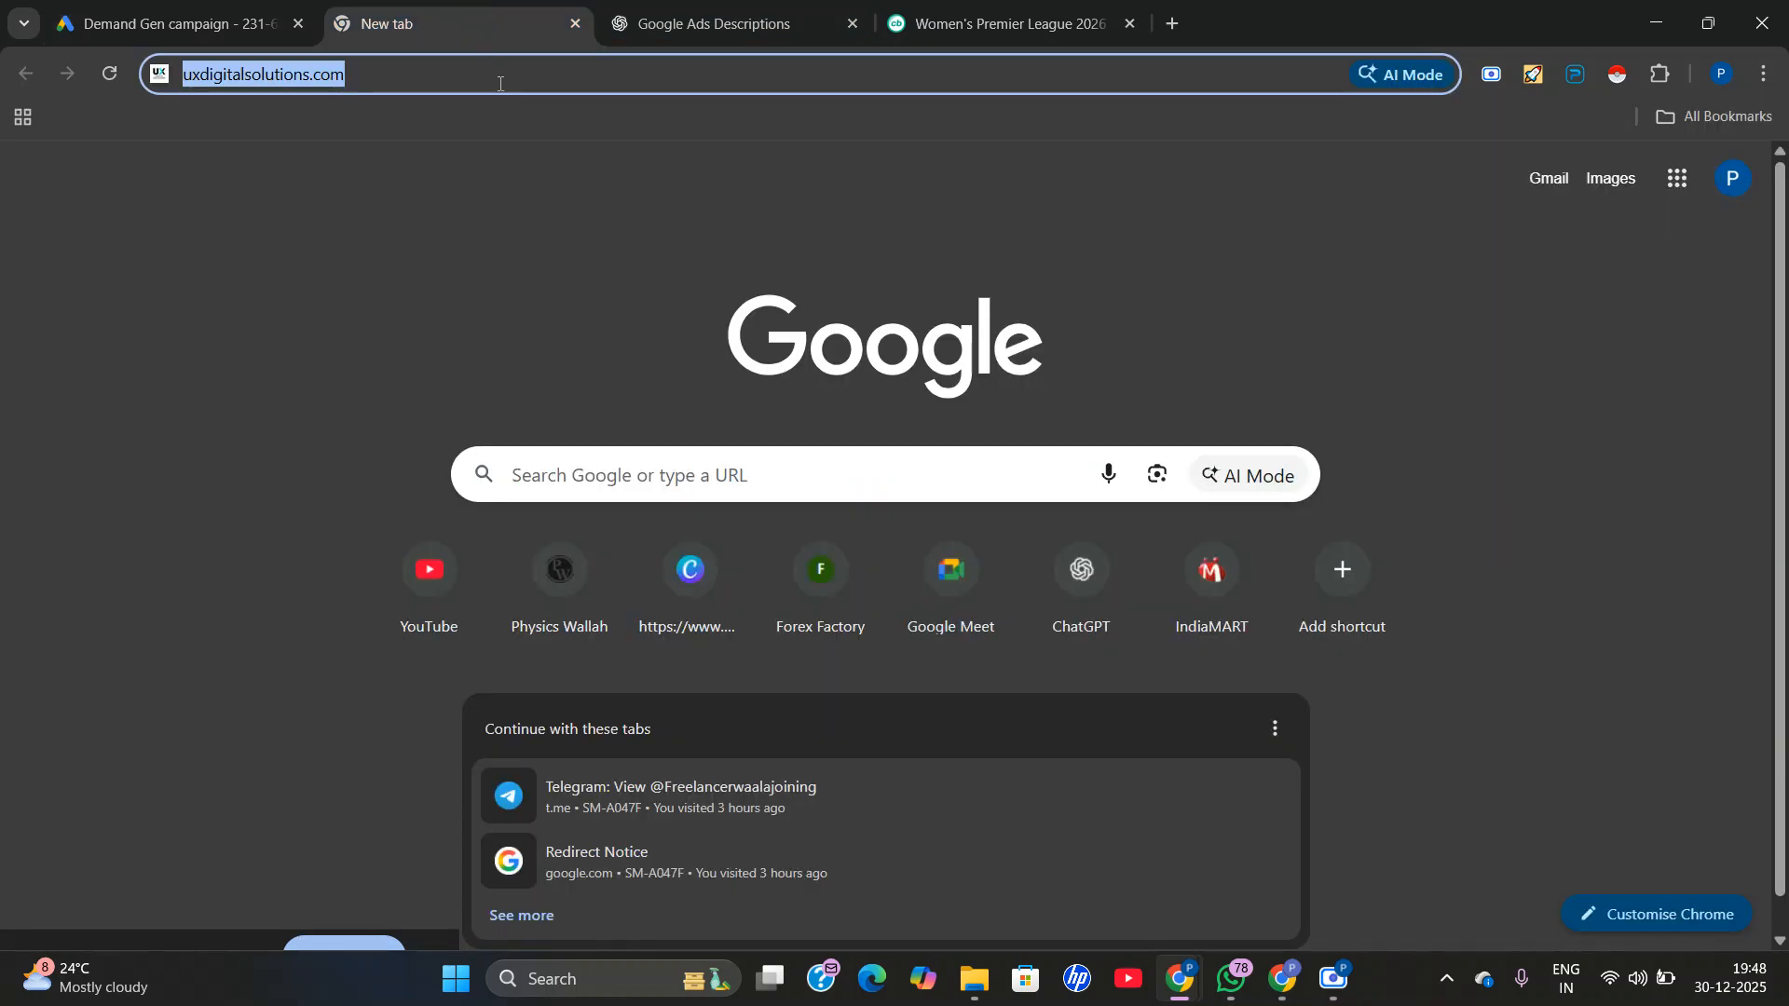
pyautogui.rightClick(500, 83)
pyautogui.click(576, 258)
pyautogui.click(209, 24)
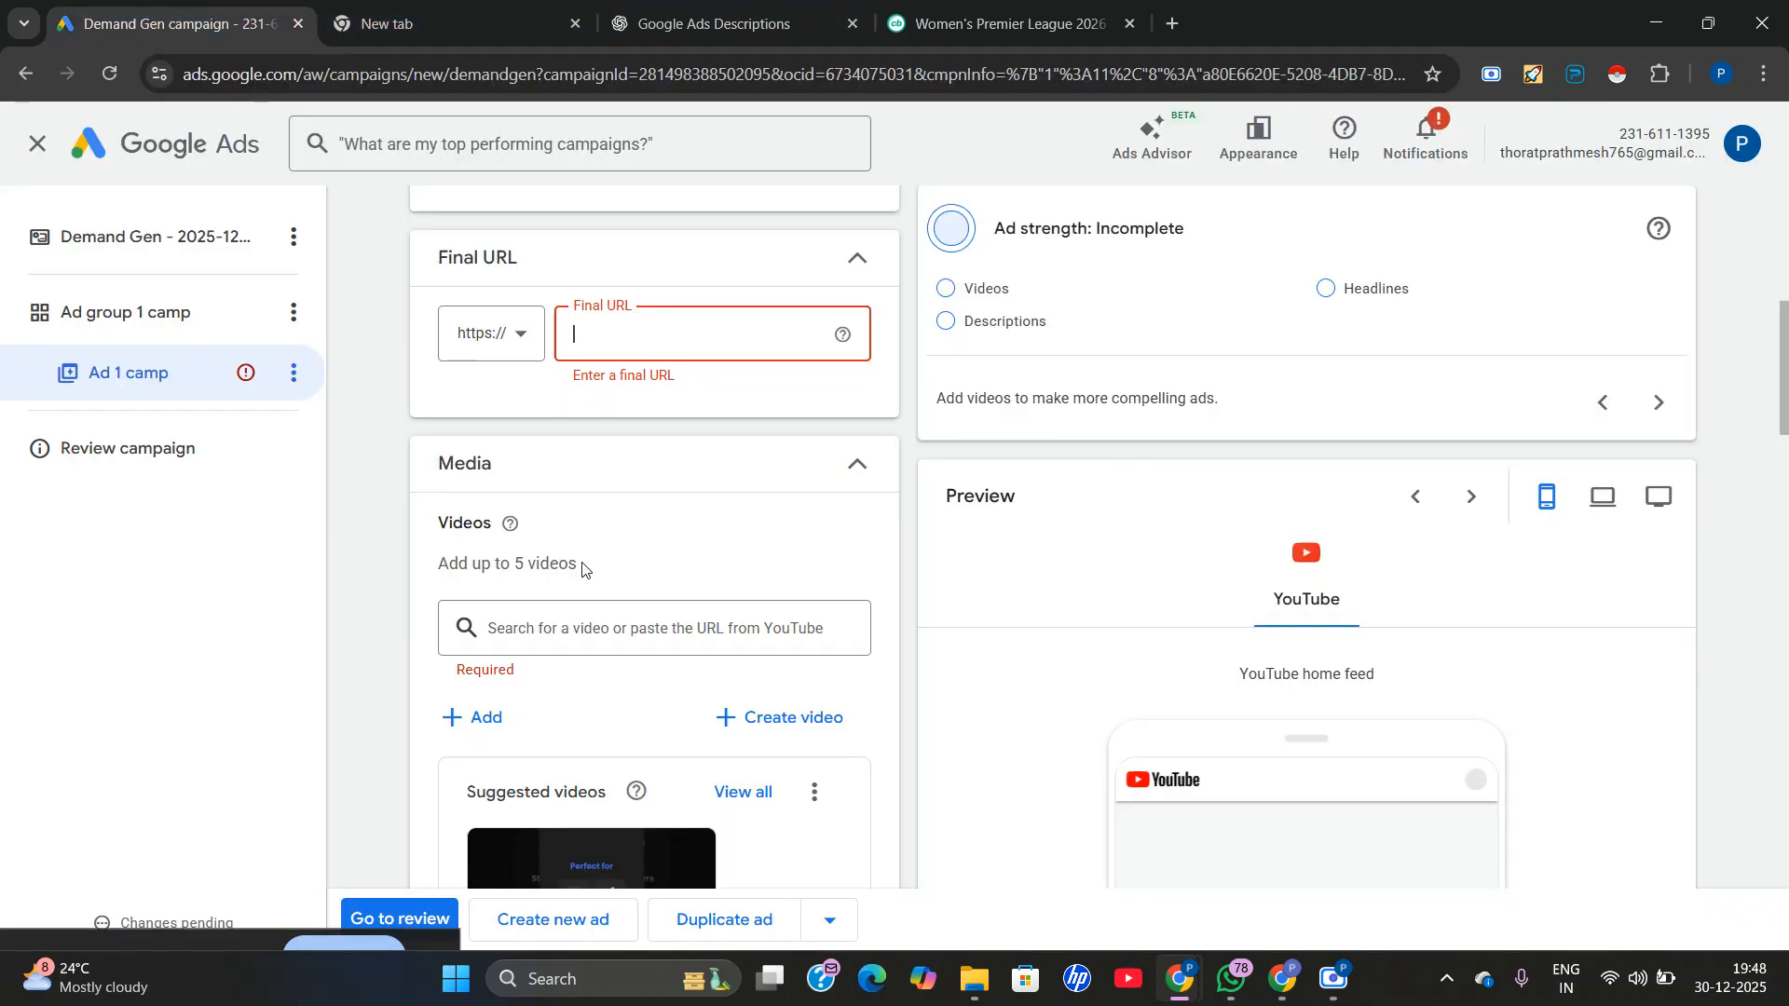
pyautogui.rightClick(620, 331)
pyautogui.click(672, 611)
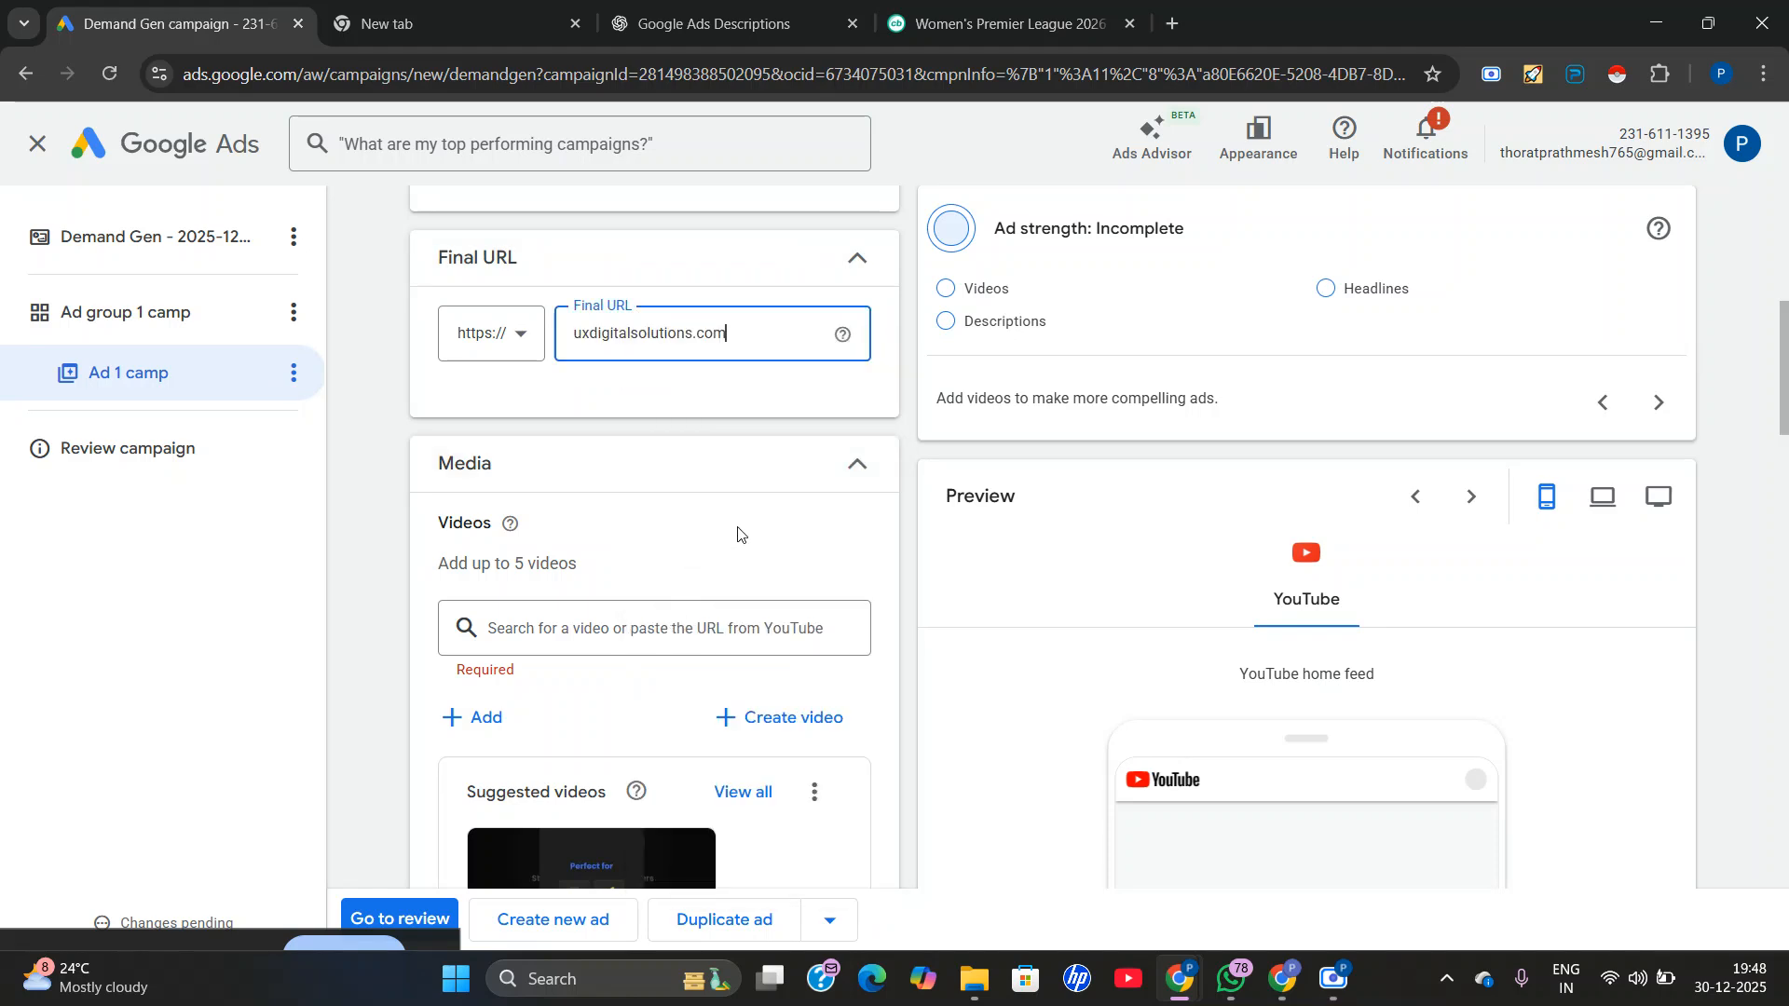
pyautogui.click(585, 511)
# Look at all suggested YouTube videos for the ad, close the list without choosing one, and return to the video search field.
pyautogui.scroll(-1, 559, 652)
pyautogui.scroll(-1, 652, 727)
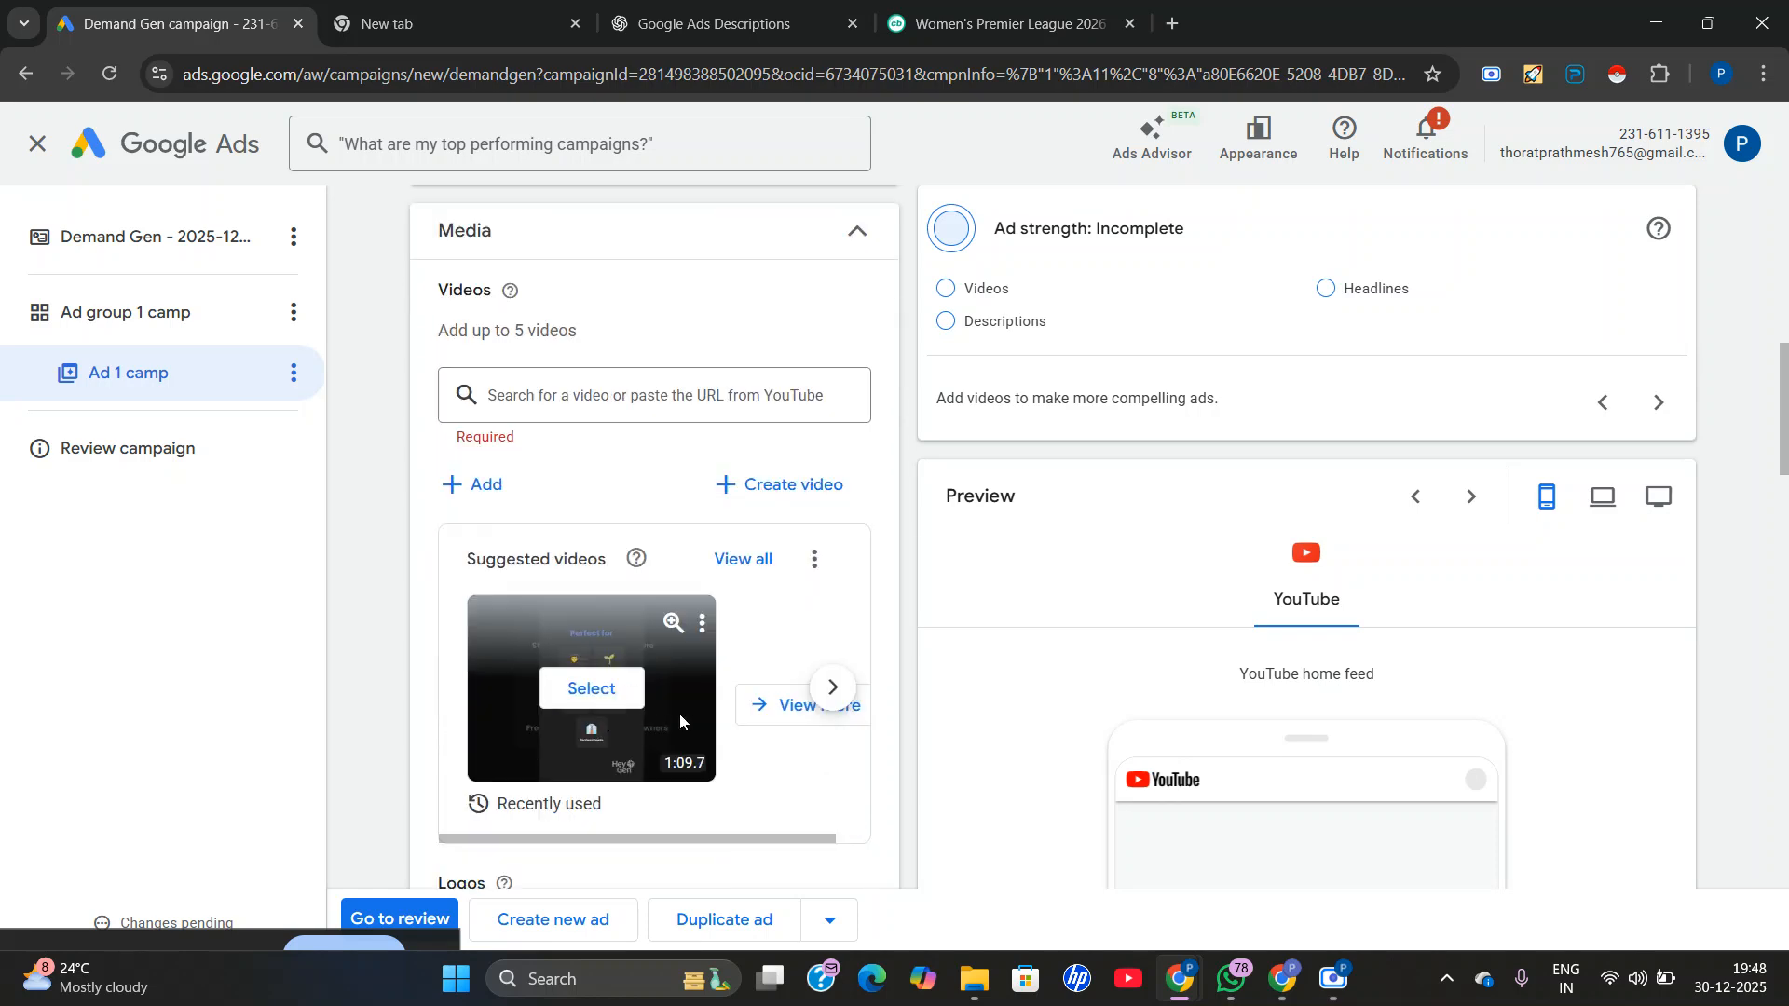
pyautogui.click(735, 562)
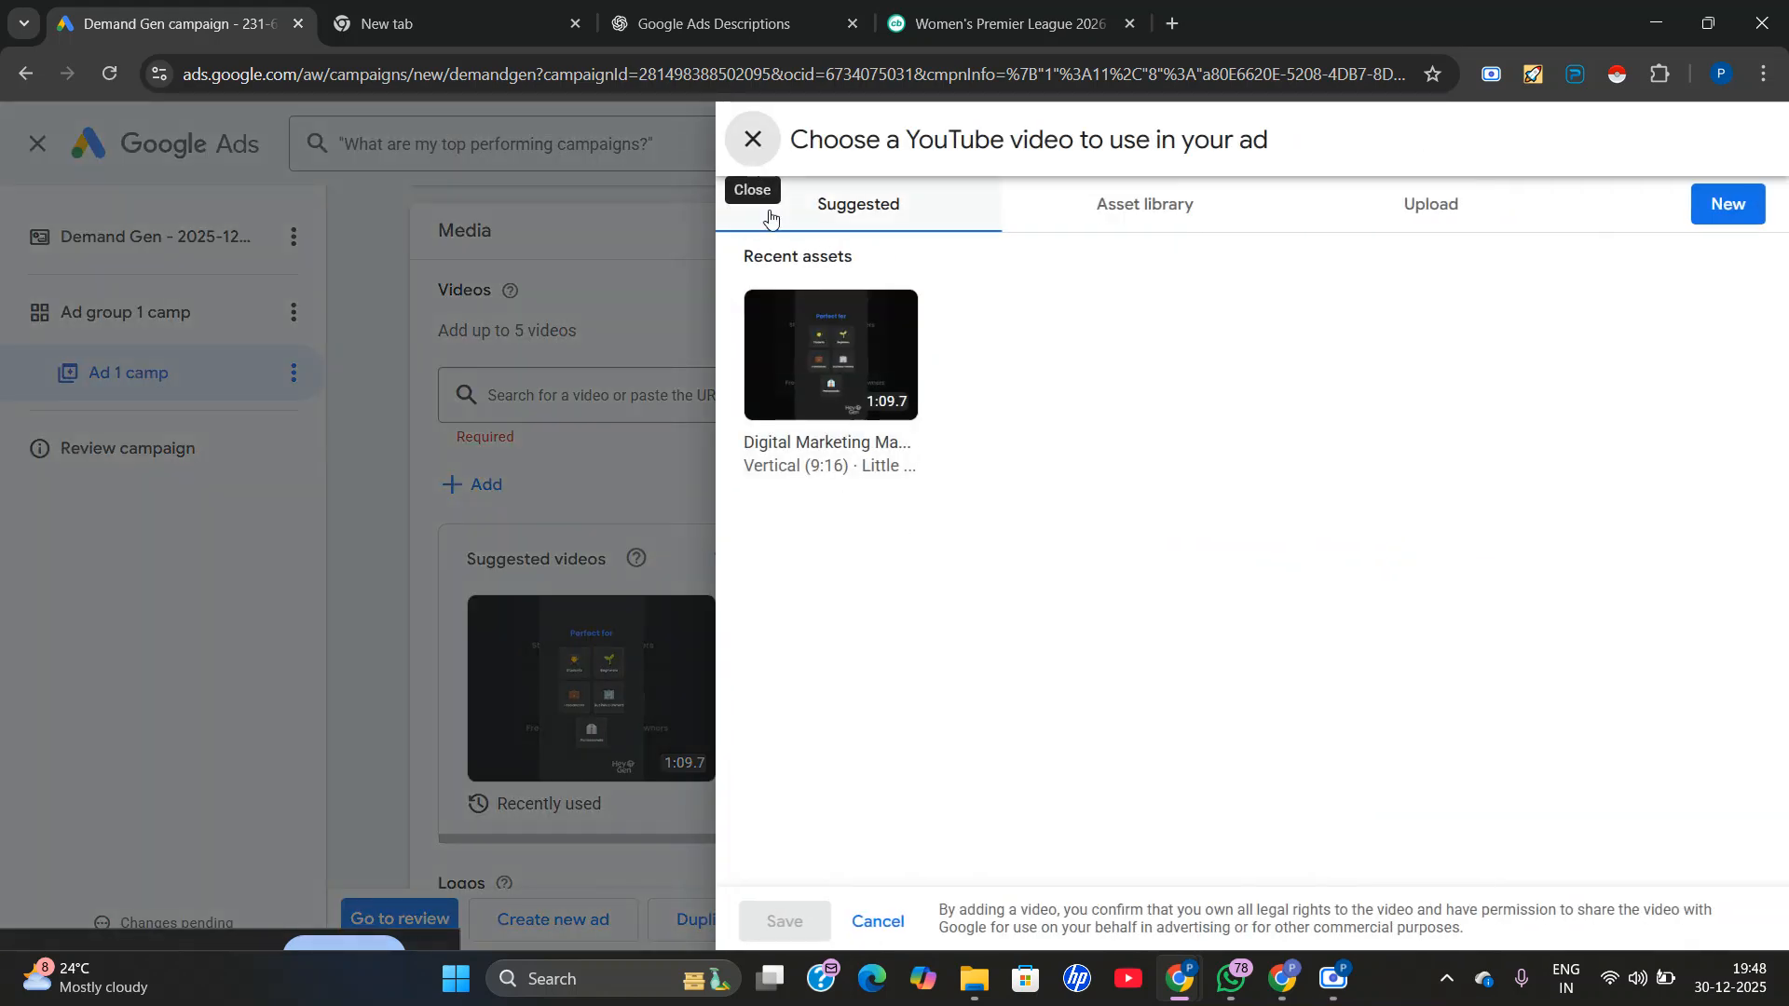
pyautogui.click(753, 139)
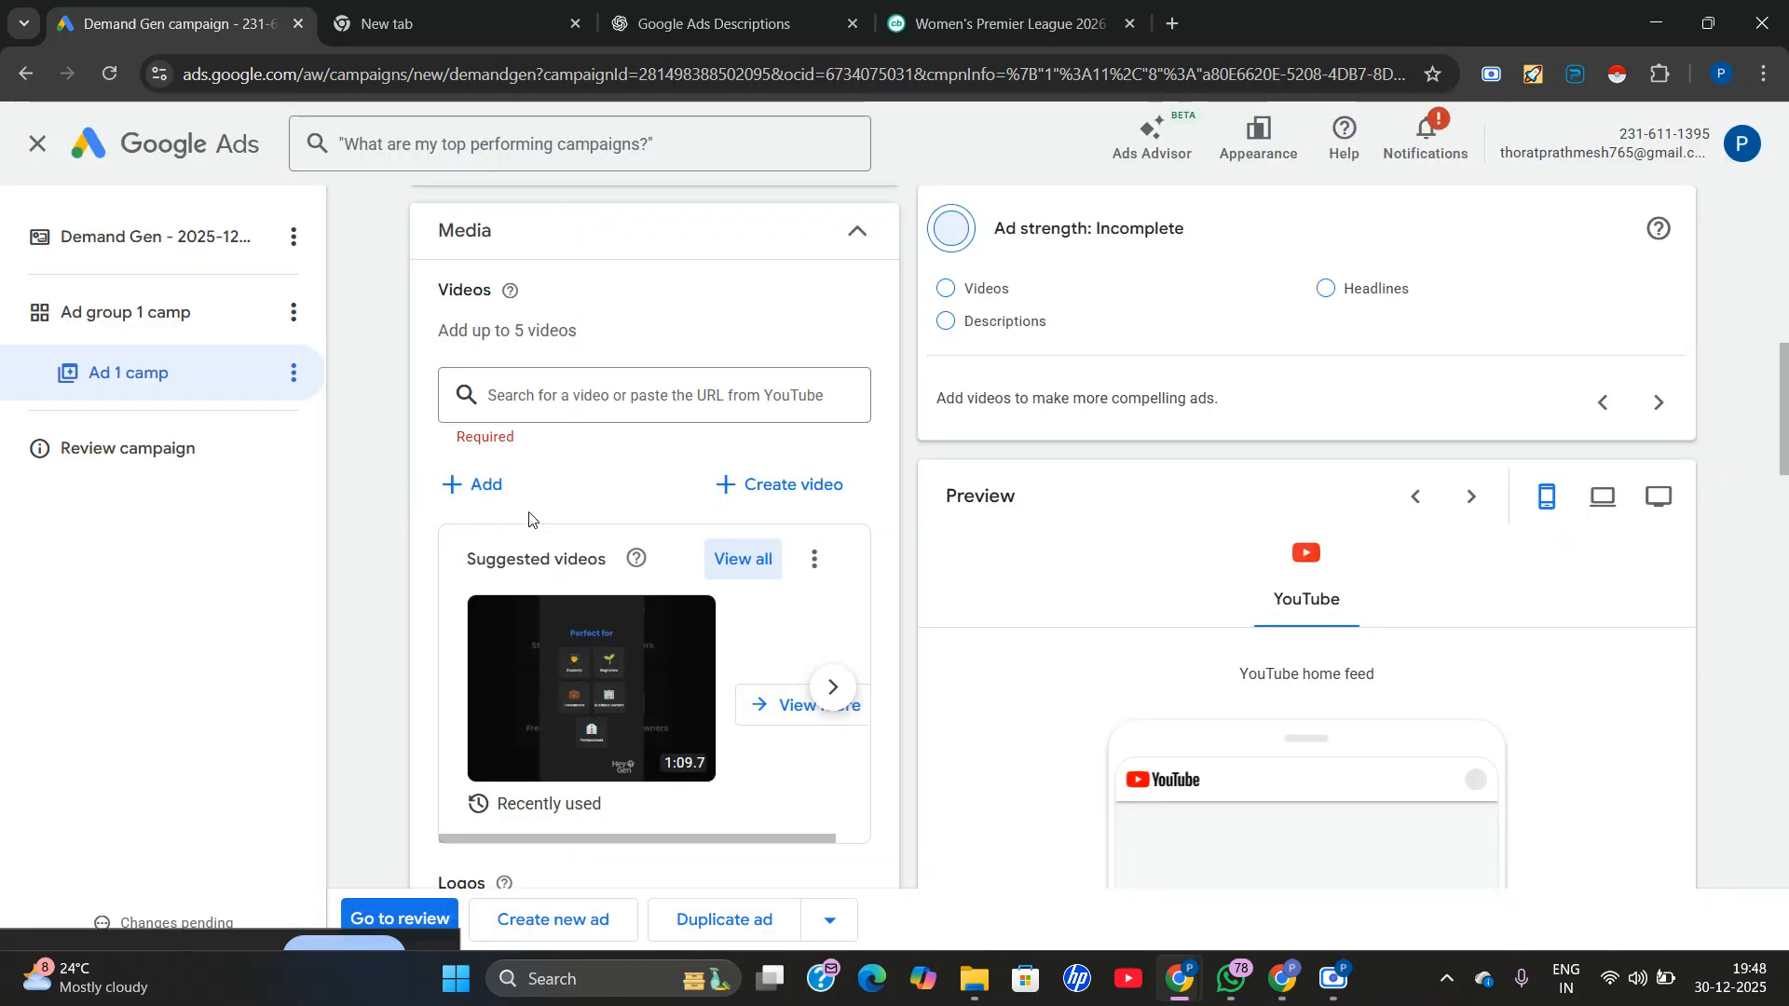
pyautogui.click(573, 398)
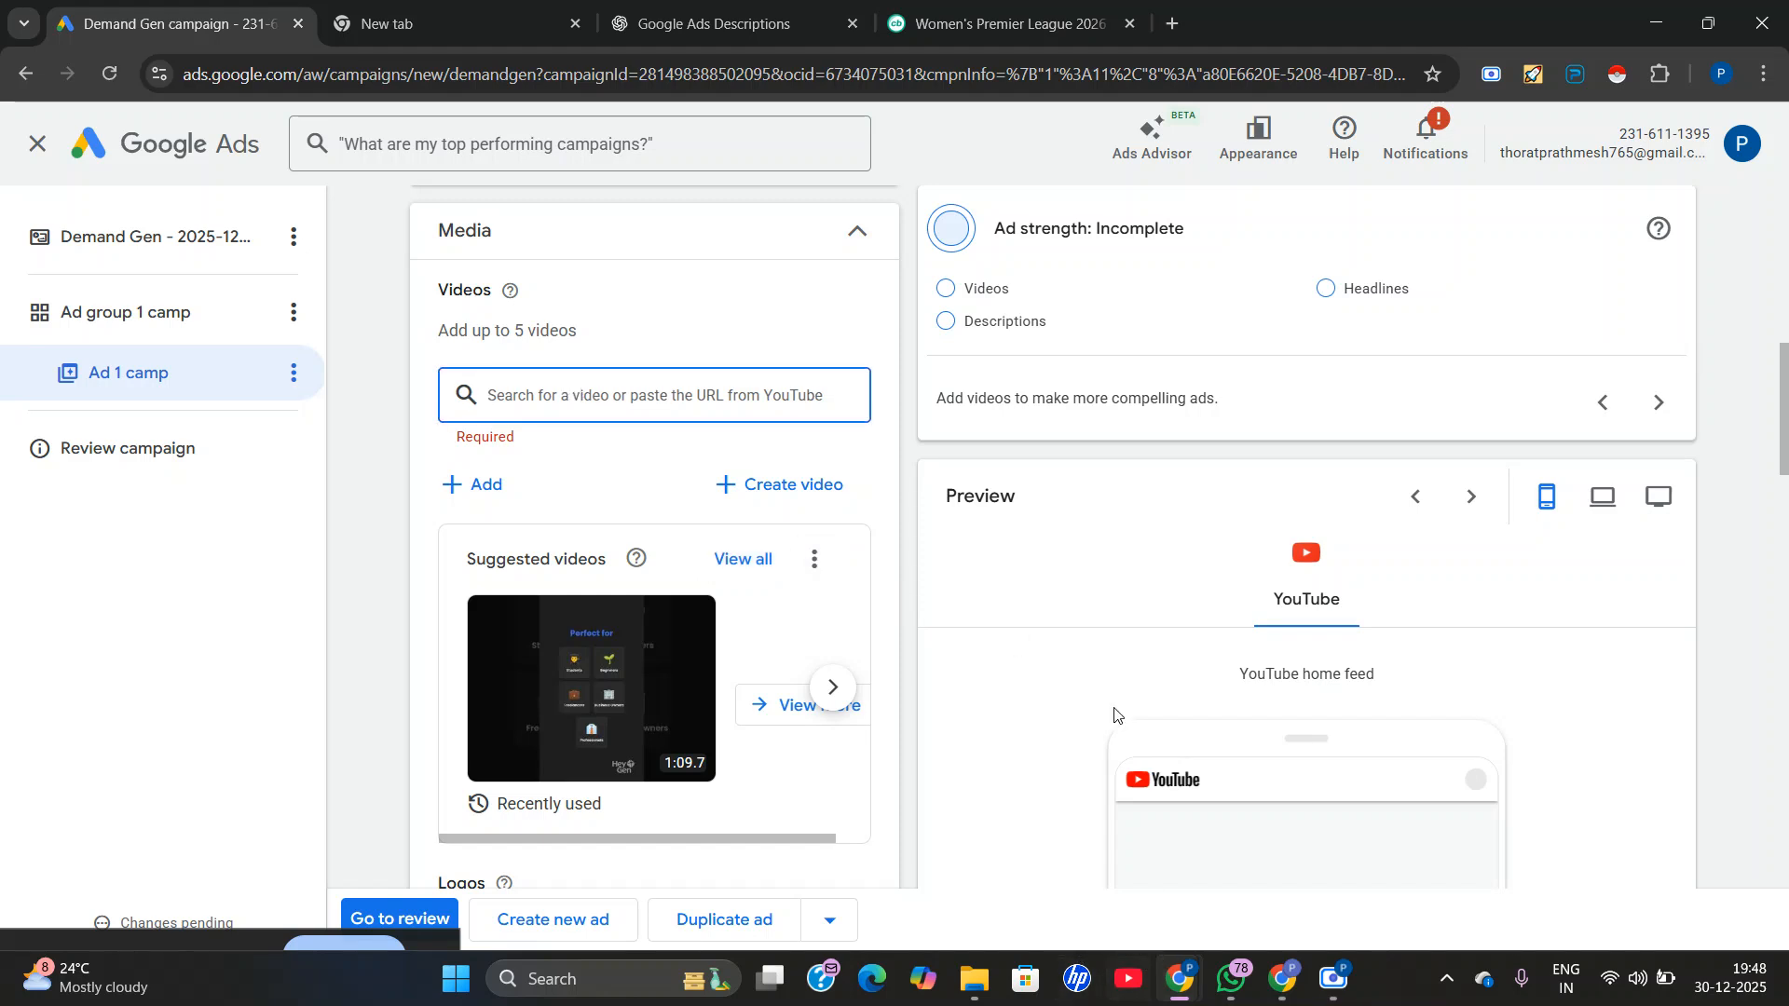
# Switch to the browser window with the Meet call and open youtube.com in a new tab.
pyautogui.moveTo(1284, 979)
pyautogui.click(1176, 866)
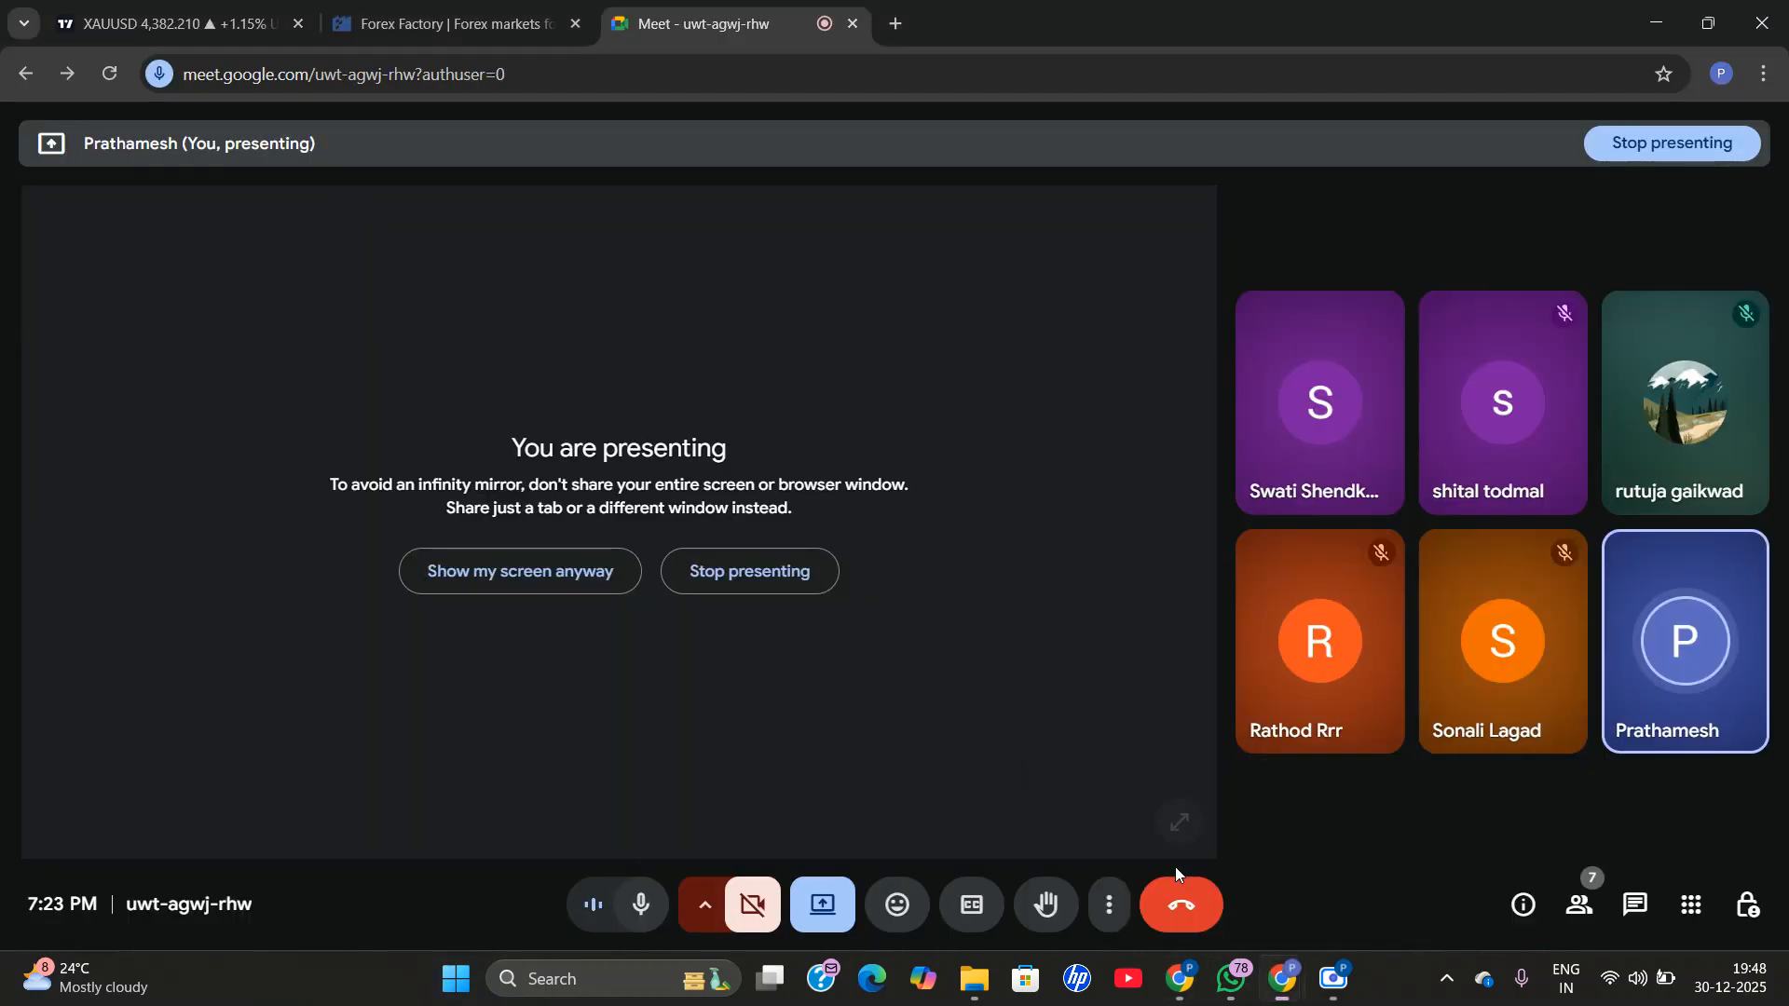
pyautogui.click(895, 22)
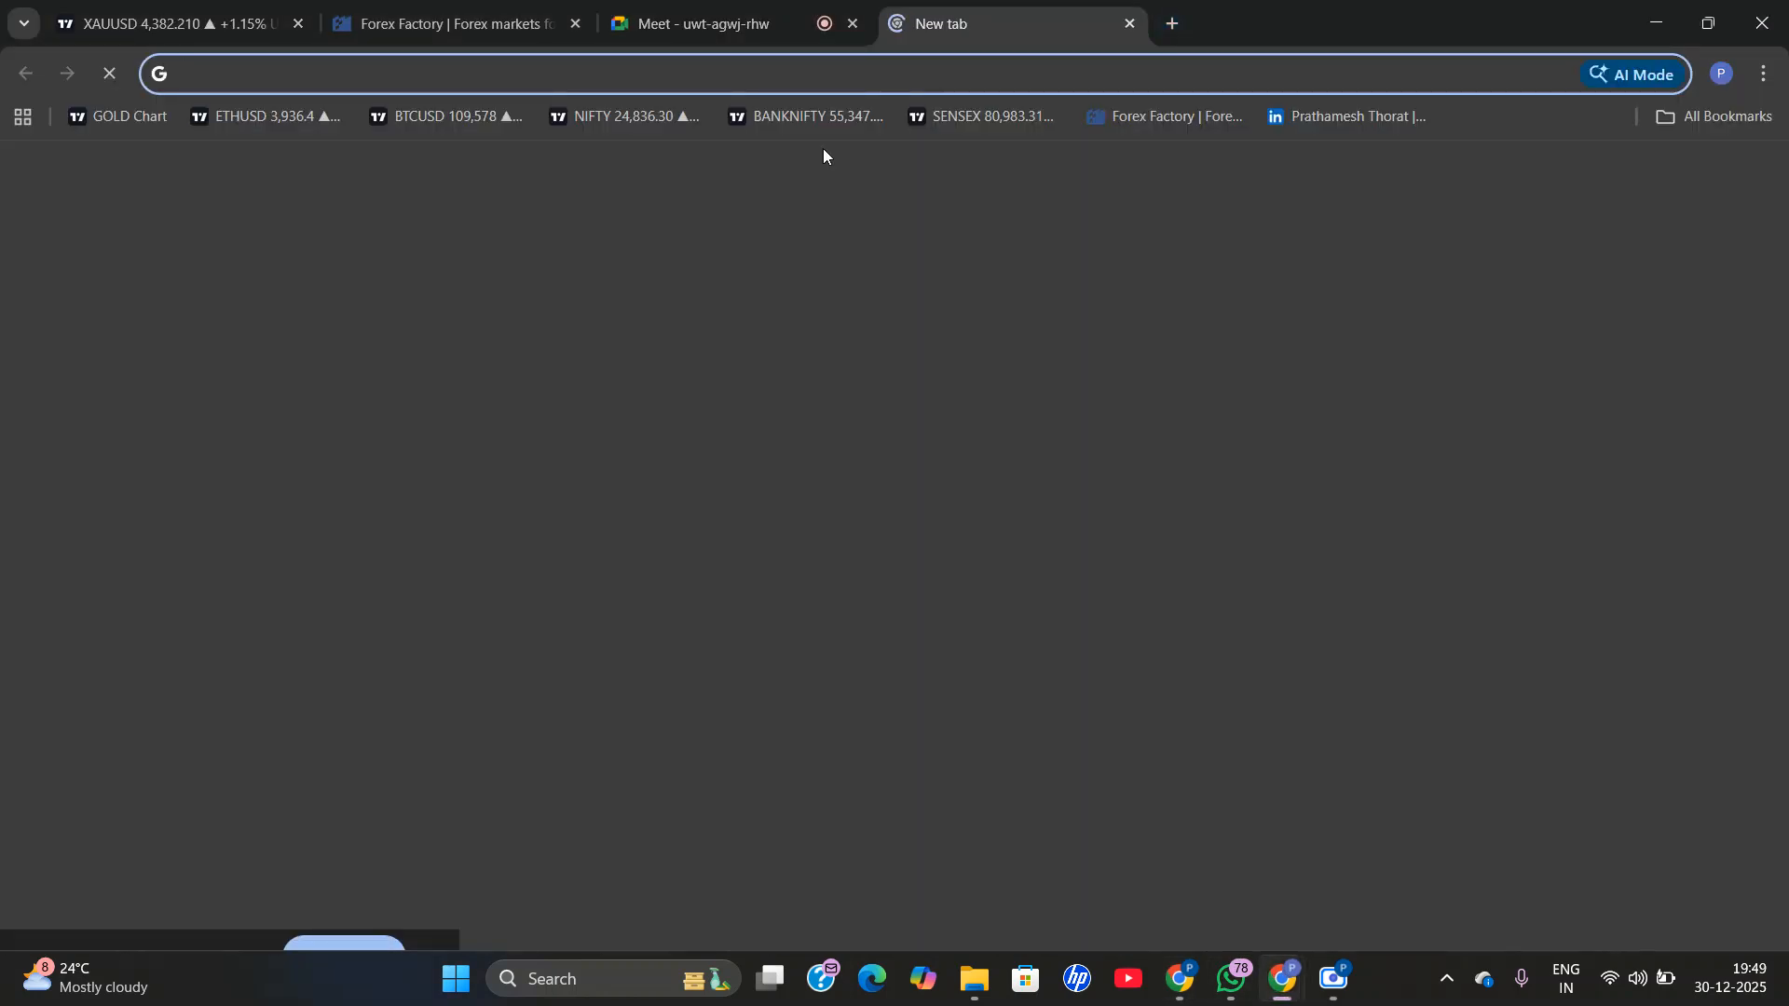
pyautogui.click(736, 23)
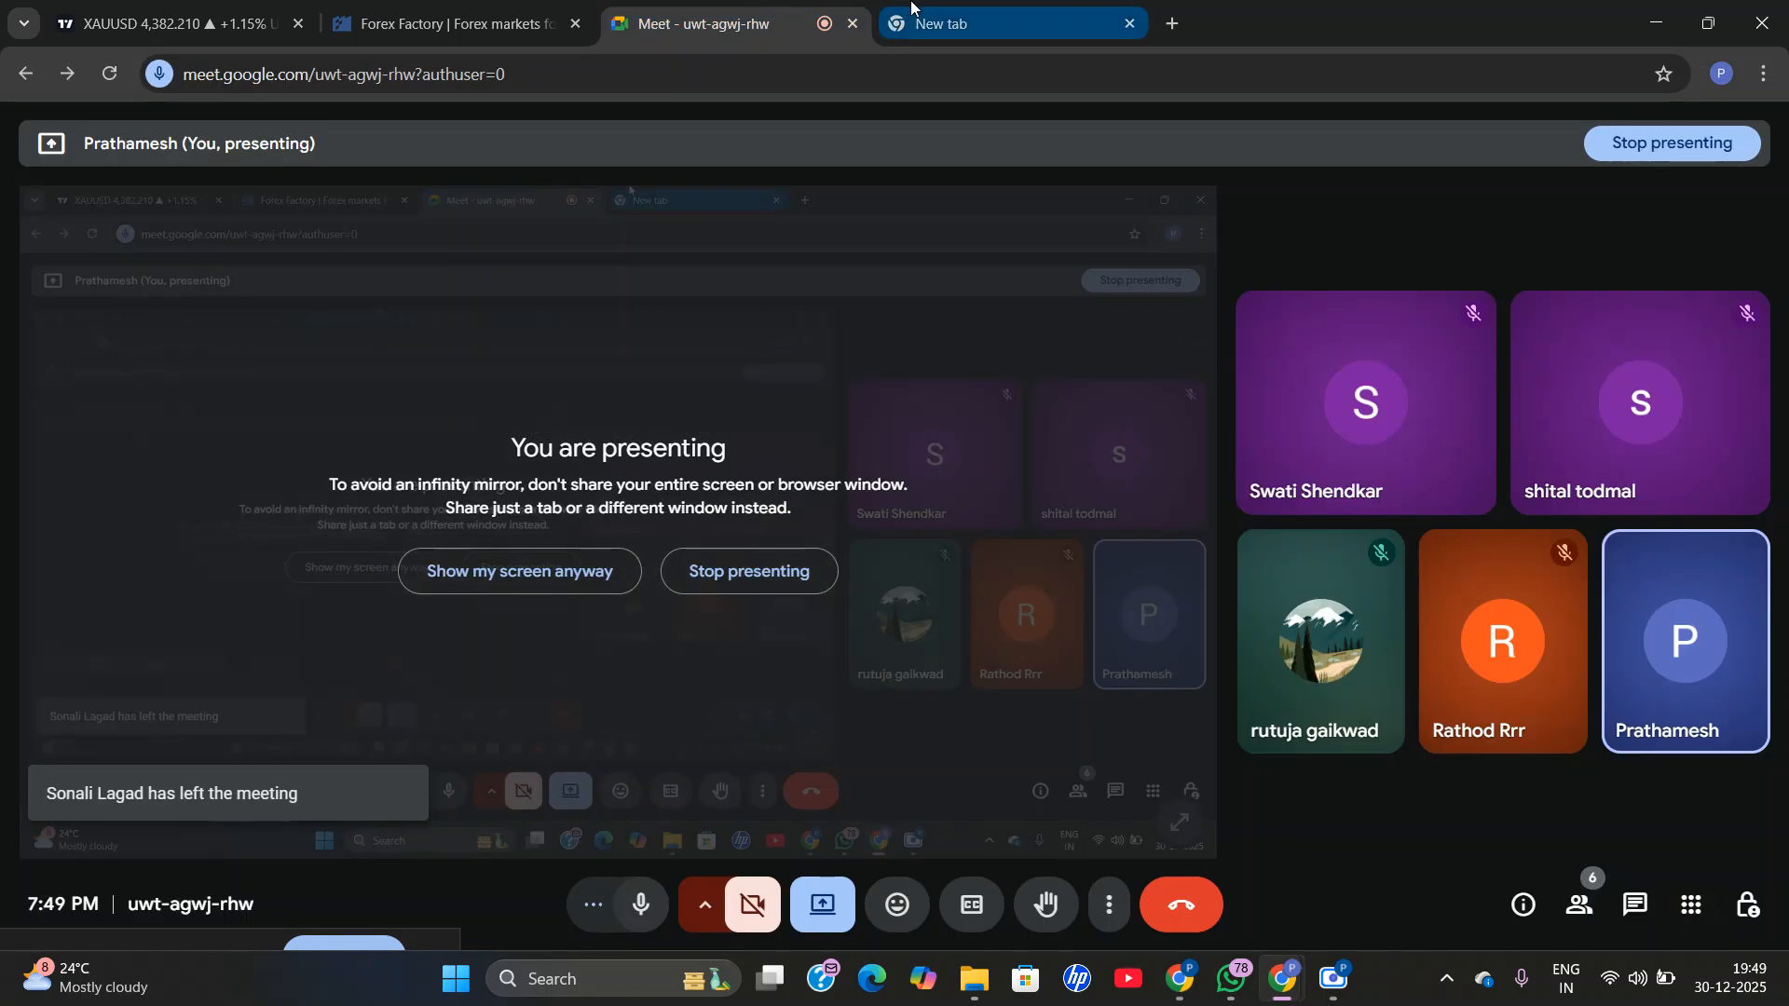
pyautogui.click(983, 8)
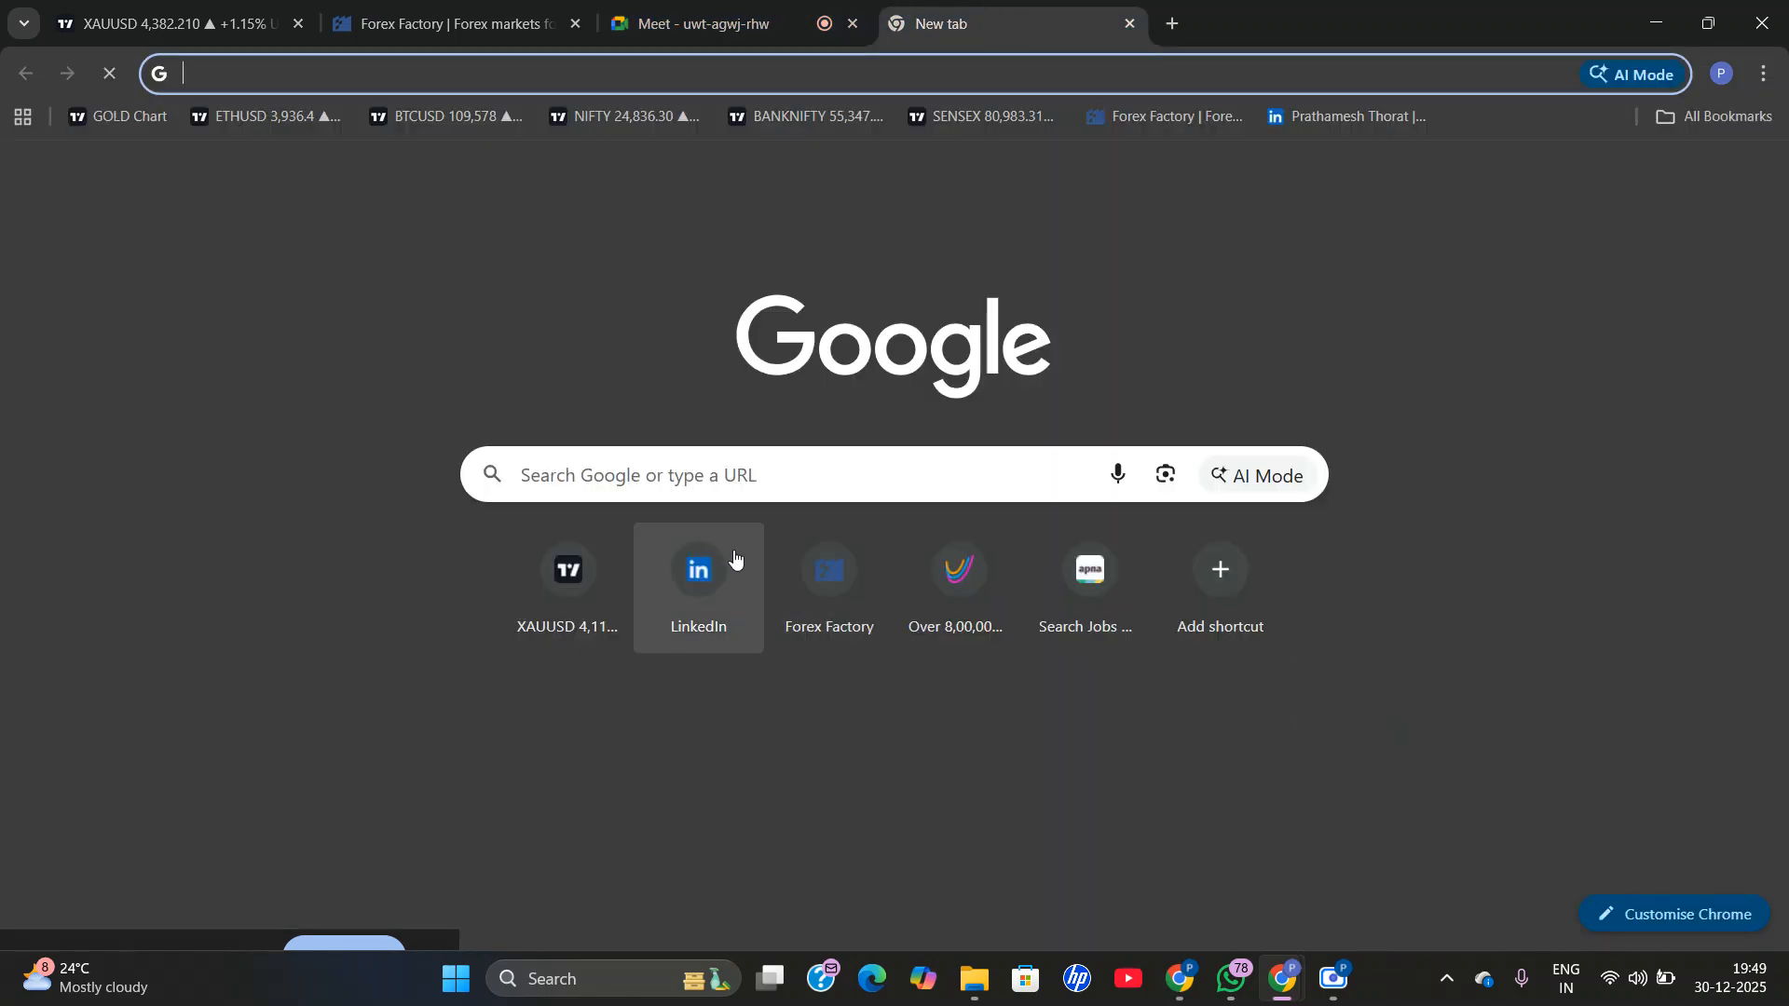
pyautogui.write('yy')
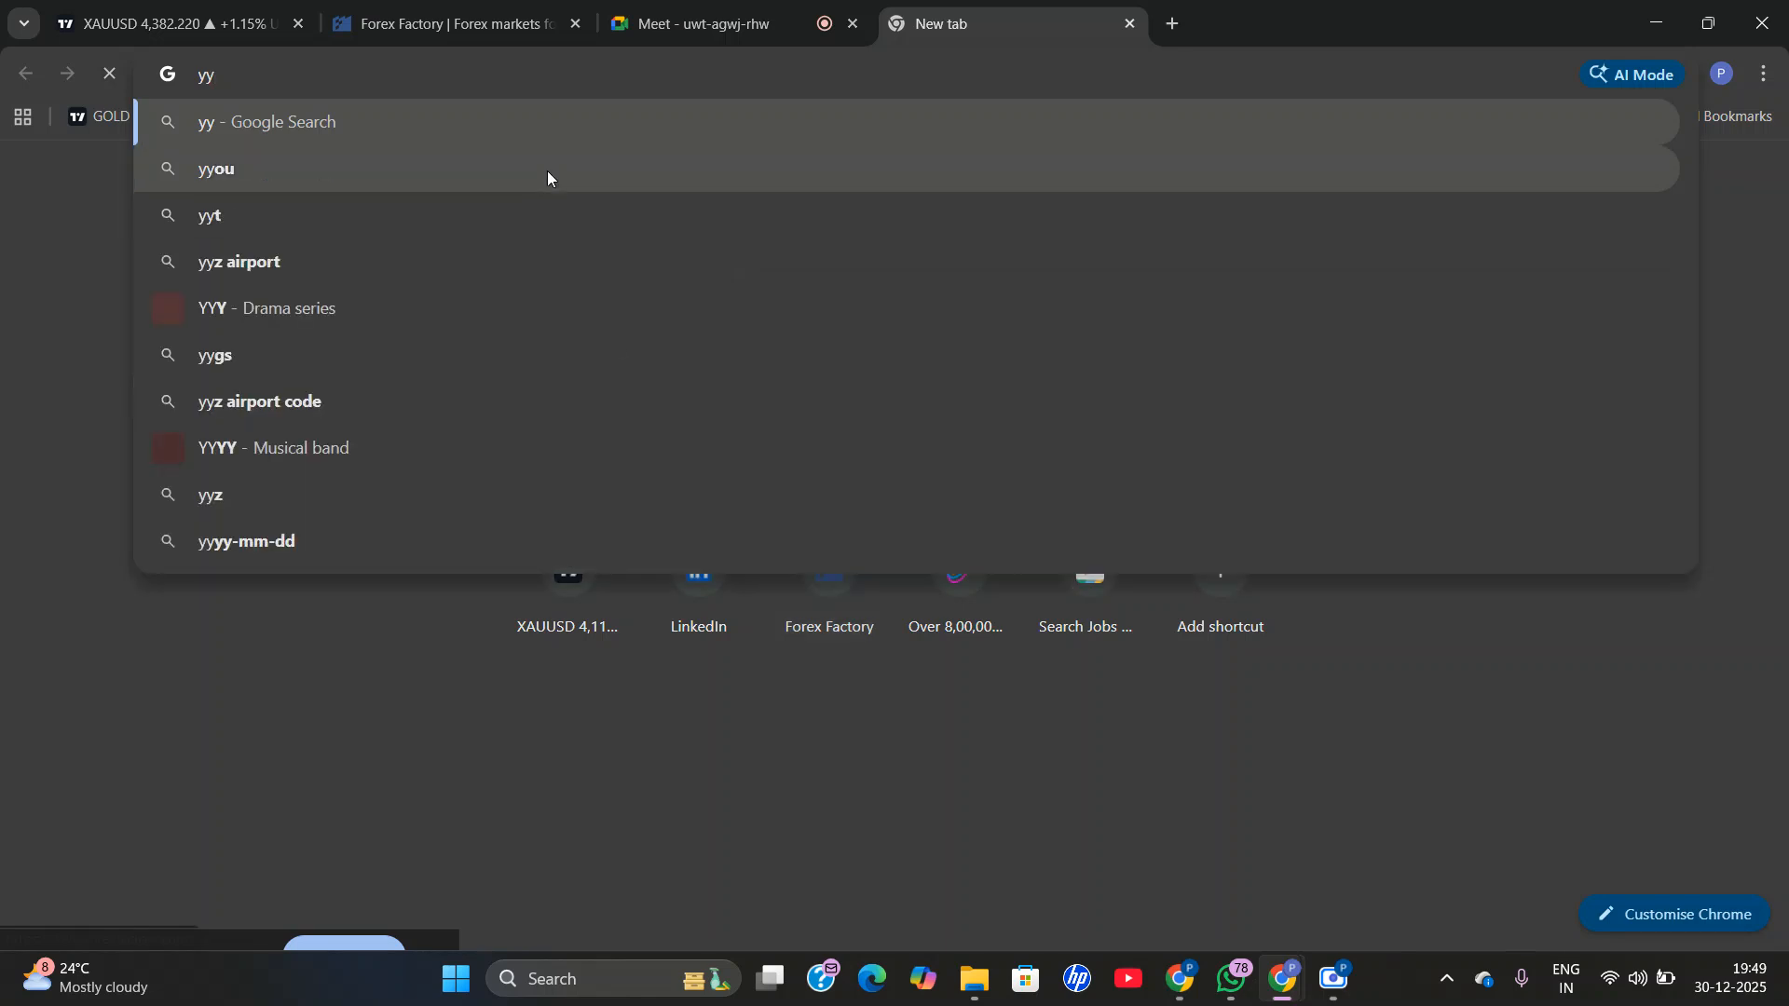
pyautogui.press('BackSpace')
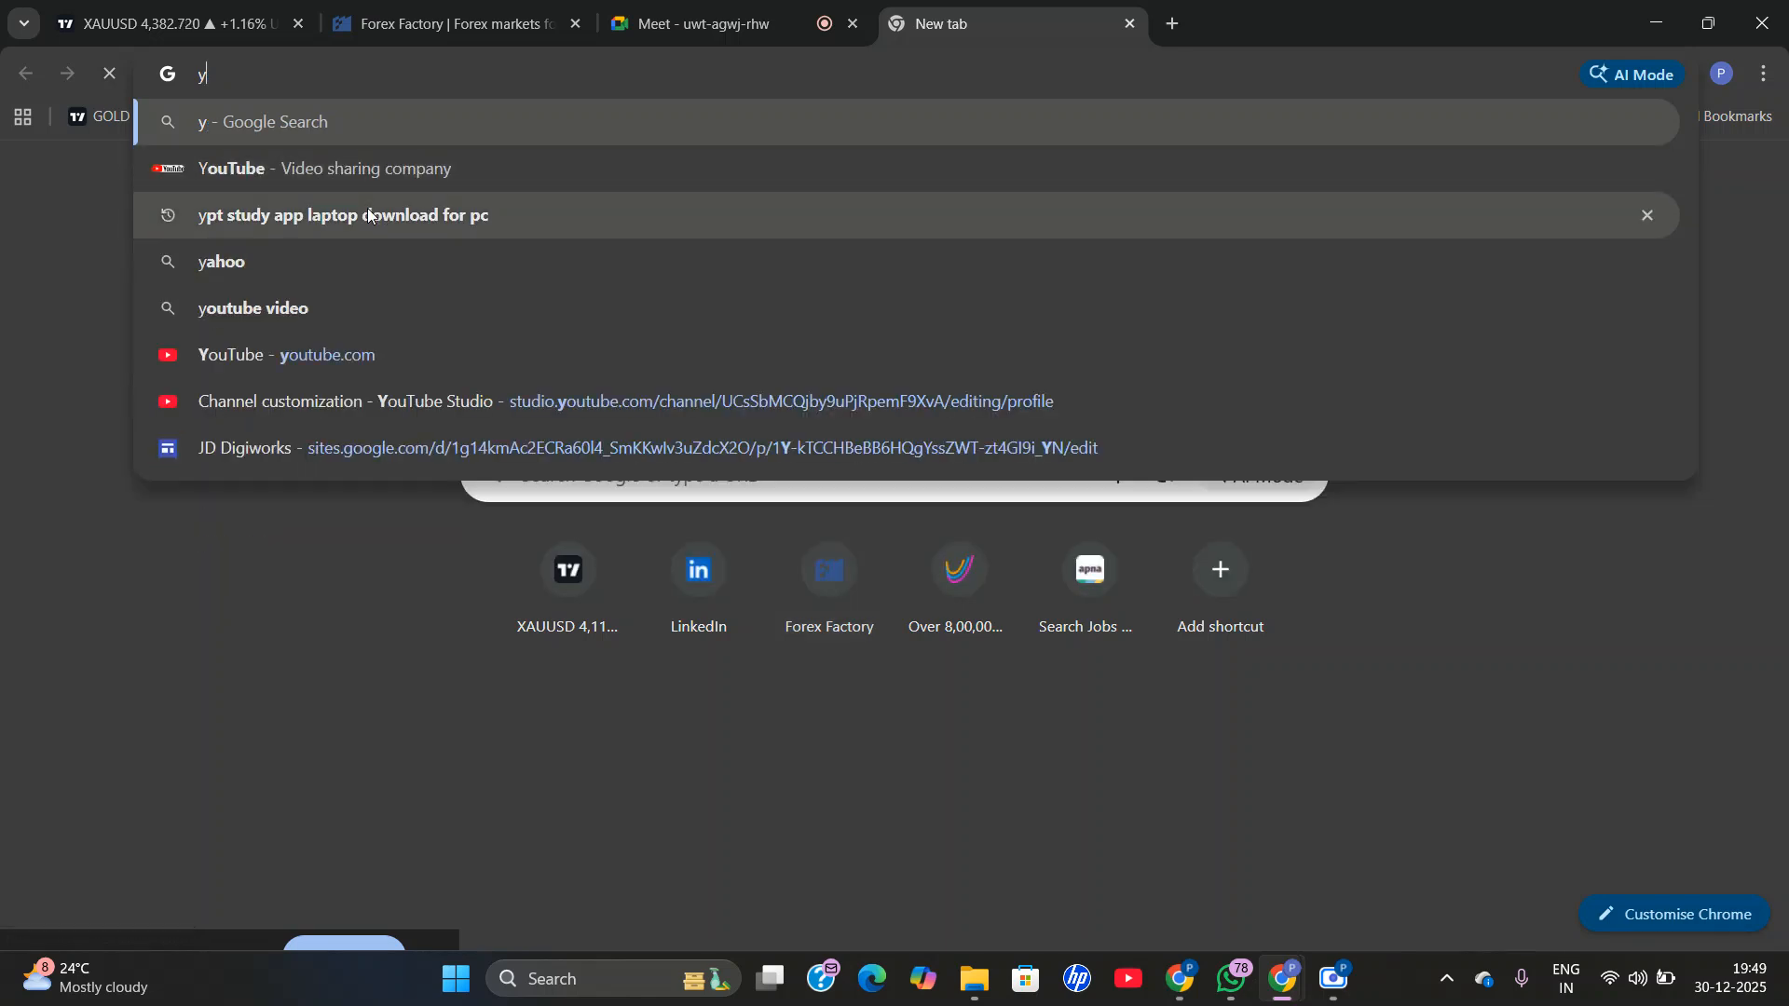
pyautogui.click(332, 355)
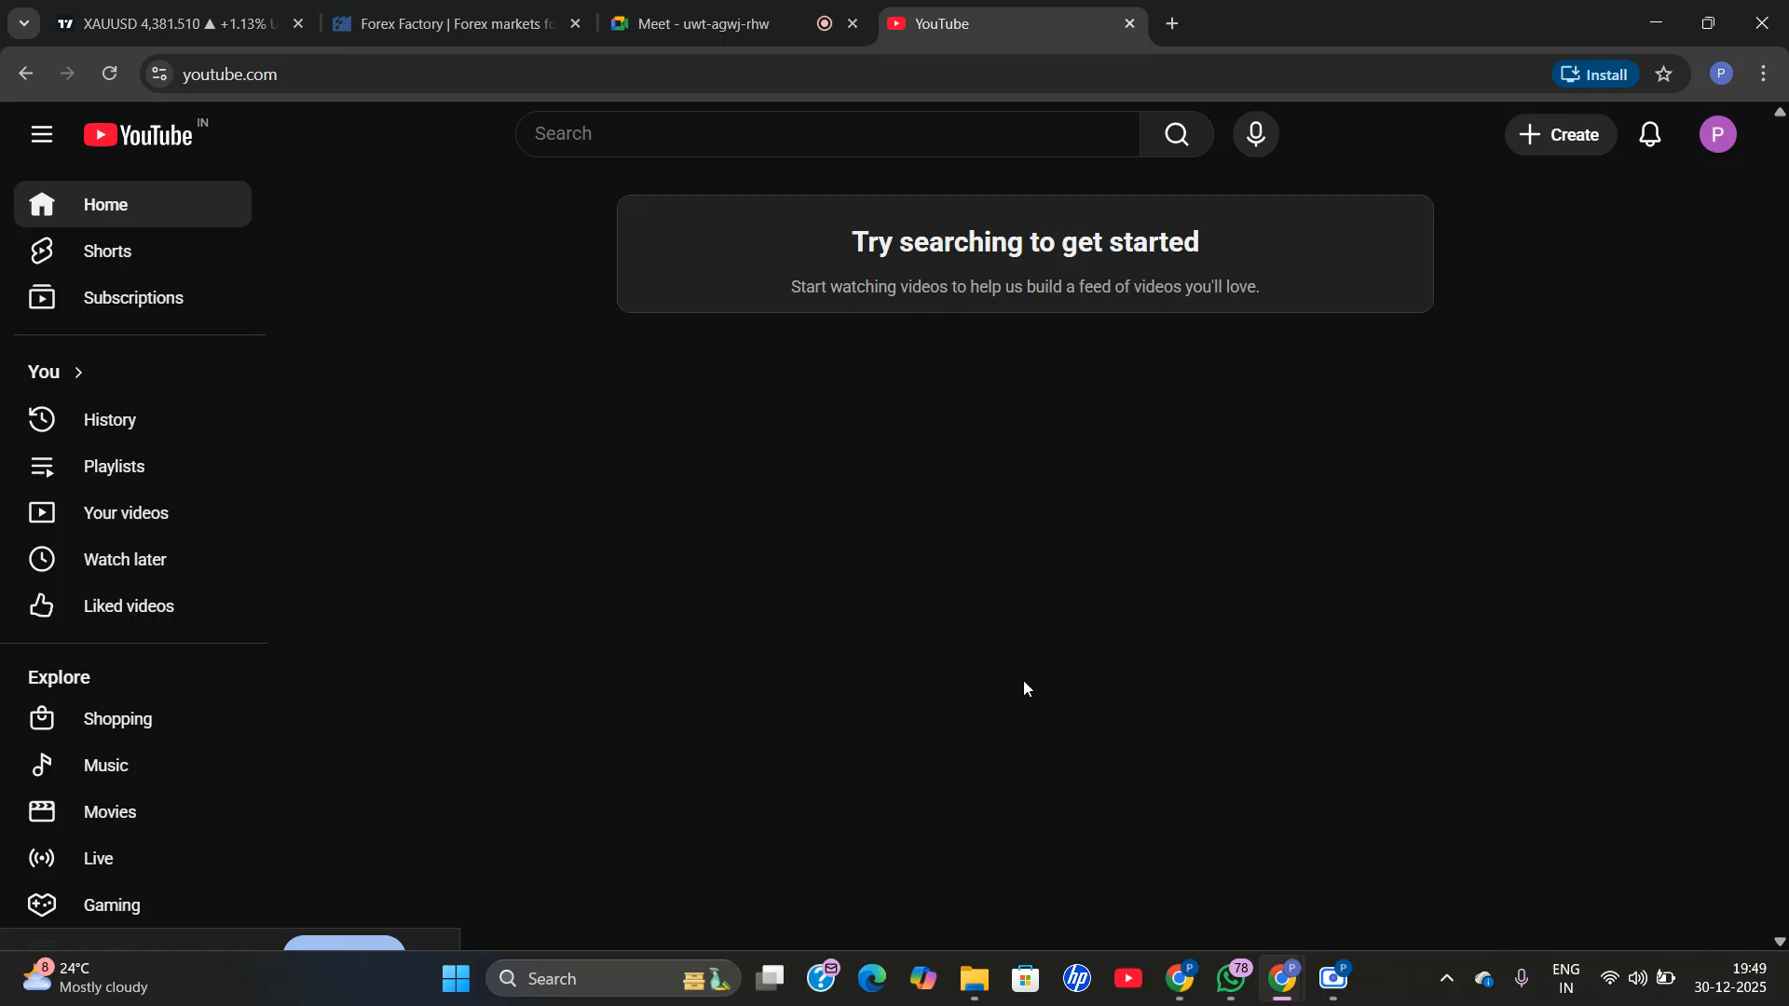
pyautogui.click(90, 204)
pyautogui.click(110, 211)
pyautogui.click(110, 211)
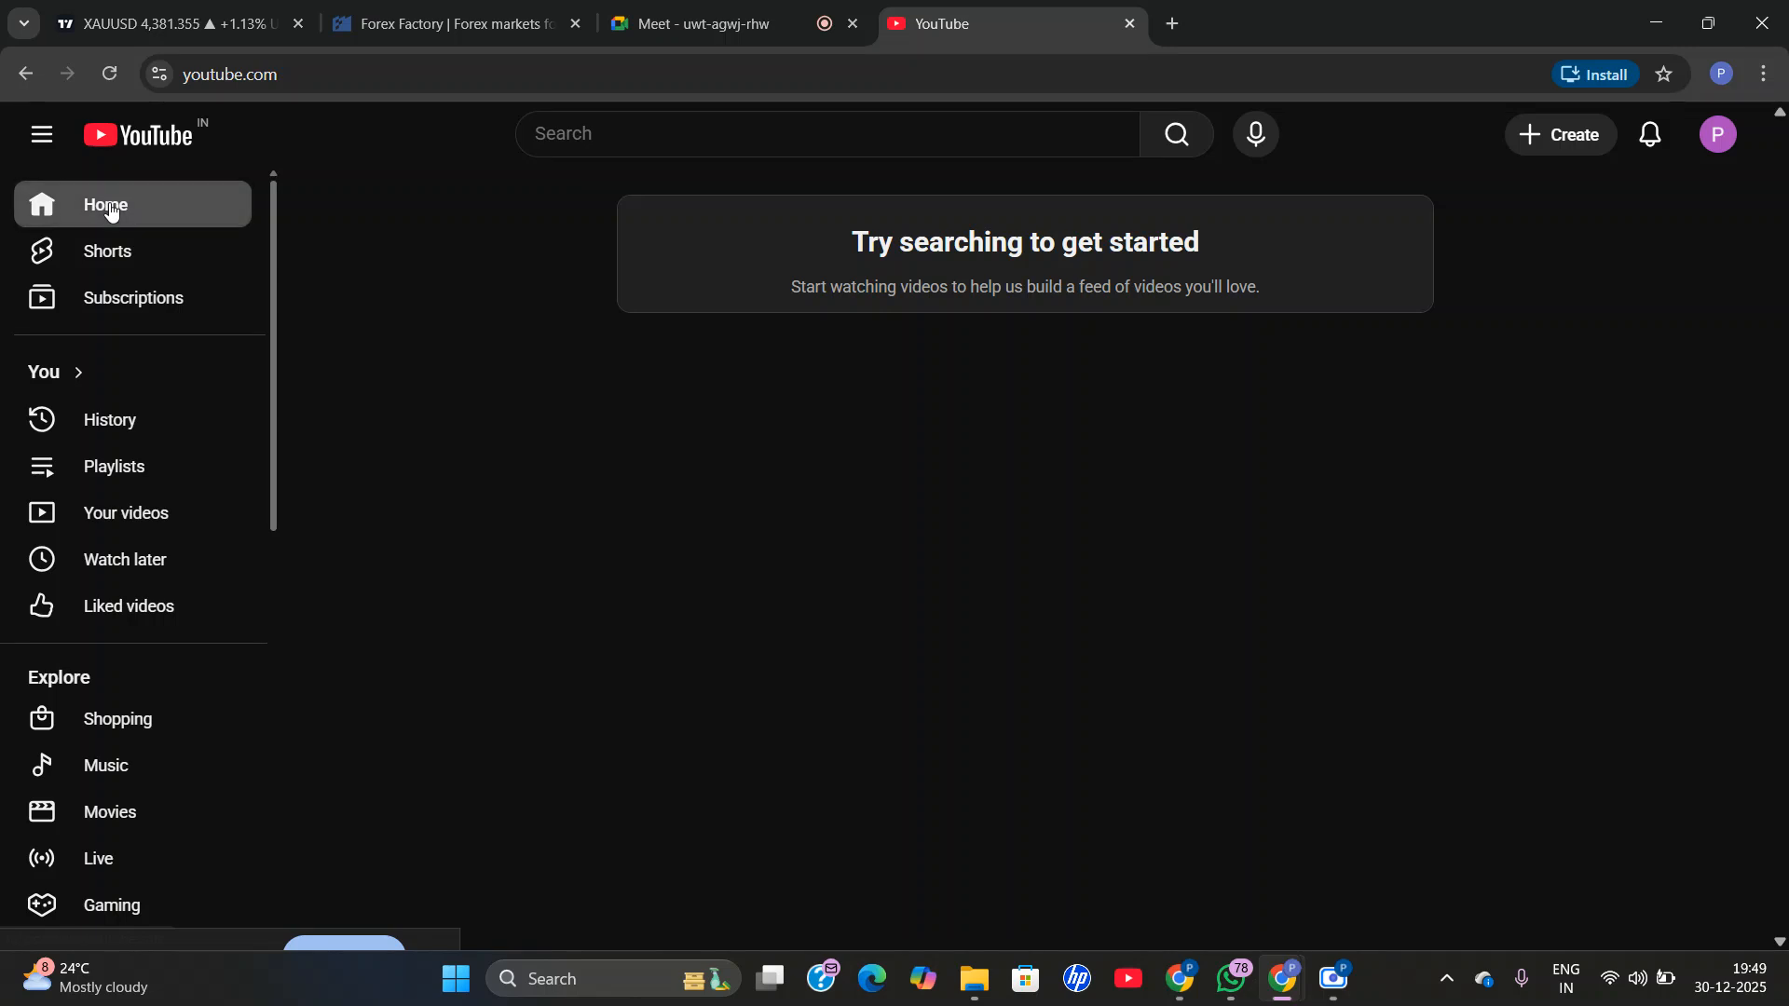
pyautogui.click(111, 210)
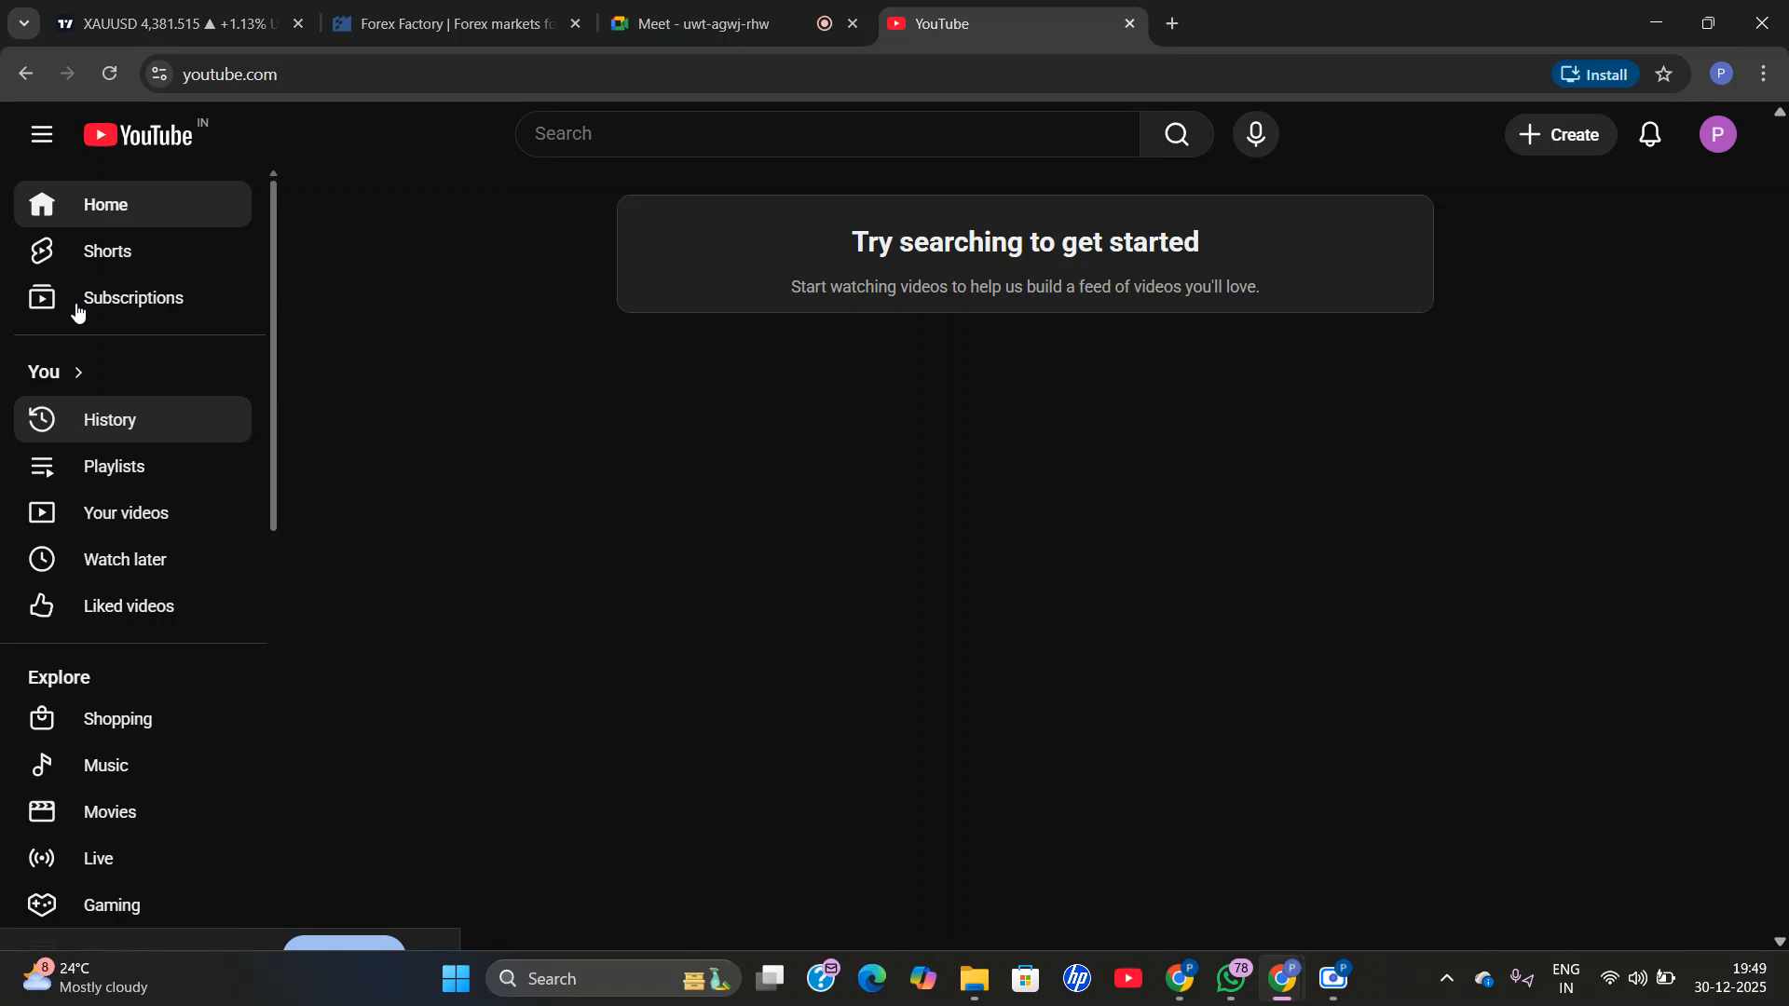
# Search YouTube for digital marketing and open Simplilearn's "Digital Marketing In 5 Minutes" video from the results.
pyautogui.click(636, 141)
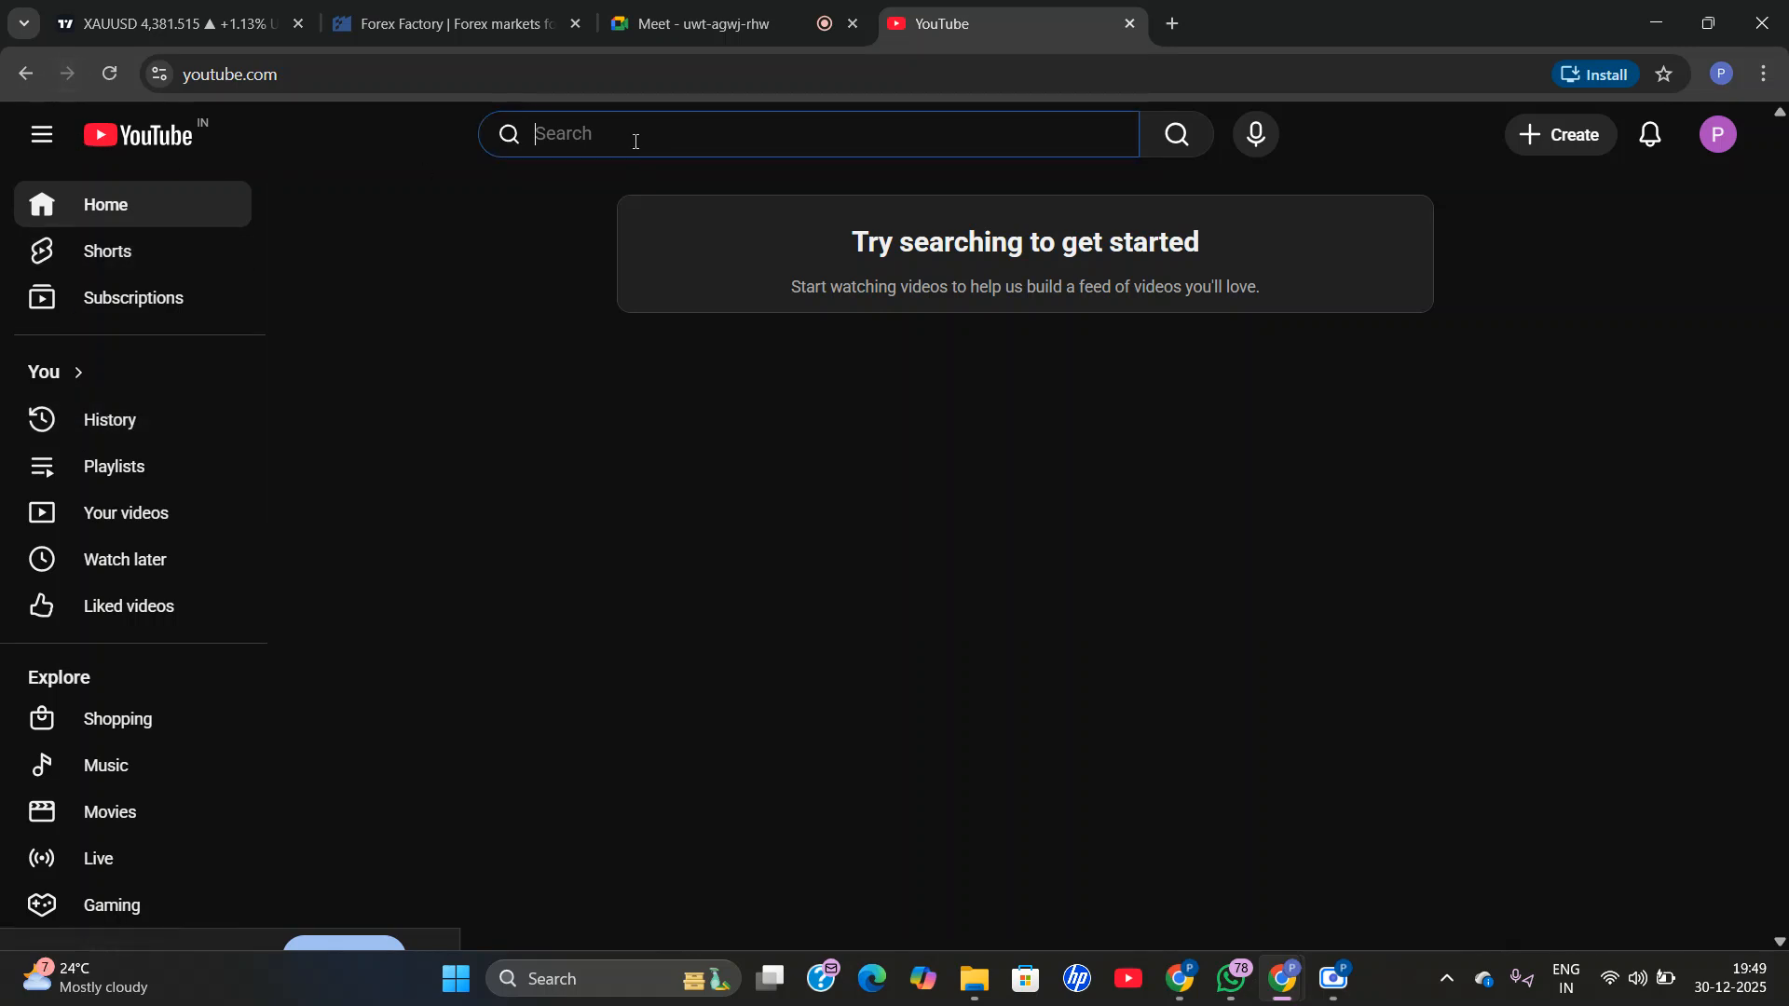
pyautogui.write('digit')
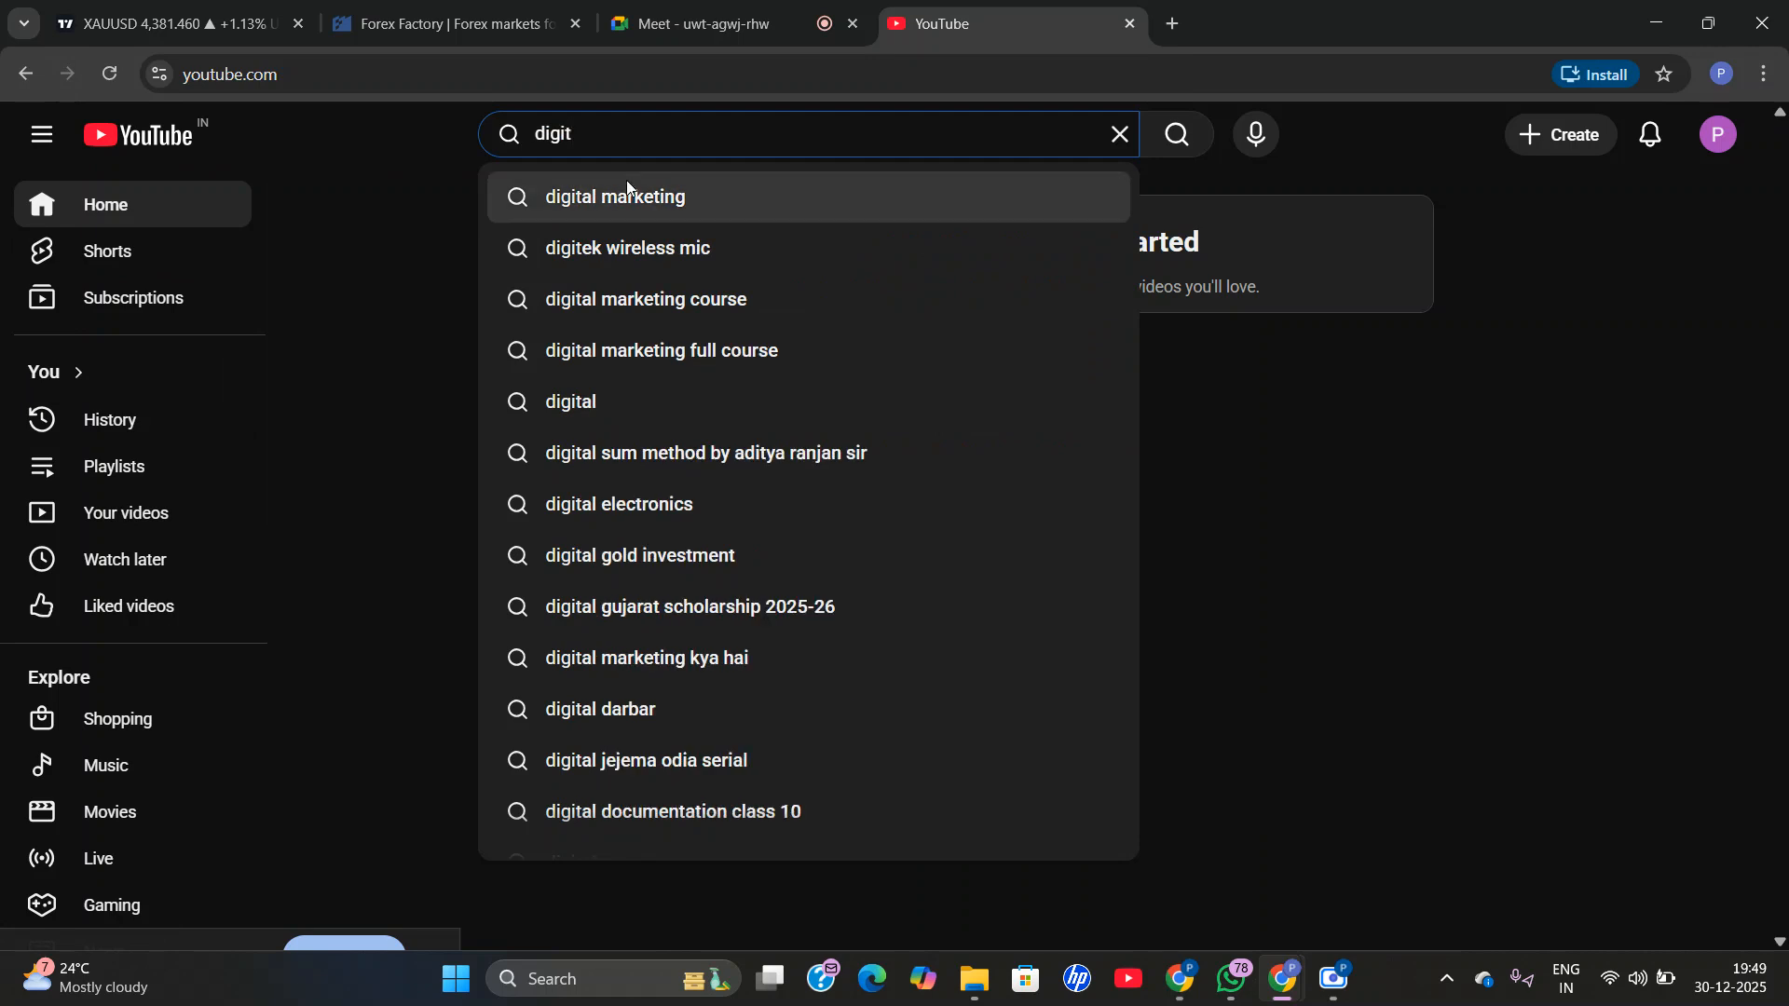
pyautogui.click(626, 194)
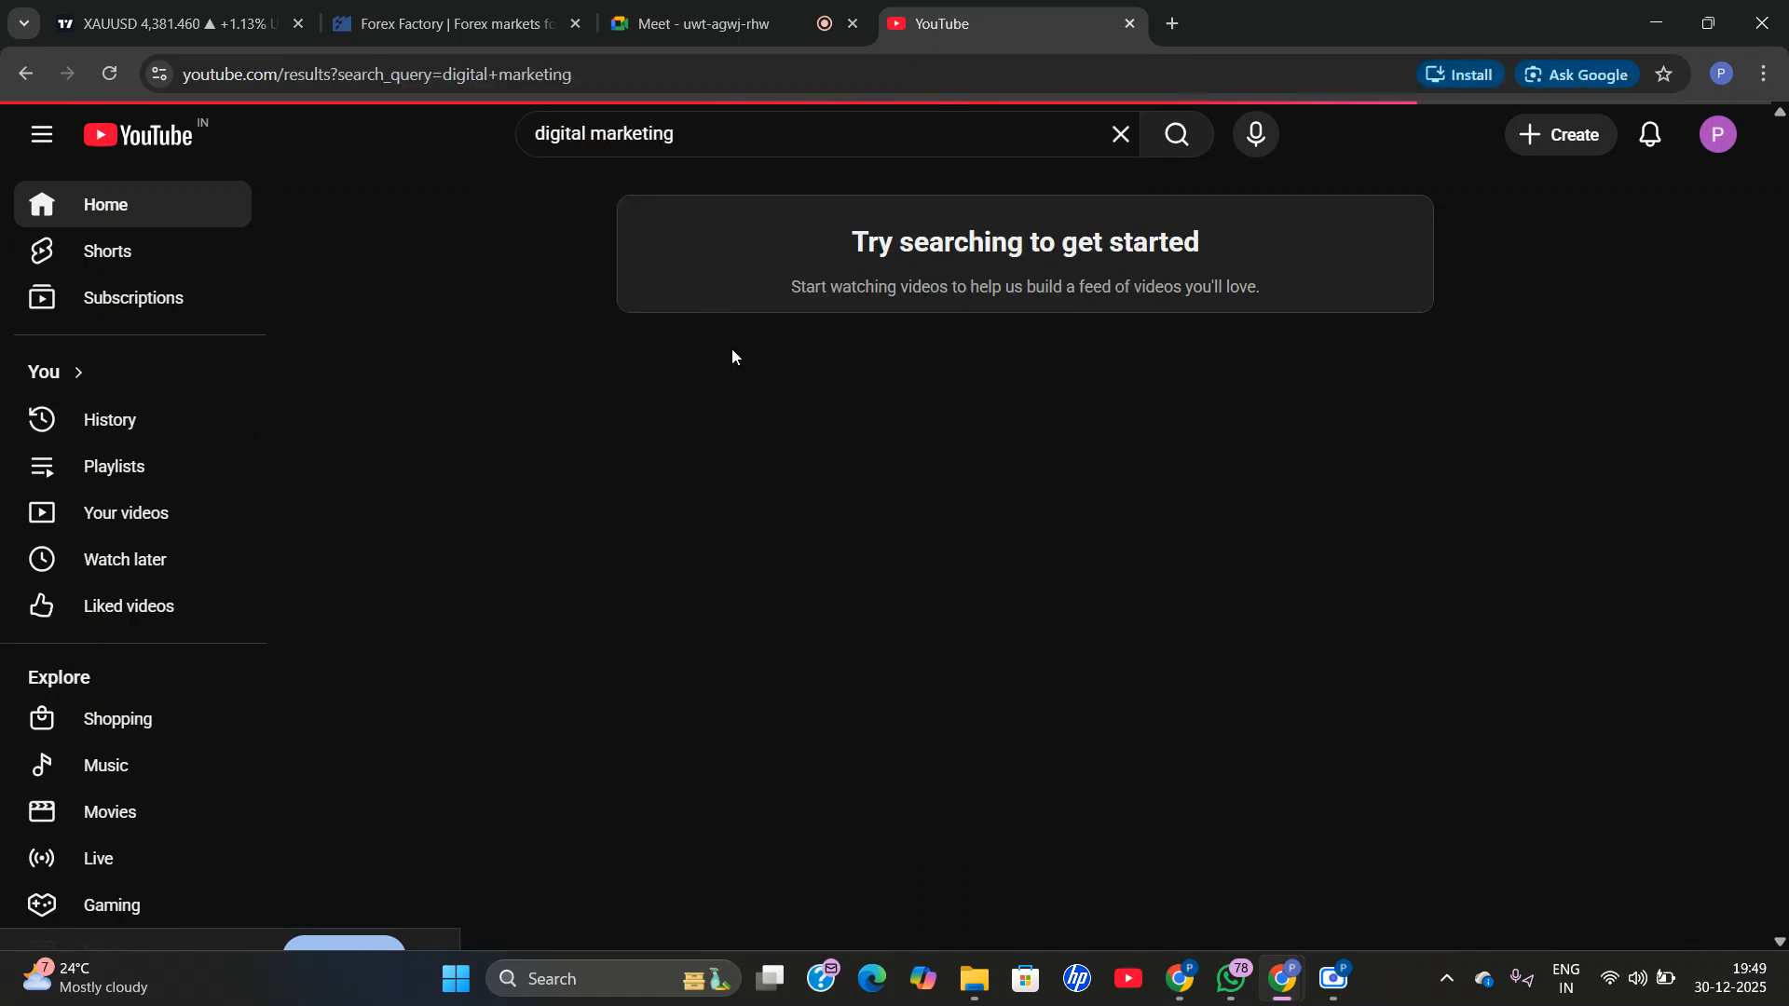
pyautogui.scroll(-9, 699, 726)
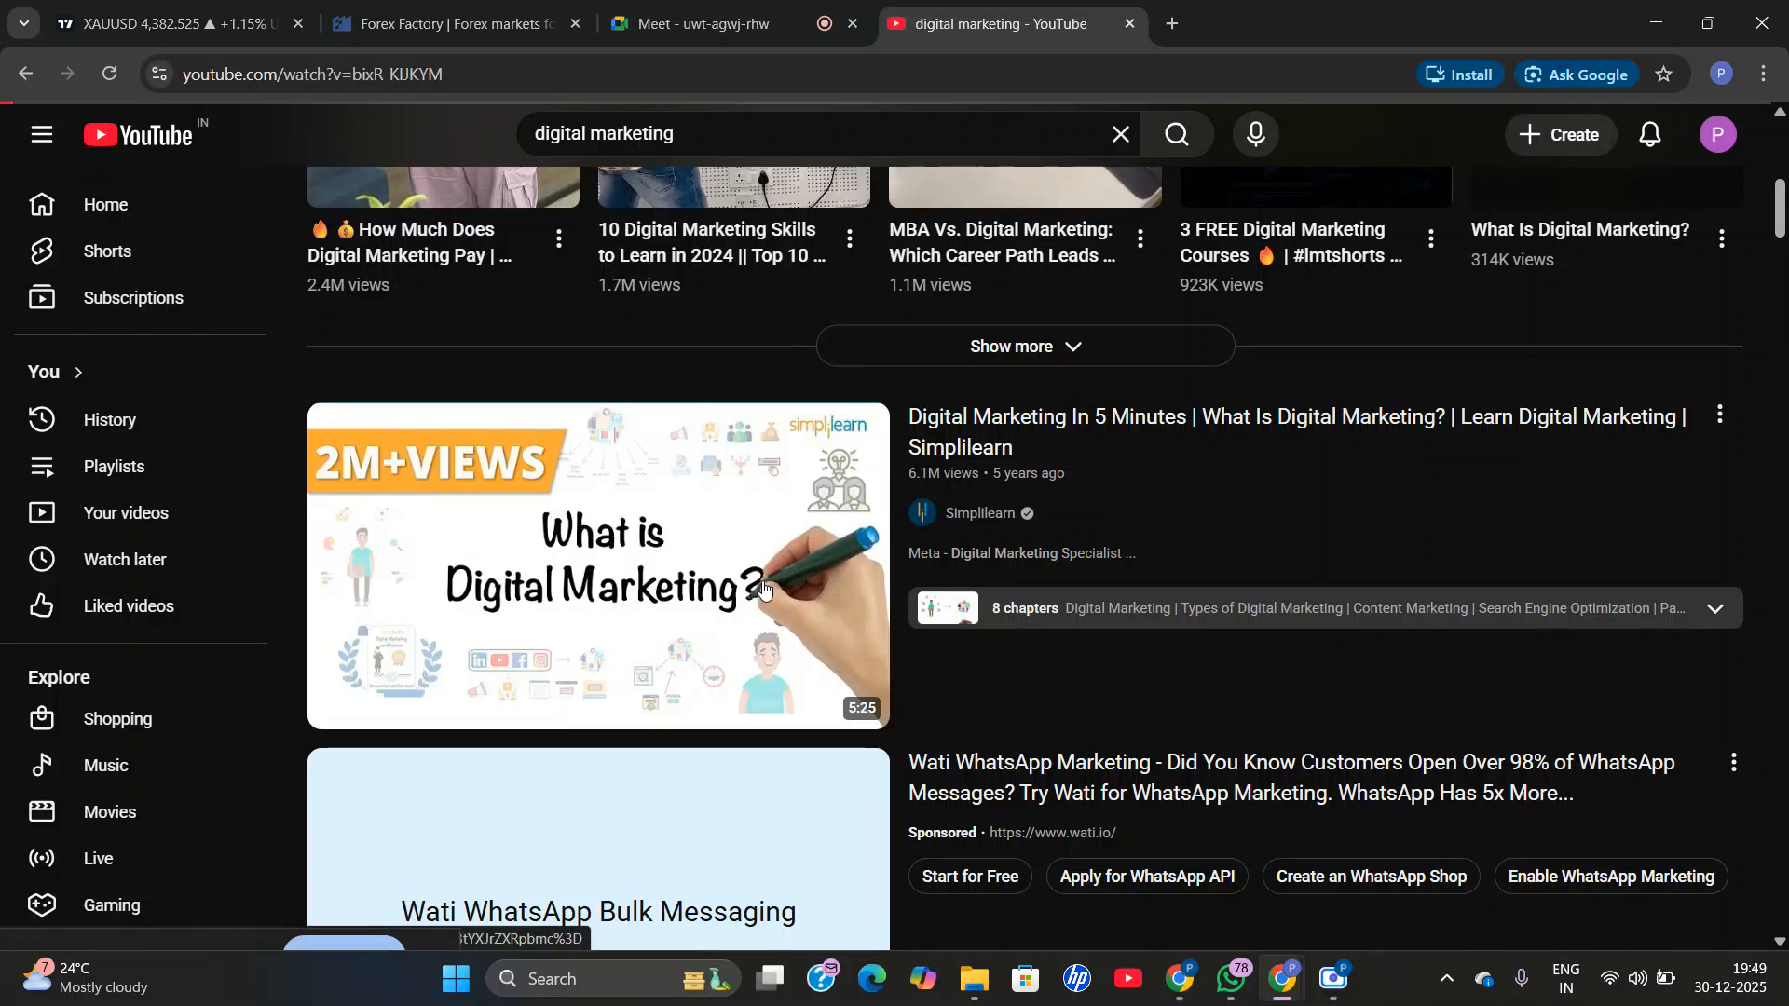
pyautogui.click(582, 610)
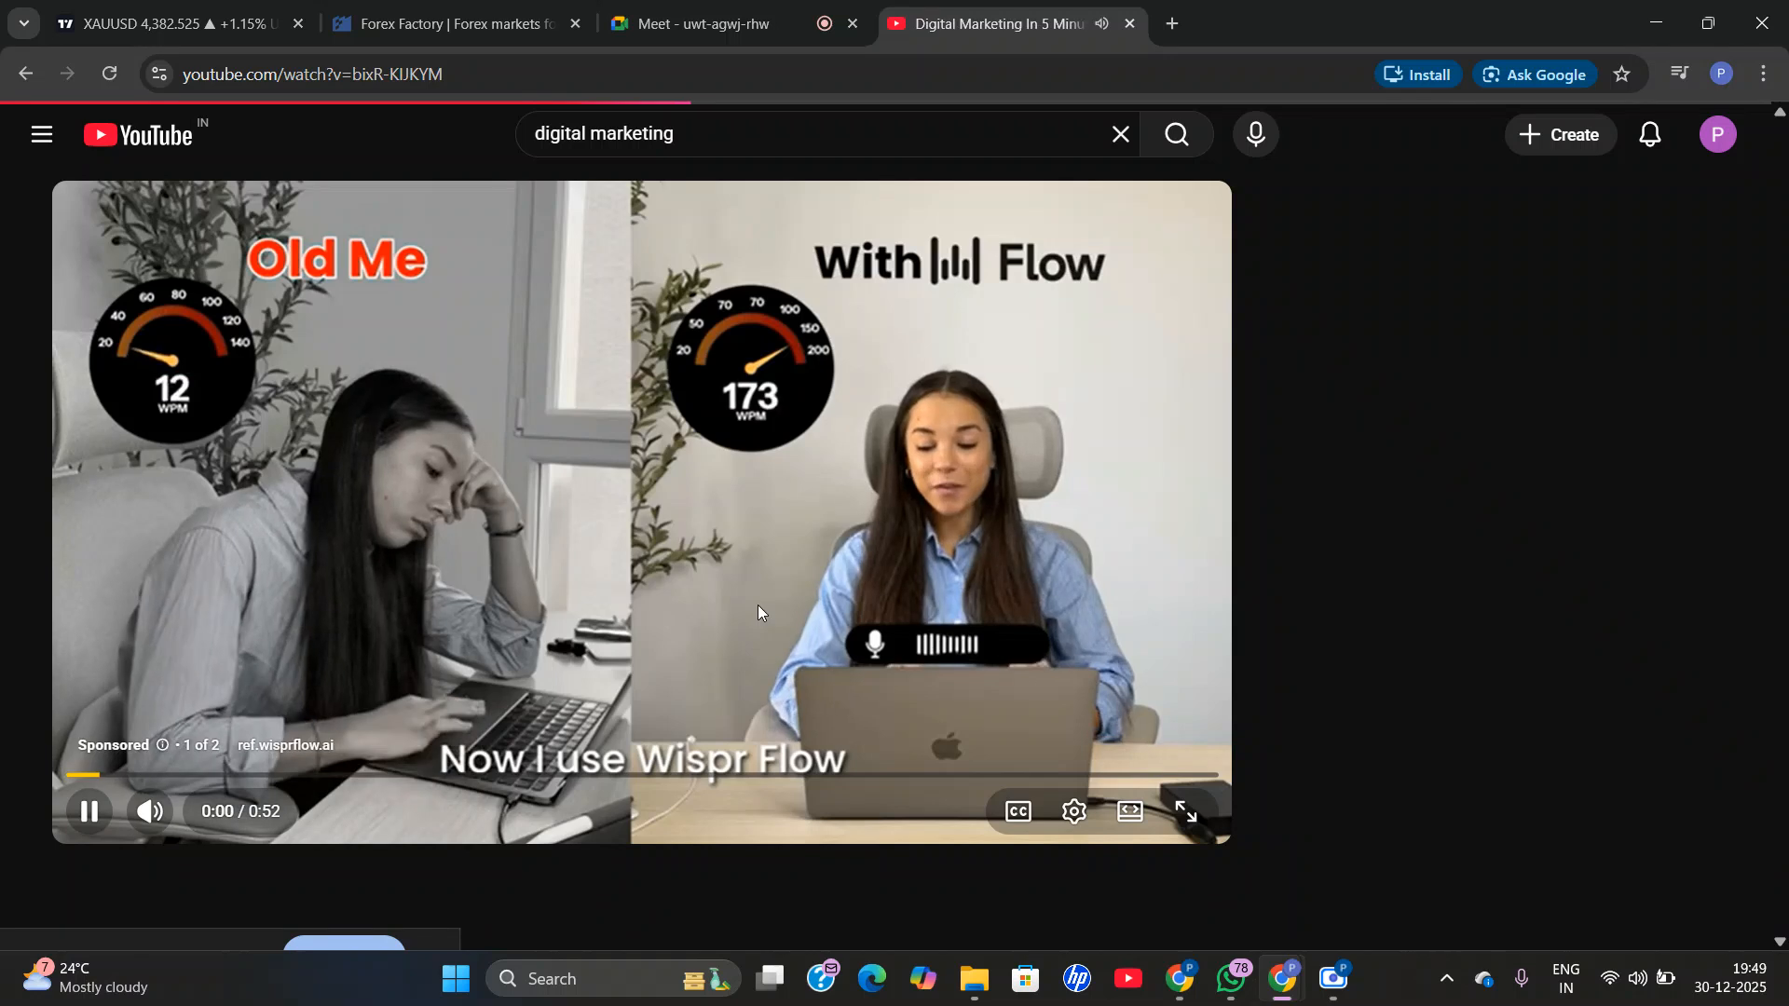
# Mute the player and skip the sponsored ad, leaving the Simplilearn video paused.
pyautogui.click(149, 819)
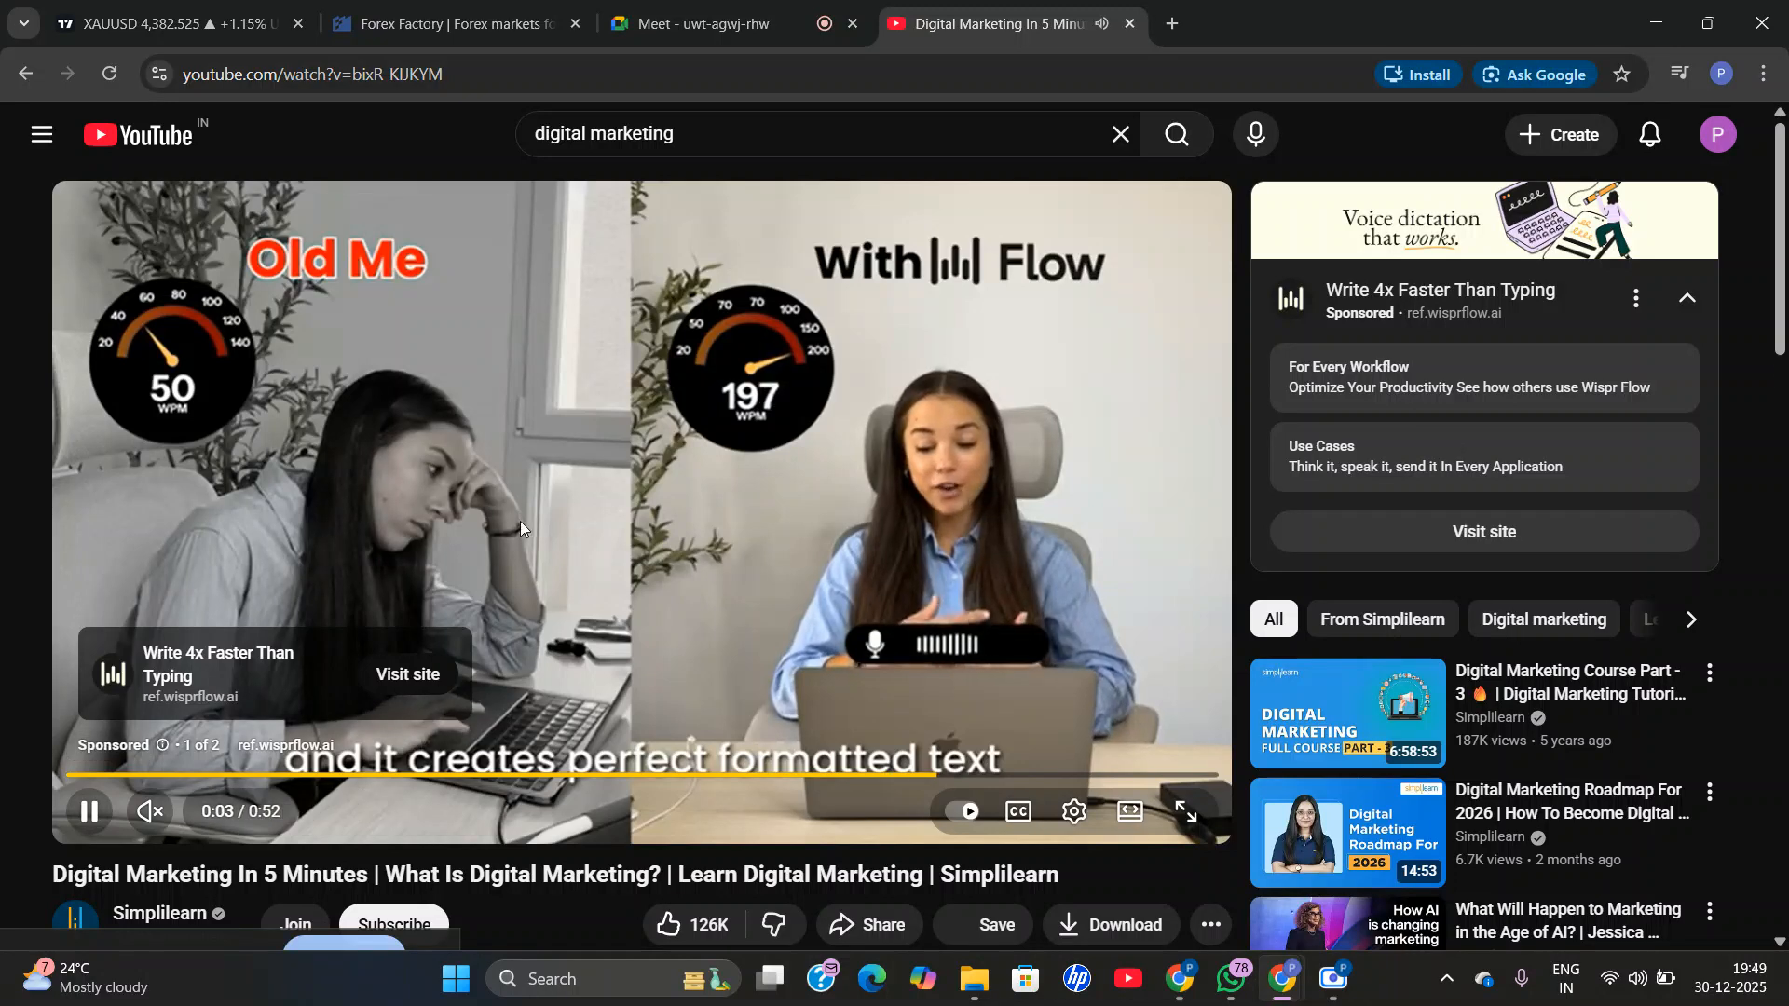
pyautogui.click(826, 651)
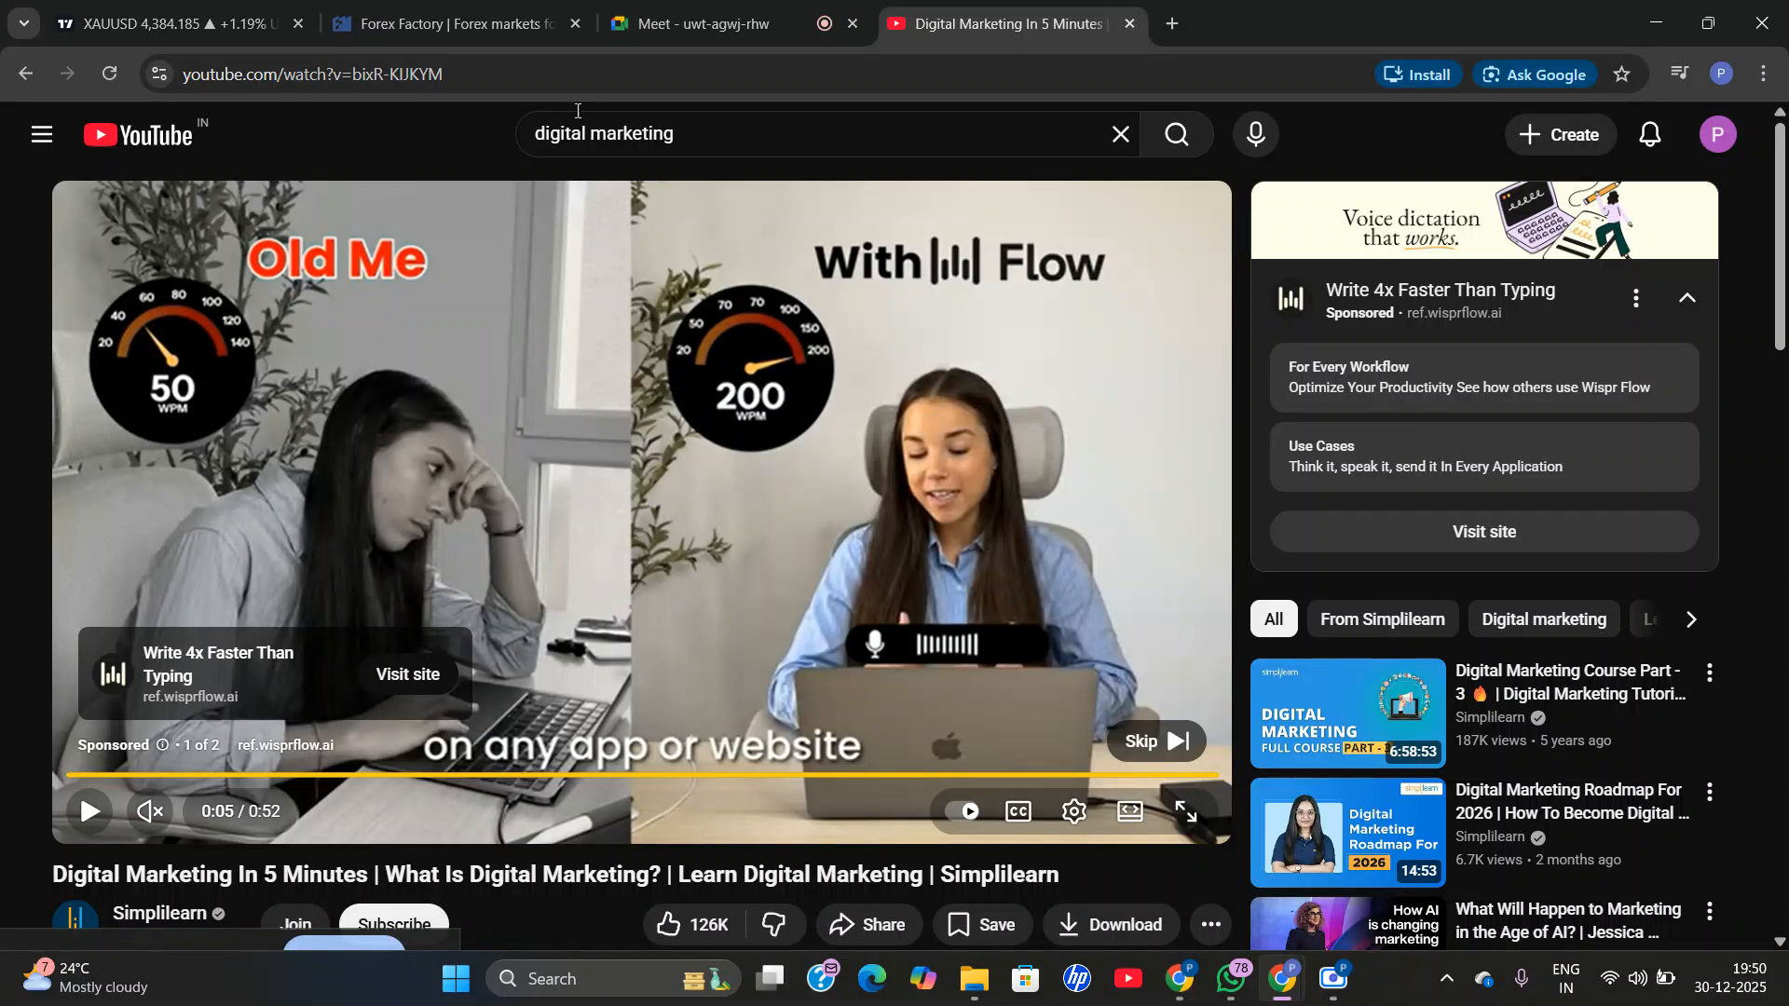
pyautogui.click(1131, 751)
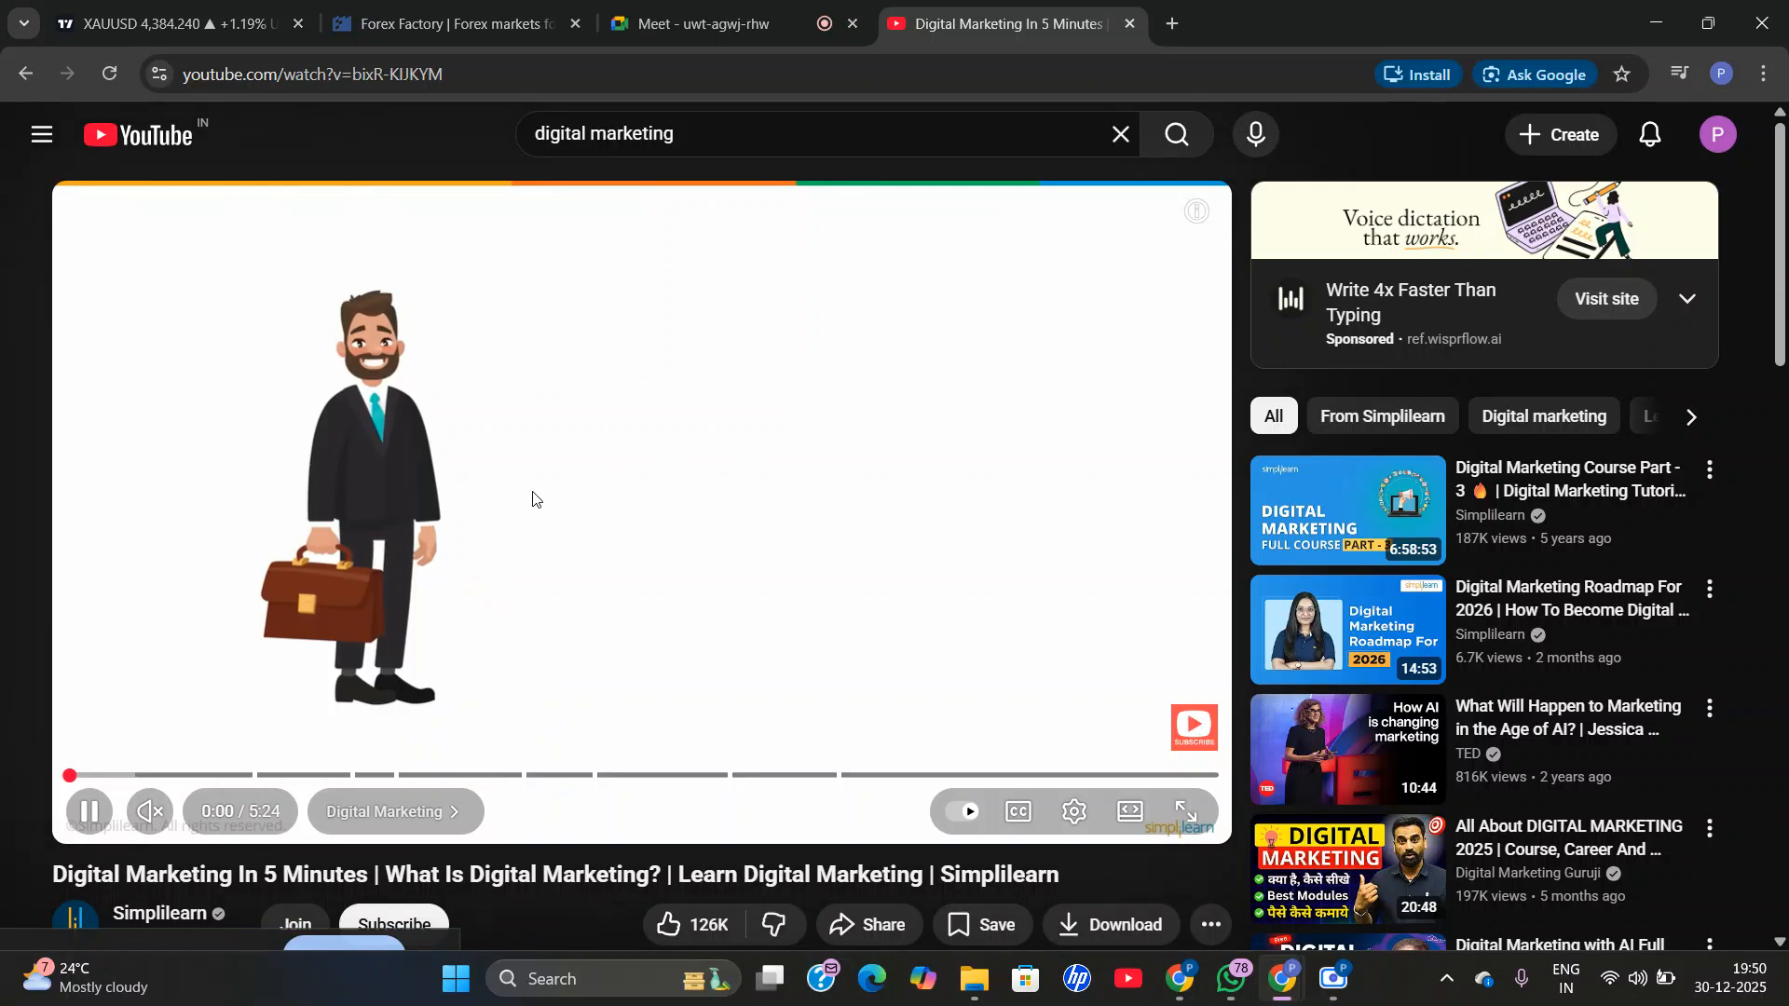
pyautogui.click(532, 615)
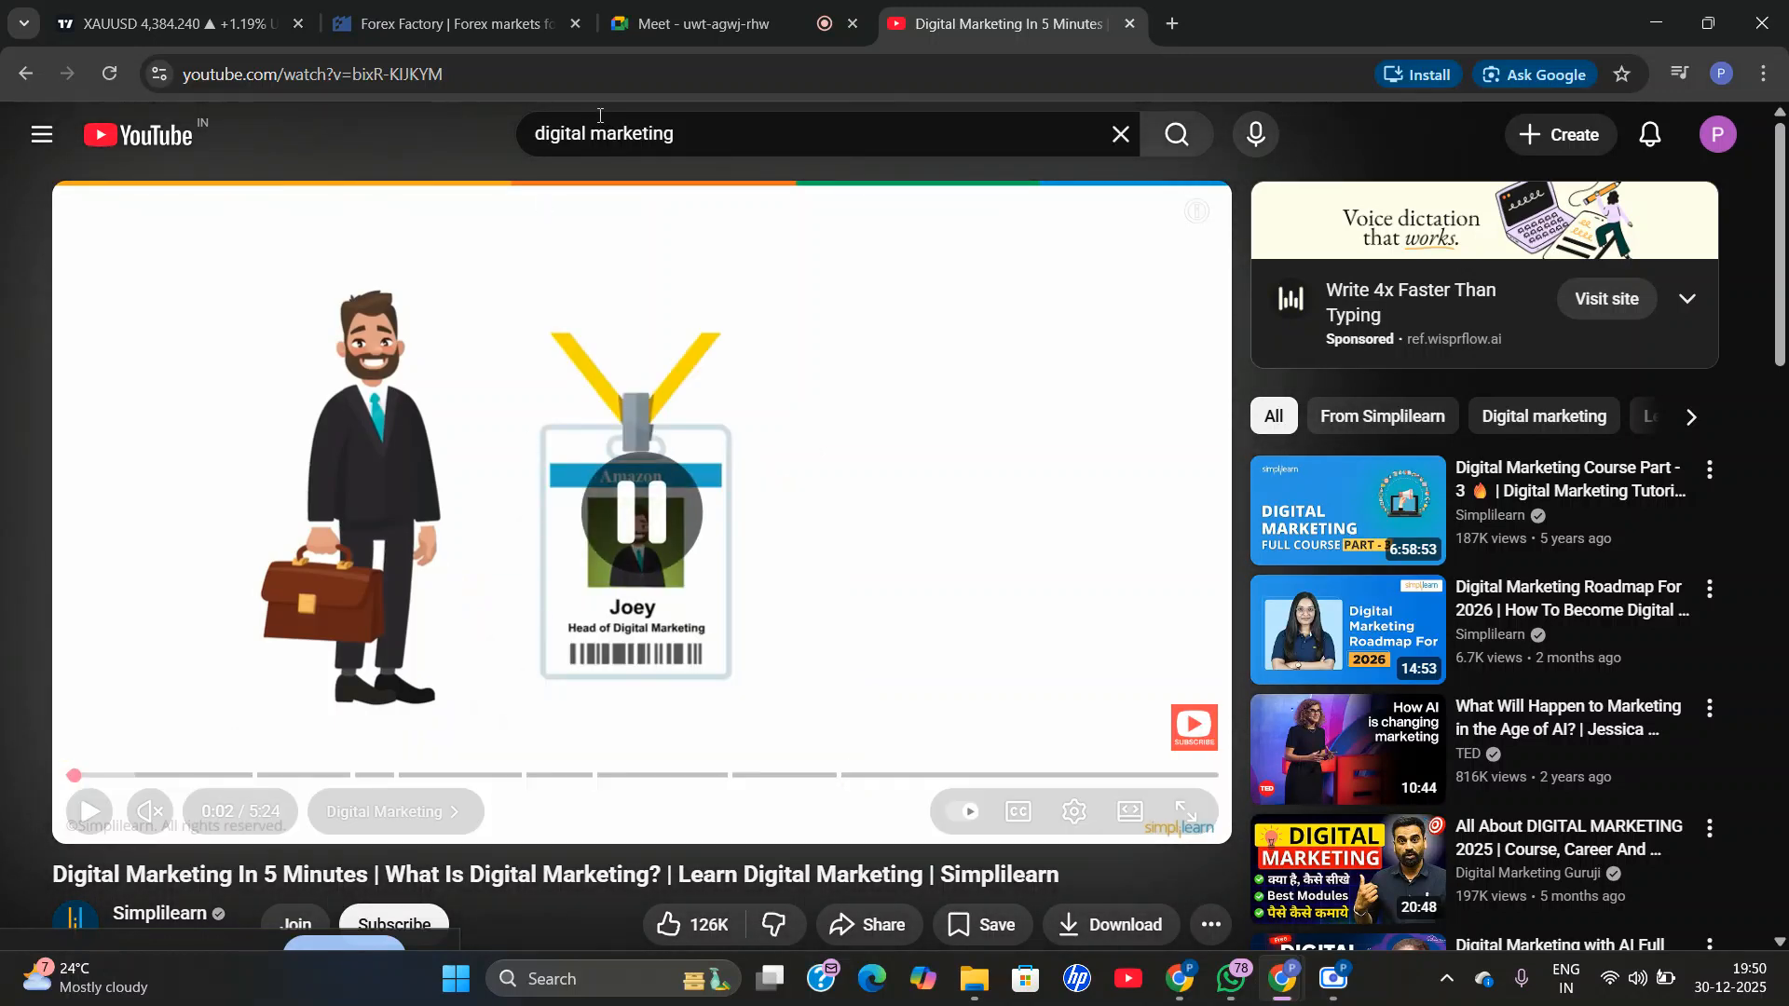
# Copy the full web address of the open "Digital Marketing In 5 Minutes" video.
pyautogui.click(622, 78)
pyautogui.doubleClick(621, 79)
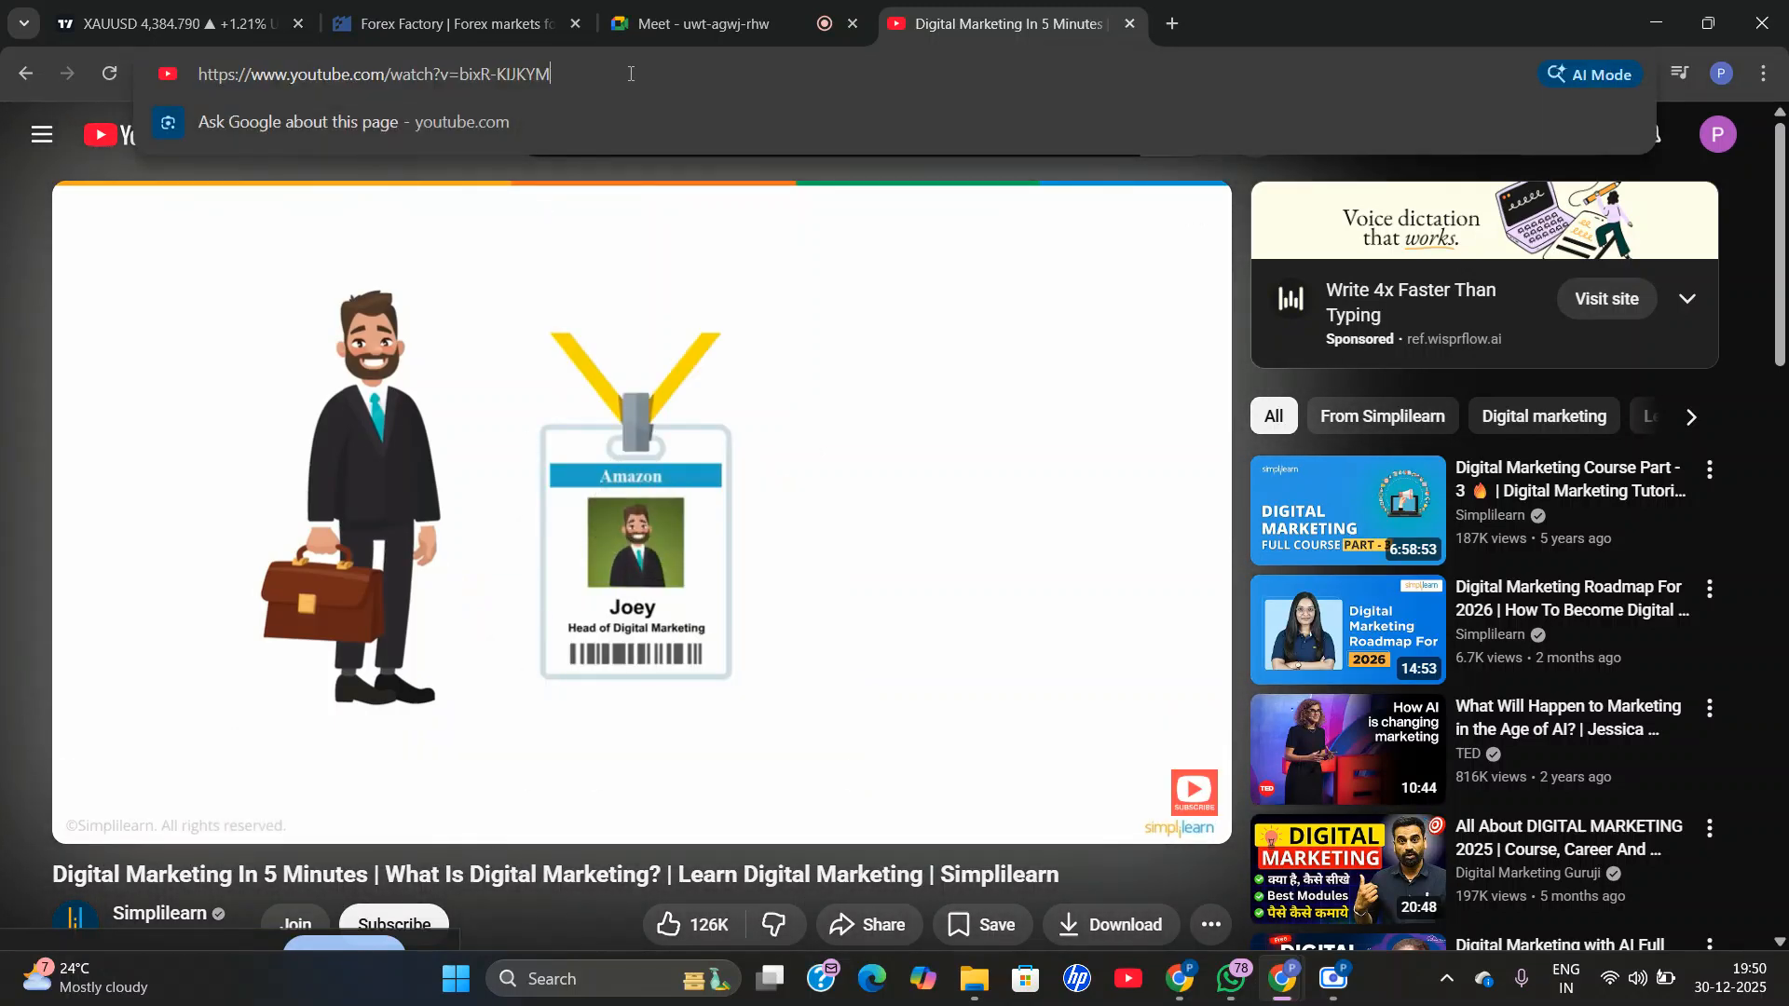
pyautogui.tripleClick(631, 74)
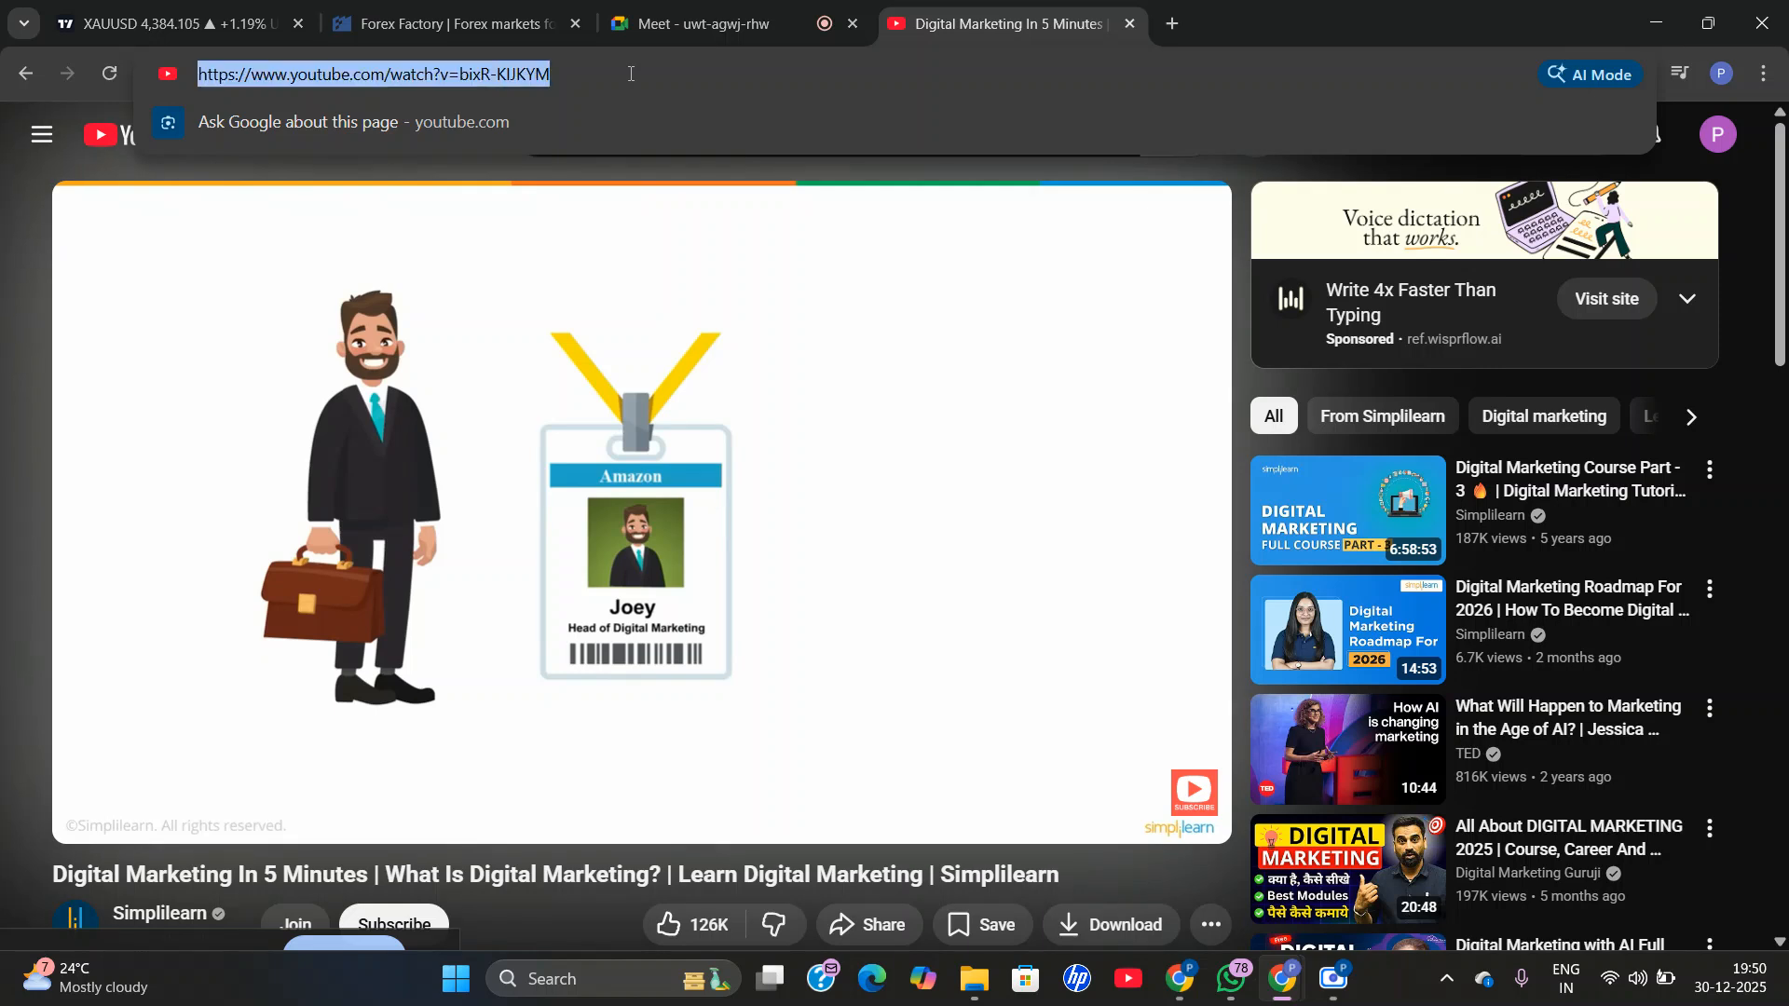
pyautogui.rightClick(631, 73)
pyautogui.click(698, 295)
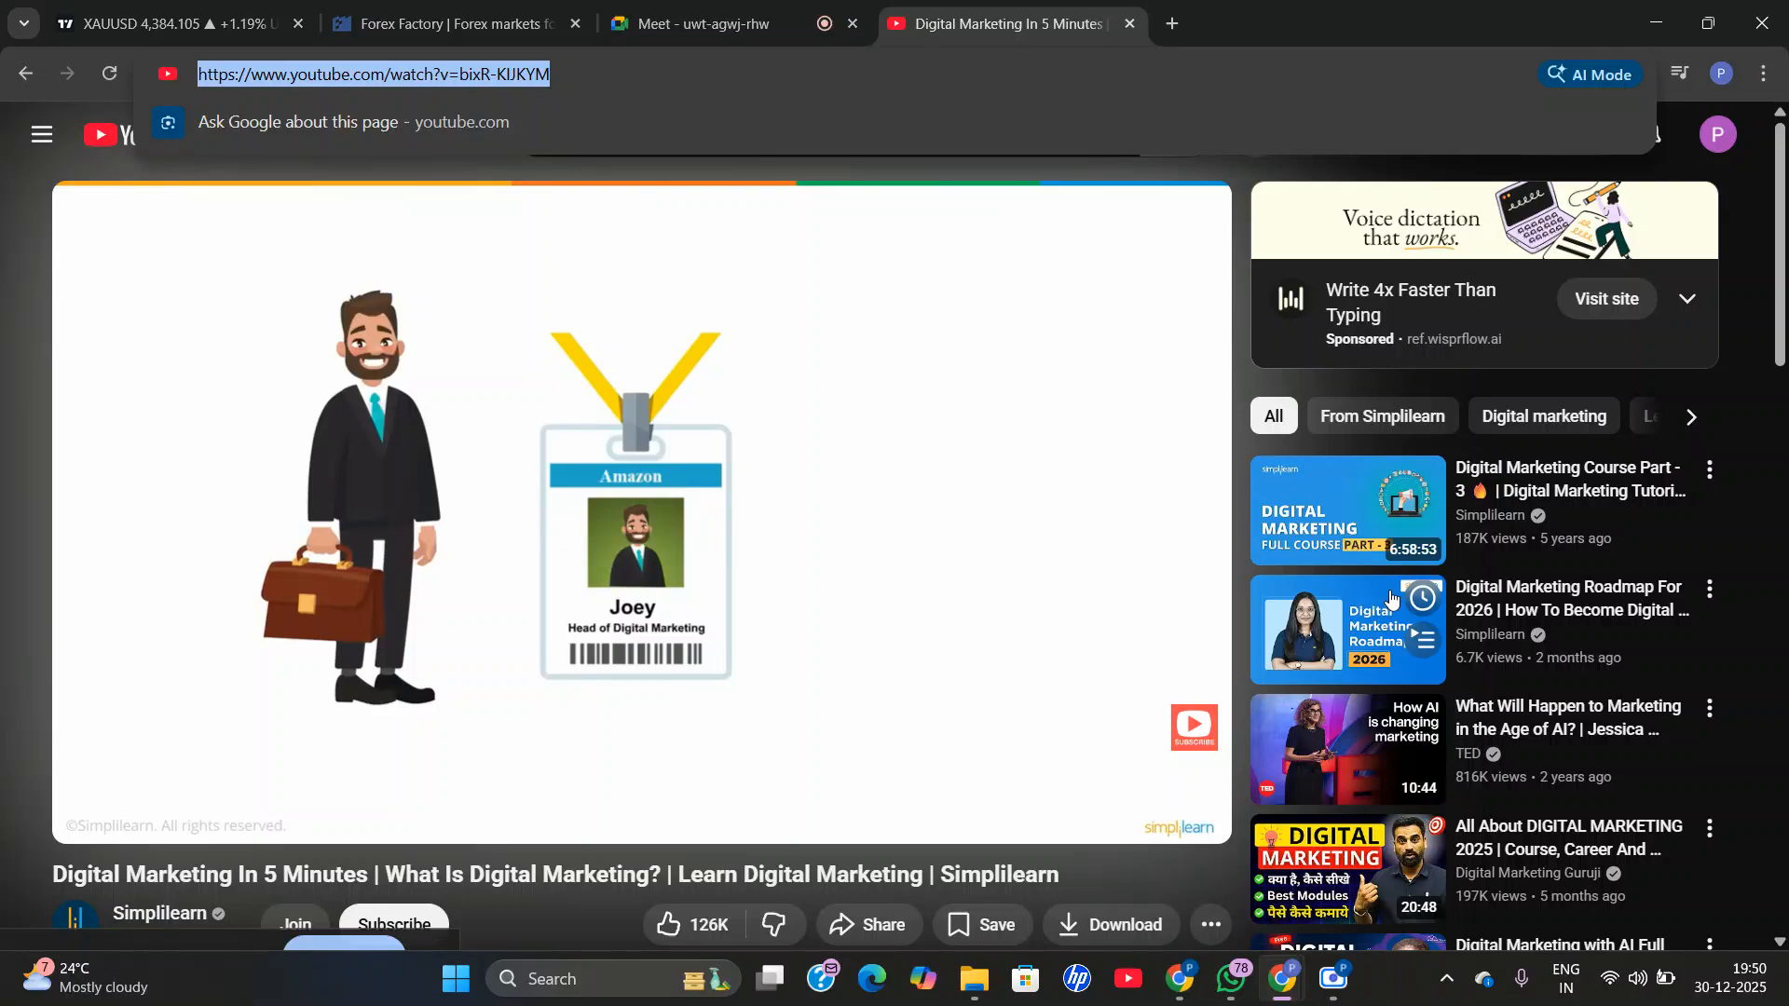
# Switch to the Google Ads window and paste the copied YouTube address into the video search field to add the video.
pyautogui.scroll(-15, 1523, 316)
pyautogui.scroll(4, 655, 535)
pyautogui.scroll(-10, 629, 613)
pyautogui.scroll(-3, 227, 500)
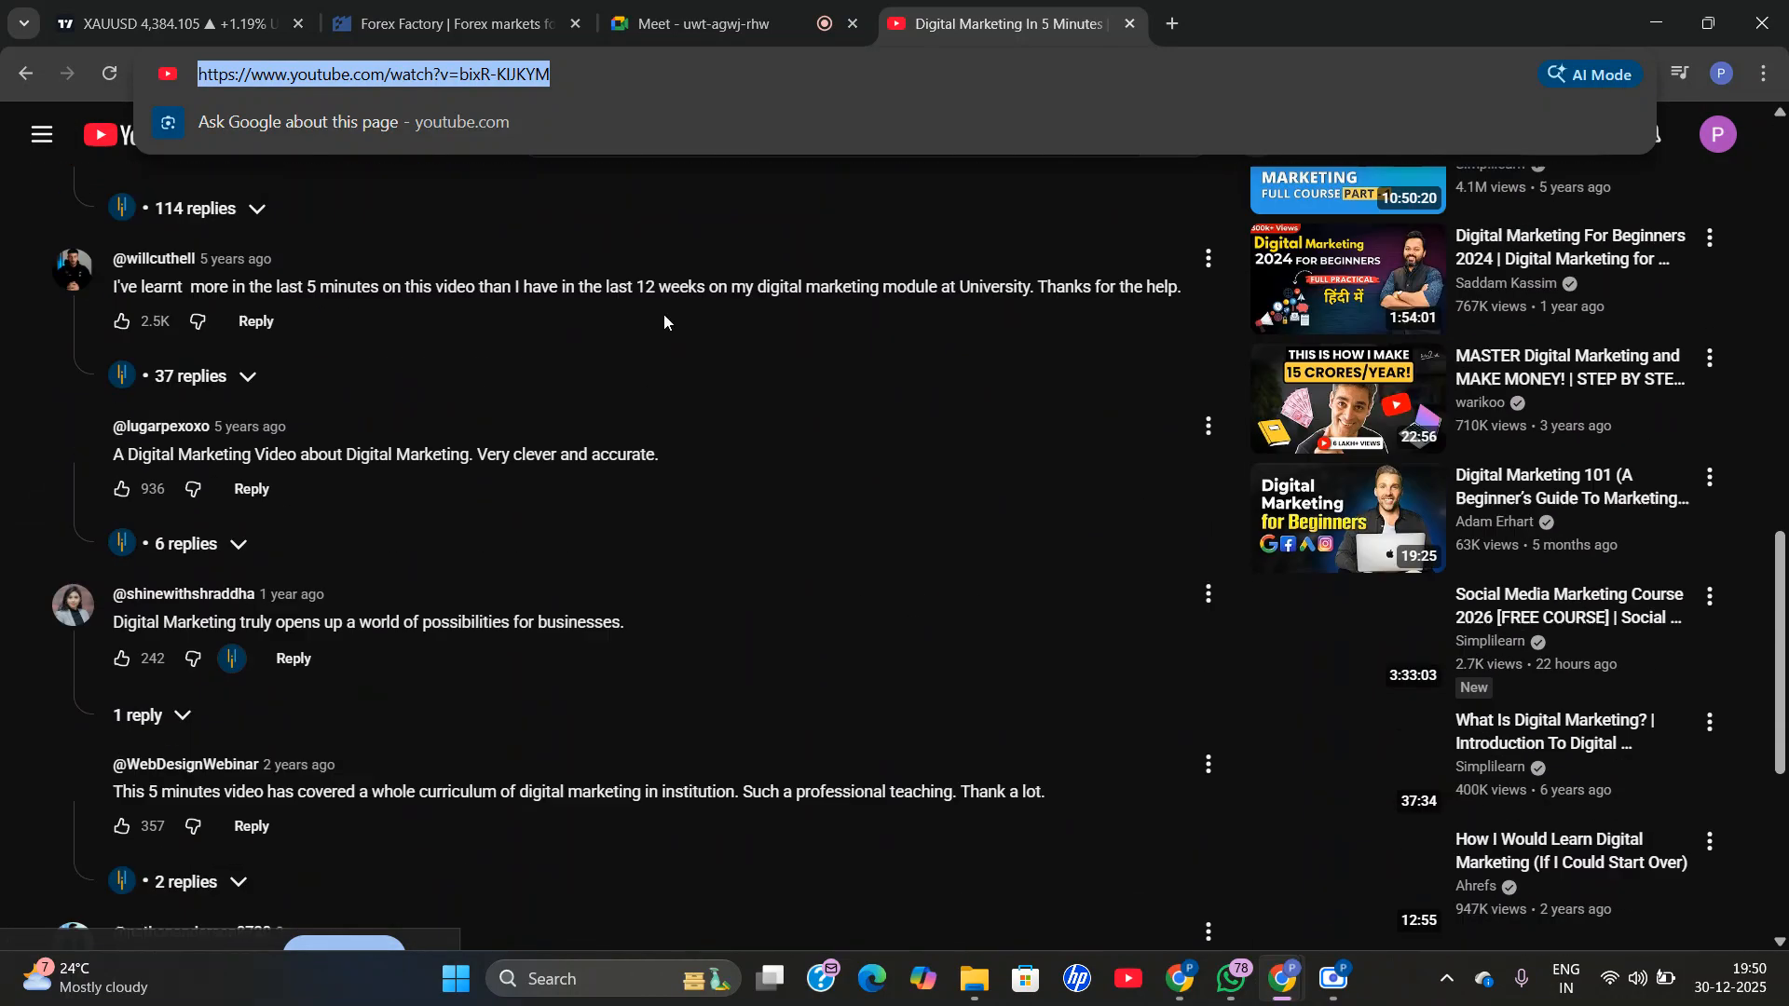
pyautogui.scroll(9, 226, 500)
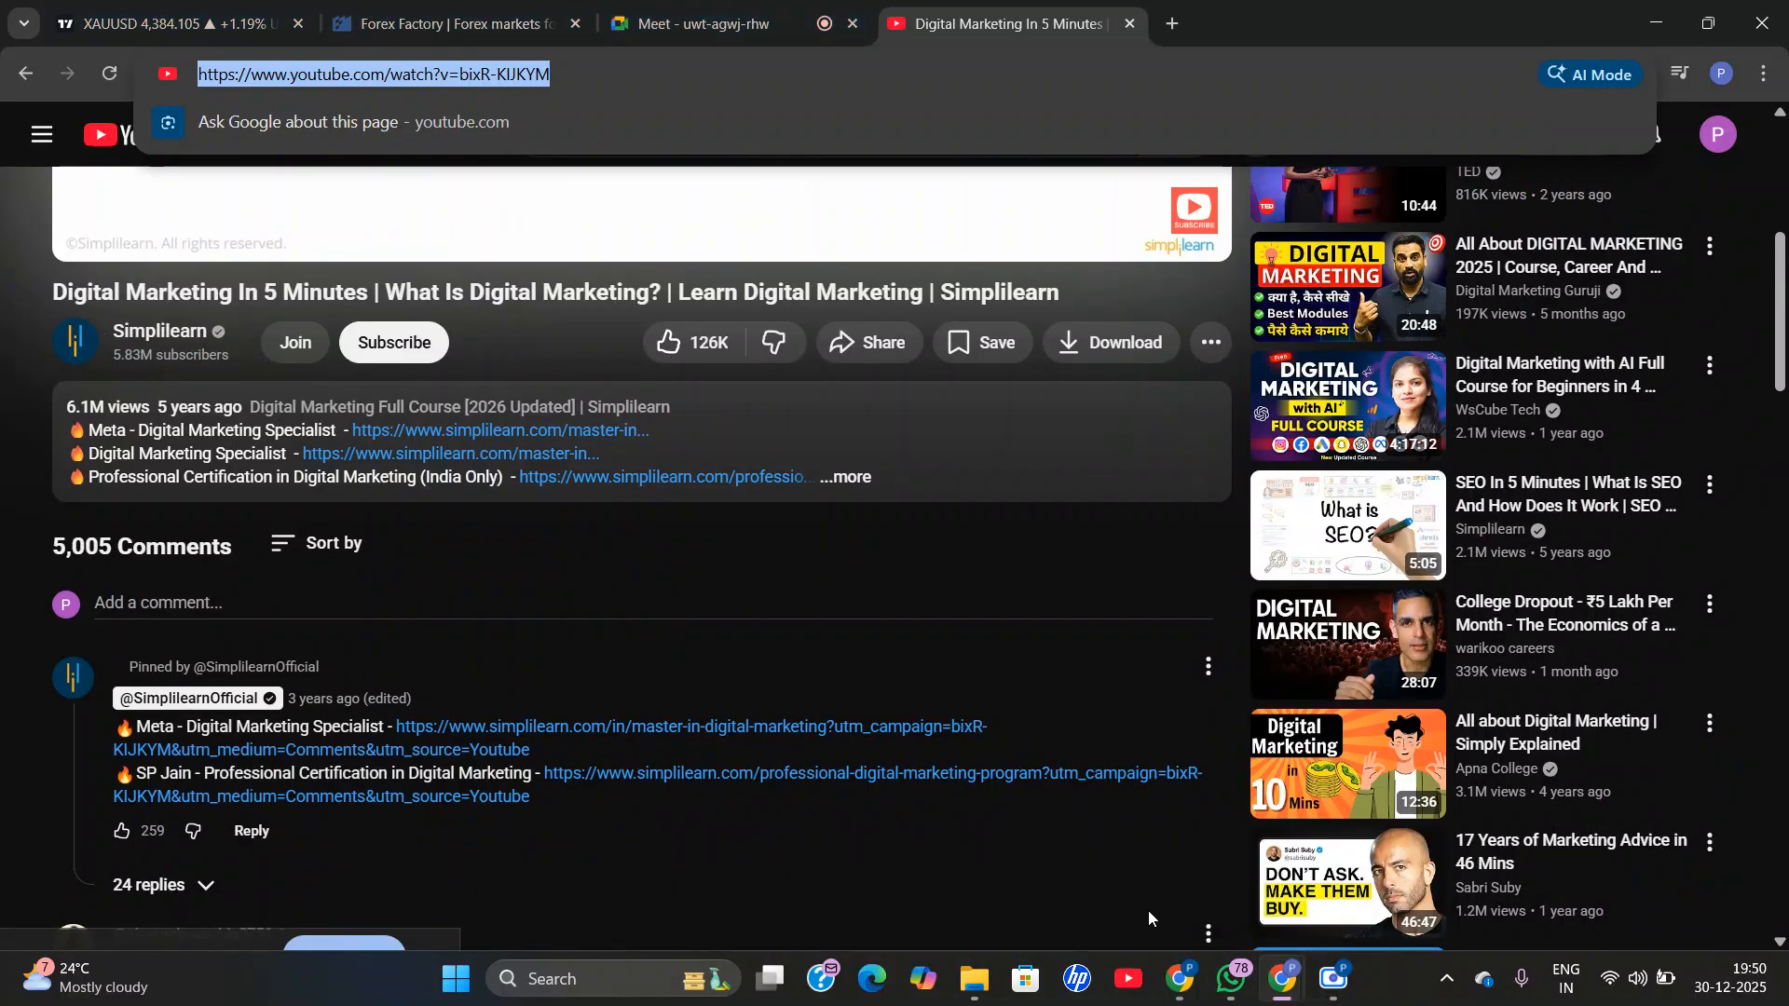
pyautogui.moveTo(1180, 980)
pyautogui.click(1039, 783)
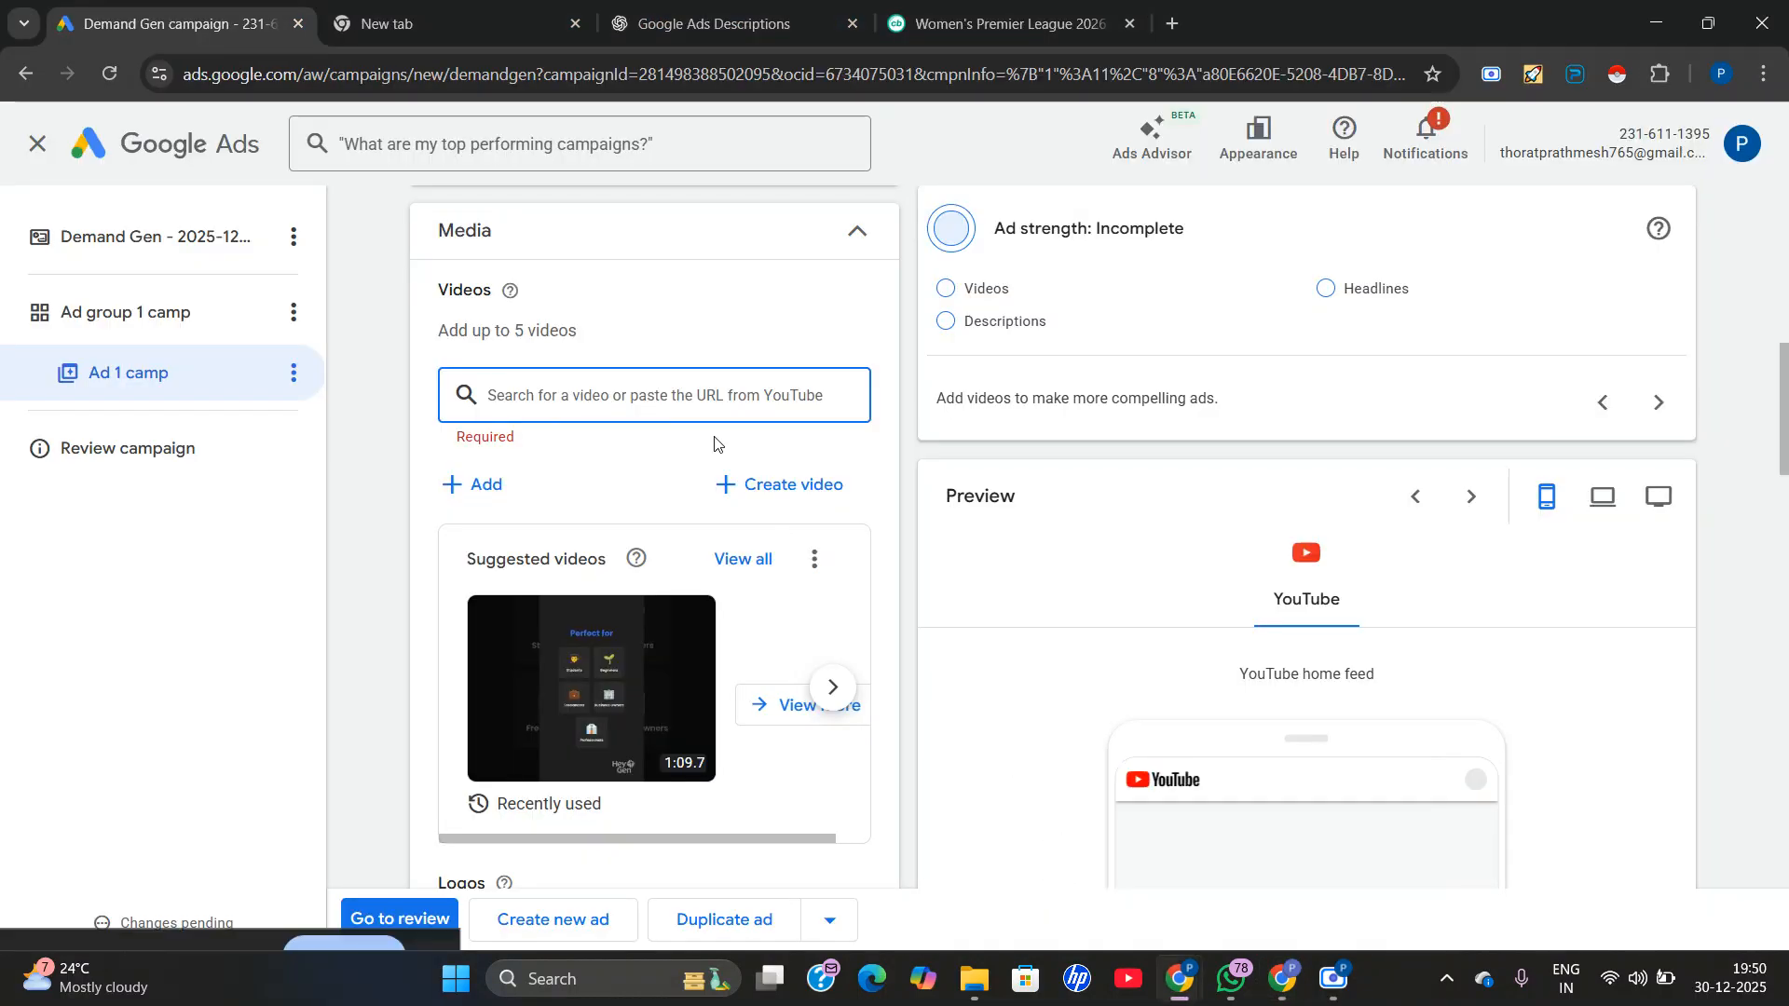
pyautogui.rightClick(568, 399)
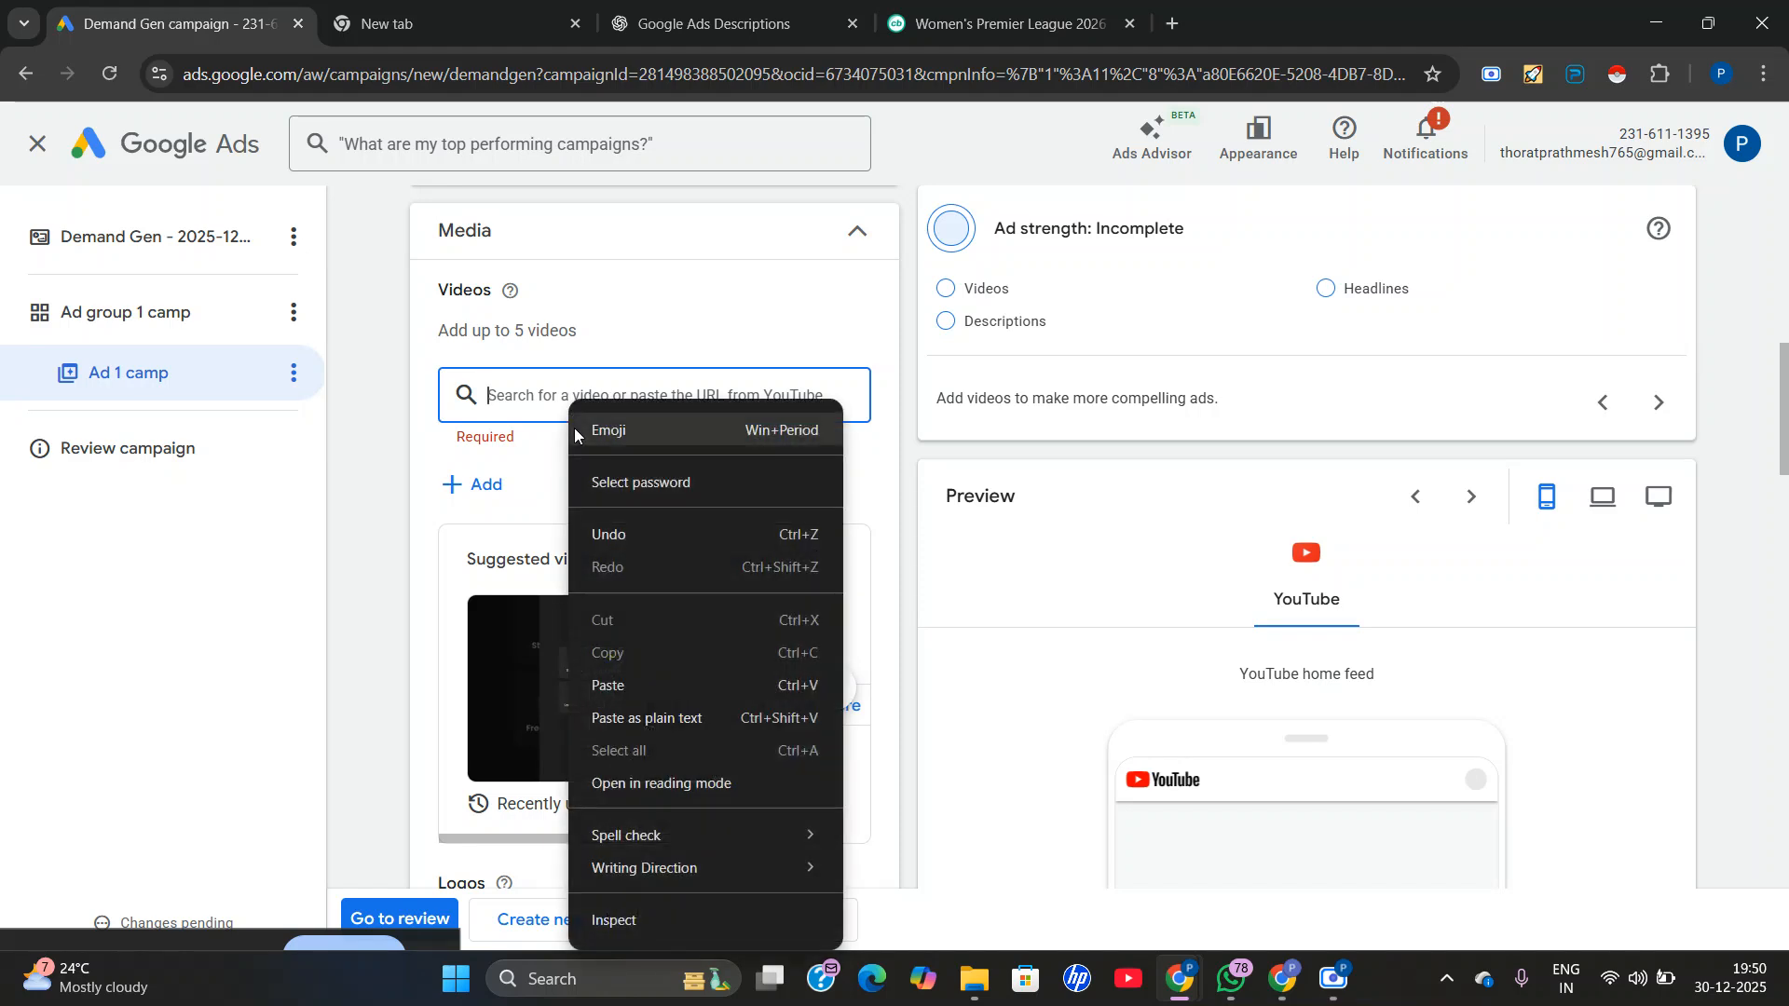
pyautogui.click(623, 681)
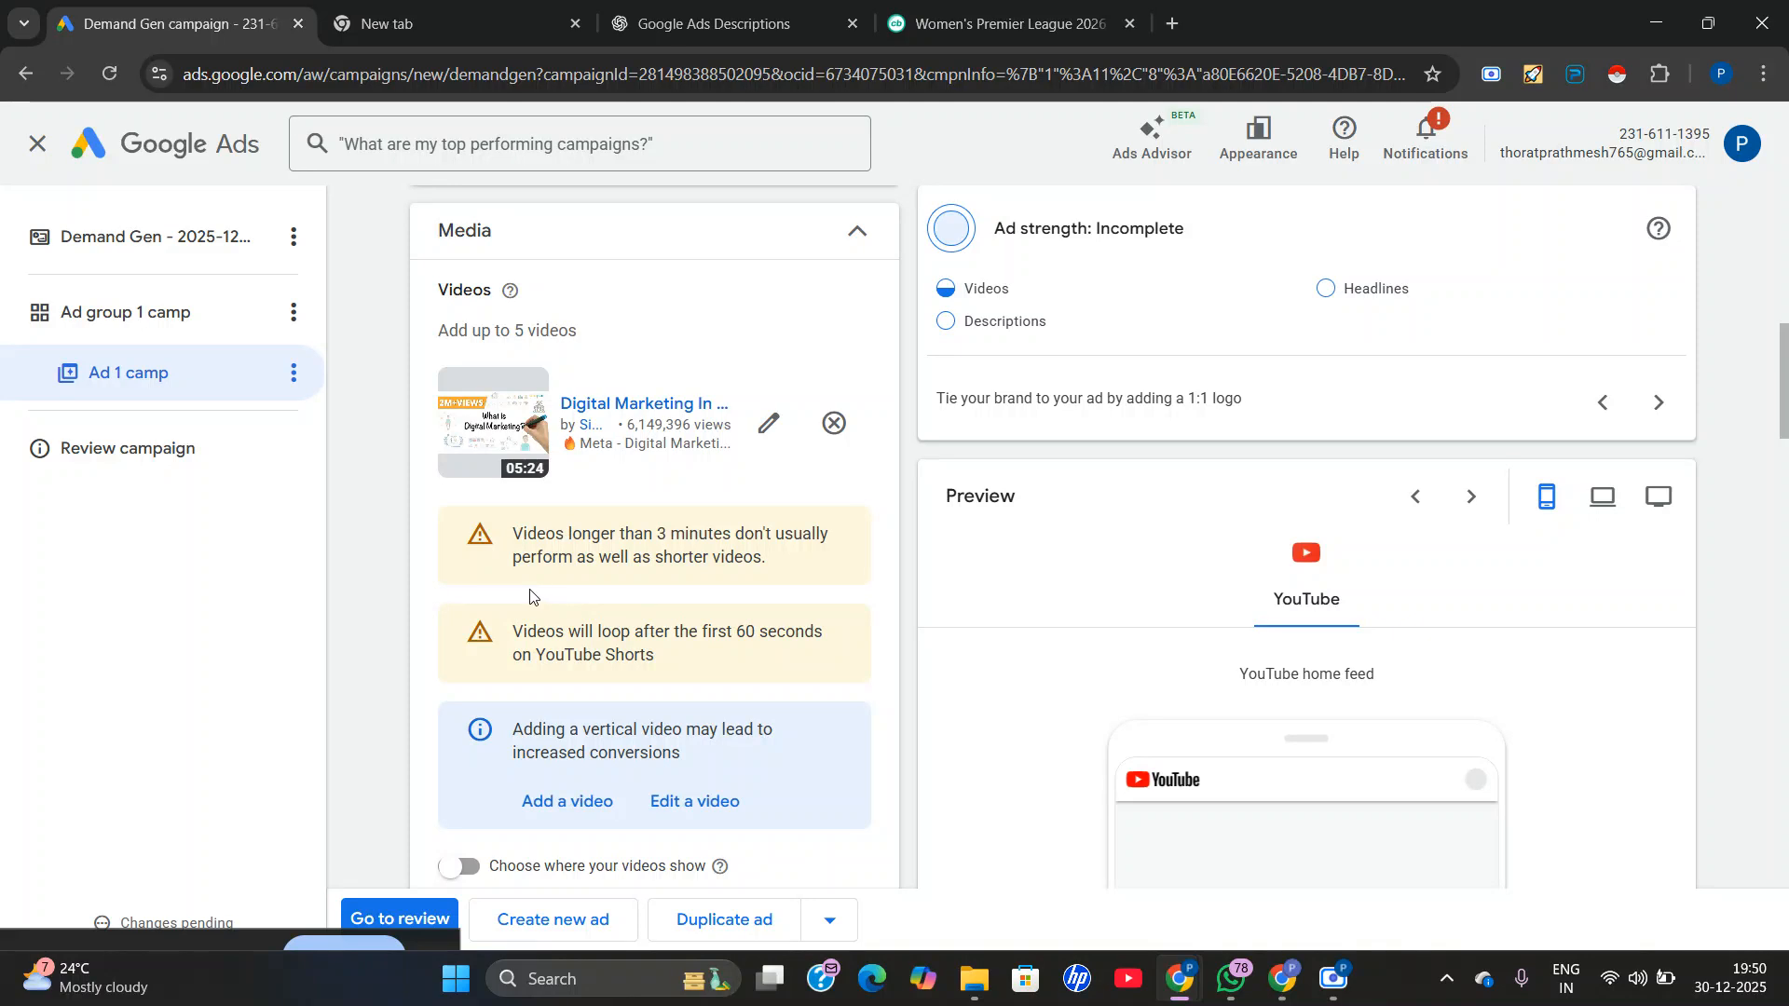
# Check the notices under the added video, and in the YouTube window go back to the digital marketing search results.
pyautogui.scroll(-1, 574, 595)
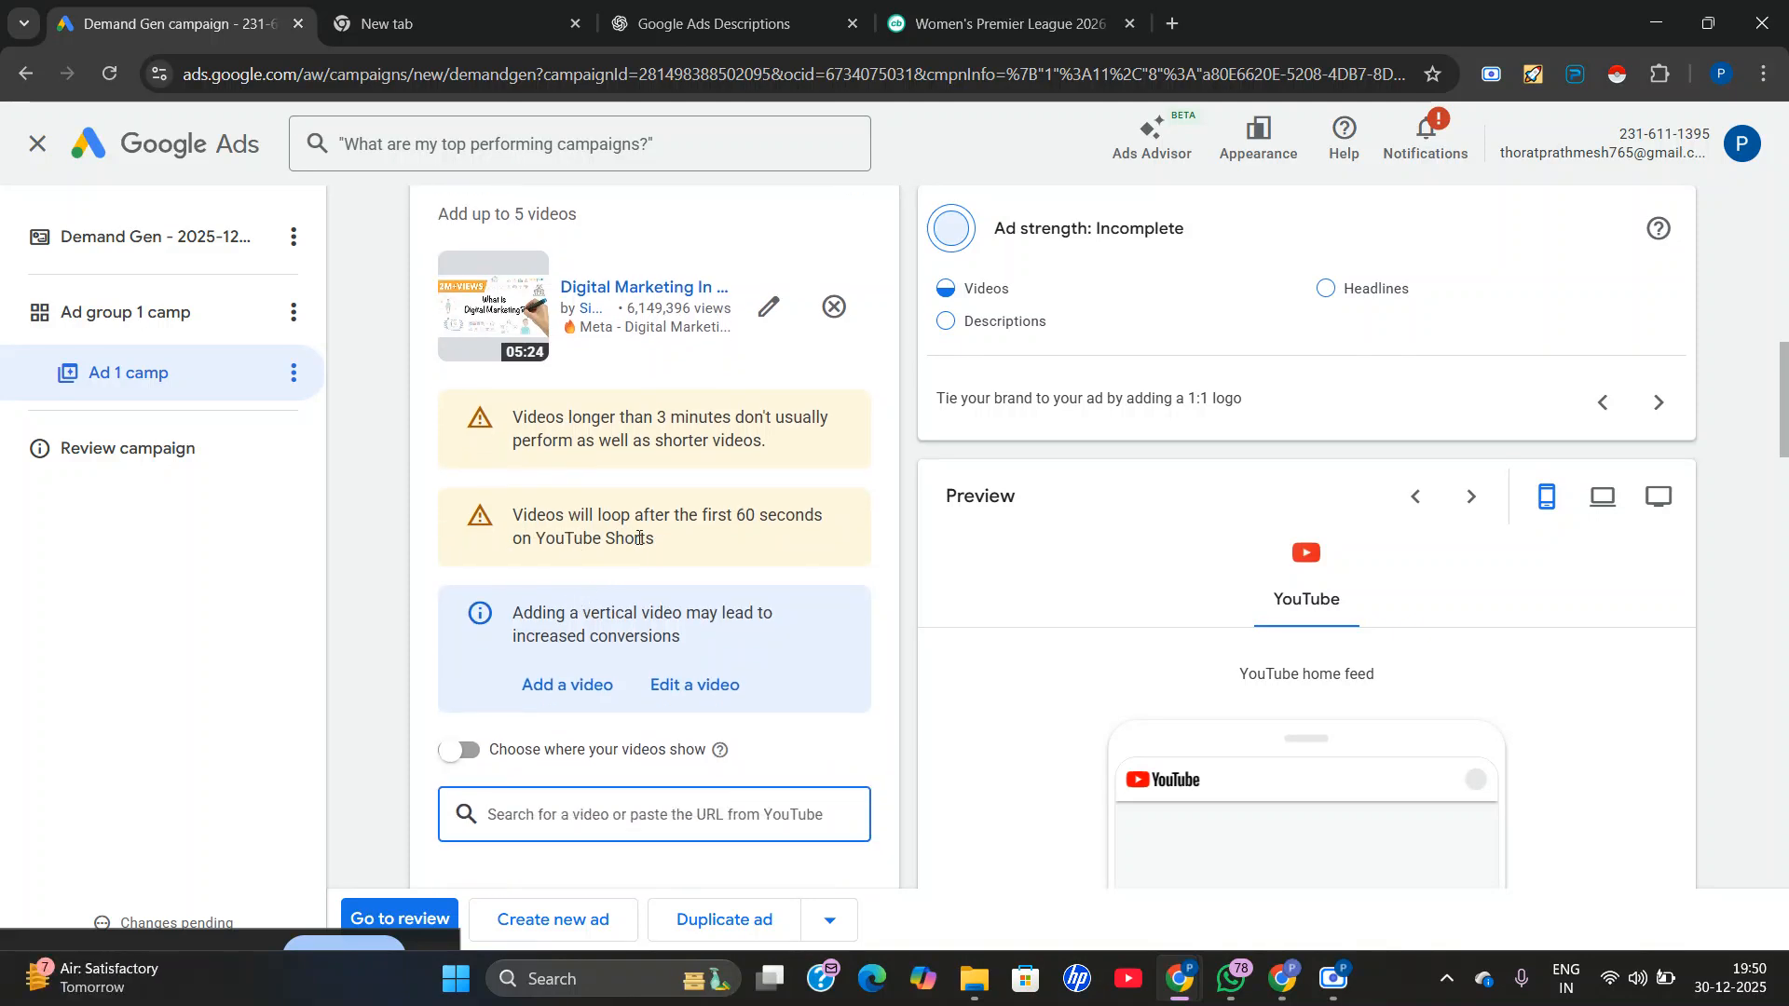
pyautogui.scroll(2, 585, 527)
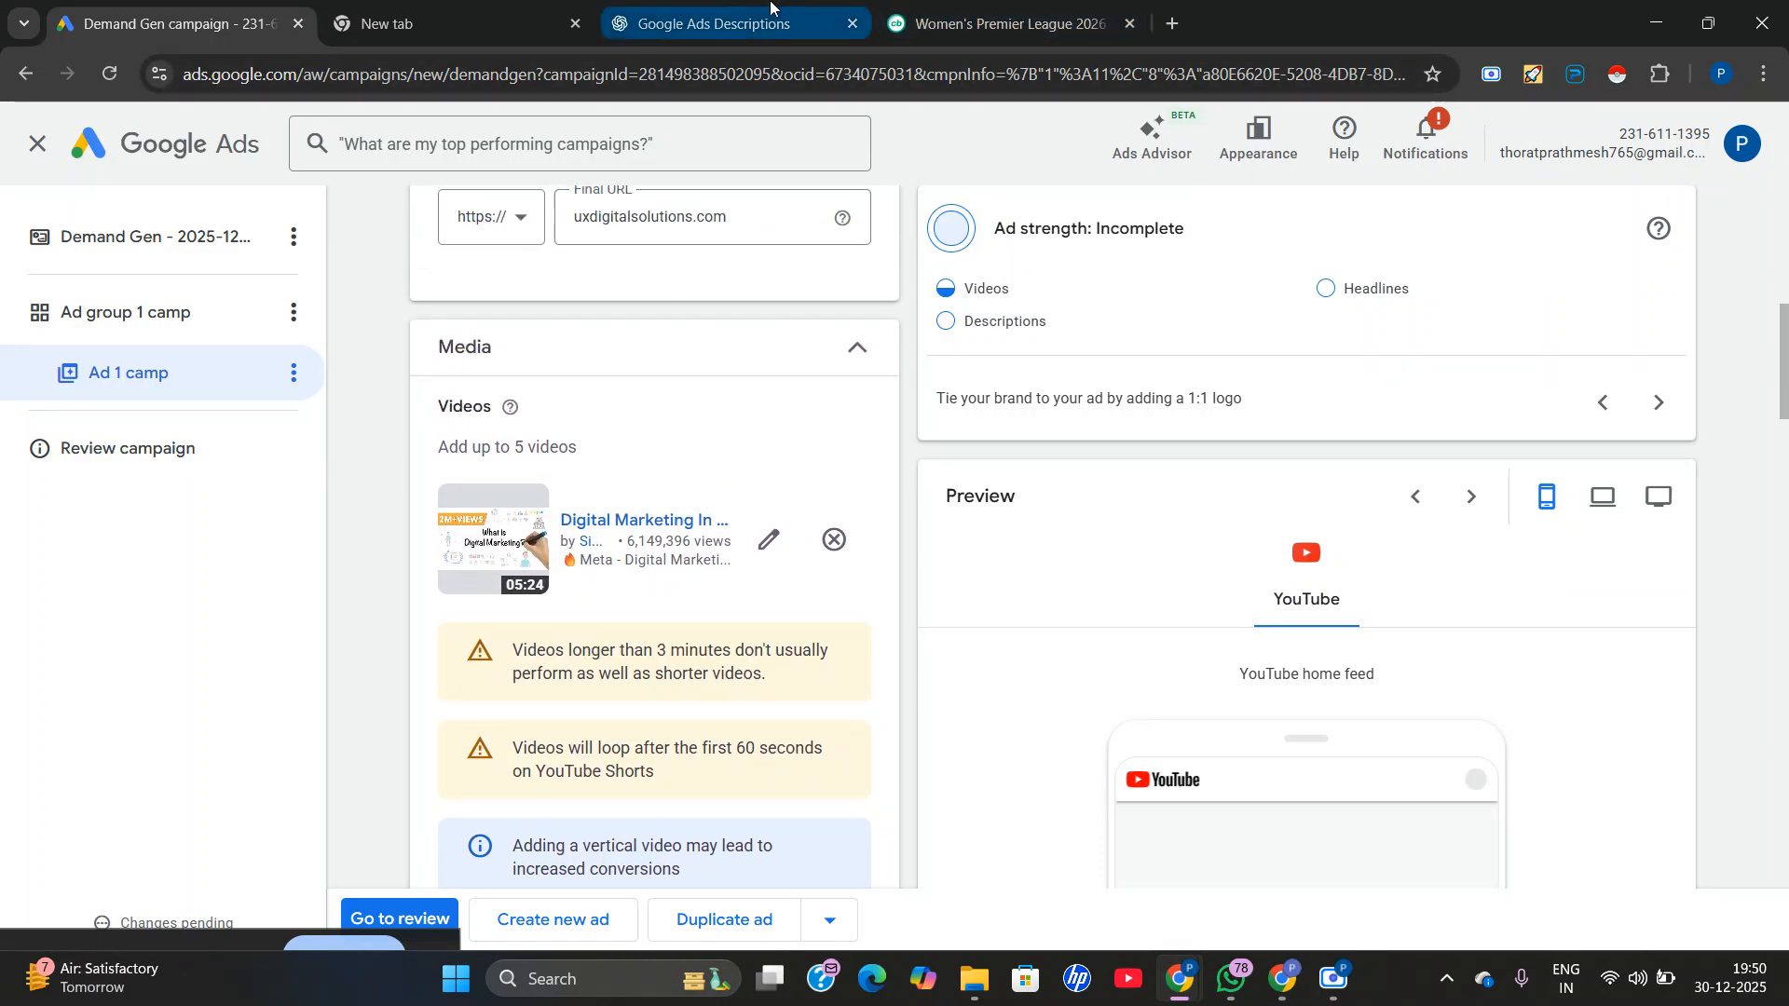
pyautogui.moveTo(1282, 978)
pyautogui.click(1118, 843)
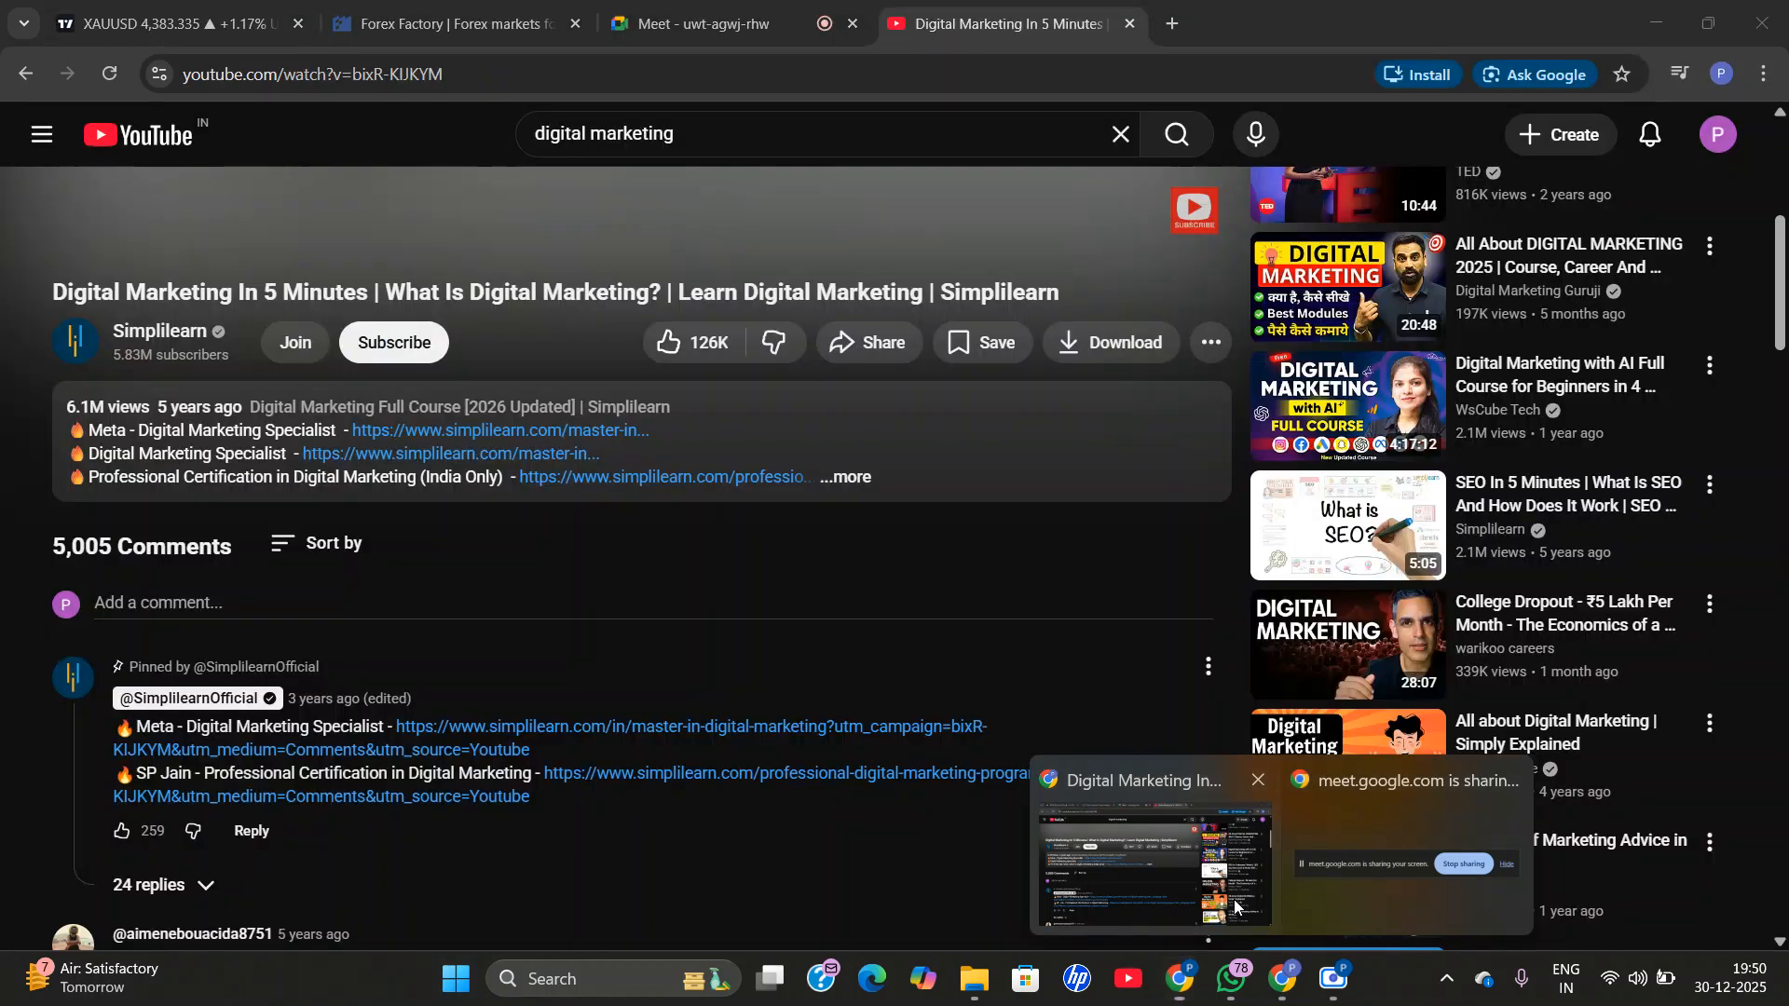
pyautogui.moveTo(1397, 528)
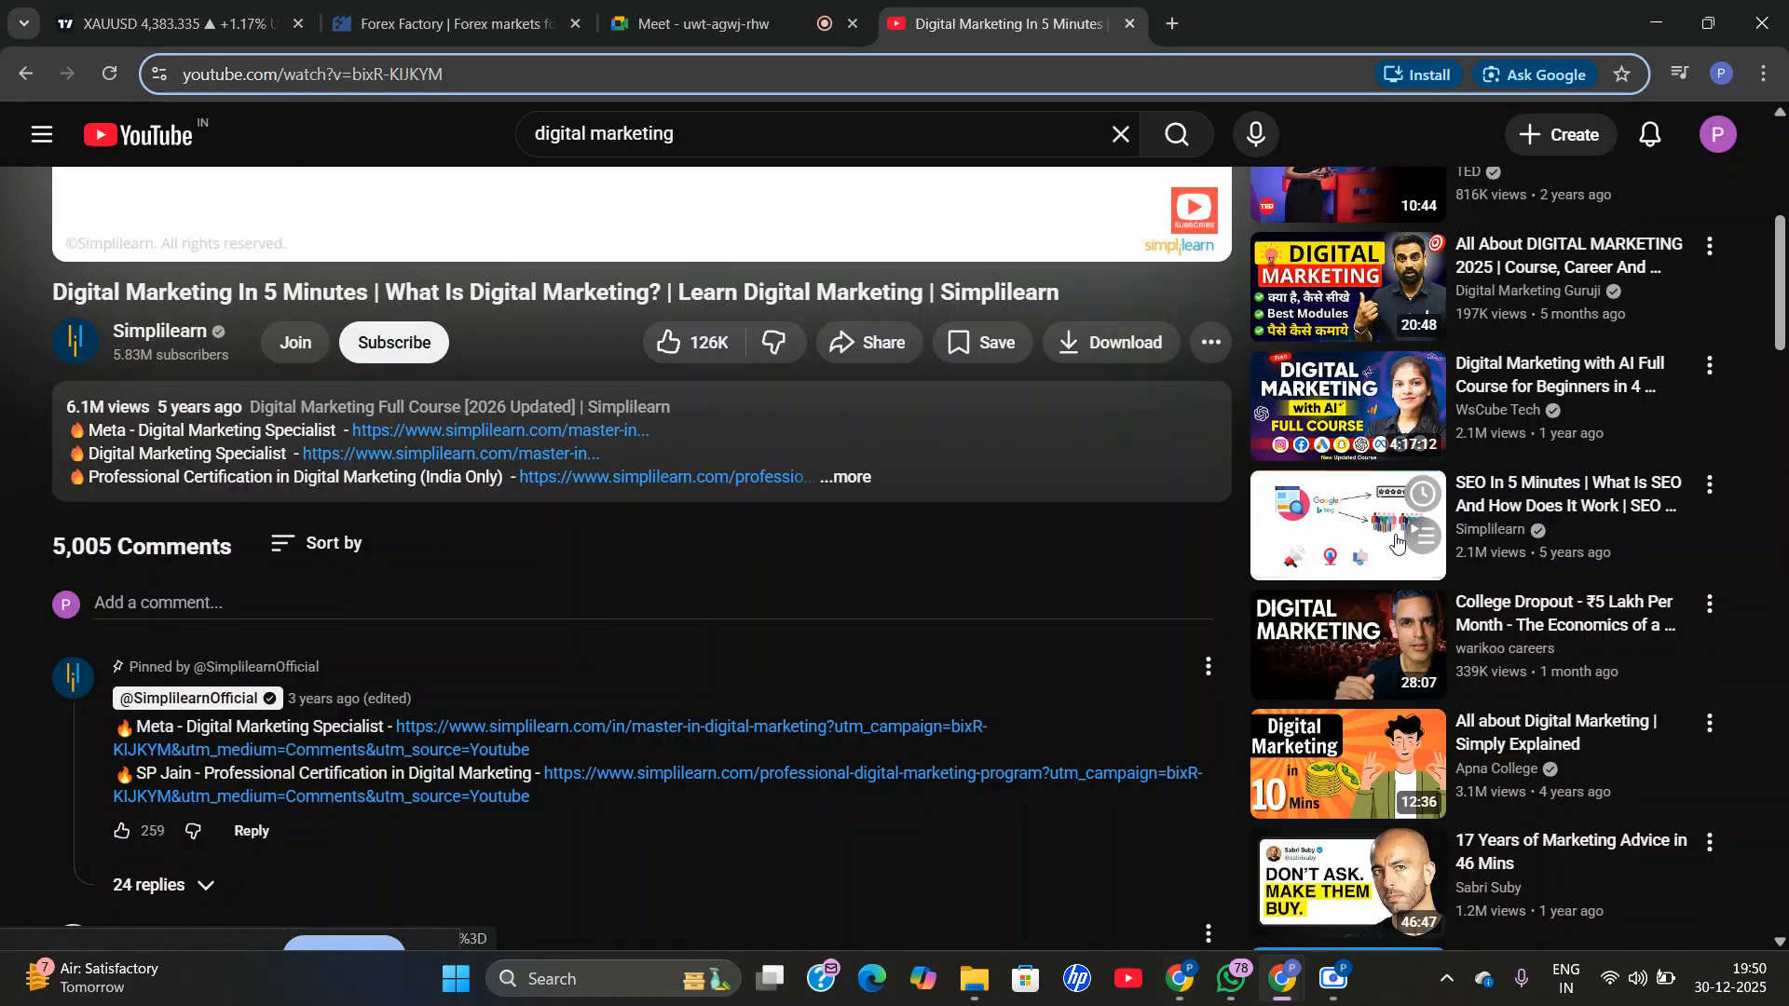
pyautogui.scroll(5, 1395, 541)
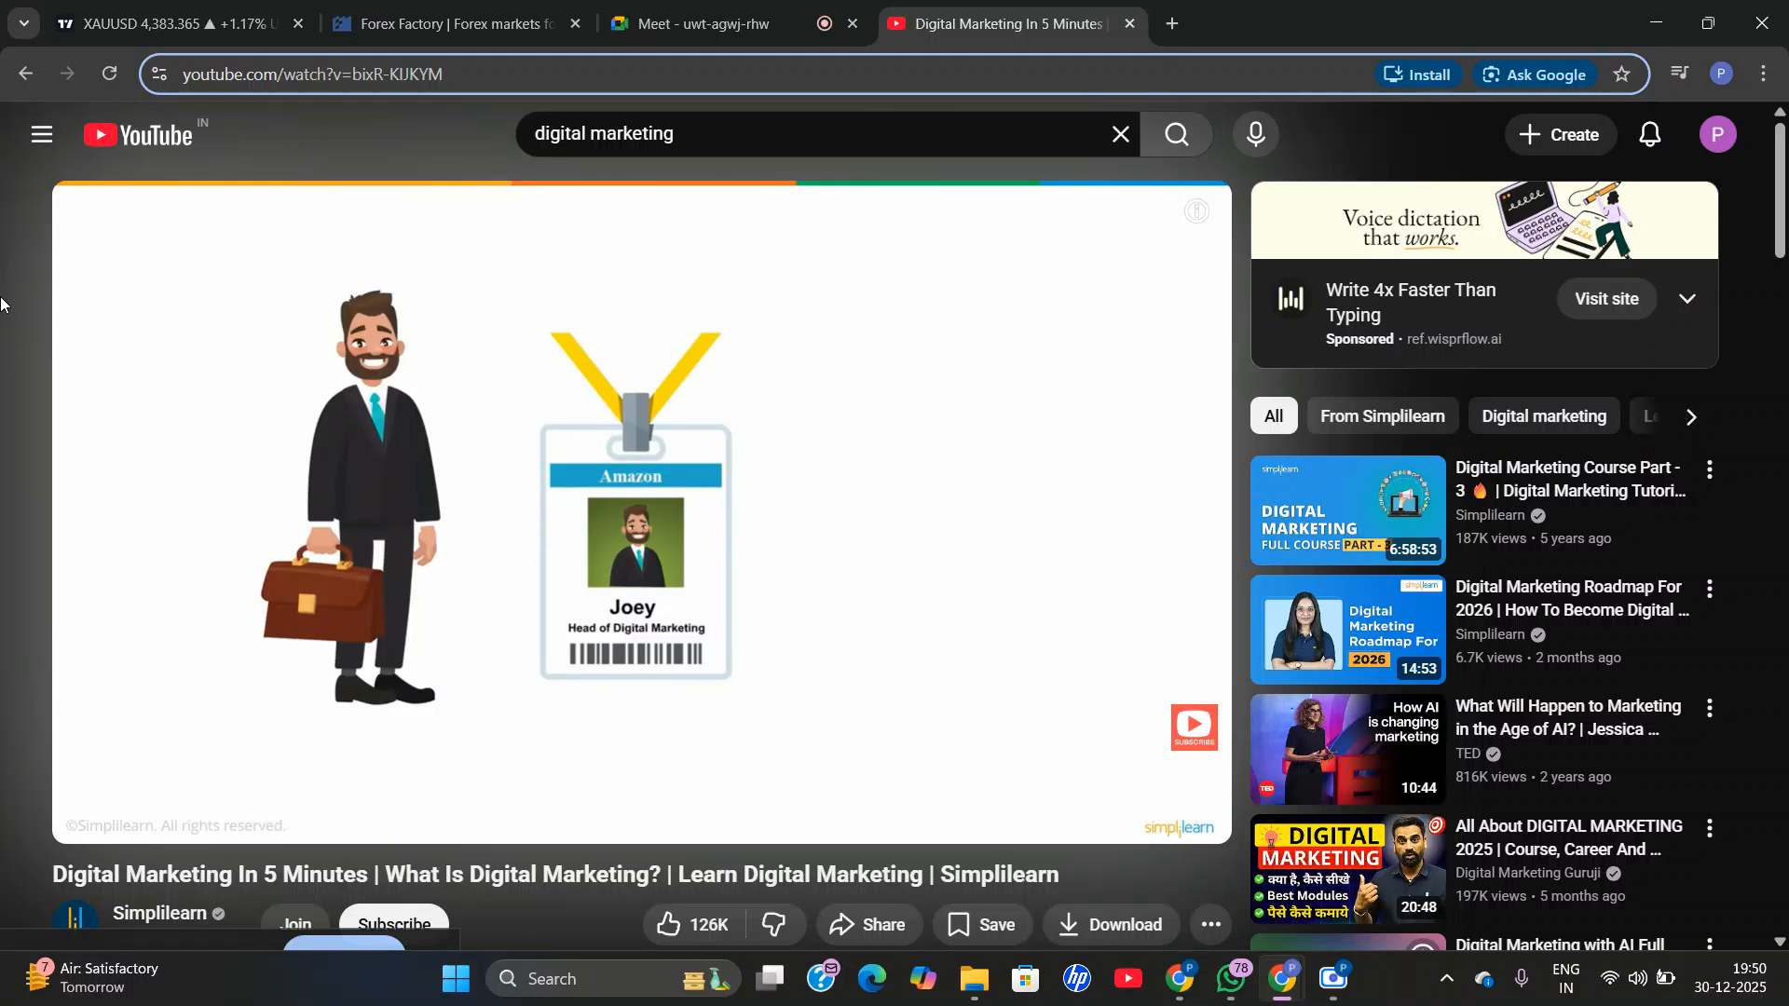
pyautogui.click(25, 74)
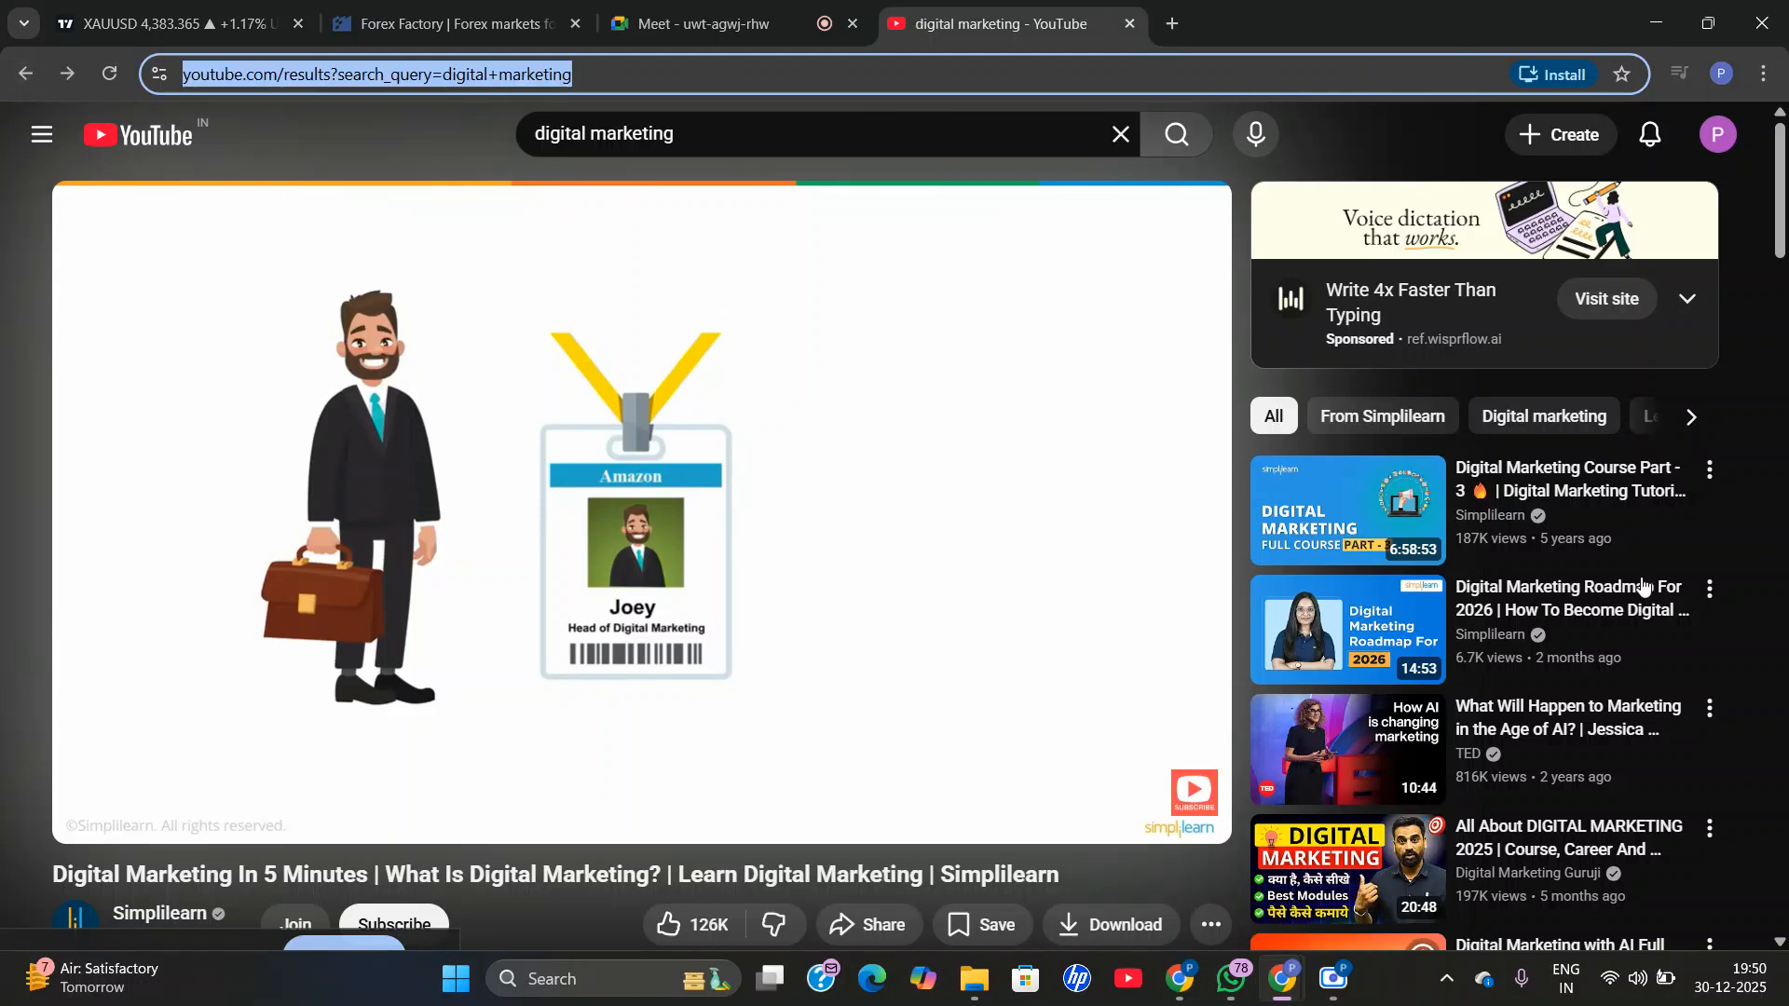
# Look through the digital marketing videos, Shorts and sponsored results on YouTube, and return to the ad form in Google Ads.
pyautogui.scroll(-2, 1380, 475)
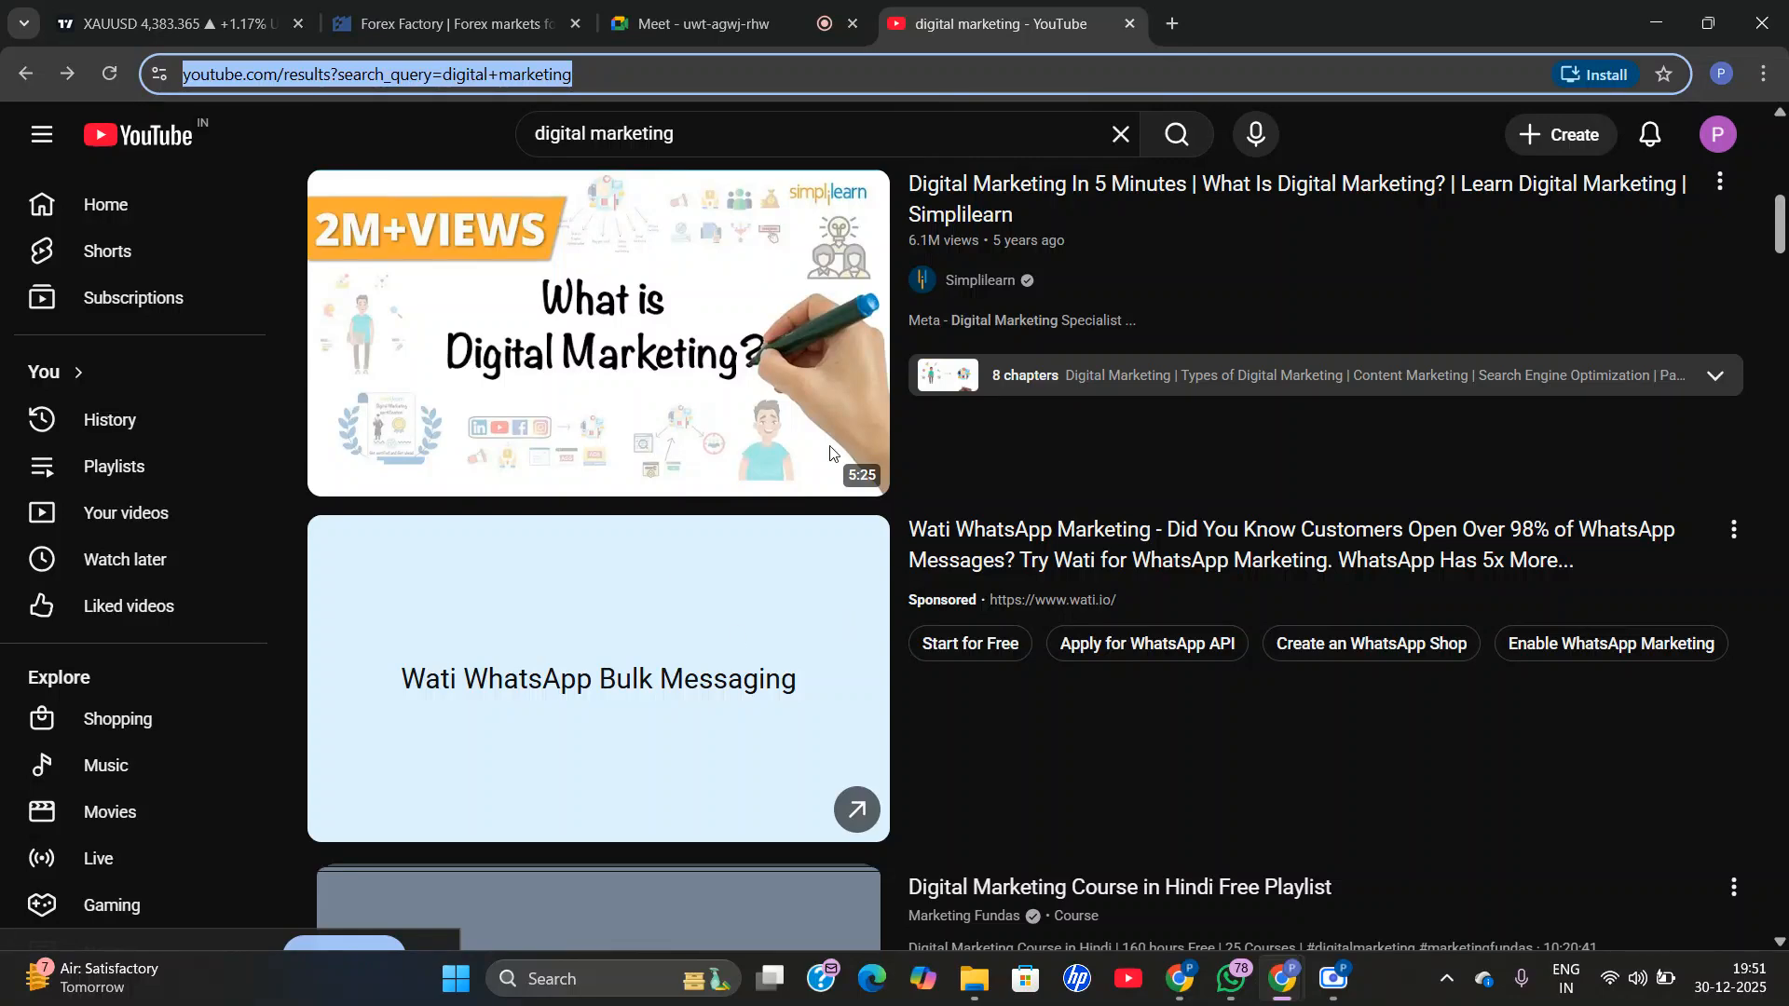
pyautogui.scroll(-3, 689, 298)
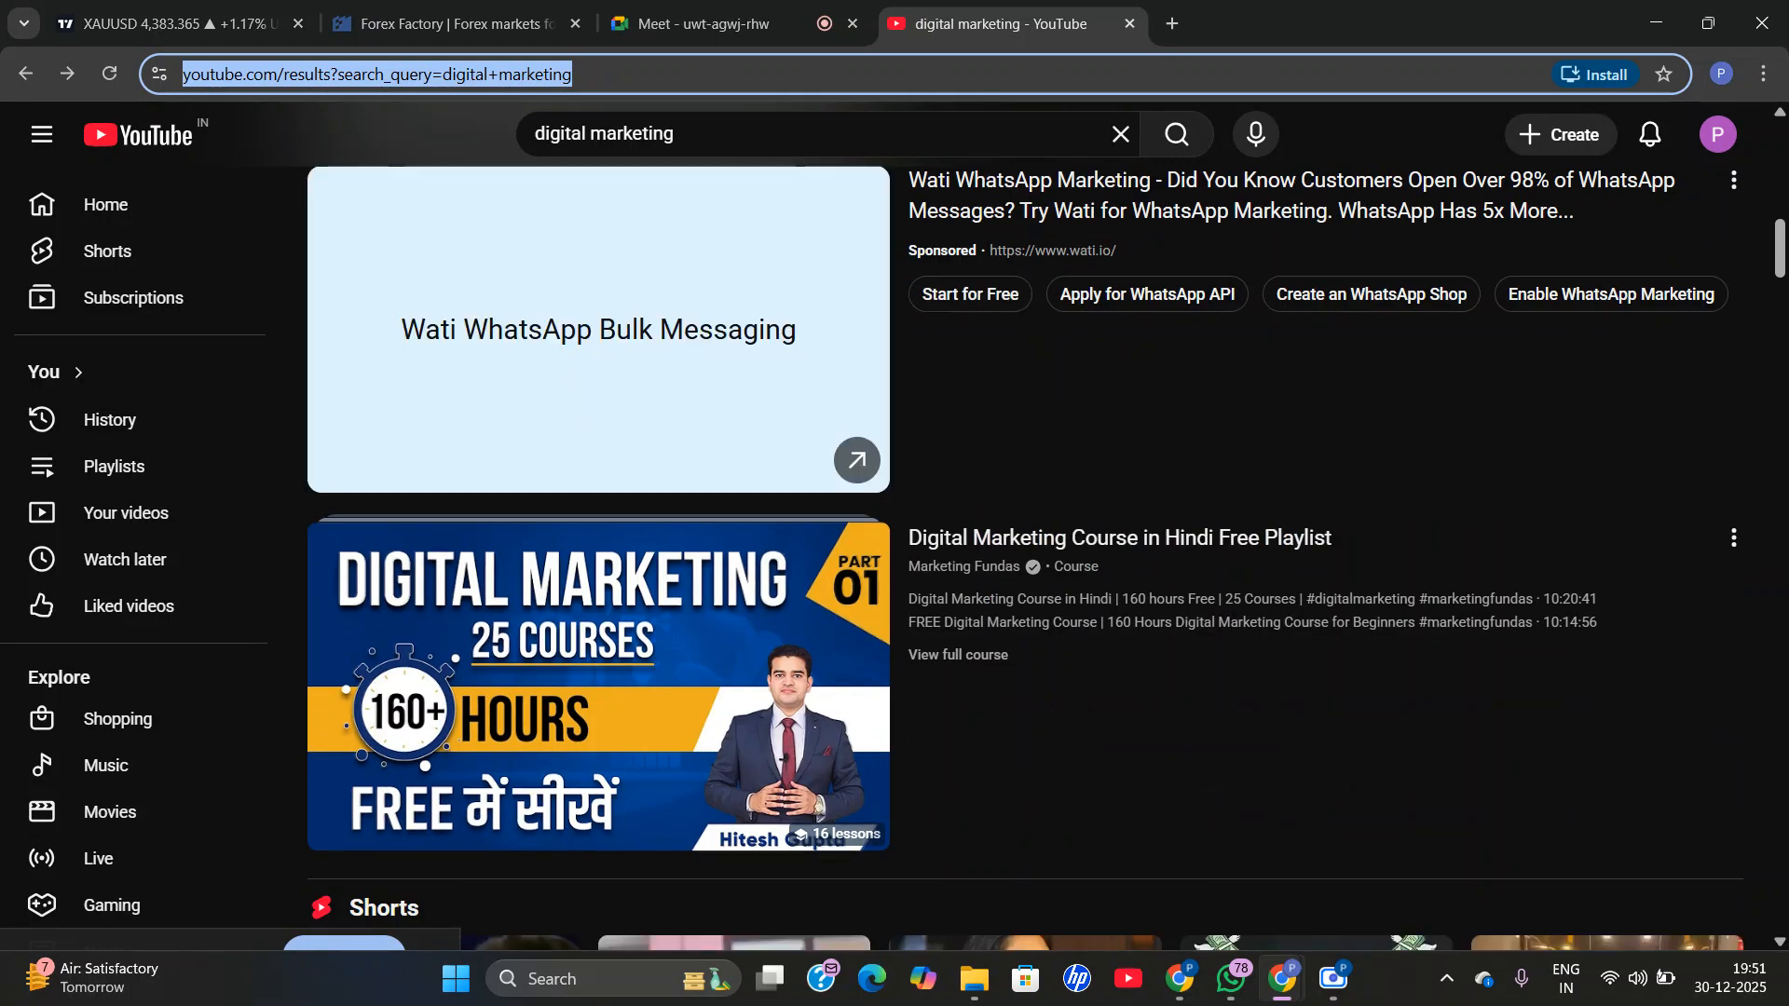
pyautogui.scroll(5, 736, 475)
pyautogui.moveTo(748, 502)
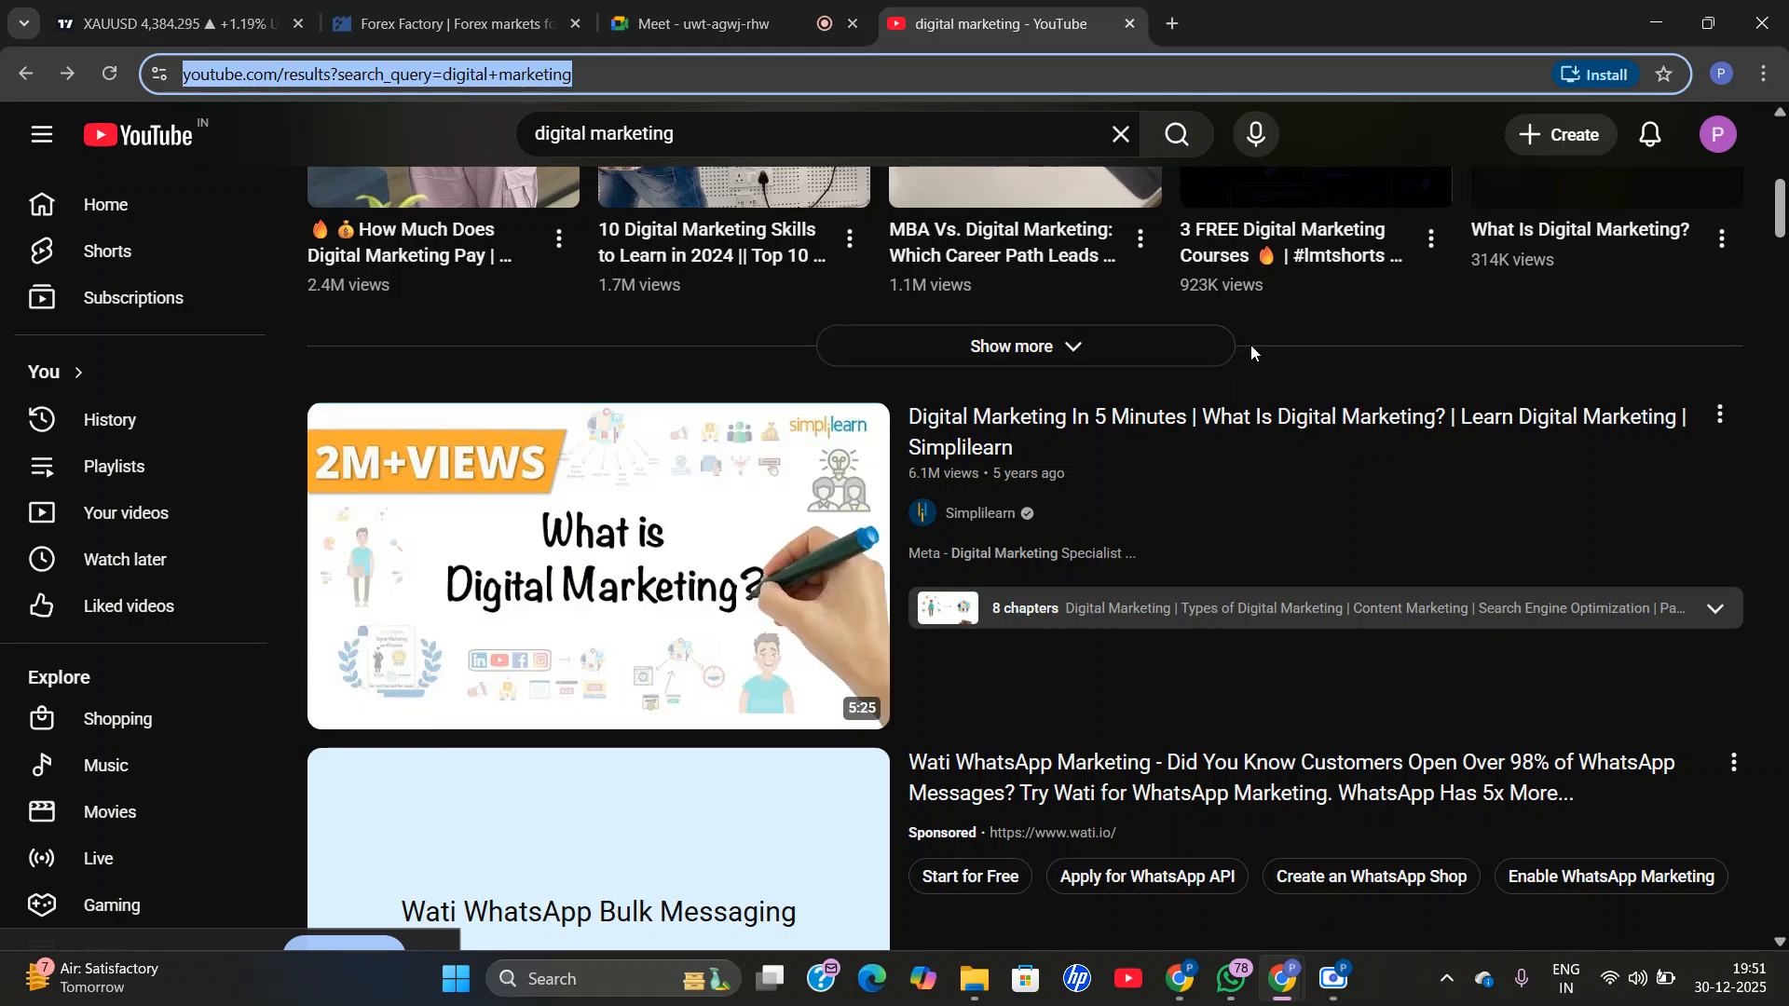
pyautogui.moveTo(1450, 494)
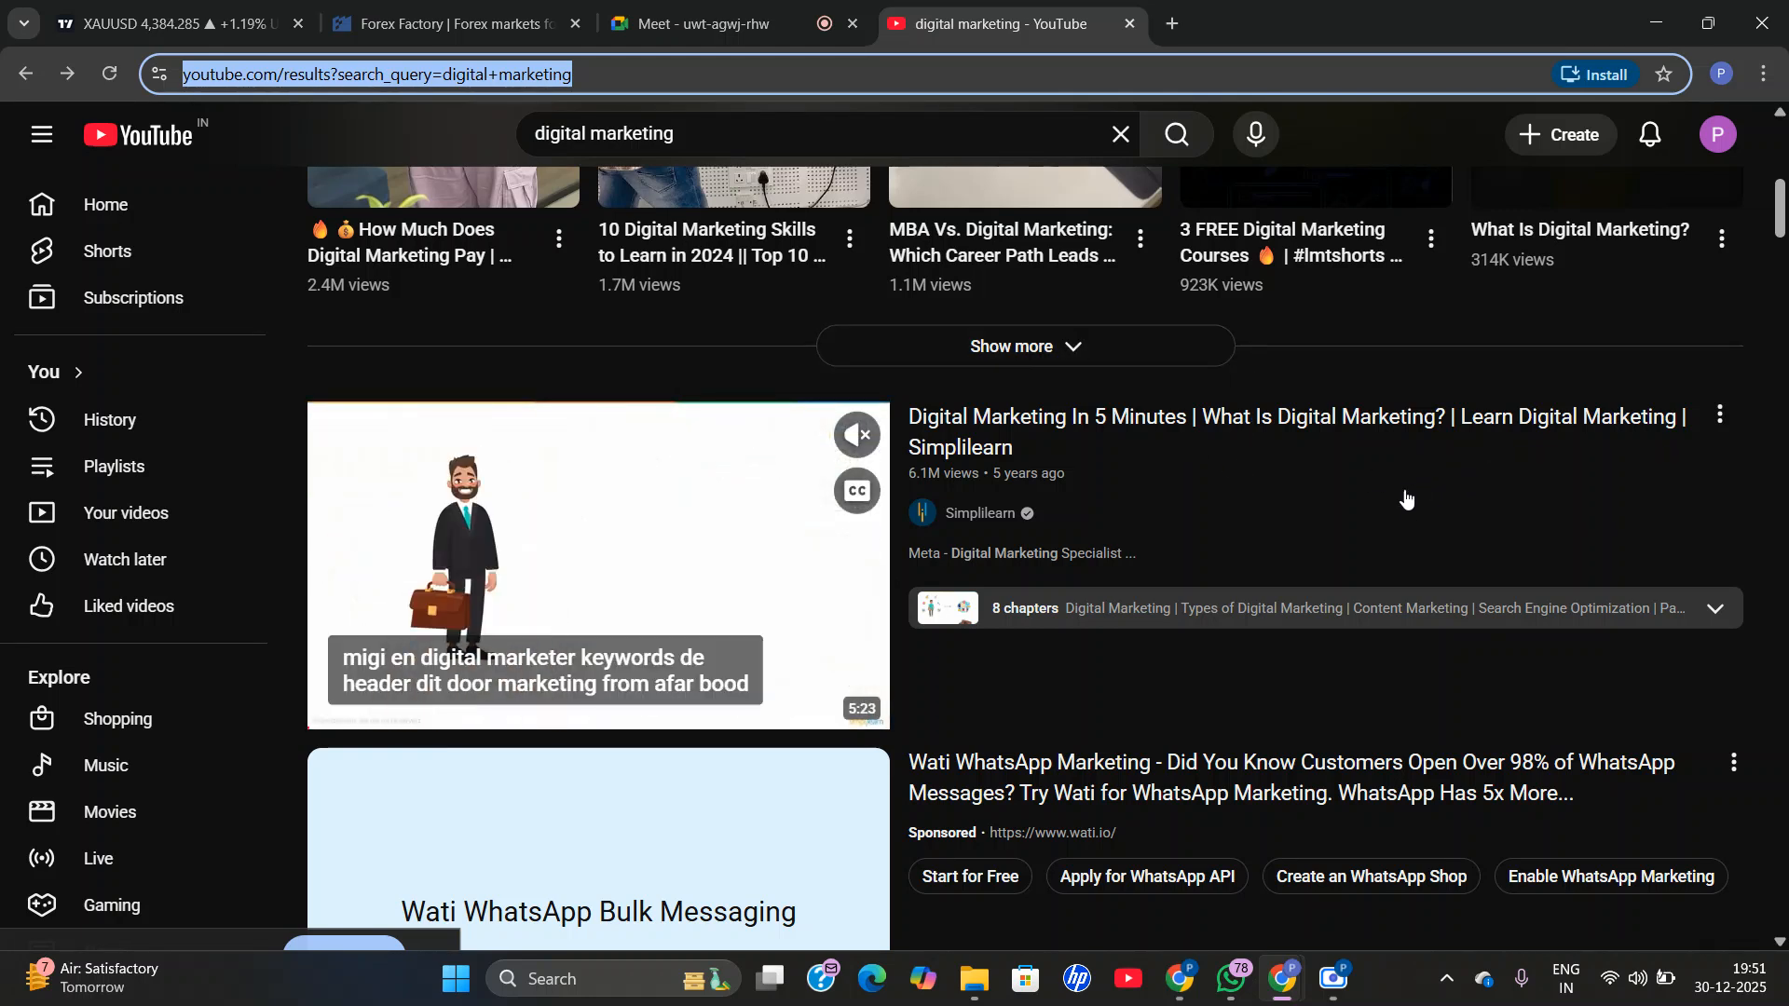
pyautogui.scroll(4, 931, 653)
pyautogui.scroll(-5, 1164, 709)
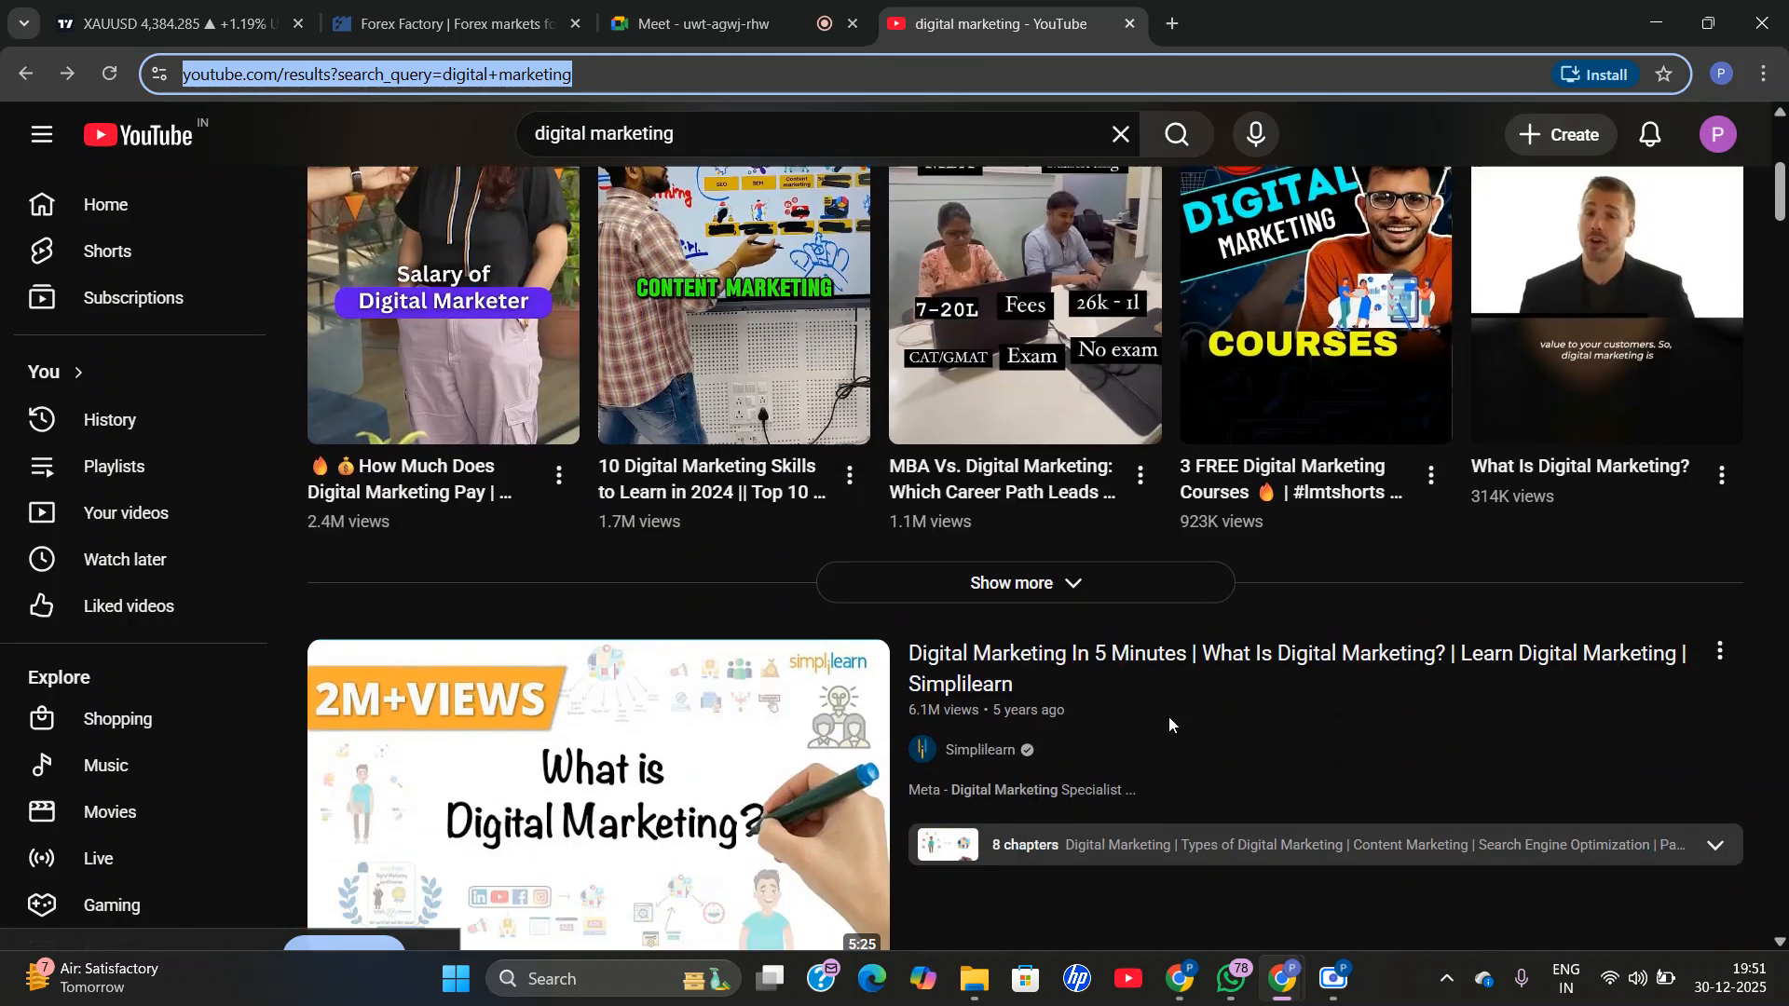
pyautogui.scroll(-5, 1202, 694)
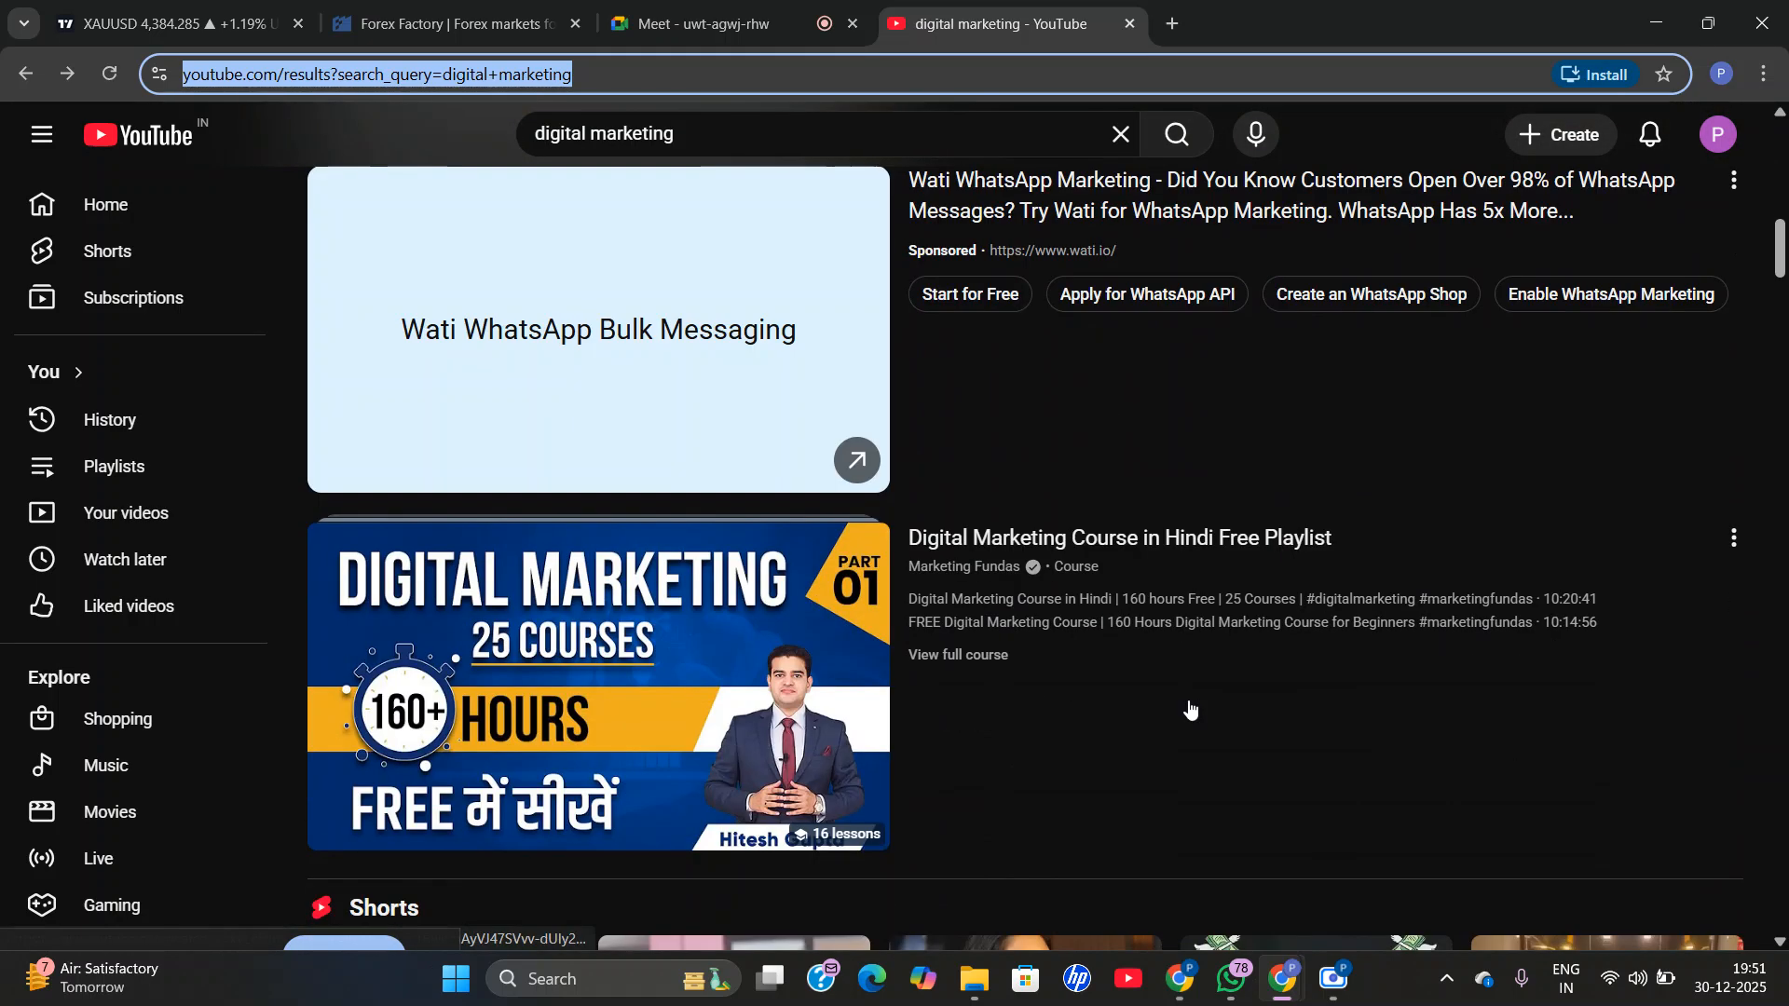
pyautogui.scroll(-5, 1190, 710)
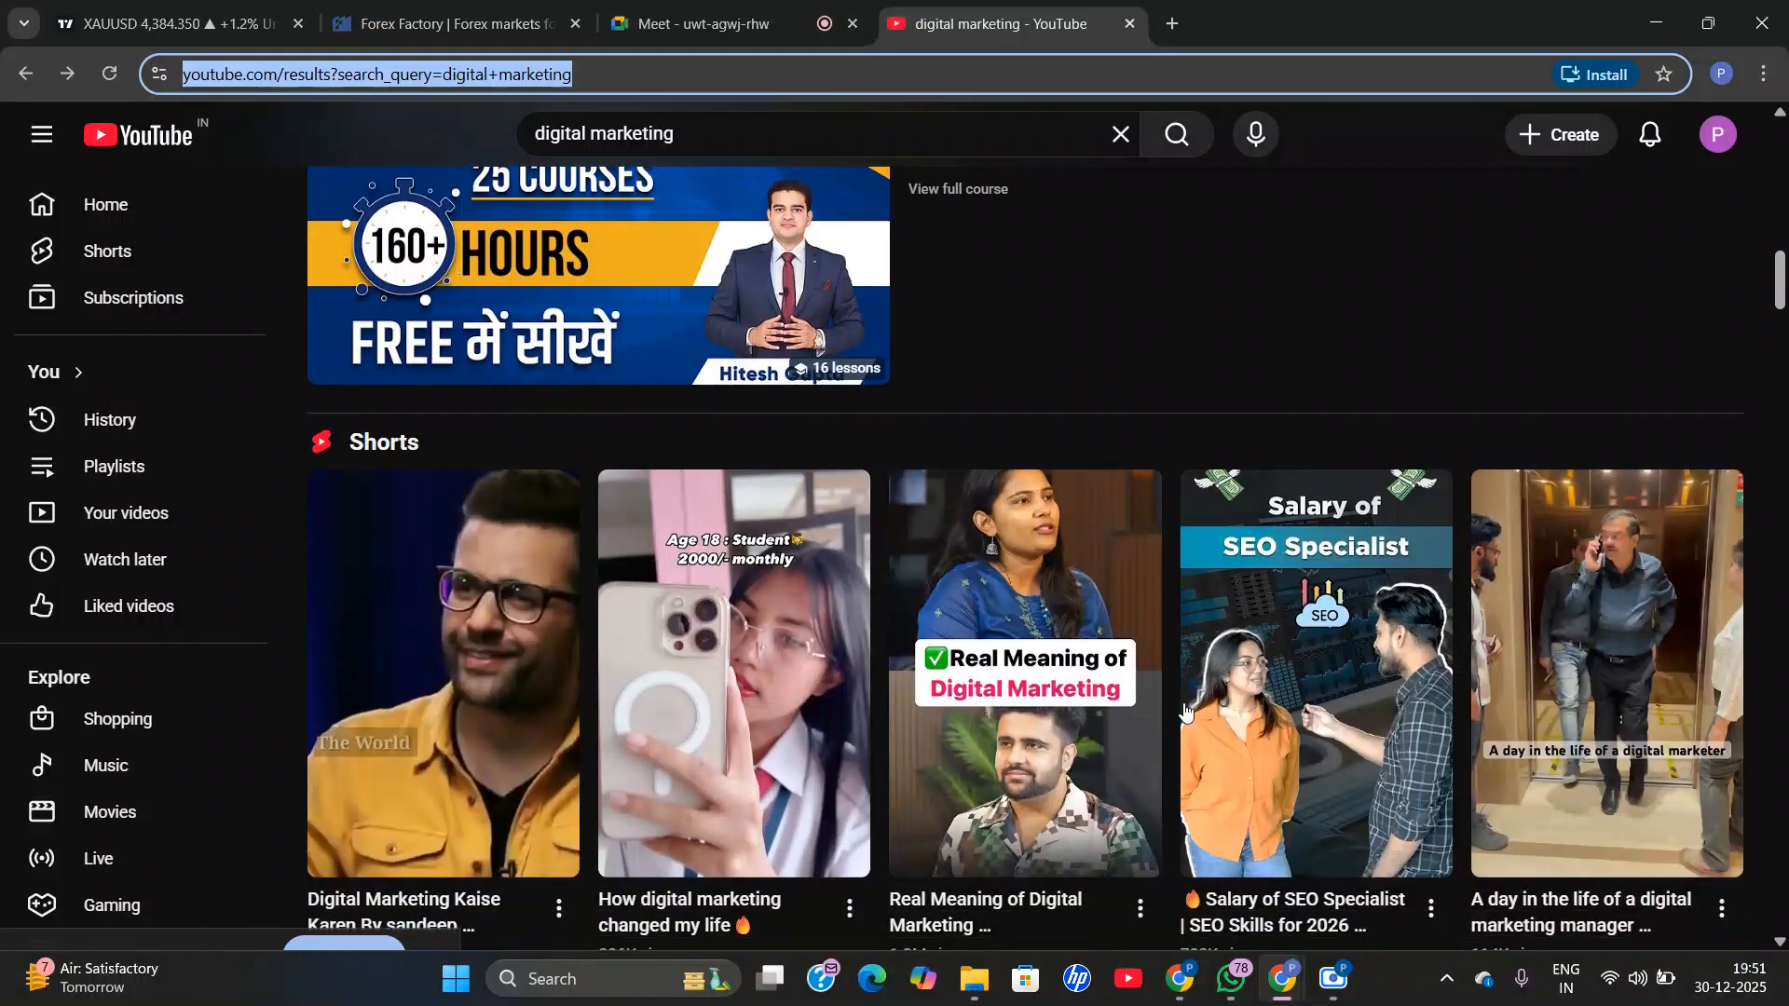
pyautogui.scroll(-11, 1185, 715)
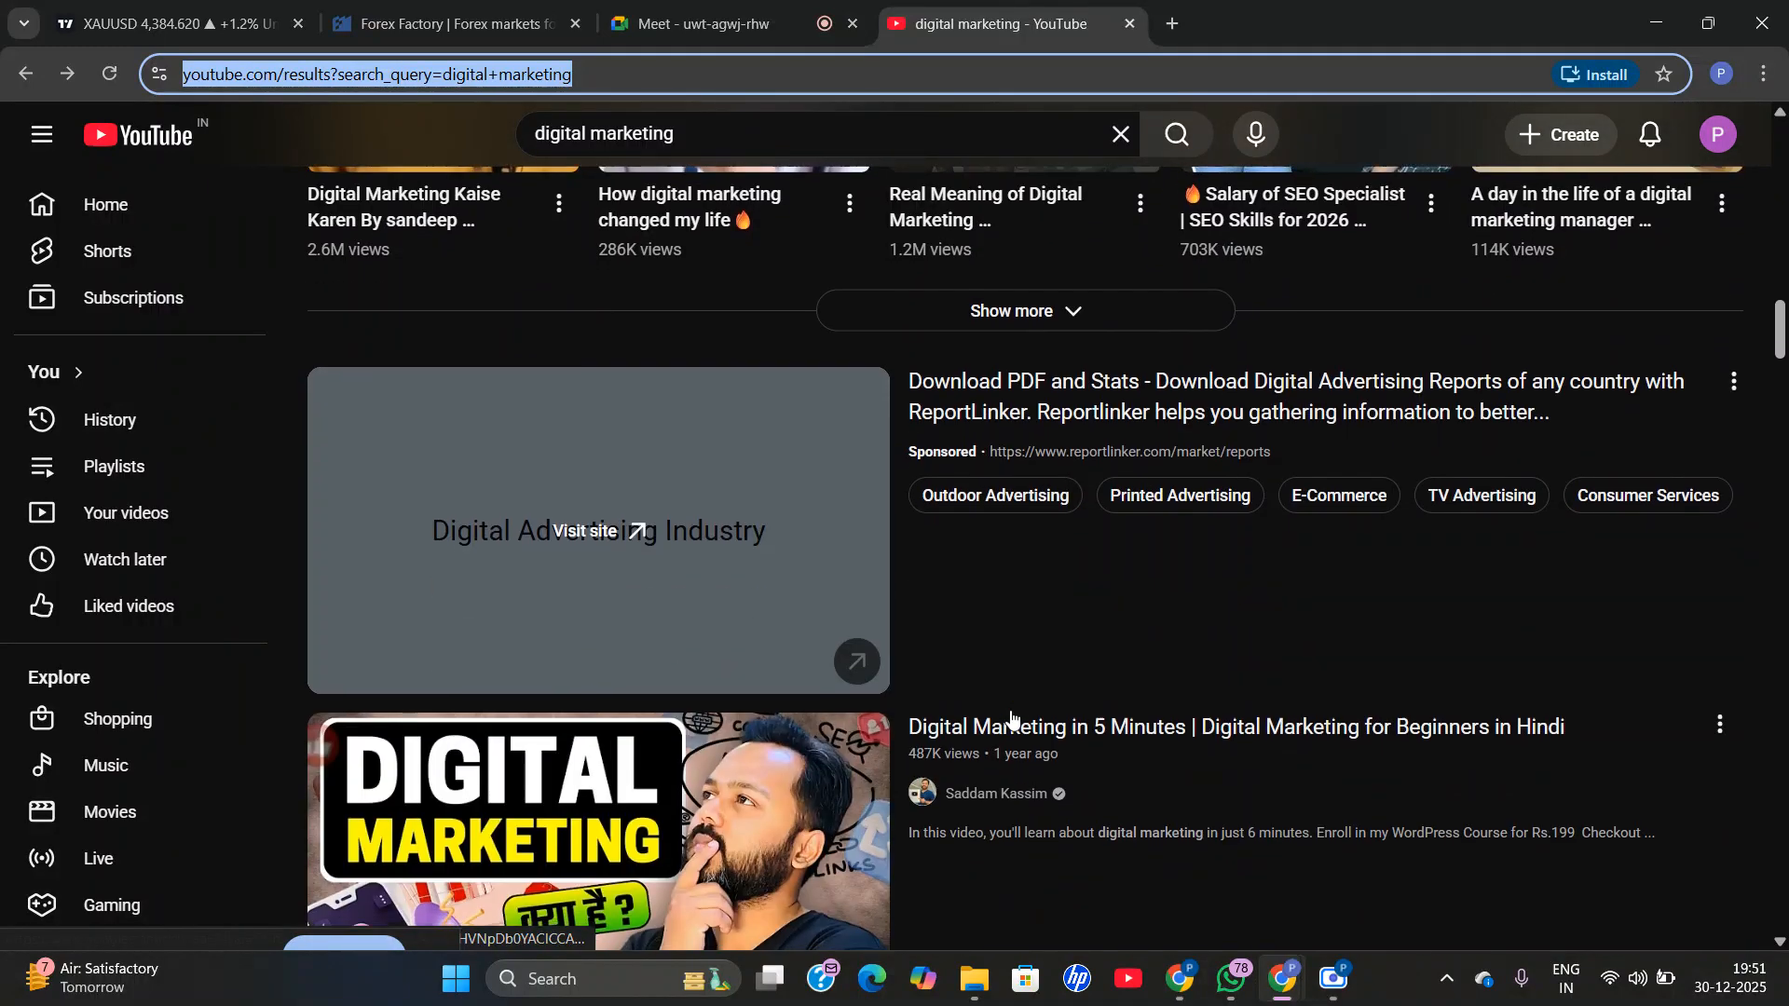
pyautogui.scroll(-10, 1011, 717)
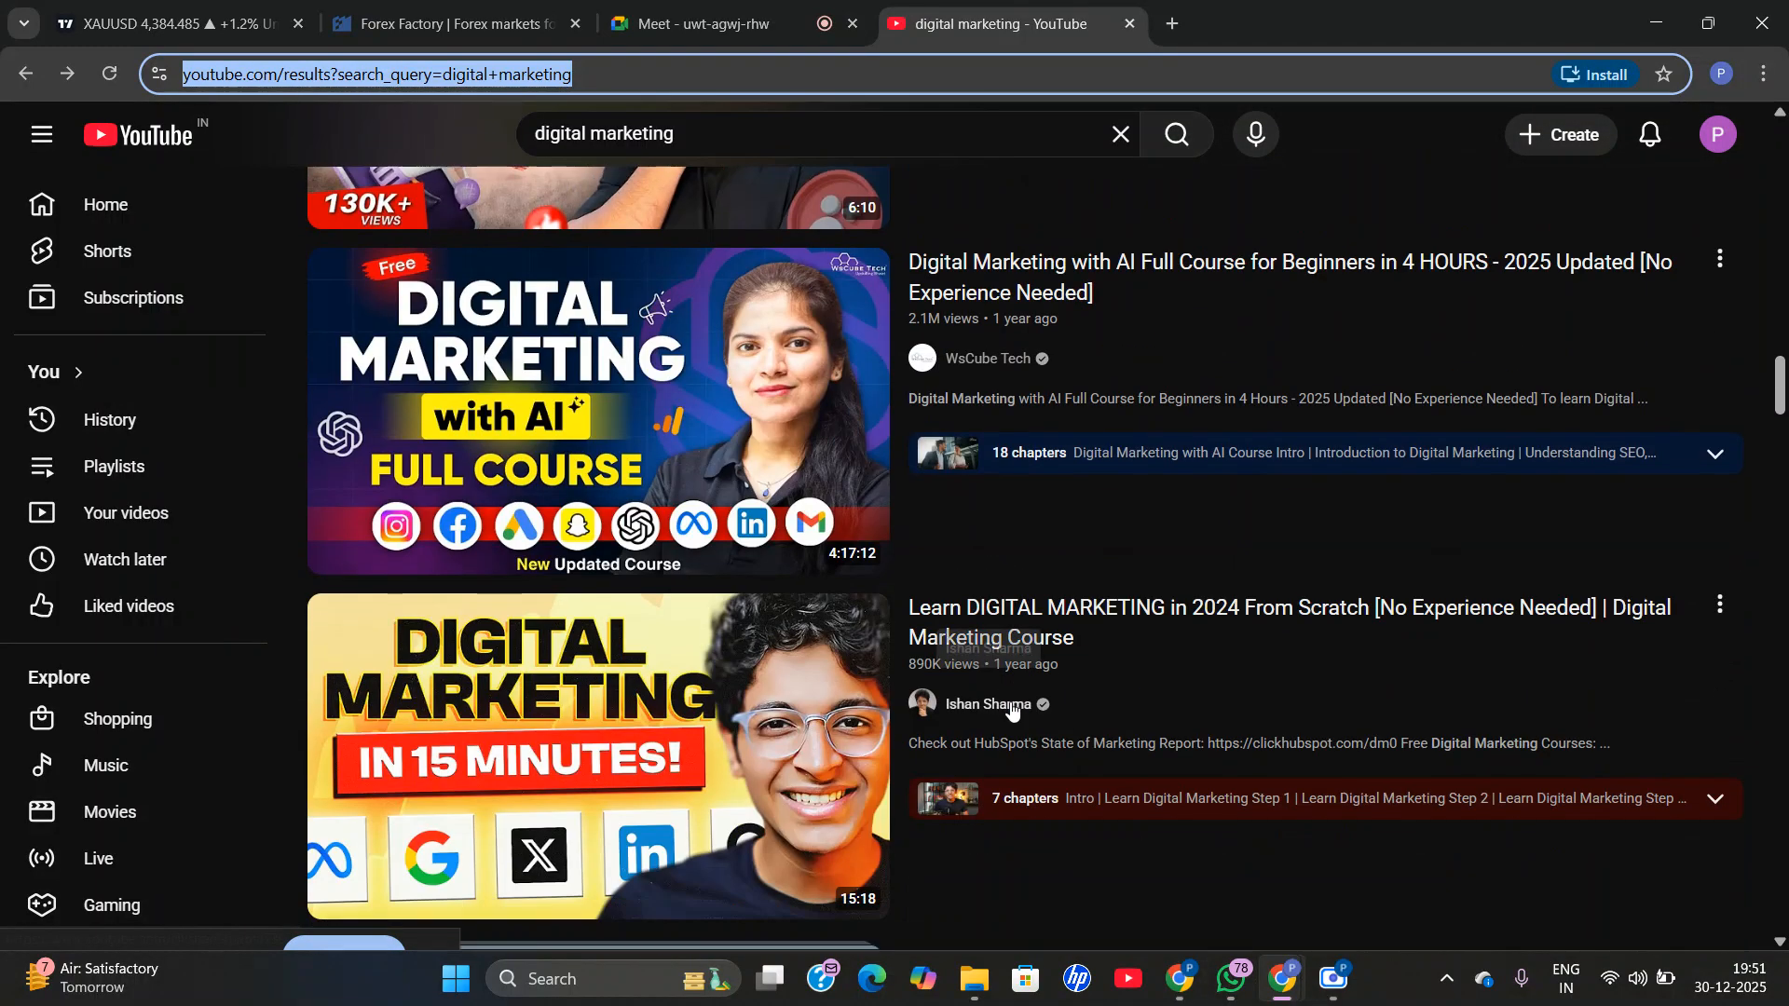
pyautogui.scroll(-8, 1011, 711)
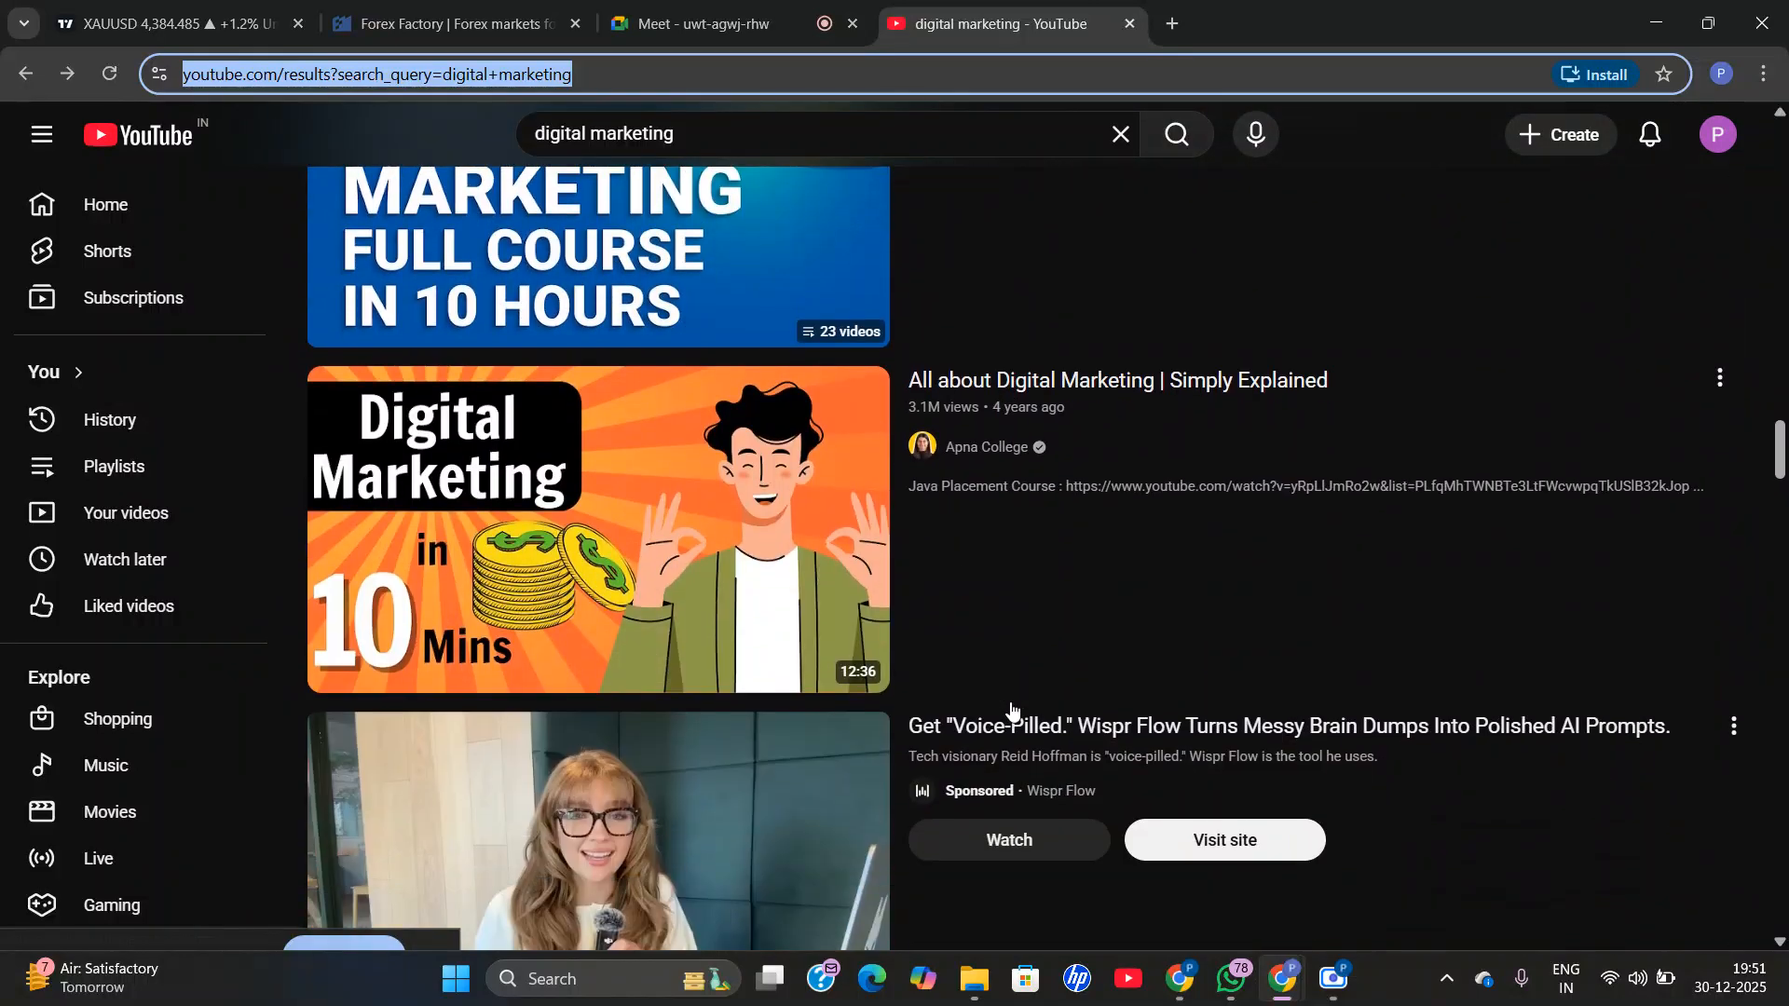
pyautogui.scroll(7, 1008, 708)
pyautogui.scroll(3, 1007, 711)
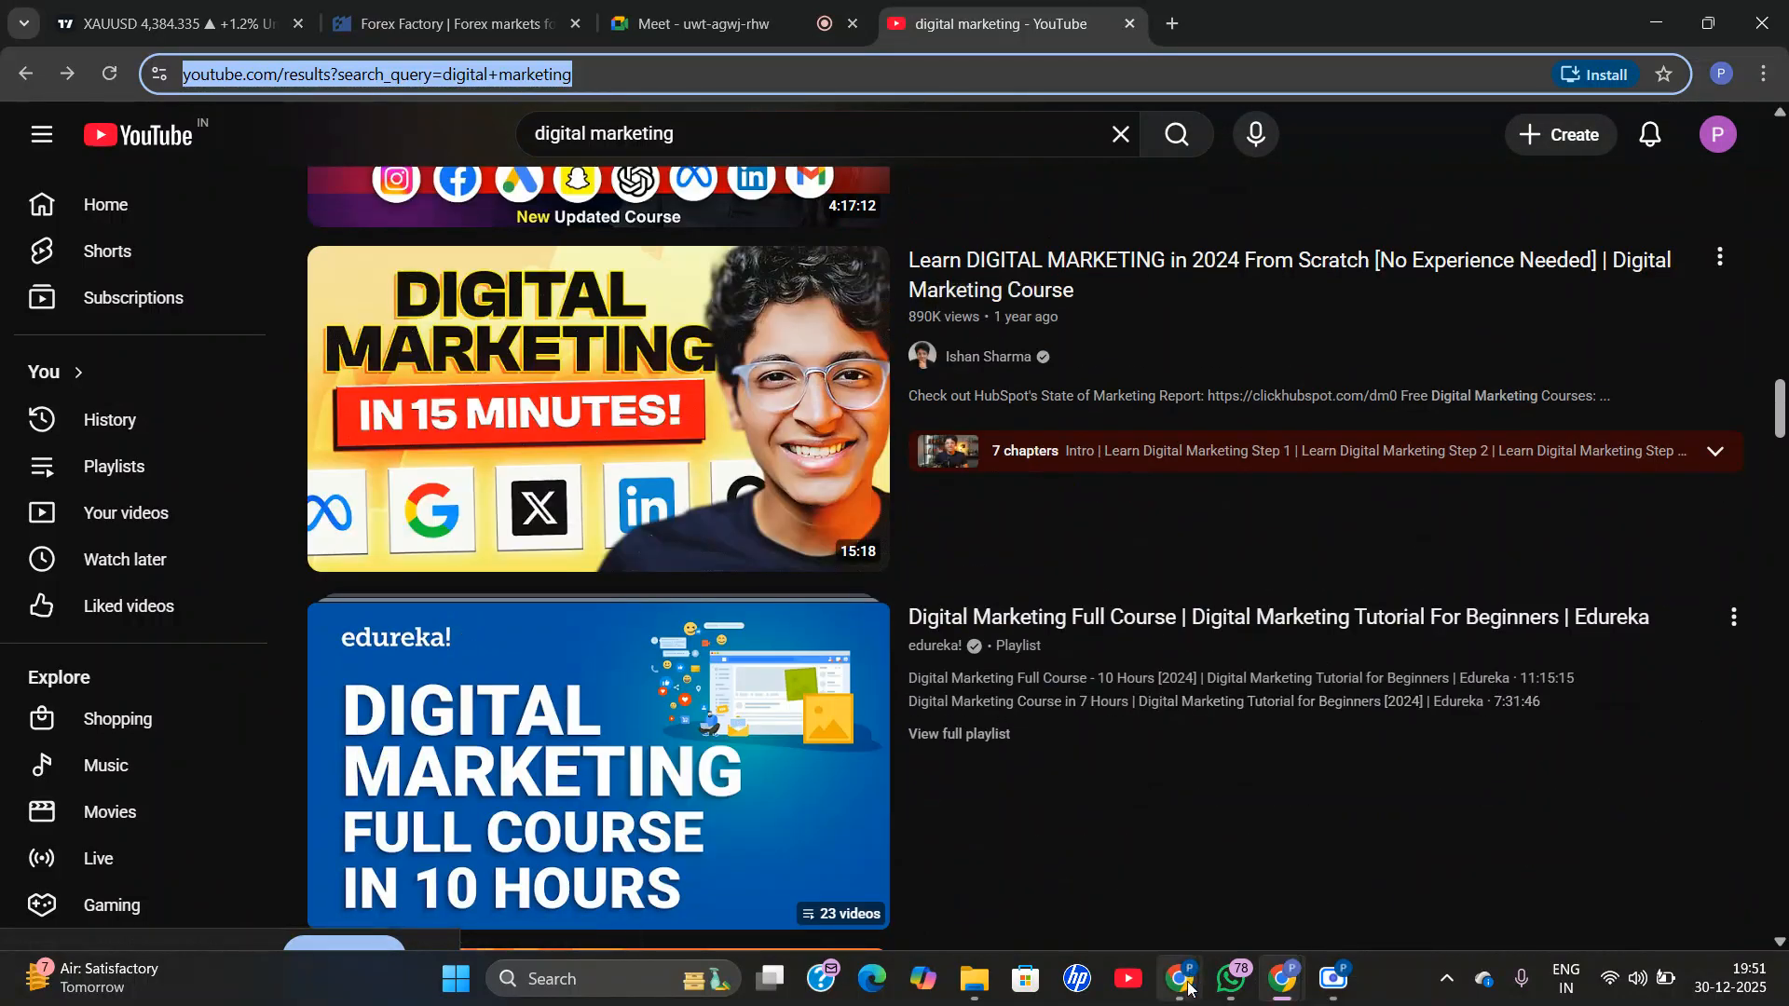
pyautogui.moveTo(1179, 979)
pyautogui.click(1002, 822)
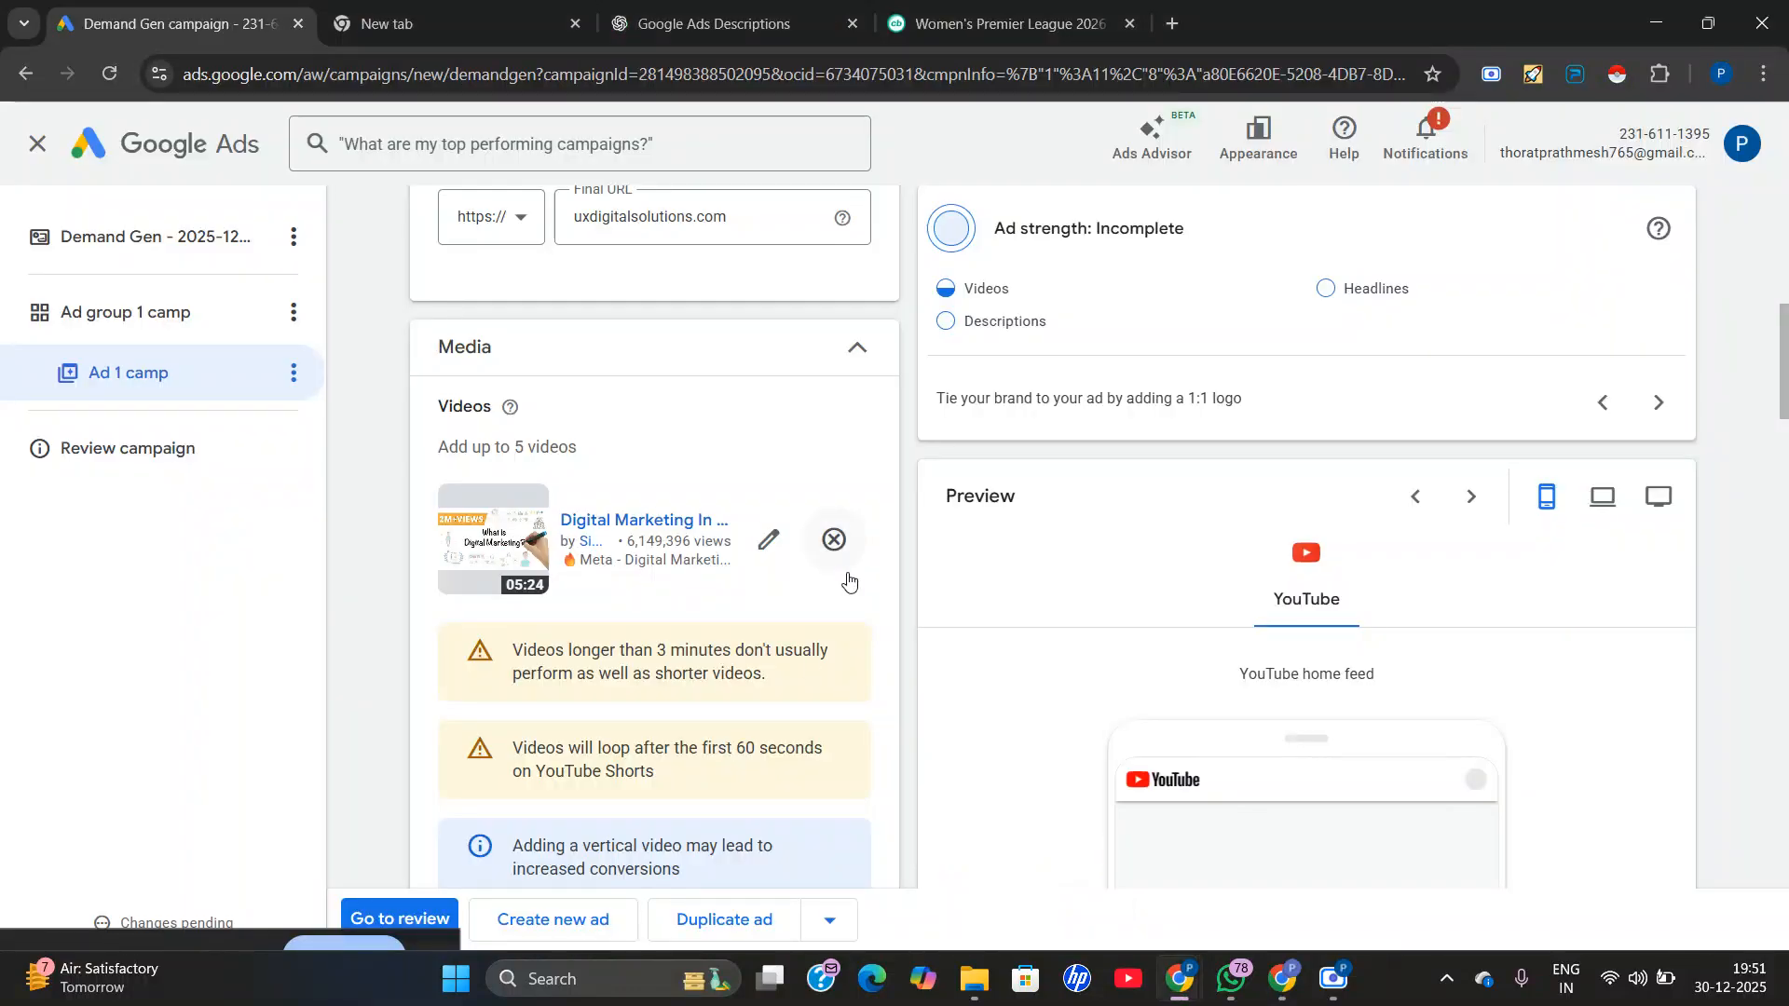
# Review the ad form's headline, description, call to action, business name and sitelink fields down to the URL options.
pyautogui.scroll(-15, 1159, 699)
pyautogui.scroll(-5, 1366, 705)
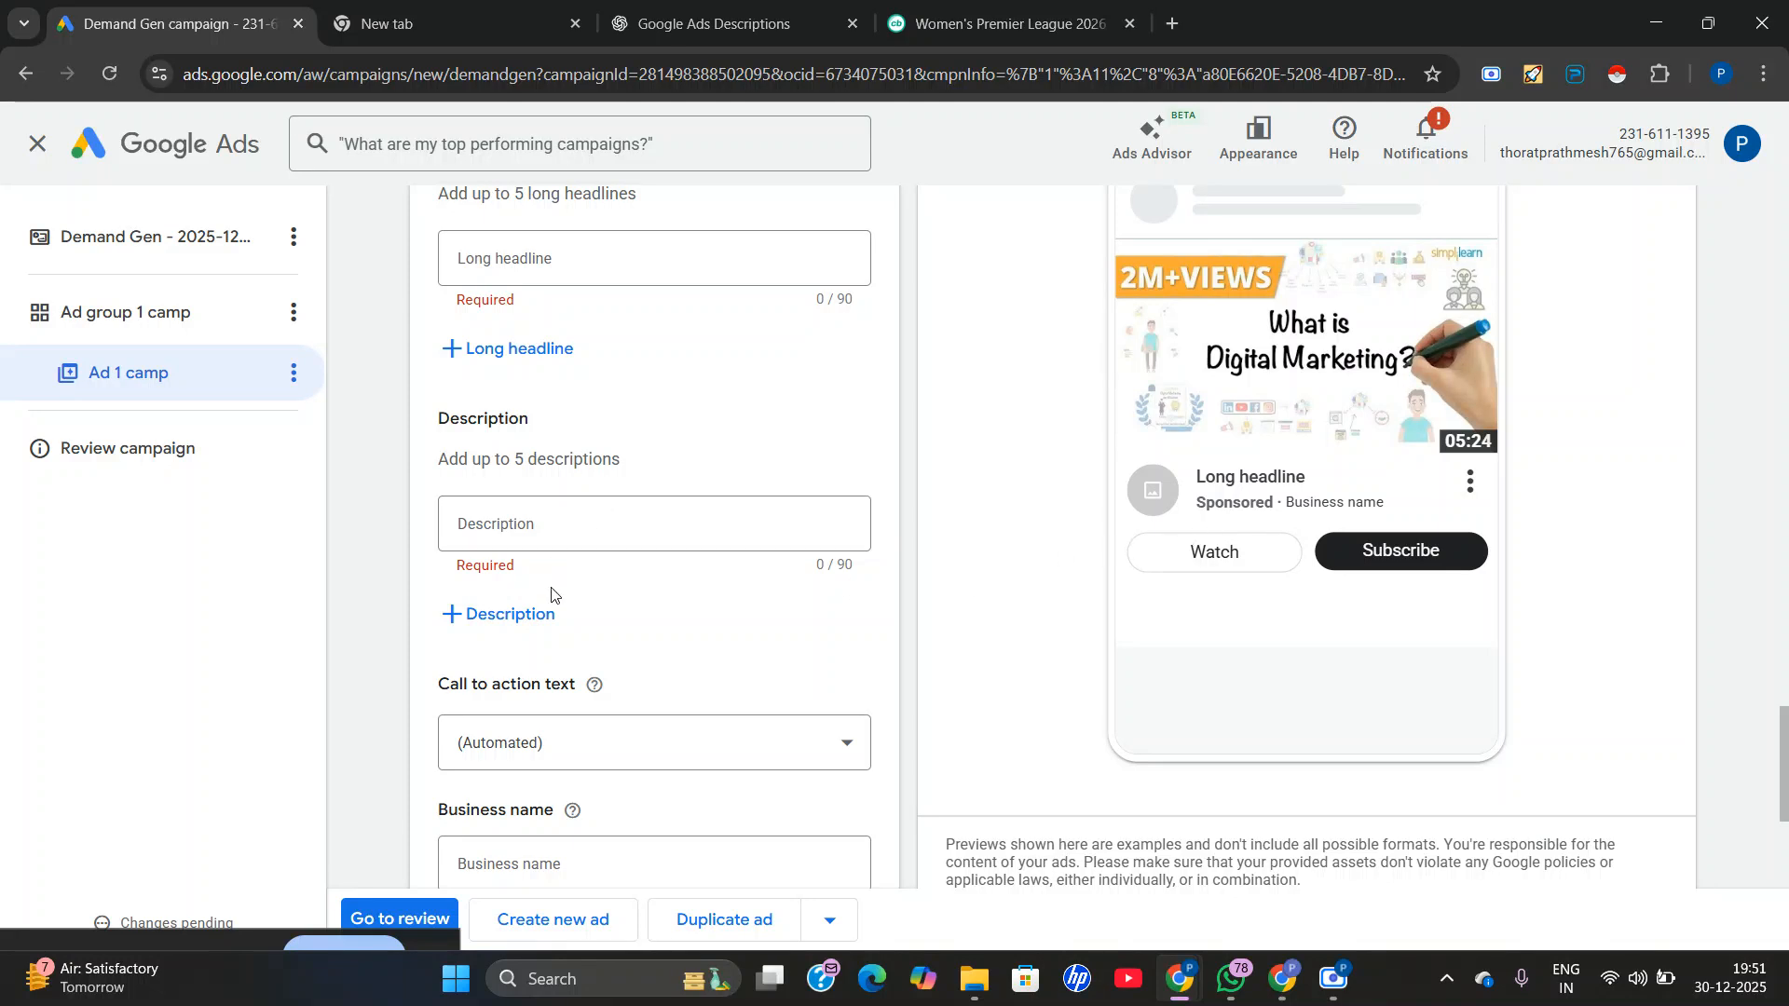
pyautogui.scroll(-2, 551, 595)
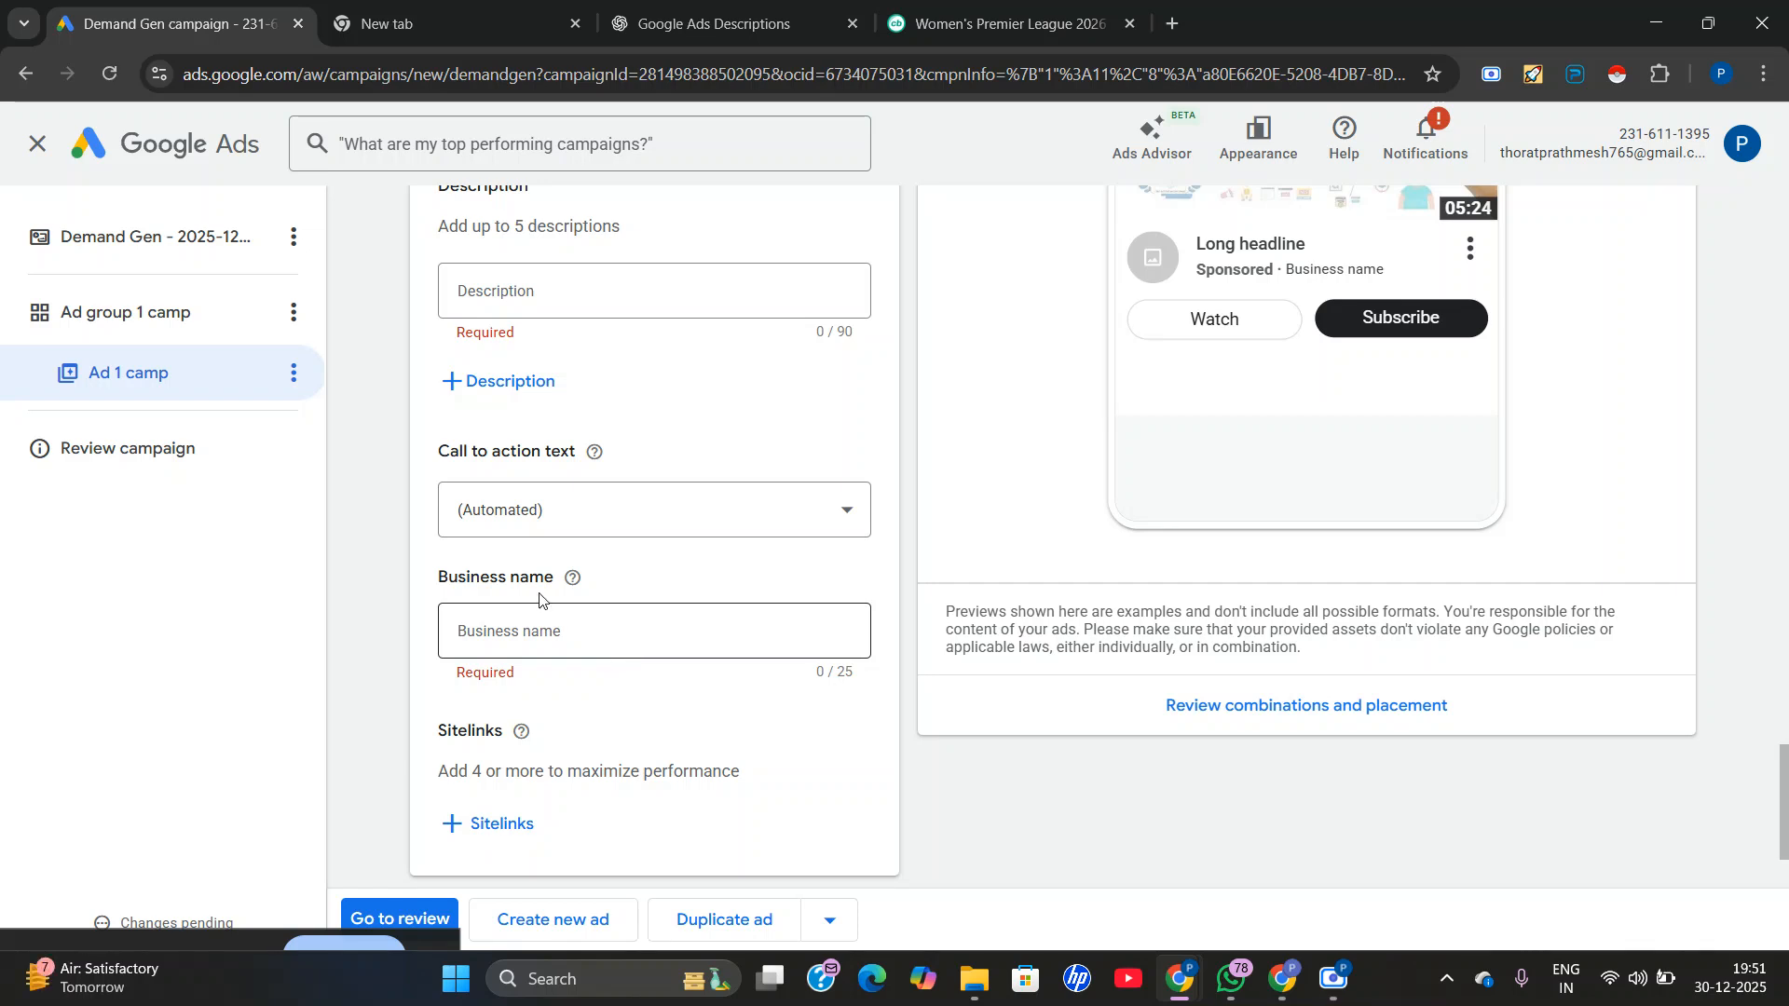
pyautogui.scroll(-2, 634, 494)
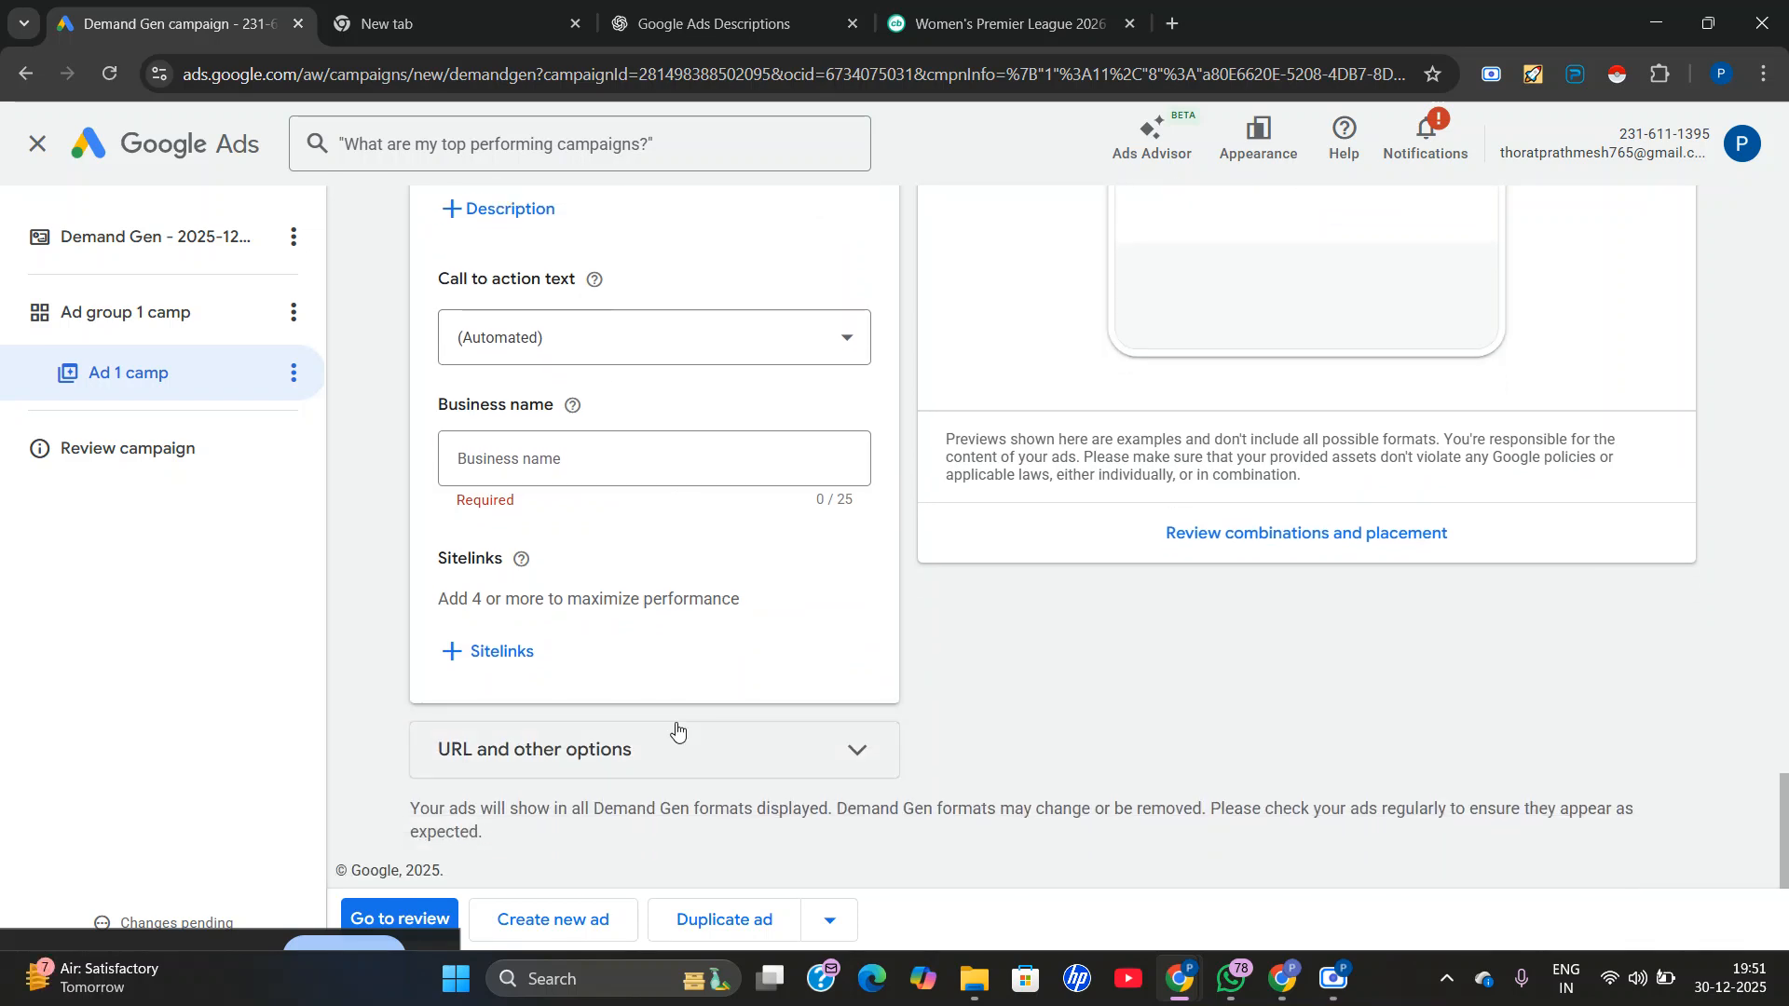
# Switch to the Google Meet call window to check on the participants, and return to the Google Ads window.
pyautogui.moveTo(1282, 979)
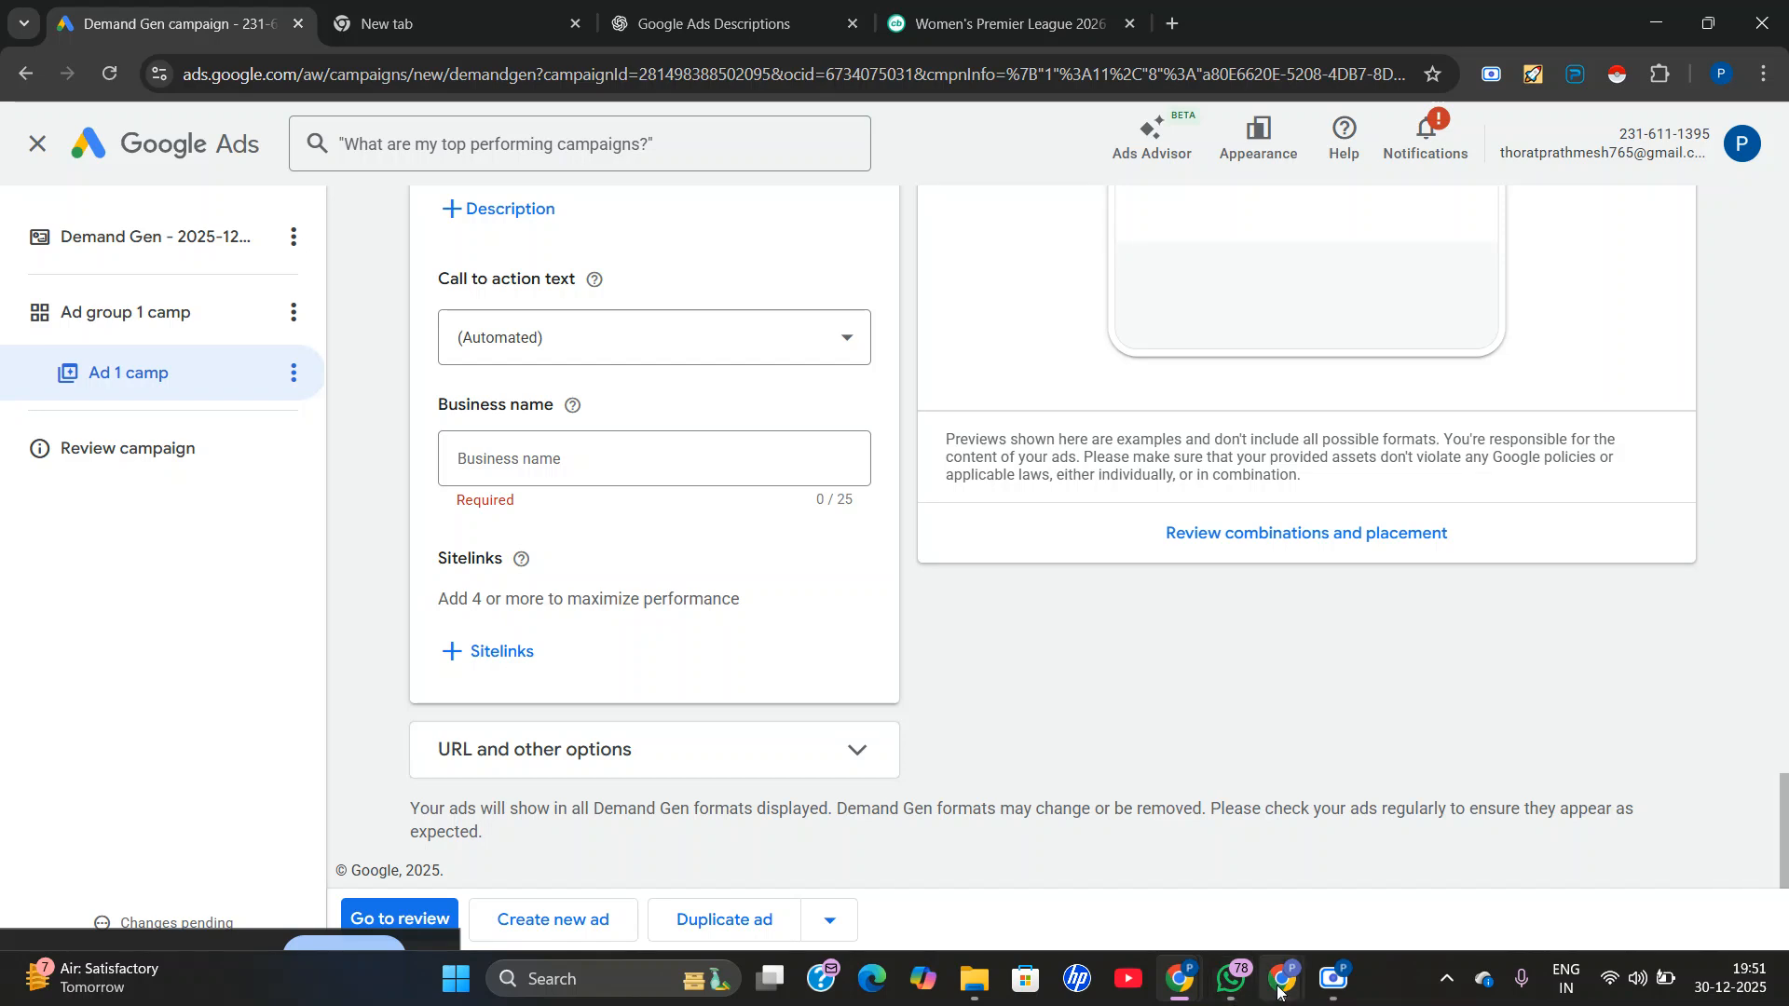
pyautogui.click(1188, 897)
pyautogui.click(694, 23)
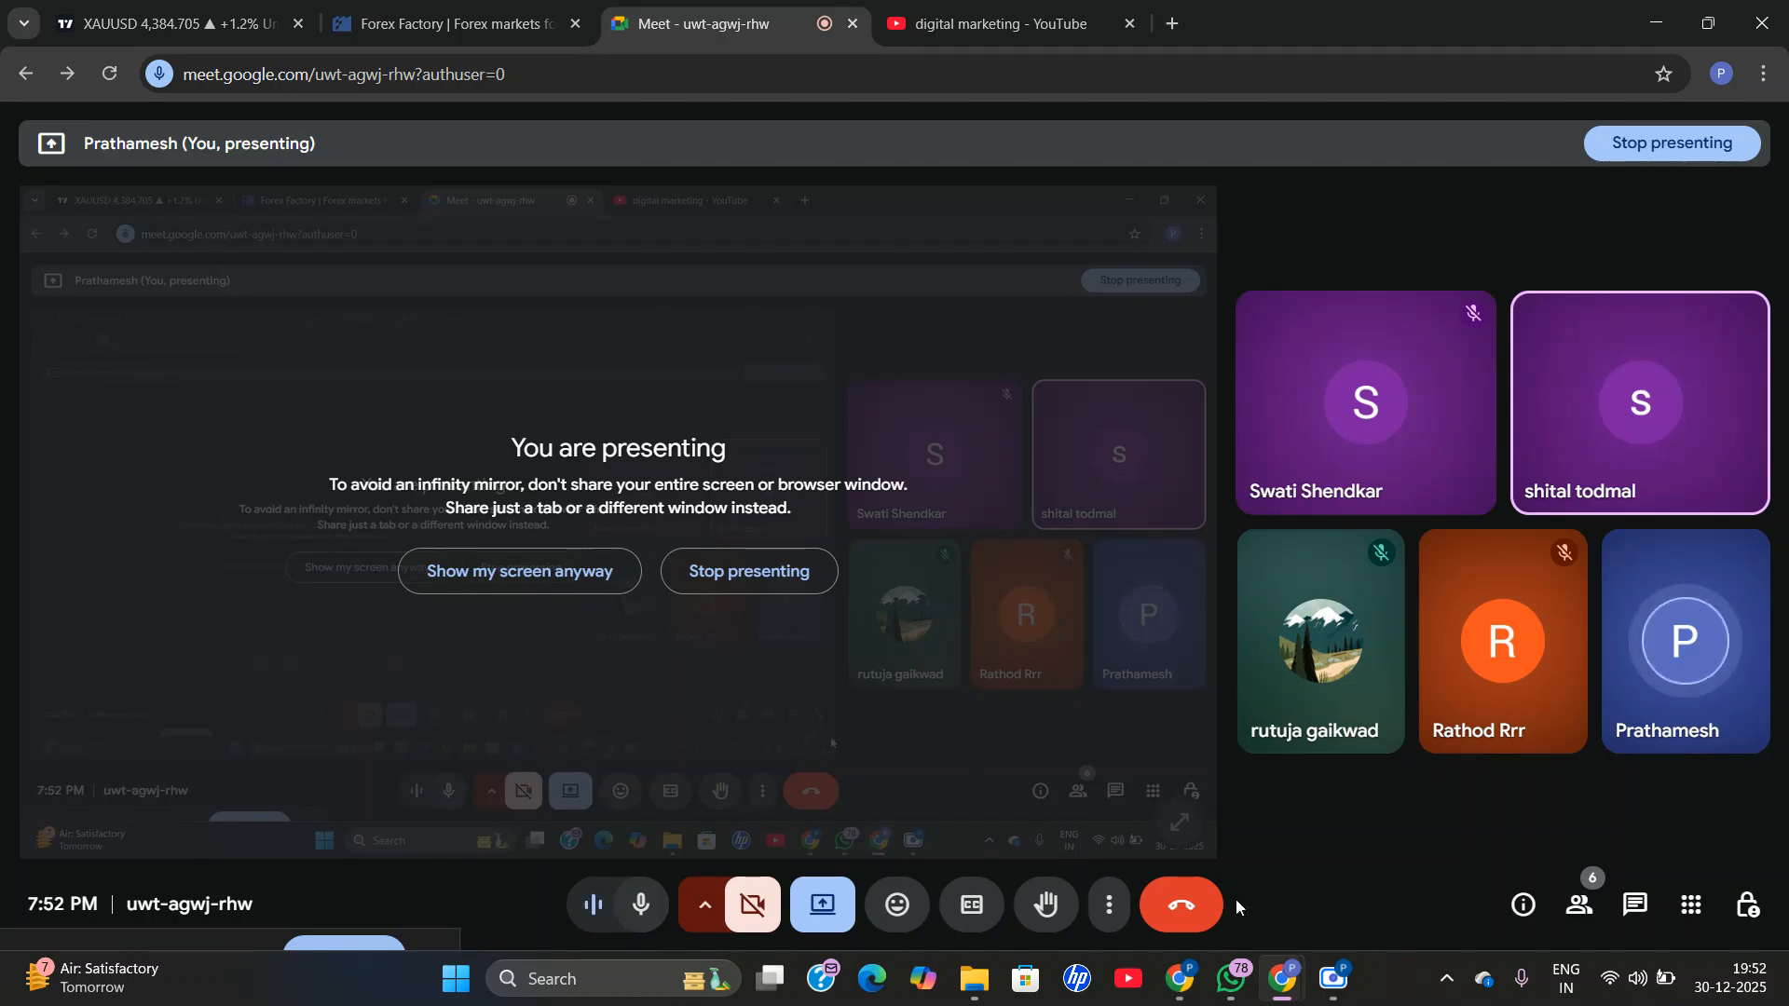
pyautogui.moveTo(1181, 979)
pyautogui.click(1098, 885)
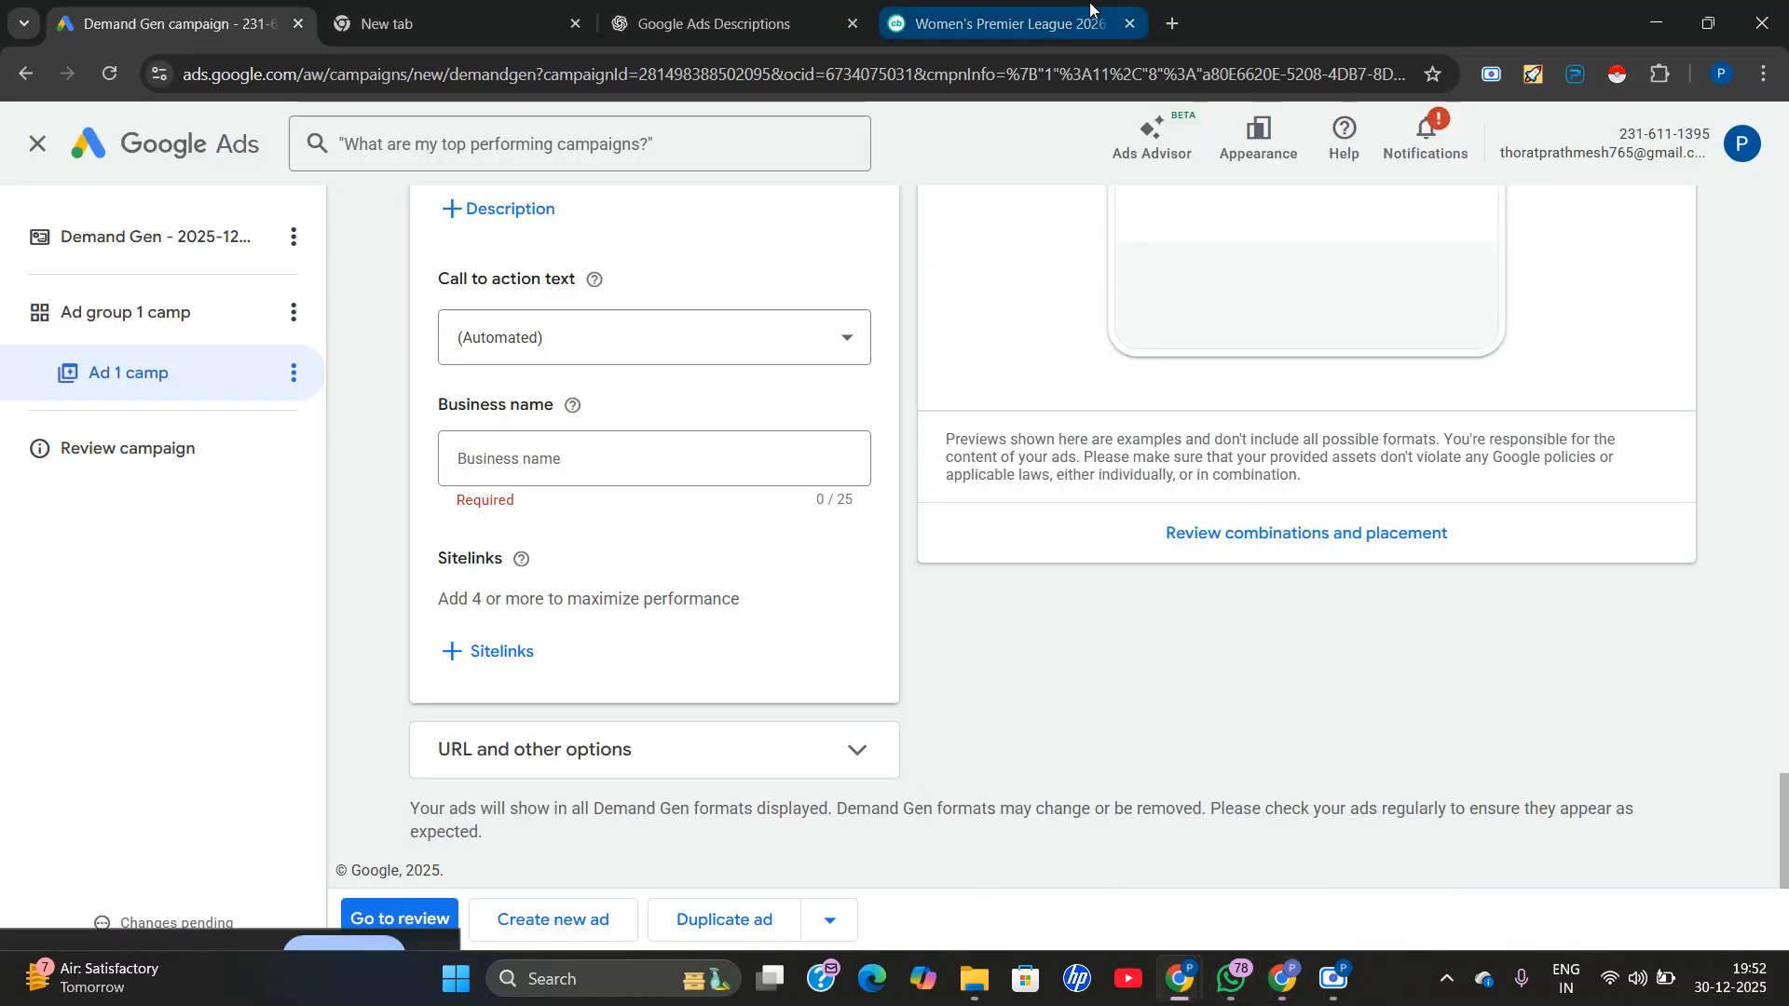
# Search Google for ubersuggest in a new tab and open Neil Patel's free keyword research tool.
pyautogui.click(1171, 25)
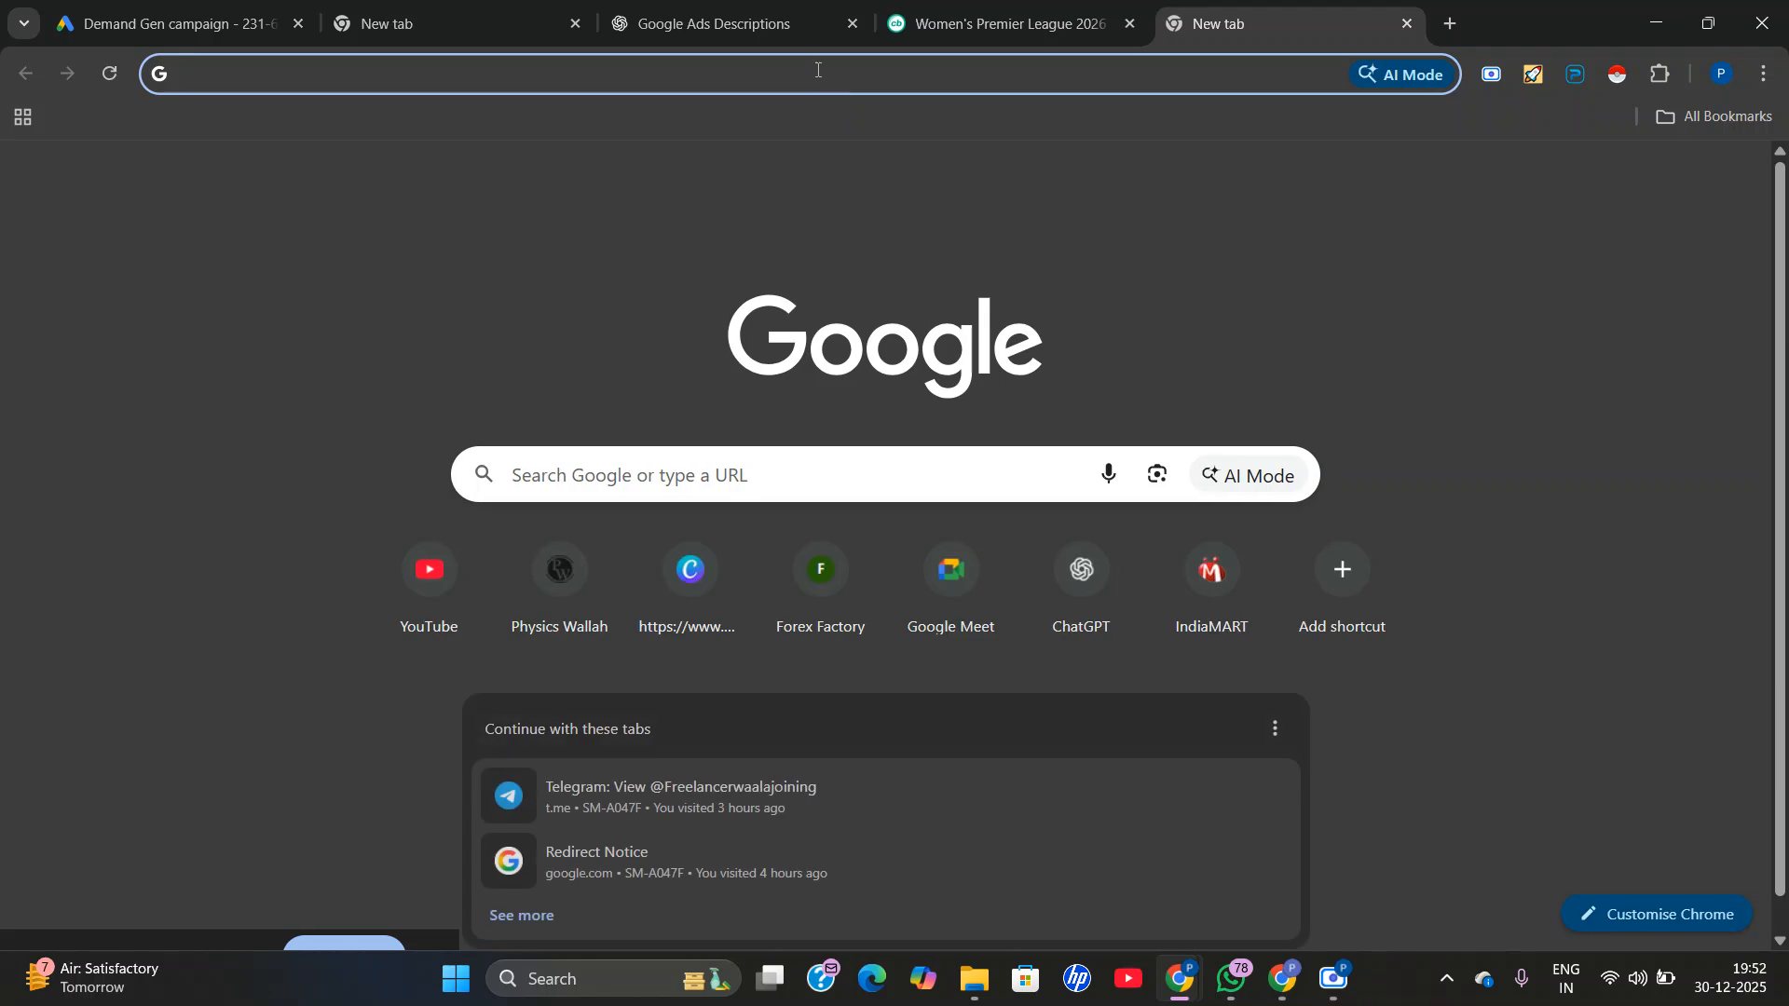
pyautogui.click(814, 66)
pyautogui.write('ubersuggest')
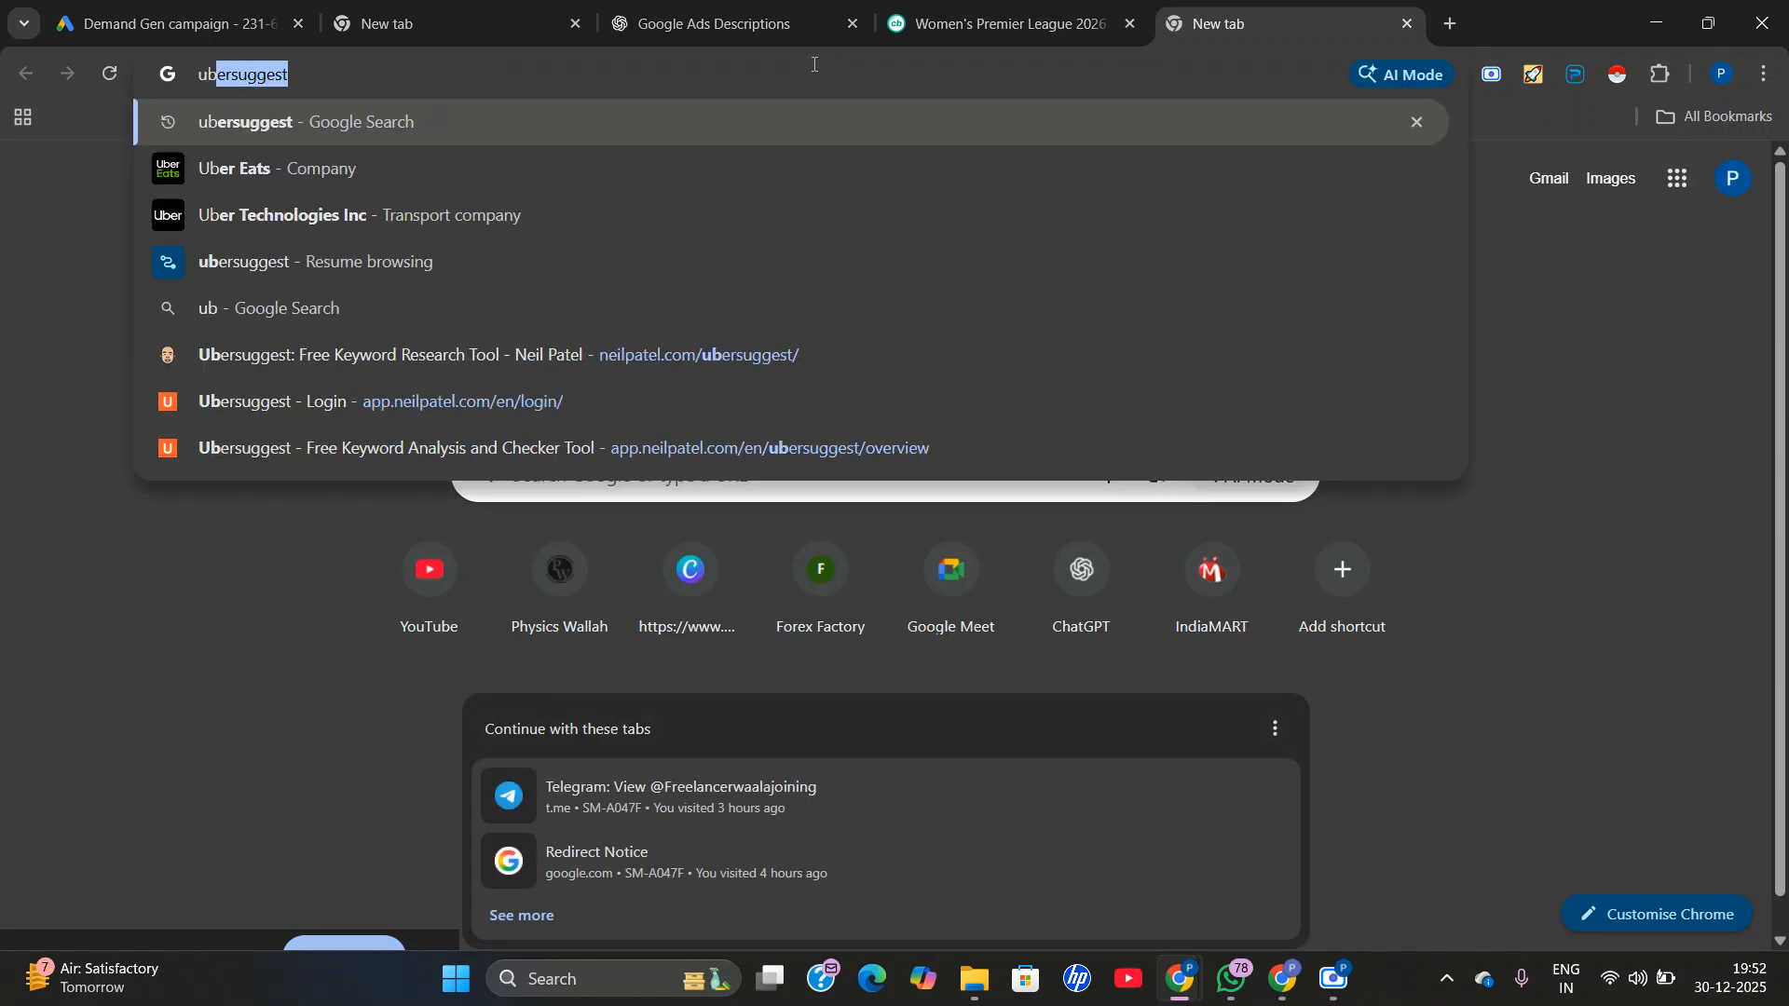
pyautogui.press('Return')
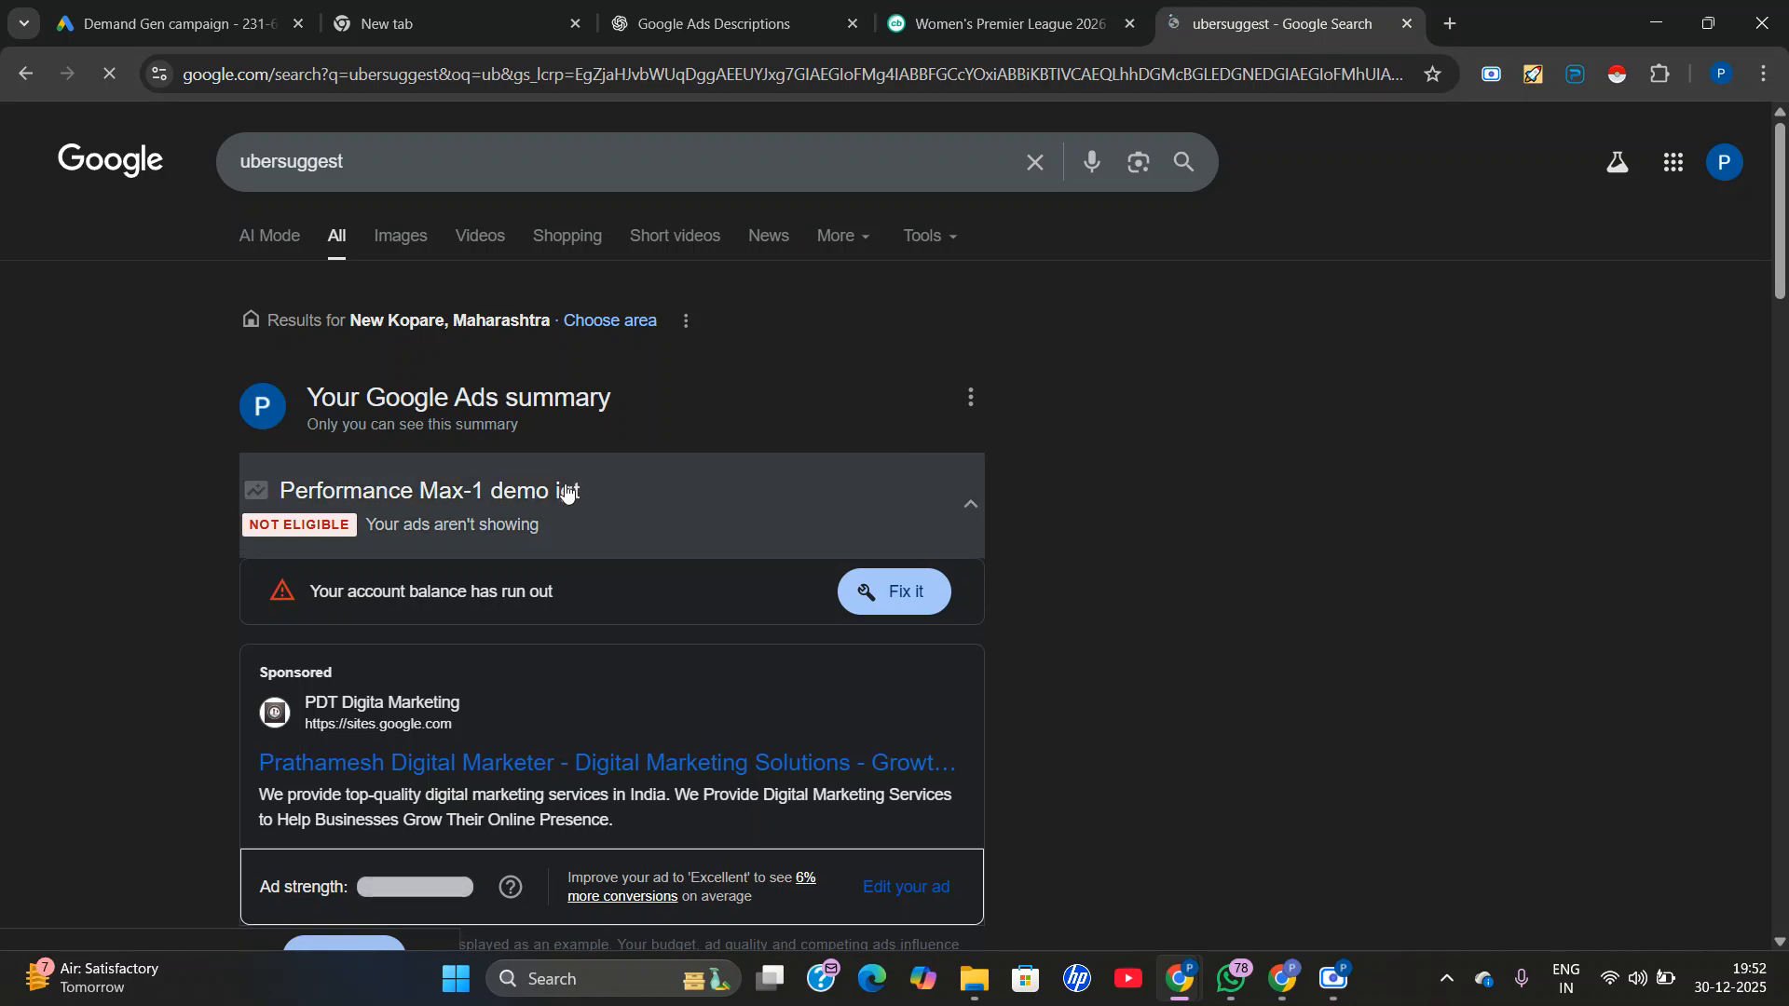
pyautogui.scroll(-5, 277, 608)
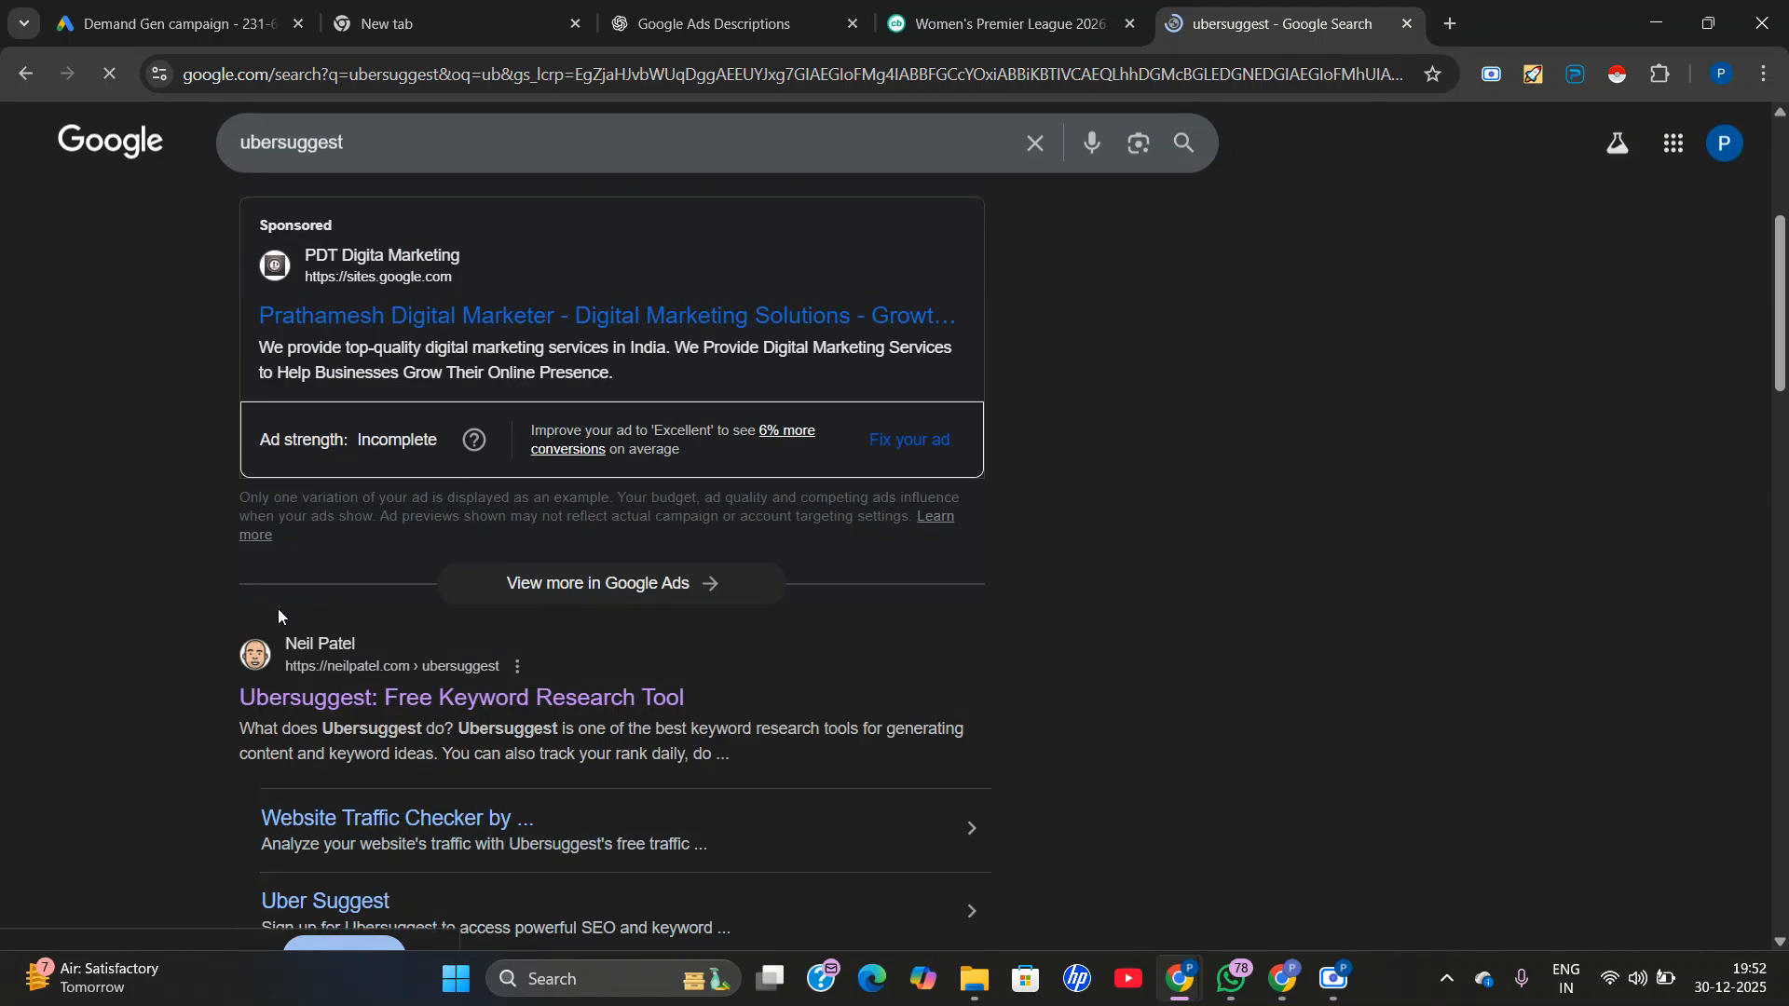
pyautogui.click(393, 686)
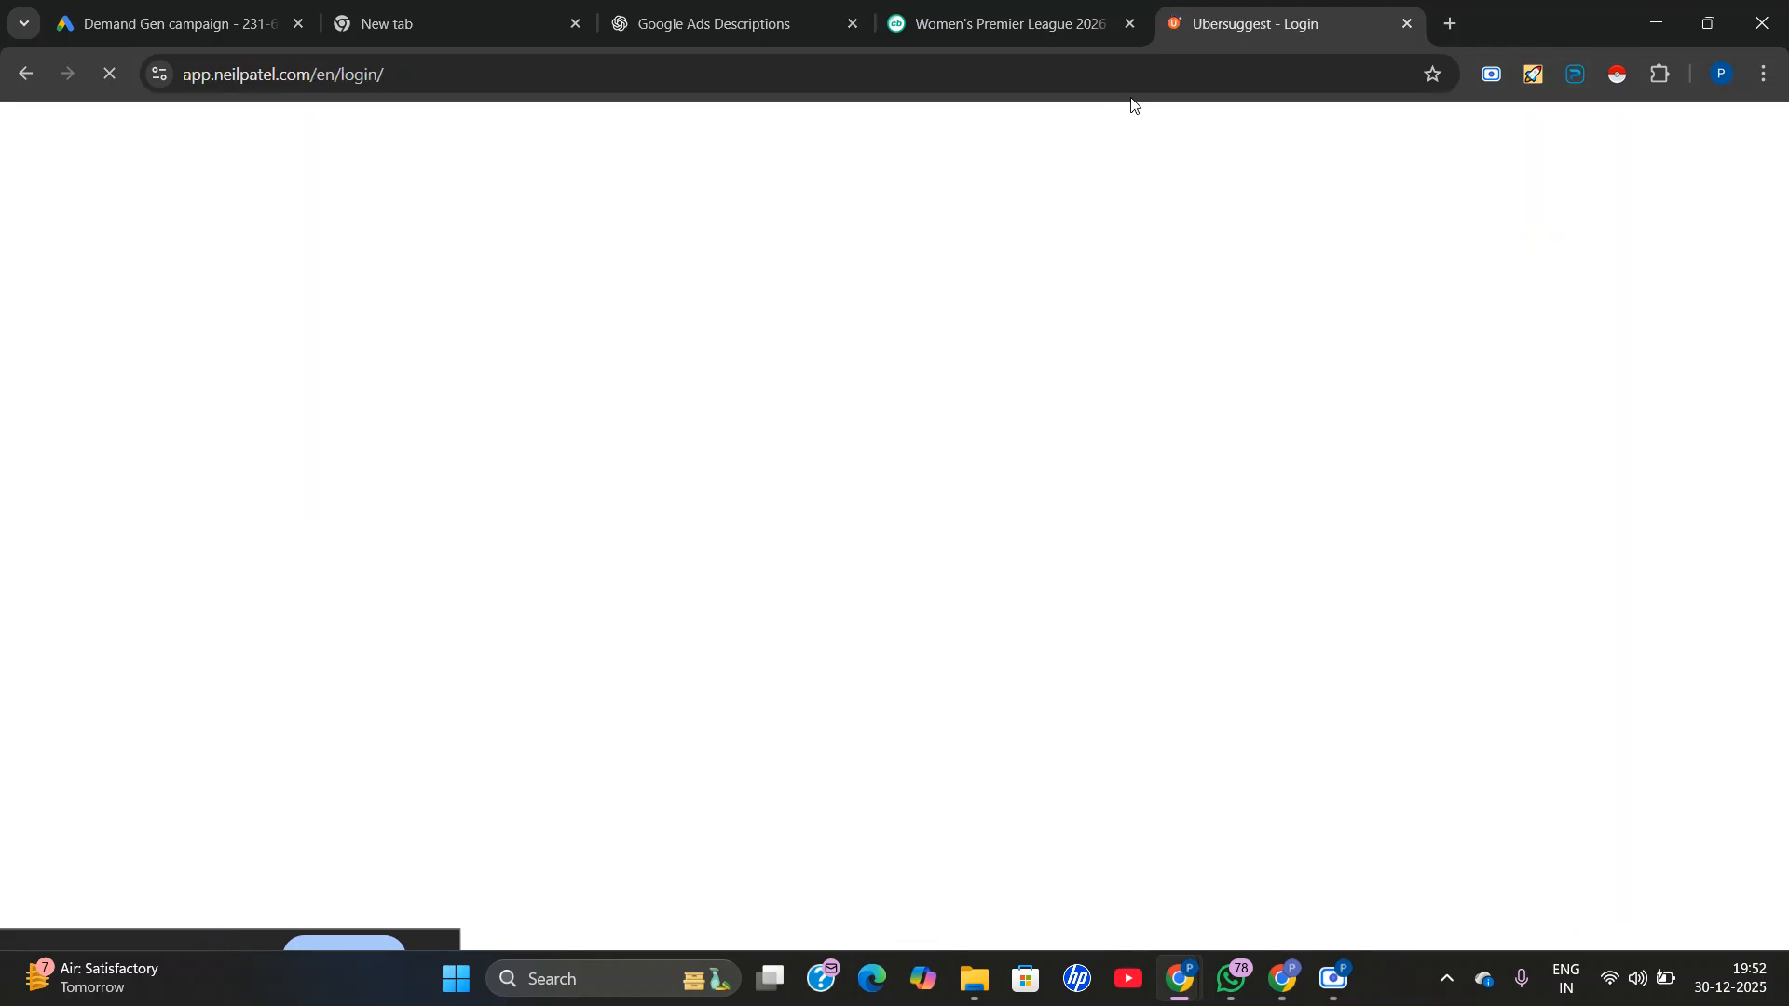
# Close the Women's Premier League tab and sign in to Ubersuggest with the first listed Google account, dismissing the website dialog.
pyautogui.click(1131, 23)
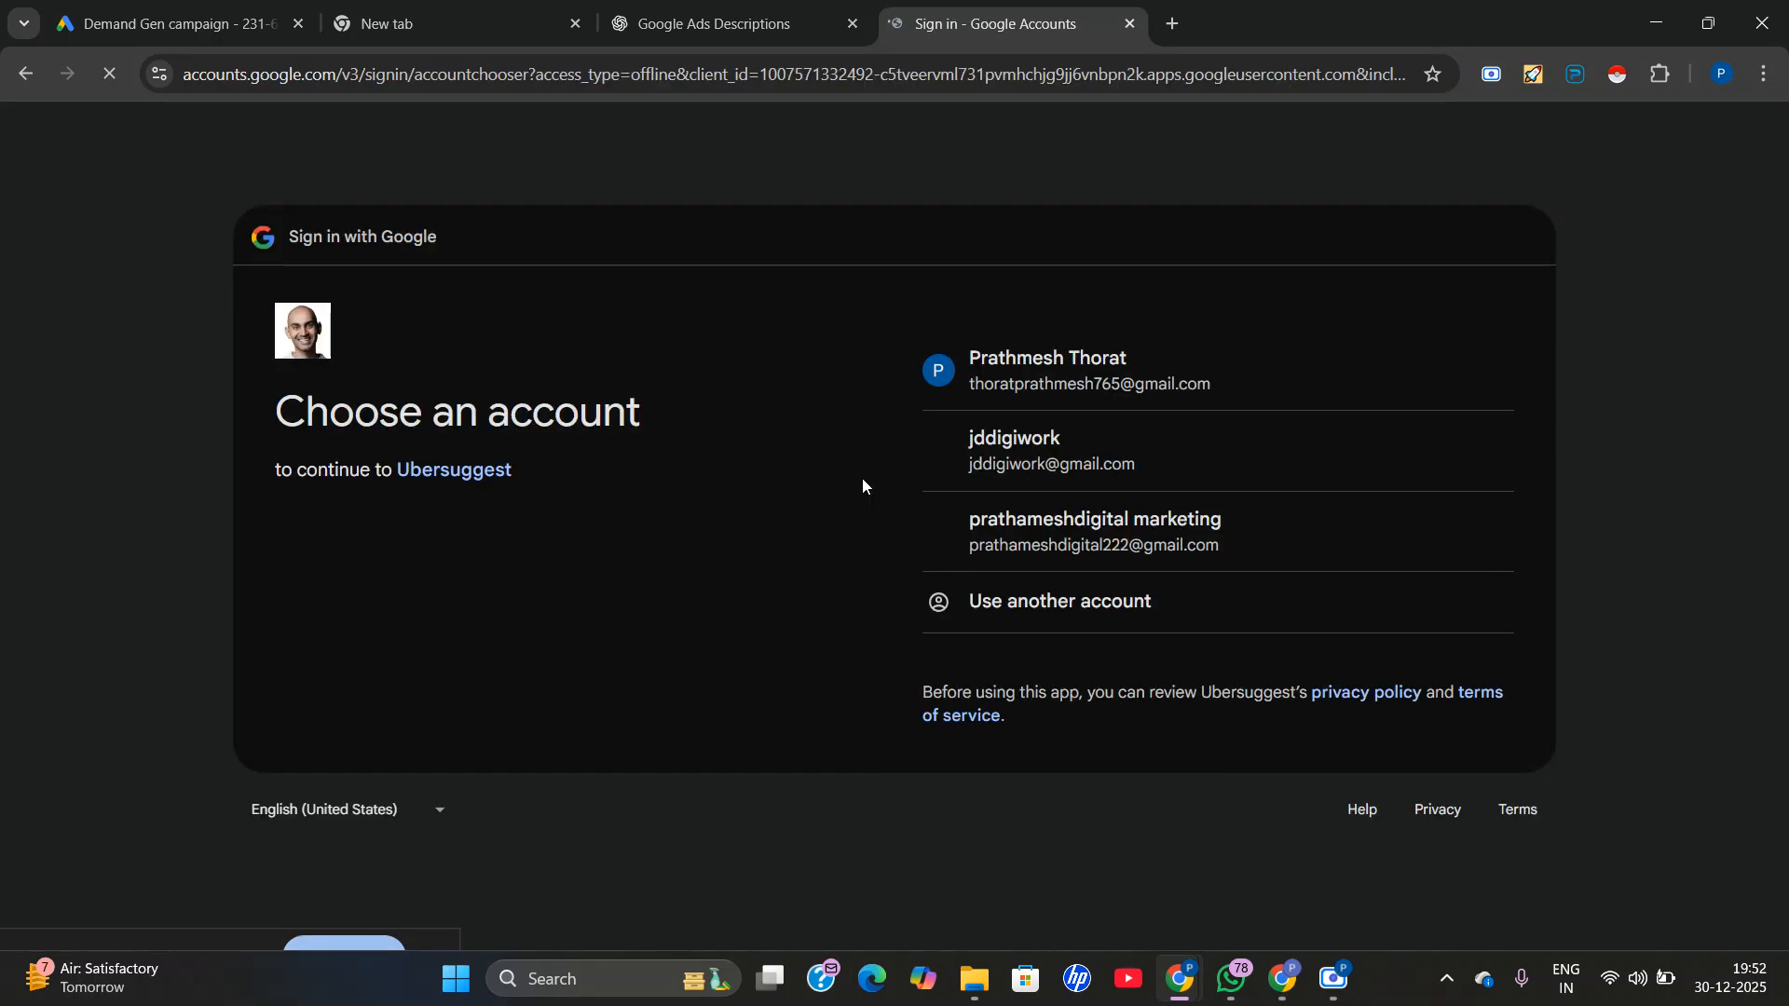
pyautogui.click(991, 391)
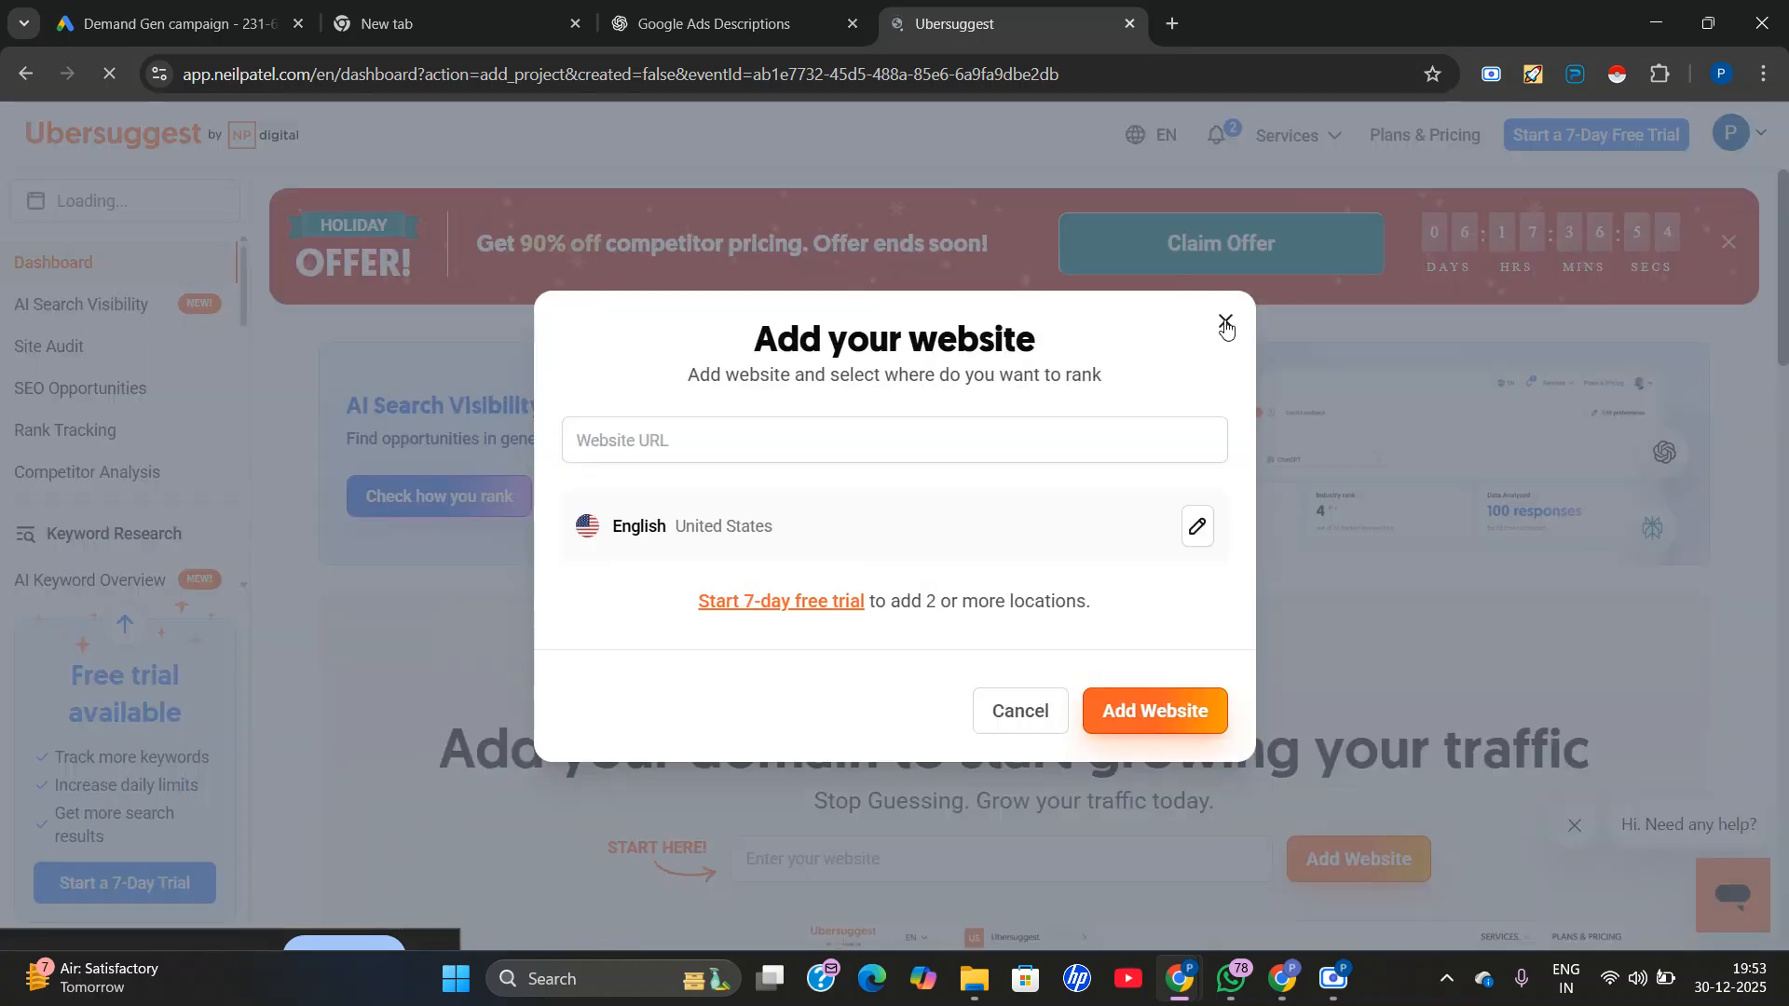
pyautogui.click(1226, 323)
# Look over the Ubersuggest tool list and try to open Competitor Analysis.
pyautogui.scroll(-3, 39, 475)
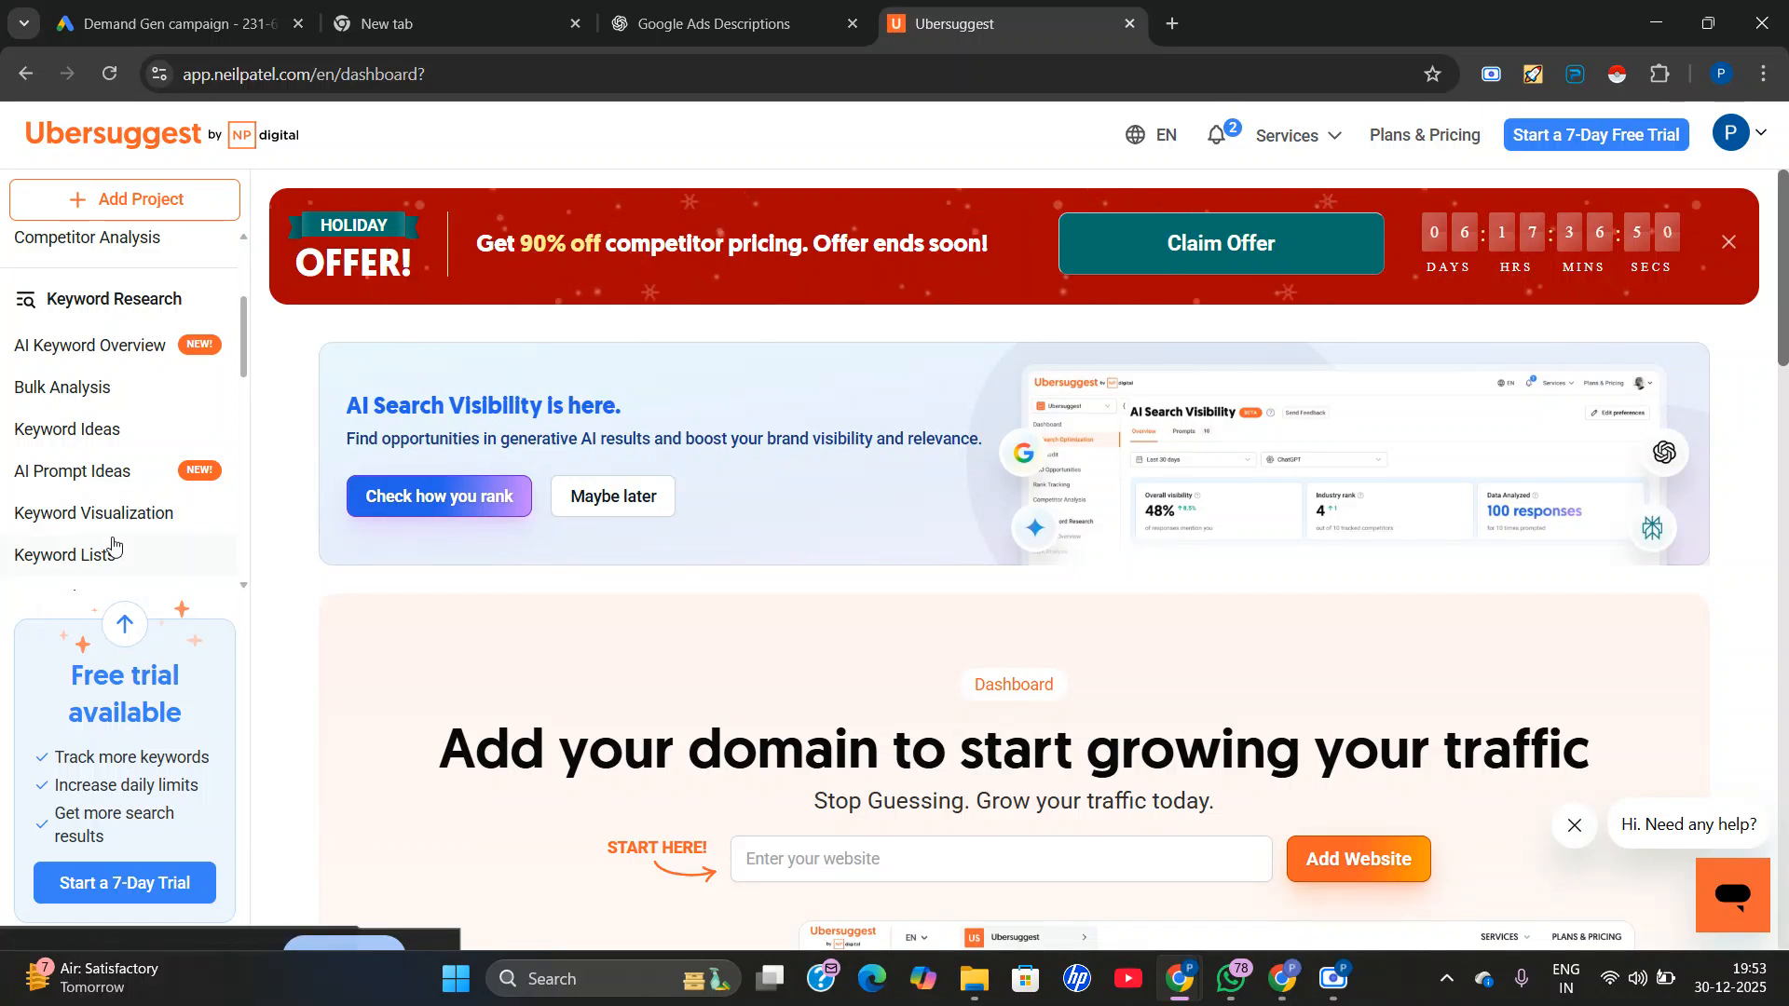
pyautogui.scroll(3, 103, 536)
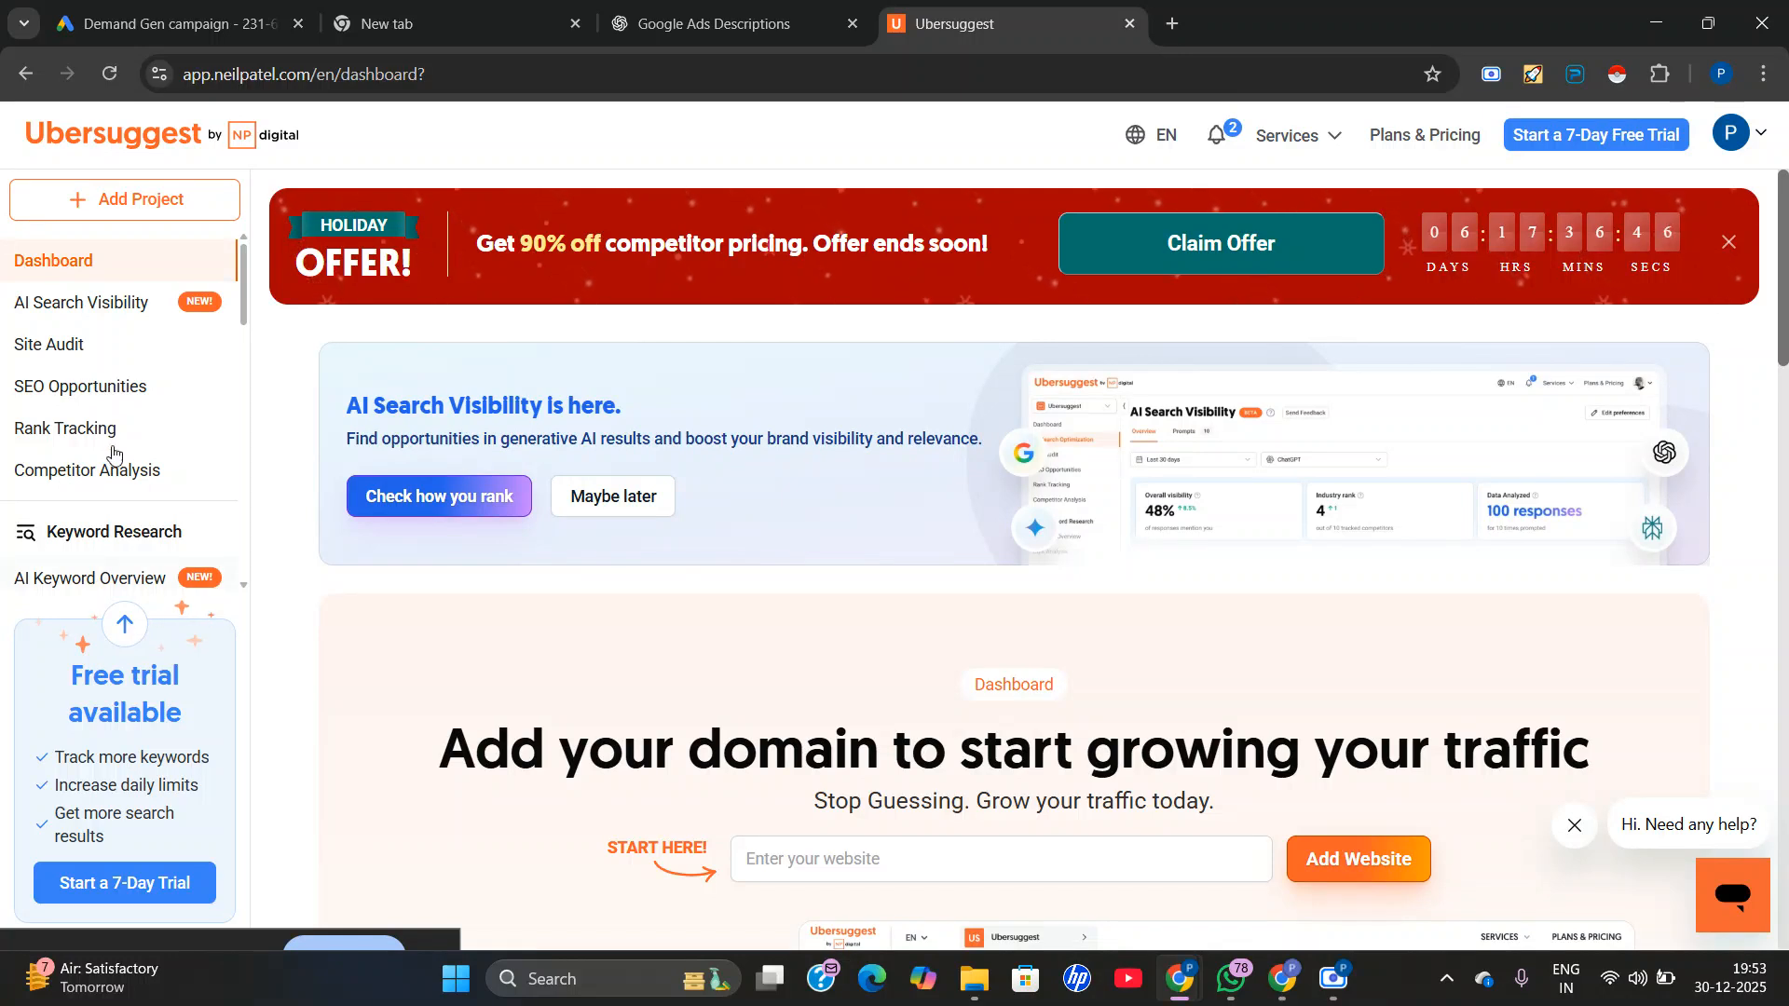
pyautogui.scroll(-2, 110, 429)
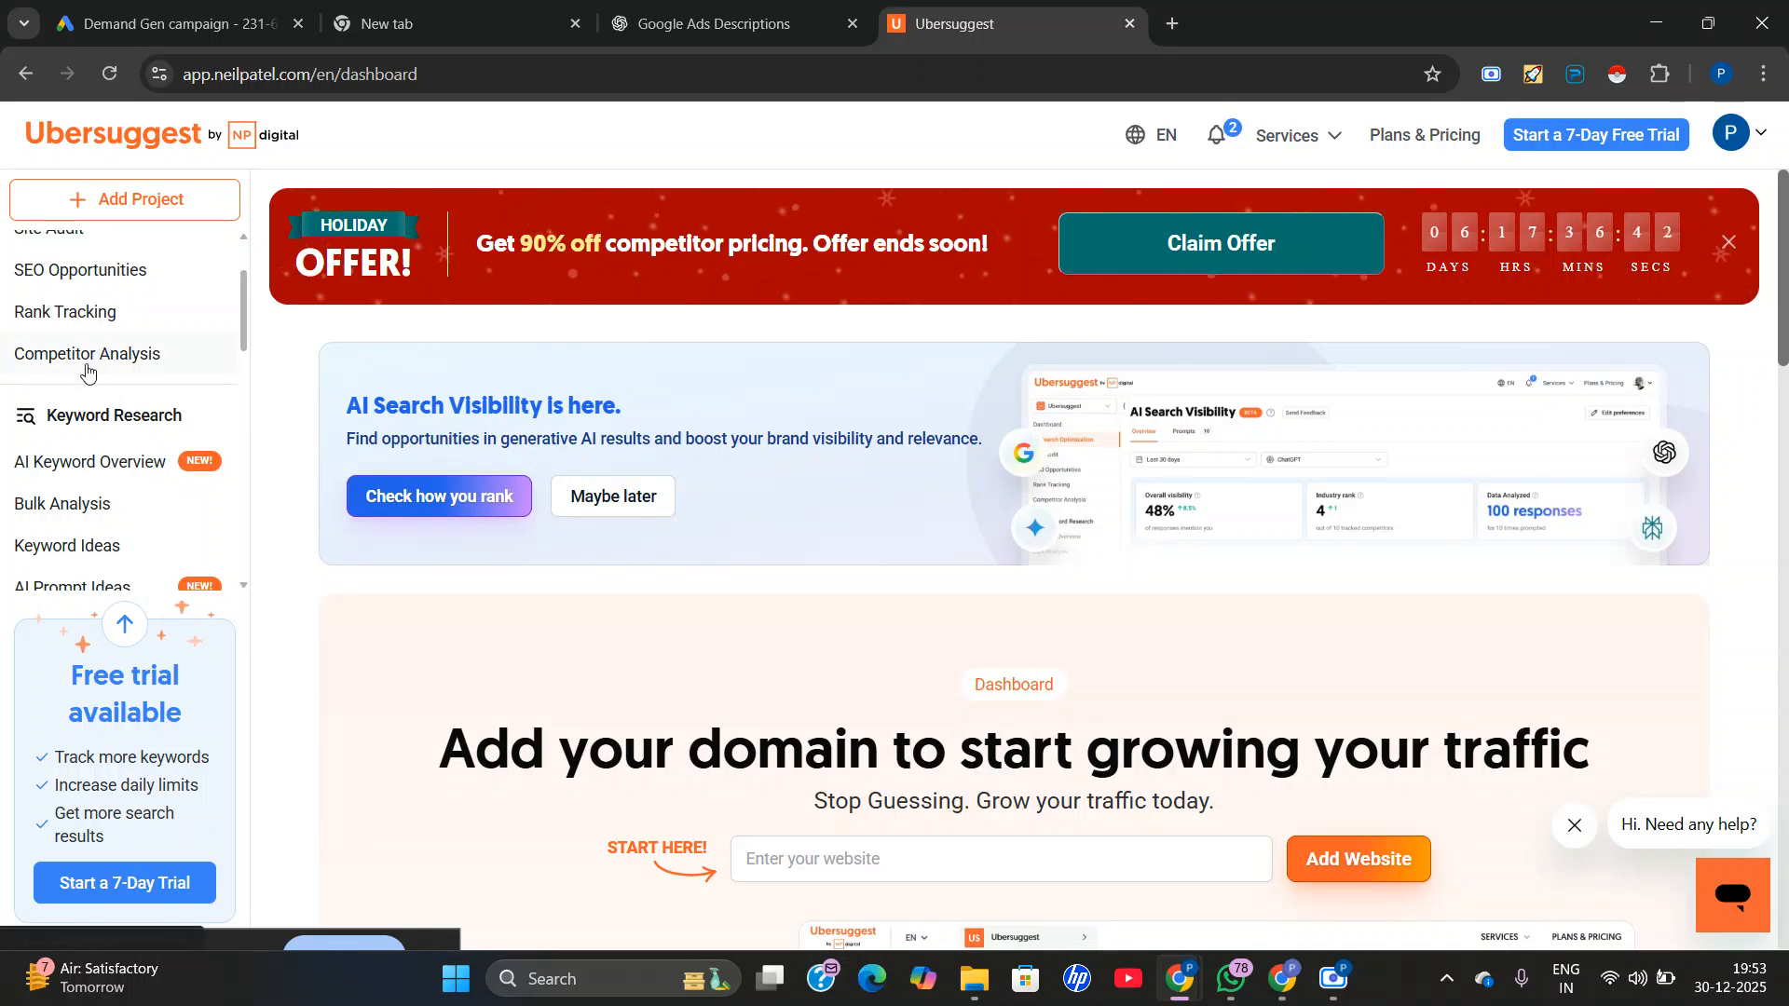
pyautogui.scroll(-2, 90, 463)
pyautogui.scroll(2, 89, 463)
pyautogui.click(90, 361)
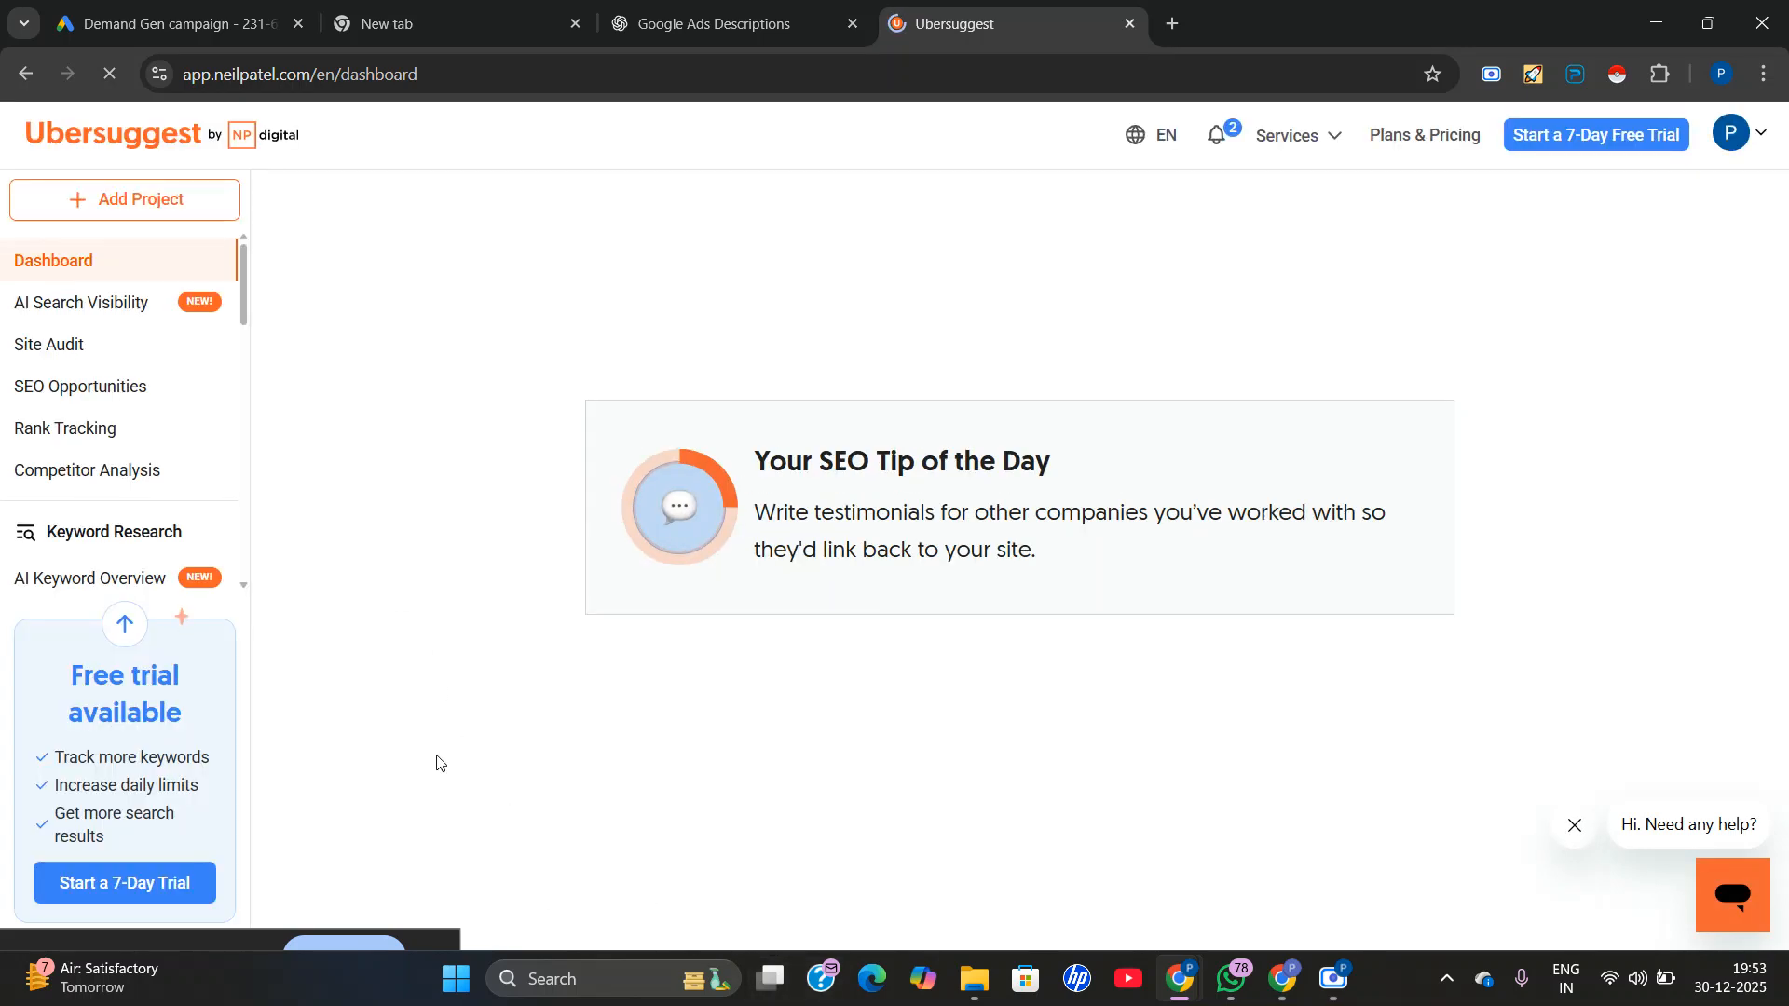
# Copy the uxdigitalsolutions.com address from the blank browser tab and paste it as the website to add on the Ubersuggest dashboard.
pyautogui.scroll(-1, 65, 566)
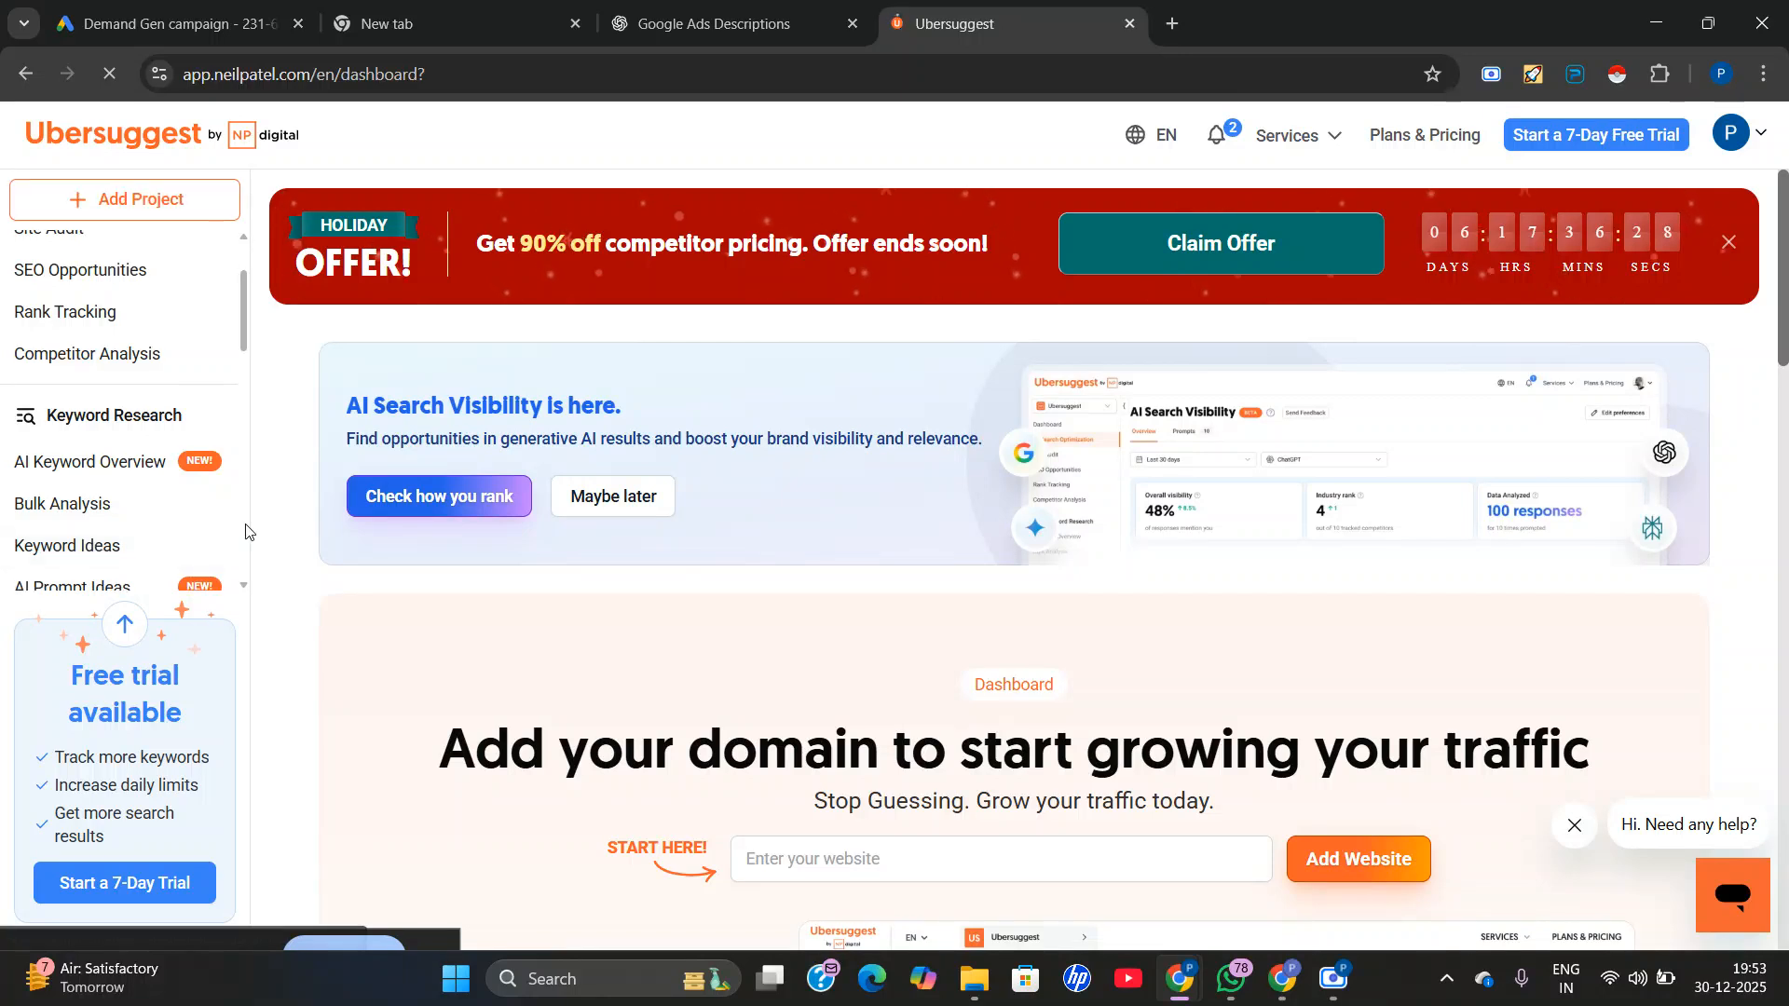
pyautogui.scroll(-5, 387, 552)
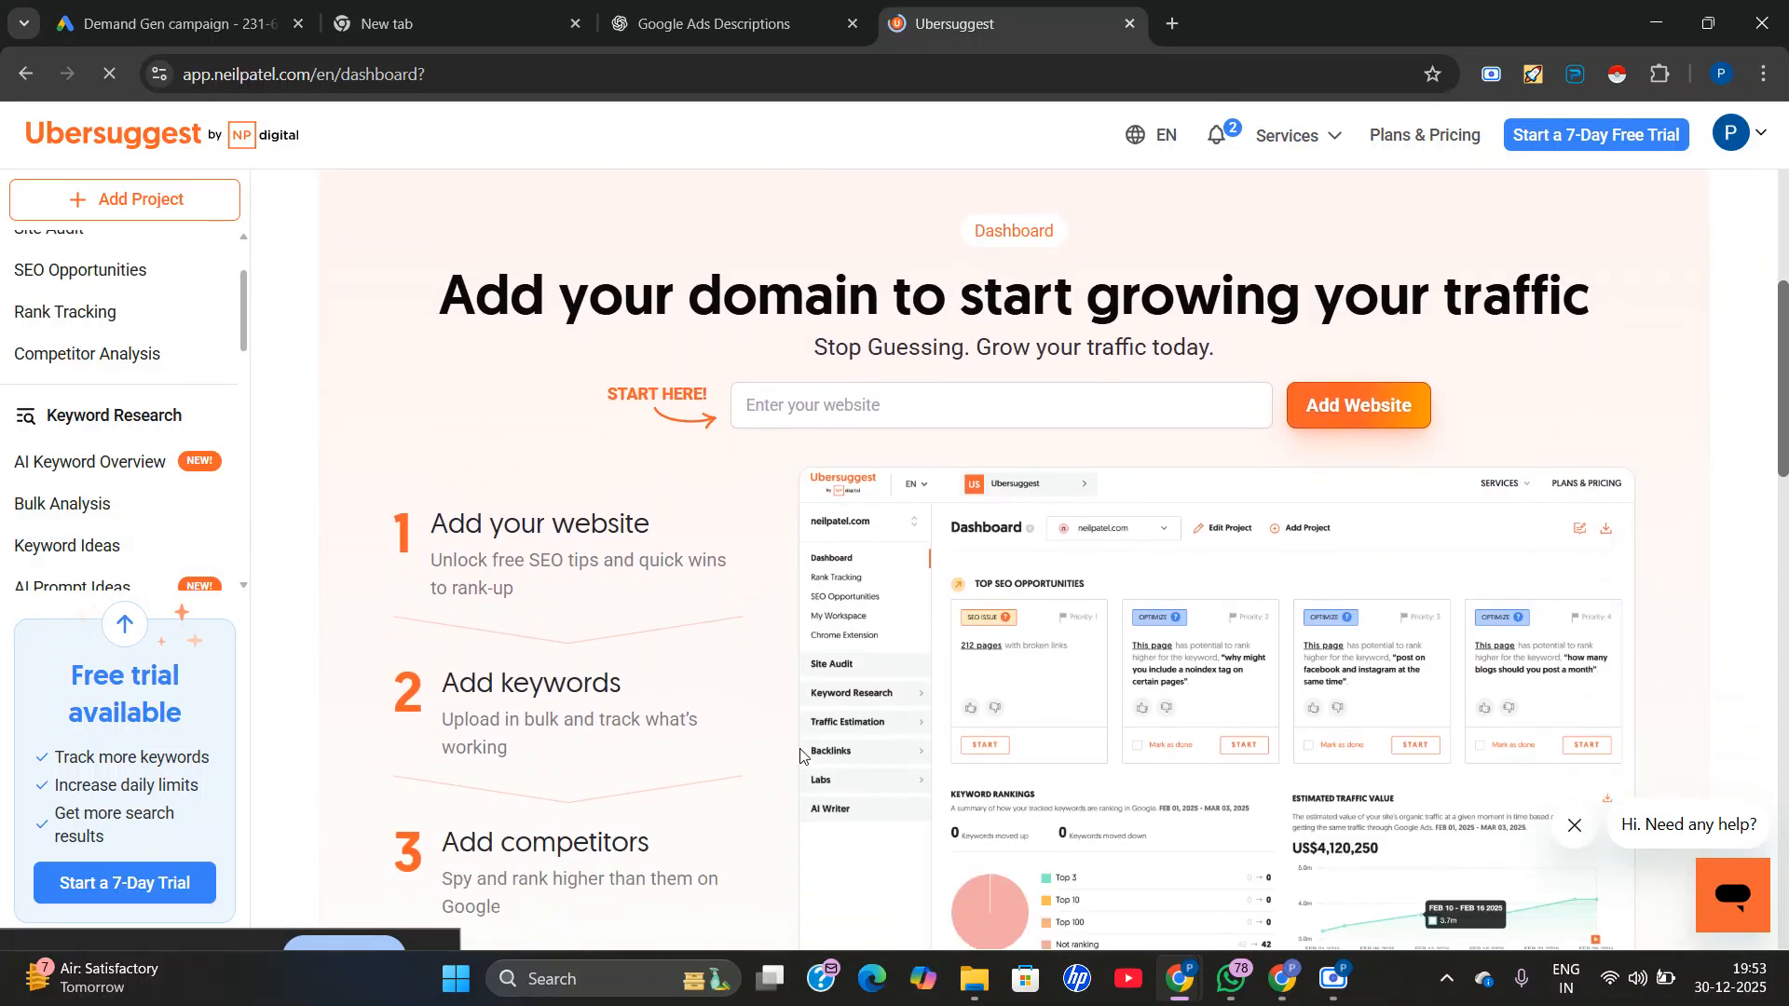
pyautogui.click(799, 393)
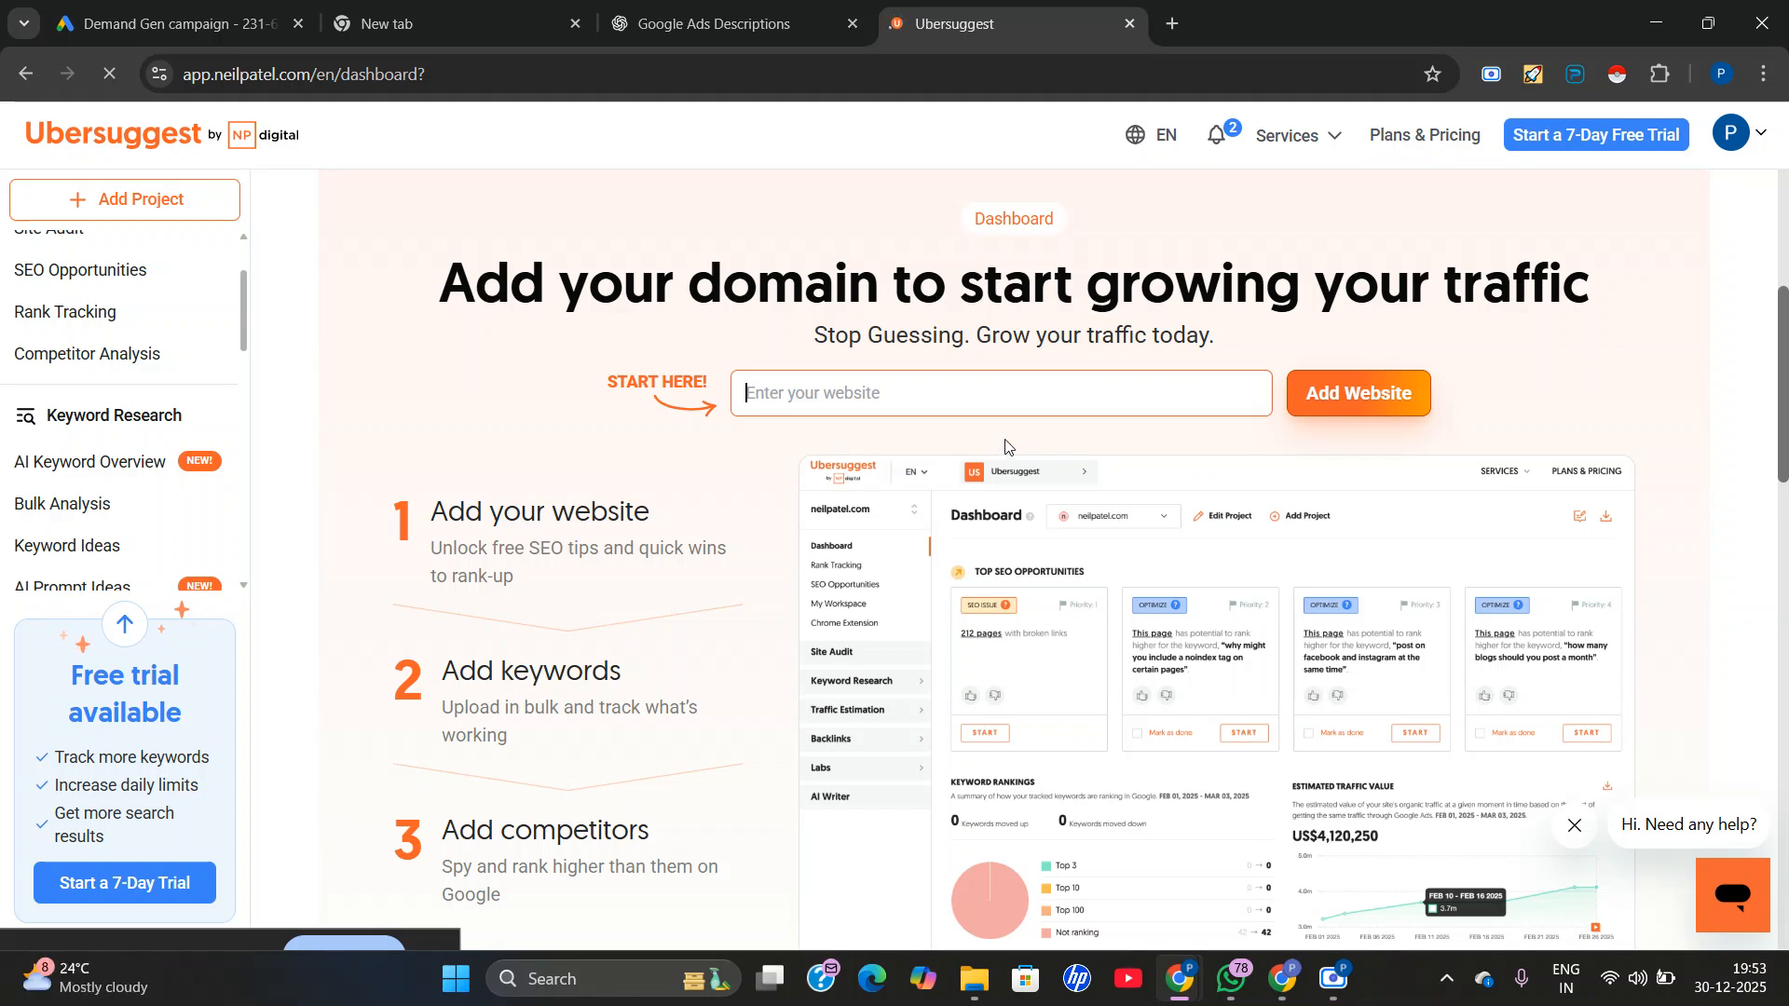
pyautogui.click(450, 8)
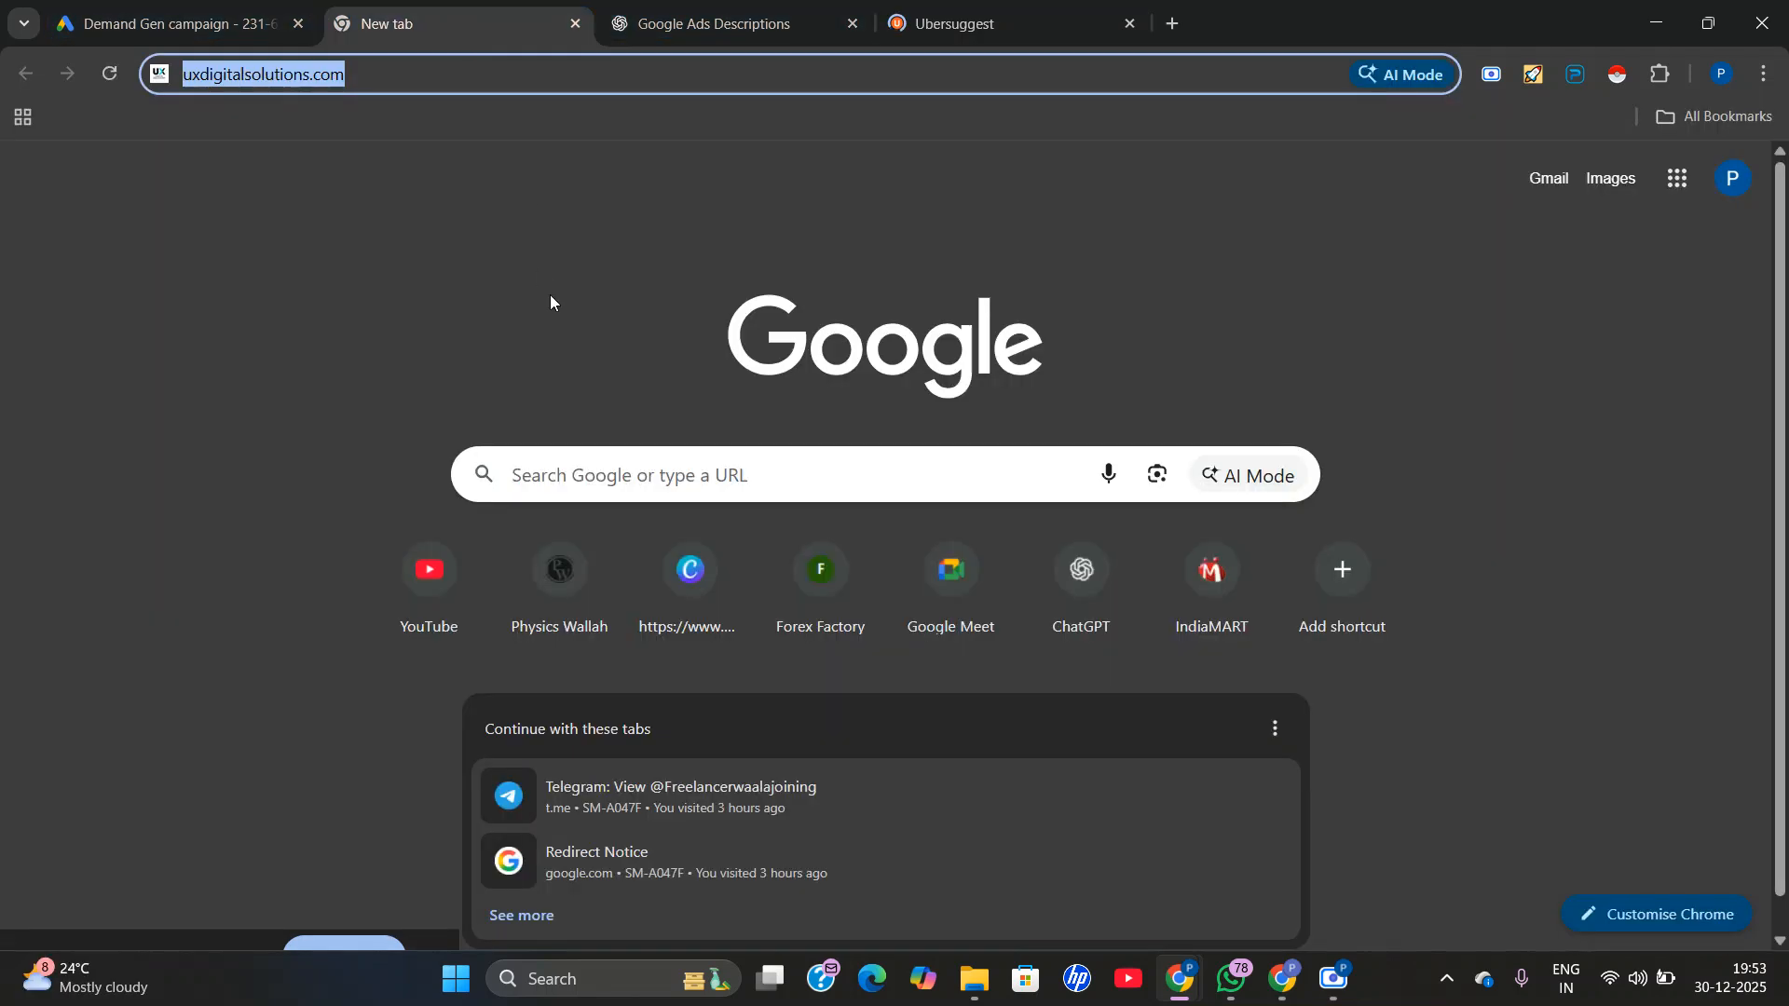
pyautogui.rightClick(413, 72)
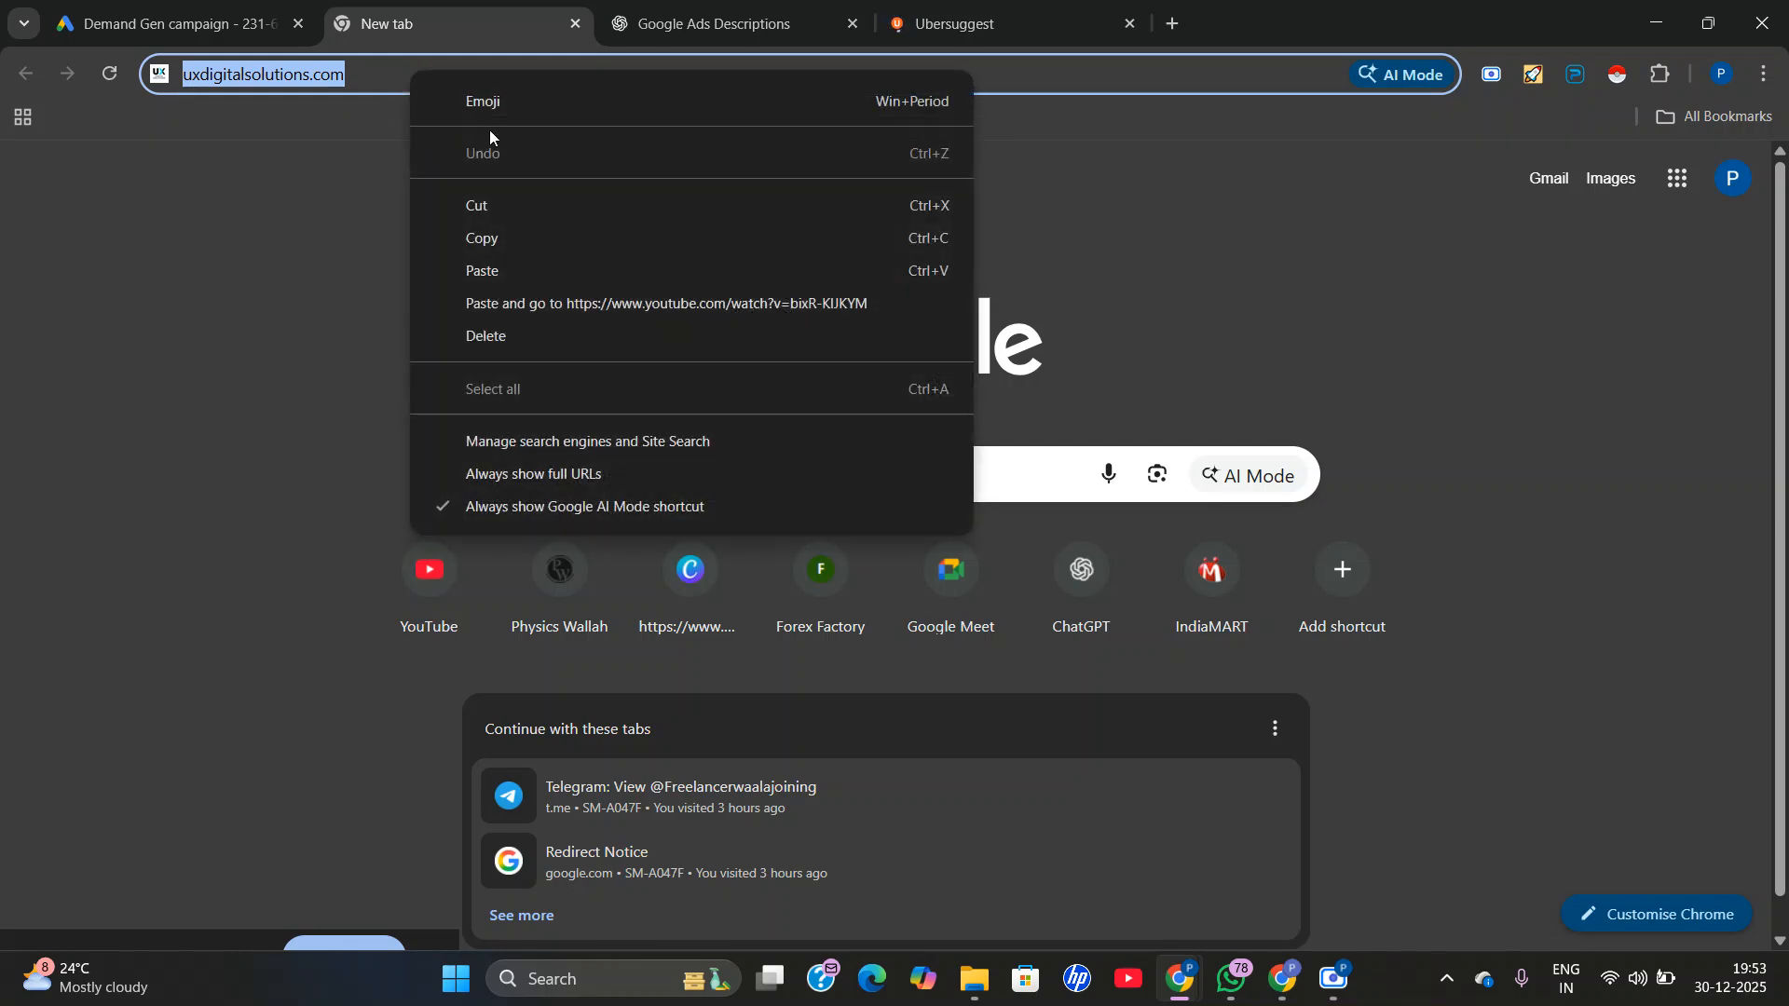
pyautogui.click(562, 244)
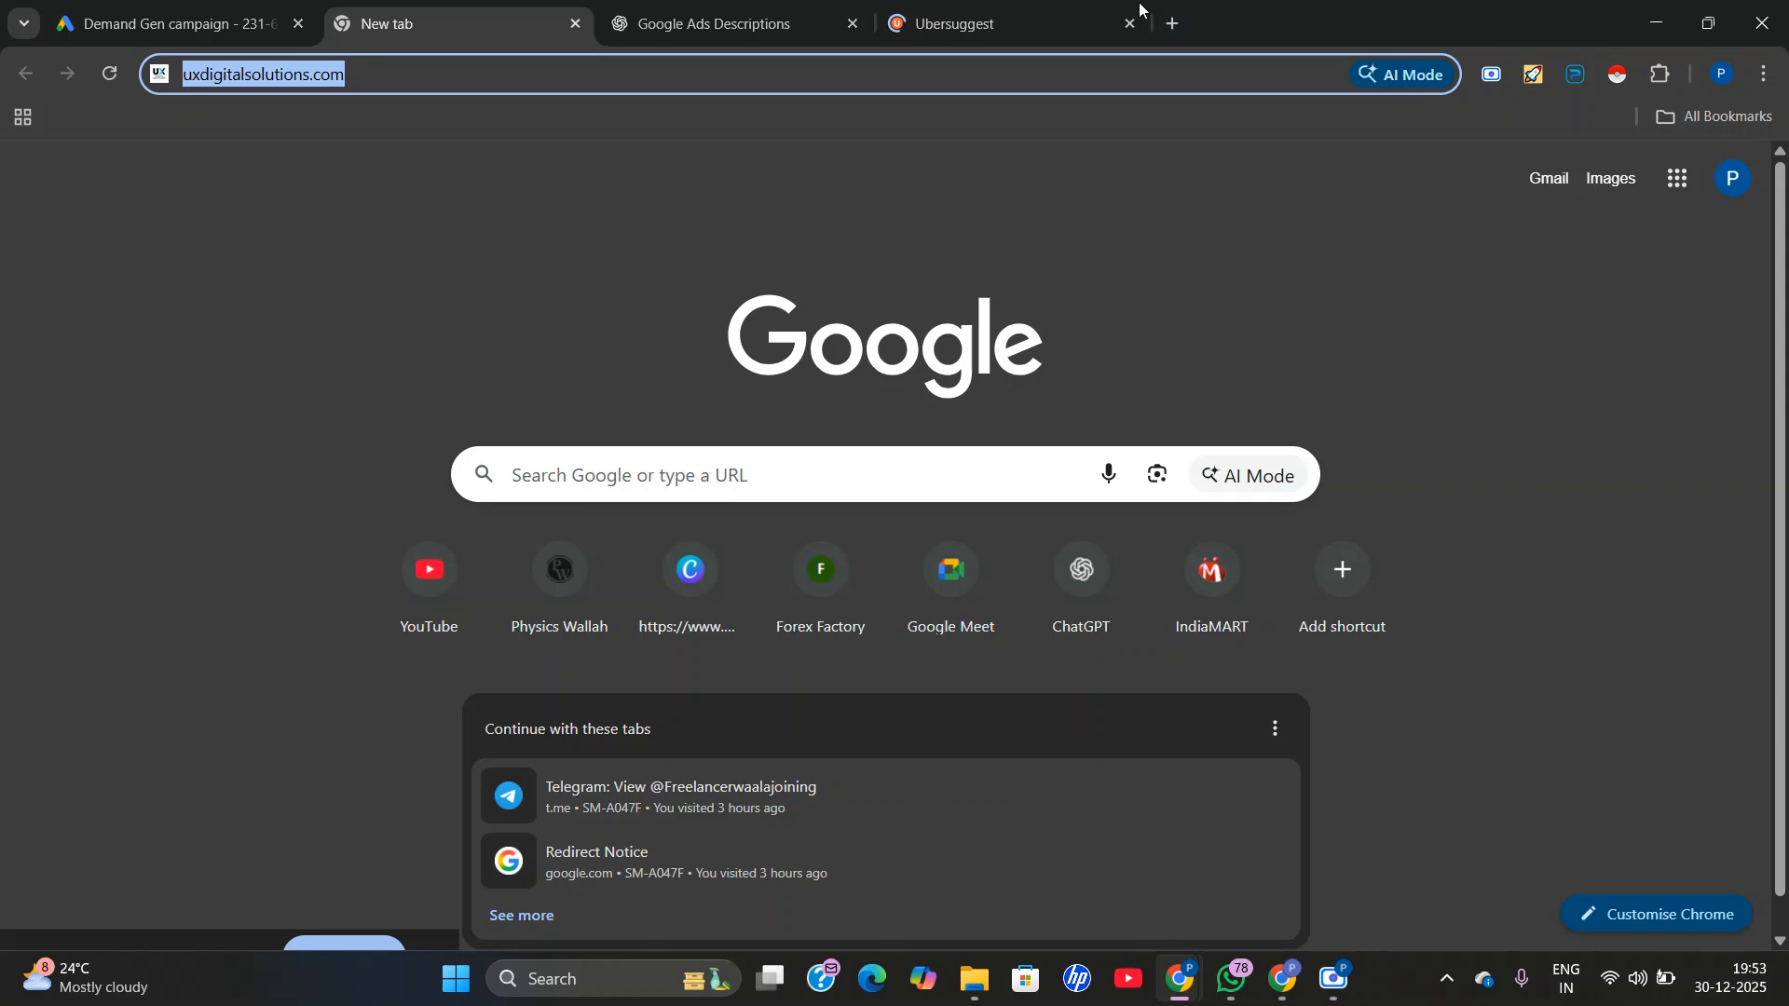
pyautogui.click(998, 9)
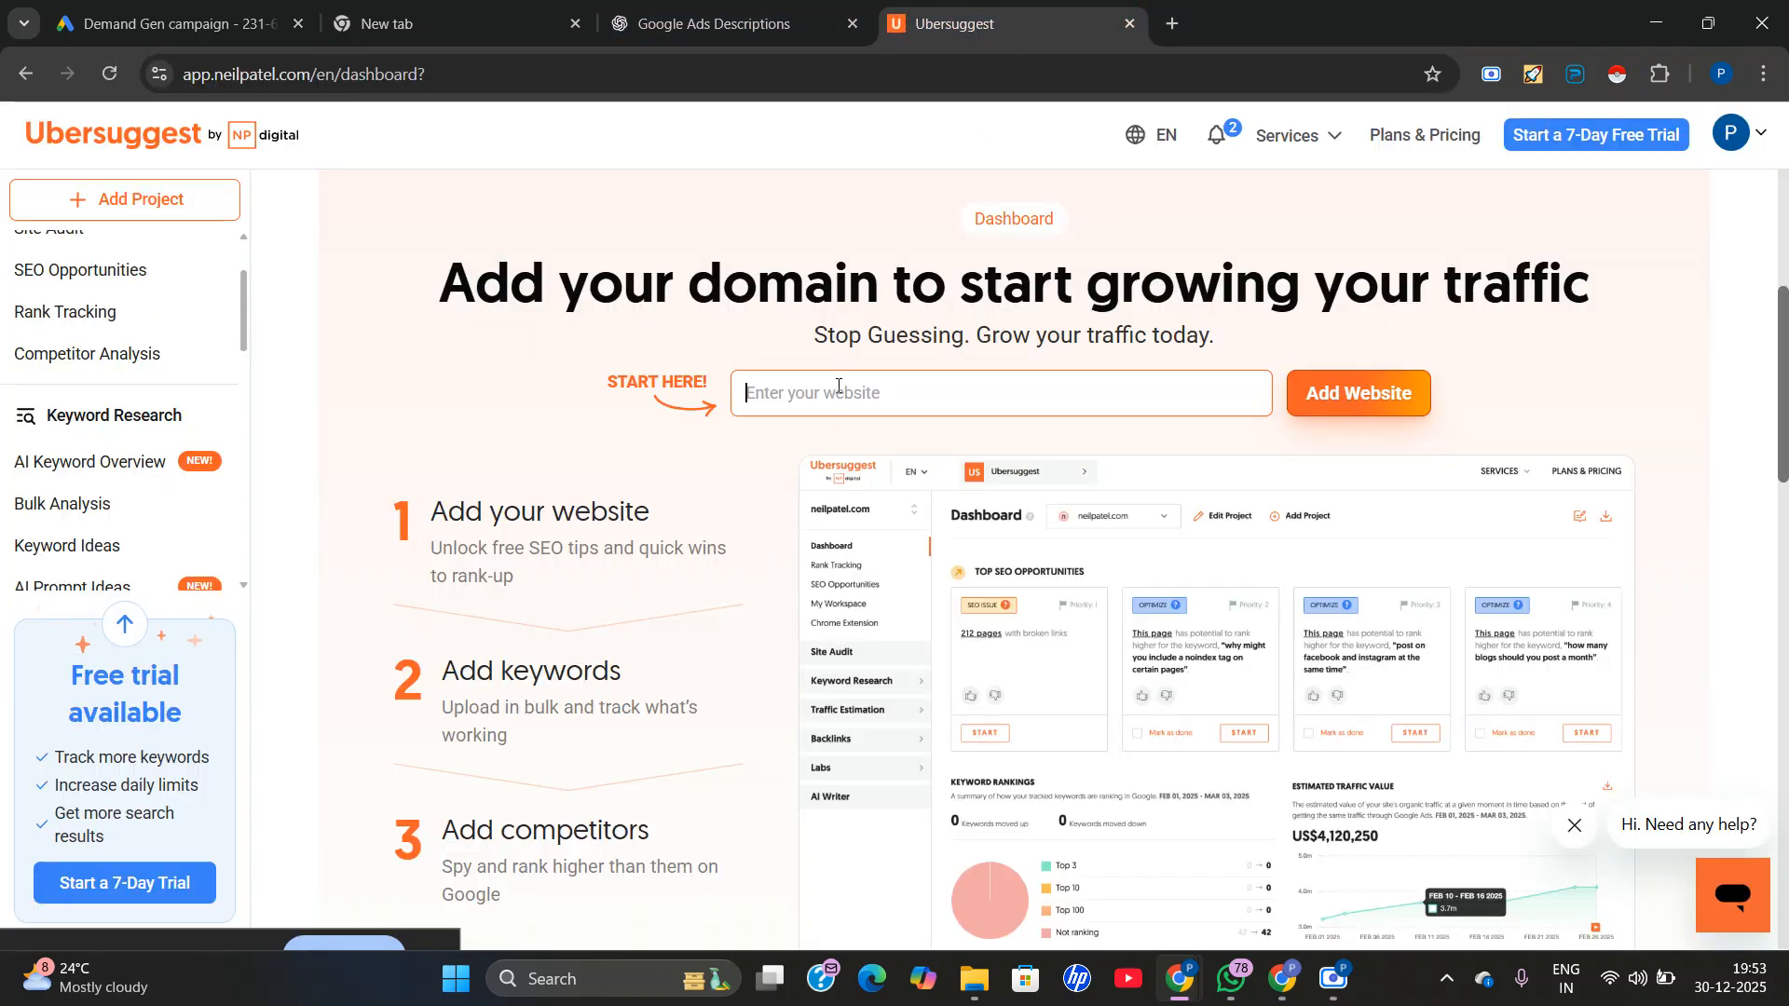
pyautogui.rightClick(839, 392)
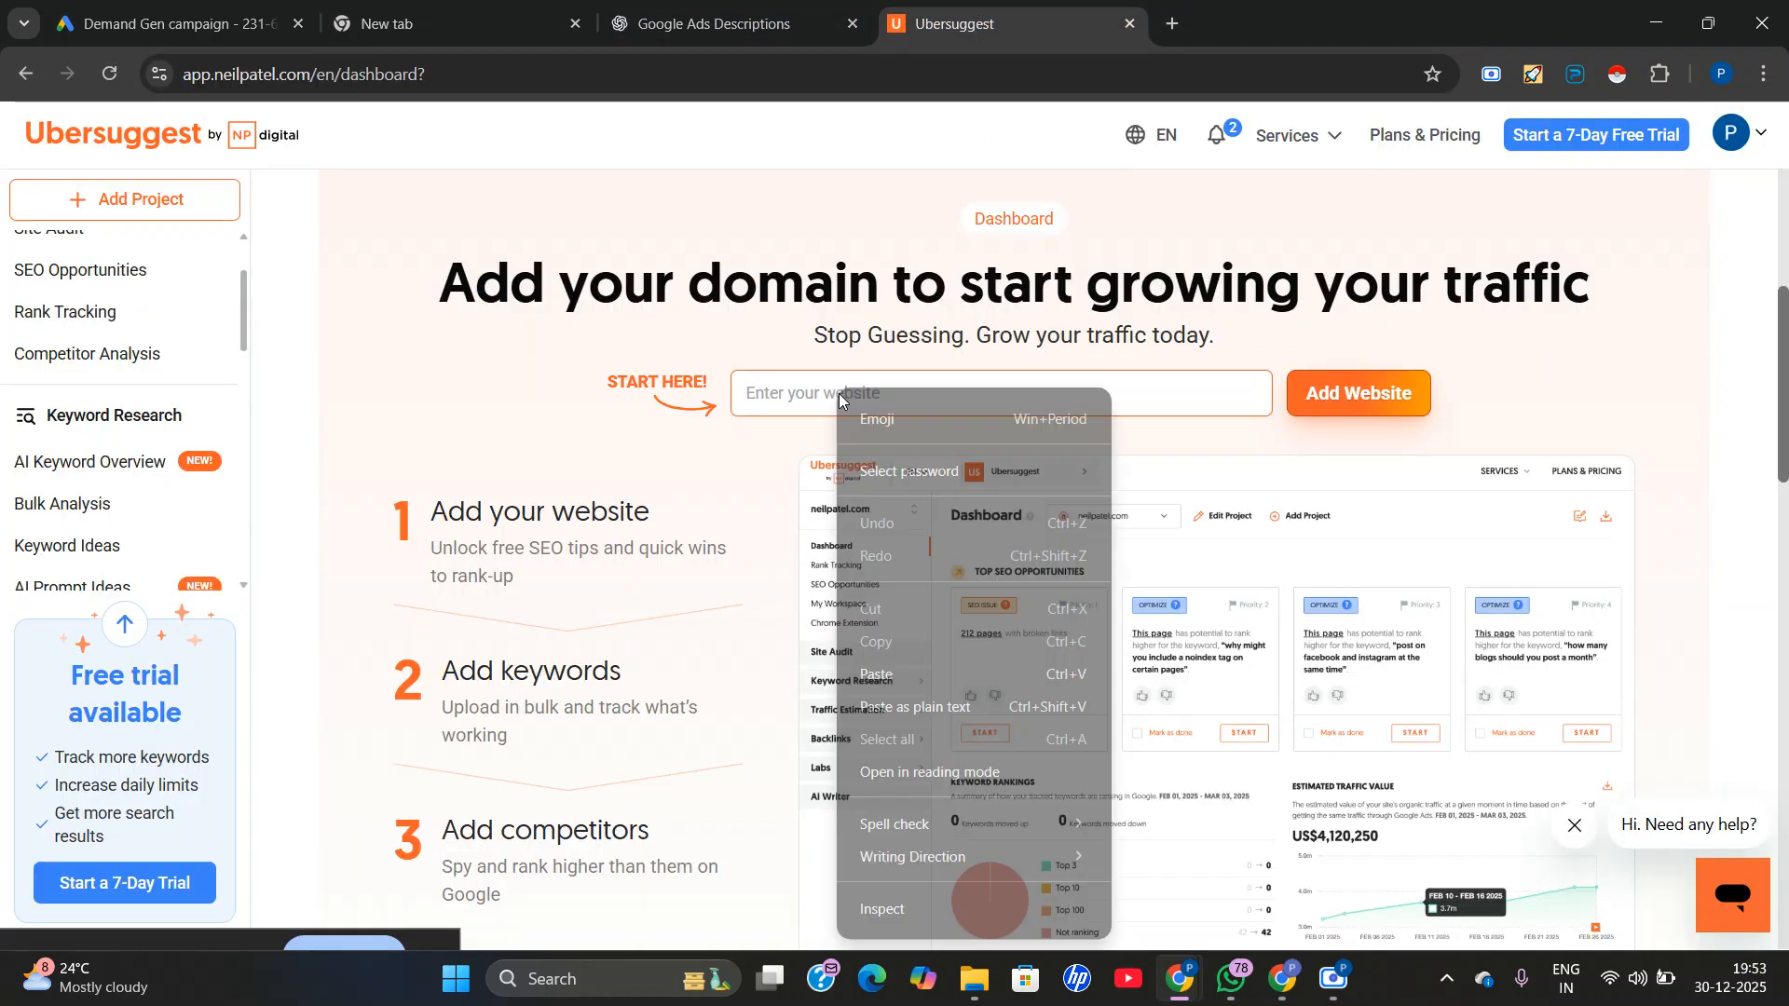
pyautogui.click(914, 669)
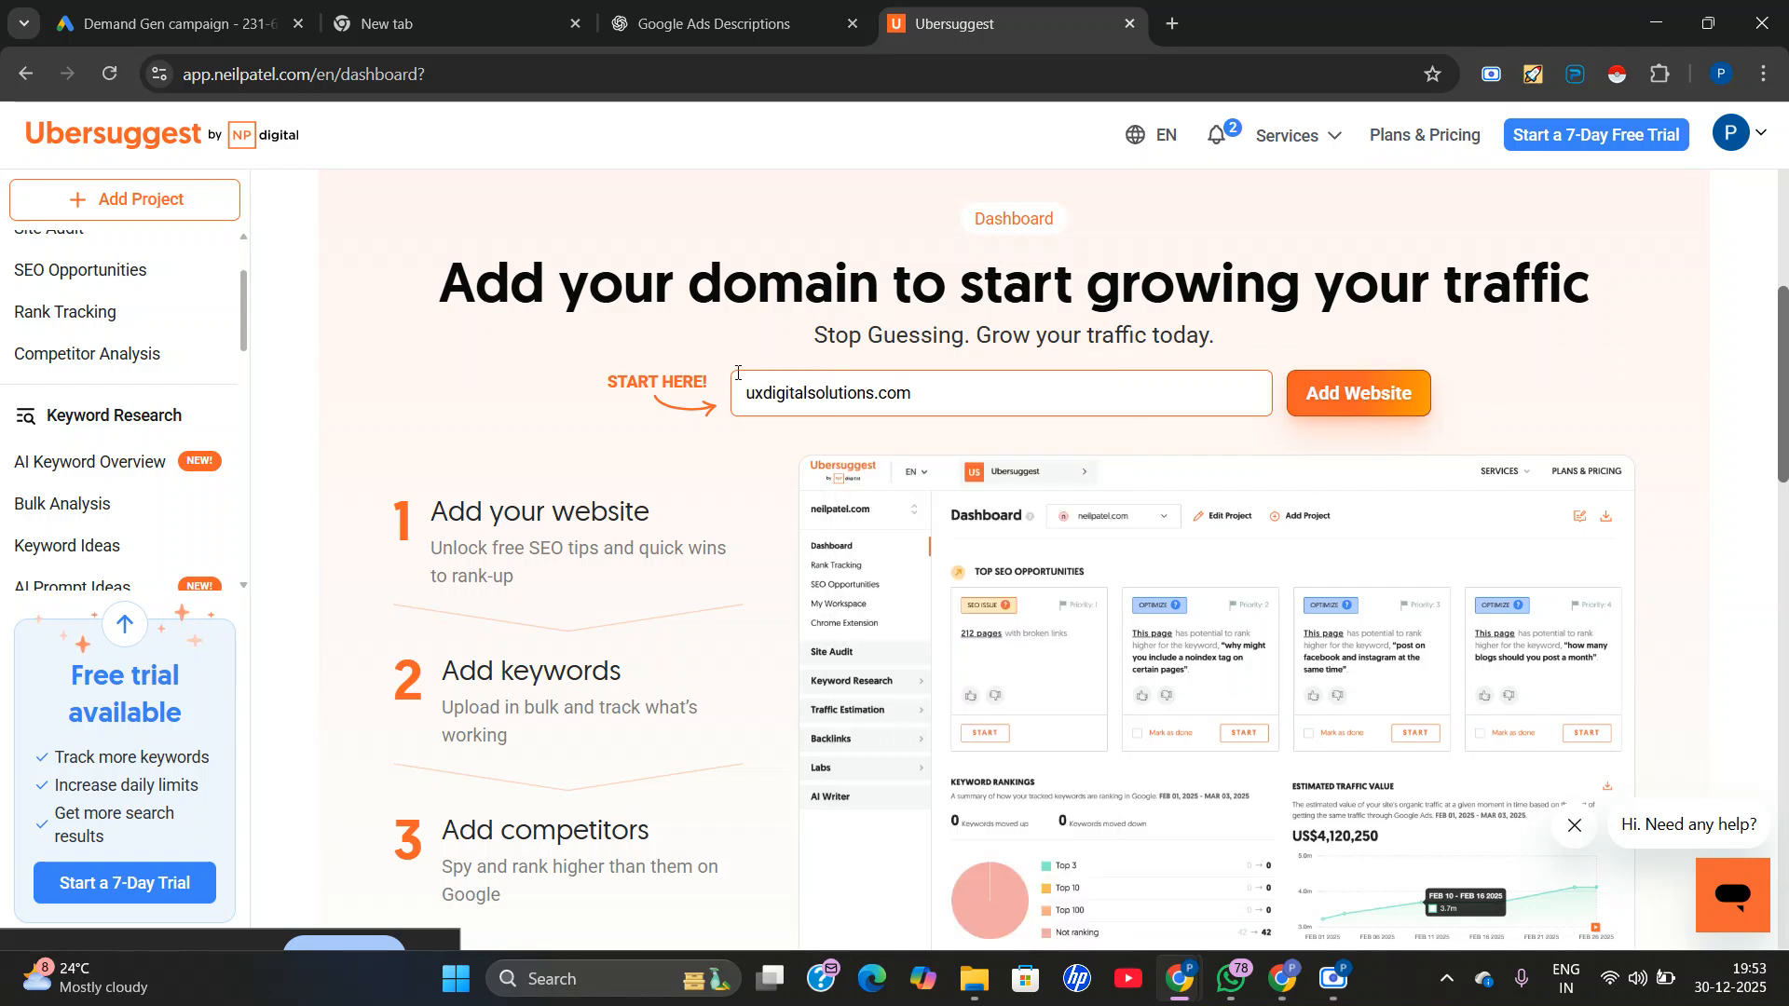
# Look through the keyword, competitive research, link building and other Ubersuggest tools, and open Backlinks Overview.
pyautogui.scroll(-2, 828, 549)
pyautogui.scroll(1, 828, 550)
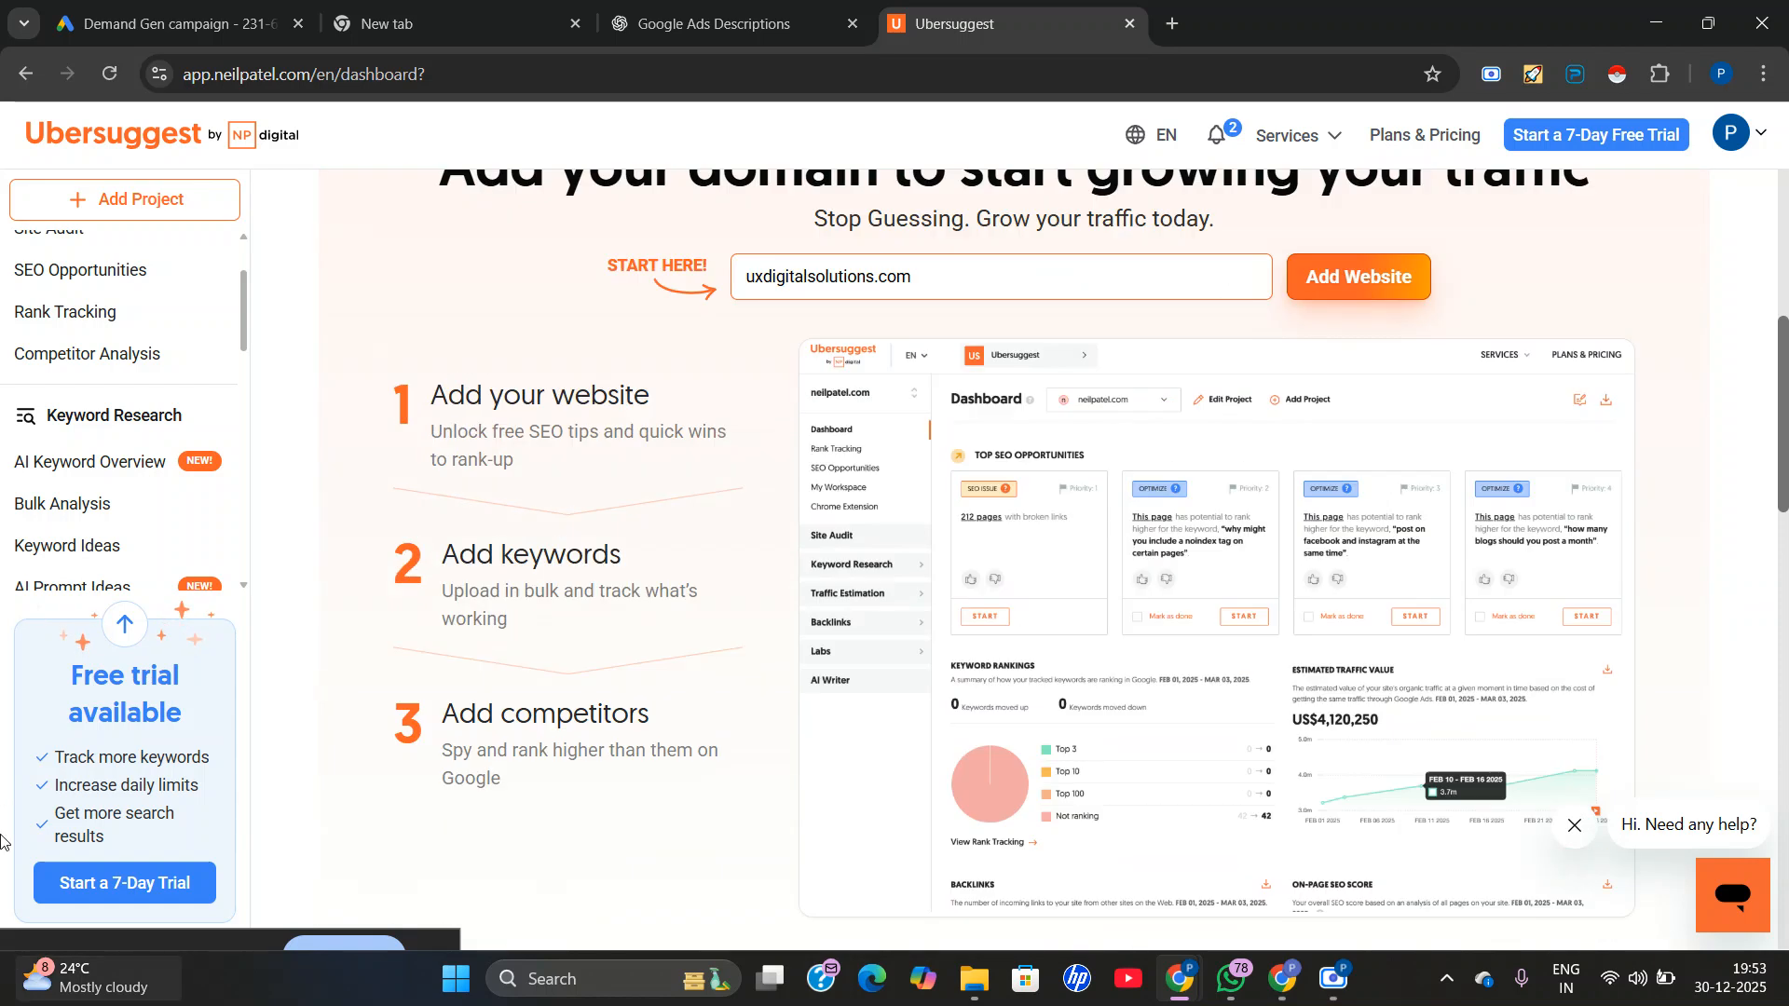
pyautogui.scroll(-1, 87, 562)
pyautogui.scroll(-1, 67, 416)
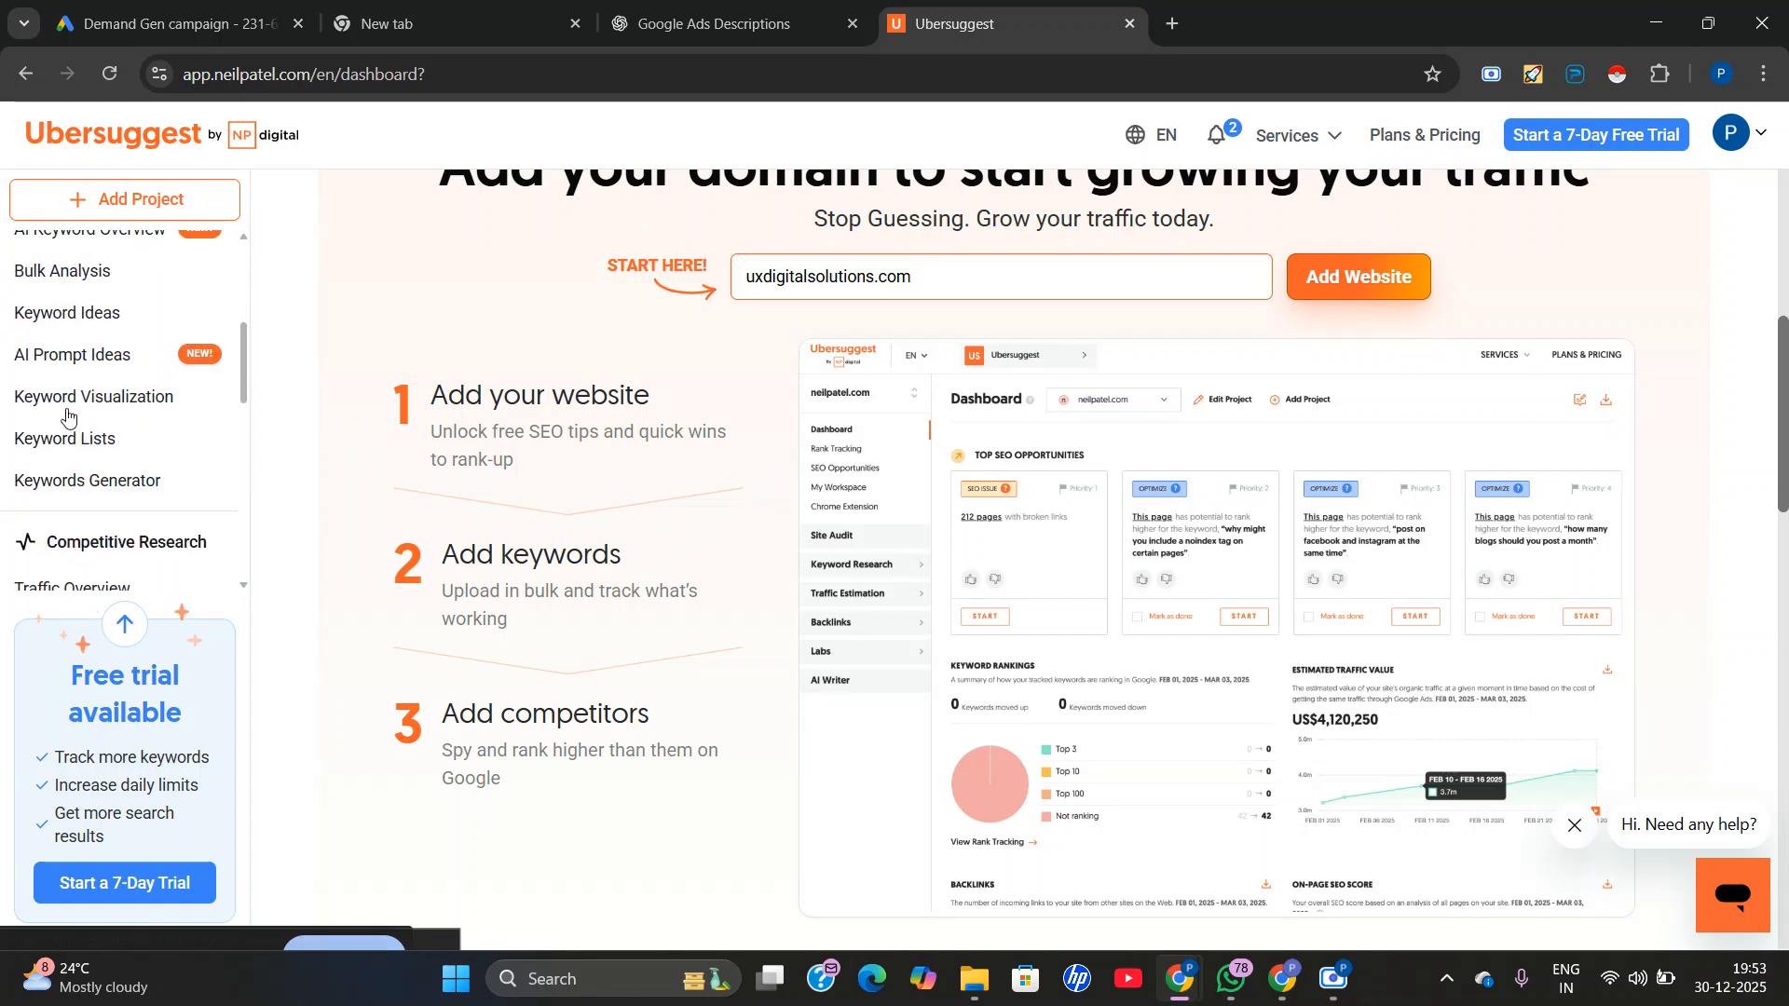
pyautogui.scroll(-1, 68, 533)
pyautogui.scroll(-1, 68, 533)
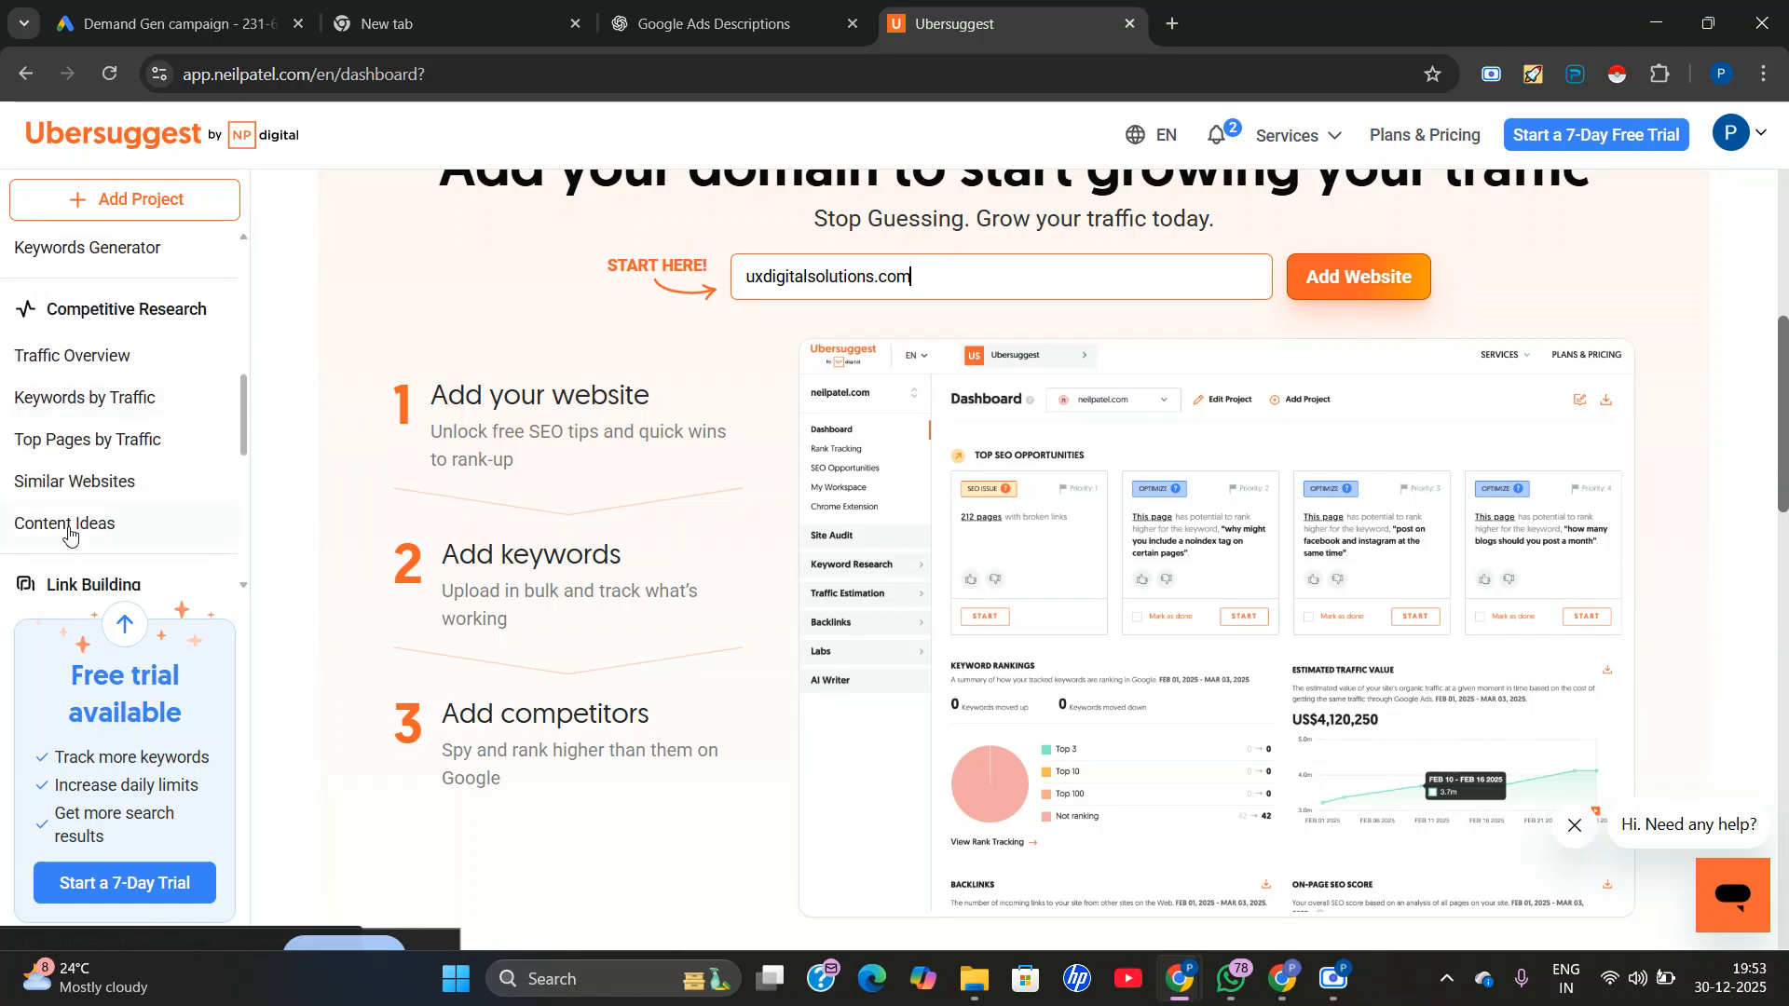
pyautogui.scroll(-2, 68, 533)
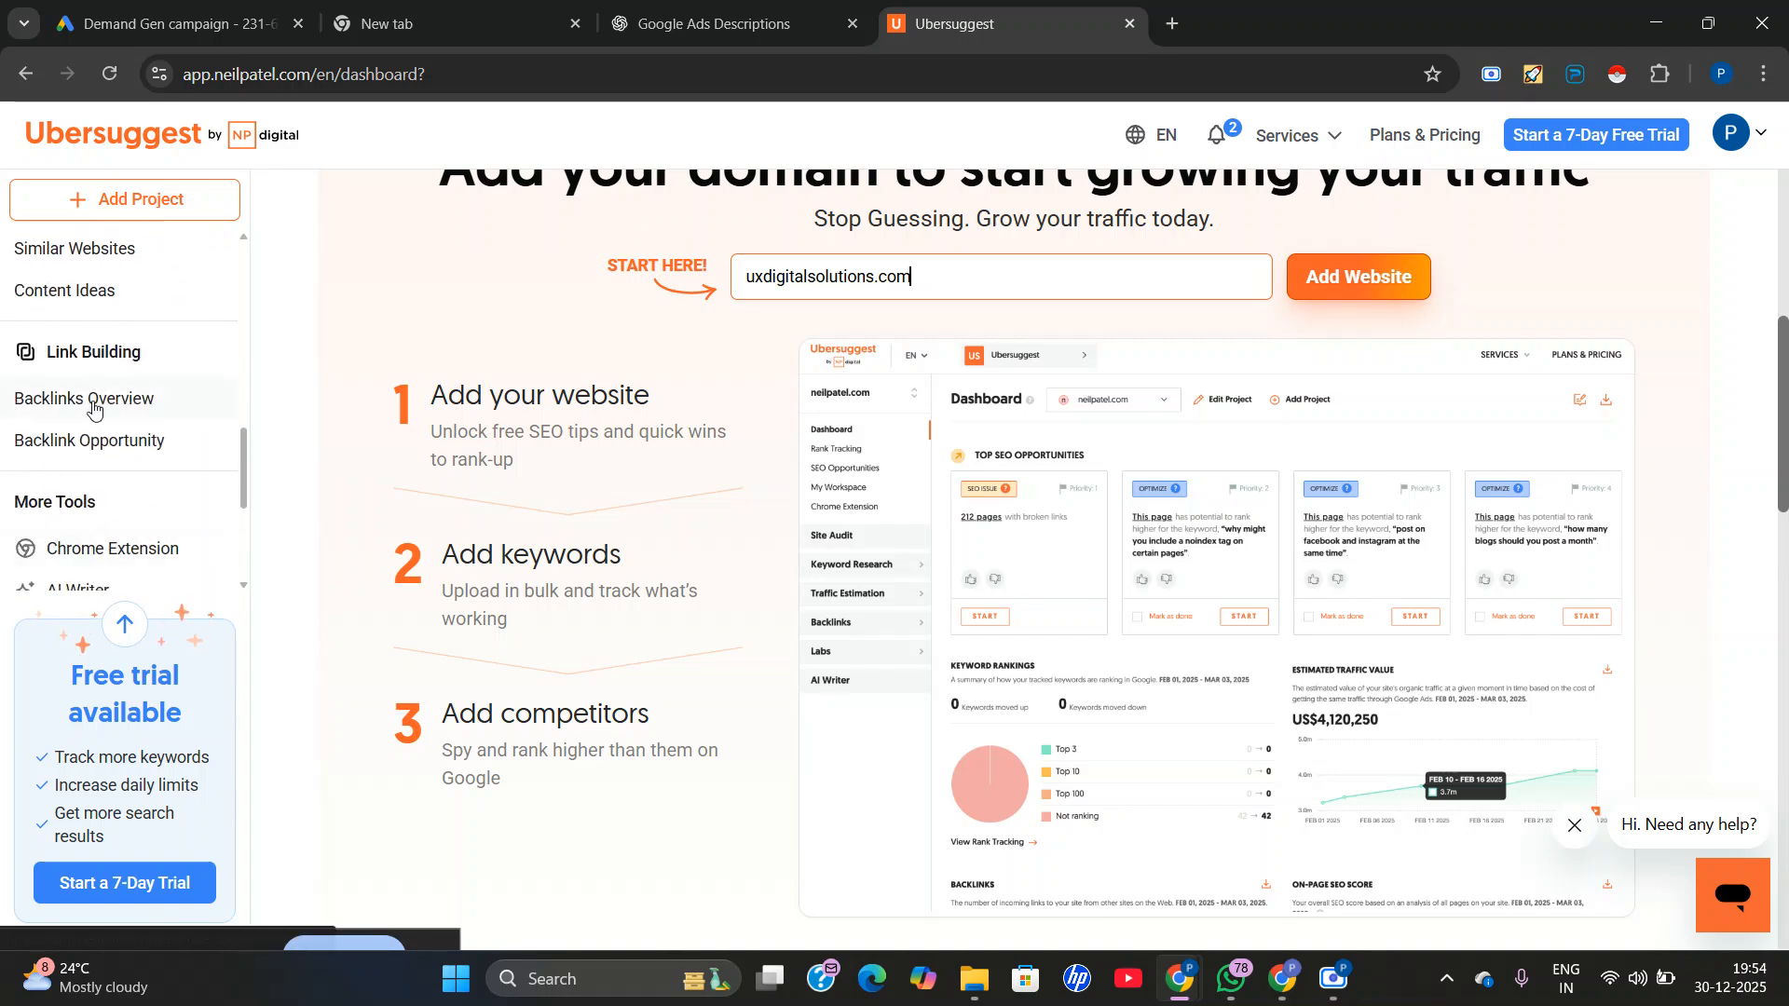
pyautogui.scroll(-3, 68, 376)
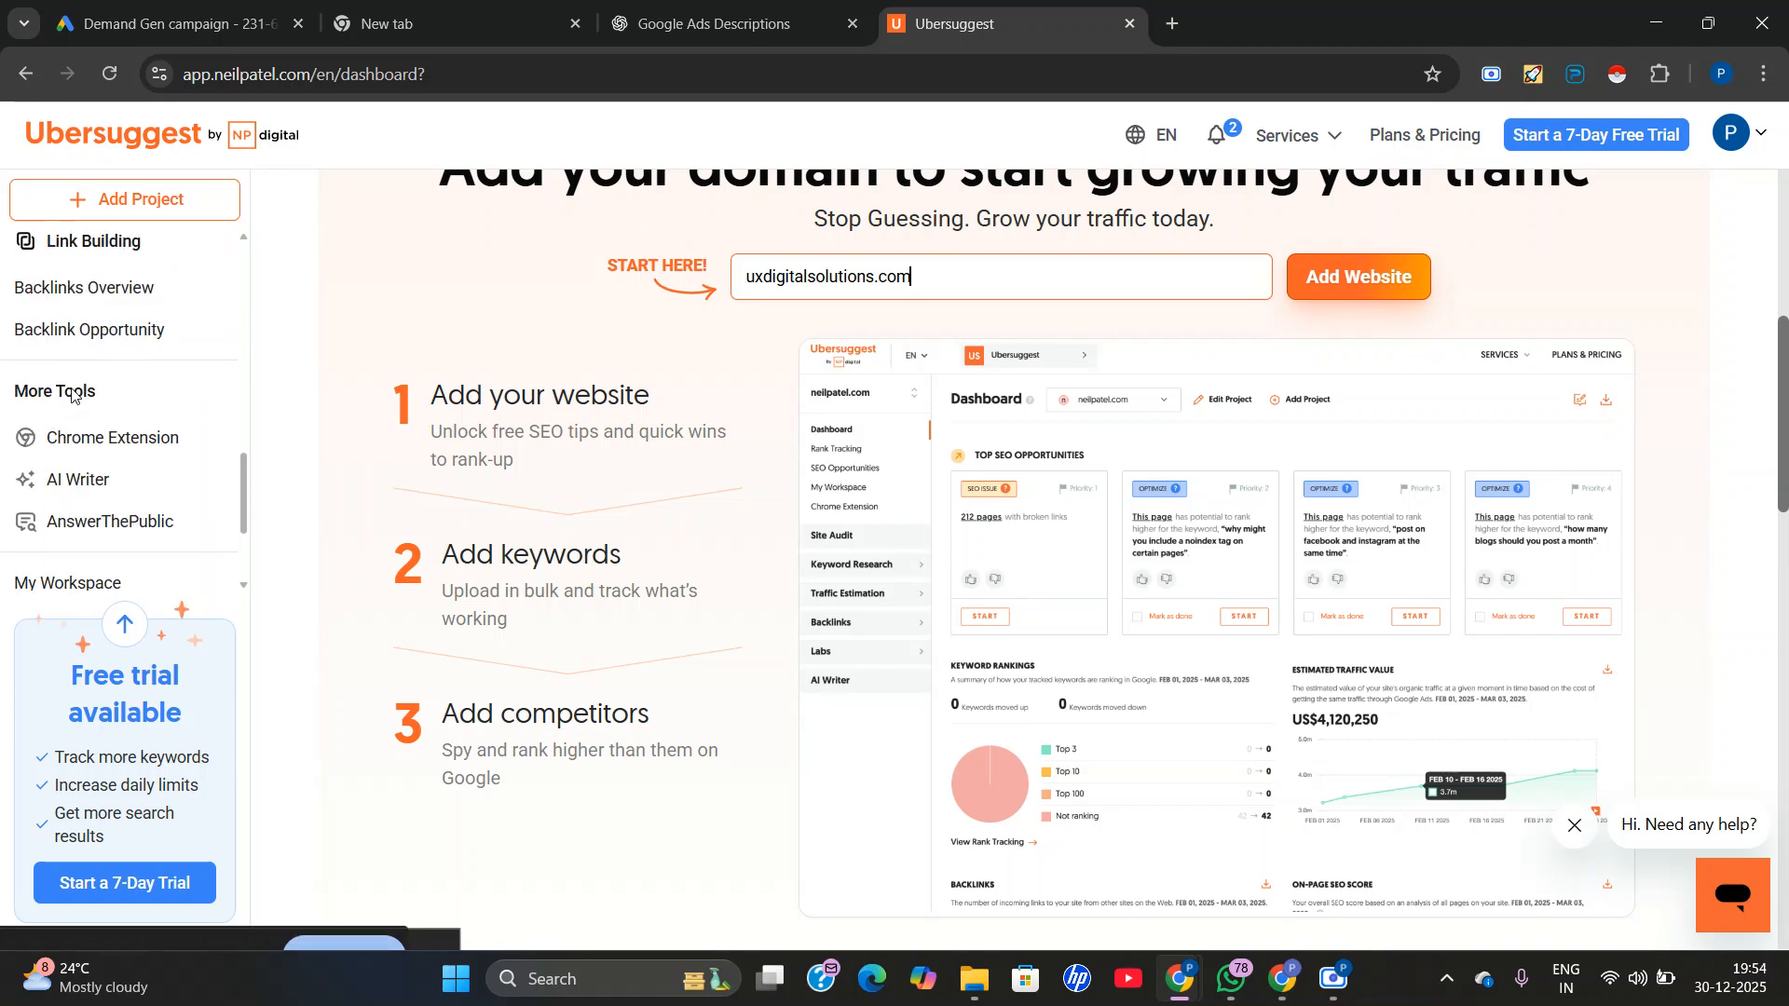
pyautogui.scroll(1, 80, 455)
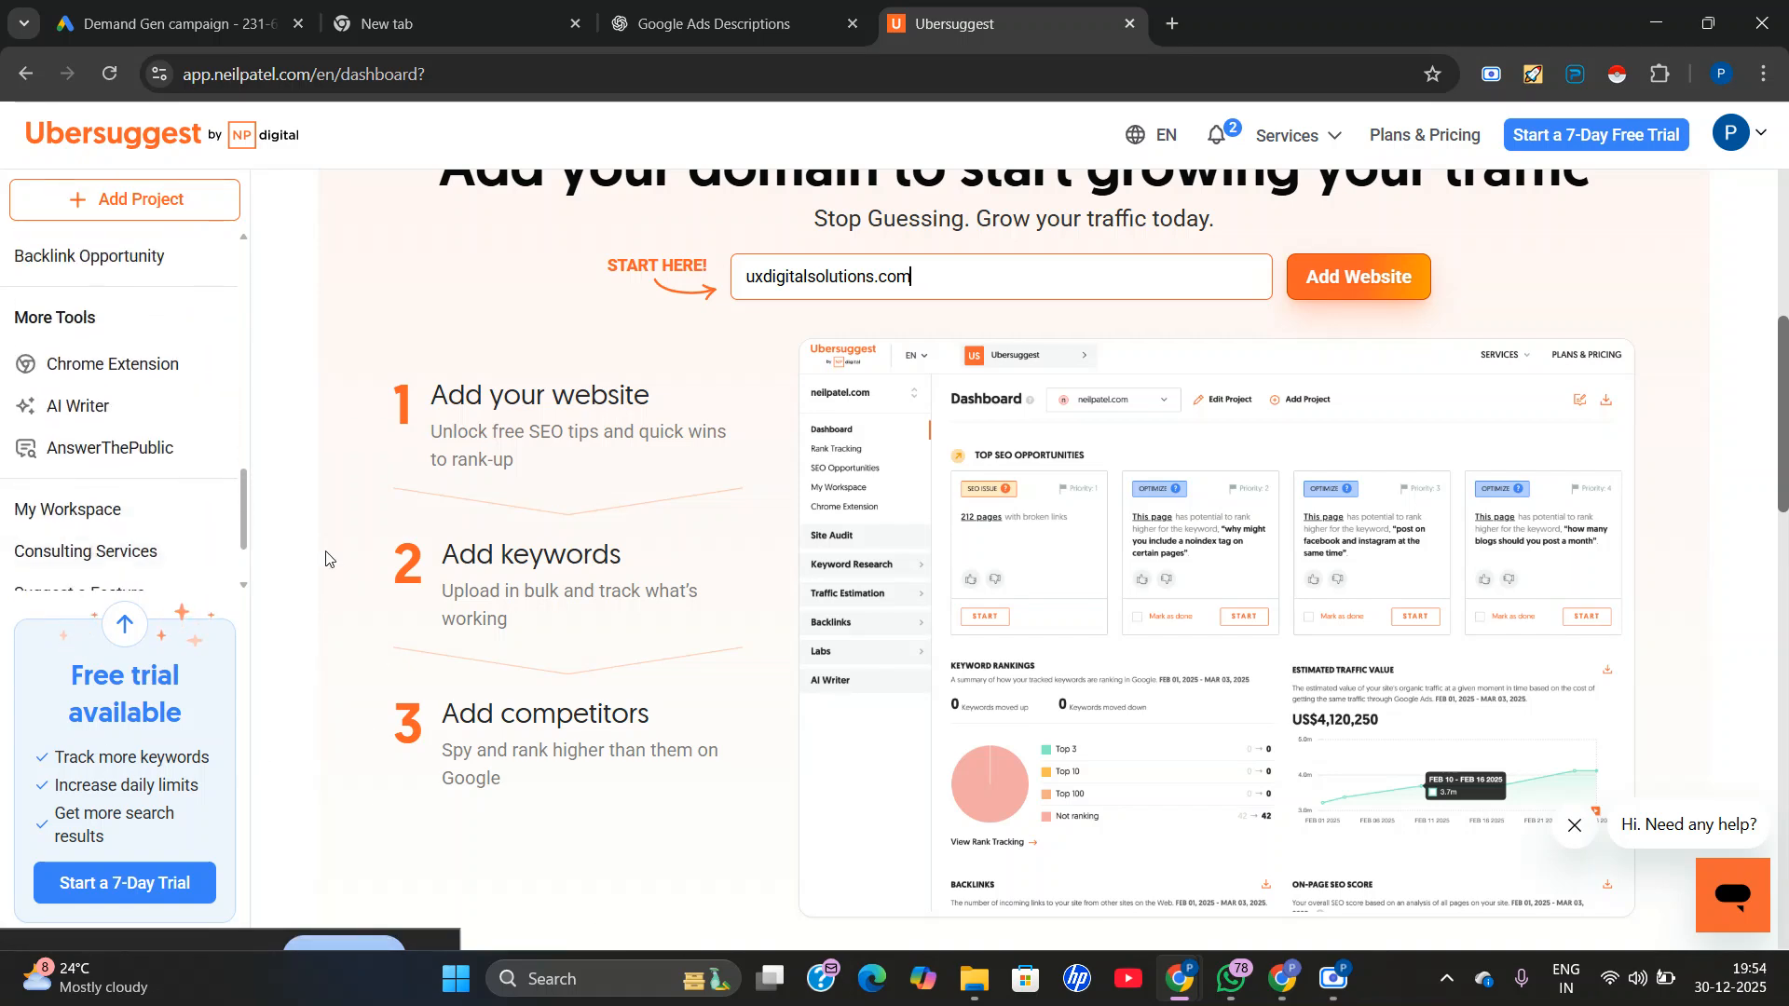
pyautogui.scroll(-2, 97, 421)
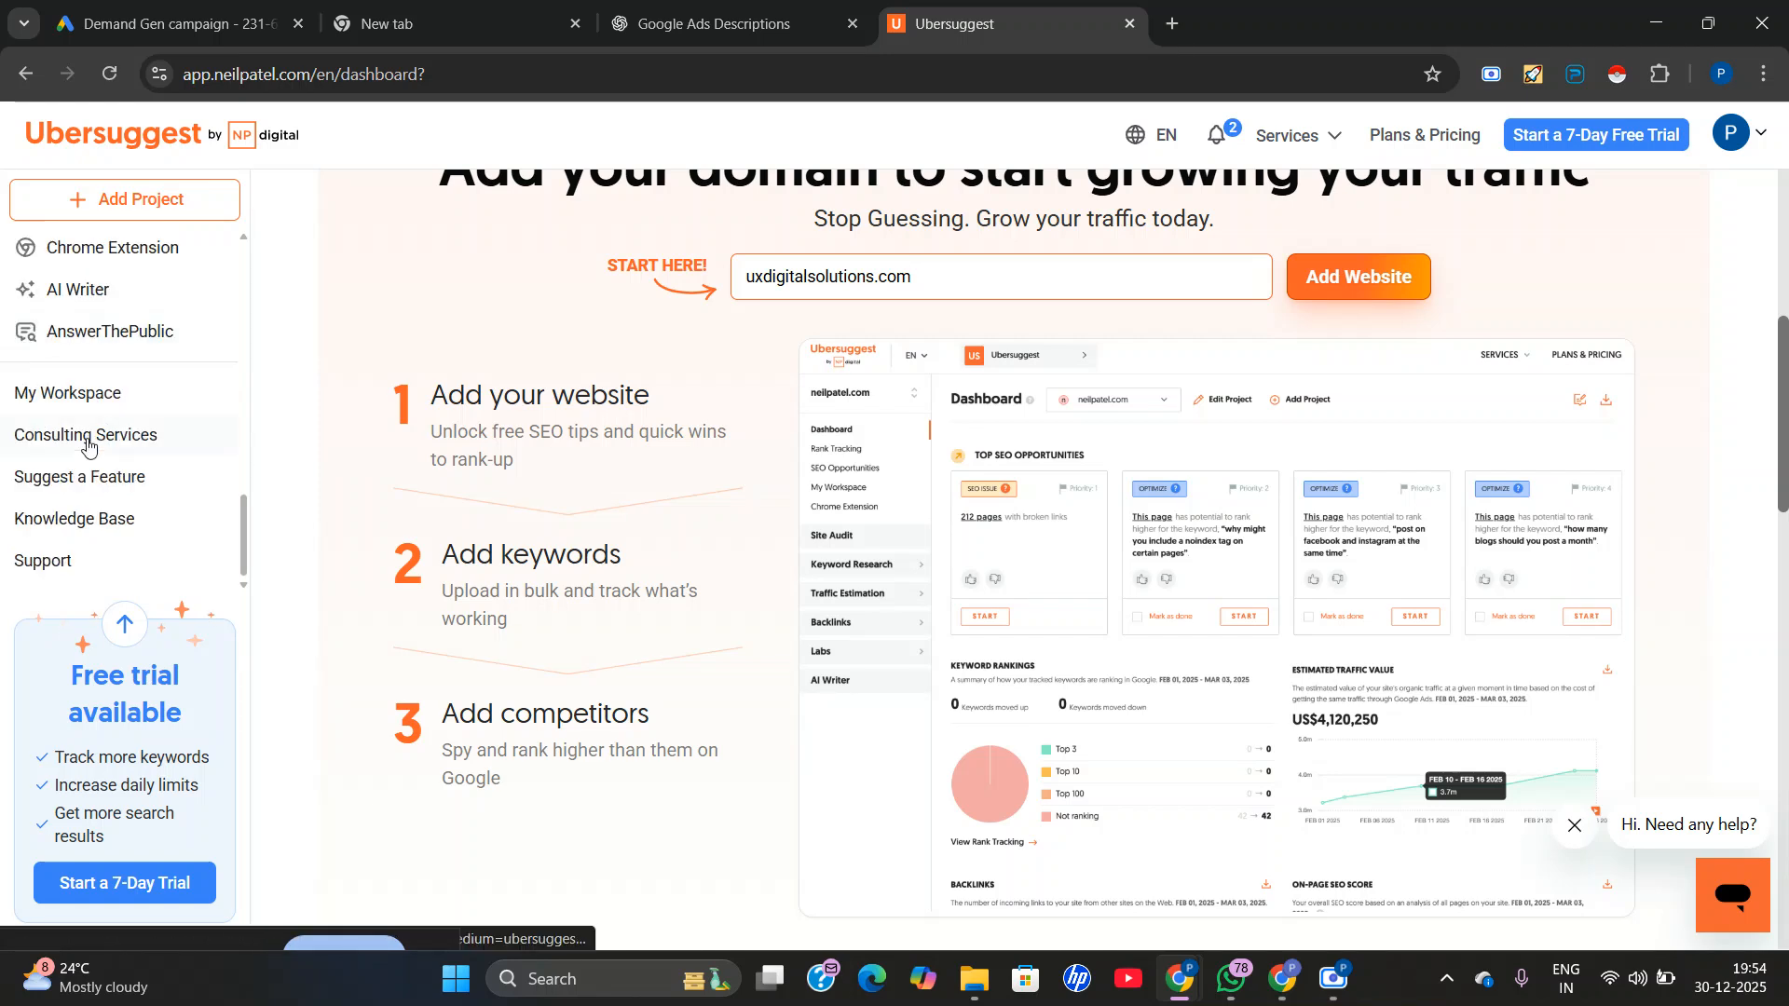
pyautogui.scroll(3, 88, 442)
pyautogui.scroll(1, 88, 447)
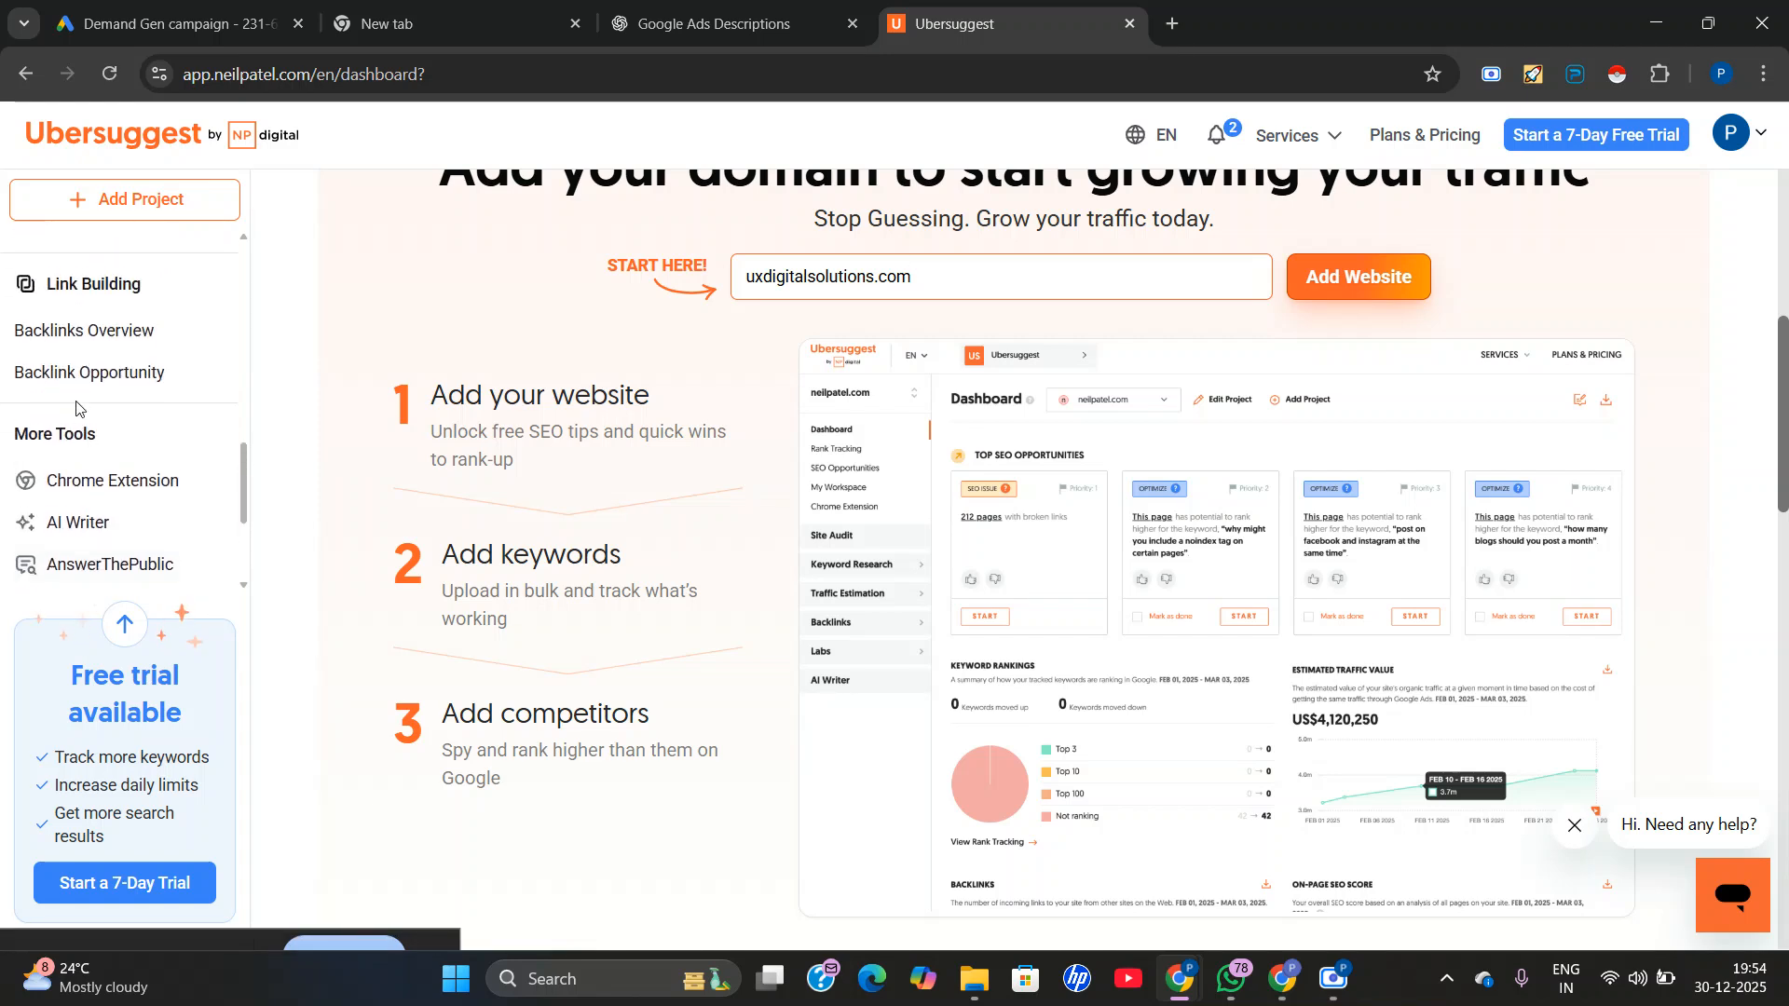
pyautogui.click(77, 348)
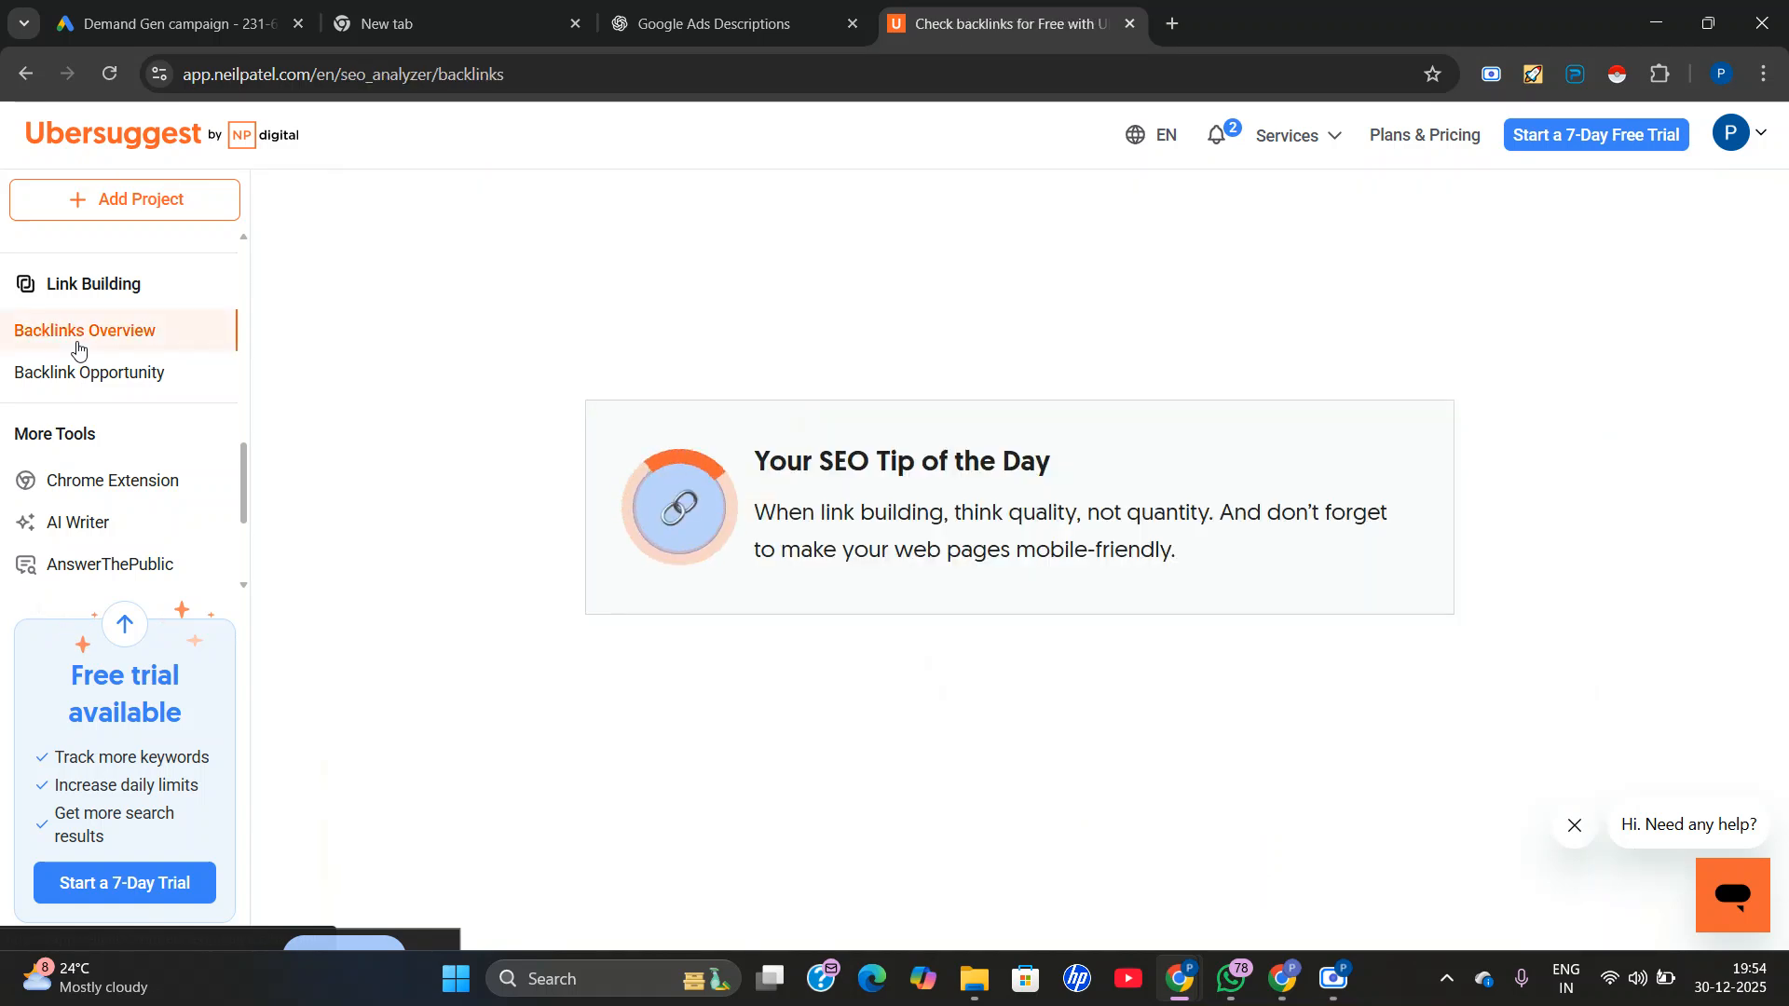
# Run a backlink search on the recent URL trainings.internshala.com/digital-marketing-course/ and decline the upgrade offer.
pyautogui.click(522, 665)
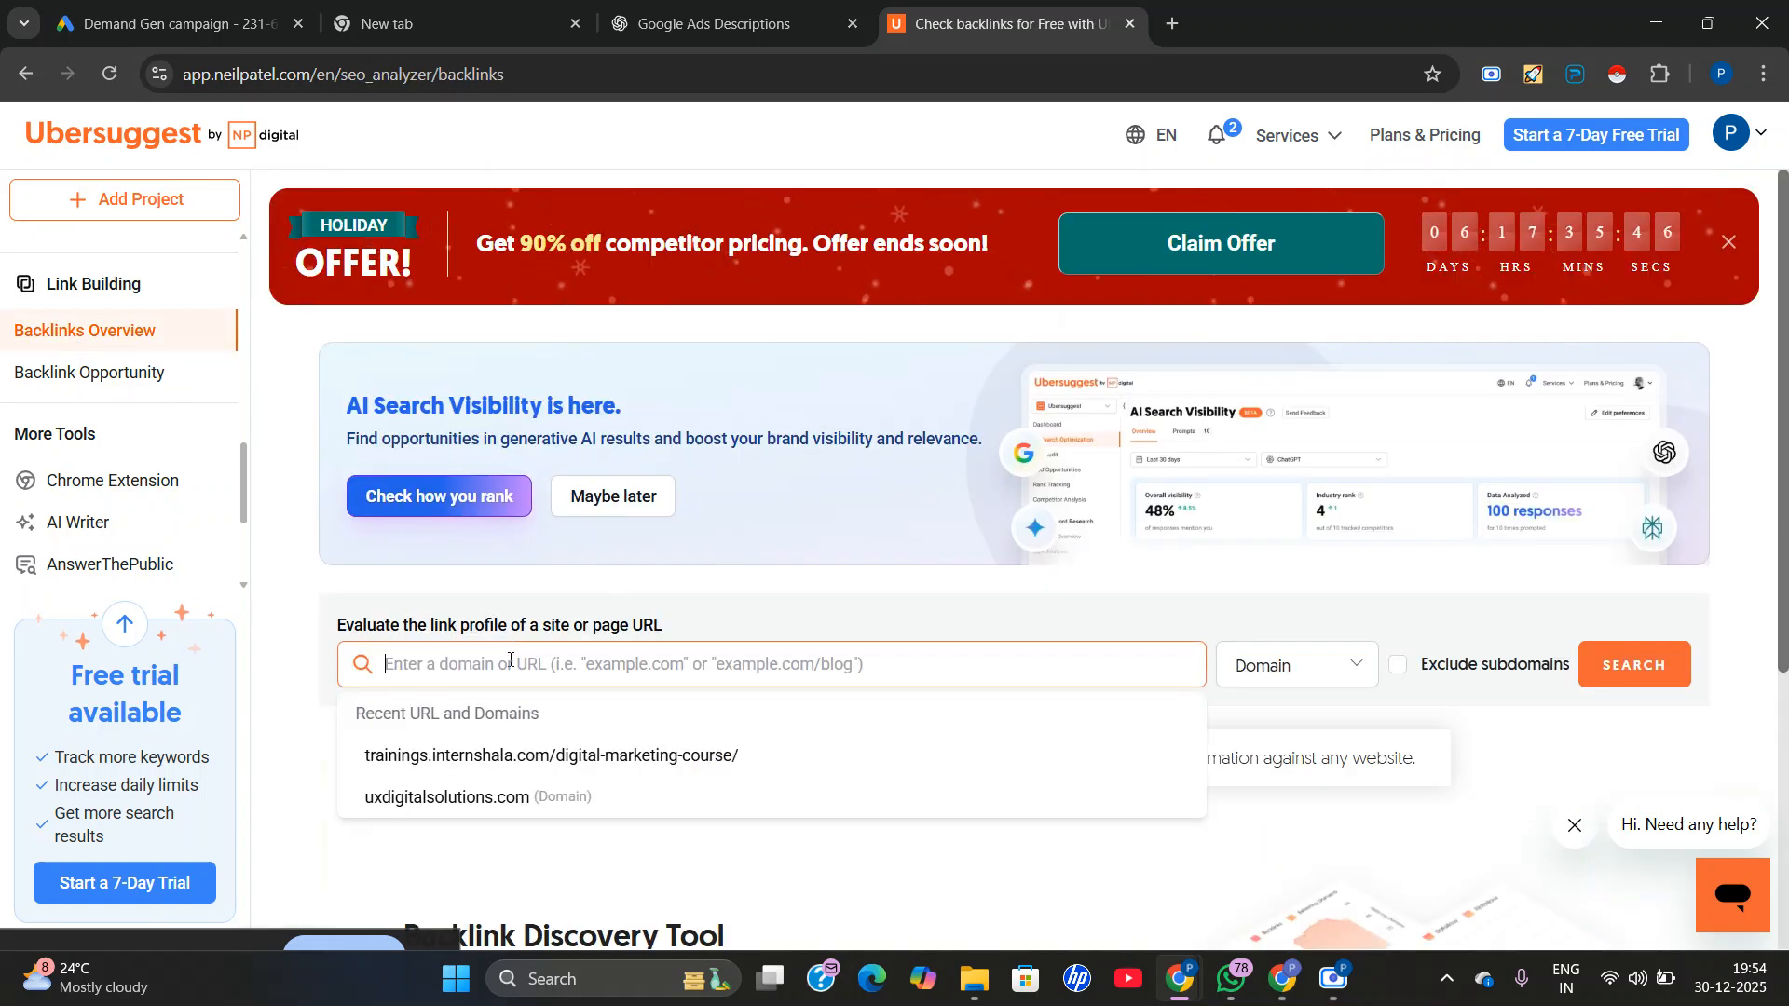
pyautogui.rightClick(510, 663)
pyautogui.click(403, 841)
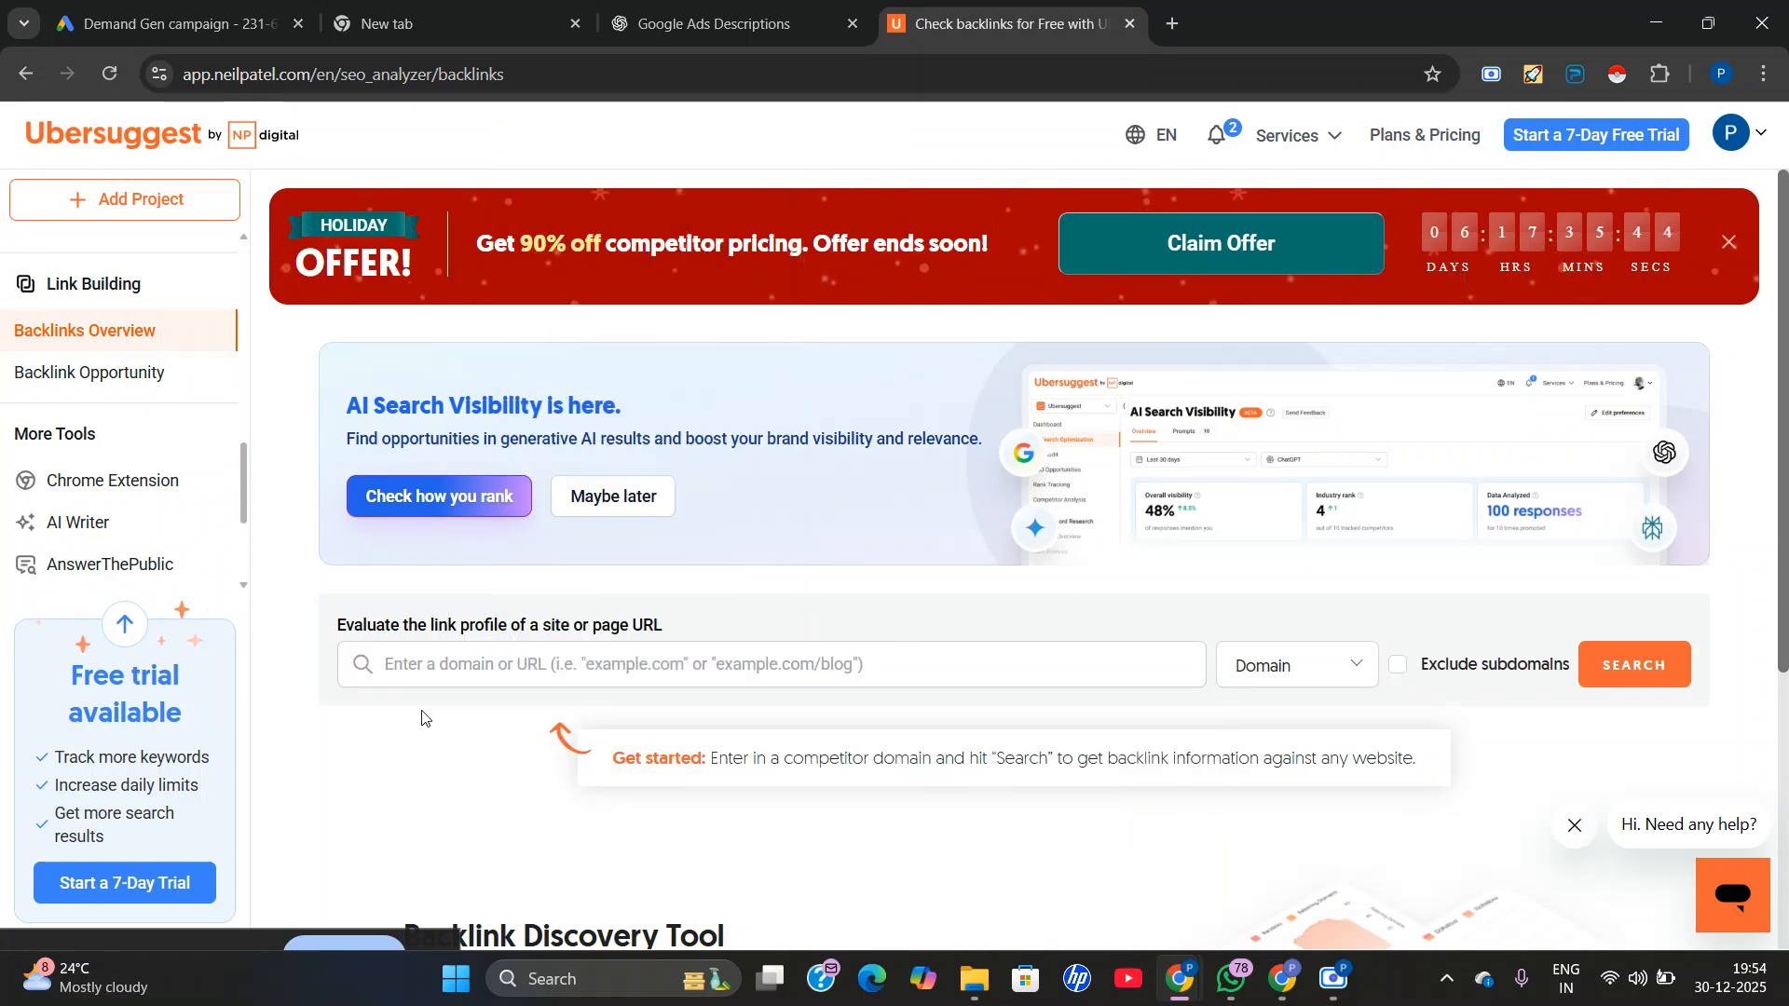
pyautogui.click(432, 665)
pyautogui.click(432, 756)
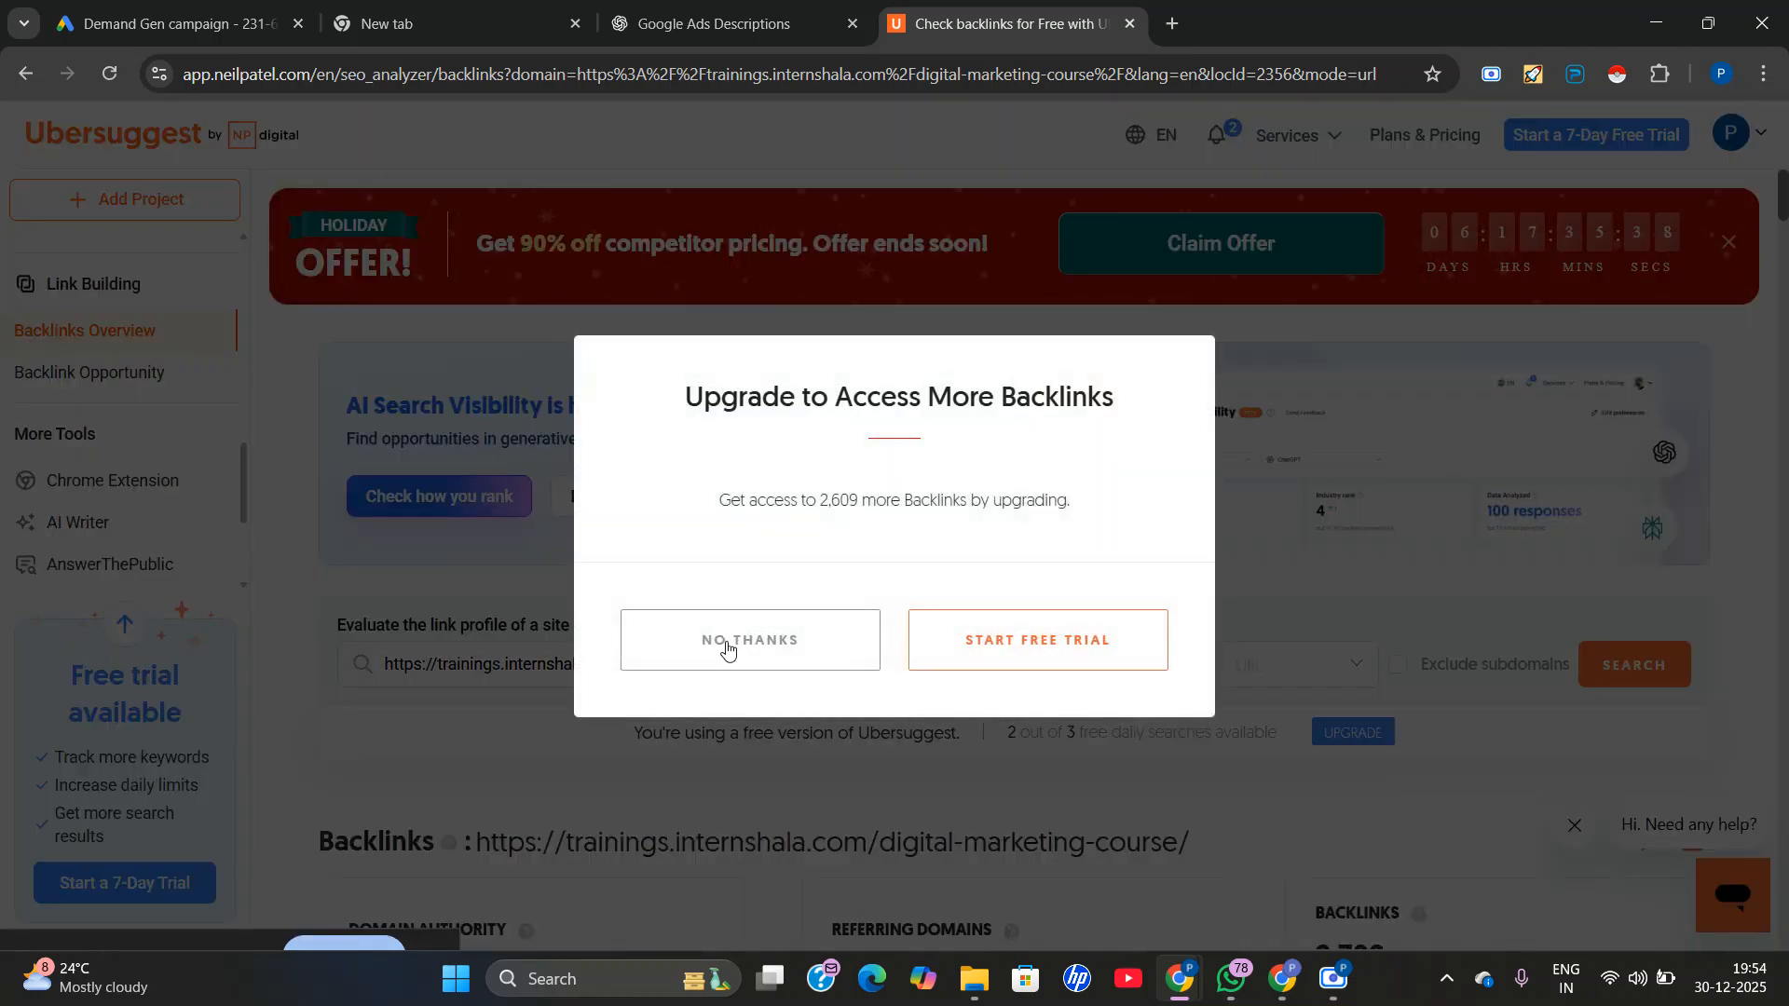
pyautogui.click(727, 650)
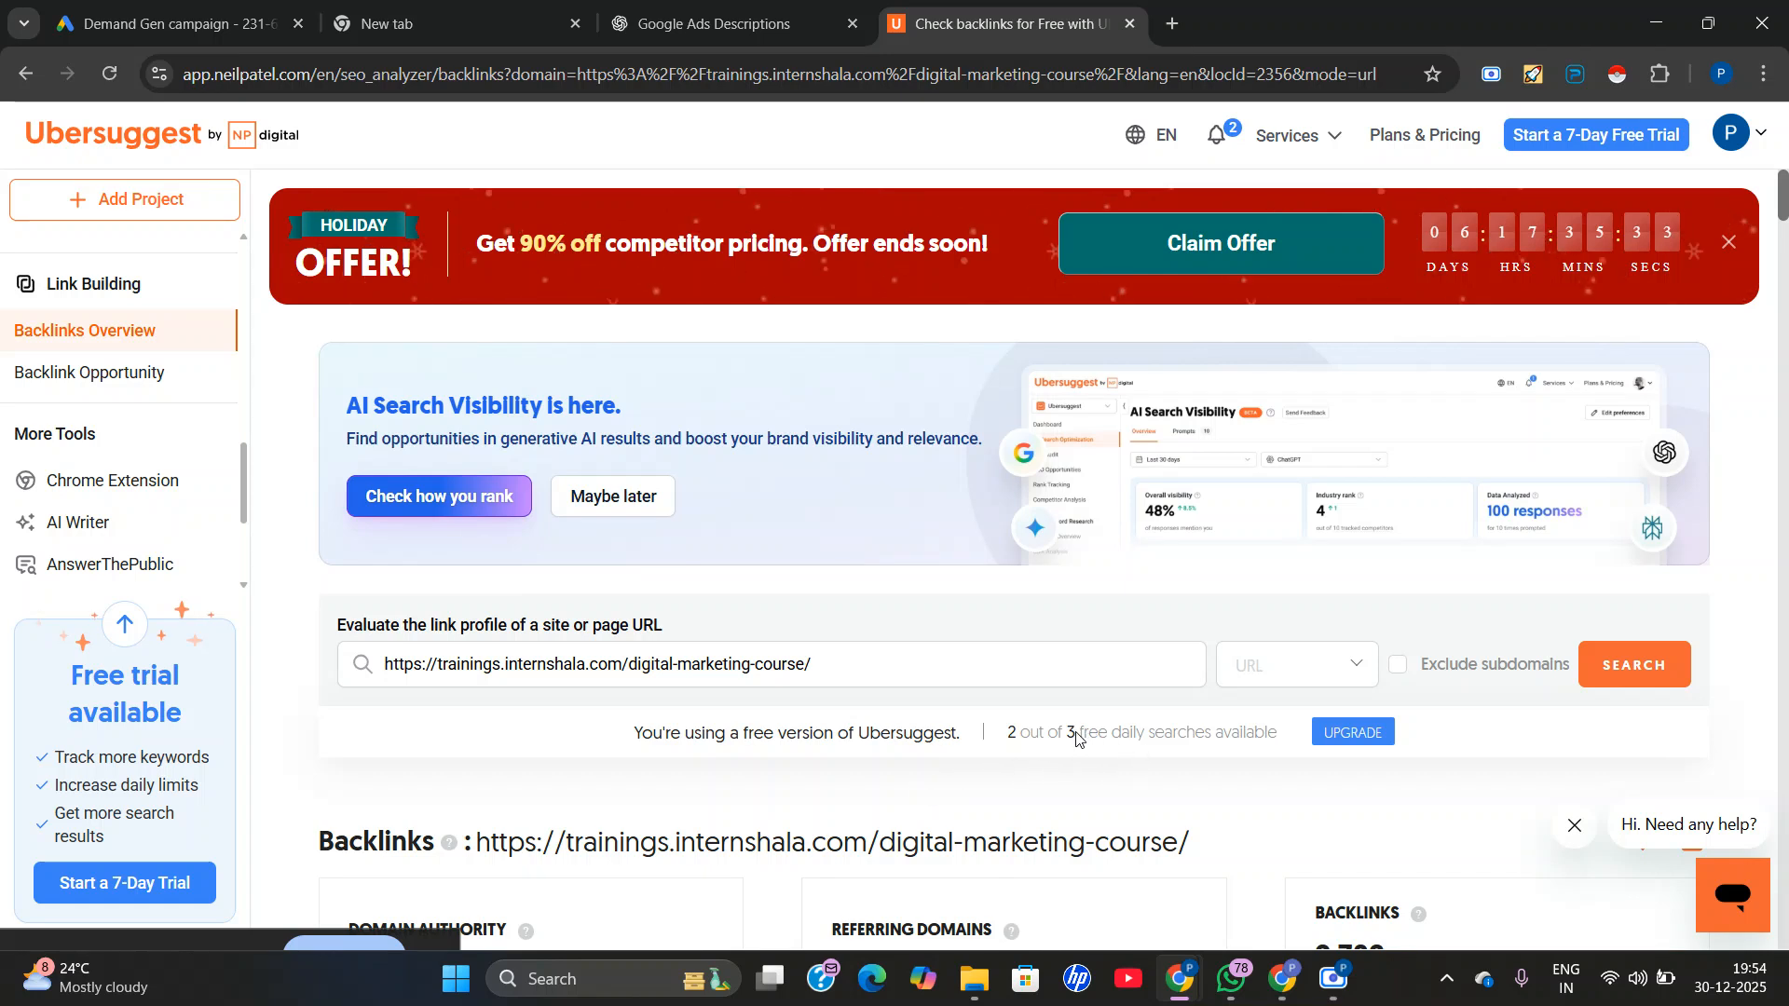
# Review the backlinks report for domain authority, referring domains and link history, plus the spam scores and first and last seen dates in the backlinks table.
pyautogui.scroll(-5, 1090, 729)
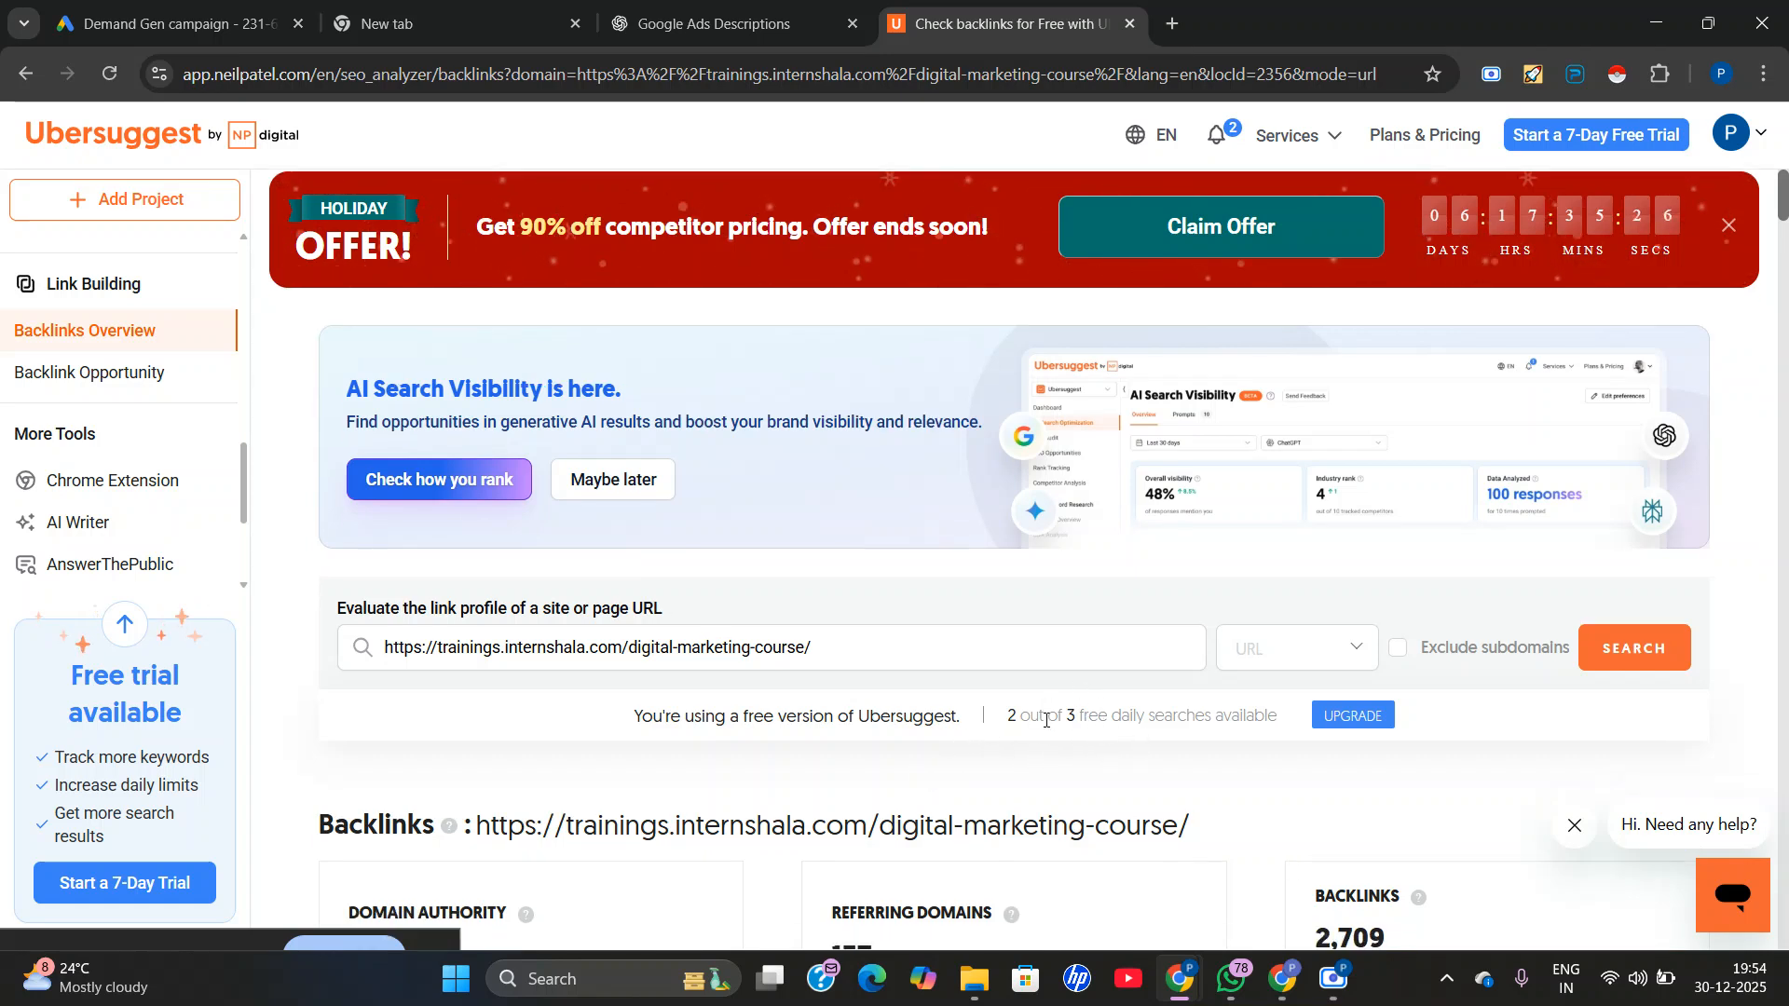
pyautogui.scroll(-1, 619, 822)
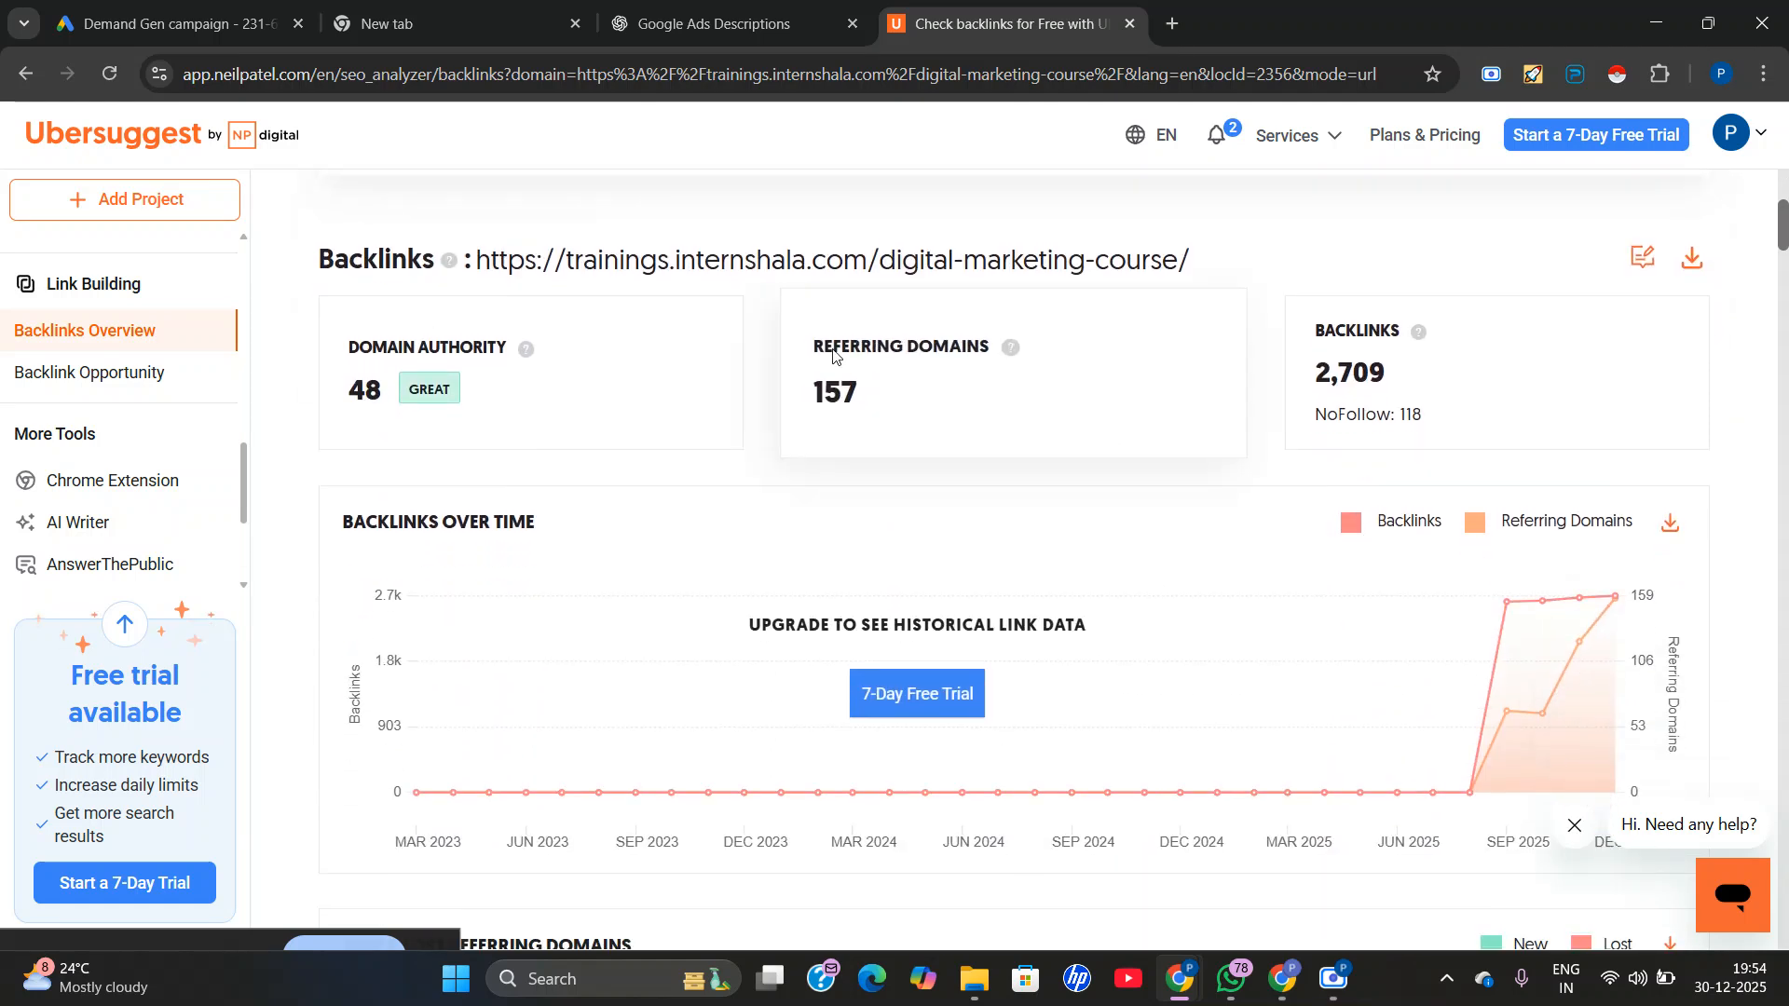
pyautogui.scroll(-10, 1013, 690)
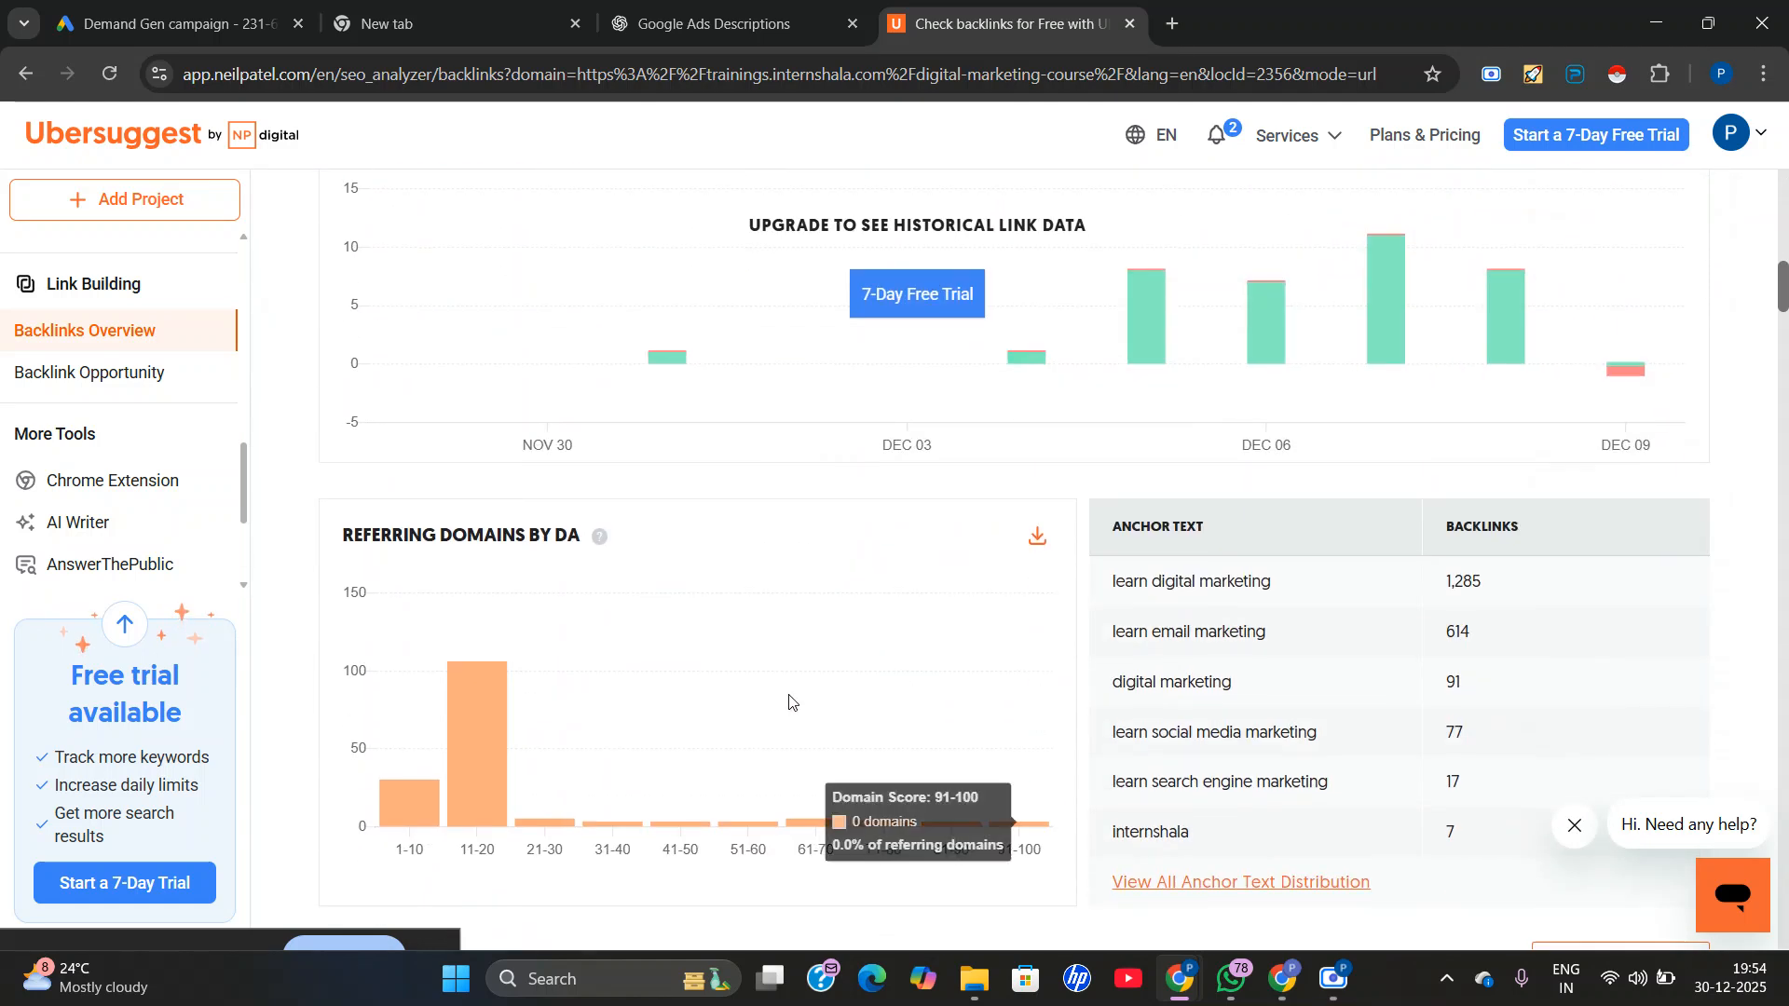
pyautogui.scroll(-3, 795, 729)
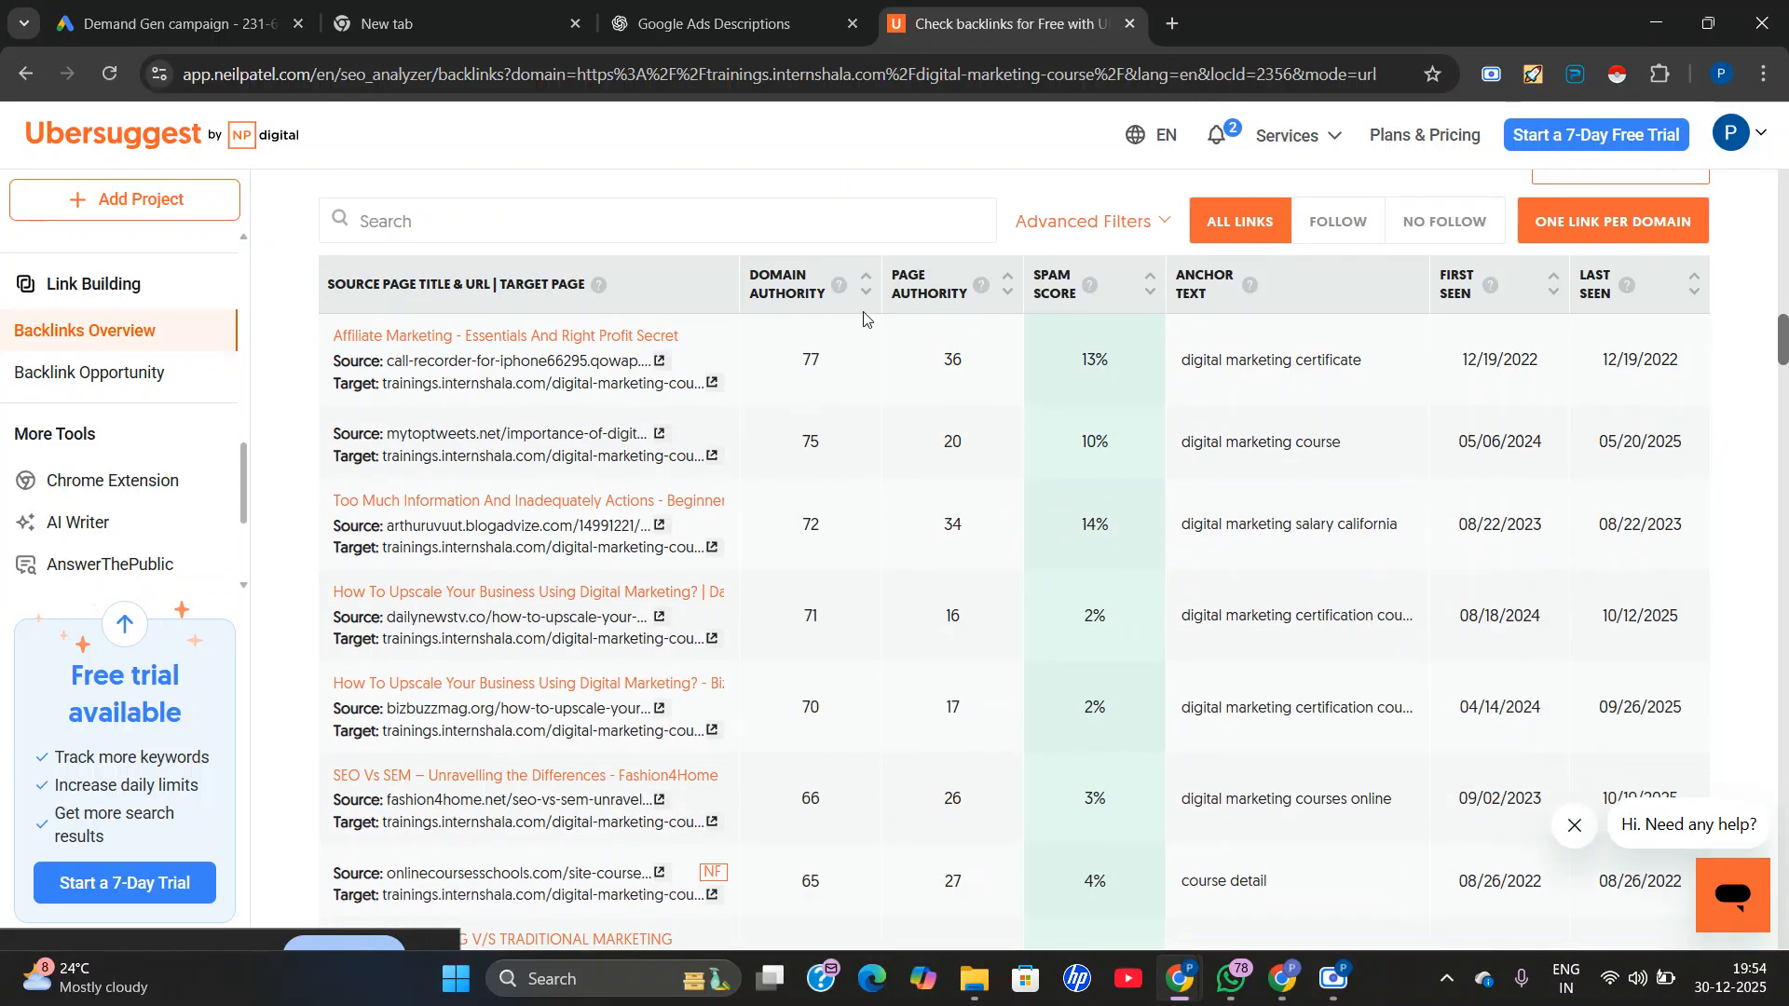
pyautogui.scroll(-15, 1314, 404)
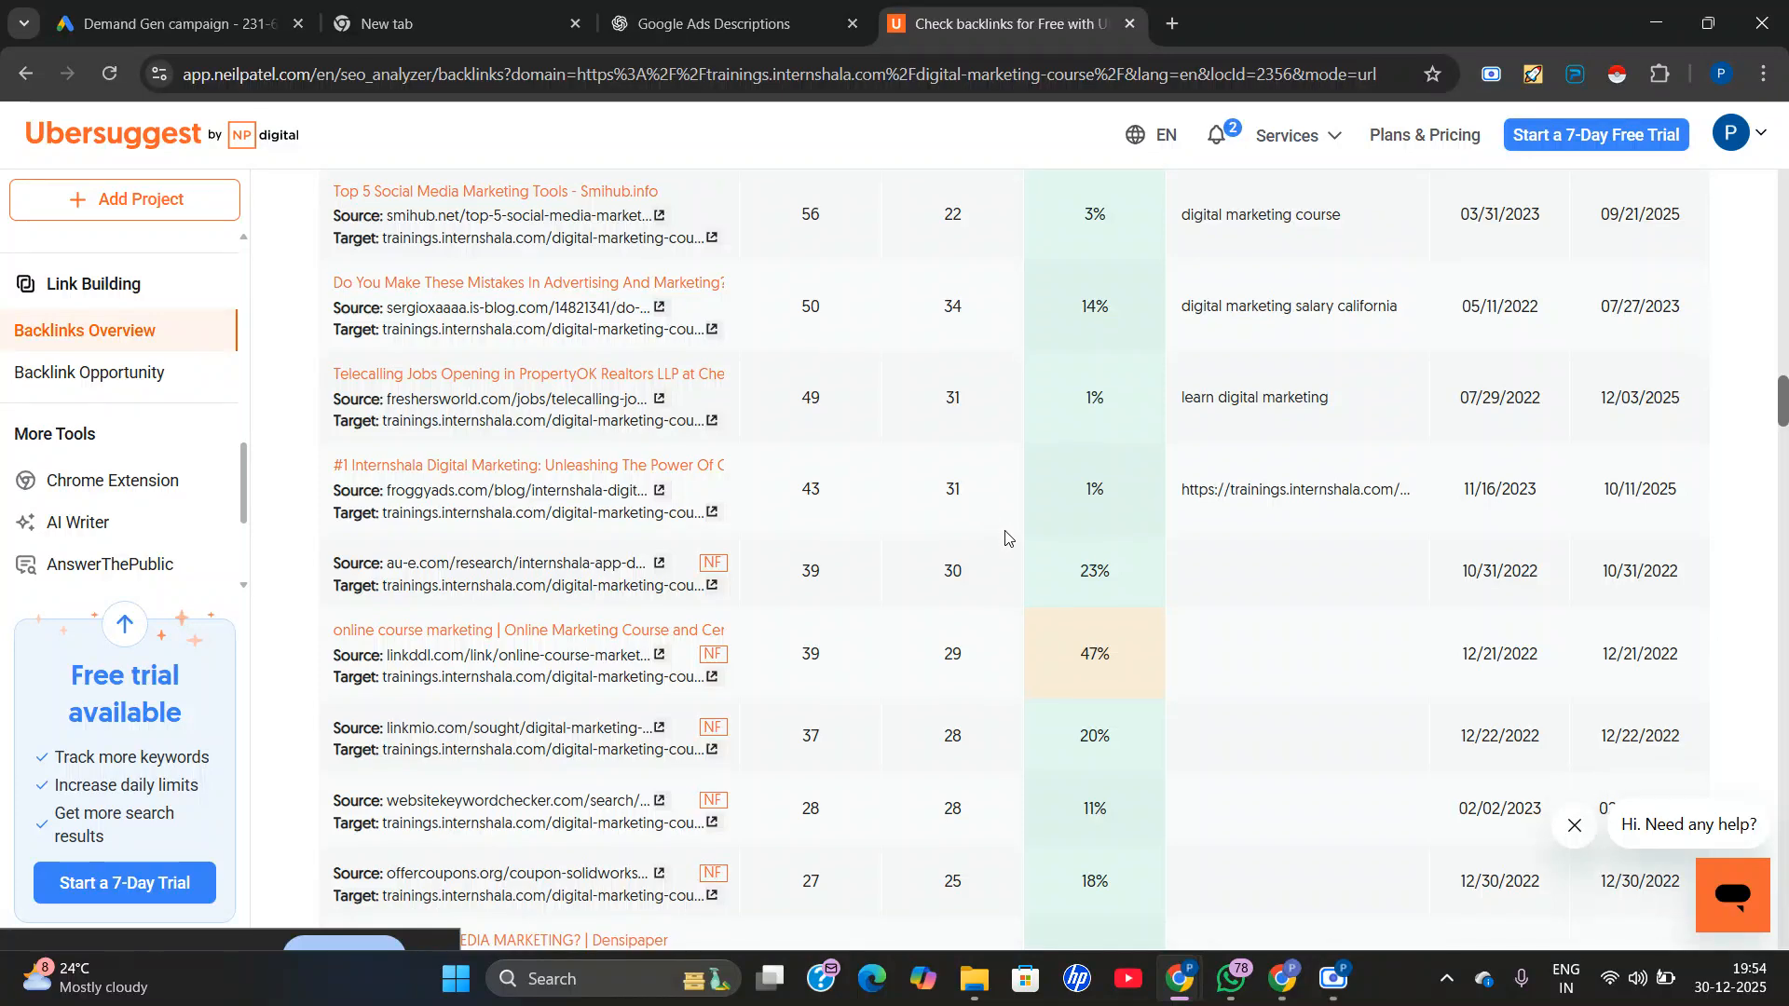
pyautogui.scroll(15, 1534, 482)
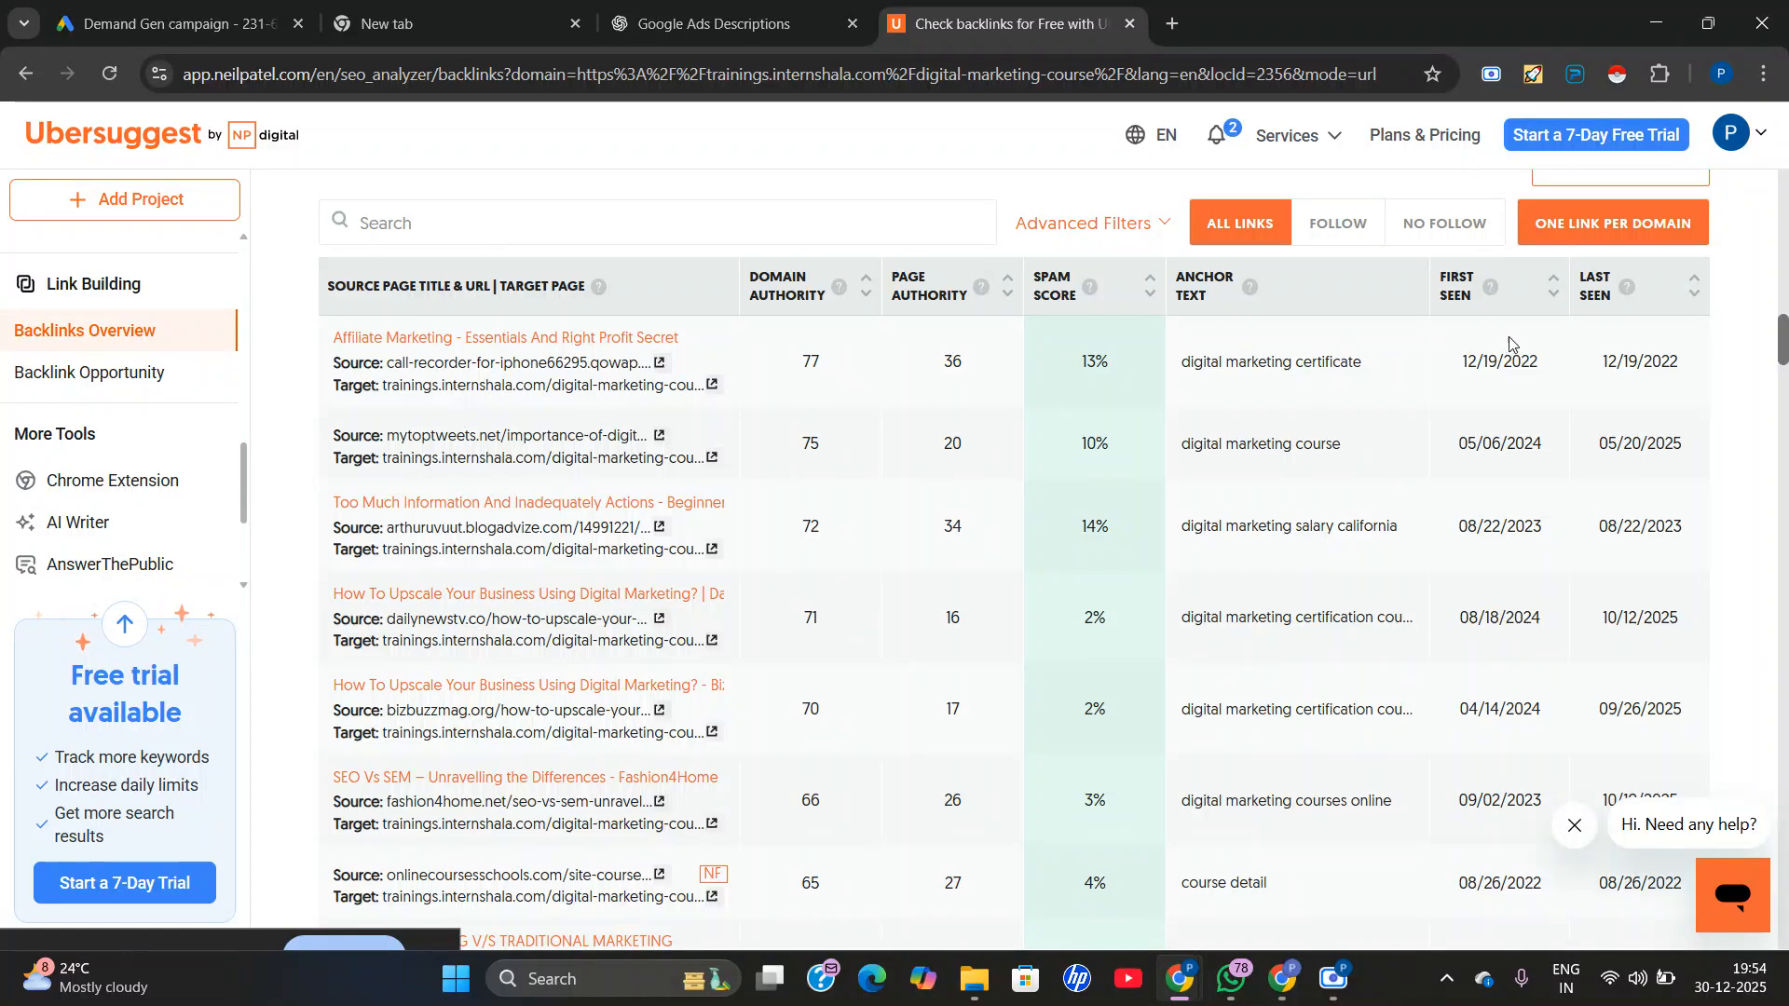
pyautogui.scroll(1, 1635, 339)
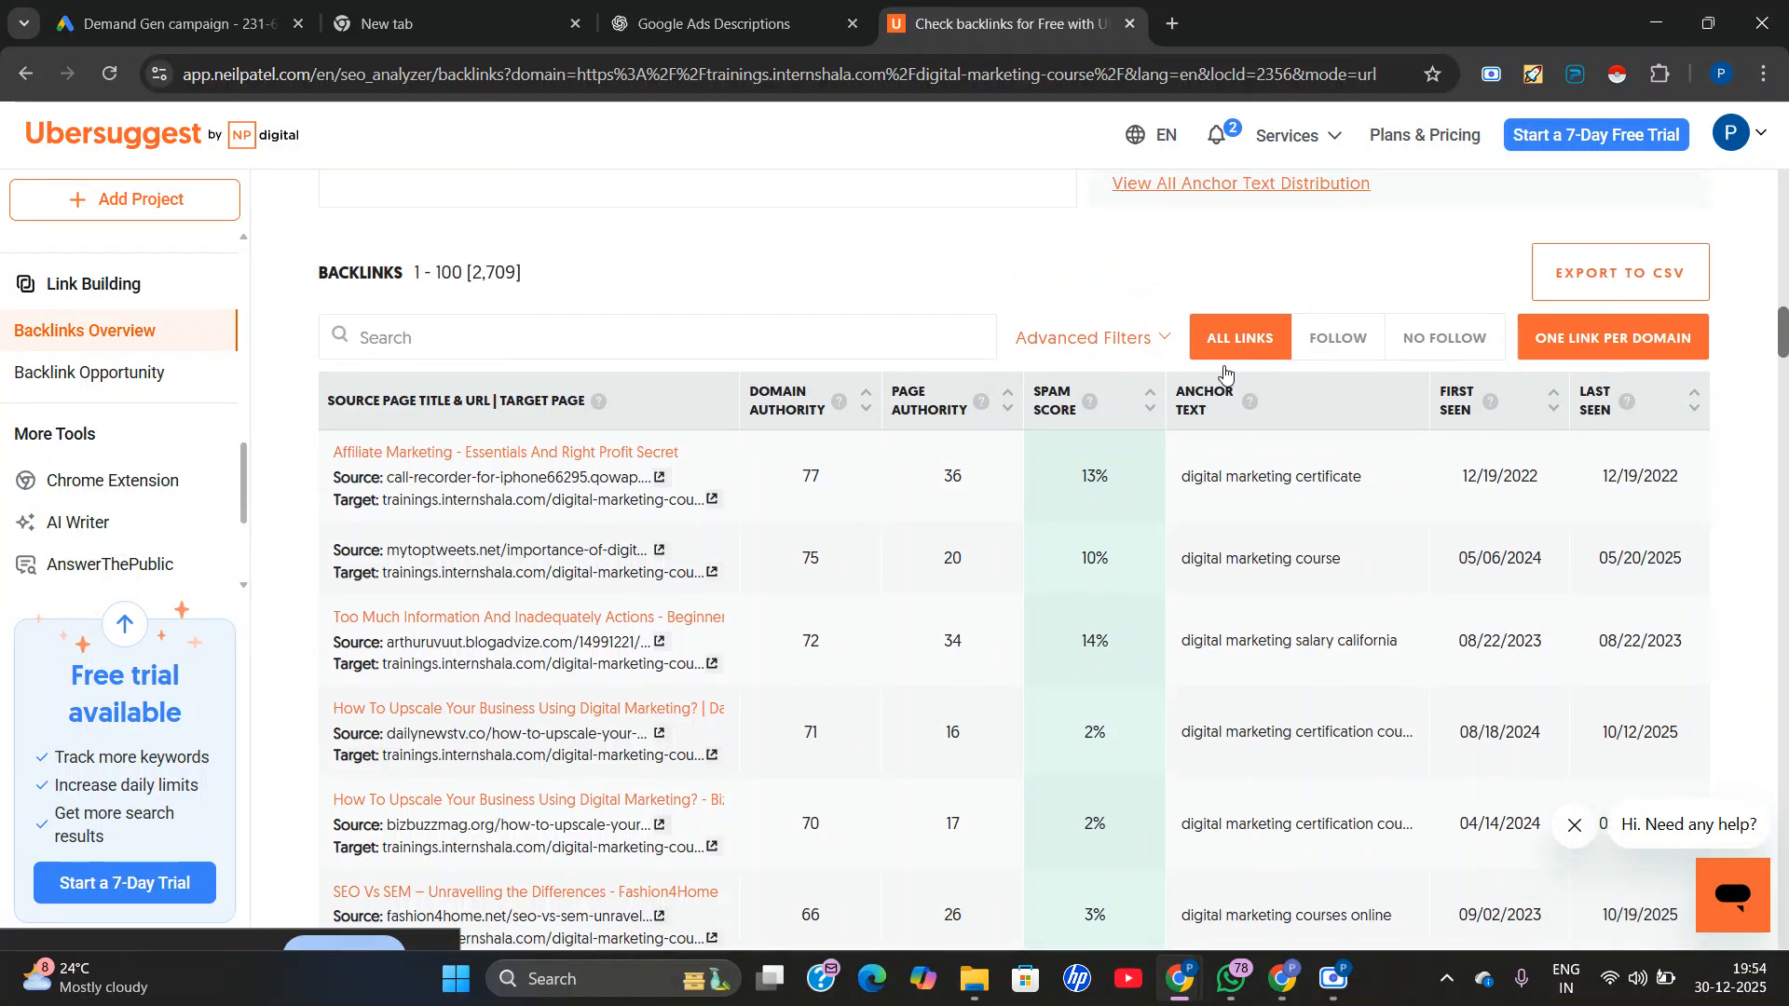
pyautogui.scroll(1, 832, 547)
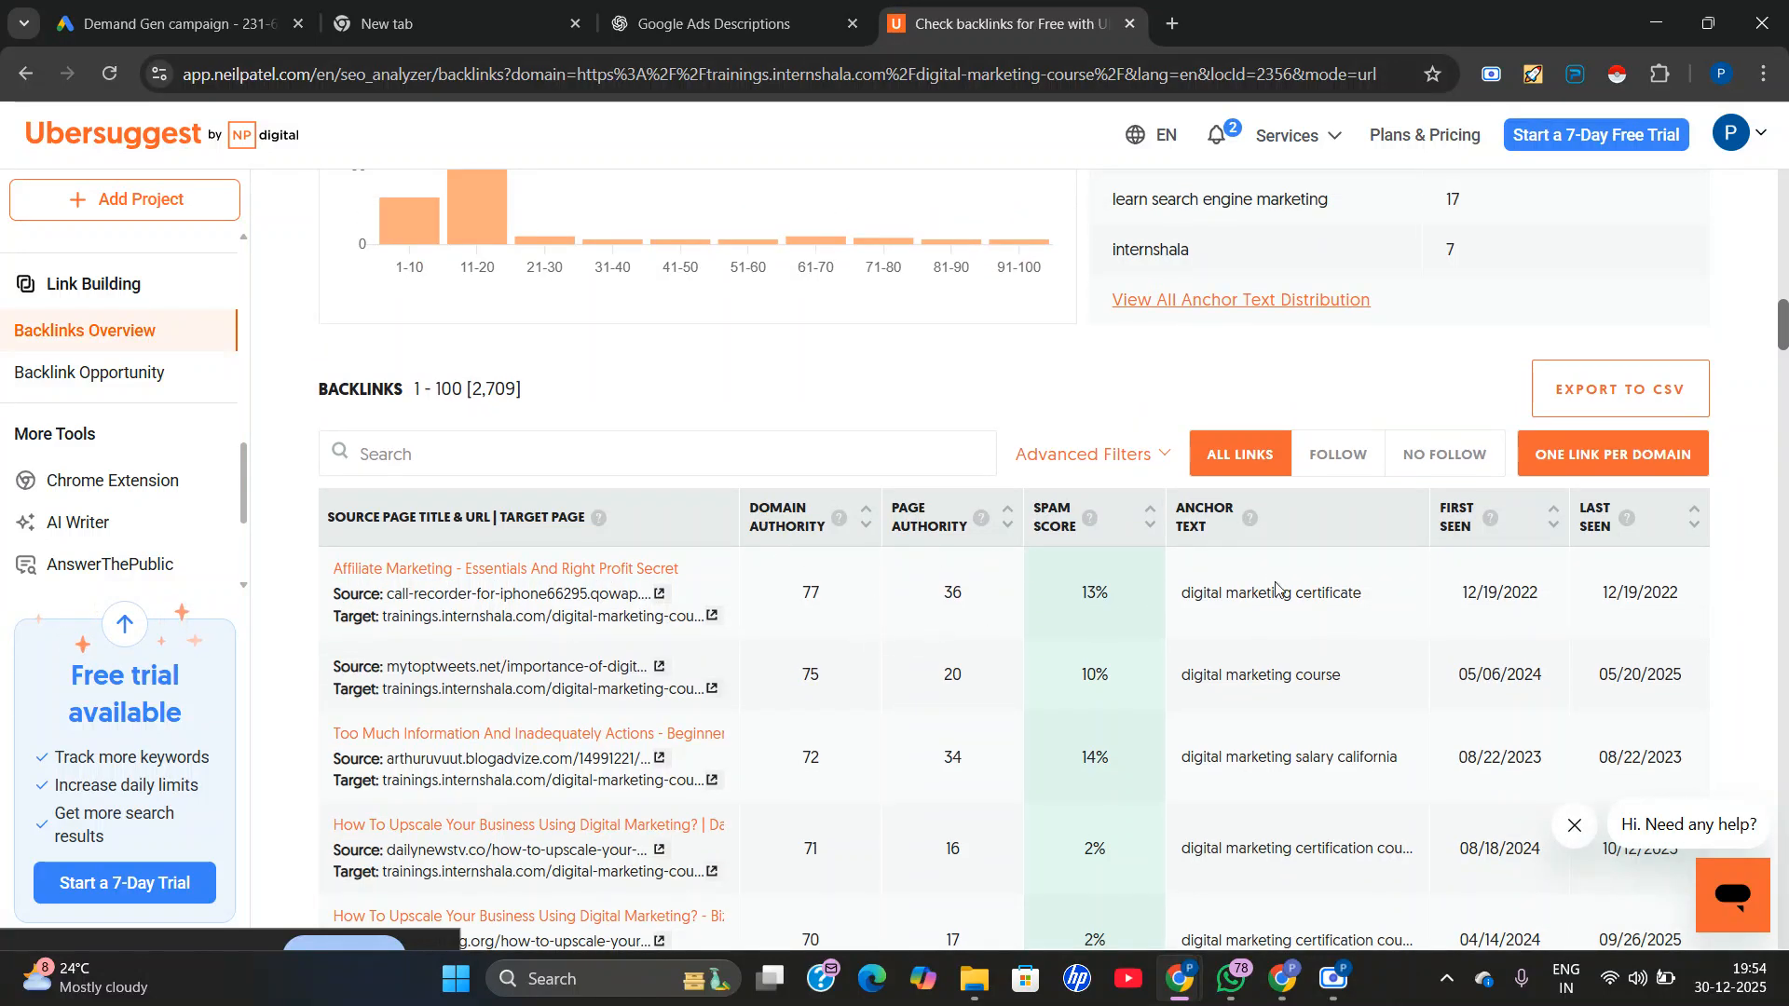
pyautogui.scroll(9, 820, 547)
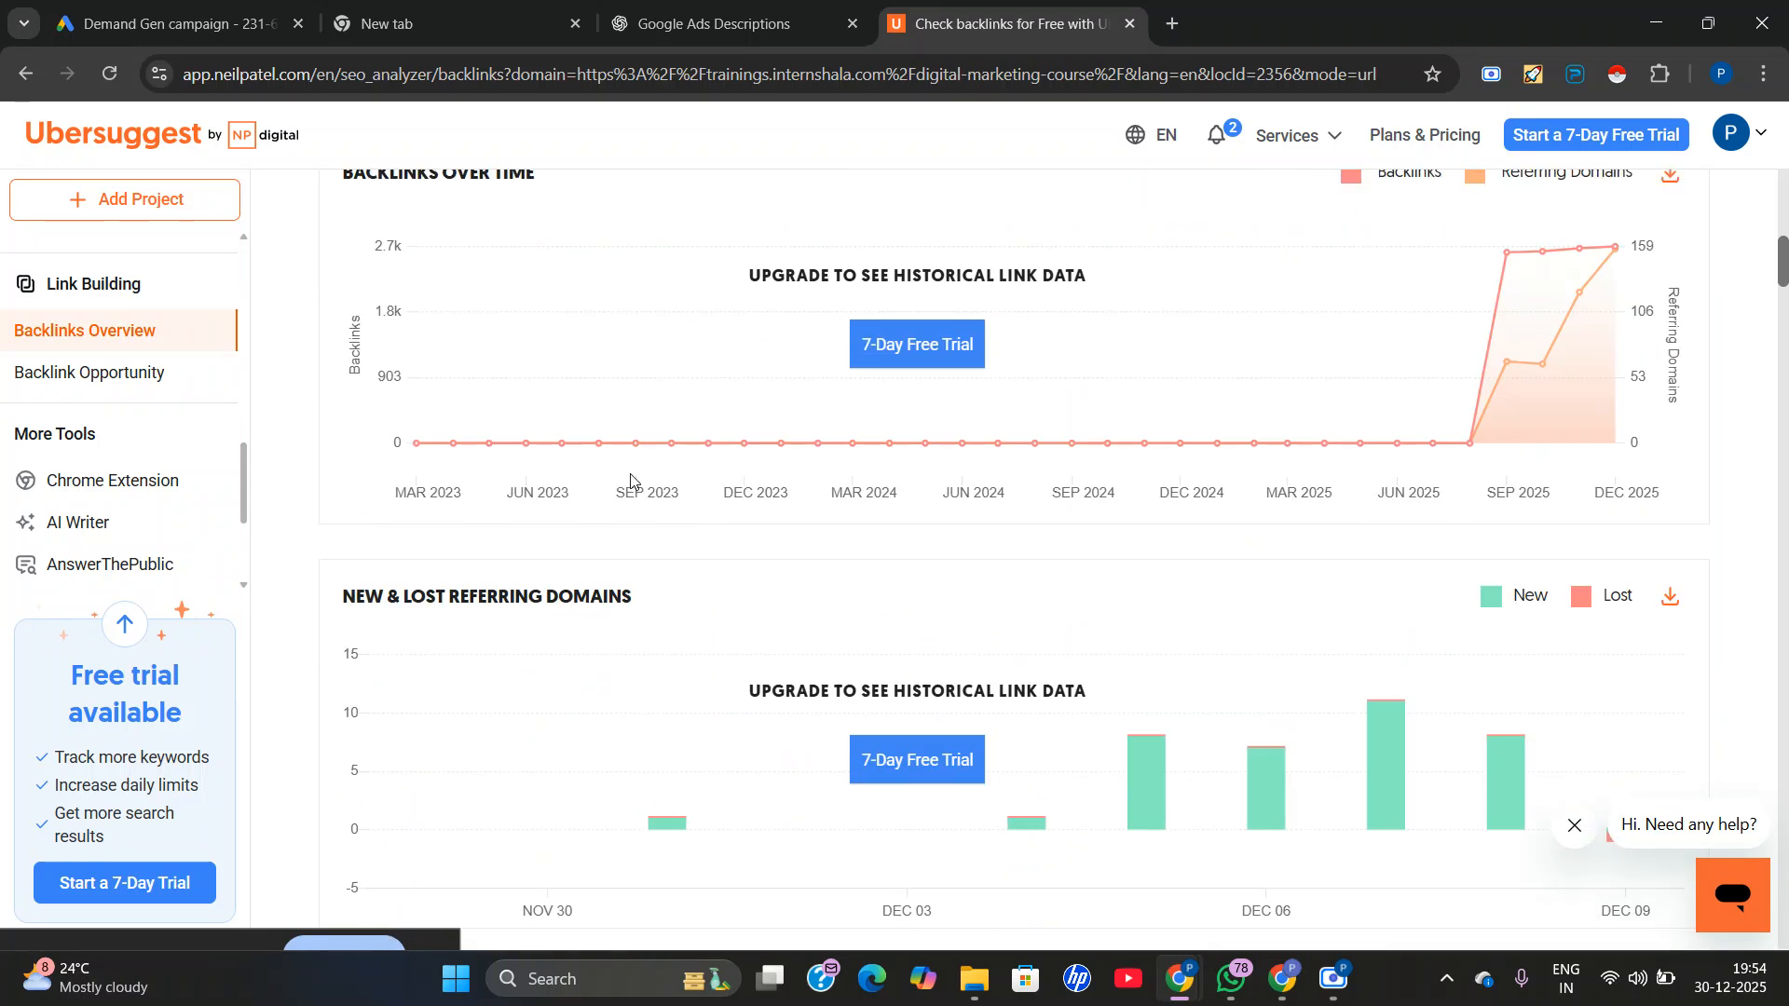
pyautogui.scroll(10, 1200, 512)
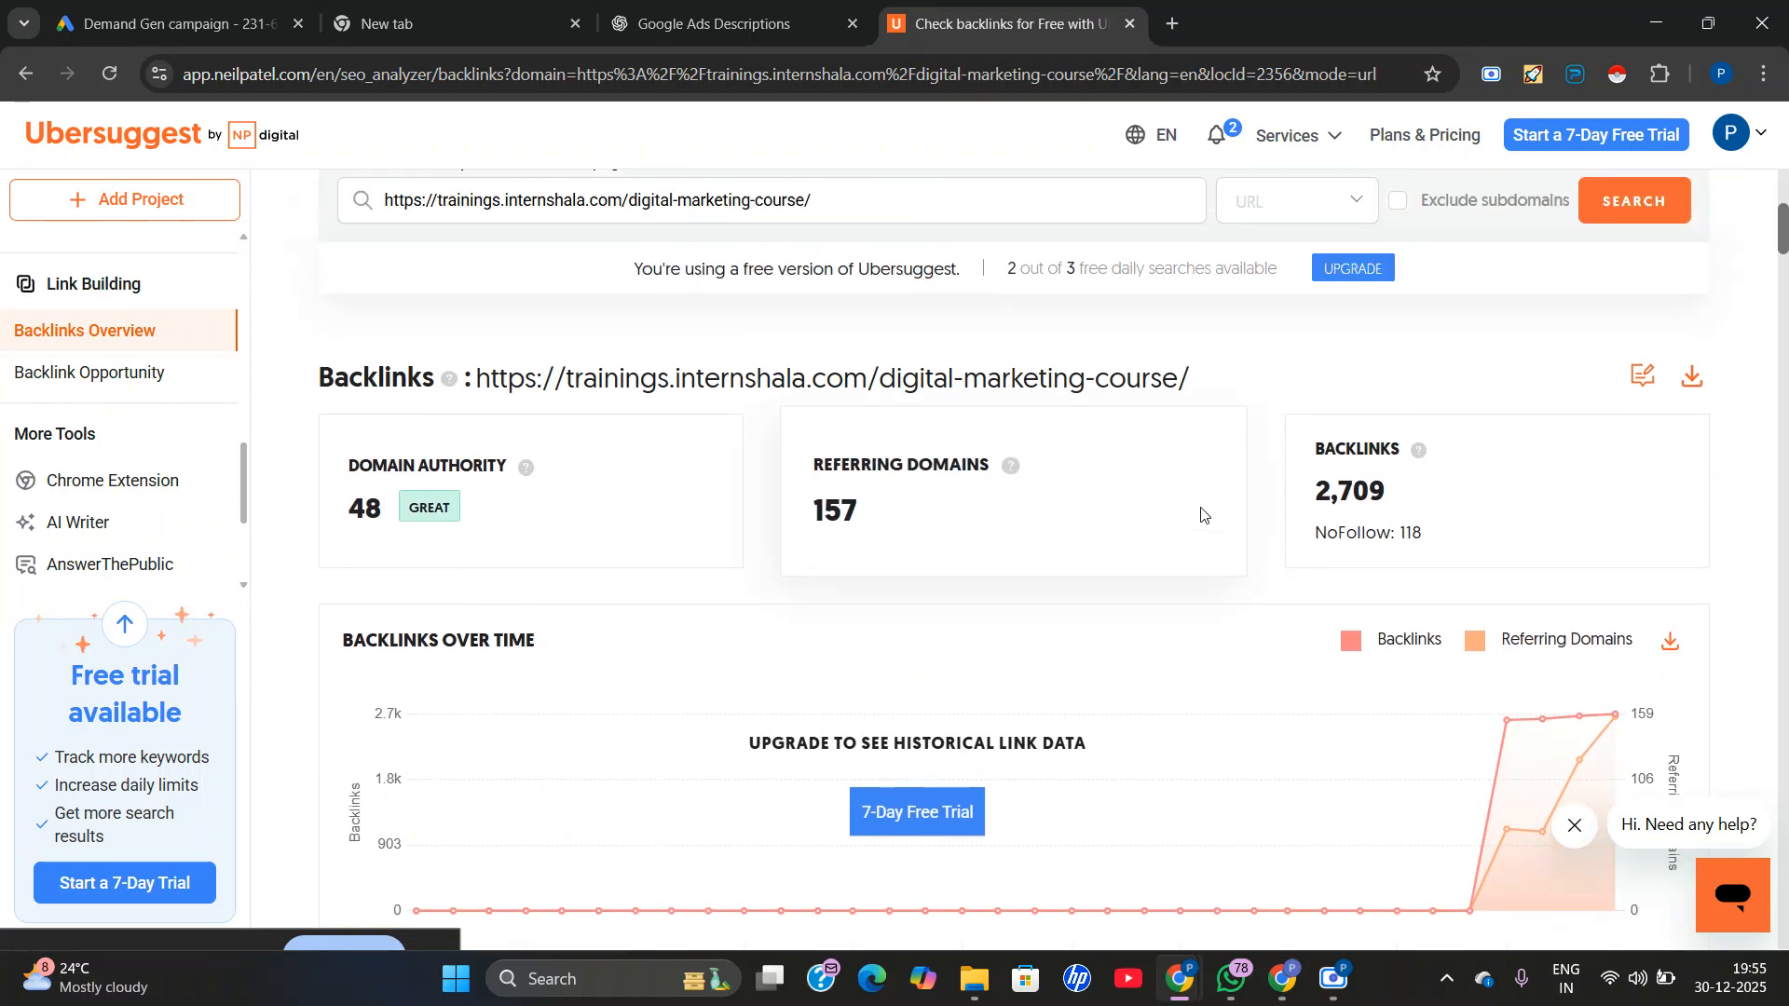
# Go through the report again, examining referring domains by DA, anchor texts and the source pages in the backlinks table.
pyautogui.scroll(-5, 797, 541)
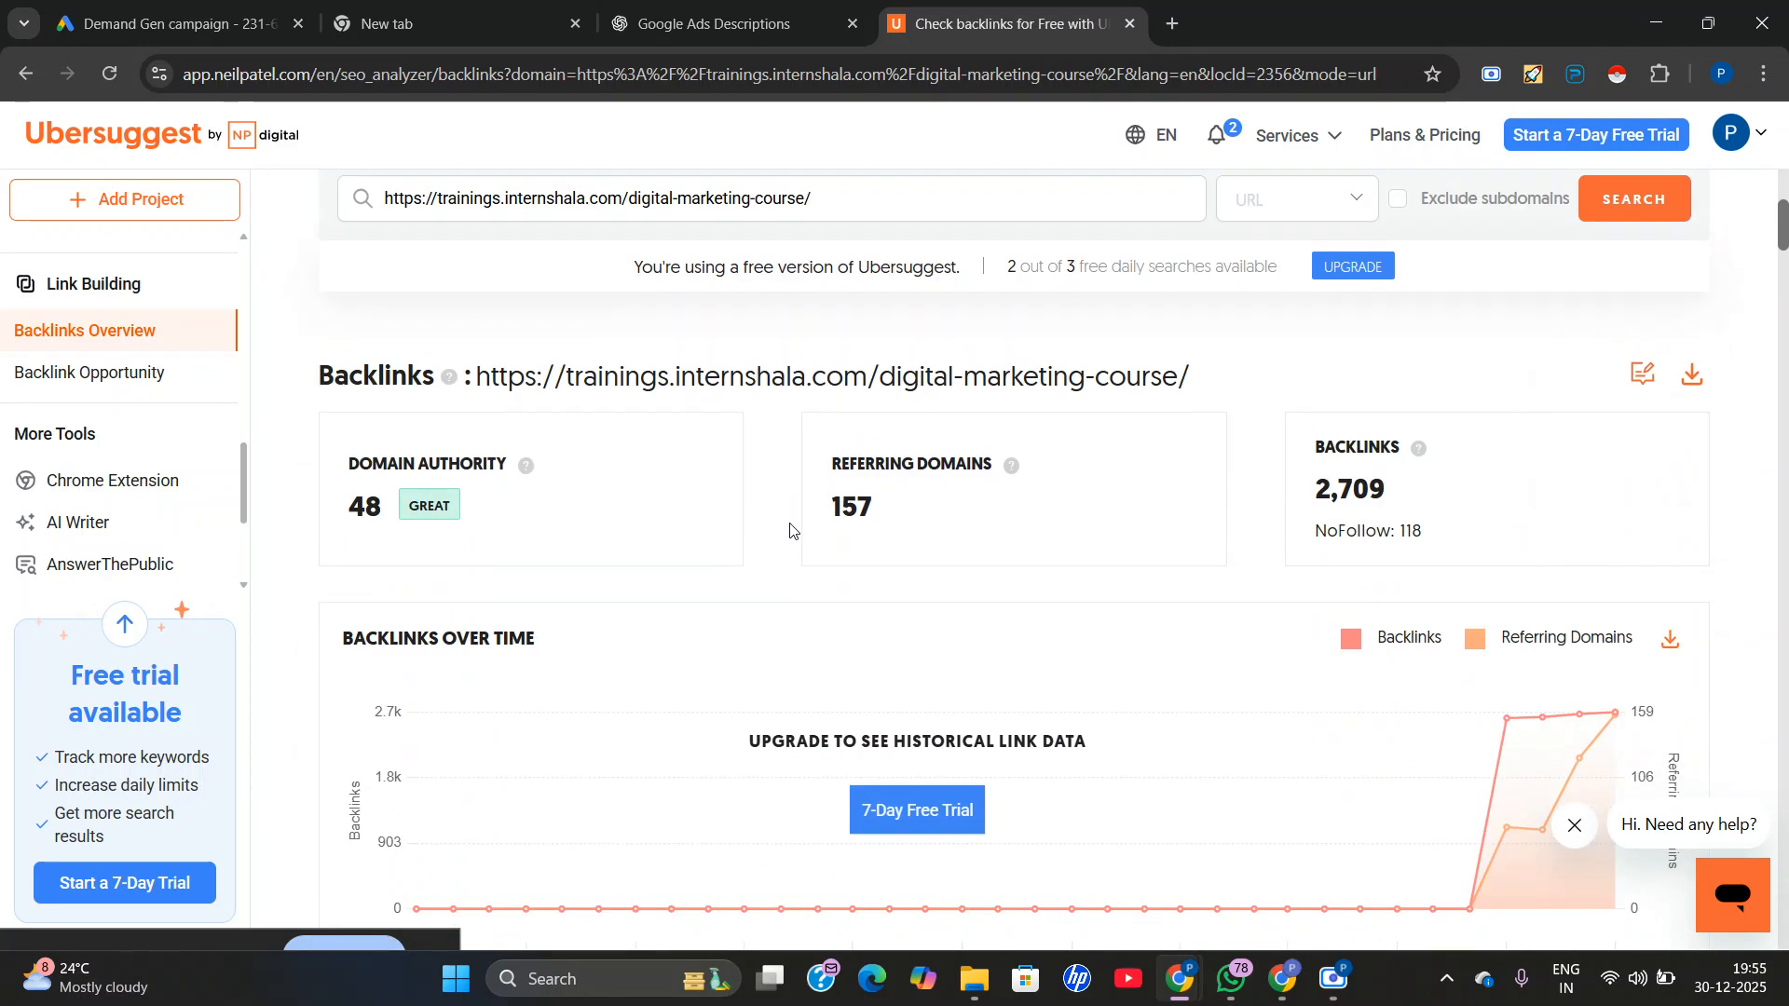
pyautogui.scroll(-2, 98, 493)
pyautogui.scroll(2, 96, 494)
pyautogui.scroll(-7, 778, 424)
pyautogui.scroll(-3, 772, 536)
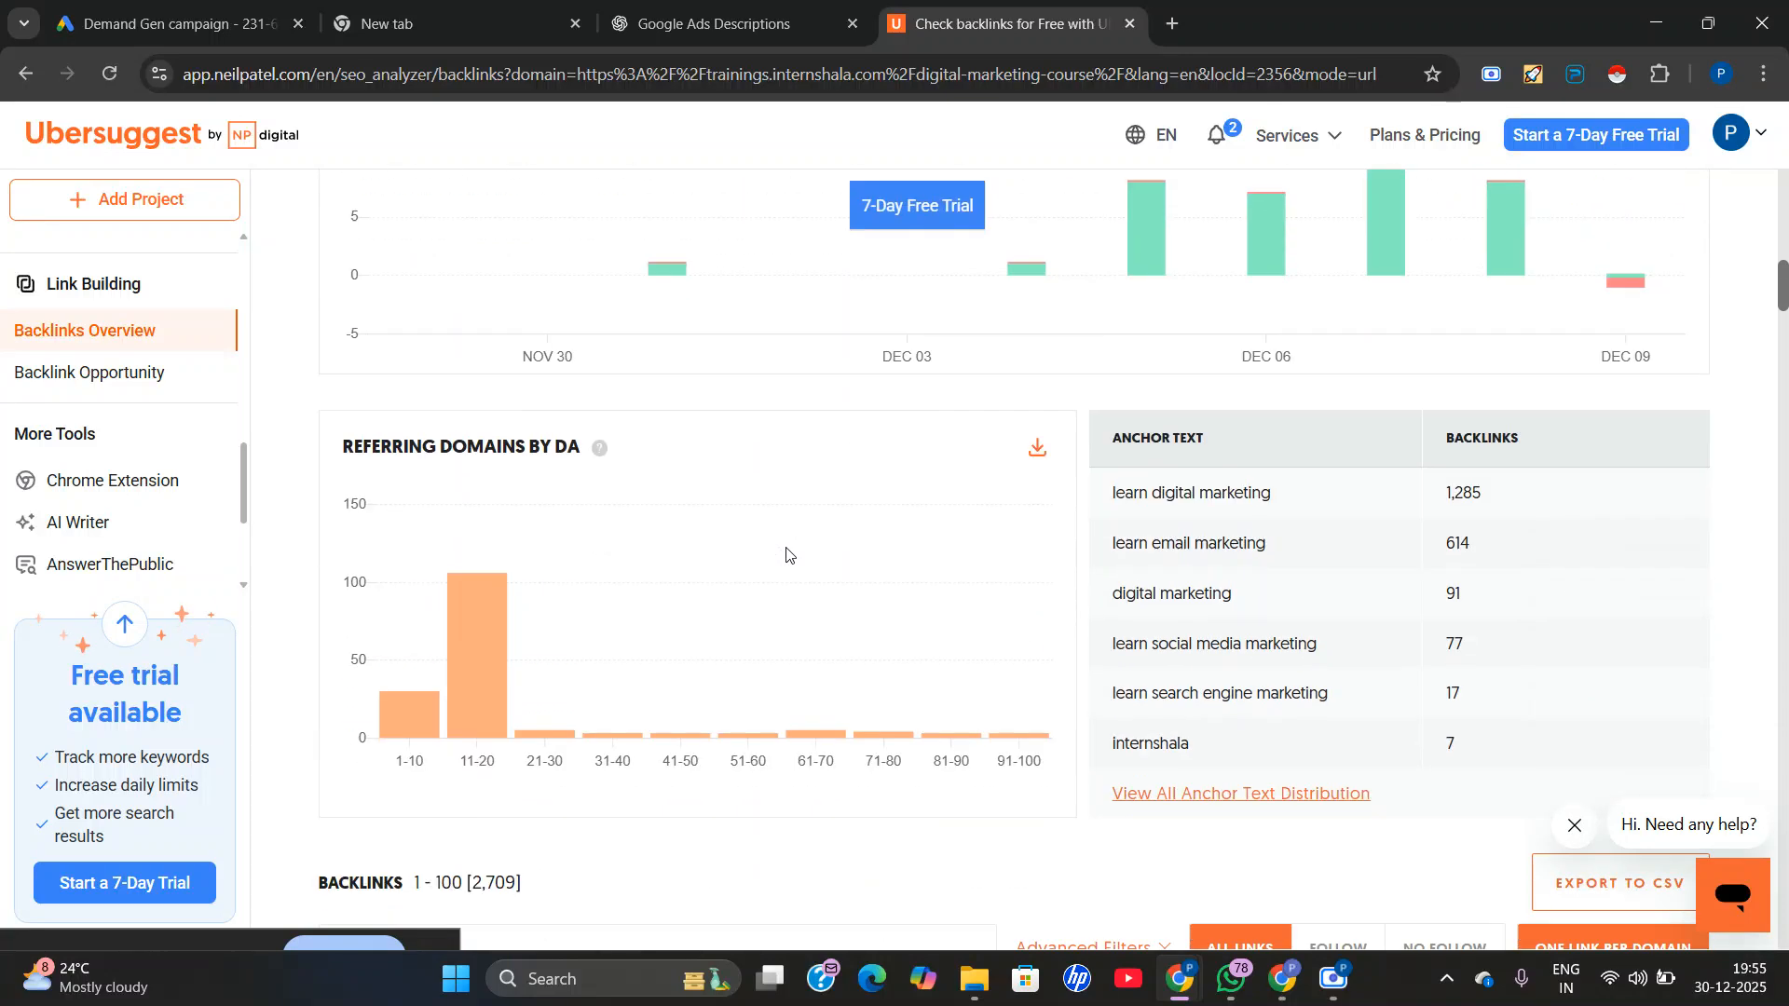
pyautogui.scroll(-8, 787, 555)
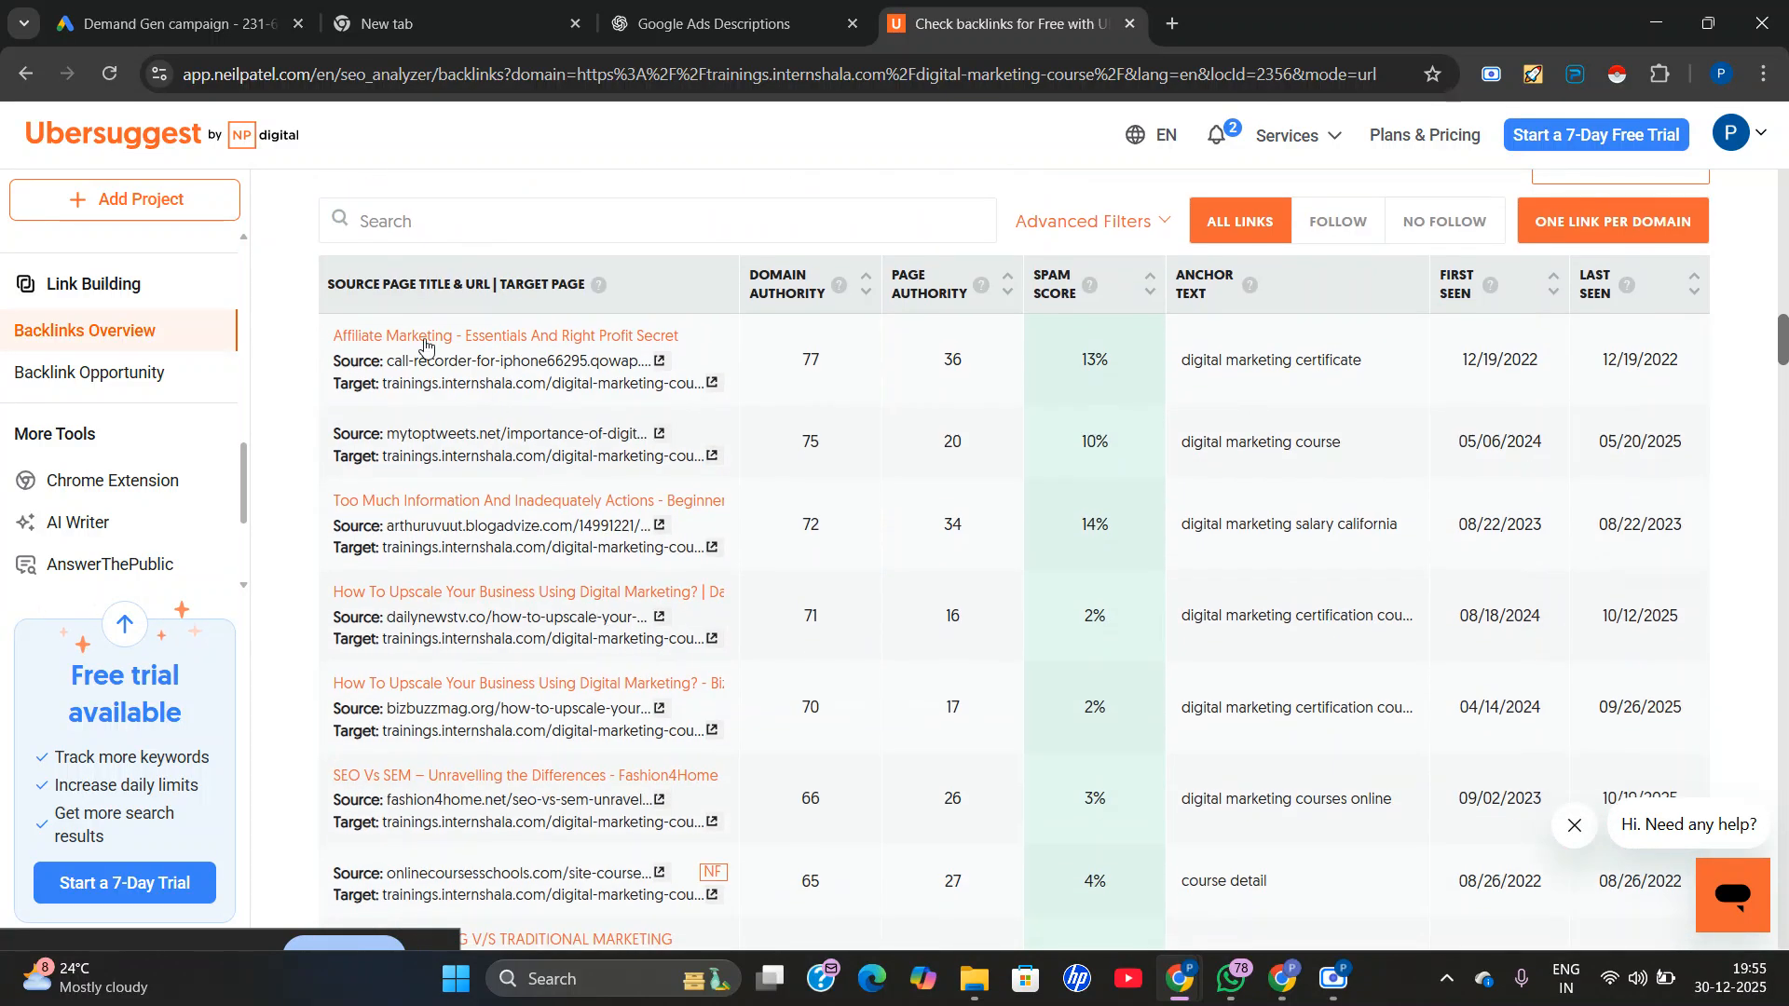
pyautogui.scroll(-10, 1025, 466)
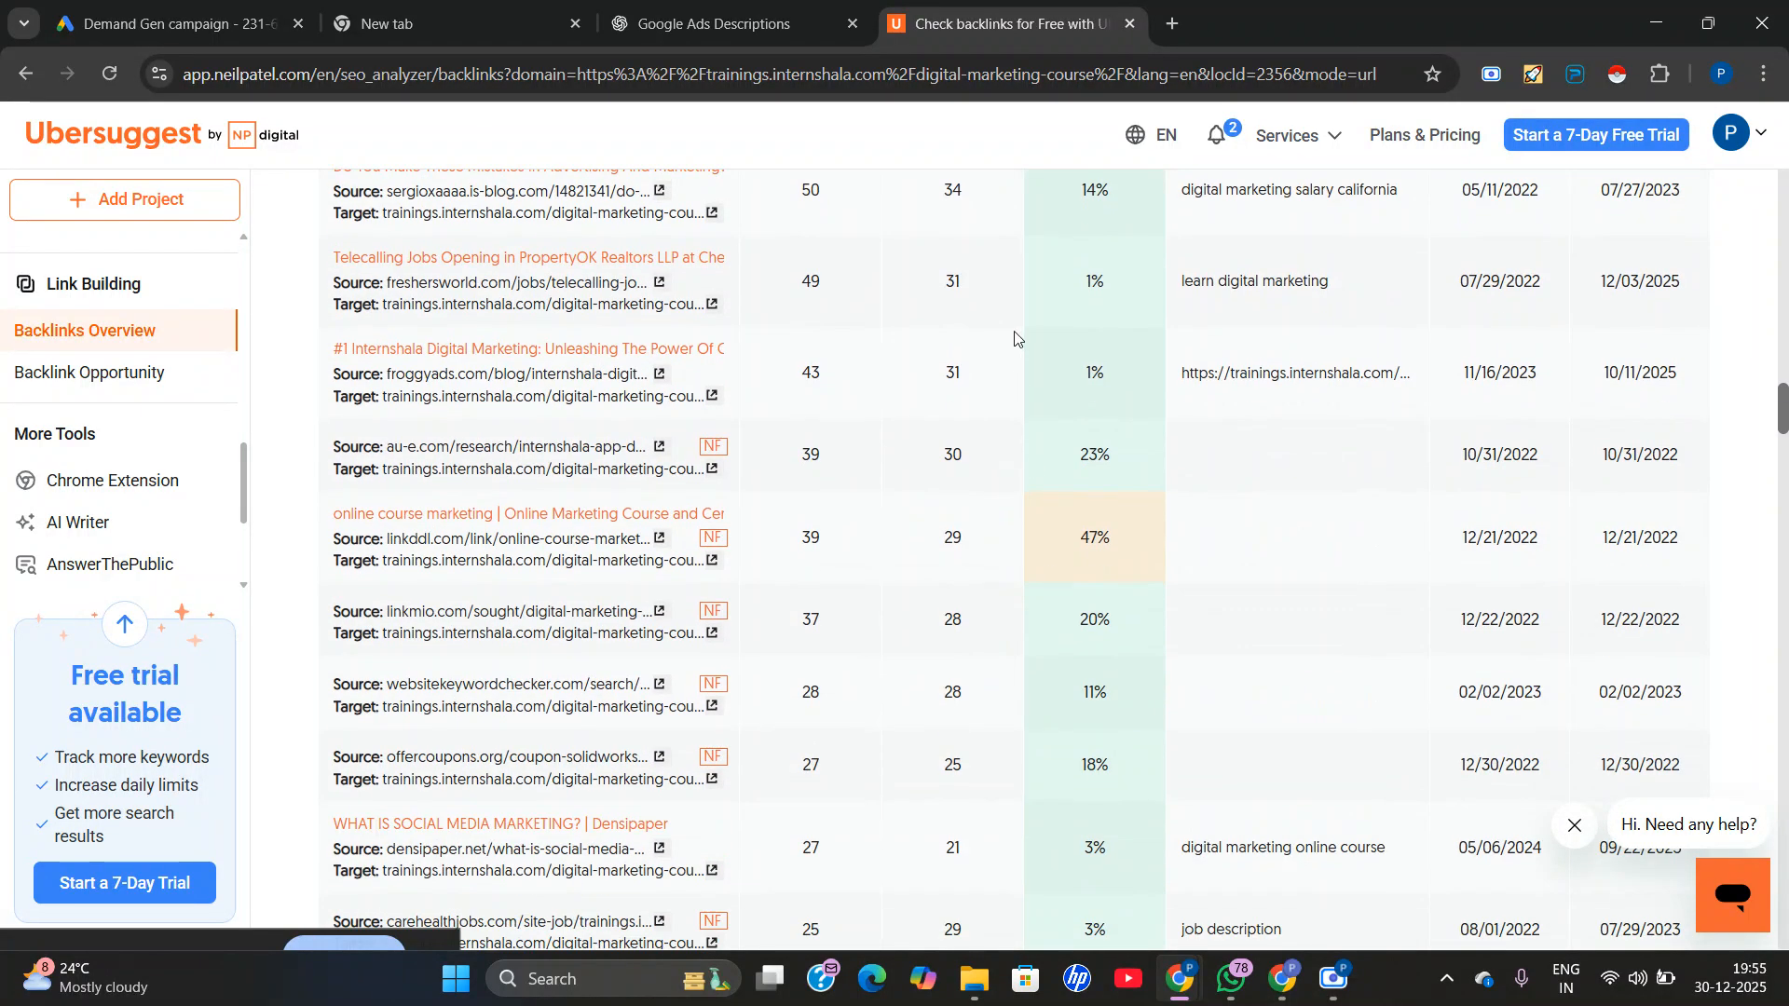
pyautogui.scroll(-1, 1102, 720)
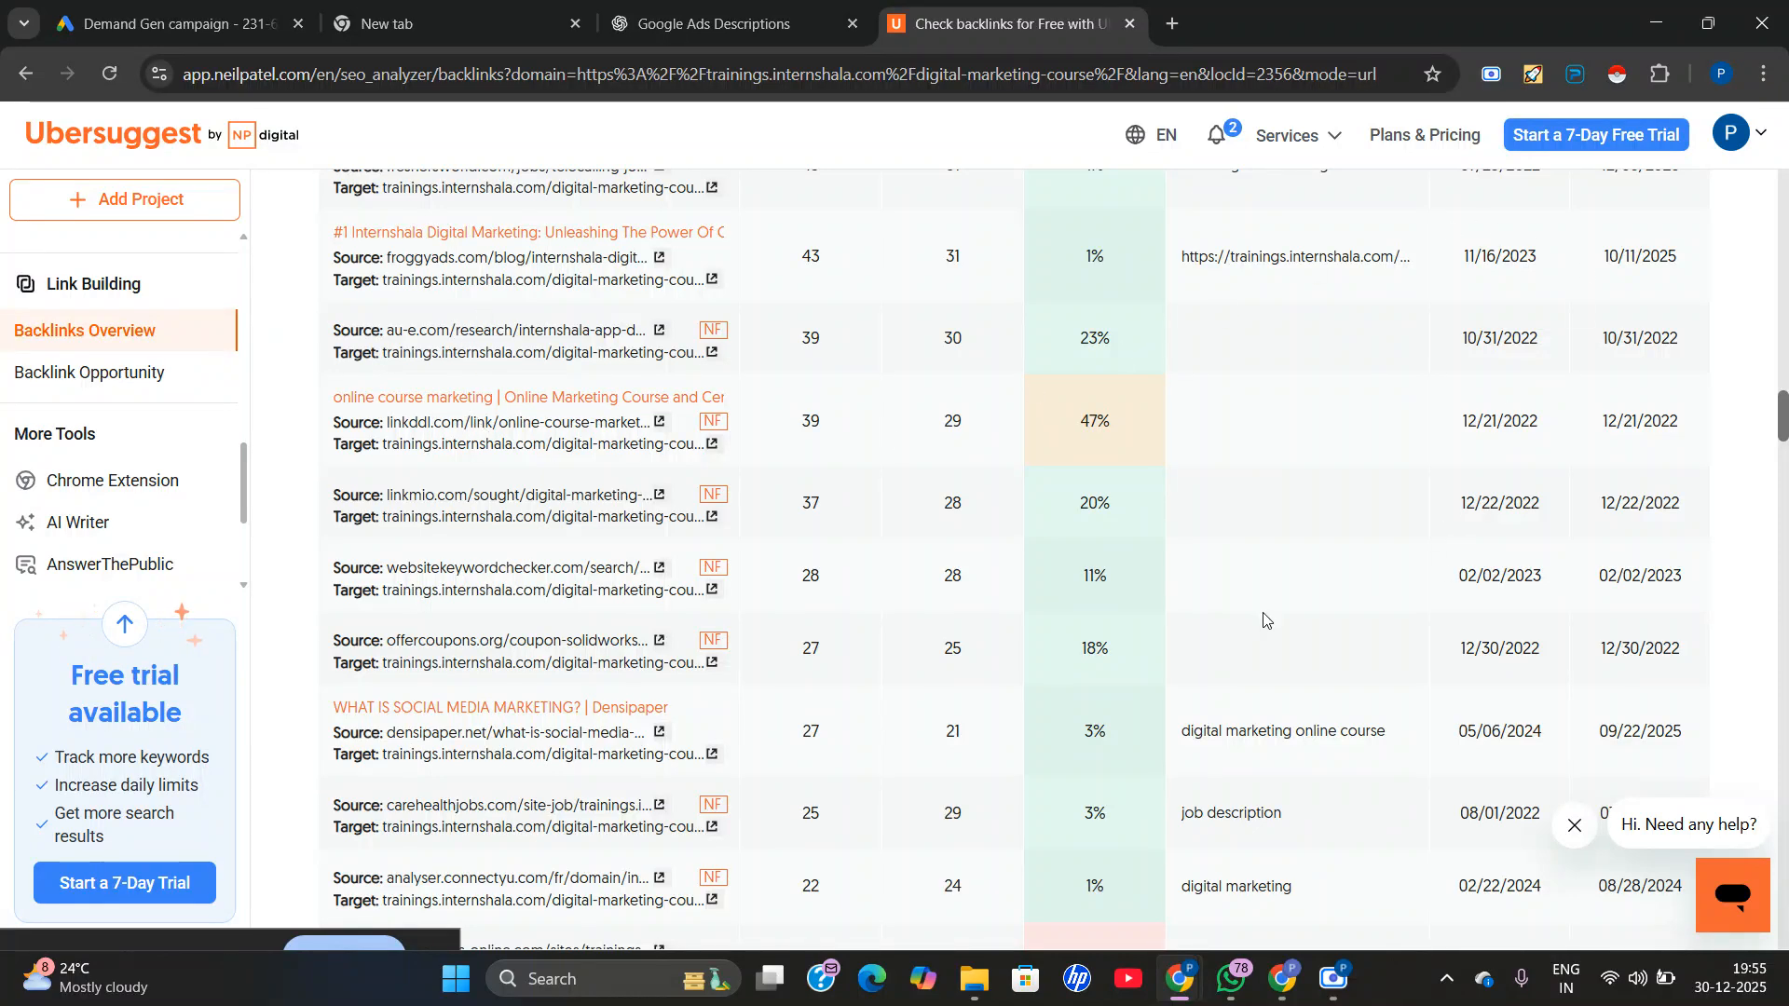
pyautogui.scroll(20, 1263, 620)
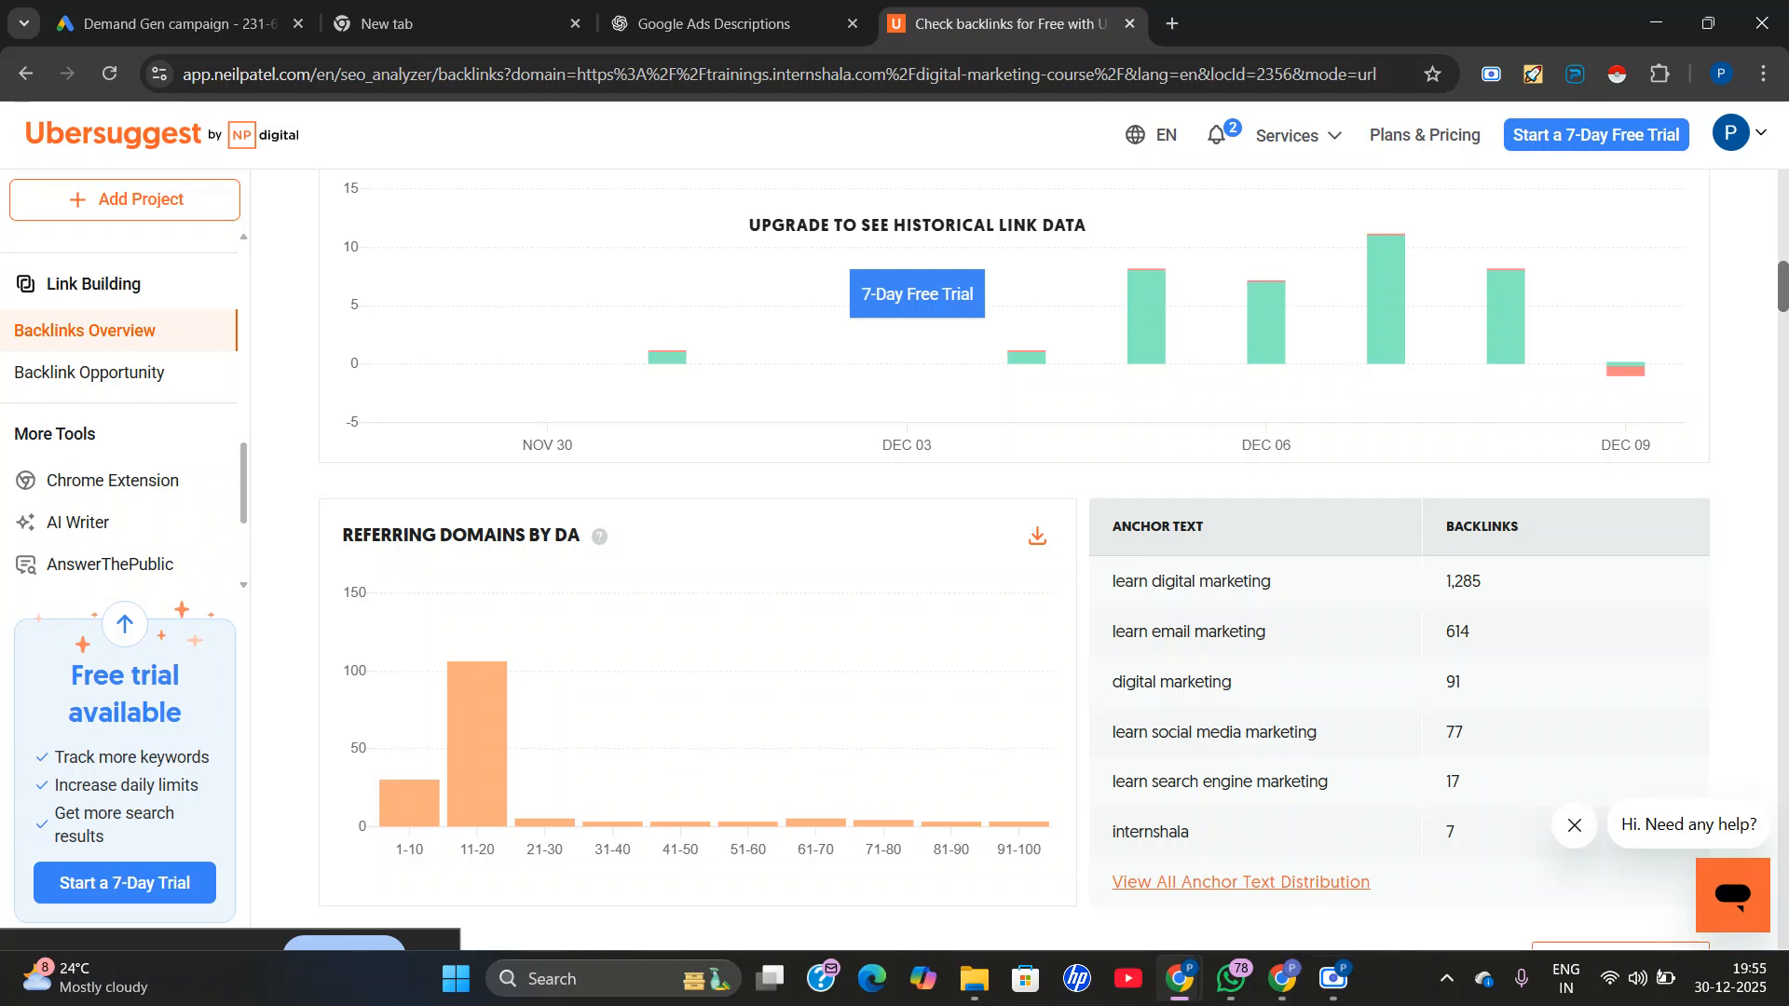
# Switch to the Google Meet call window.
pyautogui.moveTo(1283, 981)
pyautogui.click(1236, 781)
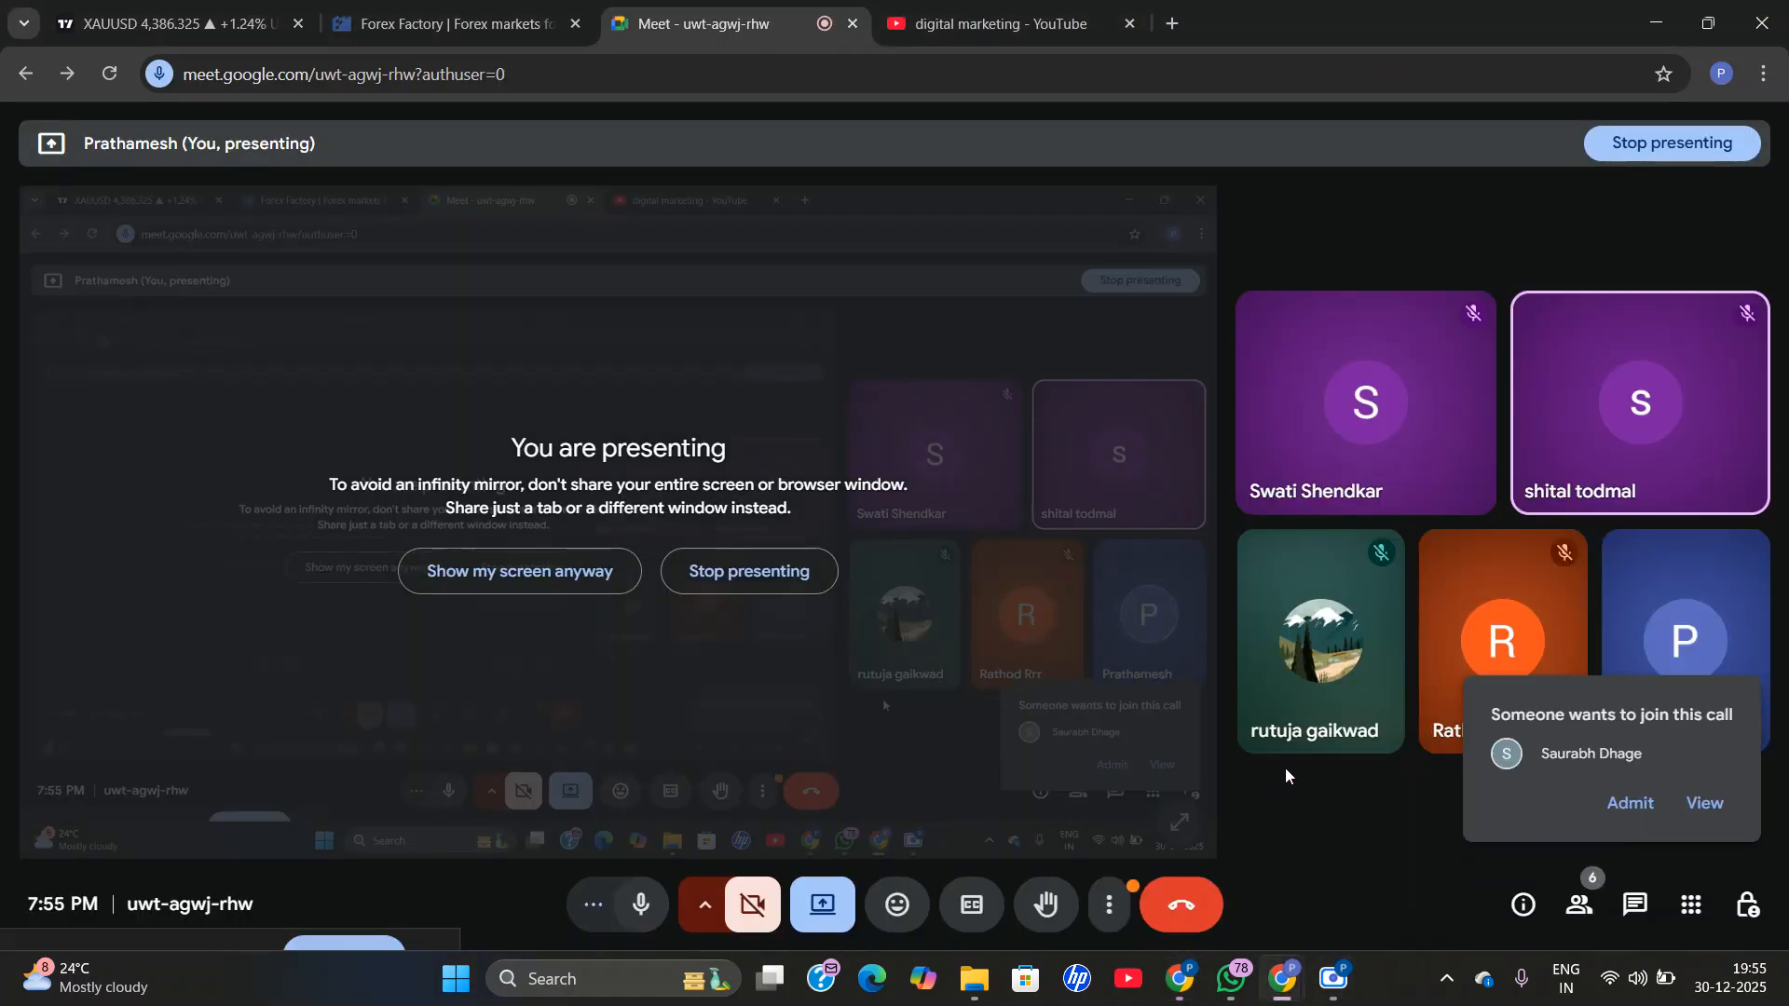